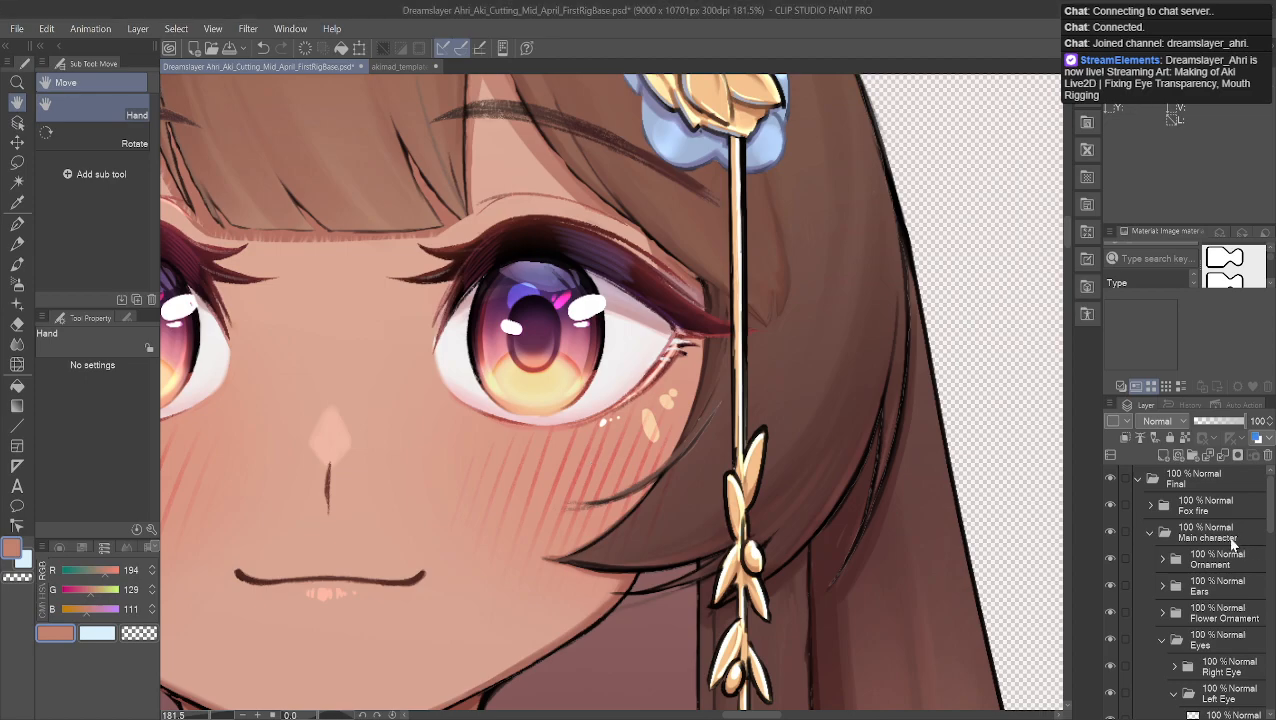
# In Live2D Cubism, move the L Eye Edge mesh down off the left eye to inspect the area beneath it
pyautogui.scroll(-1, 1147, 585)
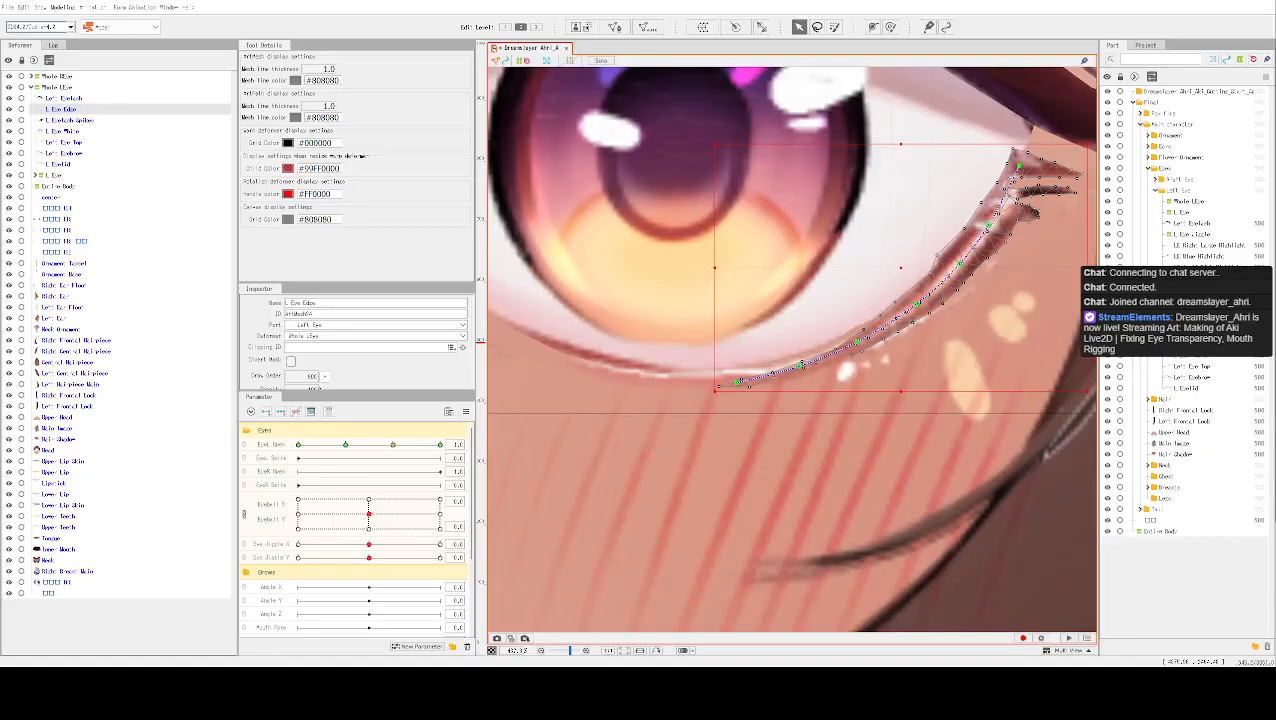
pyautogui.scroll(3, 784, 396)
pyautogui.scroll(-3, 1028, 311)
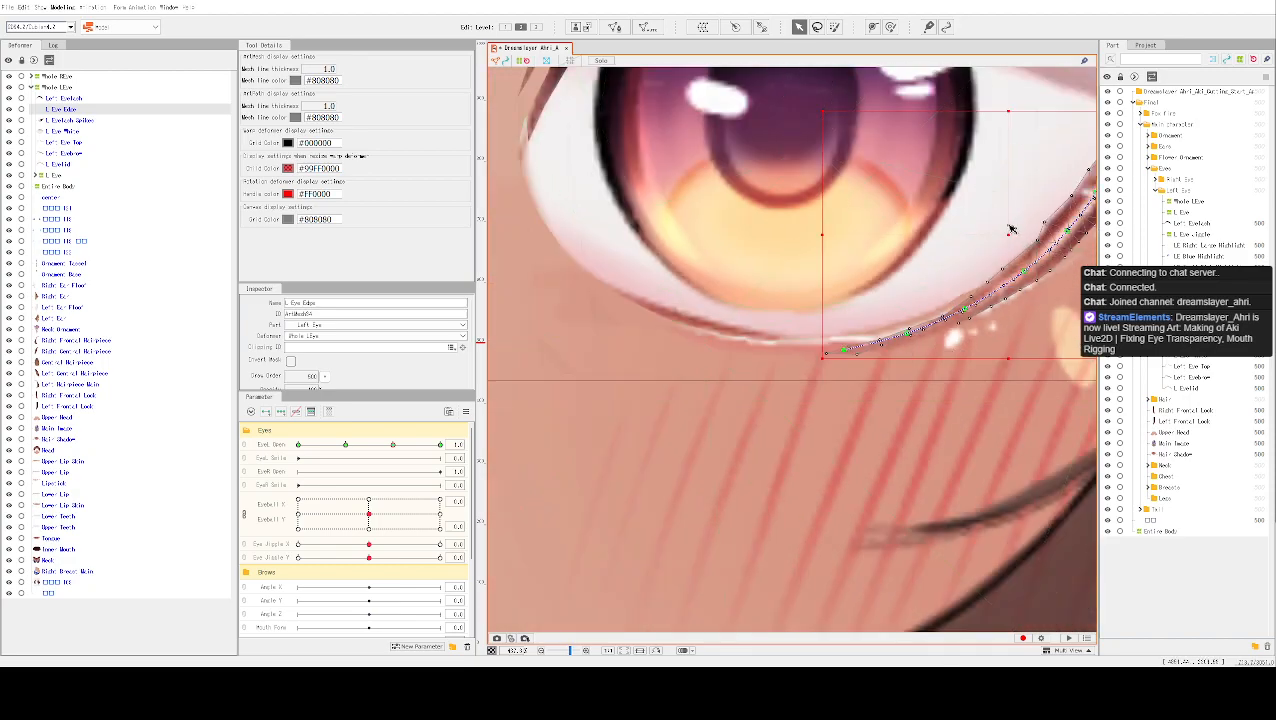
pyautogui.moveTo(1013, 241); pyautogui.dragTo(1064, 389)
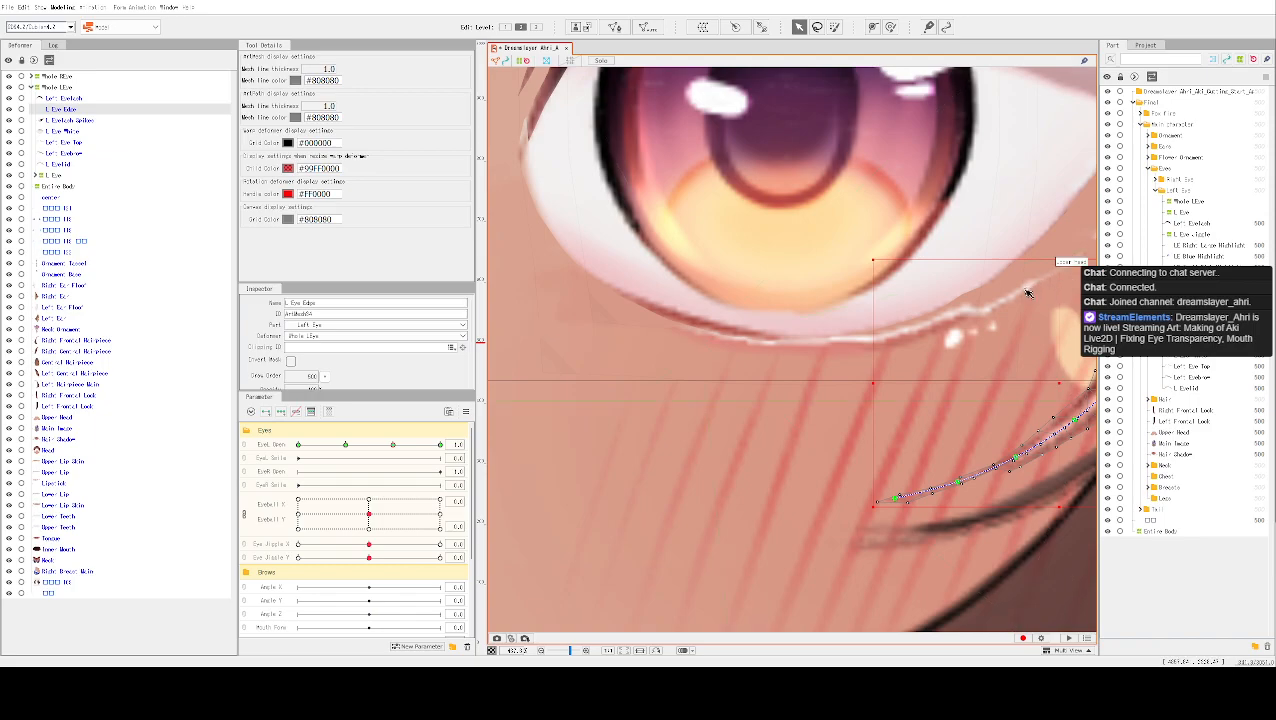
pyautogui.moveTo(1041, 277); pyautogui.dragTo(857, 343)
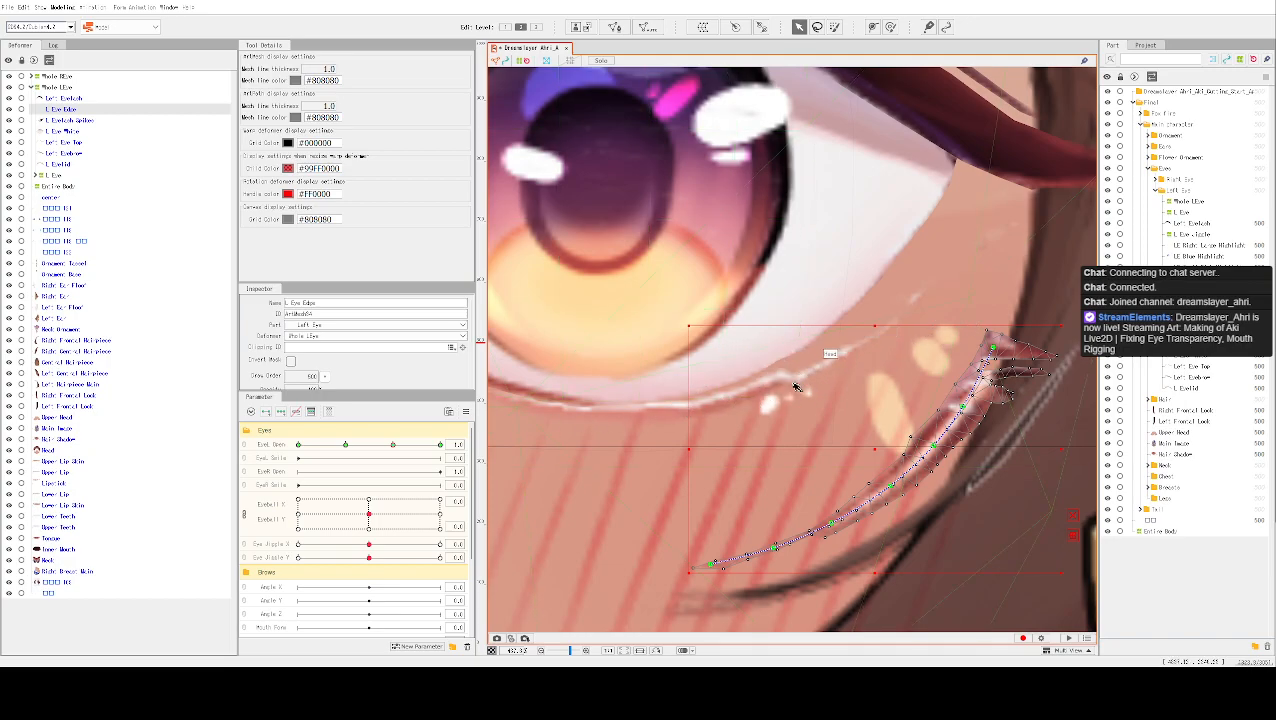
pyautogui.click(647, 406)
pyautogui.click(705, 405)
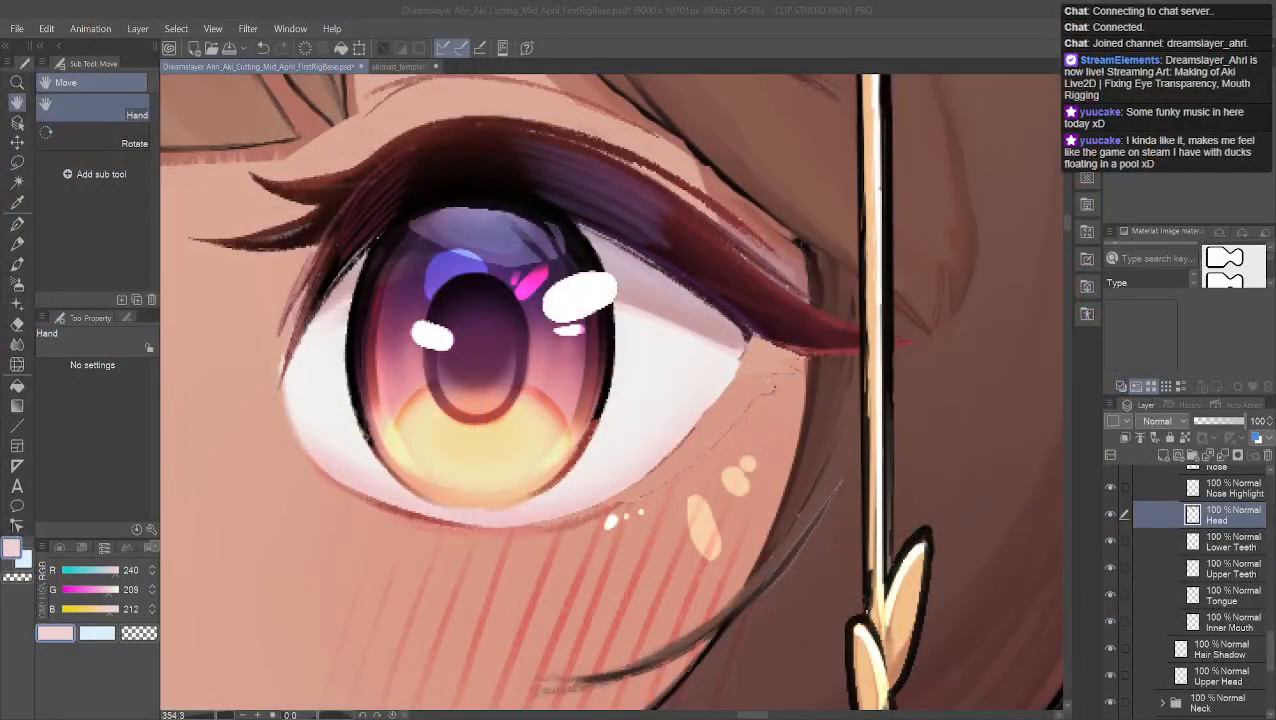
# Toggle the Head layer's visibility in Clip Studio Paint to inspect the left eye's outer corner, leaving the layer hidden
pyautogui.scroll(5, 611, 393)
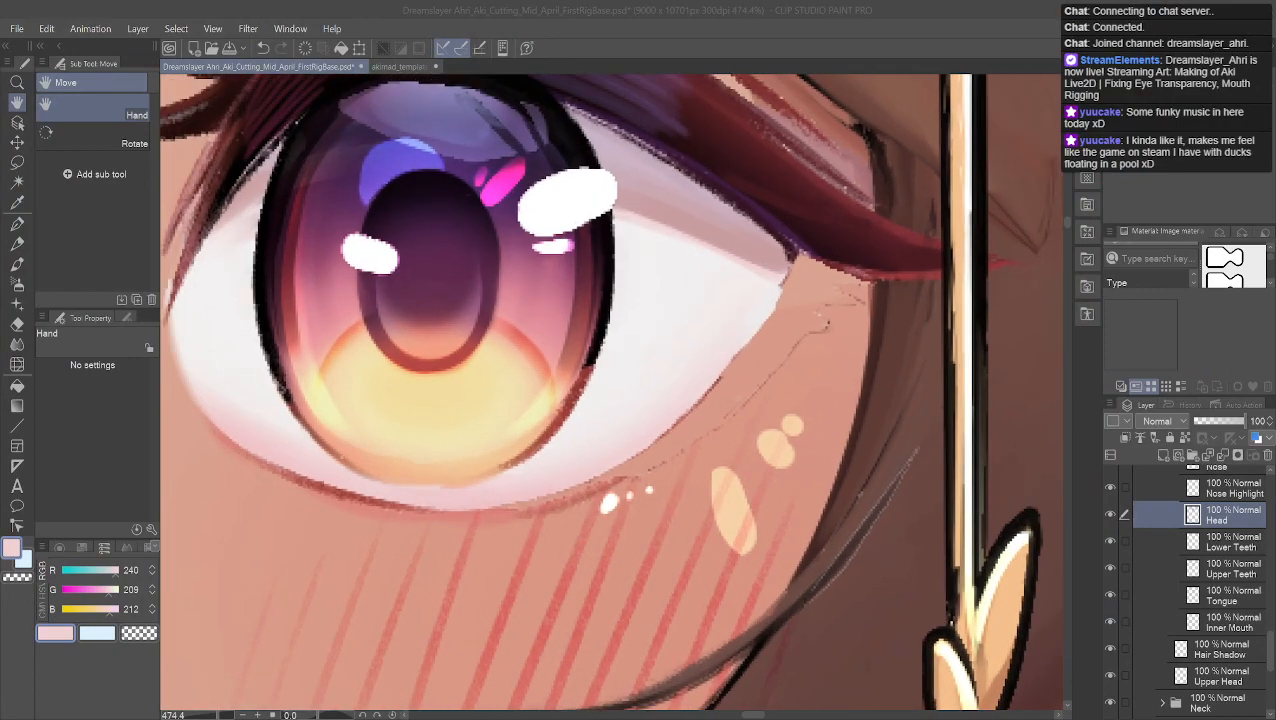
pyautogui.scroll(3, 611, 391)
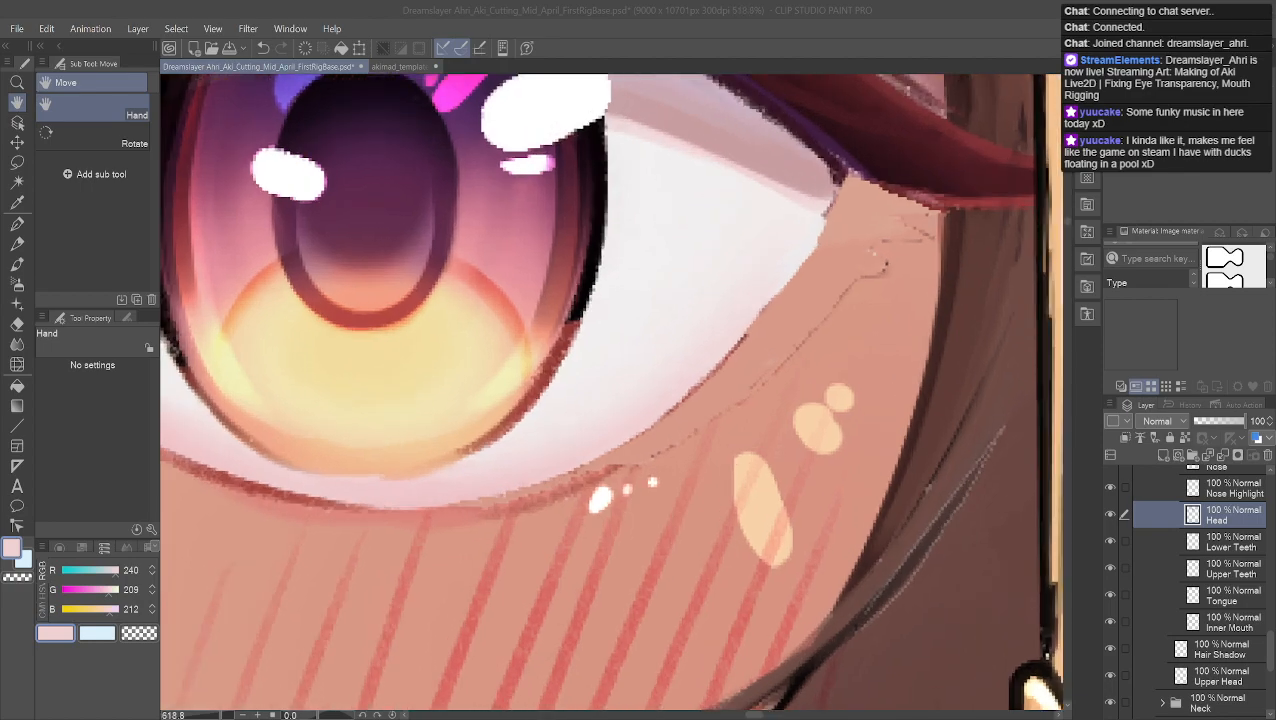
pyautogui.click(1110, 514)
pyautogui.click(1110, 514)
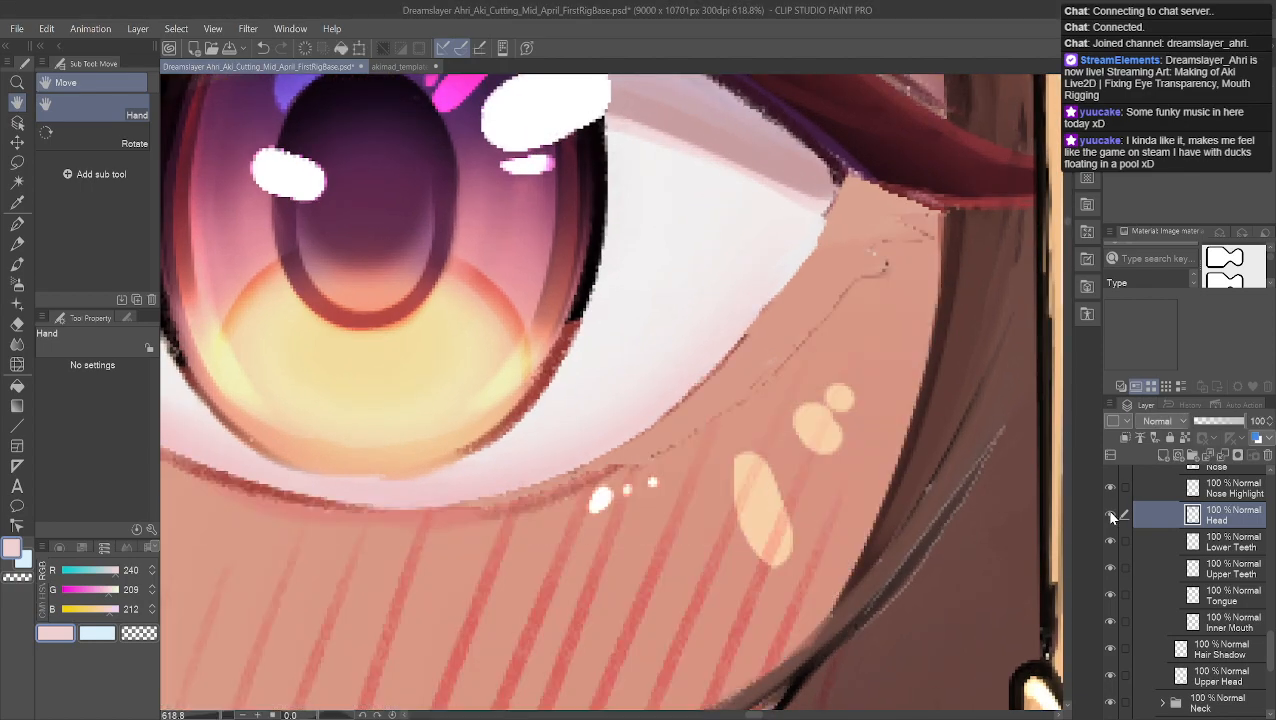
pyautogui.click(1110, 514)
# Turn the L Eye Edge layer in the Left Eye folder back on
pyautogui.scroll(5, 1130, 550)
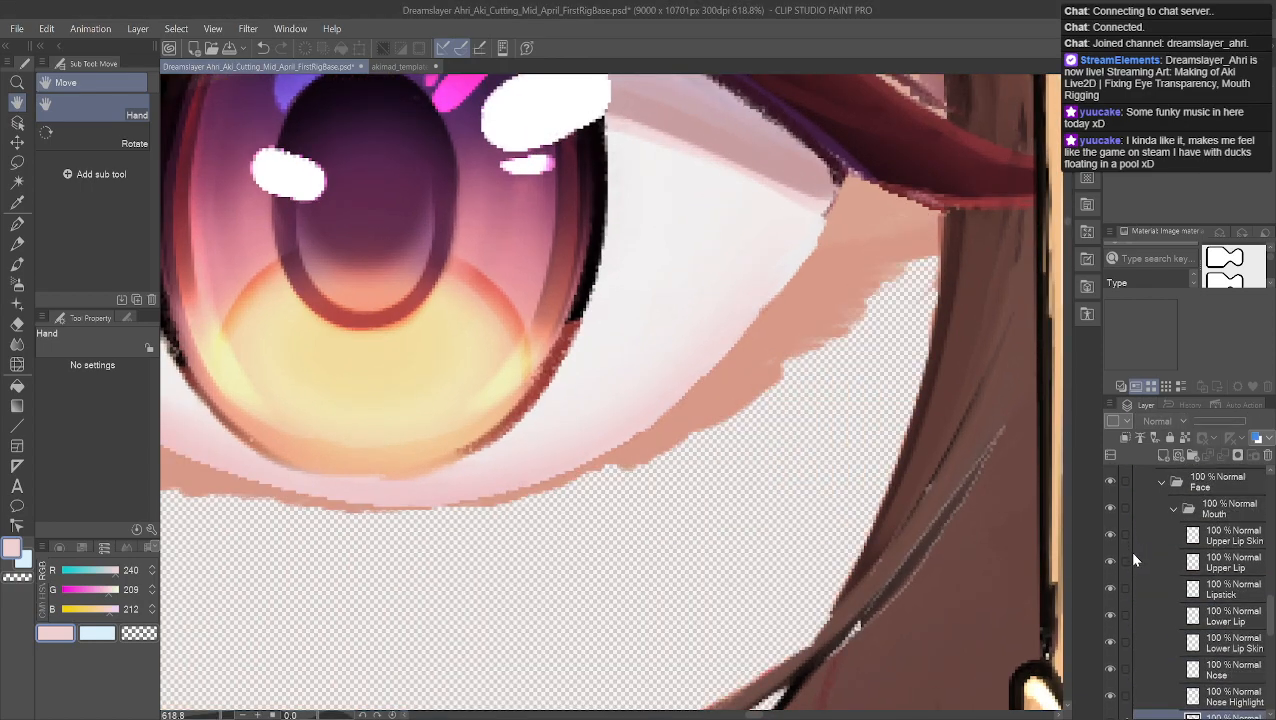
pyautogui.scroll(2, 1131, 565)
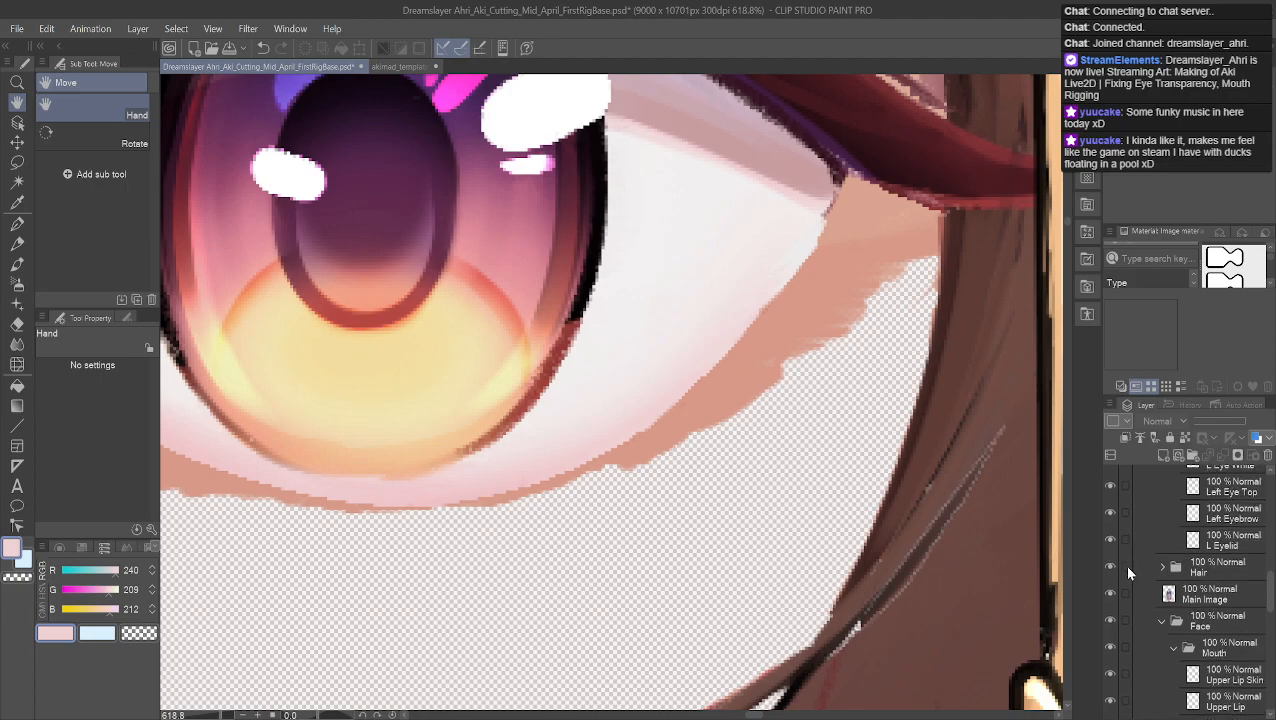
pyautogui.scroll(2, 1115, 588)
pyautogui.scroll(5, 1124, 594)
pyautogui.click(1110, 618)
pyautogui.click(1110, 618)
pyautogui.scroll(-2, 1117, 599)
pyautogui.scroll(5, 1120, 602)
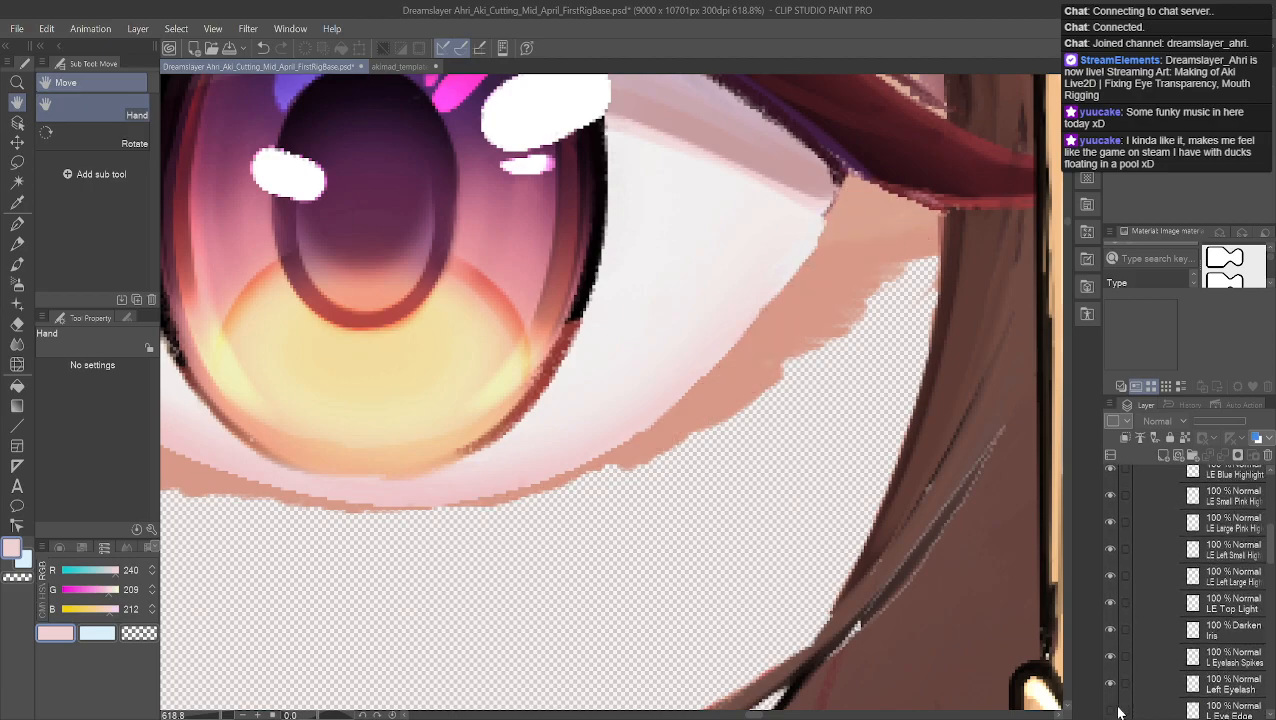
pyautogui.click(1110, 710)
# Hide the whole Eyes folder to expose the skin painted beneath both eyes
pyautogui.scroll(3, 1130, 668)
pyautogui.scroll(2, 1127, 650)
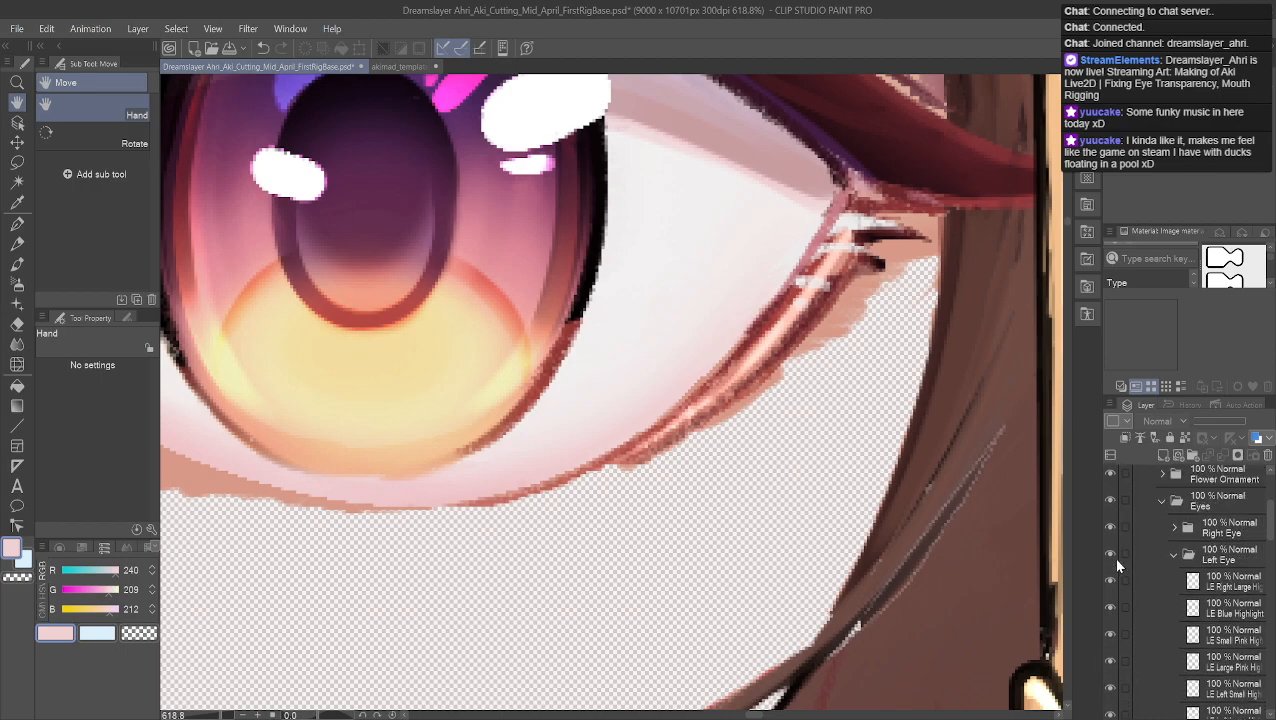
pyautogui.click(1110, 503)
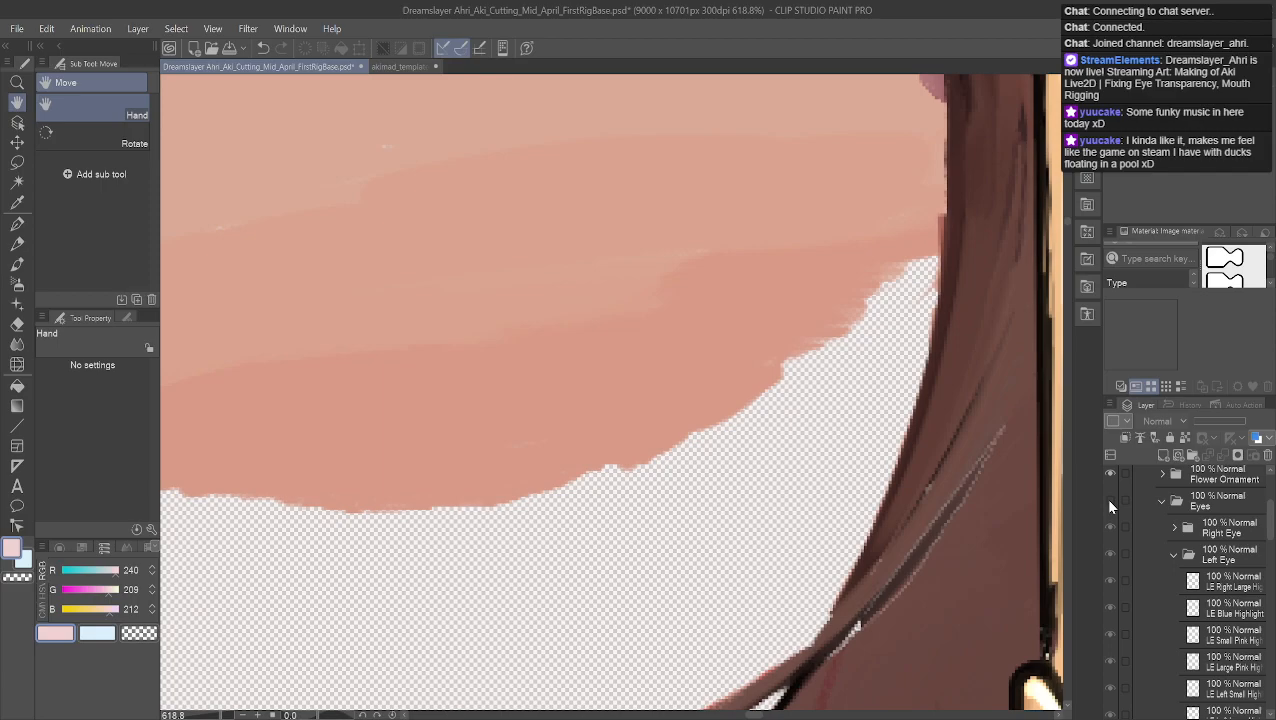
pyautogui.scroll(-5, 416, 322)
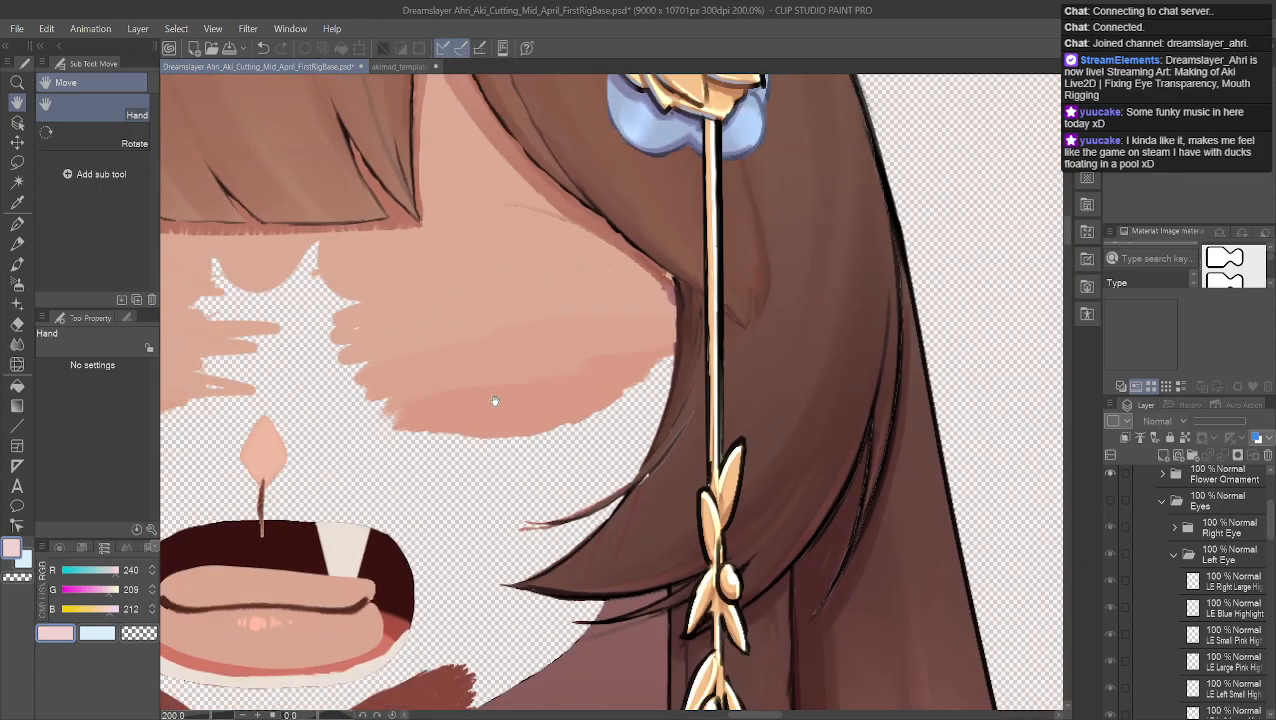
pyautogui.scroll(-2, 513, 407)
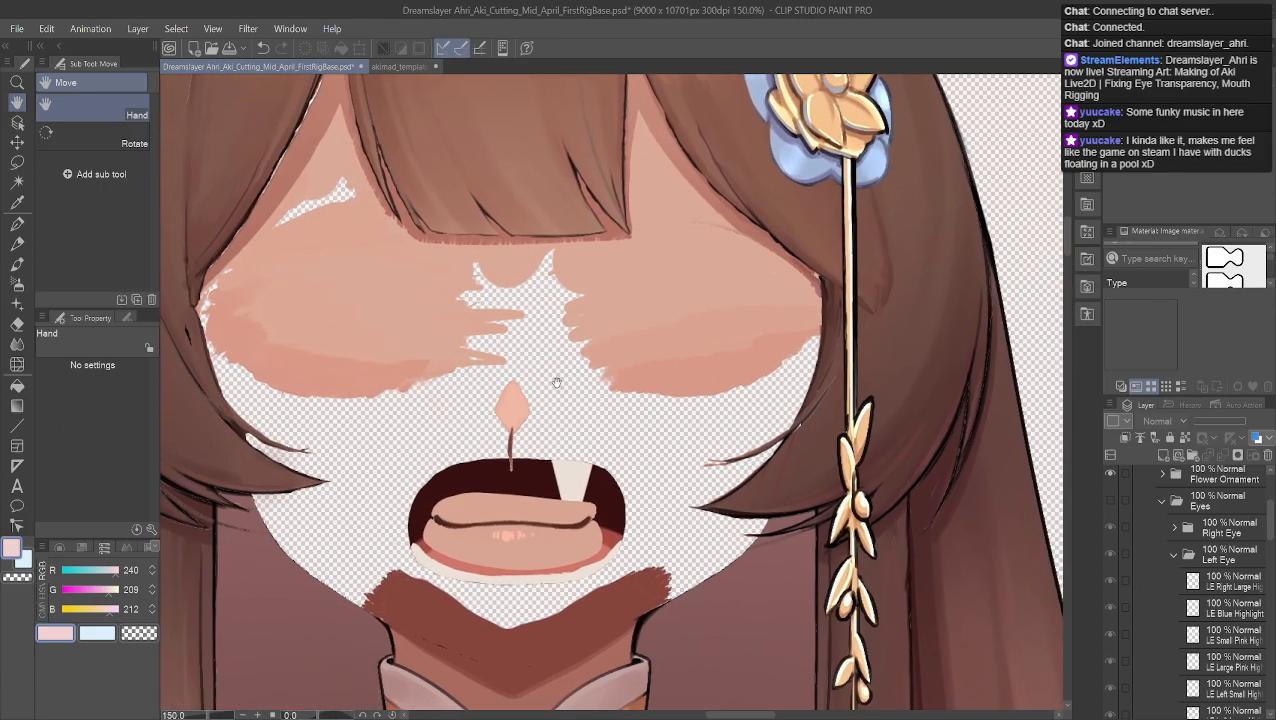
# Make the Head layer visible again beneath the Nose Highlight layer
pyautogui.scroll(-3, 1183, 520)
pyautogui.scroll(-5, 1171, 536)
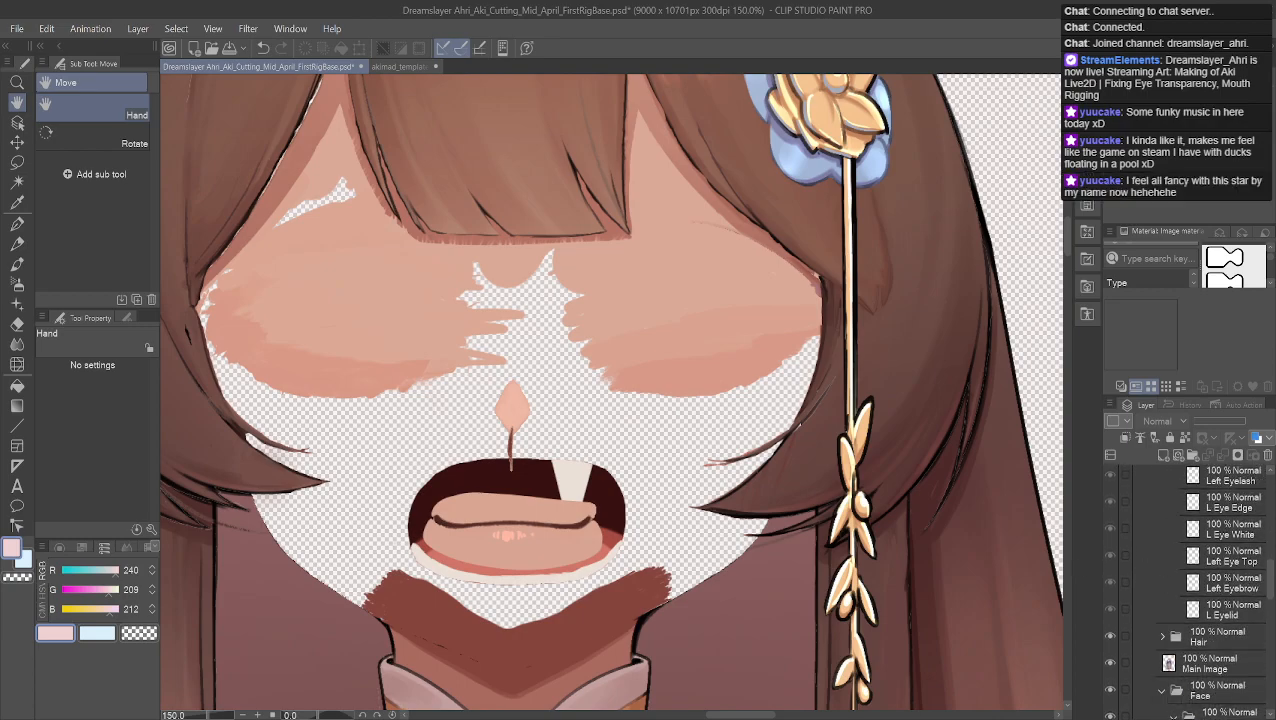
pyautogui.scroll(-8, 1210, 627)
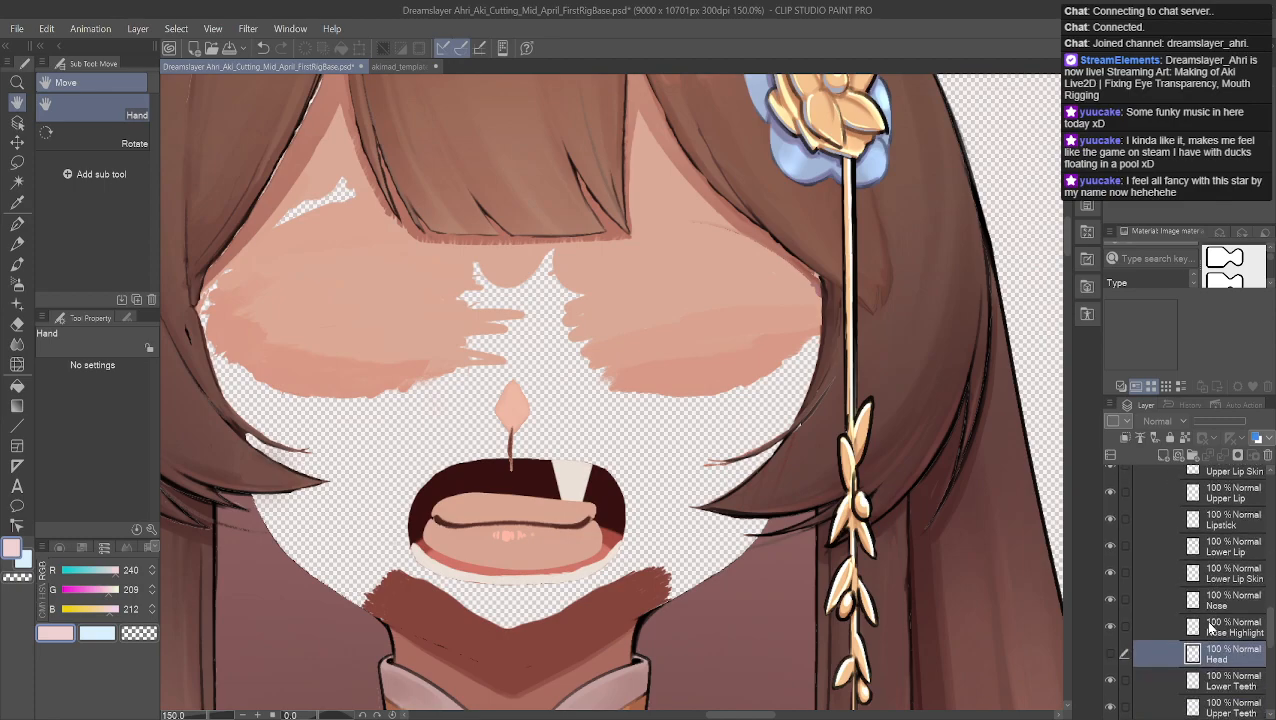
pyautogui.scroll(-2, 1209, 625)
pyautogui.click(1108, 610)
pyautogui.click(1110, 609)
pyautogui.click(1110, 609)
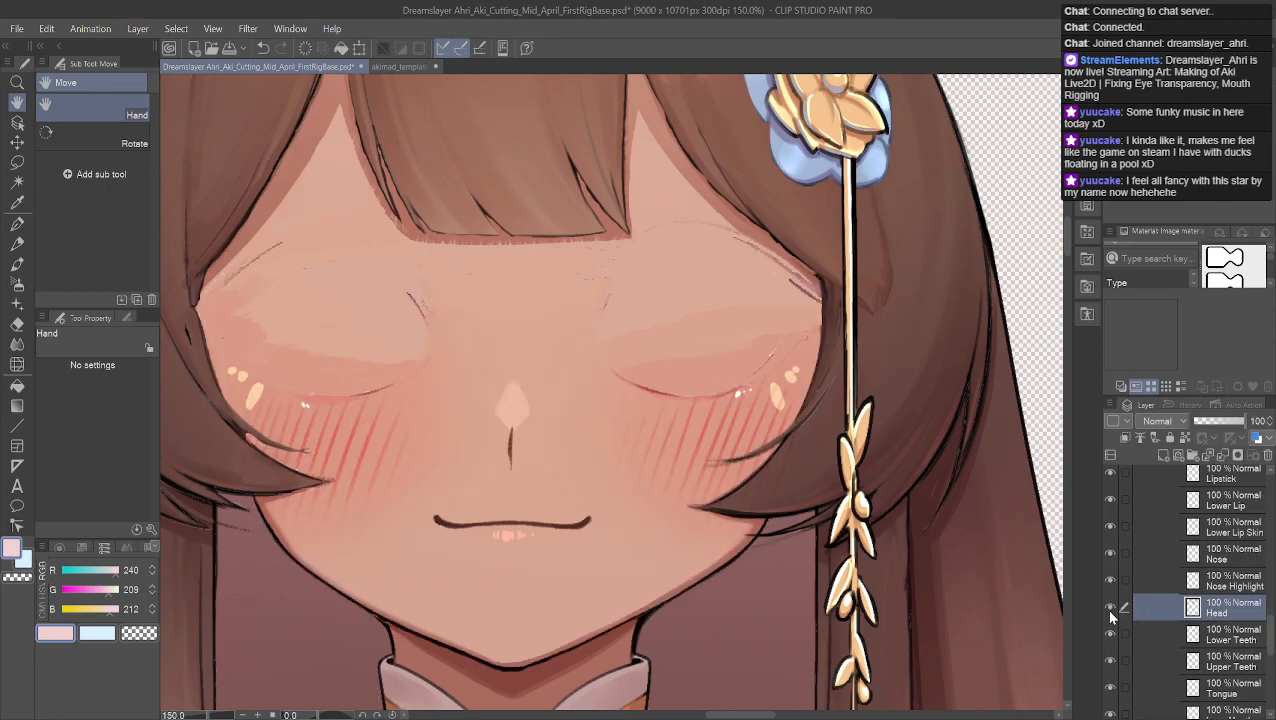
# Toggle the Upper Head layer off and on repeatedly to compare the skin behind the eye openings, leaving it visible
pyautogui.scroll(-3, 1115, 635)
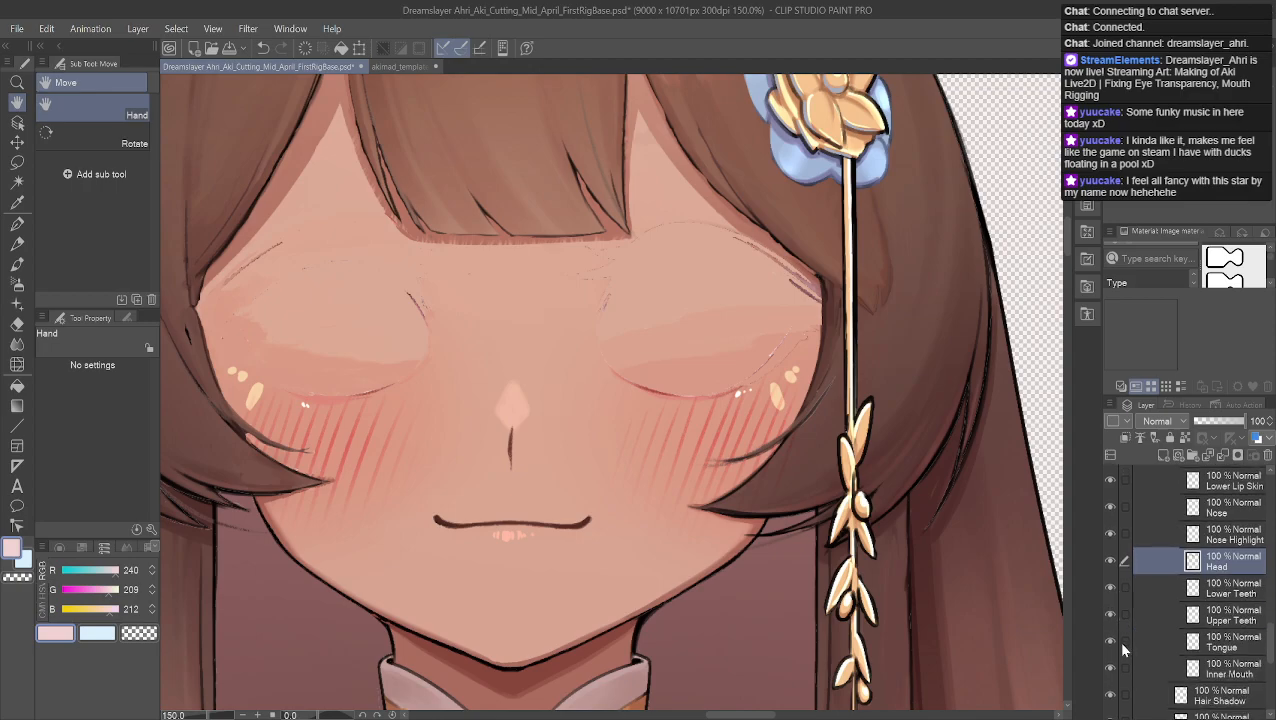
pyautogui.scroll(-2, 1127, 650)
pyautogui.click(1114, 652)
pyautogui.click(1114, 652)
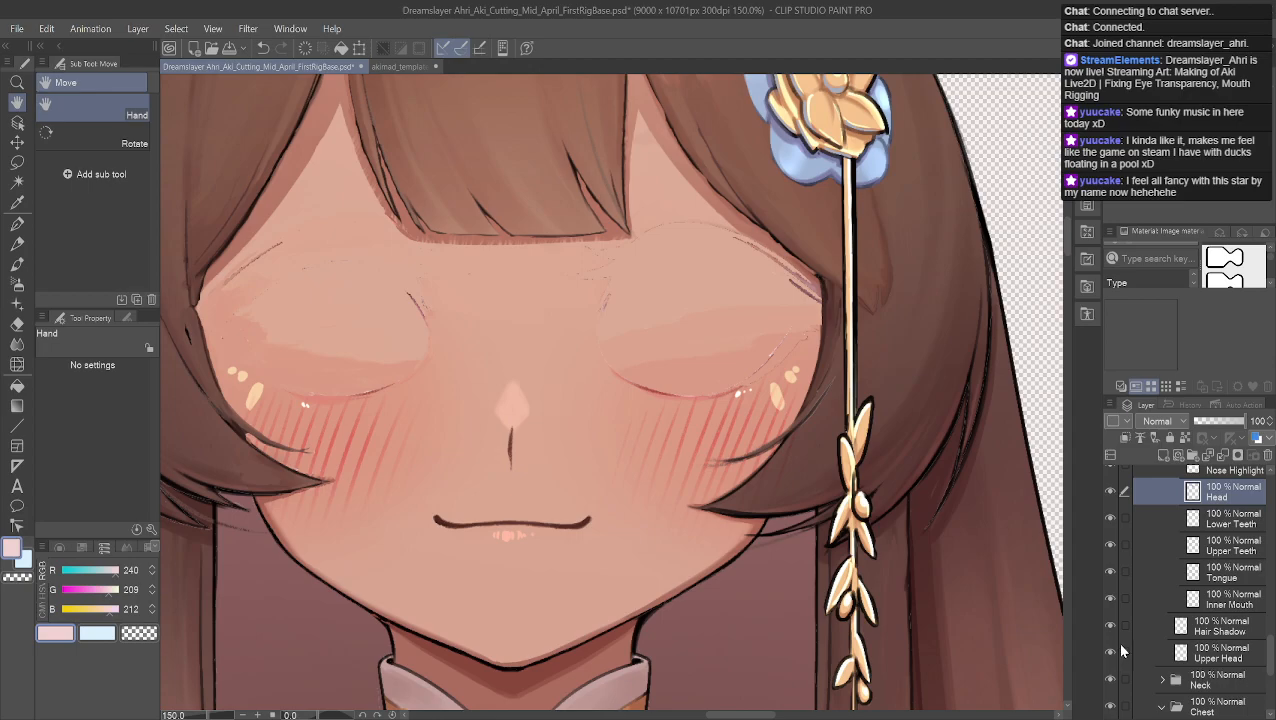
pyautogui.click(1110, 652)
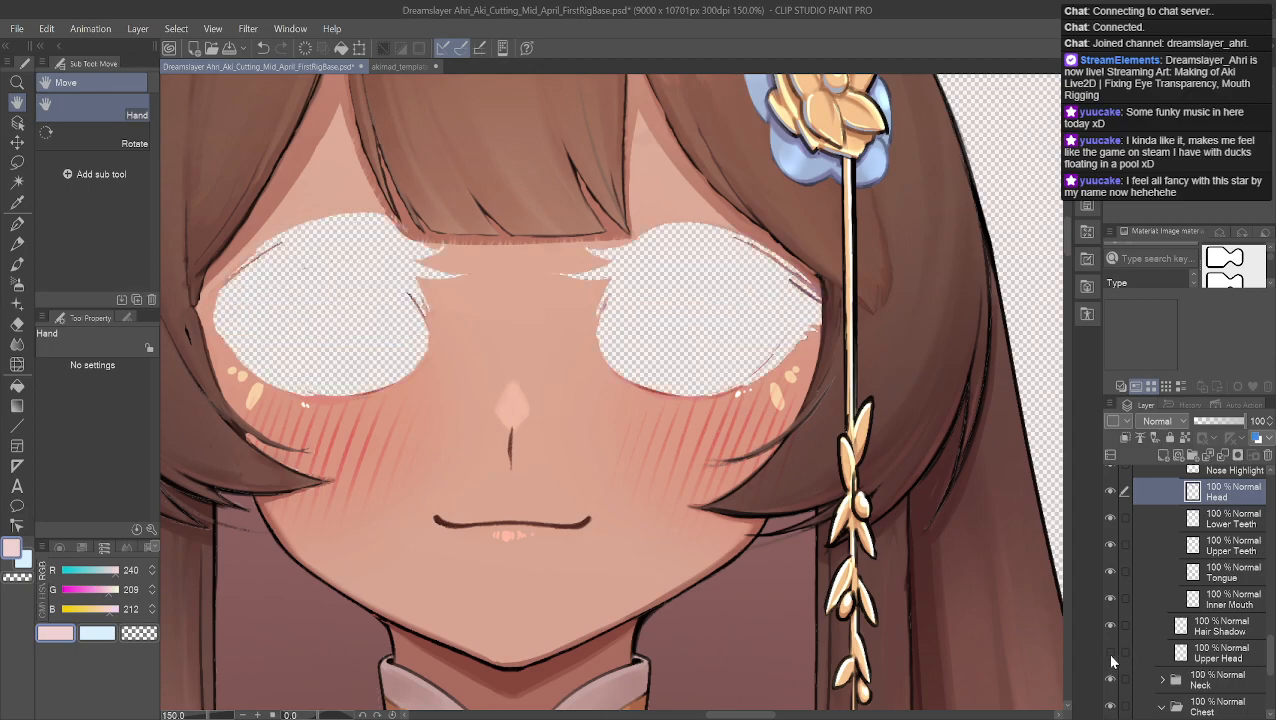
pyautogui.click(1110, 652)
pyautogui.click(1110, 652)
pyautogui.click(1110, 652)
pyautogui.click(1110, 652)
pyautogui.click(1110, 652)
pyautogui.click(1110, 652)
pyautogui.click(1110, 652)
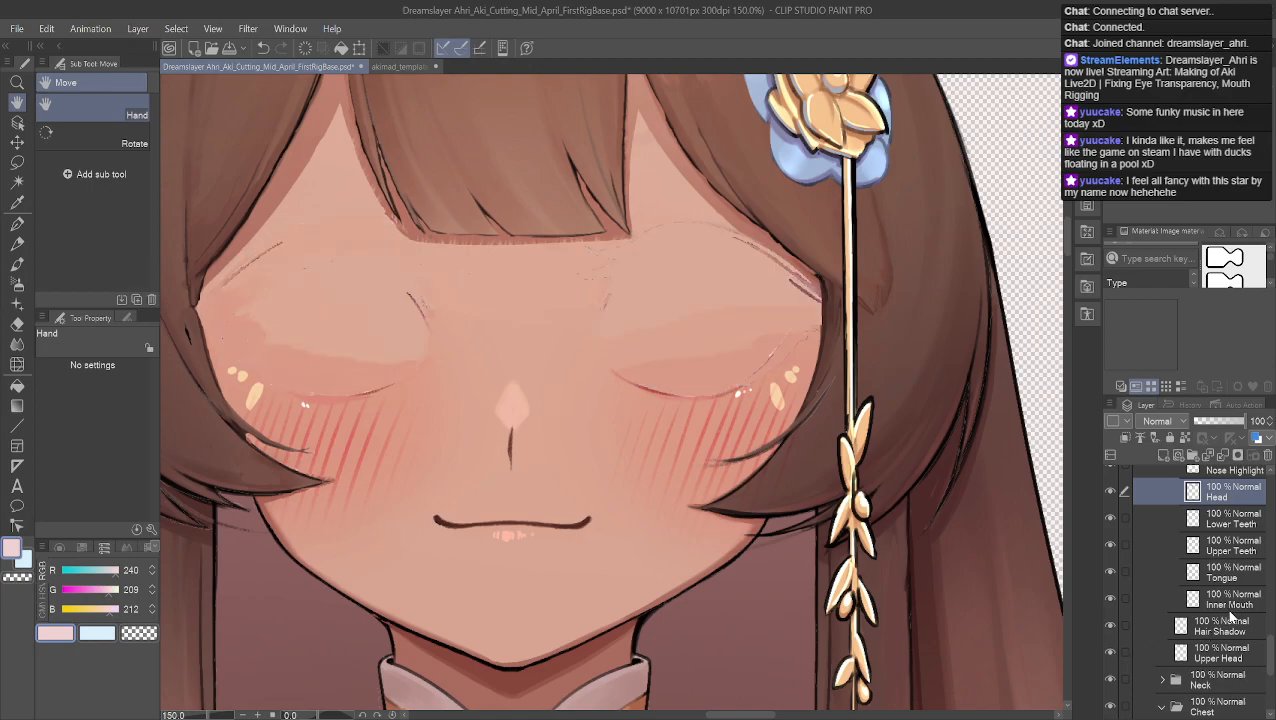
# Reorder the layers in the Mouth folder, placing Upper Head directly below Head and Hair Shadow directly above Head
pyautogui.moveTo(1220, 652); pyautogui.dragTo(1218, 516)
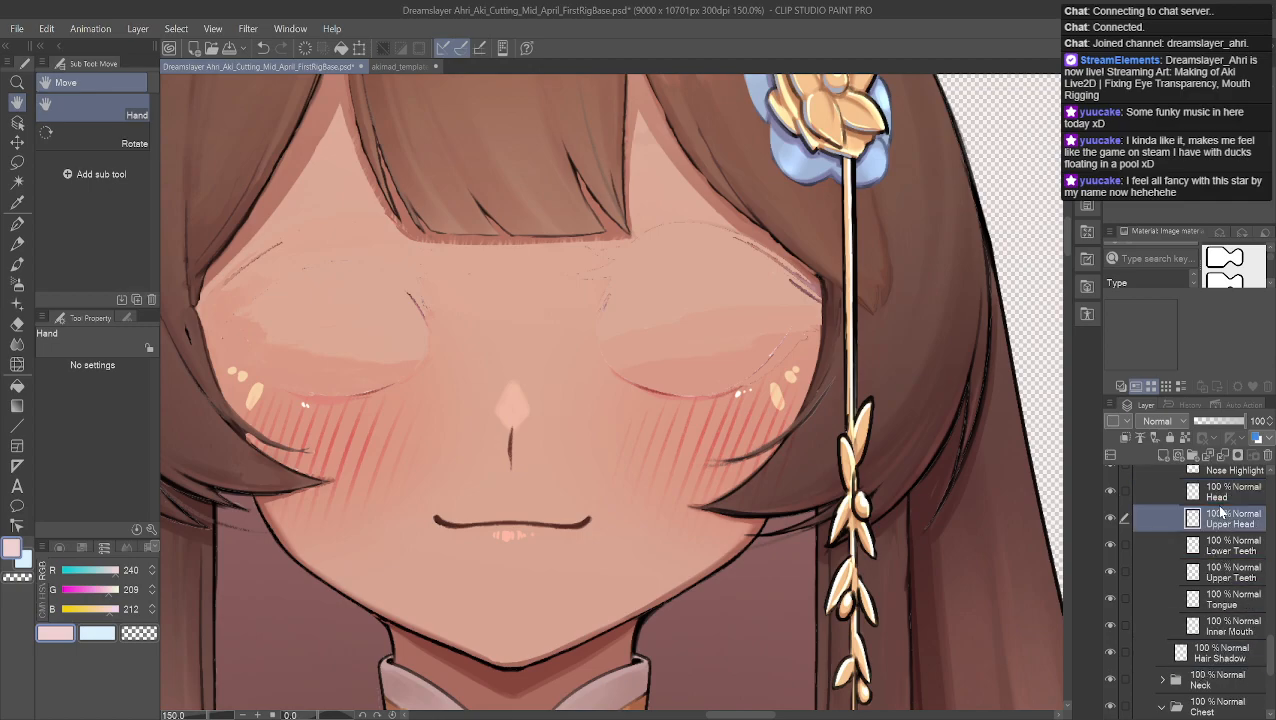
pyautogui.click(1110, 518)
pyautogui.click(1110, 518)
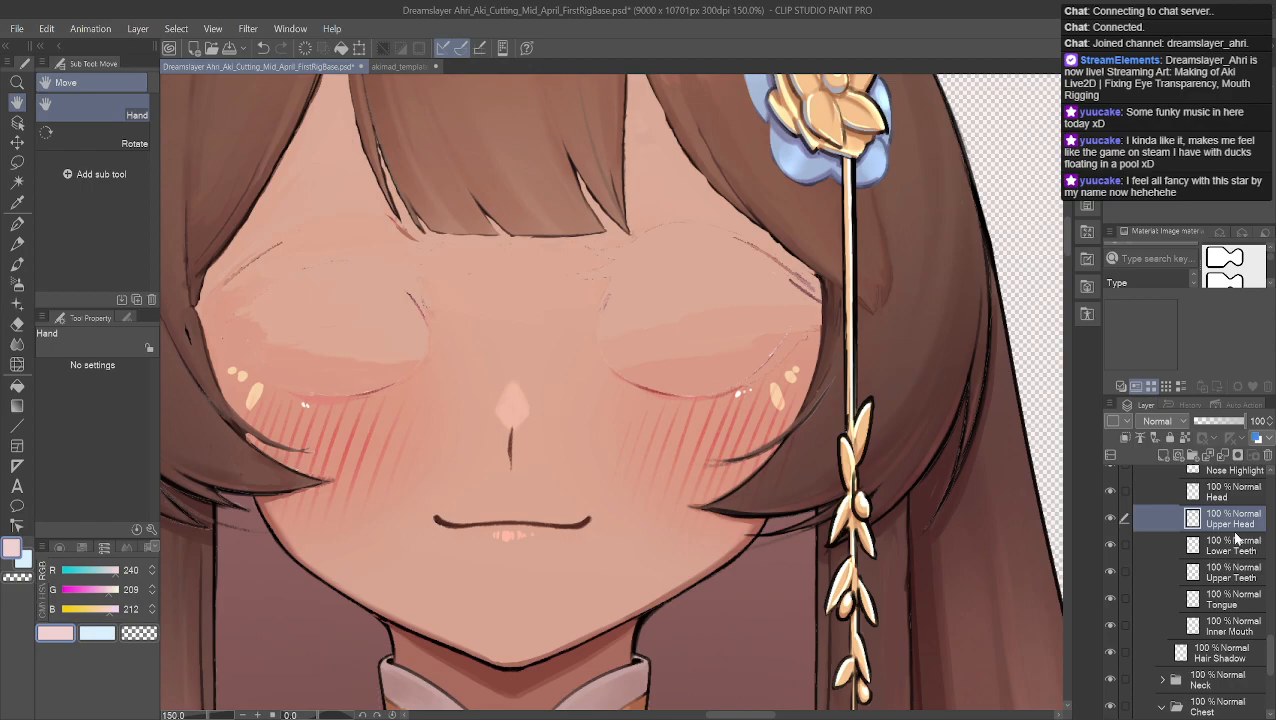
pyautogui.moveTo(1238, 652); pyautogui.dragTo(1225, 503)
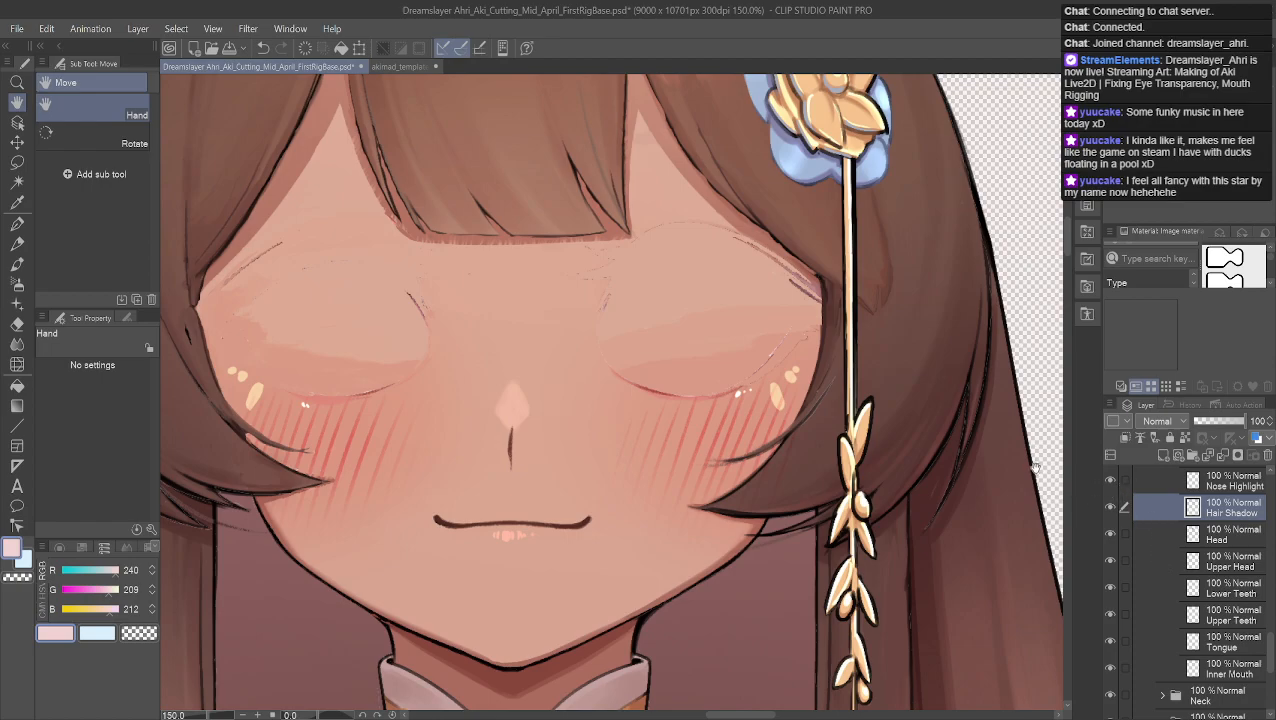
# Examine the stray line pixels along the left eye's lower lid and outer corner up close
pyautogui.scroll(2, 666, 415)
pyautogui.scroll(5, 680, 380)
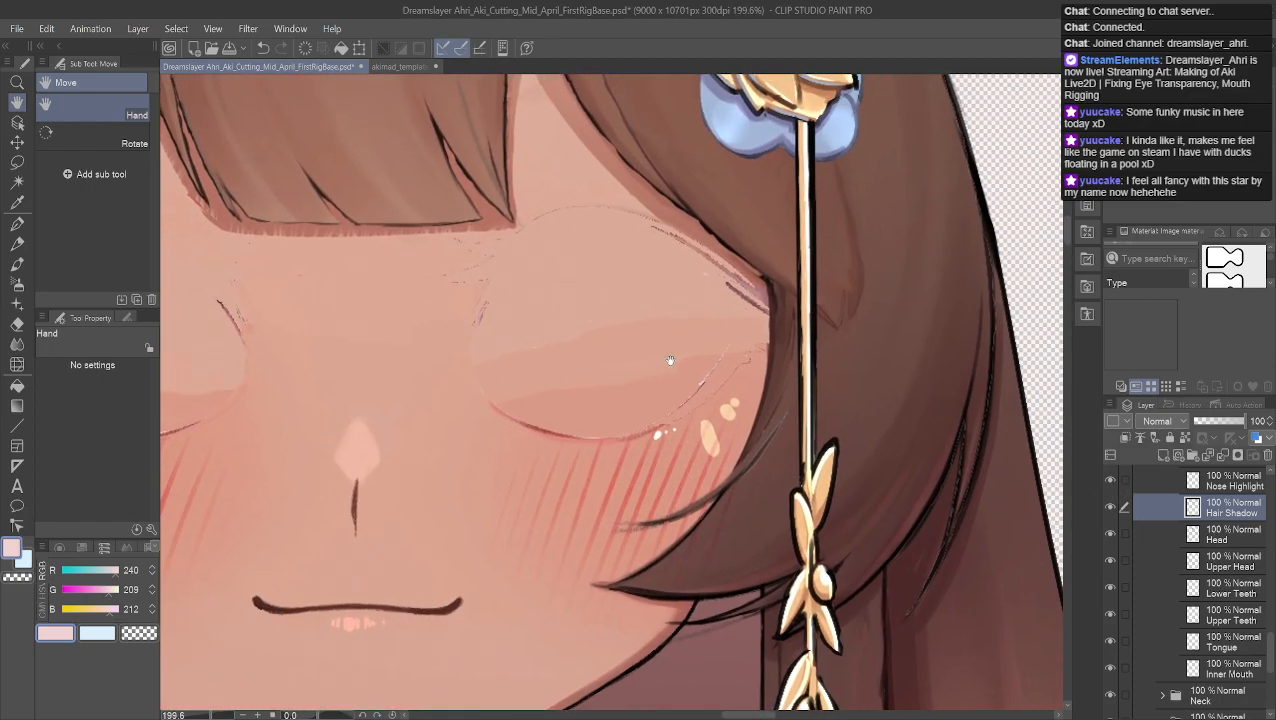
pyautogui.scroll(1, 689, 412)
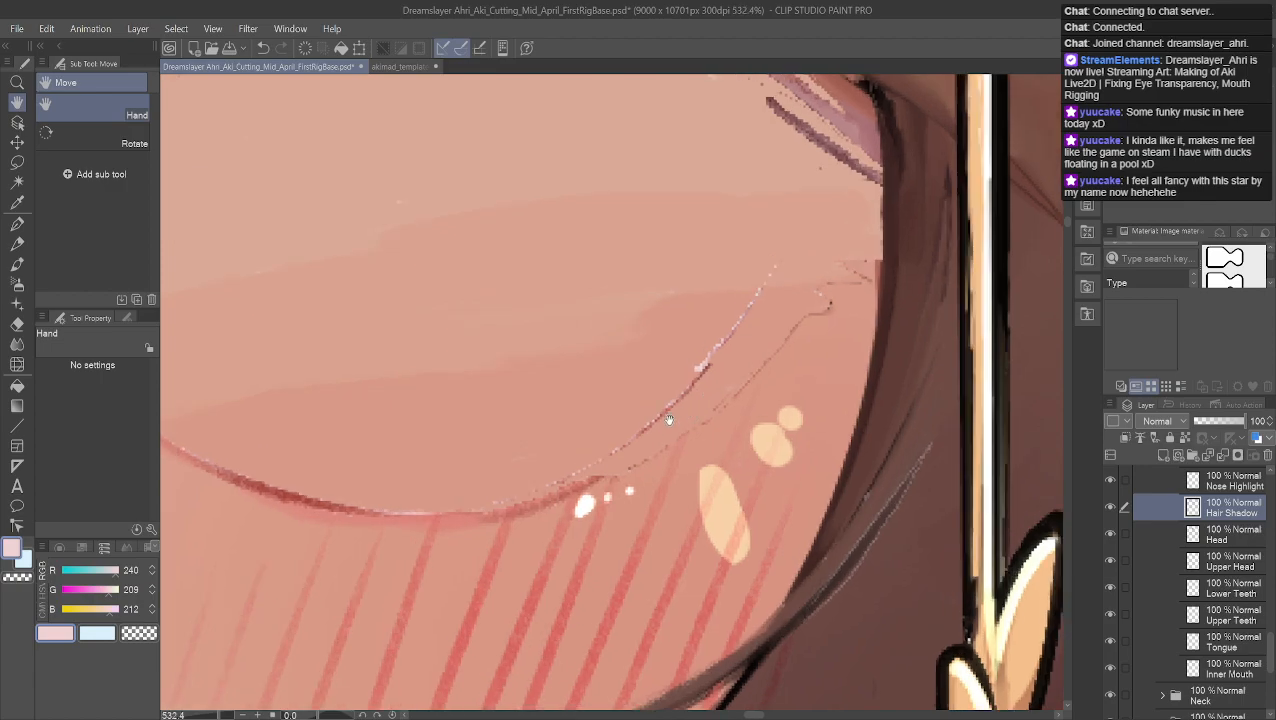
pyautogui.scroll(-1, 660, 428)
pyautogui.scroll(-2, 665, 428)
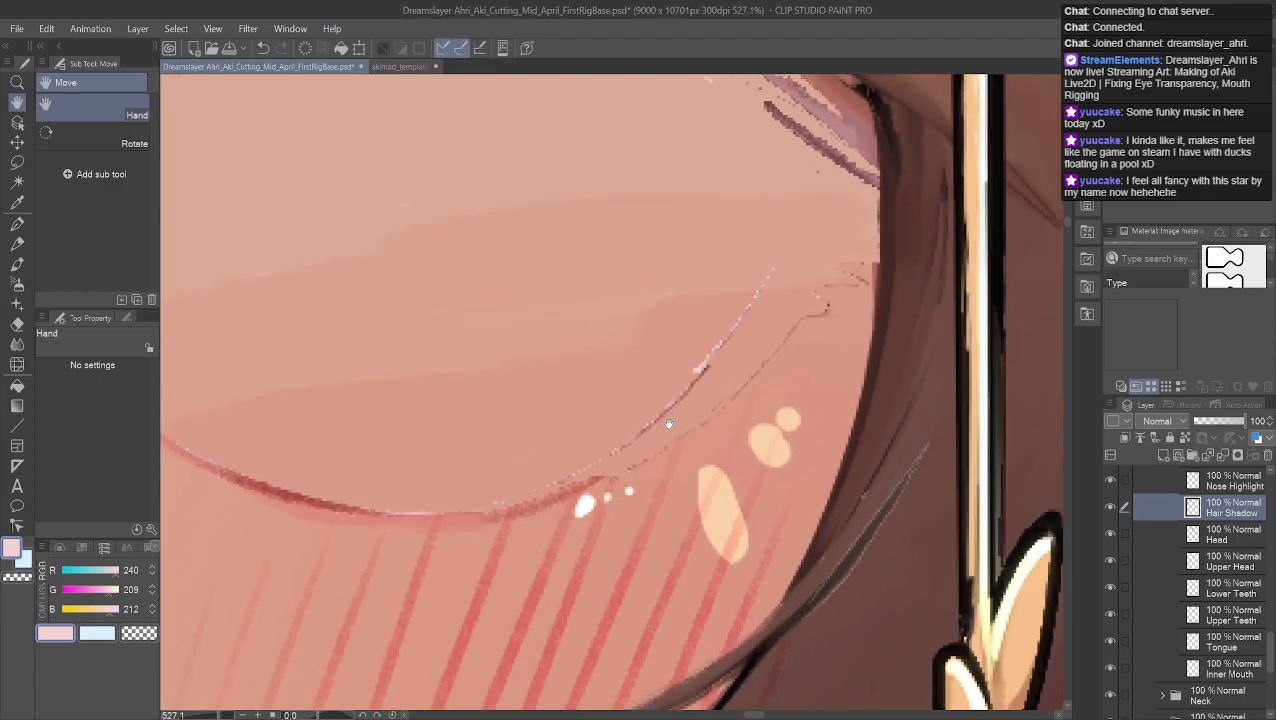
pyautogui.scroll(2, 642, 423)
pyautogui.scroll(1, 642, 423)
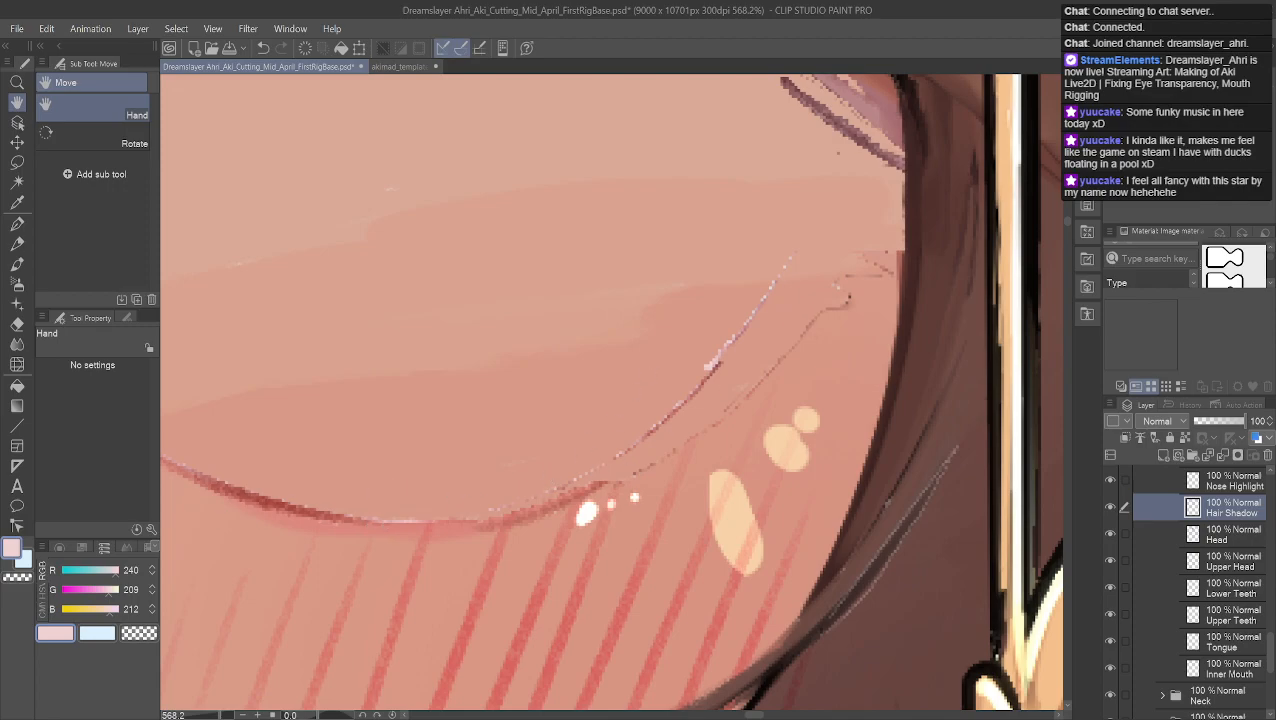
pyautogui.scroll(5, 625, 456)
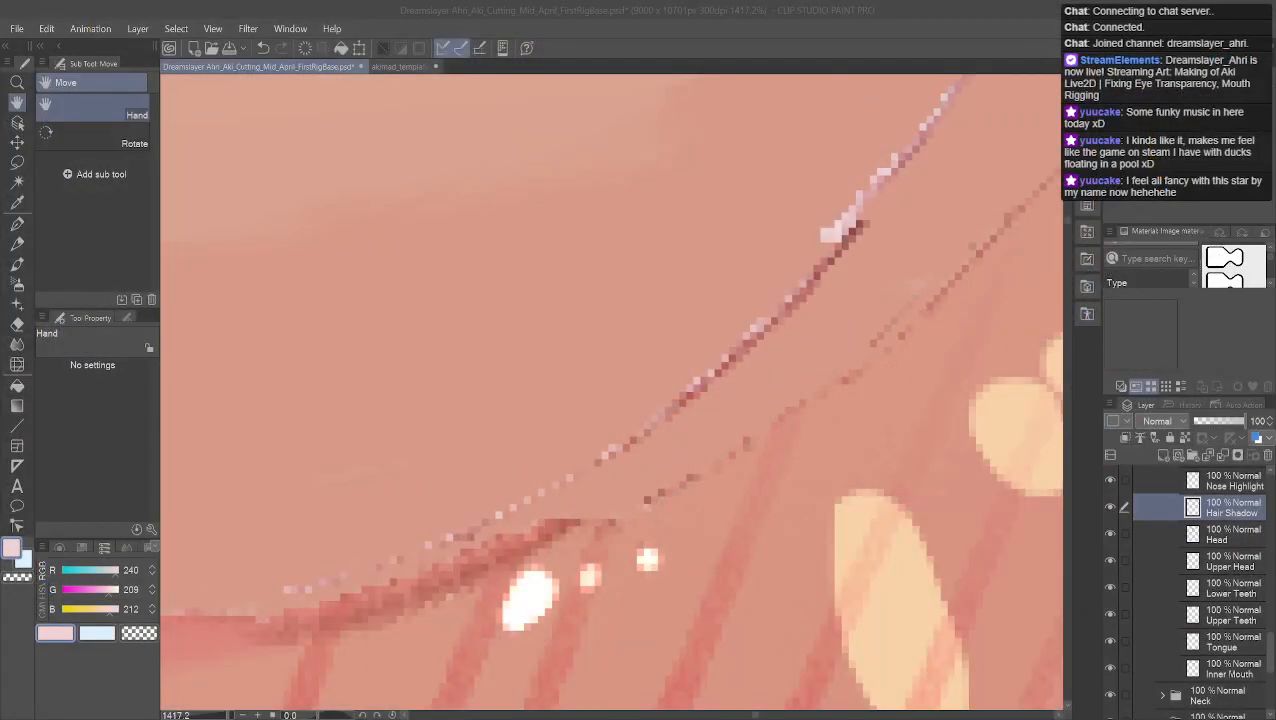
pyautogui.scroll(-2, 811, 320)
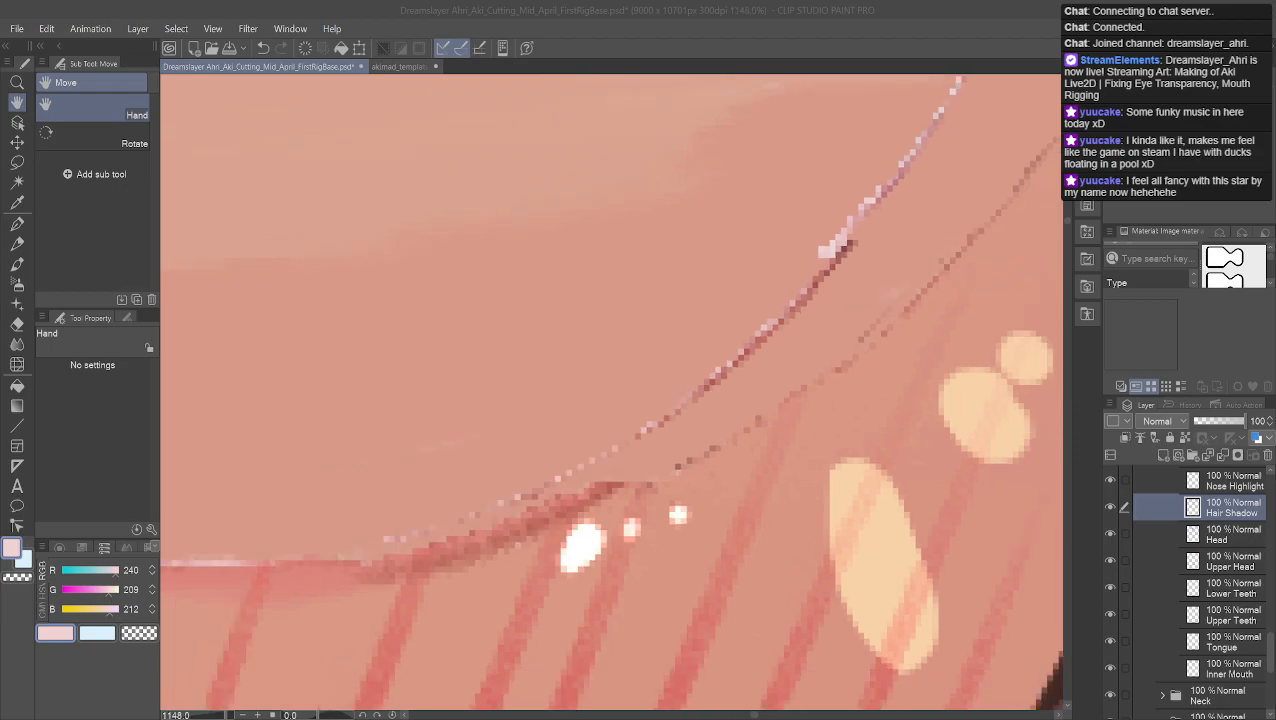
pyautogui.scroll(-4, 569, 442)
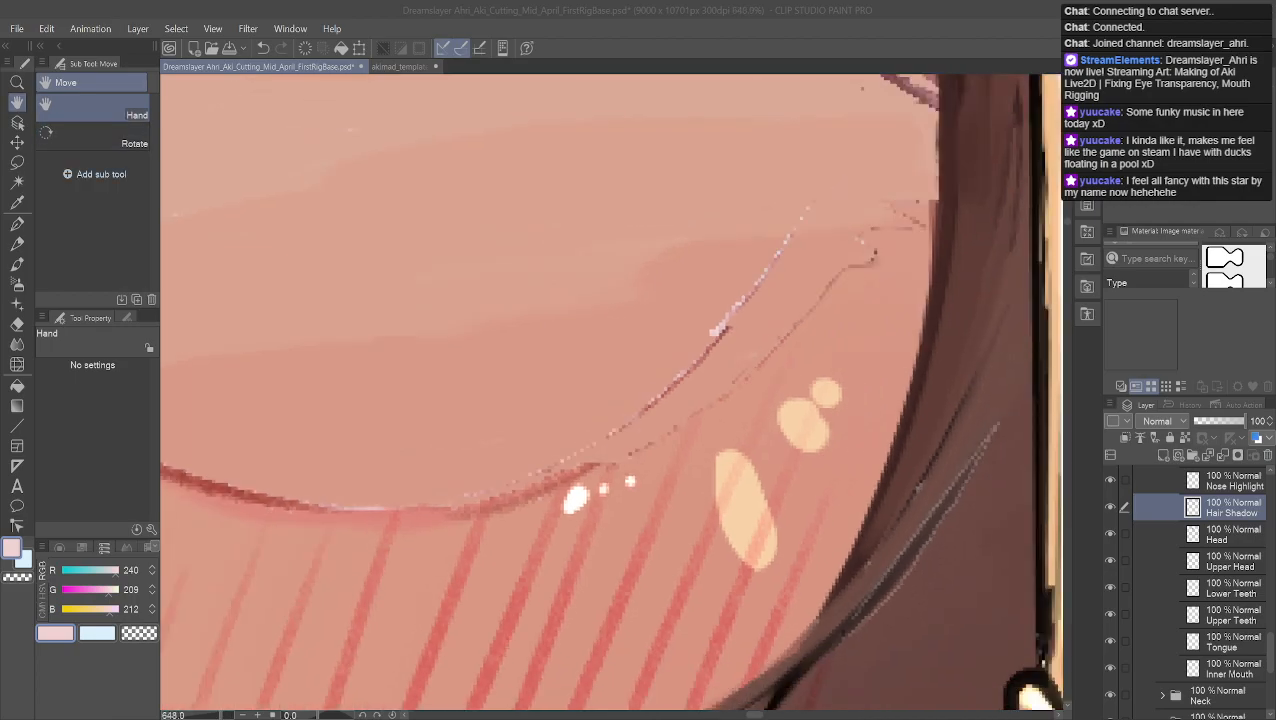
# Sample the skin colour beside the left eye's outer corner, switch to the Mapping pen and undo the last stroke
pyautogui.moveTo(473, 290); pyautogui.dragTo(541, 393)
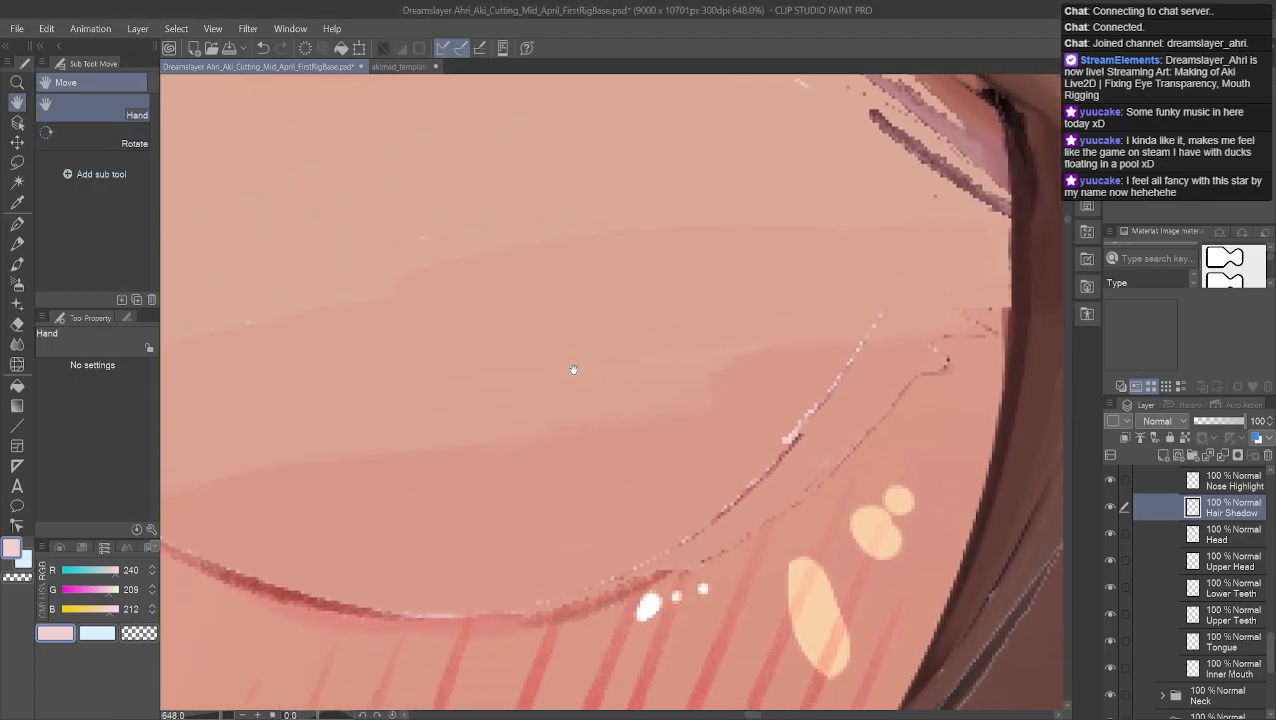
pyautogui.keyDown('alt'); pyautogui.click(903, 419); pyautogui.keyUp('alt')
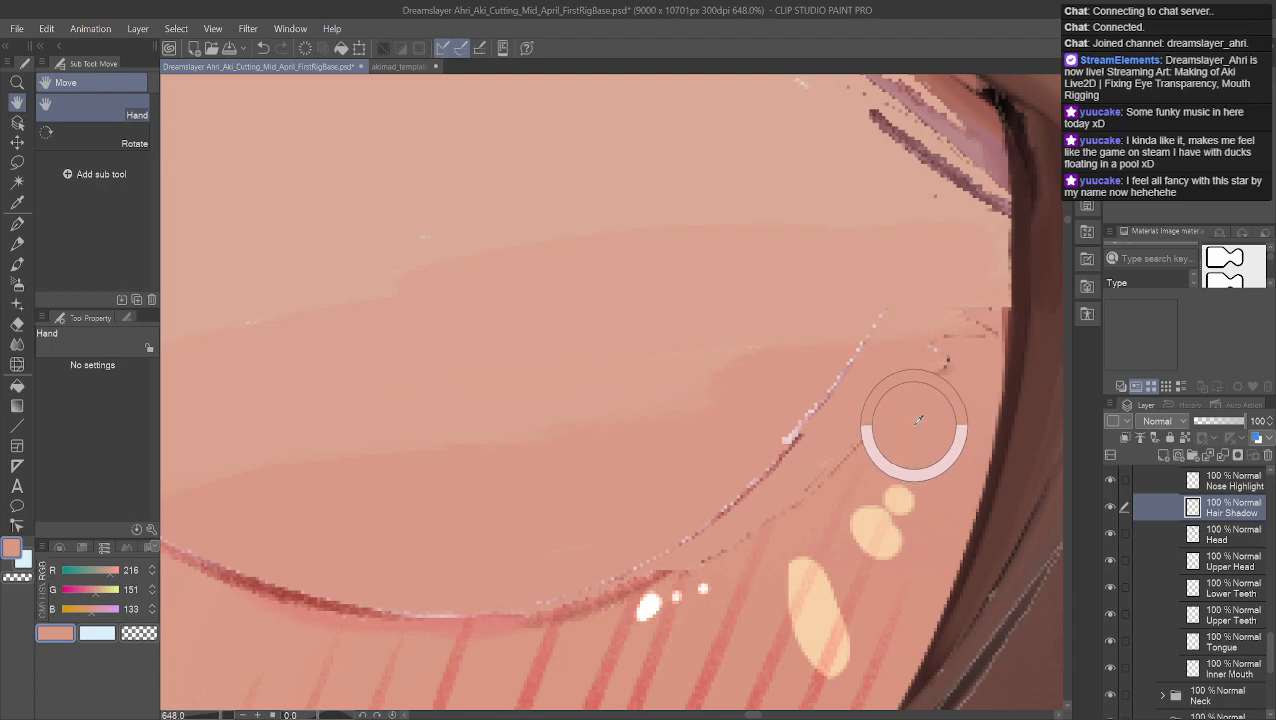
pyautogui.press('p')
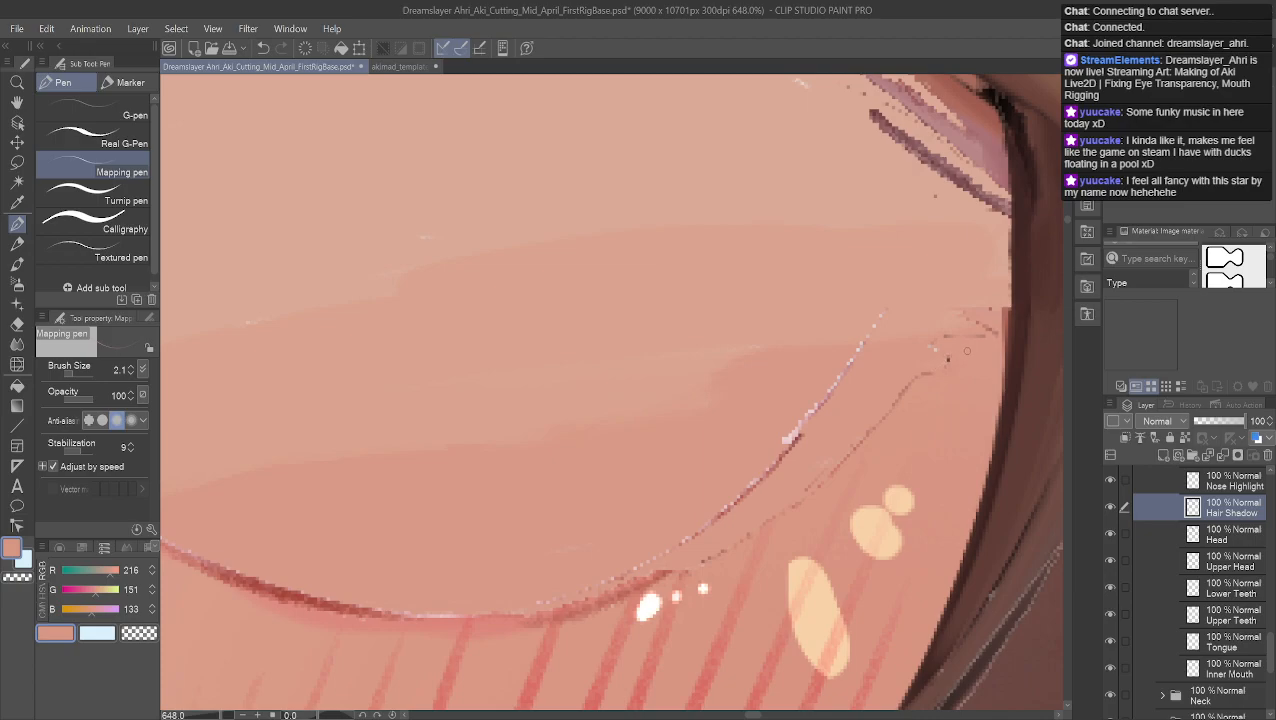
pyautogui.hotkey('ctrl', 'z')
# Select and hide the Upper Head layer to examine the transparent eye openings in the Head layer
pyautogui.click(1238, 562)
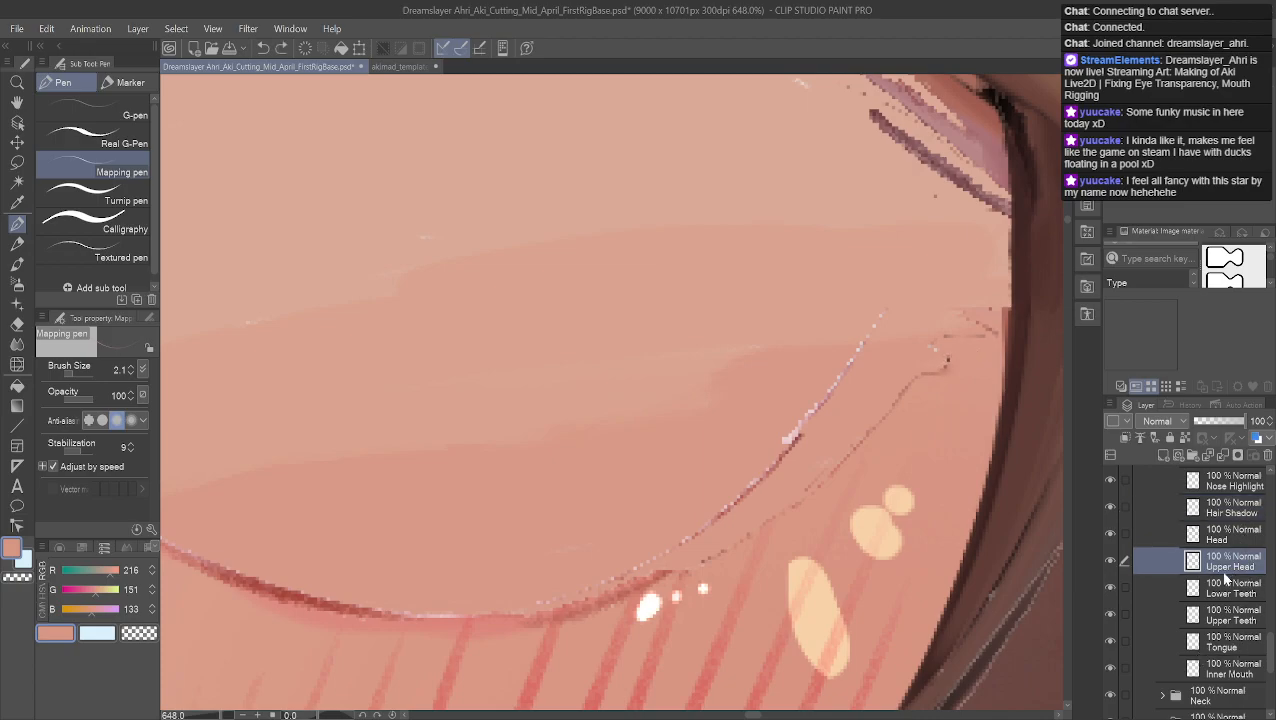
pyautogui.click(1110, 561)
pyautogui.scroll(-3, 1107, 545)
pyautogui.scroll(-4, 868, 504)
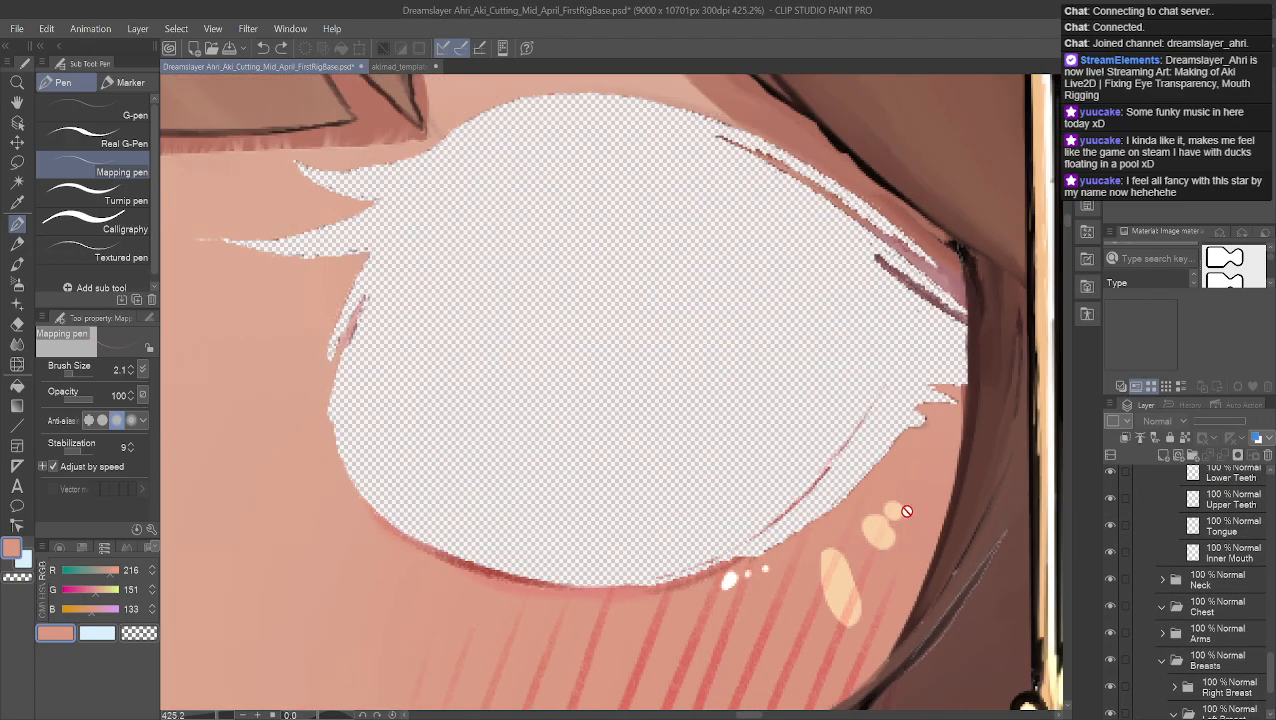
pyautogui.scroll(2, 860, 503)
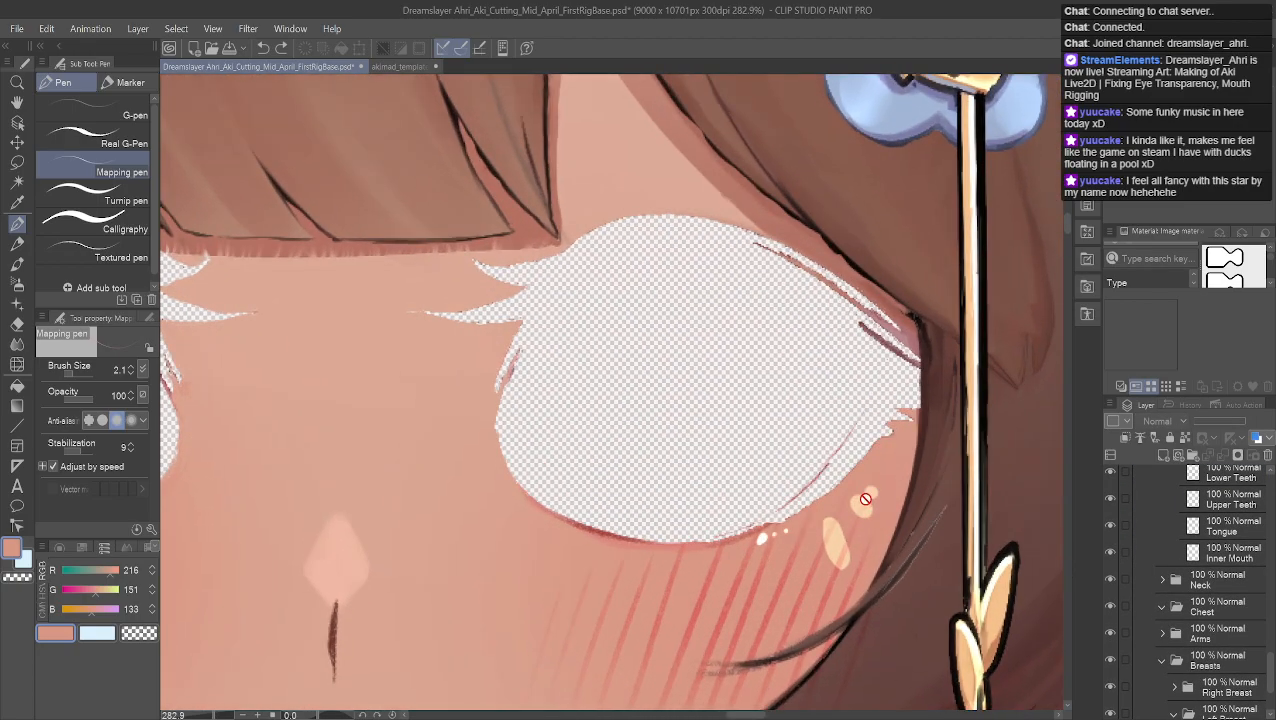
pyautogui.scroll(3, 1118, 545)
pyautogui.click(1105, 537)
pyautogui.click(1105, 537)
pyautogui.scroll(-2, 1140, 545)
pyautogui.scroll(2, 1150, 550)
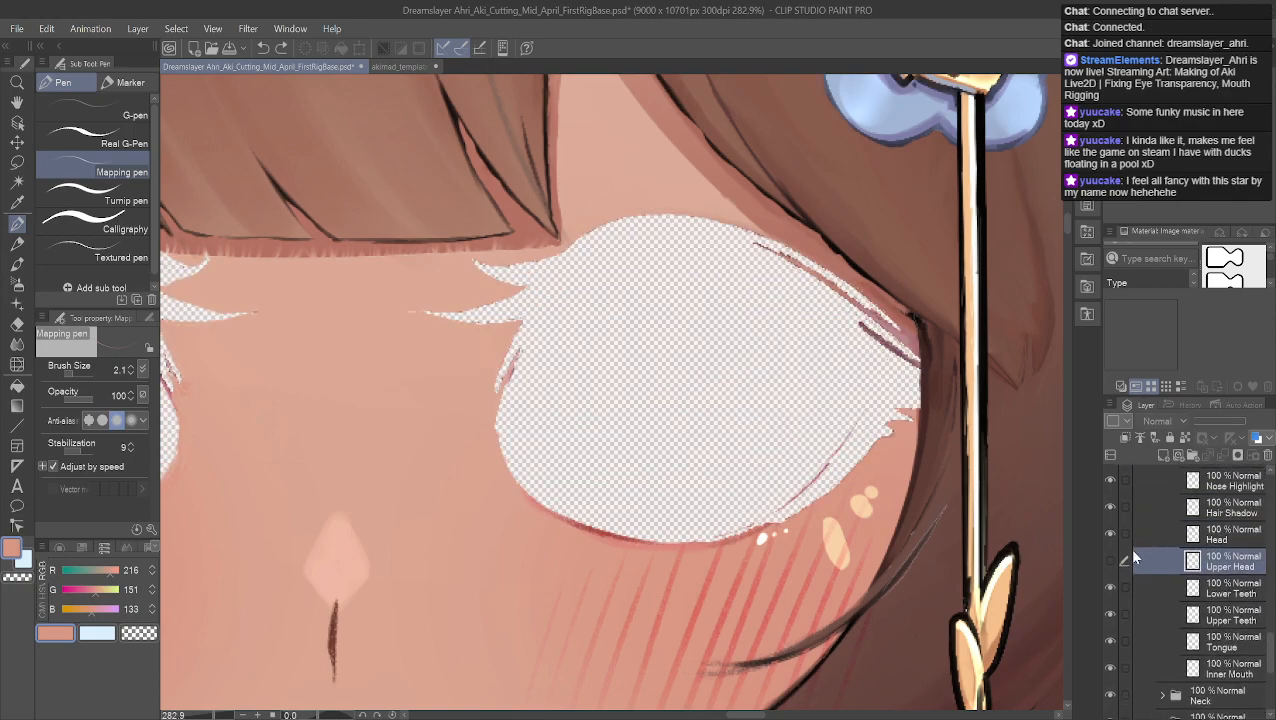
pyautogui.scroll(1, 1120, 540)
pyautogui.scroll(2, 1115, 633)
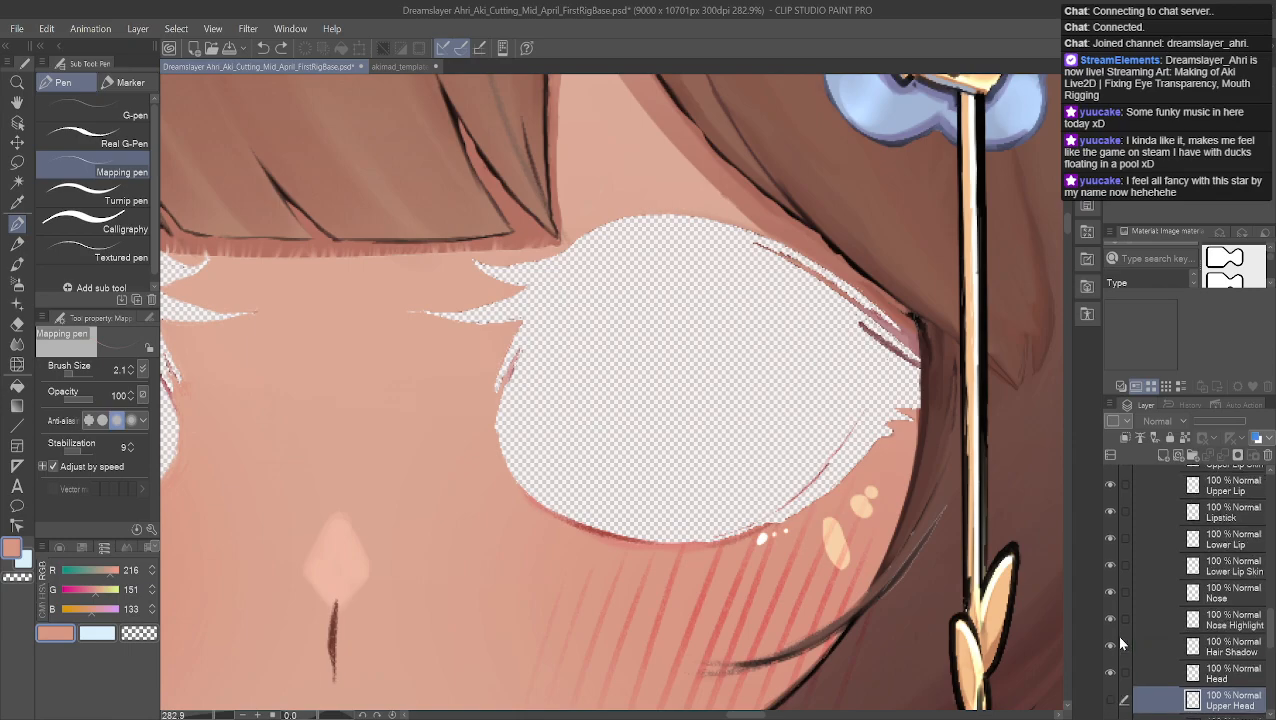
# Show Upper Head and hide the Mouth folder's layers from Lipstick down to Head to isolate the skin patch behind the eyes
pyautogui.click(1109, 651)
pyautogui.click(1110, 626)
pyautogui.click(1110, 600)
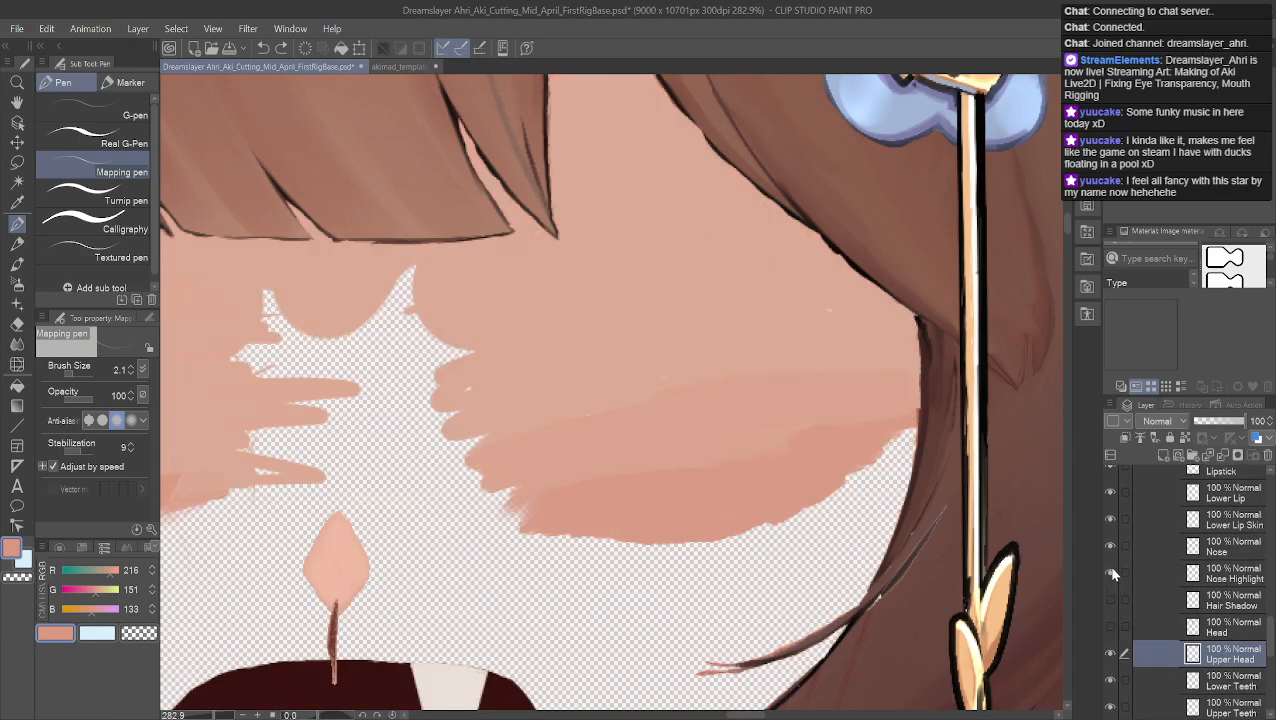
pyautogui.click(1110, 573)
pyautogui.click(1110, 519)
pyautogui.scroll(2, 1114, 534)
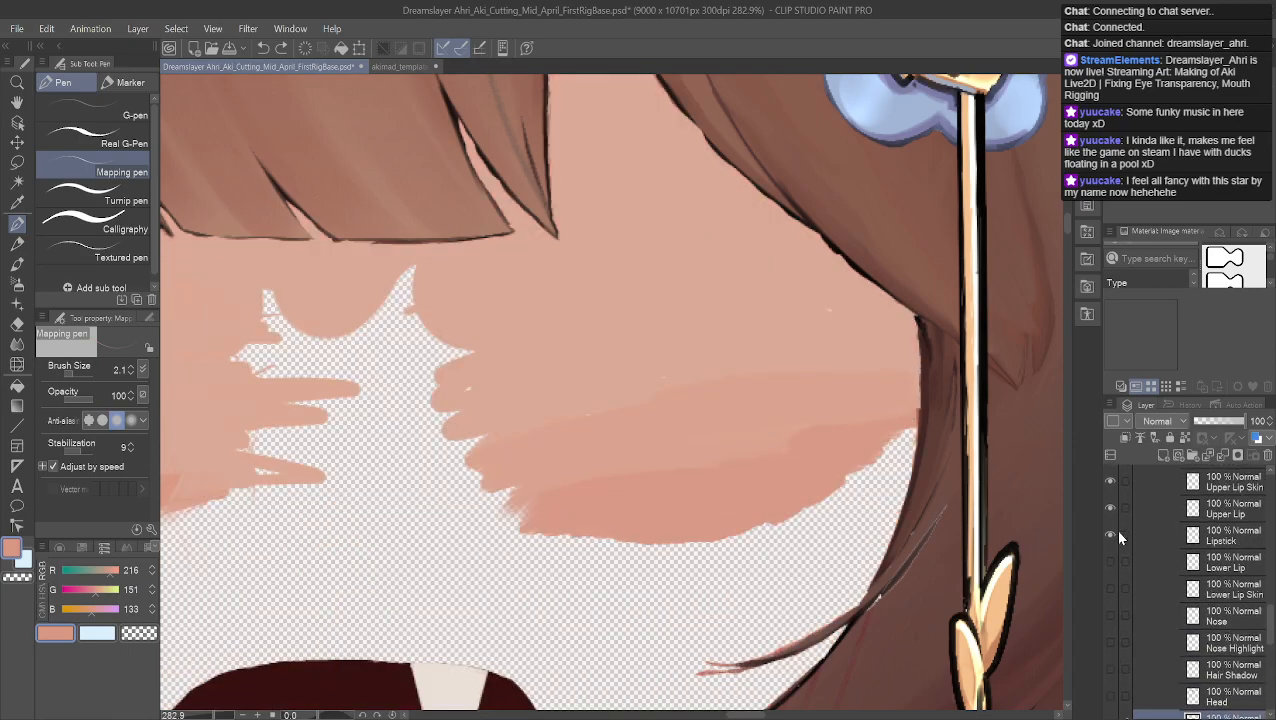
pyautogui.scroll(2, 1110, 545)
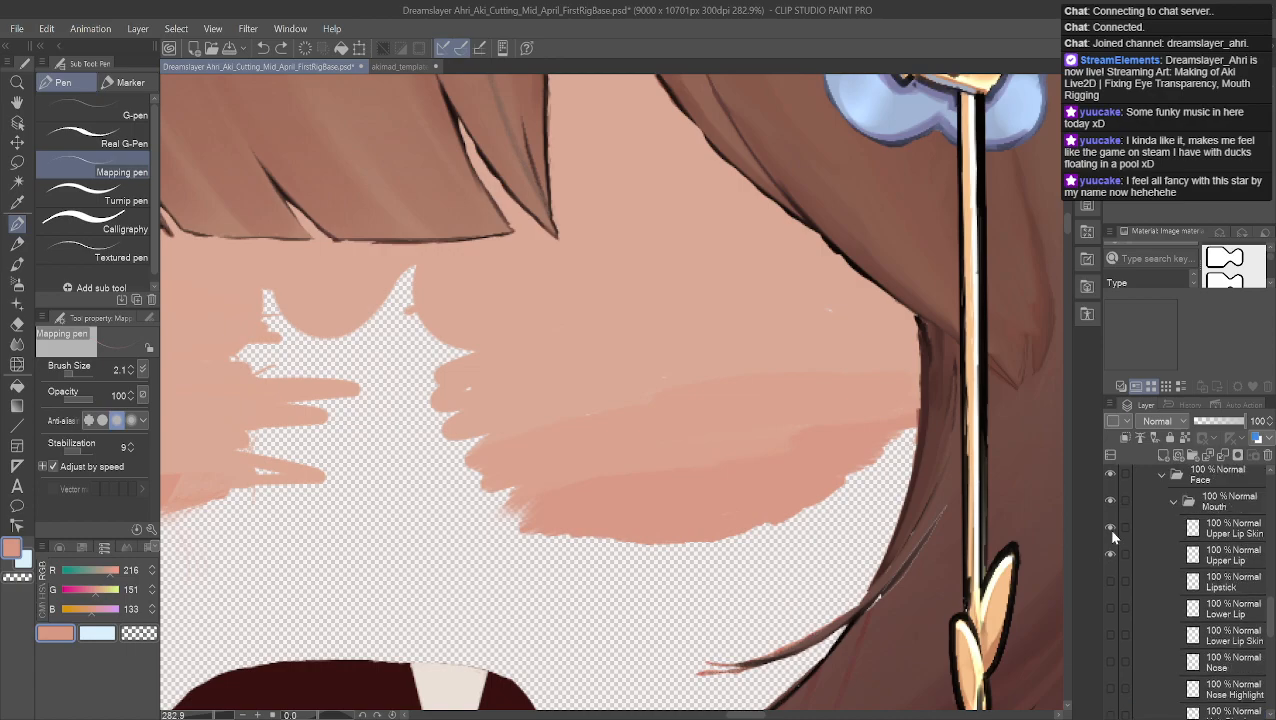
pyautogui.scroll(3, 1103, 586)
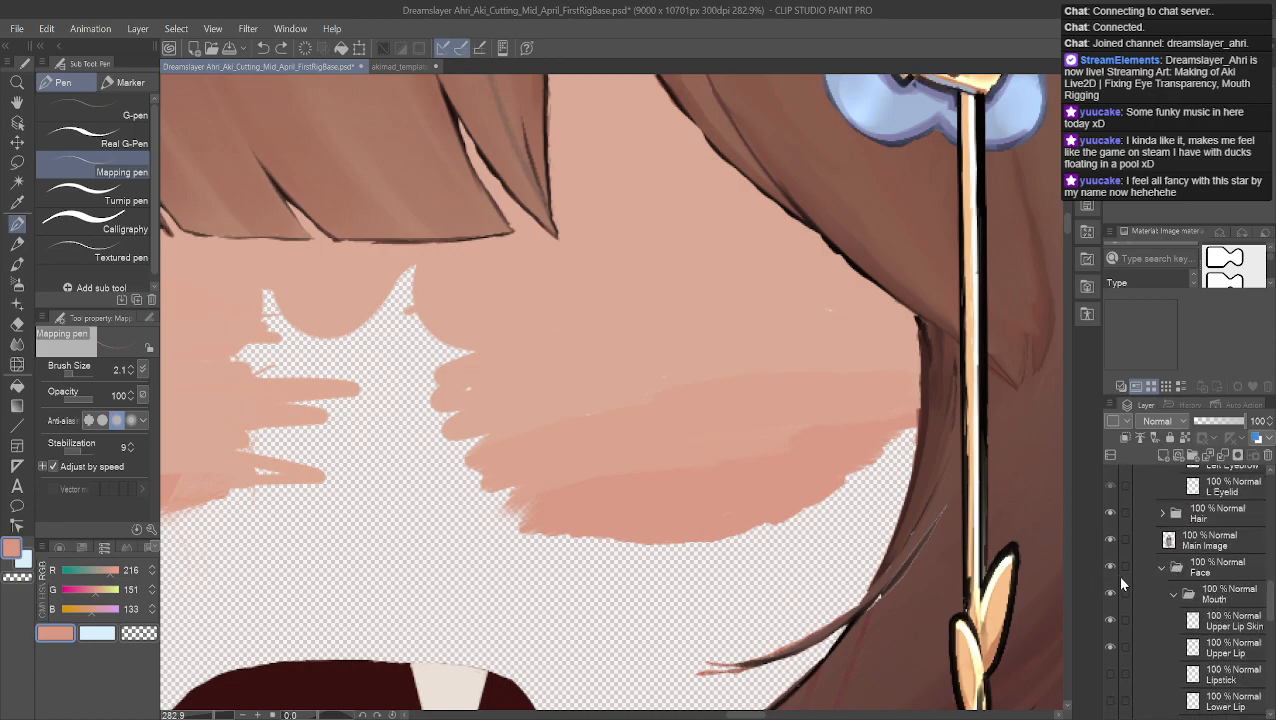
# Hide the Hair folder and the Main Image layer to inspect the full shape of the Upper Head skin
pyautogui.click(1110, 567)
pyautogui.click(1110, 567)
pyautogui.scroll(-5, 1120, 613)
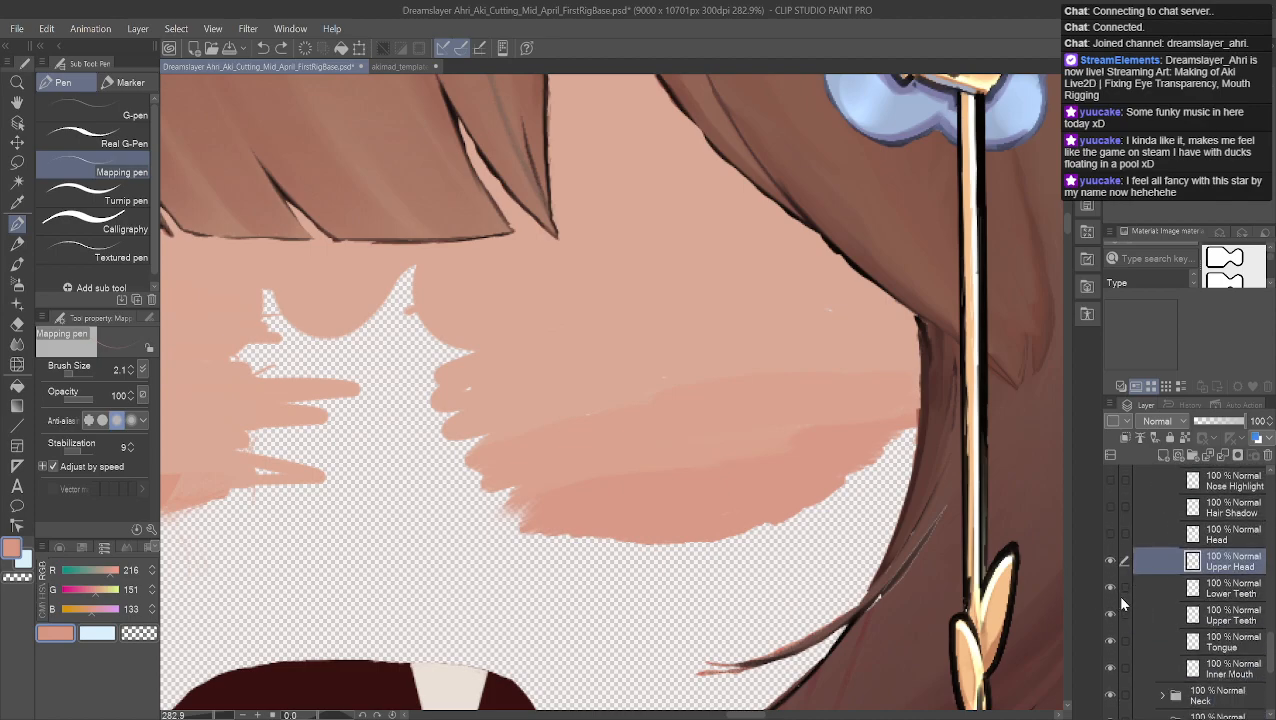
pyautogui.scroll(5, 1138, 617)
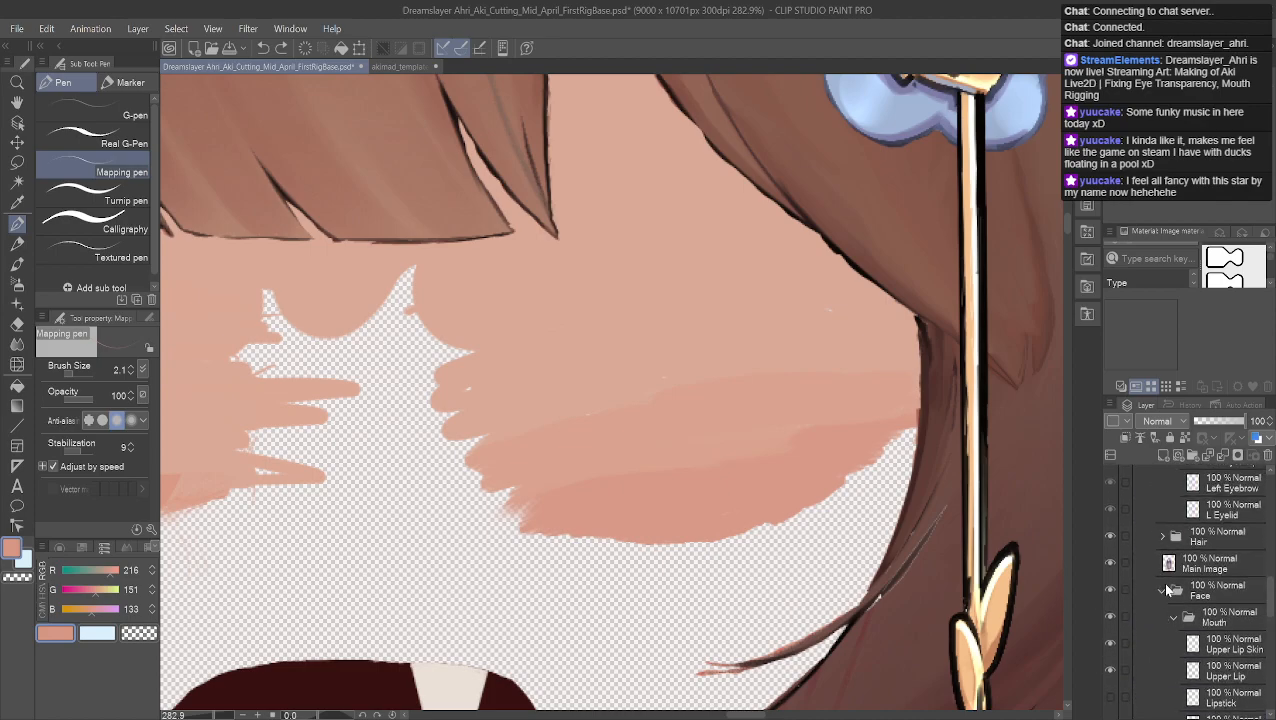
pyautogui.click(1110, 536)
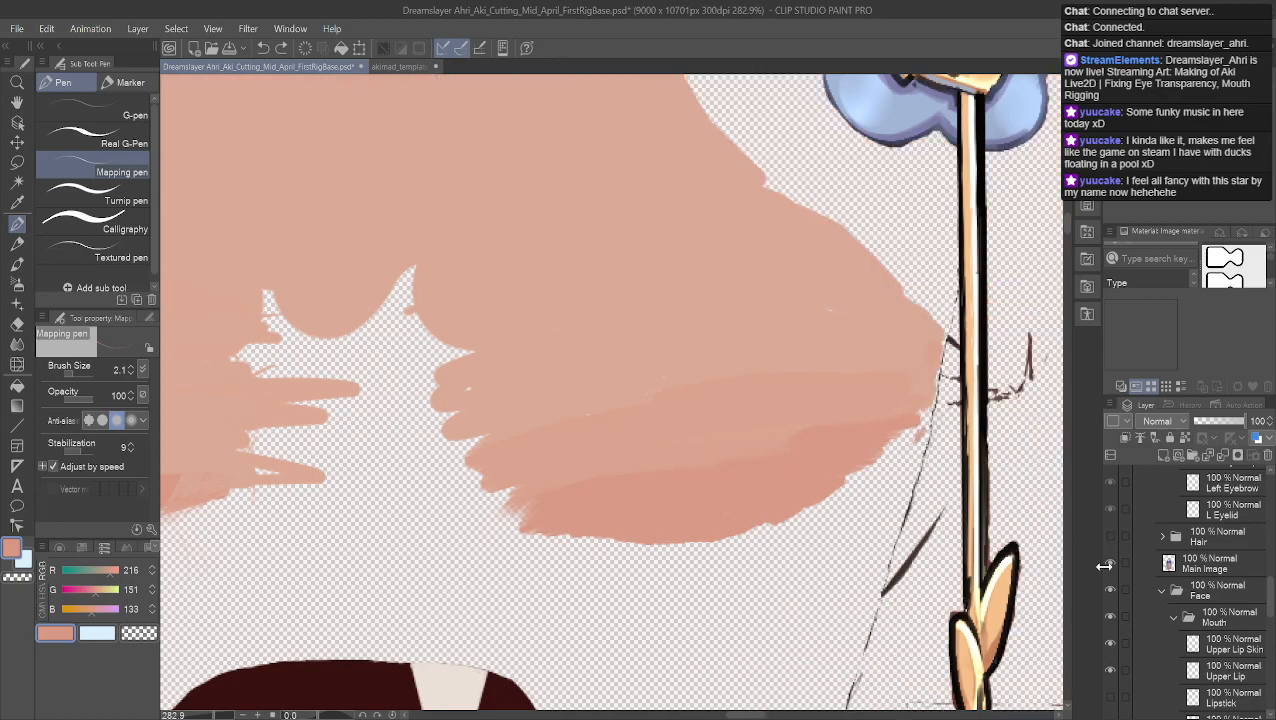
pyautogui.scroll(-7, 745, 446)
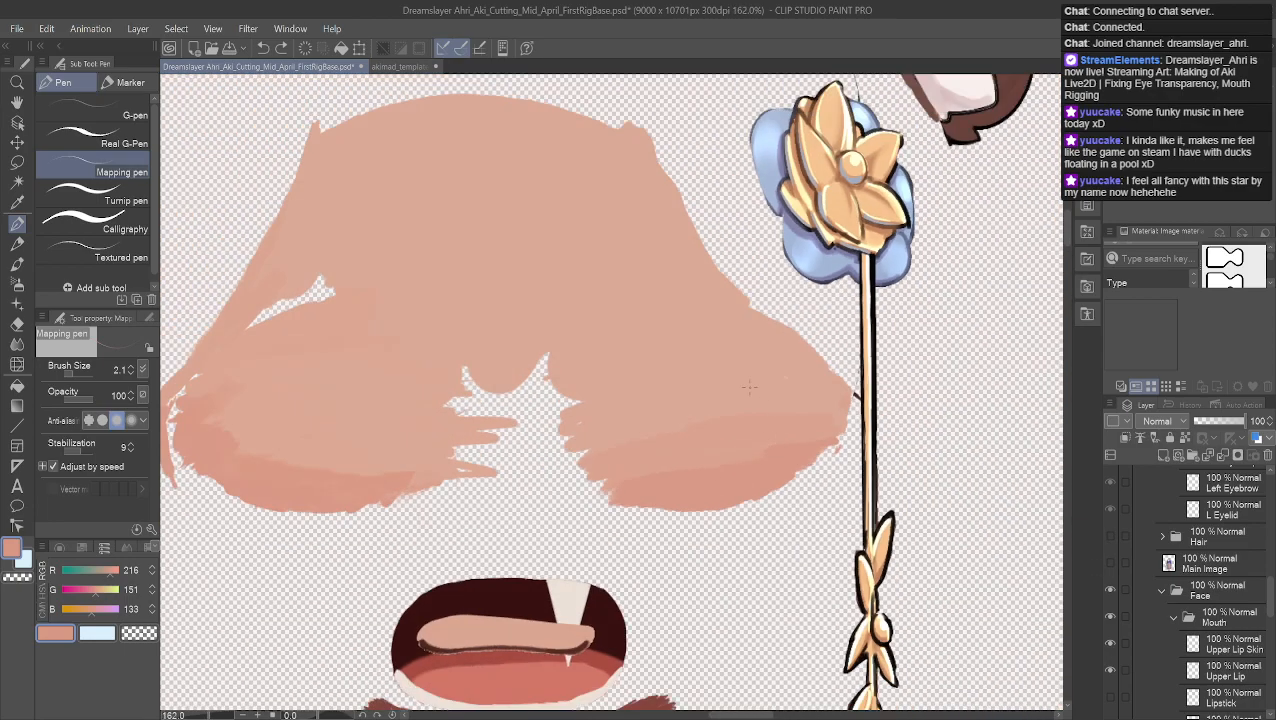
pyautogui.scroll(1, 893, 463)
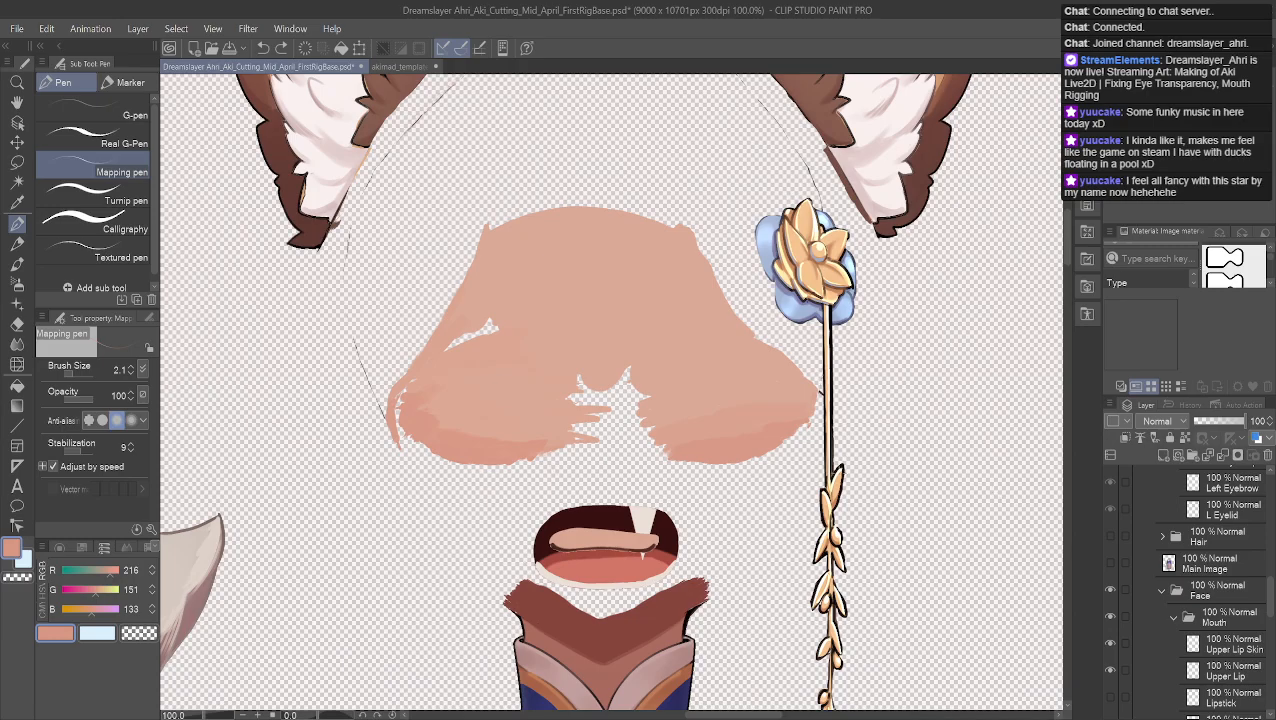
pyautogui.scroll(2, 885, 463)
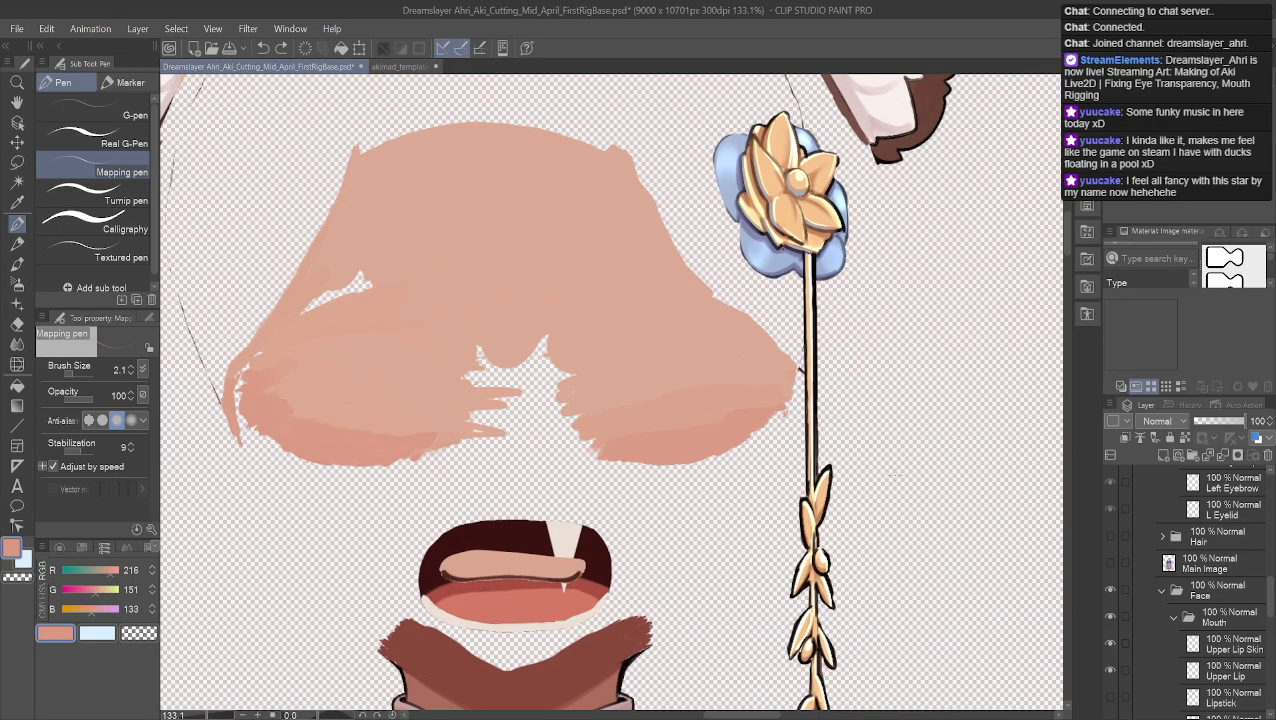
pyautogui.scroll(2, 940, 510)
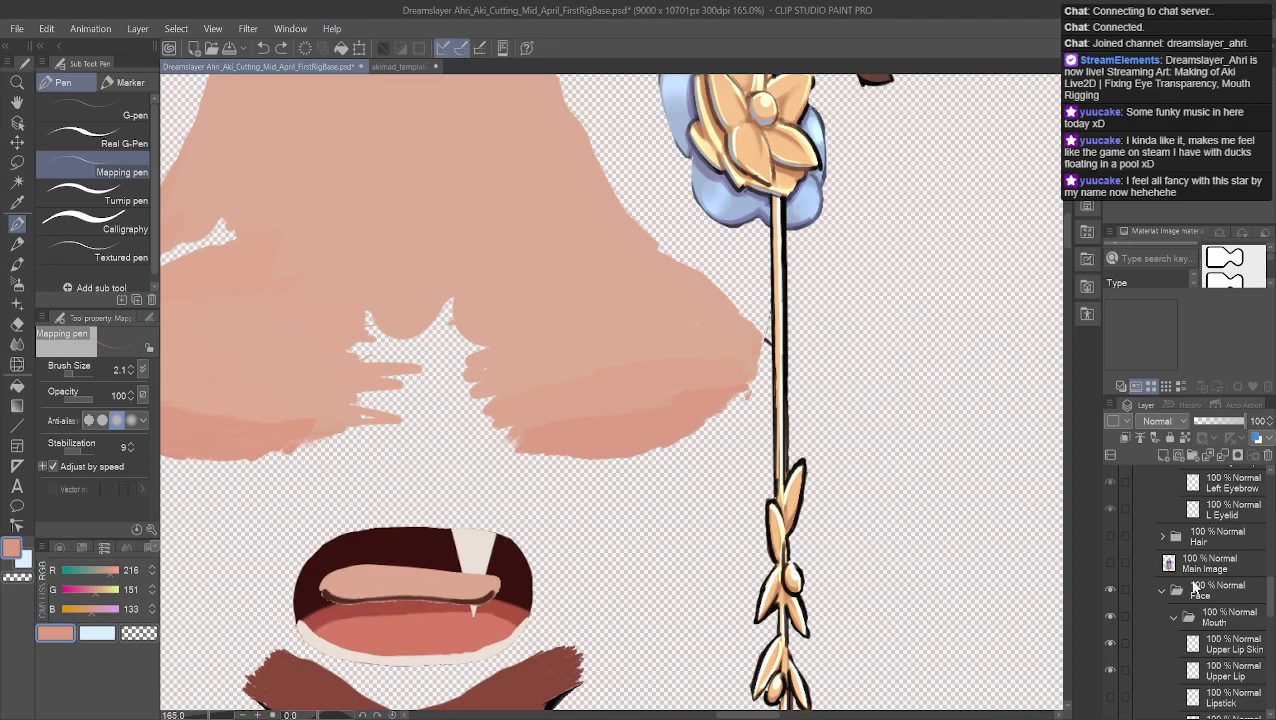
# Toggle the Main Image layer to compare it with the isolated Upper Head skin, leaving it hidden
pyautogui.scroll(-1, 1206, 598)
pyautogui.scroll(3, 1131, 512)
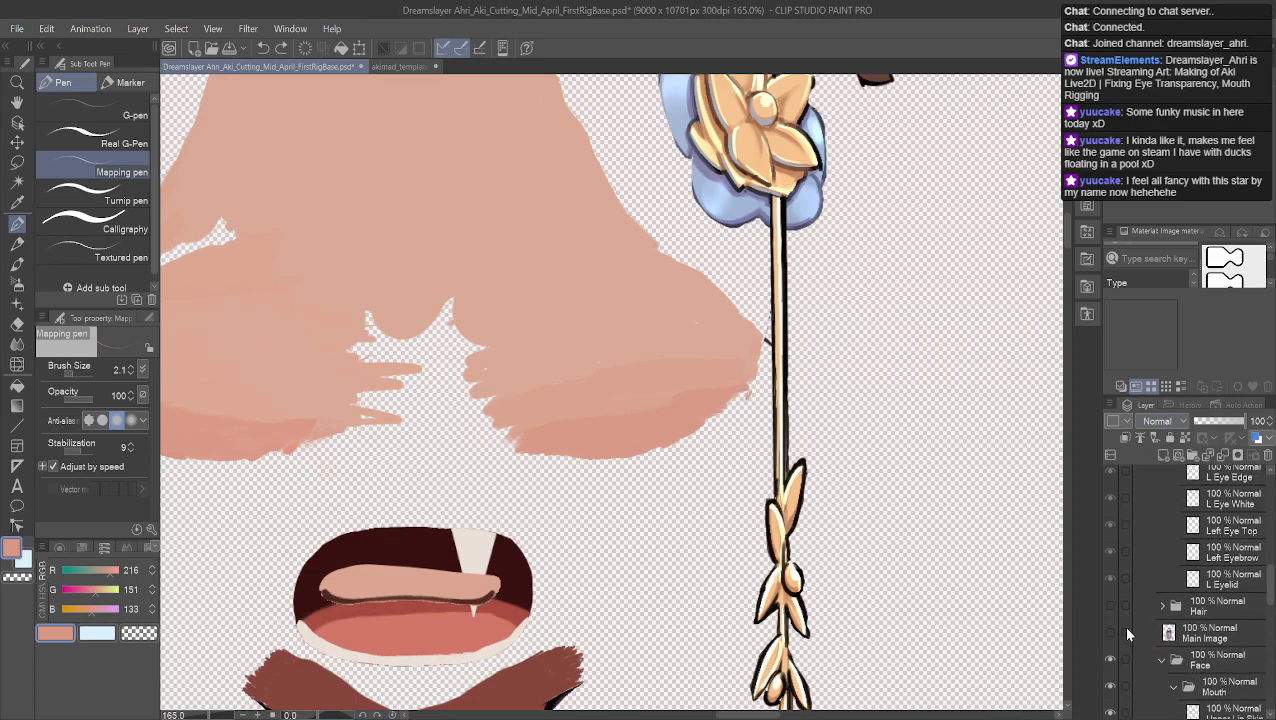
pyautogui.click(1111, 631)
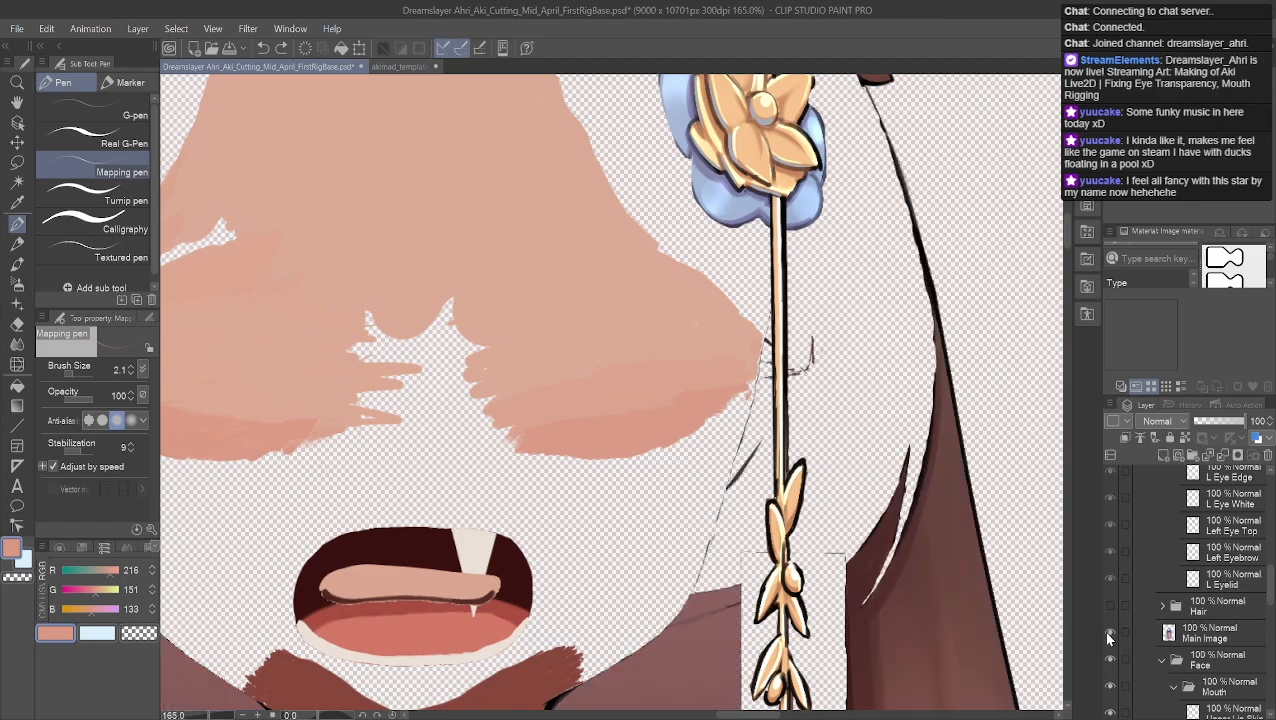
pyautogui.click(1108, 633)
pyautogui.scroll(-2, 1166, 627)
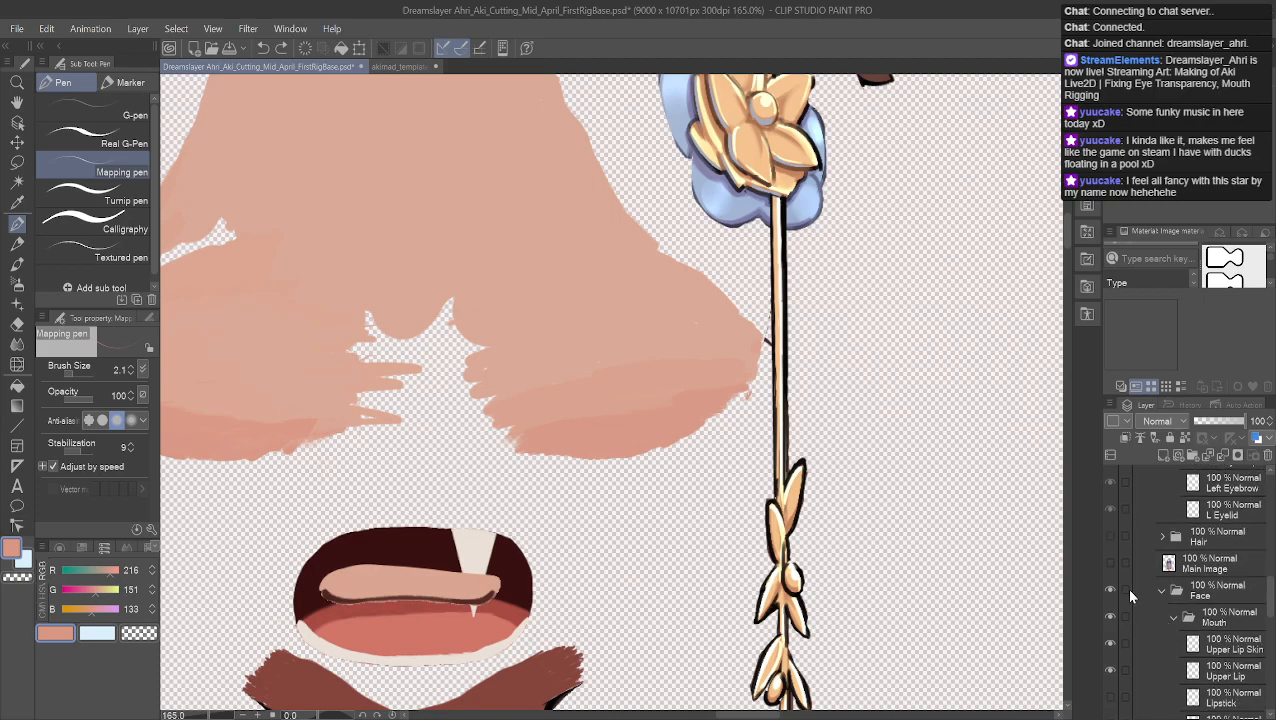
pyautogui.click(1112, 562)
pyautogui.scroll(-5, 1149, 578)
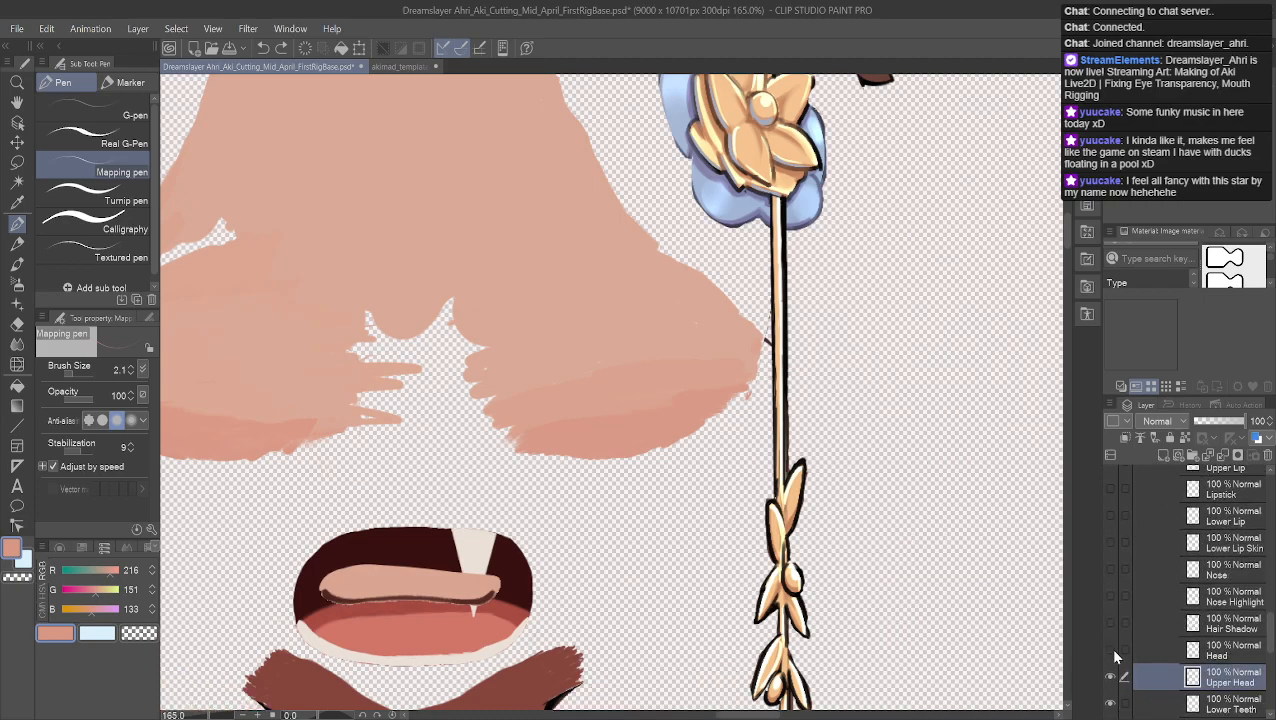
# Show the Head layer and merge it with Upper Head into a single layer
pyautogui.click(1111, 650)
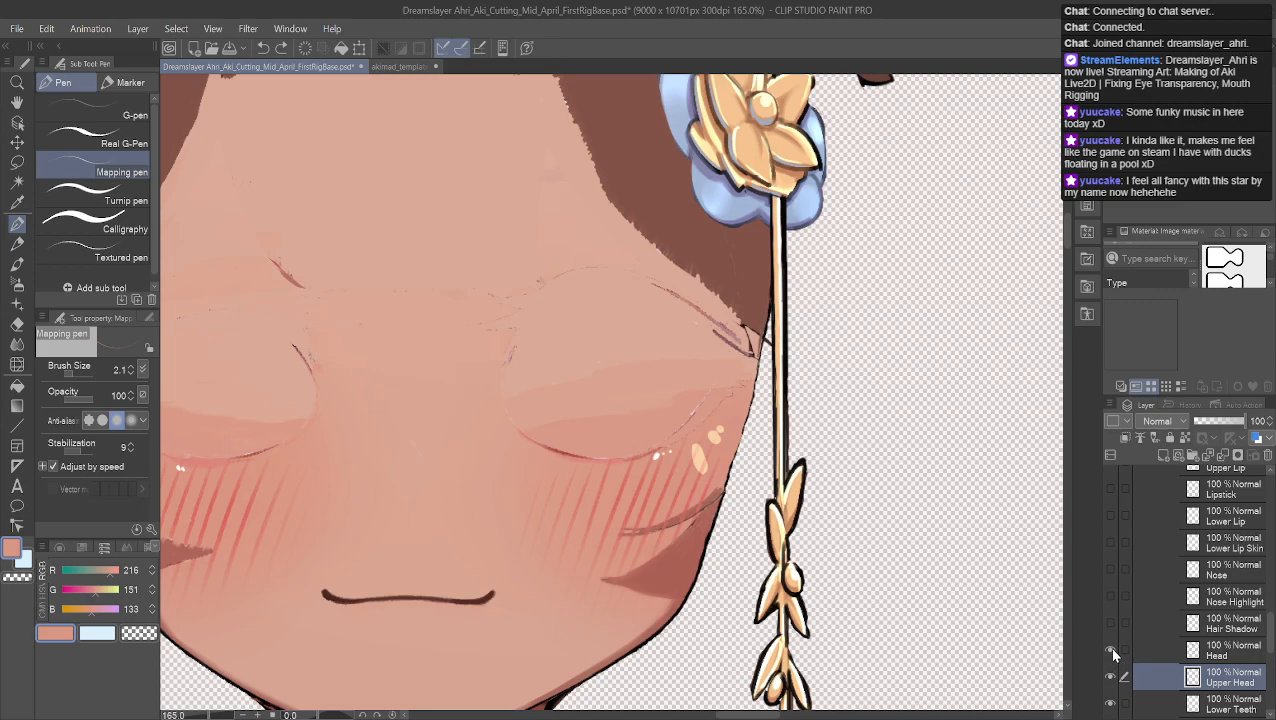
pyautogui.click(1208, 657)
pyautogui.keyDown('ctrl'); pyautogui.click(1211, 683); pyautogui.keyUp('ctrl')
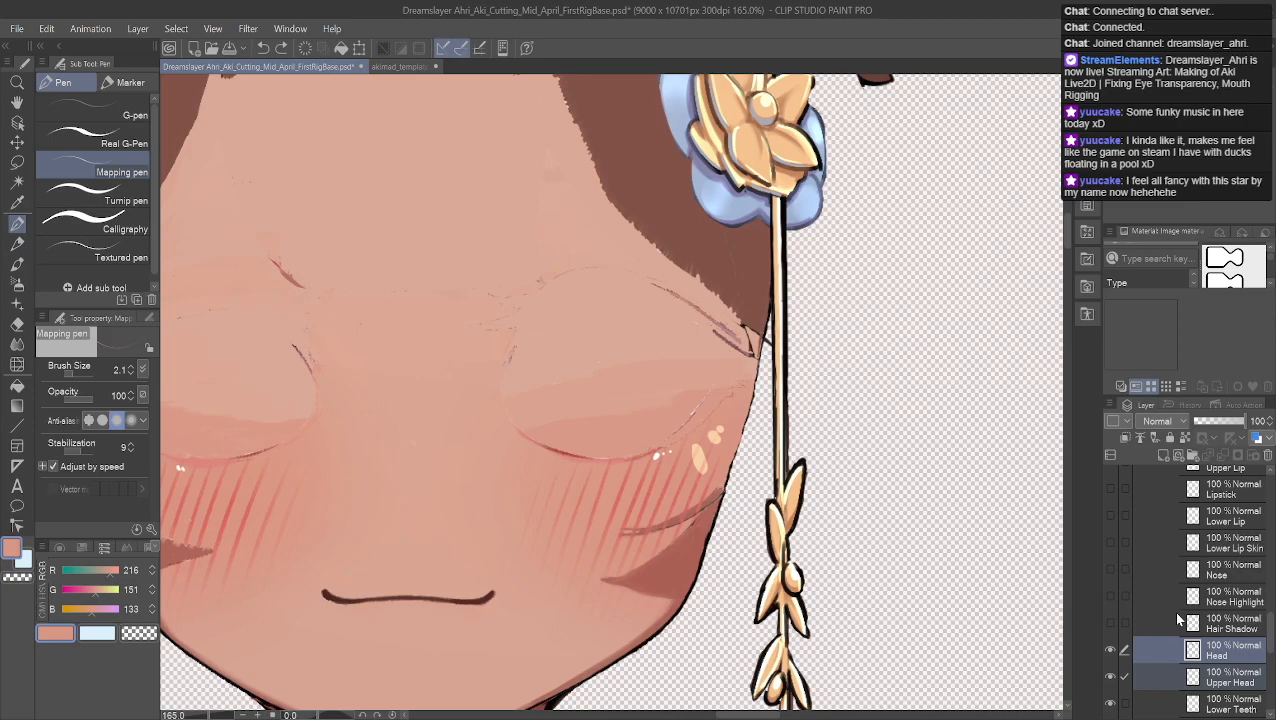
pyautogui.hotkey('alt', 'shift', 'e')
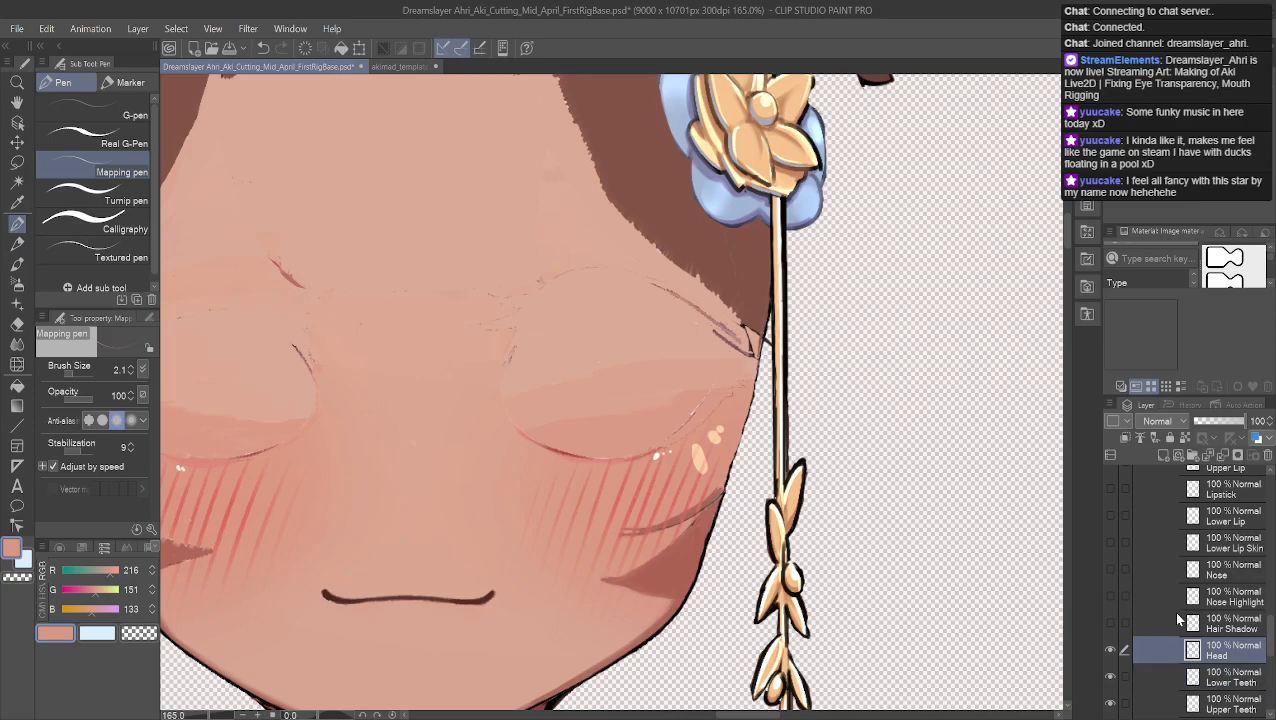
# Toggle the merged Head layer off and on to check its contents, leaving it visible
pyautogui.click(1110, 650)
pyautogui.click(1110, 650)
pyautogui.click(1110, 650)
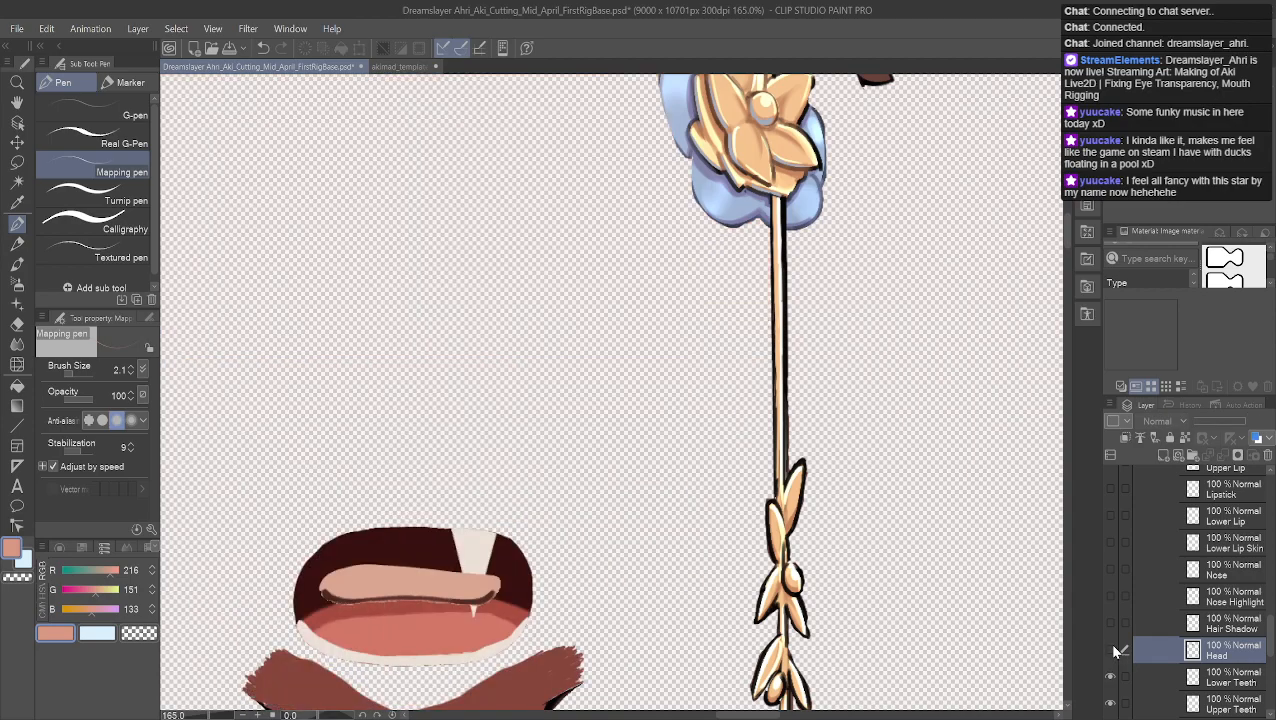
pyautogui.click(1110, 650)
# Make the layers from Lipstick down to Hair Shadow visible again, along with the Main Image layer and the Hair folder
pyautogui.scroll(2, 1113, 650)
pyautogui.click(1109, 540)
pyautogui.click(1110, 616)
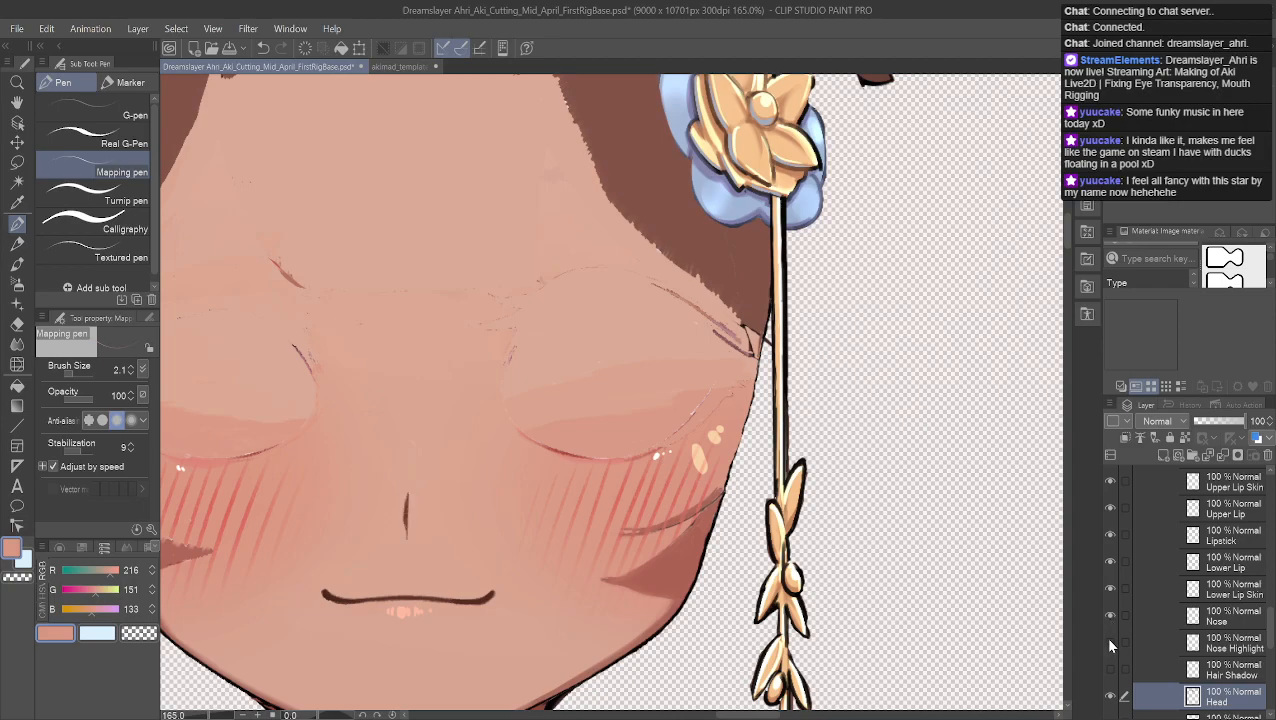
pyautogui.click(1108, 642)
pyautogui.click(1106, 669)
pyautogui.scroll(-5, 1108, 650)
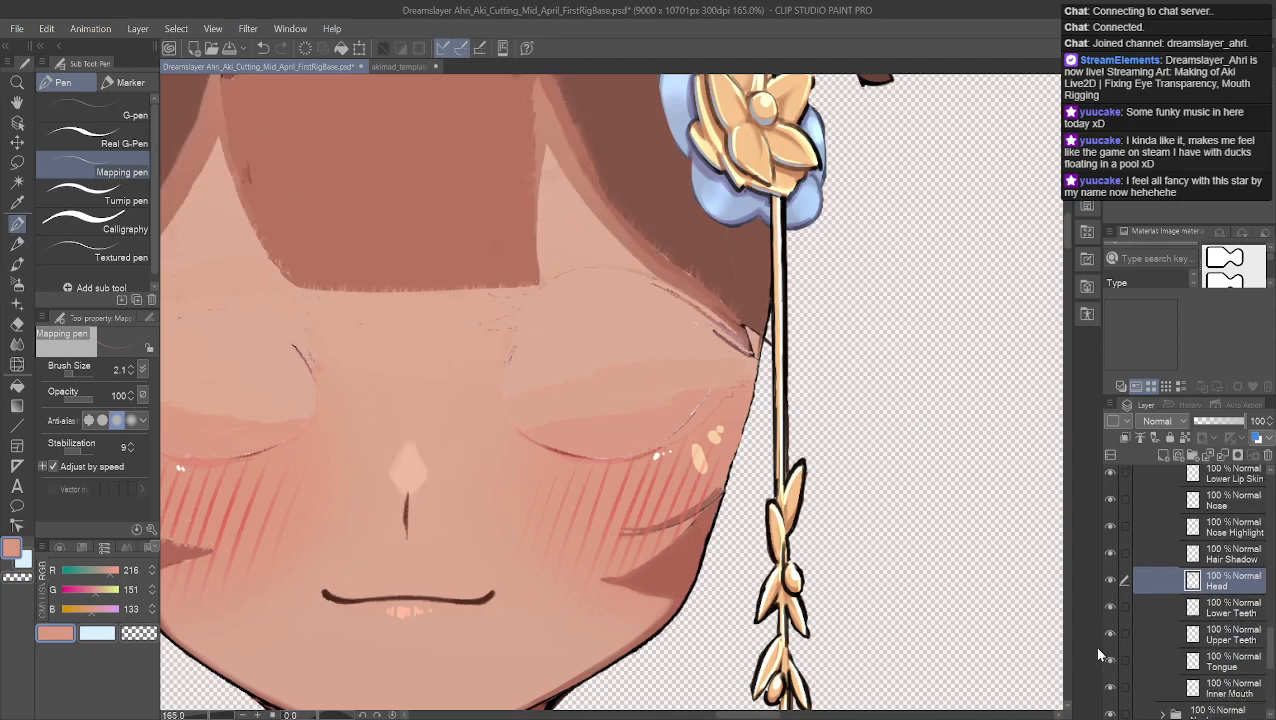
pyautogui.scroll(6, 1110, 630)
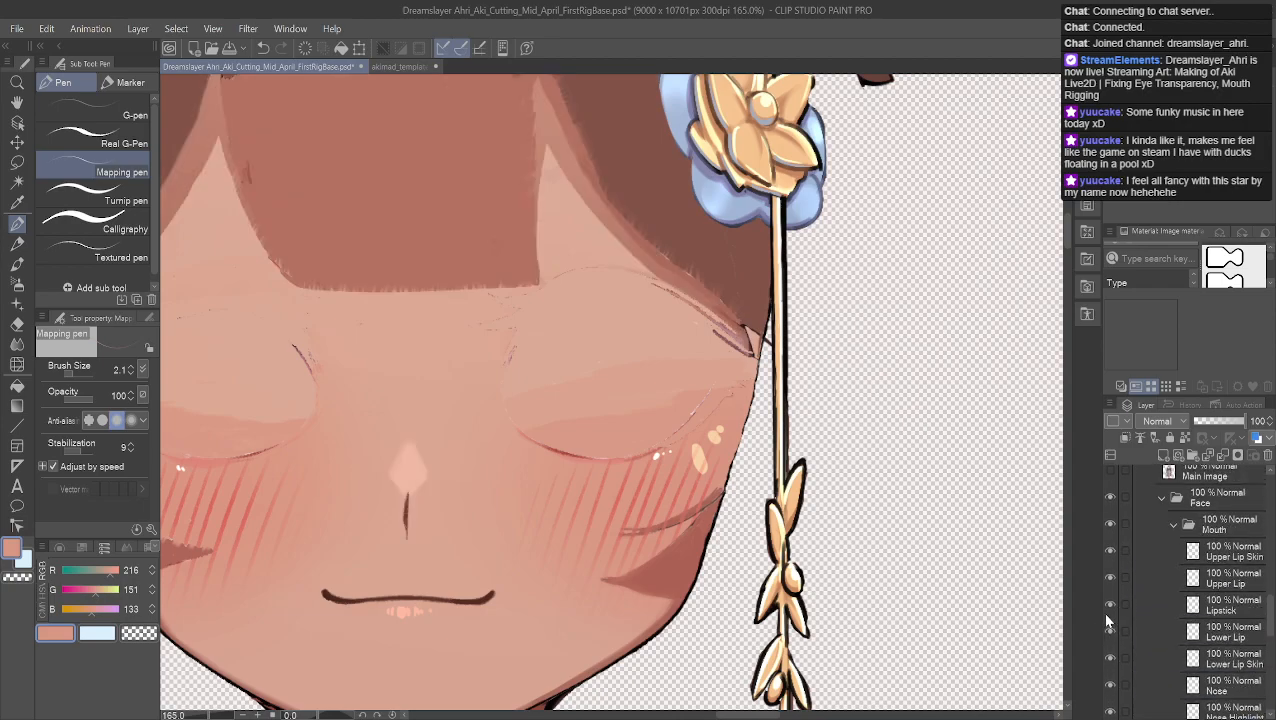
pyautogui.click(1110, 563)
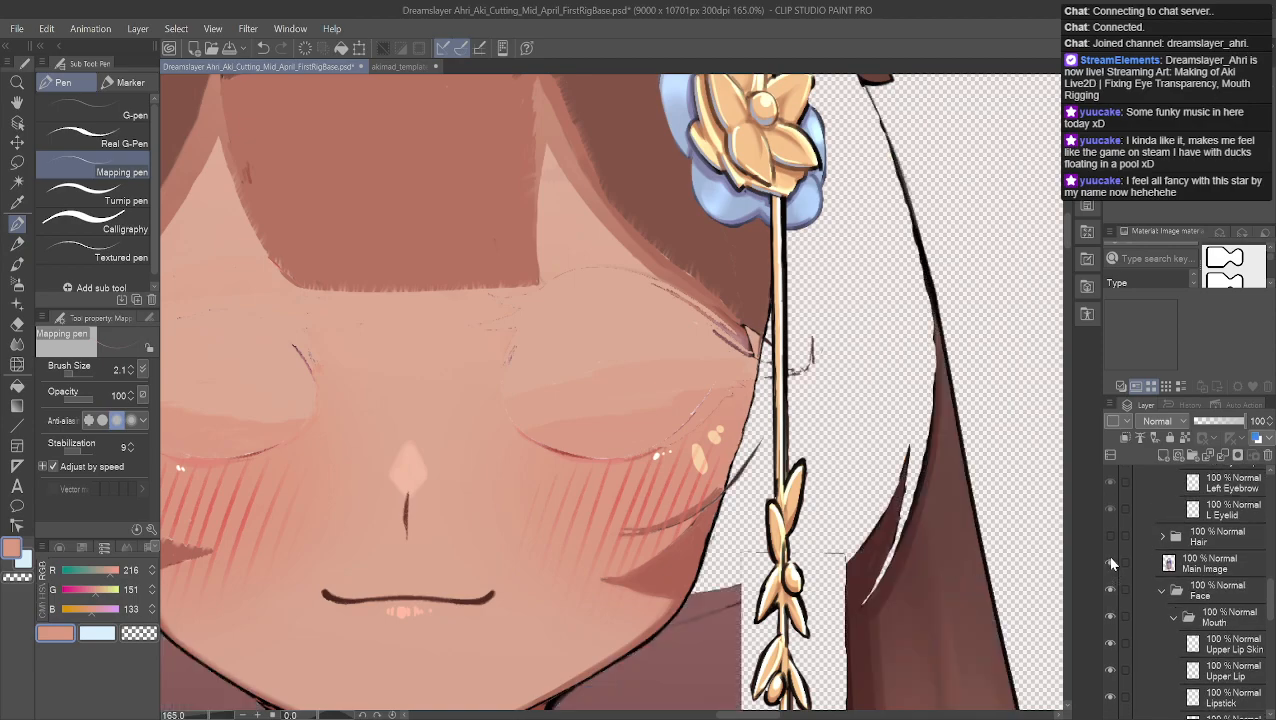
pyautogui.click(1110, 538)
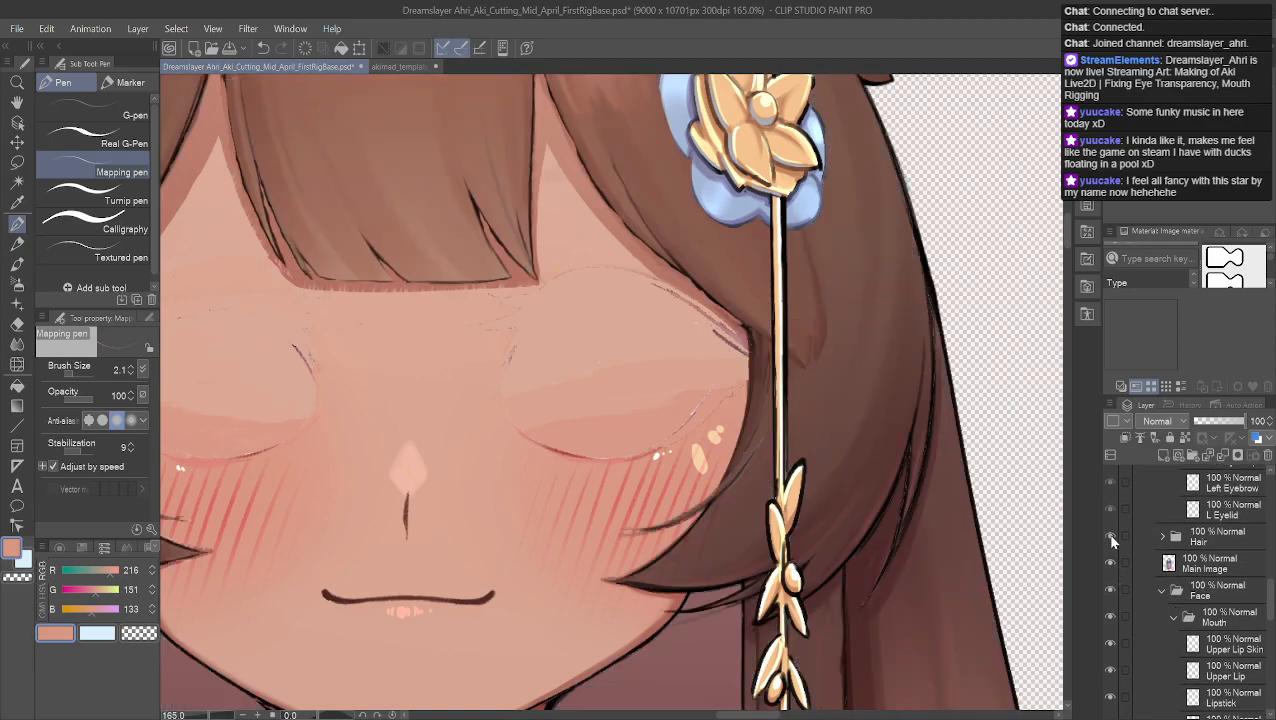
# Examine the stray line pixels around the left eye on the merged head skin up close
pyautogui.scroll(6, 1110, 568)
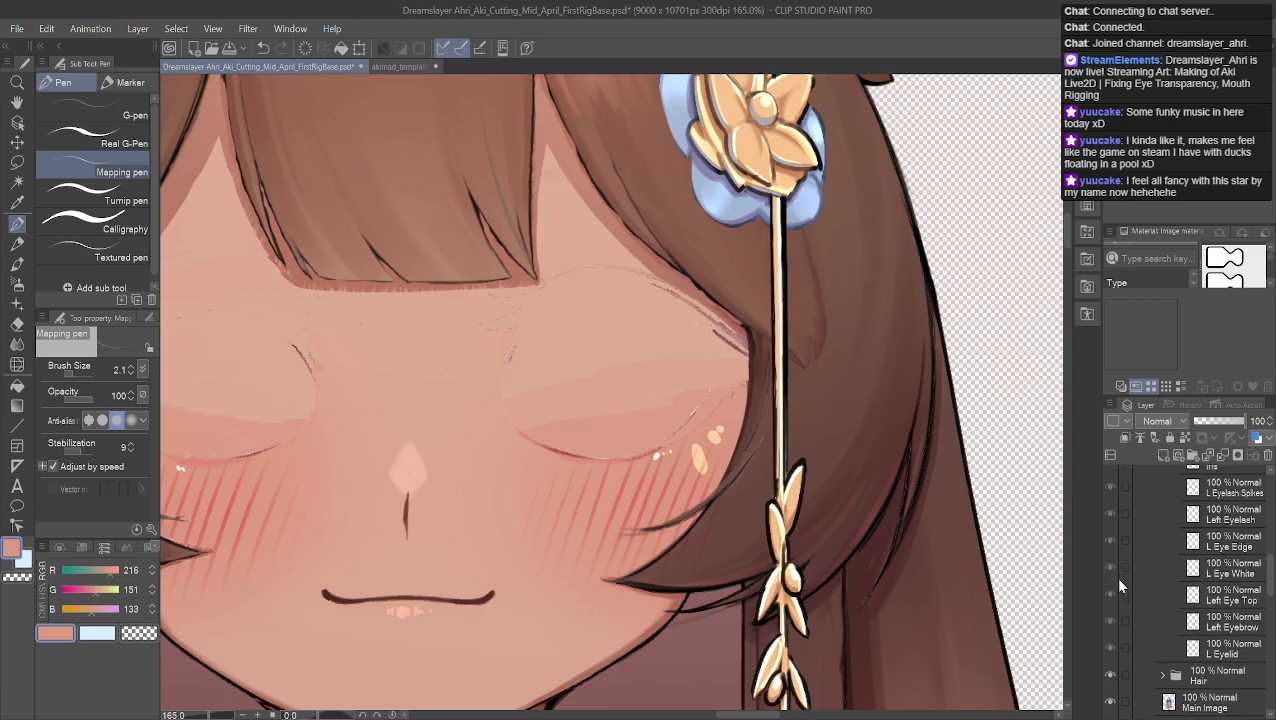
pyautogui.scroll(5, 1116, 568)
pyautogui.scroll(1, 1106, 598)
pyautogui.scroll(5, 660, 387)
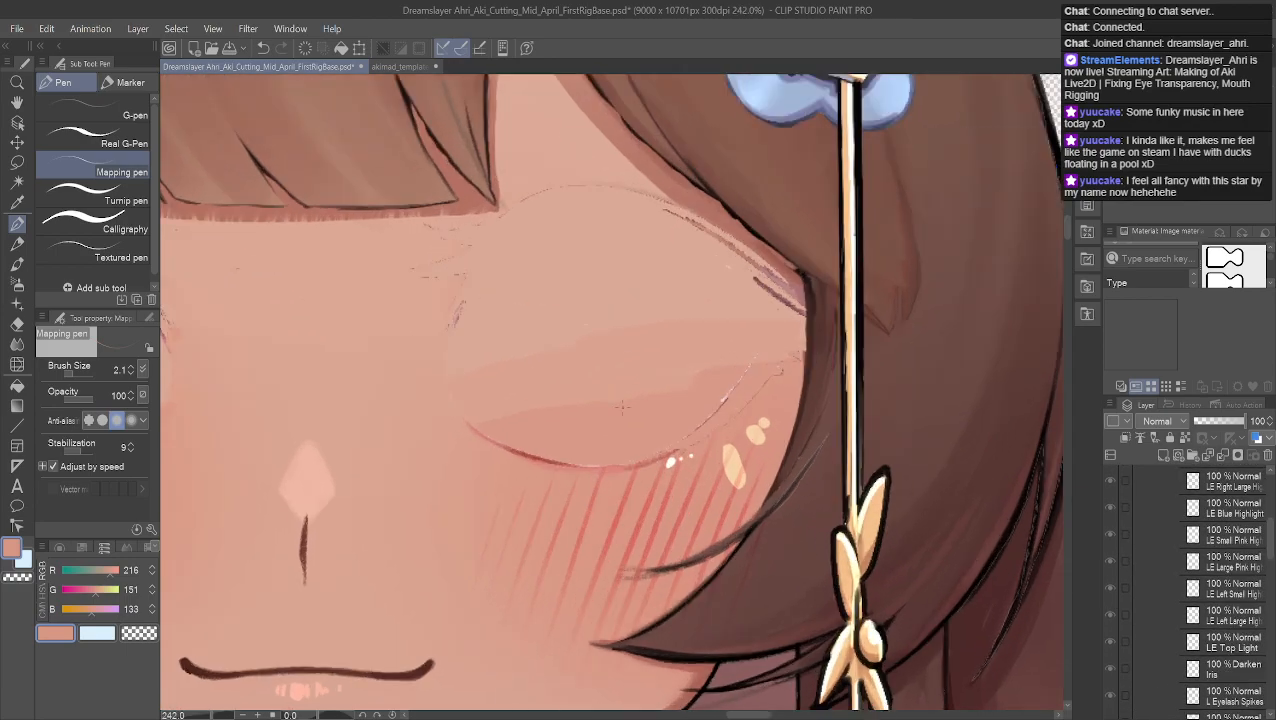
pyautogui.scroll(1, 660, 387)
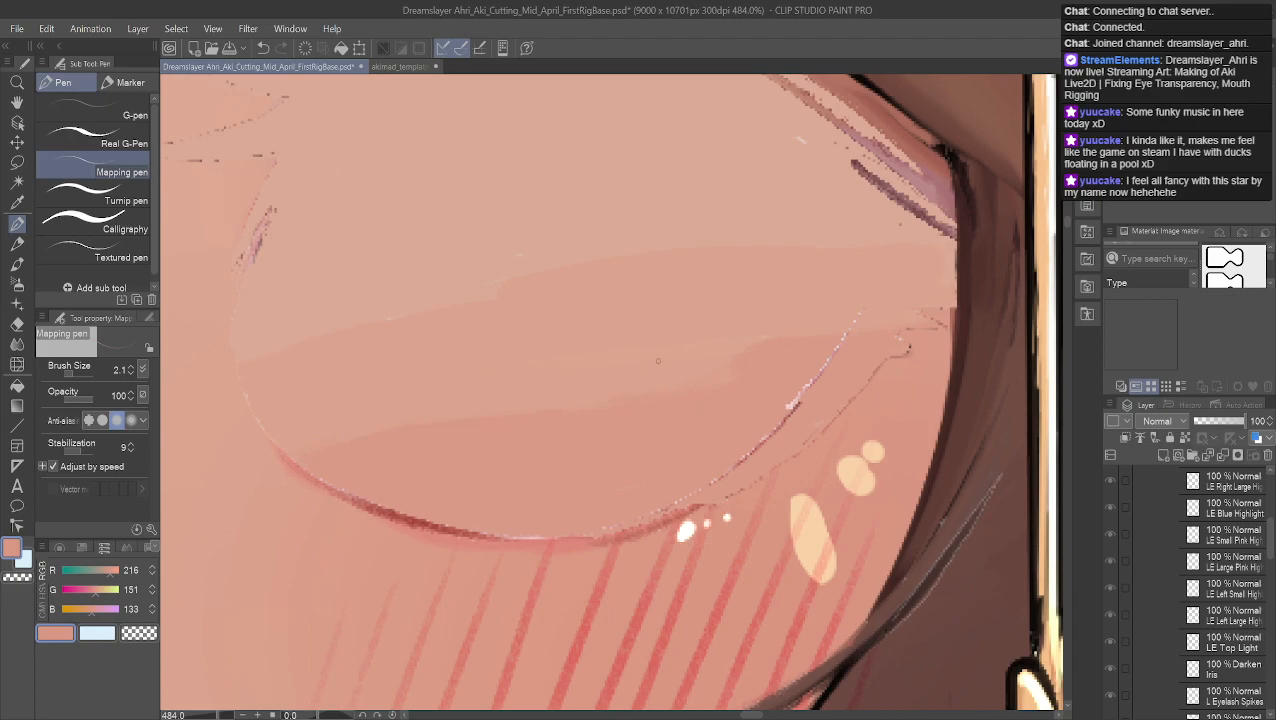
# Paint over the thin outer stray line below the left eye with sampled skin colours, using the Mapping pen at size 2.0
pyautogui.click(17, 102)
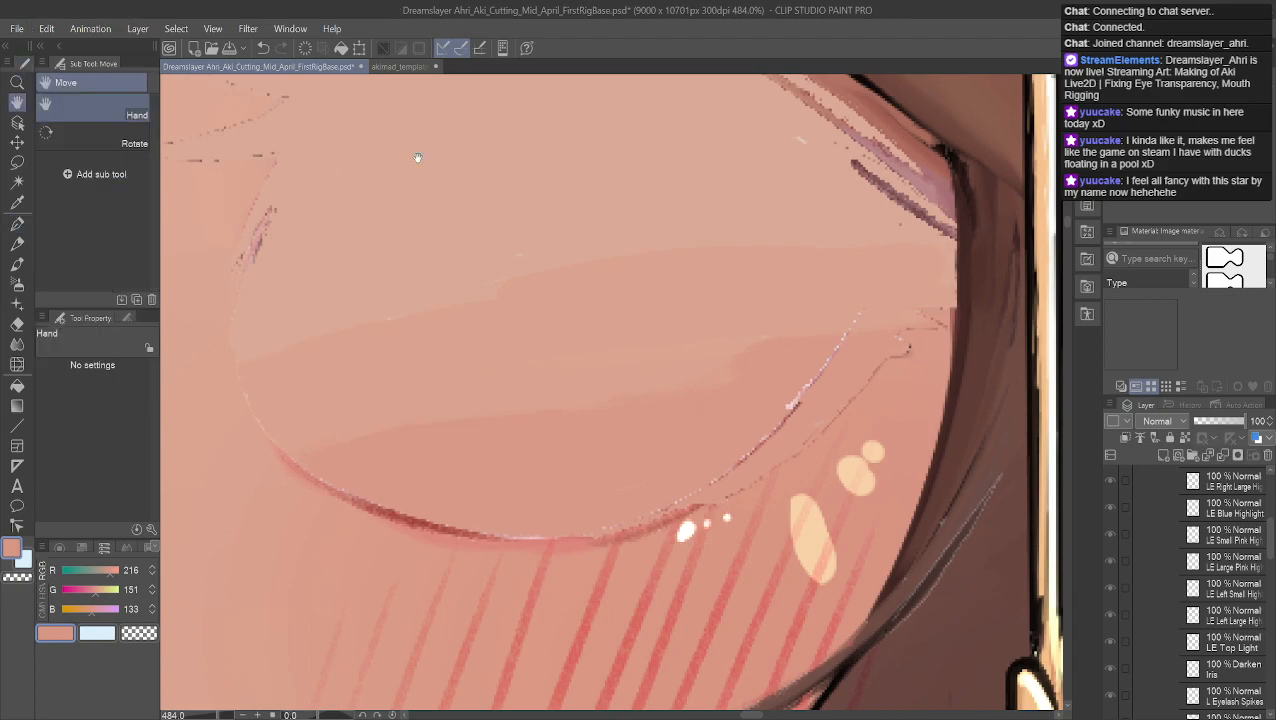
pyautogui.moveTo(894, 356); pyautogui.dragTo(868, 362)
pyautogui.scroll(2, 868, 362)
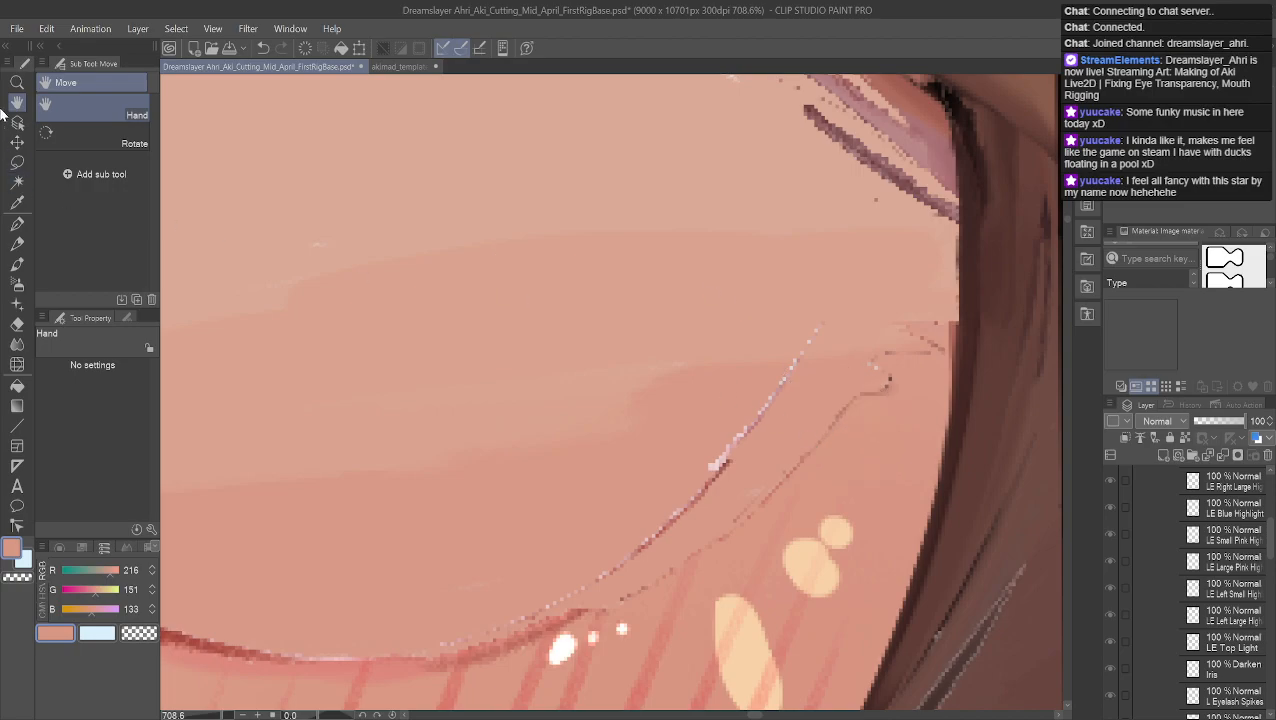
pyautogui.click(17, 223)
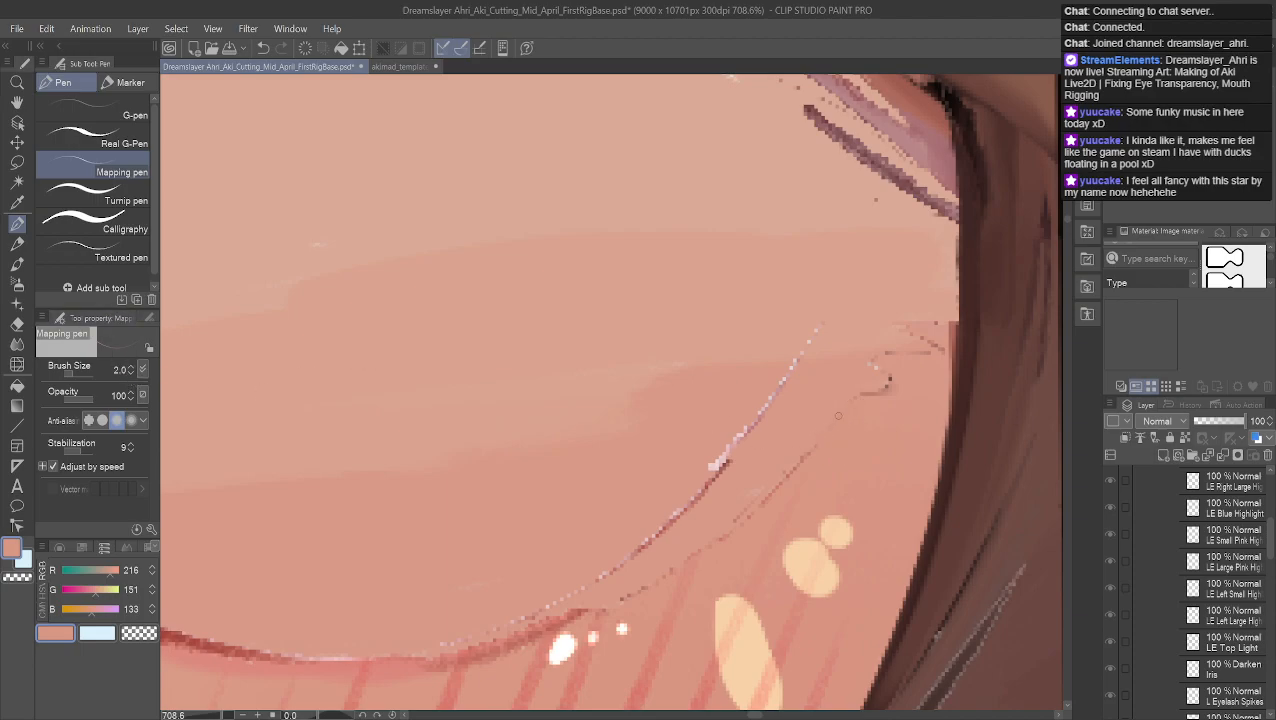
pyautogui.keyDown('alt'); pyautogui.click(780, 481); pyautogui.keyUp('alt')
pyautogui.keyDown('alt'); pyautogui.click(697, 569); pyautogui.keyUp('alt')
pyautogui.moveTo(697, 569); pyautogui.dragTo(686, 567)
pyautogui.keyDown('alt'); pyautogui.click(663, 550); pyautogui.keyUp('alt')
pyautogui.keyDown('alt'); pyautogui.click(755, 488); pyautogui.keyUp('alt')
pyautogui.moveTo(844, 405); pyautogui.dragTo(888, 385)
pyautogui.keyDown('alt'); pyautogui.click(859, 406); pyautogui.keyUp('alt')
pyautogui.keyDown('alt'); pyautogui.click(866, 402); pyautogui.keyUp('alt')
pyautogui.hotkey('ctrl', 'z')
pyautogui.keyDown('alt'); pyautogui.click(890, 386); pyautogui.keyUp('alt')
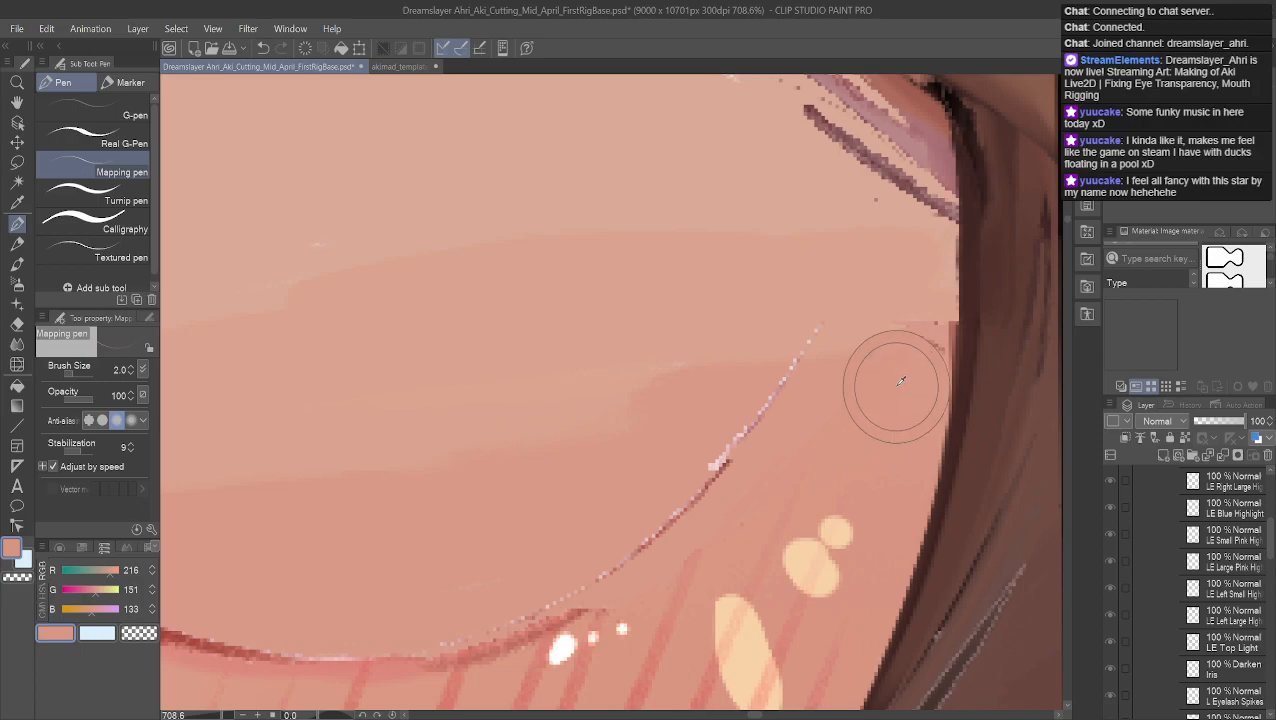
pyautogui.keyDown('alt'); pyautogui.click(860, 372); pyautogui.keyUp('alt')
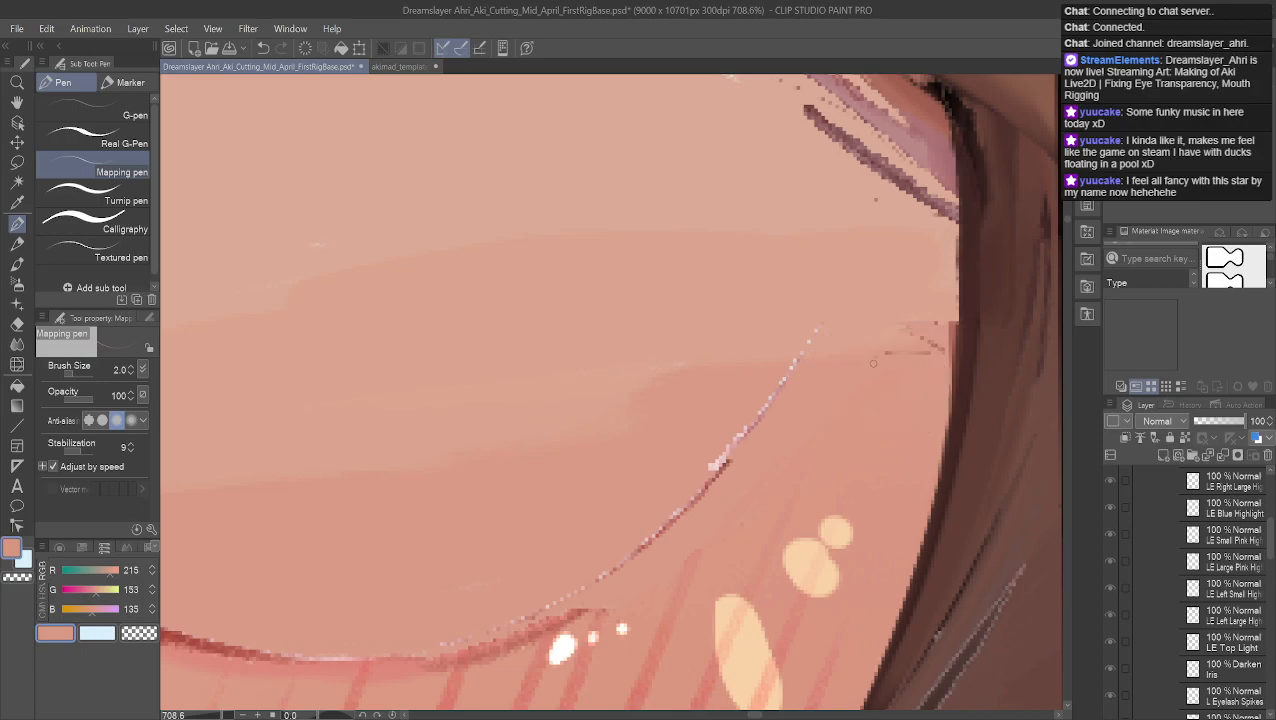
# Cover the short stray dashes between the left eye's outer corner and the hair edge with sampled skin tones
pyautogui.keyDown('alt'); pyautogui.click(881, 348); pyautogui.keyUp('alt')
pyautogui.keyDown('alt'); pyautogui.click(927, 353); pyautogui.keyUp('alt')
pyautogui.keyDown('alt'); pyautogui.click(939, 350); pyautogui.keyUp('alt')
pyautogui.keyDown('alt'); pyautogui.click(892, 358); pyautogui.keyUp('alt')
pyautogui.keyDown('alt'); pyautogui.click(918, 340); pyautogui.keyUp('alt')
pyautogui.scroll(1, 1037, 680)
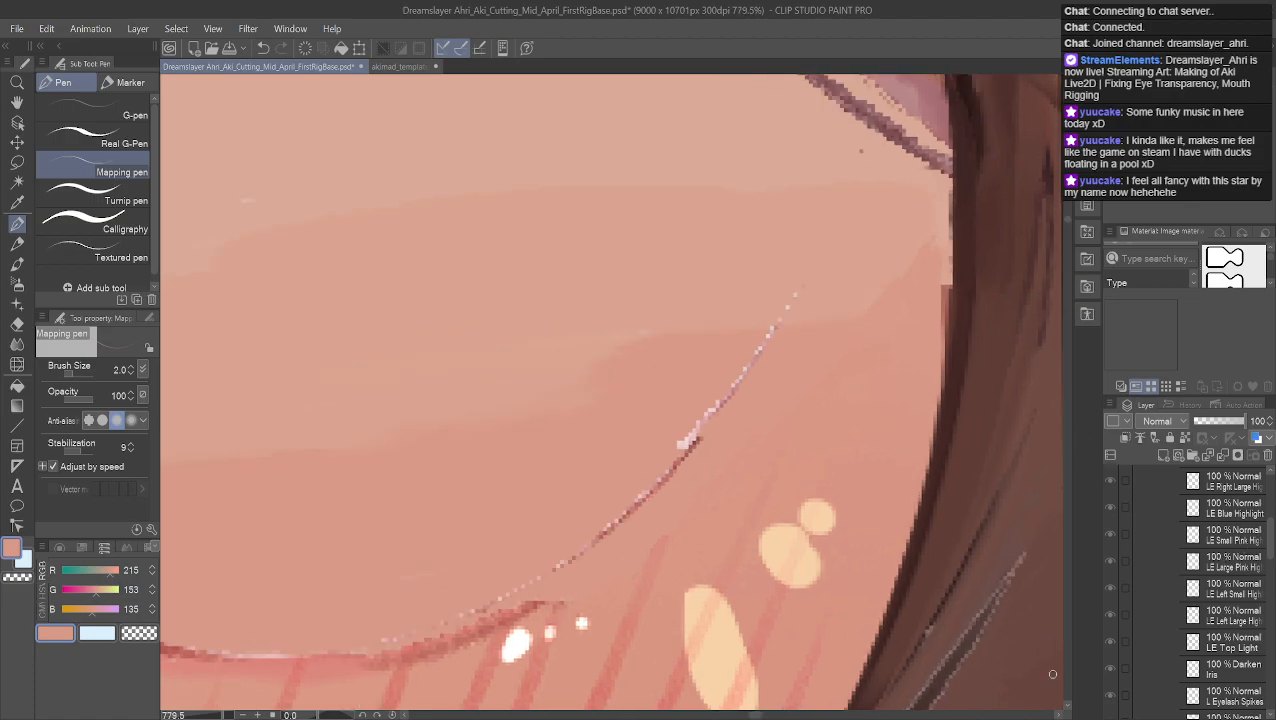
# Hide the Hair folder so the face edge beside the left eye is uncovered
pyautogui.scroll(10, 1148, 545)
pyautogui.scroll(-6, 1165, 590)
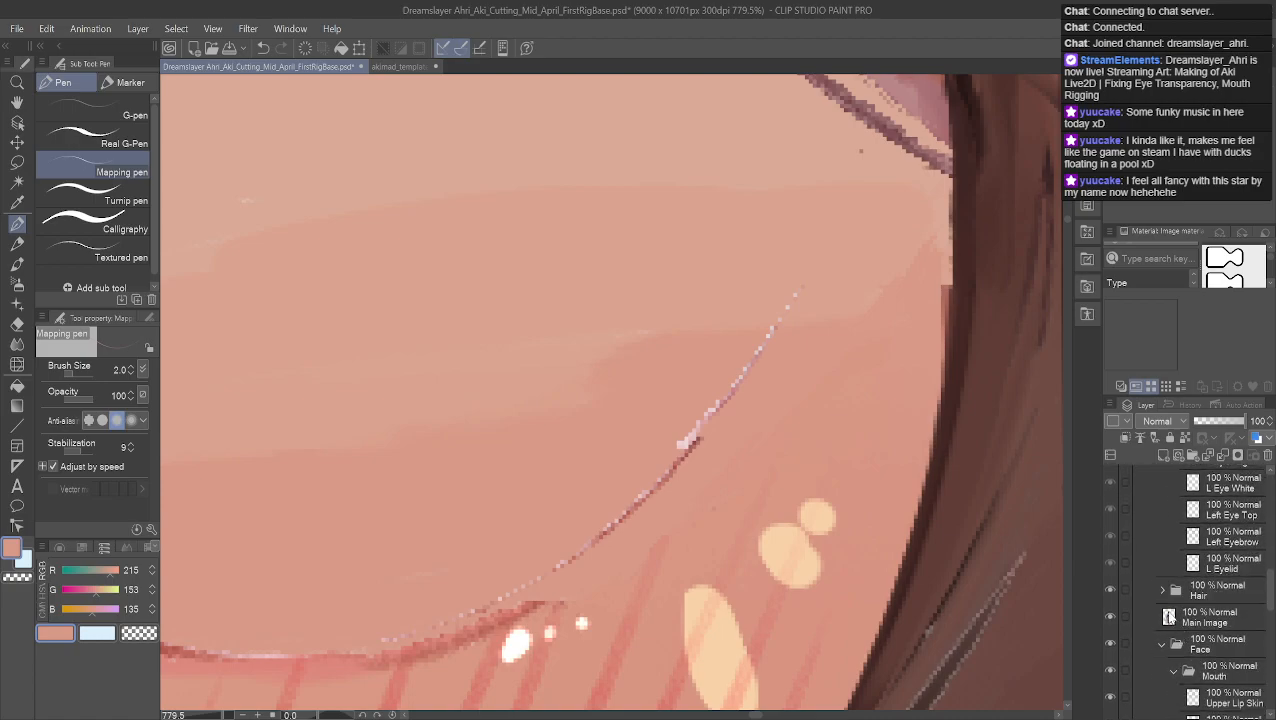
pyautogui.scroll(-2, 1165, 659)
pyautogui.click(1109, 543)
pyautogui.scroll(-2, 815, 390)
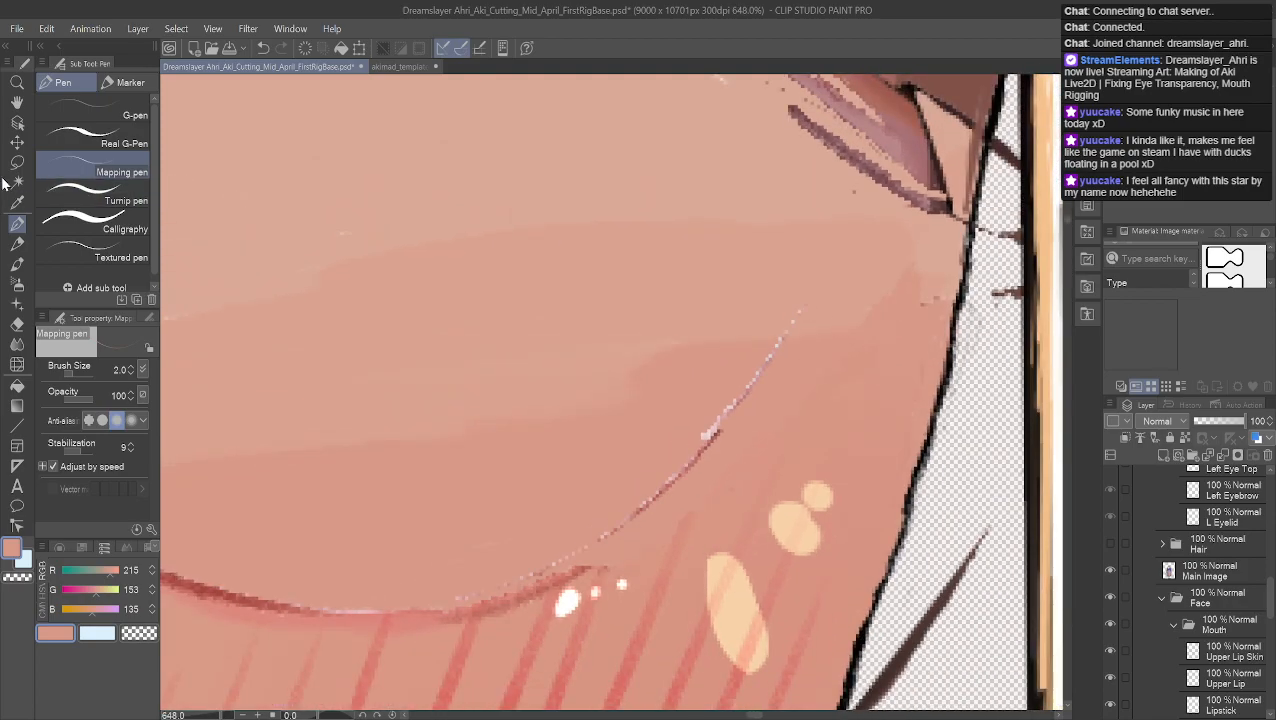
# Extend the darker skin shade toward the outer lash corner and paint out the upper end of the pale dotted line
pyautogui.click(17, 102)
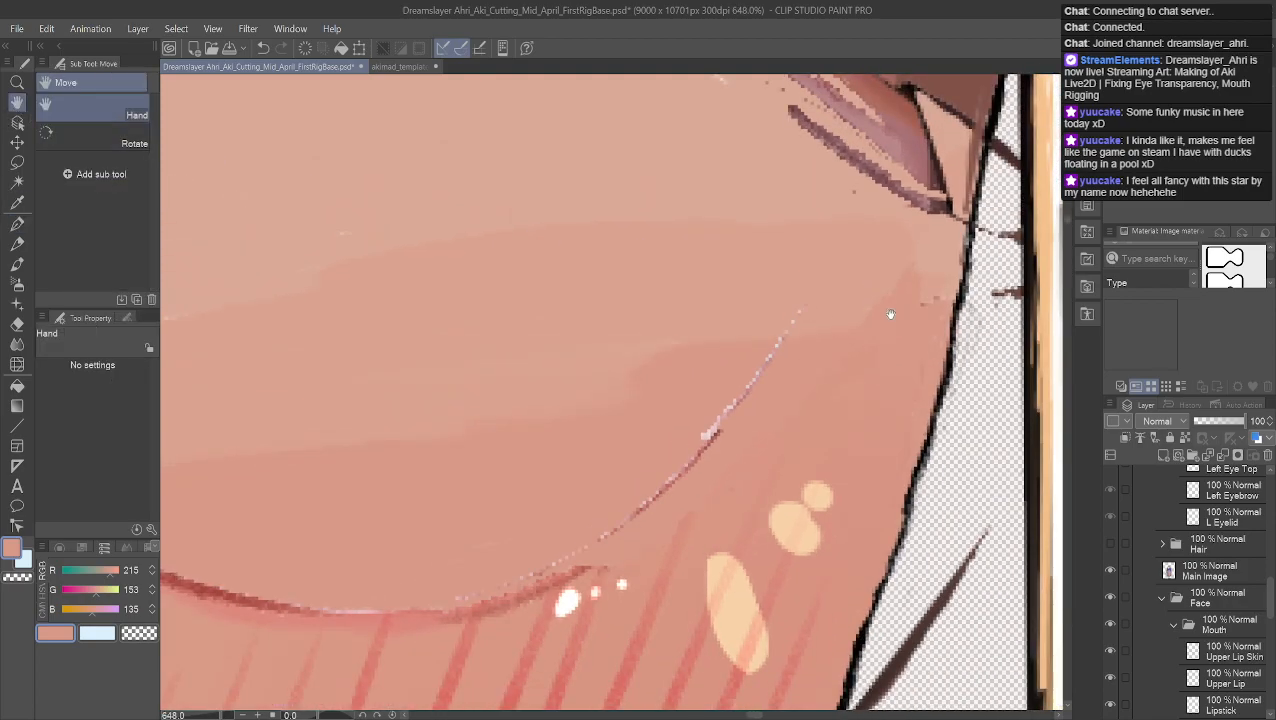
pyautogui.click(9, 223)
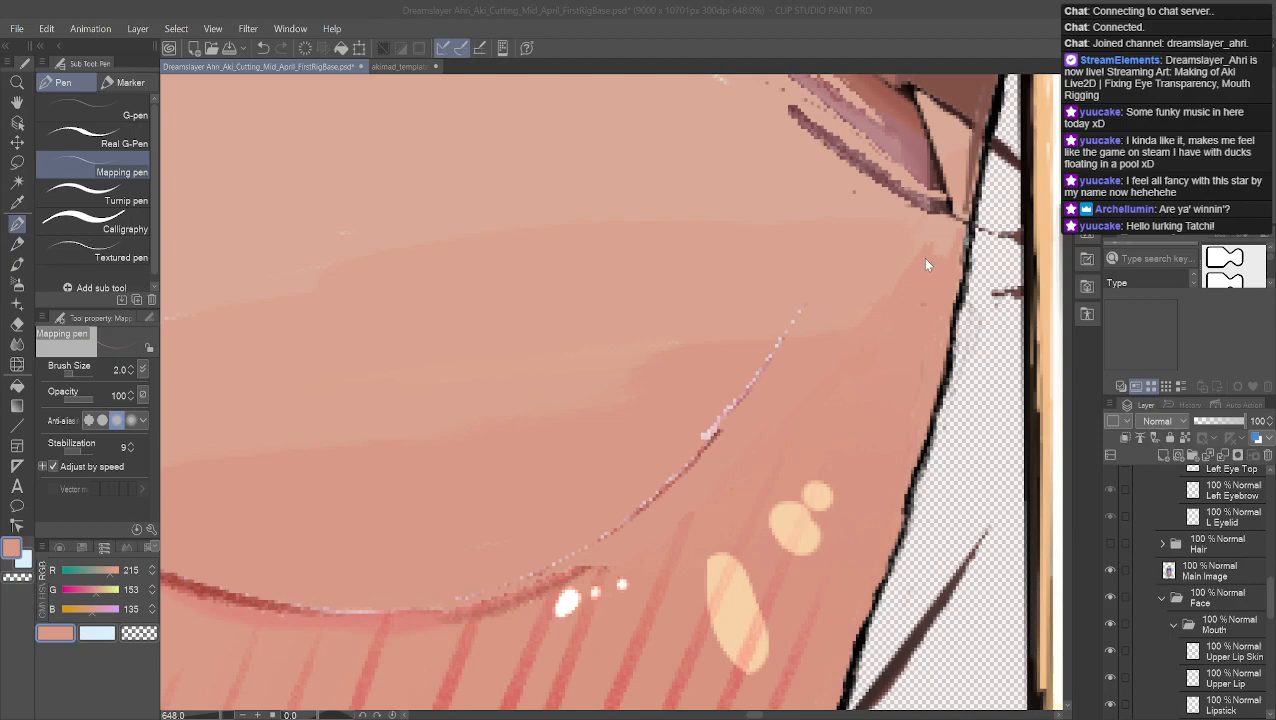
pyautogui.click(938, 250)
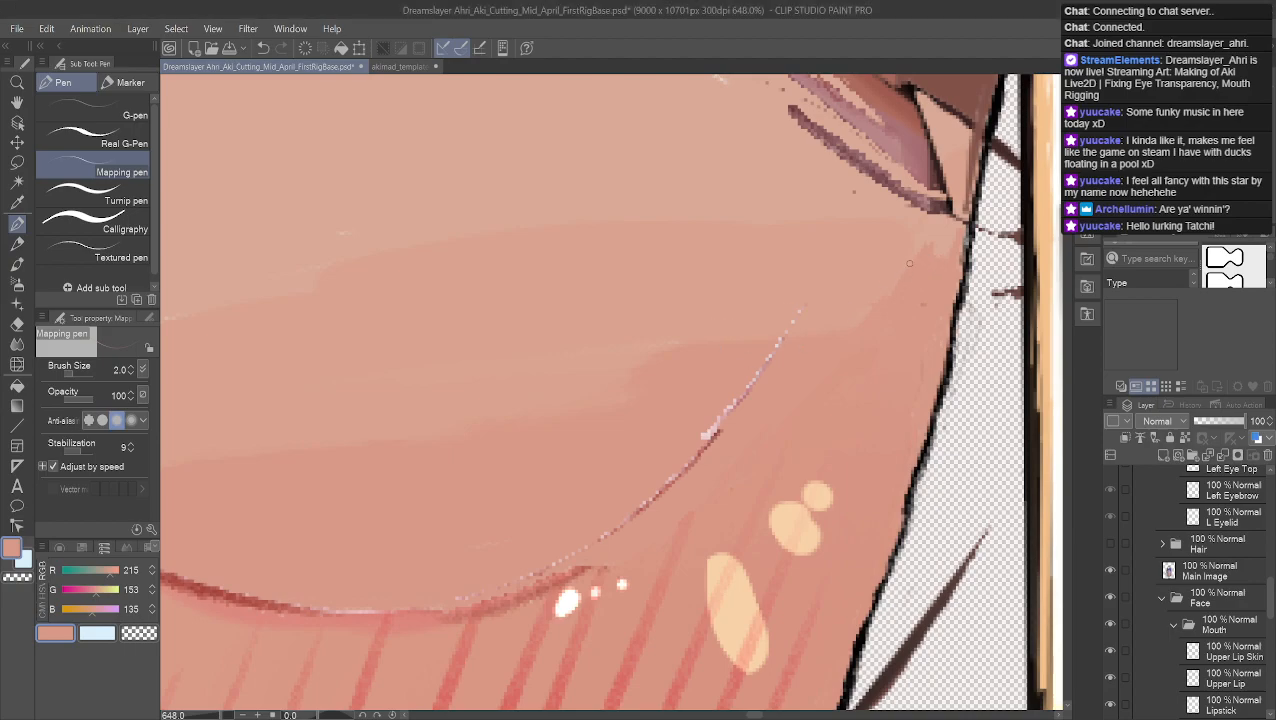
pyautogui.moveTo(930, 256); pyautogui.dragTo(938, 253)
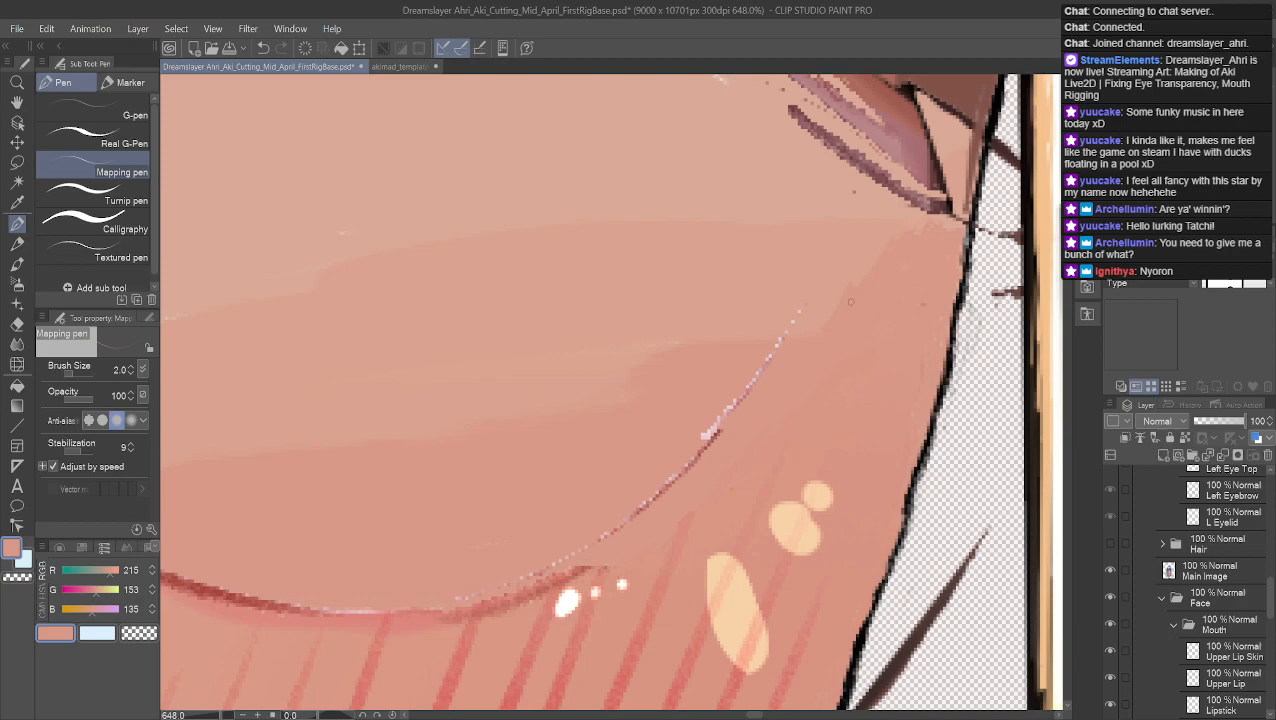
pyautogui.keyDown('alt'); pyautogui.click(798, 322); pyautogui.keyUp('alt')
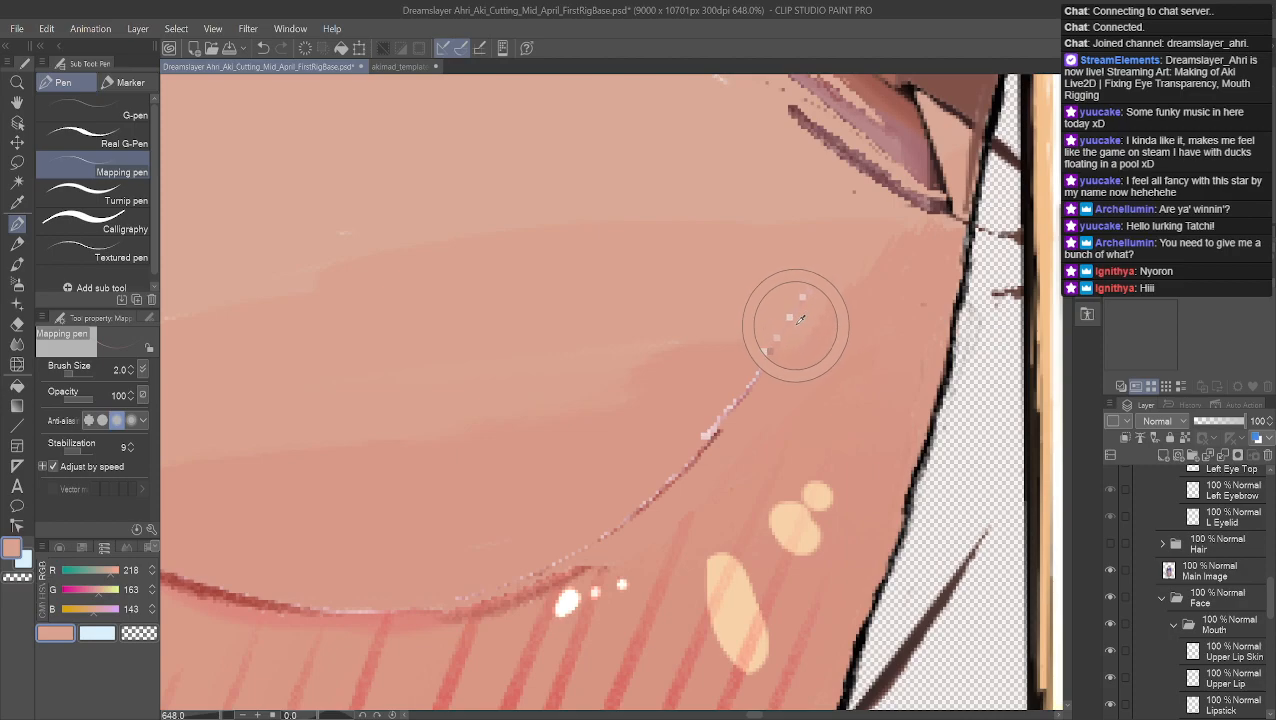
pyautogui.keyDown('alt'); pyautogui.click(780, 376); pyautogui.keyUp('alt')
pyautogui.moveTo(778, 349); pyautogui.dragTo(800, 312)
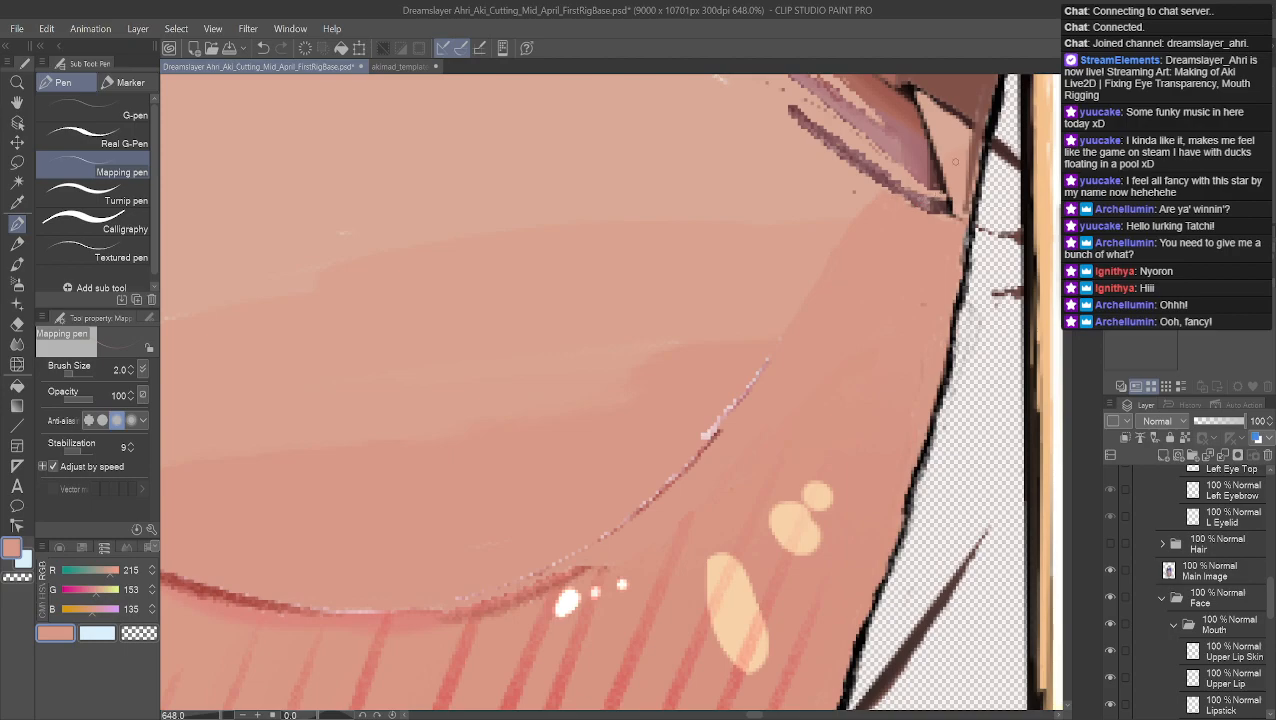
# Collapse the Eyes folder in the layer list
pyautogui.scroll(-8, 955, 161)
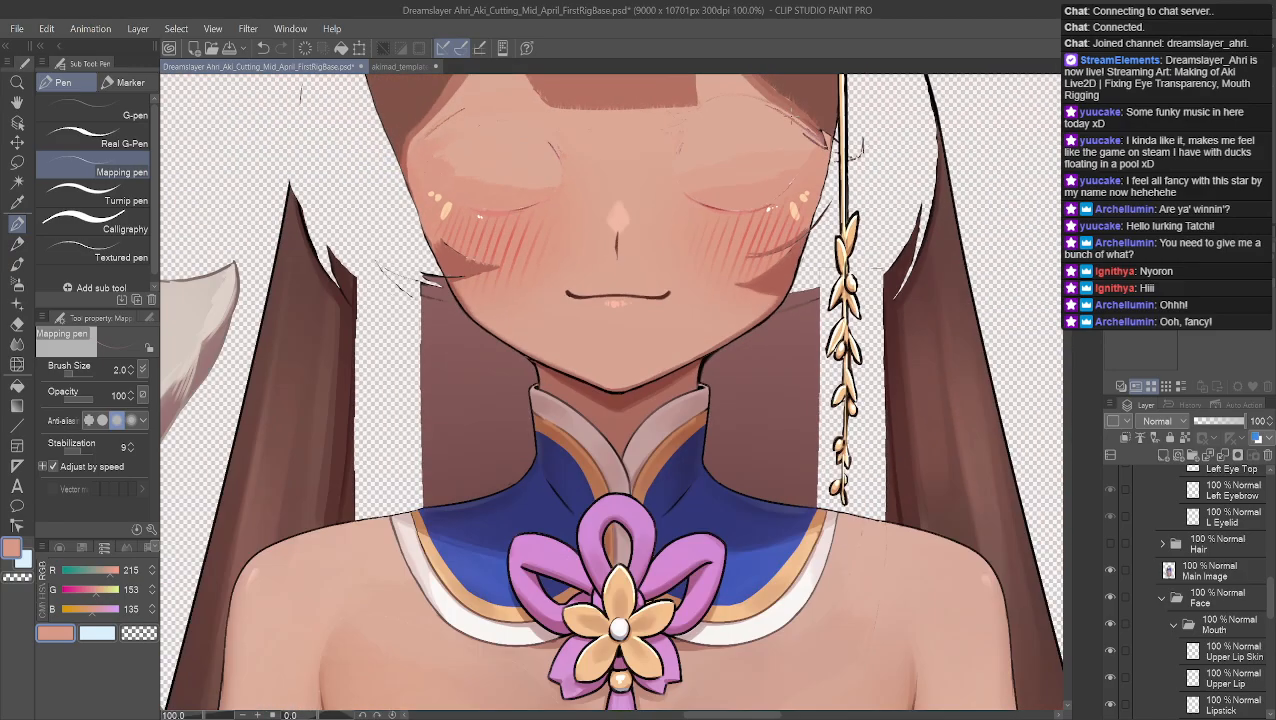
pyautogui.scroll(5, 773, 124)
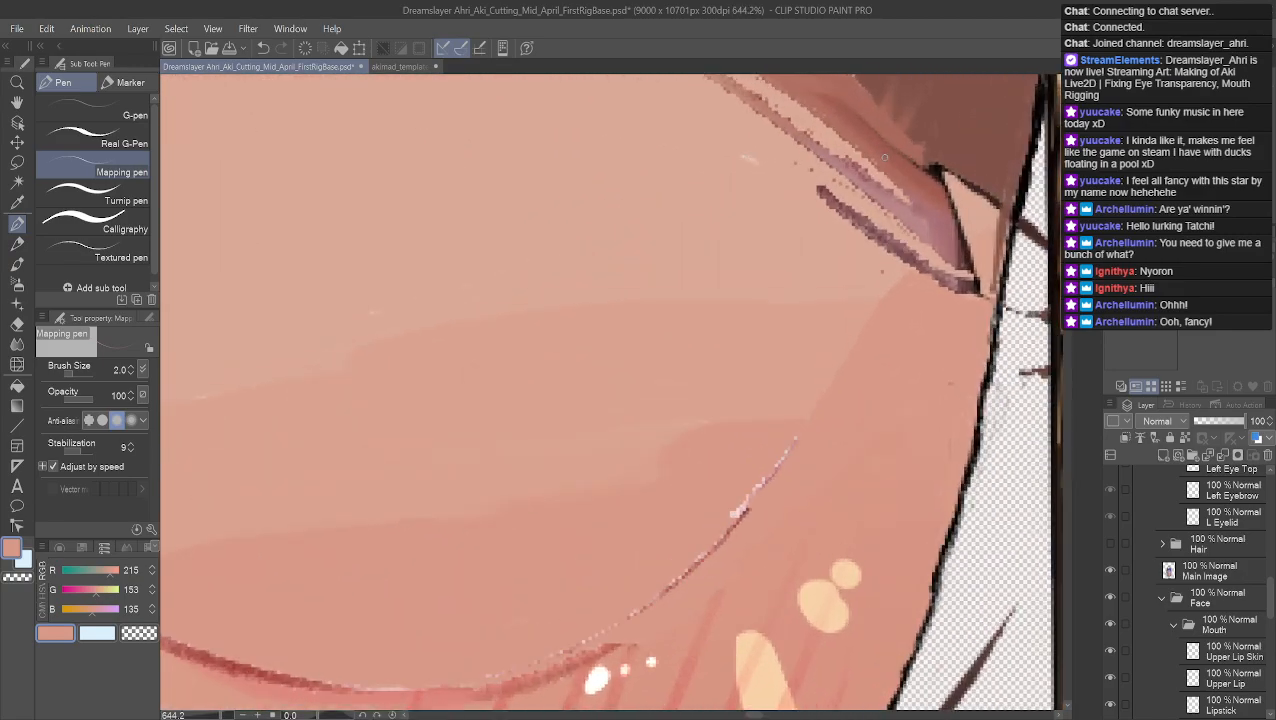
pyautogui.scroll(5, 1203, 584)
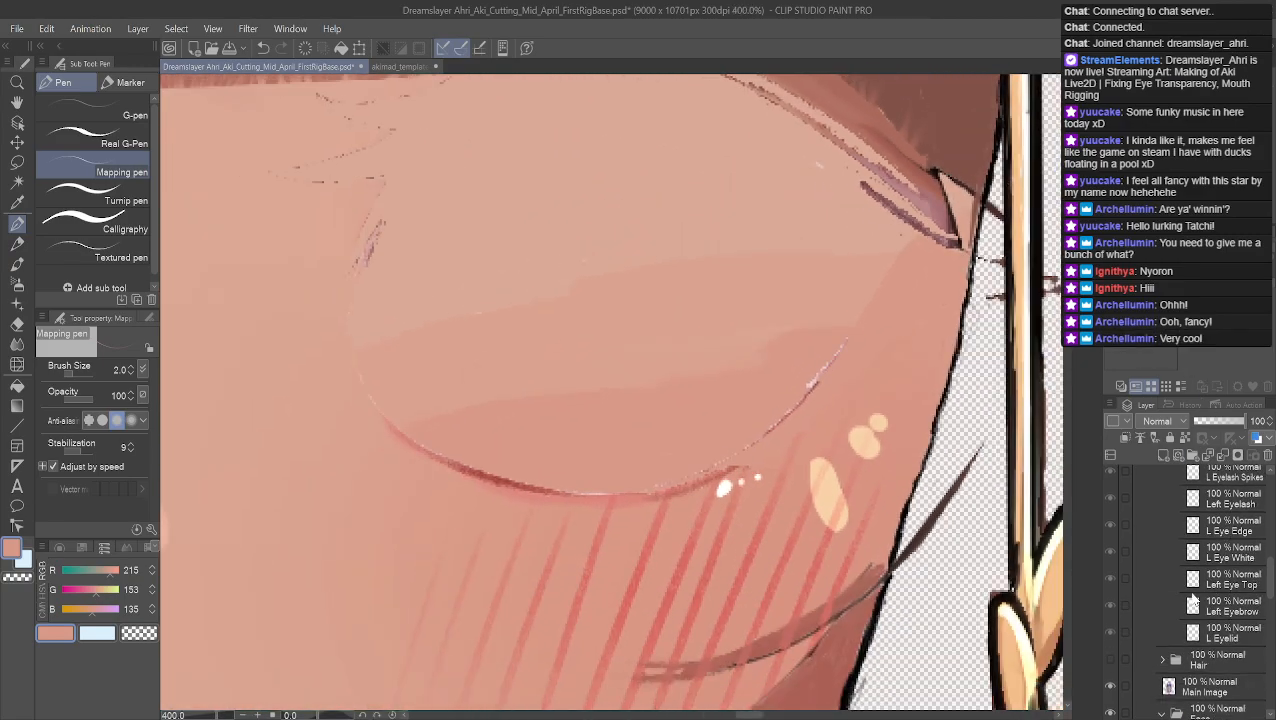
pyautogui.scroll(2, 1203, 584)
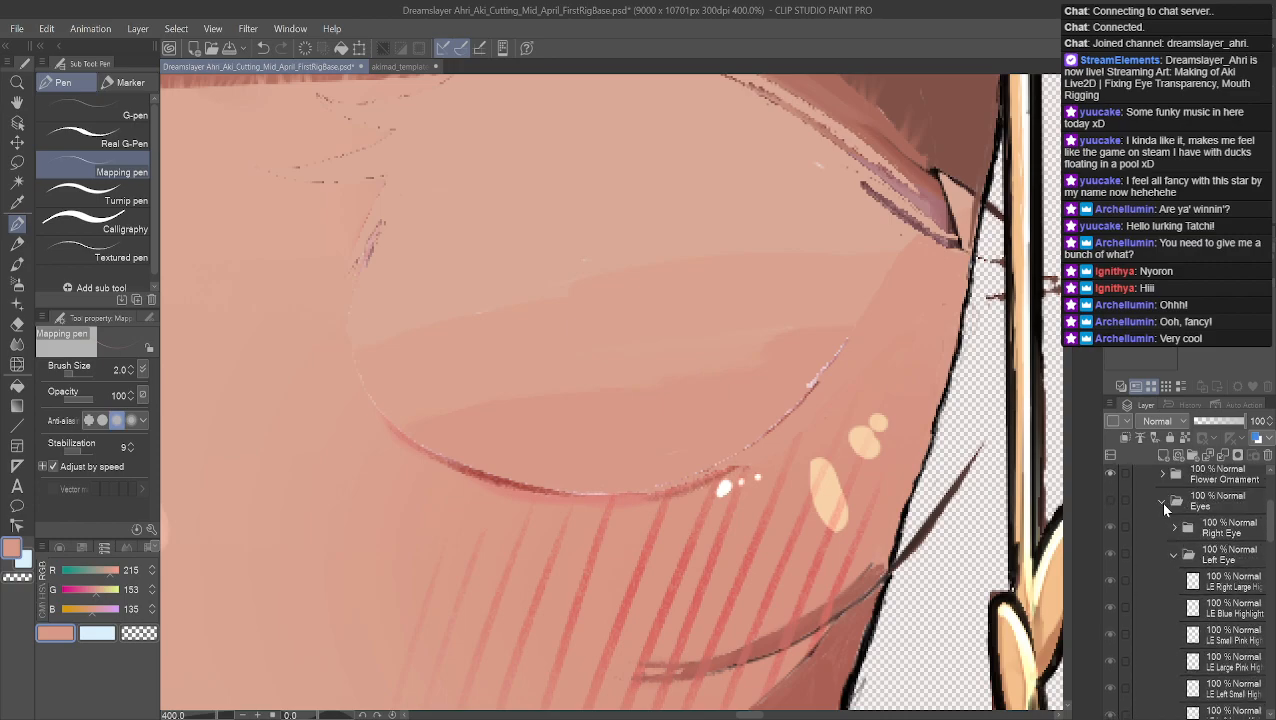
pyautogui.click(1162, 502)
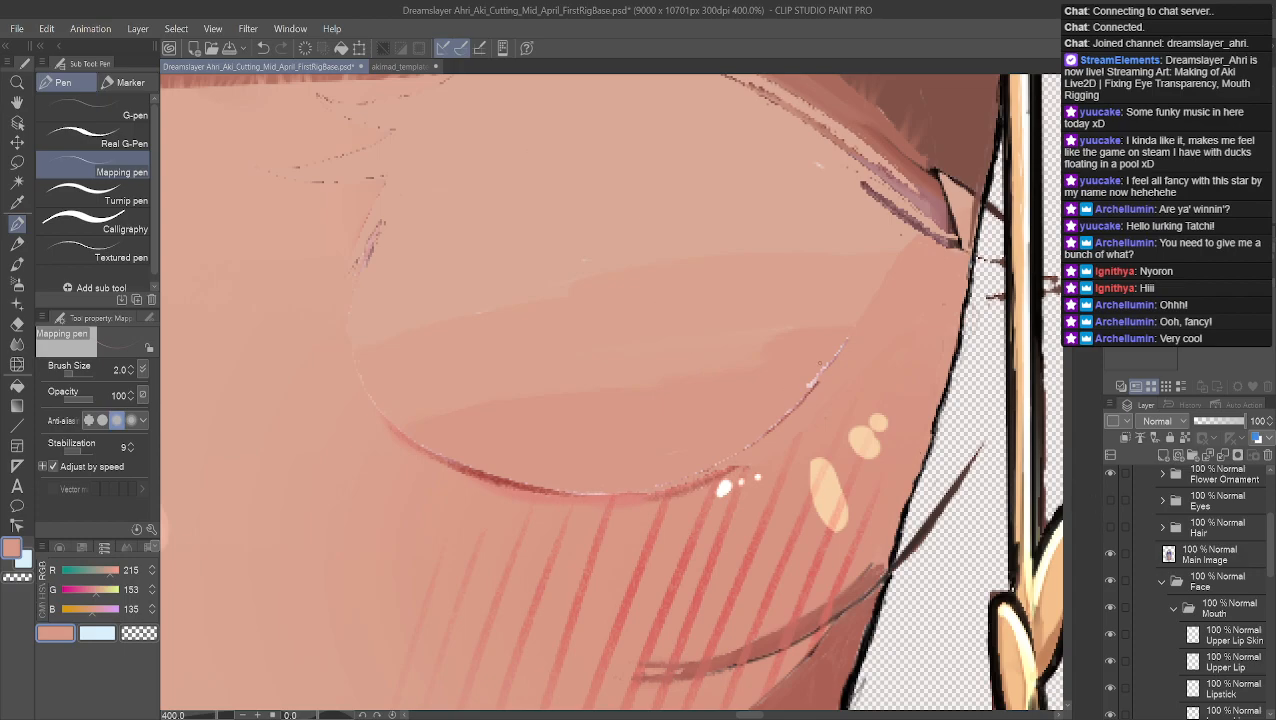
# Paint over the rest of the pale dotted curve running down to the small white cheek highlights with the skin colour
pyautogui.scroll(3, 876, 366)
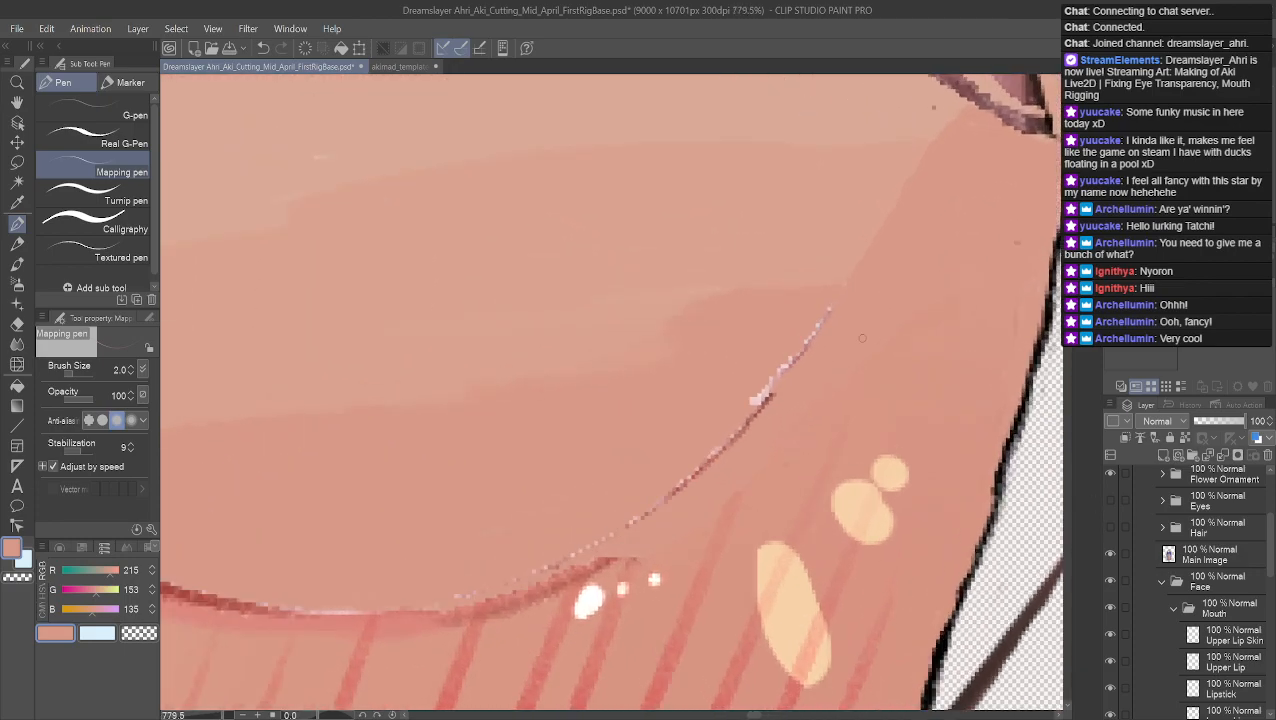
pyautogui.moveTo(778, 392); pyautogui.dragTo(742, 427)
pyautogui.moveTo(784, 374)
pyautogui.mouseDown()
pyautogui.moveTo(757, 396)
pyautogui.moveTo(769, 376)
pyautogui.moveTo(724, 454)
pyautogui.moveTo(659, 504)
pyautogui.moveTo(656, 527)
pyautogui.moveTo(629, 539)
pyautogui.moveTo(619, 530)
pyautogui.moveTo(641, 507)
pyautogui.moveTo(622, 535)
pyautogui.mouseUp()
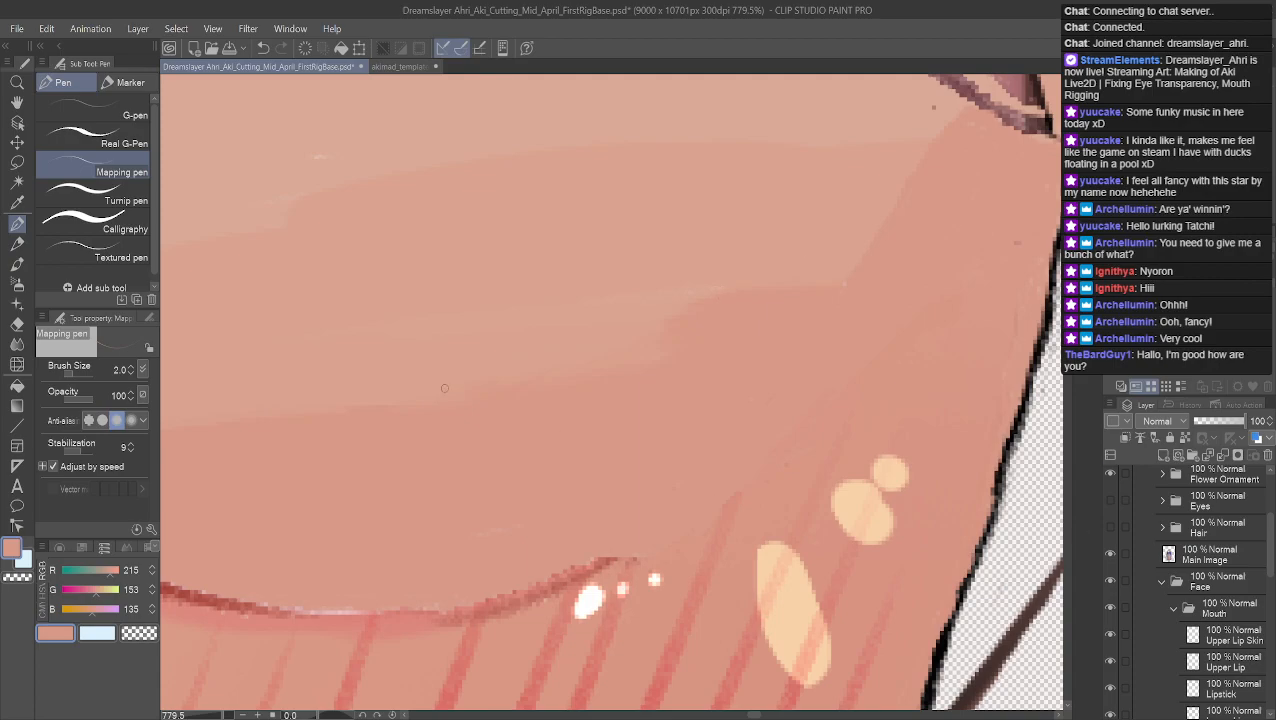
pyautogui.scroll(-5, 468, 393)
pyautogui.scroll(3, 641, 386)
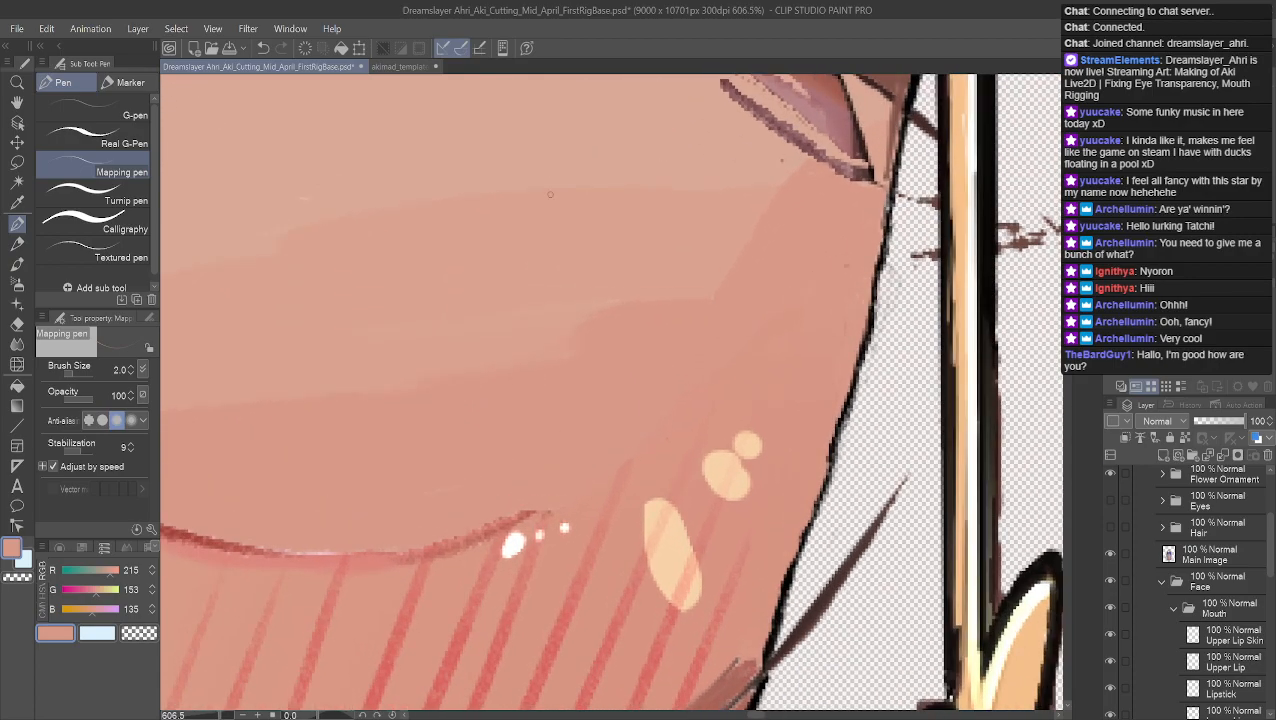
# Retouch the pale pixels along the lower eyelid line and the smudge at its outer end with sampled red and skin tones
pyautogui.keyDown('alt'); pyautogui.click(740, 400); pyautogui.keyUp('alt')
pyautogui.keyDown('alt'); pyautogui.click(318, 580); pyautogui.keyUp('alt')
pyautogui.keyDown('alt'); pyautogui.click(311, 549); pyautogui.keyUp('alt')
pyautogui.keyDown('alt'); pyautogui.click(311, 548); pyautogui.keyUp('alt')
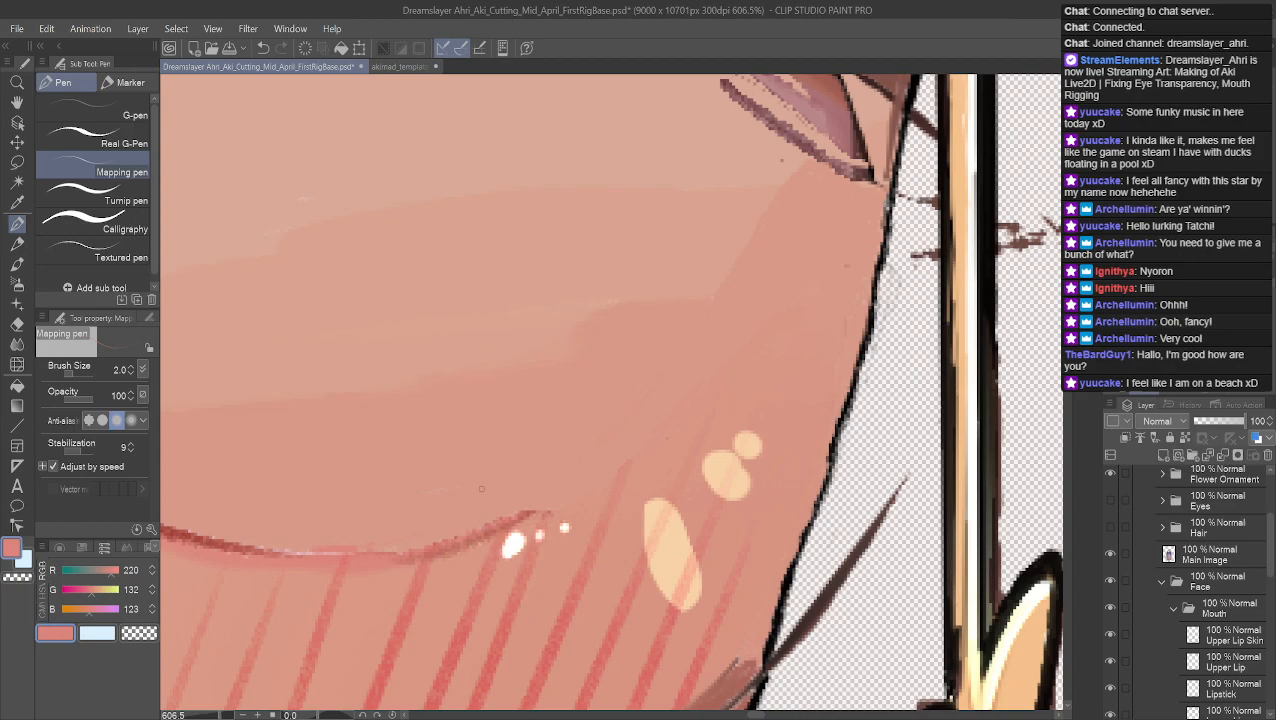
pyautogui.keyDown('alt'); pyautogui.click(472, 518); pyautogui.keyUp('alt')
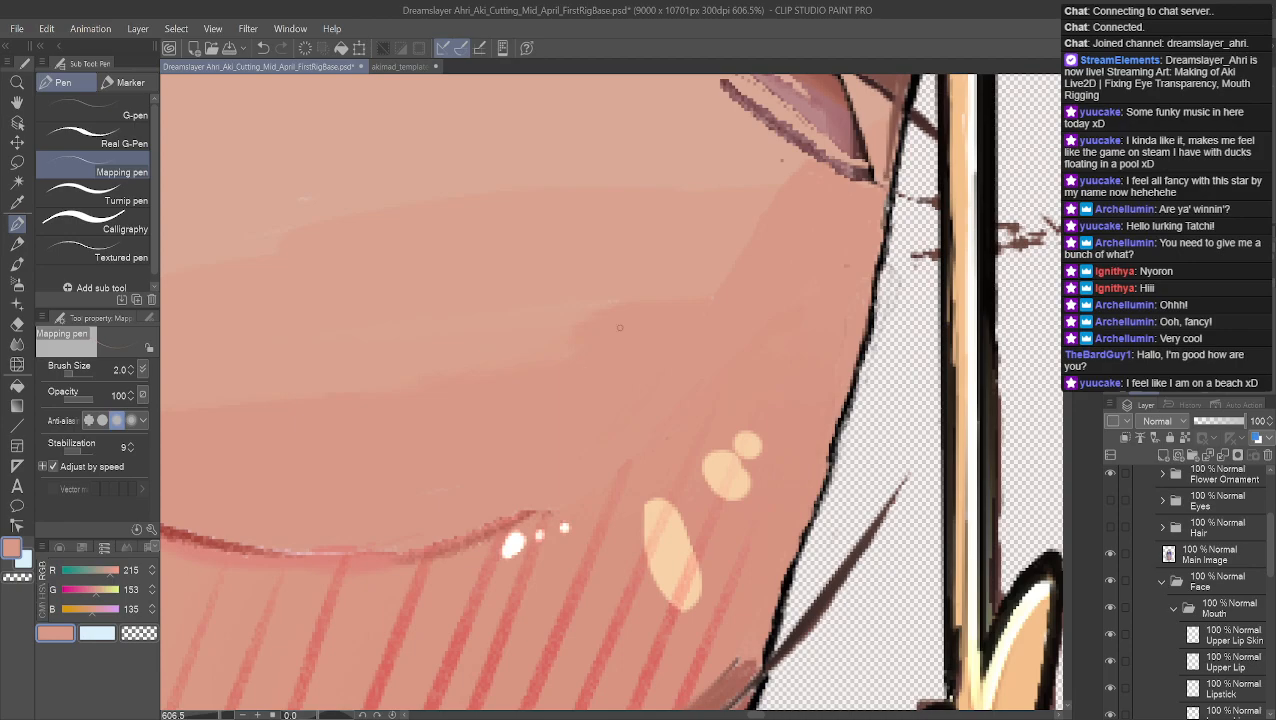
pyautogui.keyDown('alt'); pyautogui.click(584, 492); pyautogui.keyUp('alt')
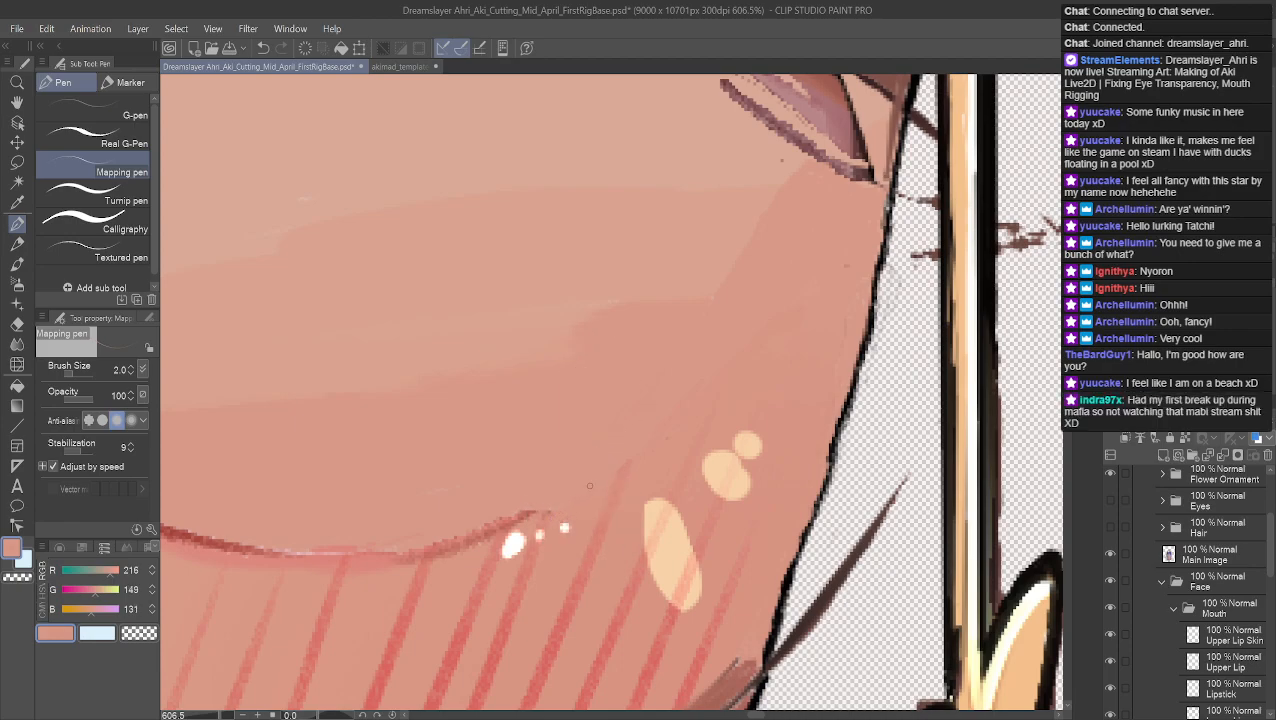
# Paint over the dashed stray lines beside the left eye's inner corner on the Head layer with a sampled skin colour
pyautogui.scroll(-5, 630, 432)
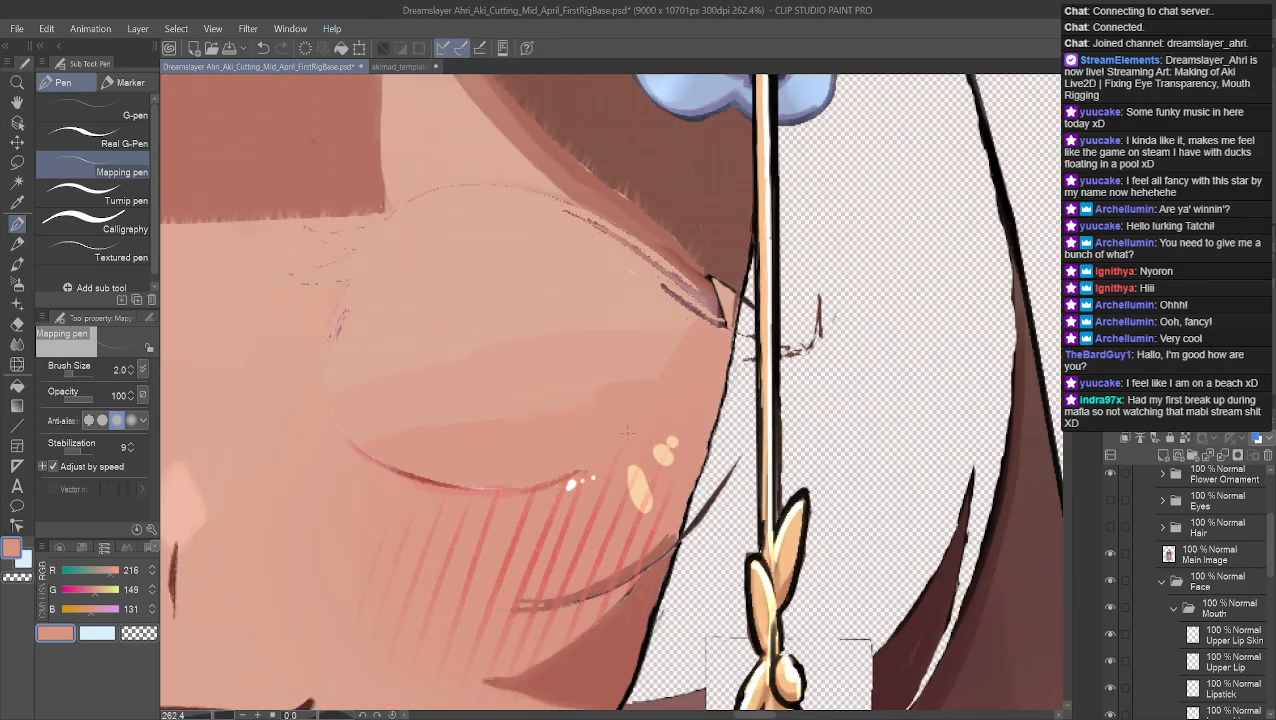
pyautogui.scroll(-2, 630, 432)
pyautogui.scroll(2, 546, 378)
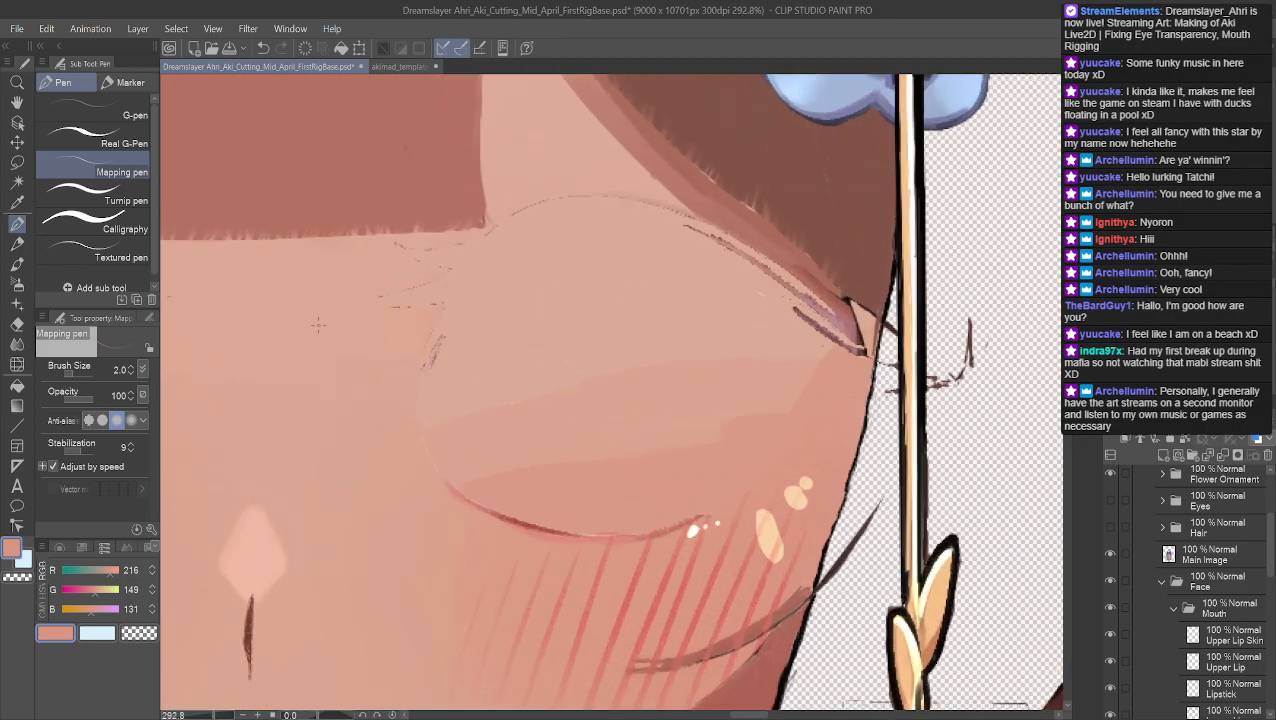
pyautogui.click(17, 102)
pyautogui.moveTo(529, 384); pyautogui.dragTo(529, 360)
pyautogui.scroll(4, 529, 365)
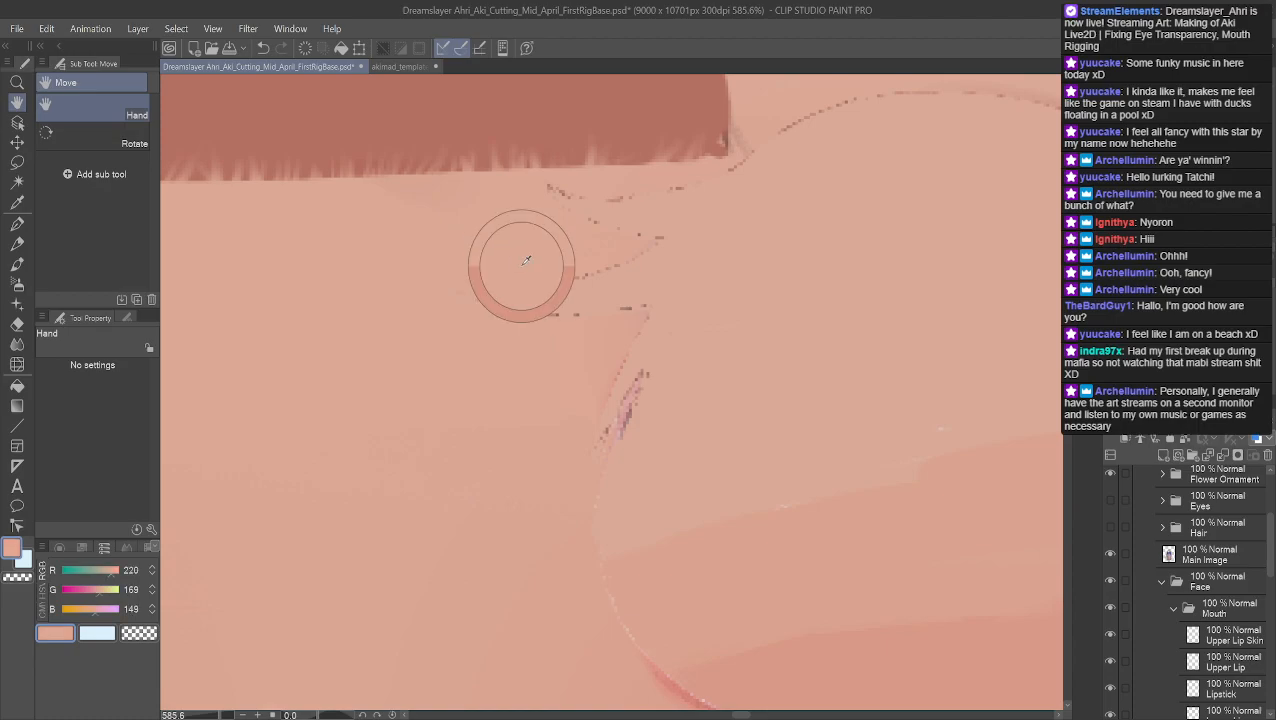
pyautogui.click(17, 223)
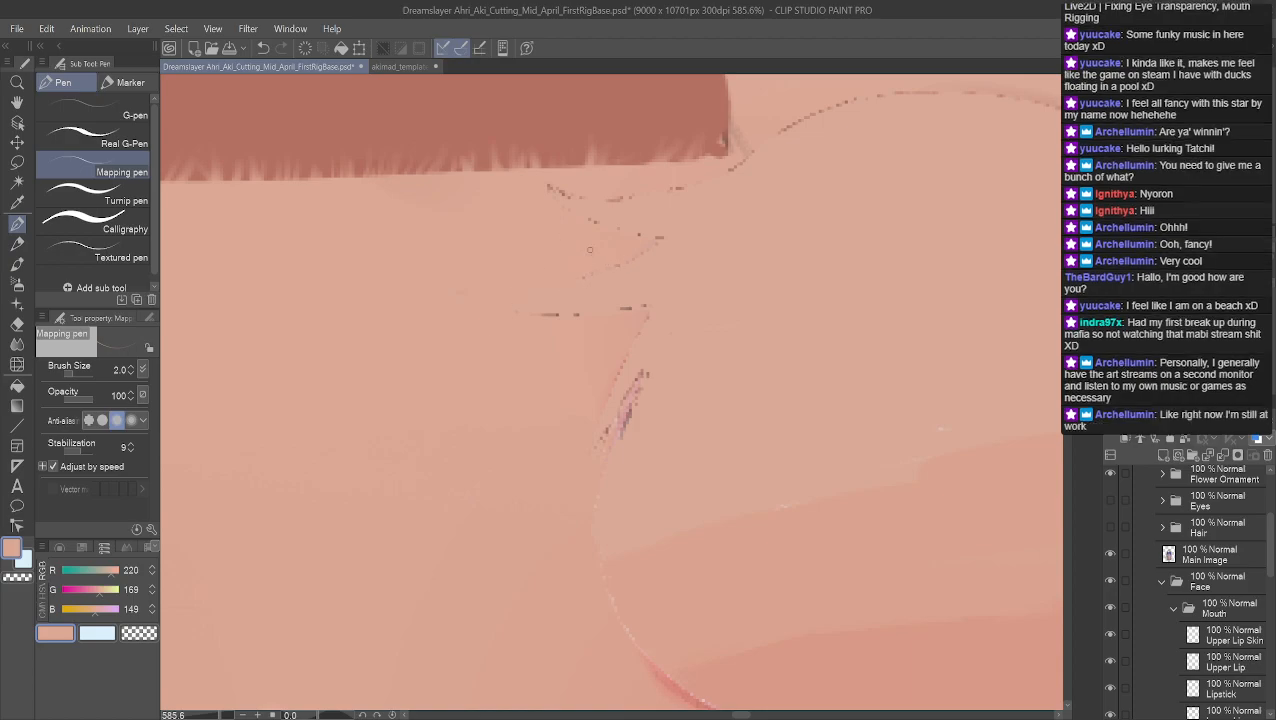
pyautogui.scroll(-8, 1171, 567)
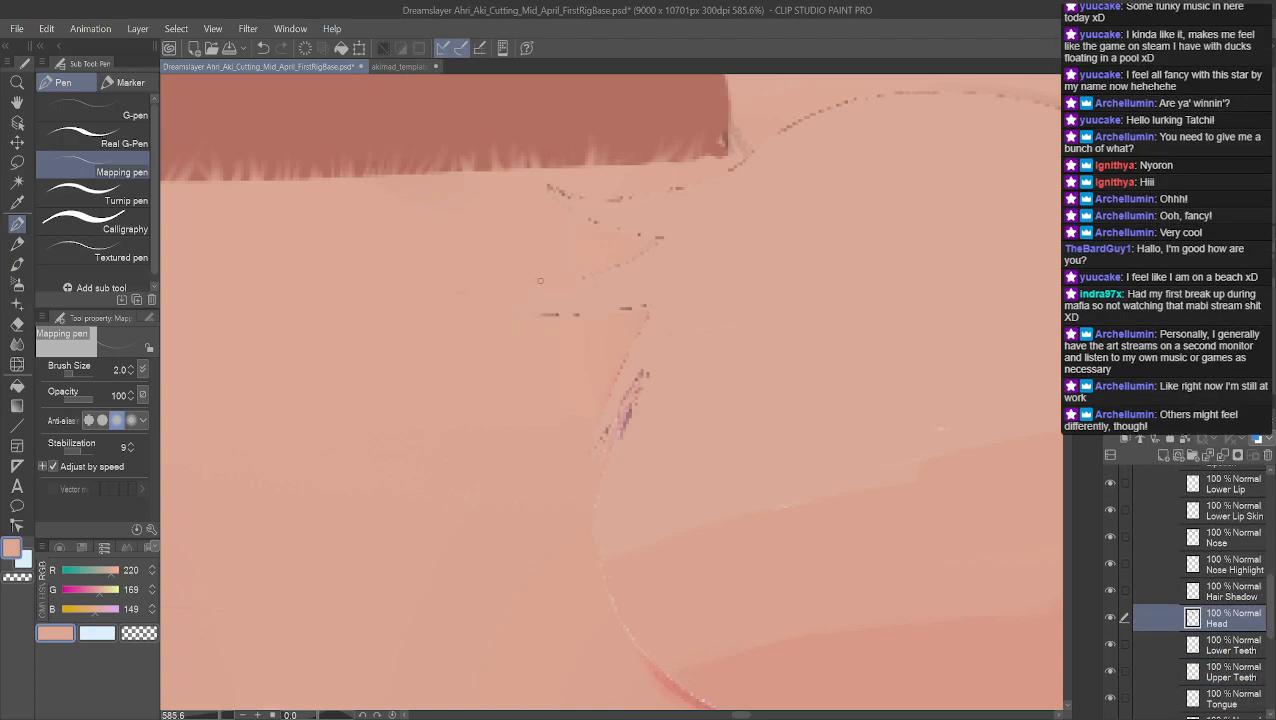
pyautogui.moveTo(525, 312); pyautogui.dragTo(553, 316)
# Cover the stray line from the corner of the hair shadow along the top of the eye opening with sampled skin tones
pyautogui.keyDown('alt'); pyautogui.click(739, 177); pyautogui.keyUp('alt')
pyautogui.moveTo(752, 150)
pyautogui.mouseDown()
pyautogui.moveTo(730, 177)
pyautogui.moveTo(785, 138)
pyautogui.mouseUp()
pyautogui.keyDown('alt'); pyautogui.click(733, 175); pyautogui.keyUp('alt')
pyautogui.keyDown('alt'); pyautogui.click(970, 88); pyautogui.keyUp('alt')
pyautogui.keyDown('alt'); pyautogui.click(957, 97); pyautogui.keyUp('alt')
# Examine the remaining stray lines along the upper lid and around the whole left eye area
pyautogui.click(17, 103)
pyautogui.moveTo(884, 188); pyautogui.dragTo(581, 373)
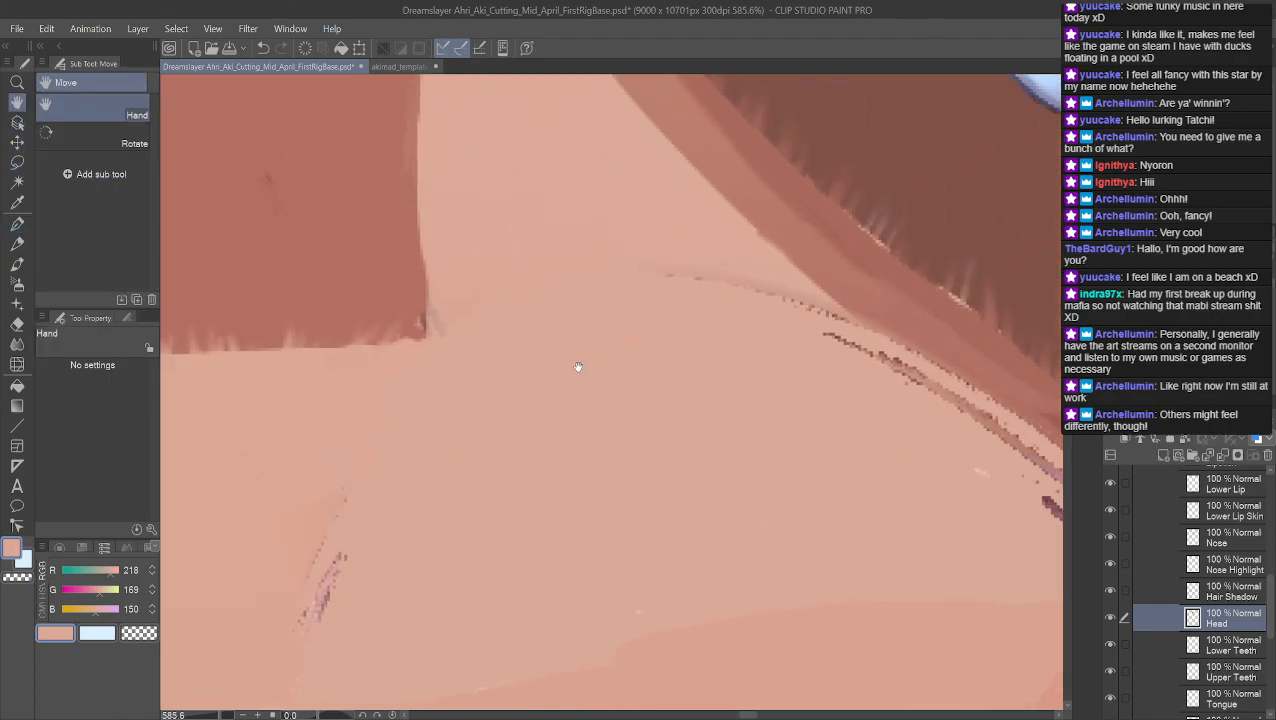
pyautogui.moveTo(891, 402); pyautogui.dragTo(742, 256)
pyautogui.scroll(-4, 742, 256)
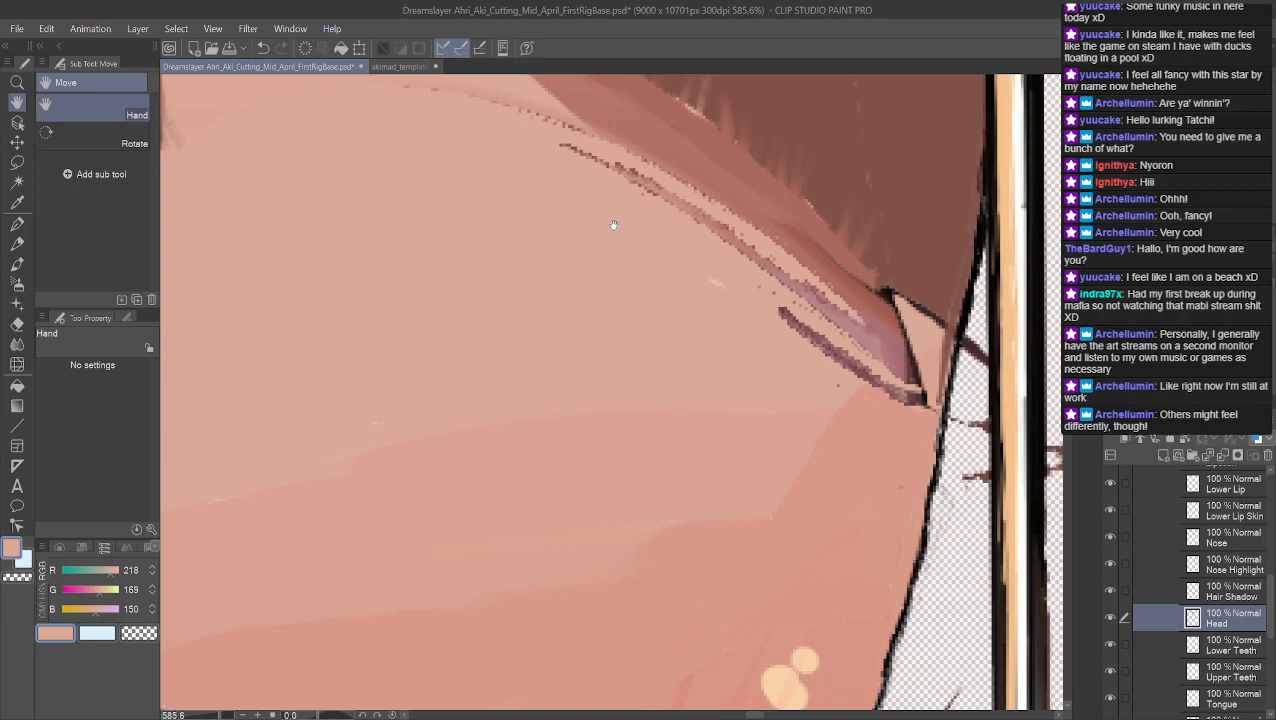
pyautogui.scroll(1, 735, 245)
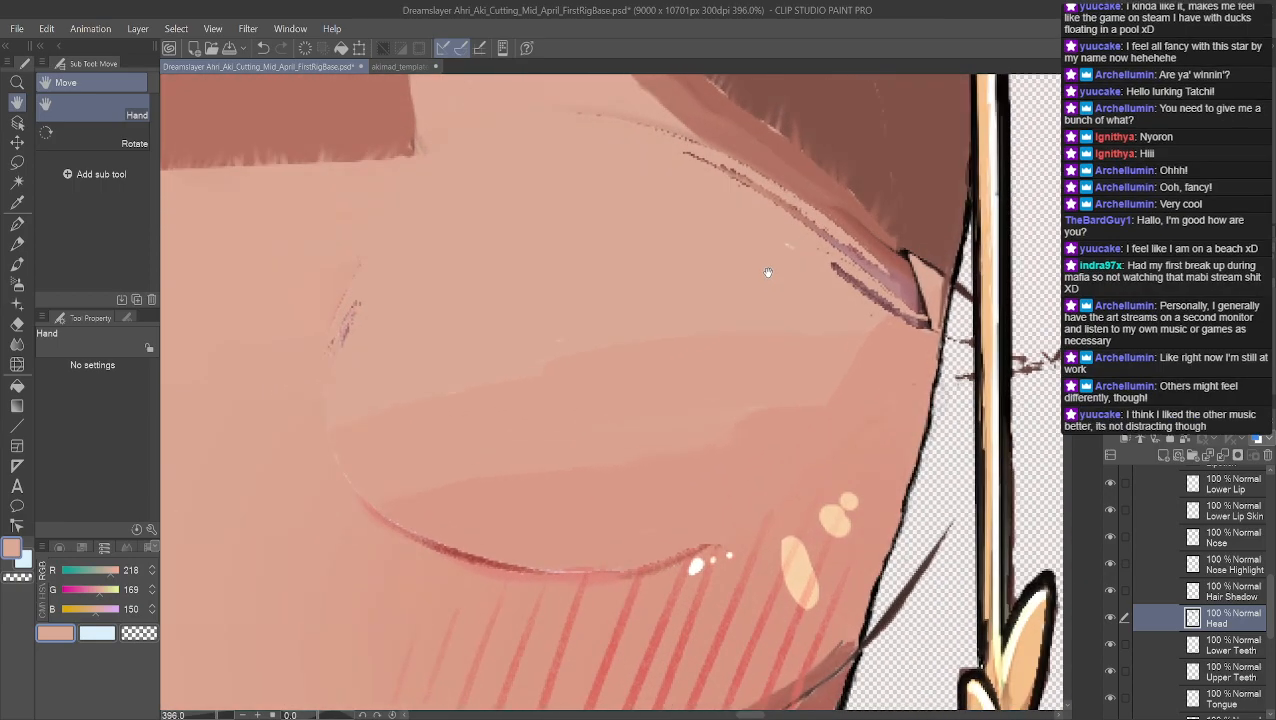
pyautogui.scroll(1, 760, 272)
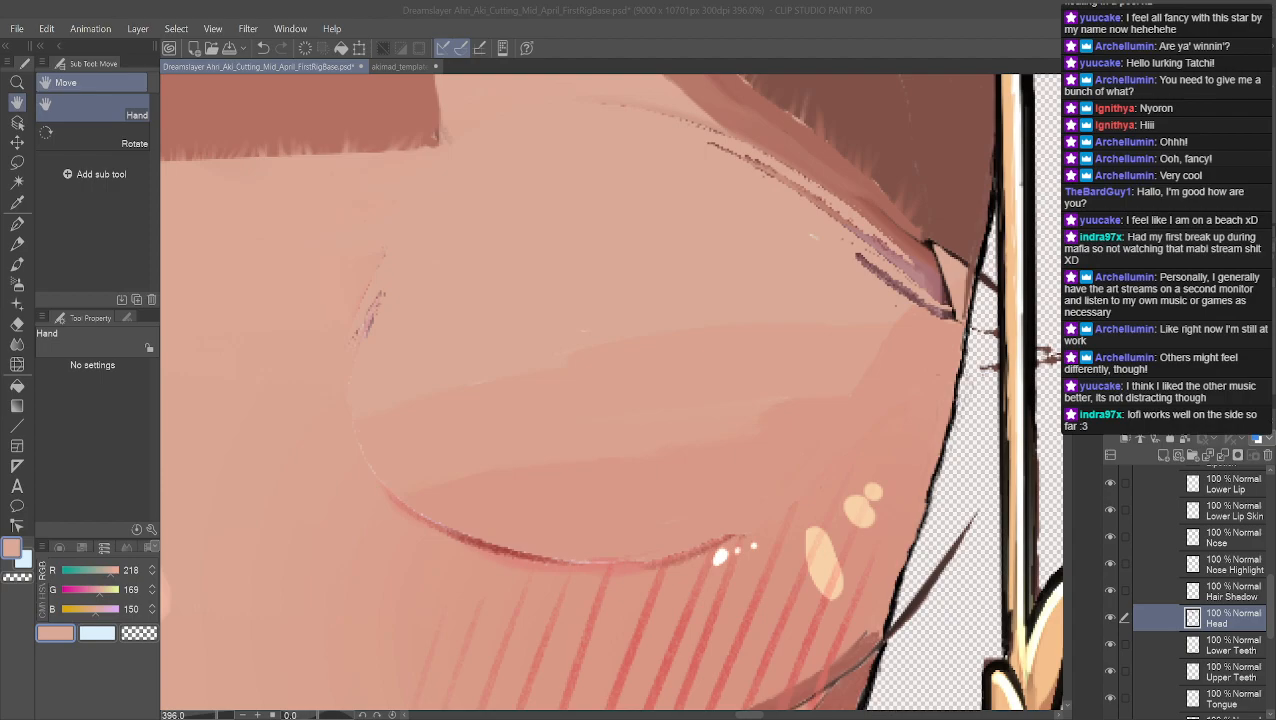
pyautogui.click(528, 231)
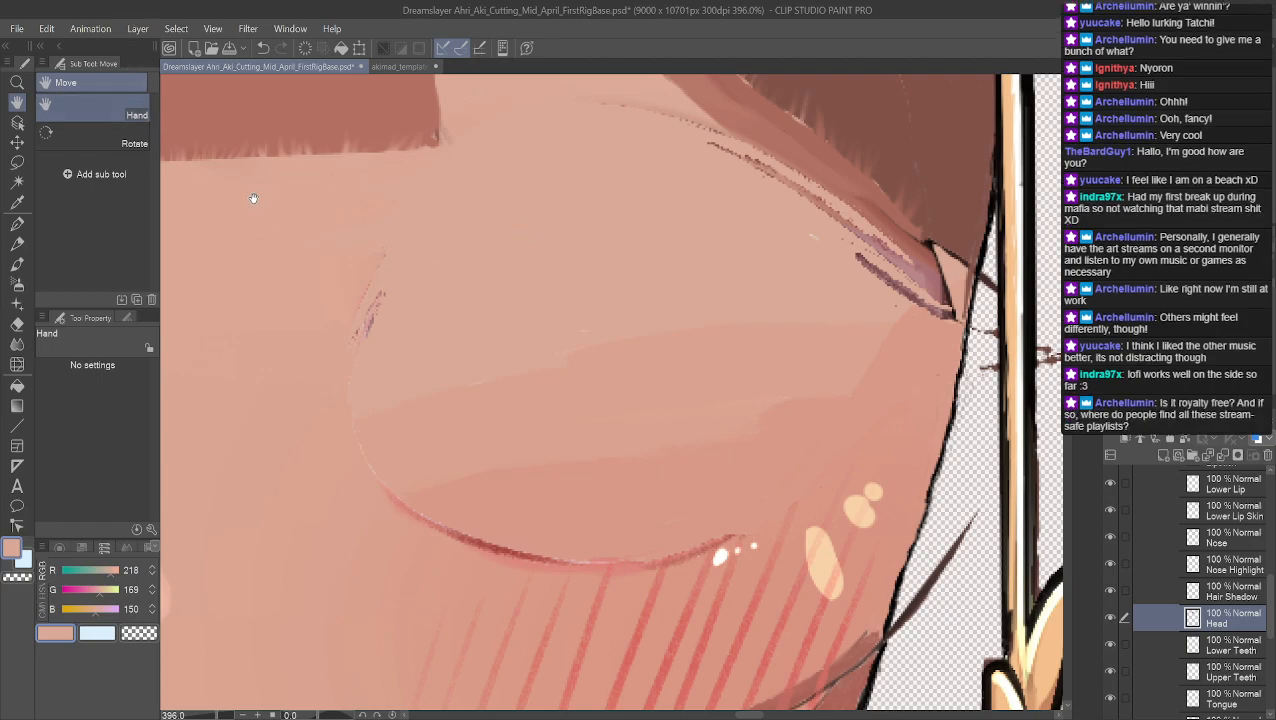
# Paint over the remaining dashed stray line at the left eye's inner corner with a sampled skin colour using the Mapping pen
pyautogui.moveTo(380, 265); pyautogui.dragTo(362, 325)
pyautogui.keyDown('alt'); pyautogui.click(358, 286); pyautogui.keyUp('alt')
pyautogui.hotkey('ctrl', 'z')
pyautogui.hotkey('ctrl', 'z')
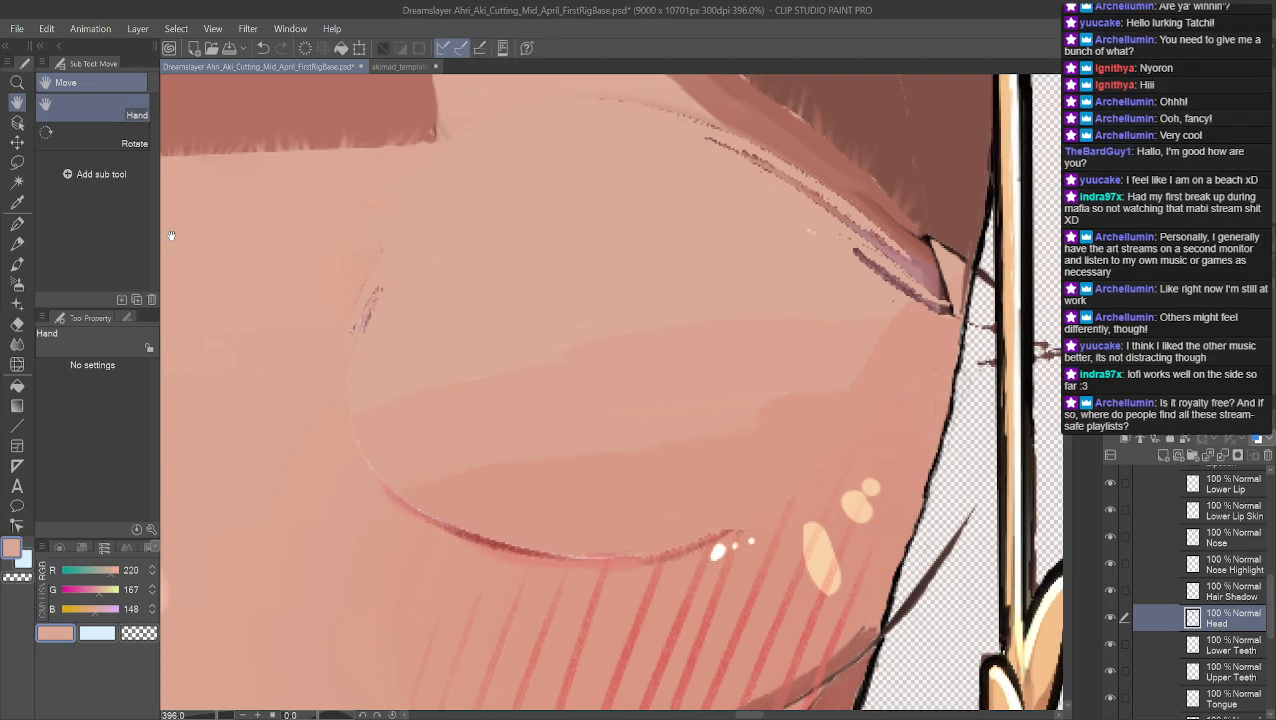
pyautogui.click(17, 222)
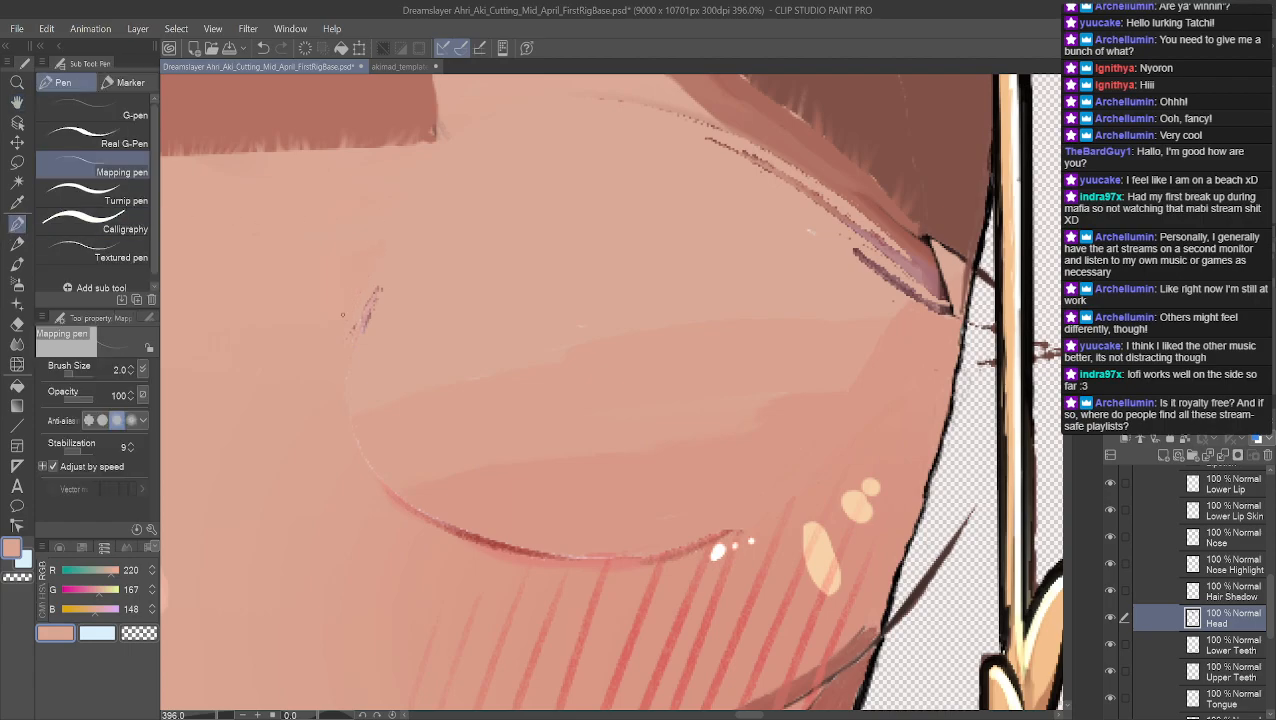
pyautogui.keyDown('alt'); pyautogui.click(357, 285); pyautogui.keyUp('alt')
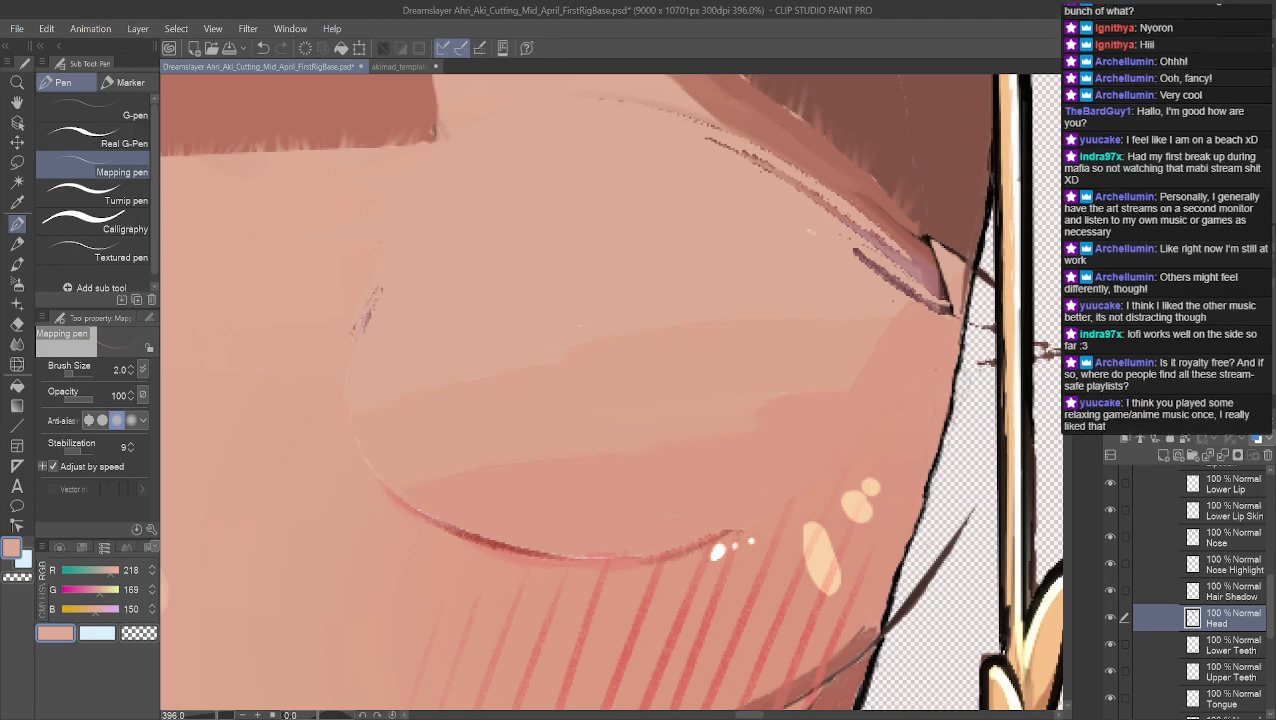
pyautogui.moveTo(370, 307); pyautogui.dragTo(345, 347)
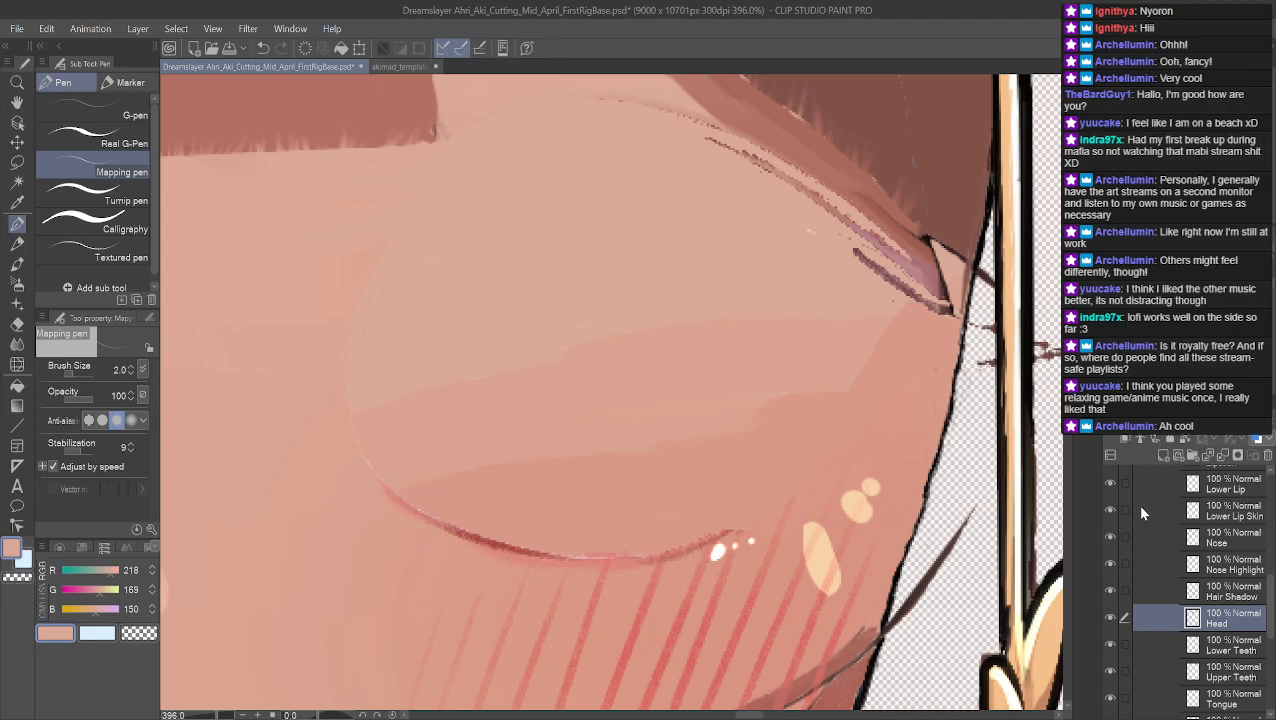
# Compare the retouched left eye area with the Eyes folder shown and hidden, leaving the folder hidden
pyautogui.scroll(5, 1194, 588)
pyautogui.scroll(5, 1174, 579)
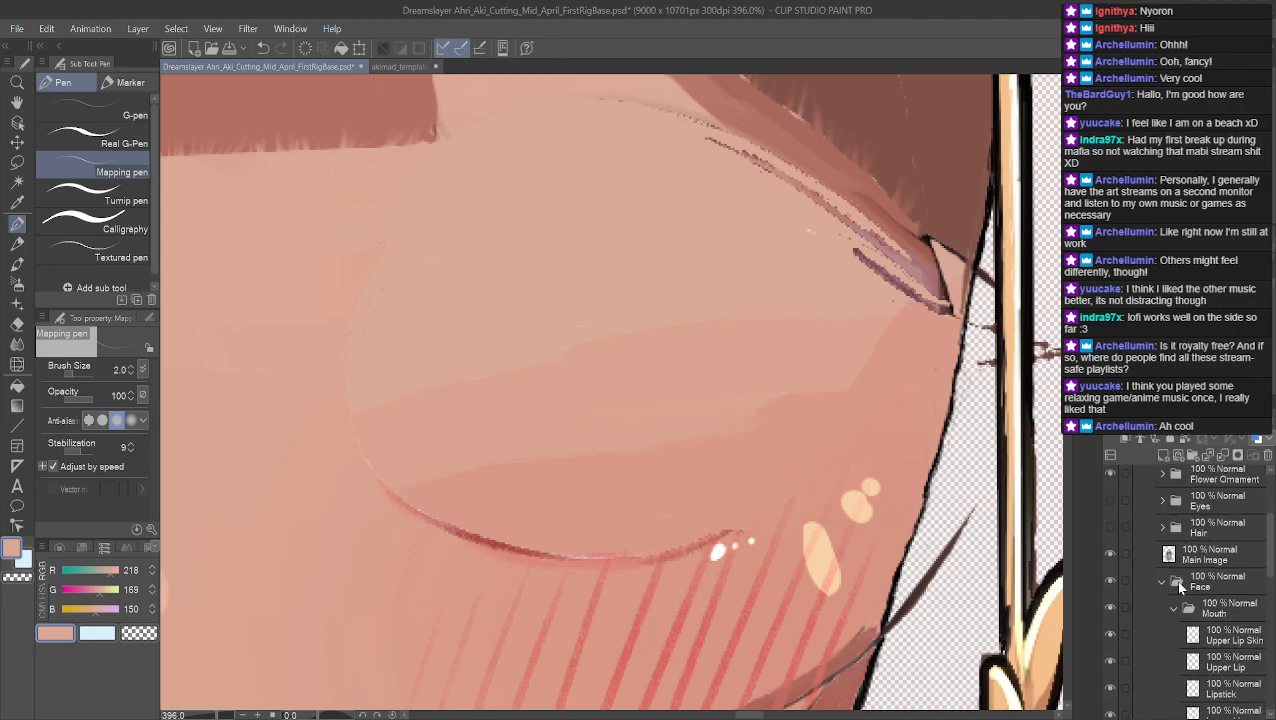
pyautogui.scroll(-8, 1157, 610)
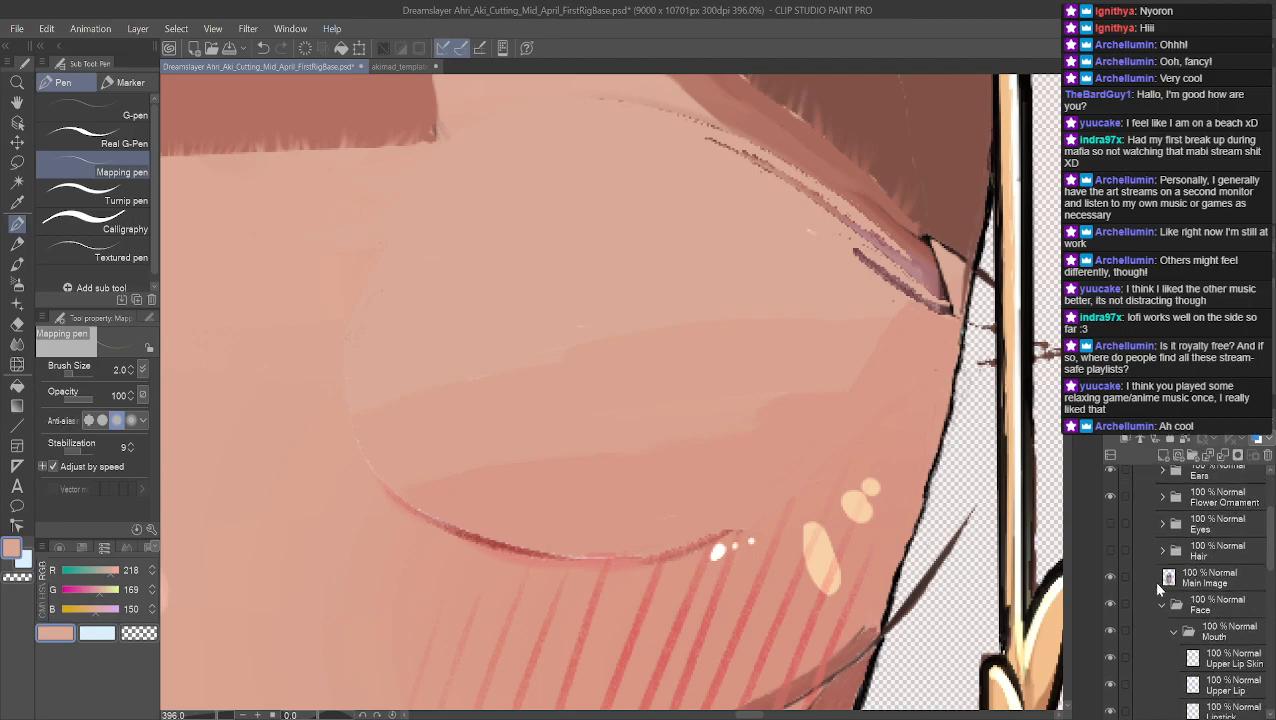
pyautogui.scroll(-2, 1137, 590)
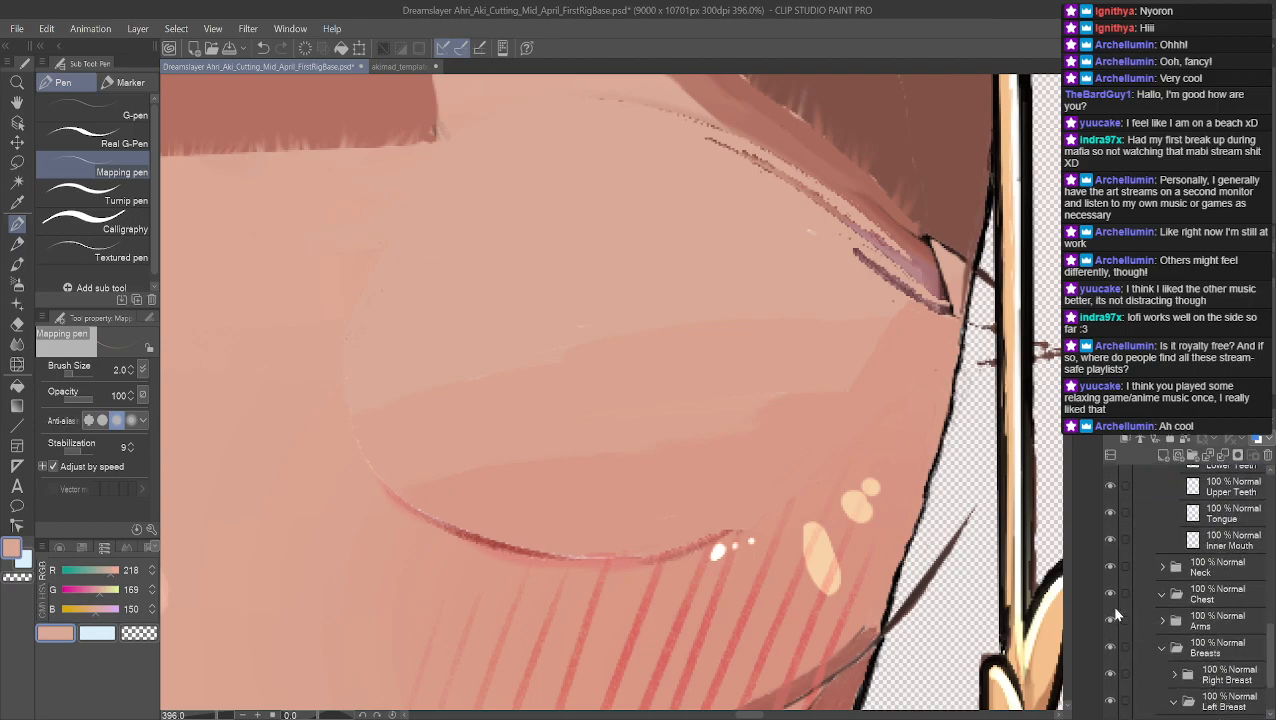
pyautogui.scroll(5, 1137, 633)
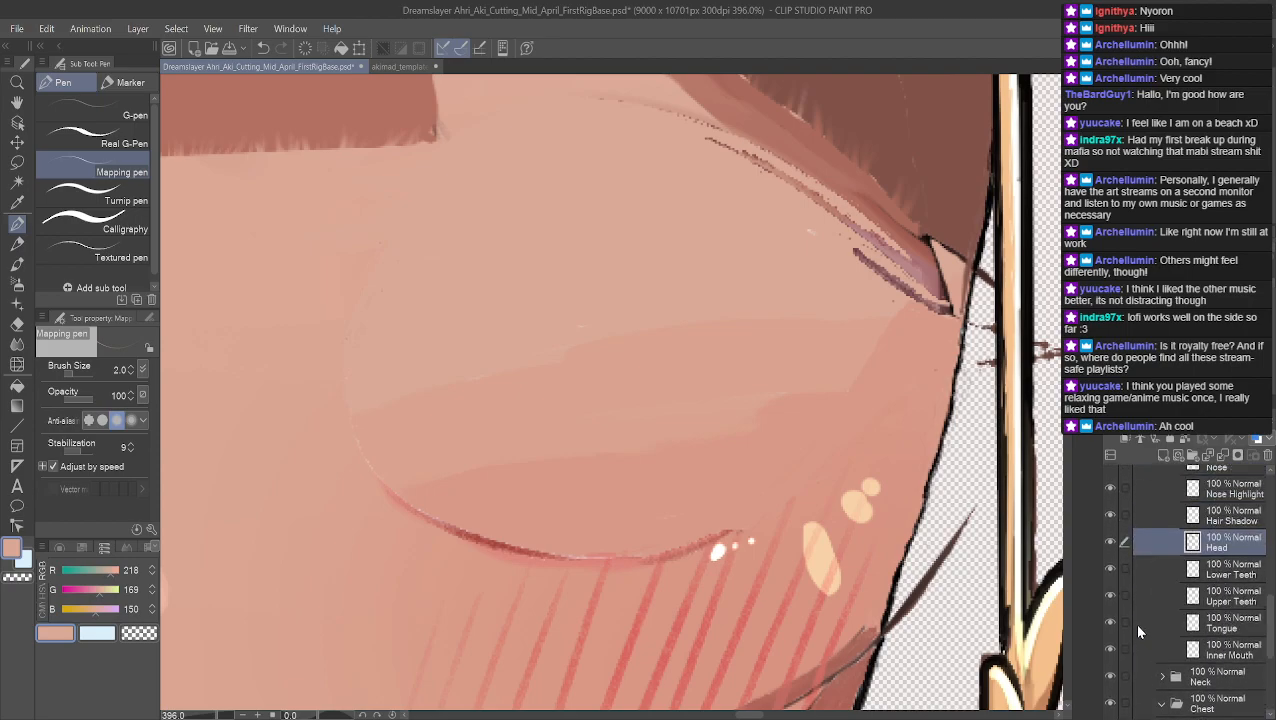
pyautogui.scroll(2, 1130, 580)
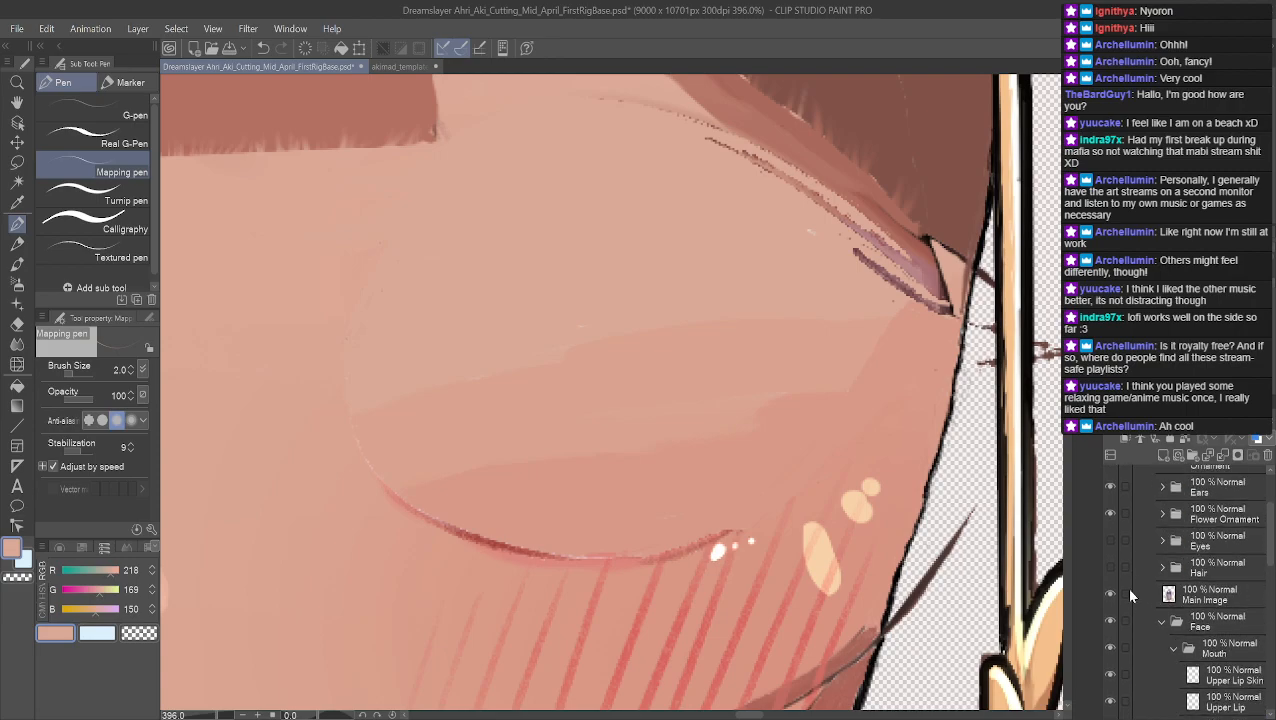
pyautogui.click(1111, 540)
pyautogui.click(1111, 540)
pyautogui.click(1111, 538)
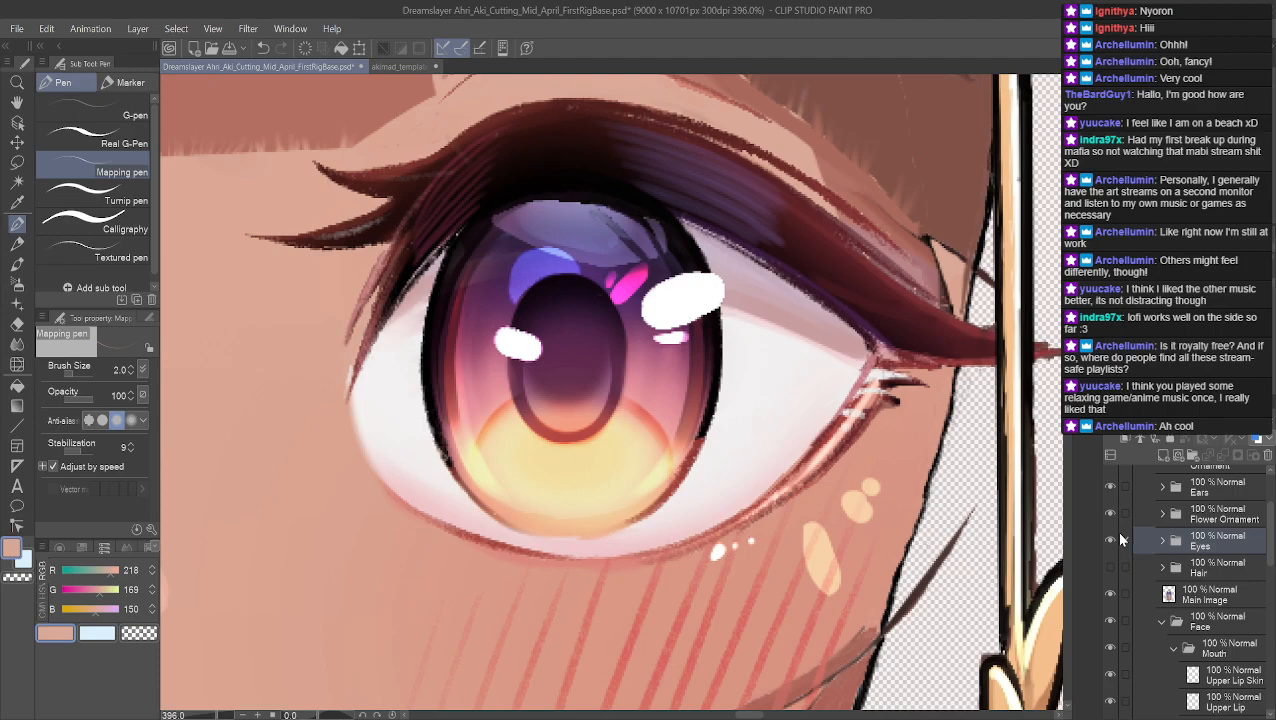
pyautogui.click(1109, 541)
pyautogui.click(1109, 541)
pyautogui.click(1109, 541)
pyautogui.click(1109, 541)
pyautogui.click(1109, 541)
pyautogui.click(1109, 541)
pyautogui.click(1109, 541)
pyautogui.click(1109, 541)
pyautogui.click(1109, 541)
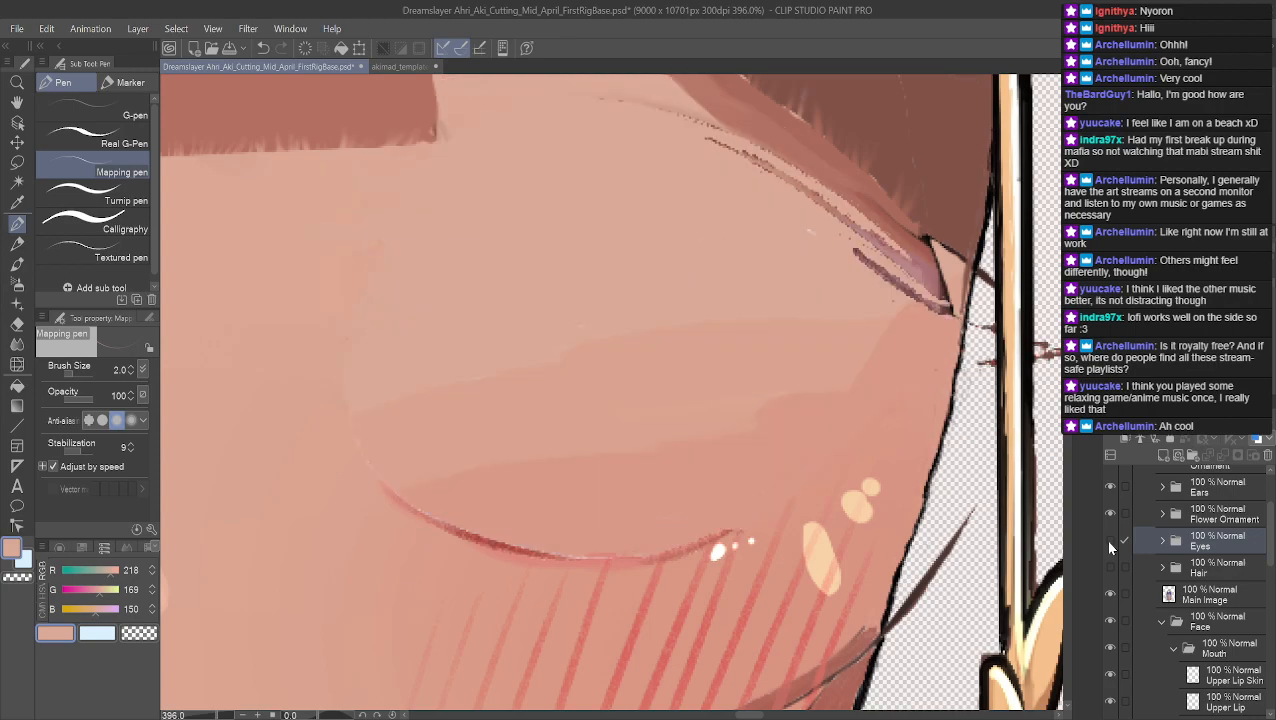
pyautogui.click(1109, 541)
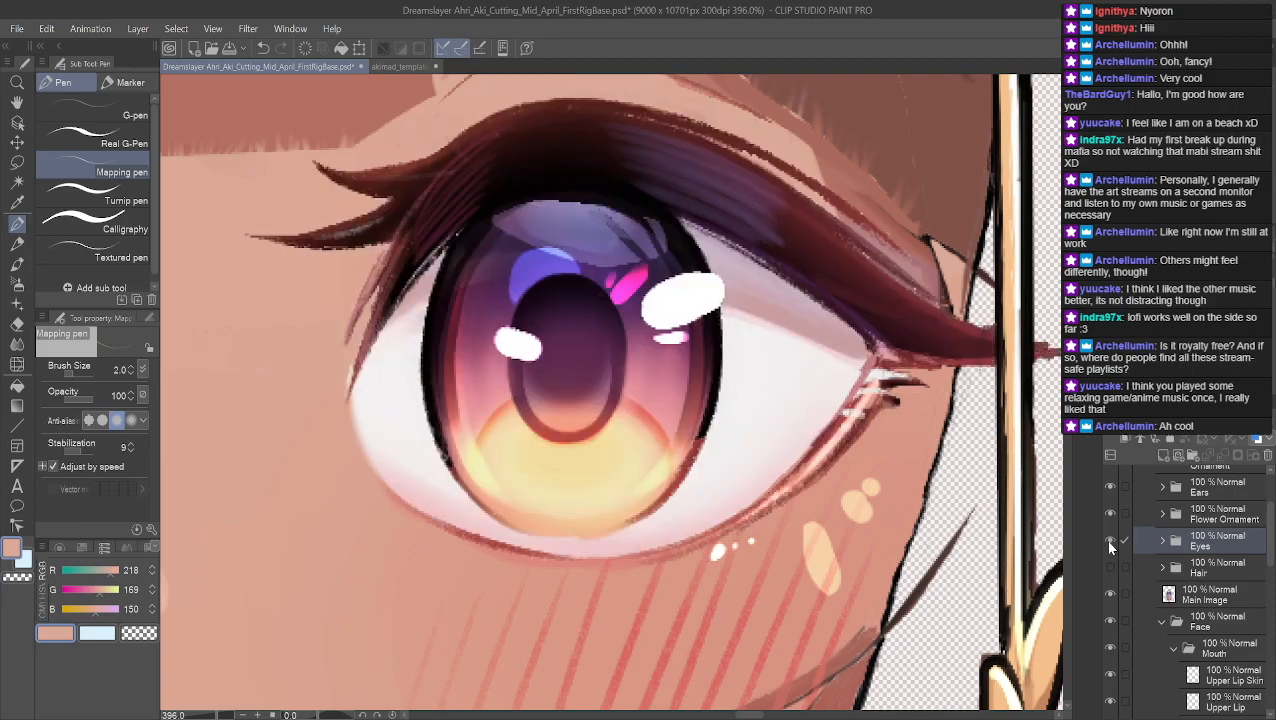
pyautogui.click(1109, 541)
pyautogui.click(1109, 541)
pyautogui.click(1109, 541)
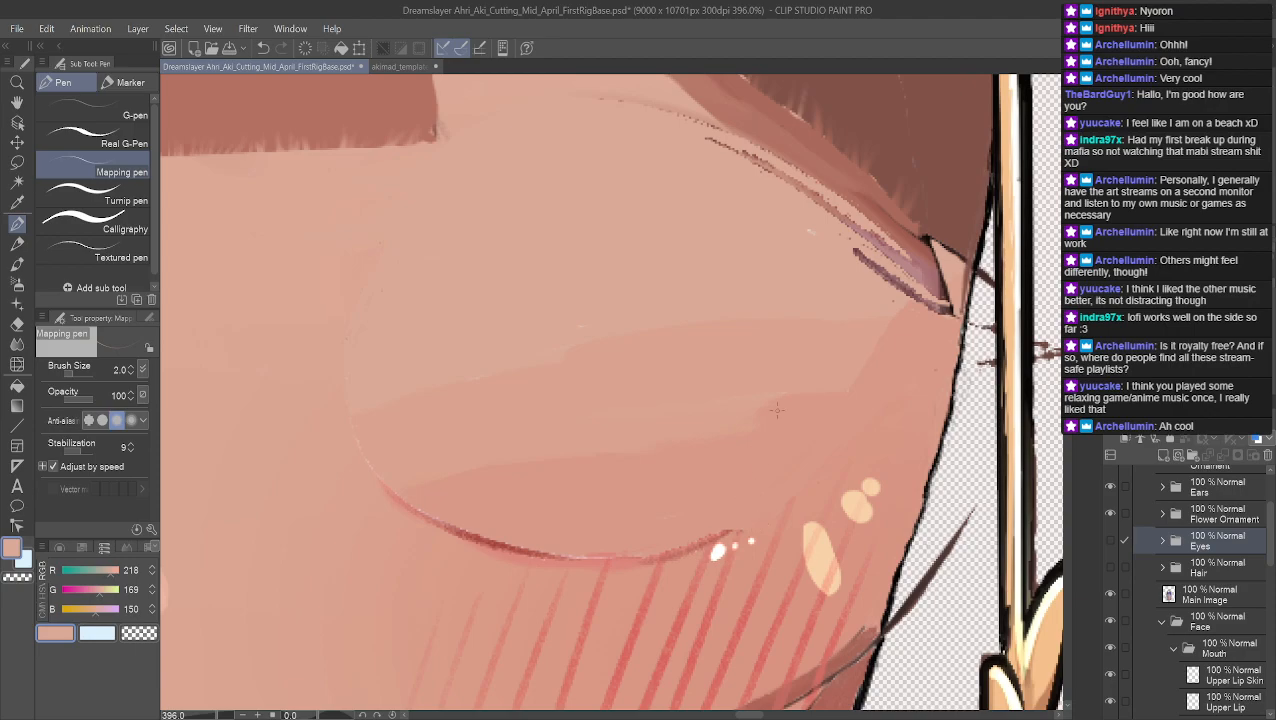
# Lasso the outer section of the lower eyelid line beside the small white highlights
pyautogui.scroll(2, 763, 408)
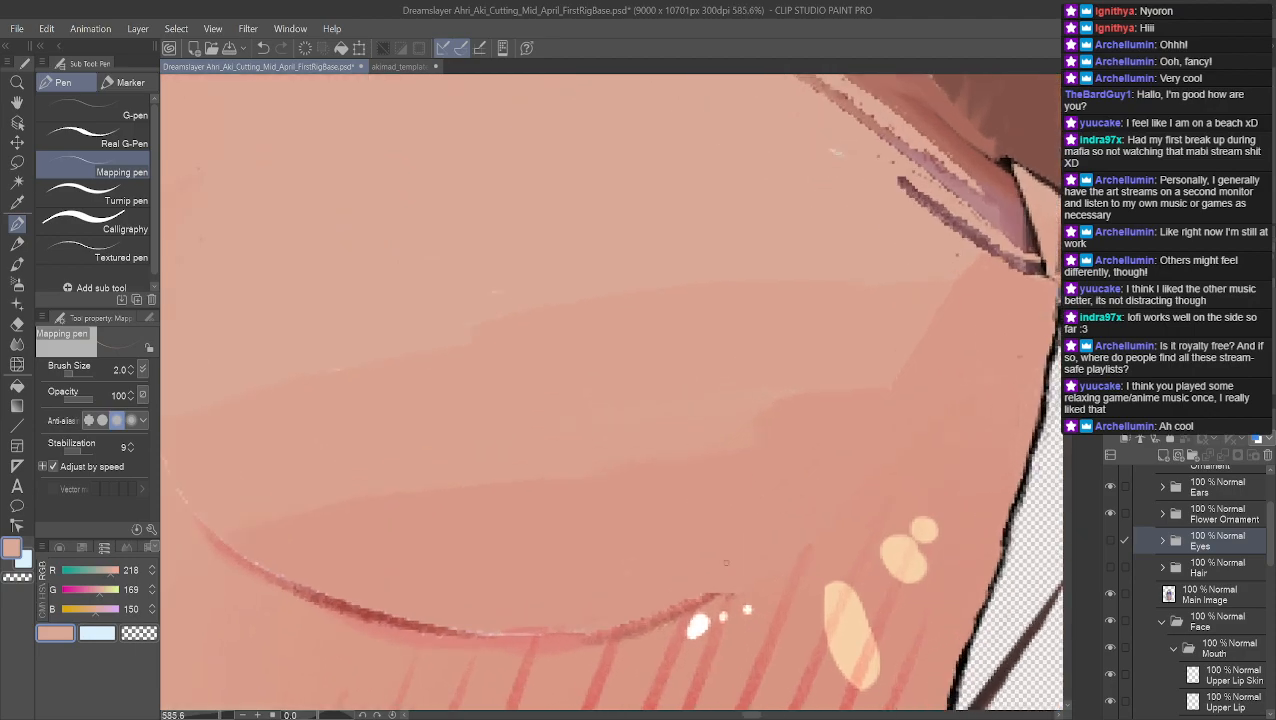
pyautogui.scroll(2, 761, 630)
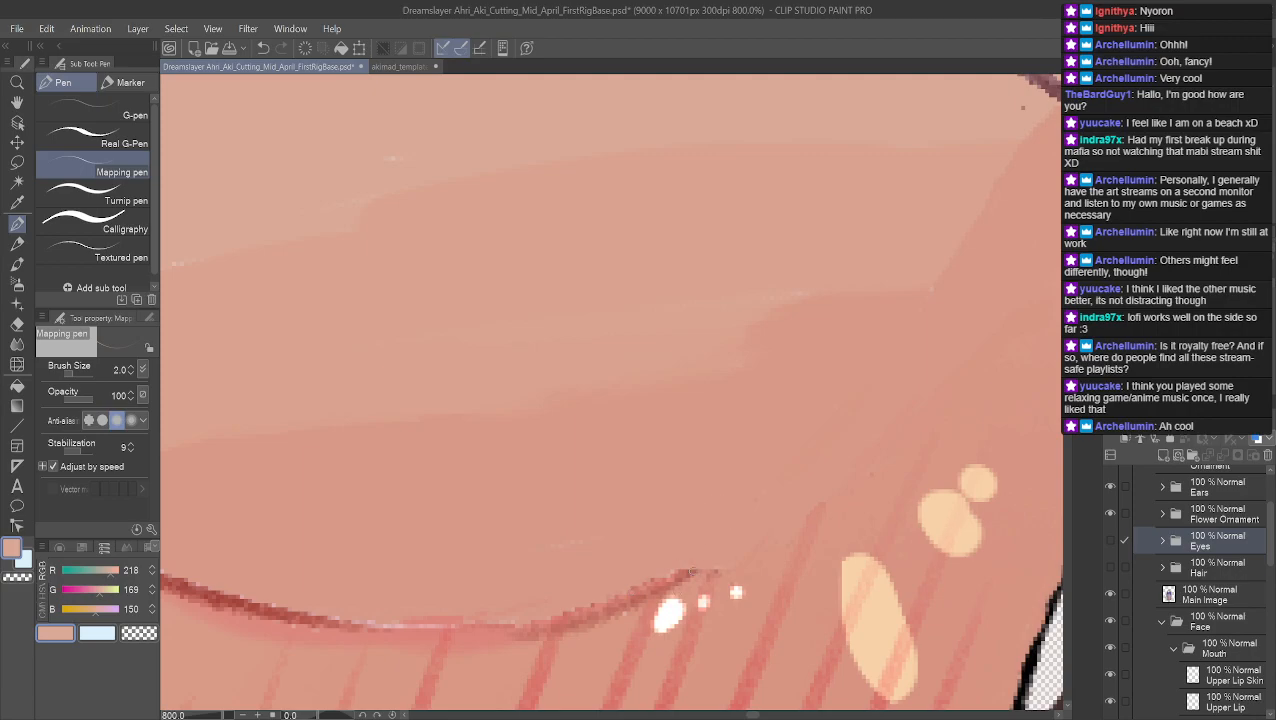
pyautogui.scroll(2, 691, 621)
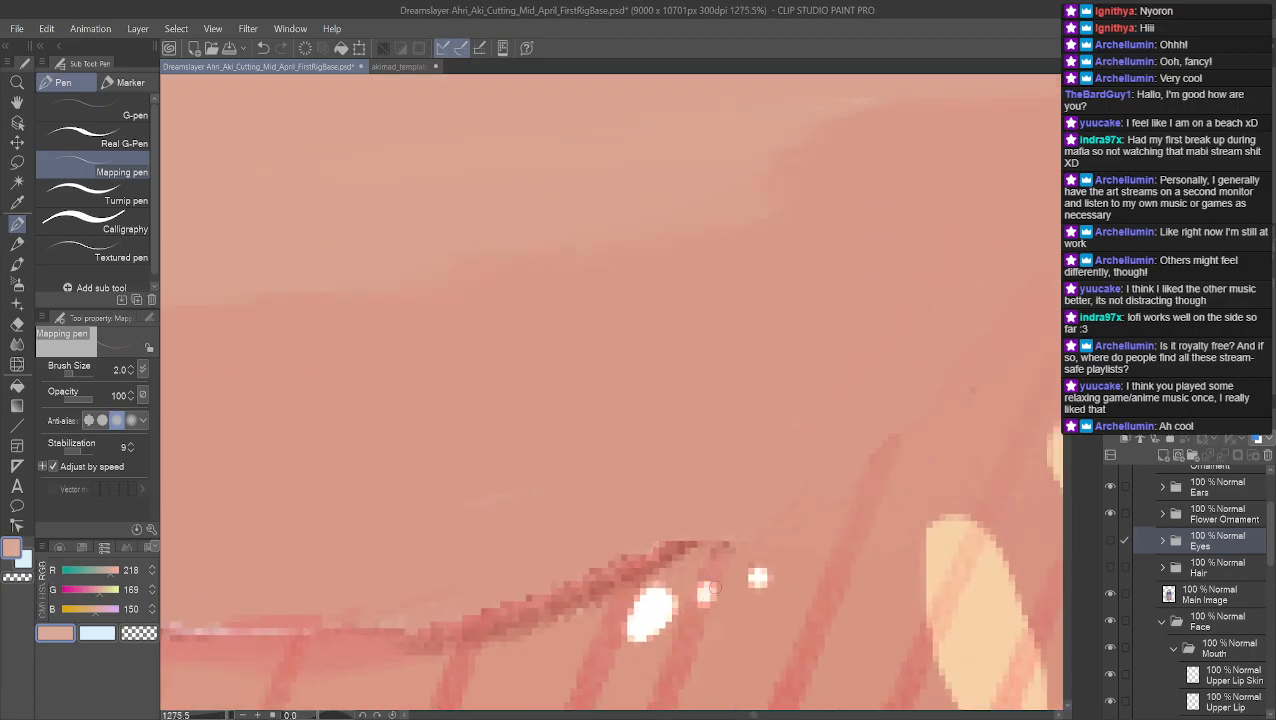
pyautogui.click(17, 102)
pyautogui.moveTo(595, 424); pyautogui.dragTo(612, 298)
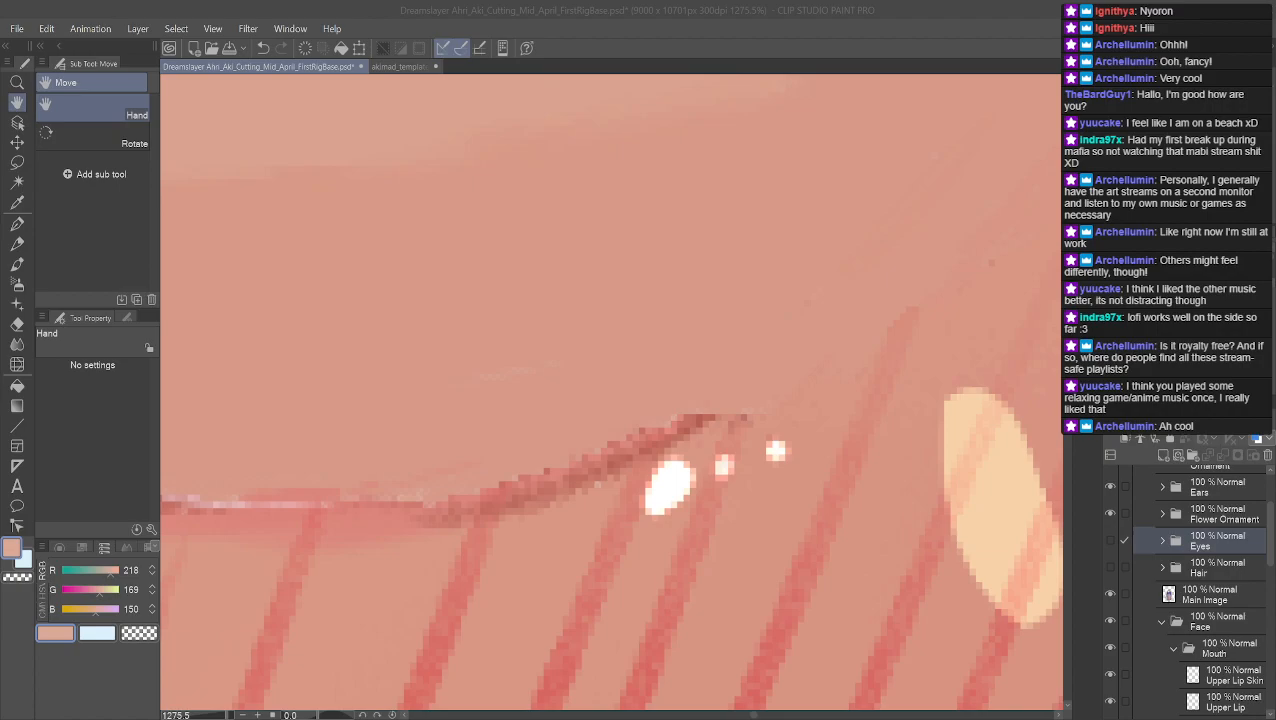
pyautogui.scroll(-5, 676, 362)
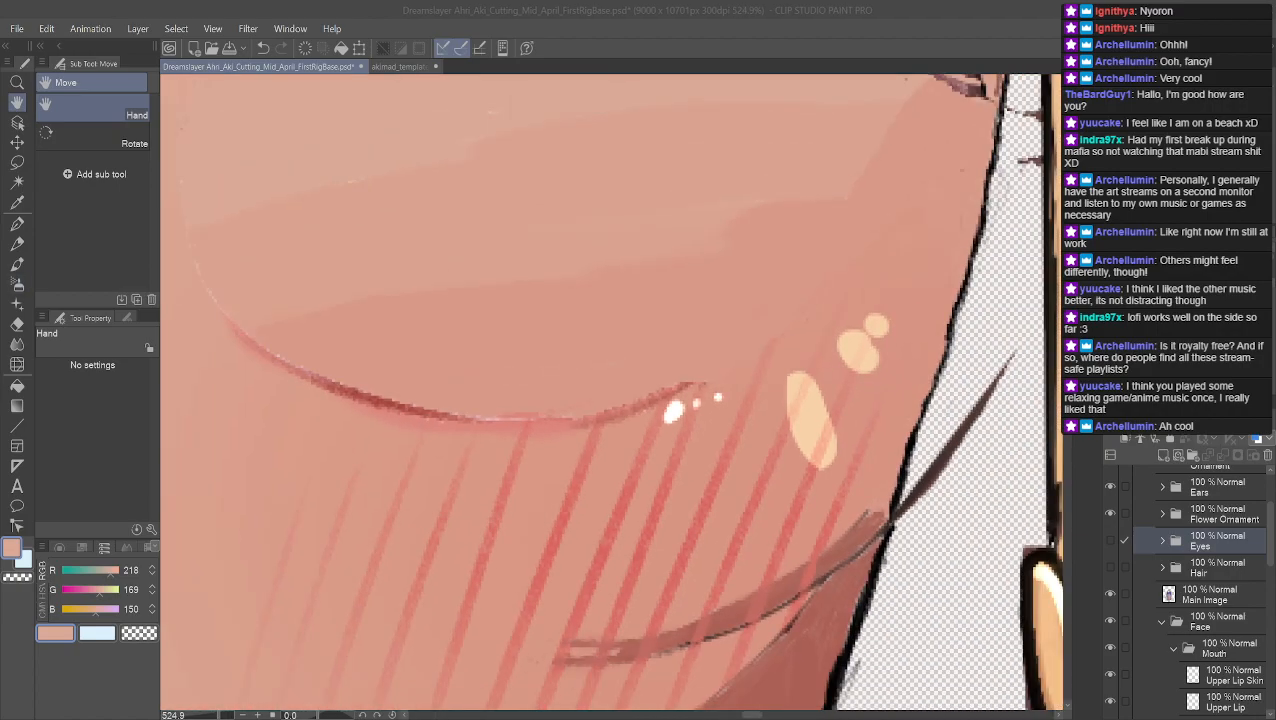
pyautogui.click(18, 182)
pyautogui.scroll(5, 563, 439)
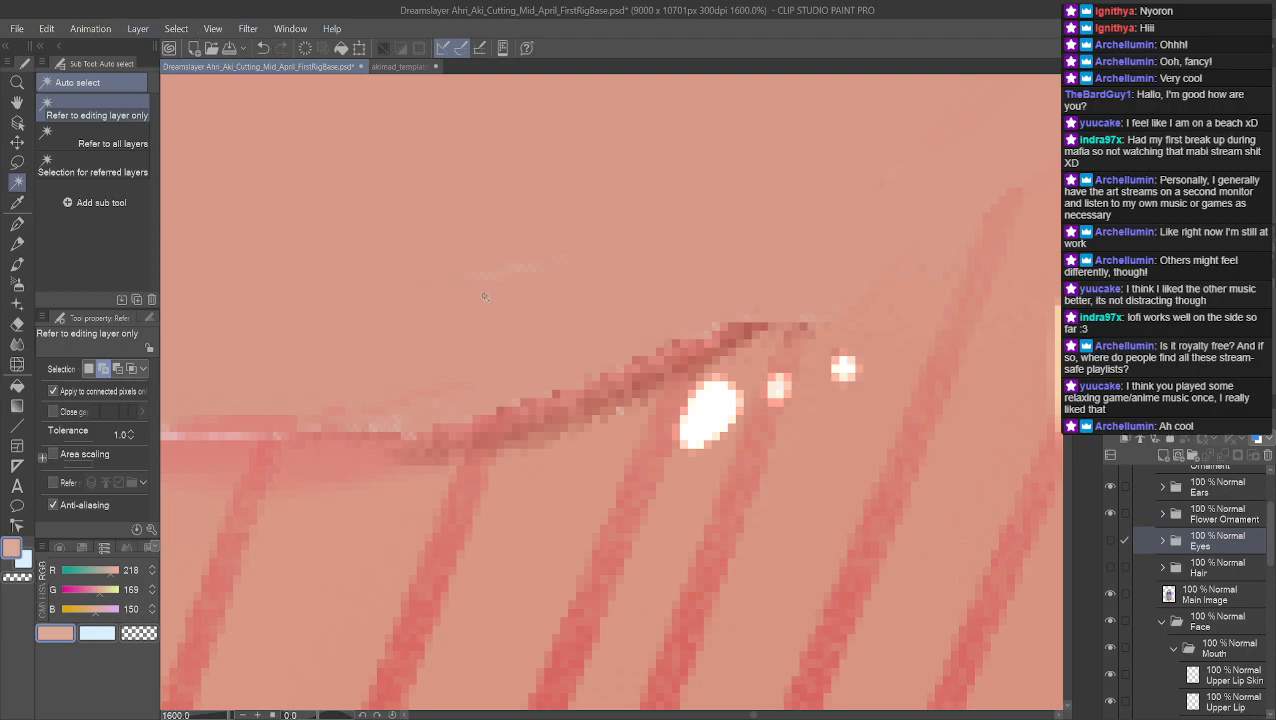
pyautogui.click(17, 161)
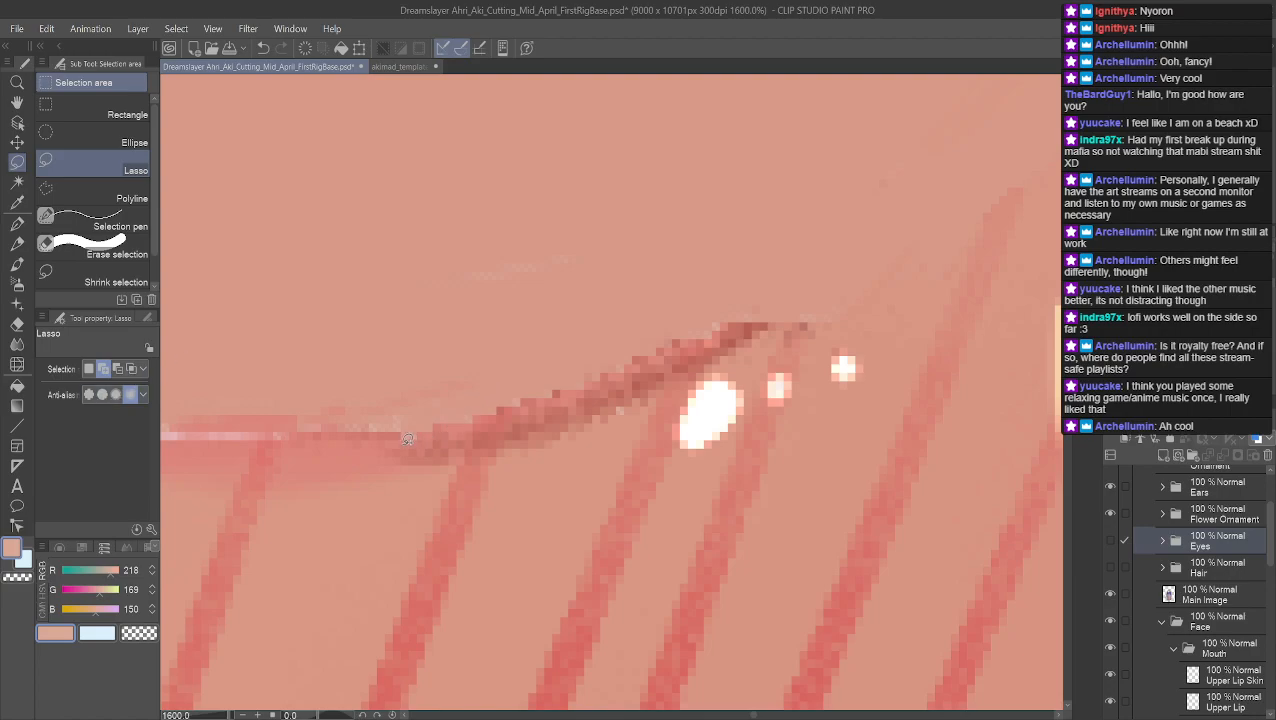
pyautogui.moveTo(409, 443)
pyautogui.mouseDown()
pyautogui.moveTo(478, 452)
pyautogui.moveTo(575, 430)
pyautogui.moveTo(735, 340)
pyautogui.moveTo(748, 317)
pyautogui.moveTo(580, 381)
pyautogui.mouseUp()
pyautogui.moveTo(404, 434); pyautogui.dragTo(405, 437)
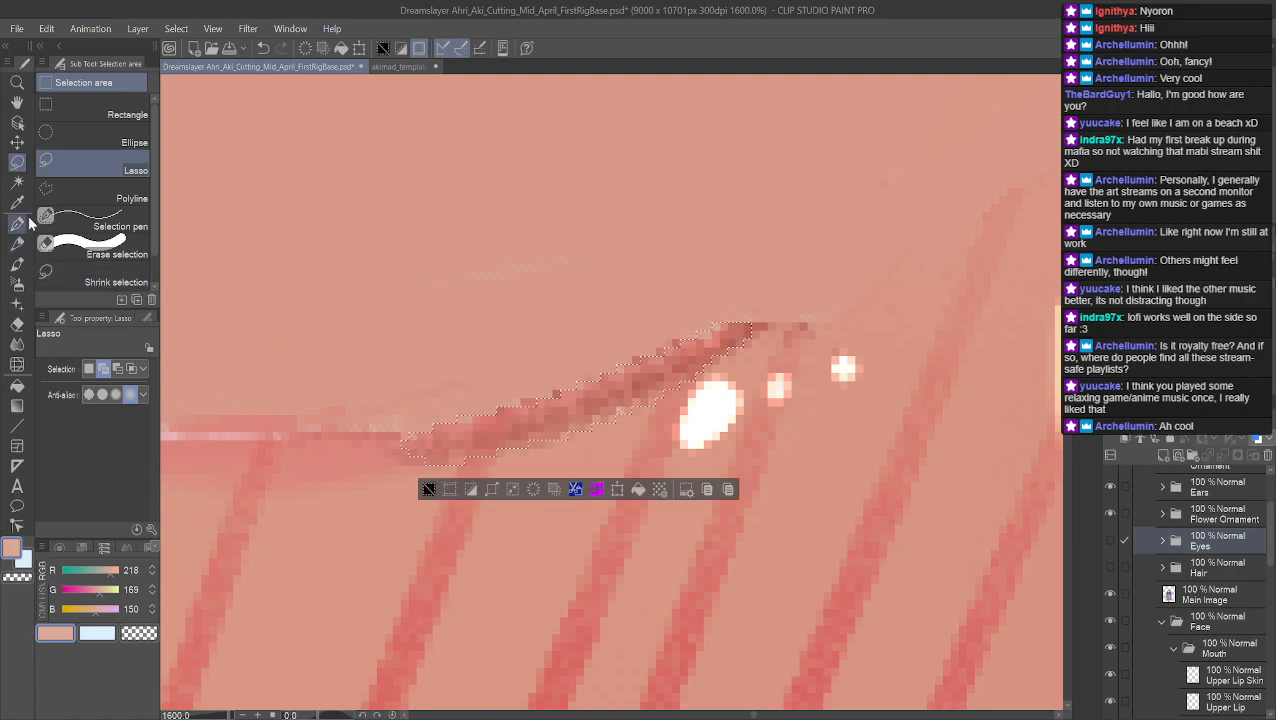
# Refine the lower eyelid selection with the Selection pen, adding missed pixels along its edge and outer tip
pyautogui.click(95, 218)
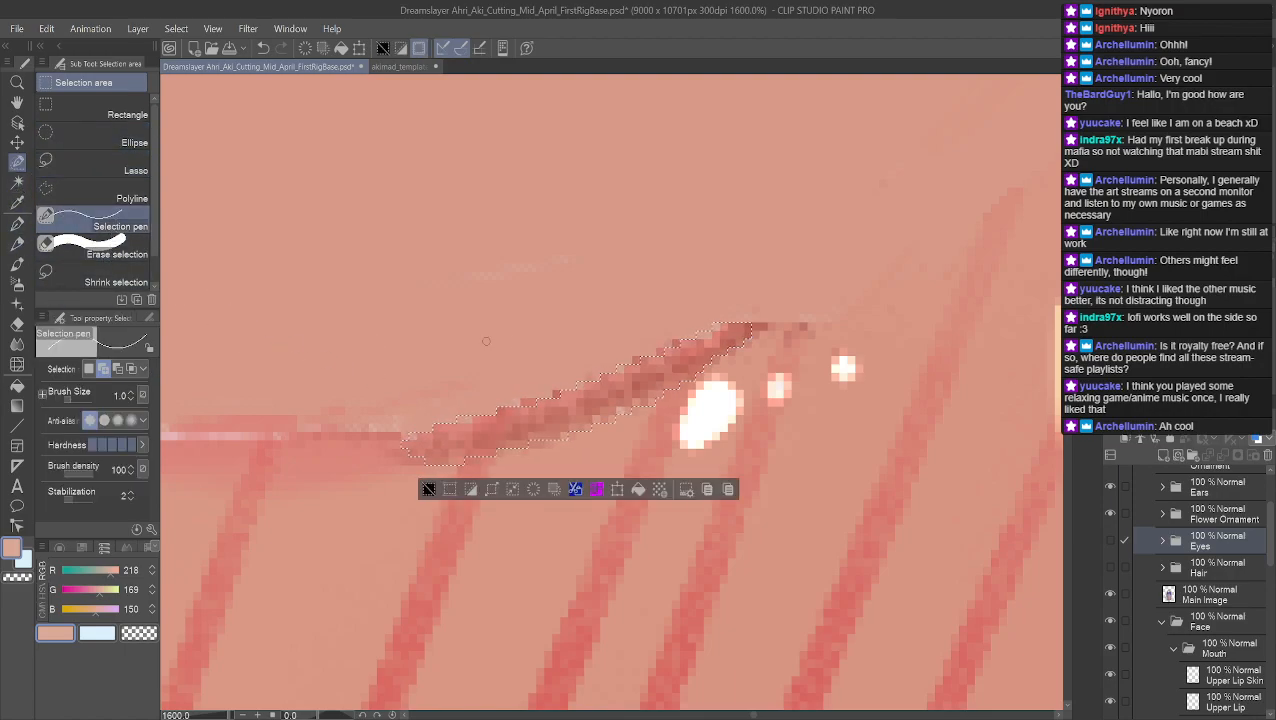
pyautogui.moveTo(523, 402); pyautogui.dragTo(533, 402)
pyautogui.moveTo(755, 326); pyautogui.dragTo(775, 326)
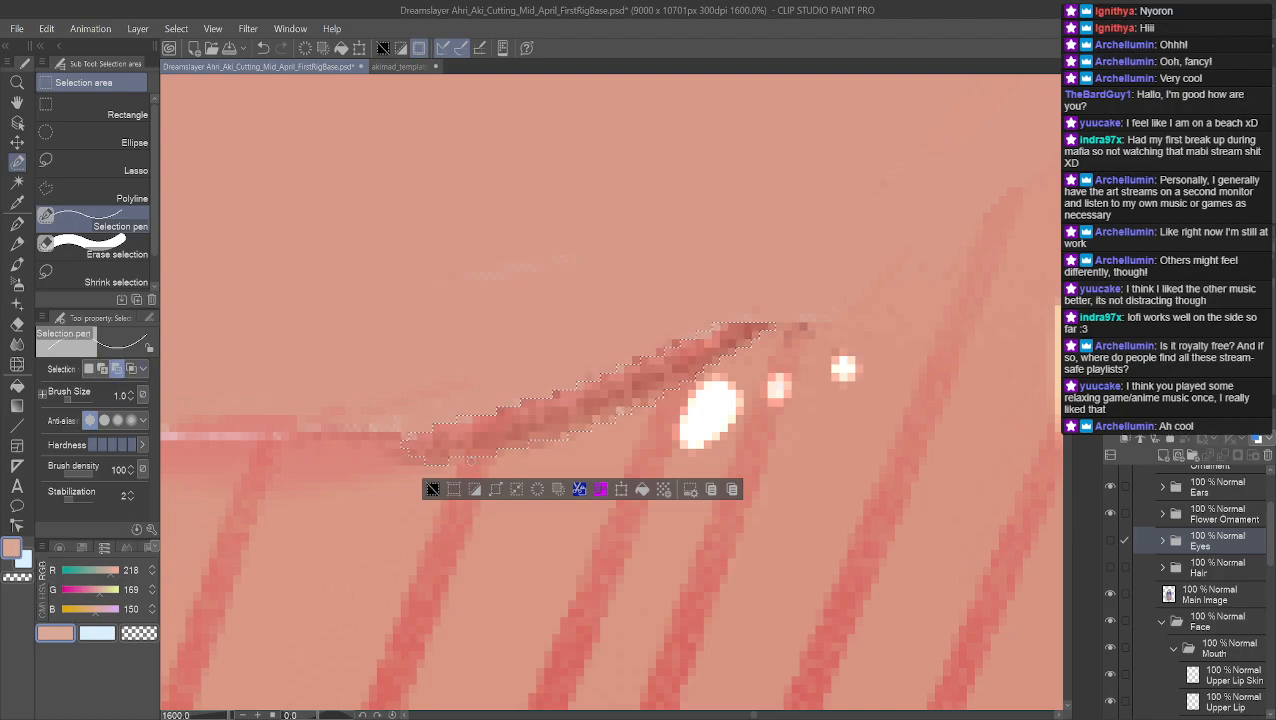
pyautogui.click(103, 368)
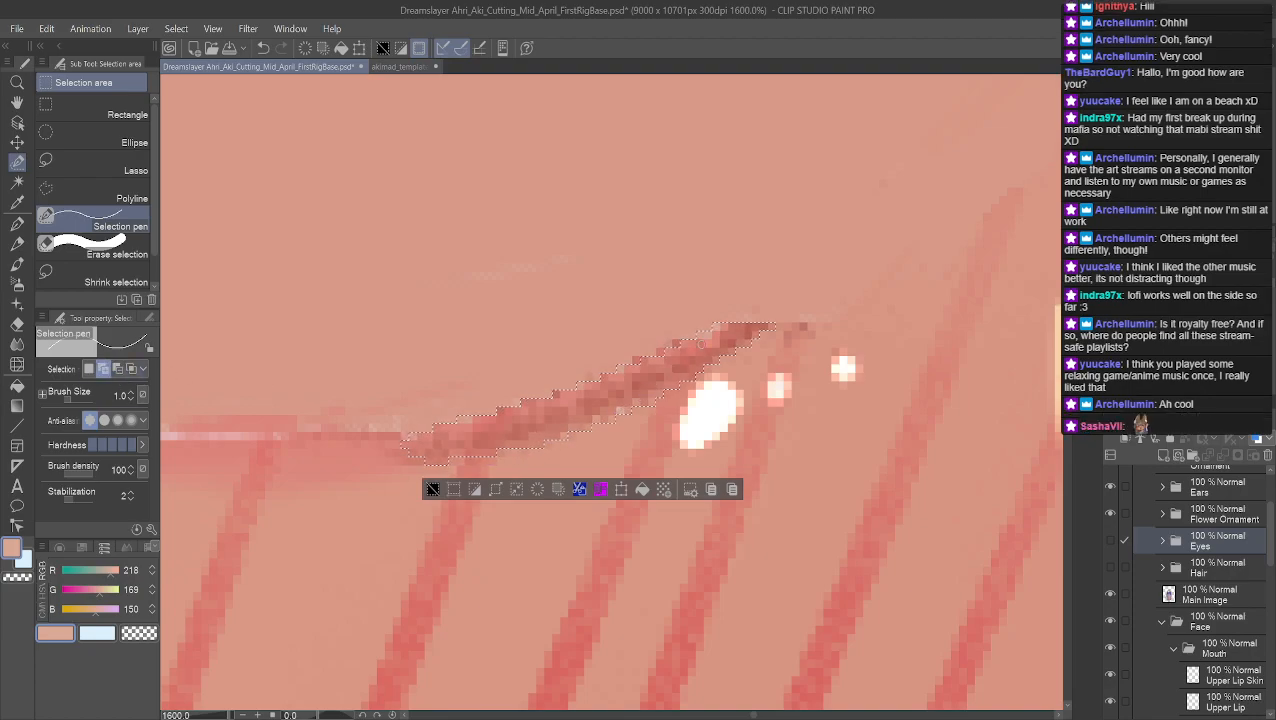
# Cut the selected lower eyelid section out of the Head layer and paste it onto its own layer
pyautogui.scroll(-3, 510, 395)
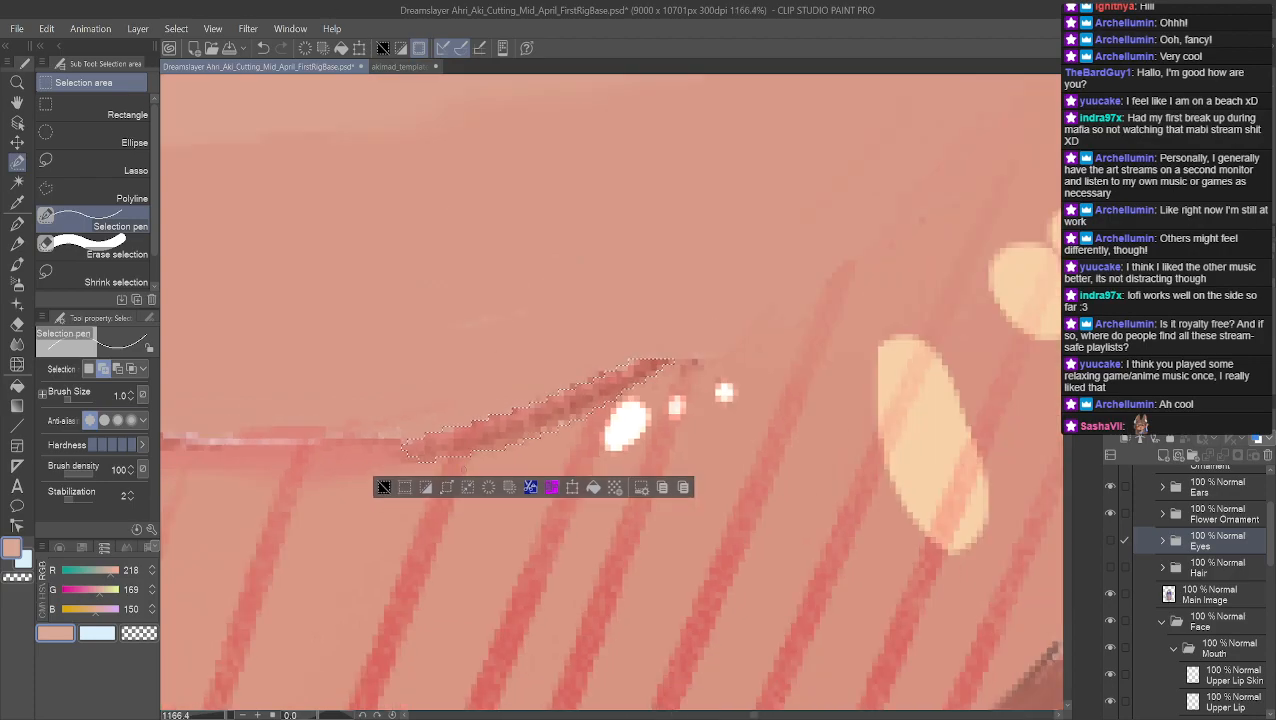
pyautogui.scroll(-2, 630, 400)
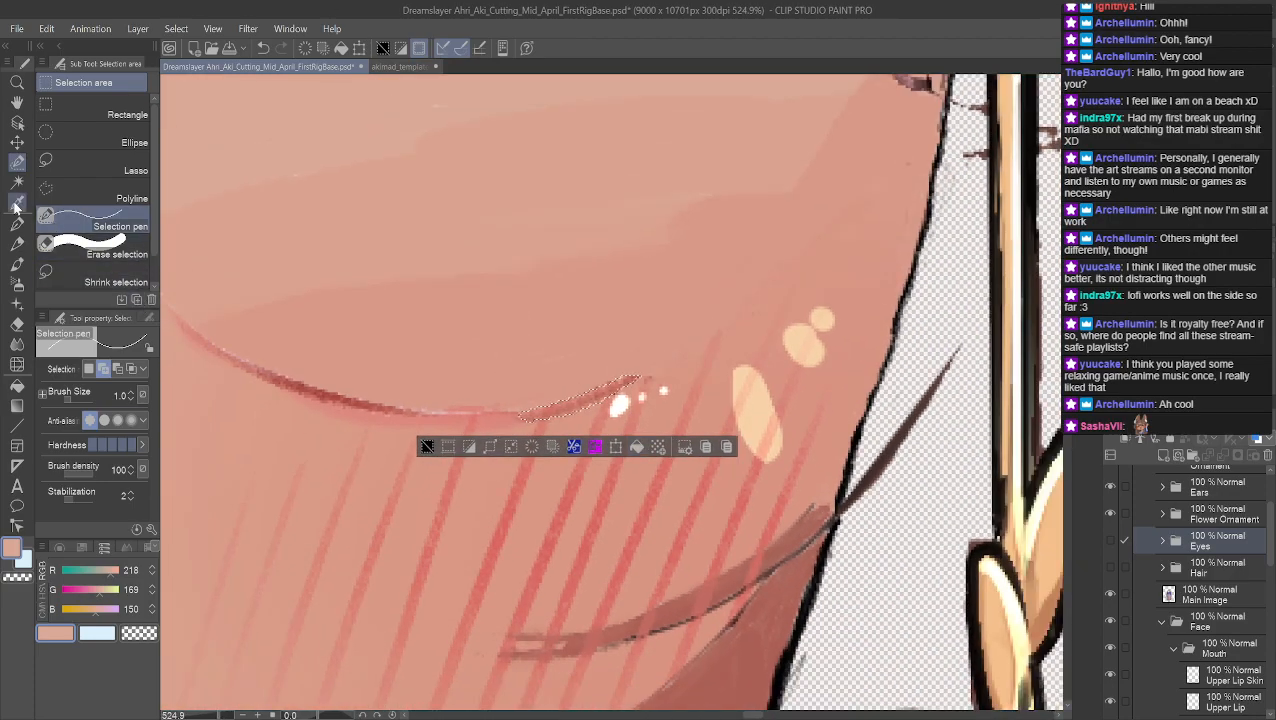
pyautogui.click(17, 102)
pyautogui.scroll(2, 720, 245)
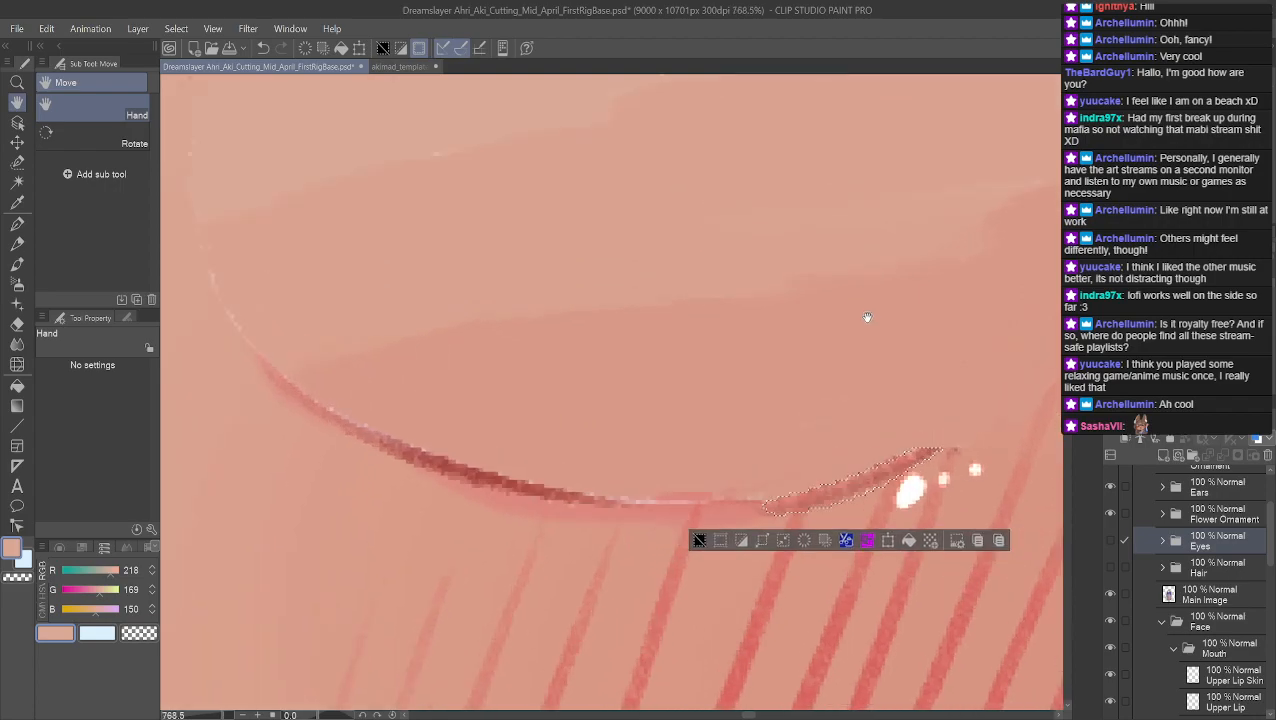
pyautogui.moveTo(863, 293); pyautogui.dragTo(866, 280)
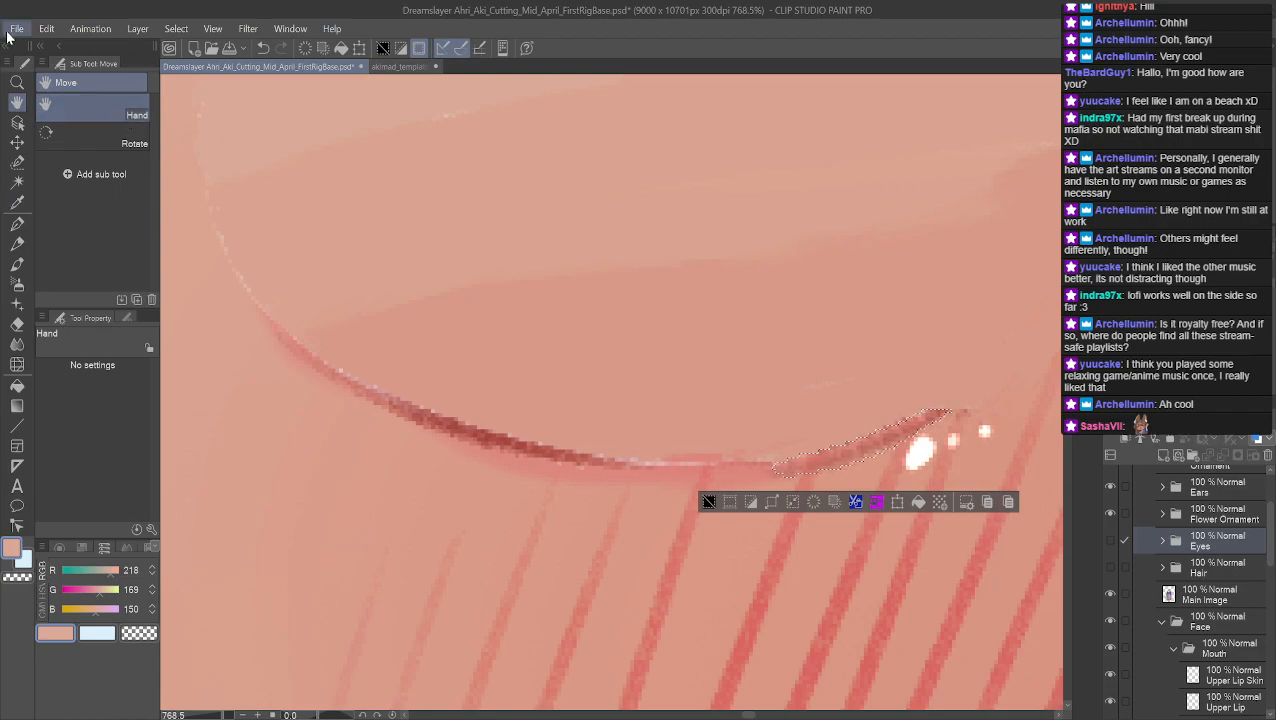
pyautogui.moveTo(723, 198); pyautogui.dragTo(413, 316)
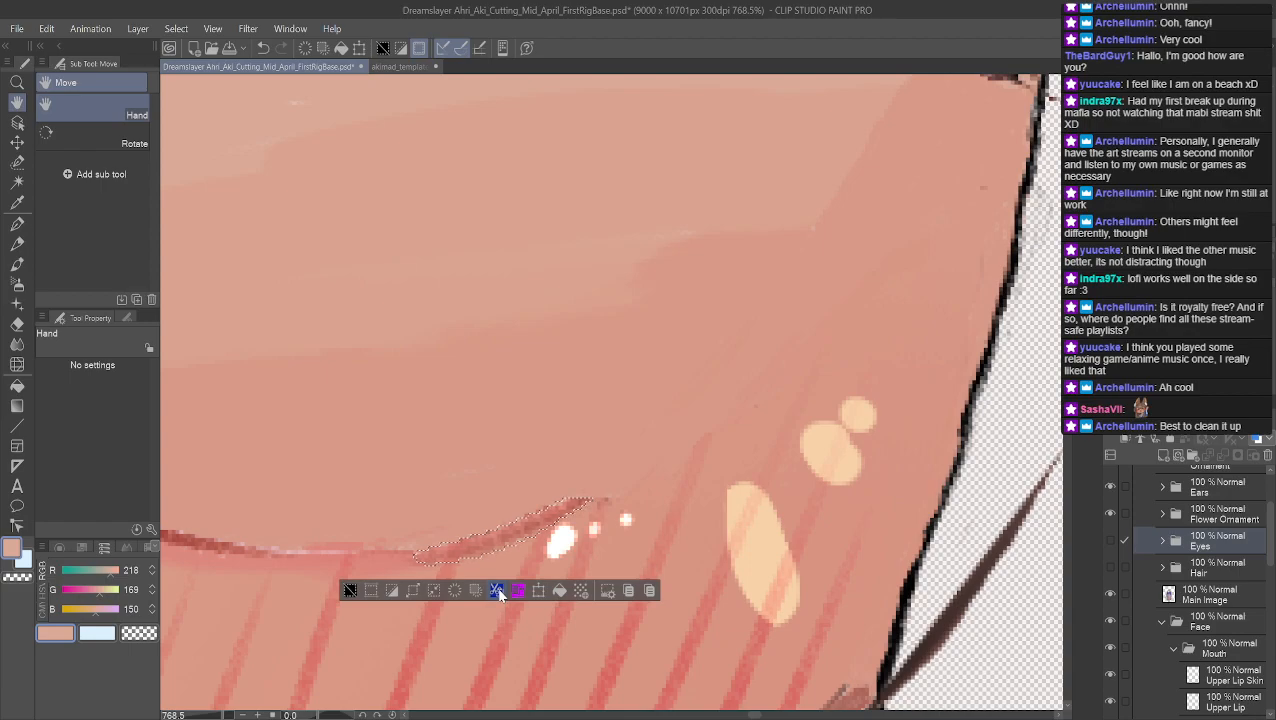
pyautogui.scroll(-5, 1200, 600)
# Rename the Head Copy layer as Eye Edge Extra and hide it
pyautogui.click(1236, 706)
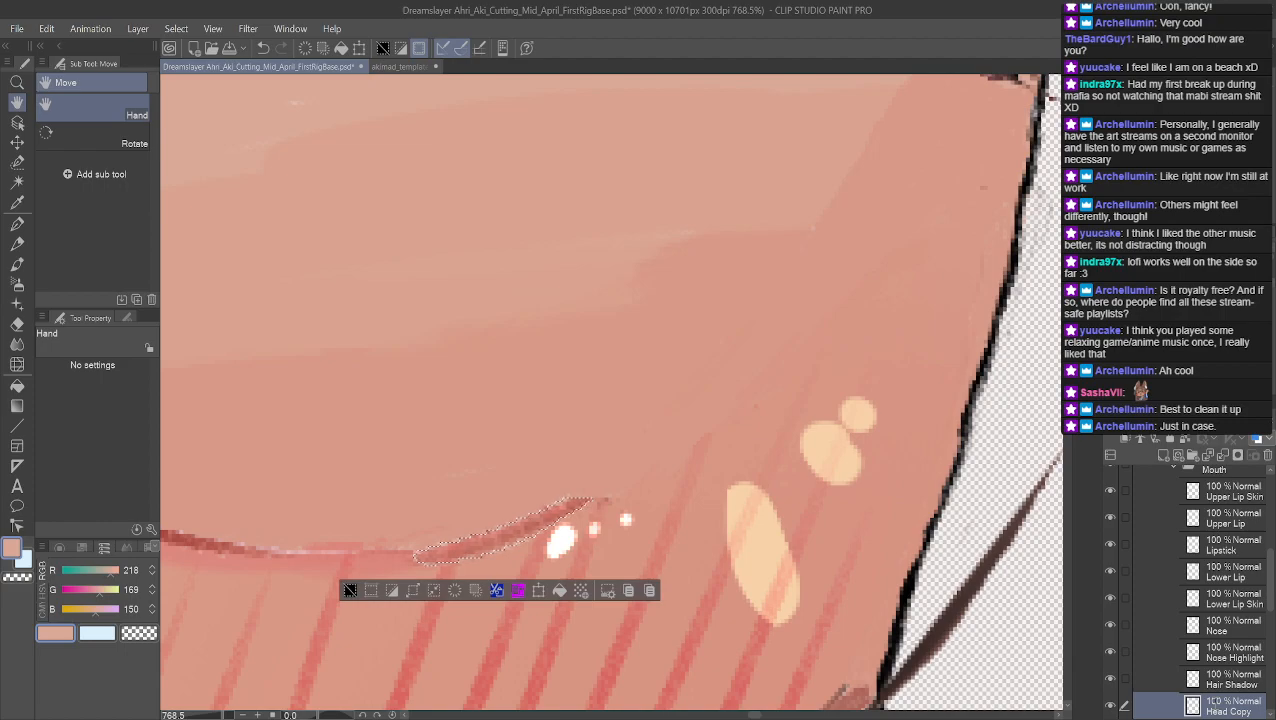
pyautogui.hotkey('ctrl', 'e')
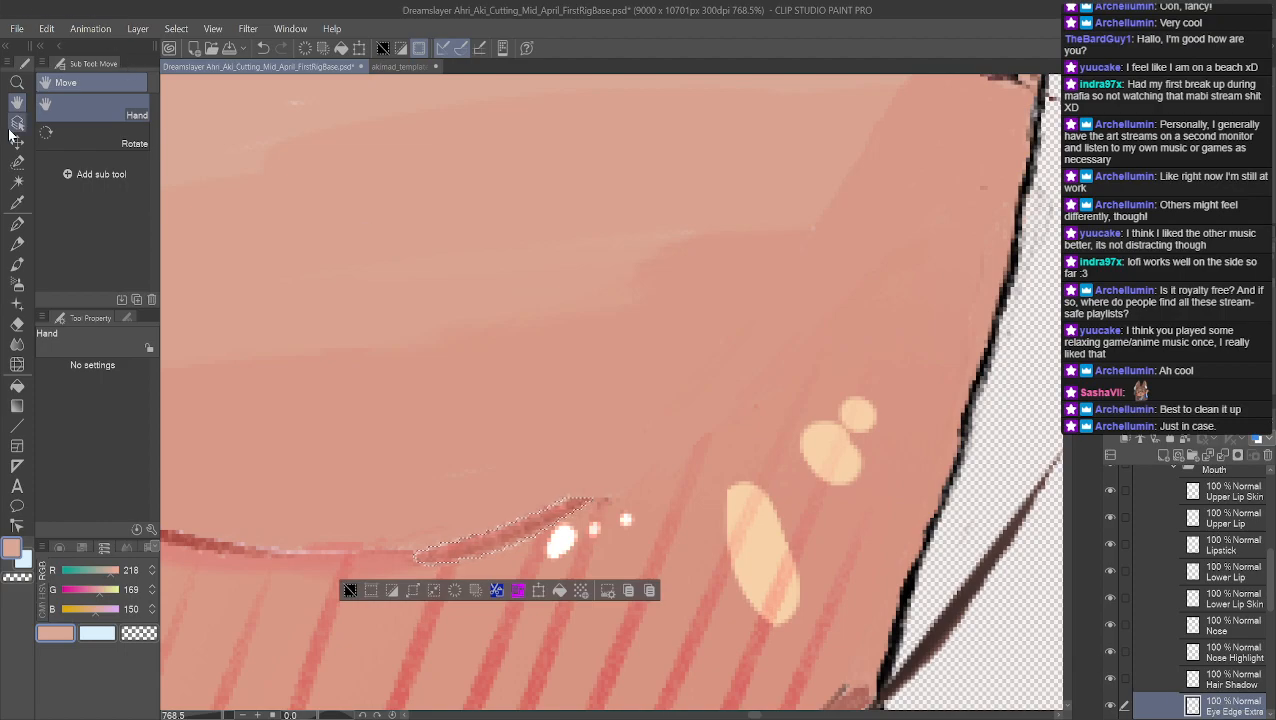
pyautogui.click(1111, 706)
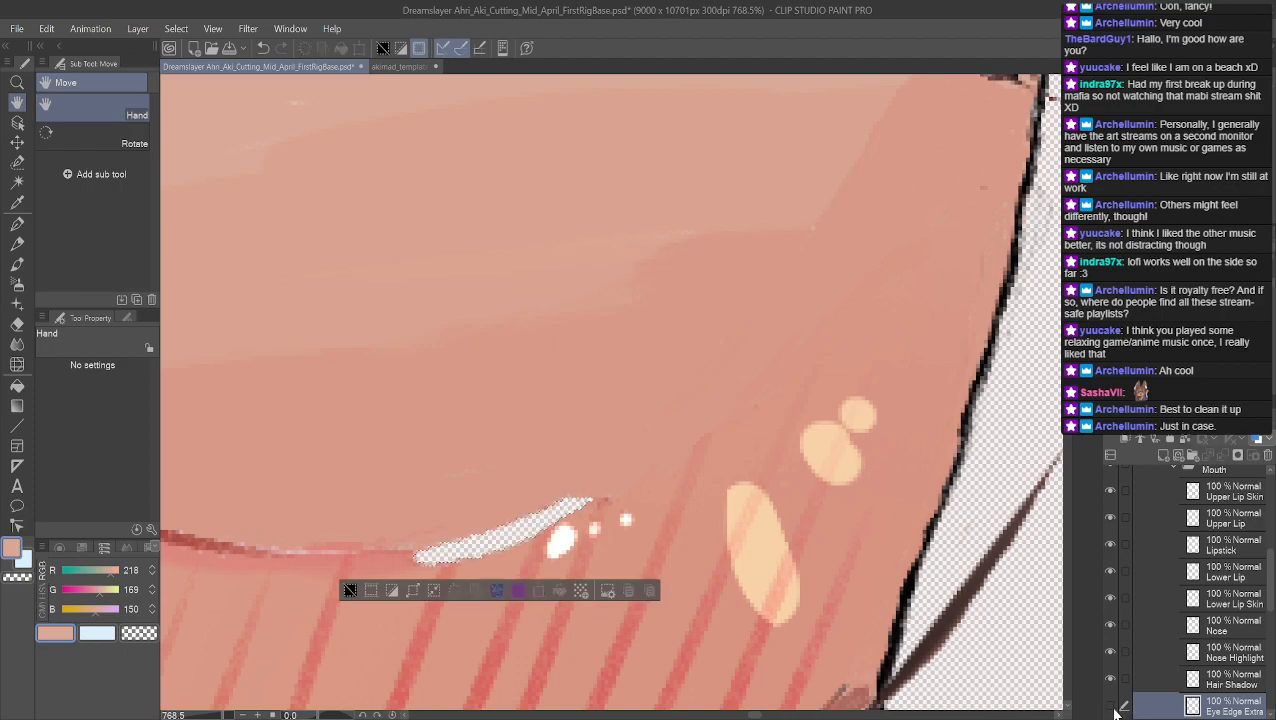
# On the Head layer, clear the selection and paint sampled skin tones over the cutout's outer end with the Mapping pen
pyautogui.scroll(-2, 1208, 612)
pyautogui.scroll(-1, 1210, 617)
pyautogui.click(1212, 624)
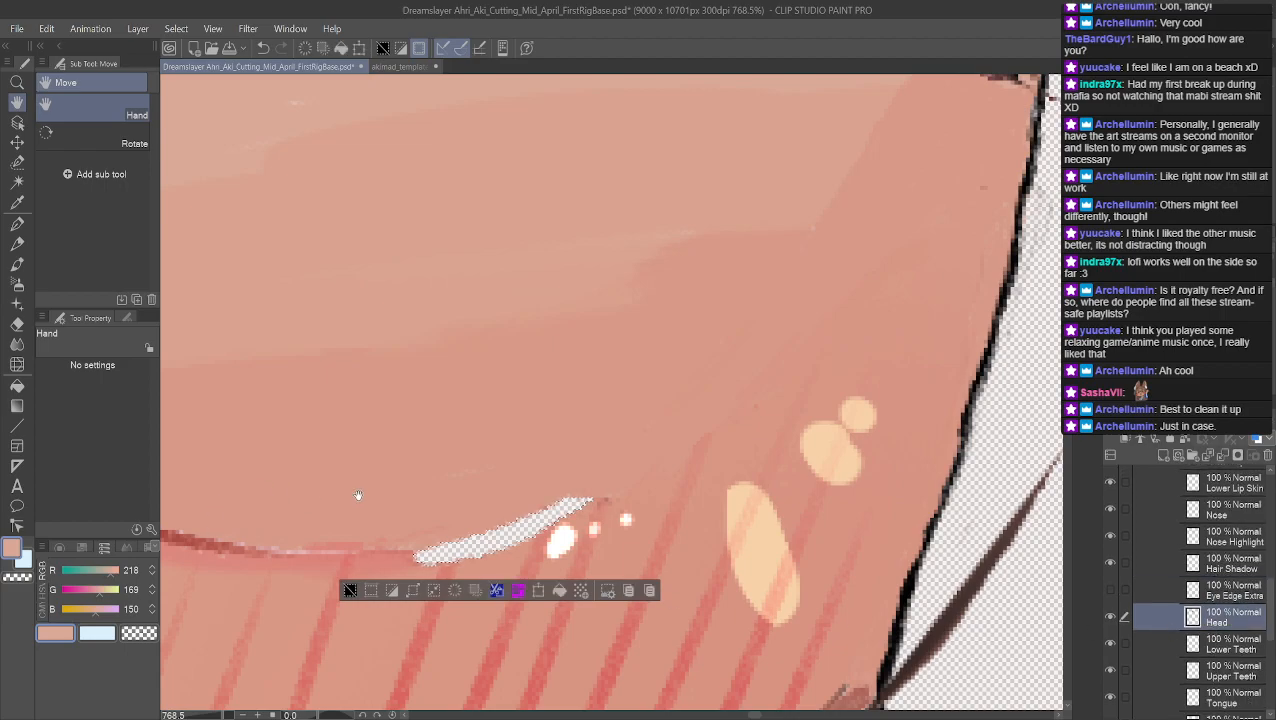
pyautogui.scroll(4, 489, 513)
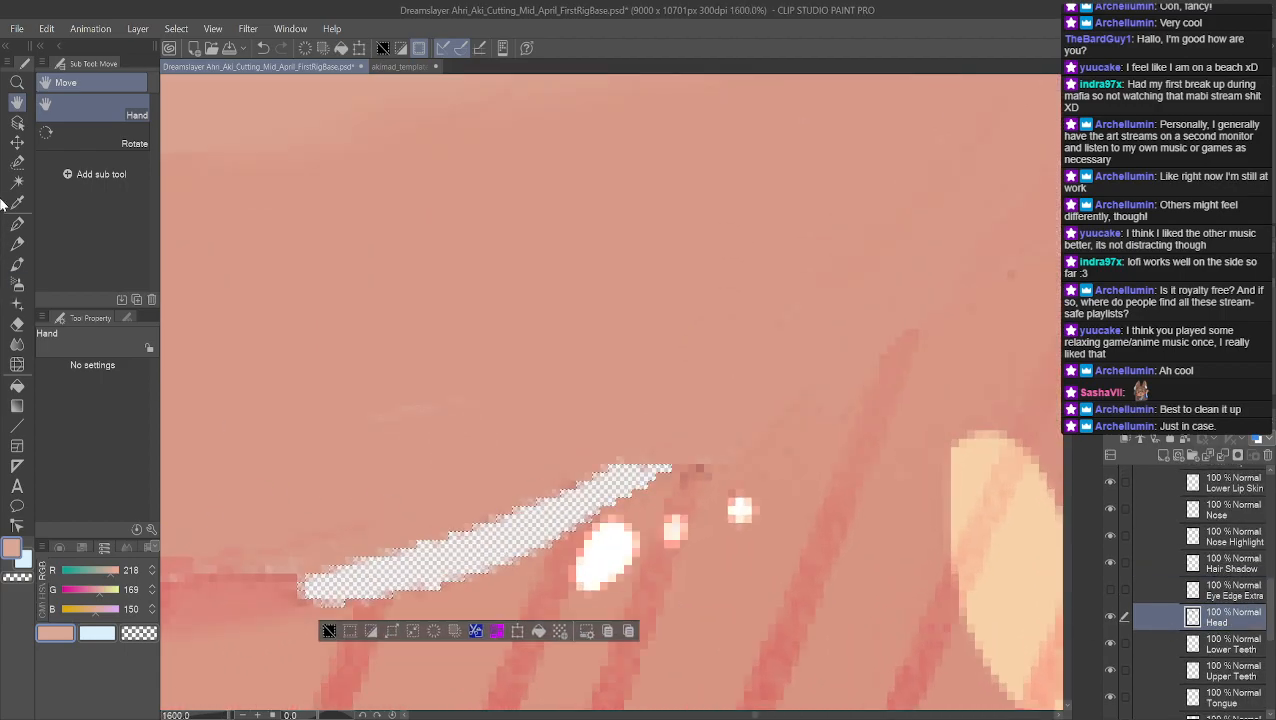
pyautogui.click(15, 104)
pyautogui.moveTo(433, 464); pyautogui.dragTo(581, 365)
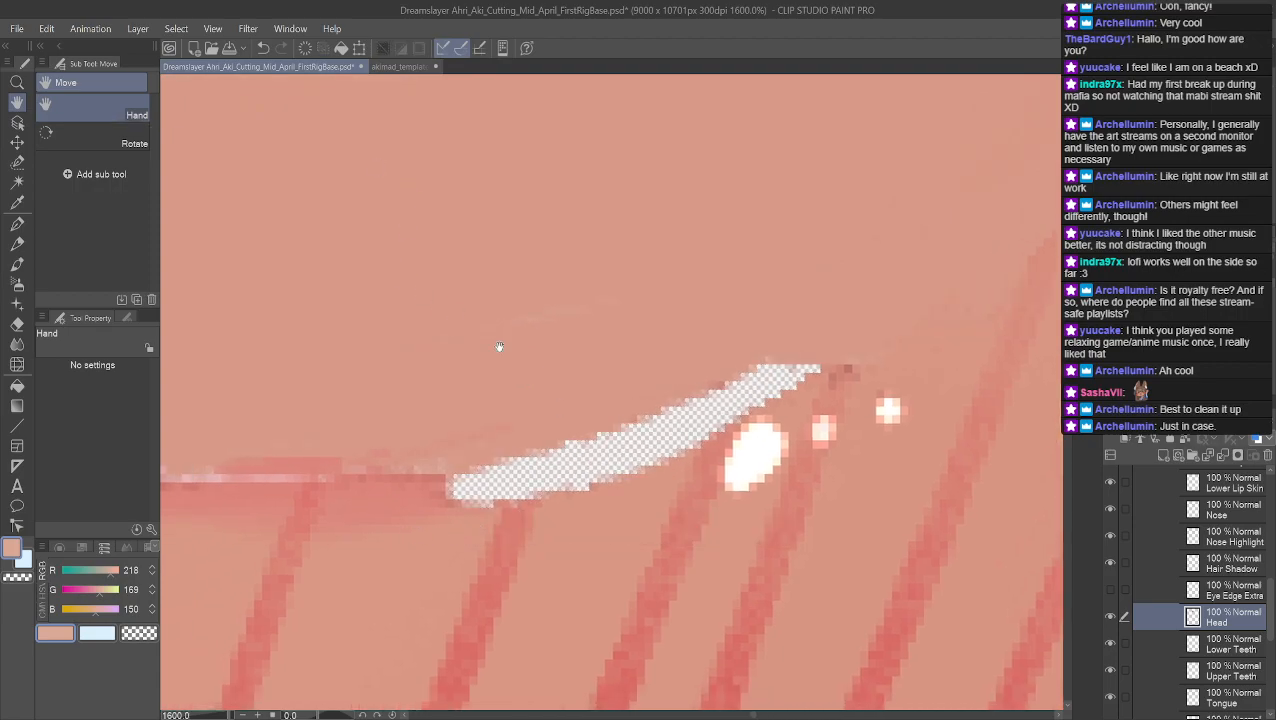
pyautogui.keyDown('alt'); pyautogui.click(592, 516); pyautogui.keyUp('alt')
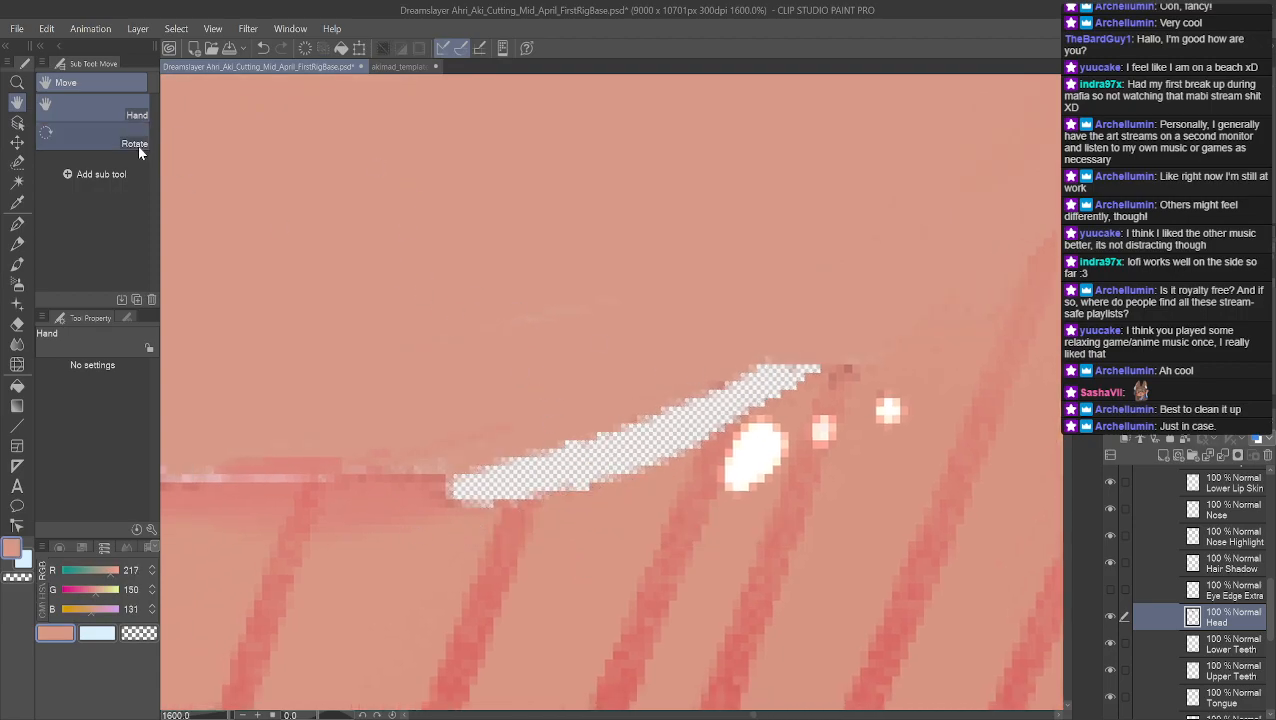
pyautogui.press('p')
pyautogui.moveTo(748, 367)
pyautogui.mouseDown()
pyautogui.moveTo(787, 370)
pyautogui.moveTo(760, 386)
pyautogui.moveTo(803, 371)
pyautogui.mouseUp()
pyautogui.keyDown('alt'); pyautogui.click(733, 414); pyautogui.keyUp('alt')
pyautogui.keyDown('alt'); pyautogui.click(712, 440); pyautogui.keyUp('alt')
pyautogui.moveTo(724, 433)
pyautogui.mouseDown()
pyautogui.moveTo(737, 418)
pyautogui.moveTo(713, 440)
pyautogui.mouseUp()
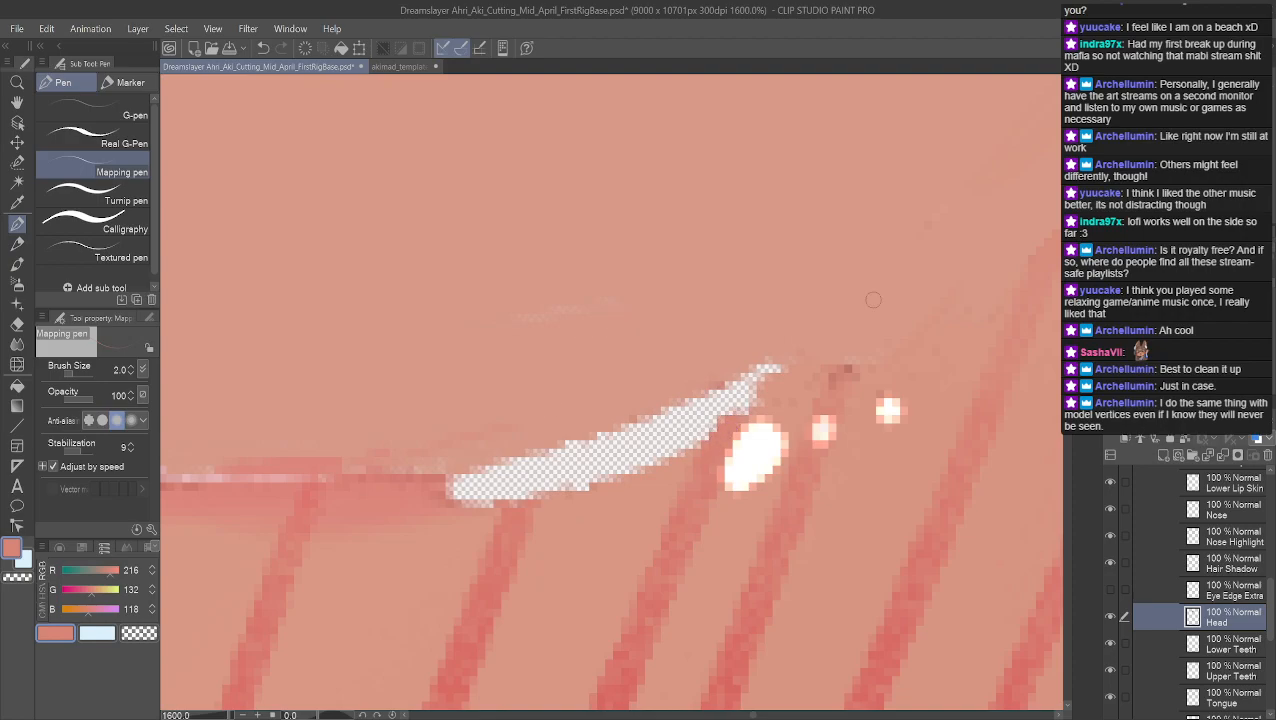
# Fill the rest of the eyelid cutout on the Head layer with the sampled blush and surrounding skin colors
pyautogui.keyDown('alt'); pyautogui.click(516, 497); pyautogui.keyUp('alt')
pyautogui.moveTo(520, 492); pyautogui.dragTo(511, 512)
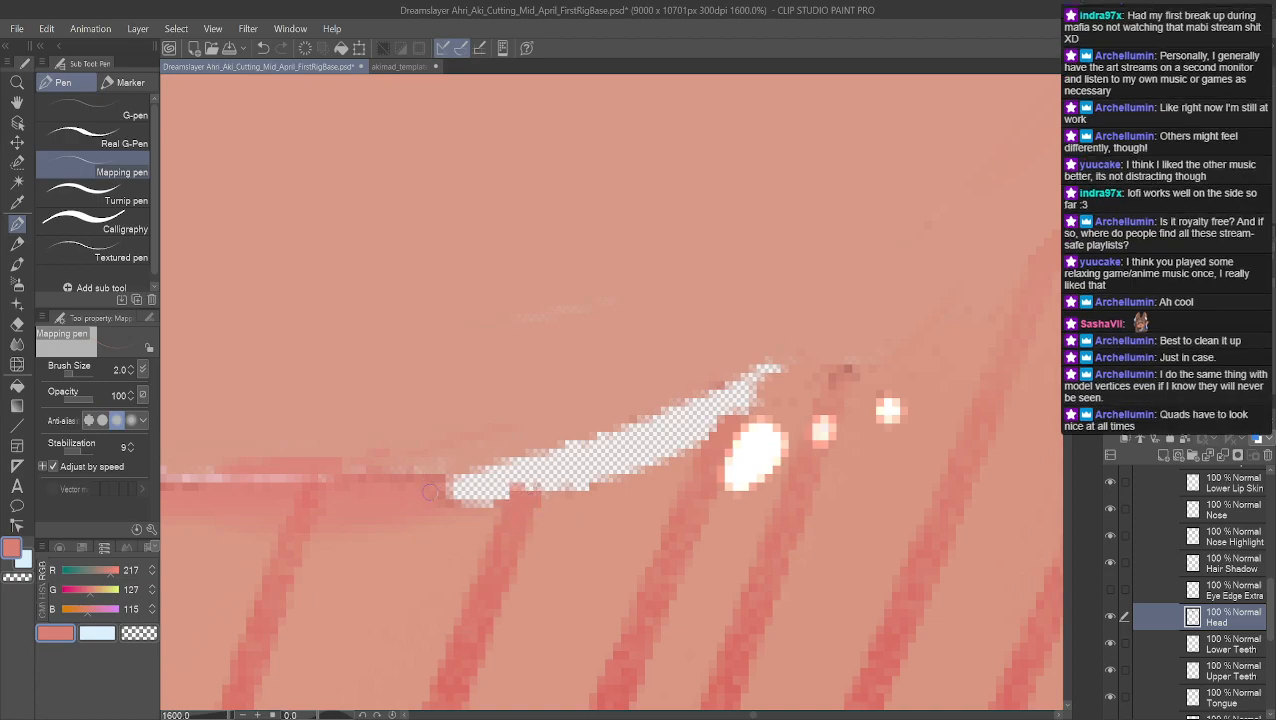
pyautogui.keyDown('alt'); pyautogui.click(617, 424); pyautogui.keyUp('alt')
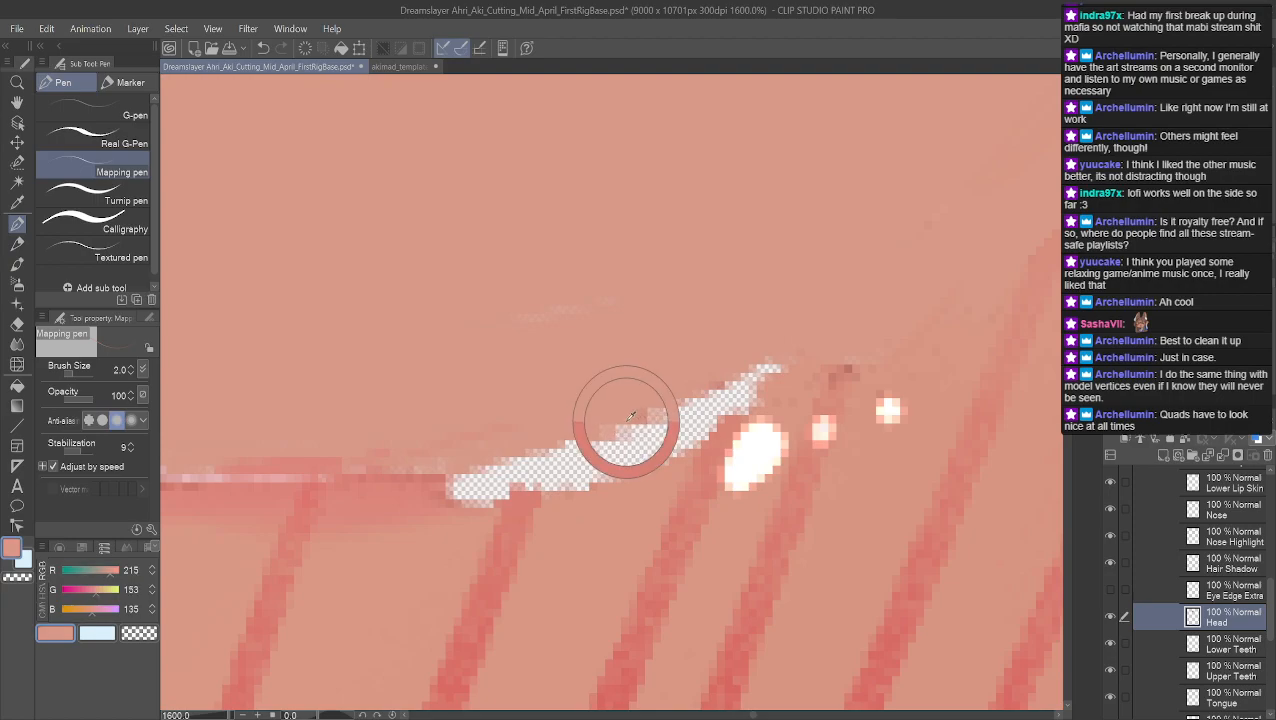
pyautogui.moveTo(612, 427)
pyautogui.mouseDown()
pyautogui.moveTo(466, 474)
pyautogui.moveTo(450, 514)
pyautogui.moveTo(488, 495)
pyautogui.moveTo(479, 518)
pyautogui.moveTo(515, 468)
pyautogui.moveTo(500, 474)
pyautogui.moveTo(553, 452)
pyautogui.mouseUp()
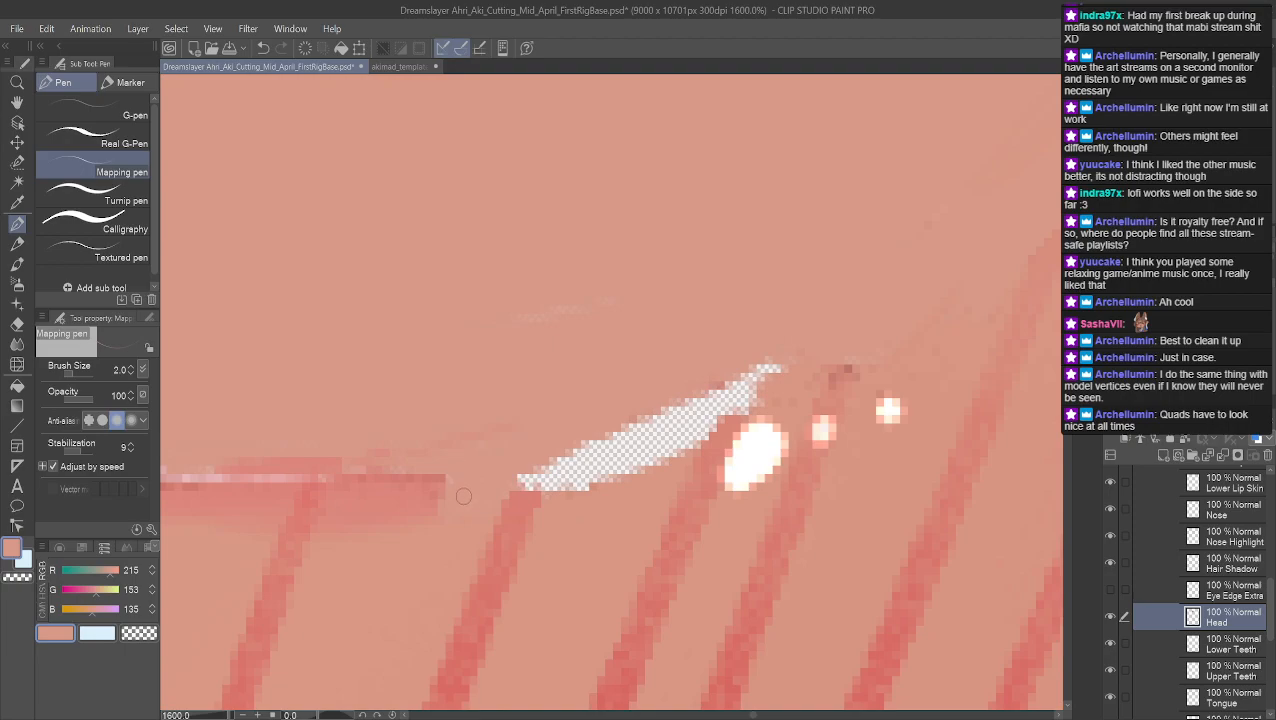
pyautogui.moveTo(700, 392)
pyautogui.mouseDown()
pyautogui.moveTo(737, 374)
pyautogui.moveTo(778, 366)
pyautogui.moveTo(709, 404)
pyautogui.moveTo(727, 416)
pyautogui.moveTo(690, 414)
pyautogui.moveTo(710, 404)
pyautogui.moveTo(685, 447)
pyautogui.moveTo(627, 486)
pyautogui.moveTo(609, 475)
pyautogui.moveTo(652, 428)
pyautogui.moveTo(570, 468)
pyautogui.moveTo(522, 468)
pyautogui.moveTo(573, 478)
pyautogui.moveTo(625, 458)
pyautogui.moveTo(557, 480)
pyautogui.mouseUp()
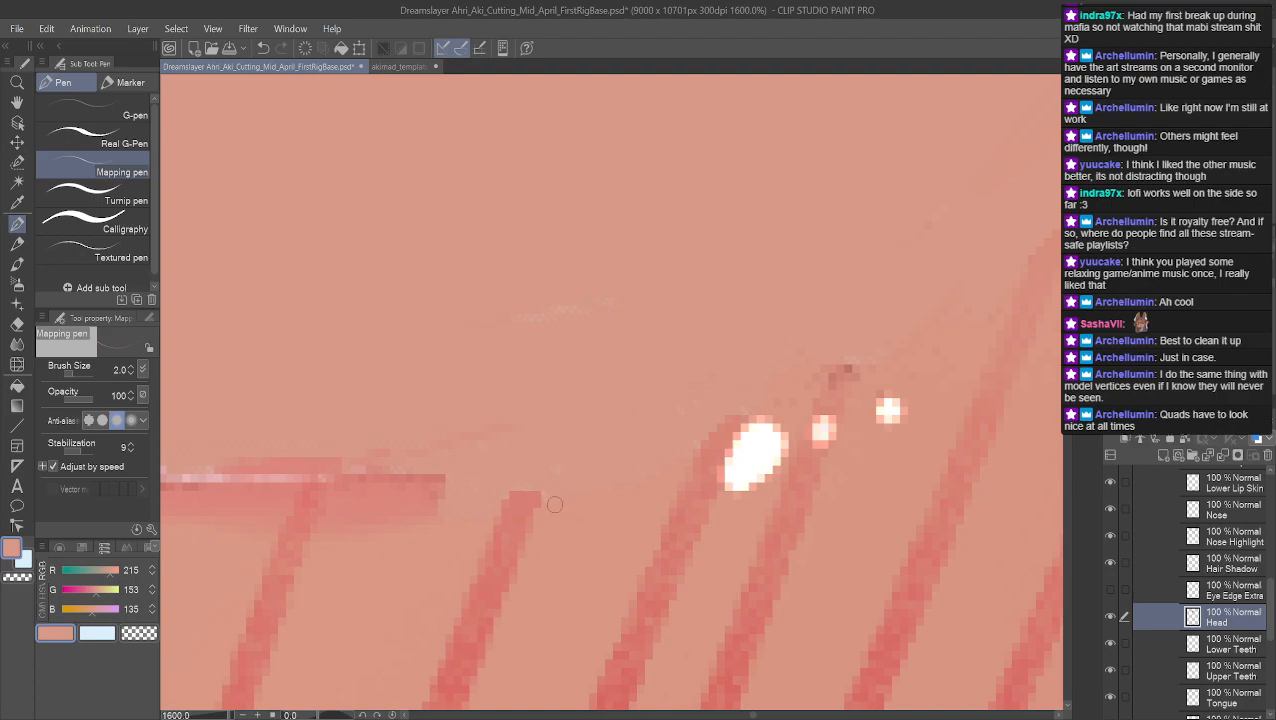
# Extend the cut-off blush stripe upward into a tapered tip over the filled area, using its sampled red
pyautogui.keyDown('alt'); pyautogui.click(508, 508); pyautogui.keyUp('alt')
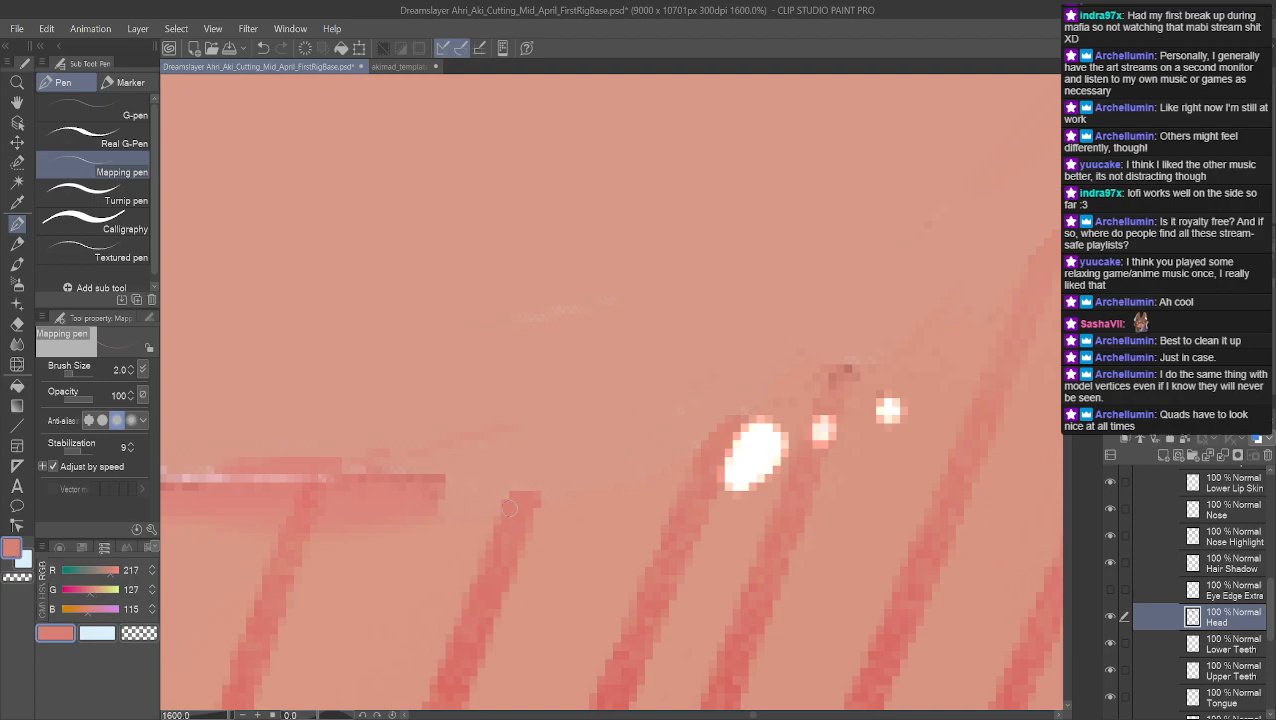
pyautogui.moveTo(512, 497); pyautogui.dragTo(536, 477)
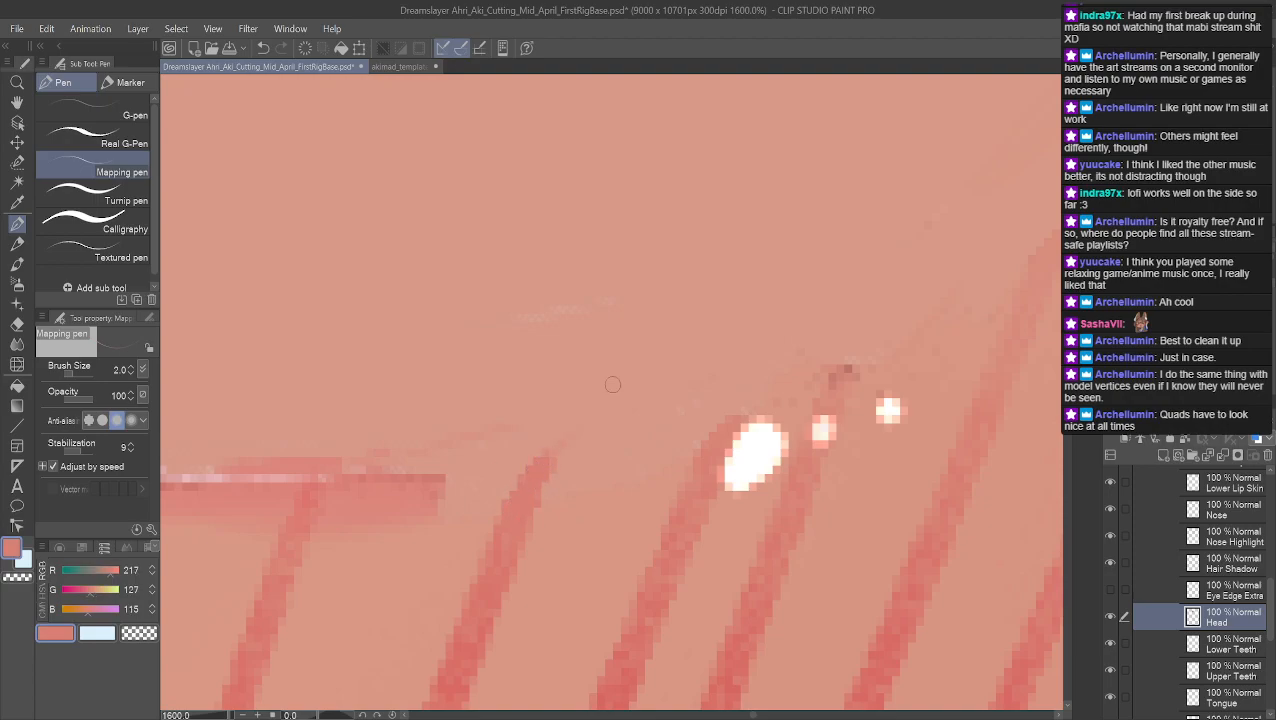
pyautogui.scroll(-6, 718, 367)
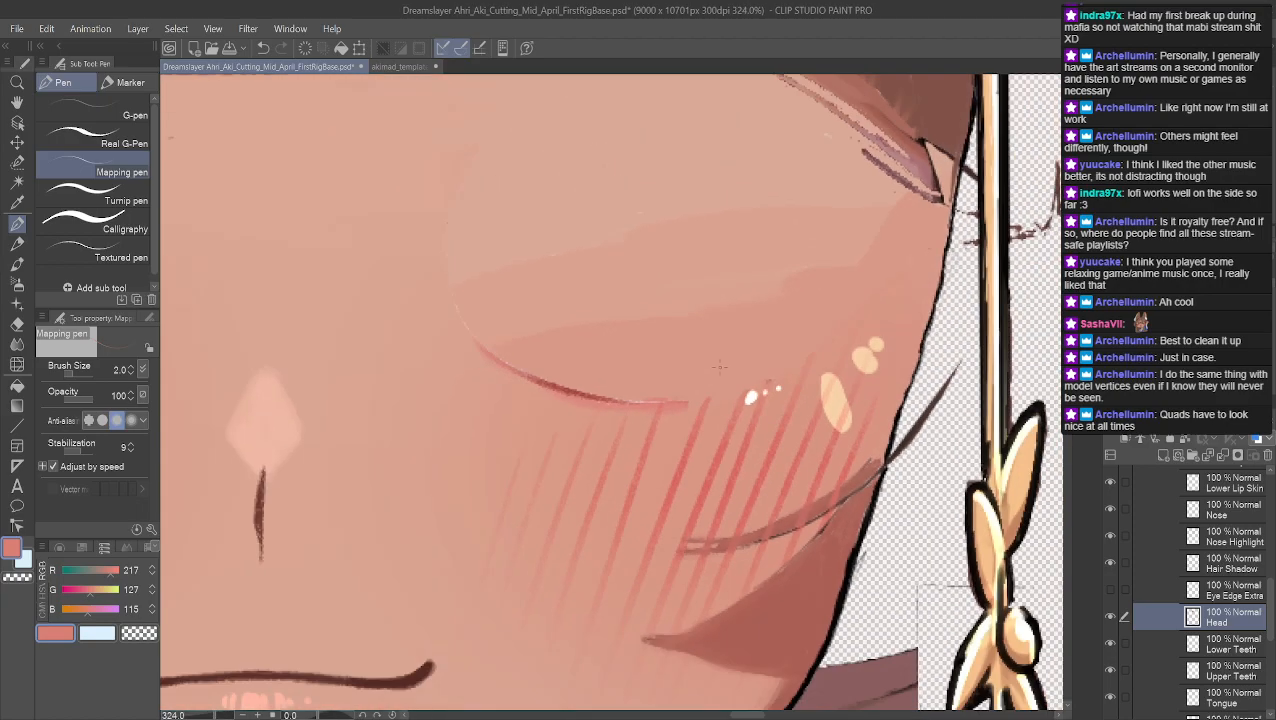
pyautogui.scroll(3, 718, 367)
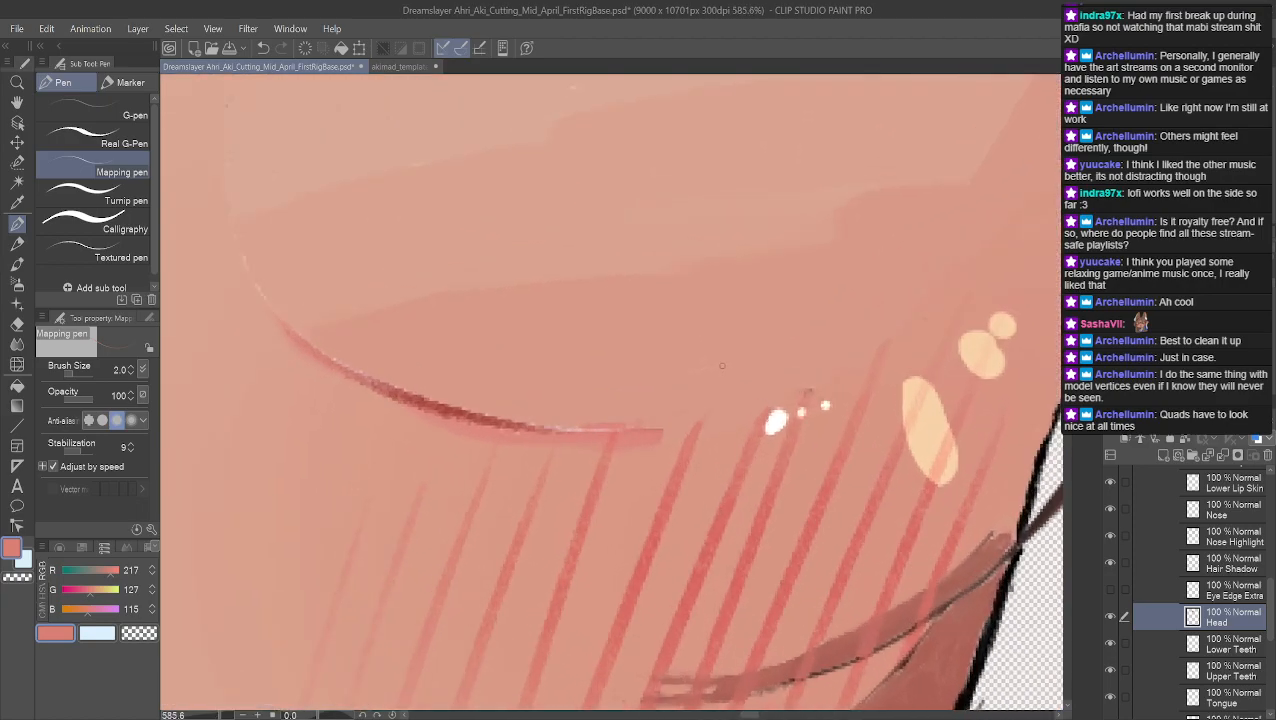
pyautogui.scroll(2, 722, 366)
pyautogui.scroll(-2, 735, 366)
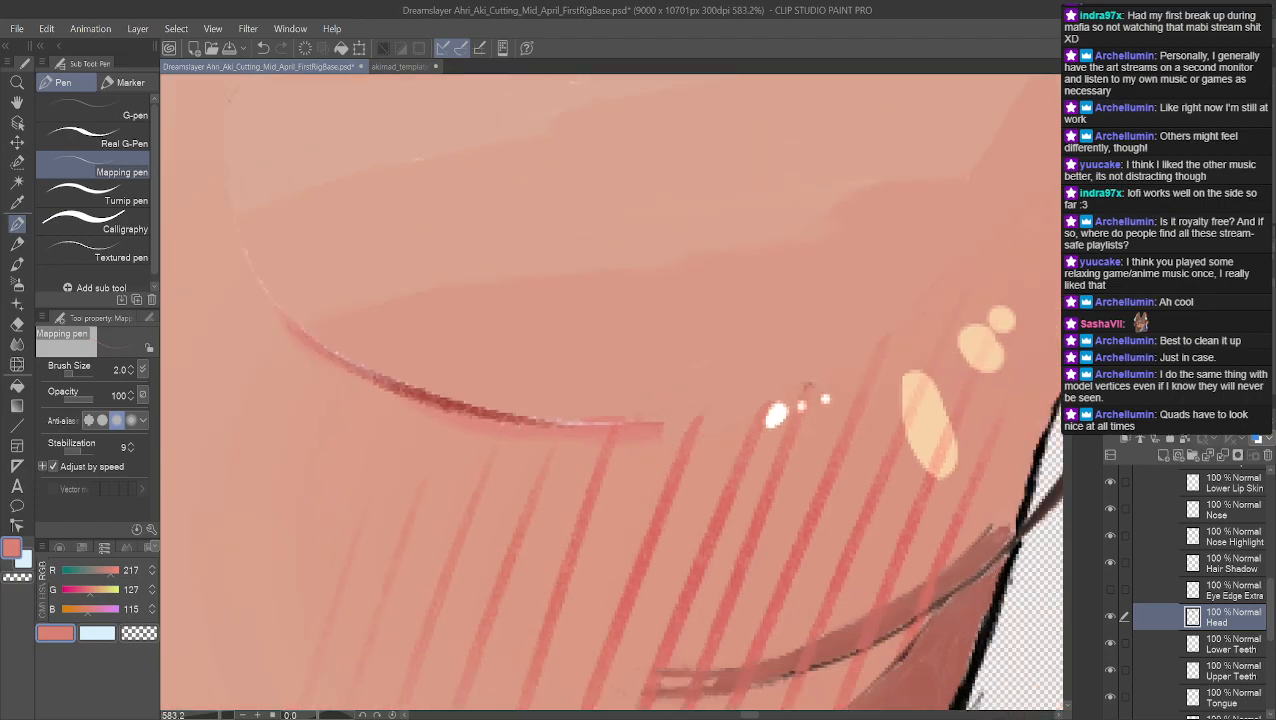
# Show the Eye Edge Extra layer and move it into the Eyes folder, directly below the Left Eye group
pyautogui.scroll(-3, 1215, 600)
pyautogui.scroll(-4, 1145, 588)
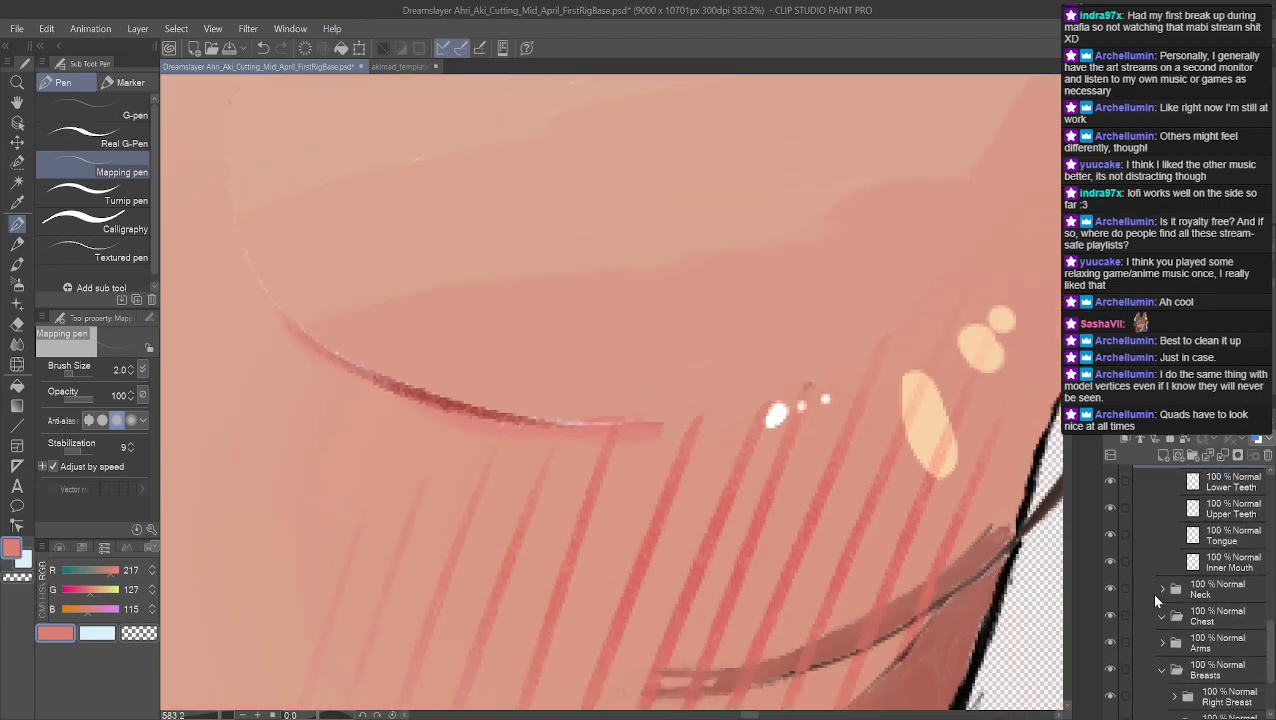
pyautogui.scroll(5, 1170, 585)
pyautogui.scroll(2, 1189, 575)
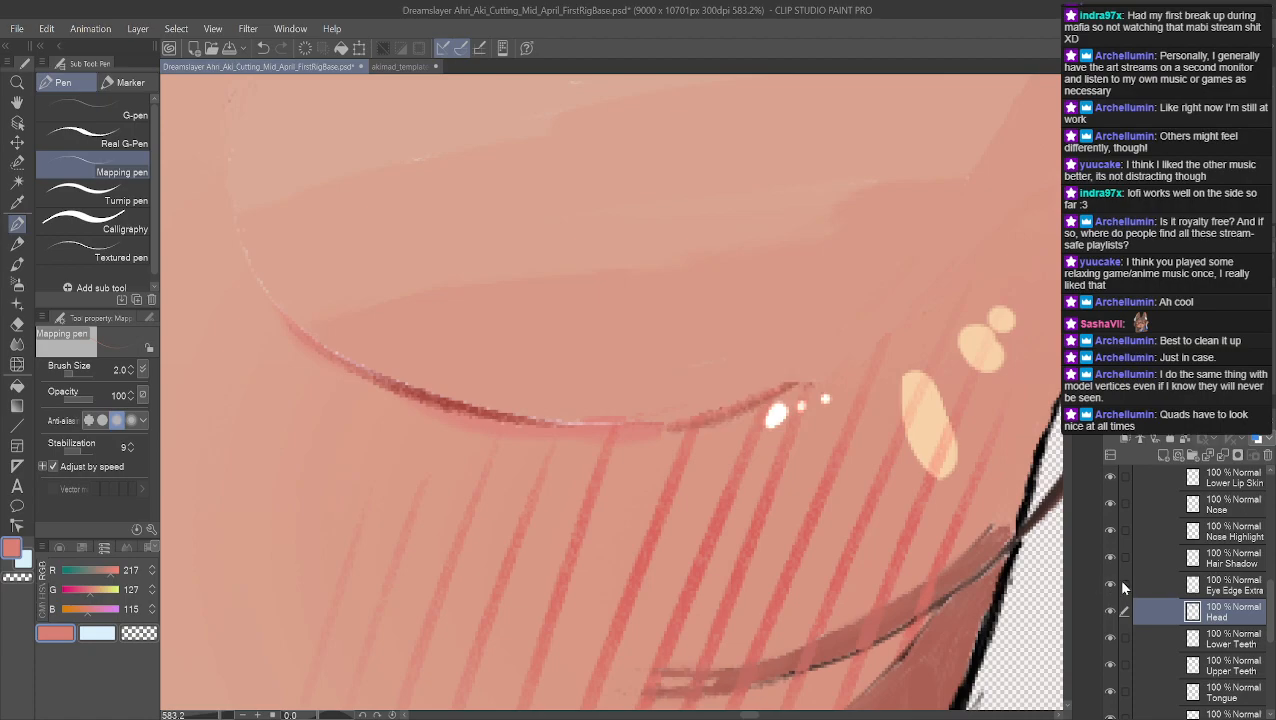
pyautogui.scroll(2, 1203, 622)
pyautogui.scroll(2, 1239, 713)
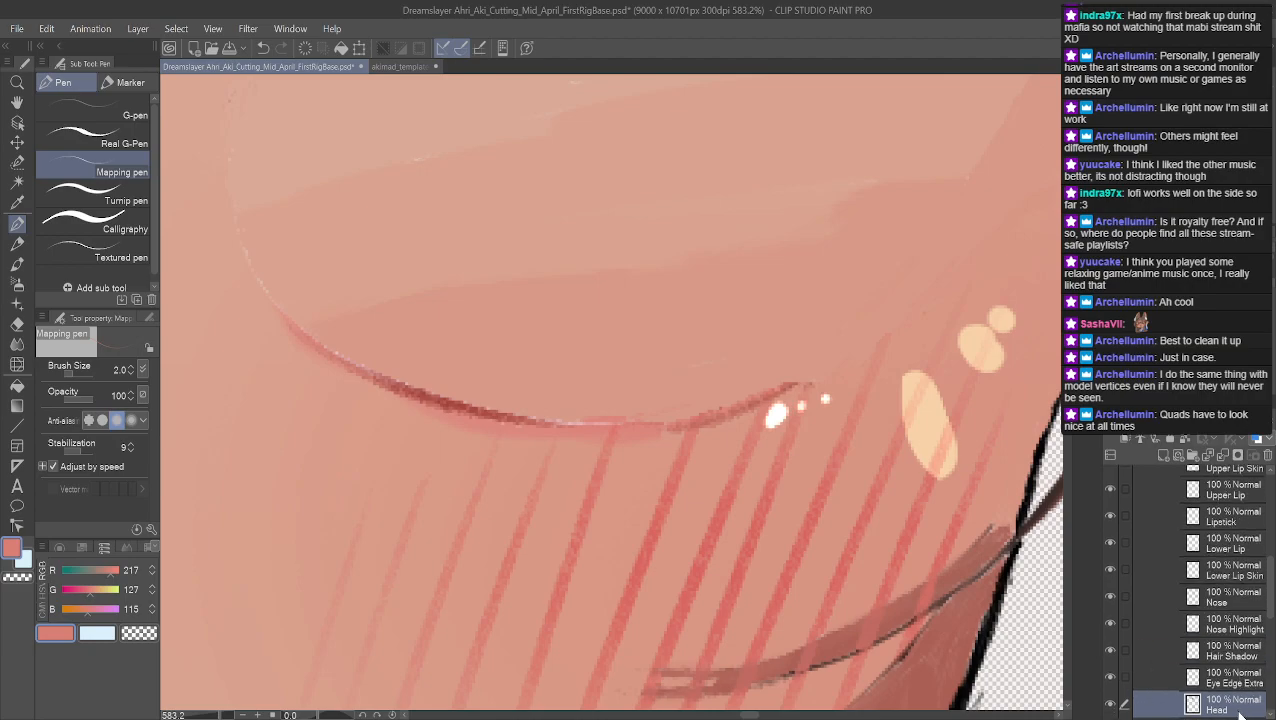
pyautogui.click(1238, 678)
pyautogui.moveTo(1236, 678); pyautogui.dragTo(1240, 474)
pyautogui.moveTo(1241, 485); pyautogui.dragTo(1232, 593)
pyautogui.click(1165, 596)
pyautogui.scroll(-5, 1238, 593)
pyautogui.scroll(-7, 1227, 558)
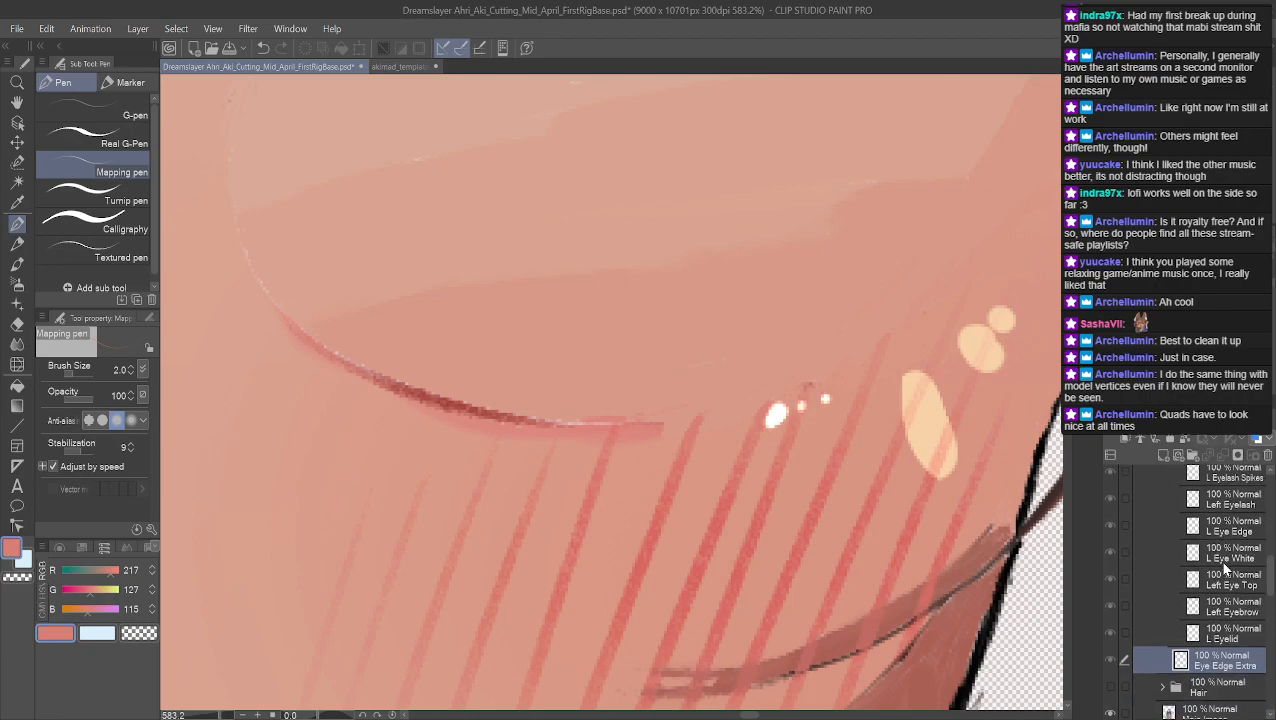
# Rename the layer as L Eye Edge Extra and move it into the Left Eye group, directly beneath L Eye Edge
pyautogui.scroll(-1, 1224, 567)
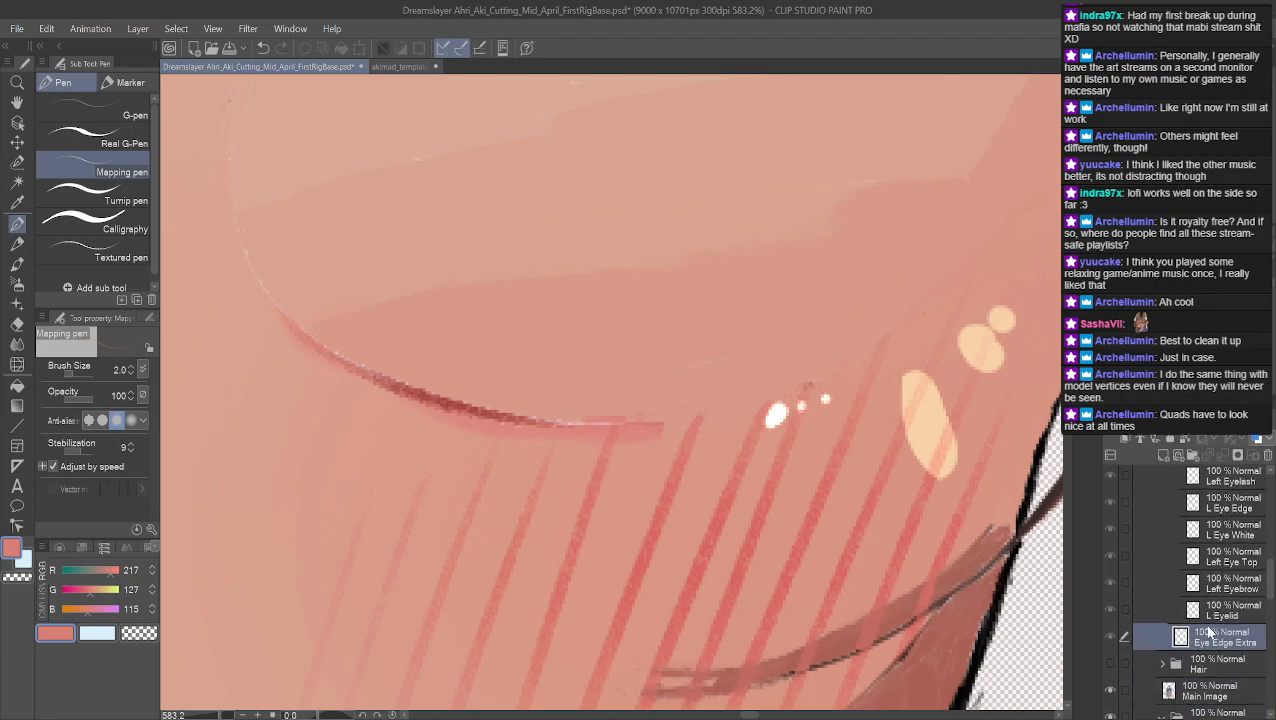
pyautogui.write('L')
pyautogui.moveTo(1236, 656); pyautogui.dragTo(1240, 524)
# Show the Eyes folder and hide the left eye's highlight layers, LE Top Light and Iris
pyautogui.scroll(1, 1233, 554)
pyautogui.scroll(10, 1109, 591)
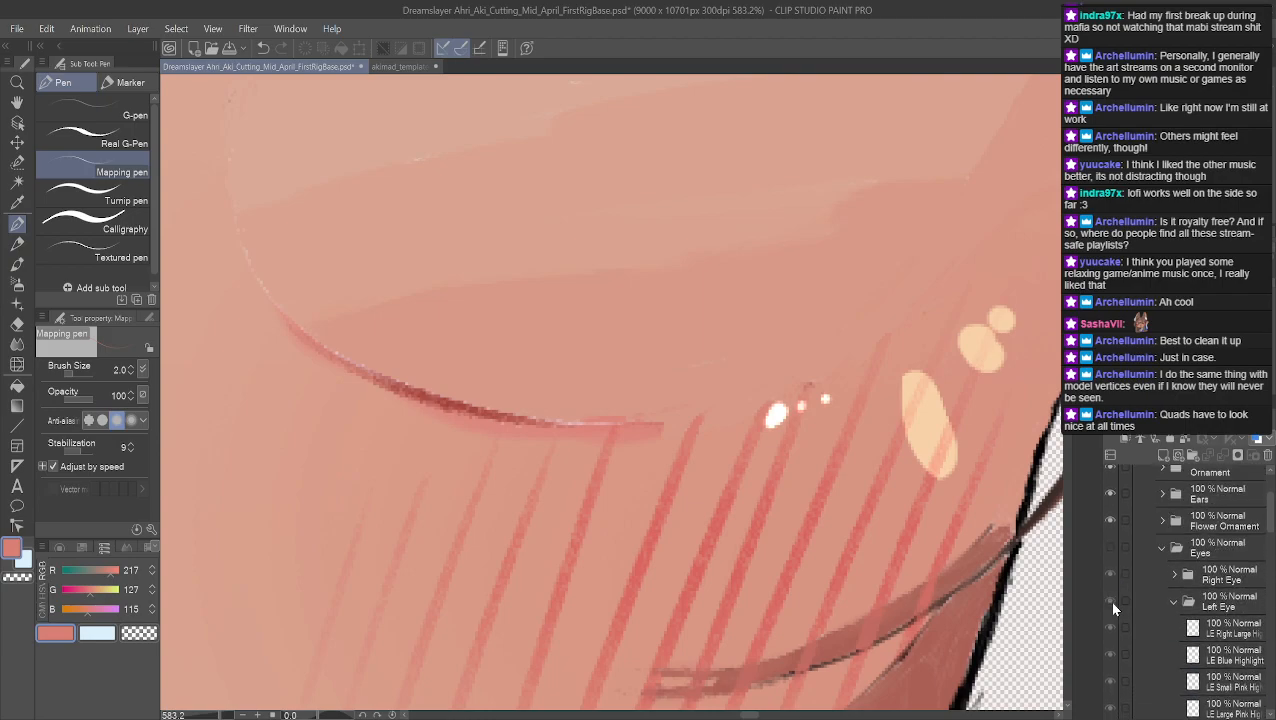
pyautogui.click(1111, 547)
pyautogui.scroll(-1, 1106, 610)
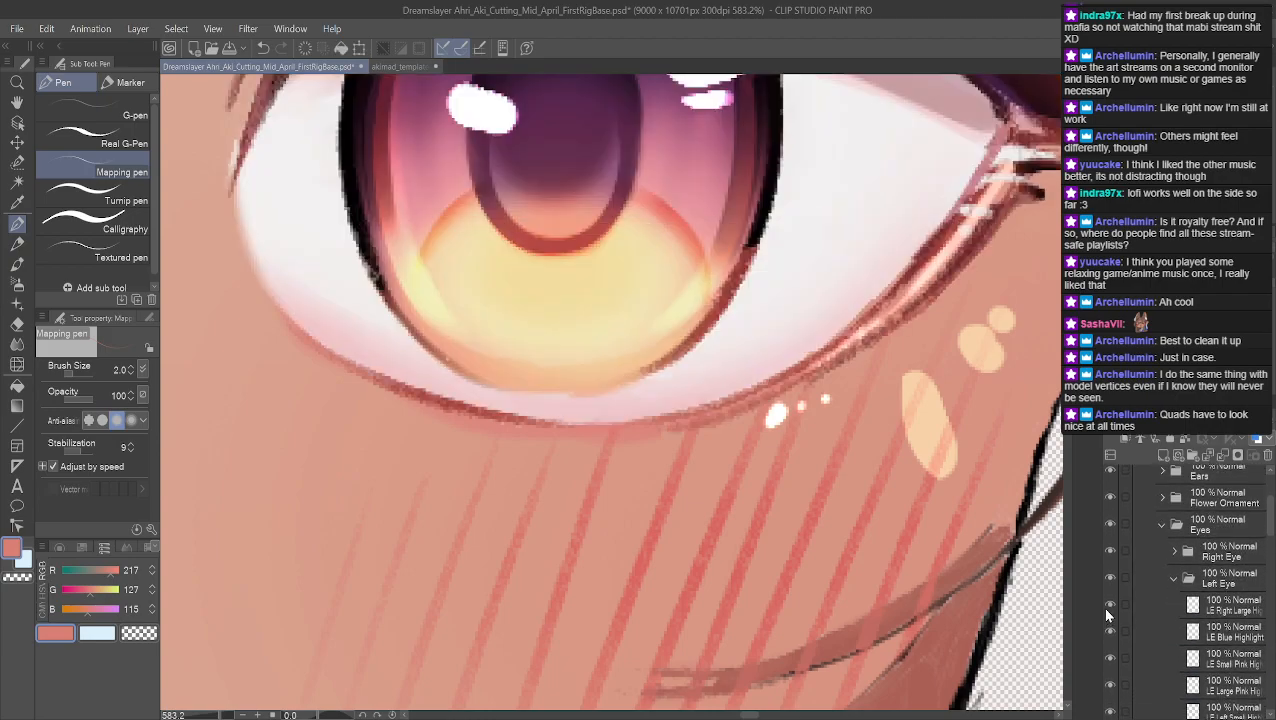
pyautogui.click(1110, 604)
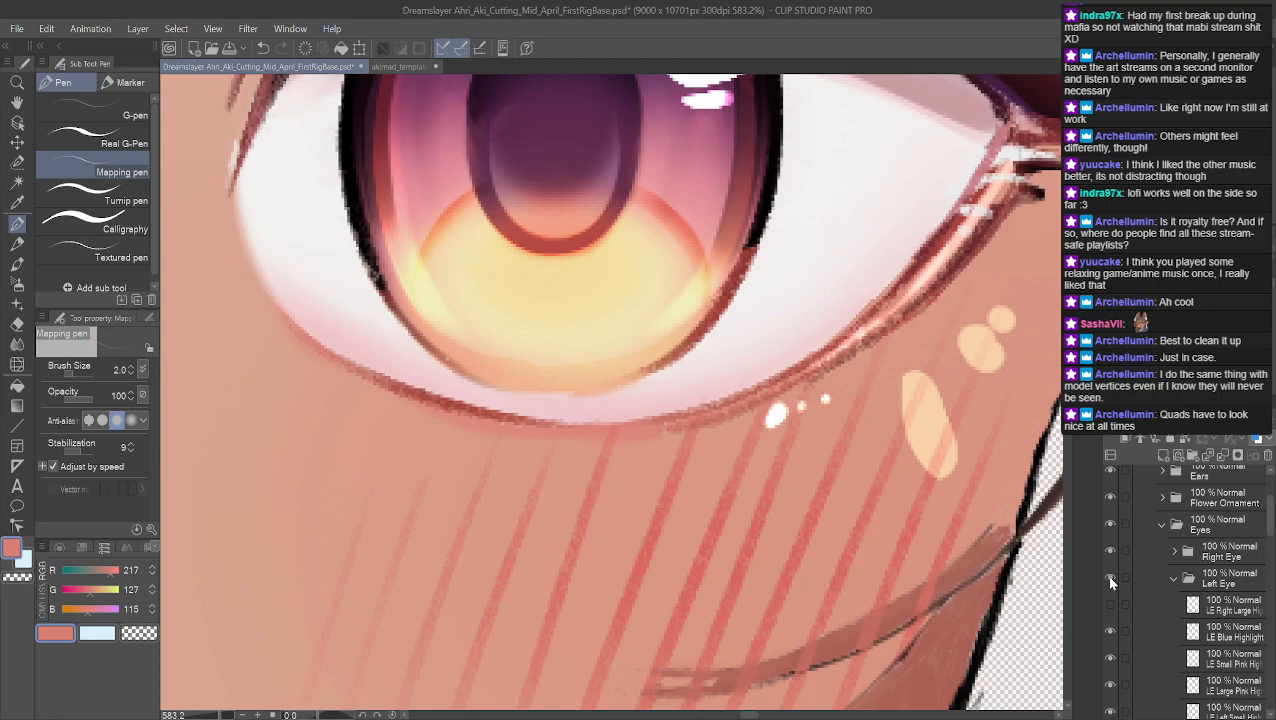
pyautogui.scroll(-1, 1107, 628)
pyautogui.click(1111, 607)
pyautogui.click(1110, 634)
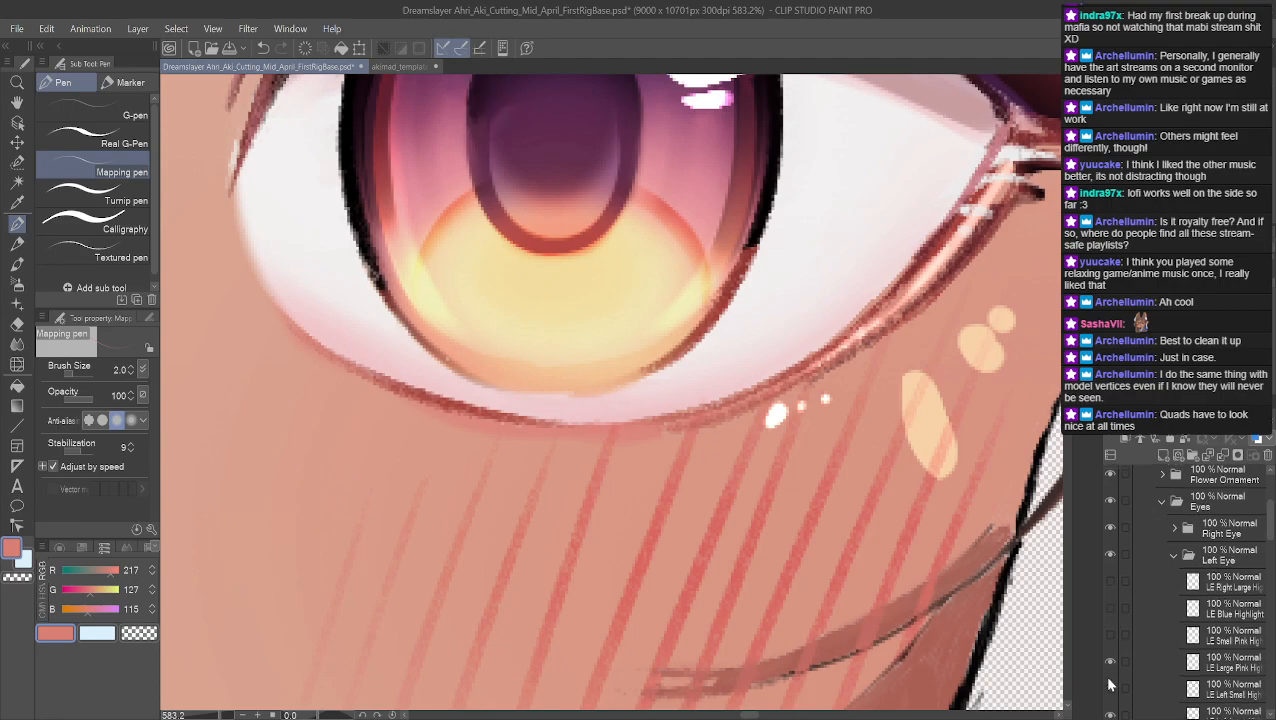
pyautogui.click(1109, 686)
pyautogui.scroll(-4, 1120, 630)
pyautogui.click(1106, 605)
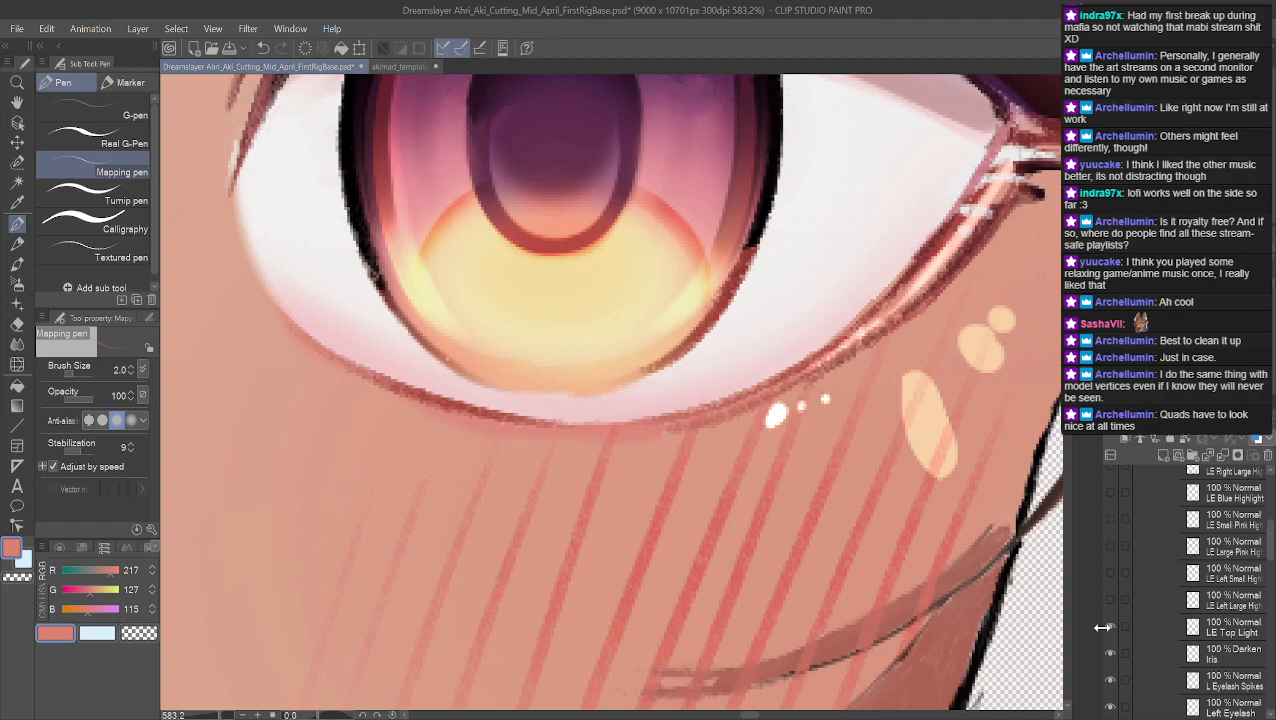
pyautogui.click(1110, 652)
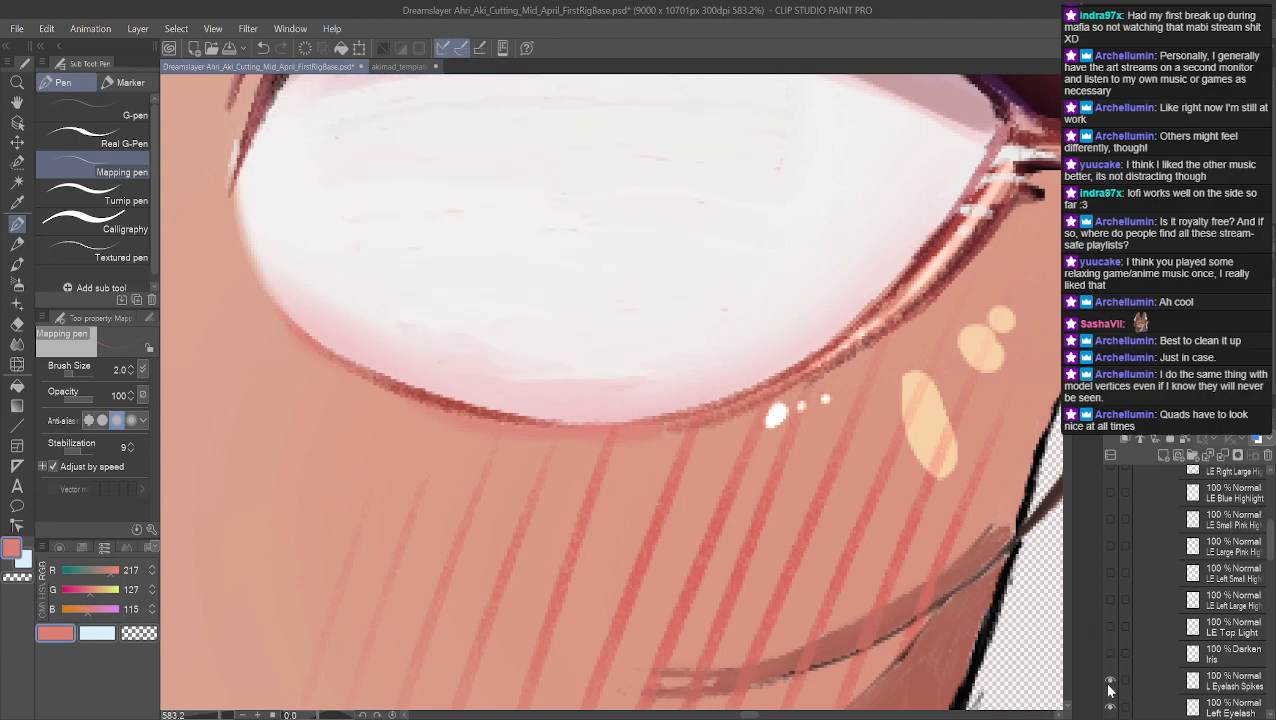
# Hide the L Eyelash Spikes, Left Eyelash, L Eye White, Left Eye Top and Left Eyebrow layers
pyautogui.scroll(-6, 1127, 596)
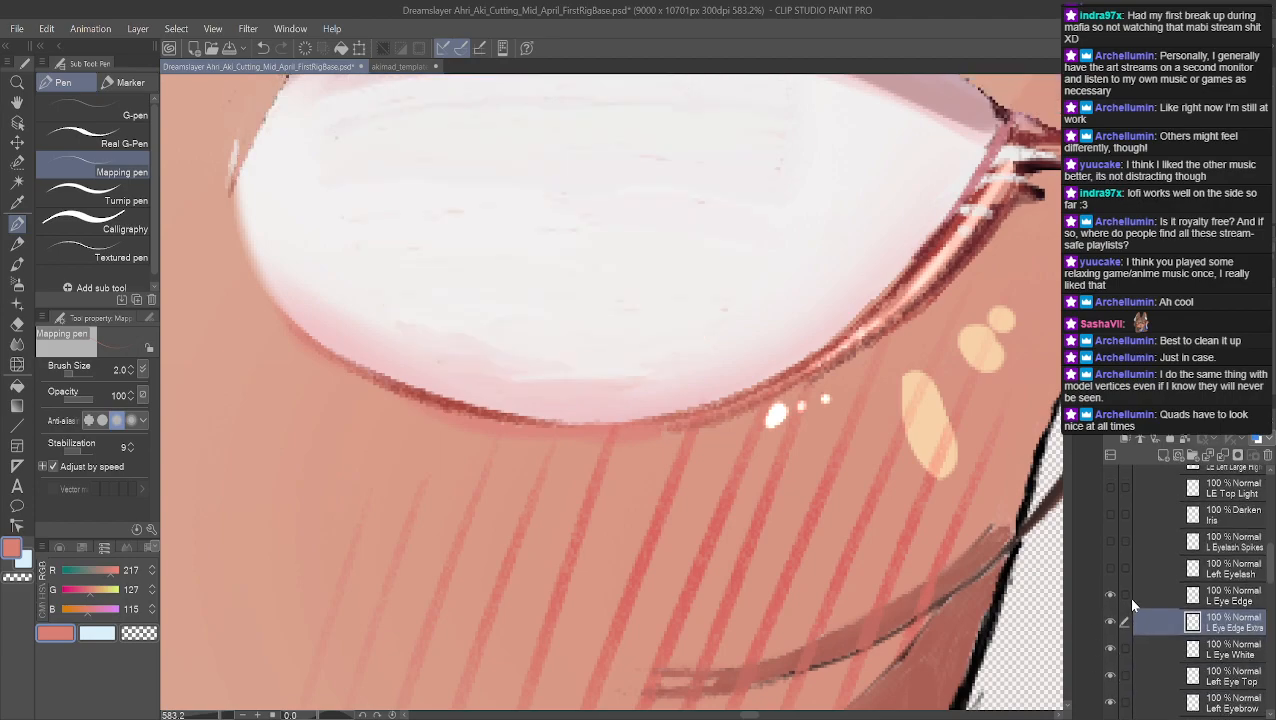
pyautogui.click(1110, 625)
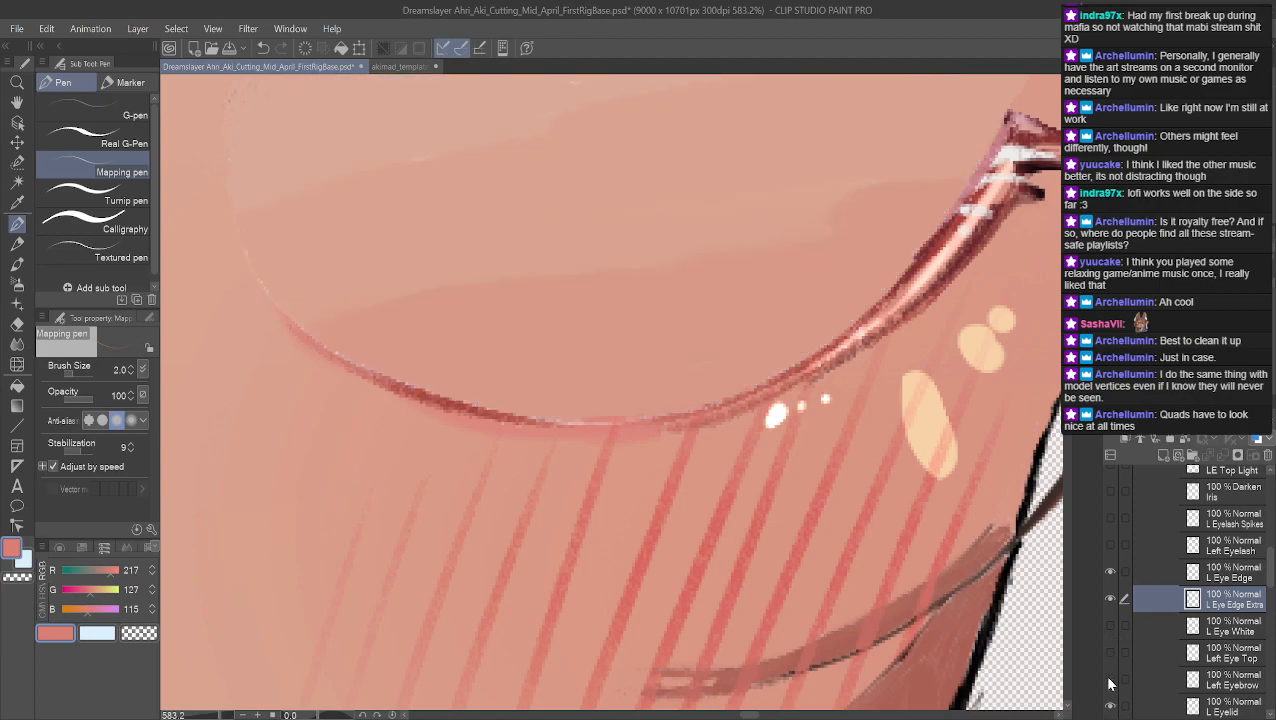
pyautogui.scroll(2, 1120, 646)
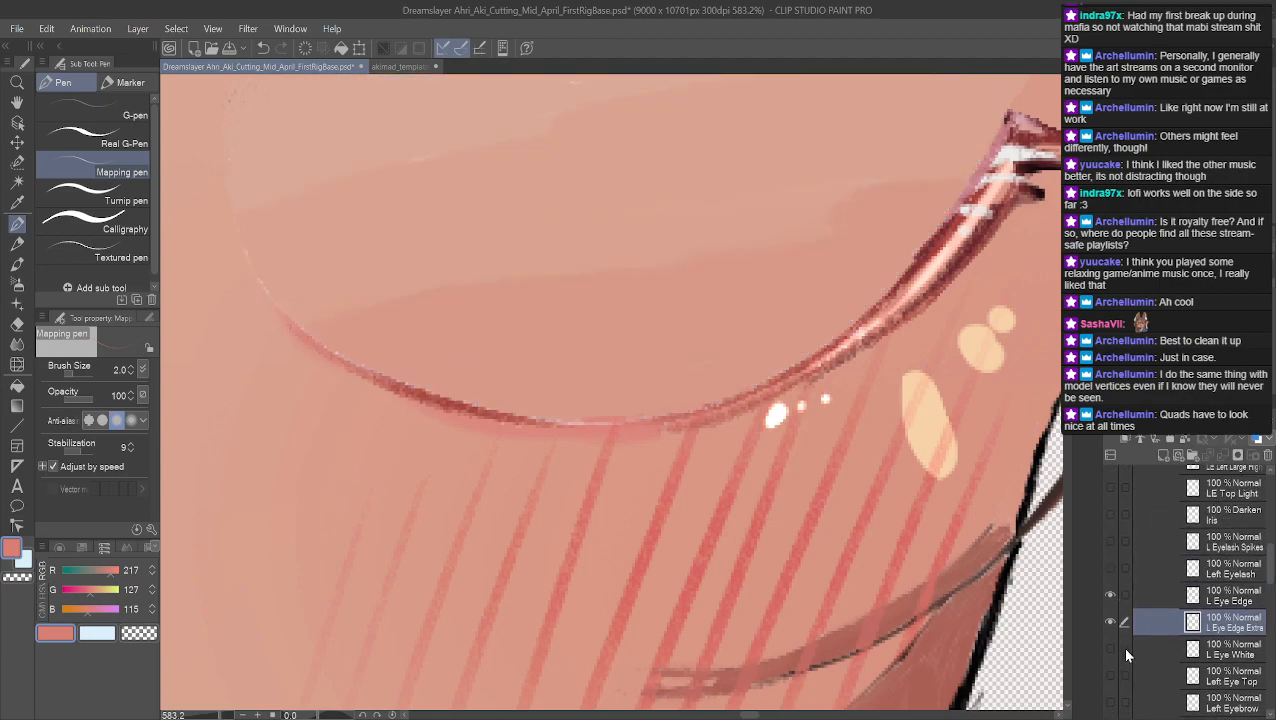
pyautogui.scroll(-2, 886, 428)
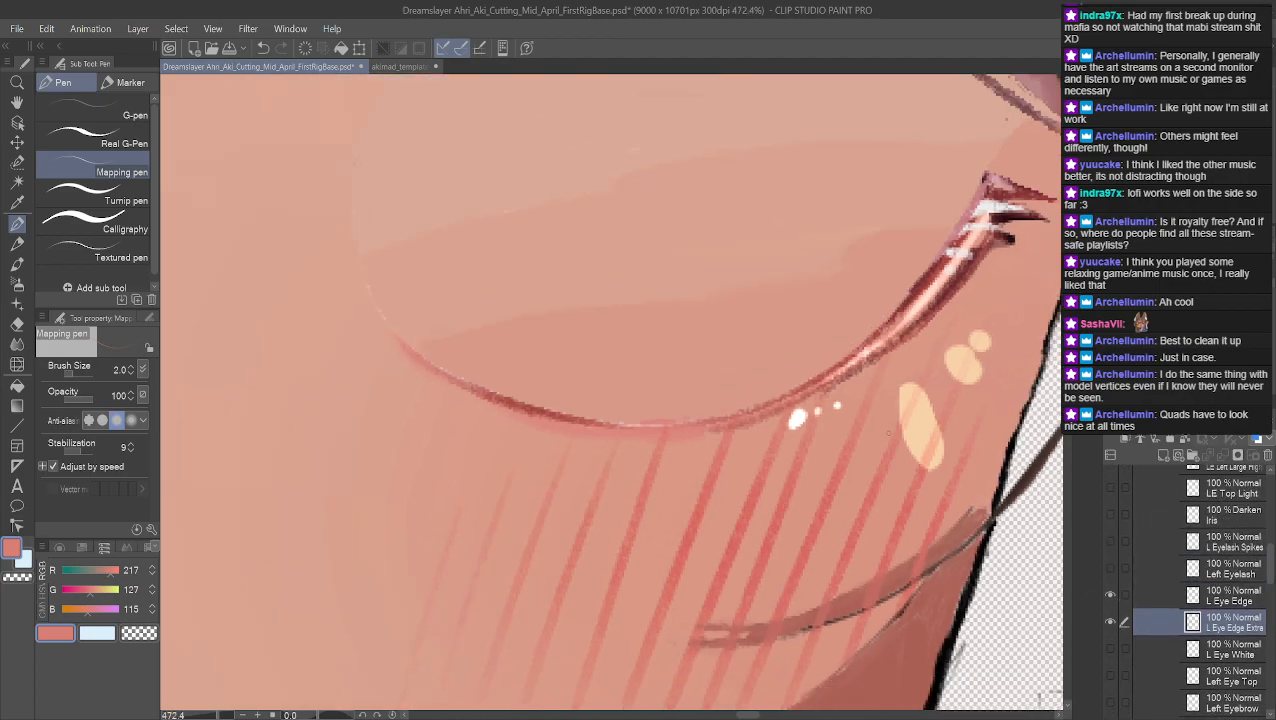
# Compare the two eye edge layers by switching them off and on, and merge L Eye Edge Extra into L Eye Edge
pyautogui.click(1109, 620)
pyautogui.click(1108, 596)
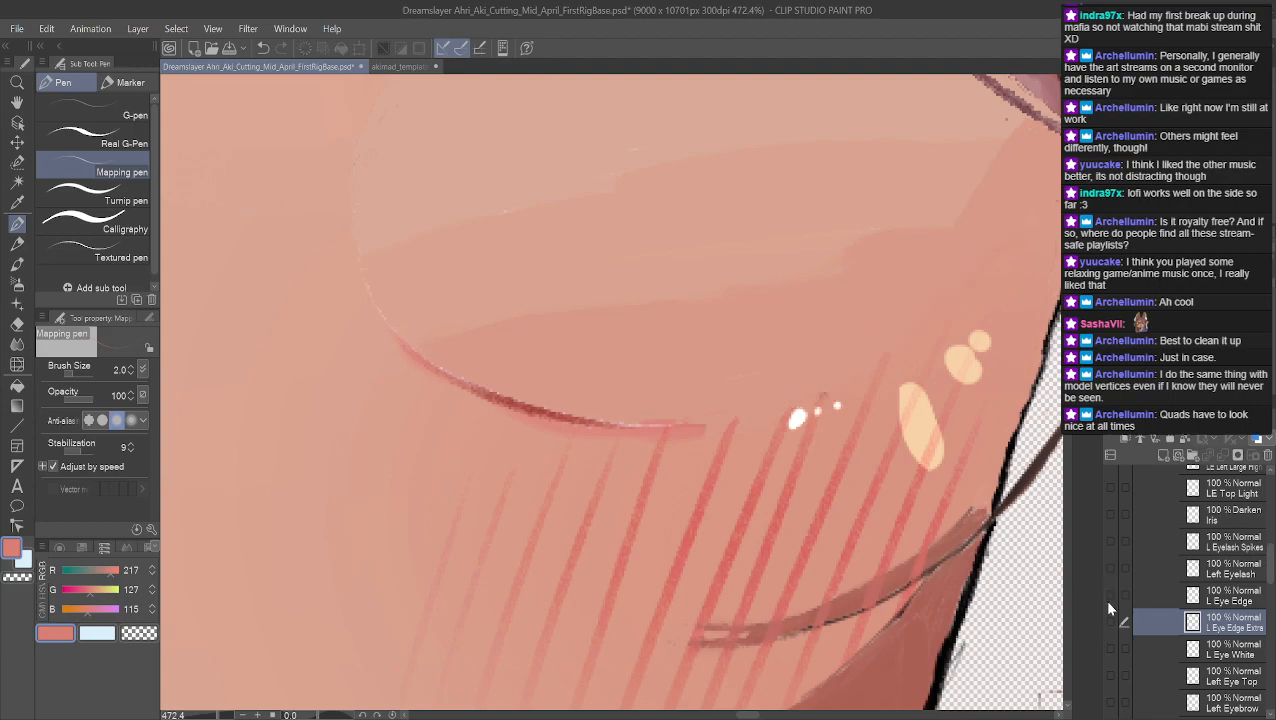
pyautogui.click(1109, 620)
pyautogui.click(1109, 596)
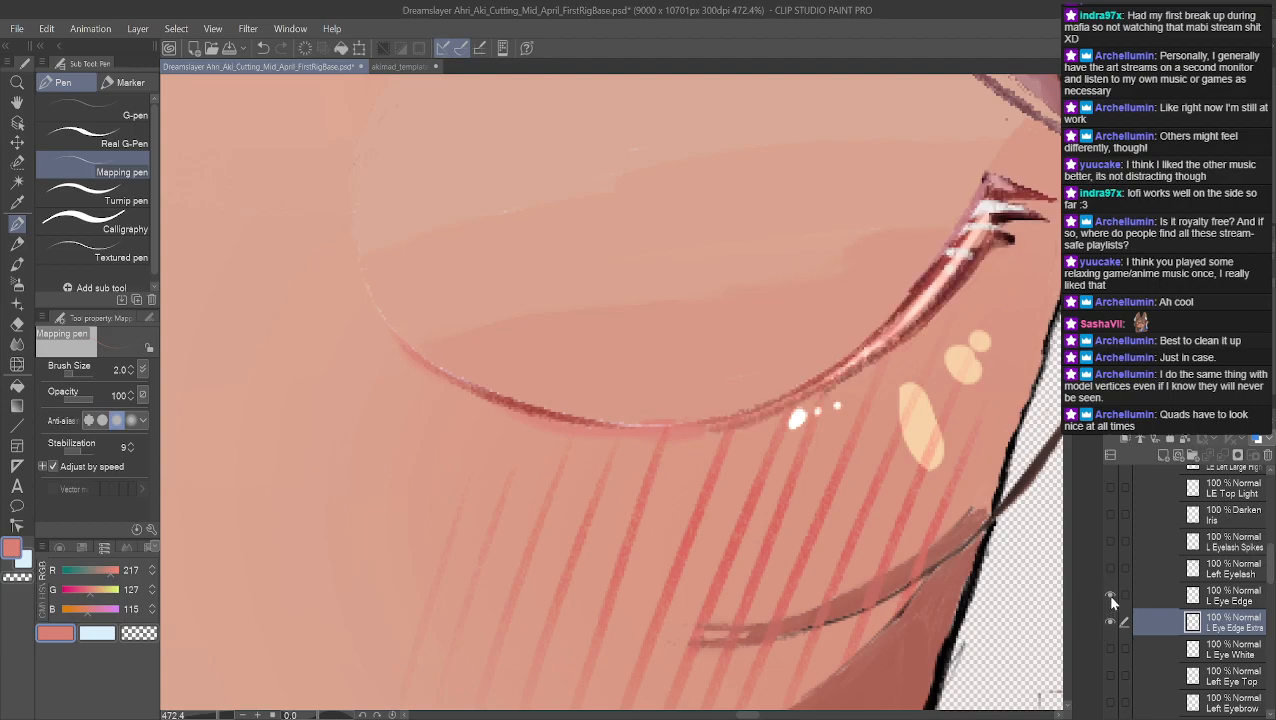
pyautogui.keyDown('ctrl'); pyautogui.click(1230, 600); pyautogui.keyUp('ctrl')
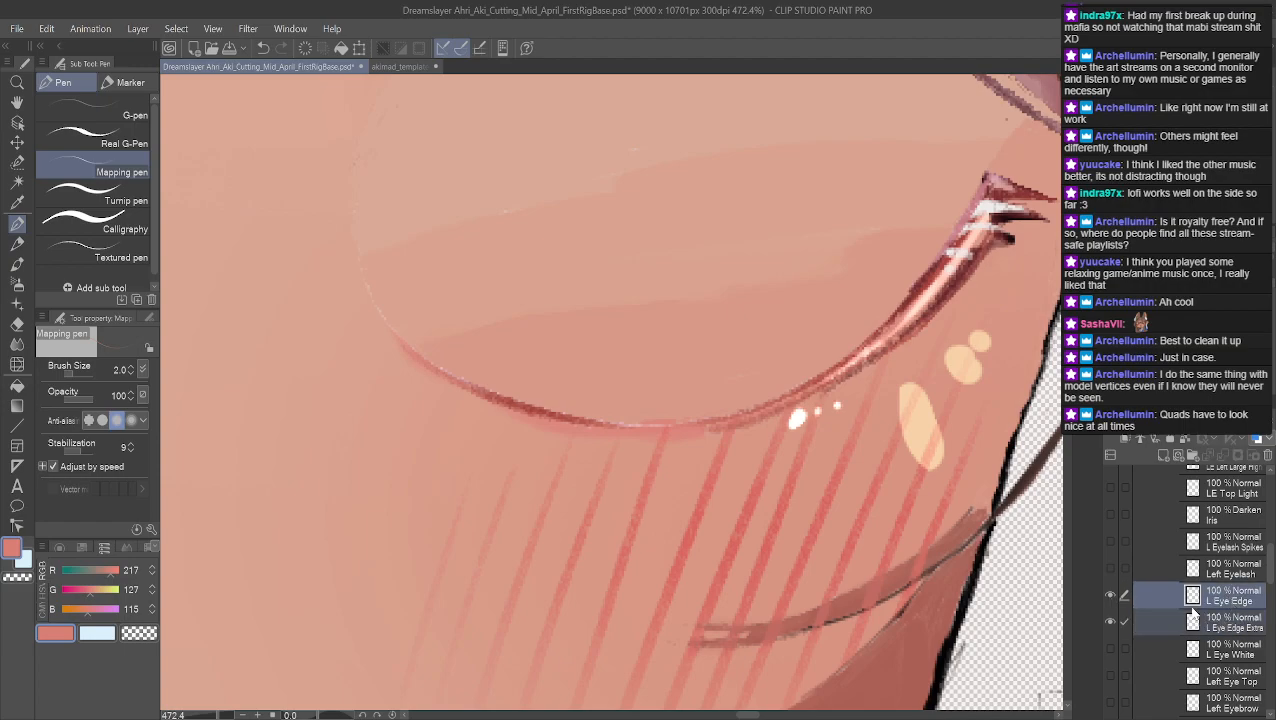
pyautogui.hotkey('shift', 'alt', 'e')
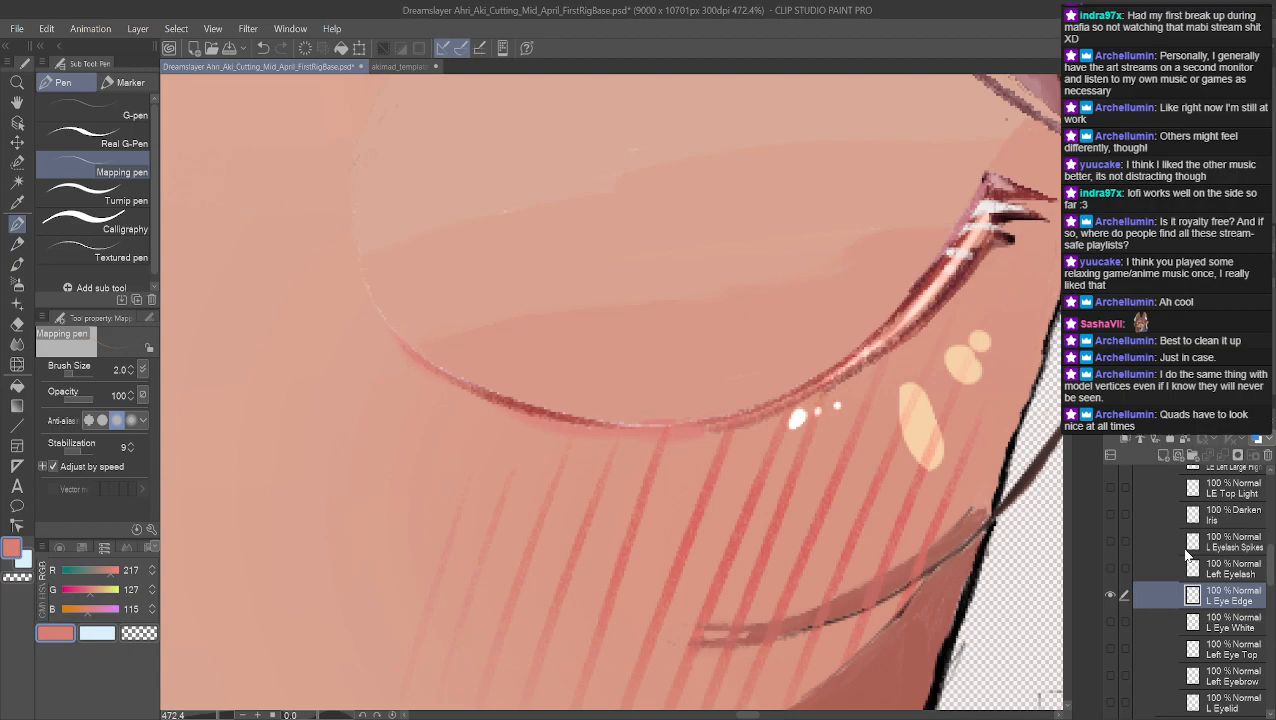
# Toggle the merged L Eye Edge layer's visibility repeatedly to compare the lower eyelid with and without it
pyautogui.click(1109, 595)
pyautogui.click(1109, 595)
pyautogui.click(1110, 595)
pyautogui.click(1110, 595)
pyautogui.click(1109, 595)
pyautogui.click(1109, 595)
pyautogui.click(1109, 595)
pyautogui.click(1109, 595)
pyautogui.click(1109, 595)
pyautogui.click(1109, 595)
pyautogui.click(1109, 595)
pyautogui.click(1109, 595)
pyautogui.click(1109, 595)
pyautogui.click(1109, 595)
pyautogui.click(1109, 596)
pyautogui.click(1109, 596)
pyautogui.click(1109, 596)
pyautogui.click(1109, 596)
pyautogui.click(1109, 596)
pyautogui.click(1109, 596)
pyautogui.click(1109, 596)
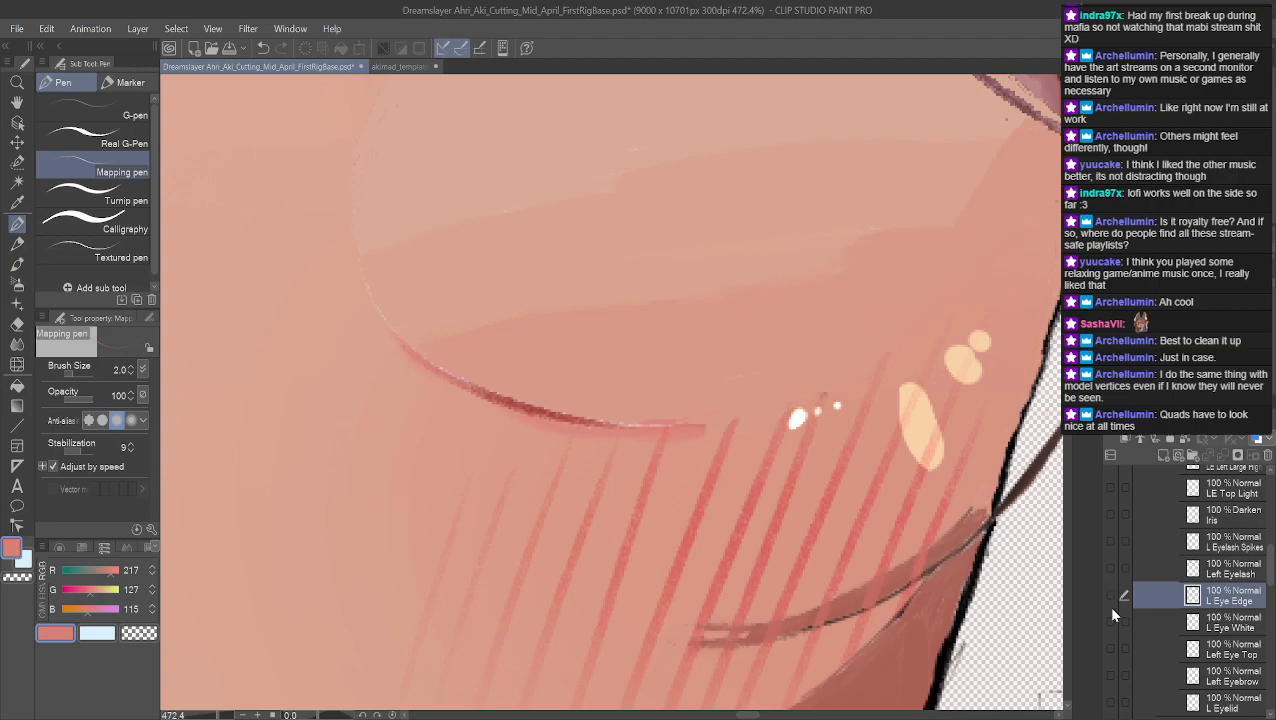
pyautogui.click(1109, 596)
pyautogui.click(1109, 596)
pyautogui.click(1109, 596)
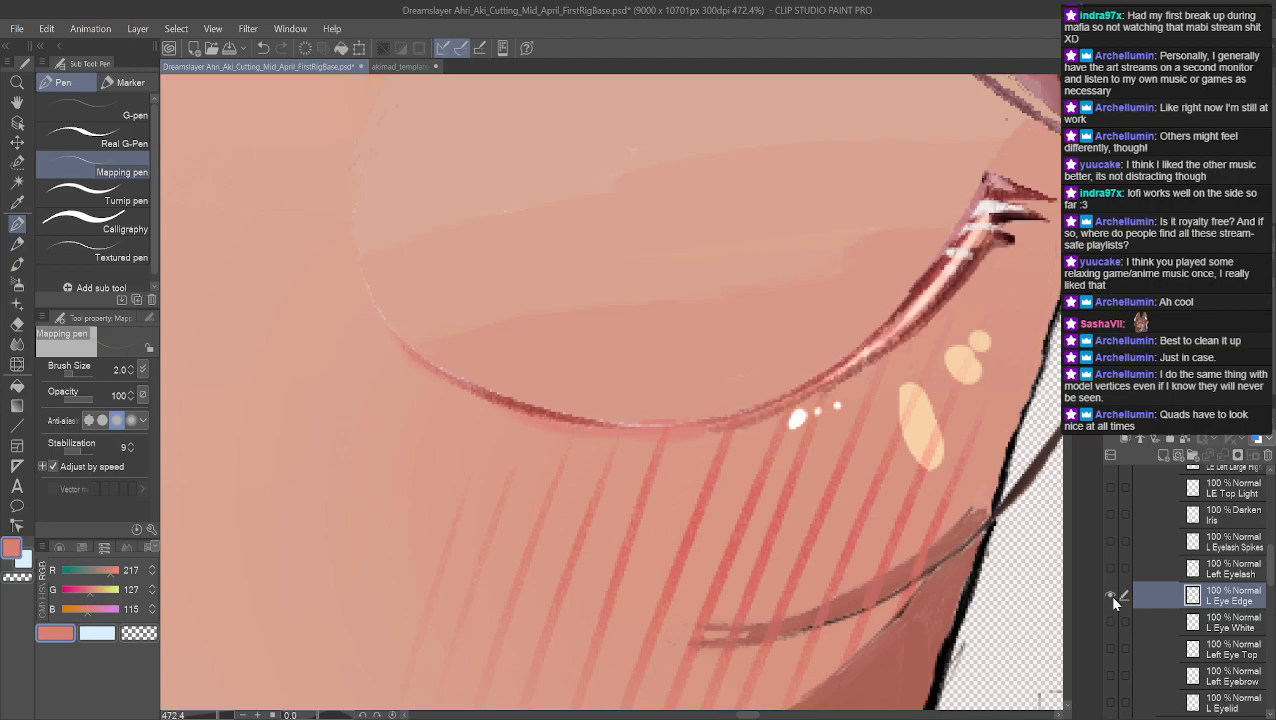
# Switch the L Eye Edge layer off and on again to examine what it adds to the lower eyelid line
pyautogui.click(1109, 596)
pyautogui.click(1109, 596)
pyautogui.click(1109, 596)
pyautogui.click(1109, 596)
pyautogui.click(1109, 596)
pyautogui.click(1109, 596)
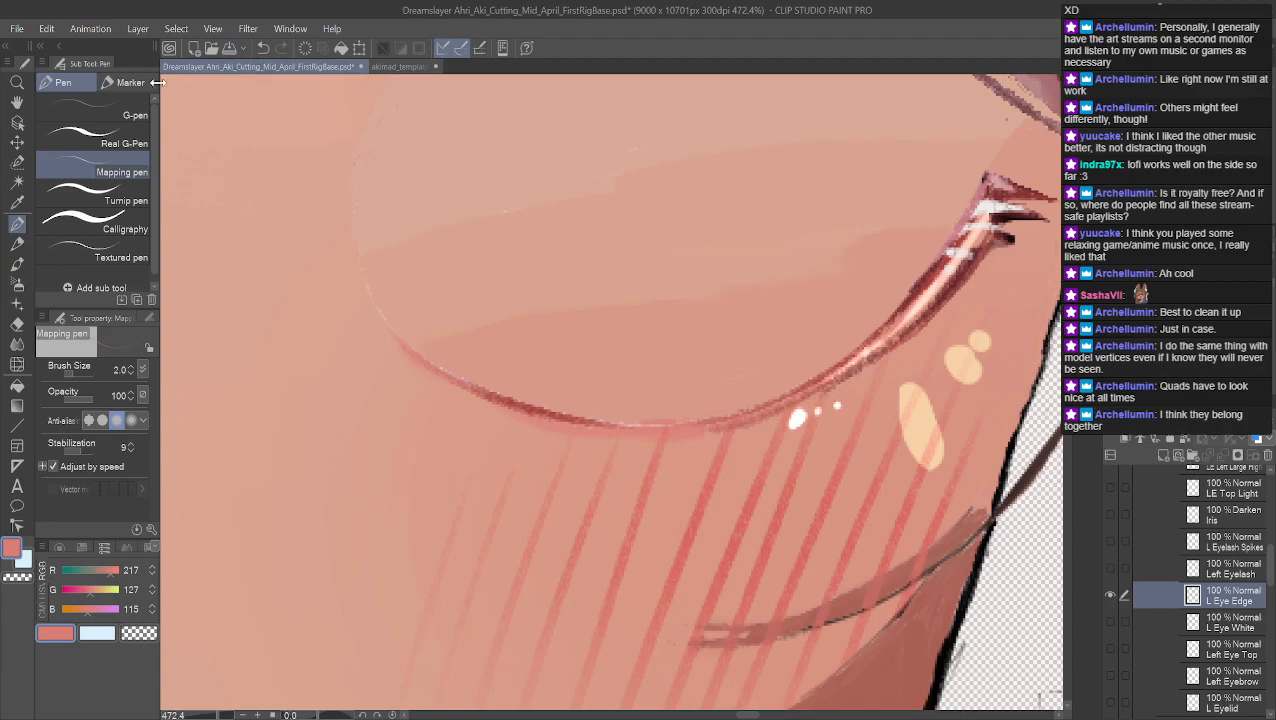
# Activate the Head layer and start a Selection pen selection near the inner end of the lower eyelid line
pyautogui.click(17, 161)
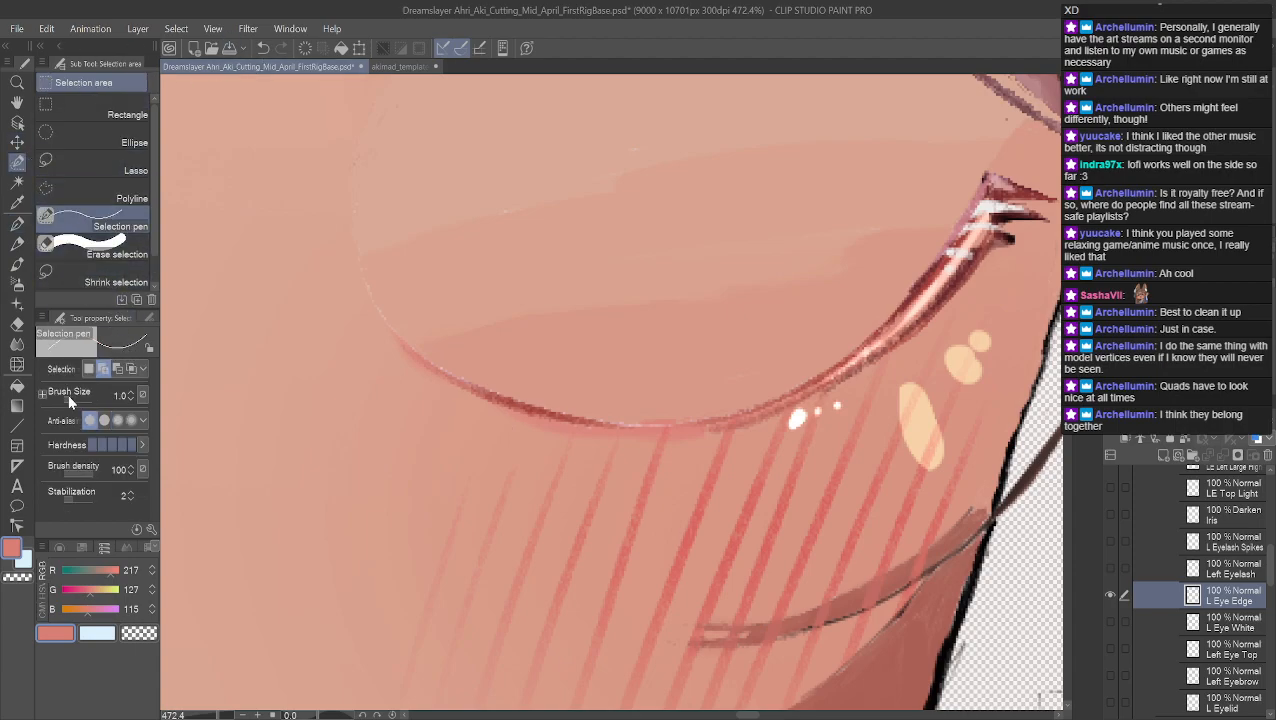
pyautogui.scroll(5, 672, 452)
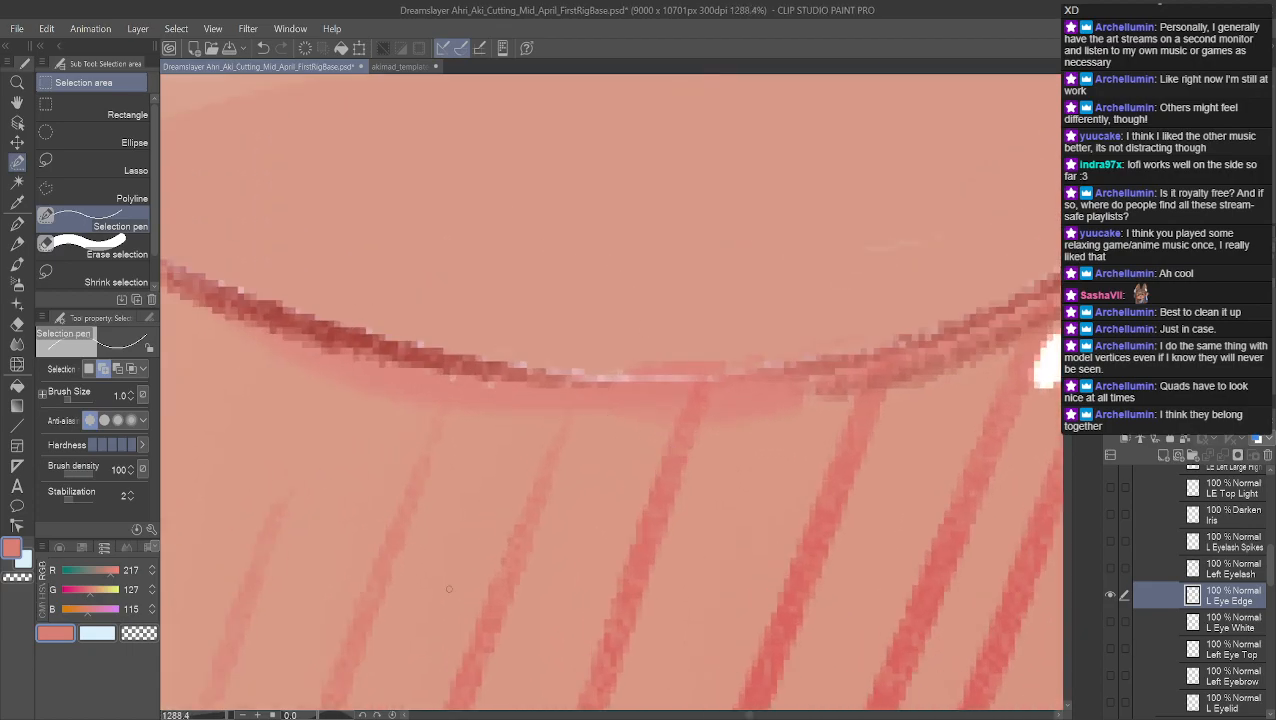
pyautogui.scroll(-10, 1239, 595)
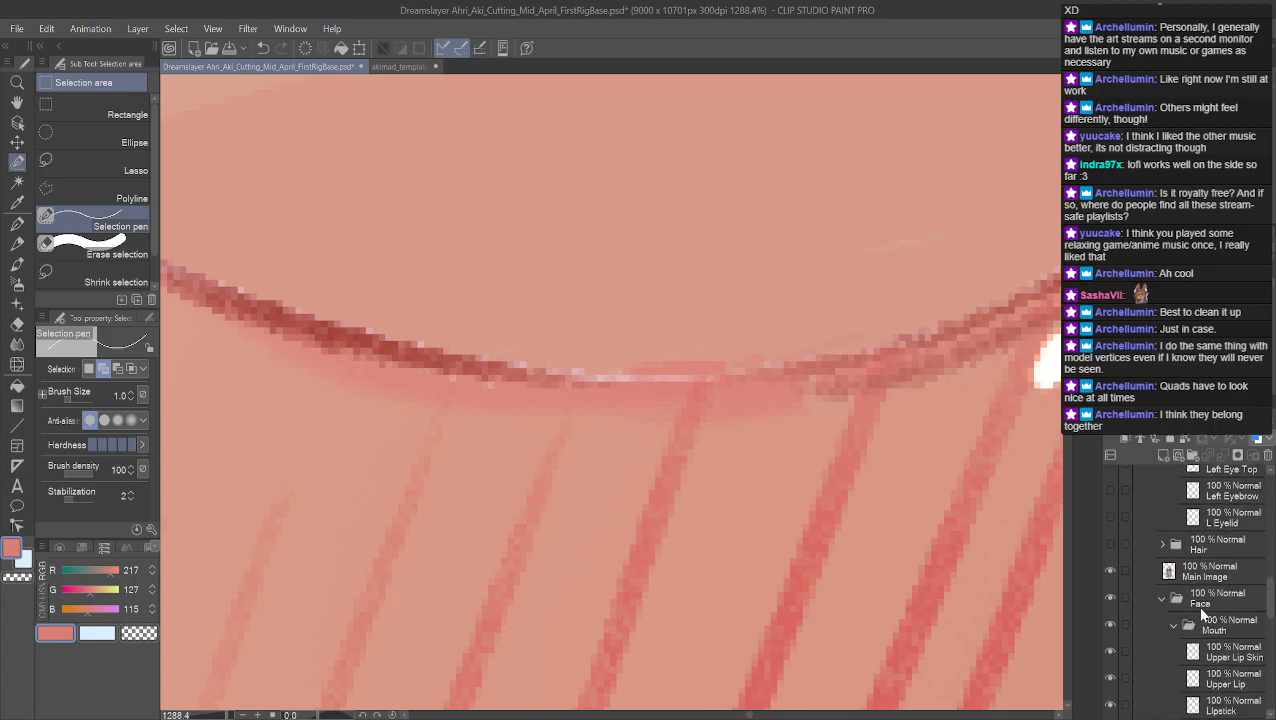
pyautogui.scroll(-1, 1239, 595)
pyautogui.click(1226, 636)
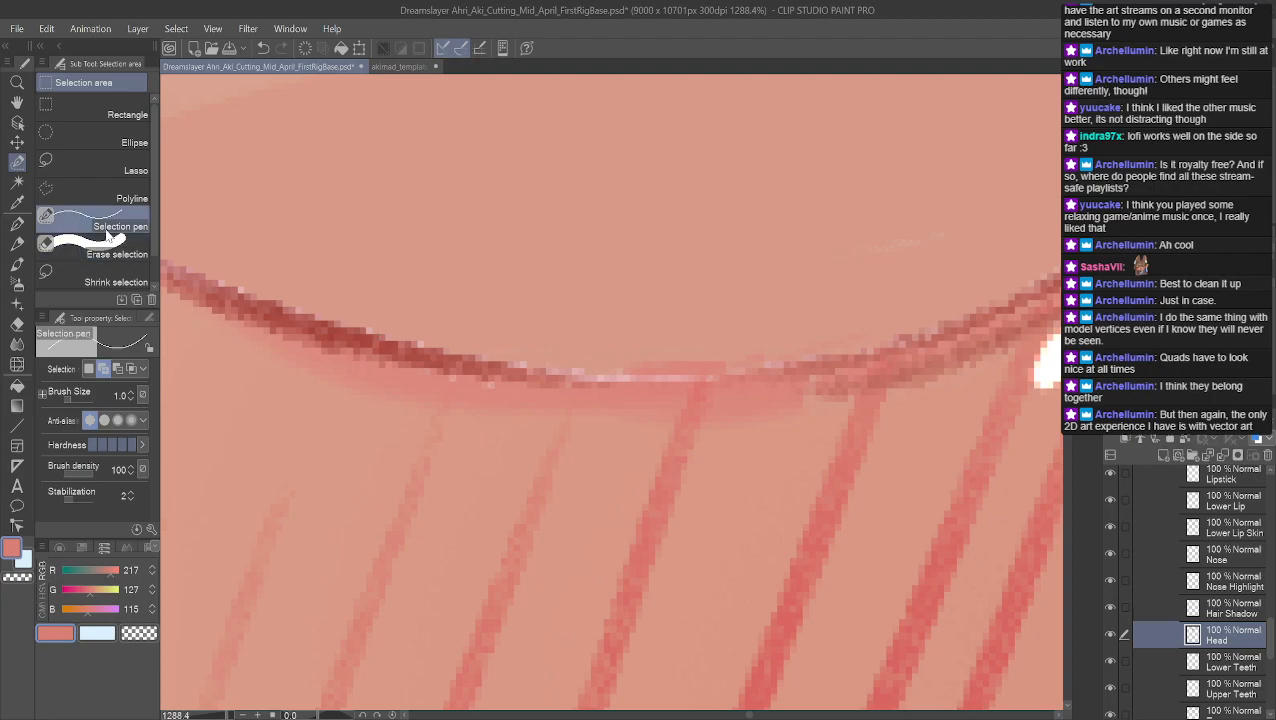
pyautogui.click(17, 102)
pyautogui.moveTo(522, 291); pyautogui.dragTo(657, 411)
pyautogui.scroll(-3, 615, 375)
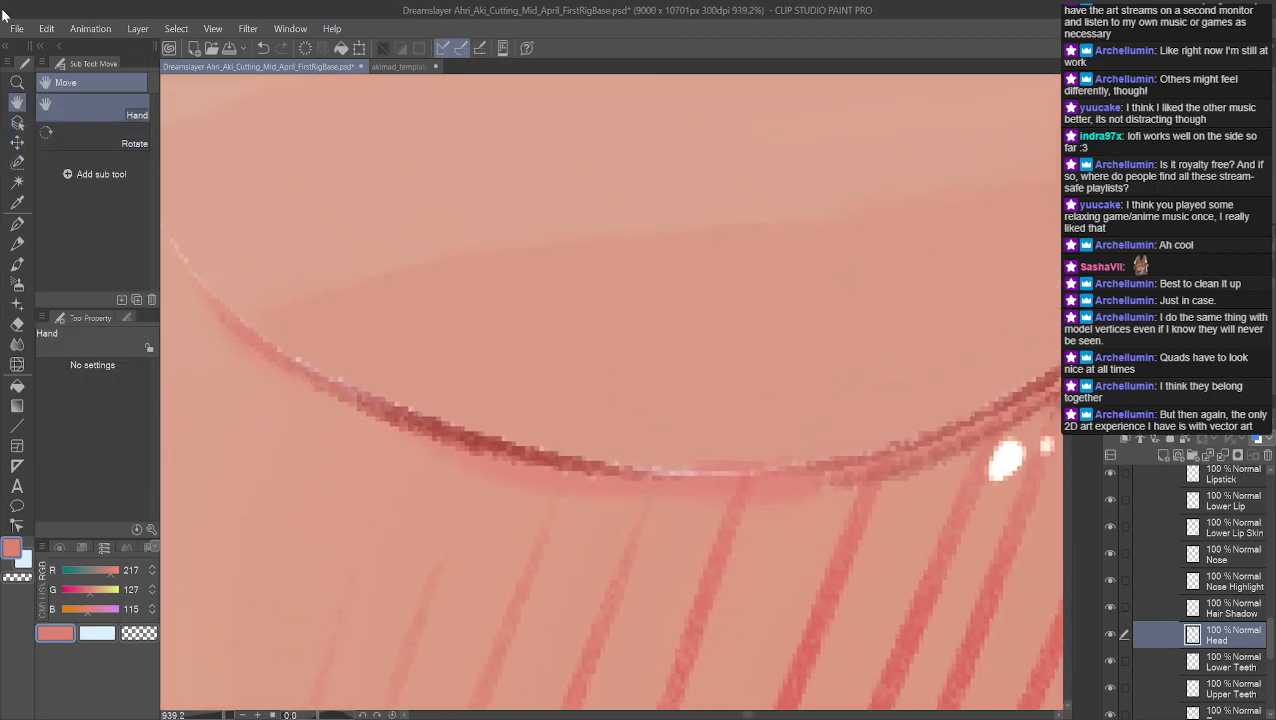
pyautogui.click(17, 142)
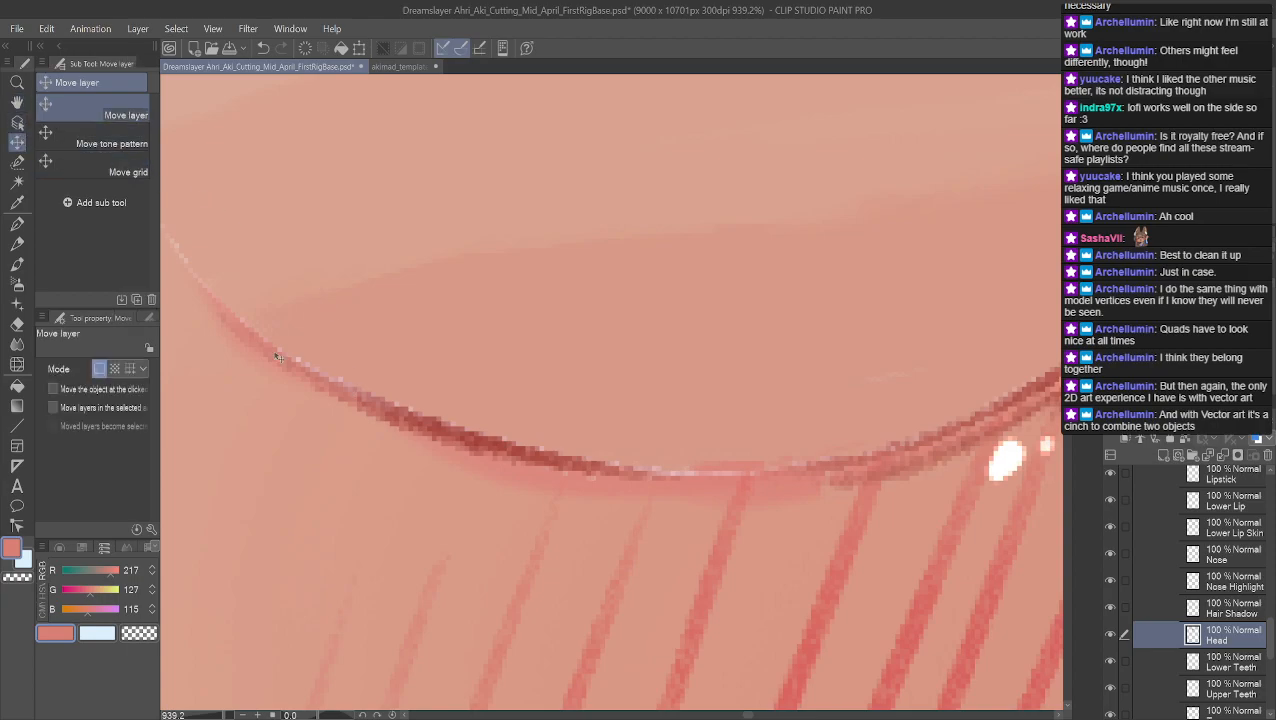
pyautogui.click(18, 343)
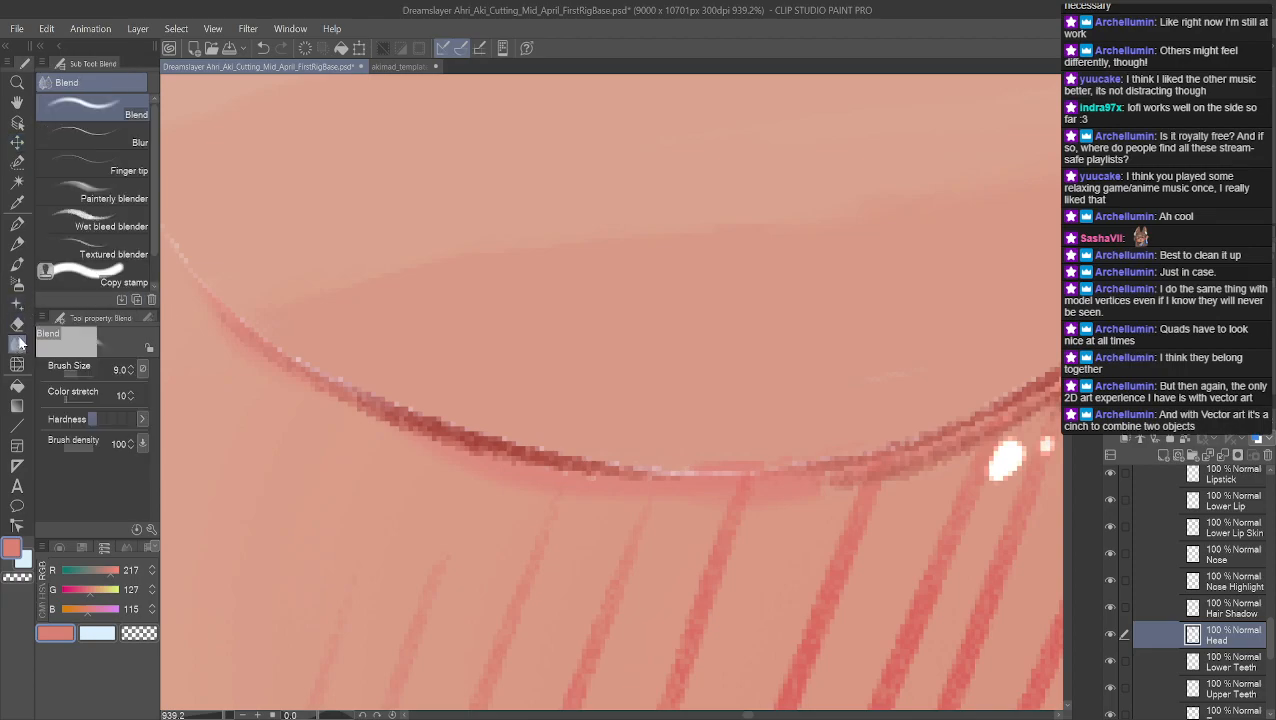
pyautogui.click(14, 184)
pyautogui.click(17, 163)
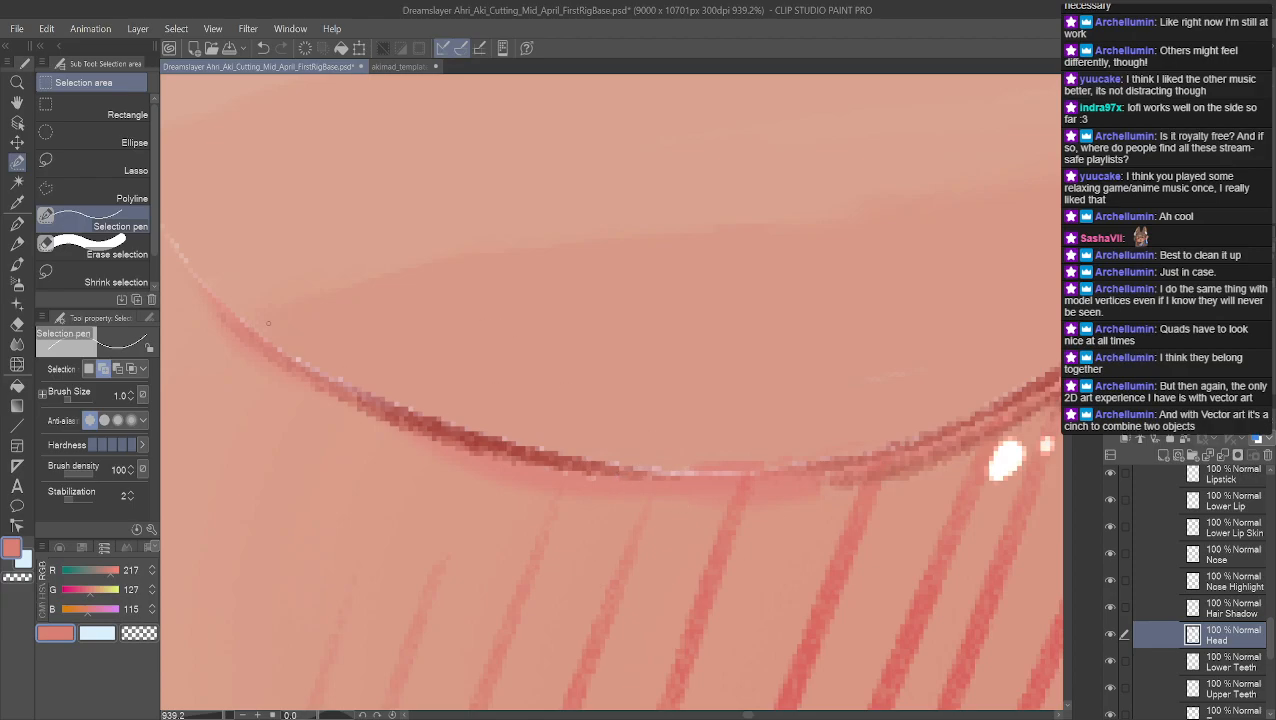
pyautogui.click(190, 279)
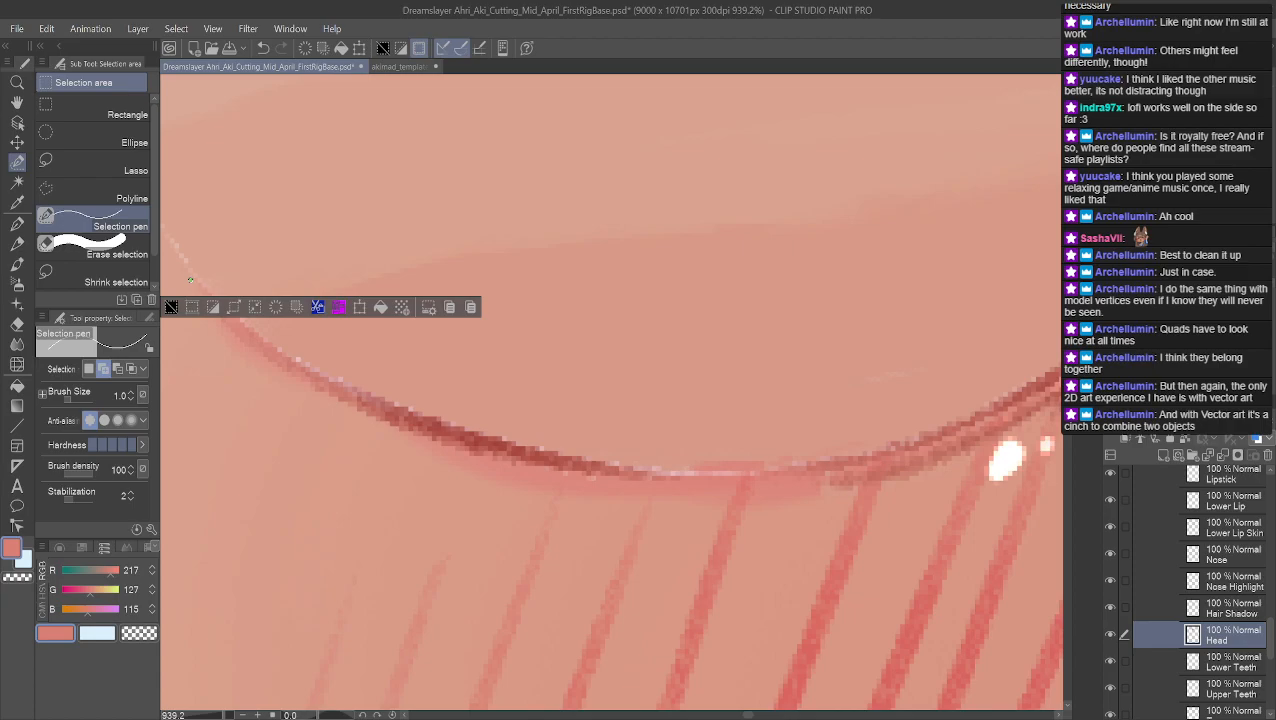
# Select the underside of the eyelid line's inner section with the Selection pen, undoing the long first stroke and retracing it more closely
pyautogui.moveTo(258, 348)
pyautogui.mouseDown()
pyautogui.moveTo(433, 435)
pyautogui.moveTo(669, 492)
pyautogui.mouseUp()
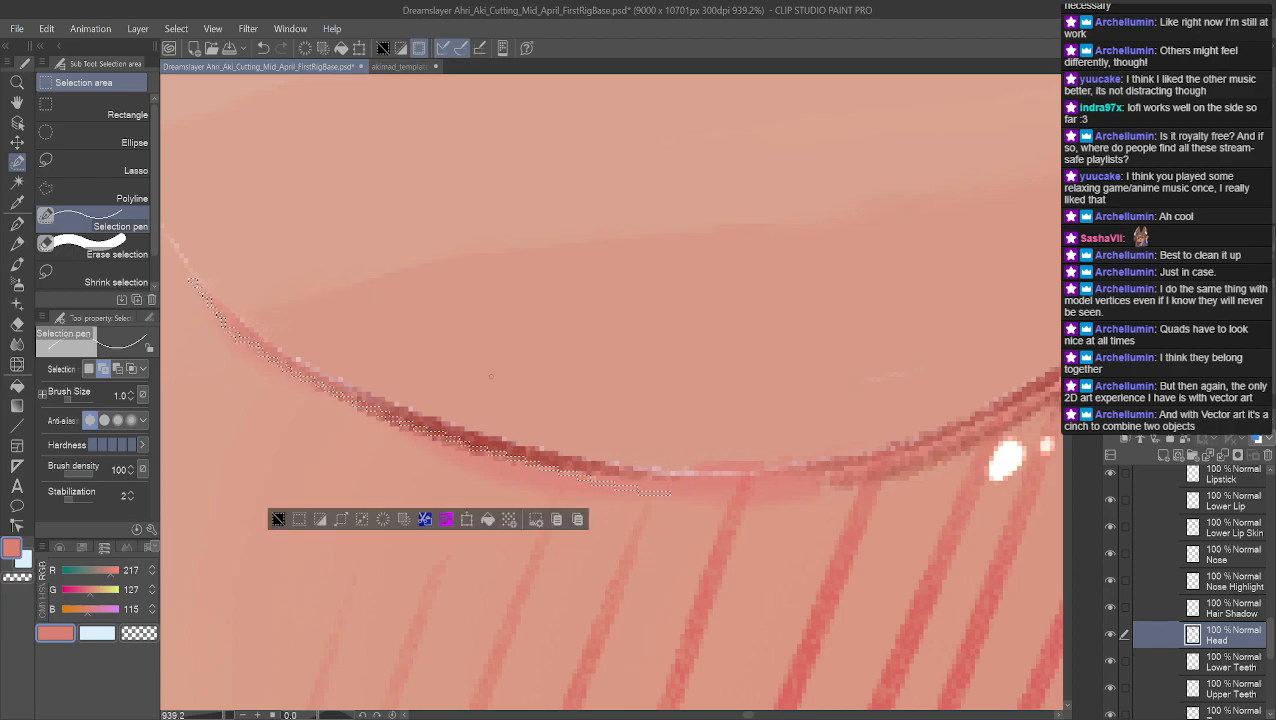
pyautogui.hotkey('ctrl', 'z')
pyautogui.scroll(3, 255, 385)
pyautogui.click(17, 102)
pyautogui.moveTo(328, 404); pyautogui.dragTo(786, 627)
pyautogui.scroll(4, 765, 611)
pyautogui.moveTo(735, 590); pyautogui.dragTo(565, 521)
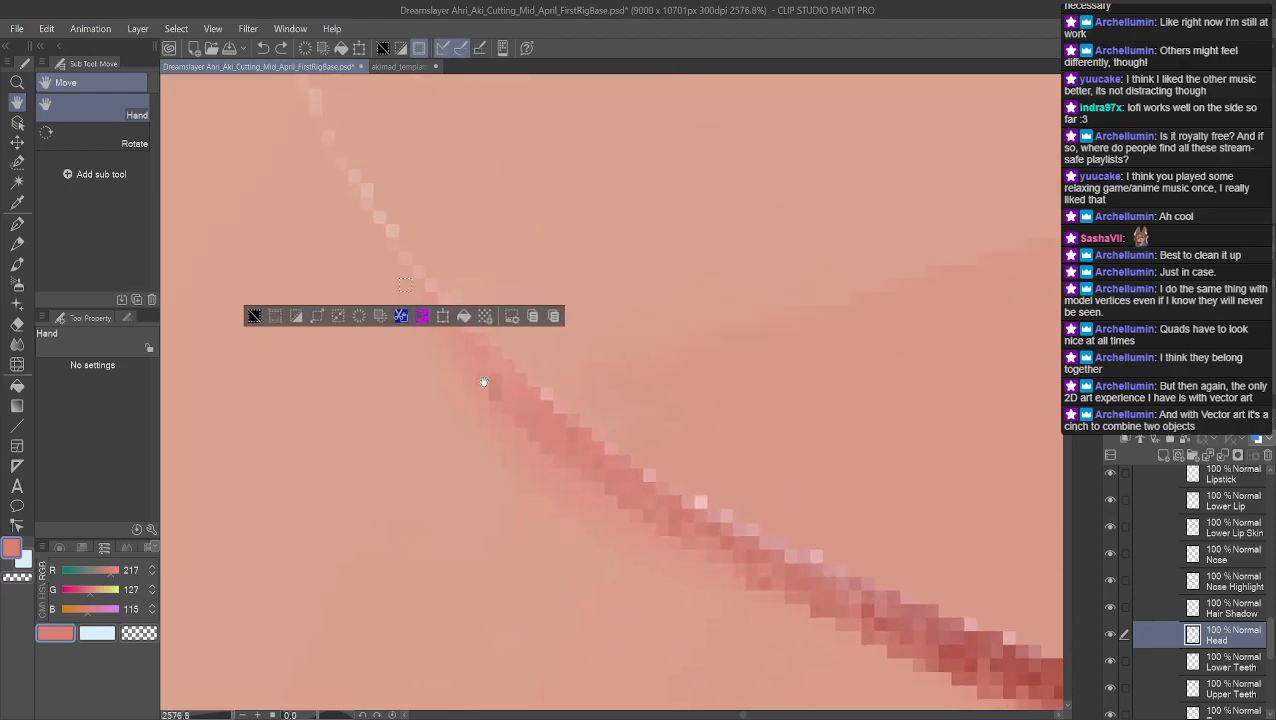
pyautogui.click(17, 222)
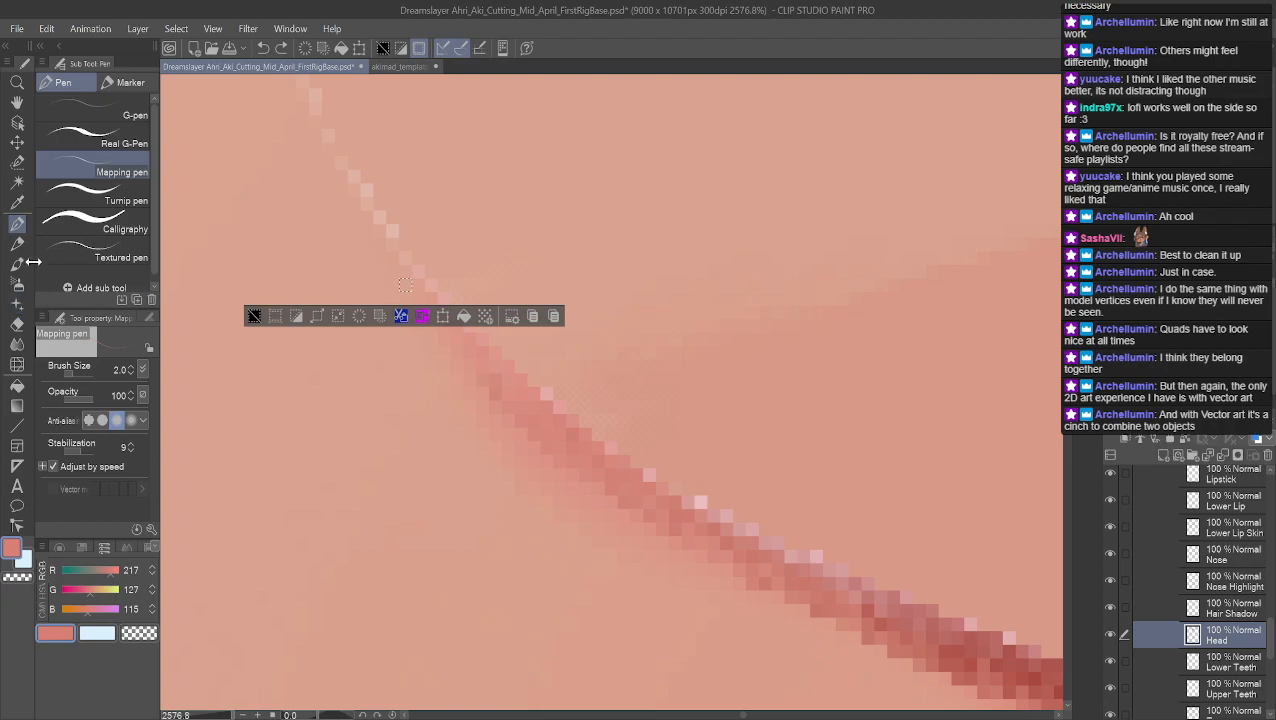
pyautogui.click(14, 163)
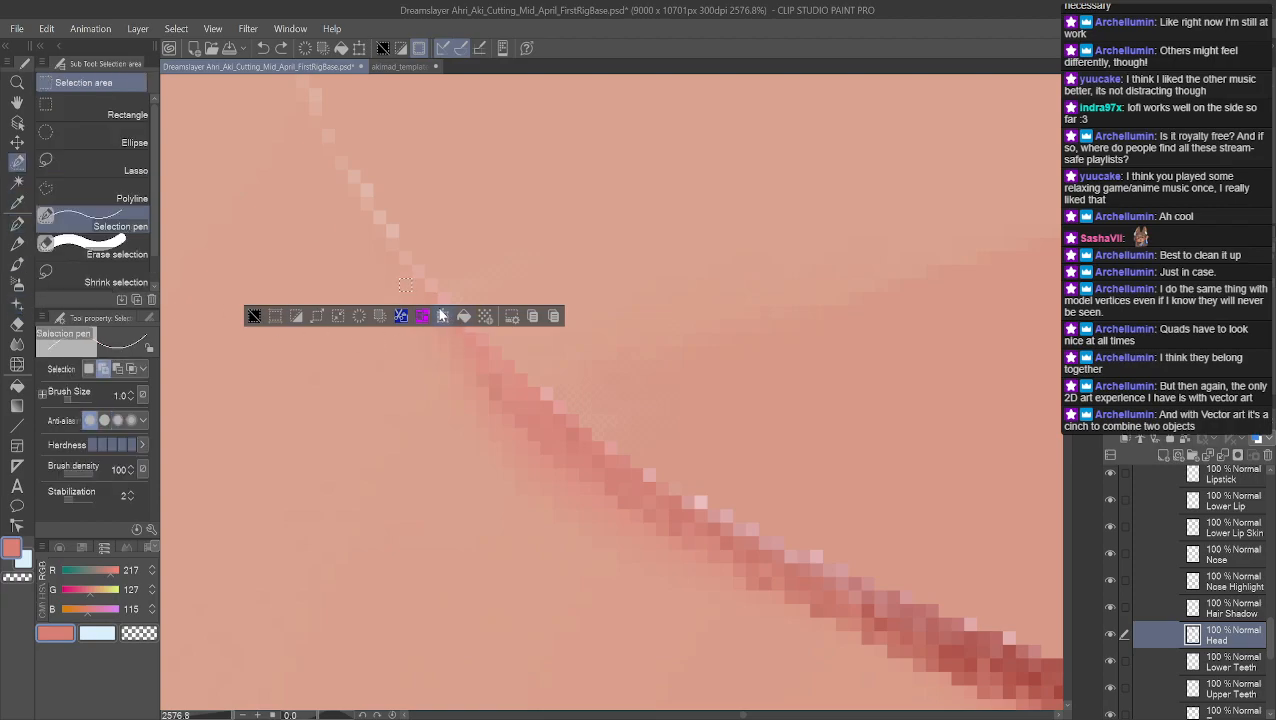
pyautogui.moveTo(435, 319)
pyautogui.mouseDown()
pyautogui.moveTo(602, 481)
pyautogui.moveTo(723, 569)
pyautogui.moveTo(949, 675)
pyautogui.moveTo(1050, 706)
pyautogui.mouseUp()
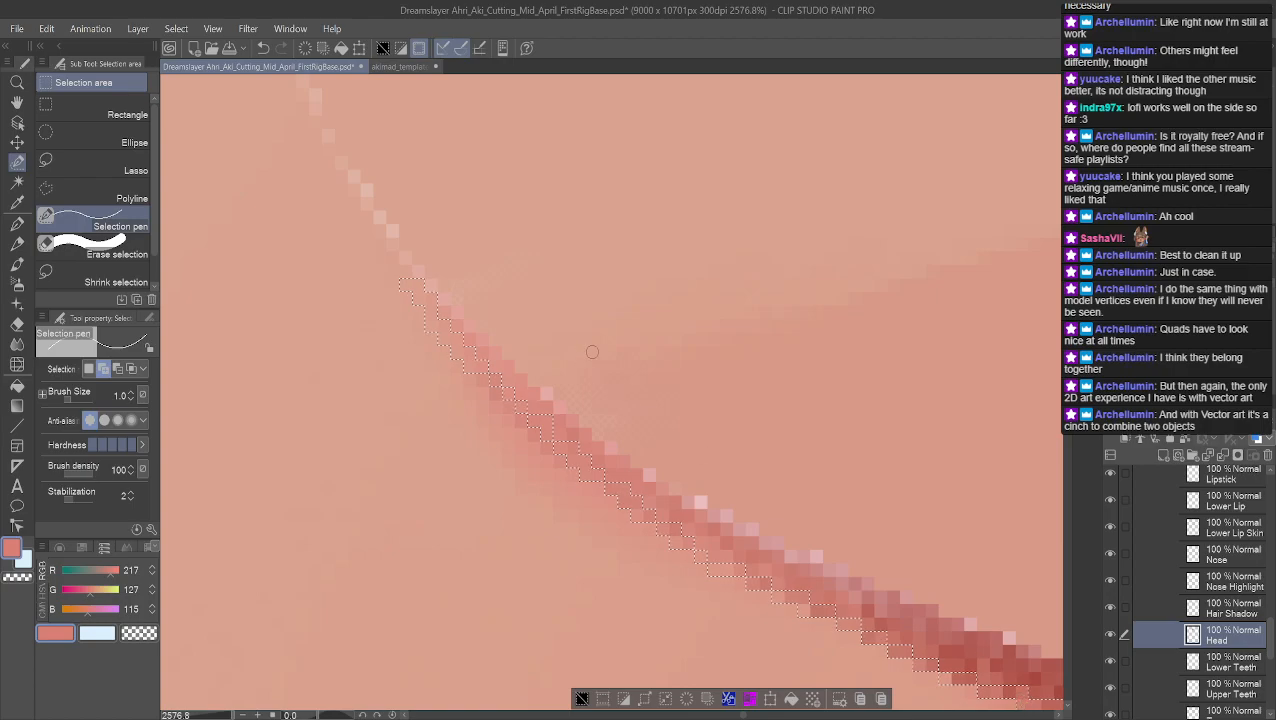
# Add the upper pixels of the eyelid line's inner section to the selection and remove the excess pixels below it
pyautogui.moveTo(457, 324)
pyautogui.mouseDown()
pyautogui.moveTo(508, 380)
pyautogui.moveTo(495, 361)
pyautogui.mouseUp()
pyautogui.moveTo(508, 379); pyautogui.dragTo(549, 421)
pyautogui.moveTo(520, 379)
pyautogui.mouseDown()
pyautogui.moveTo(534, 394)
pyautogui.moveTo(508, 368)
pyautogui.moveTo(586, 448)
pyautogui.mouseUp()
pyautogui.moveTo(573, 436)
pyautogui.mouseDown()
pyautogui.moveTo(558, 446)
pyautogui.moveTo(527, 395)
pyautogui.moveTo(502, 401)
pyautogui.moveTo(652, 494)
pyautogui.mouseUp()
pyautogui.moveTo(612, 488)
pyautogui.mouseDown()
pyautogui.moveTo(718, 555)
pyautogui.moveTo(648, 486)
pyautogui.moveTo(712, 540)
pyautogui.mouseUp()
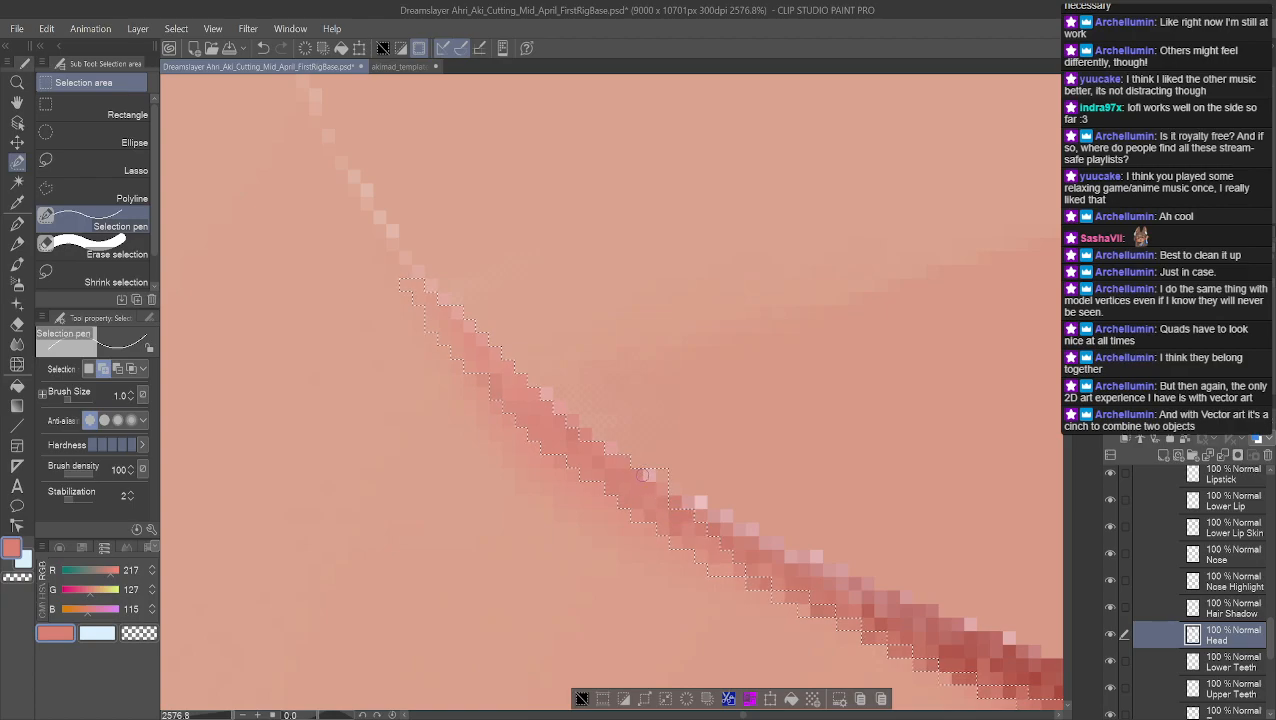
pyautogui.moveTo(544, 392); pyautogui.dragTo(587, 437)
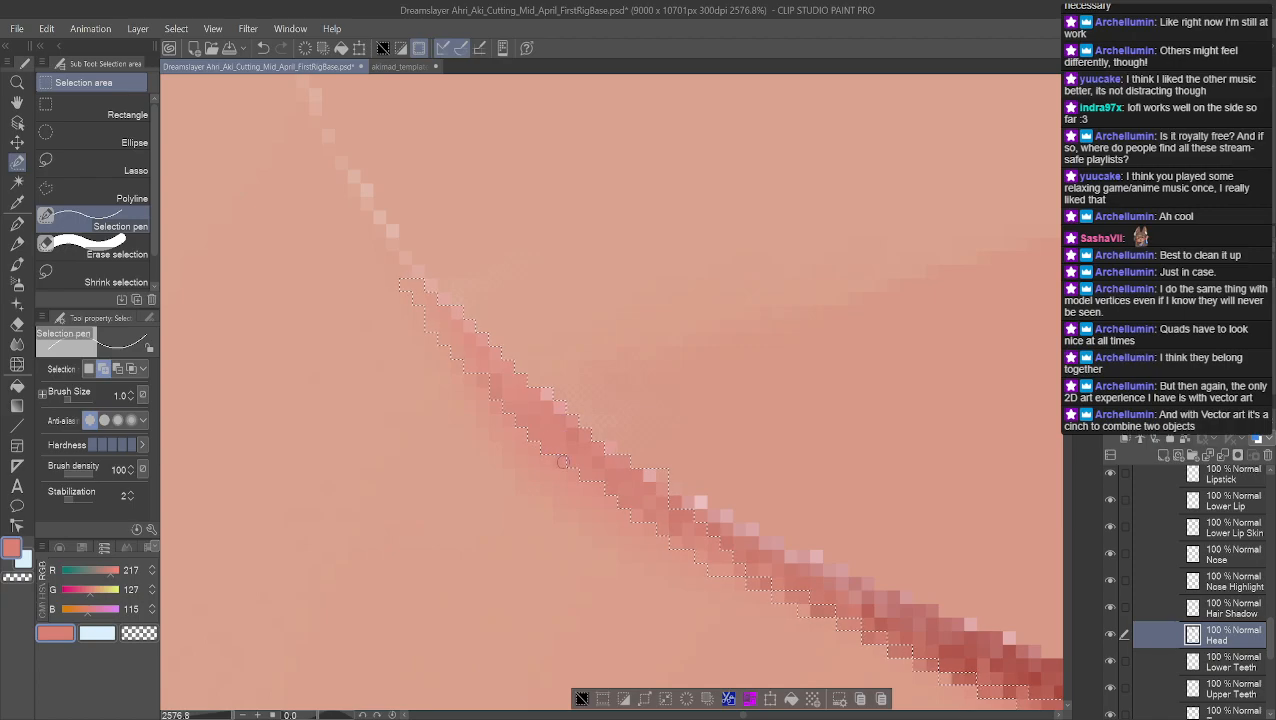
pyautogui.moveTo(511, 408); pyautogui.dragTo(484, 382)
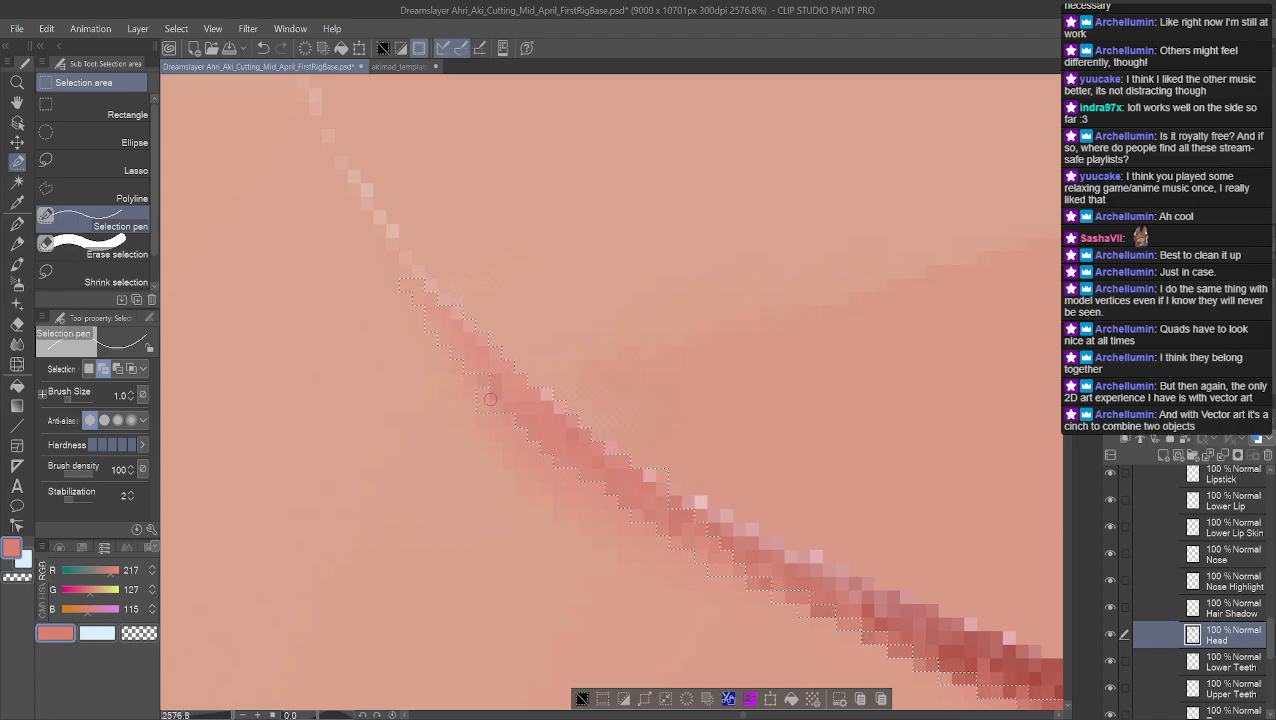
pyautogui.moveTo(481, 409); pyautogui.dragTo(489, 393)
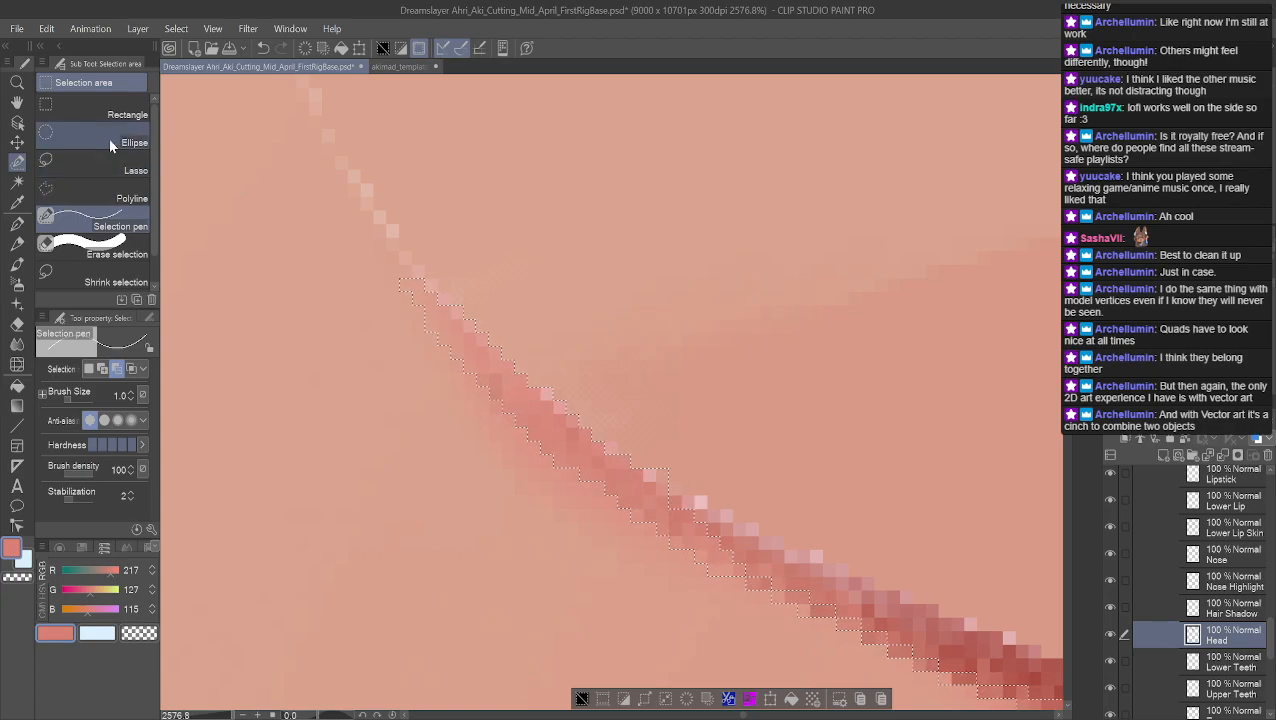
# Extend the selection in add mode along the eyelid line from the pink inner section into the dark red part
pyautogui.click(17, 102)
pyautogui.moveTo(595, 432); pyautogui.dragTo(250, 265)
pyautogui.click(17, 162)
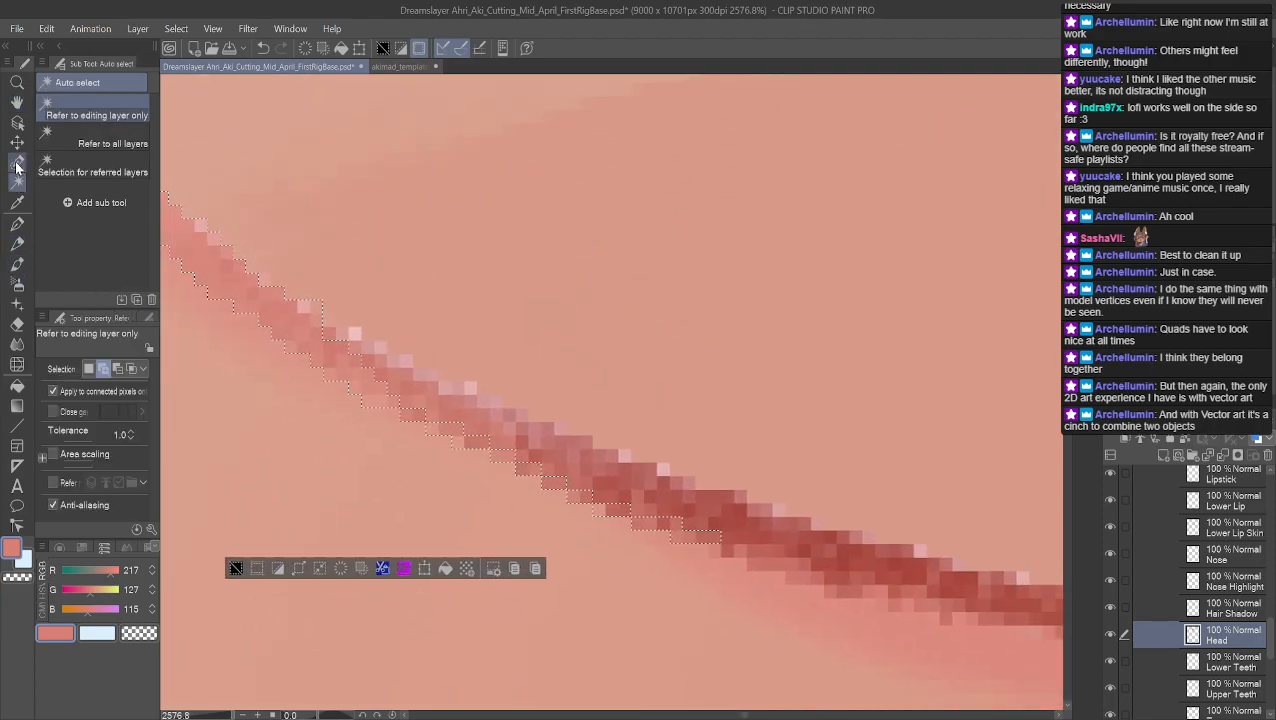
pyautogui.moveTo(358, 334)
pyautogui.mouseDown()
pyautogui.moveTo(331, 334)
pyautogui.moveTo(350, 347)
pyautogui.mouseUp()
pyautogui.click(102, 368)
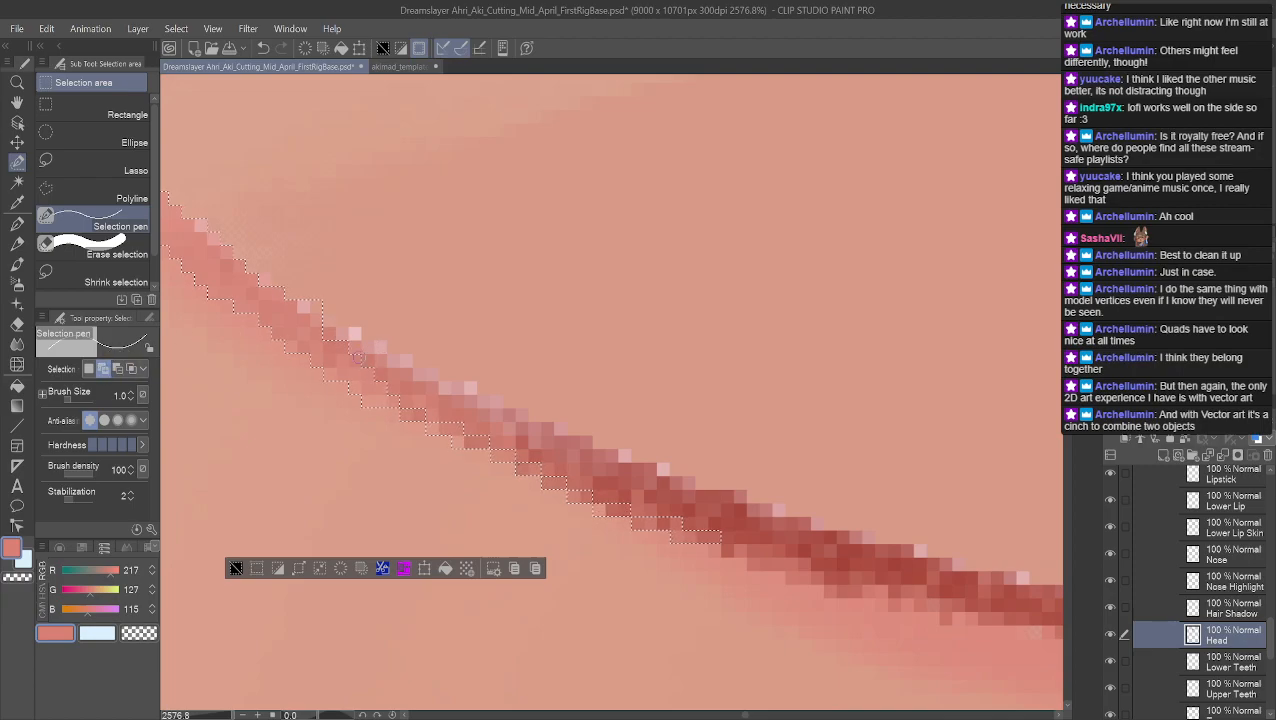
pyautogui.moveTo(362, 338)
pyautogui.mouseDown()
pyautogui.moveTo(368, 372)
pyautogui.moveTo(412, 368)
pyautogui.moveTo(399, 385)
pyautogui.moveTo(390, 378)
pyautogui.moveTo(470, 390)
pyautogui.moveTo(425, 375)
pyautogui.moveTo(406, 401)
pyautogui.moveTo(497, 402)
pyautogui.moveTo(440, 414)
pyautogui.moveTo(538, 416)
pyautogui.mouseUp()
pyautogui.moveTo(452, 430)
pyautogui.mouseDown()
pyautogui.moveTo(548, 433)
pyautogui.moveTo(496, 442)
pyautogui.moveTo(596, 441)
pyautogui.mouseUp()
pyautogui.moveTo(495, 452); pyautogui.dragTo(628, 452)
pyautogui.moveTo(643, 470); pyautogui.dragTo(658, 470)
pyautogui.moveTo(562, 483); pyautogui.dragTo(692, 482)
pyautogui.moveTo(592, 494); pyautogui.dragTo(750, 497)
pyautogui.moveTo(632, 510)
pyautogui.mouseDown()
pyautogui.moveTo(781, 512)
pyautogui.moveTo(728, 514)
pyautogui.moveTo(810, 522)
pyautogui.moveTo(728, 536)
pyautogui.moveTo(869, 538)
pyautogui.moveTo(790, 544)
pyautogui.mouseUp()
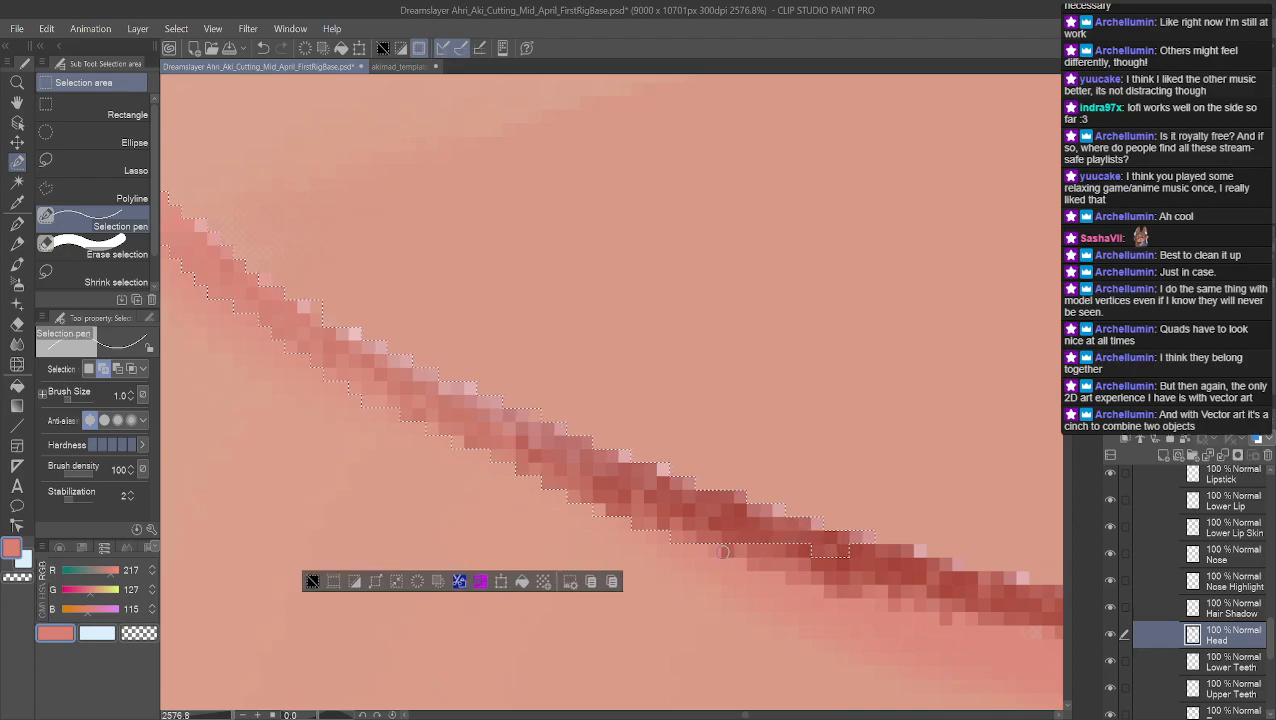
# Add the remaining thick dark red stretch of the eyelid line to the selection, including its lower pixels
pyautogui.moveTo(712, 552); pyautogui.dragTo(916, 554)
pyautogui.moveTo(921, 551)
pyautogui.mouseDown()
pyautogui.moveTo(762, 564)
pyautogui.moveTo(948, 570)
pyautogui.mouseUp()
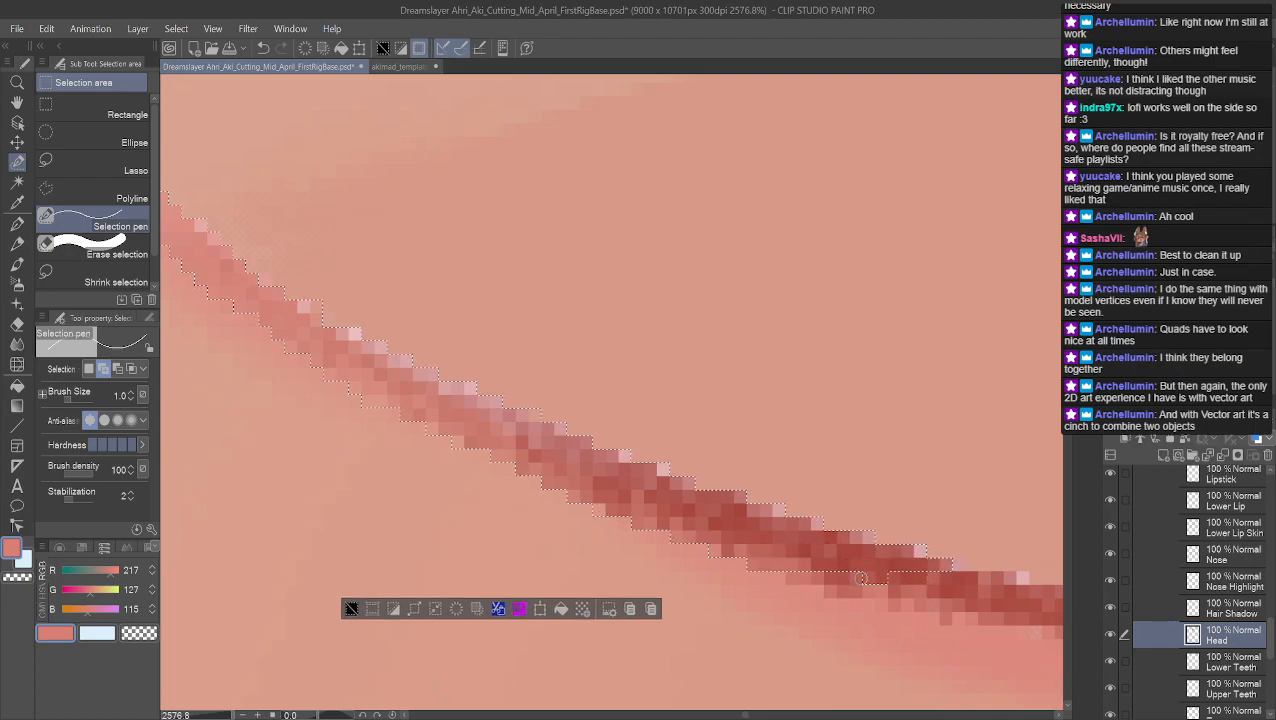
pyautogui.moveTo(787, 583); pyautogui.dragTo(1020, 577)
pyautogui.moveTo(824, 591)
pyautogui.mouseDown()
pyautogui.moveTo(1058, 592)
pyautogui.moveTo(1030, 598)
pyautogui.mouseUp()
pyautogui.moveTo(898, 606); pyautogui.dragTo(1060, 606)
pyautogui.moveTo(942, 614); pyautogui.dragTo(1047, 614)
# Continue the selection over the thinning end of the dark stretch and the pale pixels at the lowest part of the eyelid line
pyautogui.click(17, 102)
pyautogui.moveTo(797, 450); pyautogui.dragTo(393, 245)
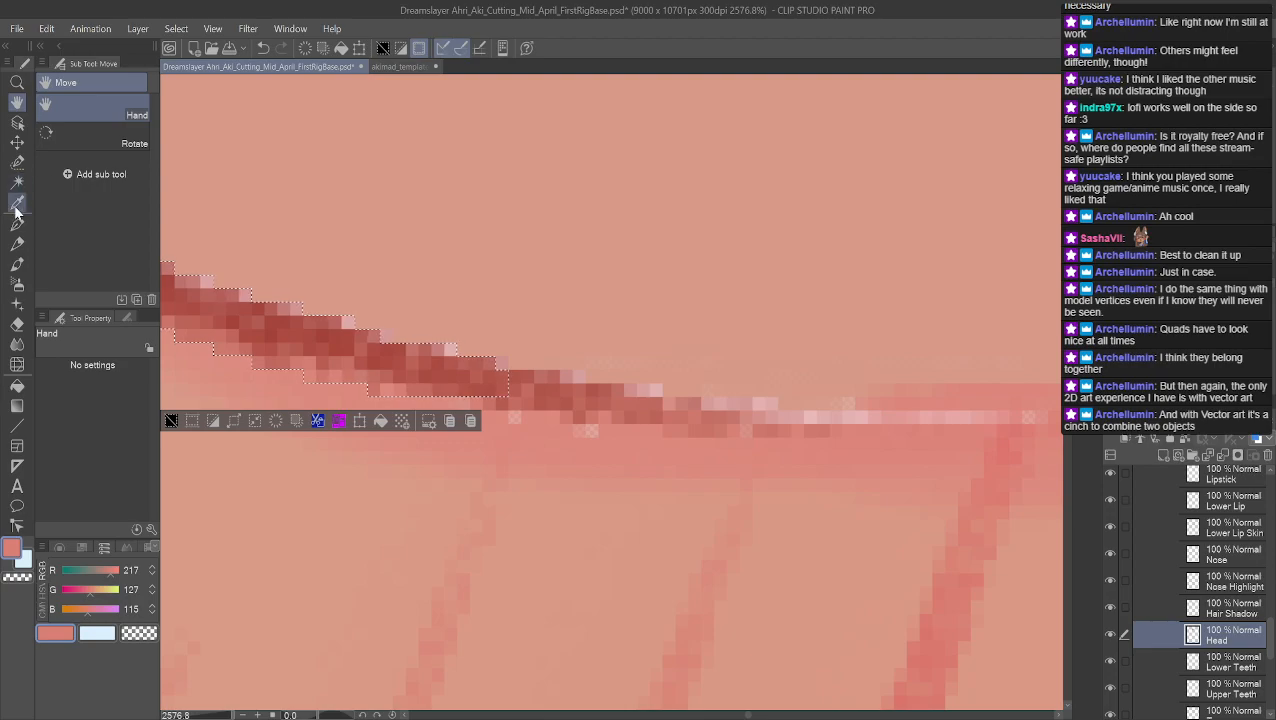
pyautogui.click(17, 162)
pyautogui.moveTo(470, 403); pyautogui.dragTo(773, 405)
pyautogui.moveTo(655, 390)
pyautogui.mouseDown()
pyautogui.moveTo(508, 389)
pyautogui.moveTo(514, 375)
pyautogui.moveTo(580, 375)
pyautogui.mouseUp()
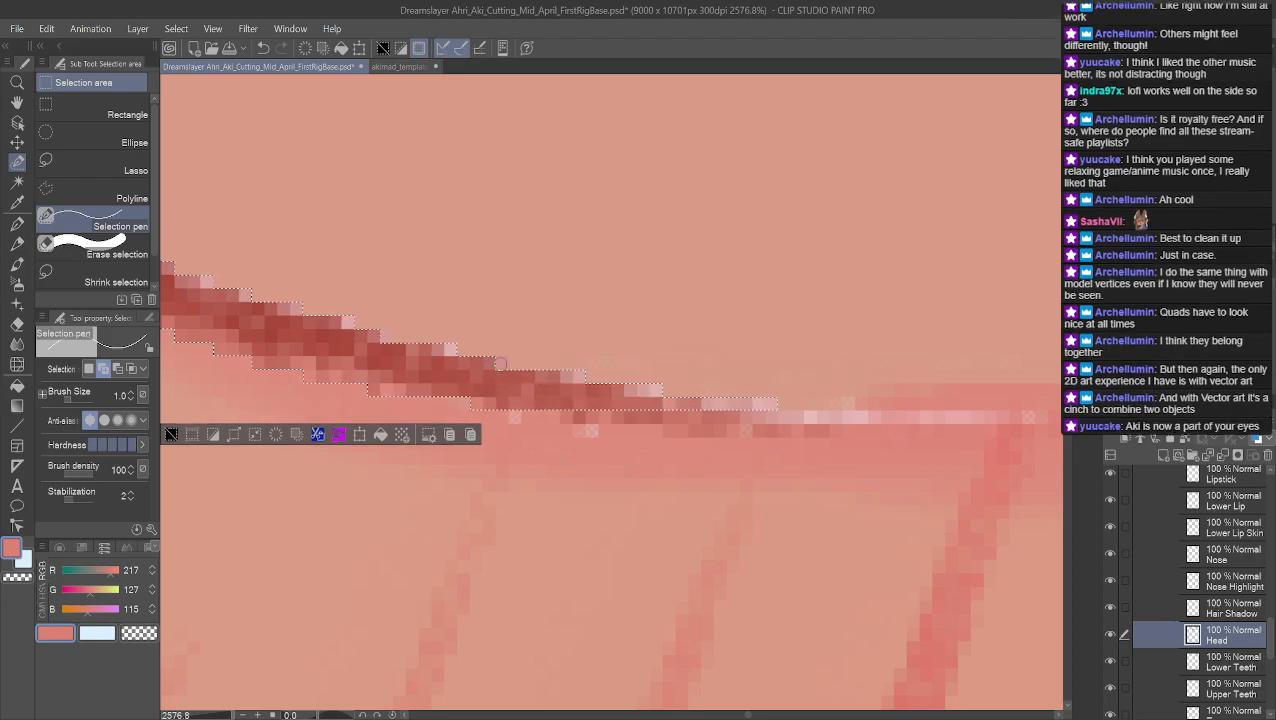
pyautogui.click(515, 417)
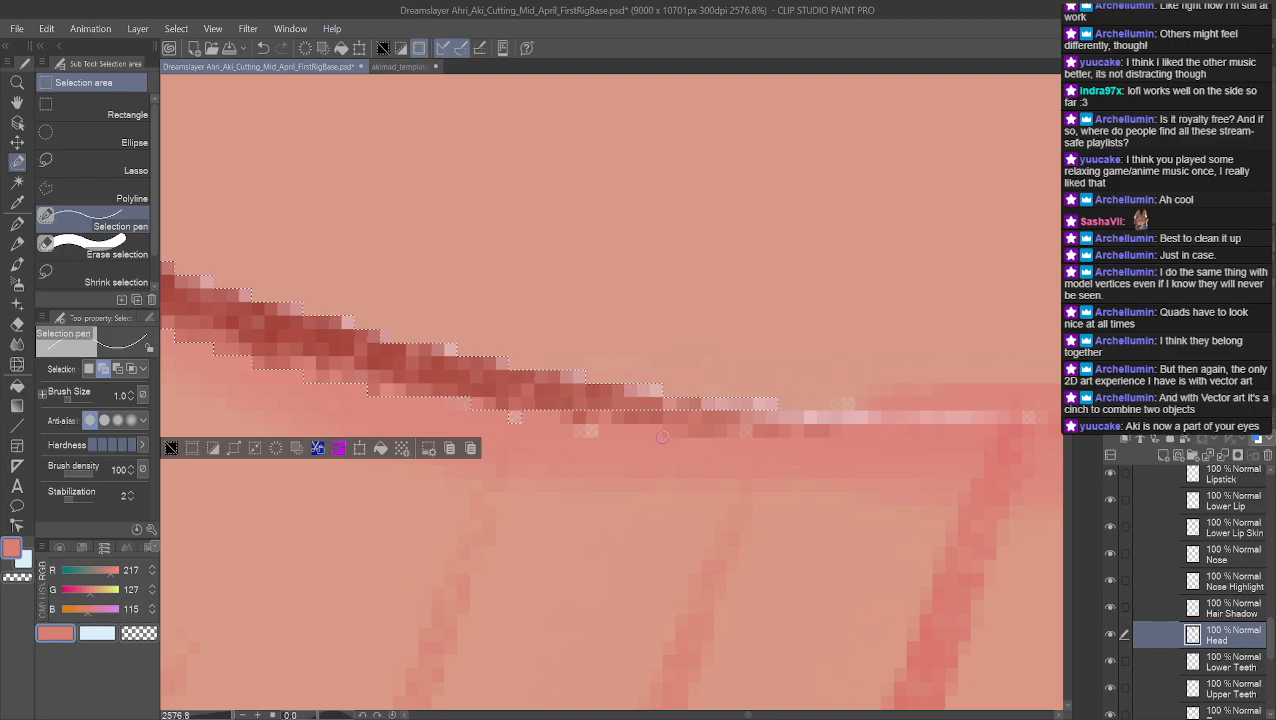
pyautogui.moveTo(567, 417); pyautogui.dragTo(912, 418)
pyautogui.moveTo(996, 418); pyautogui.dragTo(1030, 418)
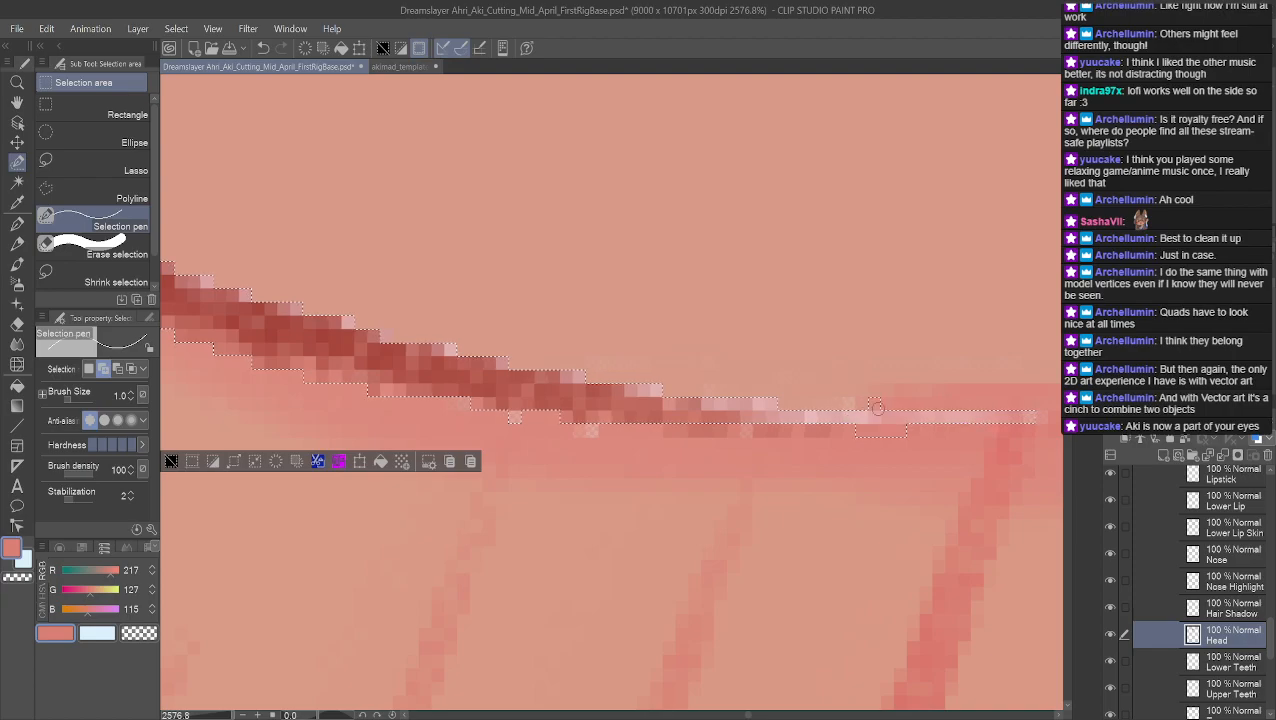
pyautogui.moveTo(868, 404)
pyautogui.mouseDown()
pyautogui.moveTo(1034, 404)
pyautogui.moveTo(834, 404)
pyautogui.mouseUp()
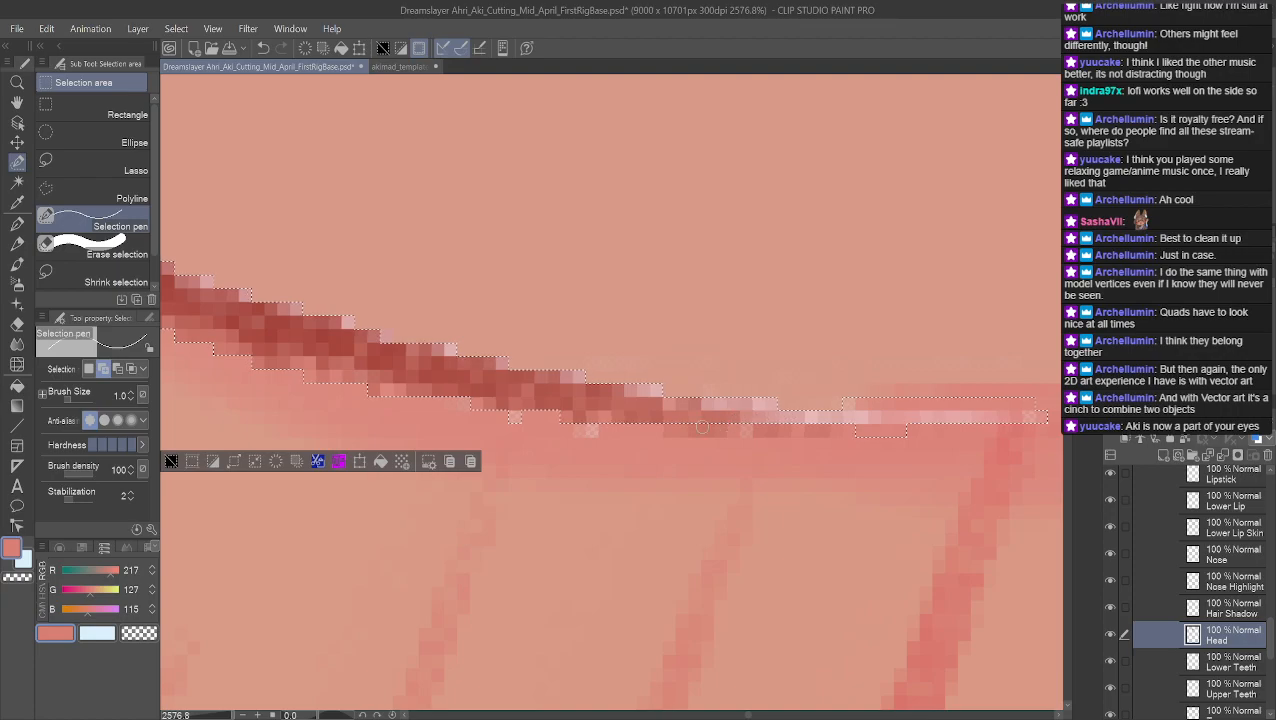
pyautogui.moveTo(660, 430); pyautogui.dragTo(884, 438)
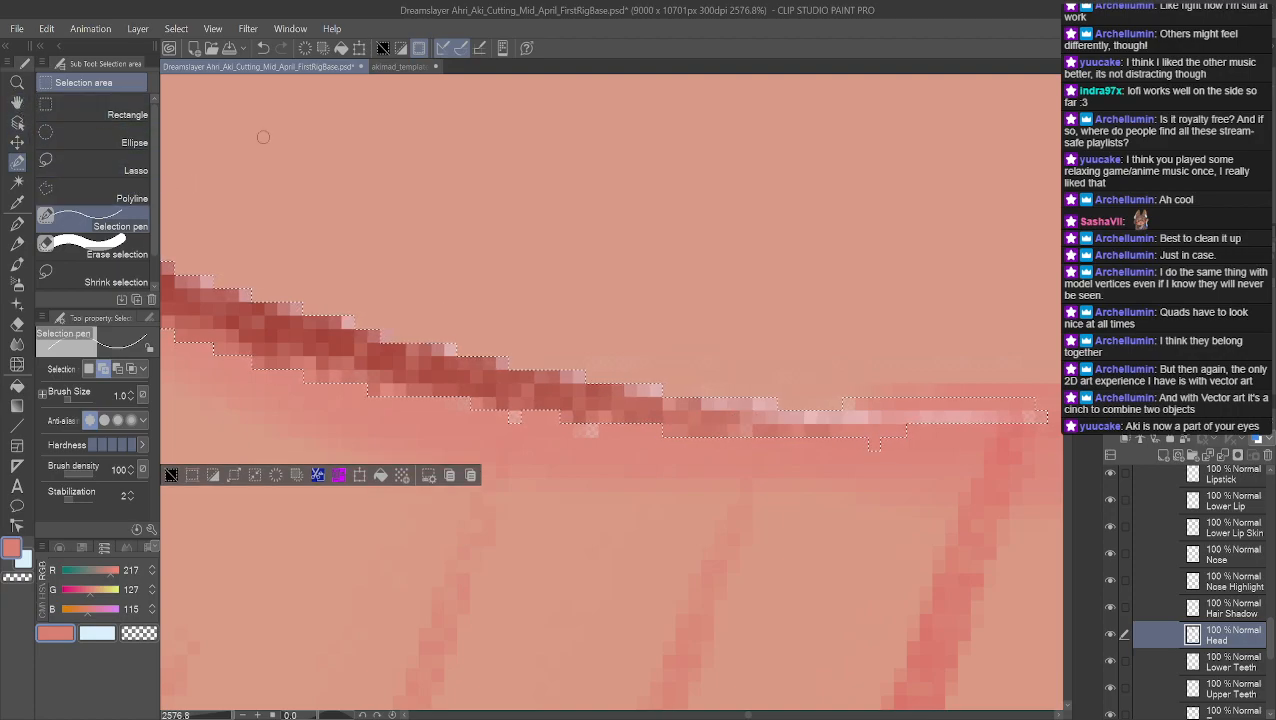
# Switch the Selection pen to subtract mode and remove the stray selected pixels below the pale middle of the eyelid line
pyautogui.press('space')
pyautogui.moveTo(570, 265); pyautogui.dragTo(299, 359)
pyautogui.click(19, 164)
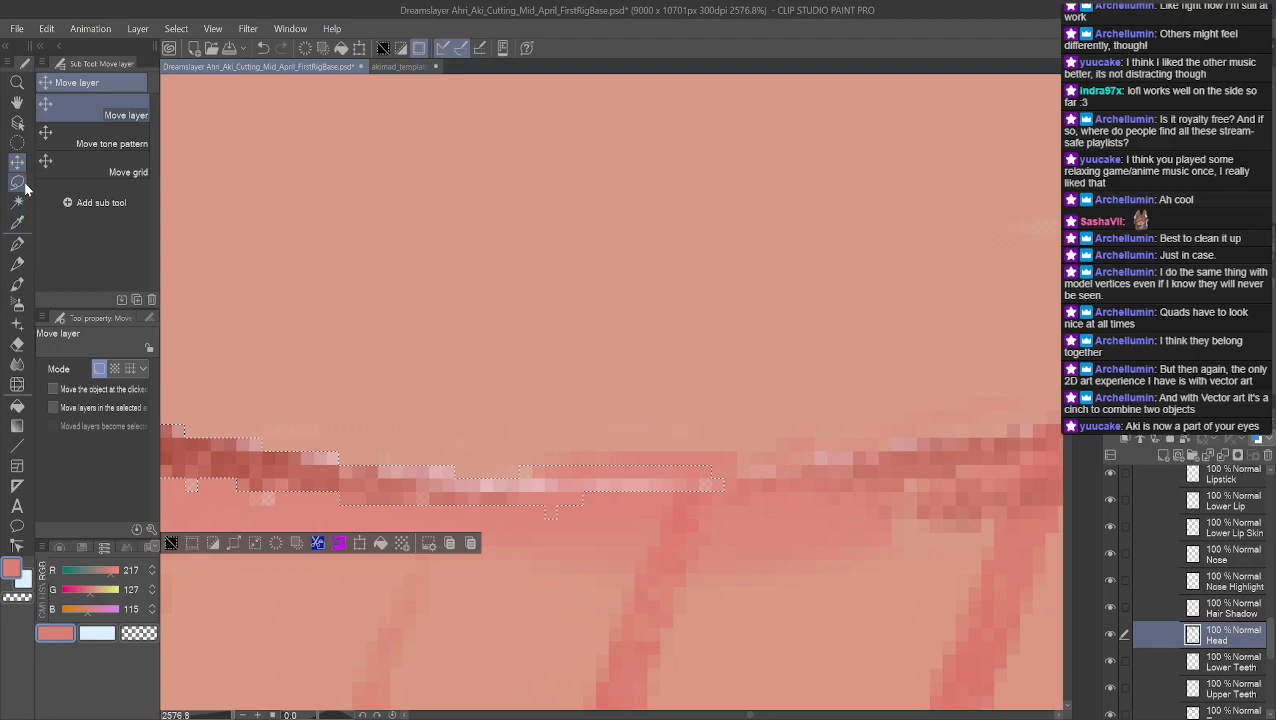
pyautogui.click(17, 200)
pyautogui.click(17, 184)
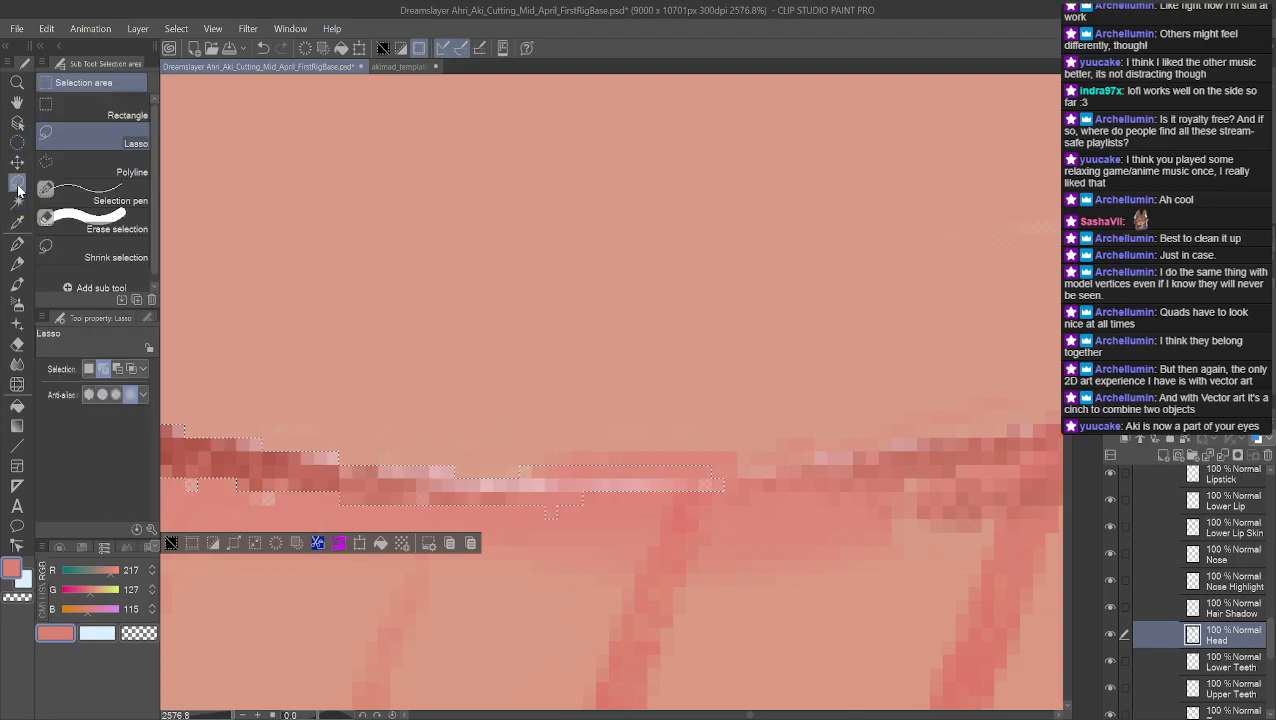
pyautogui.click(100, 195)
pyautogui.click(117, 368)
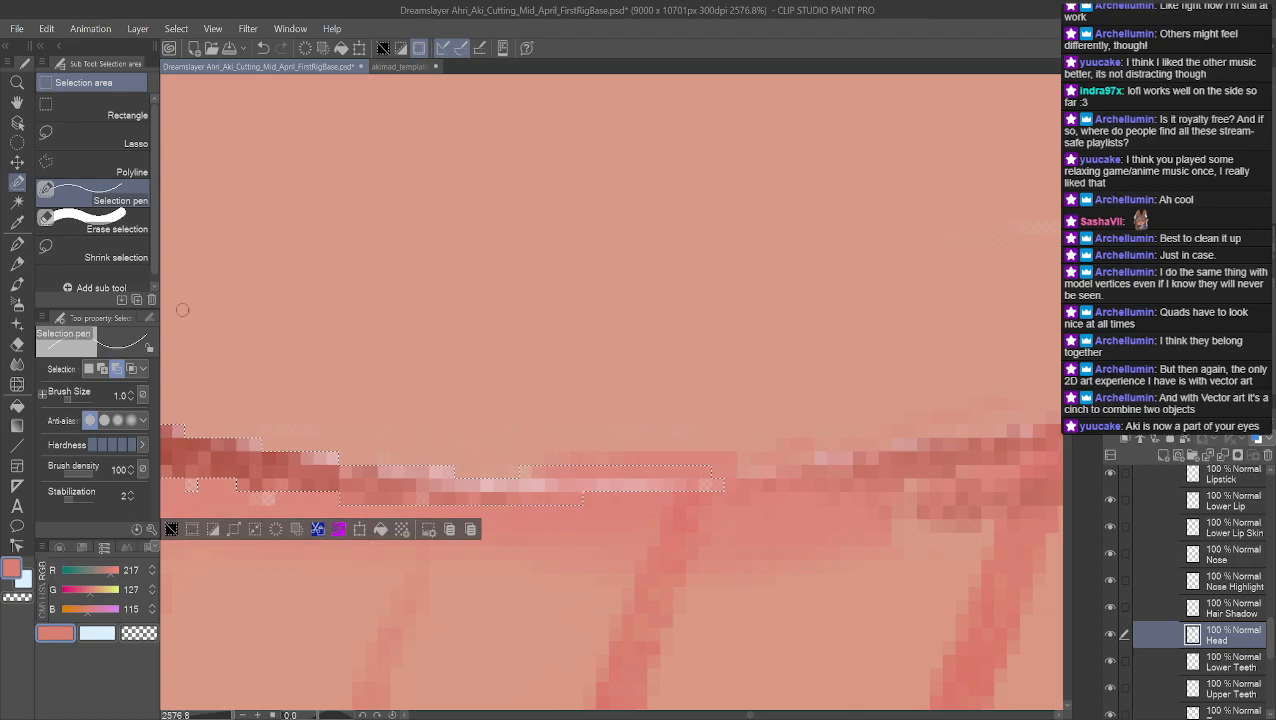
# Add the next stretch of the eyelid line beyond the pale pixels, towards the outer corner, to the selection
pyautogui.press('shift')
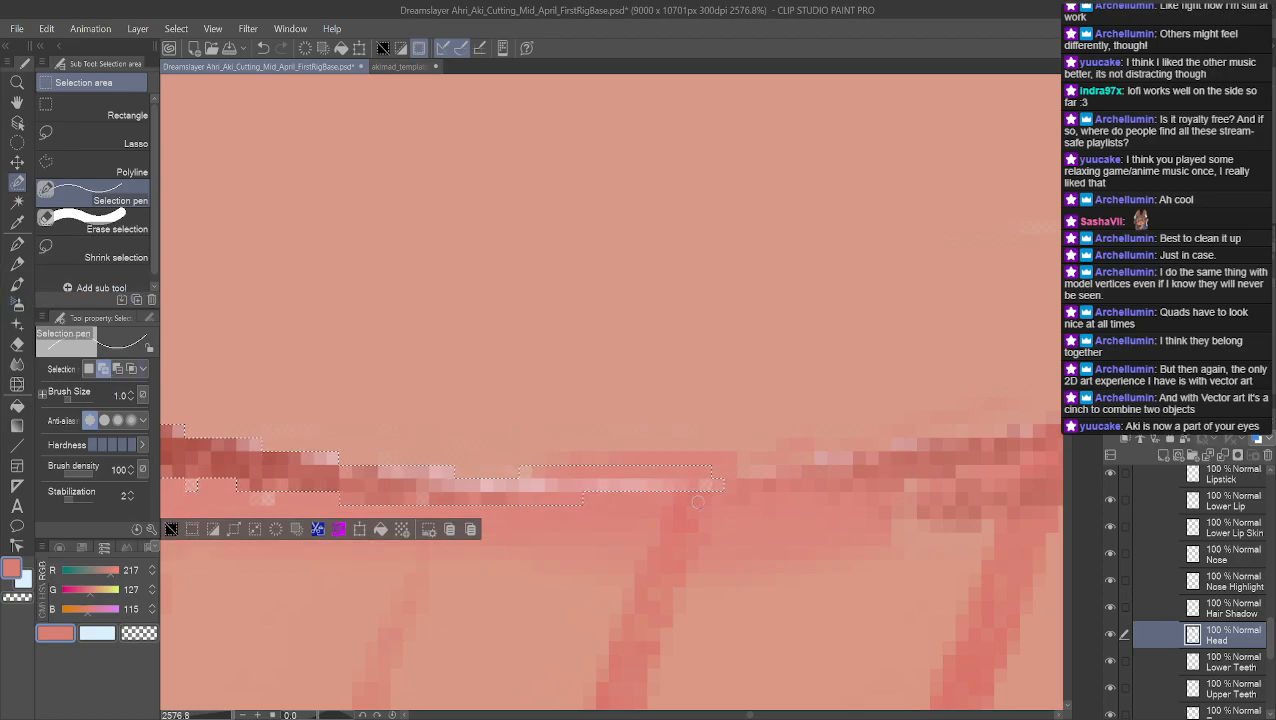
pyautogui.moveTo(710, 480)
pyautogui.mouseDown()
pyautogui.moveTo(950, 471)
pyautogui.moveTo(897, 484)
pyautogui.moveTo(706, 482)
pyautogui.mouseUp()
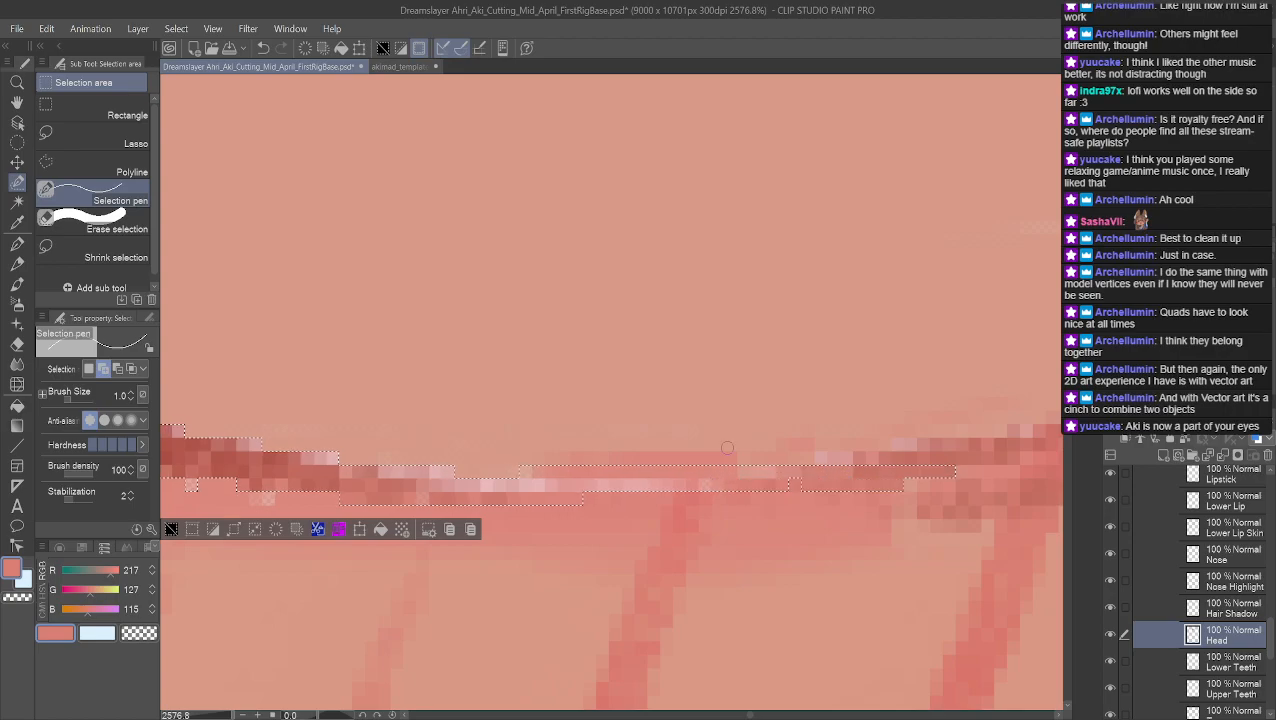
pyautogui.scroll(-2, 998, 356)
pyautogui.scroll(-2, 998, 356)
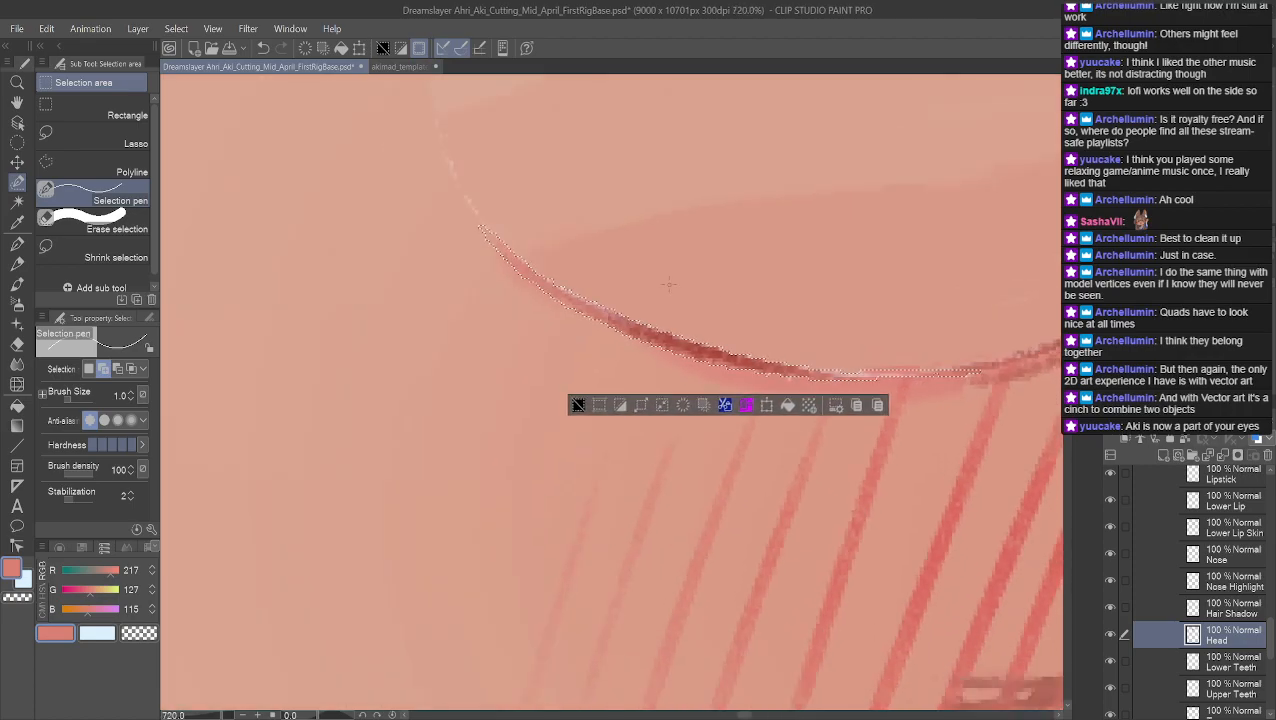
# Add the pixels along the upper edge of the eyelid line's pale lowest stretch to the selection with the Selection pen
pyautogui.scroll(2, 749, 265)
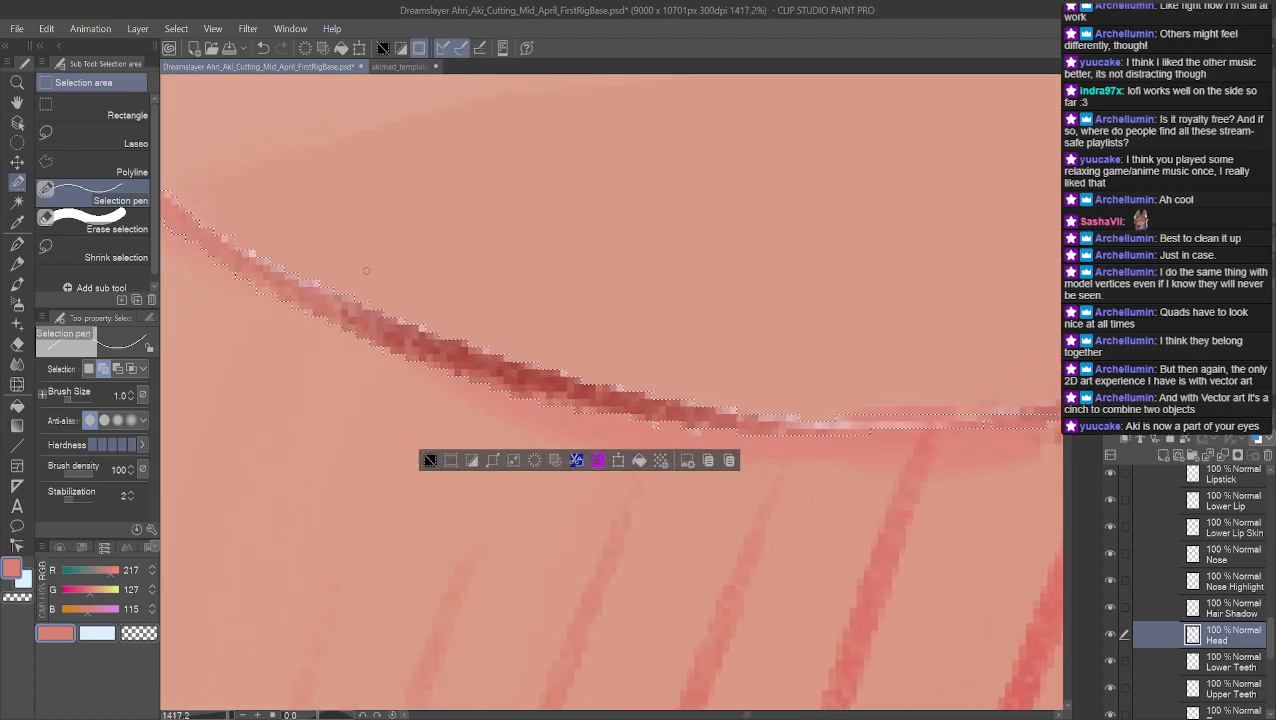
pyautogui.click(17, 103)
pyautogui.moveTo(1005, 239); pyautogui.dragTo(558, 263)
pyautogui.scroll(-1, 649, 282)
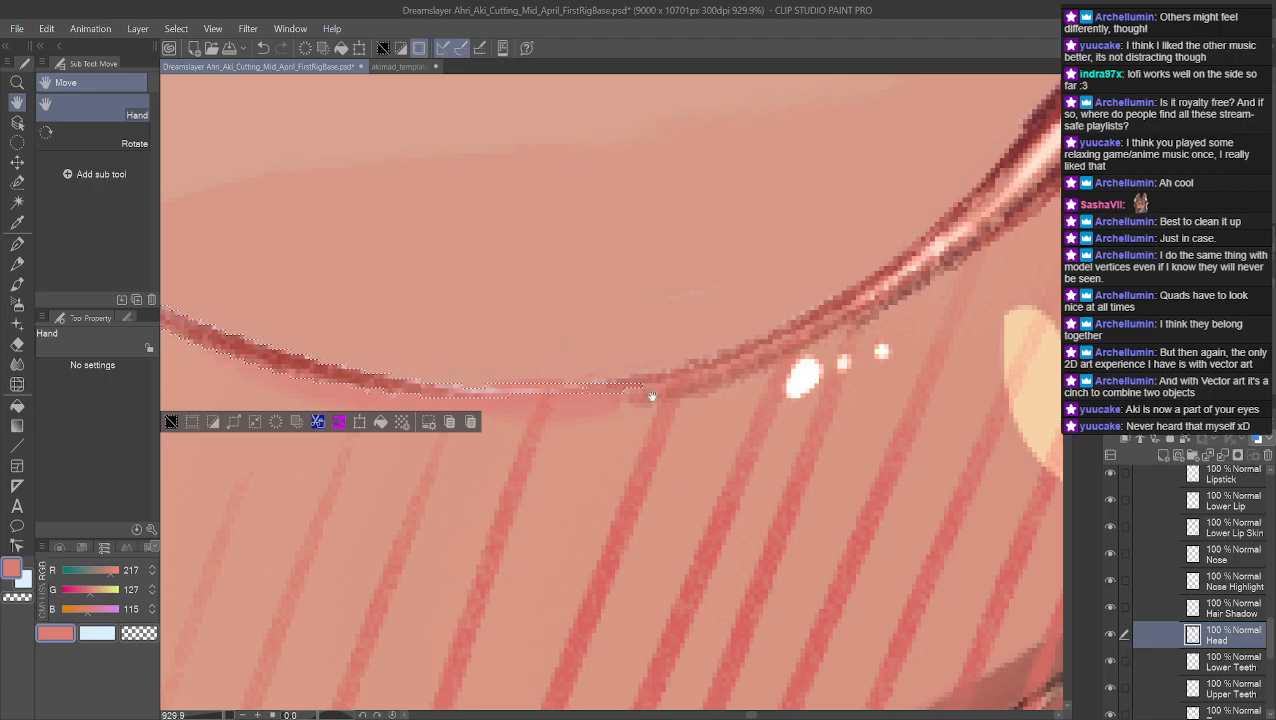
pyautogui.scroll(3, 617, 400)
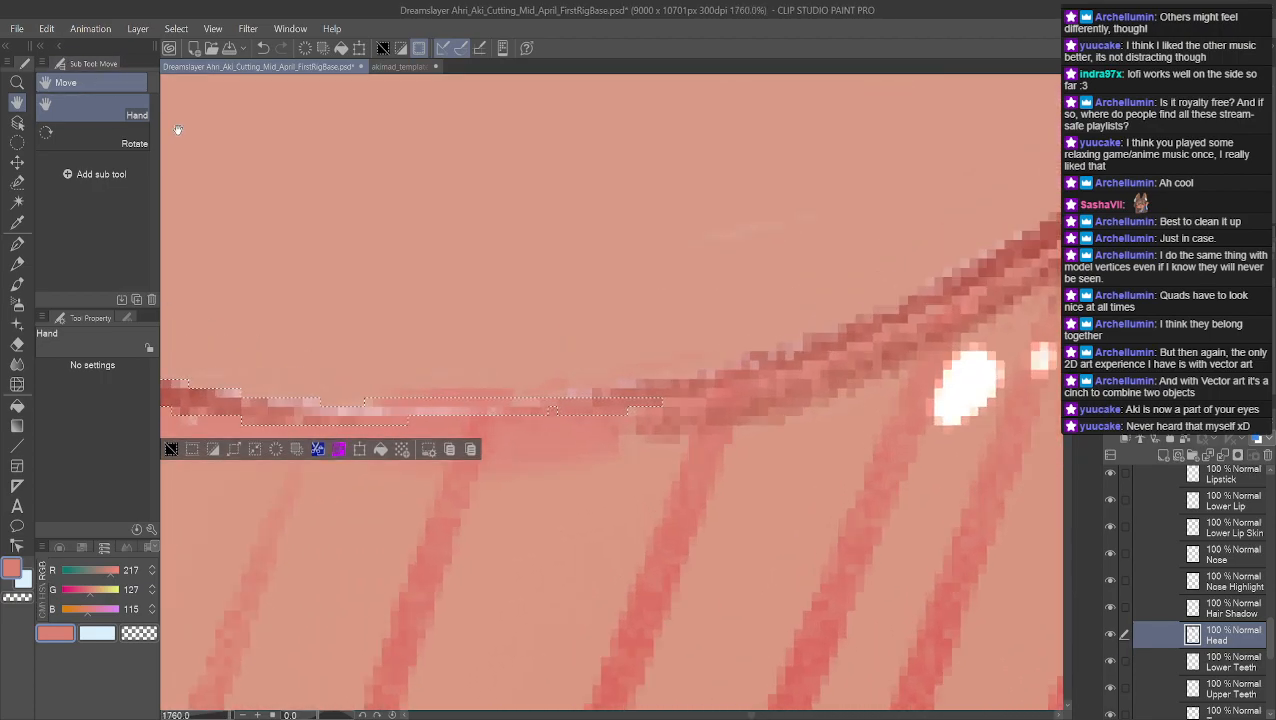
pyautogui.click(17, 182)
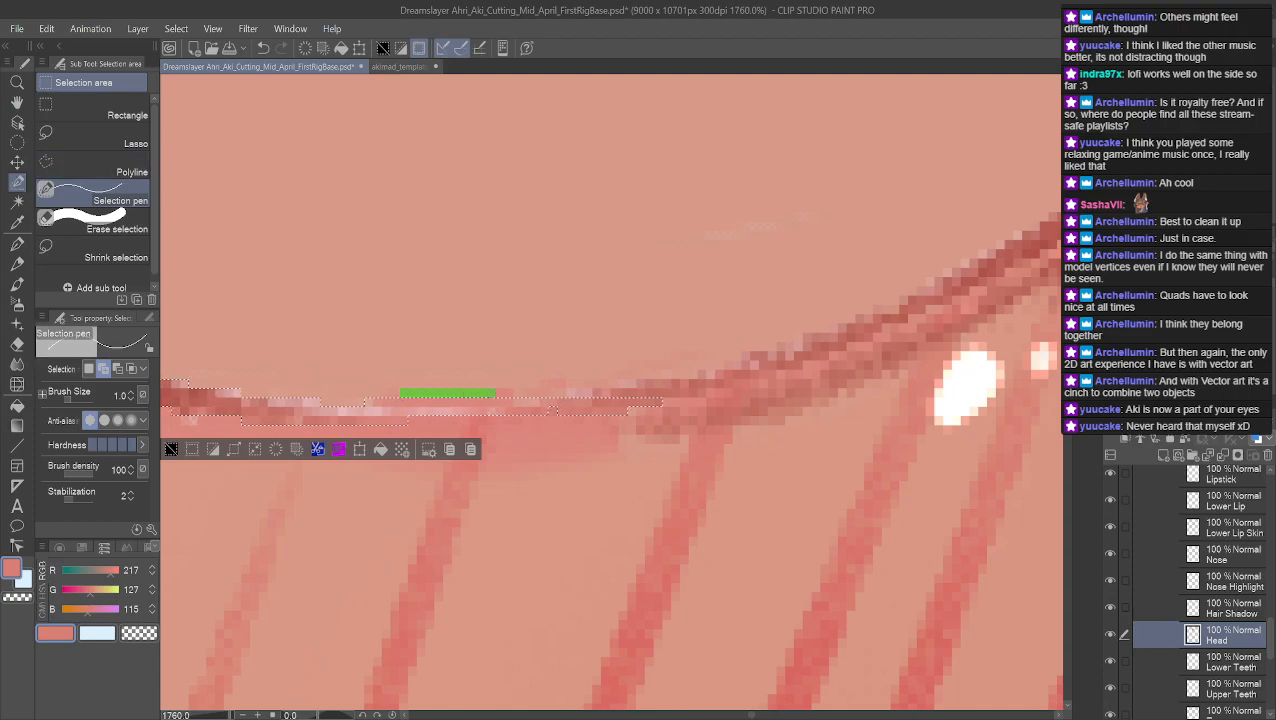
pyautogui.moveTo(511, 393); pyautogui.dragTo(559, 410)
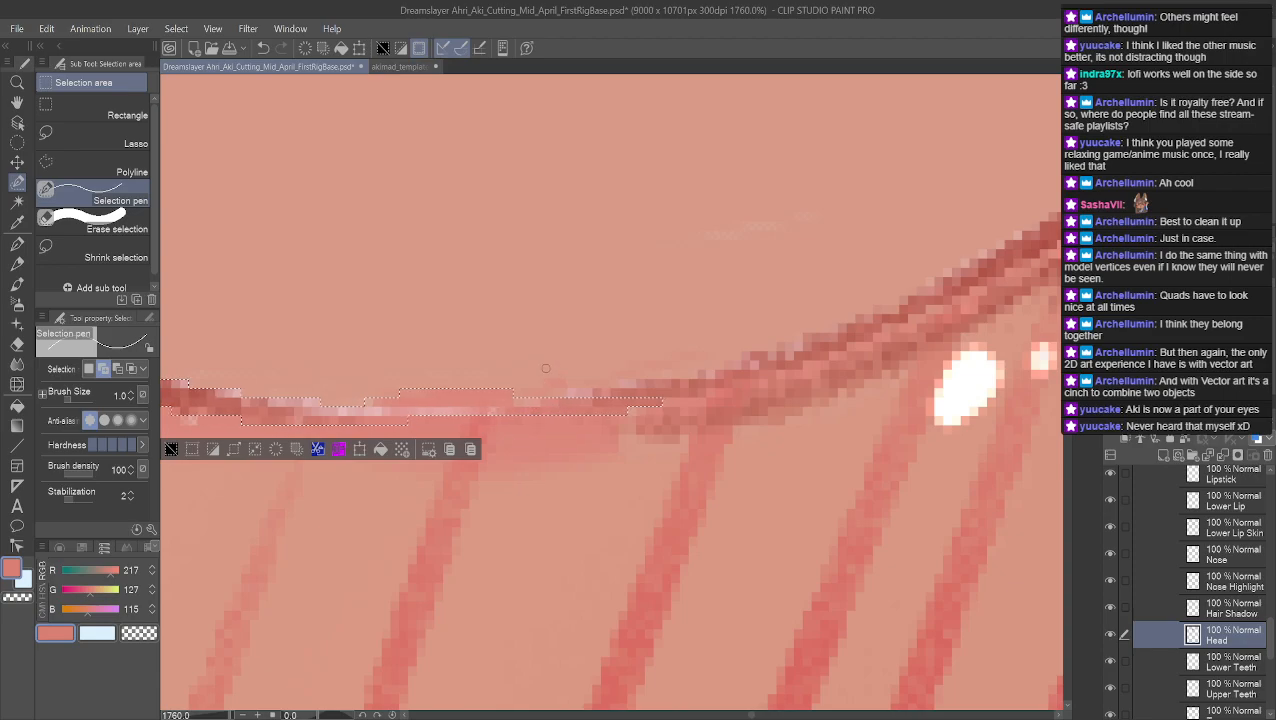
# Cut the selected eyelid line from the Head layer, paste it onto its own layer, and name that layer Eye Bottom Curve
pyautogui.click(18, 103)
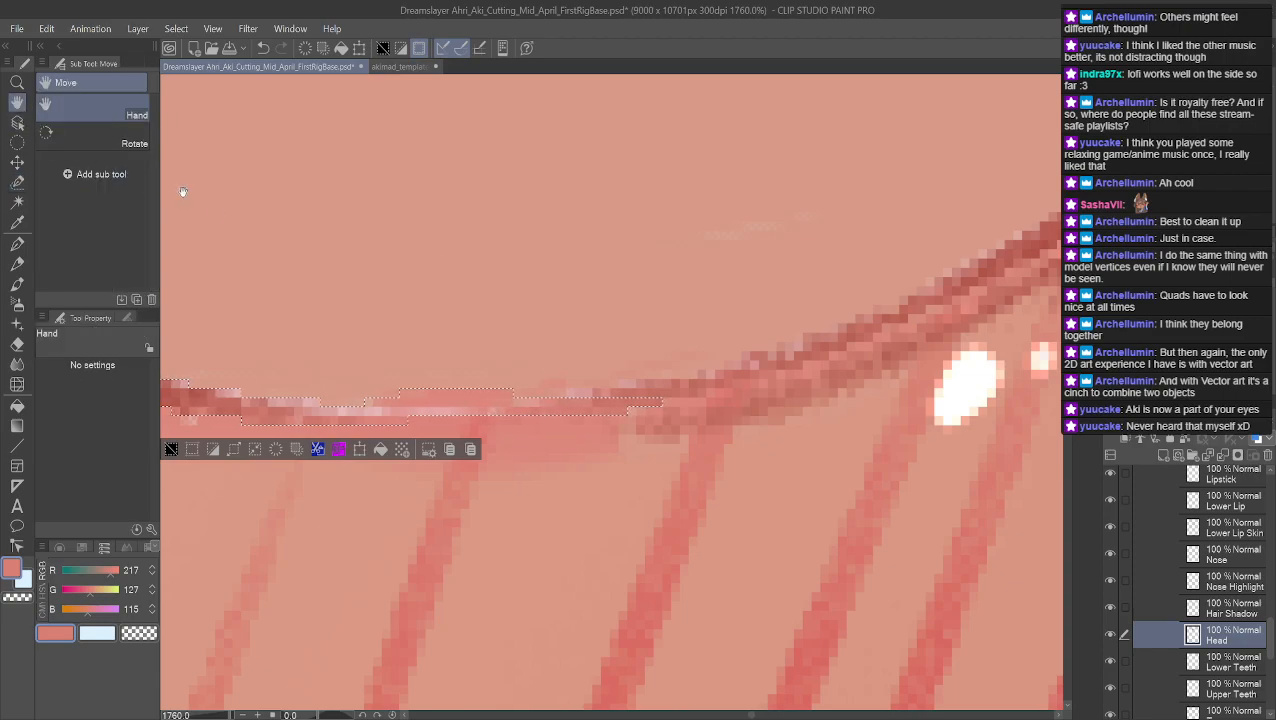
pyautogui.moveTo(217, 212); pyautogui.dragTo(723, 205)
pyautogui.scroll(-4, 670, 245)
pyautogui.scroll(-3, 587, 210)
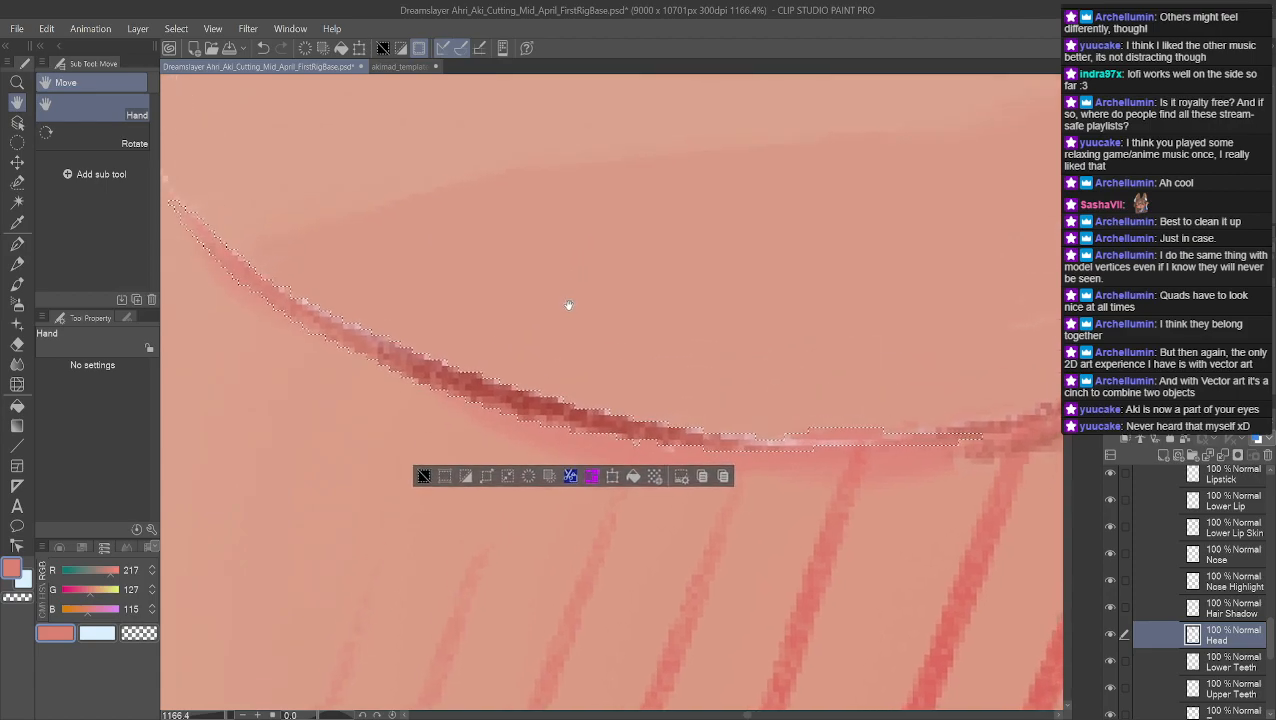
pyautogui.scroll(-1, 520, 262)
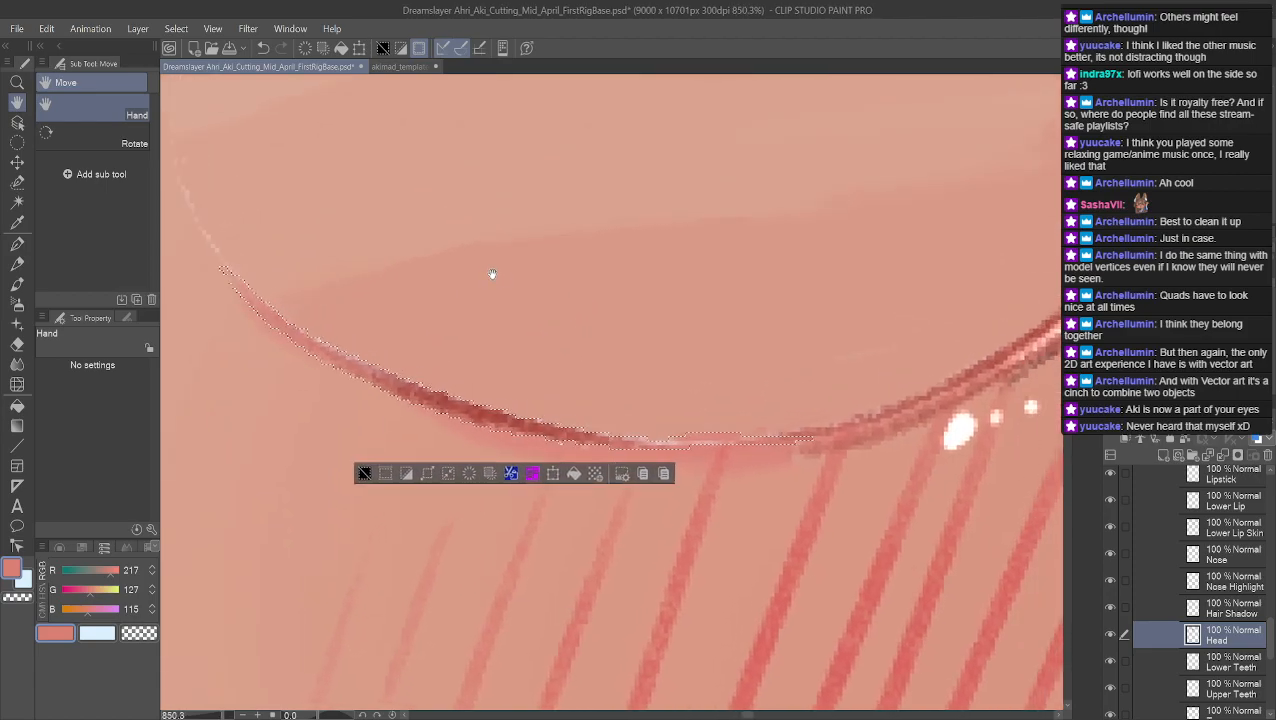
pyautogui.scroll(-1, 575, 245)
pyautogui.moveTo(799, 180); pyautogui.dragTo(697, 303)
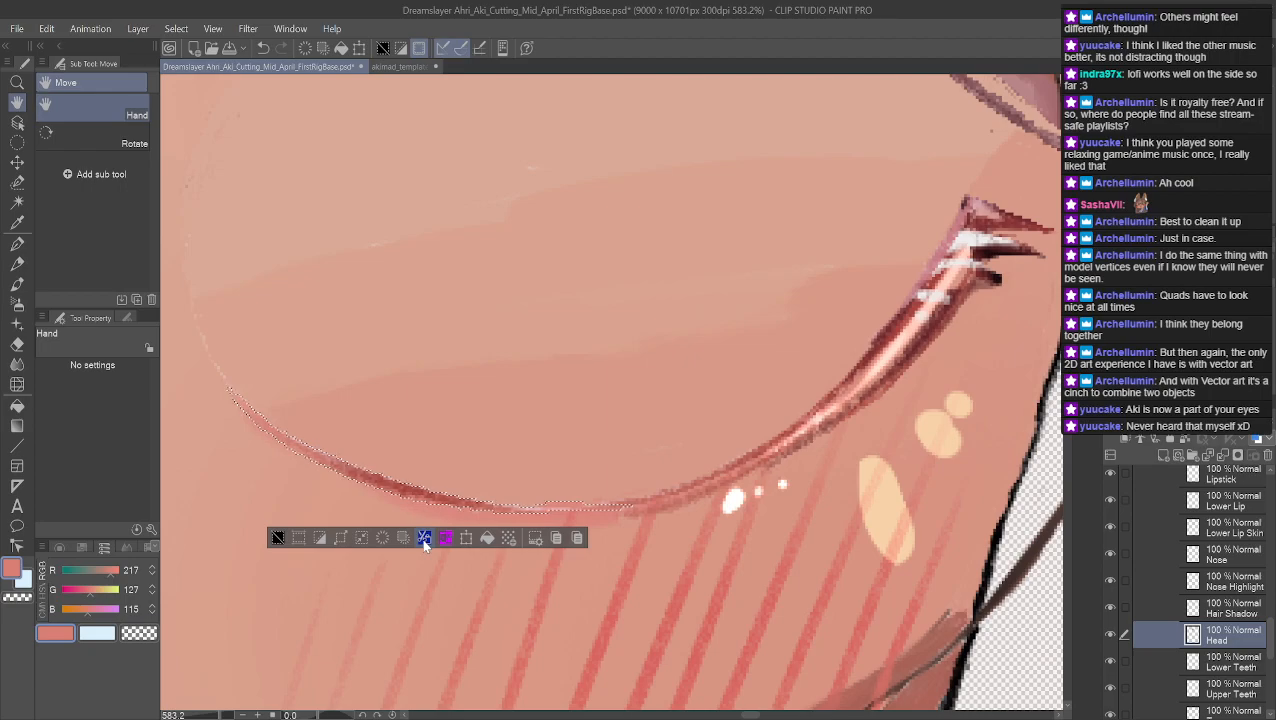
pyautogui.click(424, 540)
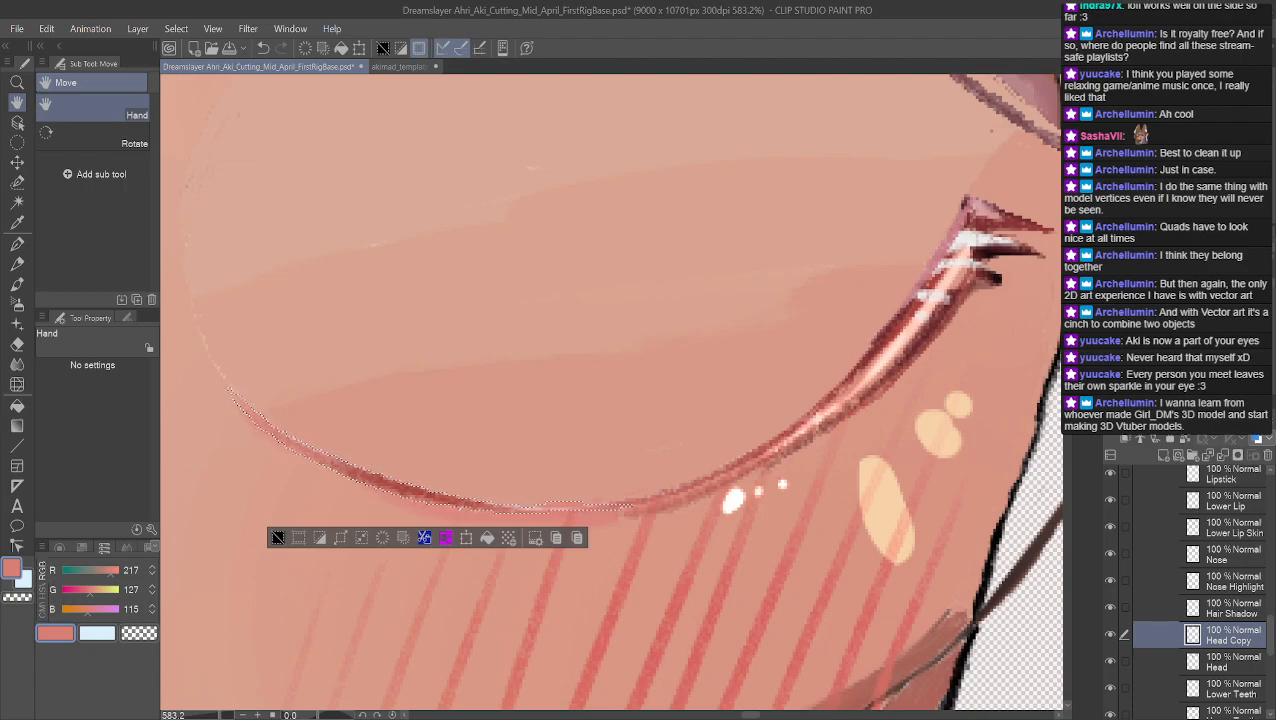
pyautogui.press('Return')
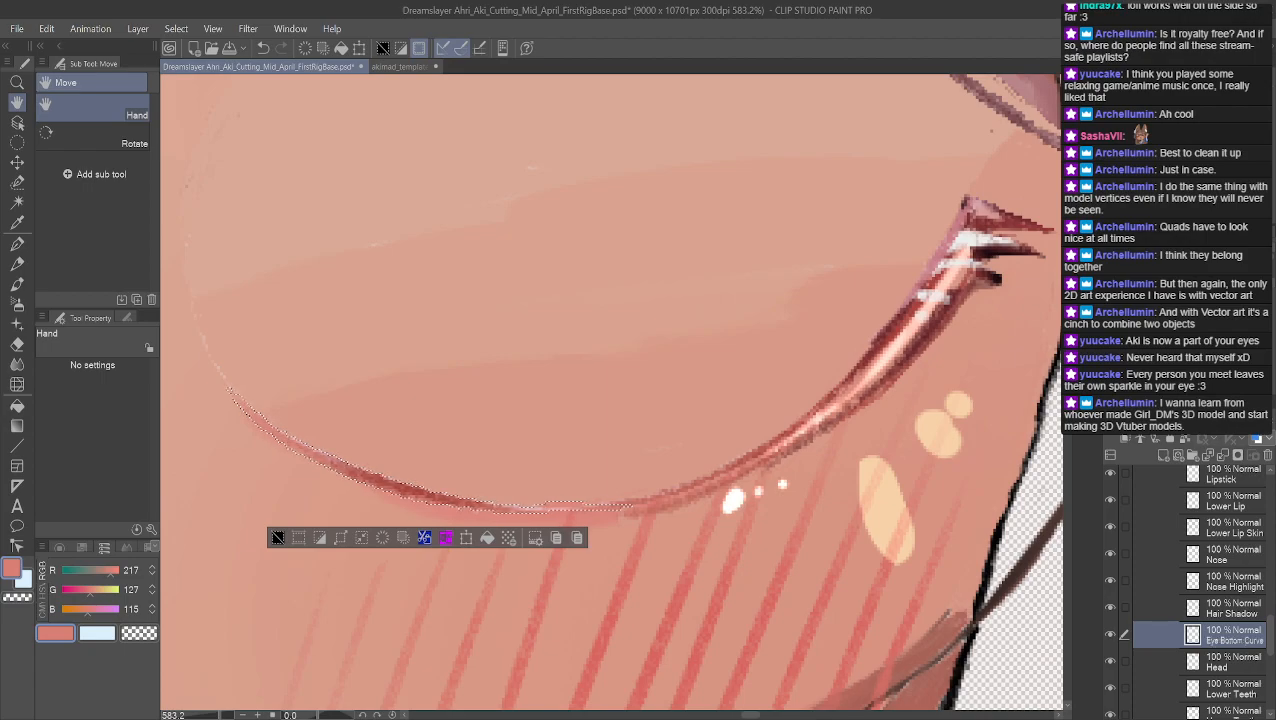
# Move the Eye Bottom Curve layer between L Eye Edge and L Eye White, toggling its visibility to check the cut-out
pyautogui.click(1112, 635)
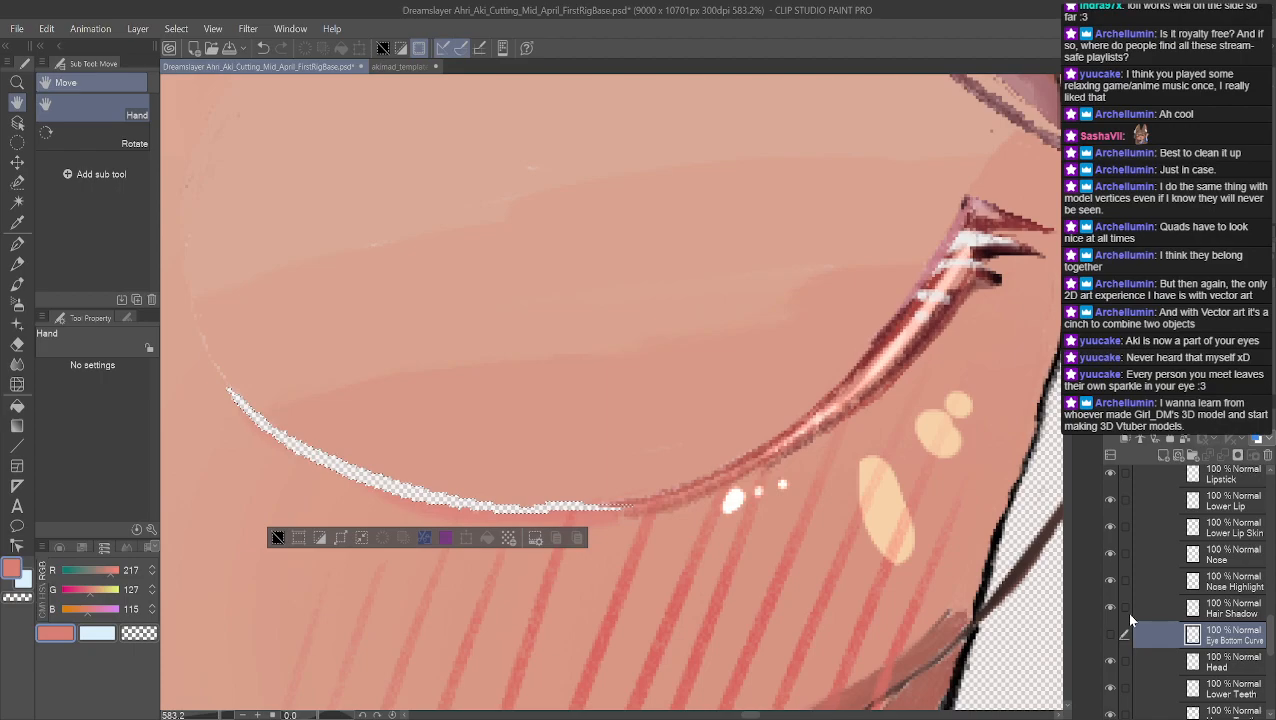
pyautogui.scroll(-2, 1131, 621)
pyautogui.moveTo(1240, 558); pyautogui.dragTo(1238, 477)
pyautogui.moveTo(1229, 562); pyautogui.dragTo(1223, 652)
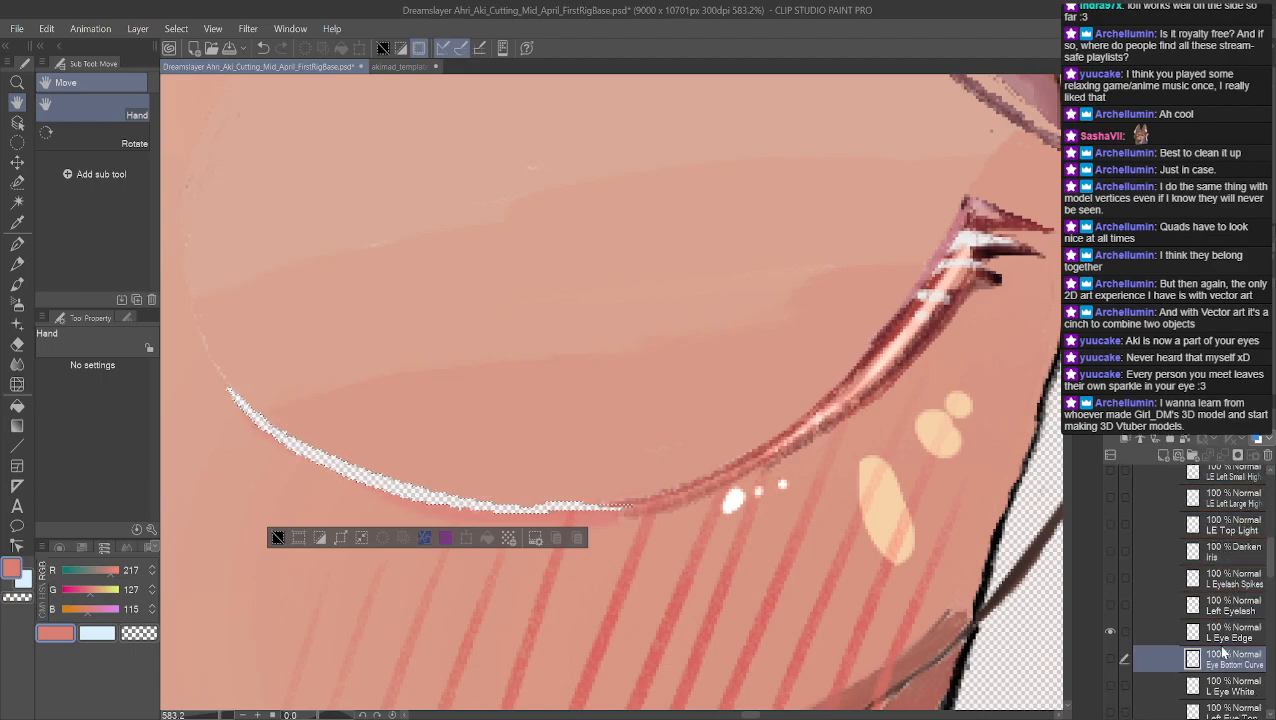
pyautogui.click(1112, 660)
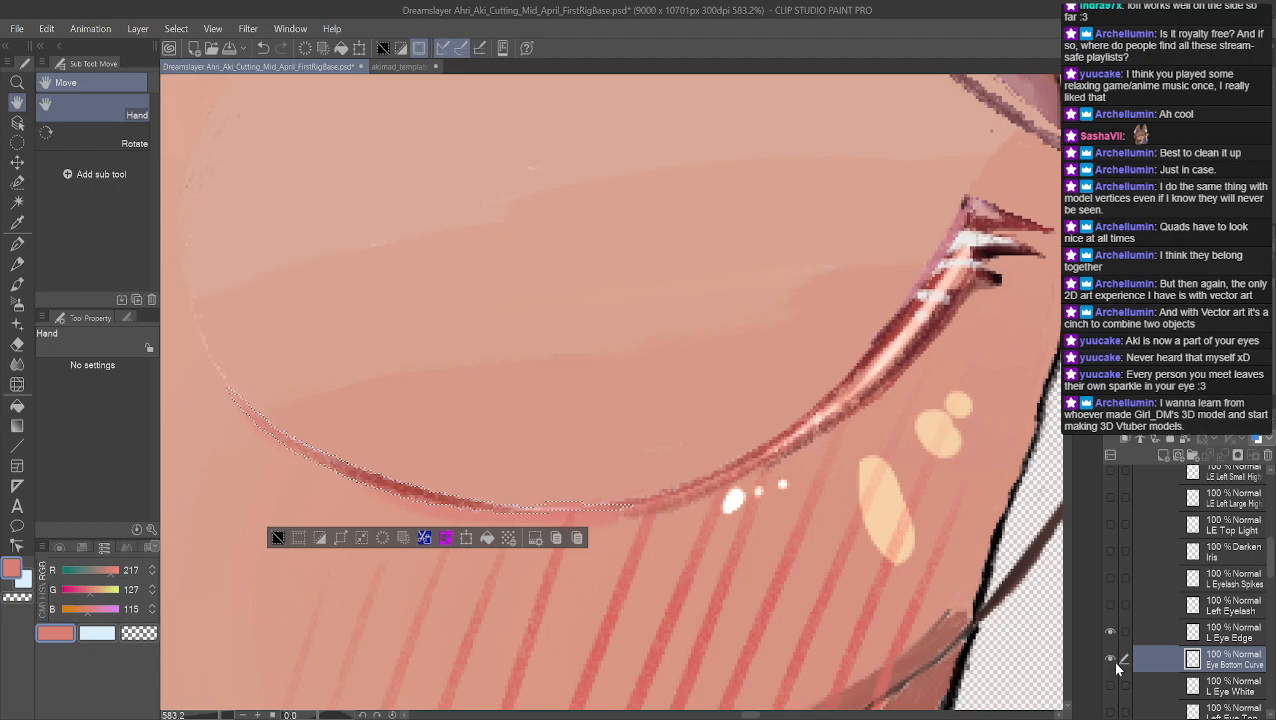
# Return to the Head layer and sample the light skin tone beside the inner end of the transparent eyelid gap
pyautogui.scroll(-5, 1107, 619)
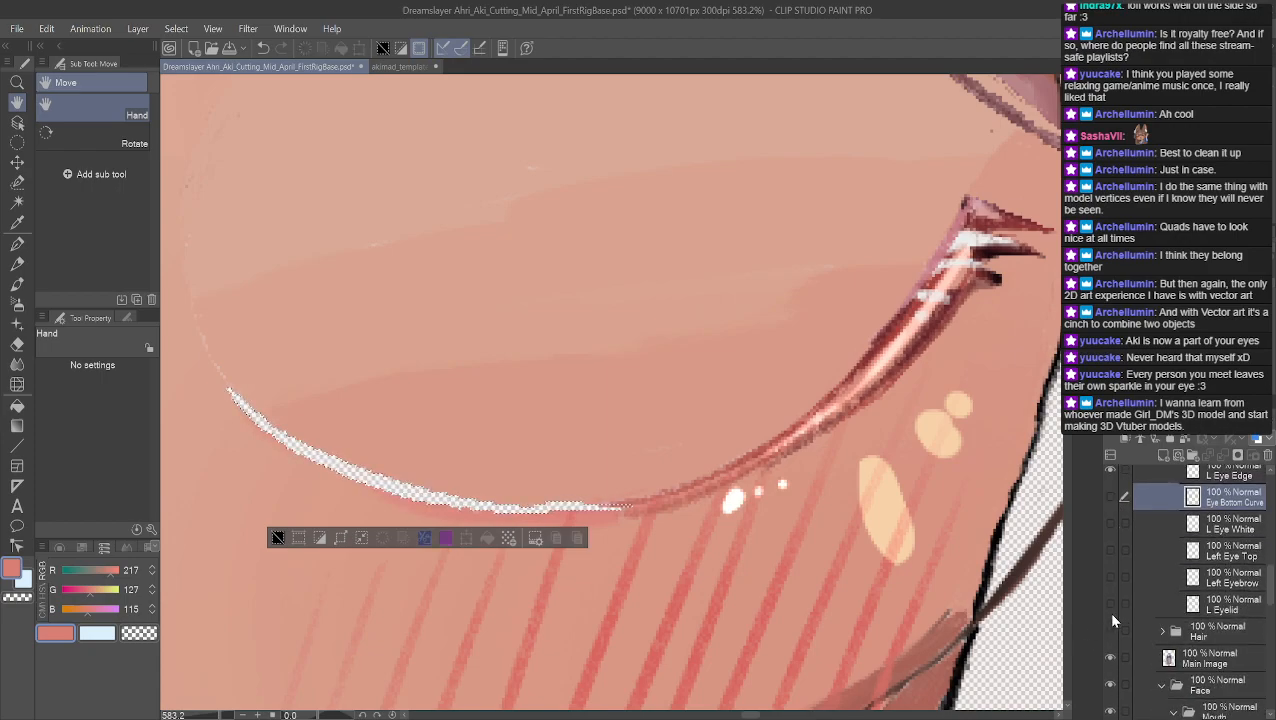
pyautogui.scroll(-1, 1112, 620)
pyautogui.scroll(-2, 1112, 610)
pyautogui.scroll(-4, 1185, 597)
pyautogui.scroll(-6, 1193, 597)
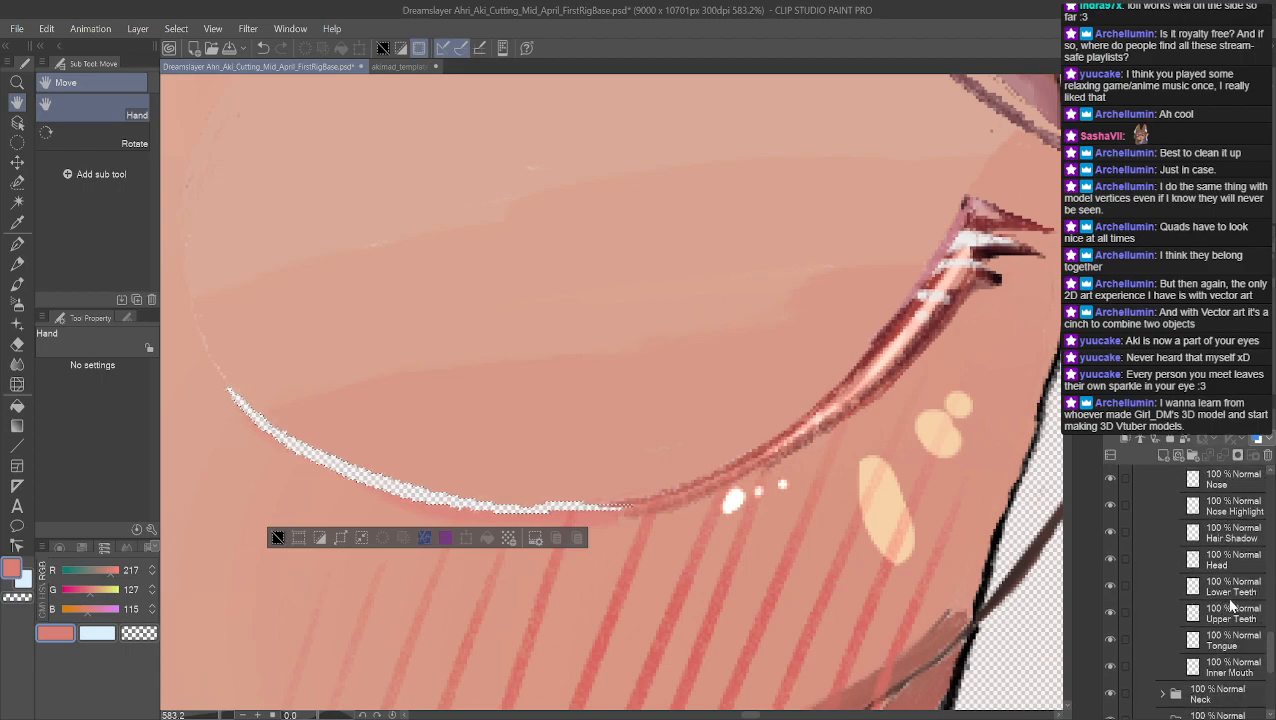
pyautogui.click(1232, 566)
pyautogui.moveTo(284, 193); pyautogui.dragTo(420, 237)
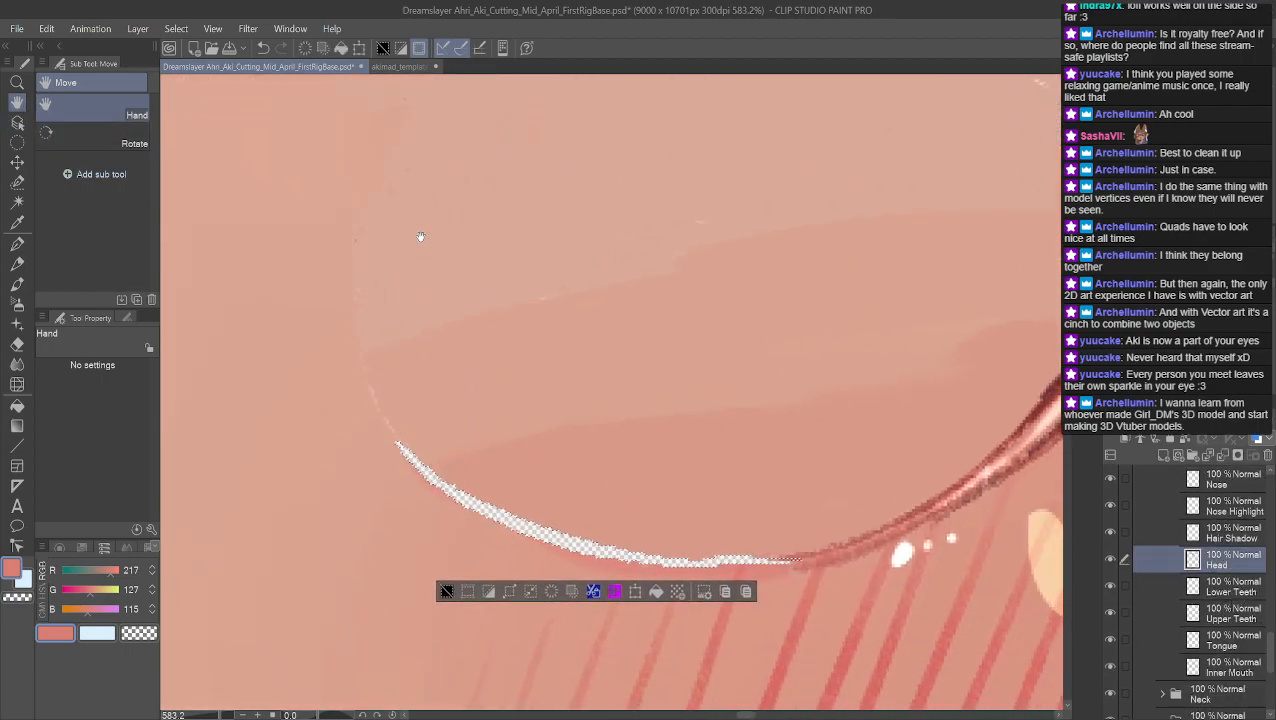
pyautogui.rightClick(391, 479)
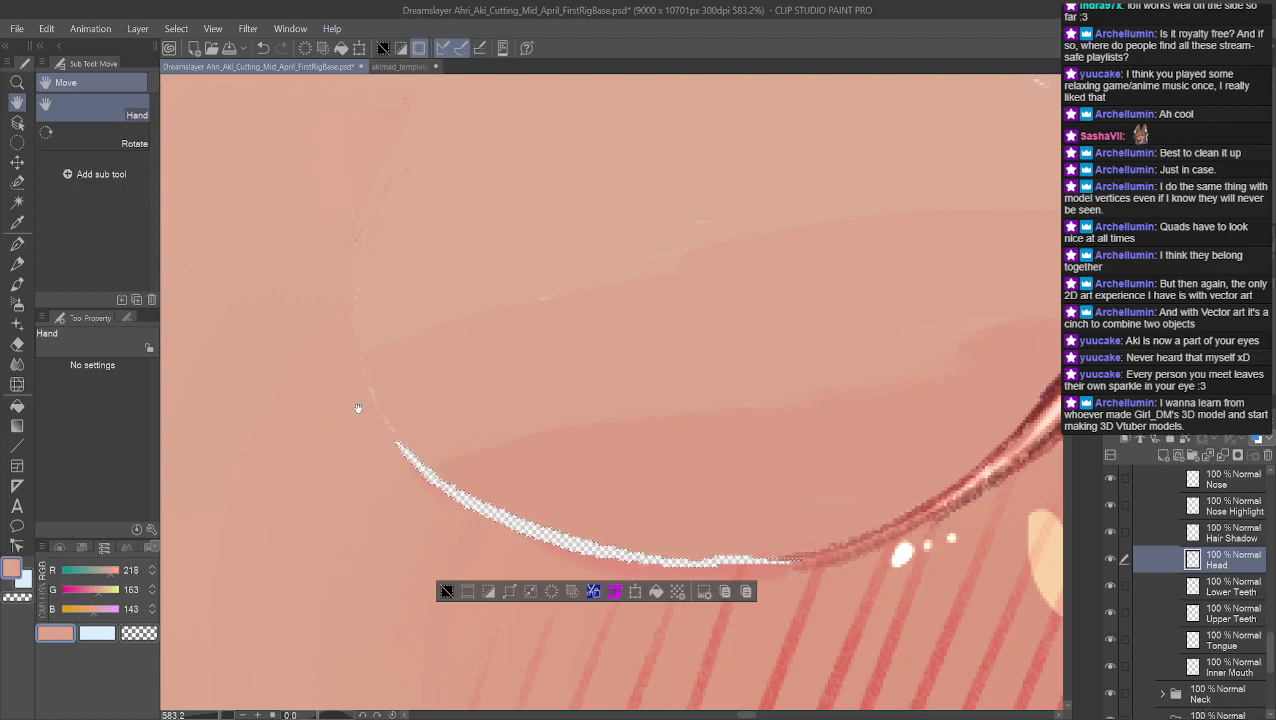
# Clear the selection and paint over the faint pale line above the gap's inner tip with the Mapping pen in skin tones
pyautogui.click(17, 225)
pyautogui.click(18, 244)
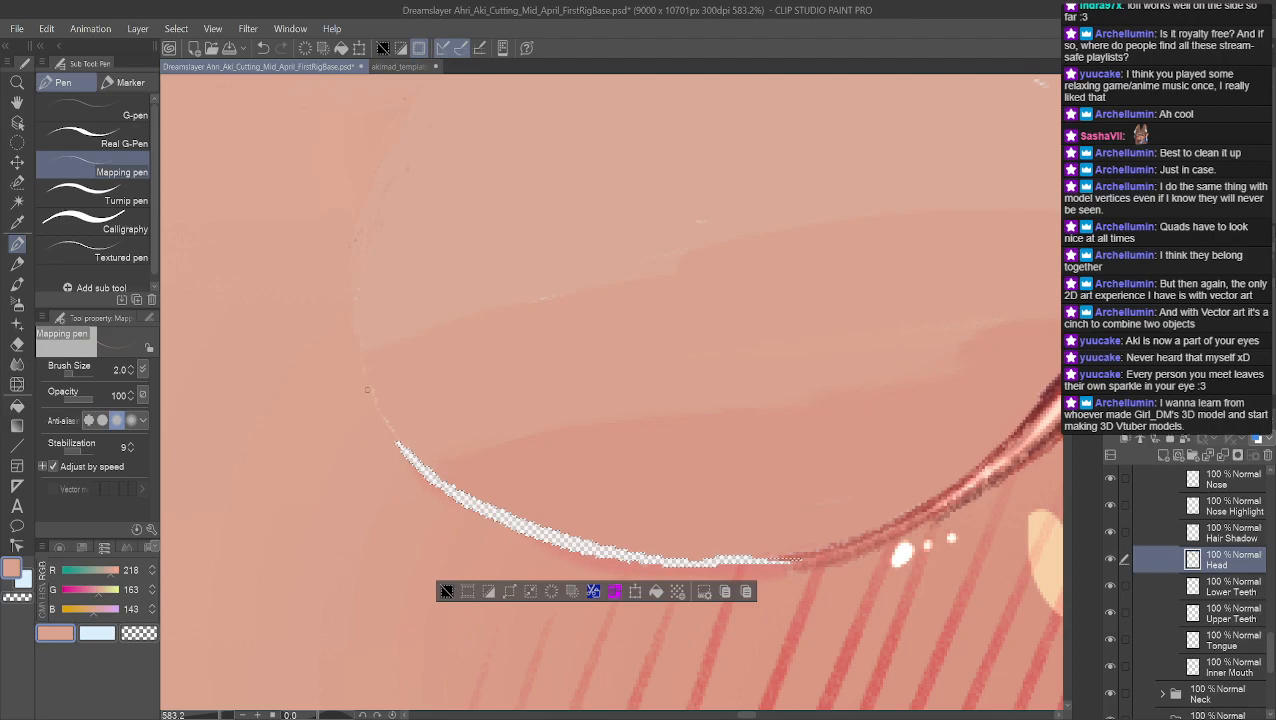
pyautogui.rightClick(360, 374)
pyautogui.rightClick(370, 395)
pyautogui.click(446, 592)
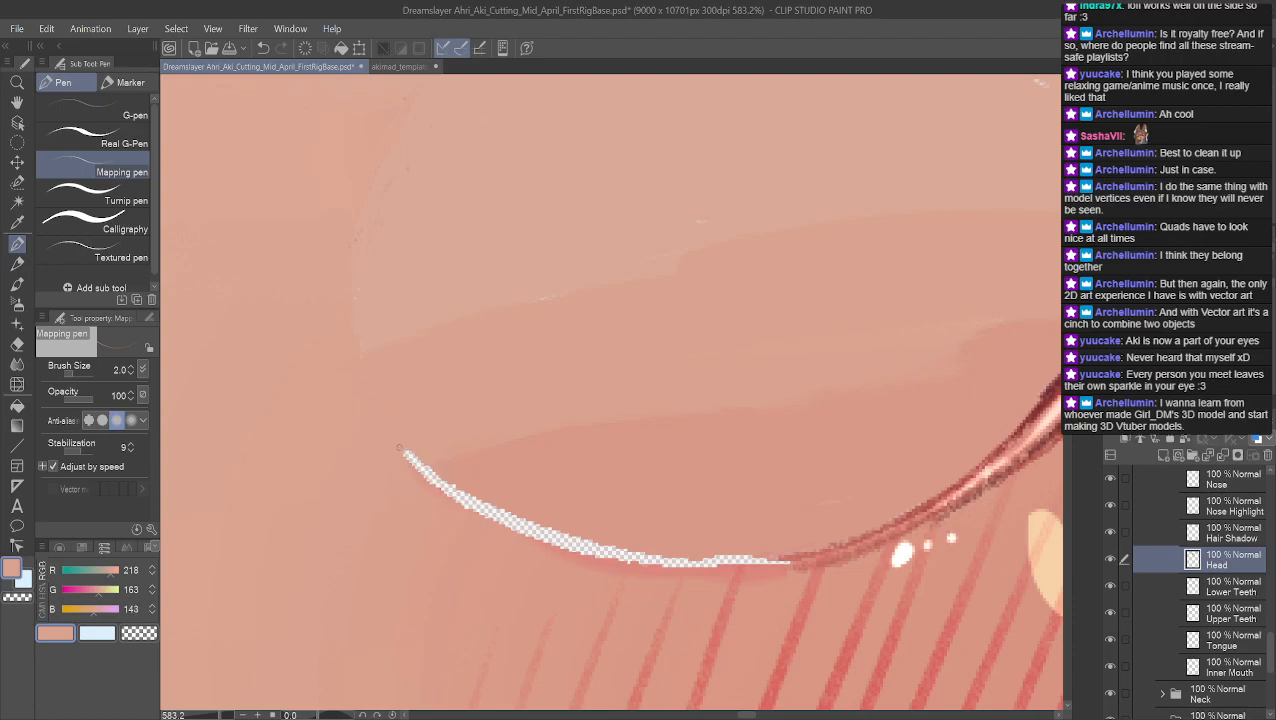
# Fill the inner end of the transparent eyelid gap with short Mapping pen strokes in skin tones sampled from its surroundings
pyautogui.keyDown('alt'); pyautogui.click(406, 465); pyautogui.keyUp('alt')
pyautogui.moveTo(411, 455); pyautogui.dragTo(402, 462)
pyautogui.keyDown('alt'); pyautogui.click(411, 470); pyautogui.keyUp('alt')
pyautogui.keyDown('alt'); pyautogui.click(425, 485); pyautogui.keyUp('alt')
pyautogui.keyDown('alt'); pyautogui.click(422, 489); pyautogui.keyUp('alt')
pyautogui.moveTo(420, 474)
pyautogui.mouseDown()
pyautogui.moveTo(435, 480)
pyautogui.moveTo(427, 473)
pyautogui.mouseUp()
pyautogui.keyDown('alt'); pyautogui.click(427, 478); pyautogui.keyUp('alt')
pyautogui.moveTo(426, 479); pyautogui.dragTo(454, 484)
pyautogui.keyDown('alt'); pyautogui.click(442, 496); pyautogui.keyUp('alt')
pyautogui.moveTo(448, 490)
pyautogui.mouseDown()
pyautogui.moveTo(470, 491)
pyautogui.moveTo(446, 504)
pyautogui.mouseUp()
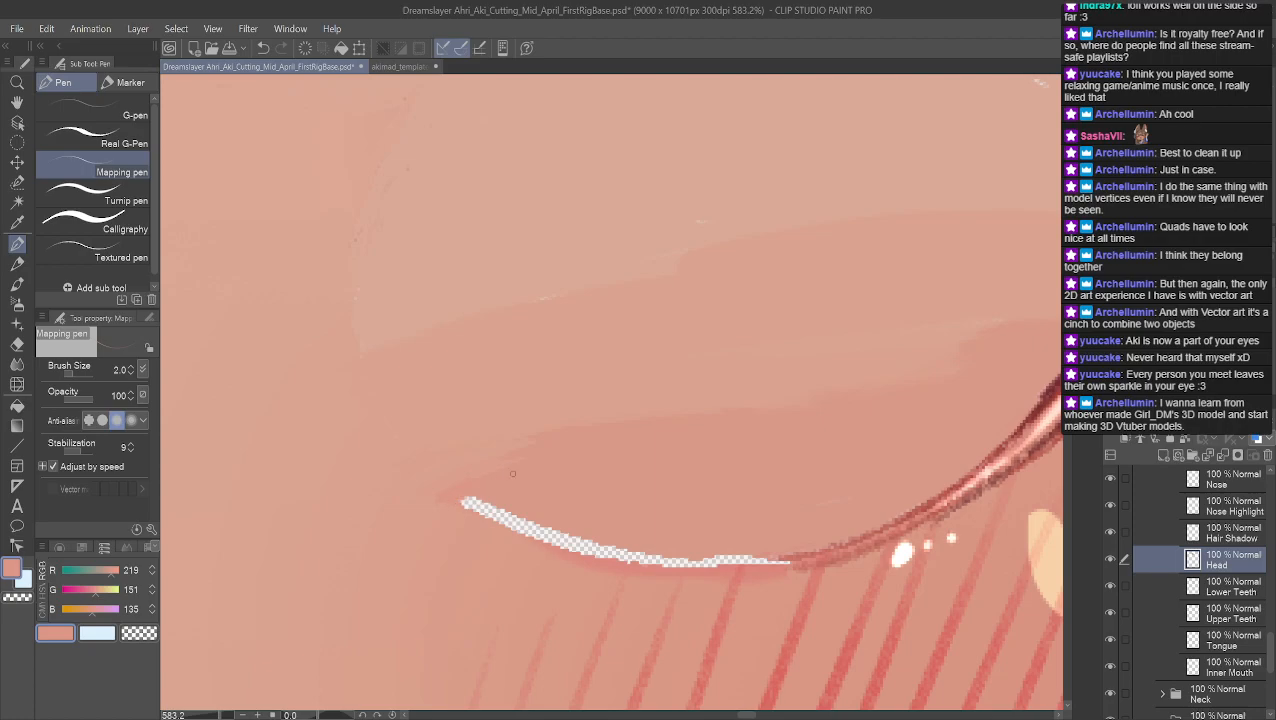
pyautogui.keyDown('alt'); pyautogui.click(449, 514); pyautogui.keyUp('alt')
pyautogui.moveTo(460, 500); pyautogui.dragTo(476, 498)
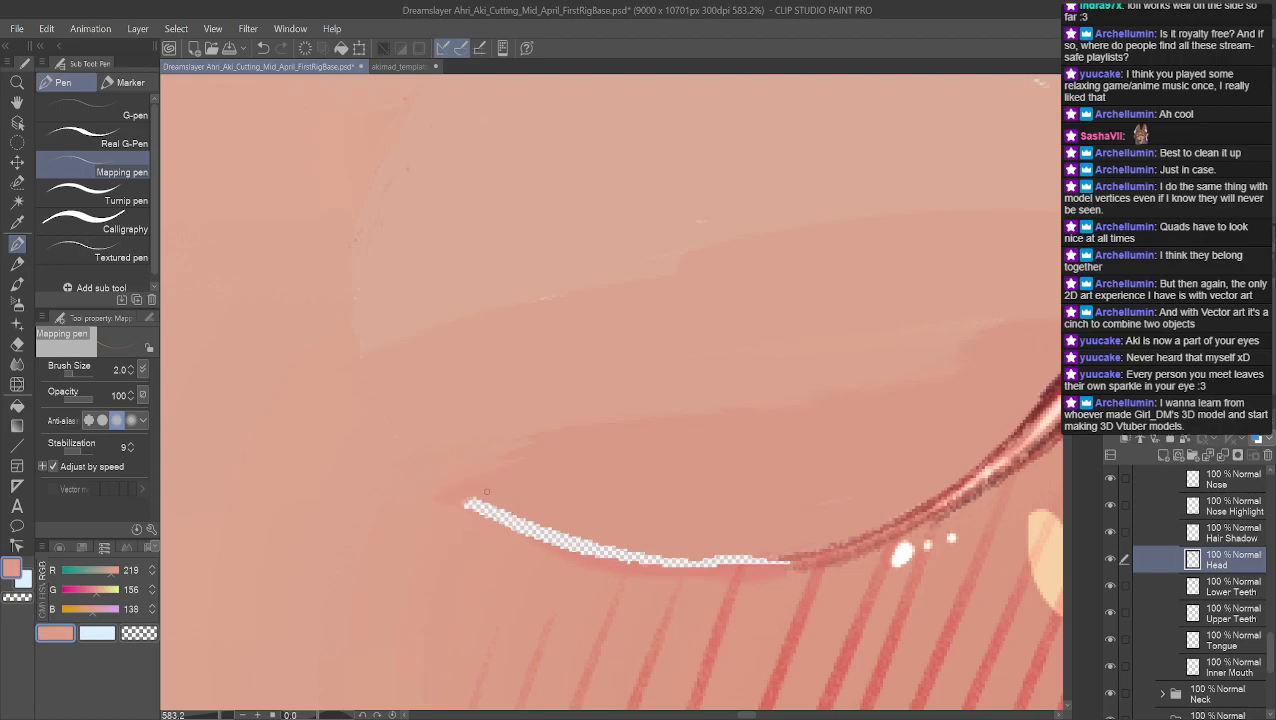
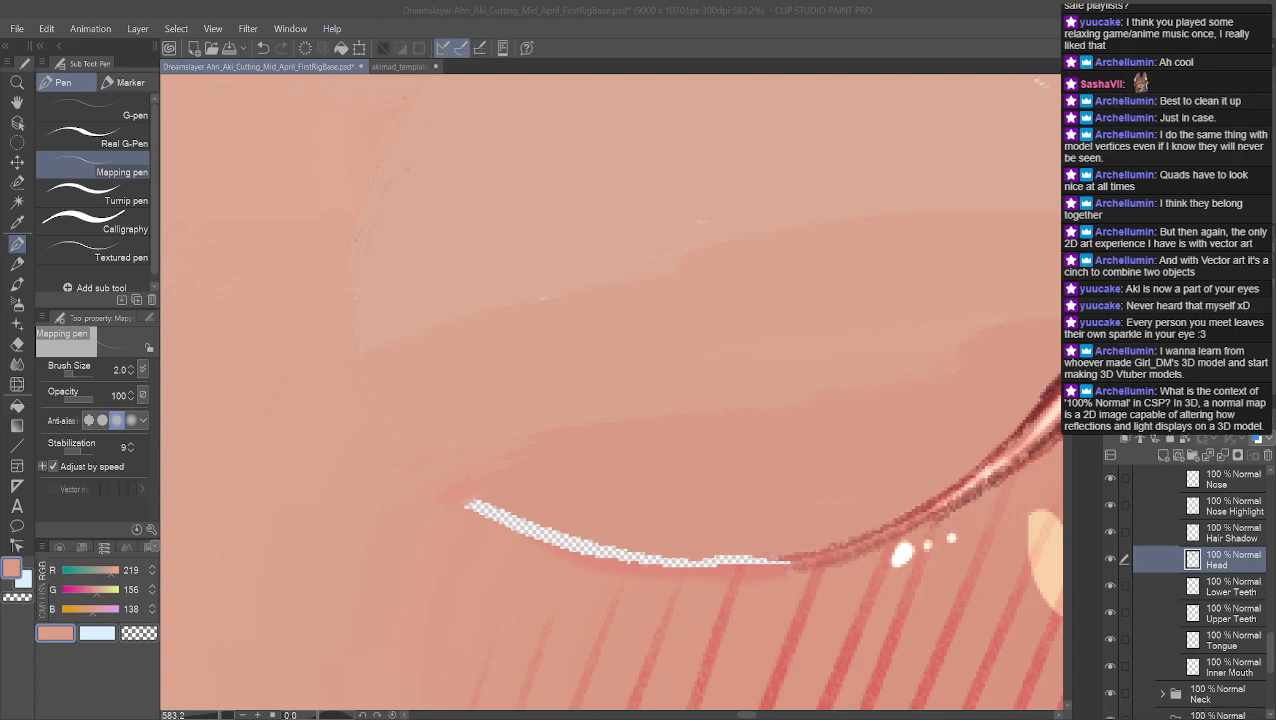
pyautogui.keyDown('alt'); pyautogui.click(455, 410); pyautogui.keyUp('alt')
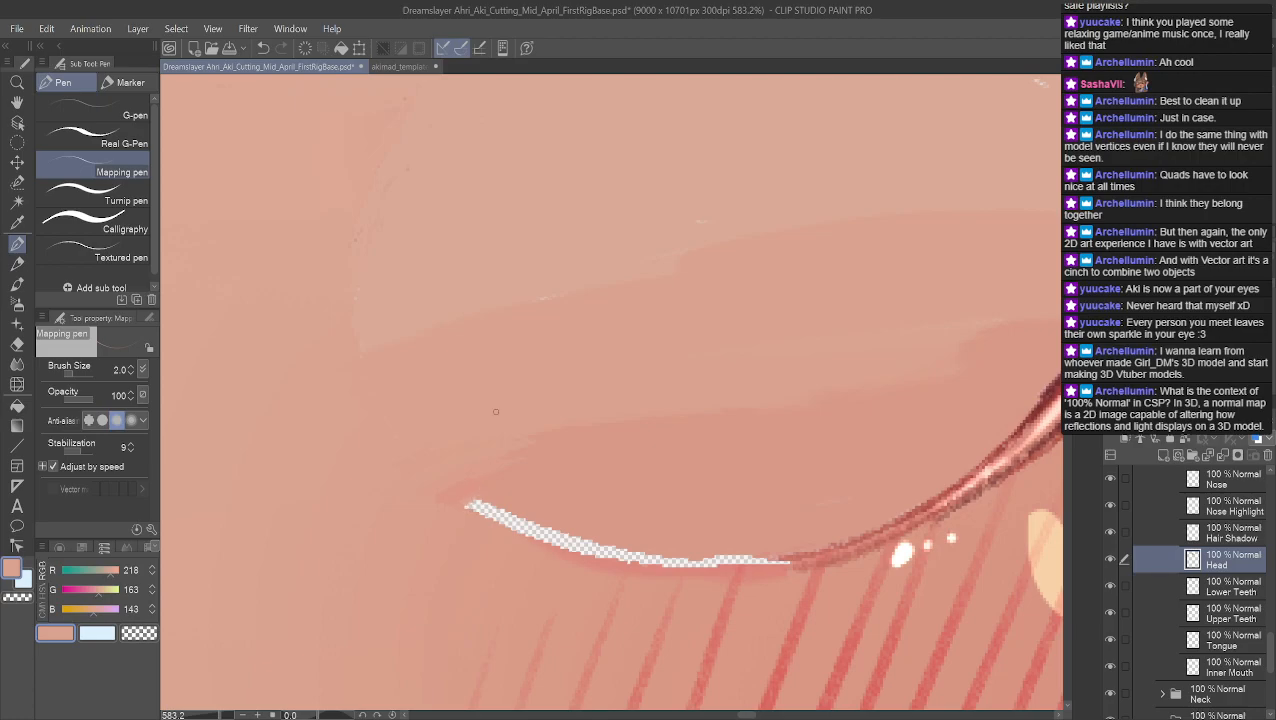
# Expand the Fox fire folder and its fire subfolder, and examine the layers' blending modes and opacities
pyautogui.scroll(5, 1238, 567)
pyautogui.scroll(5, 1238, 567)
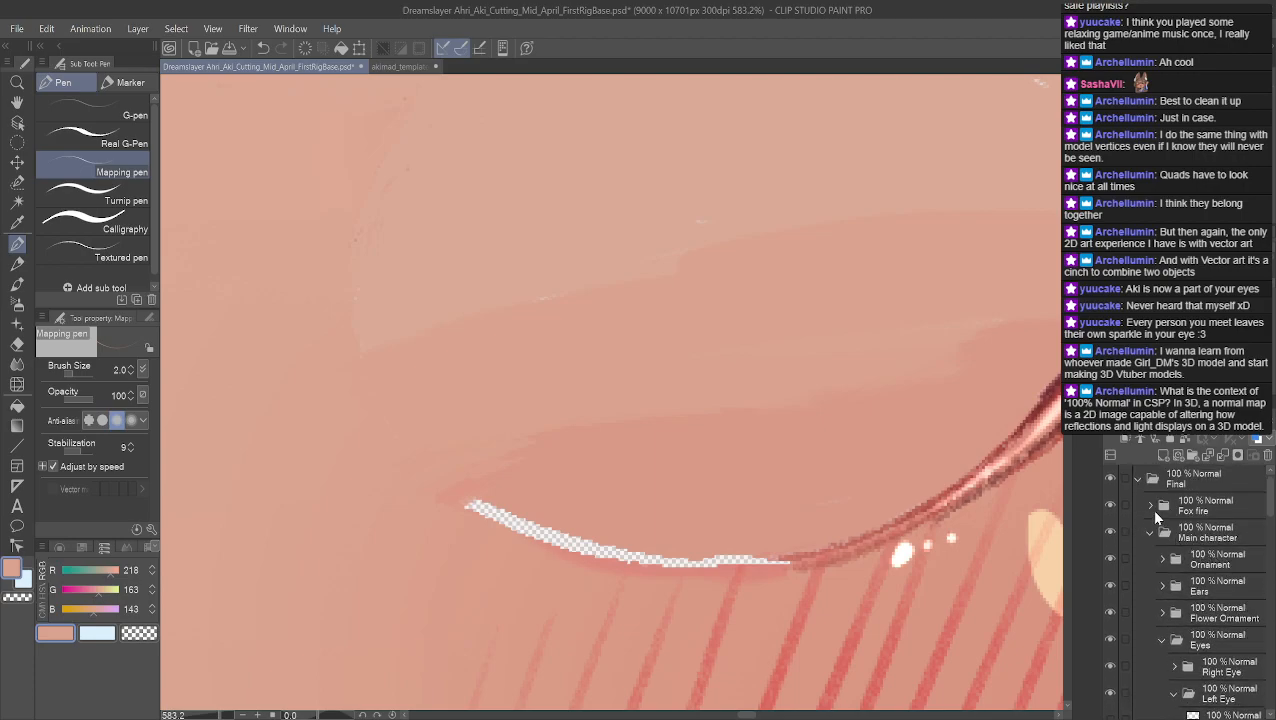
pyautogui.click(1150, 507)
pyautogui.click(1162, 560)
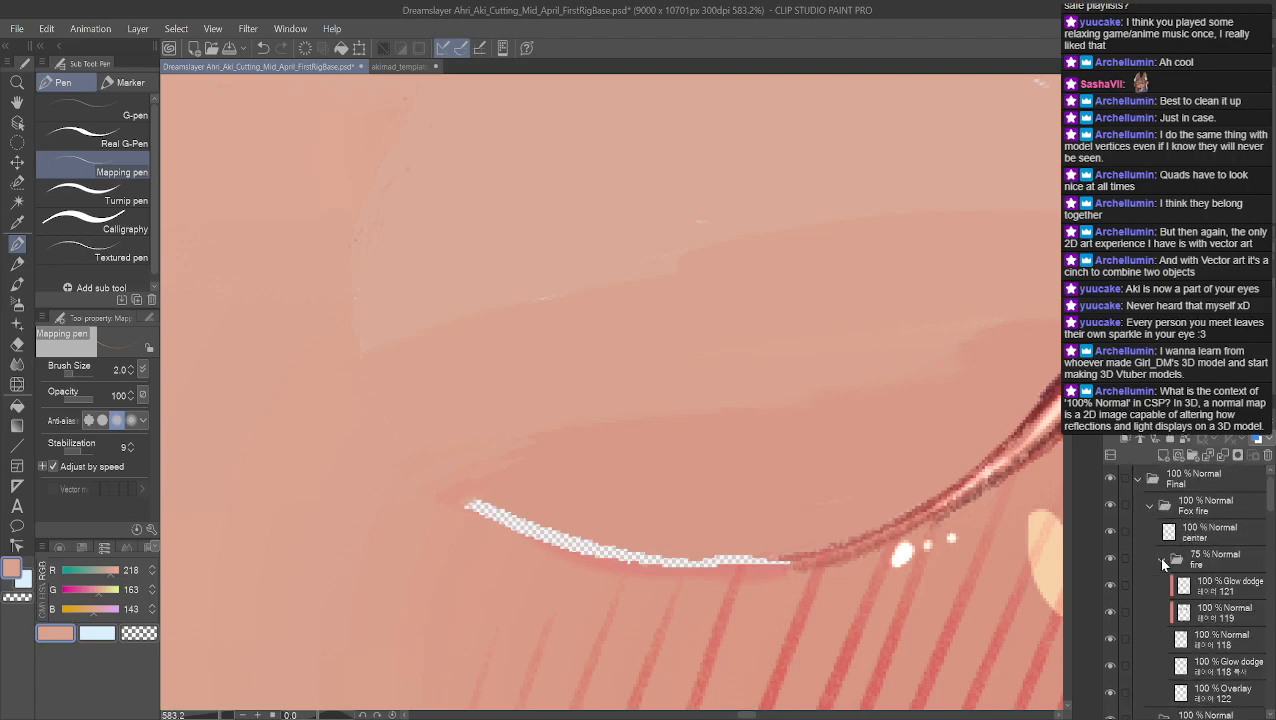
pyautogui.click(1210, 557)
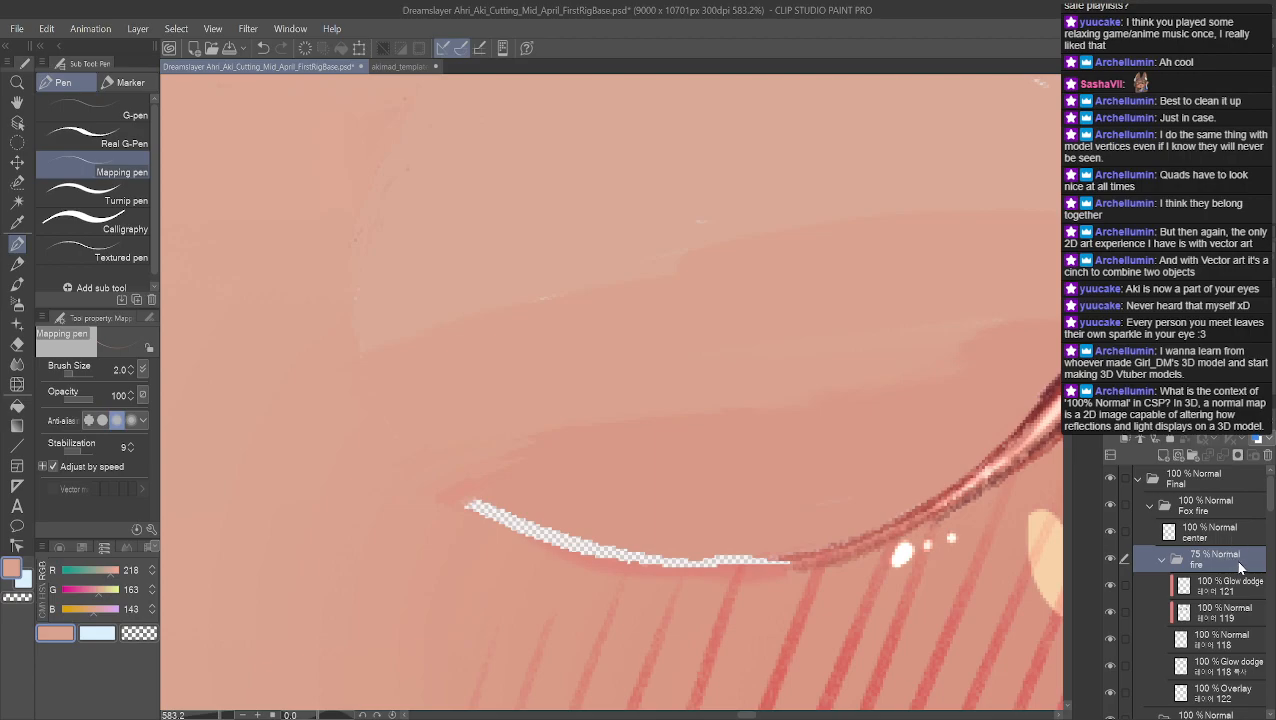
pyautogui.click(1158, 557)
pyautogui.scroll(-5, 1146, 526)
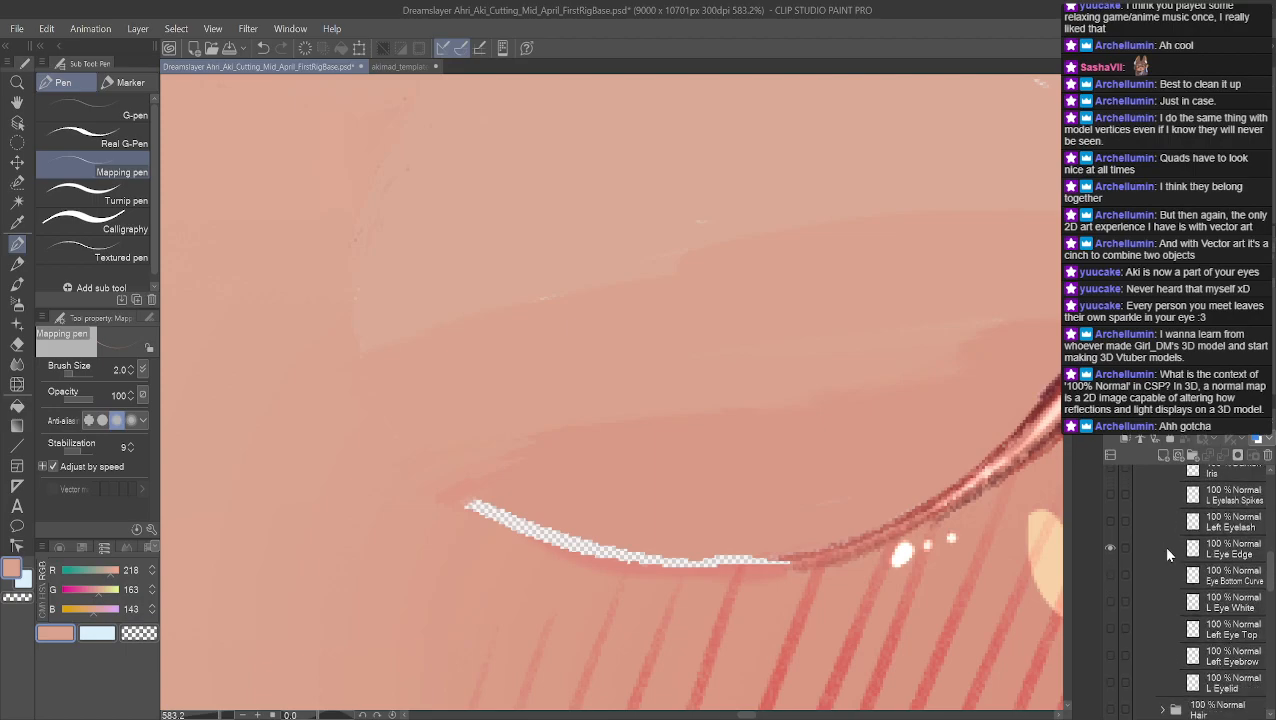
# Reselect the Head layer and fill the next stretch of the gap from its inner end with sampled skin tones
pyautogui.scroll(-1, 1162, 545)
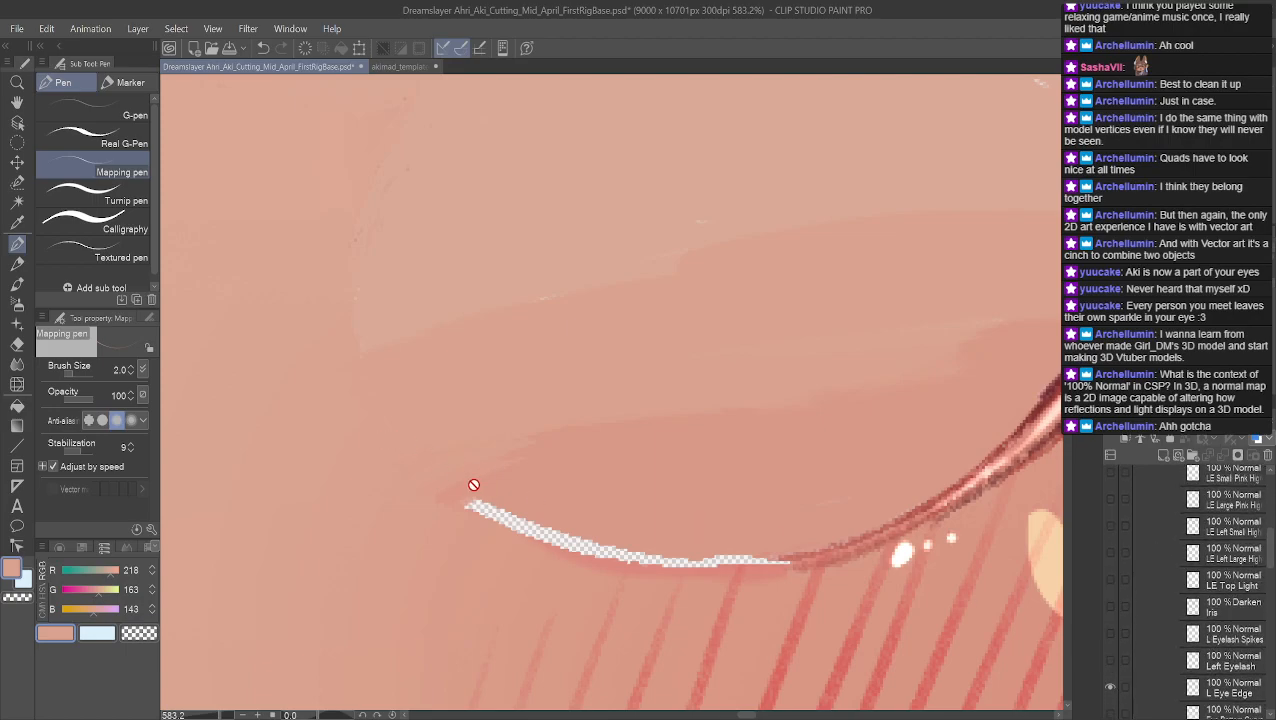
pyautogui.scroll(-6, 1268, 645)
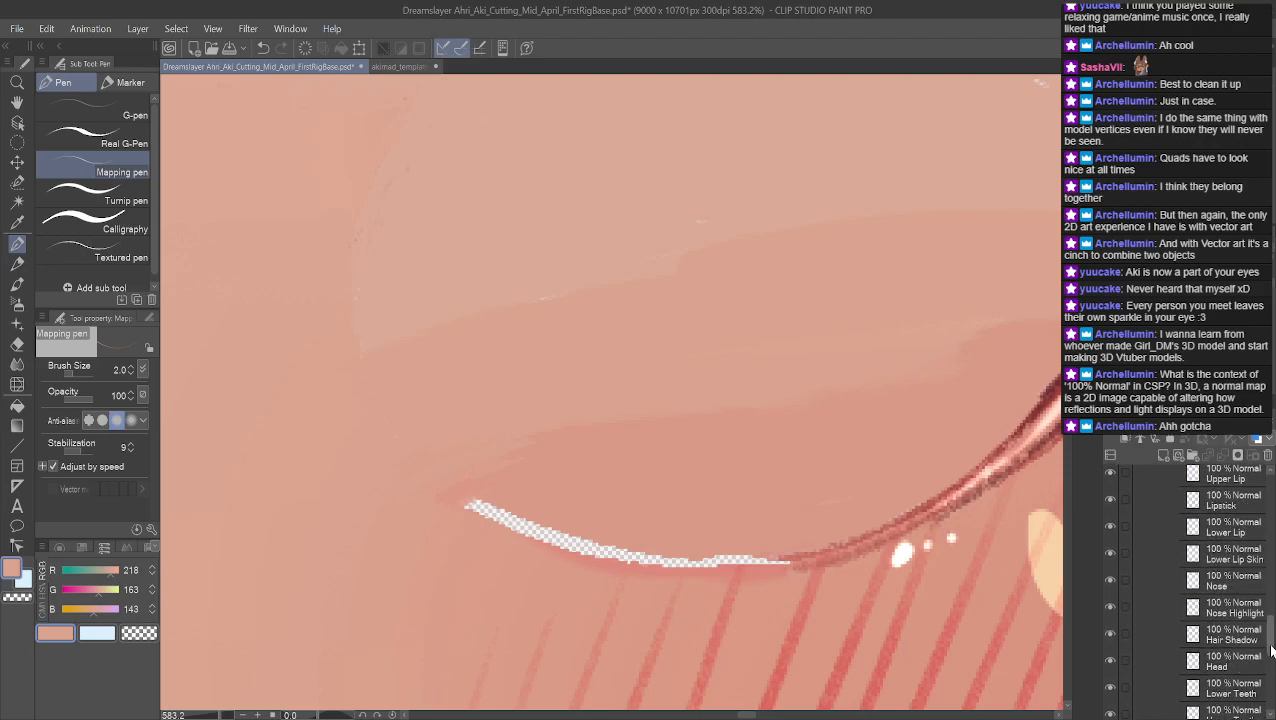
pyautogui.click(1218, 665)
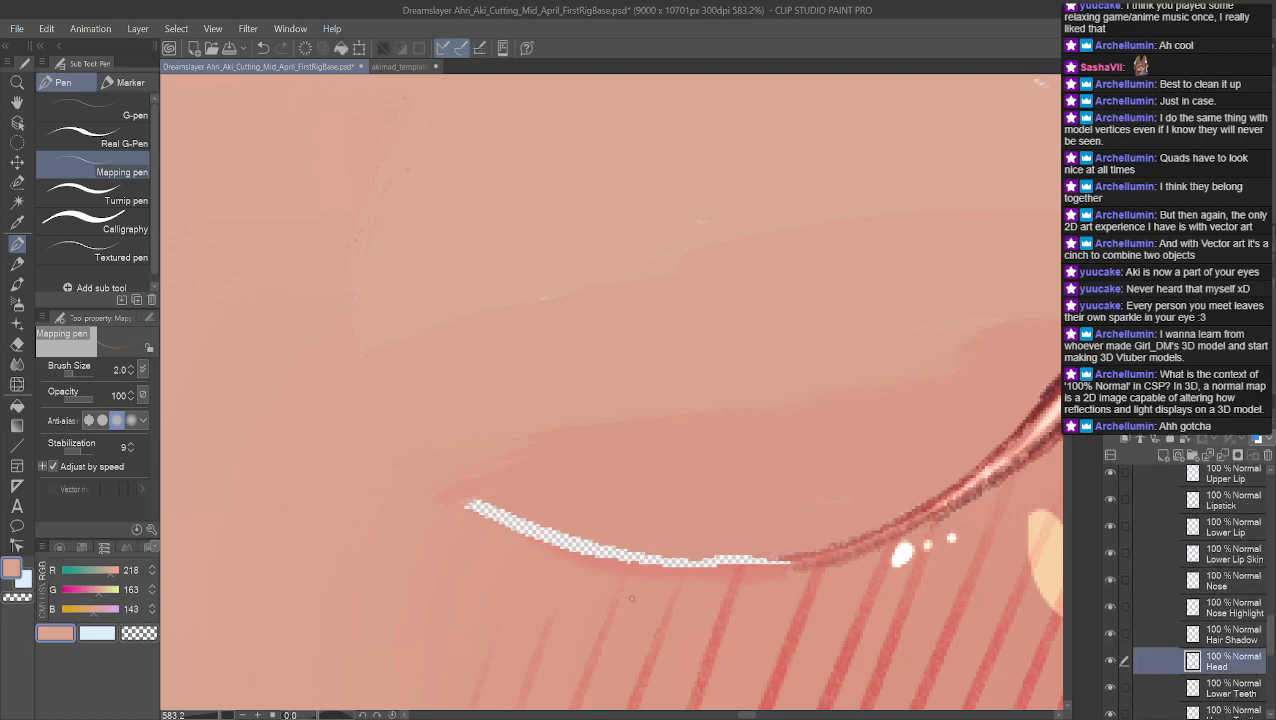
pyautogui.keyDown('alt'); pyautogui.click(458, 510); pyautogui.keyUp('alt')
pyautogui.moveTo(482, 496)
pyautogui.mouseDown()
pyautogui.moveTo(504, 490)
pyautogui.moveTo(476, 526)
pyautogui.moveTo(515, 498)
pyautogui.moveTo(492, 524)
pyautogui.moveTo(544, 512)
pyautogui.moveTo(486, 536)
pyautogui.moveTo(515, 508)
pyautogui.moveTo(501, 547)
pyautogui.mouseUp()
pyautogui.keyDown('alt'); pyautogui.click(527, 535); pyautogui.keyUp('alt')
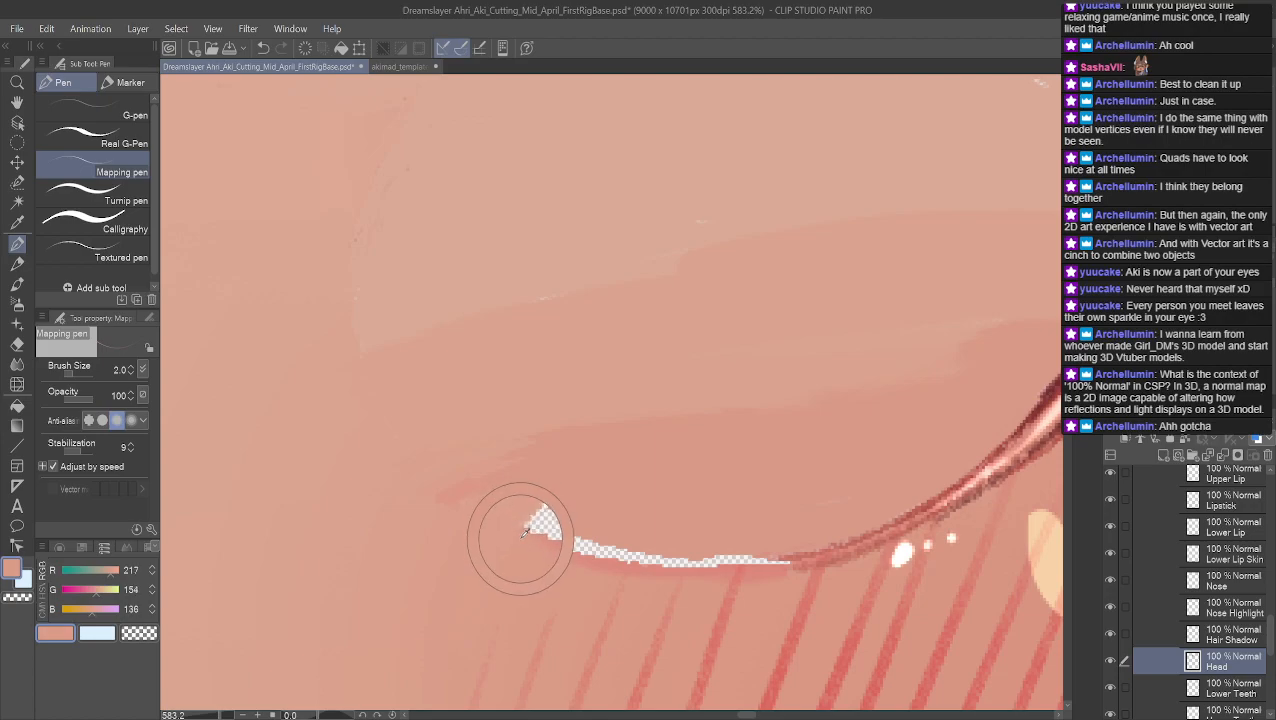
pyautogui.keyDown('alt'); pyautogui.click(541, 547); pyautogui.keyUp('alt')
pyautogui.keyDown('alt'); pyautogui.click(557, 543); pyautogui.keyUp('alt')
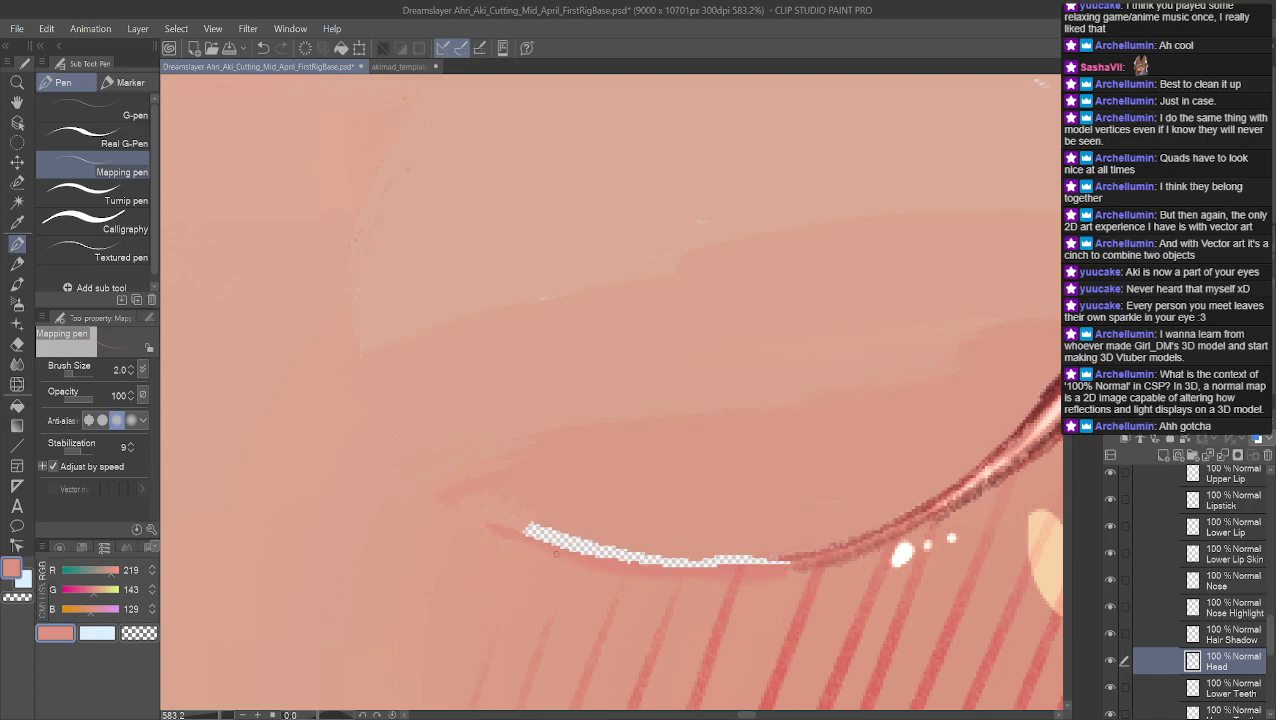
# Fill the outer tip of the eyelid gap with sampled pink tones and extend the pink crease line to the inner corner
pyautogui.keyDown('alt'); pyautogui.click(789, 562); pyautogui.keyUp('alt')
pyautogui.keyDown('alt'); pyautogui.click(736, 562); pyautogui.keyUp('alt')
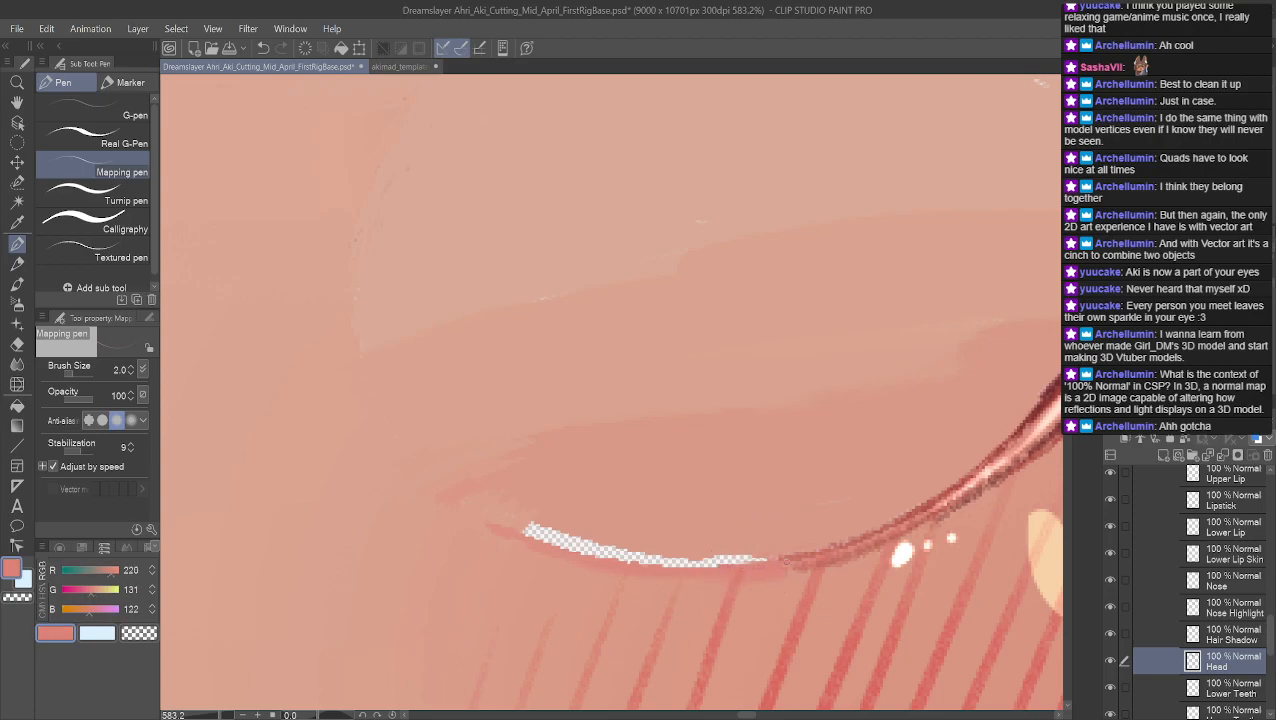
pyautogui.moveTo(733, 567); pyautogui.dragTo(642, 564)
pyautogui.moveTo(432, 497); pyautogui.dragTo(484, 521)
# Fill the rest of the transparent eyelid gap on the Head layer with Mapping pen strokes in sampled skin tones
pyautogui.keyDown('alt'); pyautogui.click(521, 521); pyautogui.keyUp('alt')
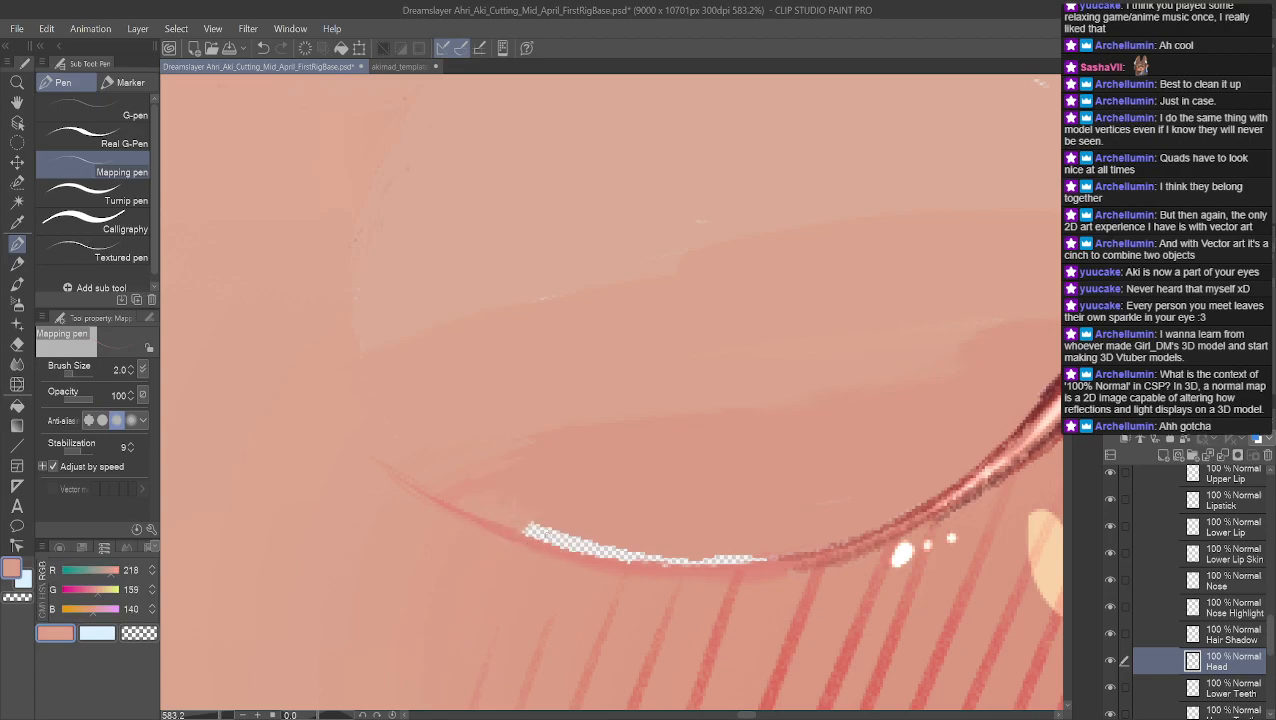
pyautogui.moveTo(522, 526); pyautogui.dragTo(549, 533)
pyautogui.moveTo(528, 533)
pyautogui.mouseDown()
pyautogui.moveTo(591, 541)
pyautogui.moveTo(571, 526)
pyautogui.moveTo(774, 557)
pyautogui.moveTo(680, 551)
pyautogui.moveTo(739, 563)
pyautogui.mouseUp()
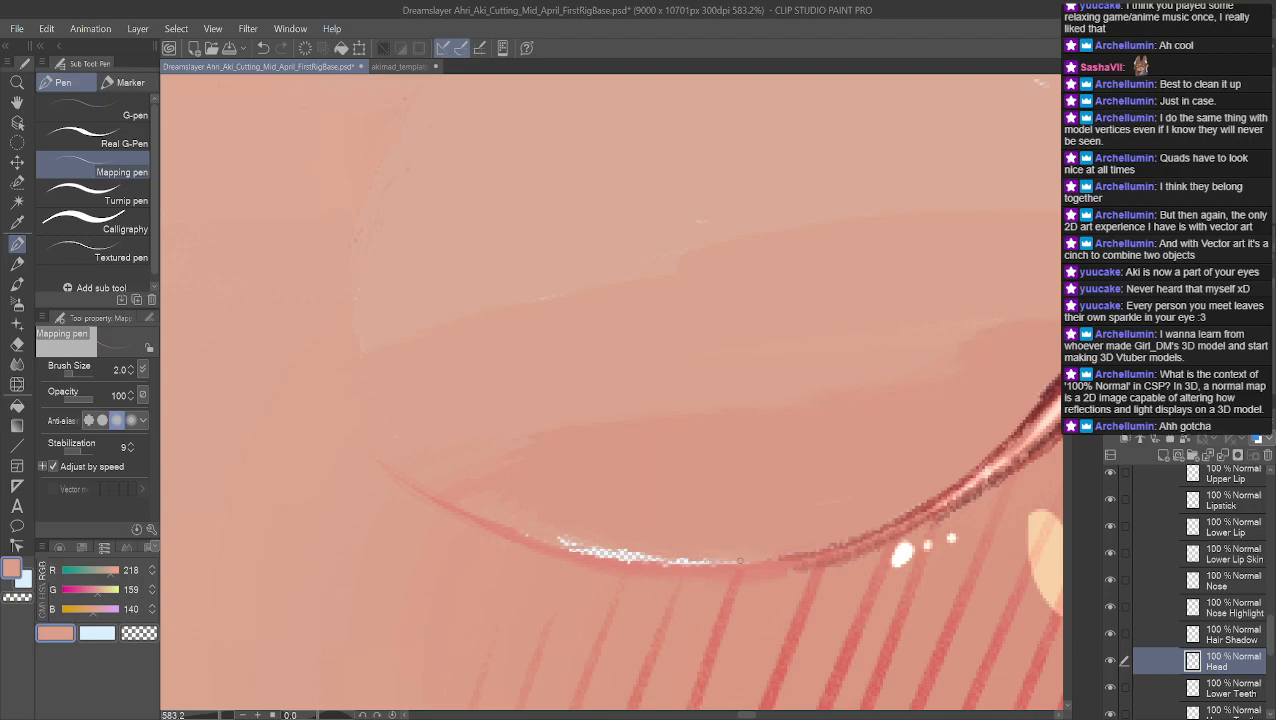
pyautogui.keyDown('alt'); pyautogui.click(571, 578); pyautogui.keyUp('alt')
pyautogui.moveTo(558, 543)
pyautogui.mouseDown()
pyautogui.moveTo(603, 551)
pyautogui.moveTo(594, 538)
pyautogui.moveTo(521, 528)
pyautogui.moveTo(573, 552)
pyautogui.moveTo(517, 530)
pyautogui.moveTo(610, 550)
pyautogui.moveTo(593, 556)
pyautogui.moveTo(647, 555)
pyautogui.moveTo(554, 537)
pyautogui.moveTo(651, 562)
pyautogui.moveTo(768, 558)
pyautogui.moveTo(714, 566)
pyautogui.mouseUp()
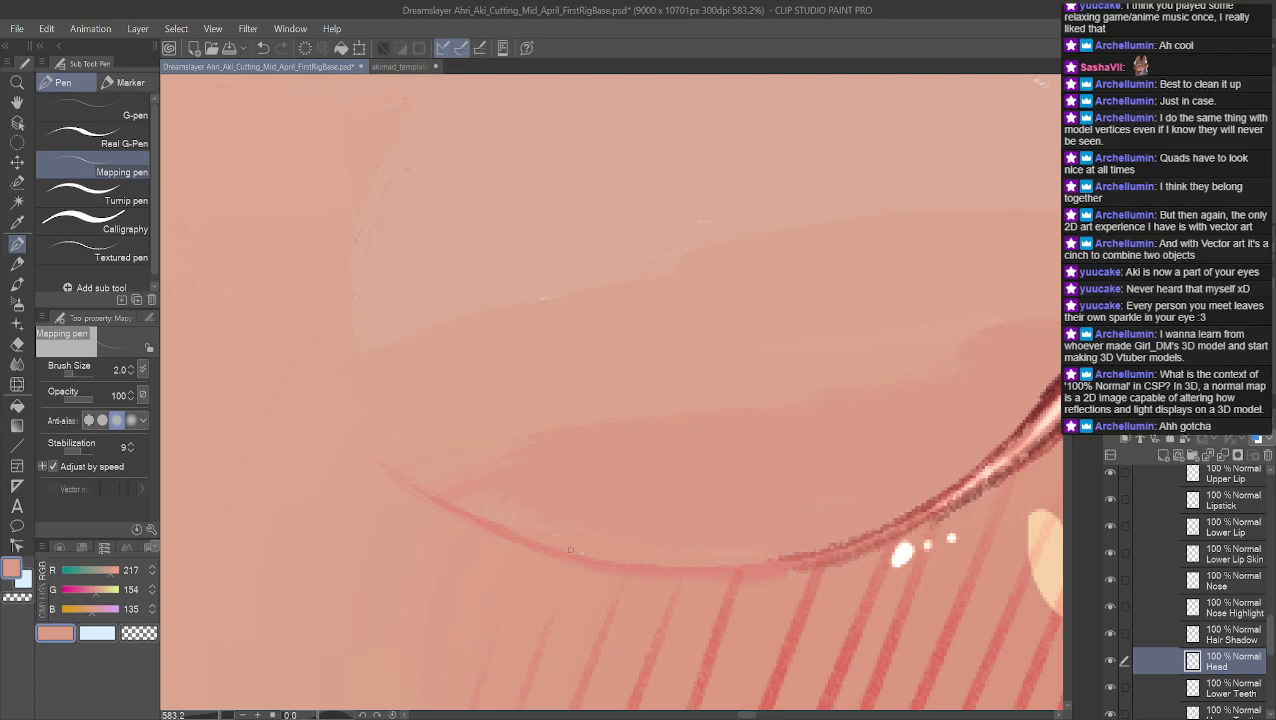
# Redraw the pink crease along the lower edge of the filled area with a sampled pink, undoing the first stroke
pyautogui.keyDown('alt'); pyautogui.click(507, 533); pyautogui.keyUp('alt')
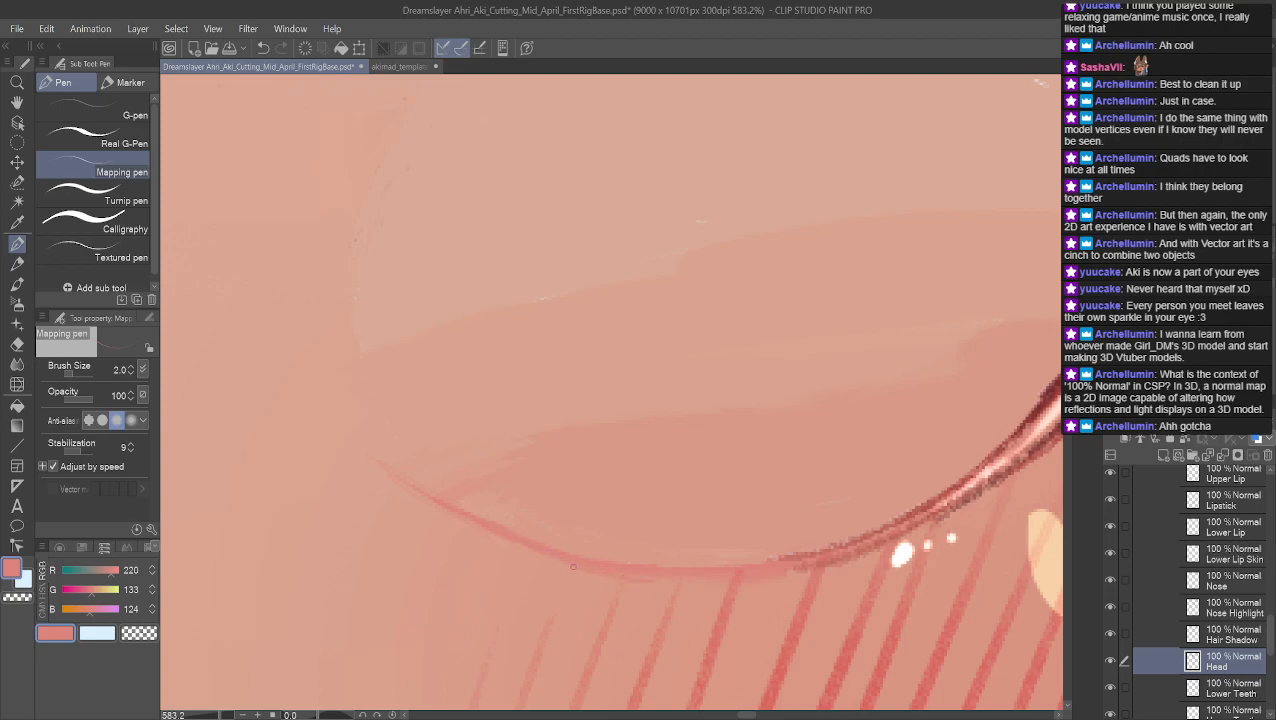
pyautogui.hotkey('ctrl', 'z')
pyautogui.moveTo(434, 498); pyautogui.dragTo(560, 558)
# Show the Eye Bottom Curve layer and paint over the crease's protruding inner tip, touching up its lower edge with sampled skin and pink tones
pyautogui.scroll(10, 1228, 614)
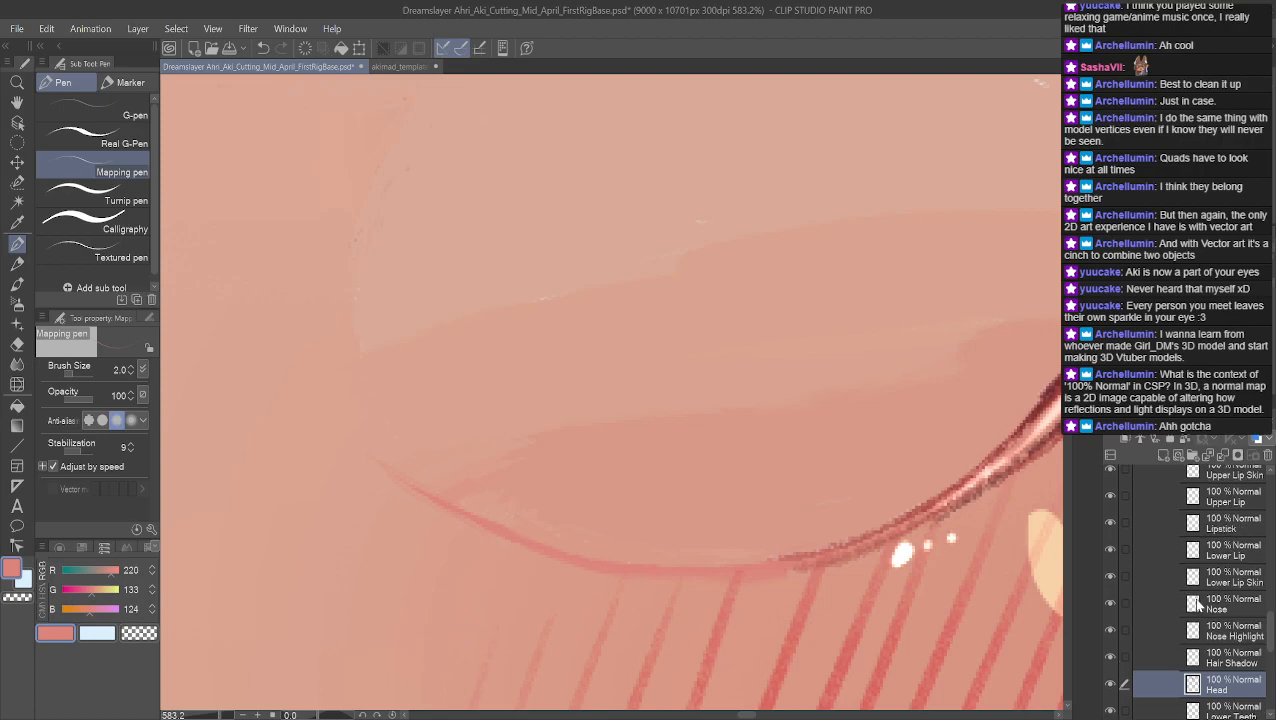
pyautogui.scroll(2, 1228, 614)
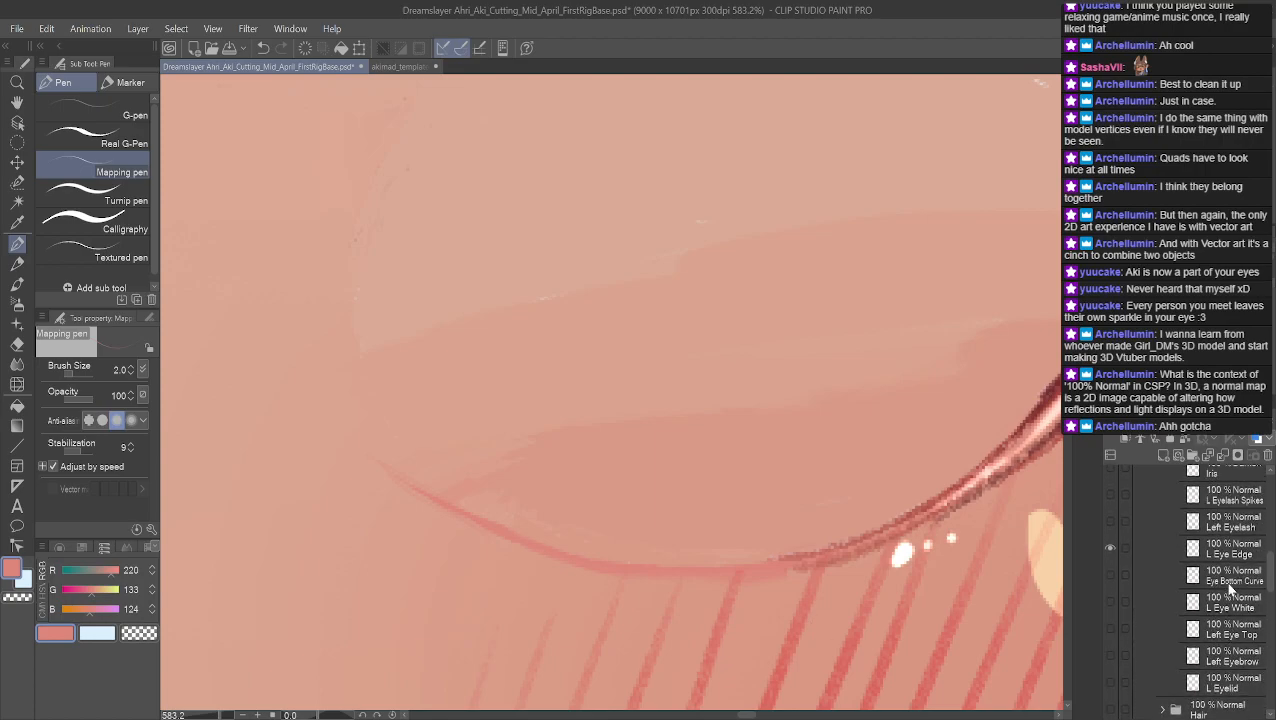
pyautogui.click(1110, 575)
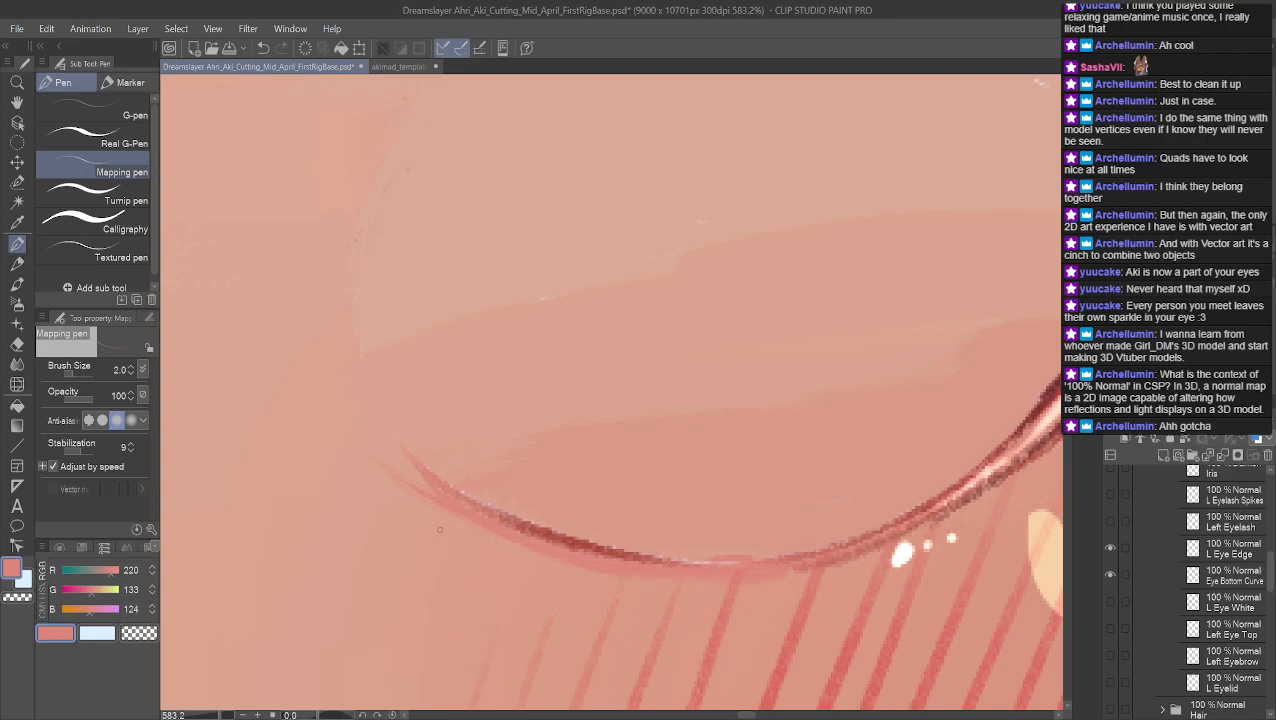
pyautogui.keyDown('alt'); pyautogui.click(385, 469); pyautogui.keyUp('alt')
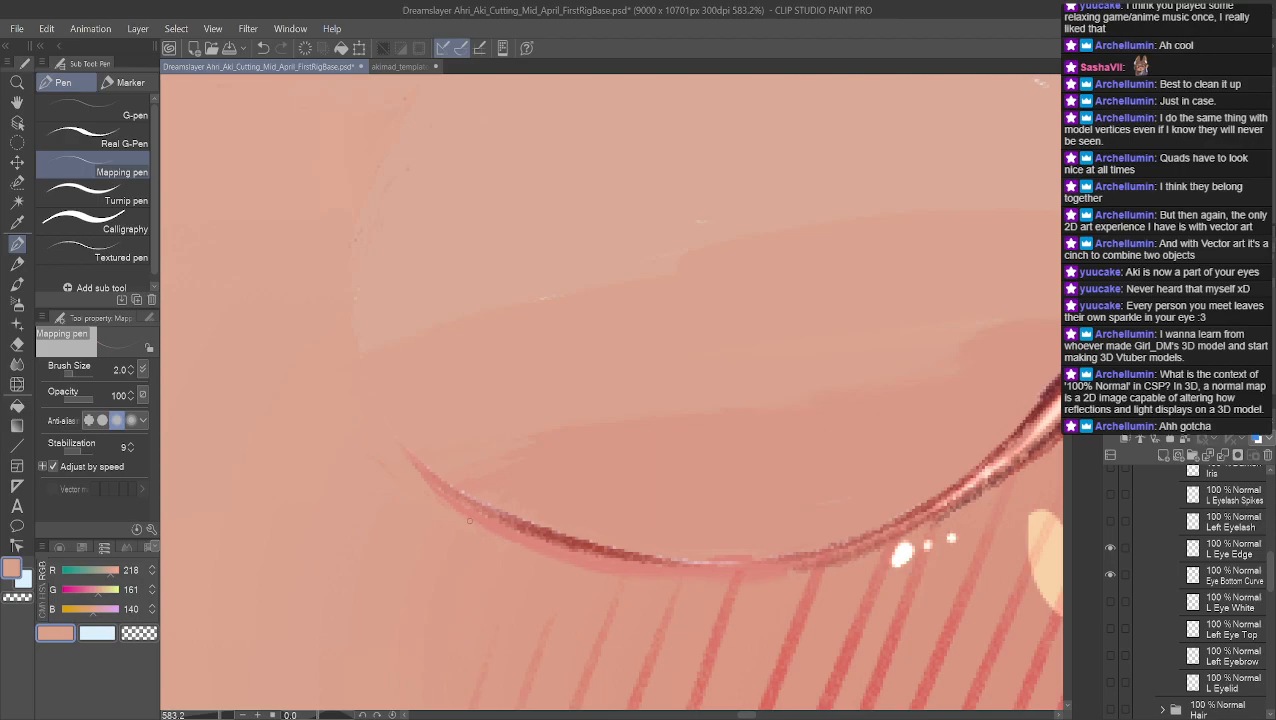
pyautogui.keyDown('alt'); pyautogui.click(547, 547); pyautogui.keyUp('alt')
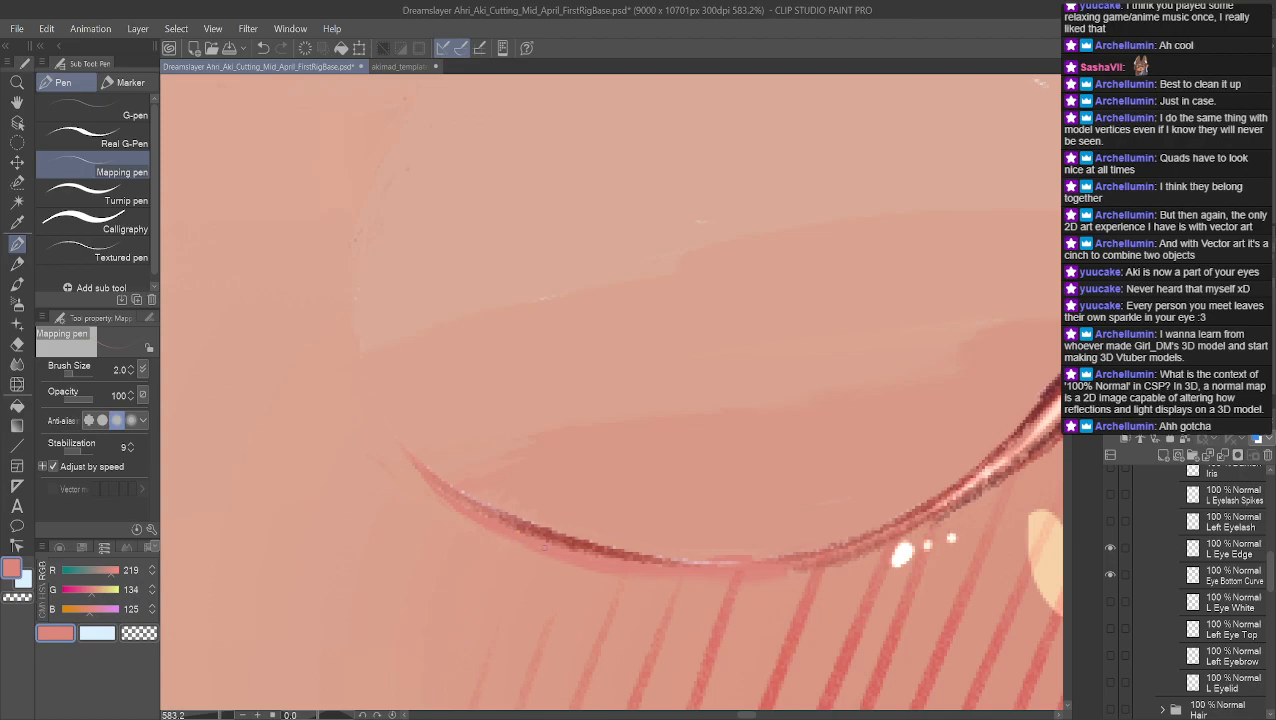
pyautogui.keyDown('alt'); pyautogui.click(466, 530); pyautogui.keyUp('alt')
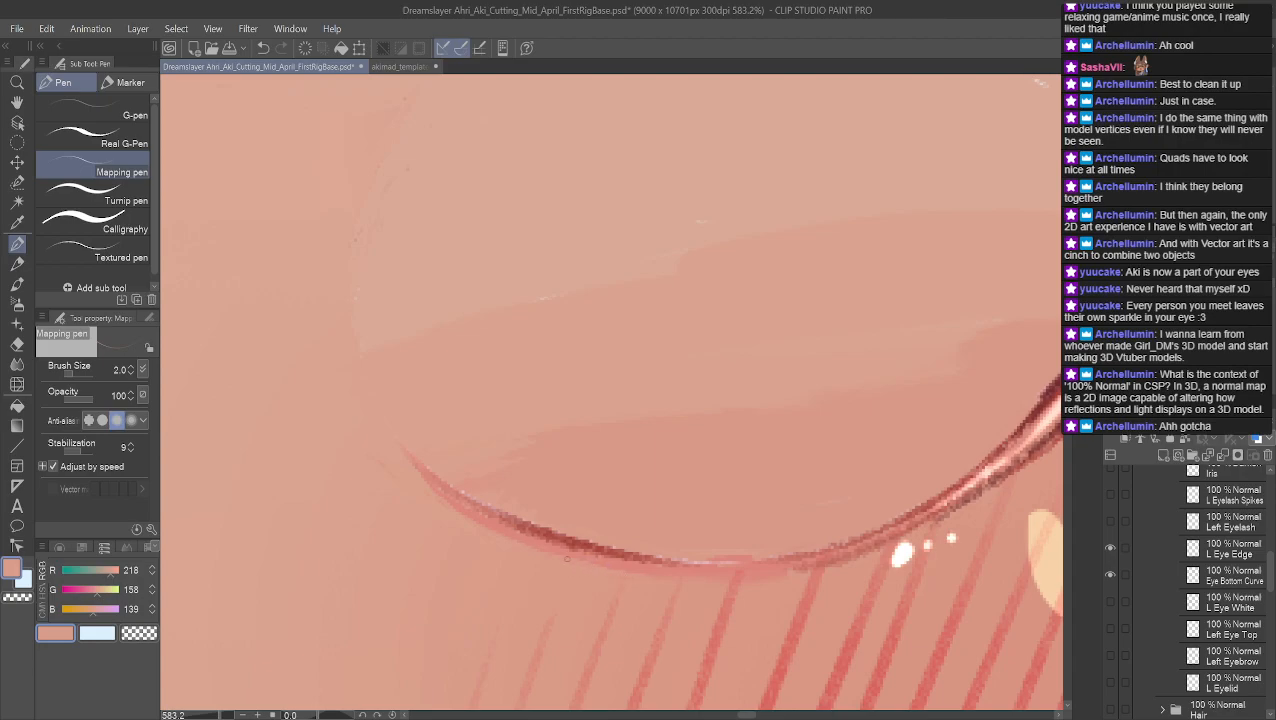
pyautogui.keyDown('alt'); pyautogui.click(600, 574); pyautogui.keyUp('alt')
pyautogui.keyDown('alt'); pyautogui.click(594, 596); pyautogui.keyUp('alt')
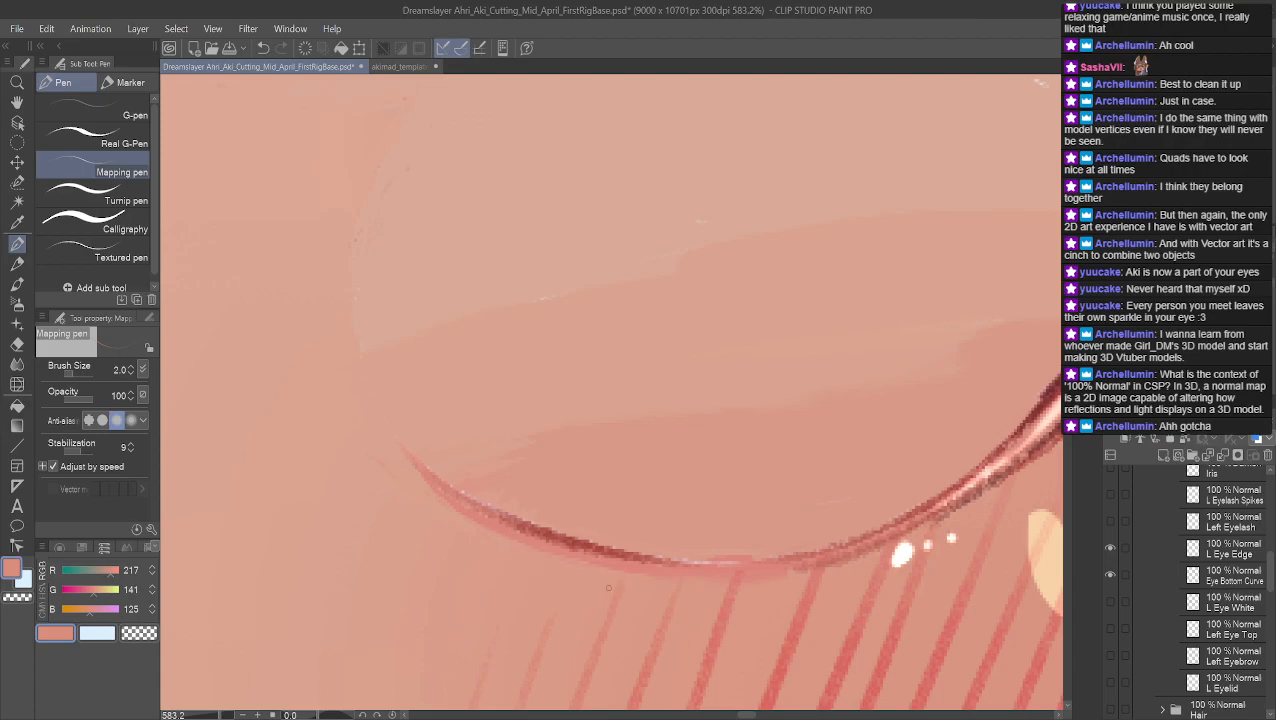
# Examine the closed-lid area from afar and close up, toggling the visibility of the Eye Bottom Curve and L Eye Edge layers
pyautogui.scroll(-8, 618, 604)
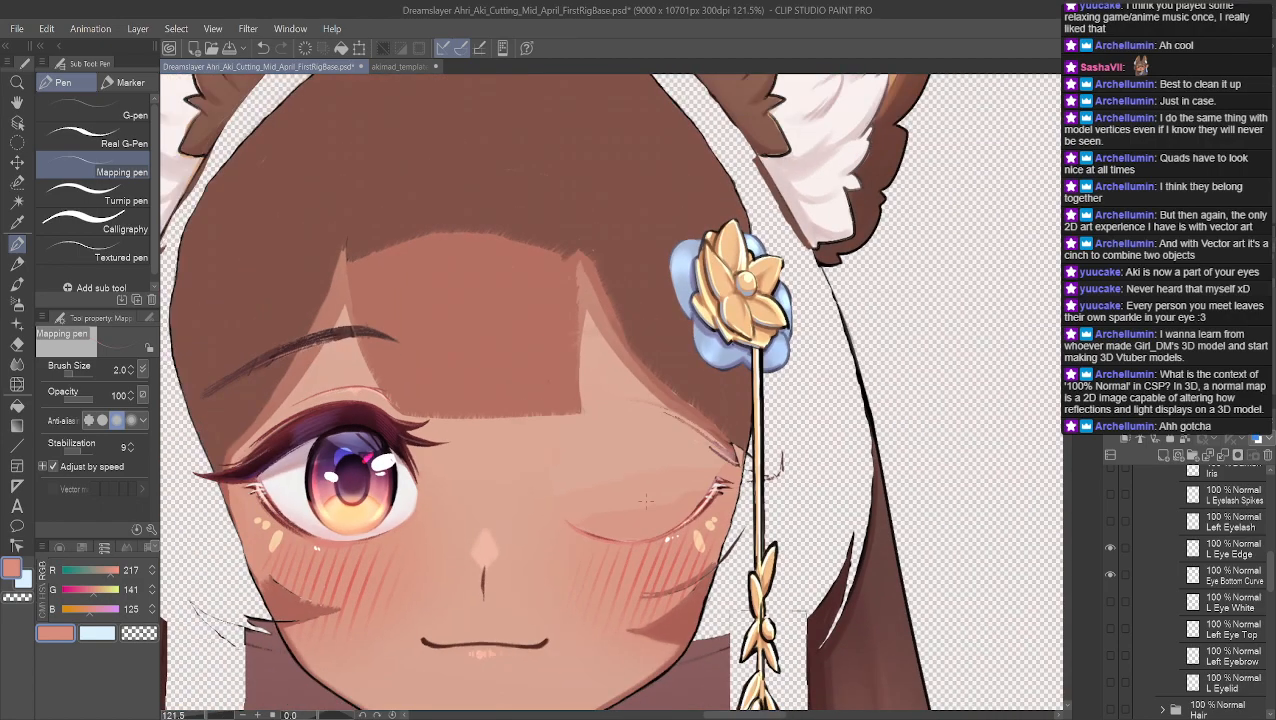
pyautogui.scroll(5, 640, 518)
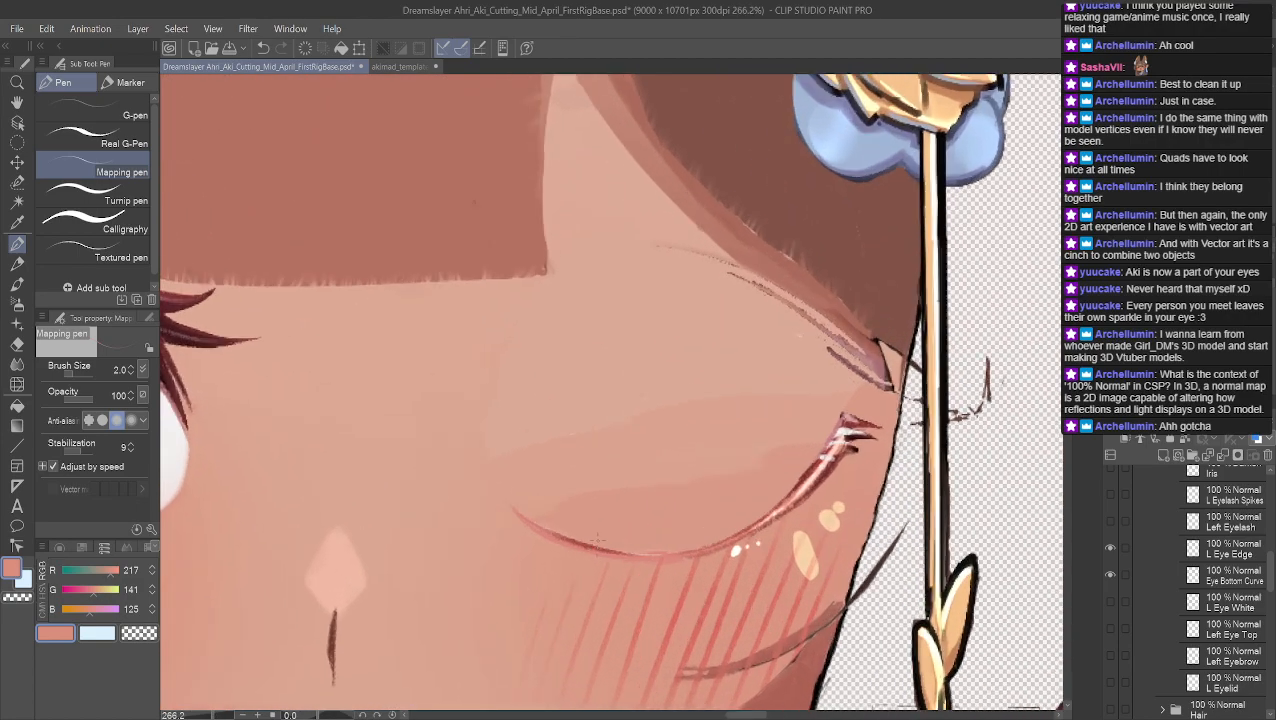
pyautogui.scroll(2, 663, 556)
pyautogui.scroll(-5, 666, 535)
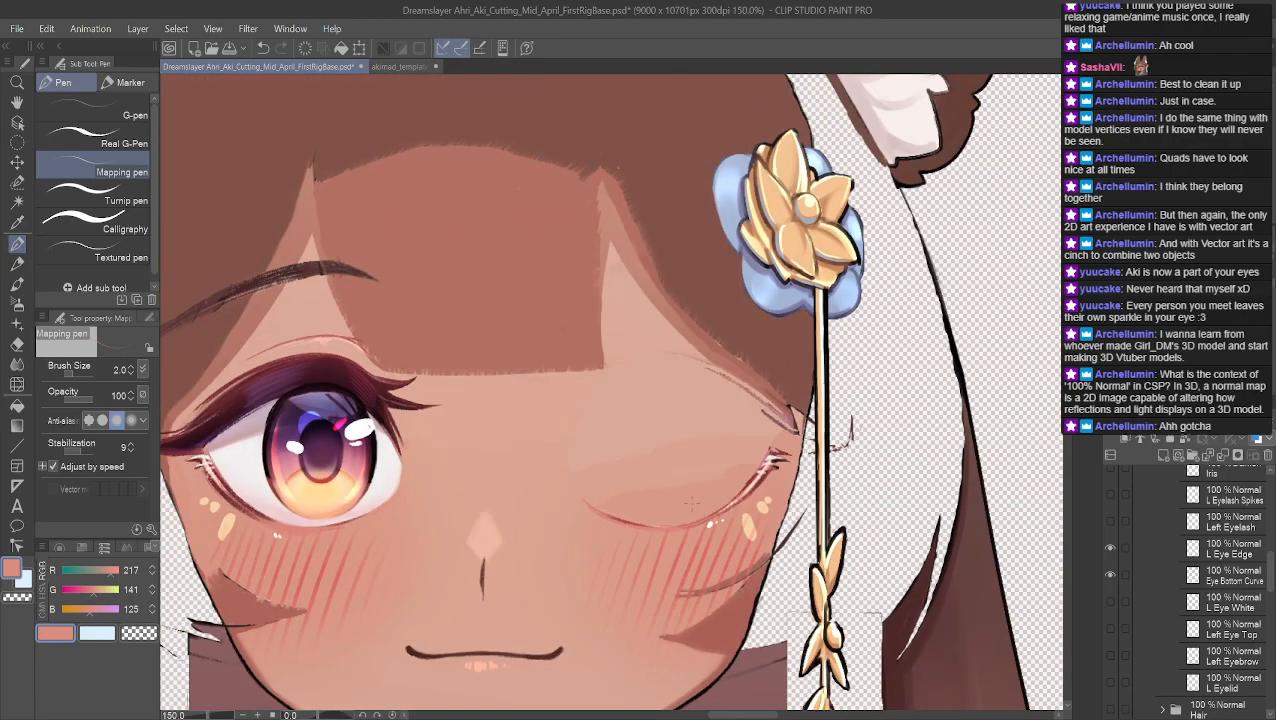
pyautogui.click(1110, 575)
pyautogui.click(1121, 546)
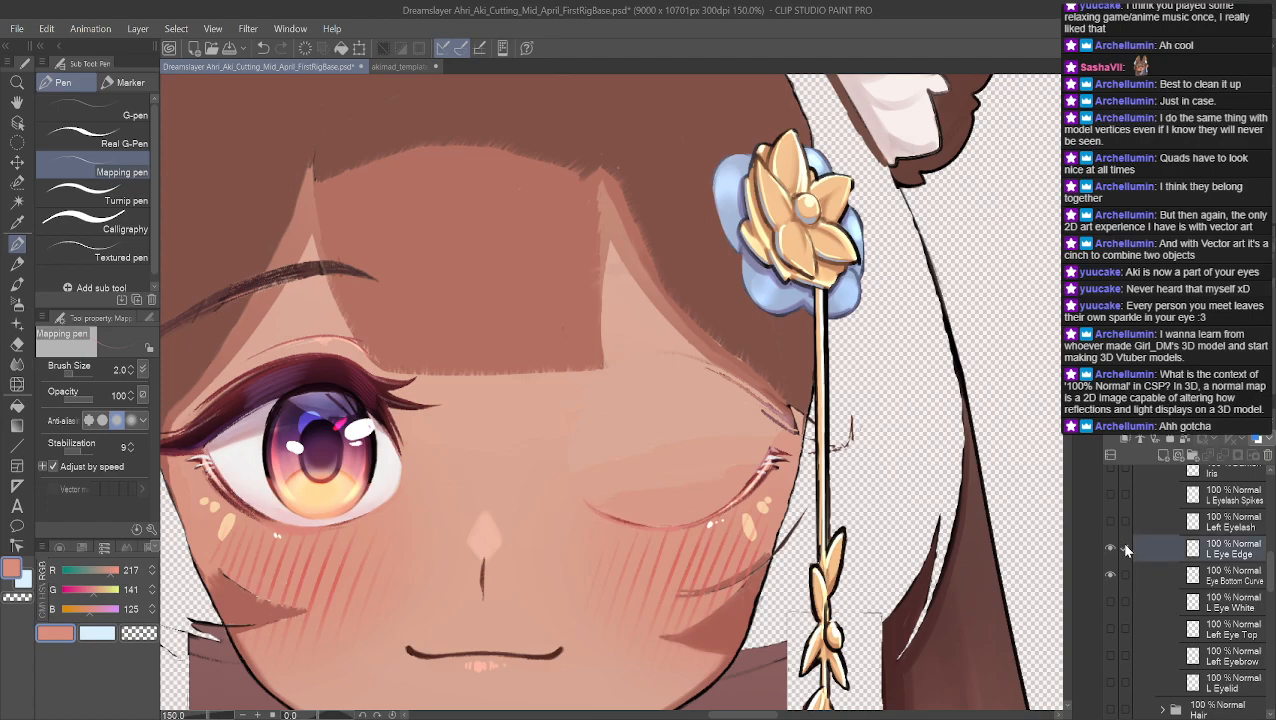
pyautogui.click(1109, 548)
pyautogui.click(1109, 548)
pyautogui.click(1109, 578)
# Reselect the Head layer and hide the L Eye Edge and Eye Bottom Curve layers to expose the skin under the lower lid
pyautogui.scroll(-5, 1141, 566)
pyautogui.click(1205, 616)
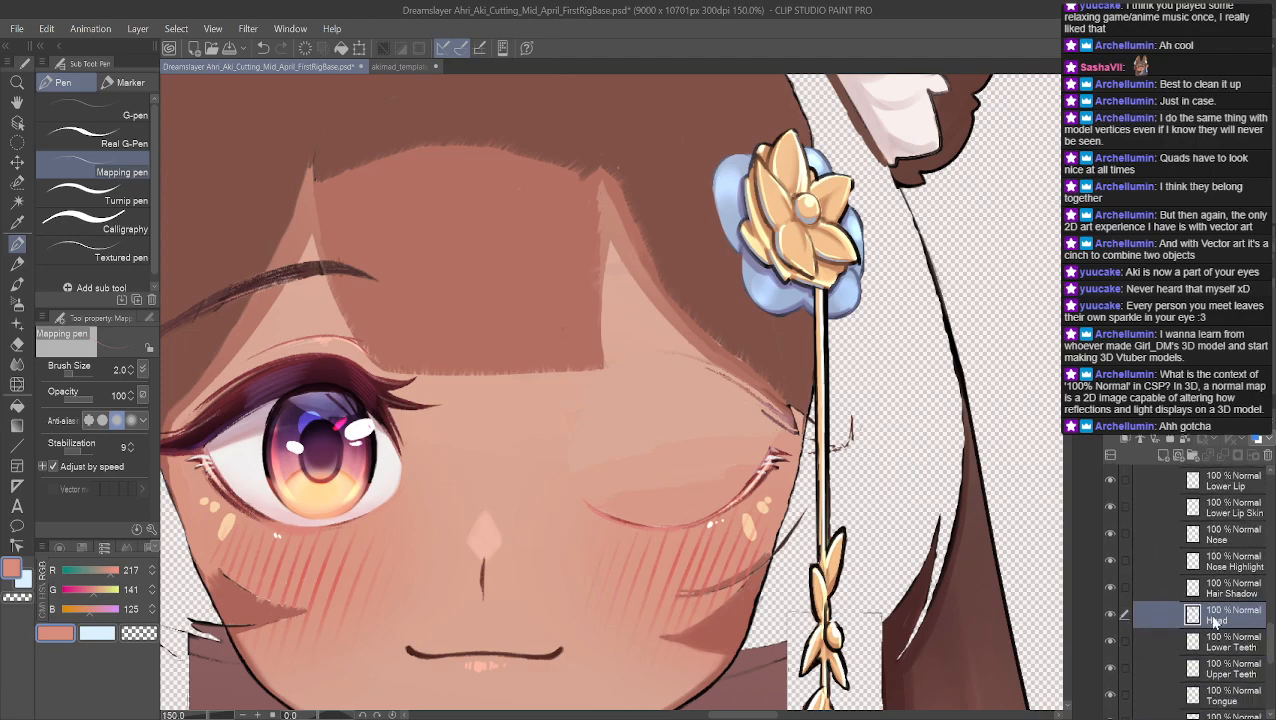
pyautogui.scroll(4, 1150, 515)
pyautogui.scroll(4, 1149, 515)
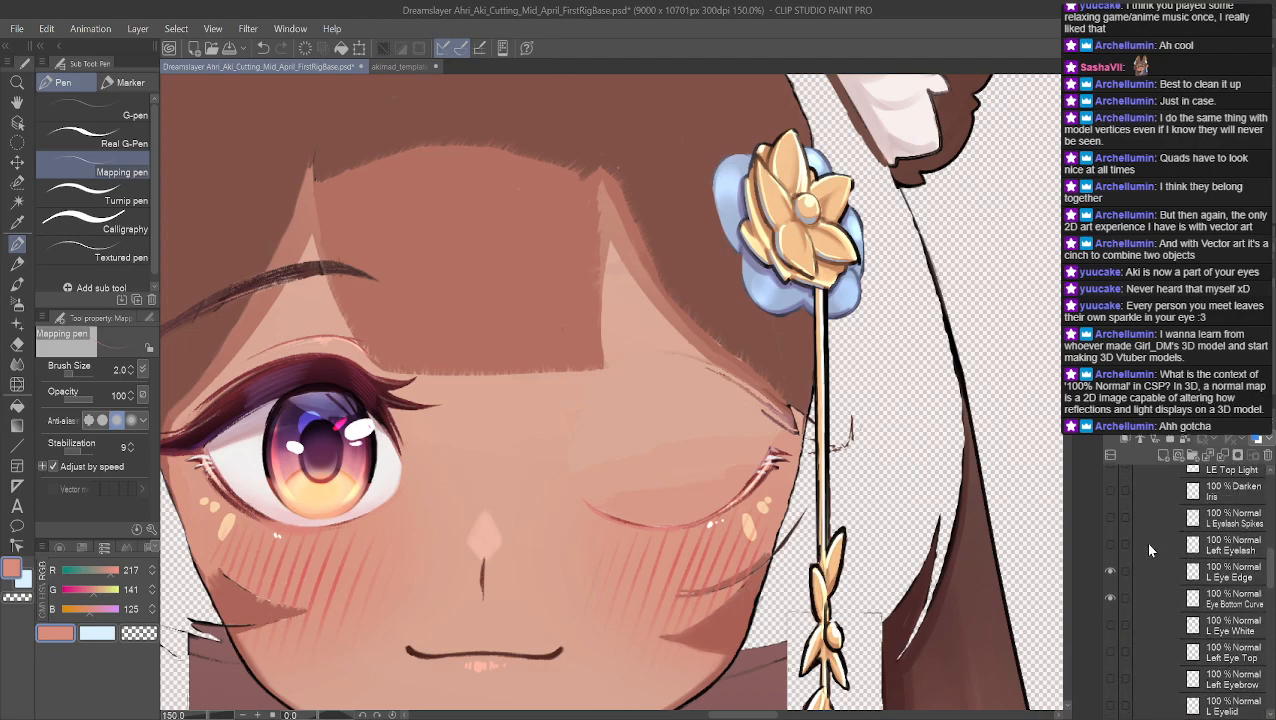
pyautogui.scroll(-2, 1145, 550)
pyautogui.scroll(6, 701, 409)
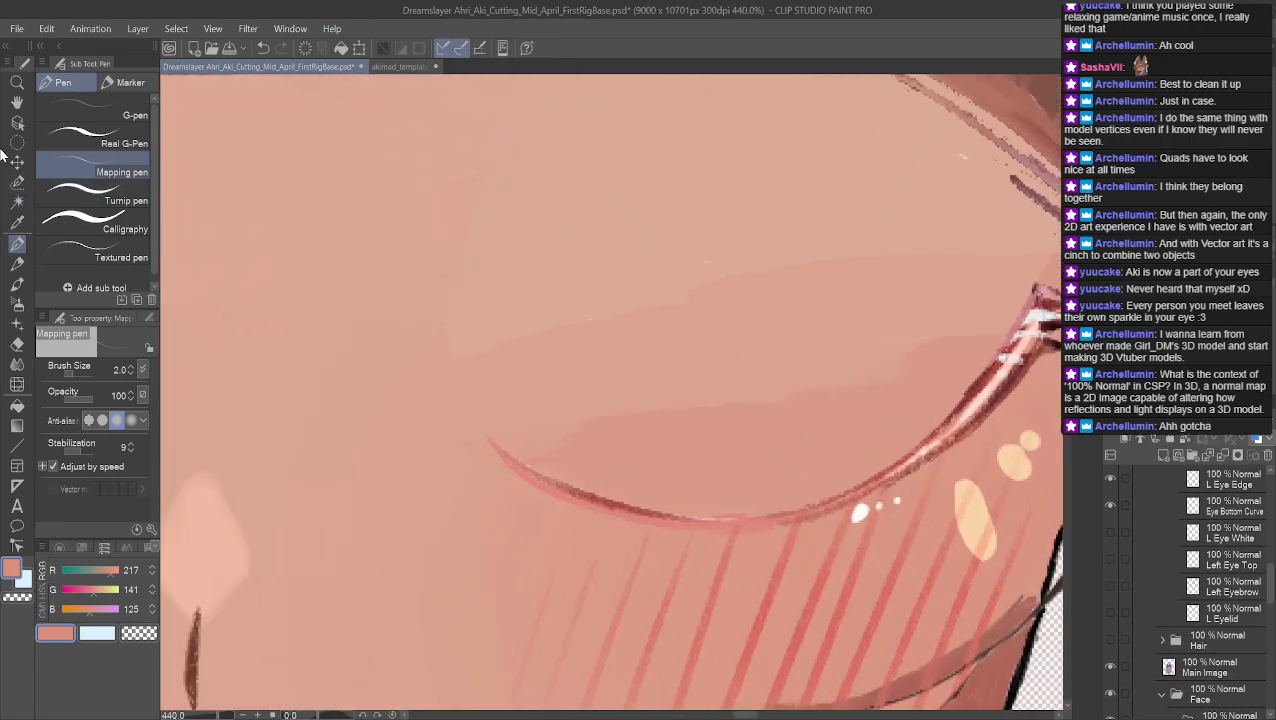
pyautogui.click(17, 102)
pyautogui.moveTo(824, 299); pyautogui.dragTo(620, 262)
pyautogui.scroll(5, 735, 370)
pyautogui.moveTo(552, 462); pyautogui.dragTo(671, 398)
pyautogui.scroll(2, 671, 398)
pyautogui.scroll(2, 671, 398)
pyautogui.moveTo(481, 426); pyautogui.dragTo(567, 350)
pyautogui.scroll(4, 567, 350)
pyautogui.moveTo(619, 419); pyautogui.dragTo(720, 345)
pyautogui.moveTo(653, 322); pyautogui.dragTo(836, 263)
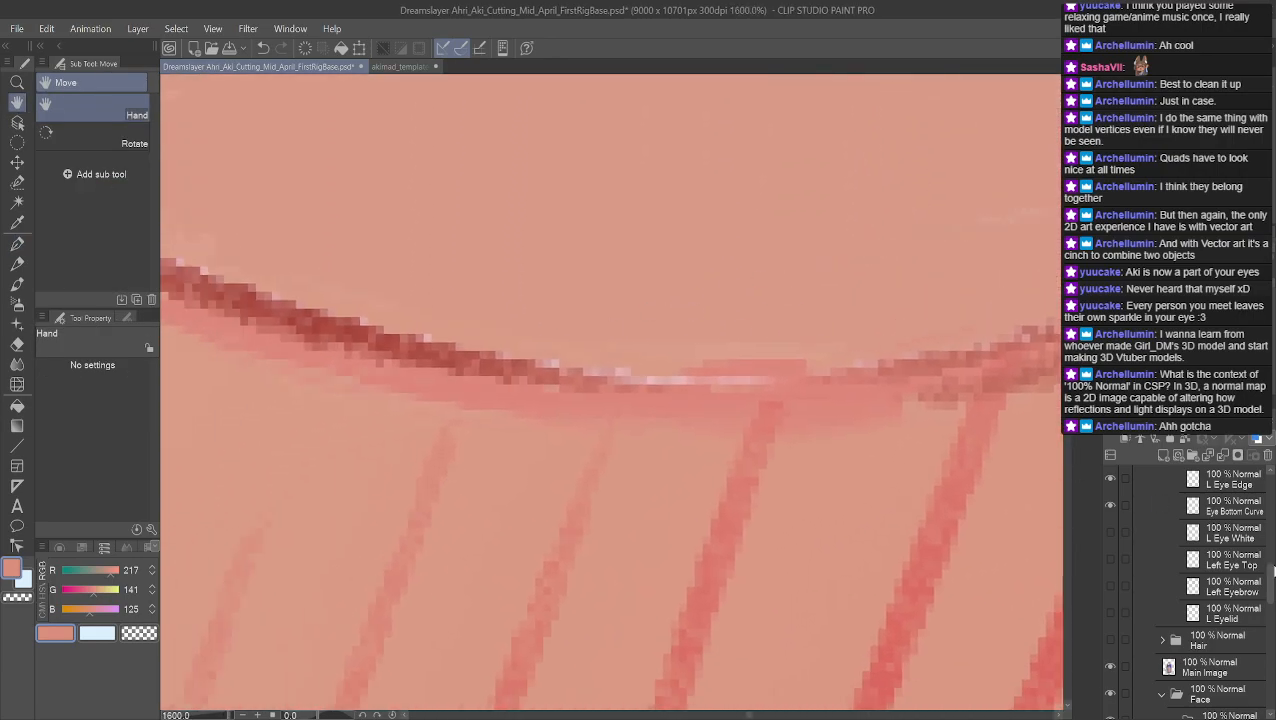
pyautogui.scroll(1, 1106, 525)
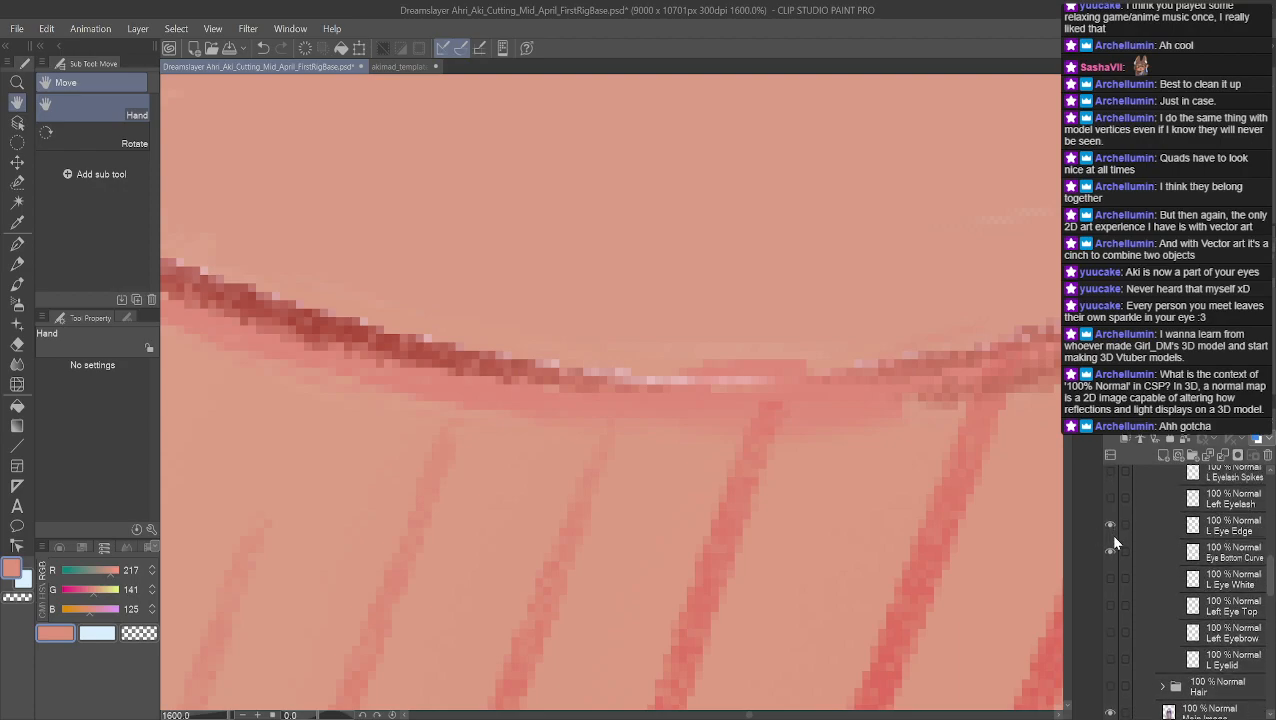
pyautogui.click(1108, 522)
pyautogui.click(1111, 552)
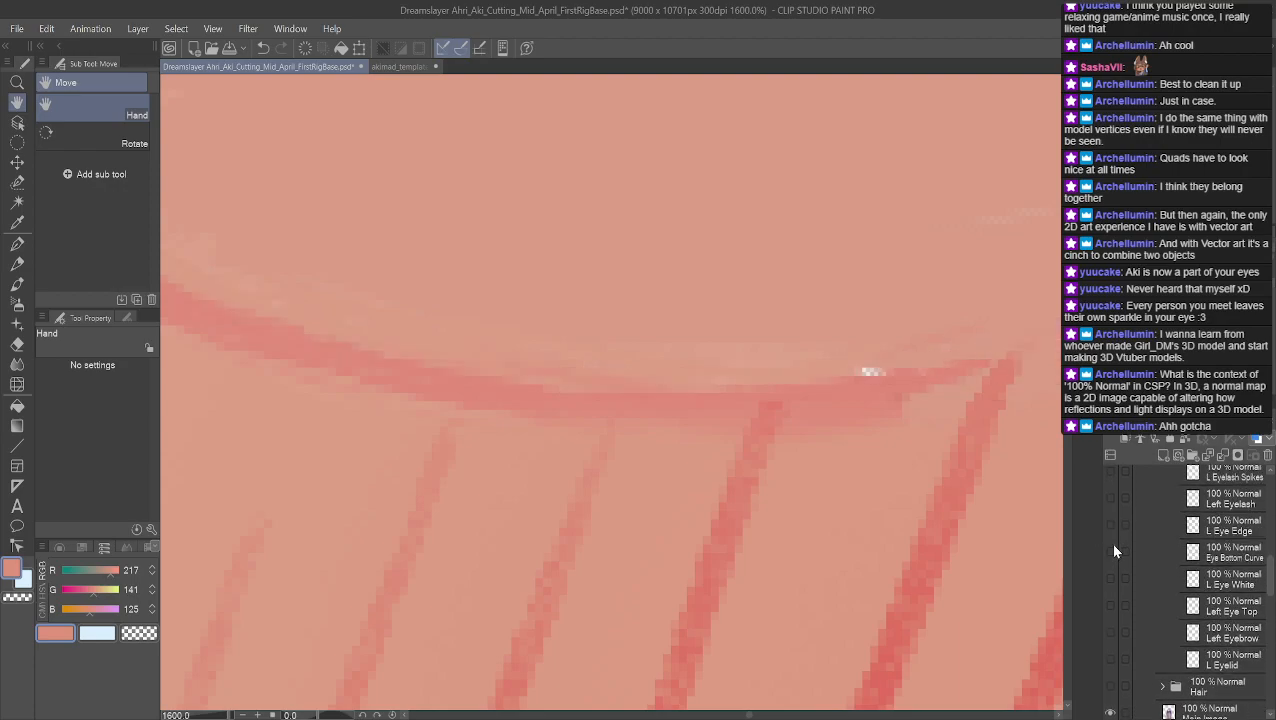
# Fill the small leftover transparent spot above the pink crease with the Mapping pen in a sampled skin tone
pyautogui.keyDown('alt'); pyautogui.click(607, 185); pyautogui.keyUp('alt')
pyautogui.keyDown('alt'); pyautogui.click(812, 370); pyautogui.keyUp('alt')
pyautogui.click(17, 243)
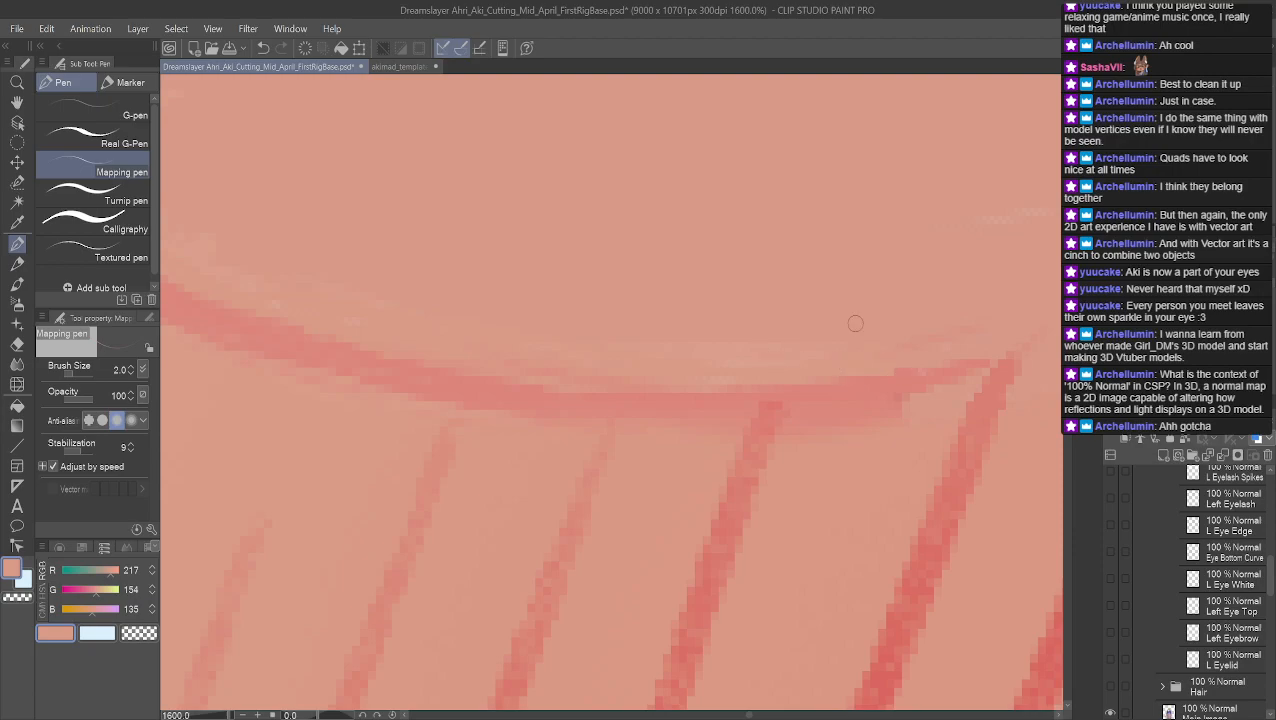
# Isolate the lower lid line by showing the Eye Bottom Curve layer and hiding the Main Image layer and Face folder
pyautogui.scroll(-8, 855, 323)
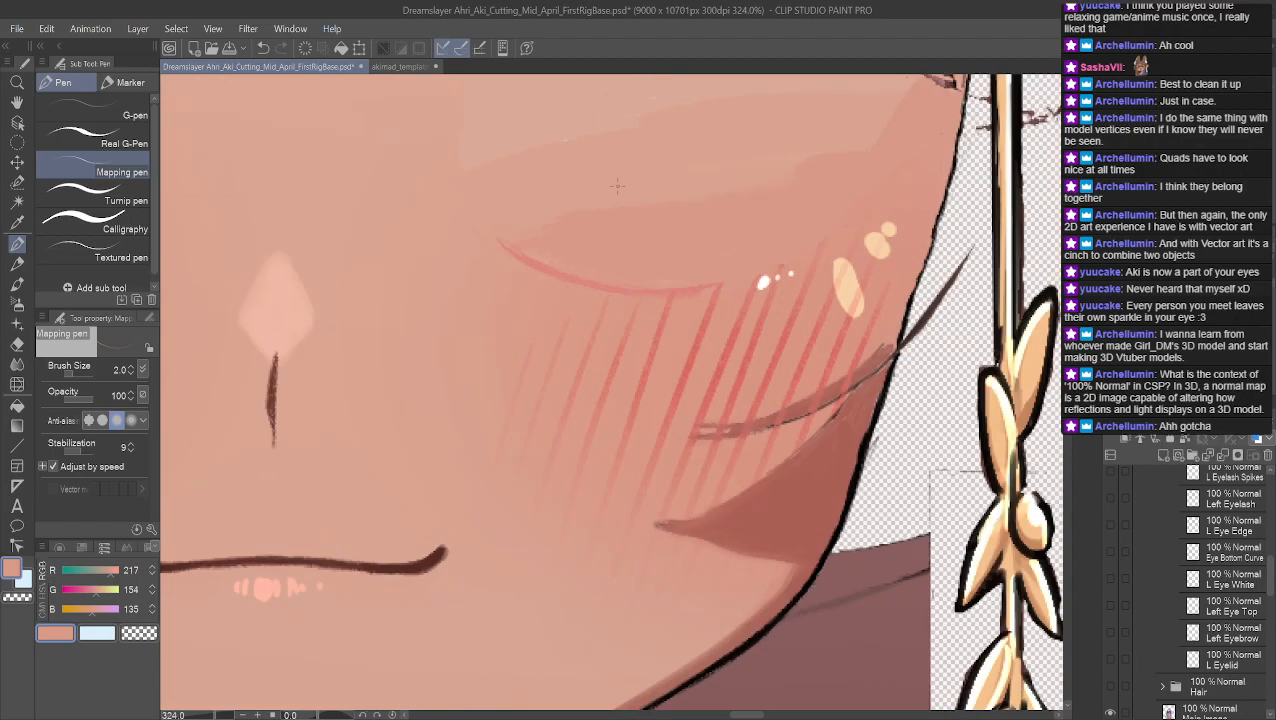
pyautogui.click(1110, 551)
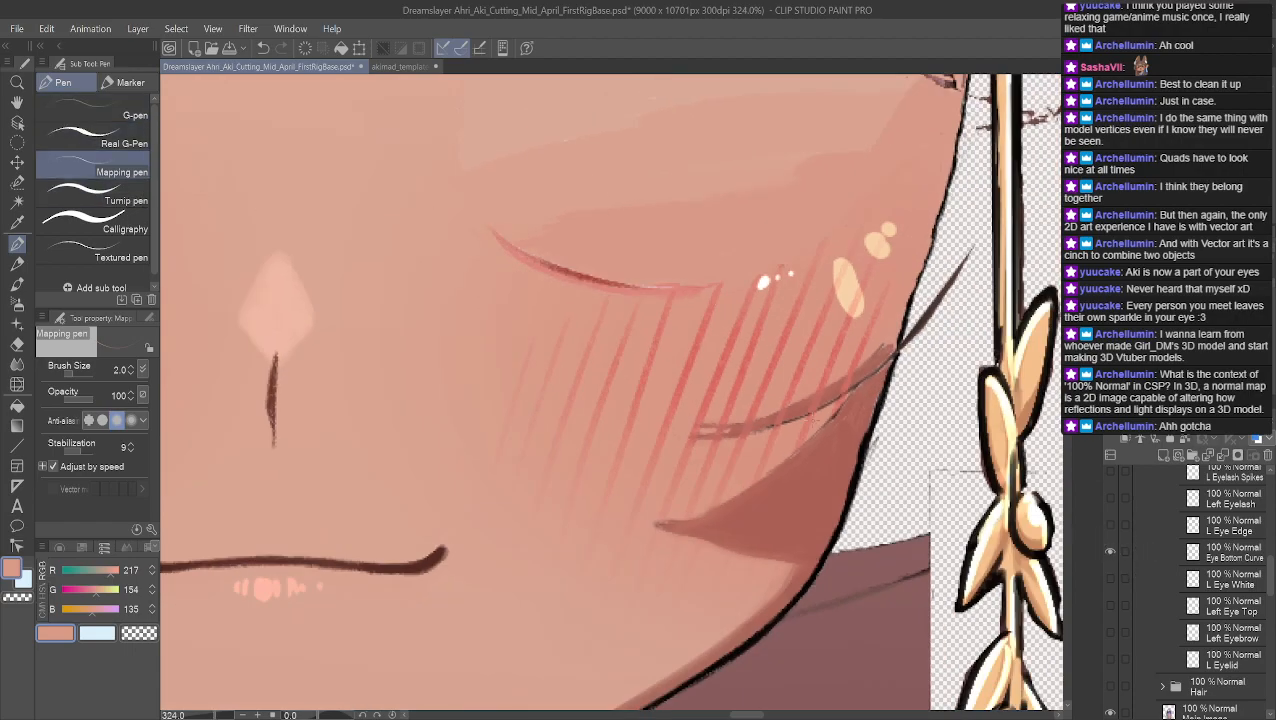
pyautogui.scroll(5, 834, 398)
pyautogui.scroll(-3, 1180, 610)
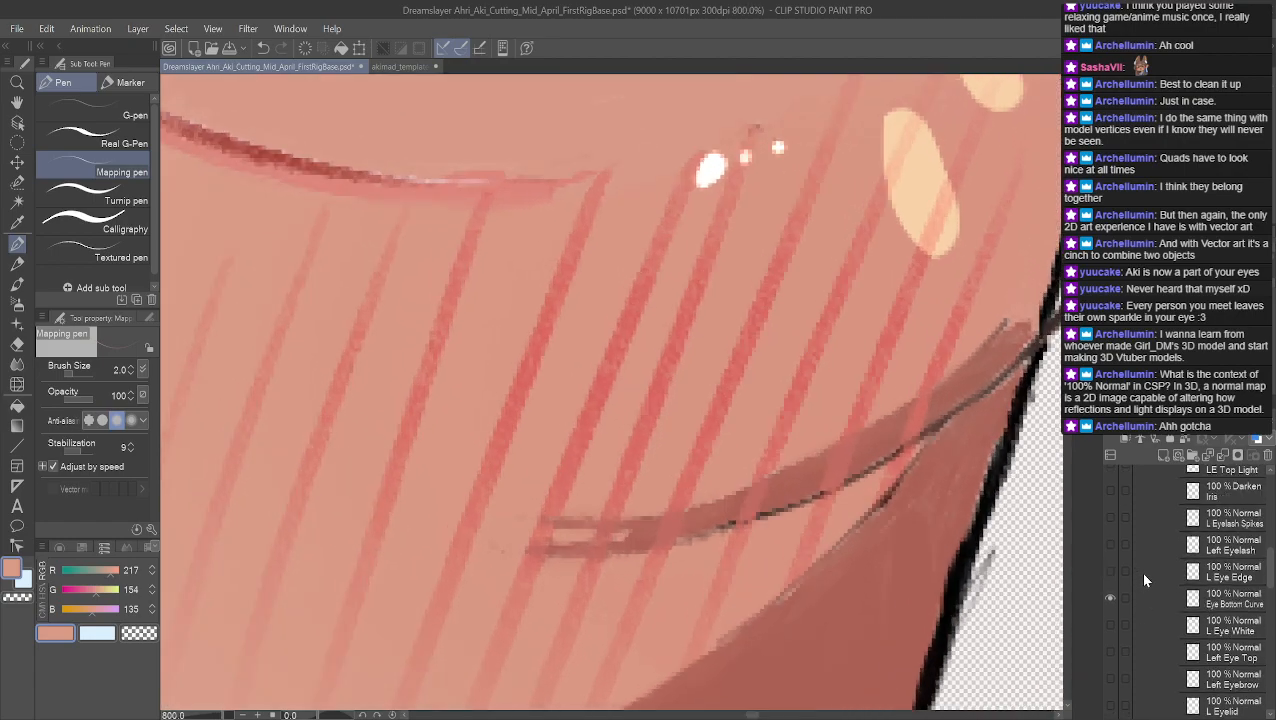
pyautogui.scroll(-1, 1119, 608)
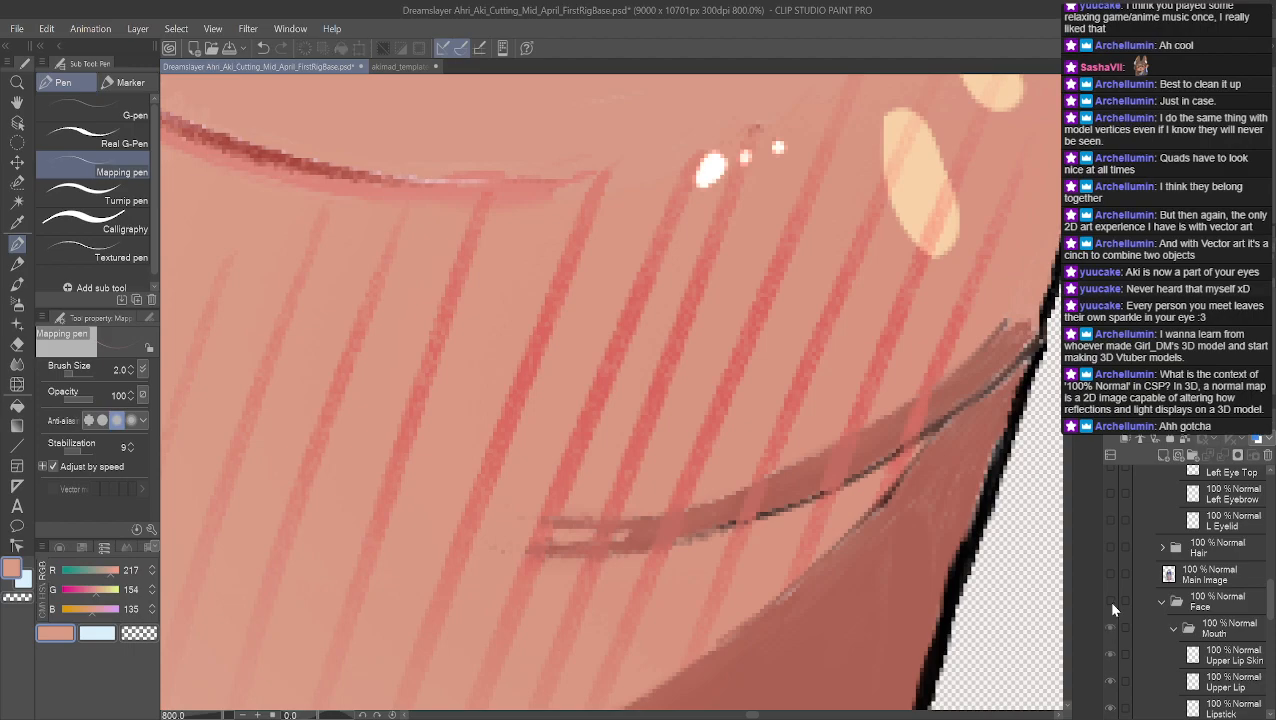
pyautogui.click(1110, 600)
# Select the Eye Bottom Curve layer and fill the notch in the line's upper edge with the G-pen in a sampled pale pink
pyautogui.scroll(3, 597, 406)
pyautogui.scroll(-2, 634, 264)
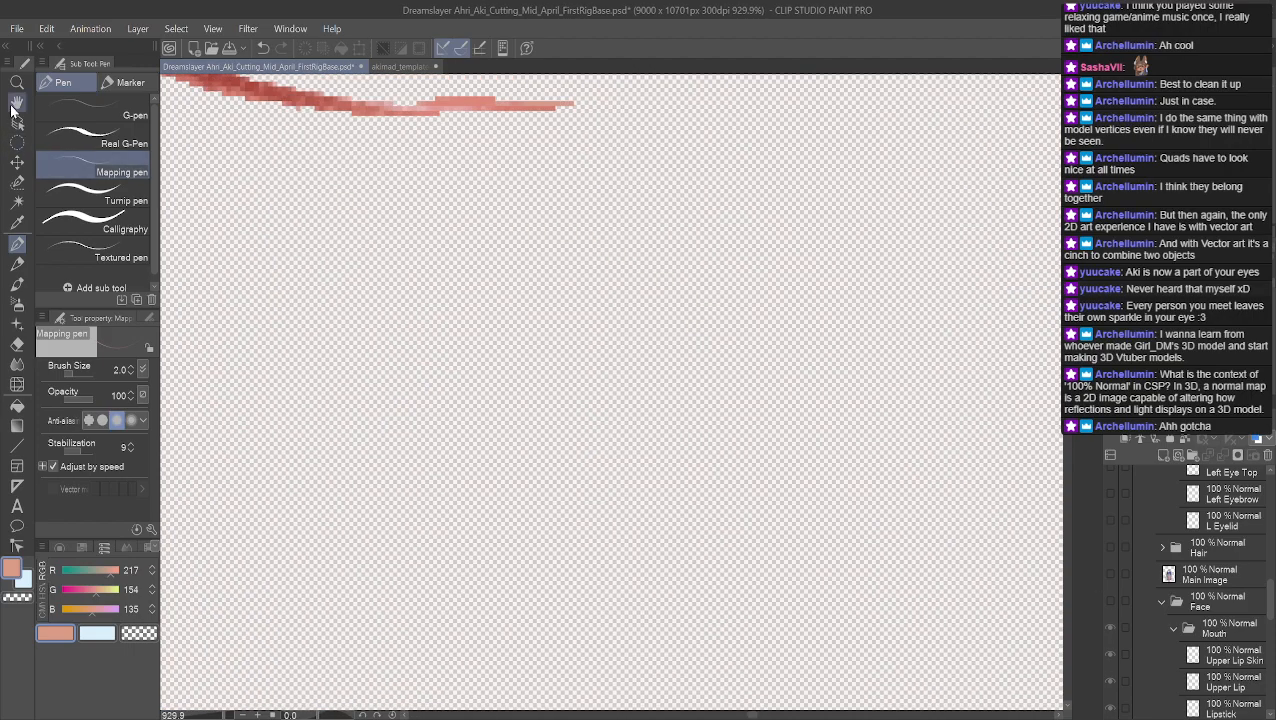
pyautogui.click(147, 109)
pyautogui.click(17, 106)
pyautogui.moveTo(410, 146); pyautogui.dragTo(498, 390)
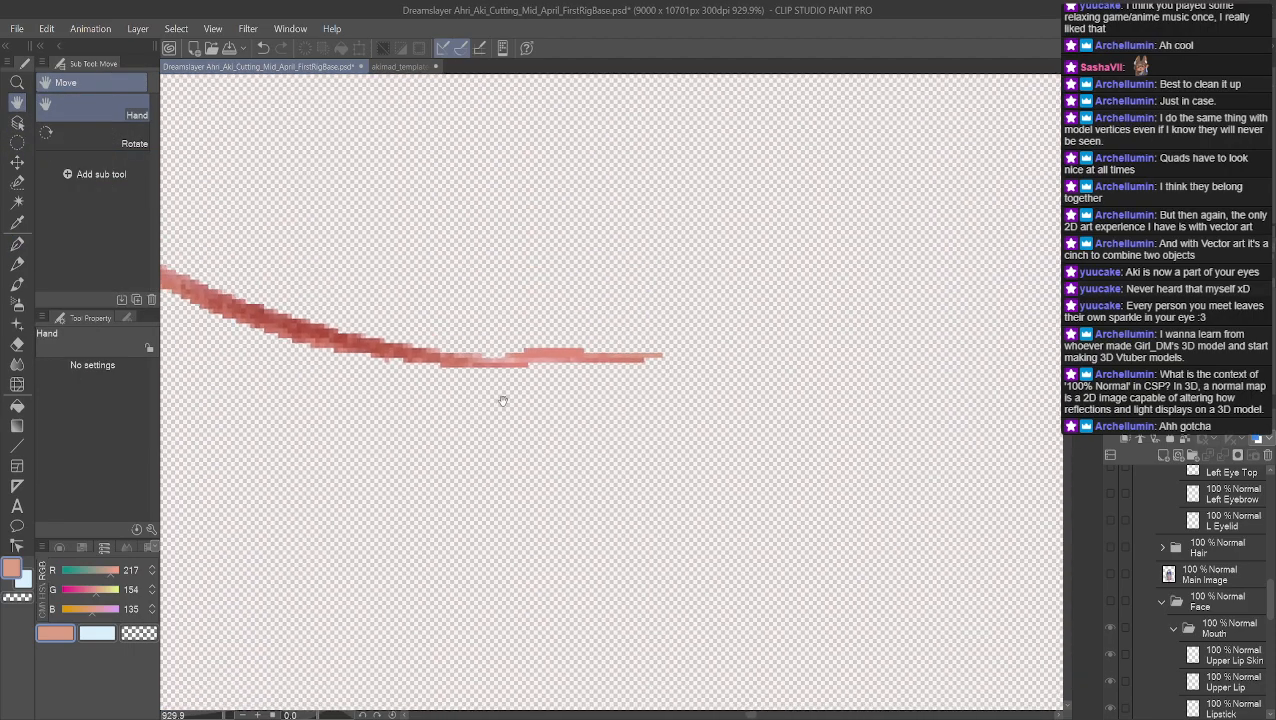
pyautogui.scroll(5, 584, 405)
pyautogui.scroll(3, 584, 340)
pyautogui.moveTo(480, 254); pyautogui.dragTo(684, 555)
pyautogui.scroll(3, 684, 555)
pyautogui.moveTo(600, 555); pyautogui.dragTo(629, 373)
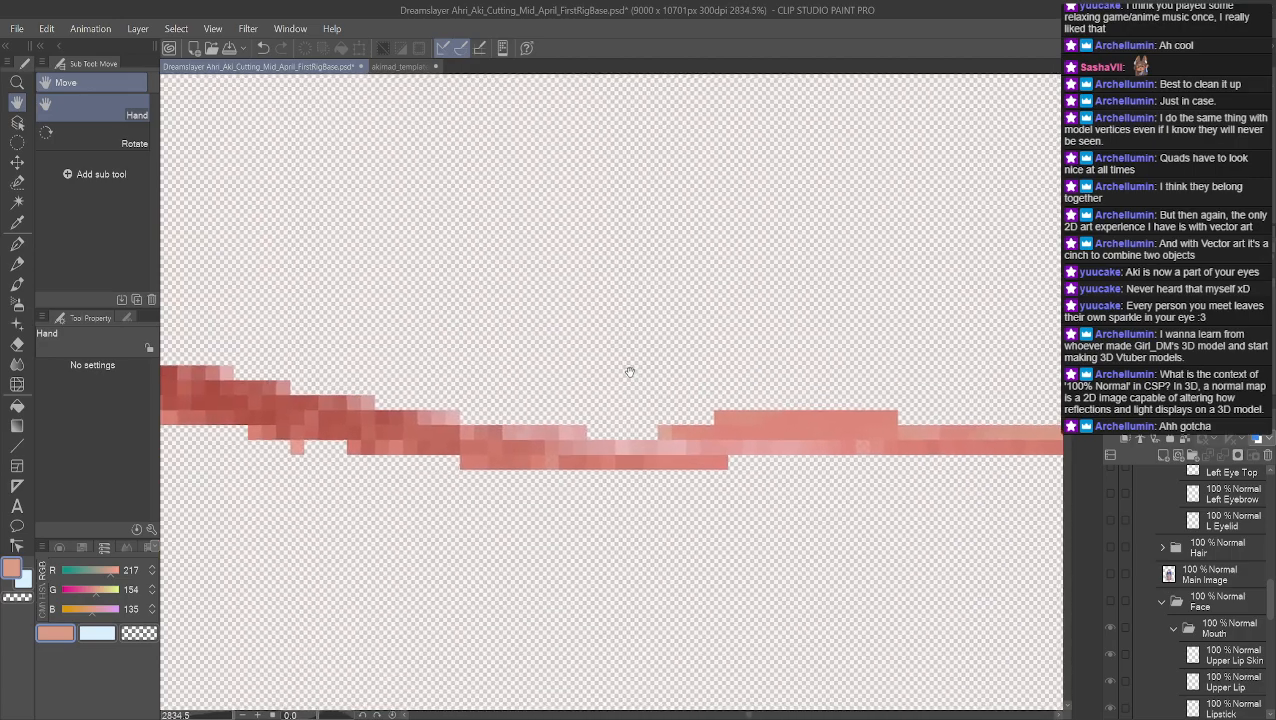
pyautogui.scroll(-4, 592, 388)
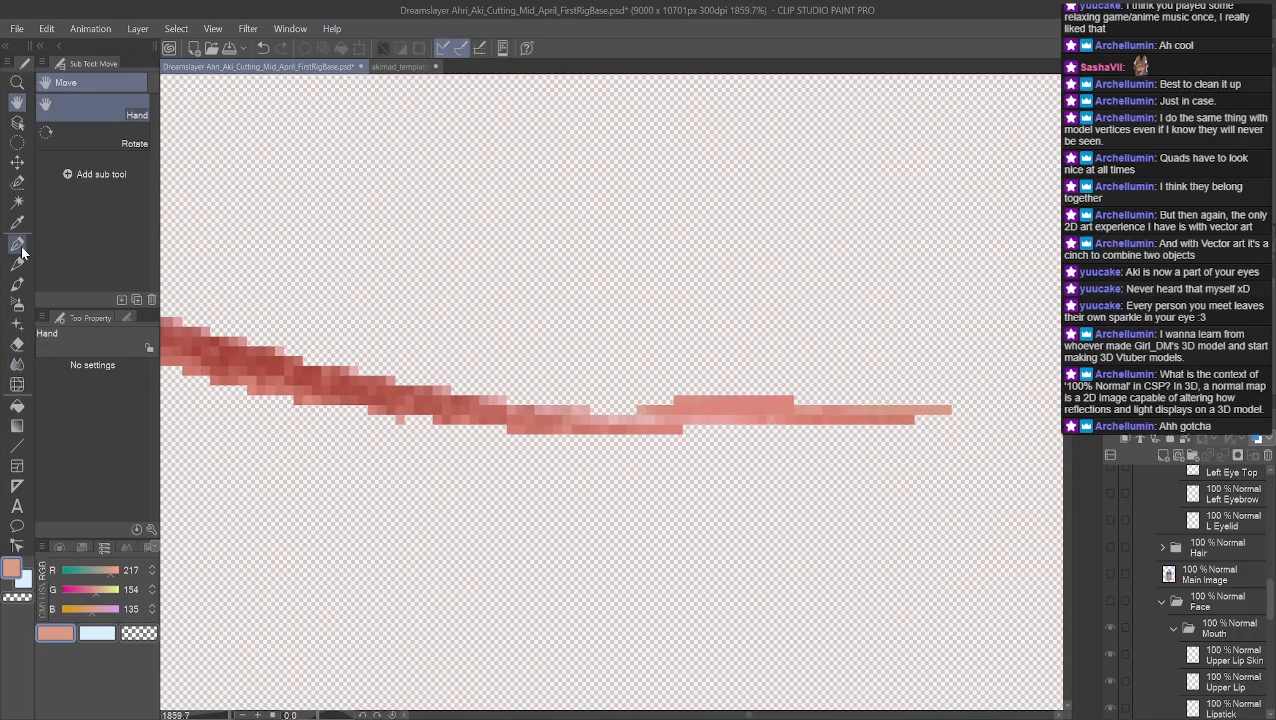
pyautogui.click(17, 243)
pyautogui.keyDown('alt'); pyautogui.click(575, 414); pyautogui.keyUp('alt')
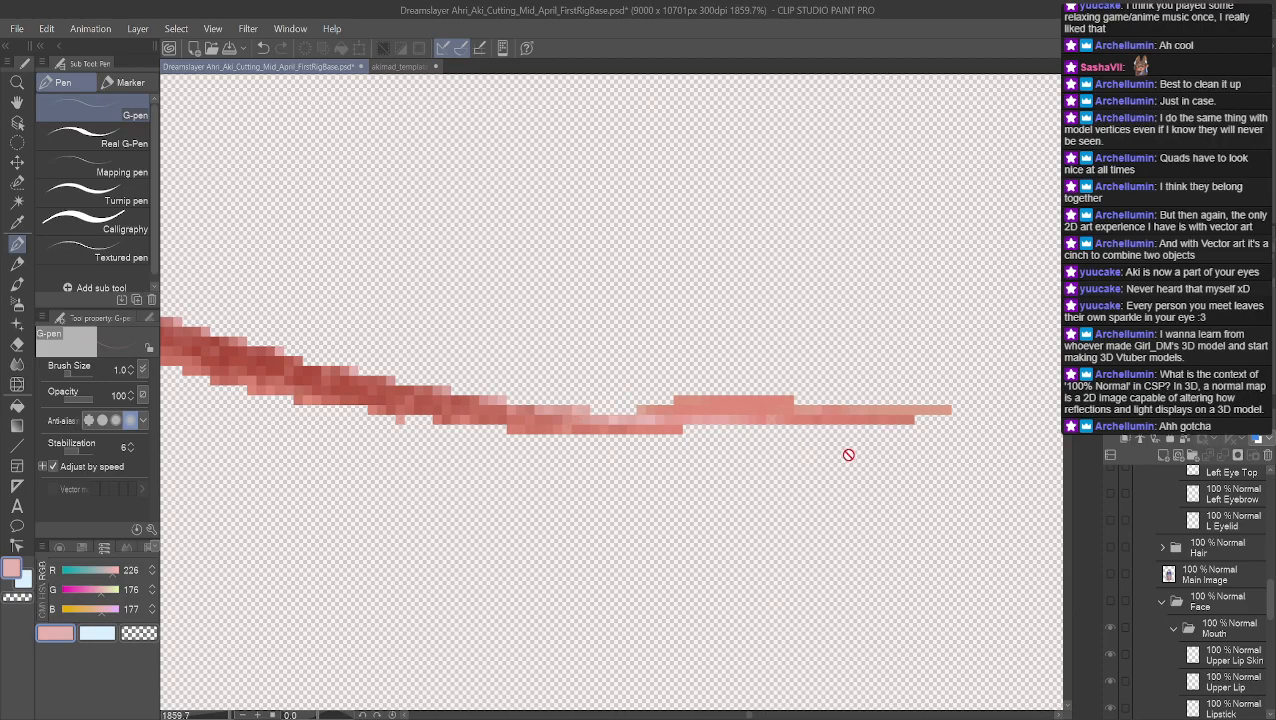
pyautogui.scroll(3, 1210, 555)
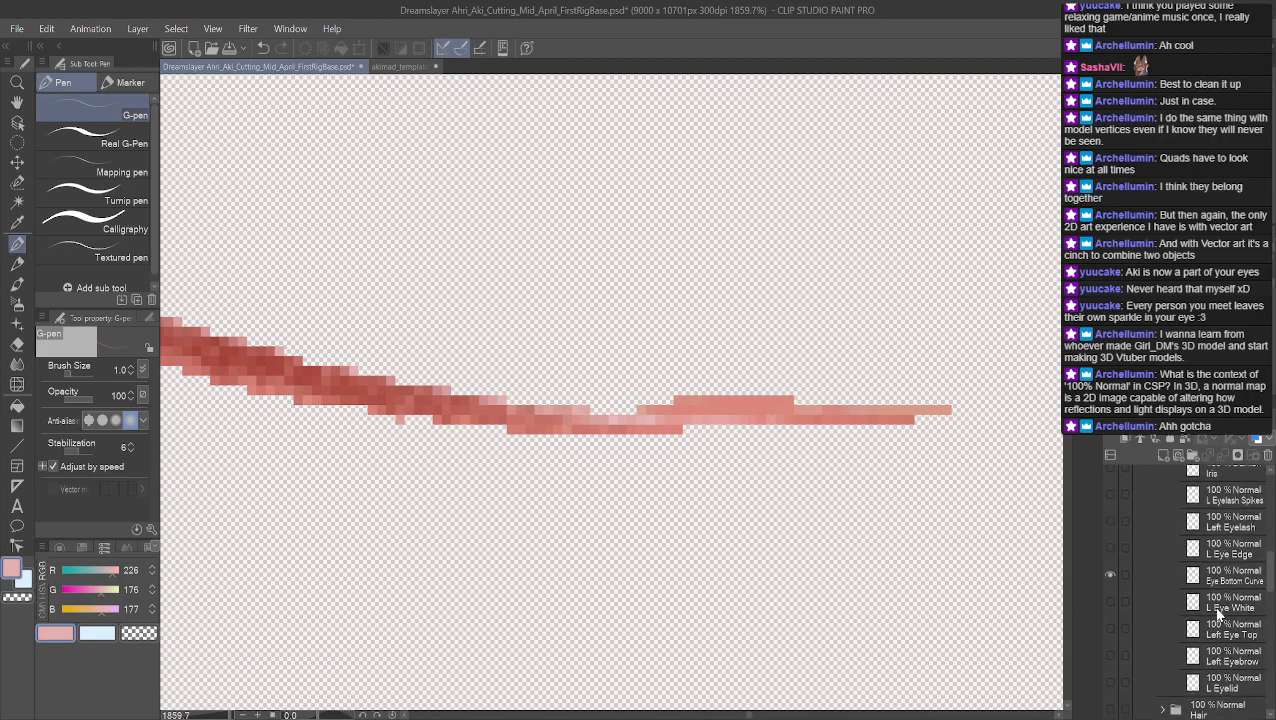
pyautogui.click(1236, 578)
pyautogui.keyDown('alt'); pyautogui.click(589, 404); pyautogui.keyUp('alt')
pyautogui.keyDown('alt'); pyautogui.click(586, 410); pyautogui.keyUp('alt')
pyautogui.moveTo(580, 410)
pyautogui.mouseDown()
pyautogui.moveTo(630, 411)
pyautogui.moveTo(608, 411)
pyautogui.mouseUp()
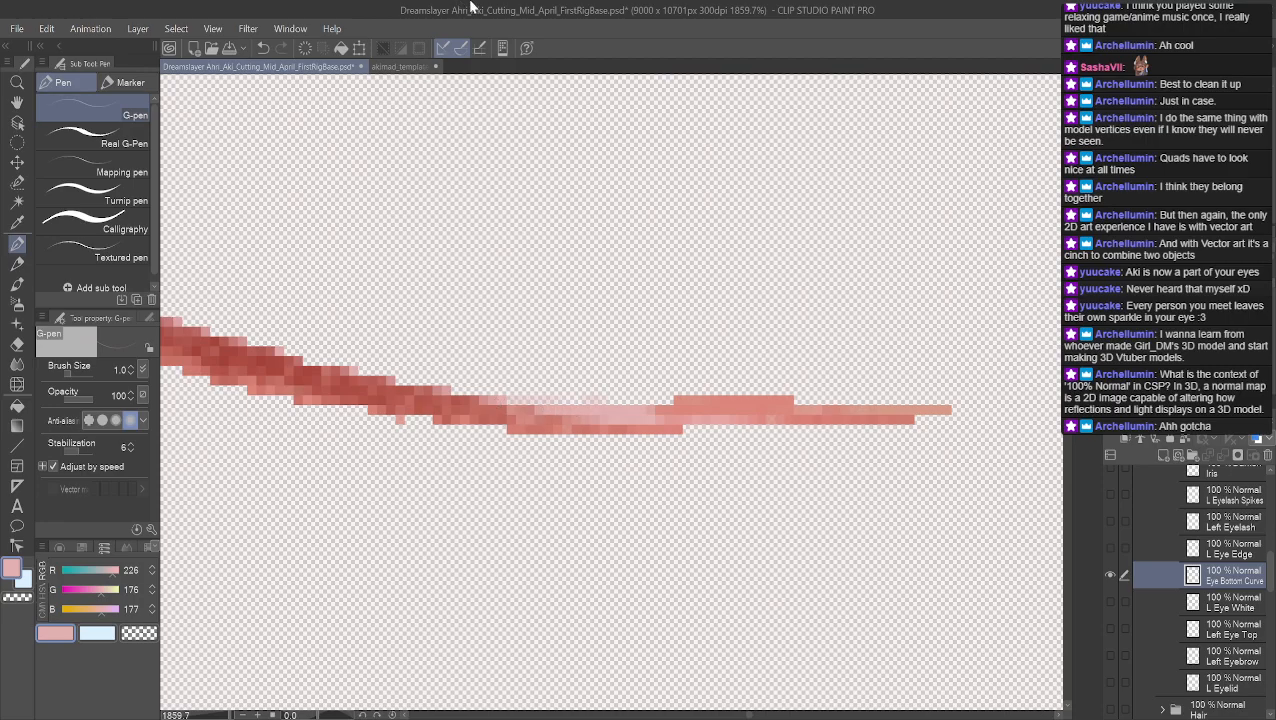
pyautogui.scroll(-3, 444, 353)
pyautogui.scroll(-3, 444, 353)
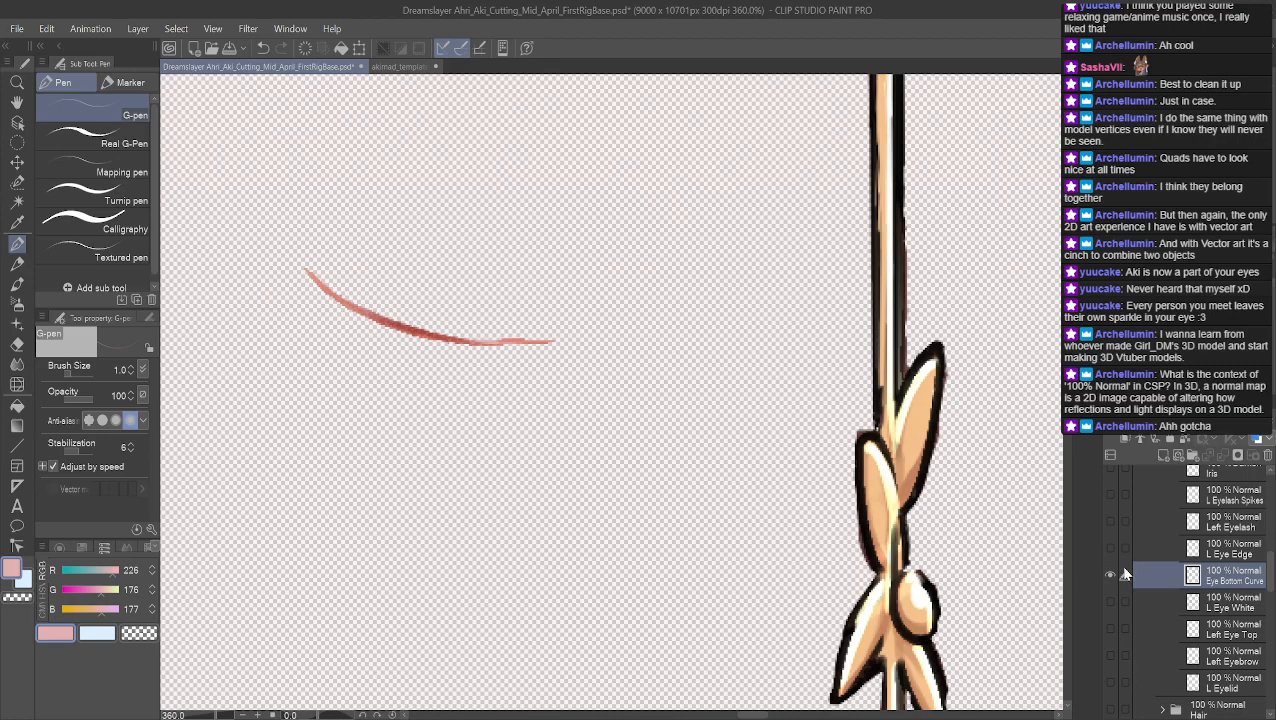
# Show the Face folder and hide the Eye Bottom Curve layer to check the skin beneath the lower lid line
pyautogui.scroll(5, 1108, 550)
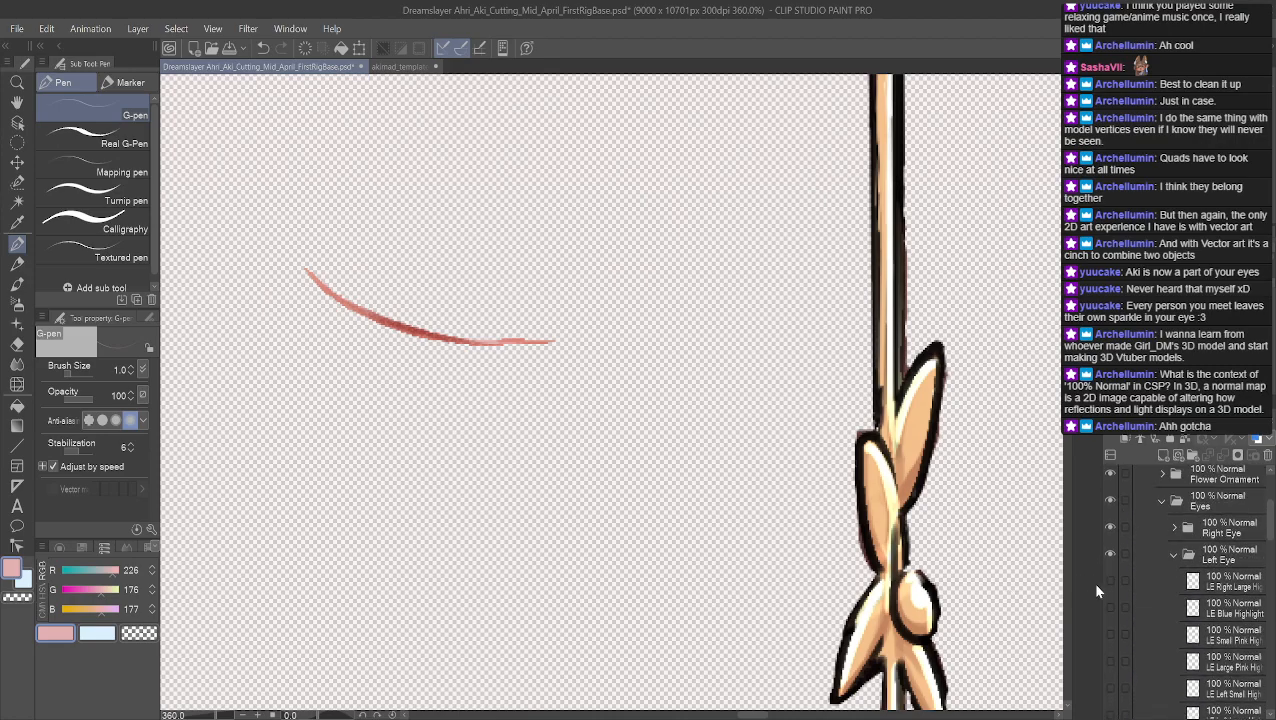
pyautogui.scroll(-5, 1125, 605)
pyautogui.scroll(-3, 1125, 600)
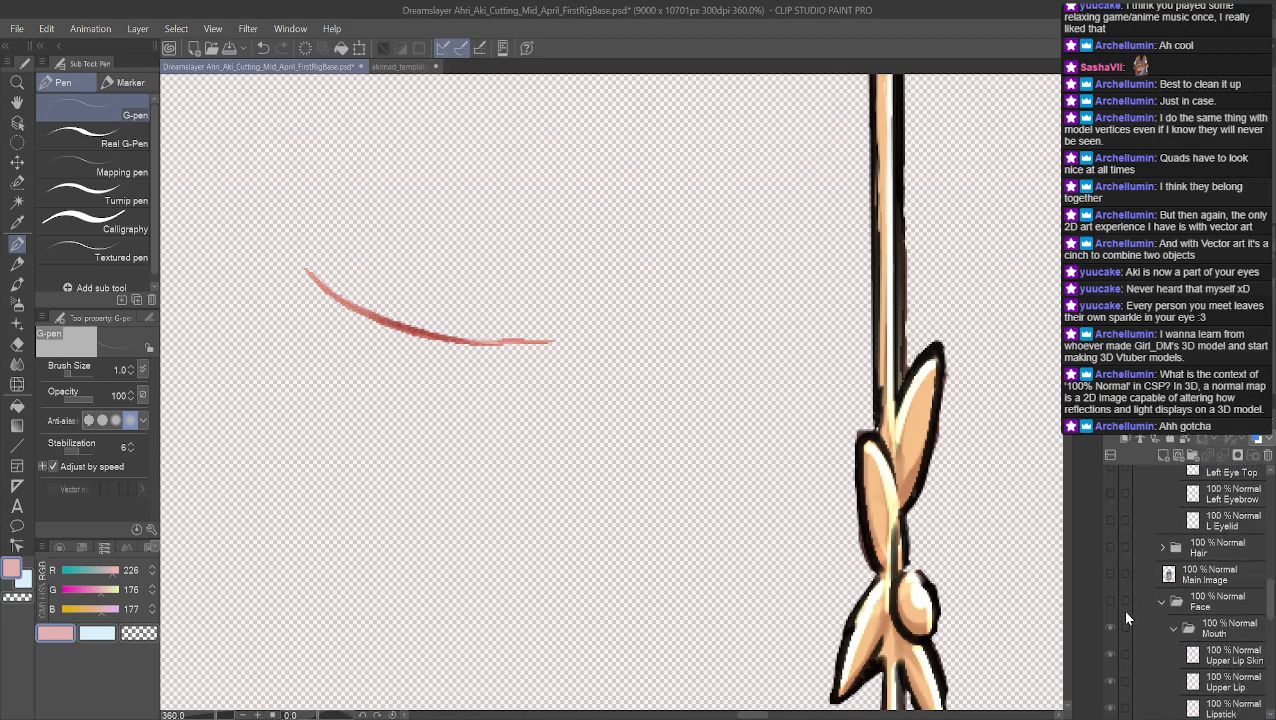
pyautogui.click(1110, 601)
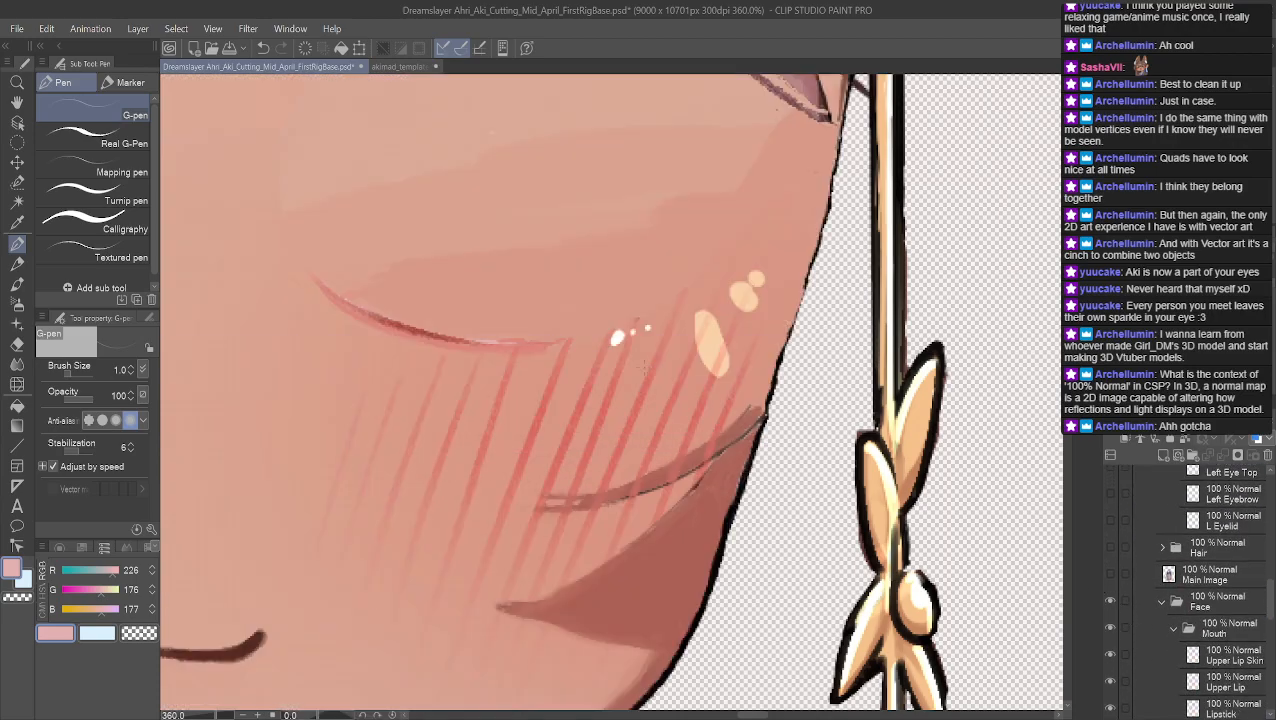
pyautogui.scroll(5, 643, 370)
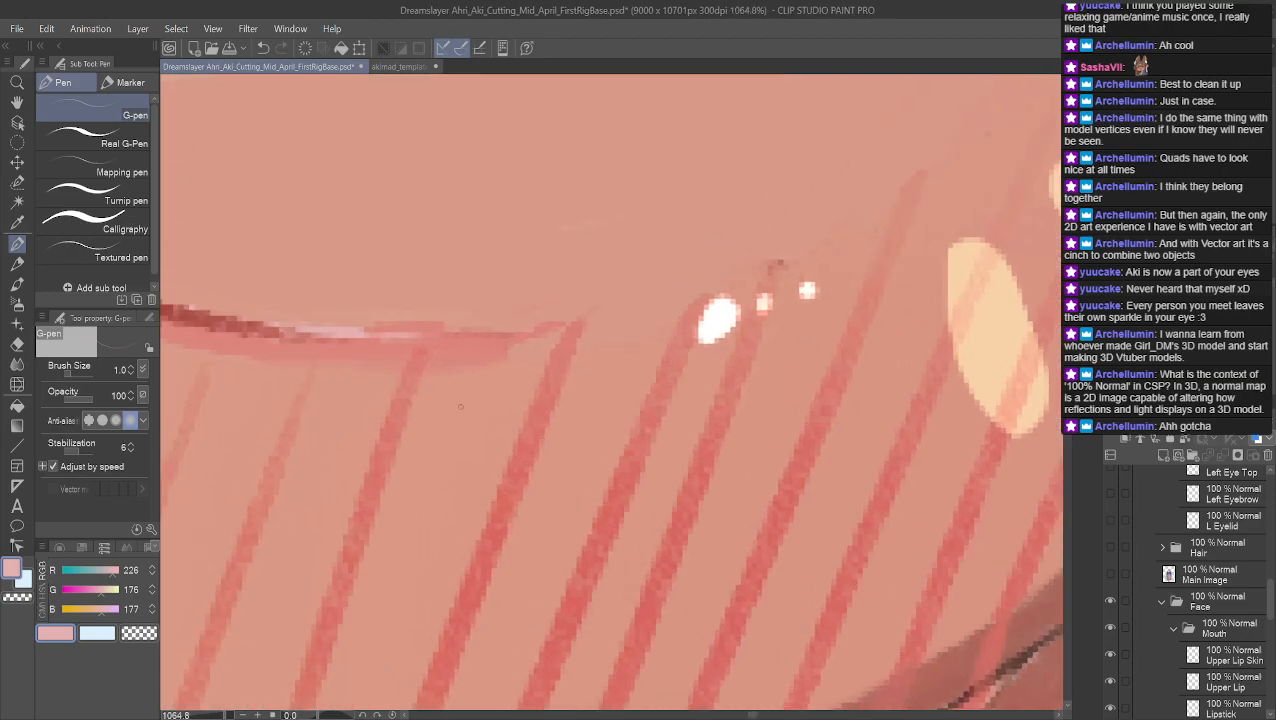
pyautogui.scroll(2, 471, 410)
pyautogui.scroll(2, 1135, 547)
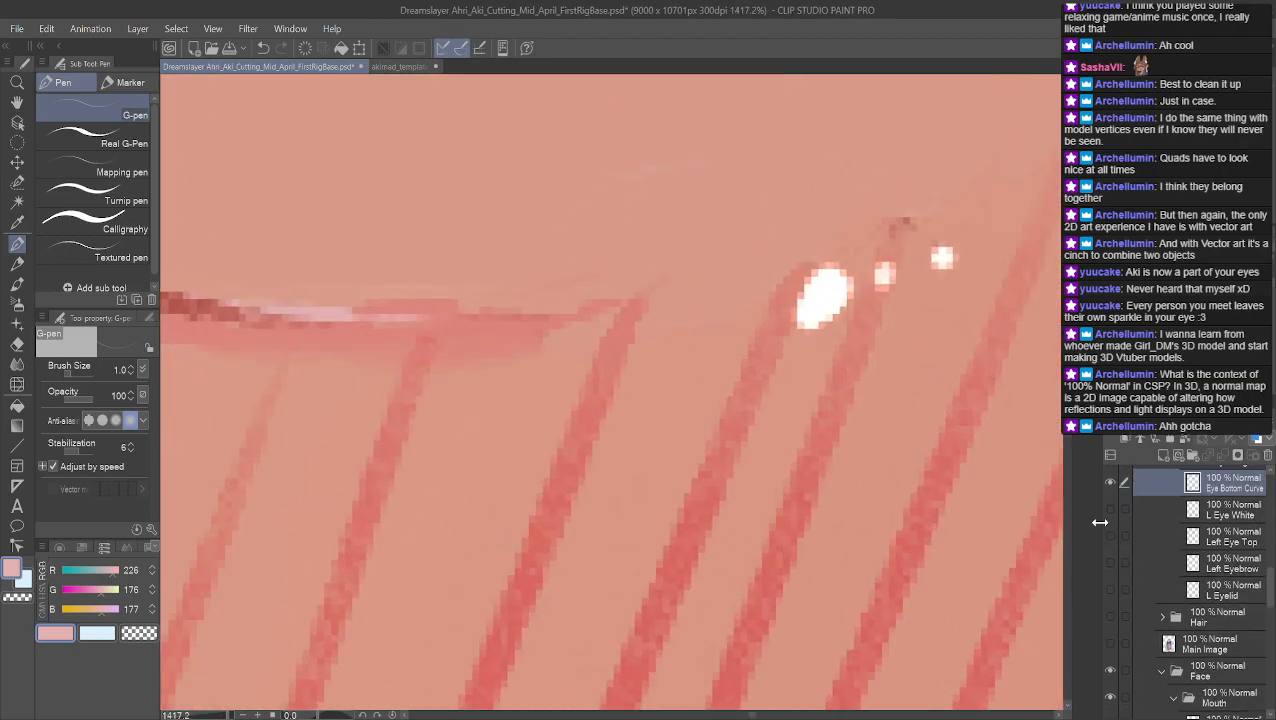
pyautogui.click(1109, 480)
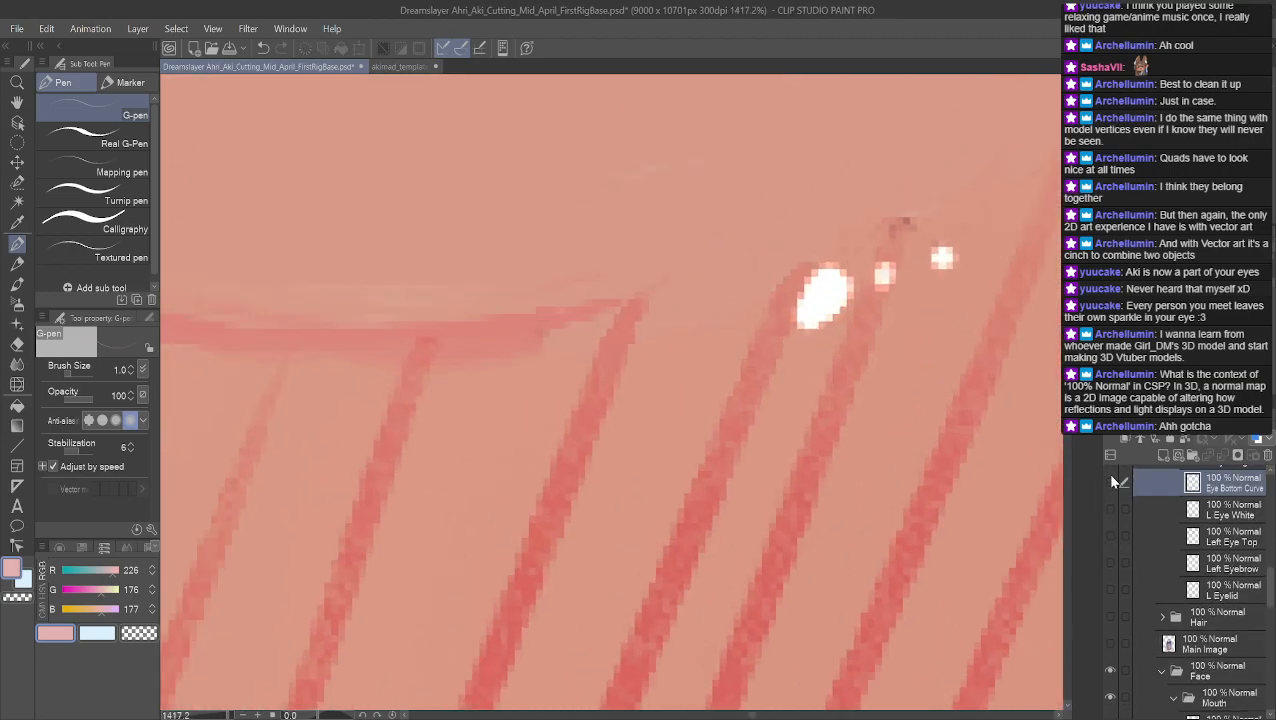
# Select the Head layer and sample the skin tone beside the outer end of the left eye area
pyautogui.scroll(-5, 541, 357)
pyautogui.scroll(-12, 655, 366)
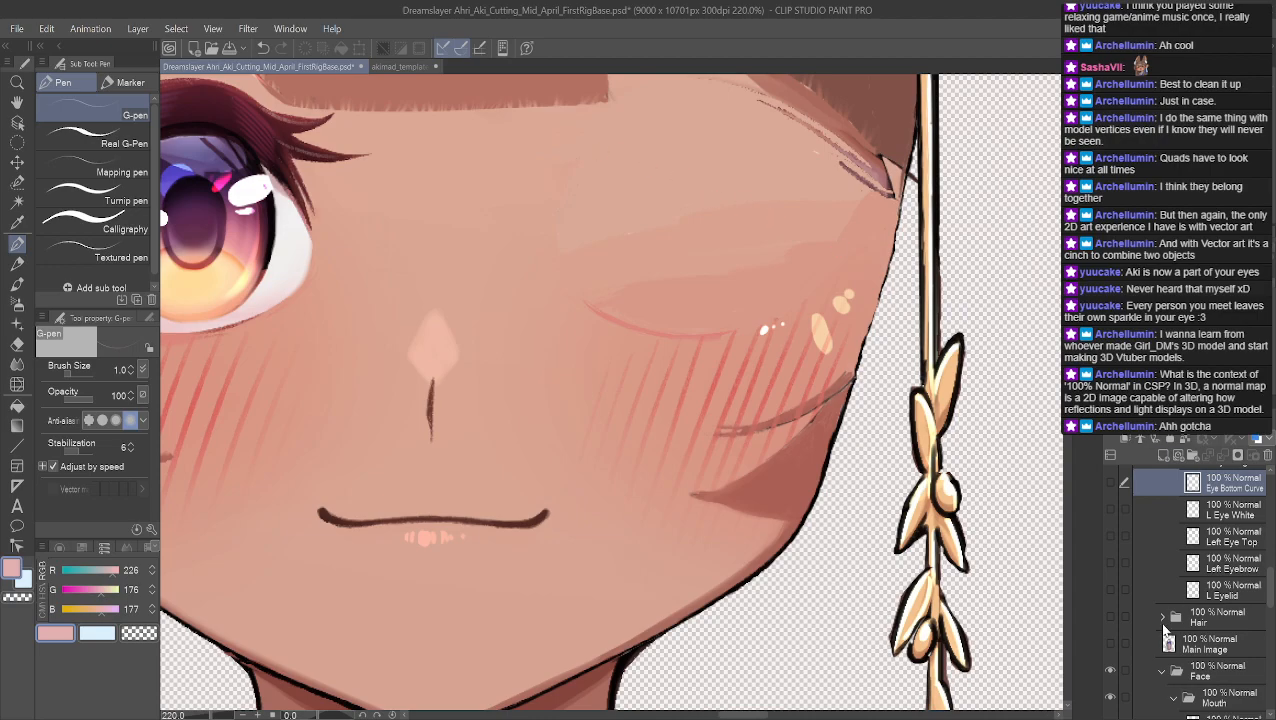
pyautogui.scroll(-3, 1237, 612)
pyautogui.scroll(-9, 1237, 612)
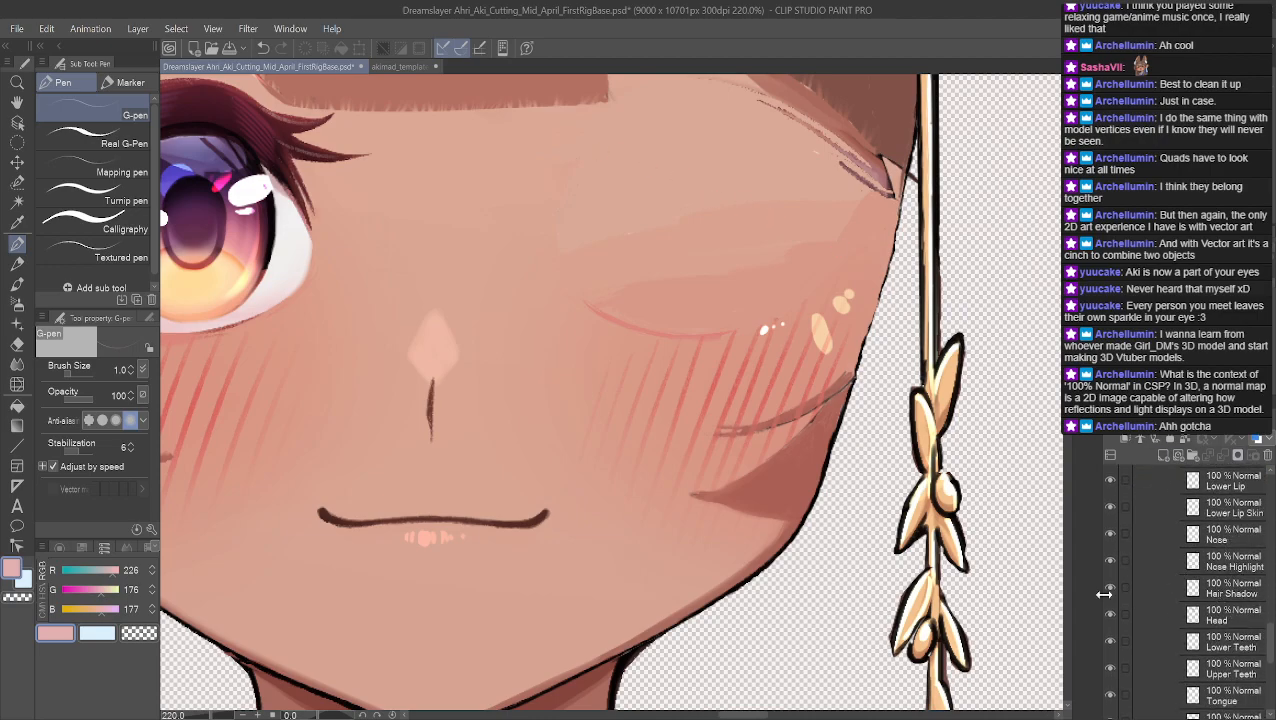
pyautogui.click(1261, 592)
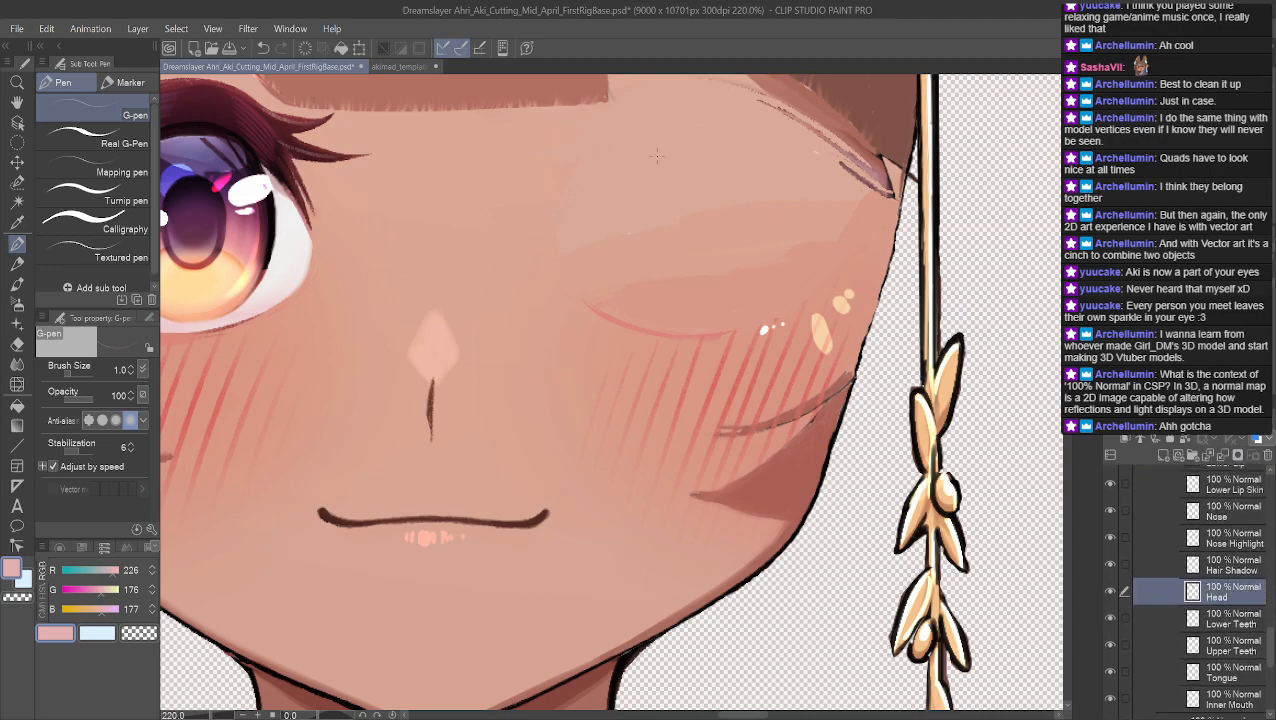
pyautogui.keyDown('alt'); pyautogui.click(828, 200); pyautogui.keyUp('alt')
pyautogui.scroll(-5, 690, 222)
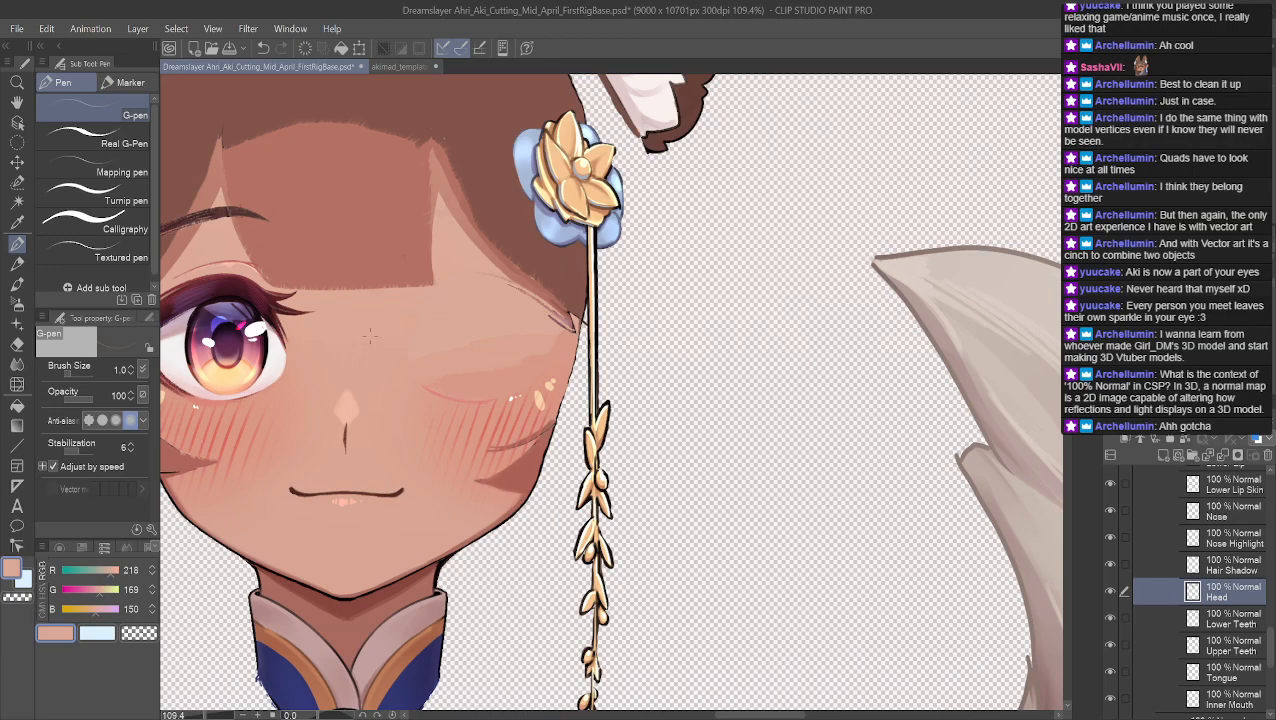
# Show the Main Image layer, the Hair folder and the L Eyelid layer
pyautogui.scroll(5, 1093, 555)
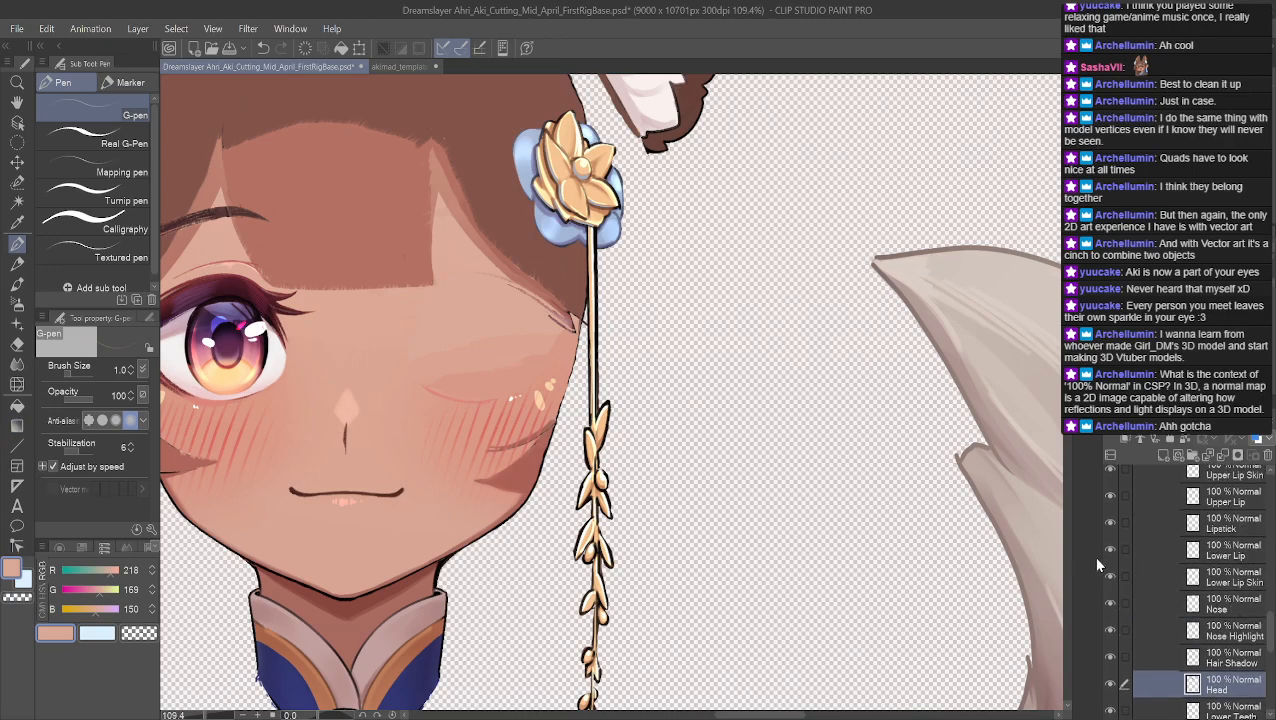
pyautogui.scroll(2, 1130, 508)
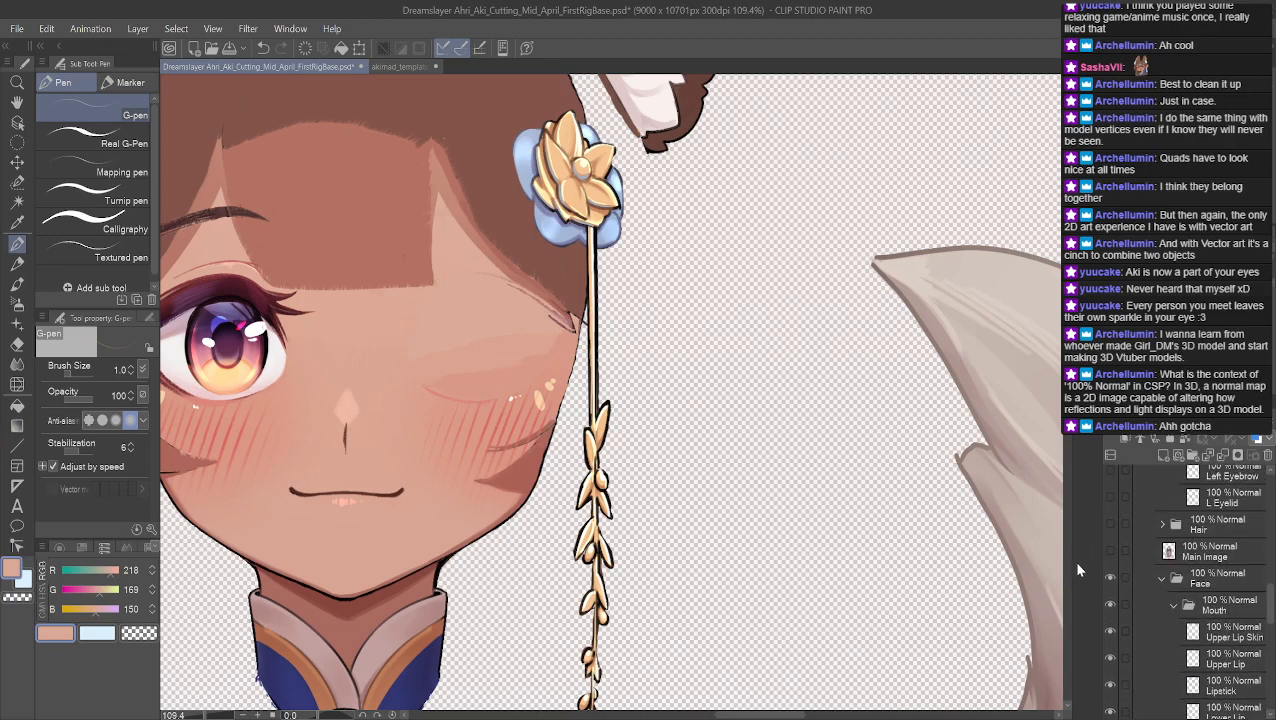
pyautogui.click(1110, 550)
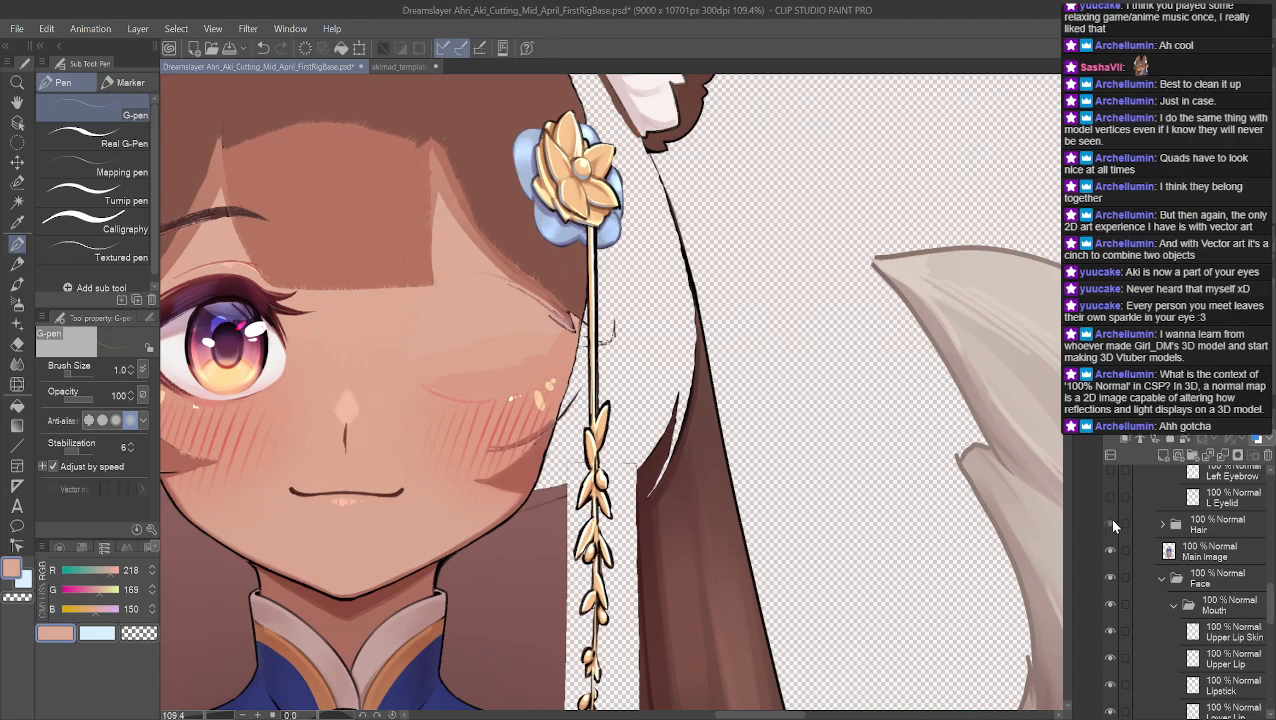
pyautogui.click(1110, 523)
pyautogui.click(1110, 497)
# Show the Left Eyebrow, Left Eye Top, L Eye White, Eye Bottom Curve and L Eye Edge layers
pyautogui.scroll(3, 1110, 543)
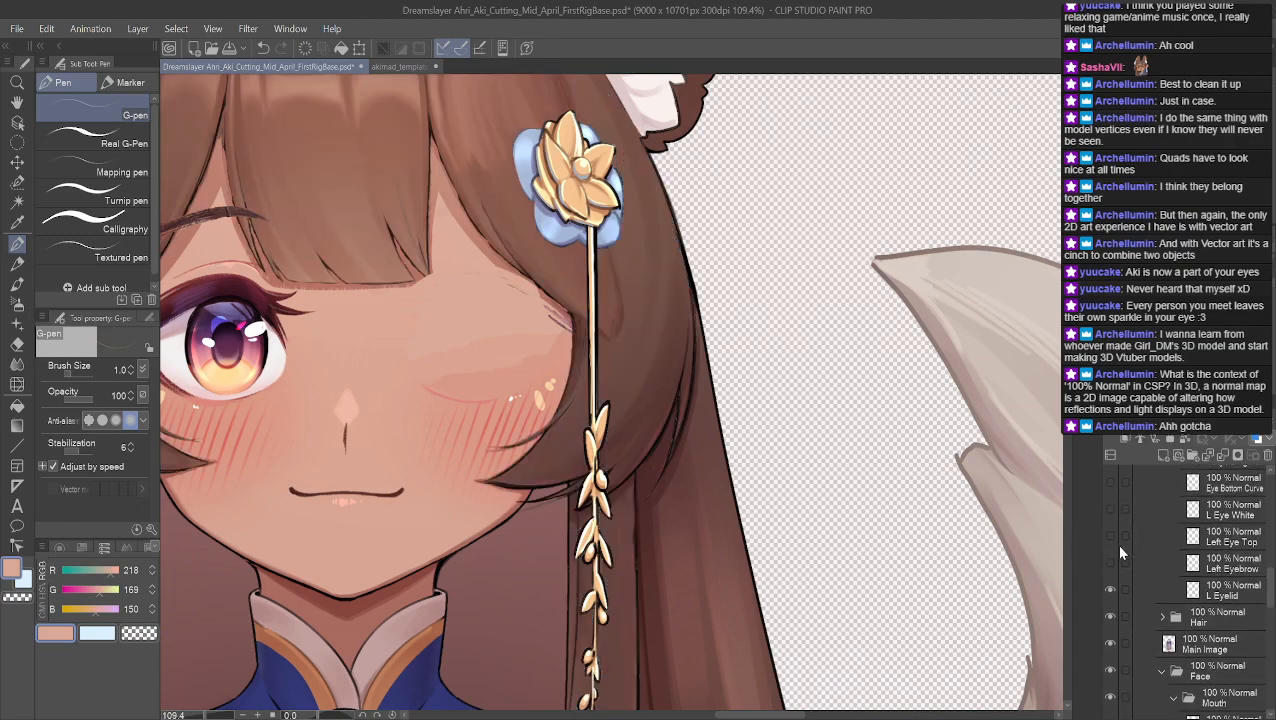
pyautogui.click(1110, 564)
pyautogui.click(1110, 537)
pyautogui.click(1110, 510)
pyautogui.click(1108, 483)
pyautogui.scroll(3, 1110, 500)
pyautogui.click(1110, 571)
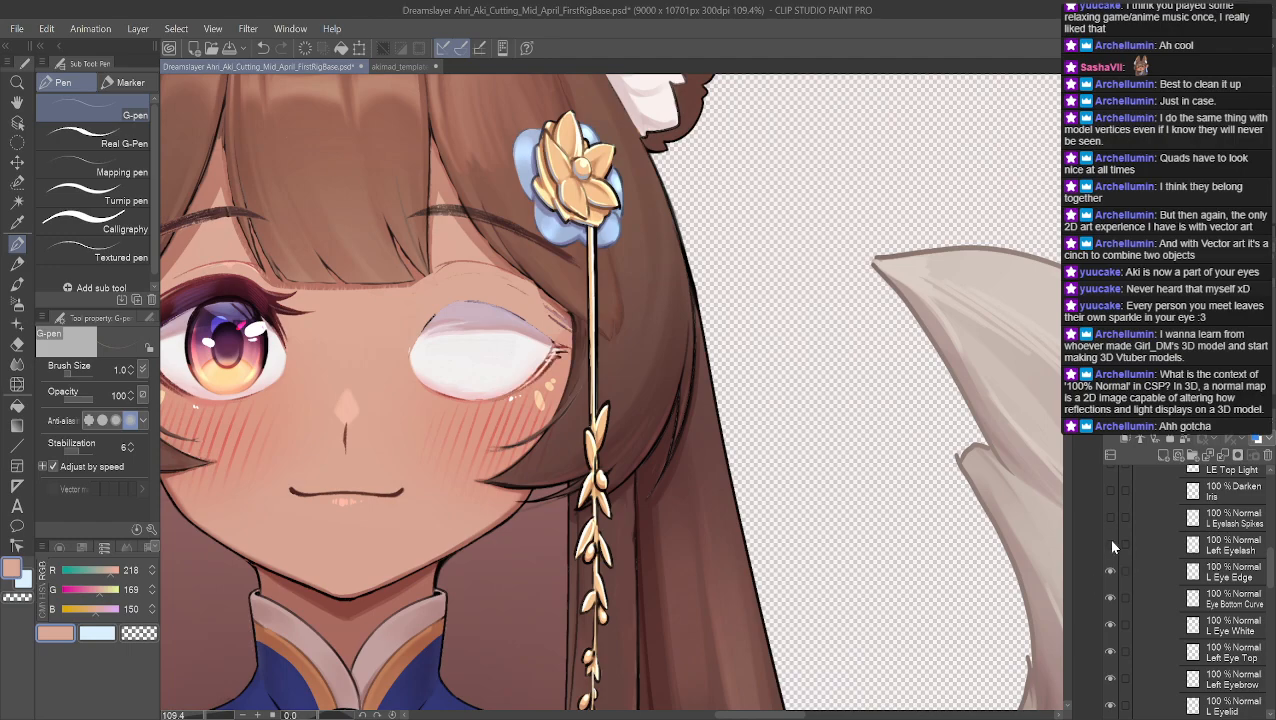
# Show the Left Eyelash, L Eyelash Spikes and Iris layers of the left eye
pyautogui.click(1110, 544)
pyautogui.click(1110, 517)
pyautogui.click(1110, 490)
# Show the LE Top Light layer and all the left eye's highlight layers, and collapse the Left Eye folder
pyautogui.scroll(3, 1110, 510)
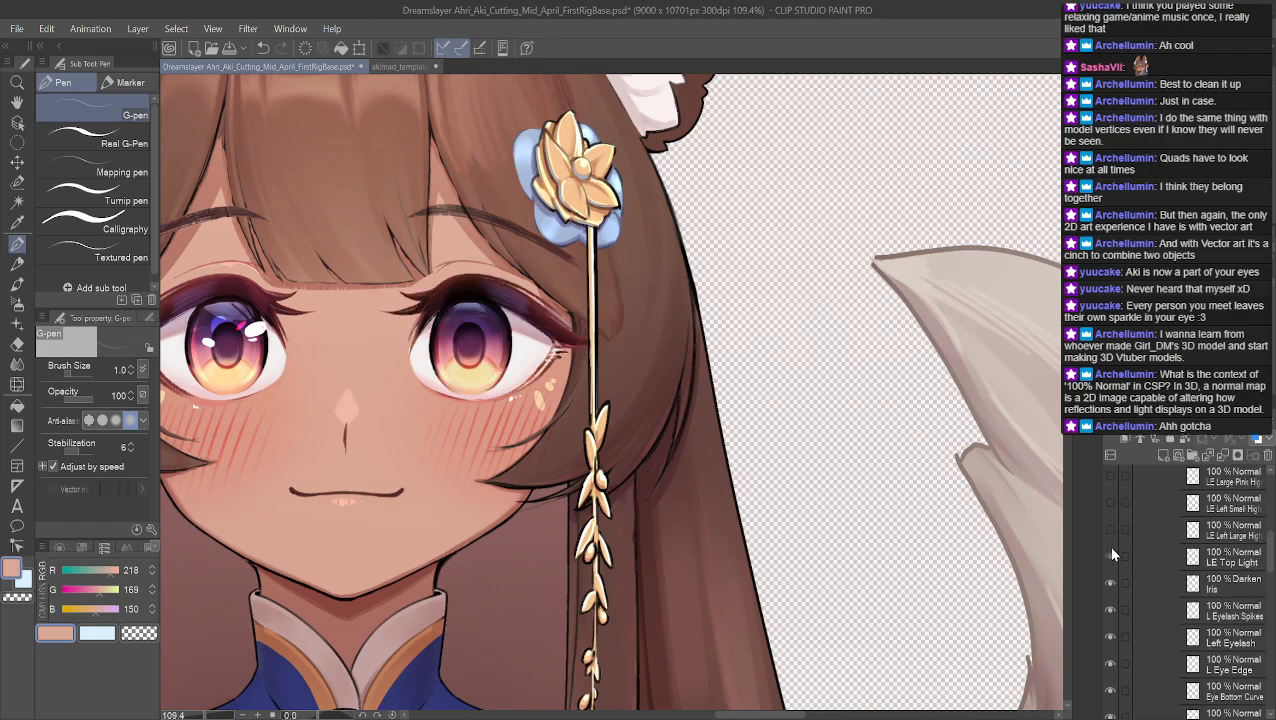
pyautogui.click(1110, 556)
pyautogui.click(1110, 529)
pyautogui.click(1110, 502)
pyautogui.click(1110, 475)
pyautogui.scroll(3, 1110, 500)
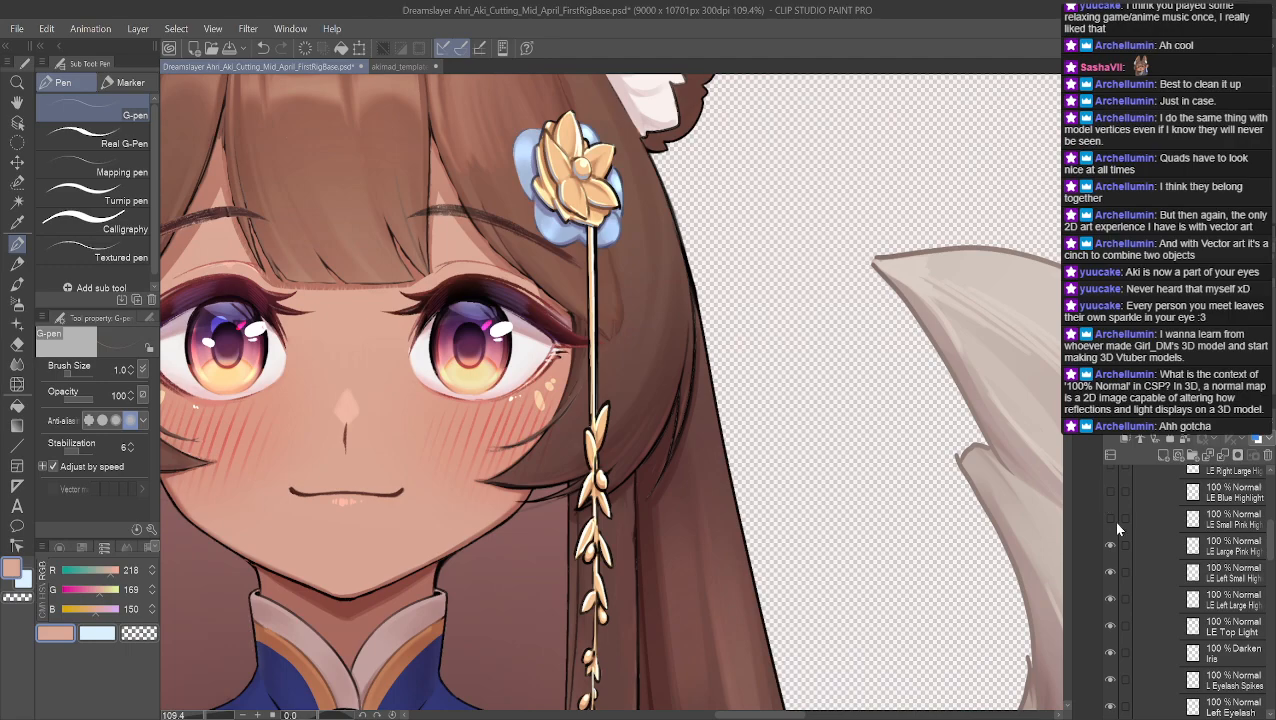
pyautogui.click(1110, 491)
pyautogui.click(1110, 470)
pyautogui.scroll(3, 1112, 490)
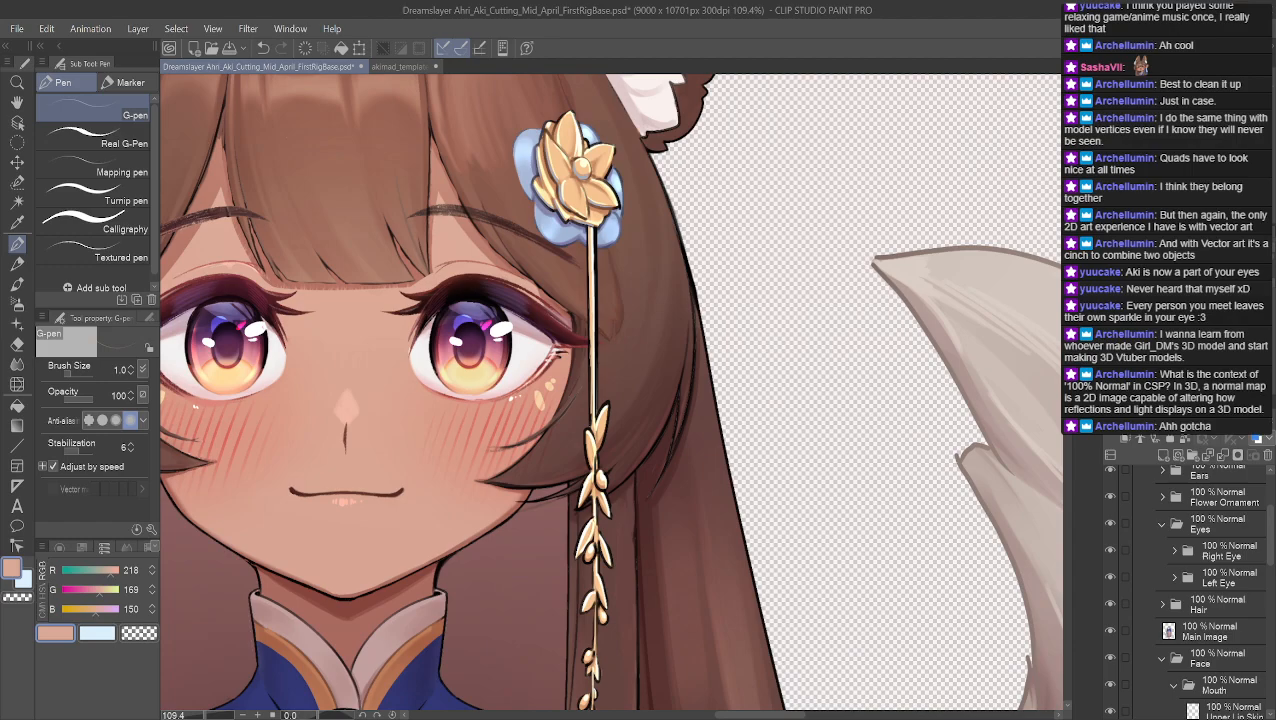
pyautogui.scroll(-5, 1167, 617)
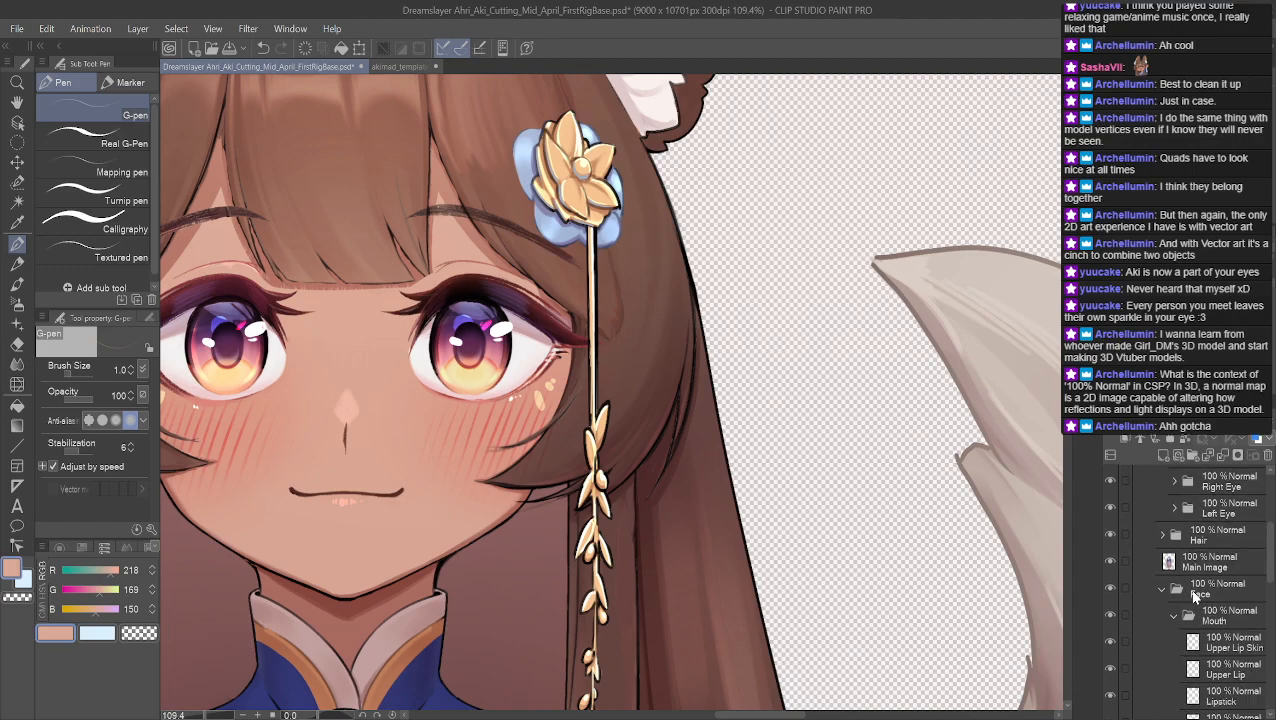
pyautogui.scroll(-2, 1160, 610)
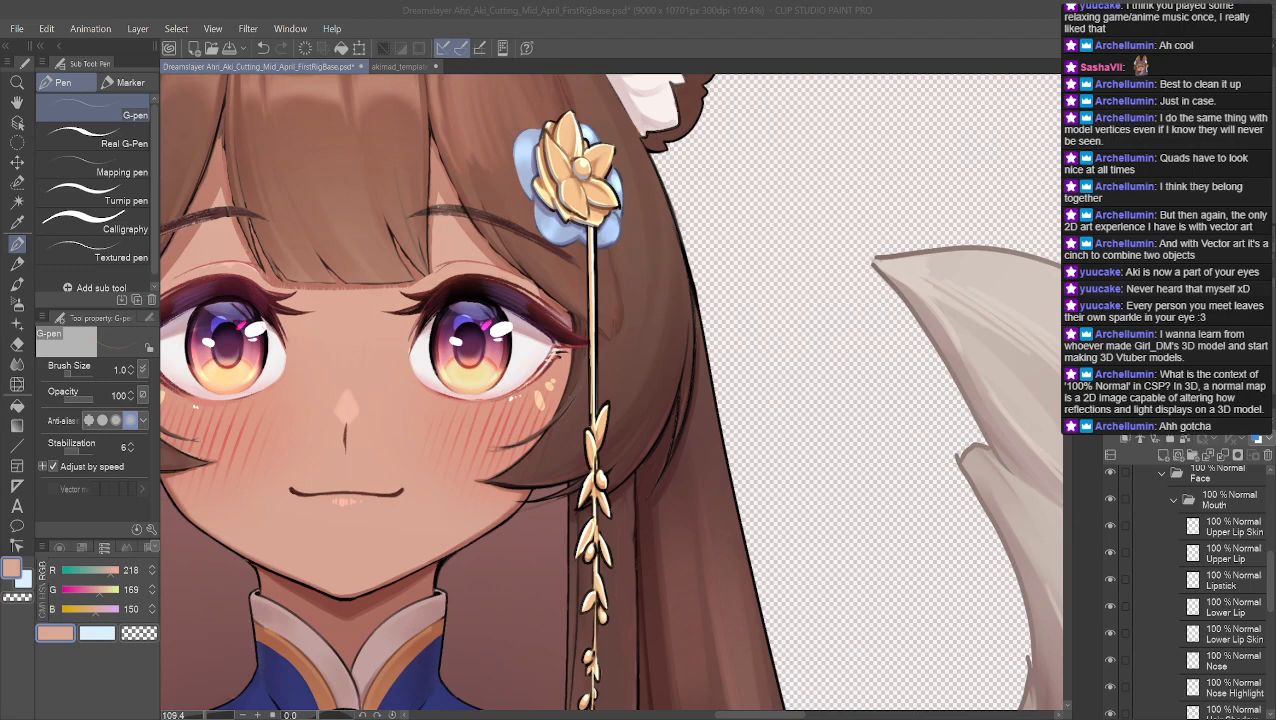
pyautogui.scroll(2, 470, 345)
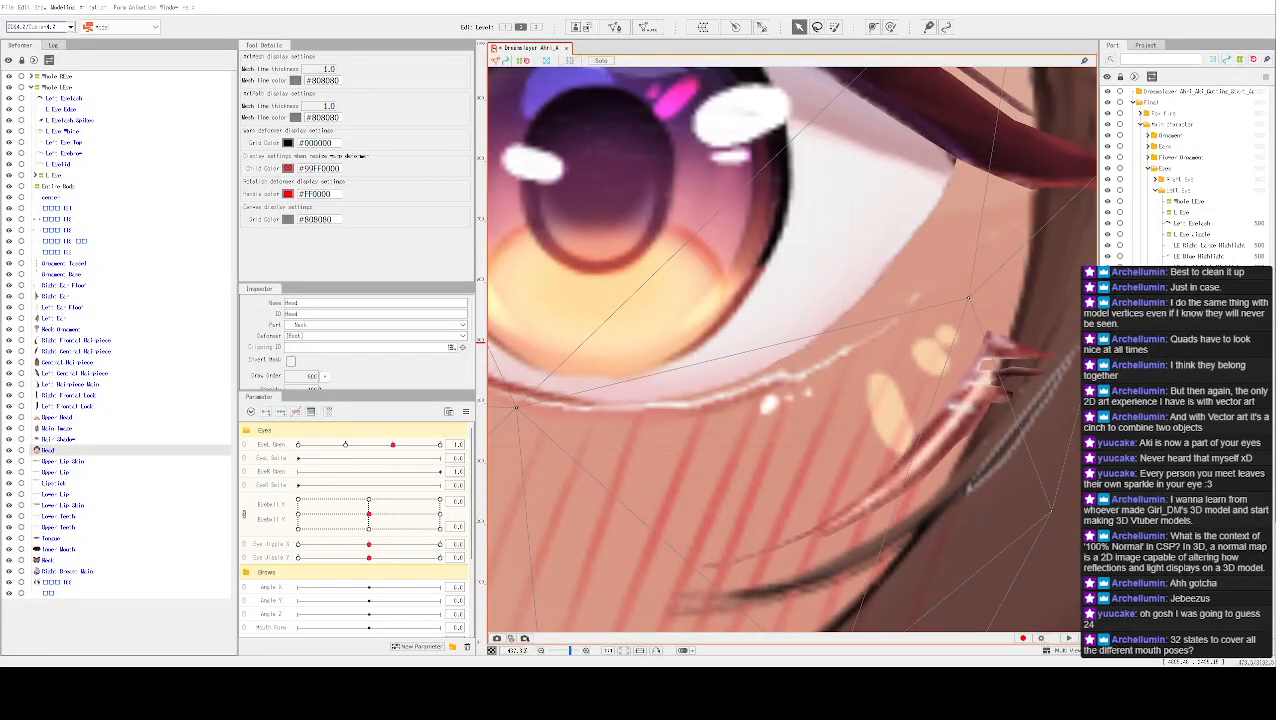
# Switch to Live2D Cubism Editor and import Dreamslayer Ahri_Aki_Cutting_Mid_April_FirstRigBase.psd into the open model
pyautogui.scroll(-3, 350, 500)
pyautogui.scroll(-5, 600, 420)
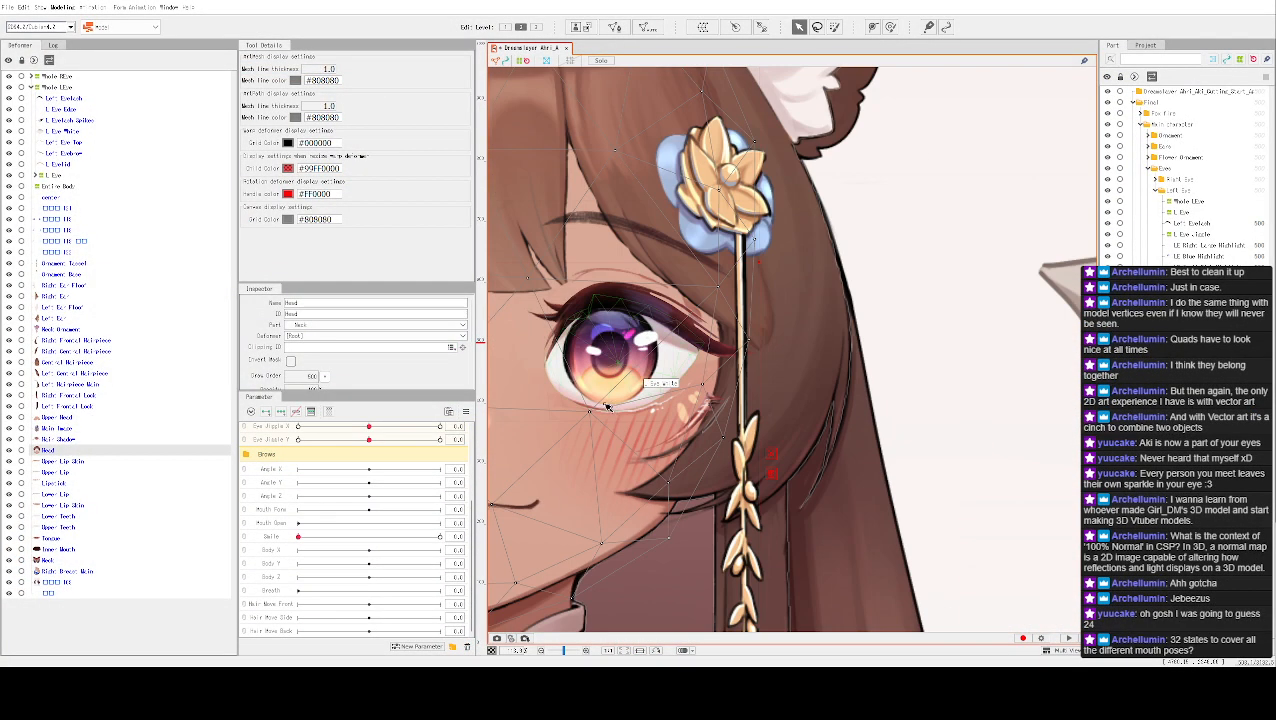
pyautogui.click(8, 7)
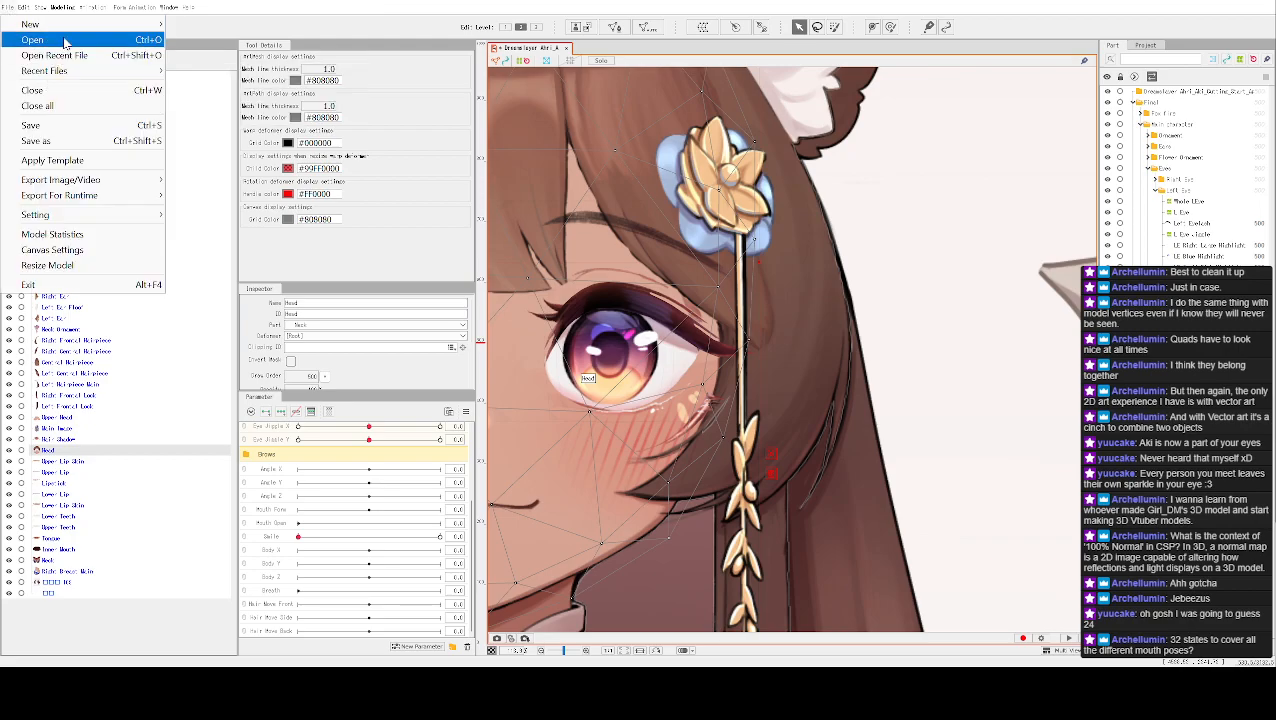
pyautogui.click(64, 40)
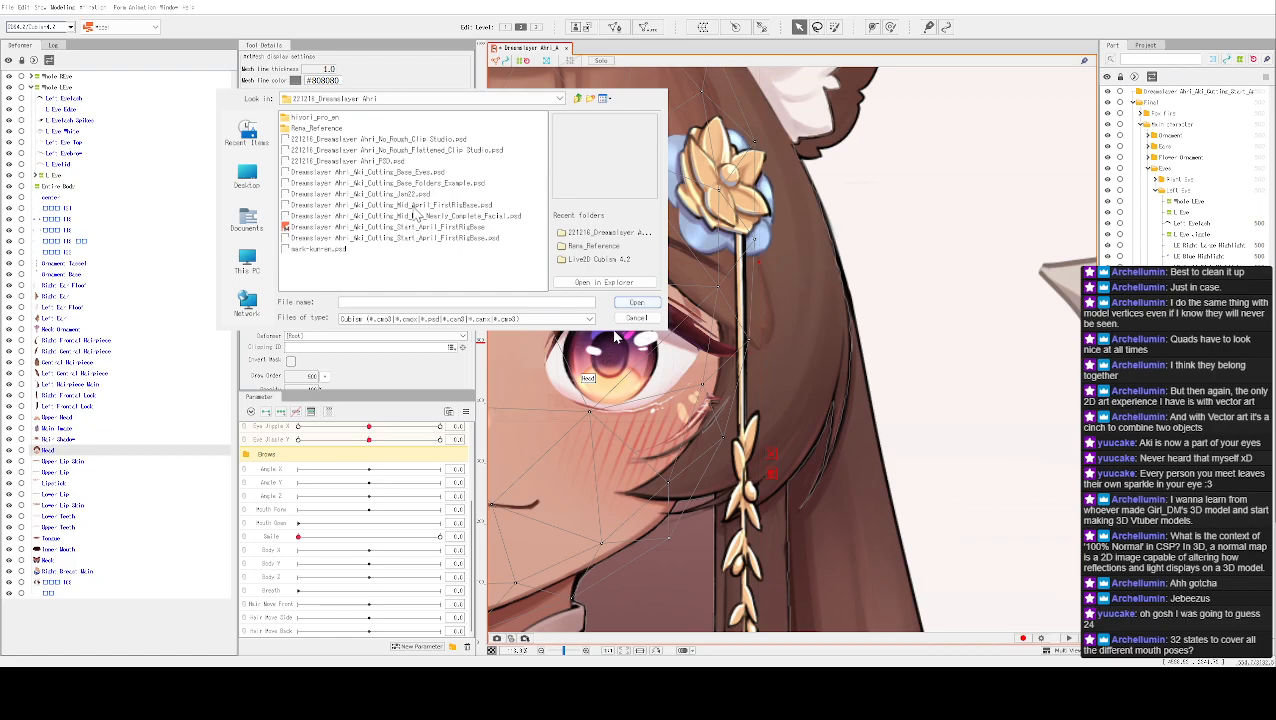
pyautogui.click(416, 205)
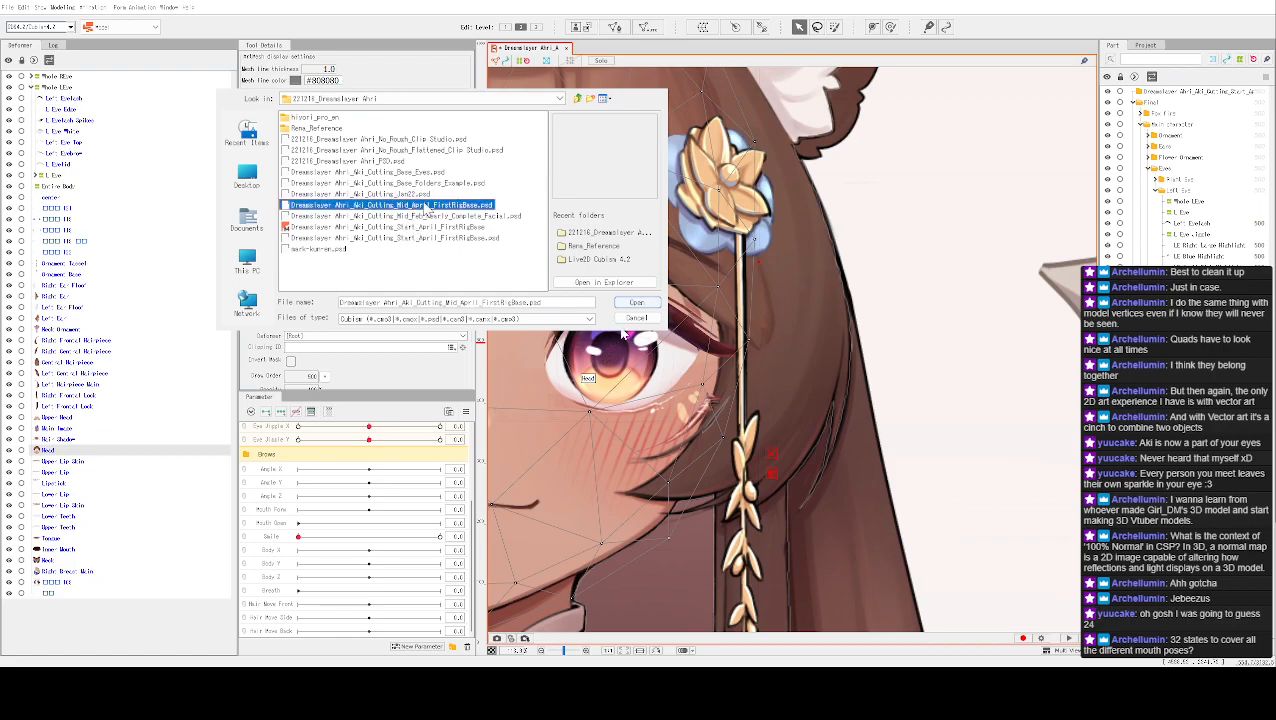
pyautogui.press('Return')
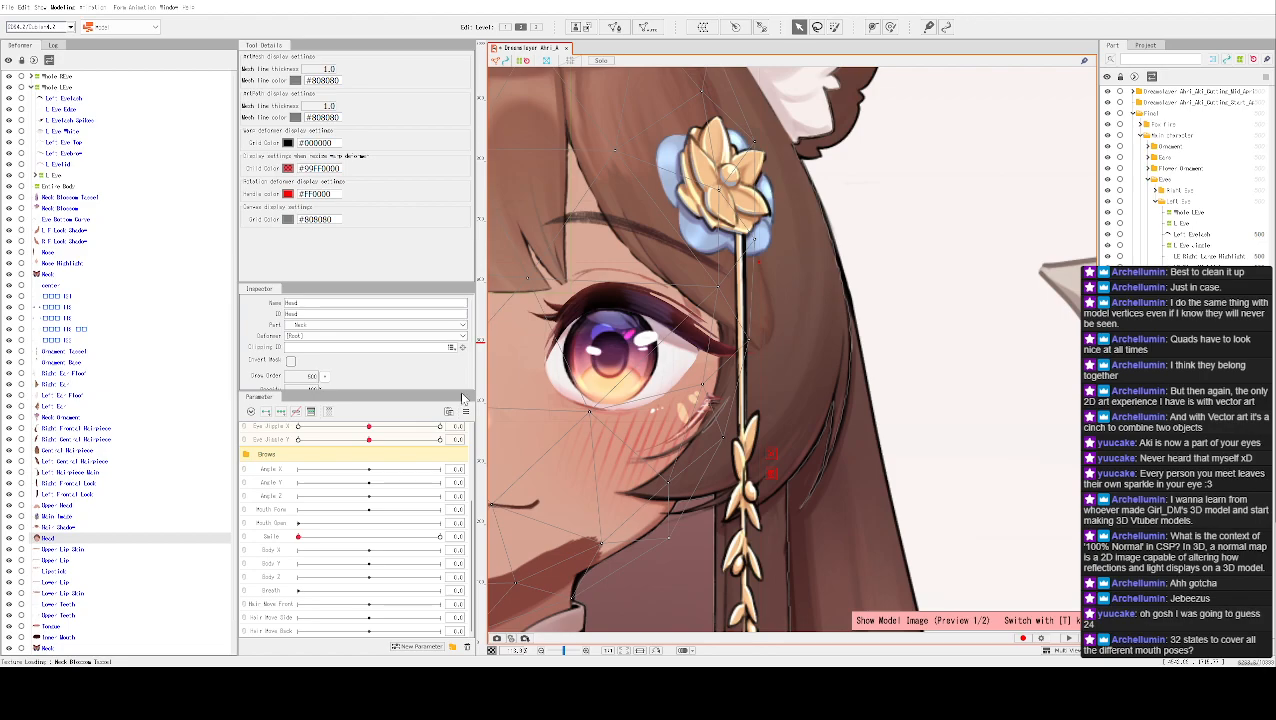
pyautogui.press('t')
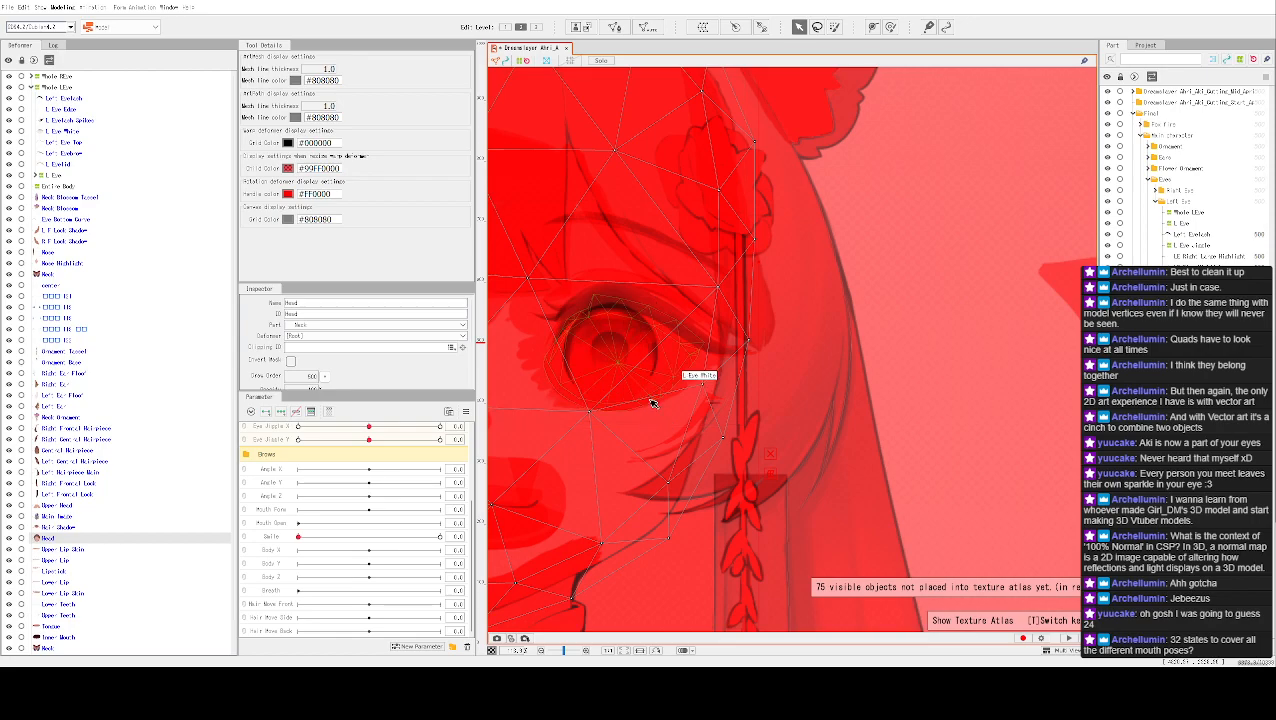
pyautogui.press('t')
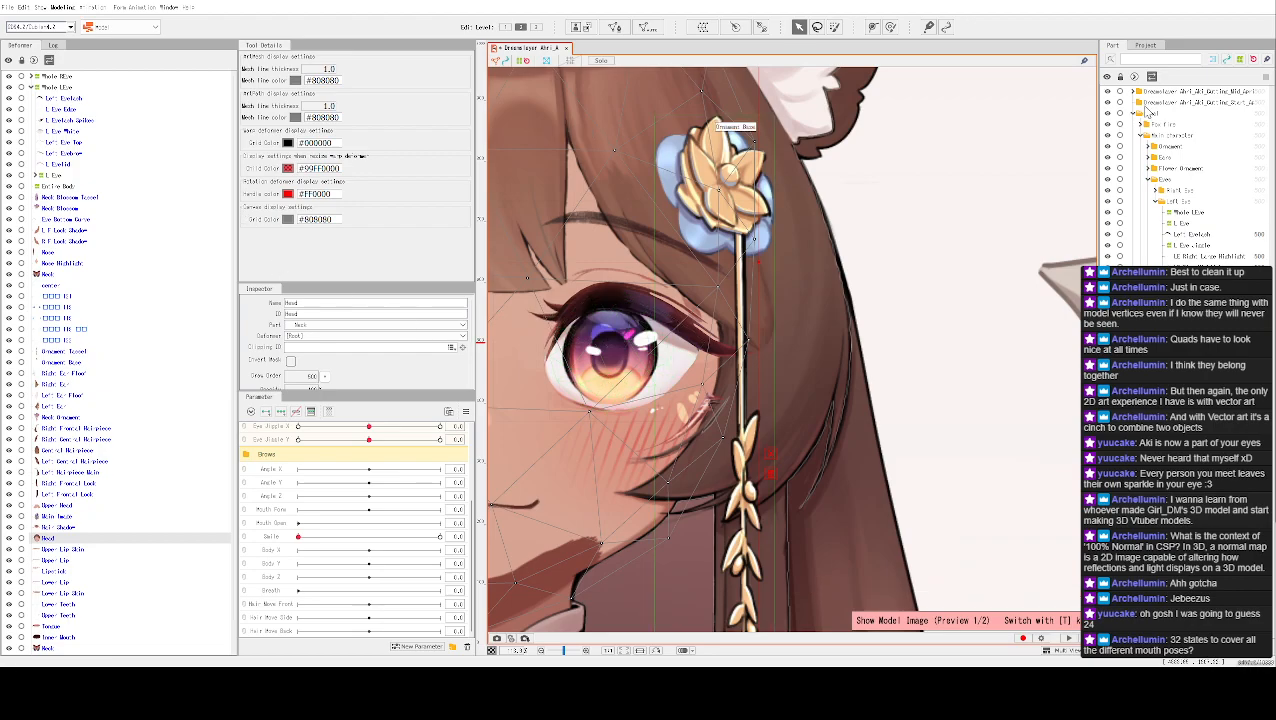
# Expand the imported PSD's Final, Main Character, Flower Ornament, Eyes and Hair folders to examine which parts were added
pyautogui.click(1133, 92)
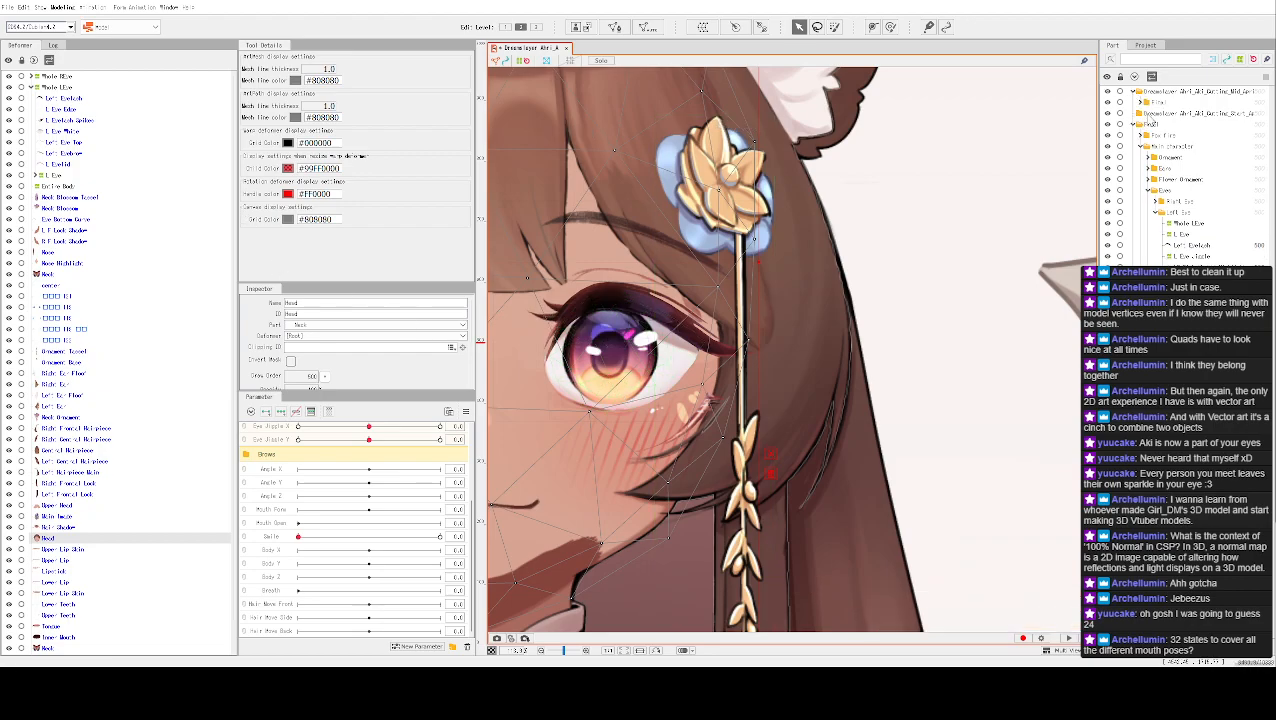
pyautogui.click(1141, 103)
pyautogui.click(1148, 114)
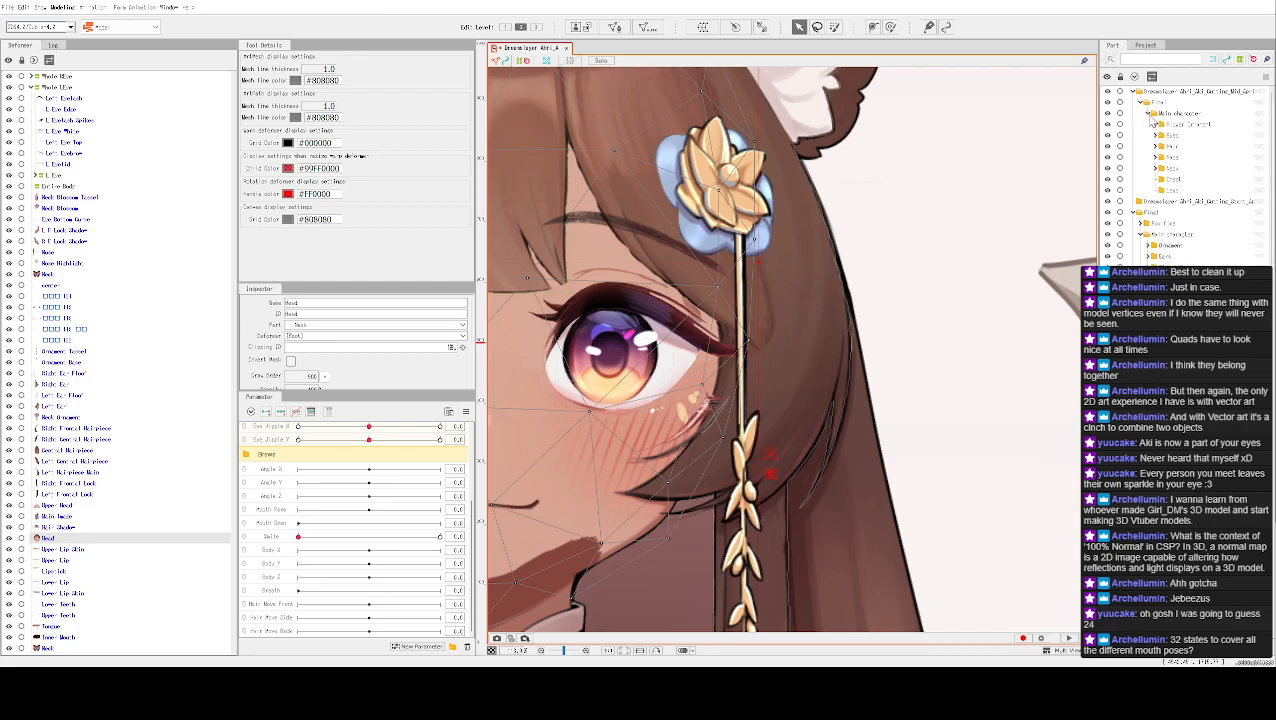
pyautogui.click(1156, 124)
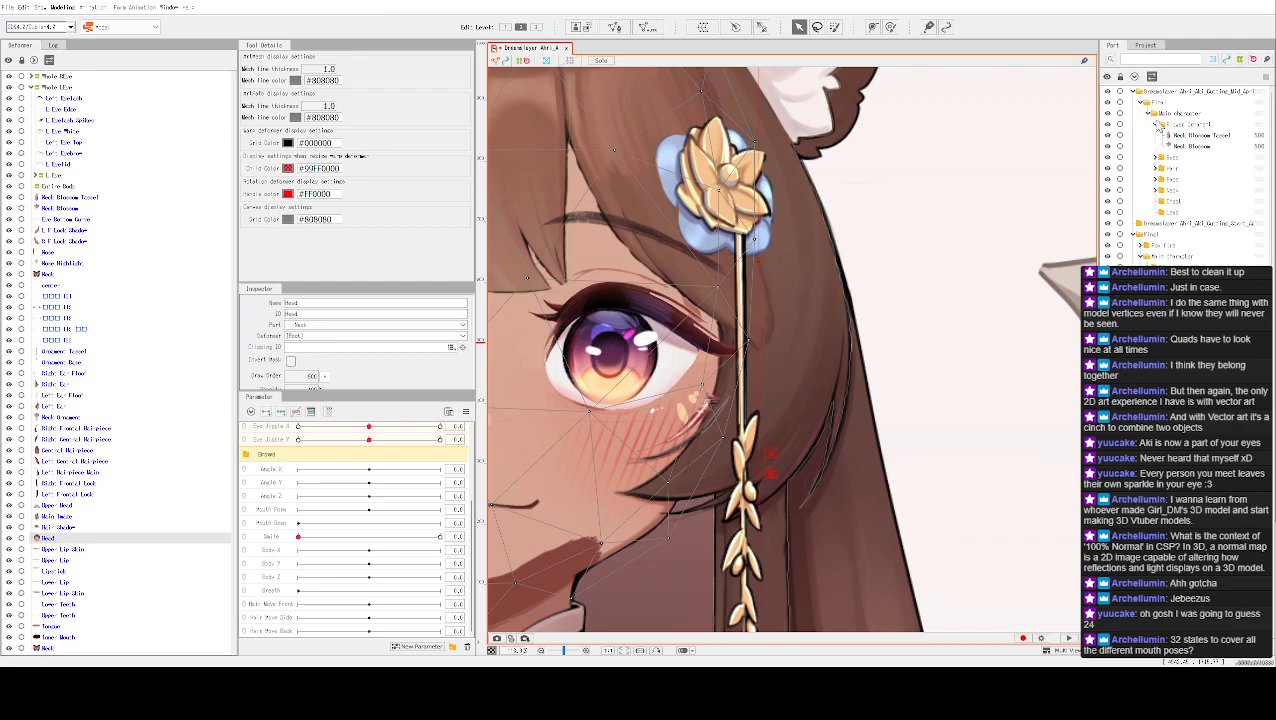
pyautogui.scroll(-2, 1150, 195)
pyautogui.scroll(2, 1148, 202)
pyautogui.click(1155, 159)
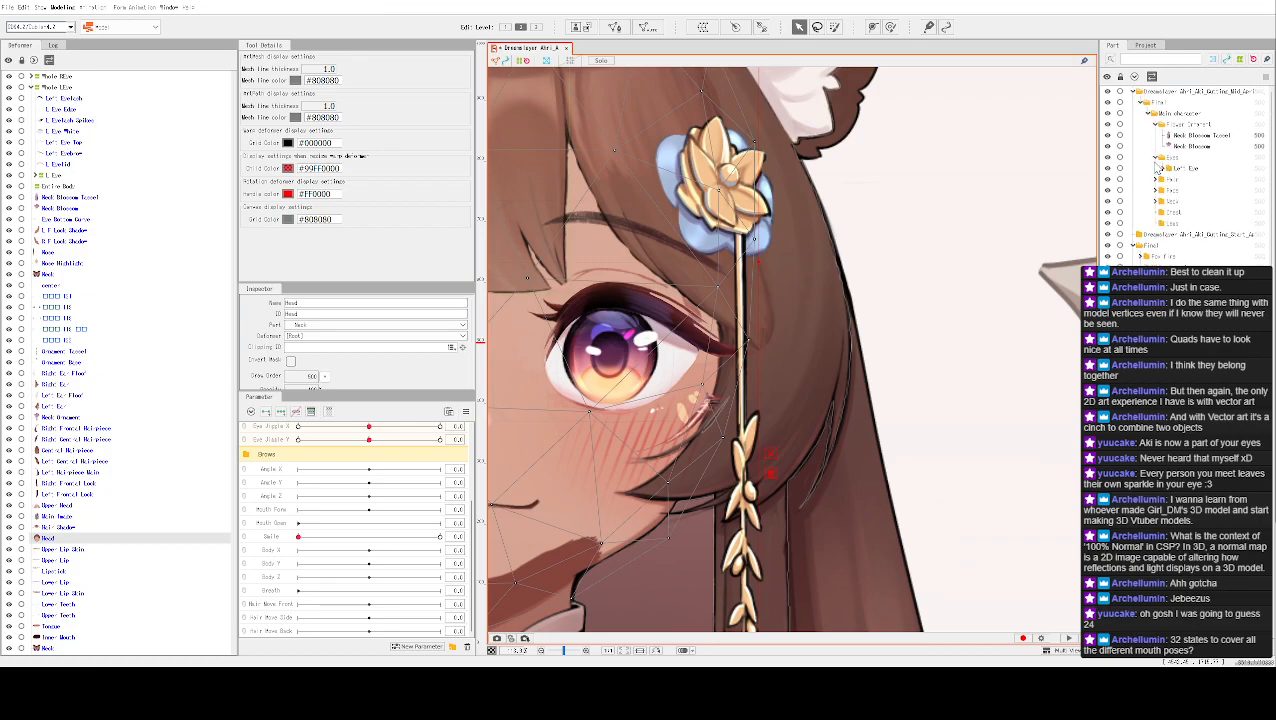
pyautogui.click(1160, 180)
pyautogui.click(1156, 180)
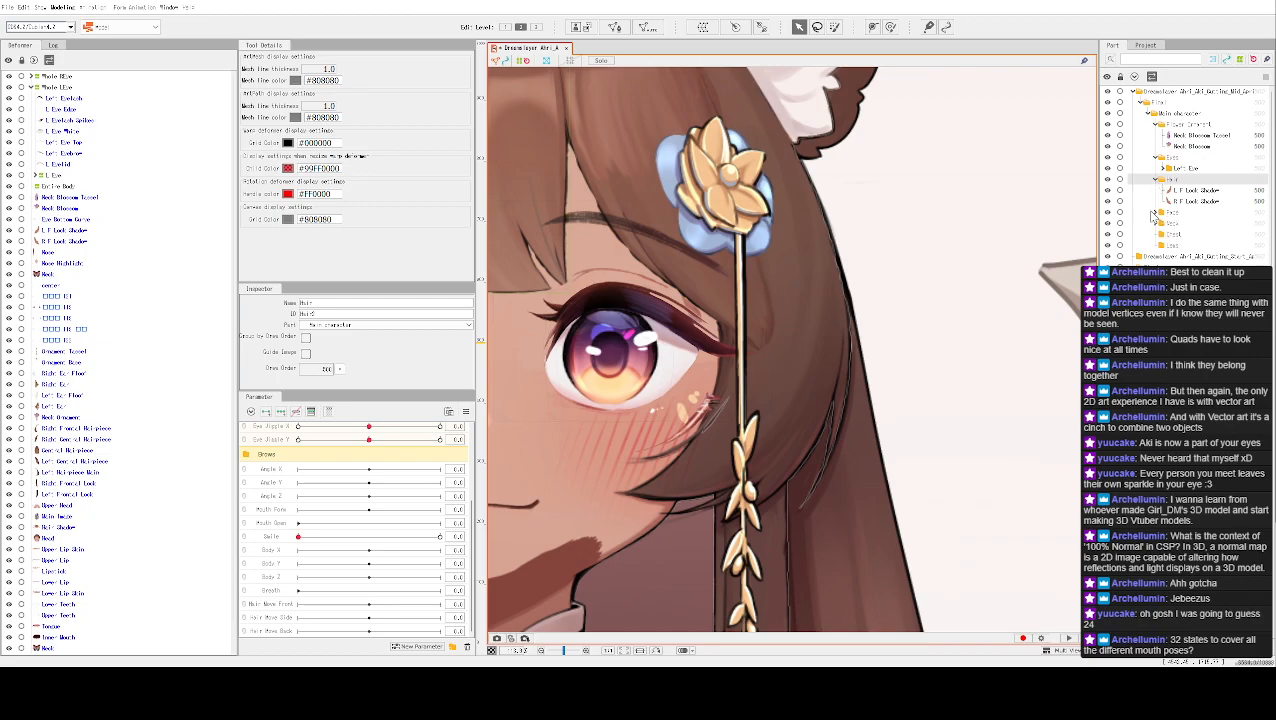
pyautogui.scroll(-3, 1143, 250)
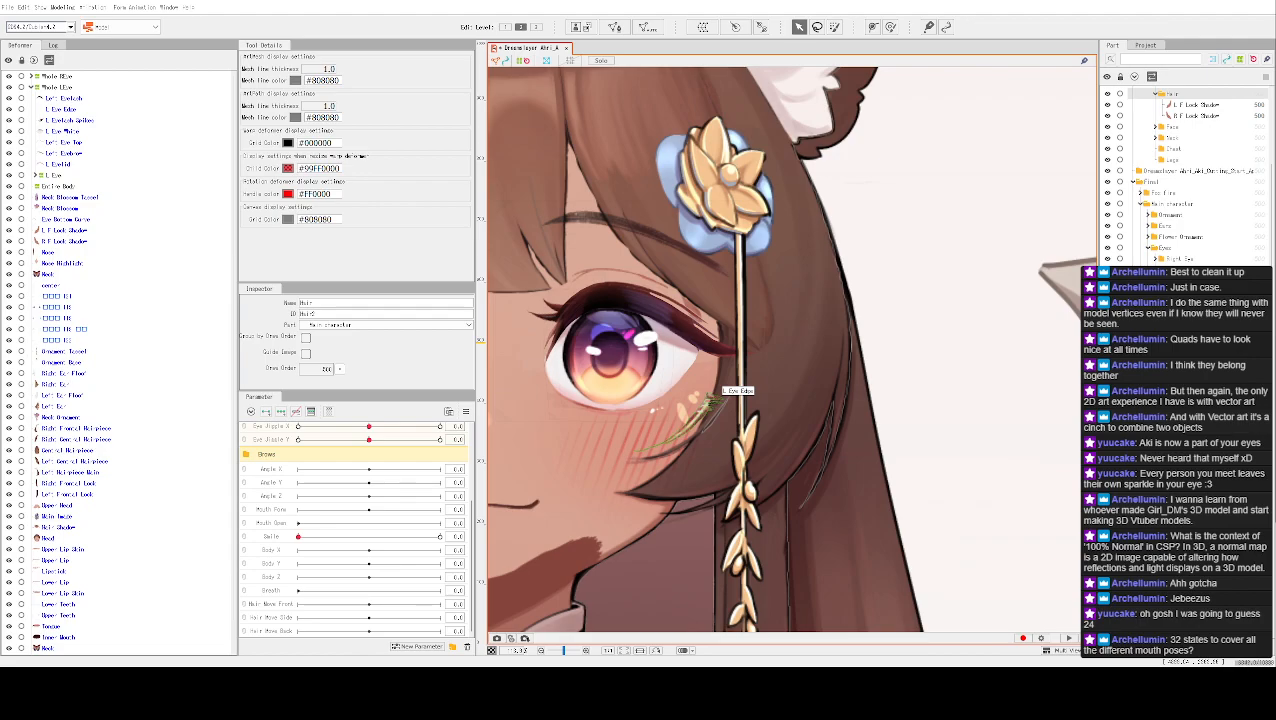
# Close all open files without saving and reopen the recent Dreamslayer Ahri_Aki_Cutting_Start_April_FirstRigBase model
pyautogui.click(7, 7)
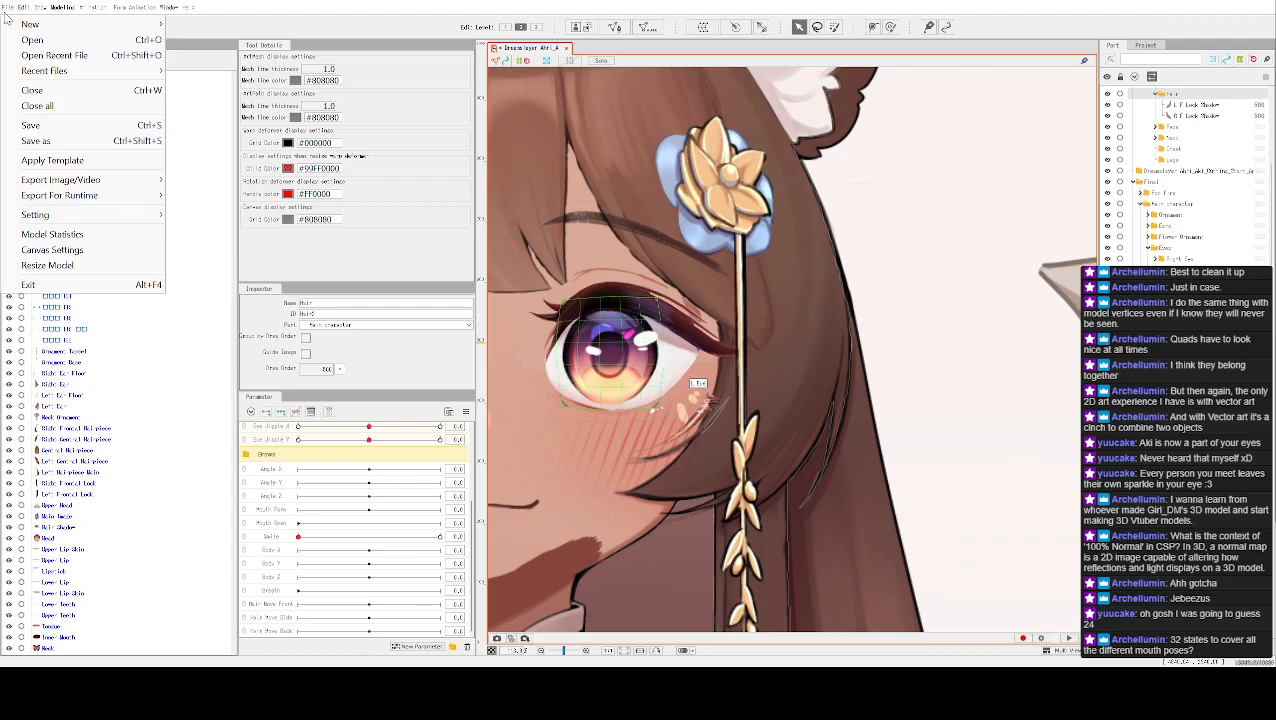
pyautogui.click(90, 110)
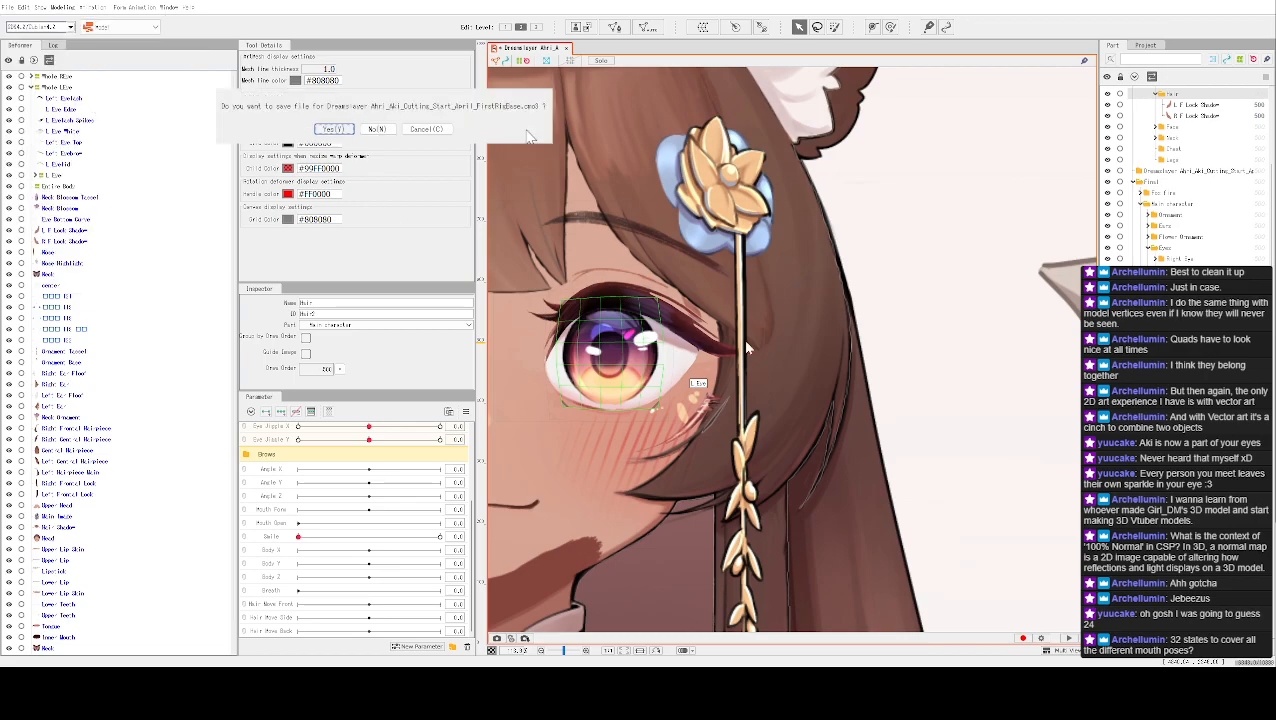
pyautogui.click(377, 129)
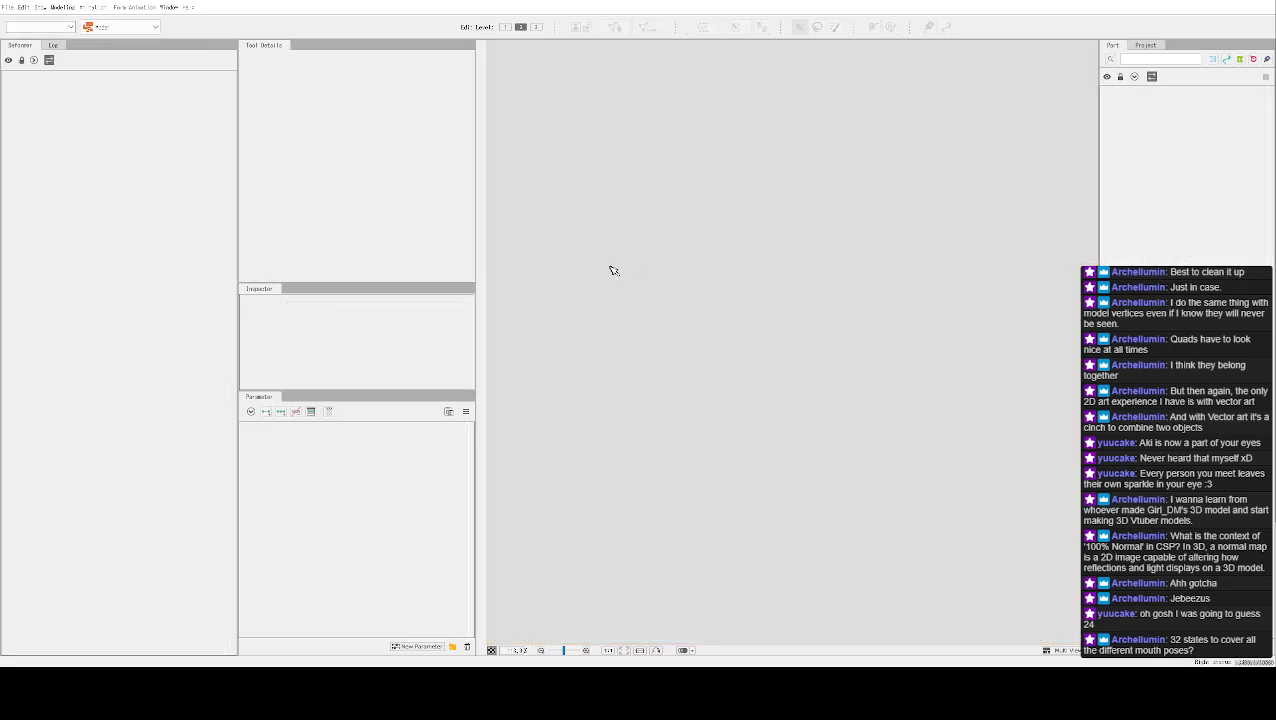
pyautogui.click(7, 7)
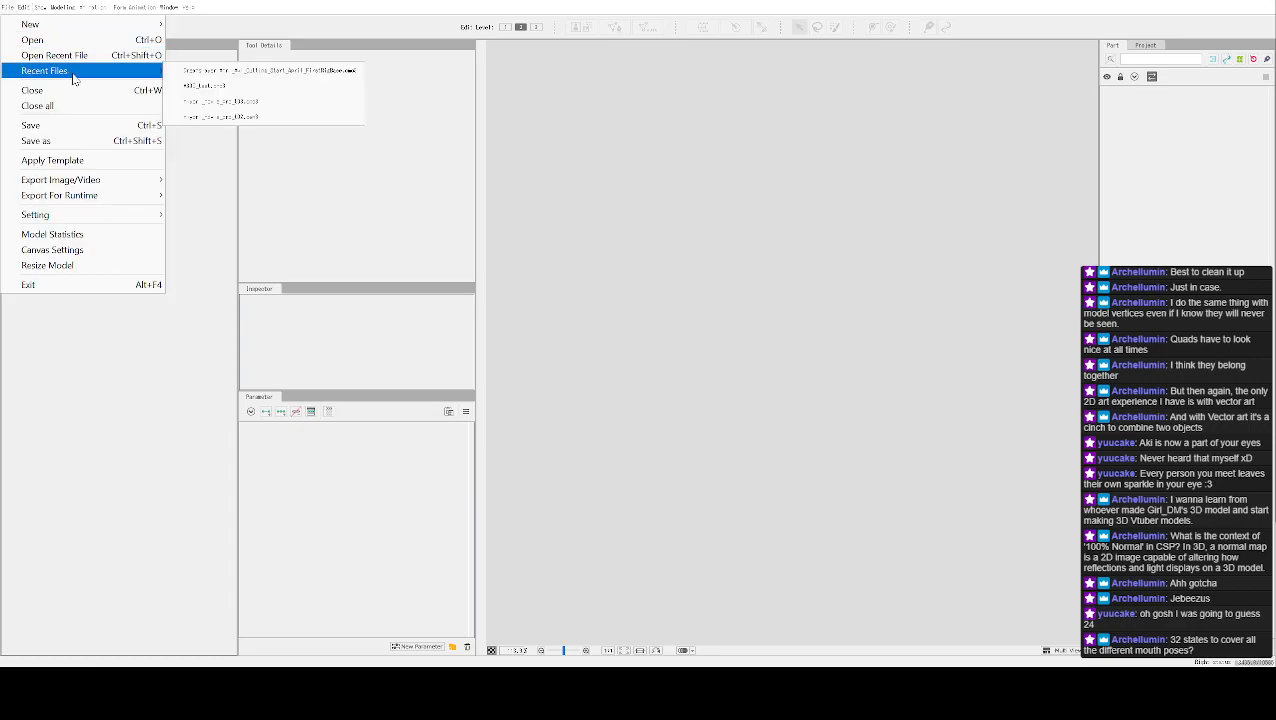
pyautogui.moveTo(80, 73)
pyautogui.click(204, 71)
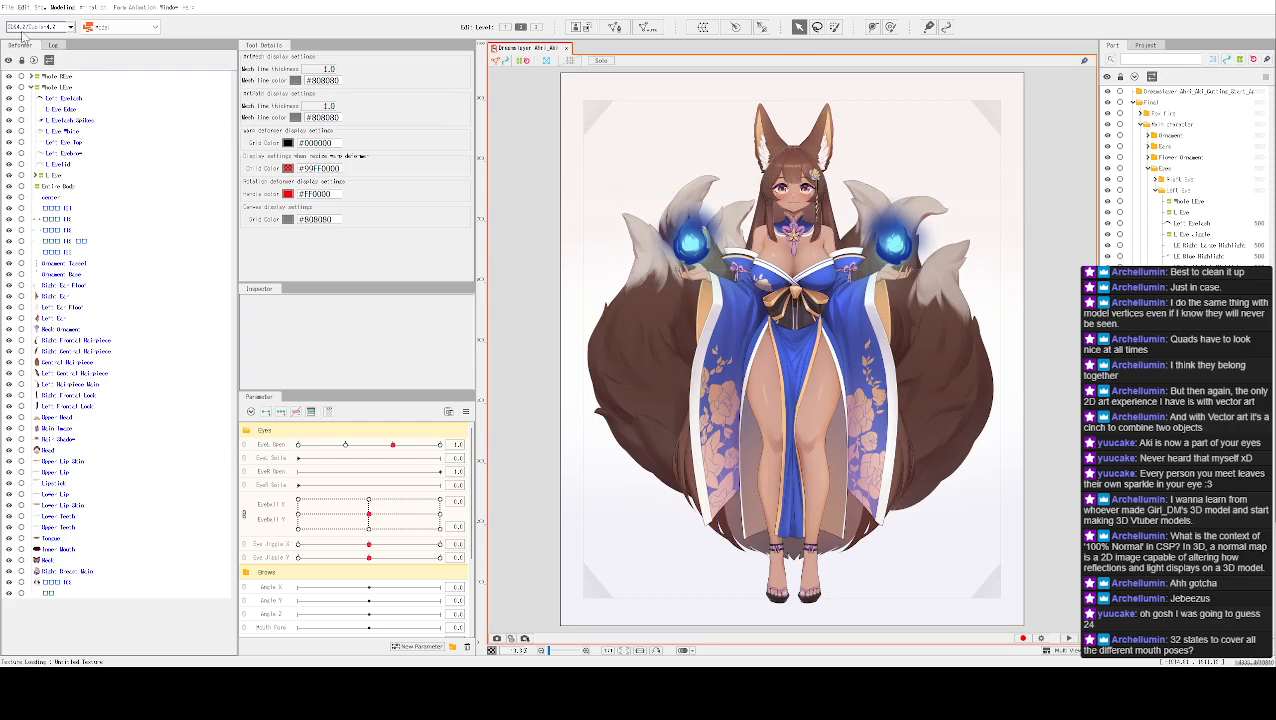
pyautogui.click(8, 8)
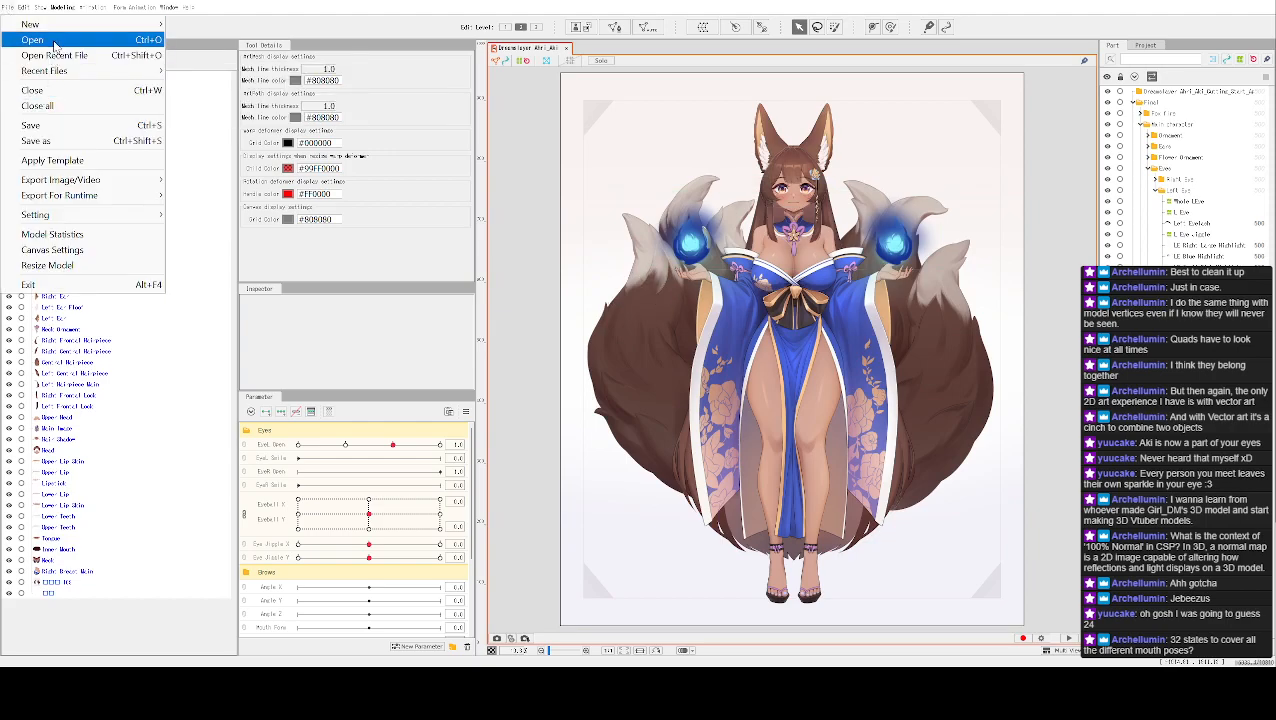
pyautogui.click(55, 42)
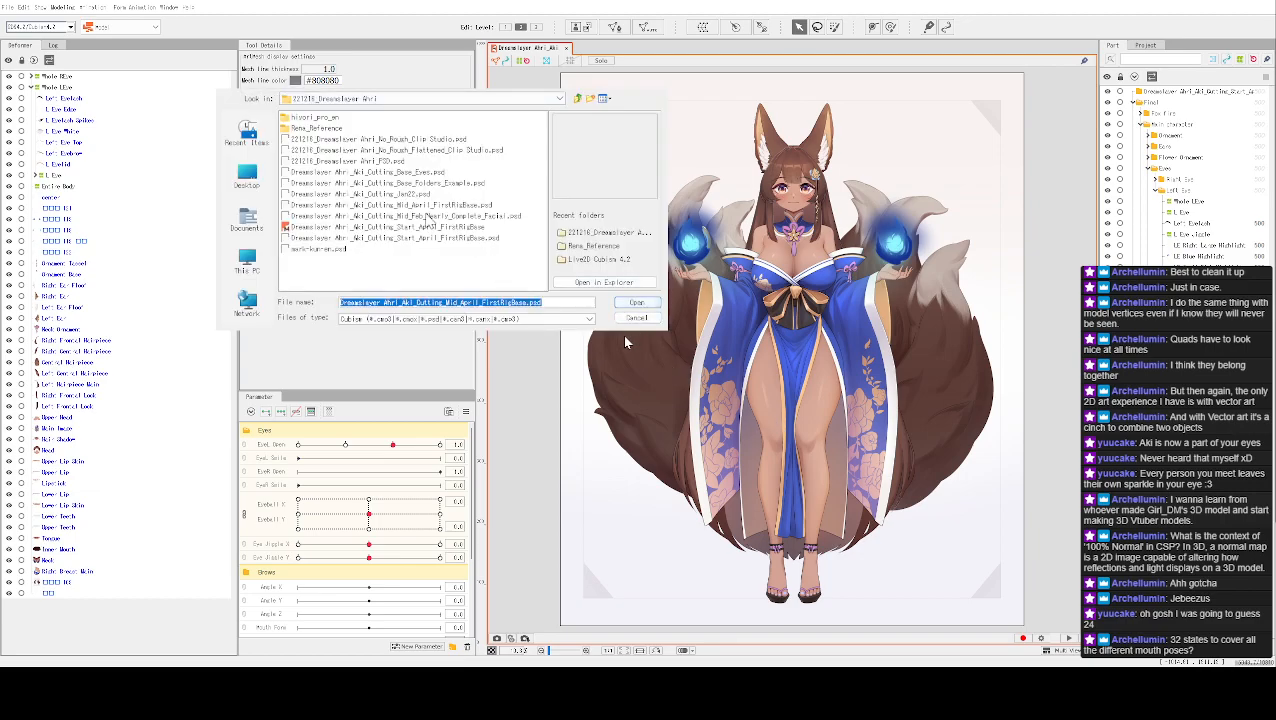
pyautogui.click(430, 205)
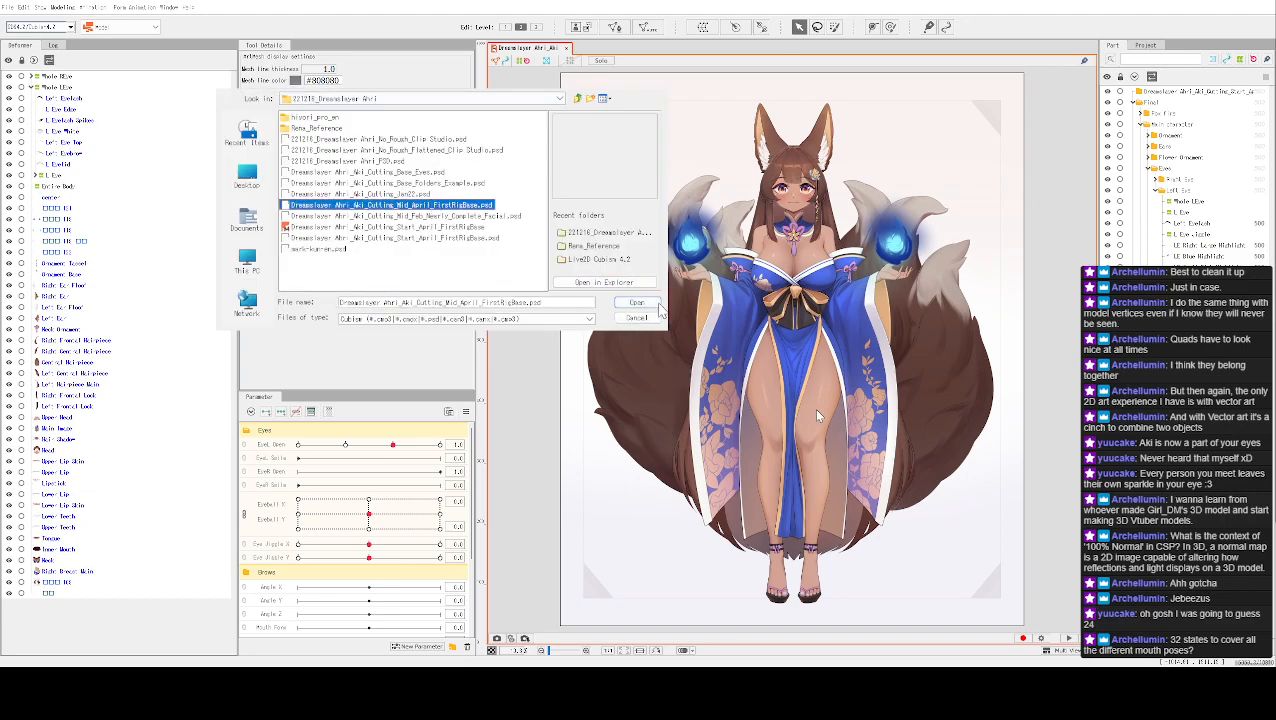
pyautogui.press('Escape')
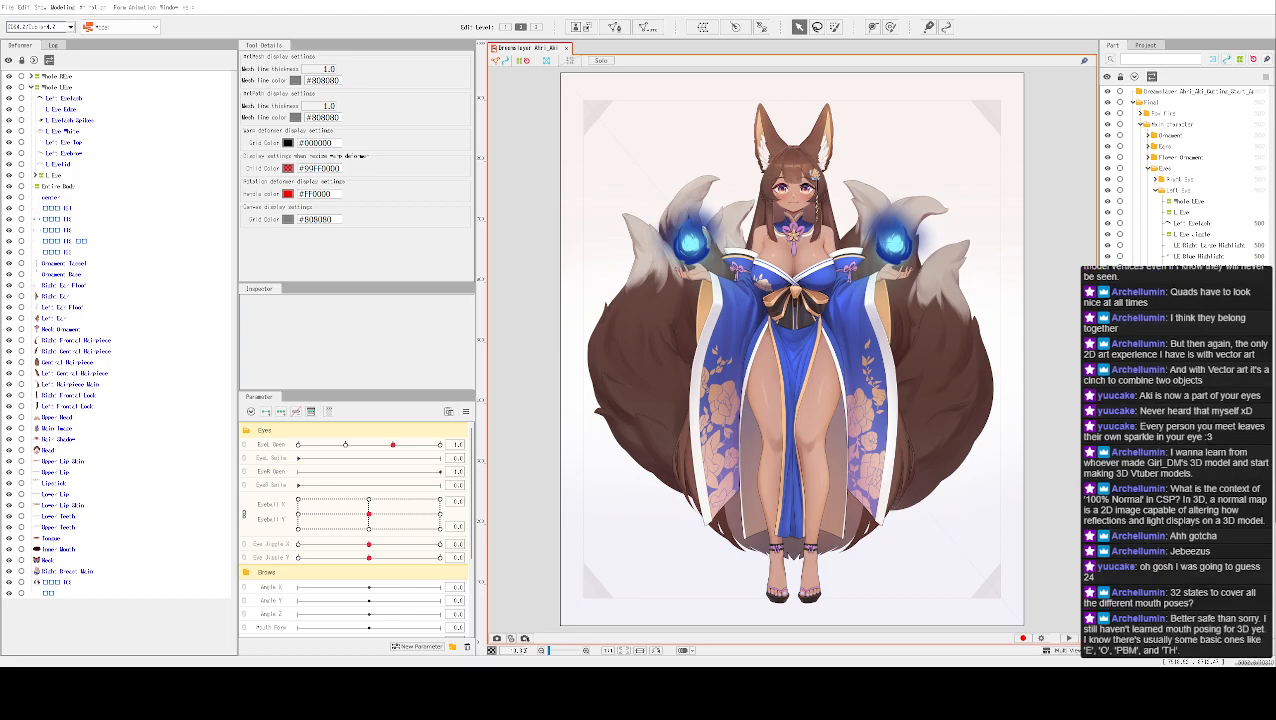
pyautogui.click(14, 8)
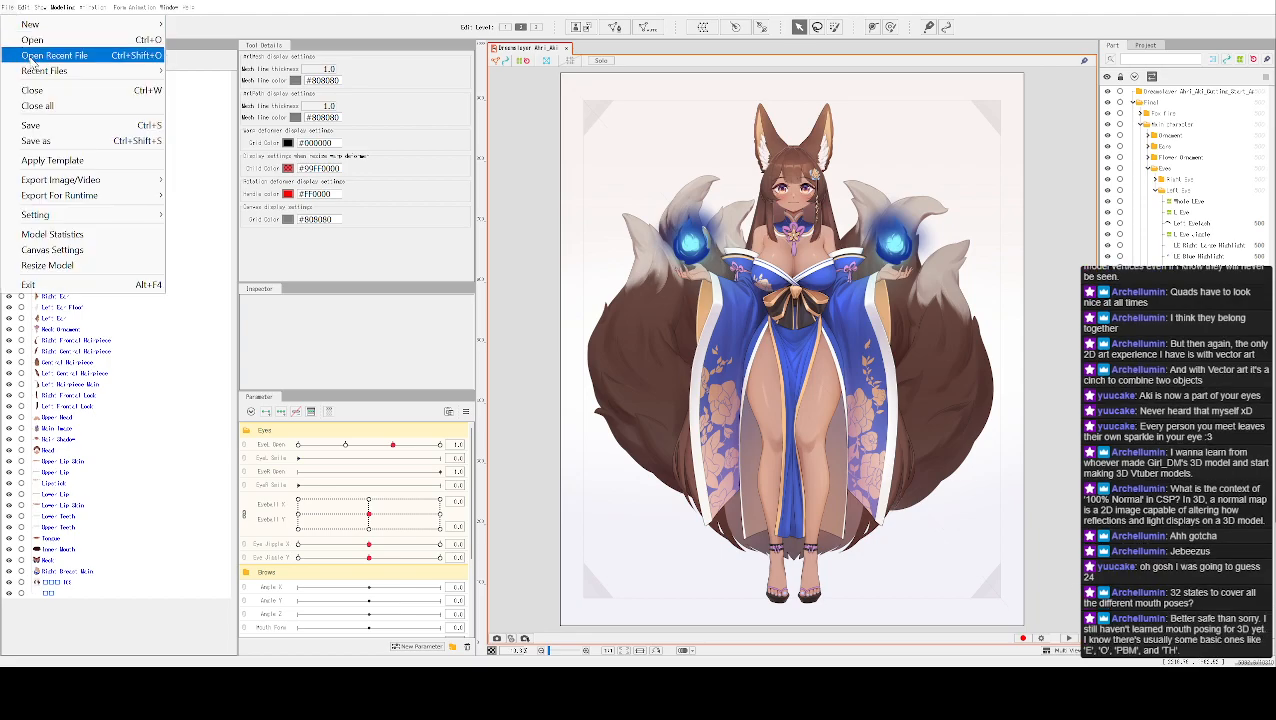
pyautogui.moveTo(45, 75)
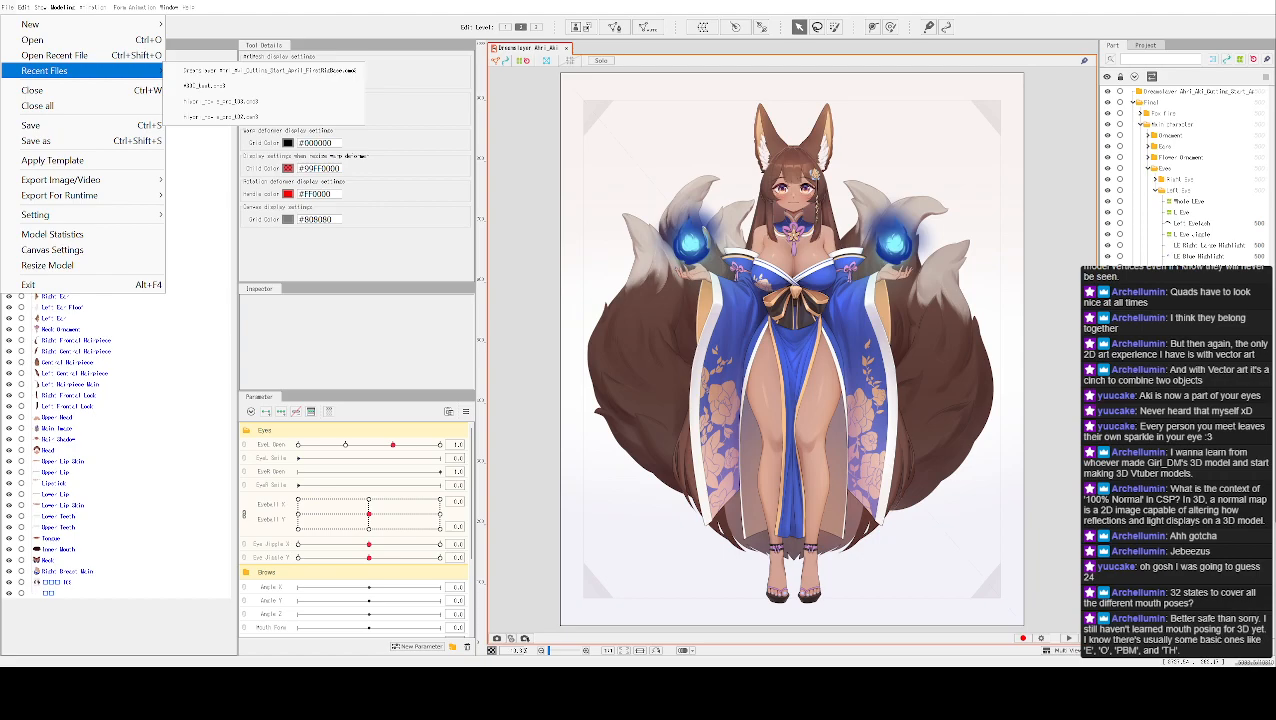
pyautogui.press('Escape')
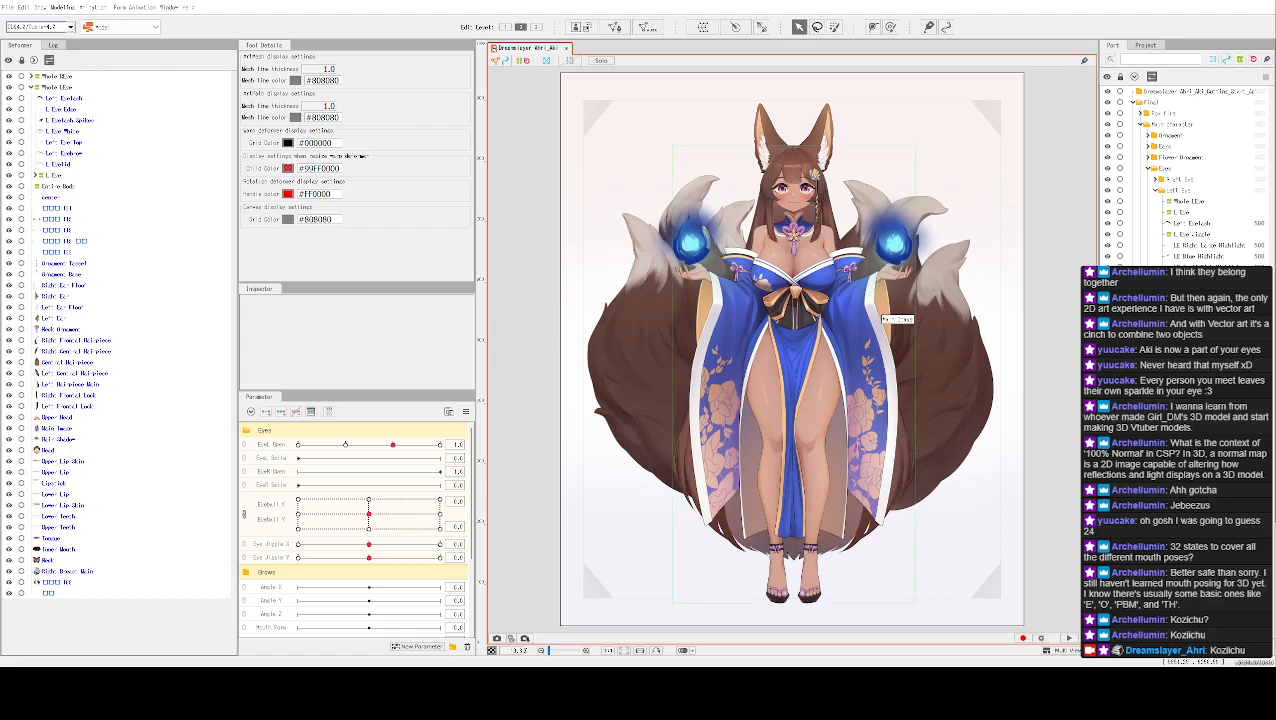
pyautogui.click(8, 7)
pyautogui.moveTo(200, 24)
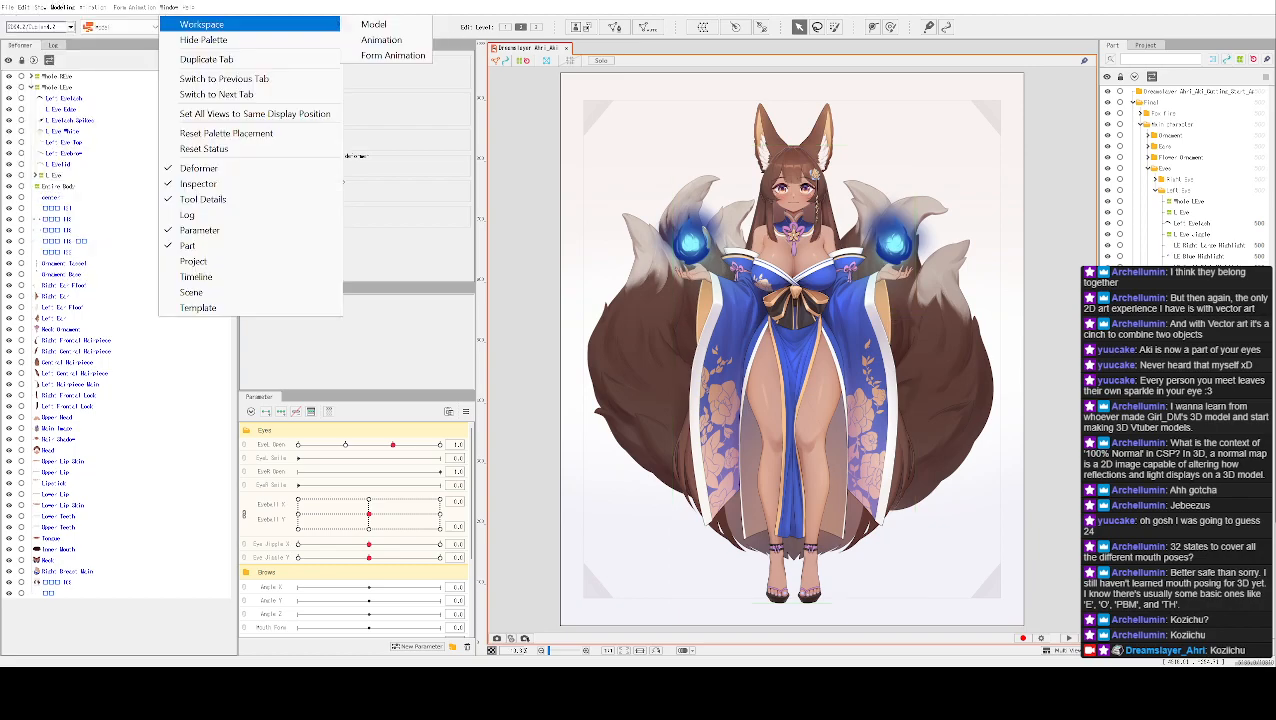
pyautogui.press('Escape')
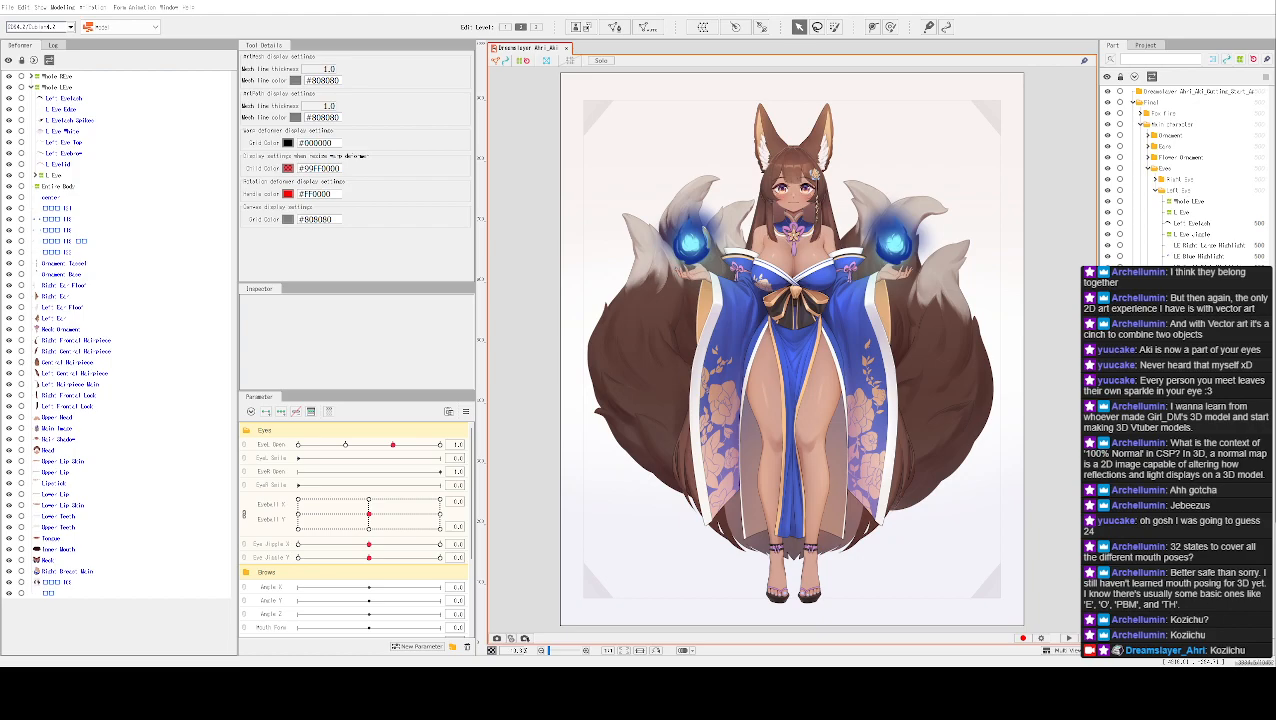
pyautogui.press('super+shift+Left')
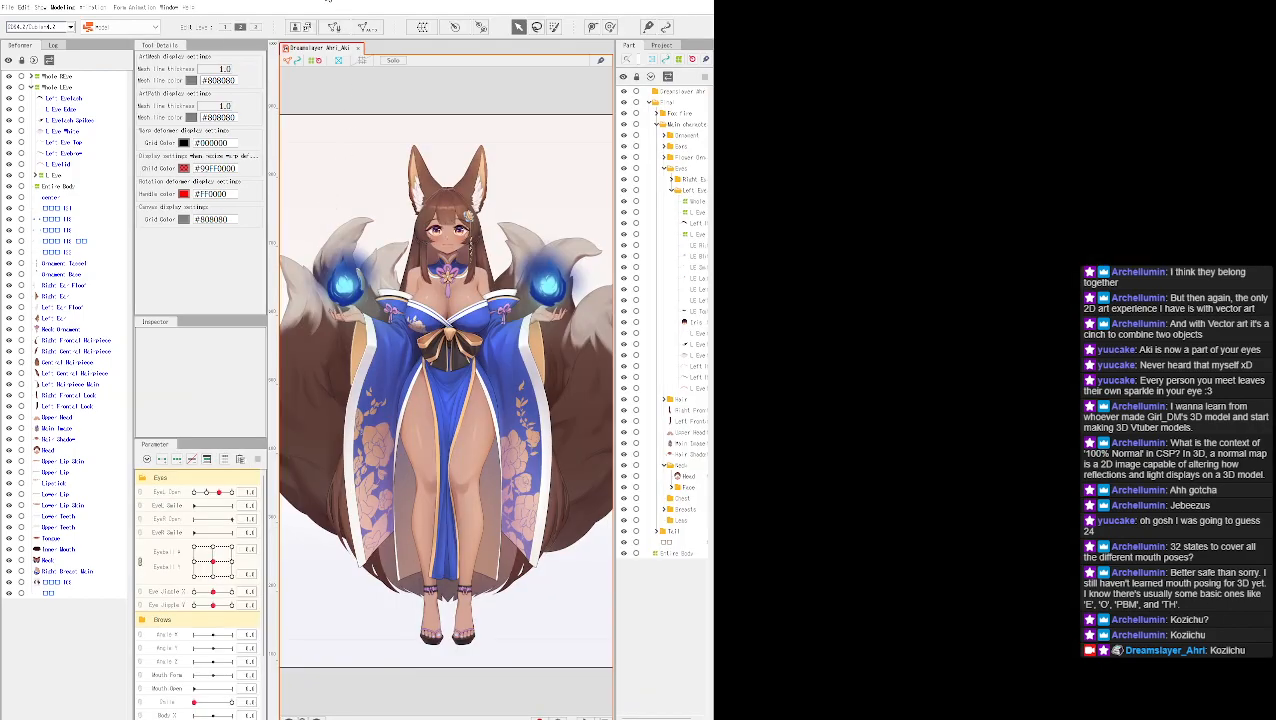
pyautogui.doubleClick(370, 6)
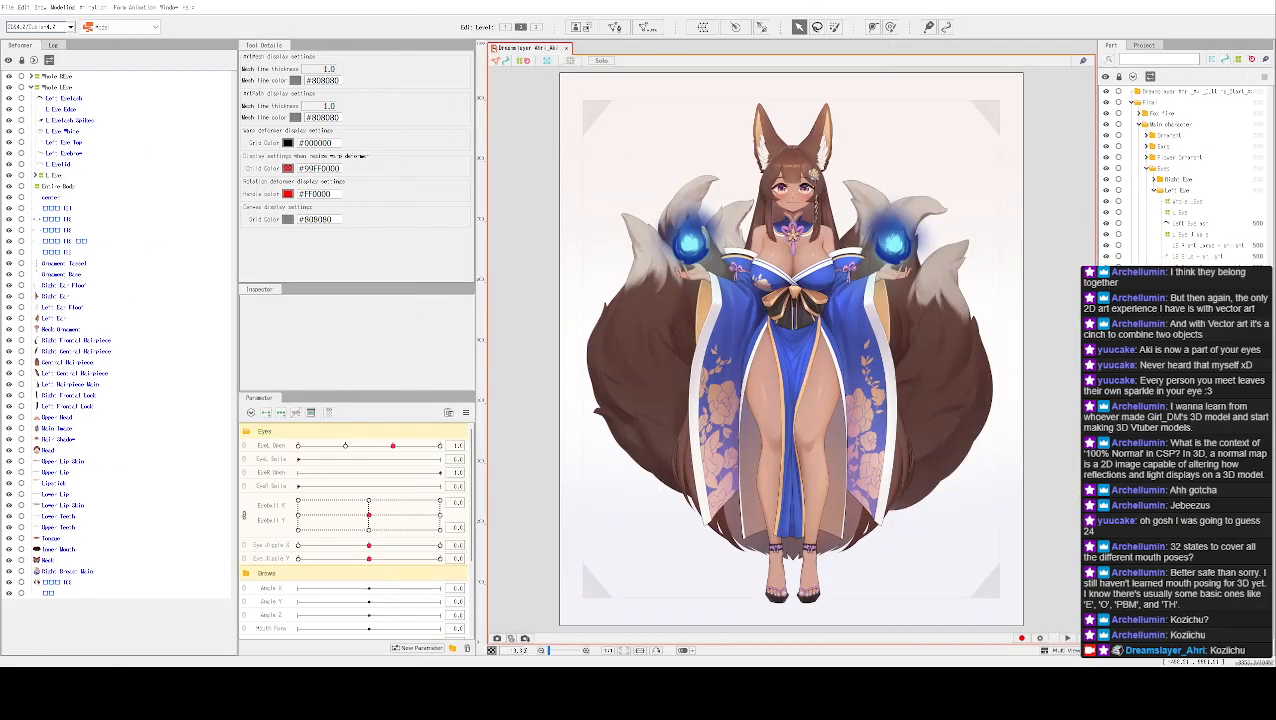
# Import the updated Dreamslayer Ahri PSD into the open model
pyautogui.scroll(3, 730, 316)
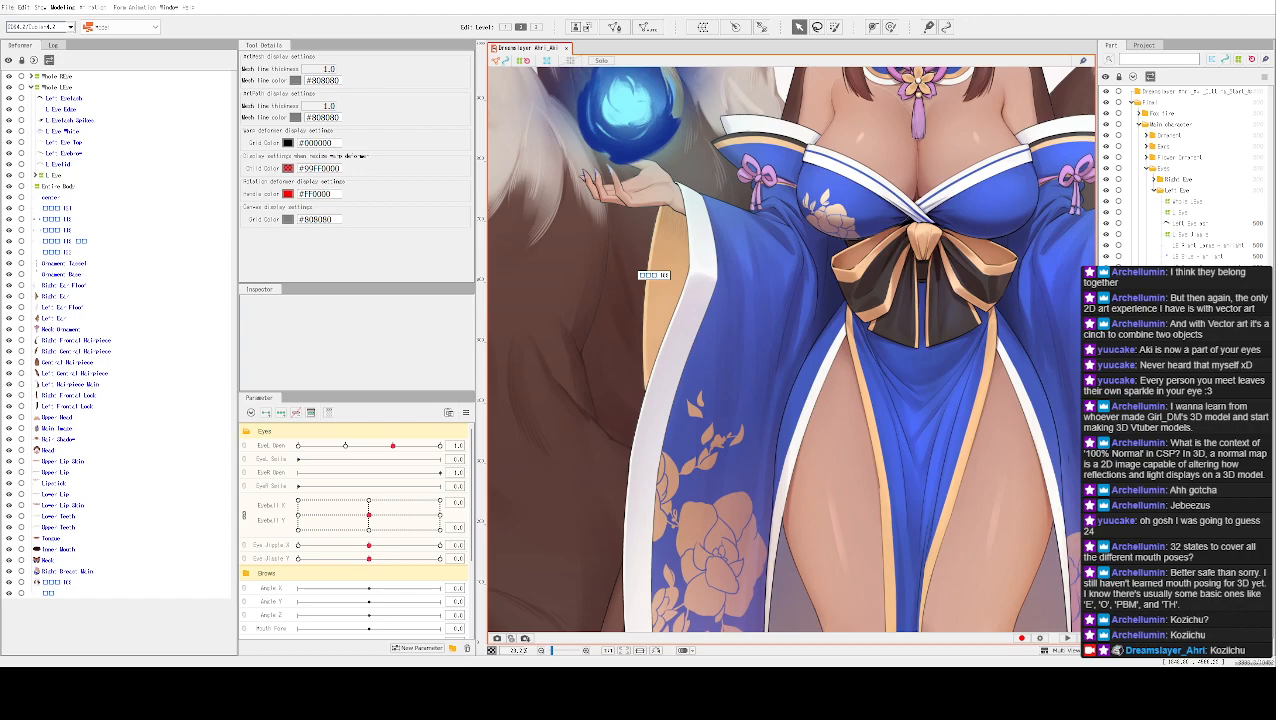
pyautogui.click(10, 6)
pyautogui.click(50, 51)
pyautogui.click(460, 248)
pyautogui.click(634, 303)
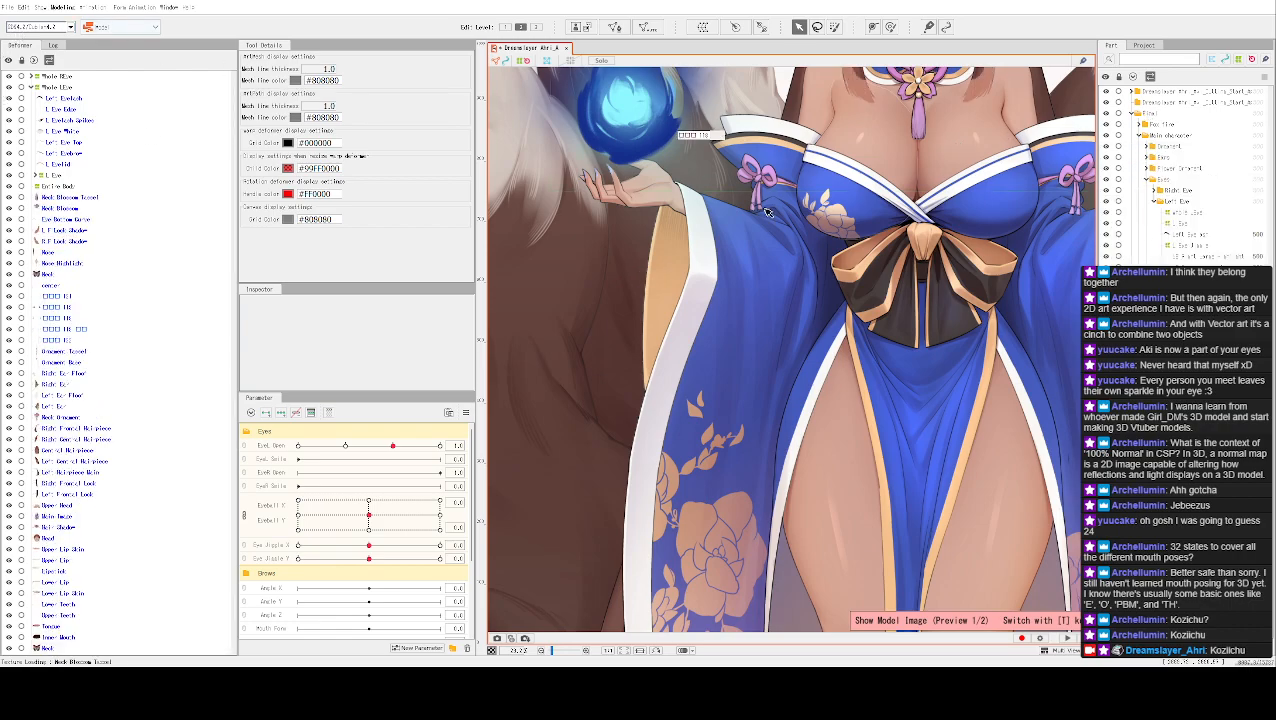
# Check the whole model in the texture atlas display and return to the model image preview
pyautogui.scroll(-5, 832, 397)
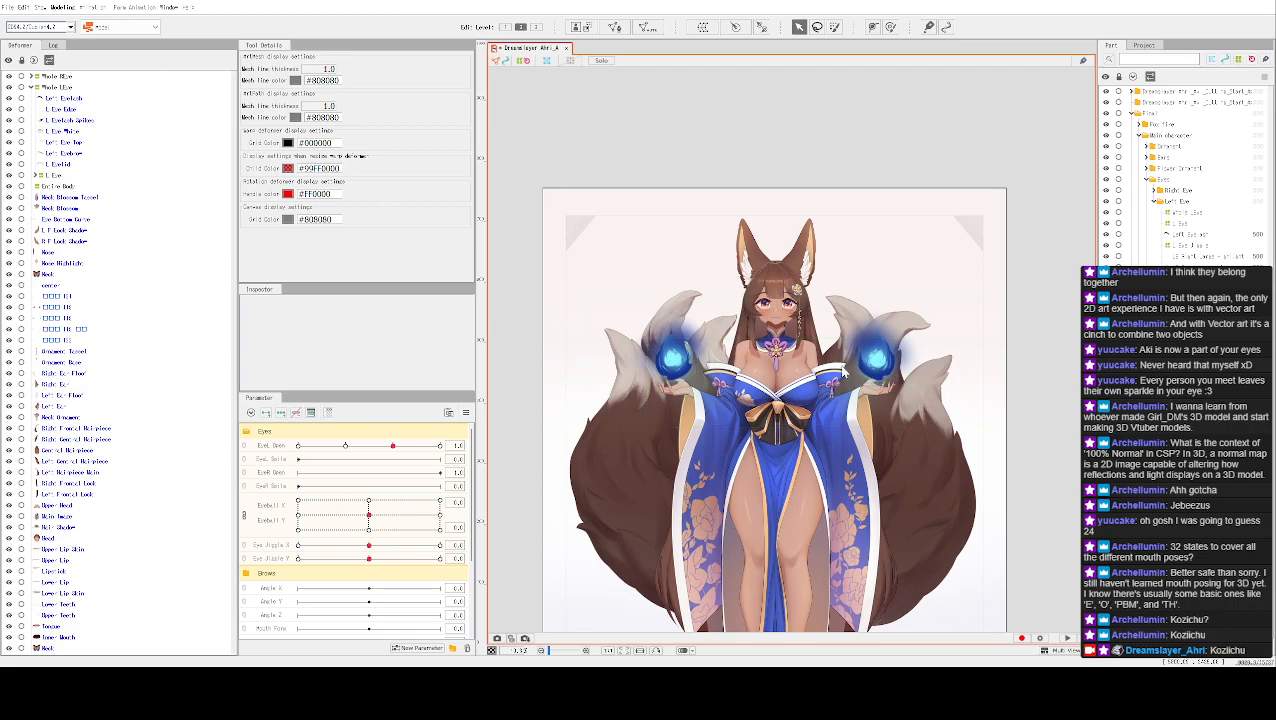
pyautogui.scroll(3, 932, 390)
pyautogui.press('t')
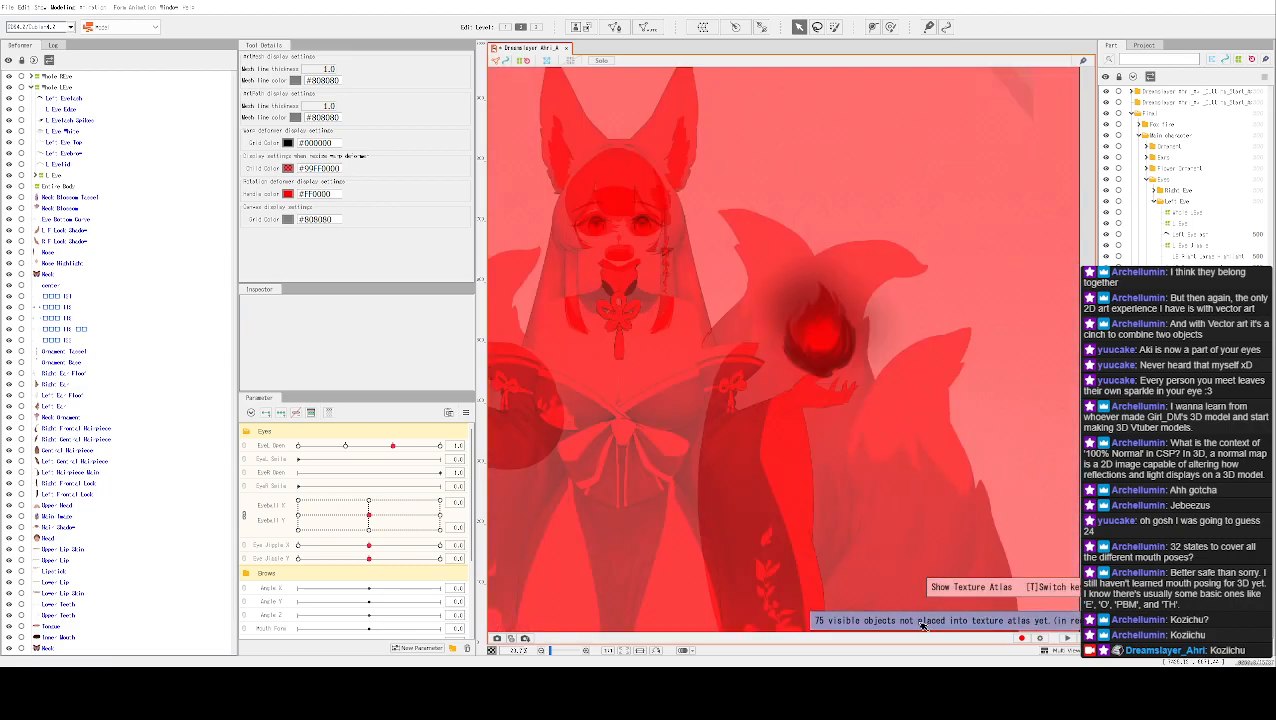
pyautogui.press('t')
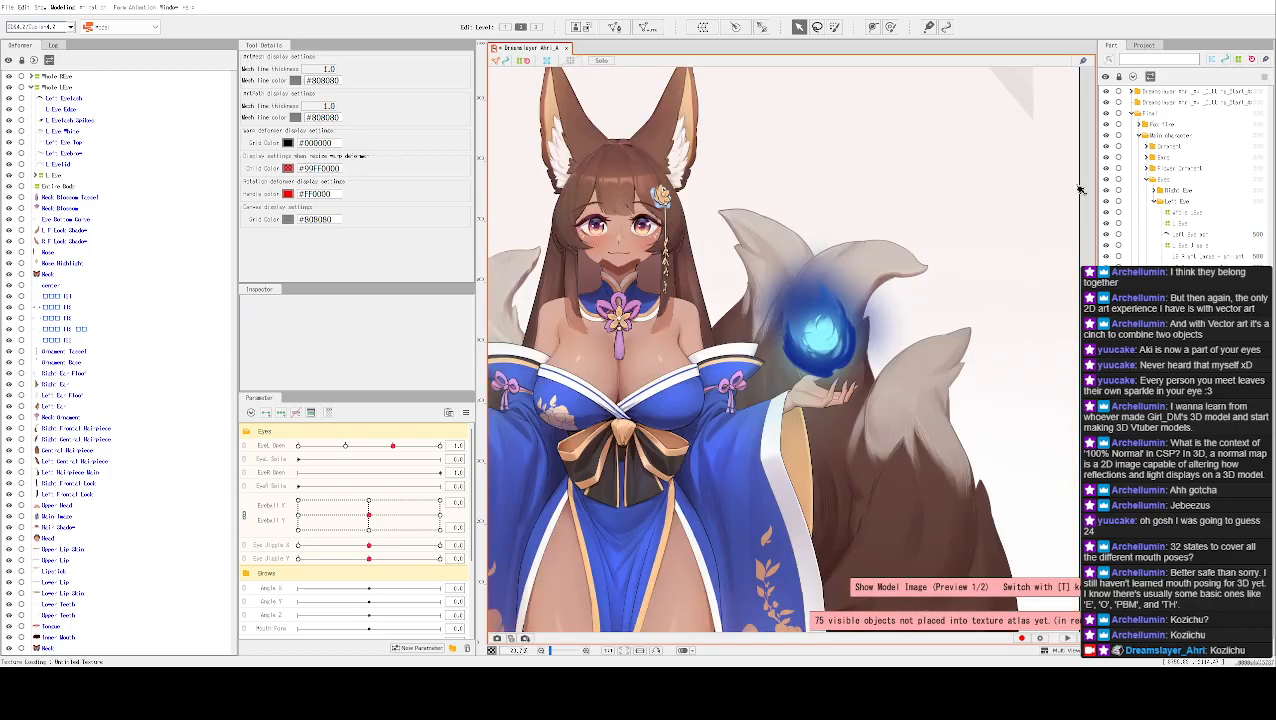
# Expand the newly imported PSD's Final and Main character folders to examine the part folders they contain
pyautogui.click(1155, 102)
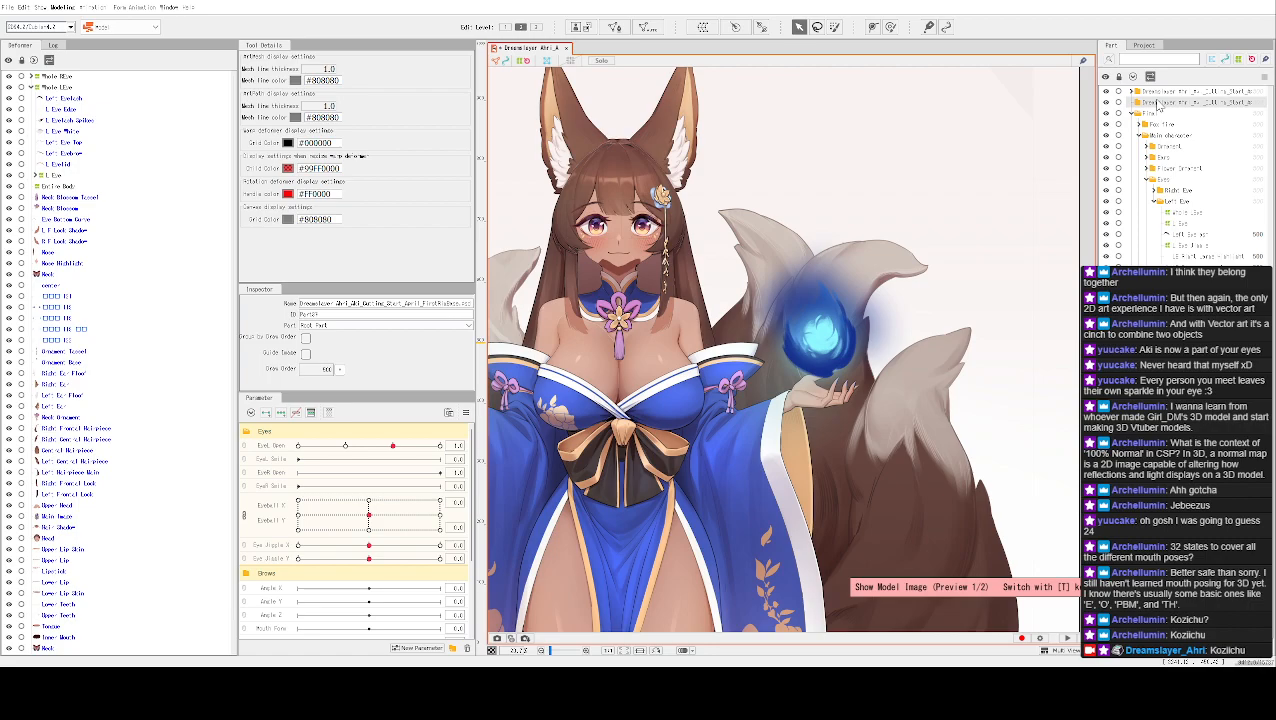
pyautogui.click(1133, 93)
pyautogui.click(1131, 92)
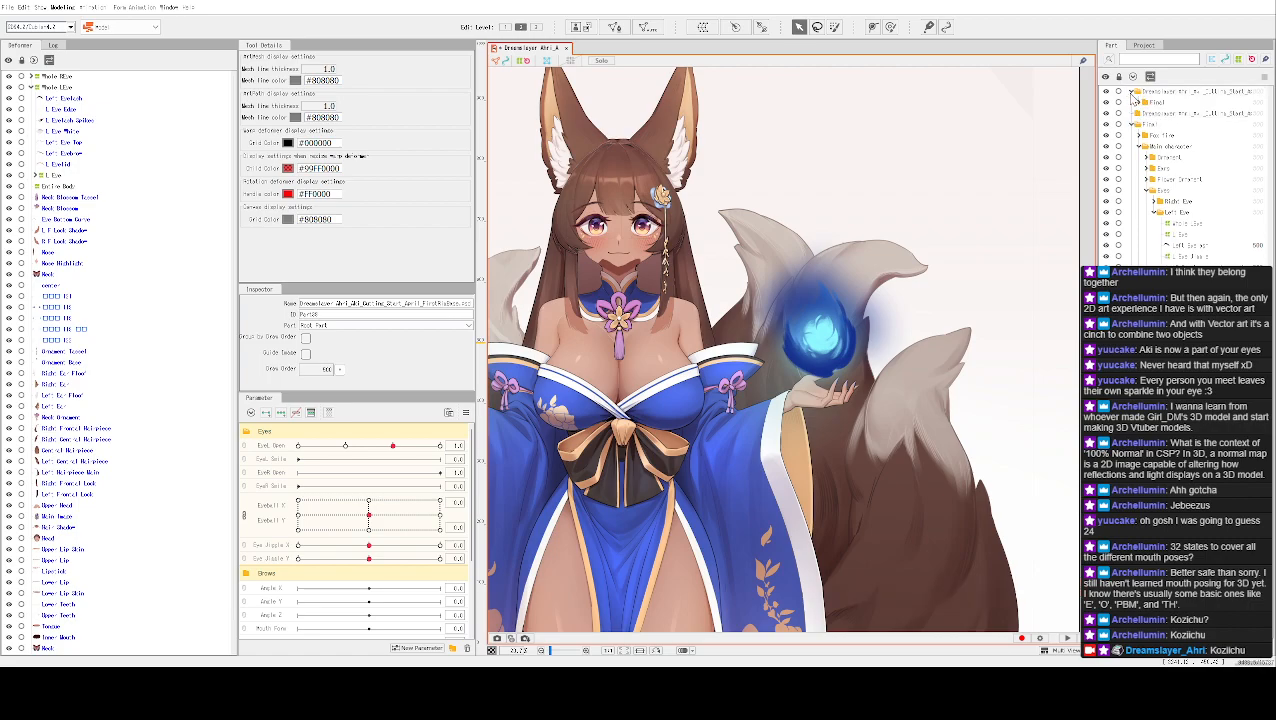
pyautogui.click(1141, 103)
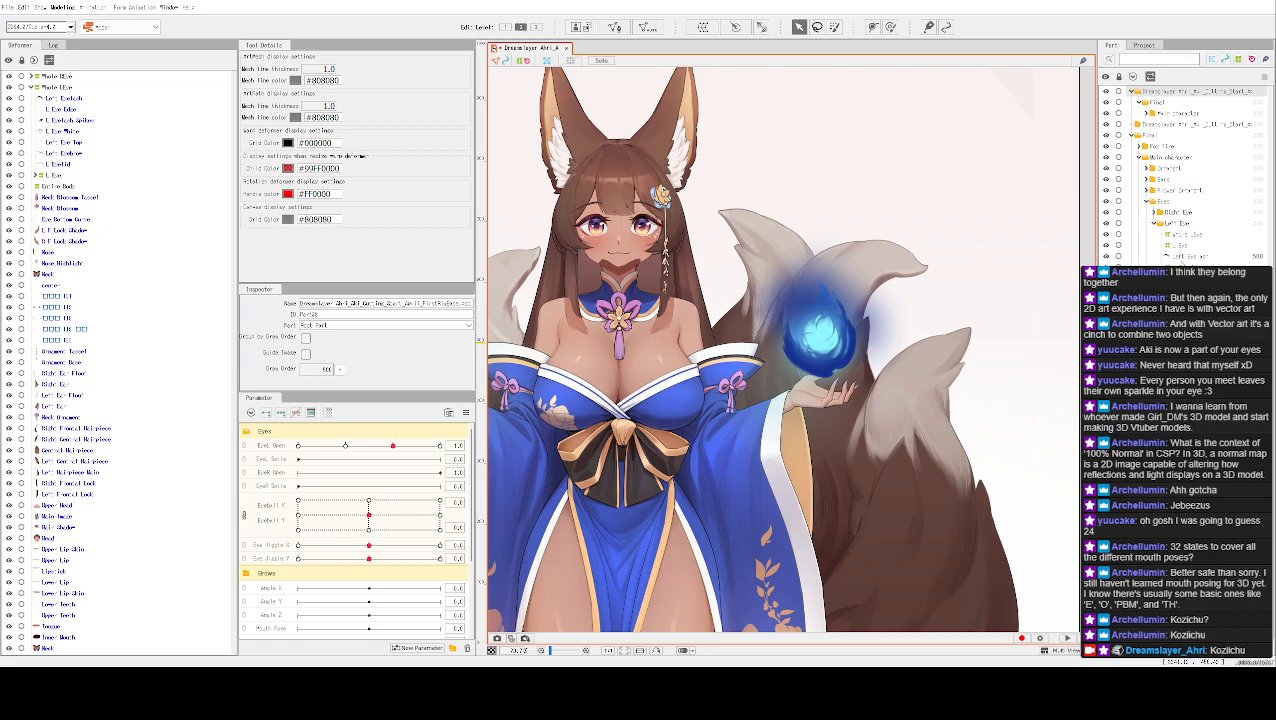
pyautogui.click(1146, 114)
pyautogui.scroll(-2, 1147, 151)
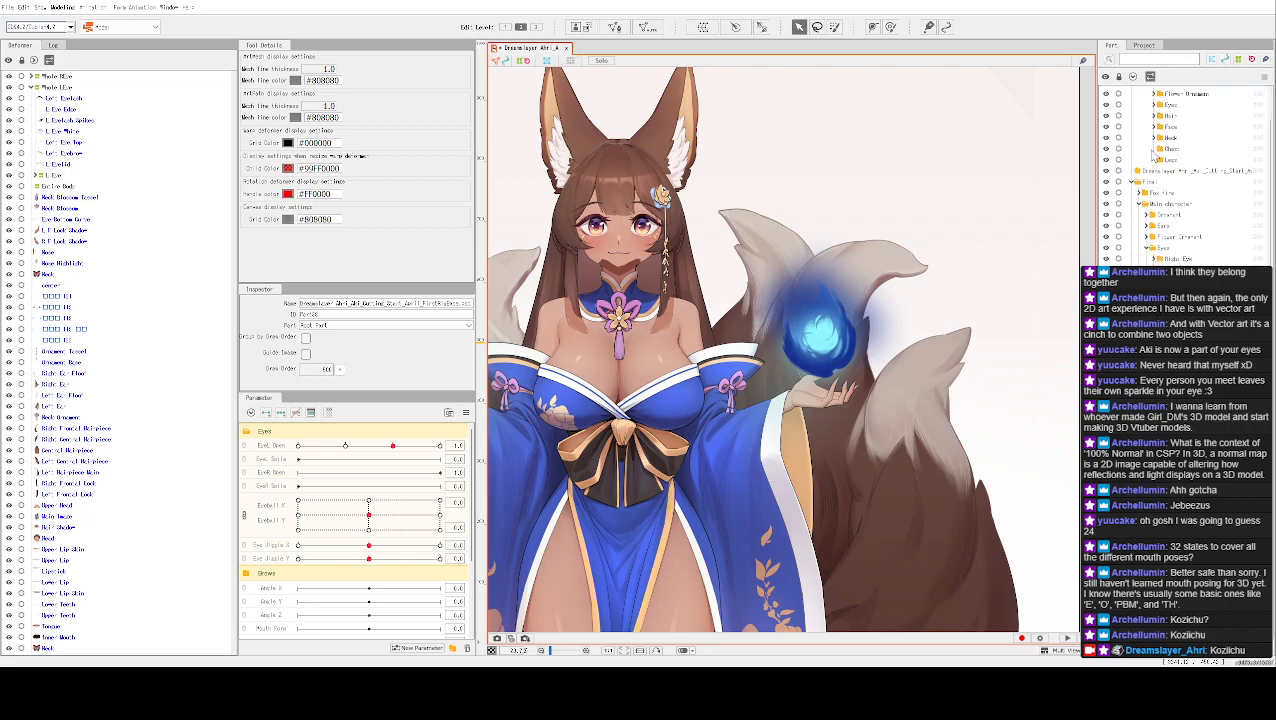
pyautogui.scroll(2, 1155, 177)
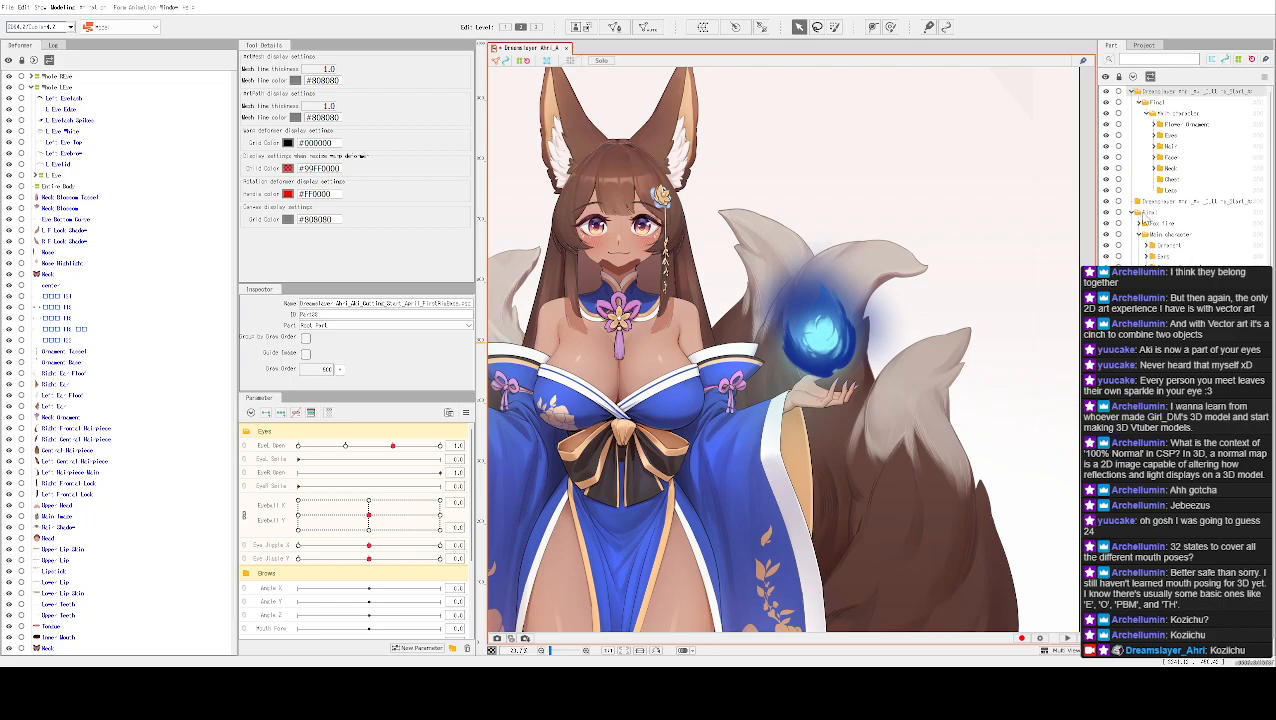
# Delete the imported PSD's duplicate Neck part together with its child elements
pyautogui.click(1152, 168)
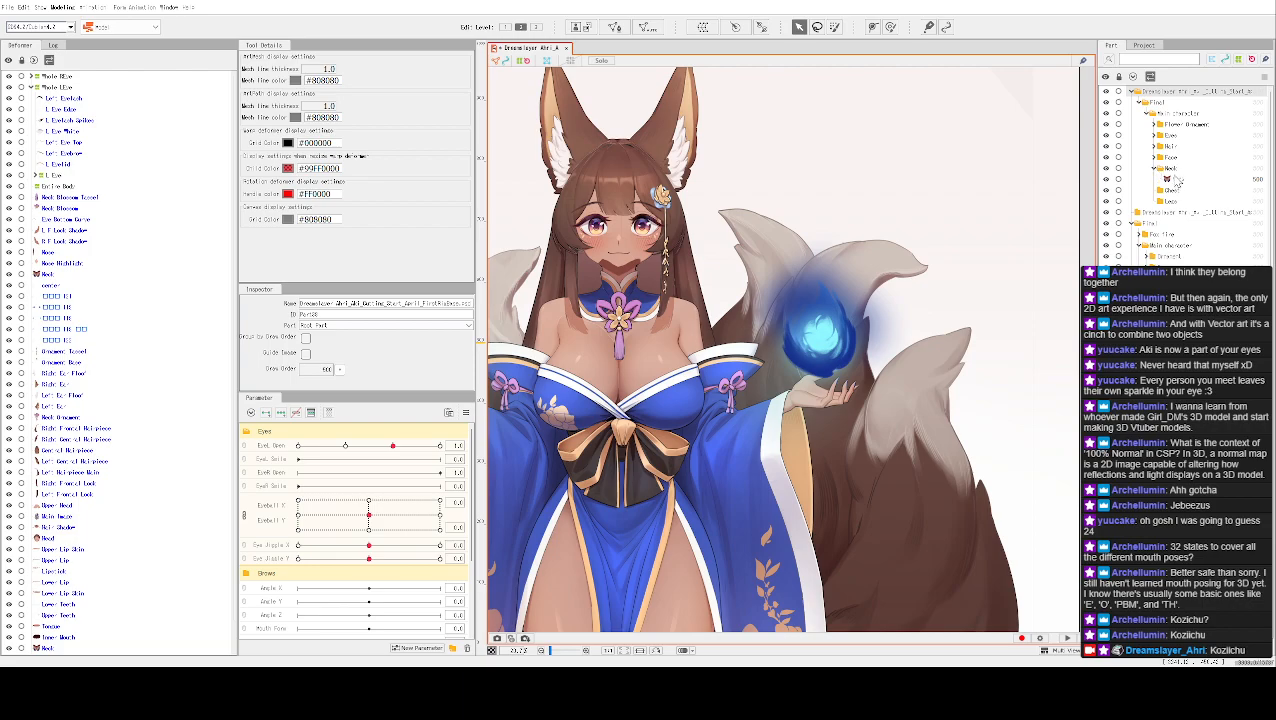
pyautogui.rightClick(1171, 170)
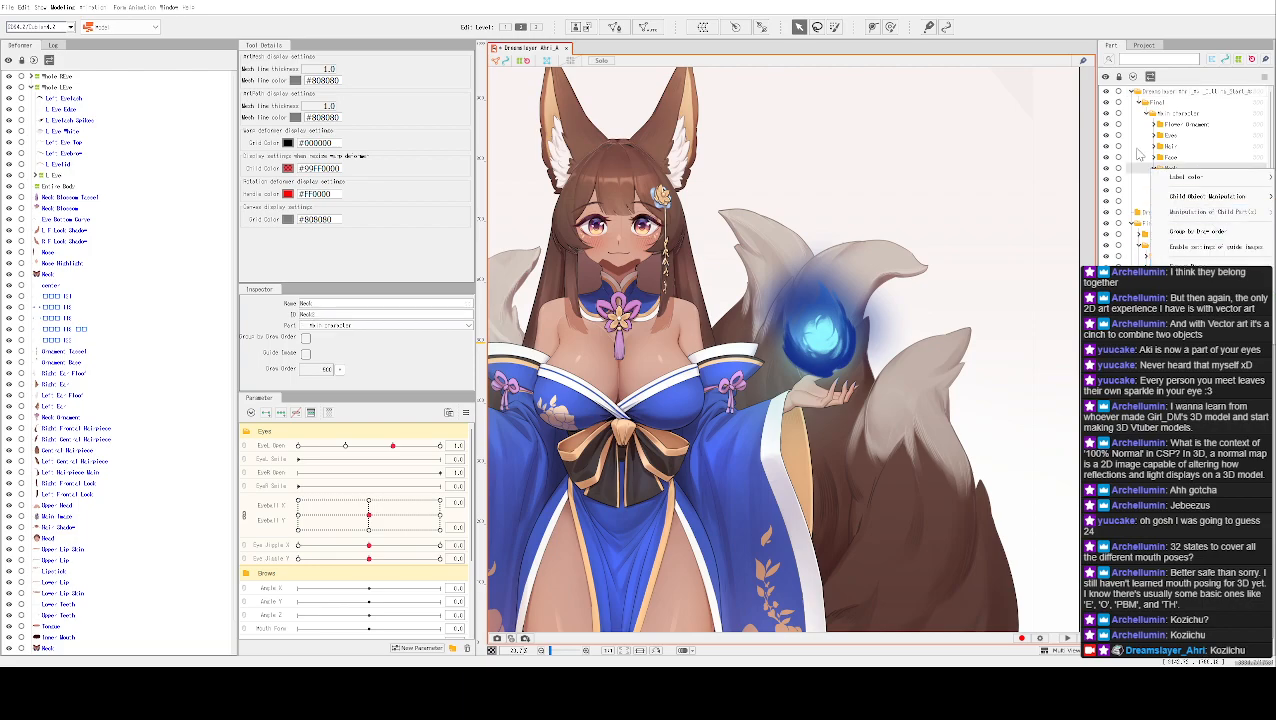
pyautogui.click(1167, 165)
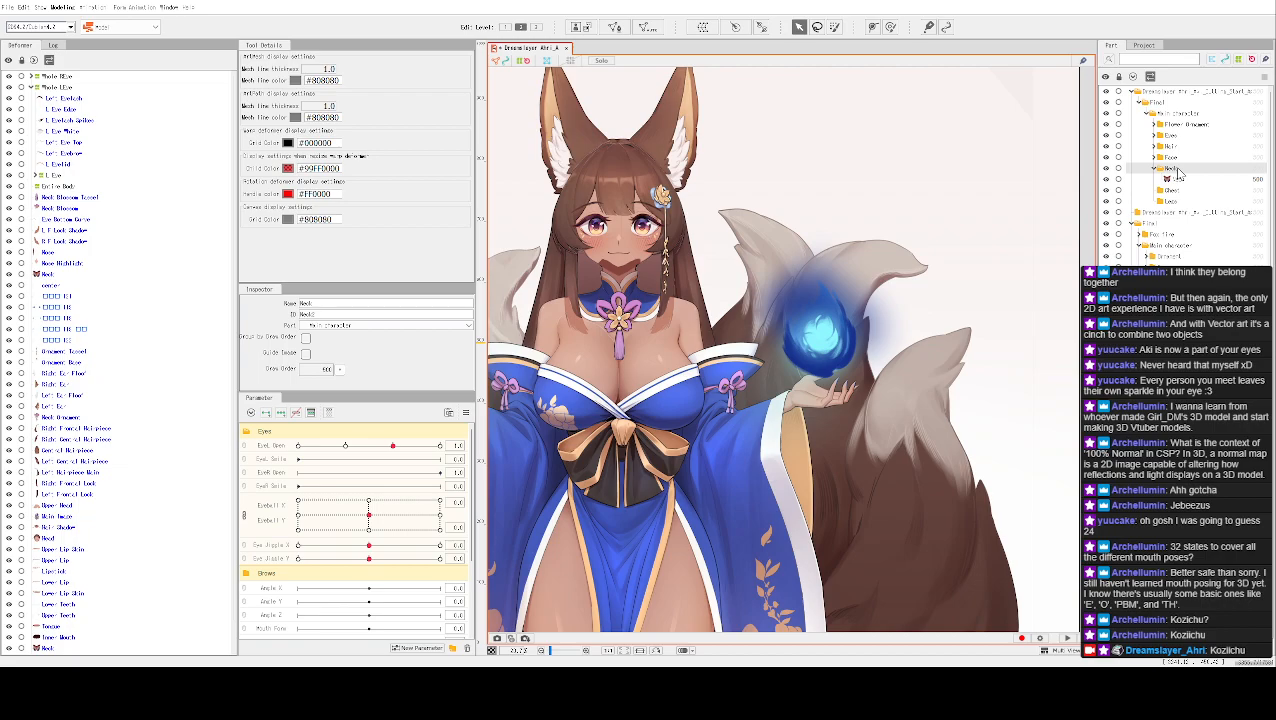
pyautogui.press('Delete')
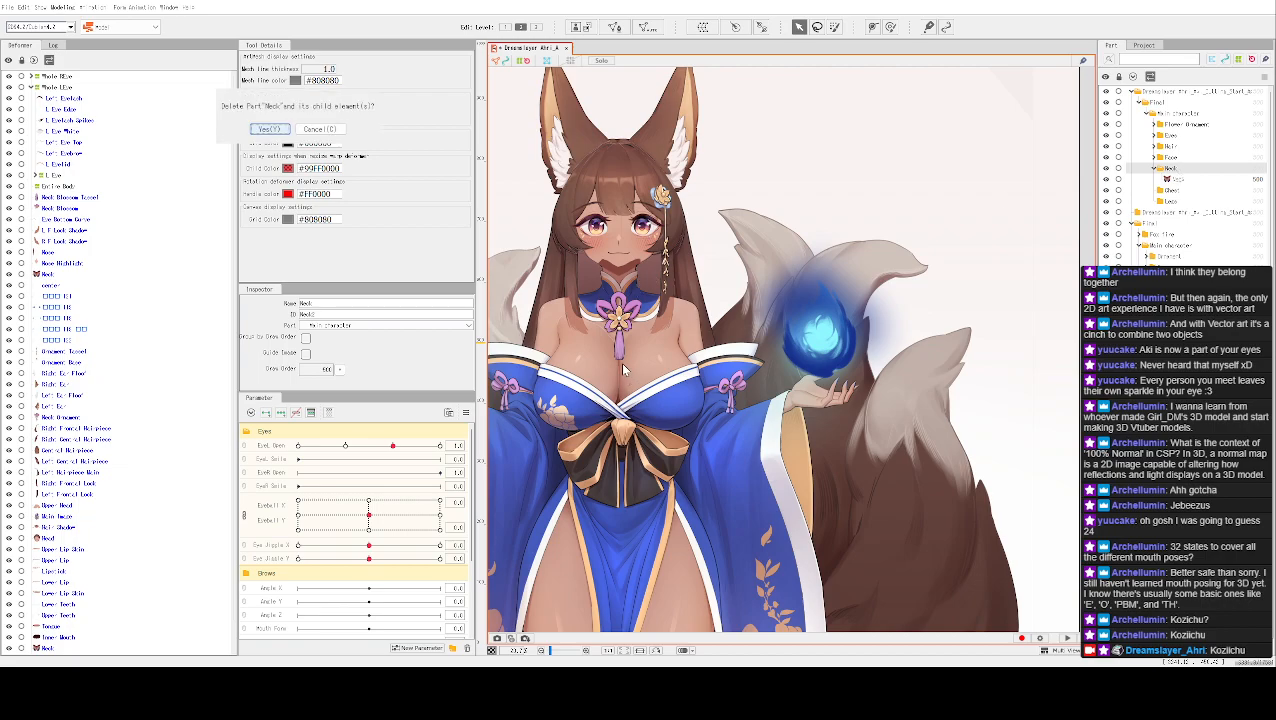
pyautogui.press('Return')
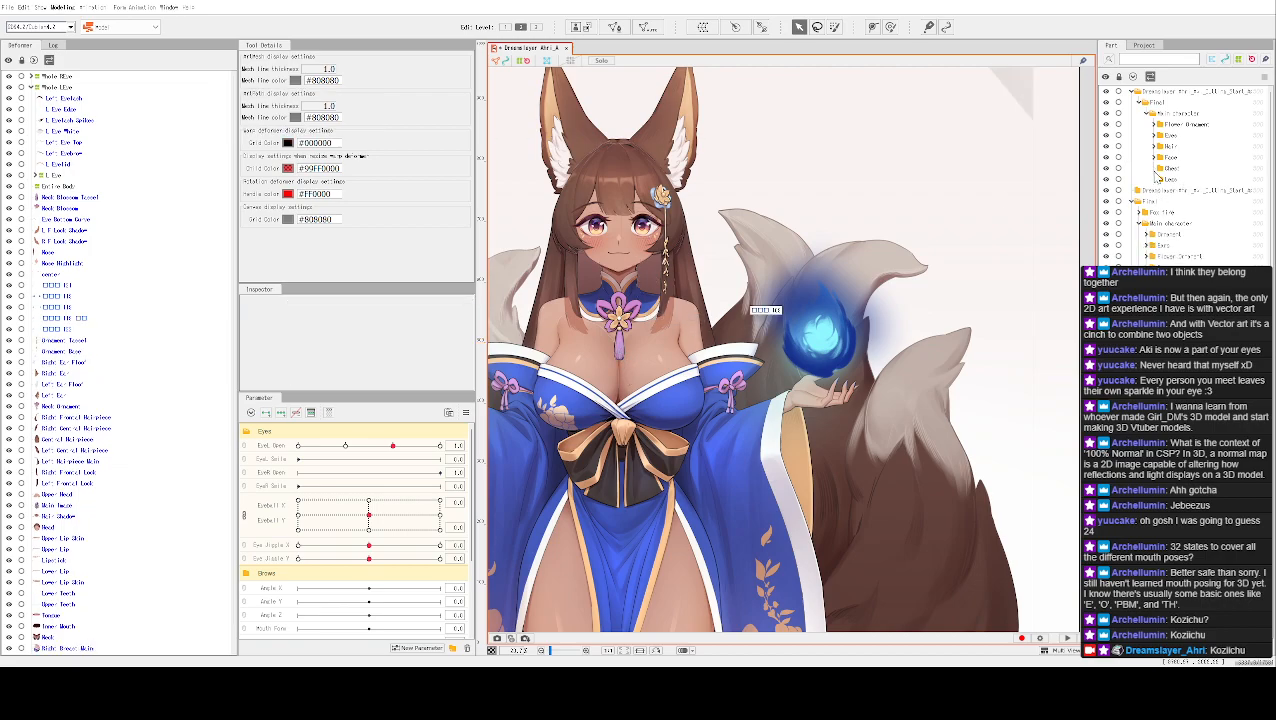
# Delete the imported PSD's Chest and Legs part folders
pyautogui.click(1170, 170)
pyautogui.press('Delete')
pyautogui.press('Return')
# Expand the imported PSD's Face folder and its Mouth subfolder to examine the parts inside
pyautogui.click(1160, 157)
pyautogui.click(1154, 158)
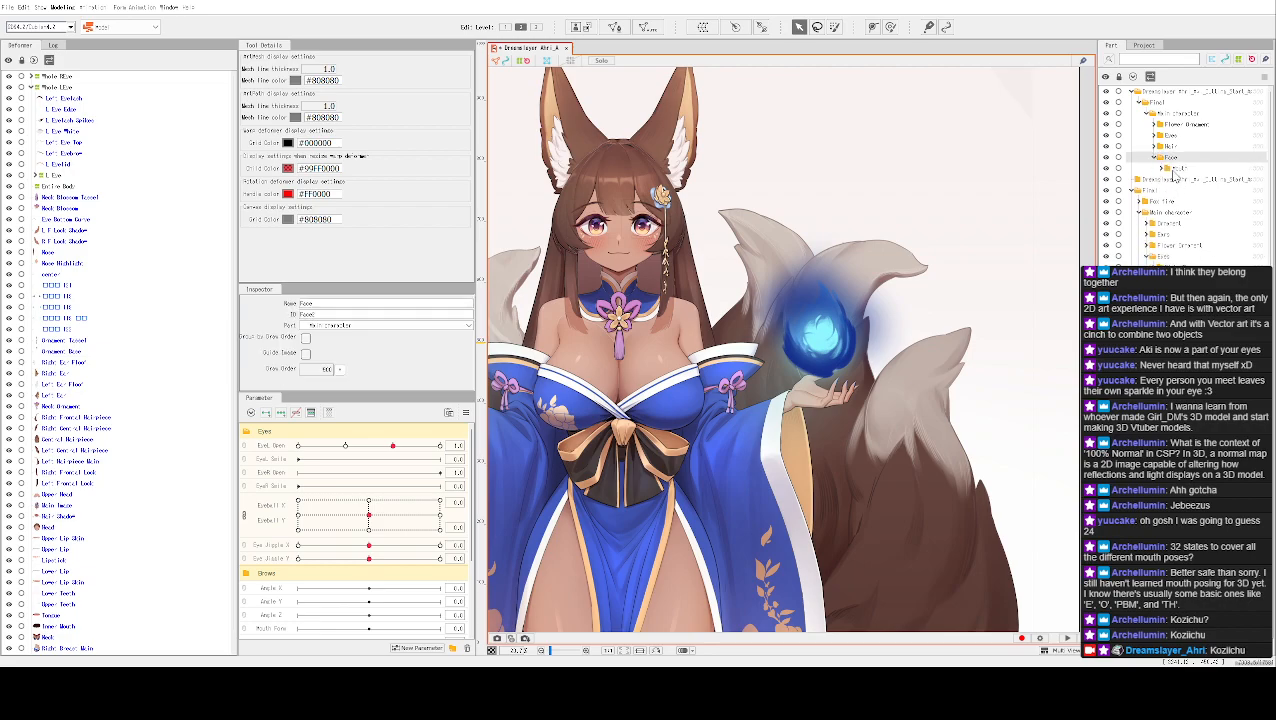
pyautogui.click(1174, 170)
pyautogui.click(1163, 169)
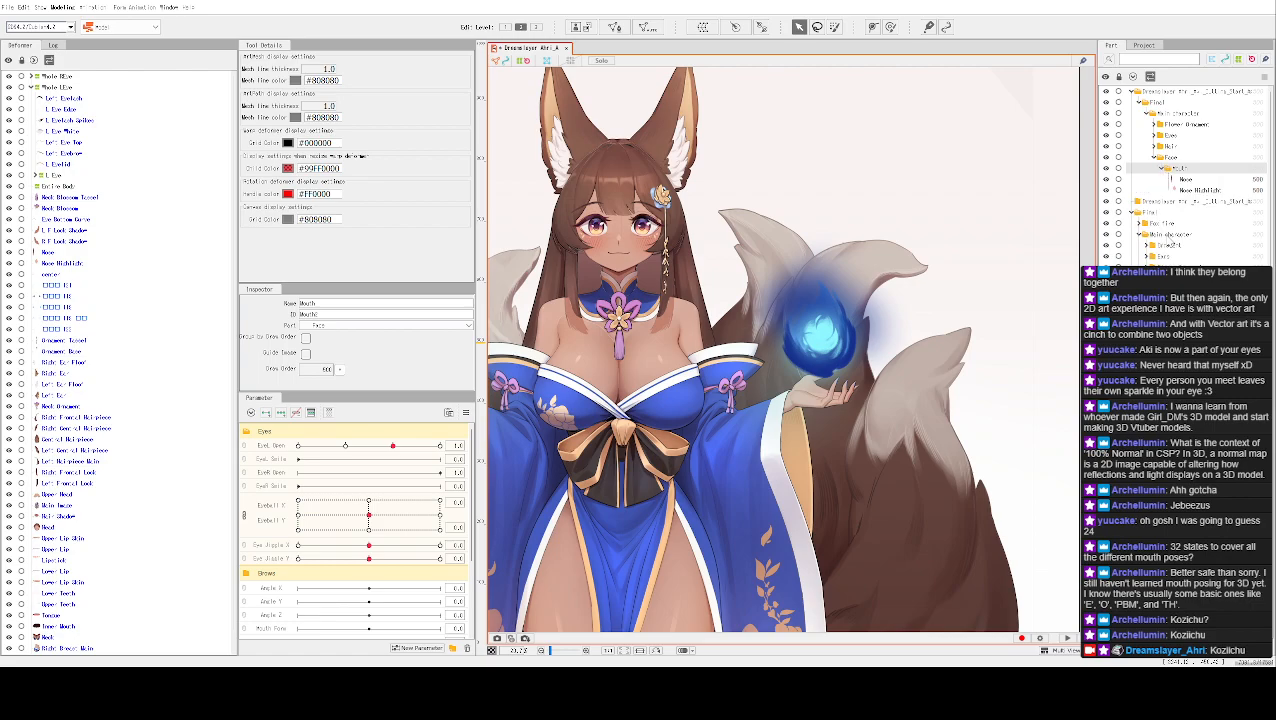
# Move the Nose and Nose Highlight layers from the imported Mouth folder into the original Main character's Face folder, below its Mouth folder
pyautogui.scroll(-1, 1165, 173)
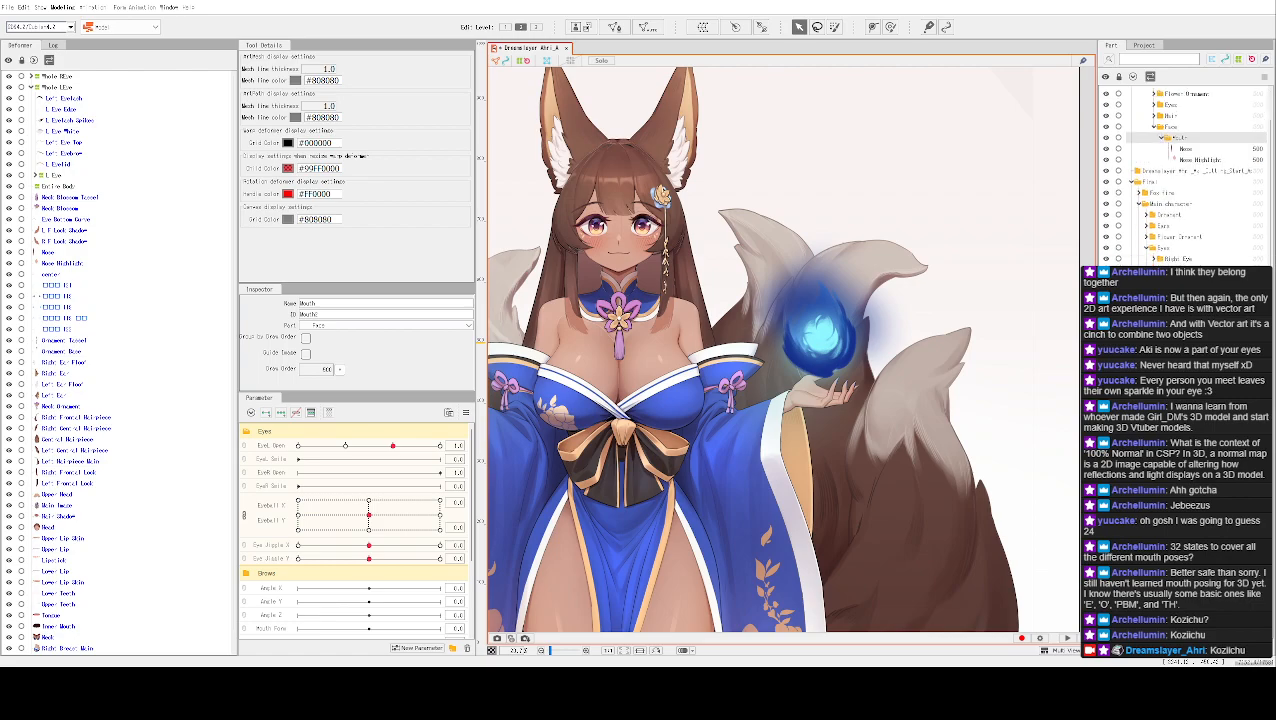
pyautogui.scroll(1, 1150, 258)
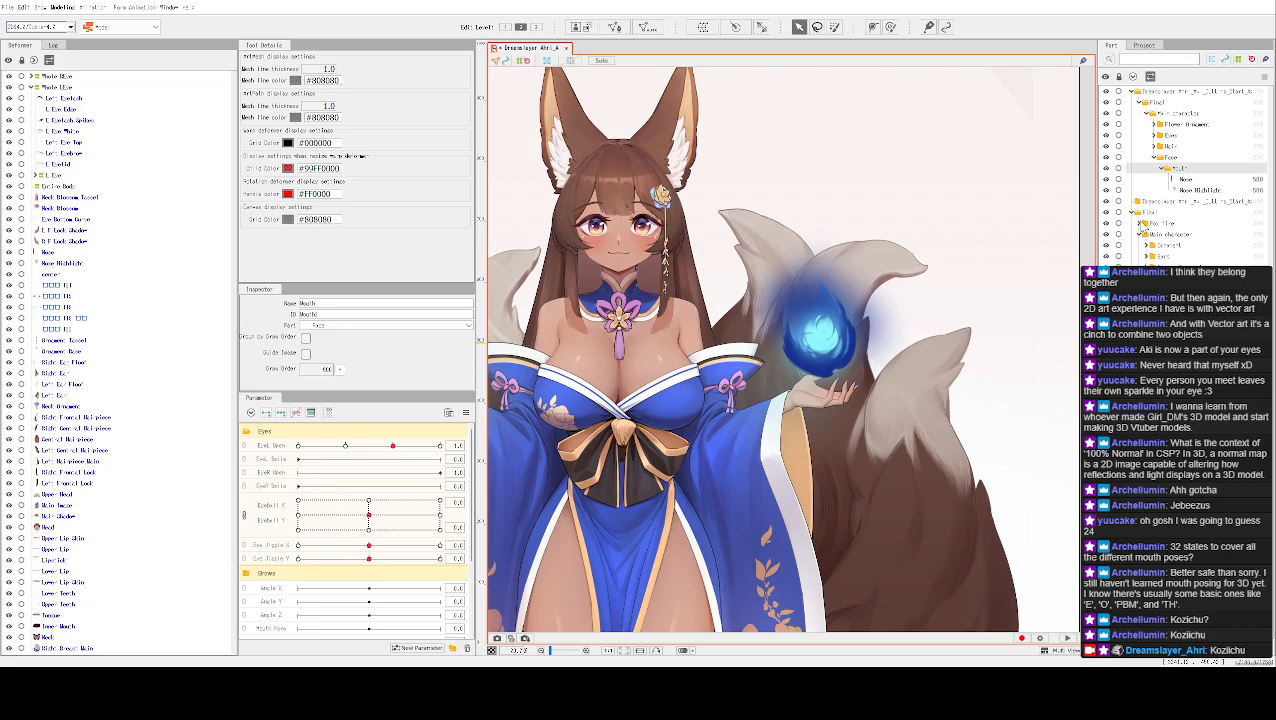
pyautogui.click(1185, 180)
pyautogui.keyDown('ctrl'); pyautogui.click(1192, 189); pyautogui.keyUp('ctrl')
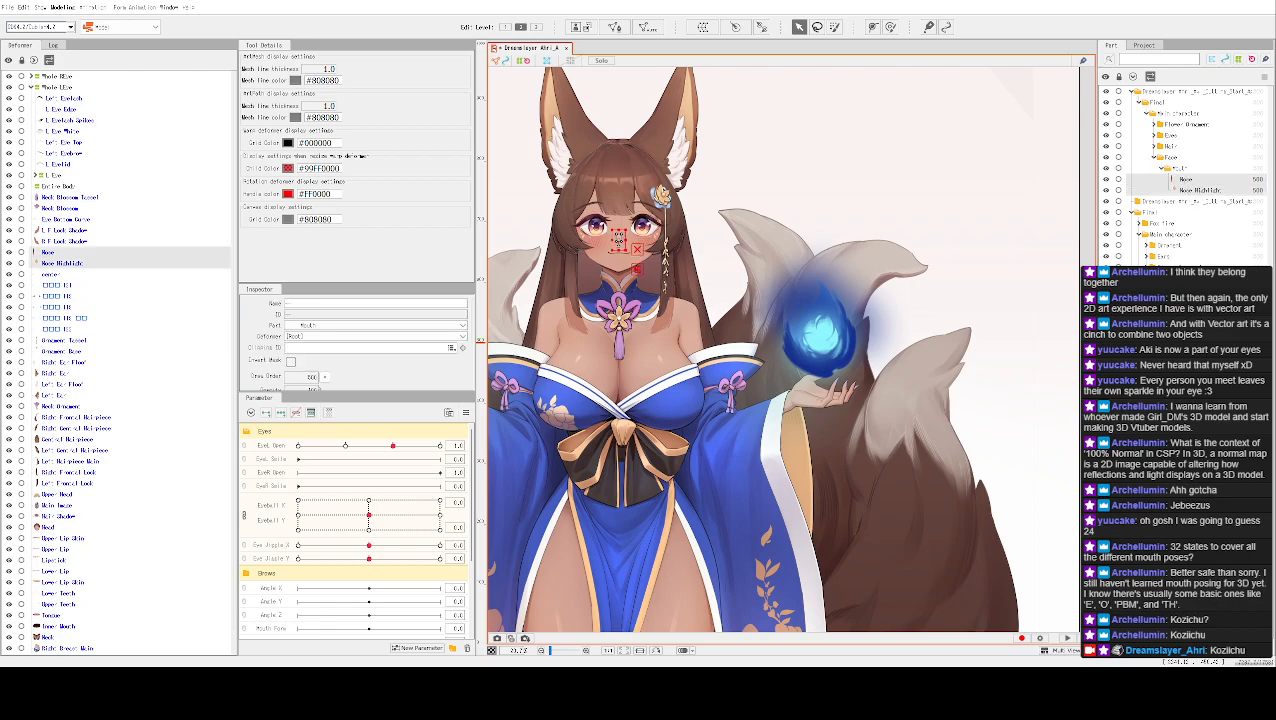
pyautogui.click(1185, 180)
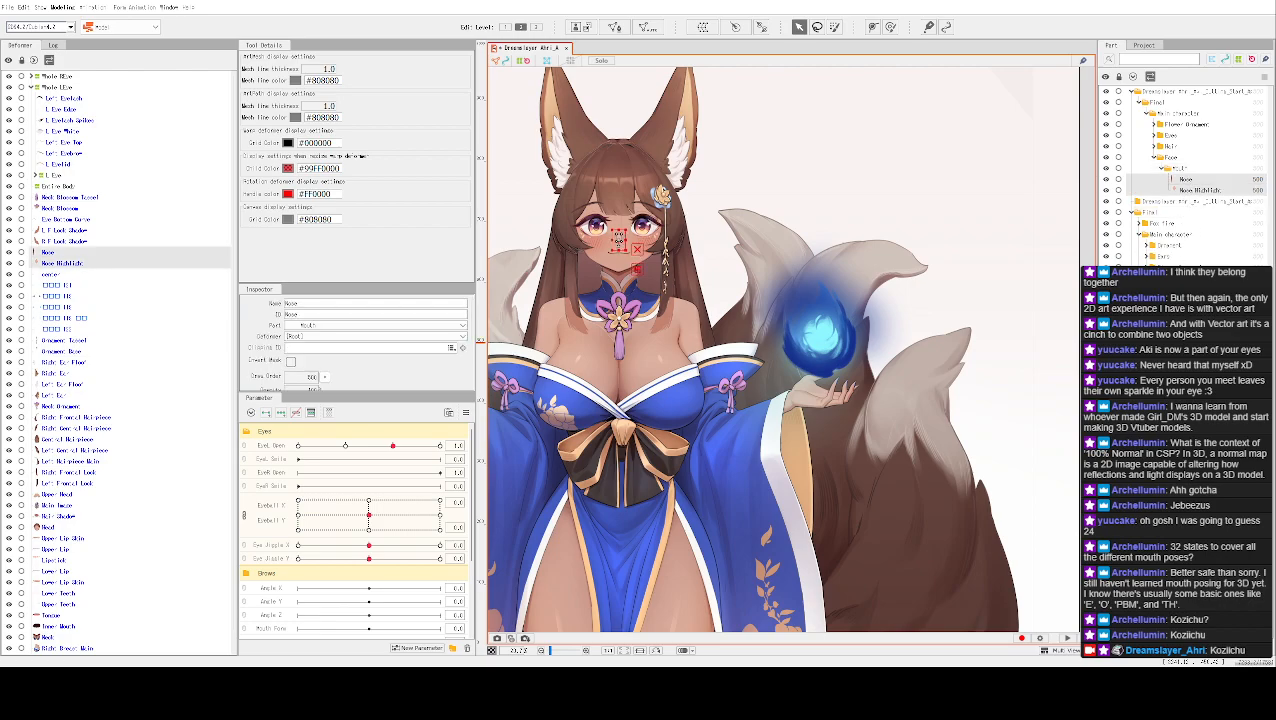
pyautogui.moveTo(1186, 180); pyautogui.dragTo(1171, 158)
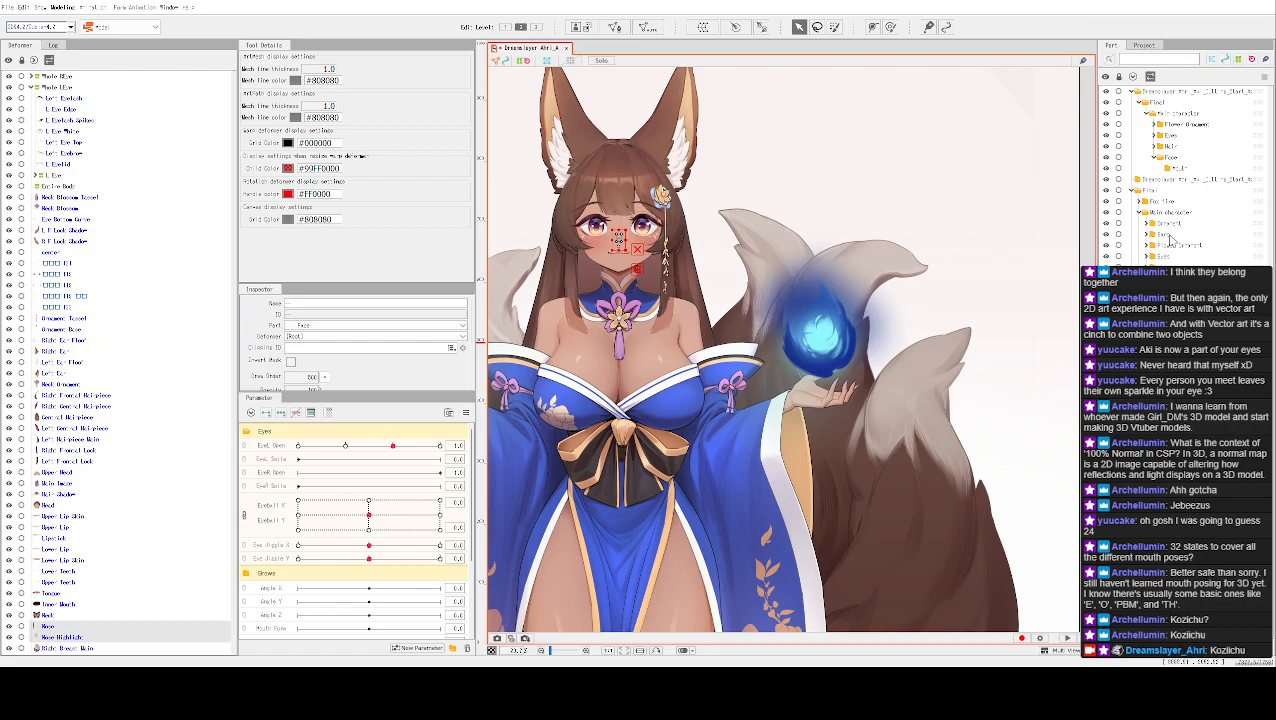
# Delete the emptied Face folder, including its Mouth subfolder, from the imported part group
pyautogui.click(1165, 168)
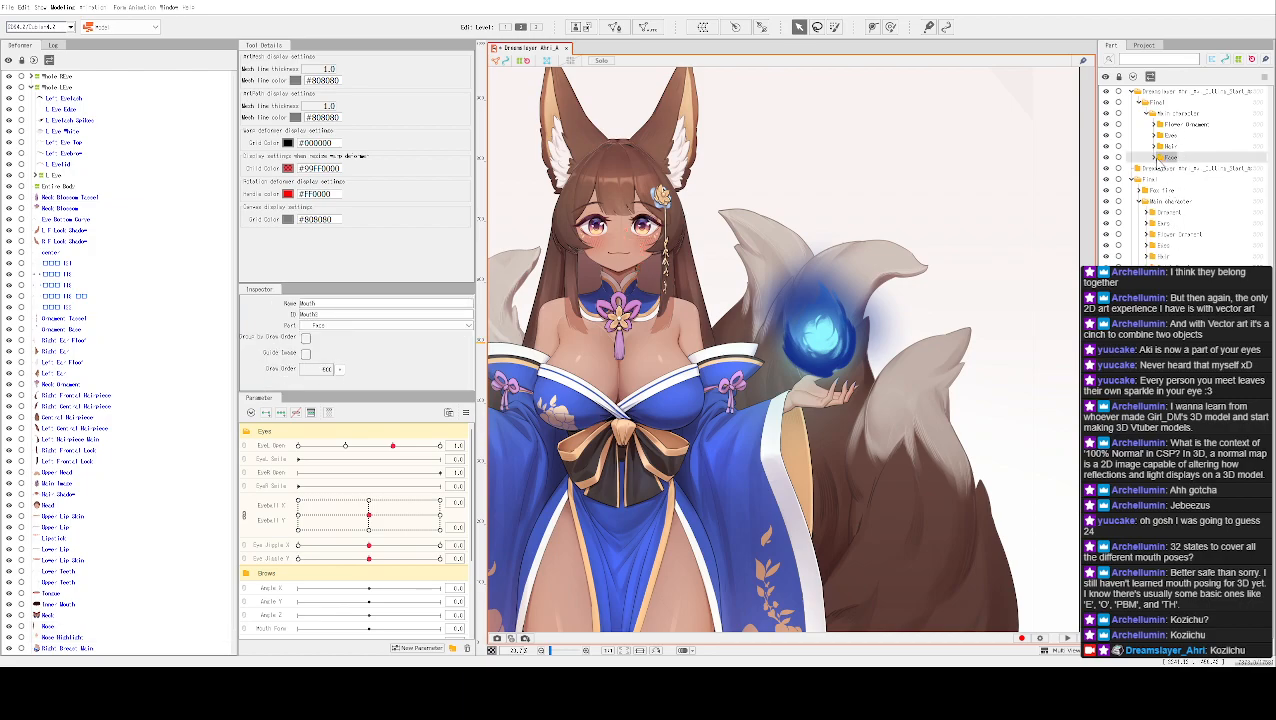
pyautogui.click(1163, 158)
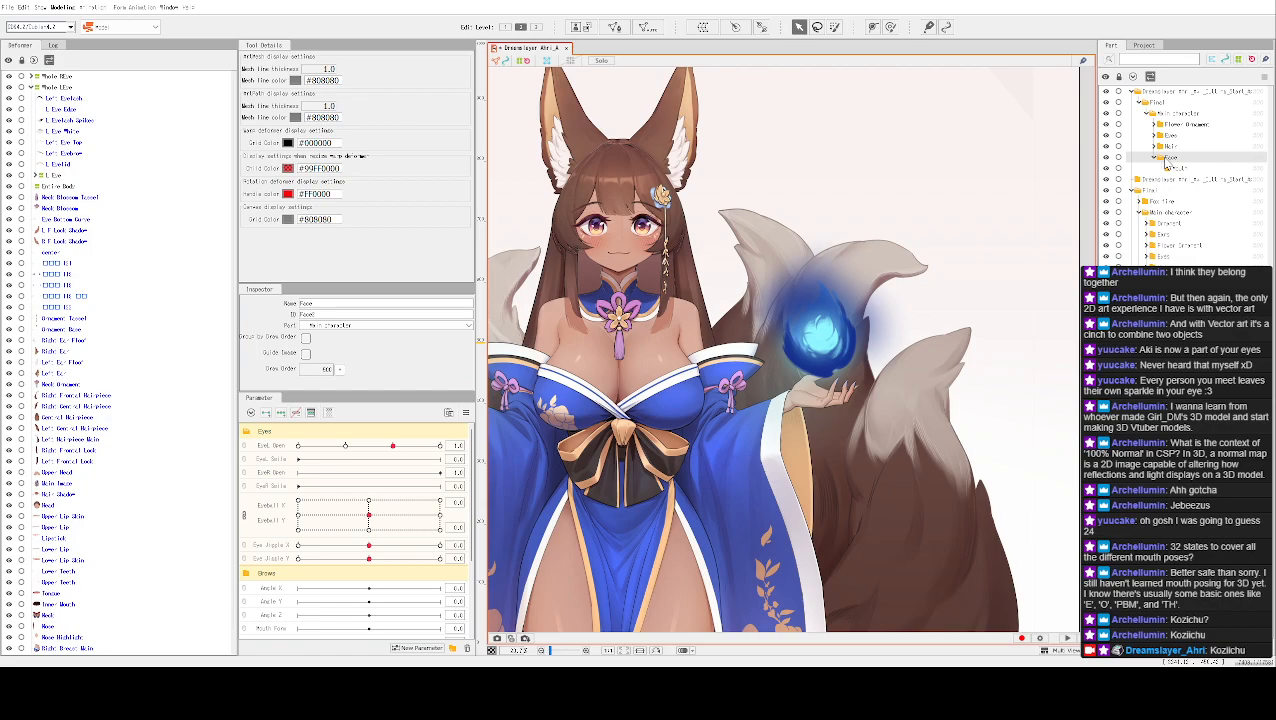
pyautogui.press('Delete')
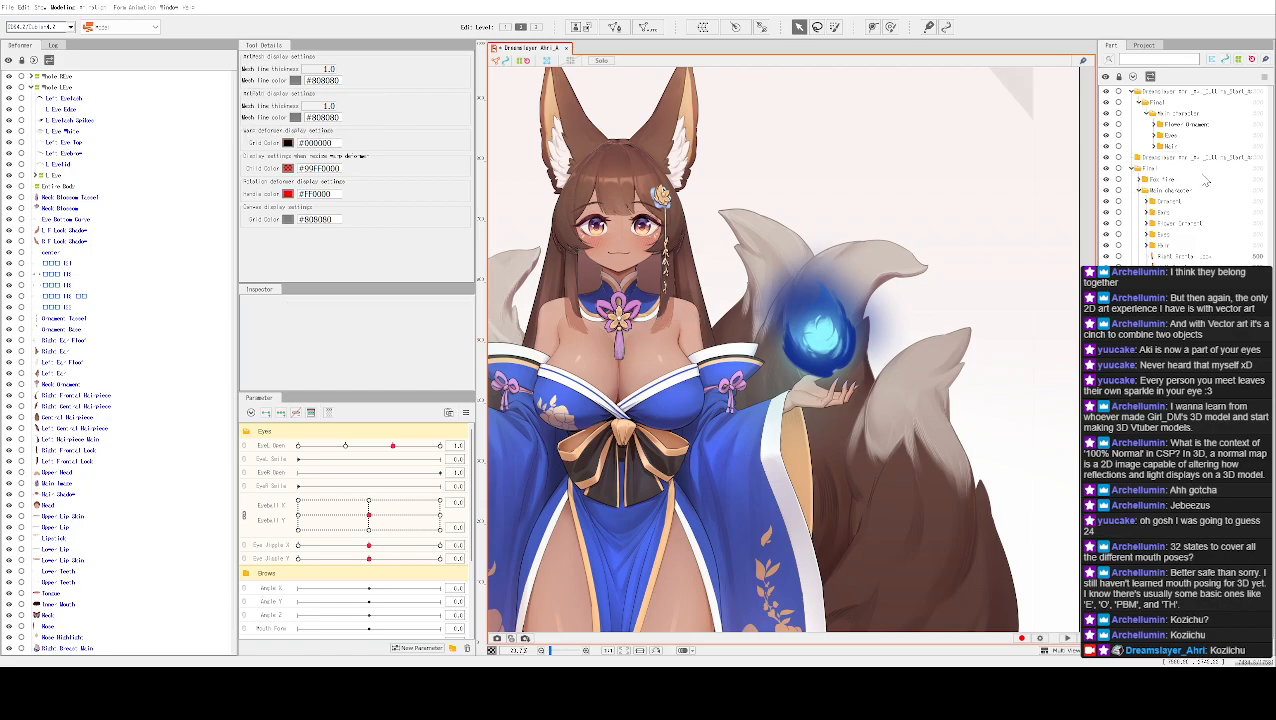
# Move the L F and R F Lock Shadow layers below the original Left Frontal Lock and delete the emptied imported Hair folder
pyautogui.click(1154, 146)
pyautogui.click(1196, 160)
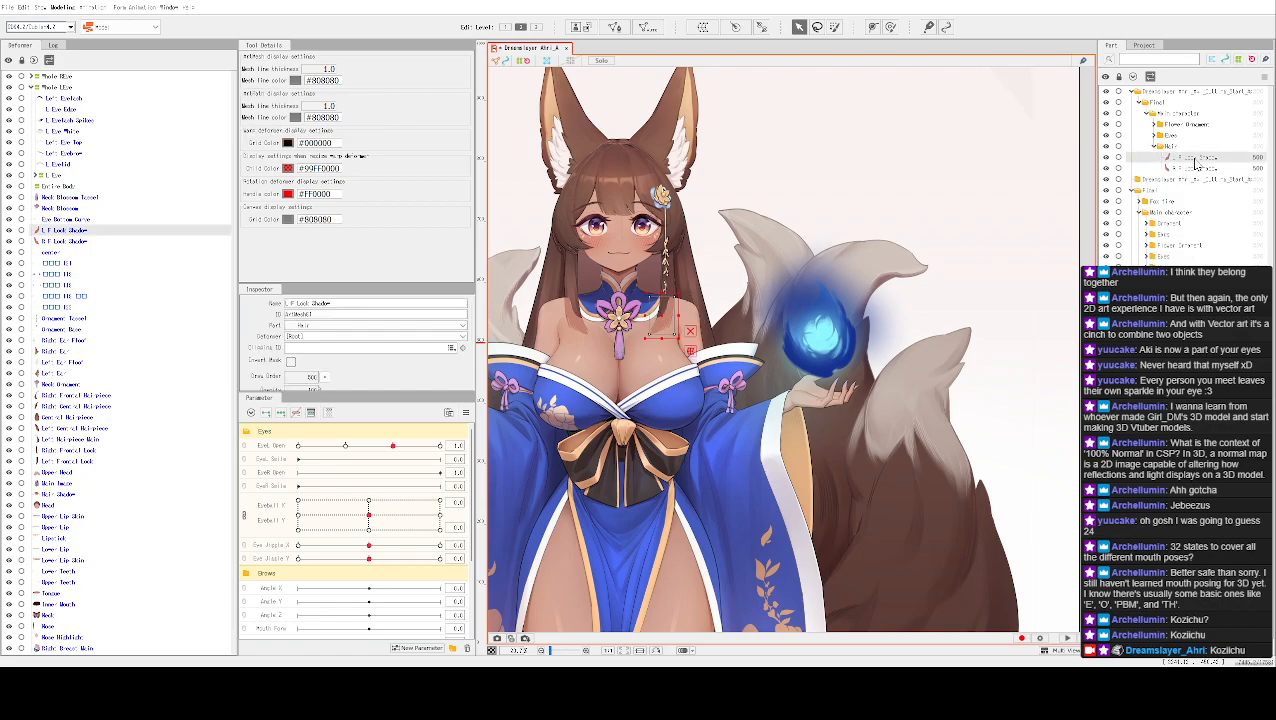
pyautogui.moveTo(1198, 161); pyautogui.dragTo(1192, 278)
pyautogui.moveTo(1179, 165); pyautogui.dragTo(1172, 250)
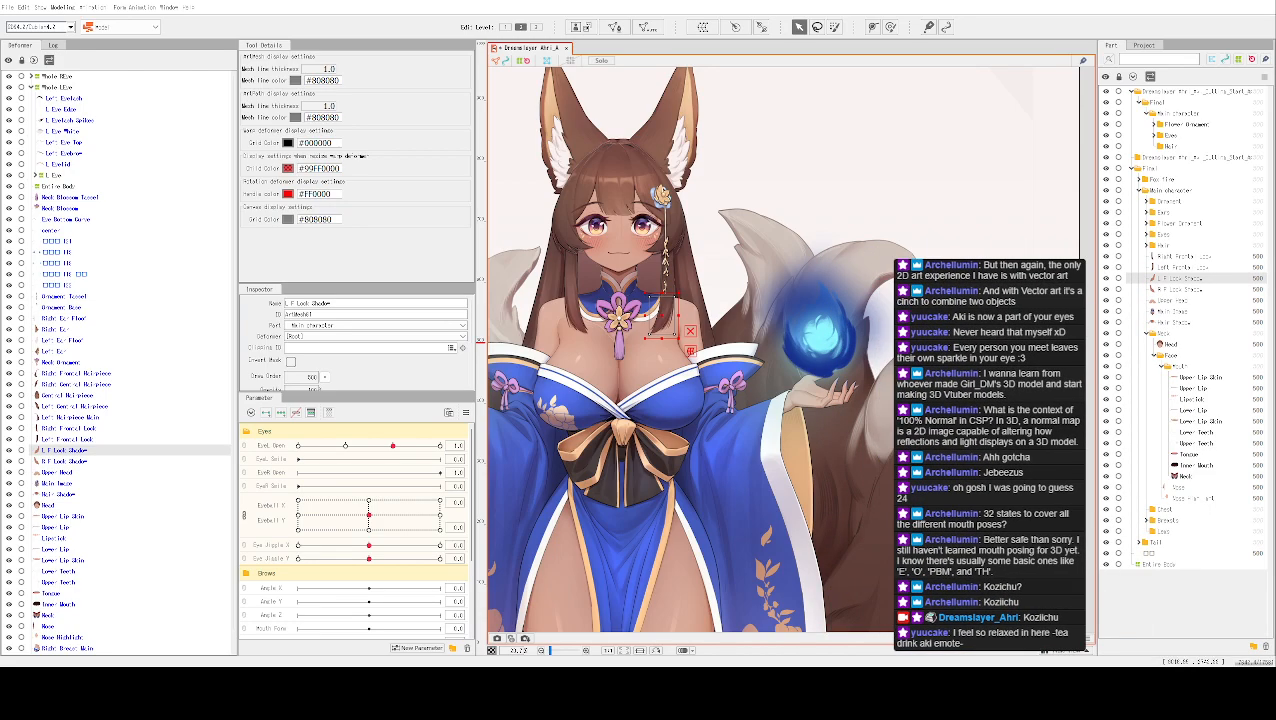
pyautogui.click(1158, 136)
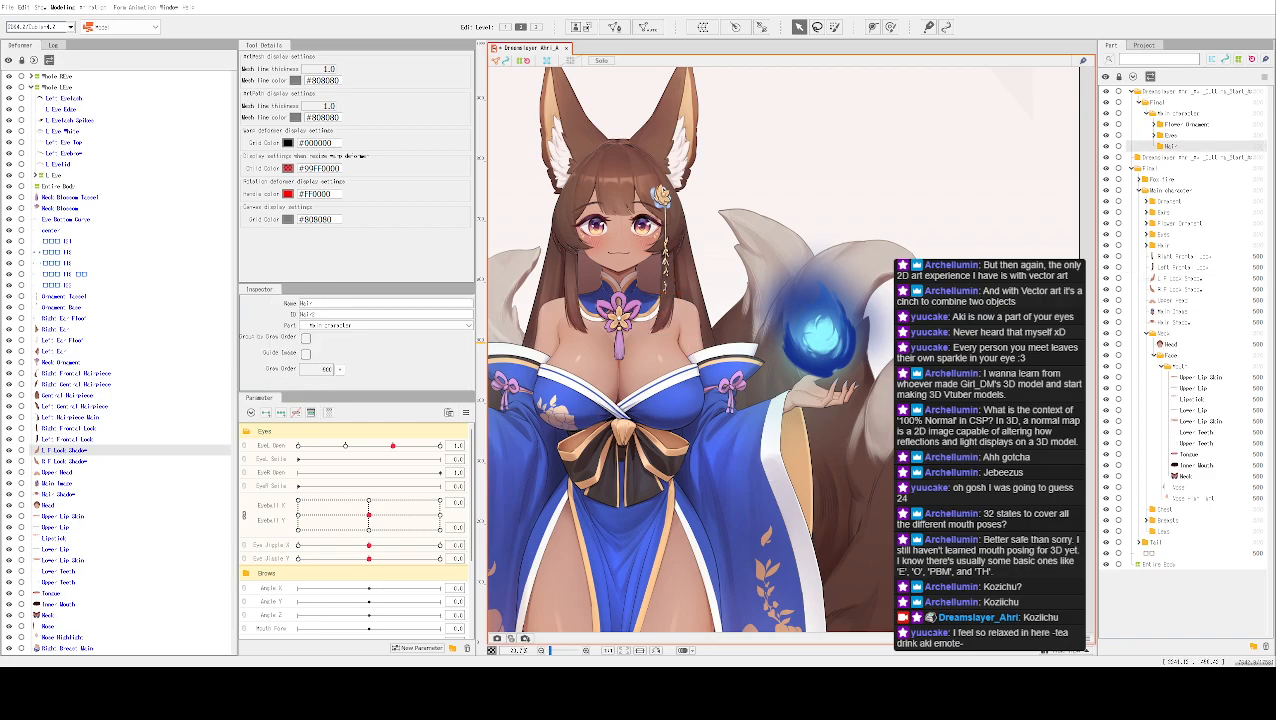
# Move the Eye Bottom Curve layer from the imported Left Eye folder into the original Left Eye folder, directly below L Eye Edge
pyautogui.click(1153, 136)
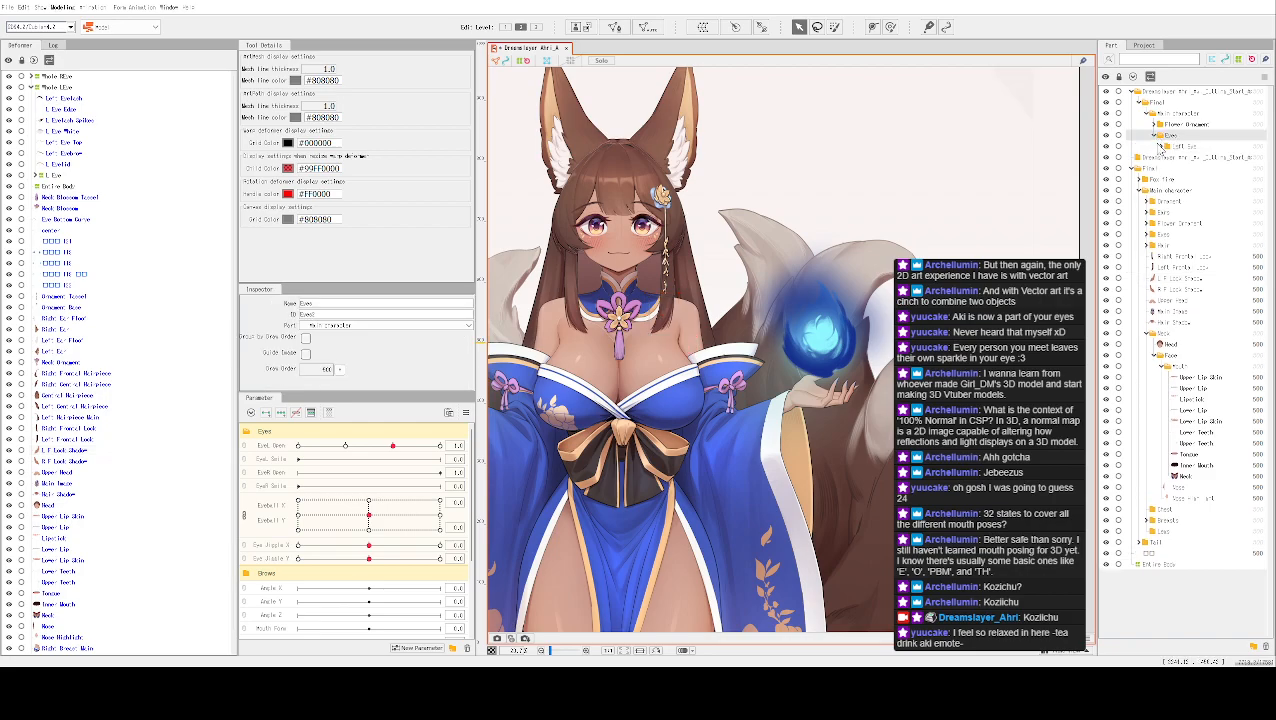
pyautogui.click(1163, 146)
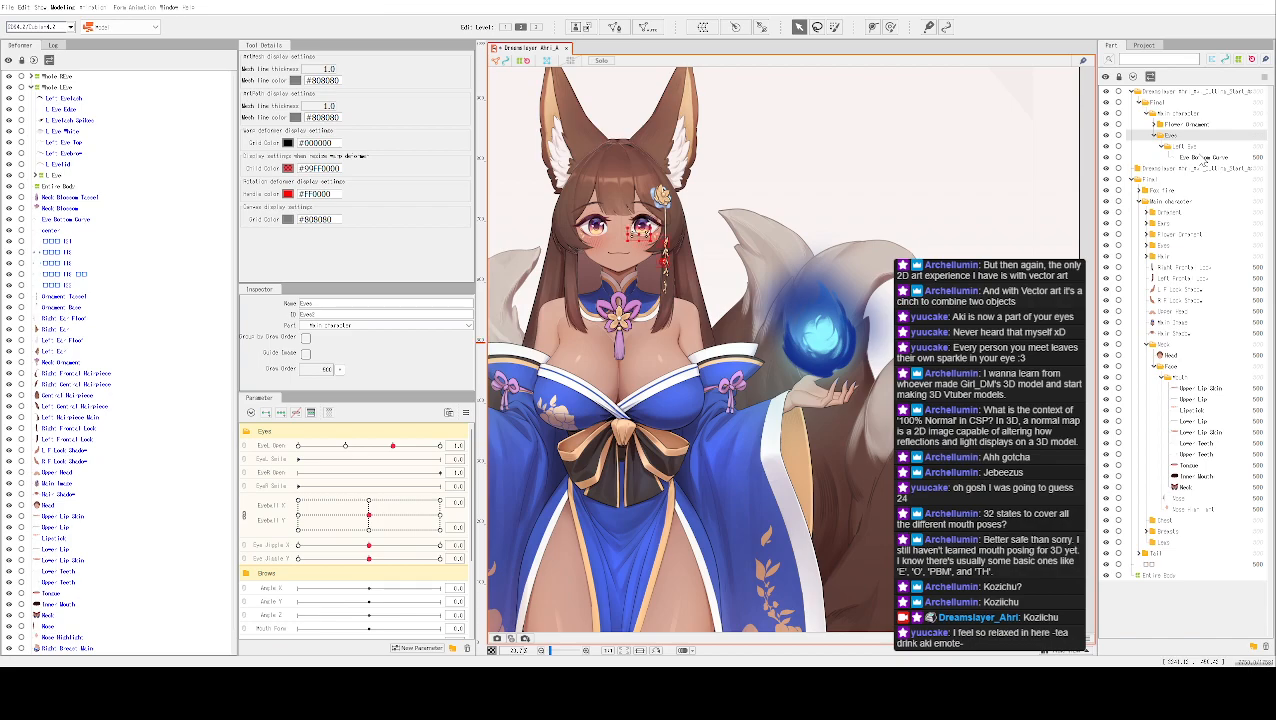
pyautogui.click(1202, 157)
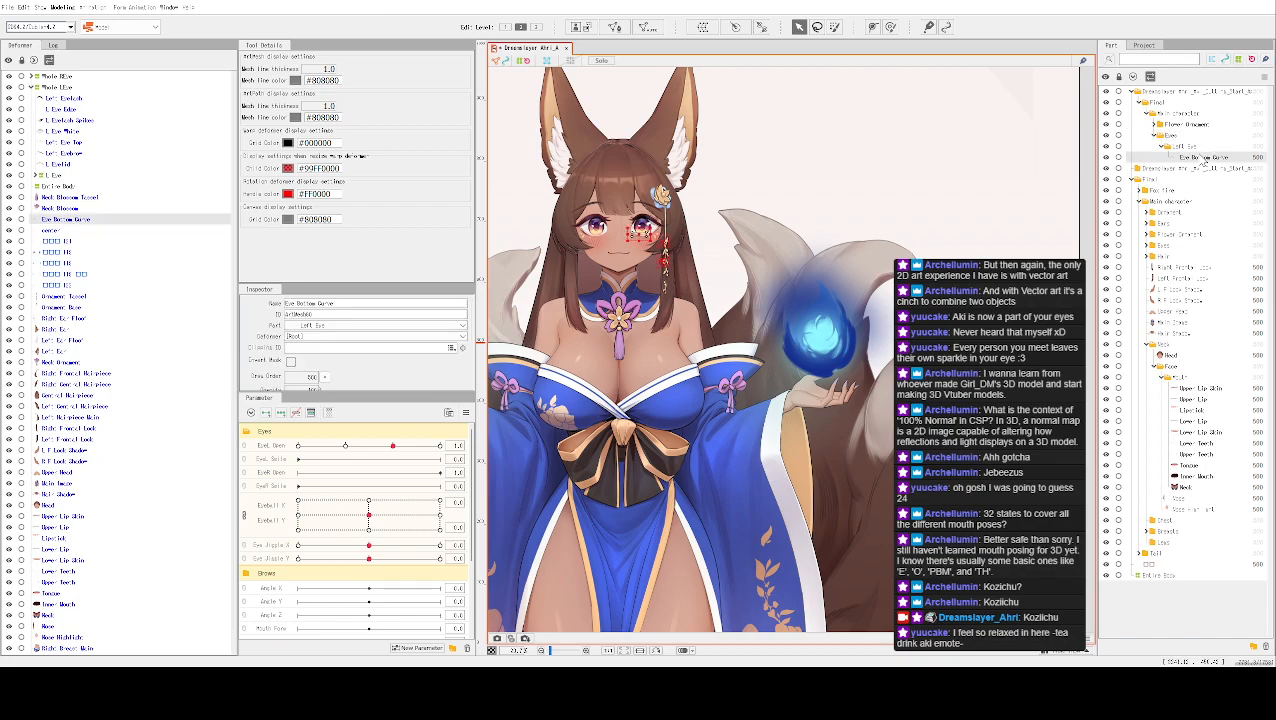
pyautogui.click(1146, 246)
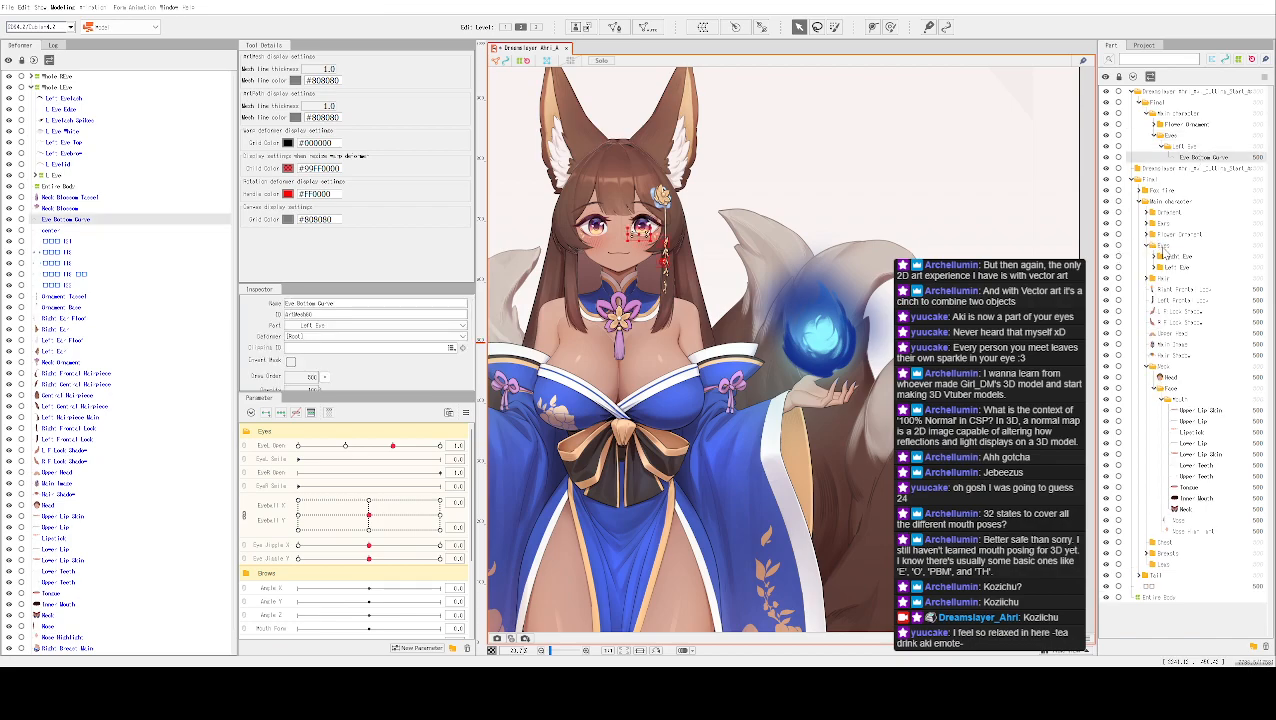
pyautogui.click(1153, 267)
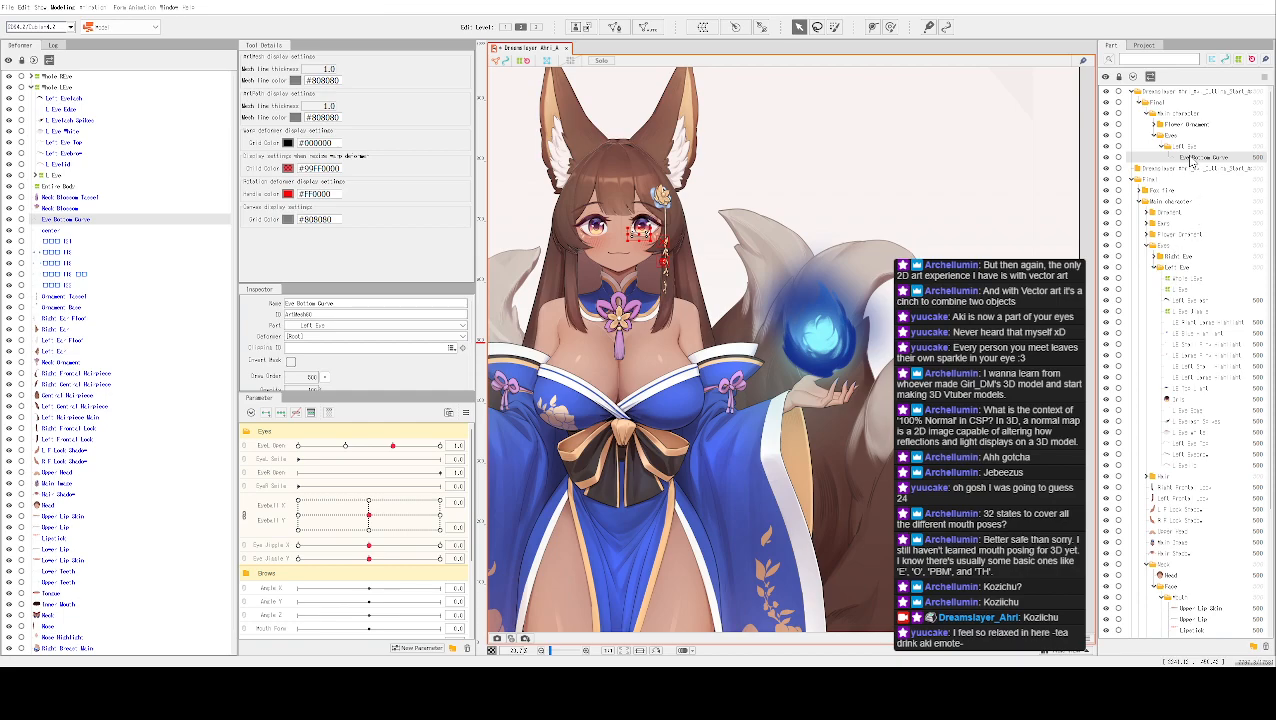
pyautogui.moveTo(1191, 159); pyautogui.dragTo(1209, 415)
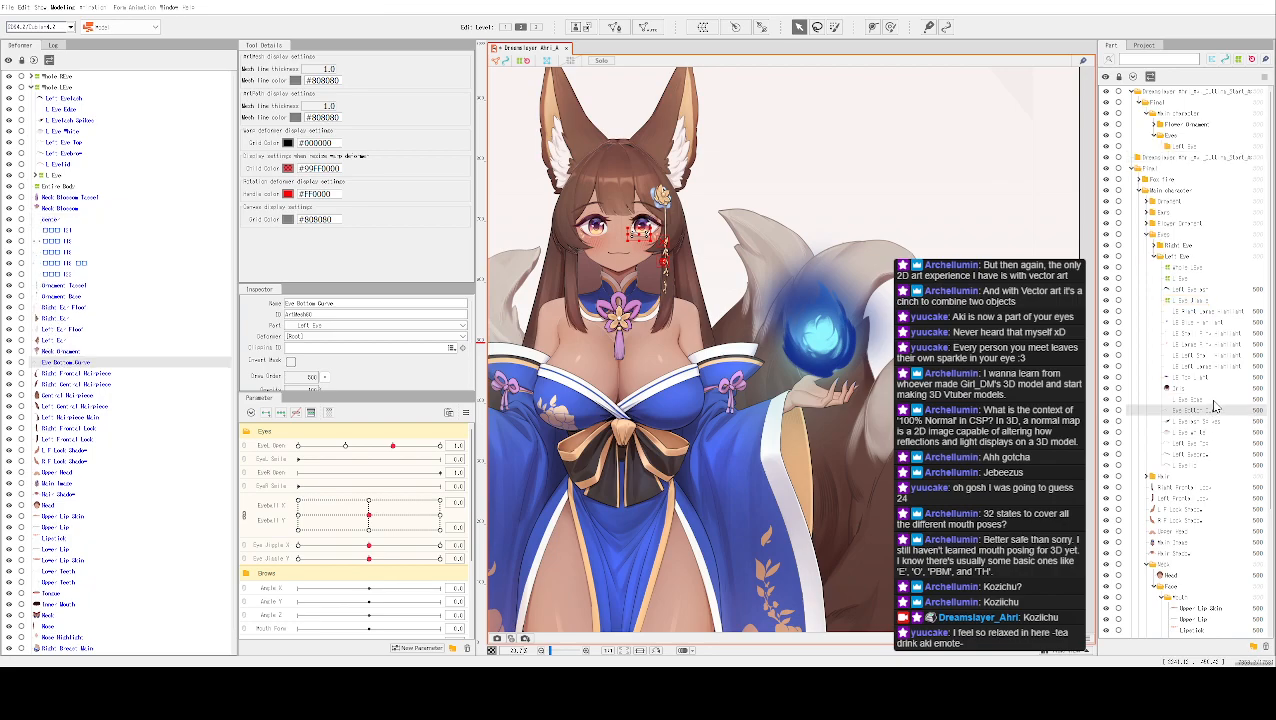
# Select the L Eye Edge mesh and examine it up close on the character's left eye
pyautogui.click(1213, 400)
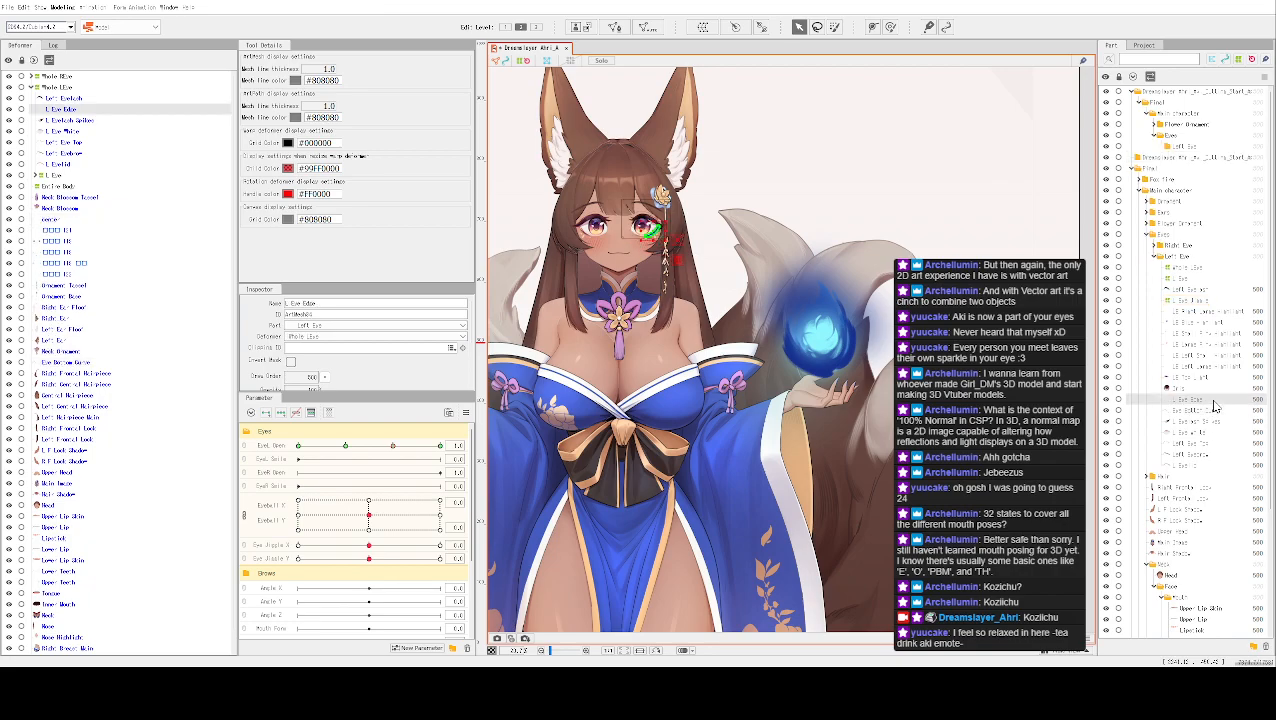
pyautogui.click(1154, 136)
pyautogui.scroll(3, 800, 272)
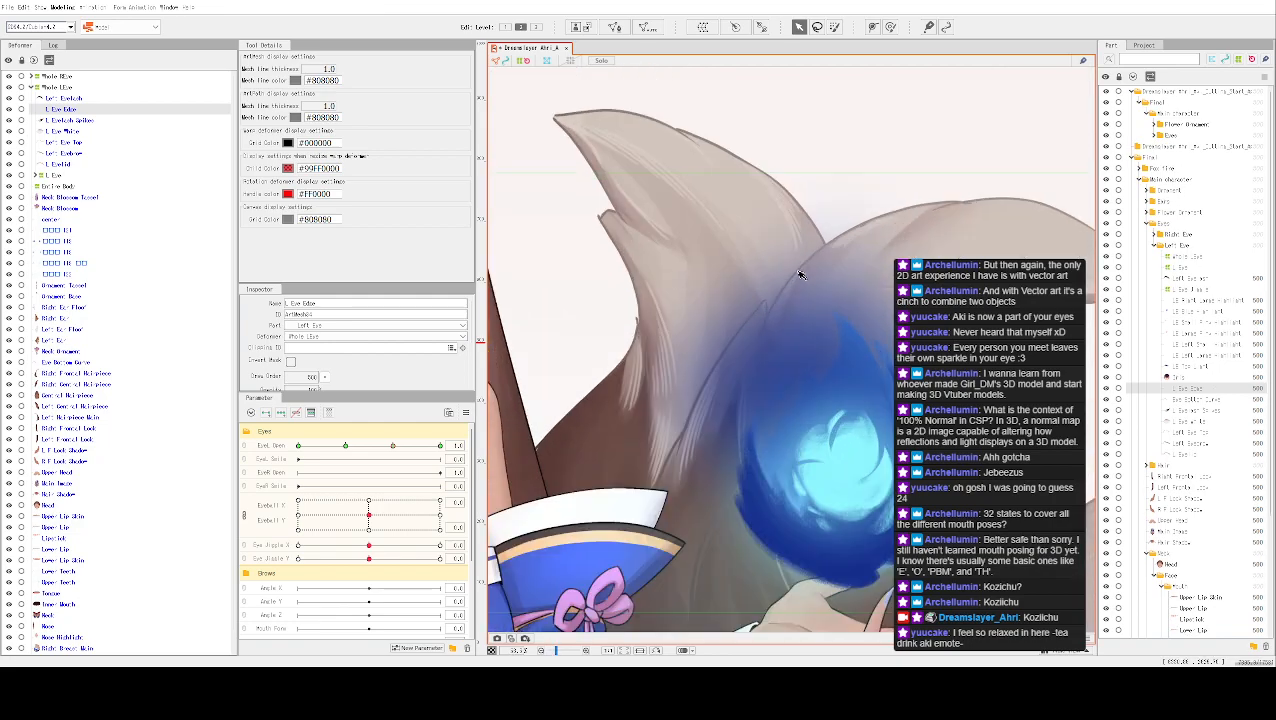
pyautogui.scroll(-2, 781, 282)
pyautogui.moveTo(781, 282); pyautogui.dragTo(1075, 412)
pyautogui.scroll(5, 1060, 405)
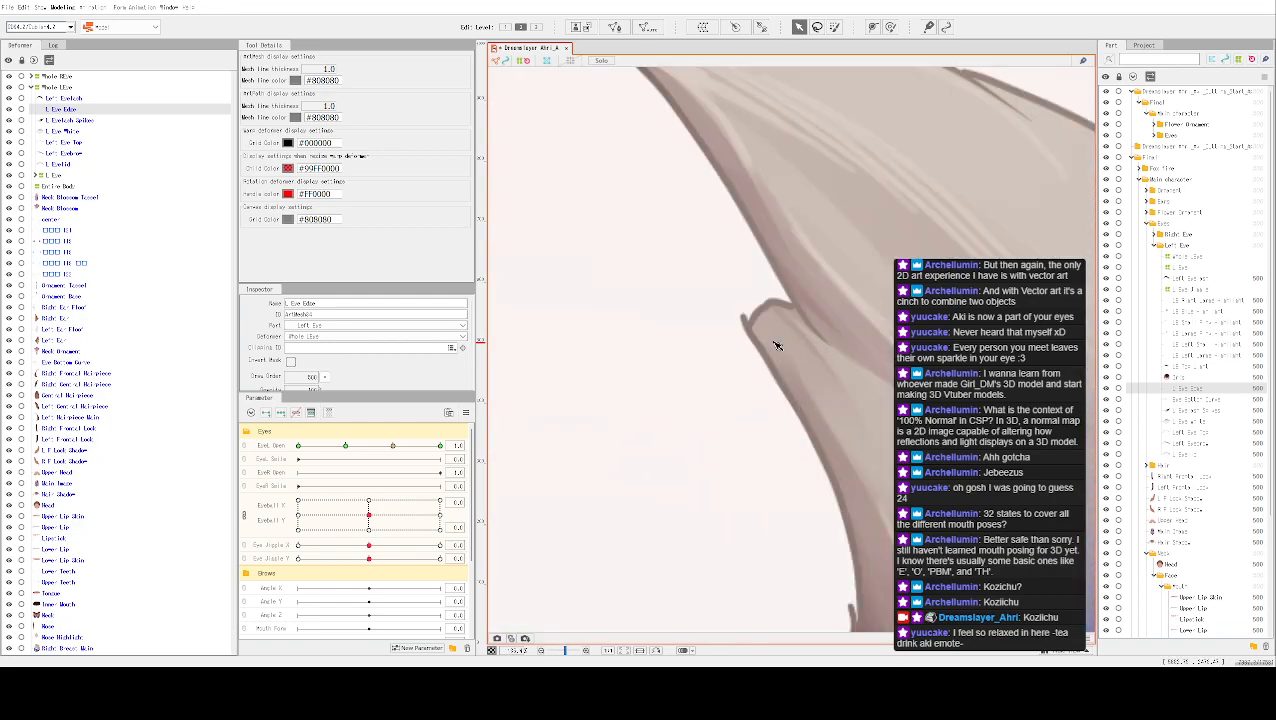
pyautogui.moveTo(777, 345); pyautogui.dragTo(1126, 388)
pyautogui.scroll(-3, 790, 345)
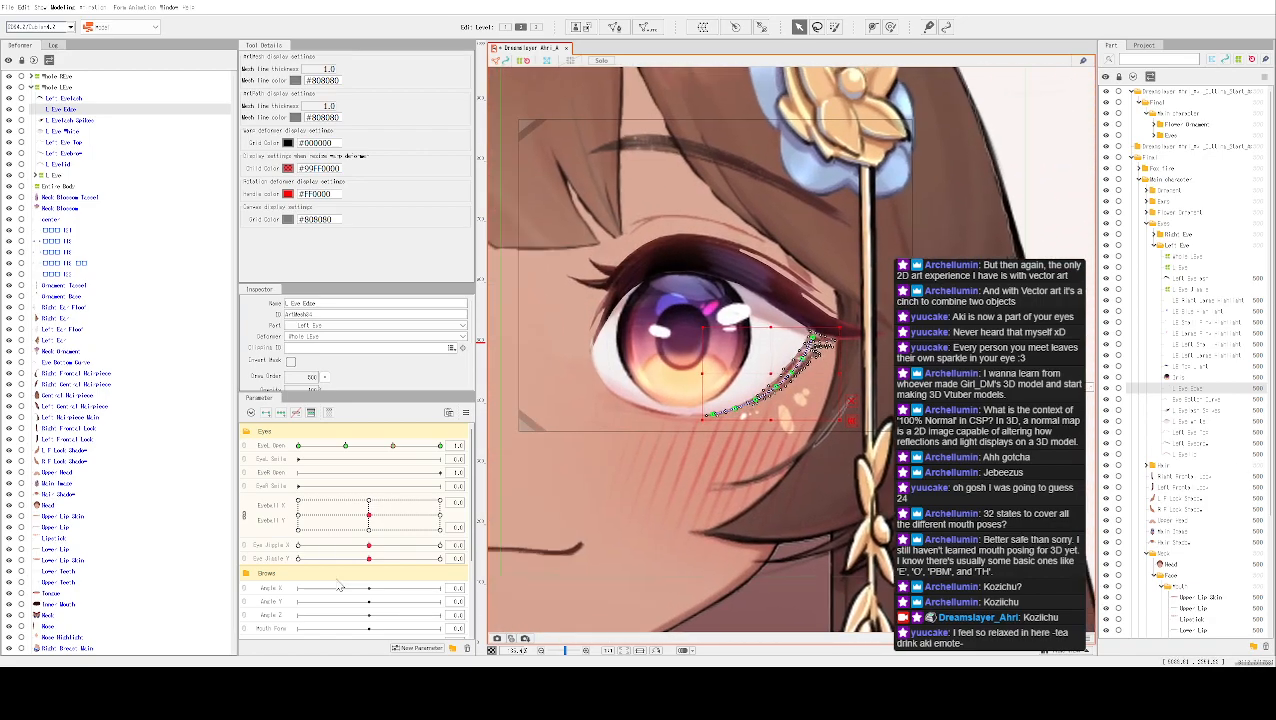
# Preview the closed left eye with EyeL Open at 0.0, Eyeball X at -1.0 and Eyeball Y at 1.0
pyautogui.moveTo(369, 516)
pyautogui.mouseDown()
pyautogui.moveTo(379, 563)
pyautogui.moveTo(331, 518)
pyautogui.moveTo(366, 532)
pyautogui.mouseUp()
pyautogui.moveTo(393, 446); pyautogui.dragTo(262, 453)
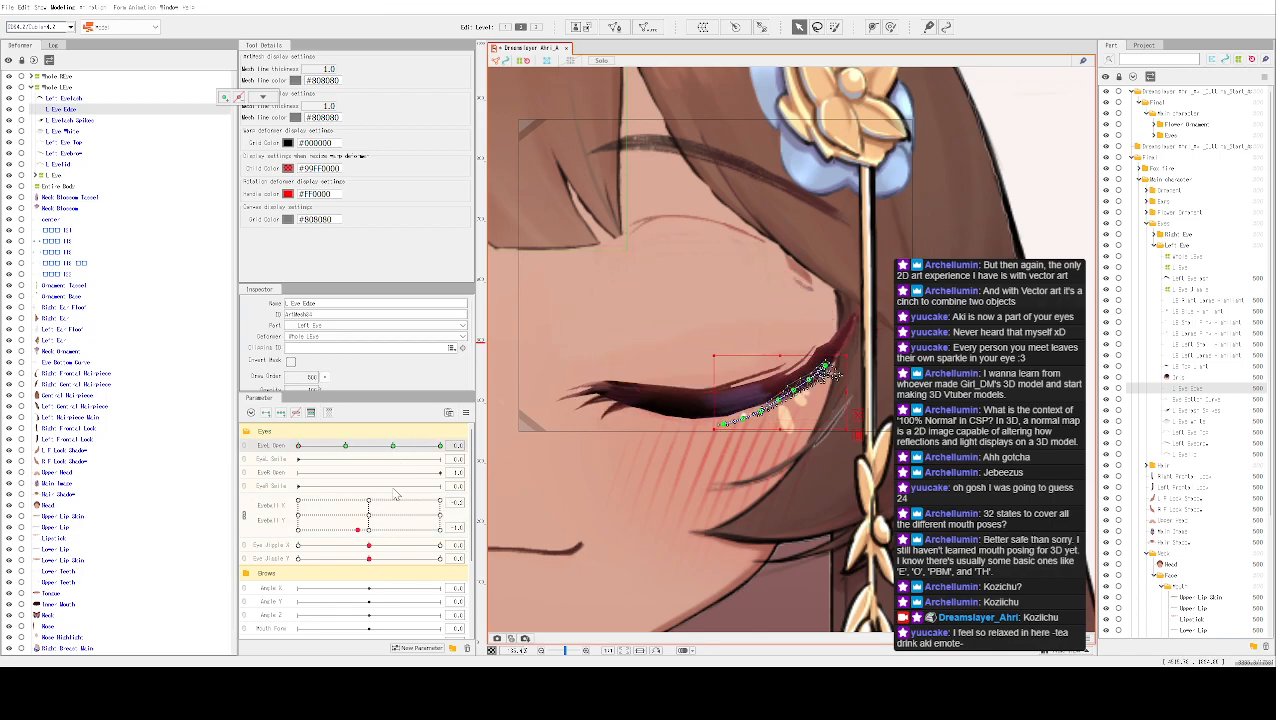
pyautogui.moveTo(364, 528); pyautogui.dragTo(260, 498)
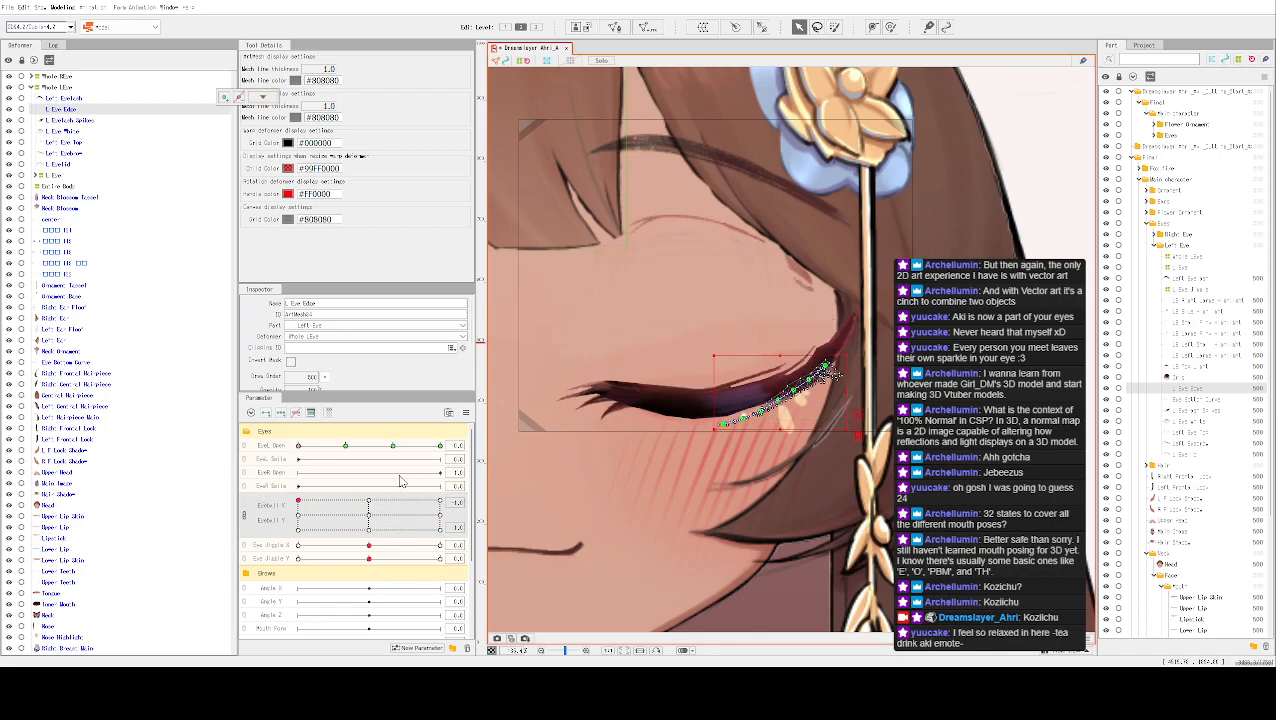
pyautogui.scroll(3, 661, 322)
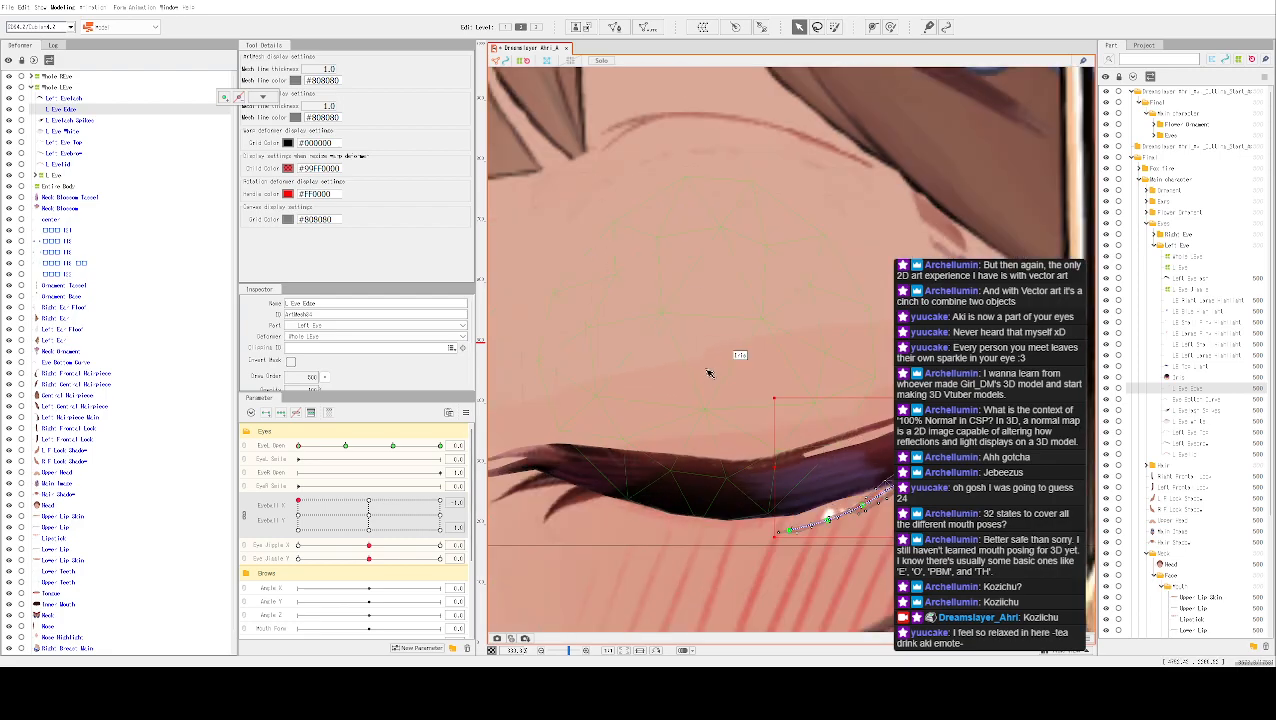
pyautogui.click(698, 352)
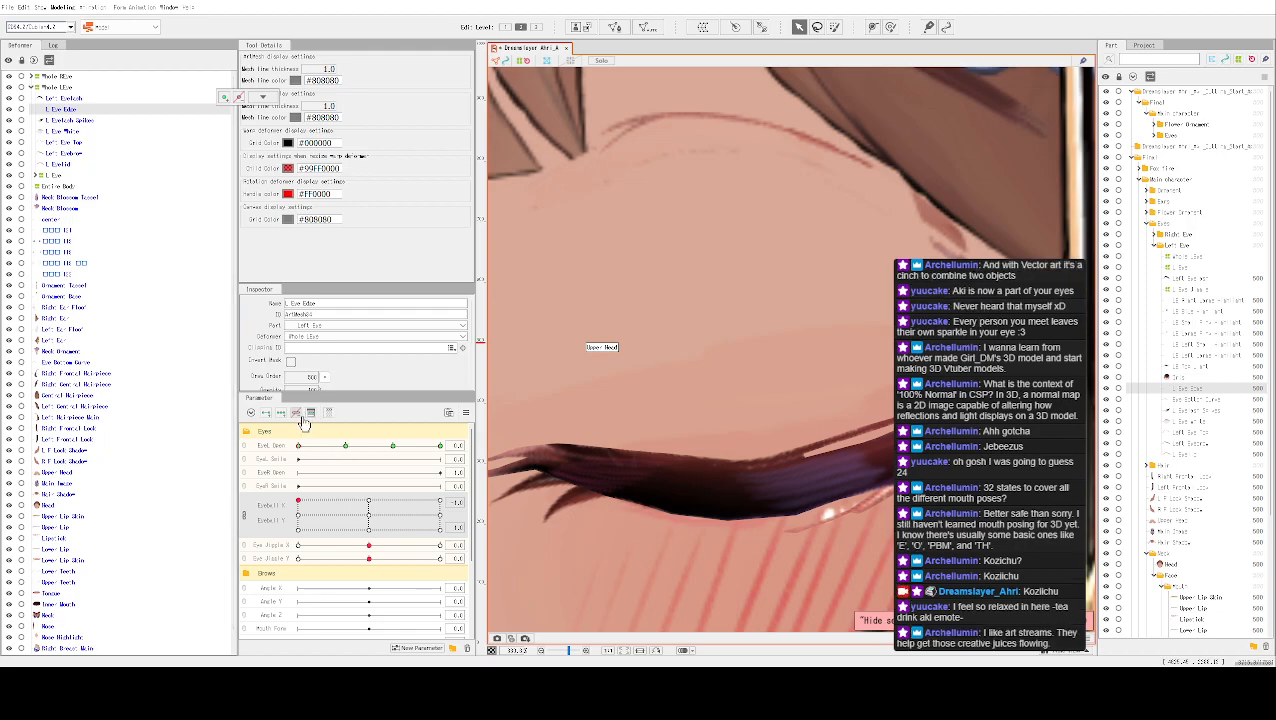
pyautogui.scroll(-2, 746, 408)
pyautogui.scroll(-3, 746, 408)
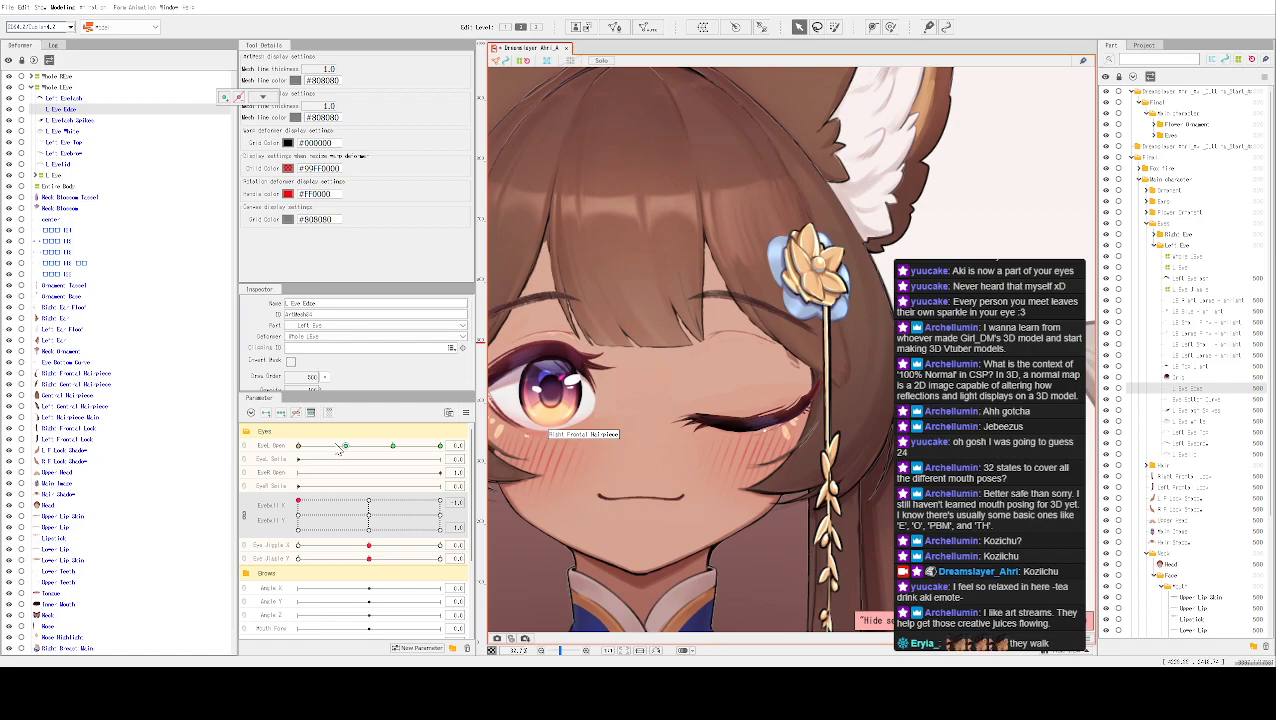
# Reopen the left eye with EyeL Open at 1.0 and bring the eyeball back to about the centre
pyautogui.moveTo(300, 446); pyautogui.dragTo(393, 448)
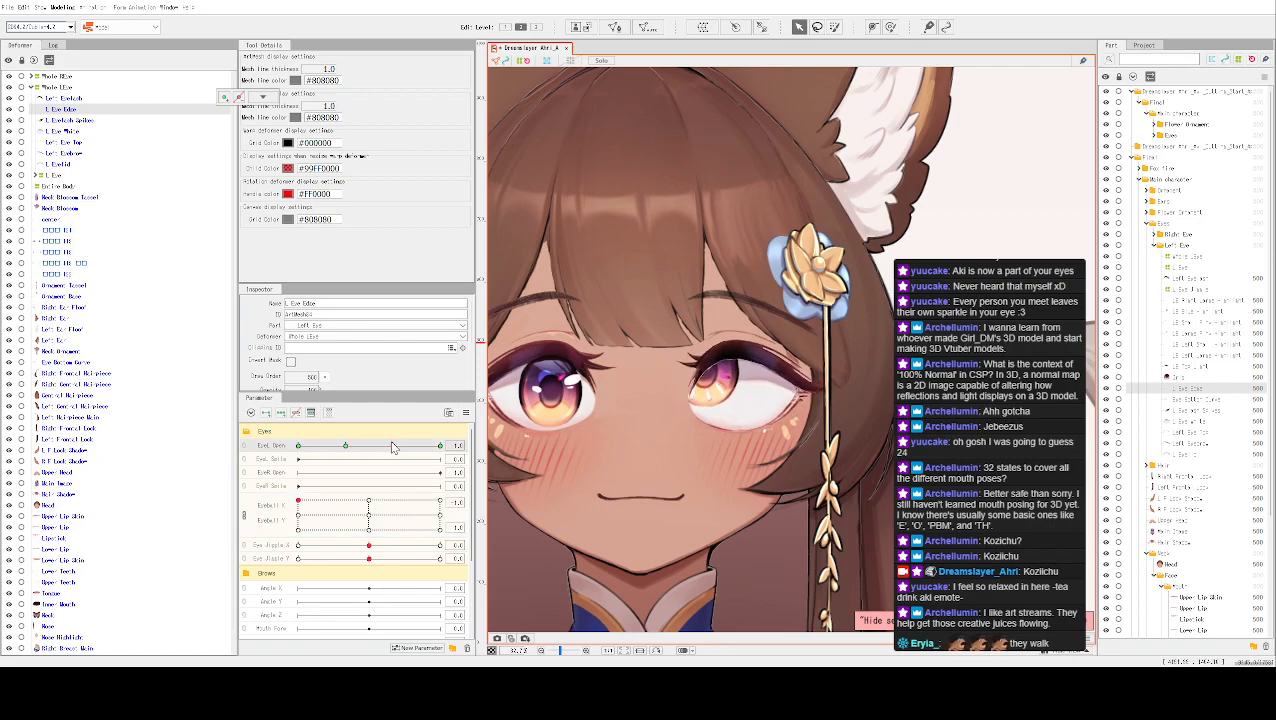
pyautogui.moveTo(349, 511); pyautogui.dragTo(368, 515)
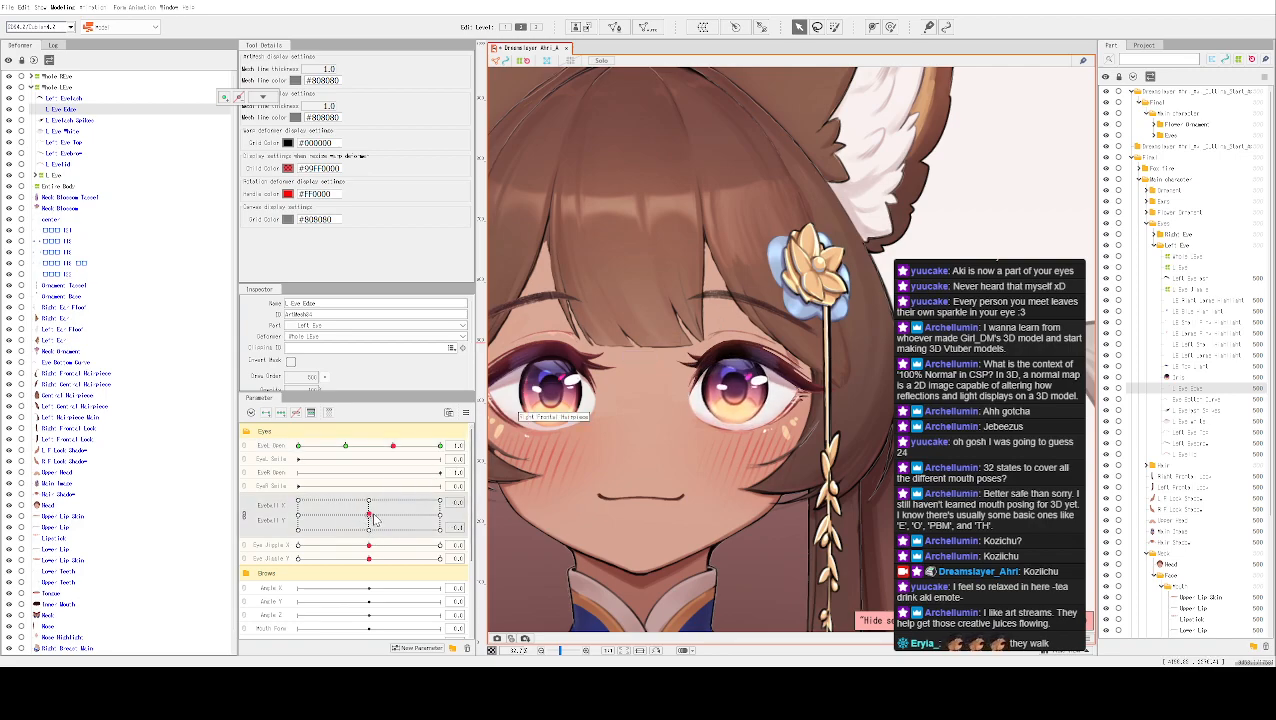
pyautogui.moveTo(371, 514); pyautogui.dragTo(370, 521)
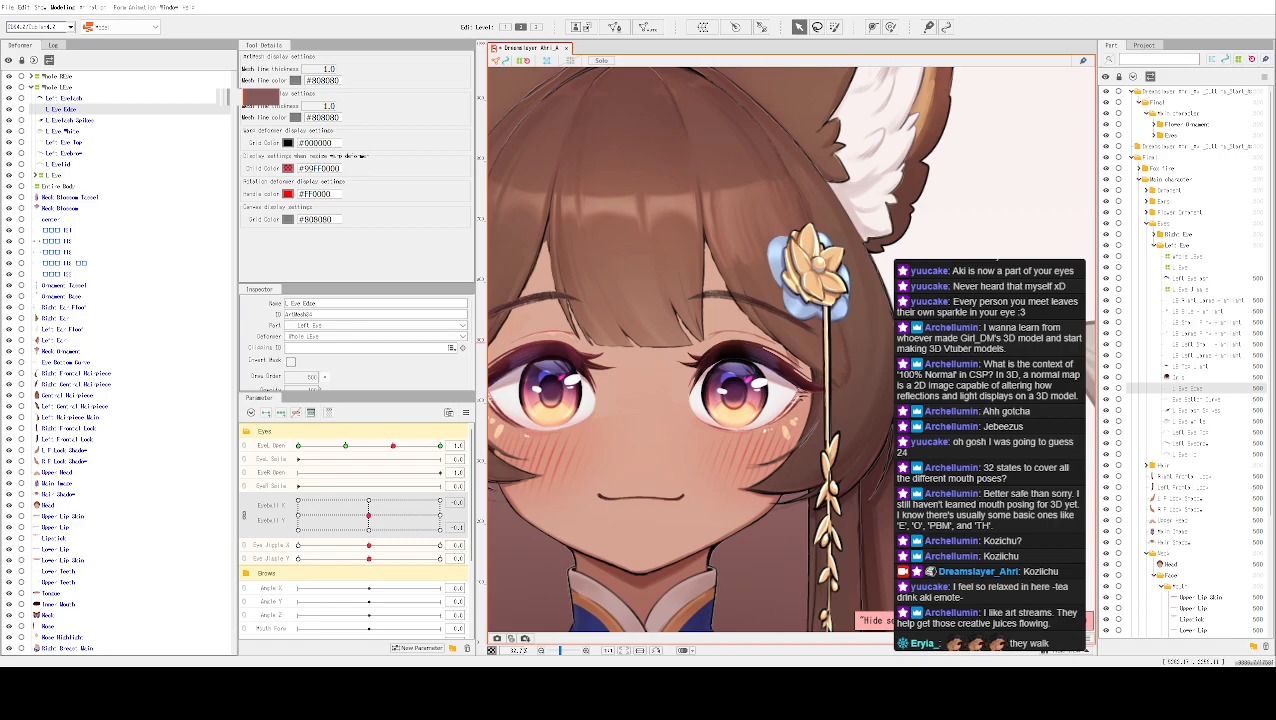
# Delete the emptied Eyes folder, including its Left Eye subfolder, from the imported part group
pyautogui.click(1153, 136)
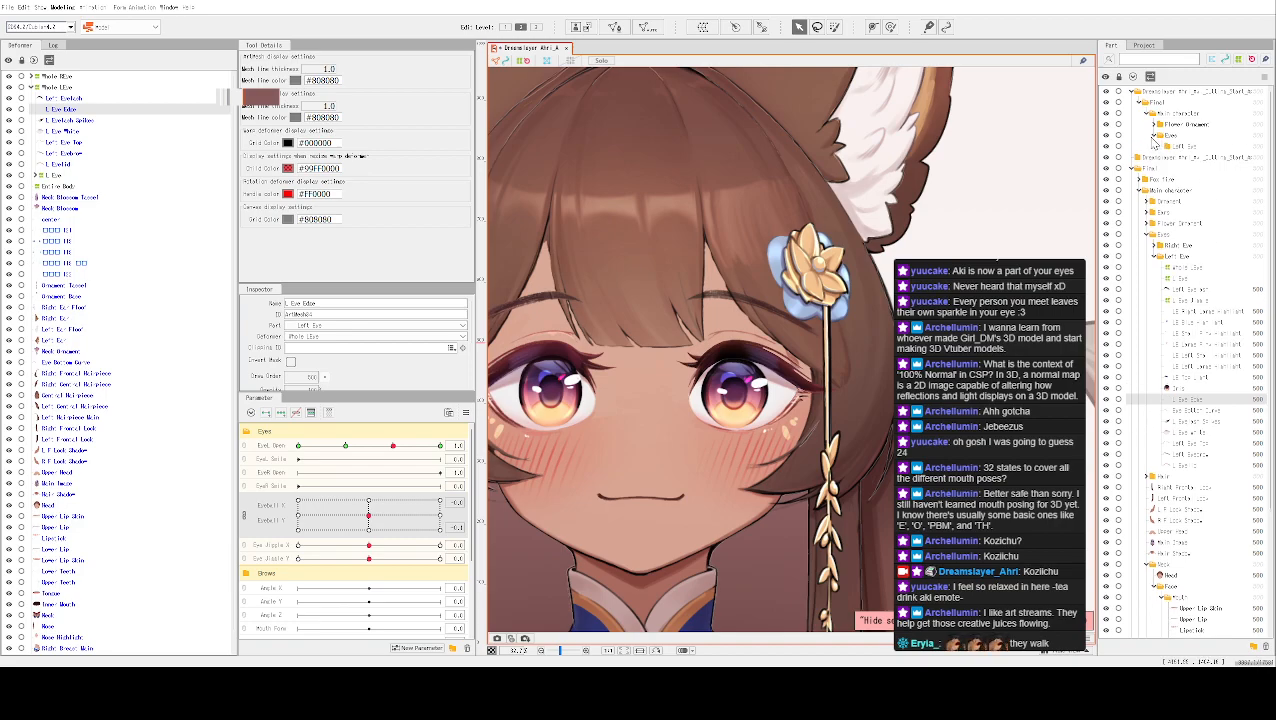
pyautogui.click(1168, 136)
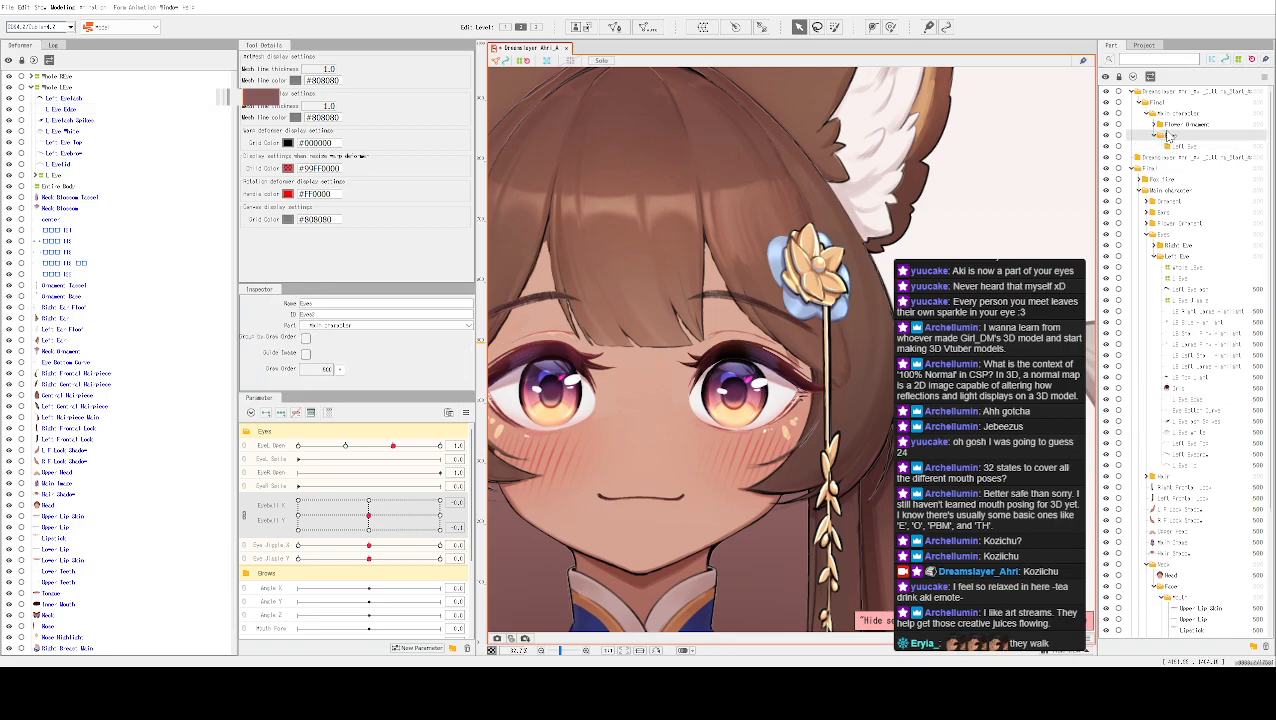
pyautogui.press('Delete')
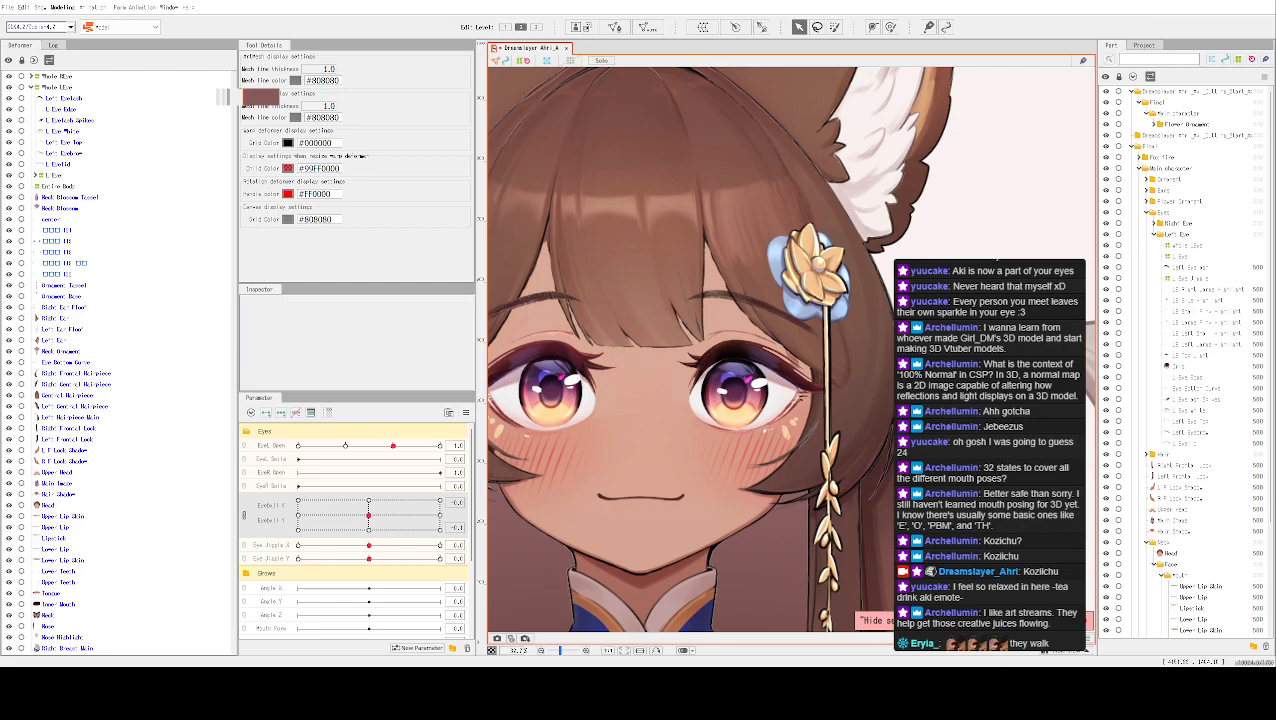
# Move the imported Neck Blossom and Neck Blossom Tassel meshes into the original Main character's Flower Ornament folder
pyautogui.click(1153, 126)
pyautogui.scroll(-1, 1155, 134)
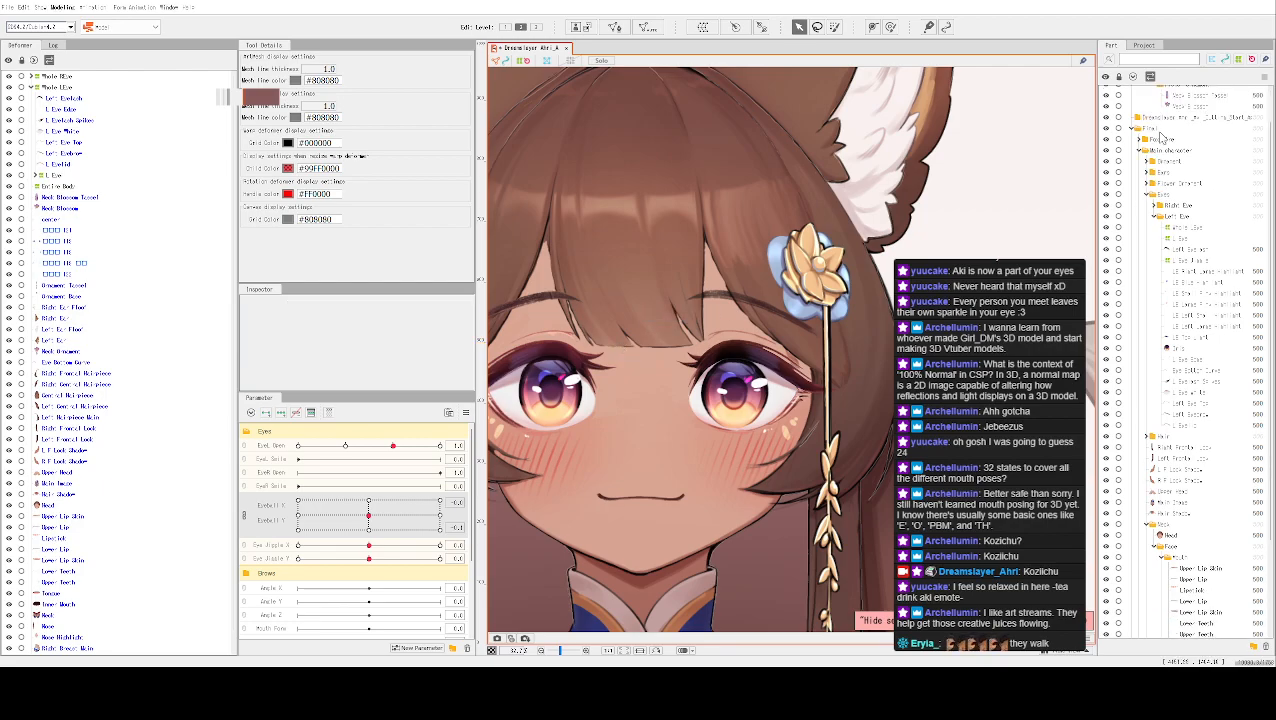
pyautogui.scroll(-2, 1201, 566)
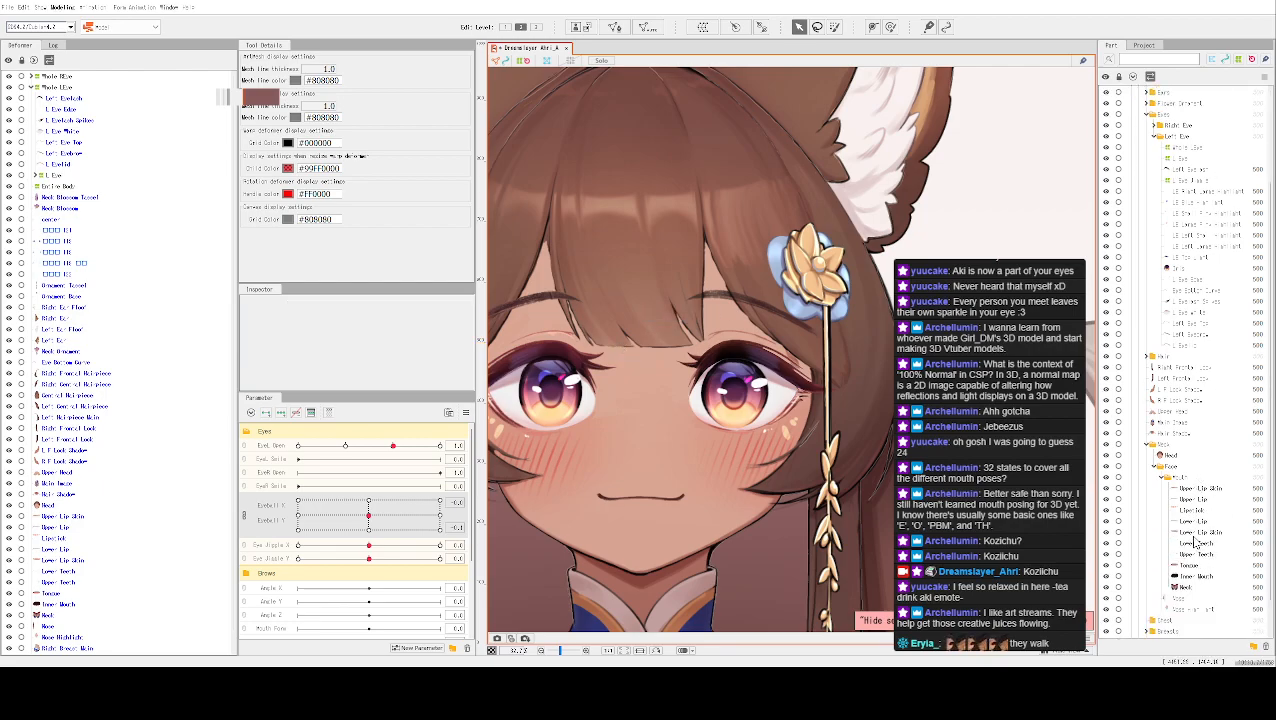
pyautogui.scroll(-1, 1193, 540)
pyautogui.scroll(3, 1163, 300)
pyautogui.scroll(1, 1148, 187)
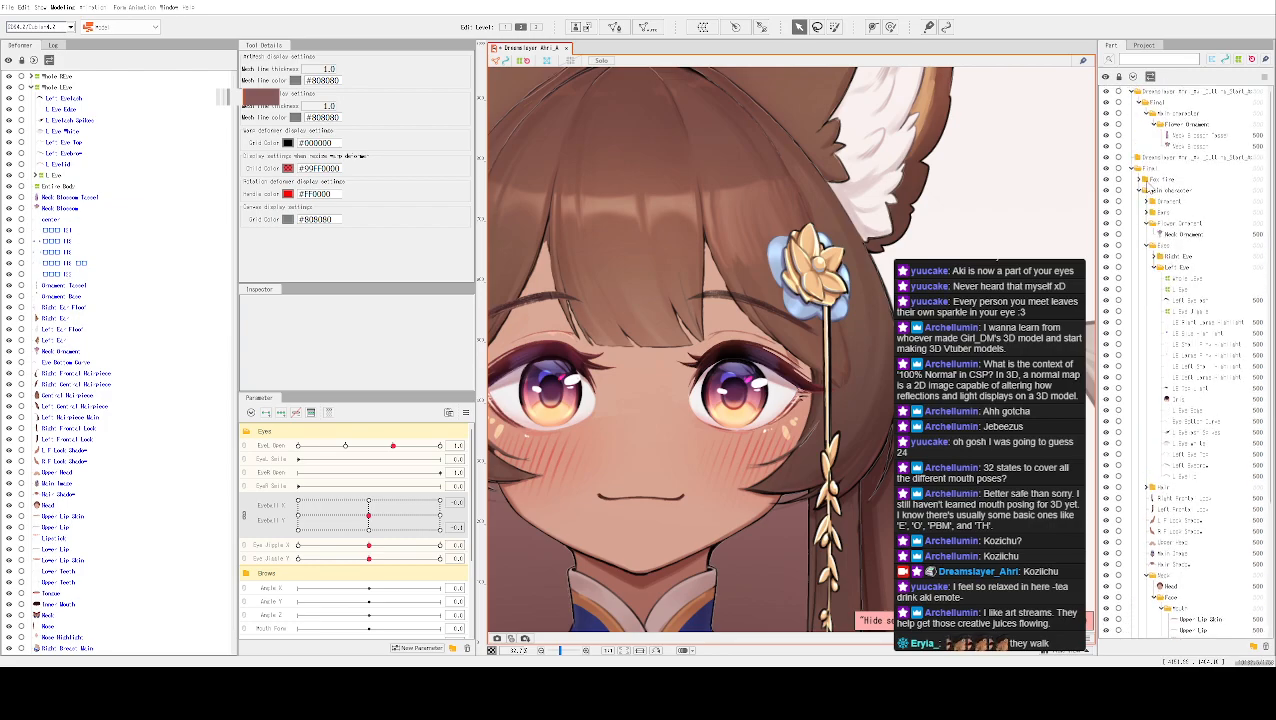
pyautogui.moveTo(1197, 147); pyautogui.dragTo(1195, 237)
# Delete the old Neck Ornament mesh from the Flower Ornament folder and select the Neck Blossom mesh
pyautogui.click(1193, 222)
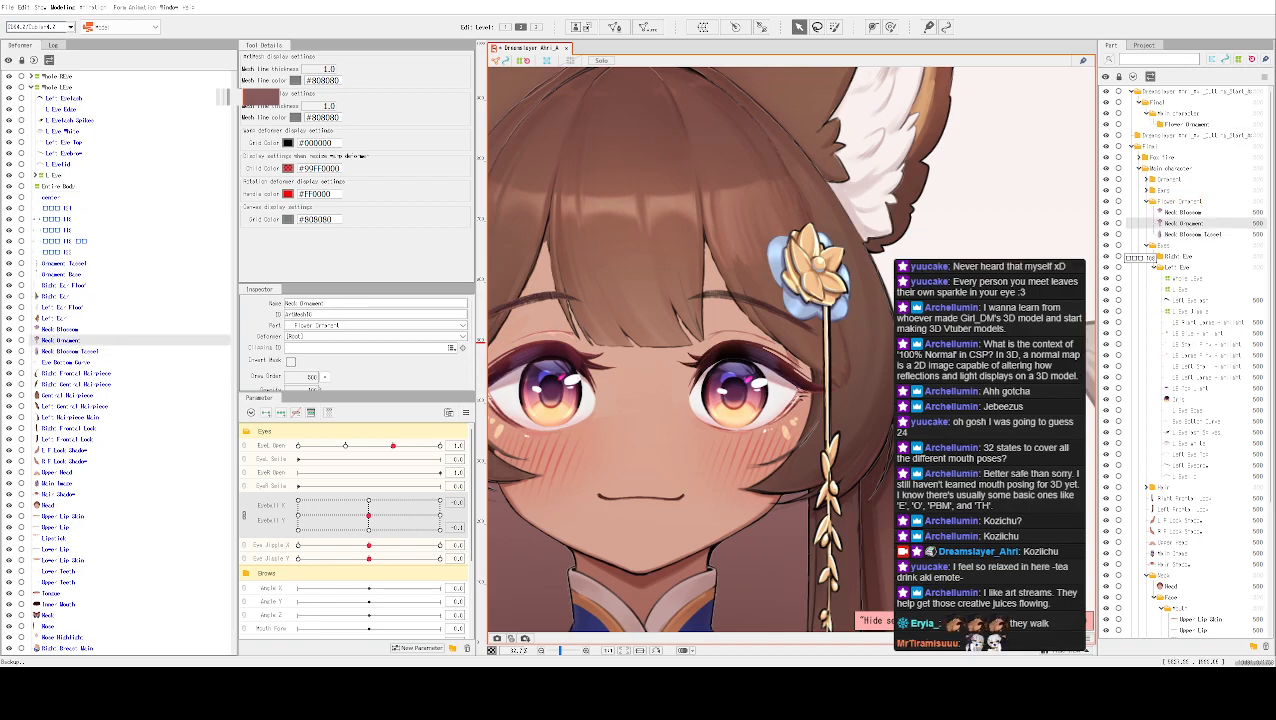
pyautogui.scroll(-3, 785, 560)
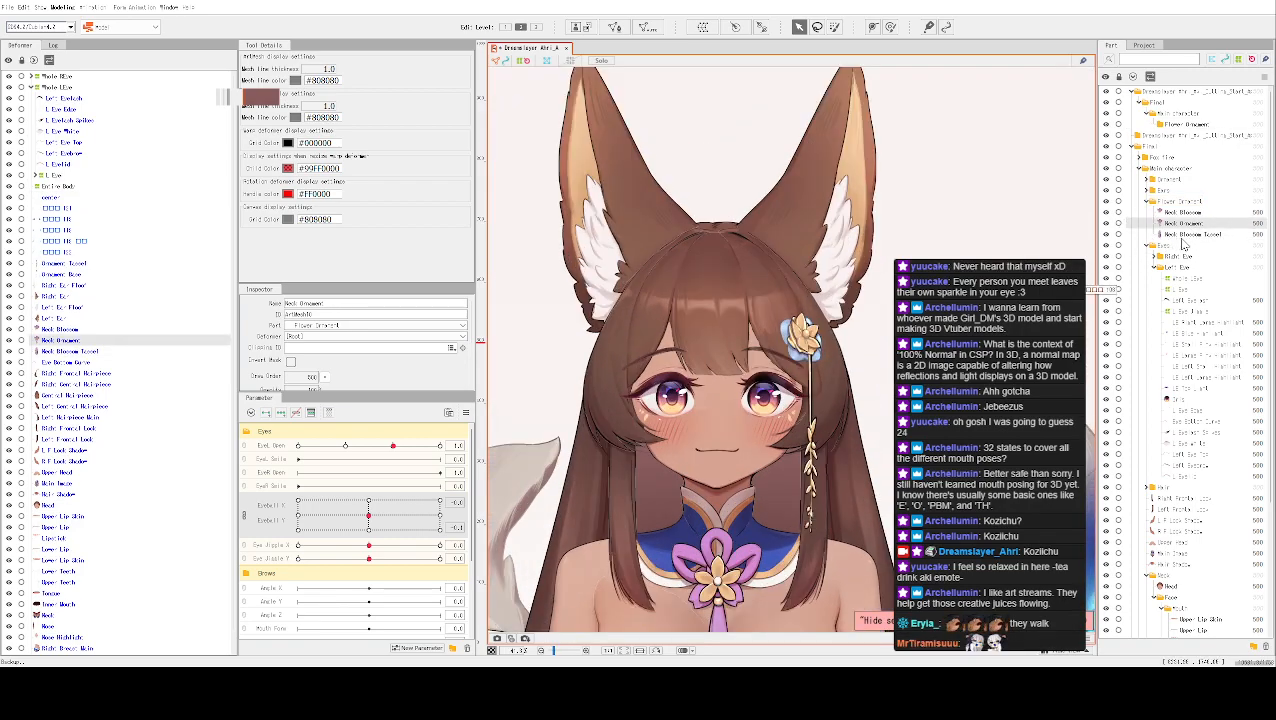
pyautogui.press('Delete')
pyautogui.click(1185, 215)
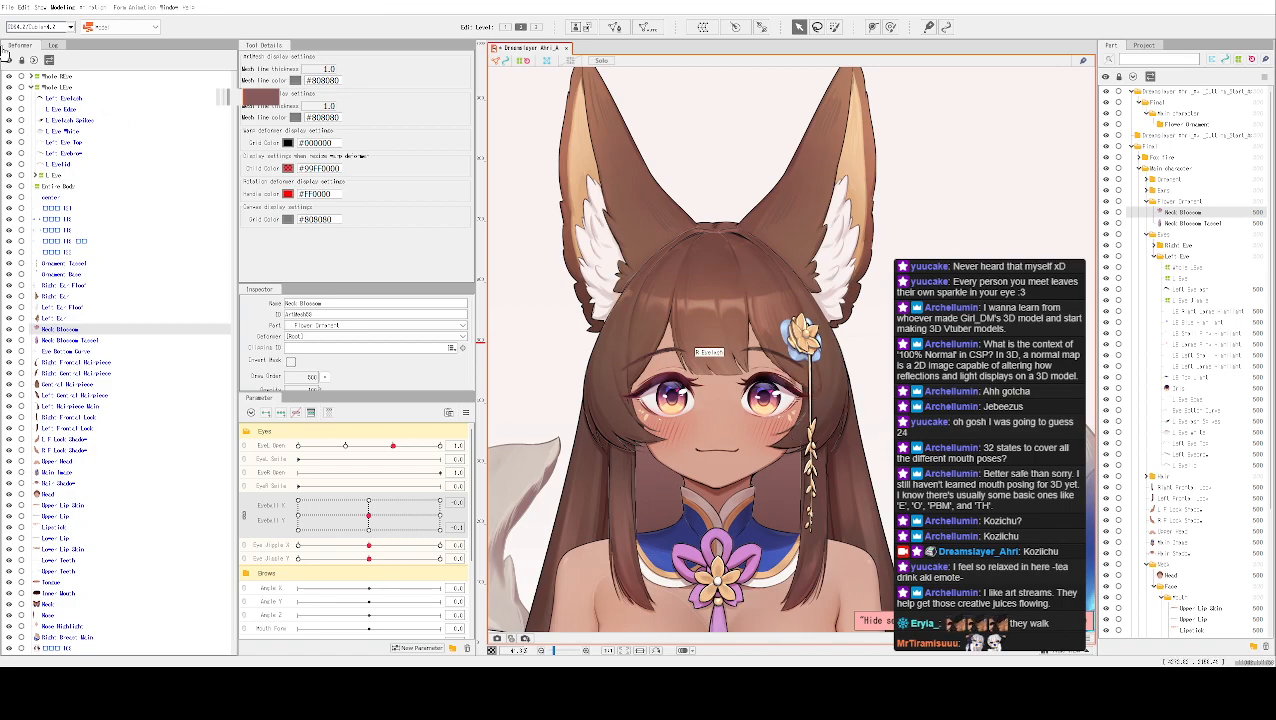
pyautogui.scroll(2, 800, 438)
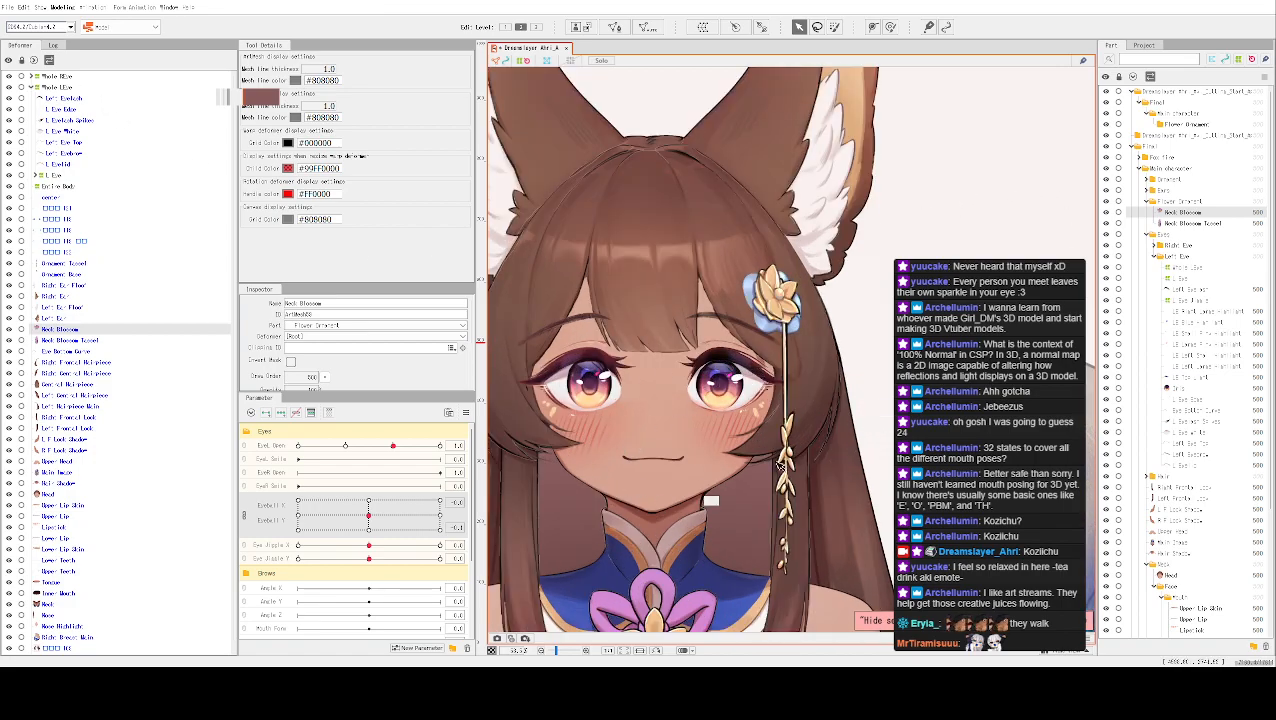
# Delete the emptied topmost import folder together with its nested Main character and Flower Ornament folders
pyautogui.click(1148, 116)
pyautogui.click(1146, 115)
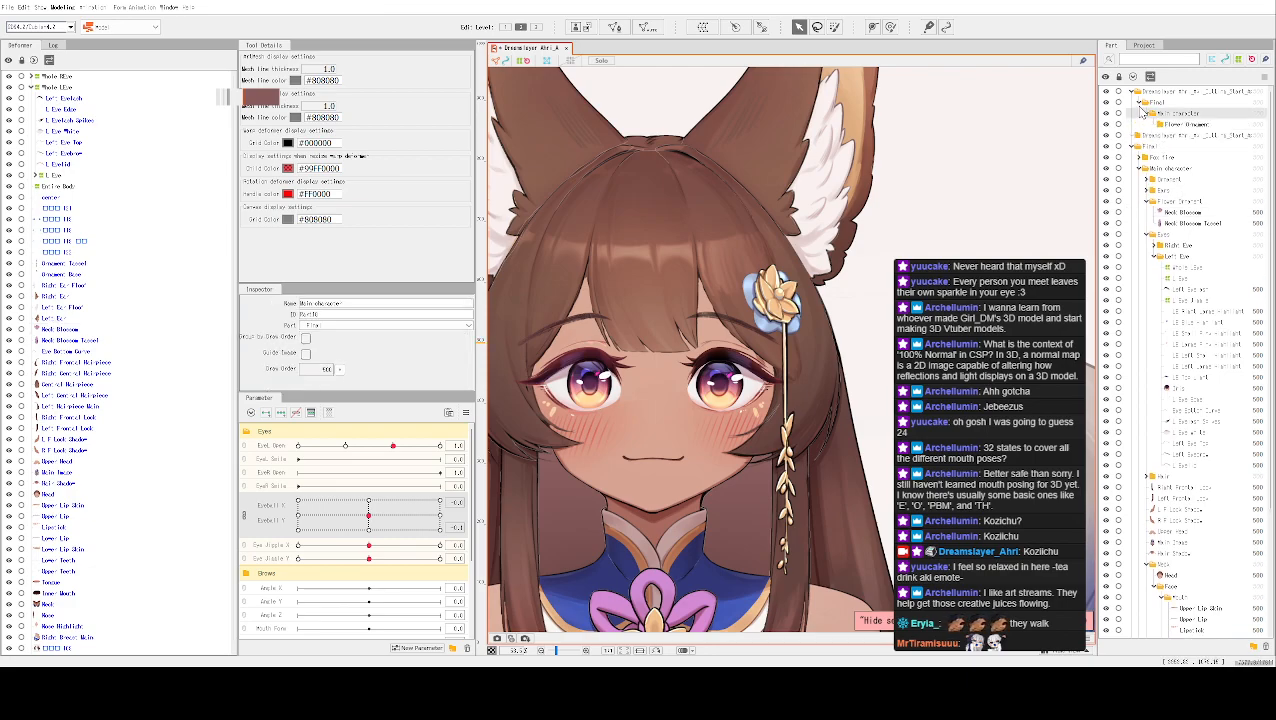
pyautogui.click(1139, 104)
pyautogui.click(1136, 92)
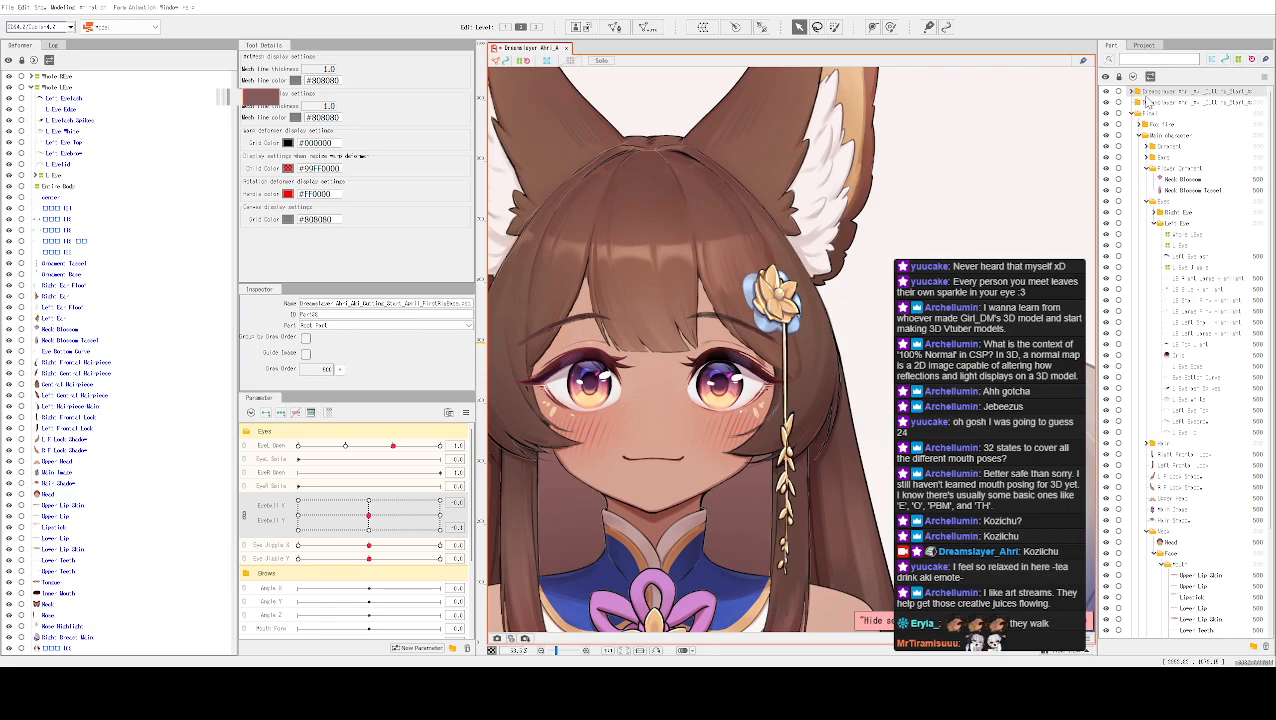
pyautogui.press('Delete')
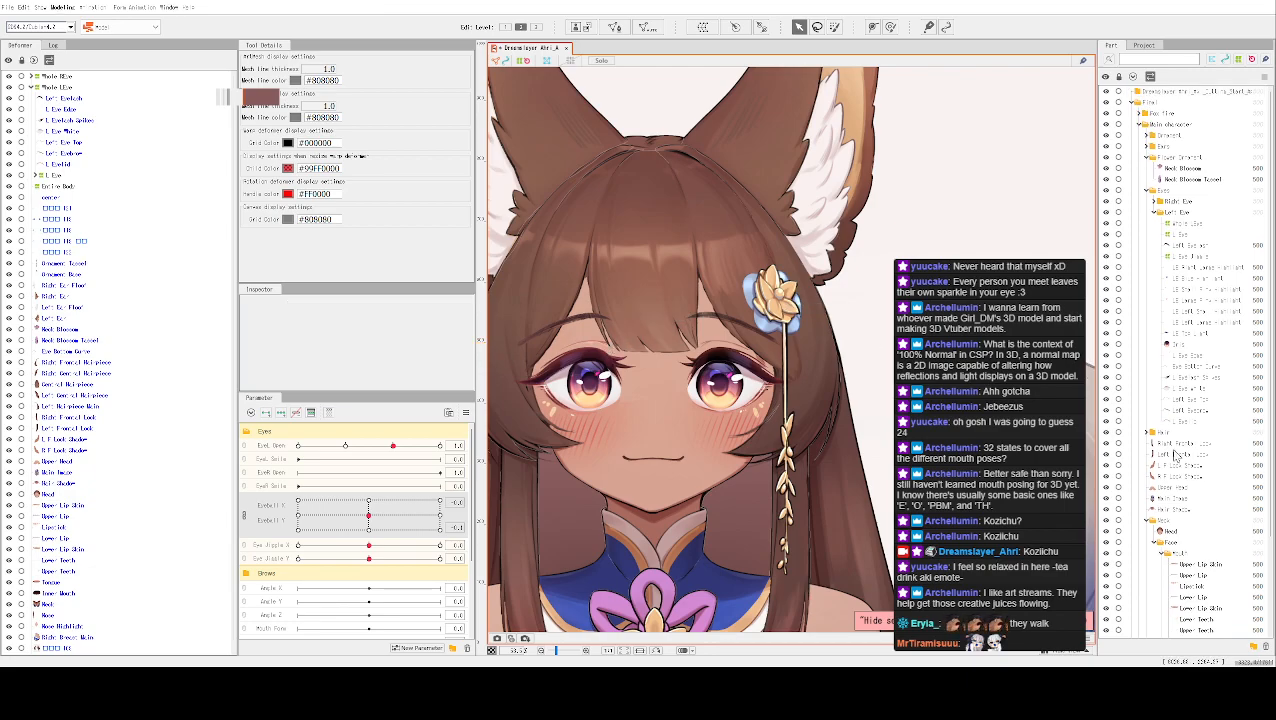
# Move the Nose and Nose Highlight meshes into the Mouth folder, placing them above Upper Lip Skin
pyautogui.scroll(-2, 1190, 350)
pyautogui.scroll(-1, 1190, 352)
pyautogui.click(1183, 557)
pyautogui.moveTo(1183, 557); pyautogui.dragTo(1183, 452)
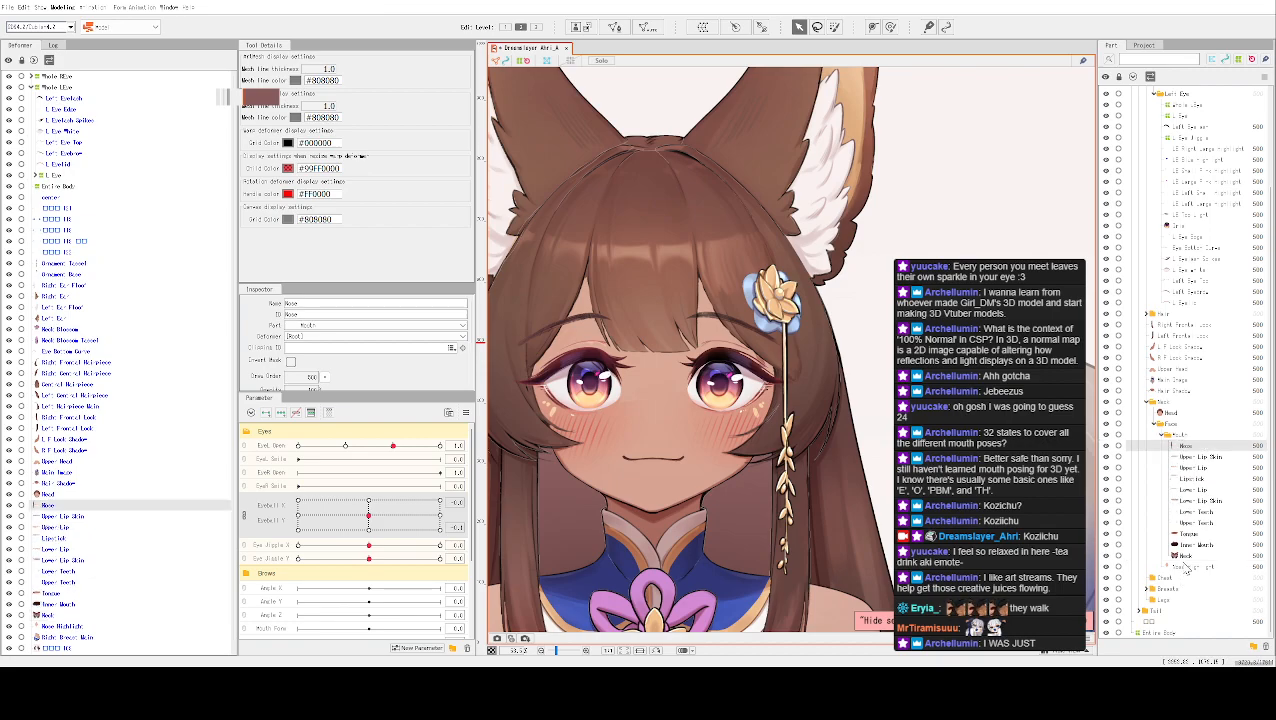
pyautogui.moveTo(1183, 568); pyautogui.dragTo(1185, 446)
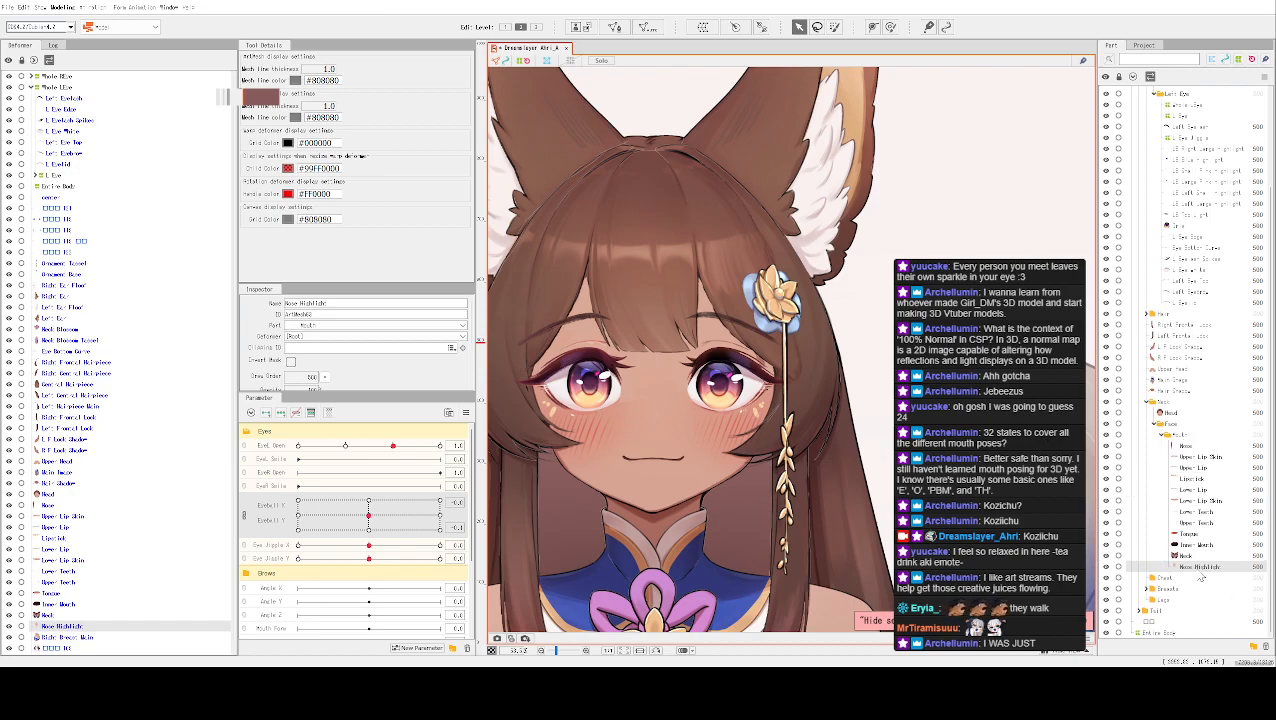
pyautogui.moveTo(1199, 564); pyautogui.dragTo(1185, 453)
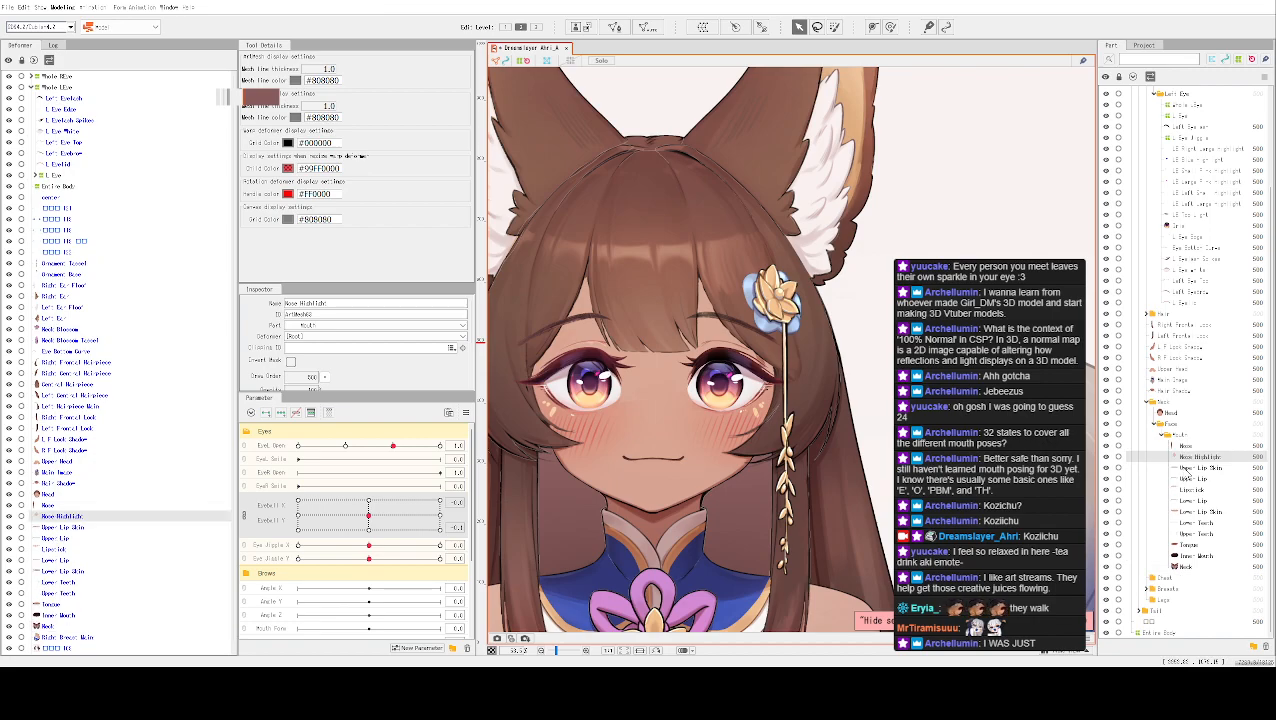
pyautogui.keyDown('shift'); pyautogui.click(1182, 466); pyautogui.keyUp('shift')
pyautogui.moveTo(1186, 461); pyautogui.dragTo(1178, 414)
pyautogui.click(1181, 426)
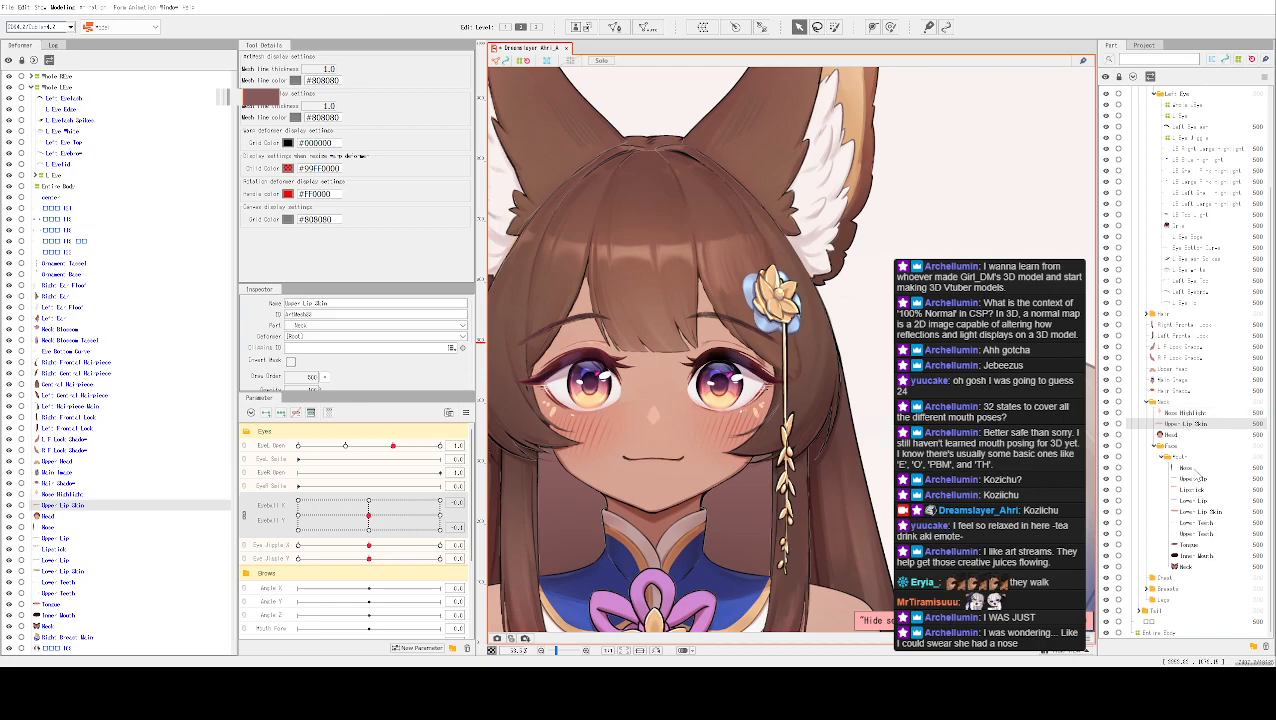
pyautogui.moveTo(1200, 478); pyautogui.dragTo(1201, 474)
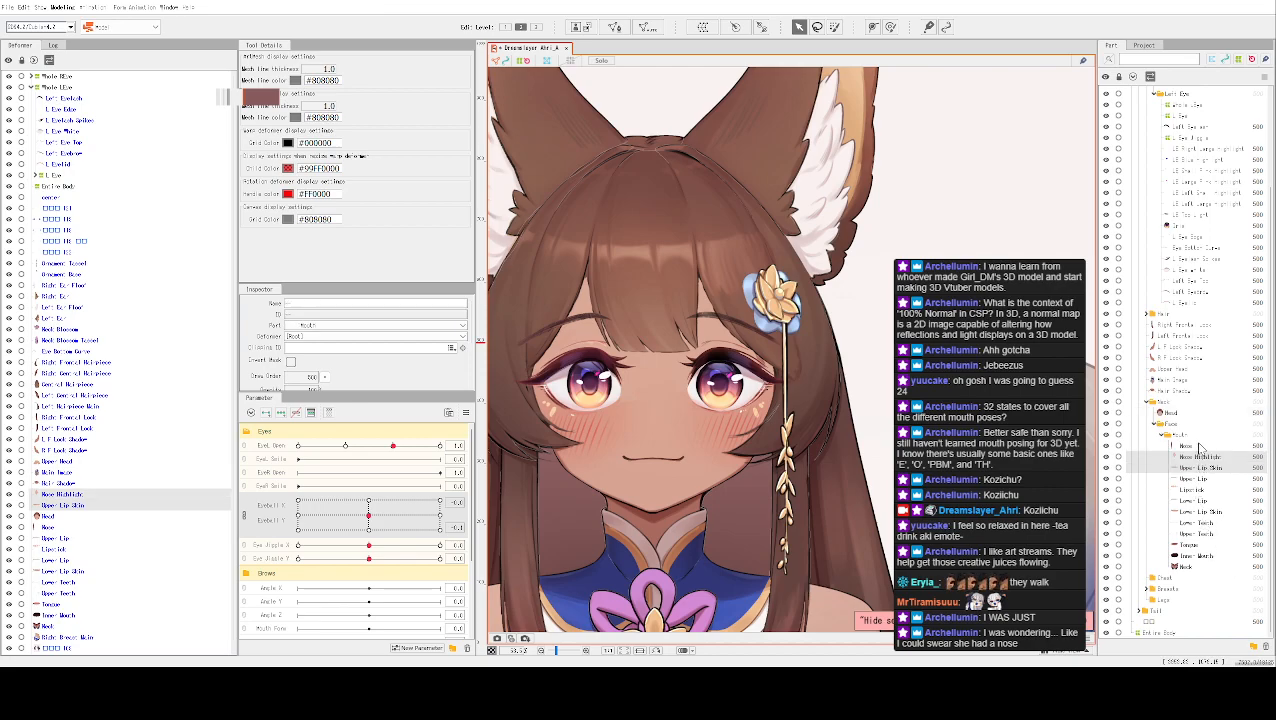
# Move Nose and Nose Highlight together out of the Mouth folder into Main character, directly above the Neck folder
pyautogui.click(1199, 446)
pyautogui.keyDown('shift'); pyautogui.click(1183, 457); pyautogui.keyUp('shift')
pyautogui.moveTo(1183, 448)
pyautogui.mouseDown()
pyautogui.moveTo(1176, 410)
pyautogui.moveTo(1182, 431)
pyautogui.mouseUp()
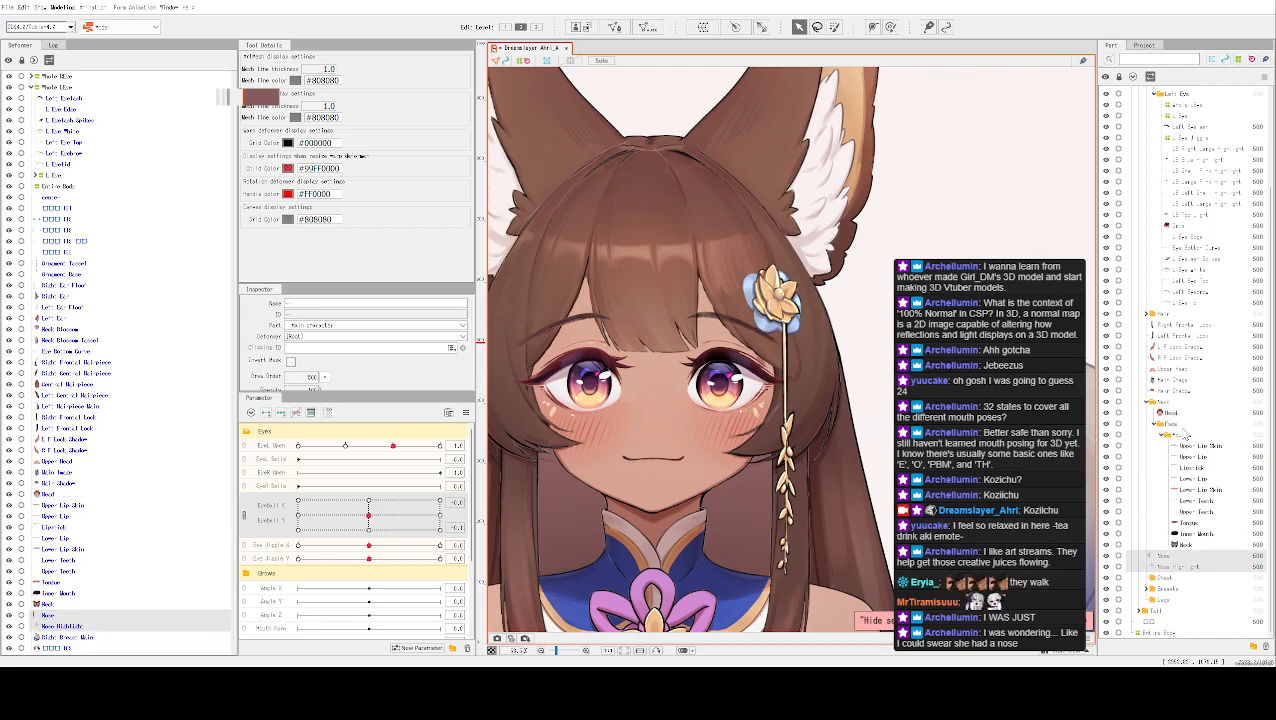
pyautogui.hotkey('ctrl', 'z')
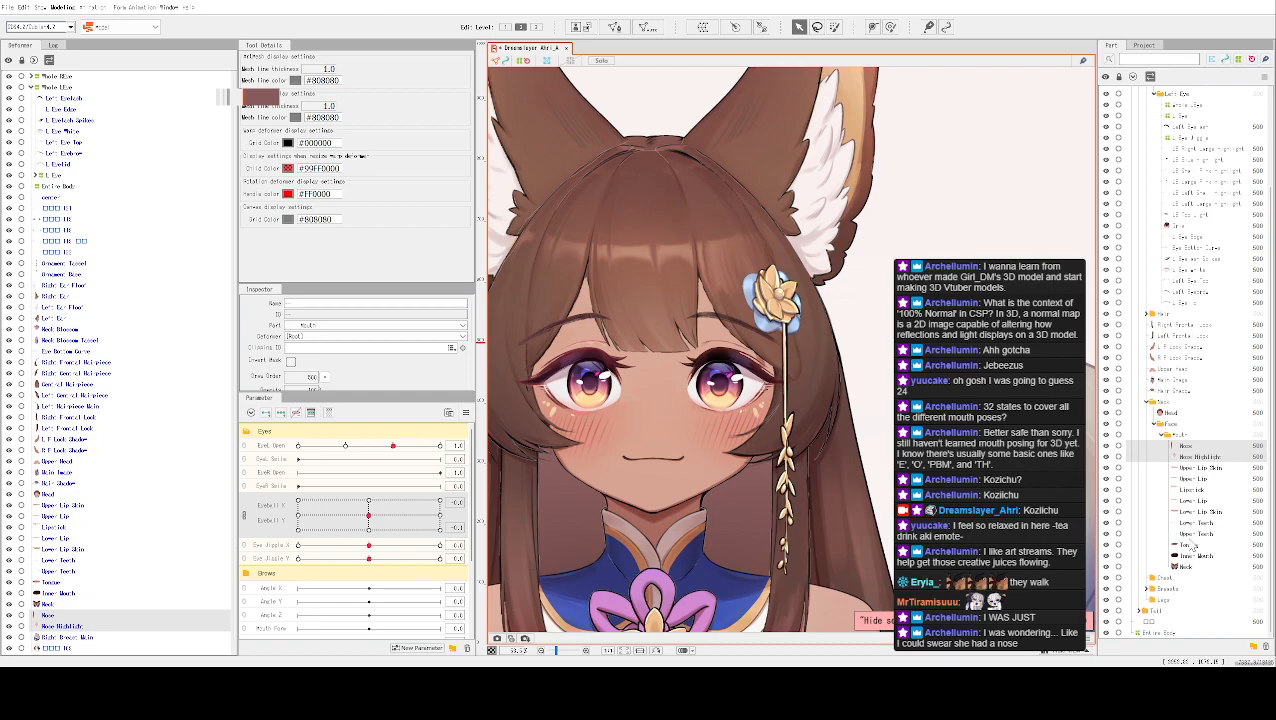
pyautogui.moveTo(1193, 458); pyautogui.dragTo(1172, 414)
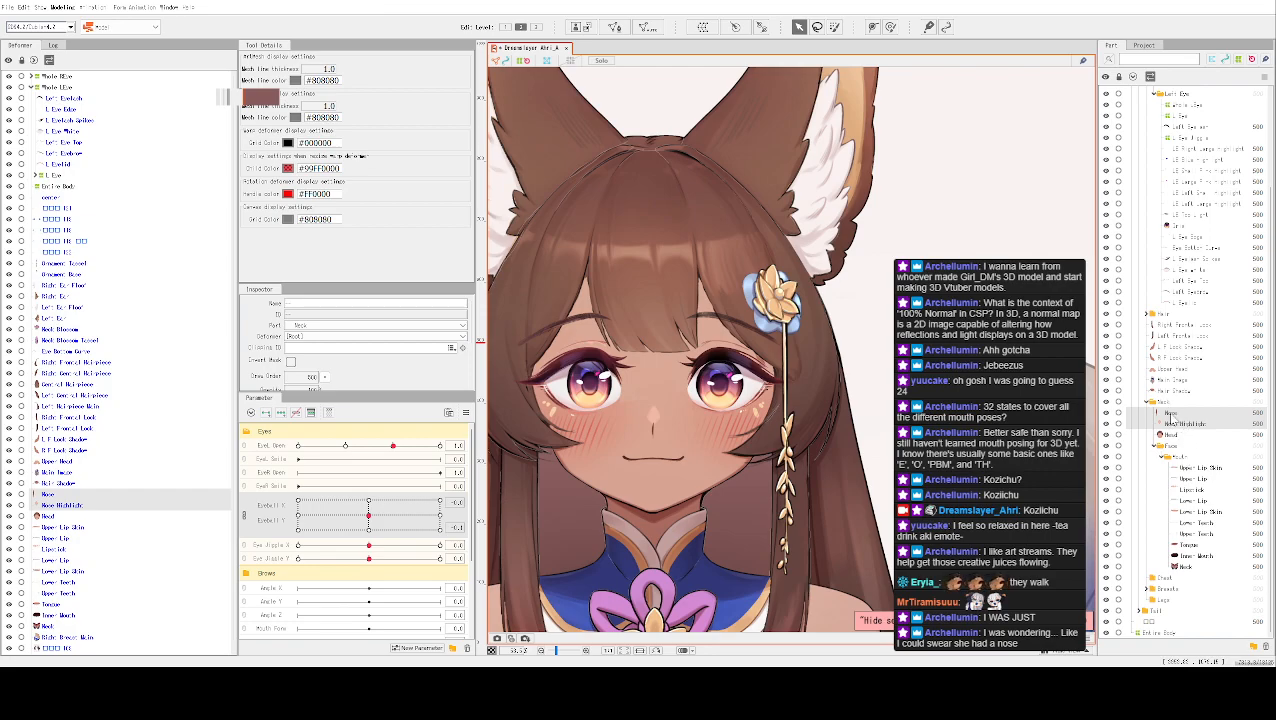
pyautogui.moveTo(1178, 422); pyautogui.dragTo(1156, 412)
pyautogui.click(1158, 414)
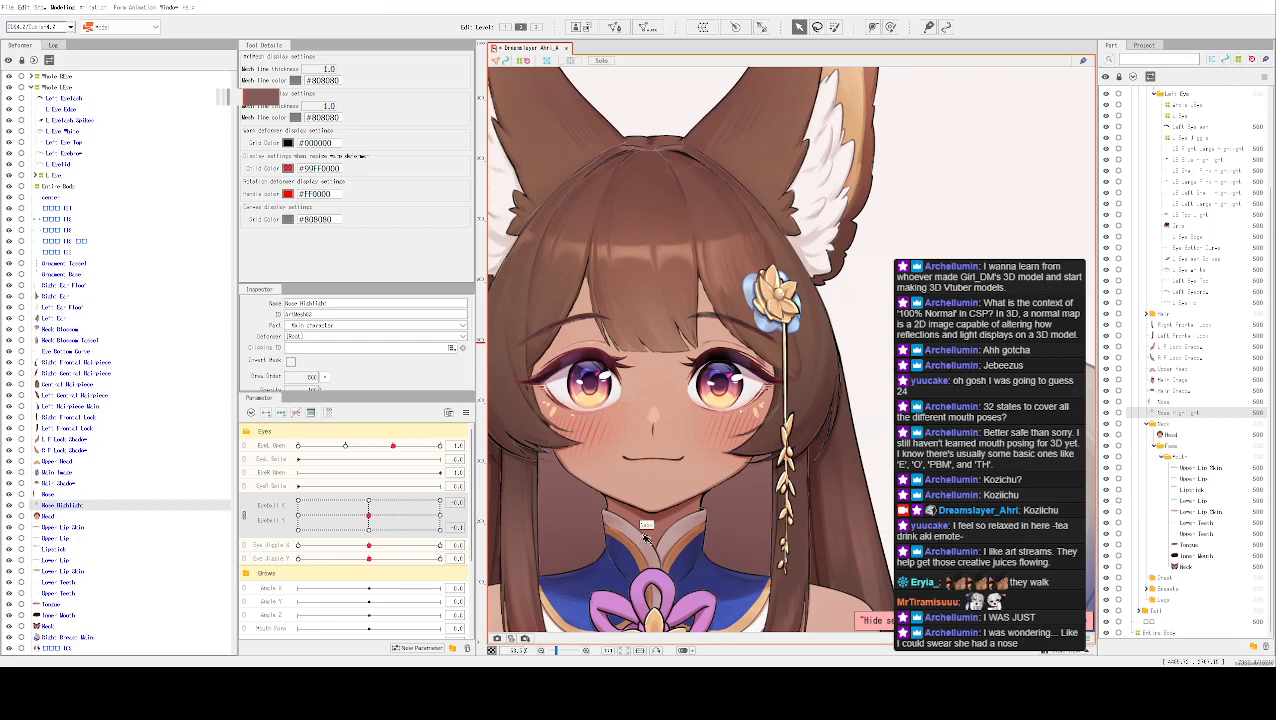
pyautogui.scroll(5, 670, 505)
pyautogui.scroll(-3, 842, 454)
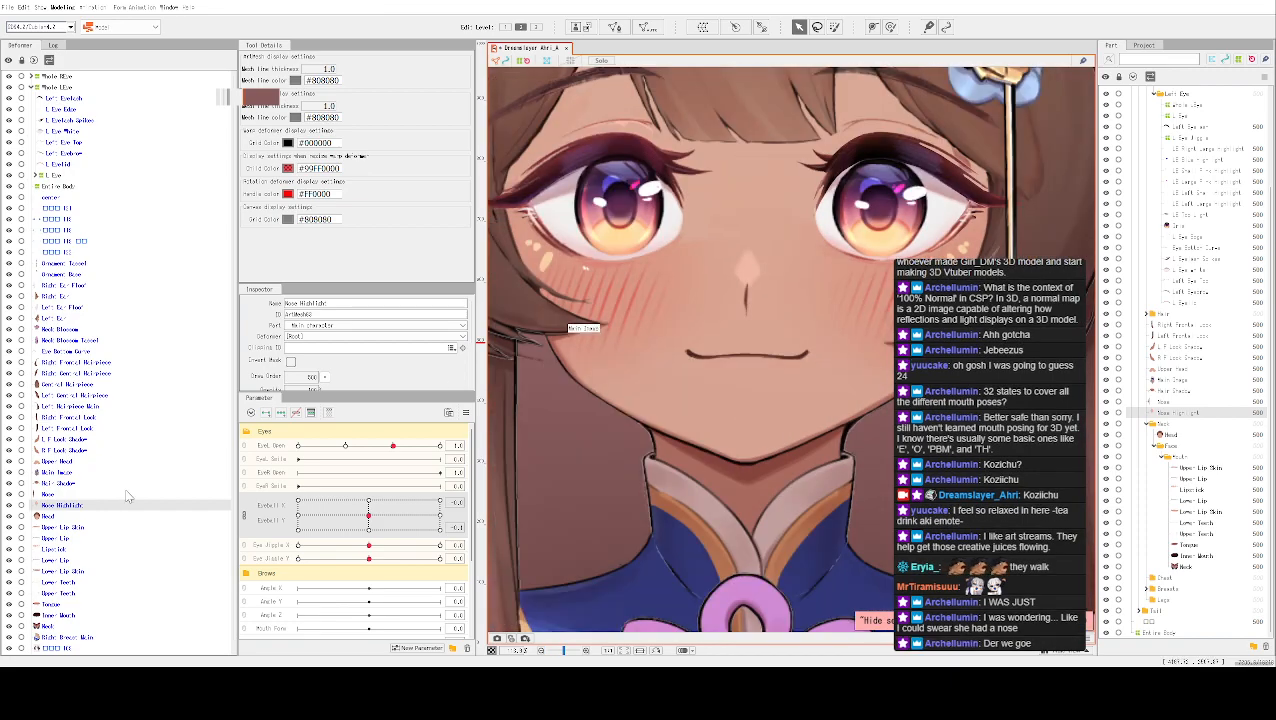
# Preview the left eye at maximum EyeL Open while moving the eyeball, and return EyeL Open to 1.0 with the eyeball about centred
pyautogui.moveTo(392, 445); pyautogui.dragTo(483, 420)
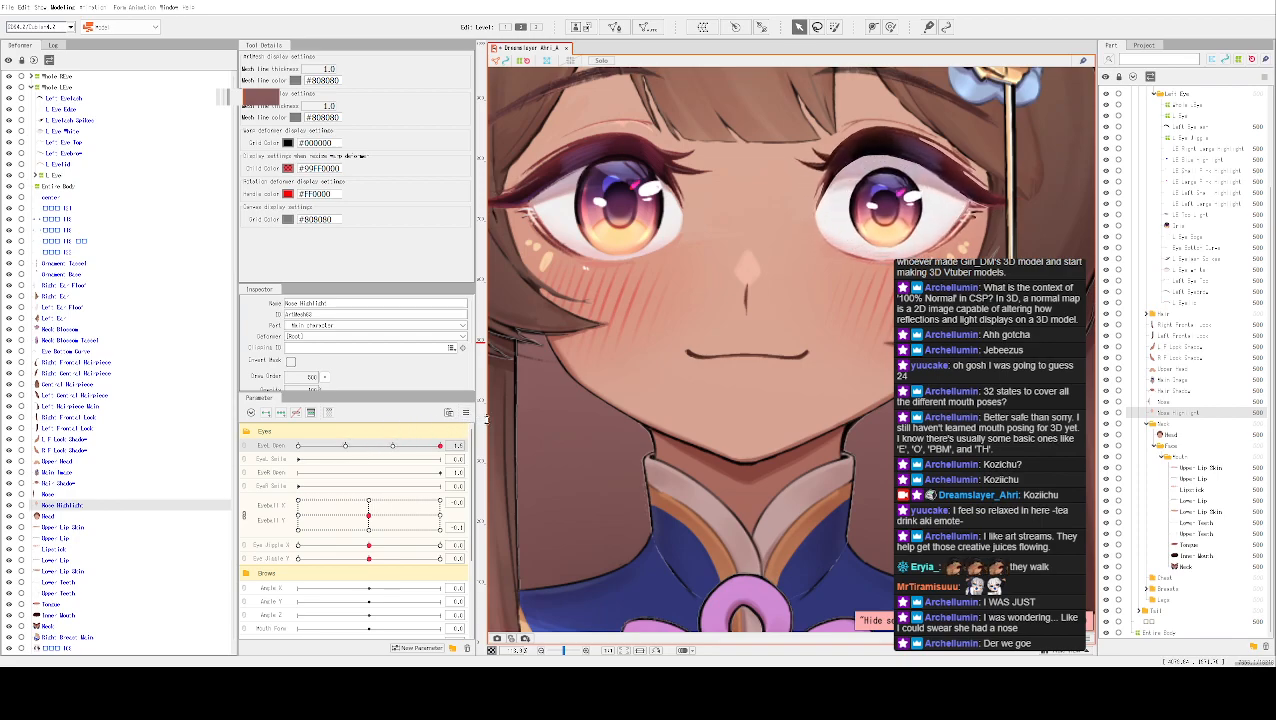
pyautogui.moveTo(368, 515); pyautogui.dragTo(333, 503)
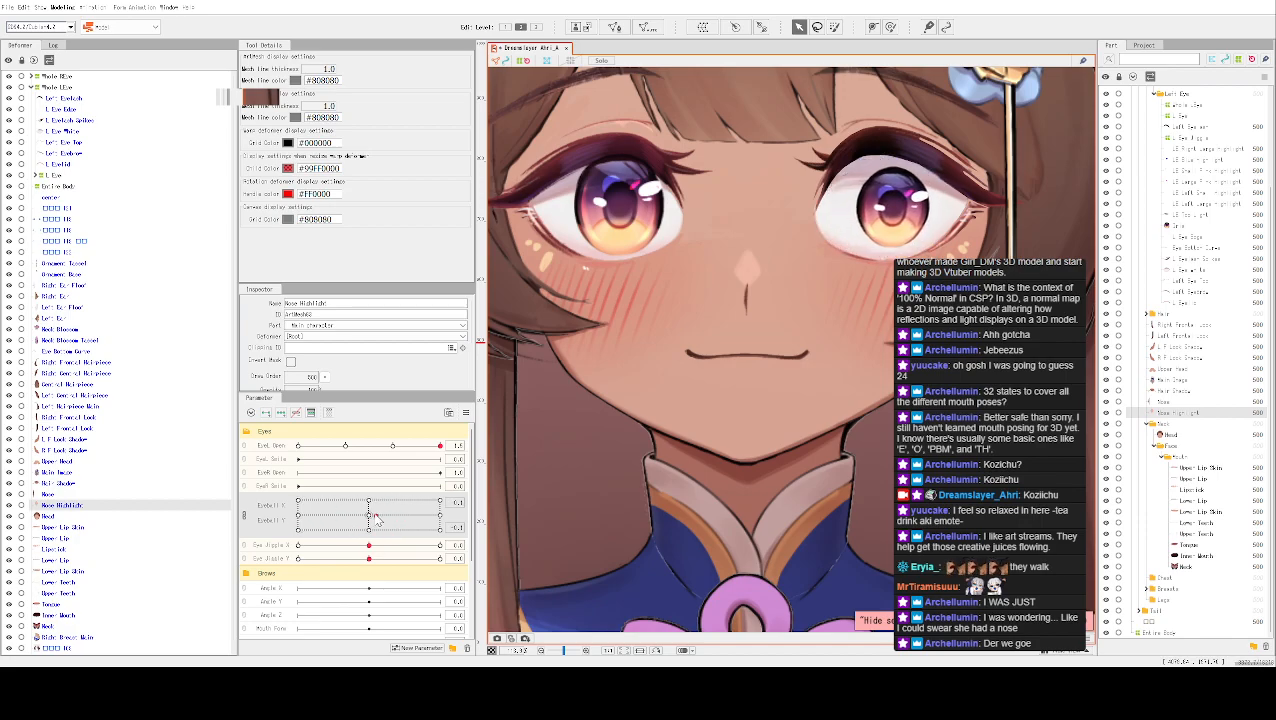
pyautogui.click(392, 446)
pyautogui.moveTo(386, 449)
pyautogui.mouseDown()
pyautogui.moveTo(450, 445)
pyautogui.moveTo(393, 450)
pyautogui.mouseUp()
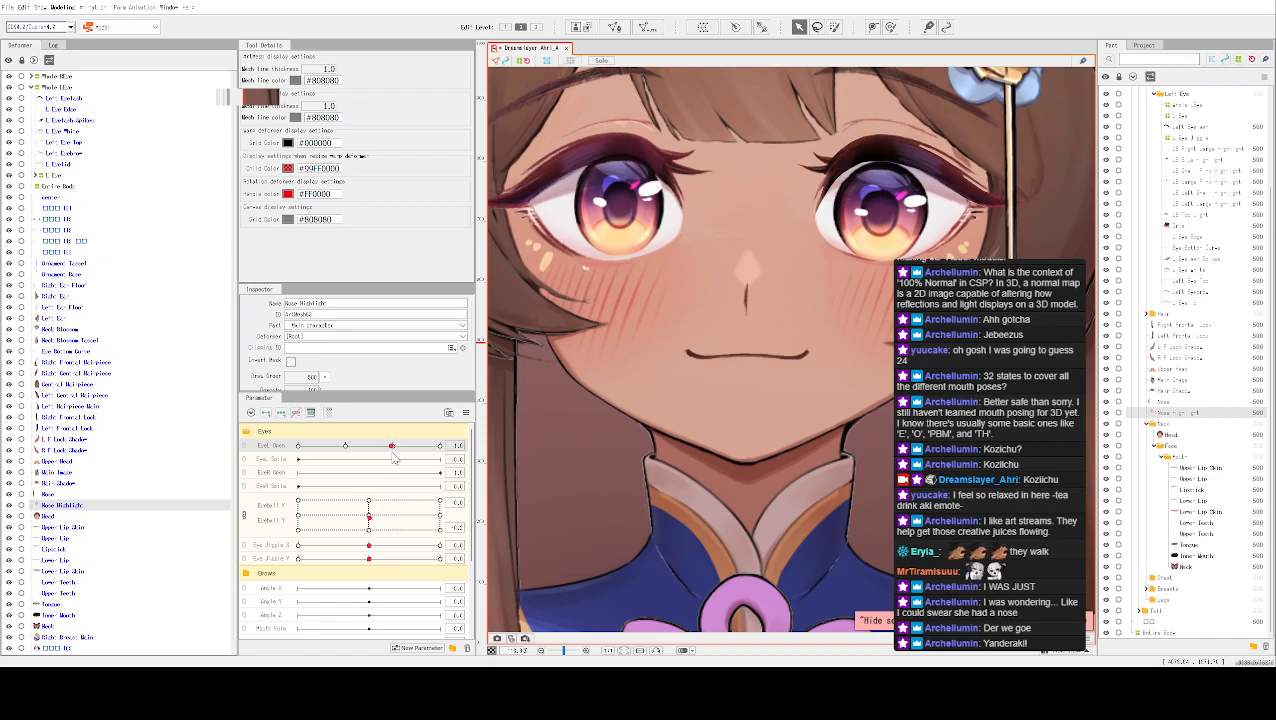
pyautogui.moveTo(372, 520)
pyautogui.mouseDown()
pyautogui.moveTo(352, 500)
pyautogui.moveTo(420, 512)
pyautogui.moveTo(370, 513)
pyautogui.moveTo(371, 556)
pyautogui.moveTo(412, 511)
pyautogui.moveTo(377, 532)
pyautogui.moveTo(393, 528)
pyautogui.moveTo(372, 517)
pyautogui.mouseUp()
# Preview the half-closed left eye with Eyeball X at 1.0 and Eyeball Y at -1.0, and return to EyeL Open 1.0 with the eyeball about centred
pyautogui.moveTo(391, 446); pyautogui.dragTo(348, 454)
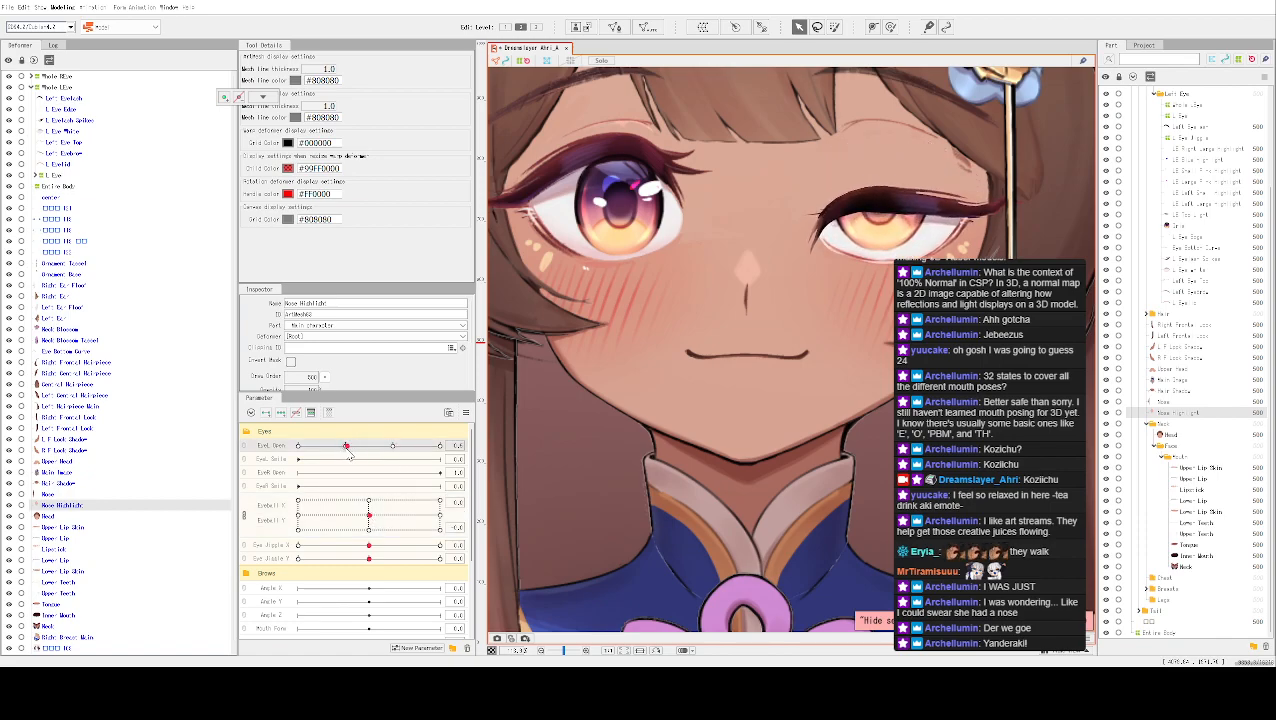
pyautogui.click(392, 530)
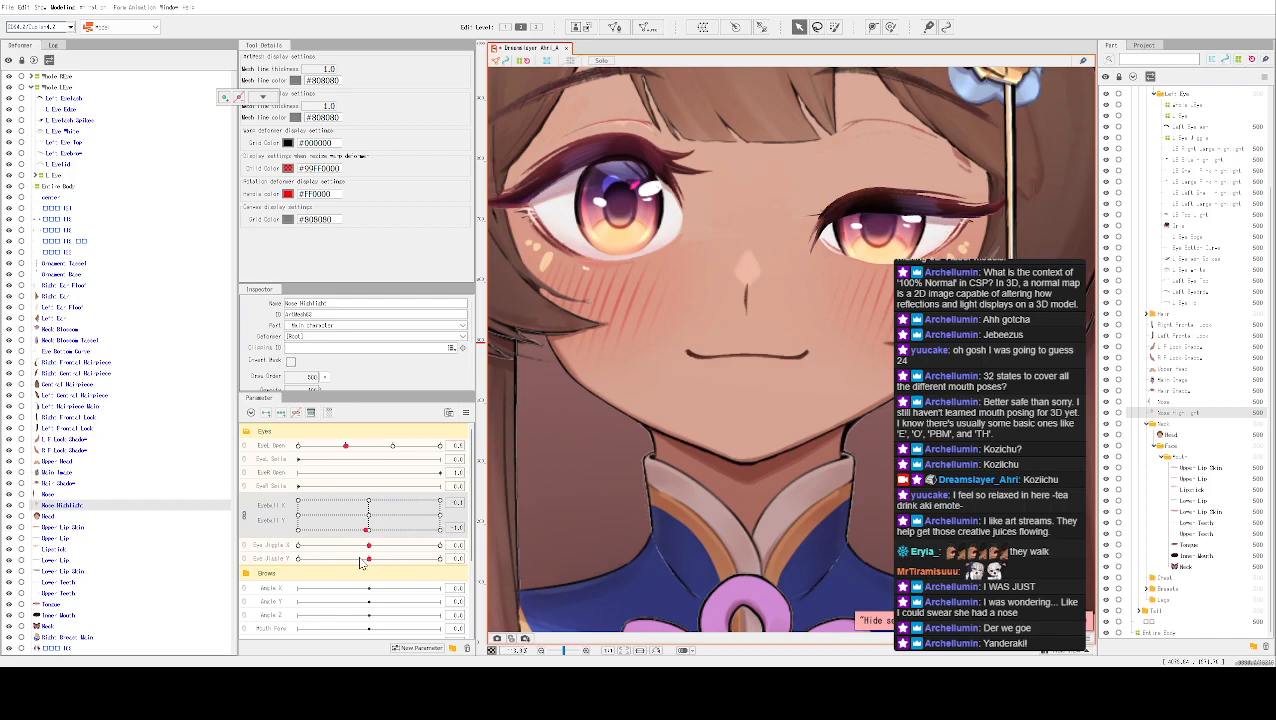
pyautogui.moveTo(390, 572); pyautogui.dragTo(418, 545)
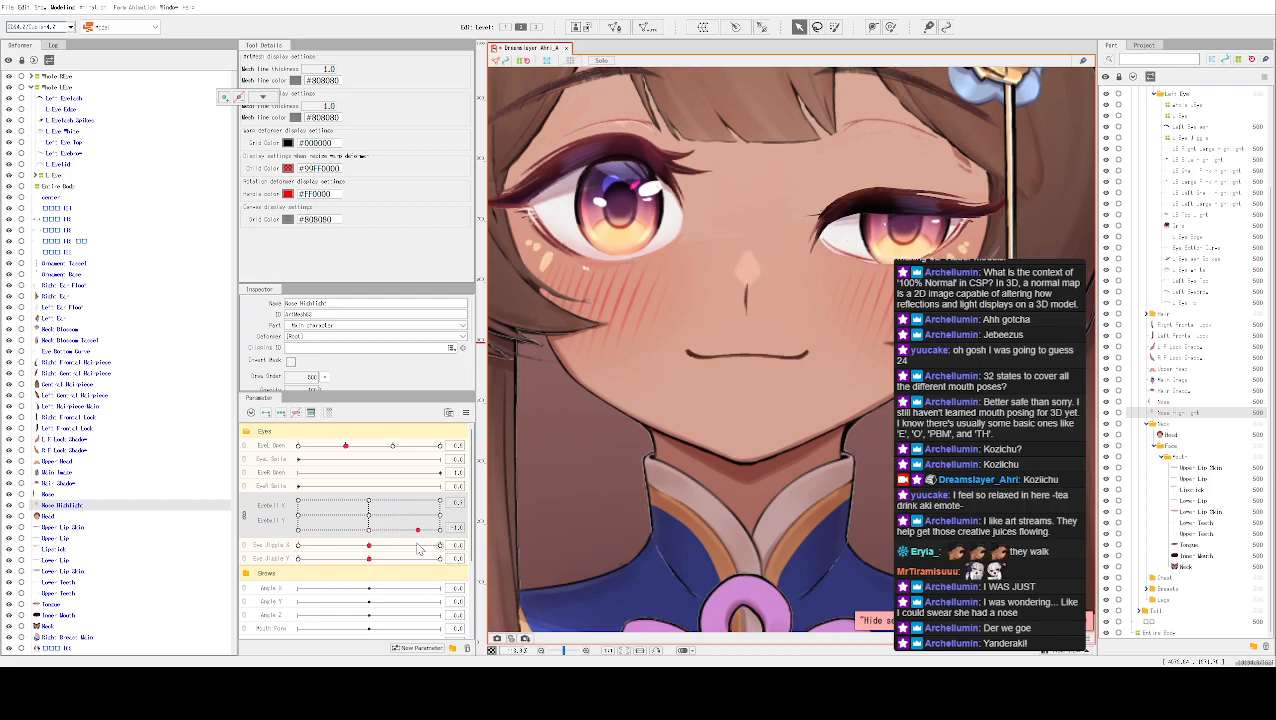
pyautogui.click(867, 263)
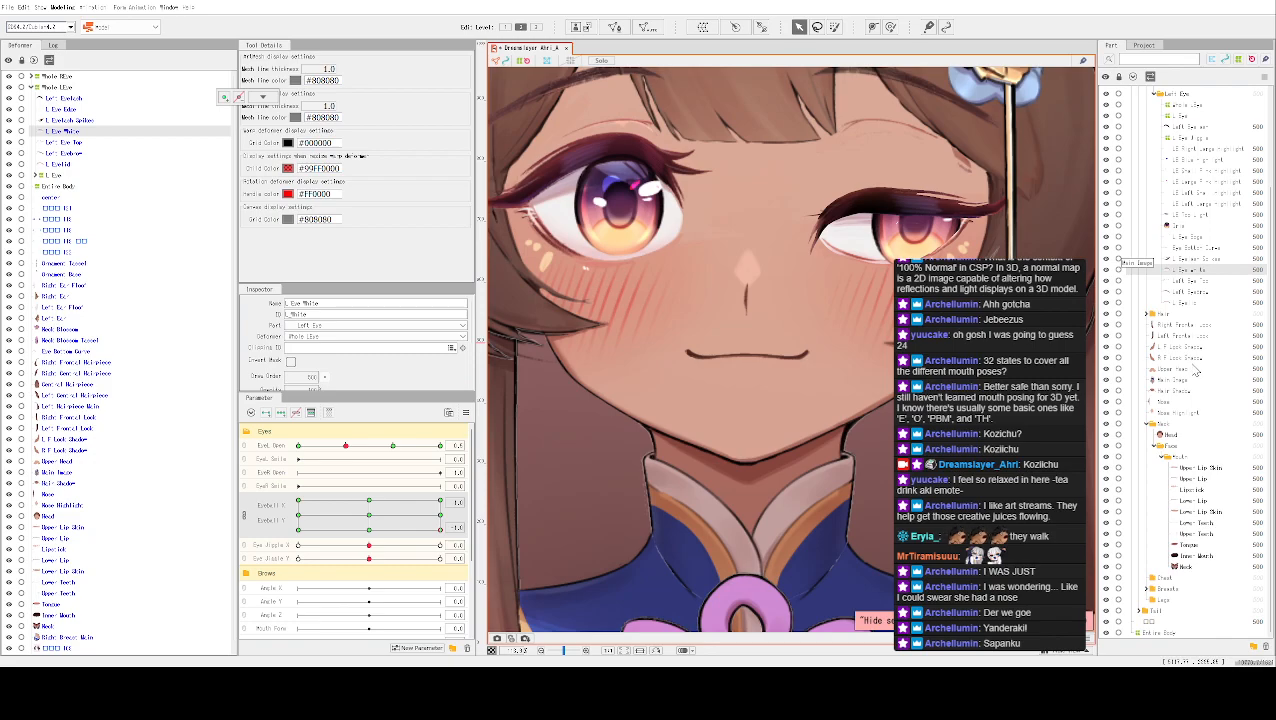
pyautogui.scroll(3, 1186, 490)
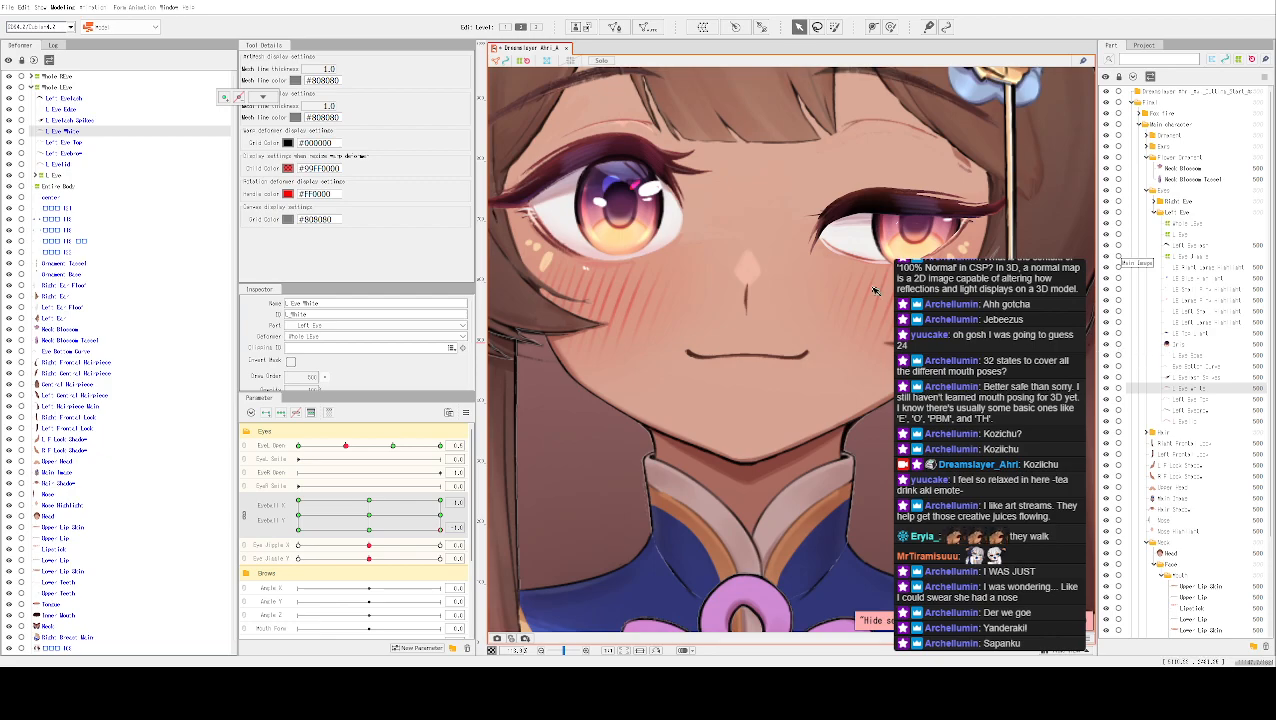
pyautogui.click(393, 448)
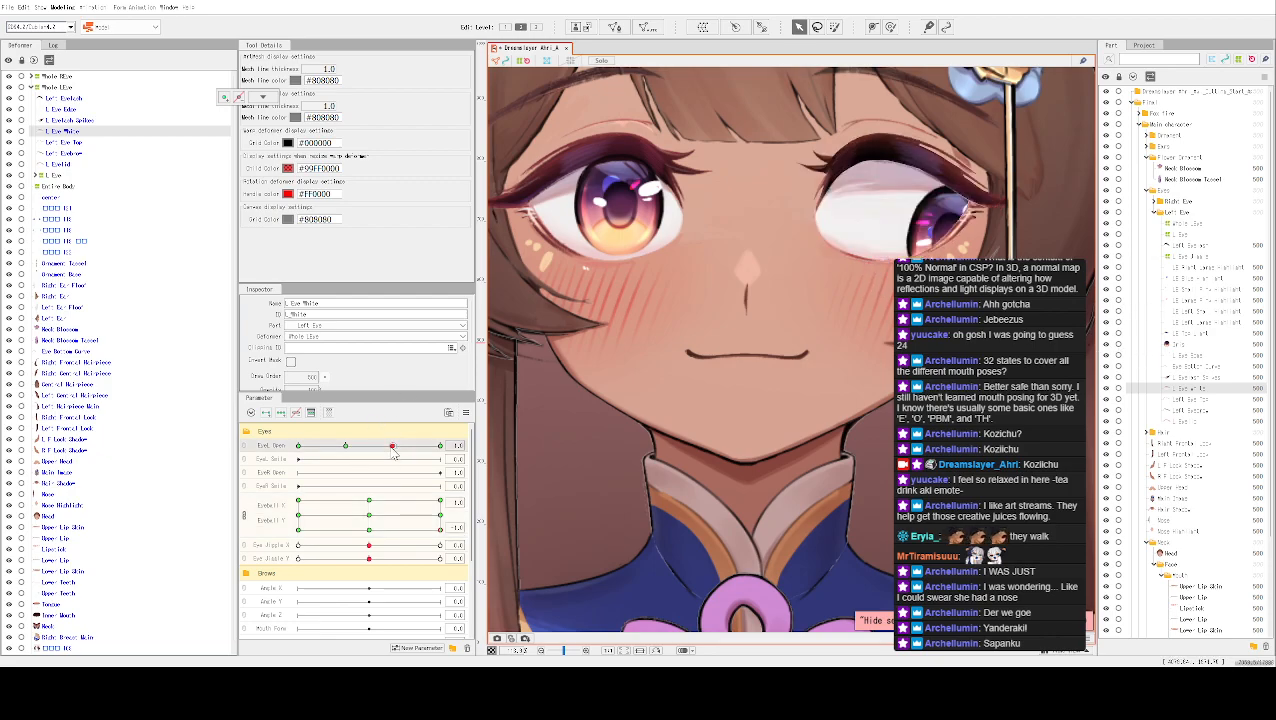
pyautogui.click(370, 521)
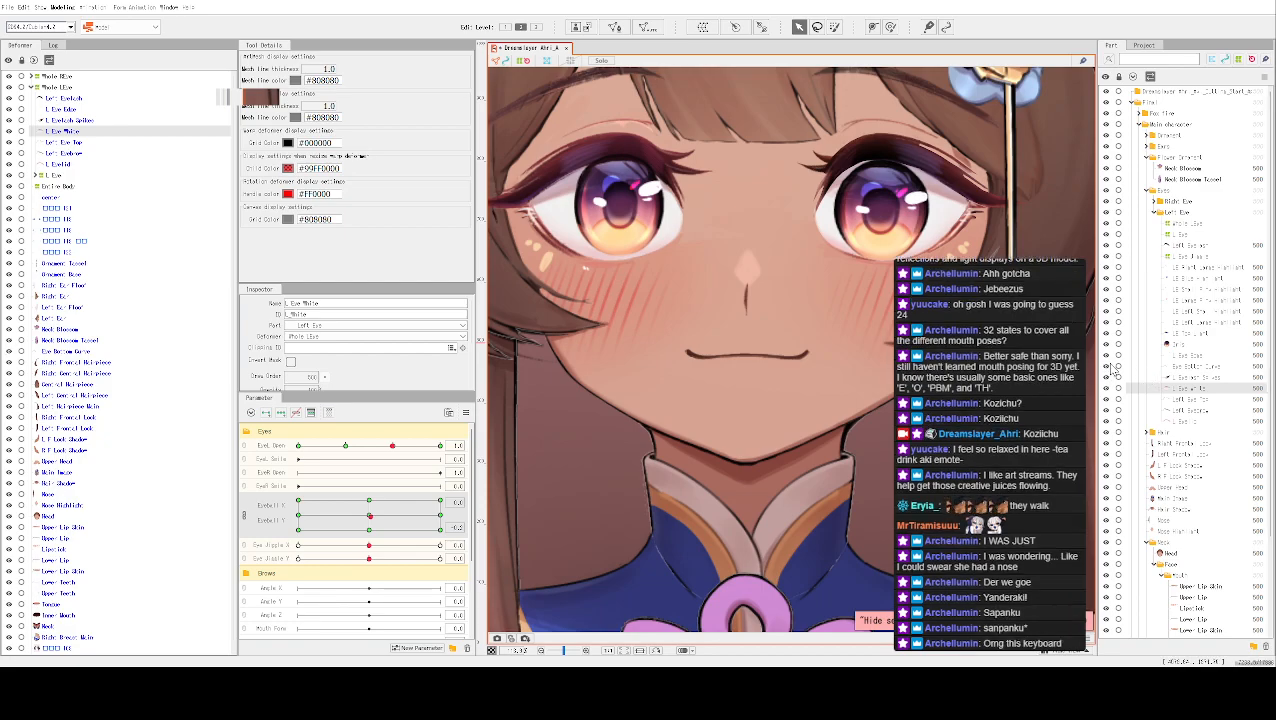
# Set EyeL Open to 0.5 and open the left eye's Eye Bottom Curve for manual mesh editing
pyautogui.scroll(3, 822, 238)
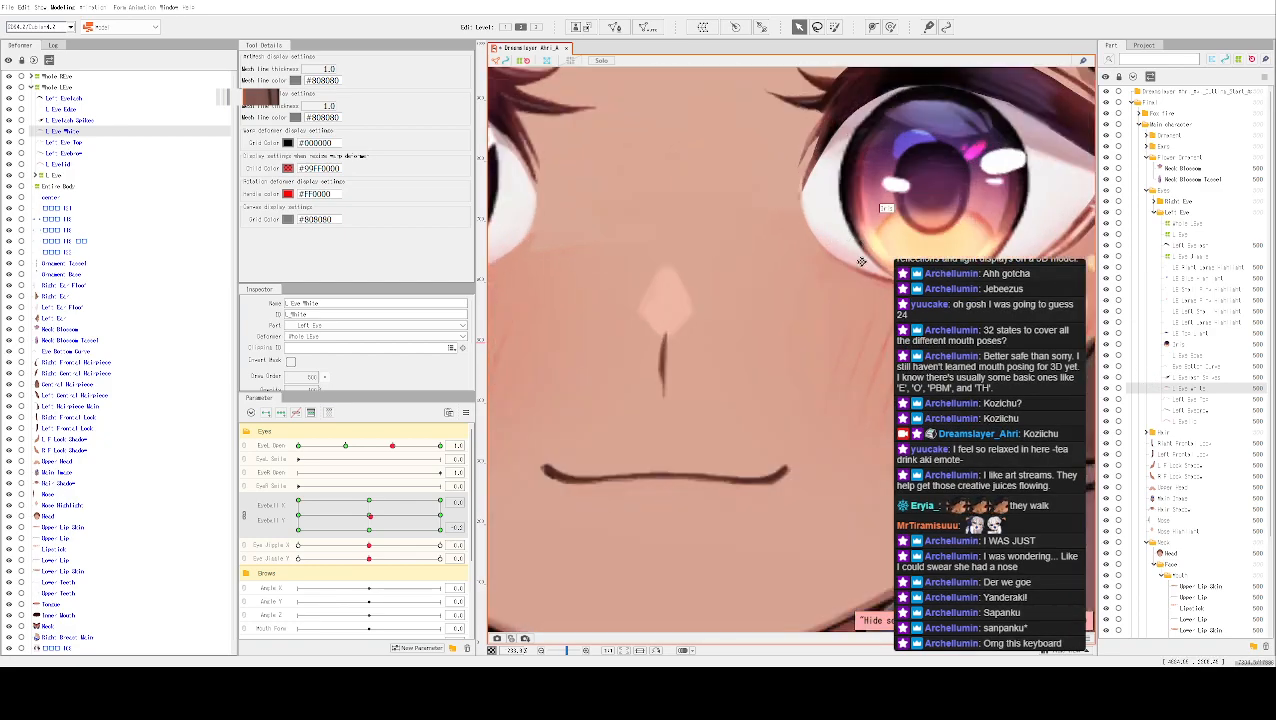
pyautogui.moveTo(398, 452); pyautogui.dragTo(347, 456)
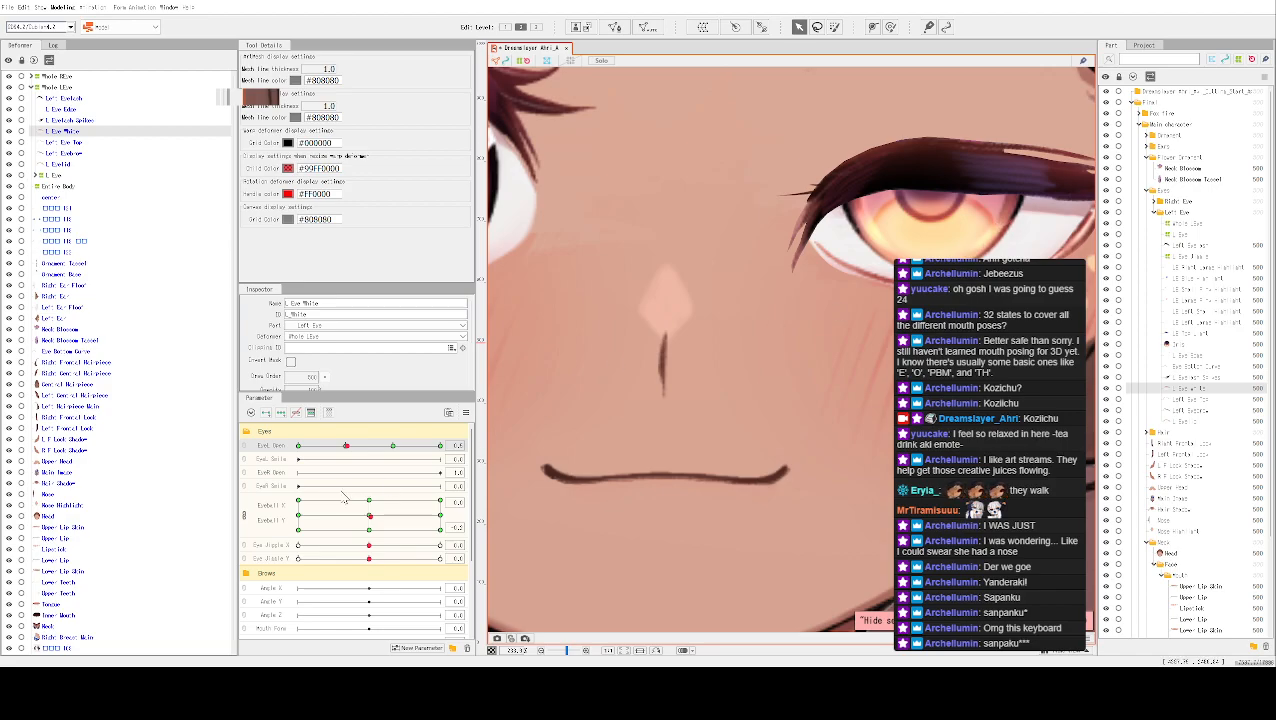
pyautogui.click(877, 176)
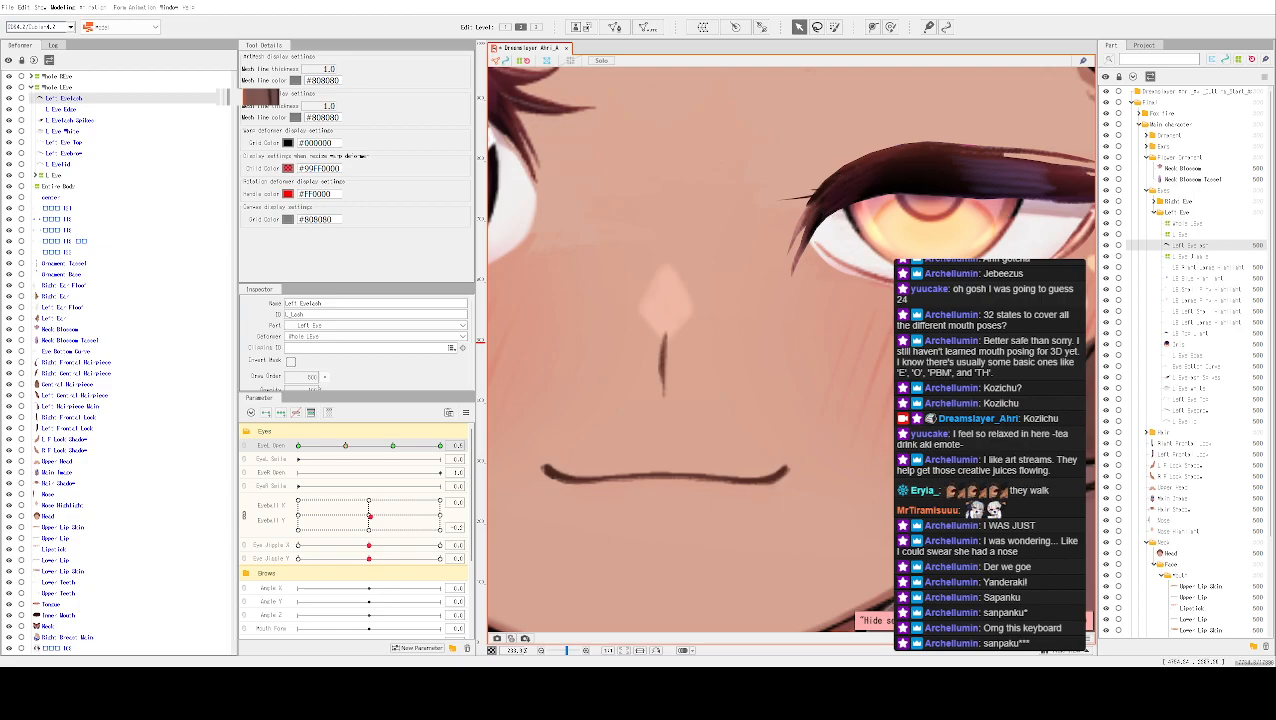
pyautogui.click(866, 278)
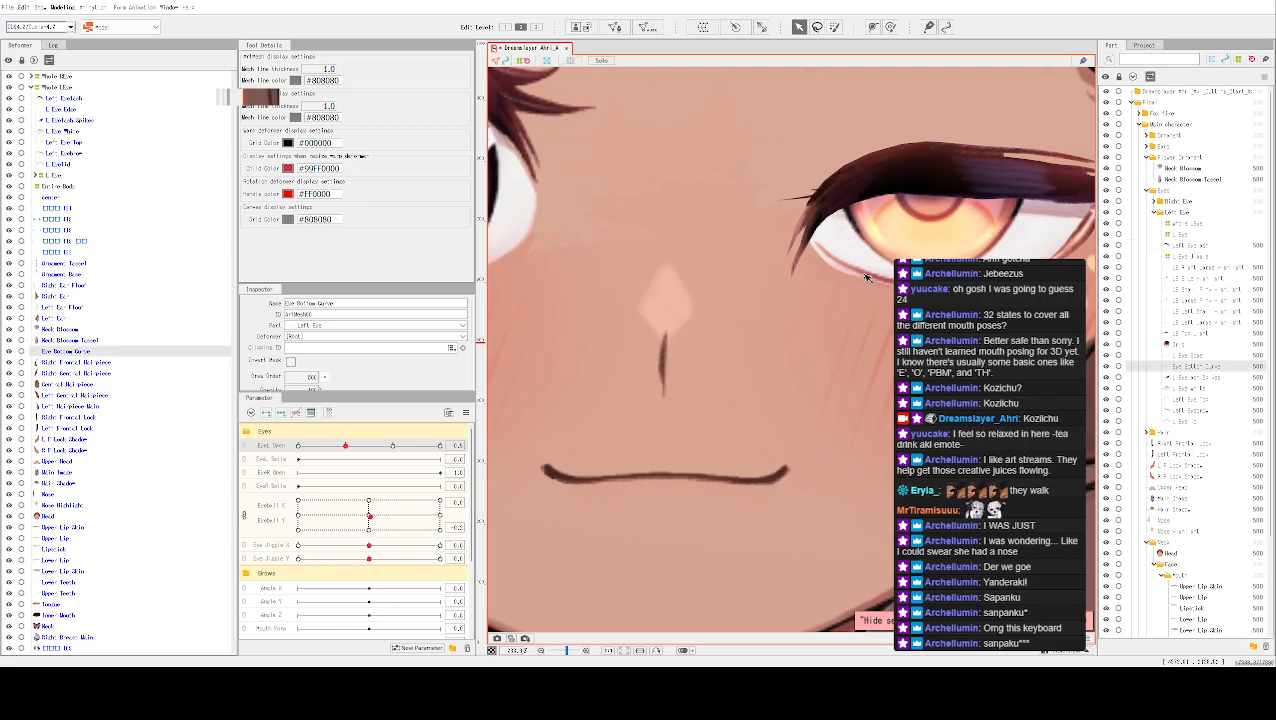
pyautogui.doubleClick(873, 275)
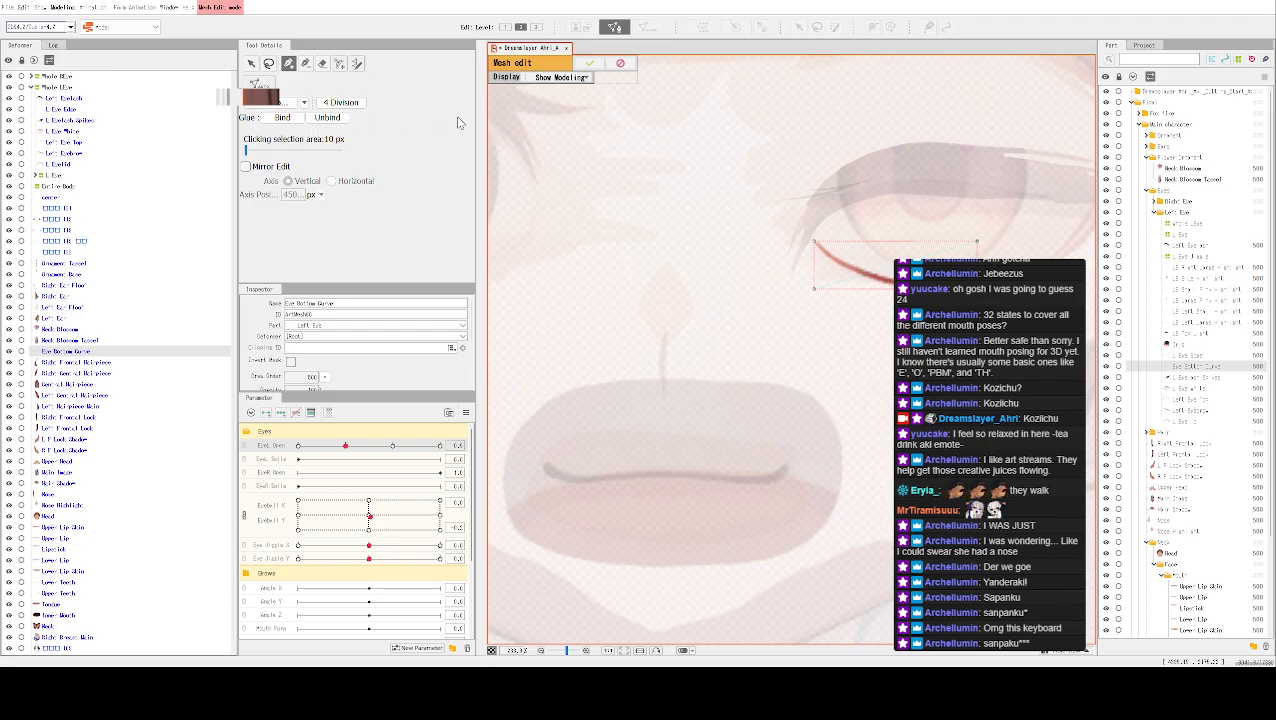
# Erase the rectangular mesh surrounding Eye Bottom Curve and switch to adding vertices
pyautogui.scroll(2, 716, 112)
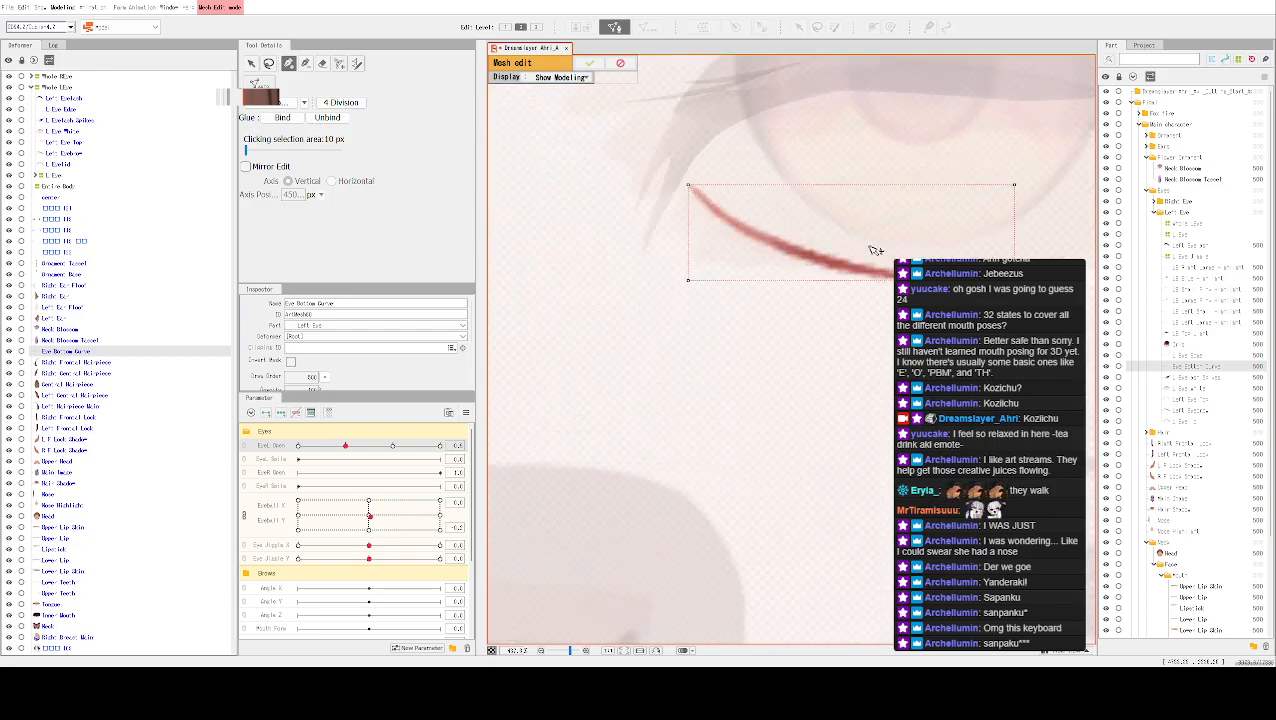
pyautogui.click(323, 65)
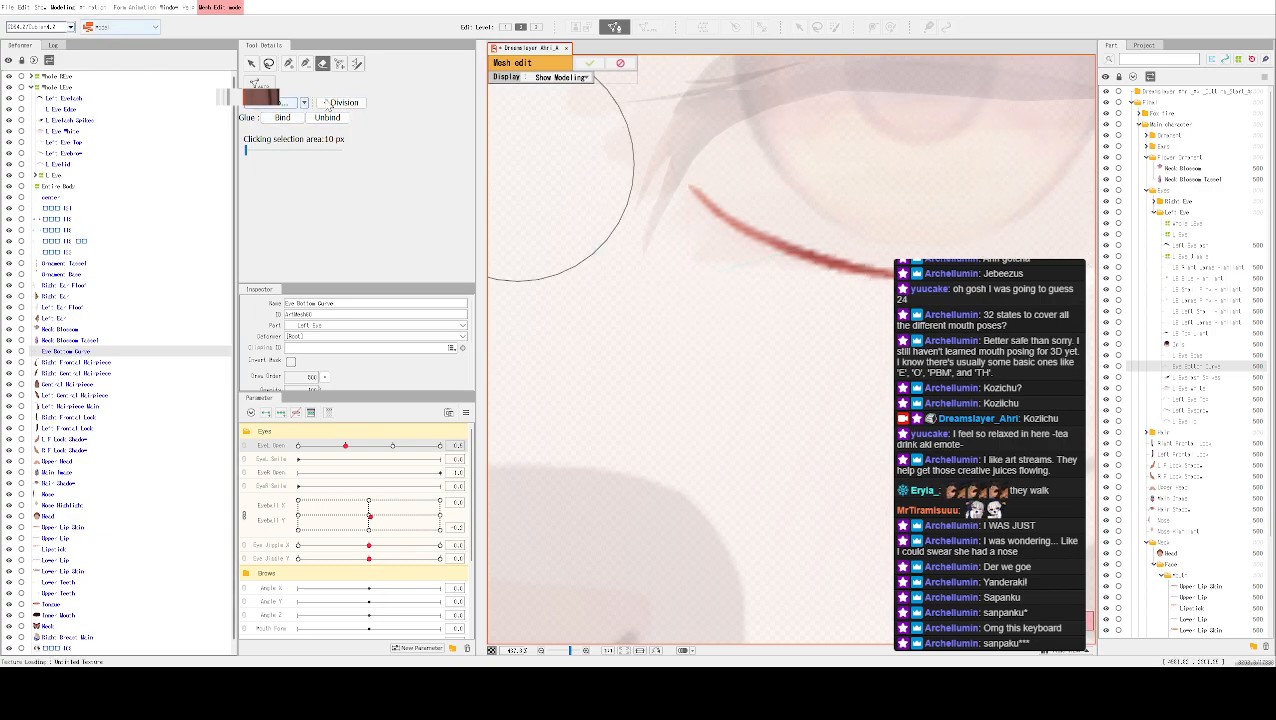
pyautogui.click(289, 65)
# Place a connected chain of mesh vertices along the centre of Eye Bottom Curve, from its inner tip past the dark section
pyautogui.scroll(2, 756, 250)
pyautogui.moveTo(808, 272); pyautogui.dragTo(656, 291)
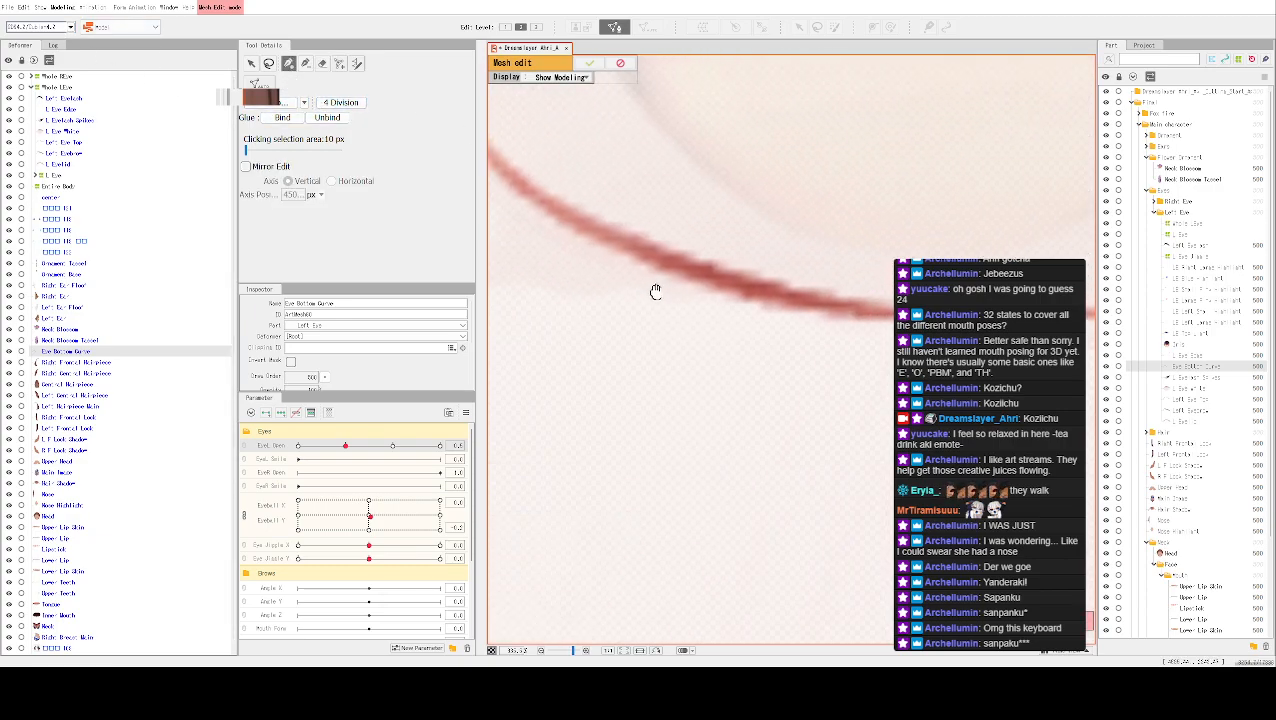
pyautogui.scroll(-2, 655, 291)
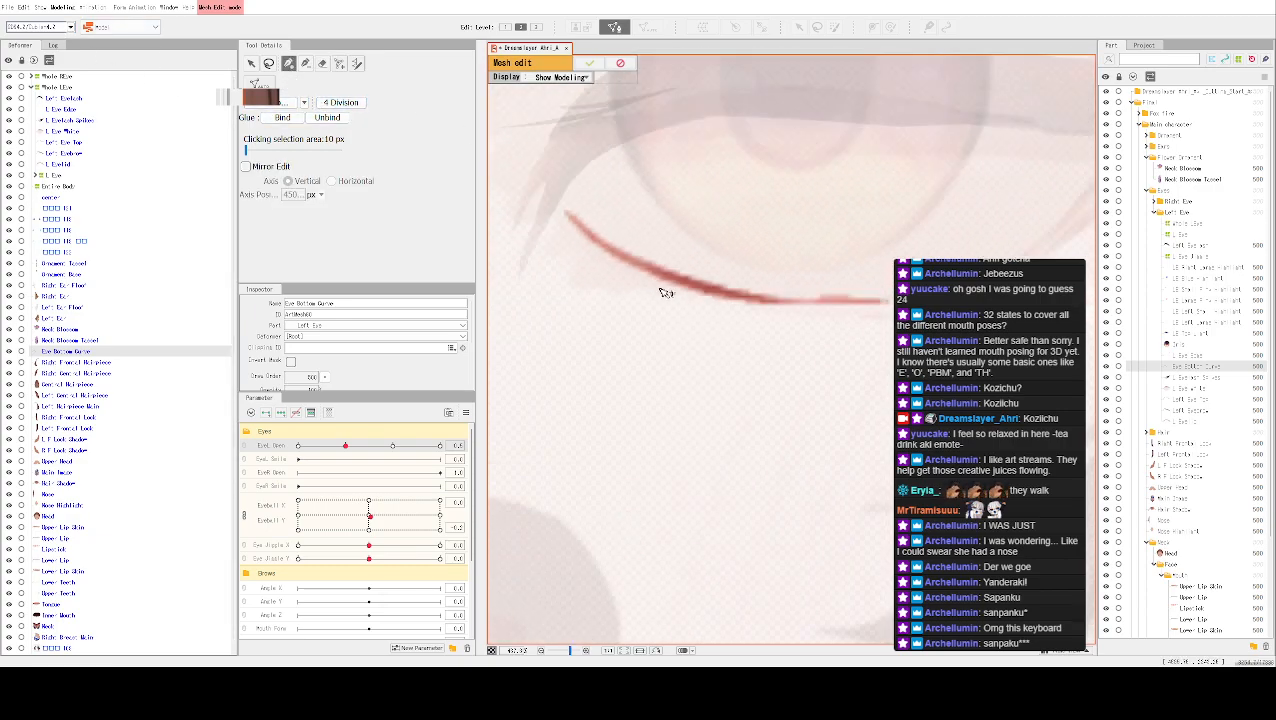
pyautogui.click(564, 210)
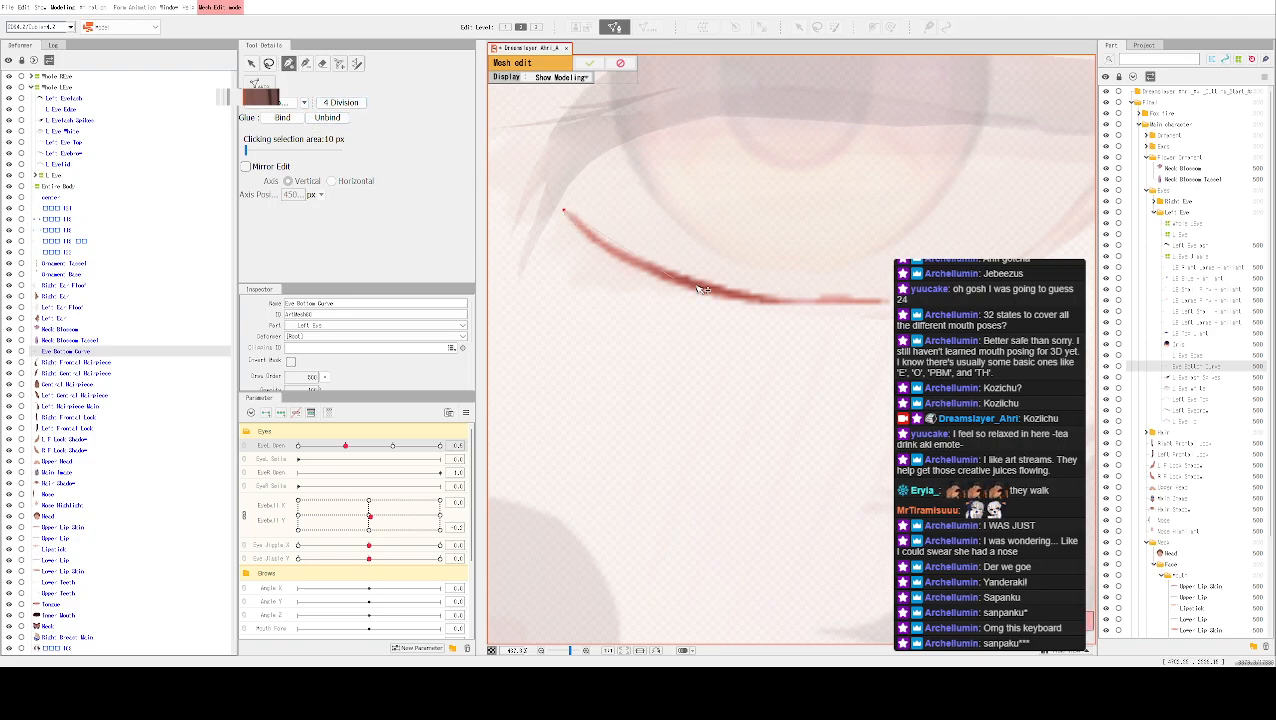
pyautogui.click(579, 227)
pyautogui.click(596, 240)
pyautogui.click(615, 253)
pyautogui.click(643, 265)
pyautogui.click(691, 285)
pyautogui.click(711, 290)
pyautogui.click(731, 296)
pyautogui.click(747, 298)
pyautogui.click(769, 301)
pyautogui.click(791, 301)
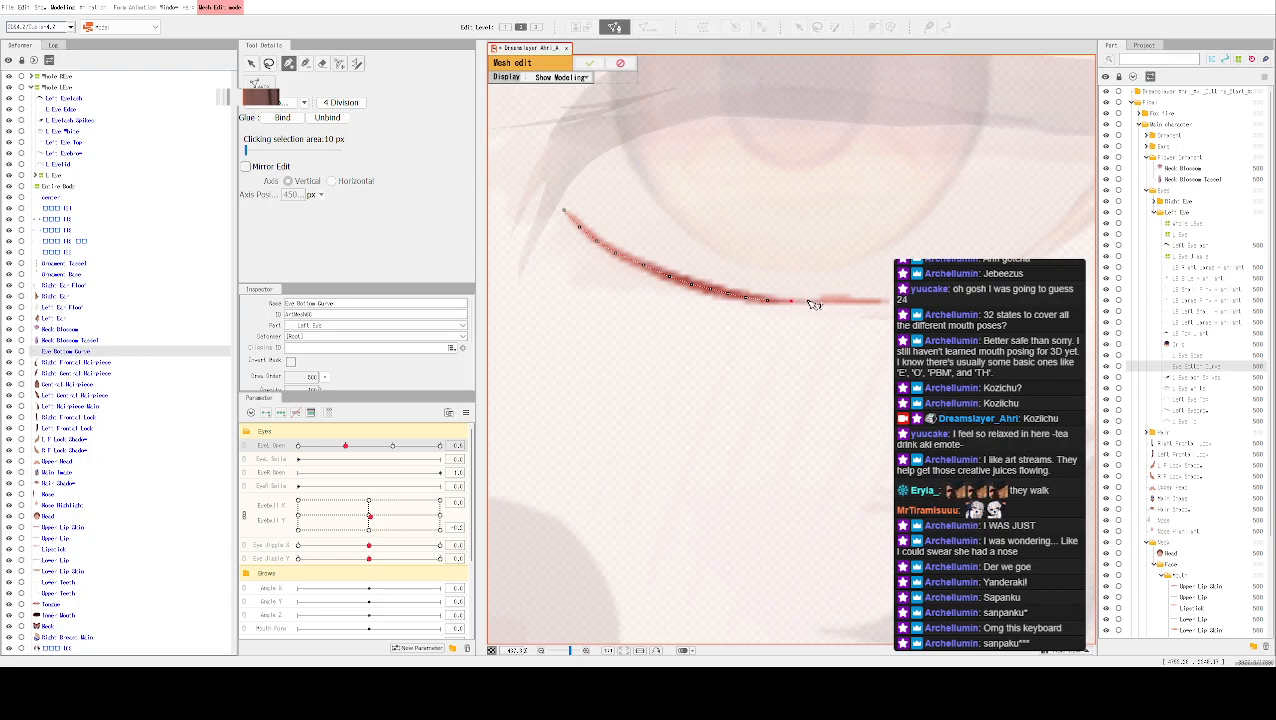
# Redo the vertices at the thin part of the centre line and extend the chain to the curve's outer end
pyautogui.click(806, 300)
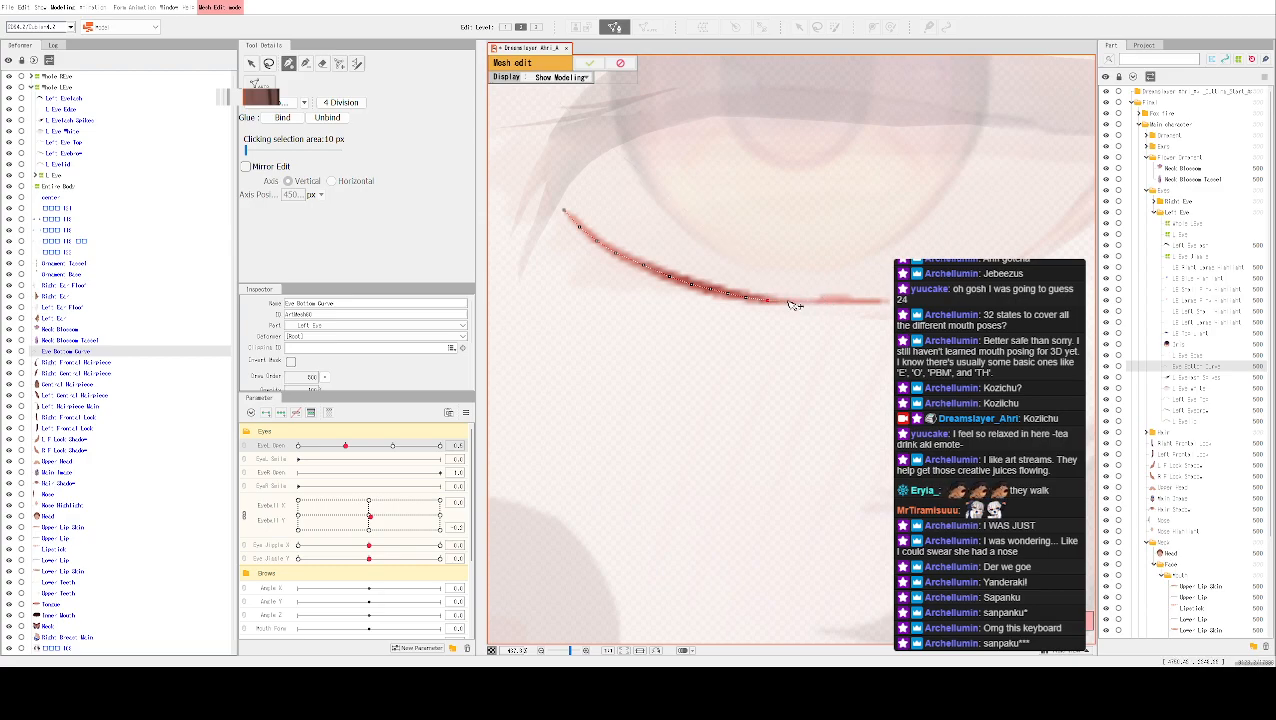
pyautogui.click(787, 300)
pyautogui.click(800, 300)
pyautogui.click(820, 300)
pyautogui.click(839, 300)
pyautogui.click(858, 301)
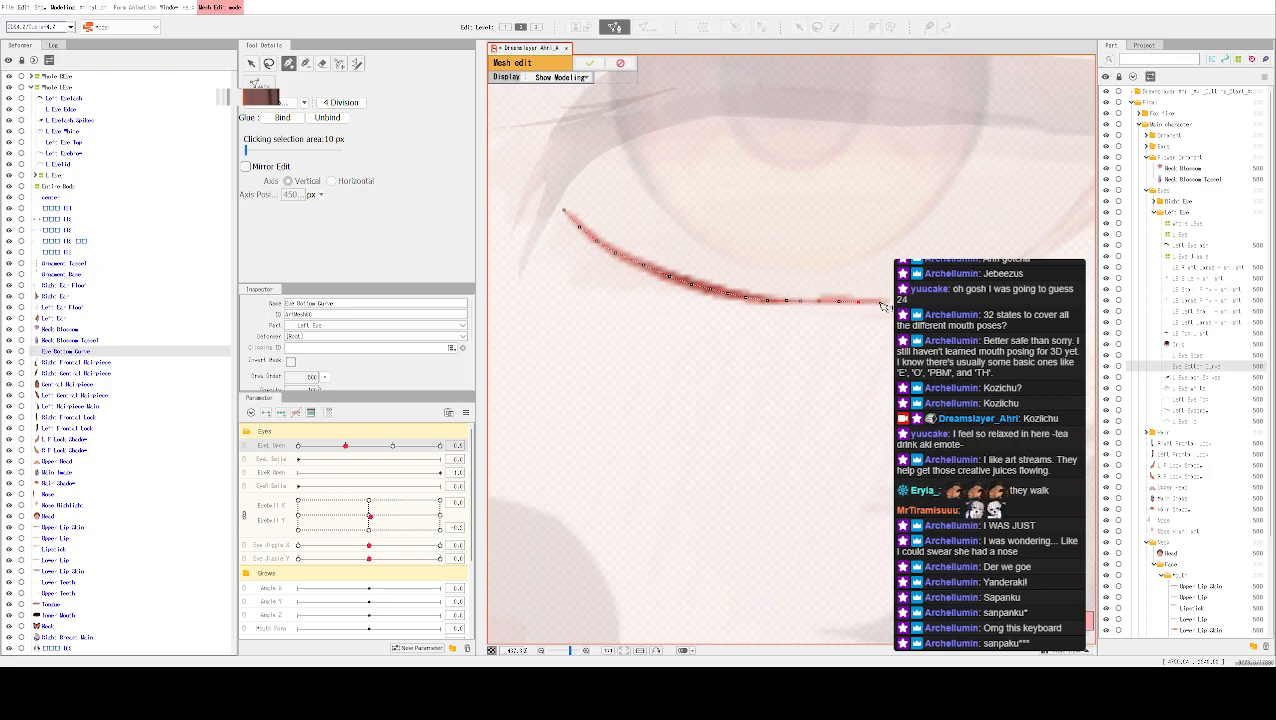
pyautogui.click(885, 302)
pyautogui.rightClick(850, 279)
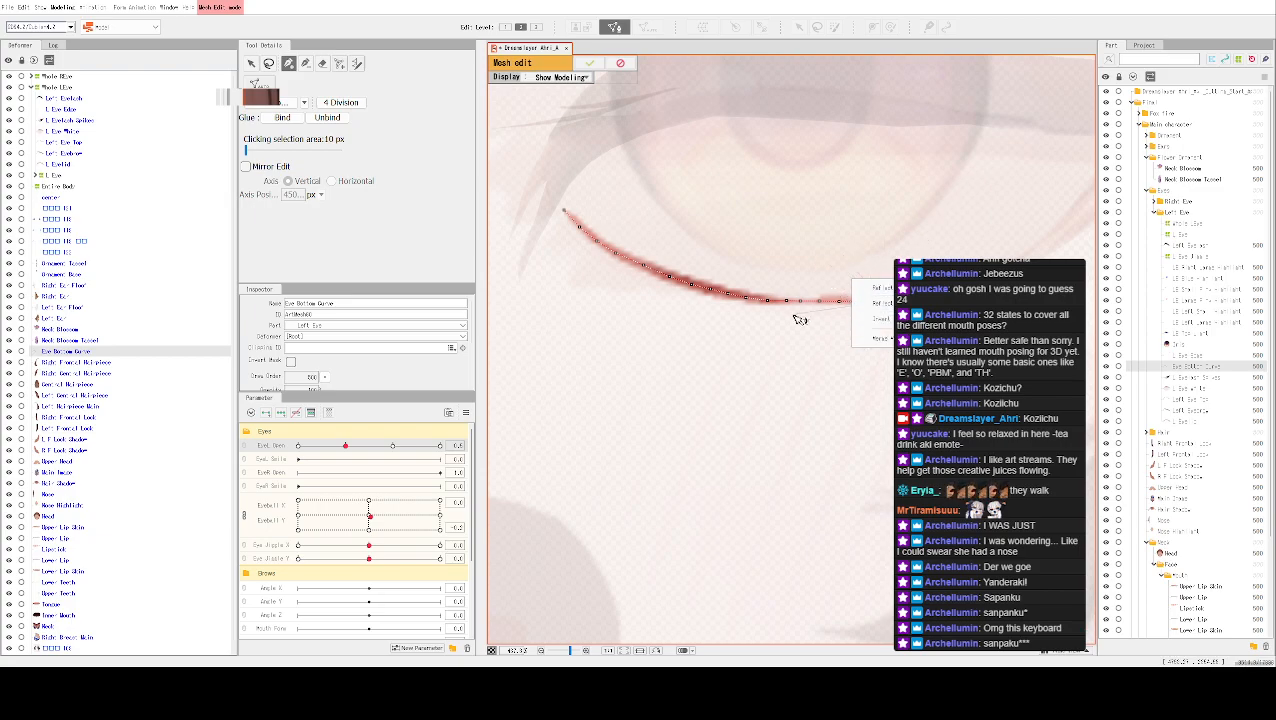
pyautogui.click(840, 284)
pyautogui.hotkey('ctrl', 'z')
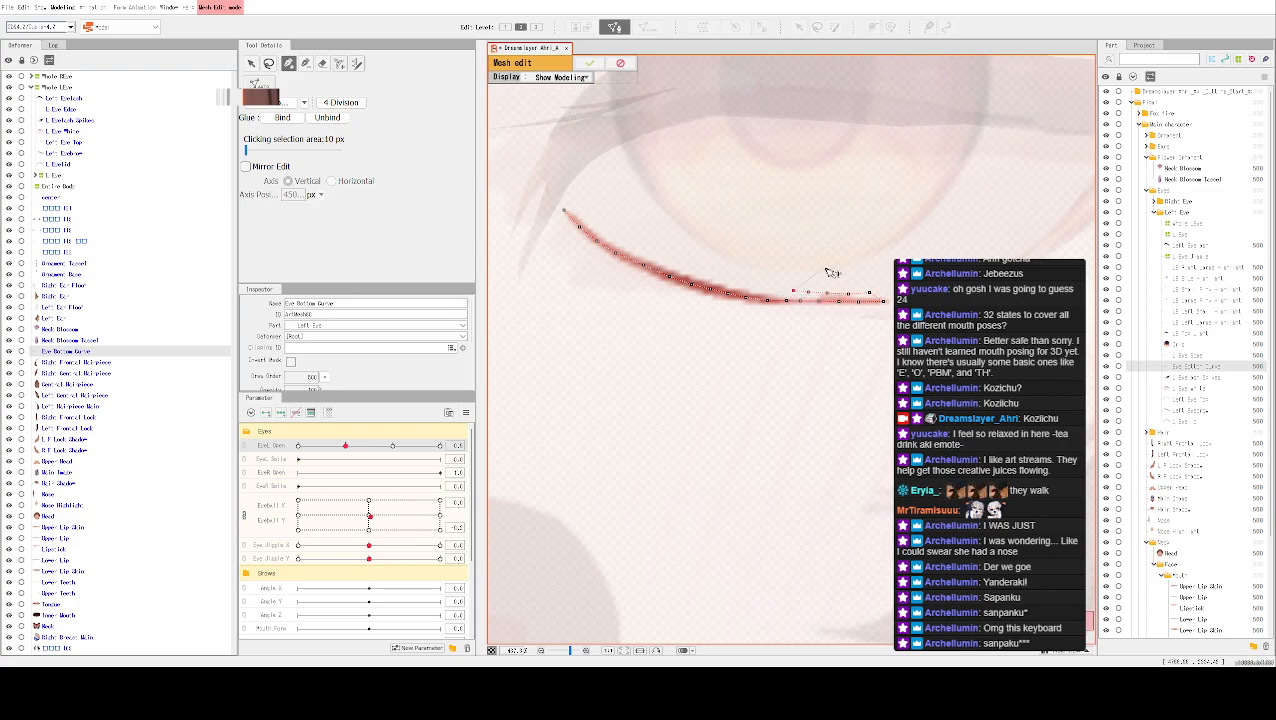
pyautogui.scroll(3, 848, 305)
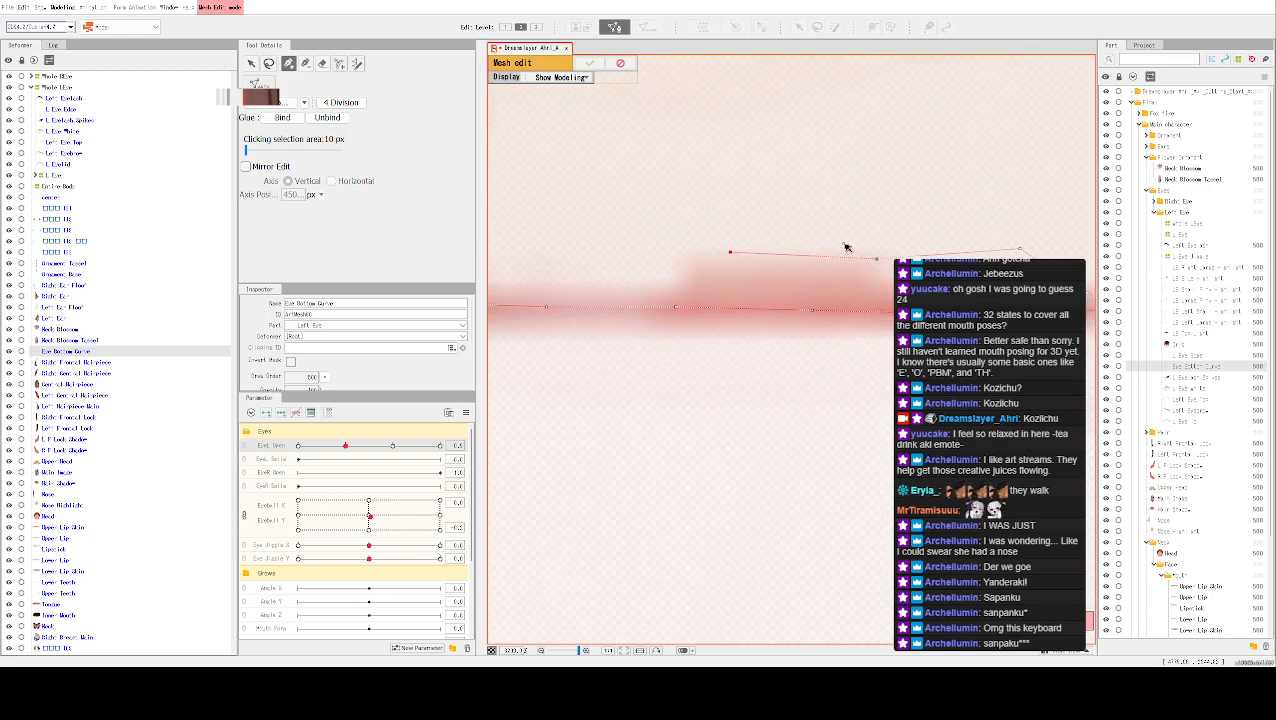
pyautogui.scroll(-2, 844, 248)
pyautogui.hotkey('ctrl', 'z')
pyautogui.hotkey('ctrl', 'z')
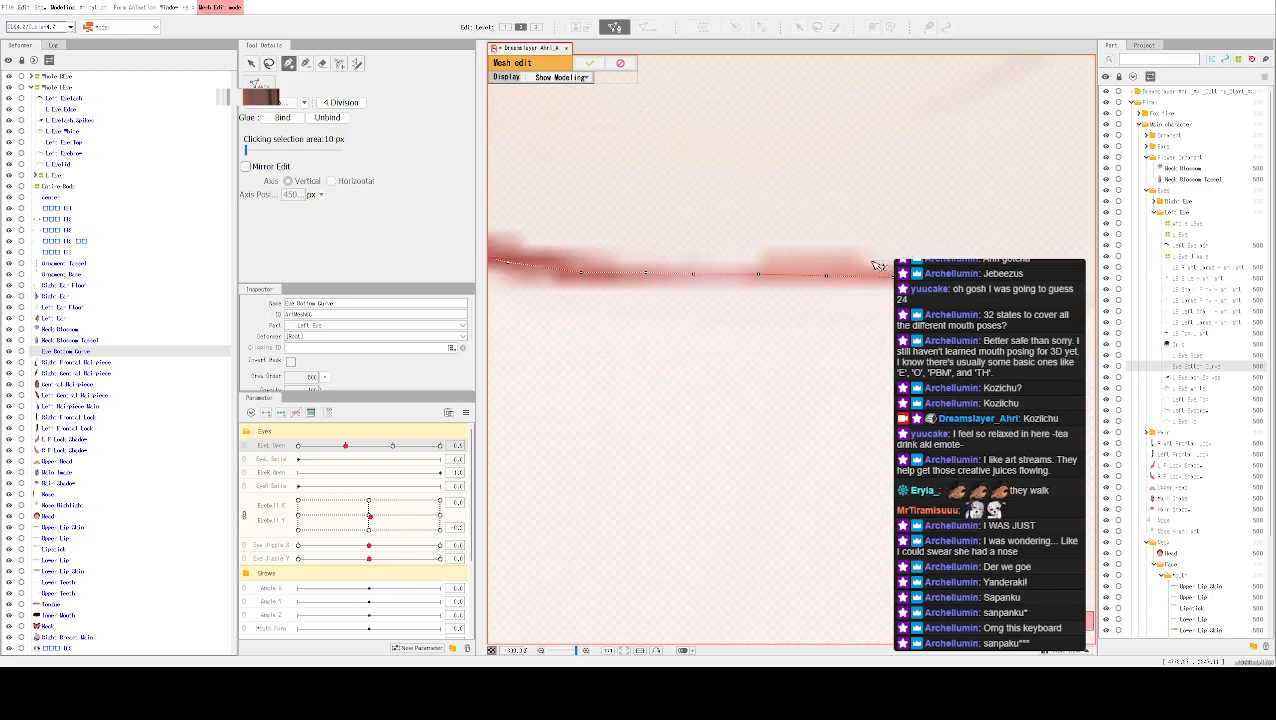
# Try to trace the upper edge of Eye Bottom Curve with closely spaced vertices following its stepped pixel outline
pyautogui.click(842, 248)
pyautogui.click(769, 250)
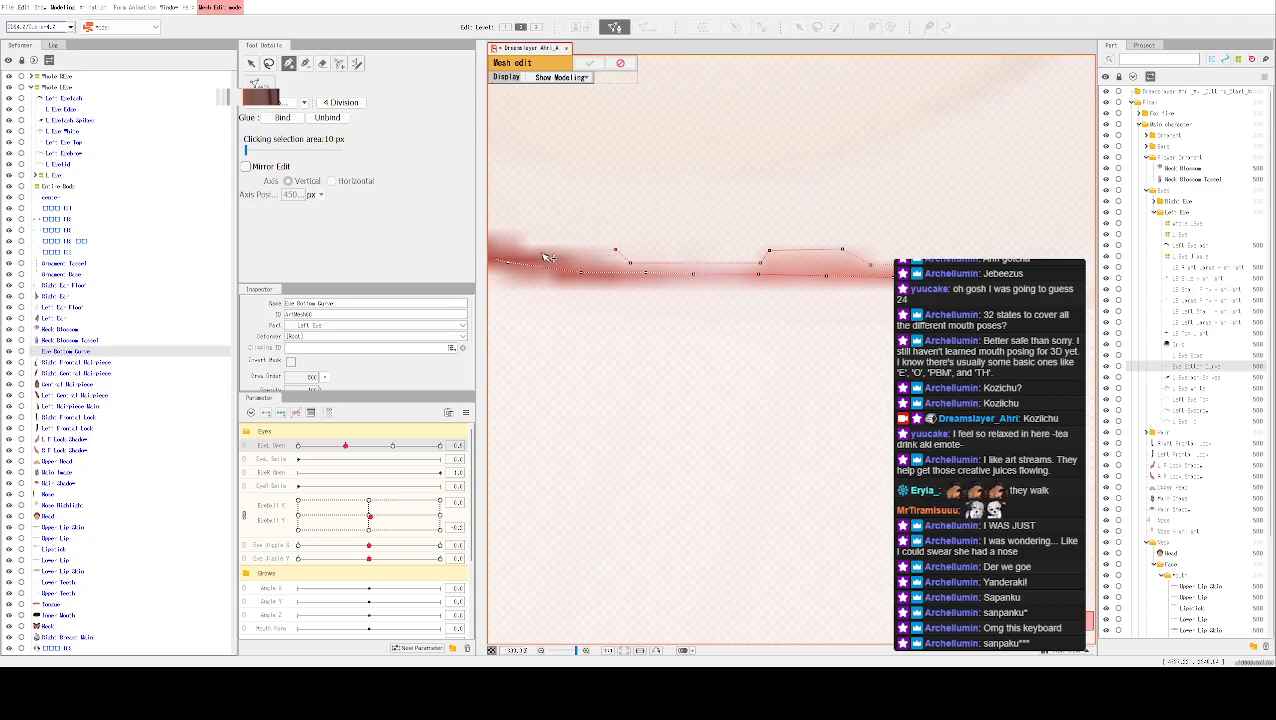
pyautogui.moveTo(541, 228); pyautogui.dragTo(873, 327)
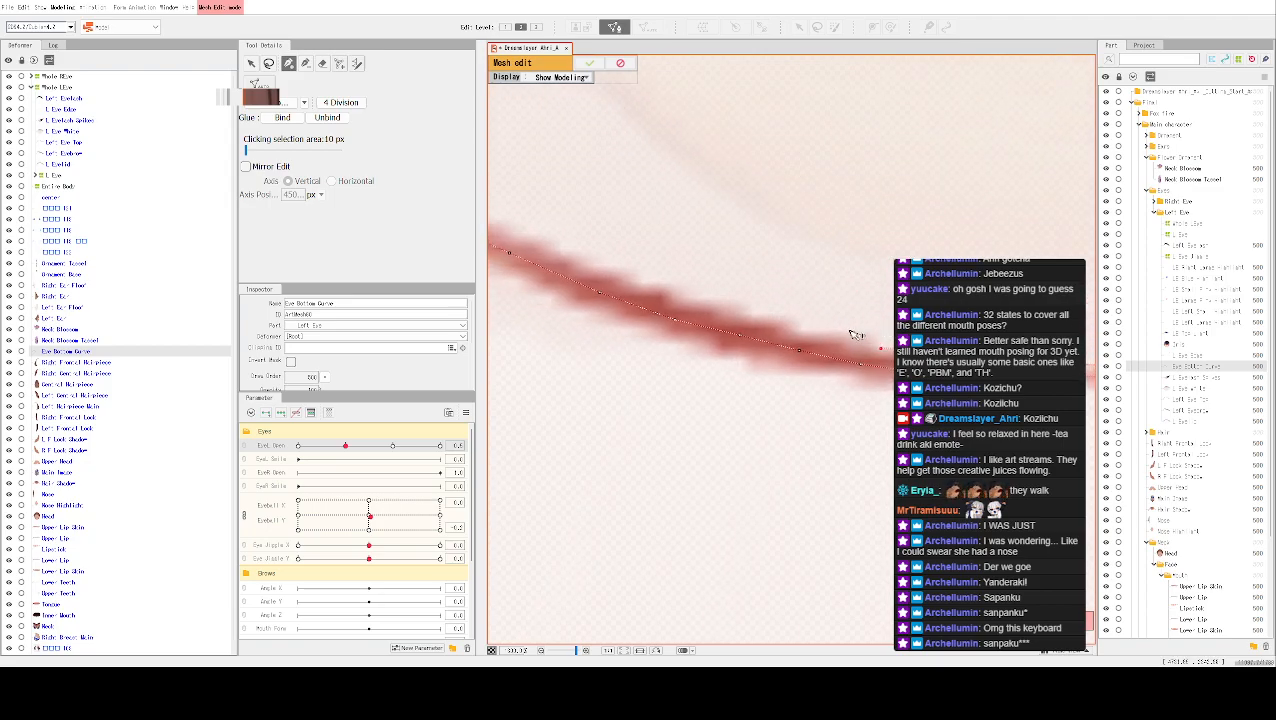
pyautogui.click(788, 316)
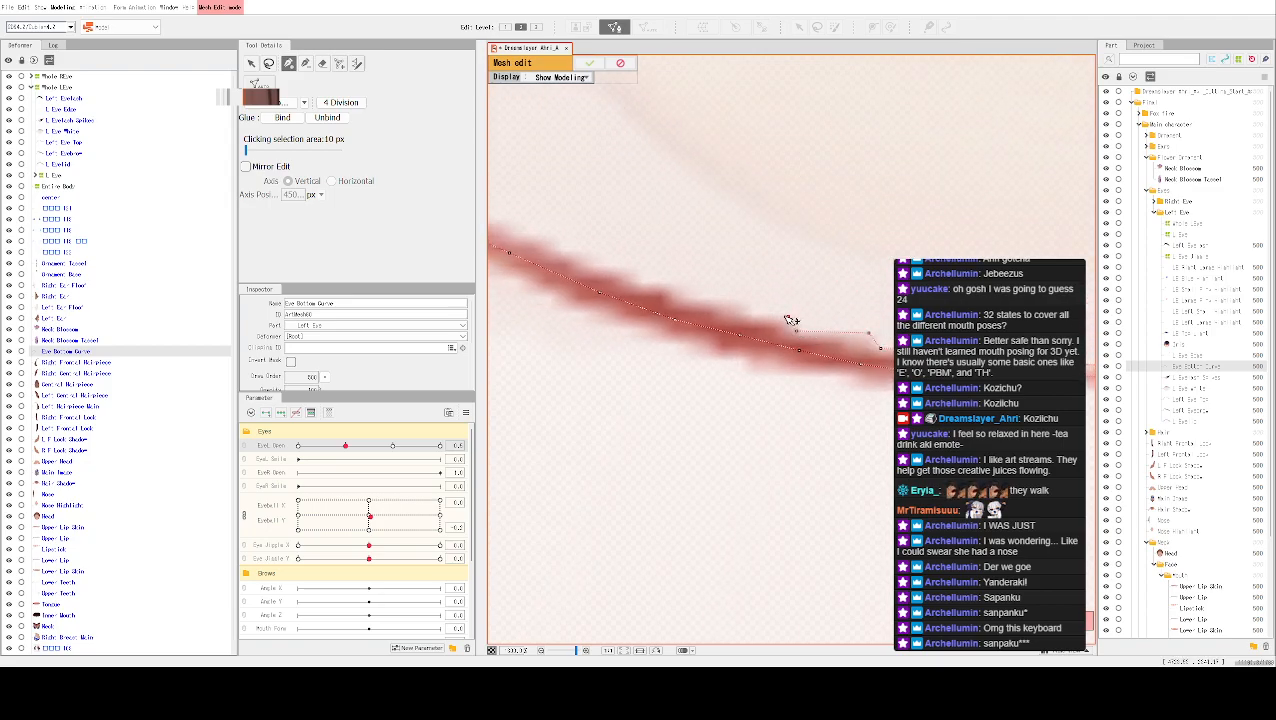
pyautogui.click(745, 316)
pyautogui.click(675, 303)
pyautogui.click(671, 286)
pyautogui.click(630, 282)
pyautogui.click(622, 270)
pyautogui.click(578, 253)
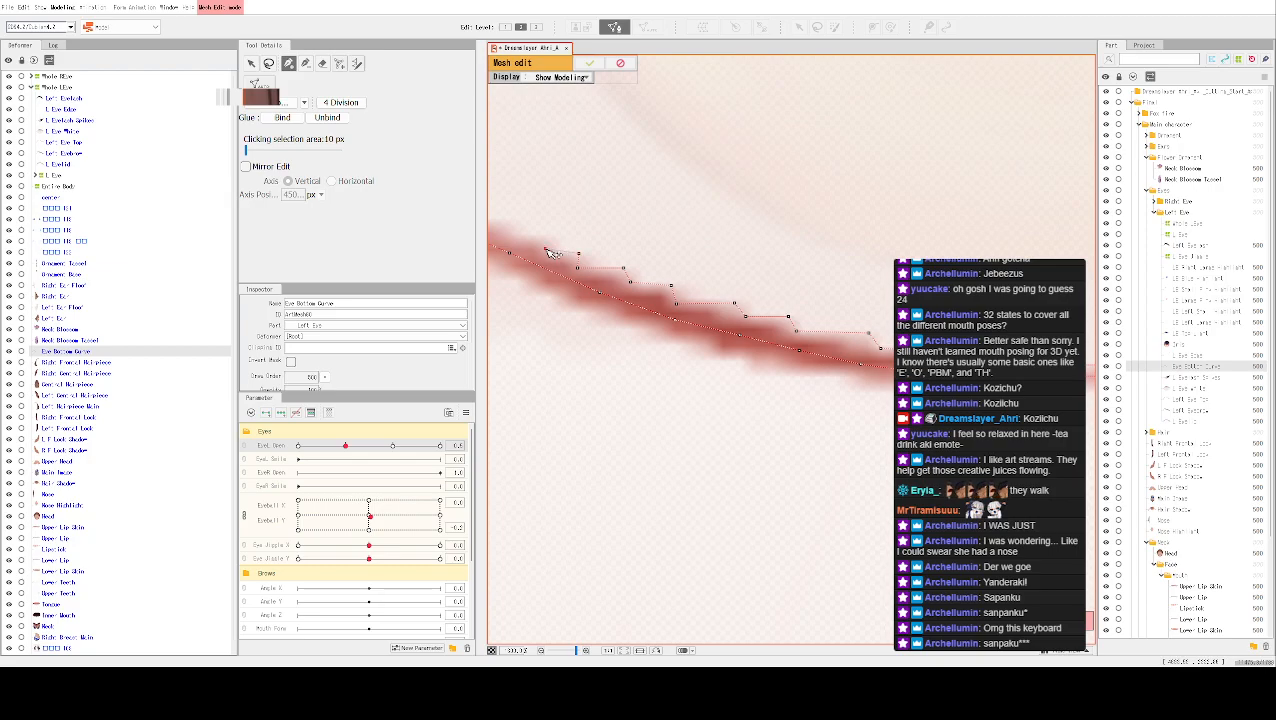
pyautogui.moveTo(543, 240); pyautogui.dragTo(732, 290)
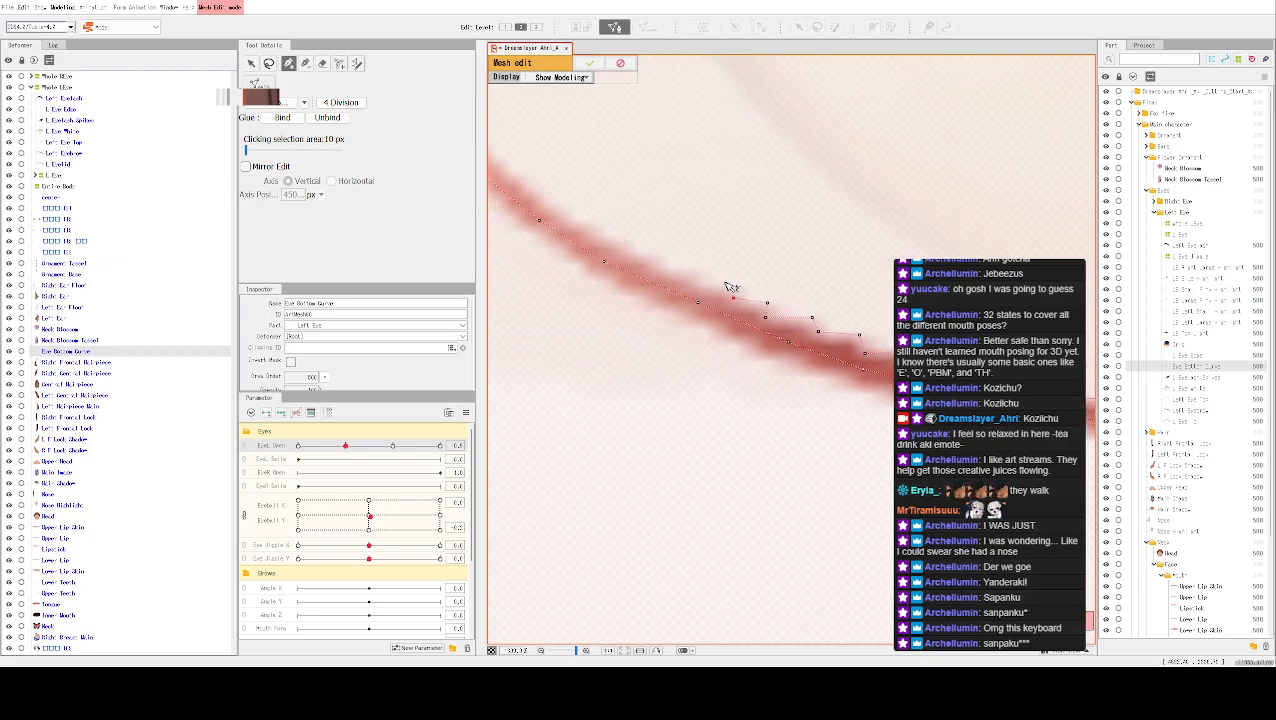
pyautogui.click(687, 275)
pyautogui.hotkey('ctrl', 'z')
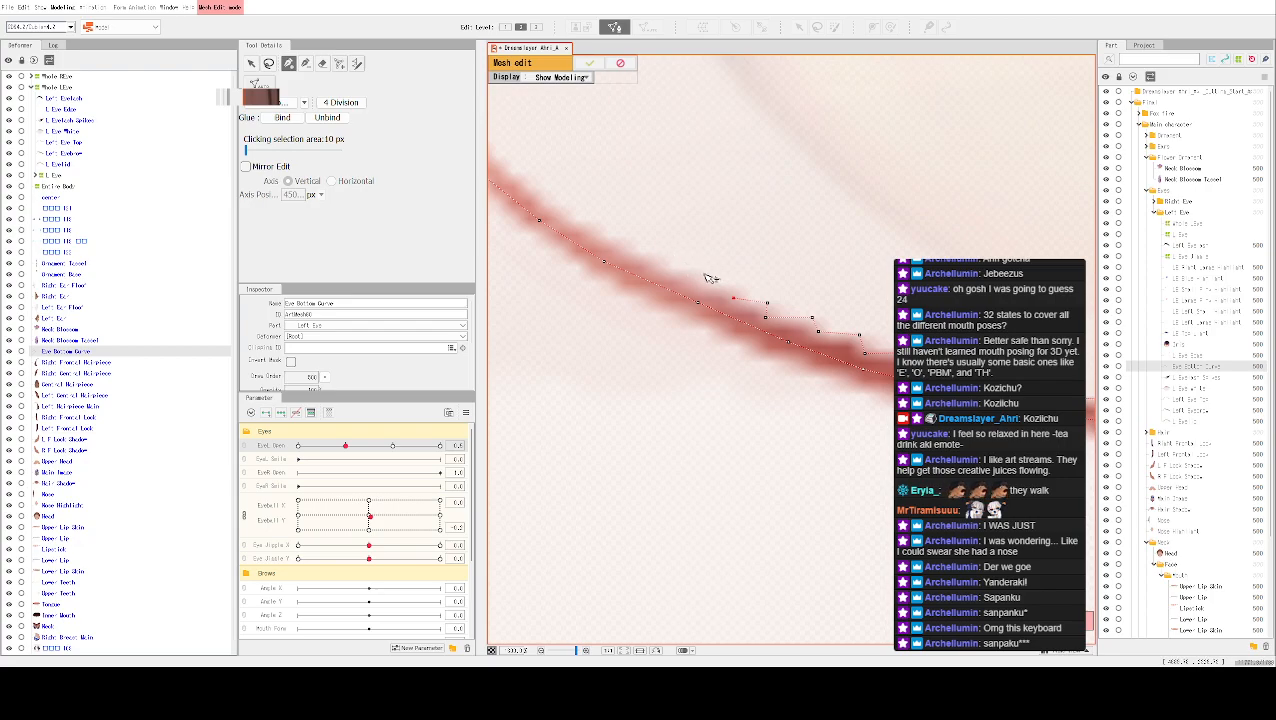
# Remove the stepped upper-edge vertices from Eye Bottom Curve while keeping the centre chain
pyautogui.scroll(-2, 808, 276)
pyautogui.moveTo(812, 269); pyautogui.dragTo(647, 249)
pyautogui.scroll(4, 703, 256)
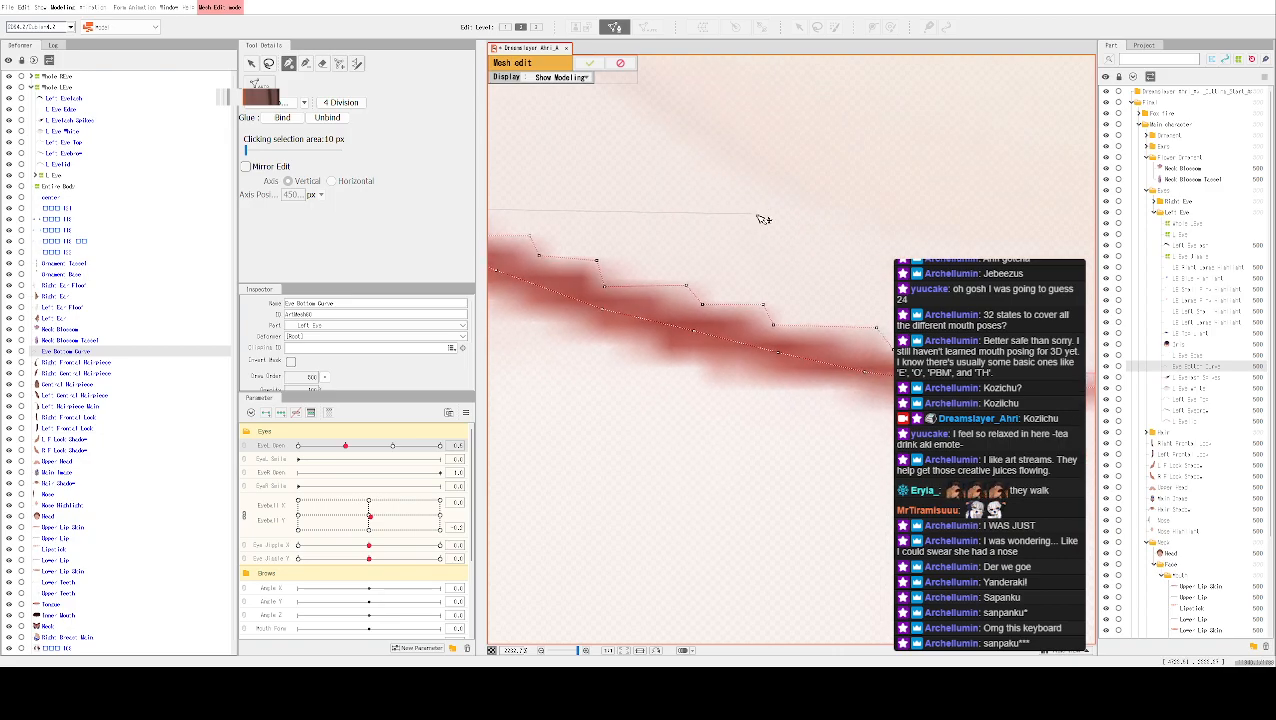
pyautogui.scroll(-2, 760, 222)
pyautogui.press('Delete')
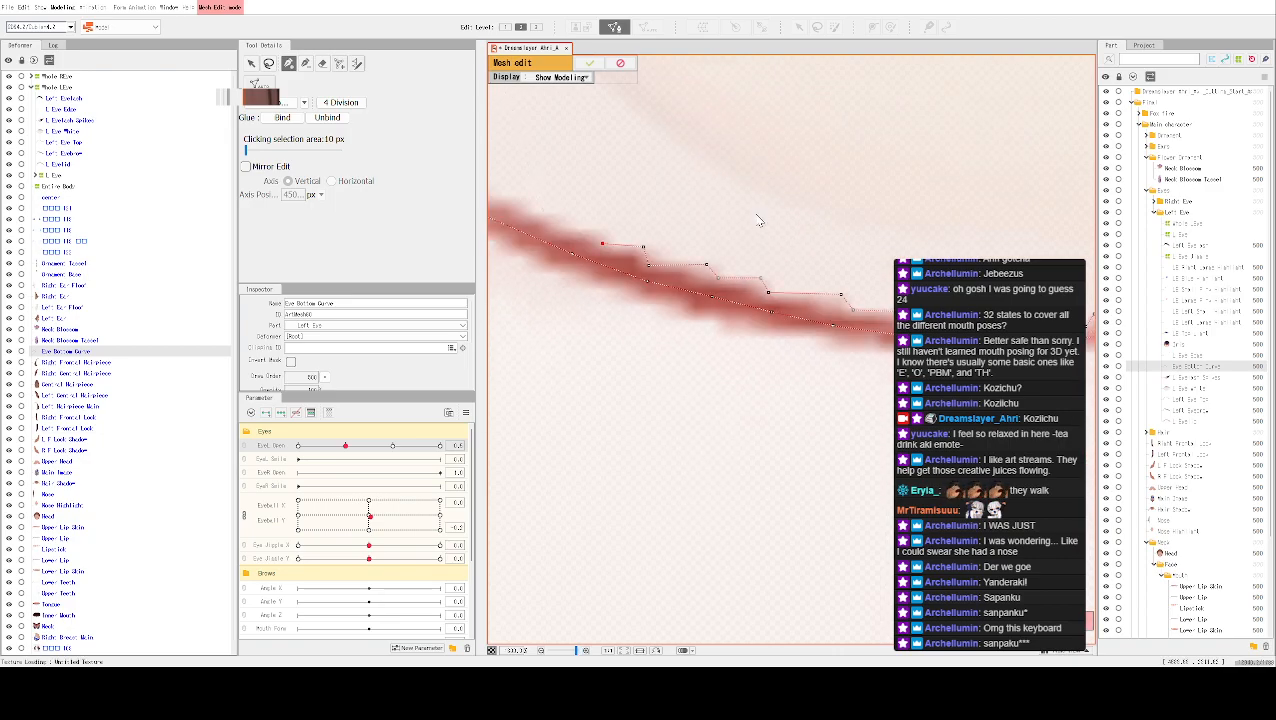
pyautogui.press('Delete')
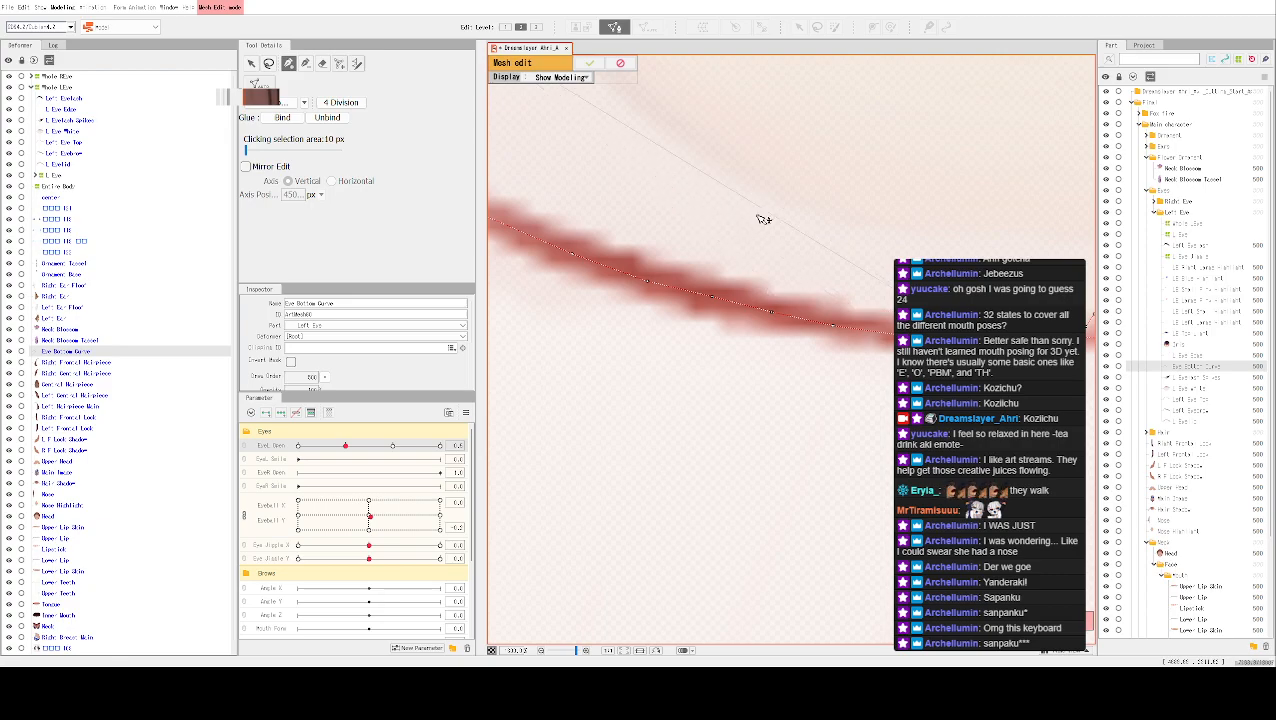
# Trace the upper edge of Eye Bottom Curve with widely spaced vertices just outside the line, ending at the inner tip
pyautogui.scroll(2, 943, 338)
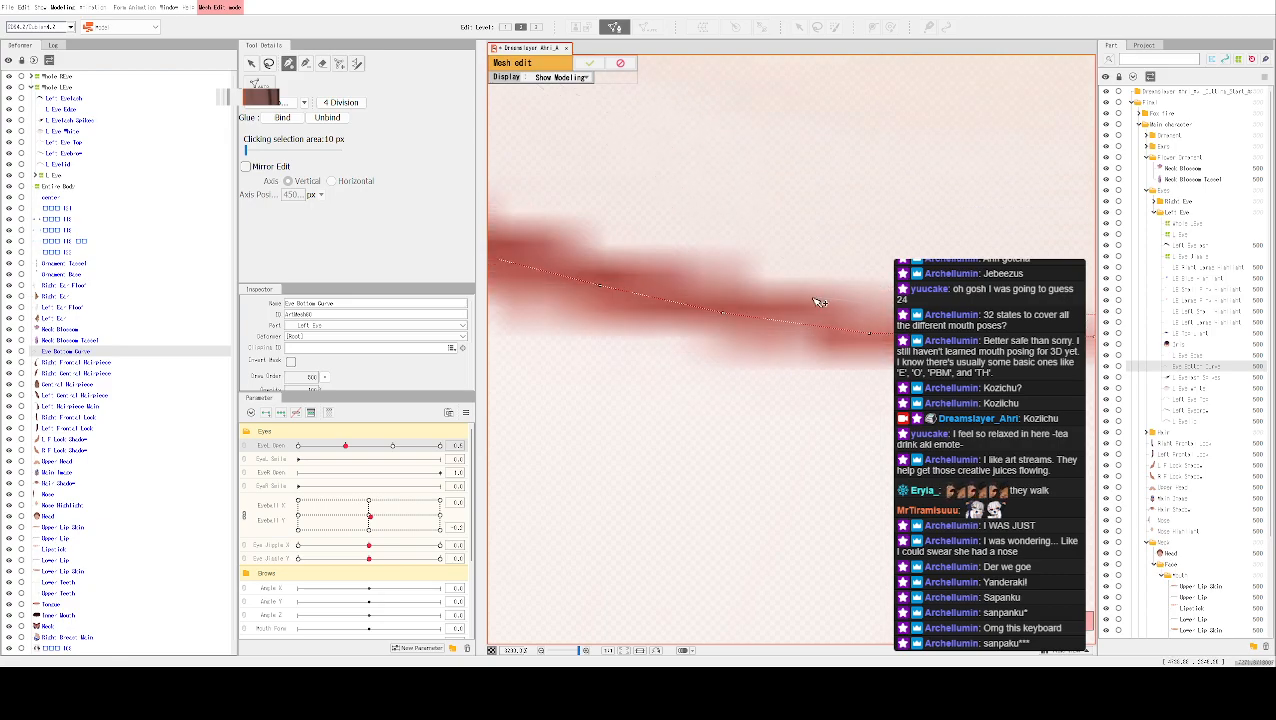
pyautogui.moveTo(739, 272); pyautogui.dragTo(893, 344)
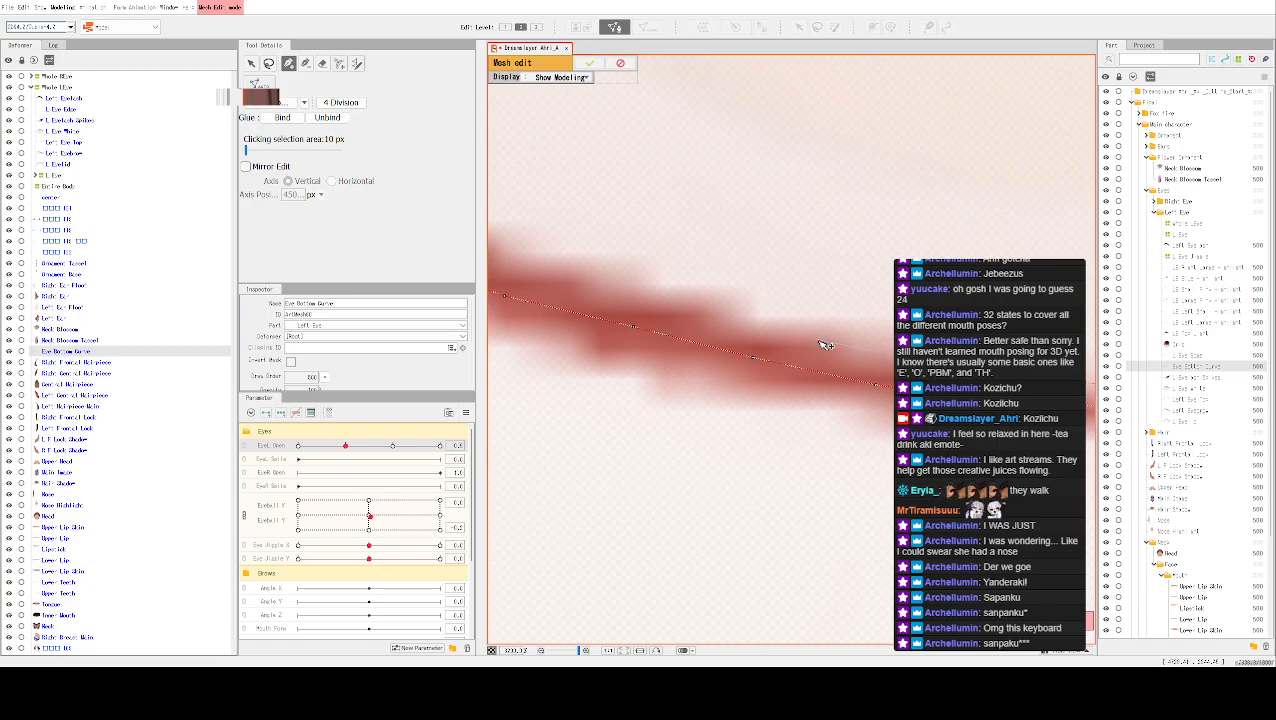
pyautogui.moveTo(624, 280)
pyautogui.mouseDown()
pyautogui.moveTo(846, 348)
pyautogui.moveTo(848, 362)
pyautogui.mouseUp()
pyautogui.moveTo(742, 317); pyautogui.dragTo(945, 399)
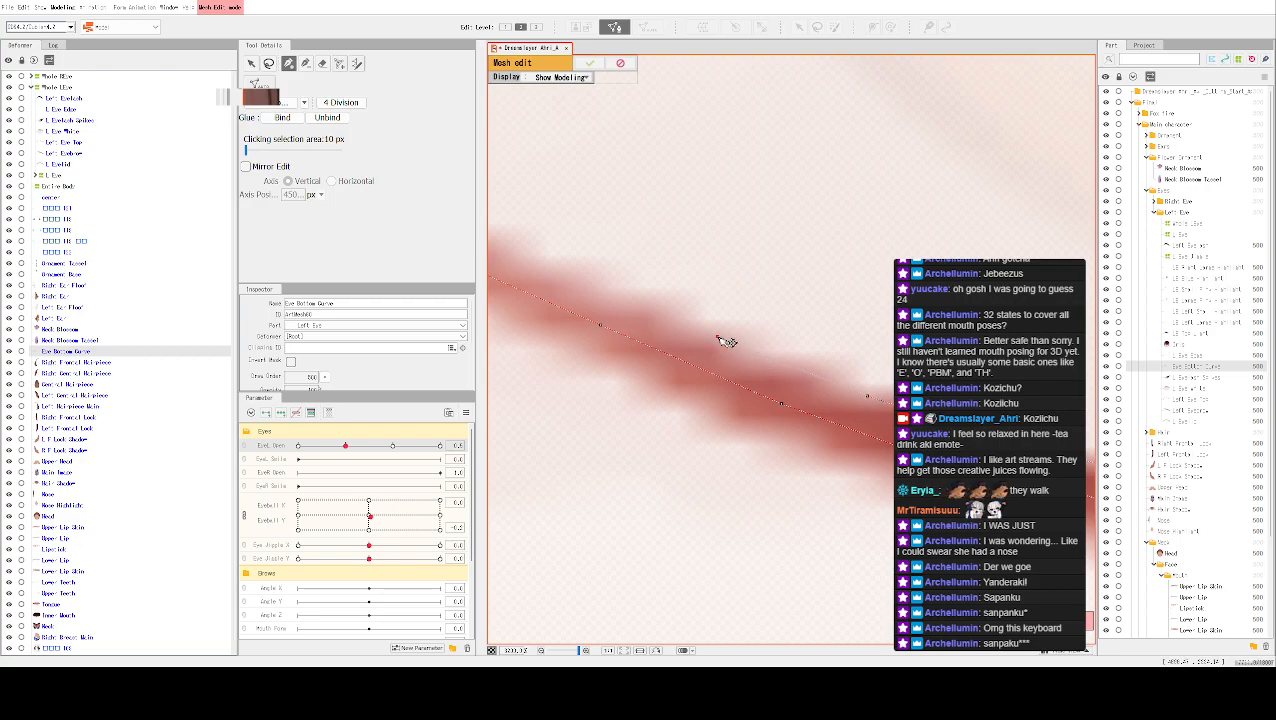
pyautogui.moveTo(643, 292); pyautogui.dragTo(582, 267)
pyautogui.moveTo(728, 287); pyautogui.dragTo(825, 399)
pyautogui.click(768, 392)
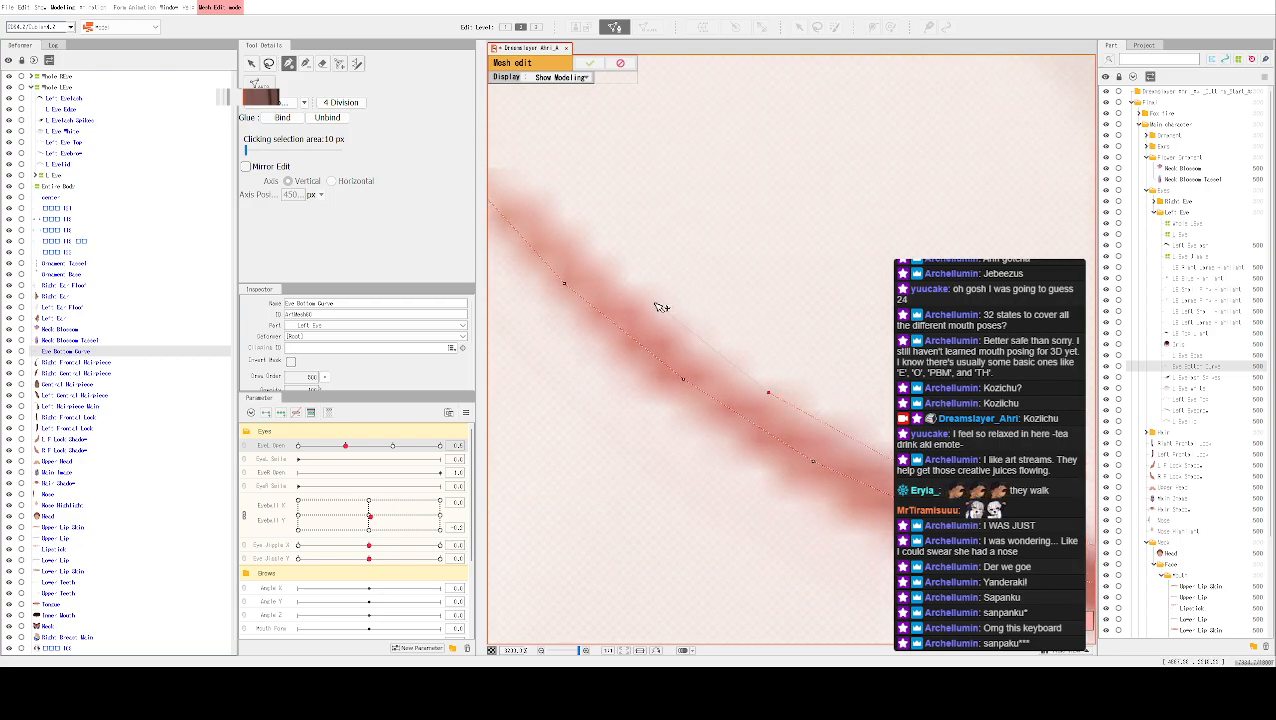
pyautogui.moveTo(713, 345); pyautogui.dragTo(823, 365)
pyautogui.click(775, 317)
pyautogui.click(731, 279)
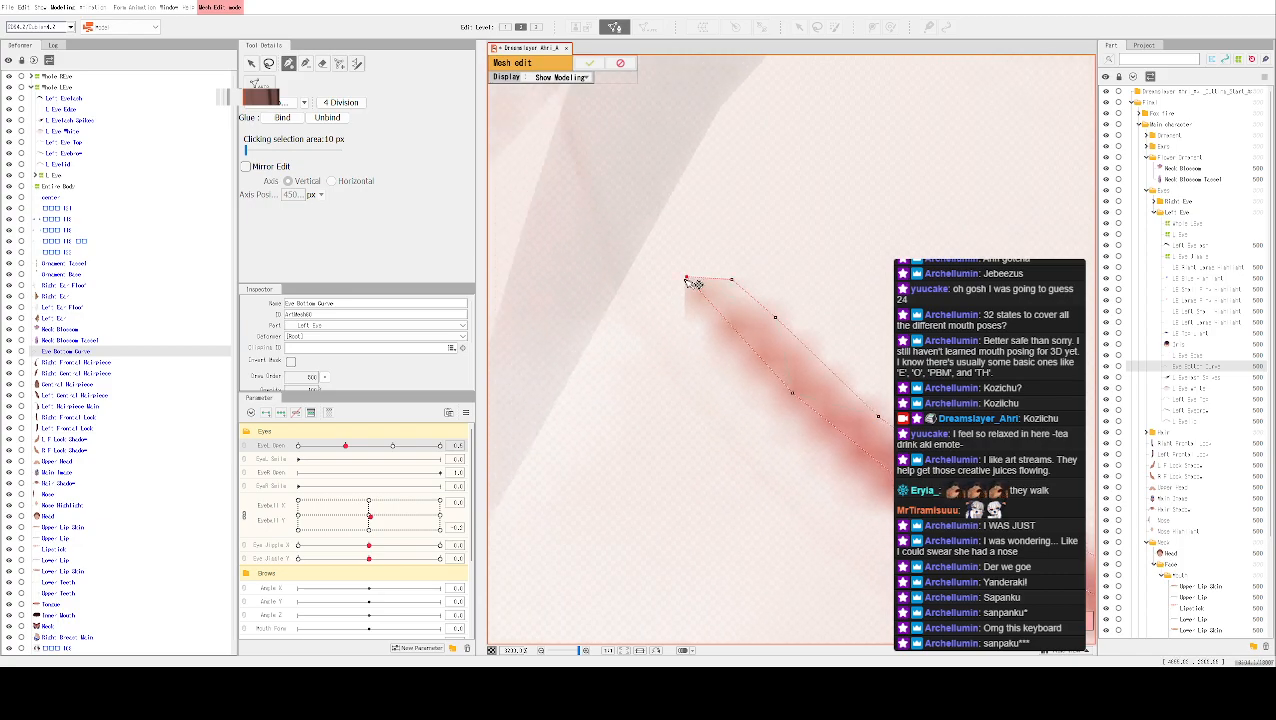
# Trace the lower edge of Eye Bottom Curve with widely spaced vertices from the inner tip down the steep section
pyautogui.click(735, 365)
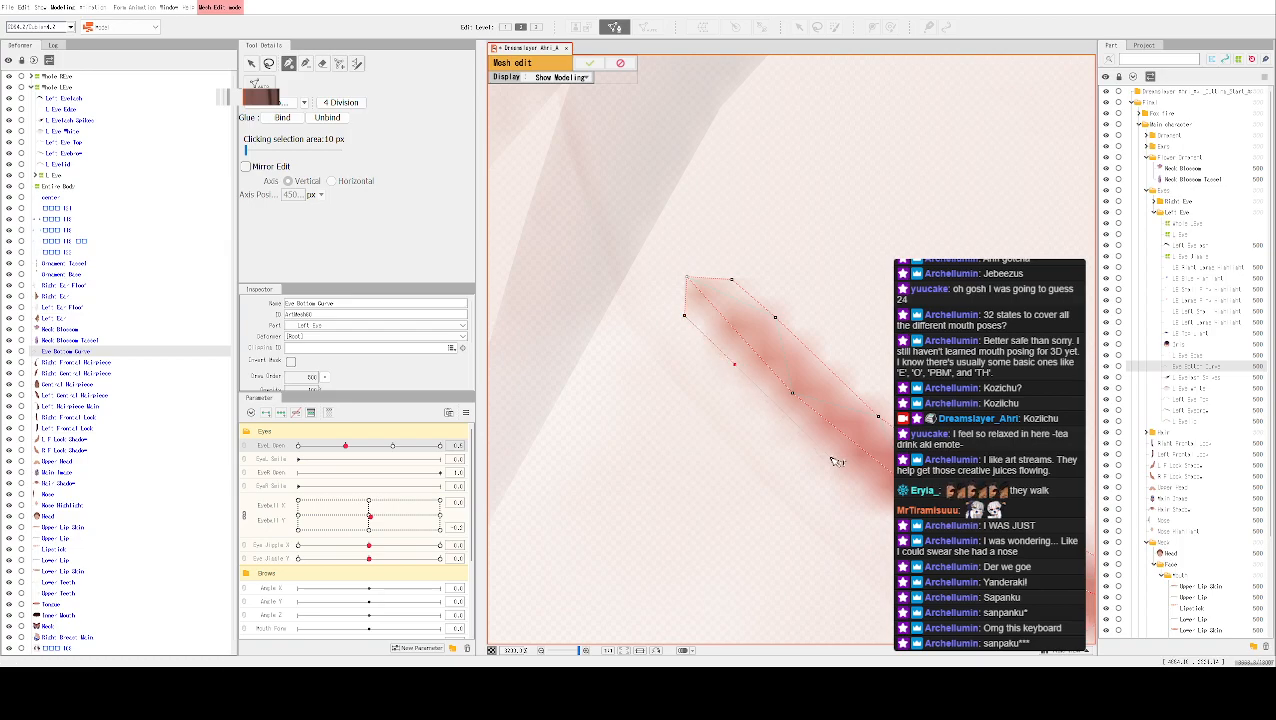
pyautogui.click(780, 405)
pyautogui.click(843, 468)
pyautogui.moveTo(908, 520); pyautogui.dragTo(715, 364)
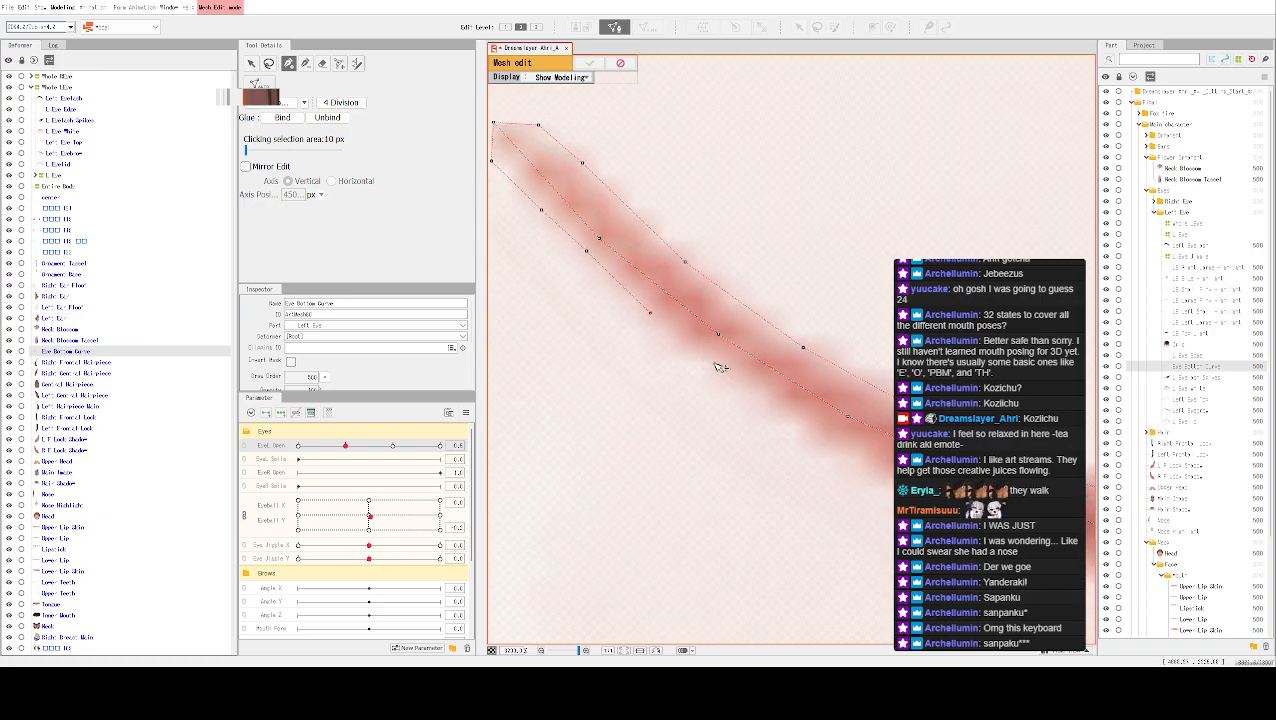
pyautogui.click(707, 355)
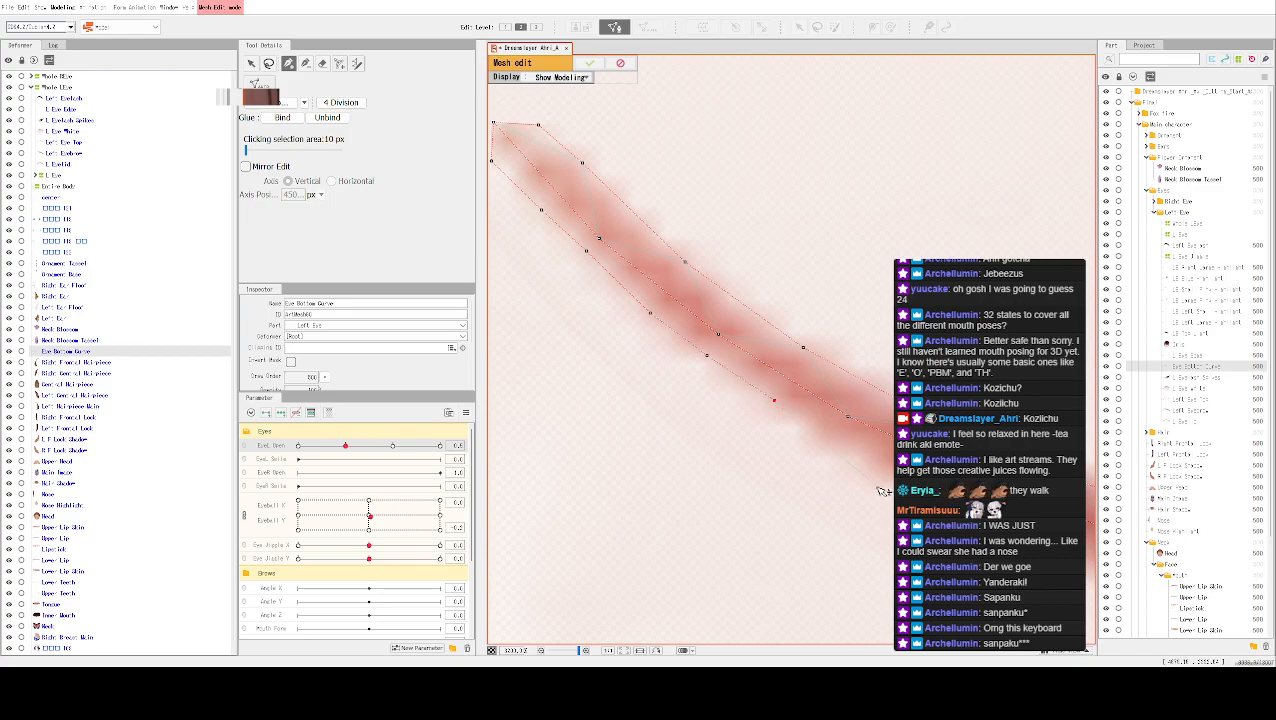
pyautogui.moveTo(805, 430); pyautogui.dragTo(760, 402)
pyautogui.click(732, 369)
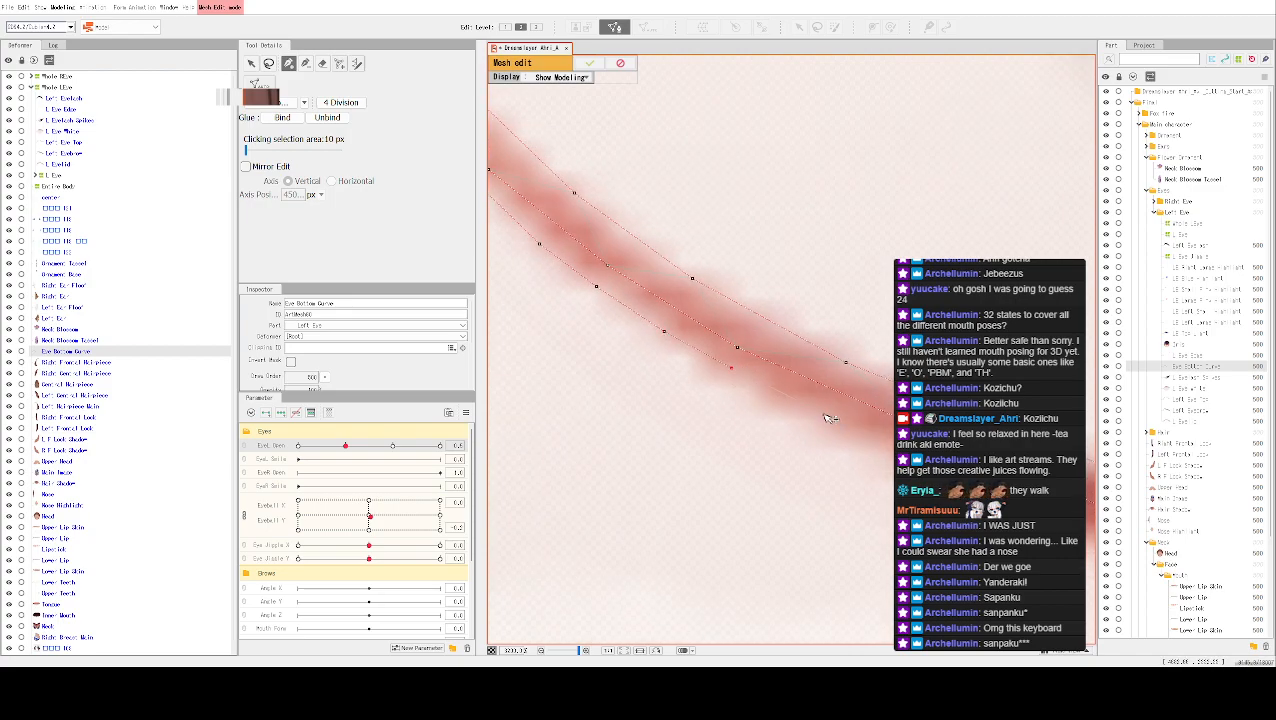
# Continue the lower-edge vertices just below the line through the thick middle part of the curve
pyautogui.click(833, 419)
pyautogui.scroll(2, 817, 407)
pyautogui.click(670, 313)
pyautogui.click(780, 363)
pyautogui.moveTo(850, 406); pyautogui.dragTo(701, 338)
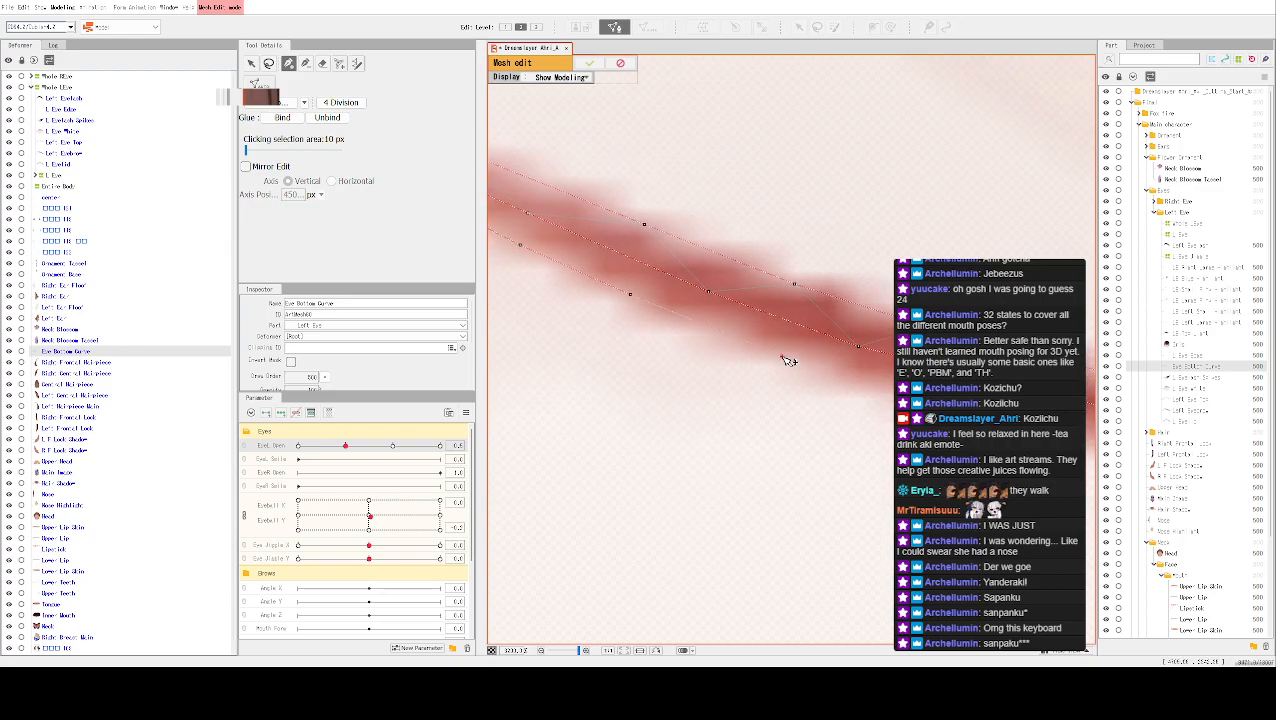
pyautogui.moveTo(849, 379); pyautogui.dragTo(683, 336)
pyautogui.click(746, 357)
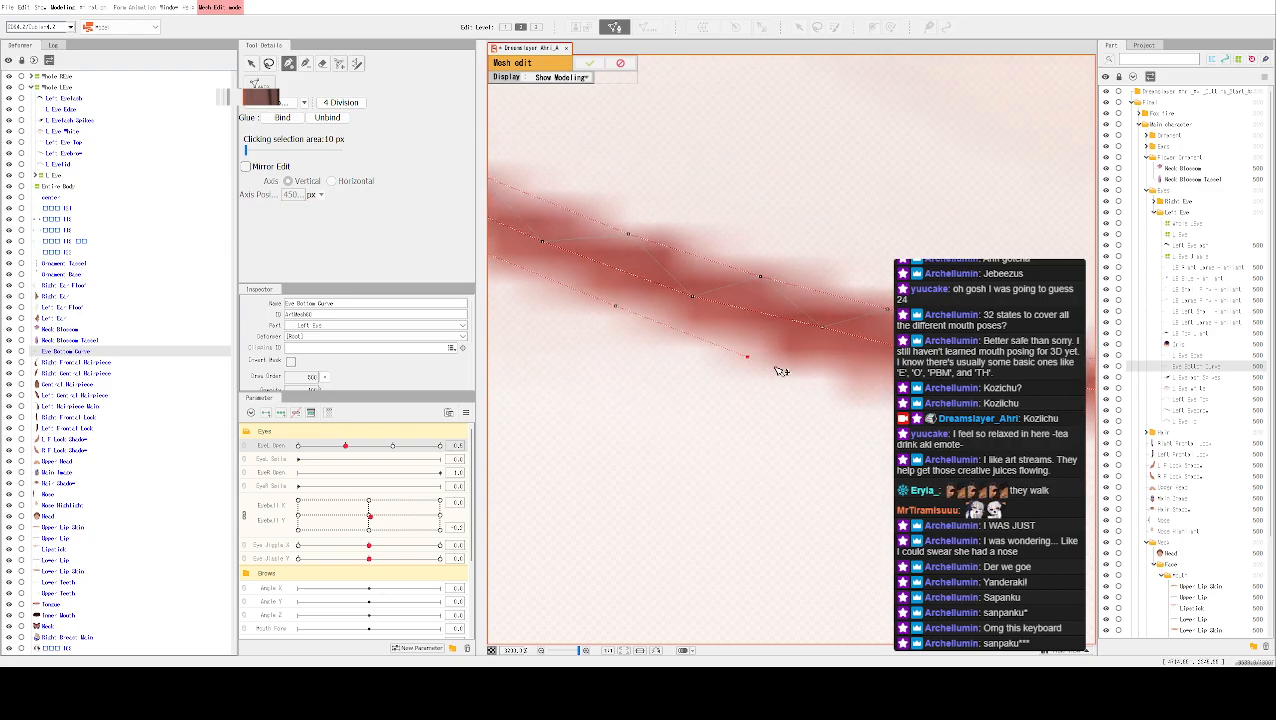
pyautogui.moveTo(860, 389); pyautogui.dragTo(742, 361)
pyautogui.click(759, 363)
pyautogui.moveTo(858, 402); pyautogui.dragTo(718, 376)
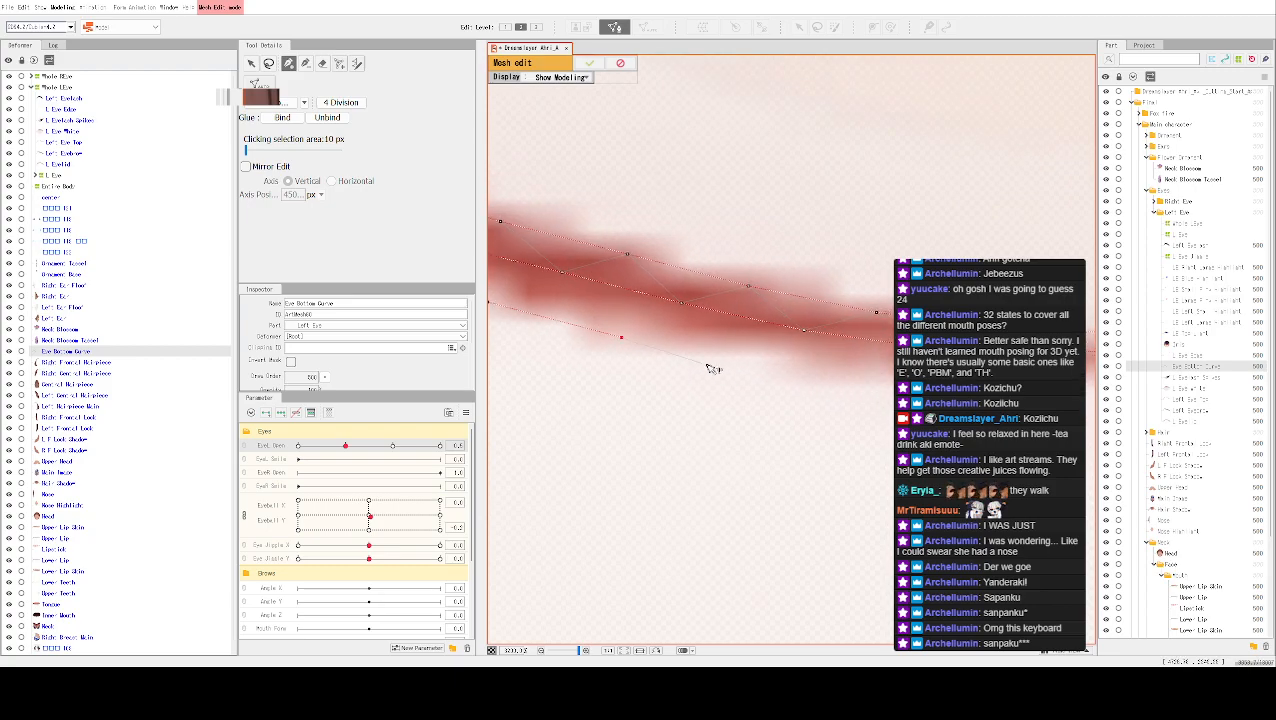
# Extend the lower-edge vertices along the flat section and close the outline at the curve's outer end
pyautogui.moveTo(815, 379); pyautogui.dragTo(678, 350)
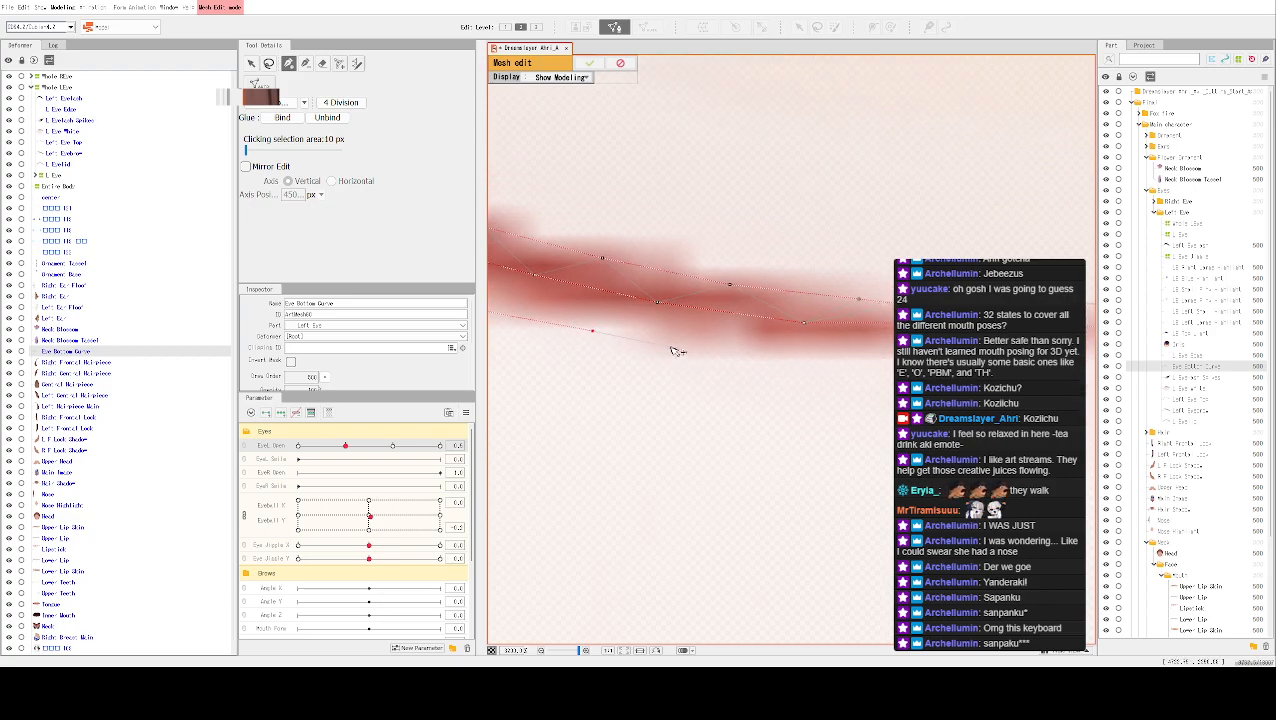
pyautogui.click(725, 356)
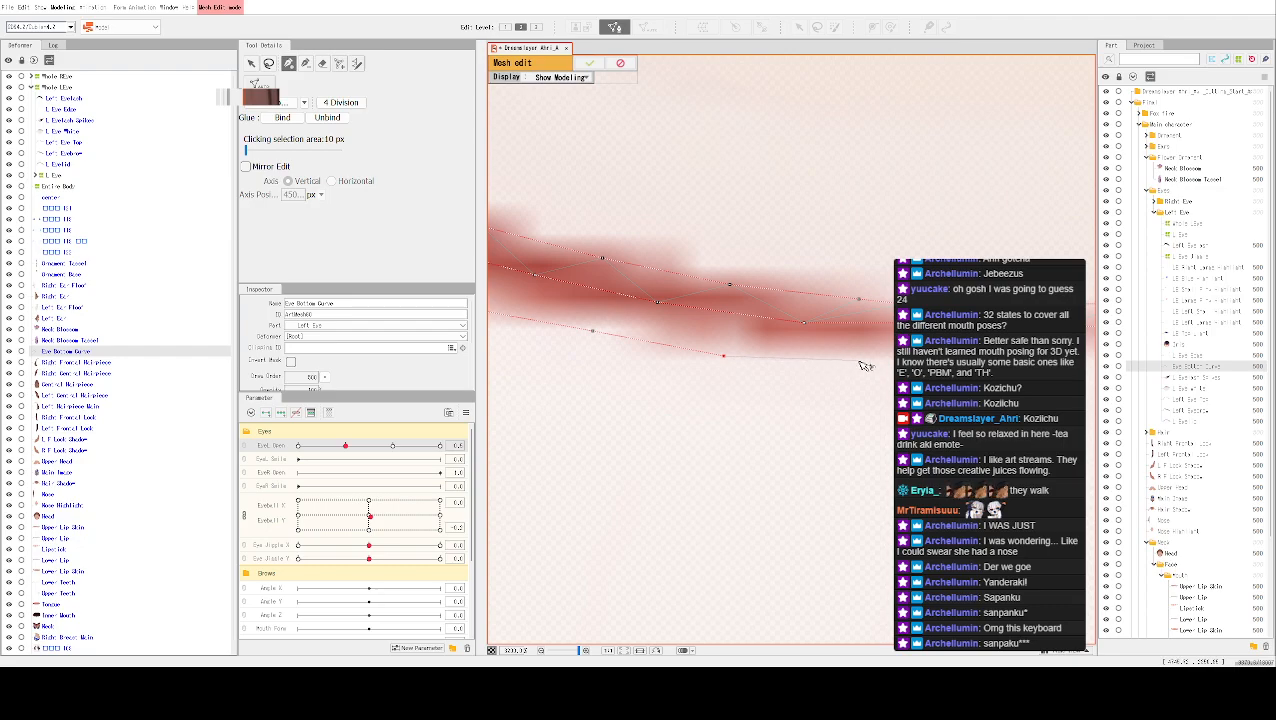
pyautogui.moveTo(797, 350); pyautogui.dragTo(757, 347)
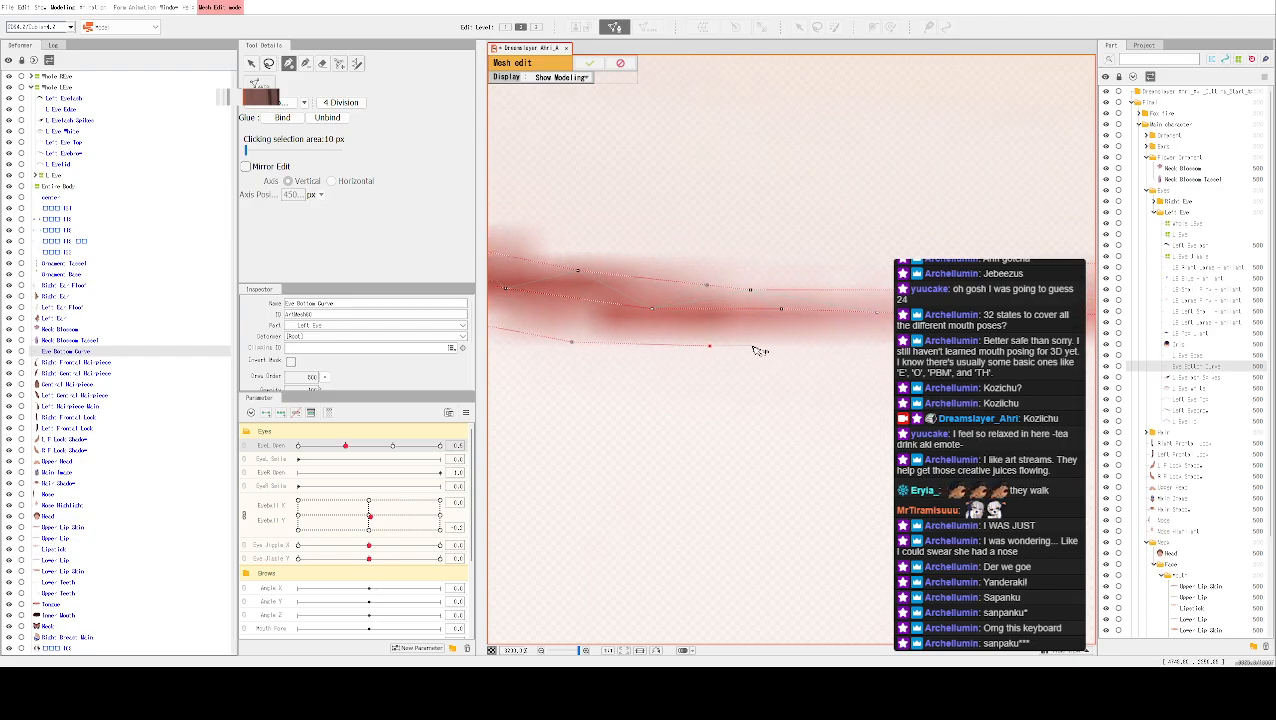
pyautogui.moveTo(848, 358); pyautogui.dragTo(718, 350)
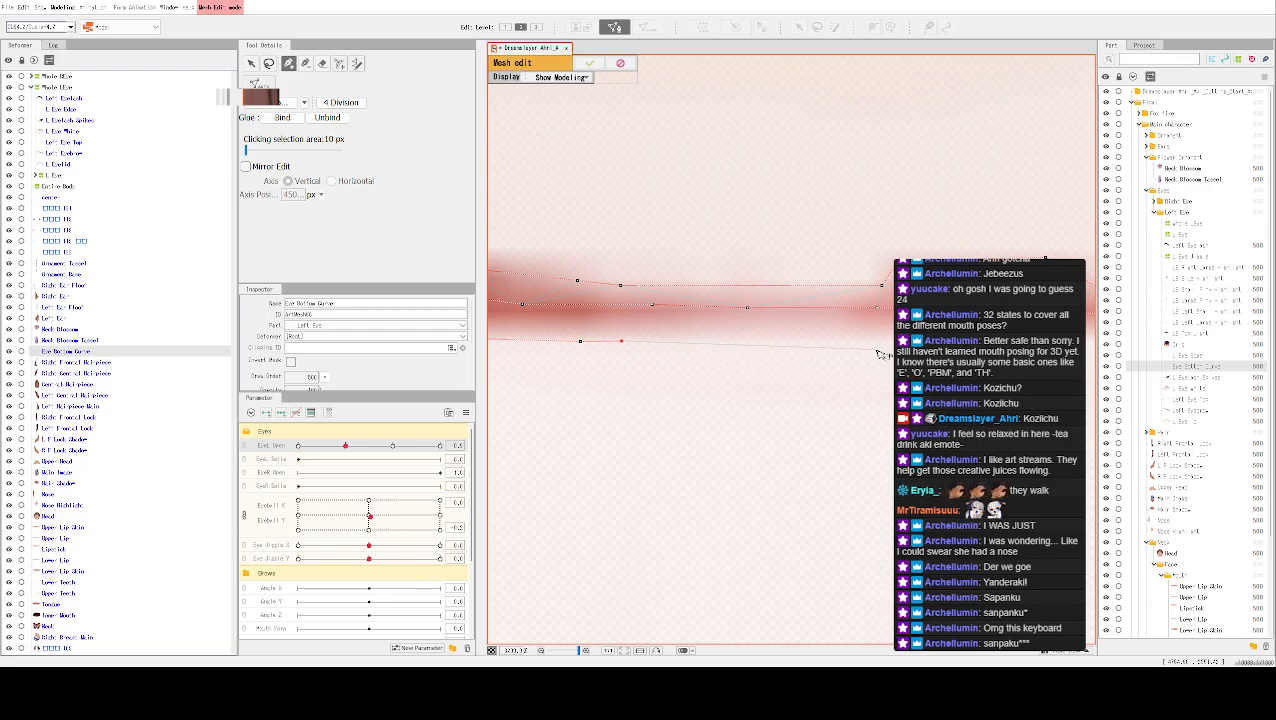
pyautogui.moveTo(880, 285); pyautogui.dragTo(695, 337)
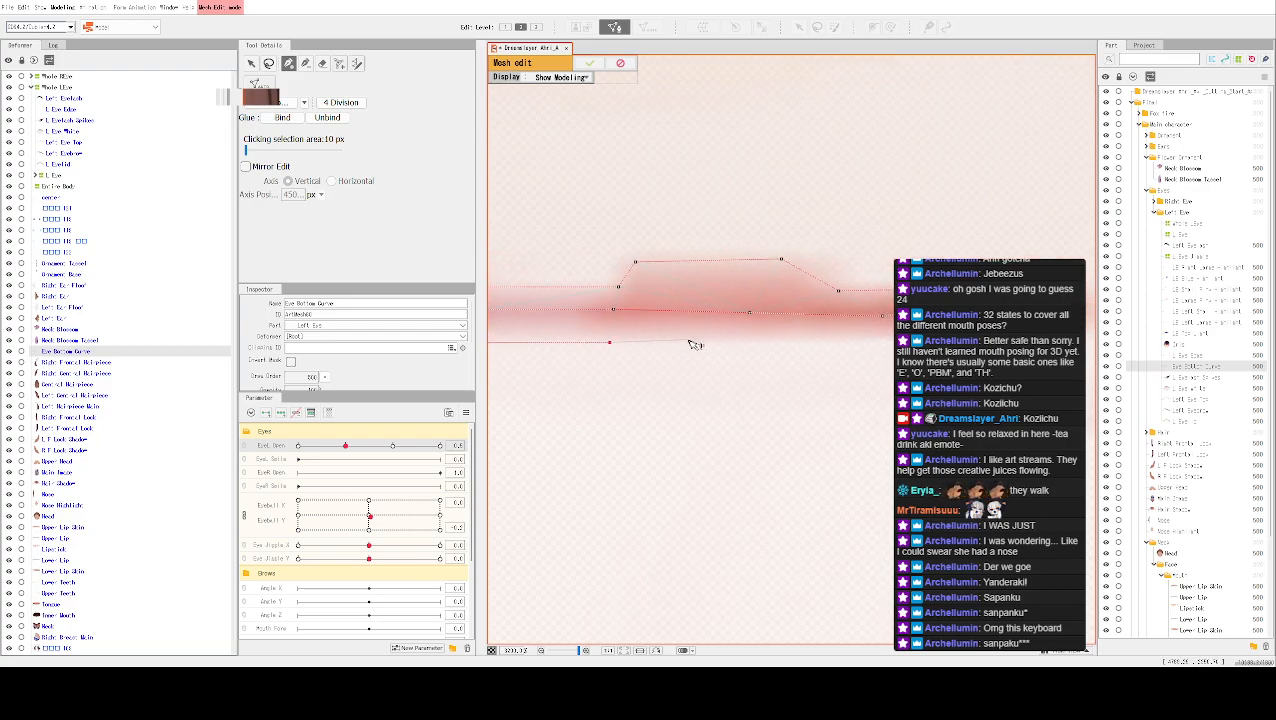
pyautogui.click(754, 339)
pyautogui.hscroll(3, 690, 300)
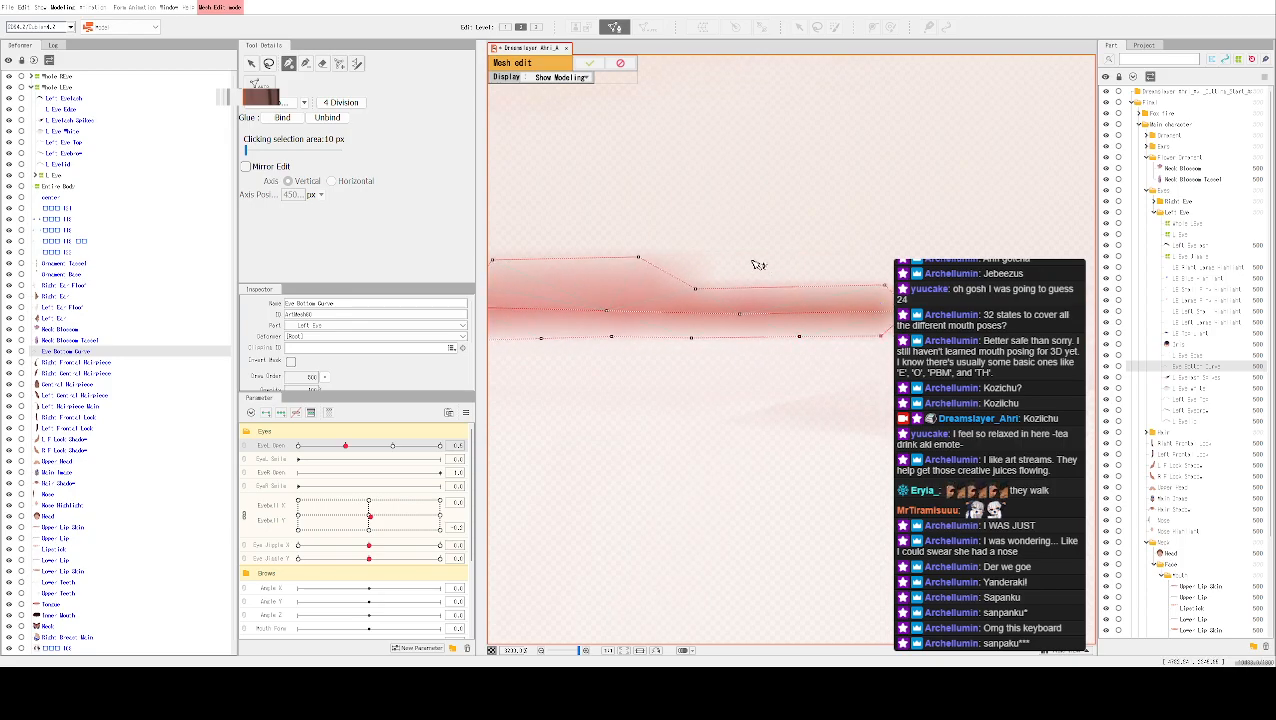
# Add a vertex inside the raised section near the outer end and connect all the vertices into a triangulated mesh
pyautogui.moveTo(607, 266); pyautogui.dragTo(800, 291)
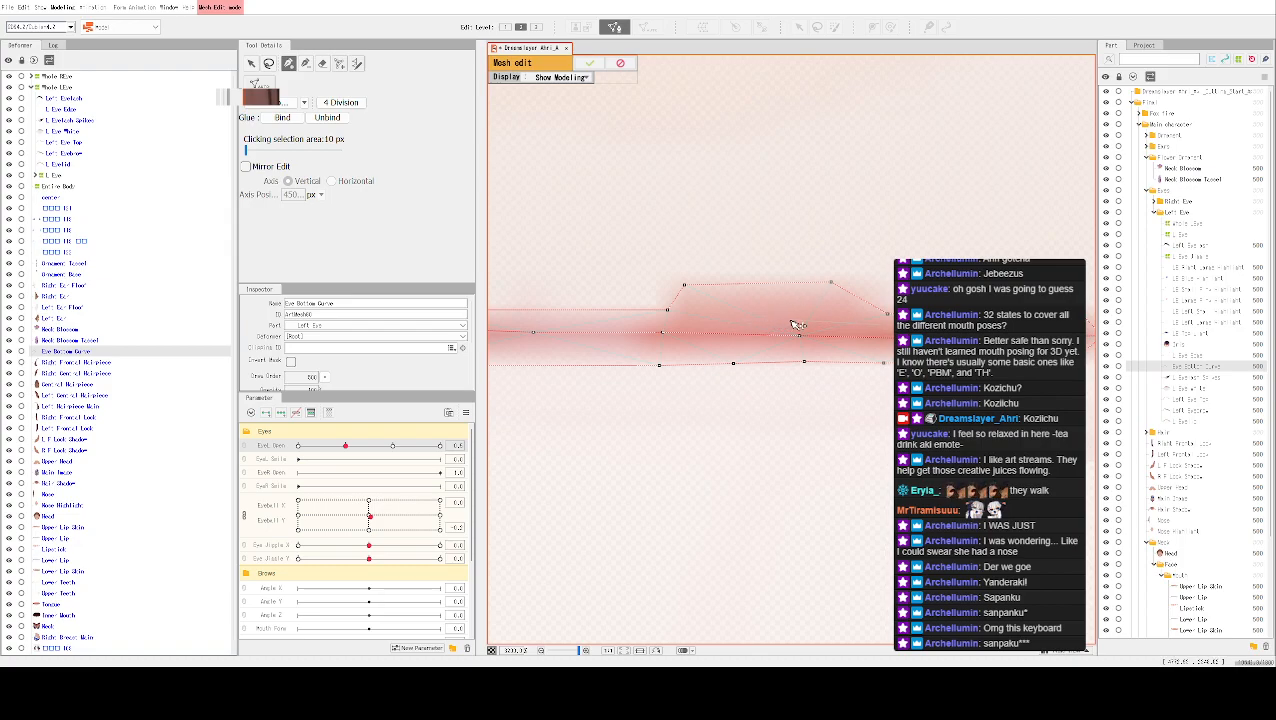
pyautogui.scroll(-2, 1013, 310)
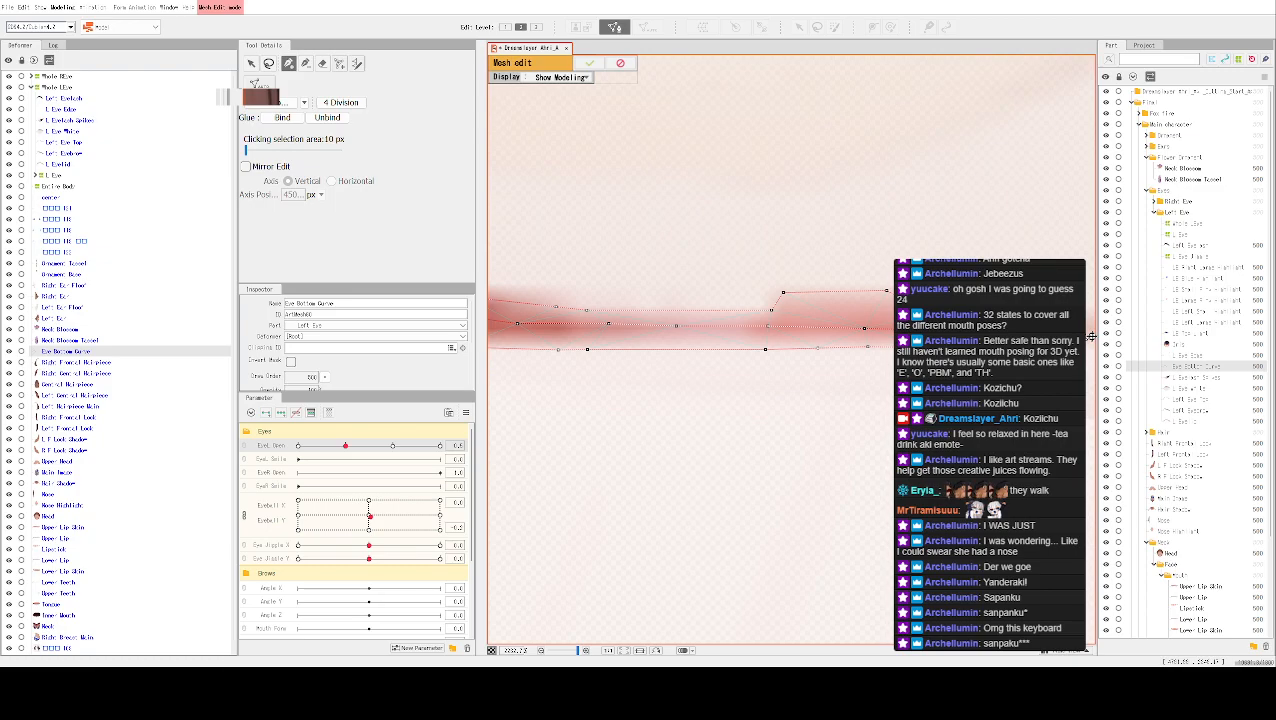
pyautogui.click(252, 64)
pyautogui.click(288, 63)
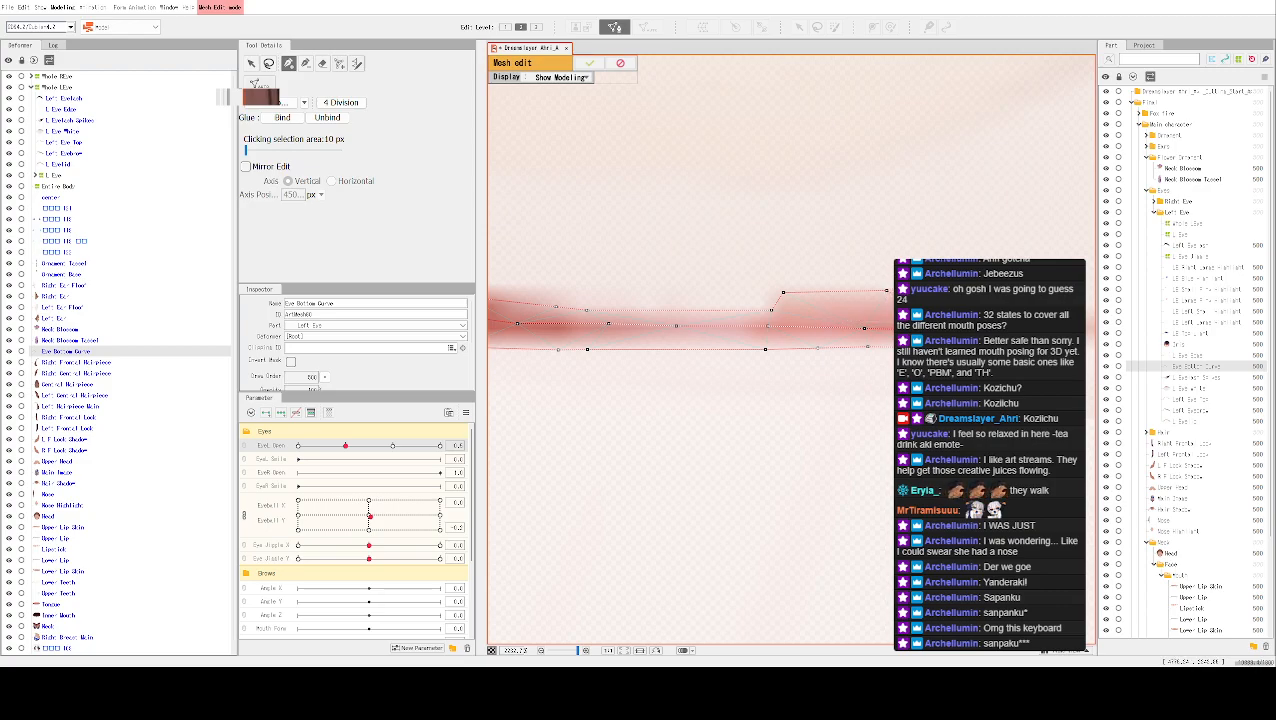
pyautogui.rightClick(821, 324)
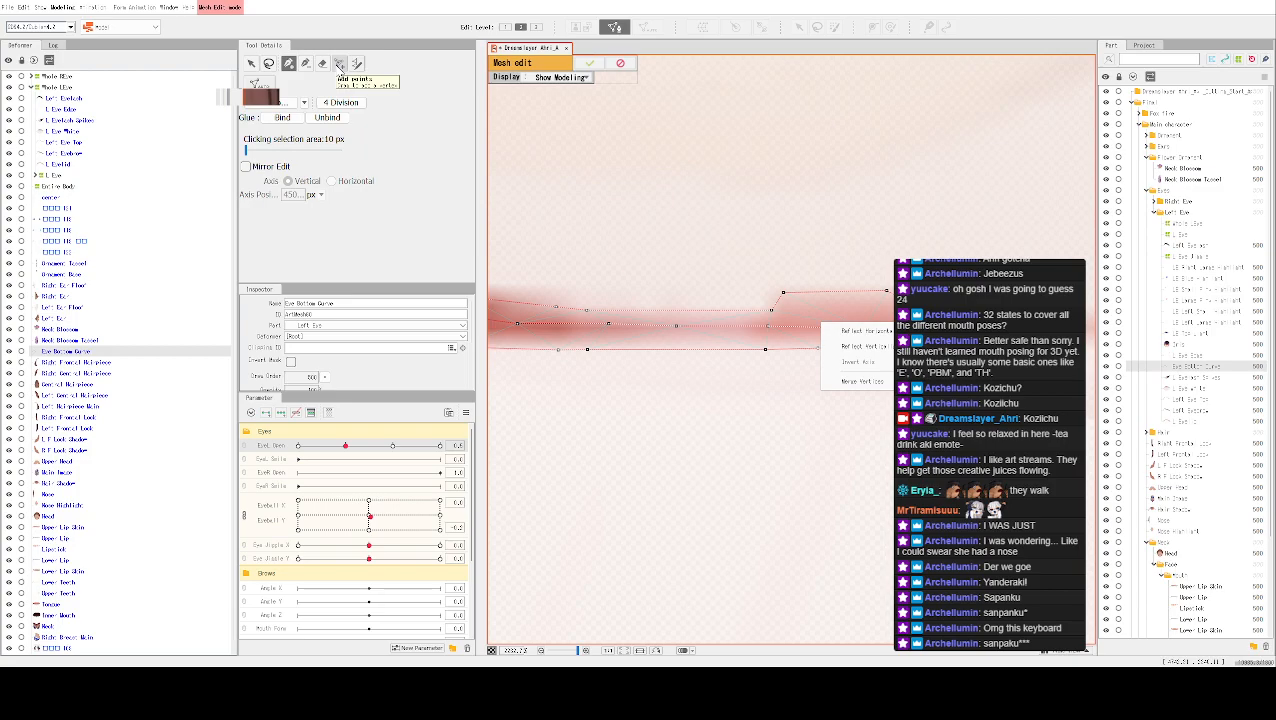
pyautogui.click(339, 69)
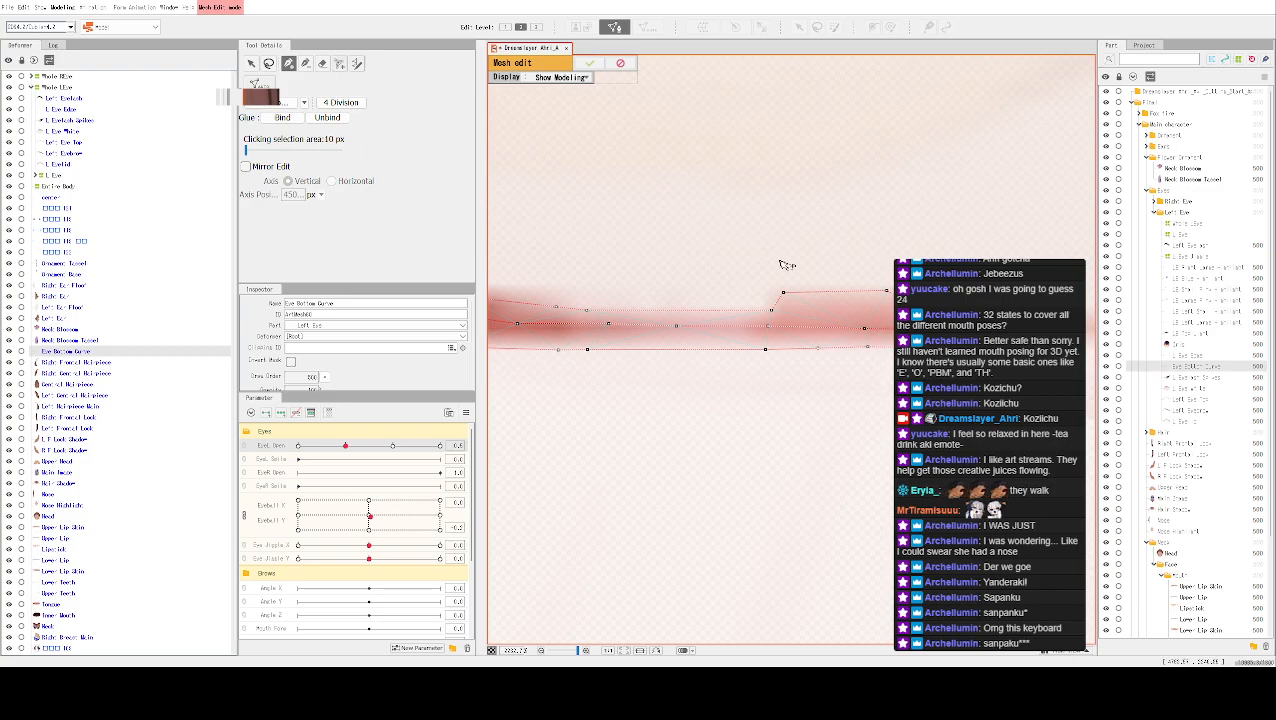
pyautogui.click(816, 319)
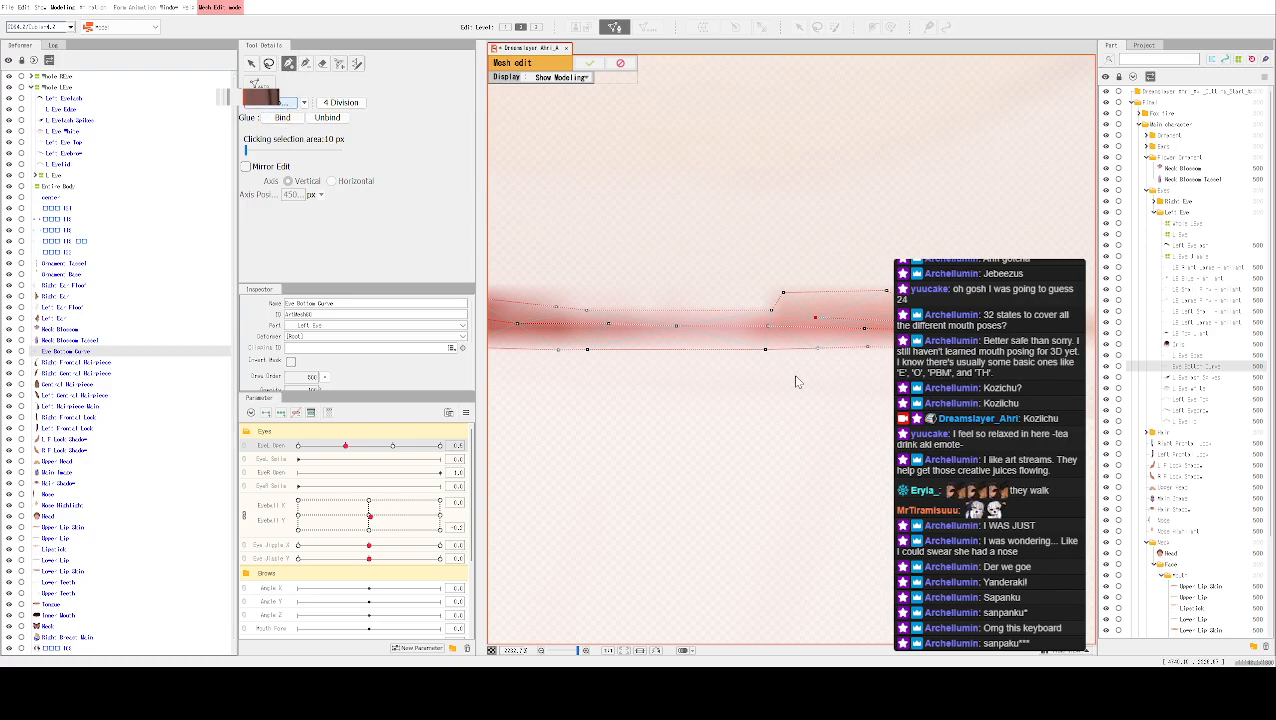
pyautogui.scroll(-5, 686, 279)
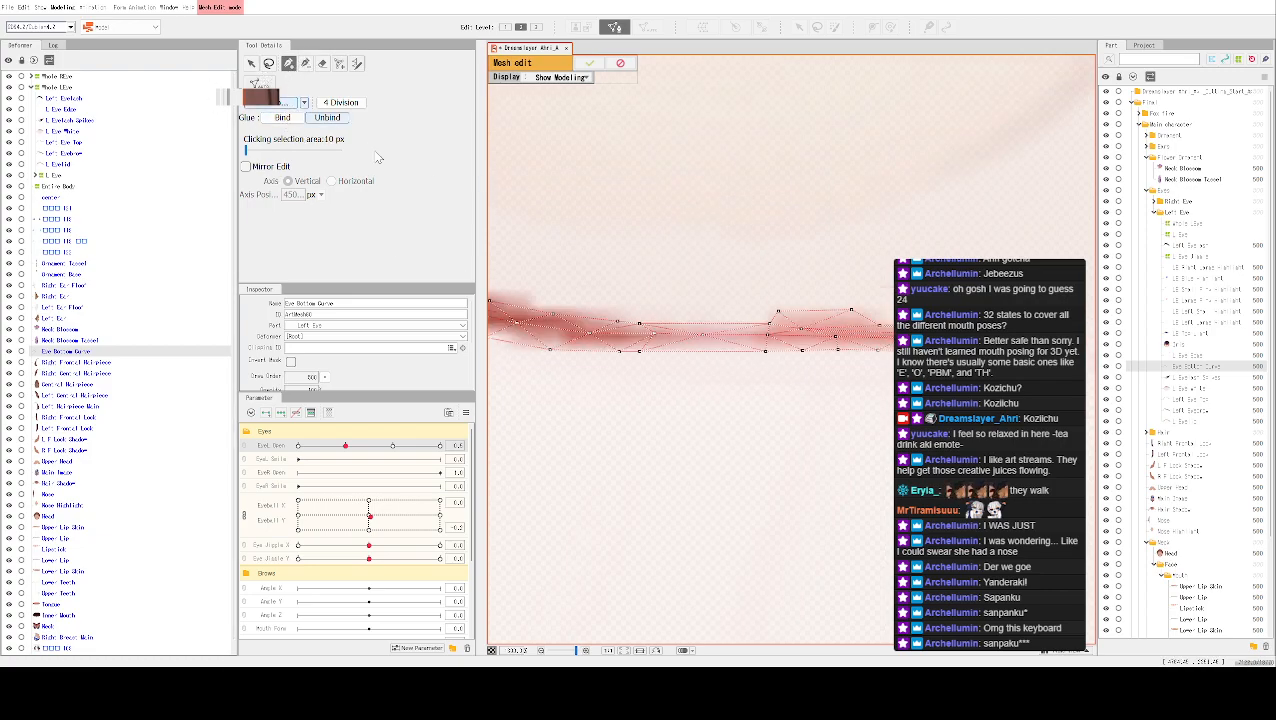
# Apply the mesh edit and move Eye Bottom Curve slightly down and inward onto the lower edge of the eye white
pyautogui.moveTo(632, 221); pyautogui.dragTo(772, 348)
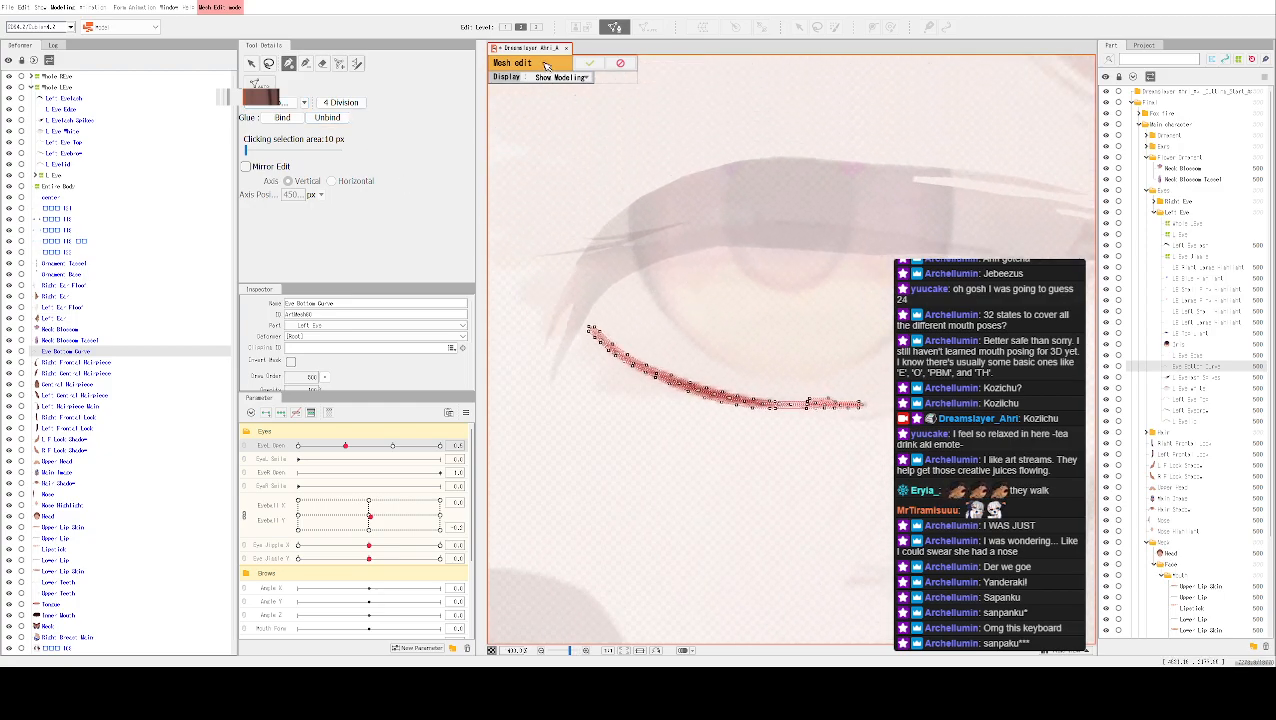
pyautogui.click(589, 62)
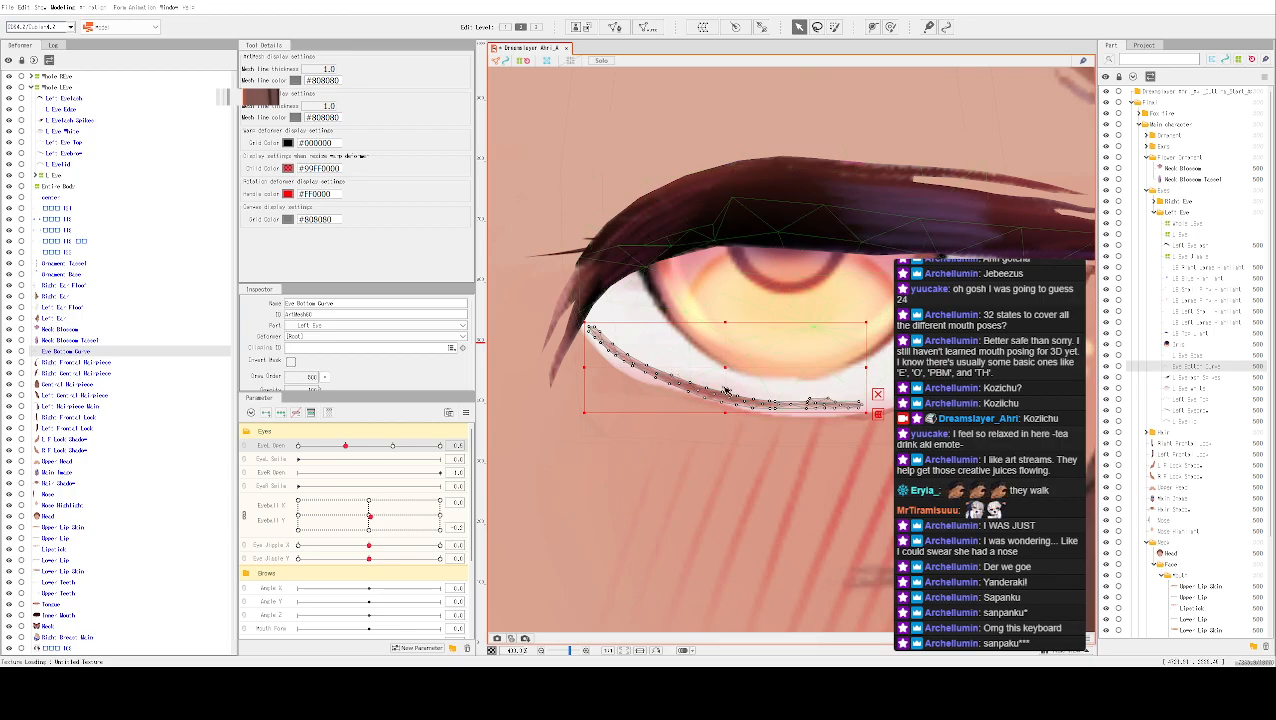
pyautogui.moveTo(727, 368); pyautogui.dragTo(717, 379)
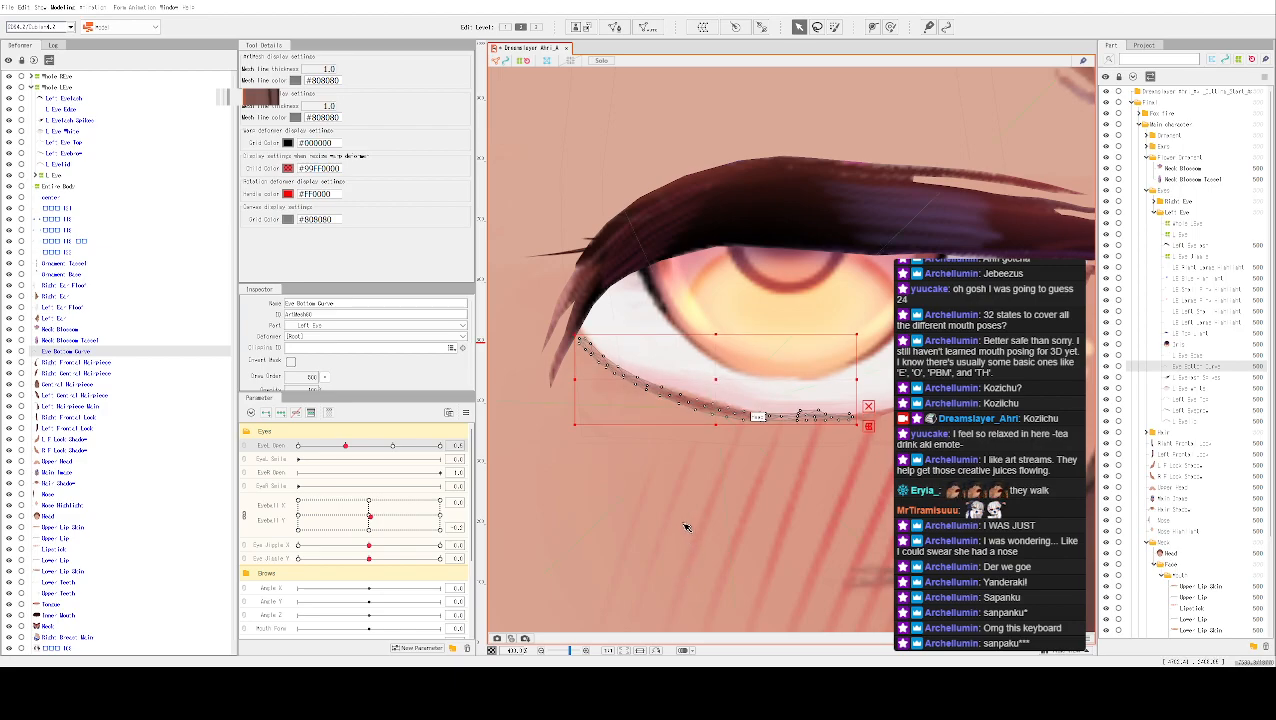
pyautogui.click(649, 475)
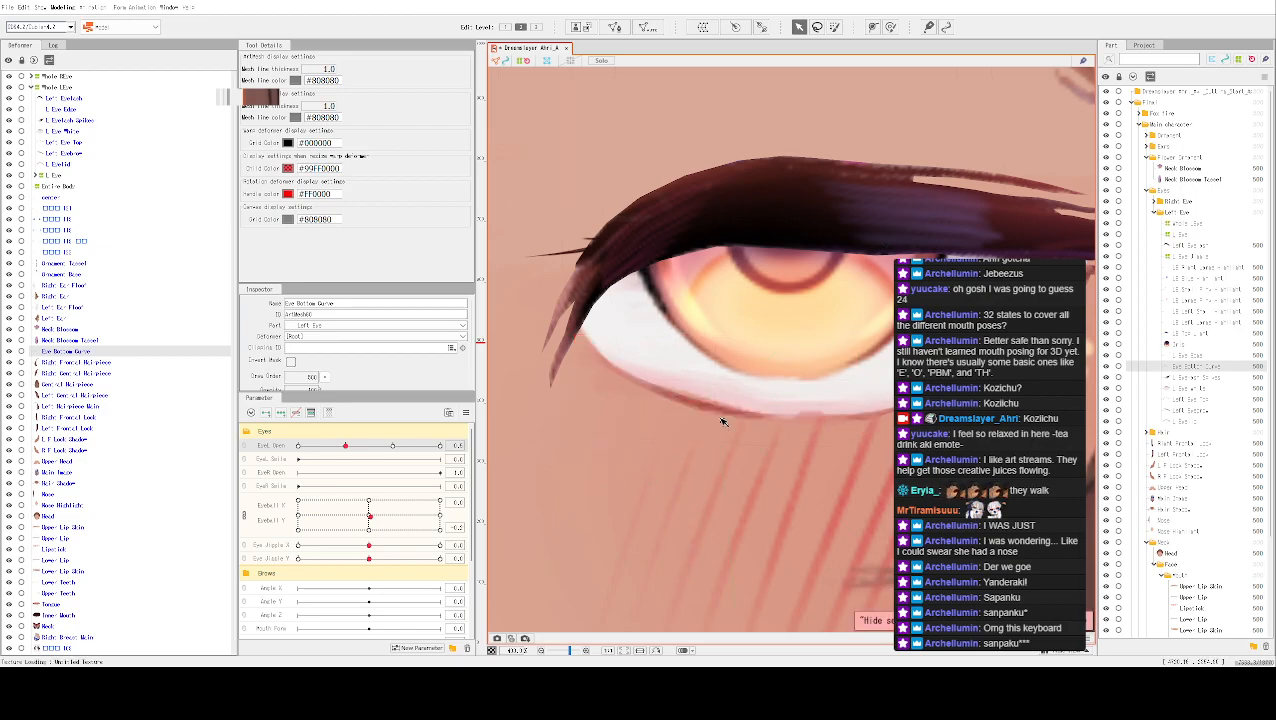
pyautogui.scroll(-2, 722, 412)
pyautogui.scroll(2, 716, 410)
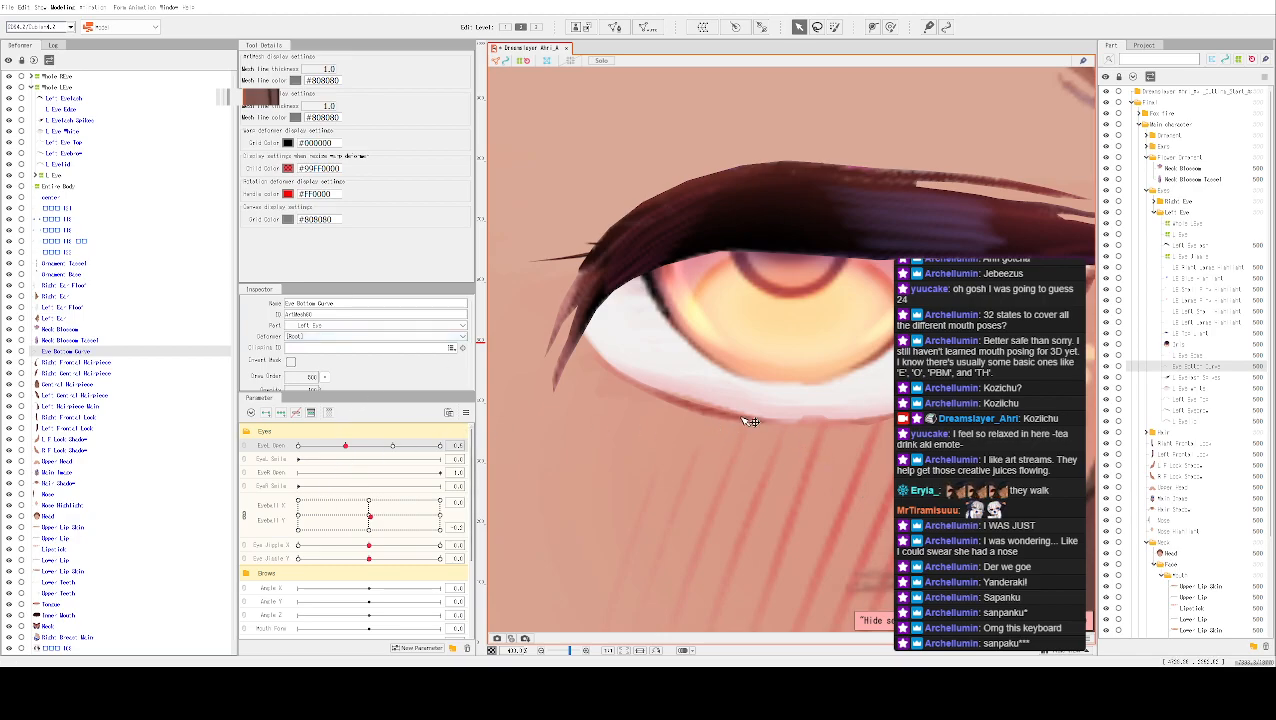
# Examine how Eye Bottom Curve fits the eye's lower edge up close and within the face, with its selection display hidden
pyautogui.doubleClick(750, 421)
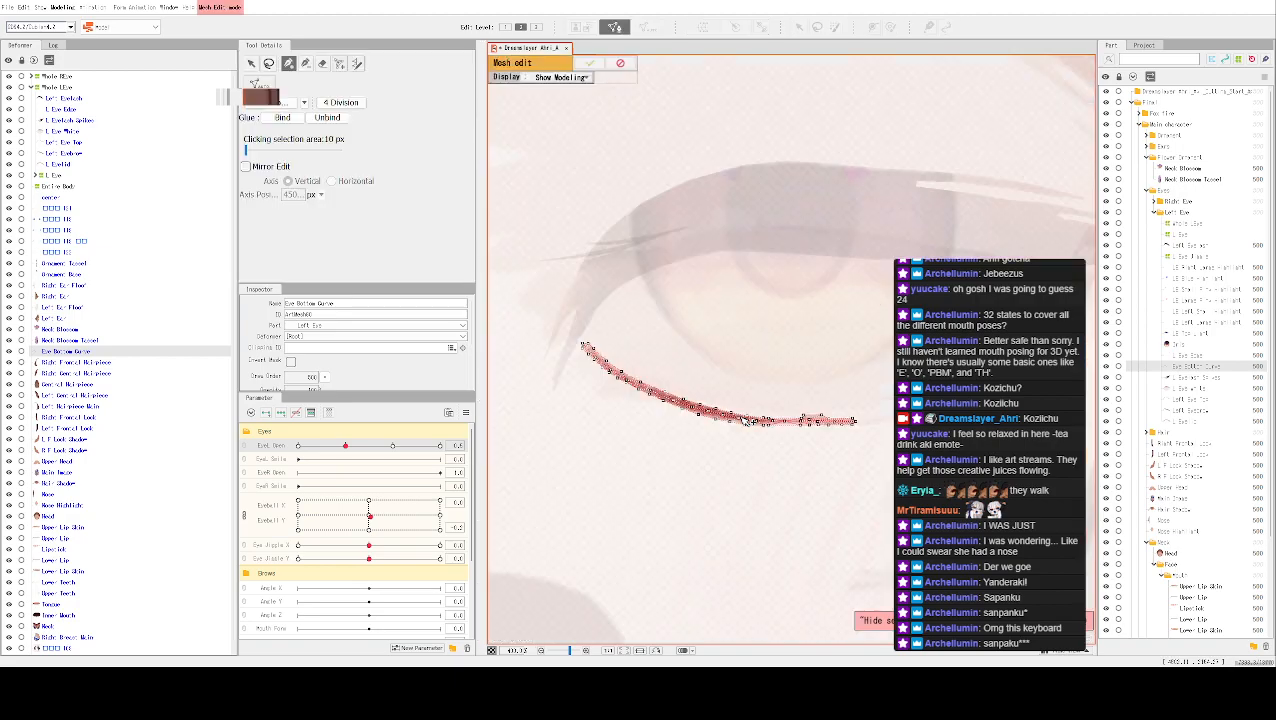
pyautogui.click(619, 65)
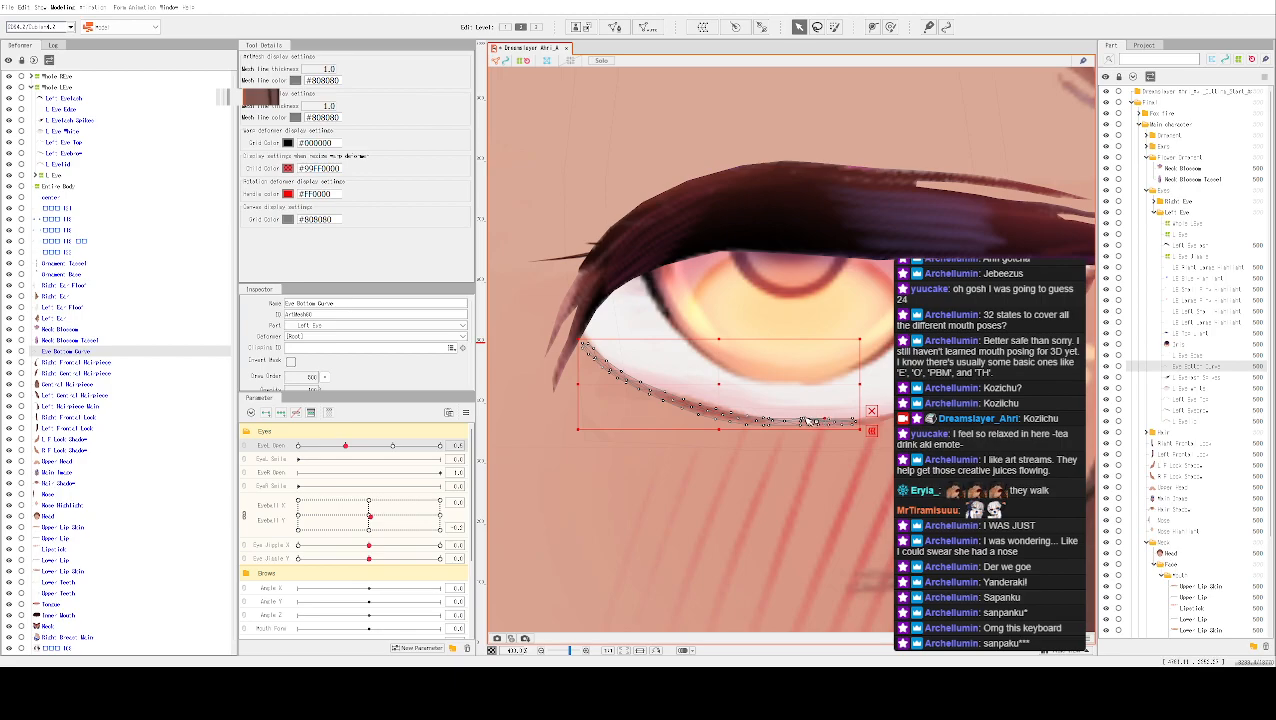
pyautogui.hotkey('ctrl', 't')
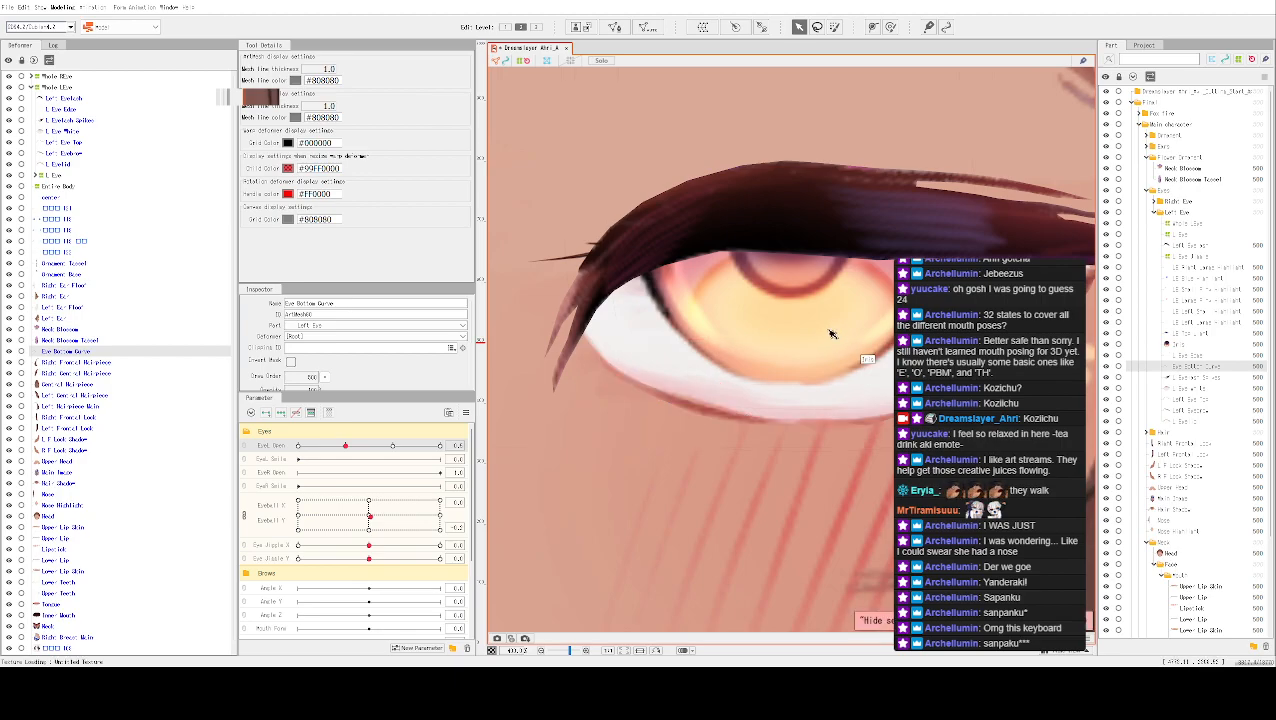
pyautogui.scroll(-5, 825, 330)
pyautogui.scroll(5, 856, 408)
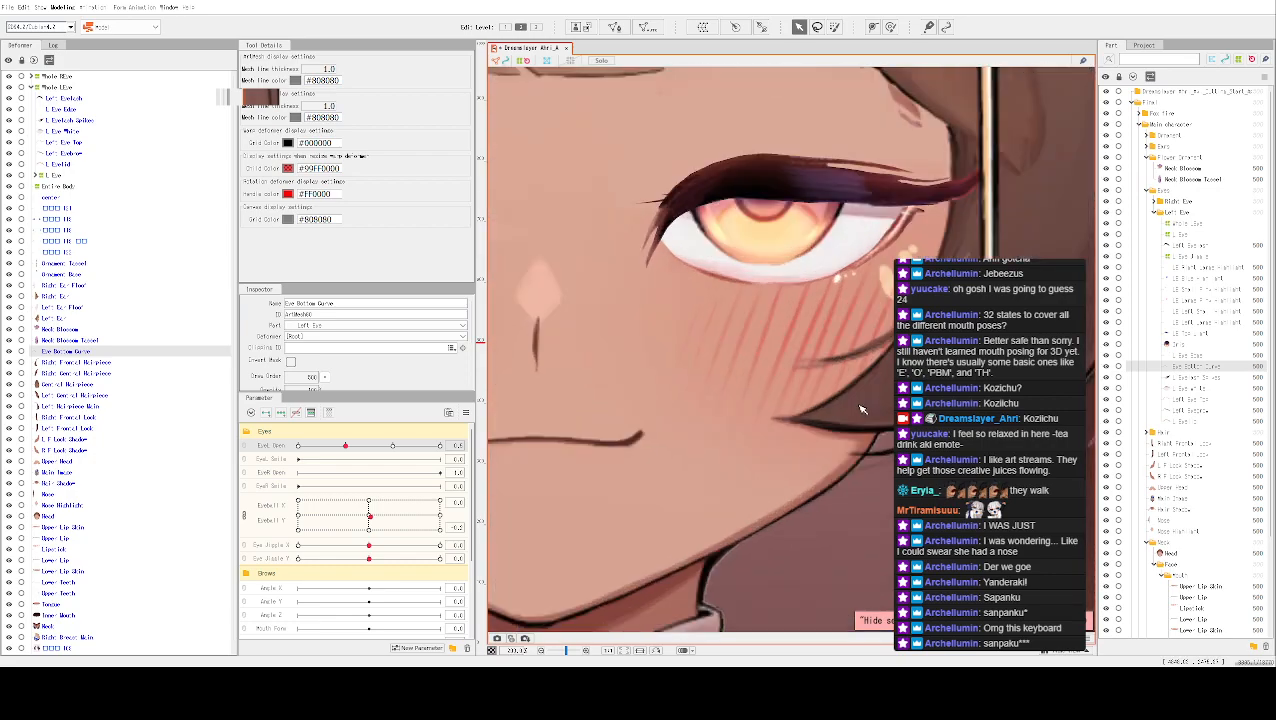
pyautogui.hotkey('ctrl', 't')
pyautogui.scroll(5, 740, 330)
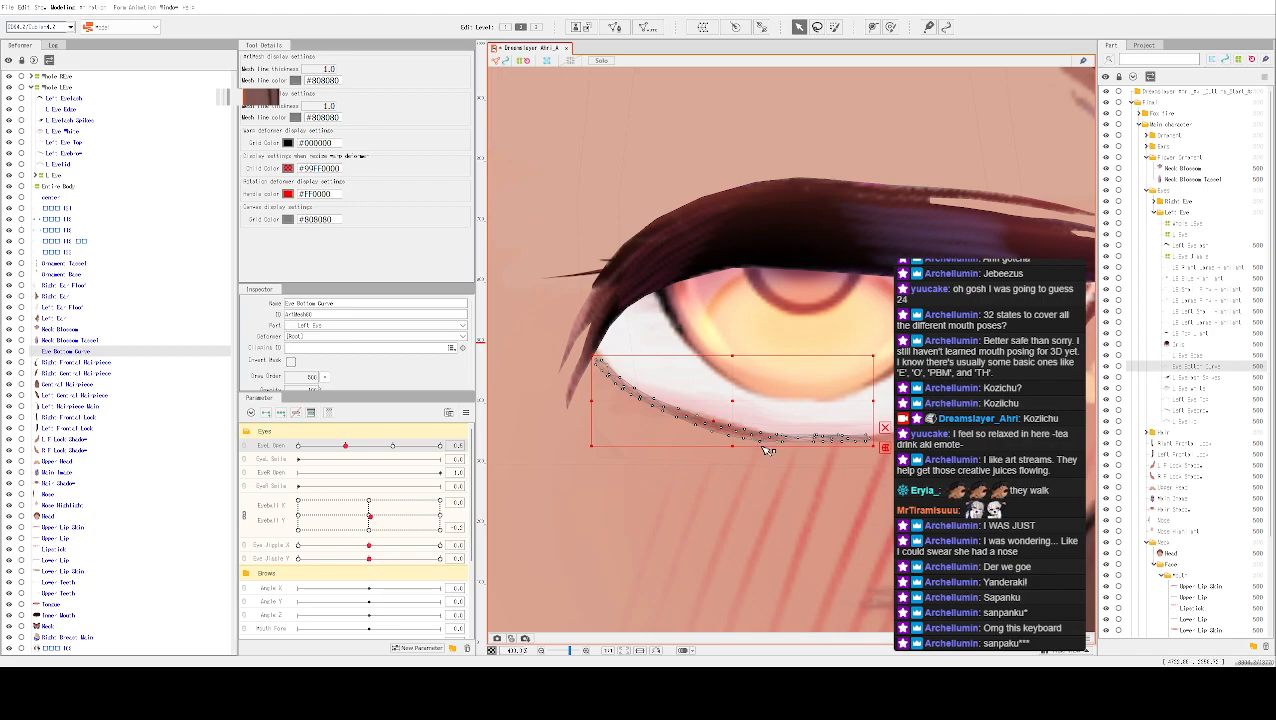
pyautogui.scroll(-2, 772, 443)
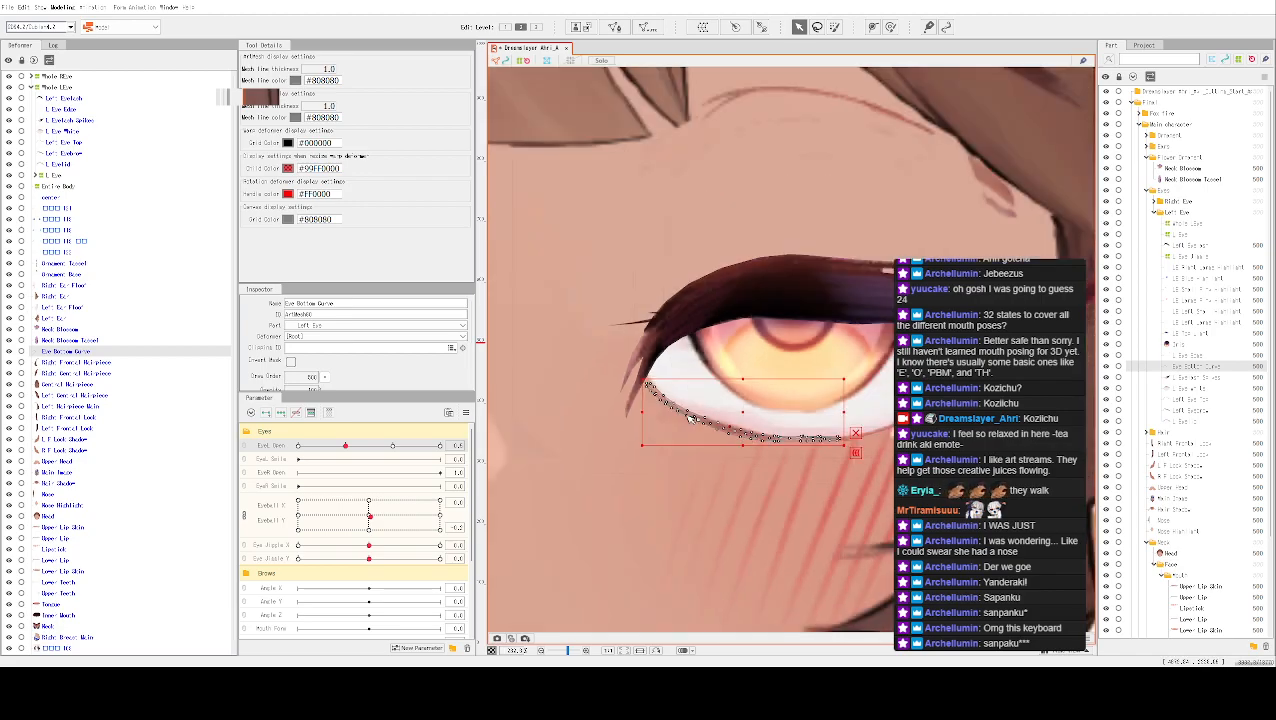
pyautogui.click(792, 472)
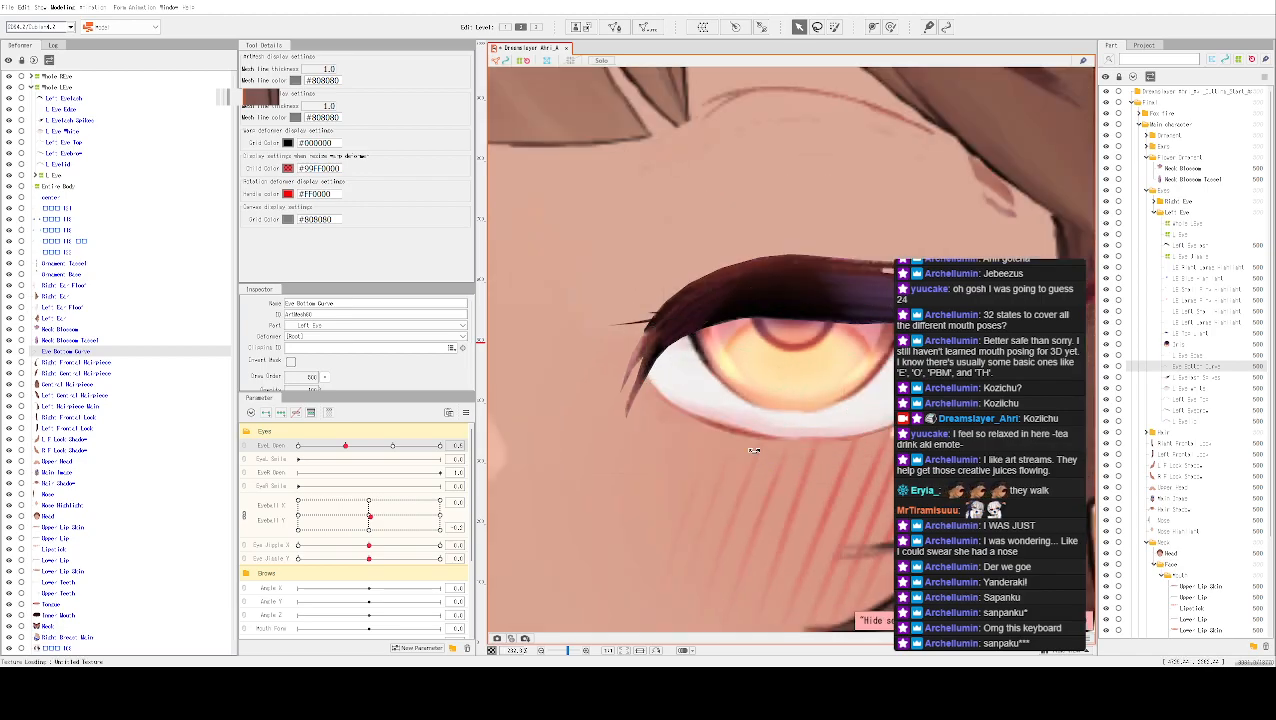
# Select L Eye White and pull its lower-edge vertices outward to cover the outer side of Eye Bottom Curve
pyautogui.scroll(2, 757, 449)
pyautogui.click(697, 405)
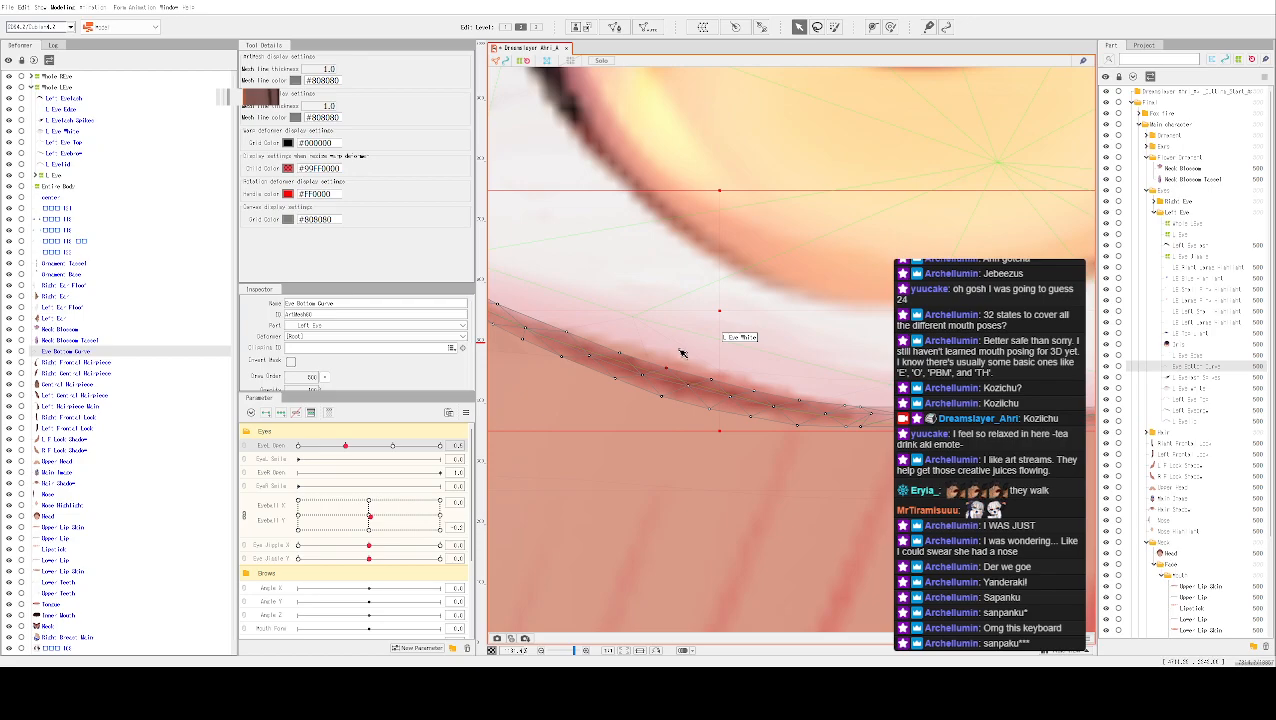
pyautogui.click(681, 352)
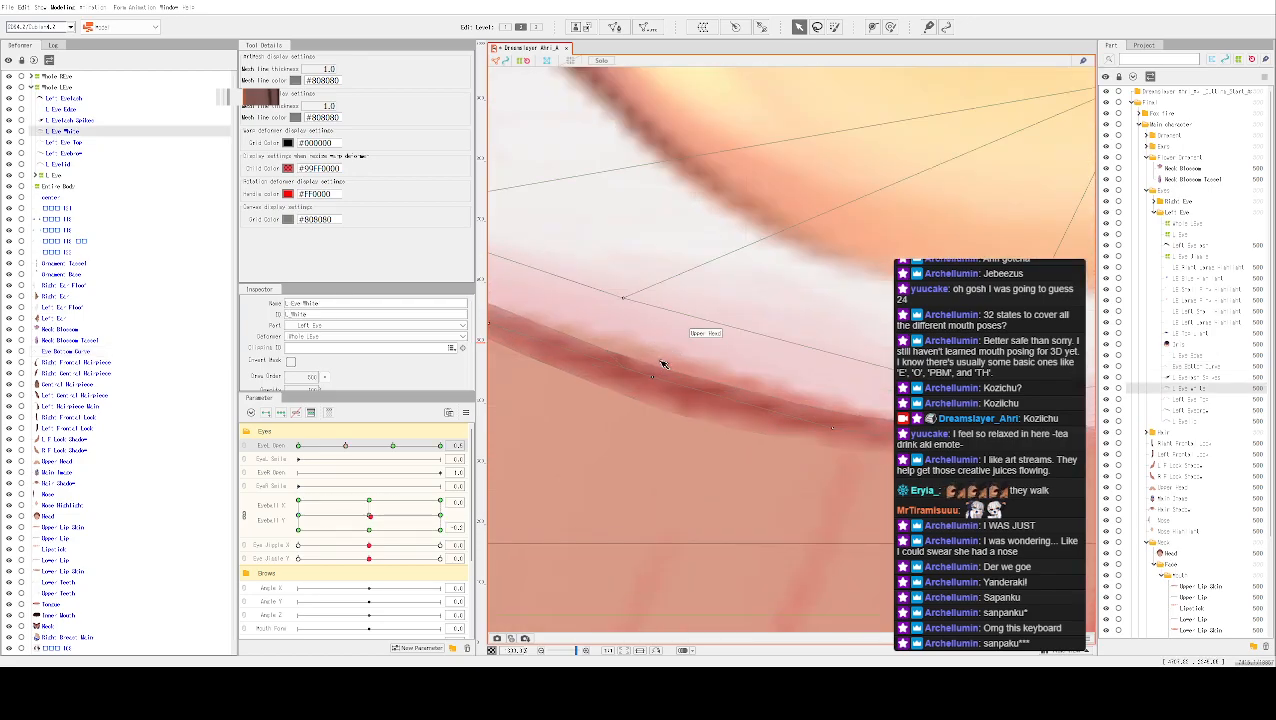
pyautogui.click(653, 378)
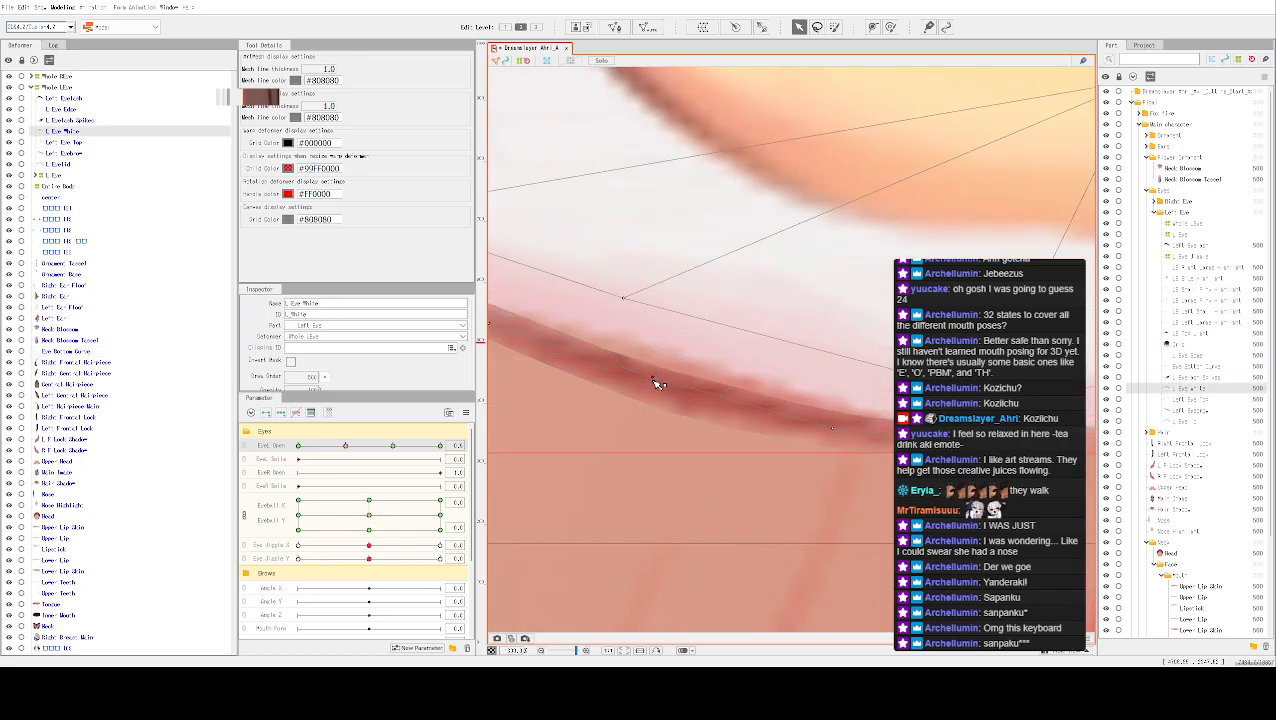
pyautogui.moveTo(662, 383); pyautogui.dragTo(628, 401)
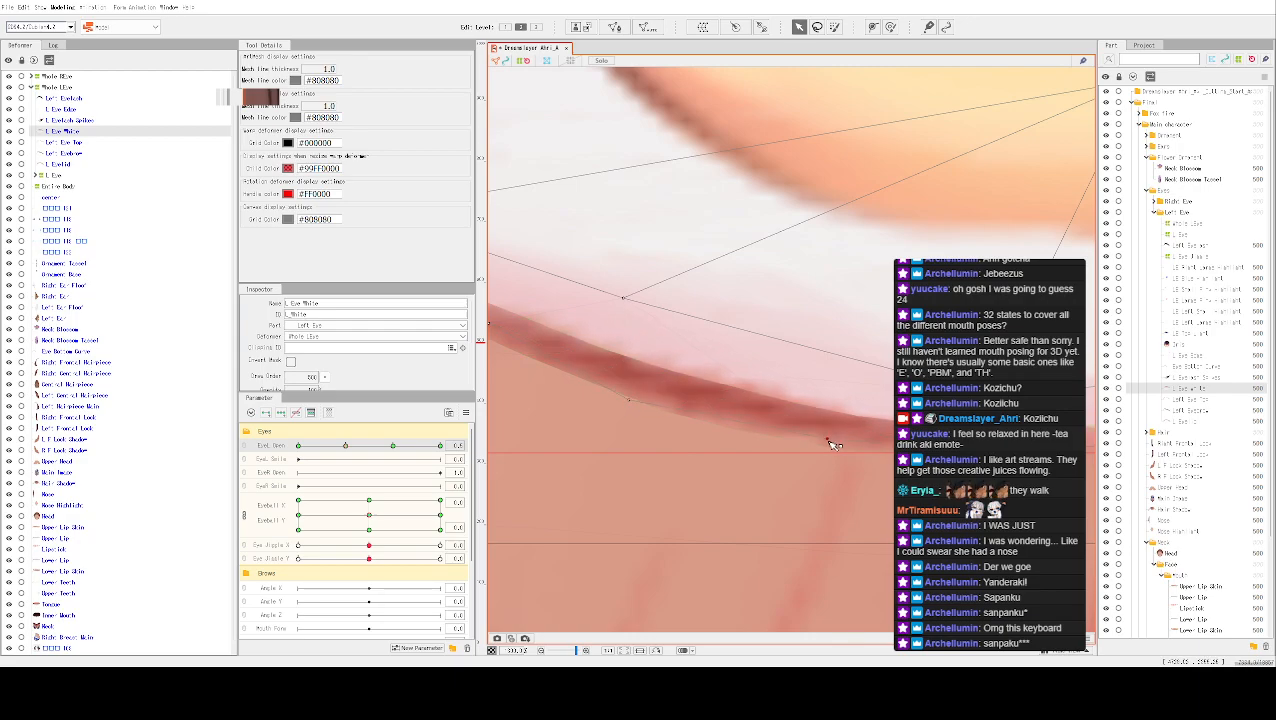
pyautogui.scroll(-2, 628, 374)
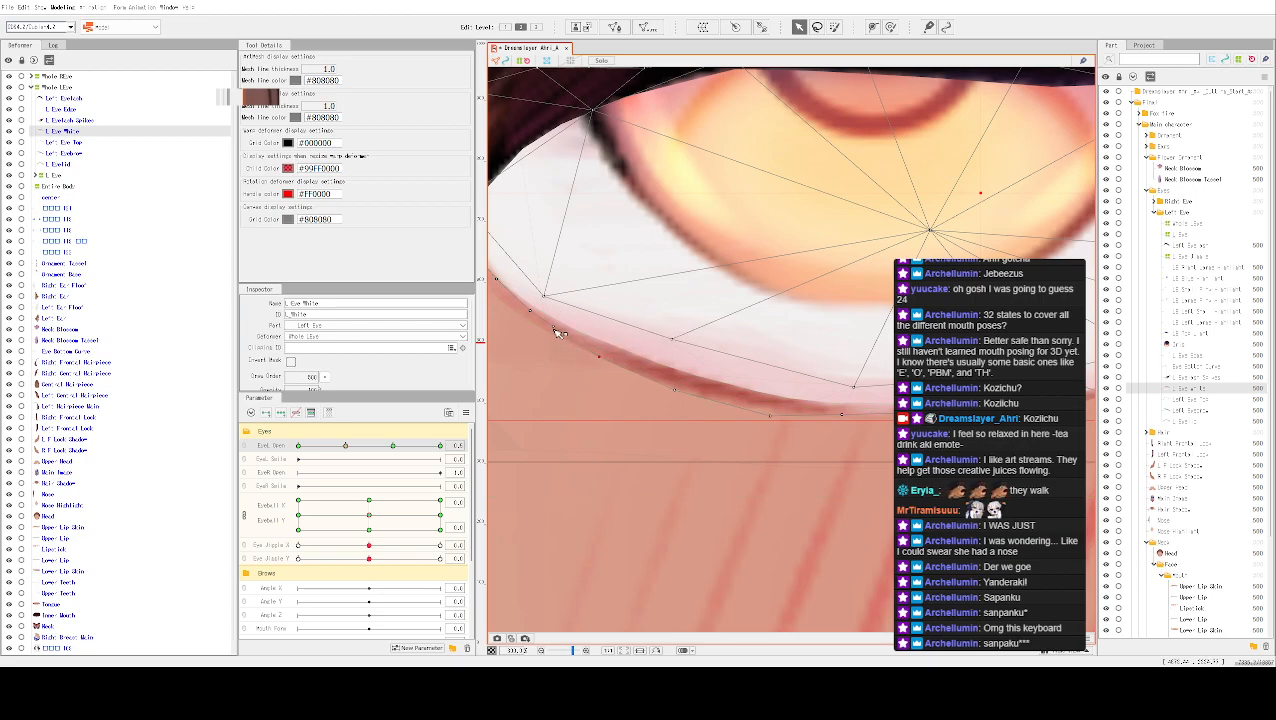
# Check how L Eye White's lower edge meets the bottom curve with Eyeball X at -1.0 and Eyeball Y at 1.0
pyautogui.moveTo(380, 515); pyautogui.dragTo(425, 508)
pyautogui.moveTo(323, 462); pyautogui.dragTo(505, 502)
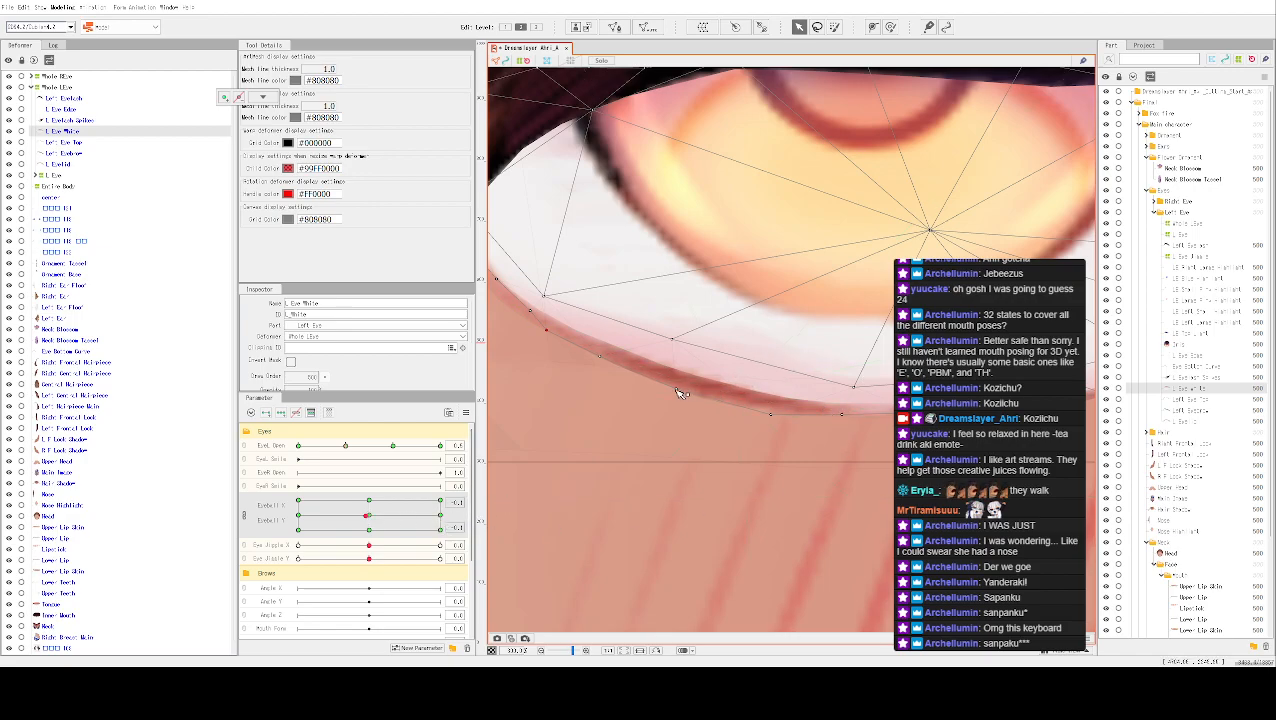
pyautogui.scroll(-2, 755, 356)
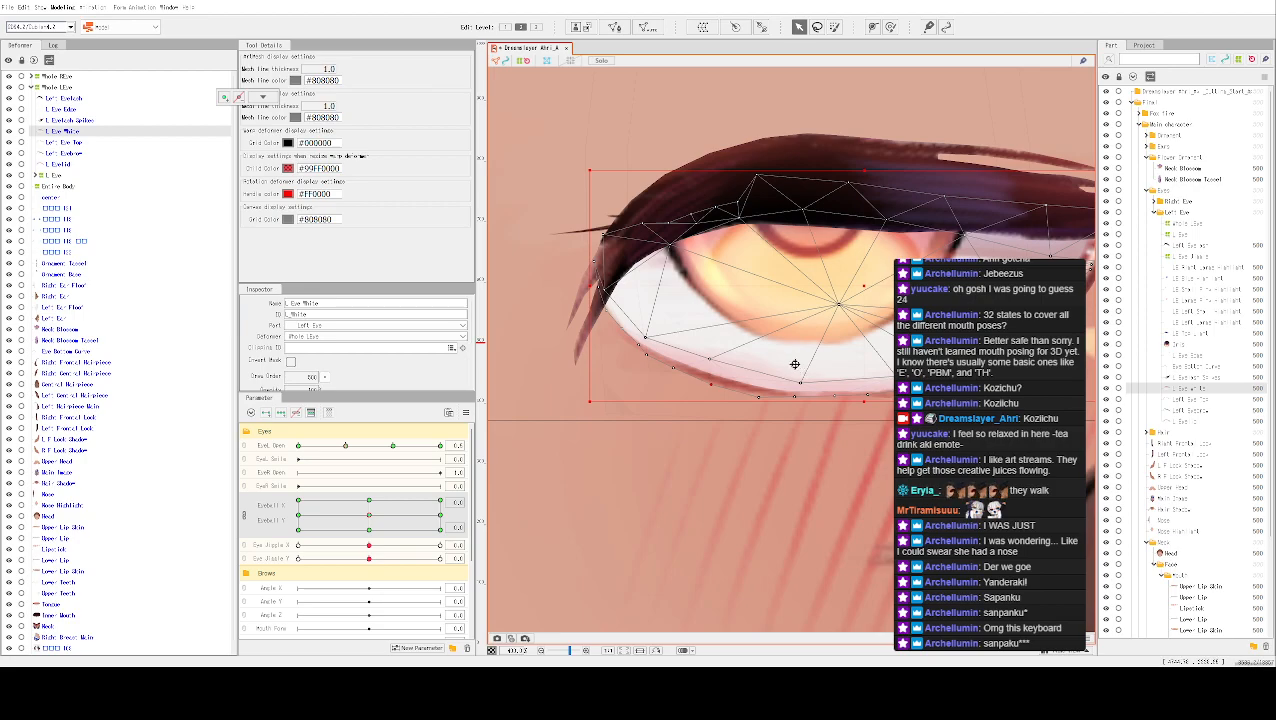
pyautogui.moveTo(309, 508); pyautogui.dragTo(284, 494)
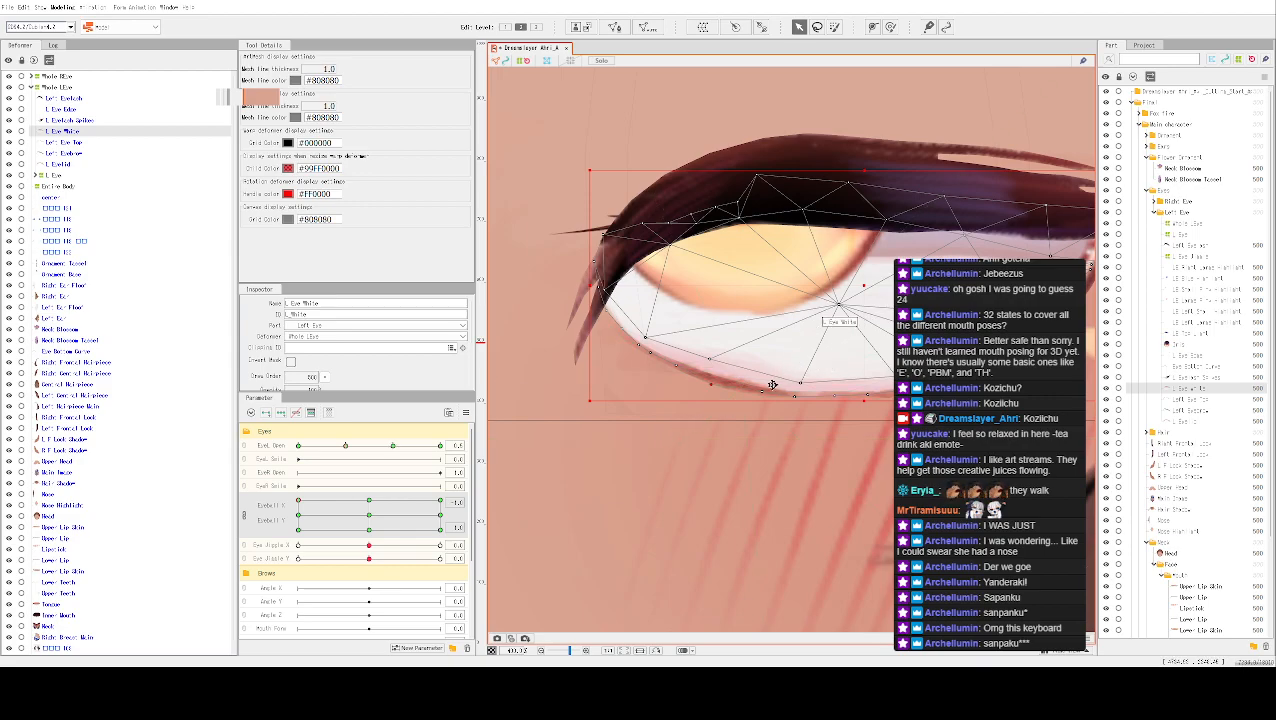
pyautogui.scroll(2, 768, 388)
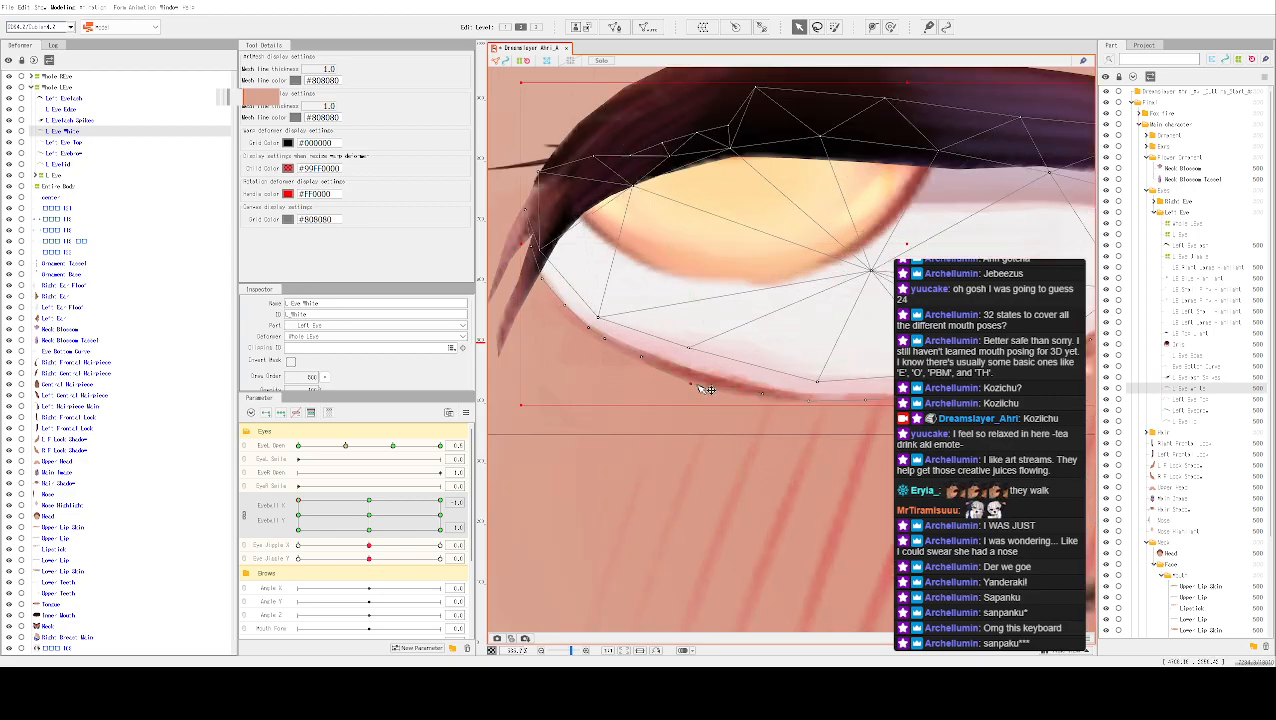
pyautogui.scroll(2, 712, 420)
pyautogui.scroll(-2, 714, 416)
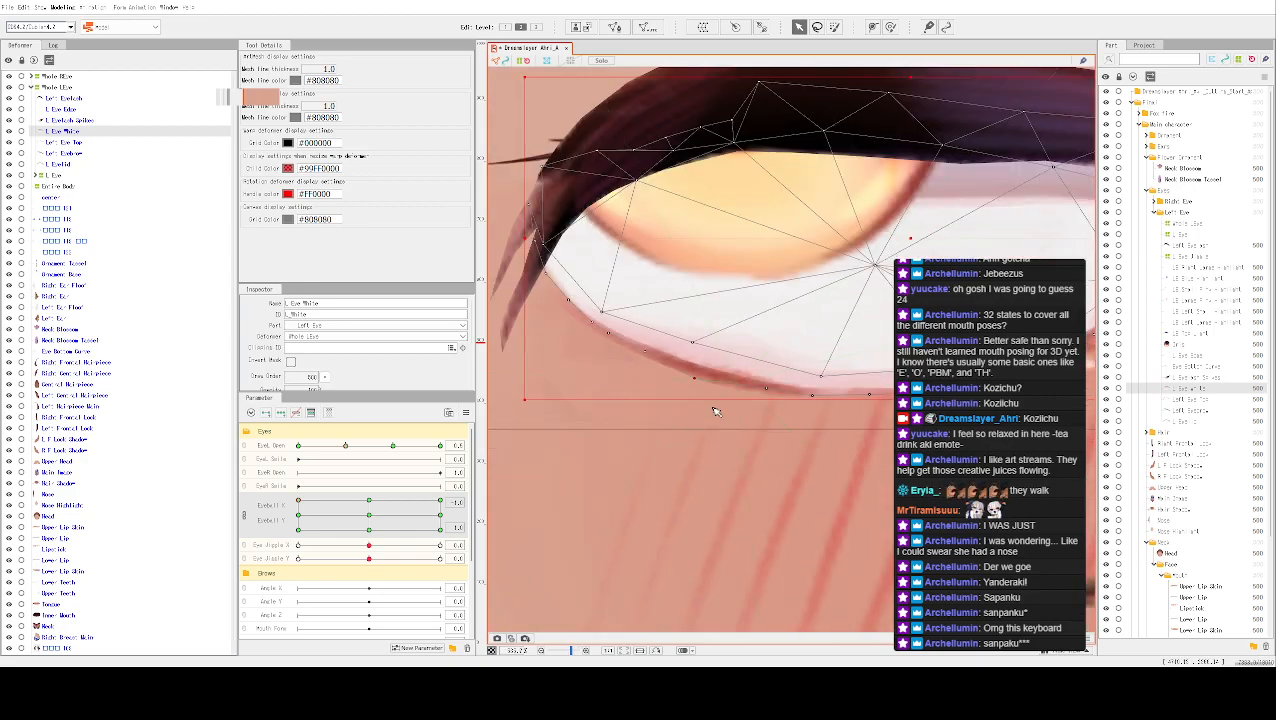
pyautogui.scroll(-2, 890, 260)
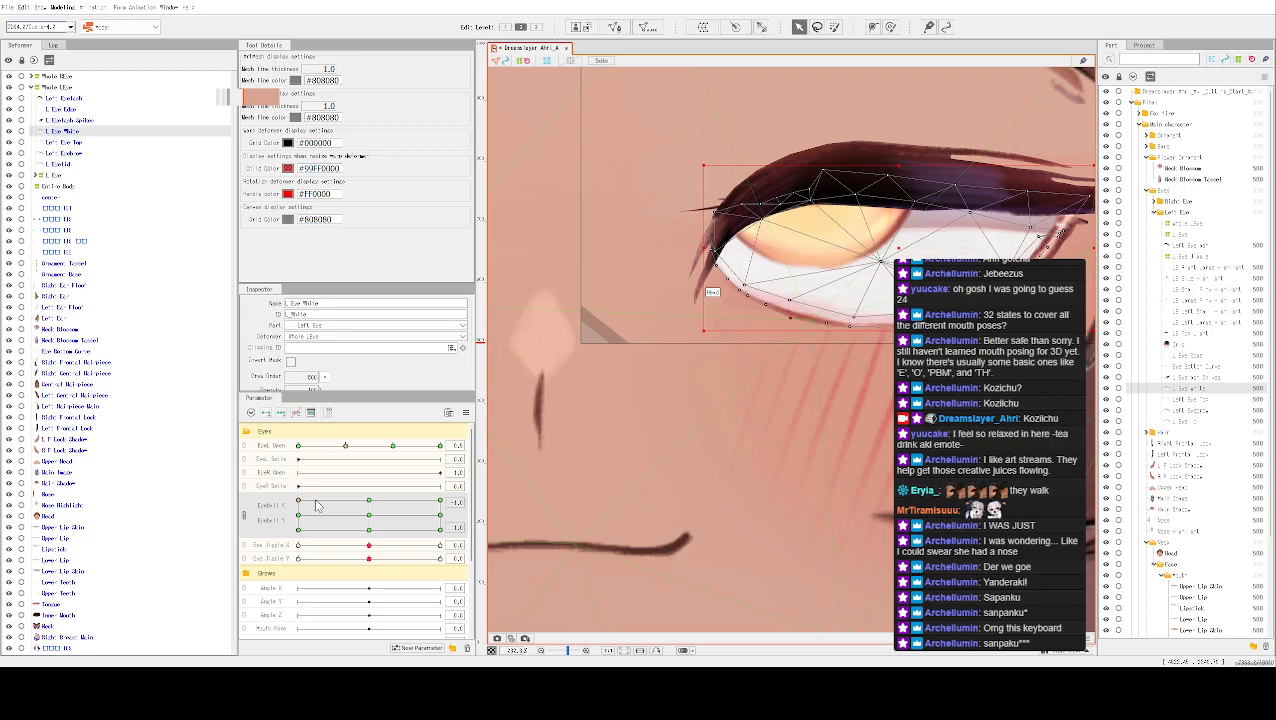
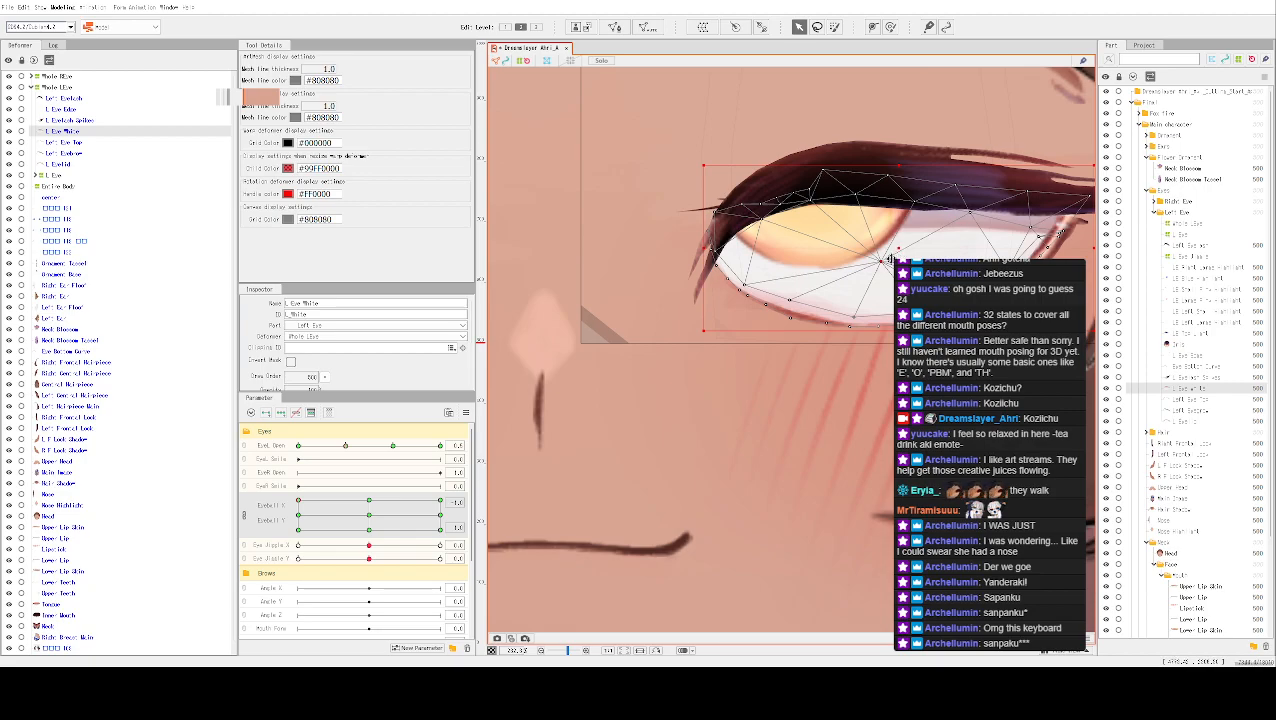
# Try to paste L Eye White's centred-gaze form at Eyeball X -1.0 and Eyeball Y 1.0, and undo the paste
pyautogui.moveTo(375, 528); pyautogui.dragTo(371, 515)
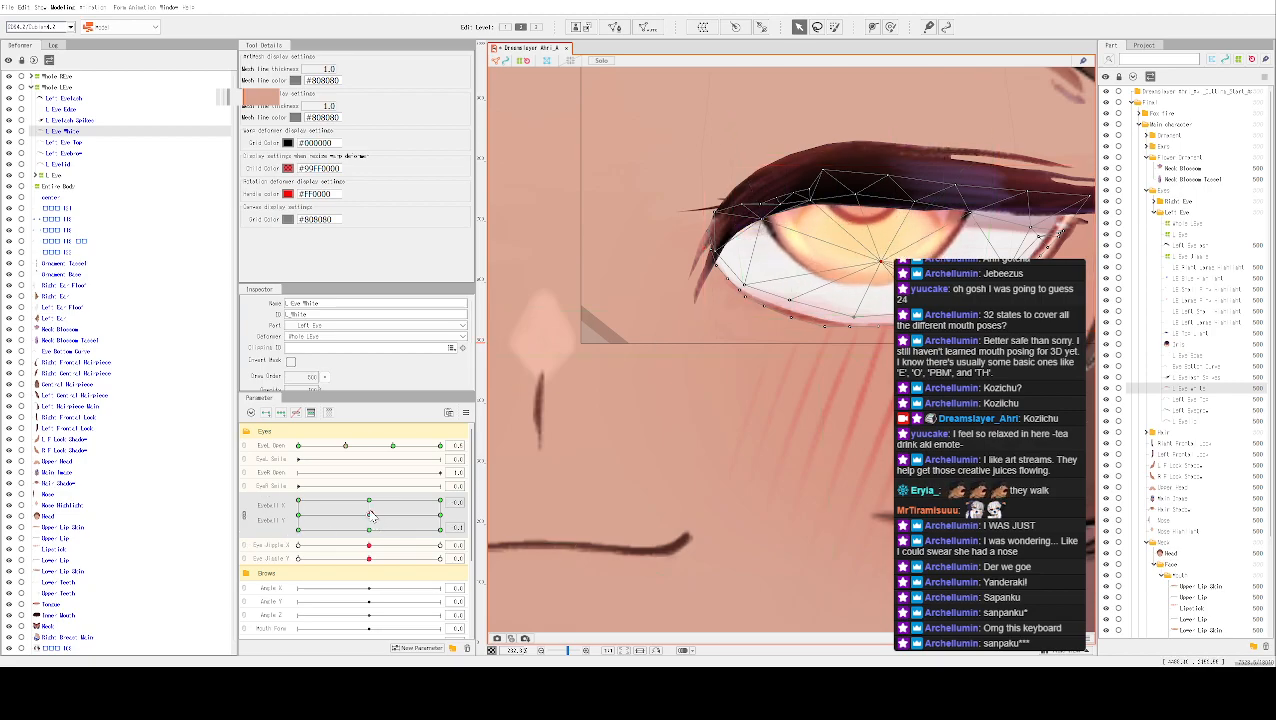
pyautogui.click(884, 268)
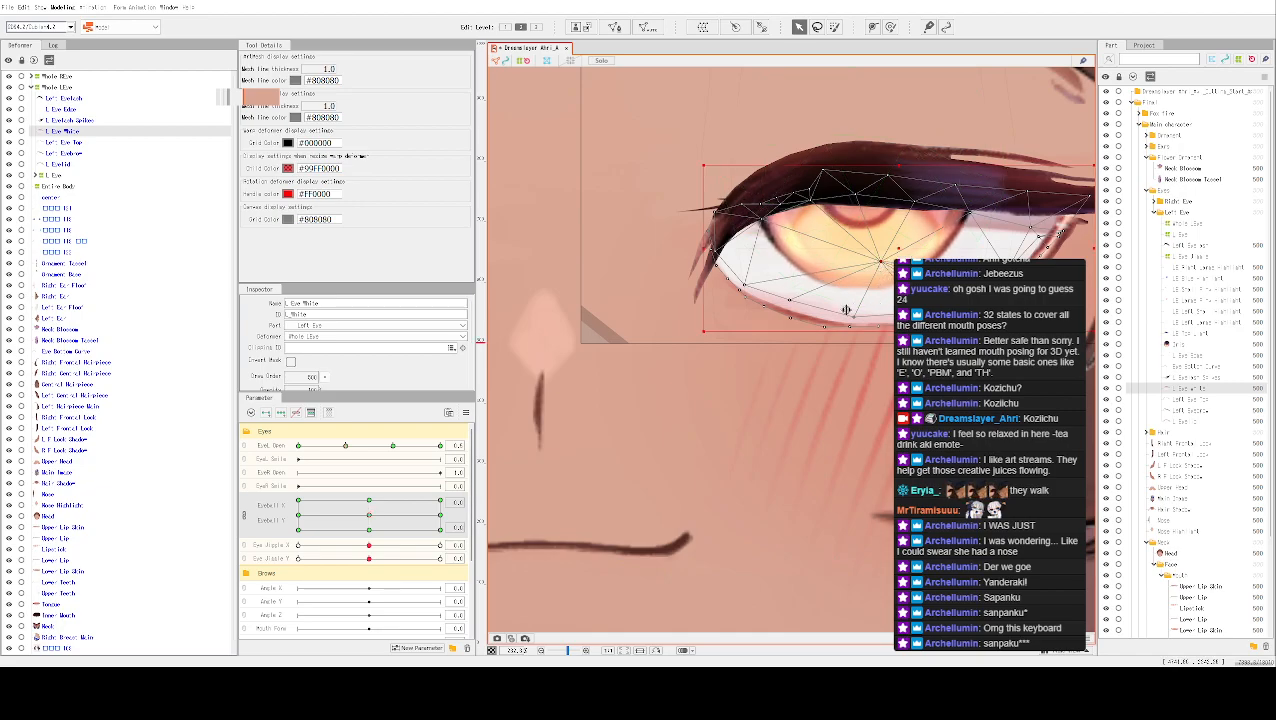
pyautogui.moveTo(308, 518); pyautogui.dragTo(272, 485)
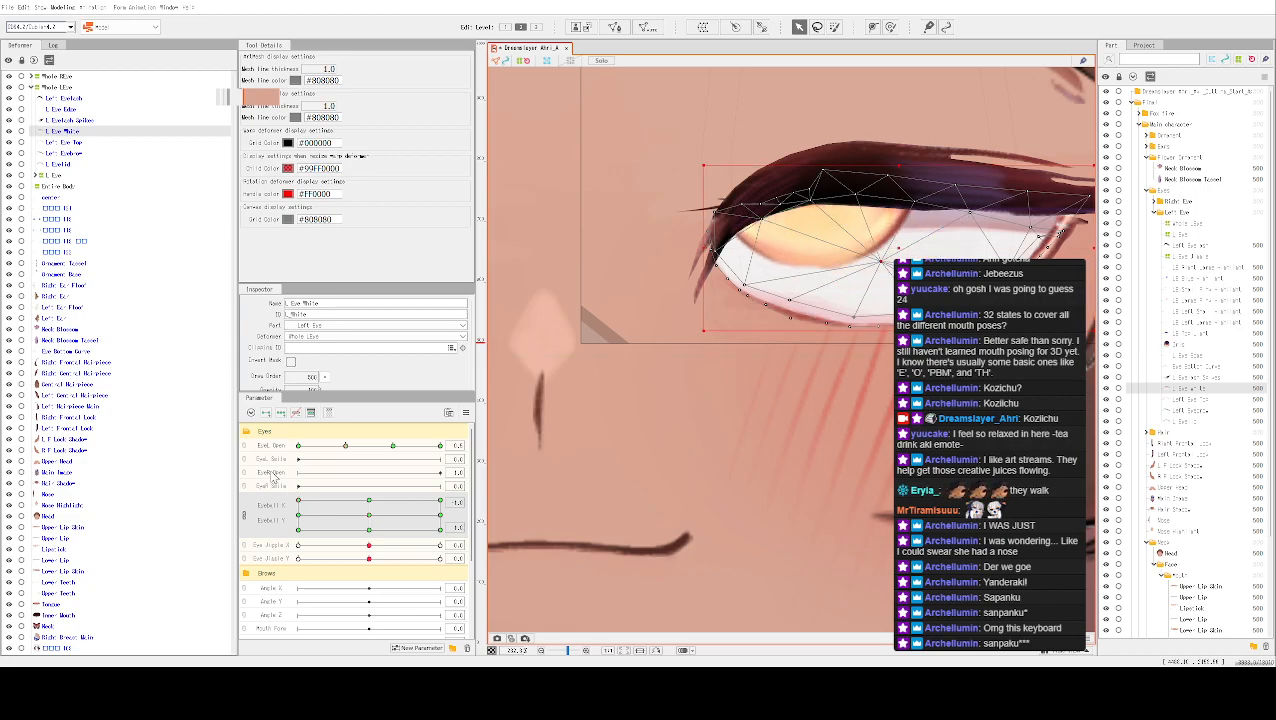
pyautogui.hotkey('ctrl', 'v')
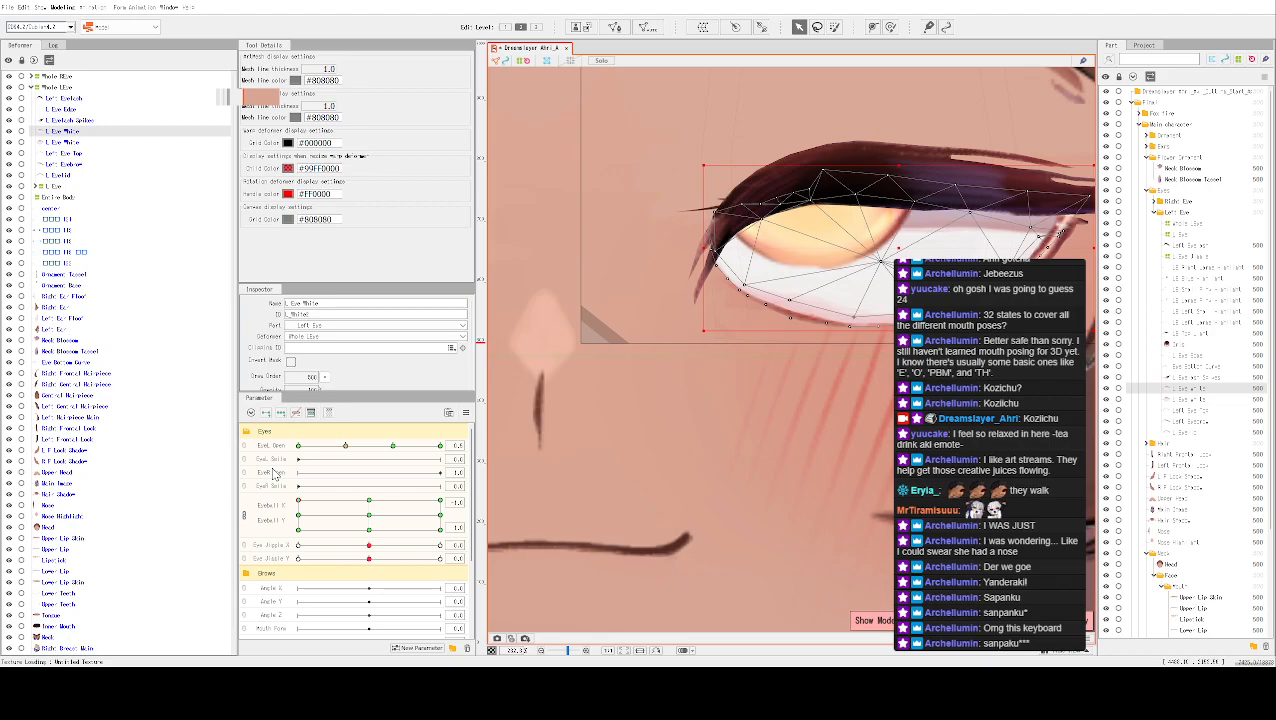
pyautogui.hotkey('ctrl', 'z')
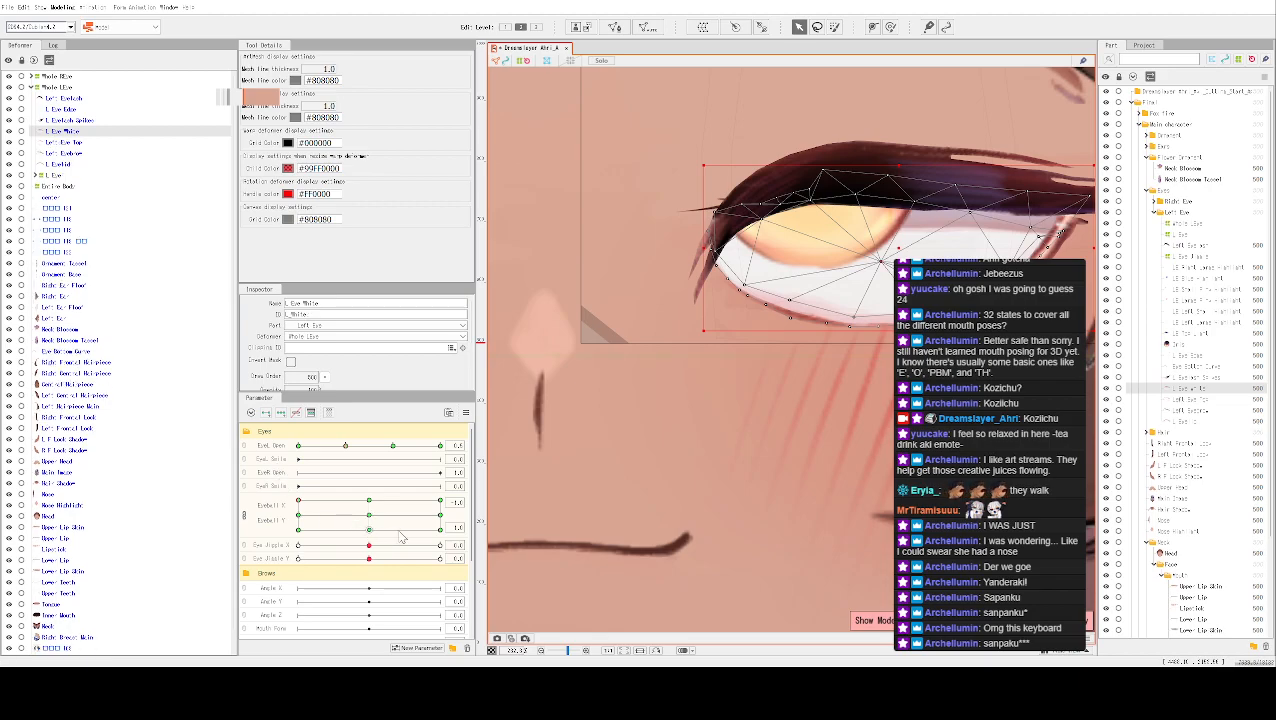
# Check the Iris mesh around the centred gaze and with the left eye closed through EyeL Open
pyautogui.moveTo(376, 522); pyautogui.dragTo(369, 521)
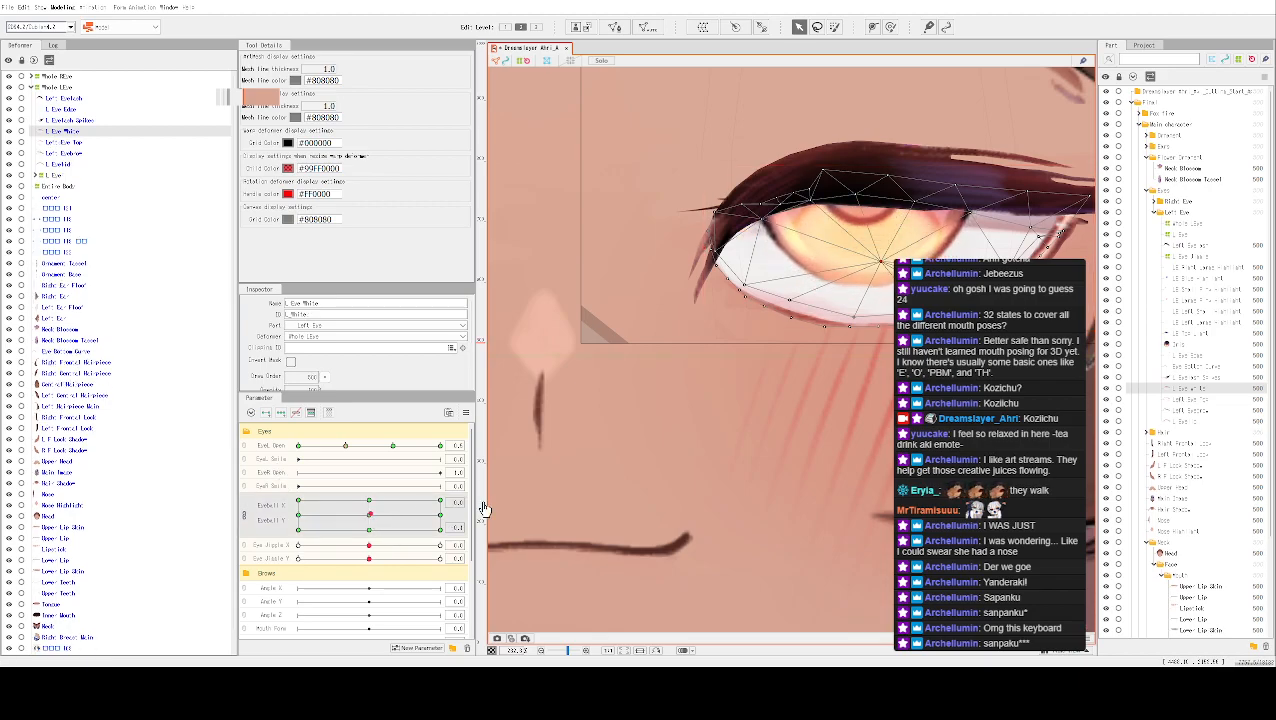
pyautogui.click(864, 282)
pyautogui.click(884, 272)
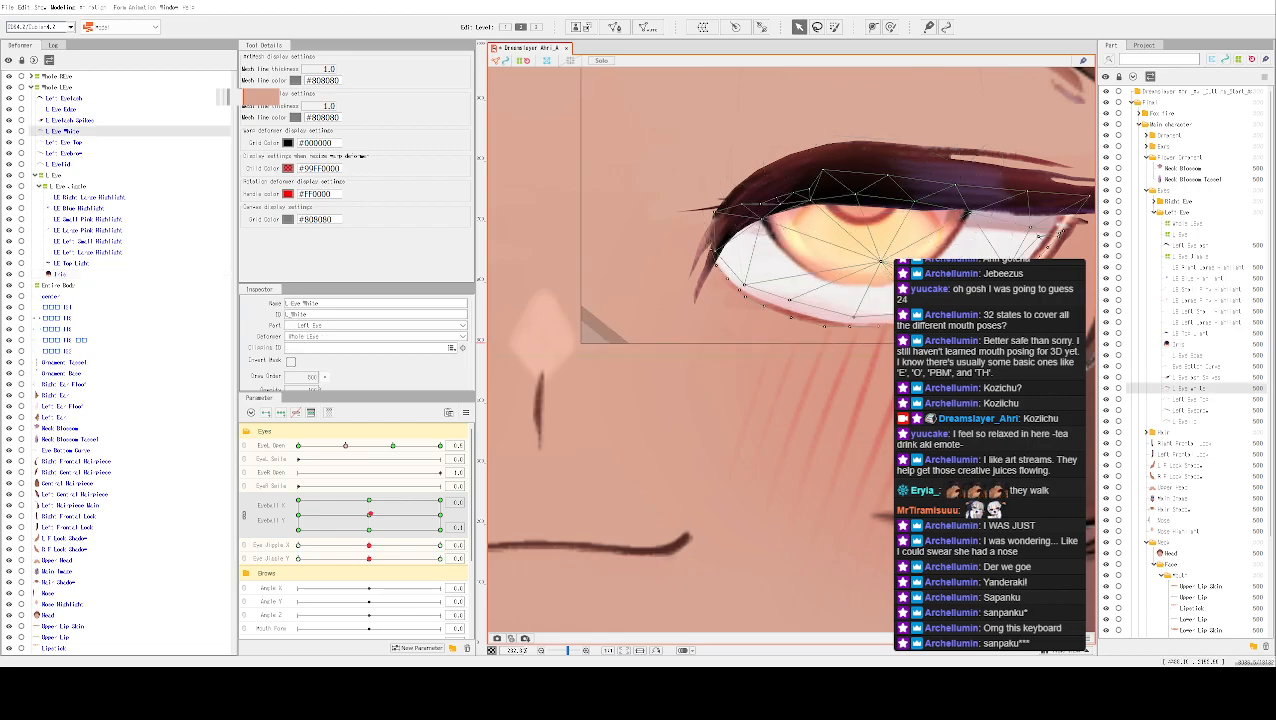
pyautogui.click(869, 290)
pyautogui.click(372, 519)
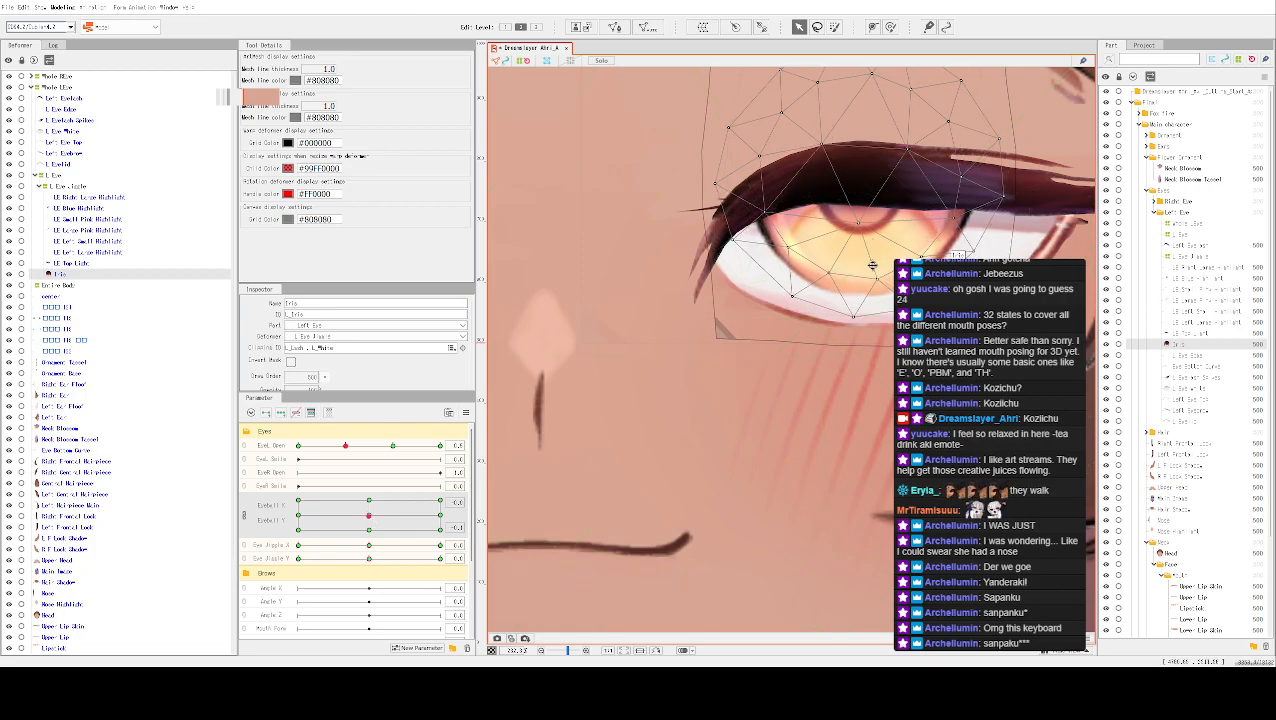
pyautogui.click(370, 519)
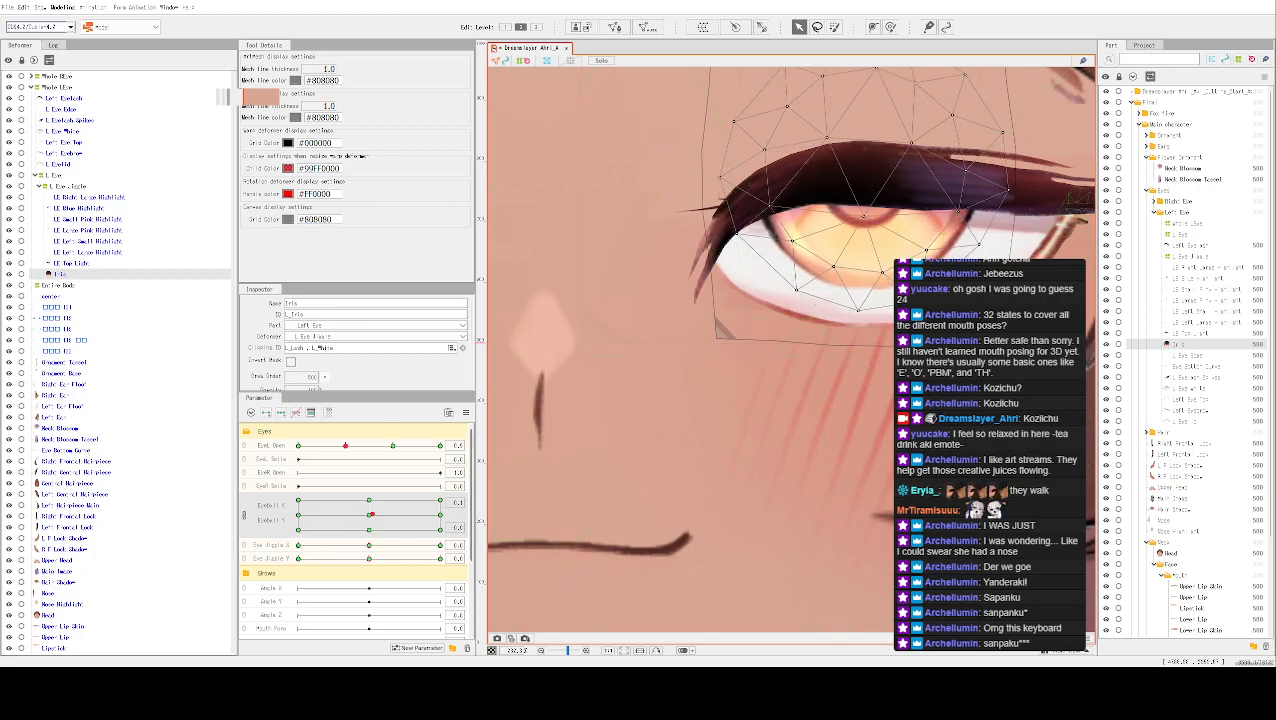
pyautogui.click(888, 234)
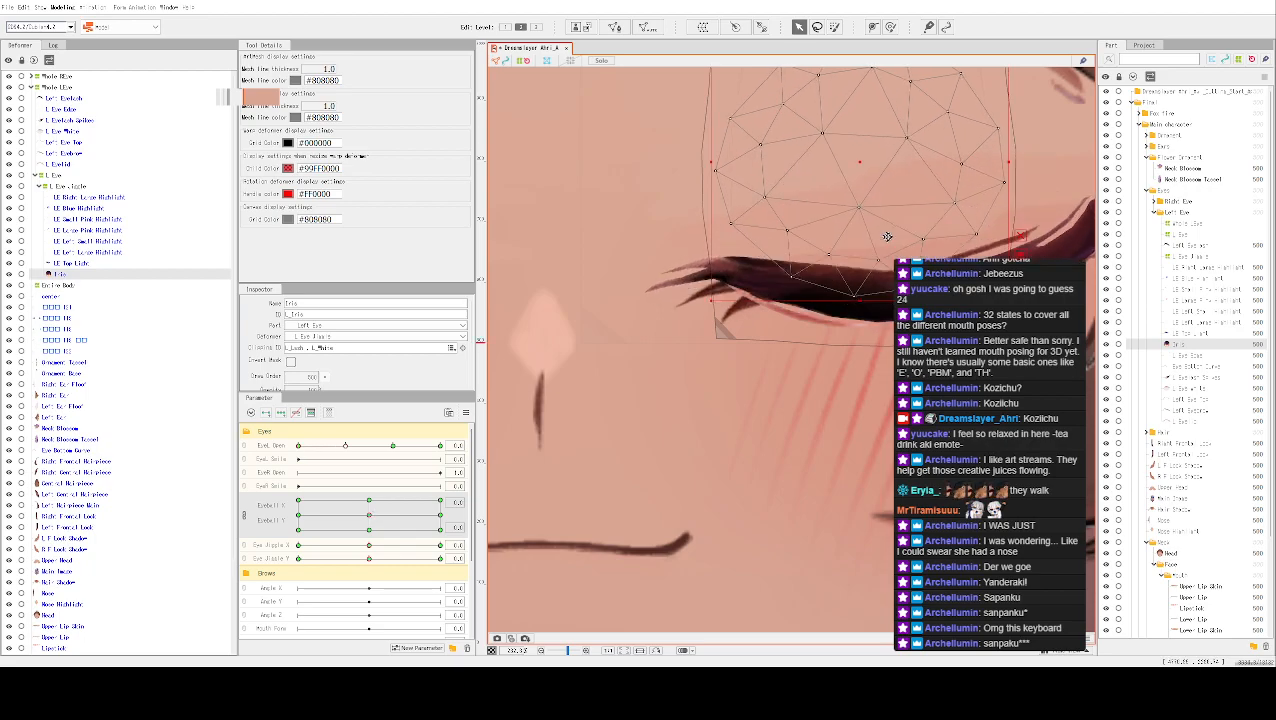
pyautogui.moveTo(347, 447)
pyautogui.mouseDown()
pyautogui.moveTo(362, 457)
pyautogui.moveTo(346, 450)
pyautogui.mouseUp()
# Copy L Eye White's centred-gaze form to the Eyeball X -1.0 keyforms at Eyeball Y 1.0, 0.0 and -1.0
pyautogui.click(1024, 220)
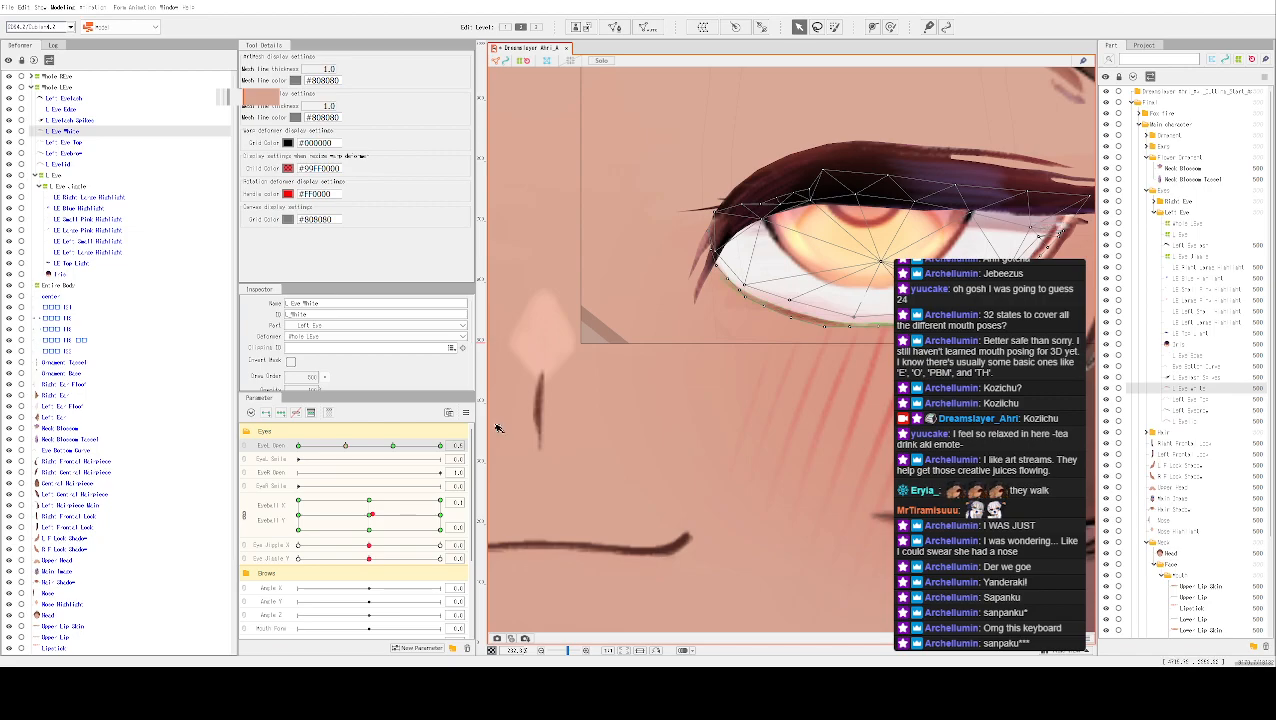
pyautogui.click(845, 295)
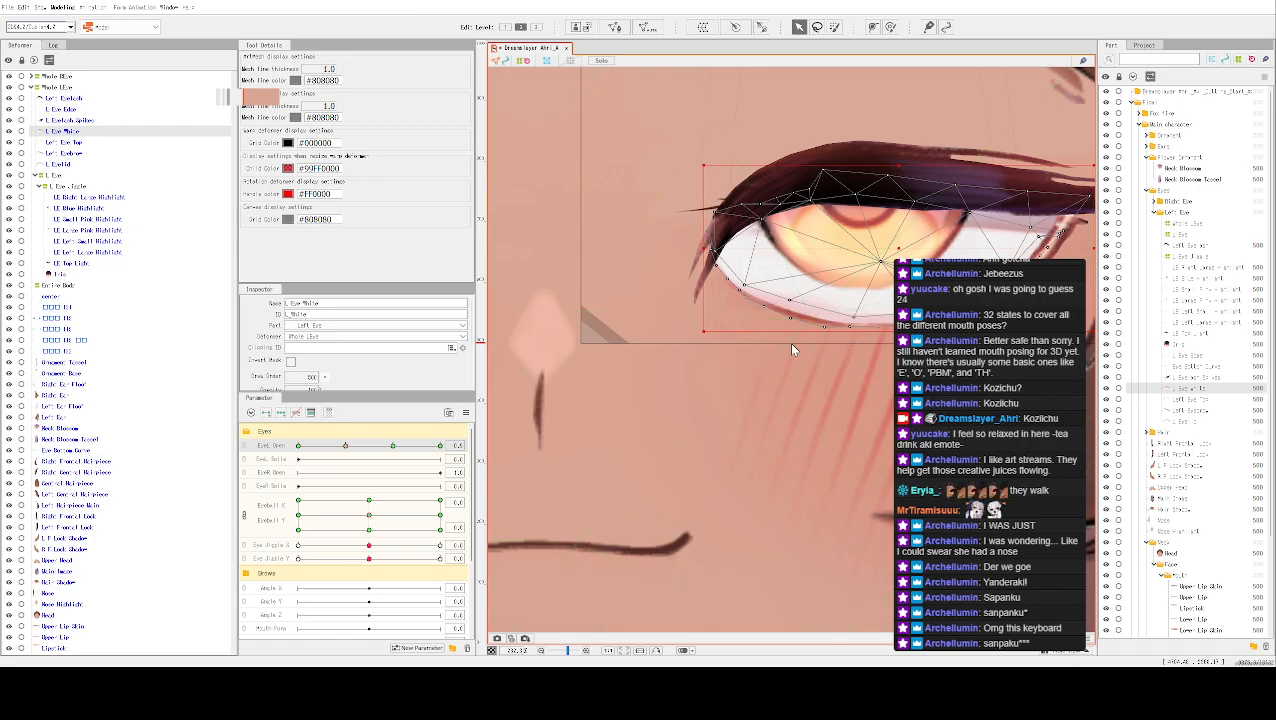
pyautogui.click(370, 514)
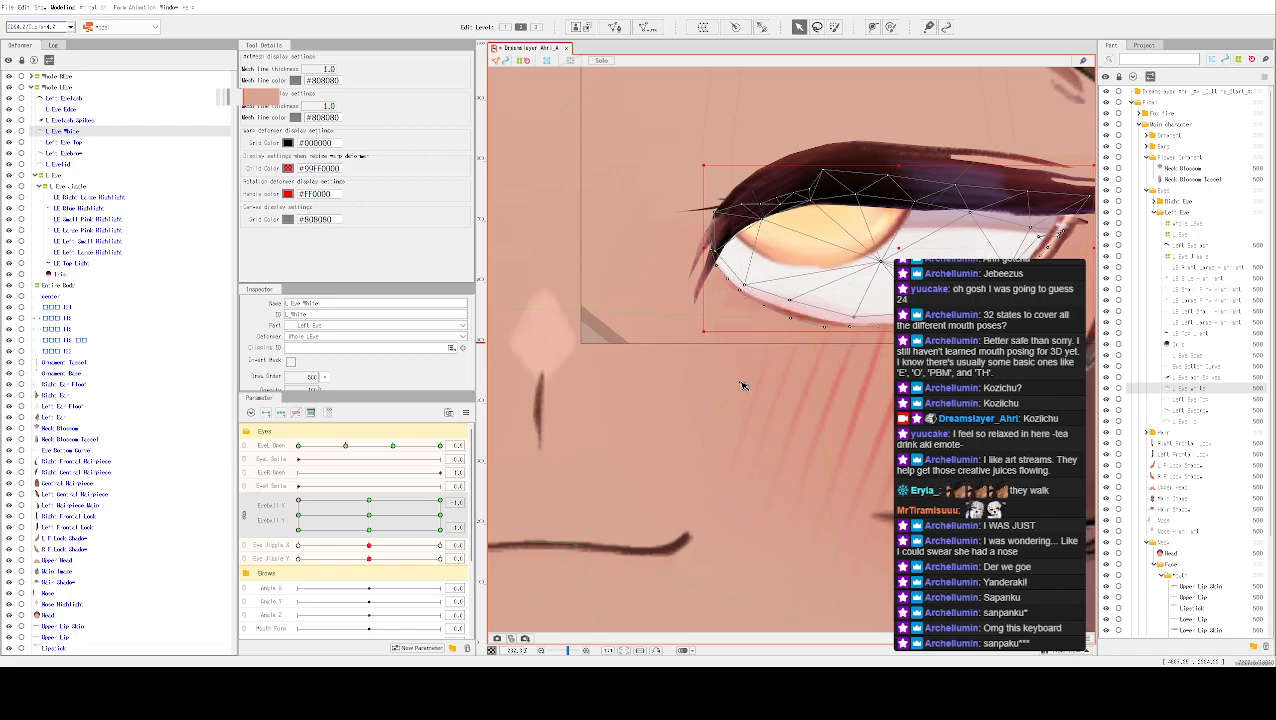
pyautogui.click(299, 519)
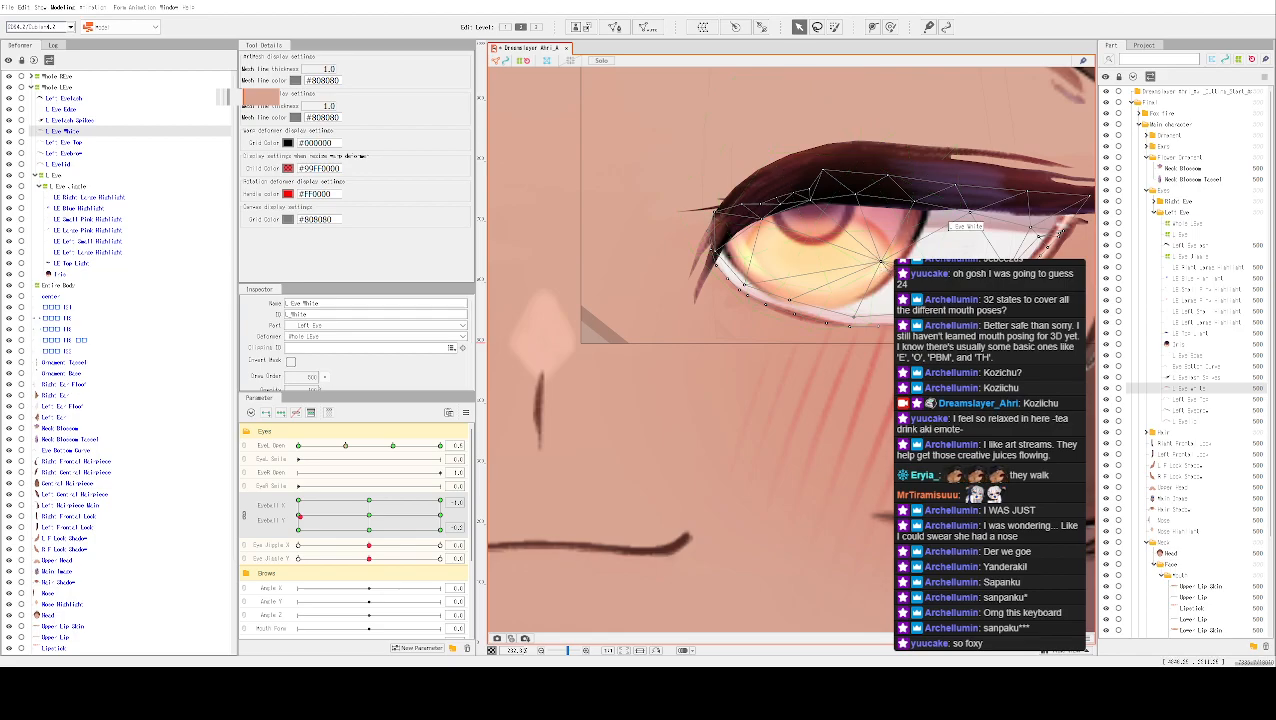
pyautogui.click(878, 261)
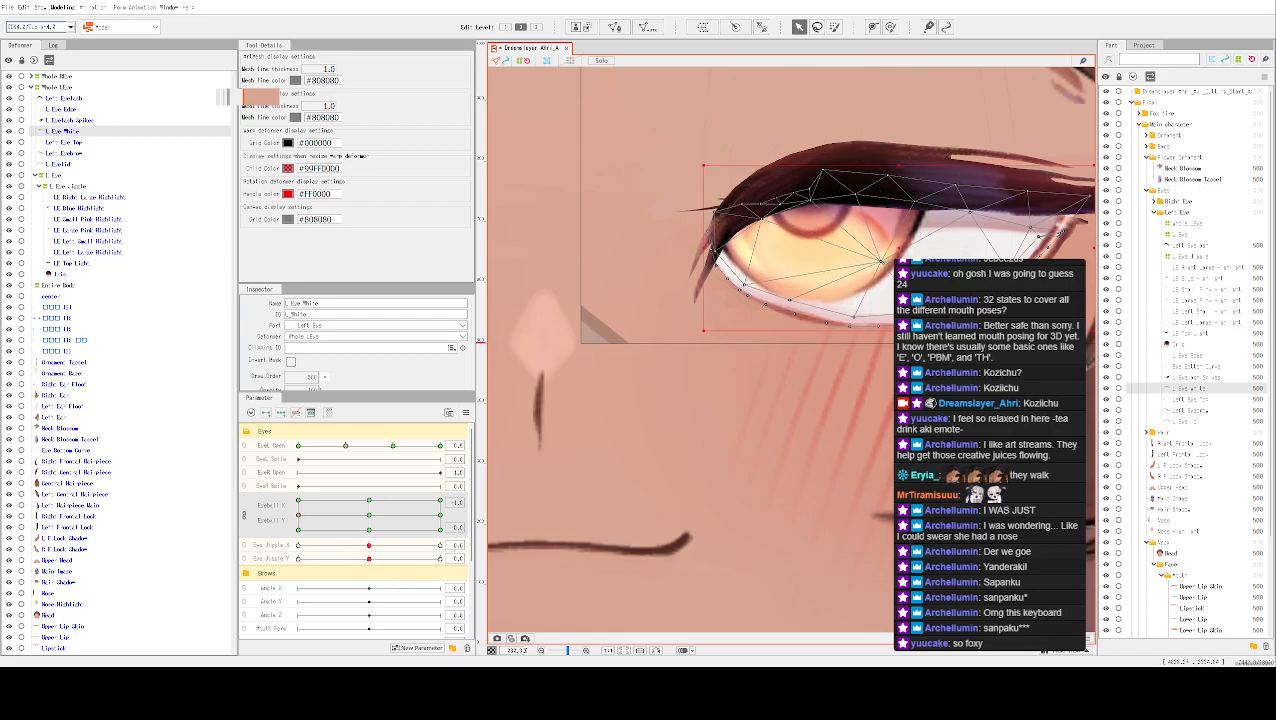
pyautogui.click(297, 545)
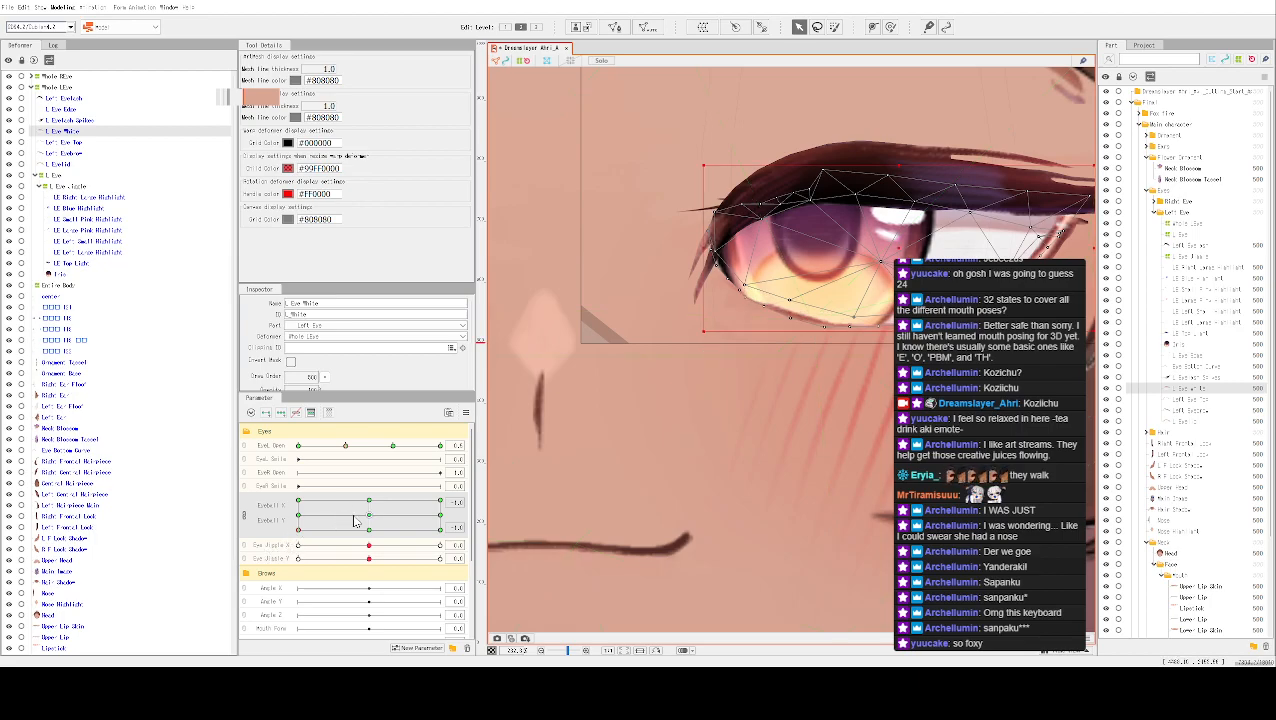
# Apply the copied L Eye White form at Eyeball X 0.0 for Eyeball Y -1.0 and 1.0
pyautogui.moveTo(369, 528)
pyautogui.mouseDown()
pyautogui.moveTo(376, 542)
pyautogui.moveTo(400, 540)
pyautogui.moveTo(384, 540)
pyautogui.mouseUp()
pyautogui.scroll(5, 874, 427)
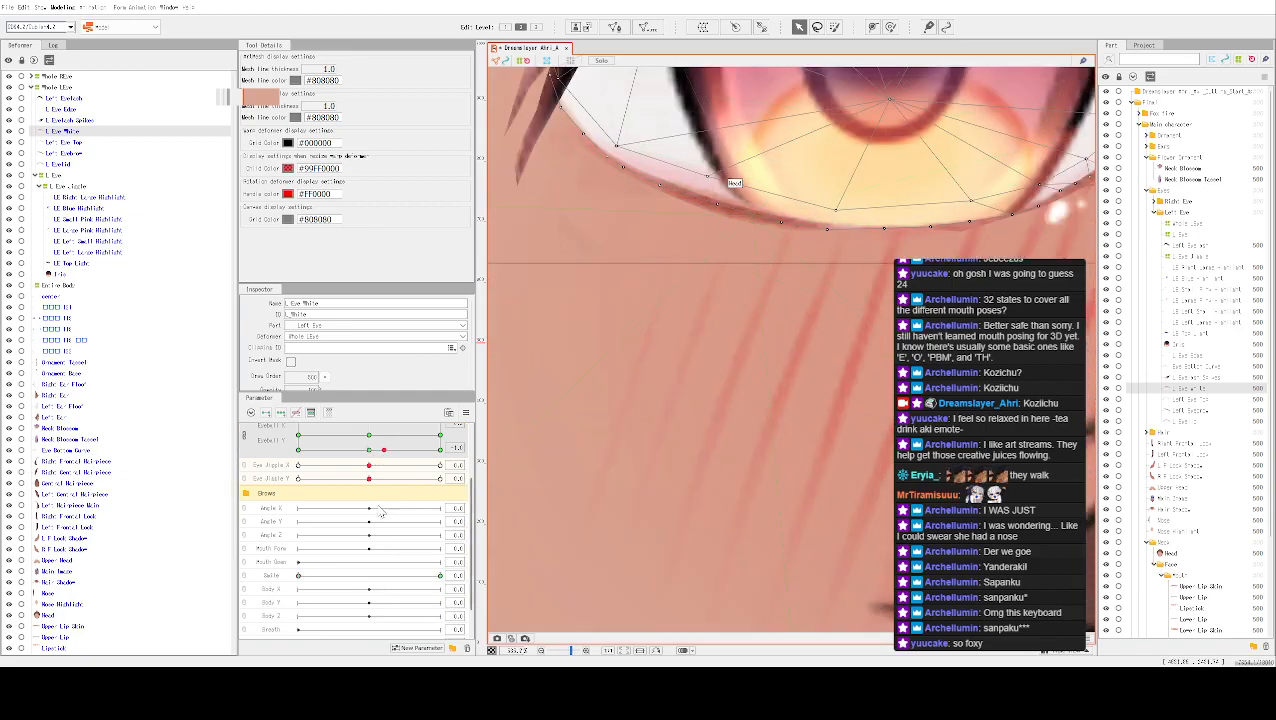
pyautogui.scroll(-2, 826, 304)
pyautogui.moveTo(384, 531); pyautogui.dragTo(370, 537)
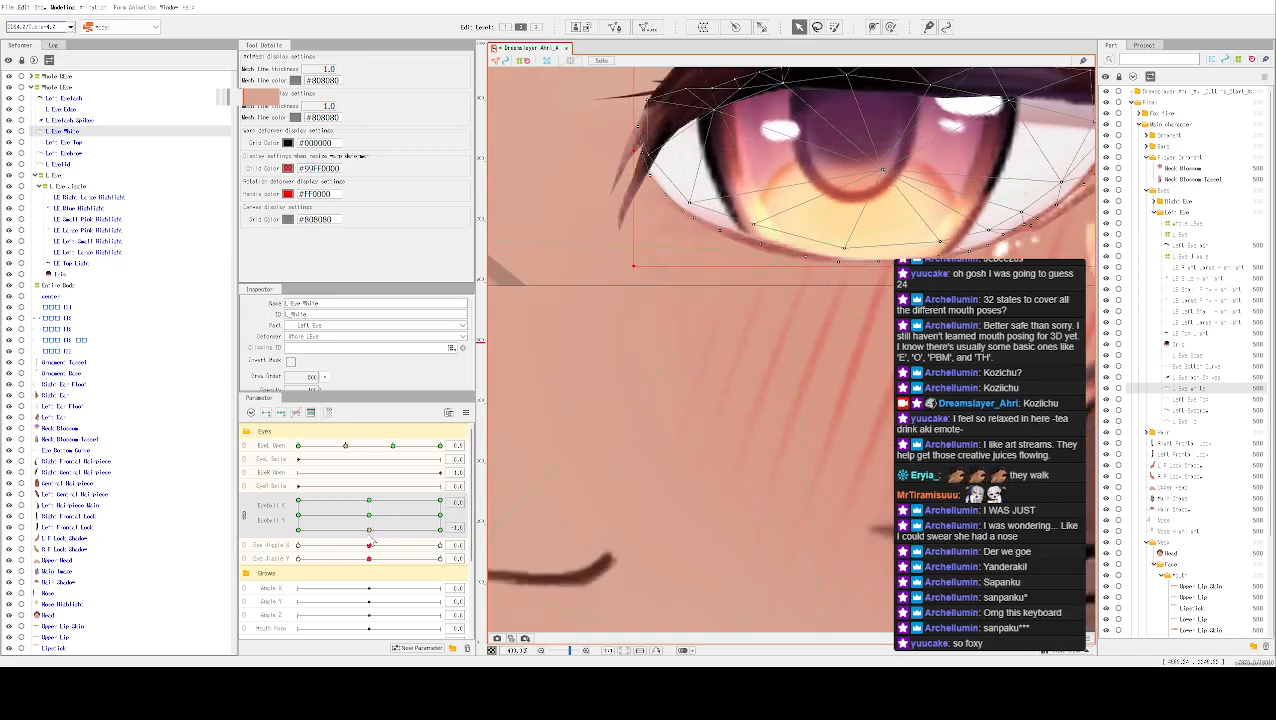
pyautogui.moveTo(370, 516); pyautogui.dragTo(369, 491)
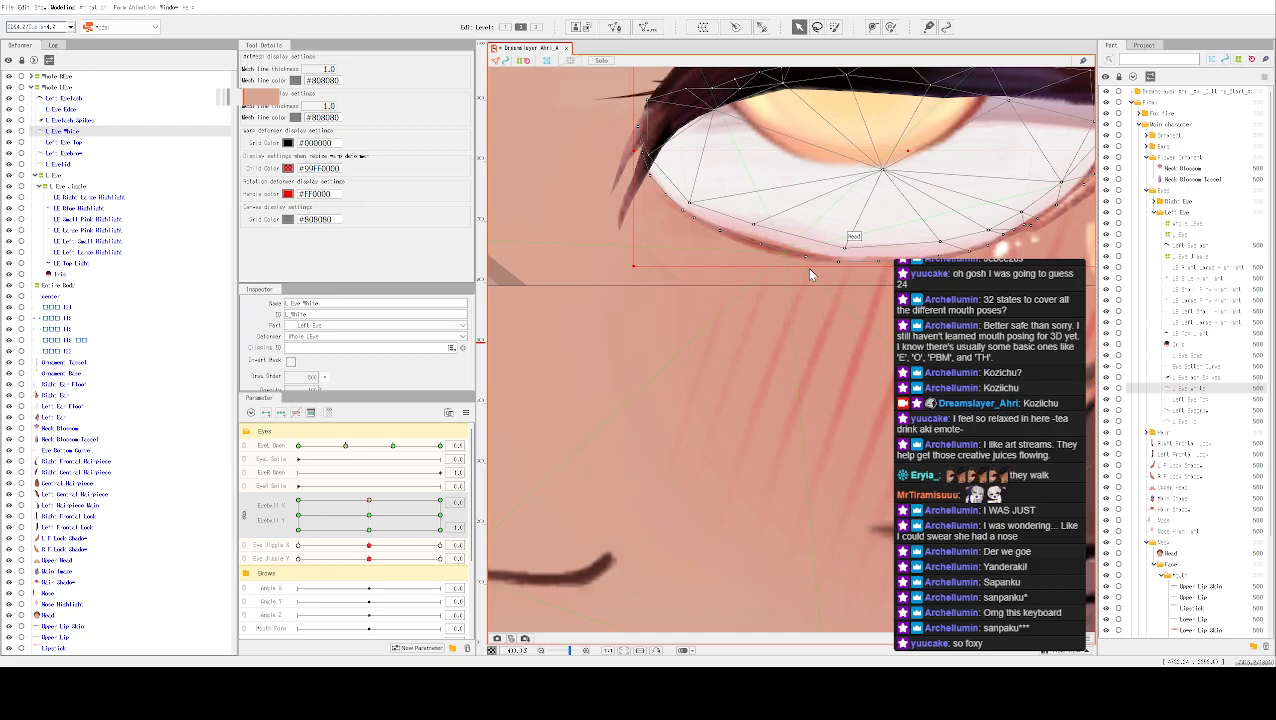
# Apply the same L Eye White form at Eyeball X 1.0 for Eyeball Y 1.0 and 0.0, keeping it aligned with the eye
pyautogui.click(440, 500)
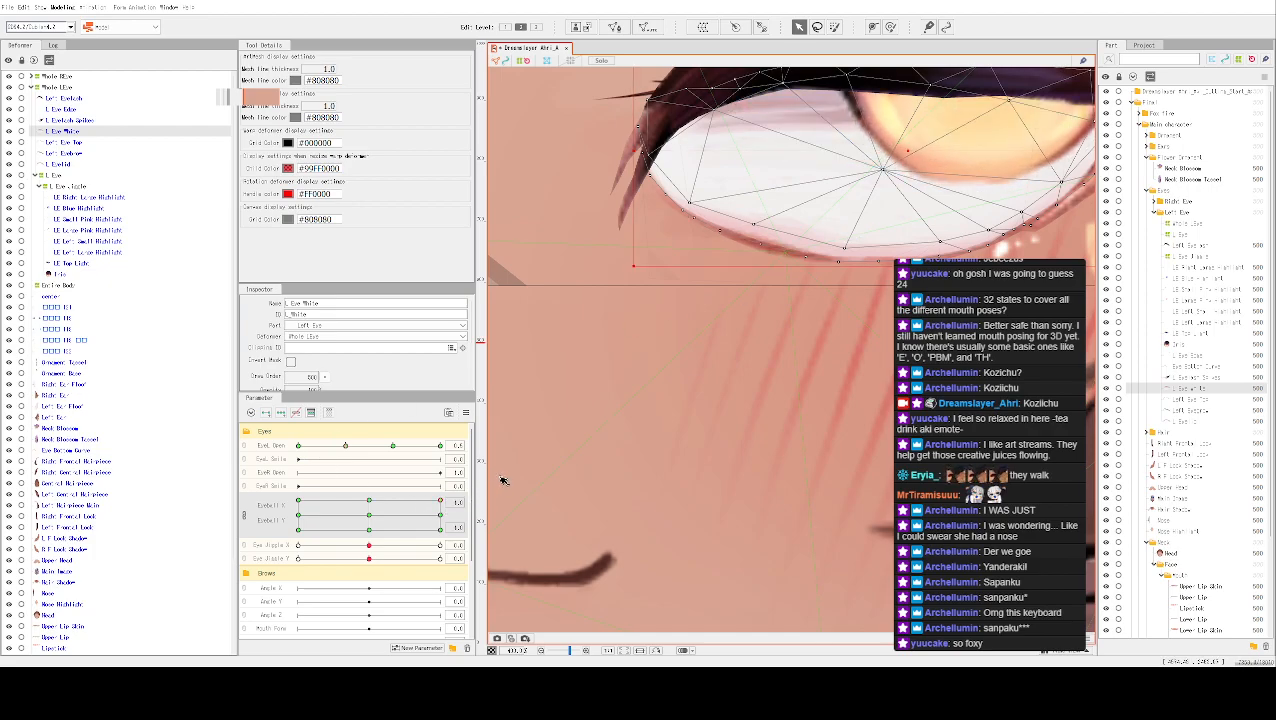
pyautogui.click(441, 516)
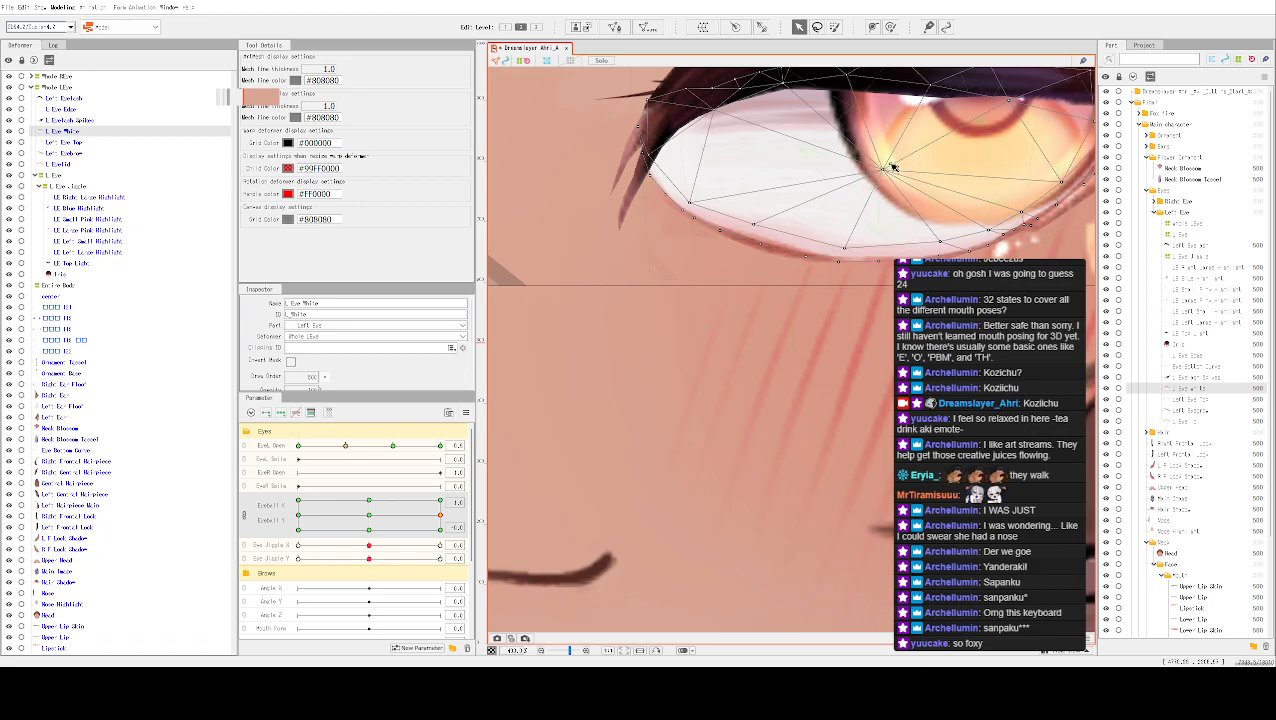
pyautogui.click(796, 203)
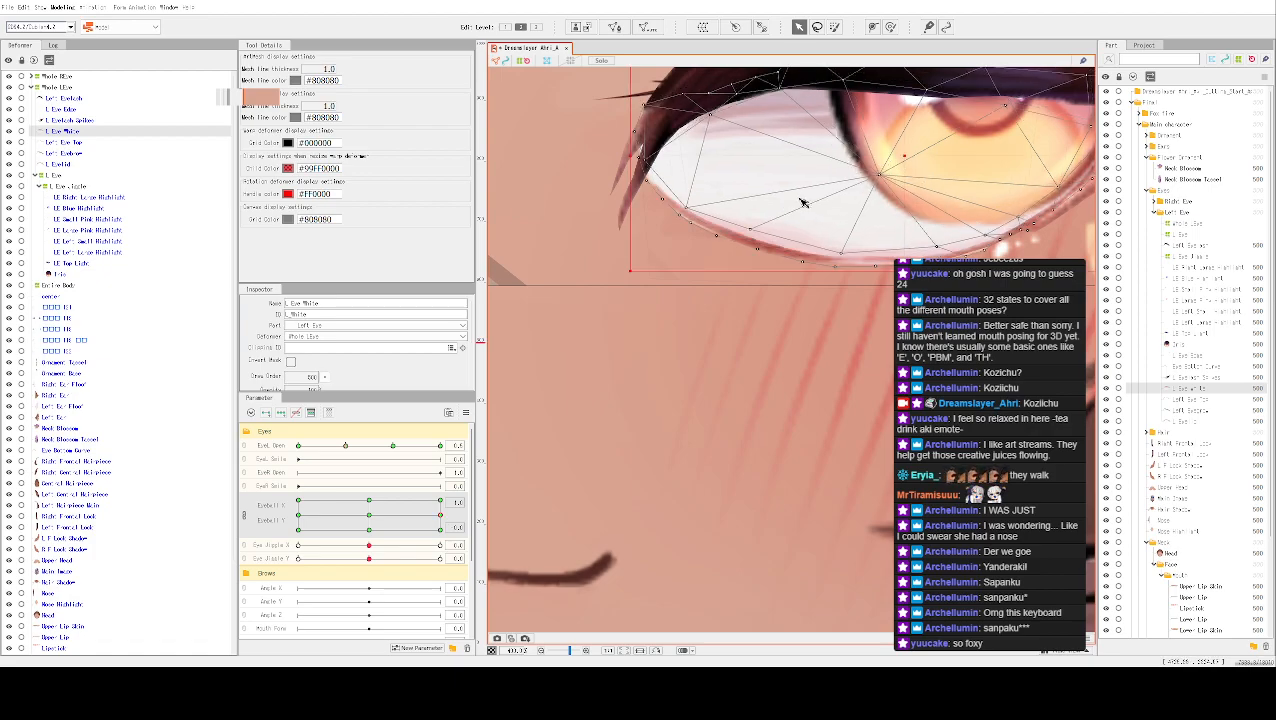
pyautogui.moveTo(795, 203); pyautogui.dragTo(798, 199)
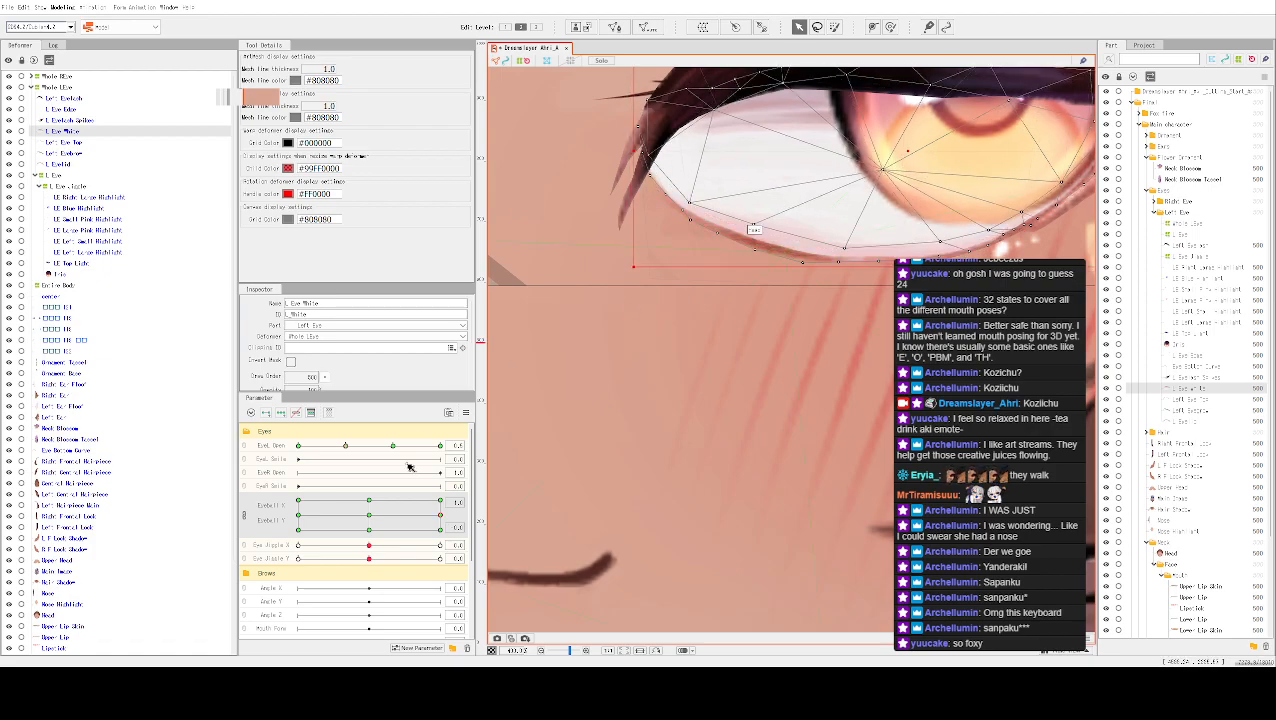
# Apply the copied L Eye White form at Eyeball X 1.0, Eyeball Y -1.0, and return the gaze to centre
pyautogui.moveTo(441, 516); pyautogui.dragTo(446, 545)
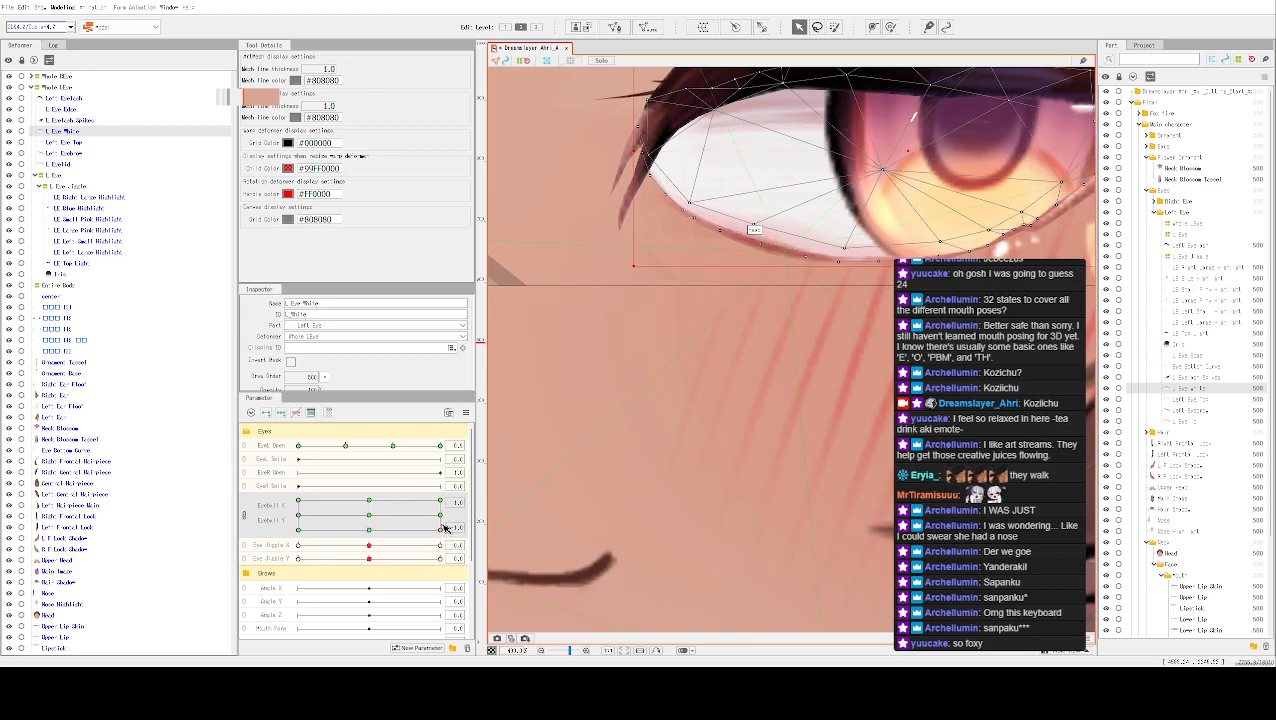
pyautogui.scroll(-2, 892, 307)
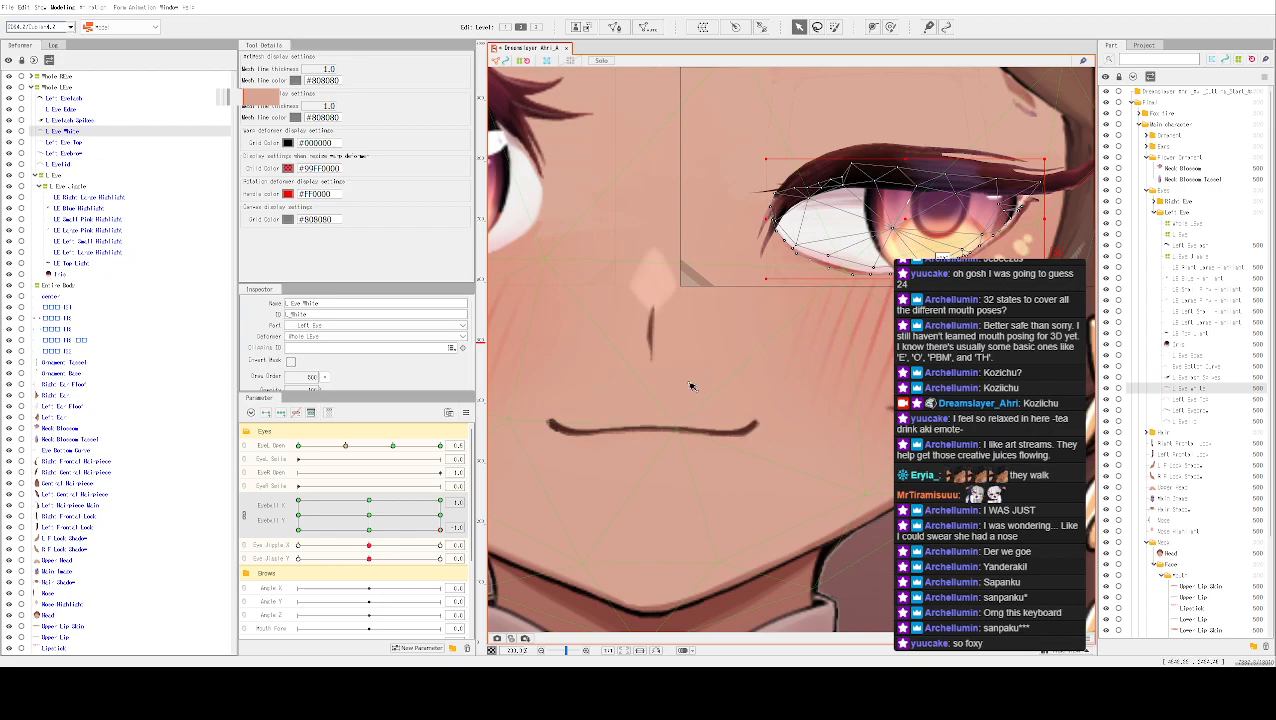
pyautogui.click(370, 516)
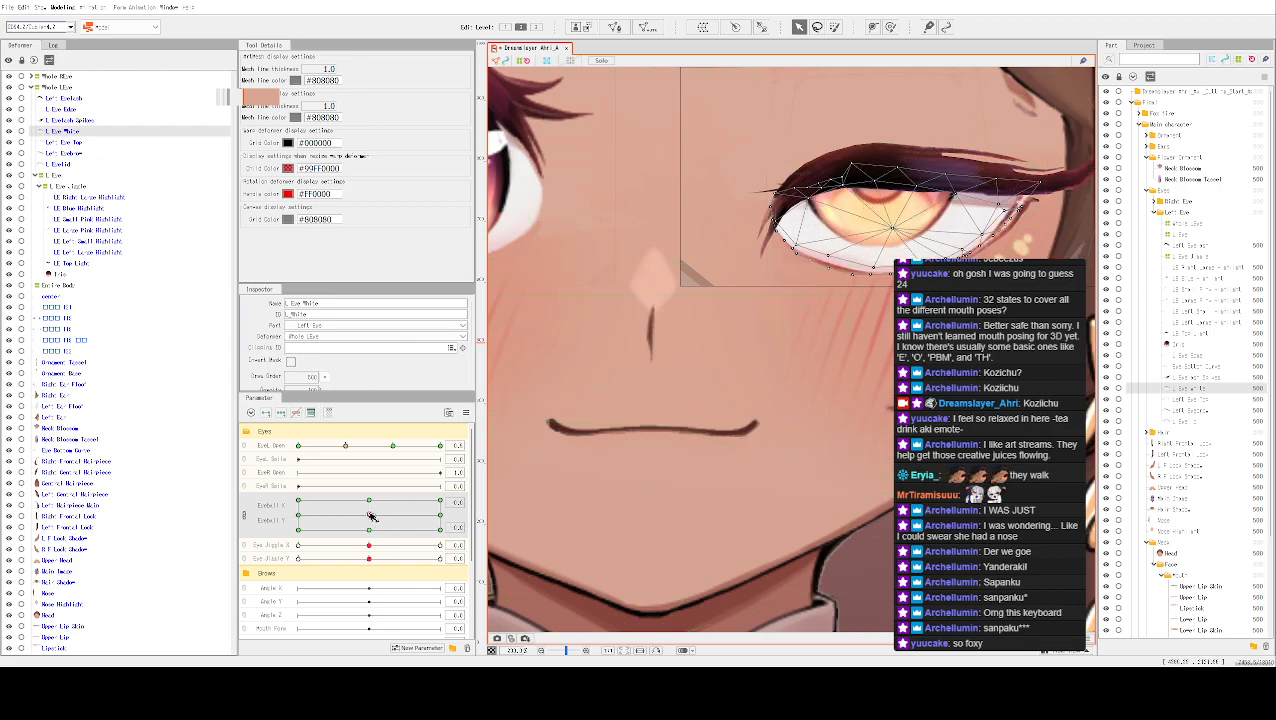
# Select the Iris and inspect it with EyeL Open at 1.0 while shifting the gaze slightly around the centre
pyautogui.click(886, 210)
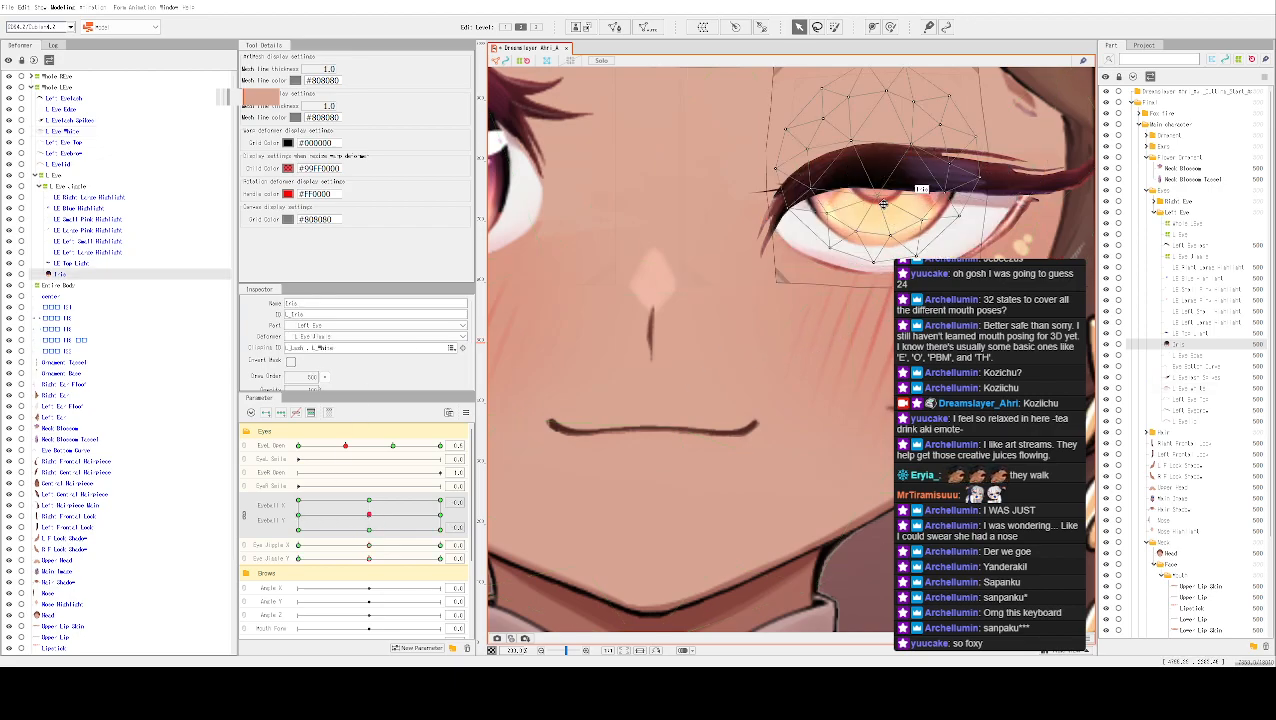
pyautogui.hotkey('ctrl', 'z')
pyautogui.hotkey('ctrl', 'z')
pyautogui.moveTo(343, 452); pyautogui.dragTo(393, 458)
pyautogui.scroll(-1, 434, 456)
pyautogui.scroll(1, 435, 454)
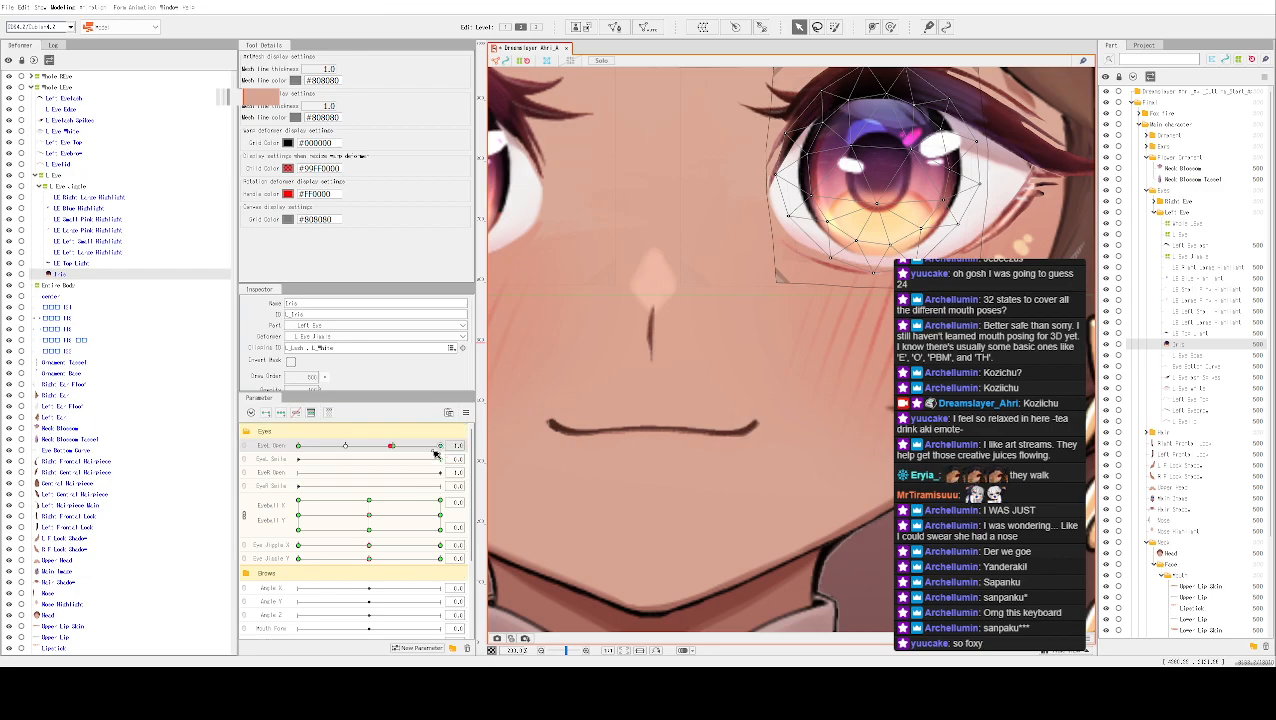
pyautogui.scroll(-3, 712, 290)
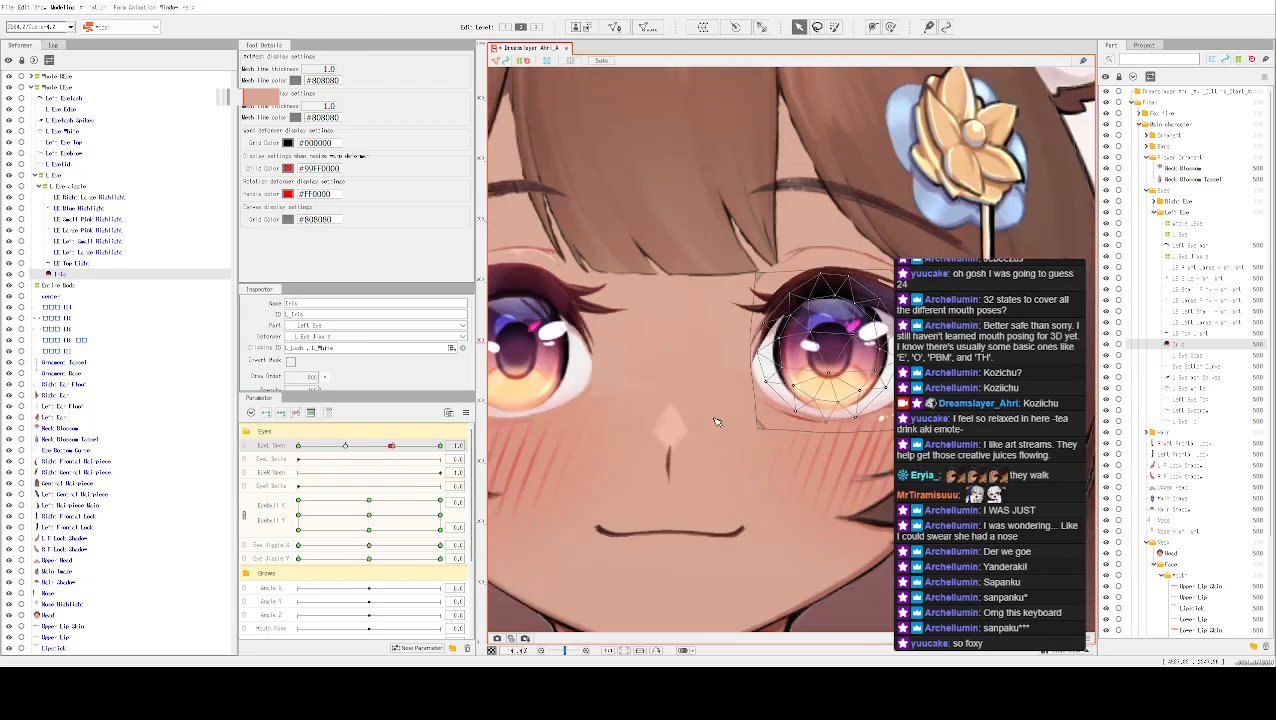
pyautogui.moveTo(392, 447); pyautogui.dragTo(396, 447)
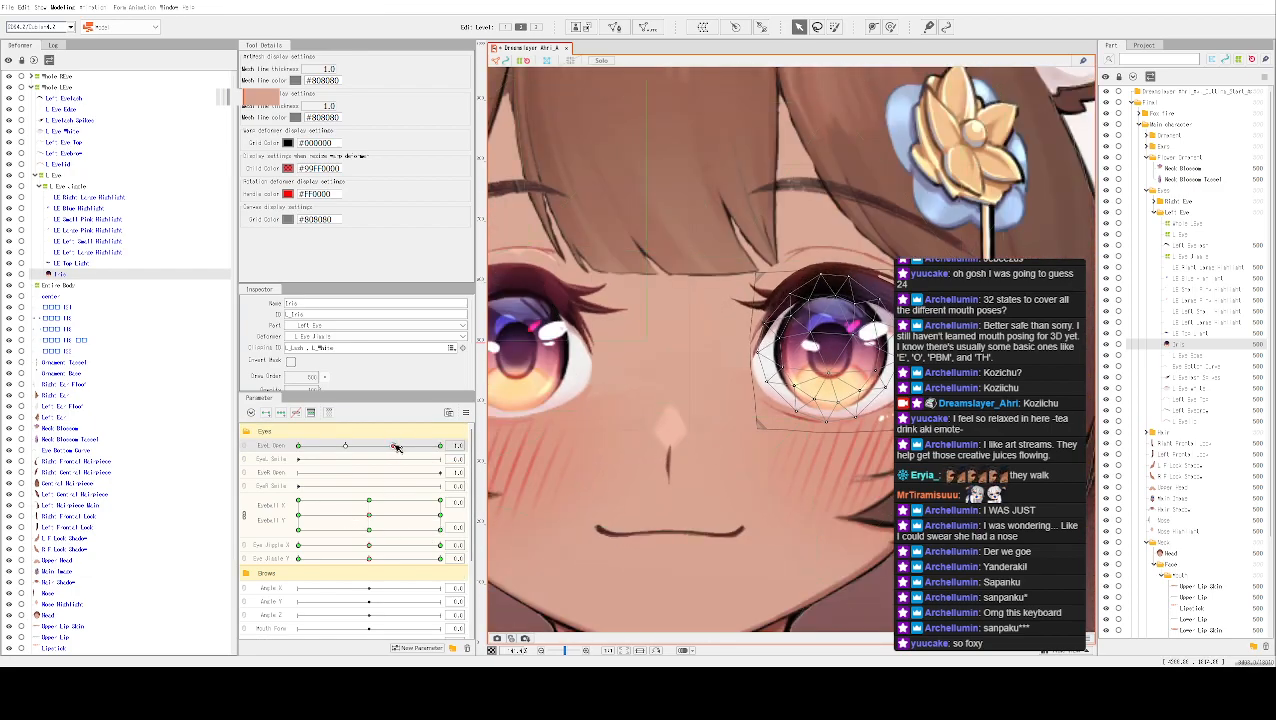
pyautogui.moveTo(378, 518)
pyautogui.mouseDown()
pyautogui.moveTo(336, 490)
pyautogui.moveTo(369, 514)
pyautogui.mouseUp()
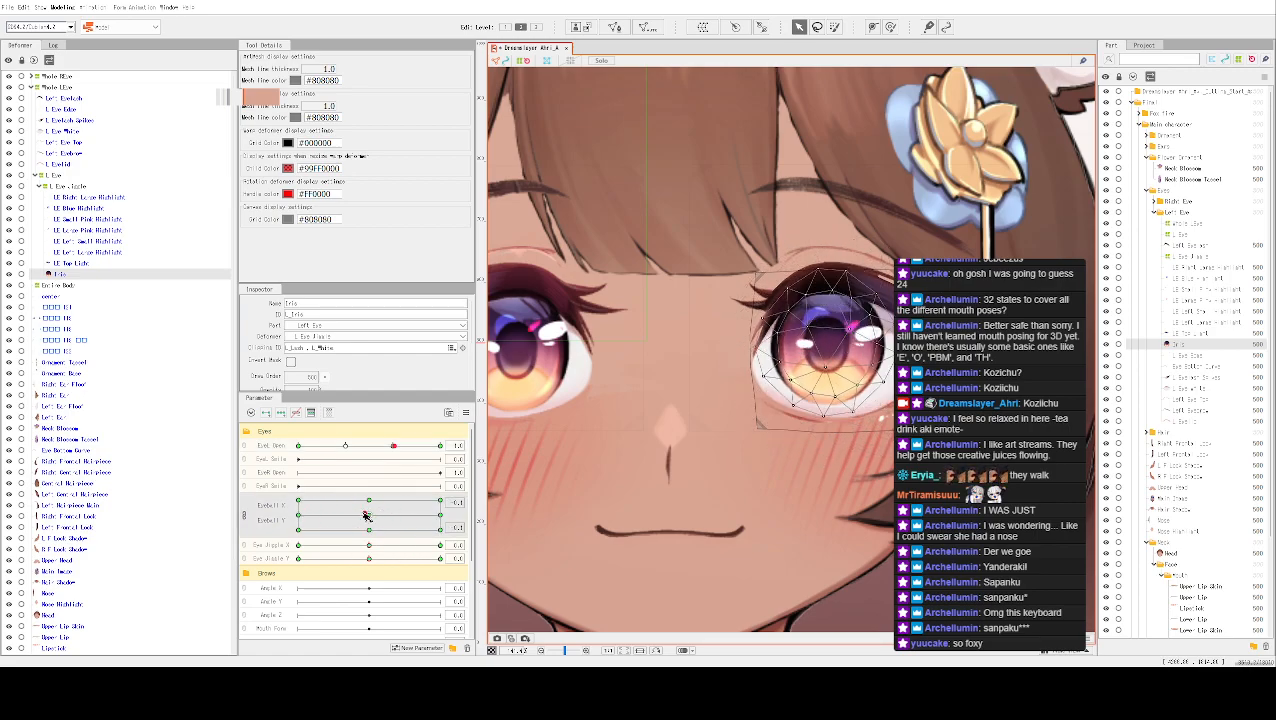
# Check the Iris with the left eye half closed and the gaze shifted, and again centred with EyeL Open at 0.0
pyautogui.moveTo(350, 446); pyautogui.dragTo(347, 449)
pyautogui.moveTo(409, 553); pyautogui.dragTo(397, 517)
pyautogui.moveTo(350, 453); pyautogui.dragTo(348, 454)
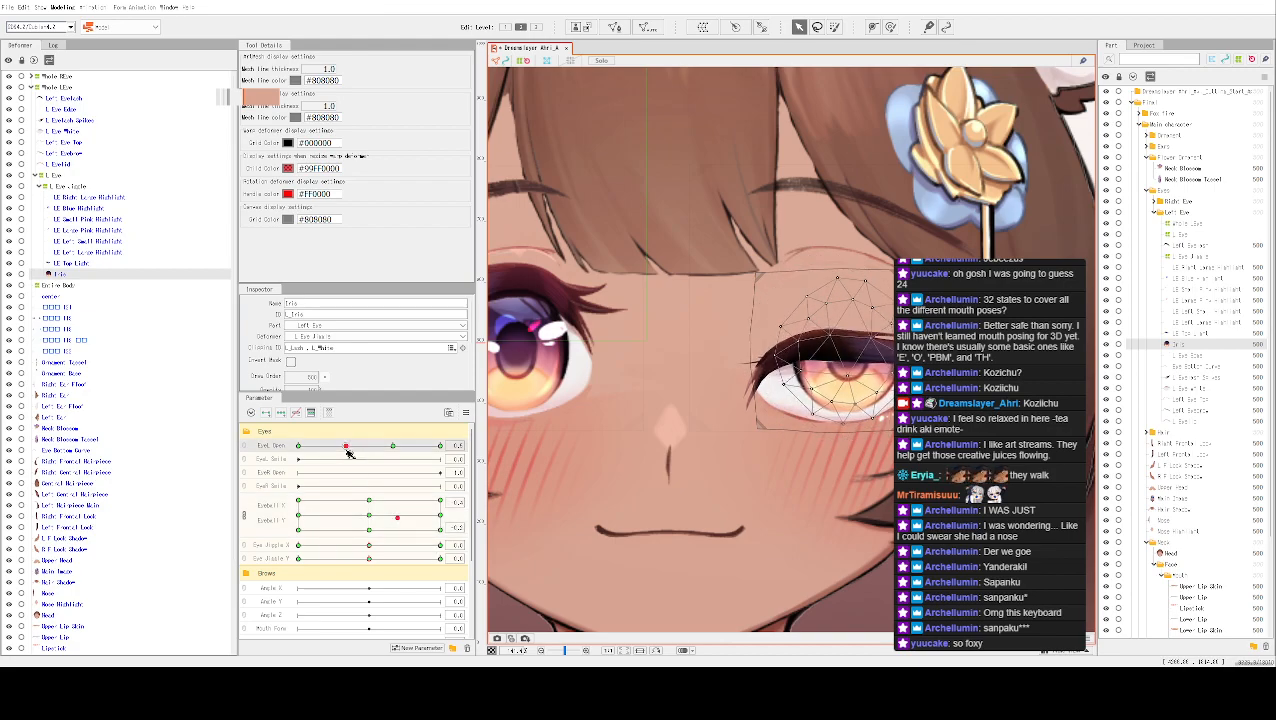
pyautogui.moveTo(370, 517); pyautogui.dragTo(371, 516)
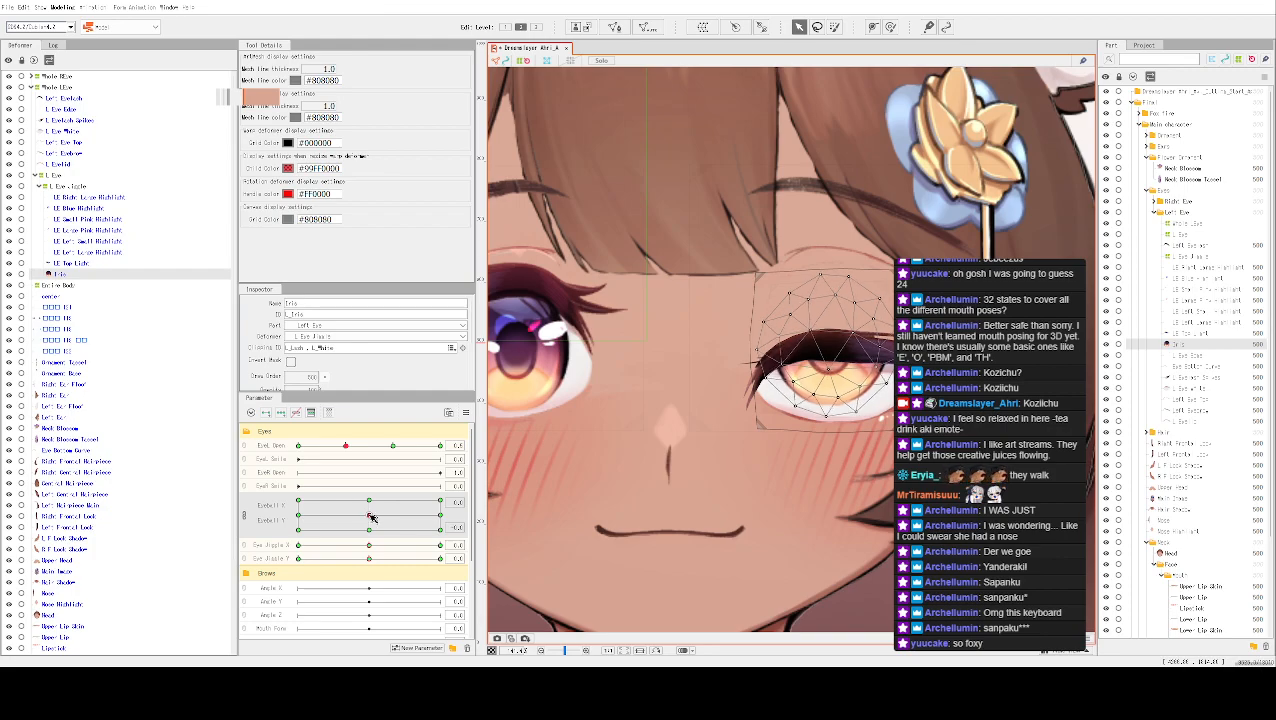
pyautogui.moveTo(345, 447); pyautogui.dragTo(259, 455)
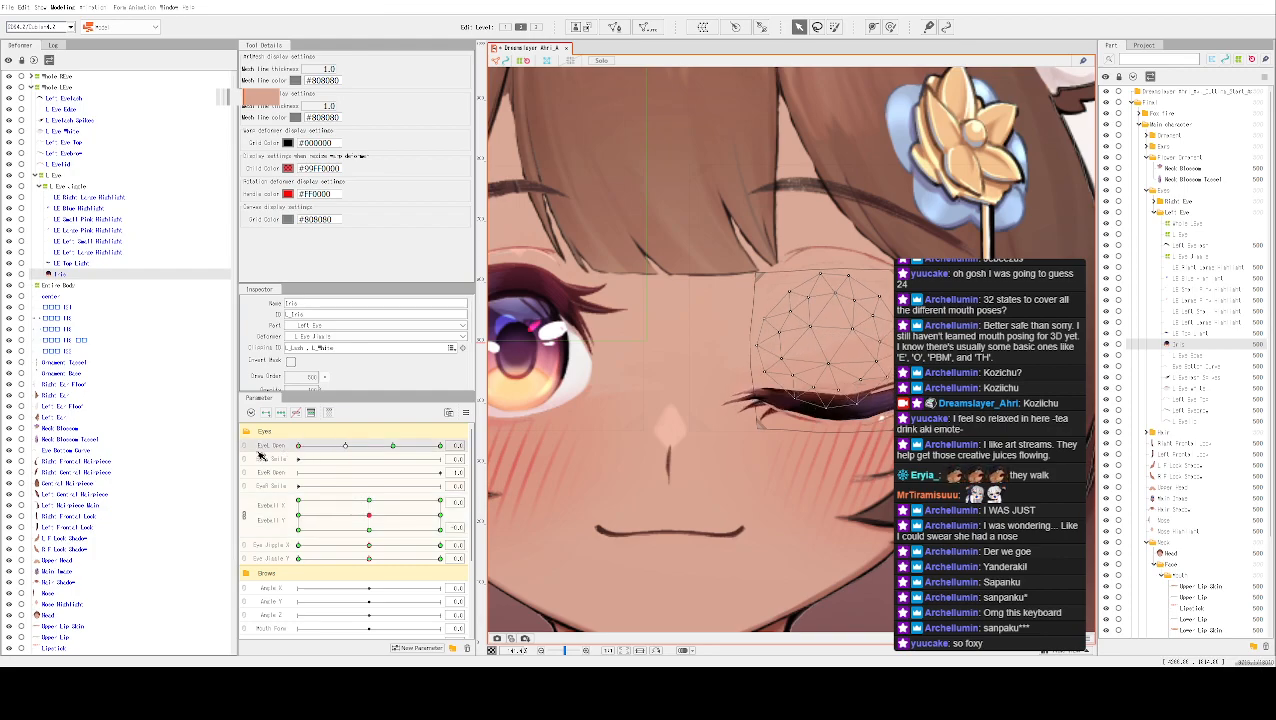
# Try to nudge the Eye Bottom Curve up behind the closed left lash line and inspect it without the selection outline
pyautogui.scroll(-1, 772, 452)
pyautogui.scroll(3, 775, 460)
pyautogui.scroll(-3, 700, 465)
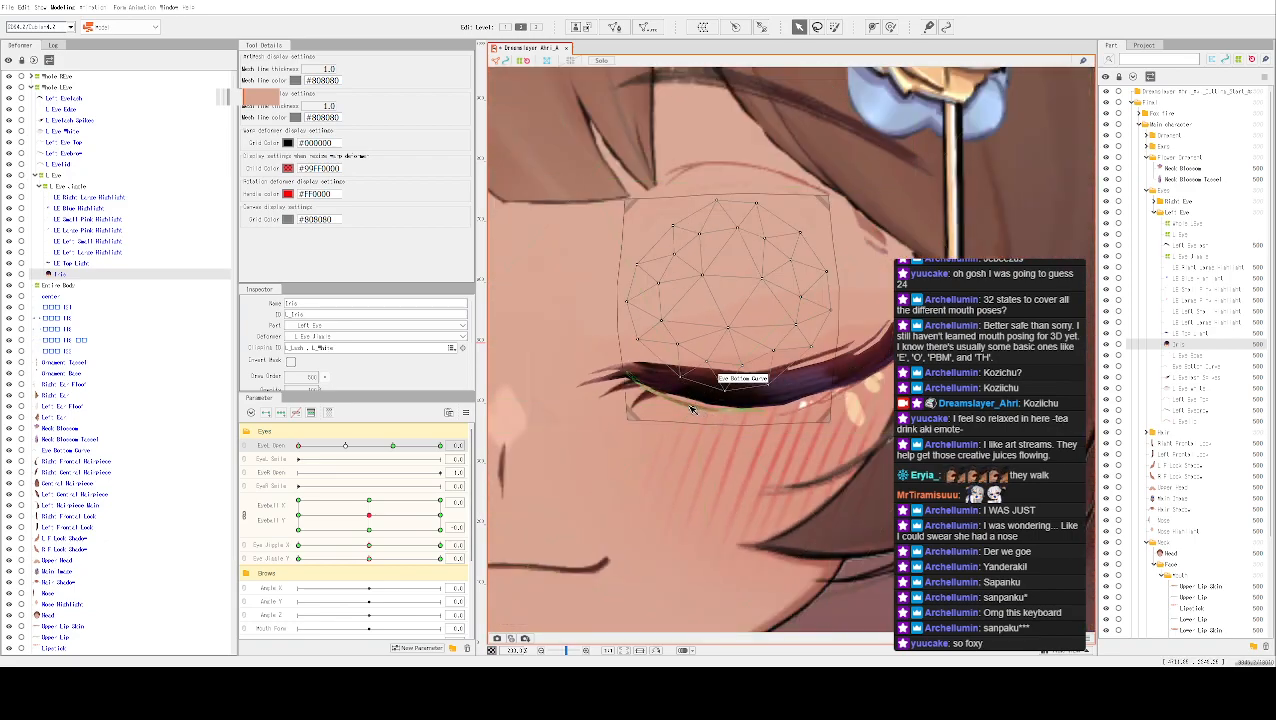
pyautogui.click(692, 410)
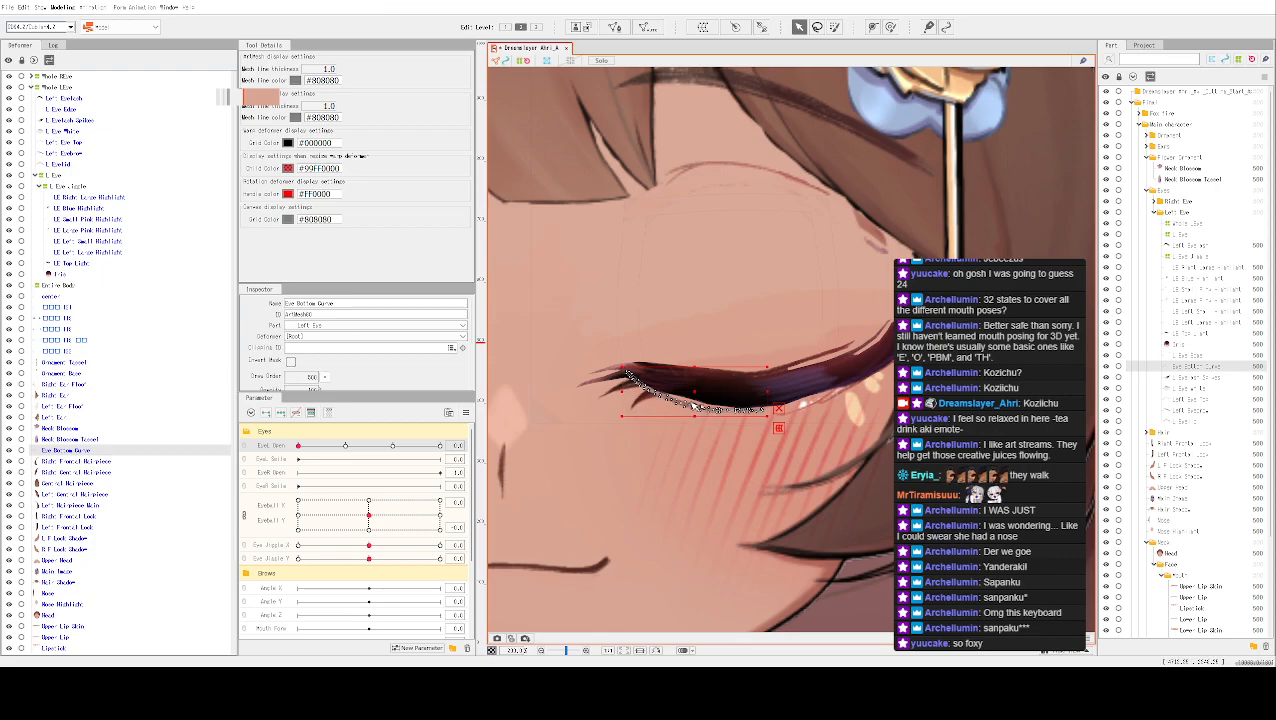
pyautogui.moveTo(703, 389); pyautogui.dragTo(706, 386)
pyautogui.scroll(-3, 706, 384)
pyautogui.scroll(5, 712, 456)
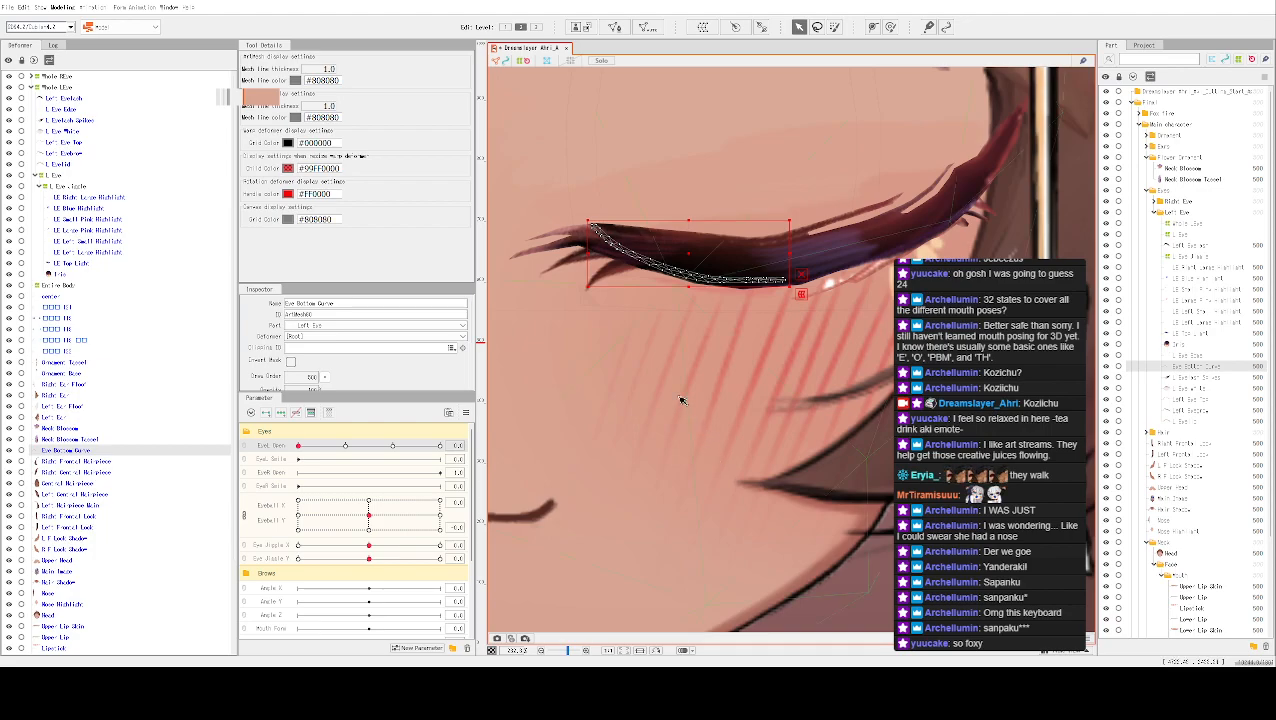
pyautogui.click(677, 328)
pyautogui.scroll(-5, 697, 349)
pyautogui.scroll(4, 681, 379)
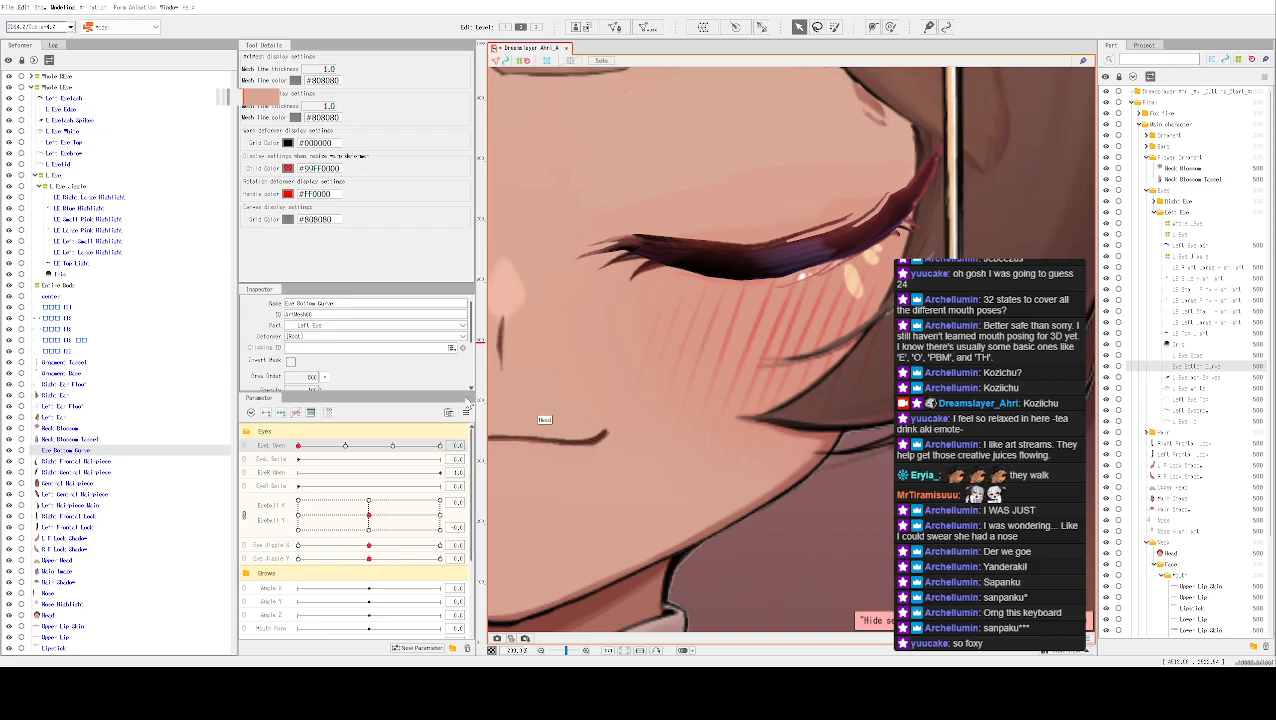
# Test the Eyeball X/Y gaze with the left eye closed and with EyeL Open at 1.0
pyautogui.moveTo(368, 515); pyautogui.dragTo(397, 496)
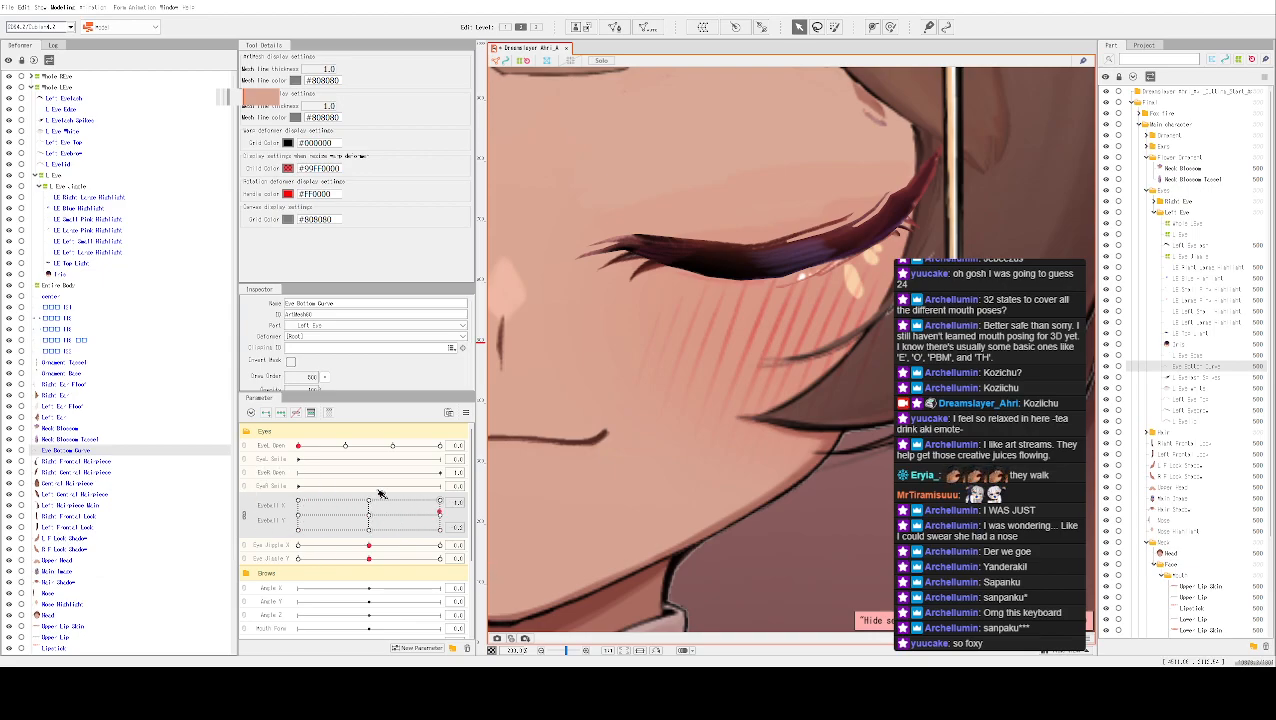
pyautogui.scroll(-1, 380, 490)
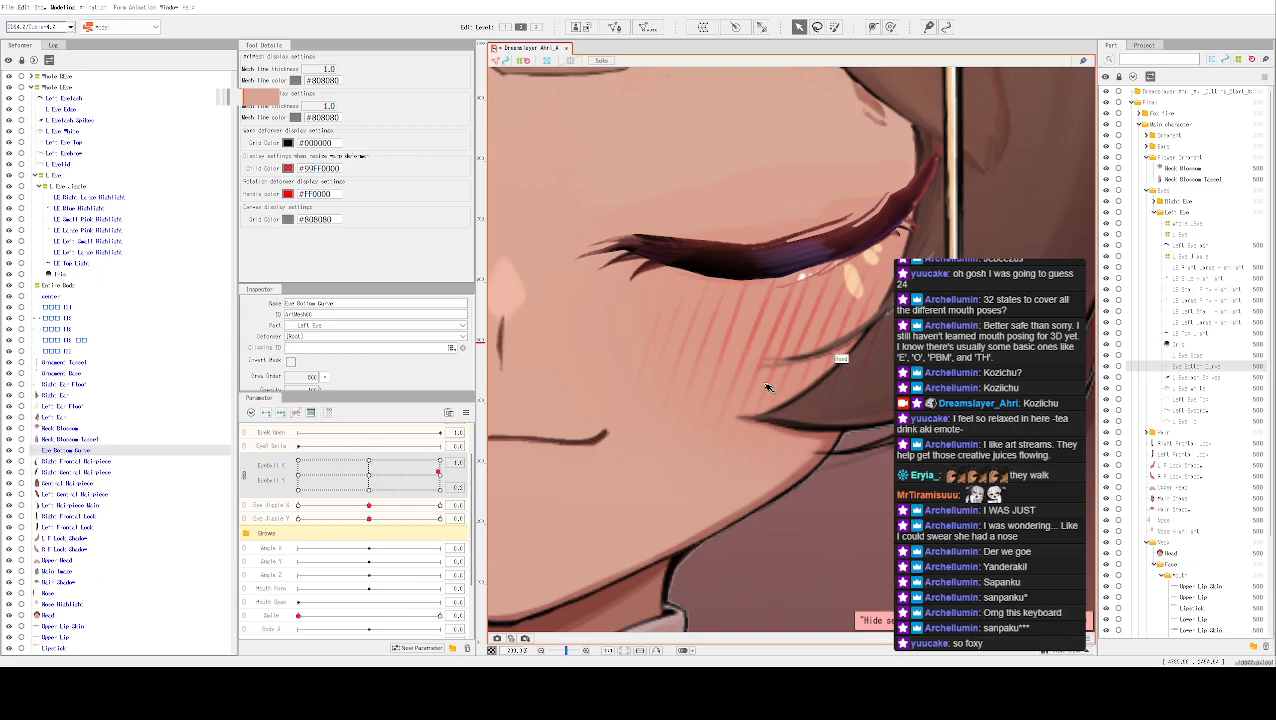
pyautogui.scroll(-2, 724, 327)
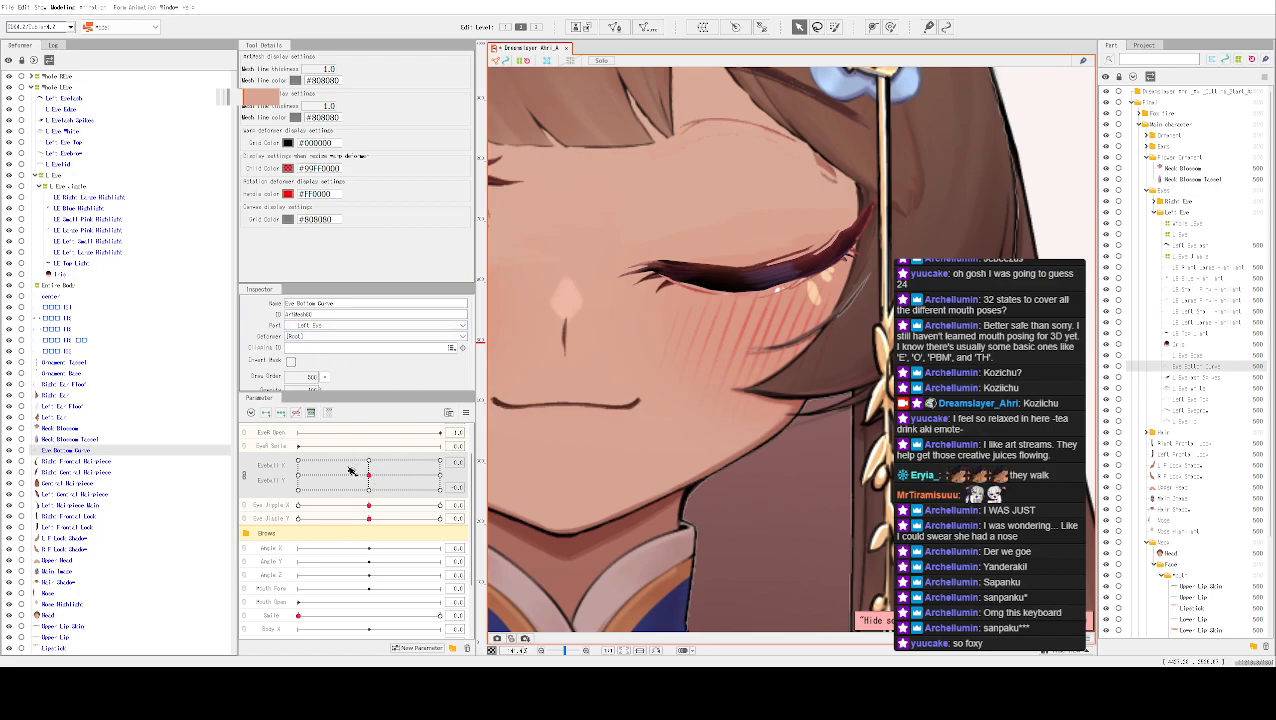
pyautogui.scroll(2, 378, 479)
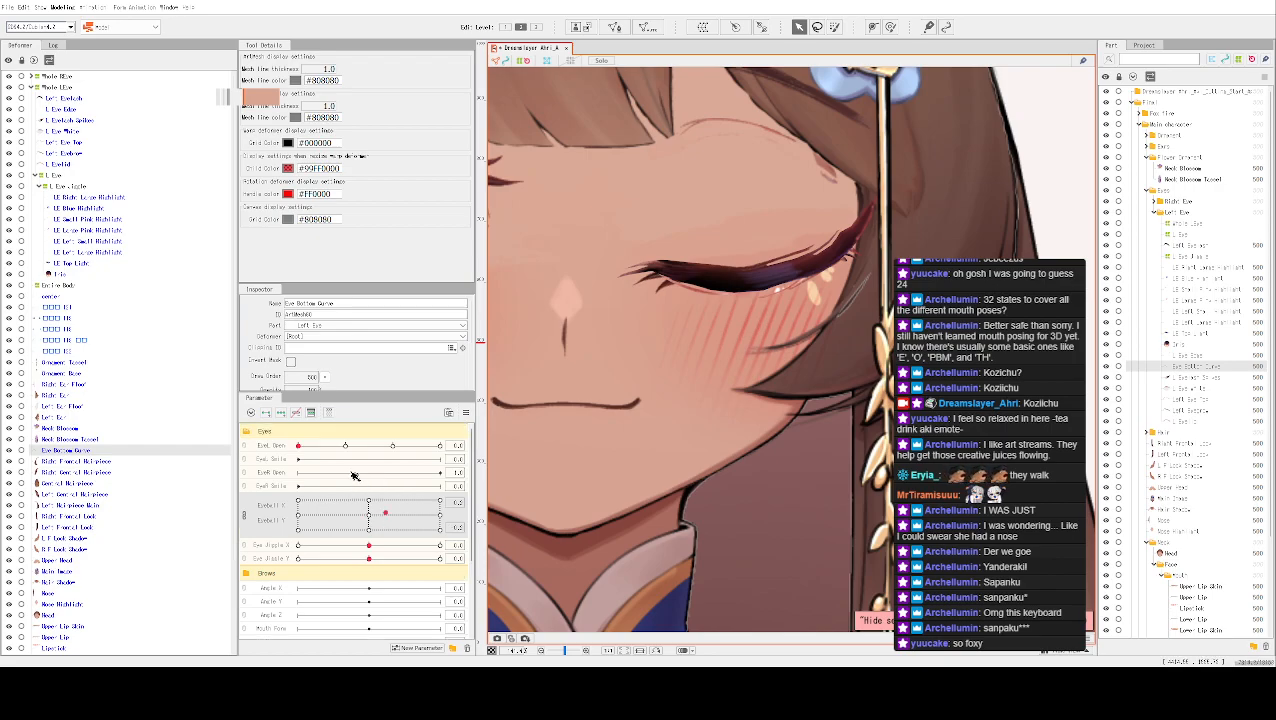
pyautogui.moveTo(394, 447); pyautogui.dragTo(394, 450)
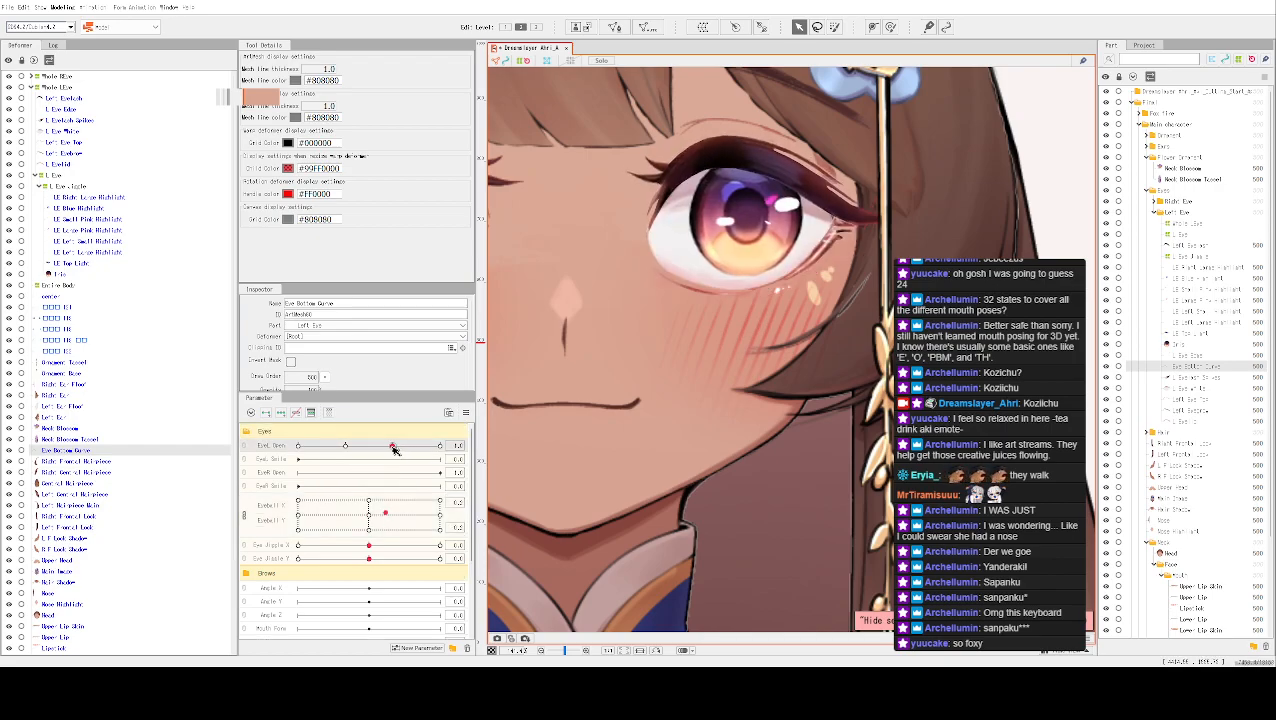
pyautogui.moveTo(344, 499); pyautogui.dragTo(369, 510)
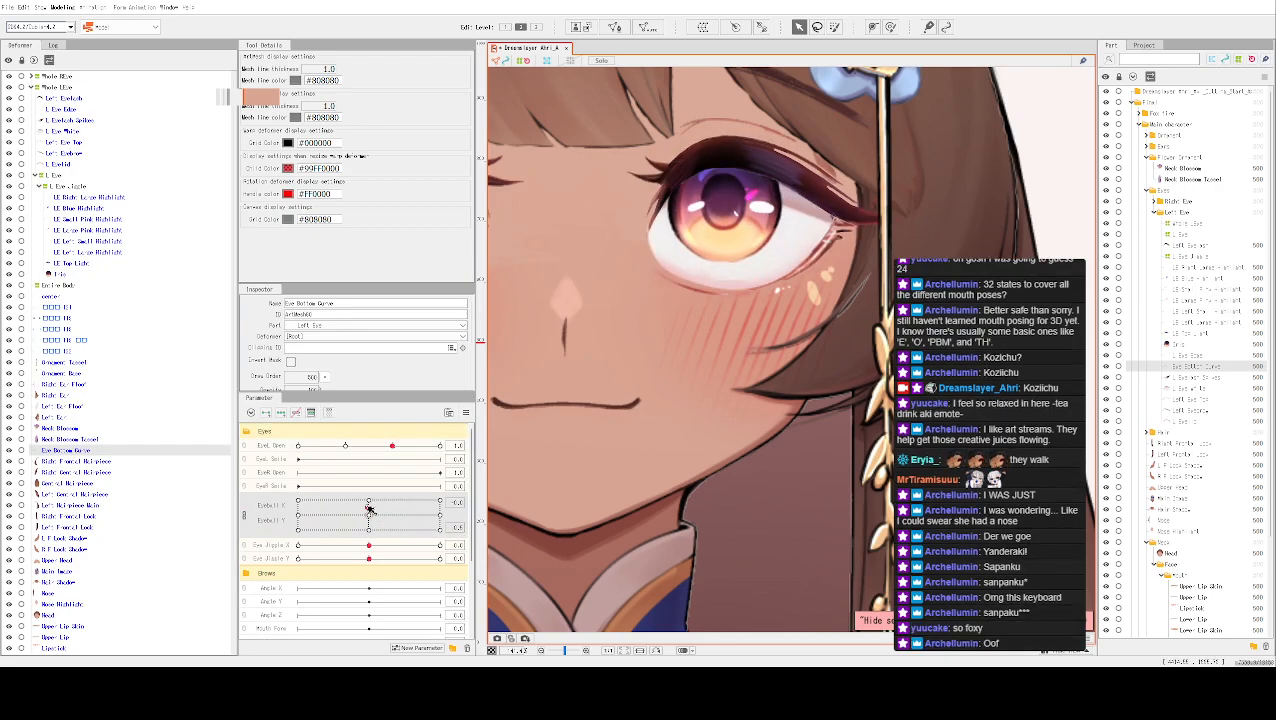
# Add keyforms for the Eye Bottom Curve at all four EyeL Open points, leaving the parameter at 0.0
pyautogui.doubleClick(710, 296)
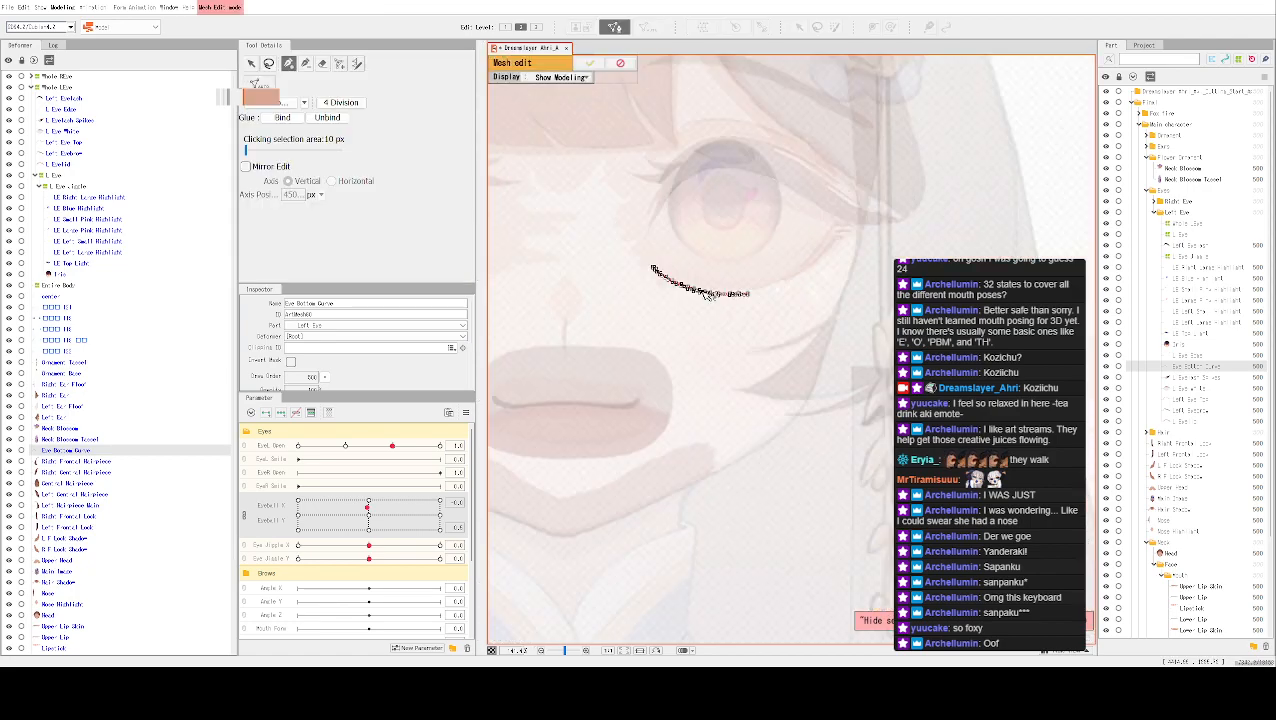
pyautogui.click(590, 63)
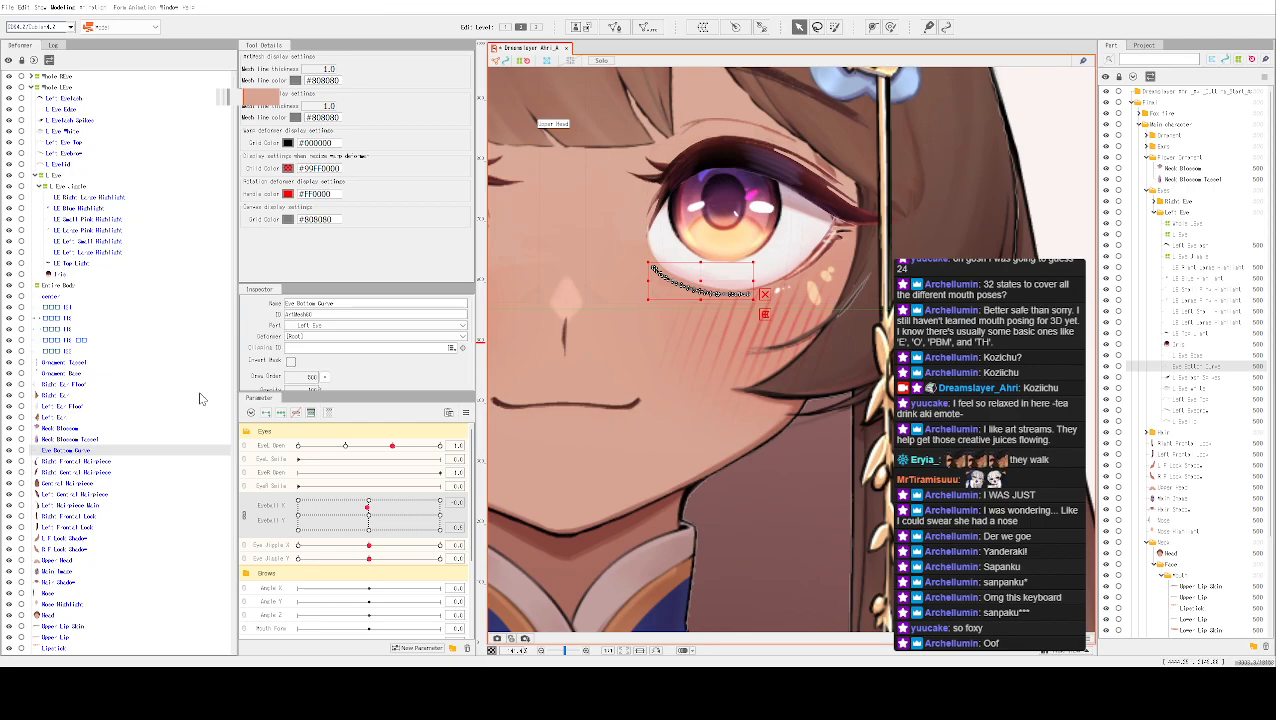
pyautogui.moveTo(393, 446)
pyautogui.mouseDown()
pyautogui.moveTo(456, 458)
pyautogui.moveTo(394, 447)
pyautogui.mouseUp()
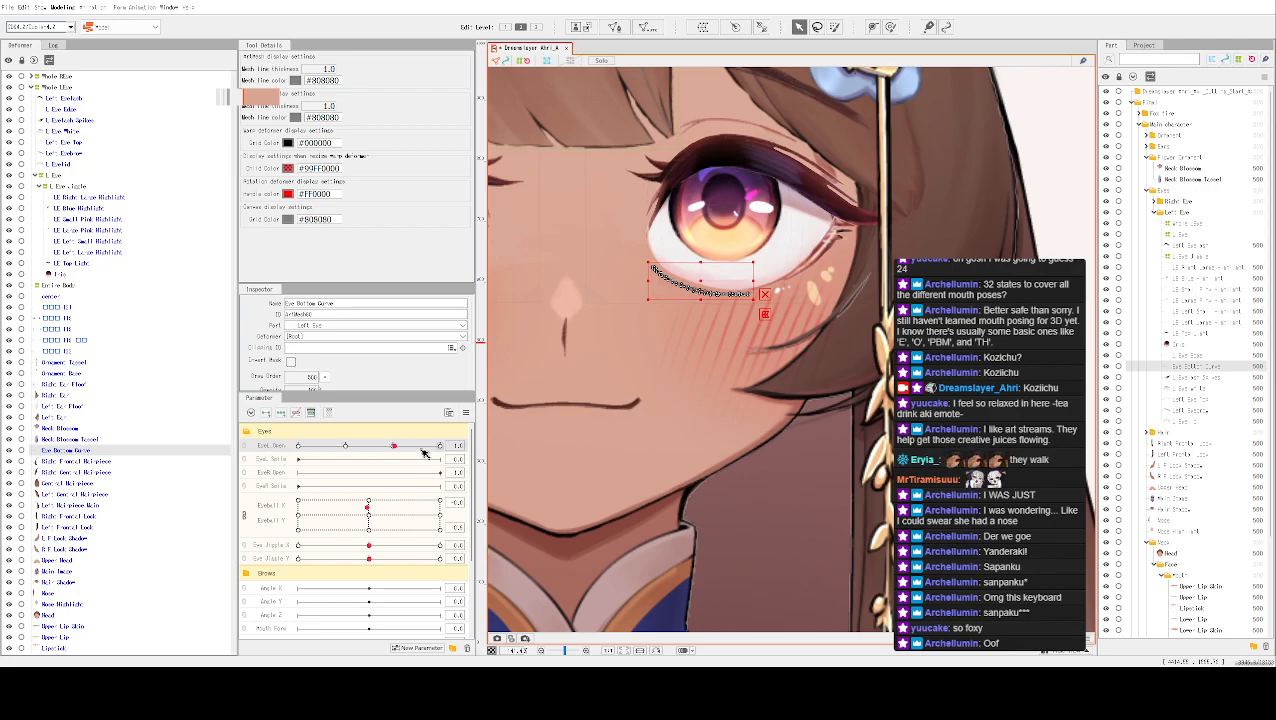
pyautogui.moveTo(394, 446); pyautogui.dragTo(260, 457)
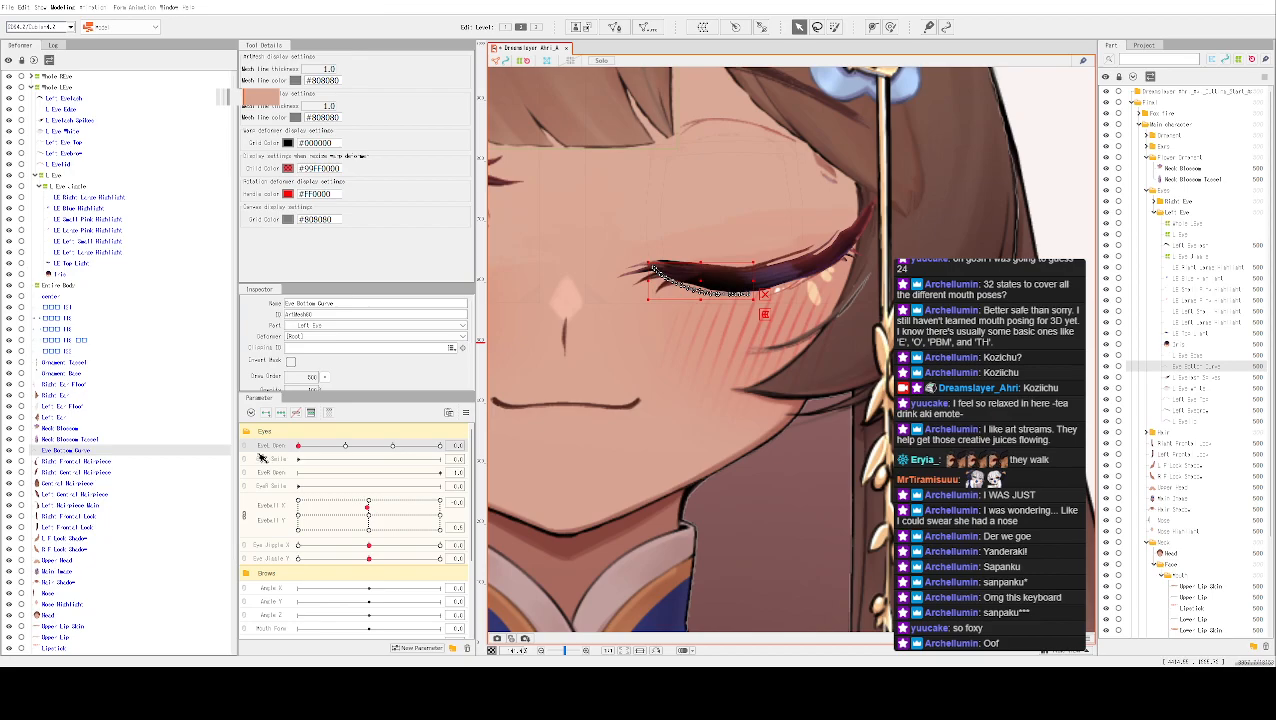
pyautogui.click(311, 415)
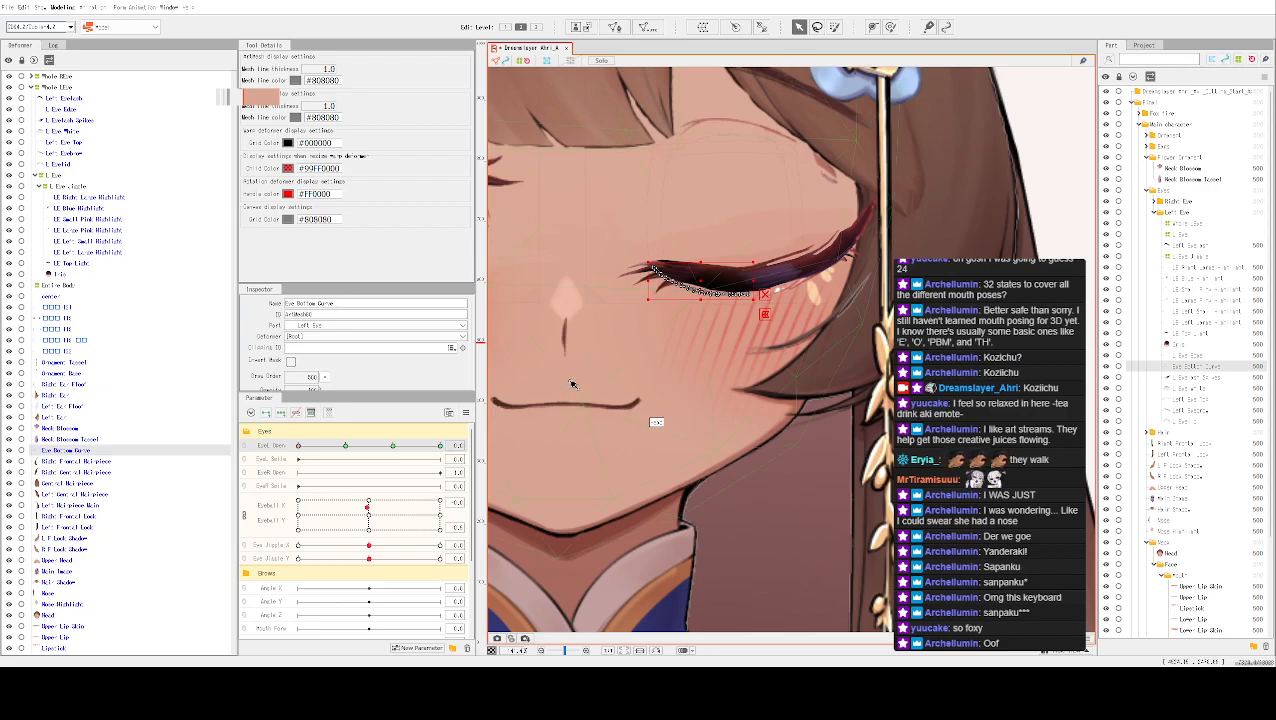
# Move the Eye Bottom Curve slightly up behind the closed lash line at EyeL Open 0.0, checking it without the selection outline
pyautogui.scroll(1, 626, 353)
pyautogui.scroll(1, 626, 353)
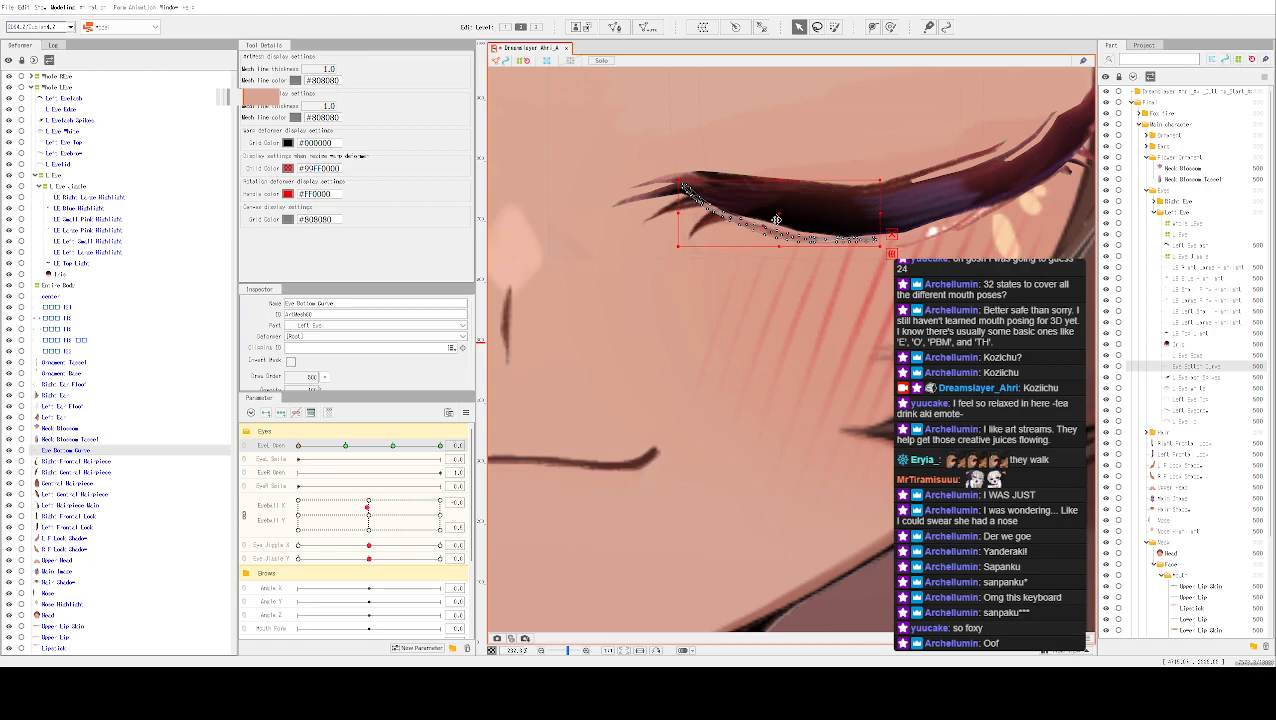
pyautogui.moveTo(780, 215); pyautogui.dragTo(785, 211)
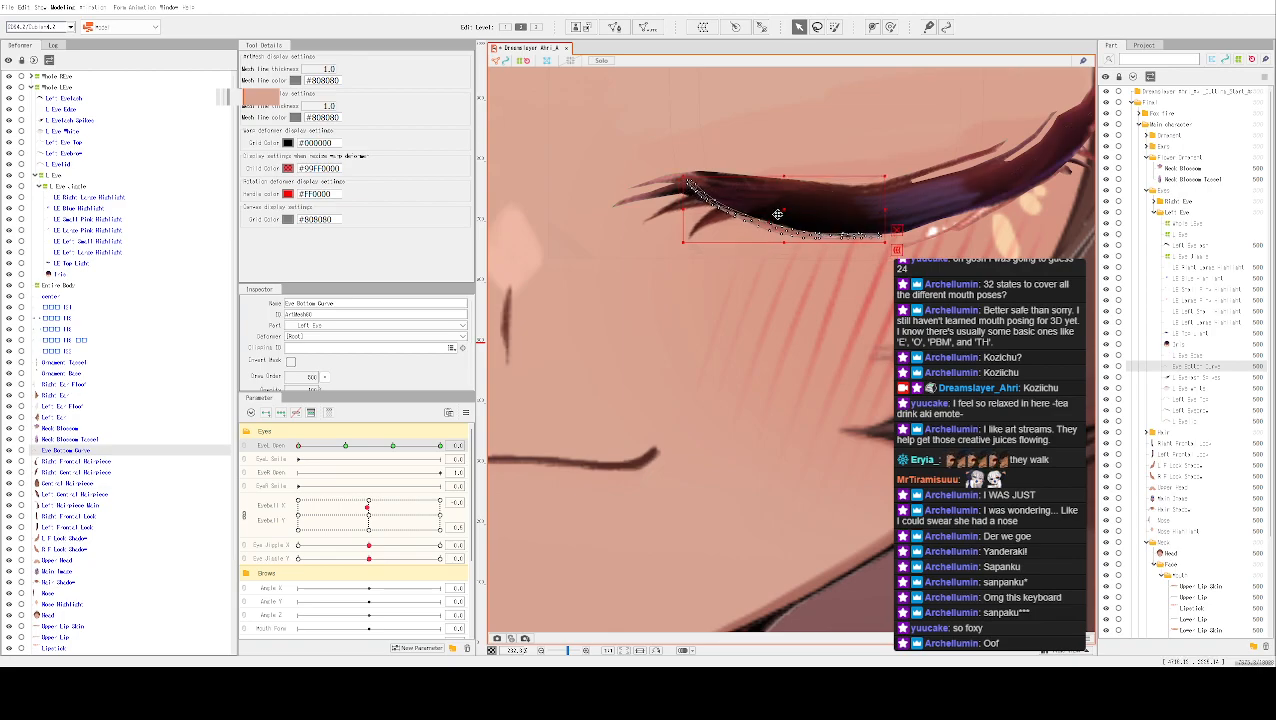
pyautogui.hotkey('ctrl', 'h')
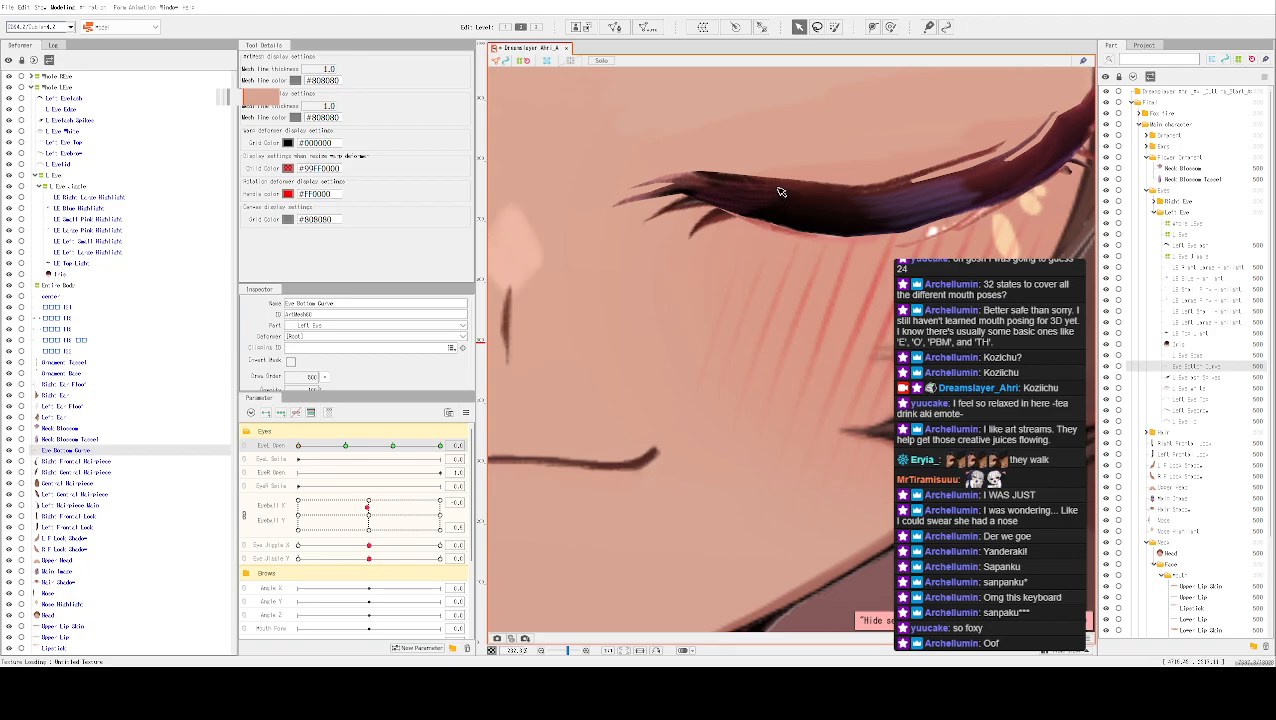
pyautogui.hotkey('ctrl', 'h')
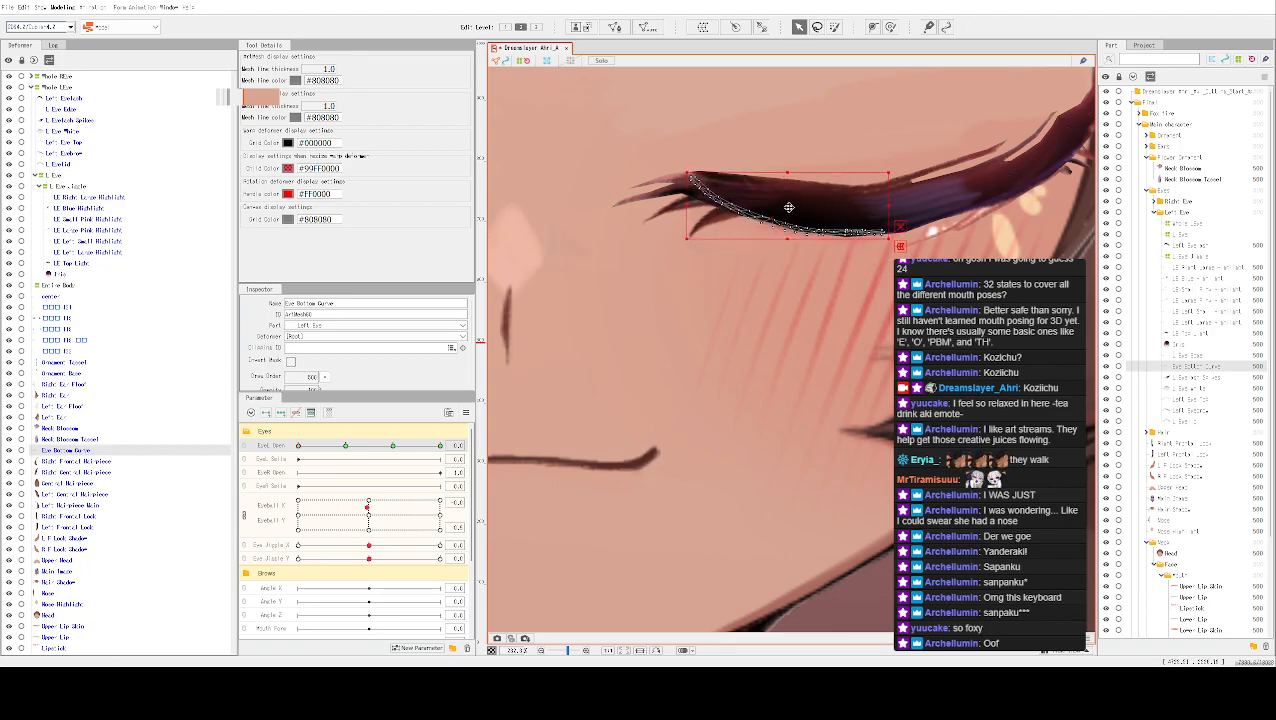
pyautogui.hotkey('ctrl', 'h')
pyautogui.scroll(-2, 792, 142)
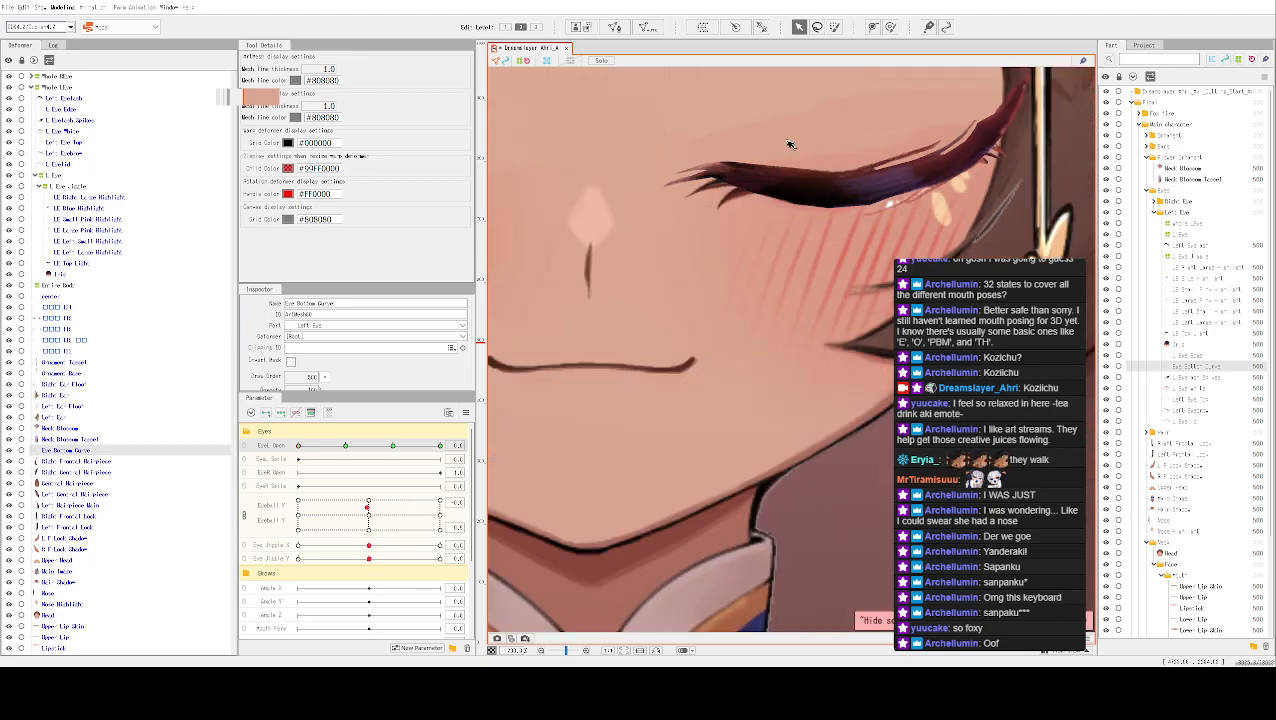
pyautogui.scroll(-2, 786, 145)
pyautogui.hotkey('ctrl', 'h')
pyautogui.hotkey('ctrl', 'h')
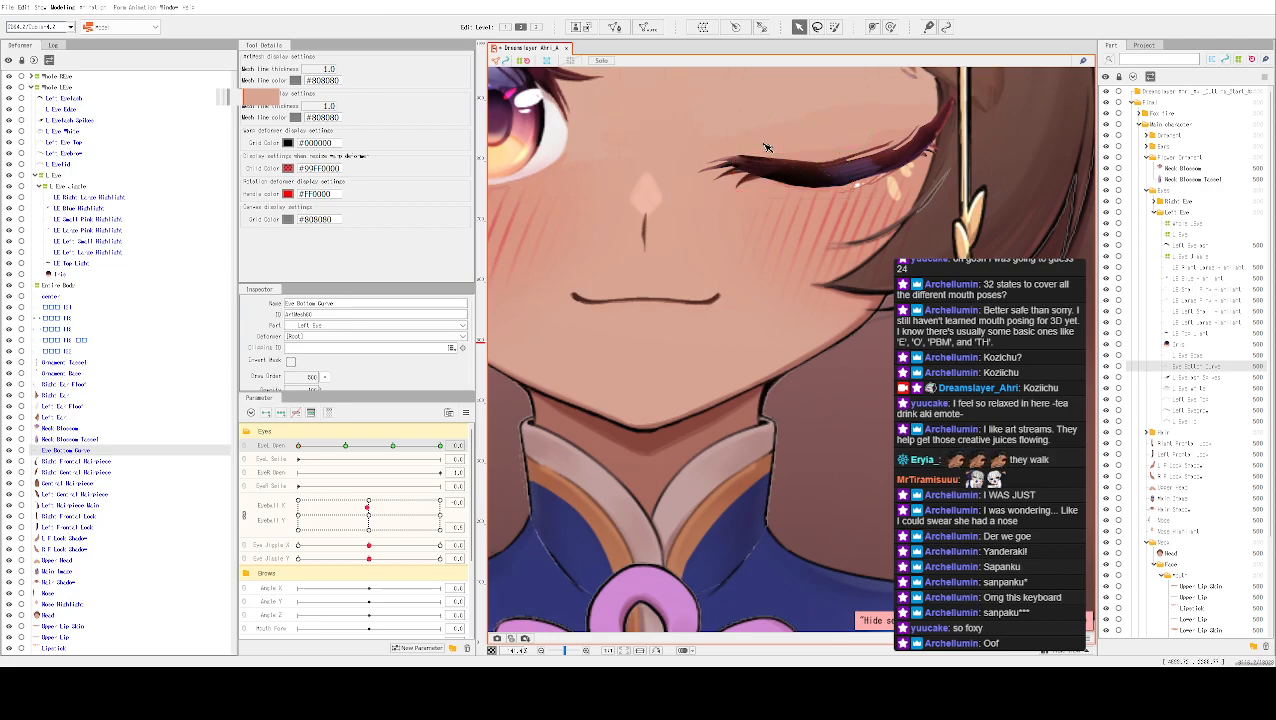
pyautogui.hotkey('ctrl', 'h')
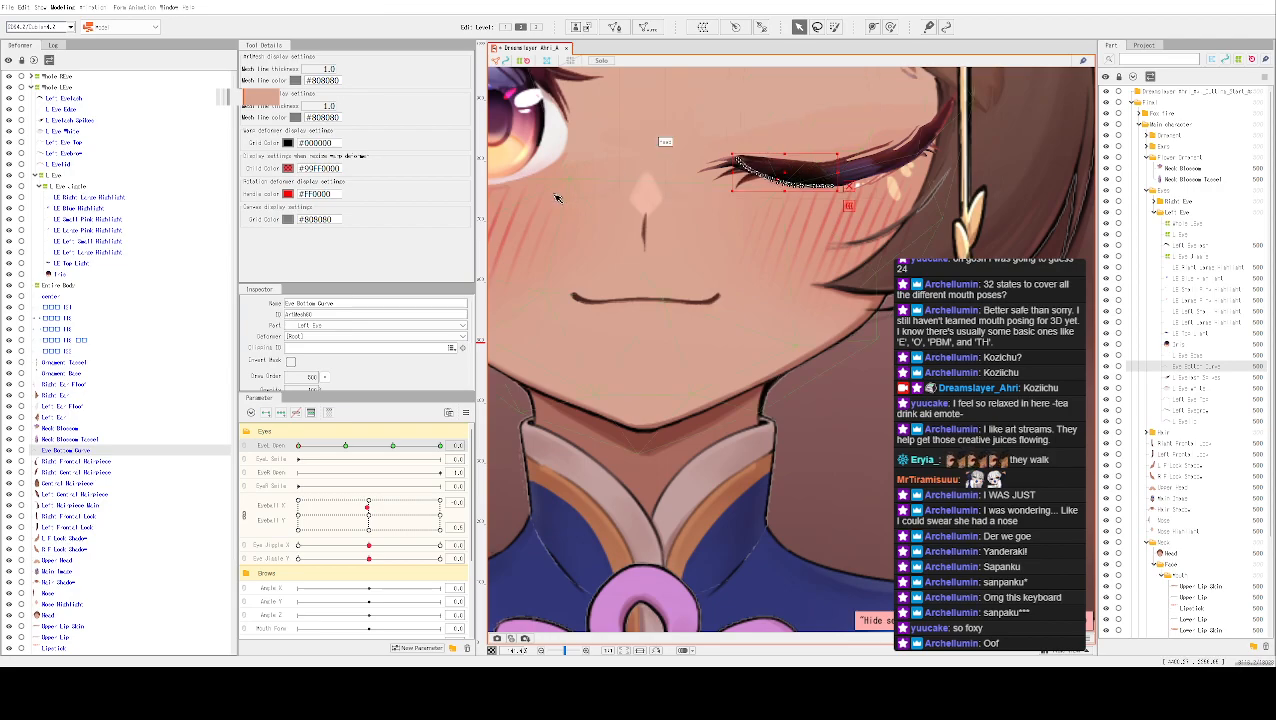
# Check the Eye Bottom Curve against the left eye half open and at EyeL Open 1.0 with the selection outline hidden
pyautogui.click(347, 448)
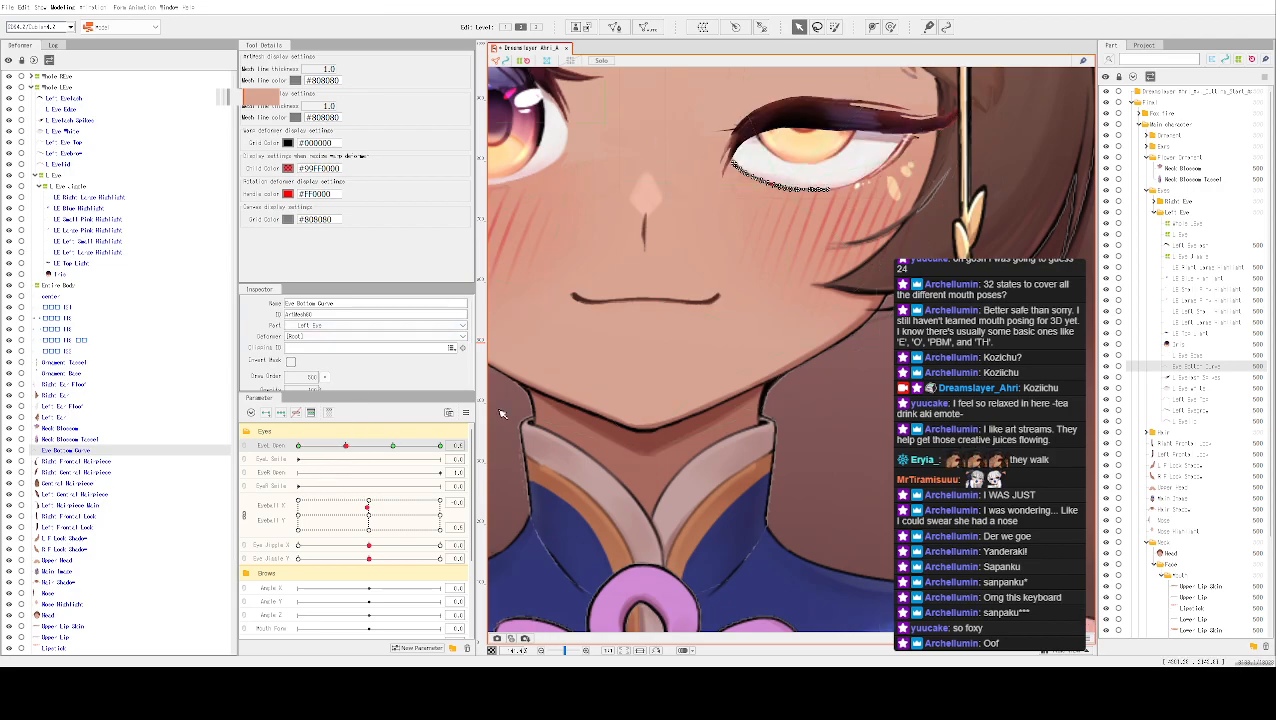
pyautogui.hotkey('ctrl', 'h')
pyautogui.moveTo(348, 448); pyautogui.dragTo(395, 448)
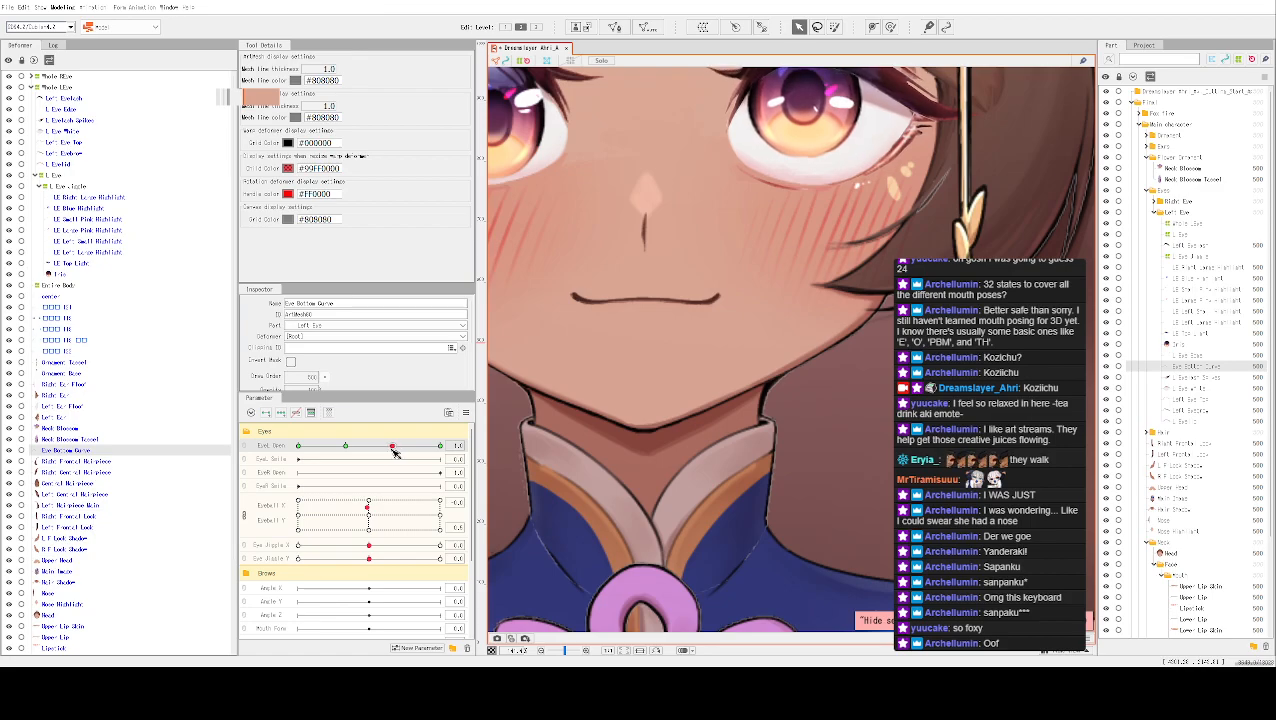
# Nudge the Eye Bottom Curve slightly up against the eye white at EyeL Open 1.0, checking it without the selection outline
pyautogui.doubleClick(776, 185)
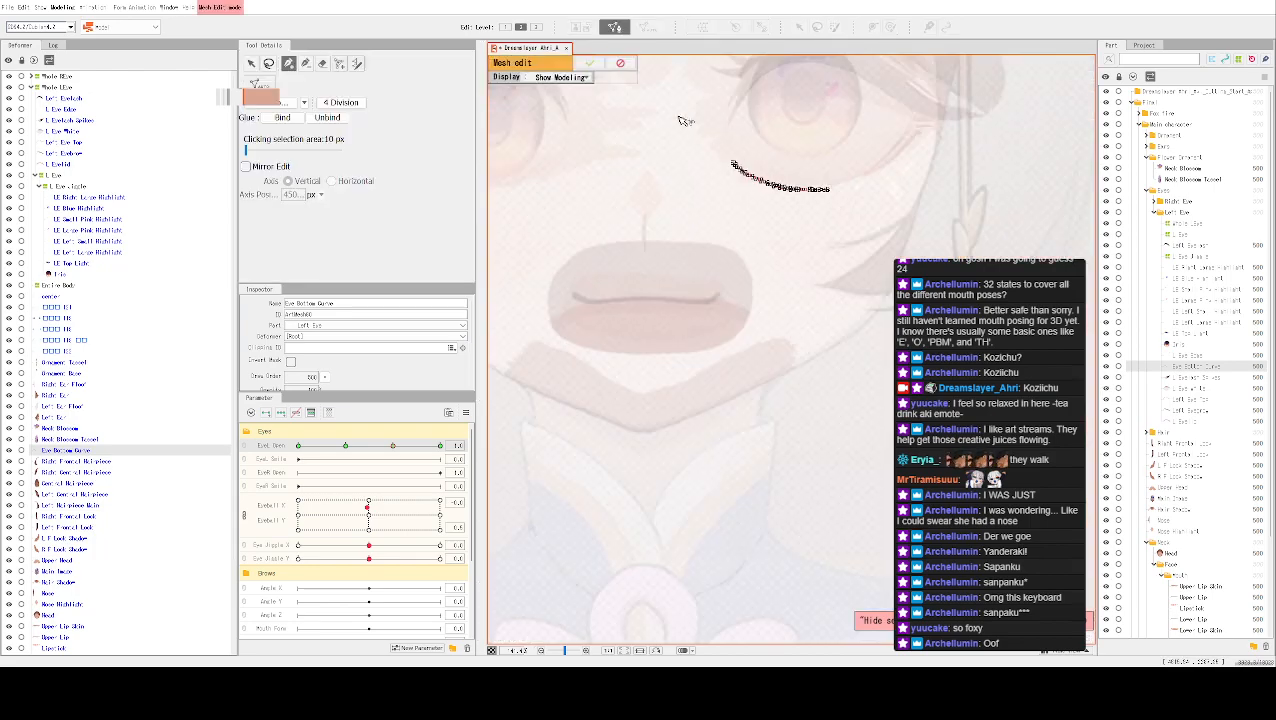
pyautogui.click(597, 64)
pyautogui.click(777, 176)
pyautogui.moveTo(777, 174); pyautogui.dragTo(778, 174)
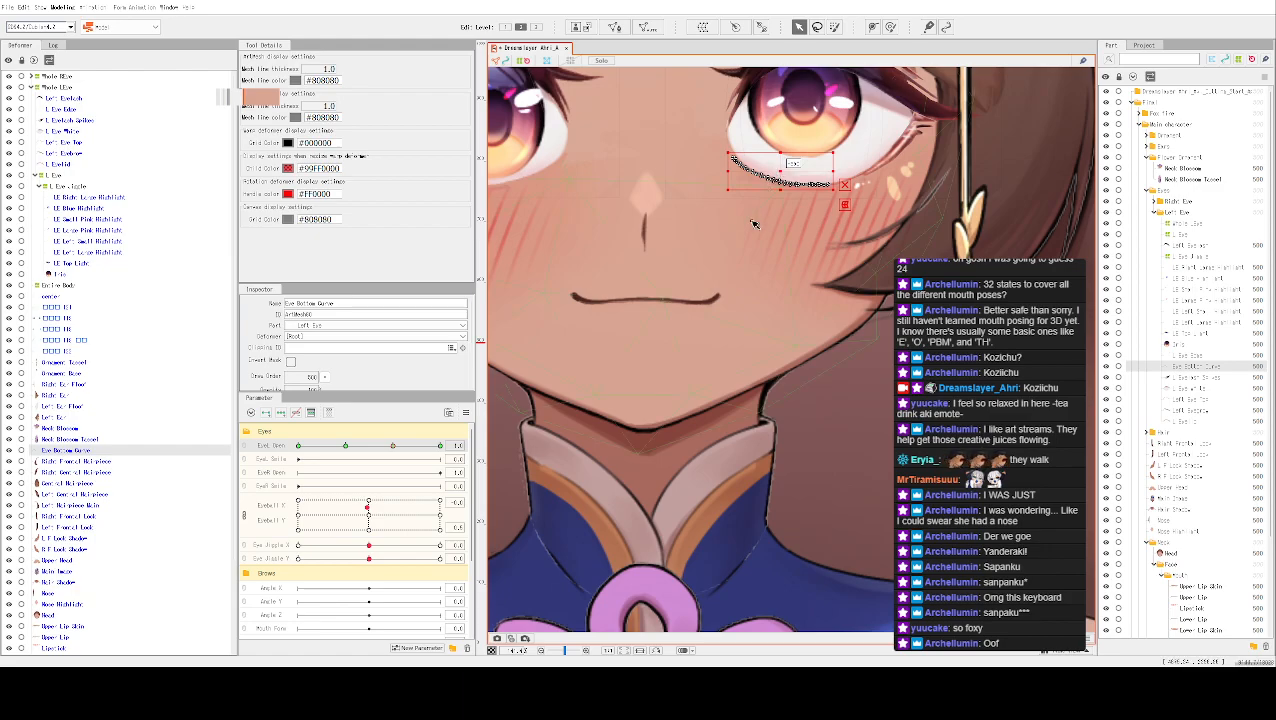
pyautogui.hotkey('ctrl', 't')
pyautogui.hotkey('ctrl', 't')
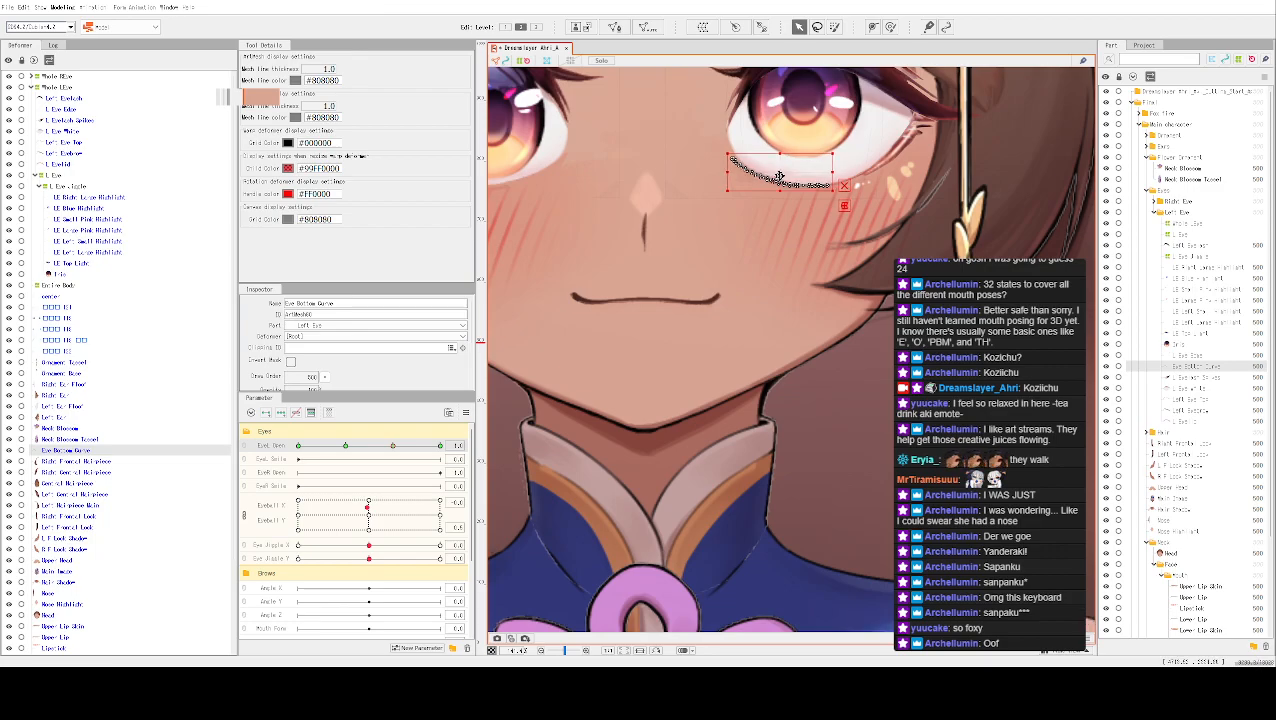
pyautogui.hotkey('ctrl', 't')
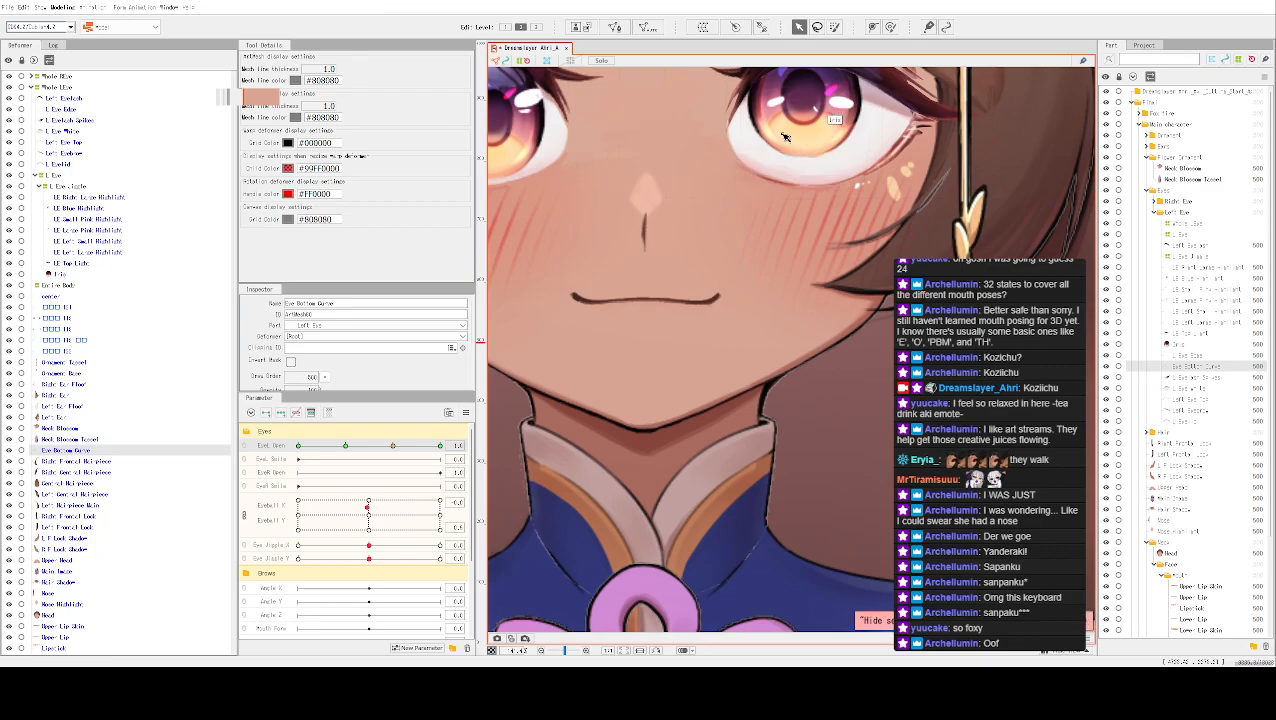
# Reset Eyeball X/Y to the centre and close the left eye by setting EyeL Open to 0.0
pyautogui.scroll(-2, 726, 148)
pyautogui.click(370, 516)
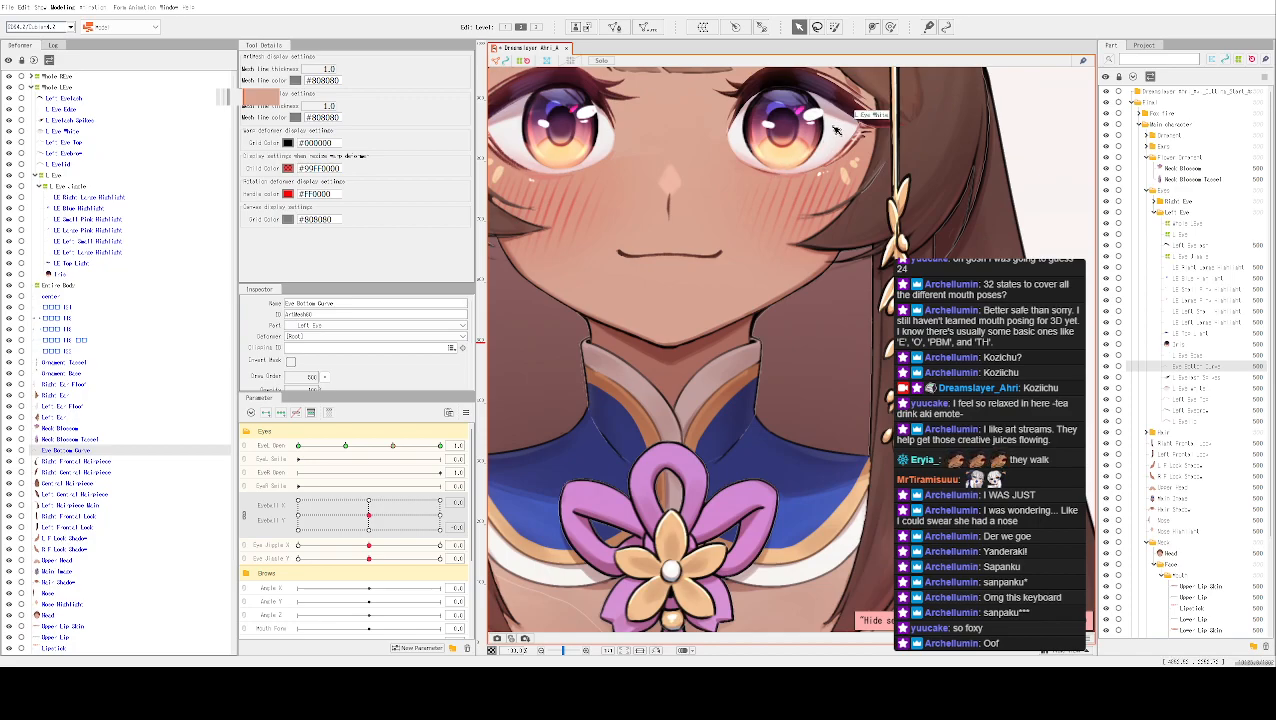
pyautogui.moveTo(394, 445); pyautogui.dragTo(295, 418)
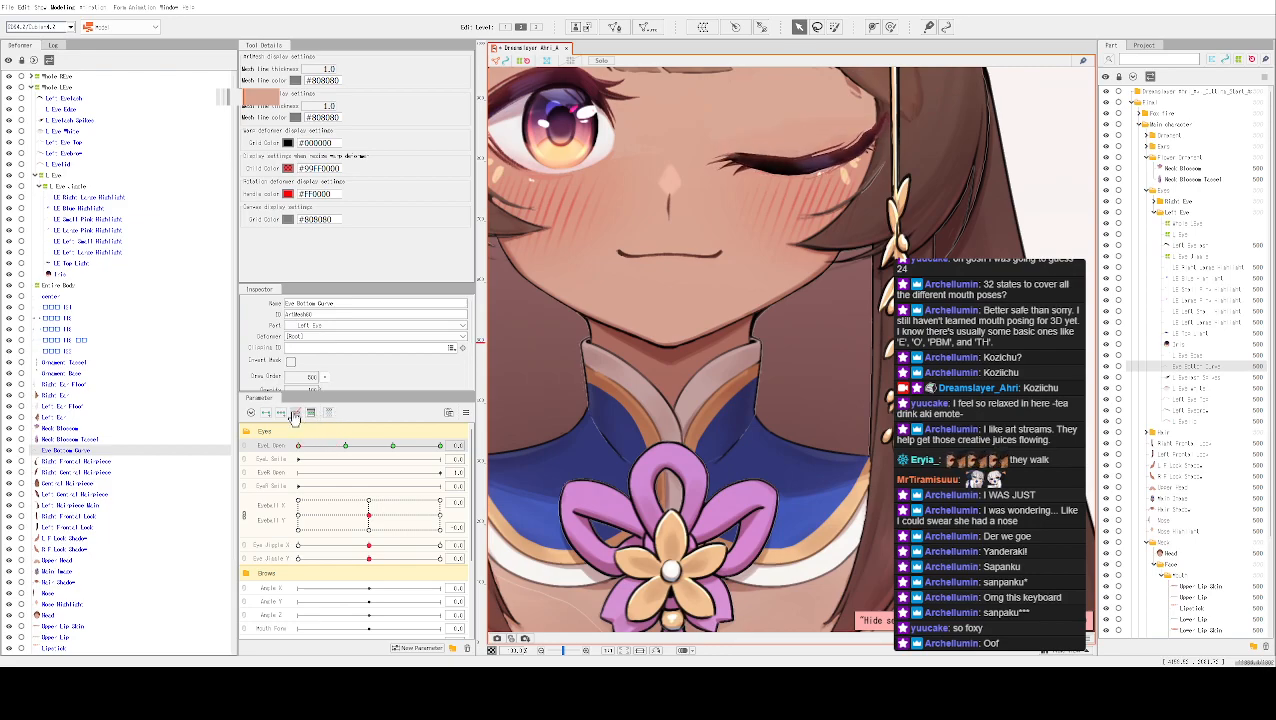
# Bend the inner end of the L Eye Edge's deform path up behind the closed lash at EyeL Open 0.0, checking it without the outline
pyautogui.click(831, 176)
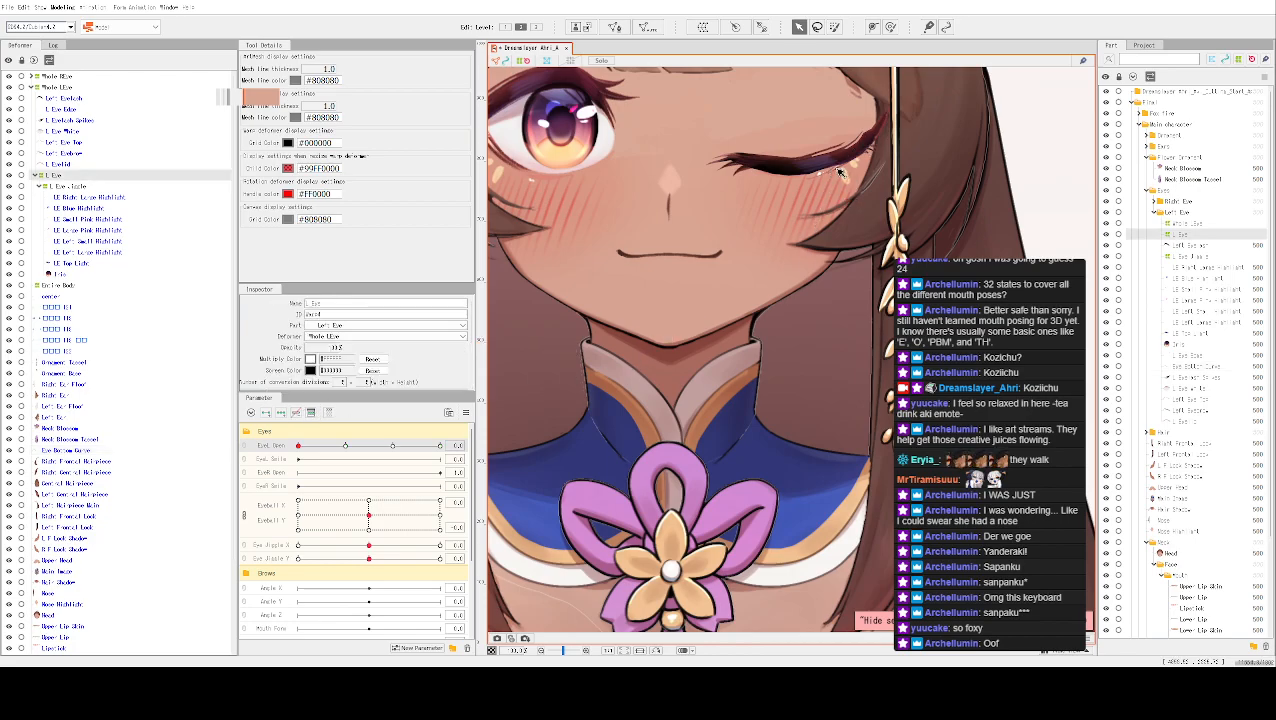
pyautogui.rightClick(832, 170)
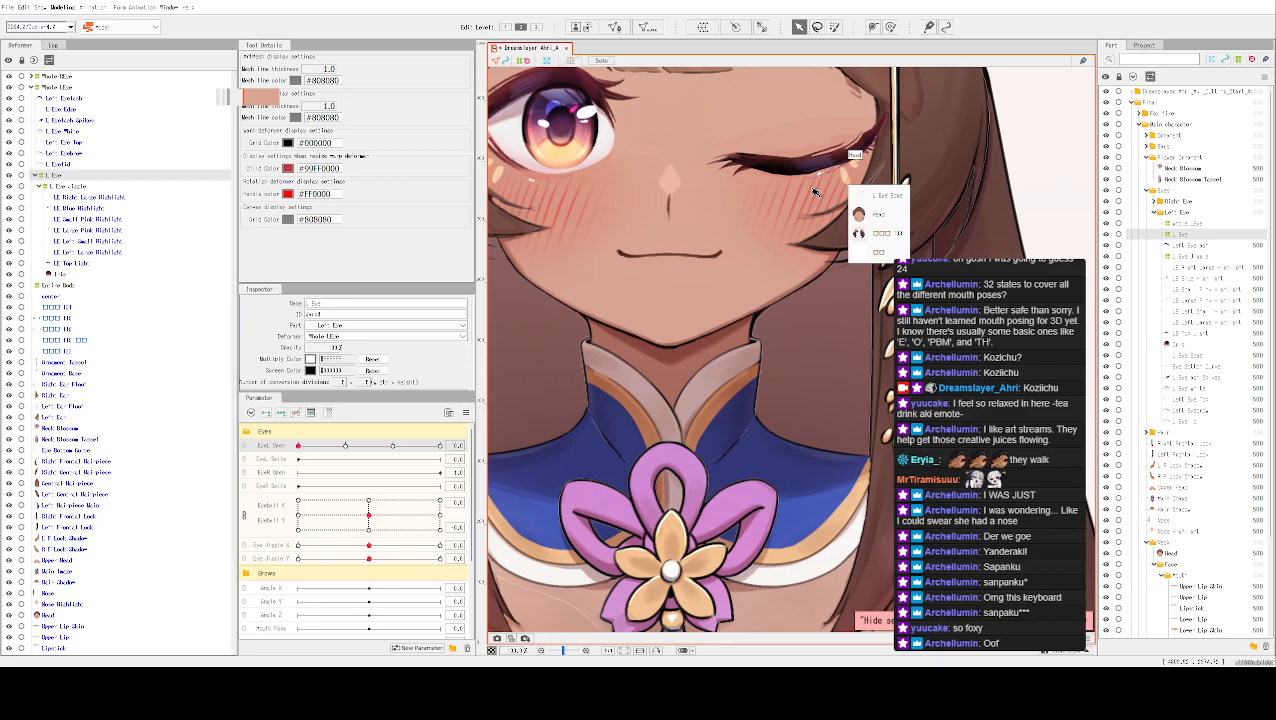
pyautogui.click(846, 192)
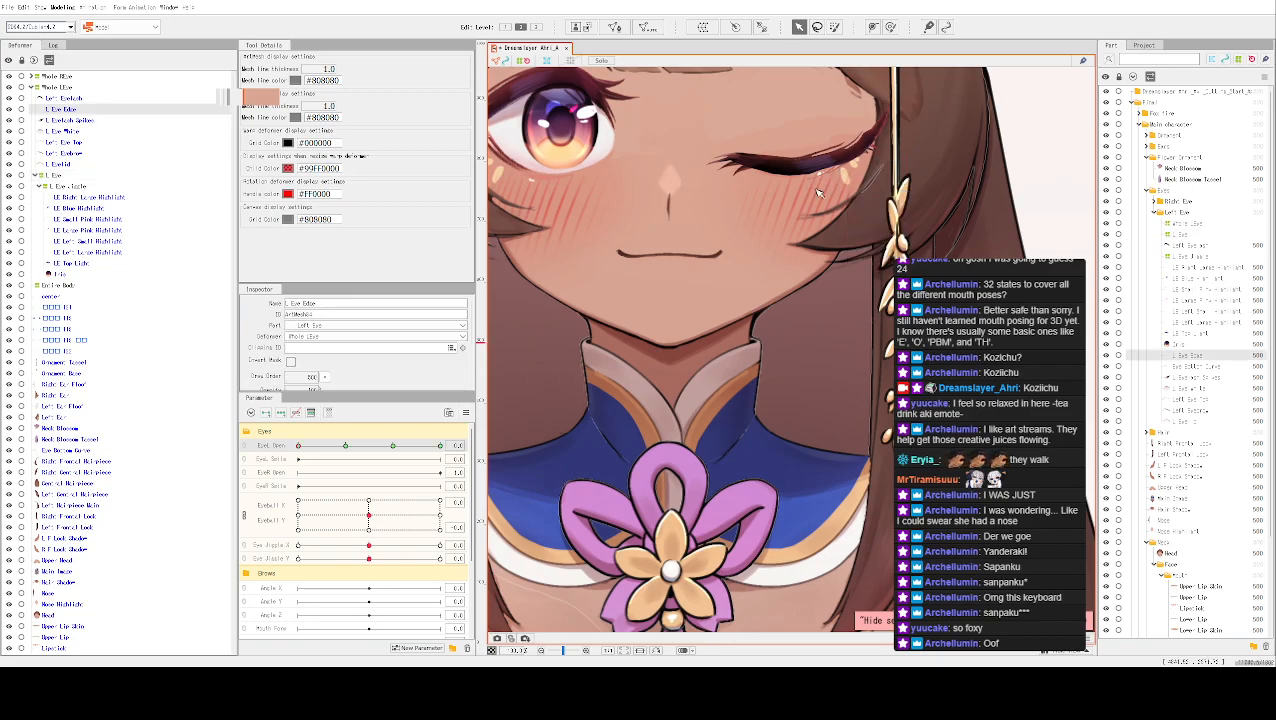
pyautogui.scroll(2, 822, 190)
pyautogui.moveTo(896, 121); pyautogui.dragTo(880, 126)
pyautogui.moveTo(659, 174); pyautogui.dragTo(455, 364)
pyautogui.moveTo(562, 350); pyautogui.dragTo(718, 347)
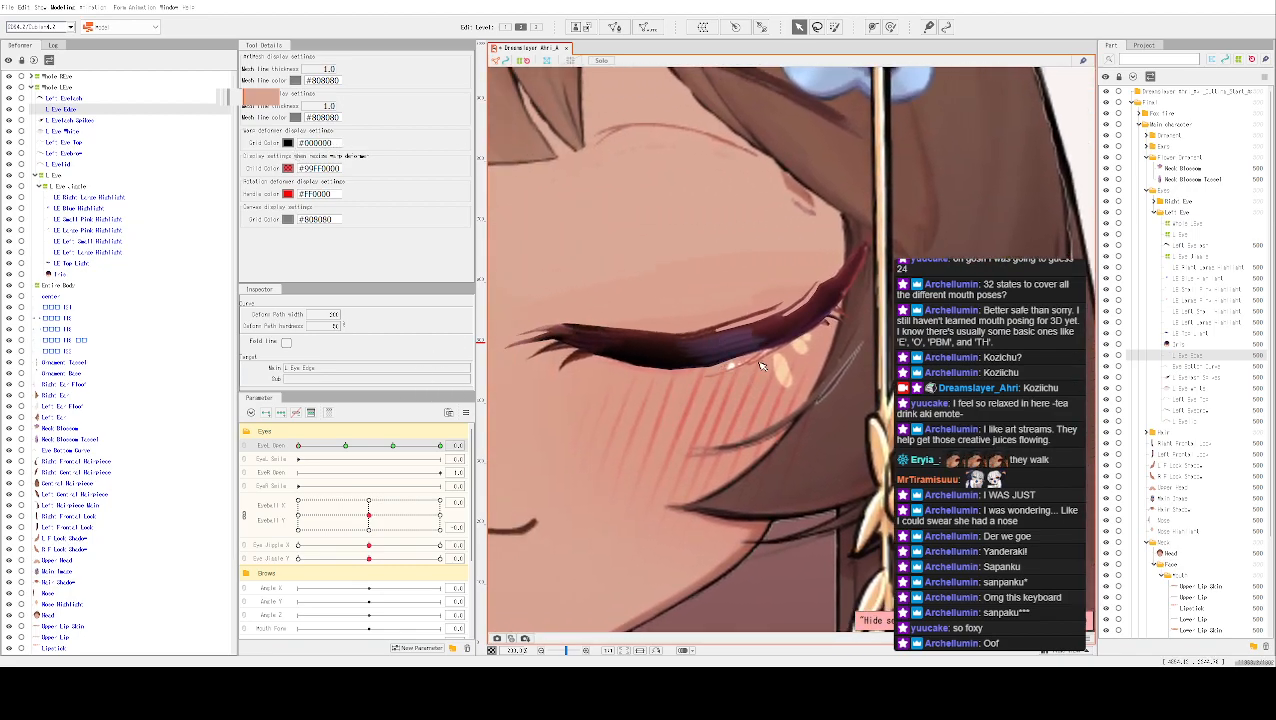
pyautogui.hotkey('ctrl', 'e')
pyautogui.click(610, 65)
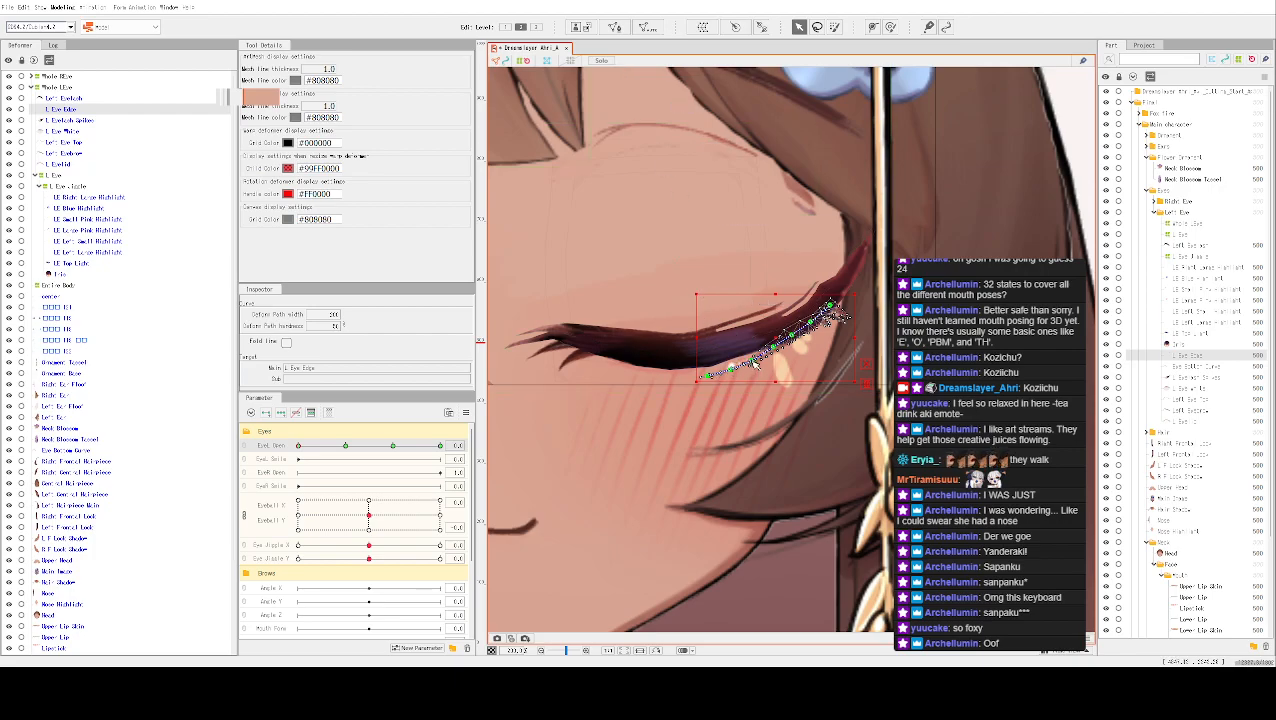
pyautogui.moveTo(757, 362); pyautogui.dragTo(702, 368)
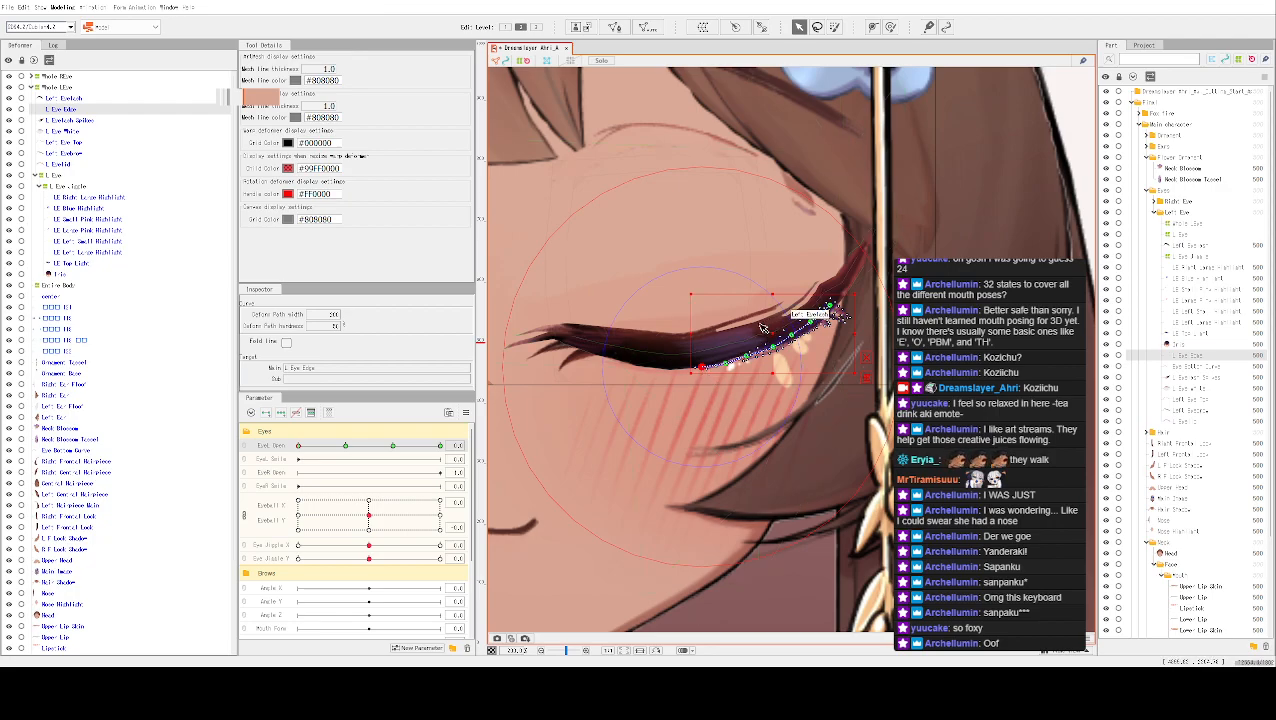
pyautogui.hotkey('ctrl', 't')
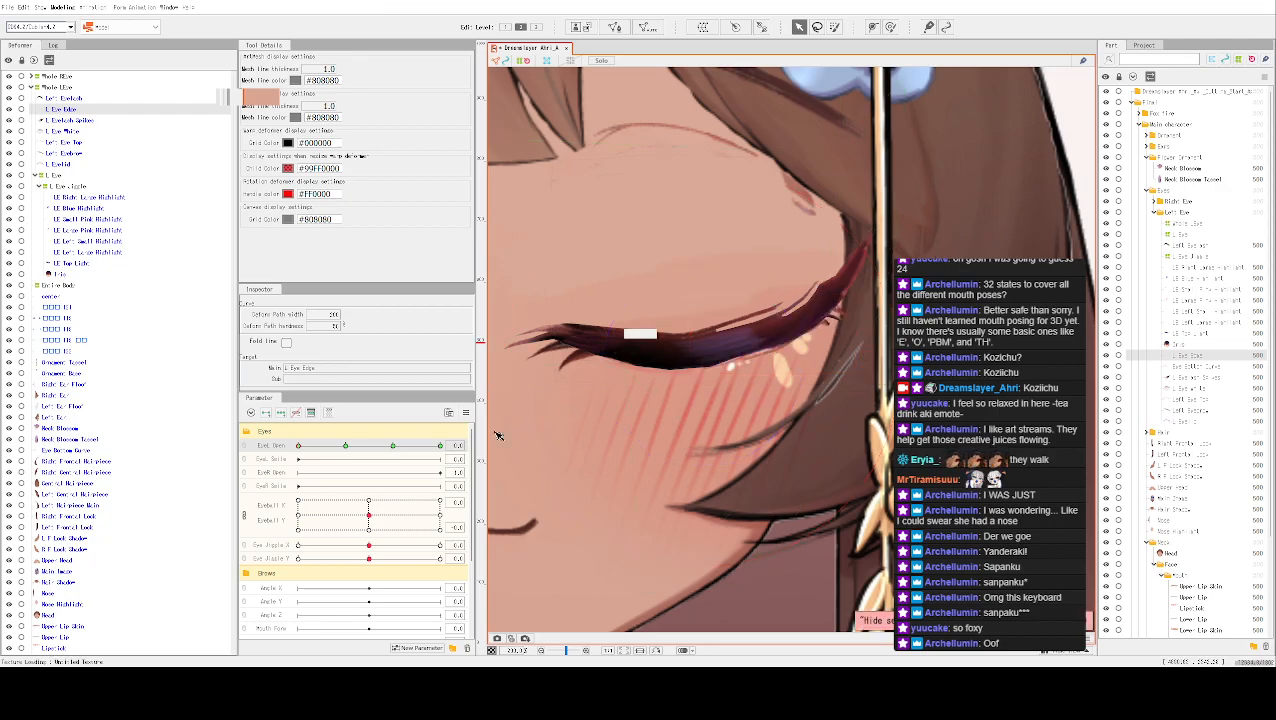
# Set EyeL Open to 1.5 and move the Eye Bottom Curve slightly up onto the lower edge of the eye white
pyautogui.click(349, 447)
pyautogui.moveTo(360, 449); pyautogui.dragTo(436, 447)
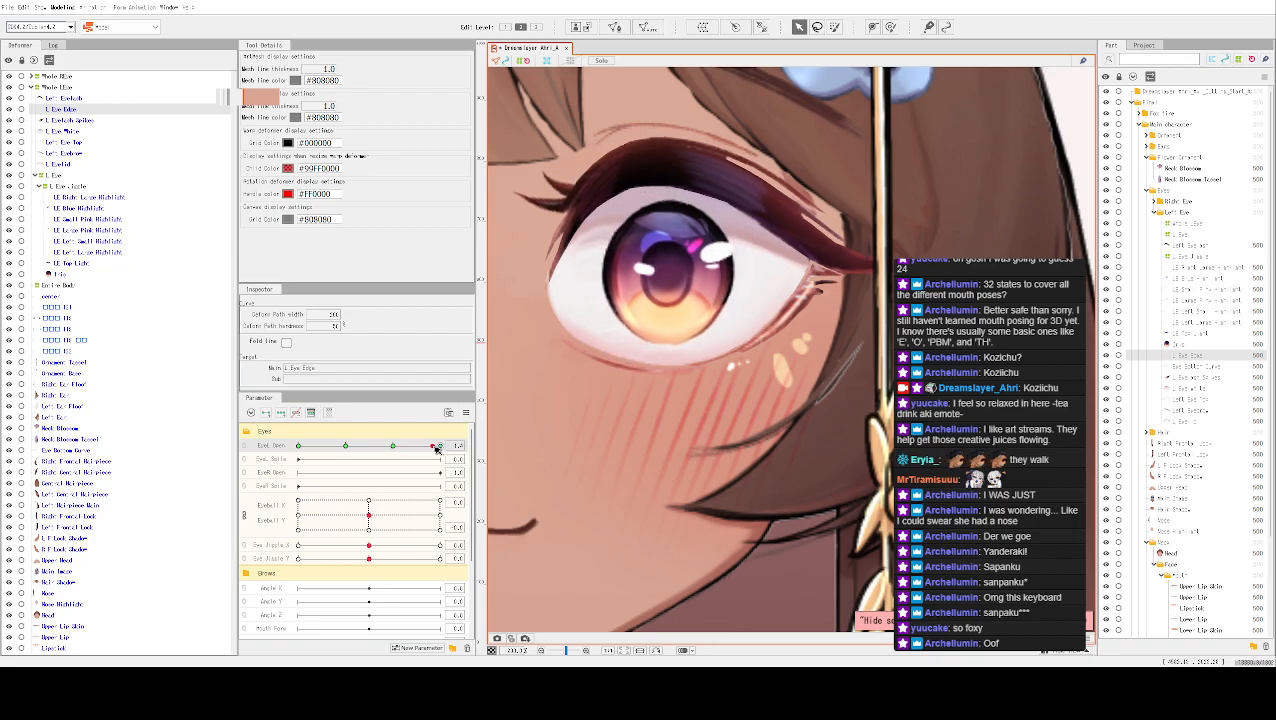
pyautogui.click(617, 369)
pyautogui.hotkey('ctrl', 'e')
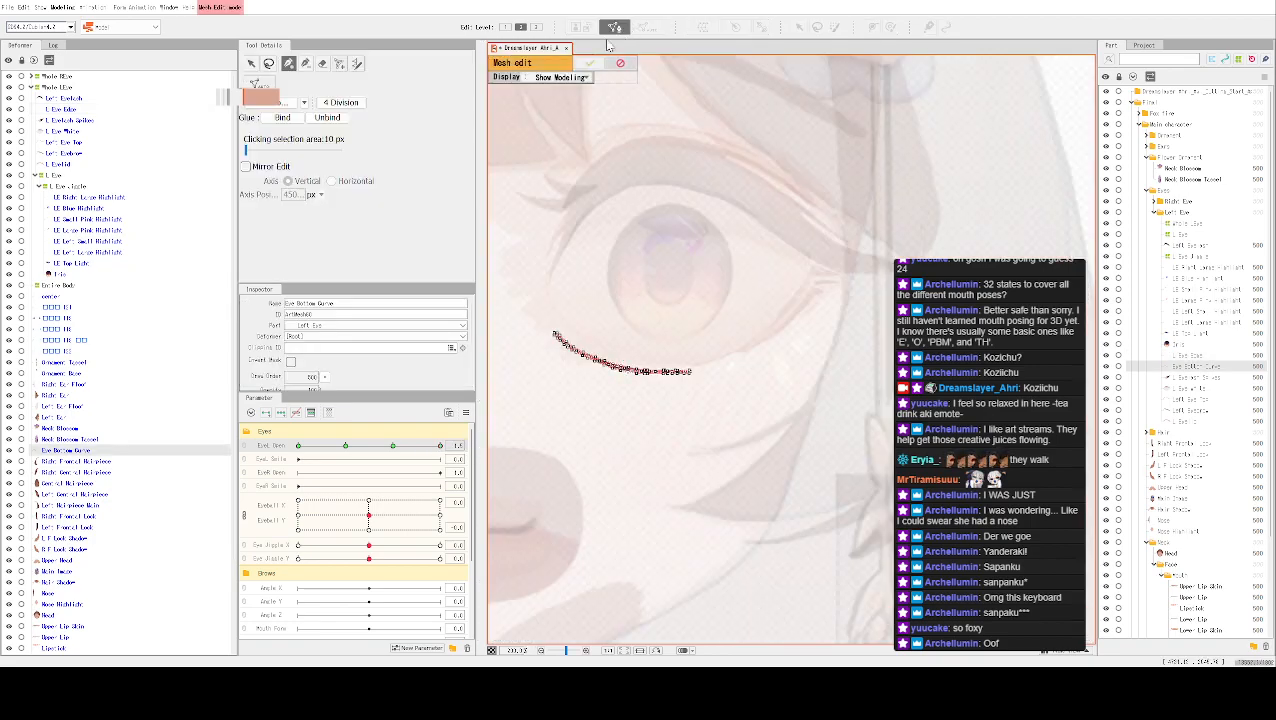
pyautogui.click(587, 63)
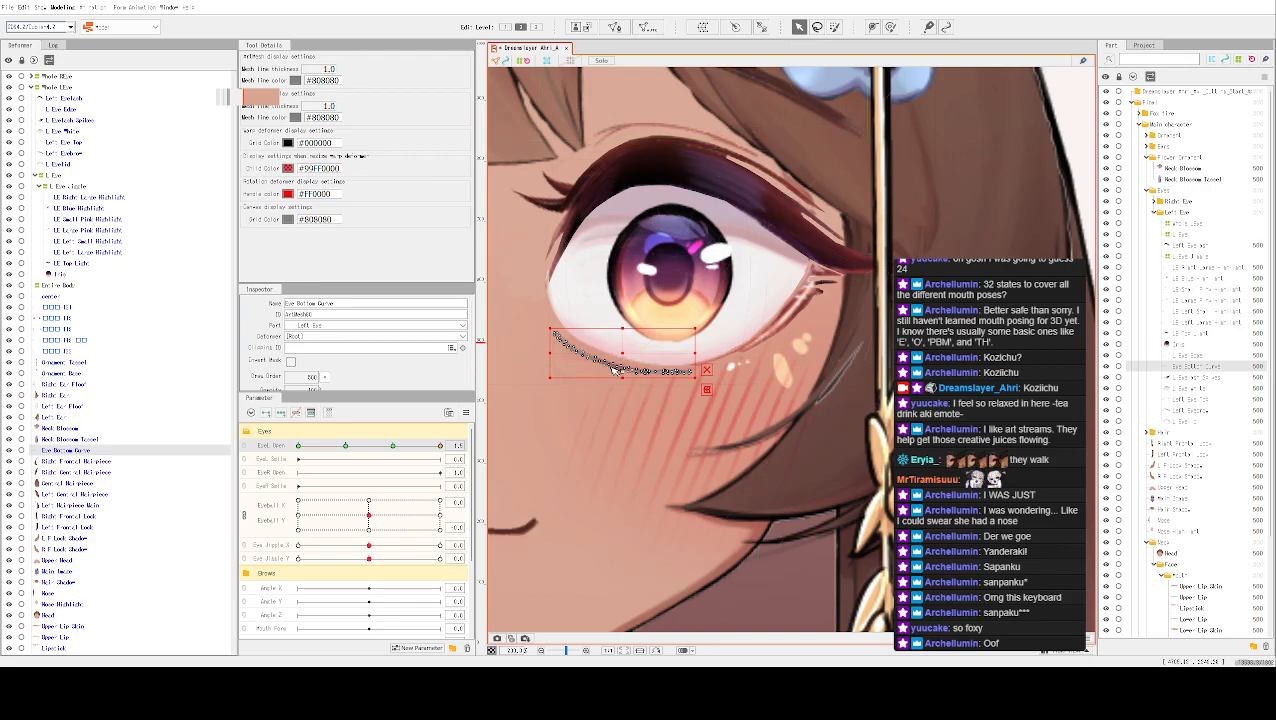
pyautogui.moveTo(622, 355); pyautogui.dragTo(619, 349)
pyautogui.hotkey('ctrl', 't')
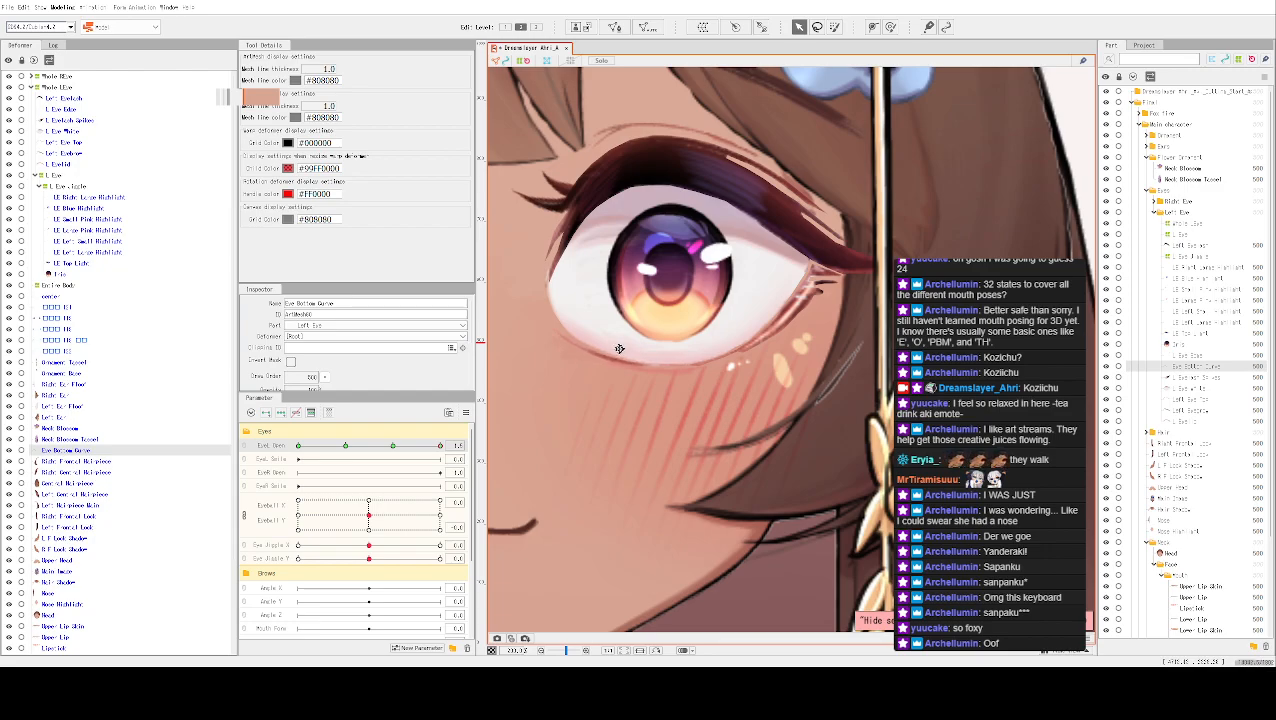
pyautogui.moveTo(619, 348); pyautogui.dragTo(616, 347)
pyautogui.doubleClick(594, 353)
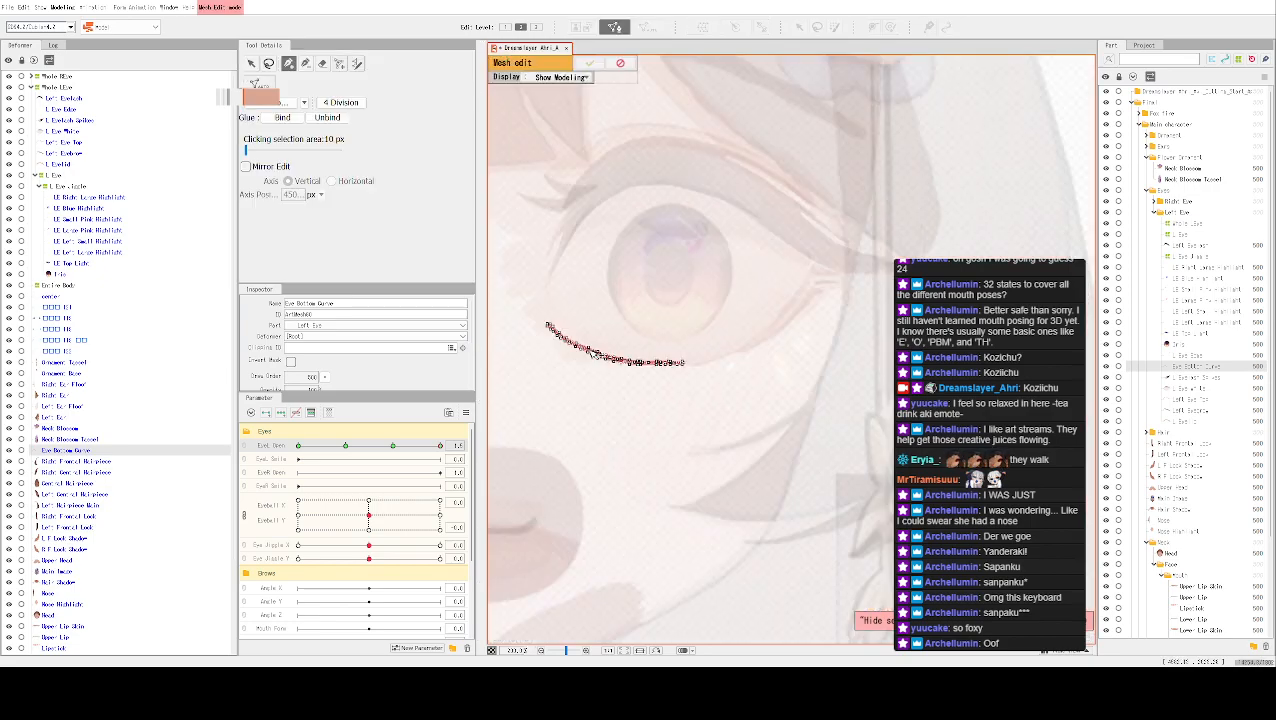
pyautogui.click(592, 64)
# Fine-tune the Eye Bottom Curve's position and its individual mesh points at EyeL Open 1.5 to follow the eye white's lower rim
pyautogui.scroll(5, 575, 355)
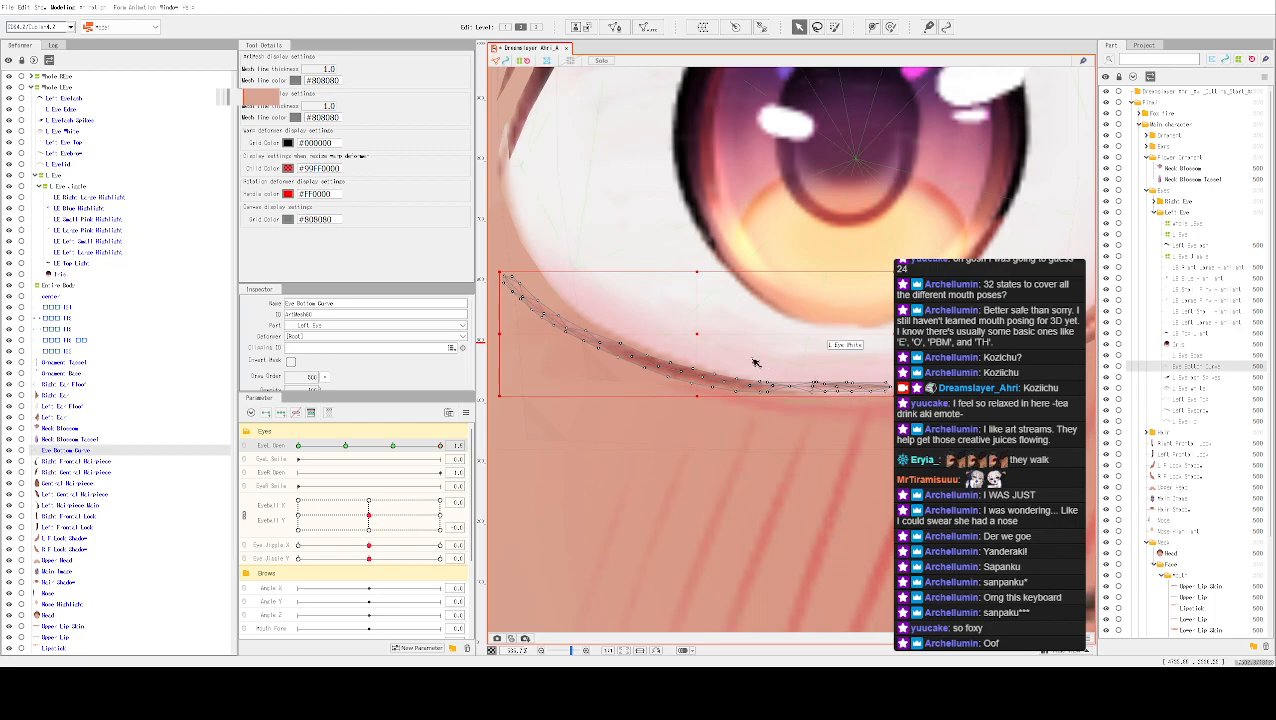
pyautogui.moveTo(698, 336); pyautogui.dragTo(711, 342)
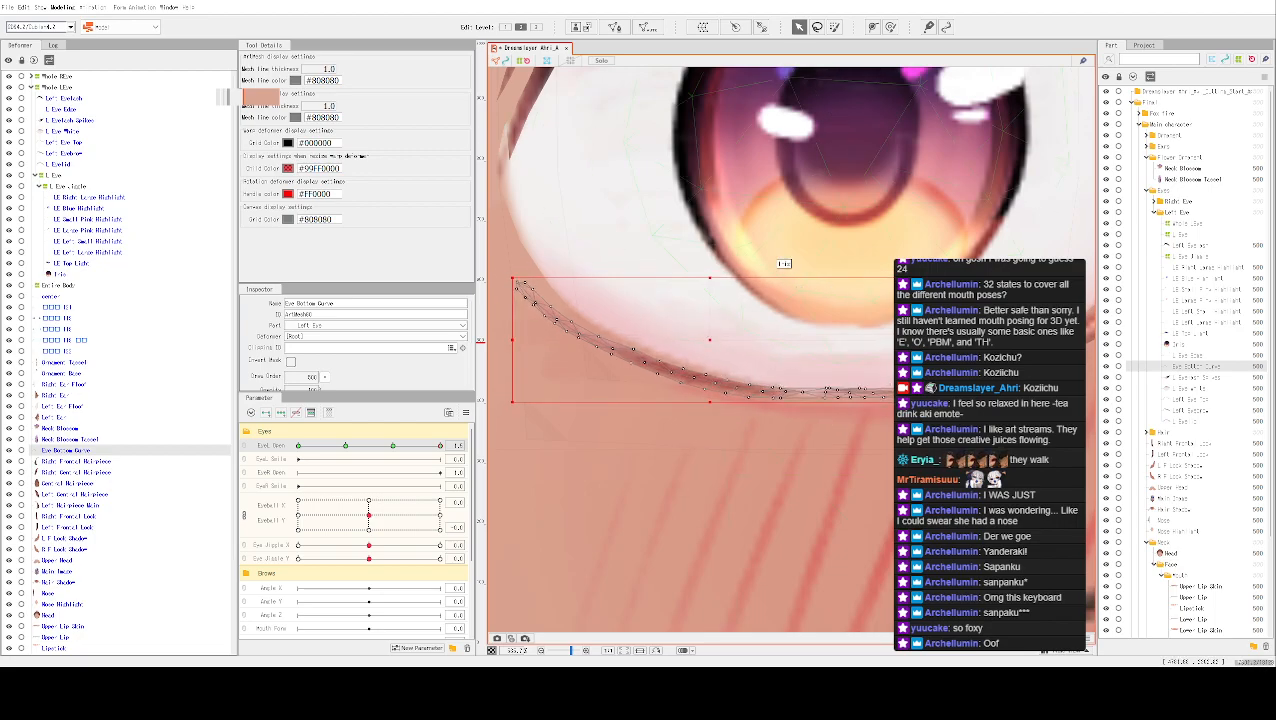
pyautogui.moveTo(916, 270); pyautogui.dragTo(917, 277)
pyautogui.moveTo(887, 396); pyautogui.dragTo(906, 414)
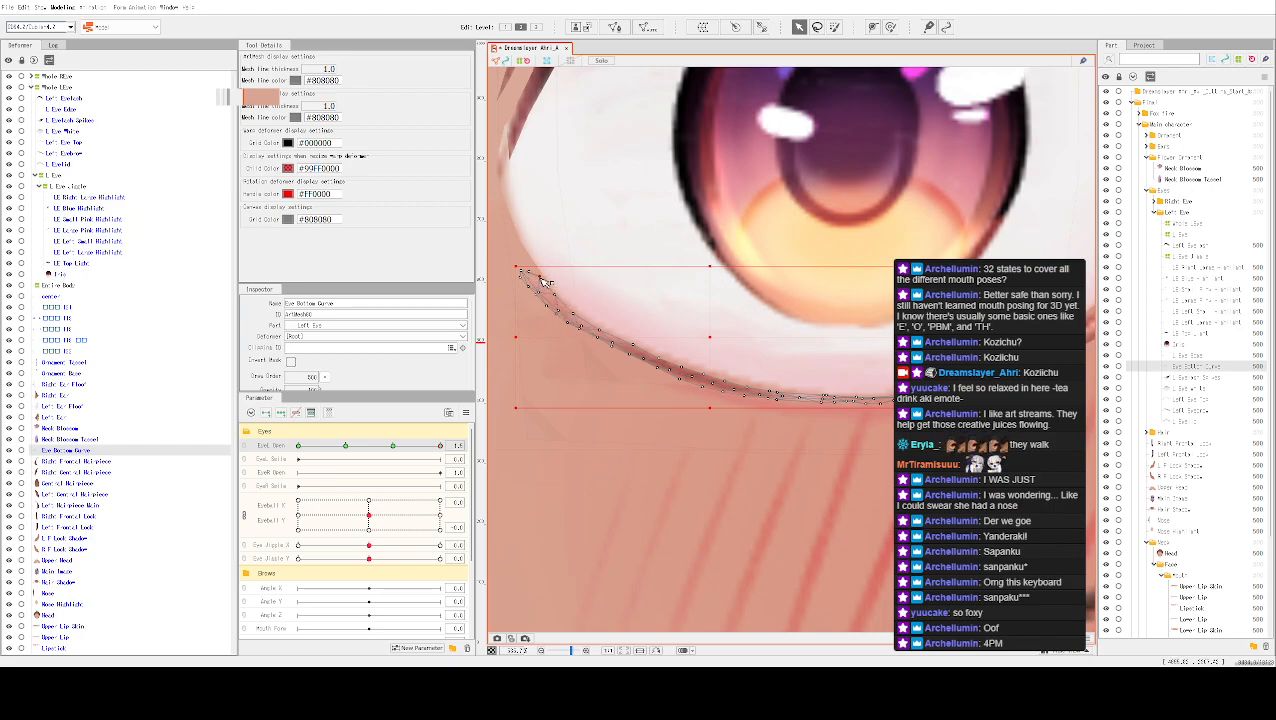
pyautogui.moveTo(530, 277); pyautogui.dragTo(537, 274)
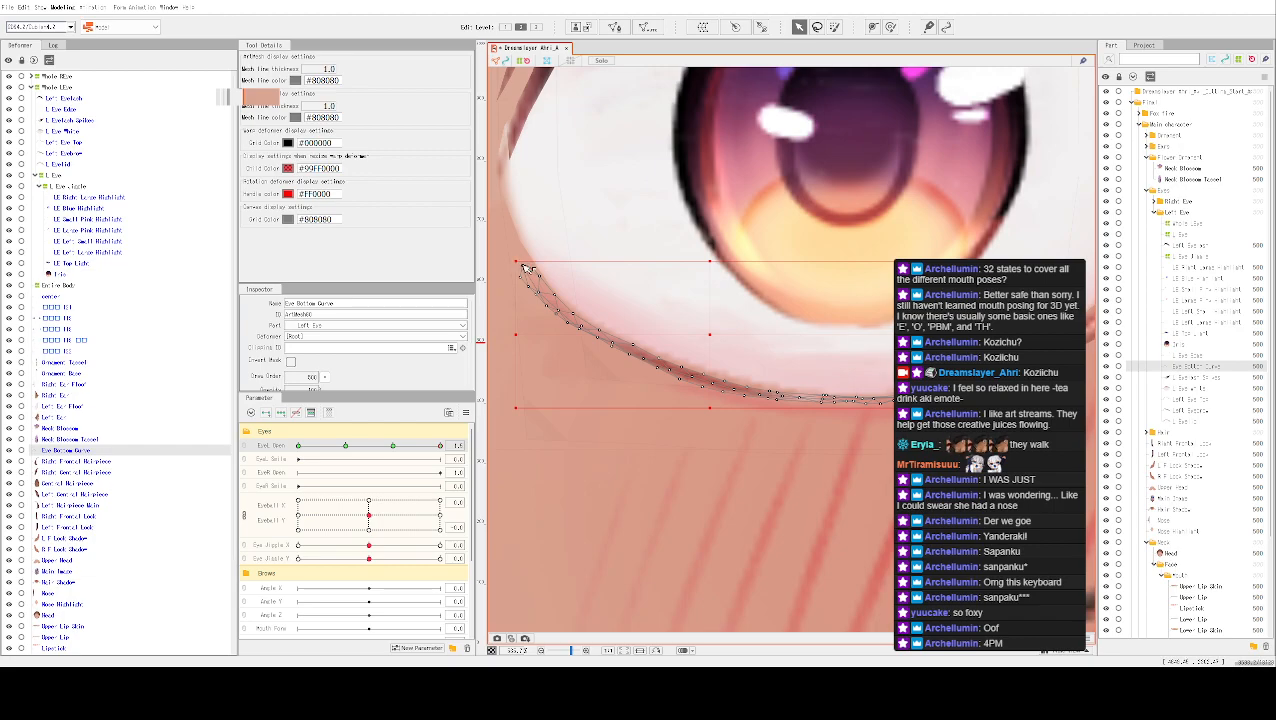
pyautogui.moveTo(528, 268); pyautogui.dragTo(535, 288)
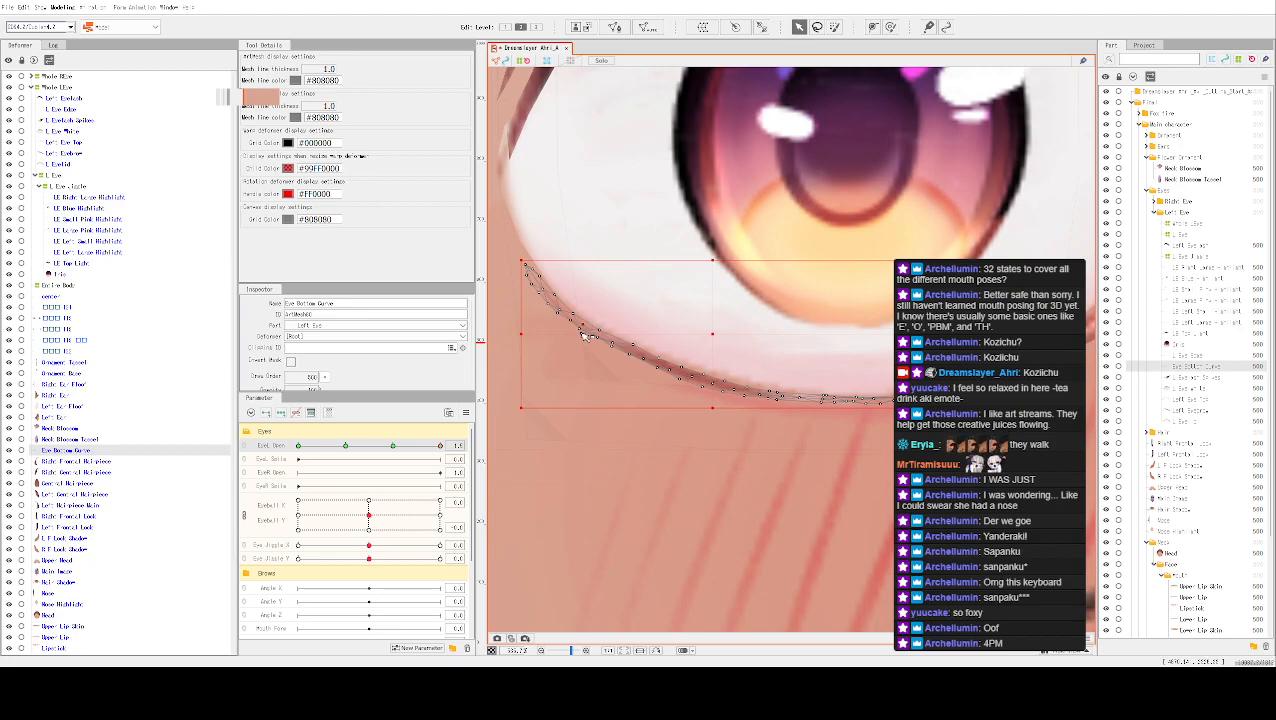
pyautogui.click(605, 371)
pyautogui.scroll(-3, 613, 372)
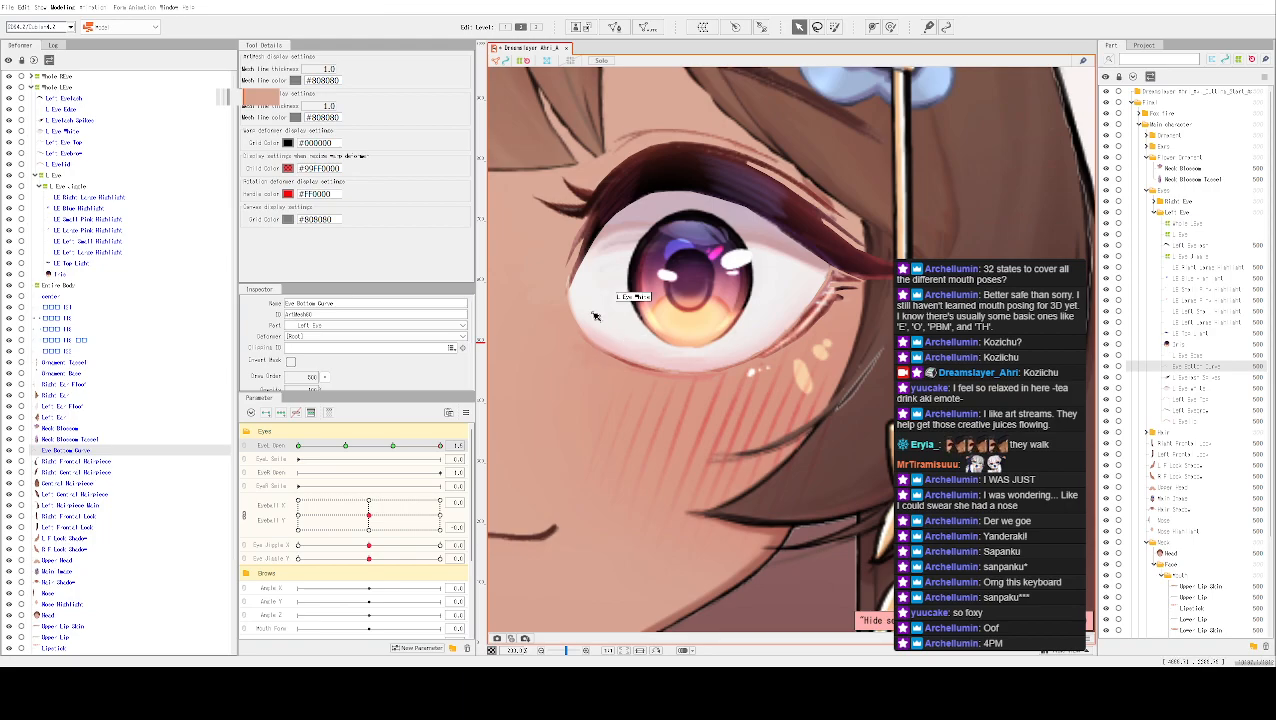
pyautogui.scroll(-1, 592, 364)
pyautogui.scroll(-1, 640, 371)
pyautogui.scroll(-1, 698, 389)
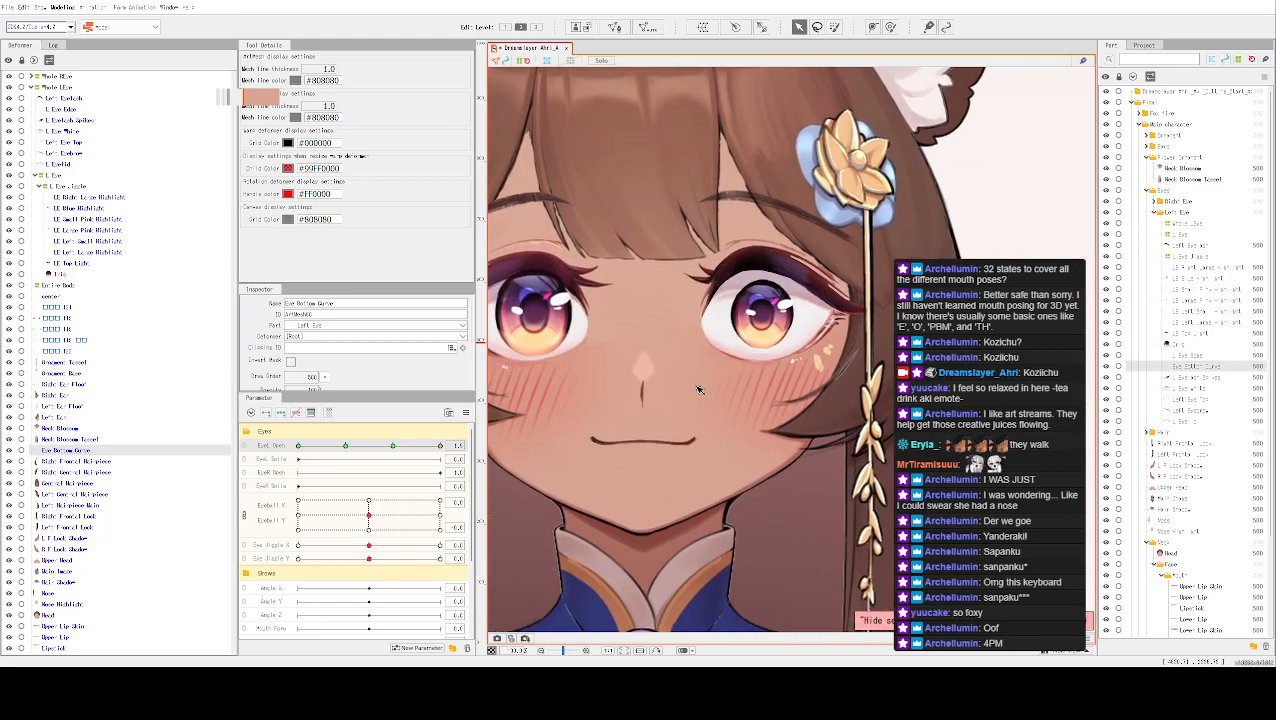
# Set EyeL Open to 0.0 and stretch the L Eye White slightly downward within the closed lash
pyautogui.moveTo(443, 450); pyautogui.dragTo(297, 448)
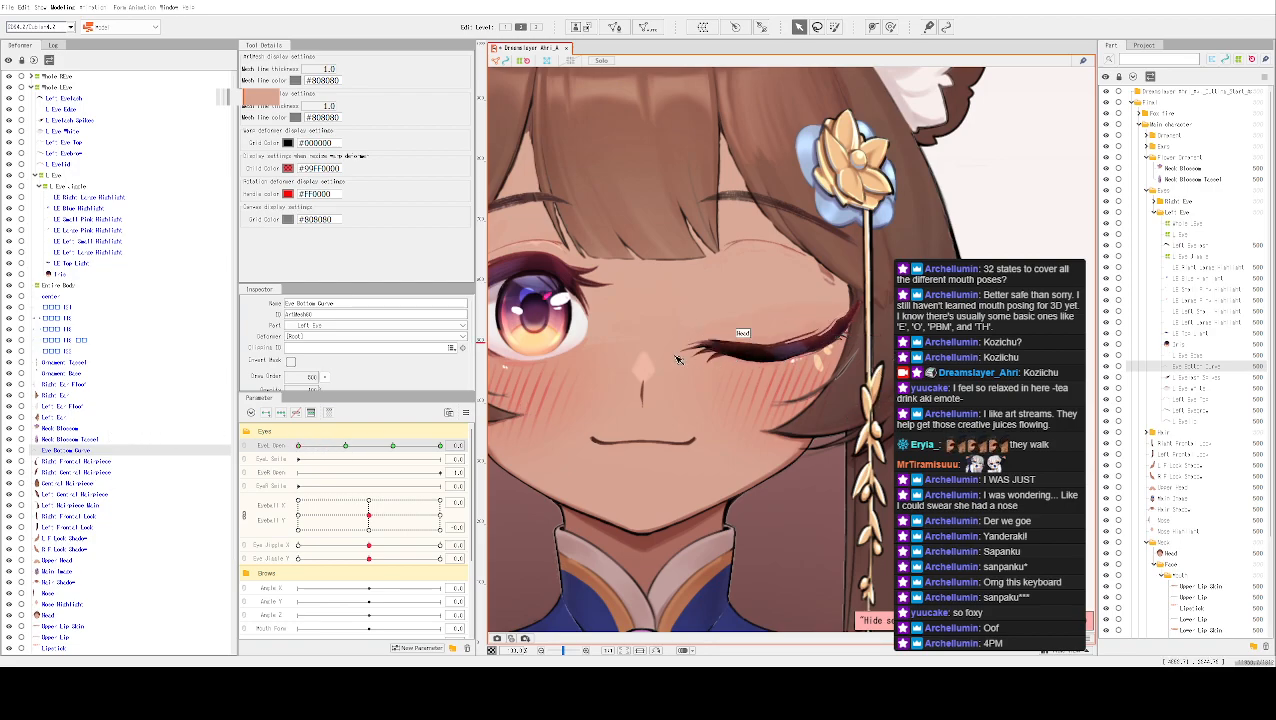
pyautogui.click(68, 132)
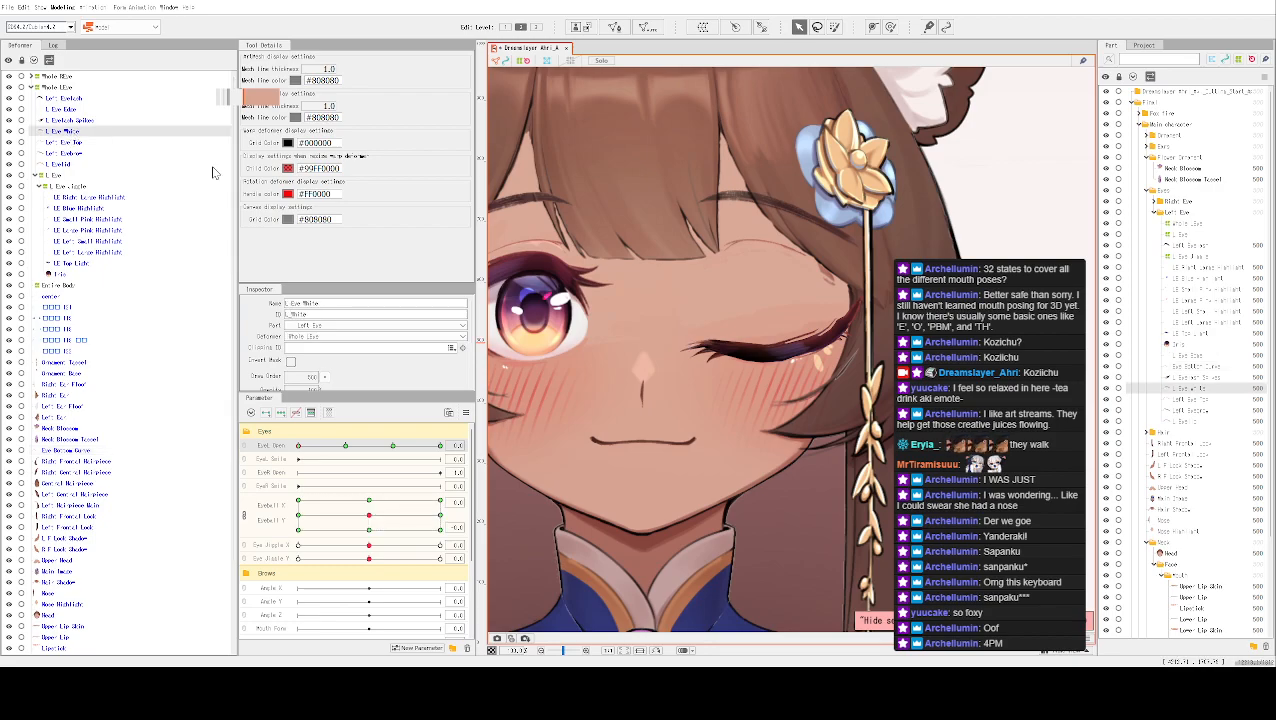
pyautogui.scroll(5, 736, 355)
pyautogui.click(800, 27)
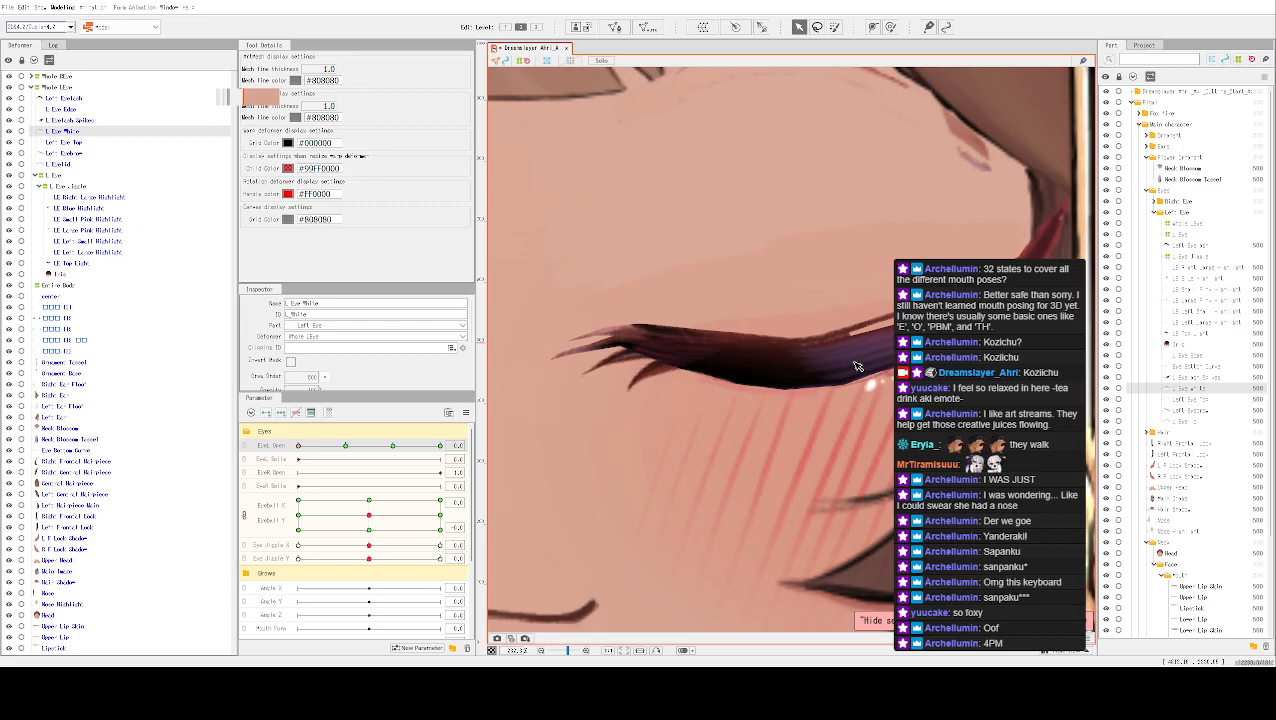
pyautogui.doubleClick(786, 363)
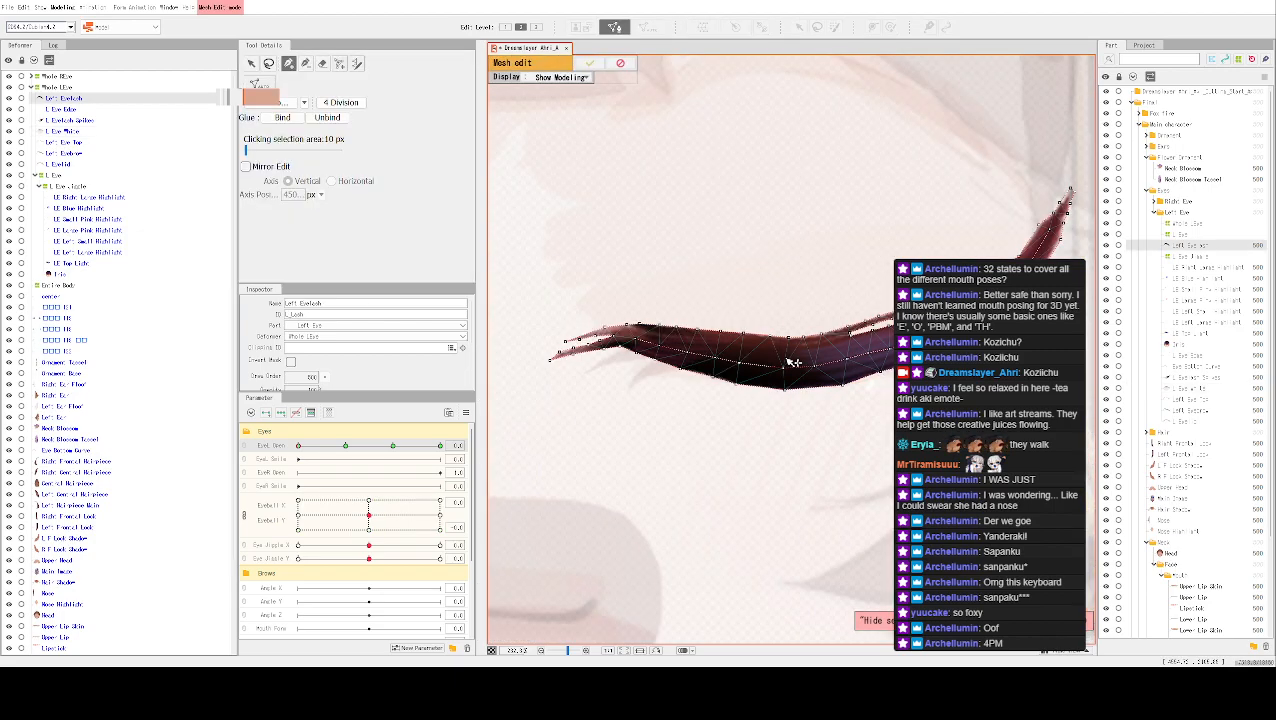
pyautogui.click(628, 67)
pyautogui.rightClick(800, 364)
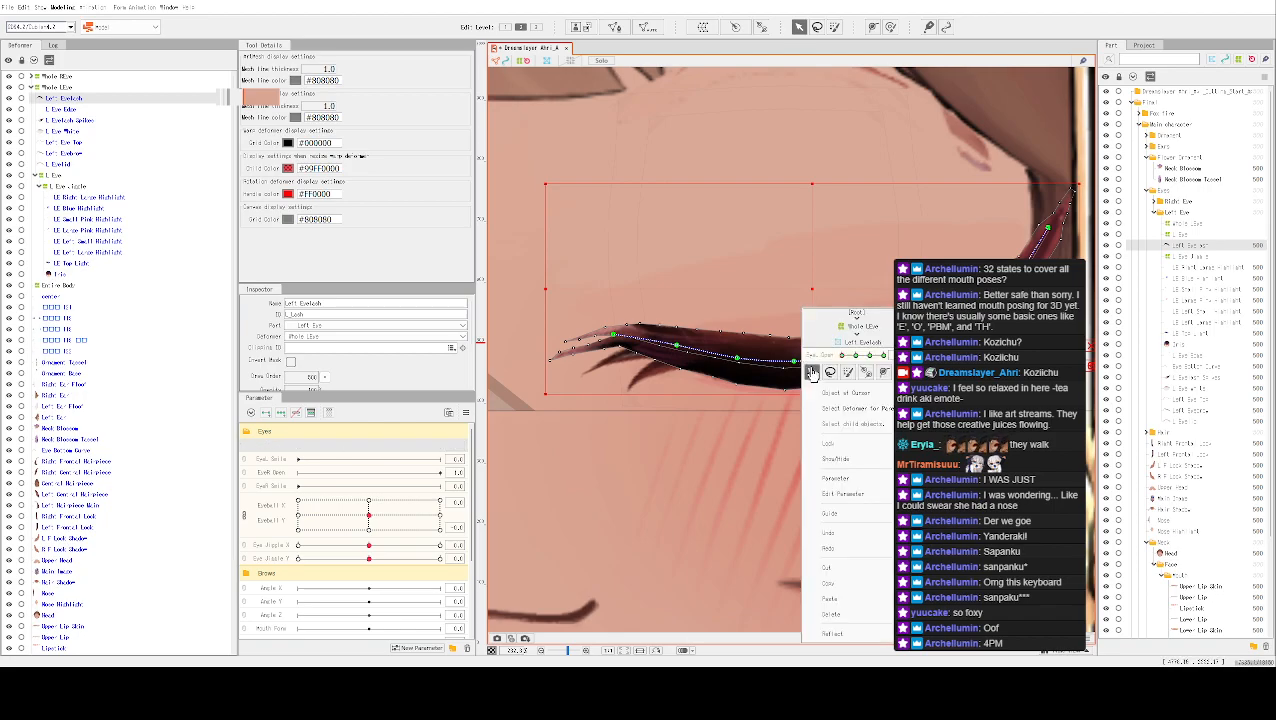
pyautogui.click(850, 393)
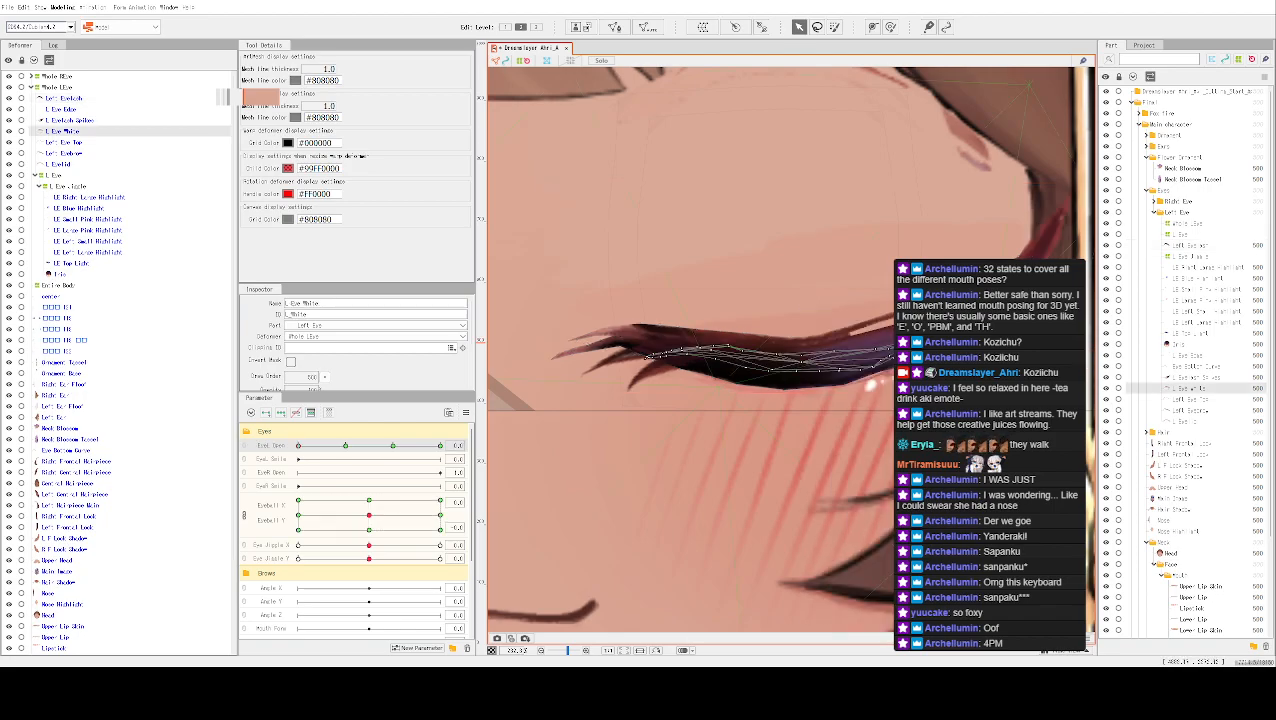
pyautogui.click(770, 379)
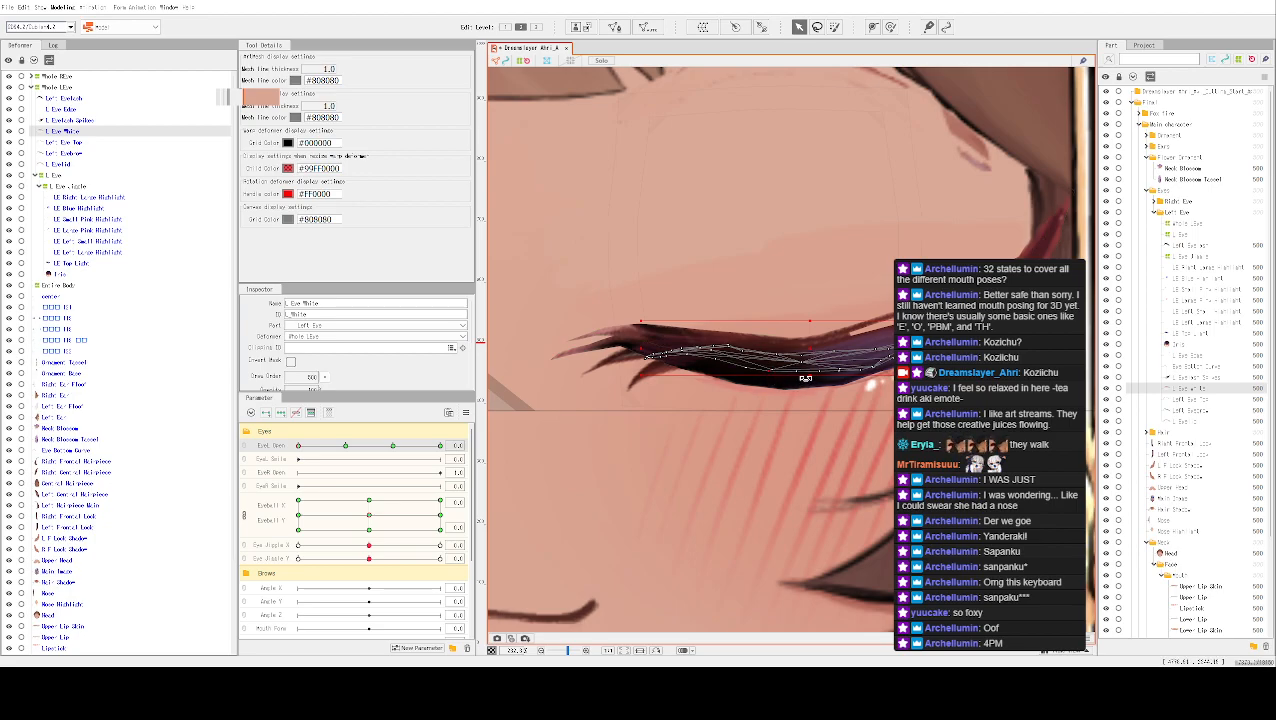
pyautogui.moveTo(810, 377); pyautogui.dragTo(808, 386)
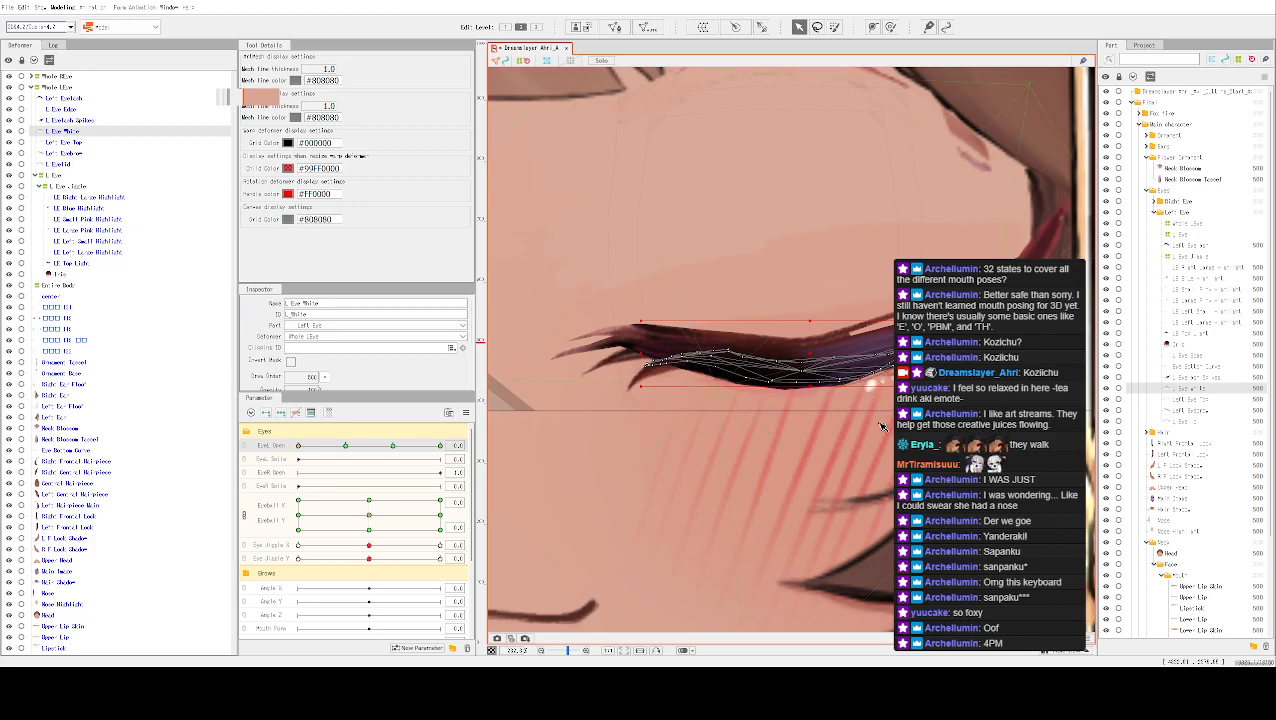
# Preview the left eye's closing motion by moving EyeL Open between 0.5 and 0.0, without any part selected
pyautogui.click(775, 441)
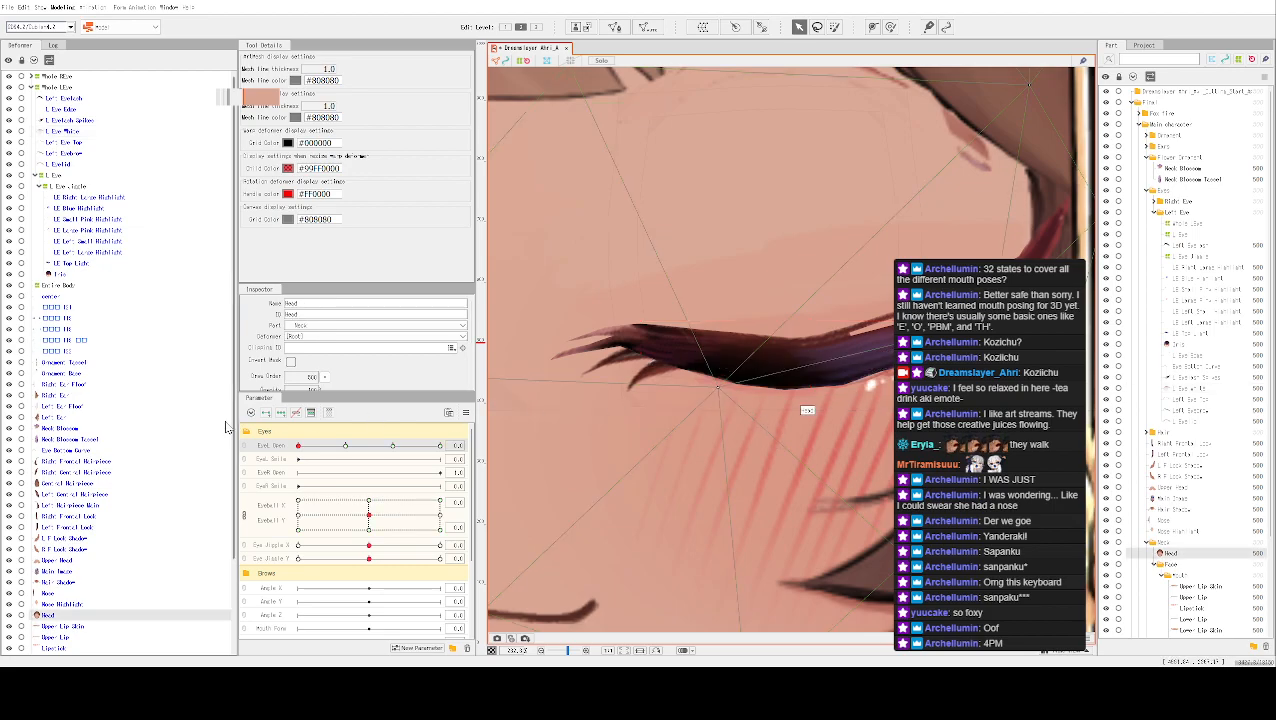
pyautogui.click(299, 446)
pyautogui.moveTo(302, 450); pyautogui.dragTo(348, 445)
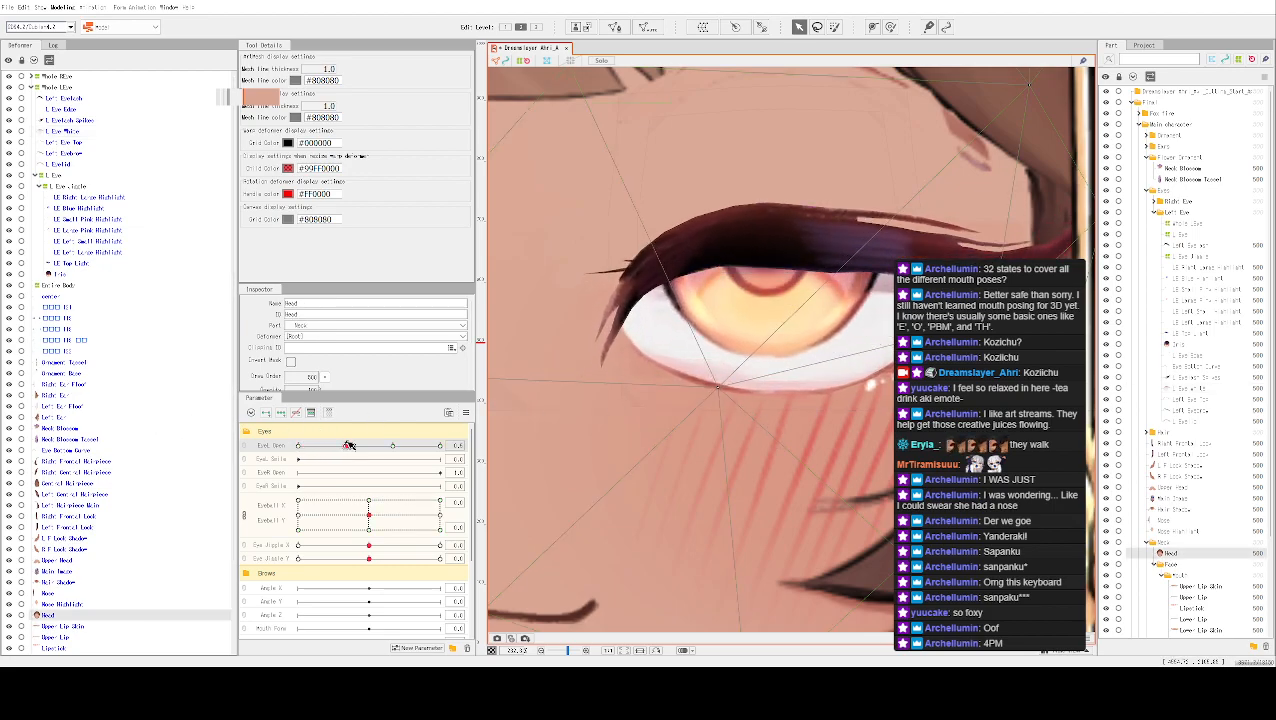
pyautogui.scroll(-2, 350, 445)
pyautogui.scroll(2, 320, 460)
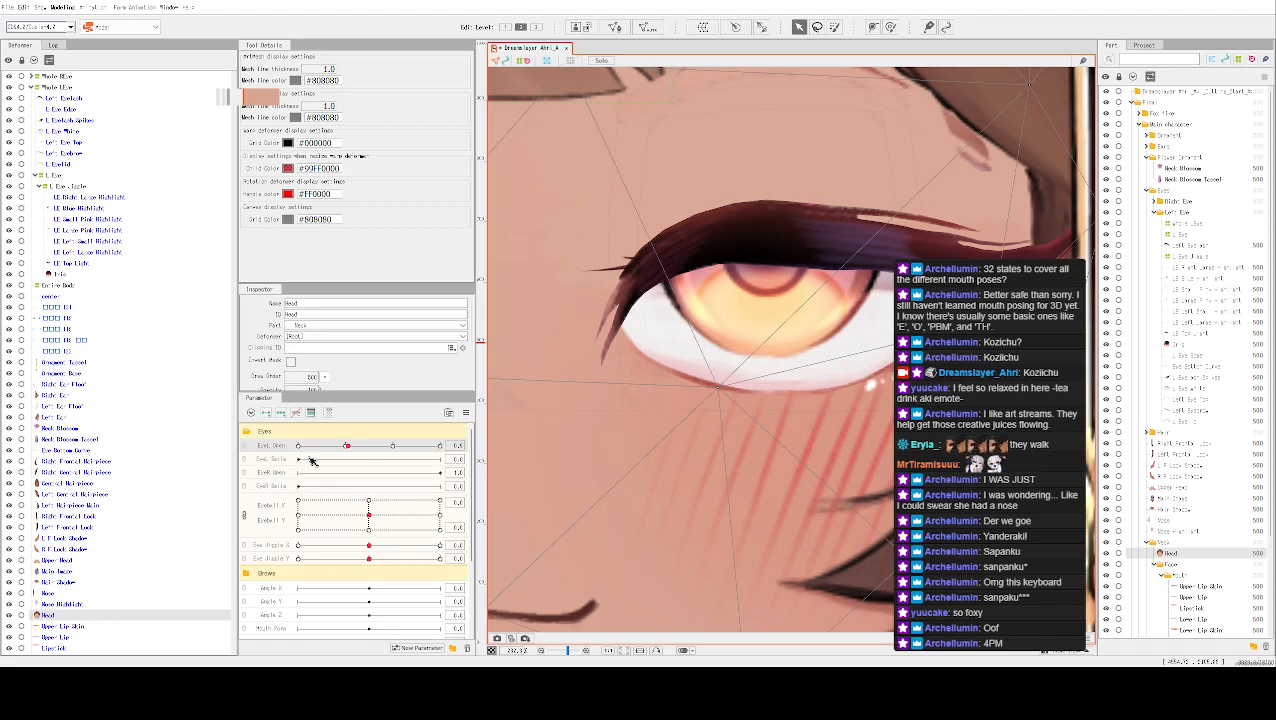
pyautogui.scroll(-1, 318, 503)
pyautogui.scroll(1, 360, 515)
pyautogui.moveTo(352, 454); pyautogui.dragTo(234, 463)
pyautogui.scroll(-1, 300, 450)
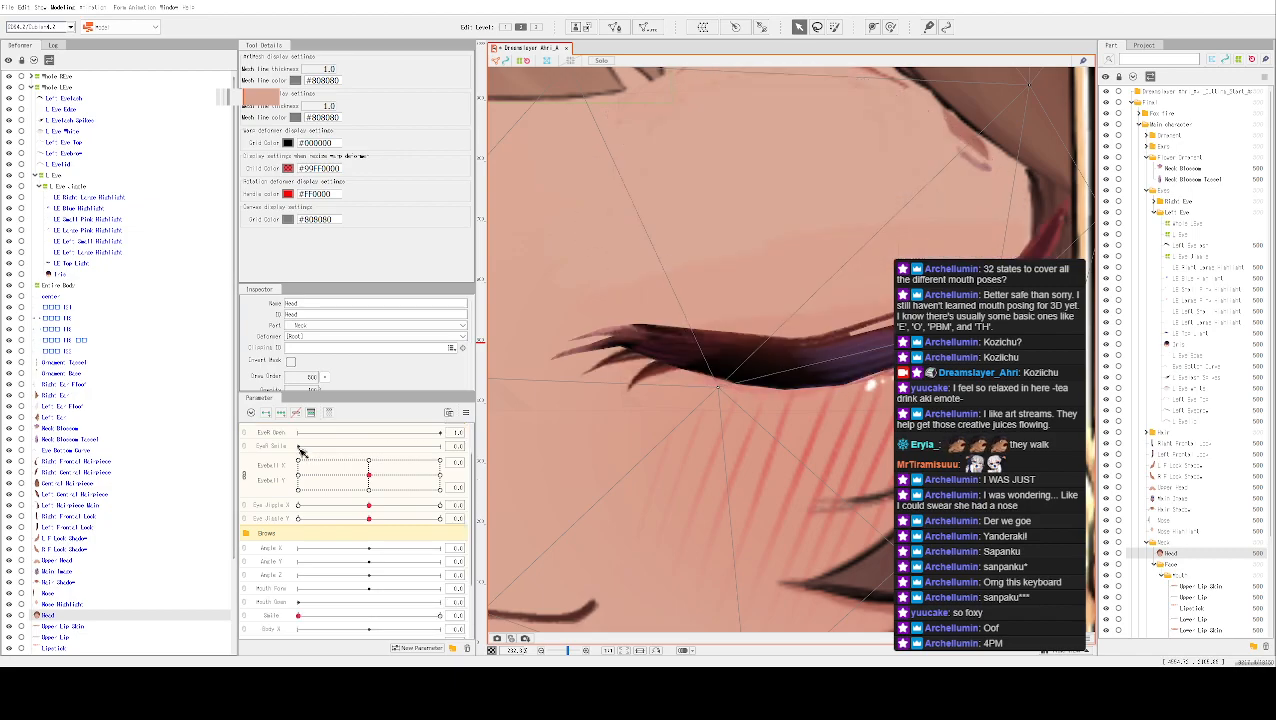
# Examine the closed left eye both up close and against the whole face at EyeL Open 0.0
pyautogui.scroll(-3, 150, 458)
pyautogui.scroll(3, 168, 447)
pyautogui.scroll(-2, 760, 223)
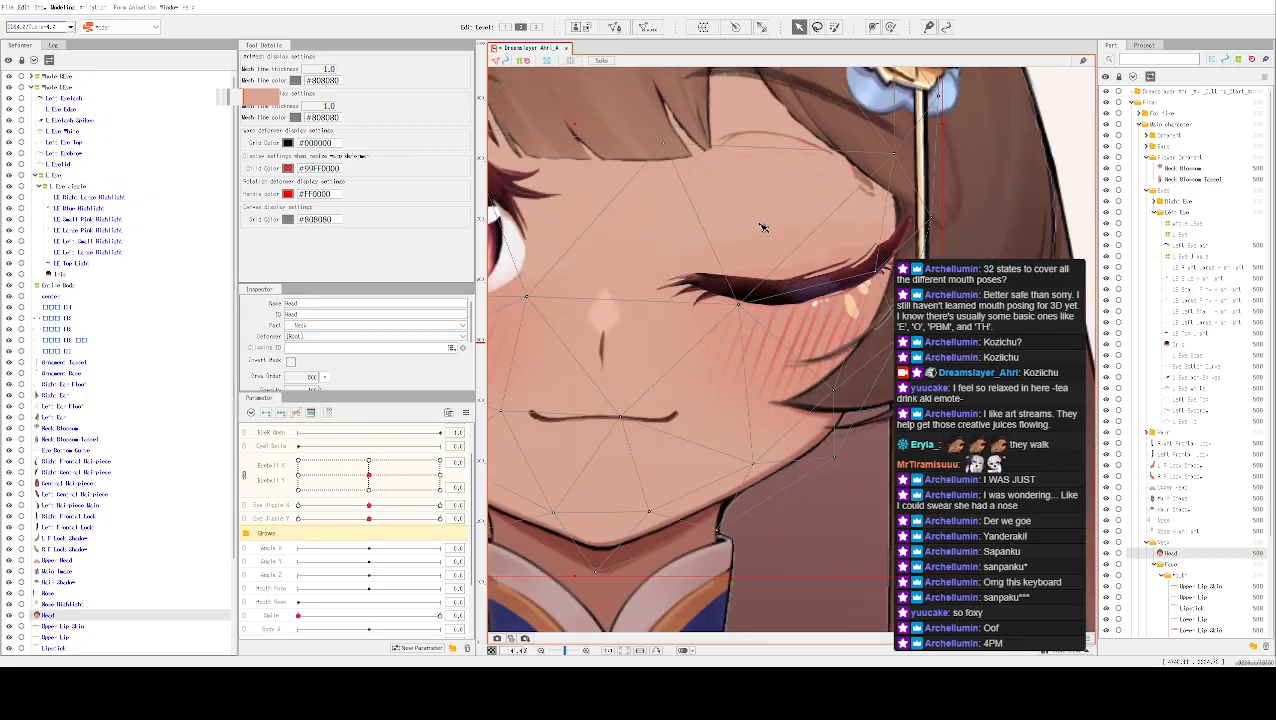
pyautogui.scroll(-2, 783, 214)
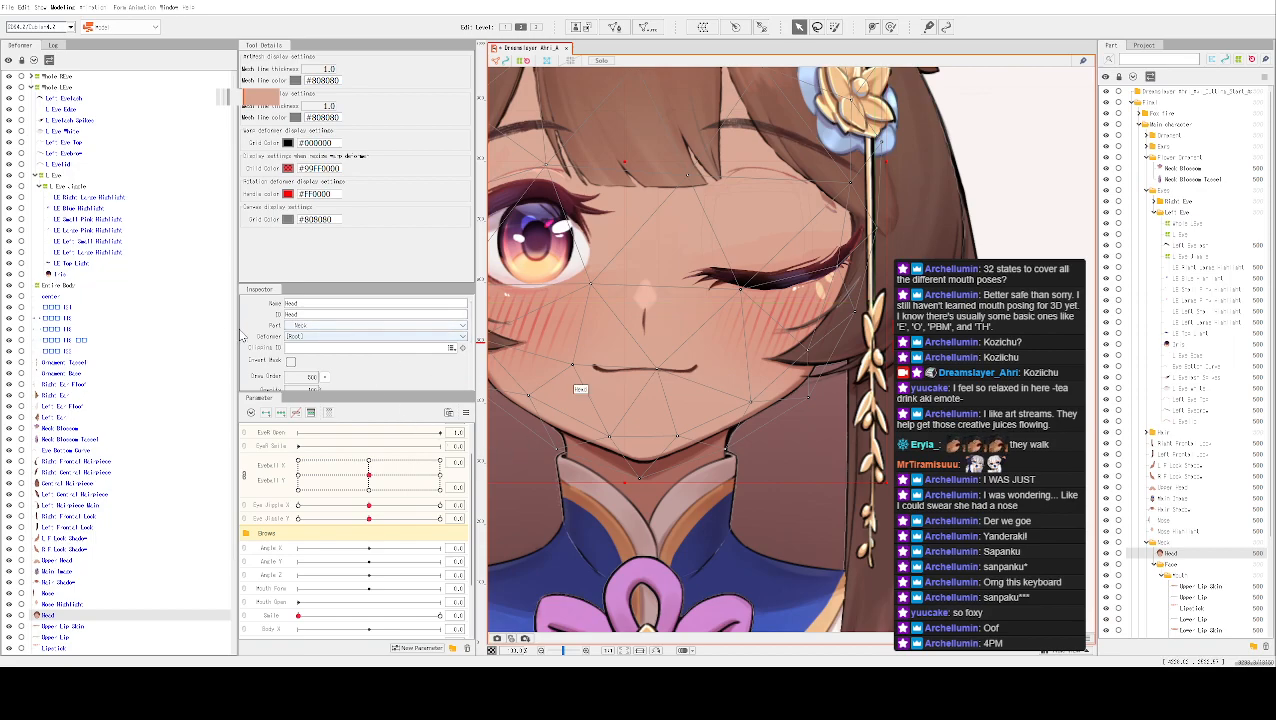
pyautogui.scroll(-3, 55, 240)
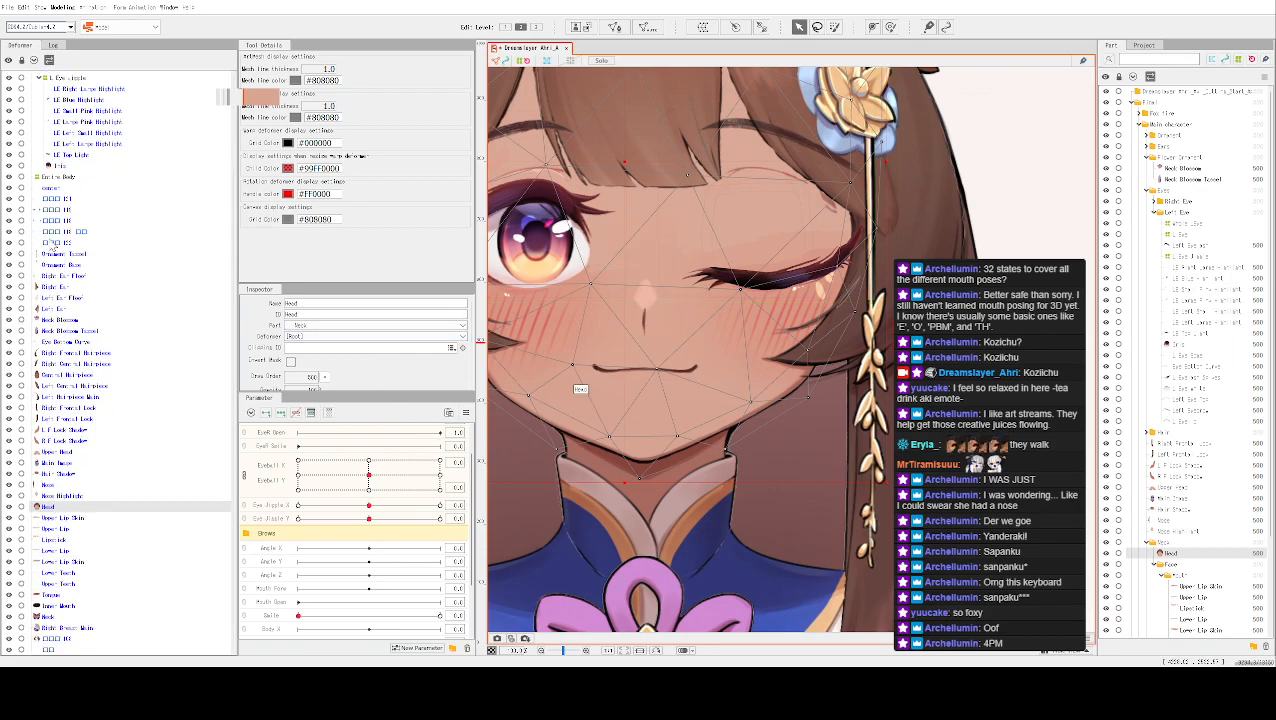
pyautogui.scroll(3, 155, 530)
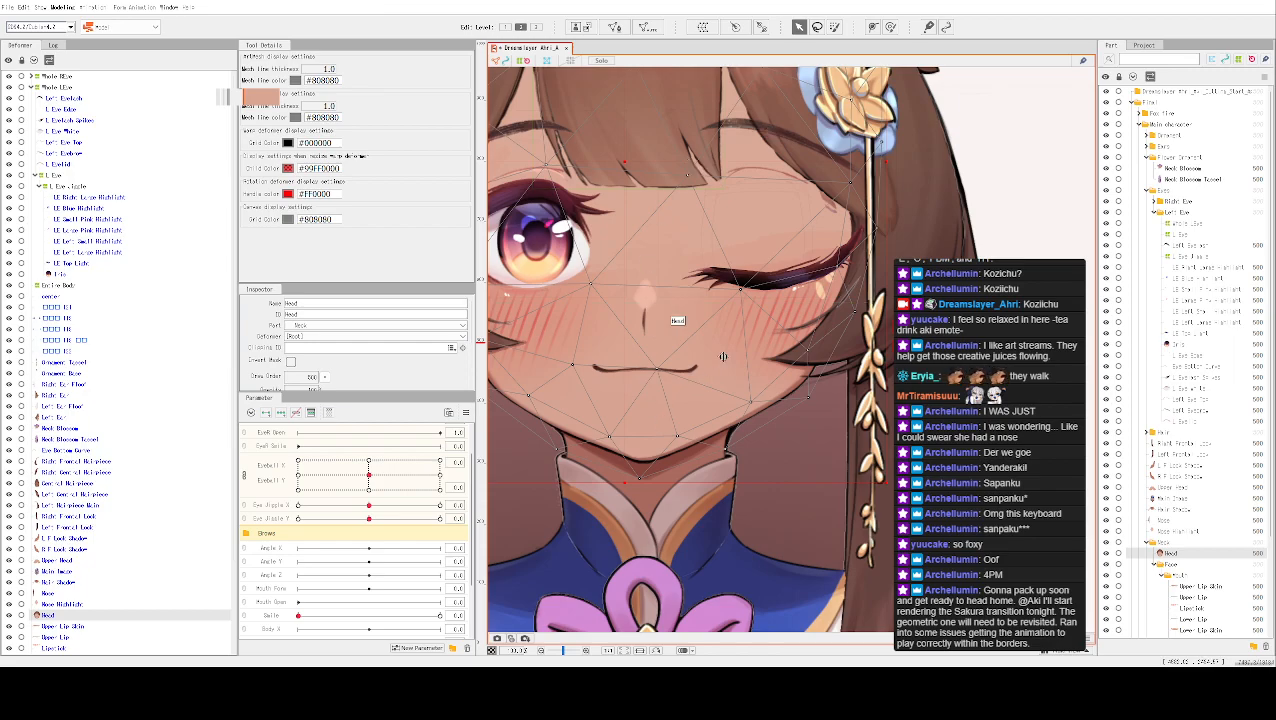
pyautogui.scroll(5, 748, 258)
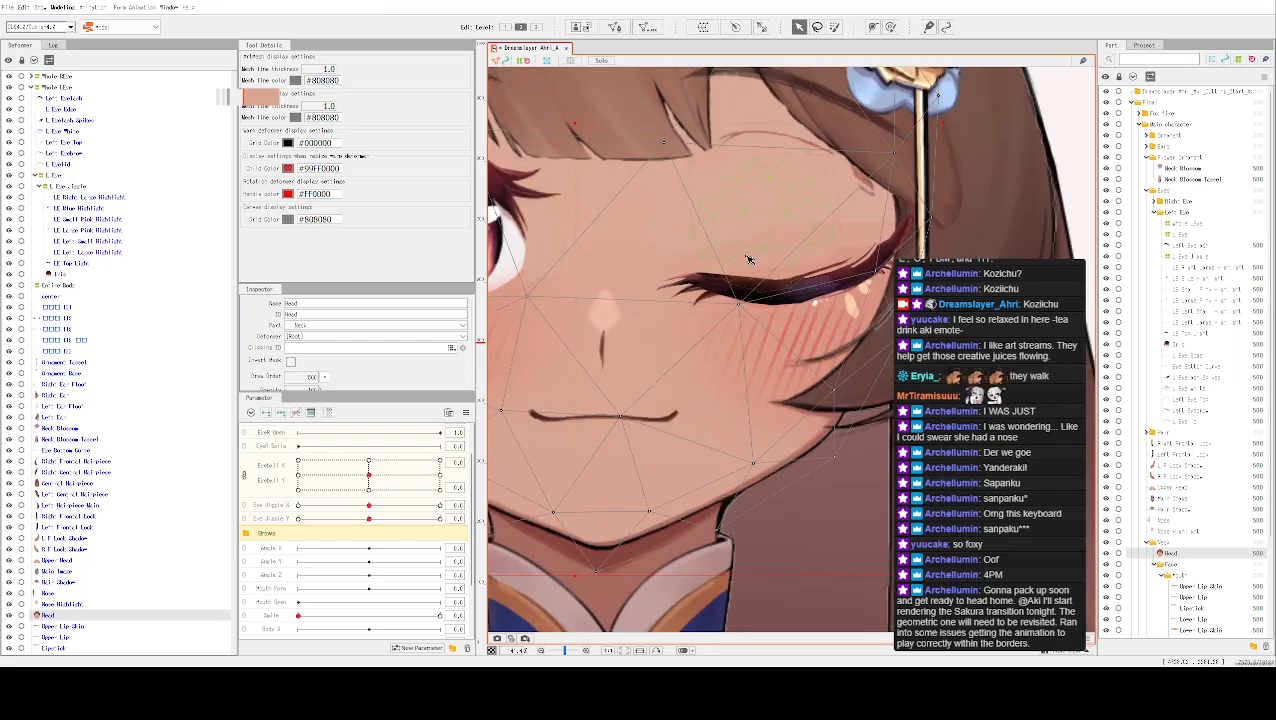
pyautogui.scroll(-4, 570, 225)
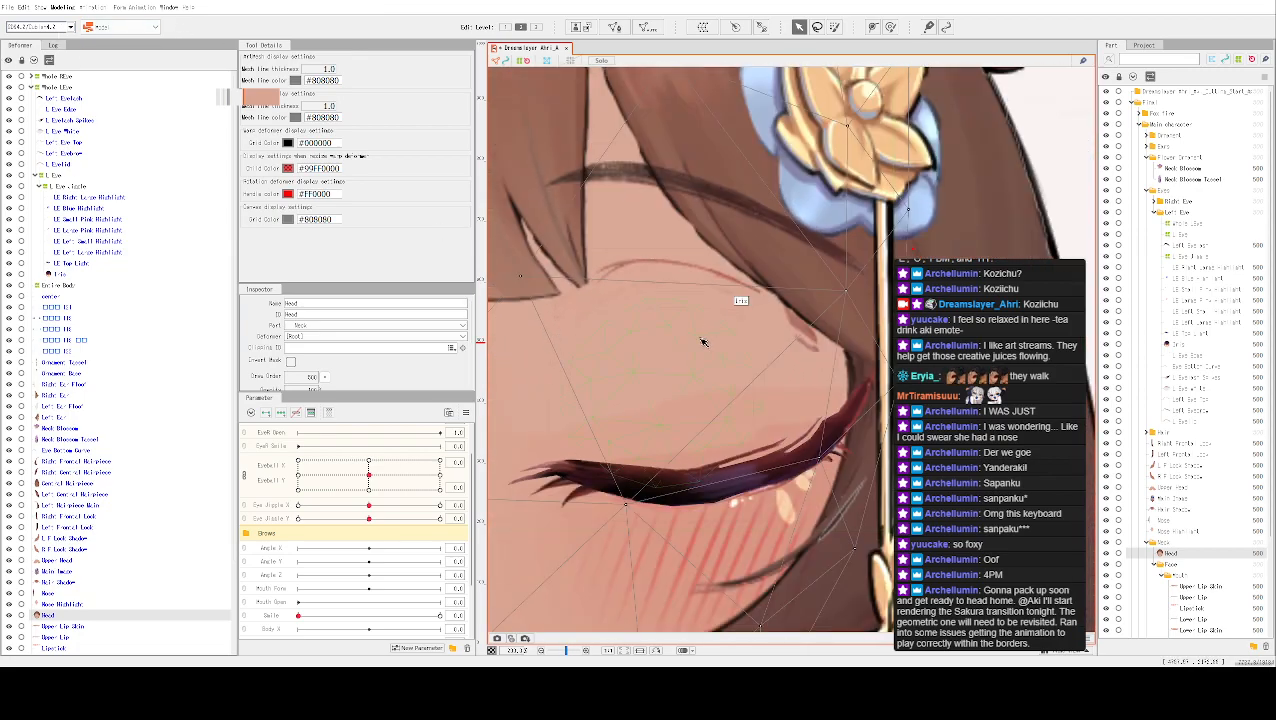
pyautogui.scroll(-5, 716, 333)
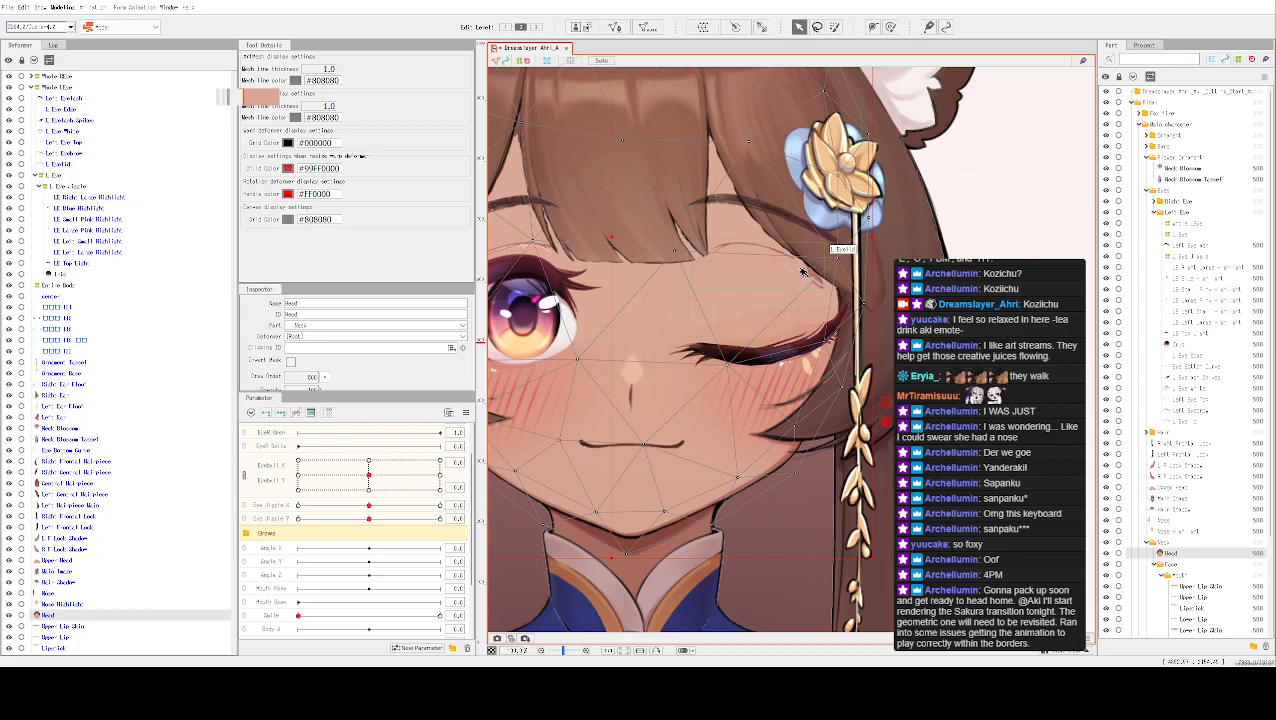
# Inspect the L Eyelid, eye wiggle deformer, Upper Head and Left Eye Top around the closed left eye
pyautogui.click(810, 276)
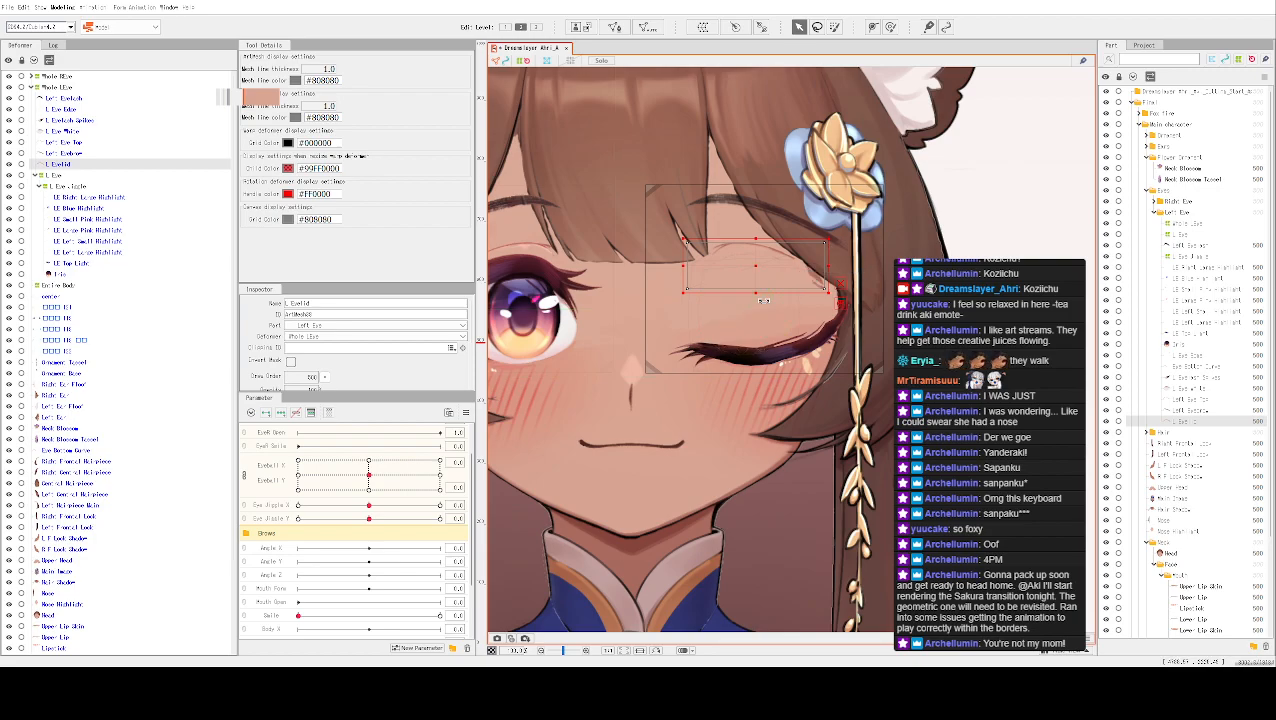
pyautogui.click(764, 305)
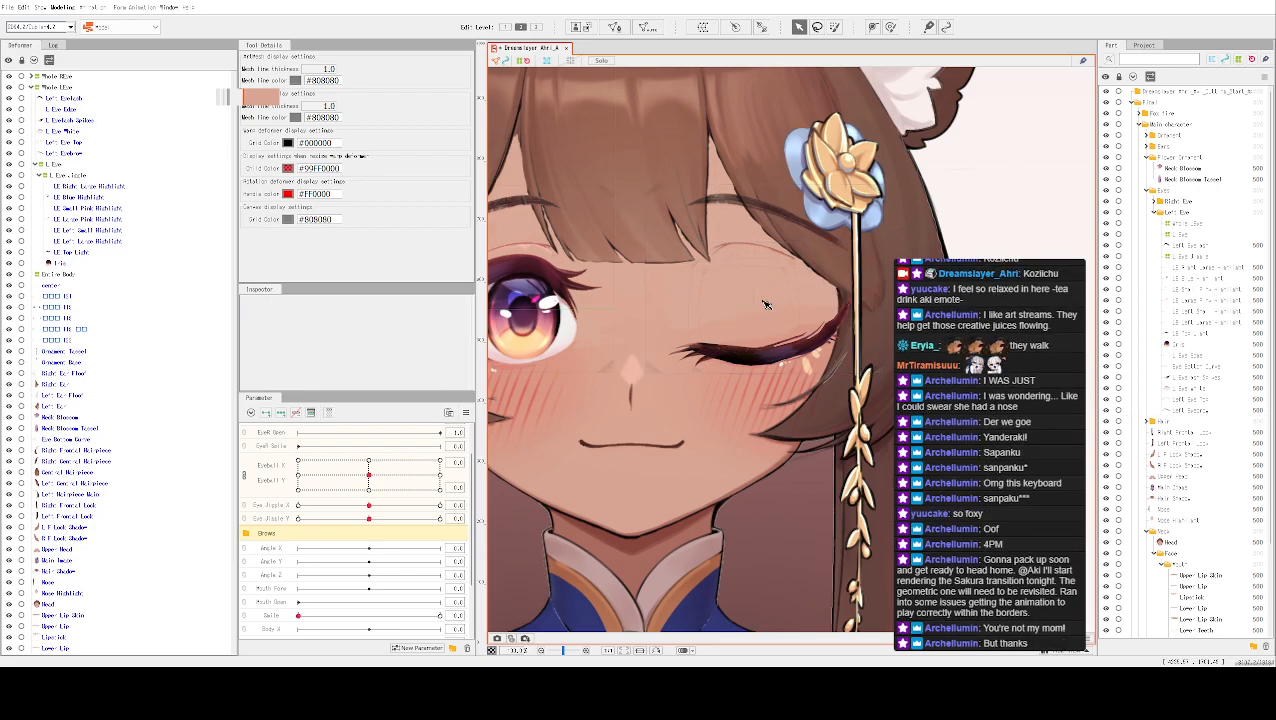
pyautogui.click(733, 437)
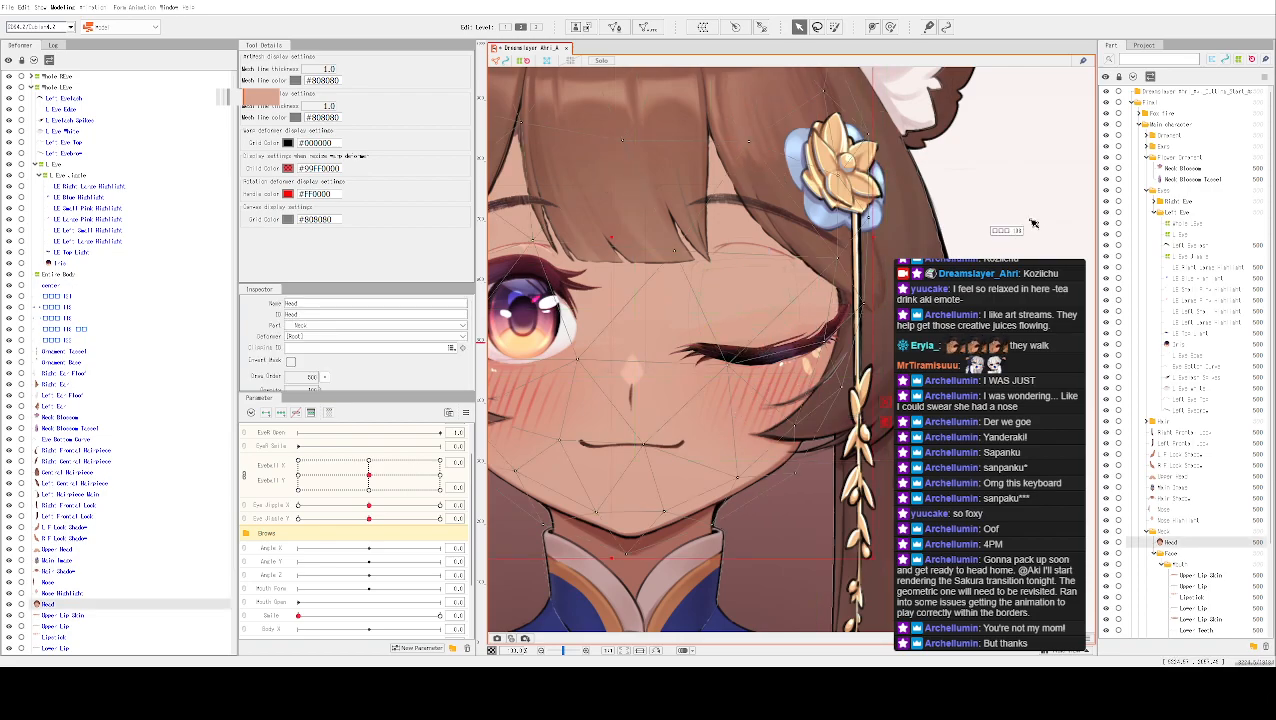
pyautogui.click(800, 337)
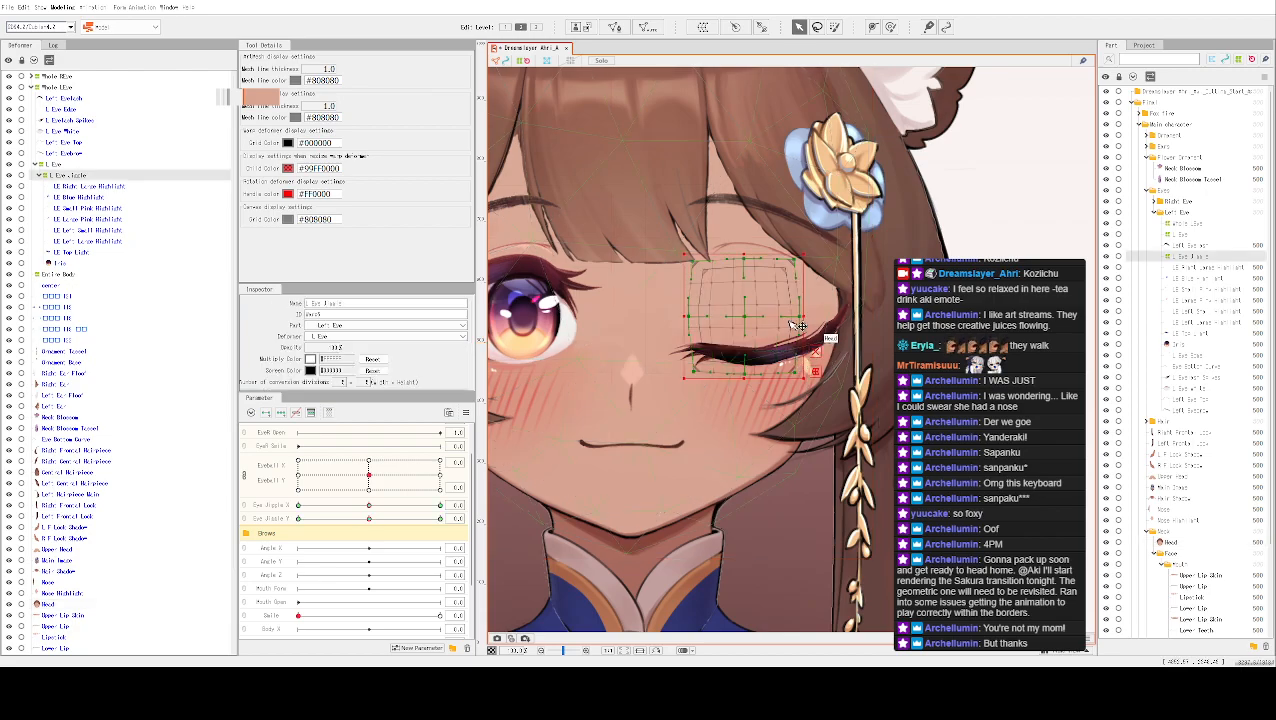
pyautogui.click(731, 224)
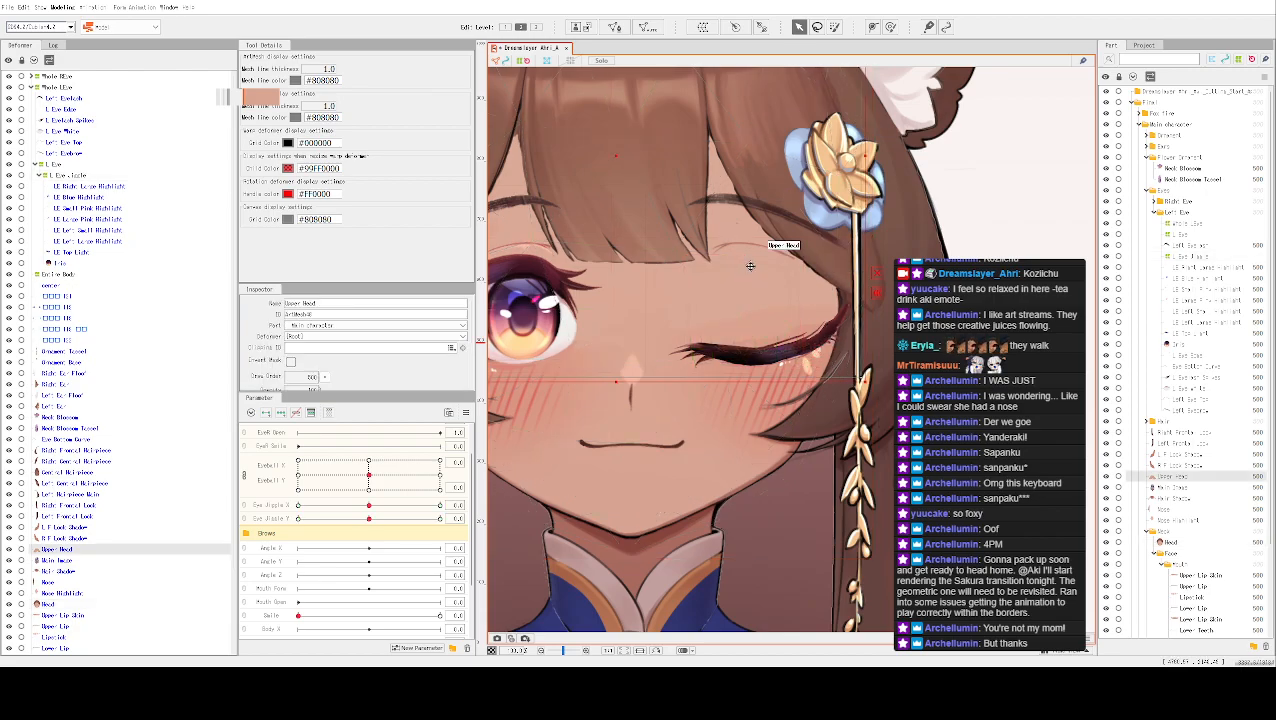
pyautogui.click(752, 252)
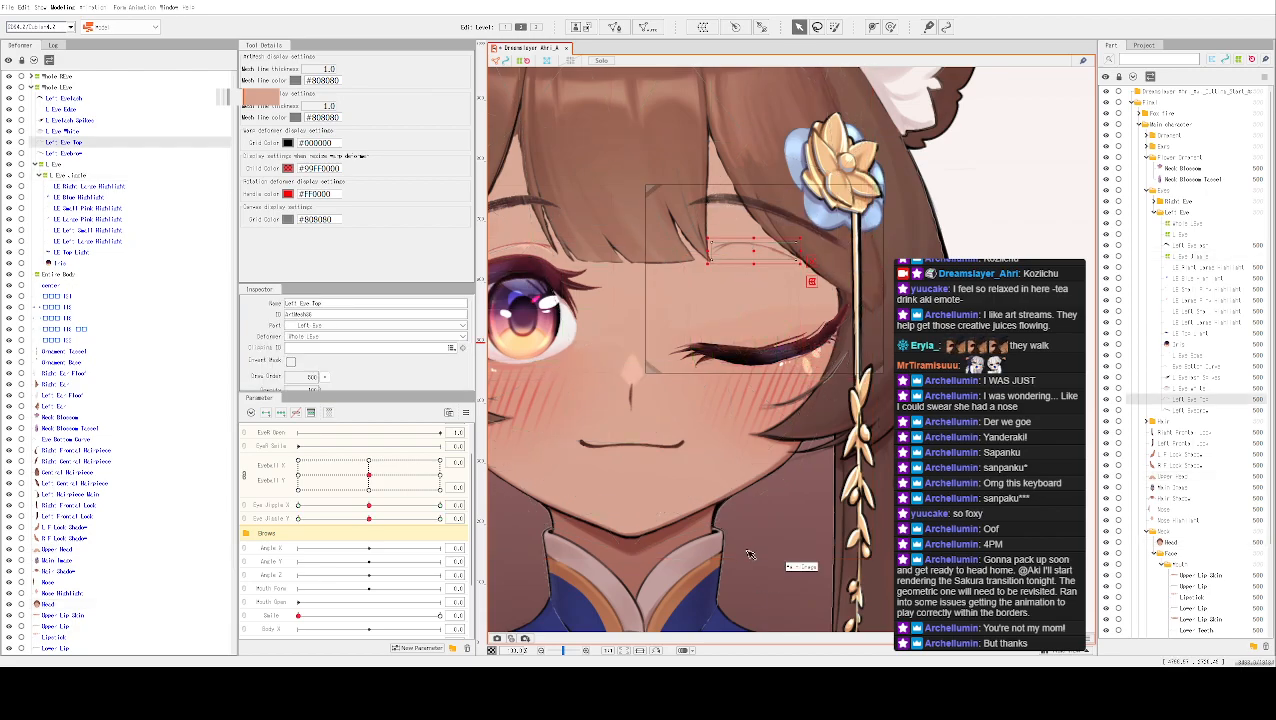
pyautogui.click(720, 440)
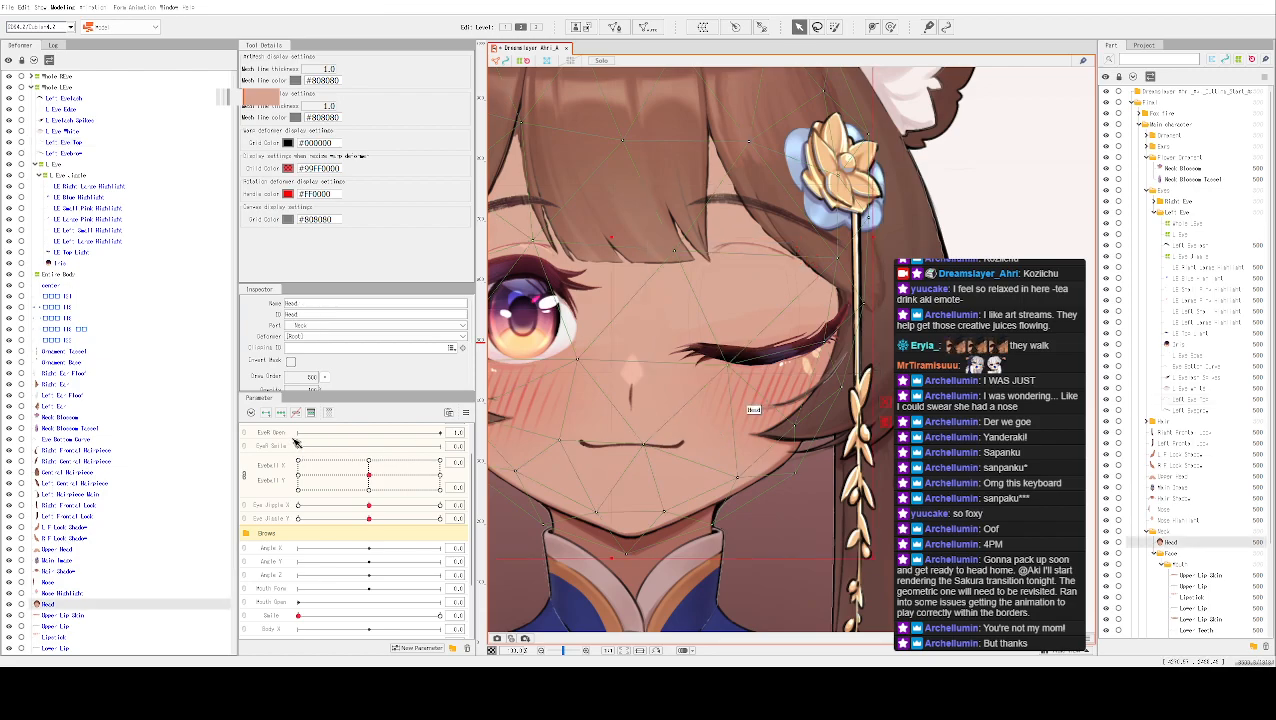
# Check the left eyebrow at EyeL Open 1.0 and the iris at 0.5
pyautogui.scroll(2, 356, 442)
pyautogui.moveTo(302, 447); pyautogui.dragTo(396, 453)
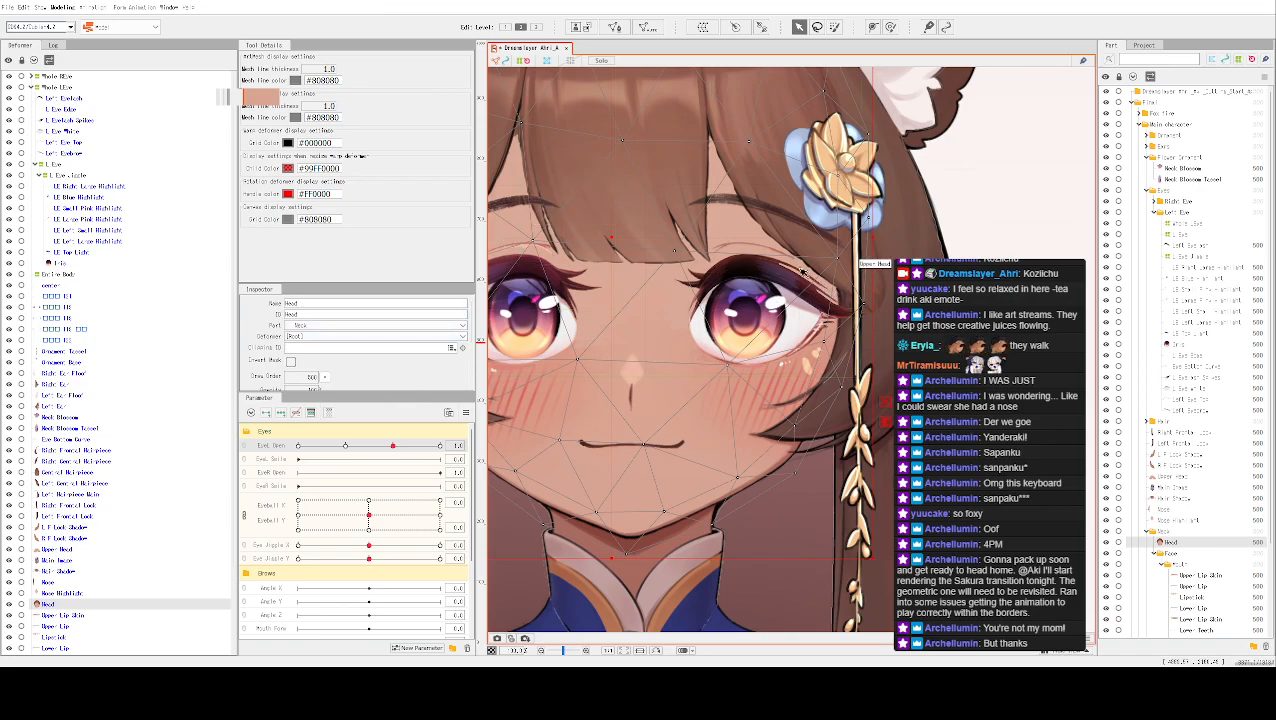
pyautogui.click(734, 203)
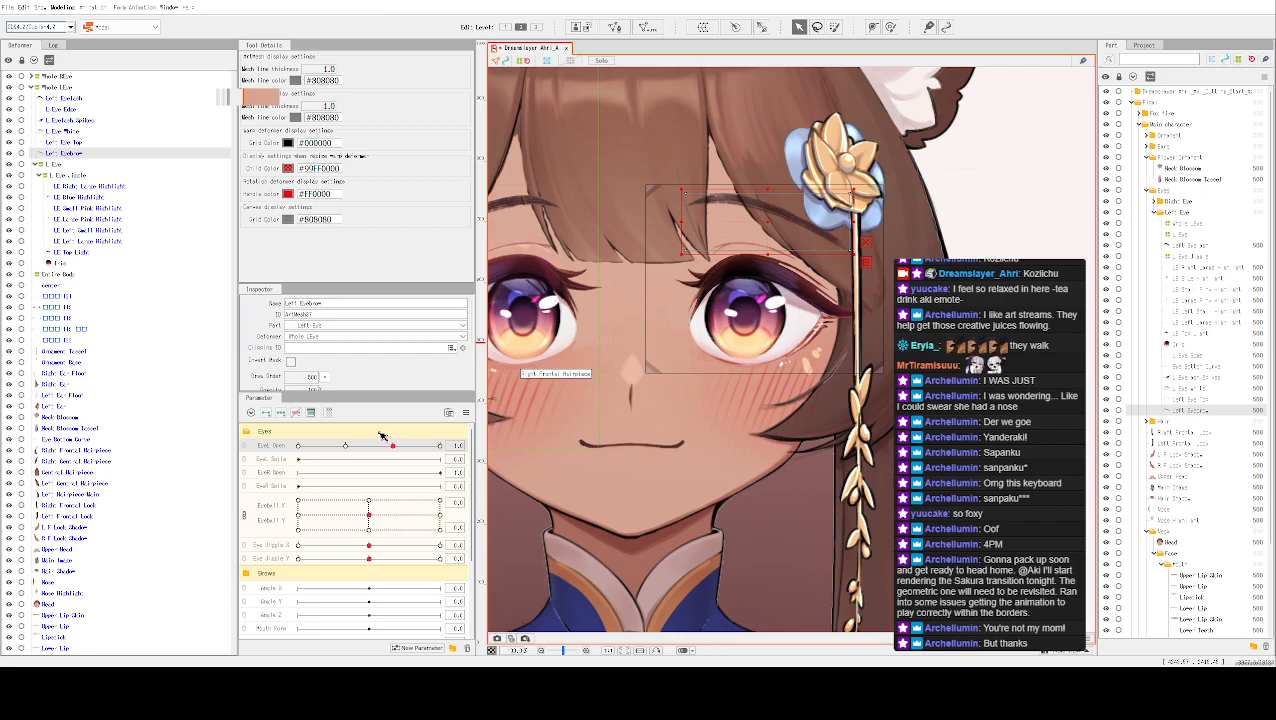
pyautogui.click(718, 343)
pyautogui.moveTo(390, 449); pyautogui.dragTo(349, 448)
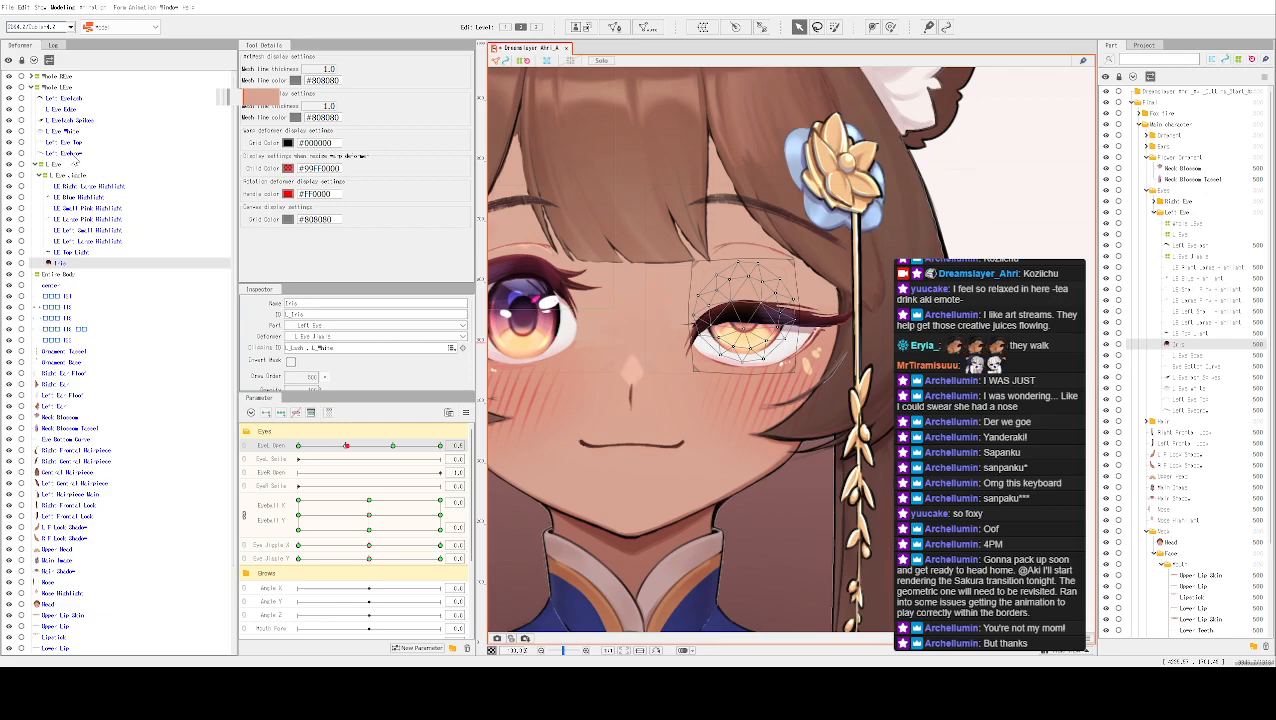
# Duplicate the whole left-eye deformer together with all its child parts at EyeL Open 1.0
pyautogui.click(68, 88)
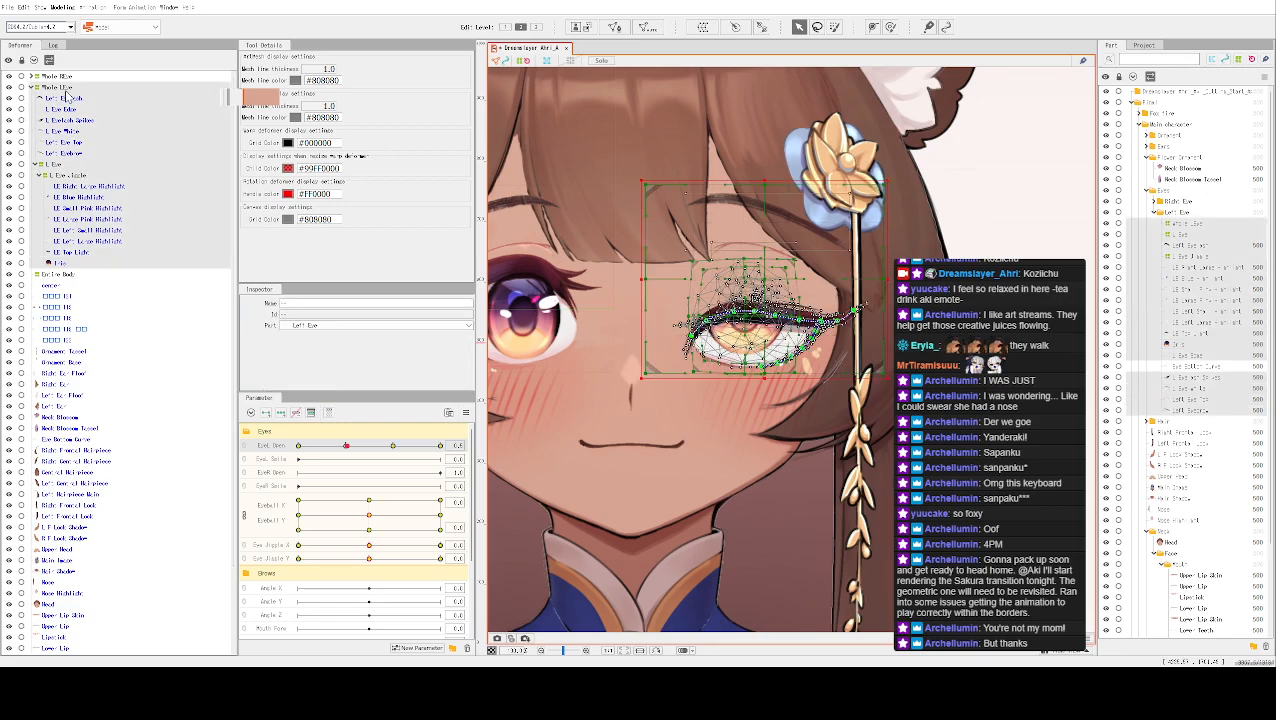
pyautogui.moveTo(347, 446); pyautogui.dragTo(395, 454)
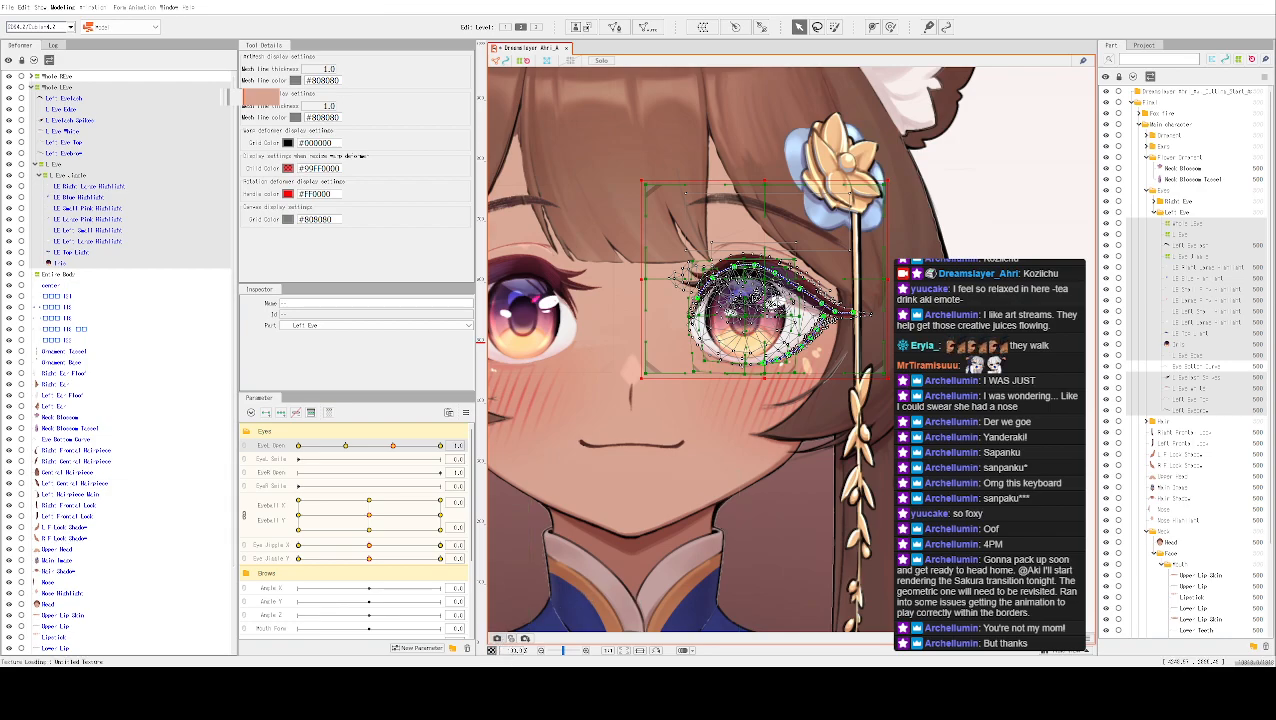
pyautogui.click(508, 648)
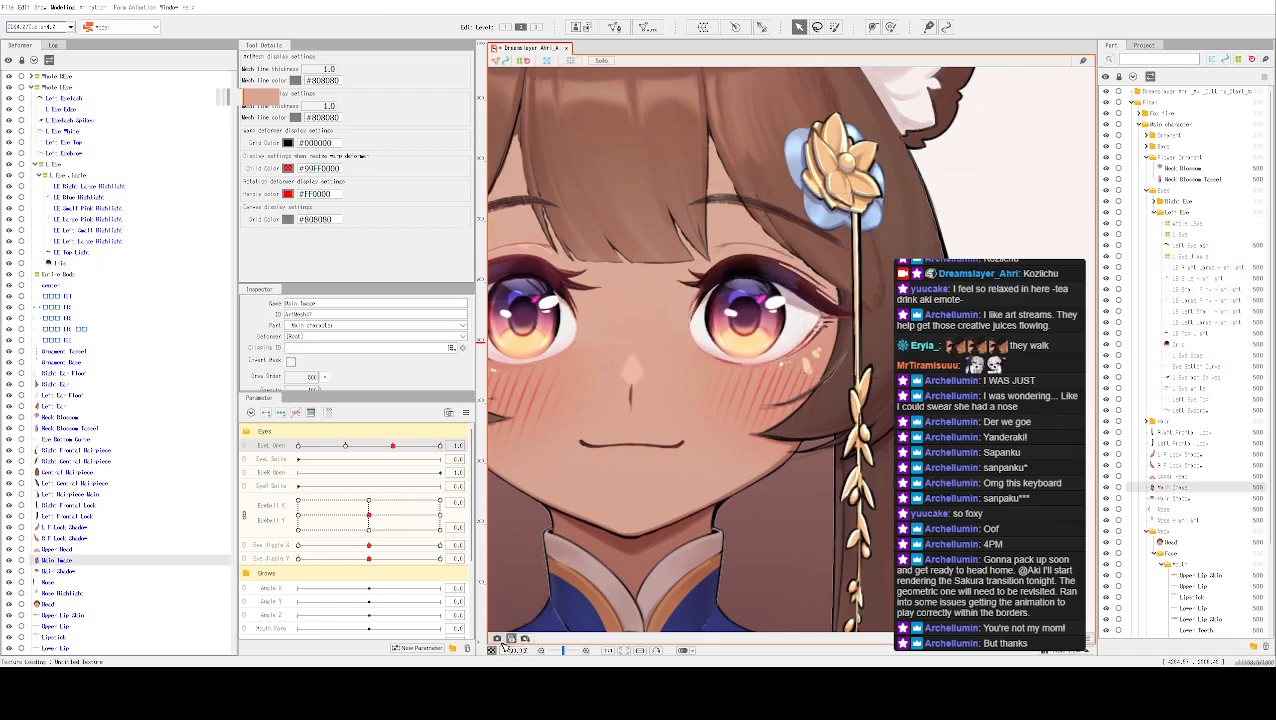
pyautogui.click(515, 638)
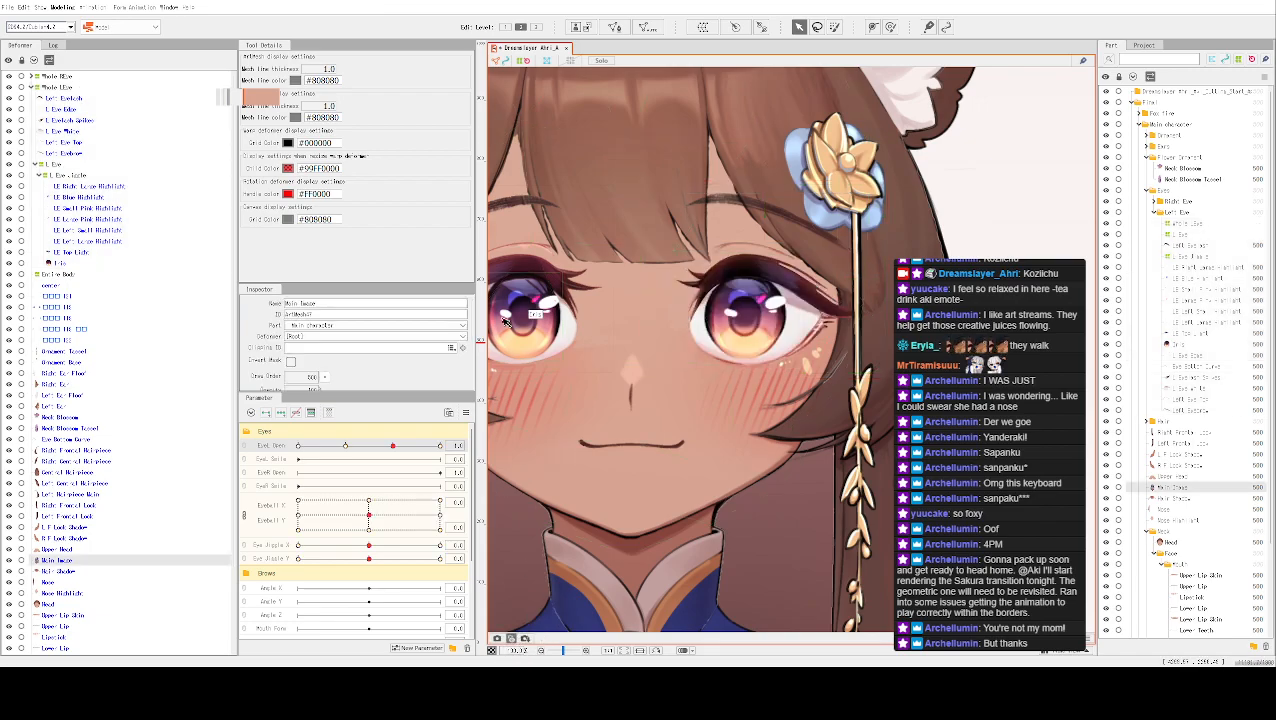
pyautogui.click(59, 262)
pyautogui.click(56, 88)
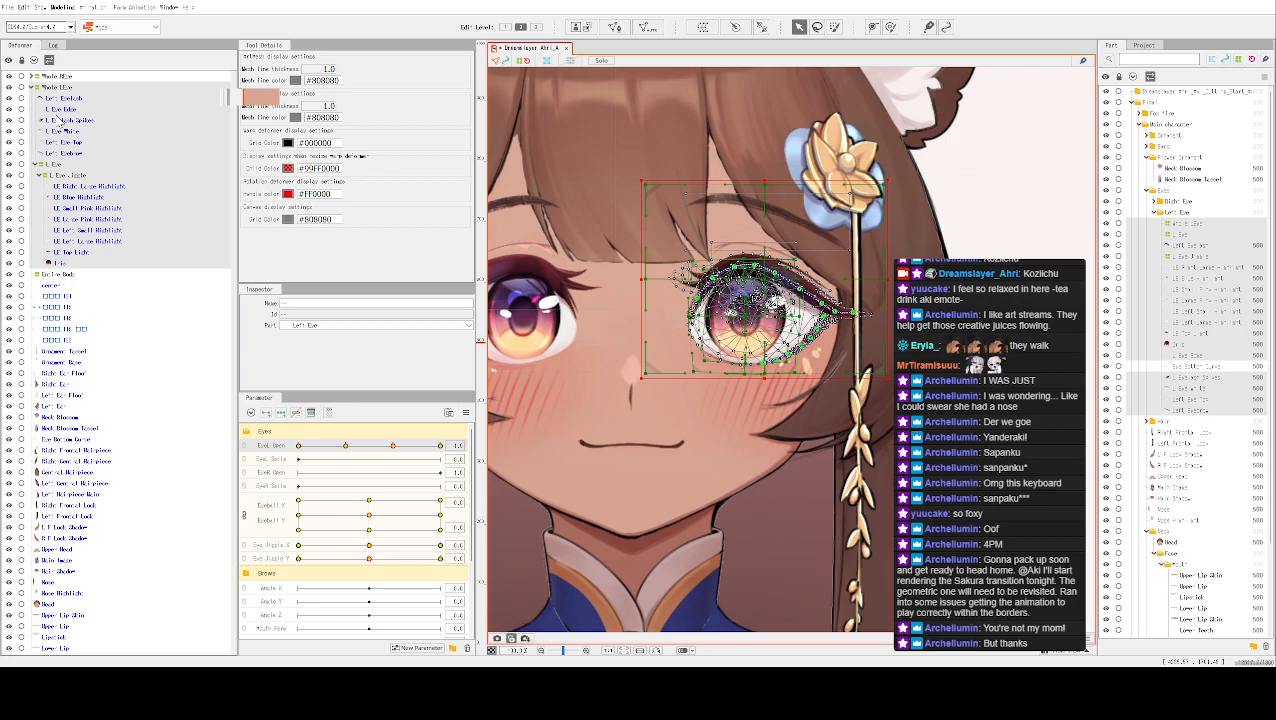
pyautogui.click(597, 356)
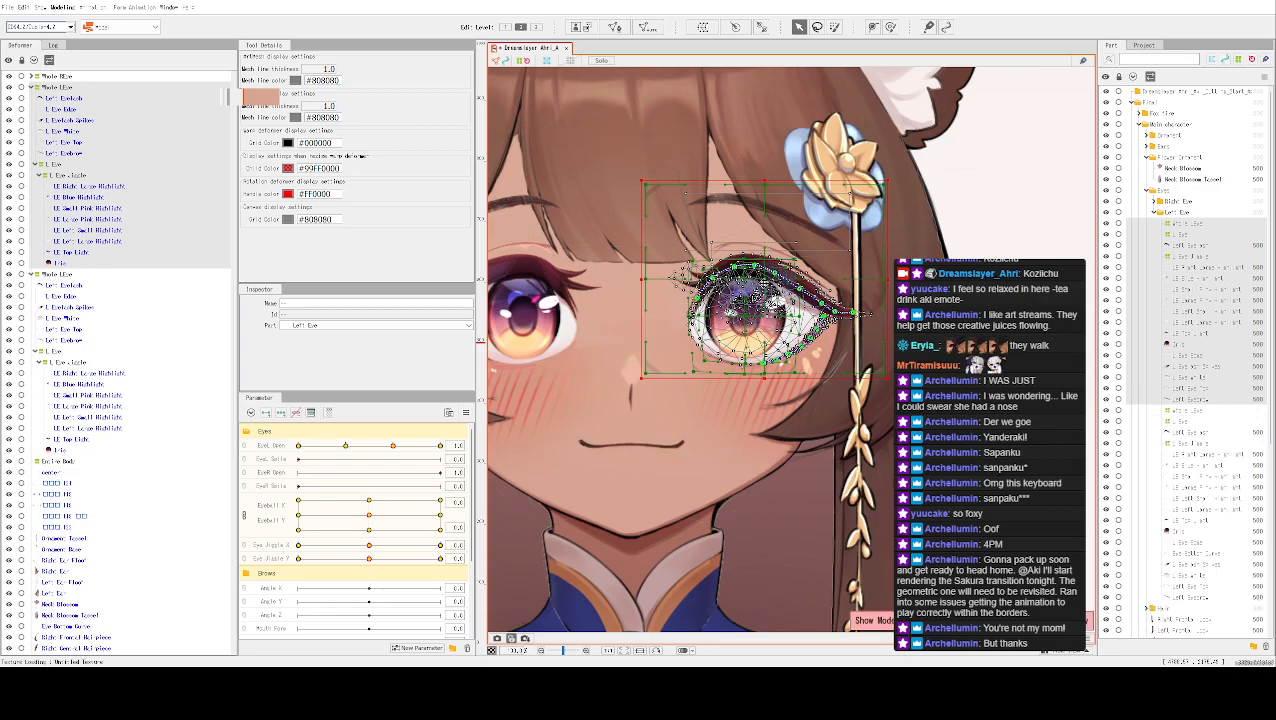
# Move the duplicated eye to the middle of the face and mirror it horizontally
pyautogui.moveTo(764, 278); pyautogui.dragTo(650, 307)
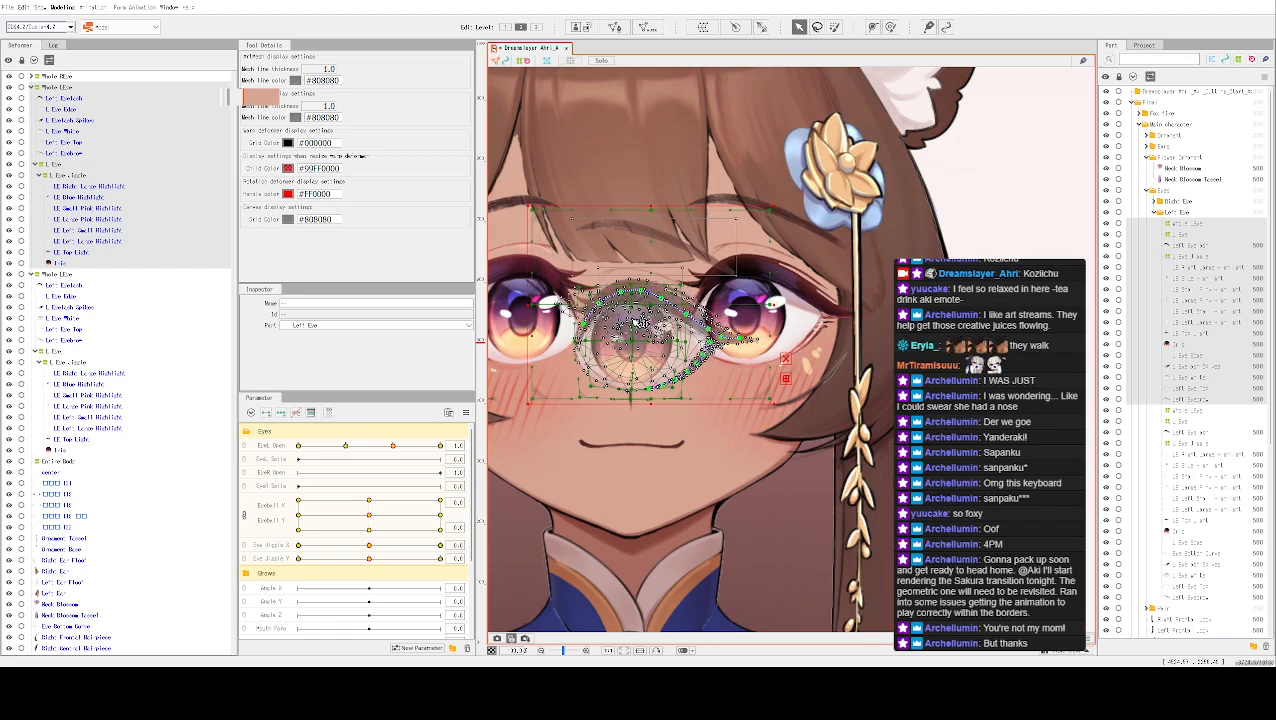
pyautogui.rightClick(634, 330)
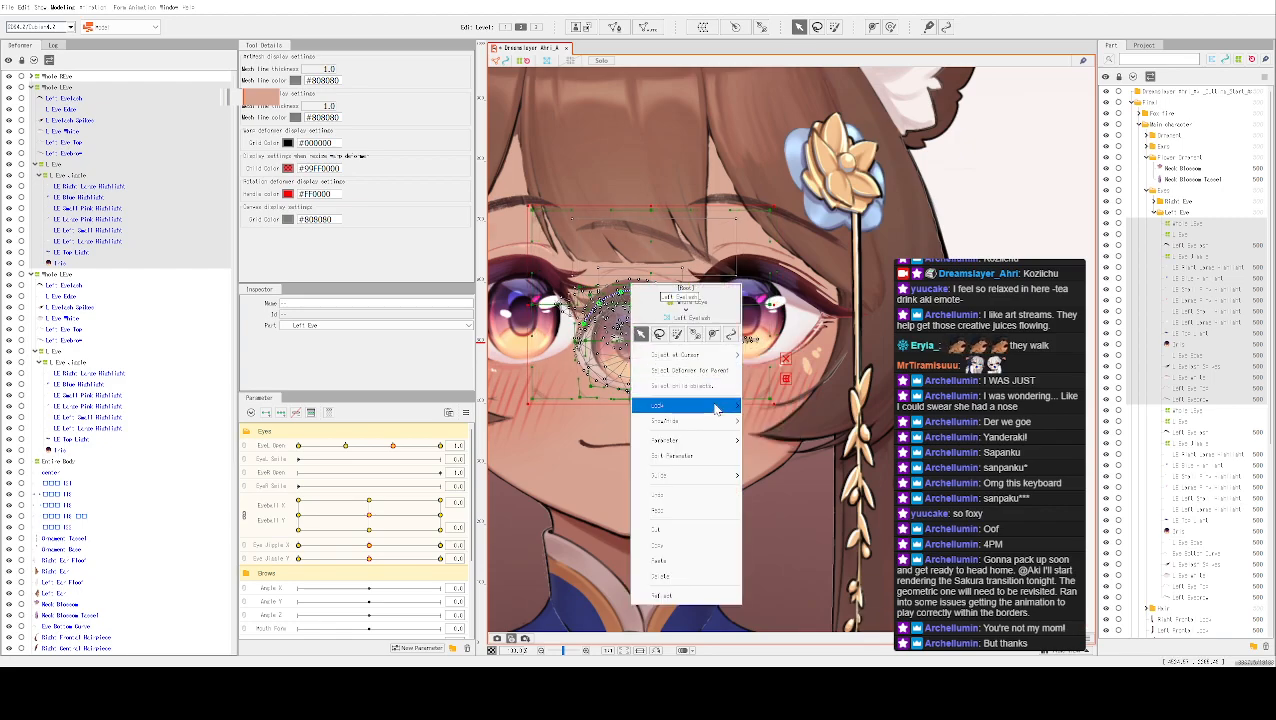
pyautogui.click(695, 595)
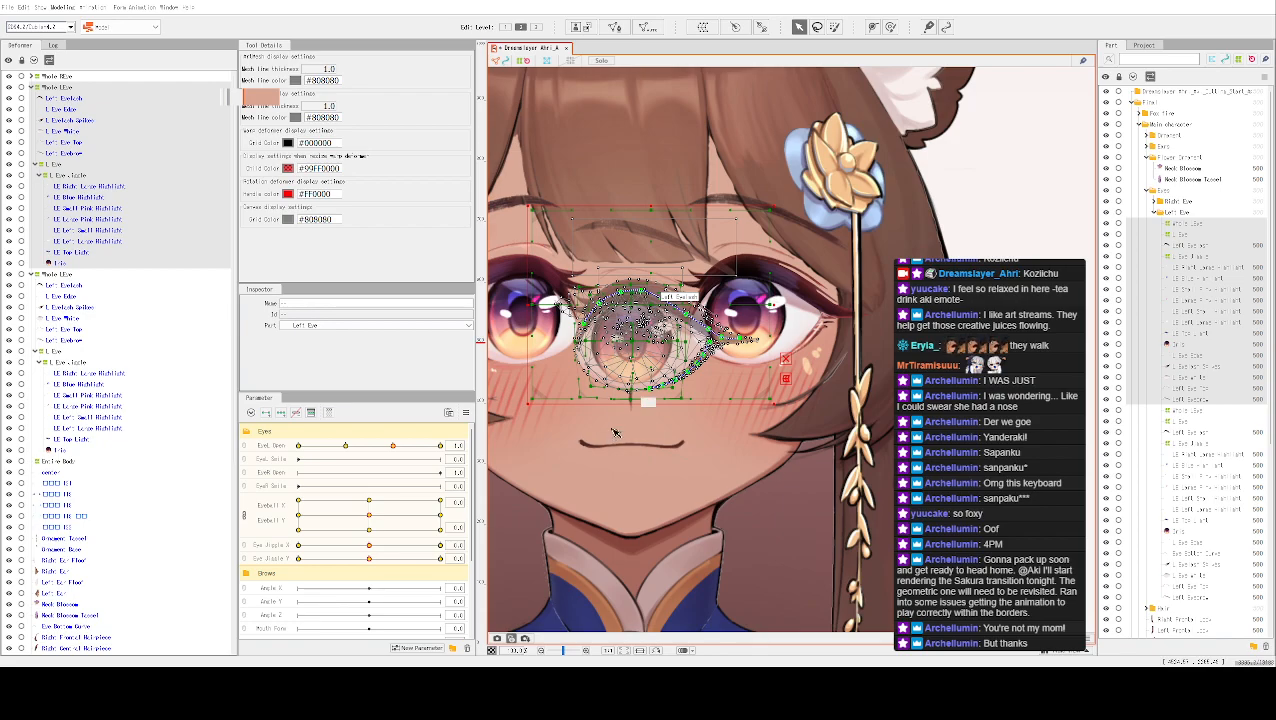
pyautogui.scroll(-1, 884, 415)
pyautogui.scroll(-2, 884, 415)
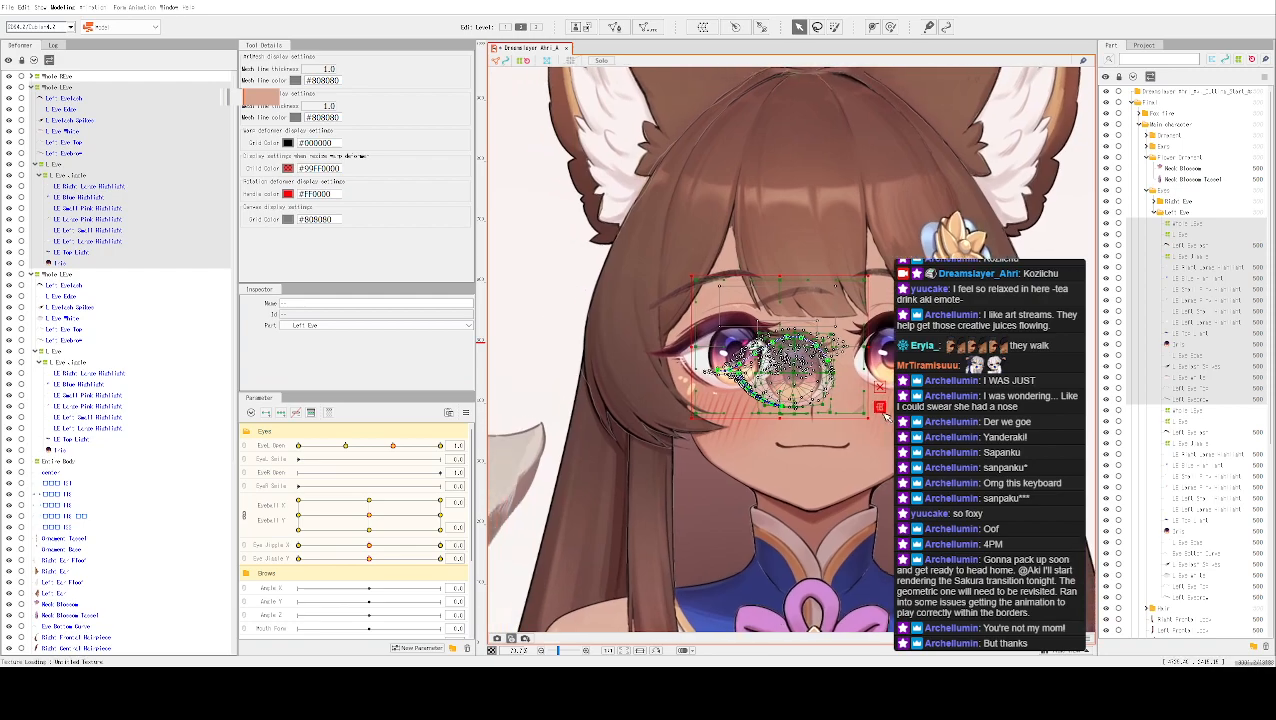
pyautogui.scroll(3, 882, 412)
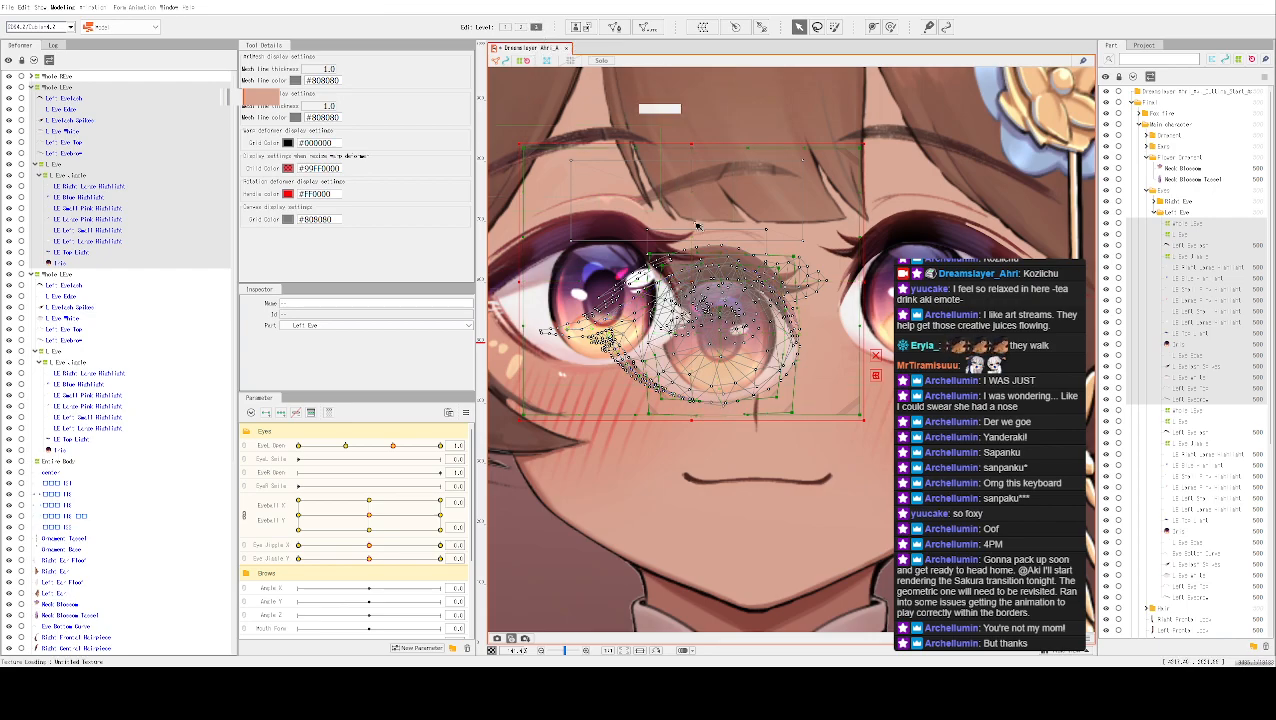
# Place the mirrored eye copy over the original right eye and nudge it until lashes, iris and eye white line up
pyautogui.moveTo(697, 222); pyautogui.dragTo(591, 182)
pyautogui.moveTo(589, 243); pyautogui.dragTo(581, 249)
pyautogui.moveTo(784, 472); pyautogui.dragTo(884, 462)
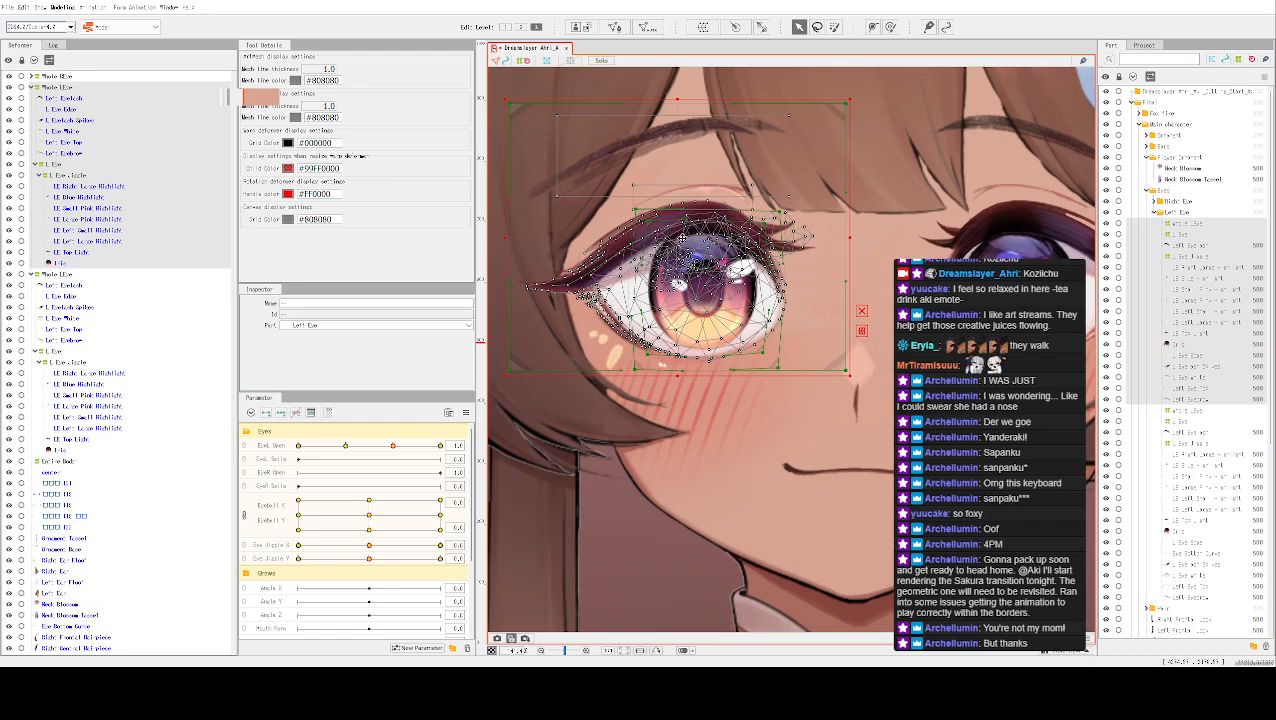
pyautogui.moveTo(678, 237)
pyautogui.mouseDown()
pyautogui.moveTo(682, 269)
pyautogui.moveTo(673, 240)
pyautogui.mouseUp()
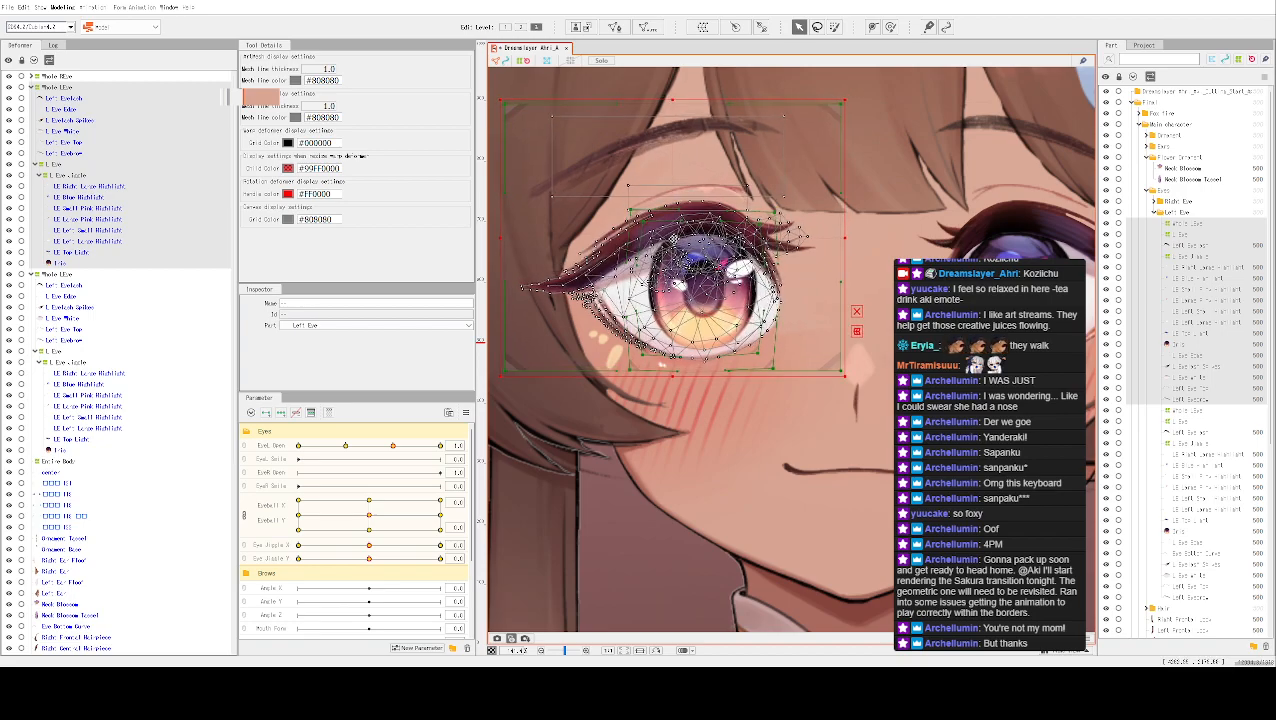
pyautogui.moveTo(673, 240); pyautogui.dragTo(675, 237)
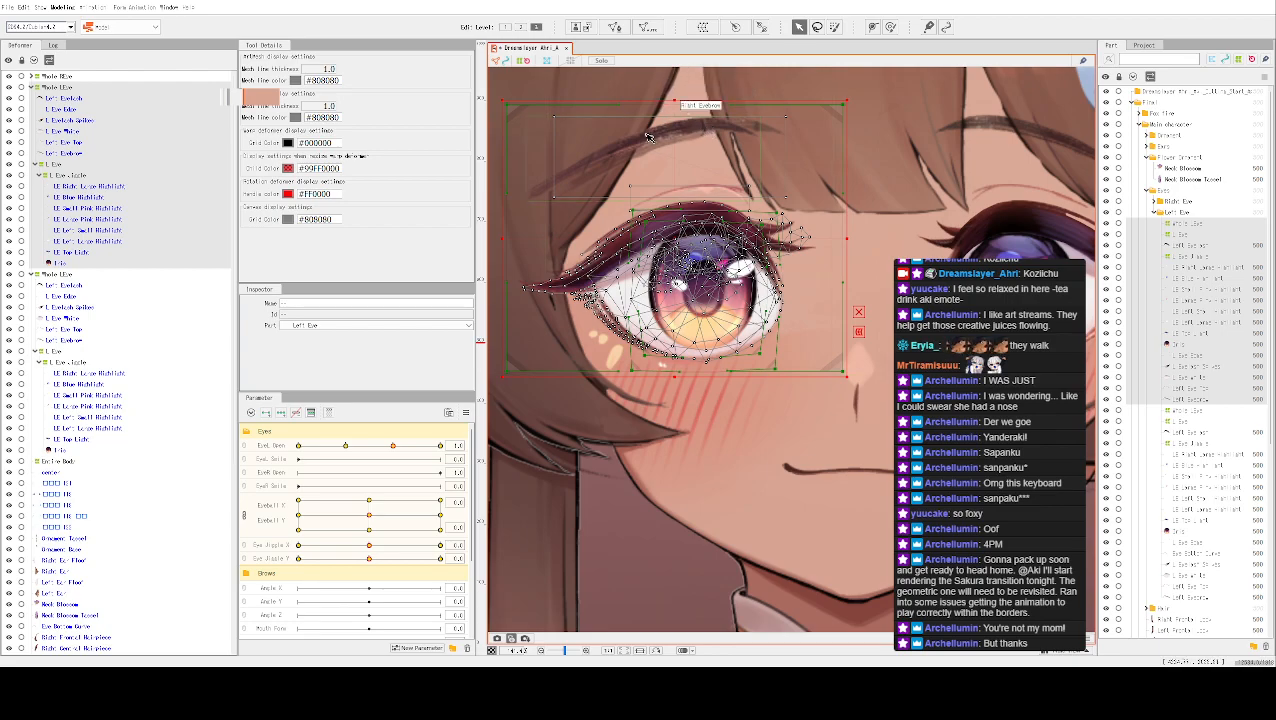
# Deselect the mirrored eye and examine how it matches the other eye, both on the whole face and close up
pyautogui.click(591, 220)
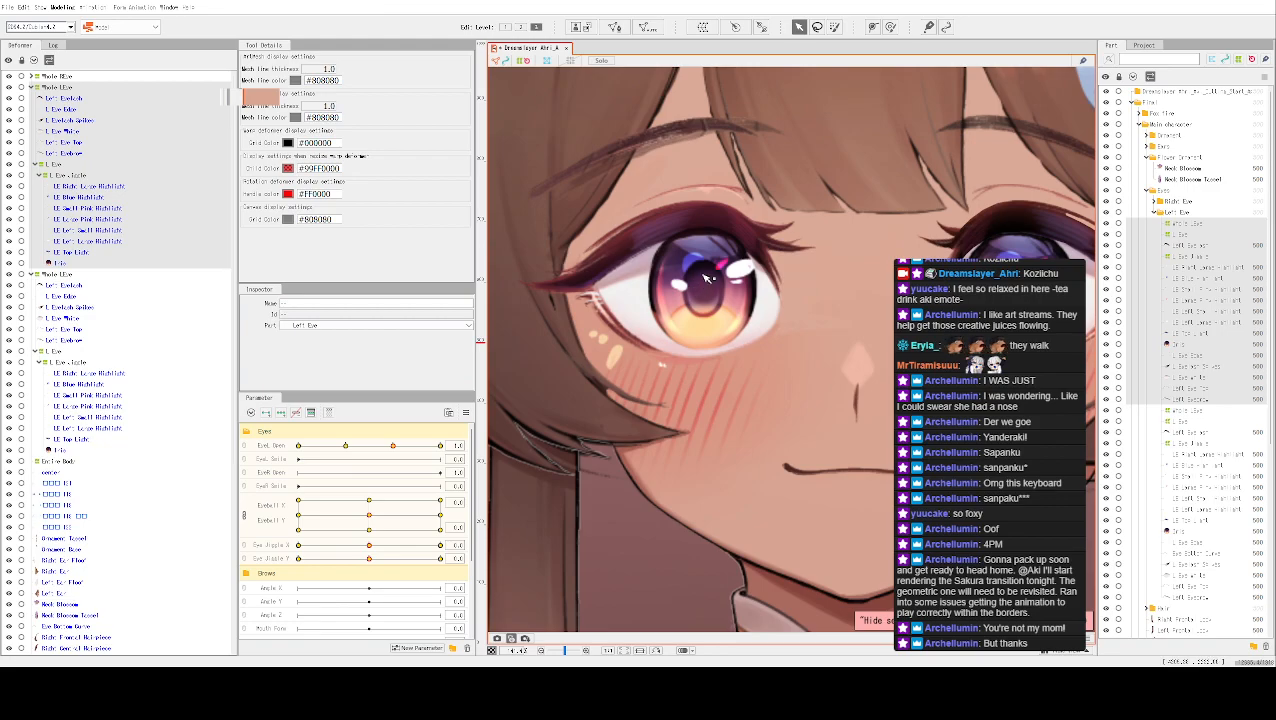
pyautogui.scroll(-5, 820, 170)
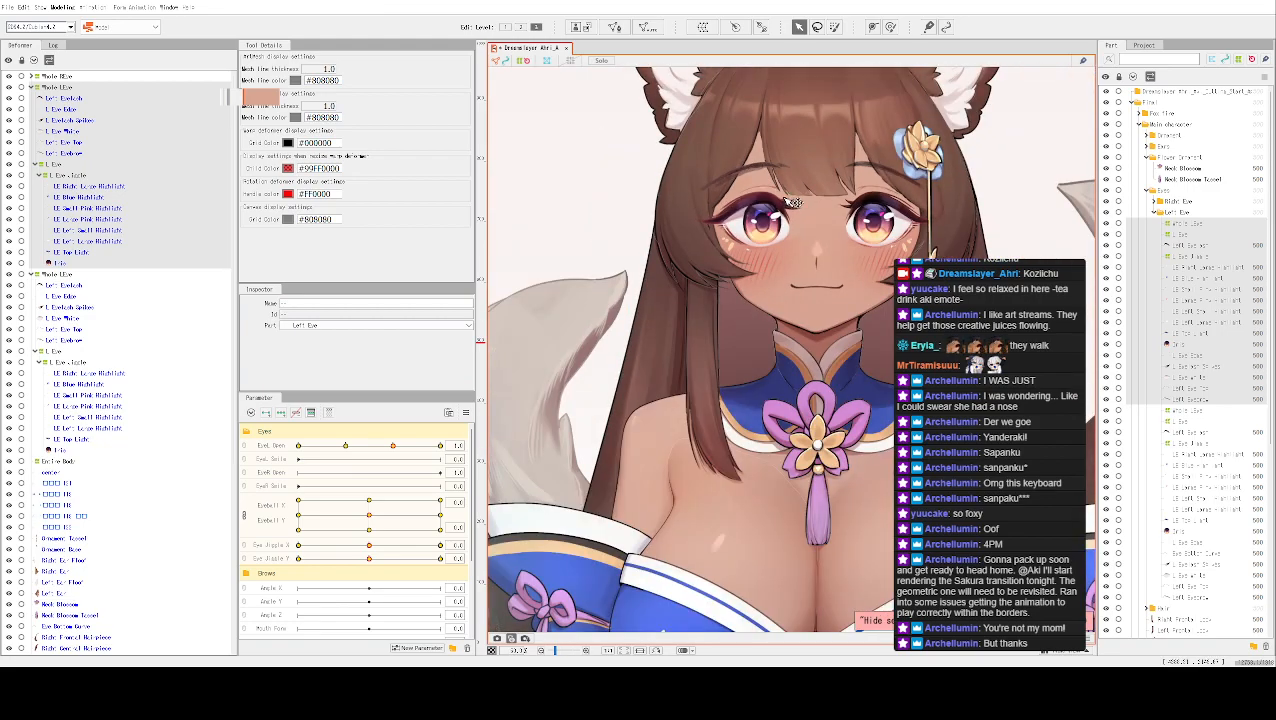
pyautogui.scroll(4, 783, 145)
pyautogui.scroll(2, 783, 145)
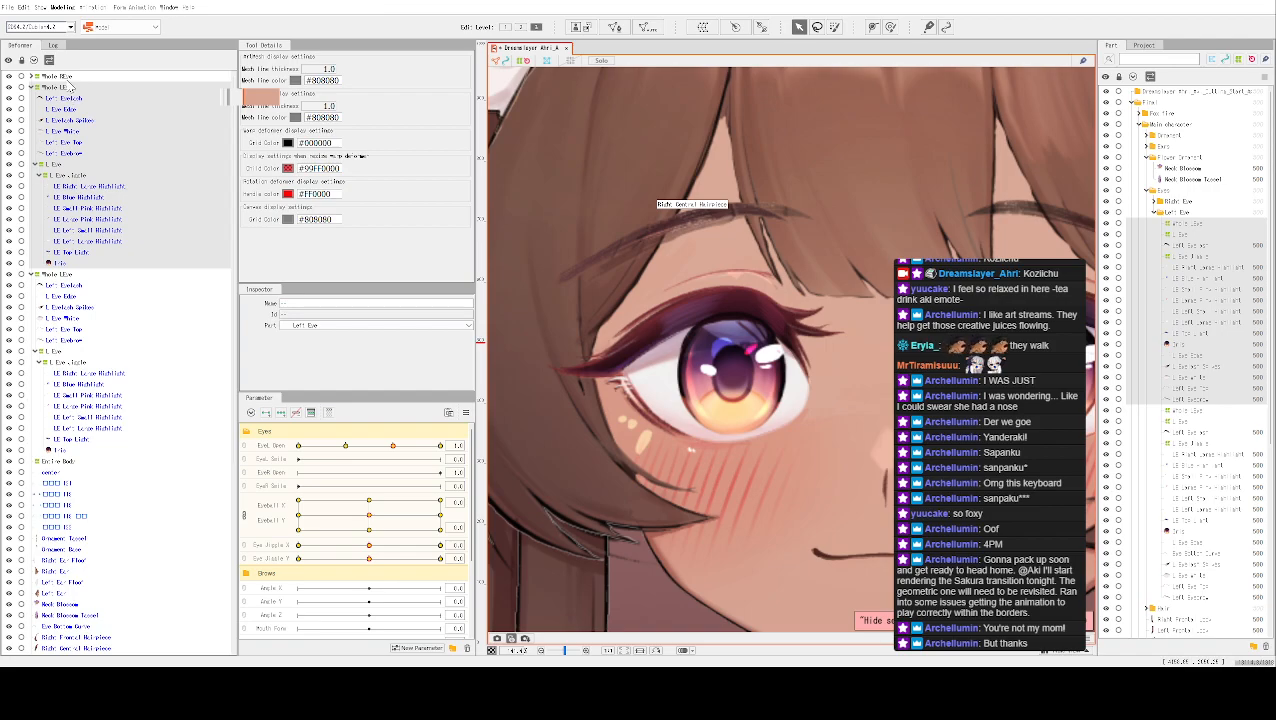
# Inspect the child parts of the original Whole REye deformer and the duplicated Whole LEye deformer, then collapse both
pyautogui.click(34, 77)
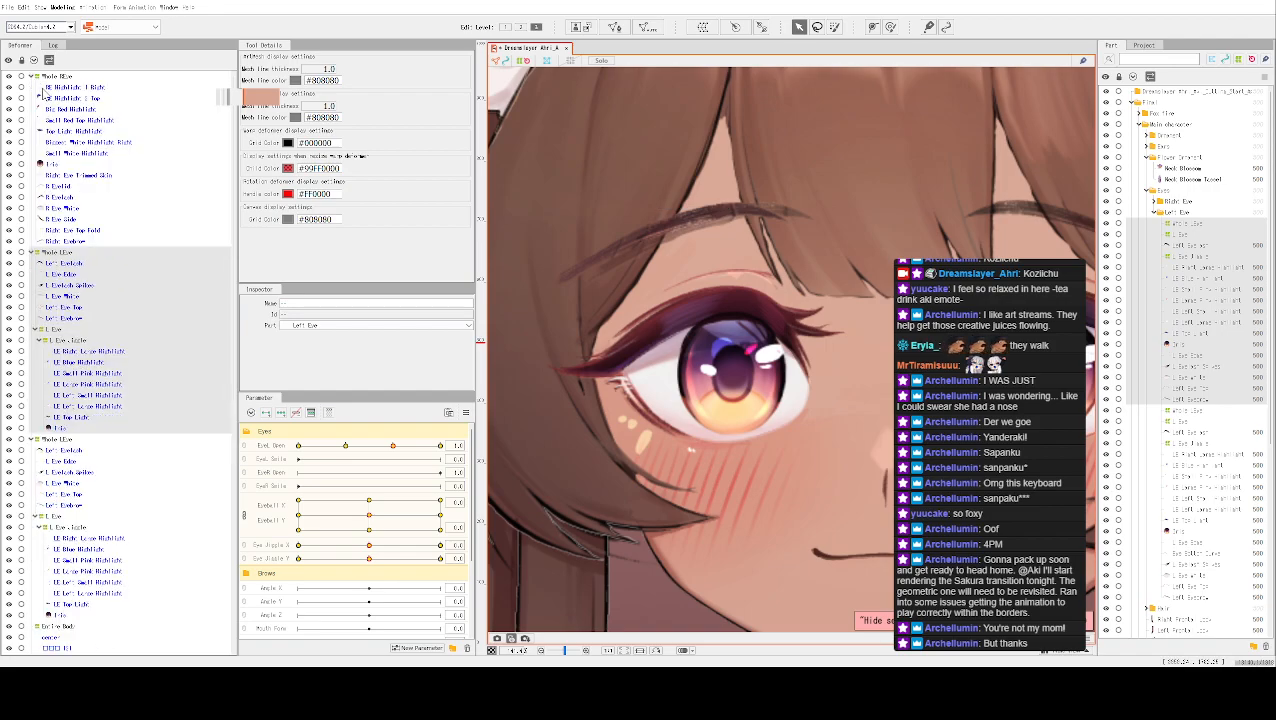
pyautogui.click(50, 98)
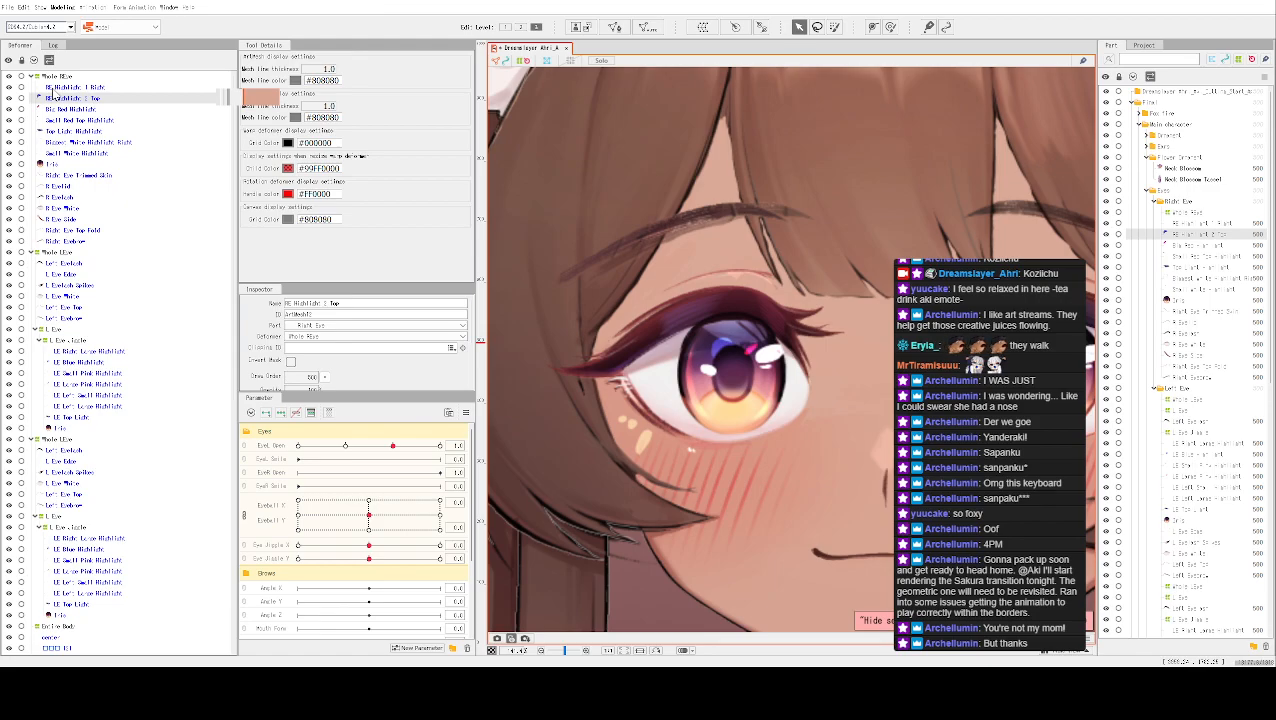
pyautogui.click(40, 79)
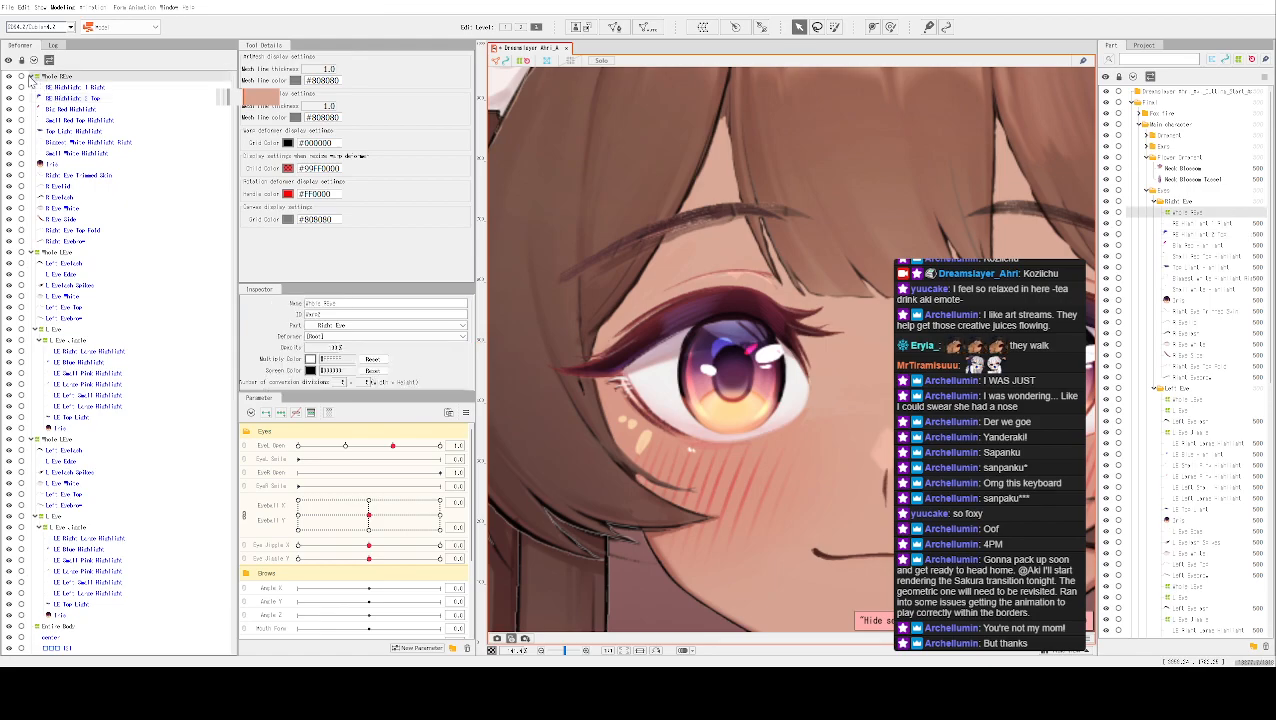
pyautogui.click(35, 77)
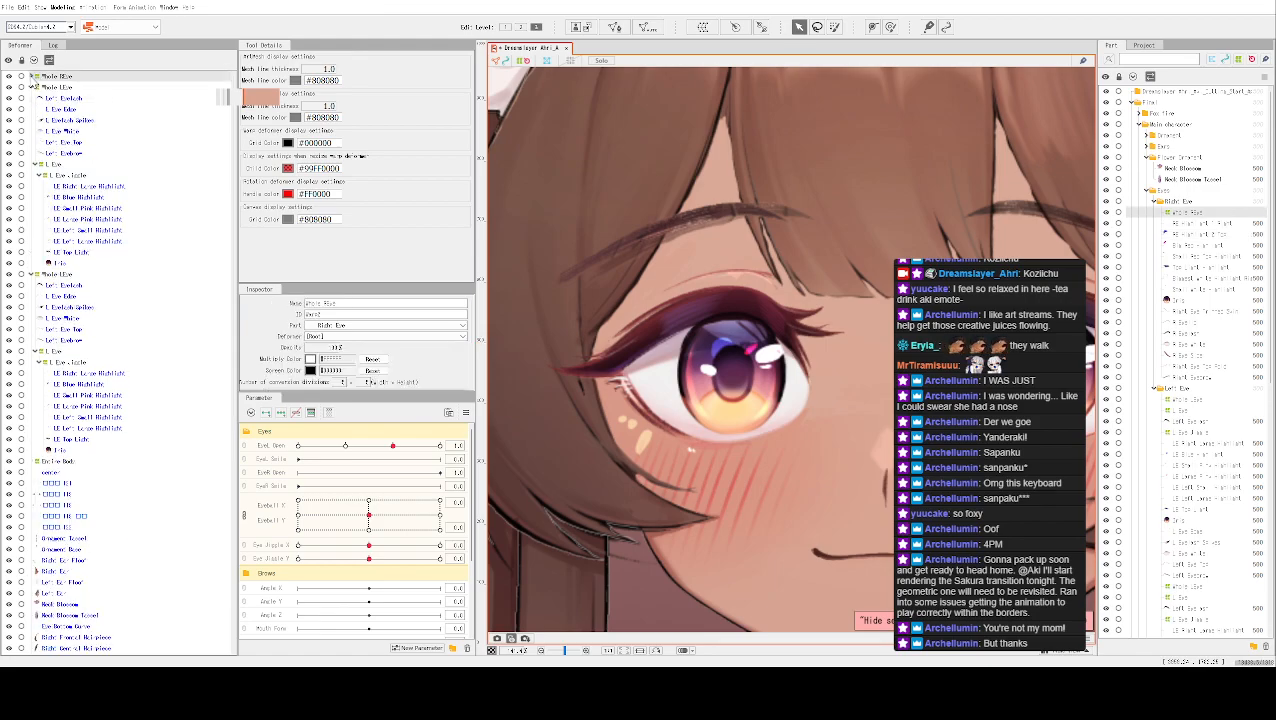
pyautogui.click(84, 90)
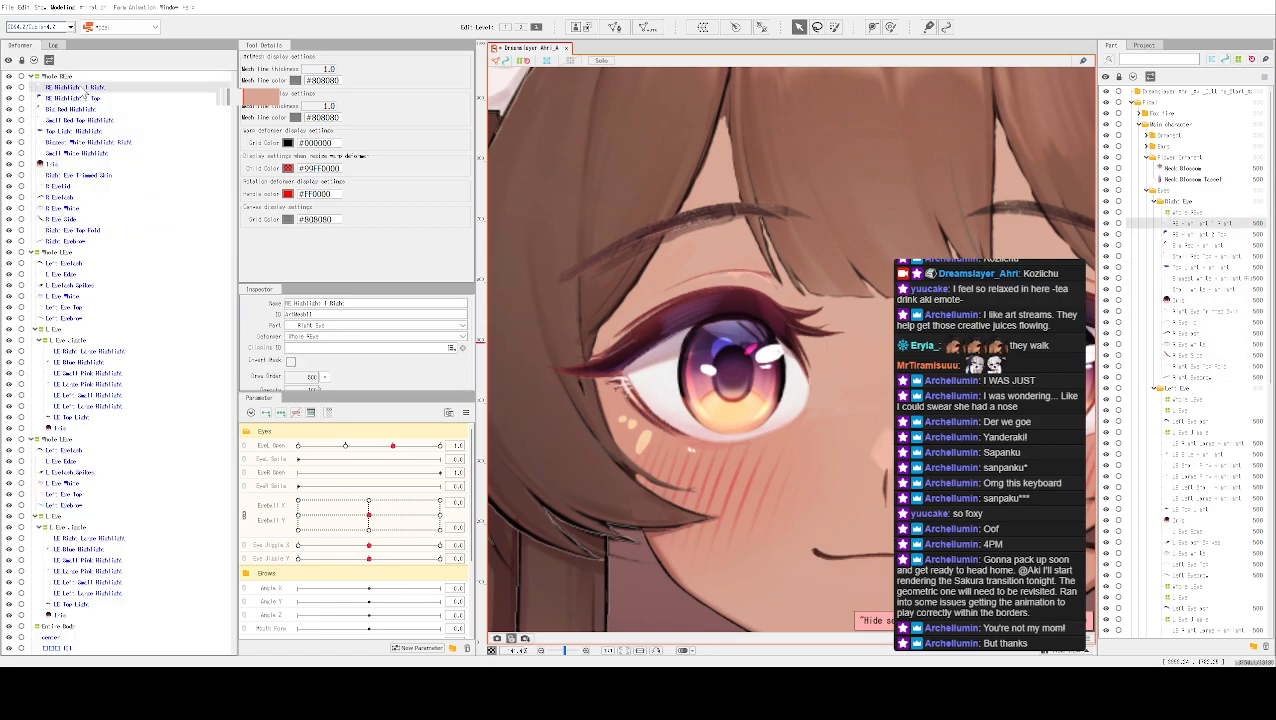
pyautogui.click(34, 77)
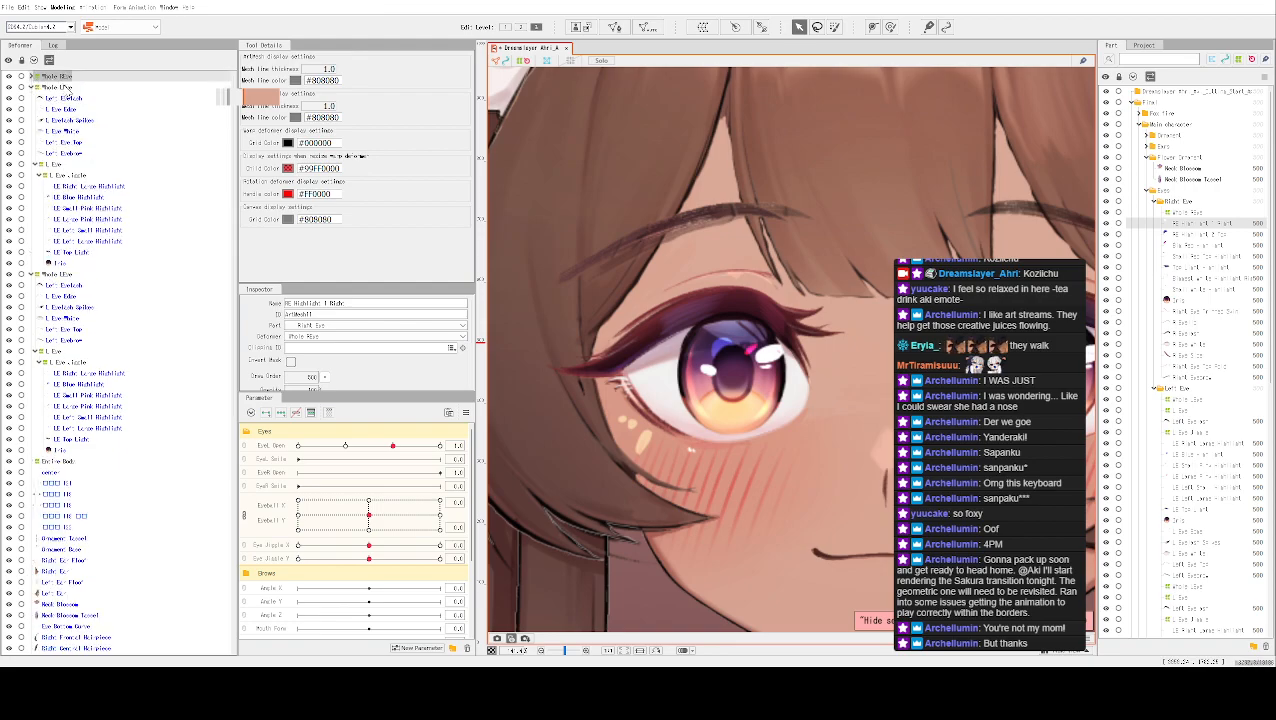
pyautogui.click(68, 89)
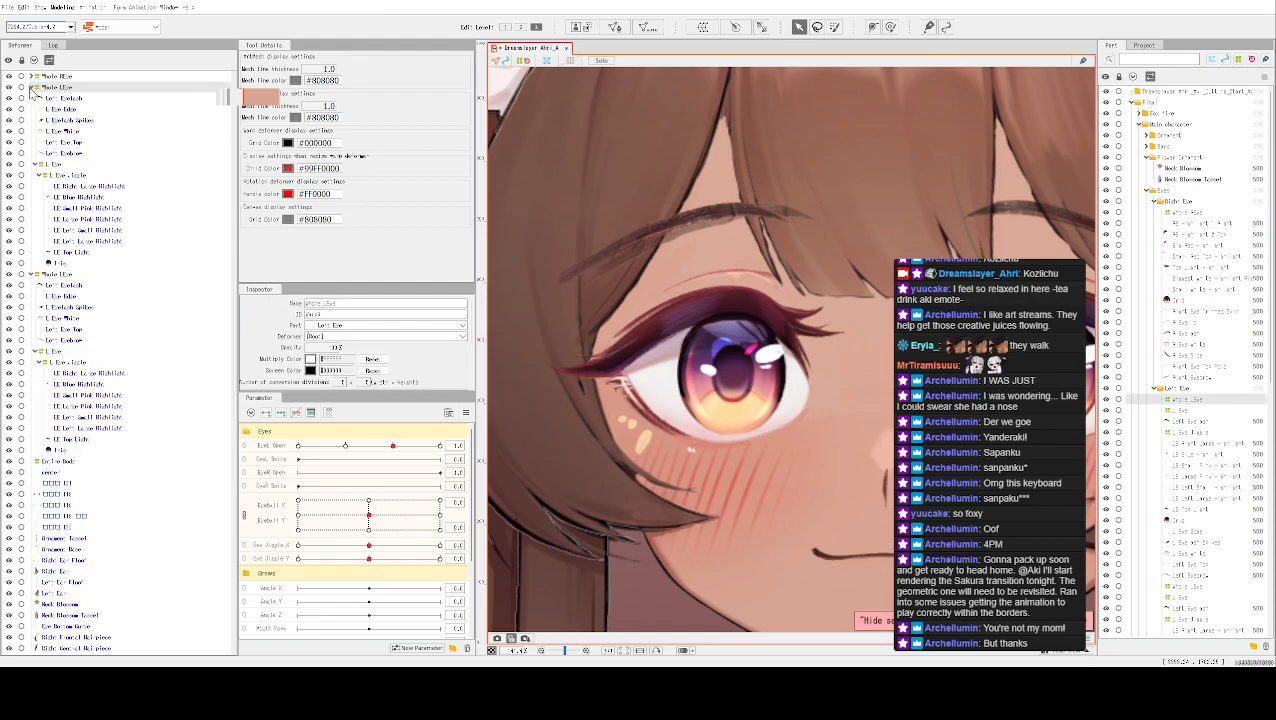
pyautogui.click(47, 78)
pyautogui.rightClick(44, 80)
pyautogui.click(35, 80)
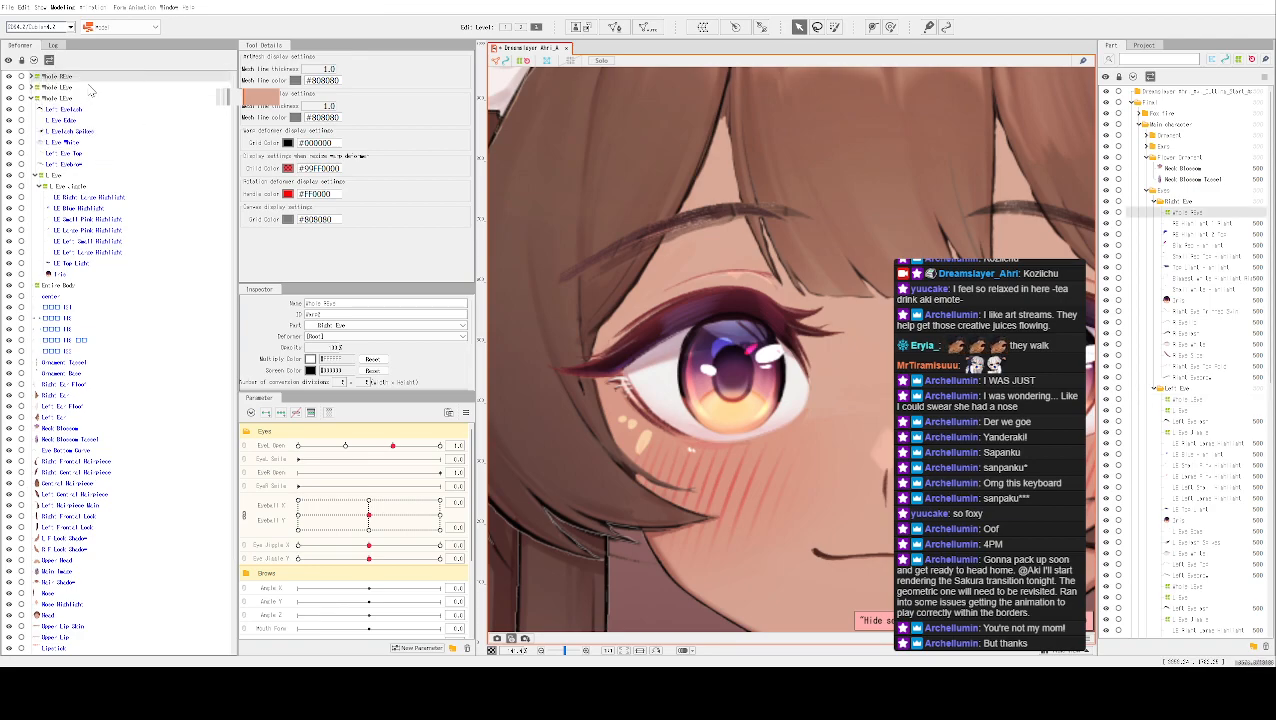
# Move the Right Eyebrow part out of the original Whole REye deformer to the root level
pyautogui.click(33, 77)
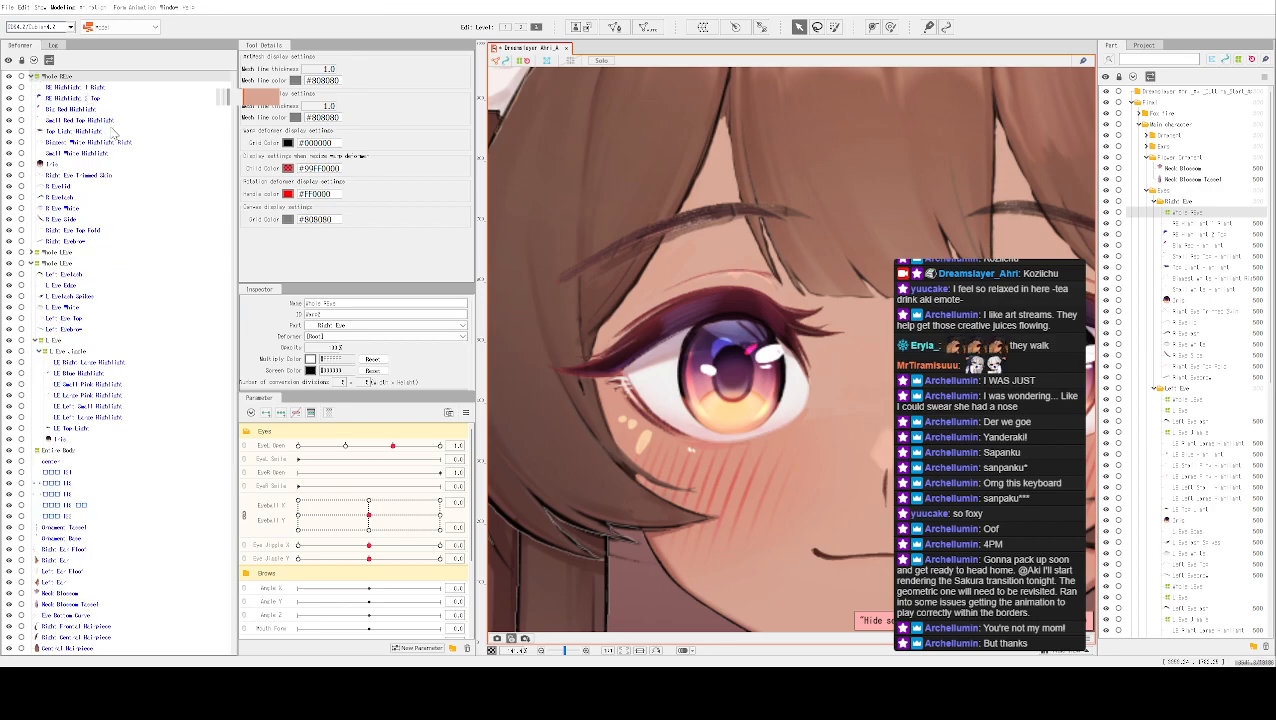
pyautogui.click(70, 199)
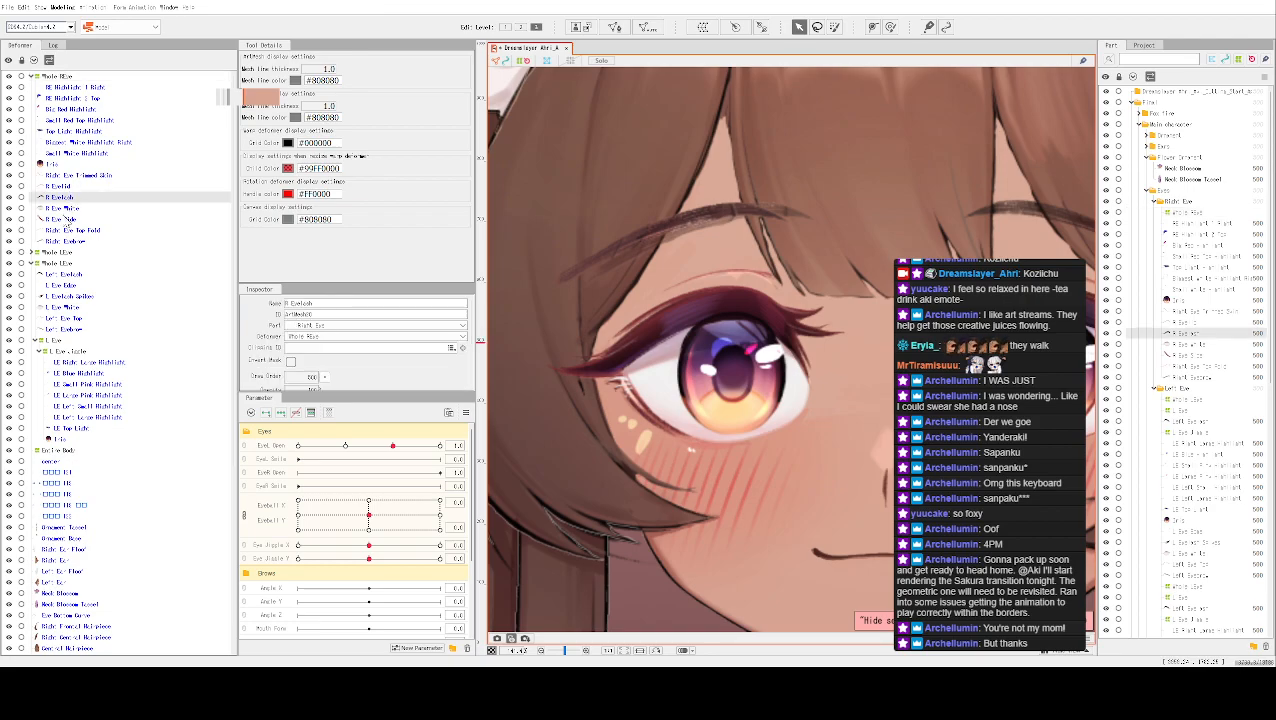
pyautogui.click(76, 242)
pyautogui.moveTo(76, 242)
pyautogui.mouseDown()
pyautogui.moveTo(58, 262)
pyautogui.moveTo(55, 248)
pyautogui.mouseUp()
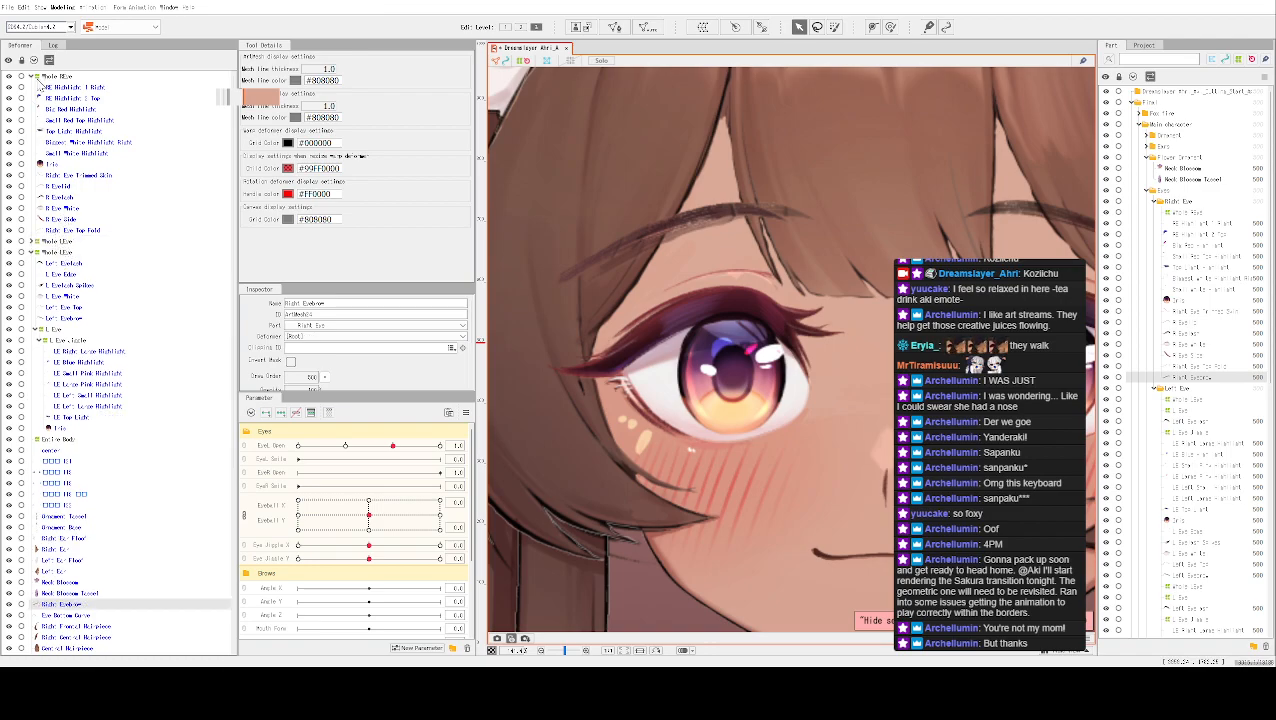
# Delete the original Whole REye deformer while keeping its child parts
pyautogui.click(43, 78)
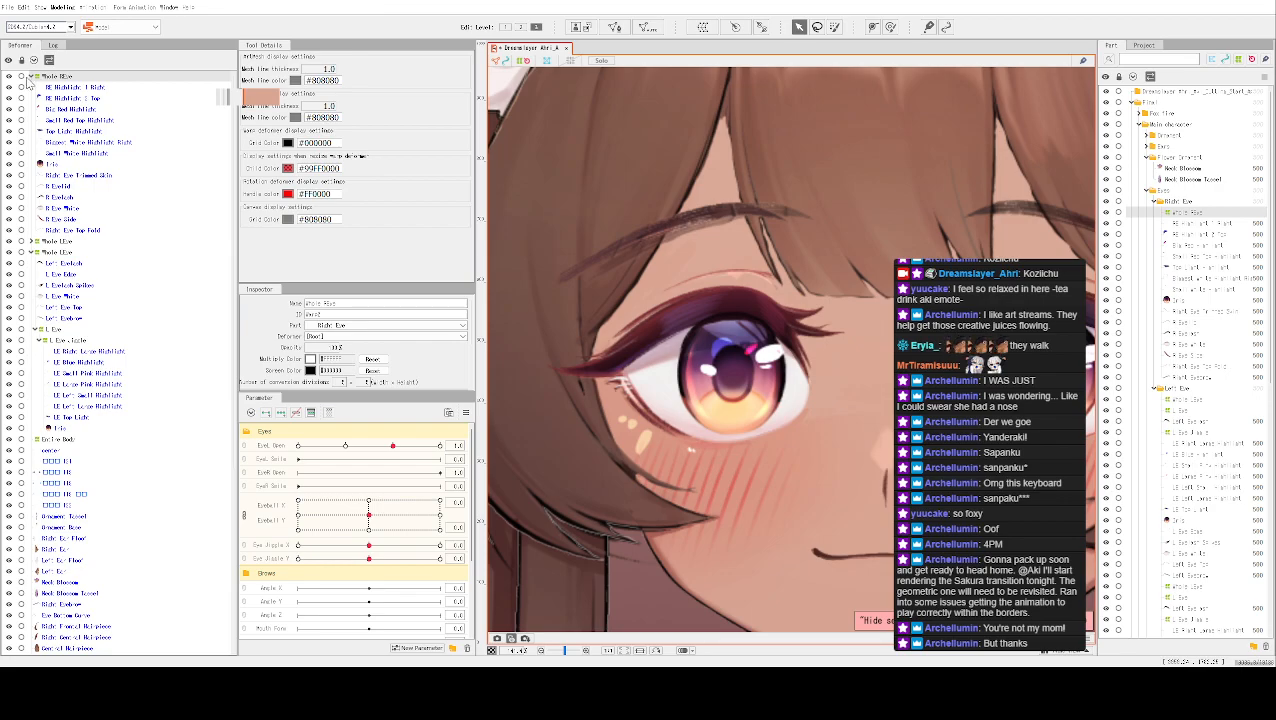
pyautogui.click(33, 77)
pyautogui.rightClick(57, 85)
pyautogui.click(48, 88)
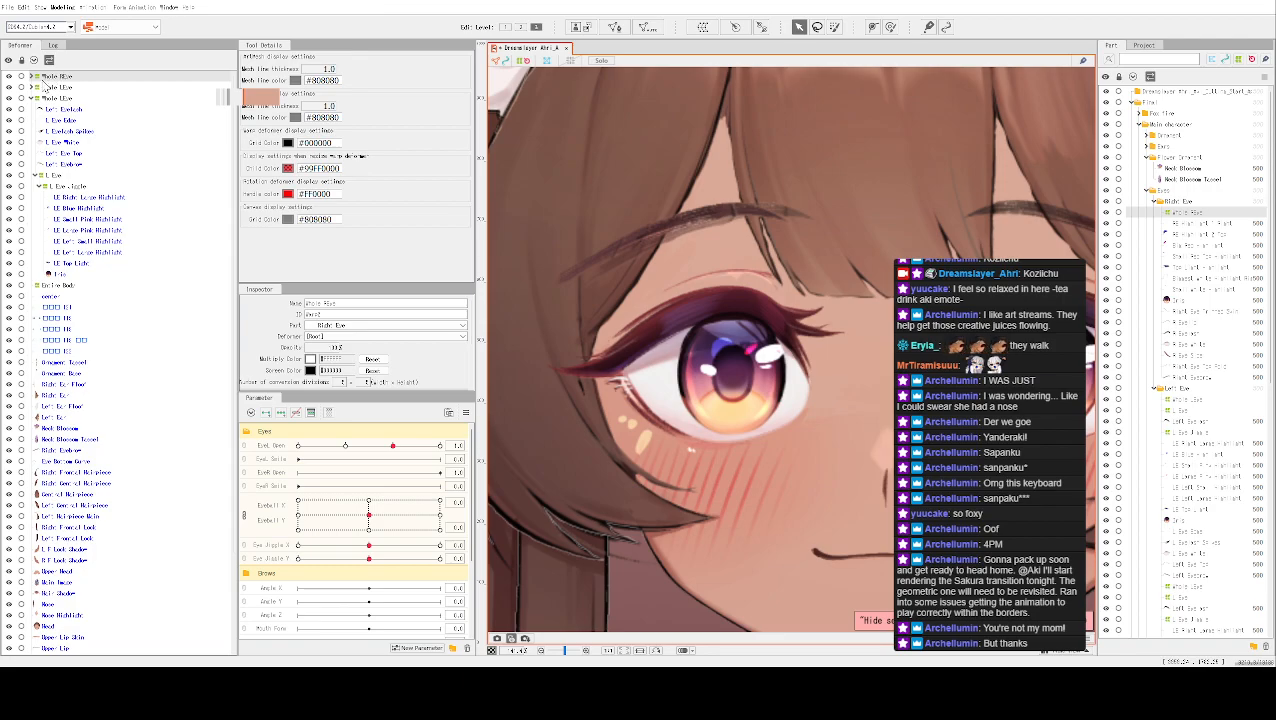
pyautogui.press('Delete')
# Rename the duplicated Whole LEye deformer to Whole REye
pyautogui.click(48, 78)
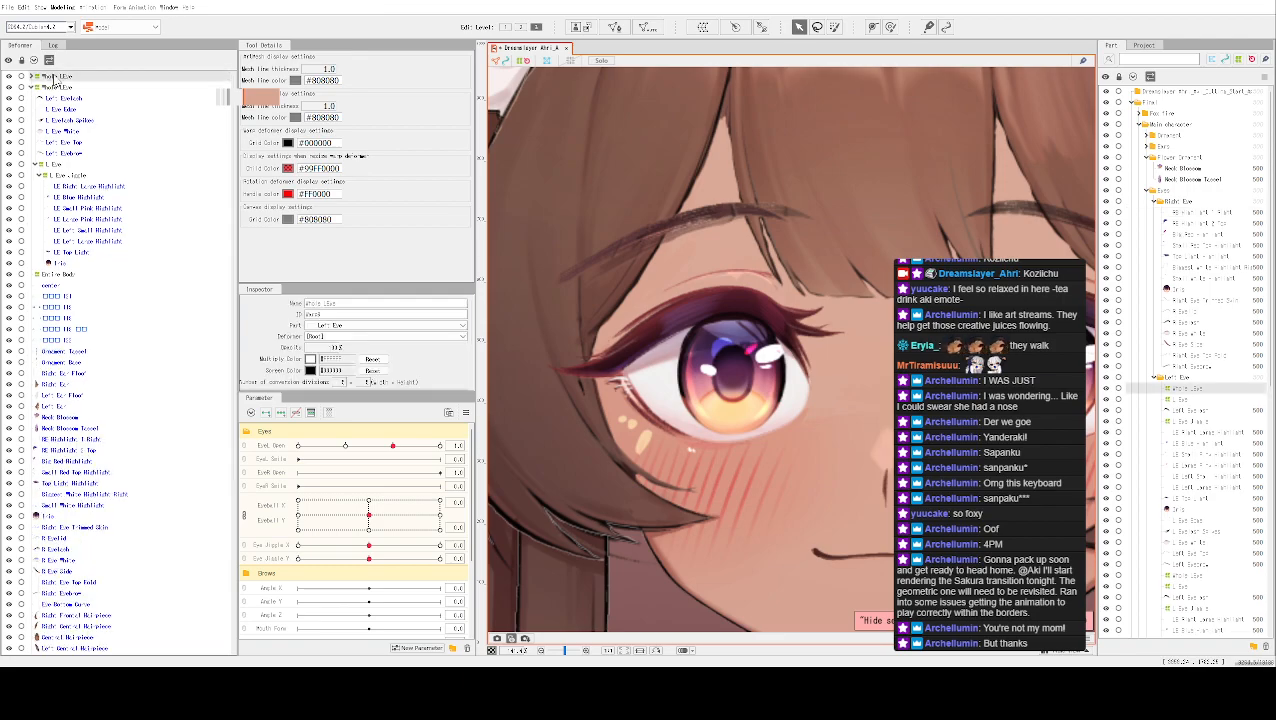
pyautogui.doubleClick(325, 304)
pyautogui.click(360, 285)
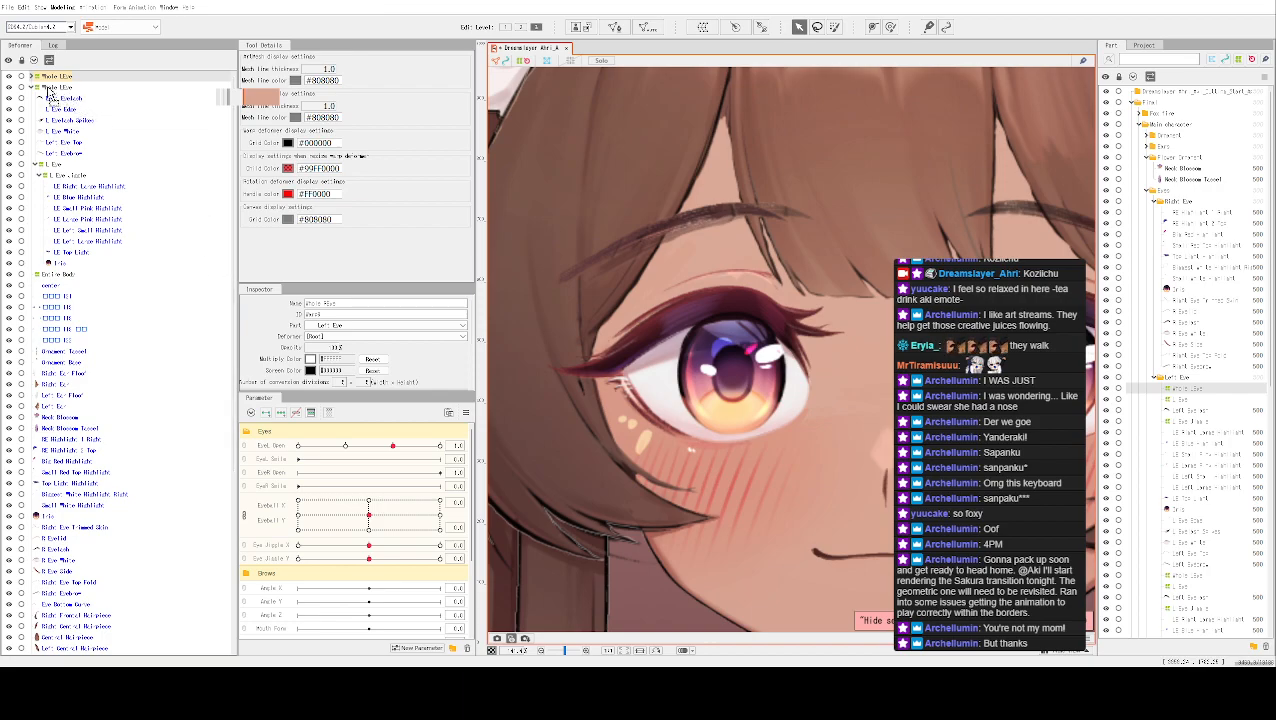
pyautogui.doubleClick(346, 317)
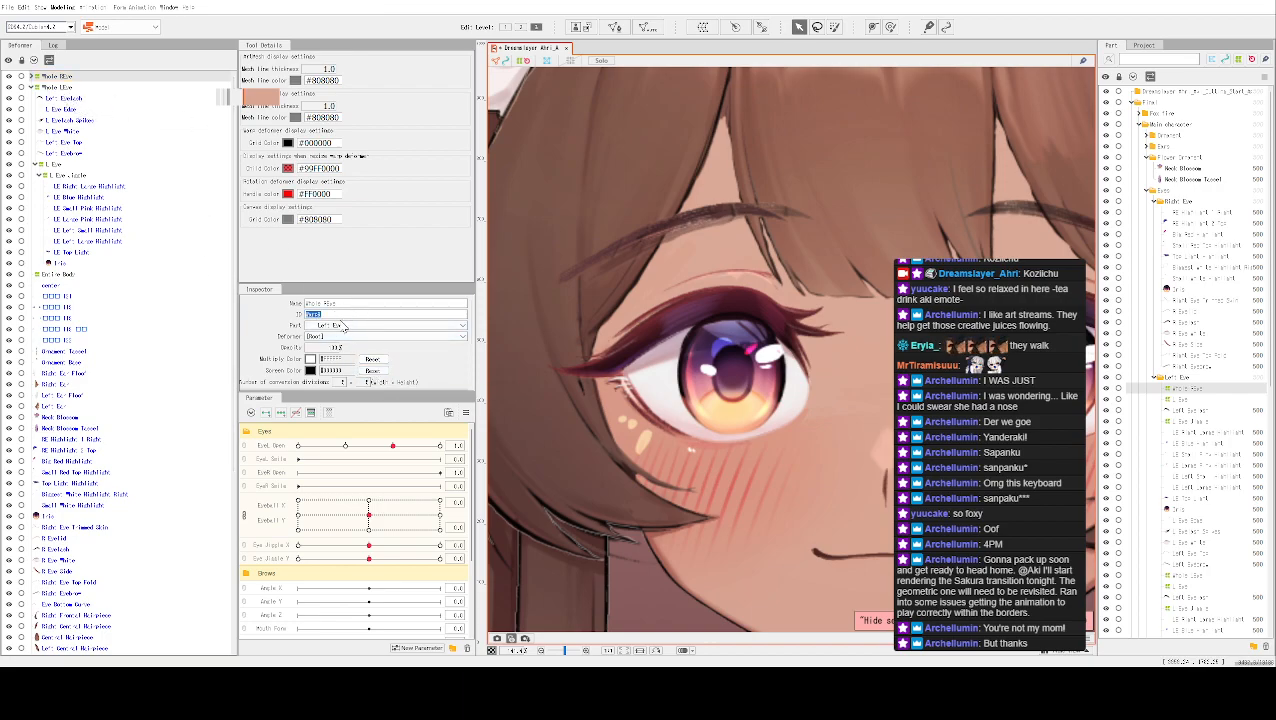
pyautogui.write('Eyes')
pyautogui.press('Return')
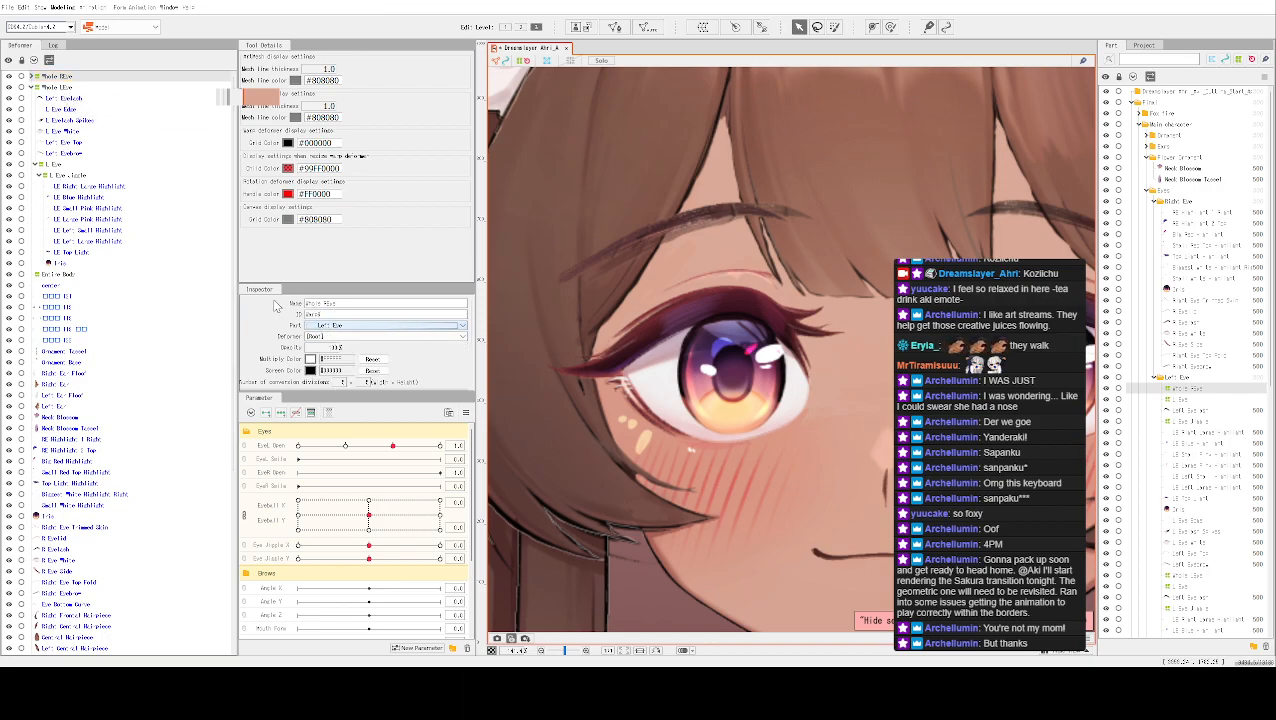
# Expand the duplicated eye deformer and rename its Left Eyelash part to Right Eyelash
pyautogui.click(31, 77)
pyautogui.click(83, 90)
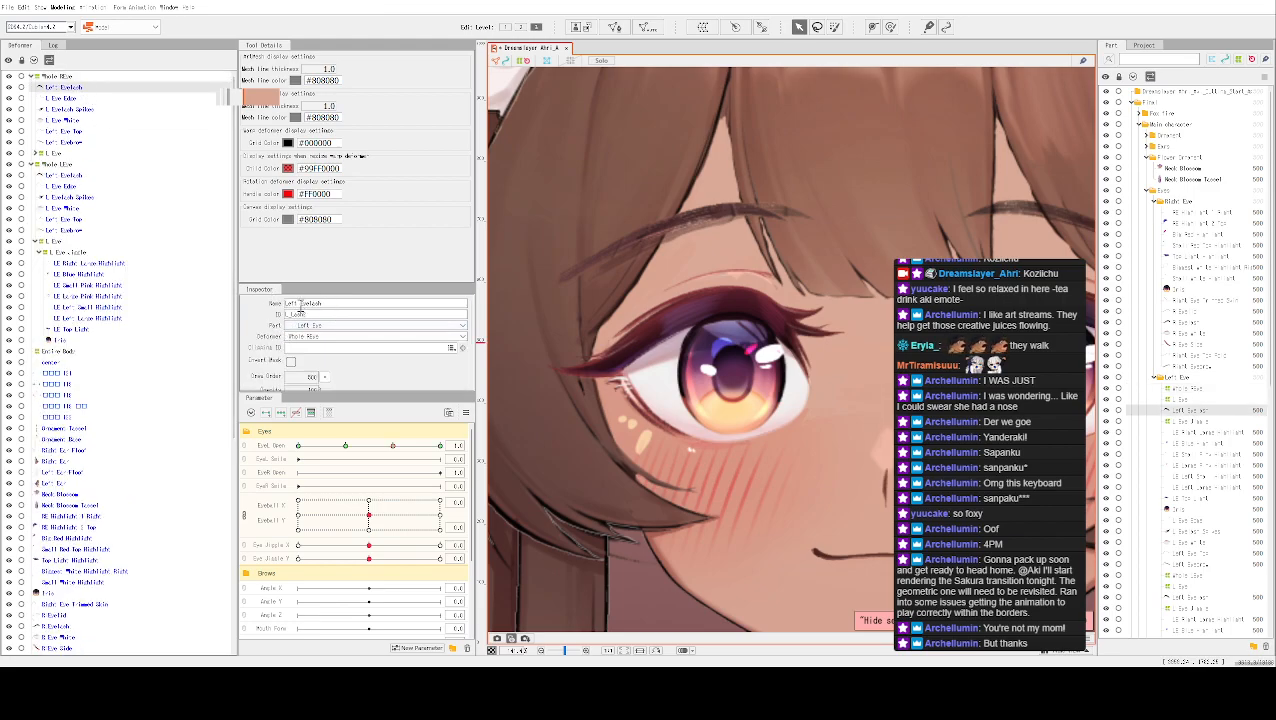
pyautogui.tripleClick(299, 303)
pyautogui.click(298, 303)
pyautogui.moveTo(294, 303); pyautogui.dragTo(251, 305)
pyautogui.write('Right')
pyautogui.press('Return')
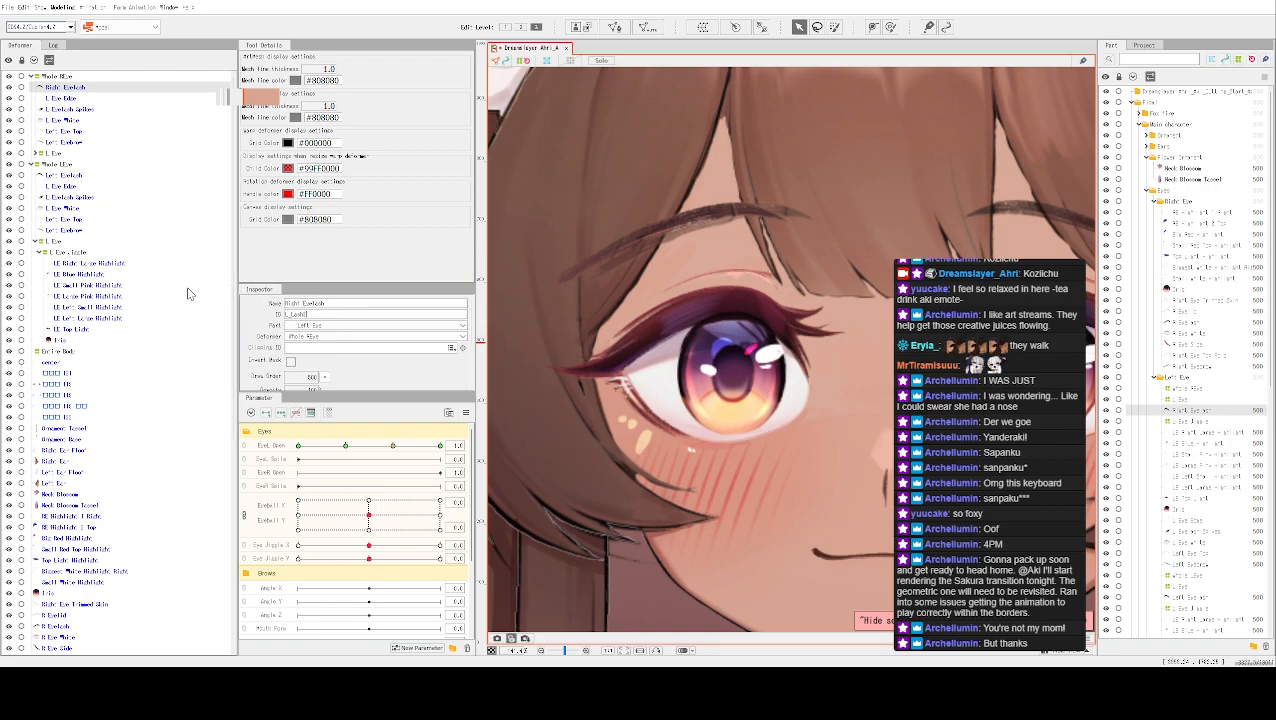
# Try to rename the copied eye edge, eyelash spikes, eye white and eye top parts for the right eye
pyautogui.click(60, 98)
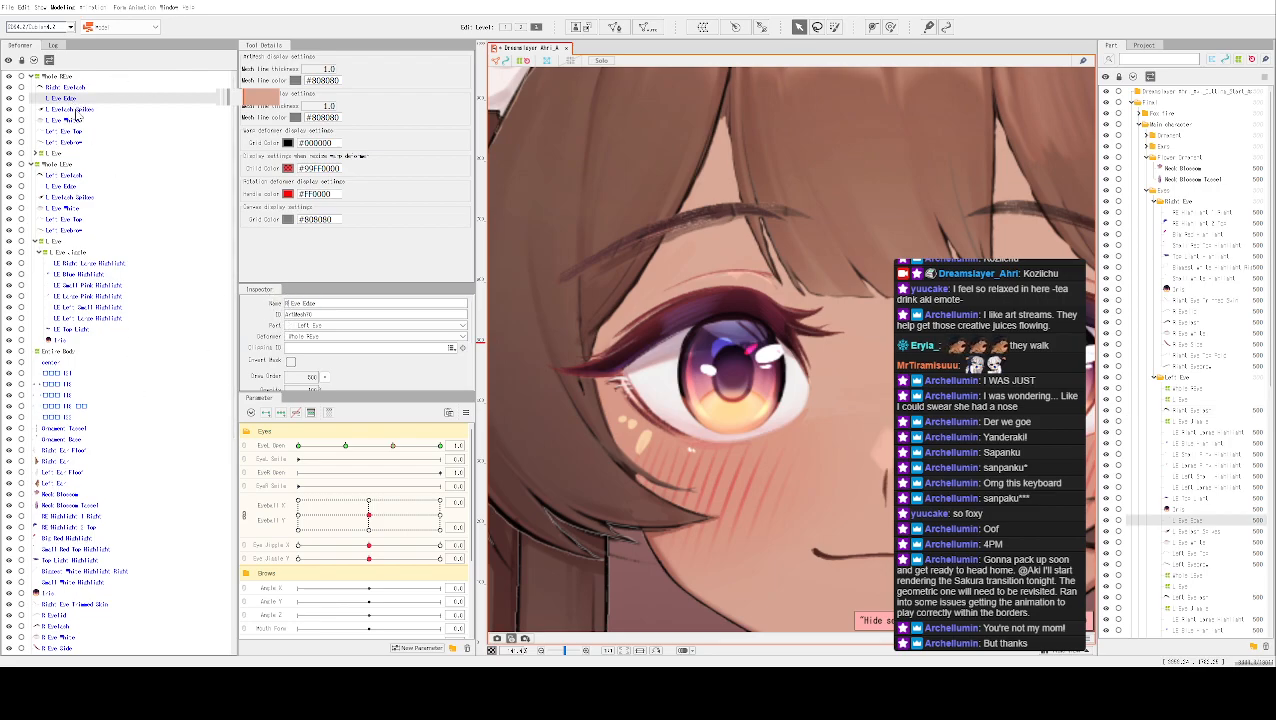
pyautogui.click(70, 110)
pyautogui.doubleClick(290, 302)
pyautogui.click(287, 302)
pyautogui.press('Delete')
pyautogui.write('R')
pyautogui.click(66, 120)
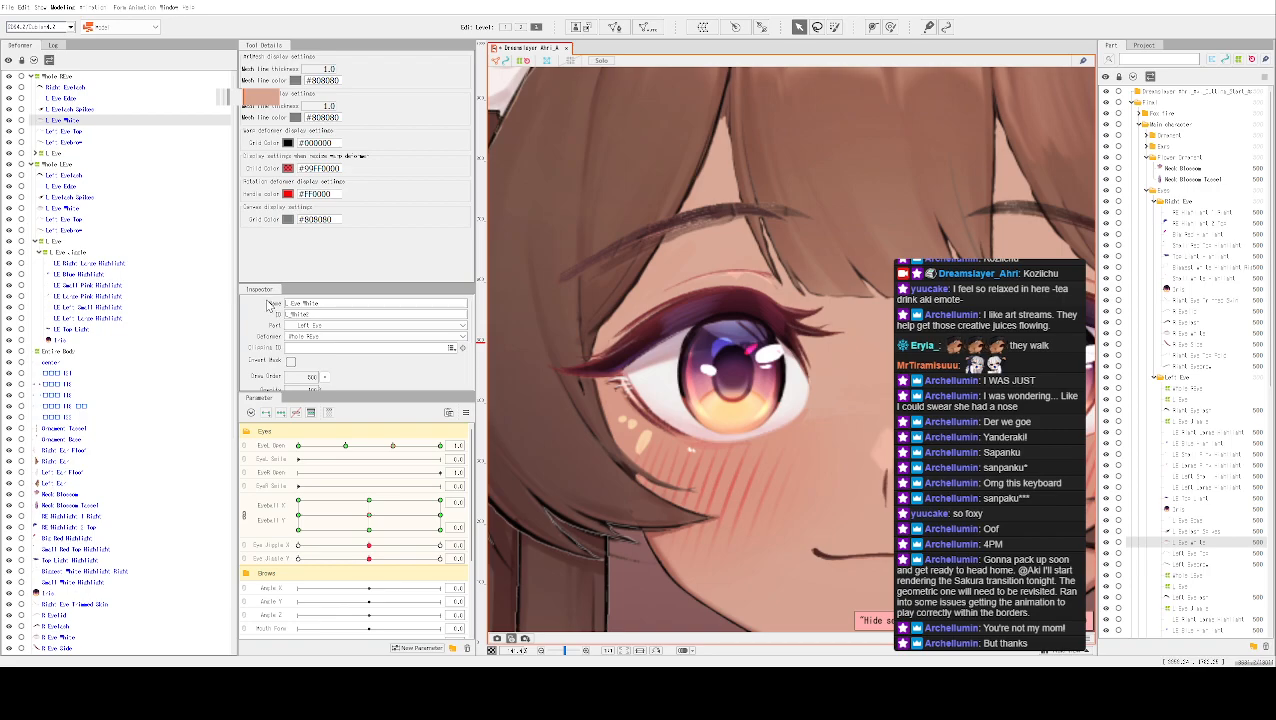
pyautogui.press('Down')
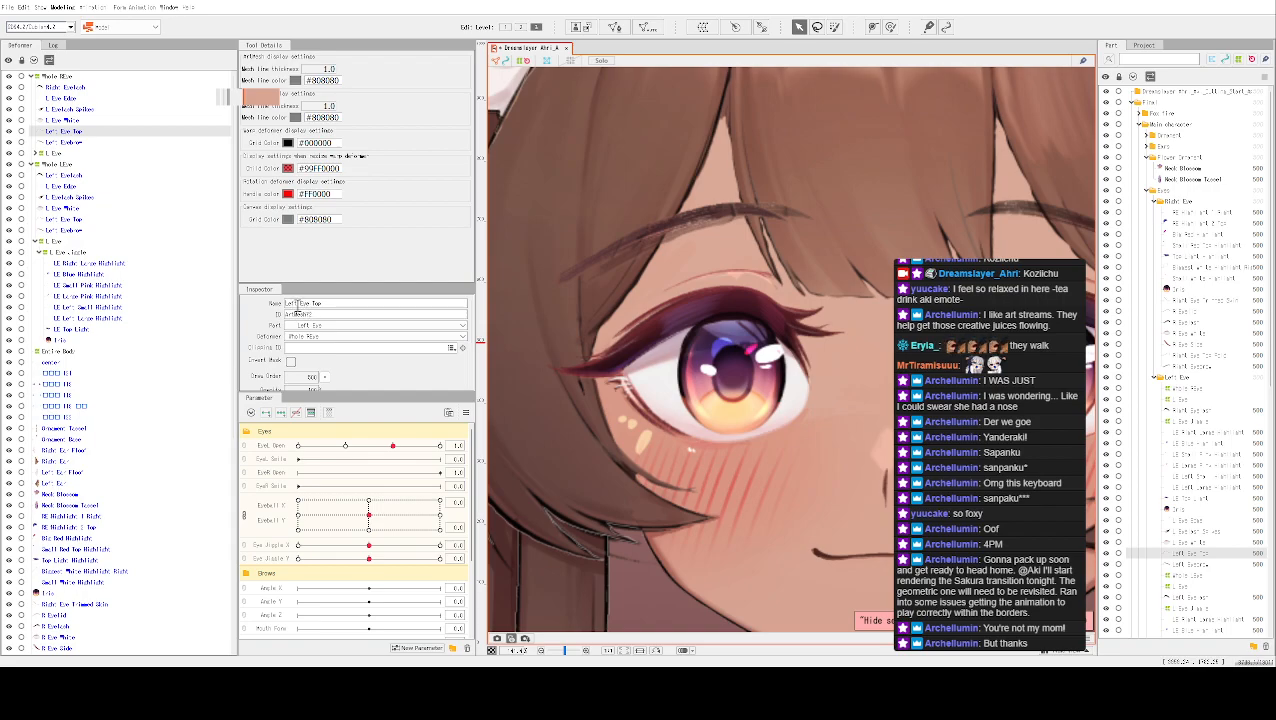
pyautogui.press('BackSpace')
pyautogui.write('Eyelid')
# Delete the Left Eyebrow copy from the duplicated eye deformer
pyautogui.click(73, 144)
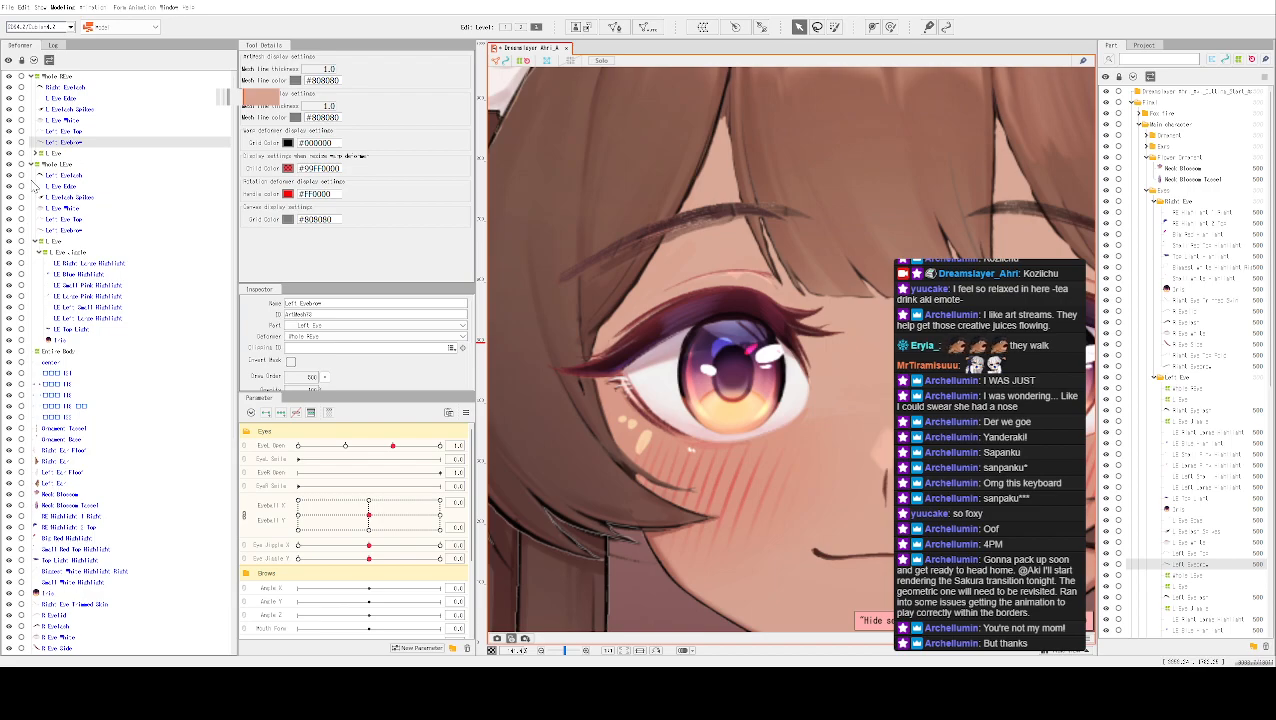
pyautogui.press('Delete')
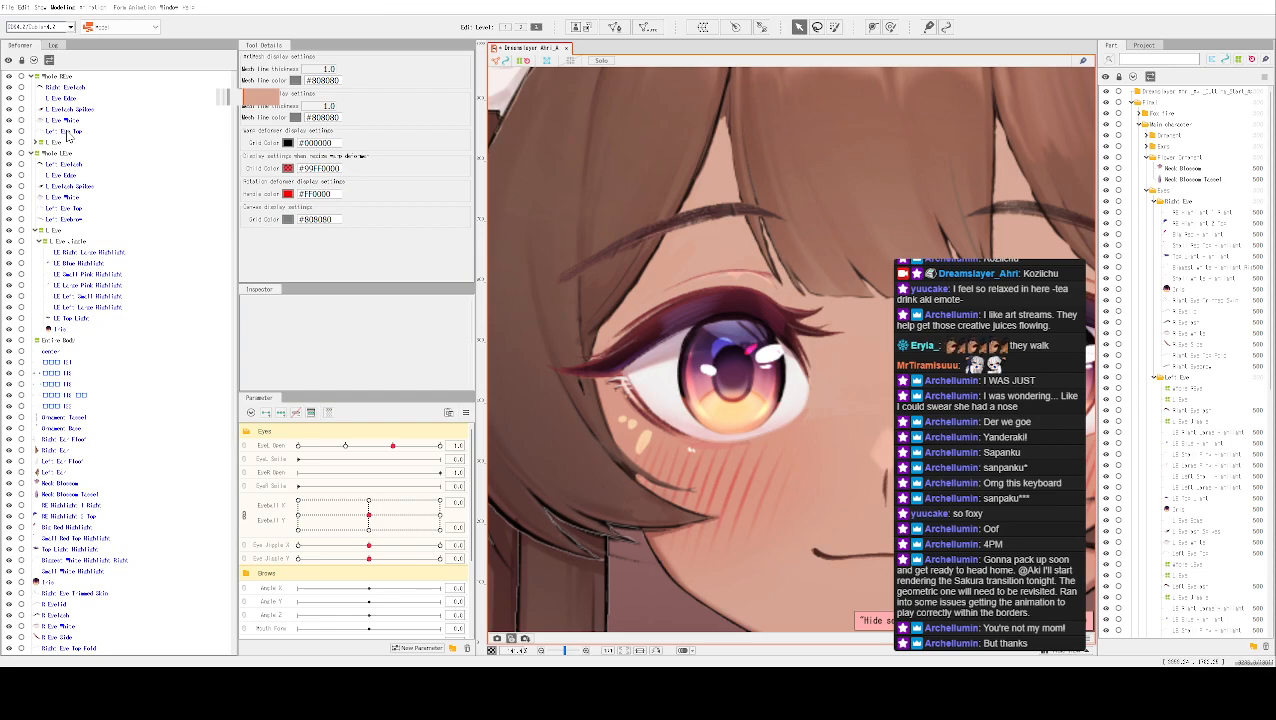
# Change the L prefix to R in the names of the copied eye edge and eyelash spikes parts
pyautogui.click(70, 99)
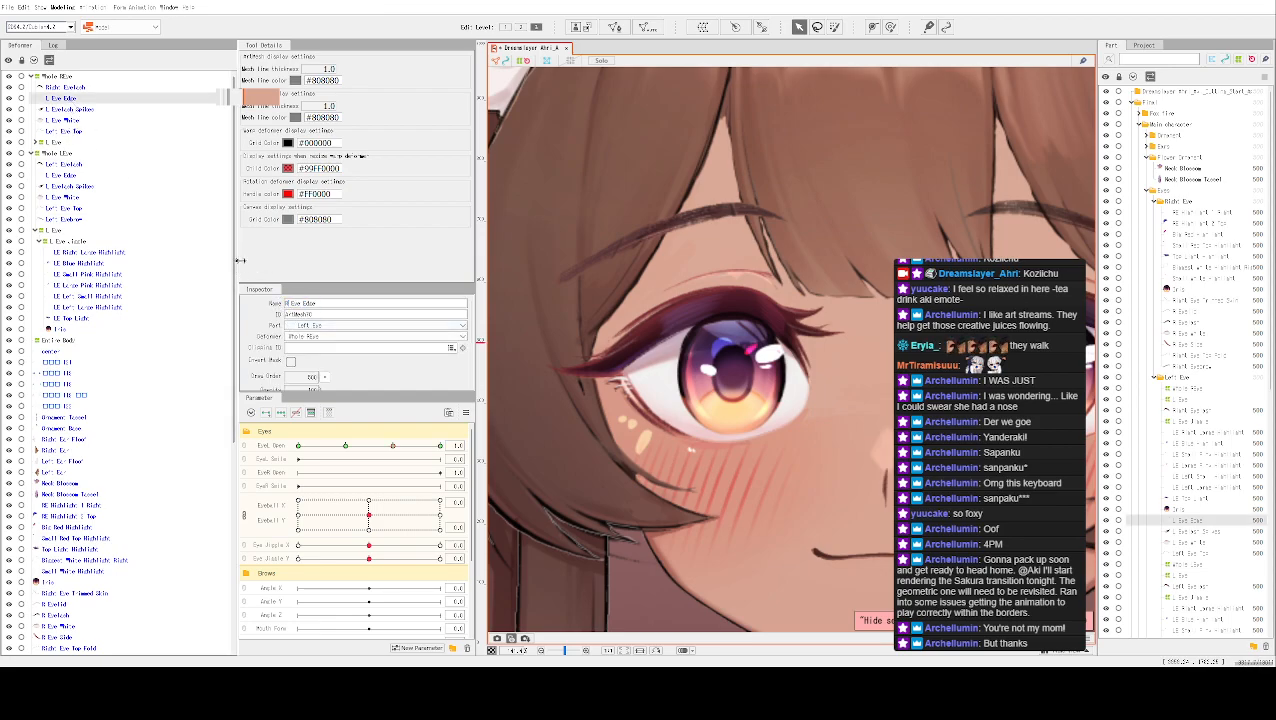
pyautogui.click(100, 110)
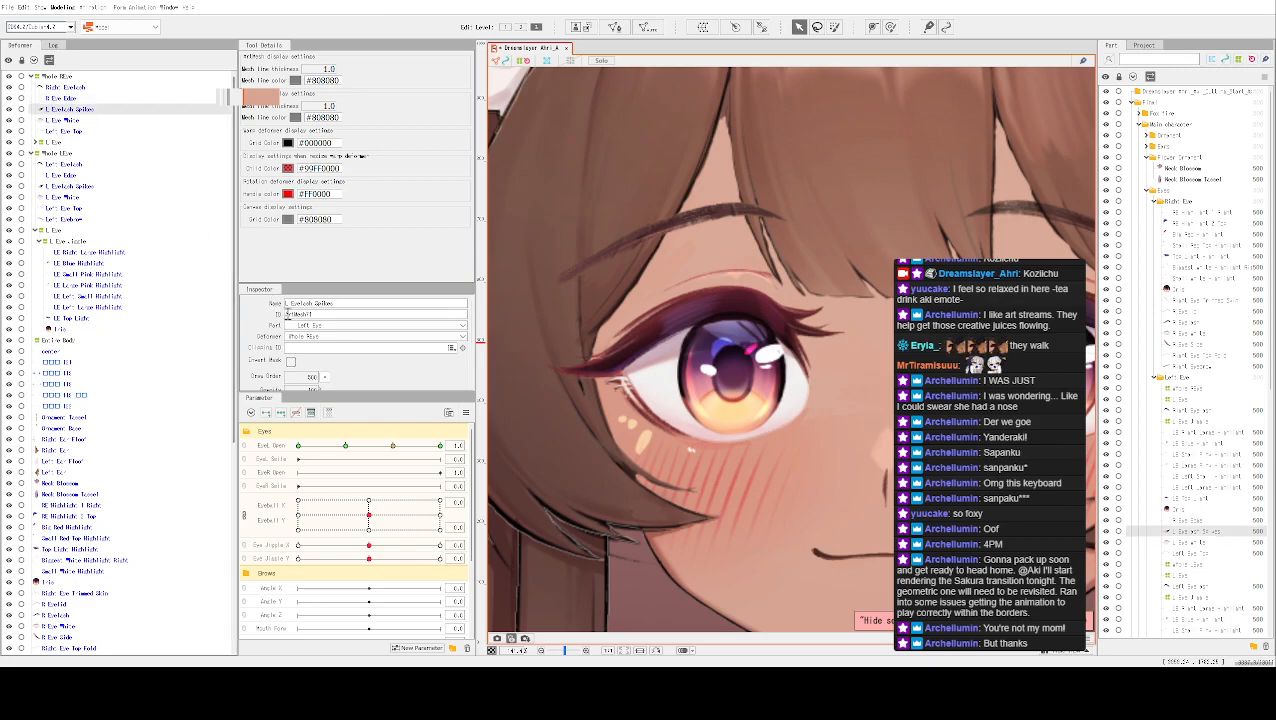
pyautogui.write('R')
pyautogui.press('Return')
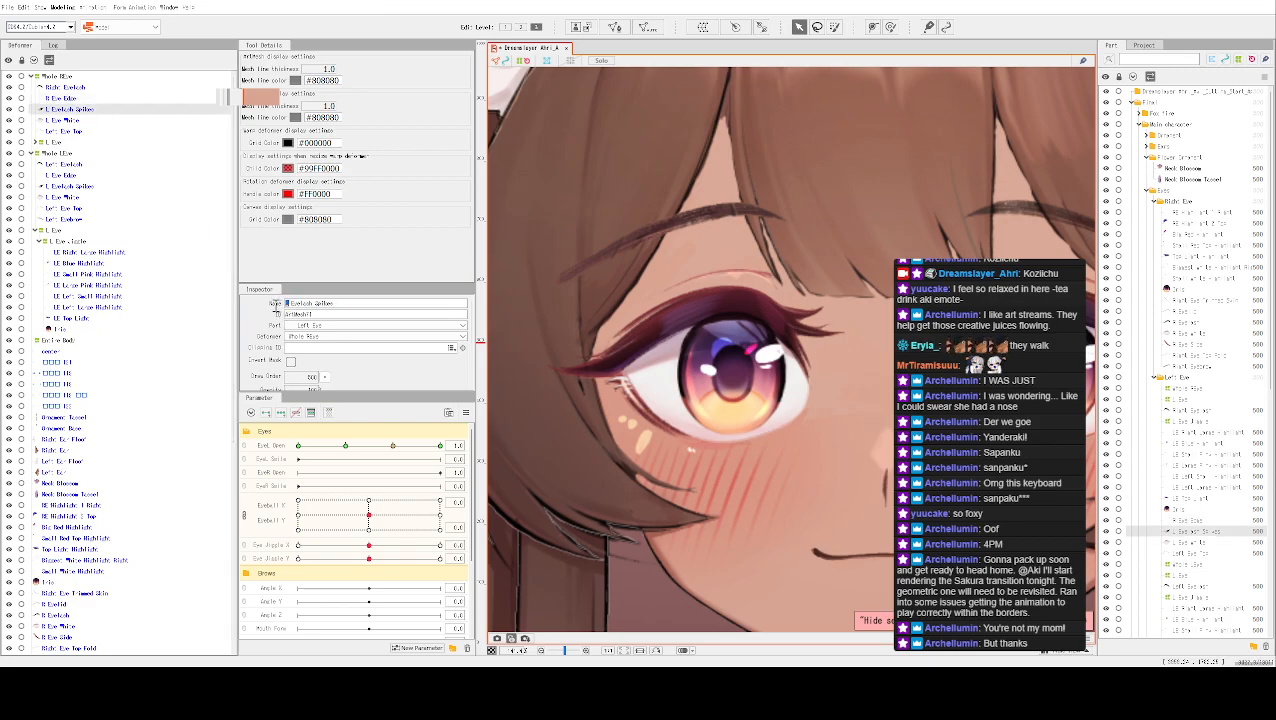
# Rename the copied L Eye White part to R Eye White and the copied Left Eye Top to R Eye Top
pyautogui.click(90, 121)
pyautogui.tripleClick(289, 303)
pyautogui.click(289, 304)
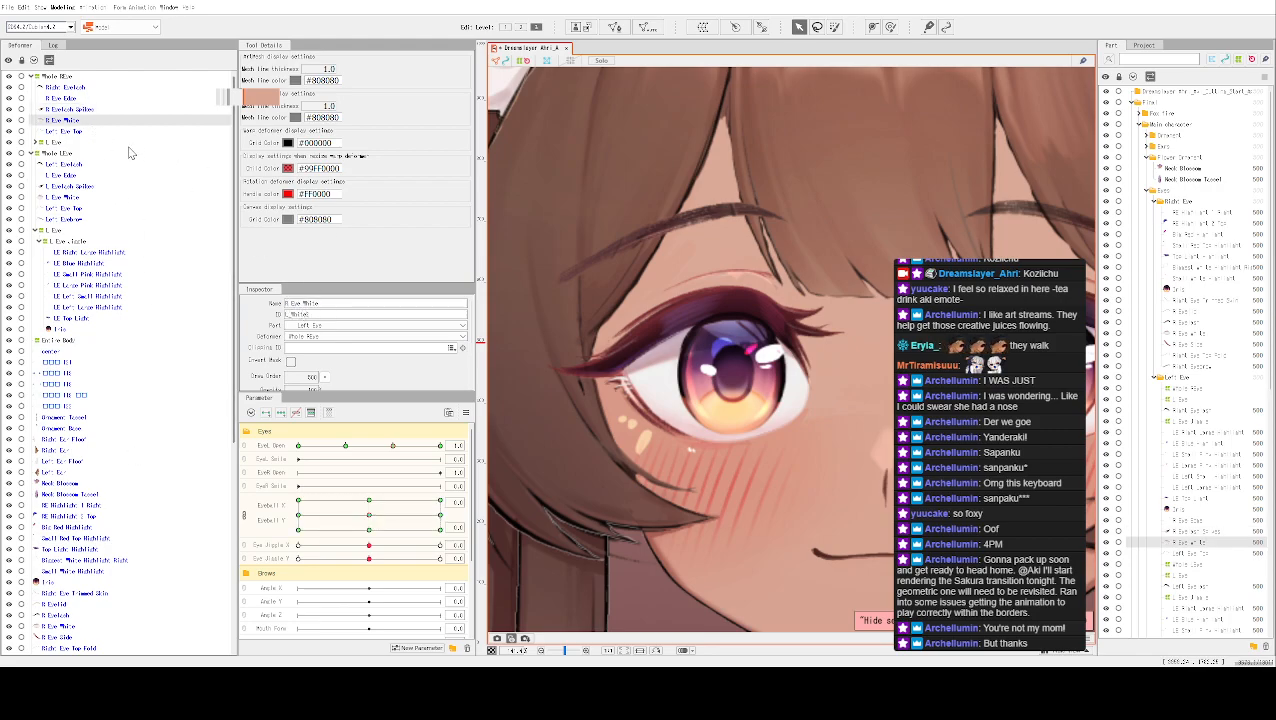
pyautogui.click(59, 141)
pyautogui.click(67, 133)
pyautogui.doubleClick(297, 302)
pyautogui.write('R')
pyautogui.press('Return')
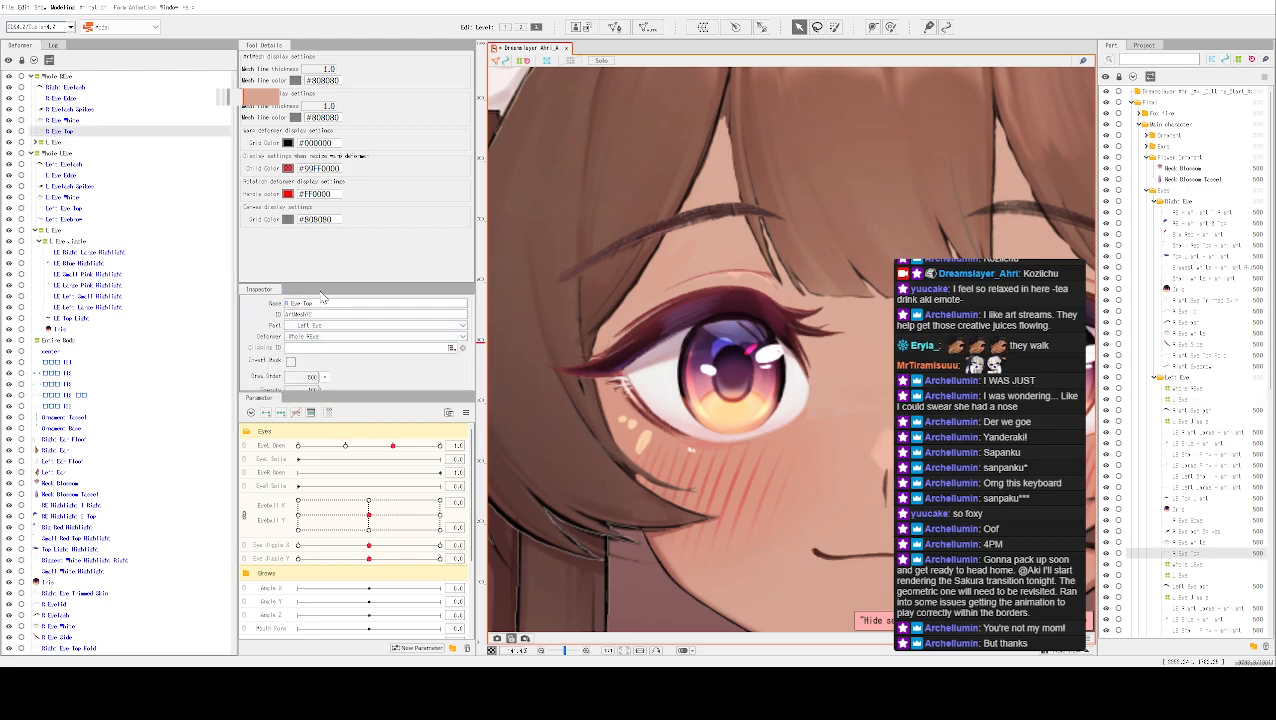
# Rename the copied L Eye deformer to R Eye and expand it down to the highlights inside its jiggle deformer
pyautogui.click(42, 143)
pyautogui.click(36, 143)
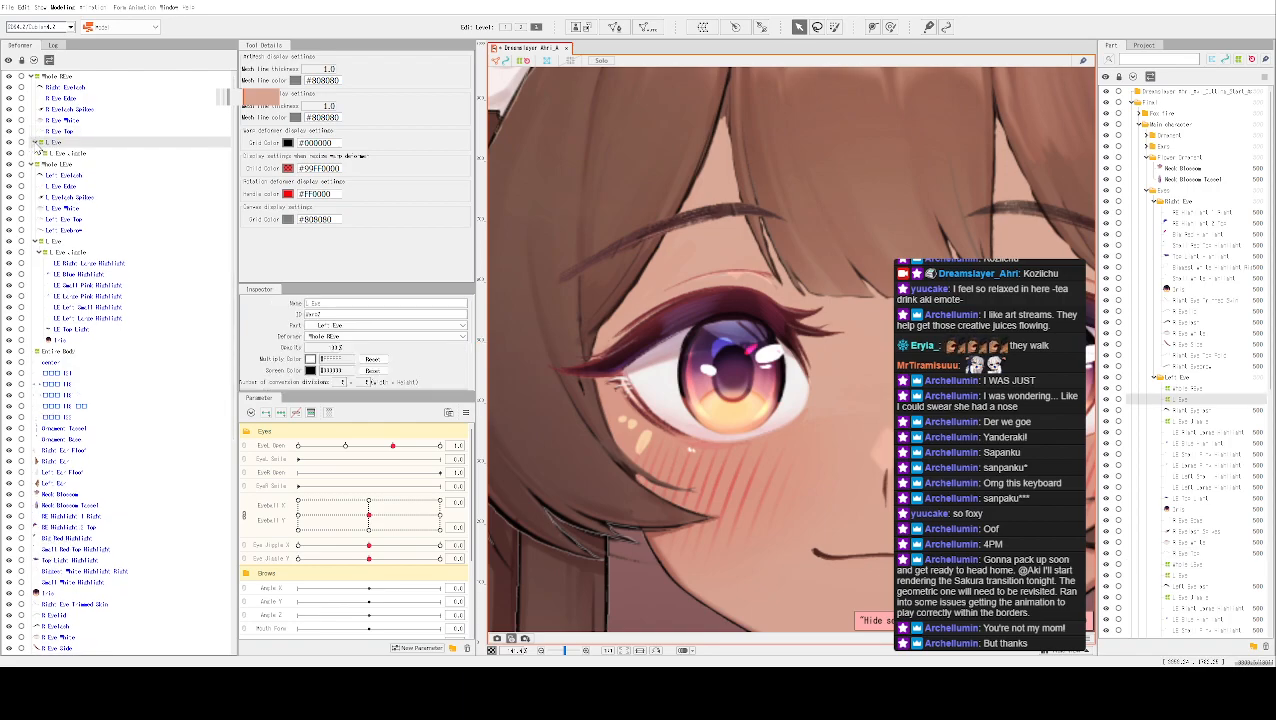
pyautogui.click(36, 143)
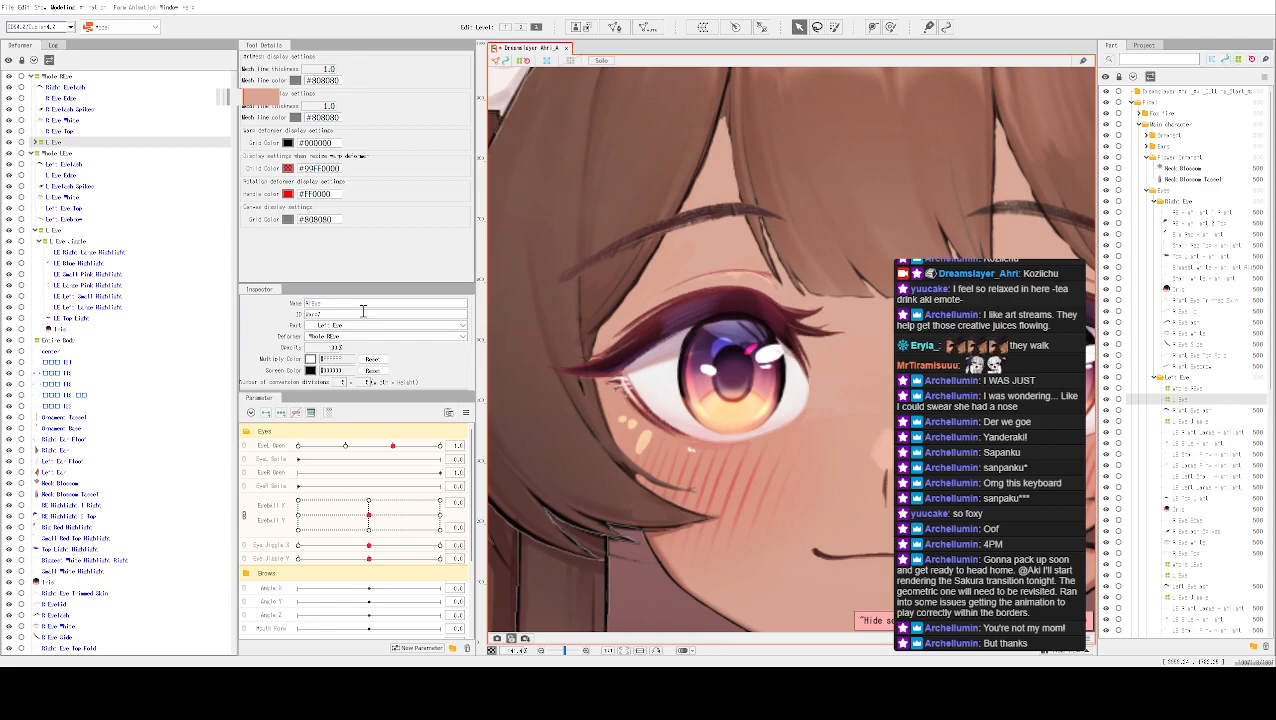
pyautogui.click(36, 143)
pyautogui.click(41, 153)
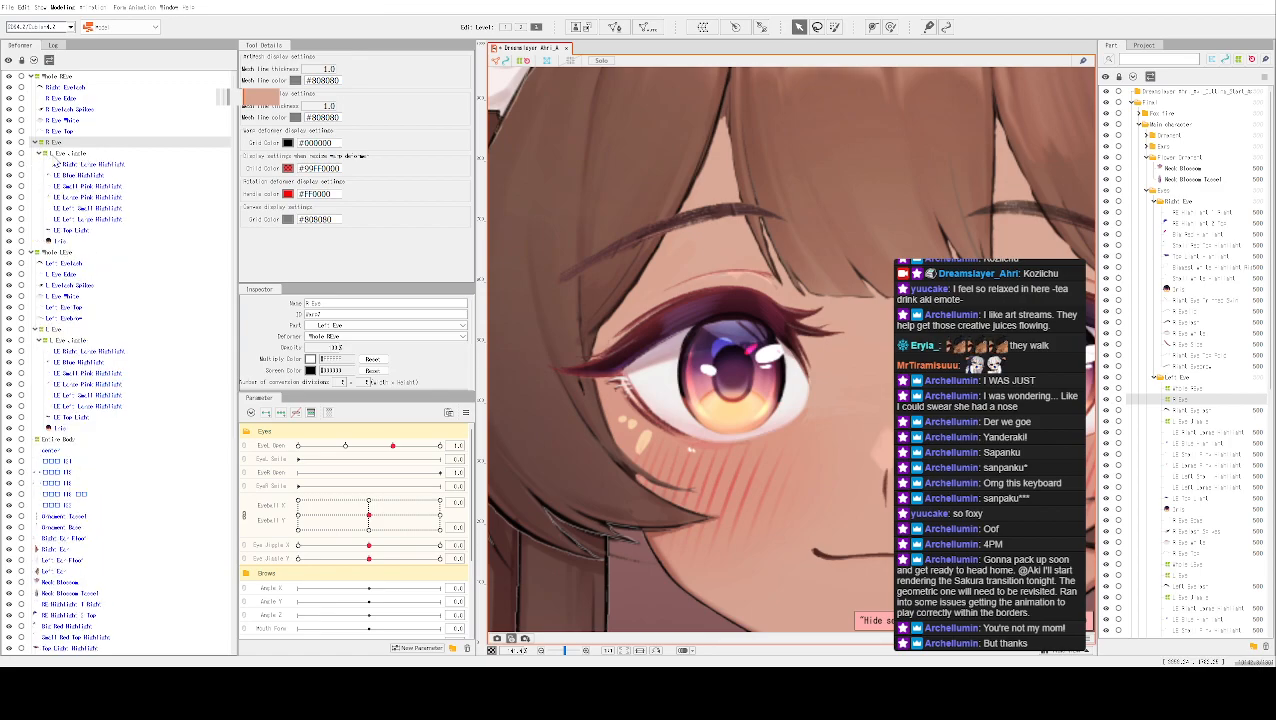
# Rename the copied jiggle deformer to R Eye Jiggle and change LE to RE in the right large and blue highlight names
pyautogui.click(56, 153)
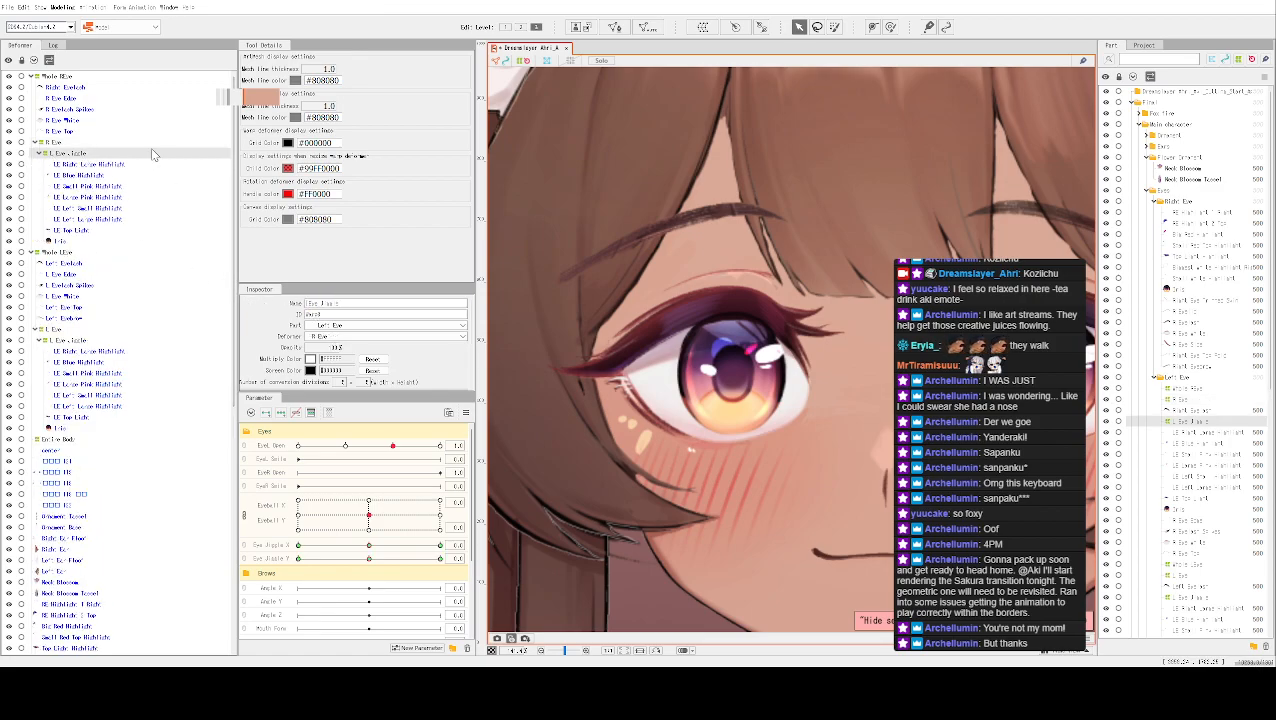
pyautogui.click(95, 165)
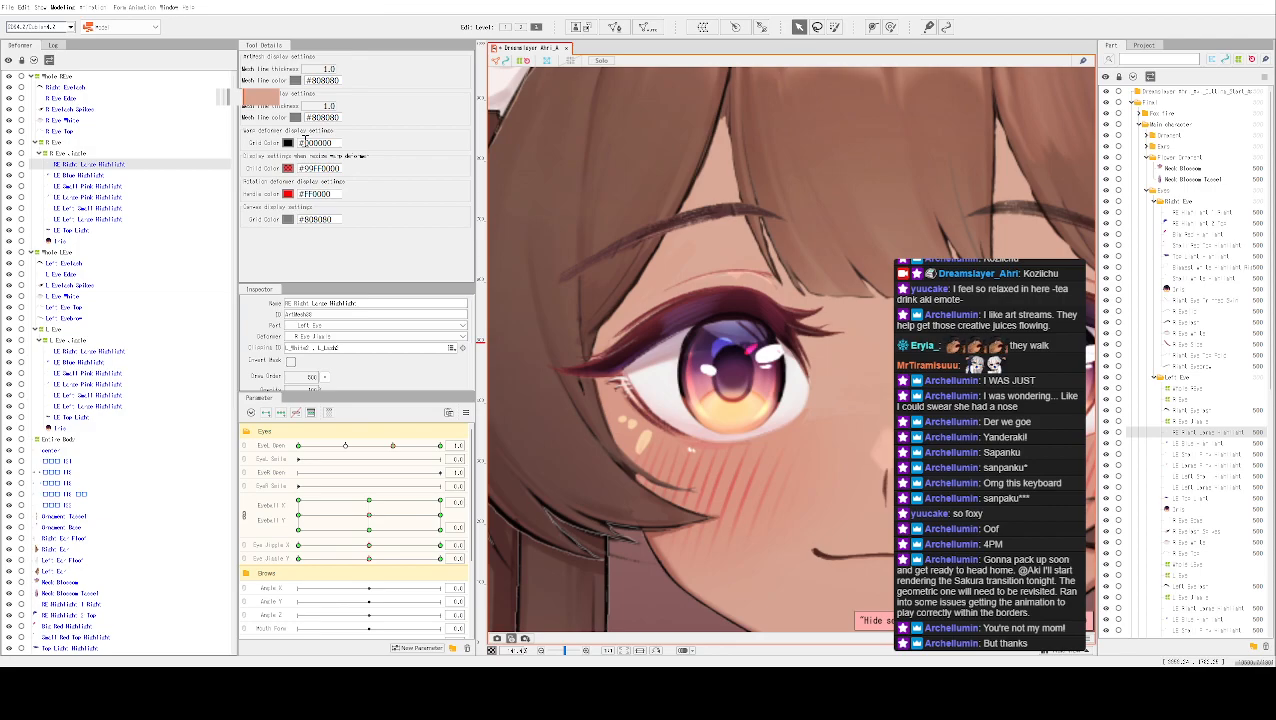
pyautogui.click(90, 175)
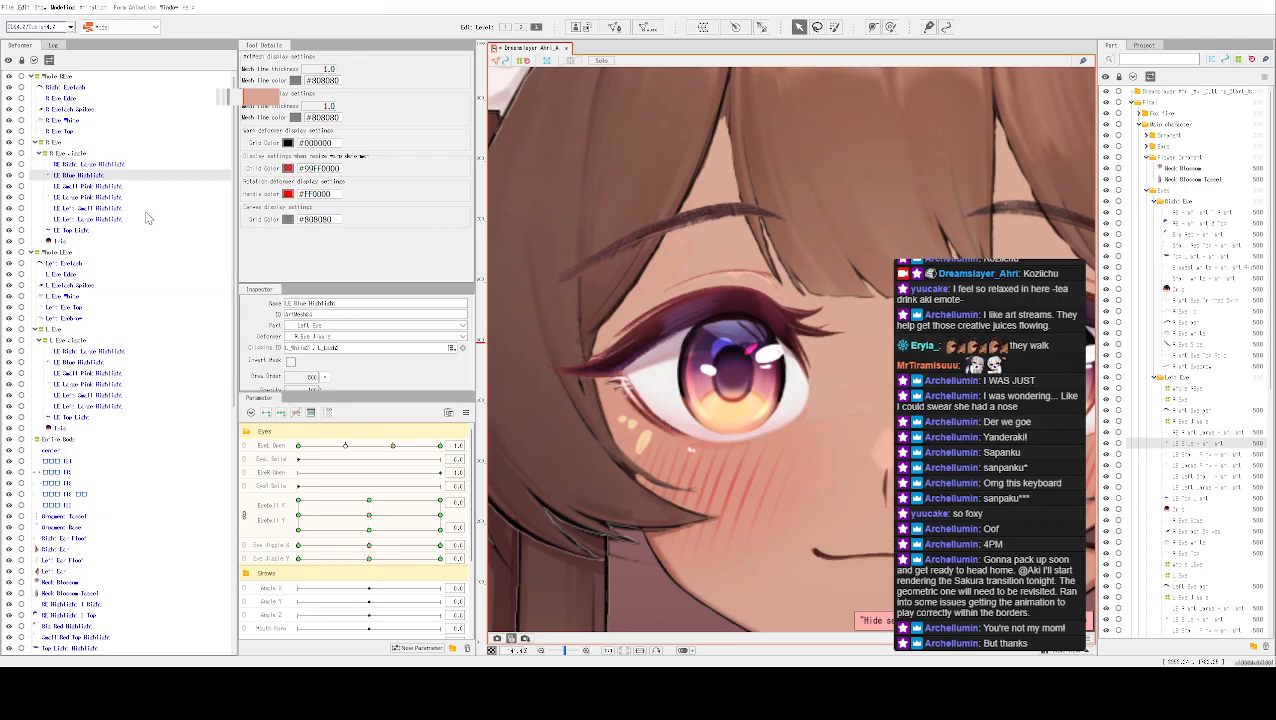
pyautogui.tripleClick(290, 303)
pyautogui.click(289, 303)
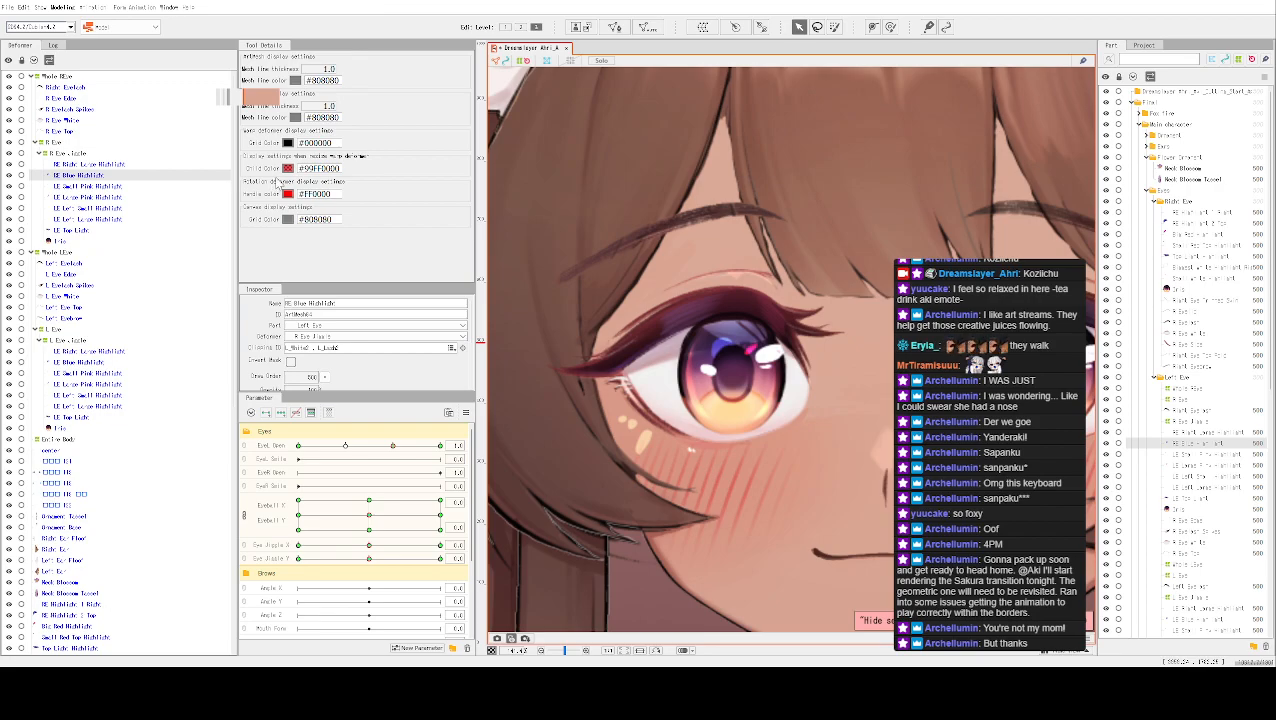
# Change the LE prefix to RE in the names of the copied small pink and large pink highlights
pyautogui.click(90, 187)
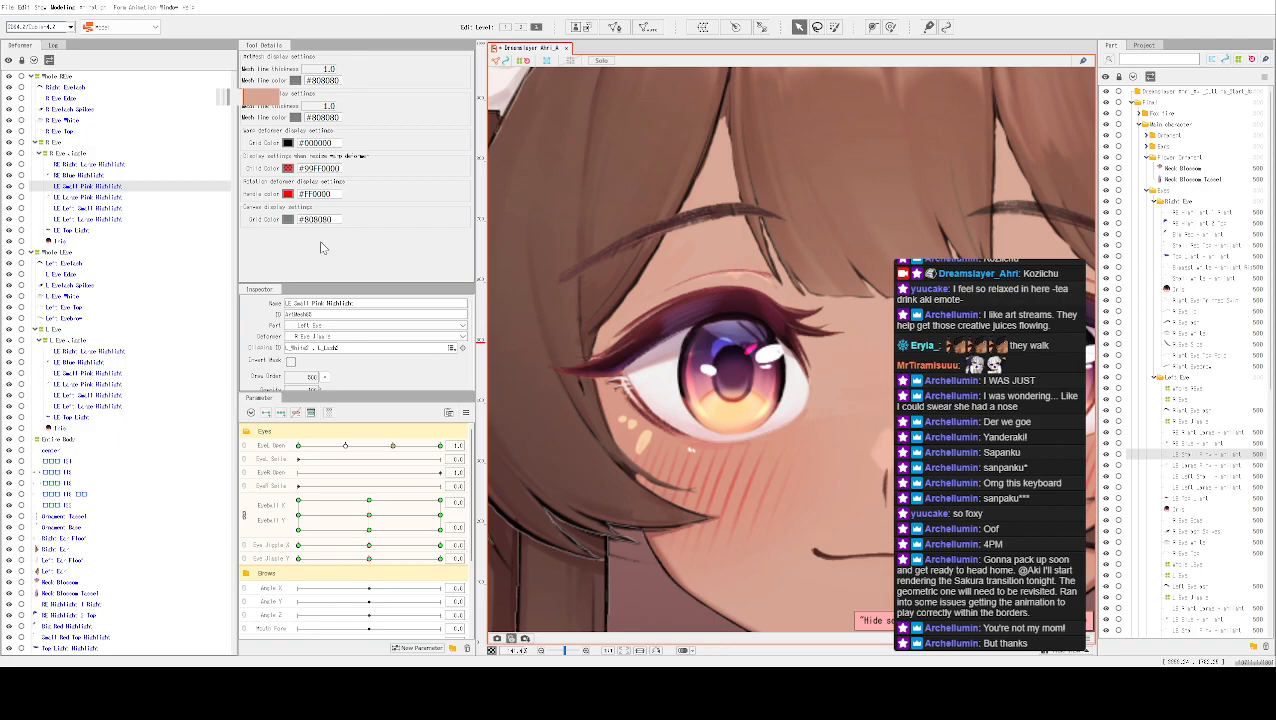
pyautogui.click(60, 197)
pyautogui.click(289, 303)
pyautogui.click(292, 303)
pyautogui.press('BackSpace')
pyautogui.press('BackSpace')
pyautogui.press('BackSpace')
pyautogui.write('RE')
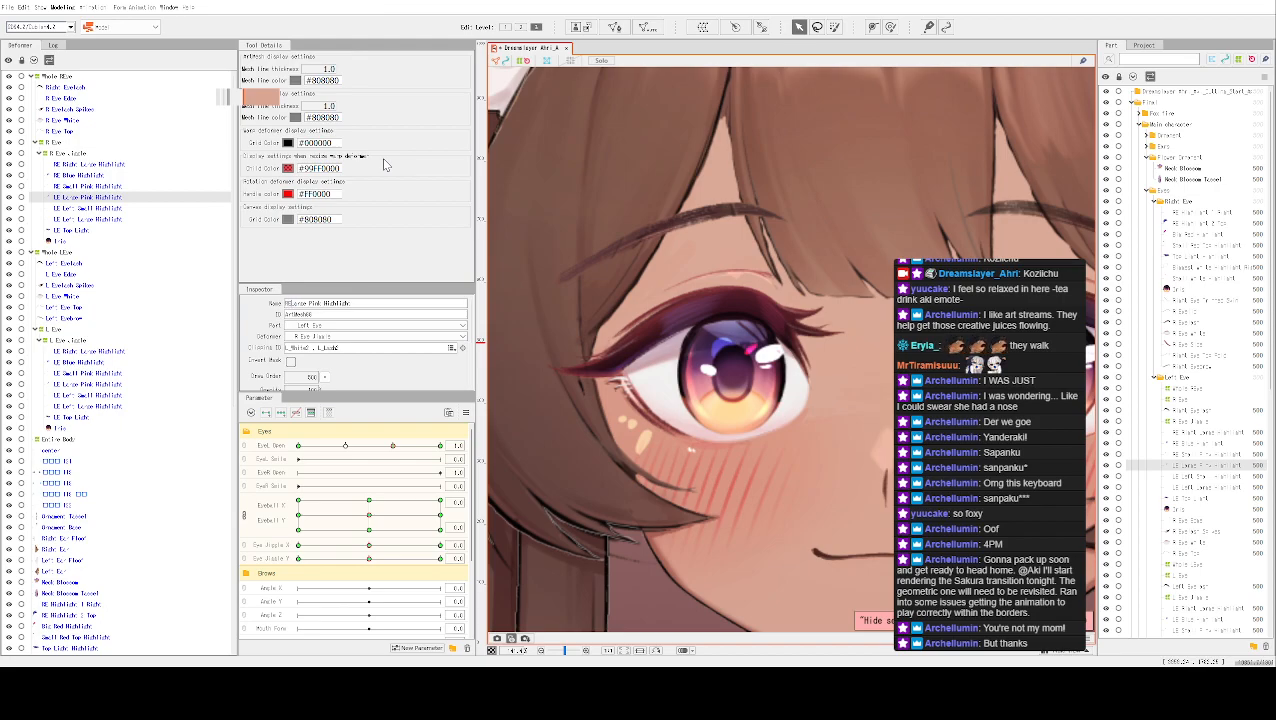
# Change the LE prefix to RE in the names of the copied Left Small Highlight and Left Large Highlight
pyautogui.click(118, 208)
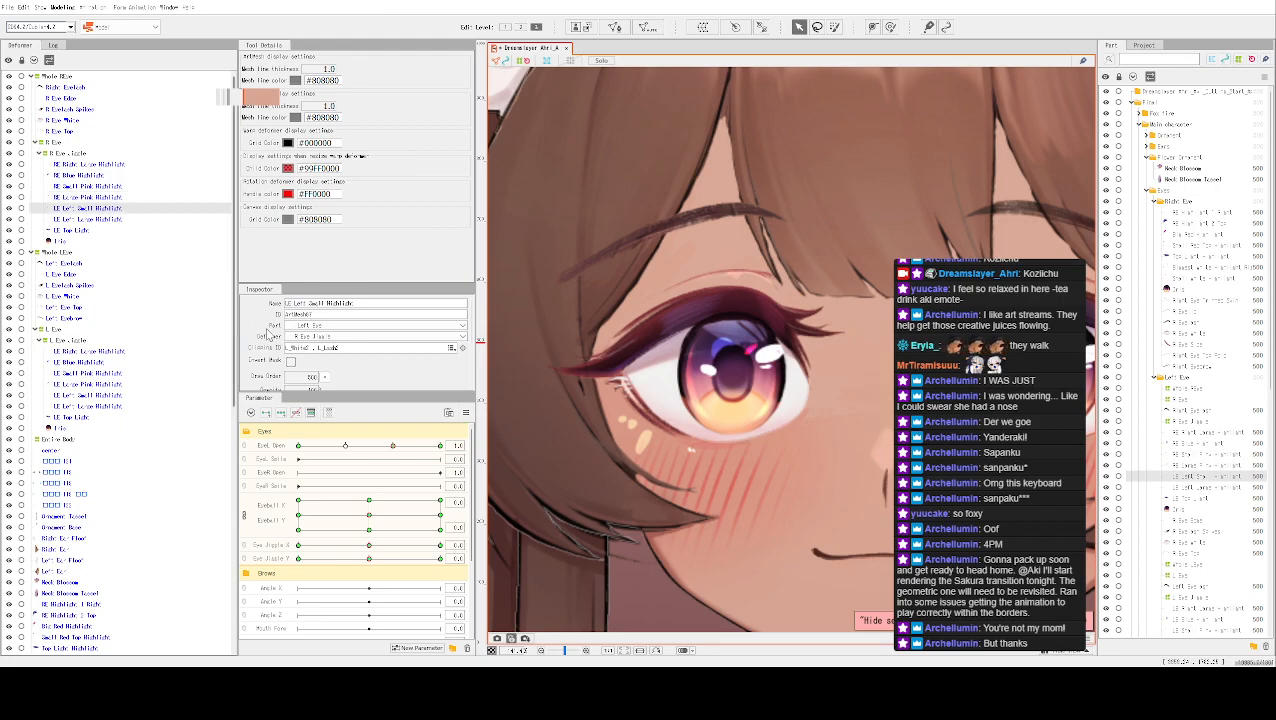
pyautogui.click(290, 303)
pyautogui.click(289, 303)
pyautogui.write('RE')
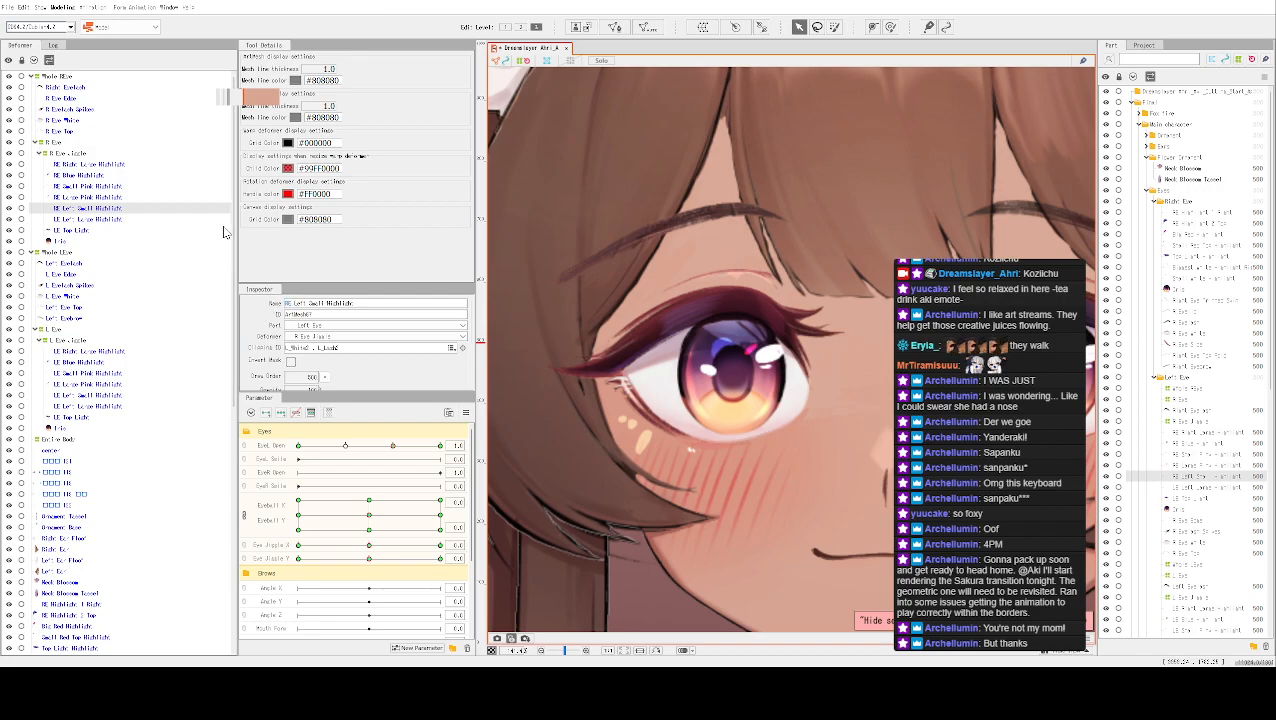
pyautogui.click(118, 219)
pyautogui.click(290, 303)
pyautogui.click(288, 303)
pyautogui.press('BackSpace')
pyautogui.write('R')
# Rename the copied top light to RE Top Light and the copied iris to R_Iris
pyautogui.click(90, 233)
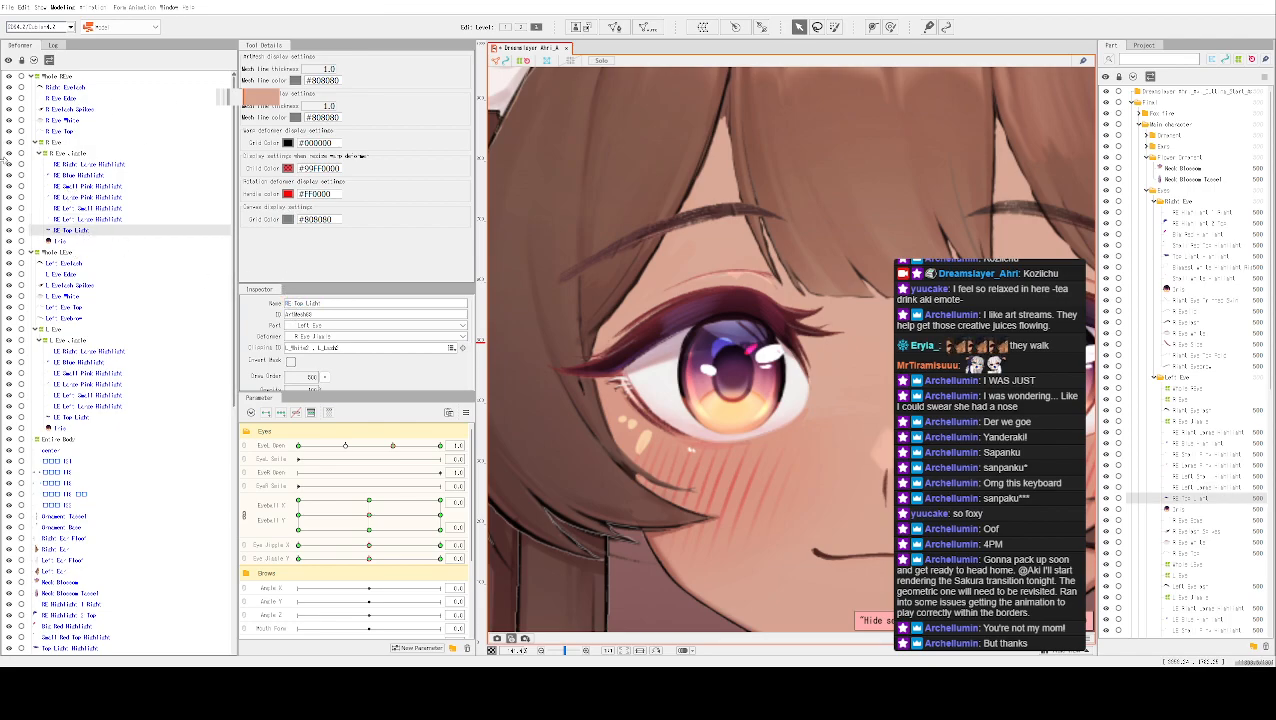
pyautogui.click(78, 241)
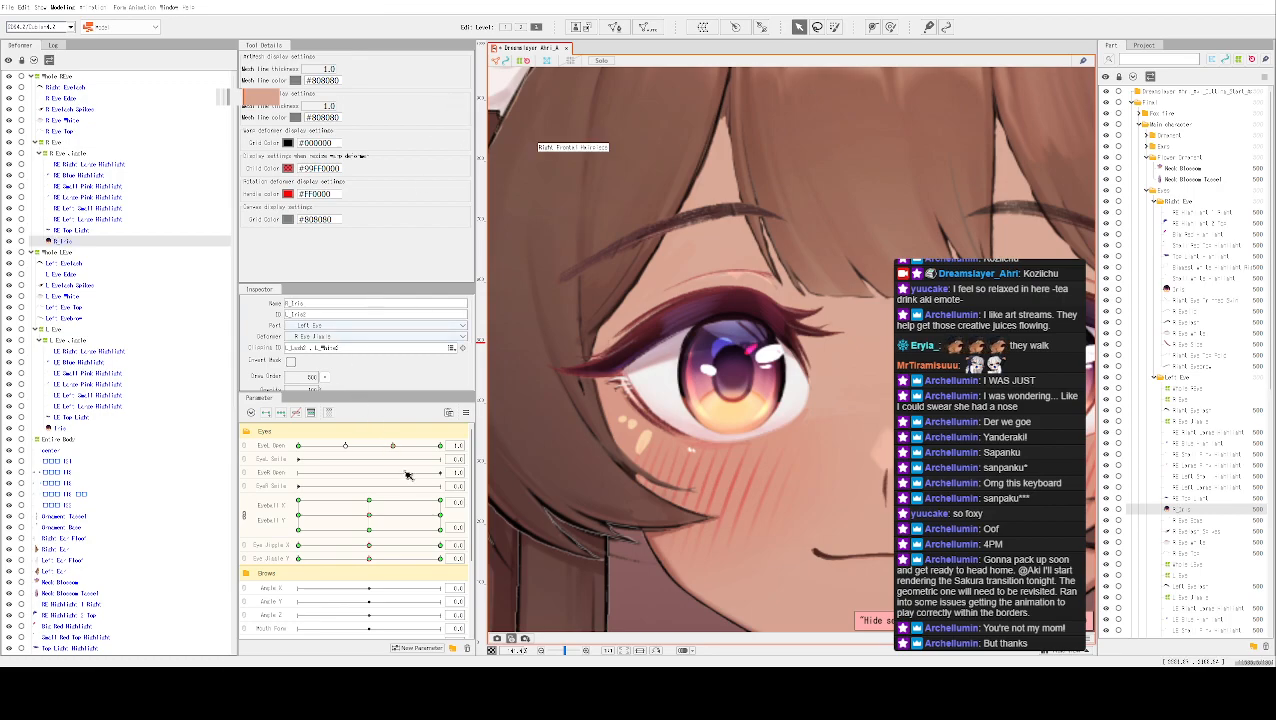
# Vary the Eyeball X and Eyeball Y parameters to check how the irises move
pyautogui.click(412, 505)
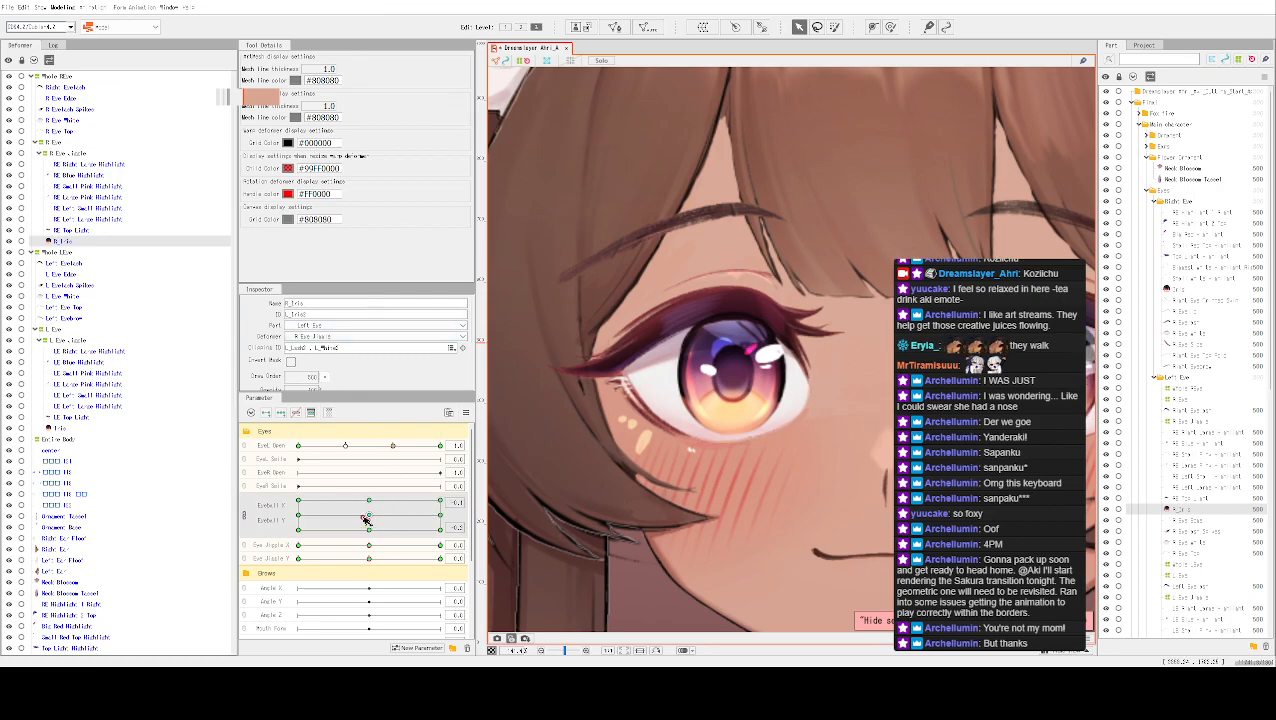
pyautogui.scroll(-2, 600, 415)
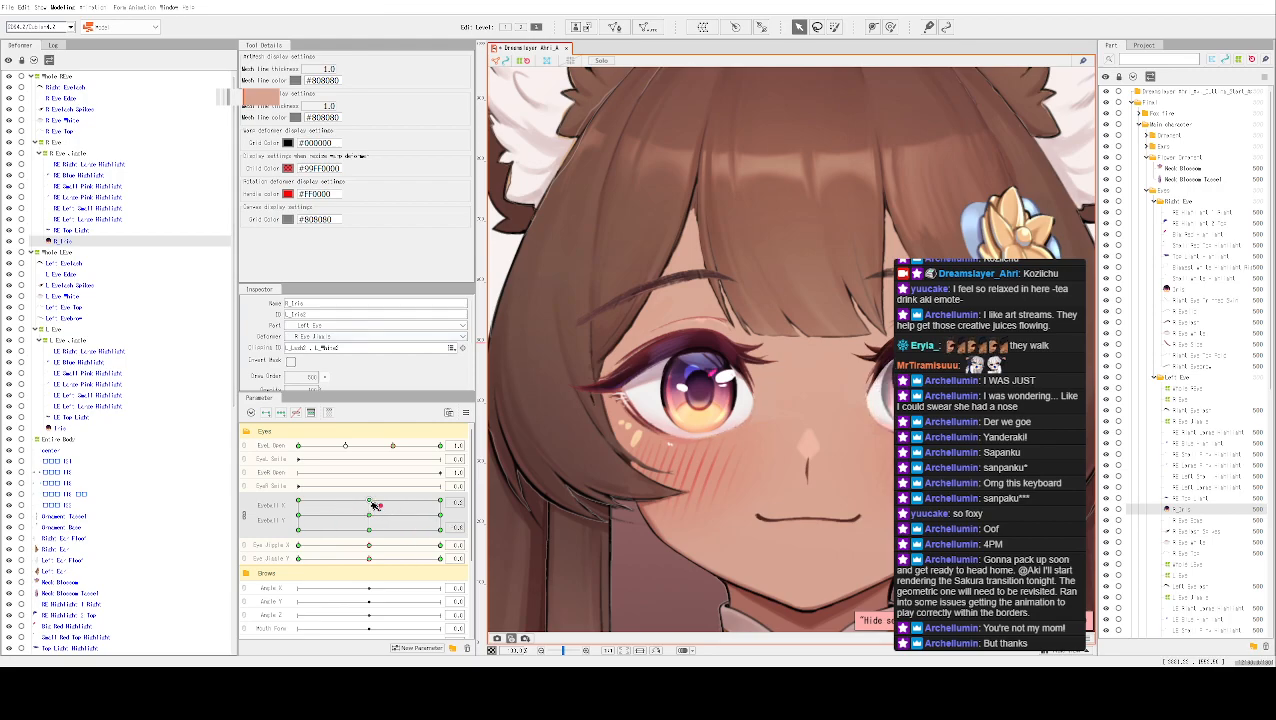
pyautogui.moveTo(341, 498)
pyautogui.mouseDown()
pyautogui.moveTo(387, 530)
pyautogui.moveTo(353, 505)
pyautogui.mouseUp()
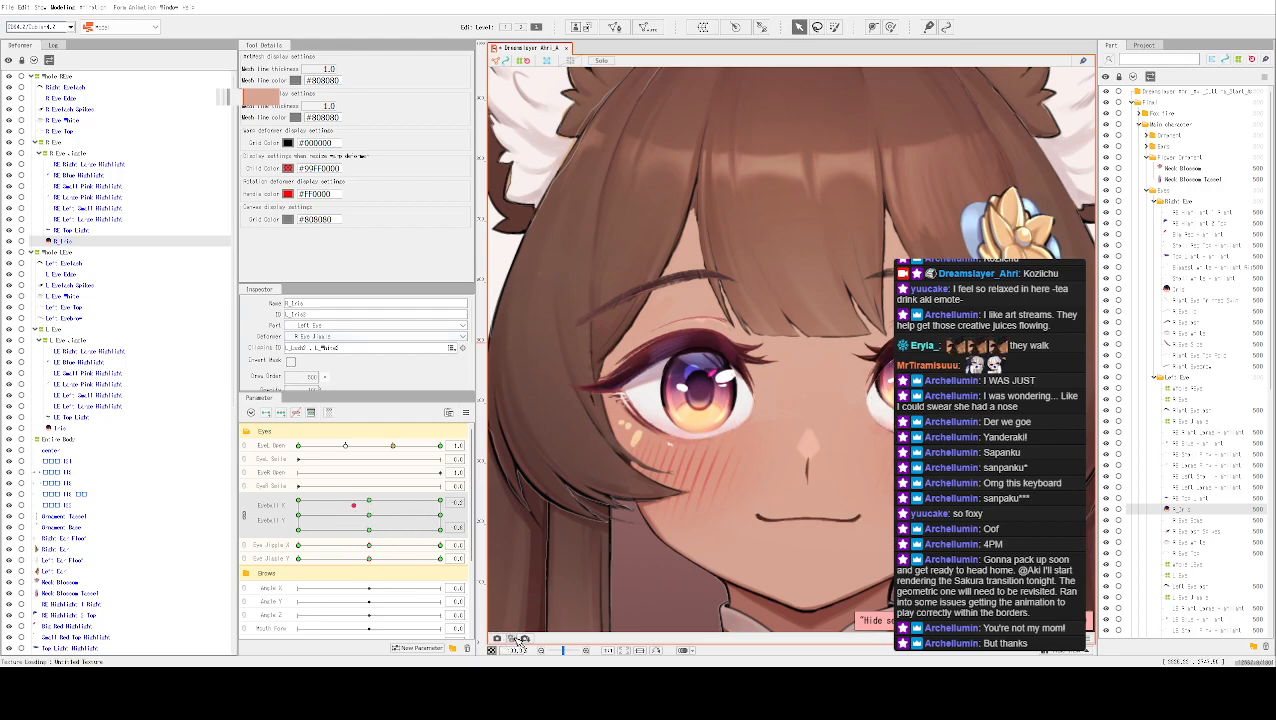
pyautogui.moveTo(370, 513)
pyautogui.mouseDown()
pyautogui.moveTo(381, 531)
pyautogui.moveTo(392, 518)
pyautogui.moveTo(374, 534)
pyautogui.mouseUp()
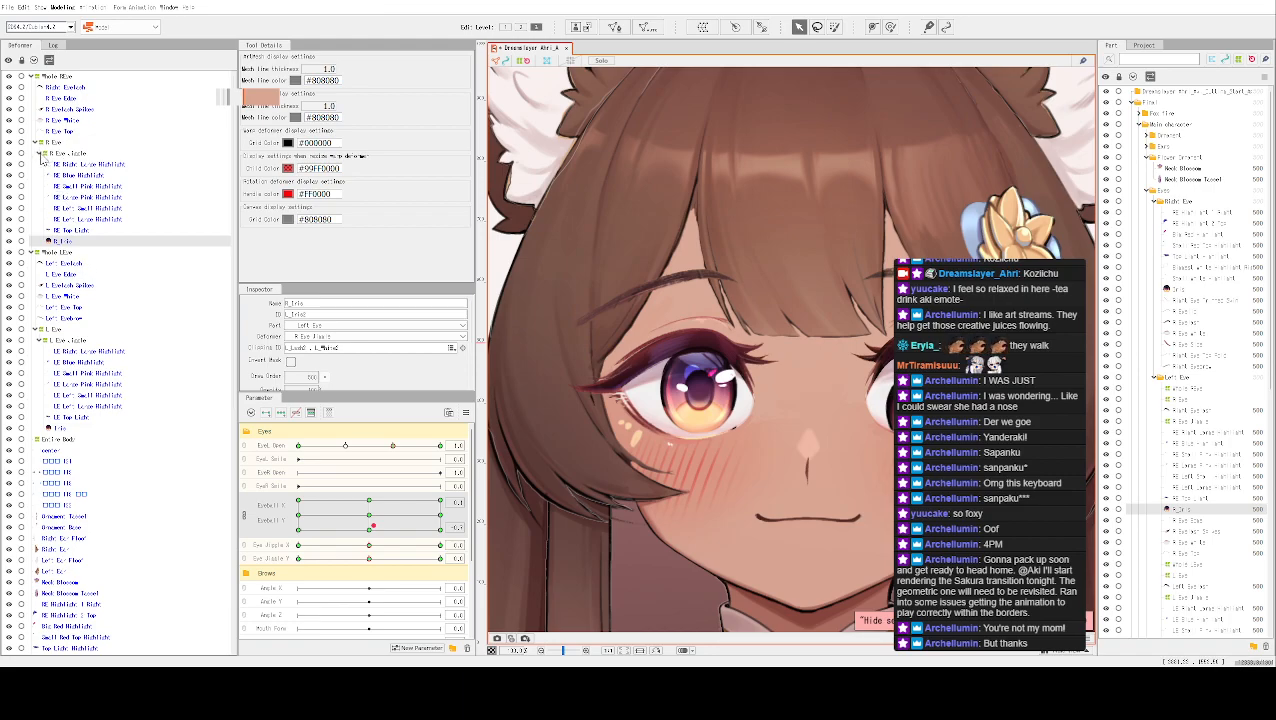
# Collapse both whole-eye deformers in the deformer hierarchy
pyautogui.click(32, 77)
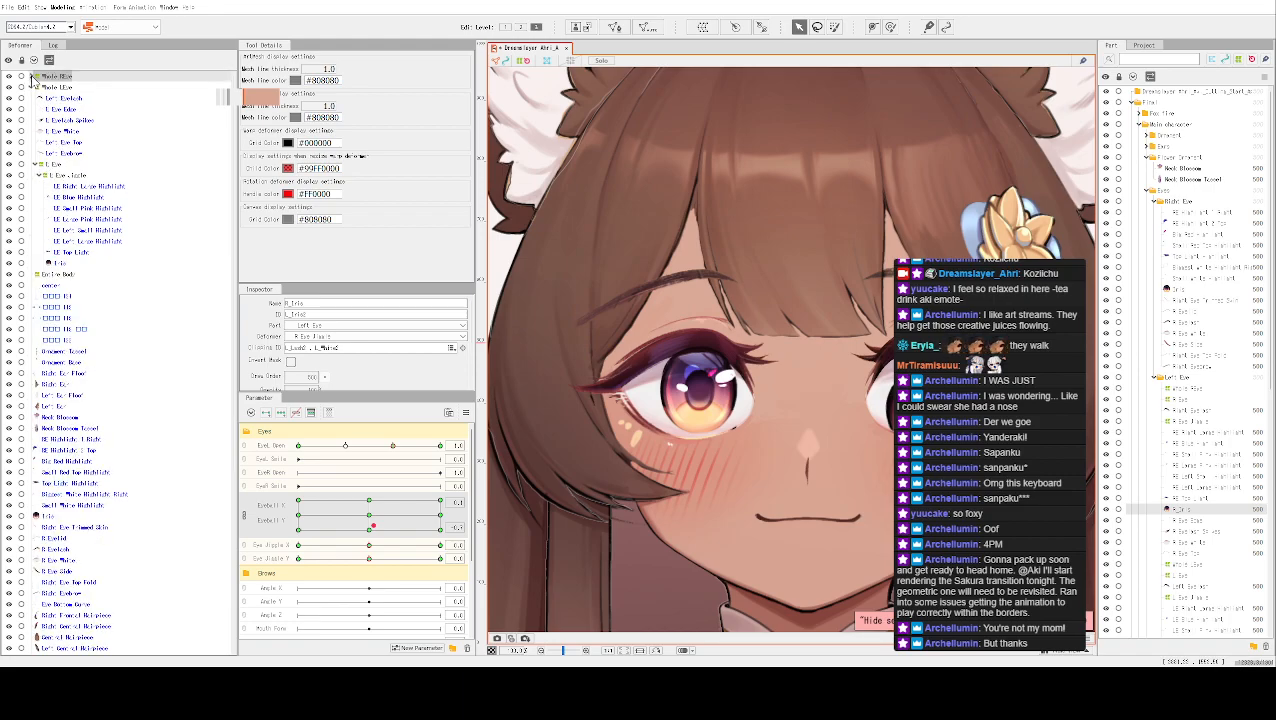
pyautogui.click(35, 88)
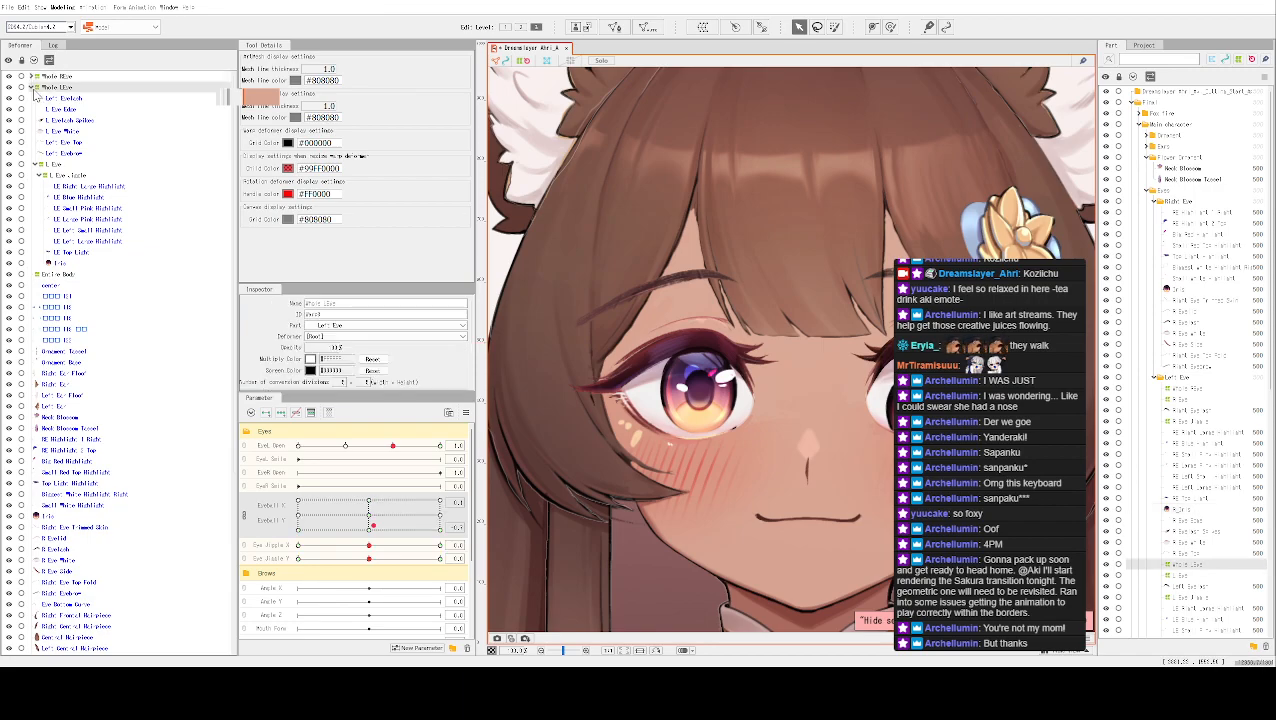
pyautogui.click(33, 89)
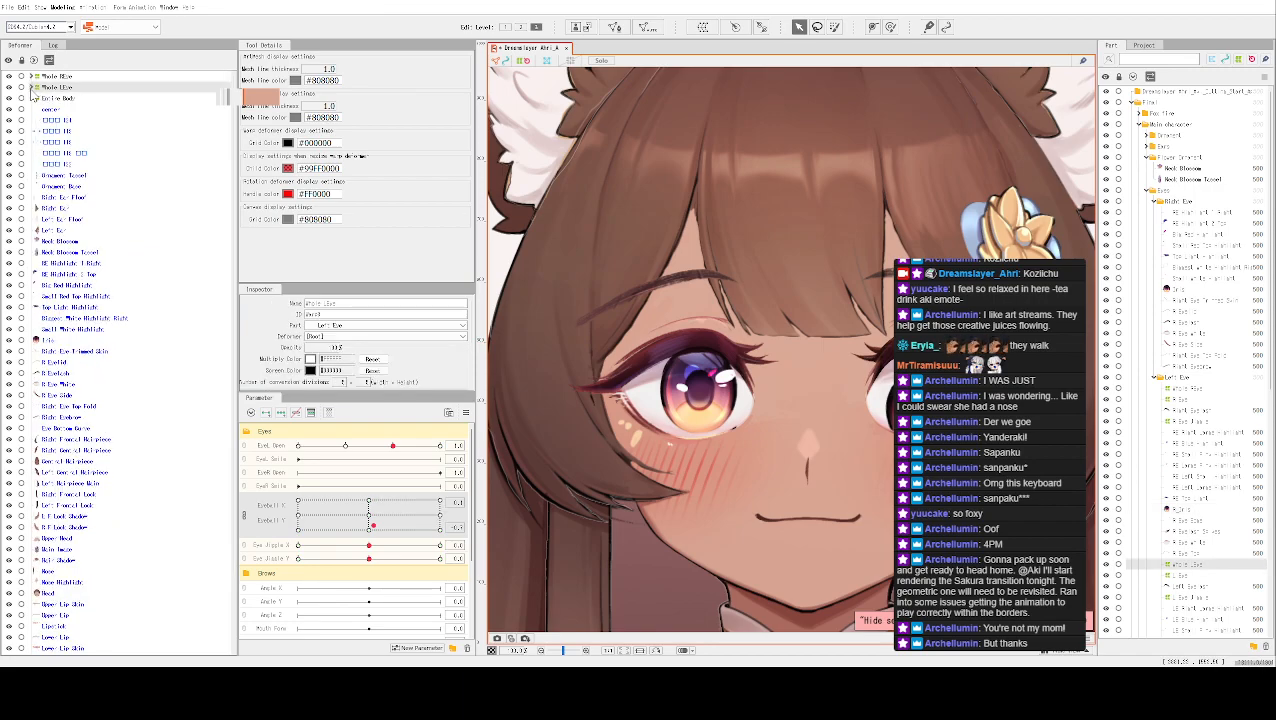
# Locate the original right-eye parts, then collapse and hide the Right Eye part folder
pyautogui.click(44, 342)
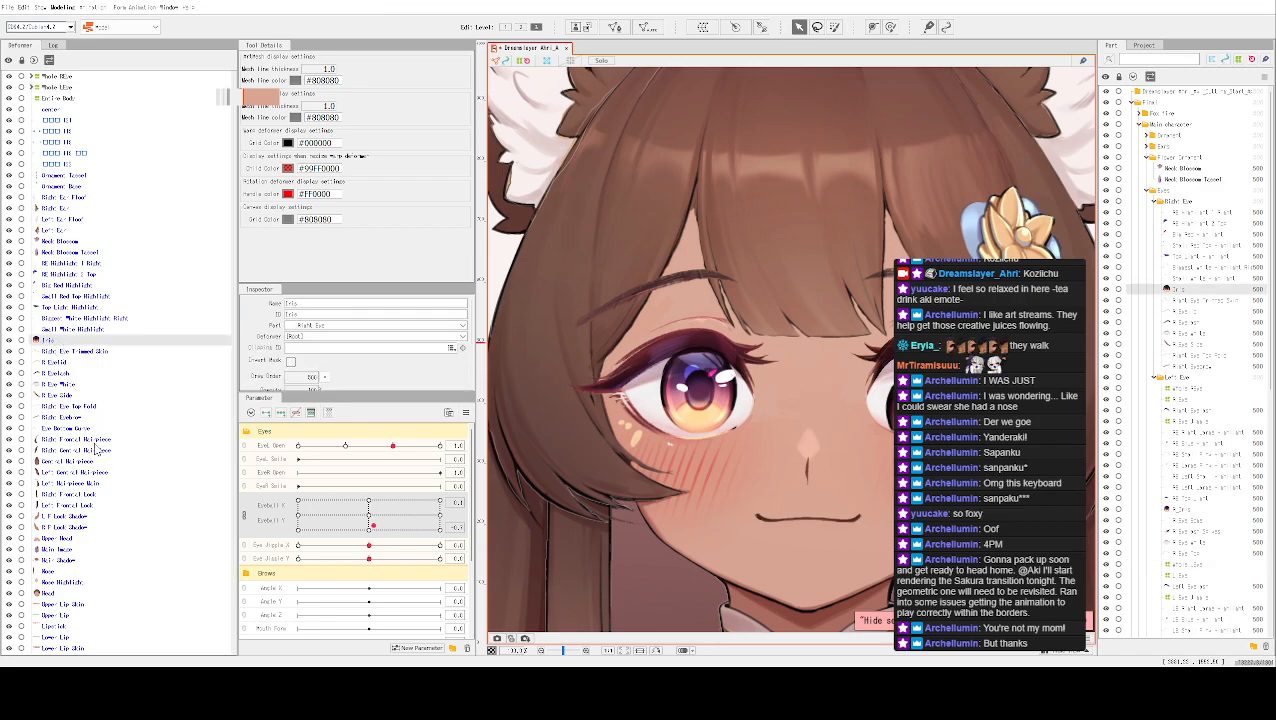
pyautogui.click(70, 417)
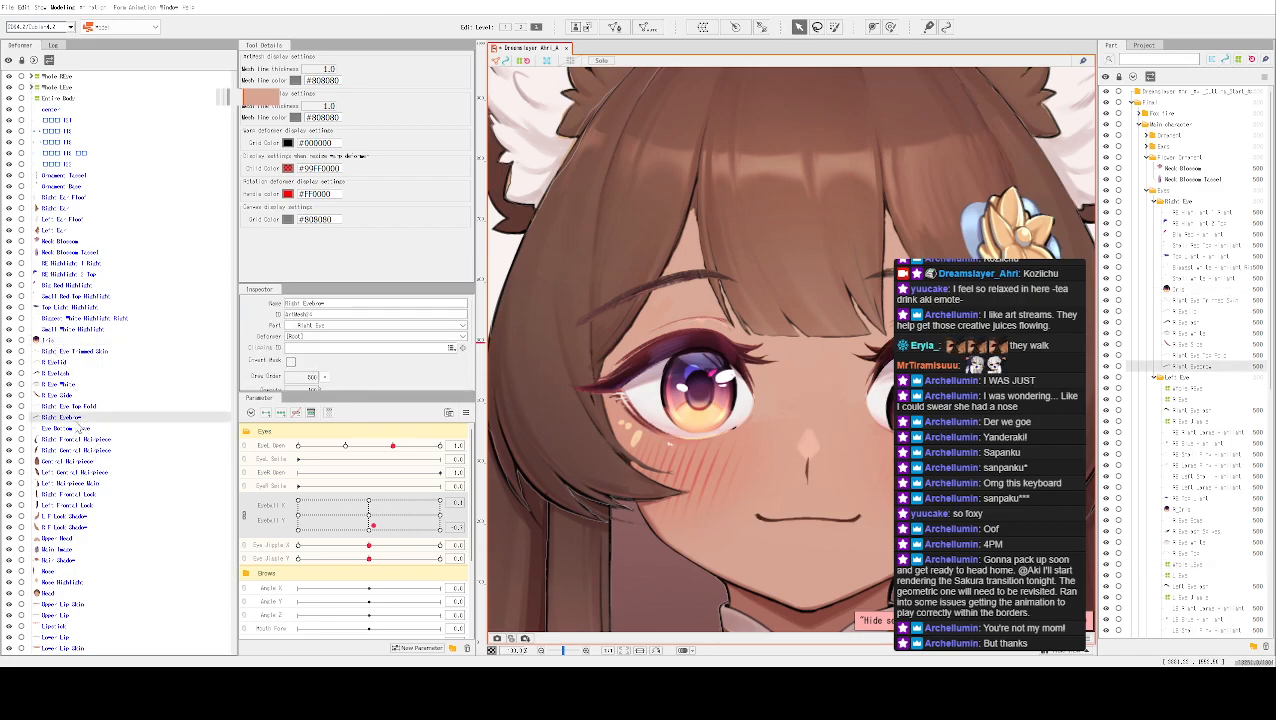
pyautogui.click(63, 342)
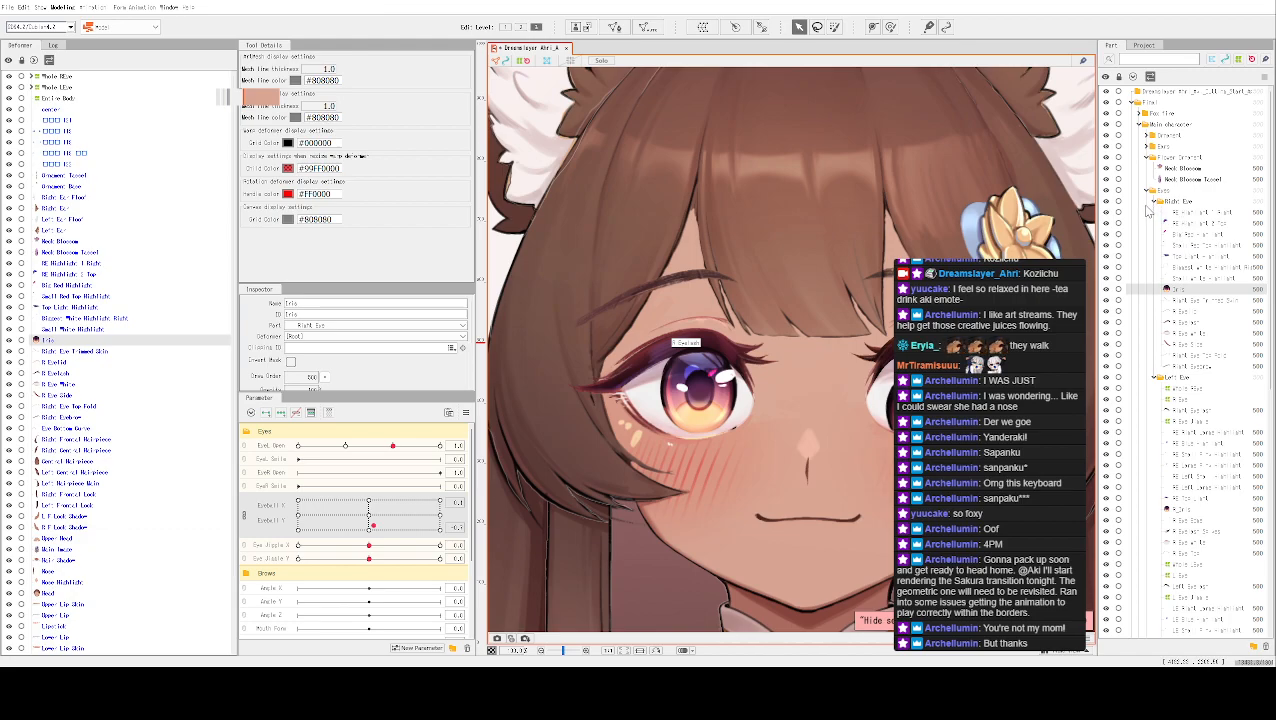
pyautogui.scroll(-3, 1150, 210)
pyautogui.scroll(3, 1166, 298)
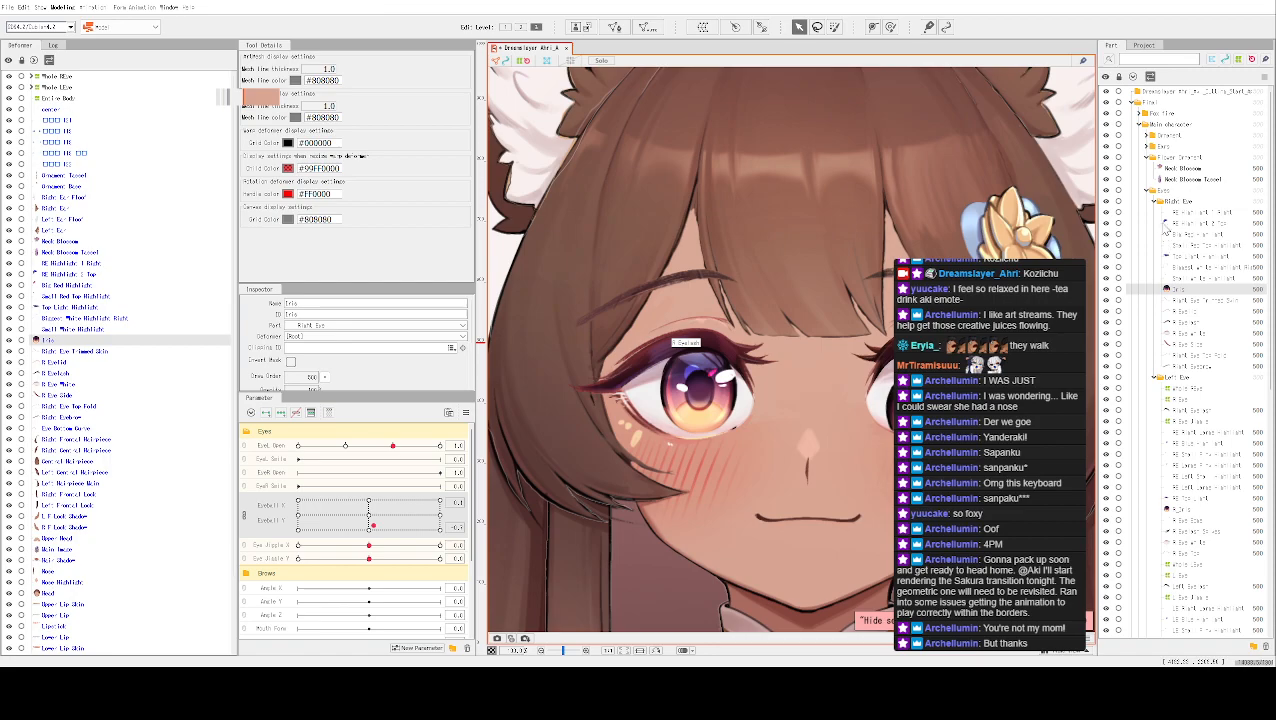
pyautogui.click(1170, 202)
pyautogui.click(1155, 203)
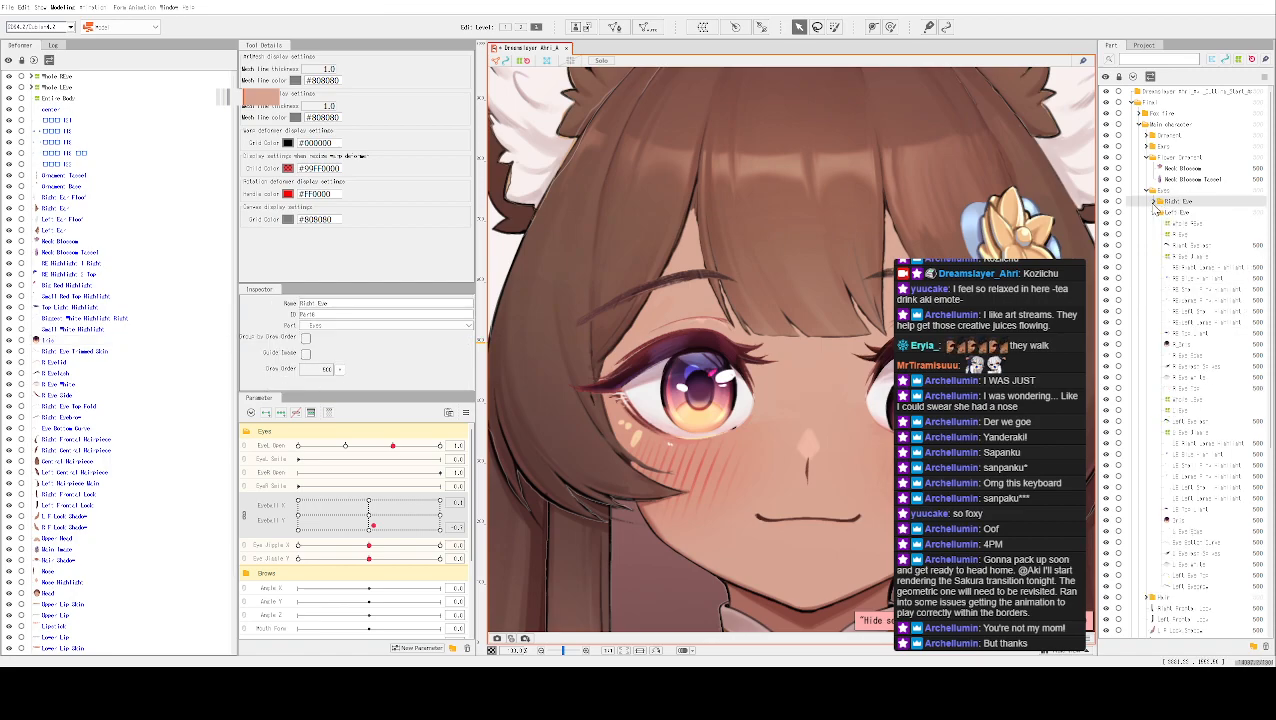
pyautogui.click(1106, 201)
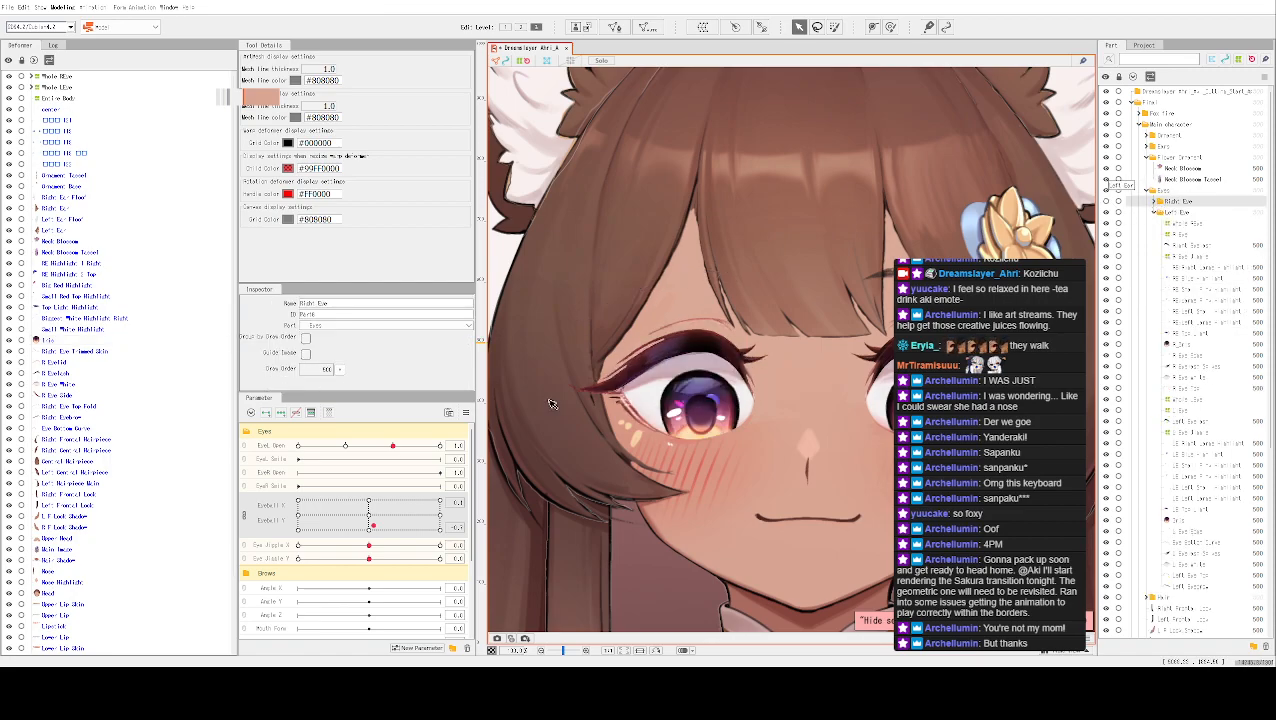
# Test the eyes with EyeL Open at its maximum and bring Eyeball X and Y back to the center
pyautogui.moveTo(365, 527)
pyautogui.mouseDown()
pyautogui.moveTo(359, 515)
pyautogui.moveTo(366, 551)
pyautogui.moveTo(402, 550)
pyautogui.moveTo(440, 524)
pyautogui.moveTo(348, 494)
pyautogui.moveTo(394, 531)
pyautogui.moveTo(352, 525)
pyautogui.moveTo(390, 554)
pyautogui.moveTo(359, 550)
pyautogui.moveTo(393, 535)
pyautogui.moveTo(382, 516)
pyautogui.moveTo(344, 522)
pyautogui.moveTo(366, 514)
pyautogui.mouseUp()
pyautogui.moveTo(392, 446); pyautogui.dragTo(440, 446)
pyautogui.moveTo(371, 510)
pyautogui.mouseDown()
pyautogui.moveTo(412, 508)
pyautogui.moveTo(330, 525)
pyautogui.moveTo(389, 530)
pyautogui.moveTo(362, 521)
pyautogui.moveTo(342, 535)
pyautogui.moveTo(407, 521)
pyautogui.moveTo(419, 500)
pyautogui.moveTo(446, 516)
pyautogui.moveTo(435, 499)
pyautogui.moveTo(318, 492)
pyautogui.moveTo(322, 525)
pyautogui.moveTo(376, 548)
pyautogui.moveTo(377, 565)
pyautogui.moveTo(410, 560)
pyautogui.moveTo(436, 513)
pyautogui.moveTo(366, 516)
pyautogui.mouseUp()
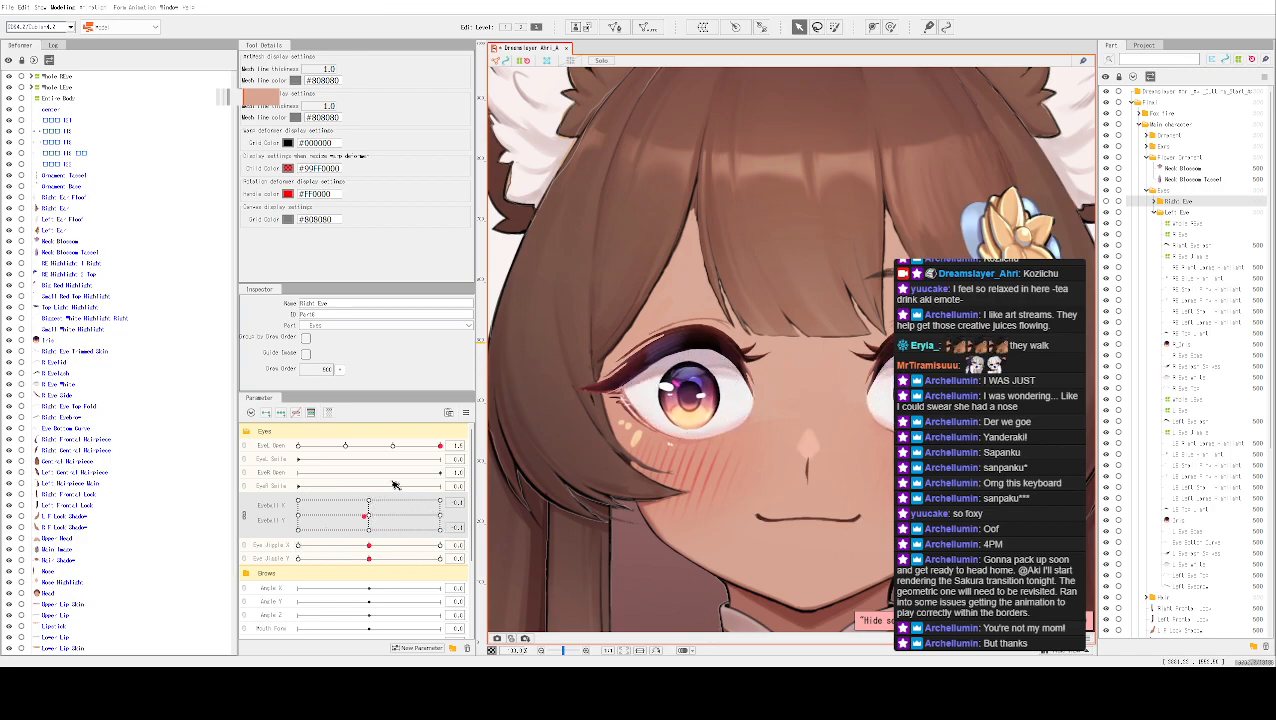
pyautogui.click(369, 560)
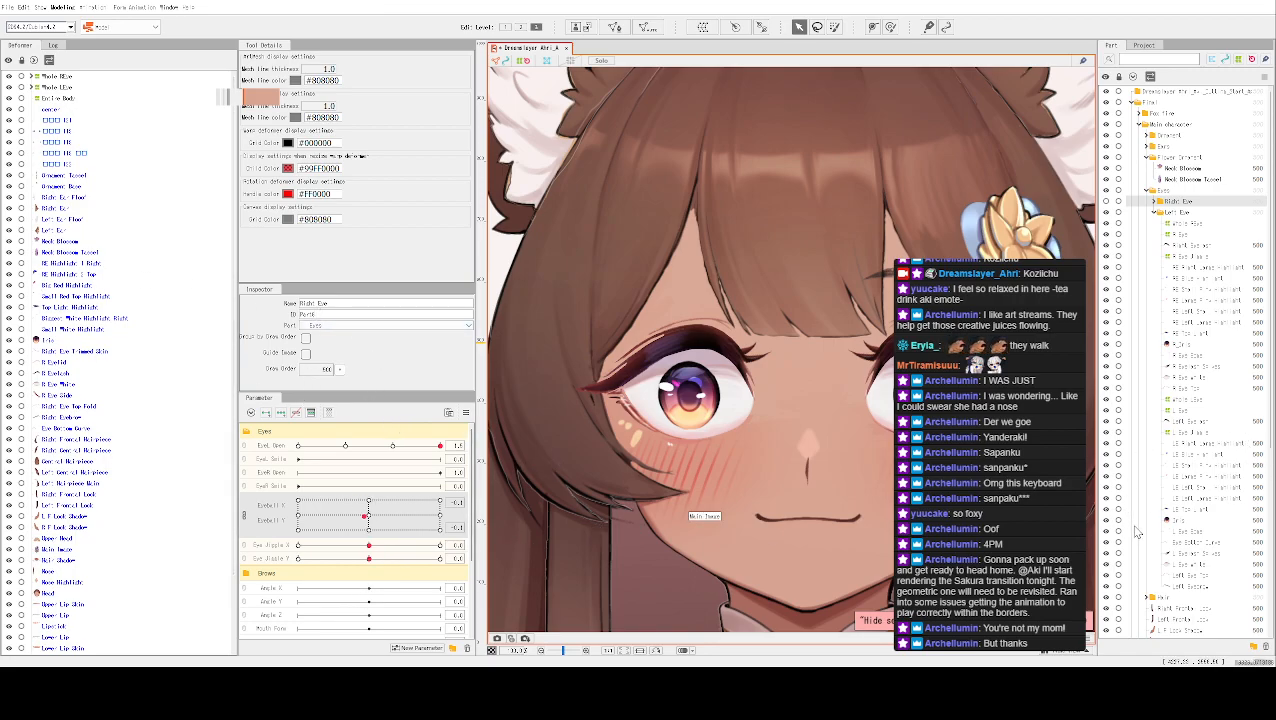
pyautogui.moveTo(366, 516); pyautogui.dragTo(368, 515)
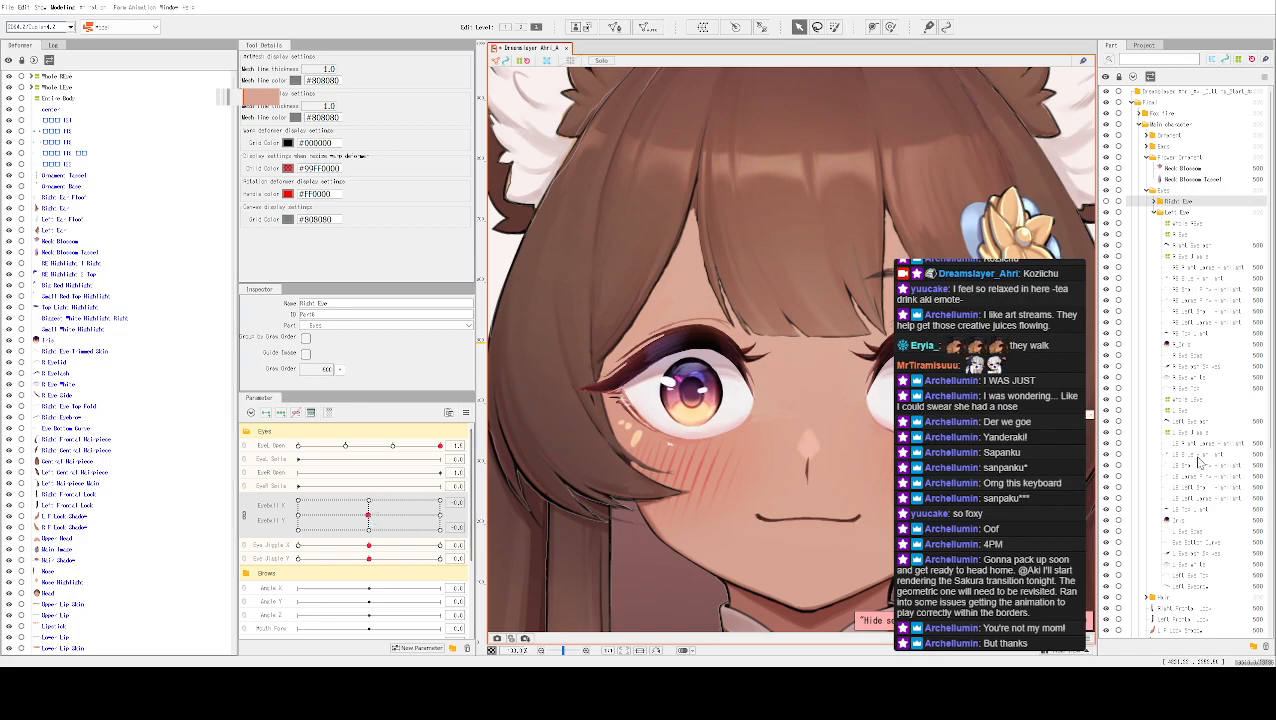
# Move the Upper Teeth part below Inner Mouth in the Mouth part folder
pyautogui.scroll(-5, 1152, 346)
pyautogui.scroll(-4, 1138, 533)
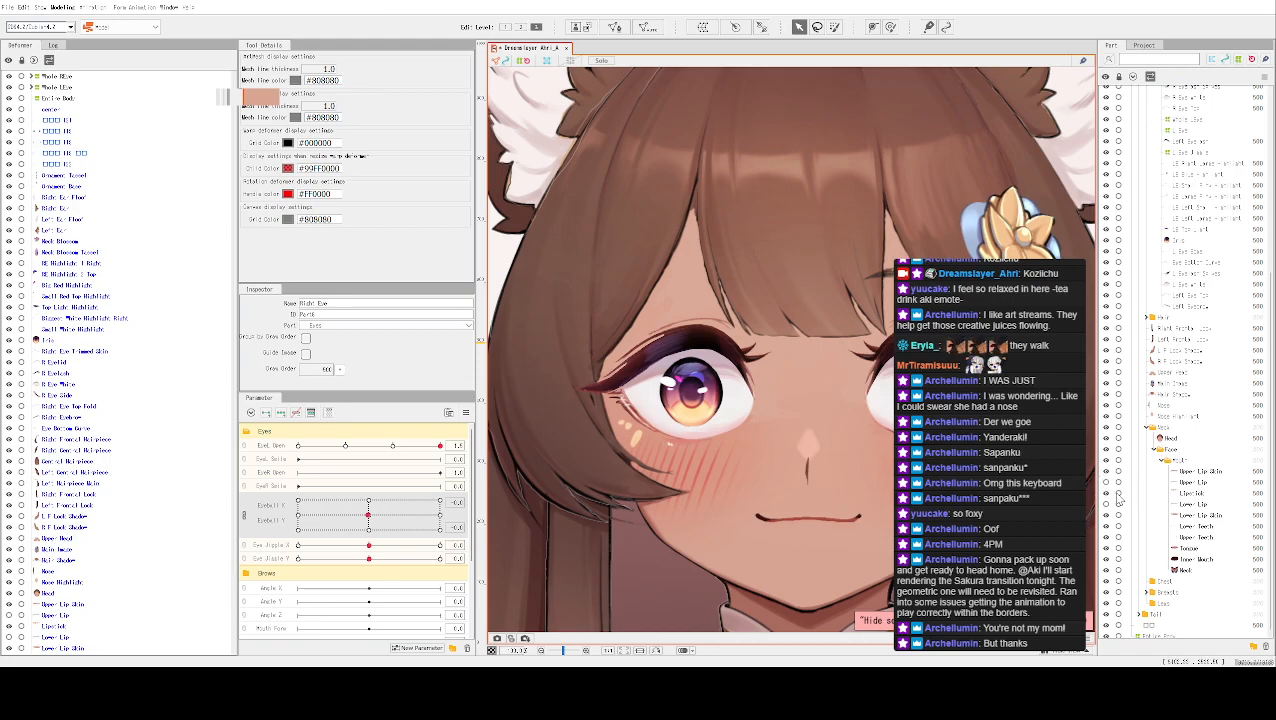
pyautogui.click(1197, 540)
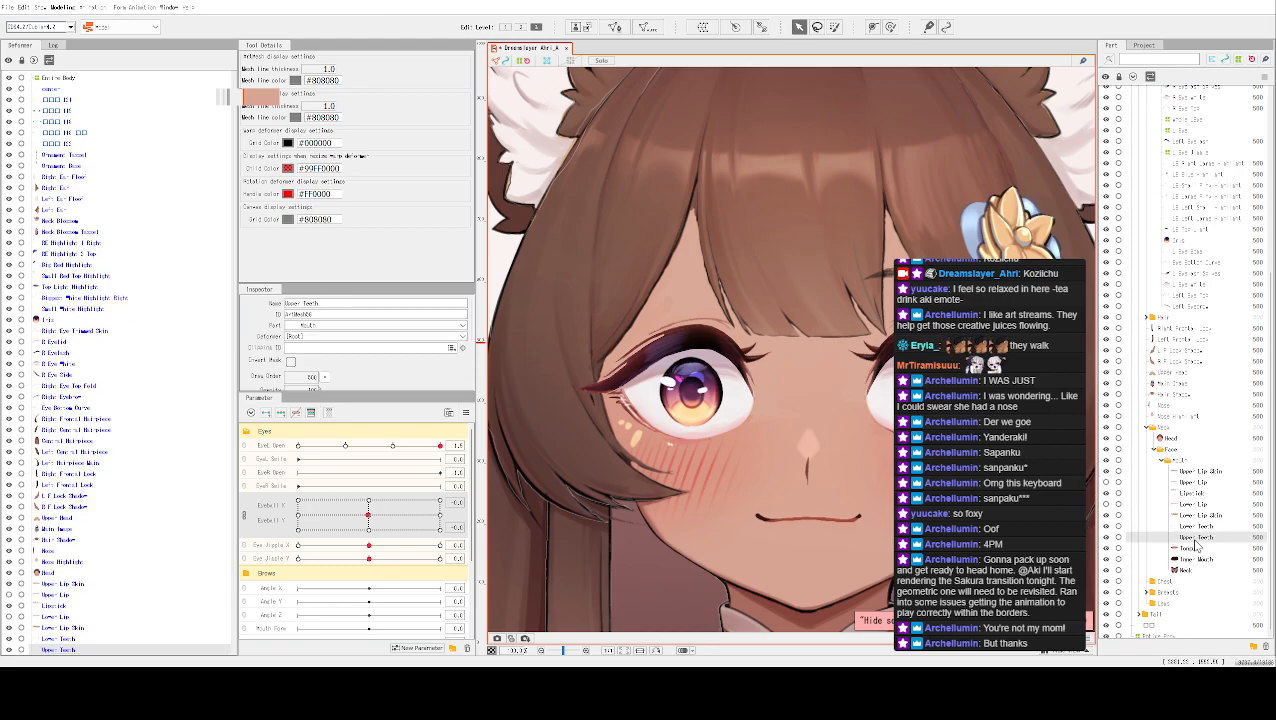
pyautogui.moveTo(1195, 545)
pyautogui.mouseDown()
pyautogui.moveTo(1200, 490)
pyautogui.moveTo(1185, 578)
pyautogui.moveTo(1189, 568)
pyautogui.mouseUp()
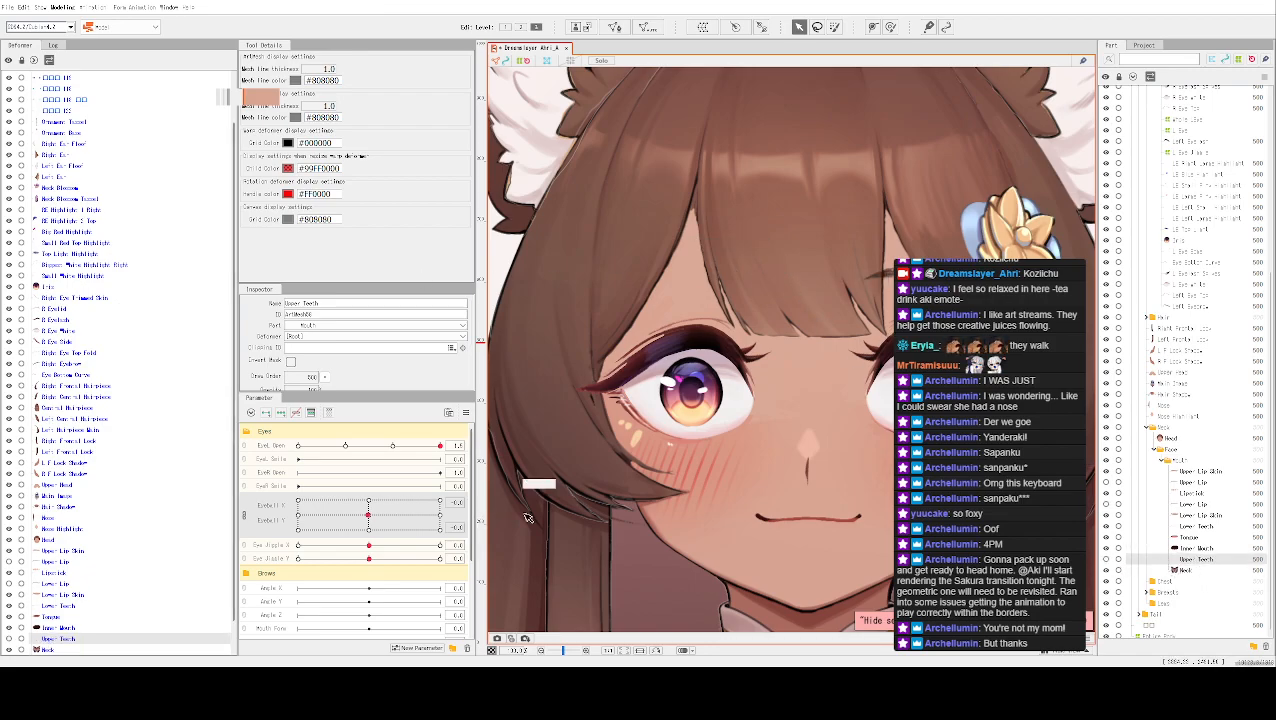
# Set EyeL Open to 1.0 and examine the mouth and the area around both eyes
pyautogui.moveTo(442, 446); pyautogui.dragTo(398, 447)
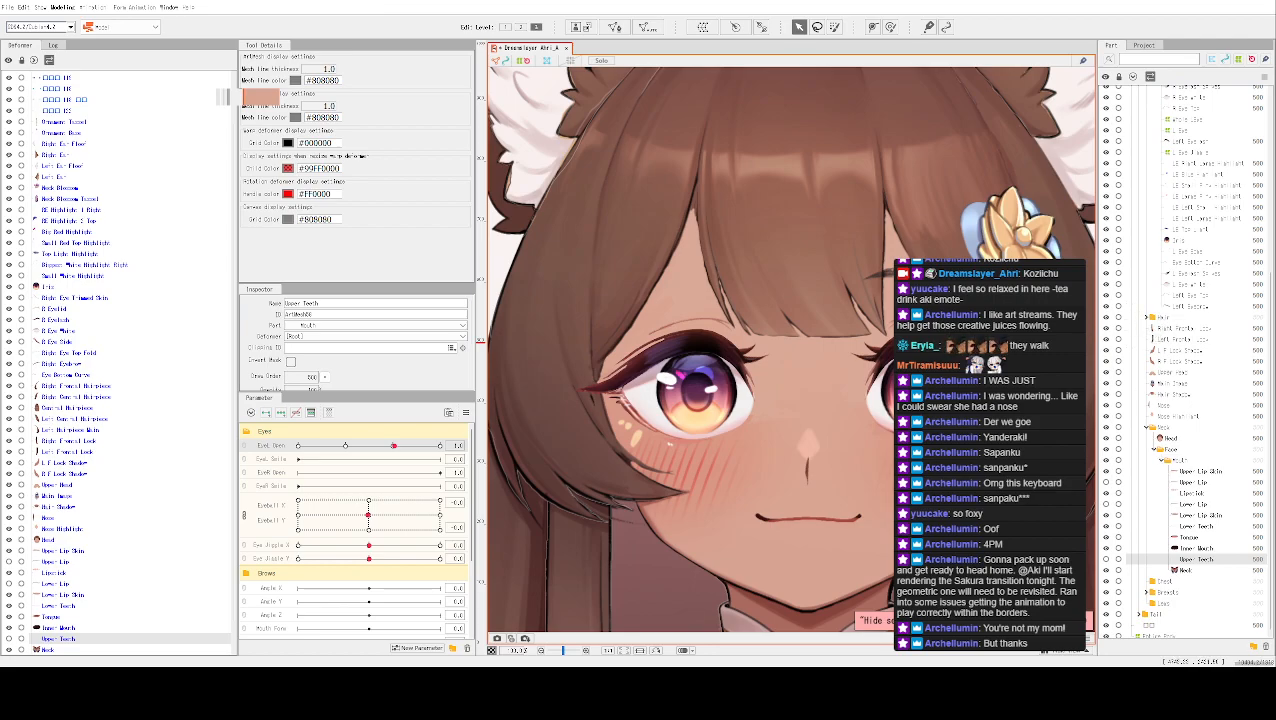
pyautogui.scroll(3, 910, 510)
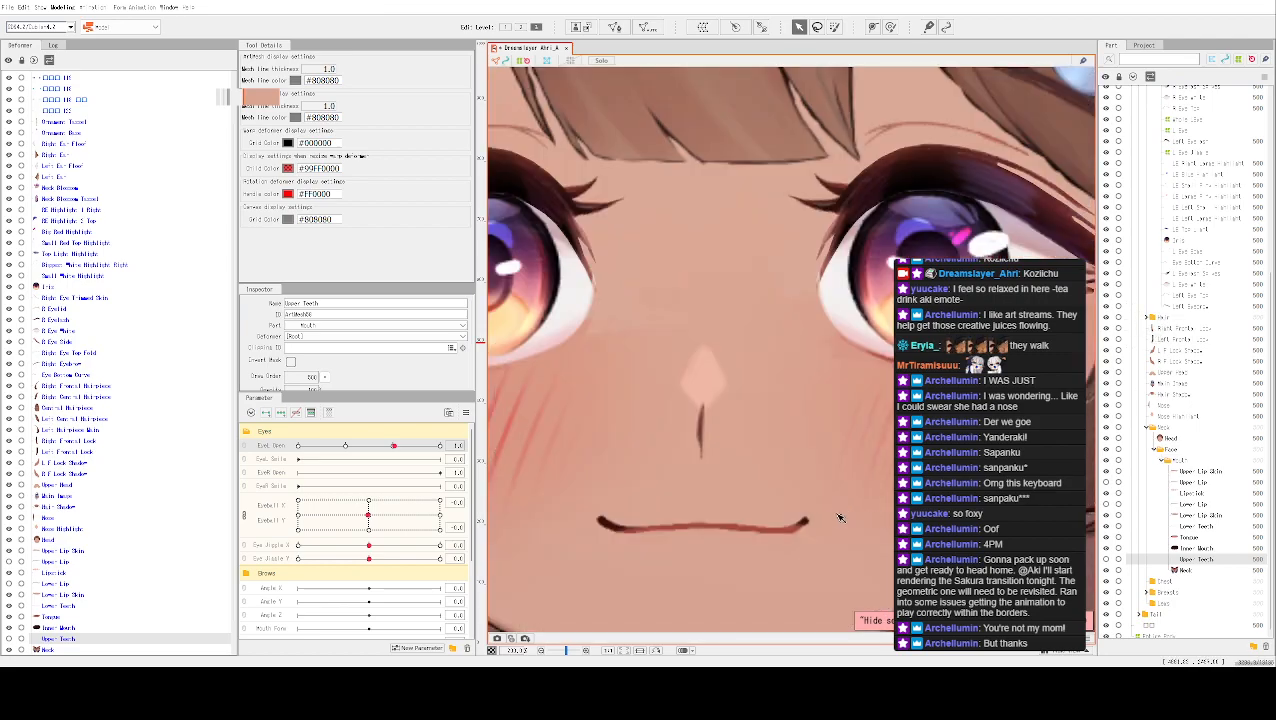
pyautogui.scroll(-2, 840, 518)
pyautogui.scroll(5, 840, 518)
pyautogui.scroll(-3, 840, 518)
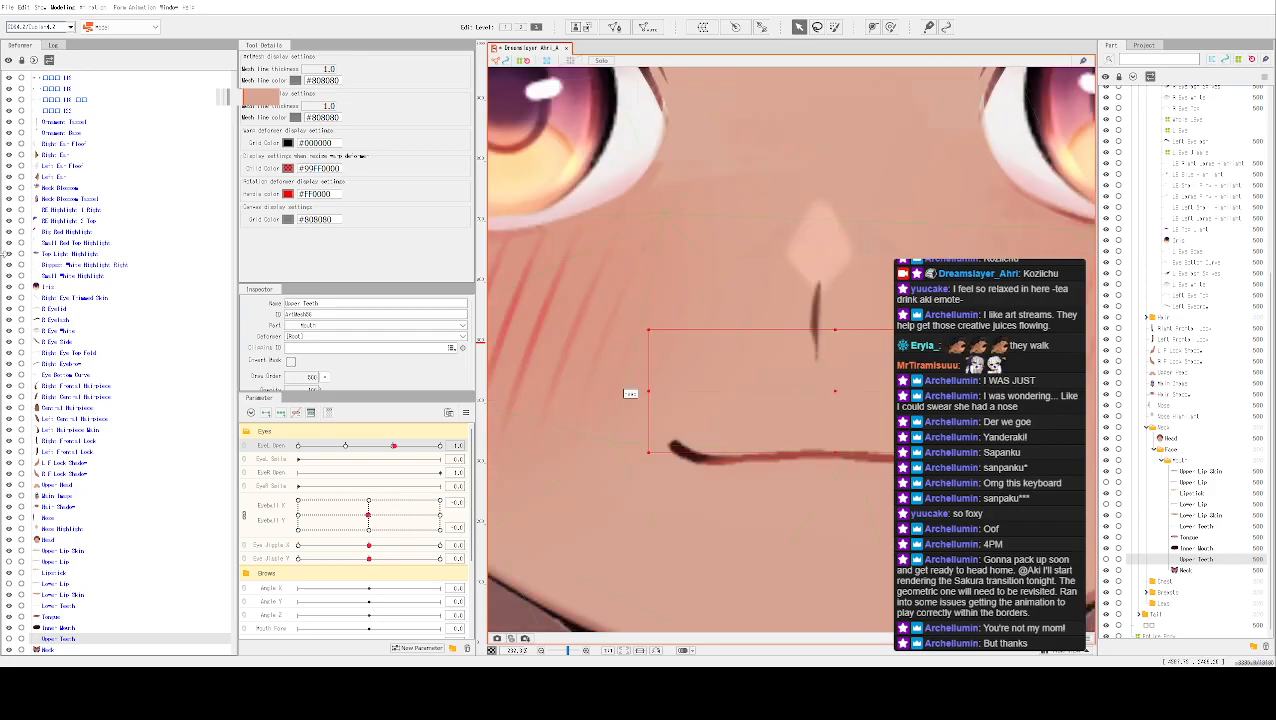
pyautogui.scroll(2, 25, 158)
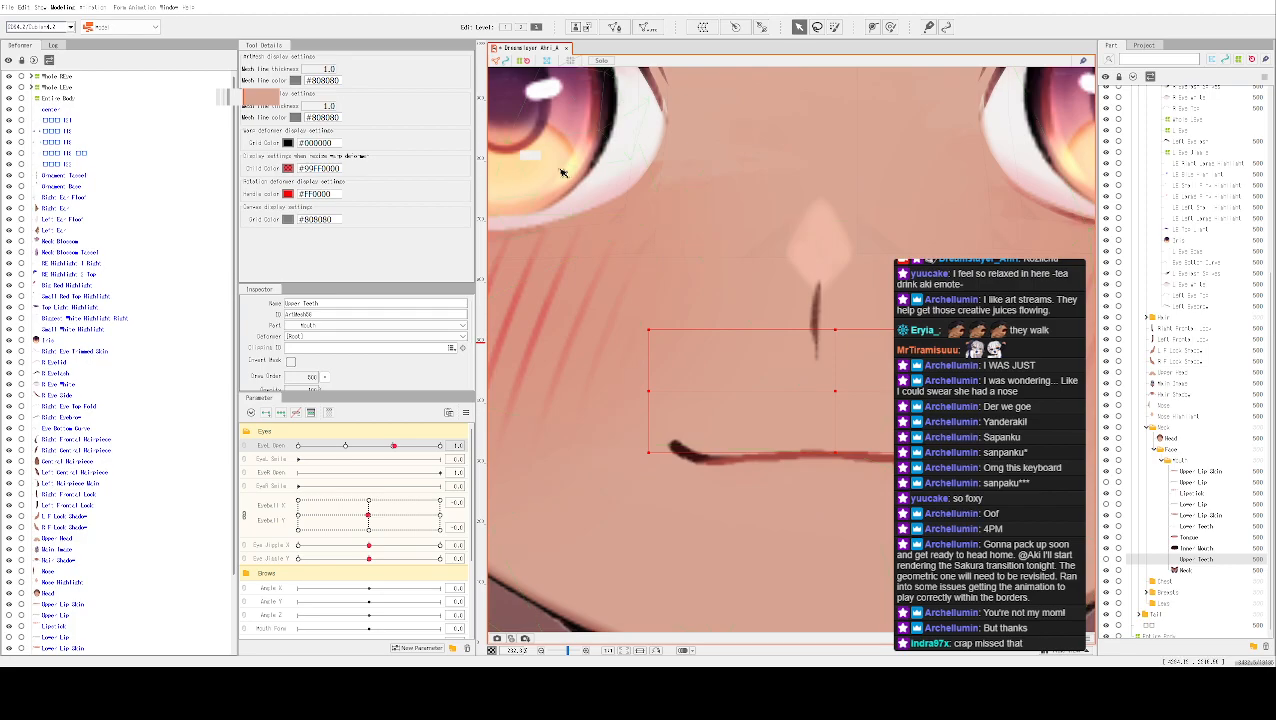
pyautogui.scroll(-5, 630, 393)
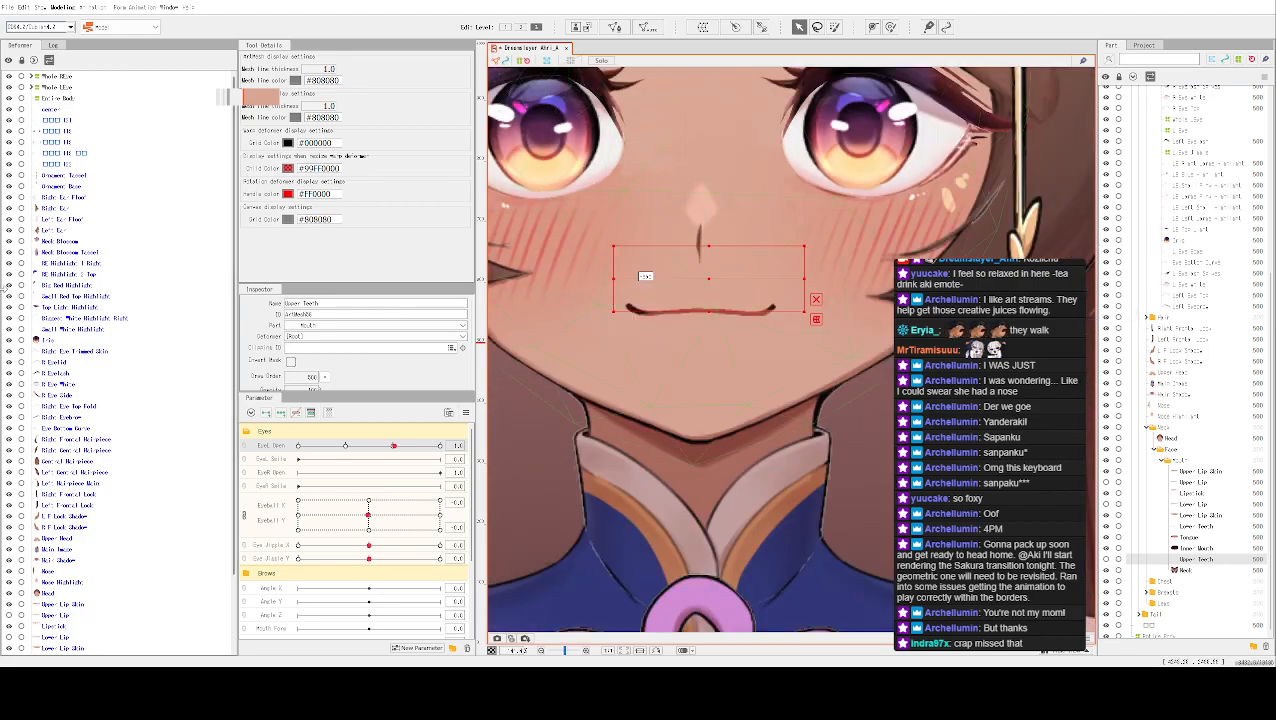
pyautogui.scroll(6, 1192, 340)
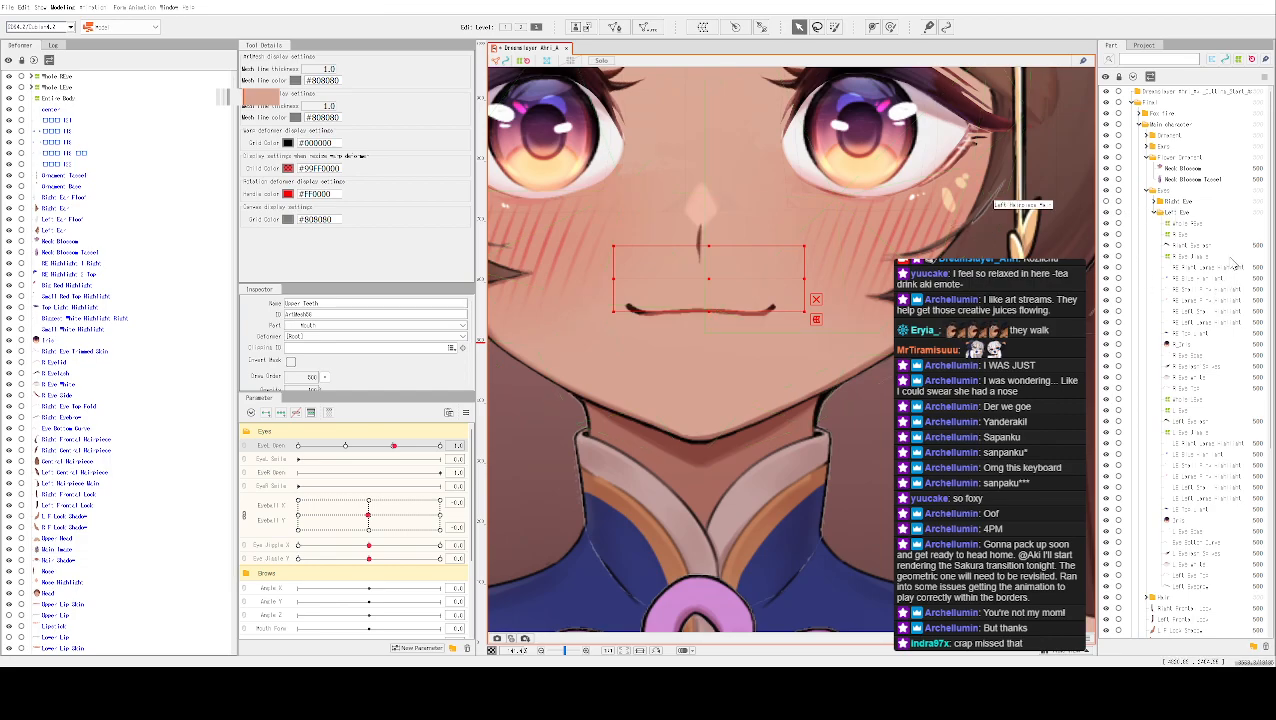
# Delete the original right-eye parts in the Right Eye part folder, from RE Highlight 1 Right through the eye top fold, keeping Right Eyebrow
pyautogui.click(1172, 213)
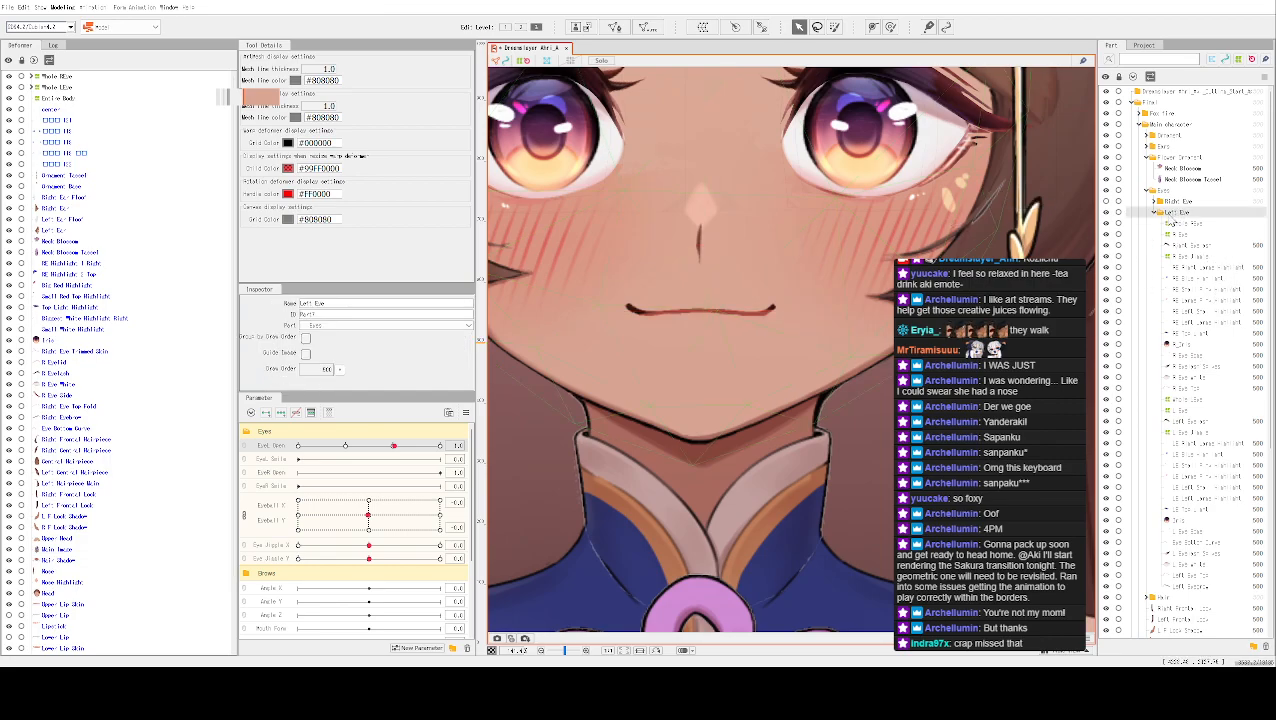
pyautogui.click(1155, 214)
pyautogui.click(1155, 214)
pyautogui.click(1156, 203)
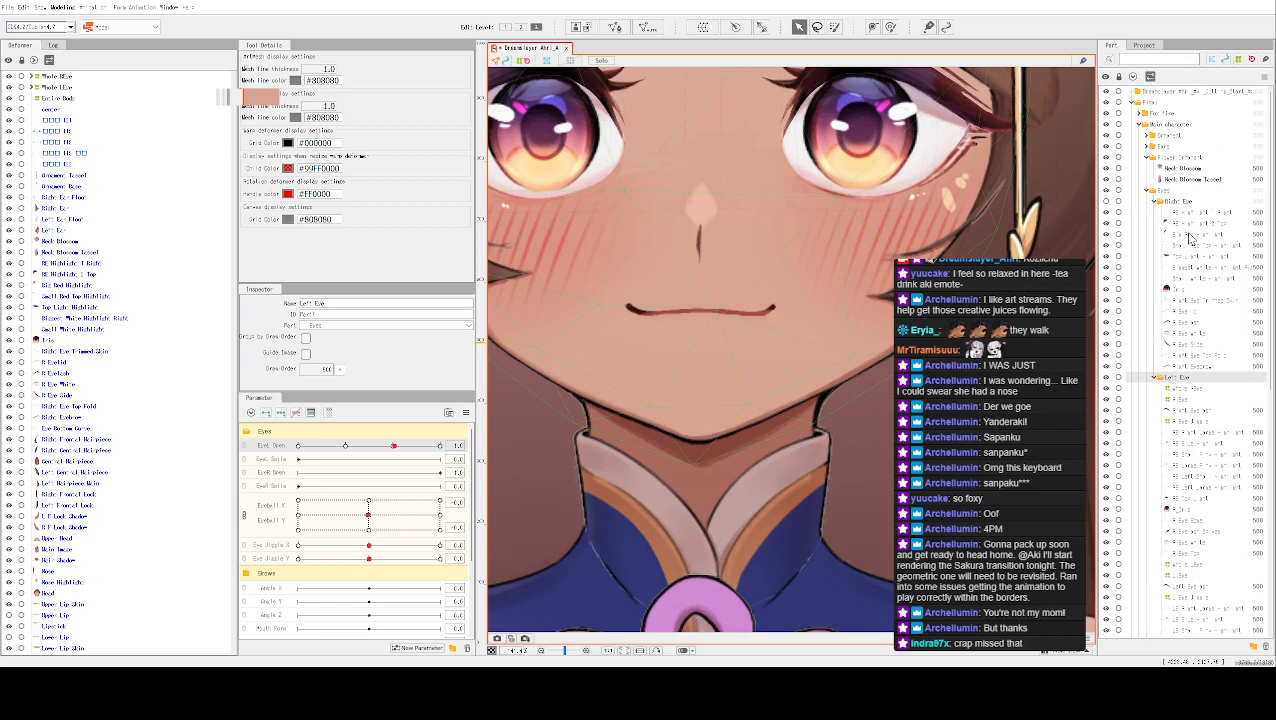
pyautogui.click(1160, 203)
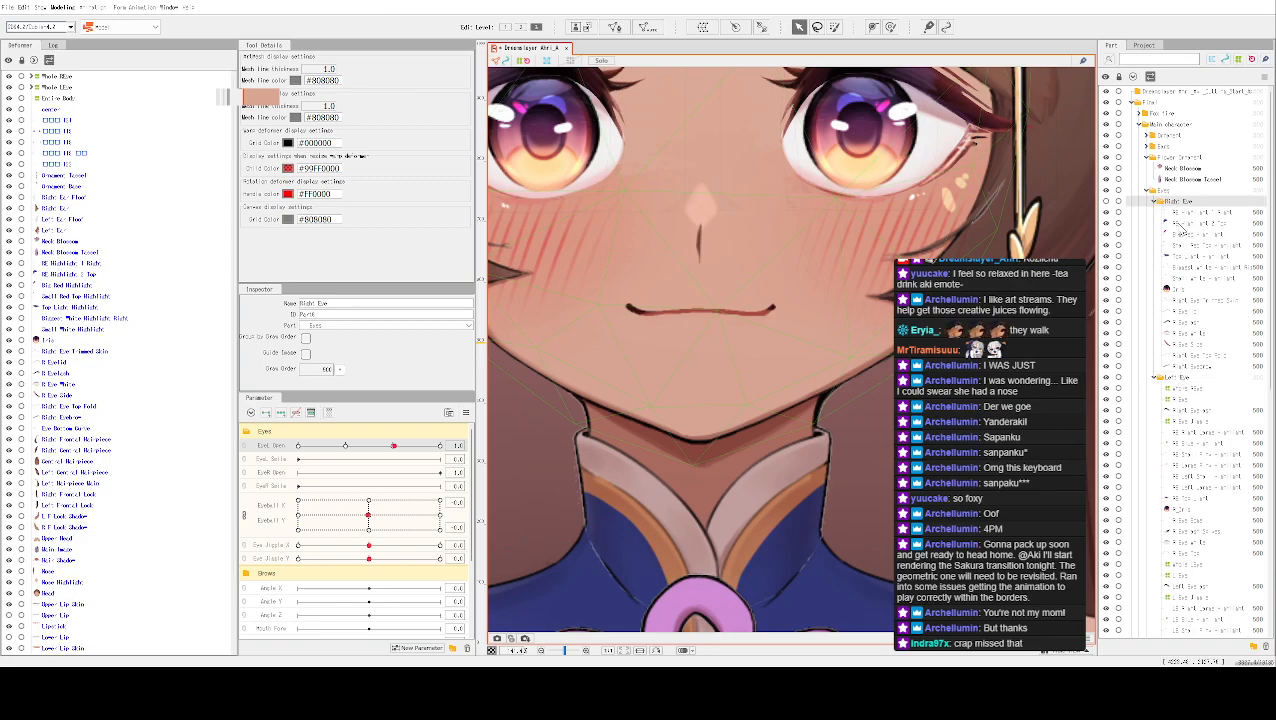
pyautogui.click(1180, 213)
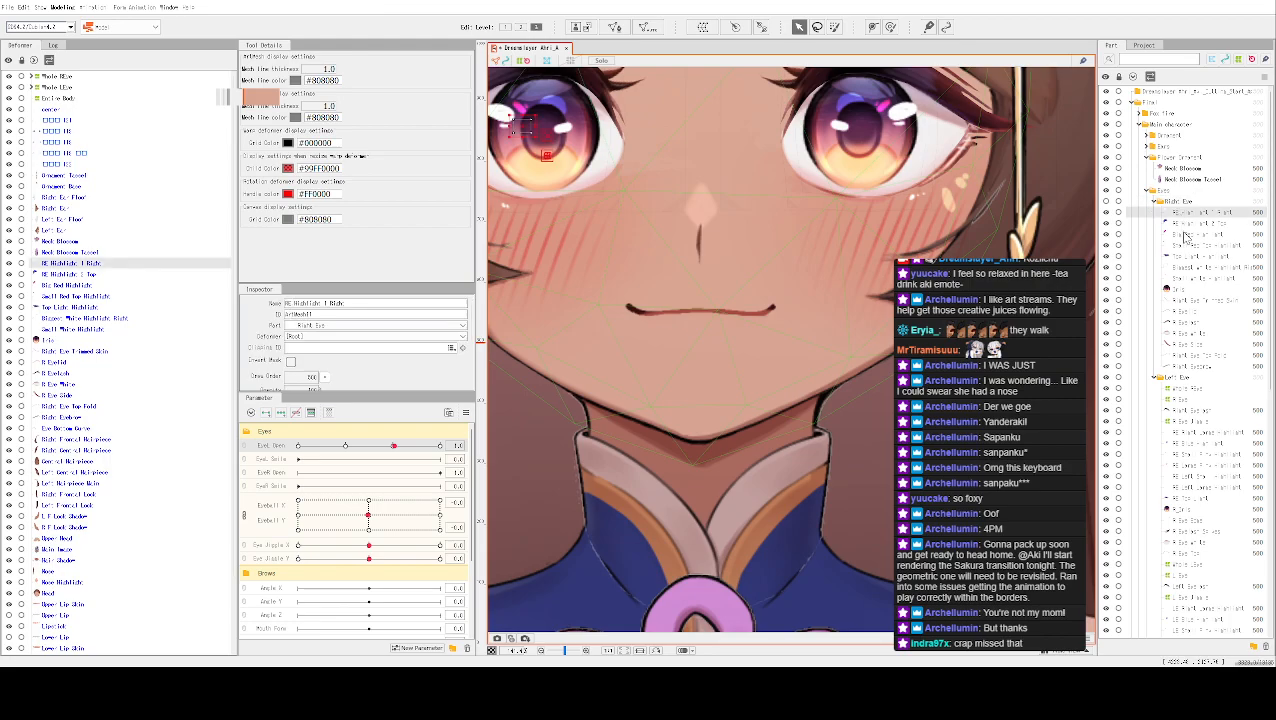
pyautogui.keyDown('shift'); pyautogui.click(1195, 368); pyautogui.keyUp('shift')
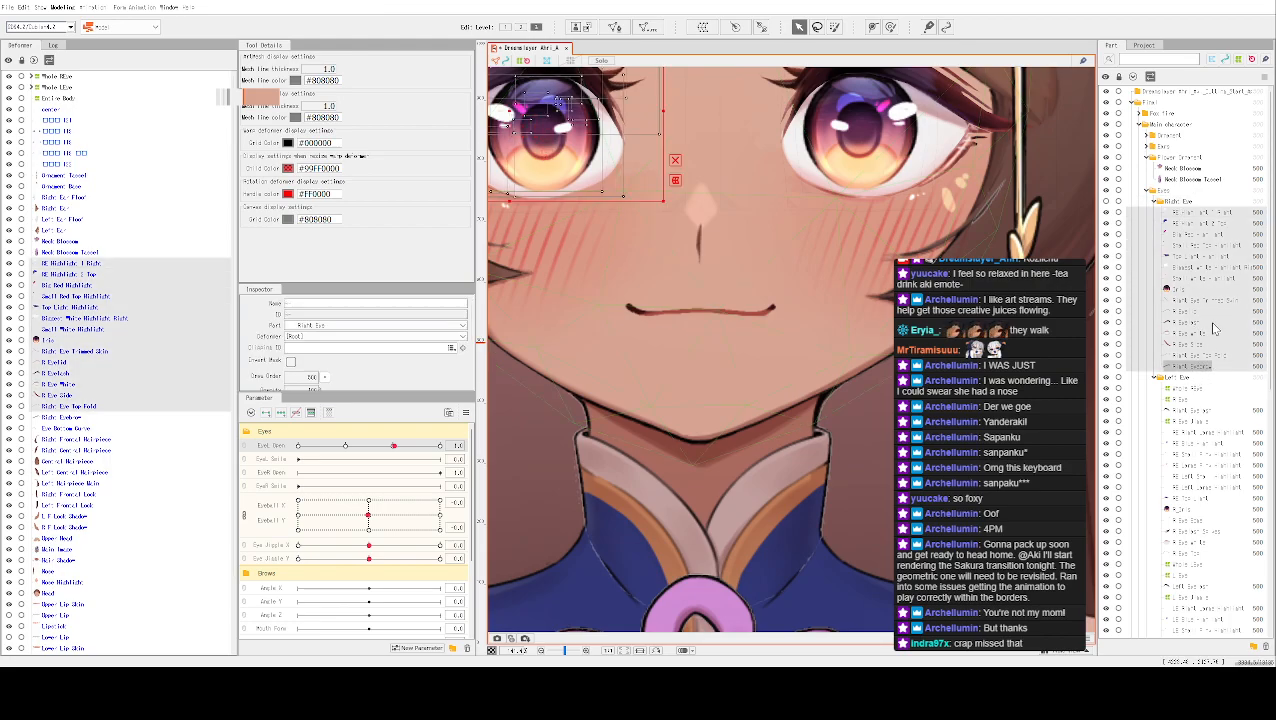
pyautogui.press('Delete')
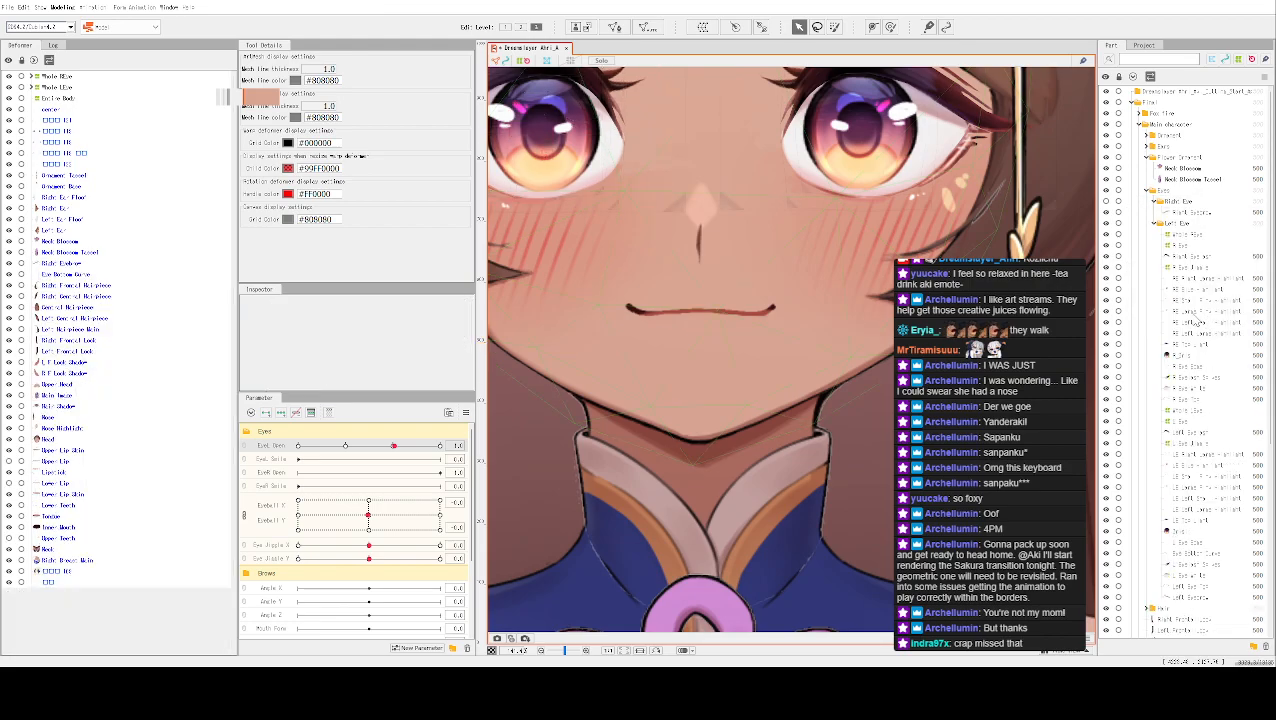
# Move the right eye's deformers and meshes from the Left Eye part folder into the Right Eye folder and show that folder
pyautogui.click(1190, 236)
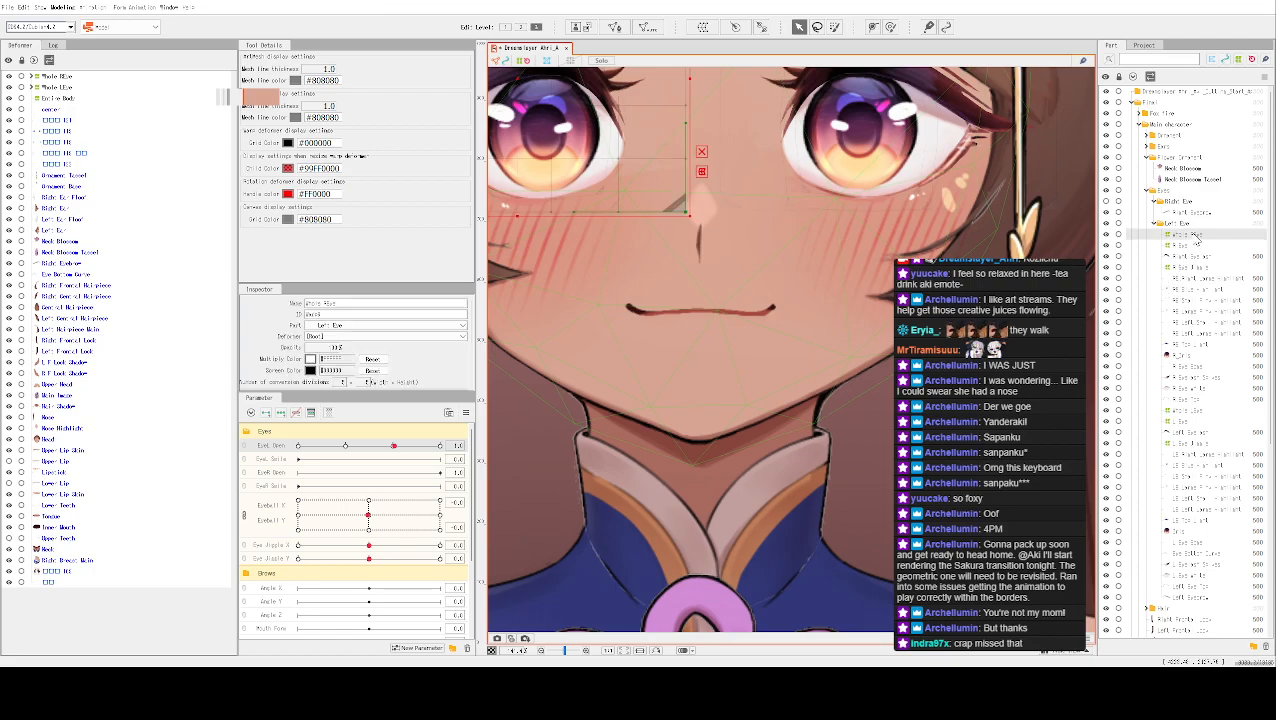
pyautogui.keyDown('shift'); pyautogui.click(1197, 401); pyautogui.keyUp('shift')
pyautogui.moveTo(1187, 238)
pyautogui.mouseDown()
pyautogui.moveTo(1187, 208)
pyautogui.moveTo(1188, 248)
pyautogui.mouseUp()
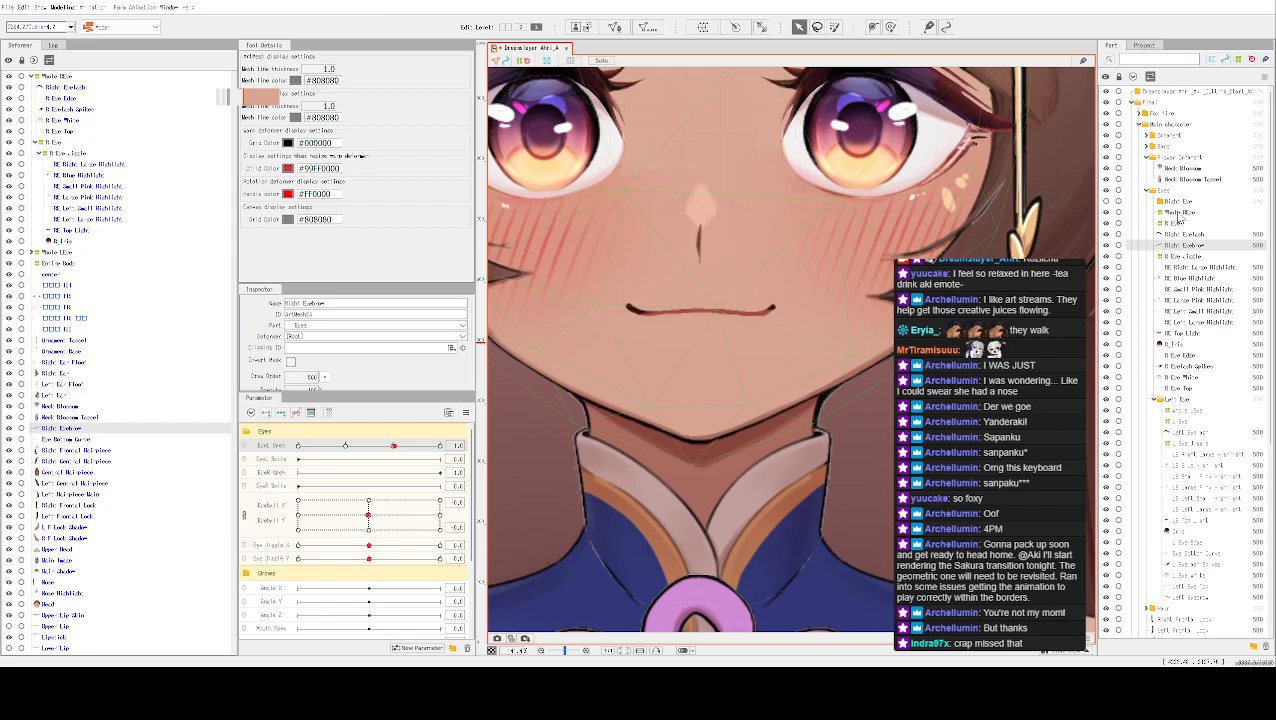
pyautogui.click(1180, 213)
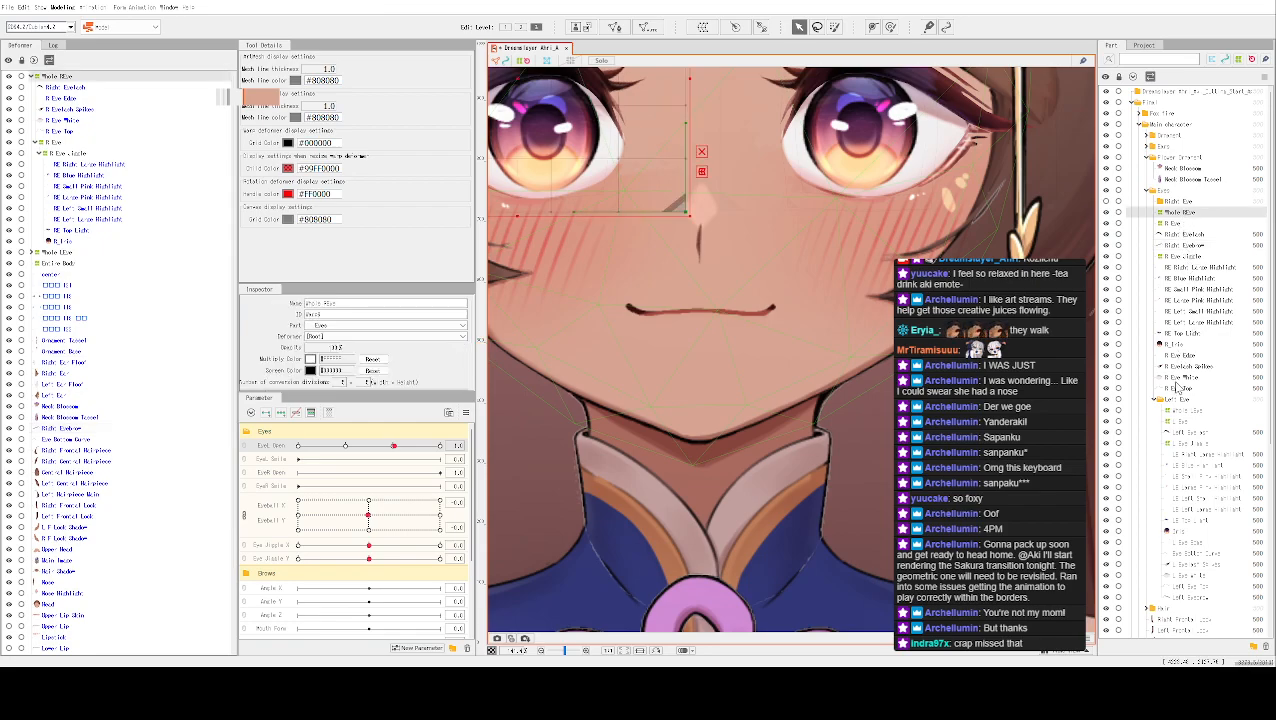
pyautogui.click(1182, 224)
pyautogui.moveTo(1180, 215); pyautogui.dragTo(1182, 209)
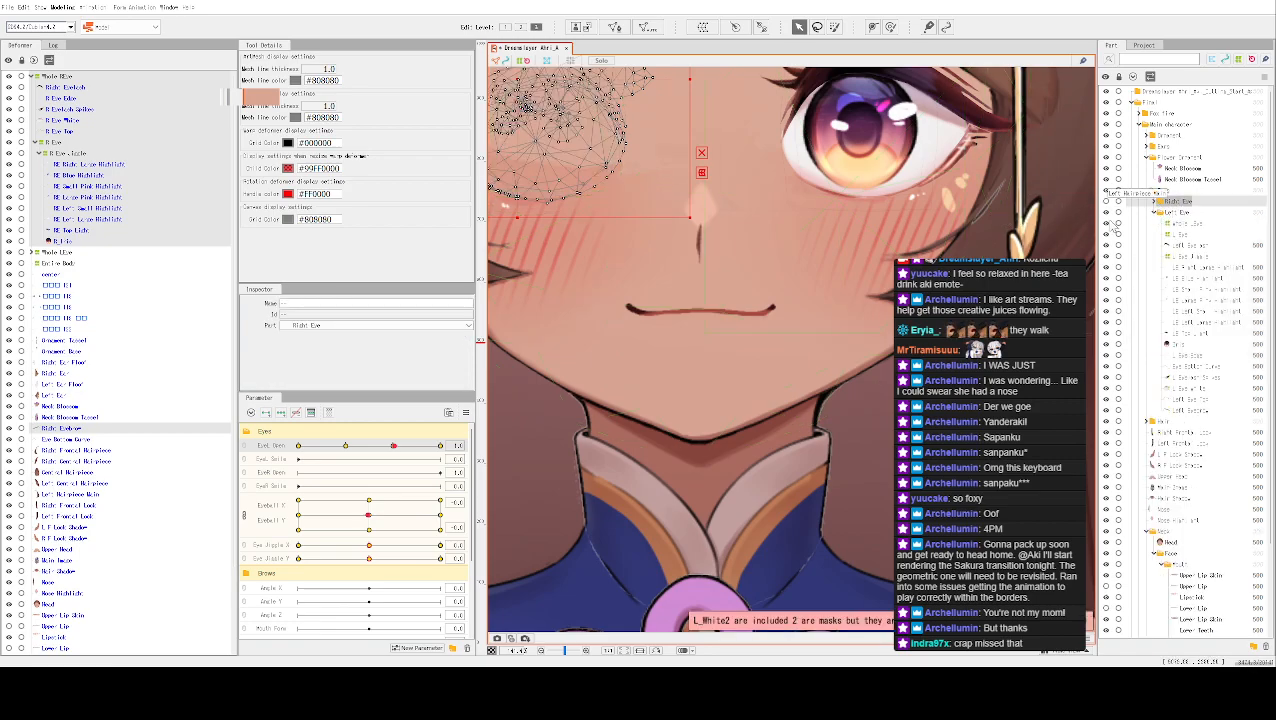
pyautogui.click(1111, 202)
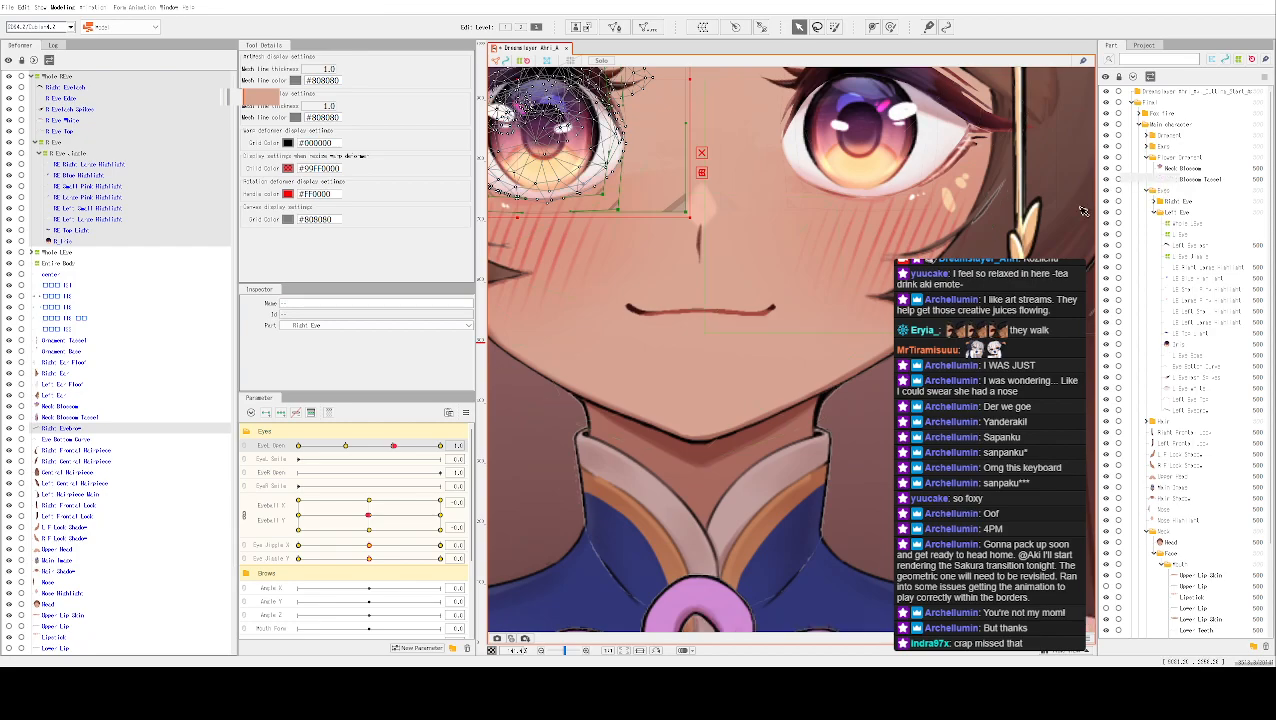
# Test the Eyeball X and Eyeball Y parameters on the model and return them to the center
pyautogui.scroll(-2, 640, 270)
pyautogui.moveTo(340, 531); pyautogui.dragTo(373, 538)
pyautogui.moveTo(372, 522)
pyautogui.mouseDown()
pyautogui.moveTo(416, 520)
pyautogui.moveTo(376, 520)
pyautogui.moveTo(373, 541)
pyautogui.moveTo(370, 514)
pyautogui.mouseUp()
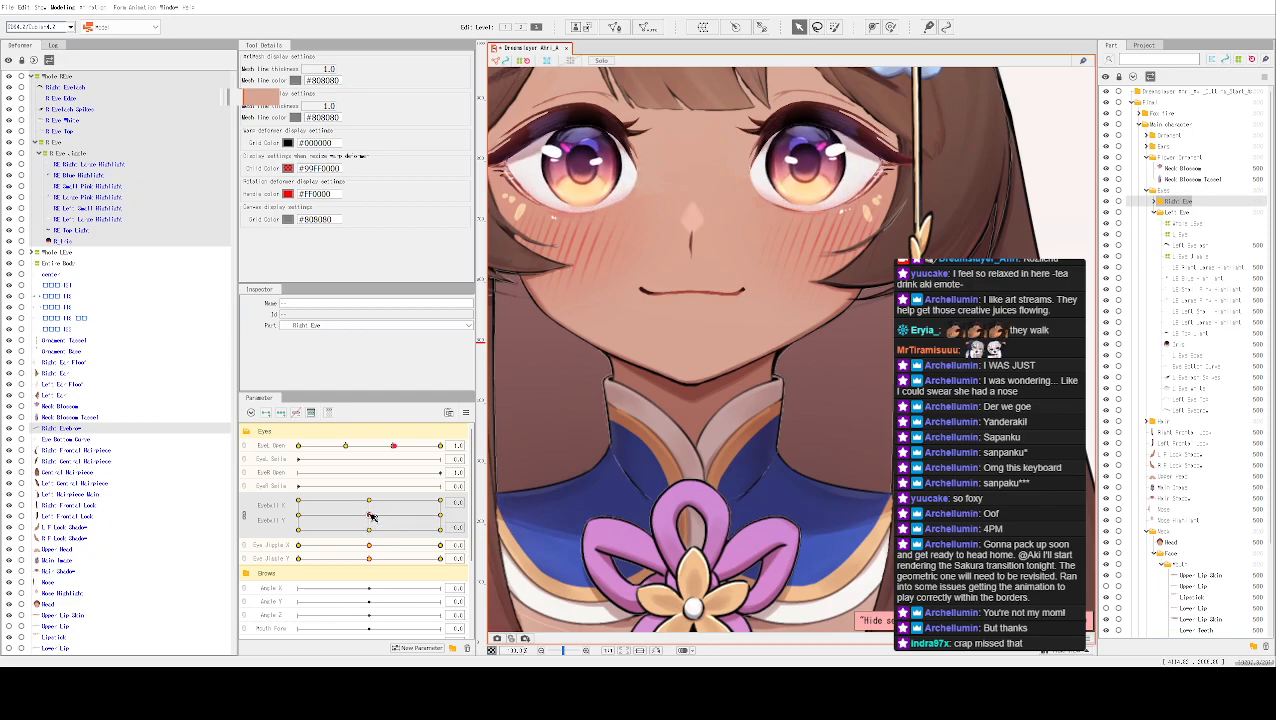
pyautogui.scroll(-2, 748, 316)
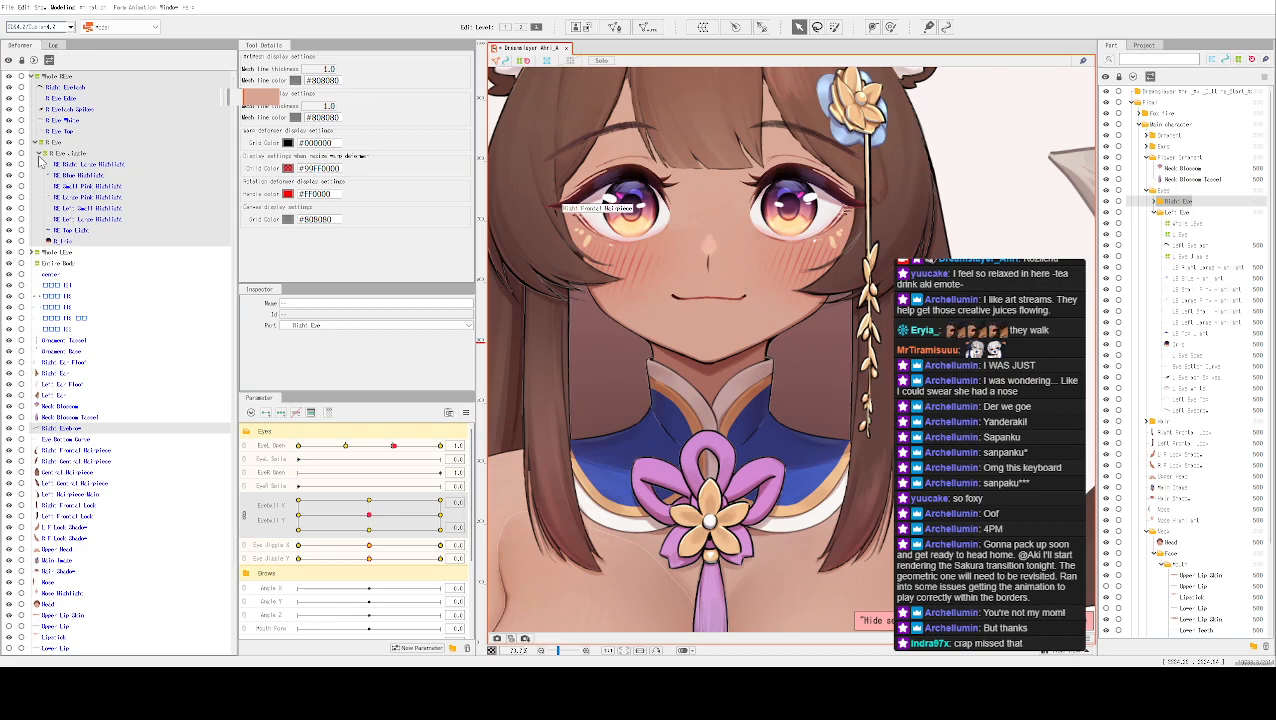
# Collapse the Whole REye deformer, select the Upper Lip Skin mesh and collapse the Eyes parameter folder
pyautogui.click(35, 77)
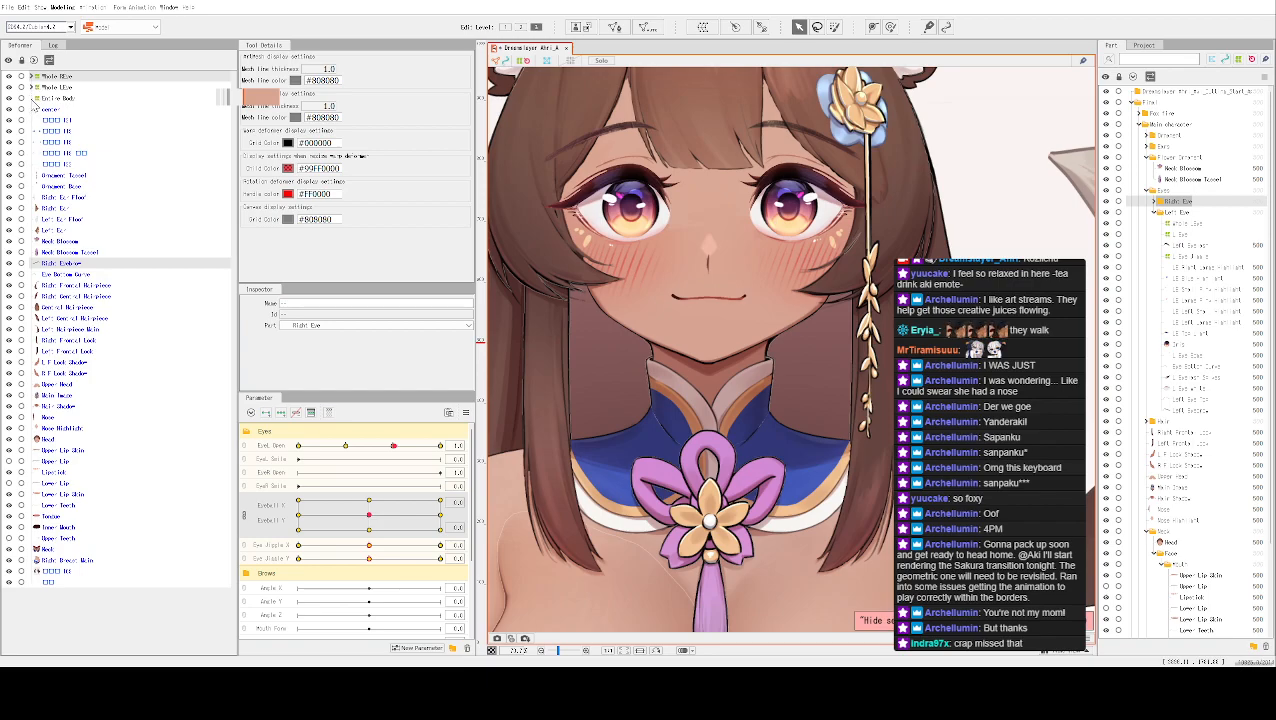
pyautogui.click(82, 451)
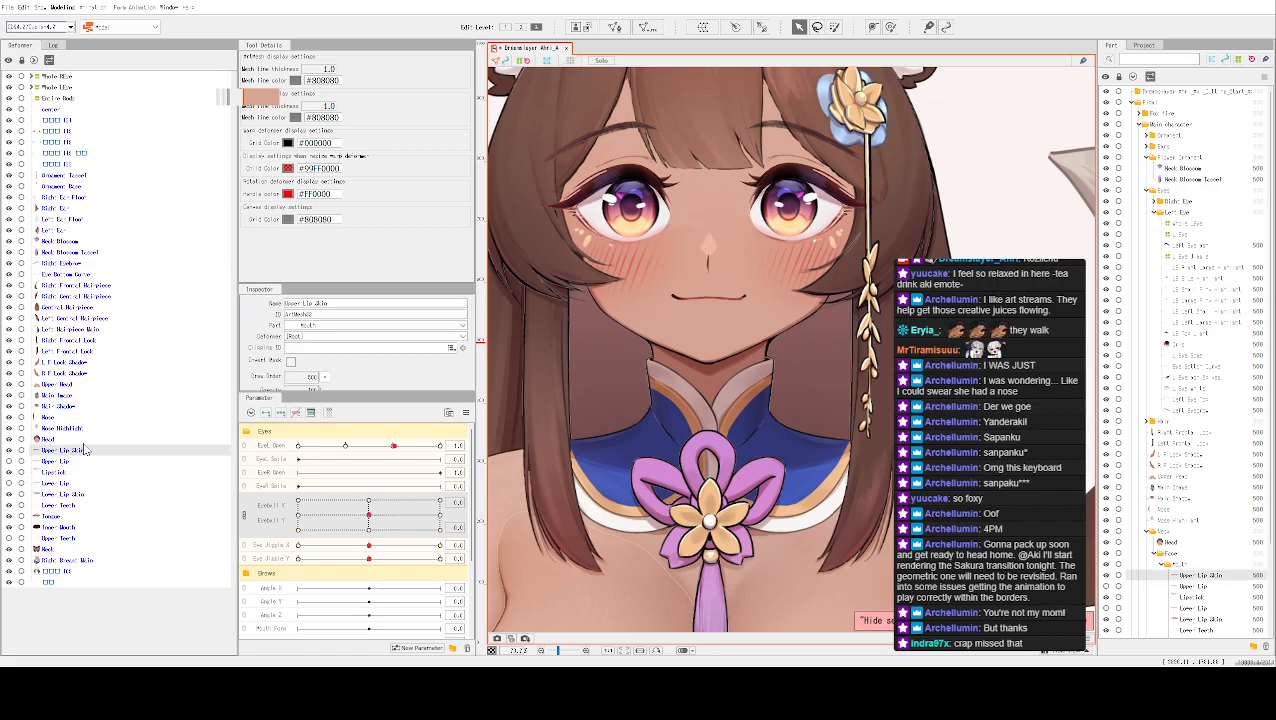
pyautogui.doubleClick(266, 434)
pyautogui.click(247, 433)
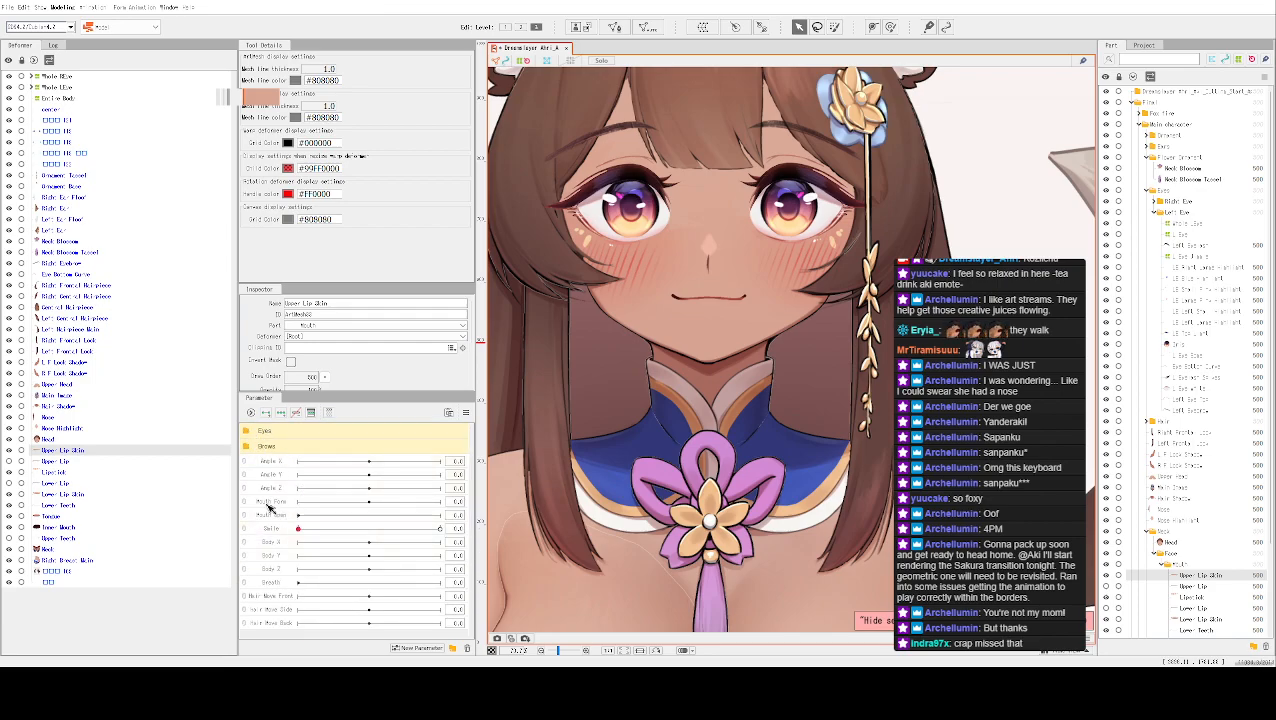
# Create a new parameter folder below Brows and name it Mouth
pyautogui.click(268, 502)
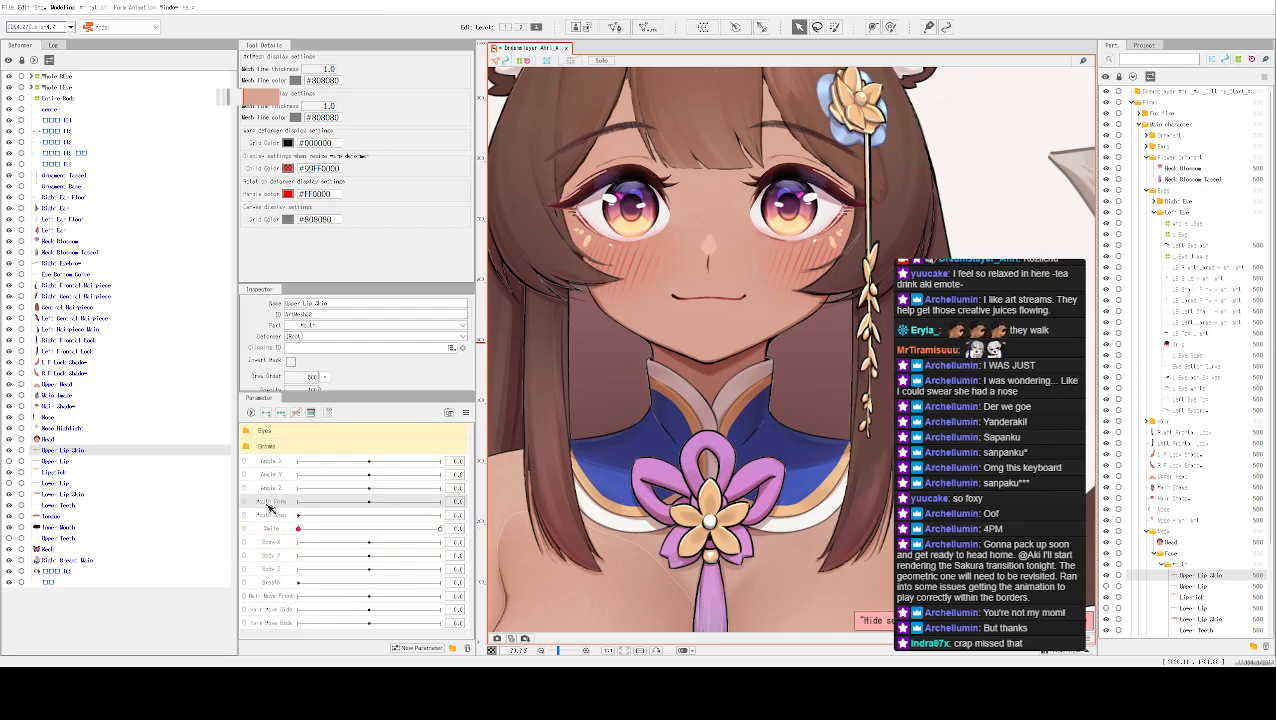
pyautogui.click(452, 648)
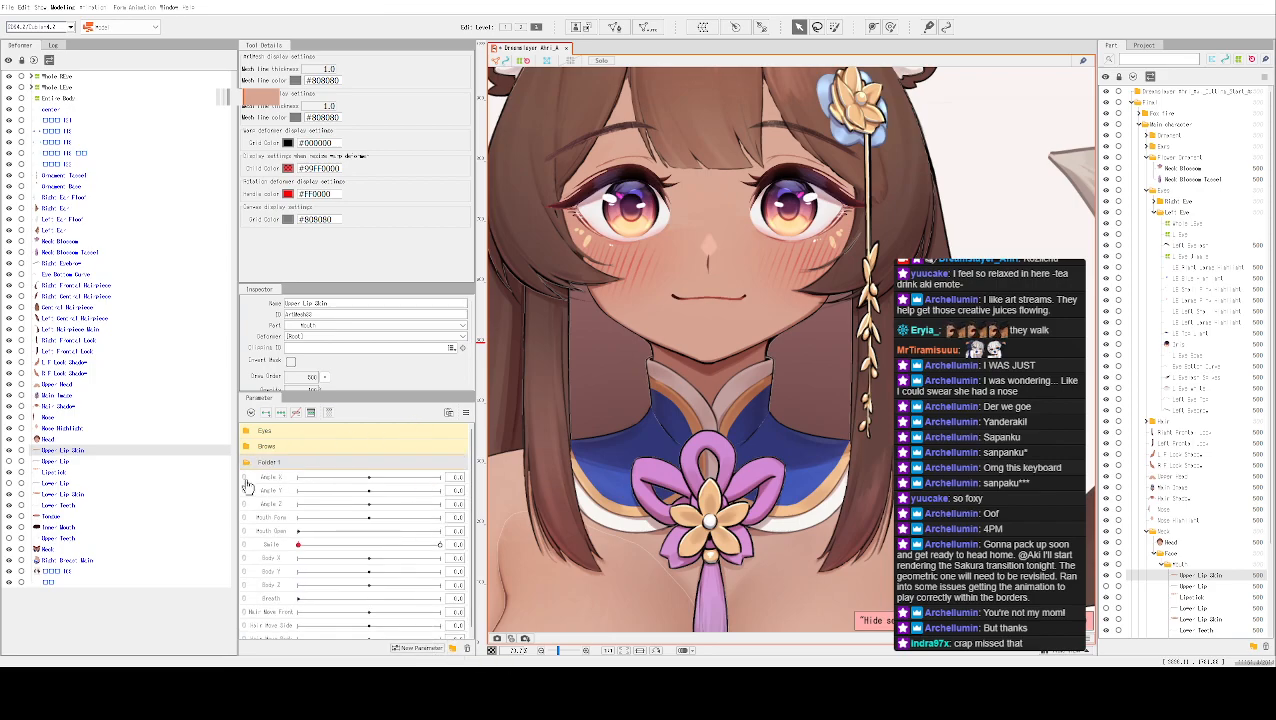
pyautogui.doubleClick(270, 462)
pyautogui.write('Mouth')
pyautogui.press('Return')
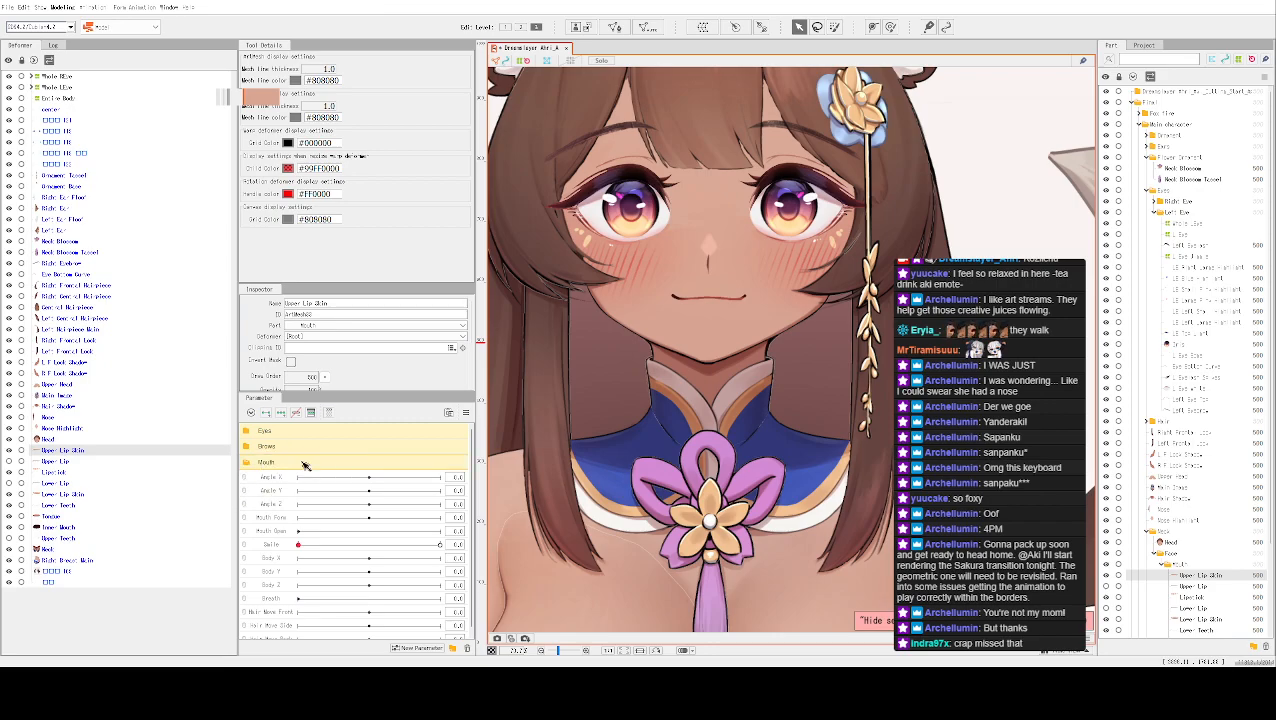
# Move the Mouth Form and Mouth Open parameters into the Mouth parameter folder
pyautogui.click(285, 546)
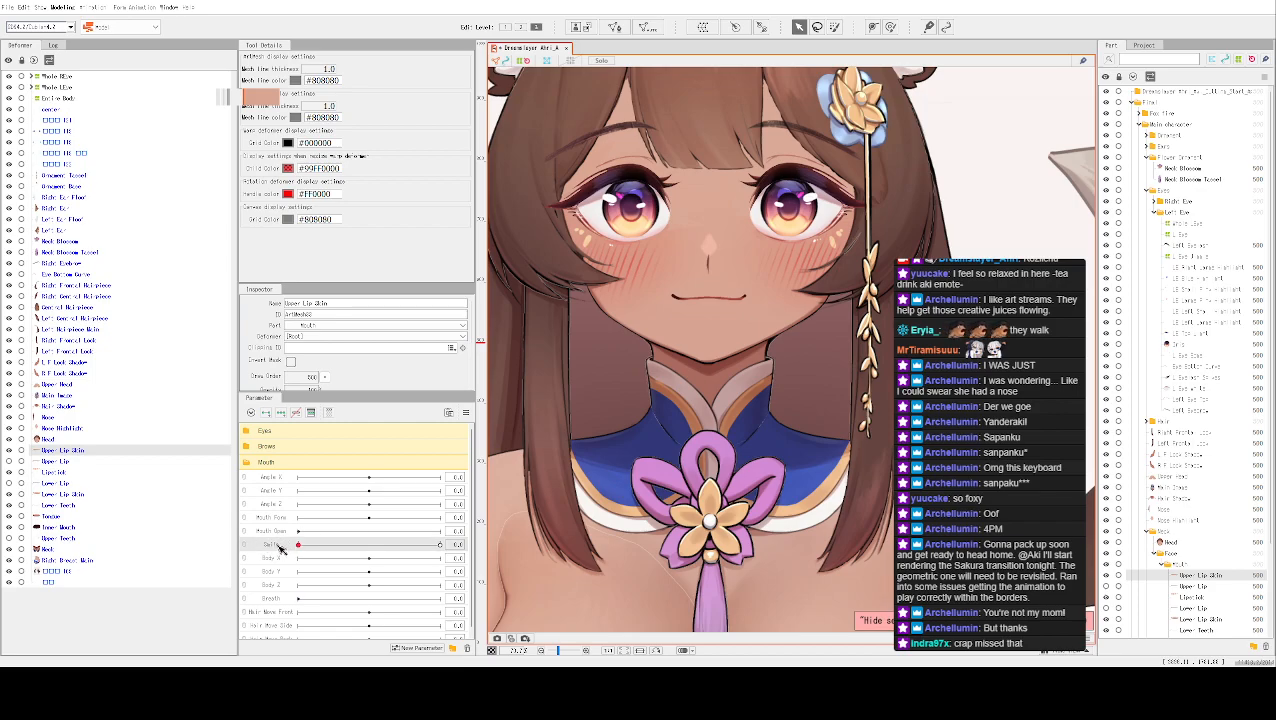
pyautogui.click(282, 519)
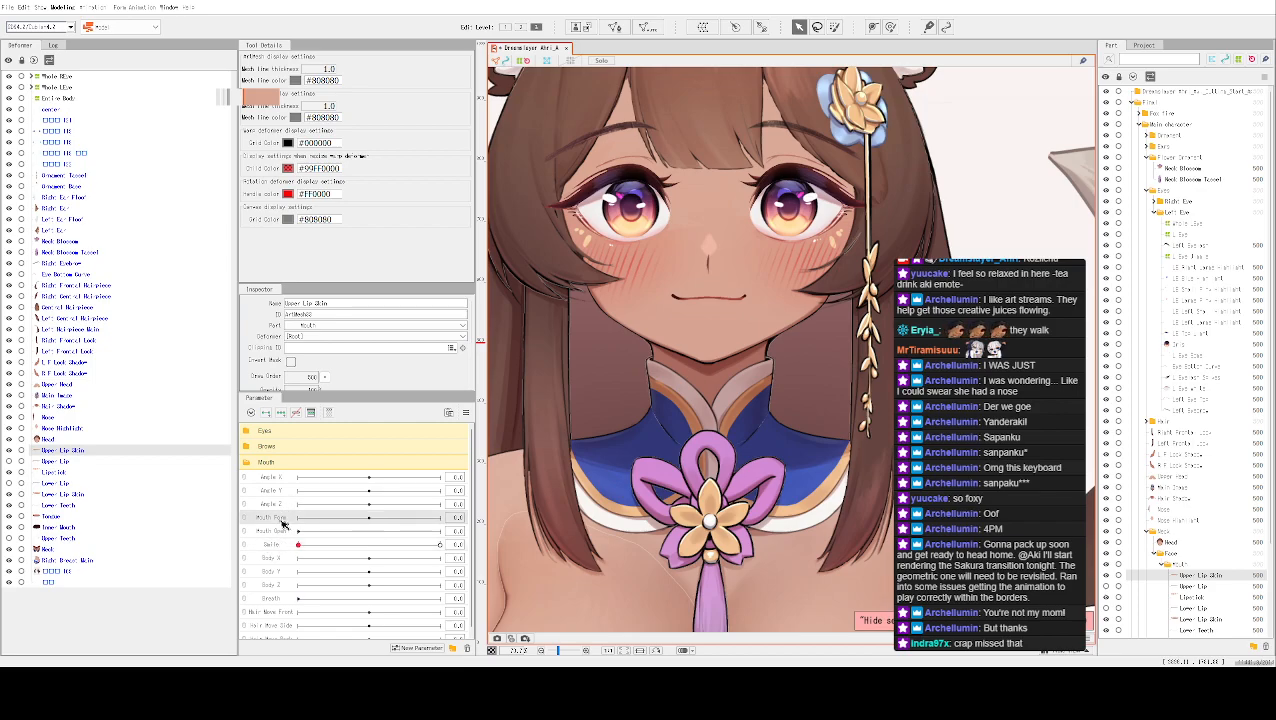
pyautogui.click(279, 531)
pyautogui.keyDown('ctrl'); pyautogui.click(289, 516); pyautogui.keyUp('ctrl')
pyautogui.moveTo(279, 527); pyautogui.dragTo(283, 470)
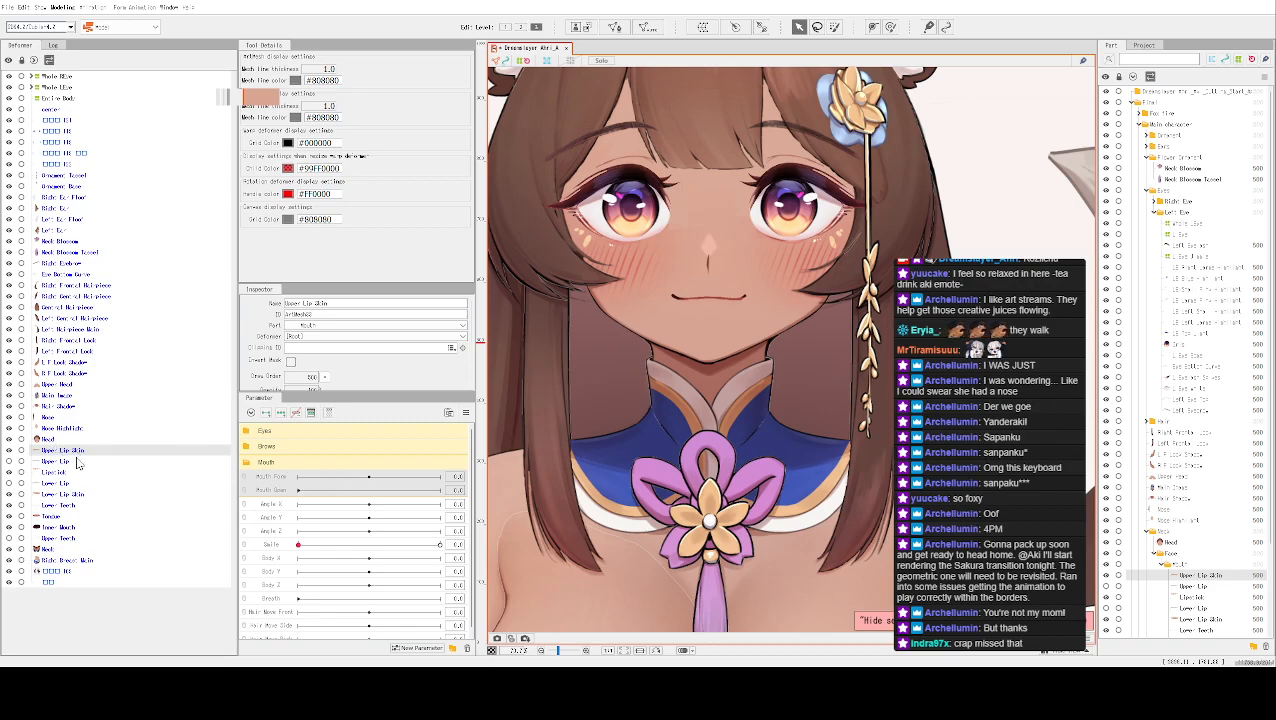
# Create a warp deformer around all mouth meshes from Upper Lip Skin through Upper Teeth
pyautogui.keyDown('shift'); pyautogui.click(72, 540); pyautogui.keyUp('shift')
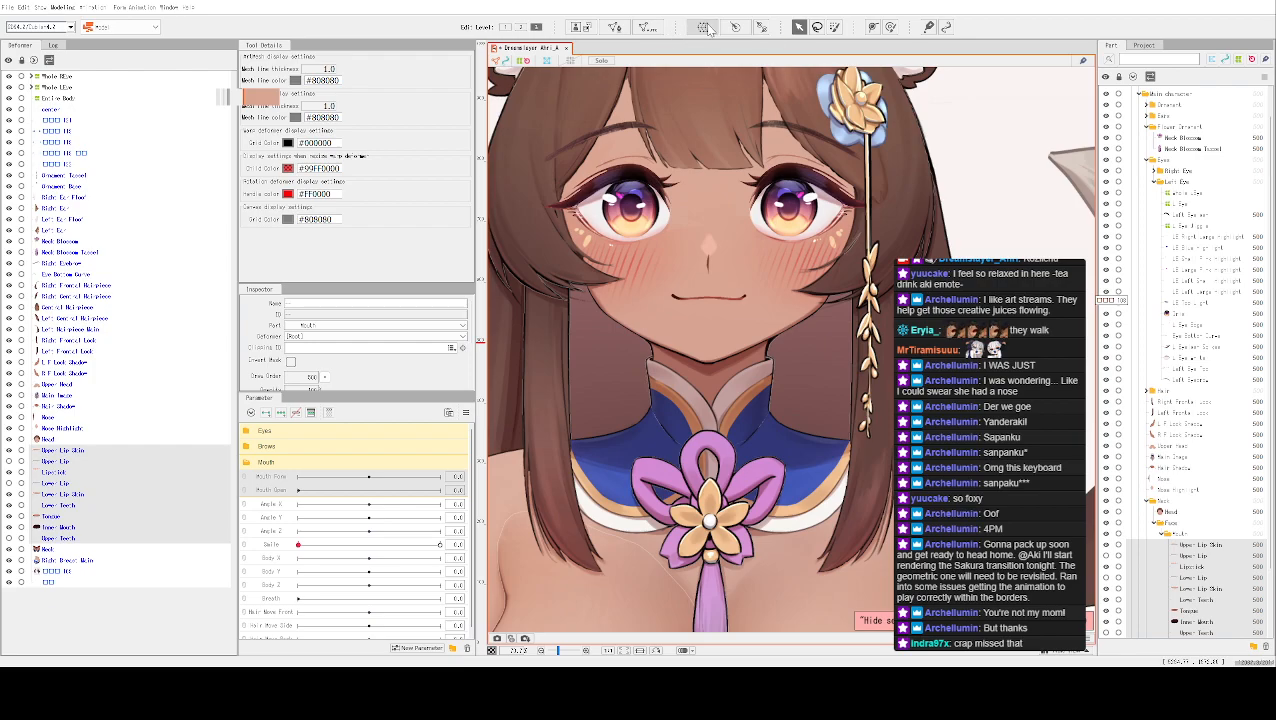
pyautogui.click(630, 395)
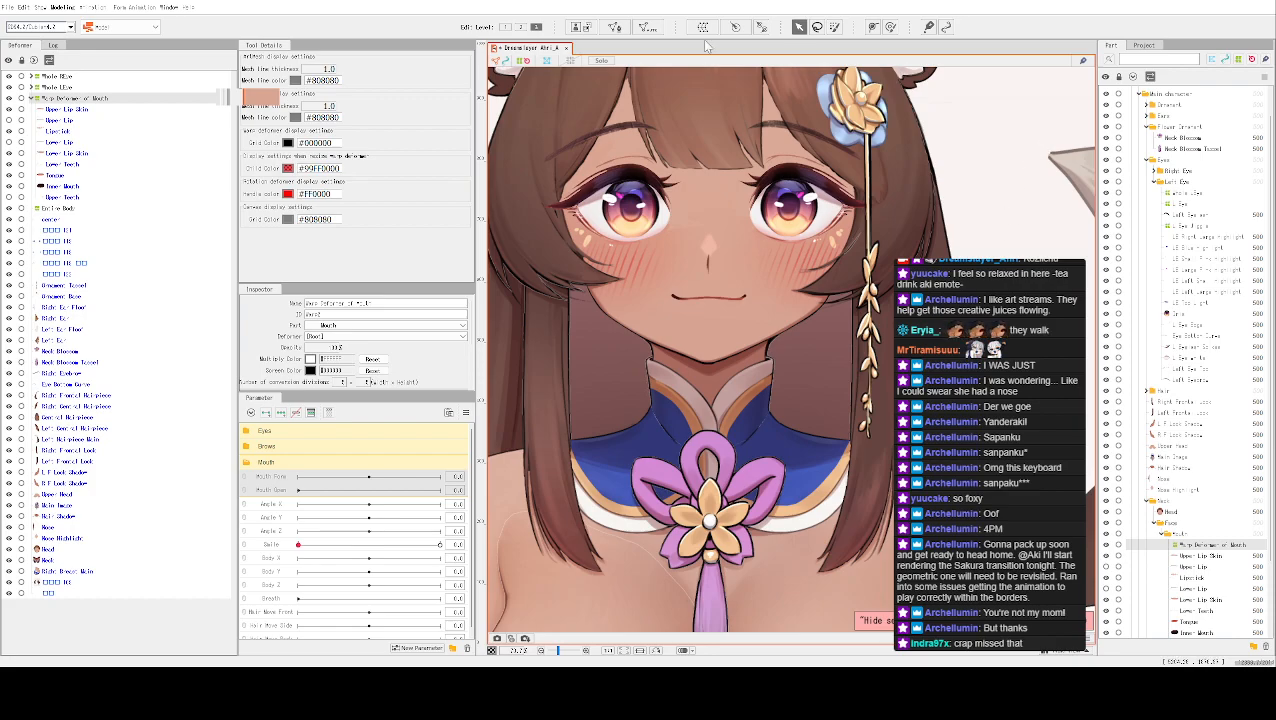
pyautogui.click(69, 112)
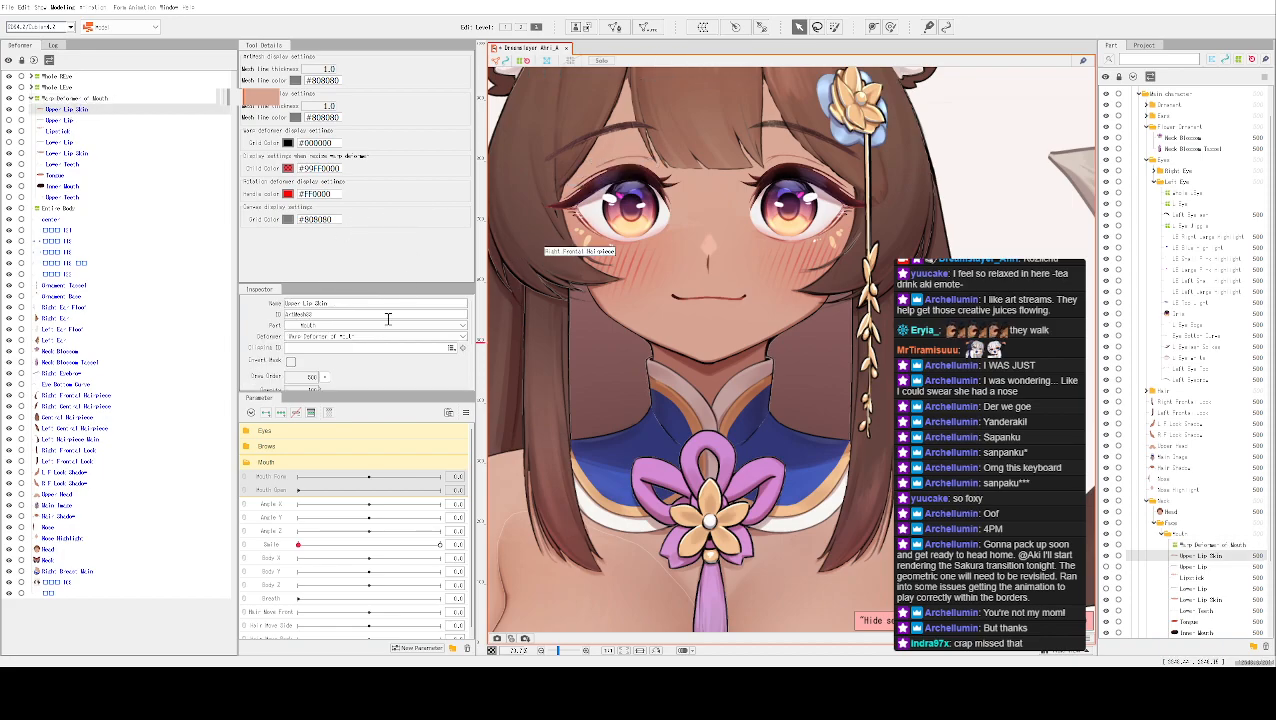
pyautogui.scroll(2, 517, 268)
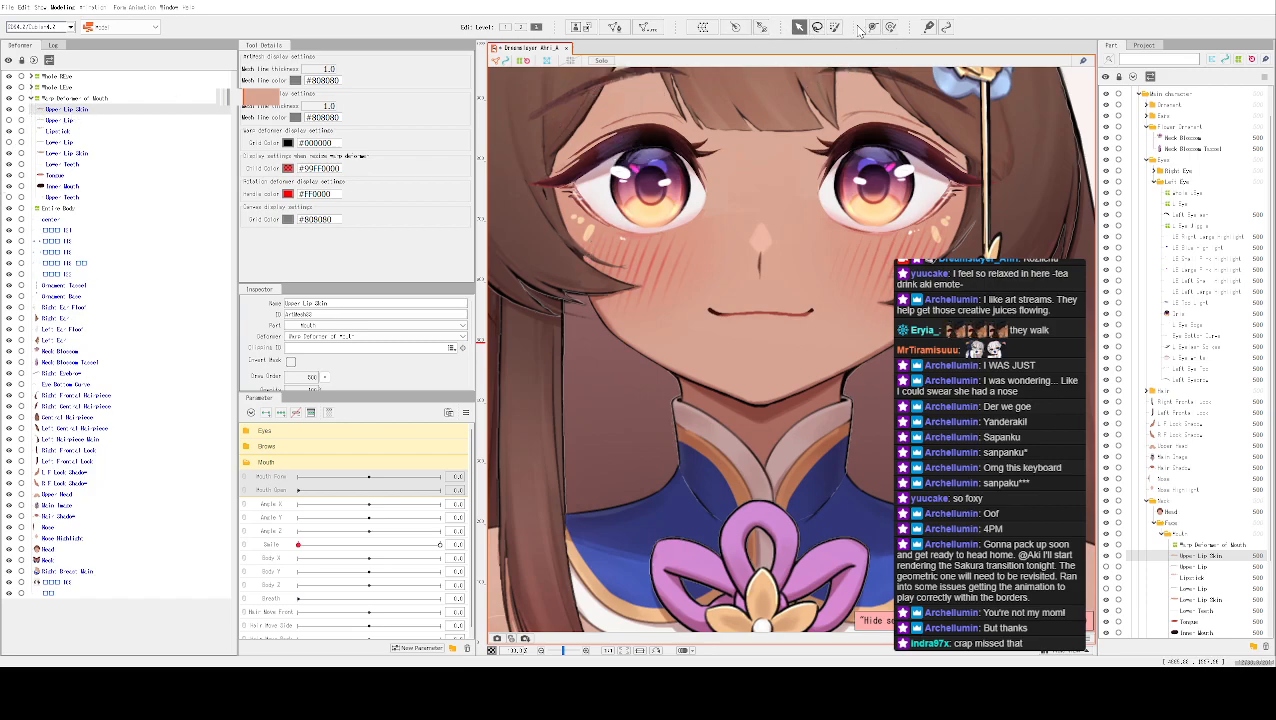
pyautogui.click(626, 31)
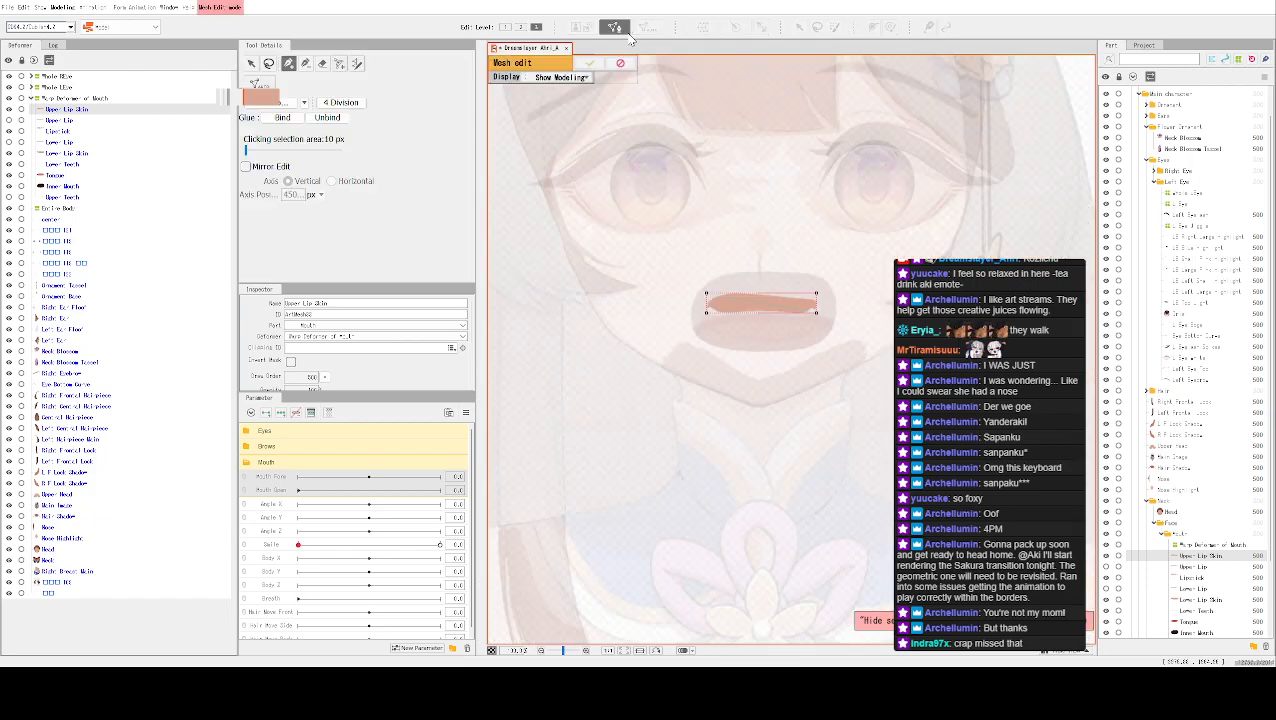
pyautogui.scroll(2, 733, 217)
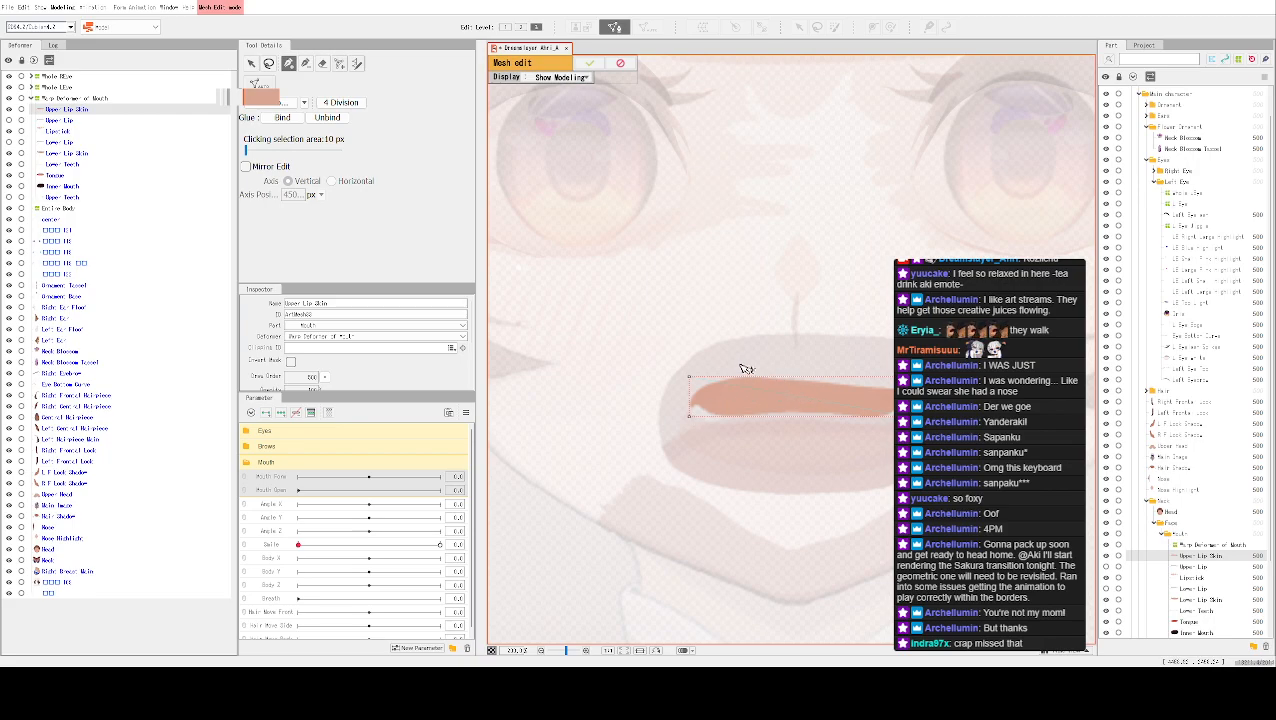
pyautogui.click(628, 63)
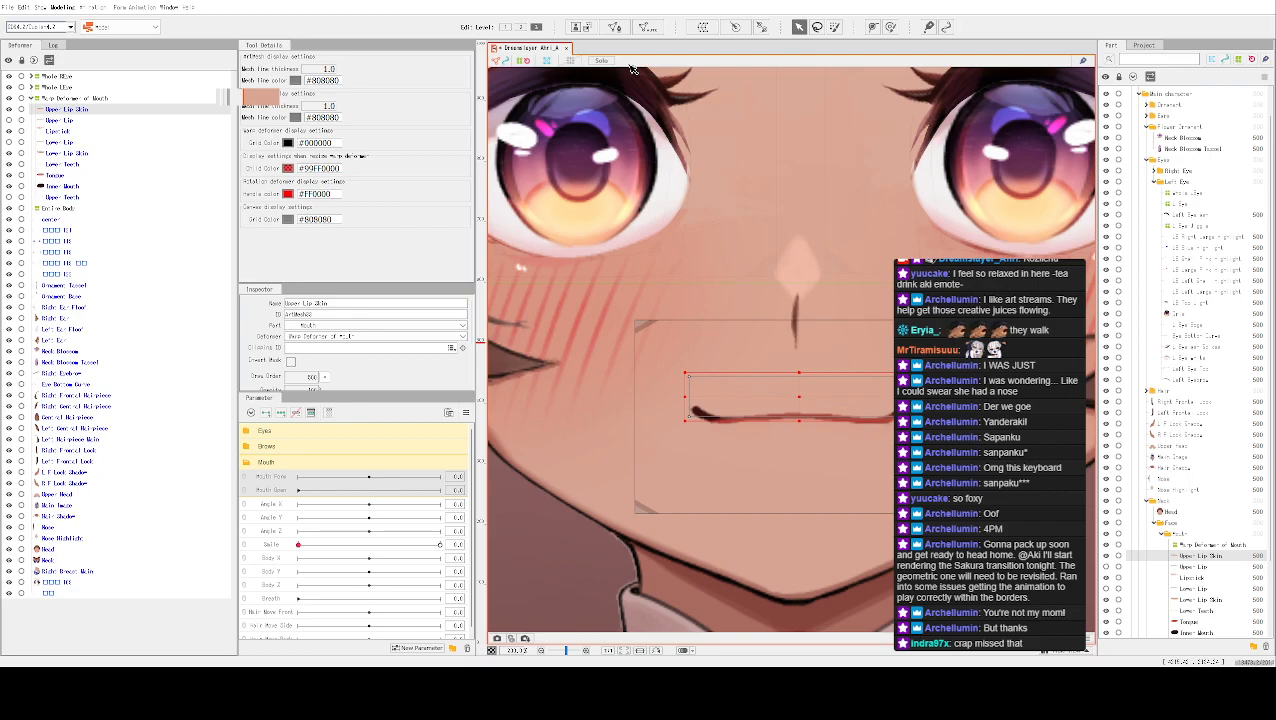
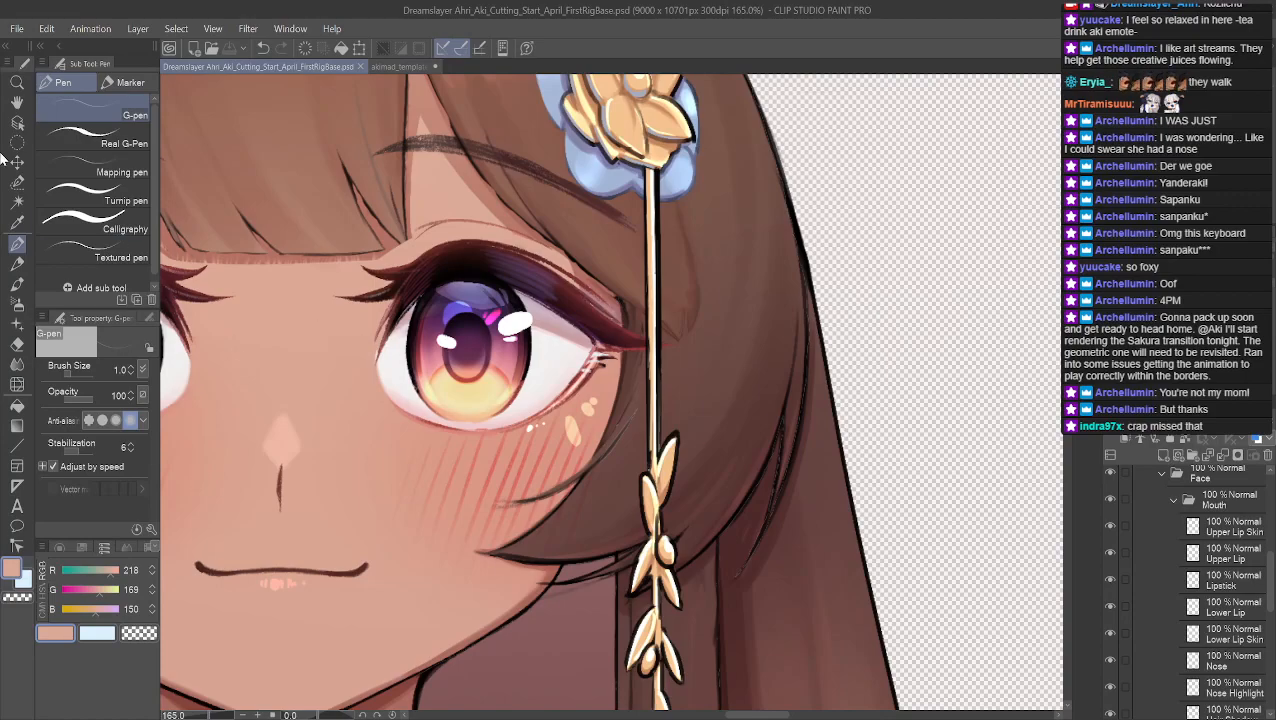
# Switch to the character PSD in Clip Studio Paint and hide the Main Image layer, toggling the Face folder off and on
pyautogui.click(17, 101)
pyautogui.moveTo(345, 450); pyautogui.dragTo(804, 302)
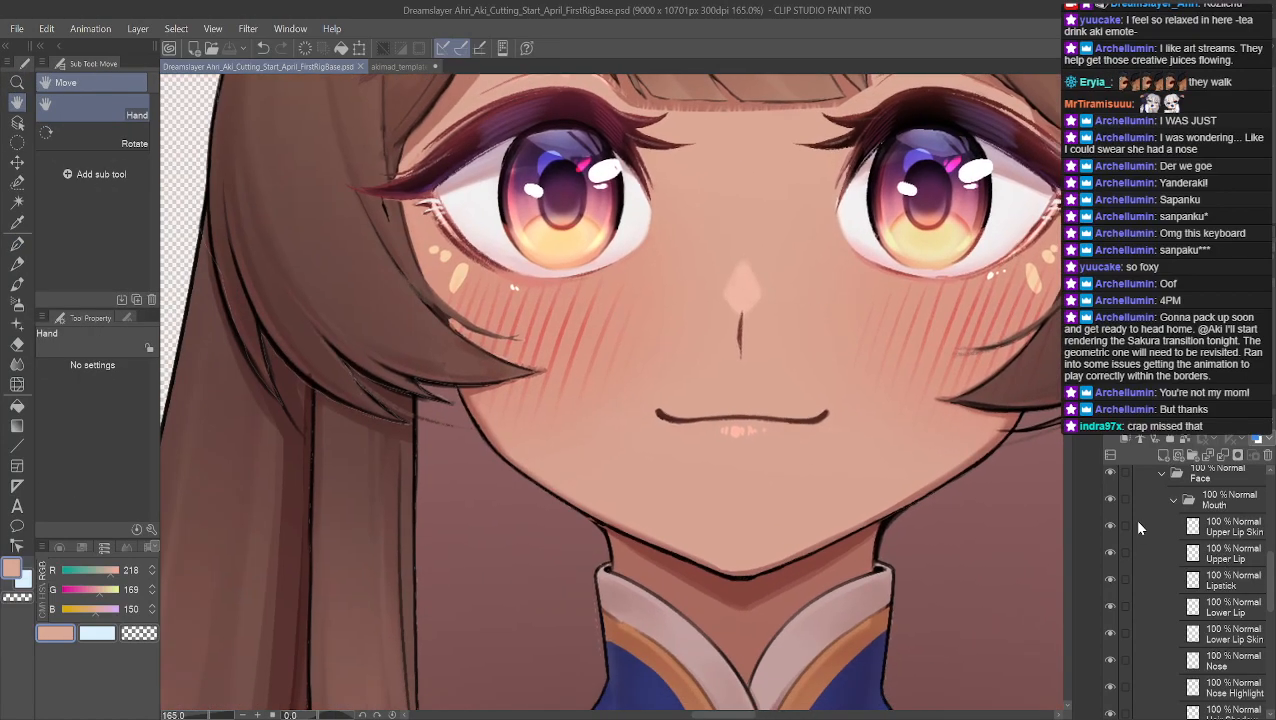
pyautogui.scroll(1, 1125, 518)
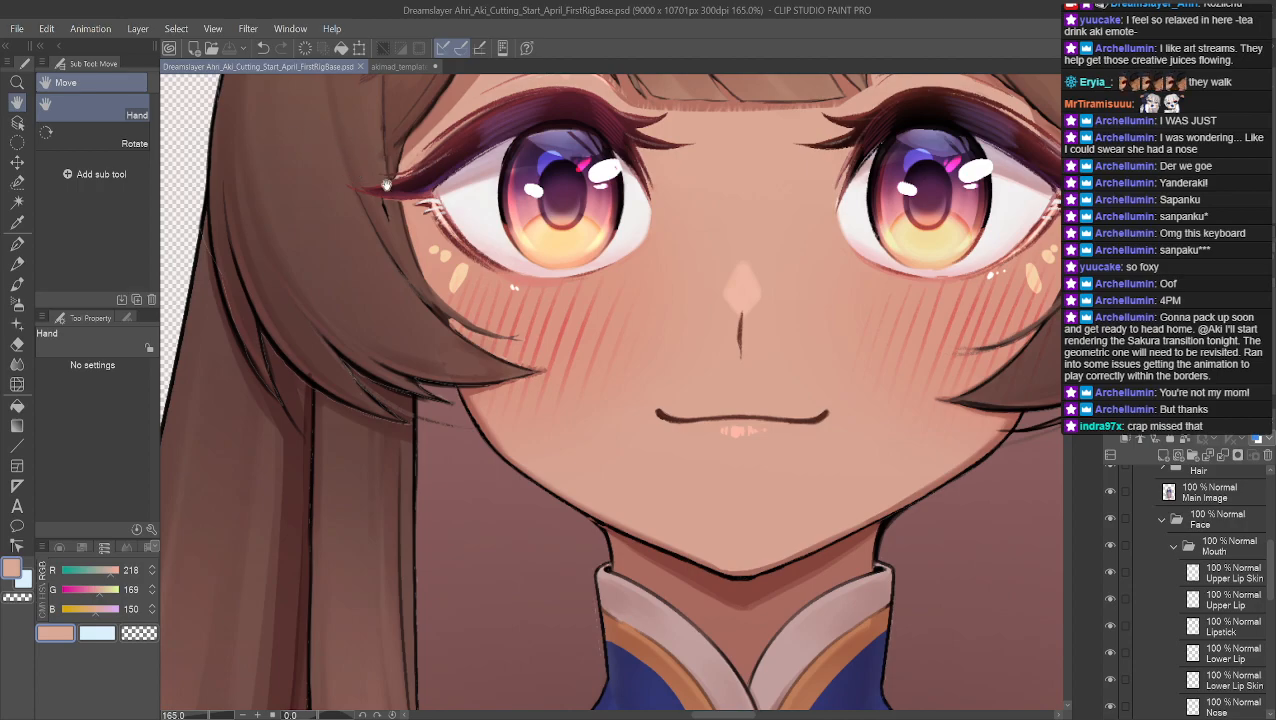
pyautogui.scroll(4, 1116, 543)
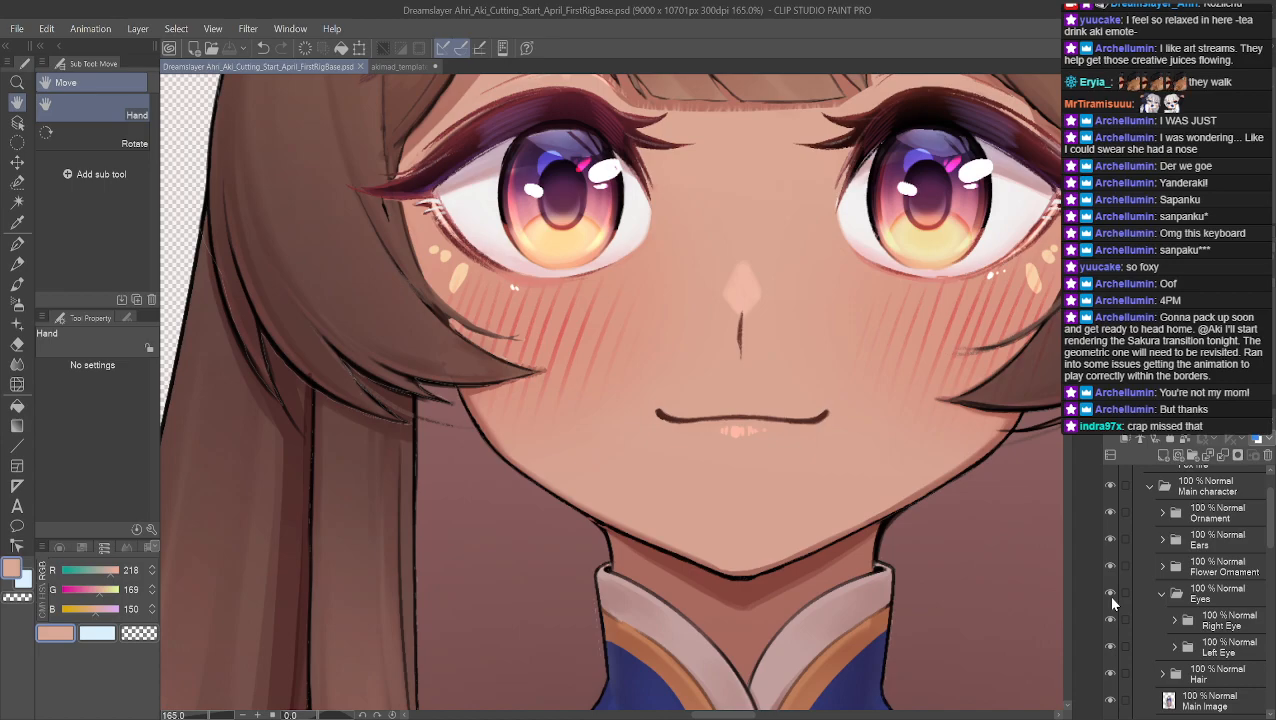
pyautogui.scroll(-3, 1110, 594)
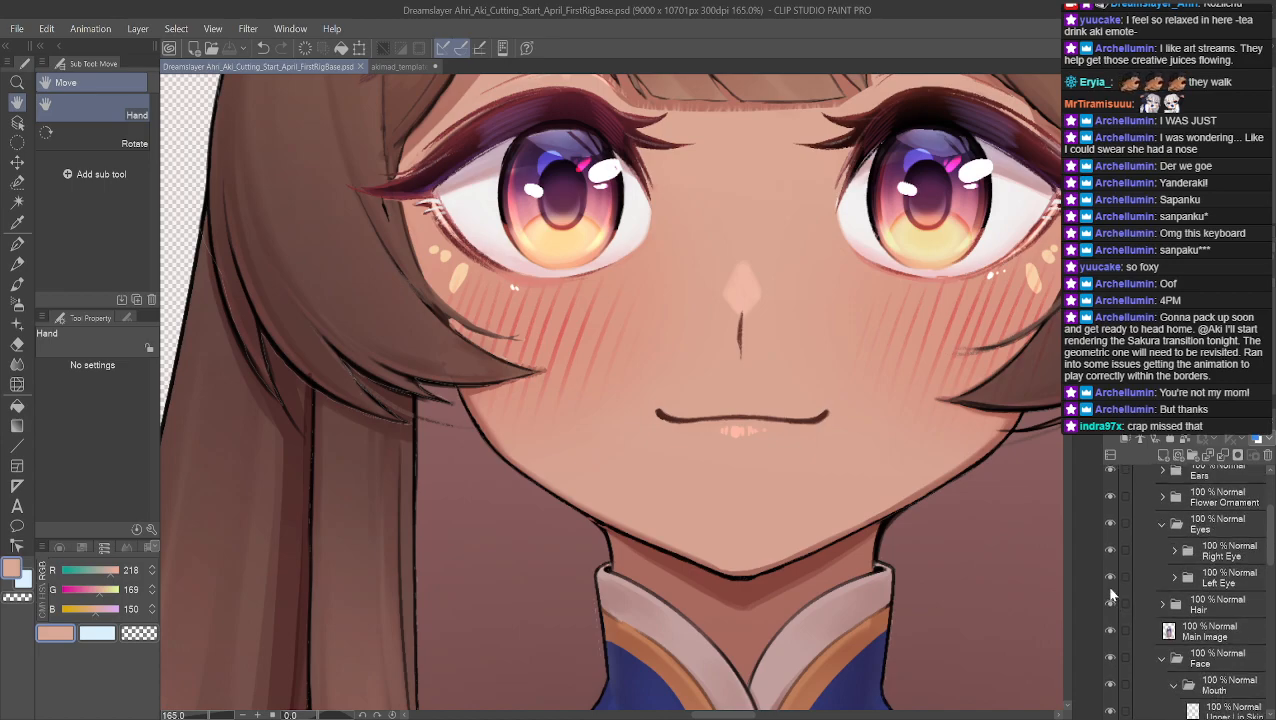
pyautogui.click(1106, 630)
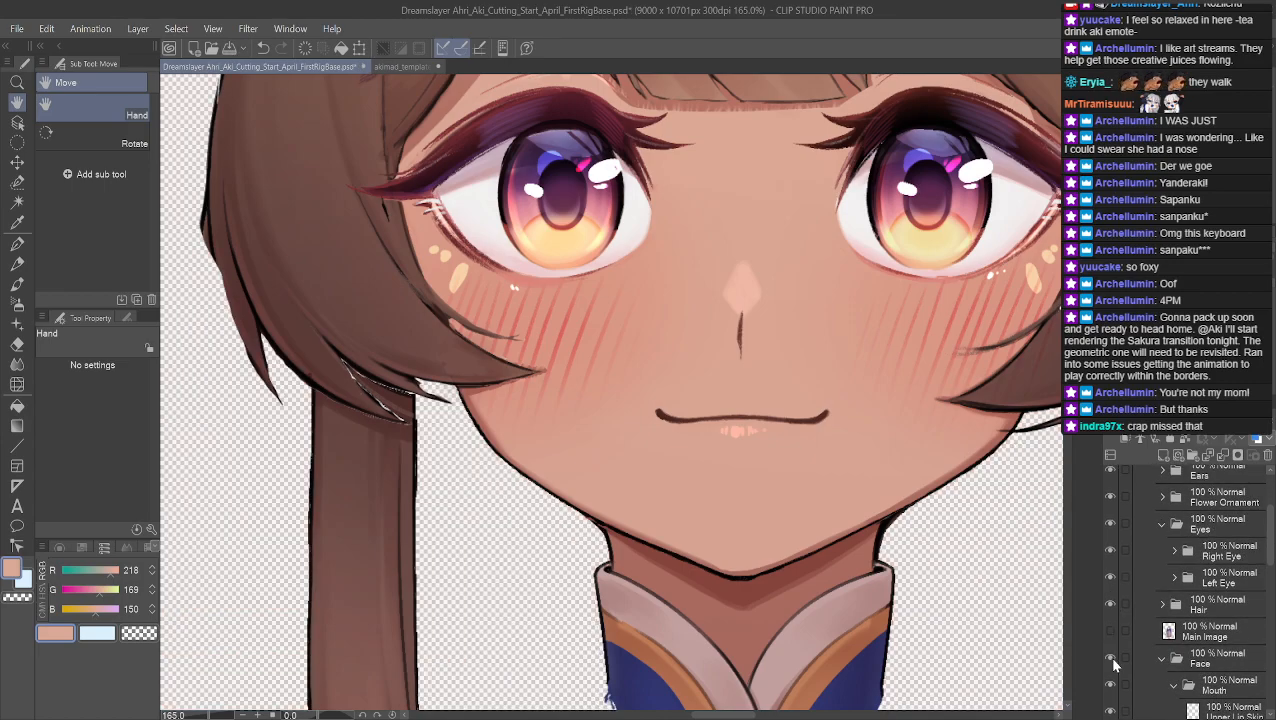
pyautogui.click(1110, 657)
pyautogui.click(1108, 657)
# Hide the Neck layer folder and frame the mouth and chin area of the face
pyautogui.scroll(-2, 1110, 600)
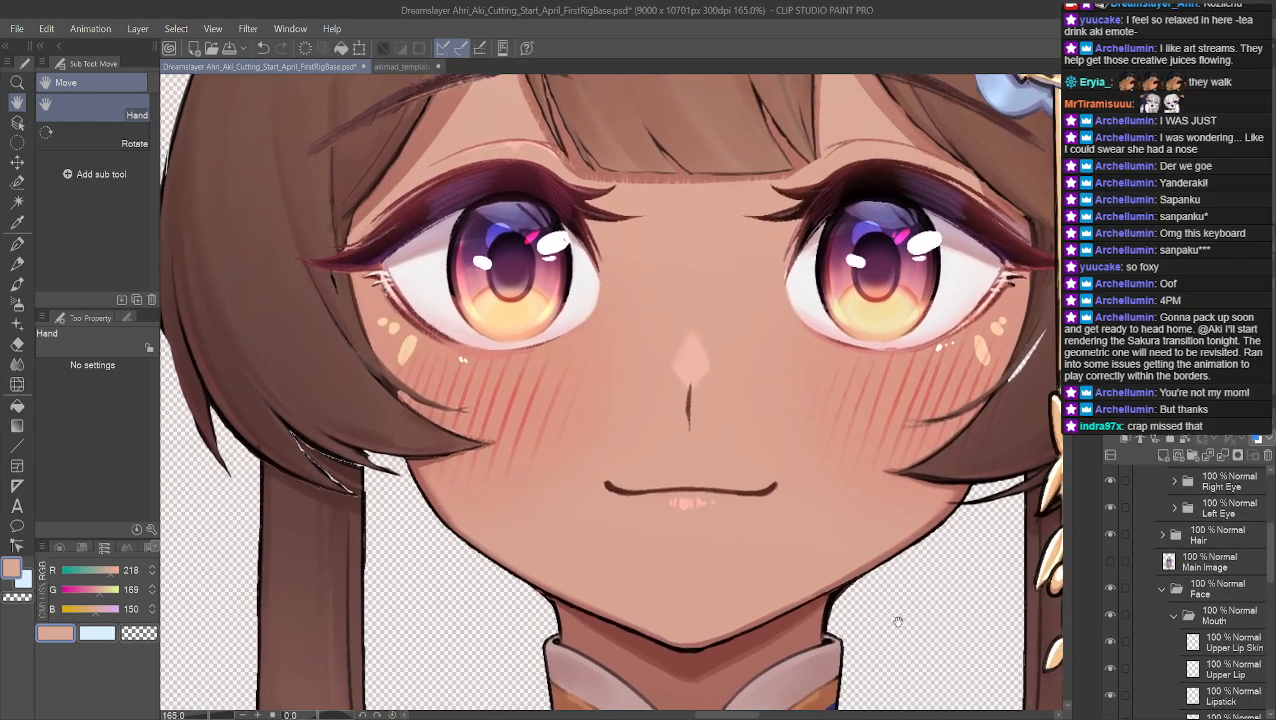
pyautogui.scroll(1, 946, 547)
pyautogui.scroll(-10, 1090, 590)
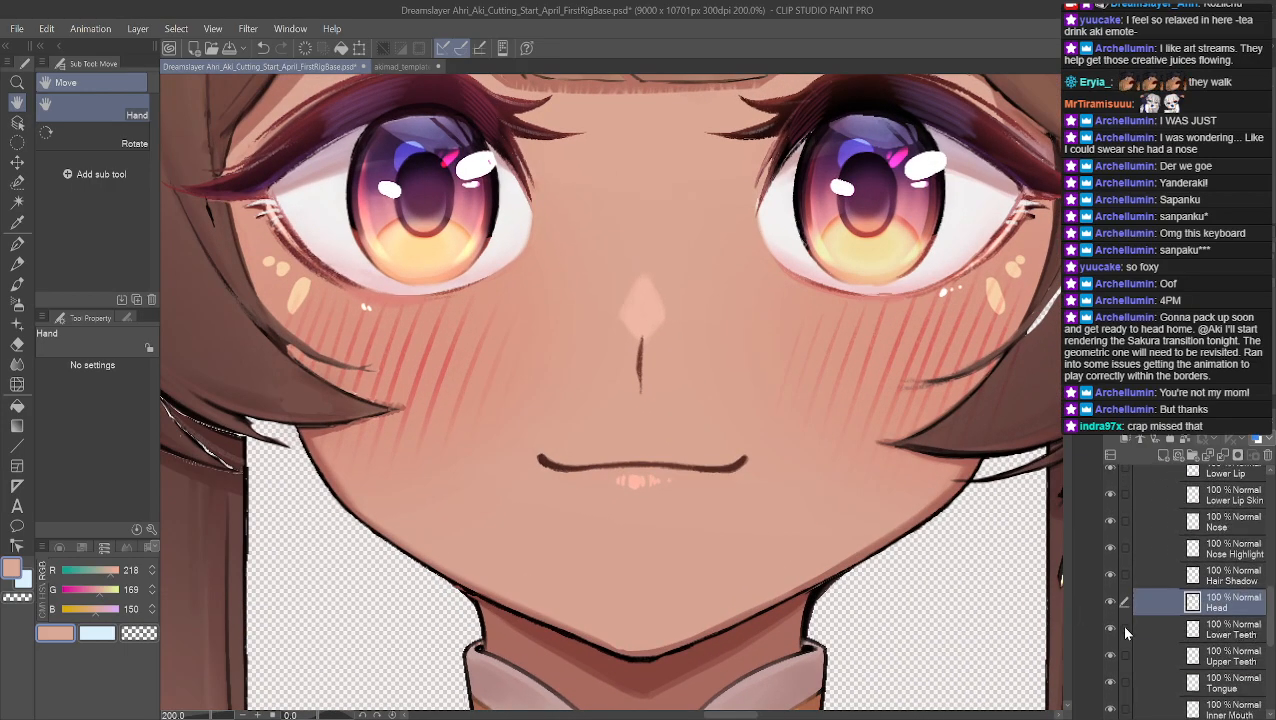
pyautogui.click(1110, 490)
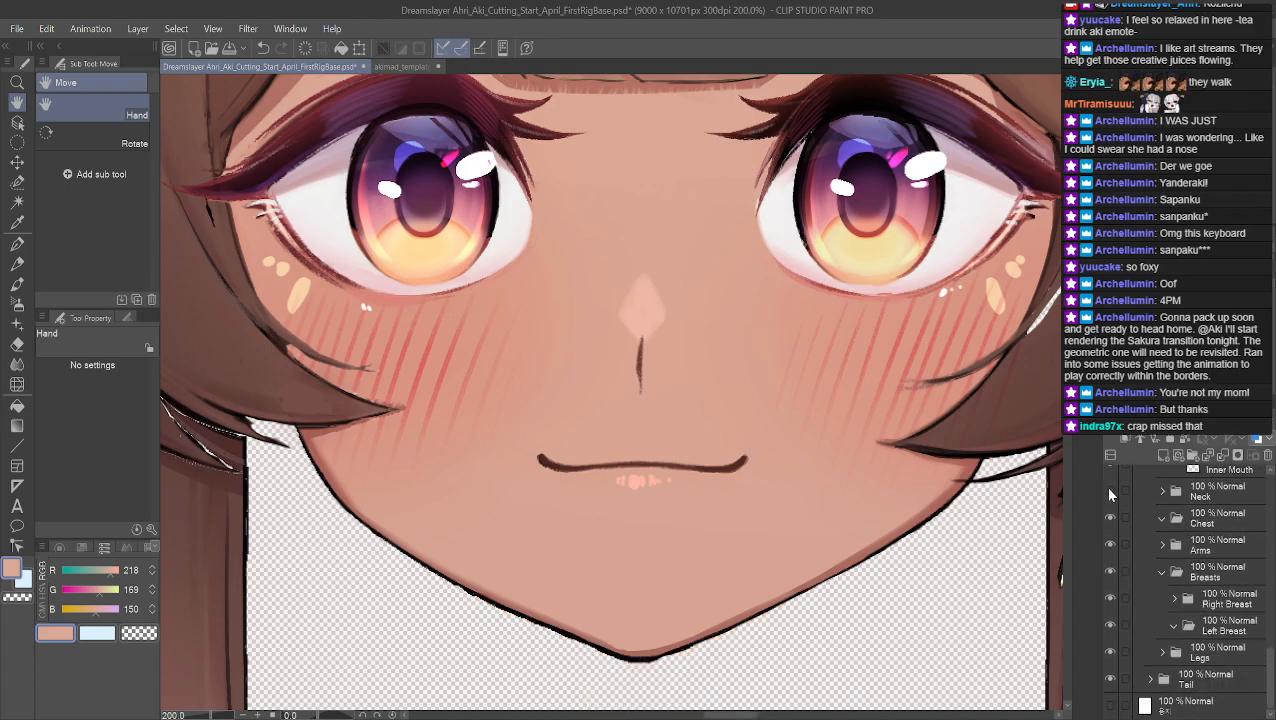
pyautogui.scroll(-3, 920, 632)
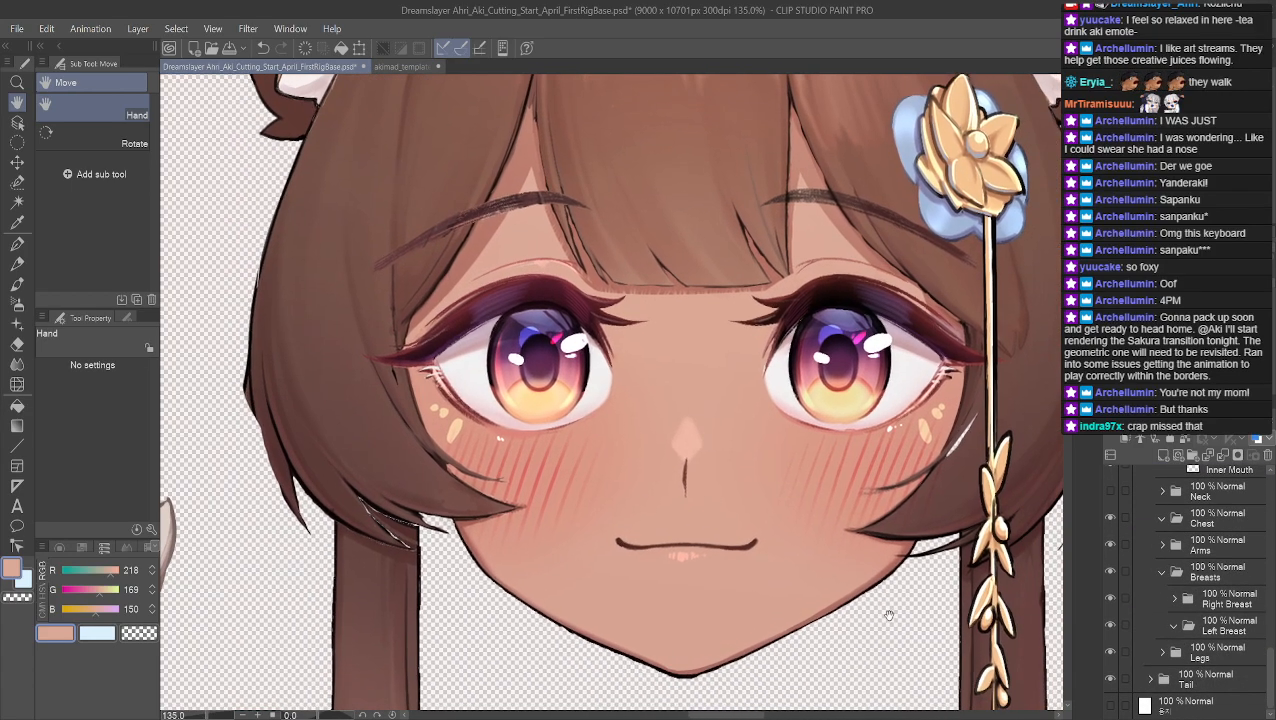
pyautogui.moveTo(888, 615); pyautogui.dragTo(829, 561)
pyautogui.scroll(3, 829, 561)
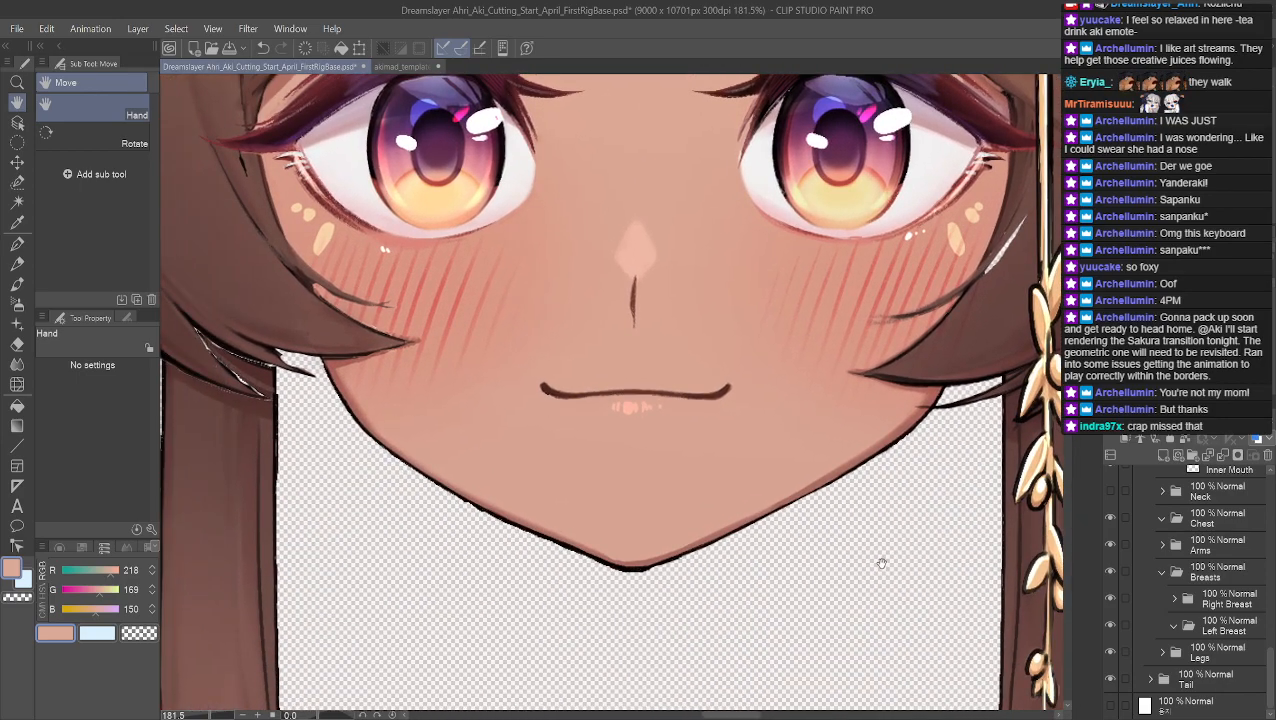
pyautogui.scroll(1, 881, 563)
pyautogui.moveTo(846, 501); pyautogui.dragTo(837, 621)
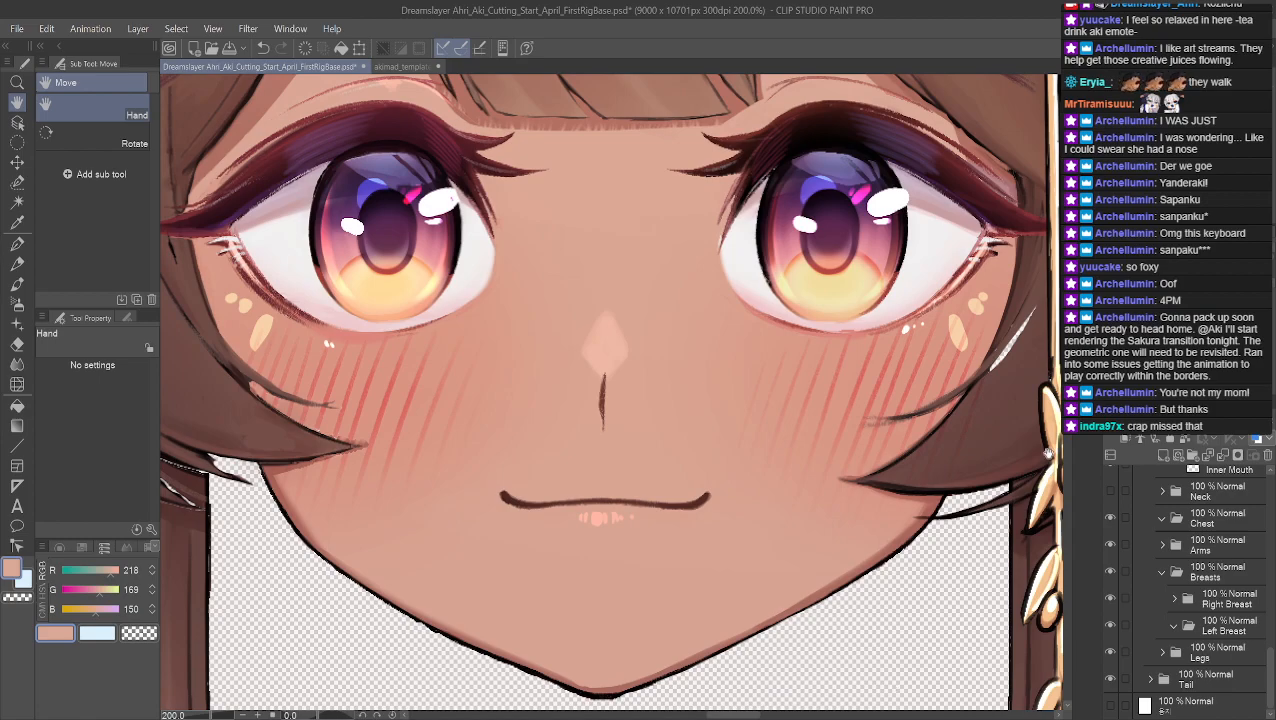
# Hide the Head, Nose and Nose Highlight layers to expose the mouth parts and frame them closely
pyautogui.scroll(1, 1118, 556)
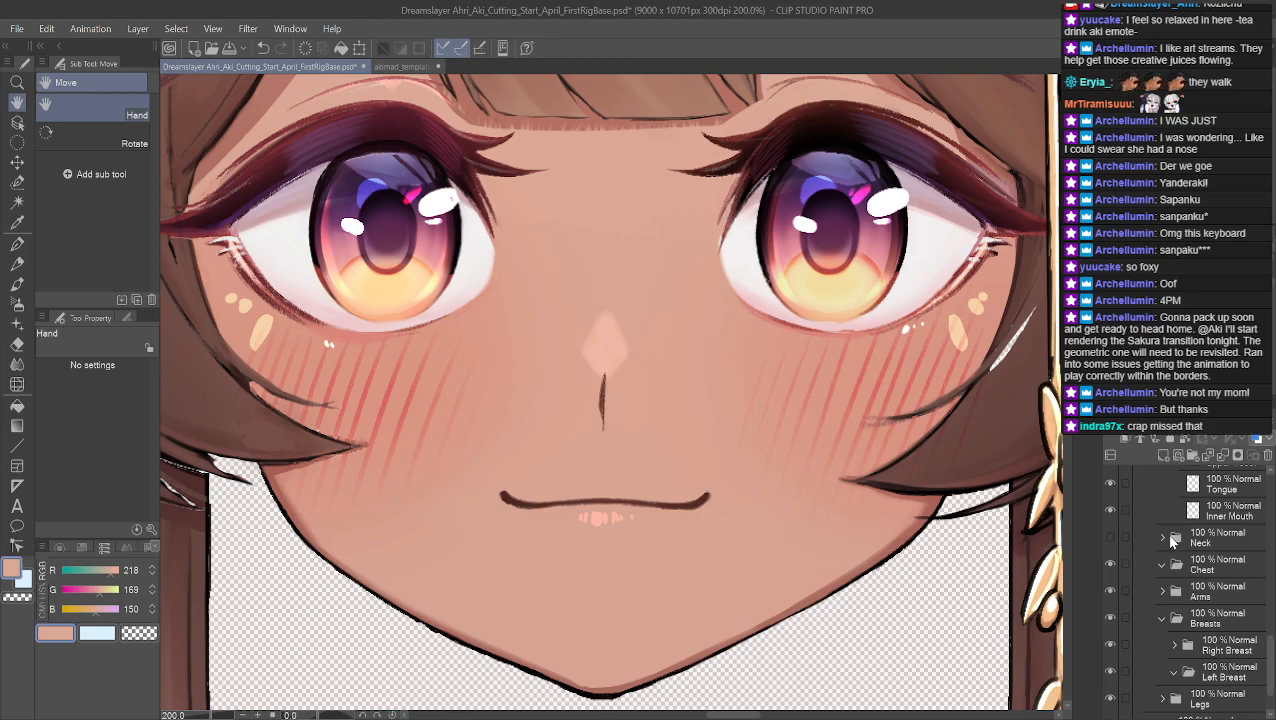
pyautogui.scroll(4, 1166, 531)
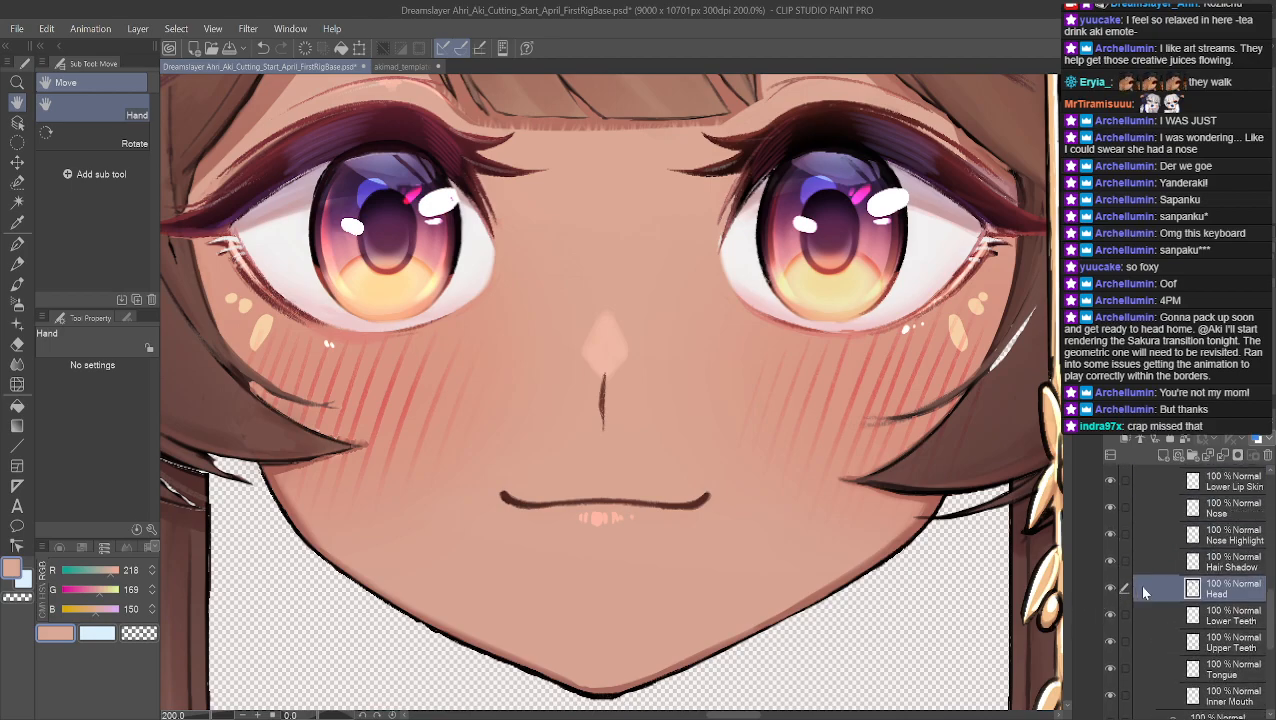
pyautogui.click(1110, 589)
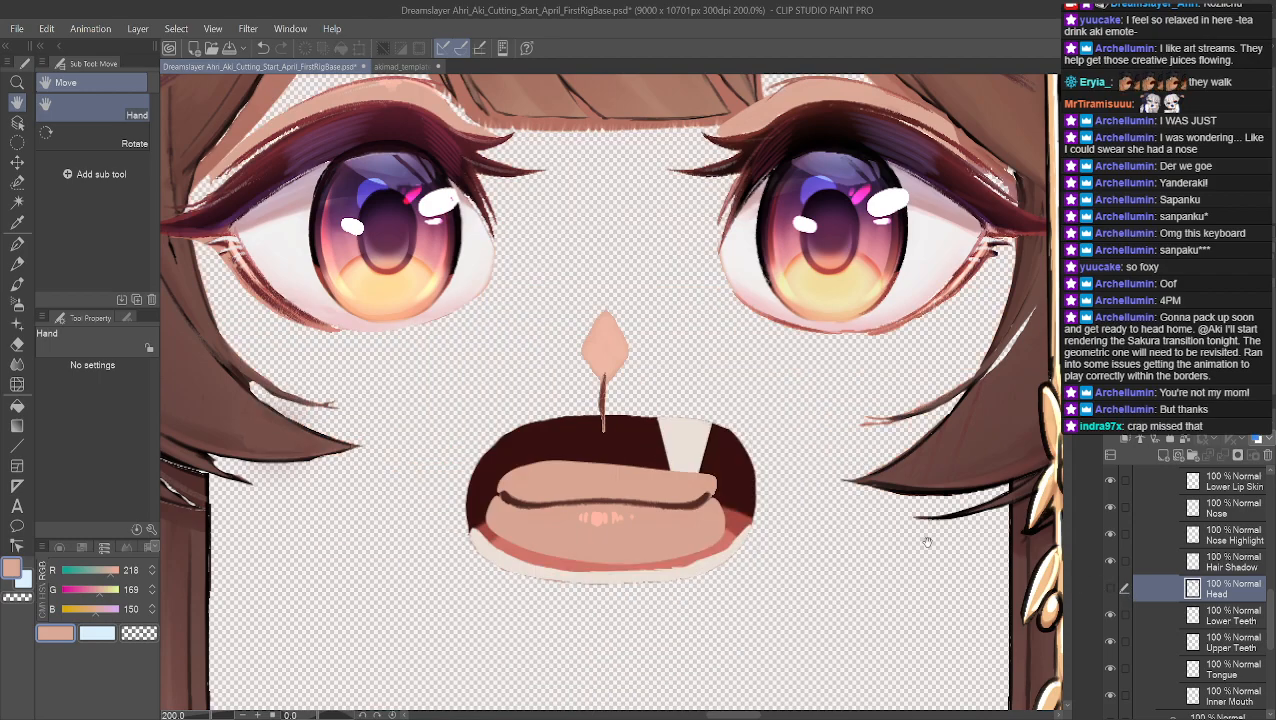
pyautogui.scroll(2, 765, 620)
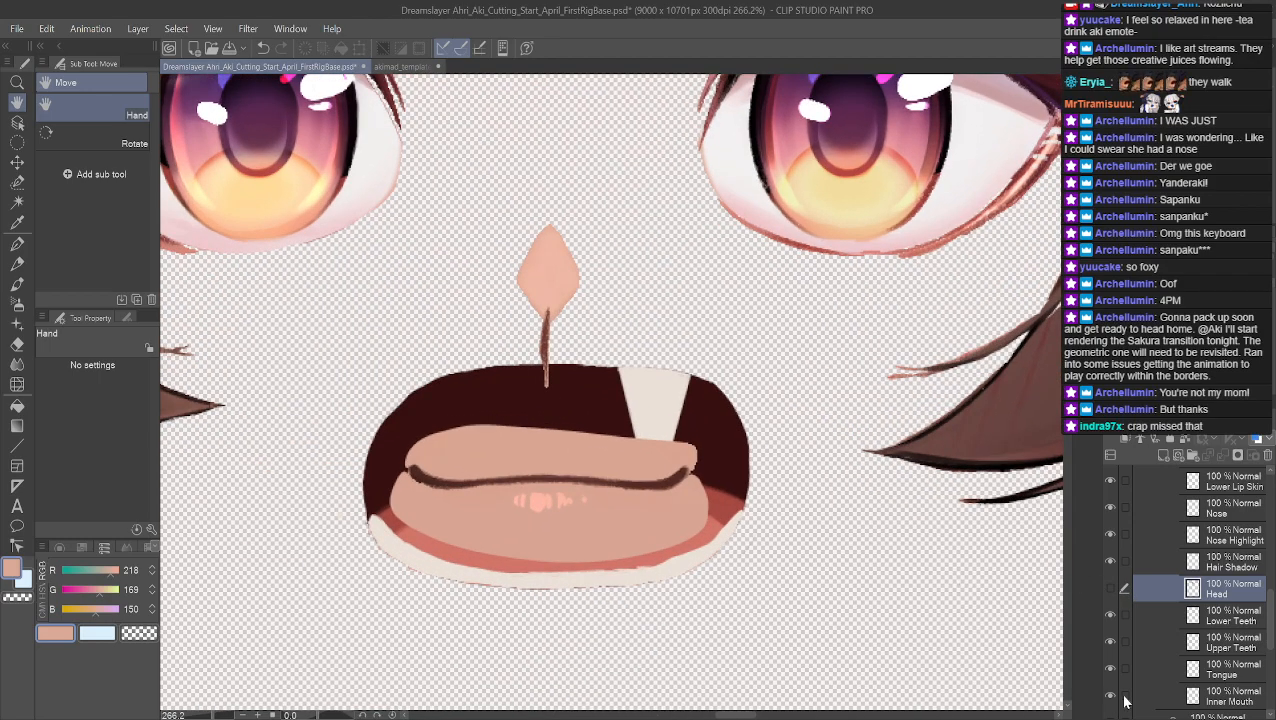
pyautogui.scroll(2, 1122, 660)
pyautogui.scroll(2, 1120, 638)
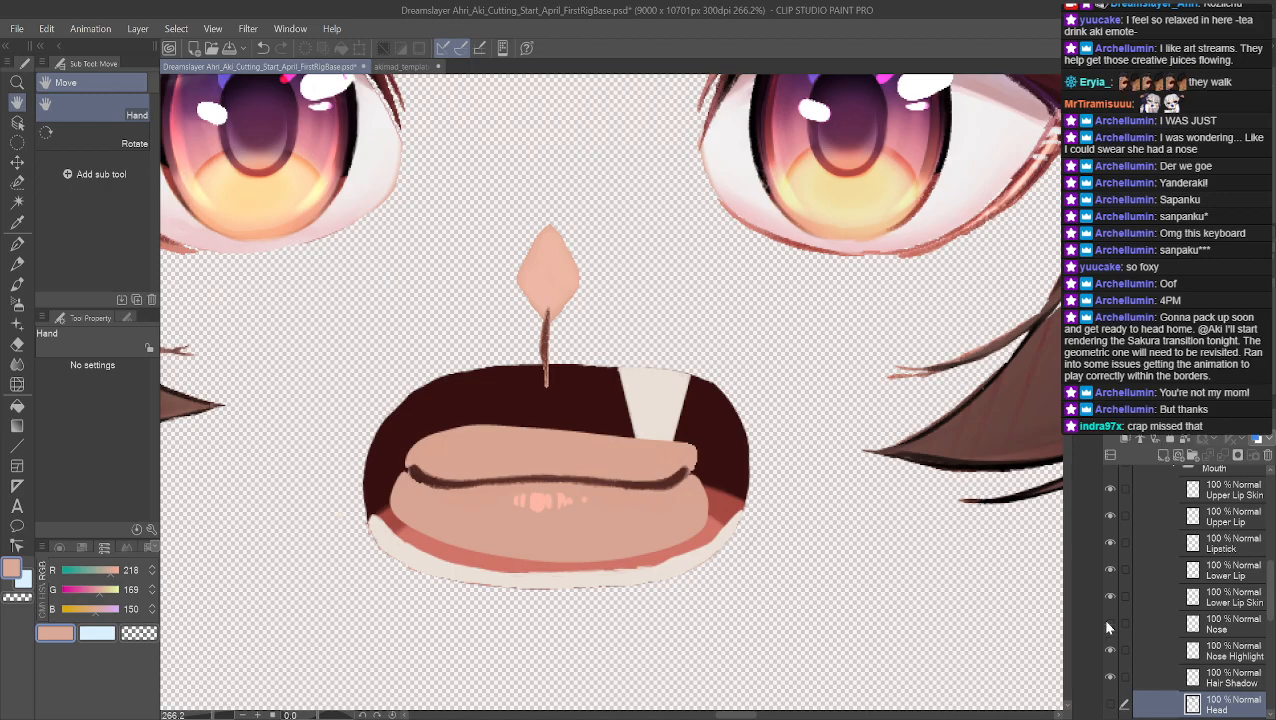
pyautogui.click(1110, 623)
pyautogui.click(1110, 650)
pyautogui.scroll(3, 848, 578)
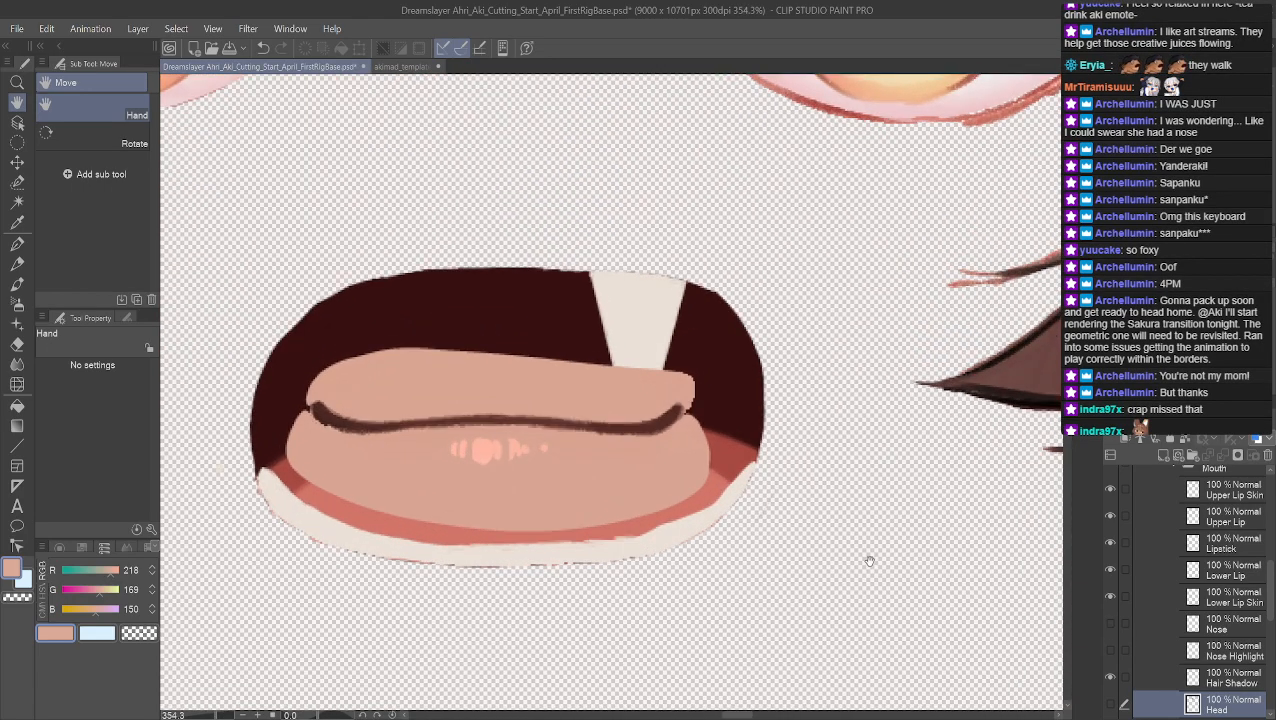
pyautogui.moveTo(869, 561); pyautogui.dragTo(1030, 570)
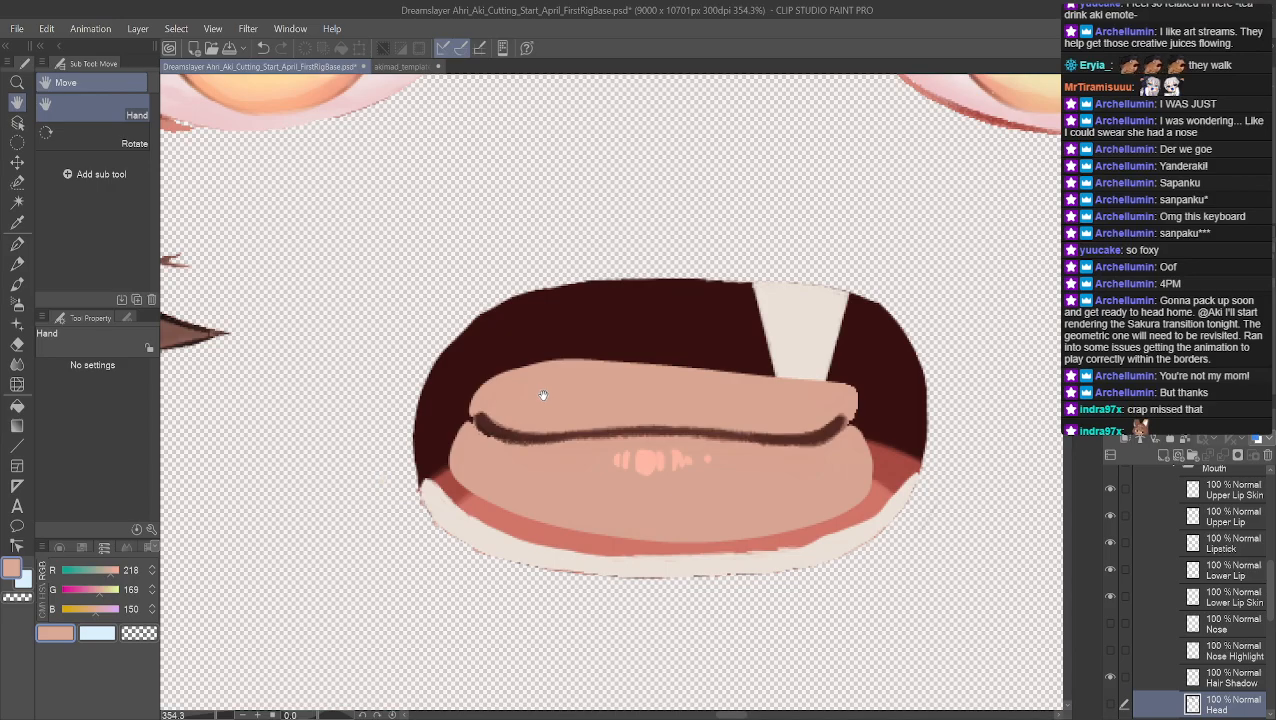
# Select the Upper Lip Skin layer for editing and turn on the canvas grid over the mouth
pyautogui.click(1220, 492)
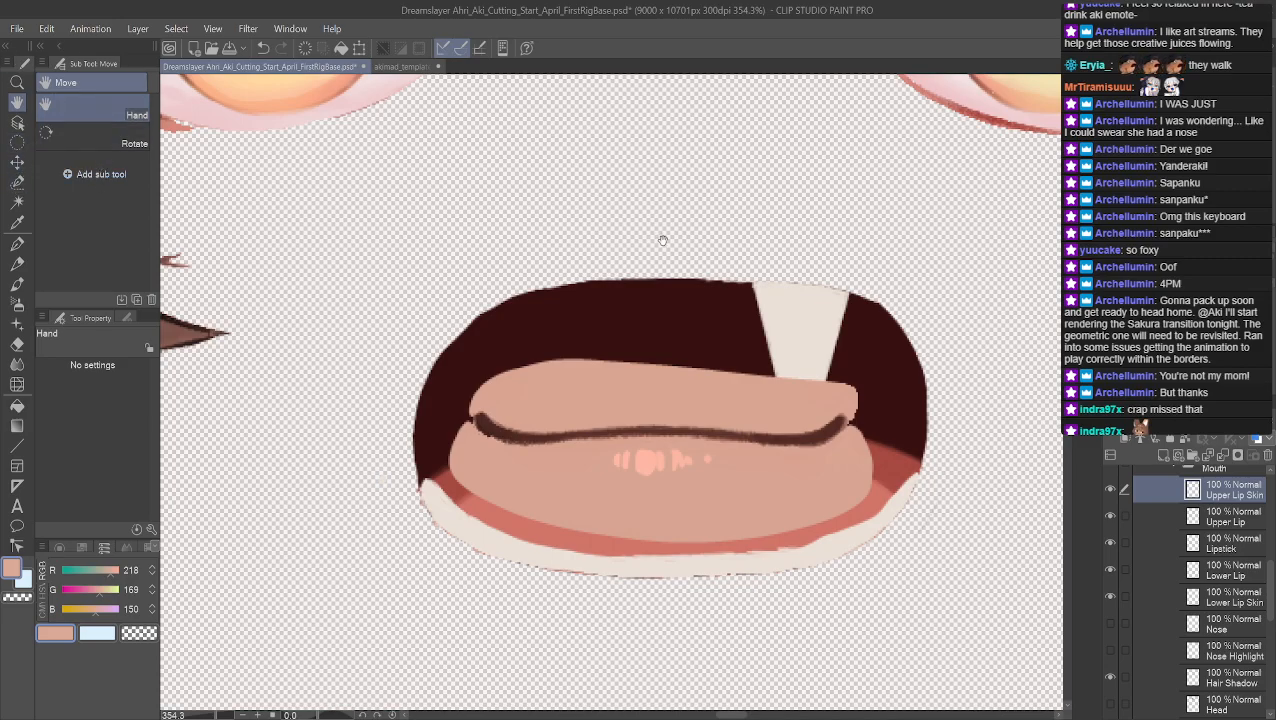
pyautogui.moveTo(652, 199); pyautogui.dragTo(533, 170)
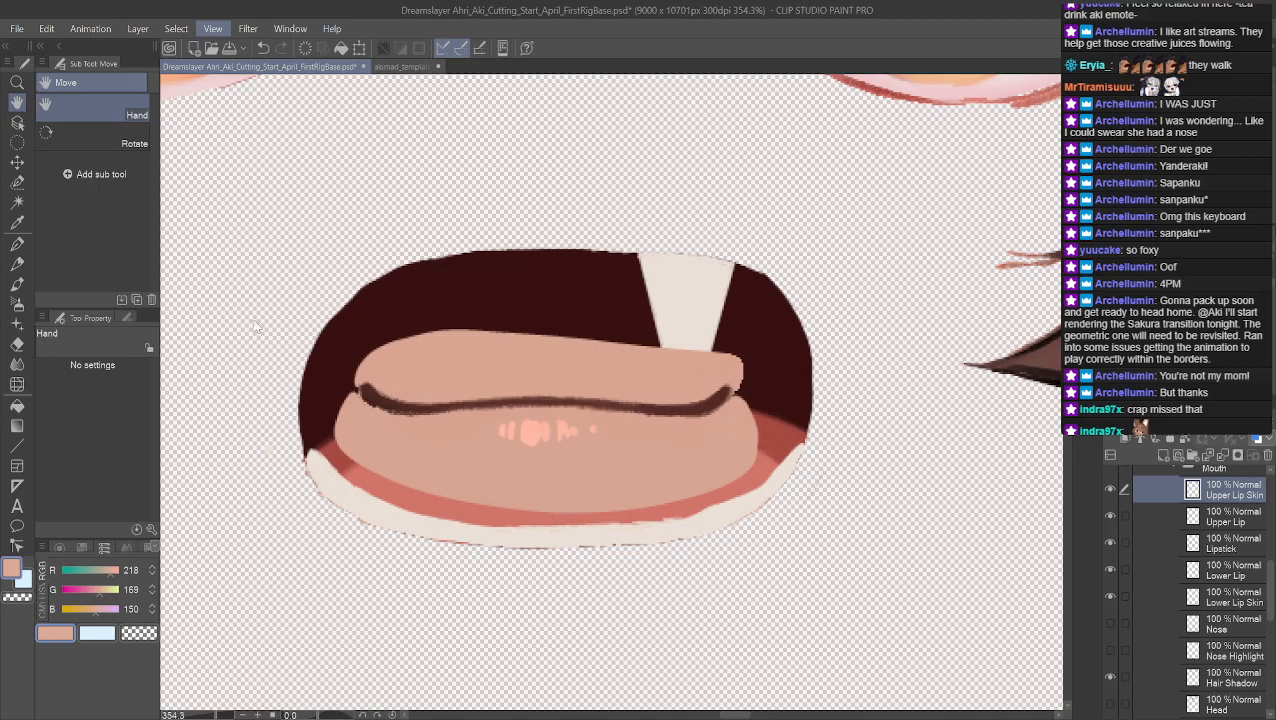
pyautogui.hotkey('ctrl', 'r')
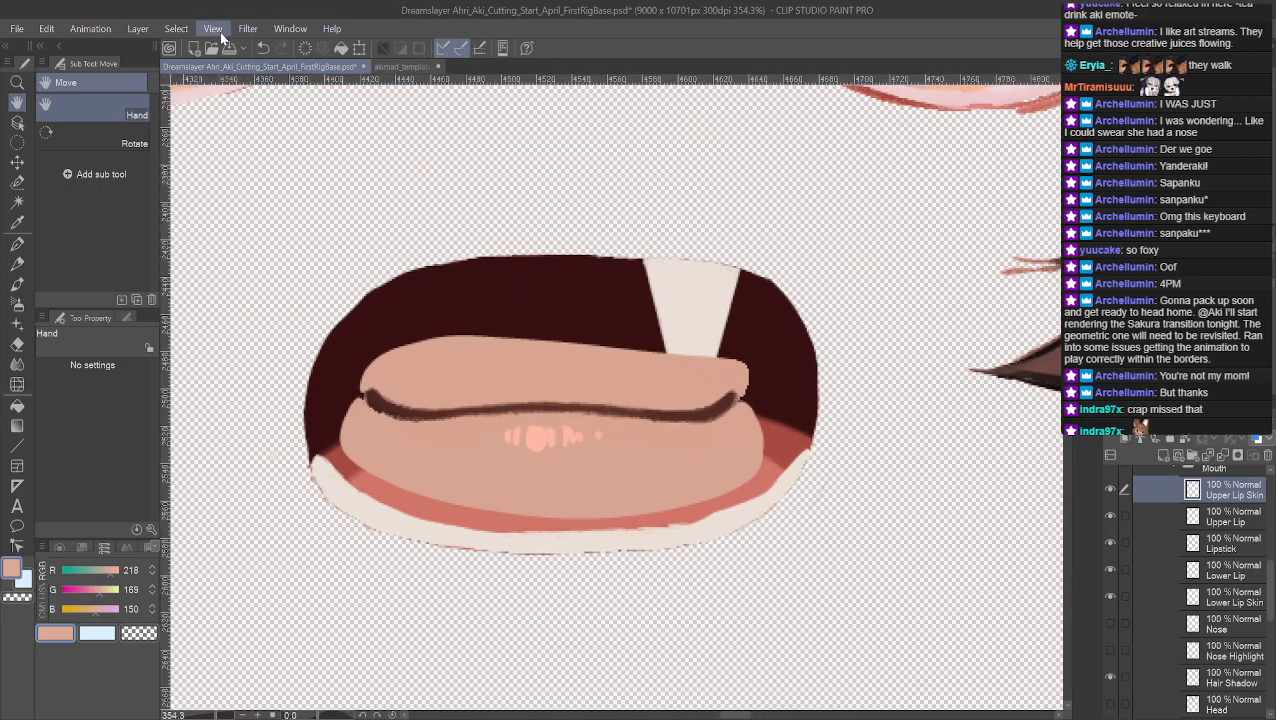
pyautogui.hotkey('ctrl', 'r')
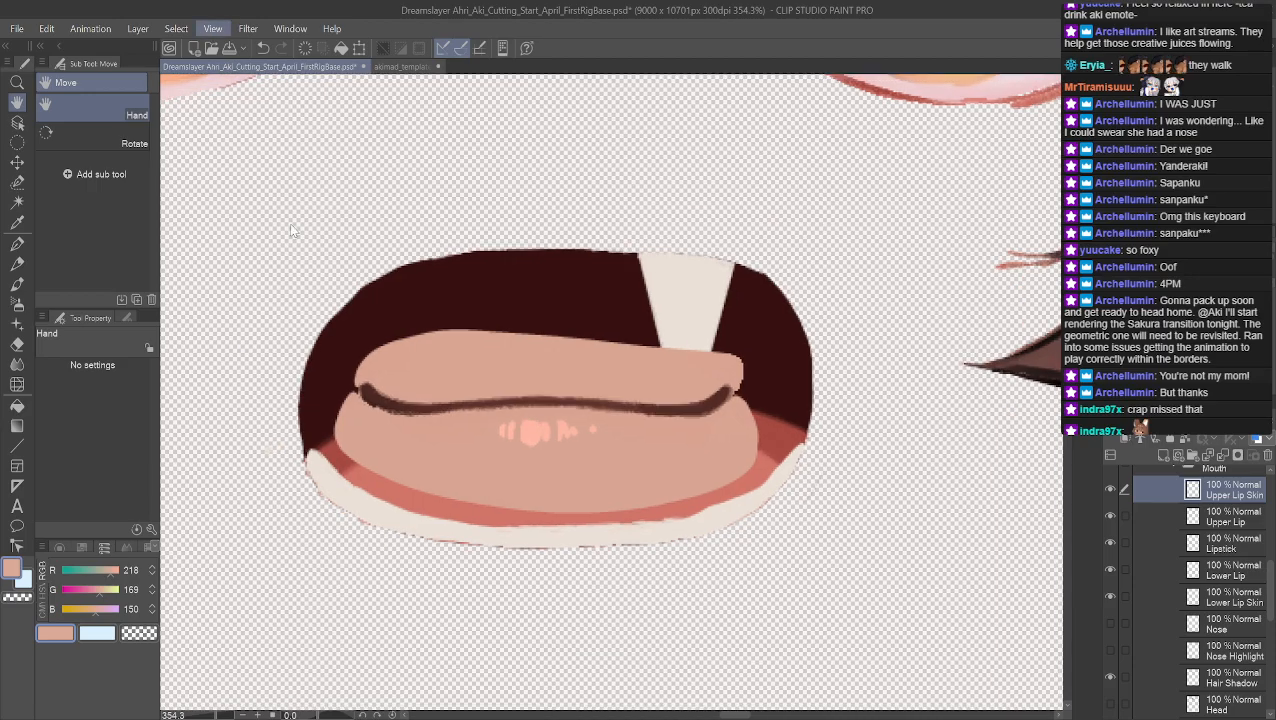
pyautogui.hotkey('ctrl', 'g')
pyautogui.scroll(3, 507, 396)
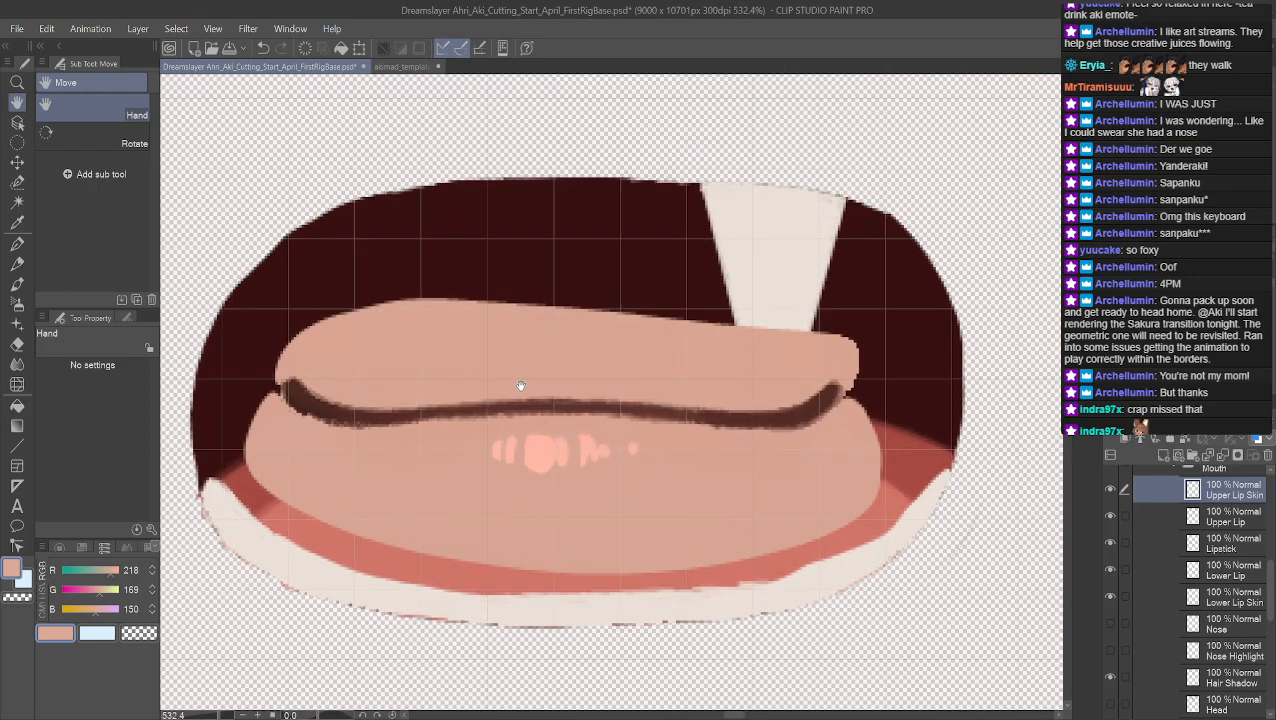
pyautogui.moveTo(530, 388); pyautogui.dragTo(558, 360)
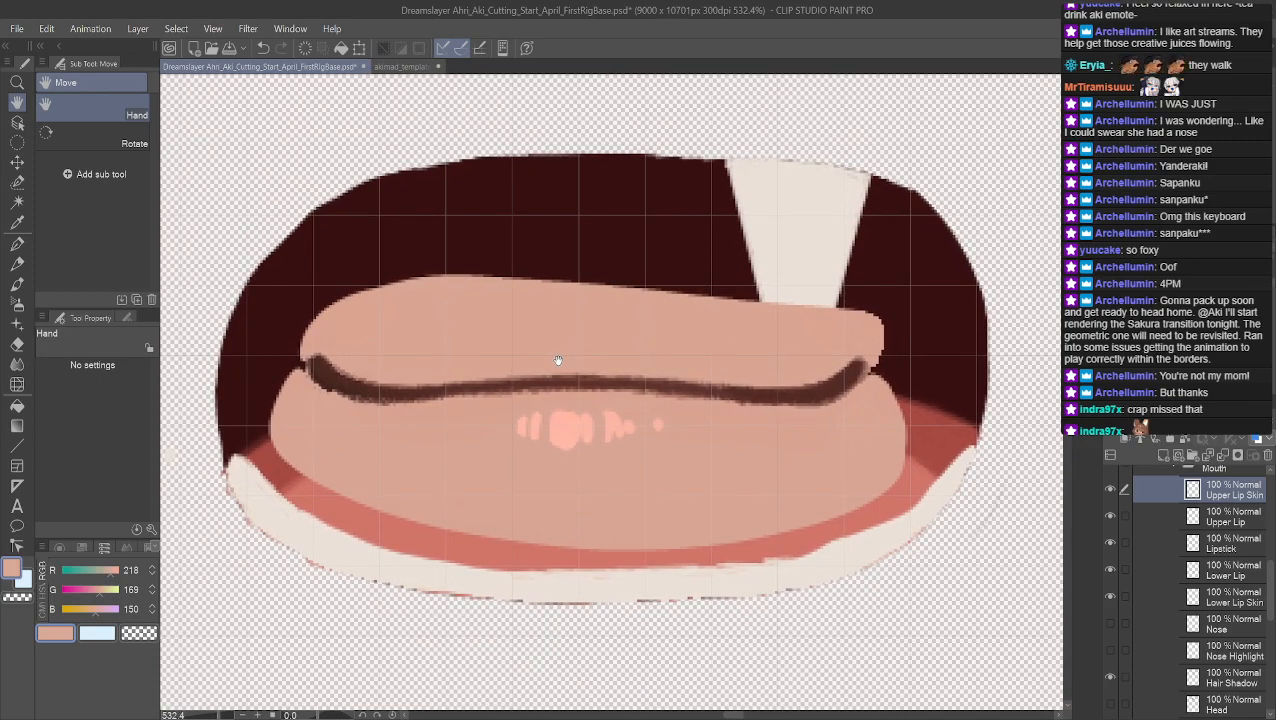
# Sample the upper lip's skin colour and set the G-pen's brush size to 18.2
pyautogui.rightClick(401, 355)
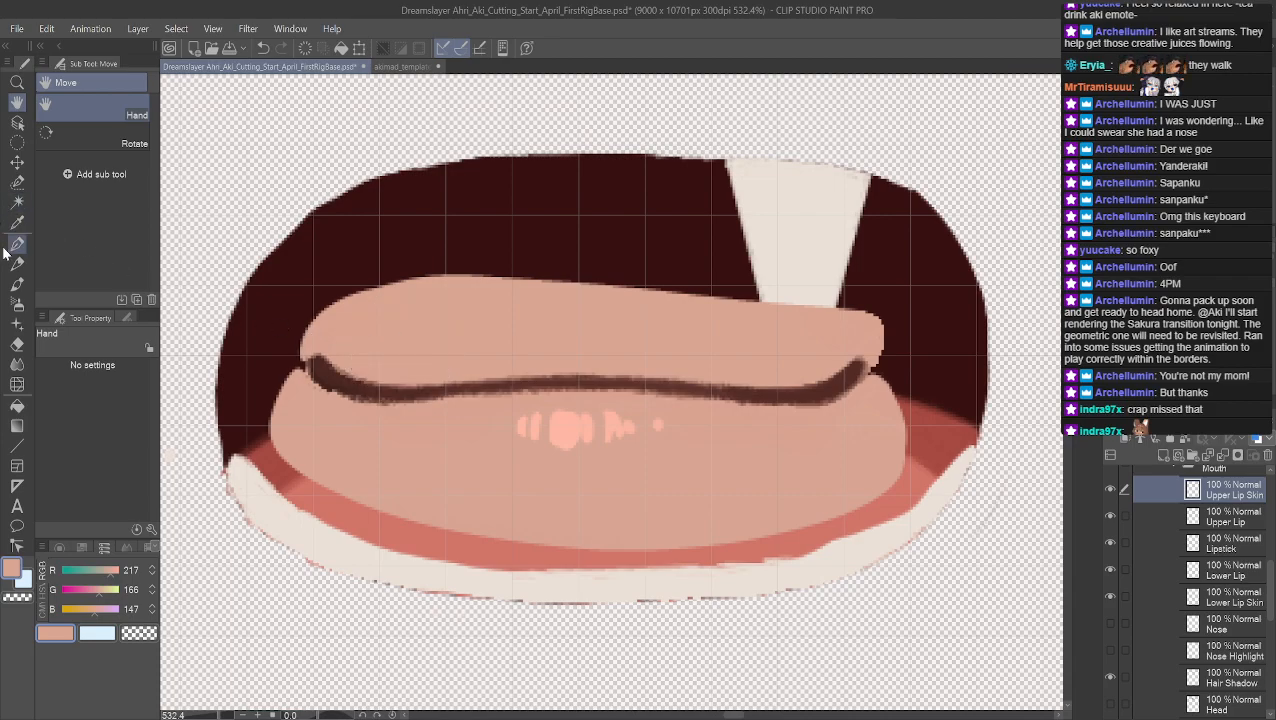
pyautogui.click(17, 246)
pyautogui.rightClick(366, 332)
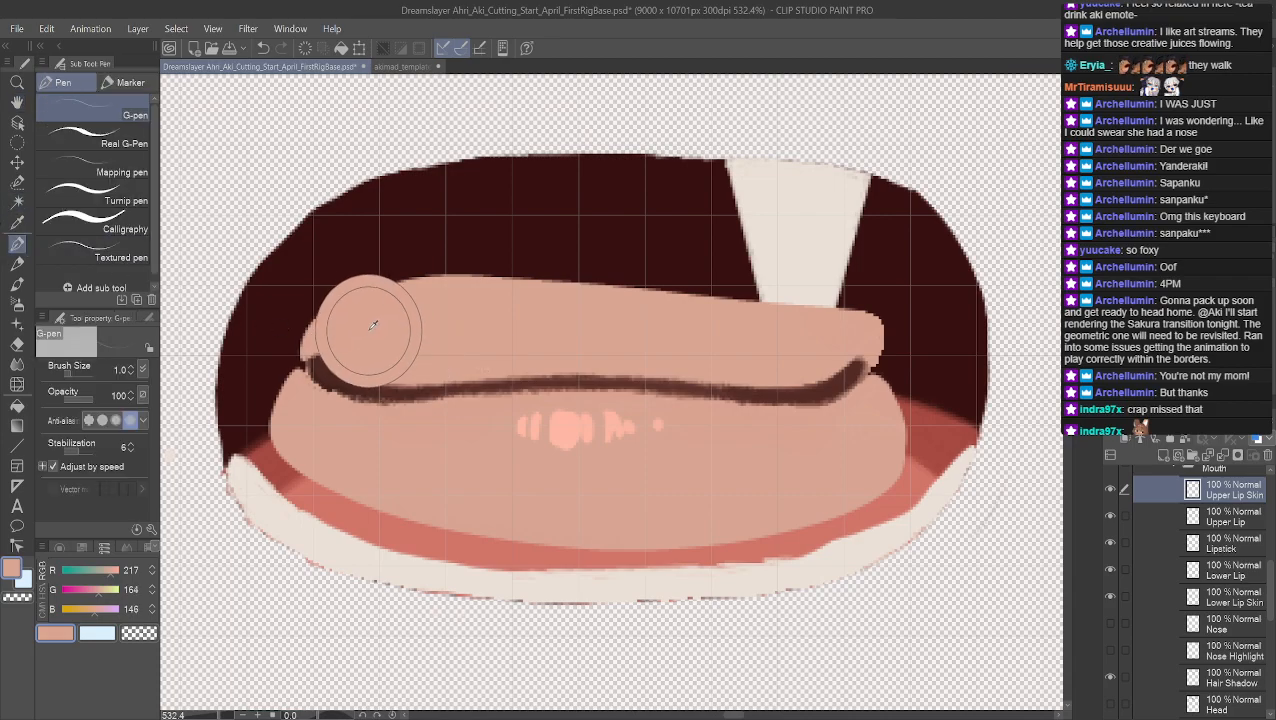
pyautogui.click(67, 369)
pyautogui.click(73, 370)
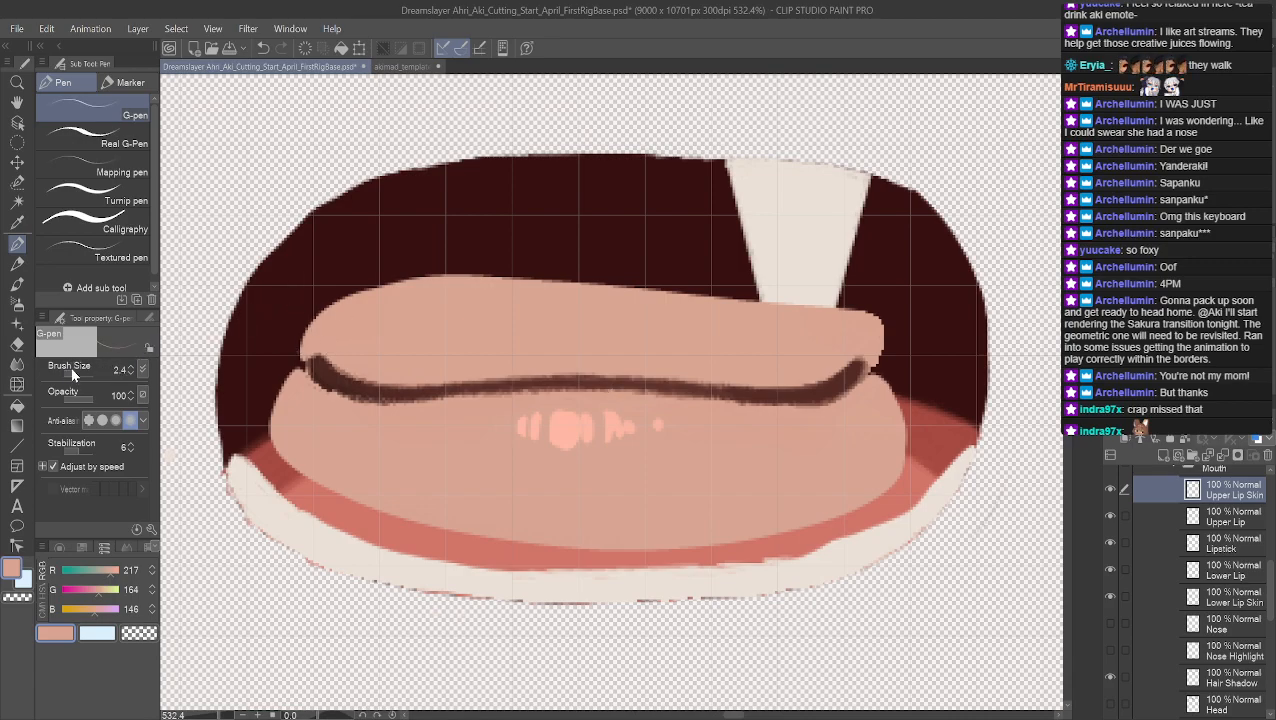
pyautogui.moveTo(74, 369); pyautogui.dragTo(100, 369)
# Paint the upper lip skin taller across its full width, showing the Nose layer for reference and undoing the stroke that reaches the nose line
pyautogui.moveTo(312, 330)
pyautogui.mouseDown()
pyautogui.moveTo(305, 312)
pyautogui.moveTo(350, 290)
pyautogui.moveTo(425, 282)
pyautogui.moveTo(678, 294)
pyautogui.moveTo(860, 322)
pyautogui.moveTo(850, 300)
pyautogui.moveTo(405, 278)
pyautogui.moveTo(302, 325)
pyautogui.moveTo(332, 272)
pyautogui.moveTo(440, 233)
pyautogui.moveTo(558, 226)
pyautogui.moveTo(637, 252)
pyautogui.moveTo(842, 274)
pyautogui.moveTo(890, 312)
pyautogui.moveTo(882, 338)
pyautogui.mouseUp()
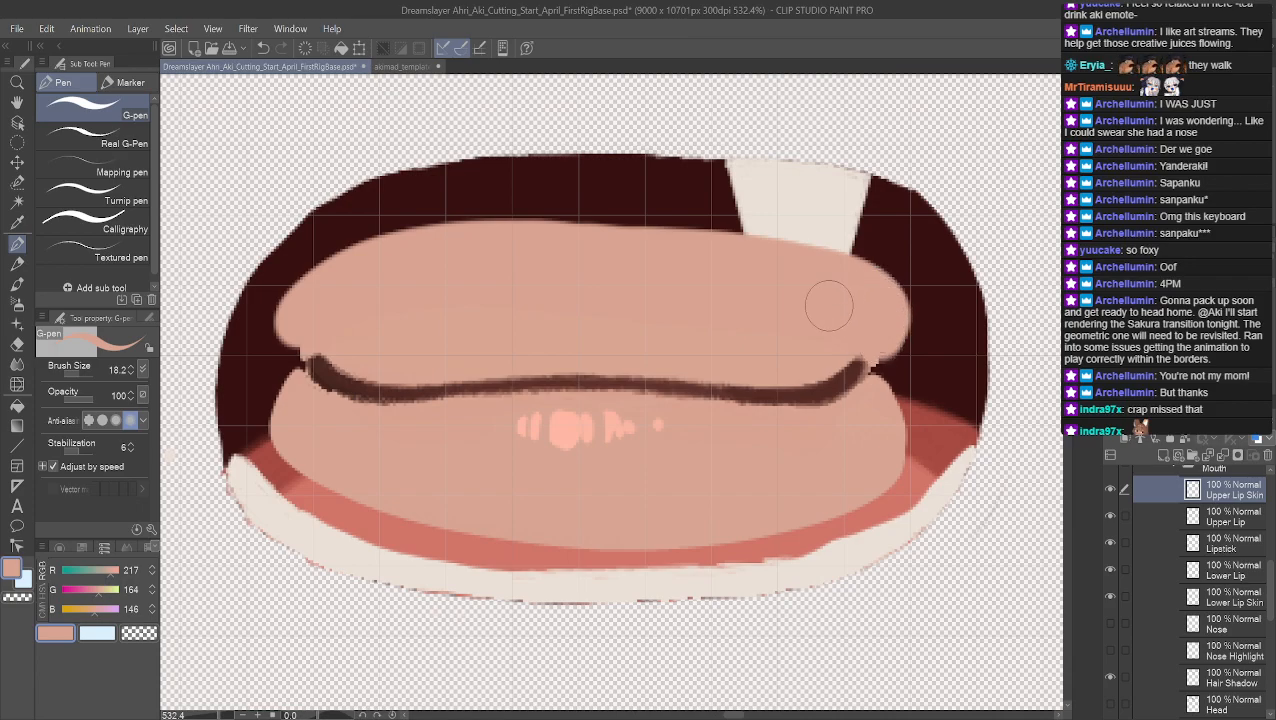
pyautogui.moveTo(303, 318)
pyautogui.mouseDown()
pyautogui.moveTo(300, 300)
pyautogui.moveTo(285, 325)
pyautogui.moveTo(352, 250)
pyautogui.moveTo(435, 222)
pyautogui.moveTo(535, 215)
pyautogui.moveTo(818, 262)
pyautogui.moveTo(882, 292)
pyautogui.moveTo(893, 312)
pyautogui.mouseUp()
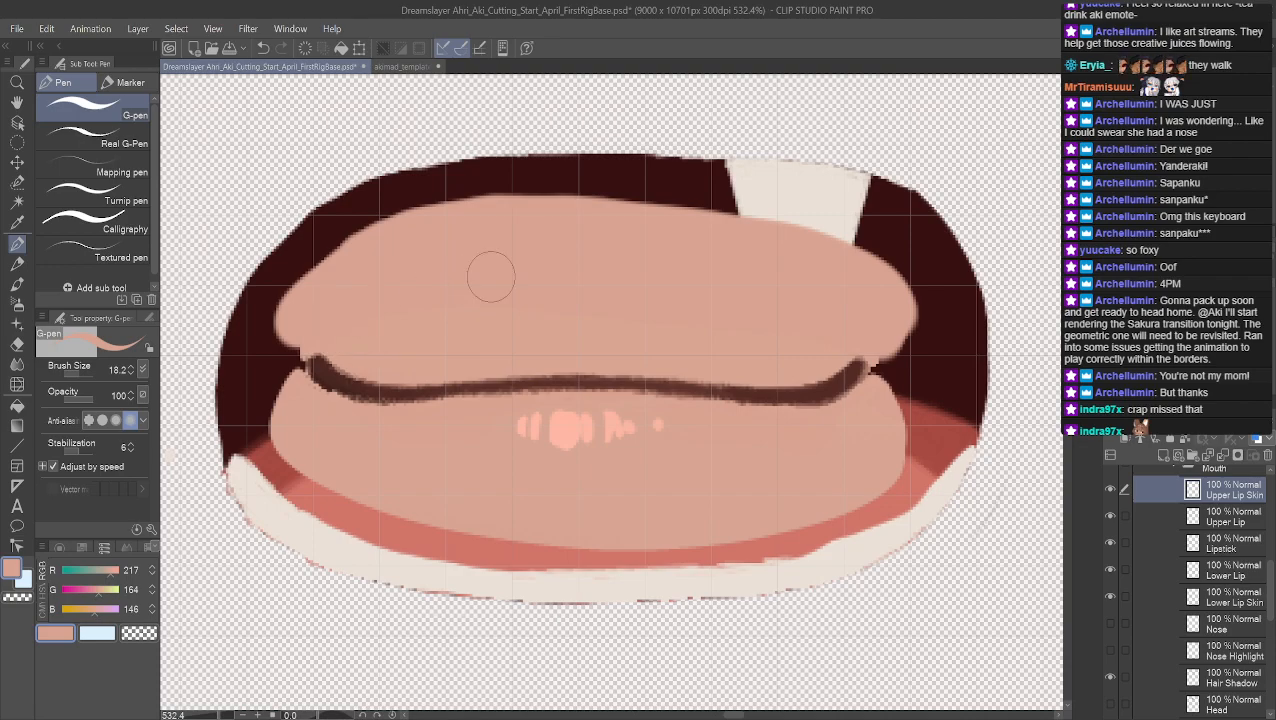
pyautogui.click(1112, 624)
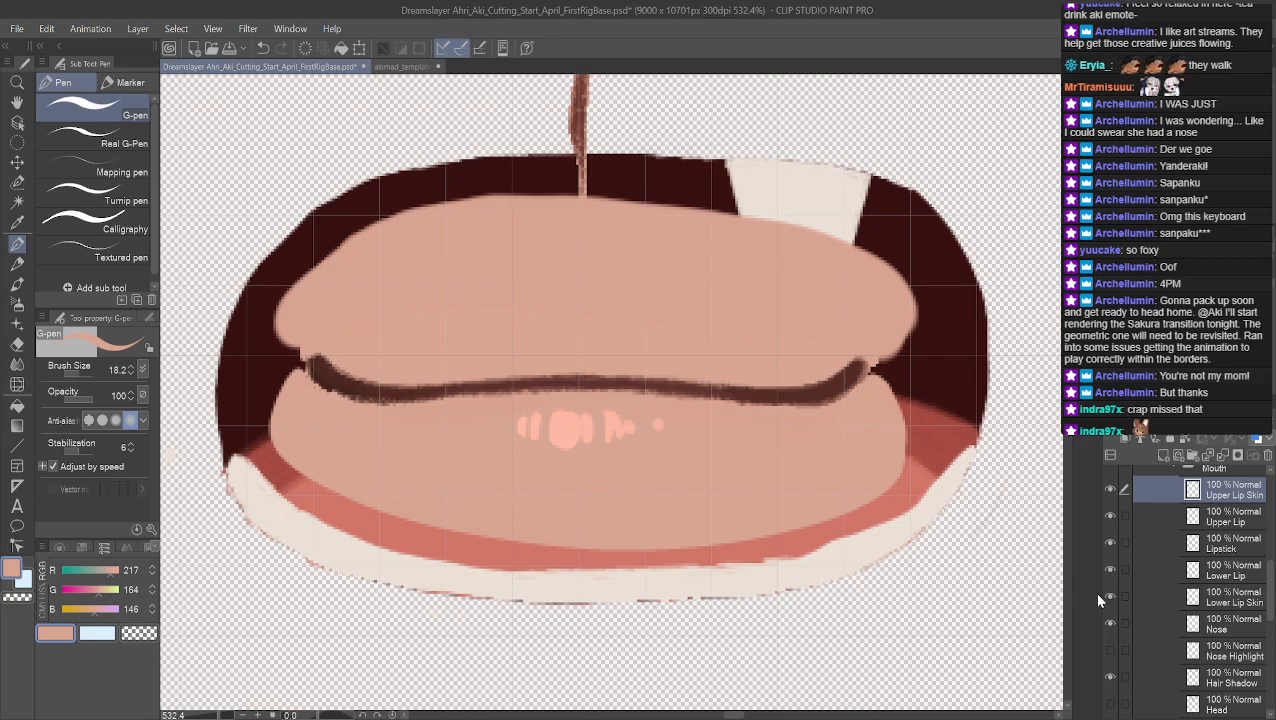
pyautogui.hotkey('ctrl', 'z')
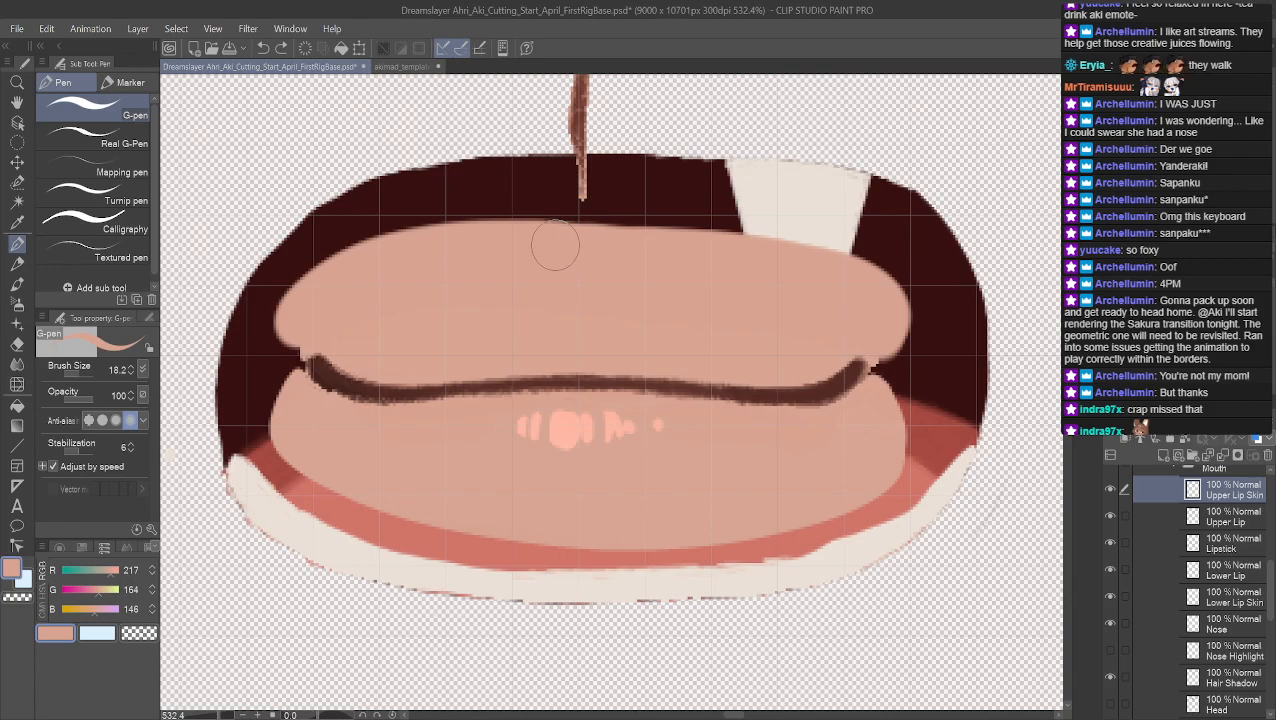
pyautogui.moveTo(605, 224)
pyautogui.mouseDown()
pyautogui.moveTo(556, 227)
pyautogui.moveTo(582, 229)
pyautogui.mouseUp()
pyautogui.hotkey('ctrl', 'z')
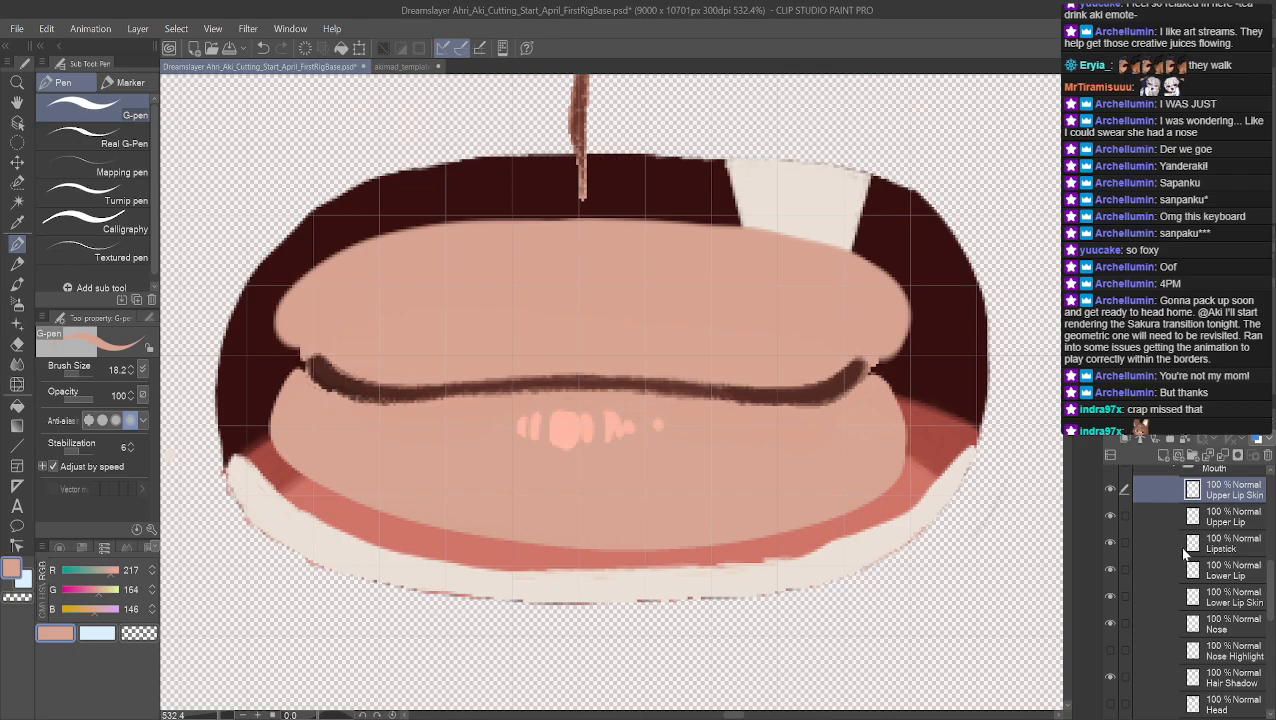
pyautogui.click(1110, 622)
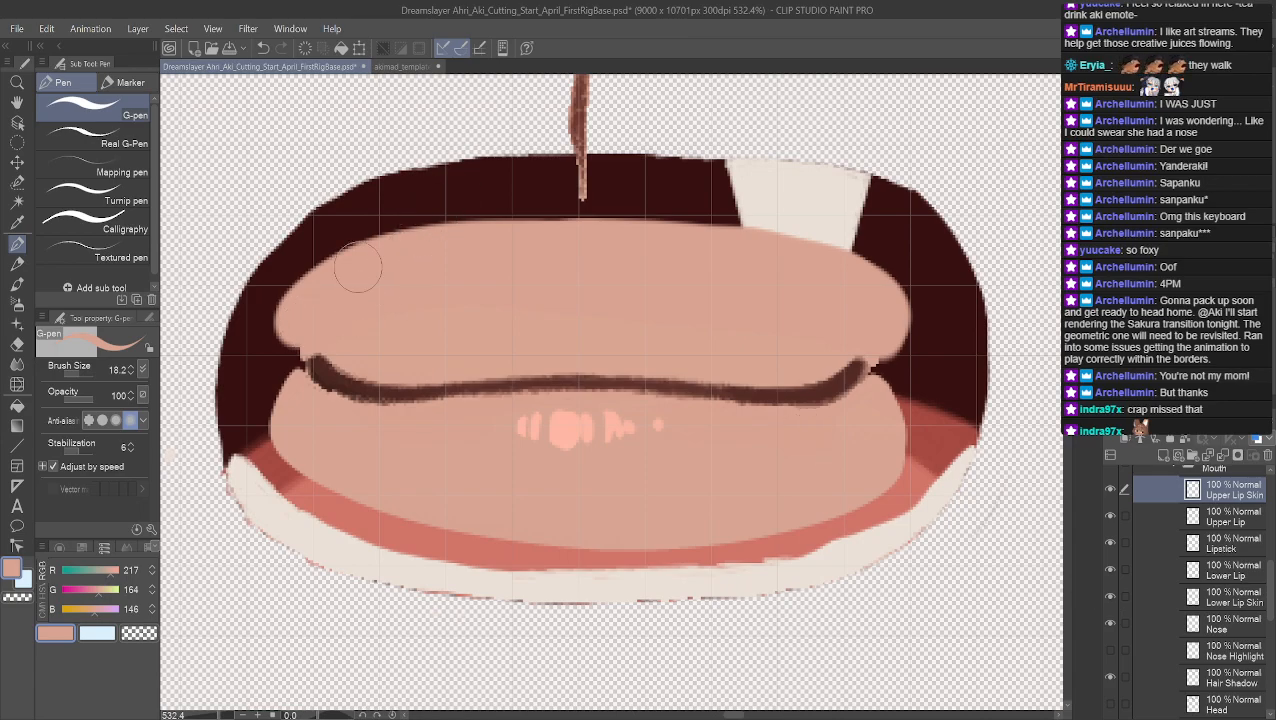
# Fill the small notch in the upper lip skin just above the mouth line's left end
pyautogui.scroll(2, 356, 290)
pyautogui.scroll(1, 368, 440)
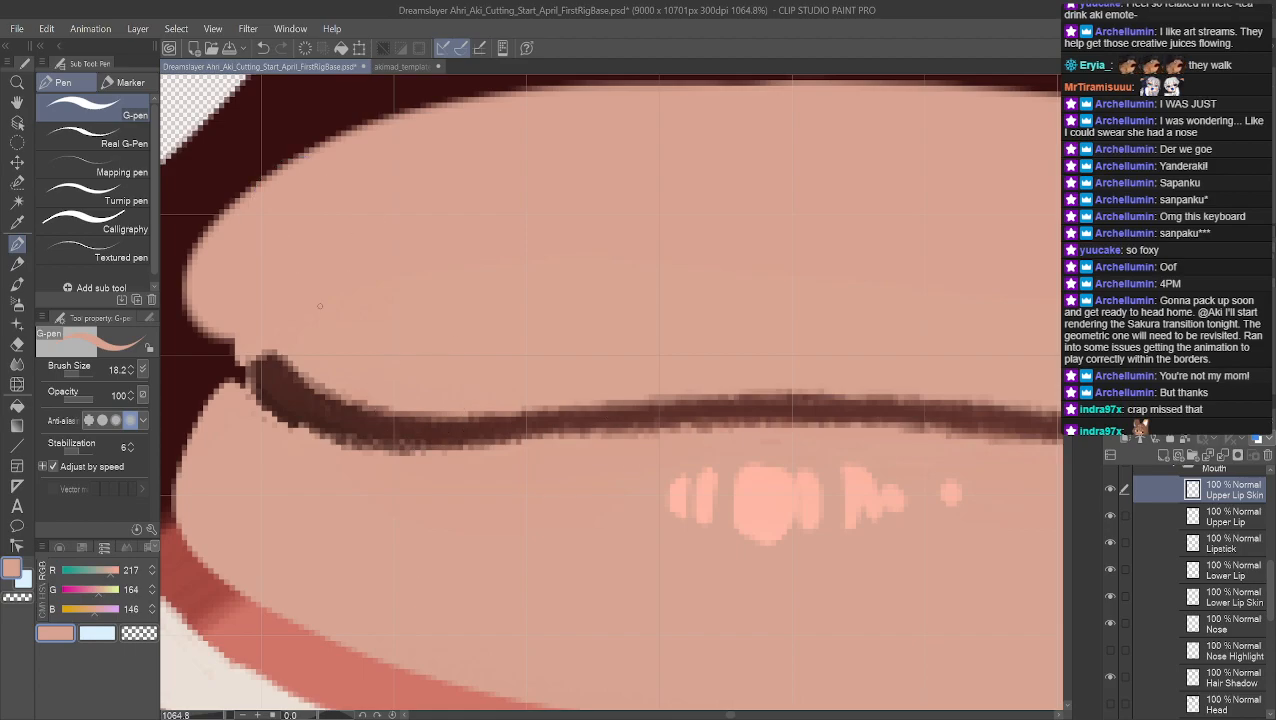
pyautogui.moveTo(240, 367)
pyautogui.mouseDown()
pyautogui.moveTo(244, 350)
pyautogui.moveTo(256, 354)
pyautogui.mouseUp()
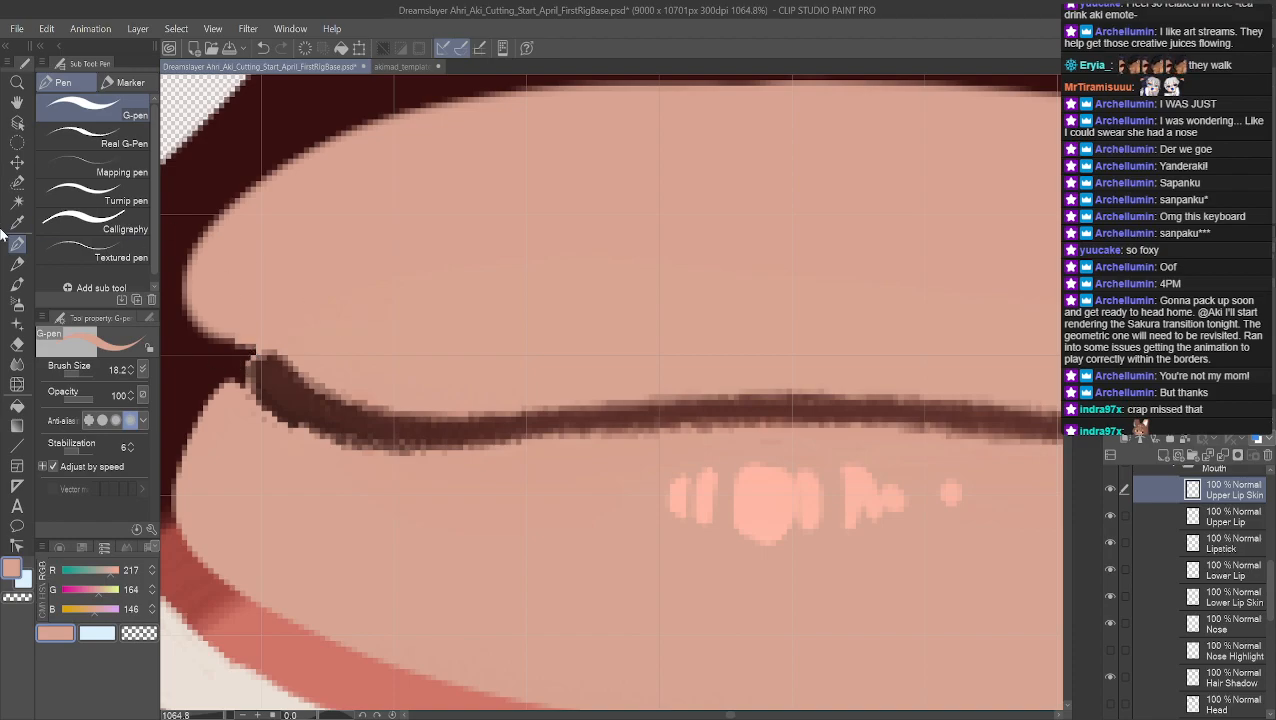
# Try to touch up the upper lip skin at the right mouth corner, undo the change and frame the whole mouth again
pyautogui.click(17, 102)
pyautogui.moveTo(601, 305); pyautogui.dragTo(165, 274)
pyautogui.moveTo(716, 300); pyautogui.dragTo(605, 395)
pyautogui.scroll(3, 712, 420)
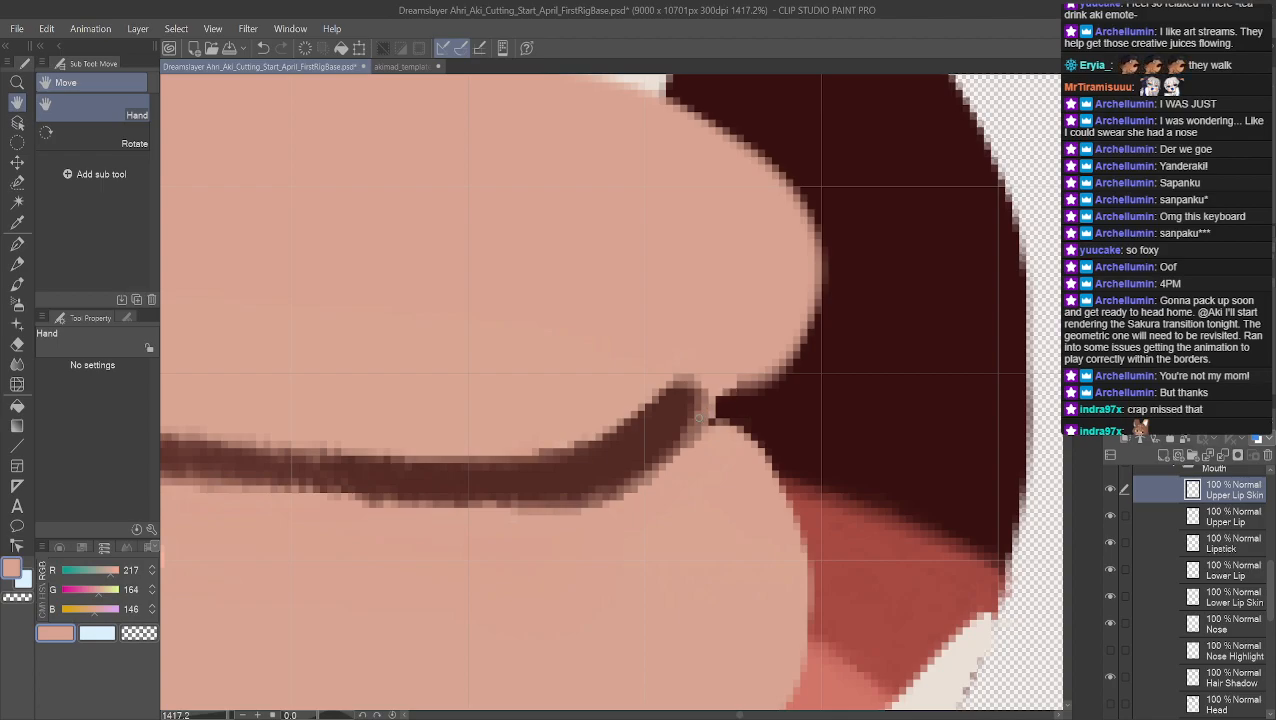
pyautogui.moveTo(710, 392)
pyautogui.mouseDown()
pyautogui.moveTo(768, 323)
pyautogui.moveTo(716, 373)
pyautogui.moveTo(717, 400)
pyautogui.moveTo(730, 396)
pyautogui.moveTo(700, 409)
pyautogui.moveTo(782, 369)
pyautogui.moveTo(746, 395)
pyautogui.moveTo(762, 397)
pyautogui.moveTo(763, 382)
pyautogui.moveTo(749, 390)
pyautogui.moveTo(792, 356)
pyautogui.mouseUp()
pyautogui.hotkey('ctrl', 'z')
pyautogui.scroll(-3, 470, 270)
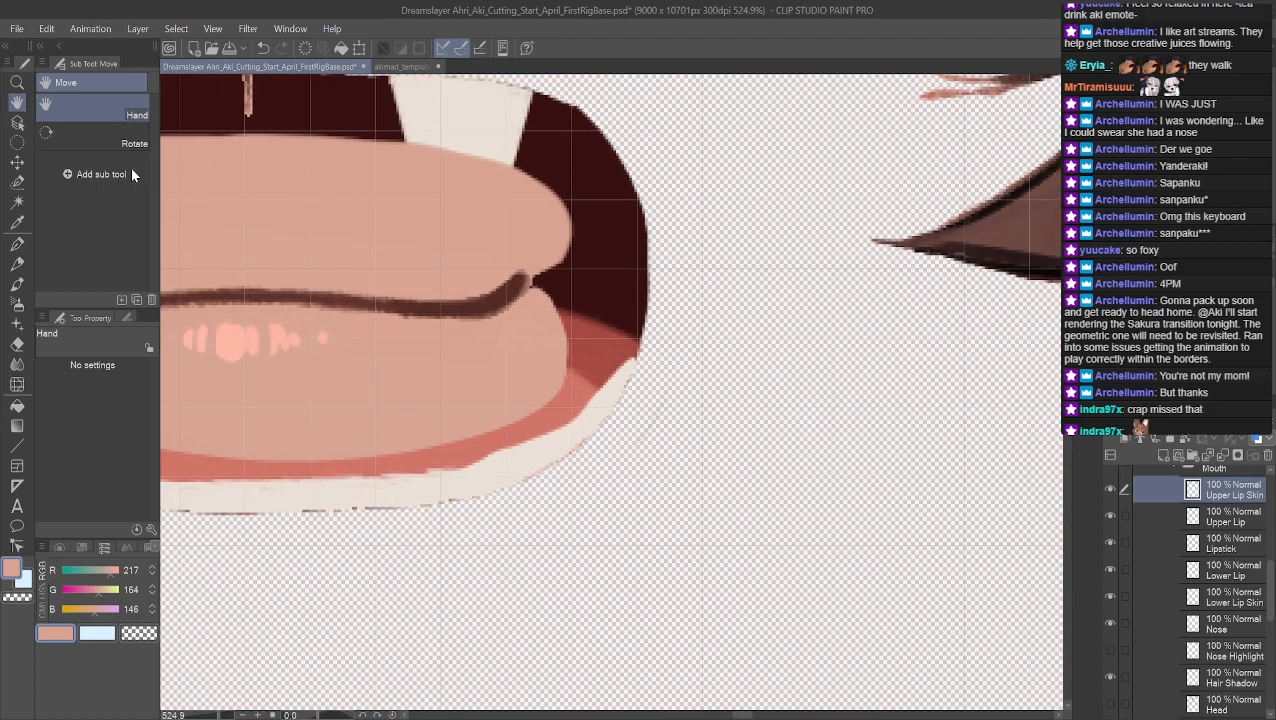
pyautogui.moveTo(524, 156); pyautogui.dragTo(822, 271)
pyautogui.scroll(-1, 795, 256)
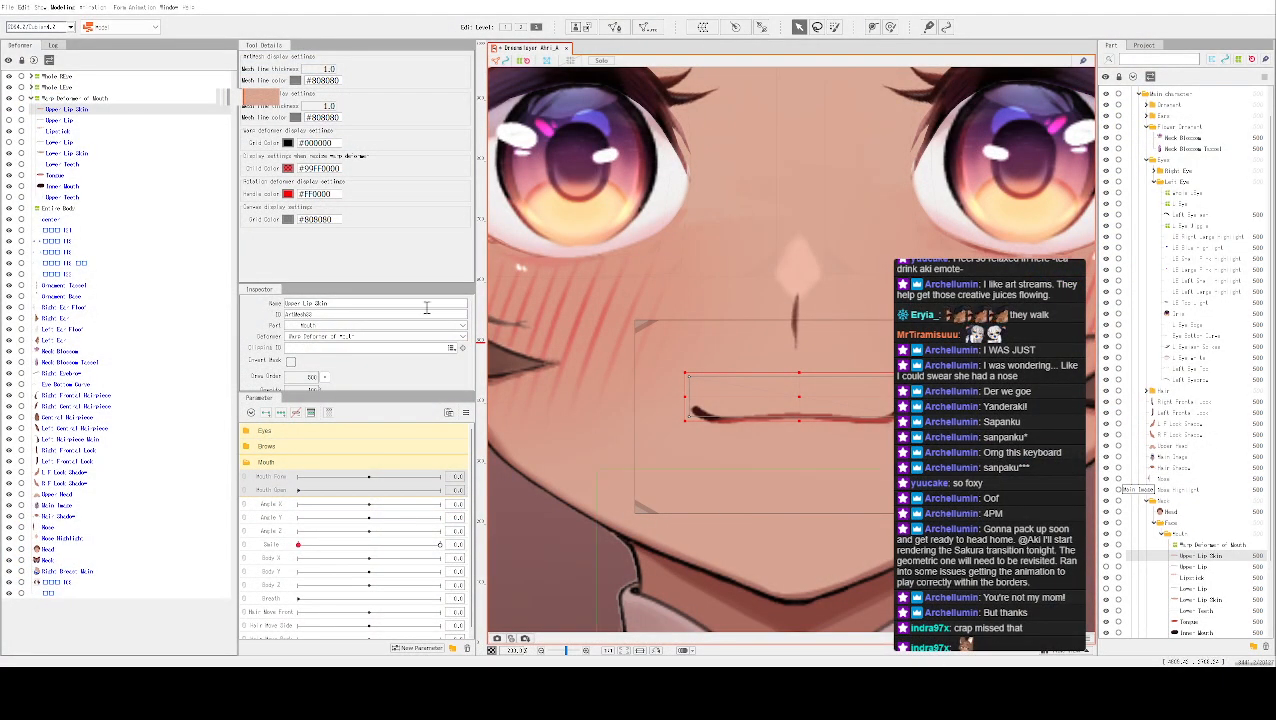
# Switch to Live2D, open the edited character PSD to reload the model's textures, and check the Mouth folder in the part list
pyautogui.click(734, 258)
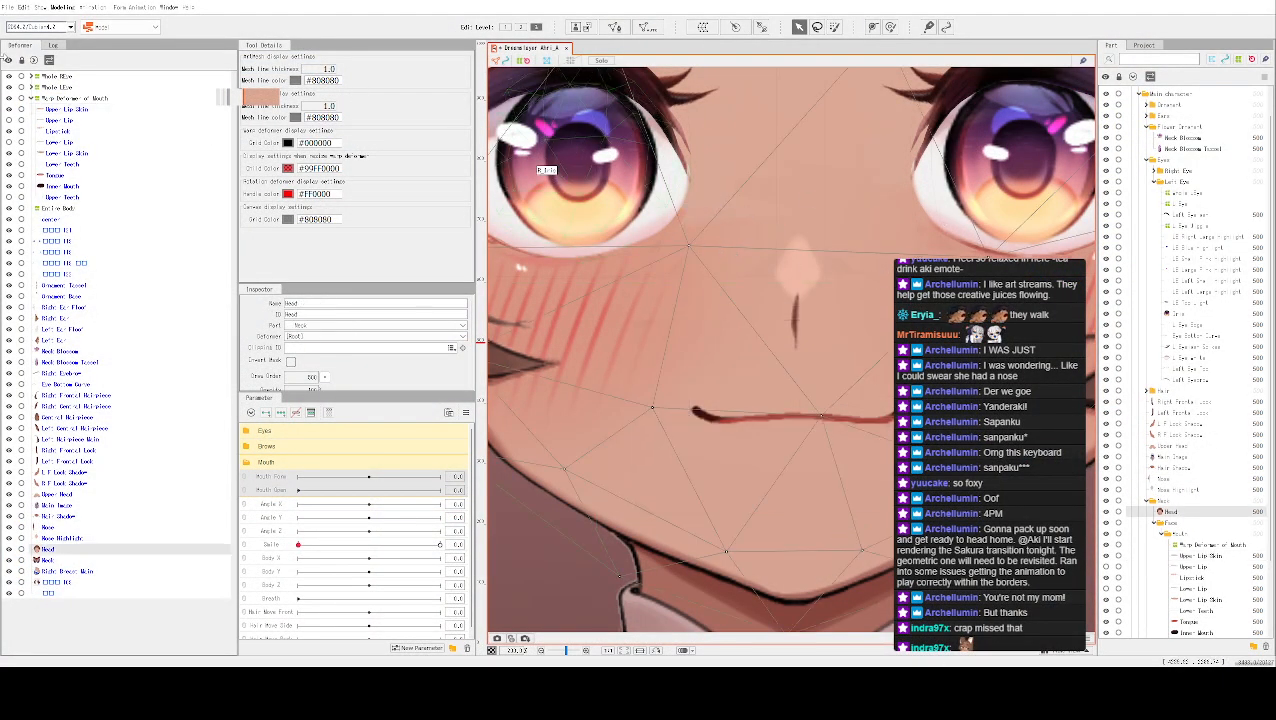
pyautogui.click(8, 7)
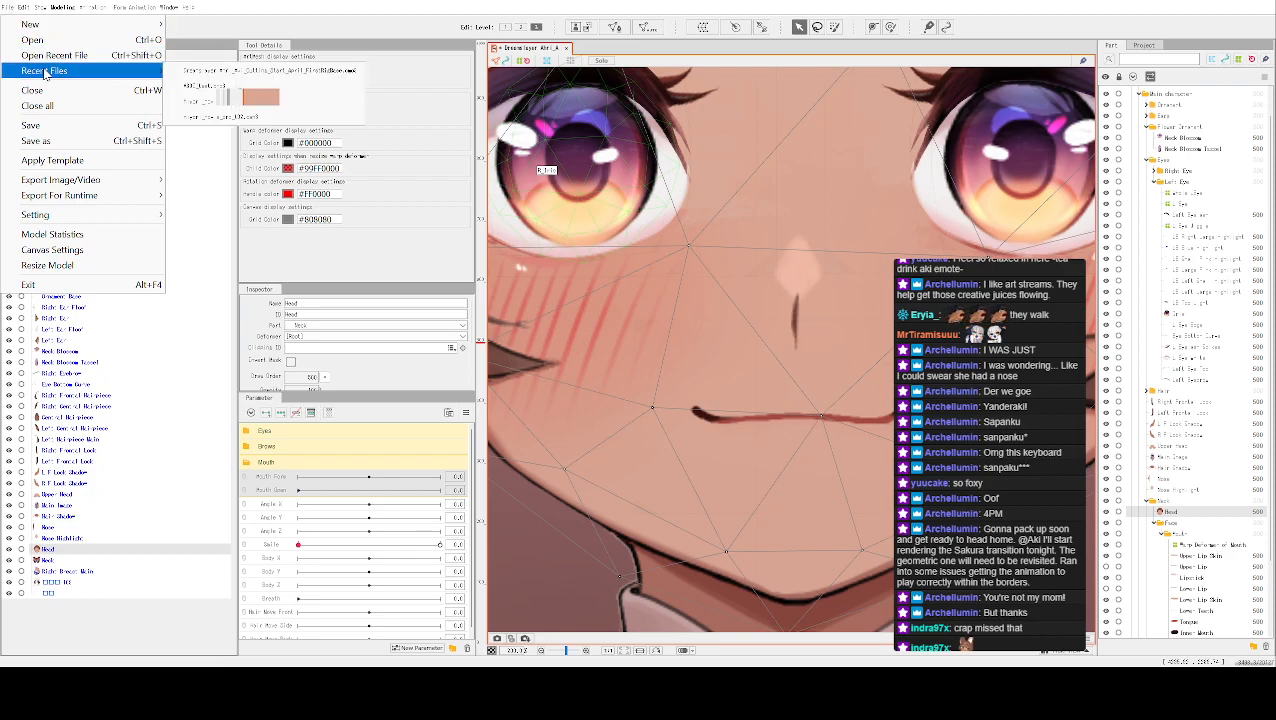
pyautogui.click(90, 40)
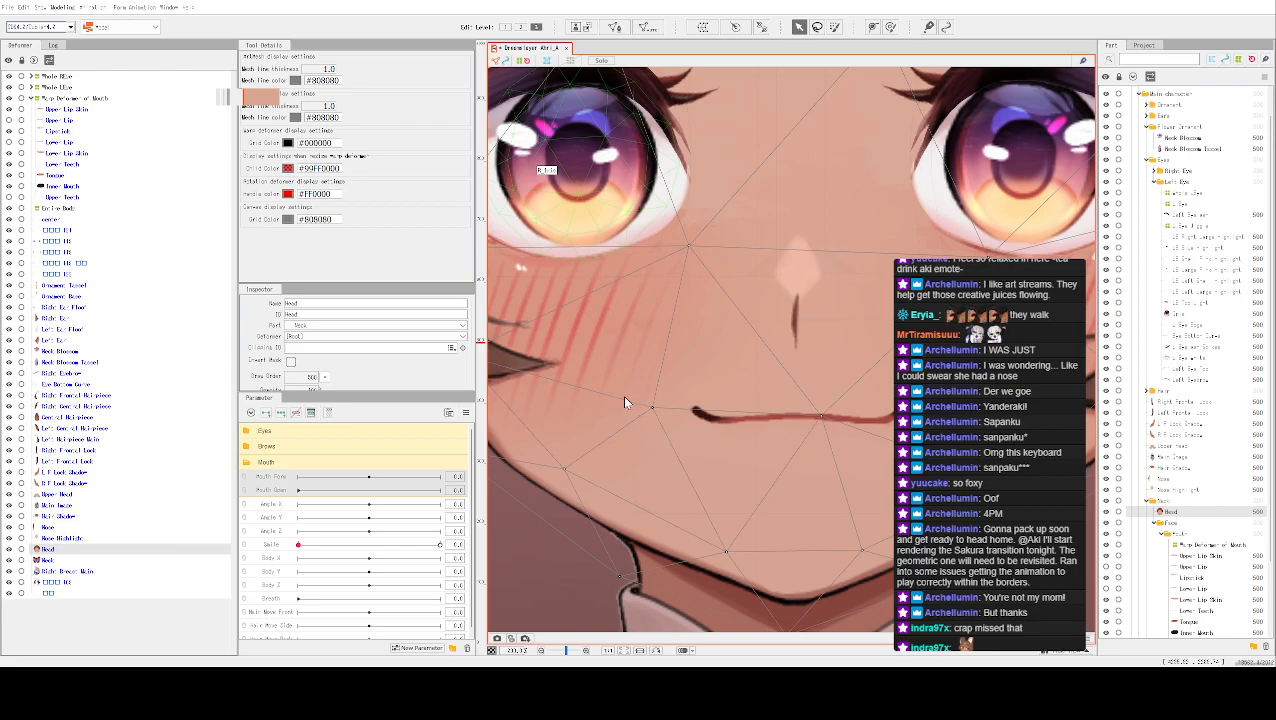
pyautogui.hotkey('ctrl', 't')
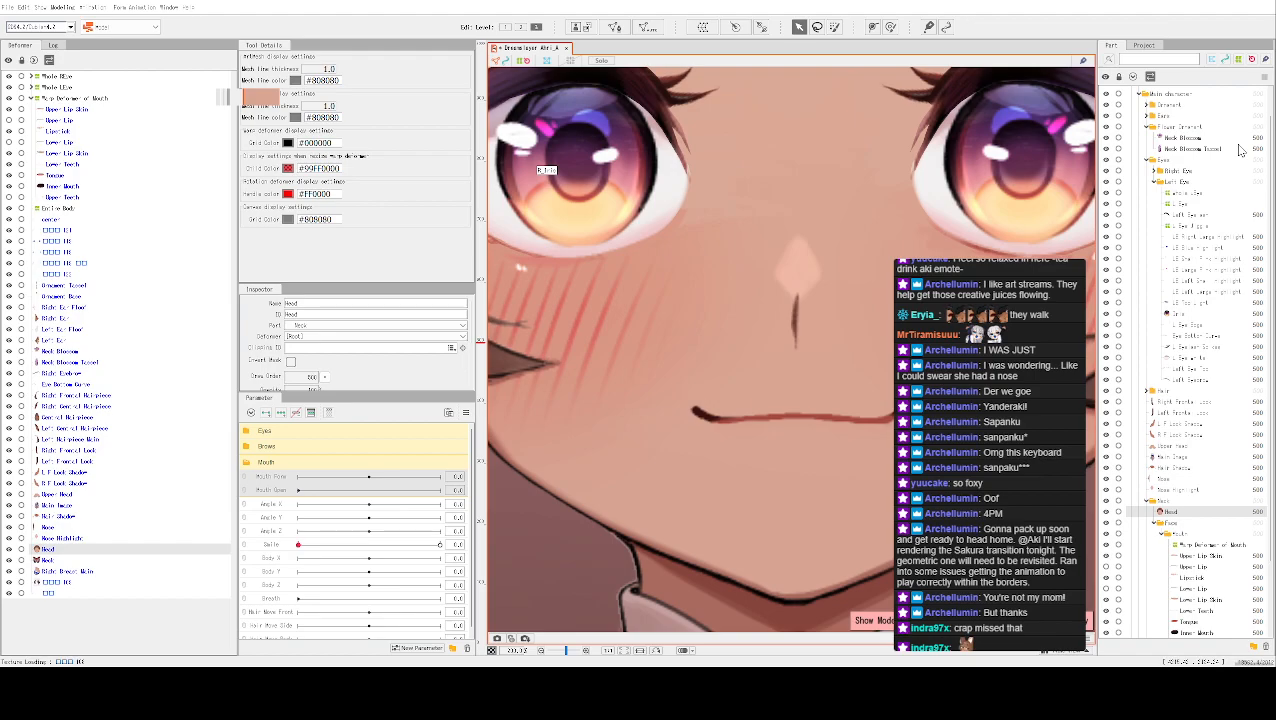
pyautogui.scroll(1, 1230, 187)
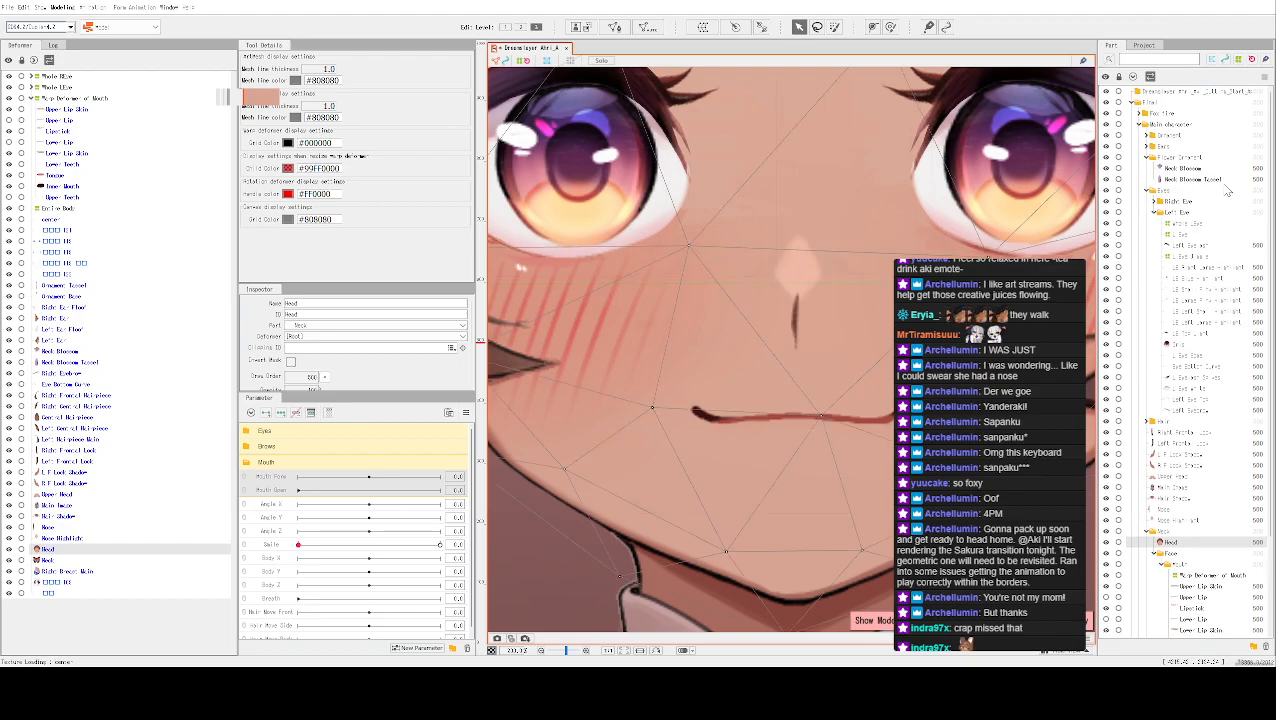
pyautogui.scroll(-3, 1168, 228)
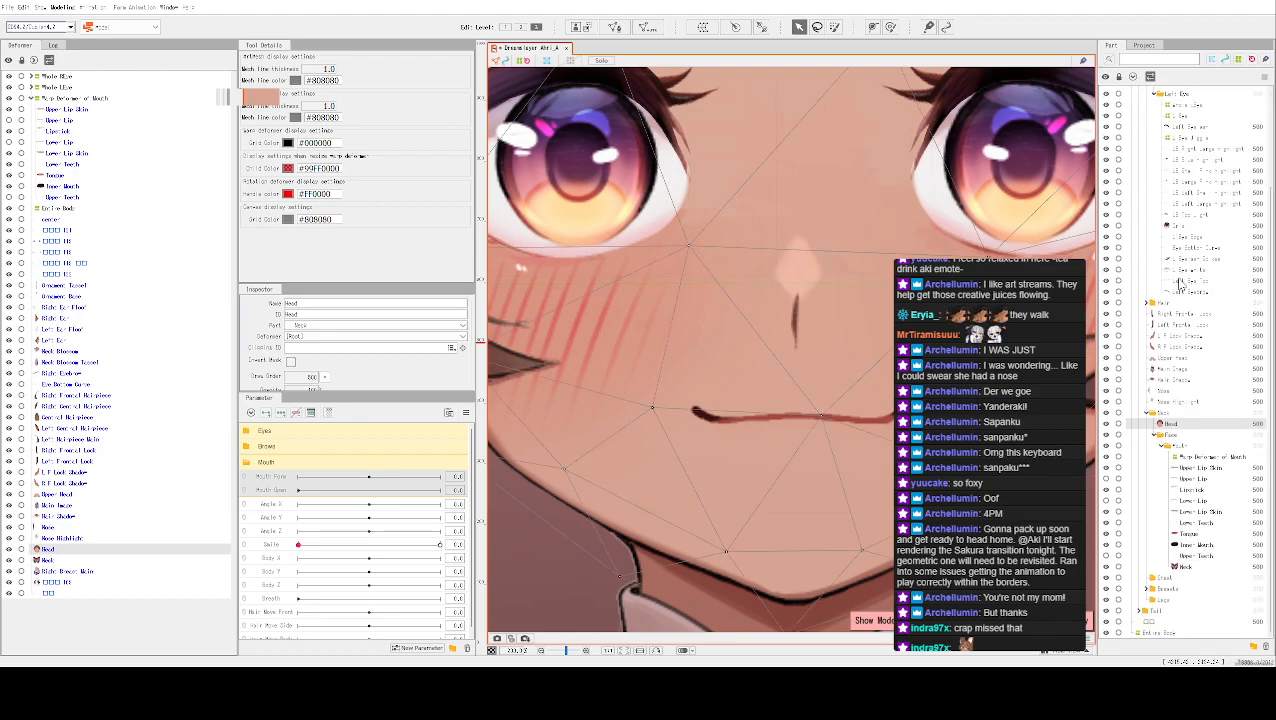
pyautogui.scroll(3, 1188, 274)
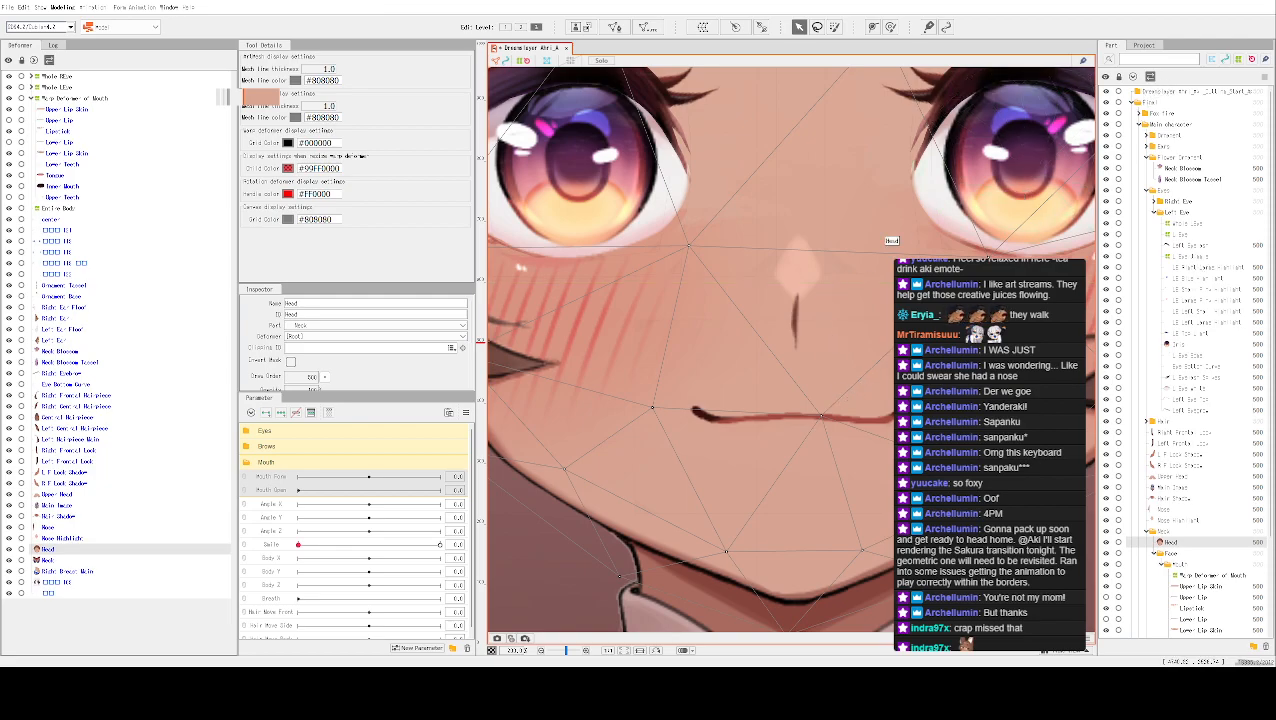
pyautogui.scroll(-2, 1182, 514)
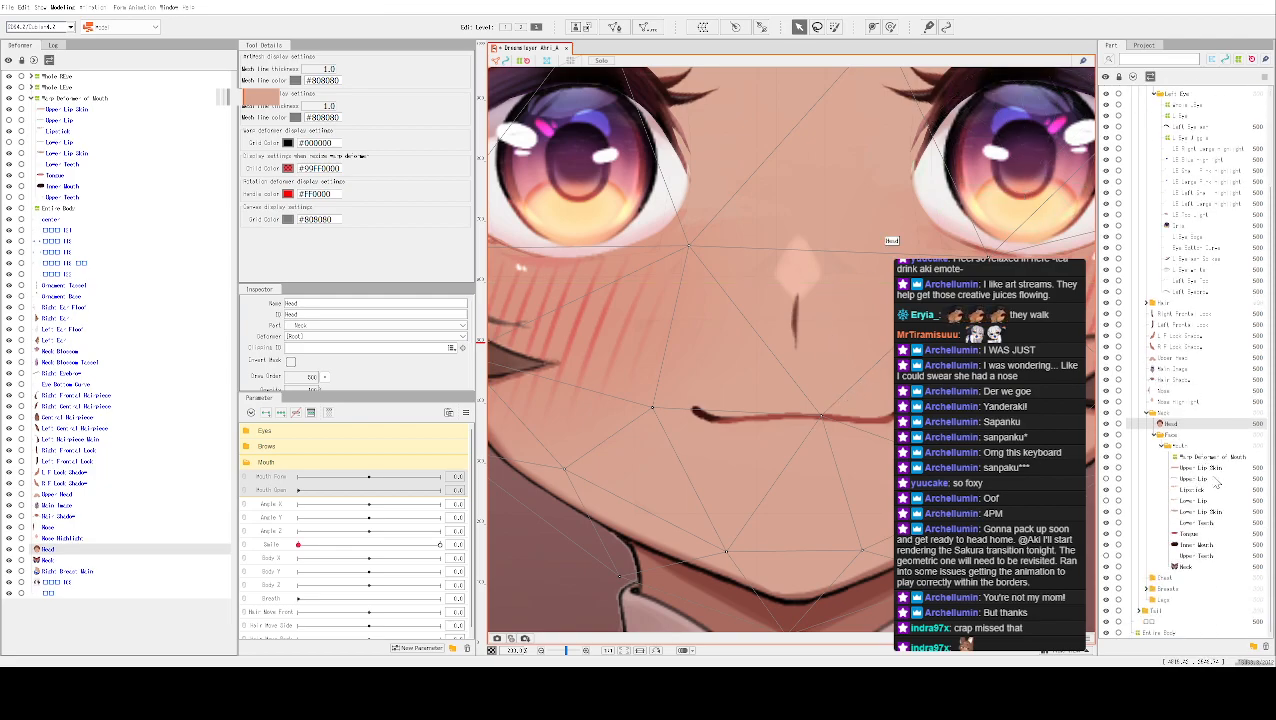
# Open the Upper Lip Skin mesh for manual editing and check the automatic connection options
pyautogui.click(1212, 468)
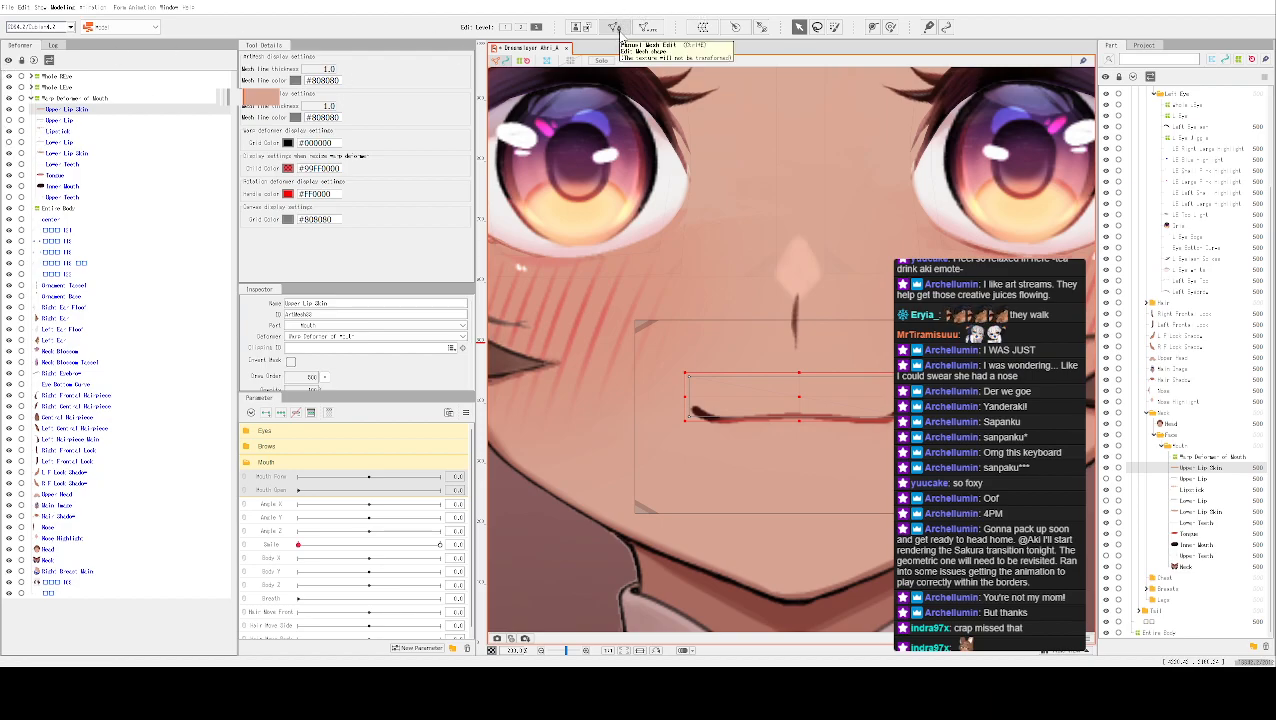
pyautogui.click(614, 27)
pyautogui.scroll(3, 806, 333)
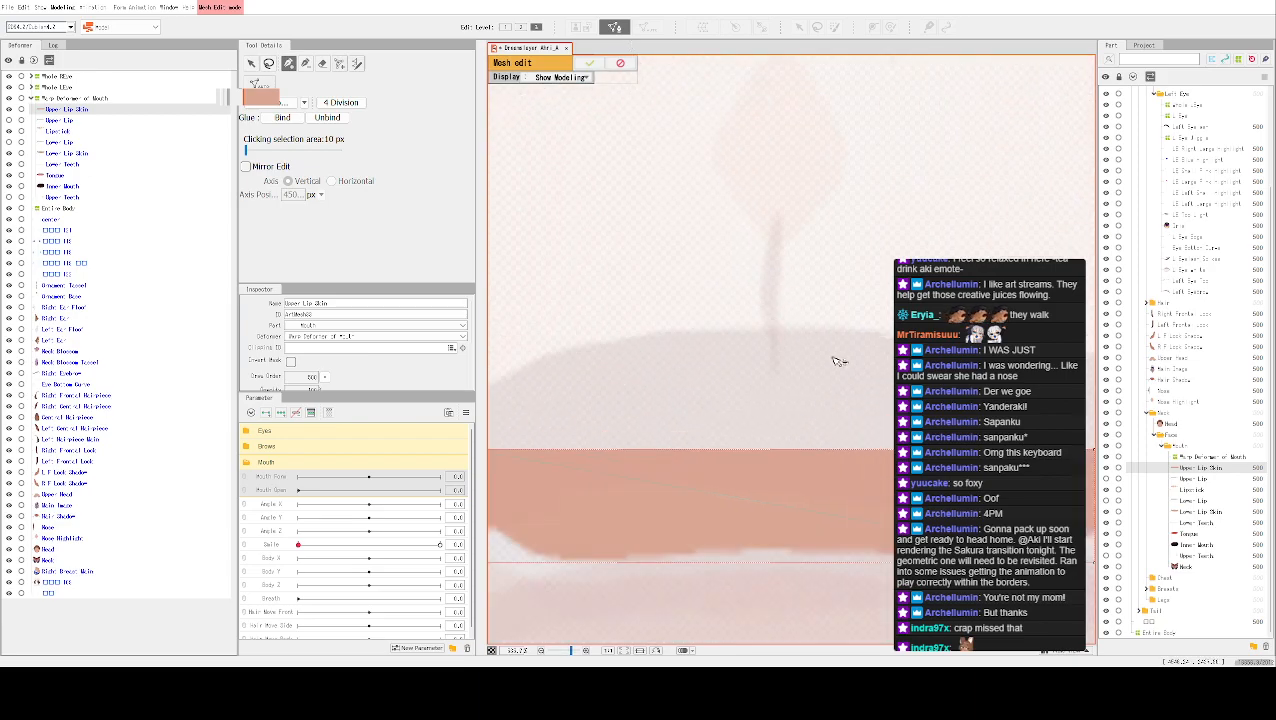
pyautogui.scroll(-3, 837, 361)
pyautogui.scroll(2, 806, 361)
pyautogui.scroll(3, 806, 293)
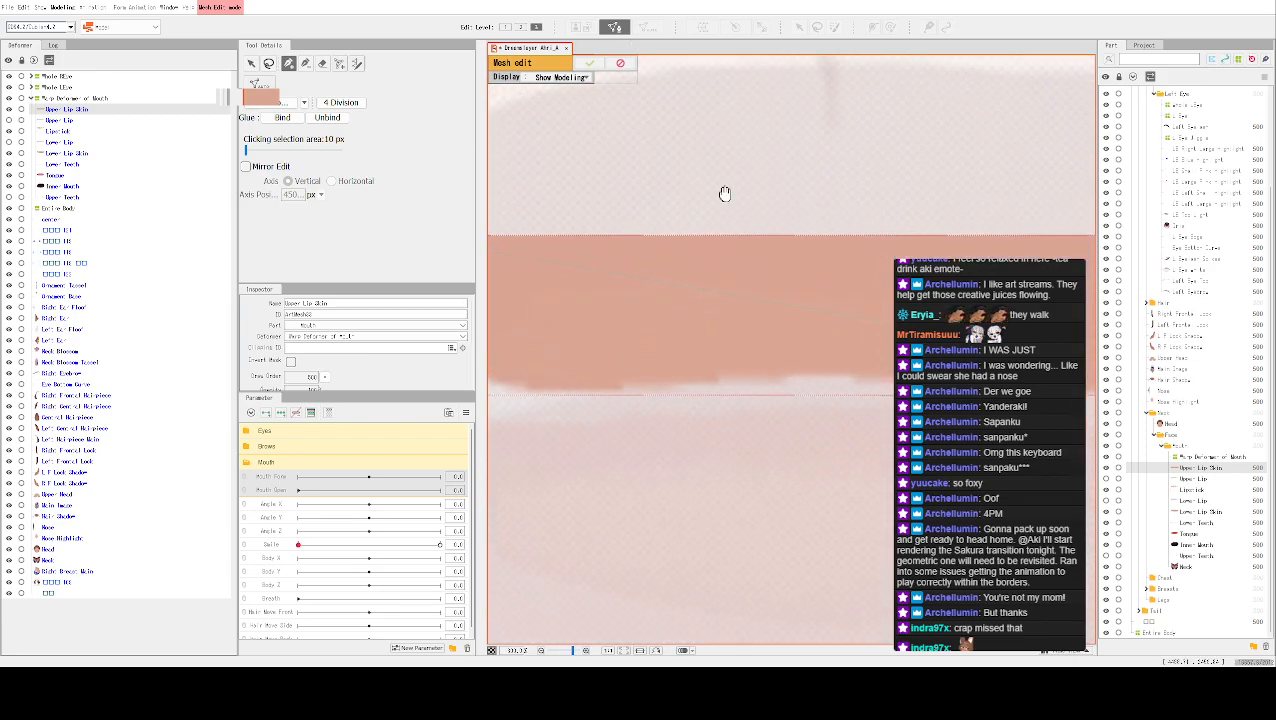
pyautogui.scroll(-2, 735, 177)
pyautogui.moveTo(735, 177); pyautogui.dragTo(760, 285)
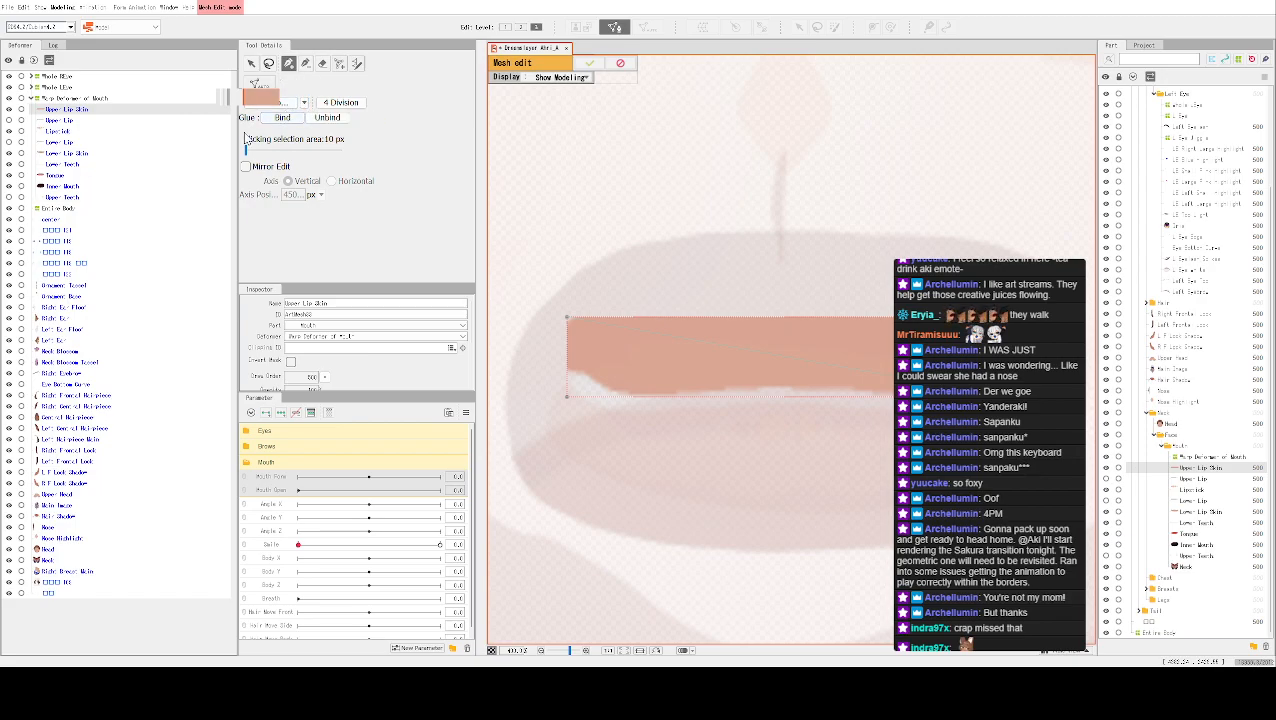
pyautogui.click(305, 103)
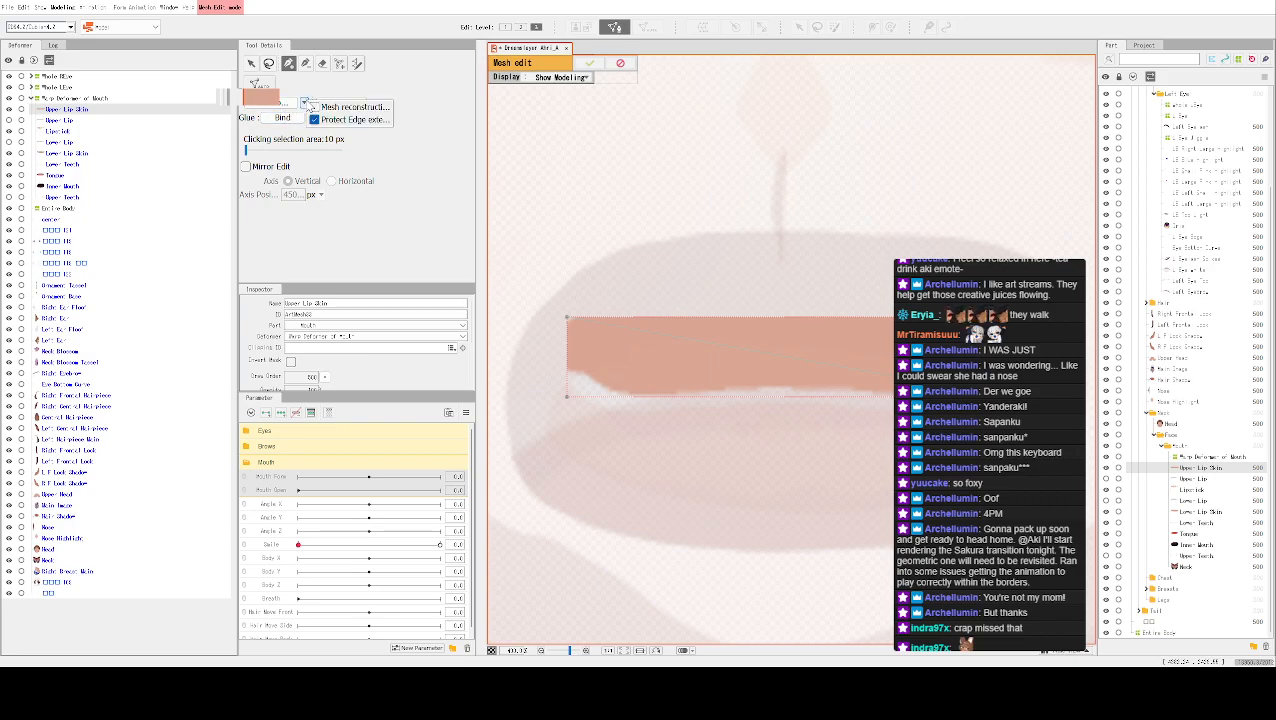
pyautogui.click(355, 88)
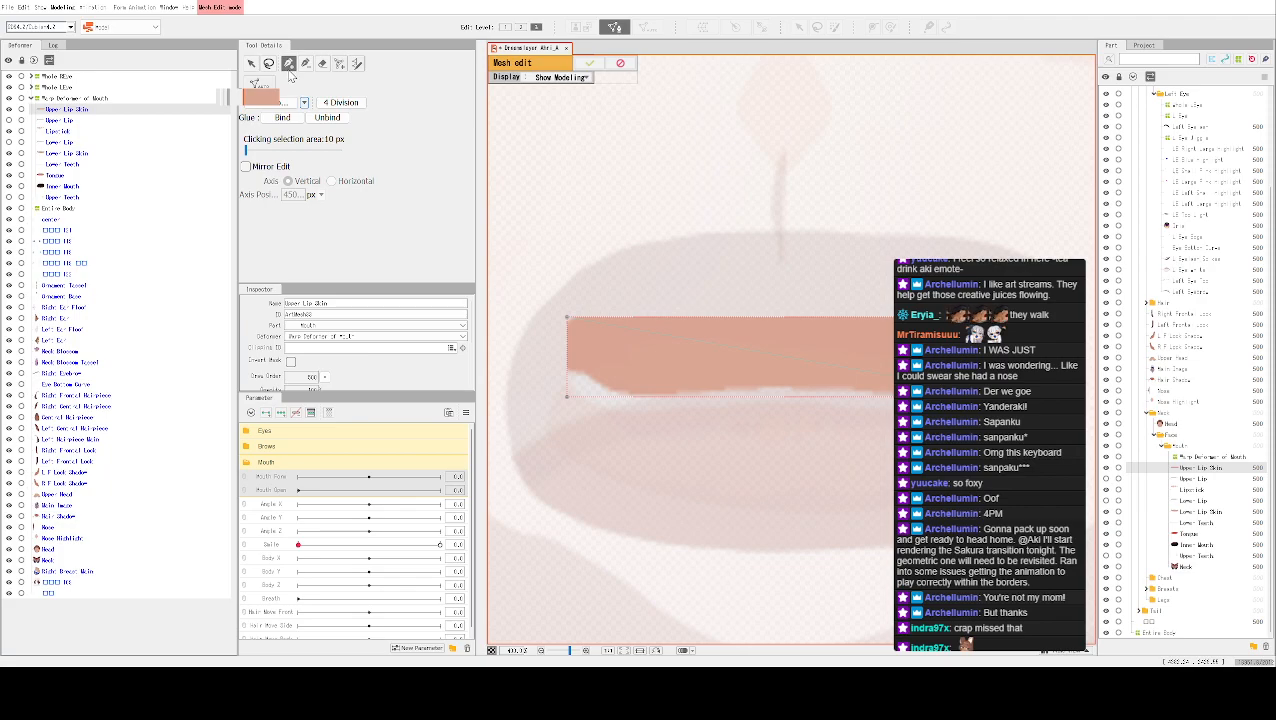
# Turn on mirror editing with a vertical axis, try a mirrored point above the mouth and inspect where the axis crosses the face
pyautogui.click(245, 166)
pyautogui.click(558, 155)
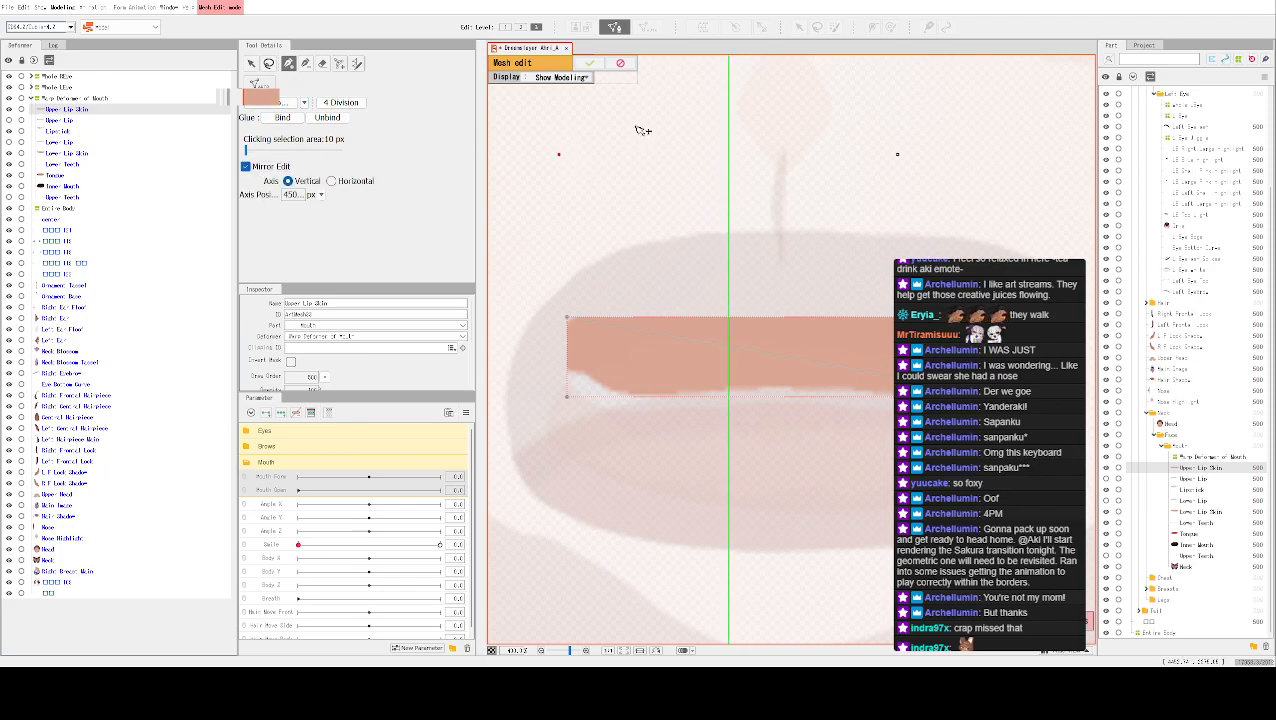
pyautogui.moveTo(722, 205); pyautogui.dragTo(826, 200)
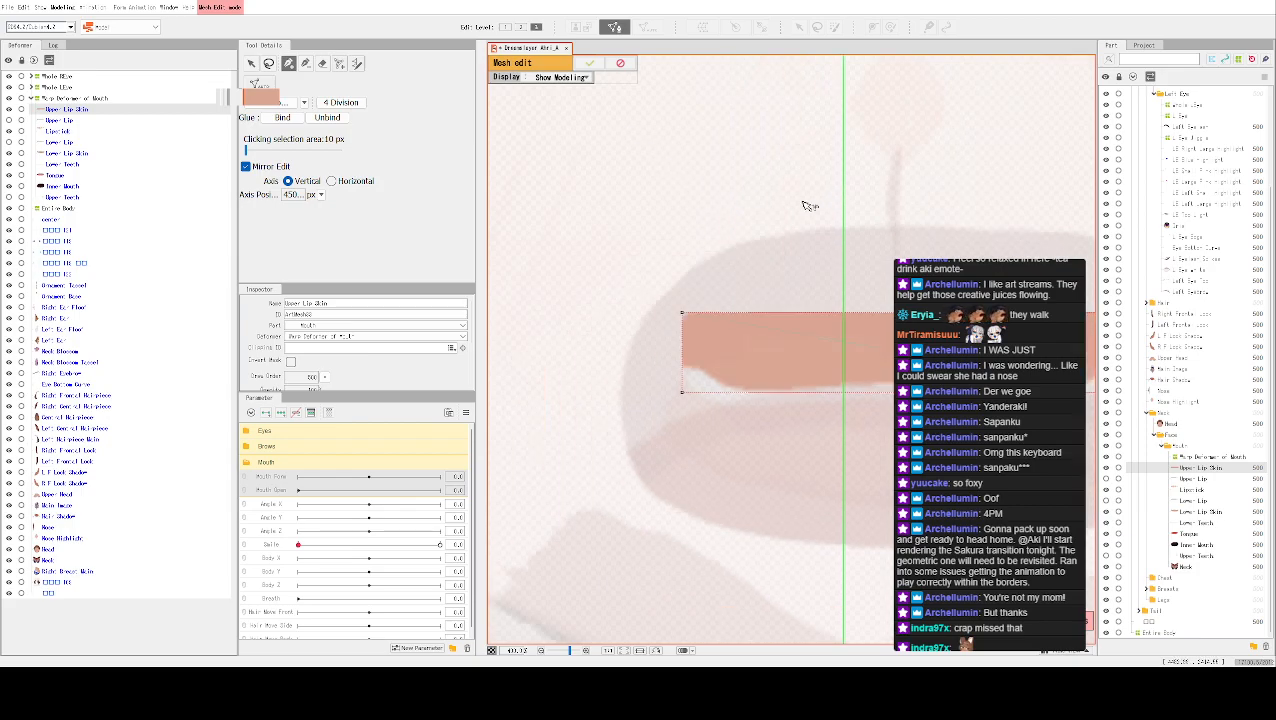
pyautogui.scroll(-3, 790, 180)
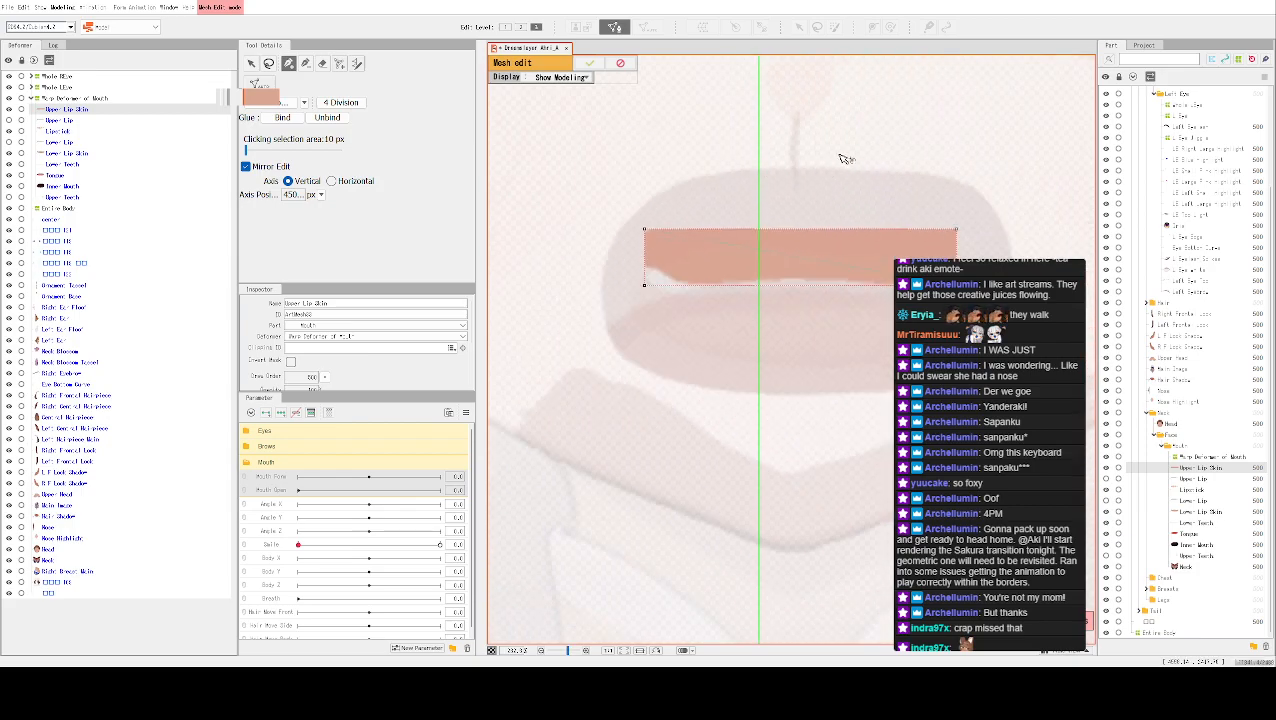
pyautogui.scroll(-3, 843, 159)
pyautogui.scroll(2, 900, 284)
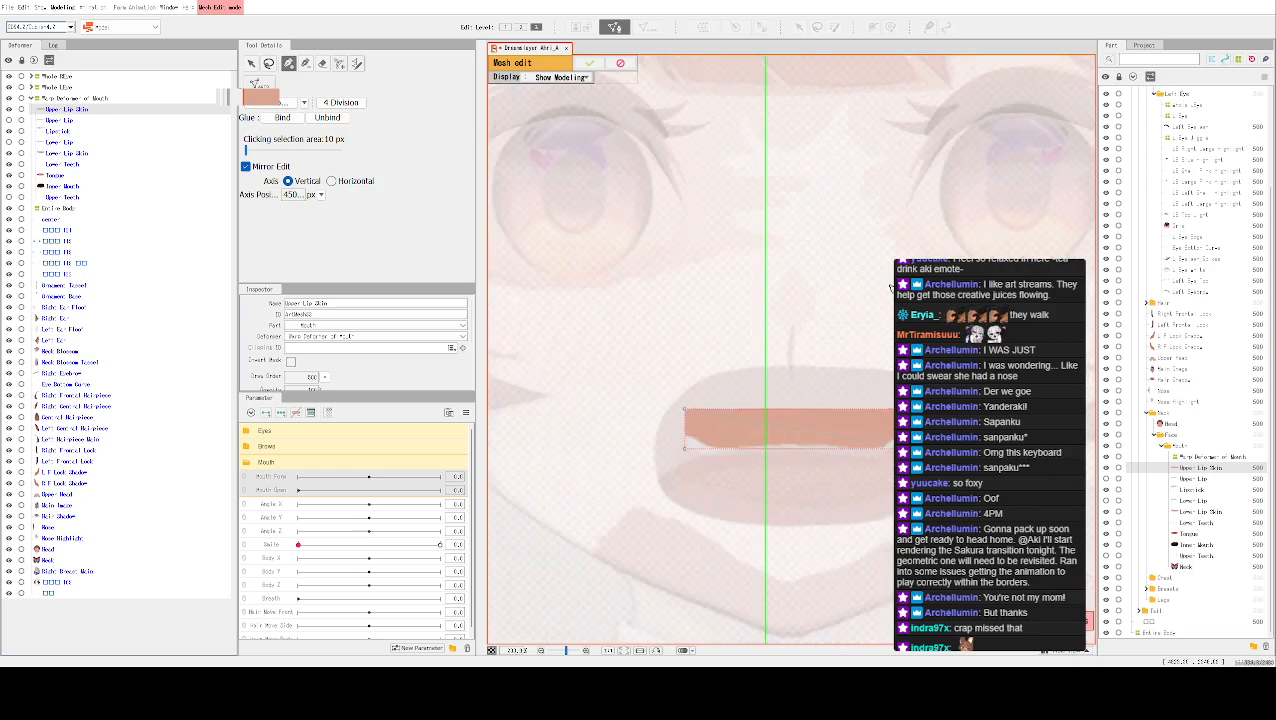
pyautogui.scroll(-1, 888, 287)
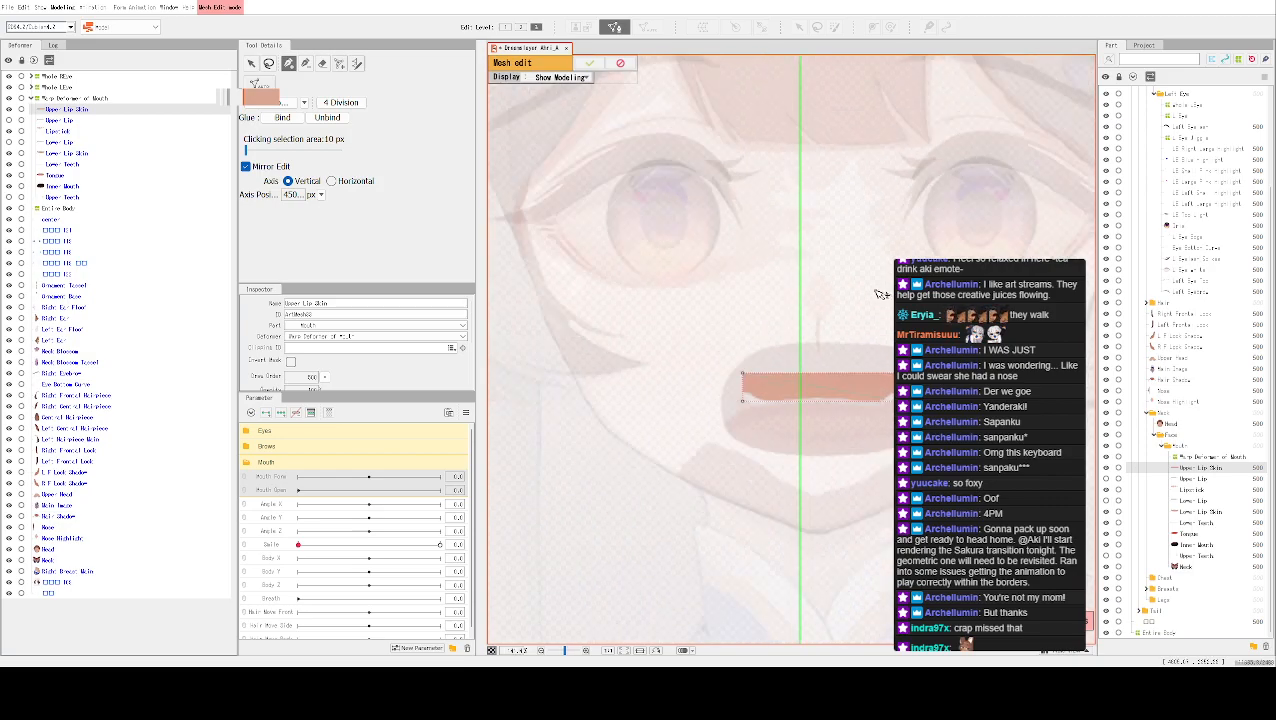
pyautogui.scroll(-3, 878, 290)
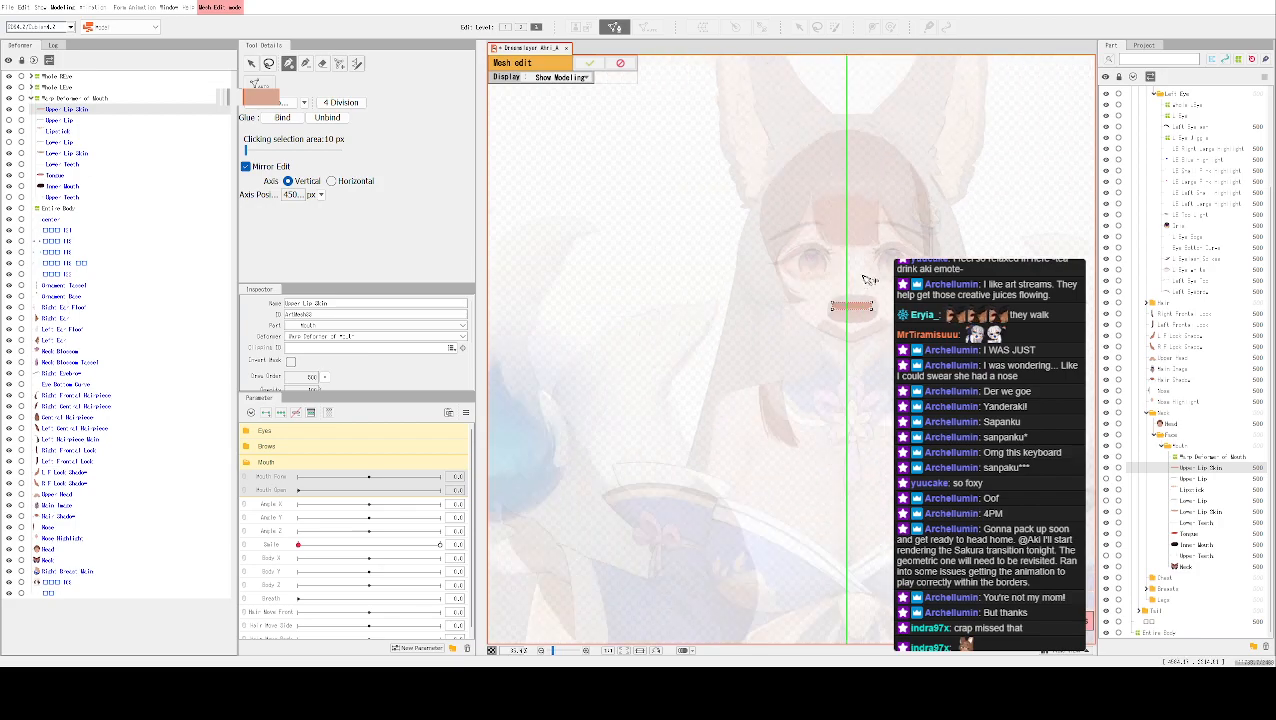
pyautogui.scroll(3, 870, 272)
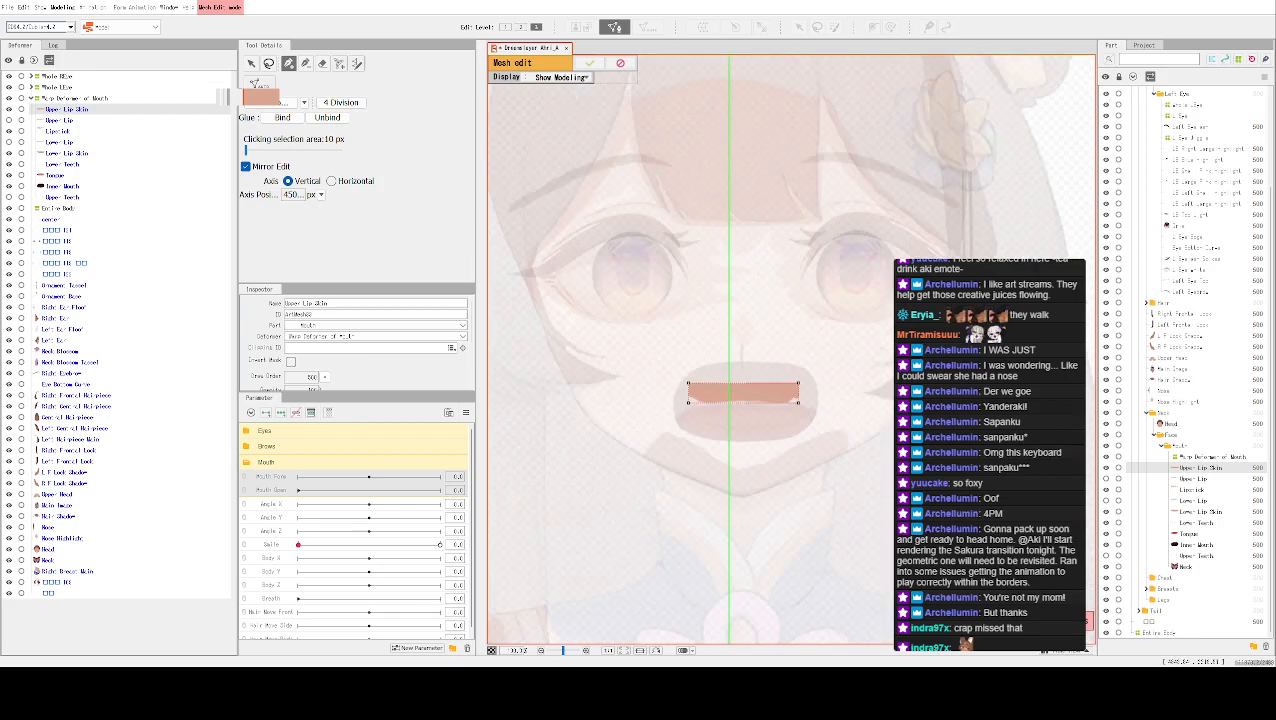
pyautogui.scroll(1, 840, 356)
pyautogui.scroll(3, 860, 300)
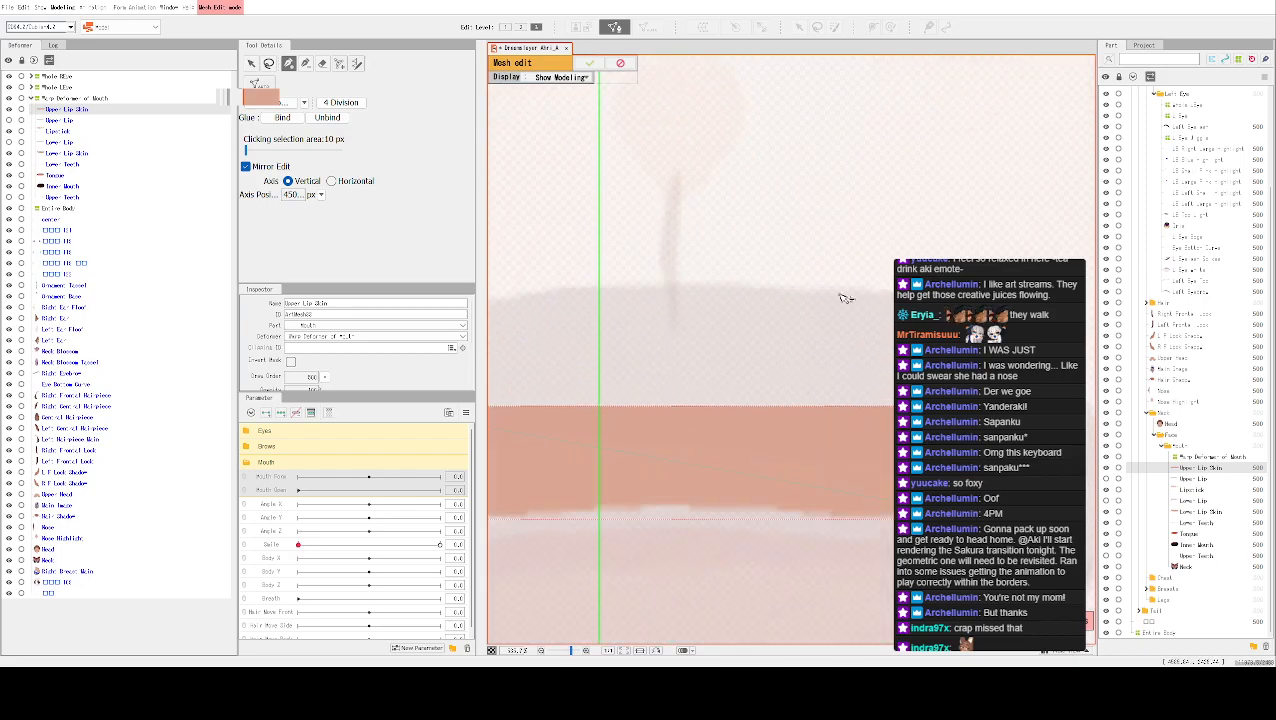
pyautogui.scroll(-2, 792, 310)
pyautogui.scroll(3, 830, 270)
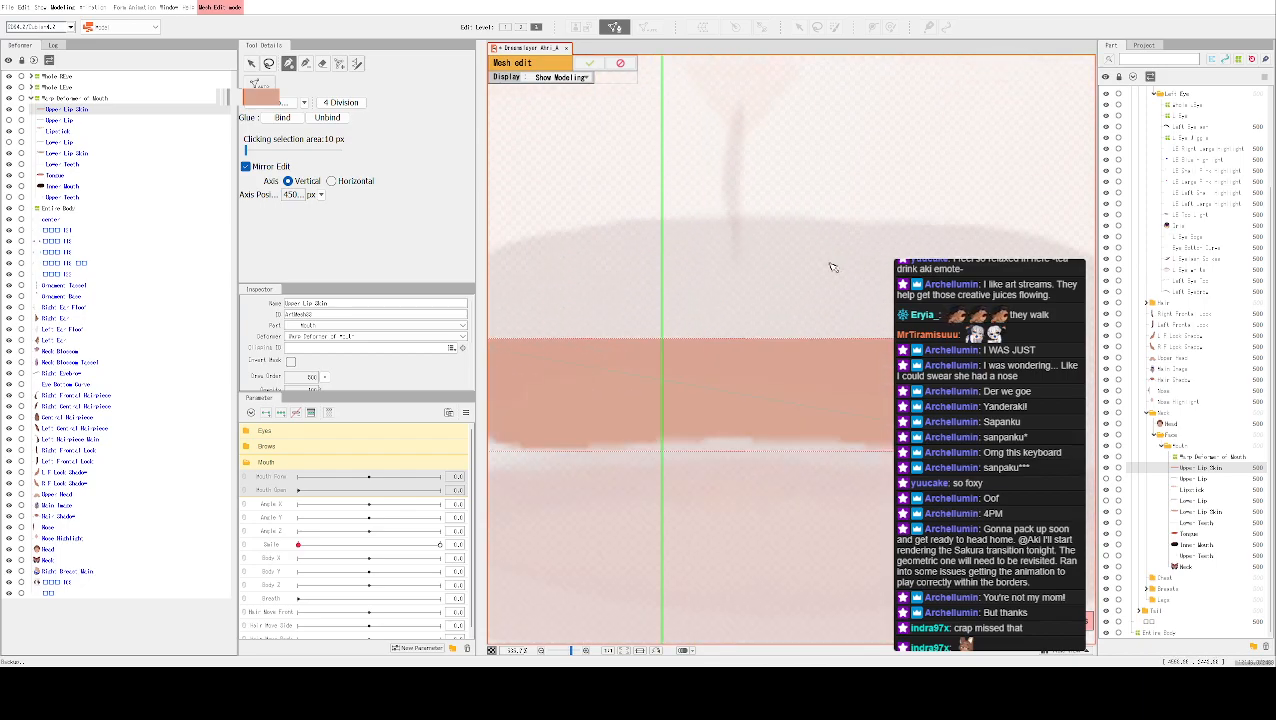
pyautogui.scroll(-2, 832, 267)
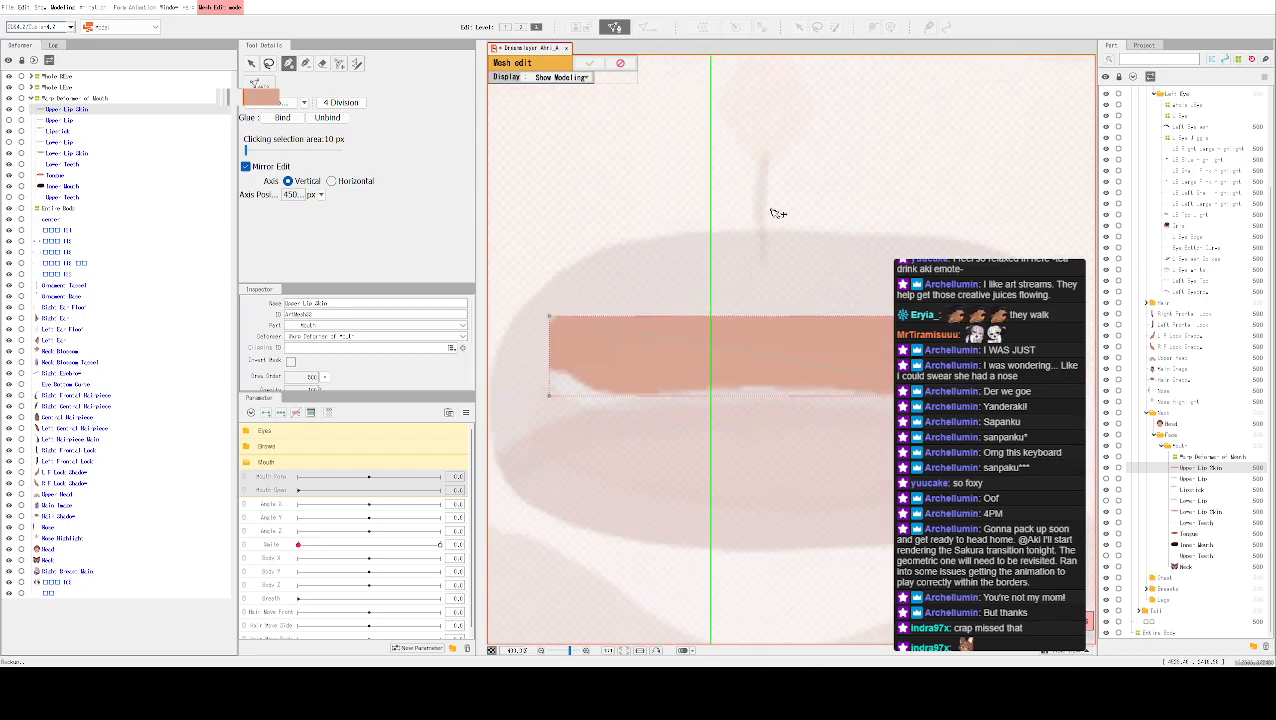
# Try a zigzag of mirrored mesh points across the upper lip skin, undoing them and turning mirror editing off
pyautogui.click(246, 167)
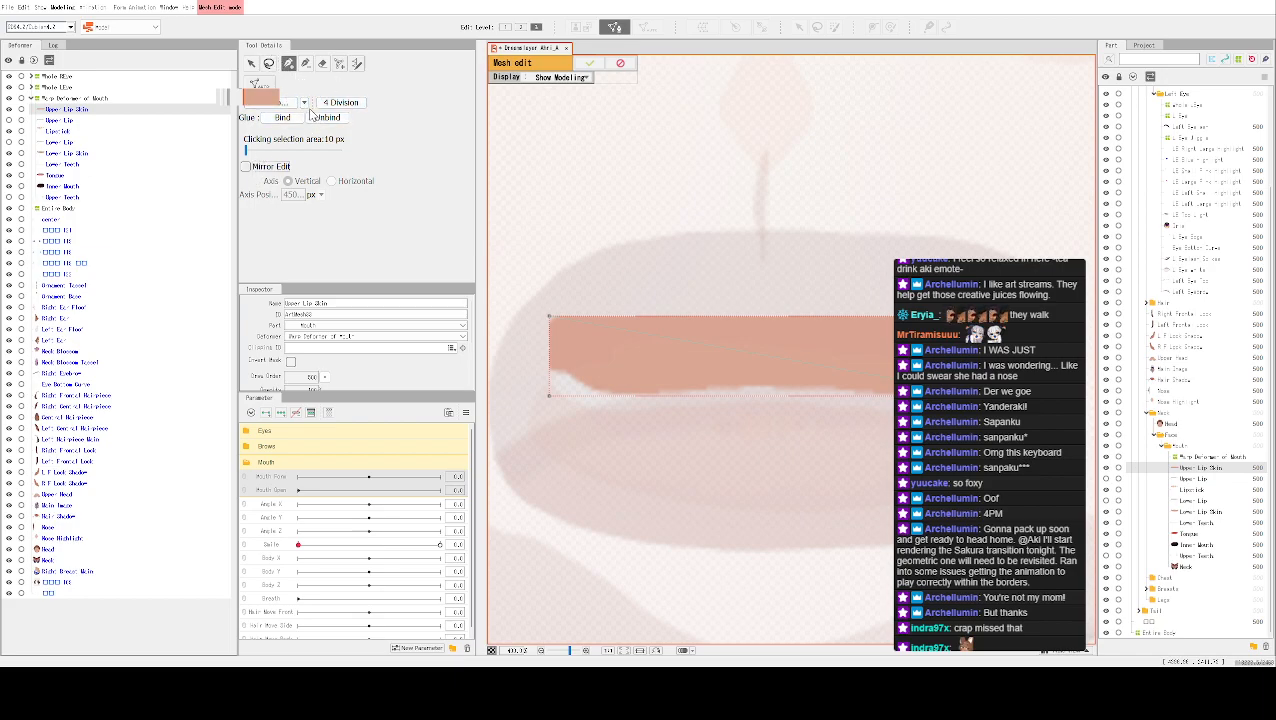
pyautogui.click(247, 167)
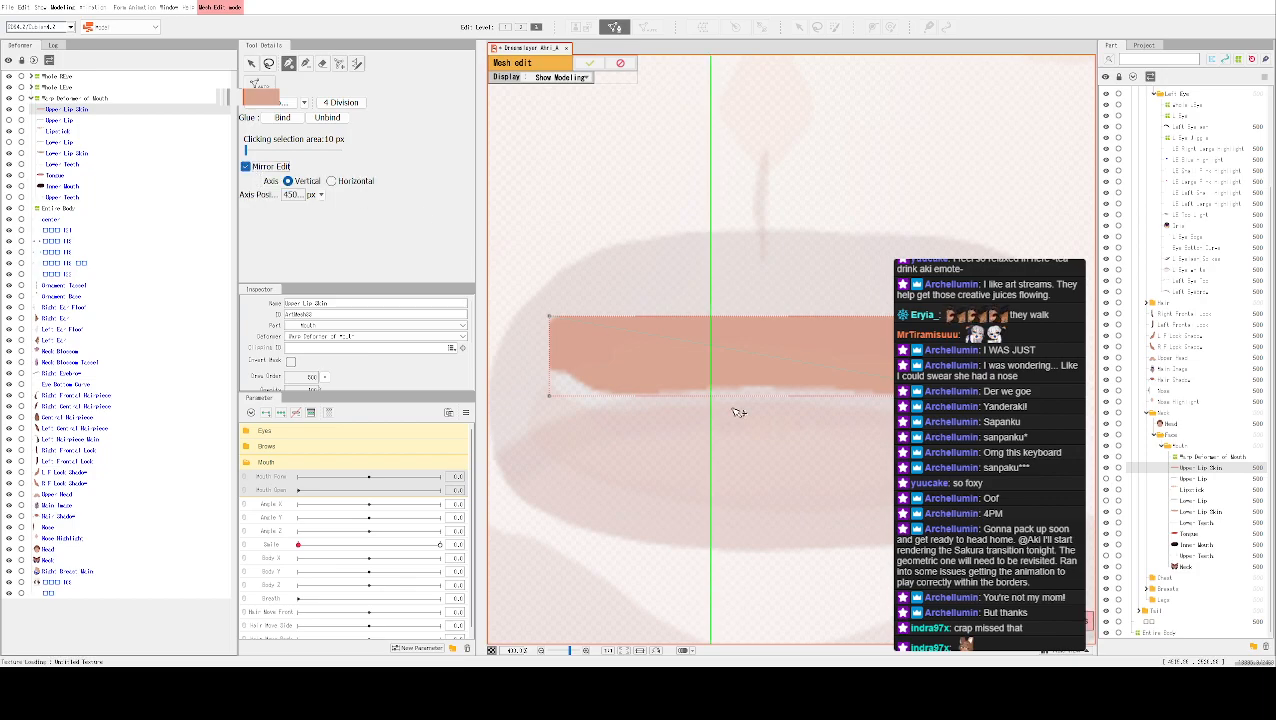
pyautogui.click(562, 333)
pyautogui.click(562, 349)
pyautogui.click(570, 363)
pyautogui.click(596, 370)
pyautogui.click(616, 345)
pyautogui.click(648, 345)
pyautogui.click(658, 358)
pyautogui.click(669, 379)
pyautogui.click(690, 378)
pyautogui.click(692, 349)
pyautogui.click(695, 335)
pyautogui.click(710, 326)
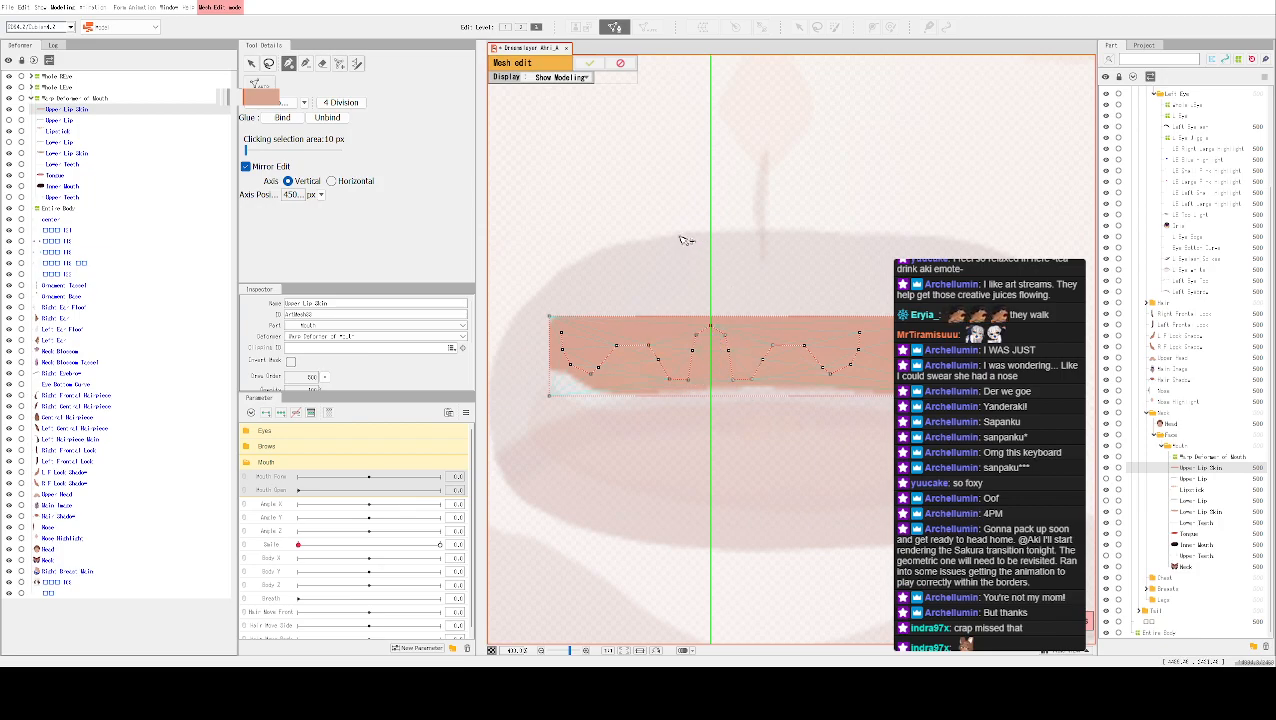
pyautogui.hotkey('ctrl', 'z')
pyautogui.hotkey('ctrl', 'z')
pyautogui.hotkey('ctrl', 'z')
pyautogui.hotkey('ctrl', 'z')
pyautogui.click(250, 167)
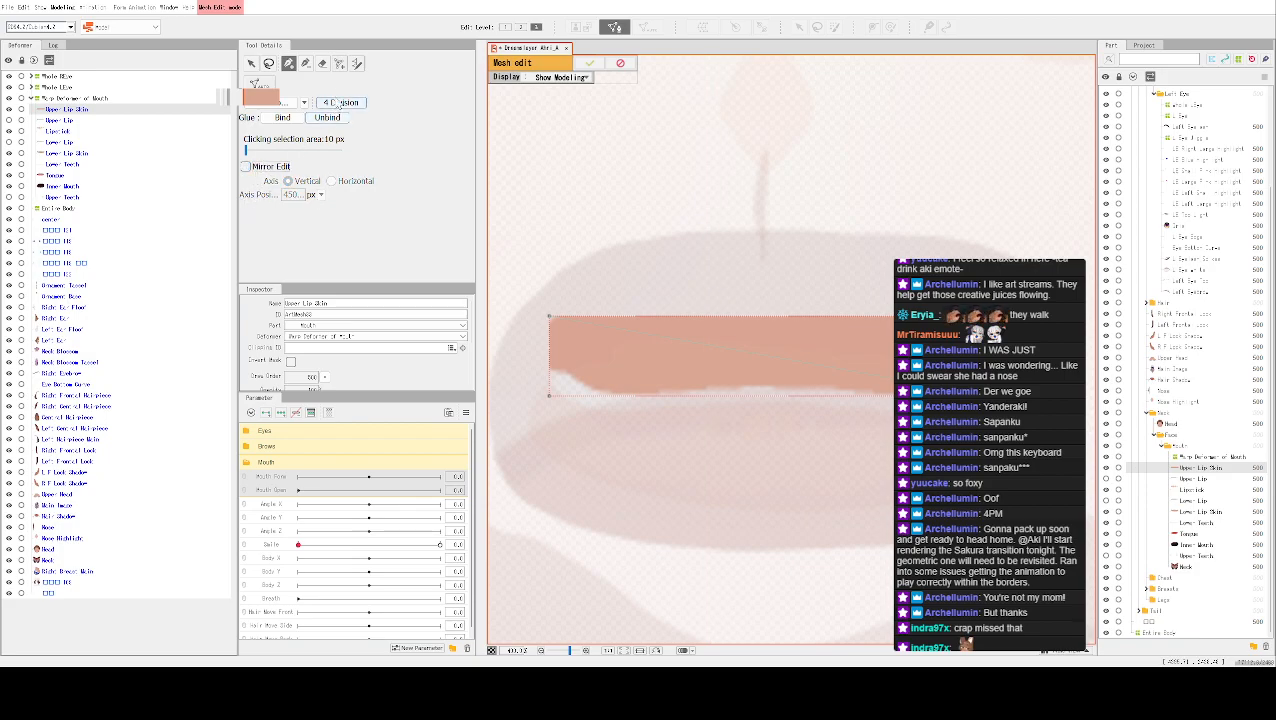
# Erase the default rectangular mesh and trace a closed outline around the upper lip skin, with dense points along its lower edge
pyautogui.click(322, 63)
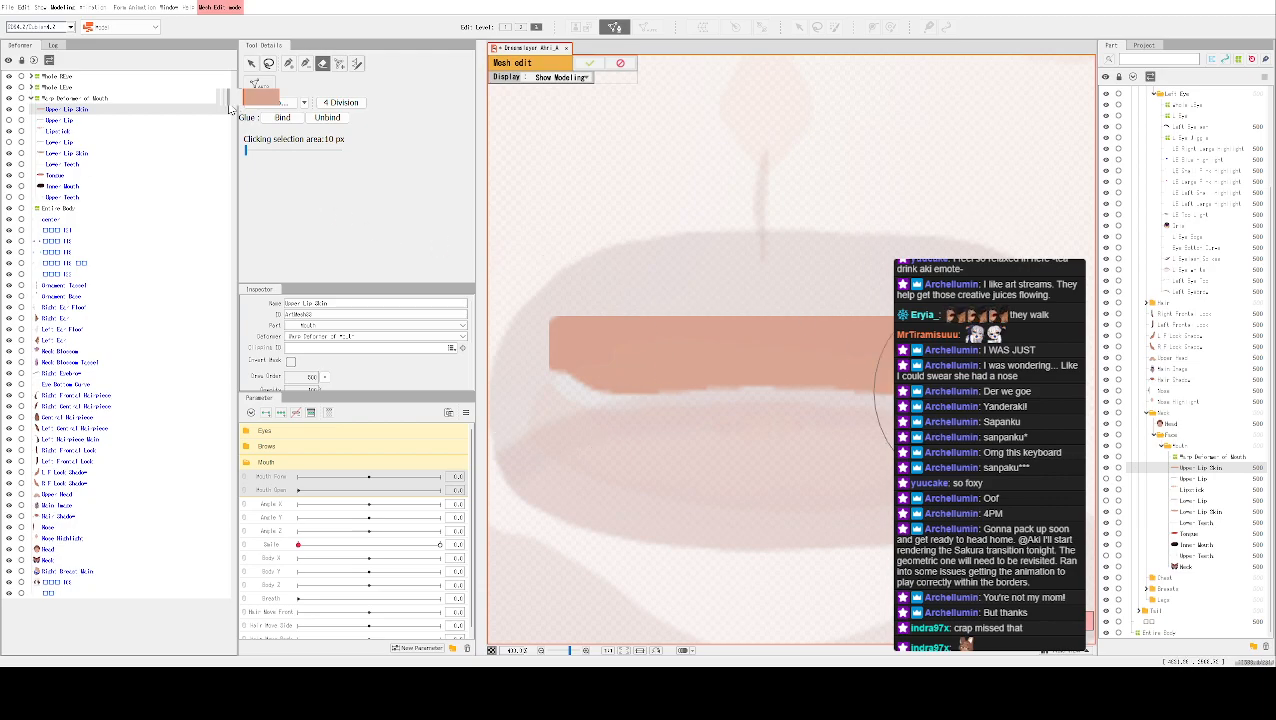
pyautogui.click(288, 63)
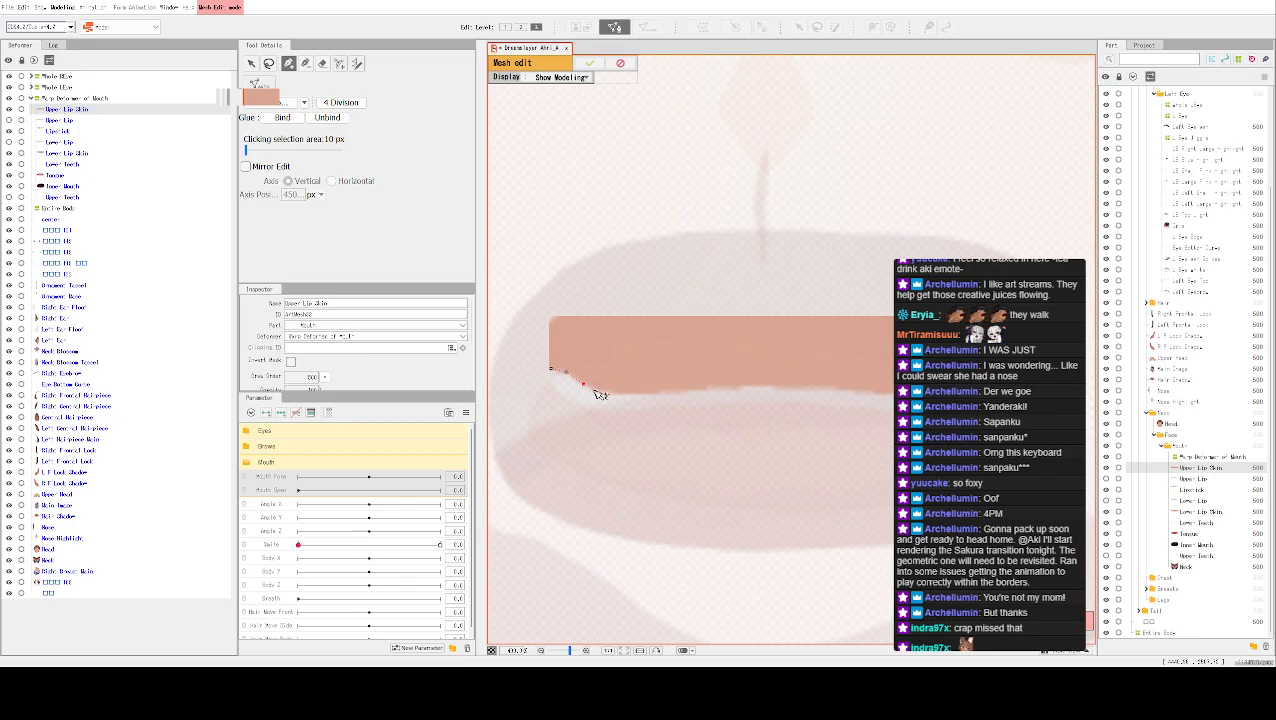
pyautogui.moveTo(600, 395); pyautogui.dragTo(889, 398)
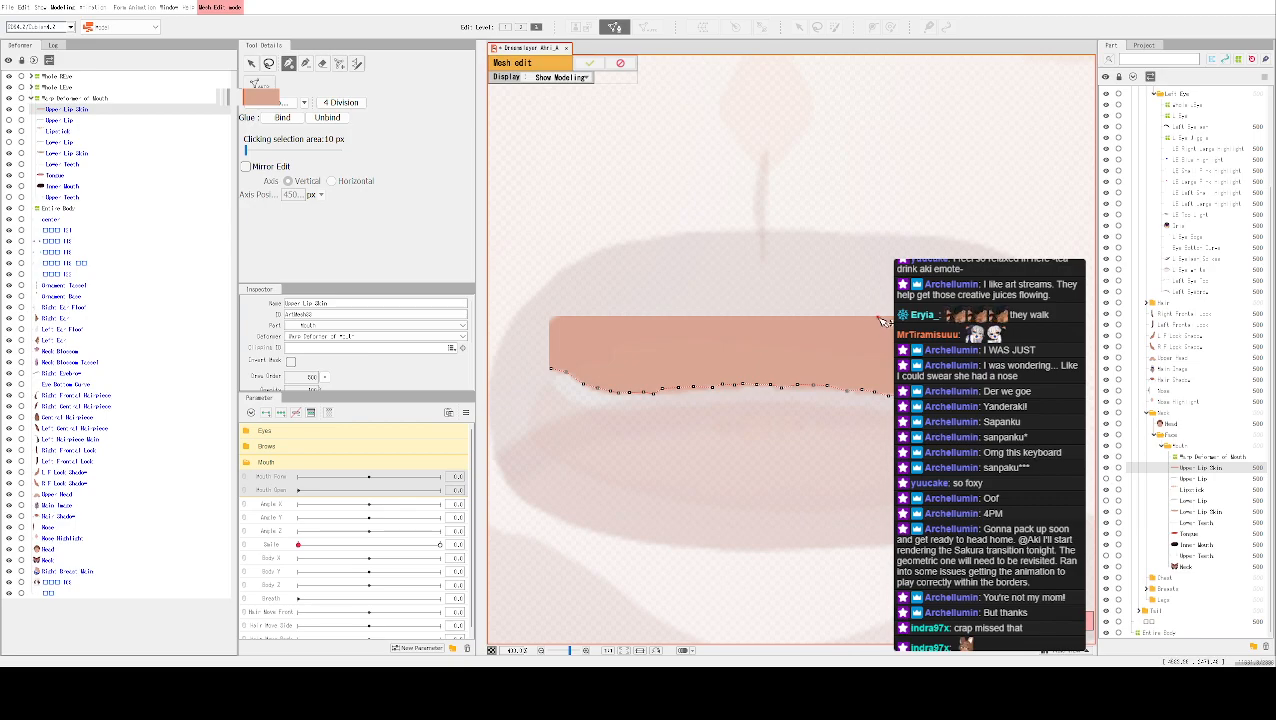
pyautogui.click(769, 317)
pyautogui.click(661, 317)
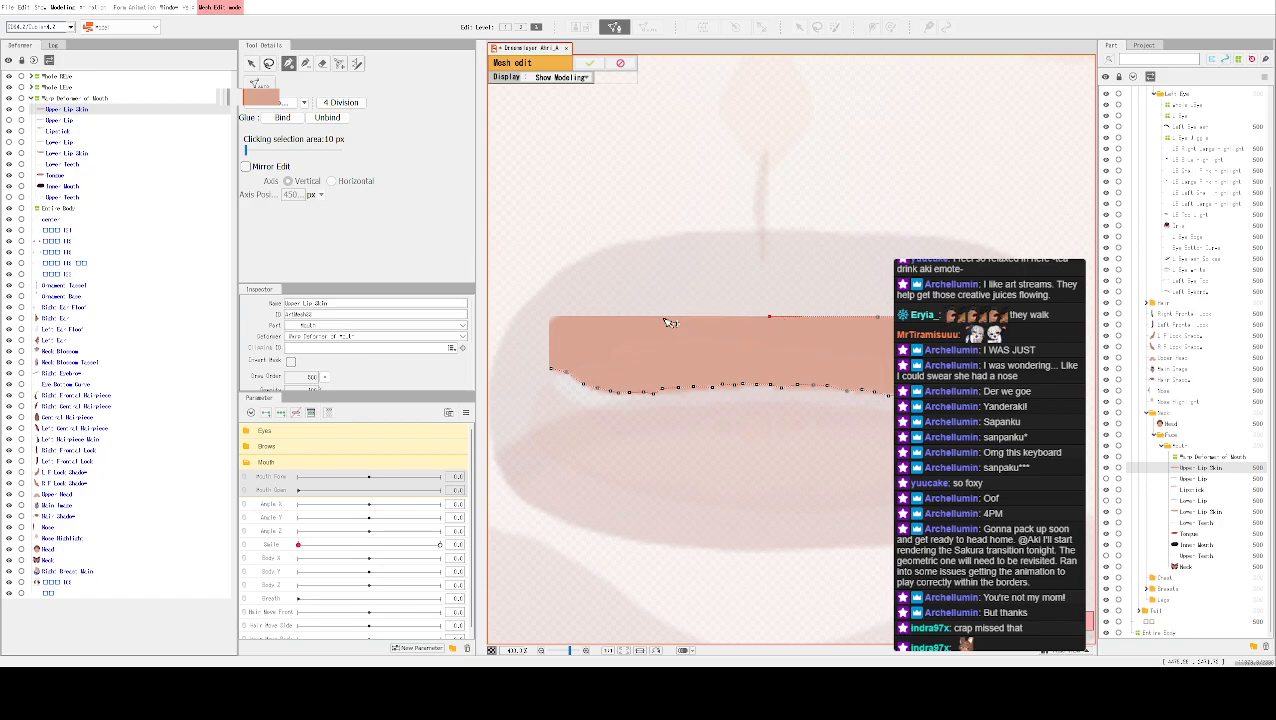
pyautogui.click(551, 317)
pyautogui.click(551, 370)
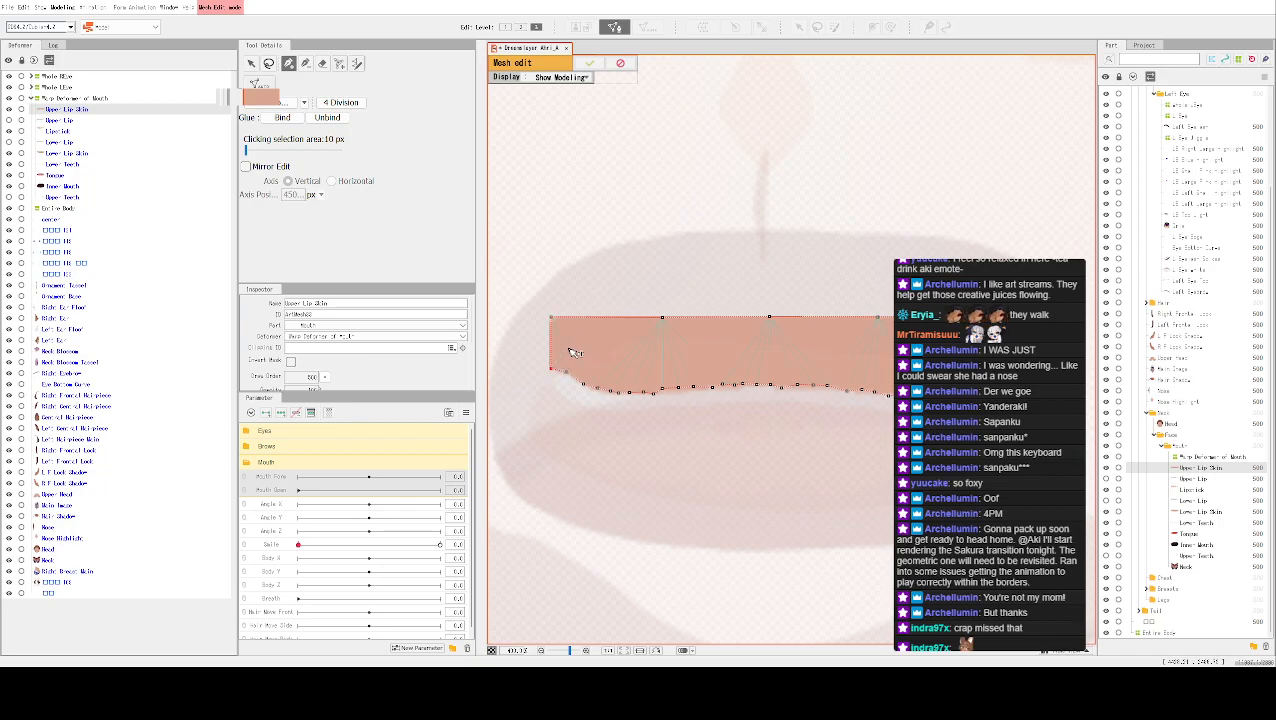
# Add connected interior vertices along the middle of the upper lip skin mesh and apply the mesh edit
pyautogui.click(340, 68)
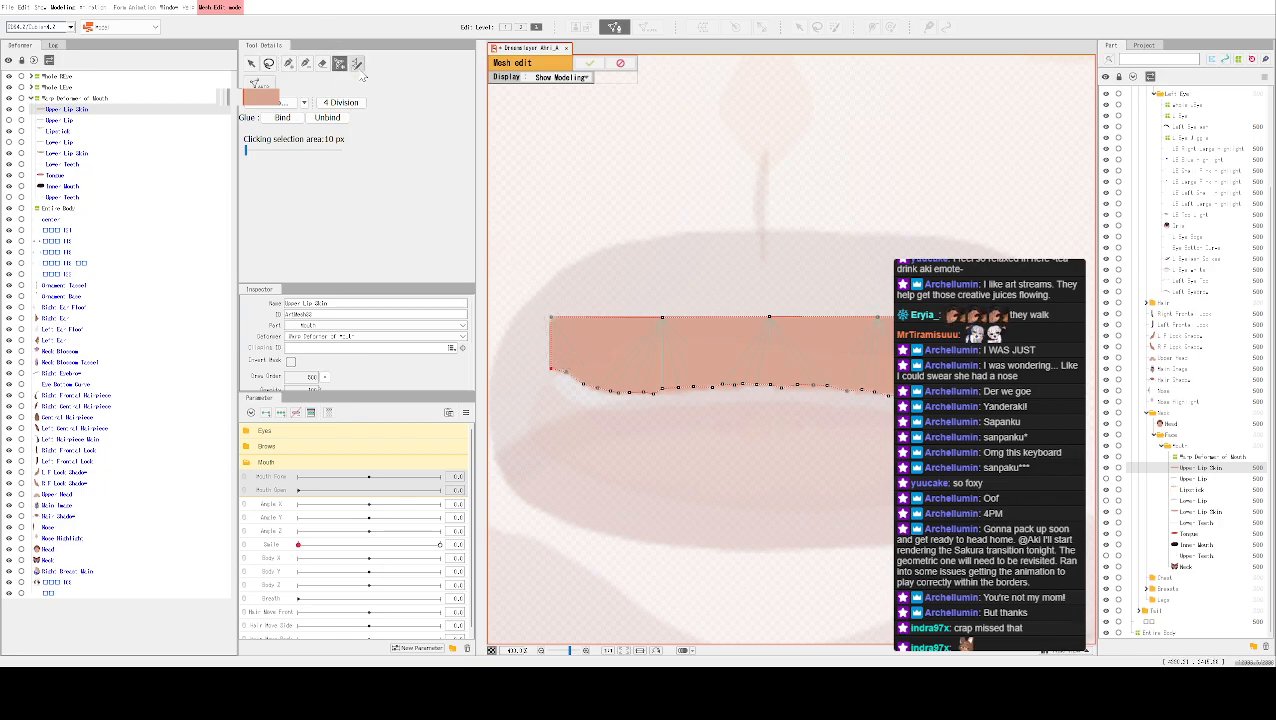
pyautogui.click(594, 344)
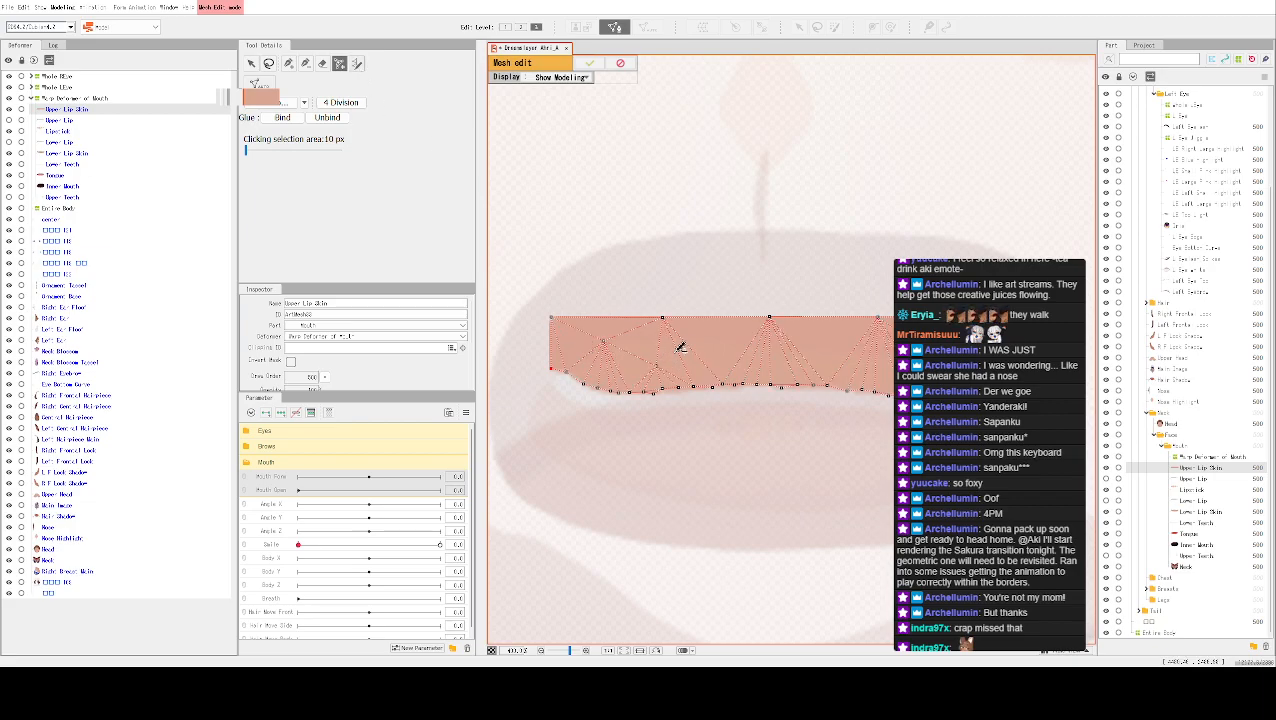
pyautogui.click(715, 342)
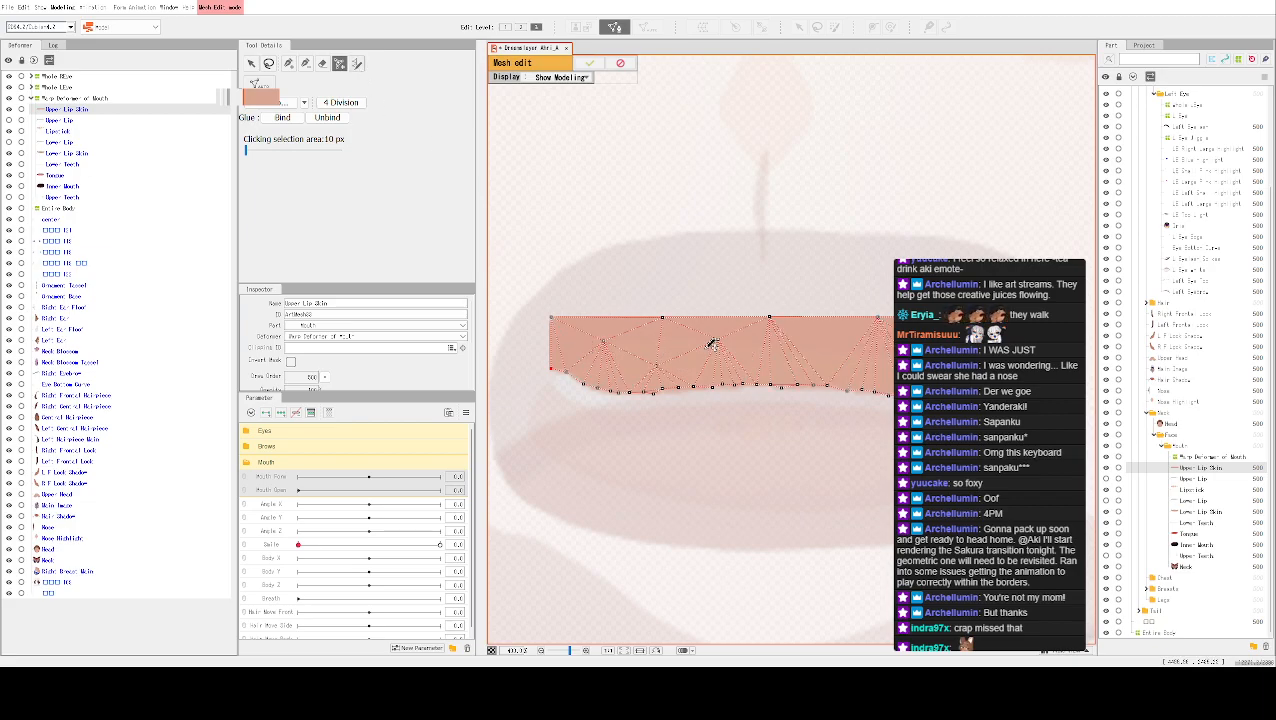
pyautogui.click(780, 361)
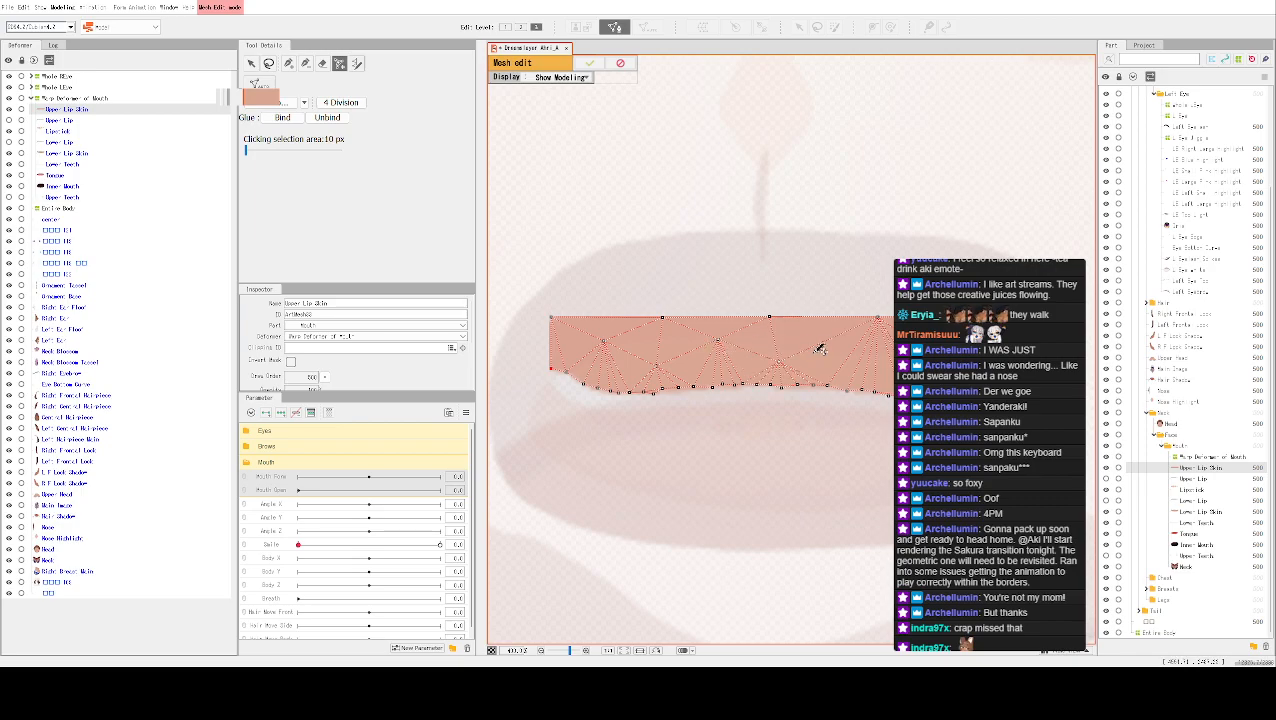
pyautogui.click(828, 354)
pyautogui.click(886, 351)
pyautogui.click(589, 63)
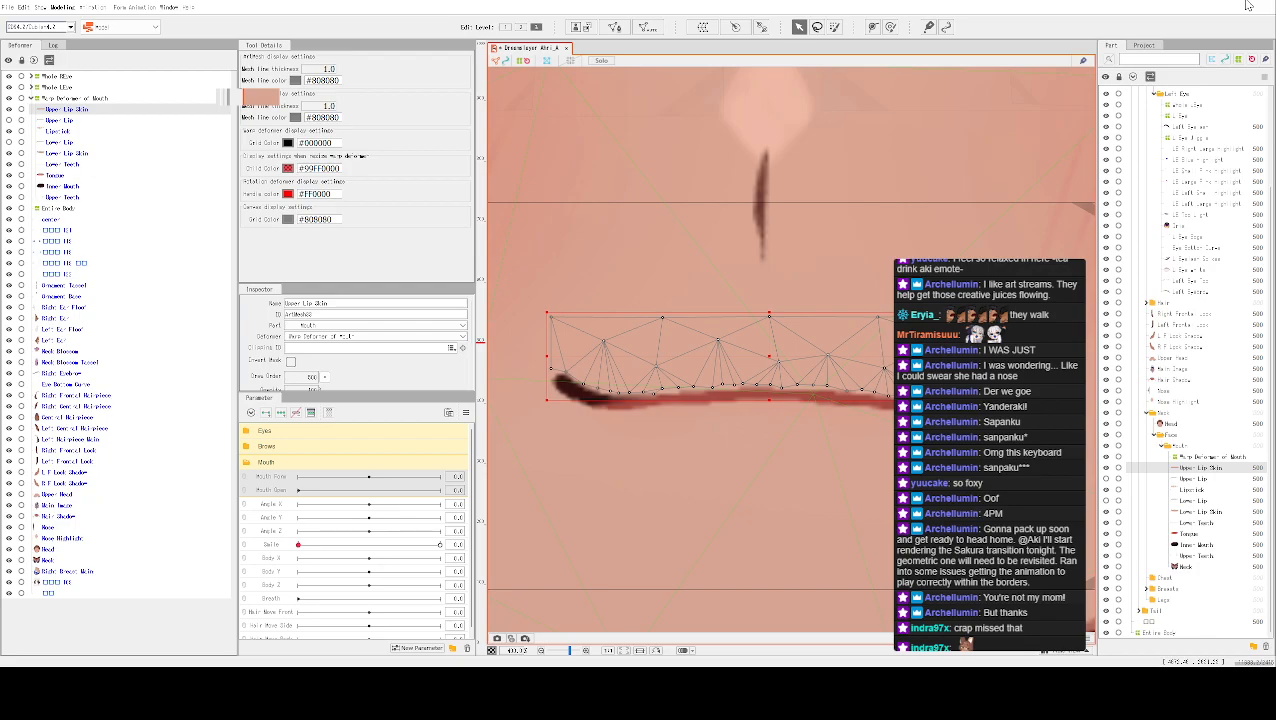
pyautogui.scroll(-3, 950, 298)
pyautogui.scroll(3, 950, 291)
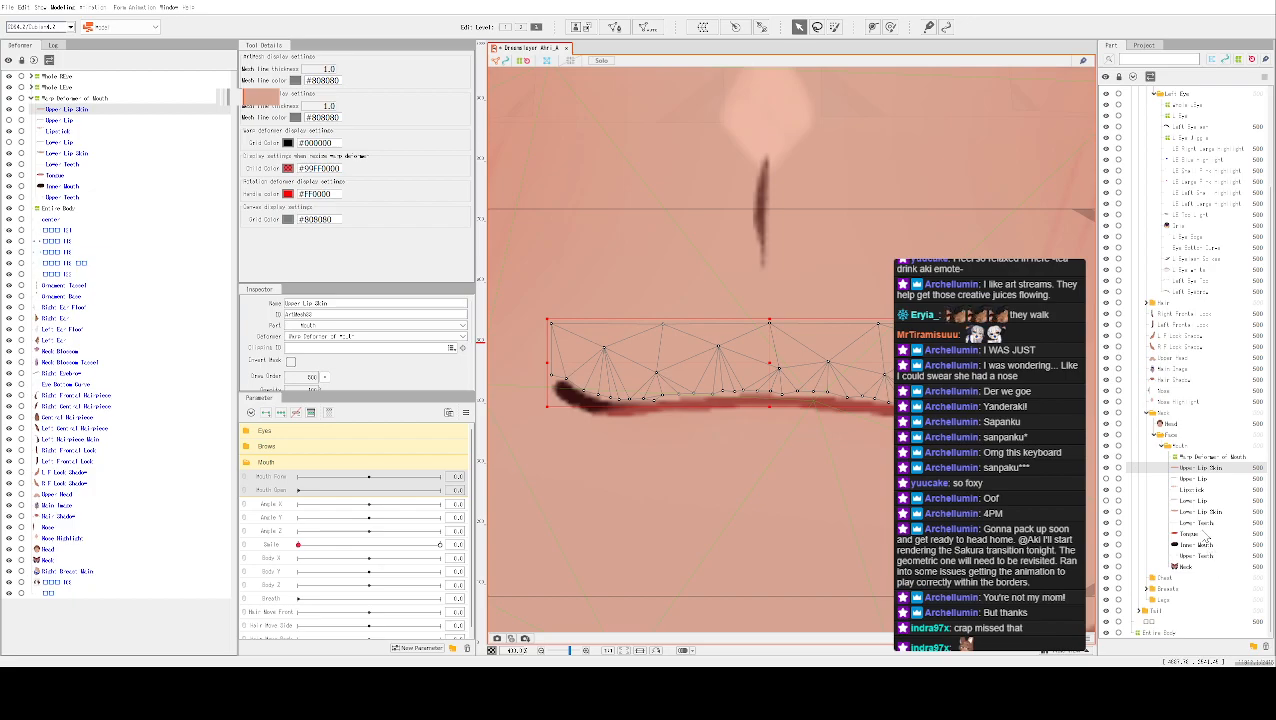
# Move the Neck part out of the Mouth folder to the same level as the Chest folder
pyautogui.moveTo(1204, 557)
pyautogui.mouseDown()
pyautogui.moveTo(1199, 462)
pyautogui.moveTo(1210, 568)
pyautogui.moveTo(1192, 558)
pyautogui.moveTo(1192, 572)
pyautogui.mouseUp()
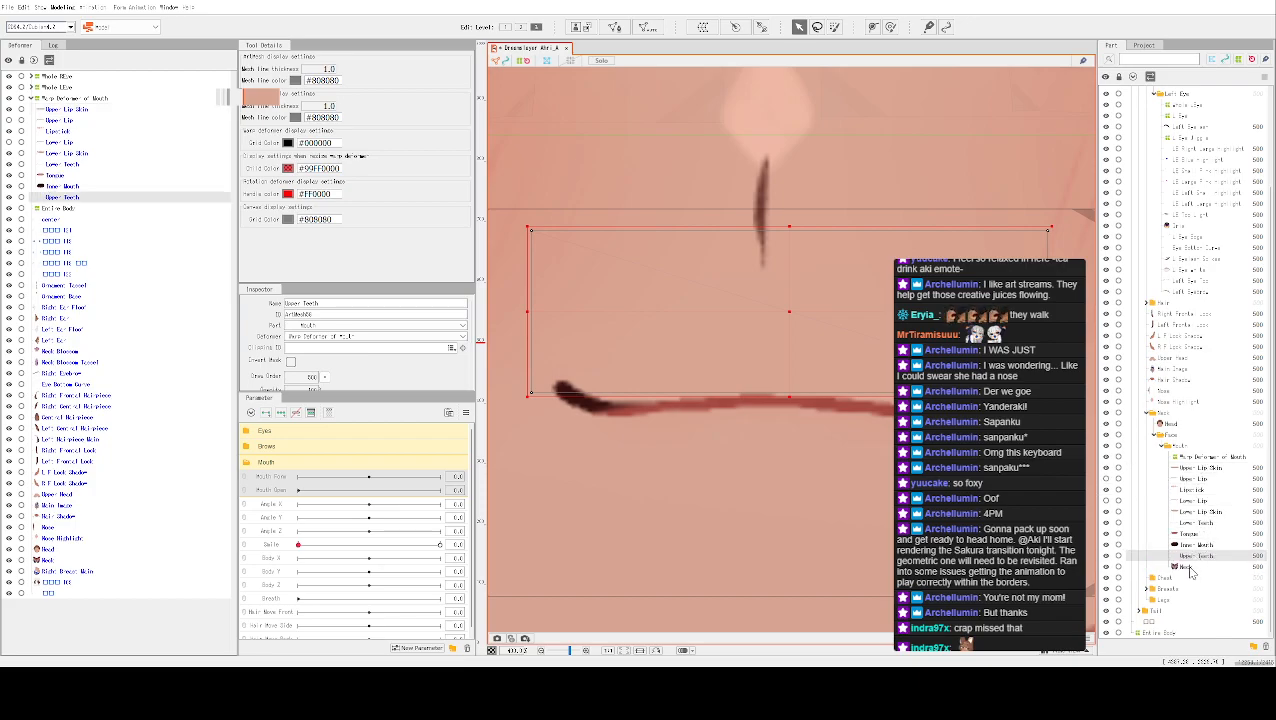
pyautogui.click(1190, 569)
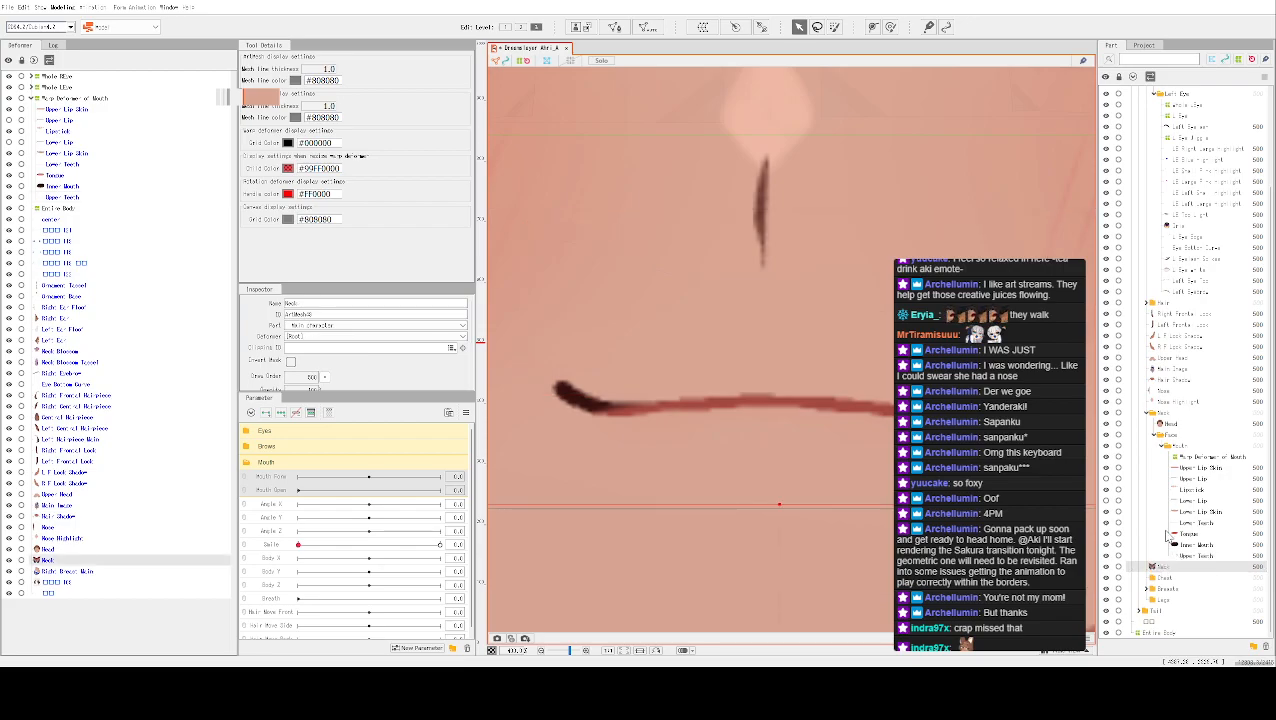
pyautogui.scroll(-5, 887, 418)
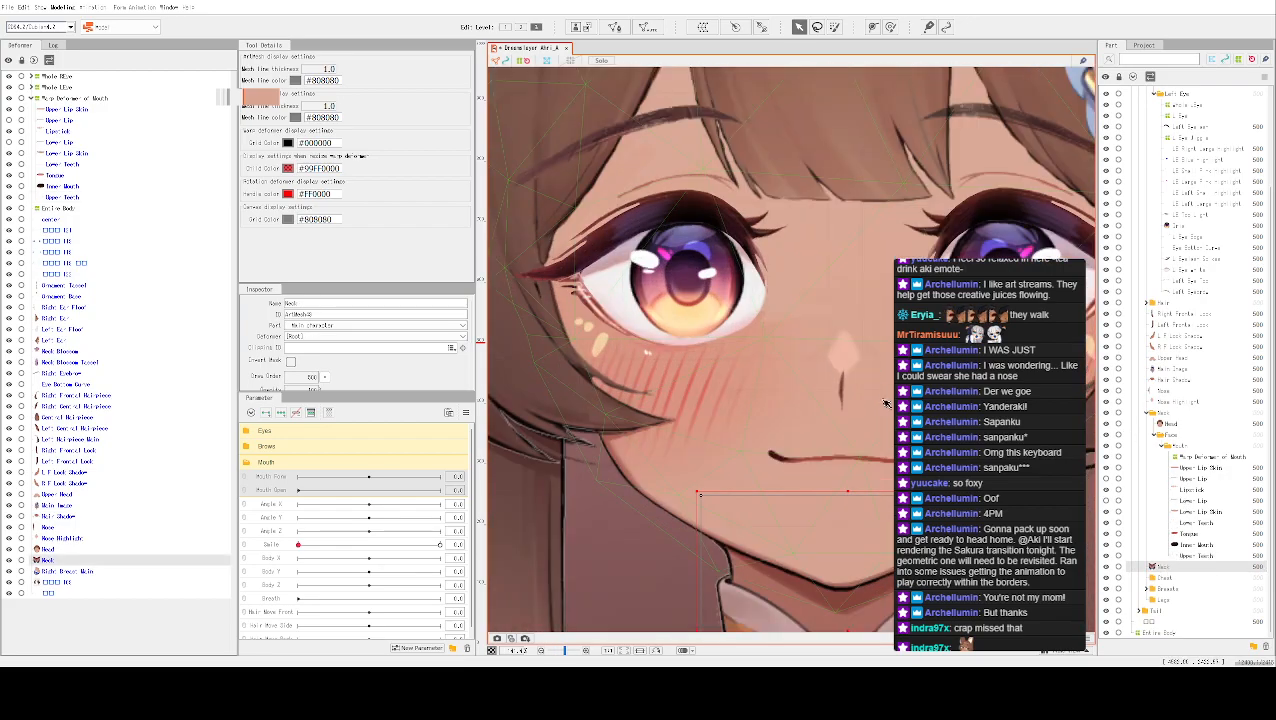
pyautogui.scroll(5, 885, 400)
pyautogui.scroll(2, 870, 438)
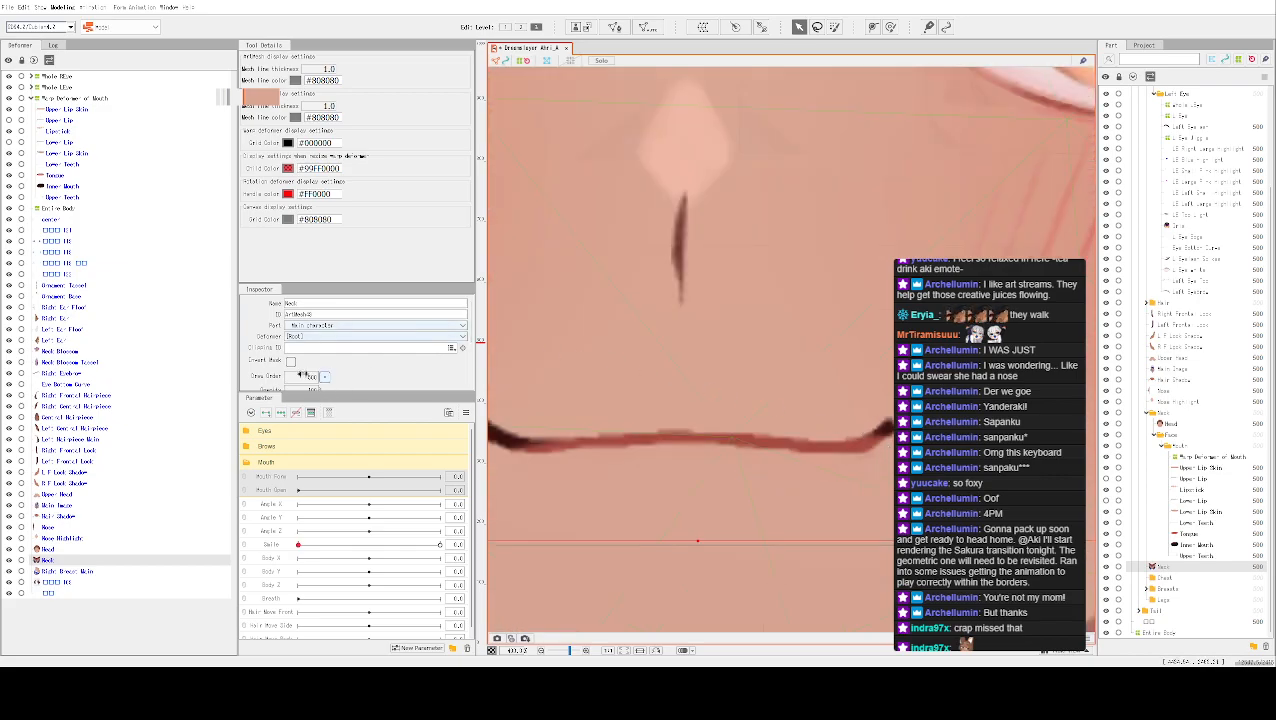
# Open the Upper Lip art mesh for mesh editing and make the hidden Upper Lip layer visible
pyautogui.click(62, 121)
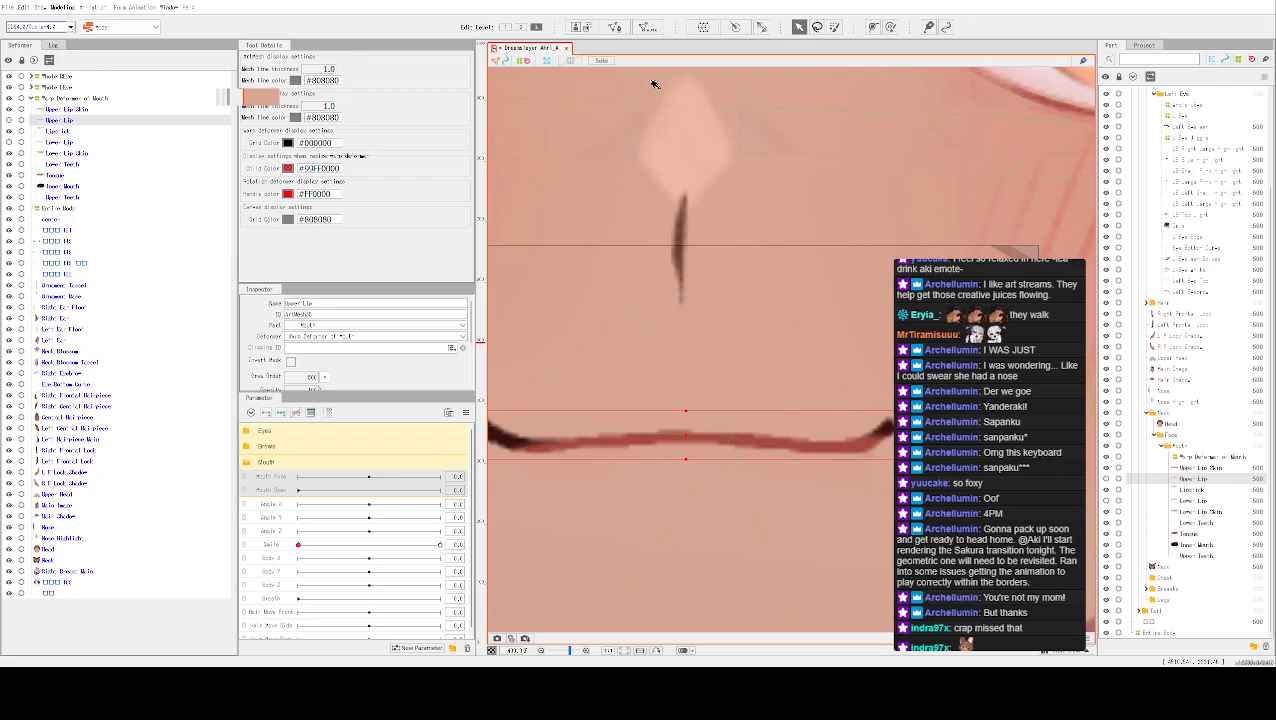
pyautogui.click(614, 27)
pyautogui.scroll(-3, 690, 275)
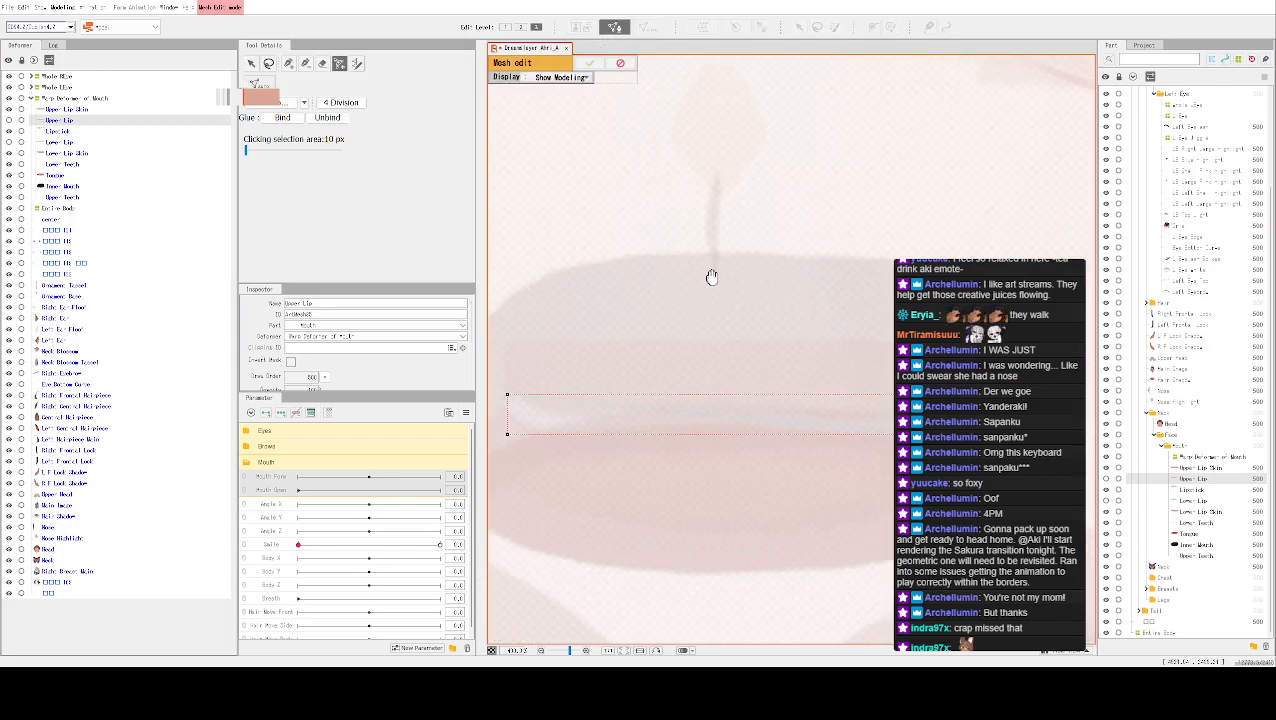
pyautogui.scroll(3, 678, 280)
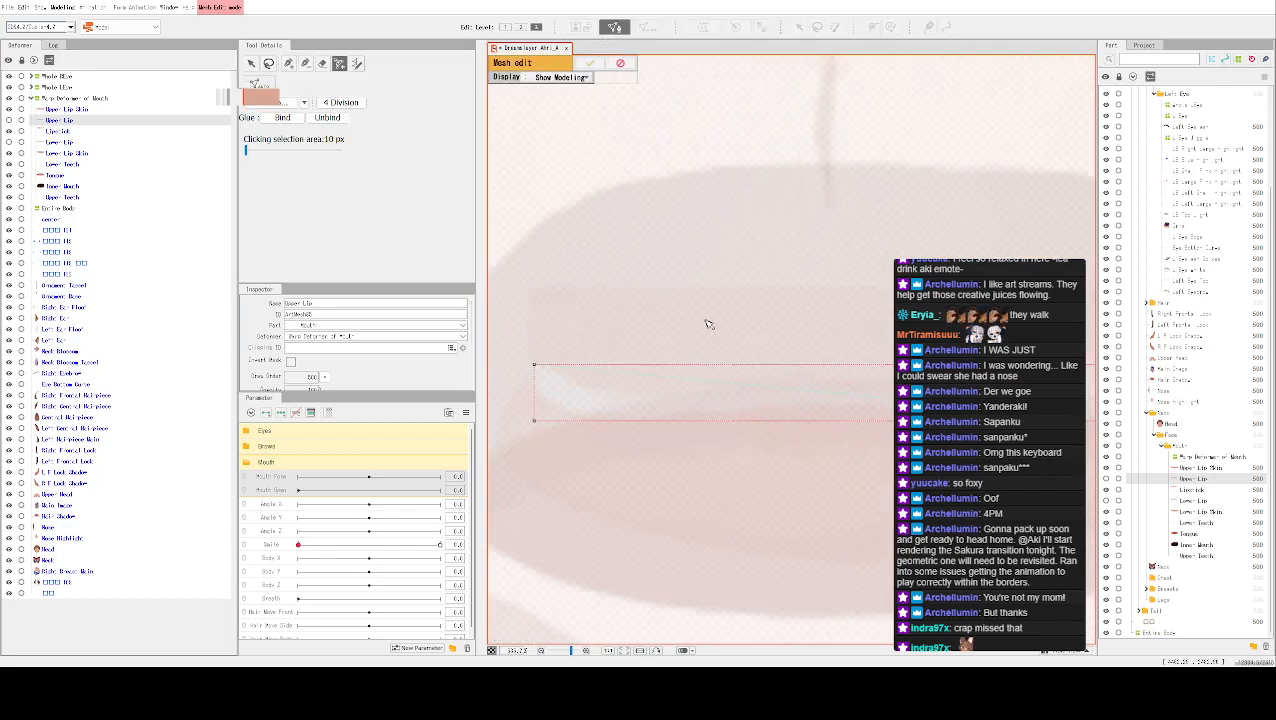
pyautogui.moveTo(820, 378); pyautogui.dragTo(700, 283)
pyautogui.scroll(-3, 701, 282)
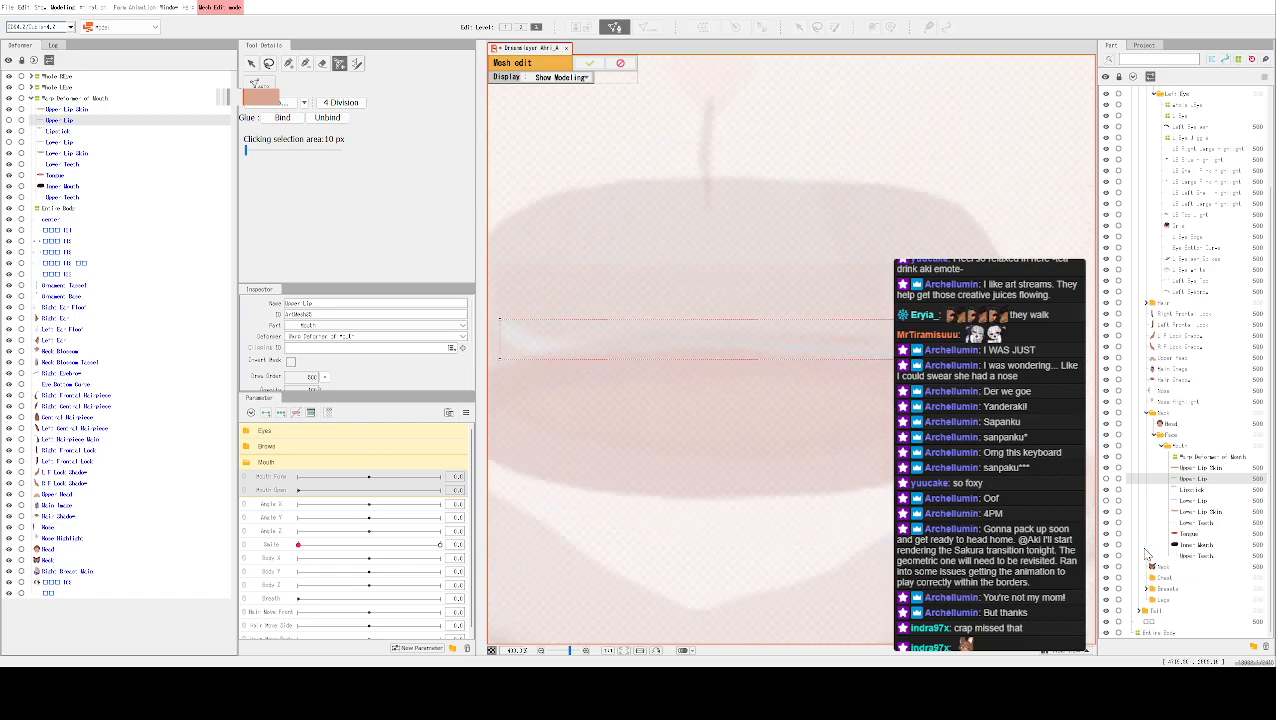
pyautogui.click(1107, 480)
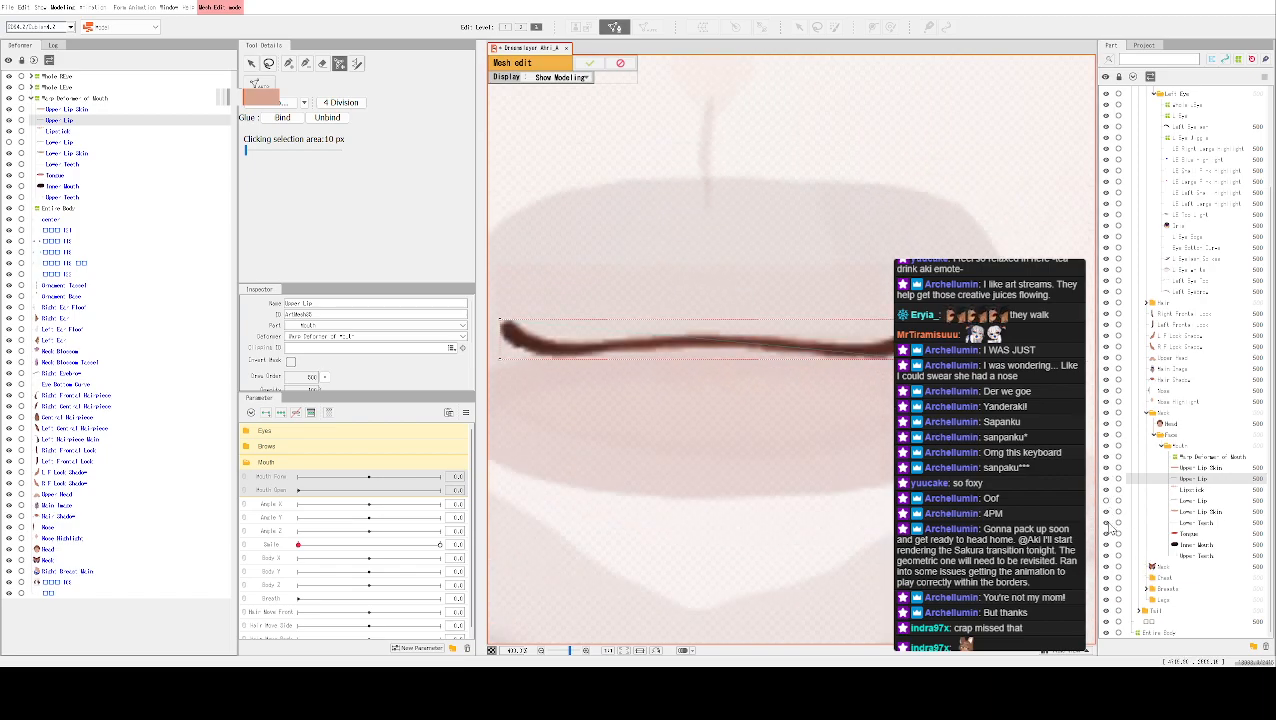
pyautogui.moveTo(688, 276); pyautogui.dragTo(760, 277)
pyautogui.moveTo(670, 177); pyautogui.dragTo(678, 179)
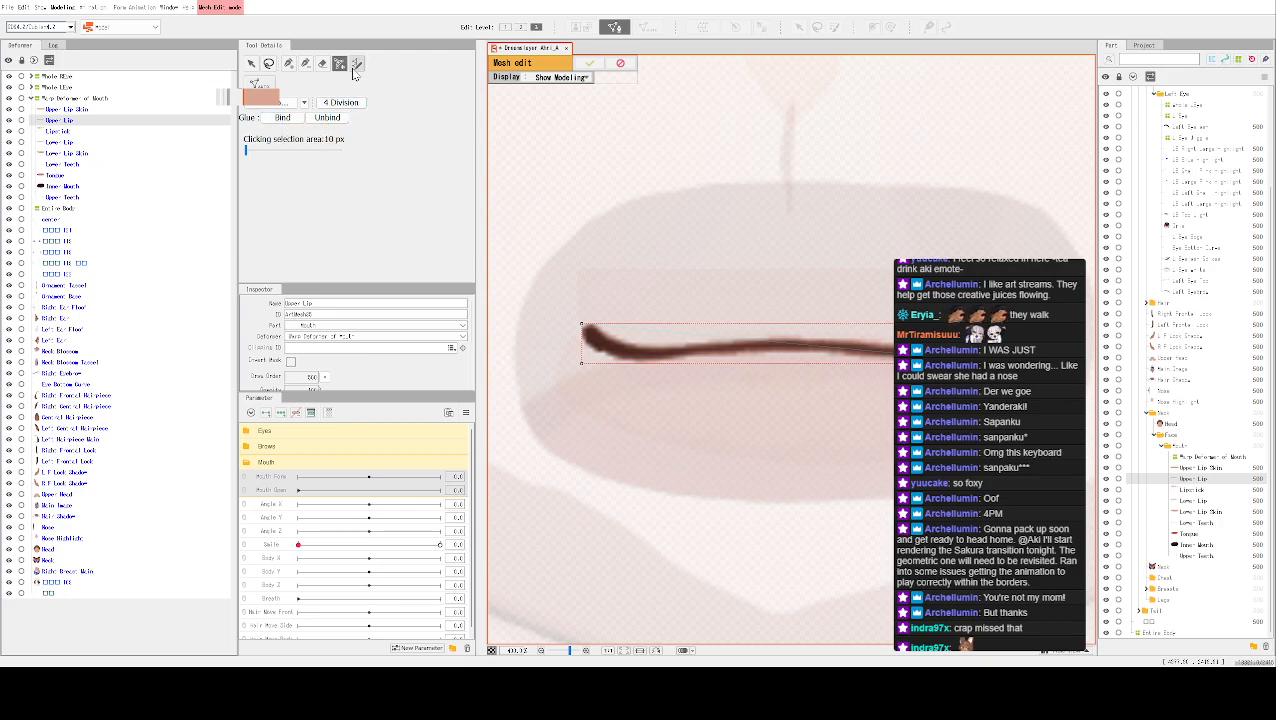
# Turn on mirror editing and erase the default rectangular mesh of the Upper Lip
pyautogui.click(288, 64)
pyautogui.click(246, 166)
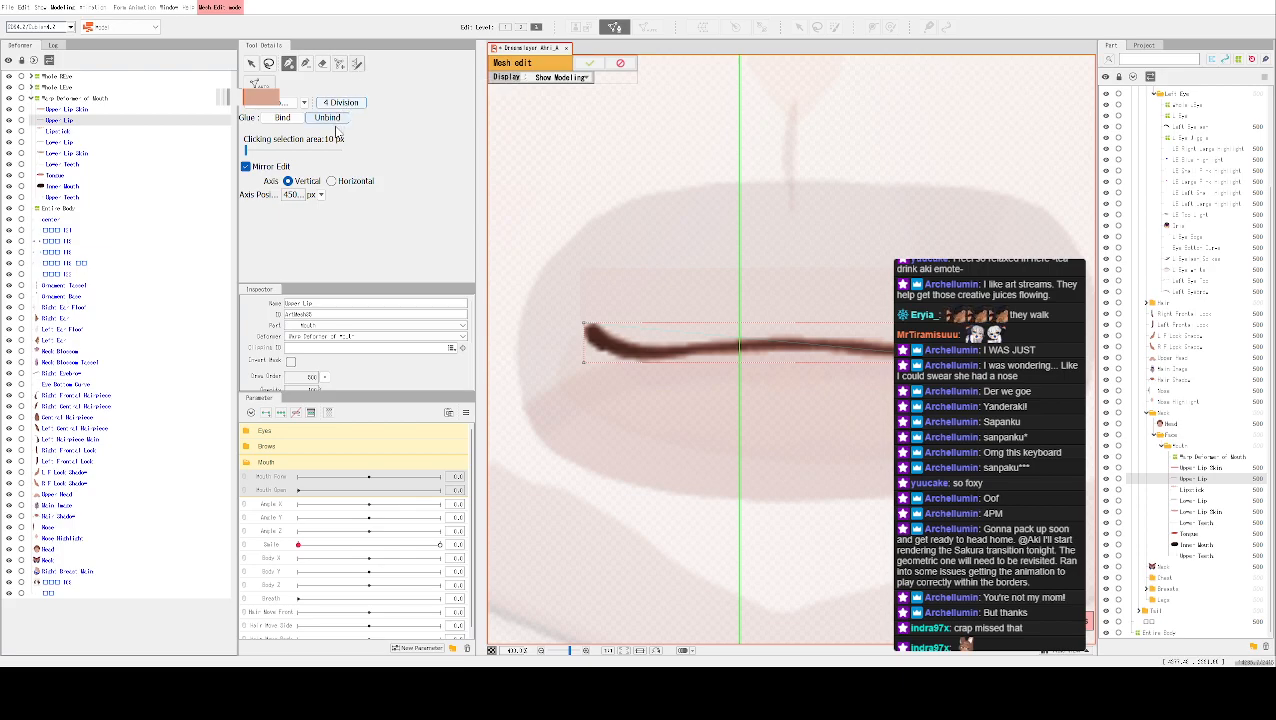
pyautogui.click(322, 63)
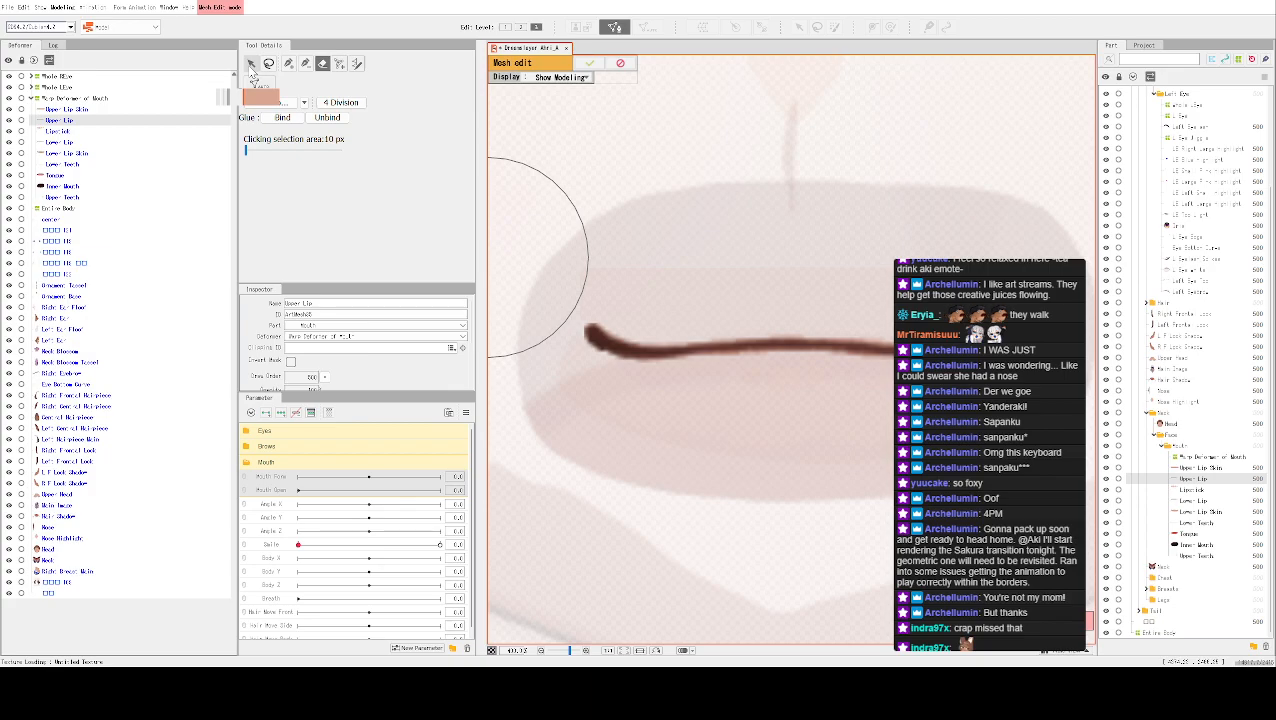
# Try a mirrored mesh point at the lip line's left corner, undo it and turn mirror editing off
pyautogui.click(288, 63)
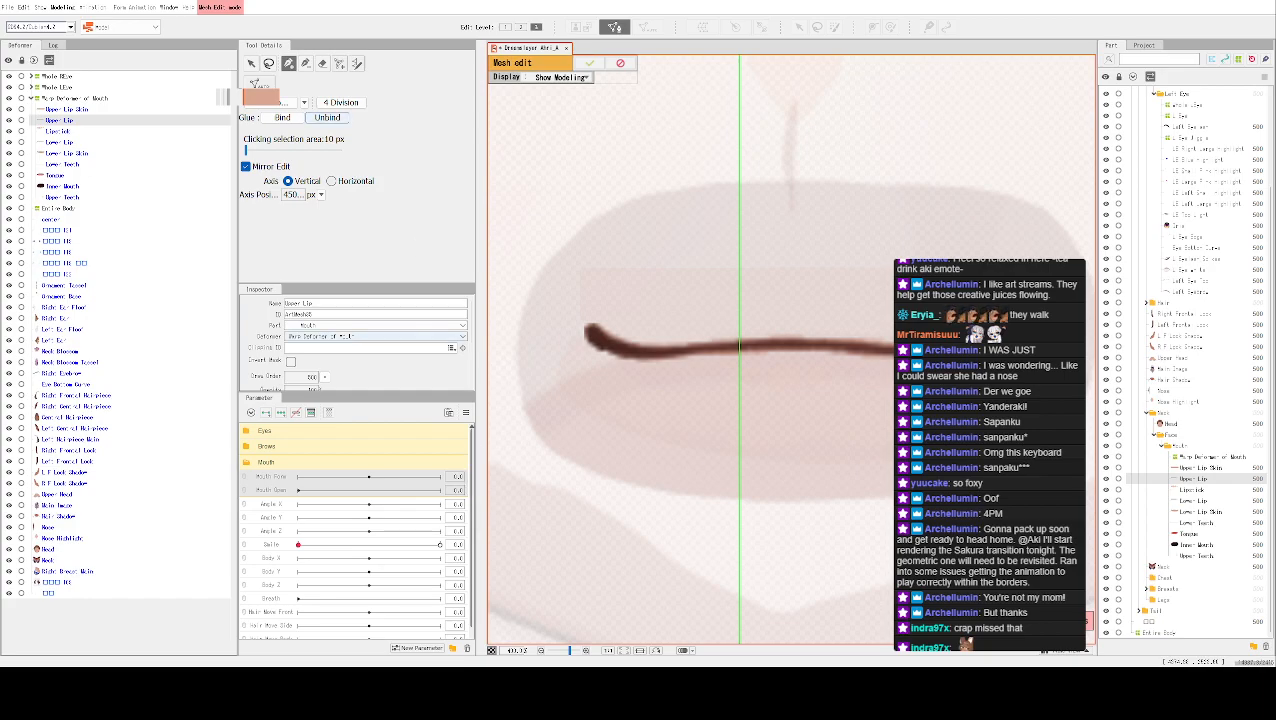
pyautogui.click(592, 324)
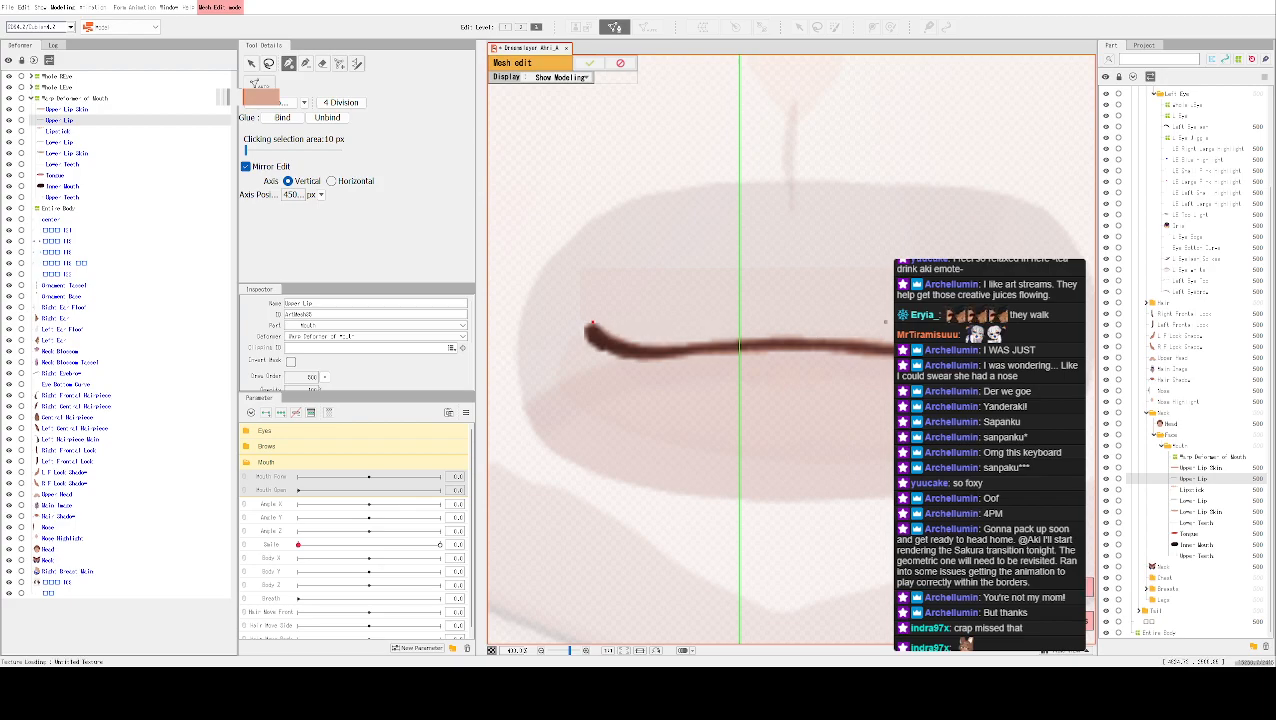
pyautogui.hotkey('ctrl', 'z')
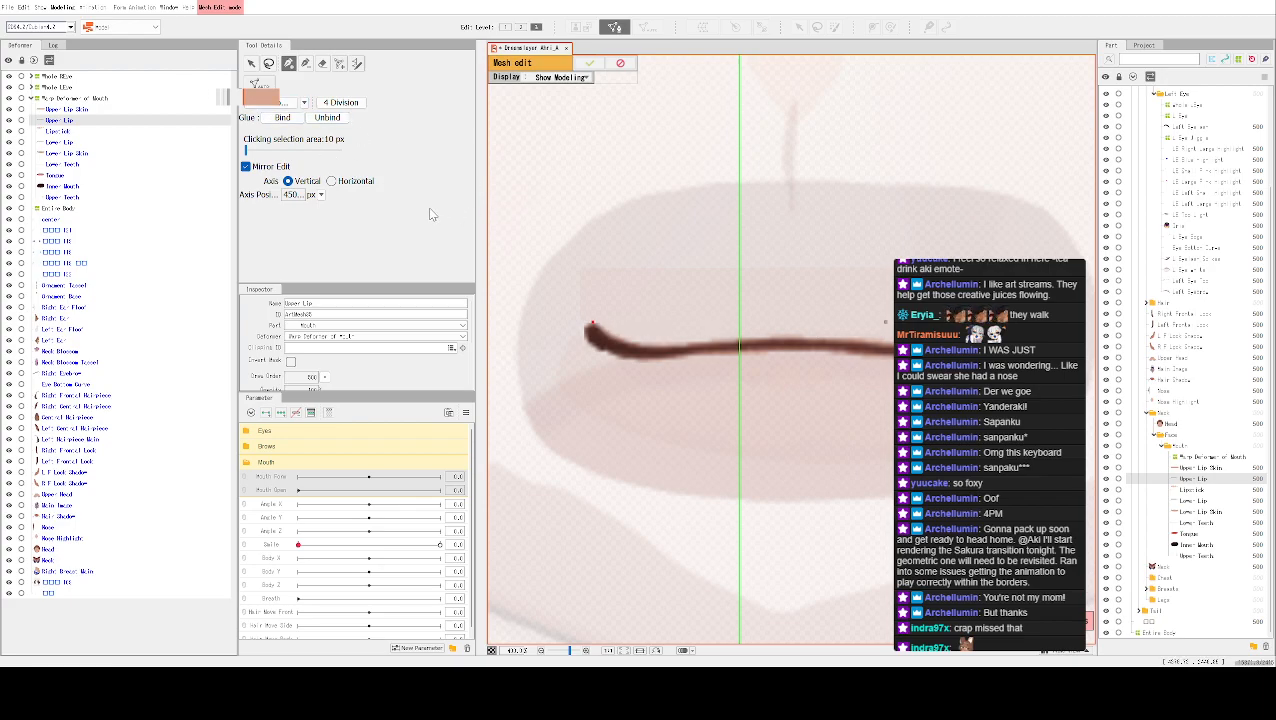
pyautogui.click(245, 166)
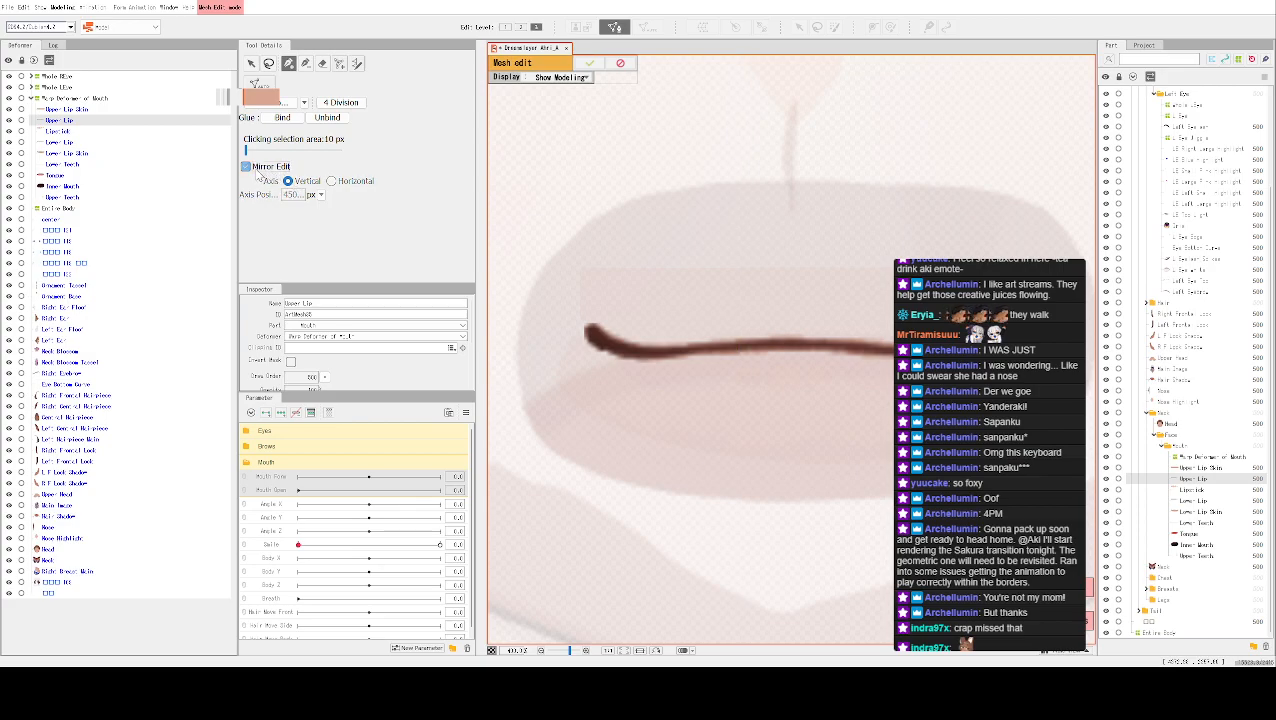
# Trace closely spaced mesh points around the left corner of the upper lip line, redoing the last few beneath the corner
pyautogui.scroll(1, 612, 344)
pyautogui.scroll(-1, 690, 361)
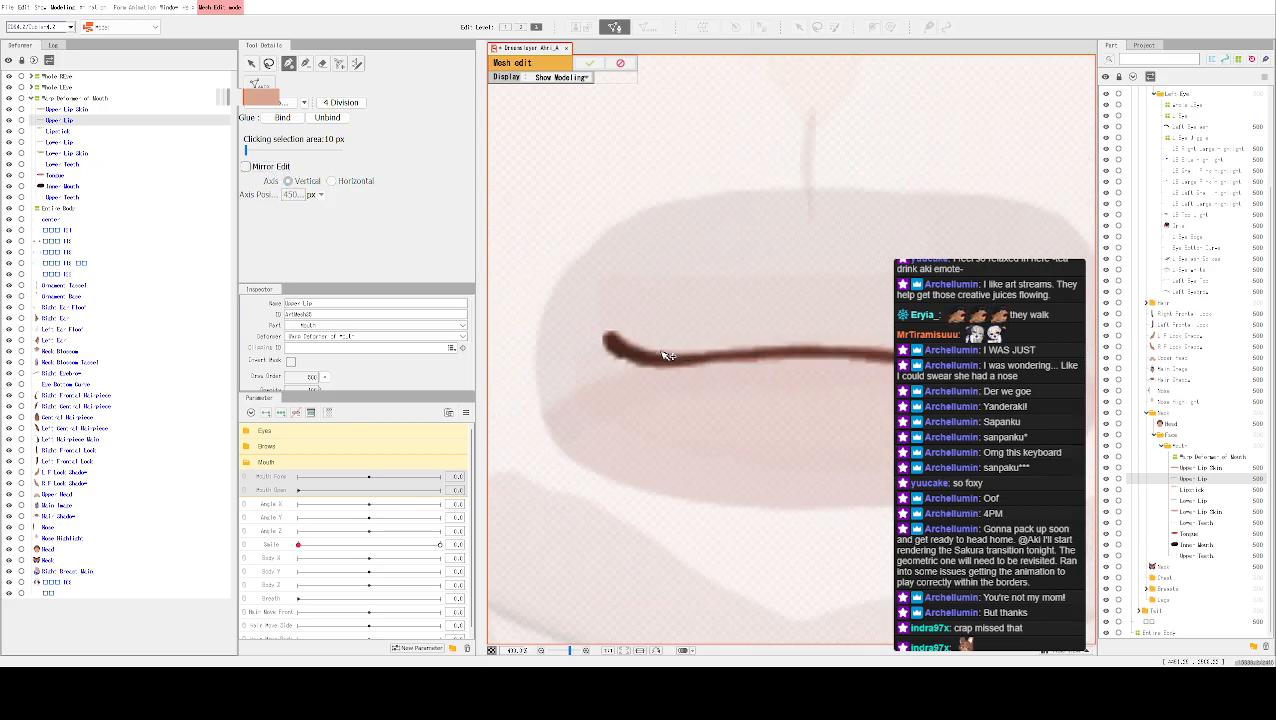
pyautogui.moveTo(668, 355); pyautogui.dragTo(643, 352)
pyautogui.scroll(3, 592, 336)
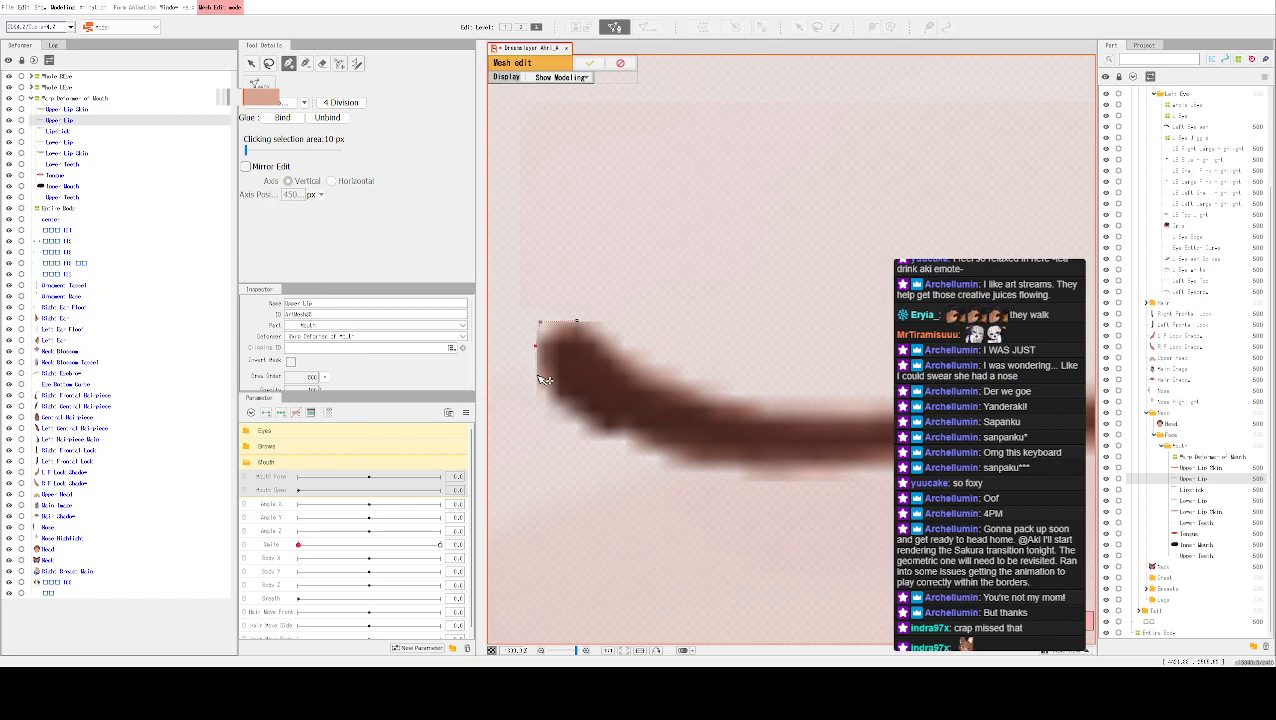
pyautogui.click(566, 423)
pyautogui.click(582, 441)
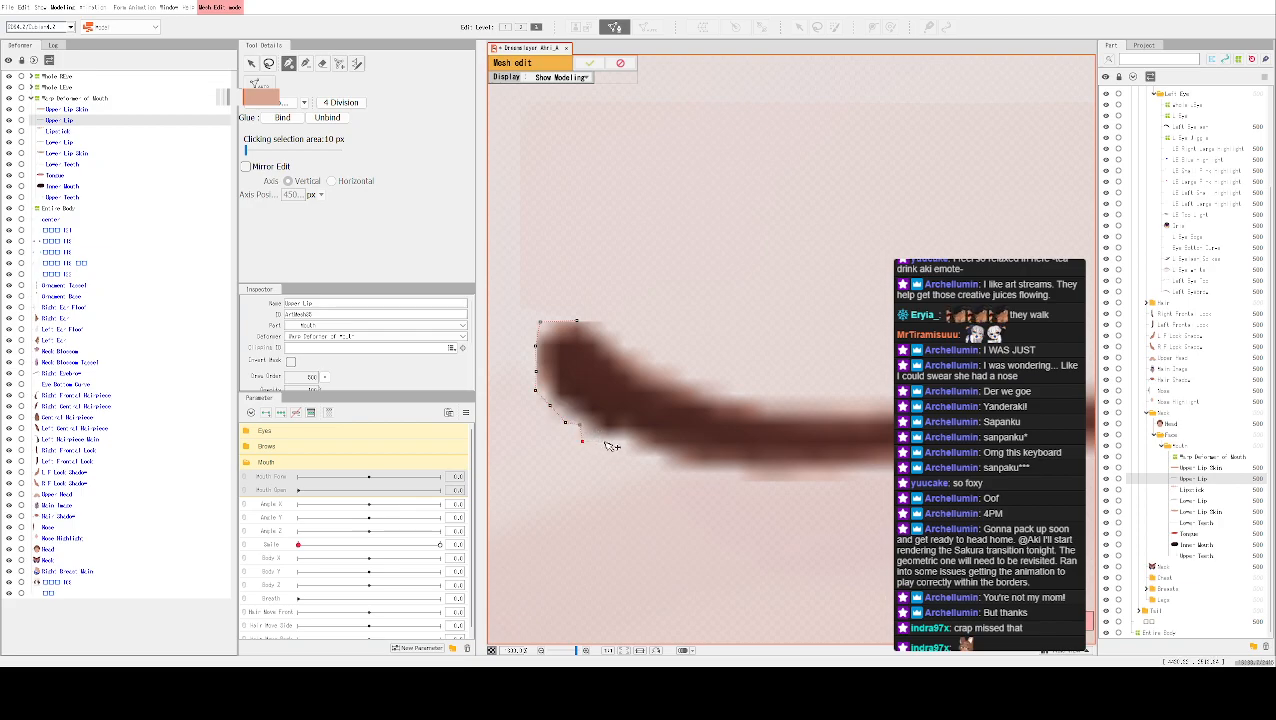
pyautogui.click(620, 439)
pyautogui.hotkey('ctrl', 'z')
pyautogui.hotkey('ctrl', 'z')
pyautogui.hotkey('ctrl', 'z')
pyautogui.click(592, 437)
pyautogui.click(623, 437)
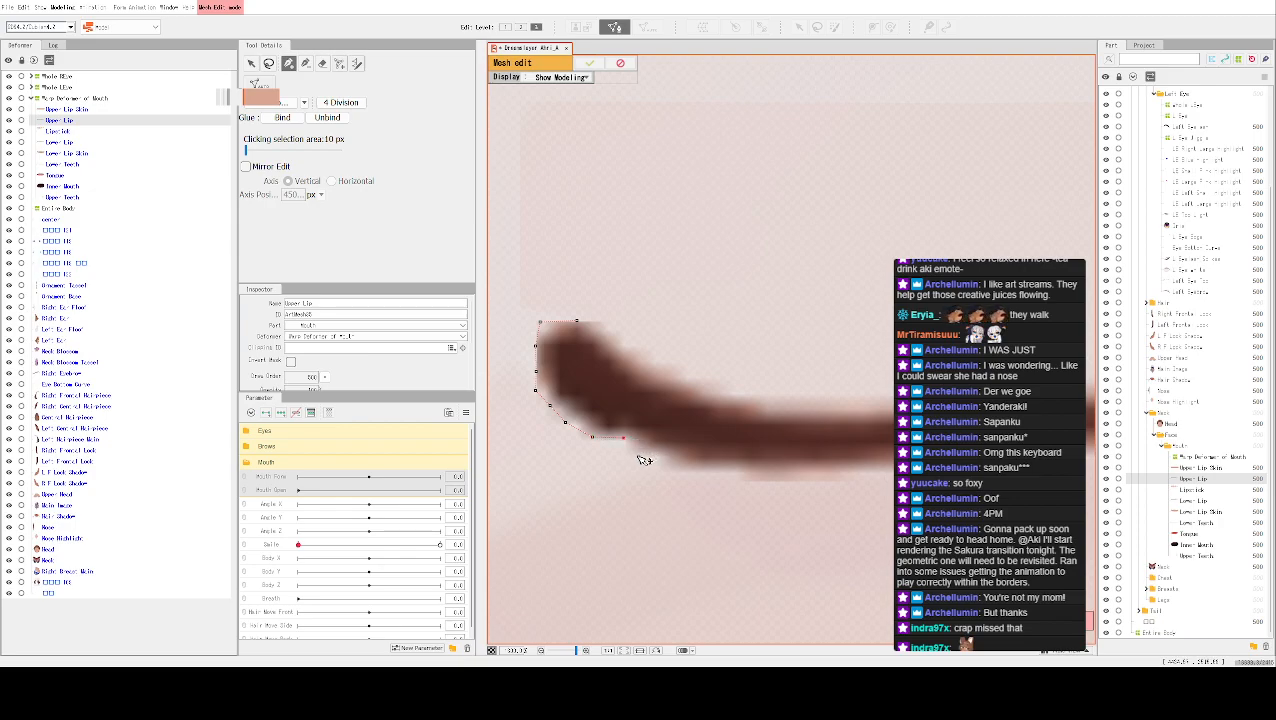
# Continue the mesh outline along the underside of the lip line's left curve with closely spaced, connected points
pyautogui.click(652, 449)
pyautogui.hotkey('ctrl', 'z')
pyautogui.click(633, 450)
pyautogui.click(656, 456)
pyautogui.click(669, 465)
pyautogui.click(697, 468)
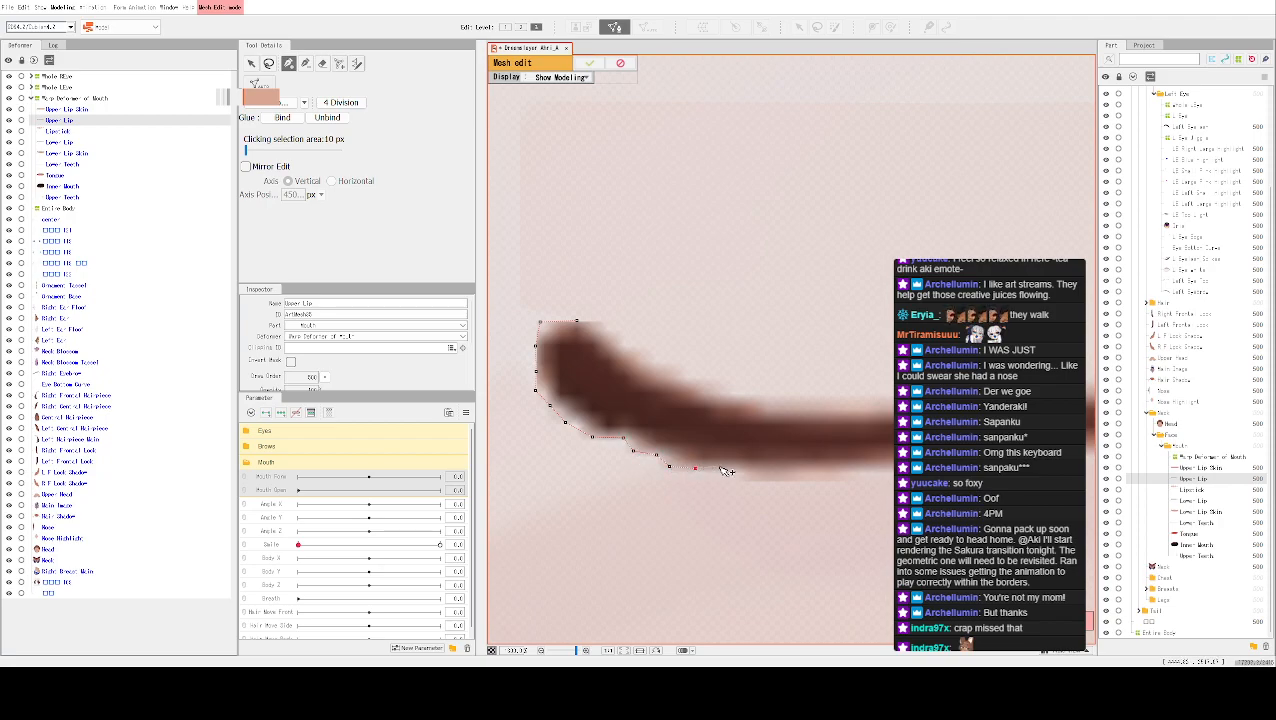
pyautogui.click(738, 462)
pyautogui.click(752, 479)
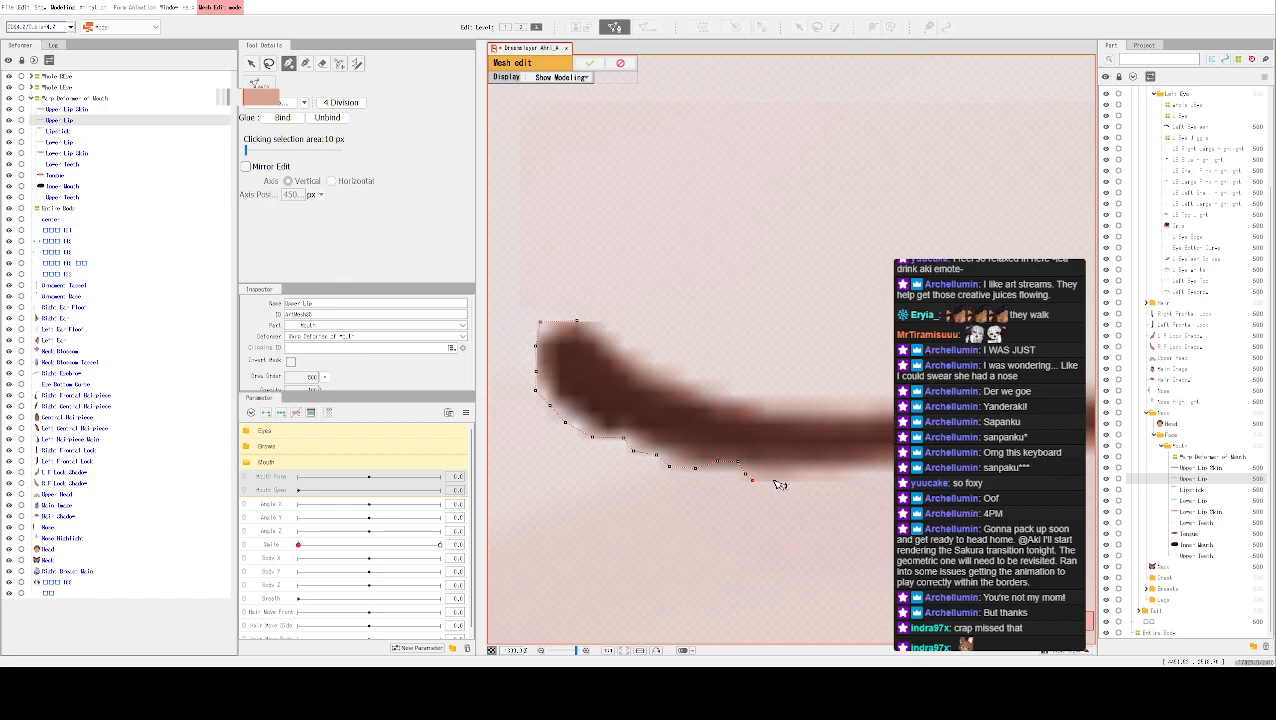
pyautogui.click(772, 479)
pyautogui.click(800, 480)
pyautogui.click(832, 480)
pyautogui.click(843, 469)
pyautogui.click(870, 470)
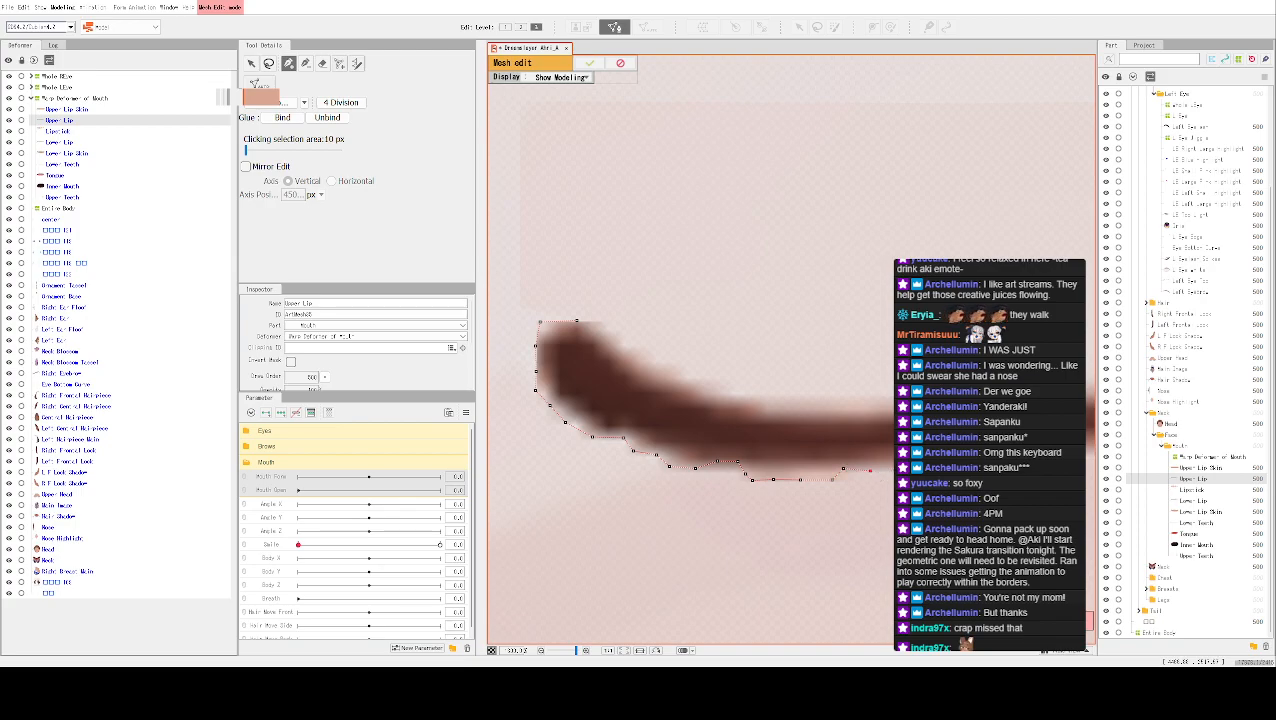
# Extend the connected mesh points along the lip line's lower edge from the left curve towards the middle
pyautogui.moveTo(919, 471); pyautogui.dragTo(772, 476)
pyautogui.click(775, 475)
pyautogui.click(800, 461)
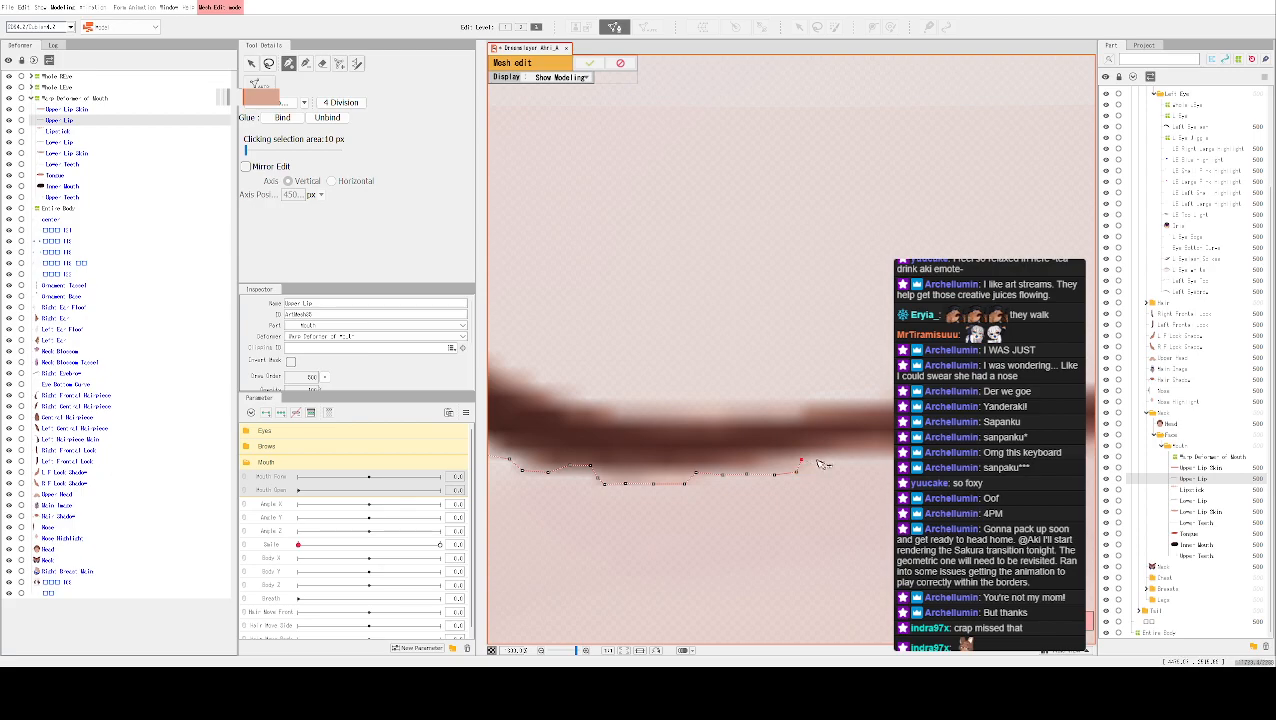
pyautogui.click(830, 459)
pyautogui.click(858, 458)
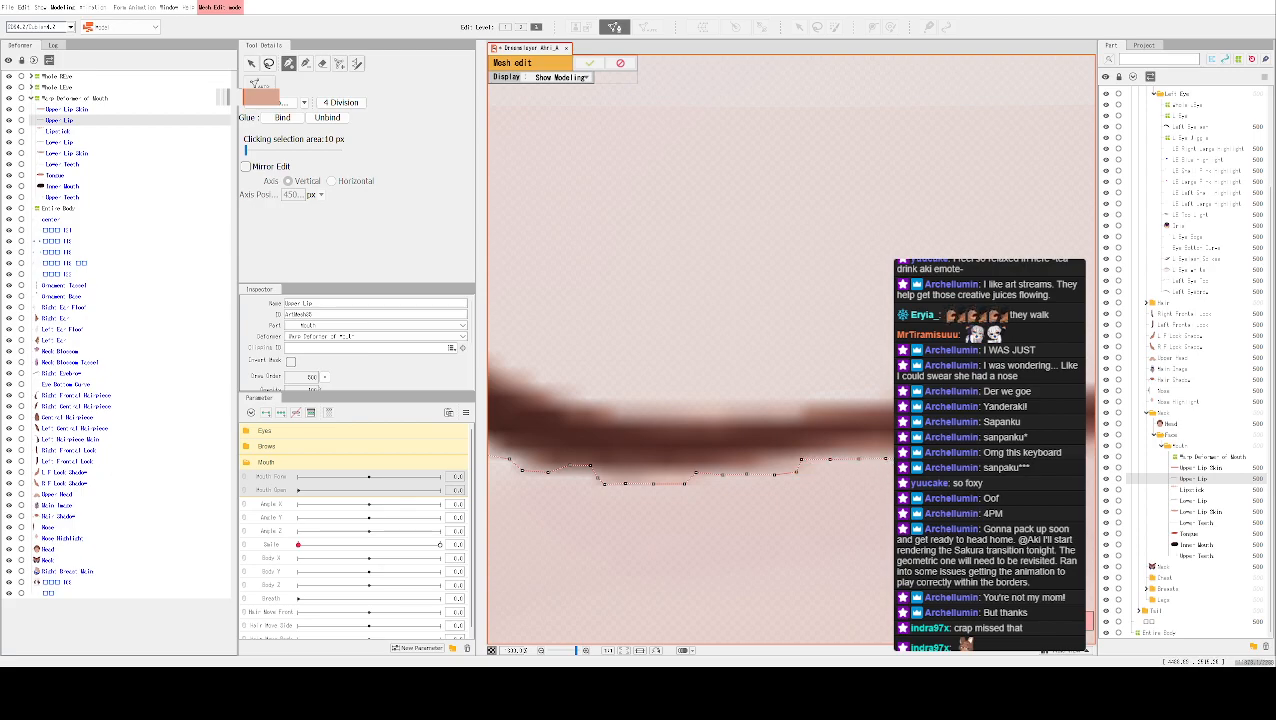
pyautogui.moveTo(886, 458); pyautogui.dragTo(721, 449)
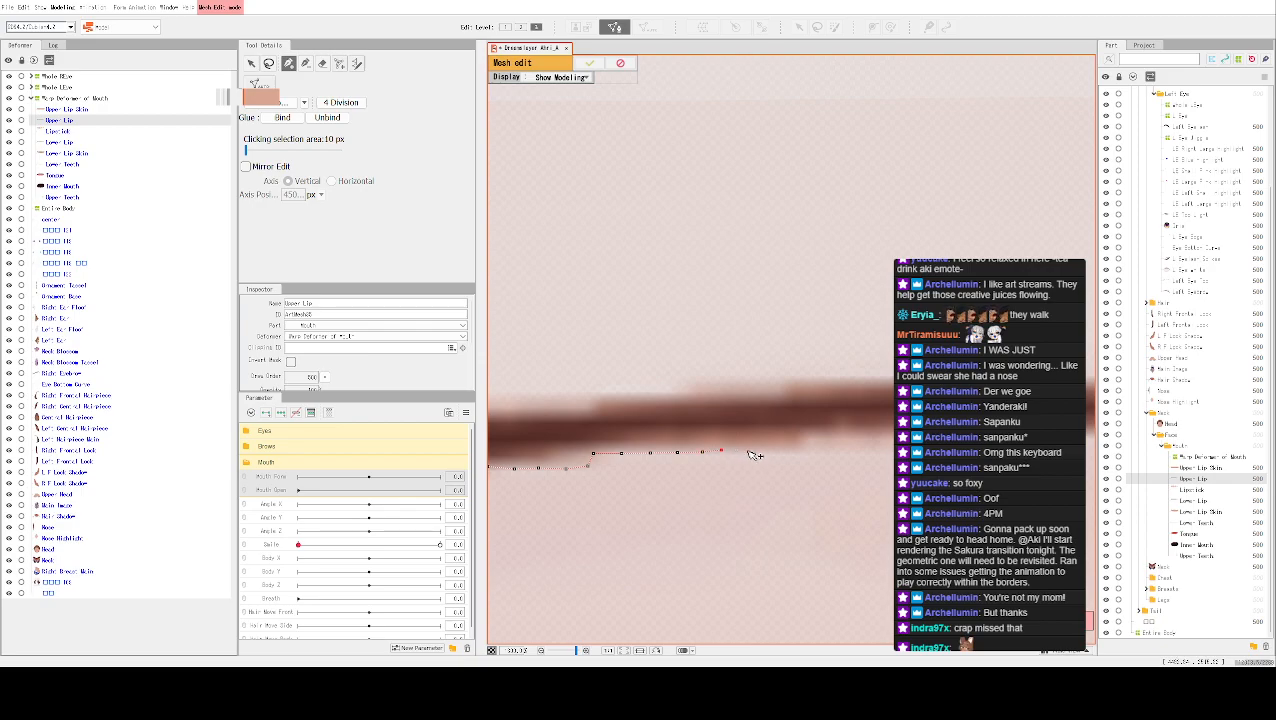
pyautogui.click(743, 451)
pyautogui.click(769, 452)
pyautogui.click(794, 449)
pyautogui.click(803, 441)
pyautogui.click(817, 448)
pyautogui.click(839, 447)
pyautogui.click(864, 449)
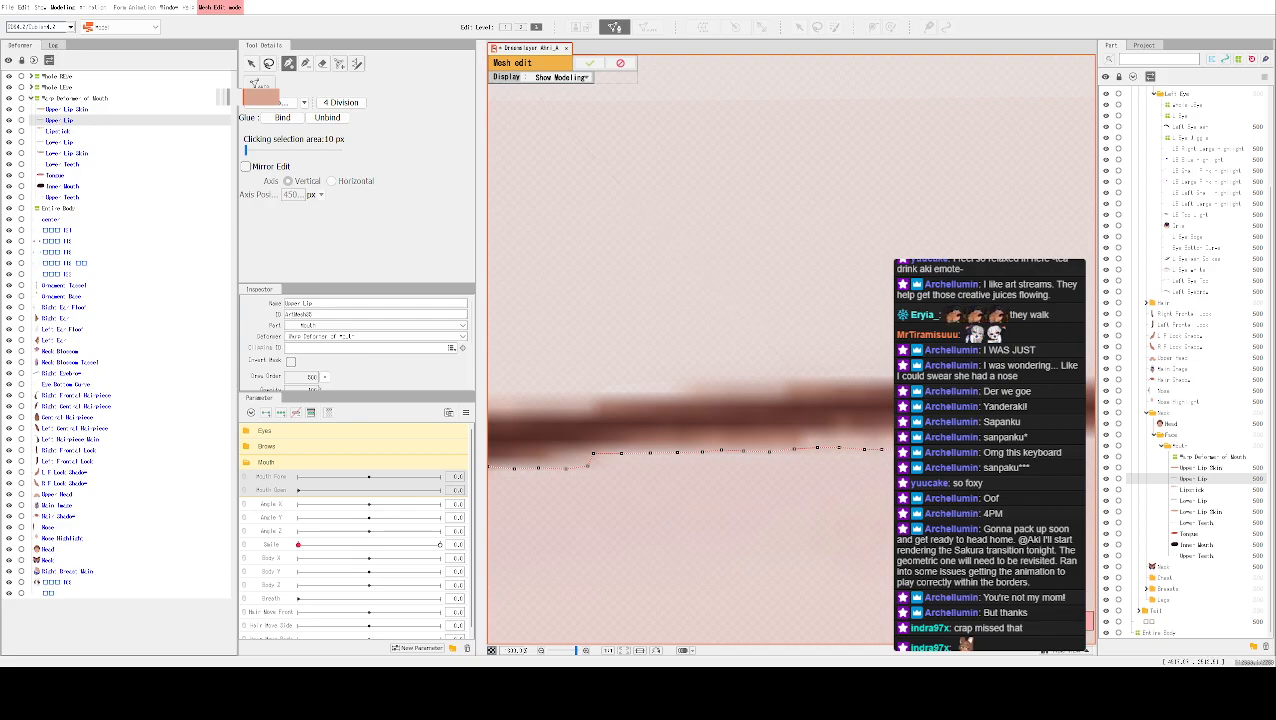
# Carry the mesh outline along the lower edge across the middle of the lip line, following its downward slope
pyautogui.moveTo(1026, 444); pyautogui.dragTo(817, 447)
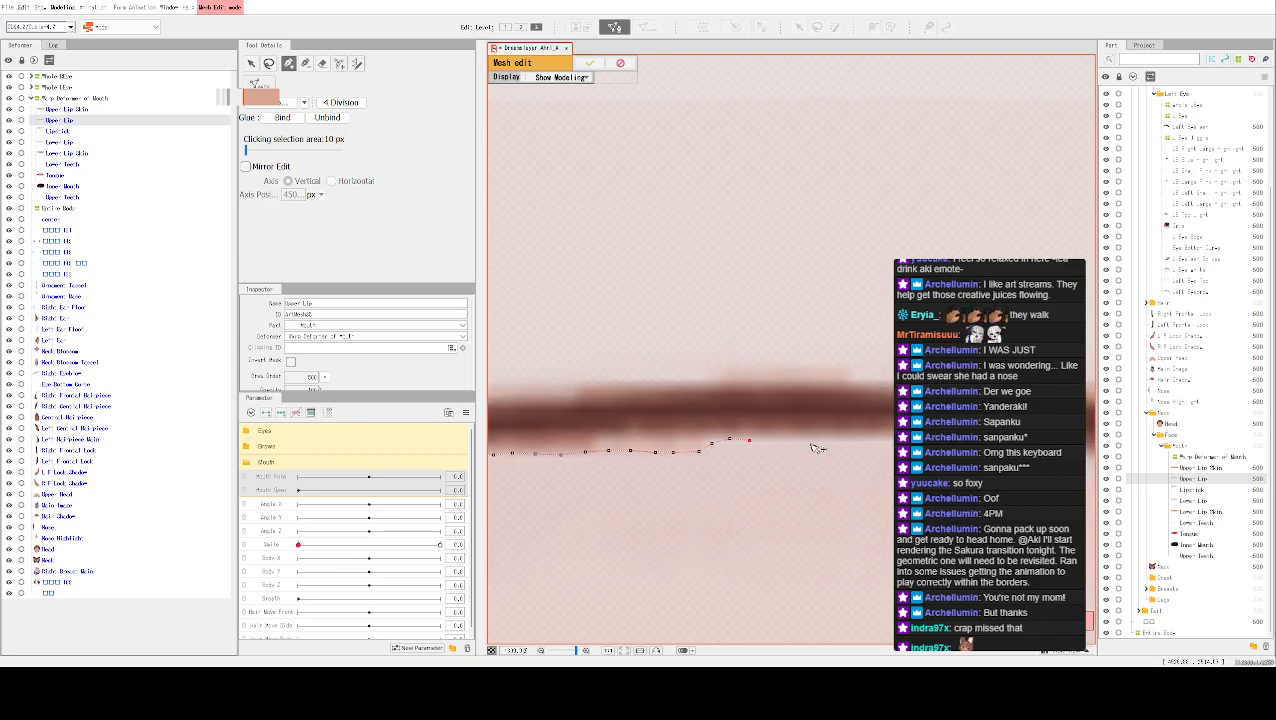
pyautogui.click(766, 439)
pyautogui.click(788, 439)
pyautogui.click(810, 439)
pyautogui.click(839, 439)
pyautogui.click(864, 439)
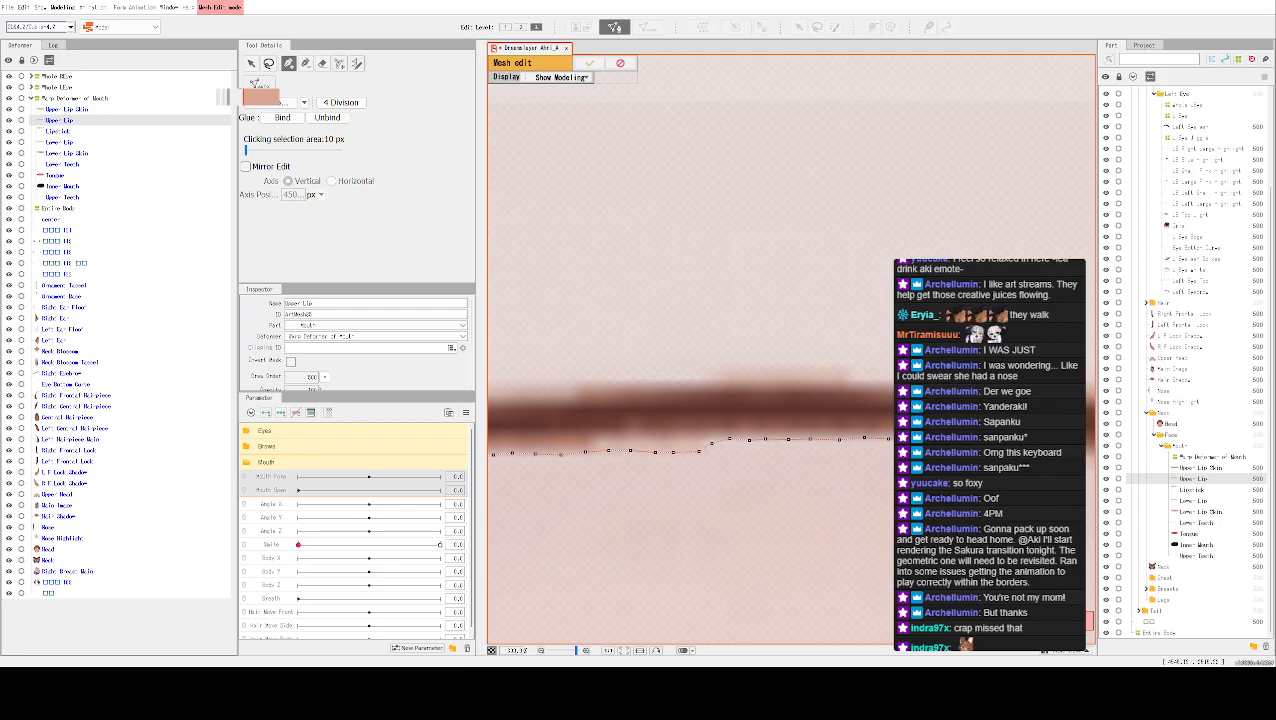
pyautogui.moveTo(994, 463); pyautogui.dragTo(738, 443)
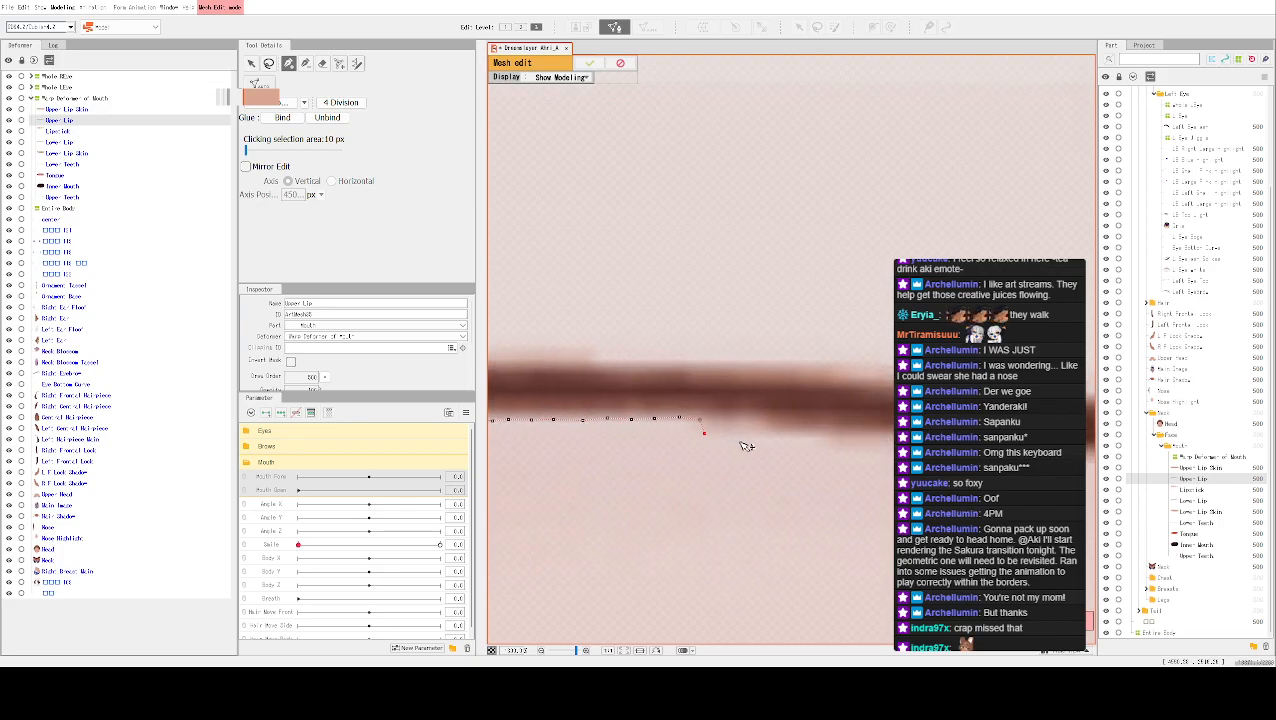
pyautogui.click(730, 433)
pyautogui.click(763, 434)
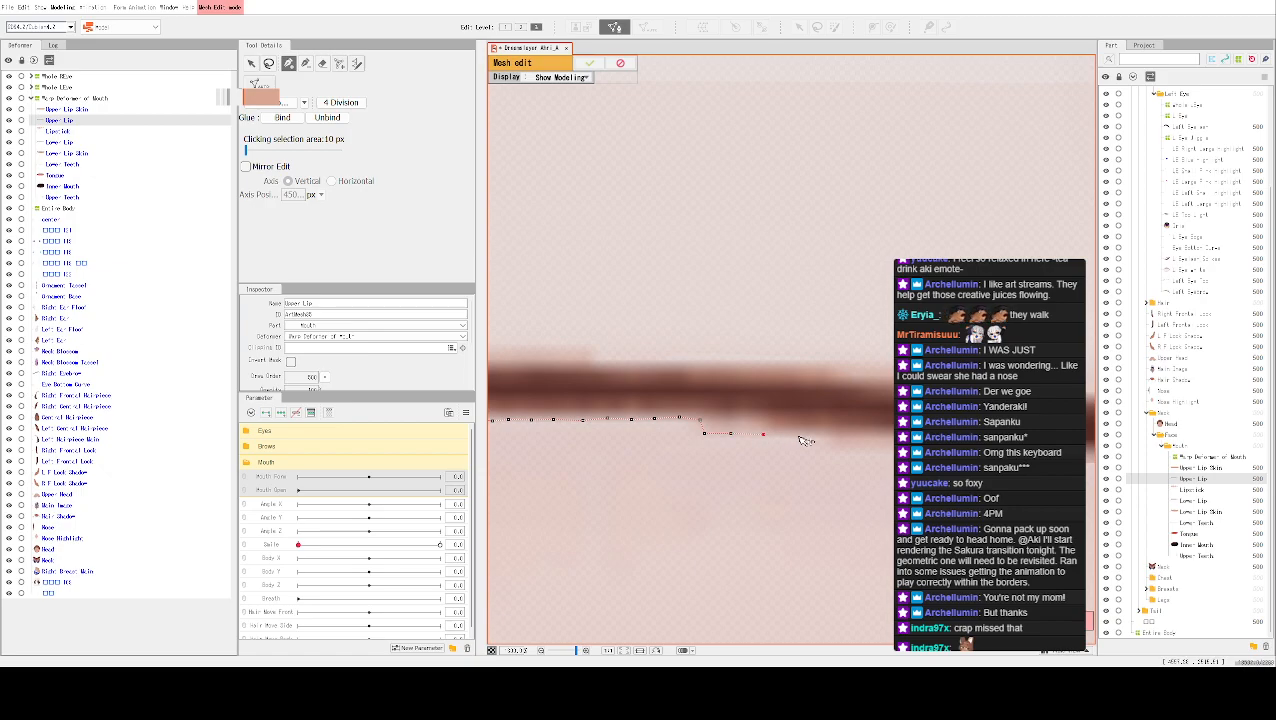
pyautogui.click(795, 435)
pyautogui.click(821, 438)
pyautogui.click(833, 451)
pyautogui.click(907, 452)
# Add connected mesh points under the right half of the lip line, following the lower edge down towards the right curve
pyautogui.moveTo(943, 456); pyautogui.dragTo(796, 454)
pyautogui.click(796, 448)
pyautogui.click(828, 447)
pyautogui.click(858, 450)
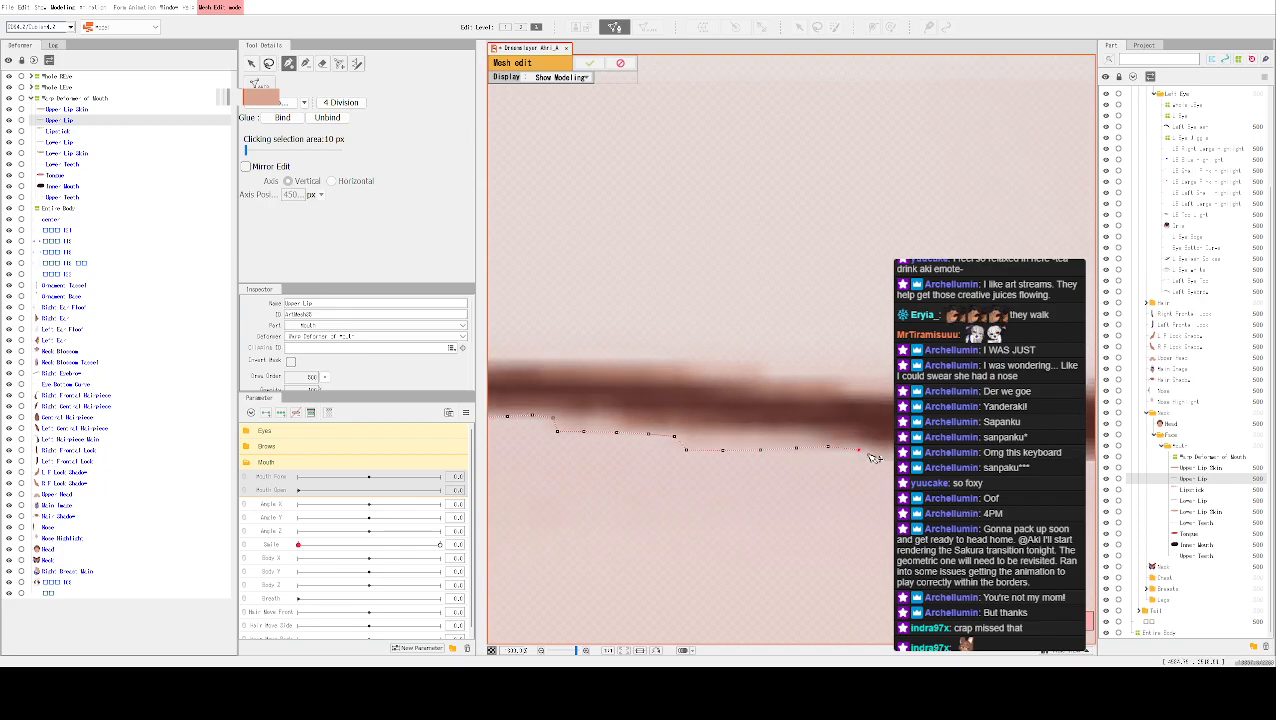
pyautogui.click(869, 460)
pyautogui.moveTo(890, 466); pyautogui.dragTo(684, 472)
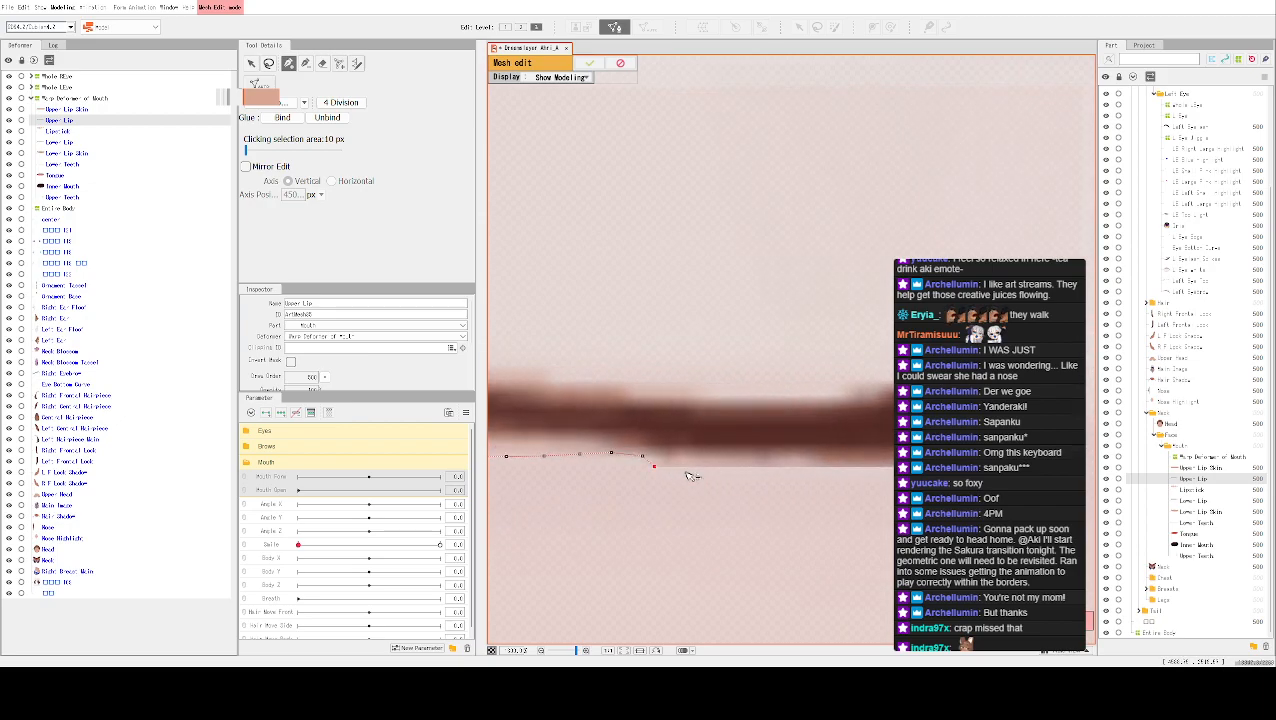
# Finish the lower edge of the mesh outline under the lip line's right curve and lead it up to the right corner
pyautogui.click(681, 464)
pyautogui.click(719, 465)
pyautogui.click(759, 465)
pyautogui.click(797, 465)
pyautogui.click(836, 466)
pyautogui.click(871, 466)
pyautogui.moveTo(698, 410); pyautogui.dragTo(876, 367)
pyautogui.moveTo(729, 316)
pyautogui.mouseDown()
pyautogui.moveTo(995, 345)
pyautogui.moveTo(631, 276)
pyautogui.mouseUp()
pyautogui.moveTo(1013, 238); pyautogui.dragTo(867, 266)
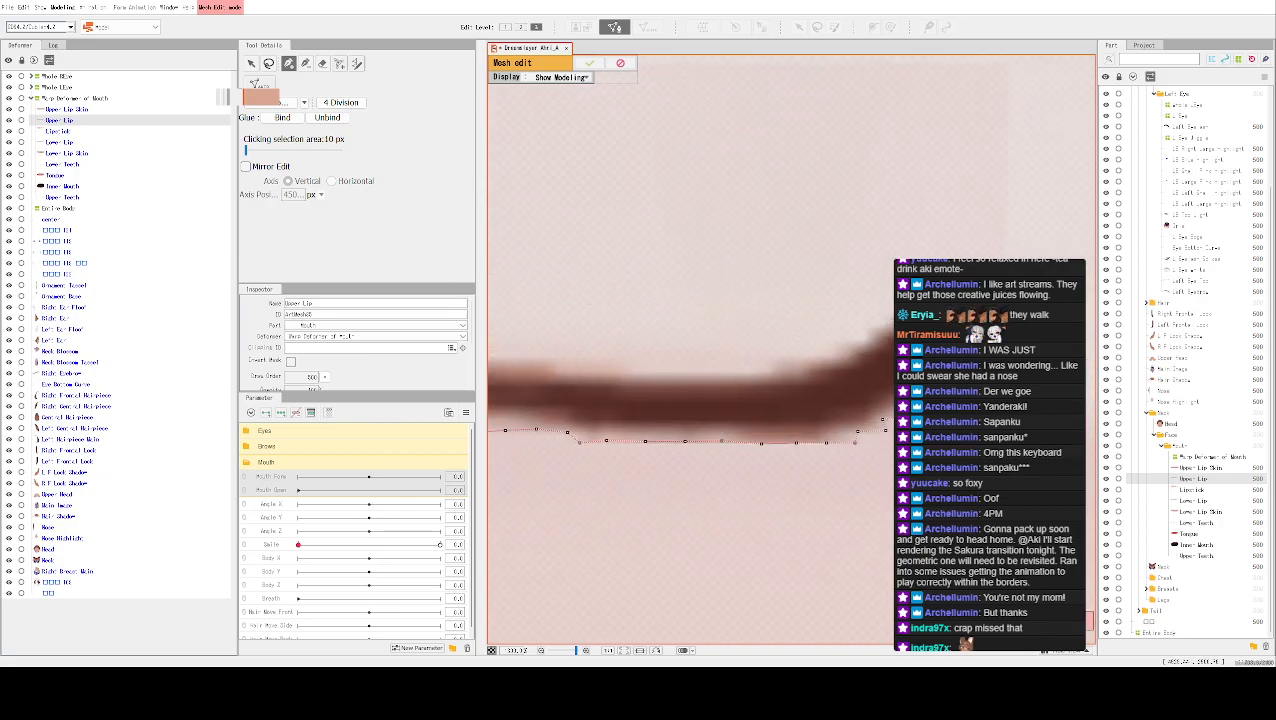
pyautogui.click(873, 430)
# Trace connected mesh points along the lip line's upper edge from the right curve towards the middle
pyautogui.click(872, 330)
pyautogui.click(840, 347)
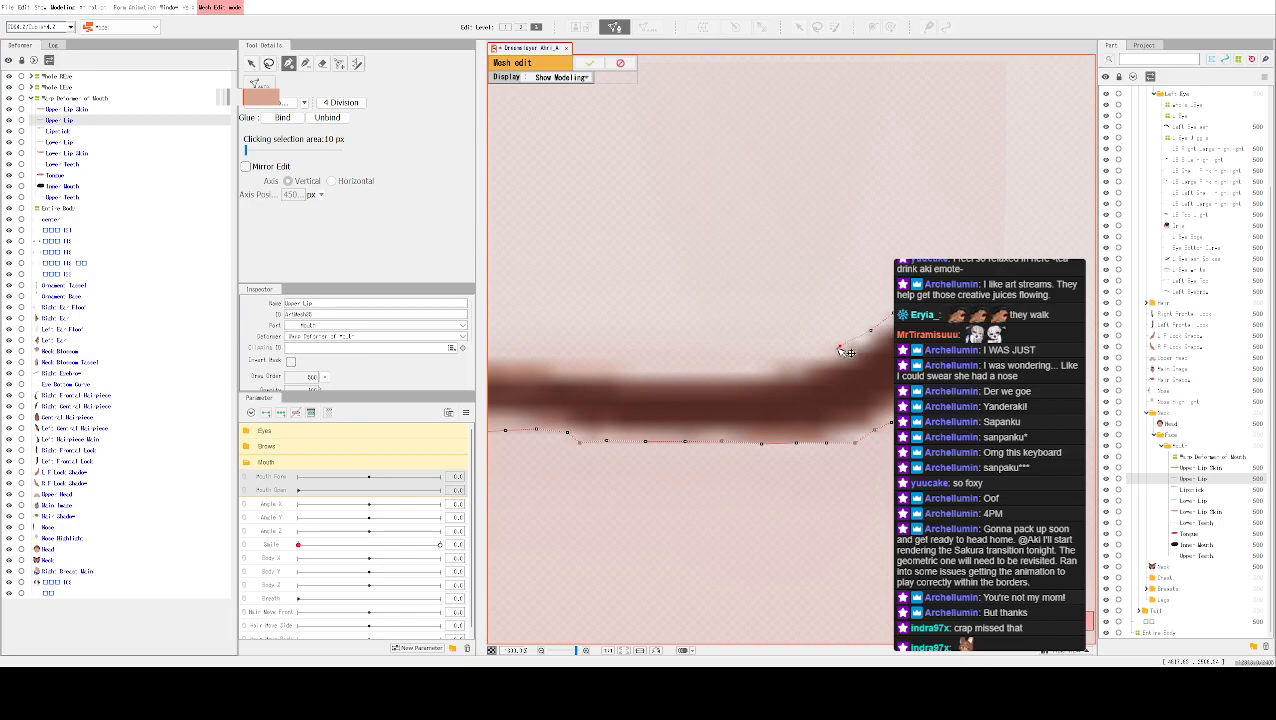
pyautogui.click(788, 362)
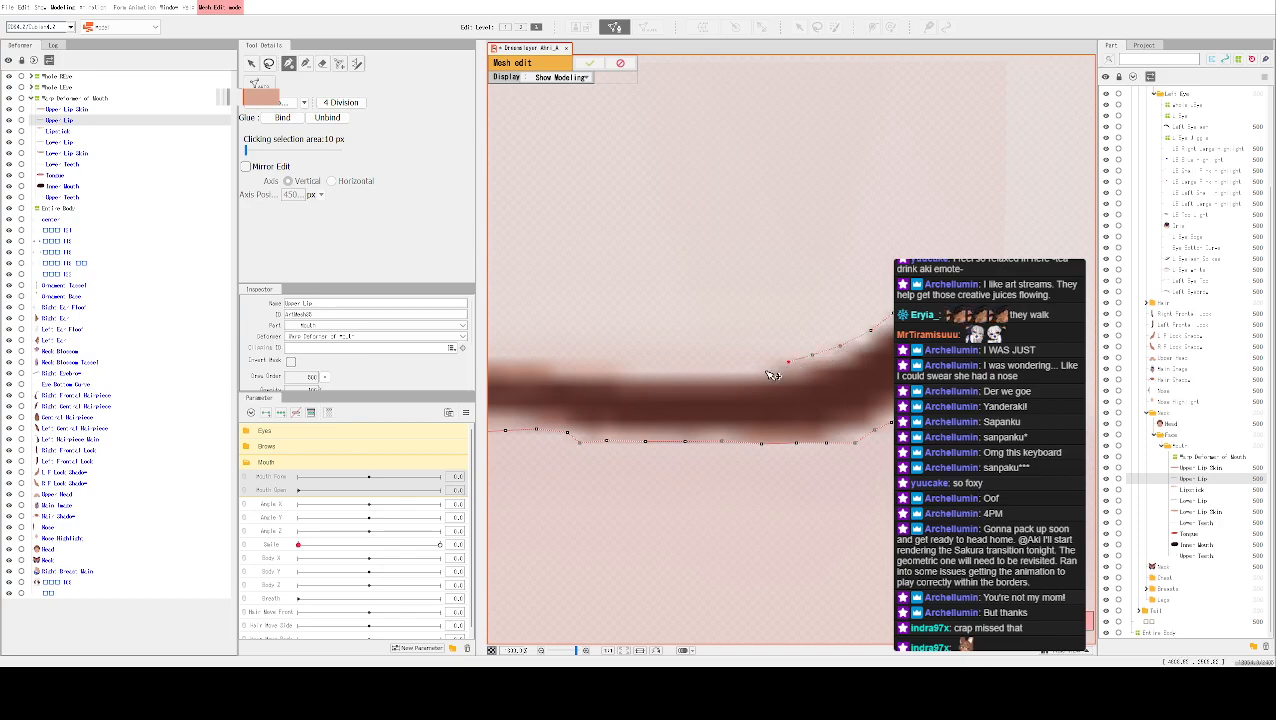
pyautogui.moveTo(687, 370); pyautogui.dragTo(864, 382)
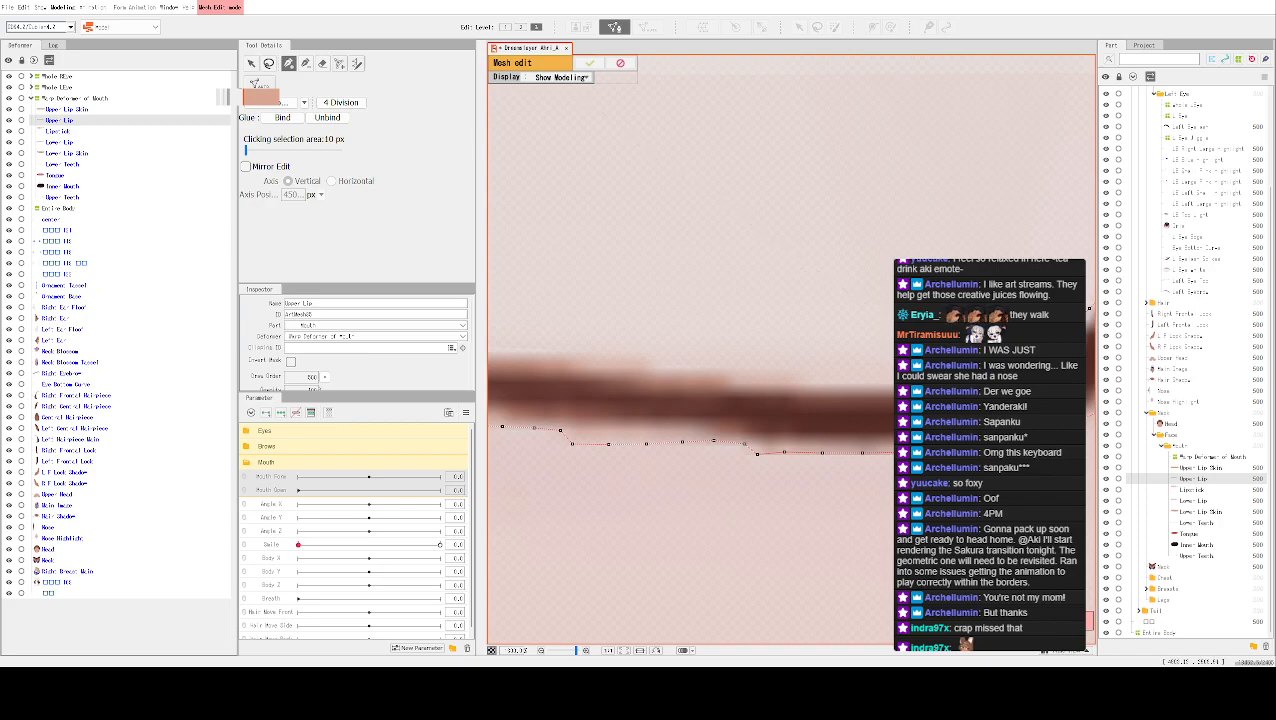
pyautogui.click(858, 381)
pyautogui.click(818, 381)
pyautogui.click(779, 377)
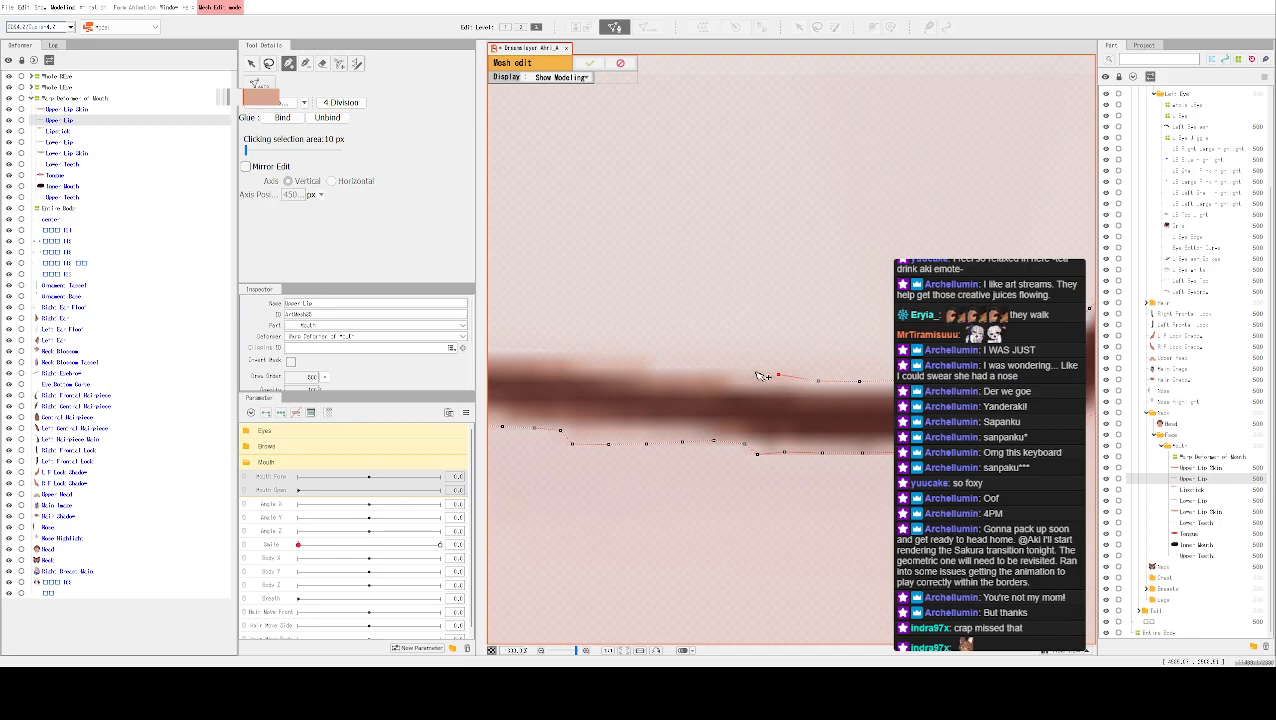
# Extend the upper edge of the mesh outline leftwards along the right half of the lip line, following its slope
pyautogui.click(753, 372)
pyautogui.click(737, 366)
pyautogui.click(710, 366)
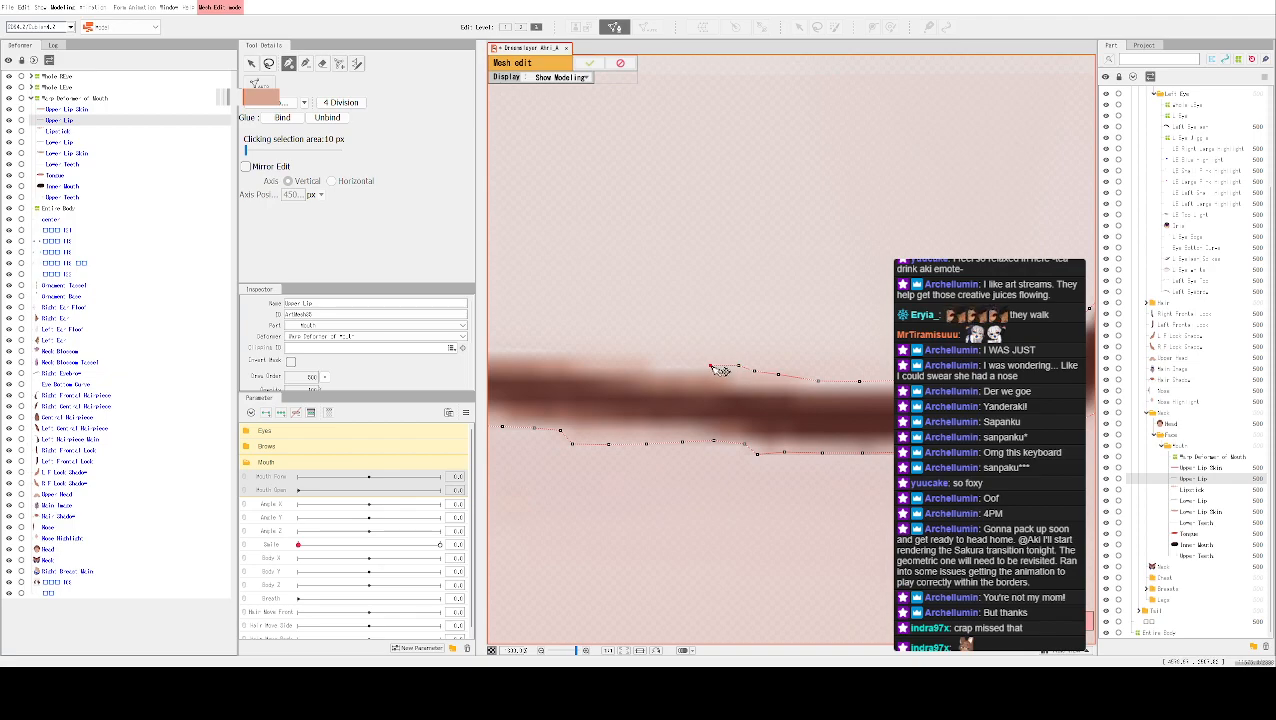
pyautogui.click(679, 367)
pyautogui.click(643, 358)
pyautogui.moveTo(588, 354); pyautogui.dragTo(684, 368)
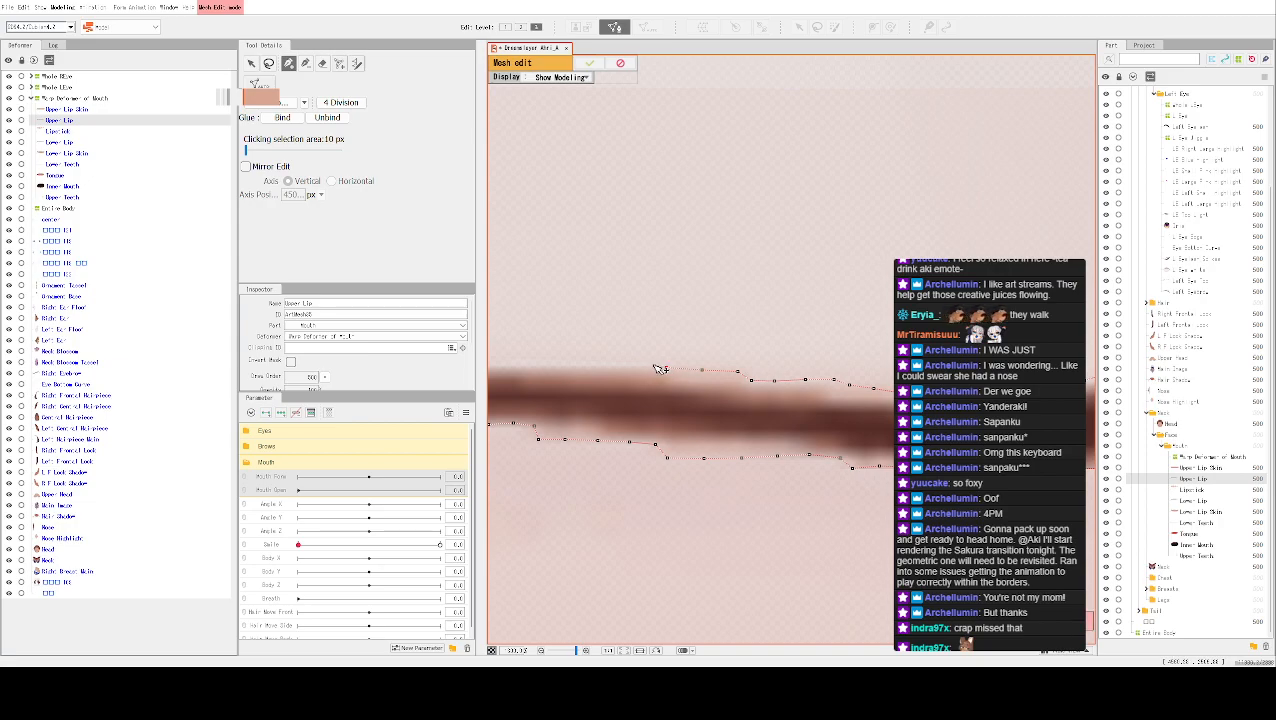
pyautogui.moveTo(621, 350); pyautogui.dragTo(712, 366)
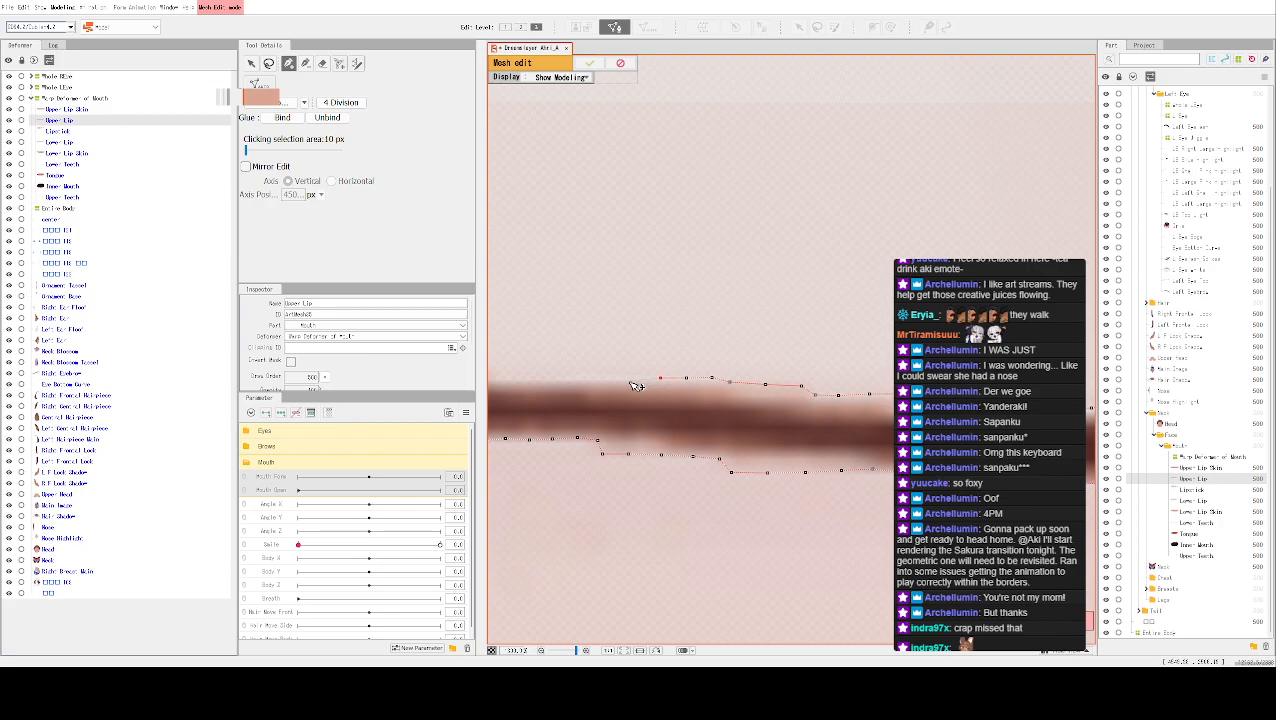
pyautogui.click(630, 381)
pyautogui.scroll(2, 722, 399)
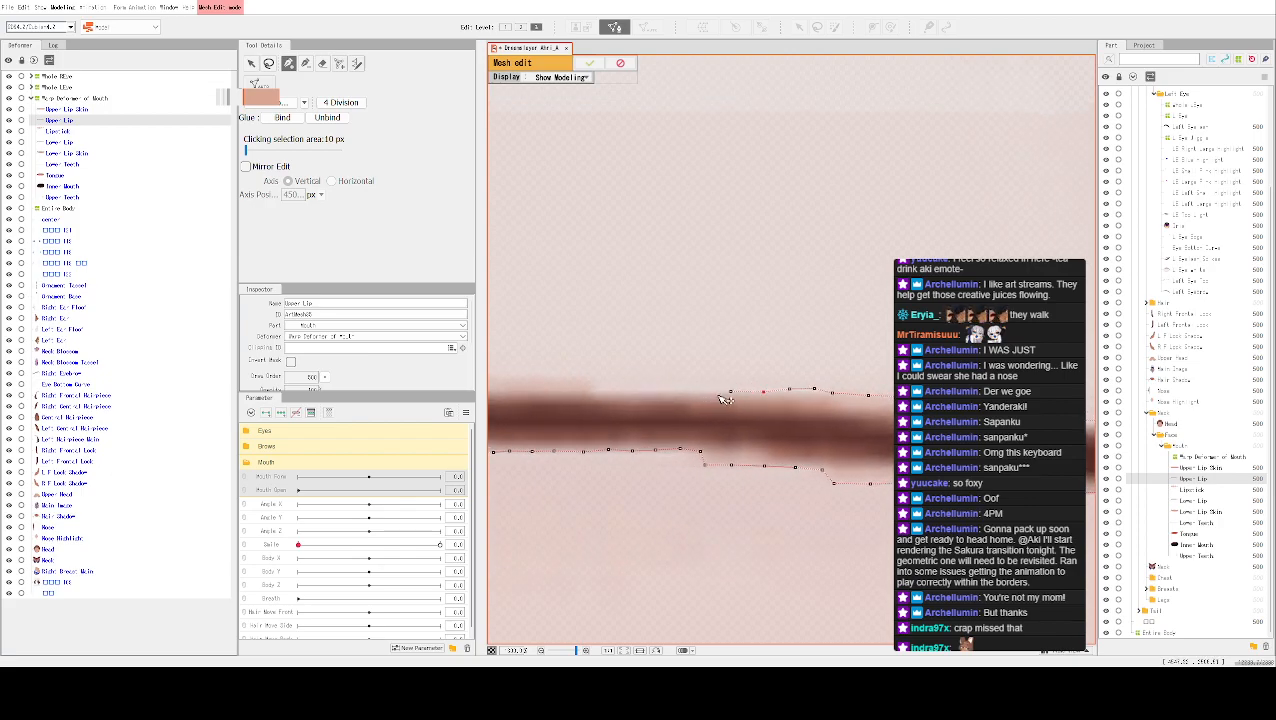
# Carry the upper edge of the mesh outline across the middle of the lip line with closely spaced points
pyautogui.click(694, 391)
pyautogui.click(672, 390)
pyautogui.click(650, 391)
pyautogui.click(630, 393)
pyautogui.click(606, 394)
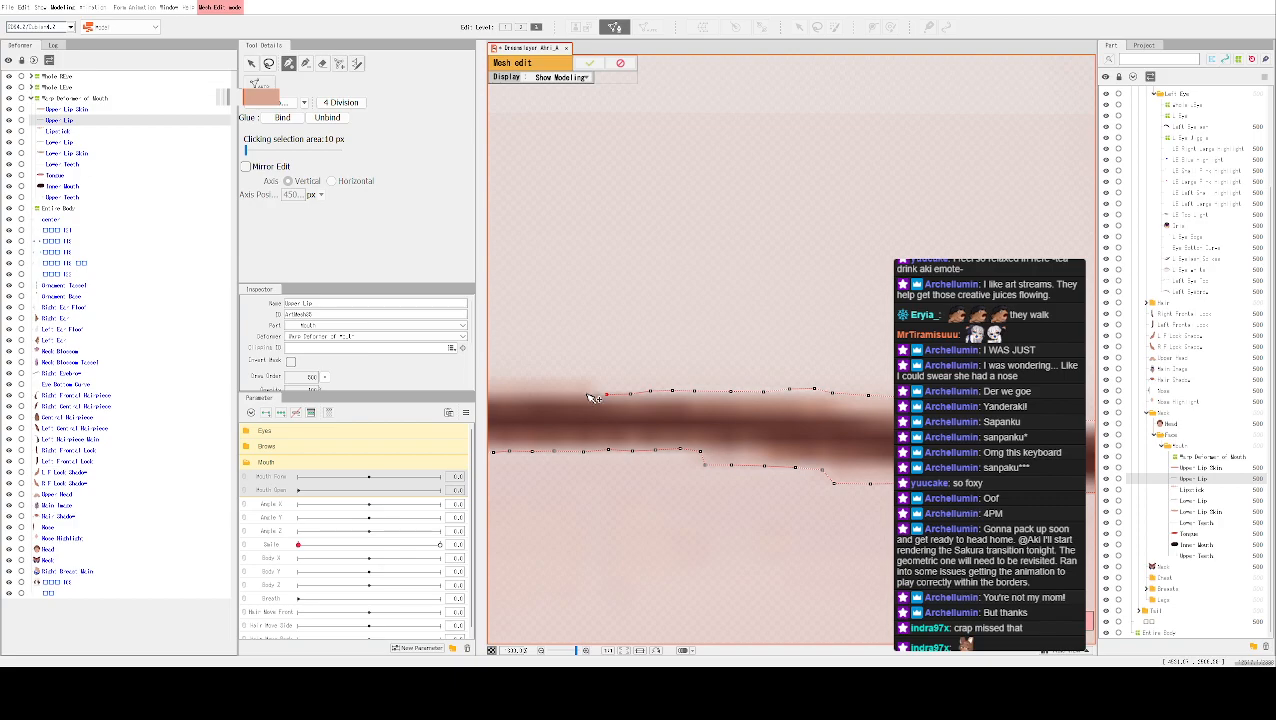
pyautogui.click(582, 381)
pyautogui.moveTo(600, 380); pyautogui.dragTo(737, 382)
pyautogui.click(689, 382)
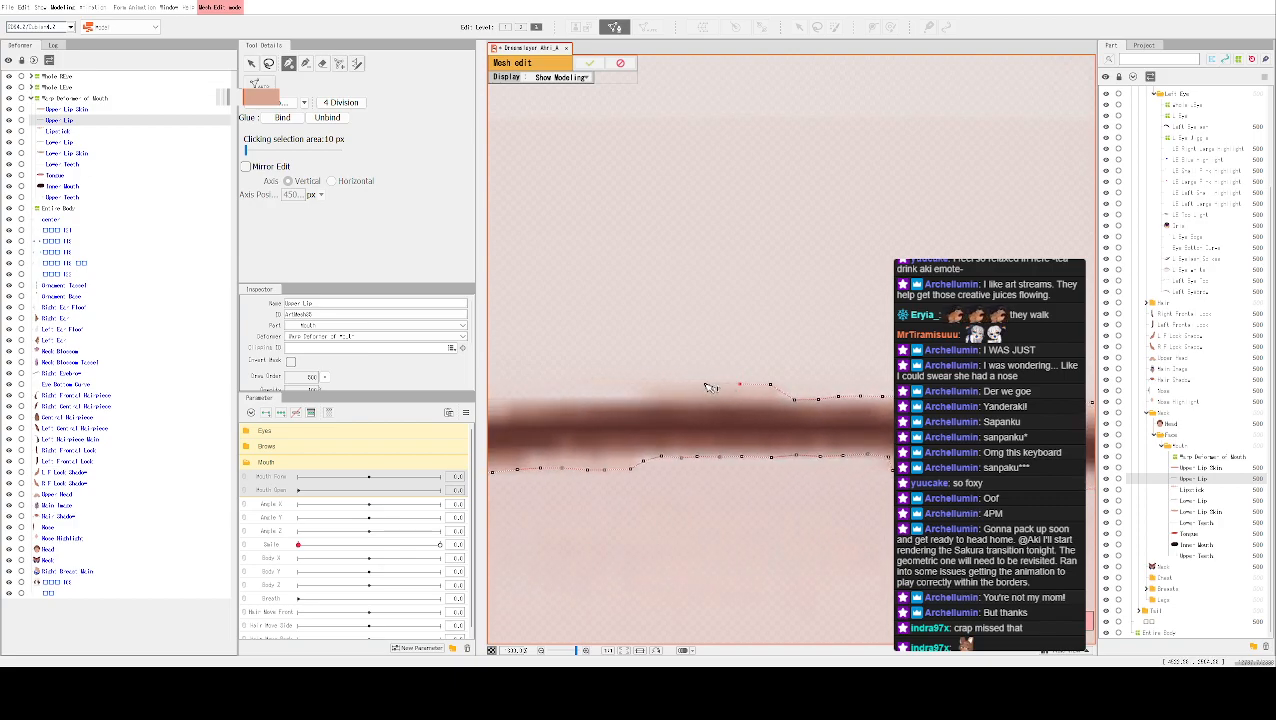
# Add connected mesh points above the left half of the lip line, following the upper edge down towards the left curve
pyautogui.click(684, 394)
pyautogui.moveTo(622, 377); pyautogui.dragTo(737, 388)
pyautogui.click(761, 411)
pyautogui.click(722, 411)
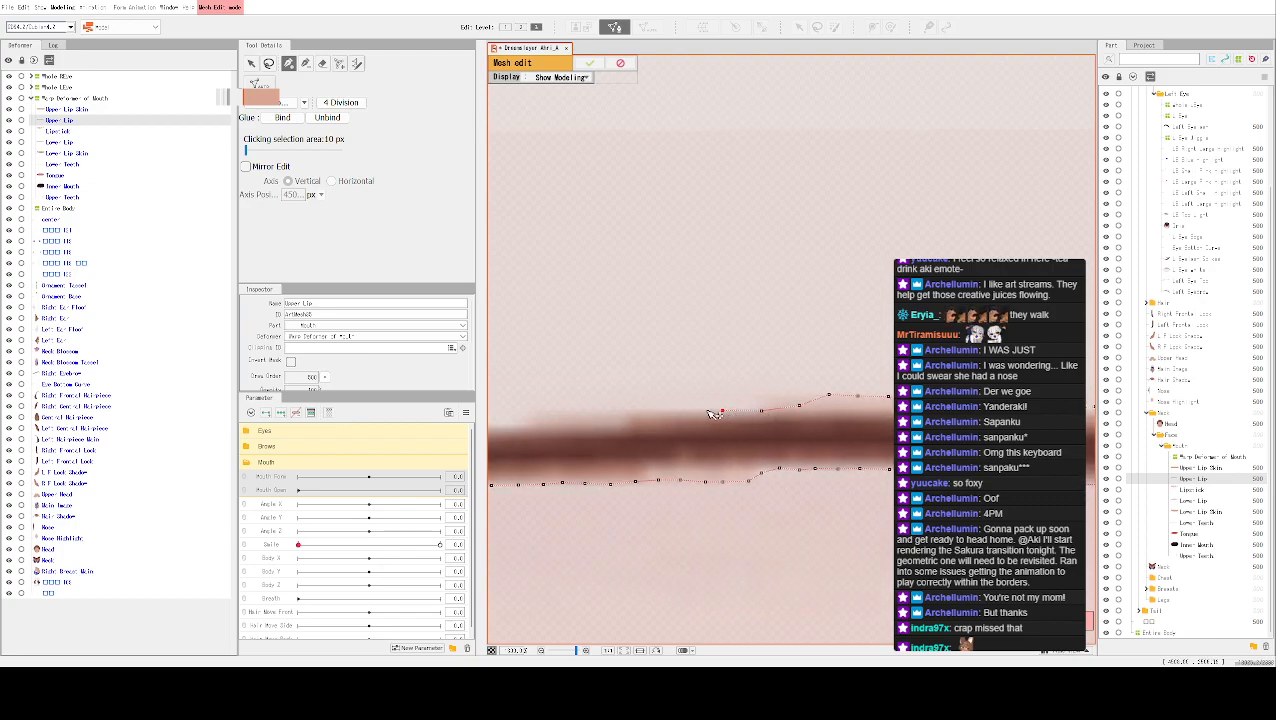
pyautogui.click(700, 411)
pyautogui.click(660, 414)
pyautogui.moveTo(598, 425); pyautogui.dragTo(750, 453)
pyautogui.click(725, 432)
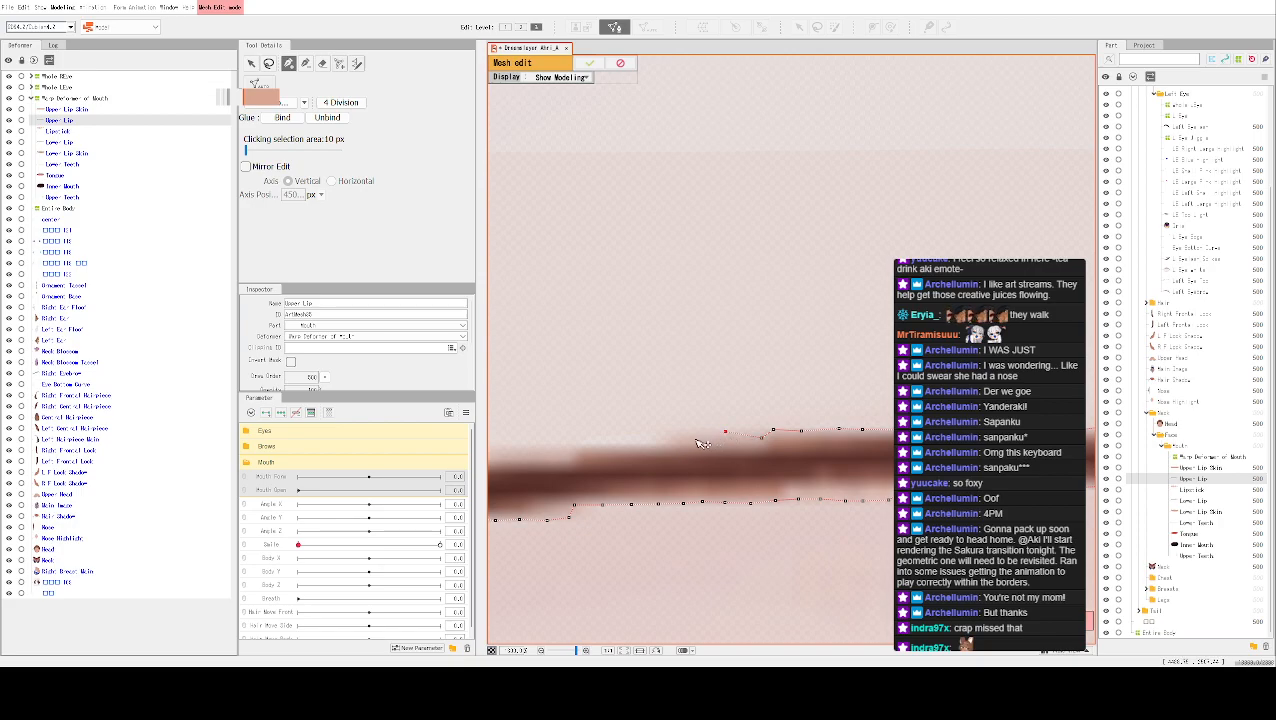
pyautogui.click(678, 436)
pyautogui.click(662, 443)
# Finish the upper edge of the mesh outline over the left curve and lead it up to the left corner
pyautogui.moveTo(577, 451); pyautogui.dragTo(793, 468)
pyautogui.click(841, 462)
pyautogui.click(805, 461)
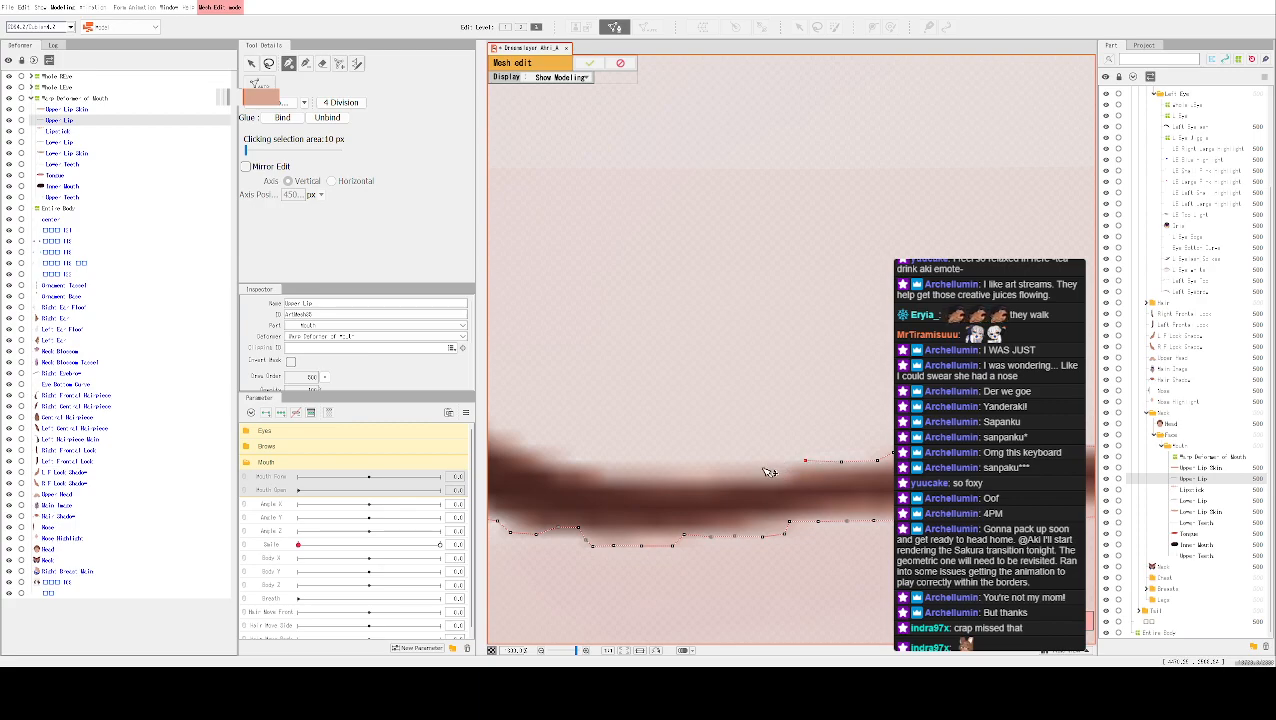
pyautogui.click(753, 465)
pyautogui.click(714, 467)
pyautogui.click(669, 467)
pyautogui.moveTo(638, 462); pyautogui.dragTo(788, 481)
pyautogui.click(781, 486)
pyautogui.click(743, 478)
pyautogui.click(713, 465)
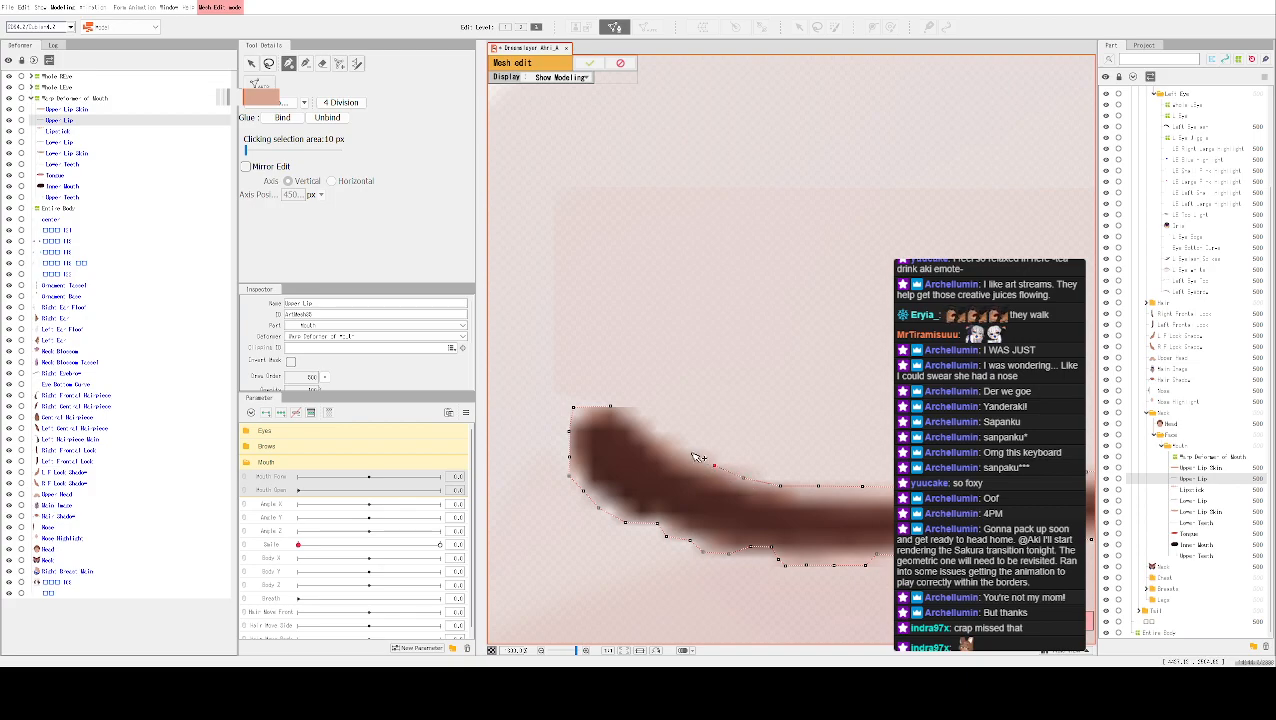
pyautogui.click(683, 446)
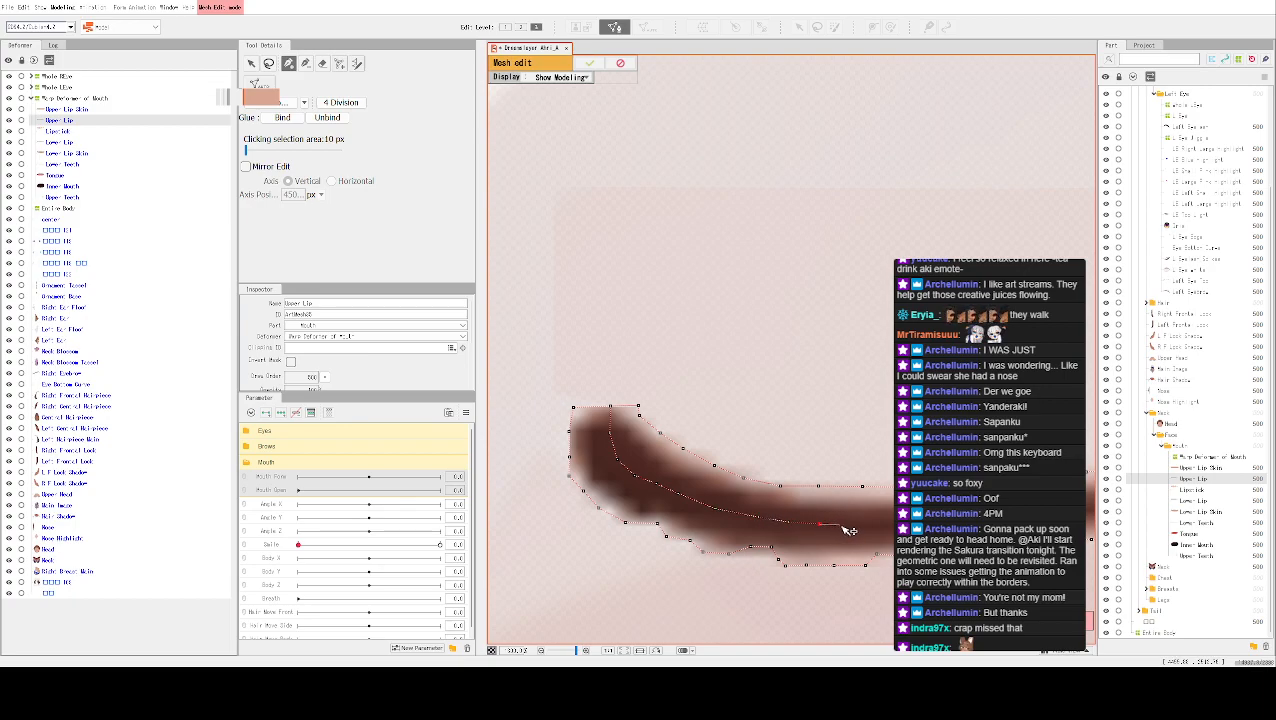
# Run a connected line of mesh points through the centre of the lip line from the left corner to the right corner
pyautogui.click(891, 525)
pyautogui.moveTo(891, 525); pyautogui.dragTo(768, 522)
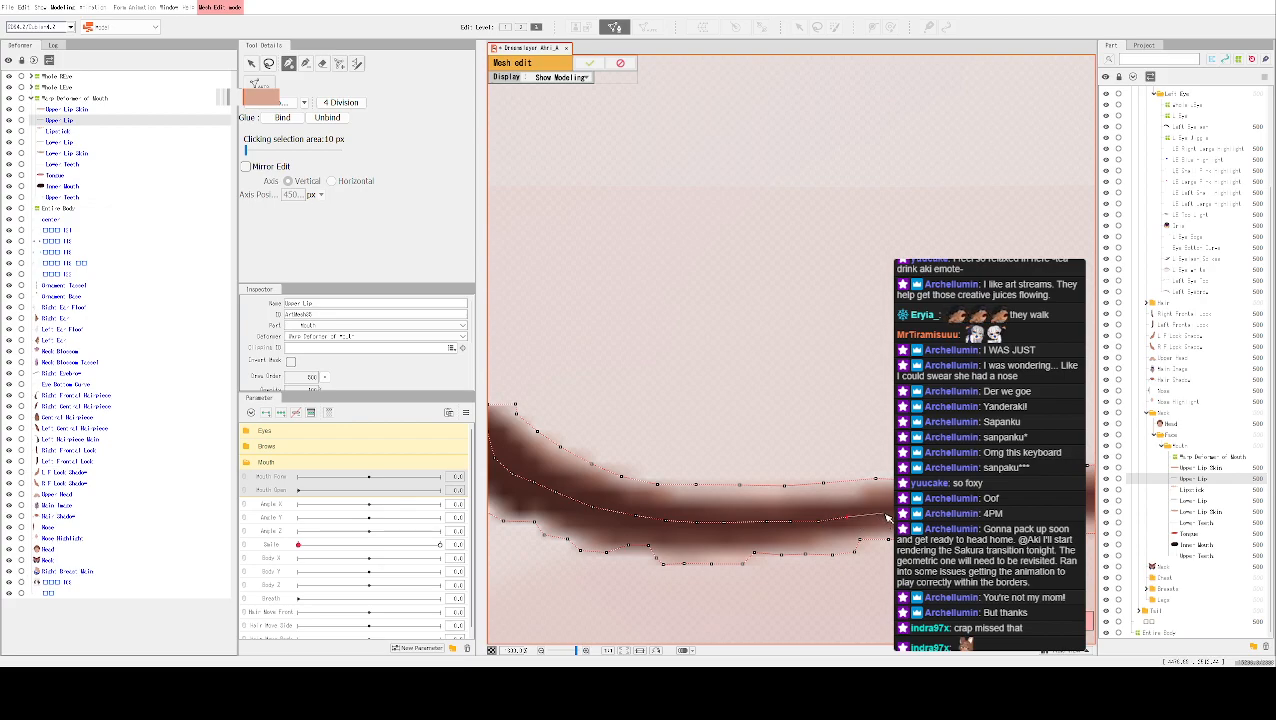
pyautogui.click(897, 511)
pyautogui.moveTo(907, 509); pyautogui.dragTo(755, 508)
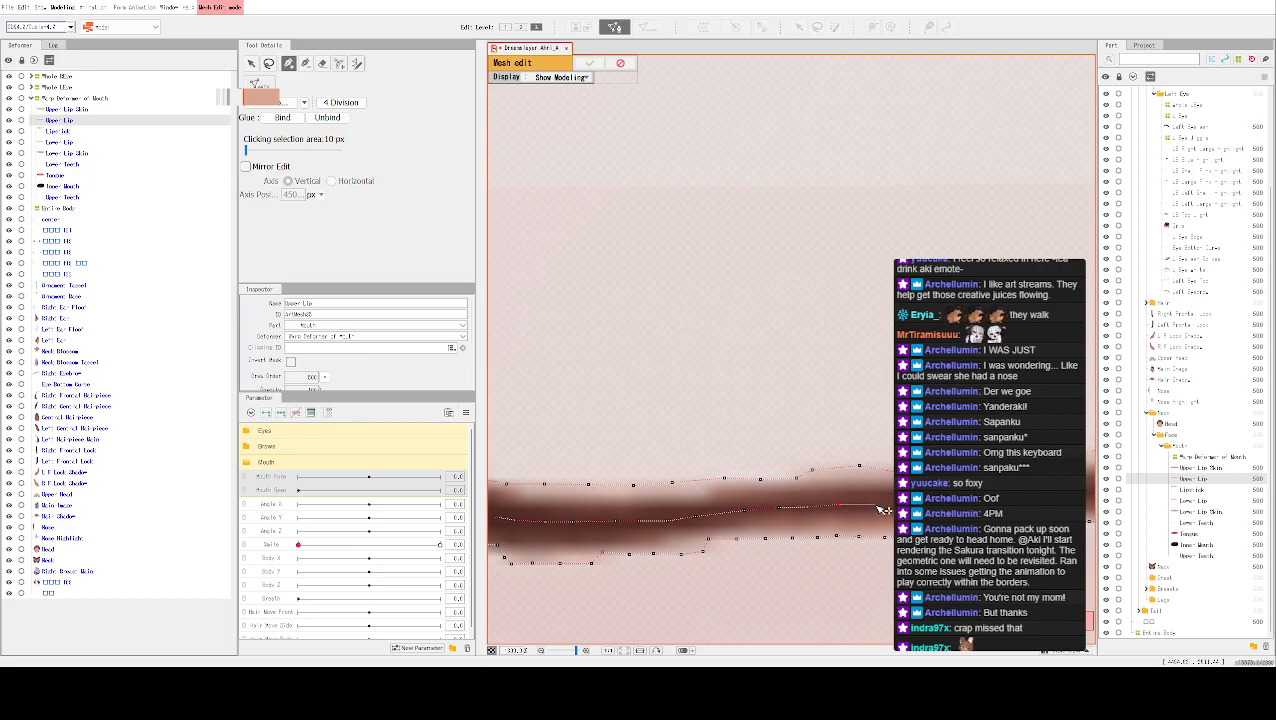
pyautogui.moveTo(911, 514); pyautogui.dragTo(808, 506)
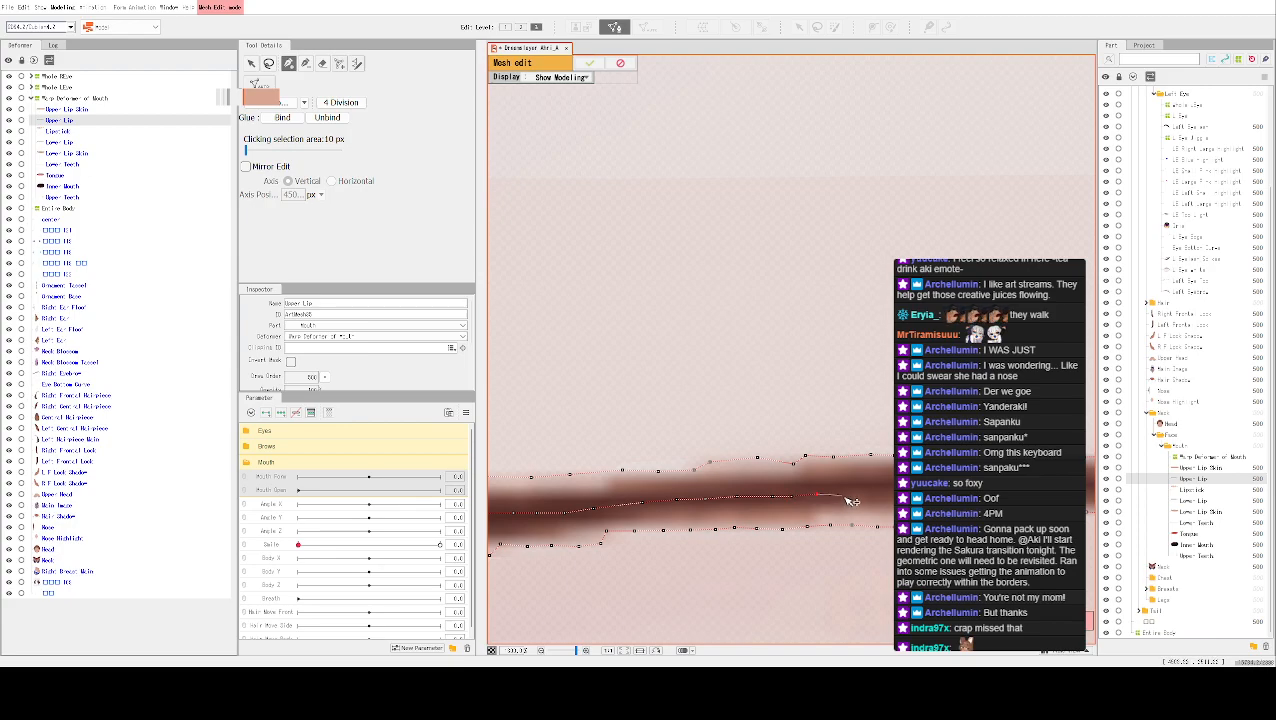
pyautogui.moveTo(869, 498); pyautogui.dragTo(755, 504)
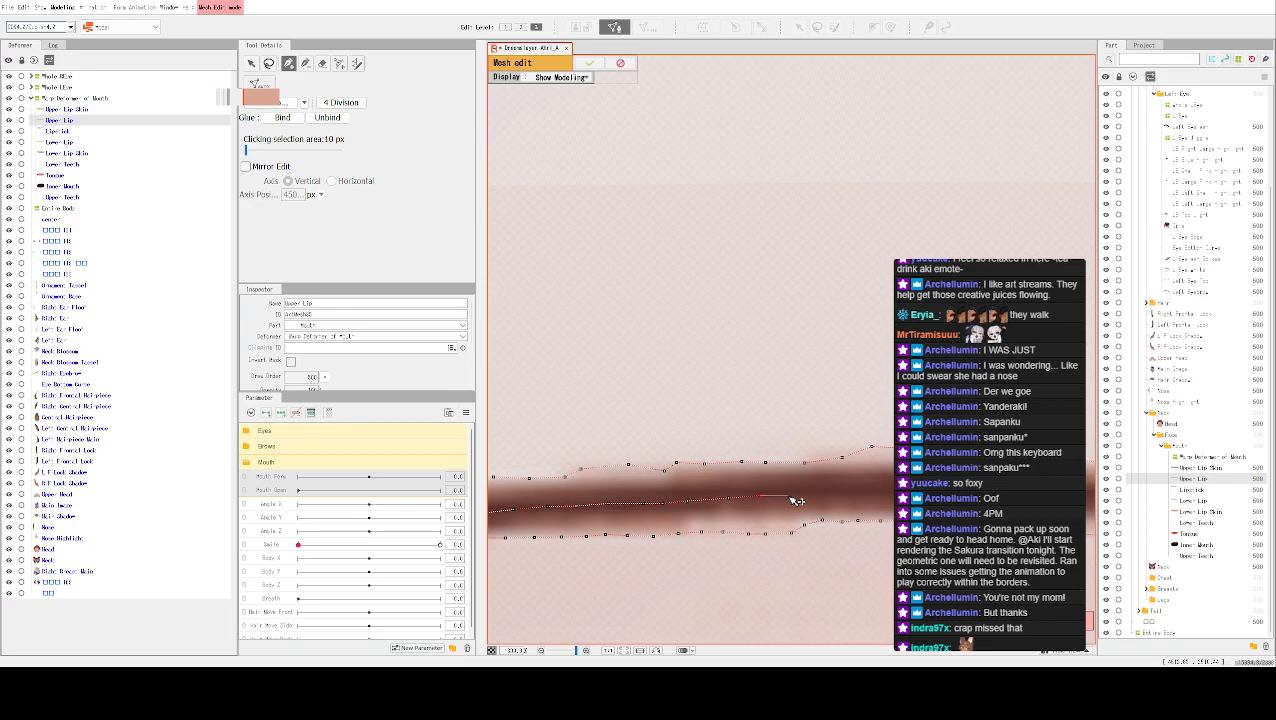
pyautogui.moveTo(872, 493); pyautogui.dragTo(769, 493)
pyautogui.click(786, 490)
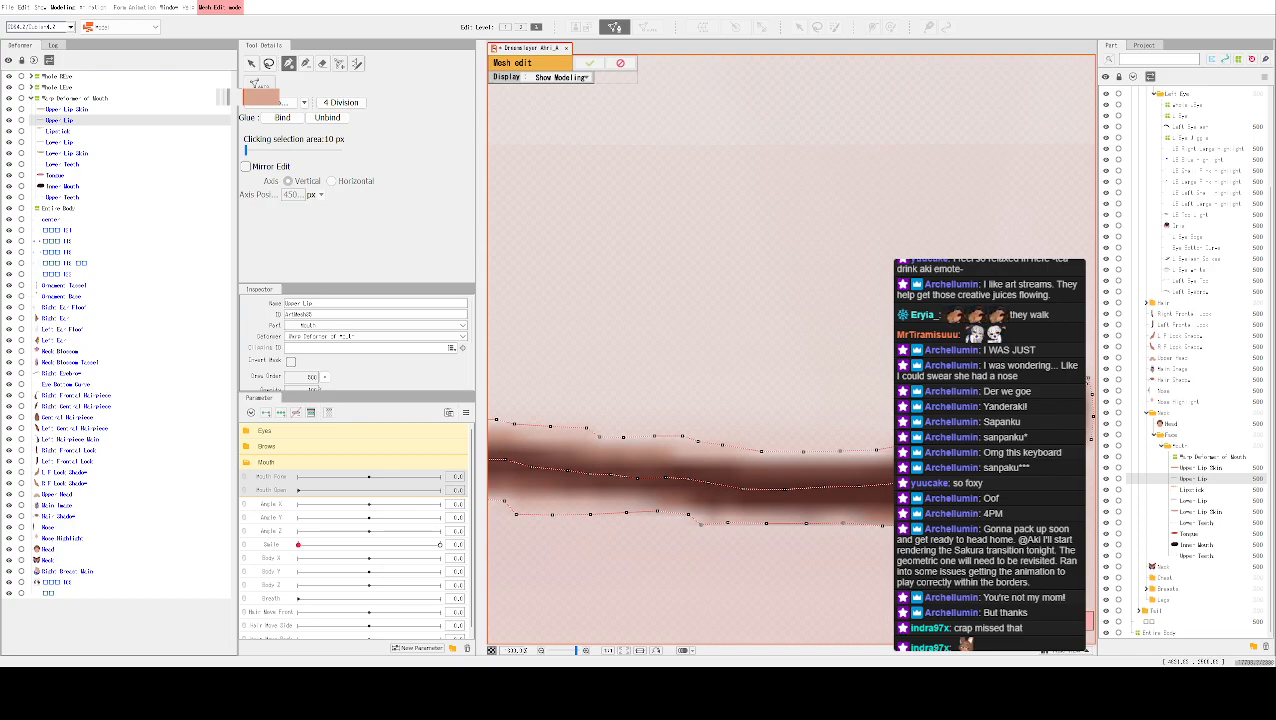
# Try to auto-connect the Upper Lip mesh points
pyautogui.scroll(-2, 700, 446)
pyautogui.moveTo(700, 446); pyautogui.dragTo(775, 383)
pyautogui.scroll(-2, 622, 316)
pyautogui.moveTo(621, 305); pyautogui.dragTo(430, 350)
pyautogui.moveTo(640, 229); pyautogui.dragTo(837, 286)
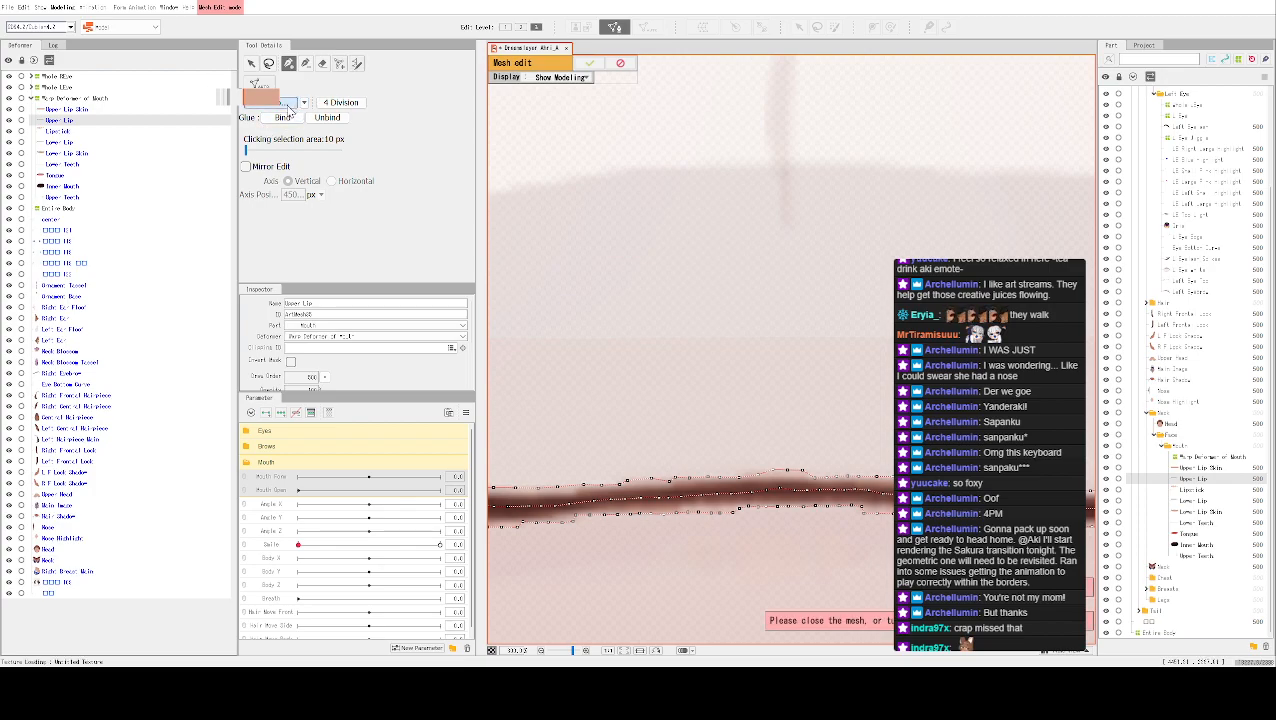
# Examine the mesh outline and centre line out to the right corner and back to the left corner for open gaps
pyautogui.scroll(3, 692, 407)
pyautogui.scroll(1, 671, 401)
pyautogui.moveTo(671, 401); pyautogui.dragTo(428, 482)
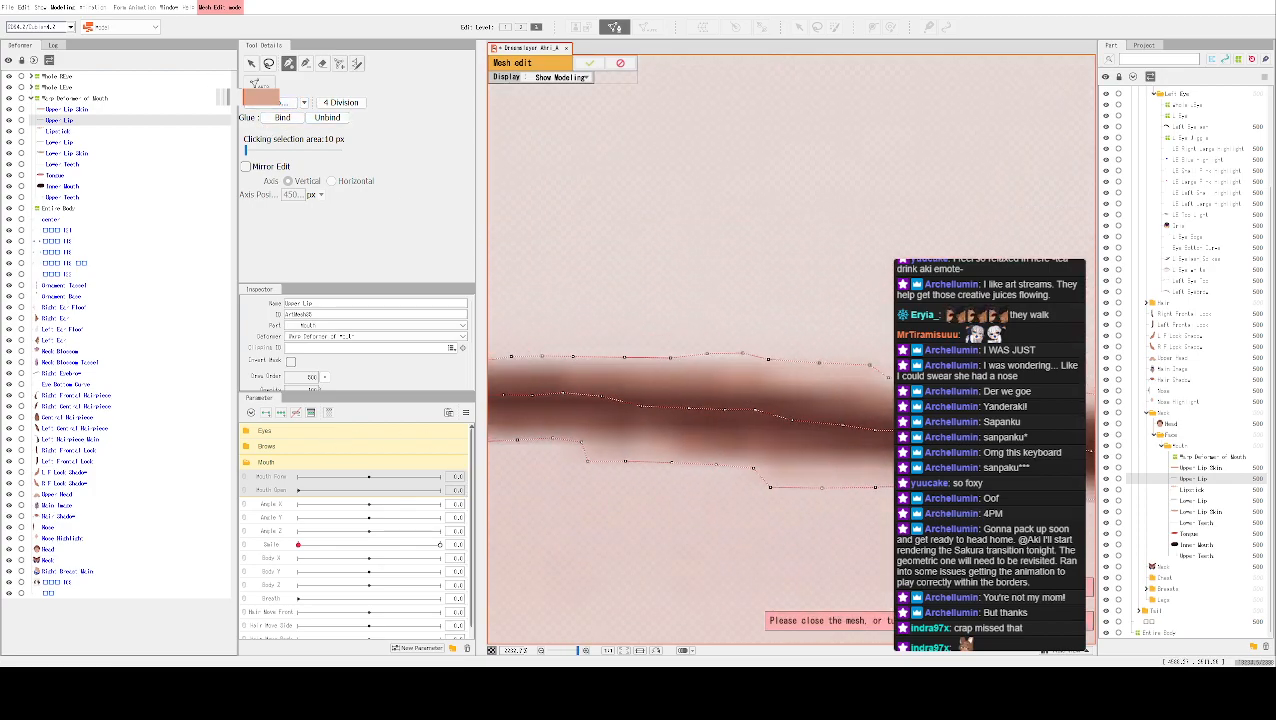
pyautogui.moveTo(765, 375); pyautogui.dragTo(524, 390)
pyautogui.moveTo(865, 371); pyautogui.dragTo(417, 455)
pyautogui.moveTo(813, 334); pyautogui.dragTo(778, 349)
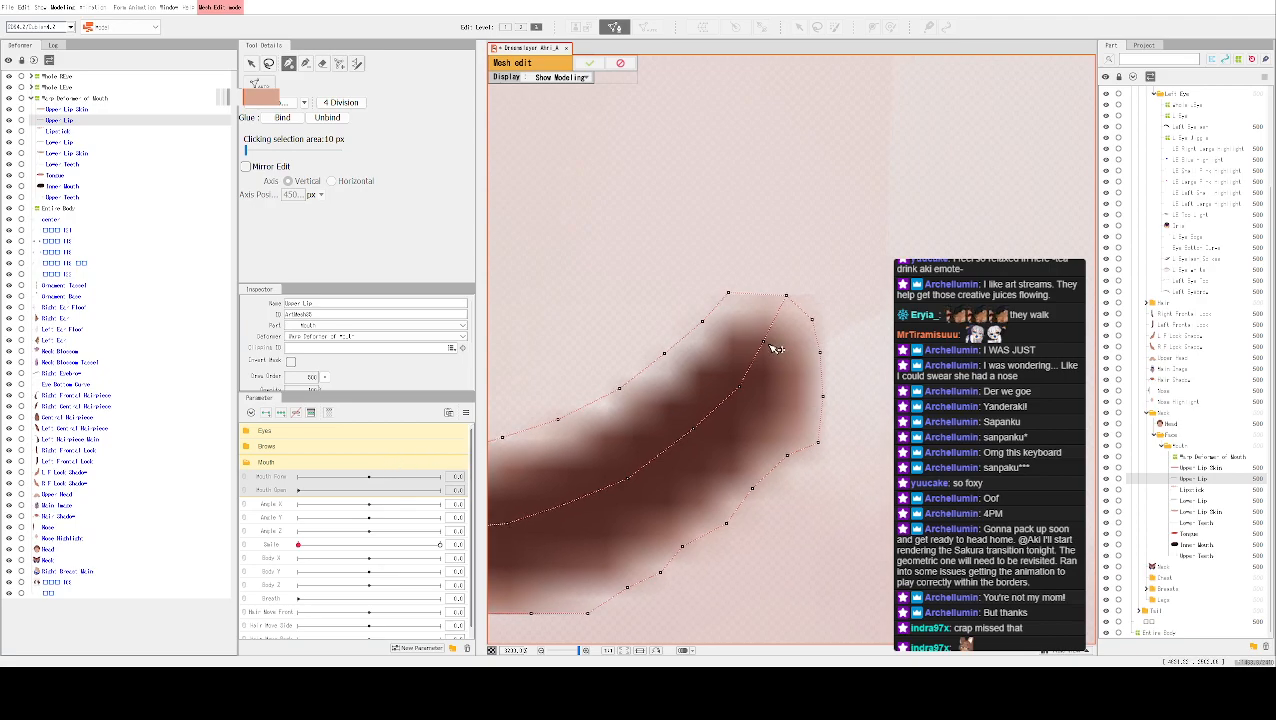
pyautogui.moveTo(686, 388); pyautogui.dragTo(865, 307)
pyautogui.moveTo(657, 366); pyautogui.dragTo(886, 338)
pyautogui.moveTo(590, 342); pyautogui.dragTo(1274, 372)
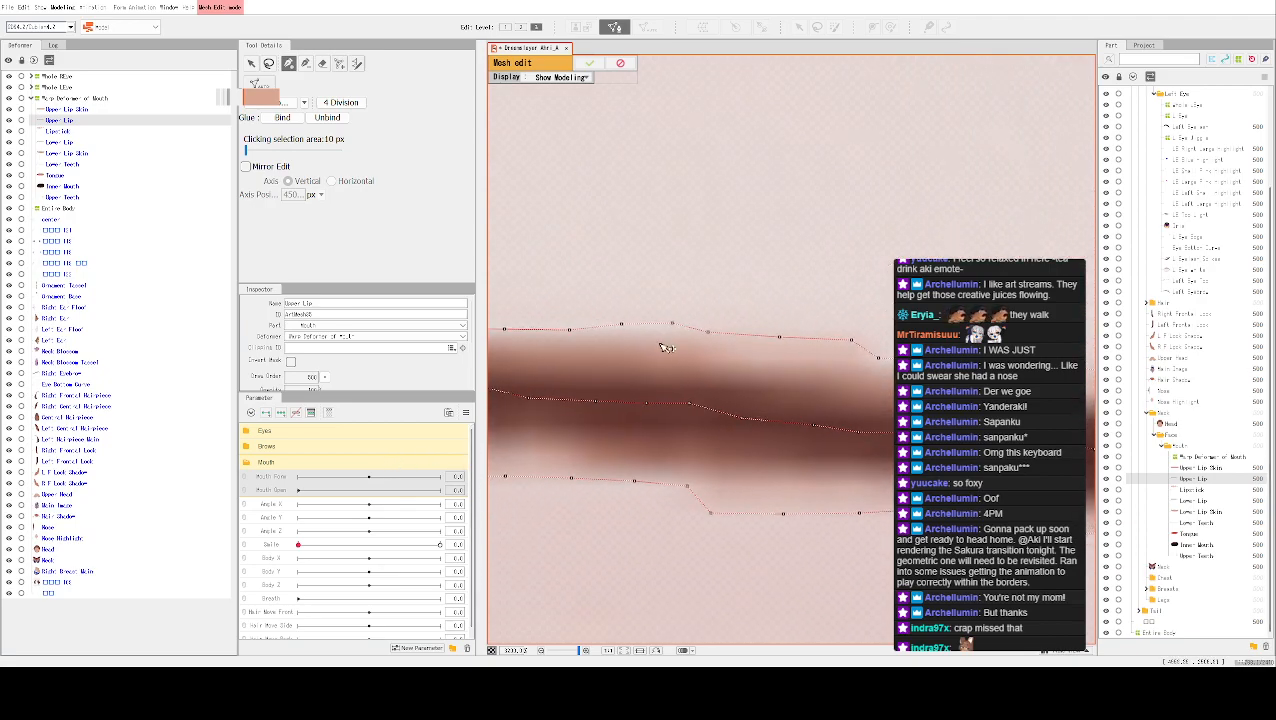
pyautogui.moveTo(671, 346); pyautogui.dragTo(1268, 368)
pyautogui.moveTo(587, 374)
pyautogui.mouseDown()
pyautogui.moveTo(1130, 396)
pyautogui.moveTo(1175, 379)
pyautogui.mouseUp()
pyautogui.moveTo(665, 360); pyautogui.dragTo(1115, 365)
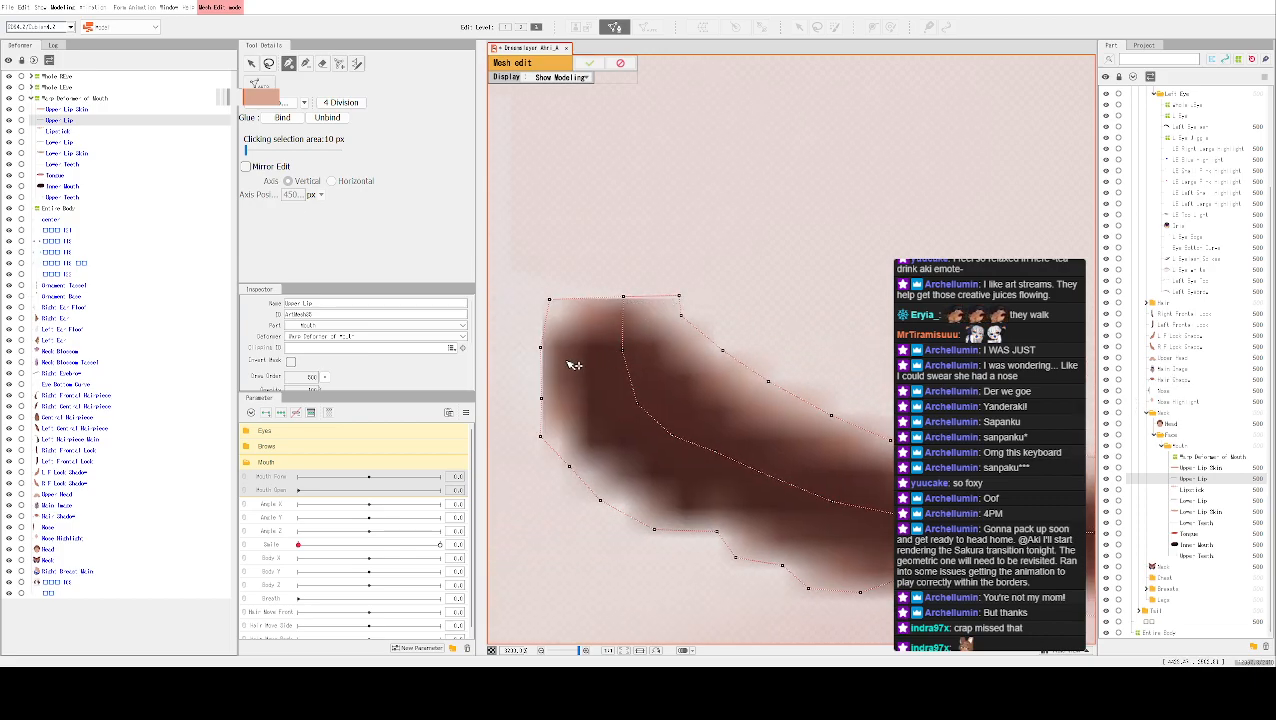
# Recheck the outline from the left corner to the right corner for gaps and retry auto-connecting the mesh
pyautogui.moveTo(600, 456); pyautogui.dragTo(463, 420)
pyautogui.moveTo(938, 518); pyautogui.dragTo(613, 416)
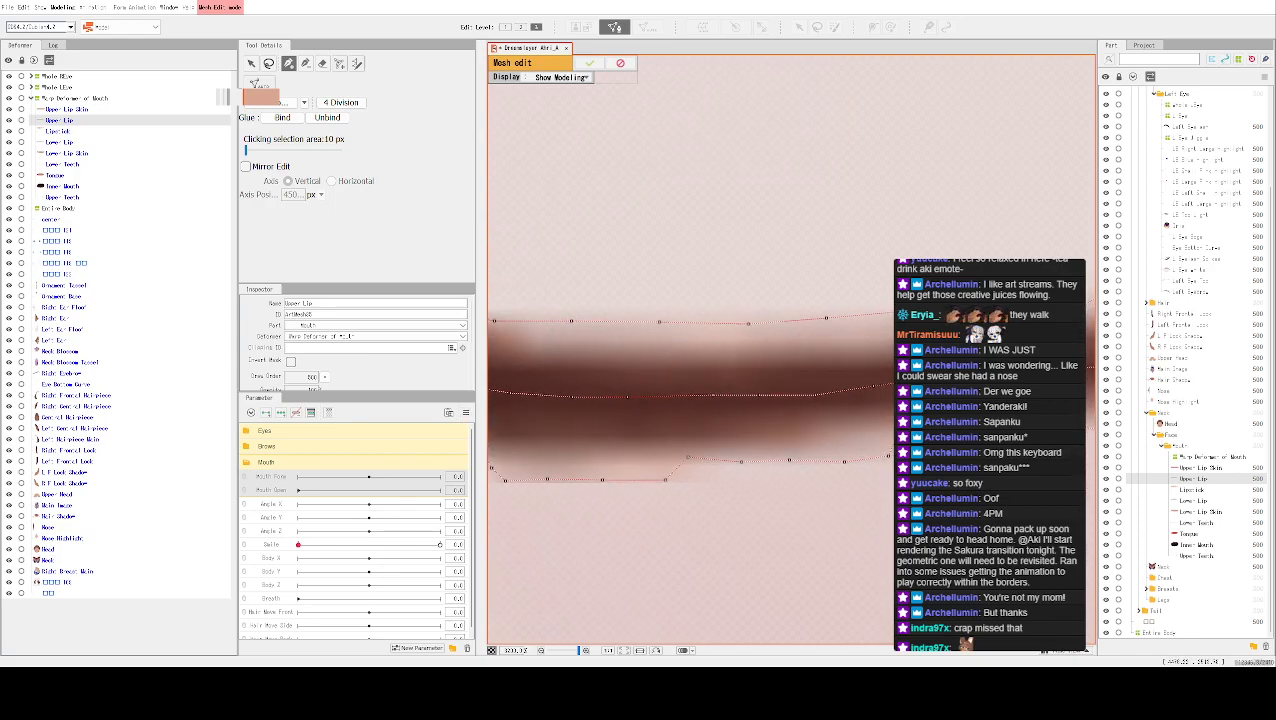
pyautogui.moveTo(1040, 398); pyautogui.dragTo(794, 420)
pyautogui.moveTo(985, 415); pyautogui.dragTo(747, 433)
pyautogui.moveTo(1070, 405); pyautogui.dragTo(775, 438)
pyautogui.moveTo(985, 440); pyautogui.dragTo(578, 419)
pyautogui.moveTo(965, 425); pyautogui.dragTo(691, 420)
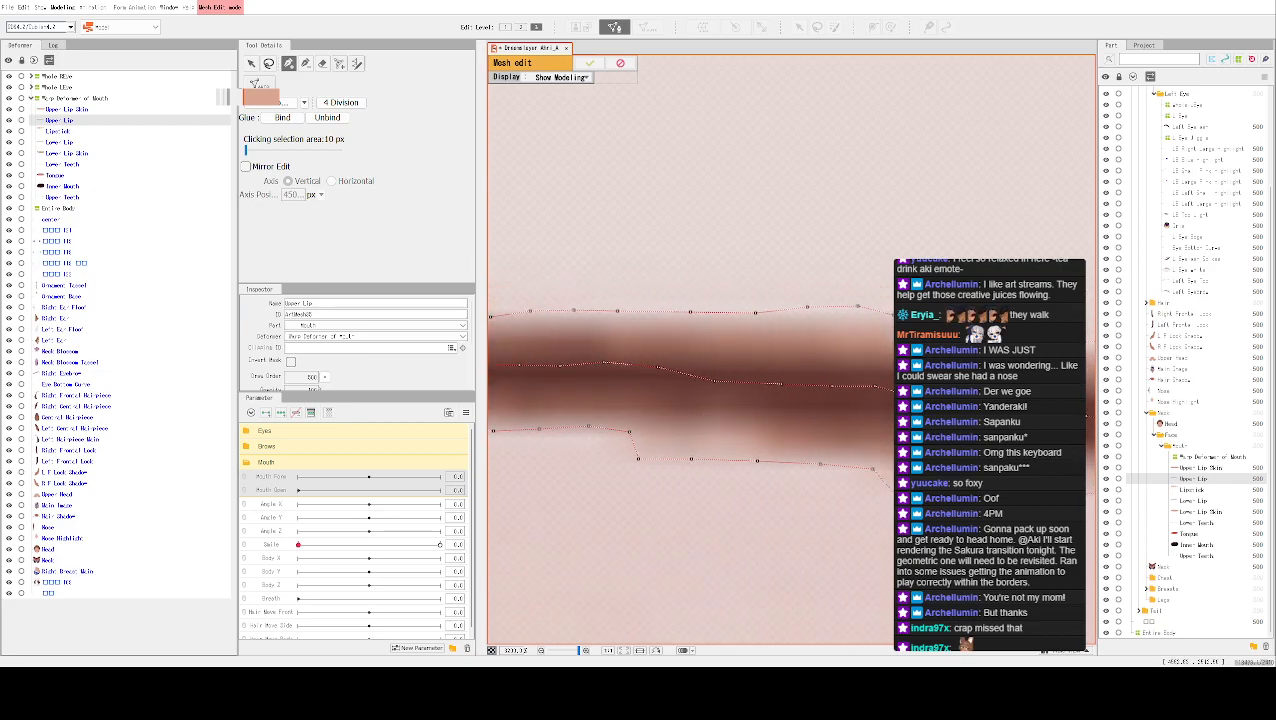
pyautogui.moveTo(849, 421); pyautogui.dragTo(655, 407)
pyautogui.moveTo(960, 425); pyautogui.dragTo(693, 425)
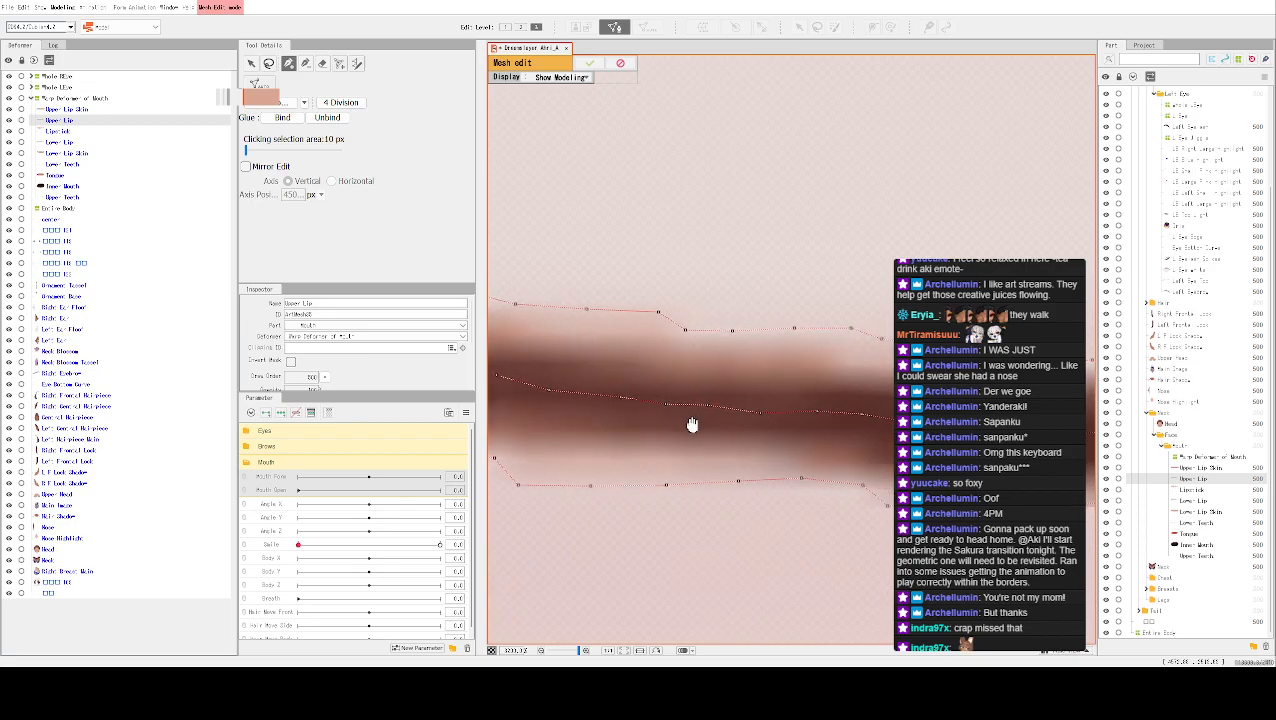
pyautogui.moveTo(960, 425); pyautogui.dragTo(709, 439)
pyautogui.moveTo(975, 448); pyautogui.dragTo(681, 459)
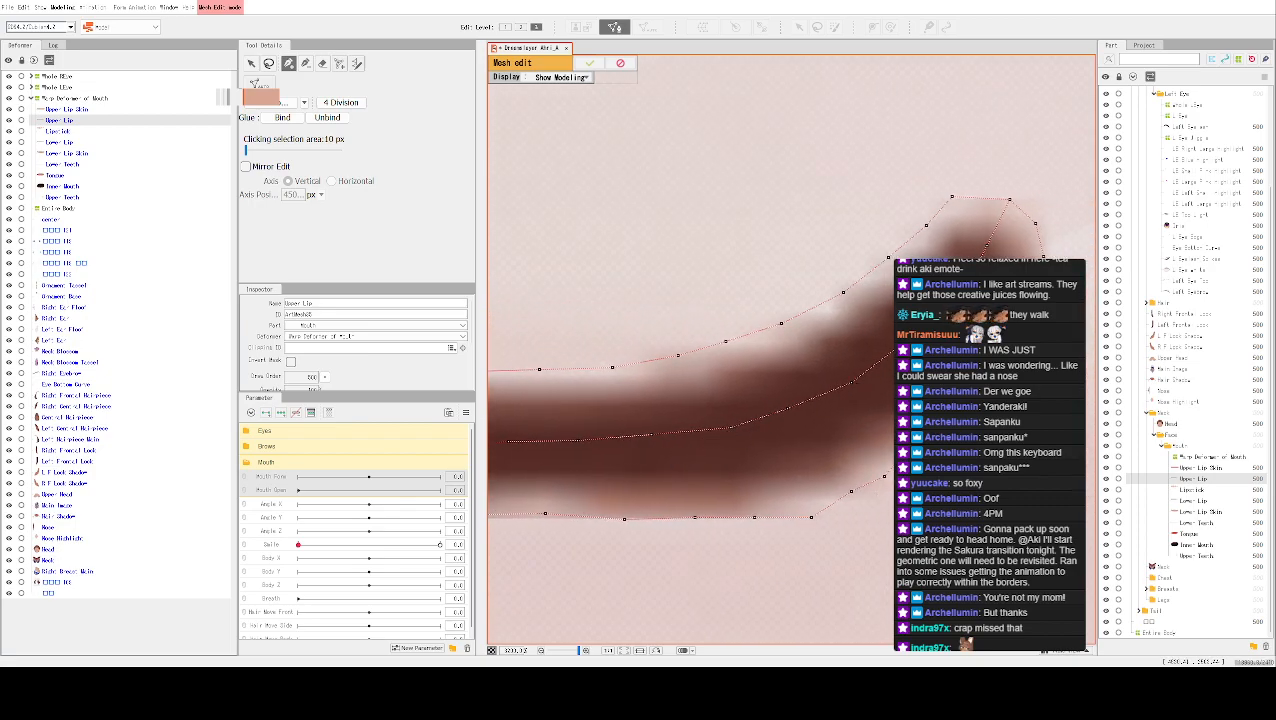
pyautogui.moveTo(747, 552); pyautogui.dragTo(629, 490)
pyautogui.click(285, 102)
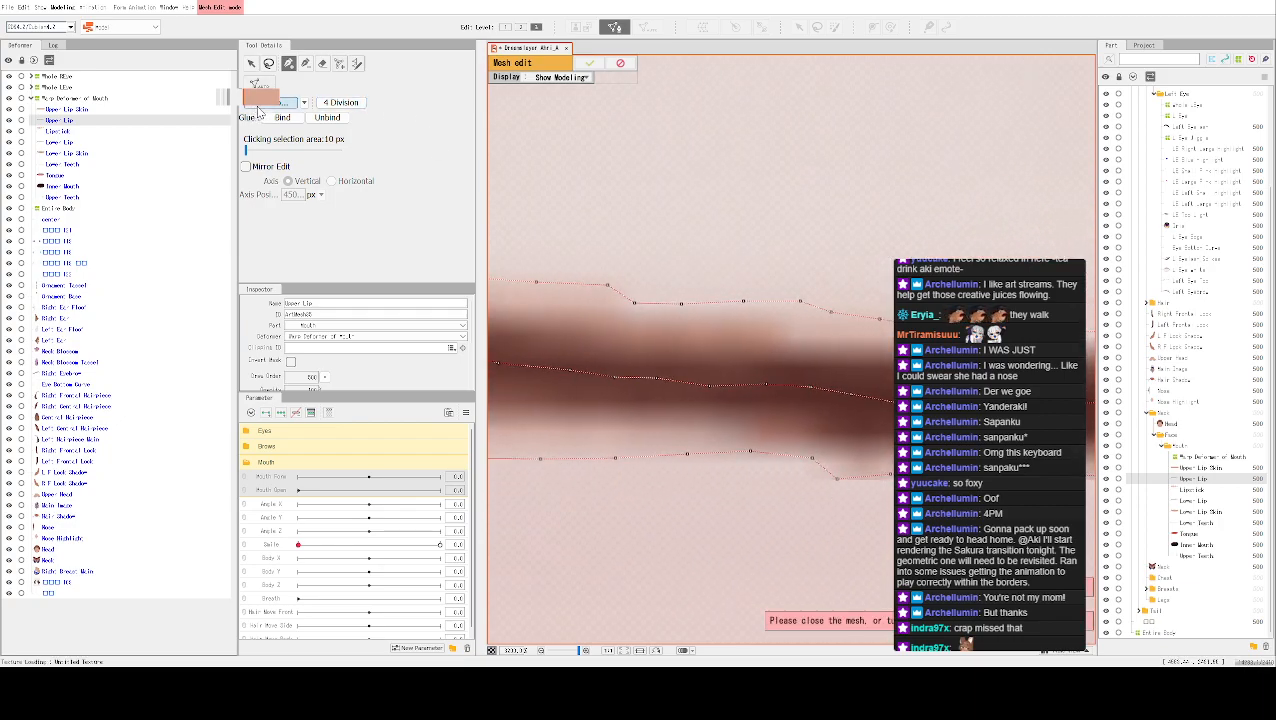
# Connect the lip line's upper-left corner point and the outline point below it to the first inner point of the centre line
pyautogui.moveTo(675, 508); pyautogui.dragTo(998, 503)
pyautogui.moveTo(561, 456); pyautogui.dragTo(766, 481)
pyautogui.moveTo(611, 480); pyautogui.dragTo(786, 477)
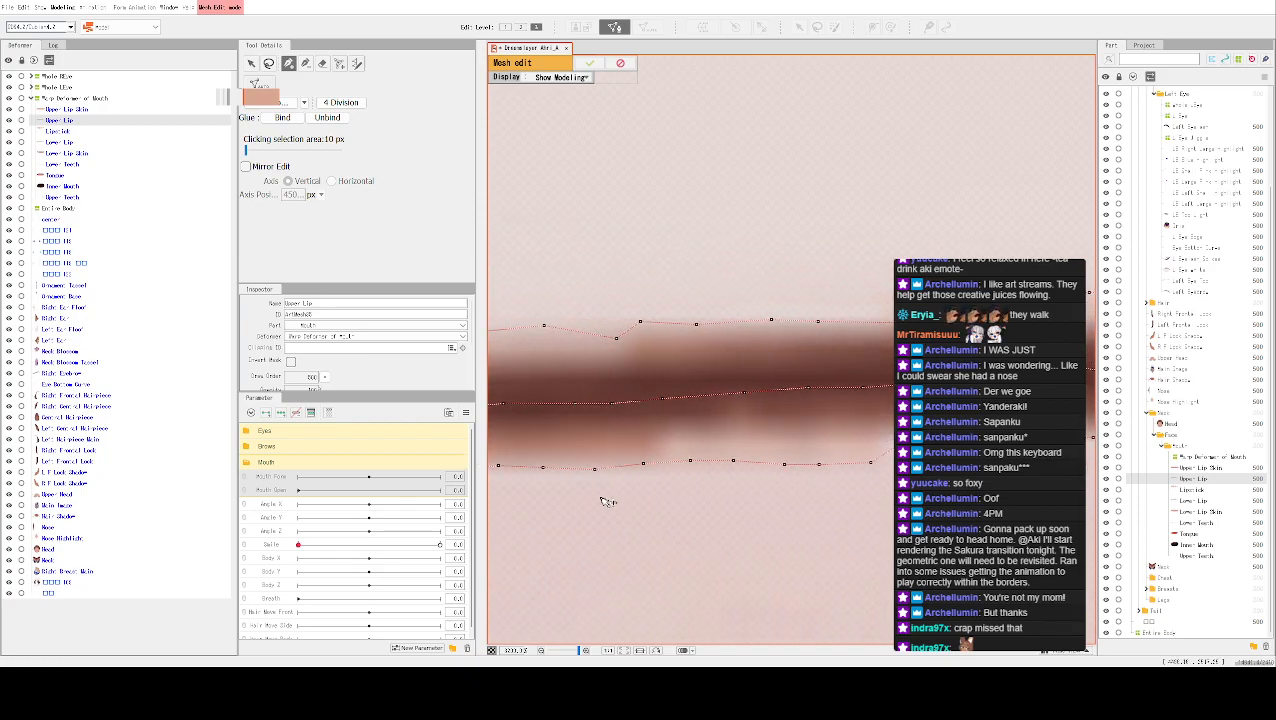
pyautogui.moveTo(570, 490); pyautogui.dragTo(936, 552)
pyautogui.moveTo(790, 394); pyautogui.dragTo(784, 534)
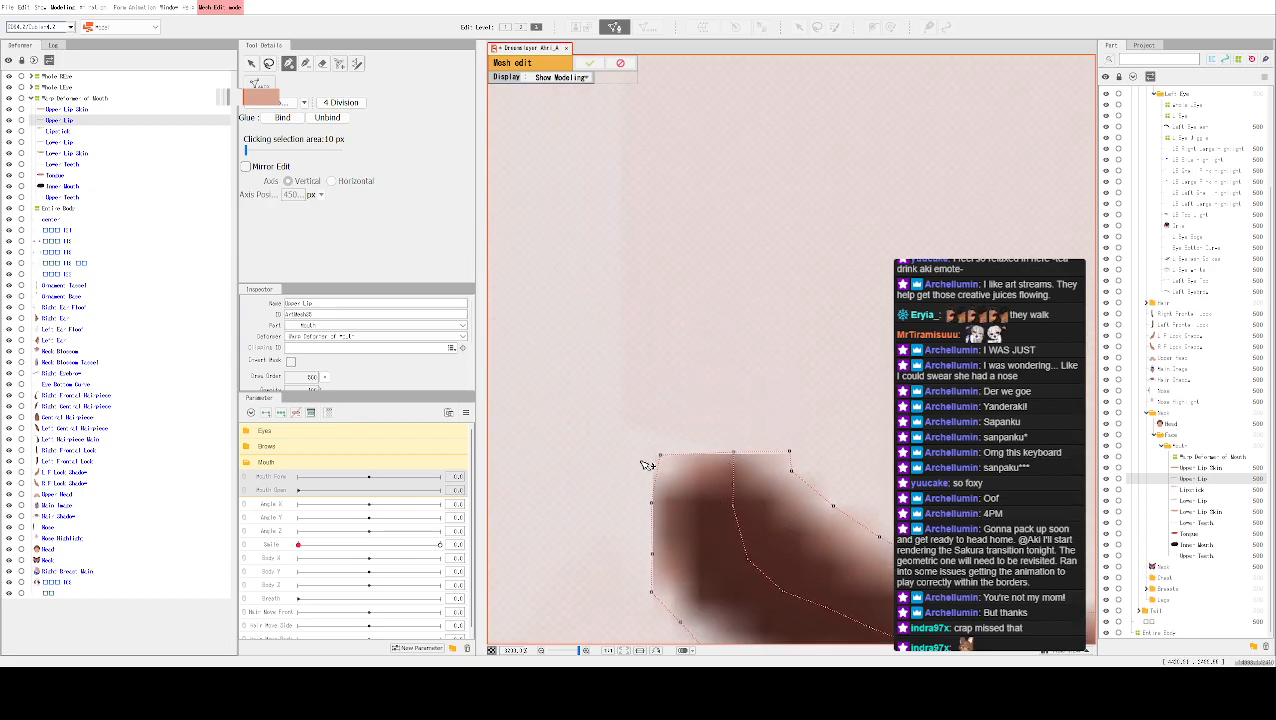
pyautogui.click(733, 506)
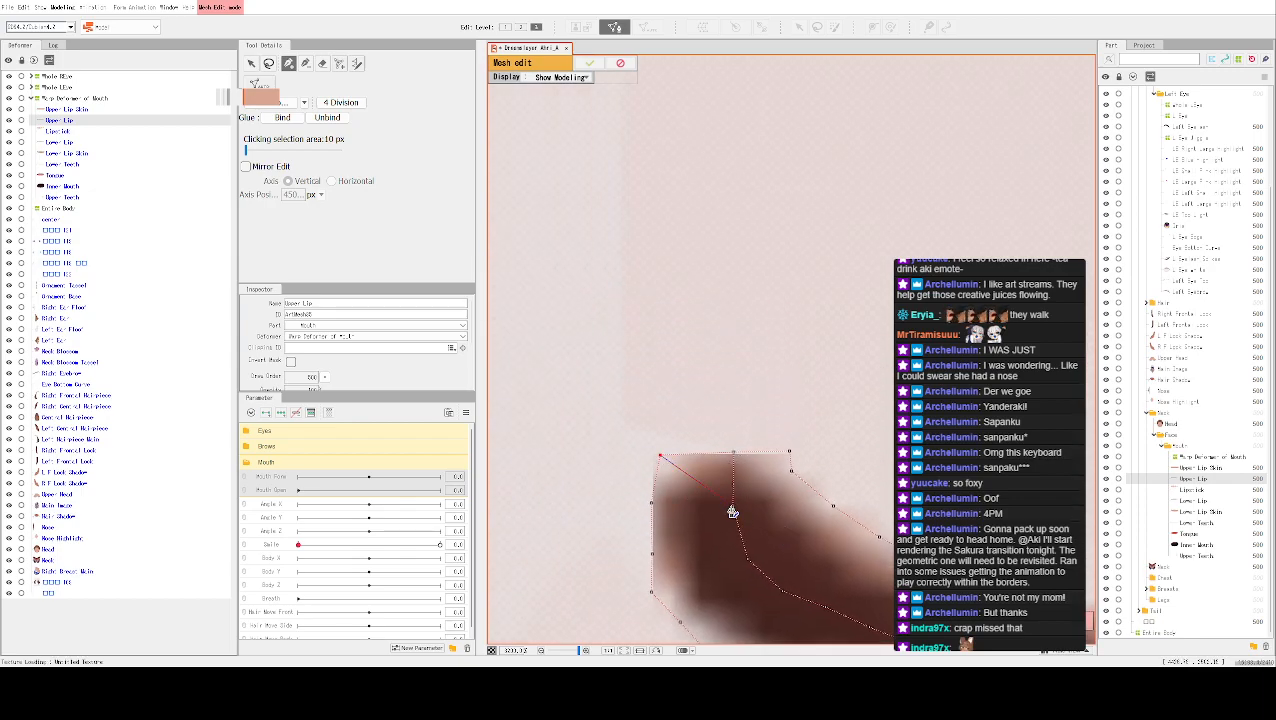
pyautogui.click(652, 504)
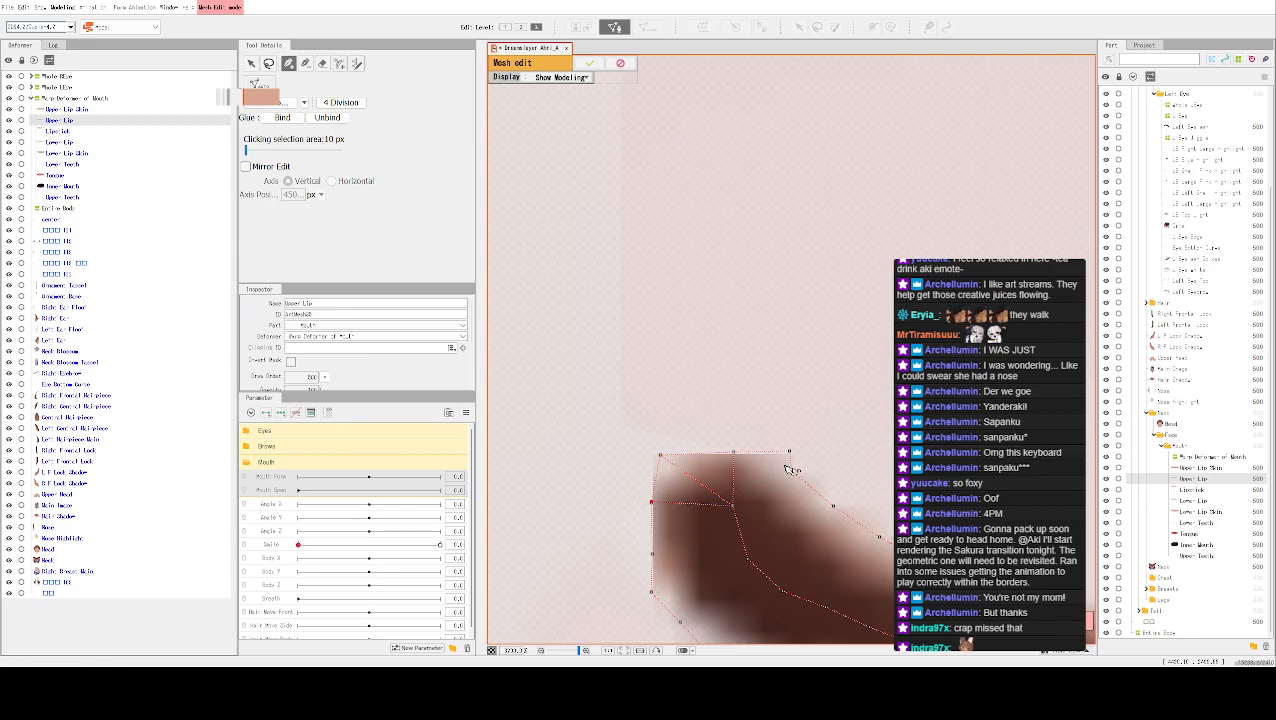
pyautogui.moveTo(780, 560); pyautogui.dragTo(612, 412)
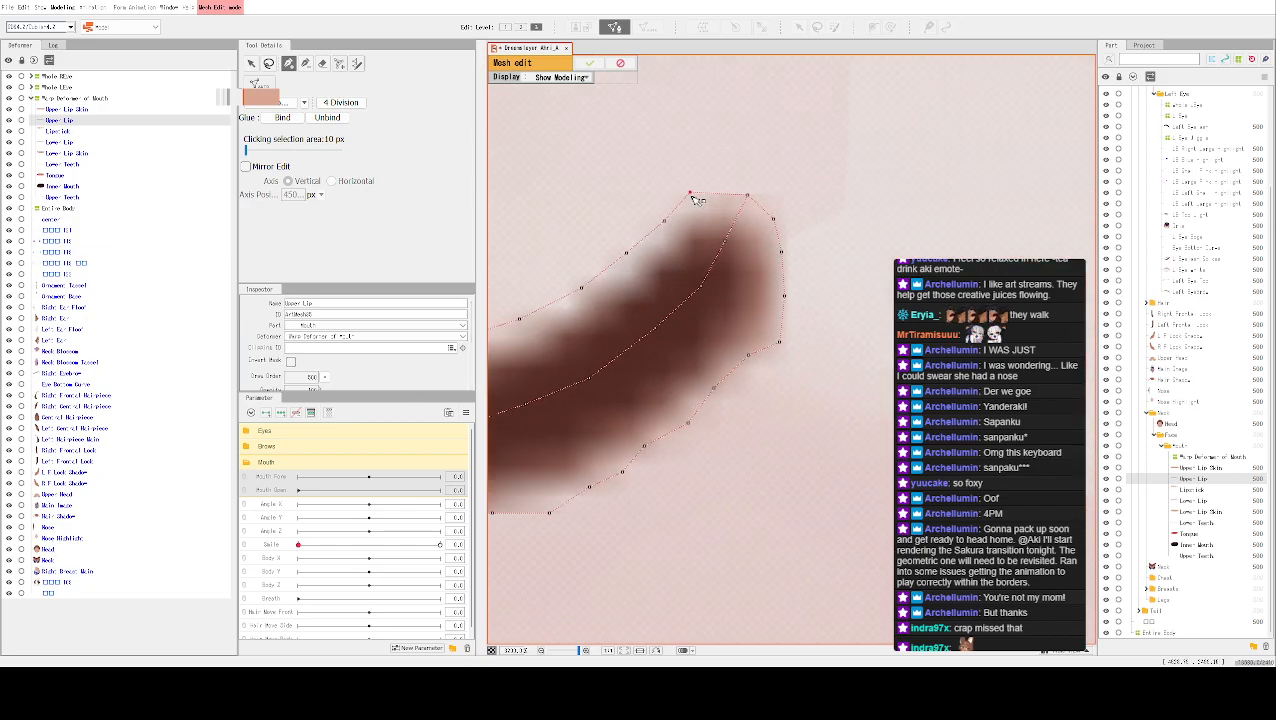
# Connect the outline points at the lip line's upper-right corner to the last inner point of the centre line
pyautogui.click(722, 239)
pyautogui.click(772, 221)
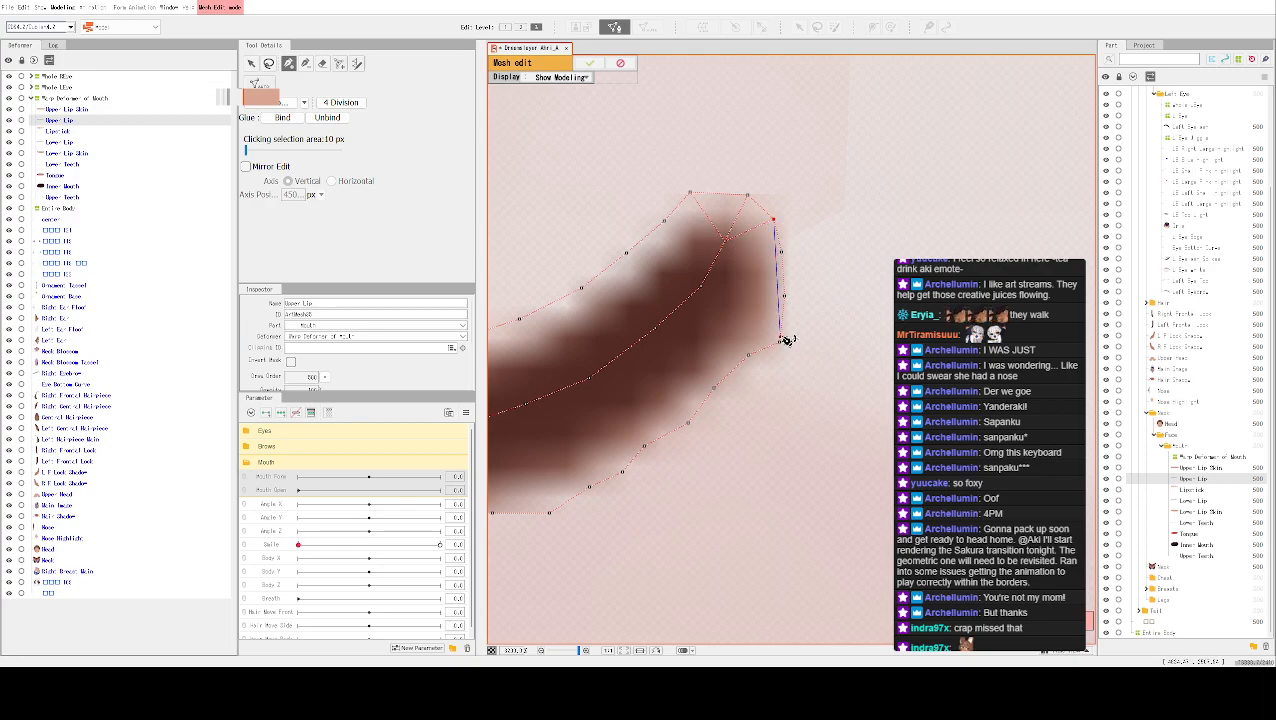
pyautogui.moveTo(732, 293); pyautogui.dragTo(764, 257)
pyautogui.rightClick(764, 256)
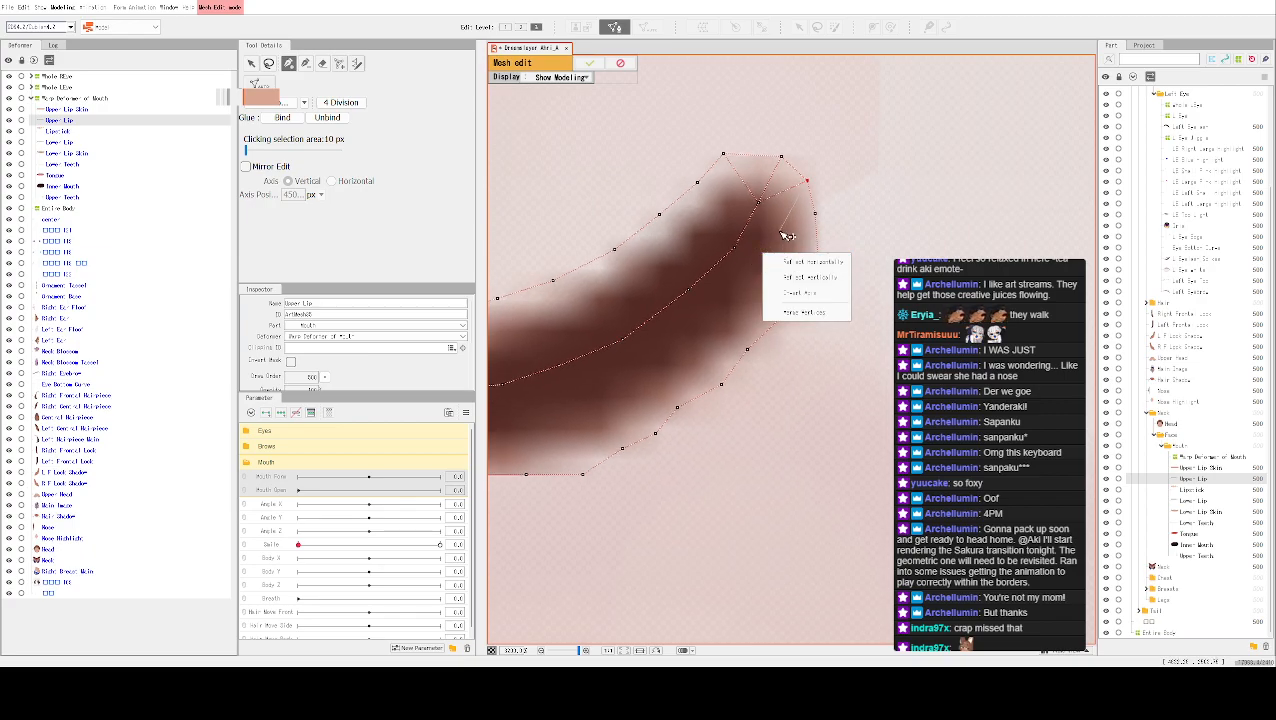
pyautogui.click(760, 203)
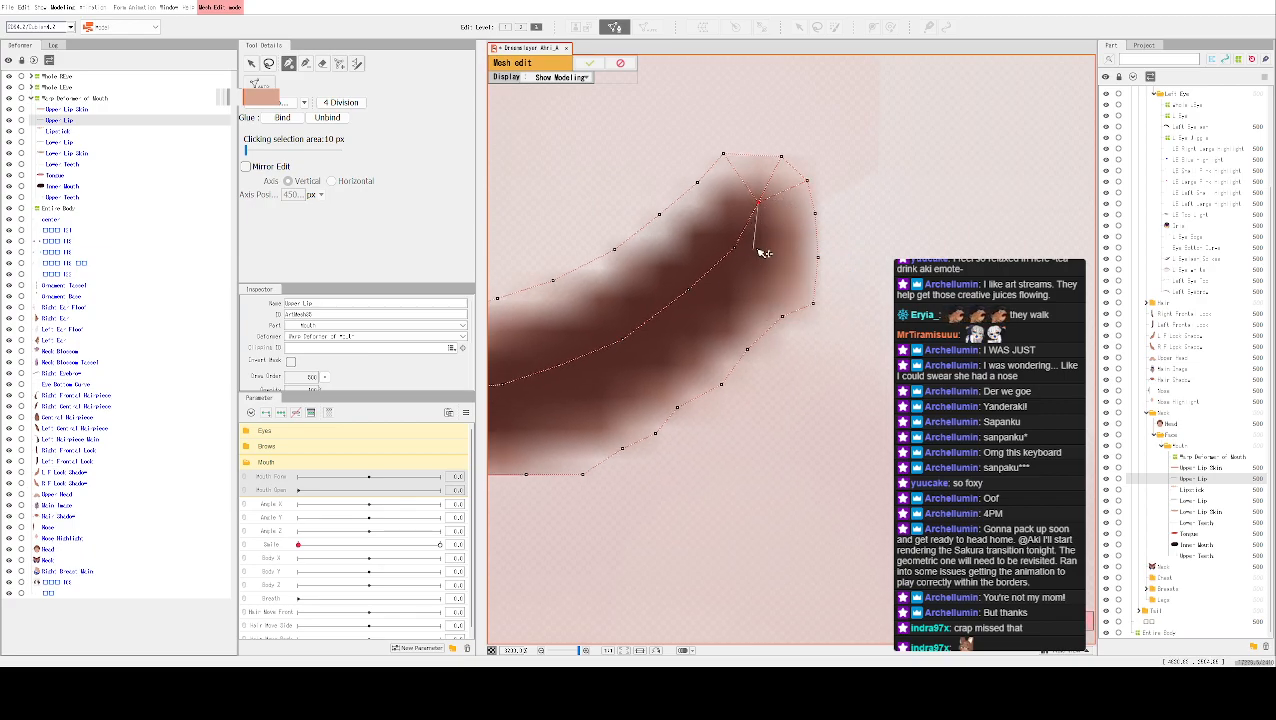
pyautogui.rightClick(761, 243)
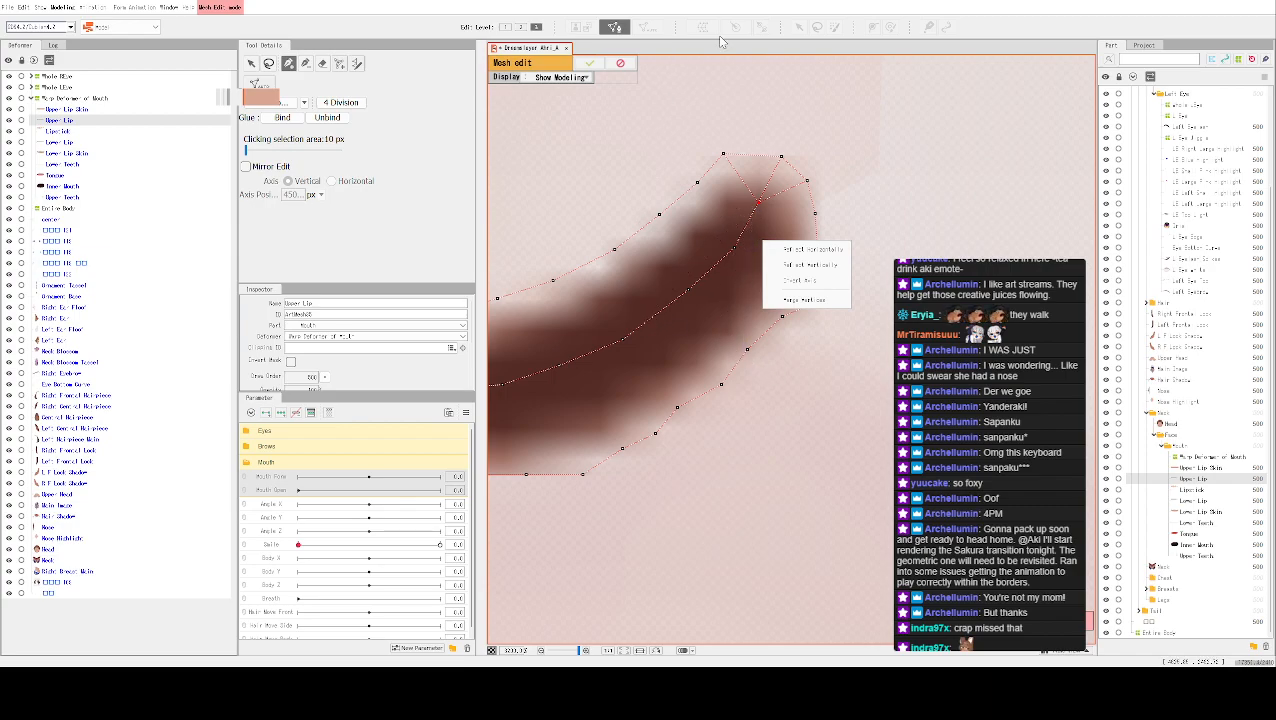
pyautogui.click(646, 54)
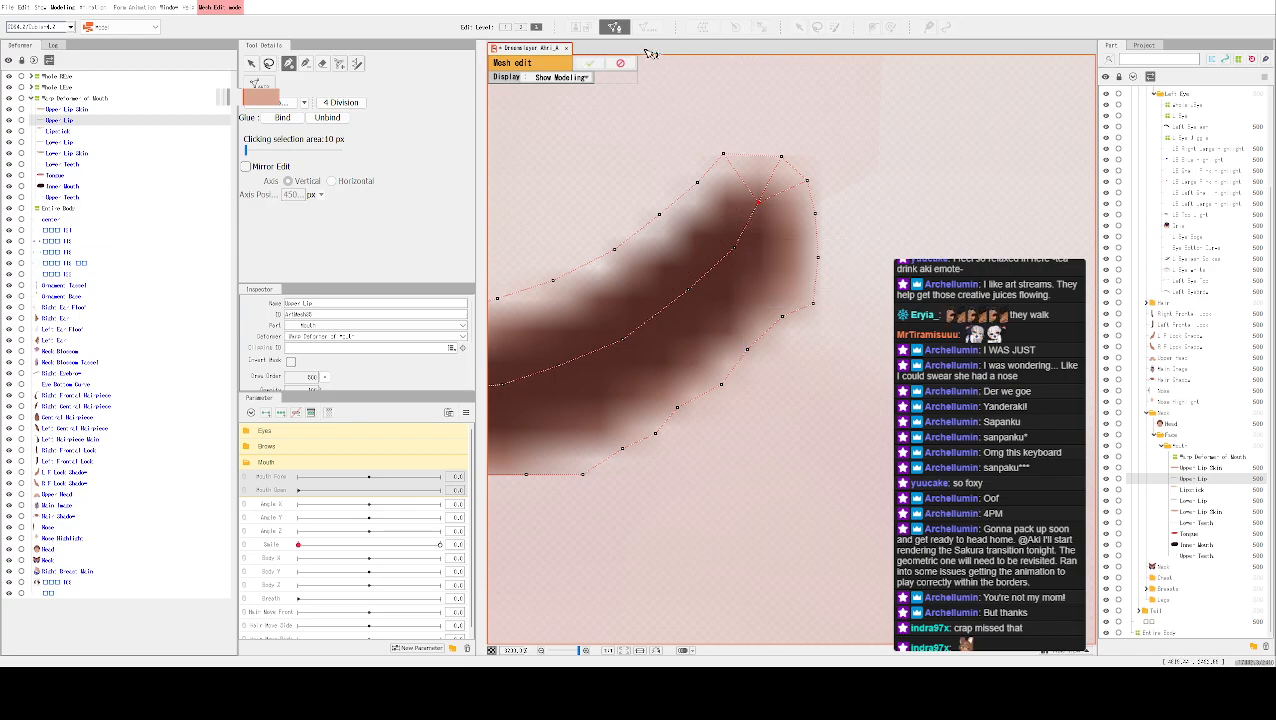
# Examine the Upper Lip mesh outline and centre line from the right corner back to the left corner
pyautogui.click(586, 78)
pyautogui.click(584, 79)
pyautogui.click(588, 79)
pyautogui.click(655, 214)
pyautogui.moveTo(644, 305); pyautogui.dragTo(746, 242)
pyautogui.moveTo(735, 302); pyautogui.dragTo(761, 294)
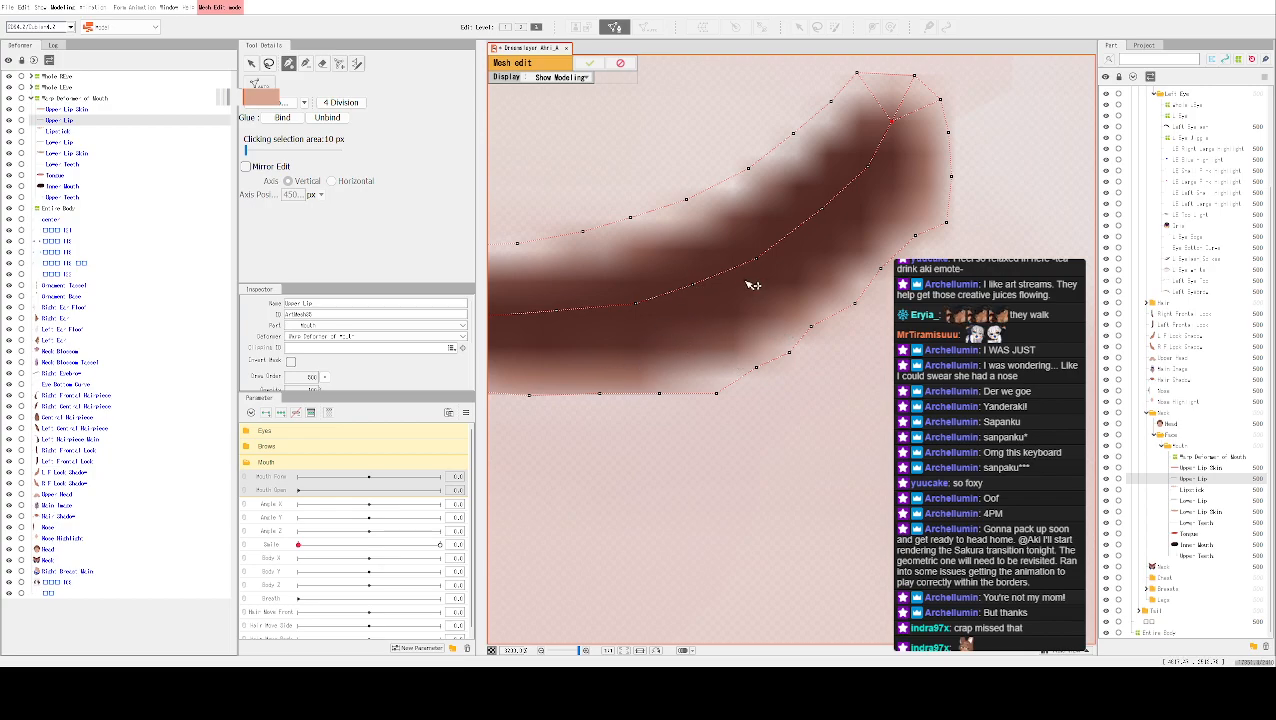
pyautogui.moveTo(520, 208); pyautogui.dragTo(965, 186)
pyautogui.moveTo(660, 283); pyautogui.dragTo(812, 322)
pyautogui.moveTo(603, 293); pyautogui.dragTo(763, 328)
pyautogui.moveTo(575, 315); pyautogui.dragTo(698, 339)
pyautogui.moveTo(520, 325); pyautogui.dragTo(627, 347)
pyautogui.moveTo(540, 350); pyautogui.dragTo(820, 390)
pyautogui.moveTo(540, 362); pyautogui.dragTo(776, 374)
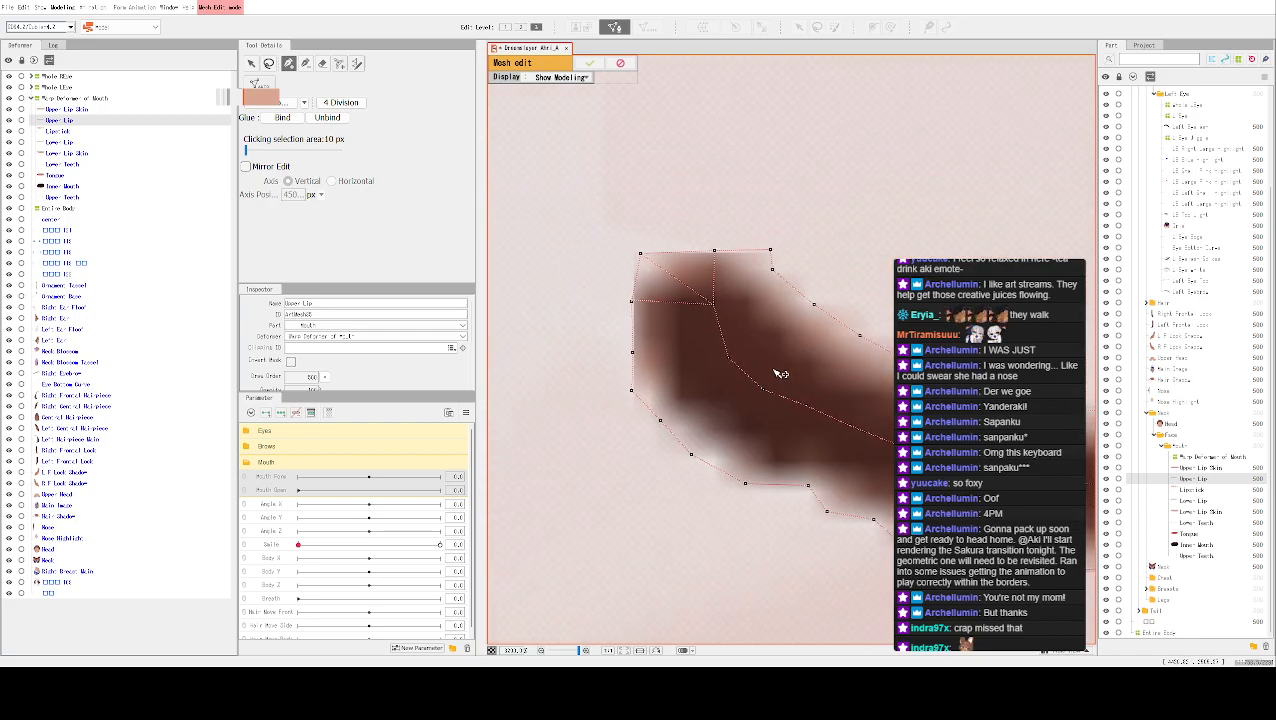
# Connect the left corner's inner-side outline point to the first centre-line point and redraw the edge from the outer-side outline point
pyautogui.click(771, 270)
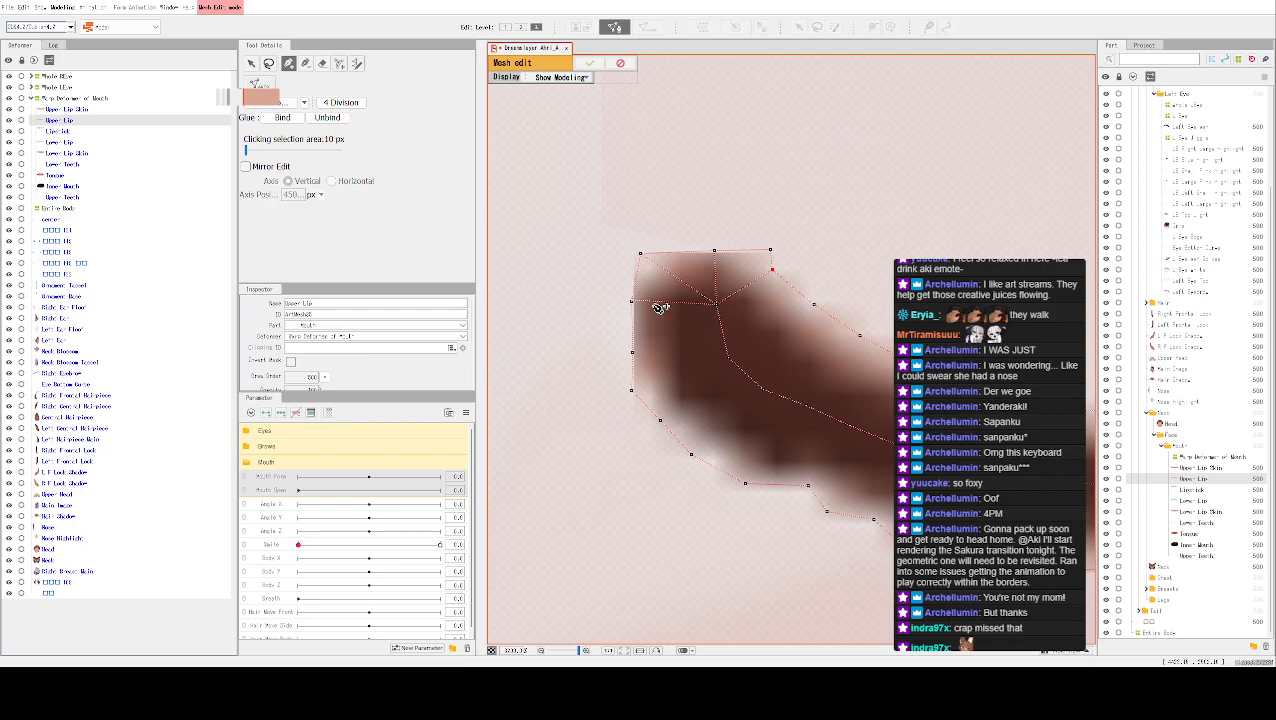
pyautogui.moveTo(669, 319); pyautogui.dragTo(725, 328)
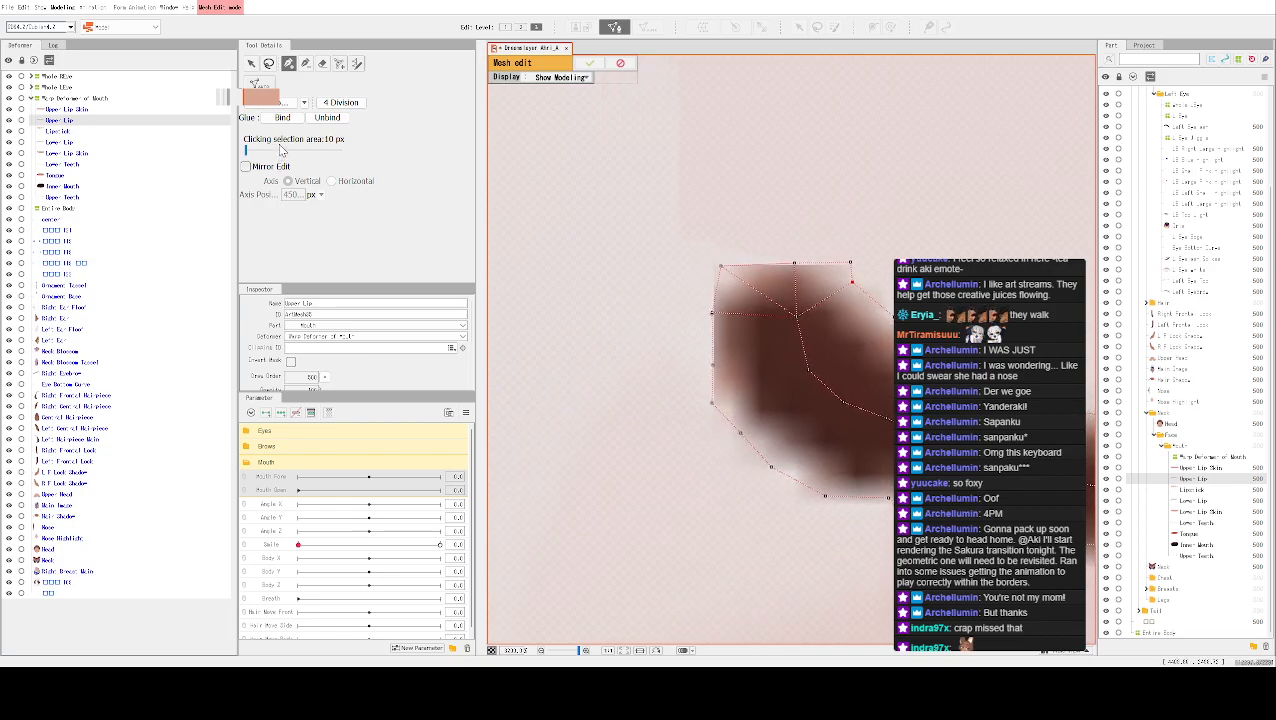
pyautogui.click(308, 65)
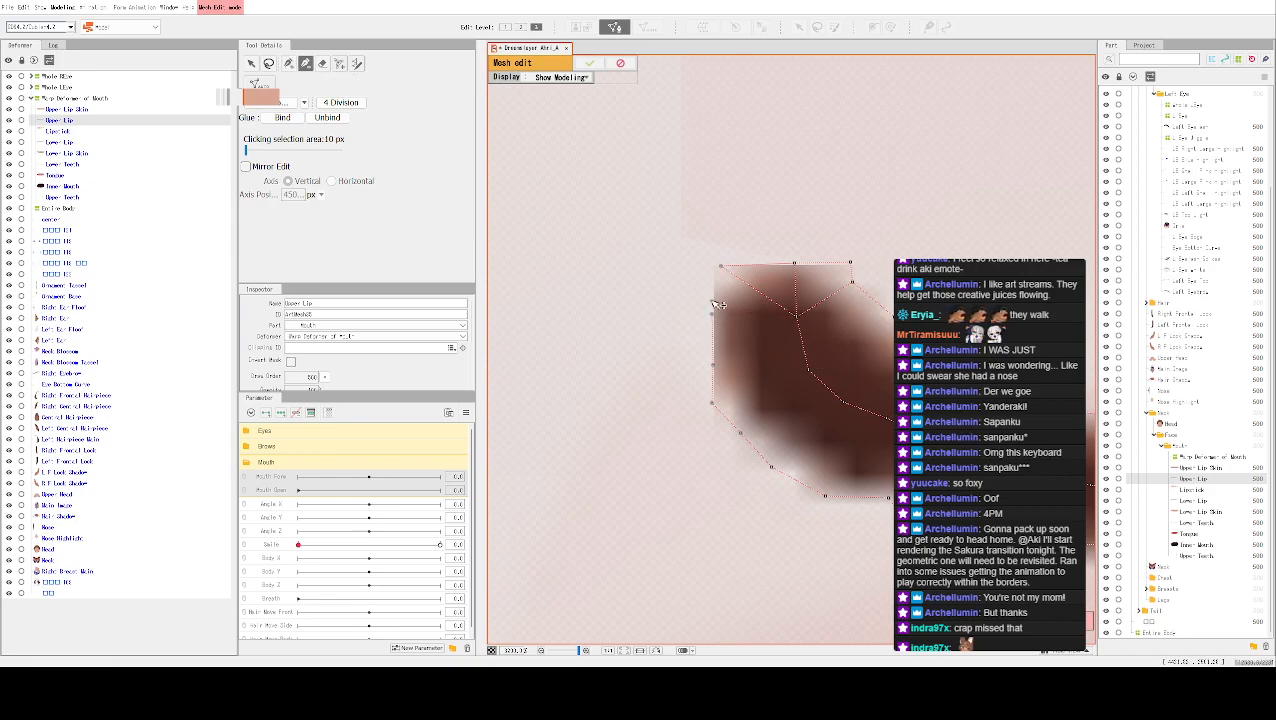
pyautogui.click(288, 63)
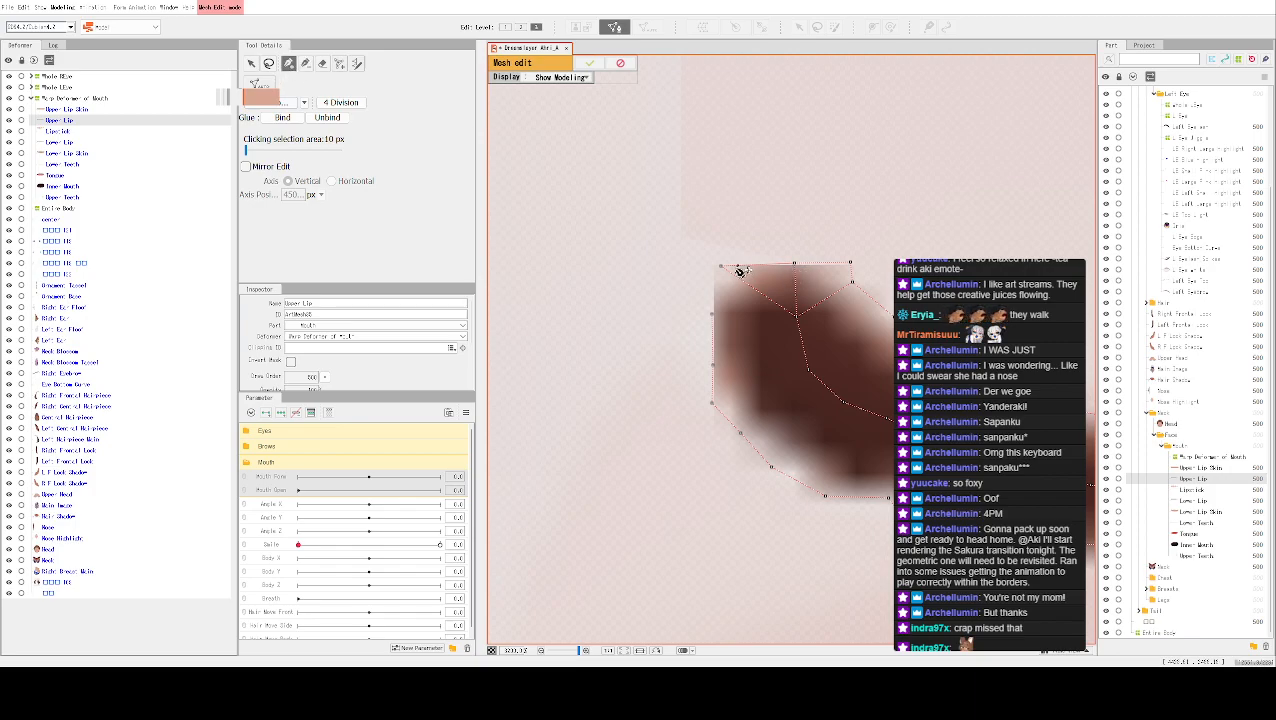
pyautogui.click(712, 315)
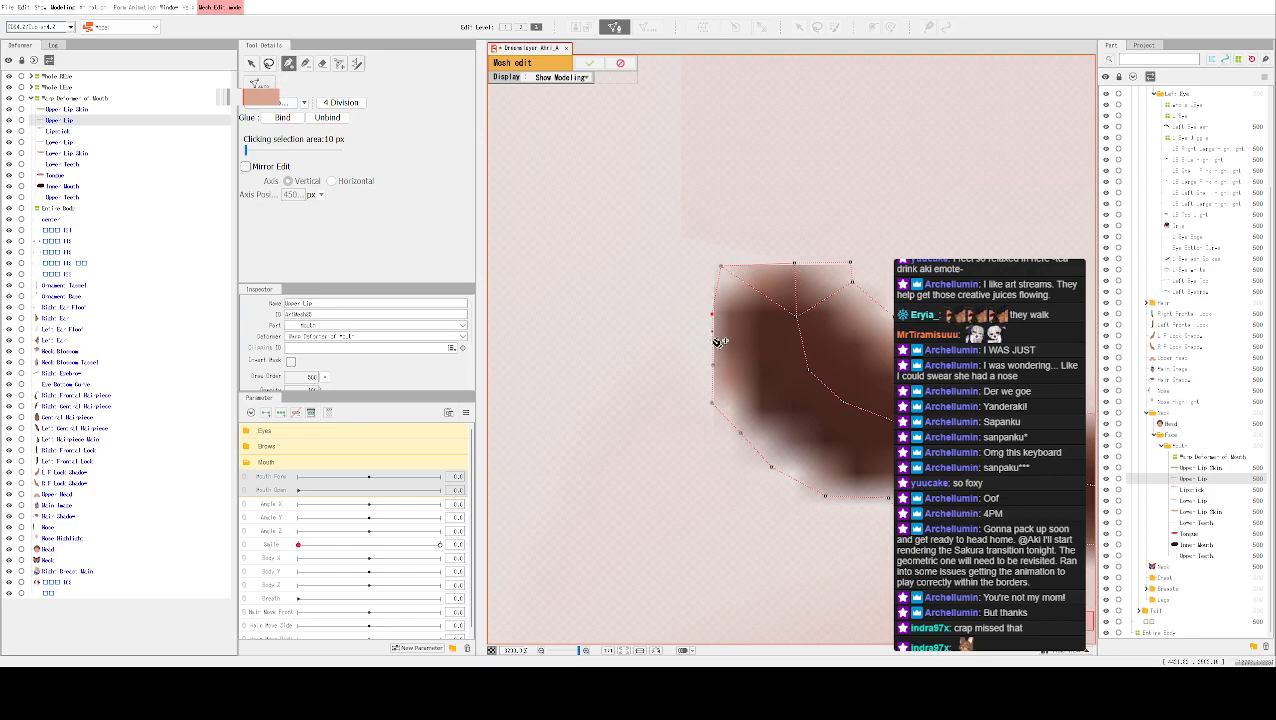
pyautogui.click(800, 322)
# Retry auto-connecting the mesh and inspect its outline and centre line toward the right corner
pyautogui.moveTo(928, 393); pyautogui.dragTo(757, 316)
pyautogui.moveTo(891, 379); pyautogui.dragTo(696, 328)
pyautogui.moveTo(938, 346); pyautogui.dragTo(634, 347)
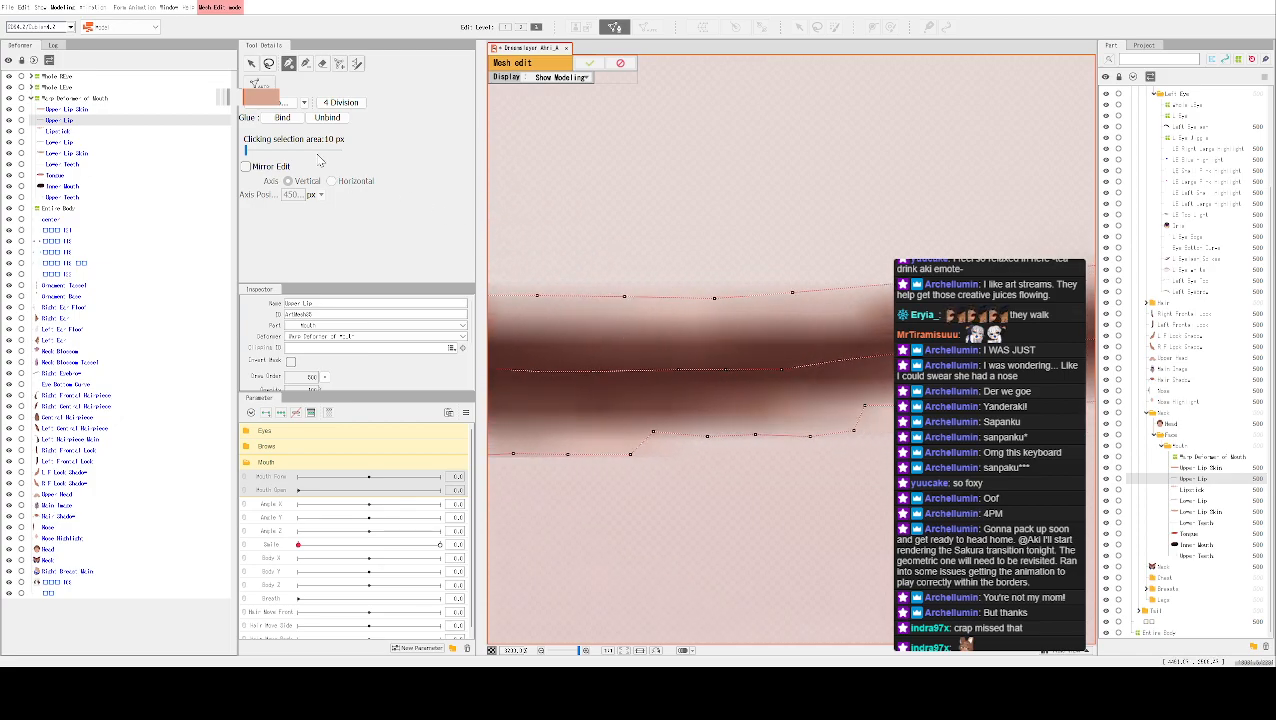
pyautogui.click(281, 104)
pyautogui.moveTo(972, 272); pyautogui.dragTo(535, 274)
pyautogui.moveTo(1052, 260); pyautogui.dragTo(732, 272)
pyautogui.moveTo(1000, 290); pyautogui.dragTo(730, 278)
pyautogui.moveTo(1000, 309); pyautogui.dragTo(681, 322)
pyautogui.moveTo(990, 330); pyautogui.dragTo(771, 338)
pyautogui.moveTo(990, 340); pyautogui.dragTo(703, 362)
pyautogui.moveTo(922, 328); pyautogui.dragTo(745, 437)
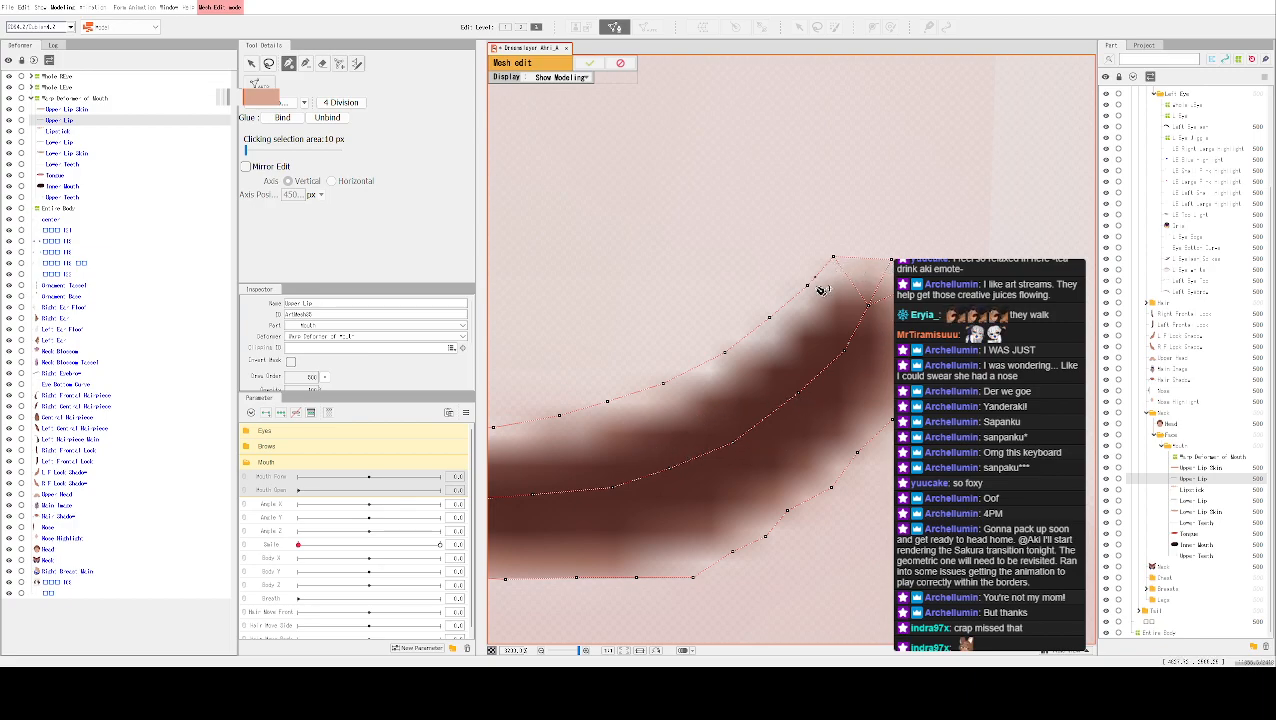
# Connect the upper outline points near the right corner to the centre line with manually drawn mesh edges
pyautogui.click(869, 303)
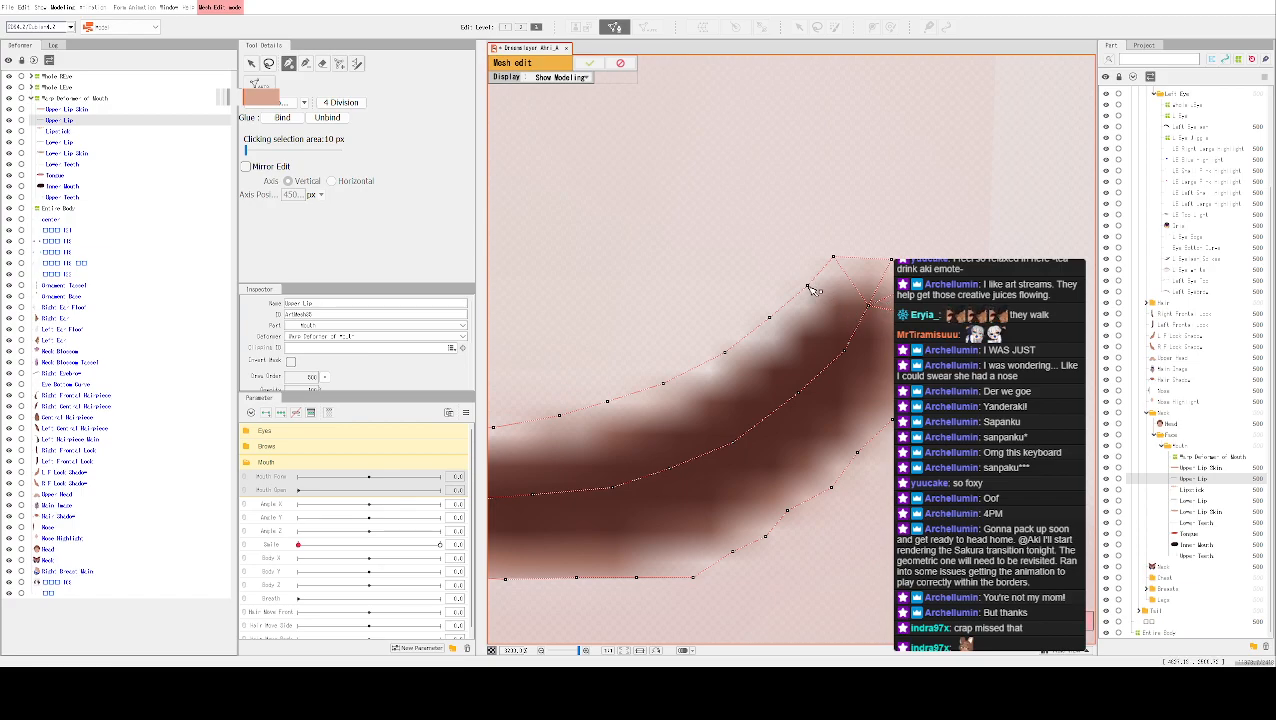
pyautogui.click(868, 305)
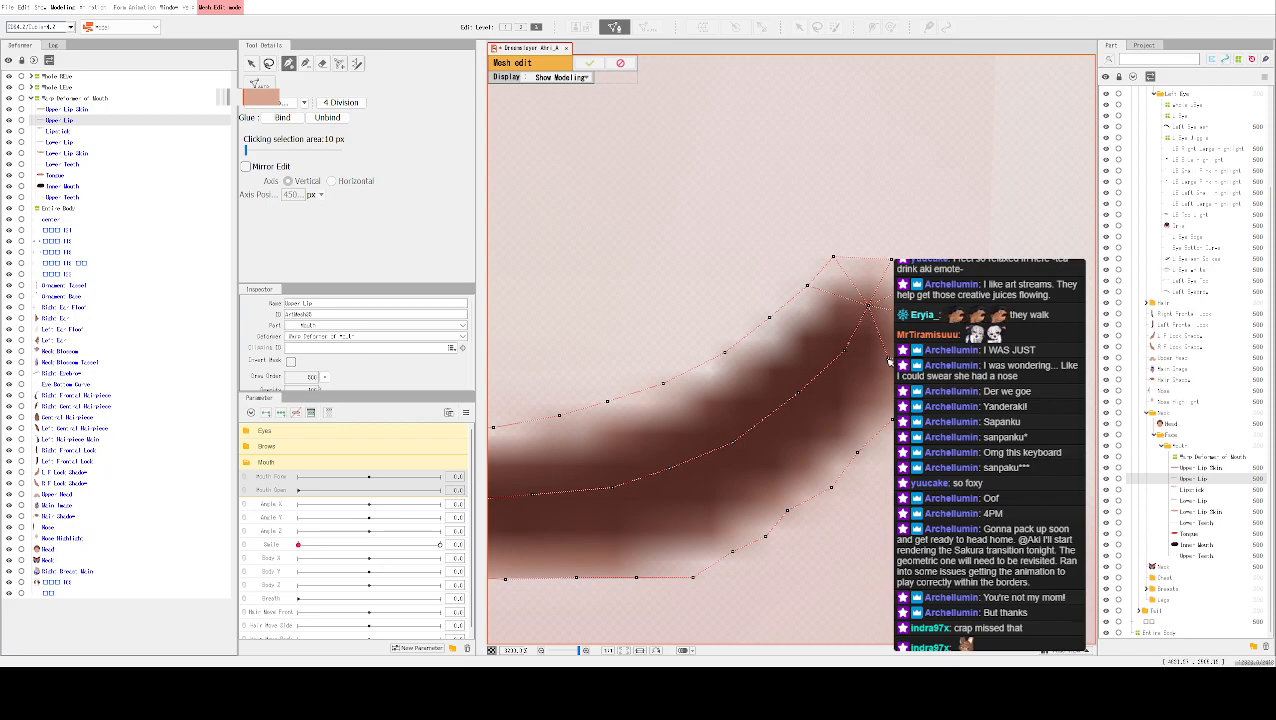
pyautogui.click(769, 318)
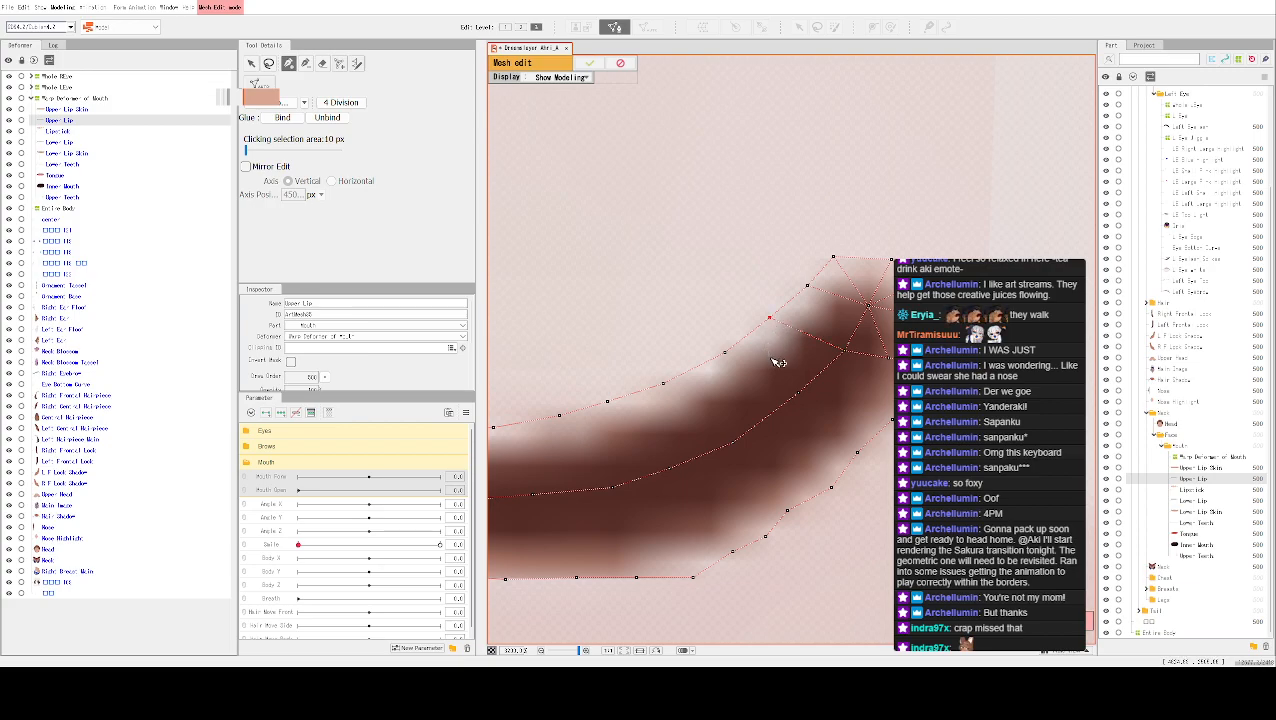
pyautogui.click(724, 352)
pyautogui.click(797, 392)
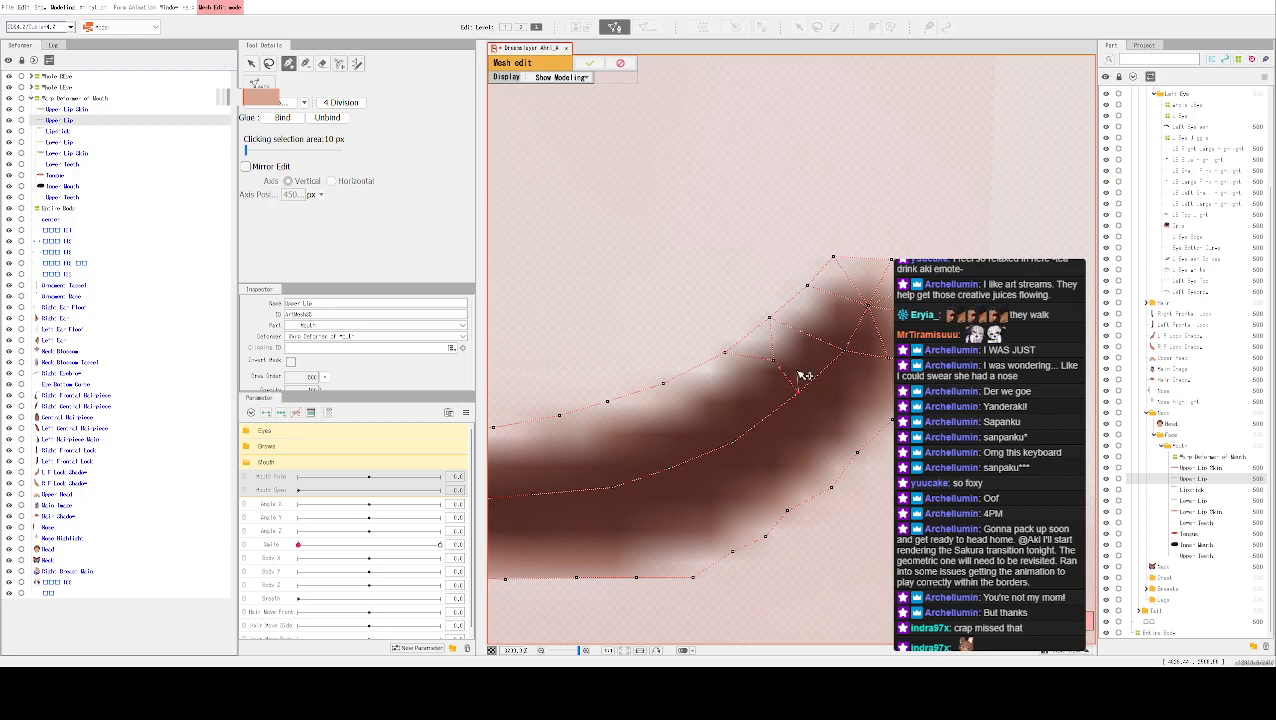
pyautogui.click(769, 318)
pyautogui.click(813, 338)
pyautogui.click(801, 355)
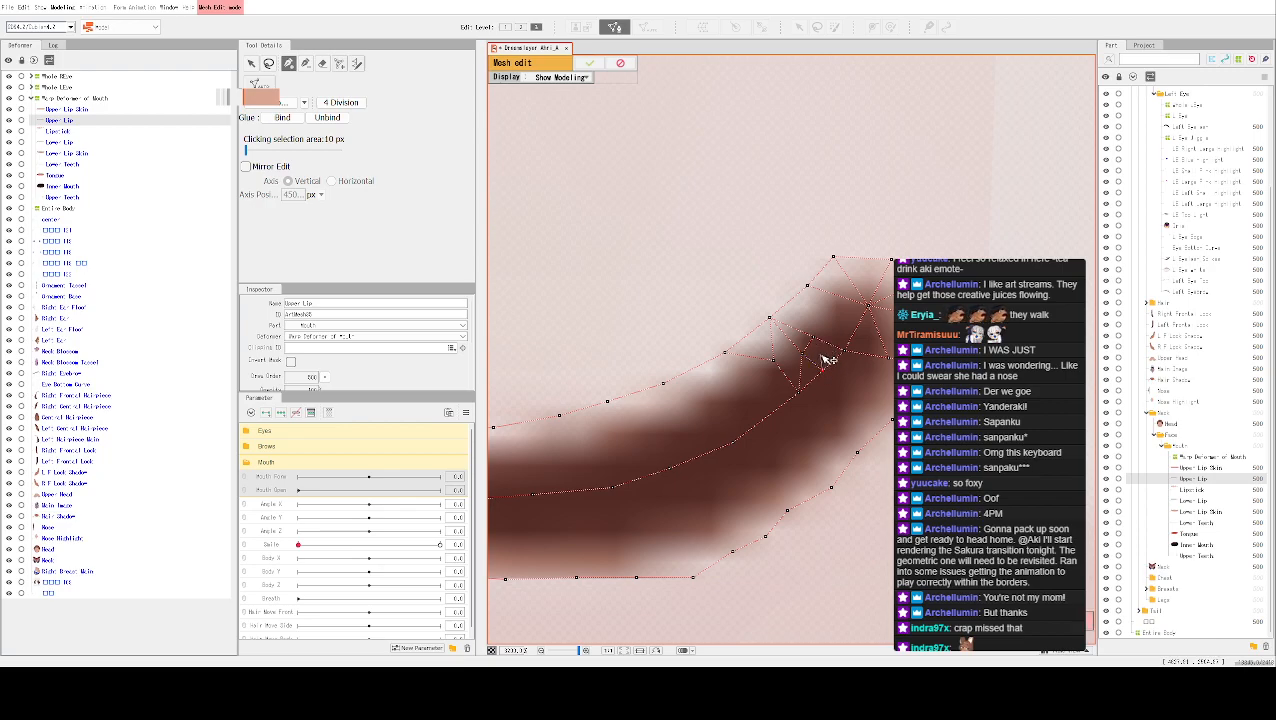
pyautogui.click(812, 339)
# Move the outline points at the lip line's left corner so that its top edge runs level
pyautogui.moveTo(841, 461); pyautogui.dragTo(903, 394)
pyautogui.moveTo(769, 476); pyautogui.dragTo(864, 423)
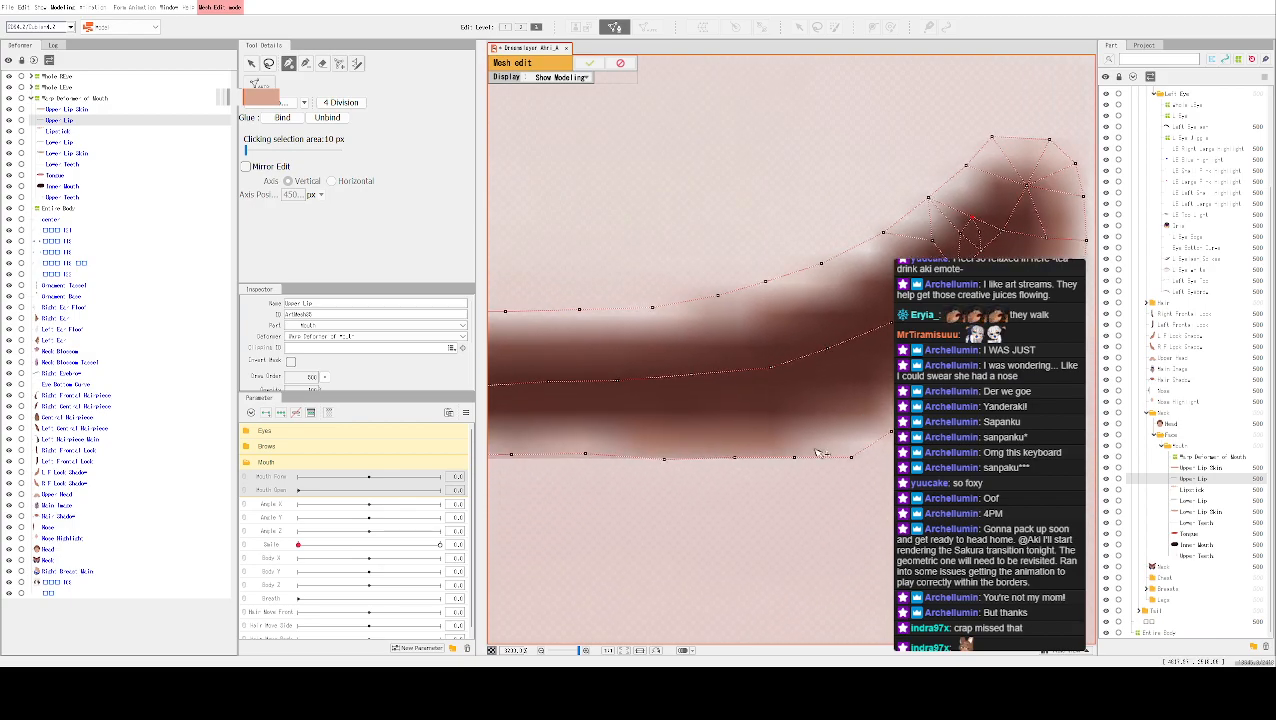
pyautogui.moveTo(694, 457); pyautogui.dragTo(825, 449)
pyautogui.moveTo(695, 445); pyautogui.dragTo(930, 442)
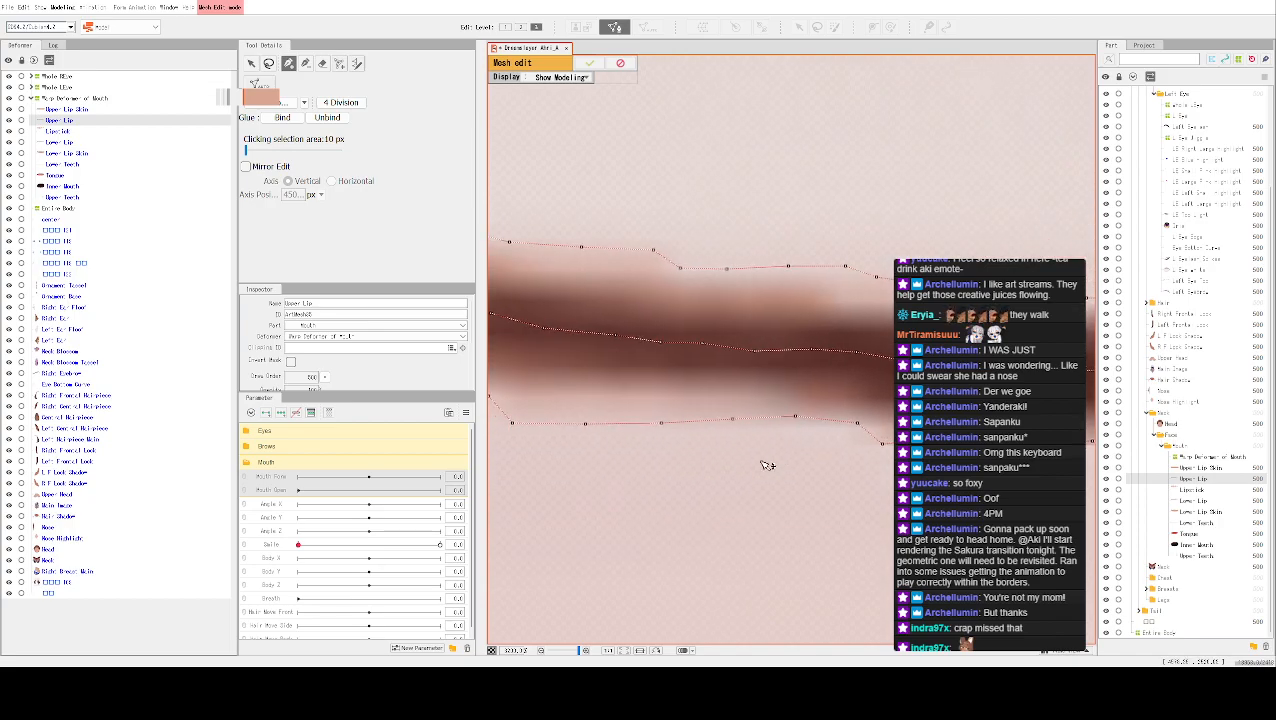
pyautogui.moveTo(615, 442); pyautogui.dragTo(775, 453)
pyautogui.moveTo(660, 410); pyautogui.dragTo(795, 377)
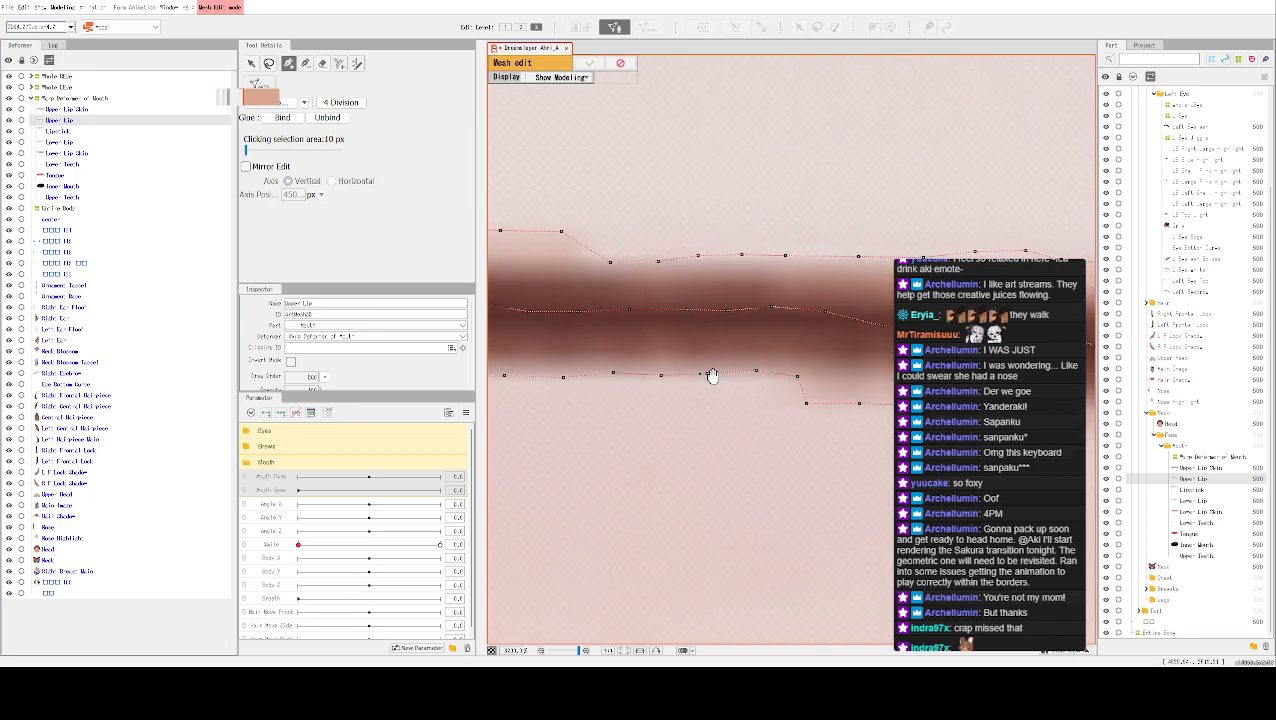
pyautogui.moveTo(690, 377); pyautogui.dragTo(790, 442)
pyautogui.moveTo(592, 390); pyautogui.dragTo(783, 405)
pyautogui.moveTo(592, 324); pyautogui.dragTo(693, 354)
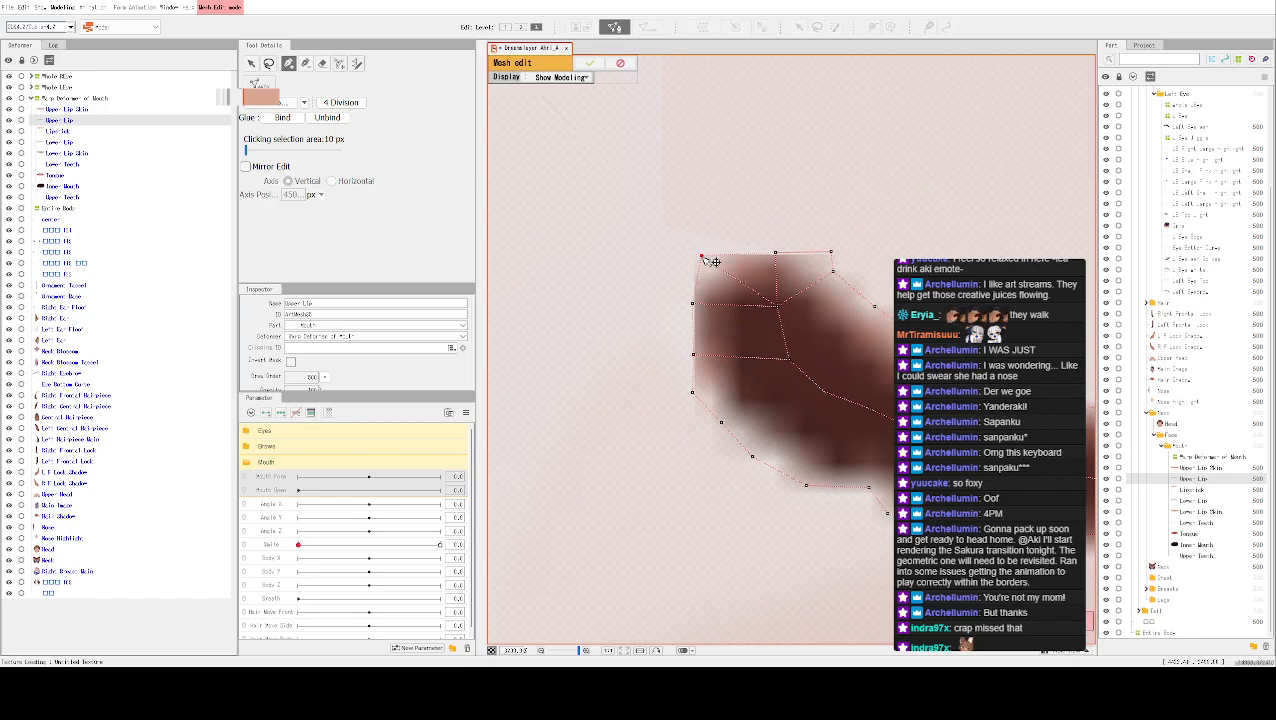
pyautogui.moveTo(697, 255); pyautogui.dragTo(695, 258)
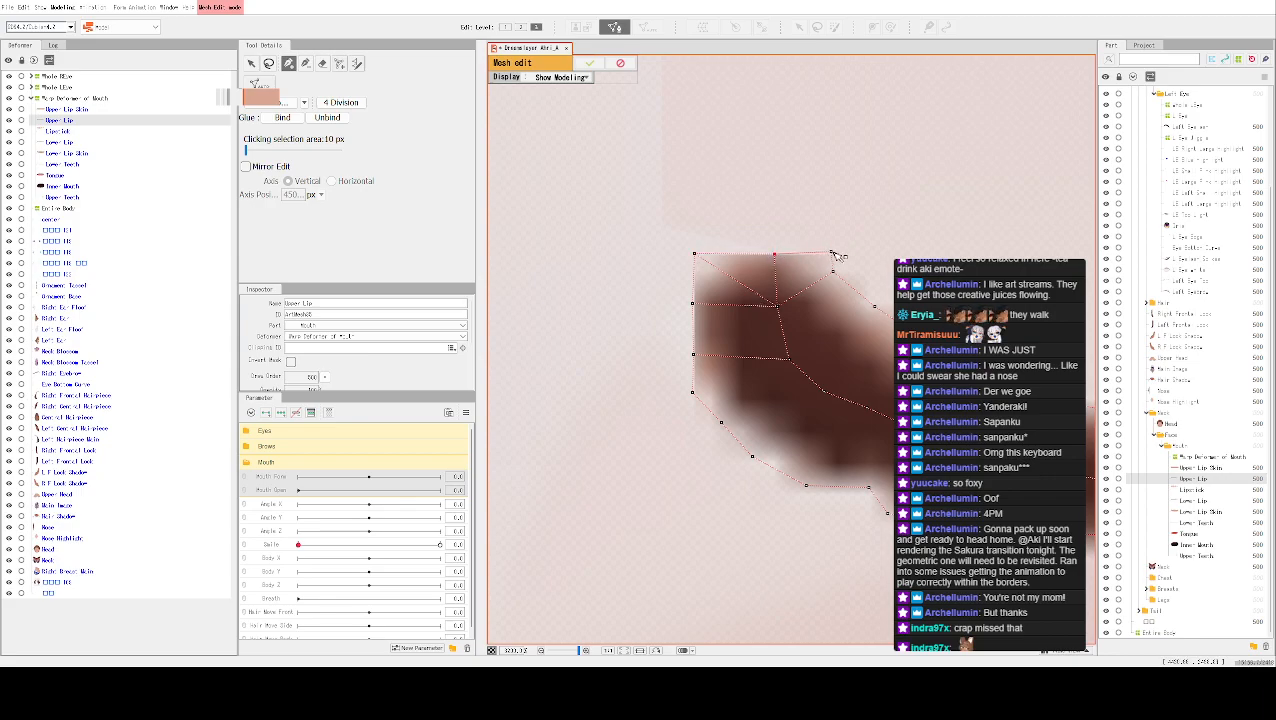
pyautogui.moveTo(833, 251); pyautogui.dragTo(832, 255)
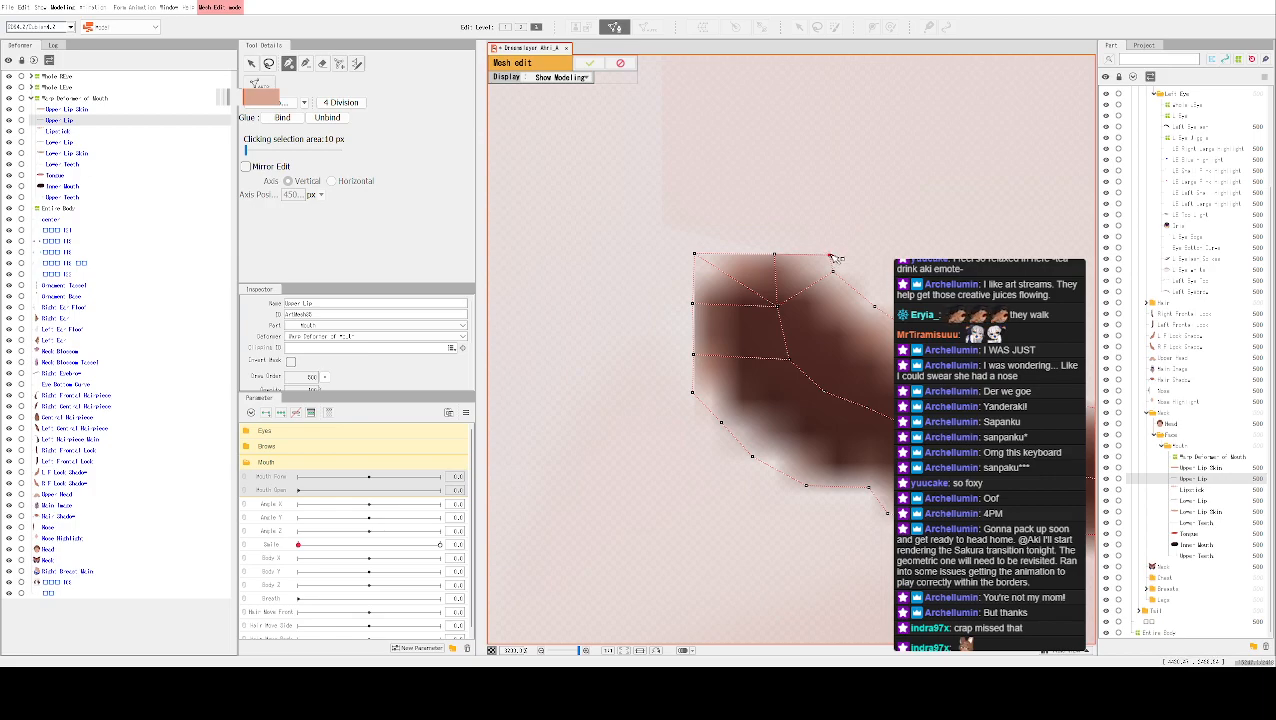
pyautogui.moveTo(992, 291); pyautogui.dragTo(717, 254)
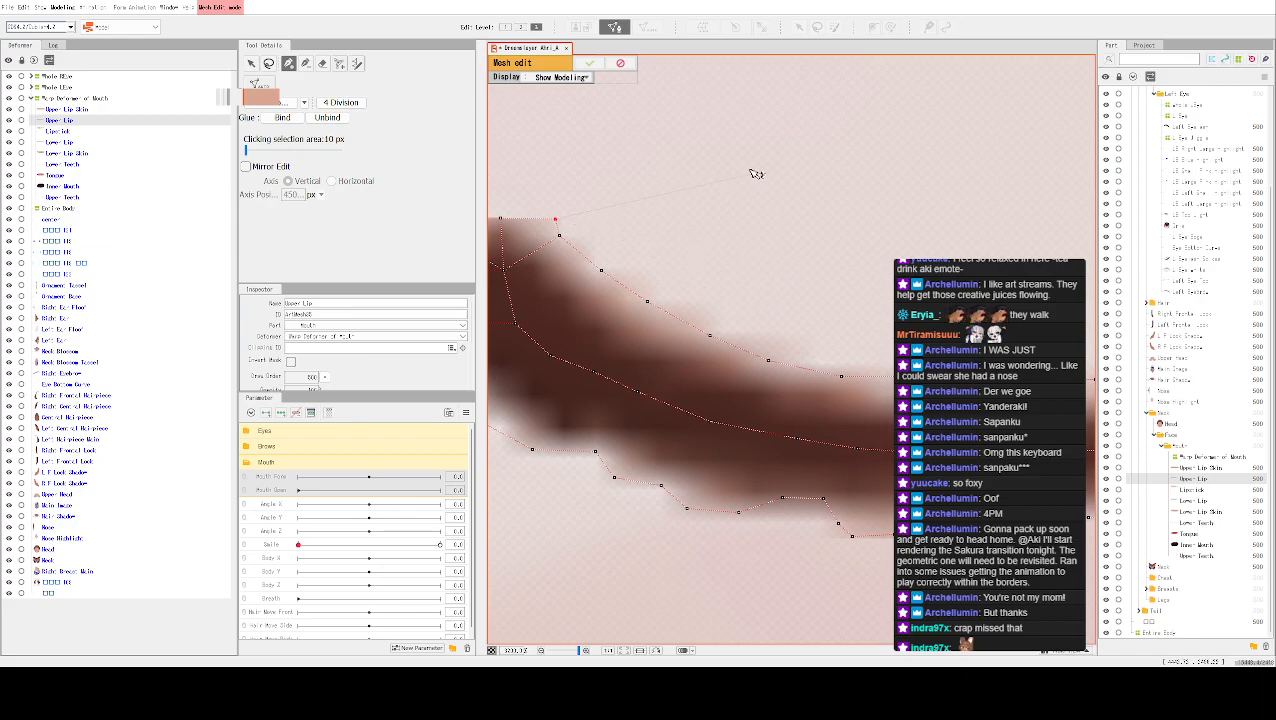
pyautogui.moveTo(857, 312); pyautogui.dragTo(674, 284)
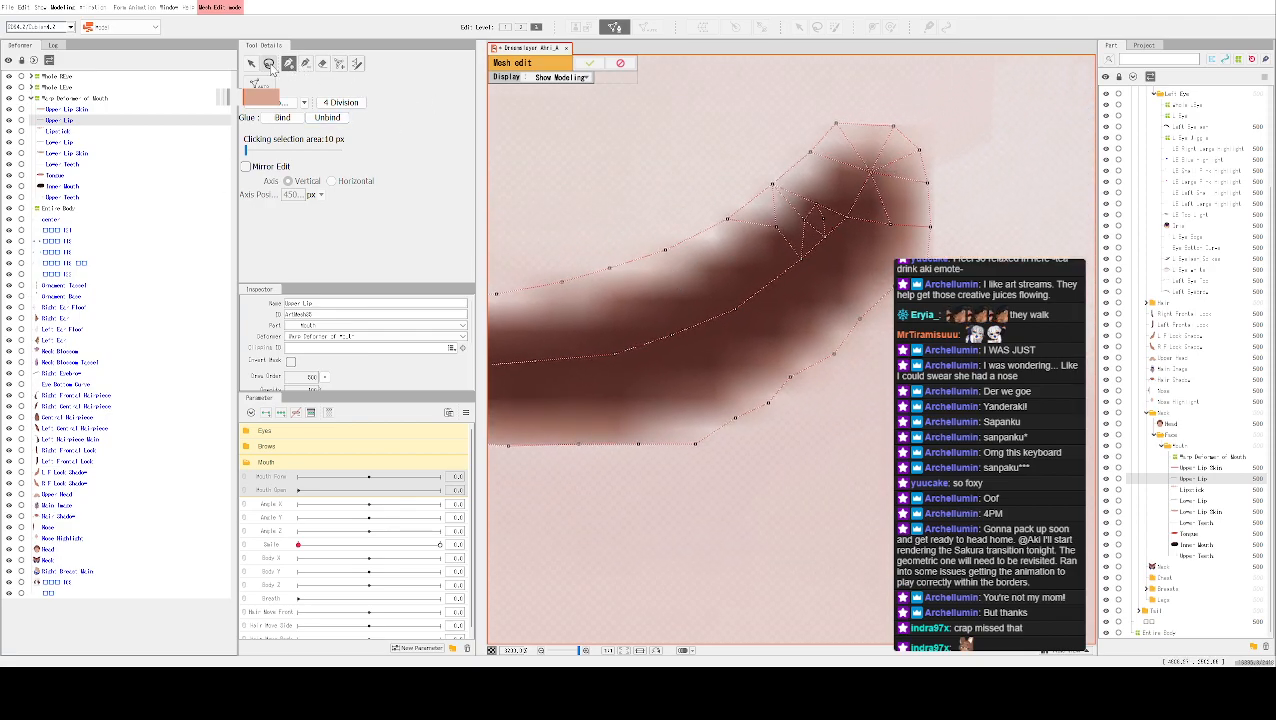
pyautogui.click(321, 65)
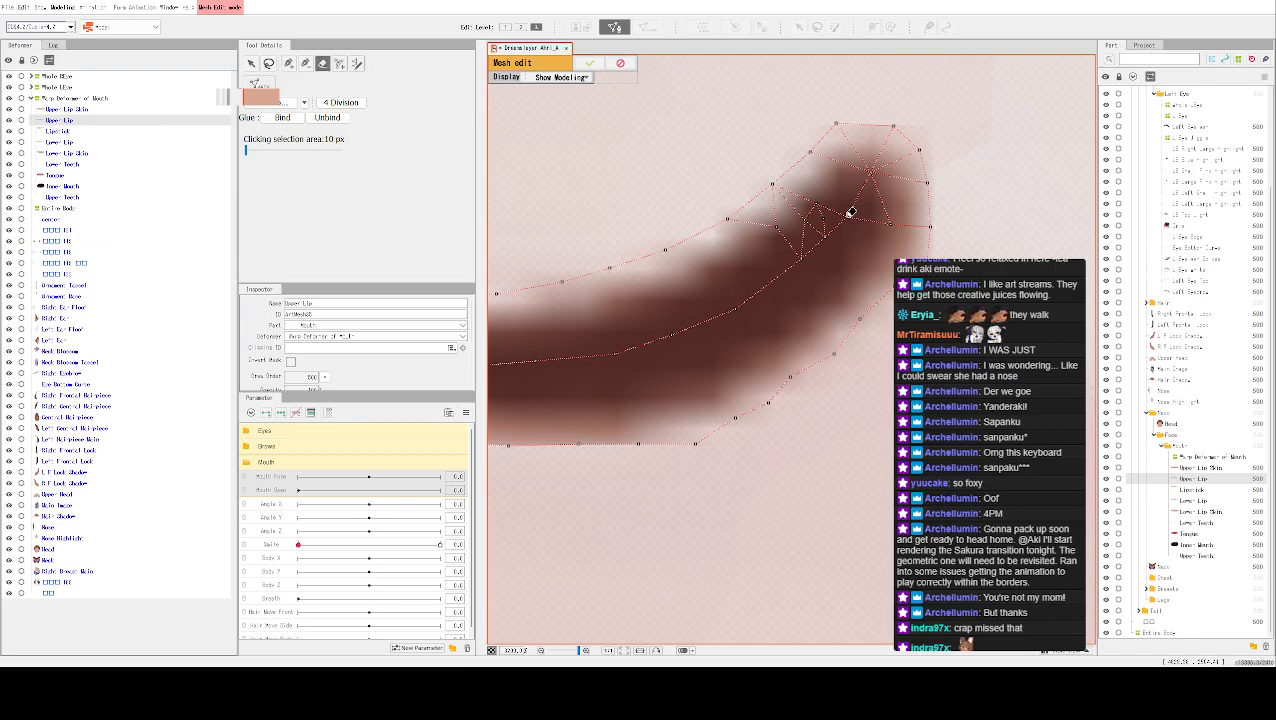
pyautogui.scroll(-3, 770, 278)
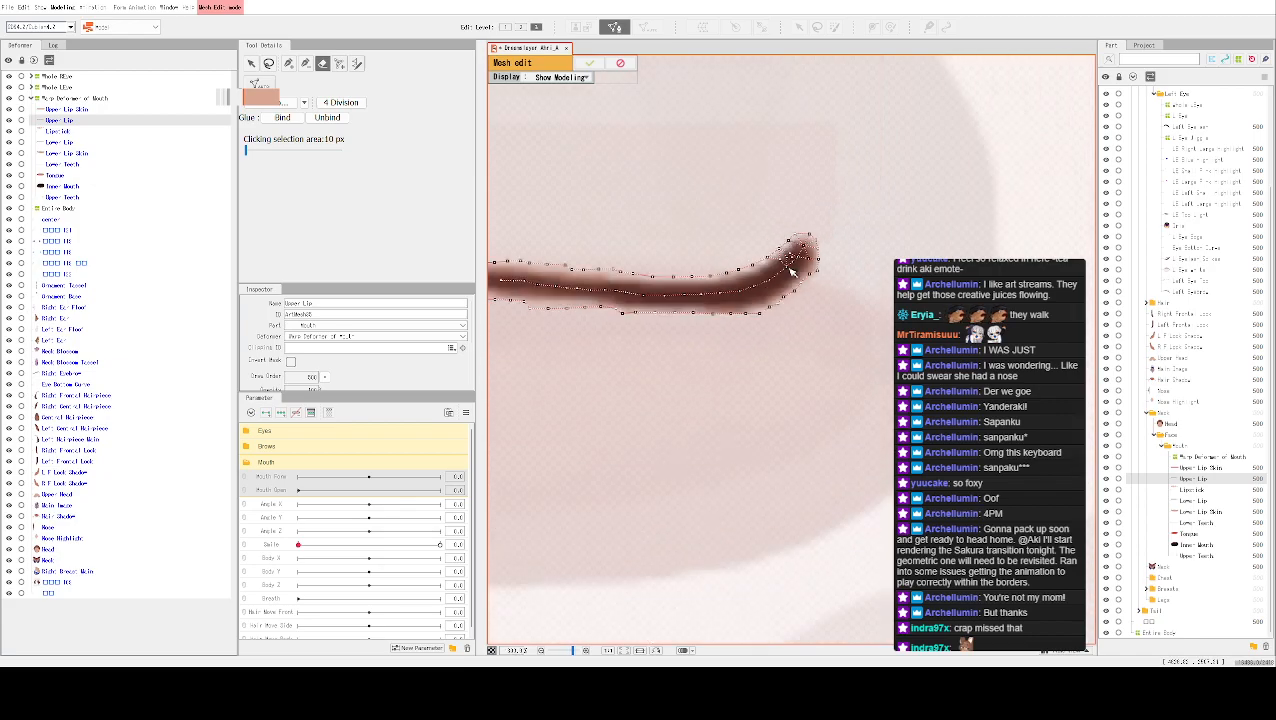
pyautogui.scroll(2, 785, 270)
pyautogui.scroll(1, 785, 270)
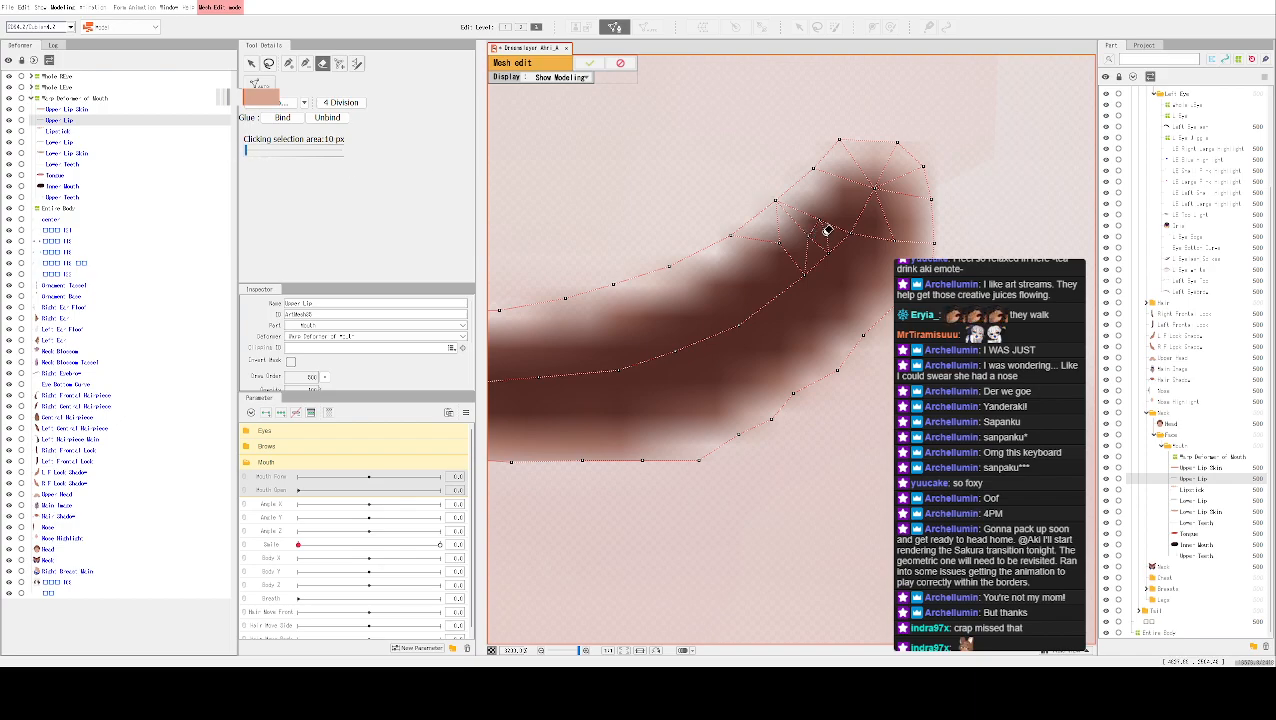
pyautogui.scroll(-3, 800, 238)
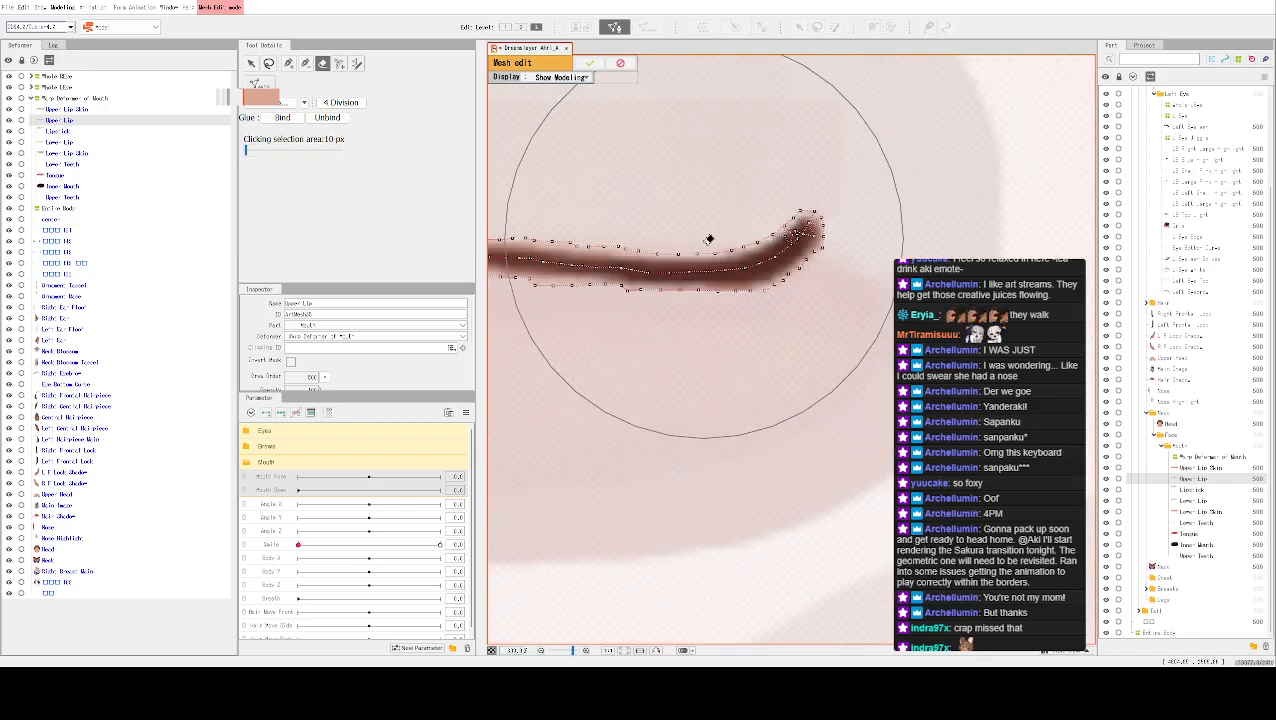
# Set the clicking selection area to 20 px and delete the inner mesh edges and centre-line points at the right corner
pyautogui.click(305, 64)
pyautogui.scroll(2, 890, 268)
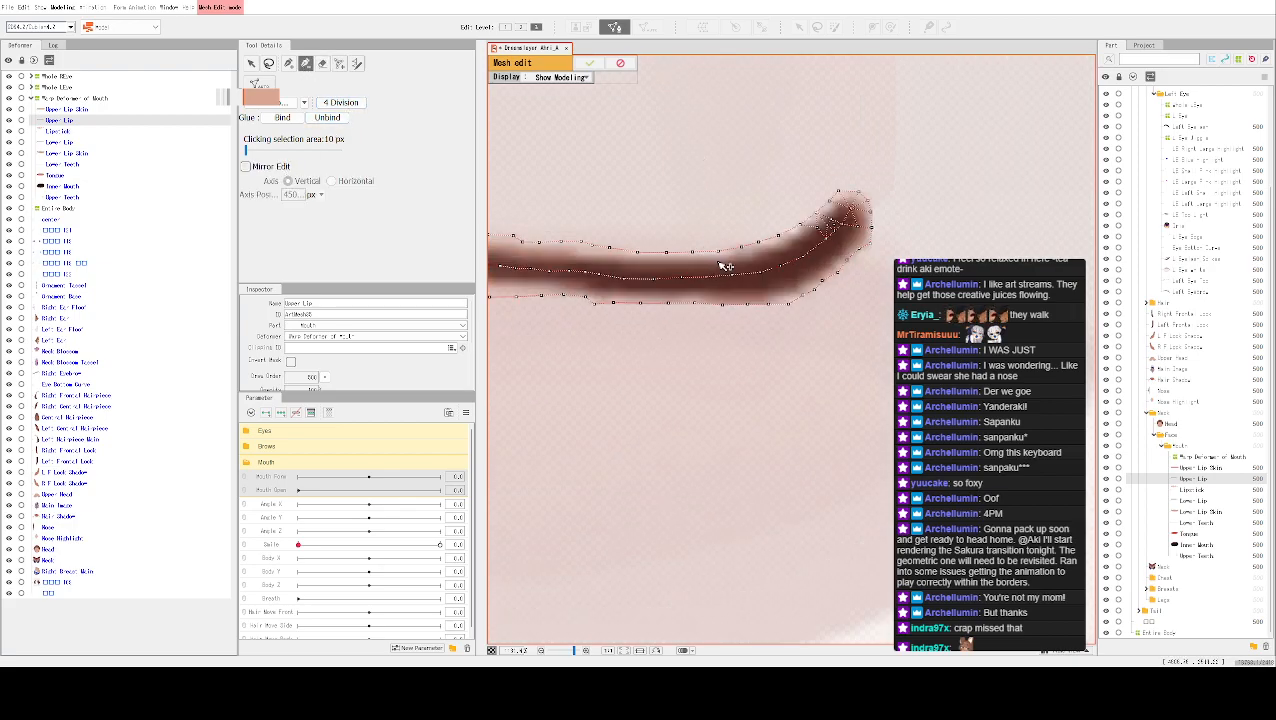
pyautogui.scroll(1, 890, 268)
pyautogui.moveTo(257, 151); pyautogui.dragTo(266, 151)
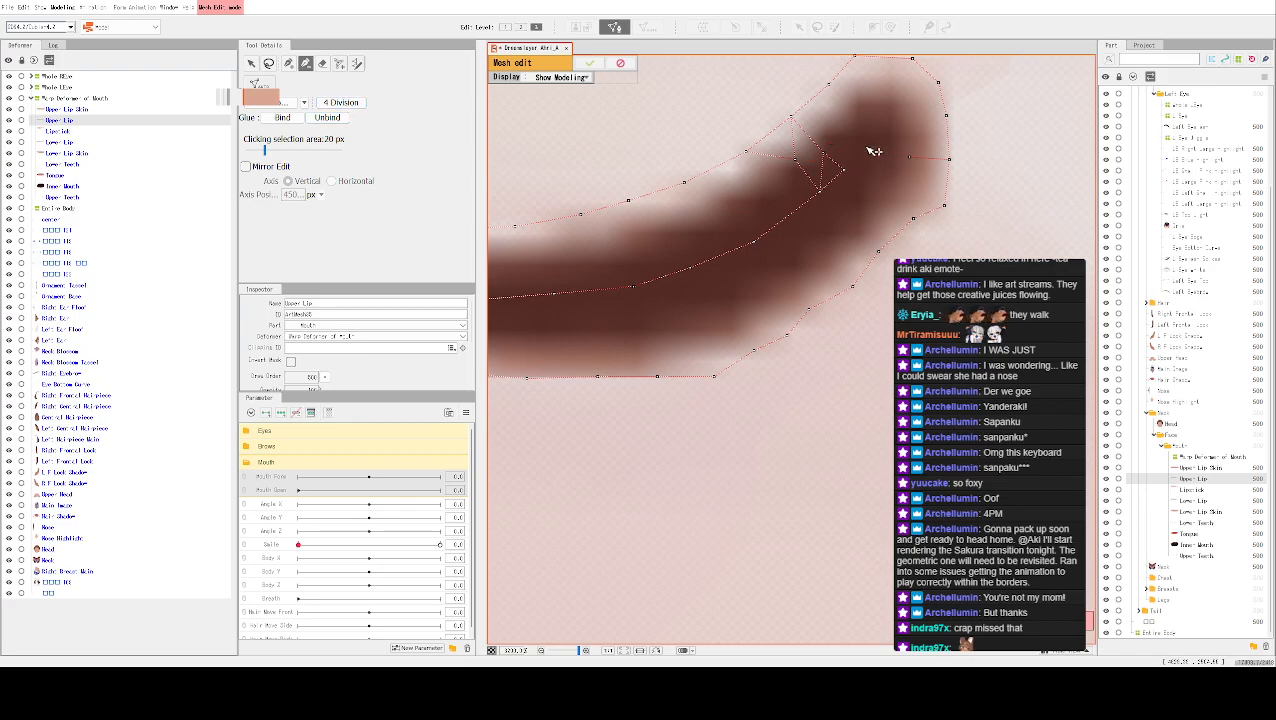
pyautogui.click(805, 162)
pyautogui.moveTo(845, 175)
pyautogui.mouseDown()
pyautogui.moveTo(732, 253)
pyautogui.moveTo(683, 272)
pyautogui.mouseUp()
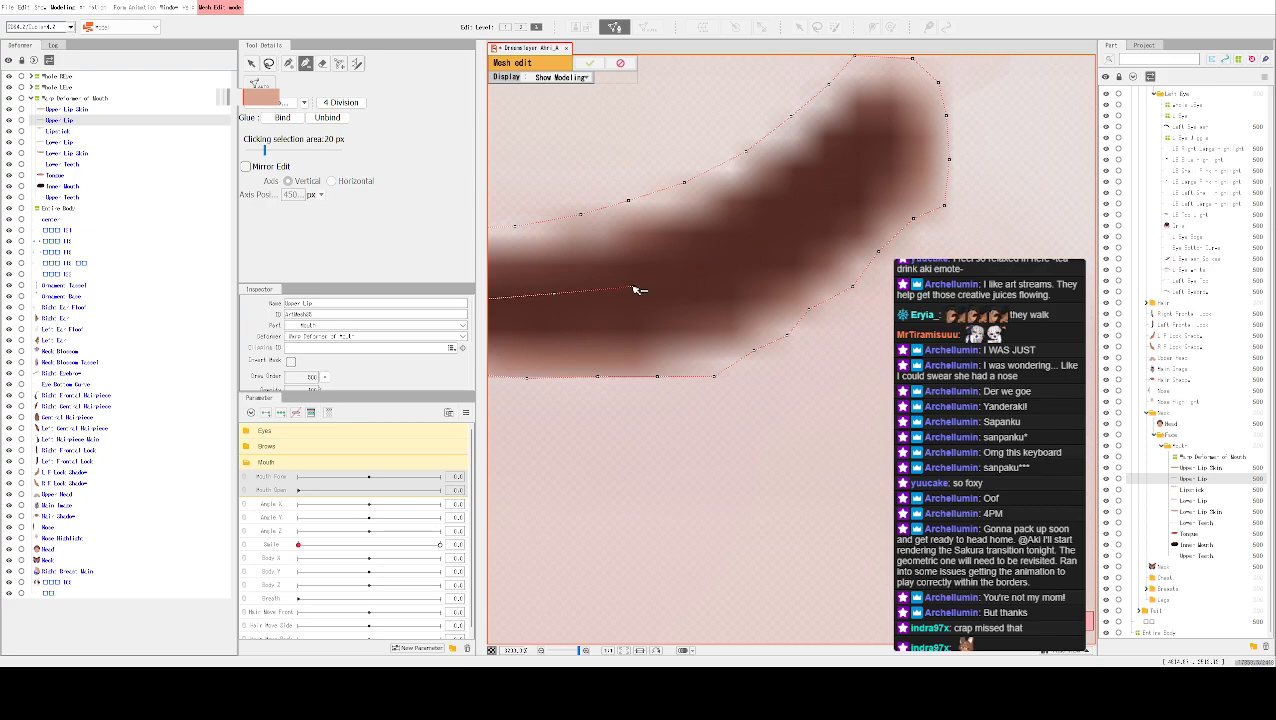
# Delete the Upper Lip's centre-line mesh points along the right part of the lip, working toward the middle
pyautogui.moveTo(818, 308); pyautogui.dragTo(672, 314)
pyautogui.click(580, 309)
pyautogui.moveTo(583, 309); pyautogui.dragTo(824, 350)
pyautogui.click(832, 332)
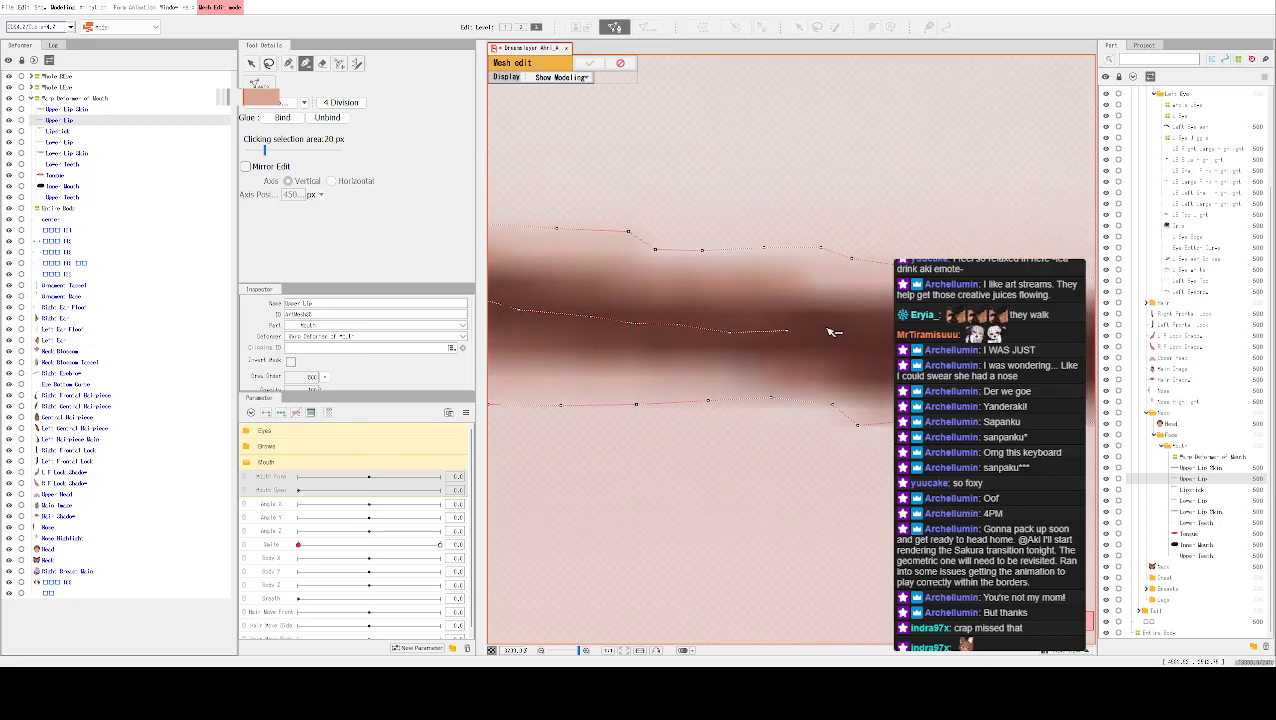
pyautogui.click(783, 331)
pyautogui.click(729, 332)
pyautogui.click(674, 326)
pyautogui.click(633, 324)
pyautogui.click(591, 320)
pyautogui.moveTo(564, 328); pyautogui.dragTo(885, 352)
pyautogui.click(842, 336)
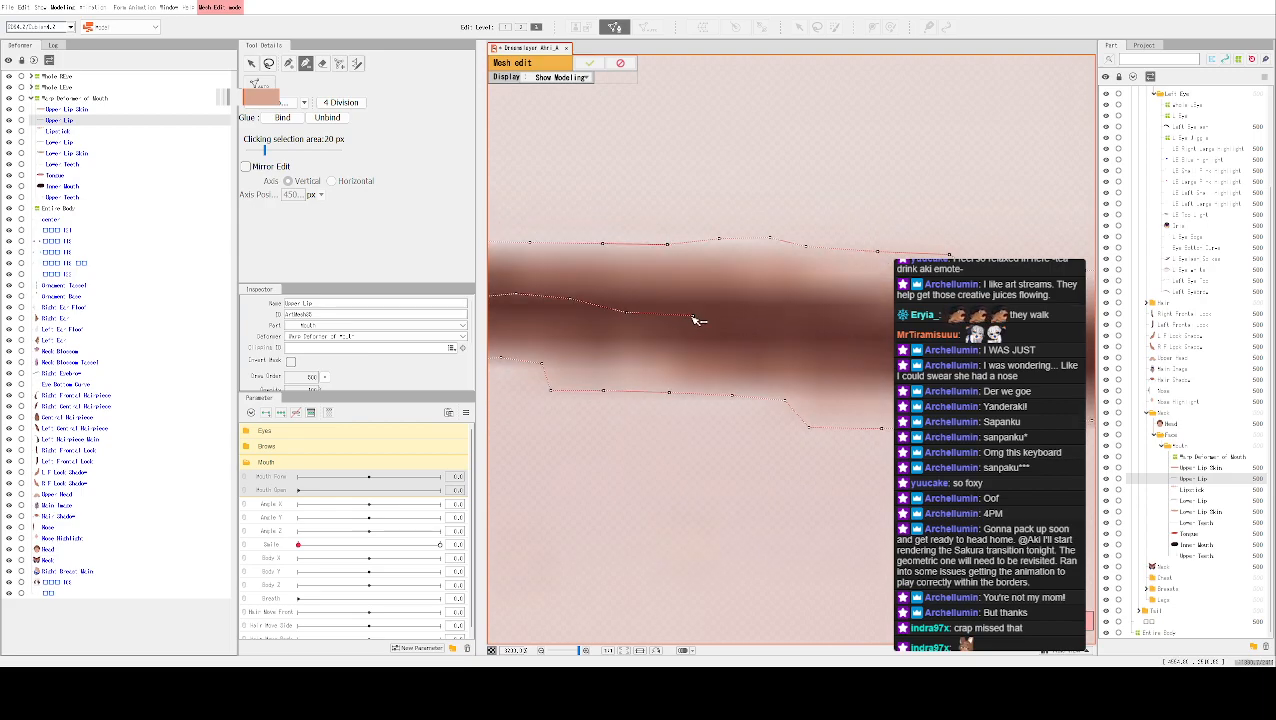
pyautogui.moveTo(622, 313); pyautogui.dragTo(969, 341)
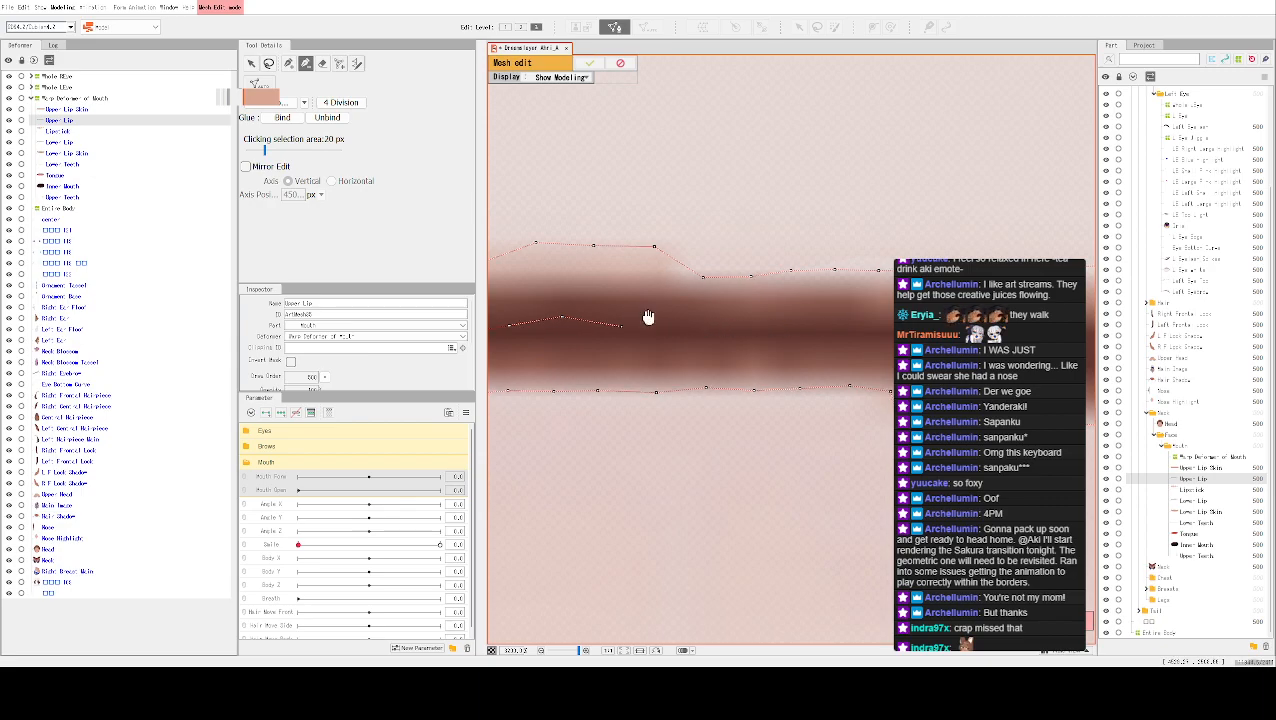
# Delete the centre-line points through the middle of the lip and on toward its left part
pyautogui.moveTo(632, 316); pyautogui.dragTo(905, 356)
pyautogui.click(860, 337)
pyautogui.click(804, 345)
pyautogui.click(720, 353)
pyautogui.moveTo(718, 356); pyautogui.dragTo(1030, 358)
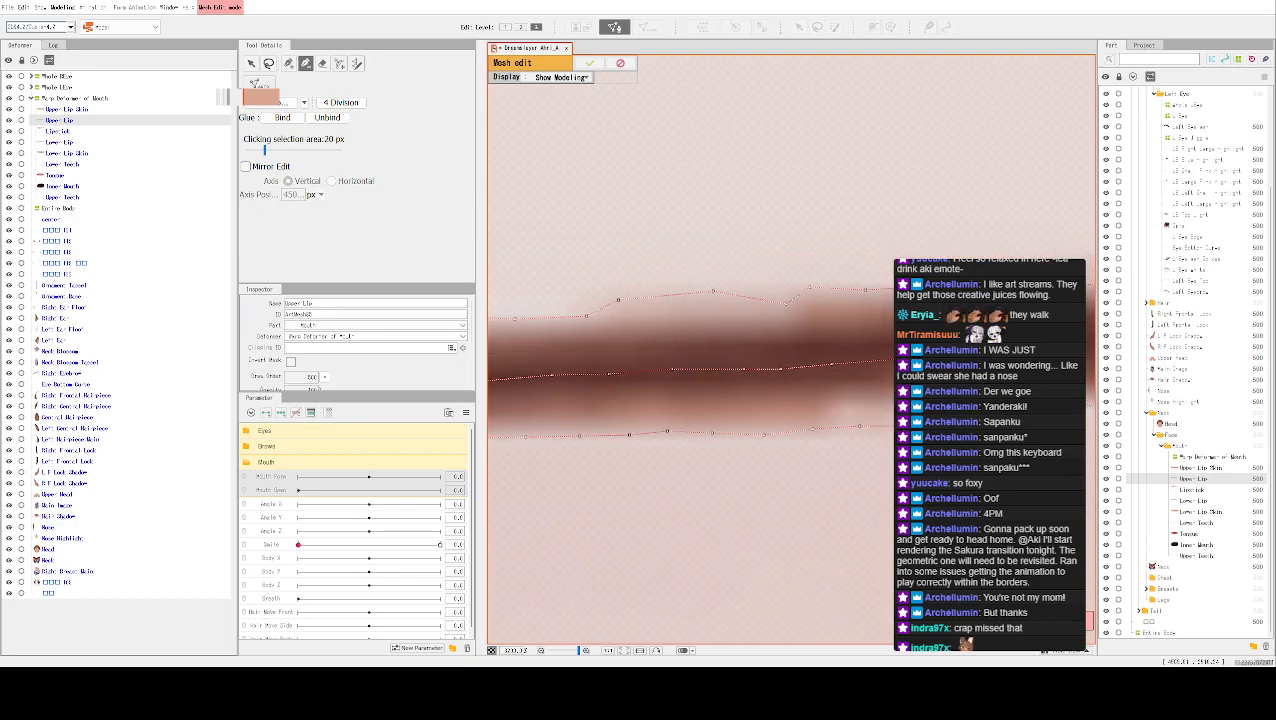
pyautogui.click(834, 366)
pyautogui.click(752, 370)
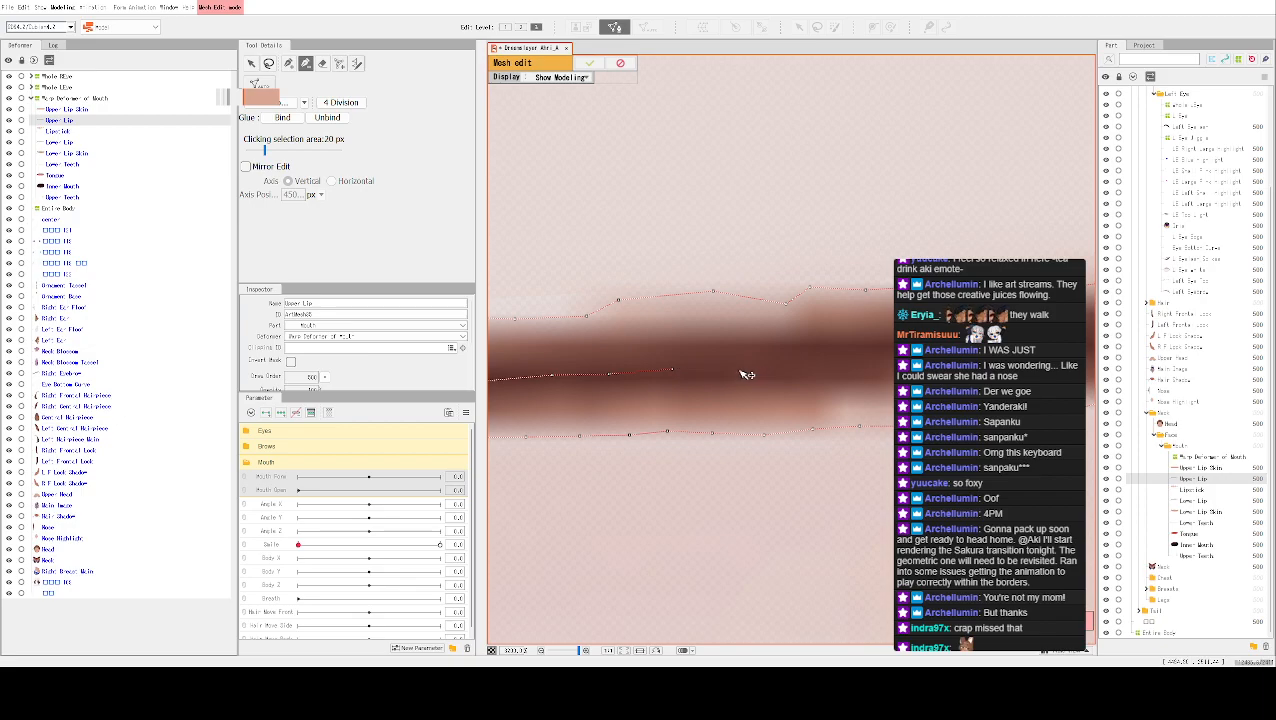
pyautogui.hotkey('ctrl', 'z')
pyautogui.hotkey('ctrl', 'z')
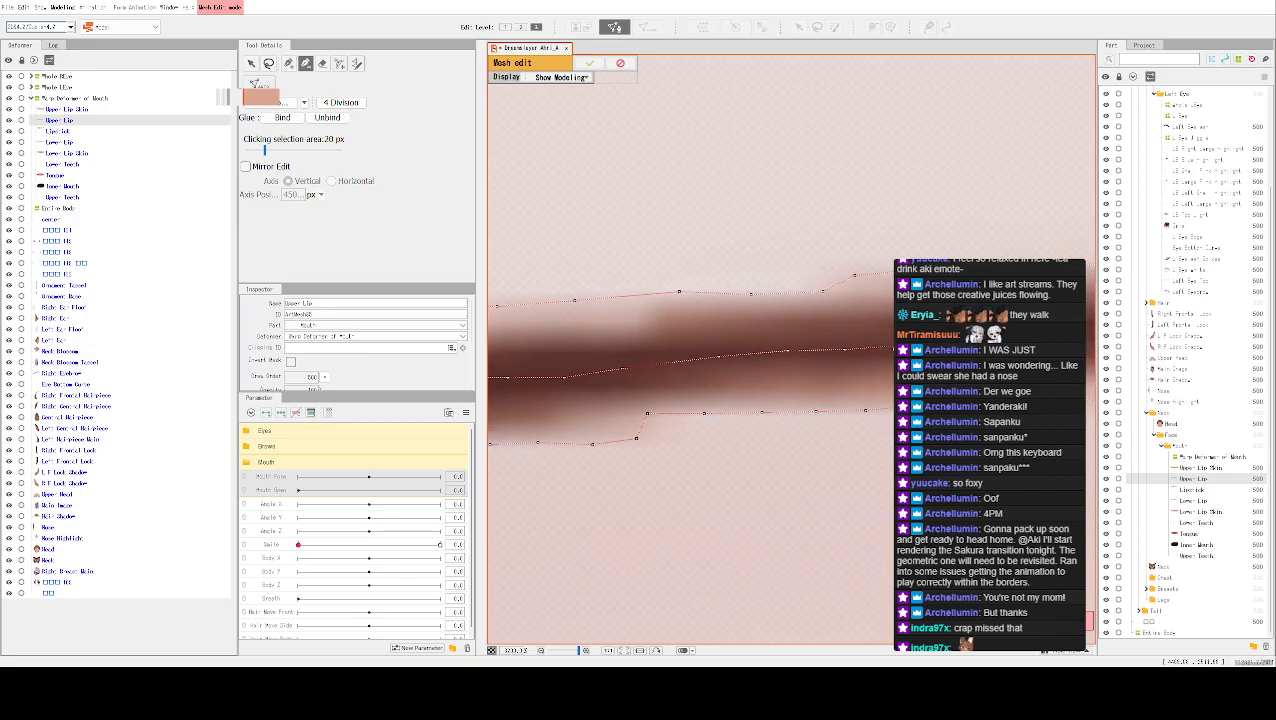
pyautogui.click(848, 351)
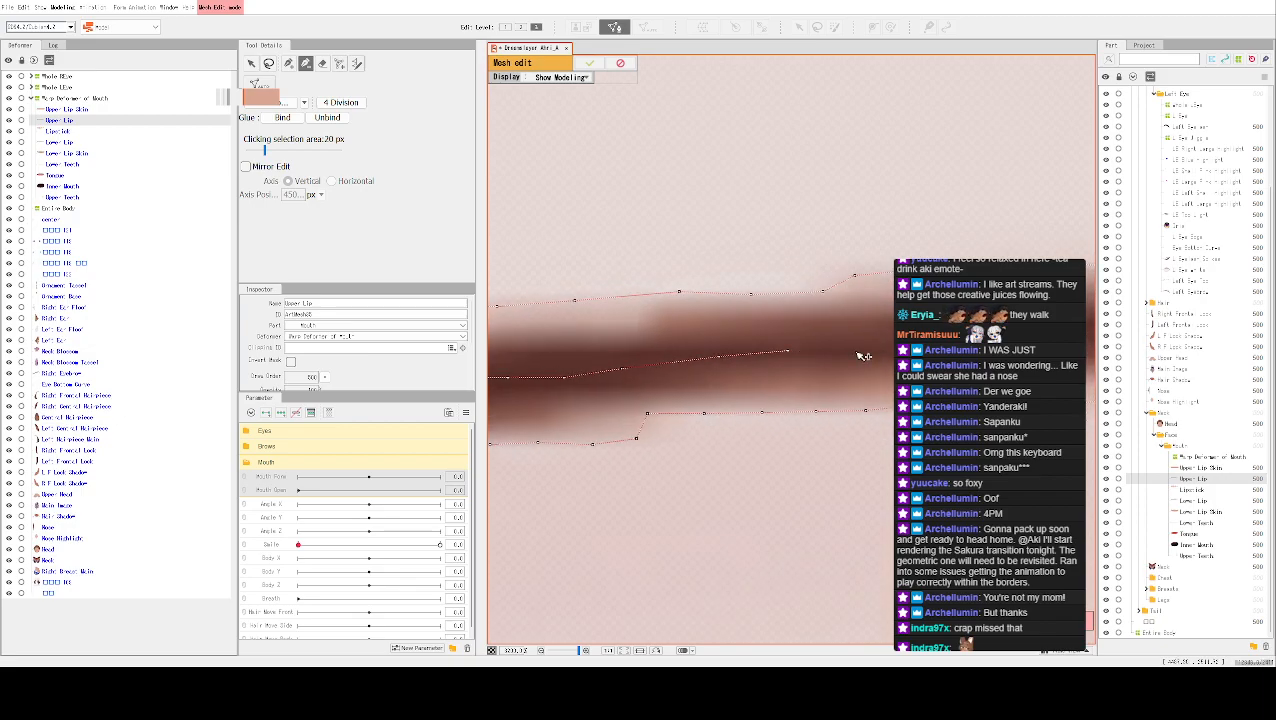
pyautogui.click(791, 351)
pyautogui.click(719, 356)
pyautogui.click(682, 362)
pyautogui.click(621, 368)
pyautogui.moveTo(743, 356); pyautogui.dragTo(1058, 365)
pyautogui.click(880, 387)
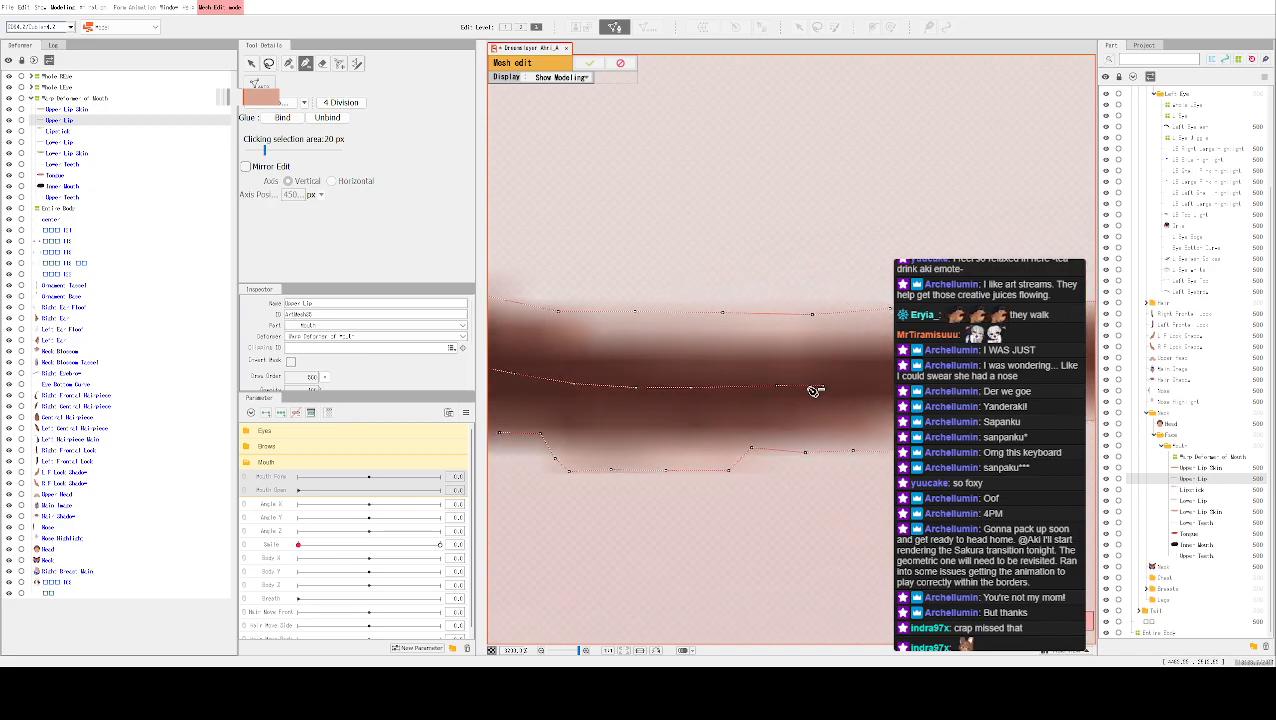
pyautogui.click(779, 387)
# Remove the remaining centre-line points and inner mesh edges at the lip's left corner, leaving only the outline
pyautogui.scroll(-10, 783, 390)
pyautogui.moveTo(905, 238); pyautogui.dragTo(430, 221)
pyautogui.scroll(-8, 763, 379)
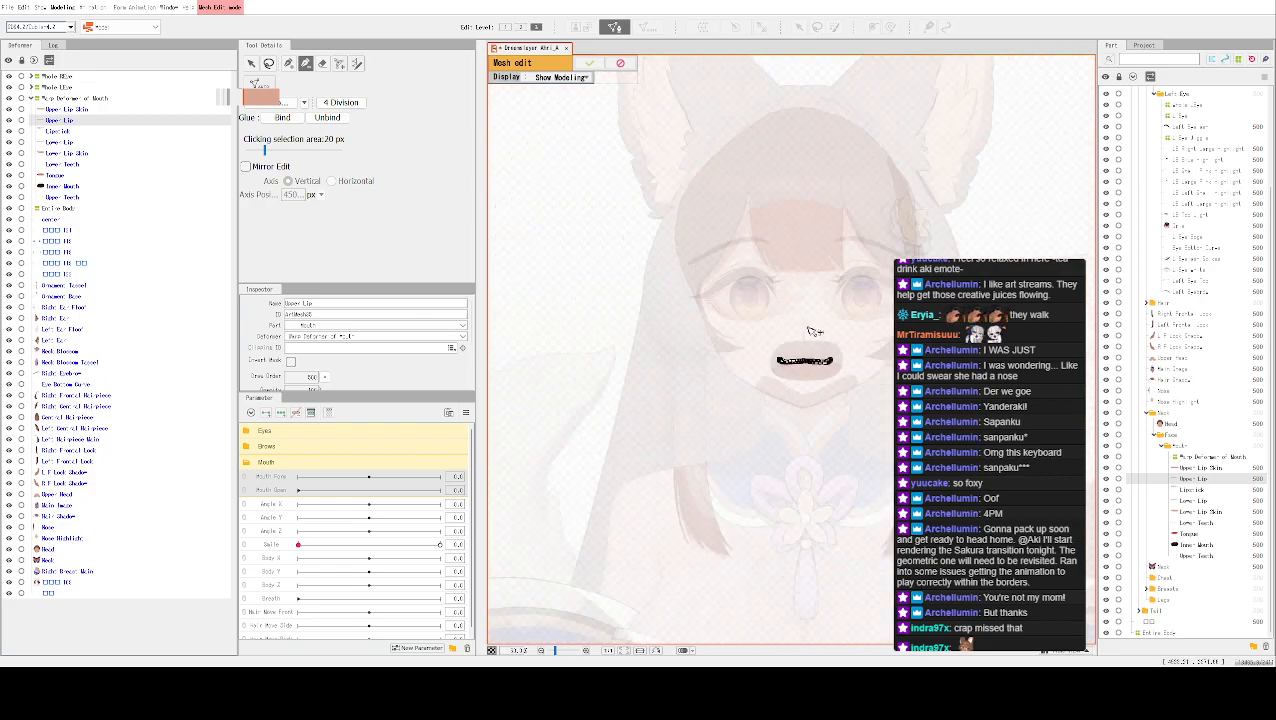
pyautogui.scroll(15, 812, 332)
pyautogui.moveTo(755, 468); pyautogui.dragTo(829, 296)
pyautogui.scroll(4, 857, 347)
pyautogui.moveTo(864, 365); pyautogui.dragTo(909, 168)
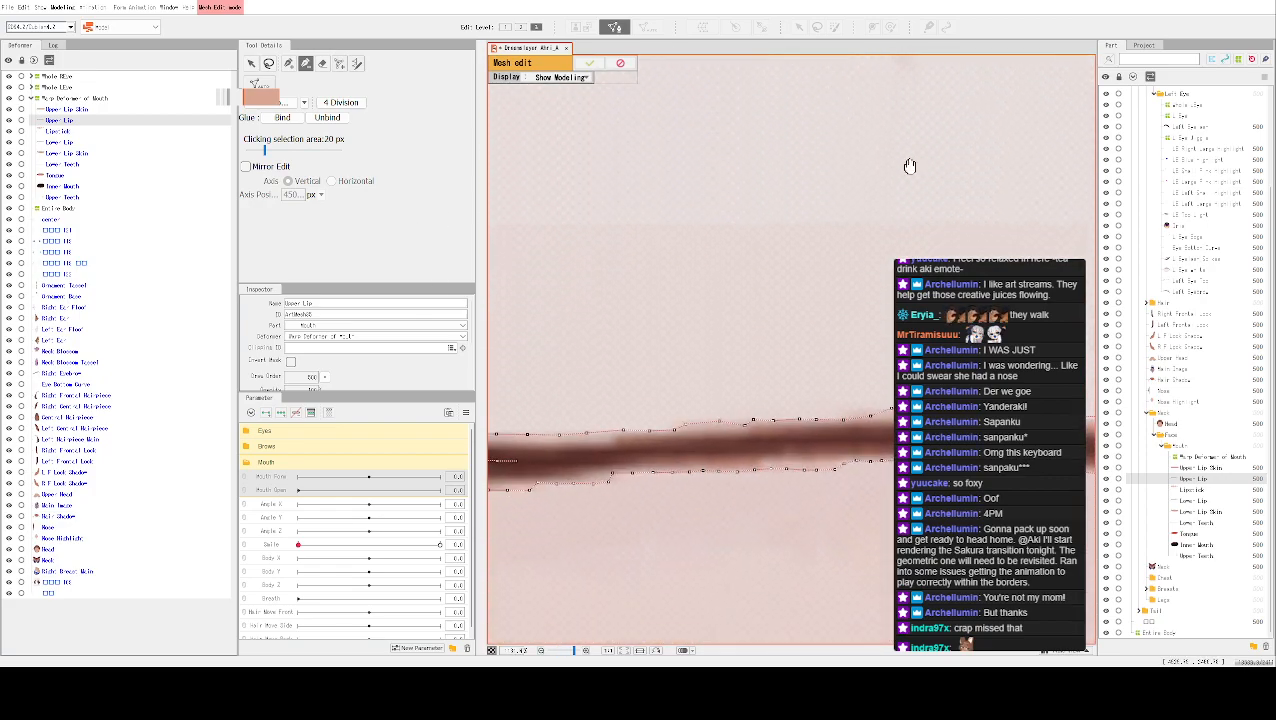
pyautogui.scroll(2, 910, 328)
pyautogui.scroll(3, 817, 214)
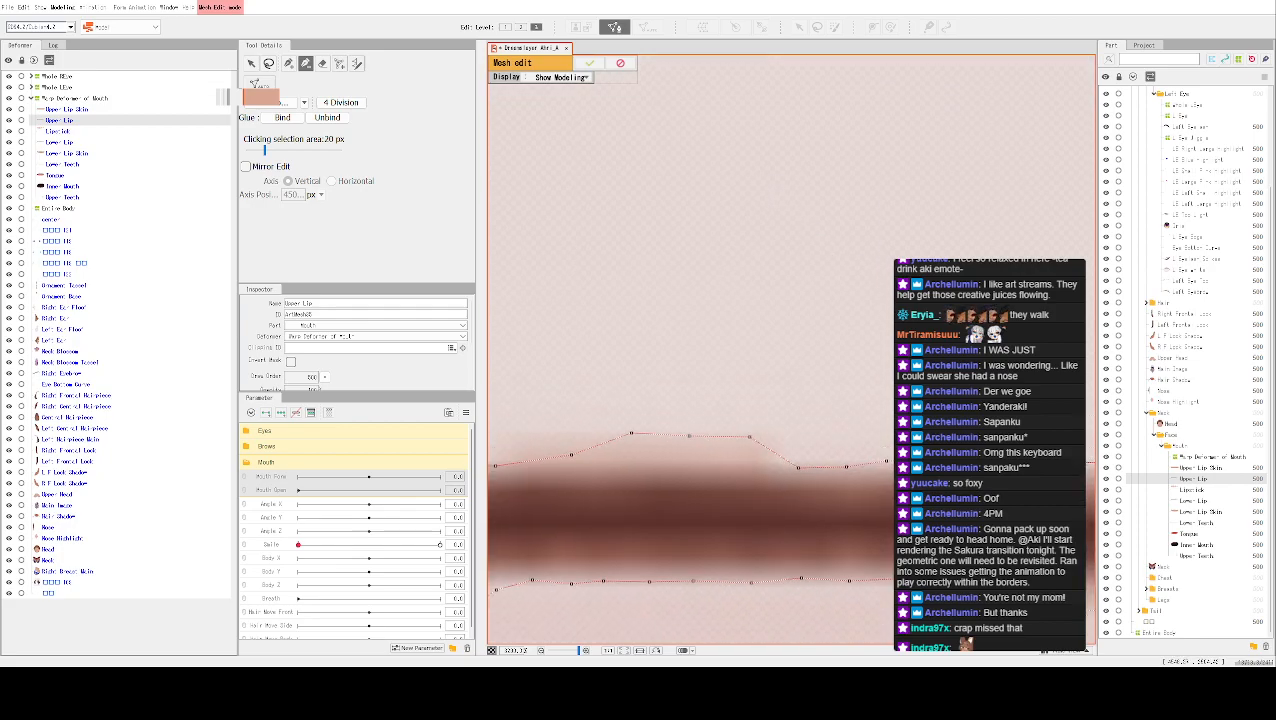
pyautogui.moveTo(1003, 444); pyautogui.dragTo(877, 227)
pyautogui.moveTo(785, 292); pyautogui.dragTo(1177, 364)
pyautogui.moveTo(575, 325); pyautogui.dragTo(795, 385)
pyautogui.moveTo(702, 376); pyautogui.dragTo(861, 387)
pyautogui.moveTo(712, 408); pyautogui.dragTo(886, 420)
pyautogui.moveTo(660, 412)
pyautogui.mouseDown()
pyautogui.moveTo(786, 436)
pyautogui.moveTo(946, 432)
pyautogui.mouseUp()
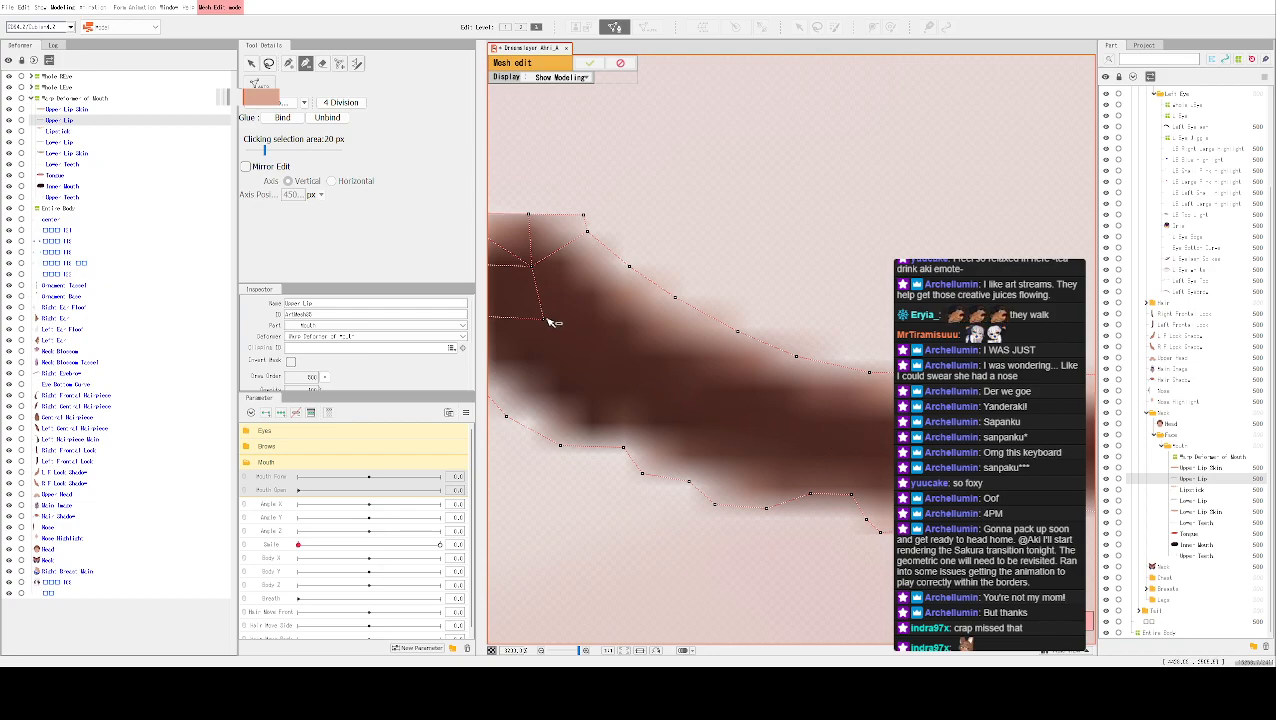
pyautogui.moveTo(533, 300); pyautogui.dragTo(680, 367)
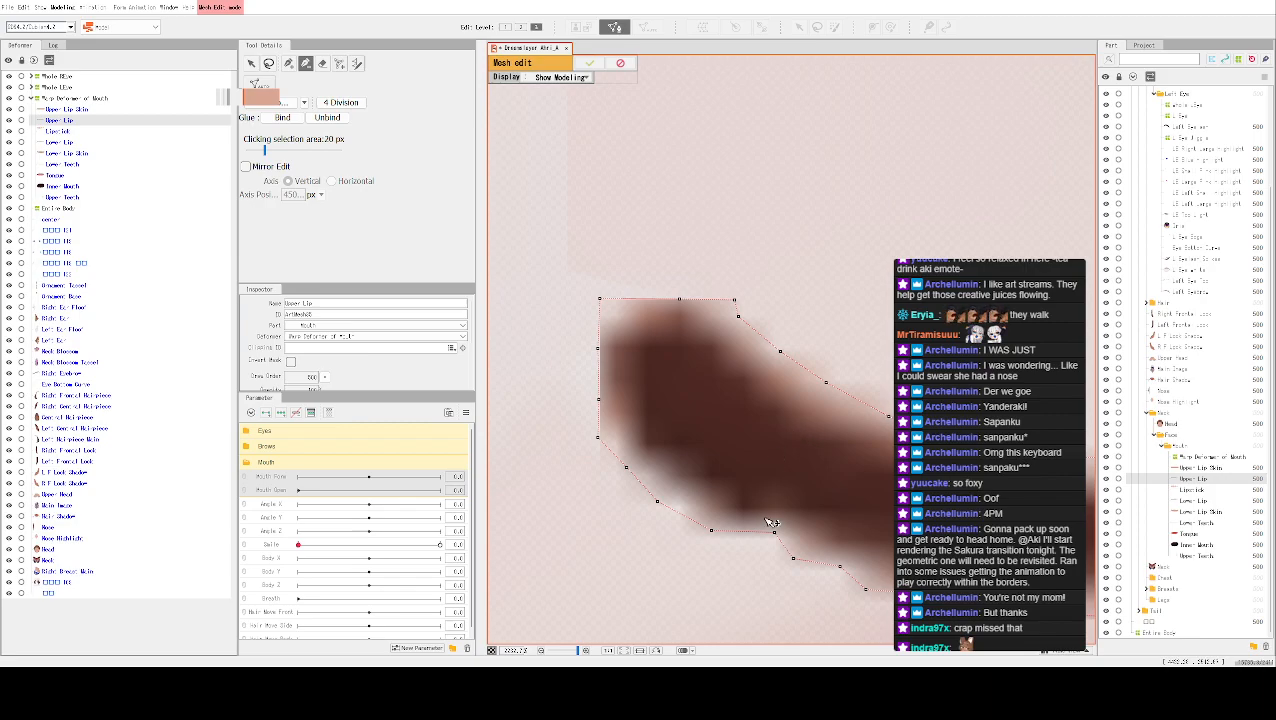
# Move the lower outline points beside the lip's left corner slightly outward with manual mesh editing
pyautogui.moveTo(767, 520); pyautogui.dragTo(730, 423)
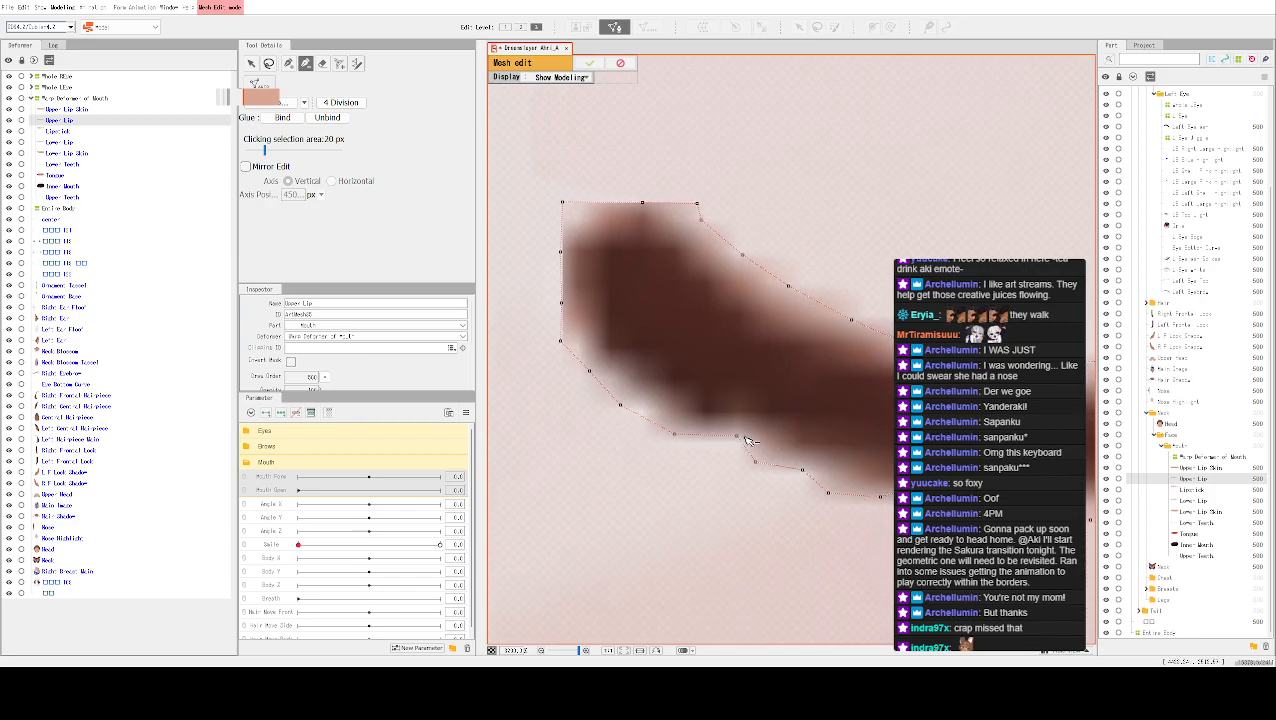
pyautogui.click(288, 63)
pyautogui.moveTo(737, 437); pyautogui.dragTo(731, 443)
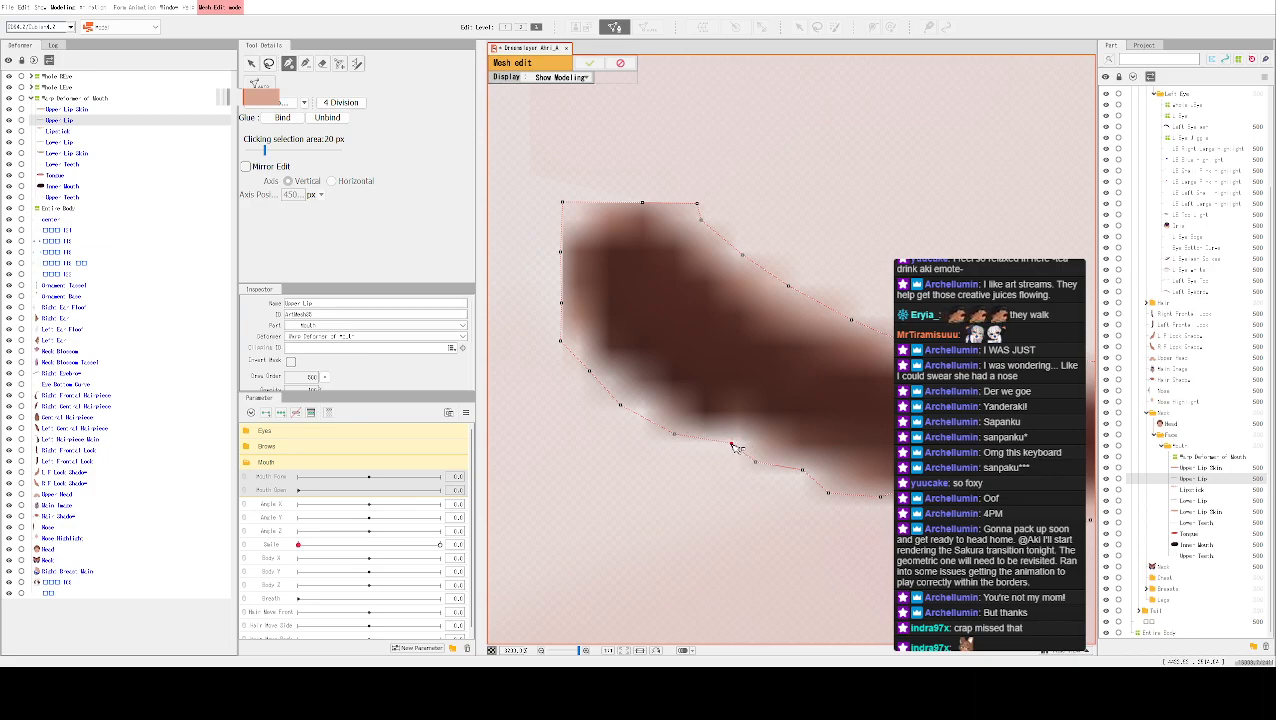
pyautogui.click(802, 469)
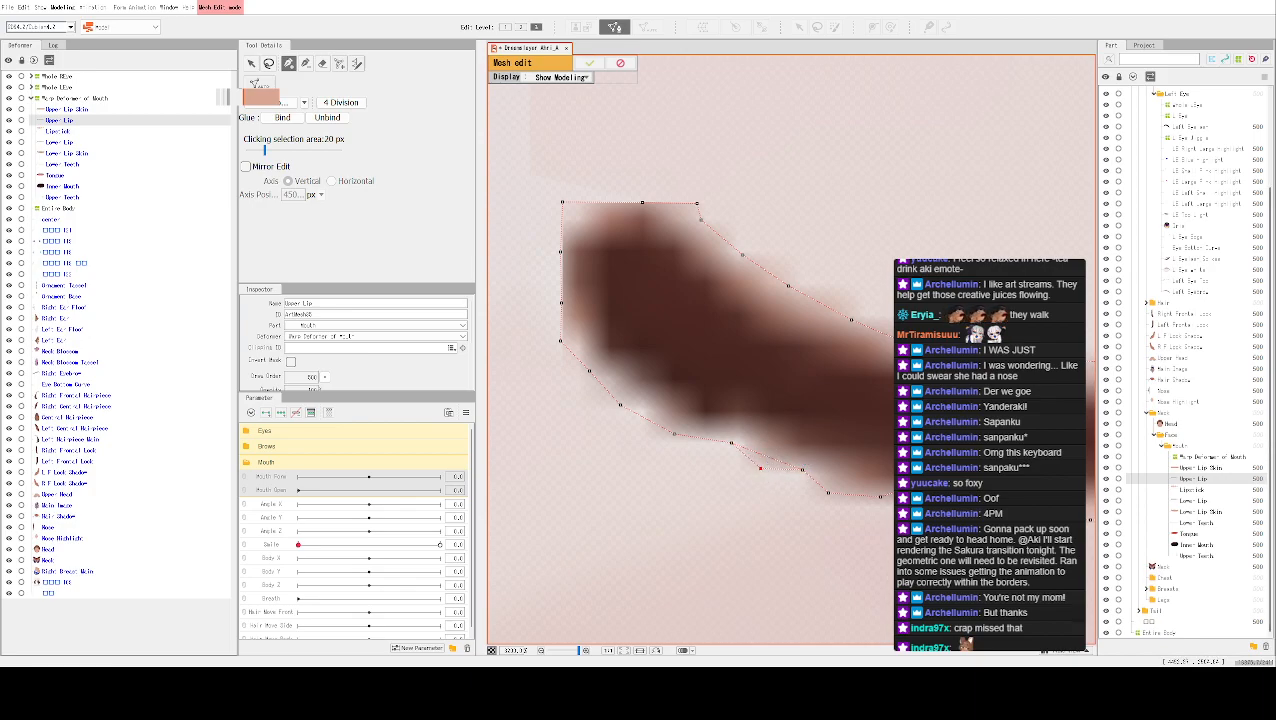
pyautogui.click(306, 65)
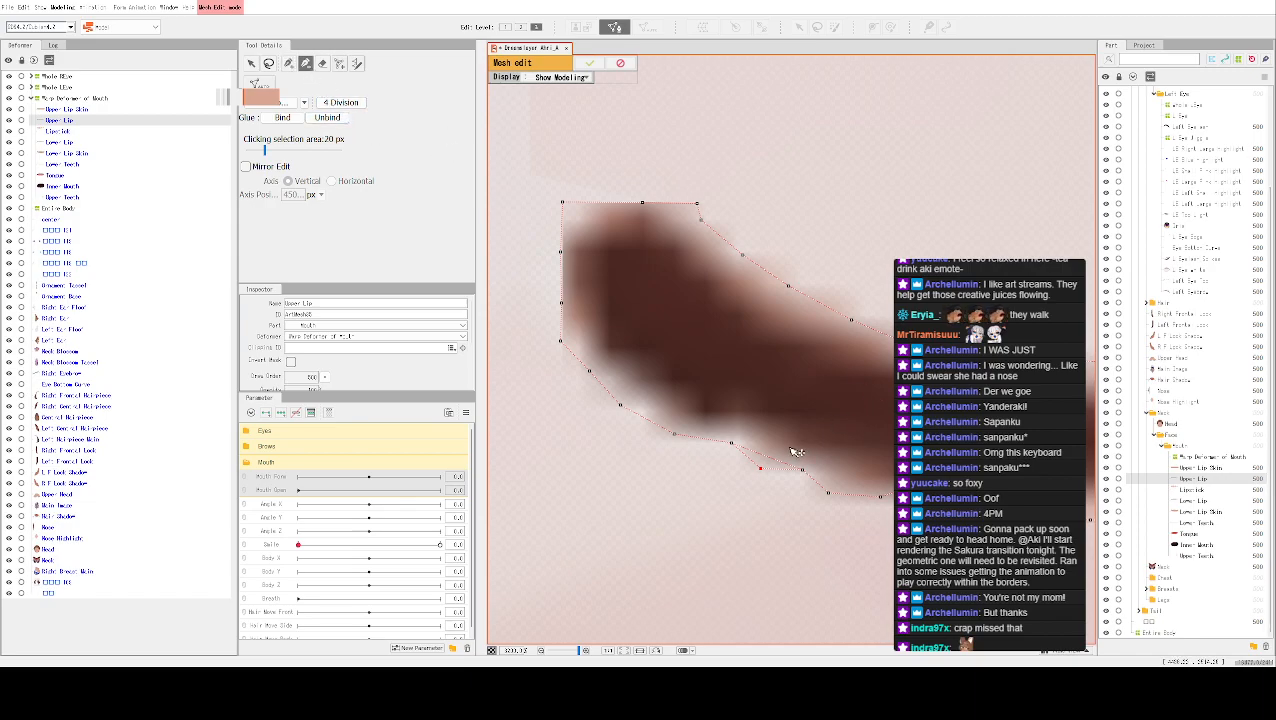
pyautogui.click(288, 64)
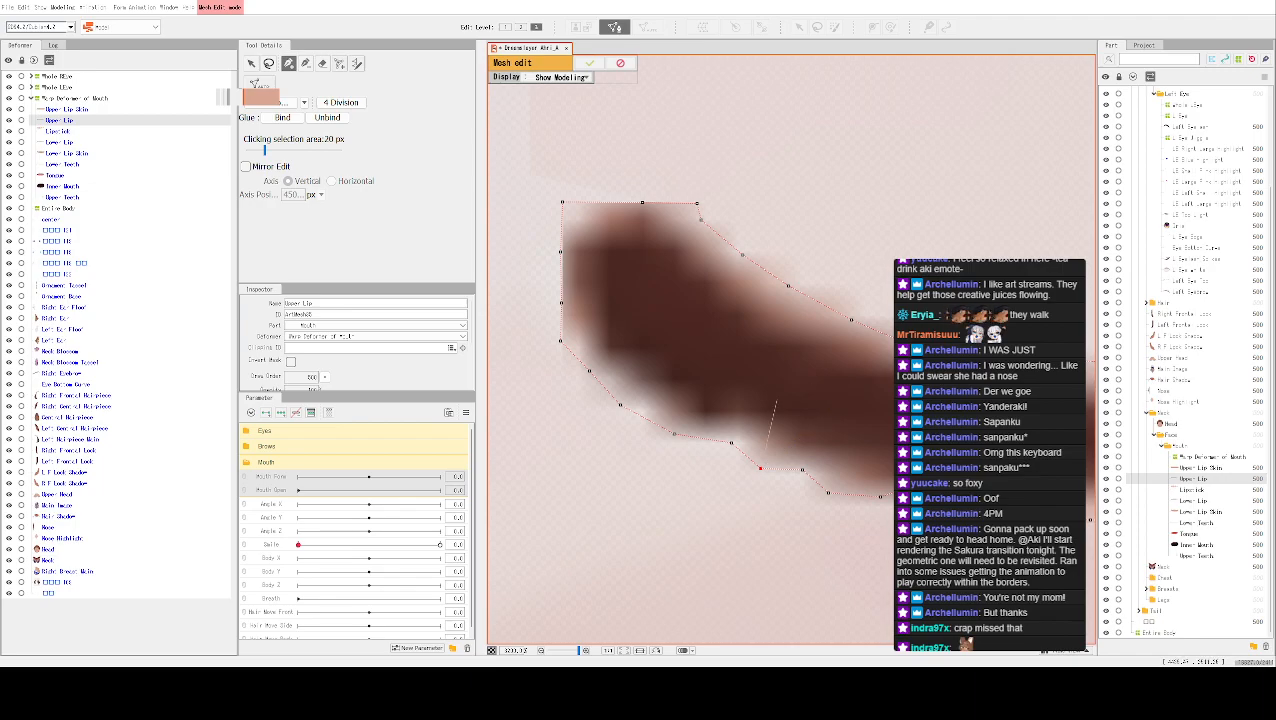
# Reposition the lower outline points right of the left corner so the edge runs smoothly below the lip line
pyautogui.moveTo(842, 369); pyautogui.dragTo(576, 346)
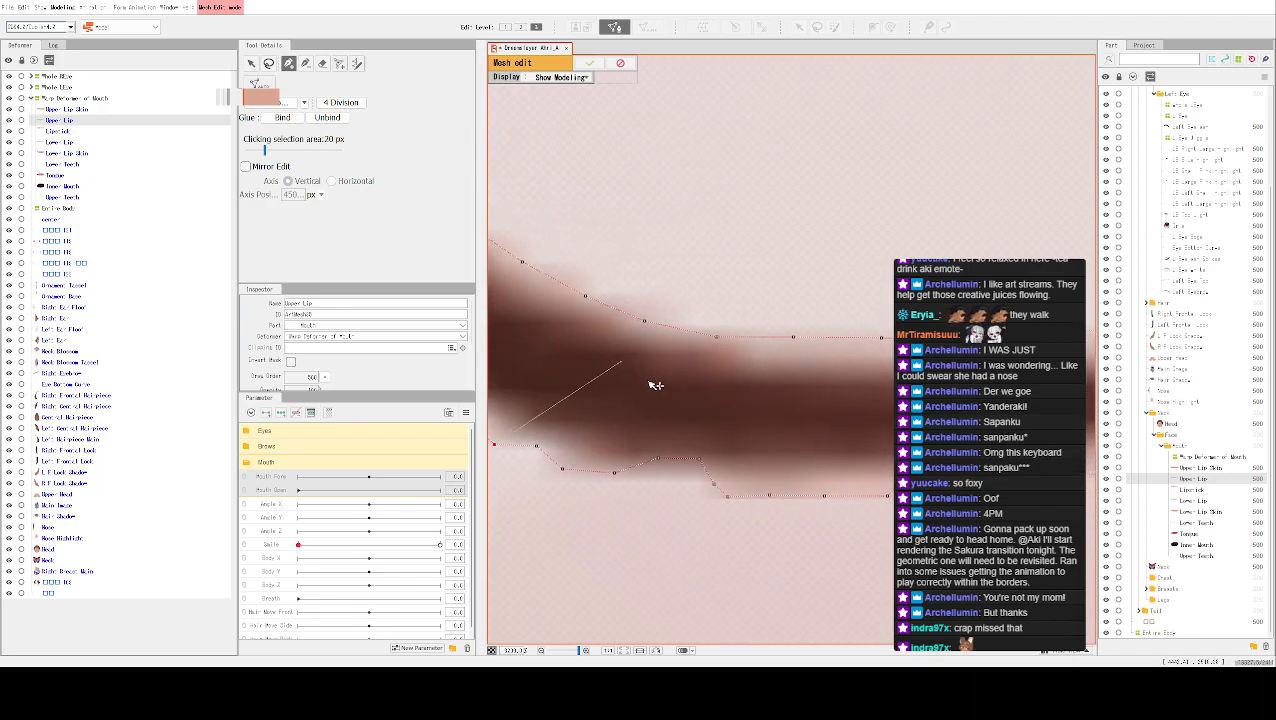
pyautogui.moveTo(645, 378); pyautogui.dragTo(752, 349)
pyautogui.moveTo(765, 431); pyautogui.dragTo(759, 450)
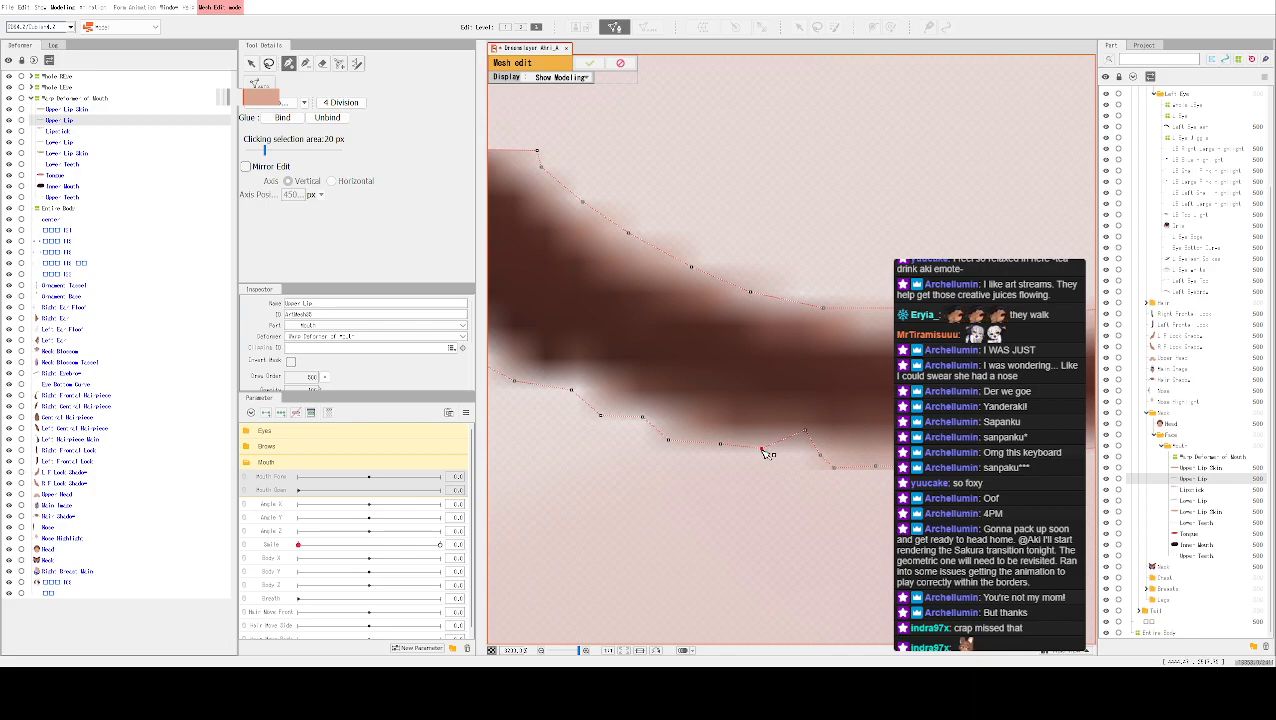
pyautogui.click(791, 450)
pyautogui.moveTo(925, 403); pyautogui.dragTo(758, 373)
pyautogui.moveTo(709, 437); pyautogui.dragTo(776, 440)
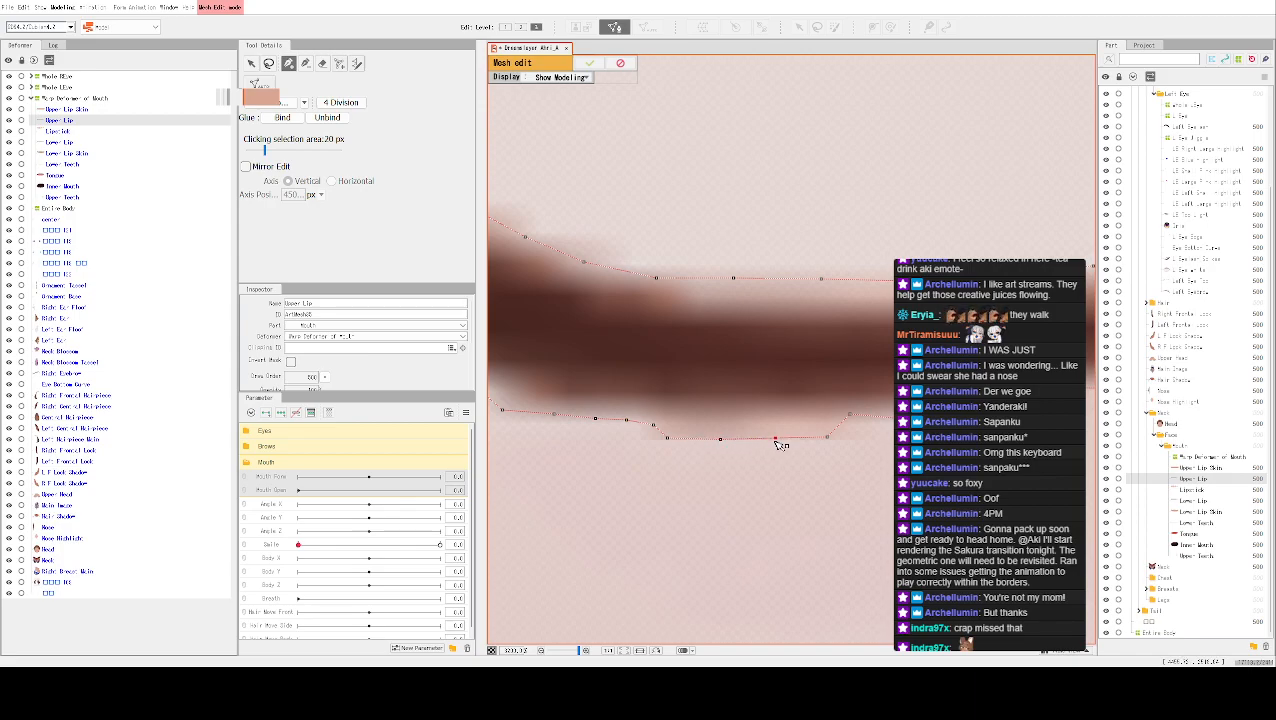
# Rework the outline points and edges around the step in the lower edge left of the lip's middle
pyautogui.click(850, 414)
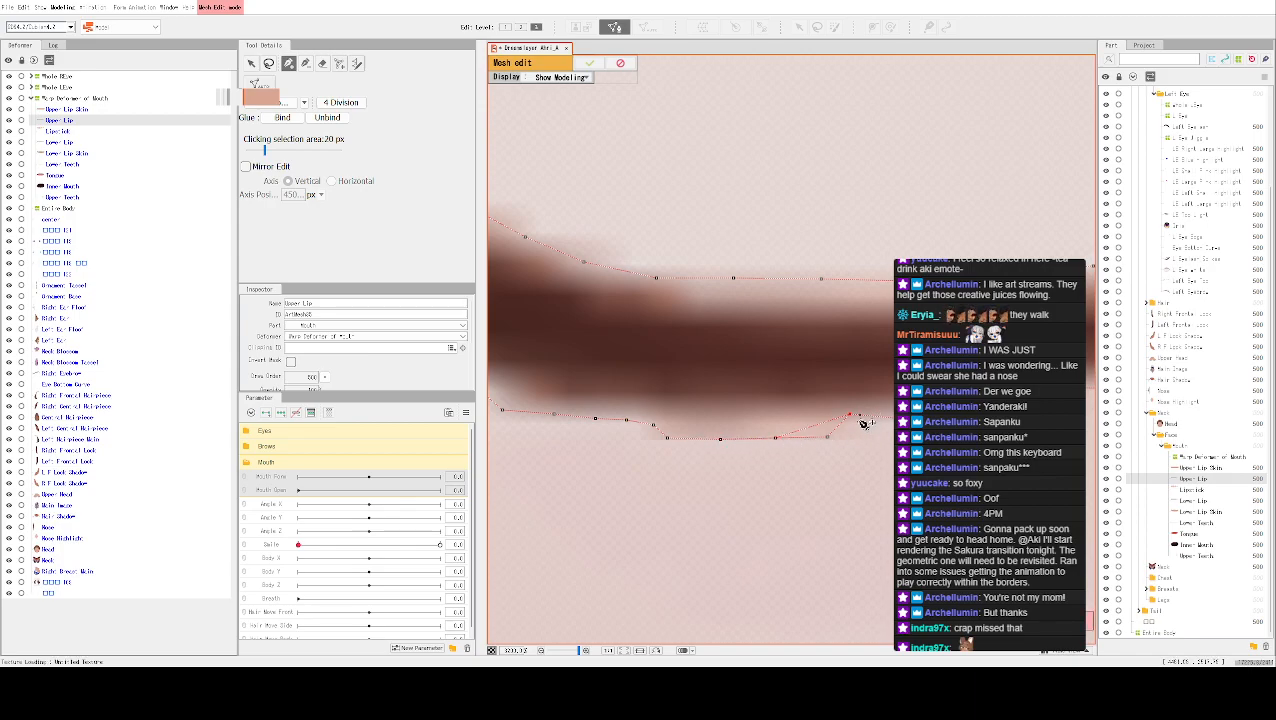
pyautogui.click(827, 437)
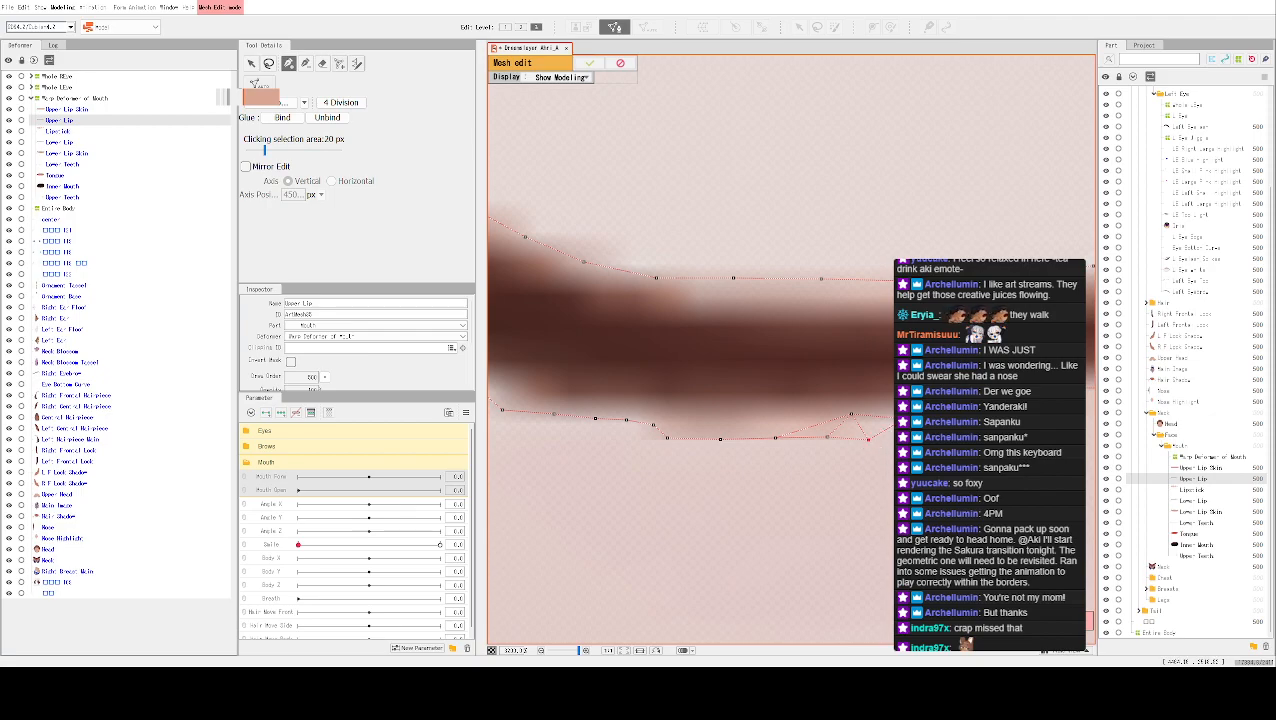
pyautogui.click(305, 64)
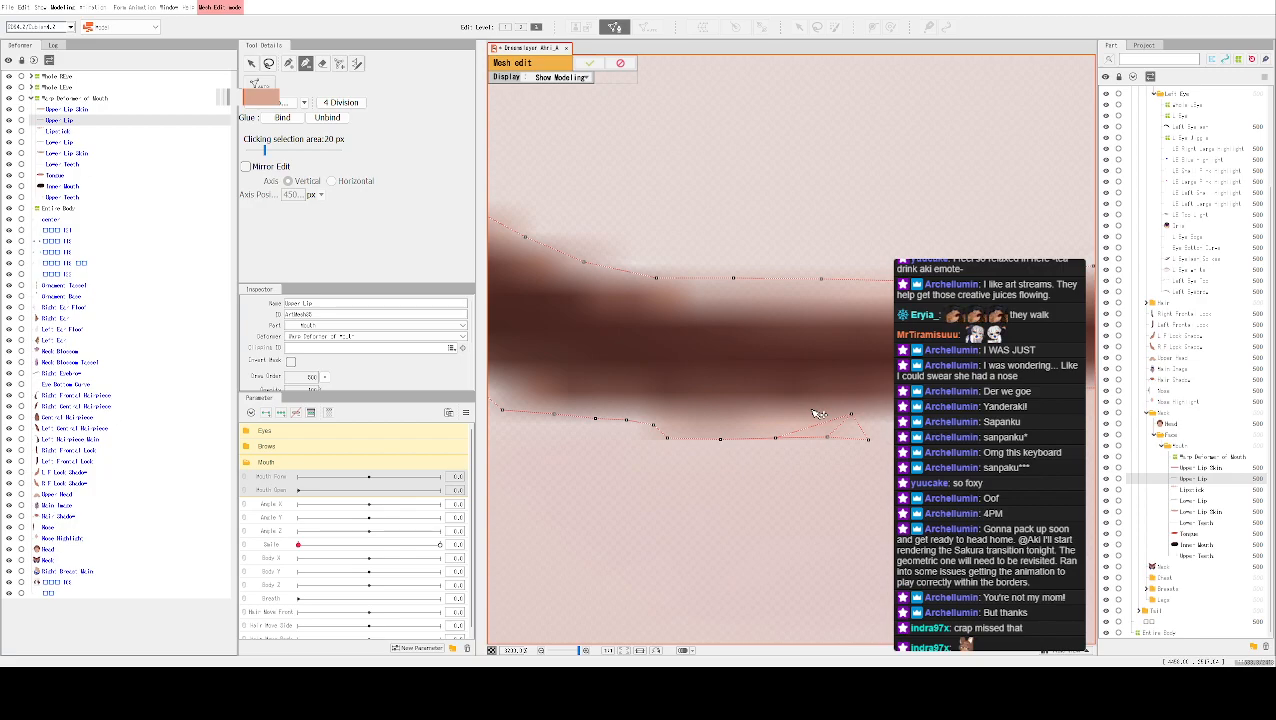
pyautogui.click(288, 64)
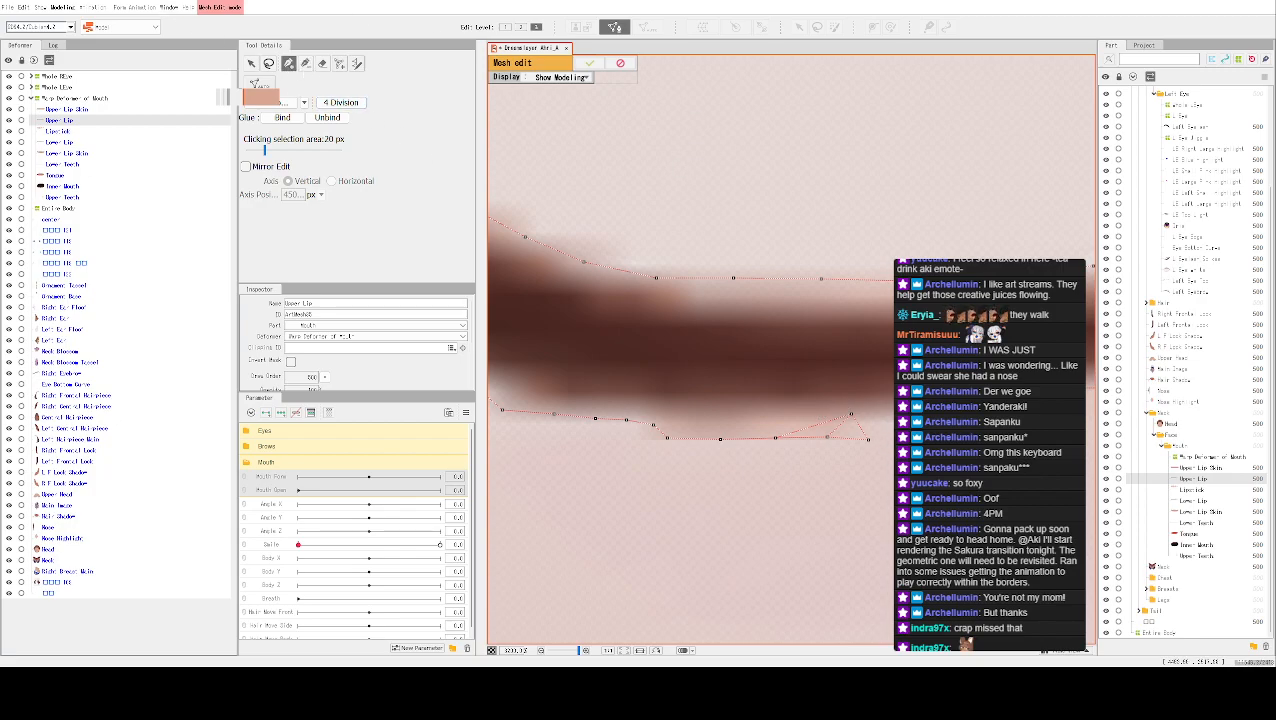
pyautogui.click(851, 413)
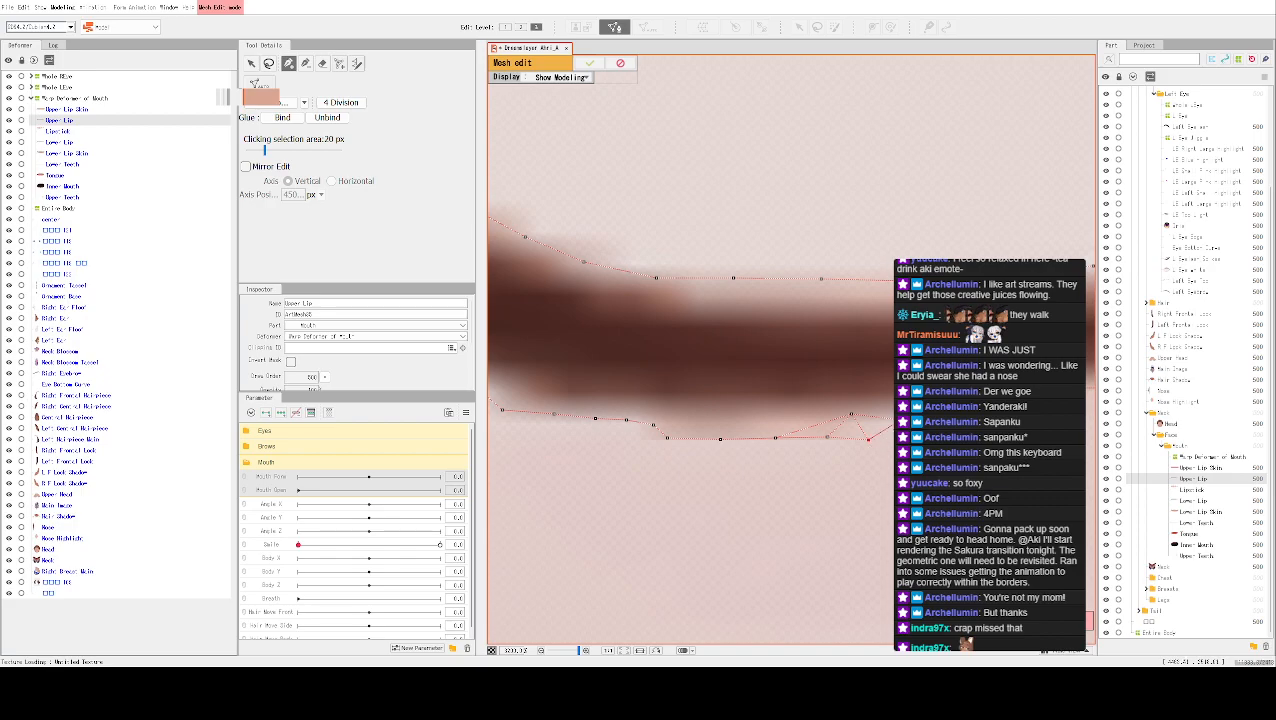
# Nudge an upper outline point near the middle of the lip and check both edges toward the right corner
pyautogui.moveTo(983, 369); pyautogui.dragTo(615, 319)
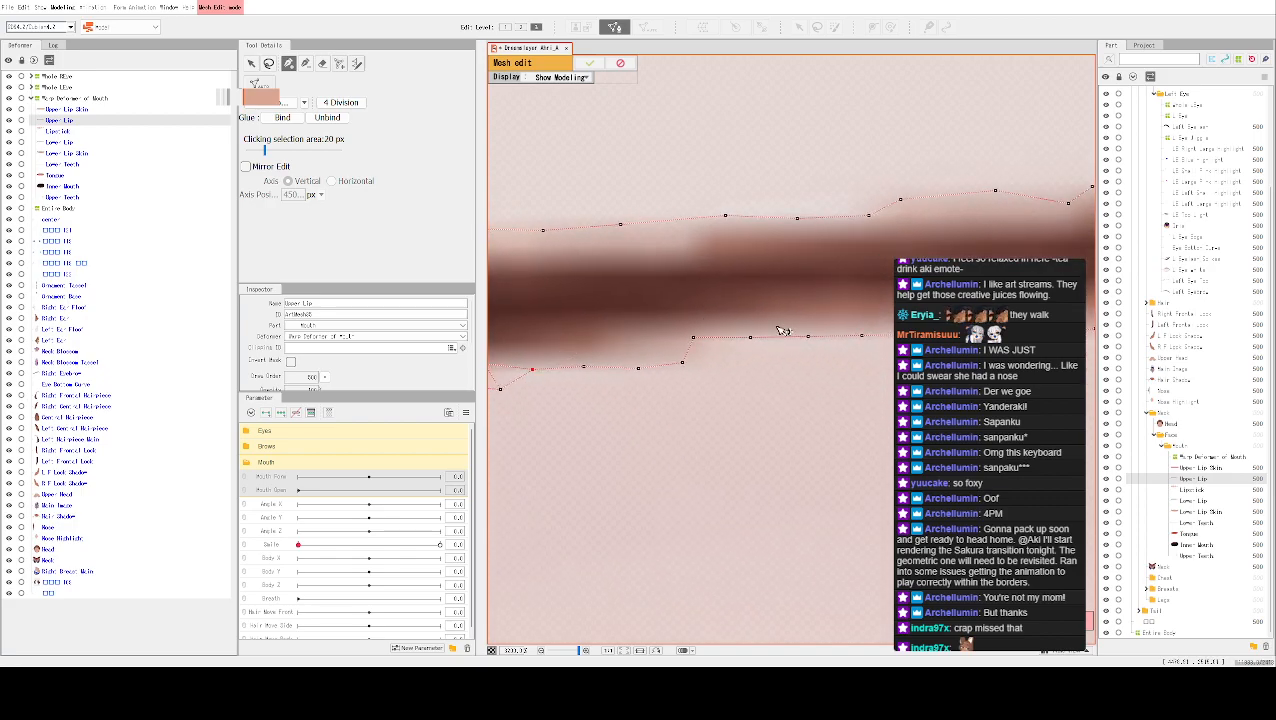
pyautogui.moveTo(846, 353); pyautogui.dragTo(604, 379)
pyautogui.moveTo(874, 435); pyautogui.dragTo(729, 407)
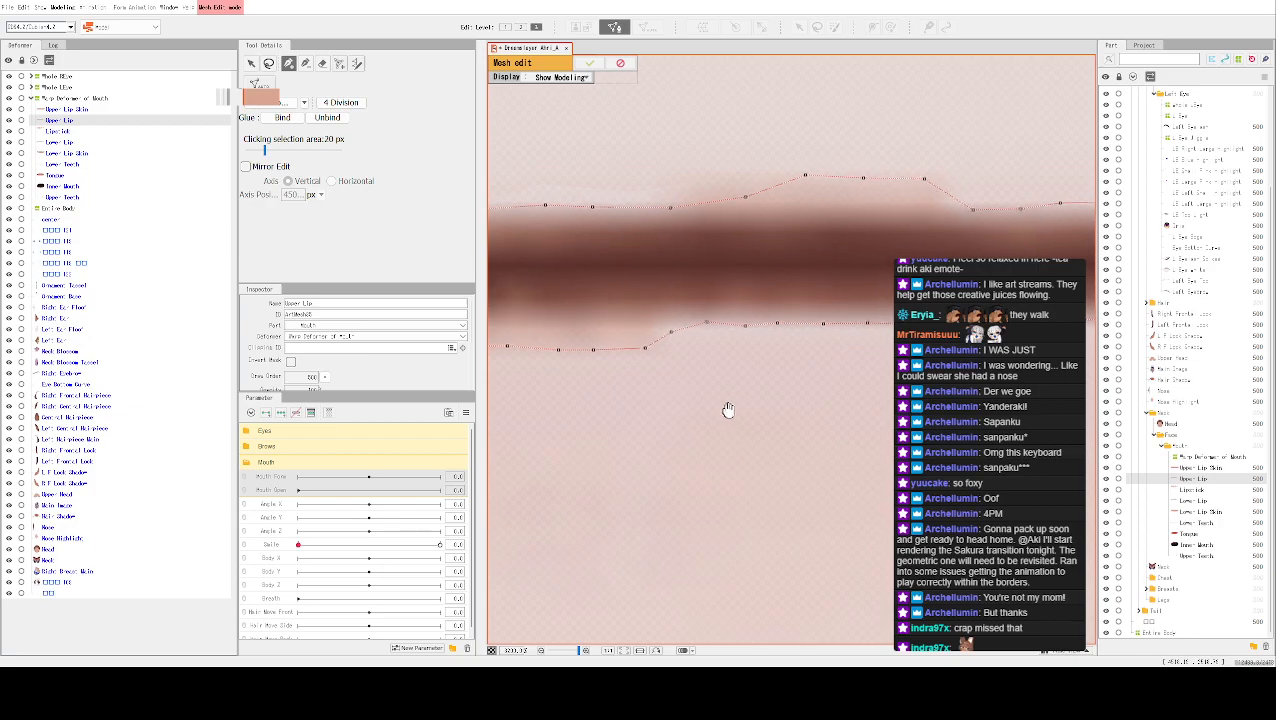
pyautogui.moveTo(885, 326); pyautogui.dragTo(709, 308)
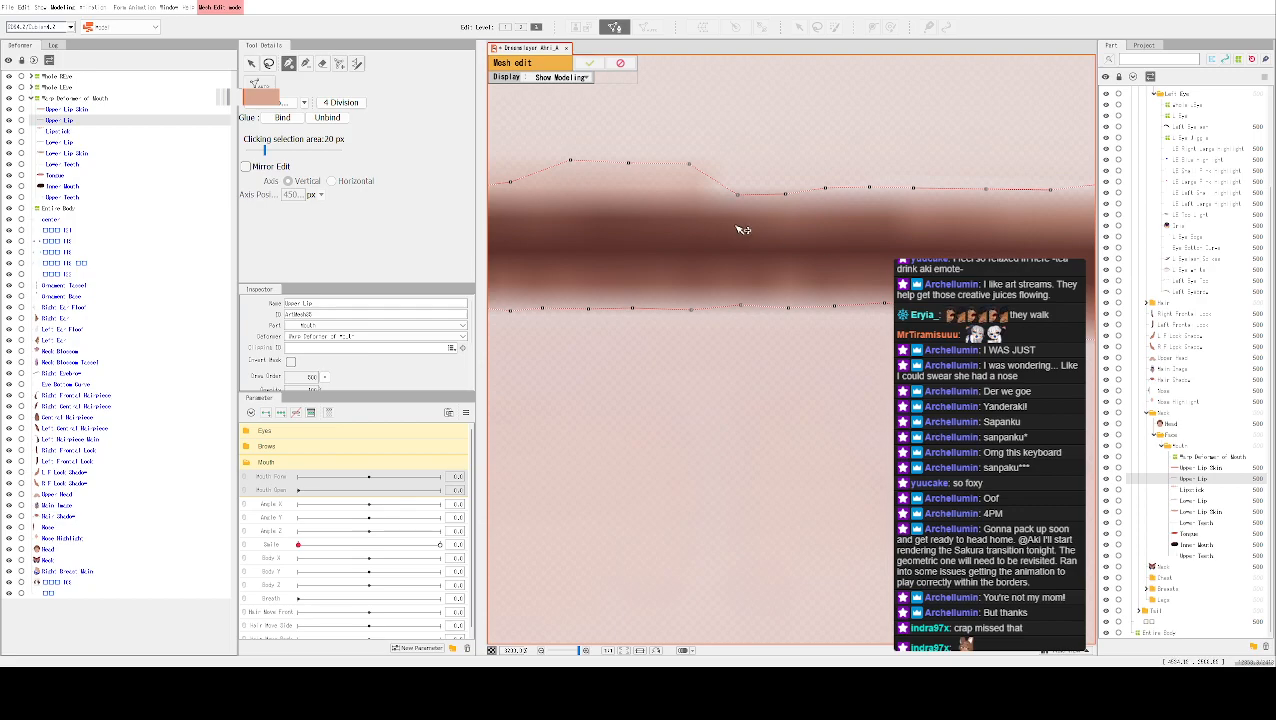
pyautogui.moveTo(742, 197)
pyautogui.mouseDown()
pyautogui.moveTo(782, 220)
pyautogui.moveTo(742, 193)
pyautogui.mouseUp()
pyautogui.moveTo(943, 288); pyautogui.dragTo(738, 251)
pyautogui.moveTo(927, 243); pyautogui.dragTo(749, 242)
pyautogui.moveTo(942, 257); pyautogui.dragTo(594, 263)
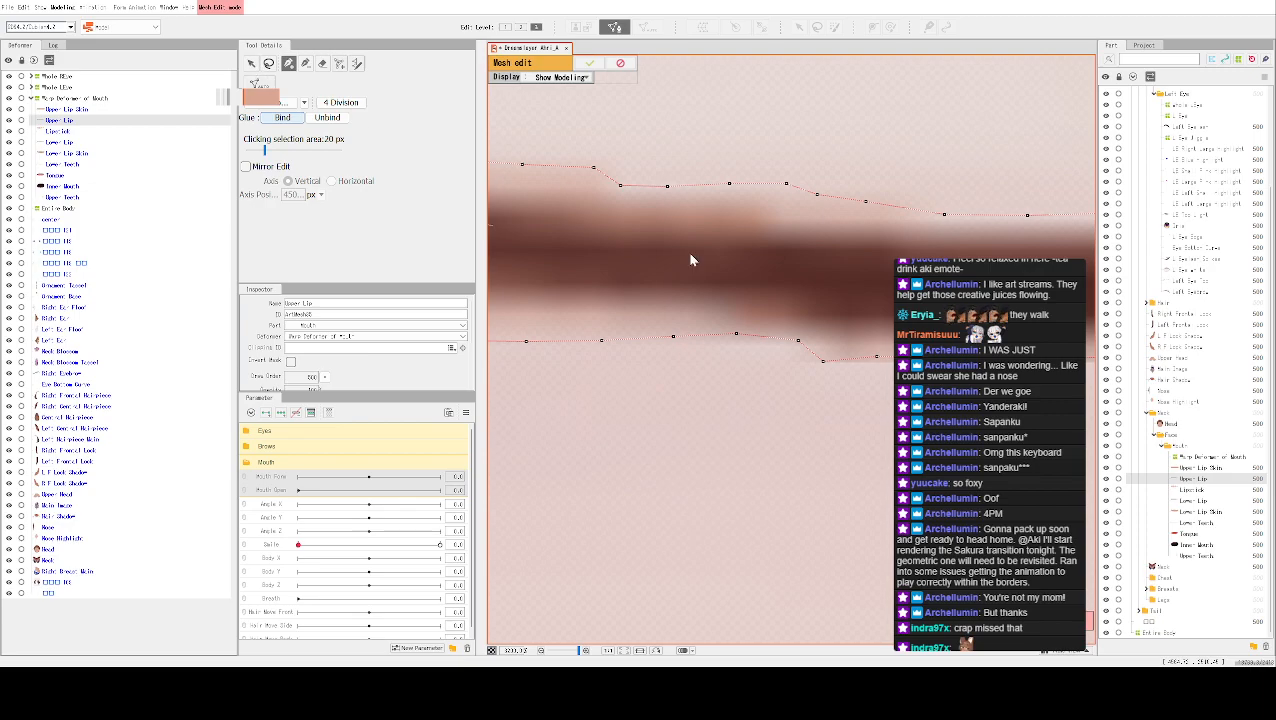
pyautogui.press('v')
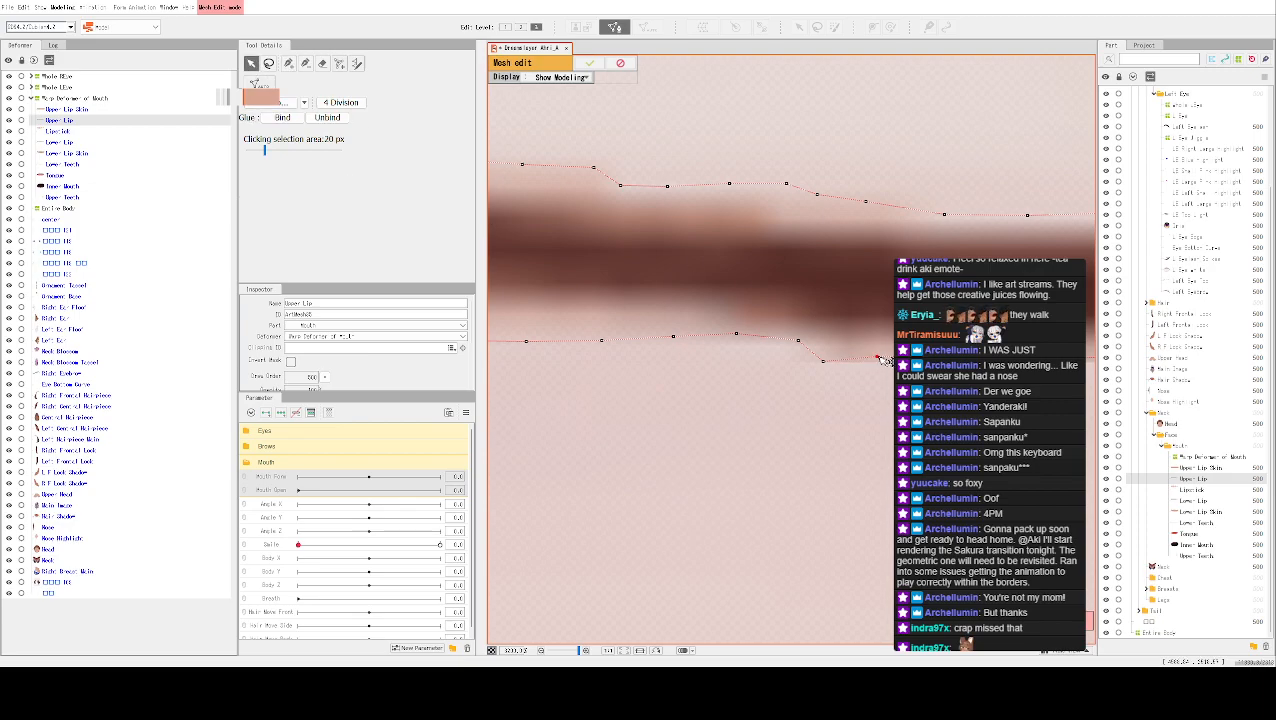
pyautogui.moveTo(950, 289); pyautogui.dragTo(601, 242)
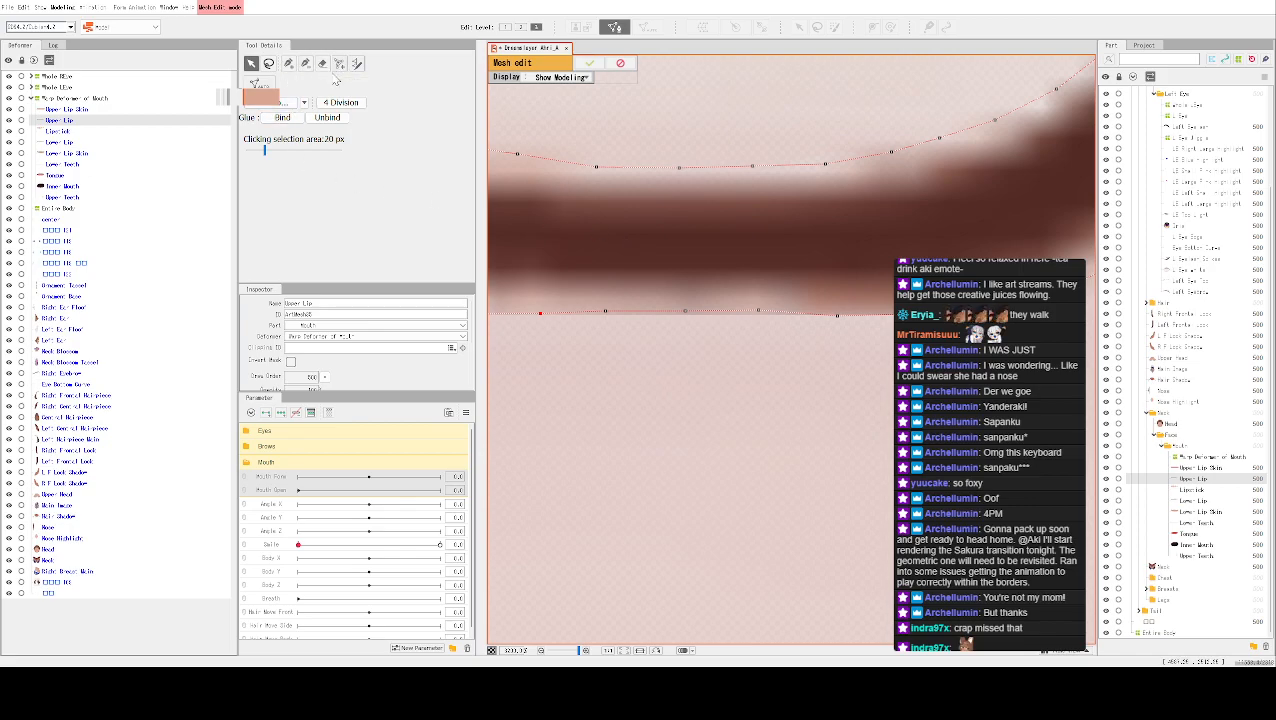
# Select all of the Upper Lip's outline points with the lasso
pyautogui.scroll(-3, 530, 131)
pyautogui.scroll(-5, 837, 256)
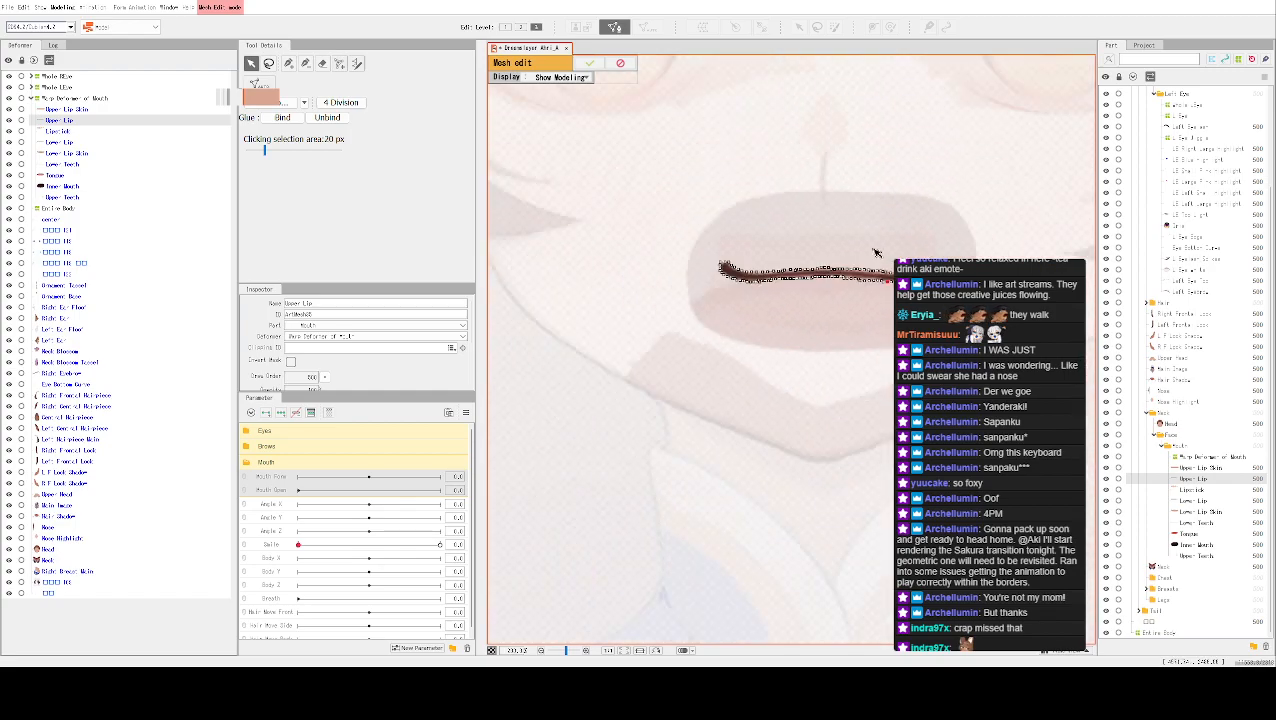
pyautogui.click(268, 63)
pyautogui.moveTo(826, 233)
pyautogui.mouseDown()
pyautogui.moveTo(596, 254)
pyautogui.moveTo(872, 215)
pyautogui.moveTo(738, 205)
pyautogui.mouseUp()
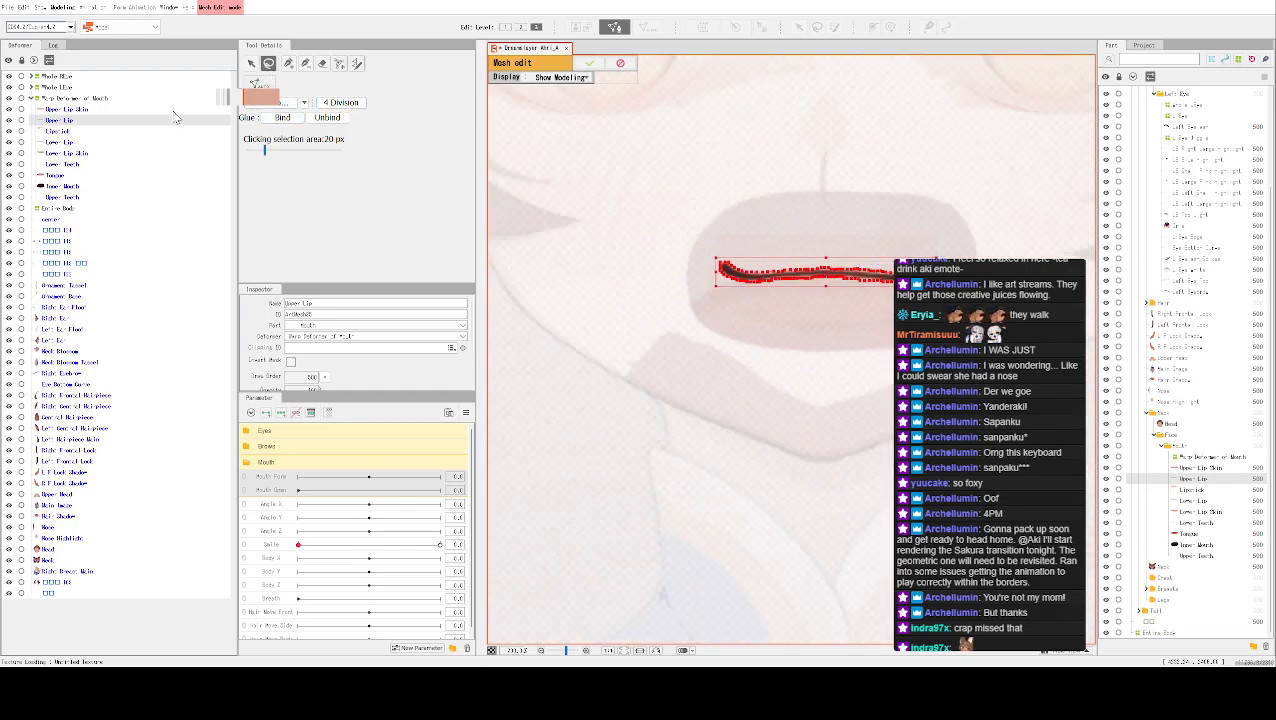
pyautogui.scroll(4, 732, 208)
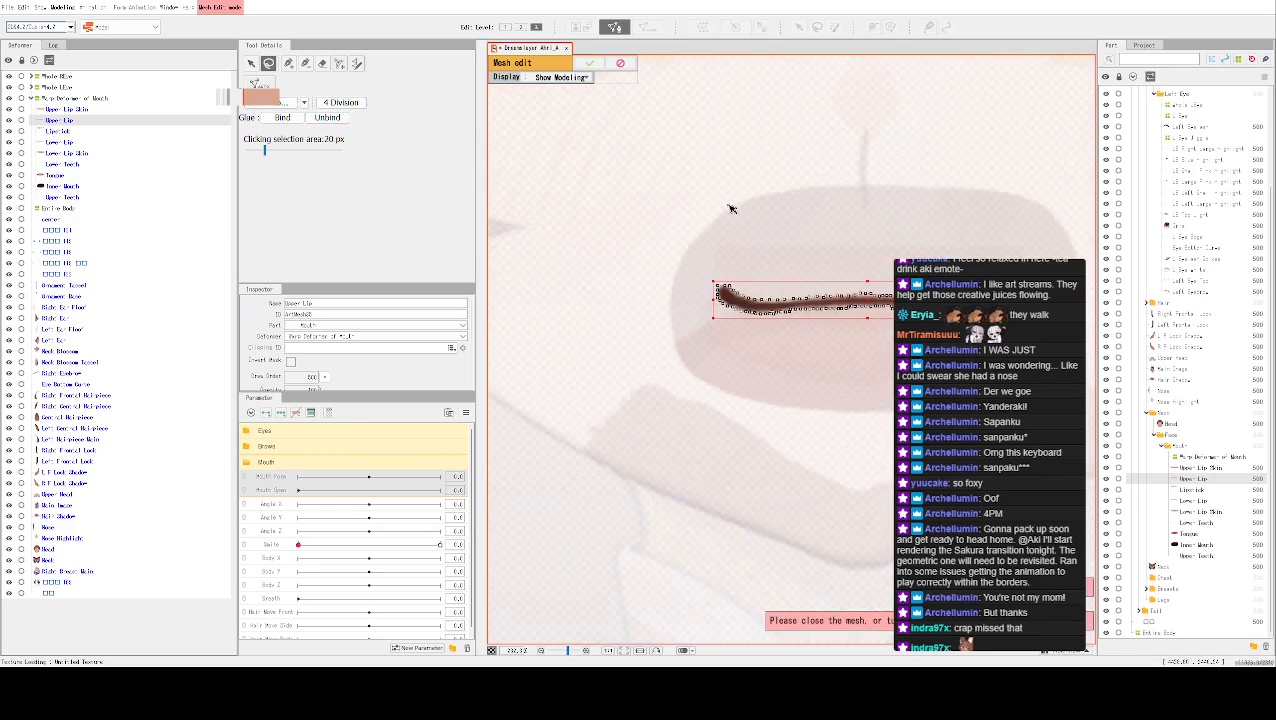
# Adjust the outline points around the Upper Lip's right corner, smoothing its lower edge and squaring its tip
pyautogui.moveTo(829, 224); pyautogui.dragTo(601, 182)
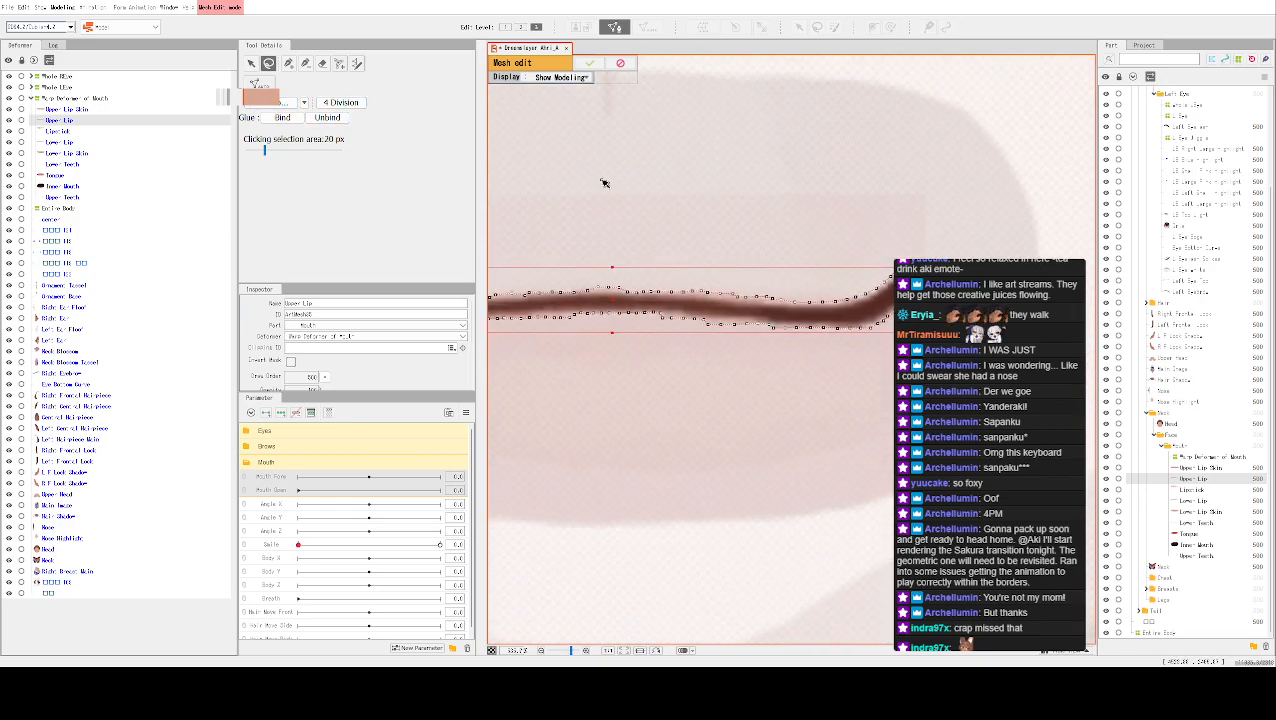
pyautogui.scroll(6, 855, 233)
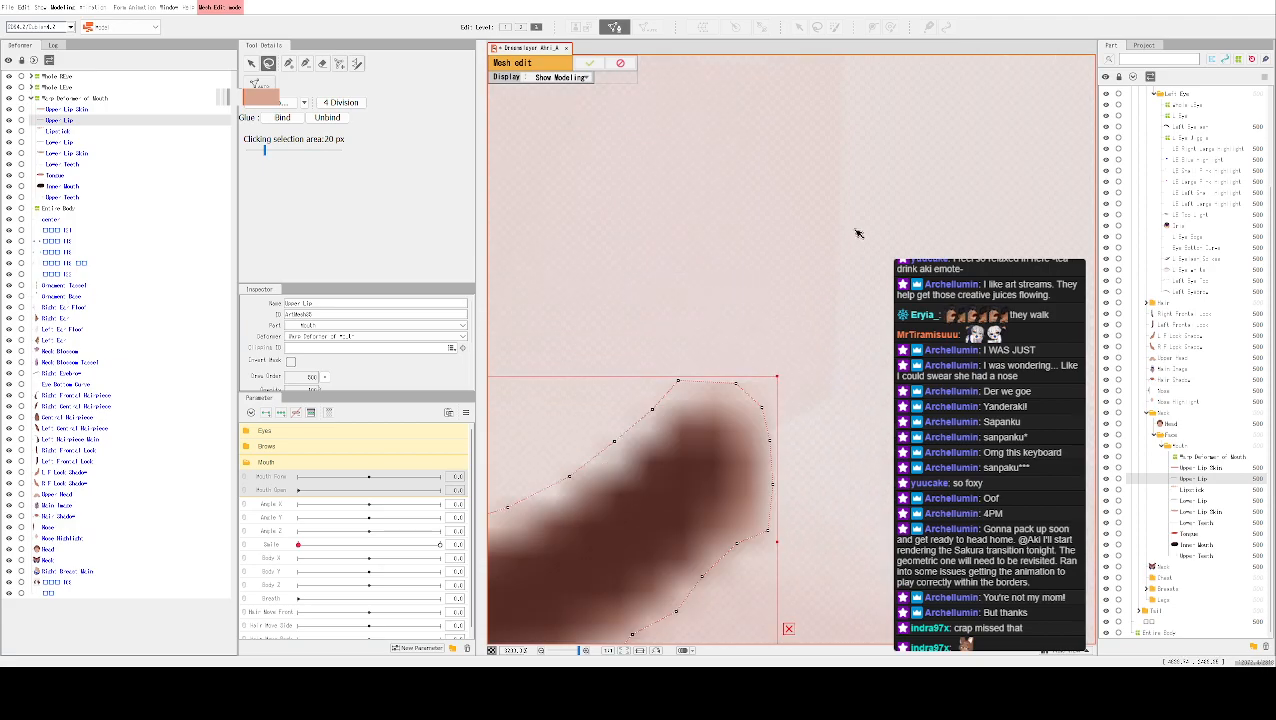
pyautogui.moveTo(762, 238); pyautogui.dragTo(779, 151)
pyautogui.click(251, 63)
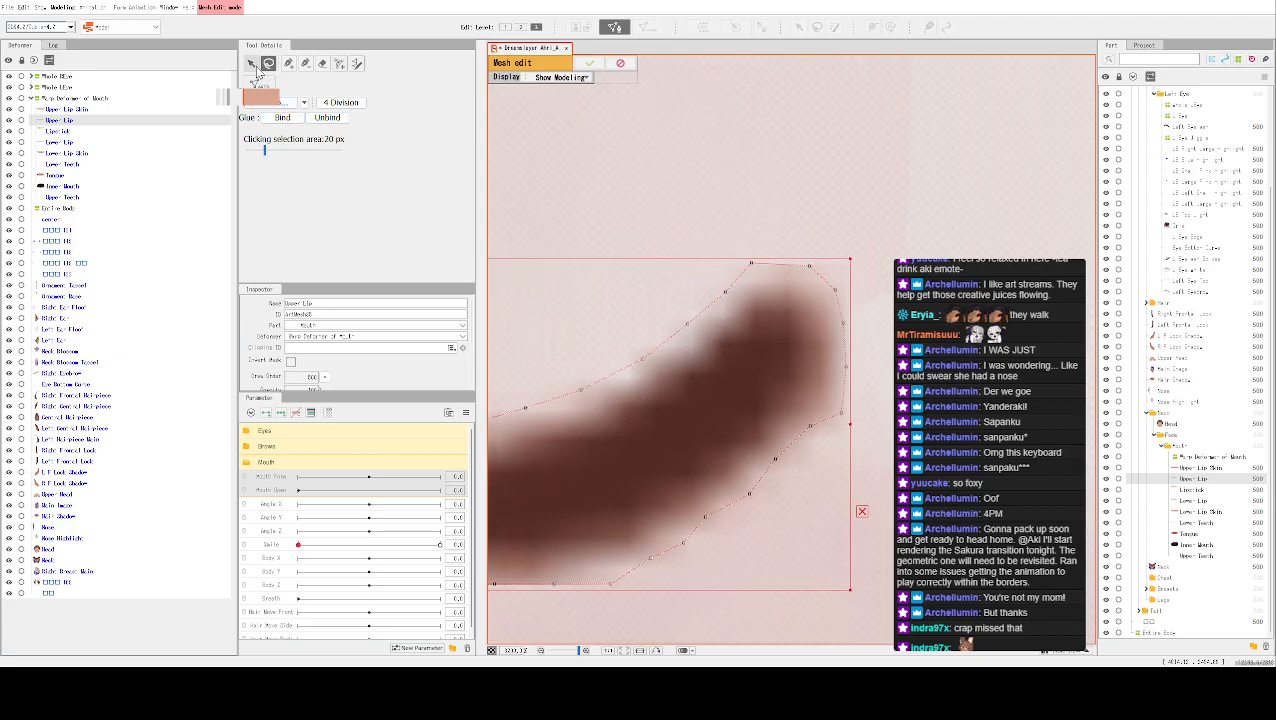
pyautogui.click(726, 295)
pyautogui.click(844, 418)
pyautogui.moveTo(818, 427); pyautogui.dragTo(818, 445)
pyautogui.click(777, 469)
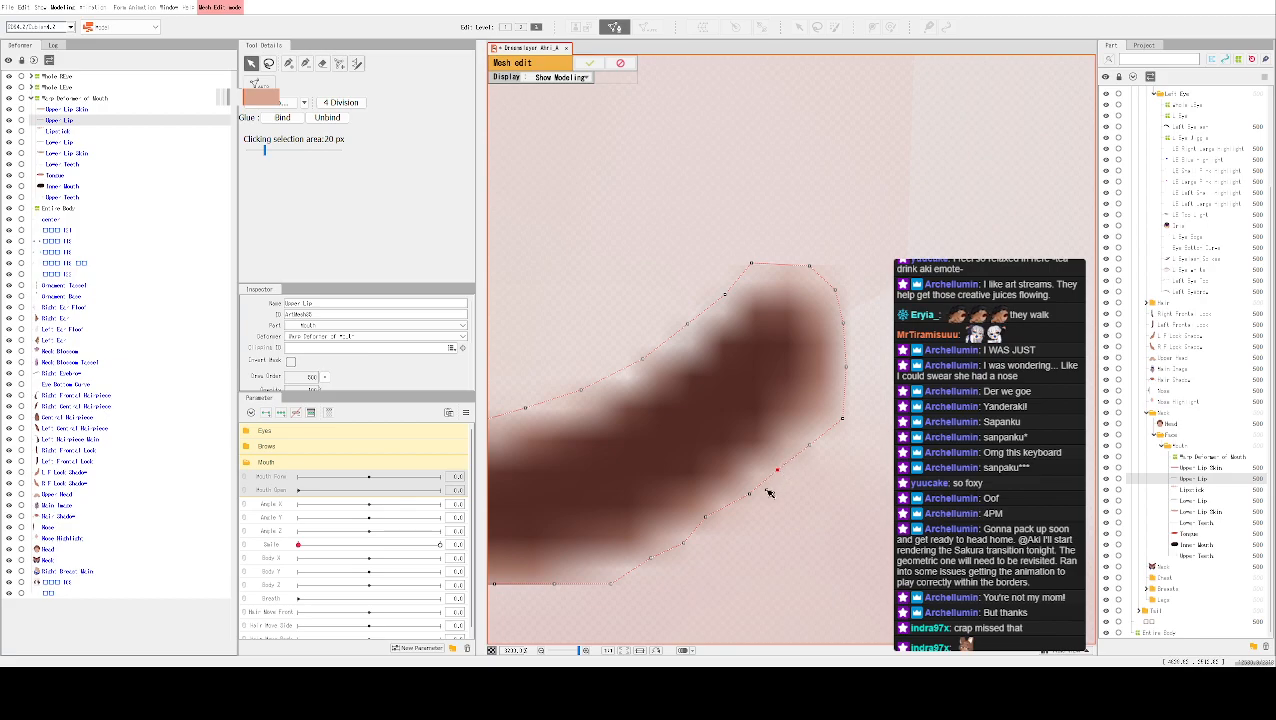
pyautogui.moveTo(752, 499); pyautogui.dragTo(677, 551)
pyautogui.click(810, 268)
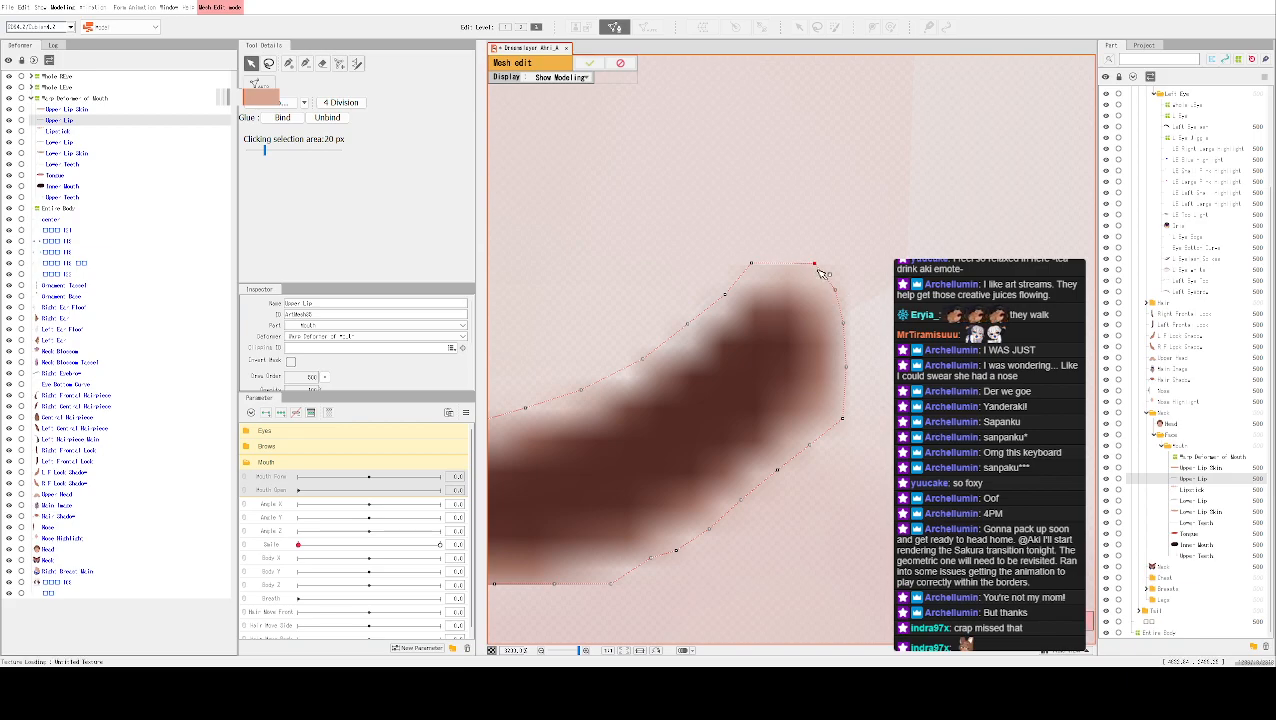
pyautogui.moveTo(752, 264); pyautogui.dragTo(755, 268)
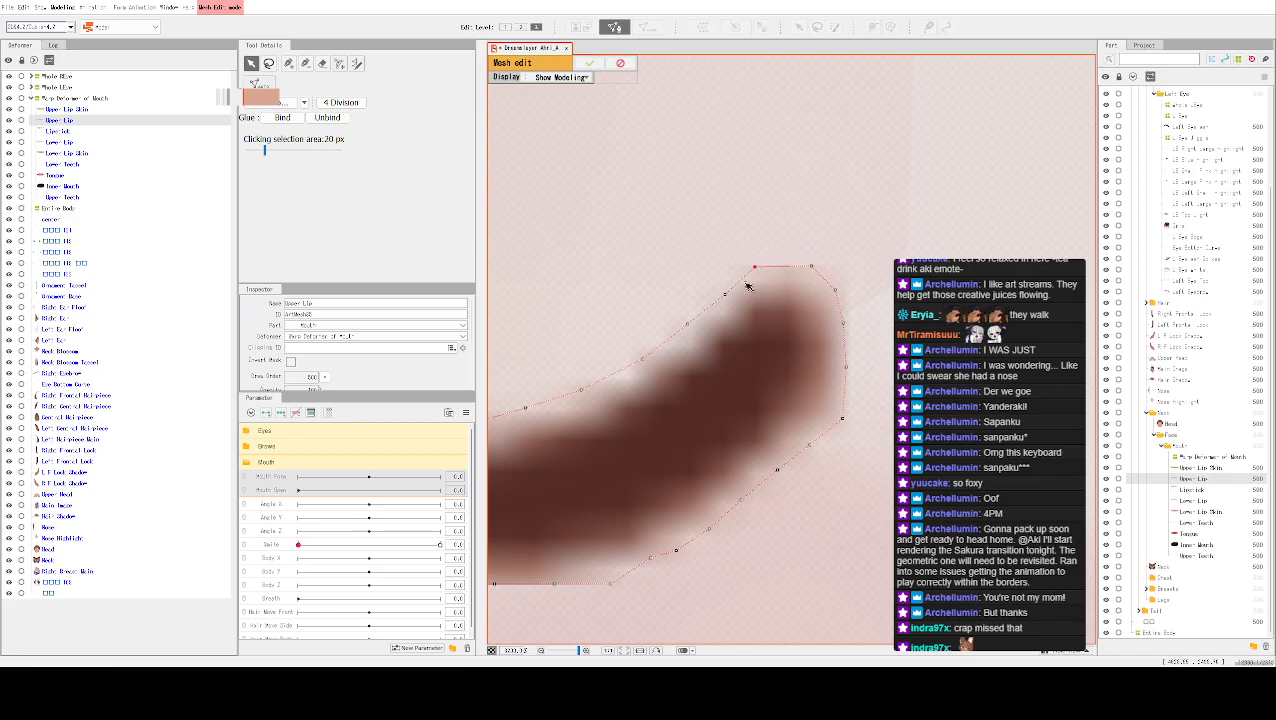
# Move the middle outline point above the lip's left corner into line with the corner's top edge
pyautogui.click(276, 118)
pyautogui.moveTo(598, 233); pyautogui.dragTo(830, 195)
pyautogui.moveTo(663, 174); pyautogui.dragTo(795, 240)
pyautogui.moveTo(601, 208); pyautogui.dragTo(930, 262)
pyautogui.moveTo(555, 253); pyautogui.dragTo(790, 276)
pyautogui.moveTo(510, 304); pyautogui.dragTo(998, 310)
pyautogui.moveTo(590, 285); pyautogui.dragTo(755, 279)
pyautogui.moveTo(560, 250)
pyautogui.mouseDown()
pyautogui.moveTo(709, 265)
pyautogui.moveTo(862, 351)
pyautogui.mouseUp()
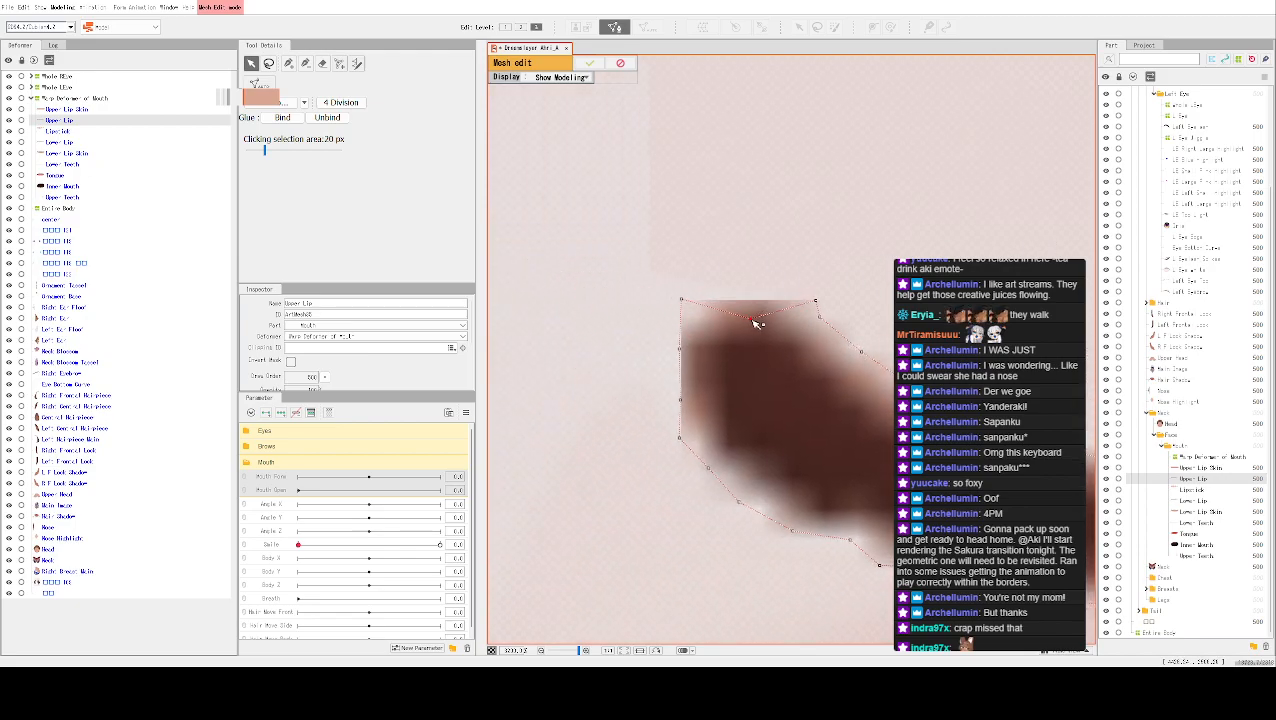
pyautogui.scroll(-5, 760, 301)
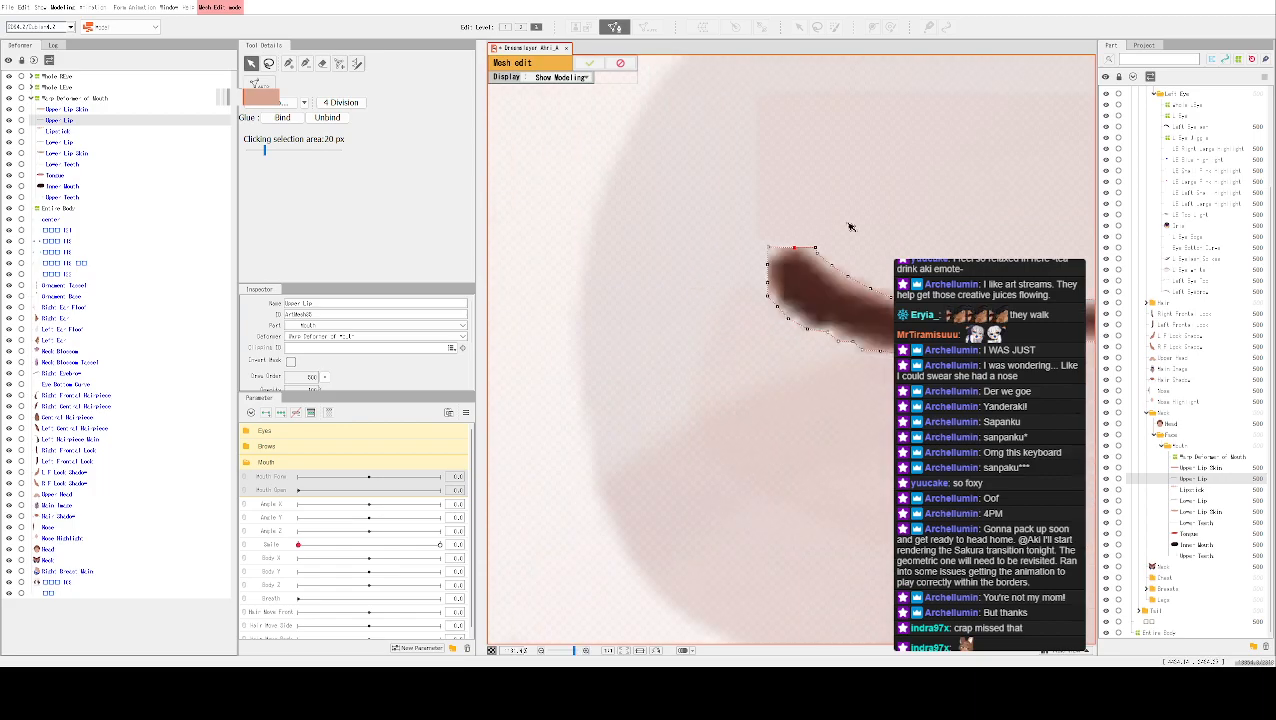
# Reposition the lower outline points at the steps on both sides of the lip's middle to soften them
pyautogui.moveTo(1008, 191); pyautogui.dragTo(834, 215)
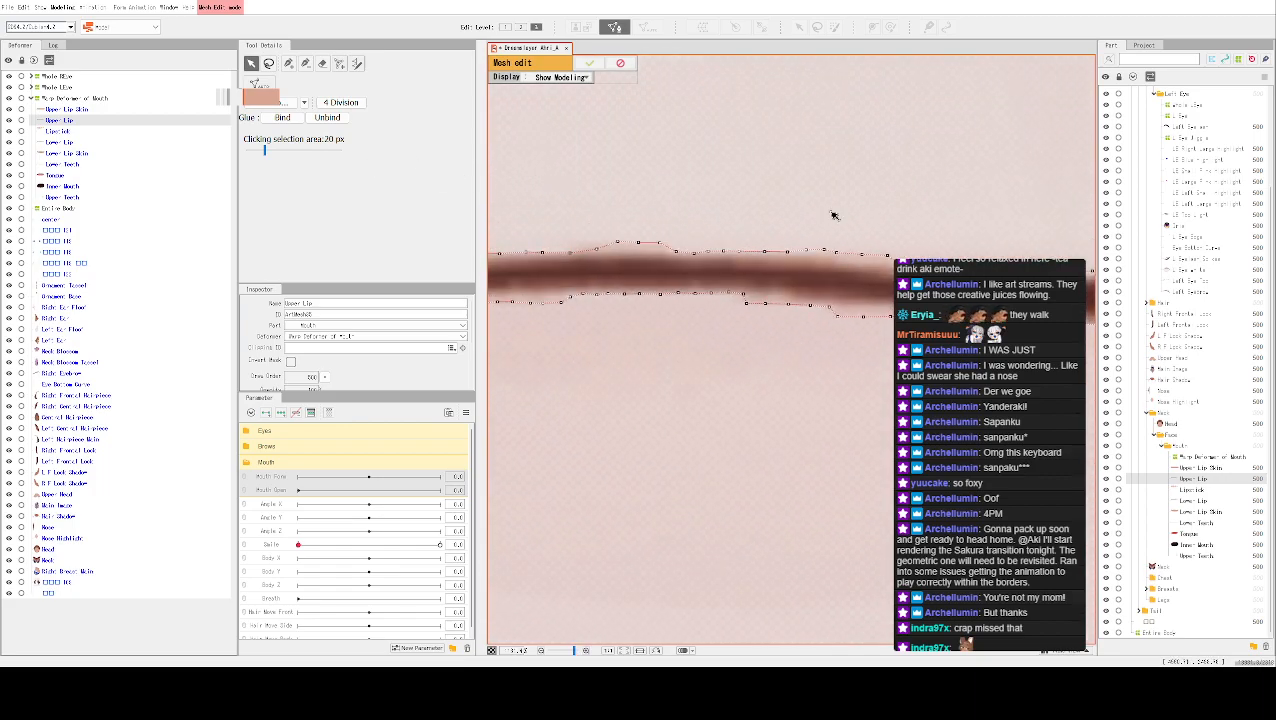
pyautogui.scroll(3, 744, 355)
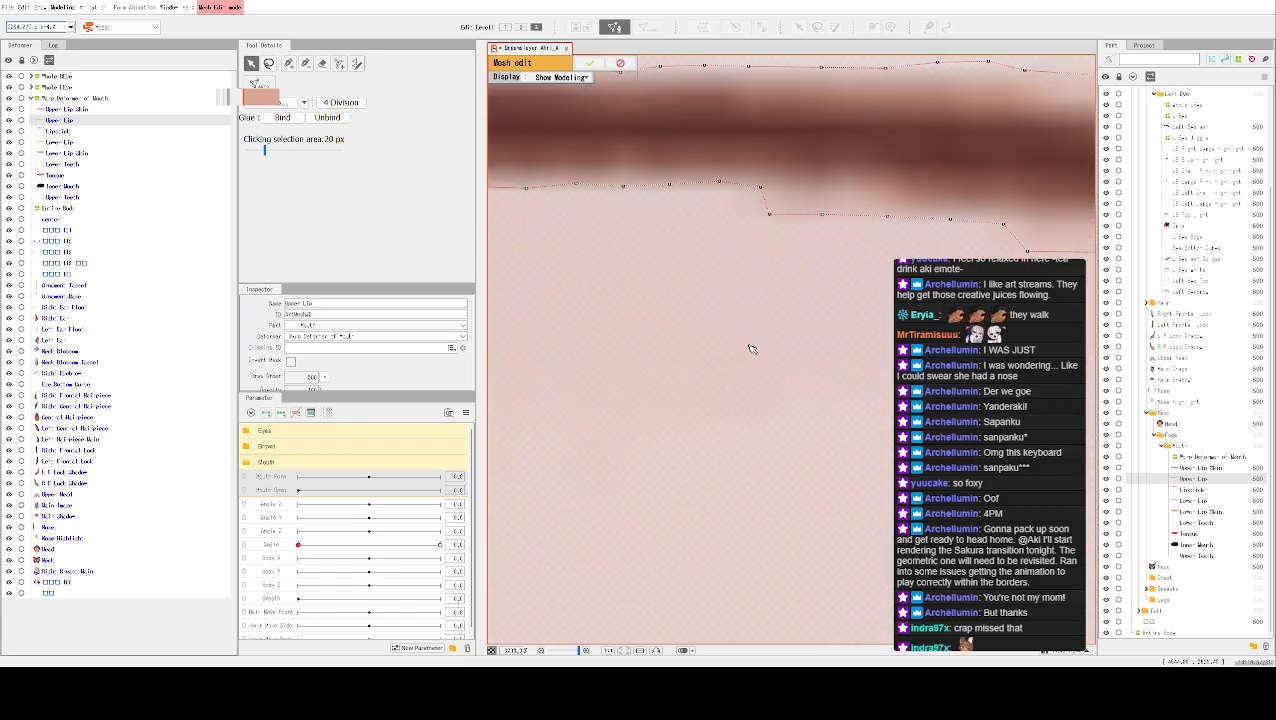
pyautogui.scroll(-1, 720, 345)
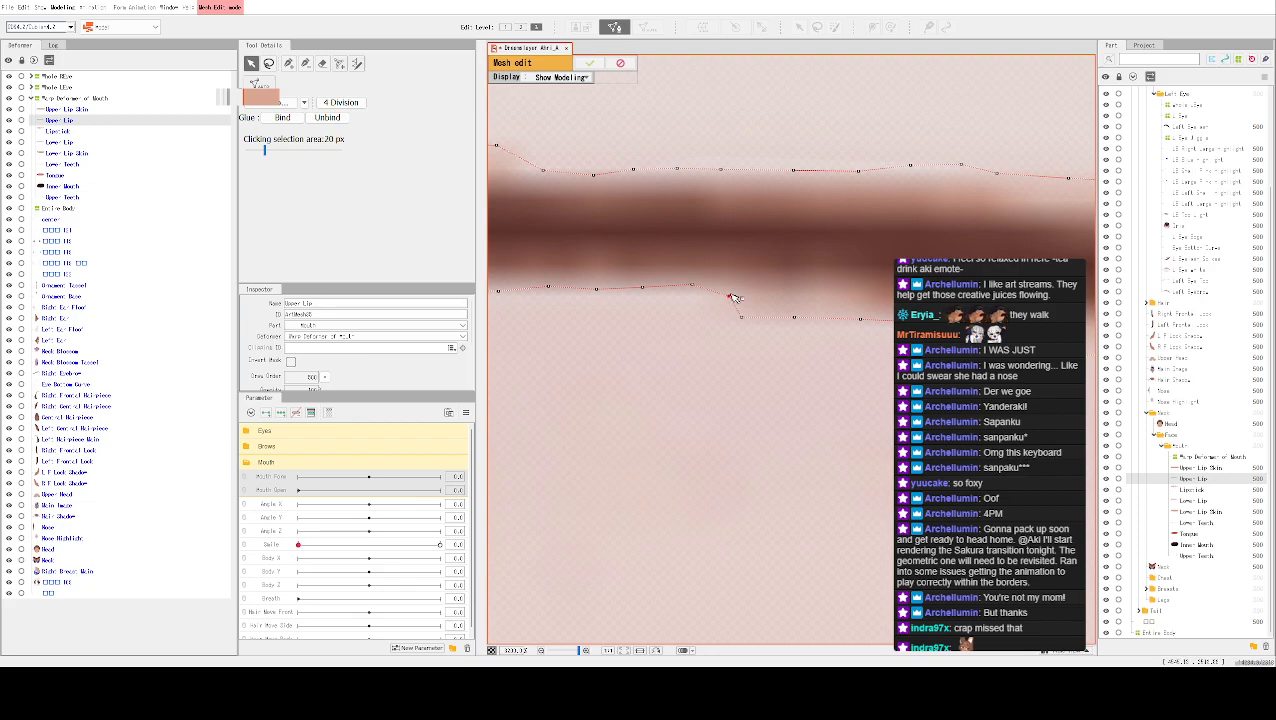
pyautogui.scroll(-2, 720, 294)
pyautogui.scroll(3, 657, 367)
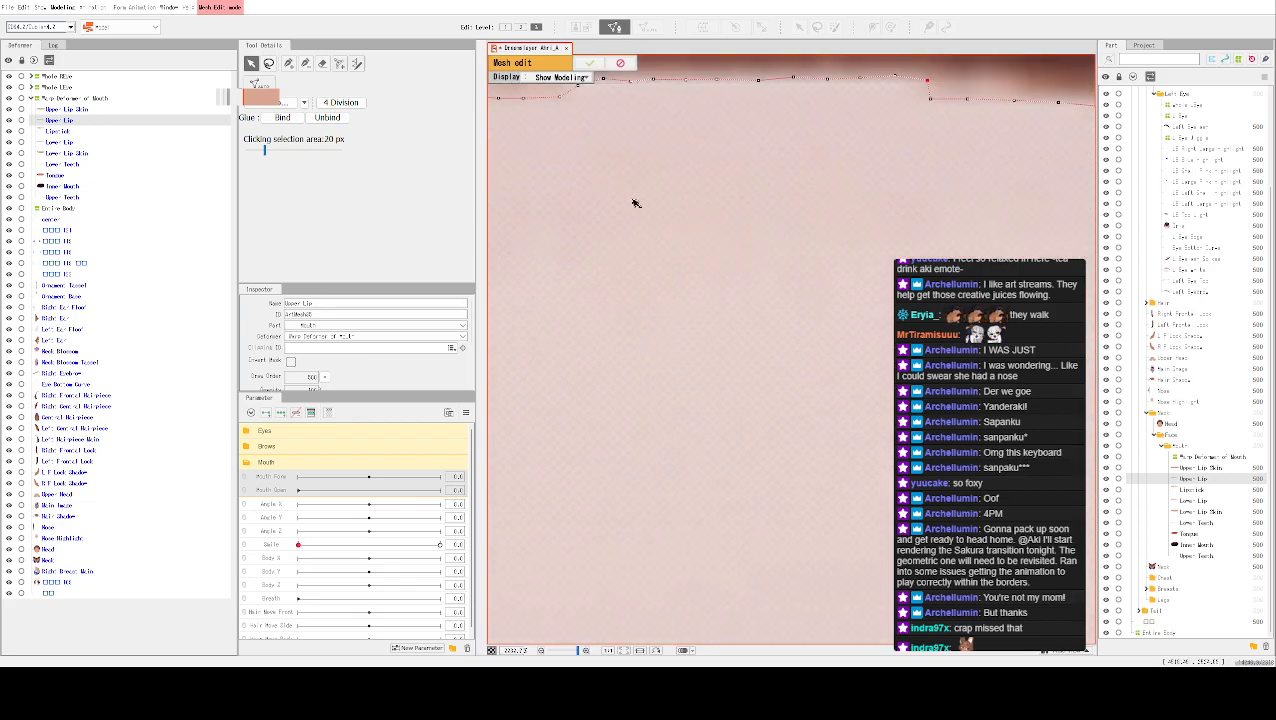
pyautogui.scroll(-1, 728, 388)
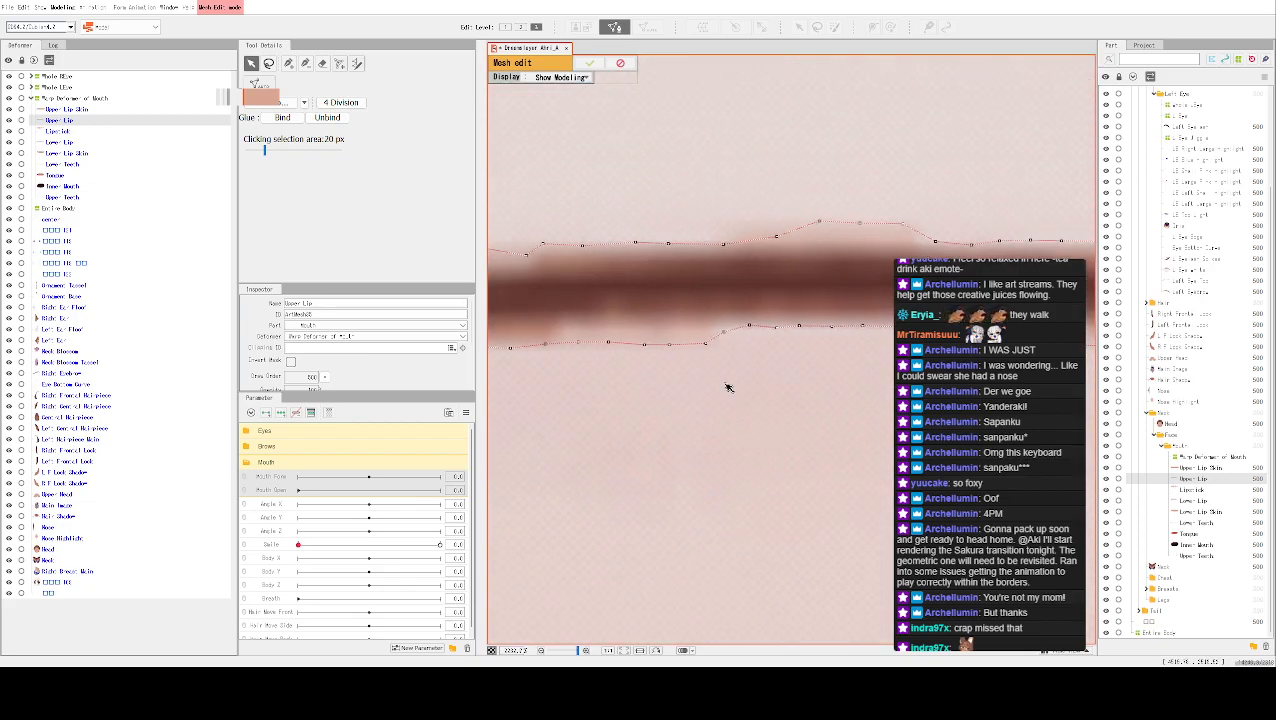
pyautogui.click(751, 329)
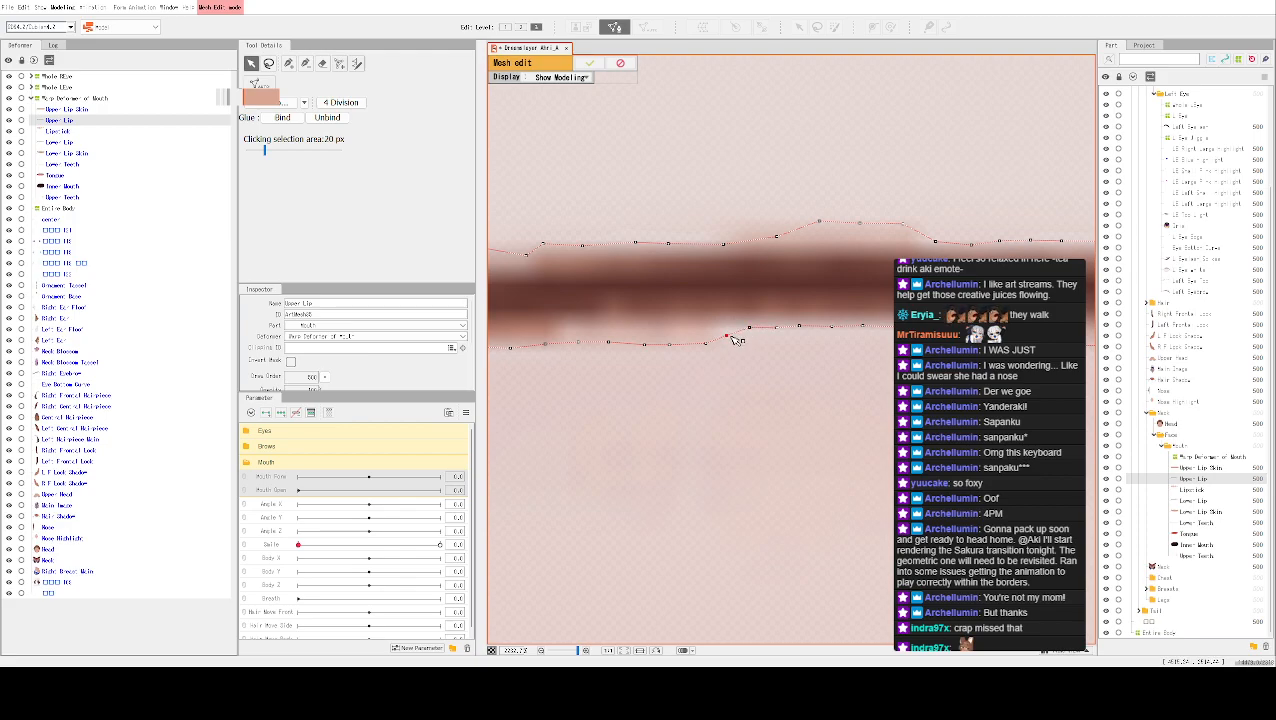
pyautogui.scroll(-5, 672, 290)
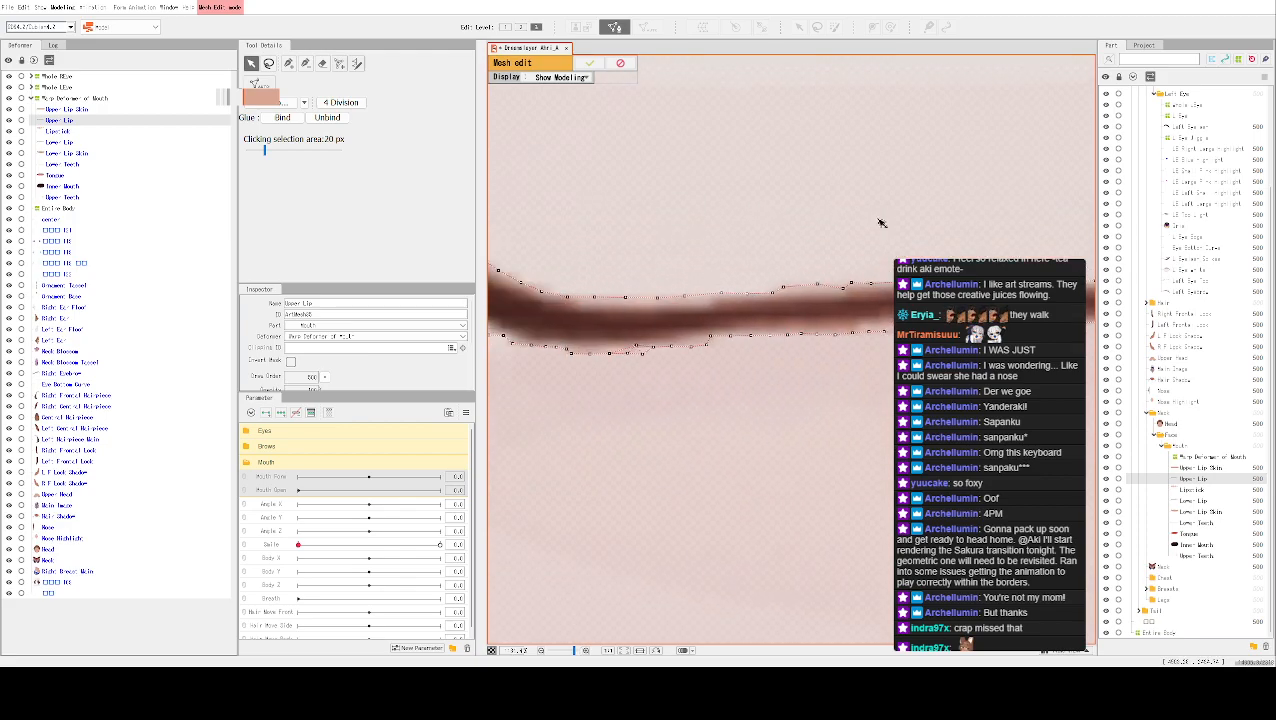
# Generate the Upper Lip's inner mesh automatically from the outline and inspect the triangles at the left corner
pyautogui.moveTo(850, 197); pyautogui.dragTo(555, 262)
pyautogui.scroll(3, 660, 264)
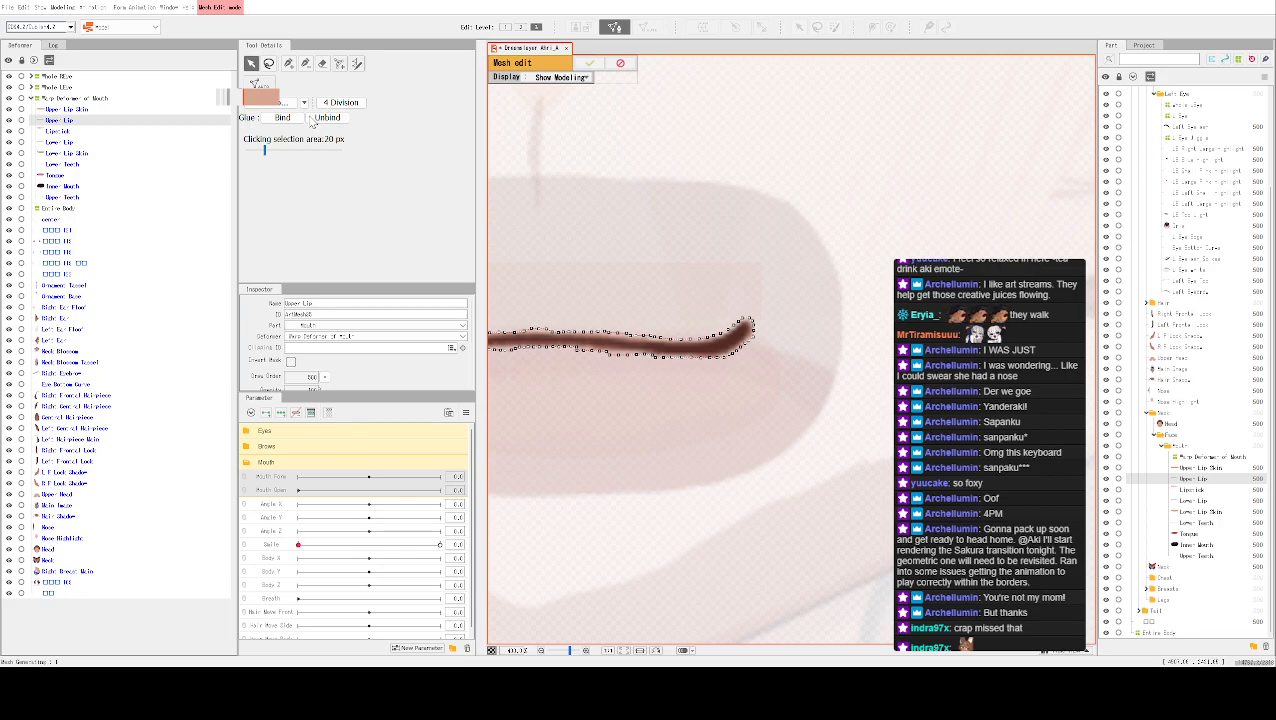
pyautogui.scroll(5, 626, 302)
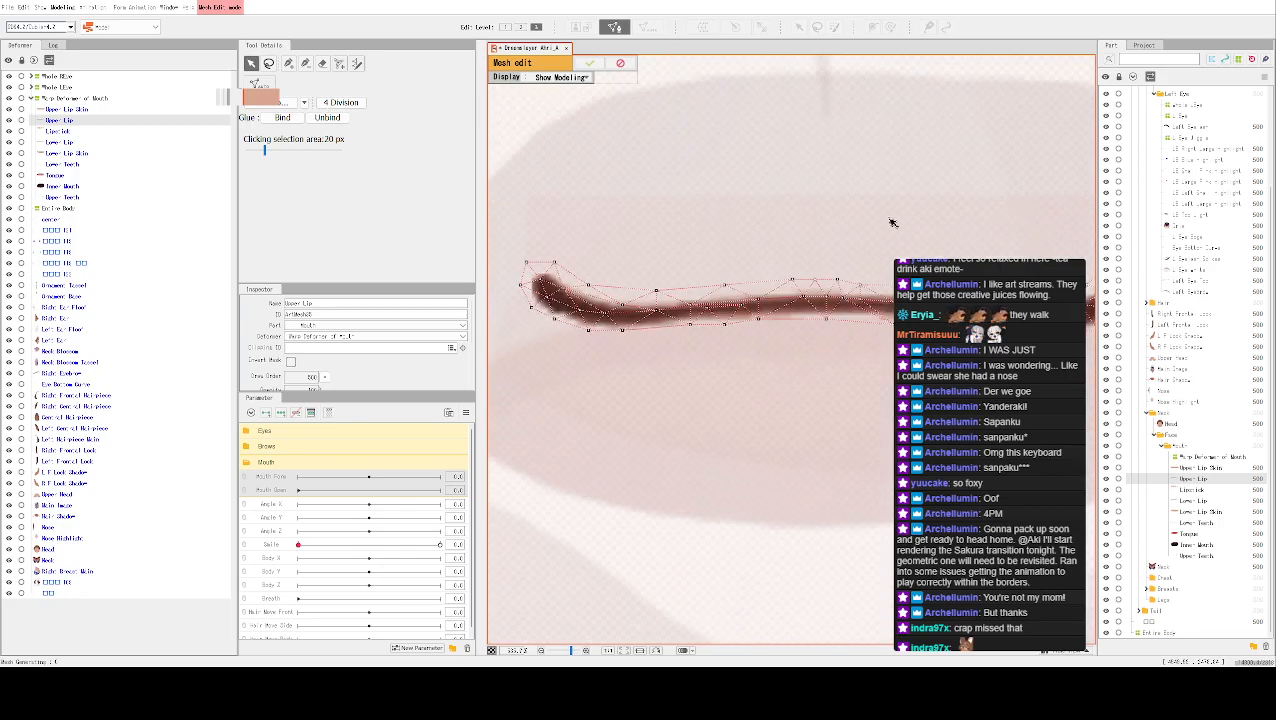
pyautogui.moveTo(864, 194); pyautogui.dragTo(1027, 152)
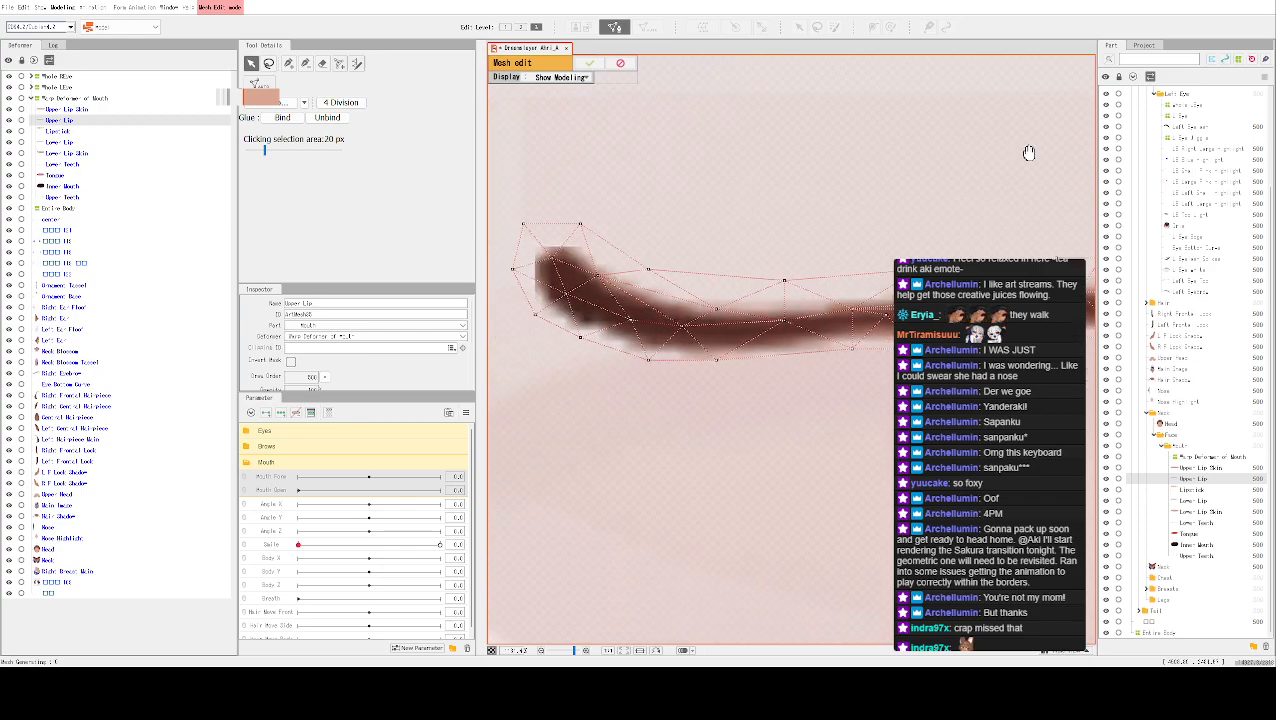
pyautogui.scroll(-5, 940, 137)
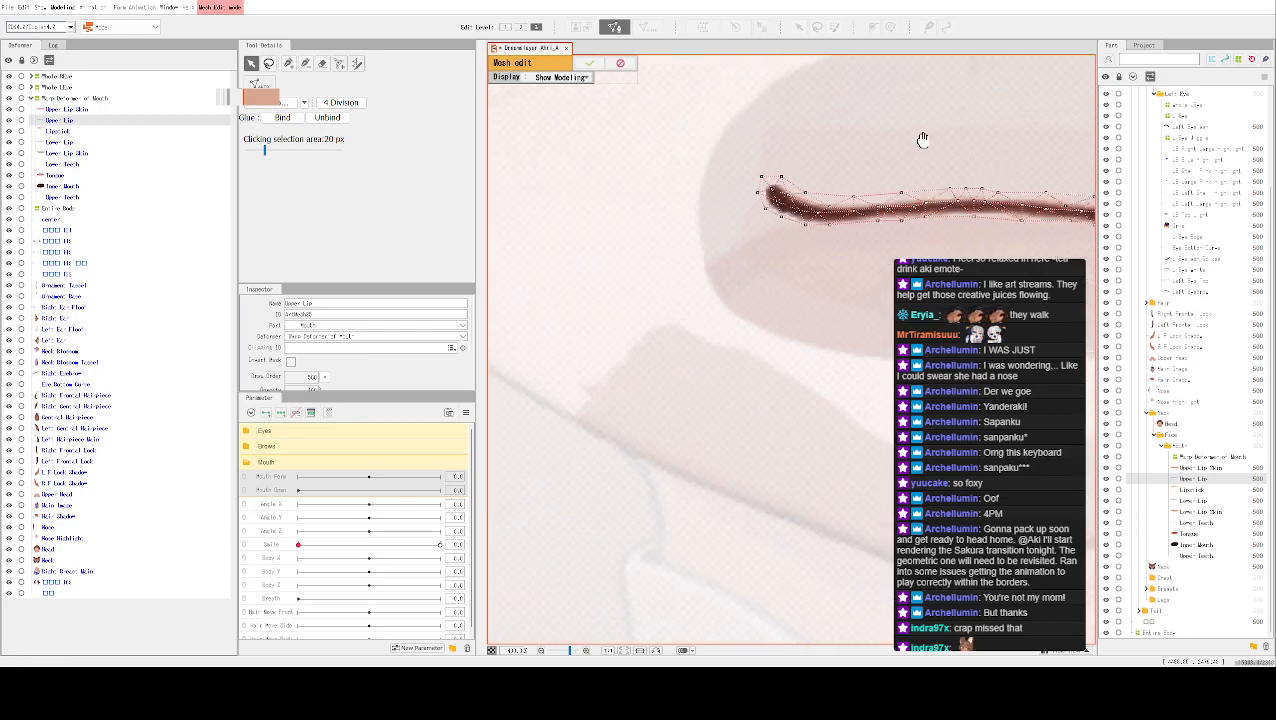
# Erase the Upper Lip's entire mesh and place new outline points along the top and side of the left corner
pyautogui.click(322, 63)
pyautogui.moveTo(530, 216)
pyautogui.mouseDown()
pyautogui.moveTo(708, 273)
pyautogui.moveTo(1055, 254)
pyautogui.mouseUp()
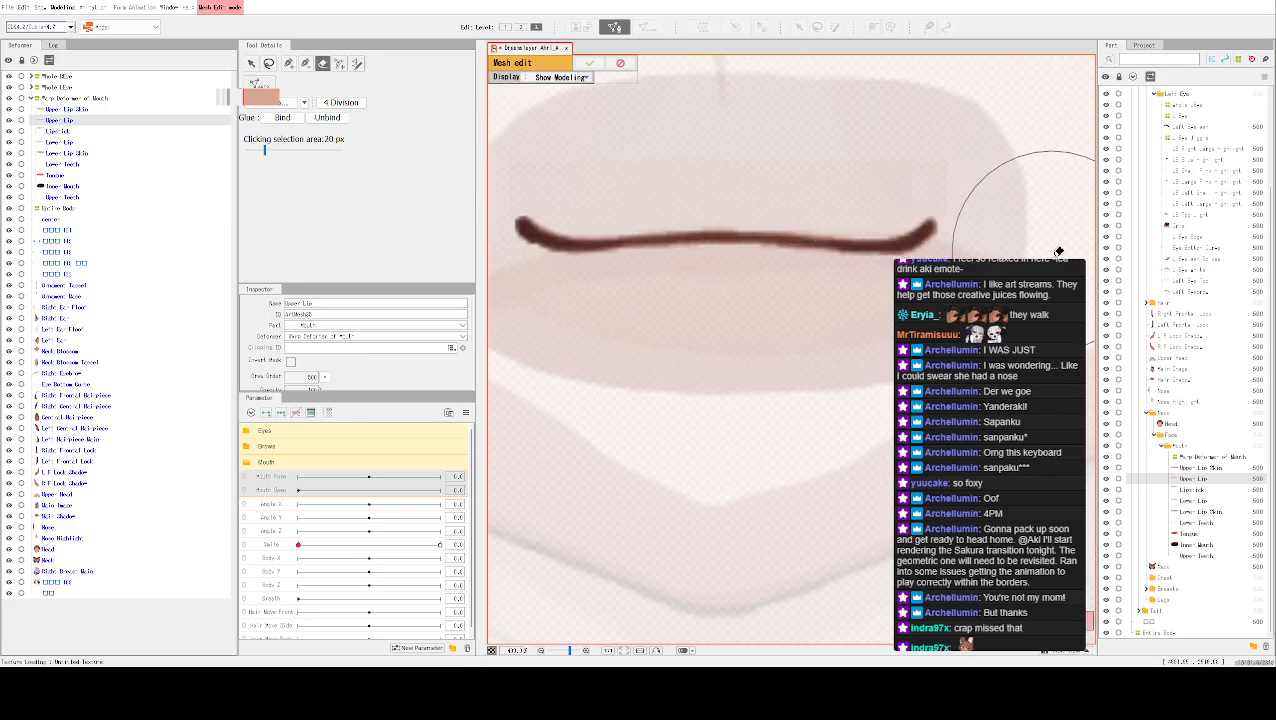
pyautogui.click(288, 63)
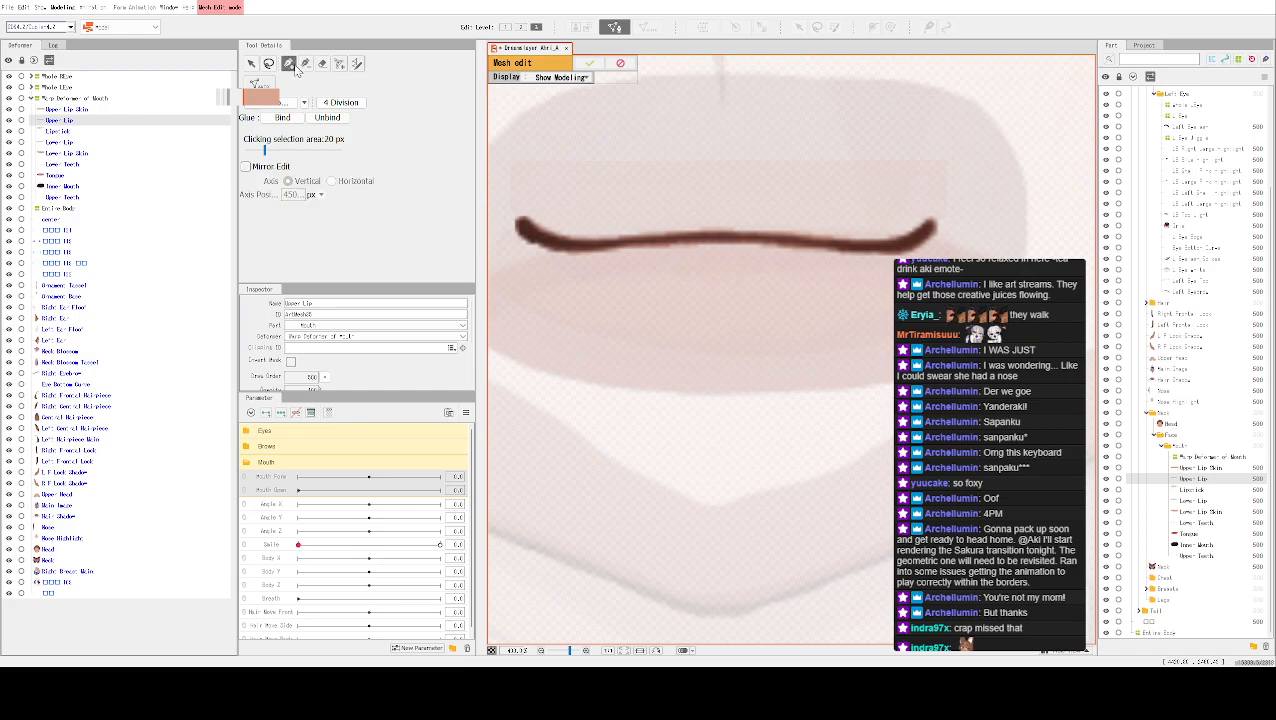
pyautogui.scroll(5, 524, 196)
pyautogui.scroll(2, 656, 307)
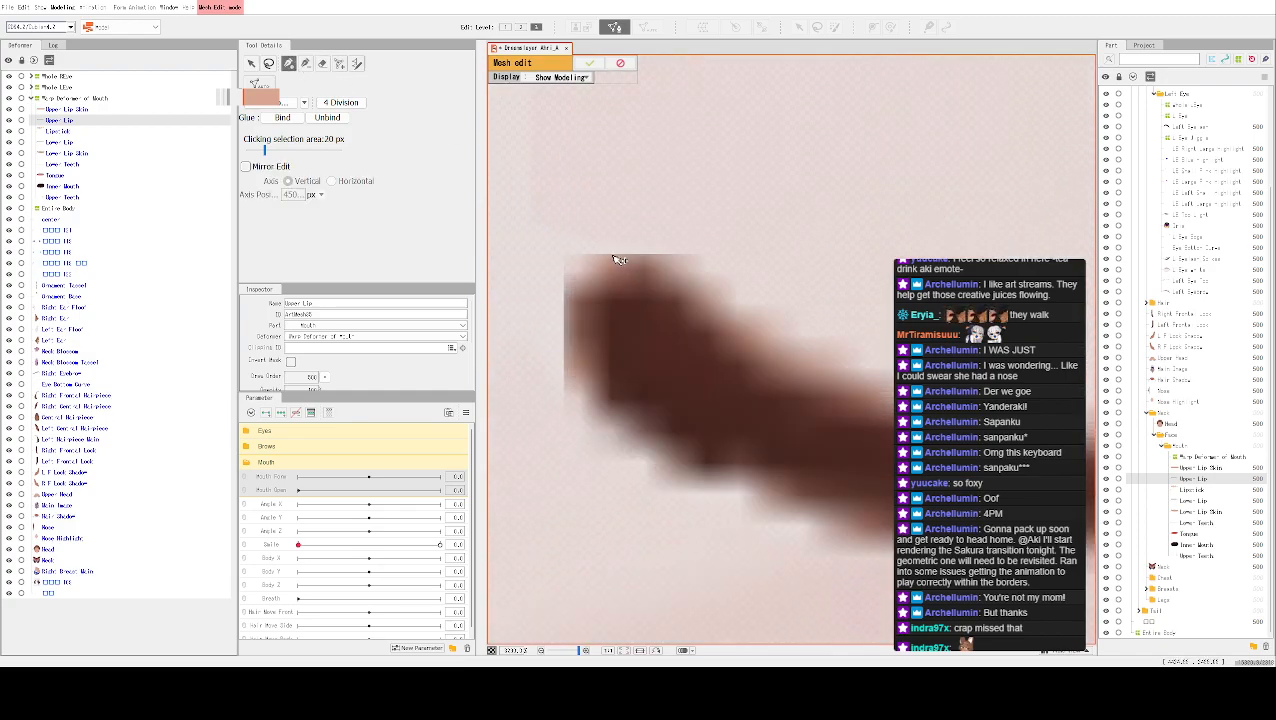
pyautogui.click(629, 254)
pyautogui.click(565, 254)
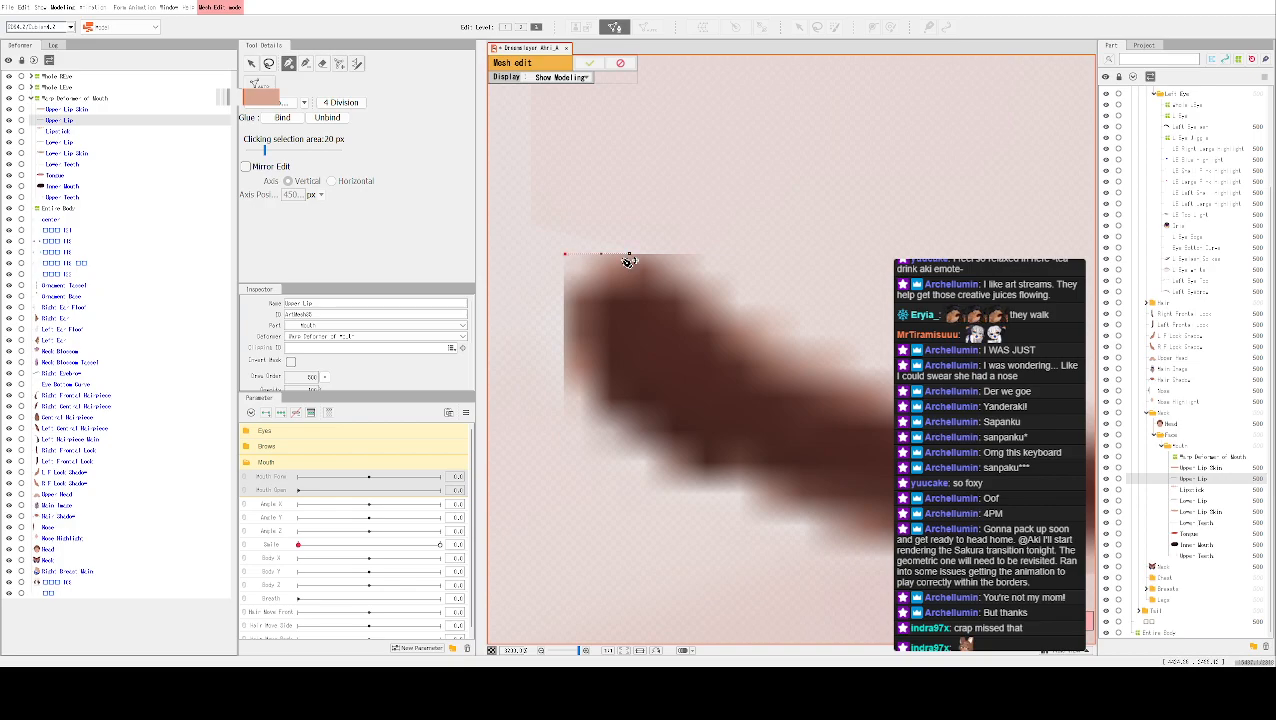
pyautogui.click(564, 298)
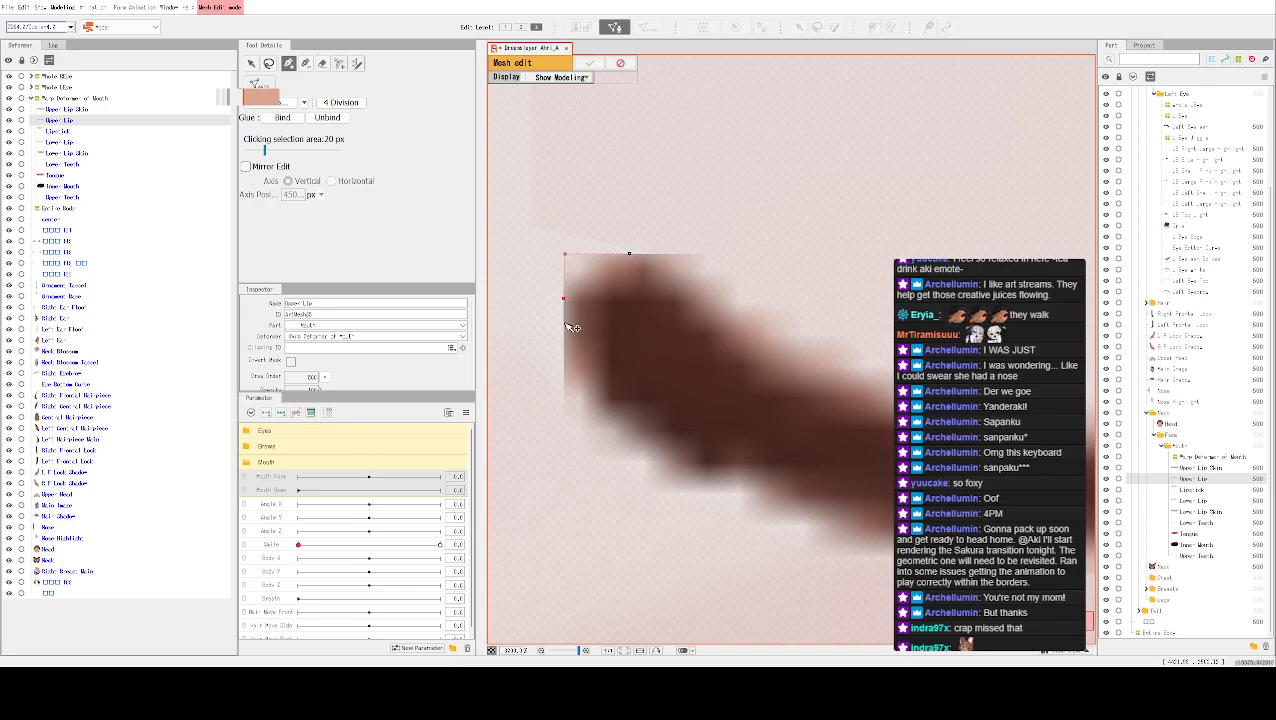
pyautogui.click(564, 391)
# Trace outline points along the curved underside of the left corner, replacing the misplaced ones just past its bend
pyautogui.click(587, 412)
pyautogui.click(635, 458)
pyautogui.click(662, 482)
pyautogui.click(710, 494)
pyautogui.click(750, 491)
pyautogui.click(762, 519)
pyautogui.click(811, 516)
pyautogui.hotkey('ctrl', 'z')
pyautogui.hotkey('ctrl', 'z')
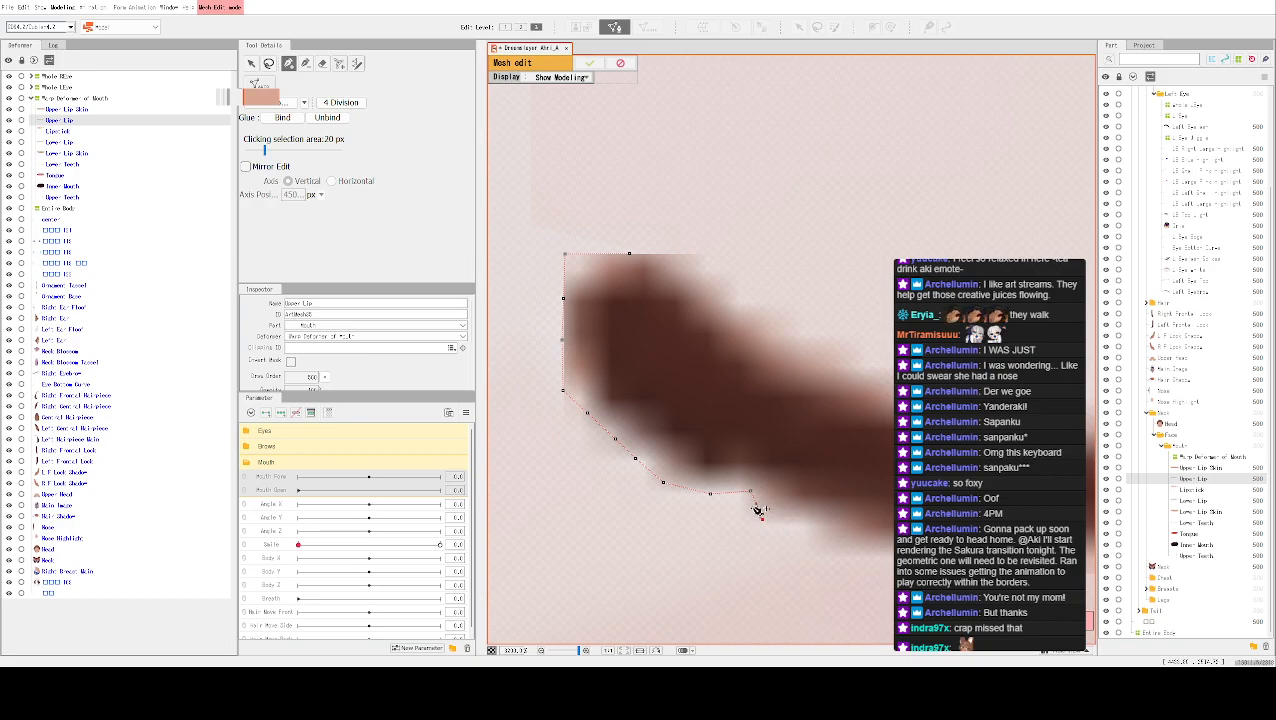
pyautogui.click(771, 512)
pyautogui.click(810, 529)
pyautogui.click(839, 547)
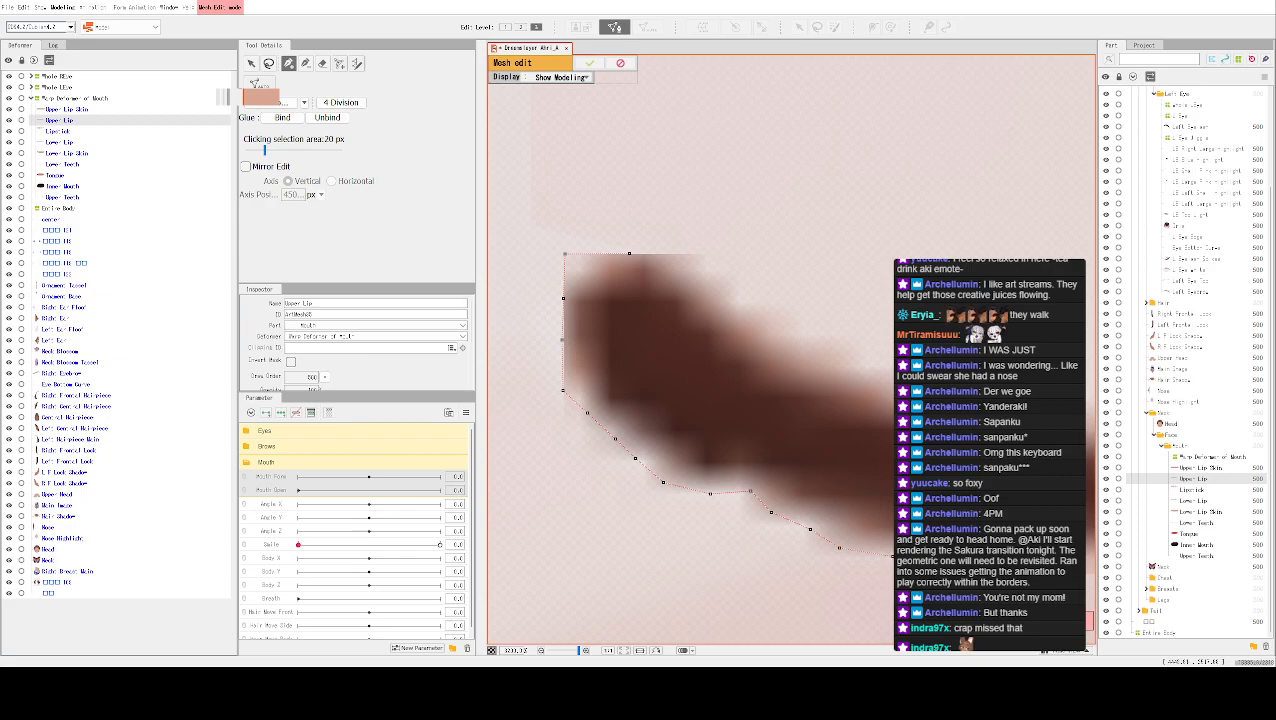
# Continue the outline along the lowest part of the lower edge and up the small steps following it
pyautogui.moveTo(994, 559); pyautogui.dragTo(777, 449)
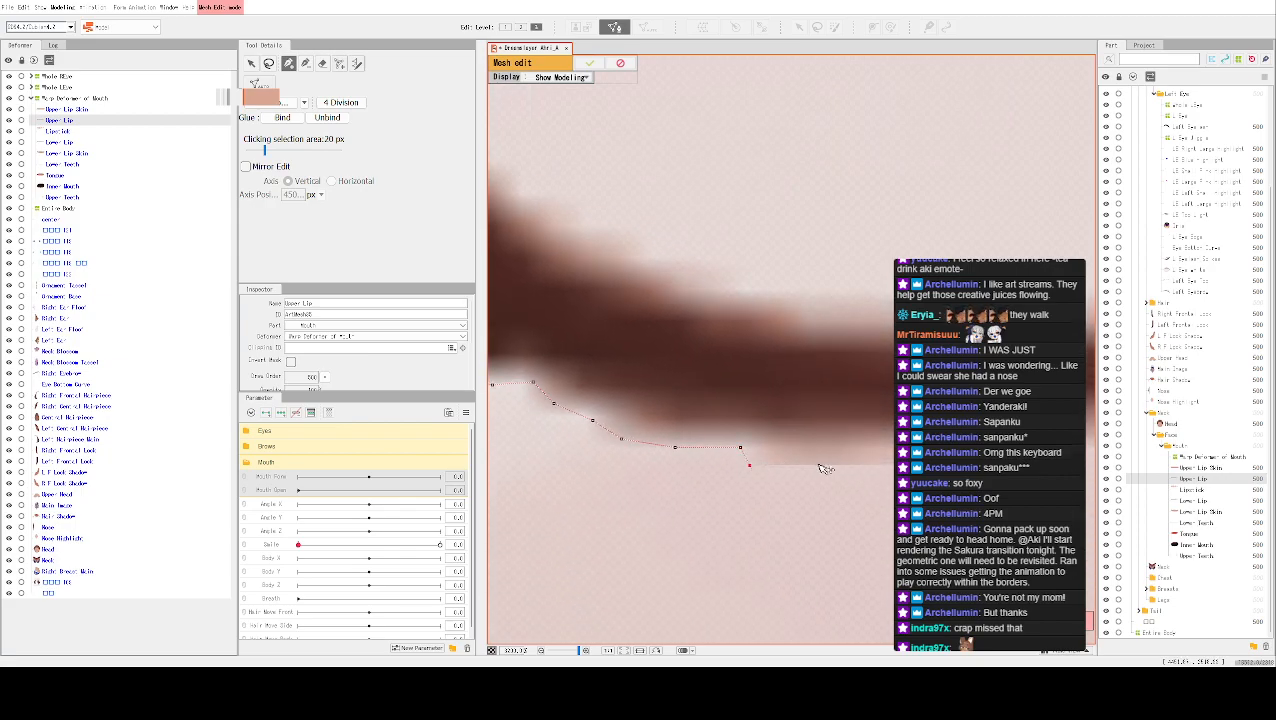
pyautogui.click(803, 465)
pyautogui.moveTo(1033, 447); pyautogui.dragTo(709, 403)
pyautogui.click(702, 403)
pyautogui.click(744, 401)
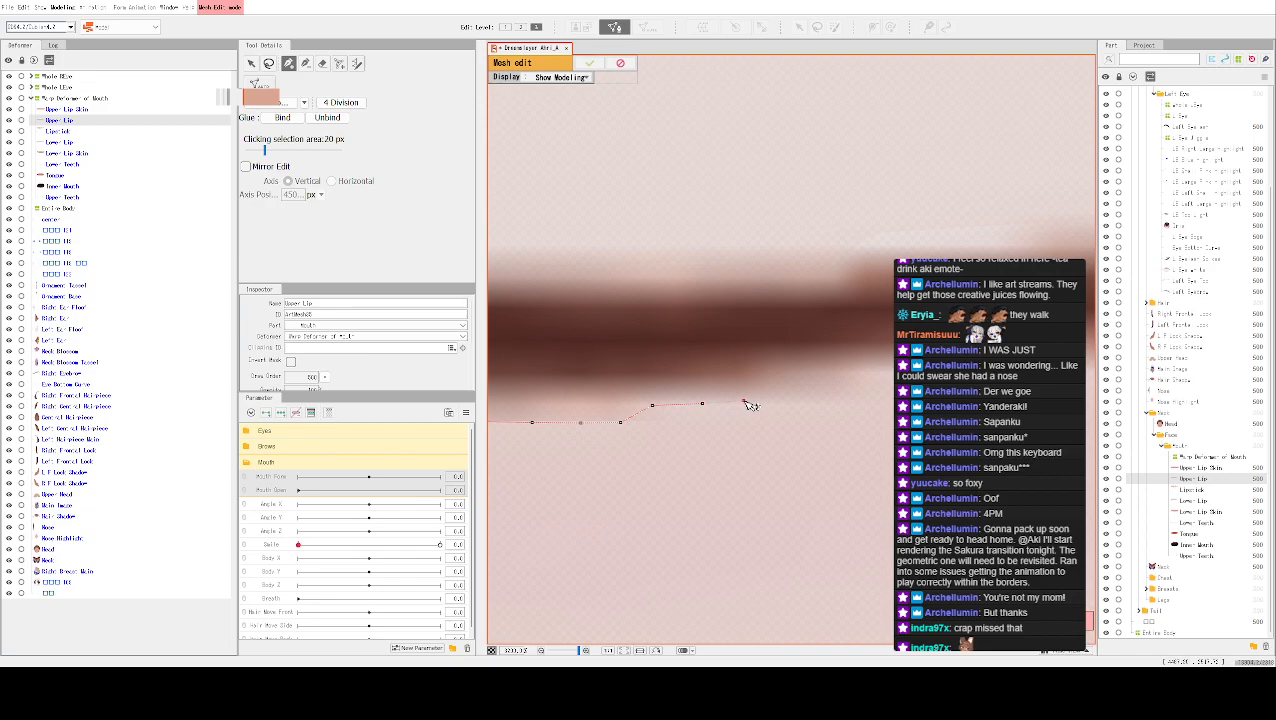
pyautogui.click(795, 398)
pyautogui.click(836, 400)
pyautogui.click(858, 383)
pyautogui.moveTo(964, 383); pyautogui.dragTo(891, 370)
# Add evenly spaced outline points along the nearly straight lower edge left of the middle, undoing the misplaced last point
pyautogui.click(566, 343)
pyautogui.click(613, 343)
pyautogui.click(674, 344)
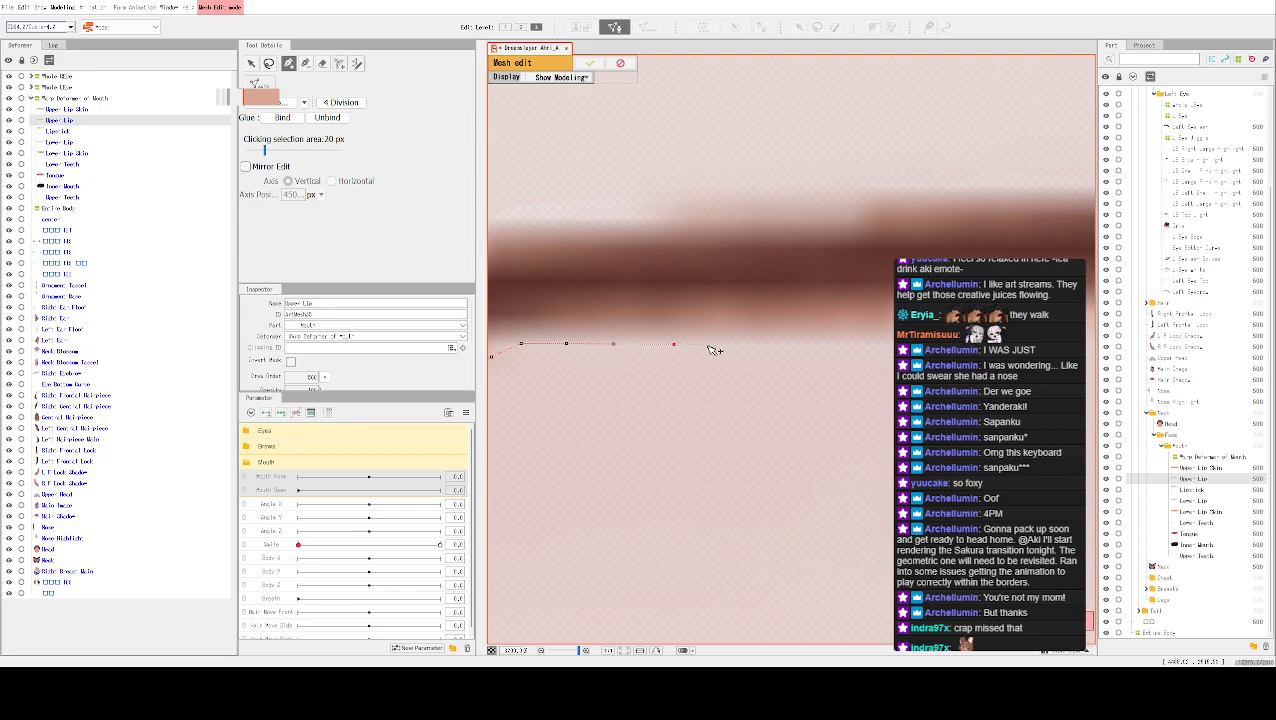
pyautogui.click(781, 344)
pyautogui.click(829, 343)
pyautogui.moveTo(994, 335); pyautogui.dragTo(732, 320)
pyautogui.click(725, 328)
pyautogui.click(773, 326)
pyautogui.click(818, 326)
pyautogui.click(853, 327)
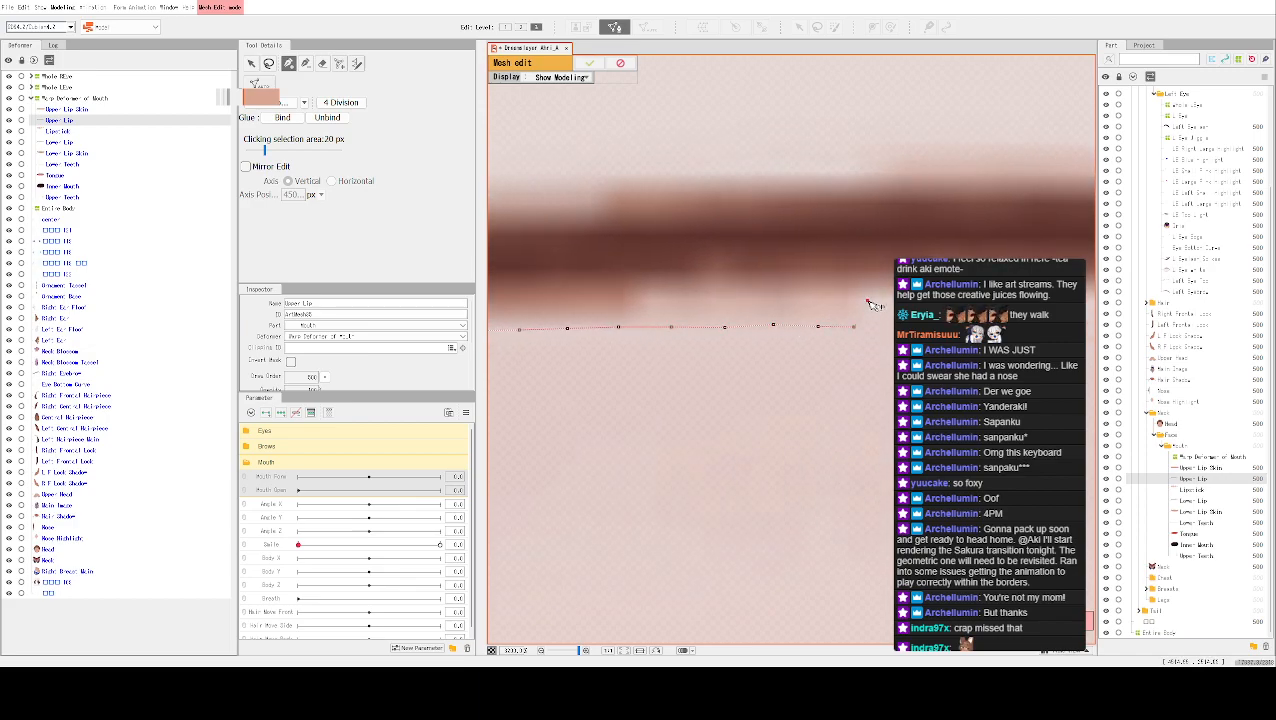
pyautogui.hotkey('ctrl', 'z')
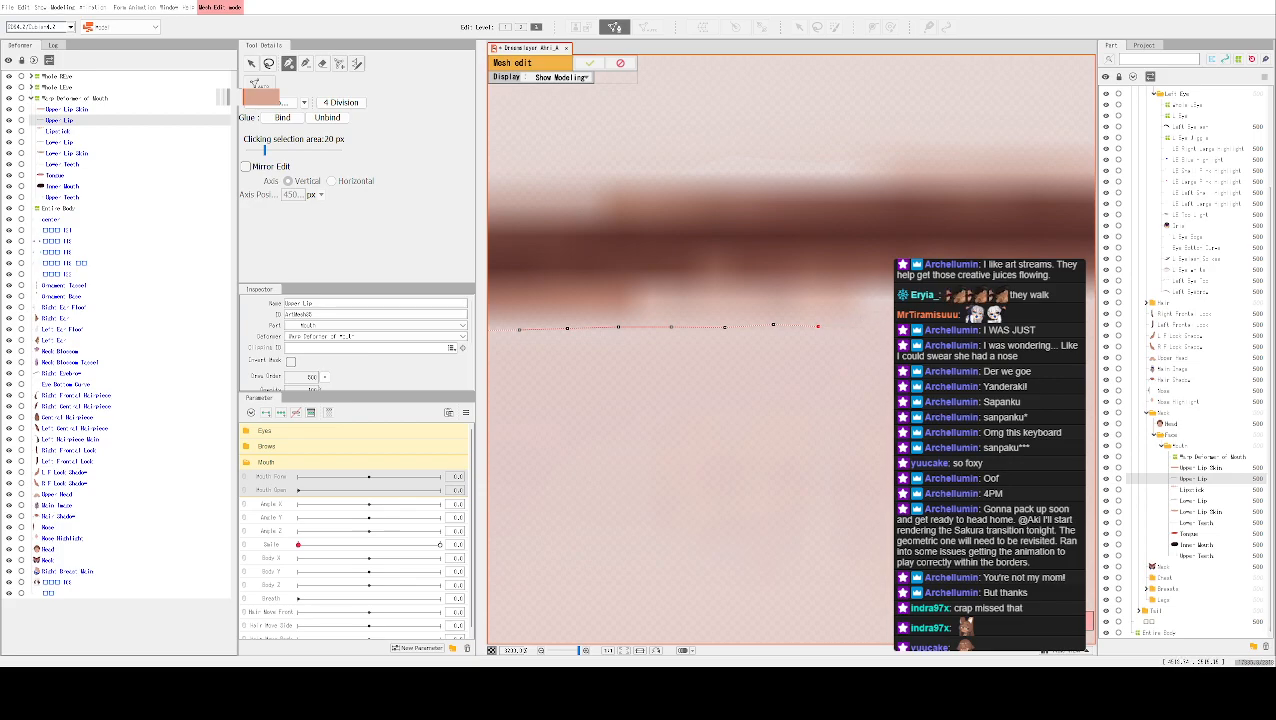
# Trace the outline up the step and across the raised lower edge at the lip's middle
pyautogui.moveTo(955, 311); pyautogui.dragTo(677, 309)
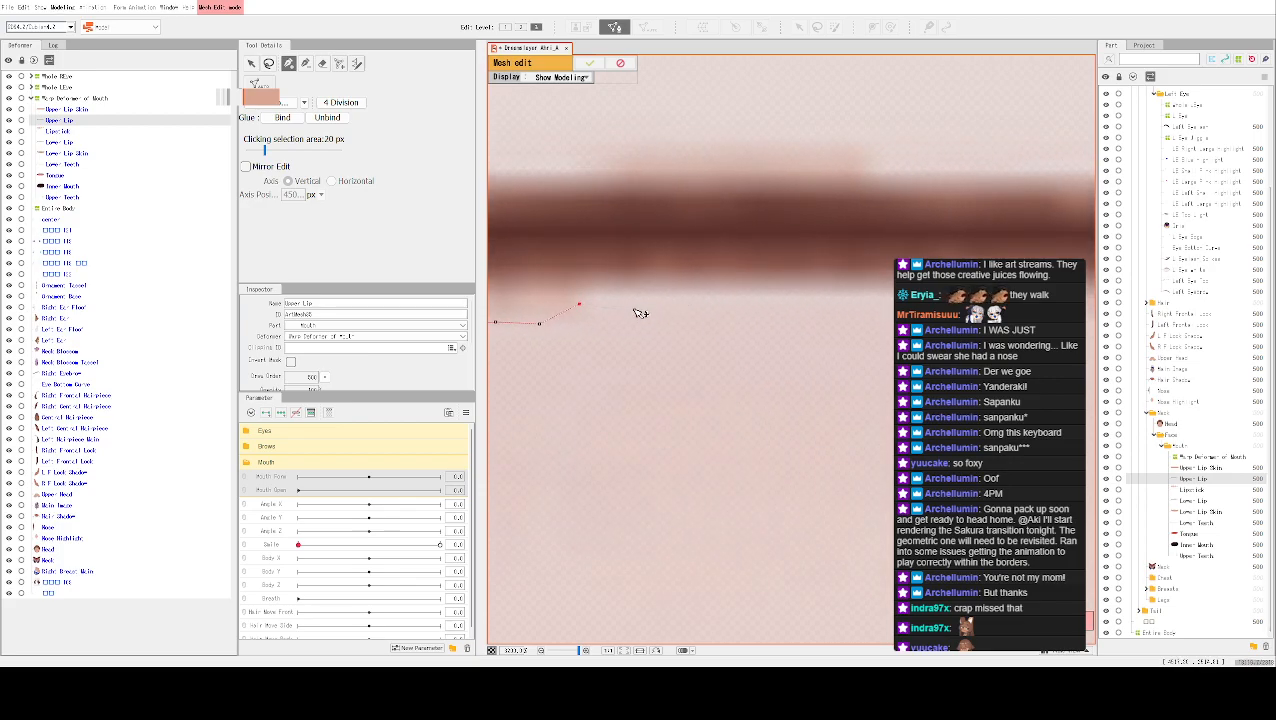
pyautogui.click(605, 292)
pyautogui.click(648, 294)
pyautogui.click(693, 295)
pyautogui.click(740, 292)
pyautogui.click(782, 294)
pyautogui.moveTo(872, 298); pyautogui.dragTo(770, 329)
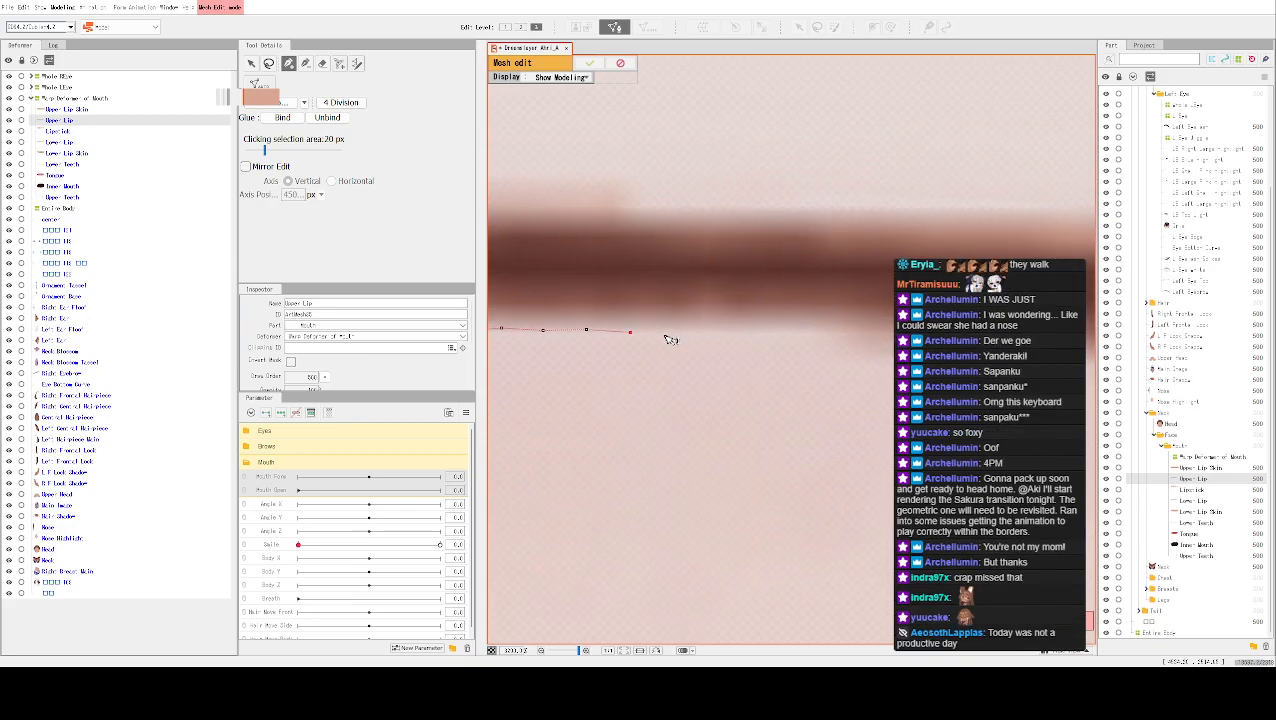
pyautogui.click(723, 330)
pyautogui.click(766, 331)
pyautogui.click(812, 330)
pyautogui.click(844, 331)
# Trace outline points down the first step right of the lip's middle and along the lower edge past it
pyautogui.click(862, 359)
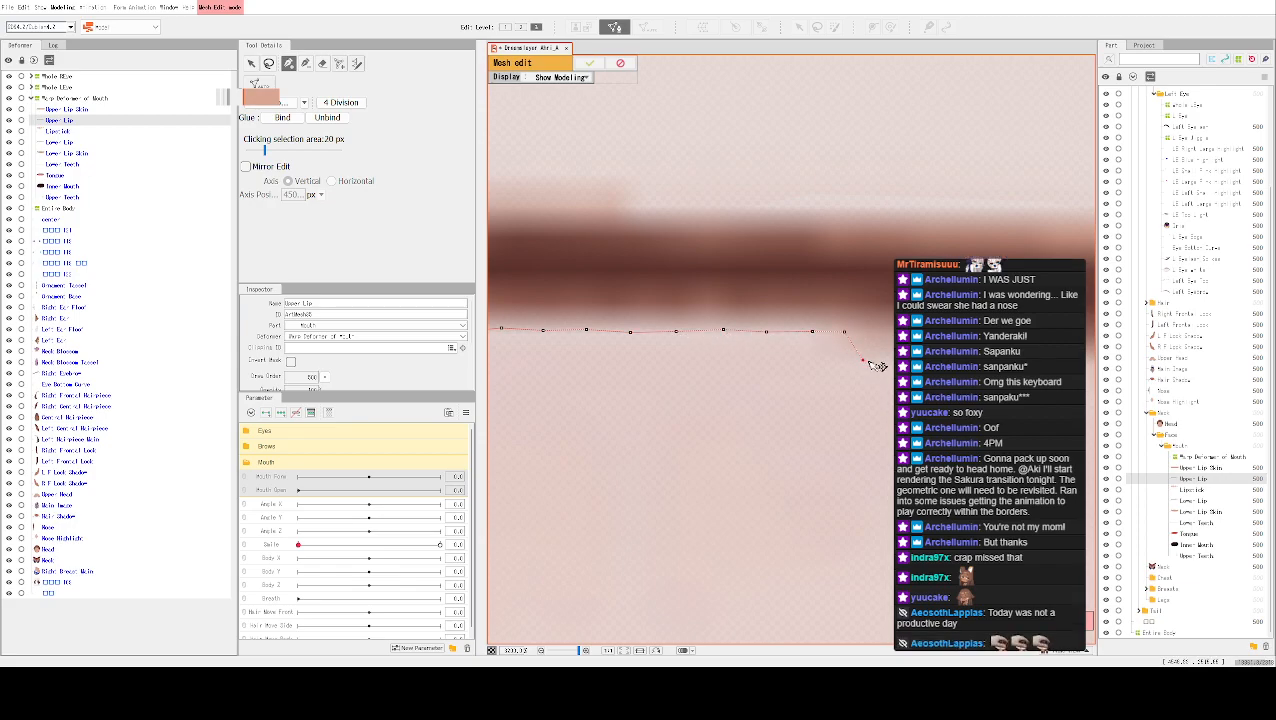
pyautogui.moveTo(931, 368); pyautogui.dragTo(803, 376)
pyautogui.click(787, 368)
pyautogui.click(842, 367)
pyautogui.moveTo(836, 347); pyautogui.dragTo(690, 351)
pyautogui.click(756, 373)
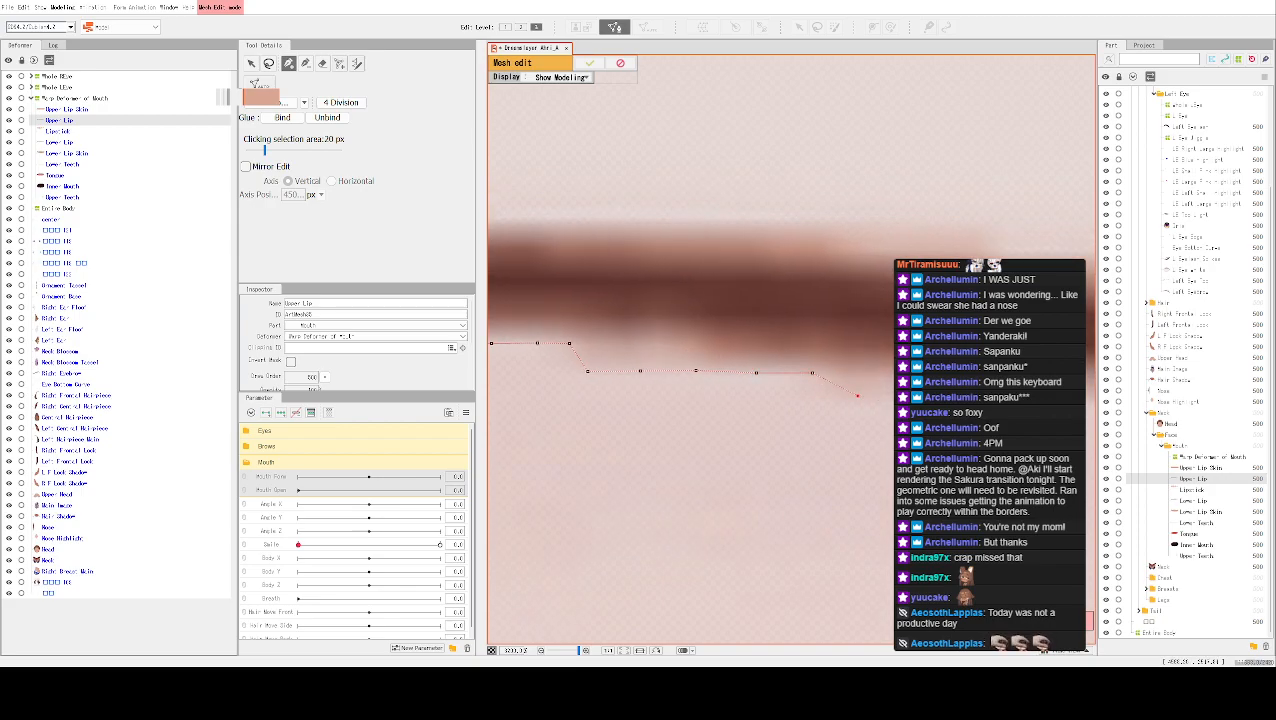
# Continue the outline down the second step of the lower edge and along the flat stretch following it
pyautogui.click(797, 395)
pyautogui.moveTo(849, 409); pyautogui.dragTo(762, 399)
pyautogui.click(744, 390)
pyautogui.click(787, 391)
pyautogui.click(833, 392)
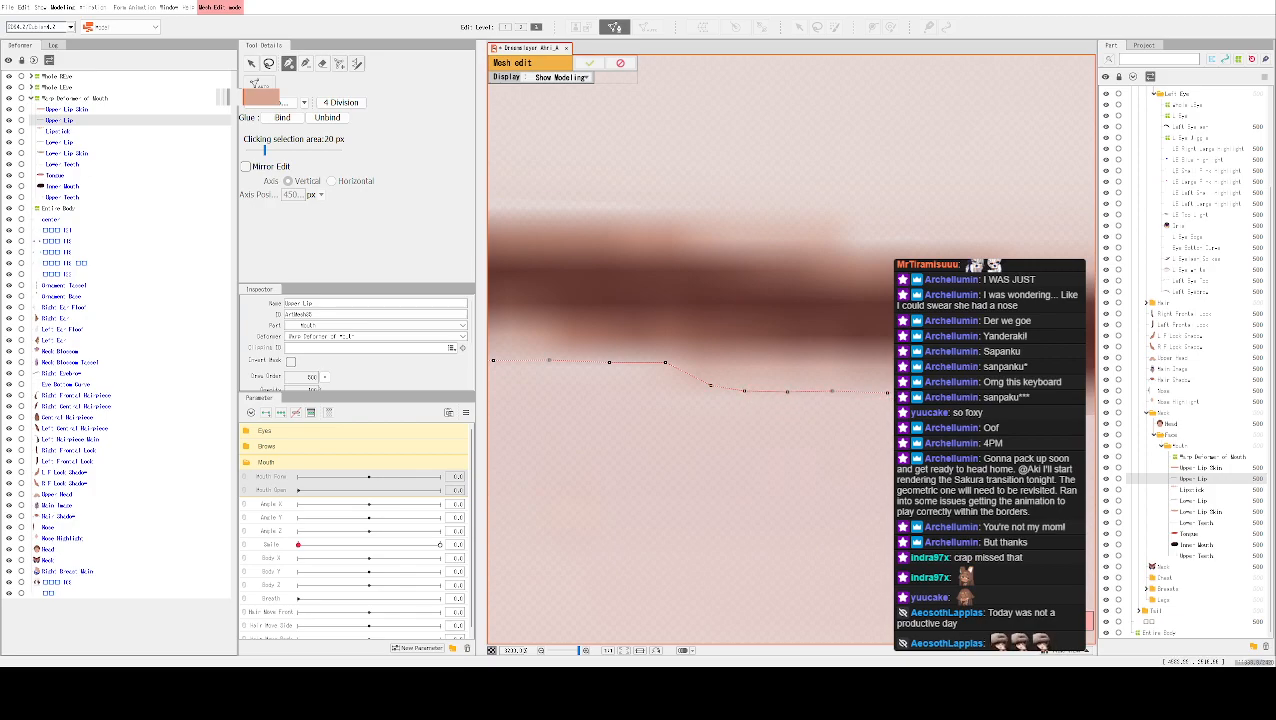
# Trace the outline down the third step to the lowest part of the lip's right half
pyautogui.moveTo(925, 378); pyautogui.dragTo(772, 363)
pyautogui.click(739, 373)
pyautogui.click(779, 387)
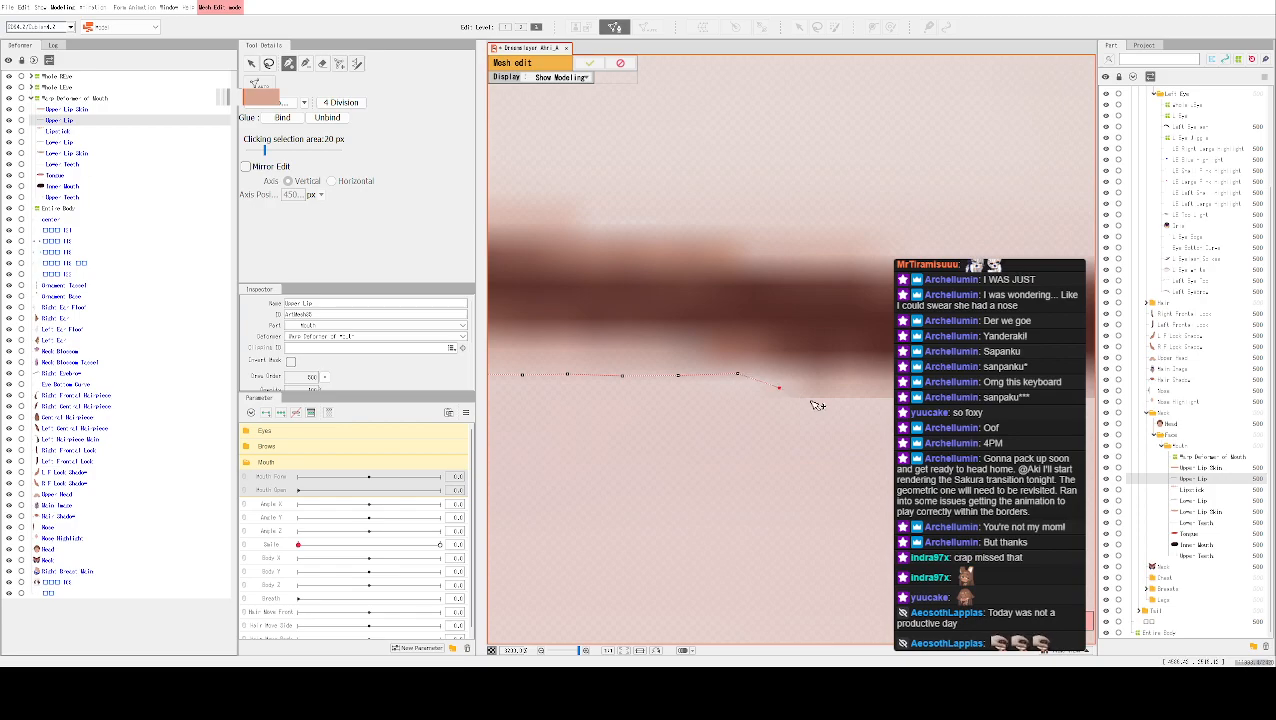
pyautogui.click(816, 396)
pyautogui.moveTo(887, 391); pyautogui.dragTo(860, 394)
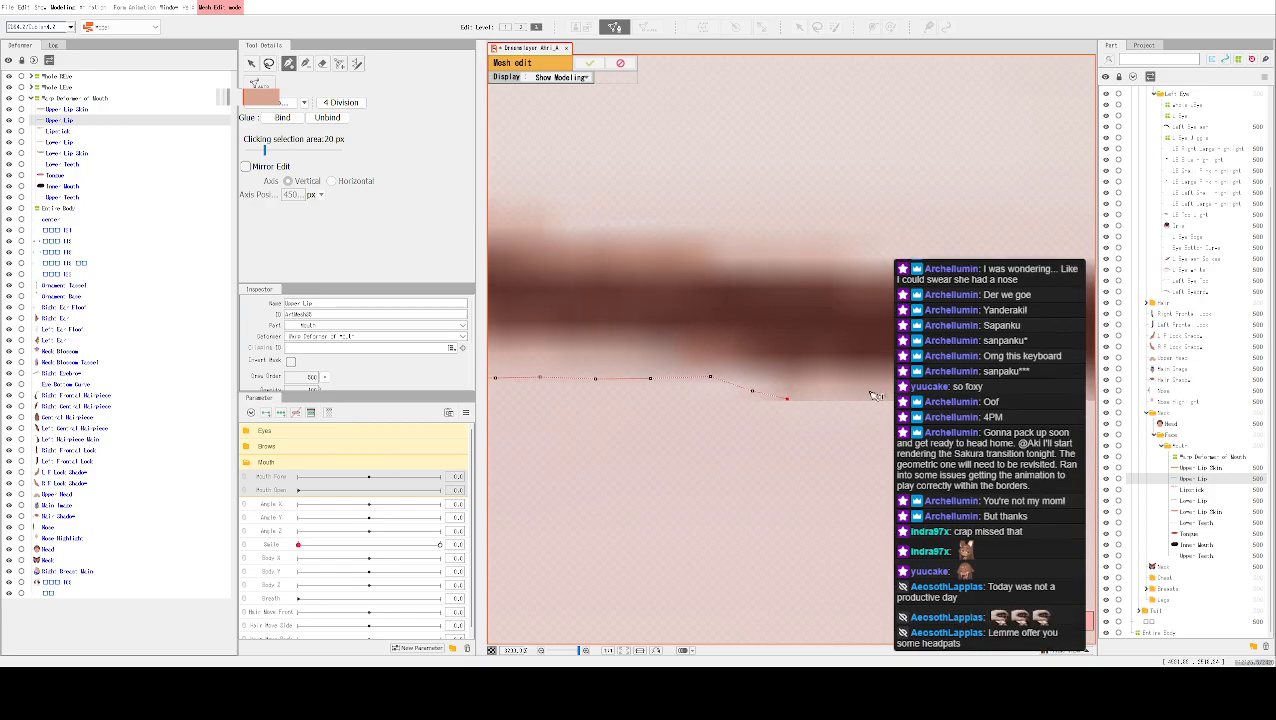
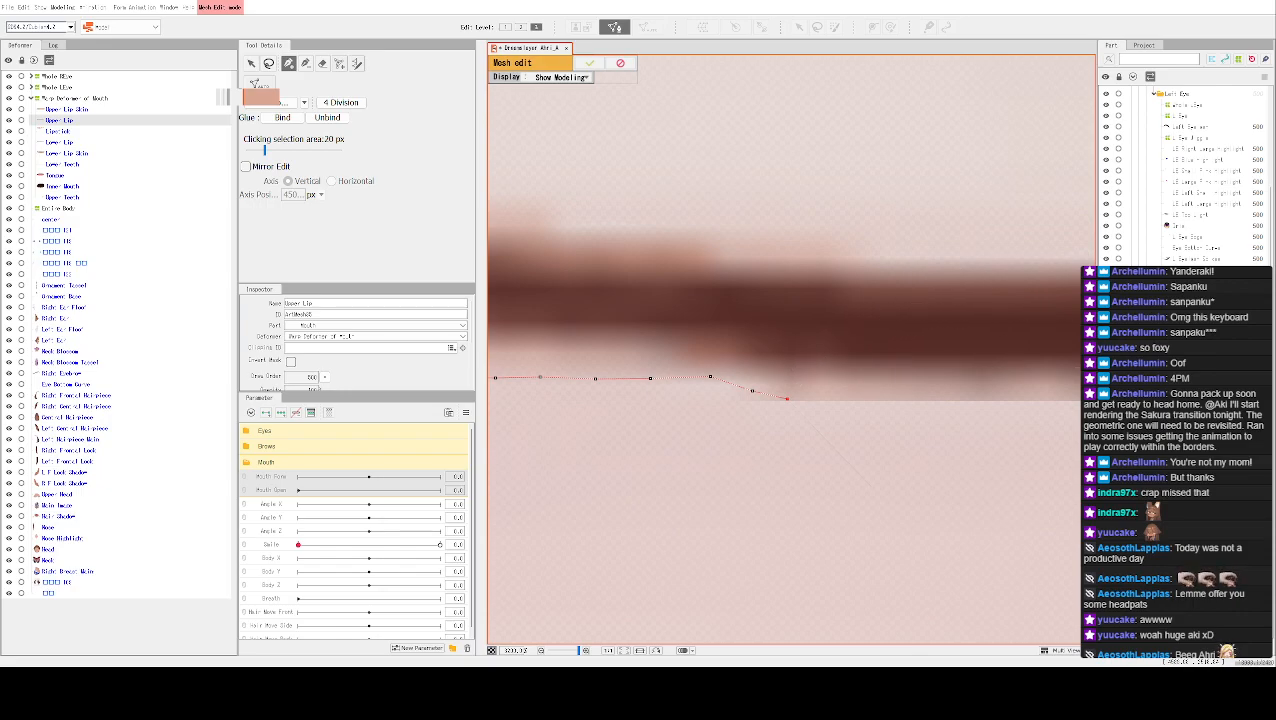
# Add evenly spaced outline points along the straight, lowest stretch of the lower edge up to the right corner's curve
pyautogui.click(826, 398)
pyautogui.click(876, 399)
pyautogui.moveTo(883, 403); pyautogui.dragTo(700, 421)
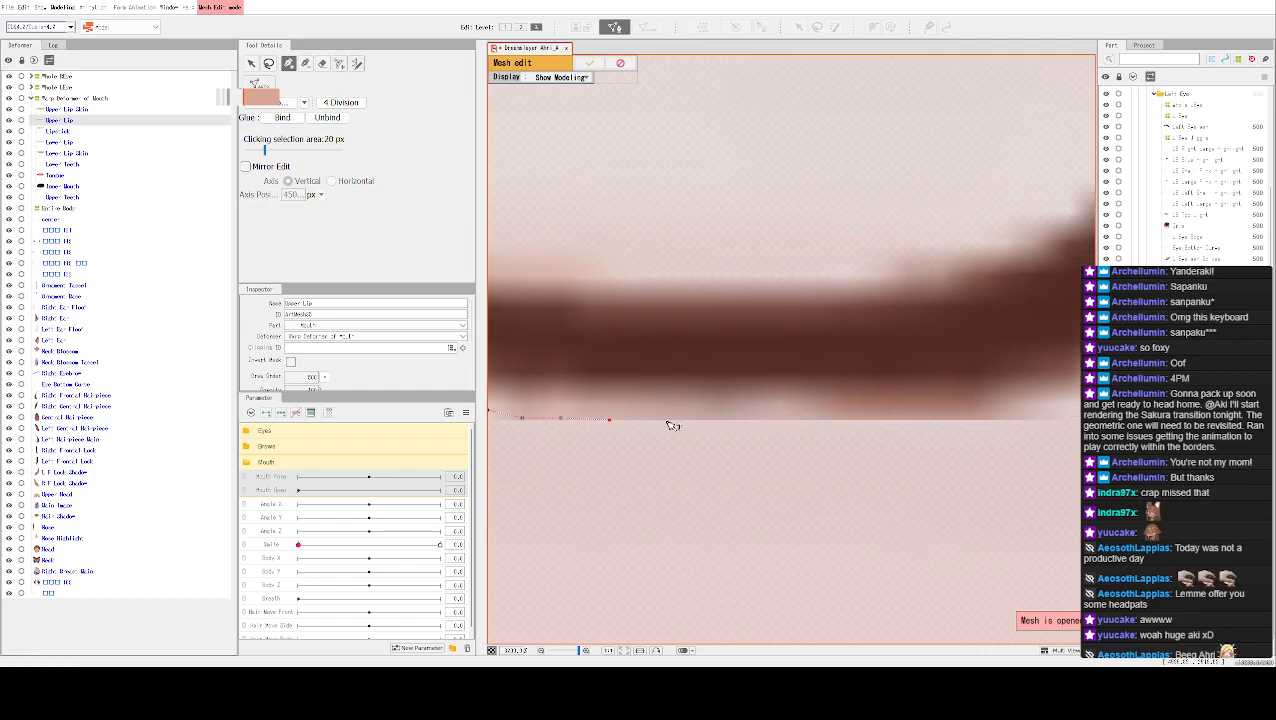
pyautogui.click(666, 421)
pyautogui.click(799, 421)
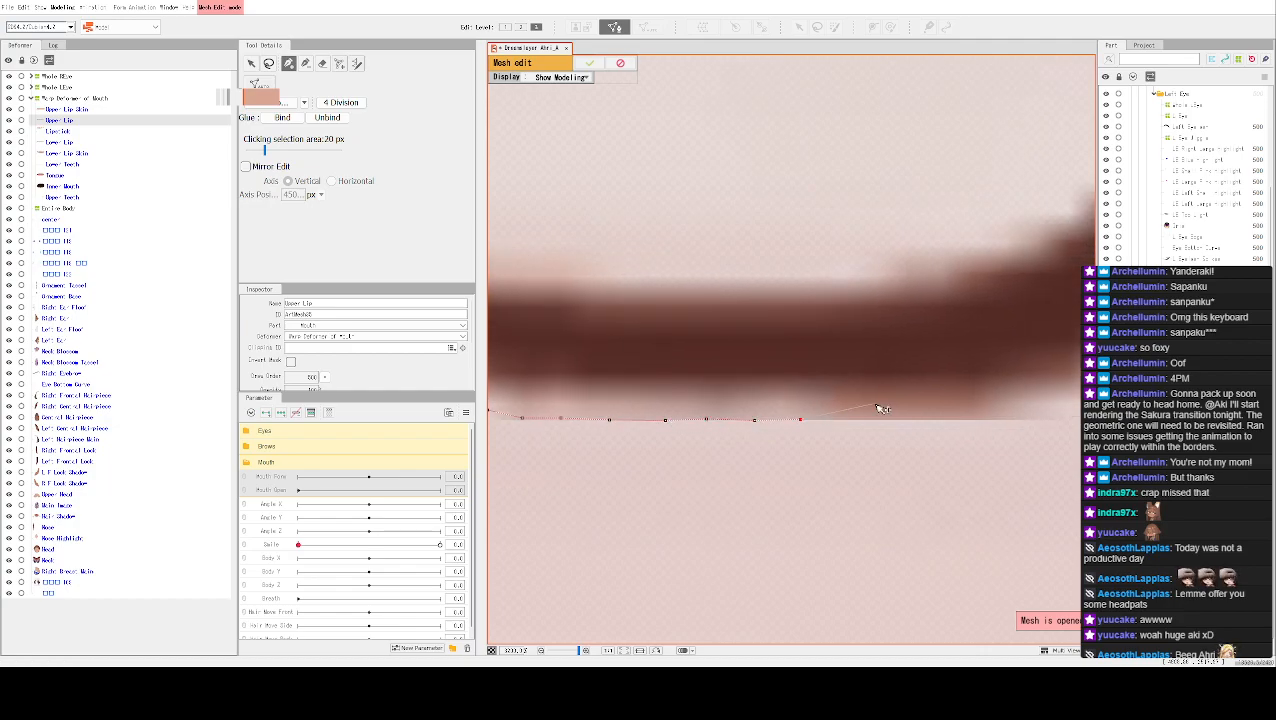
pyautogui.moveTo(877, 407); pyautogui.dragTo(829, 410)
pyautogui.click(794, 423)
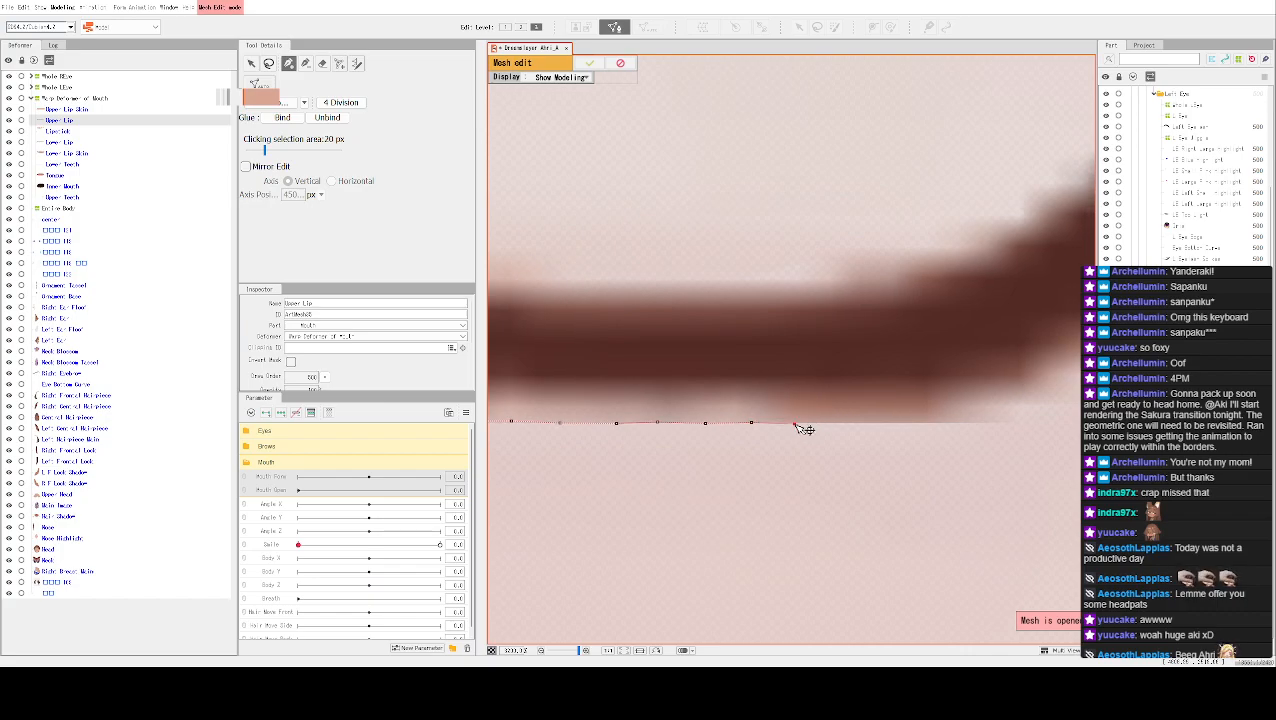
pyautogui.moveTo(846, 421); pyautogui.dragTo(798, 424)
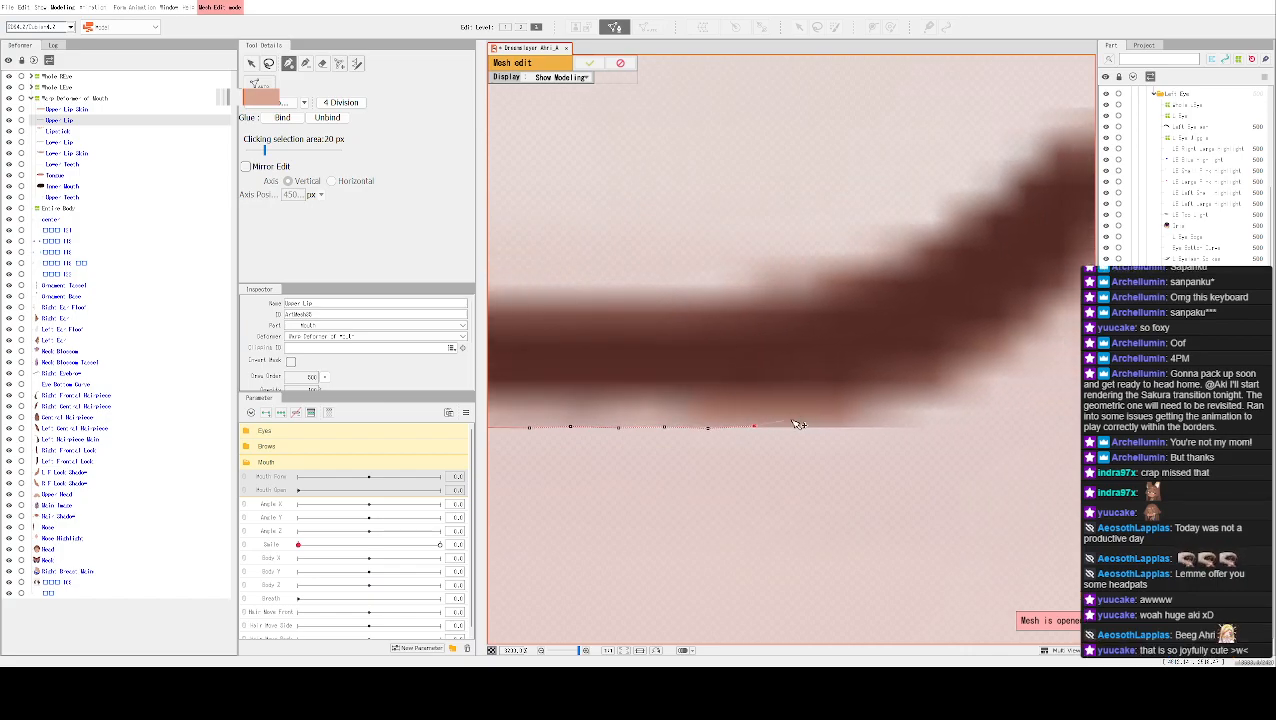
pyautogui.click(799, 428)
pyautogui.click(841, 428)
pyautogui.click(890, 429)
# Trace the outline up the curved underside of the lip's right corner
pyautogui.click(968, 403)
pyautogui.moveTo(1011, 365); pyautogui.dragTo(856, 431)
pyautogui.click(844, 444)
pyautogui.click(872, 428)
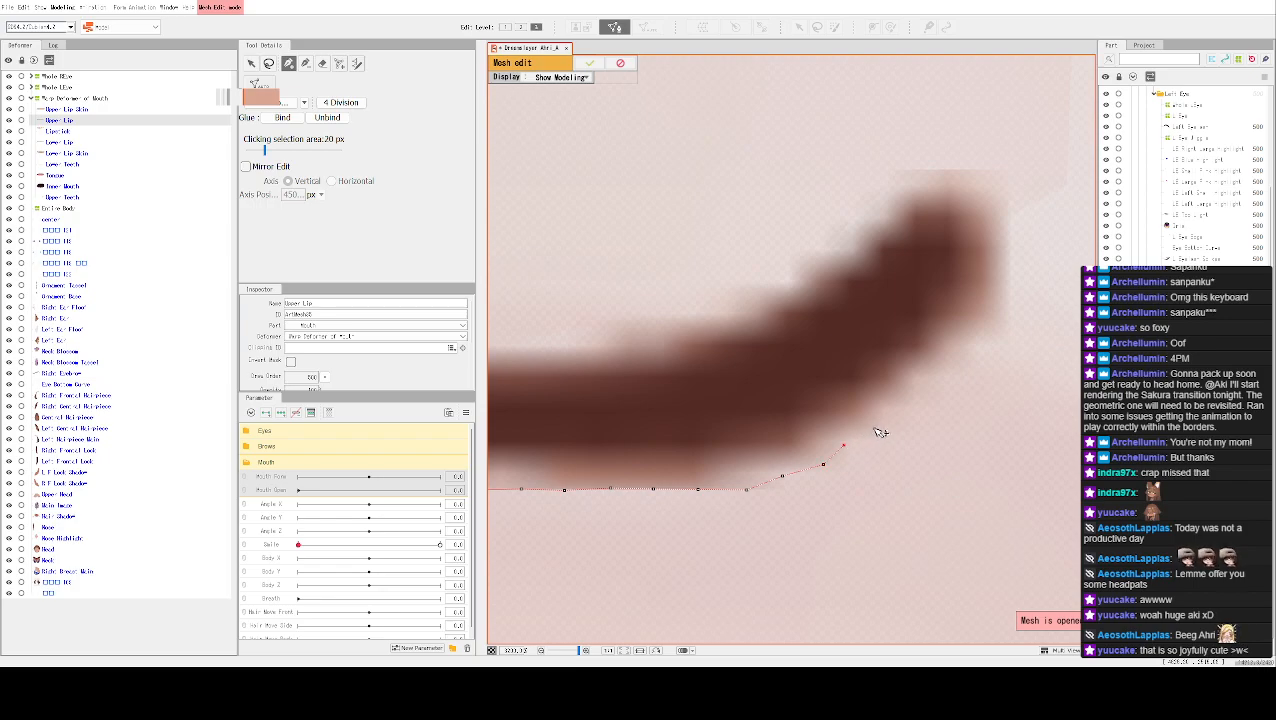
pyautogui.click(899, 407)
pyautogui.click(919, 379)
pyautogui.click(948, 367)
pyautogui.click(971, 343)
# Carry the outline around the rounded tip of the right corner and across its top
pyautogui.click(997, 320)
pyautogui.click(1009, 285)
pyautogui.click(1007, 246)
pyautogui.click(999, 210)
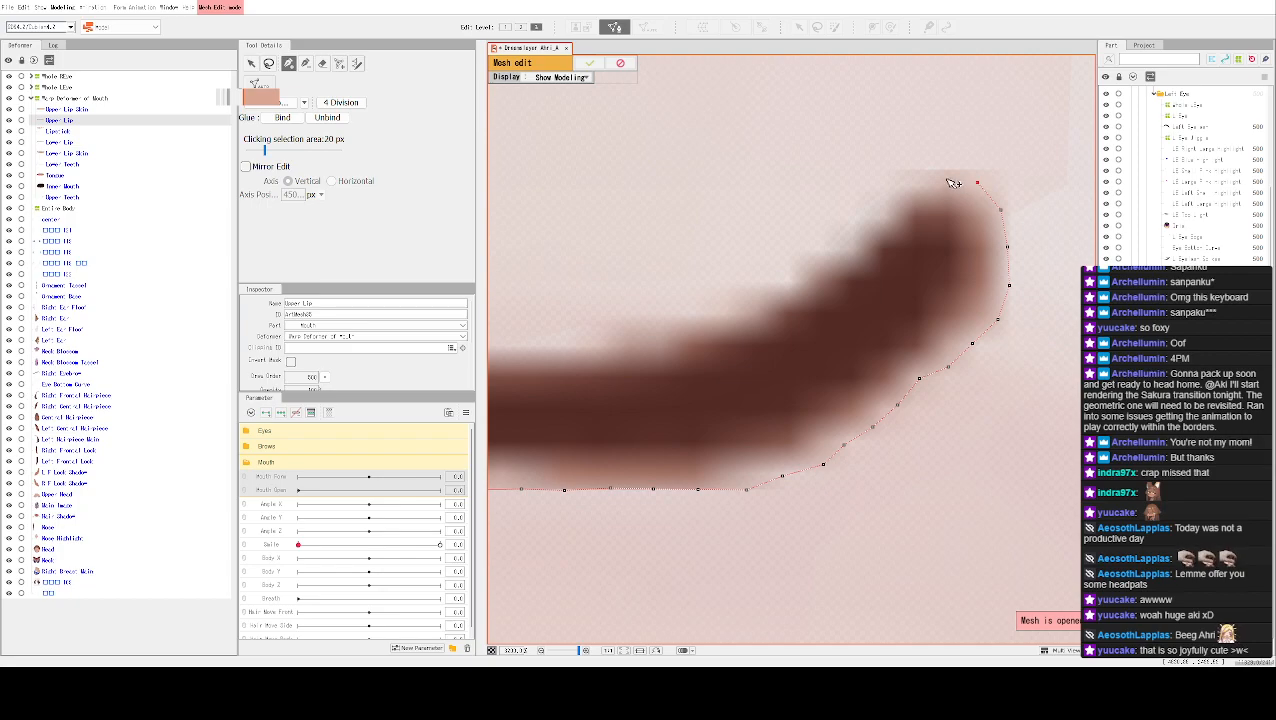
pyautogui.click(902, 178)
# Trace the outline down the upper side of the right corner to the lip's upper edge
pyautogui.click(867, 225)
pyautogui.click(844, 251)
pyautogui.click(754, 300)
pyautogui.click(724, 313)
pyautogui.click(654, 327)
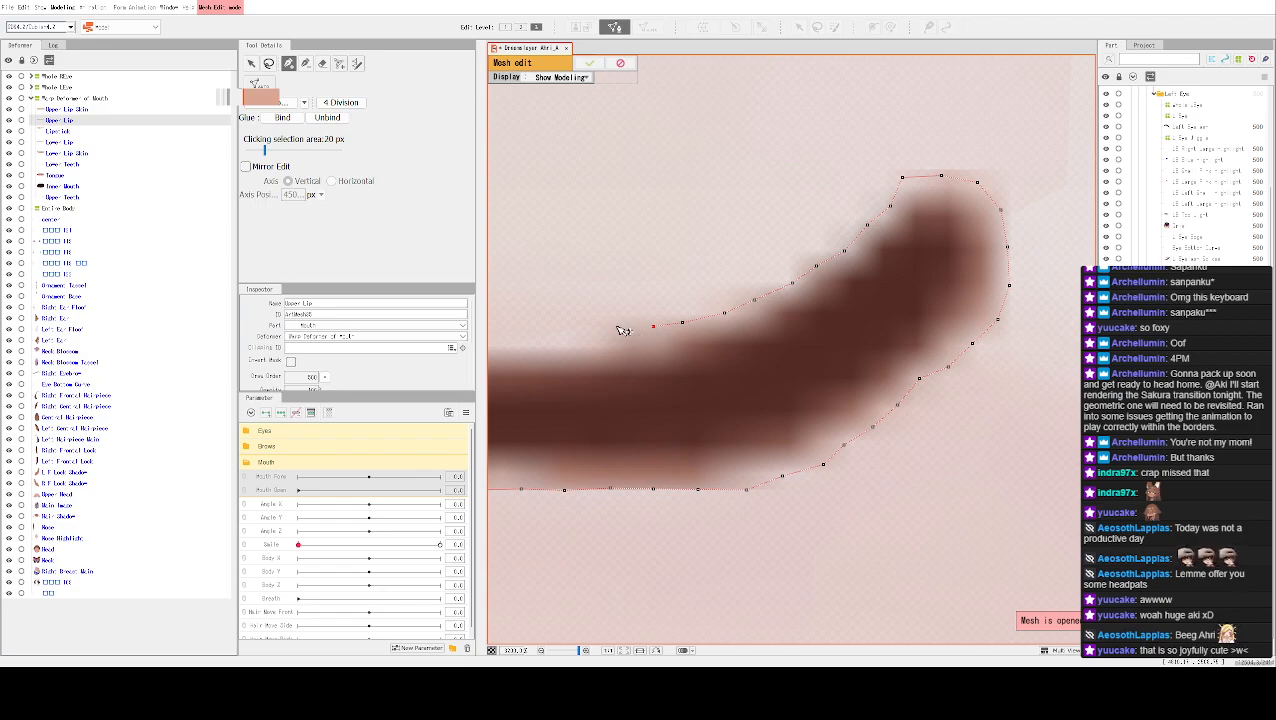
# Continue the outline leftward along the low, nearly flat stretch of the upper edge beside the right corner
pyautogui.moveTo(701, 310); pyautogui.dragTo(846, 301)
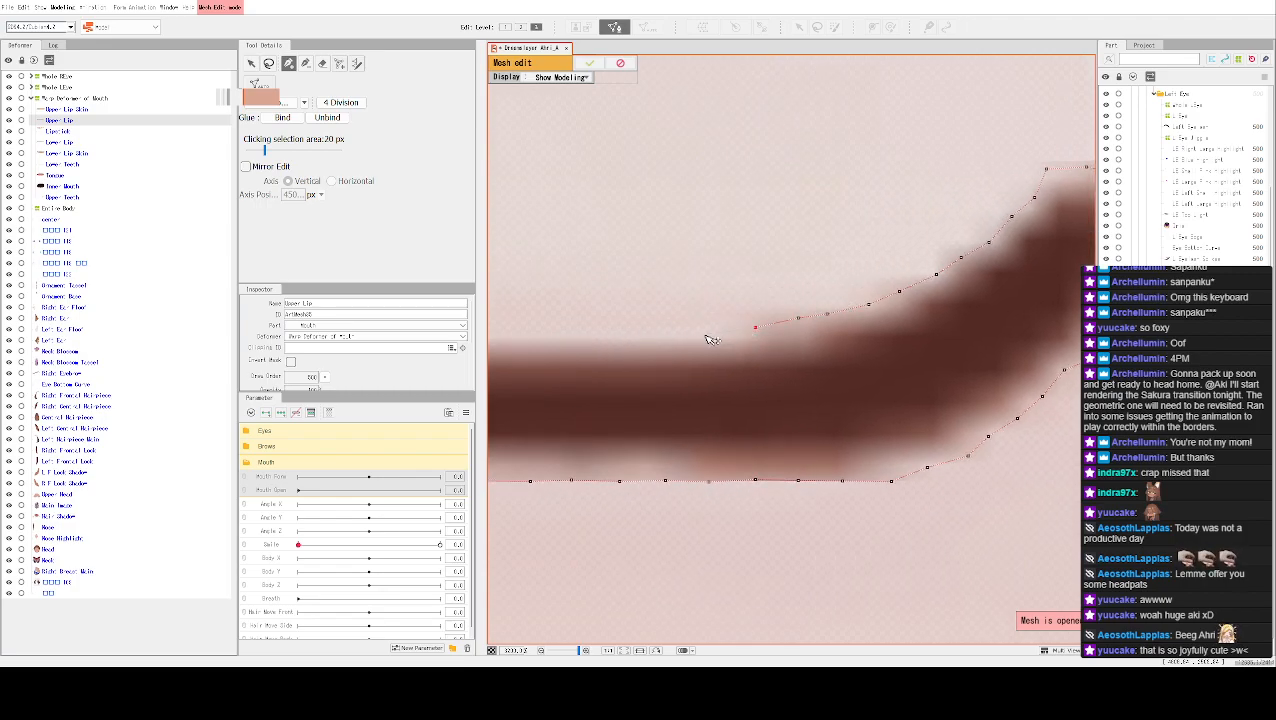
pyautogui.moveTo(712, 336); pyautogui.dragTo(907, 356)
pyautogui.click(940, 341)
pyautogui.click(905, 344)
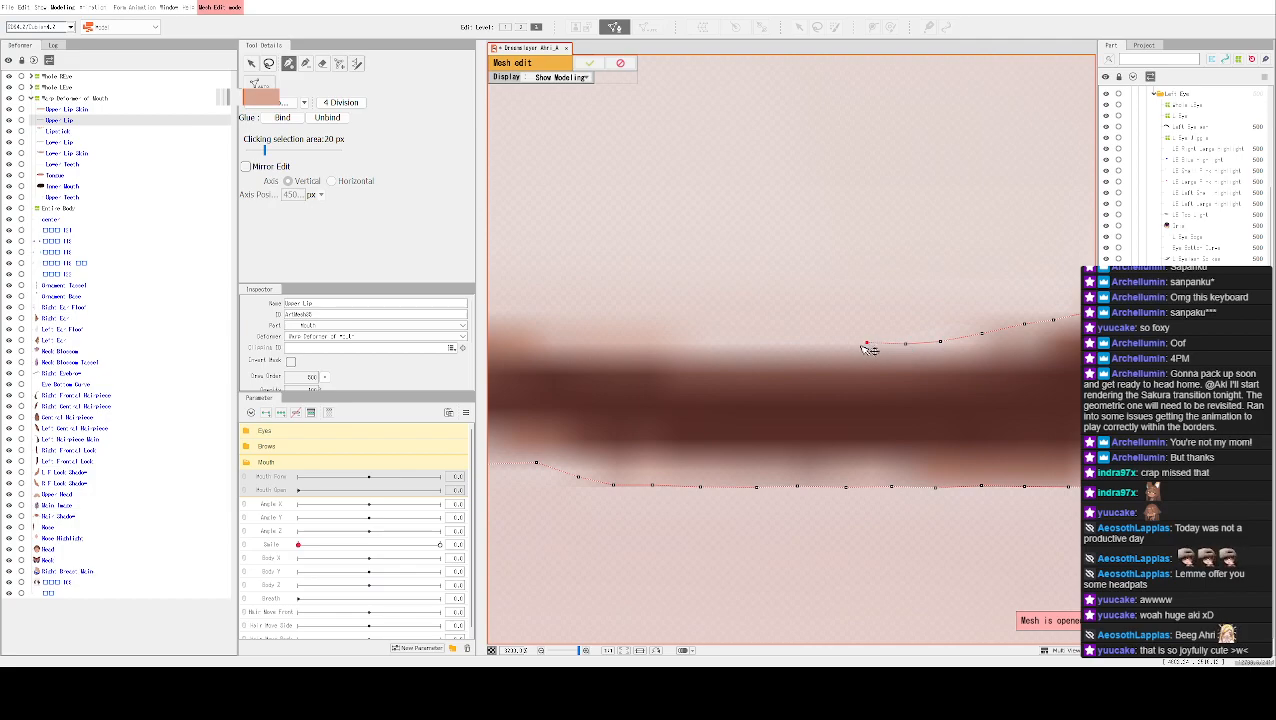
pyautogui.click(800, 344)
pyautogui.click(767, 346)
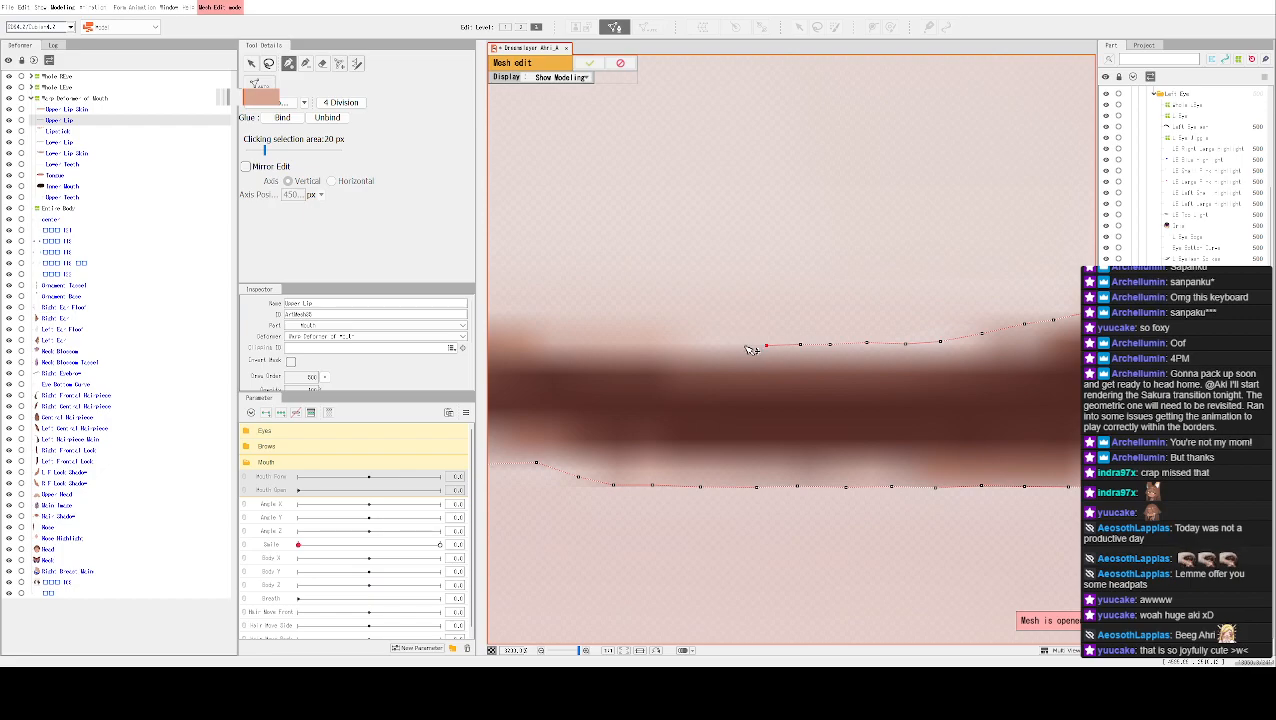
# Replace the misplaced outline point with one higher up the upper edge's step and extend the outline leftward from it
pyautogui.click(690, 341)
pyautogui.moveTo(683, 332); pyautogui.dragTo(794, 336)
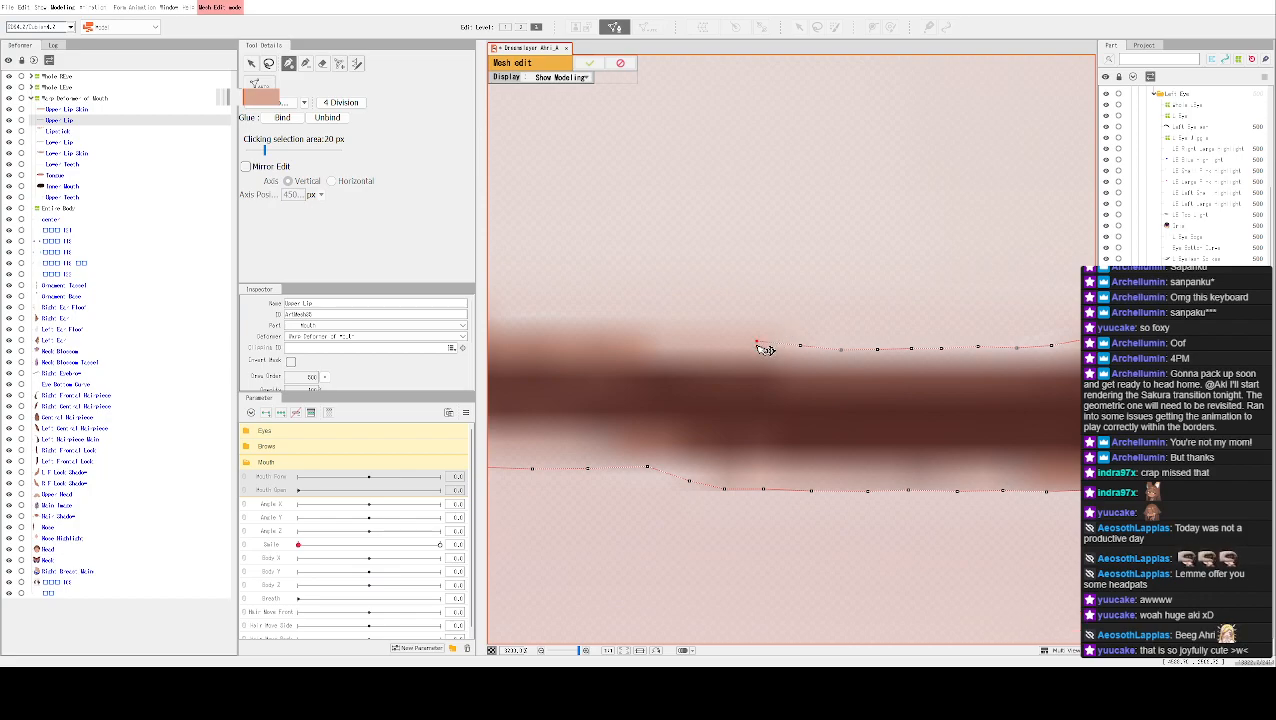
pyautogui.hotkey('ctrl', 'z')
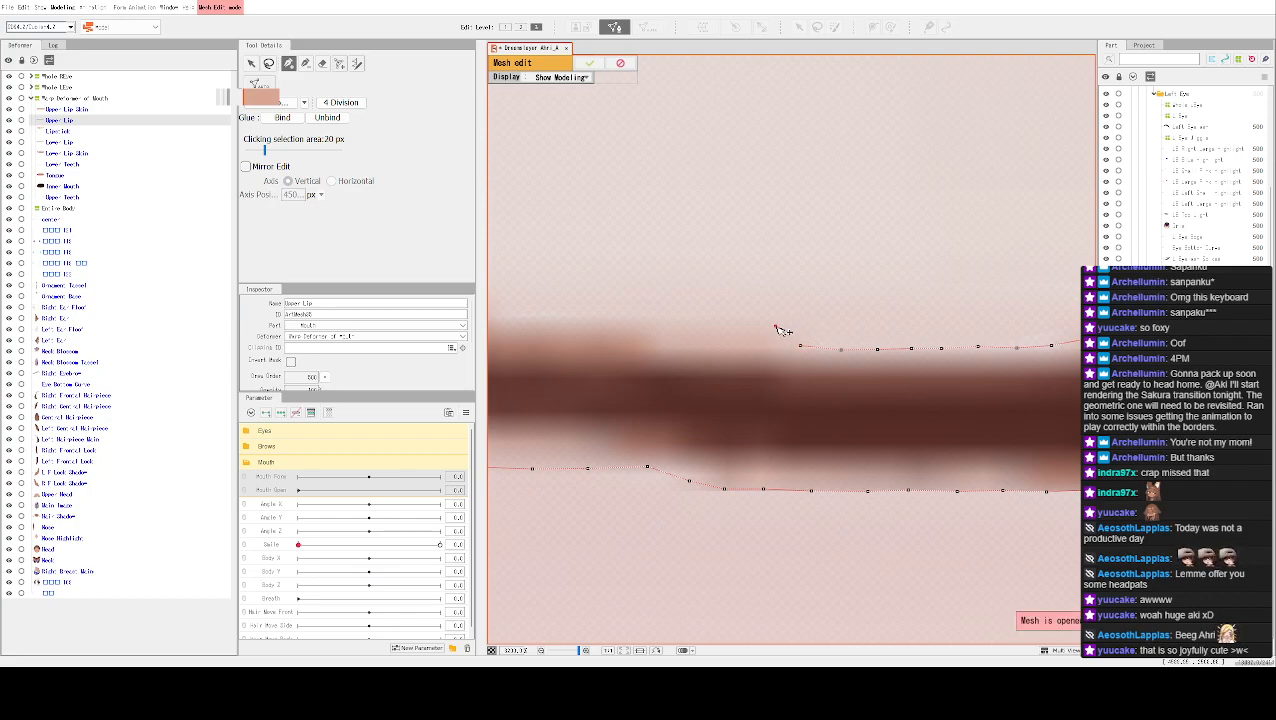
pyautogui.click(736, 327)
pyautogui.moveTo(688, 327); pyautogui.dragTo(908, 298)
# Add evenly spaced outline points along the upper edge's next nearly straight stretch toward the middle
pyautogui.click(796, 326)
pyautogui.click(874, 335)
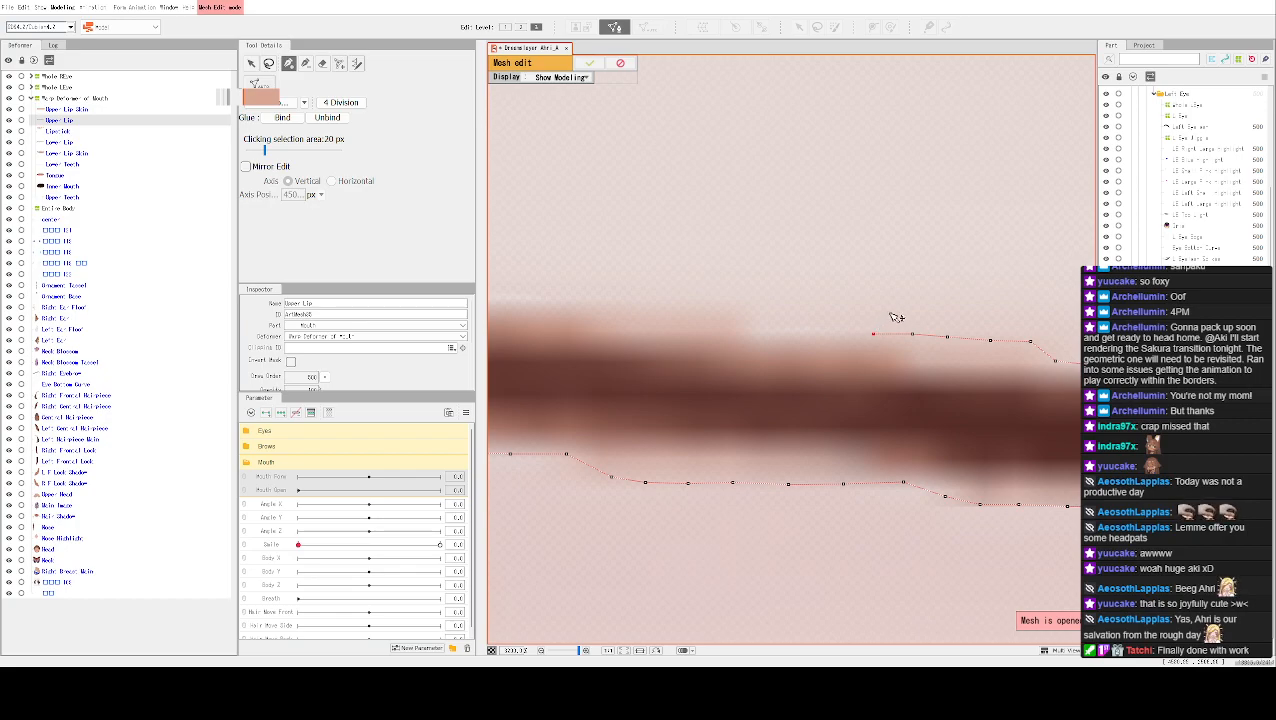
pyautogui.click(830, 334)
pyautogui.click(798, 333)
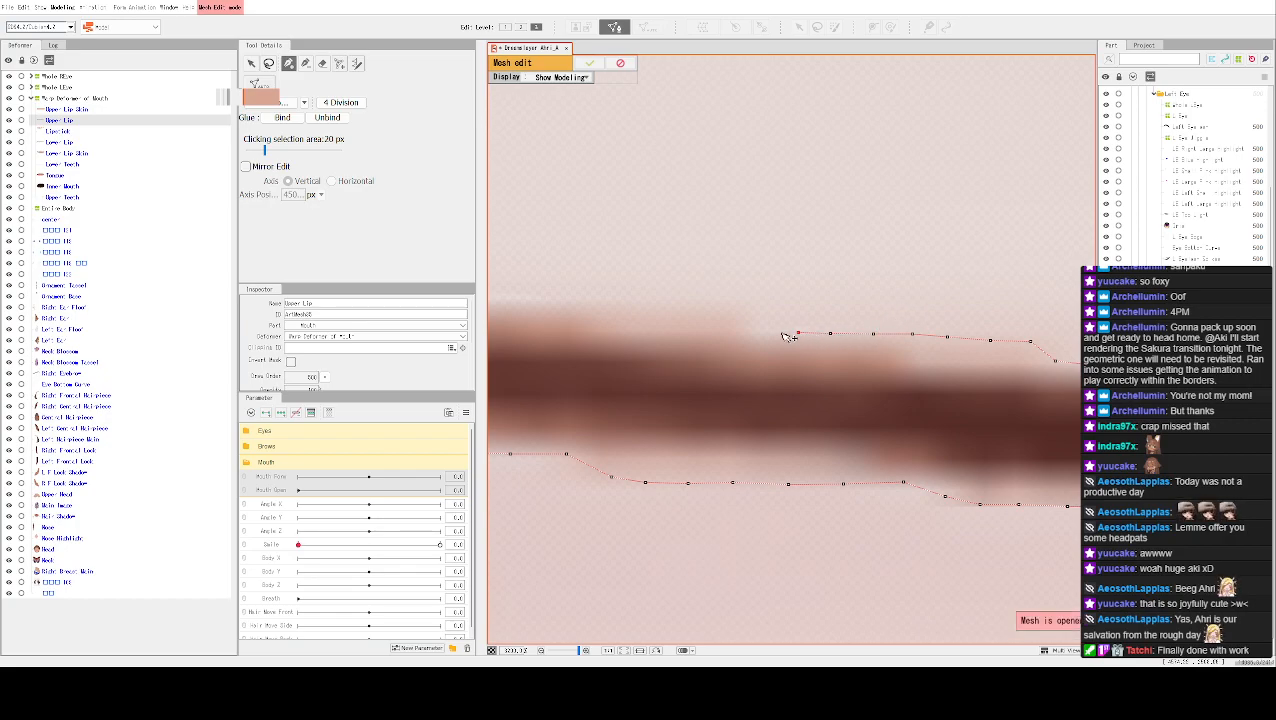
pyautogui.click(760, 331)
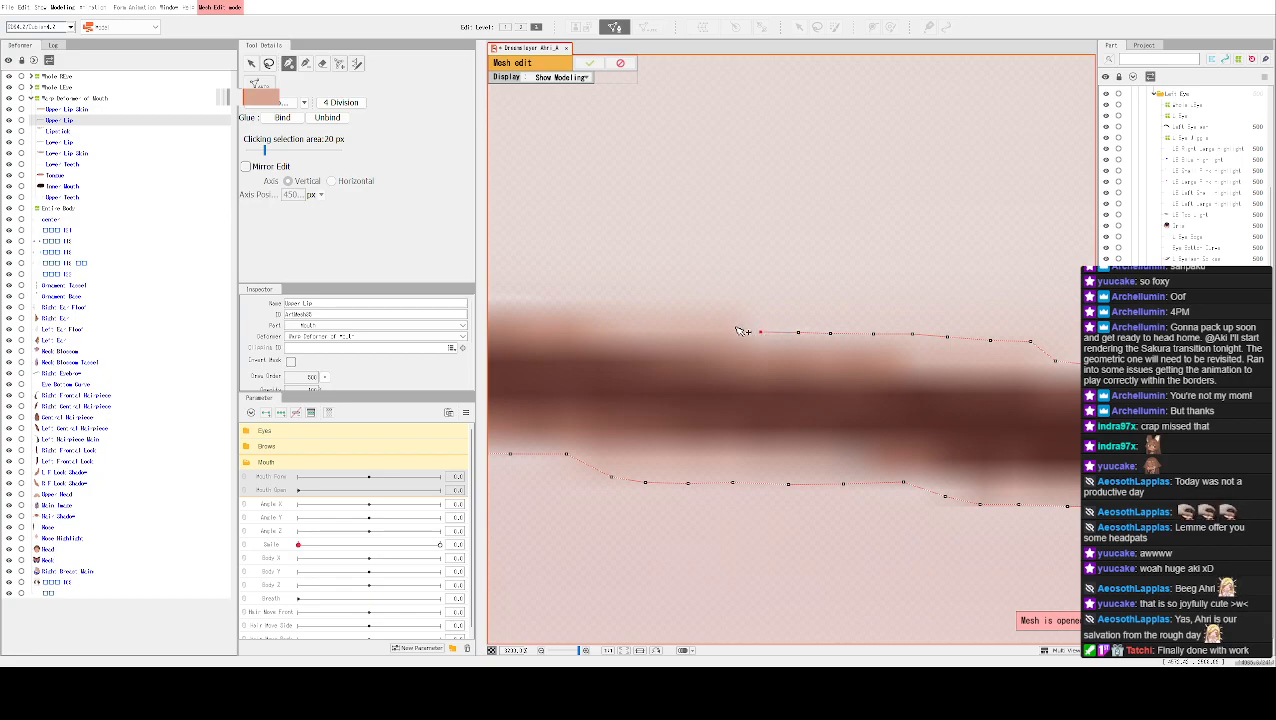
pyautogui.moveTo(702, 312); pyautogui.dragTo(848, 320)
# Trace the outline up the next small step of the upper edge and along the gently rising stretch beyond it
pyautogui.click(776, 321)
pyautogui.click(844, 320)
pyautogui.click(795, 317)
pyautogui.click(756, 316)
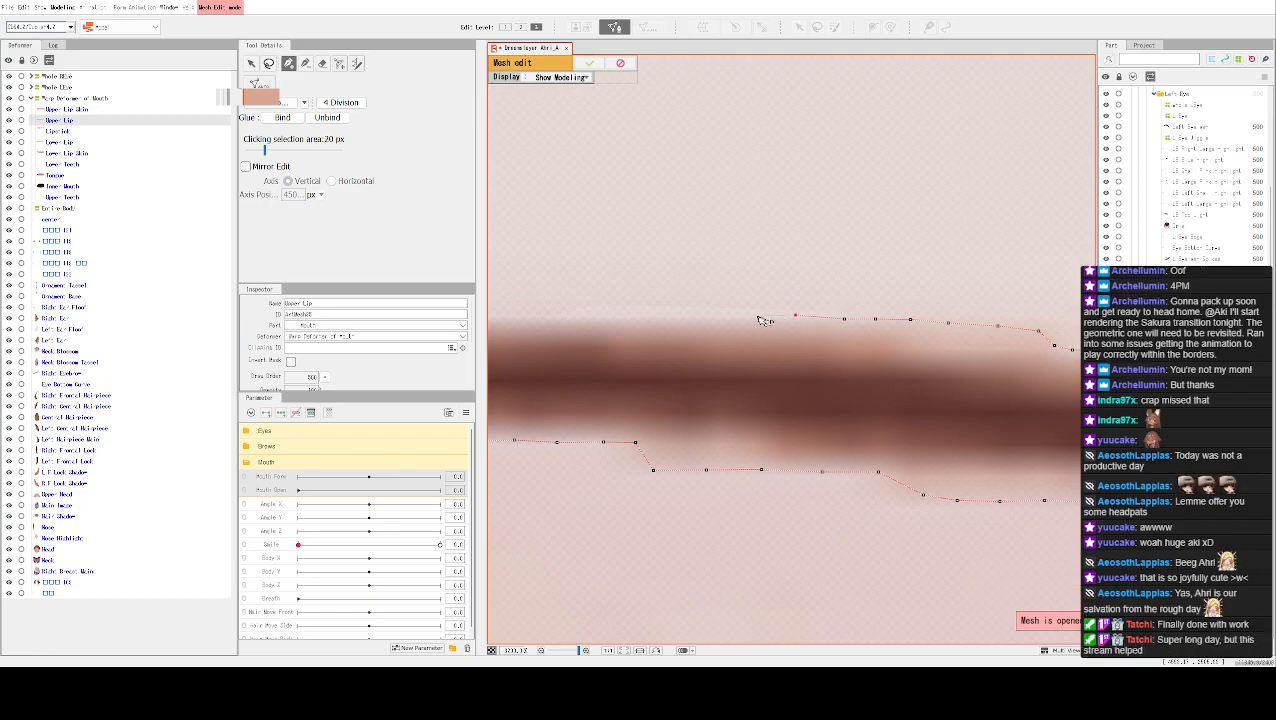
pyautogui.moveTo(667, 308); pyautogui.dragTo(758, 313)
pyautogui.click(748, 317)
pyautogui.click(710, 319)
# Extend the outline along the flat upper edge to just right of the raised middle
pyautogui.moveTo(675, 314); pyautogui.dragTo(826, 319)
pyautogui.click(748, 321)
pyautogui.click(788, 329)
pyautogui.click(746, 330)
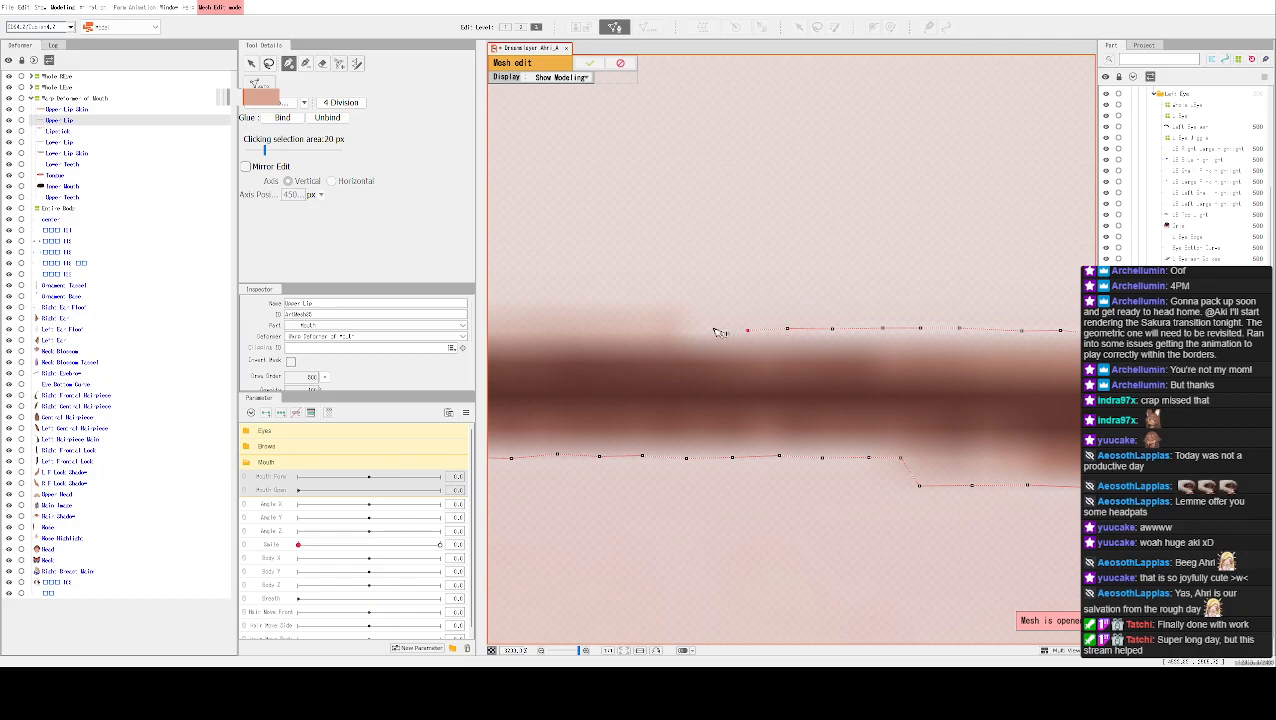
pyautogui.click(698, 331)
pyautogui.moveTo(702, 313); pyautogui.dragTo(911, 314)
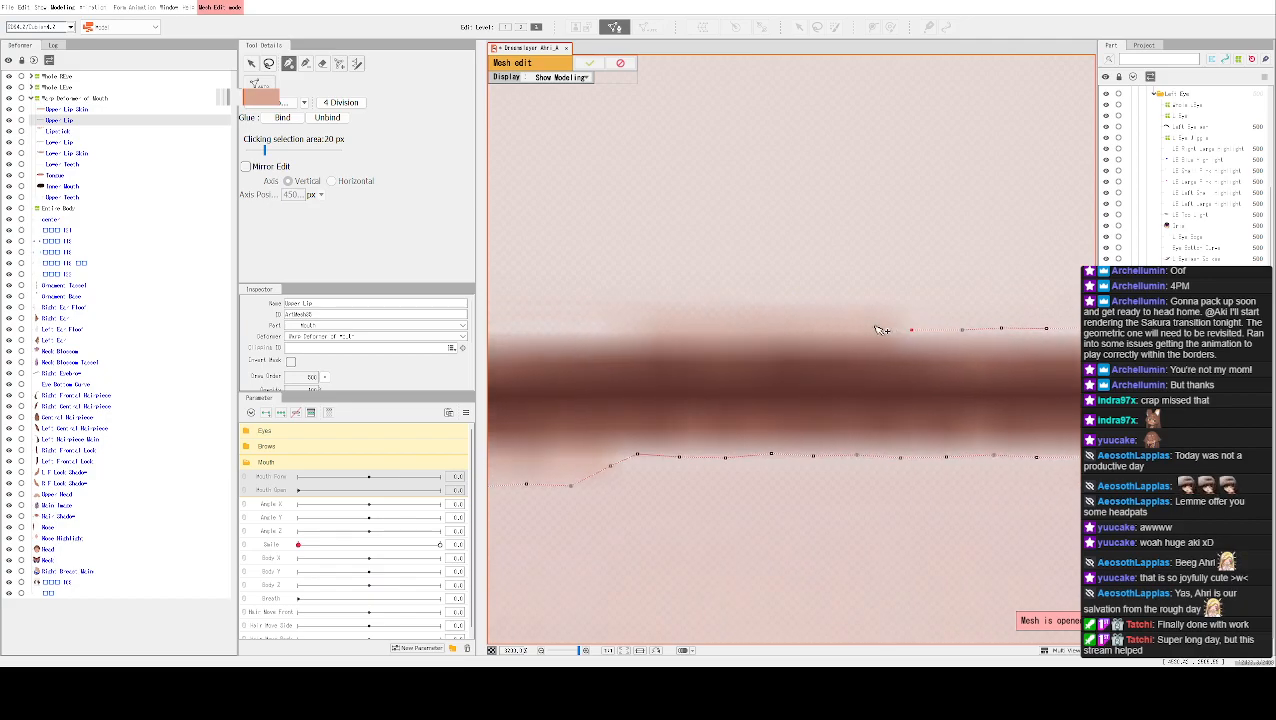
# Trace the outline up and across the raised middle of the upper edge and back down its left side
pyautogui.click(884, 305)
pyautogui.click(834, 304)
pyautogui.click(799, 304)
pyautogui.click(746, 307)
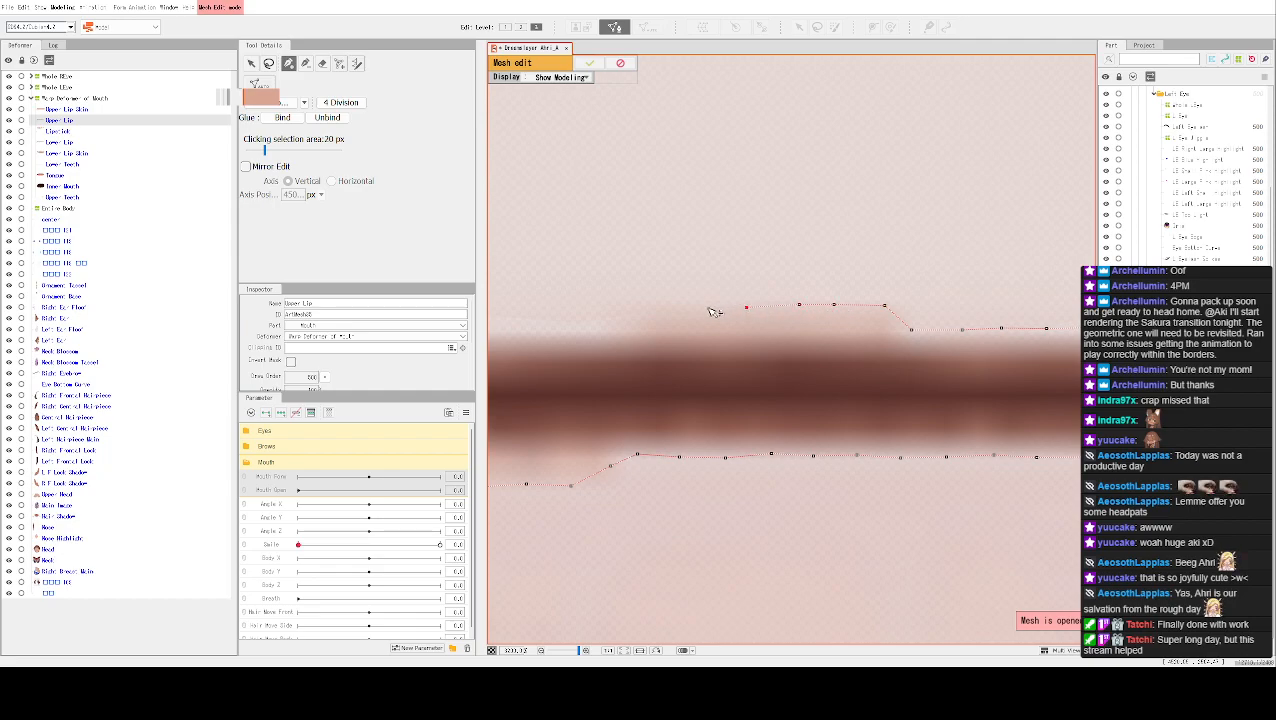
pyautogui.moveTo(702, 309); pyautogui.dragTo(825, 309)
pyautogui.click(761, 329)
# Continue the outline along the flat upper edge left of the middle and down its gentle slope
pyautogui.moveTo(692, 334); pyautogui.dragTo(849, 334)
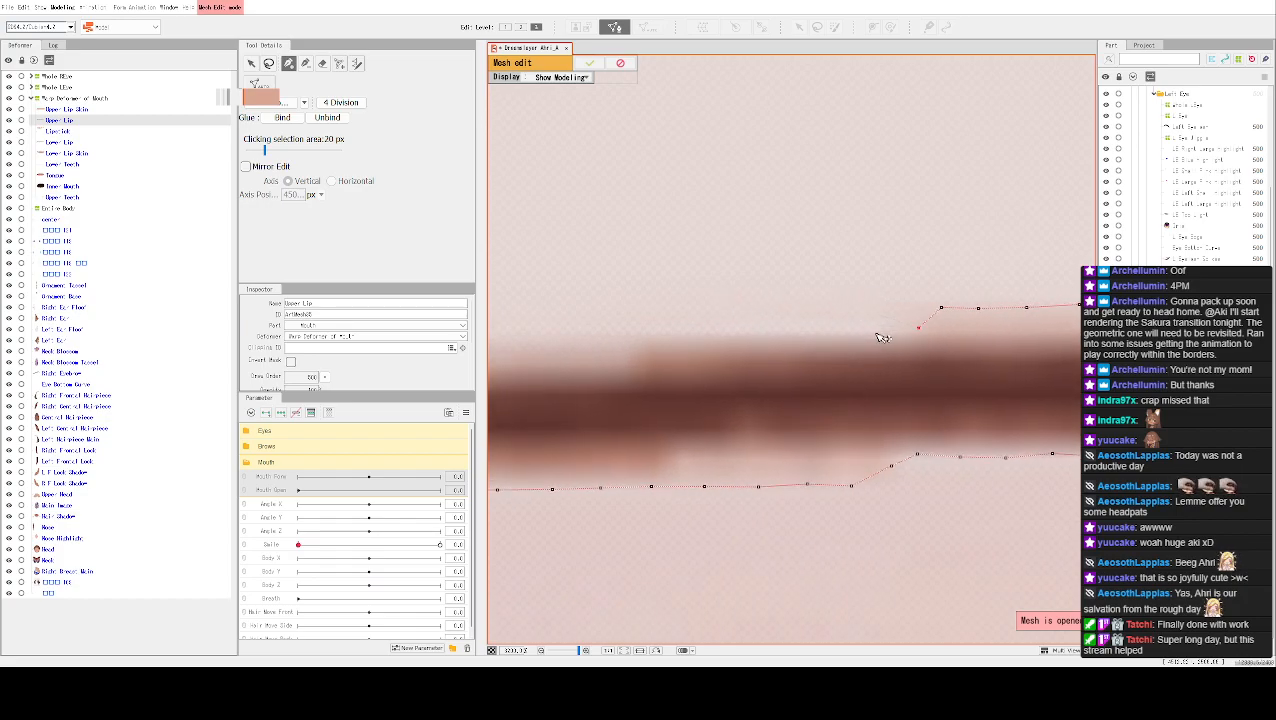
pyautogui.click(796, 333)
pyautogui.click(748, 334)
pyautogui.click(709, 333)
pyautogui.click(656, 343)
pyautogui.moveTo(616, 362); pyautogui.dragTo(800, 376)
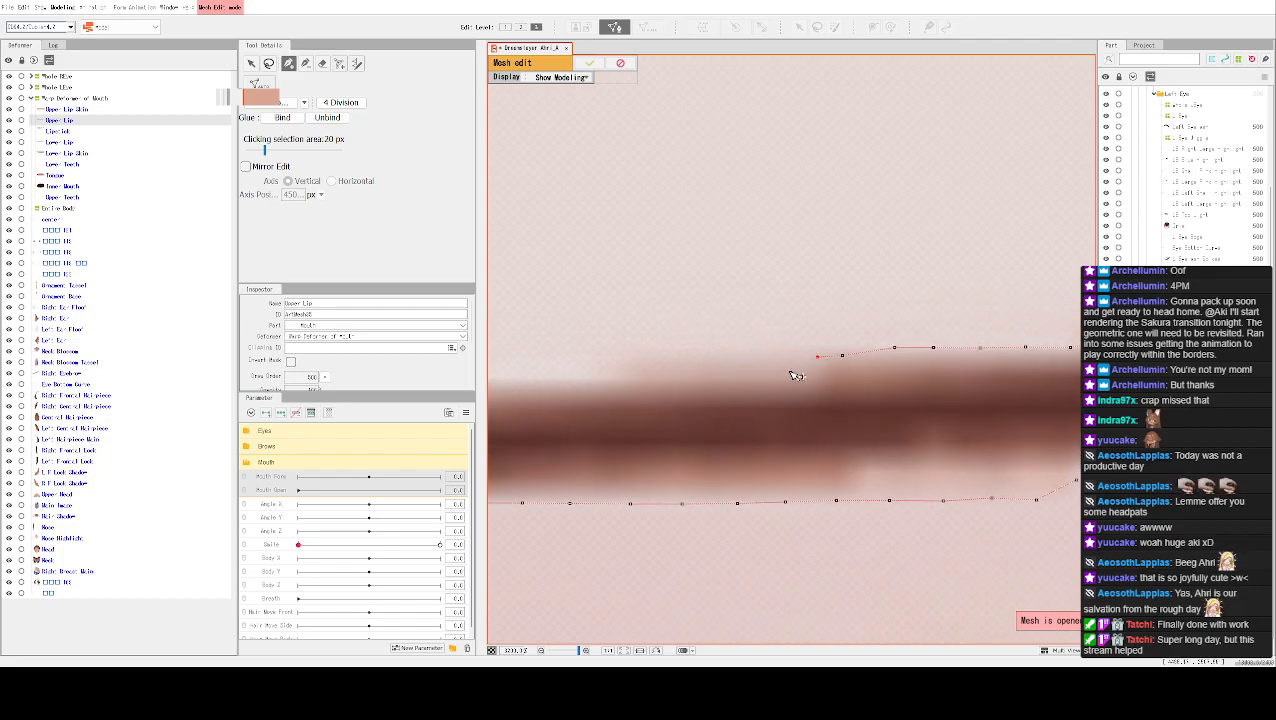
pyautogui.moveTo(710, 358); pyautogui.dragTo(834, 362)
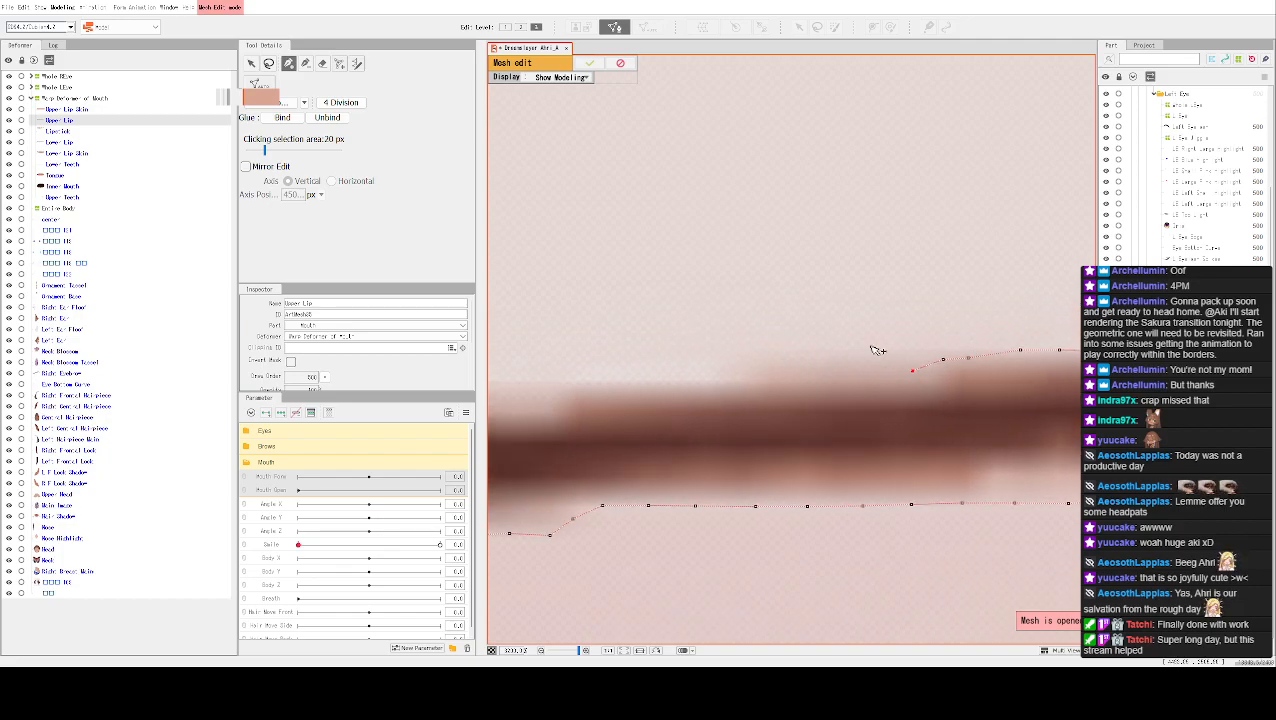
# Trace the next flat stretch of the upper edge, down the step at its left end and along the lower level
pyautogui.click(899, 352)
pyautogui.click(861, 352)
pyautogui.click(824, 355)
pyautogui.click(751, 355)
pyautogui.click(725, 383)
pyautogui.click(678, 383)
pyautogui.click(637, 383)
pyautogui.click(608, 383)
# Extend the outline leftward along the lower part of the upper edge and down its next step
pyautogui.moveTo(602, 362); pyautogui.dragTo(866, 364)
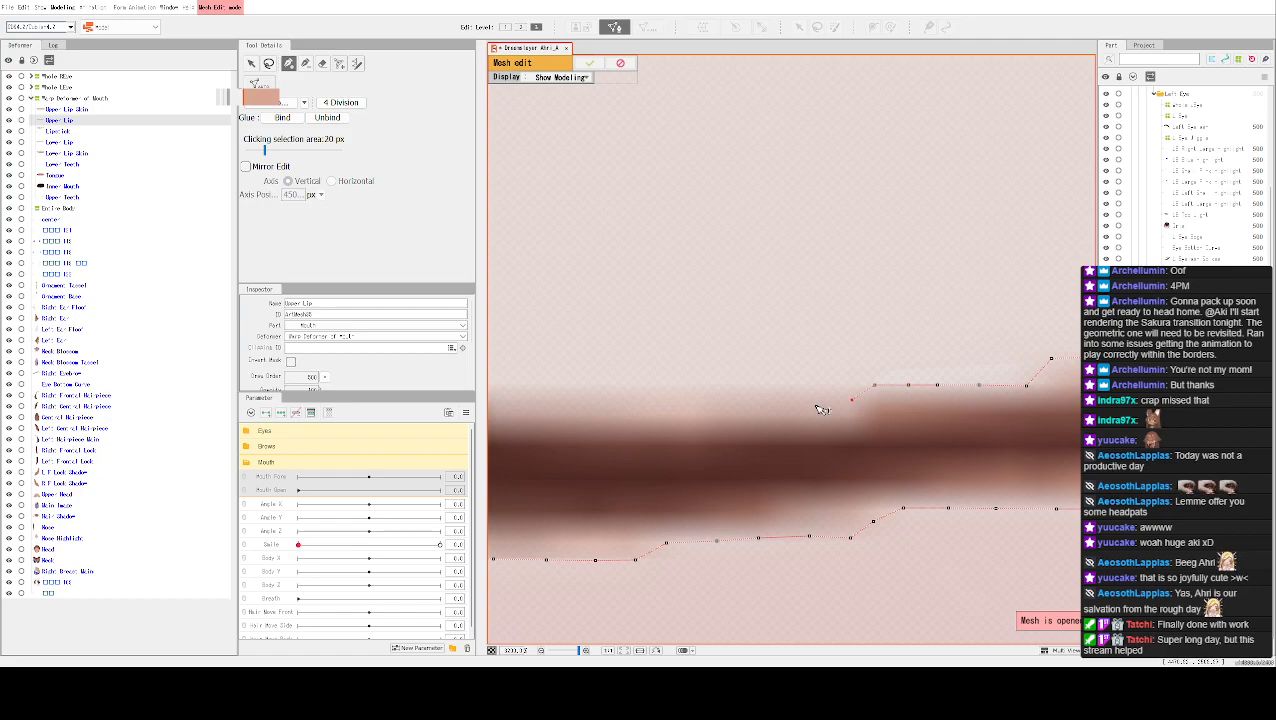
pyautogui.click(815, 410)
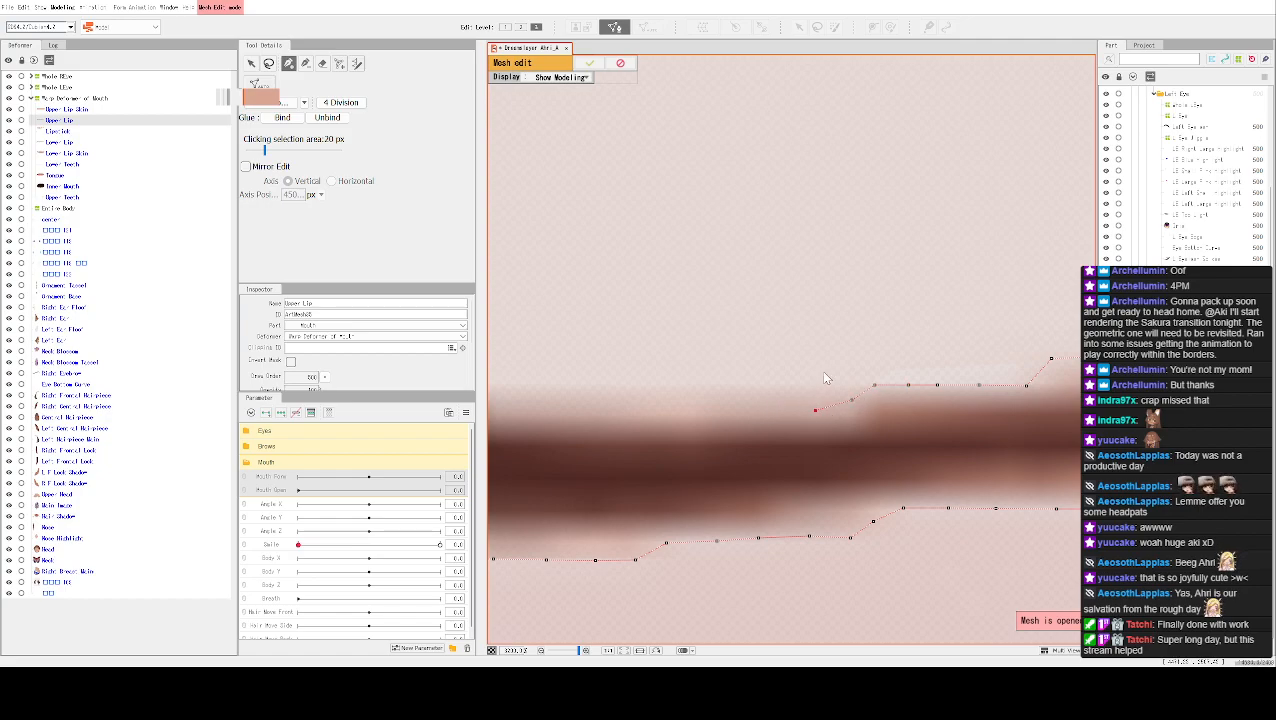
pyautogui.click(831, 389)
pyautogui.click(784, 390)
pyautogui.click(737, 390)
pyautogui.click(697, 391)
pyautogui.click(672, 390)
pyautogui.click(656, 410)
# Trace the outline across the upper edge's lowest stretch and up the beginning of the left corner's slope
pyautogui.moveTo(636, 396); pyautogui.dragTo(936, 384)
pyautogui.click(915, 400)
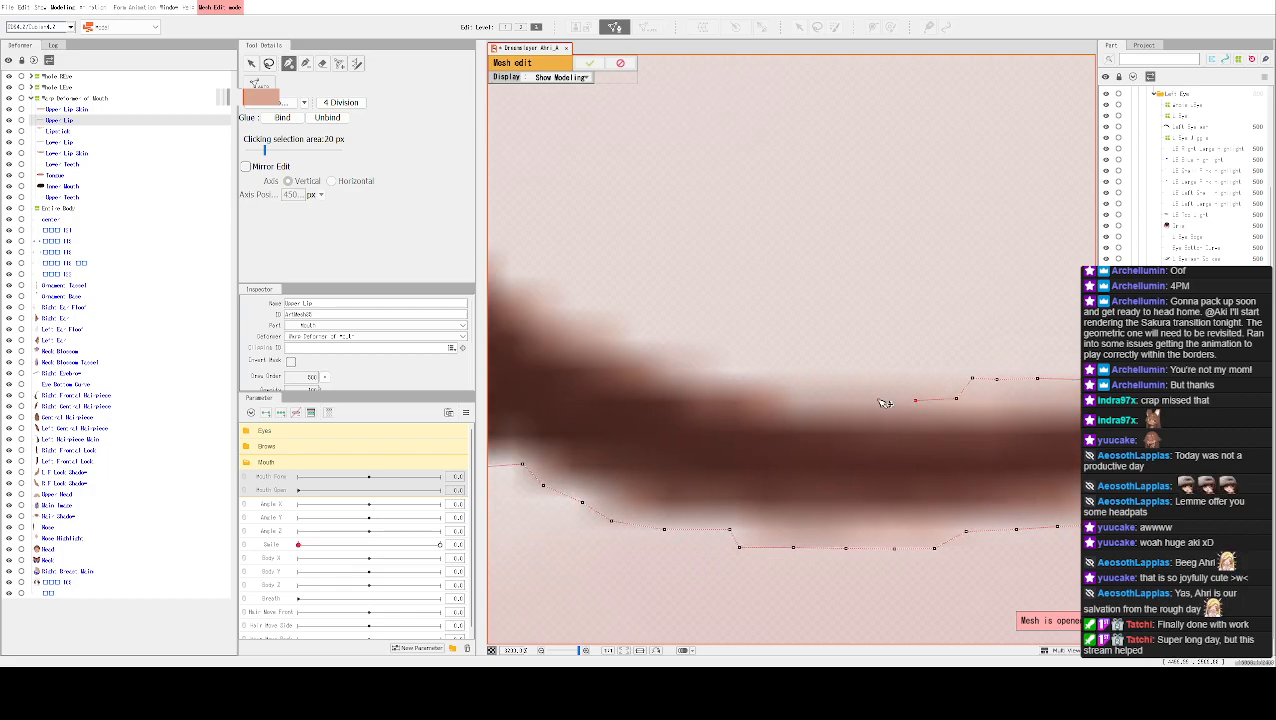
pyautogui.click(779, 383)
pyautogui.click(734, 380)
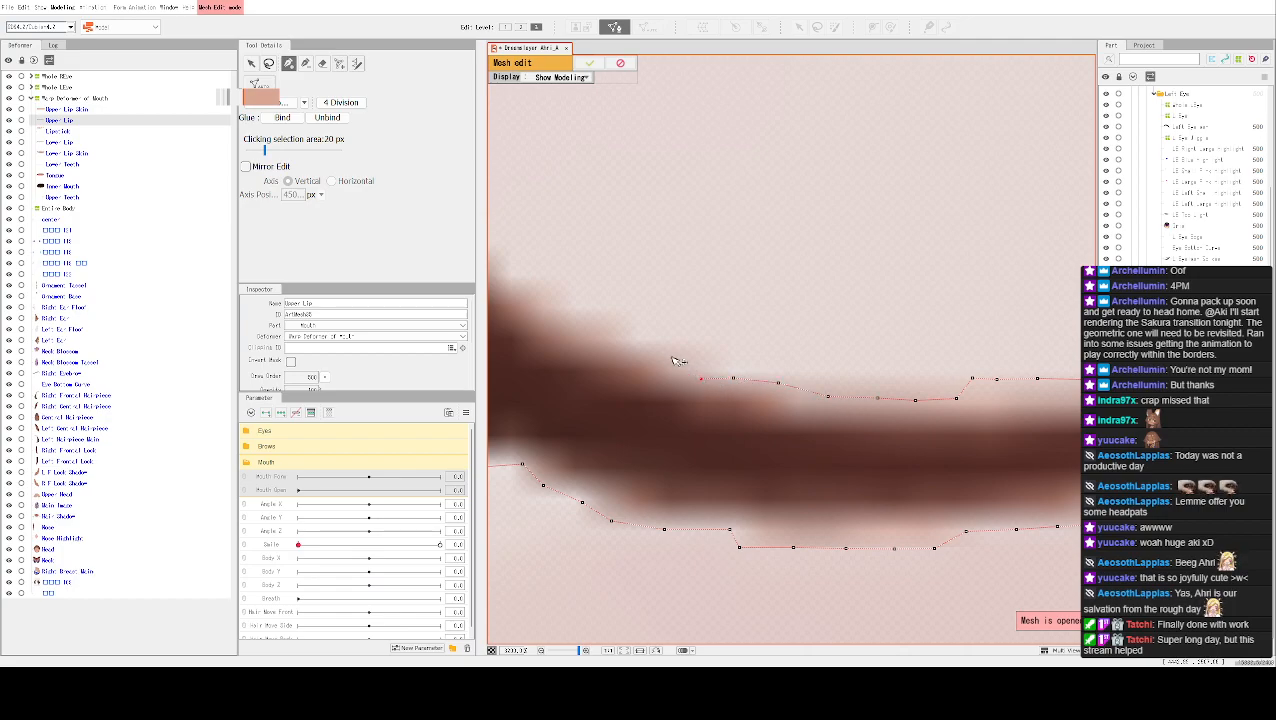
pyautogui.rightClick(768, 364)
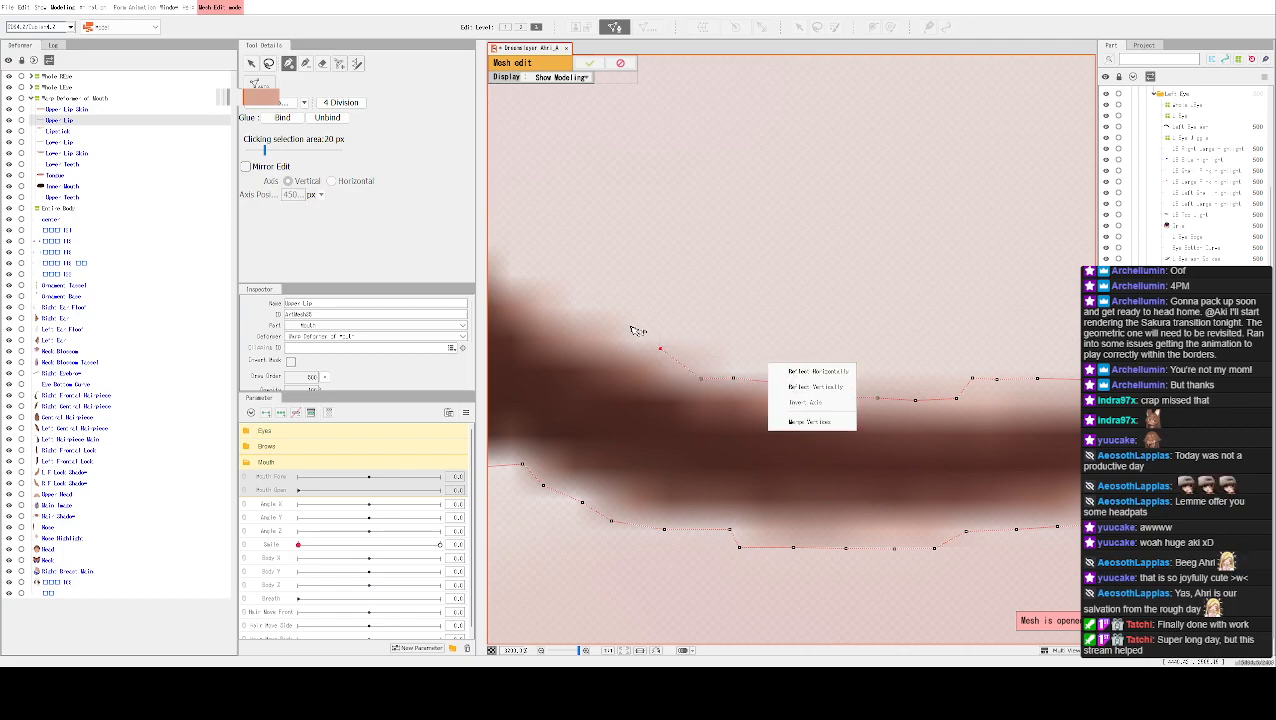
# Trace the outline up the left corner's upper slope and along its flat top, closing it at the starting vertex
pyautogui.press('Escape')
pyautogui.moveTo(632, 302); pyautogui.dragTo(843, 372)
pyautogui.click(799, 377)
pyautogui.click(752, 357)
pyautogui.click(735, 341)
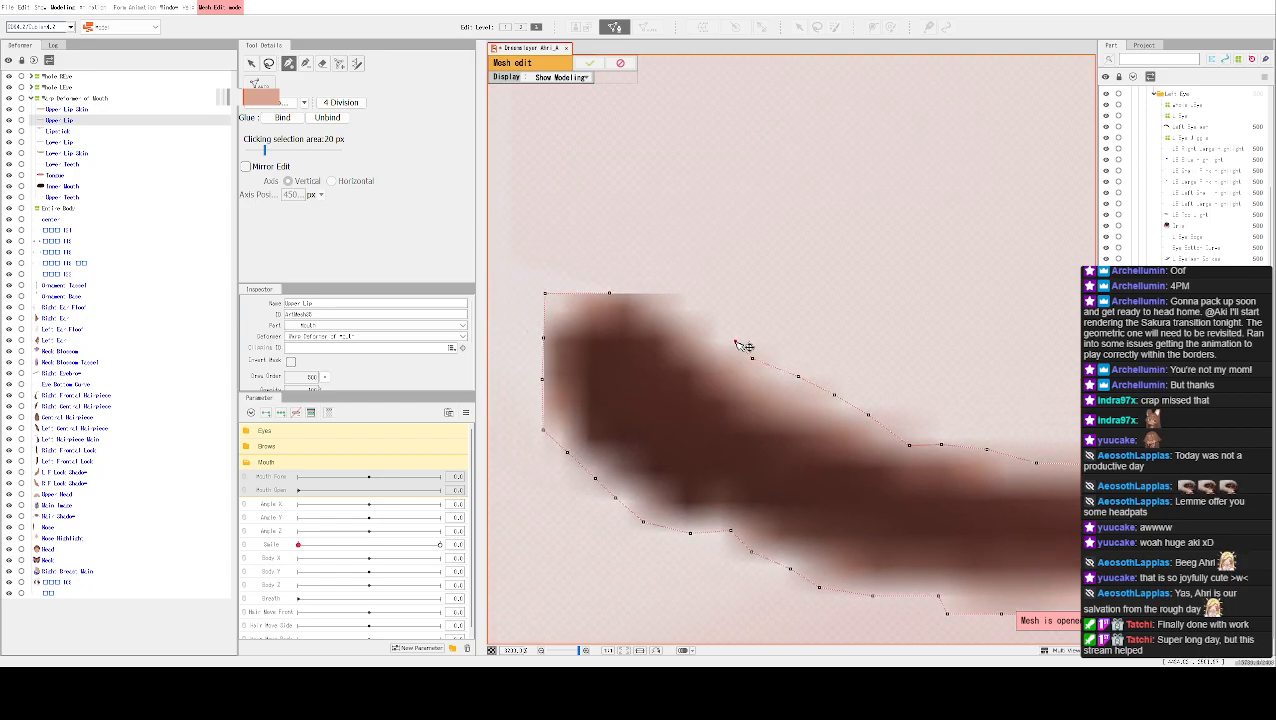
pyautogui.click(707, 319)
pyautogui.click(682, 295)
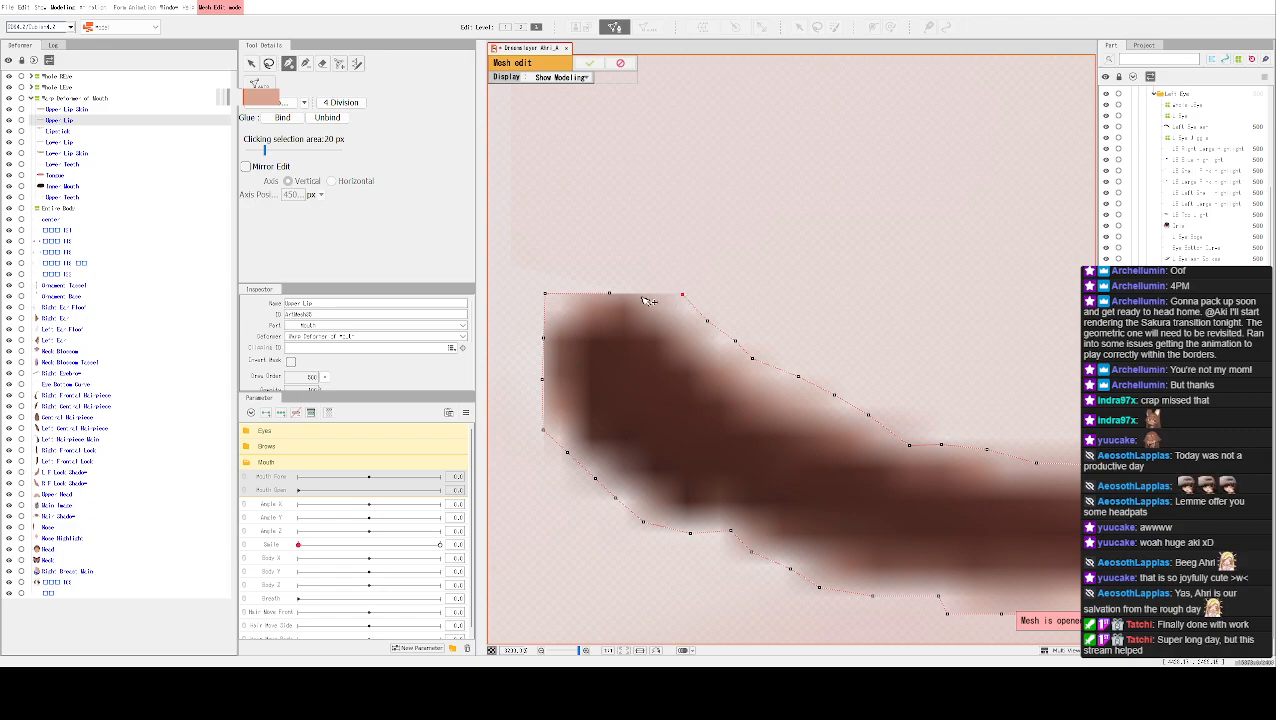
pyautogui.click(610, 295)
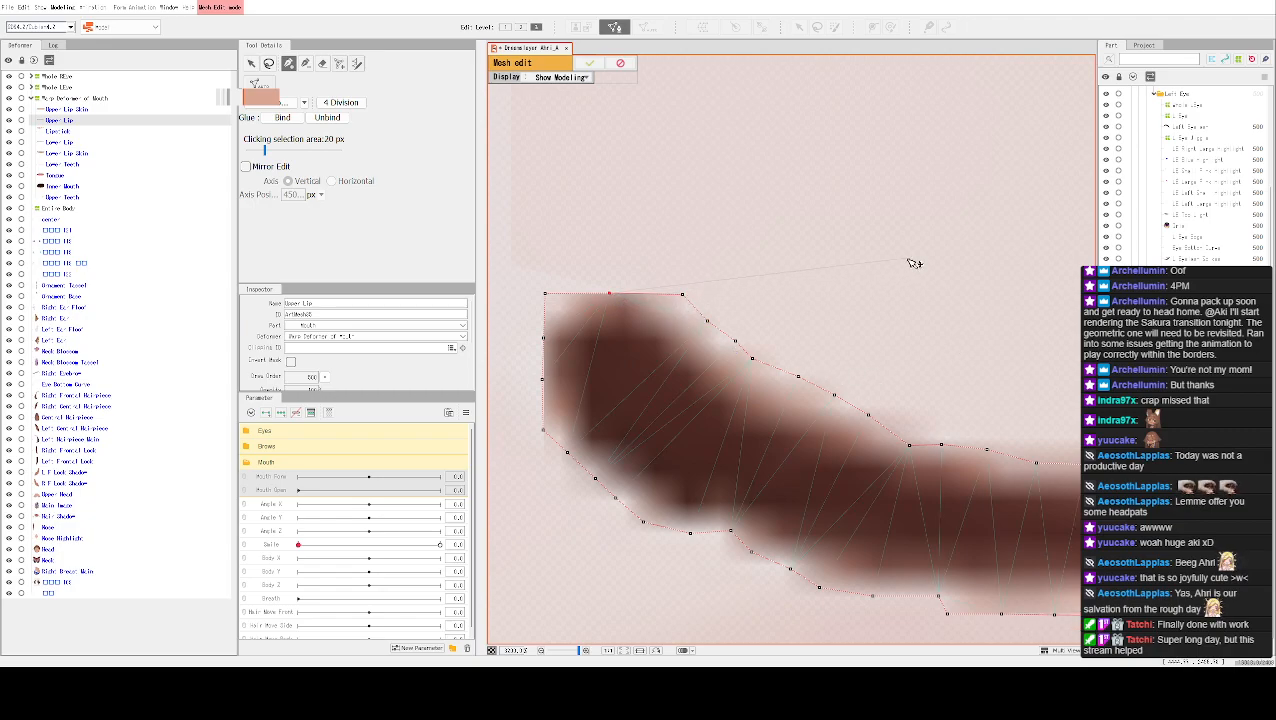
# Start a centre line of vertices inside the Upper Lip, from its left tip around the left corner's curve
pyautogui.click(620, 338)
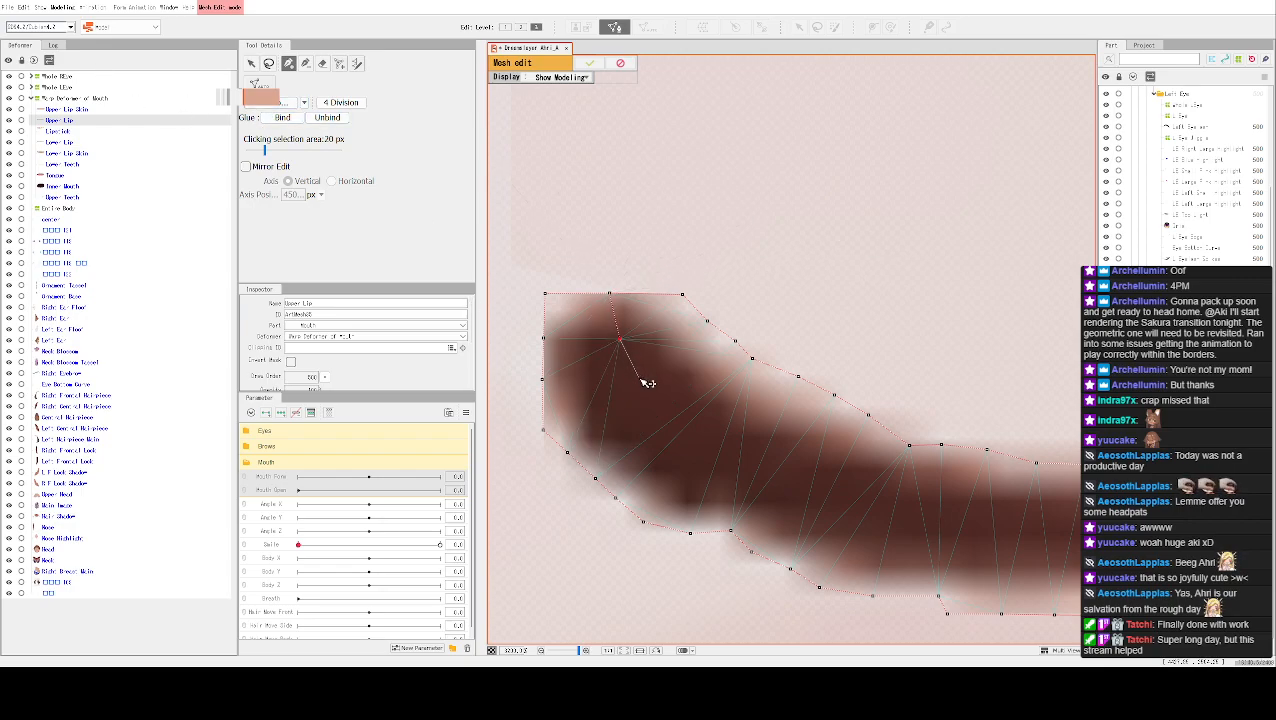
pyautogui.moveTo(648, 383); pyautogui.dragTo(724, 457)
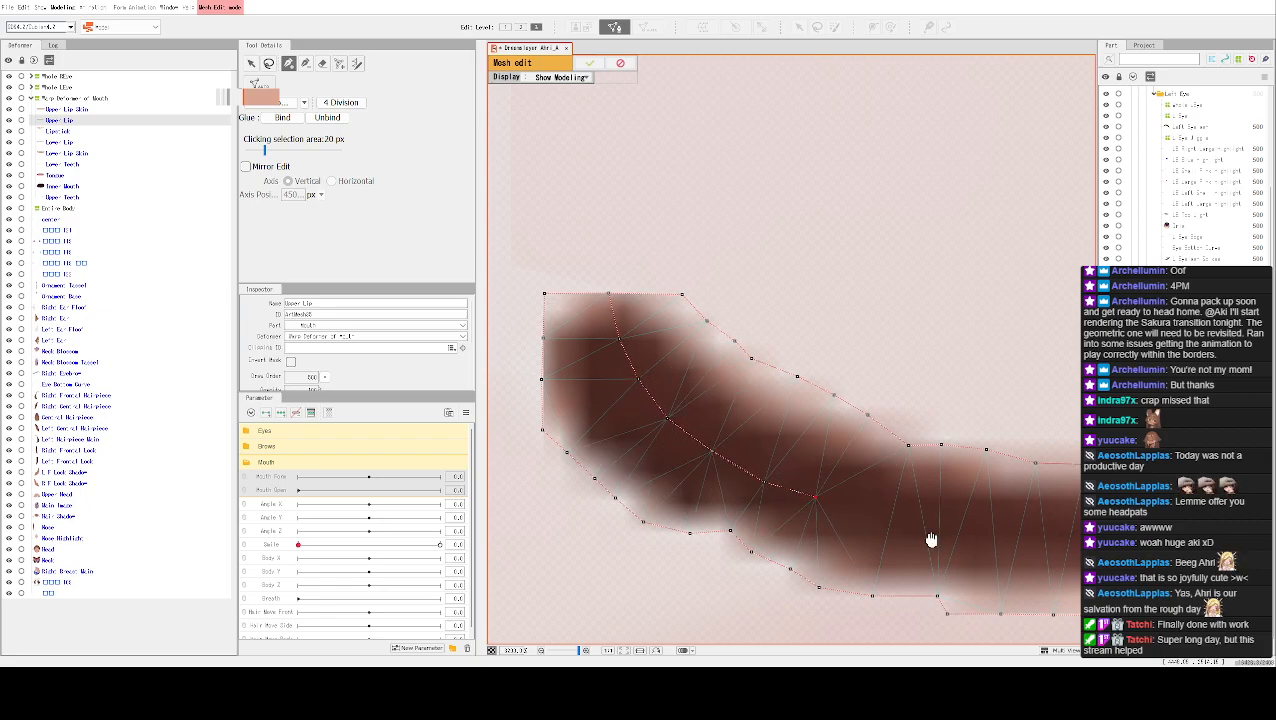
pyautogui.moveTo(854, 535); pyautogui.dragTo(678, 474)
pyautogui.click(645, 457)
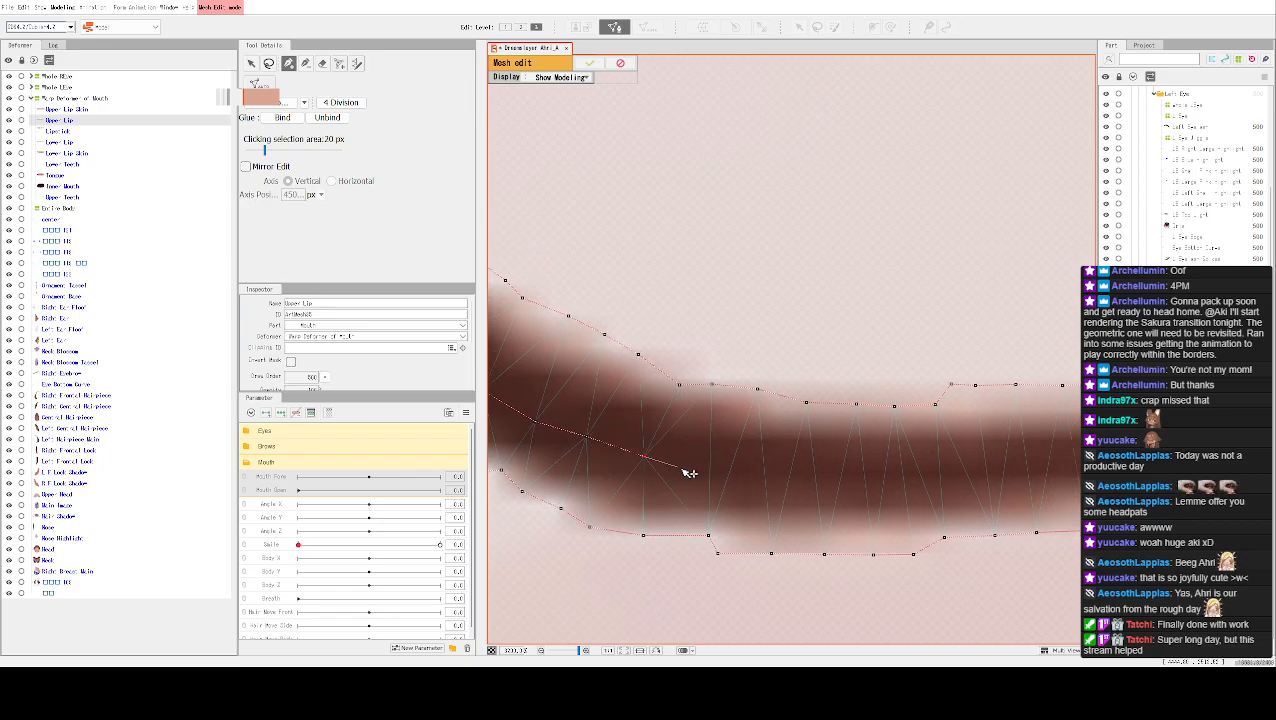
pyautogui.click(708, 473)
pyautogui.click(806, 479)
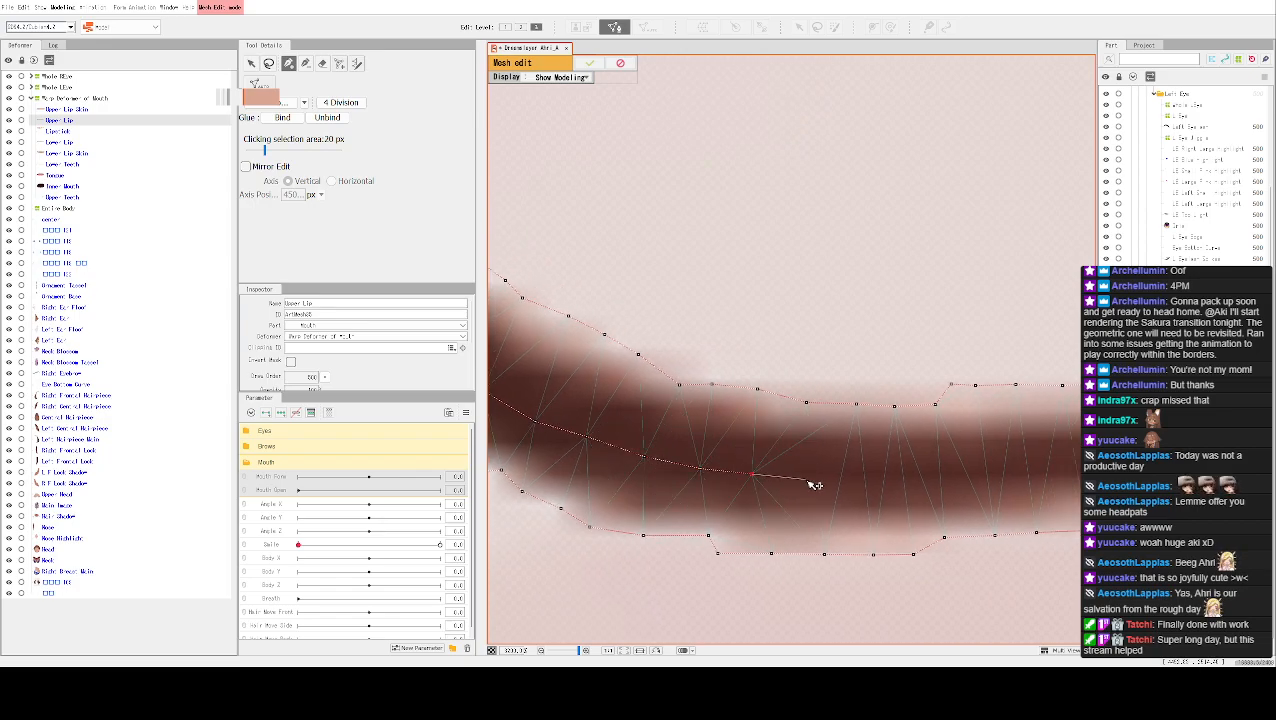
# Extend the centre line rightward through the lip's lower left stretch and up its gentle rise
pyautogui.moveTo(871, 484); pyautogui.dragTo(743, 456)
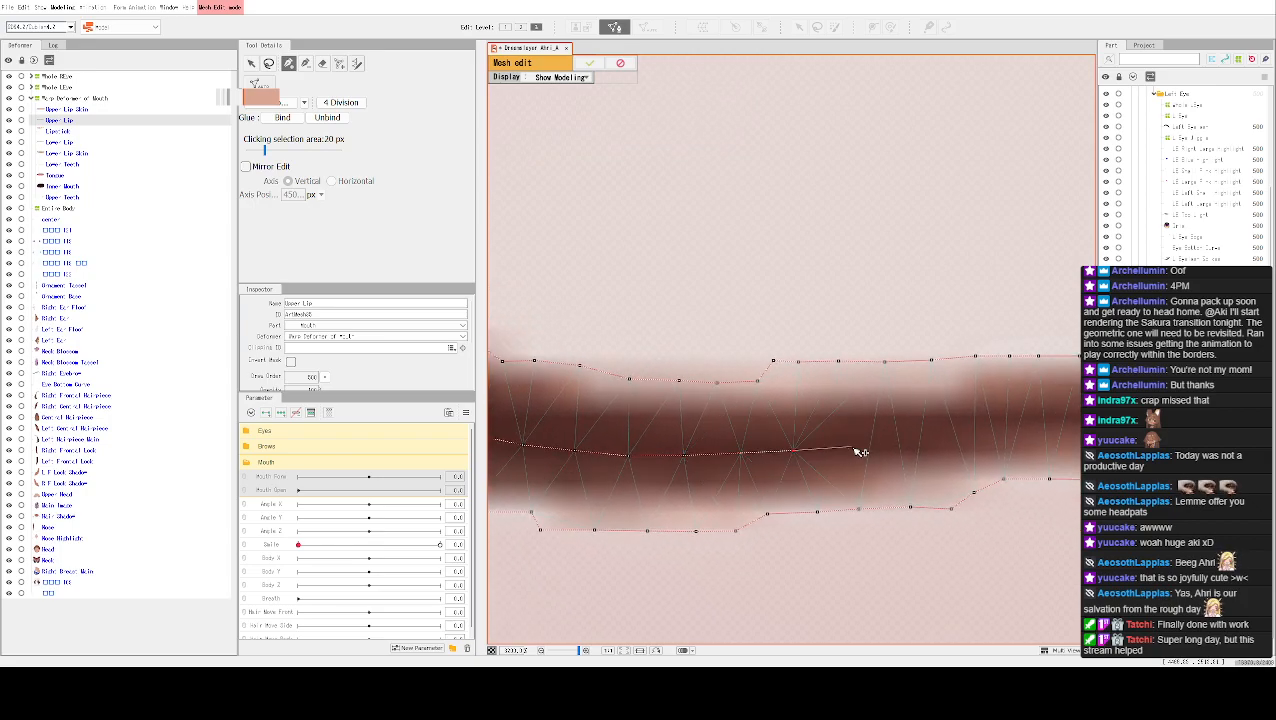
pyautogui.click(898, 445)
pyautogui.moveTo(994, 438); pyautogui.dragTo(694, 421)
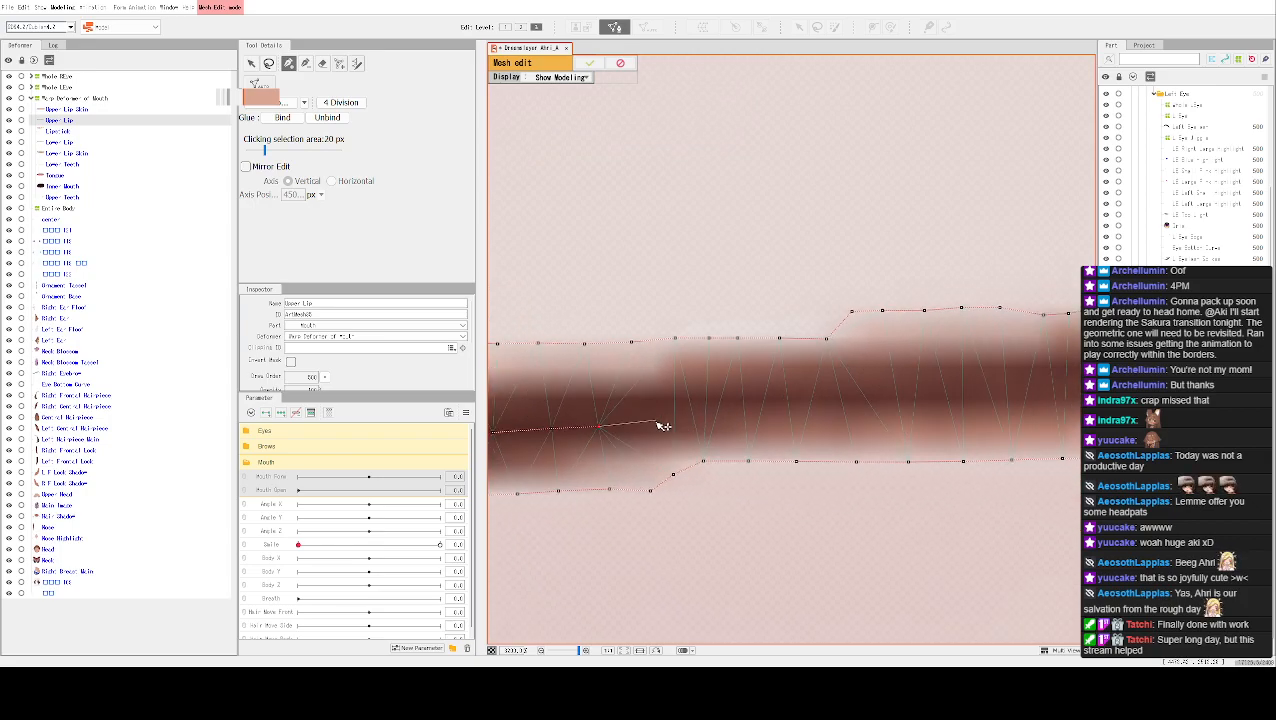
pyautogui.click(657, 420)
pyautogui.click(701, 412)
pyautogui.click(746, 410)
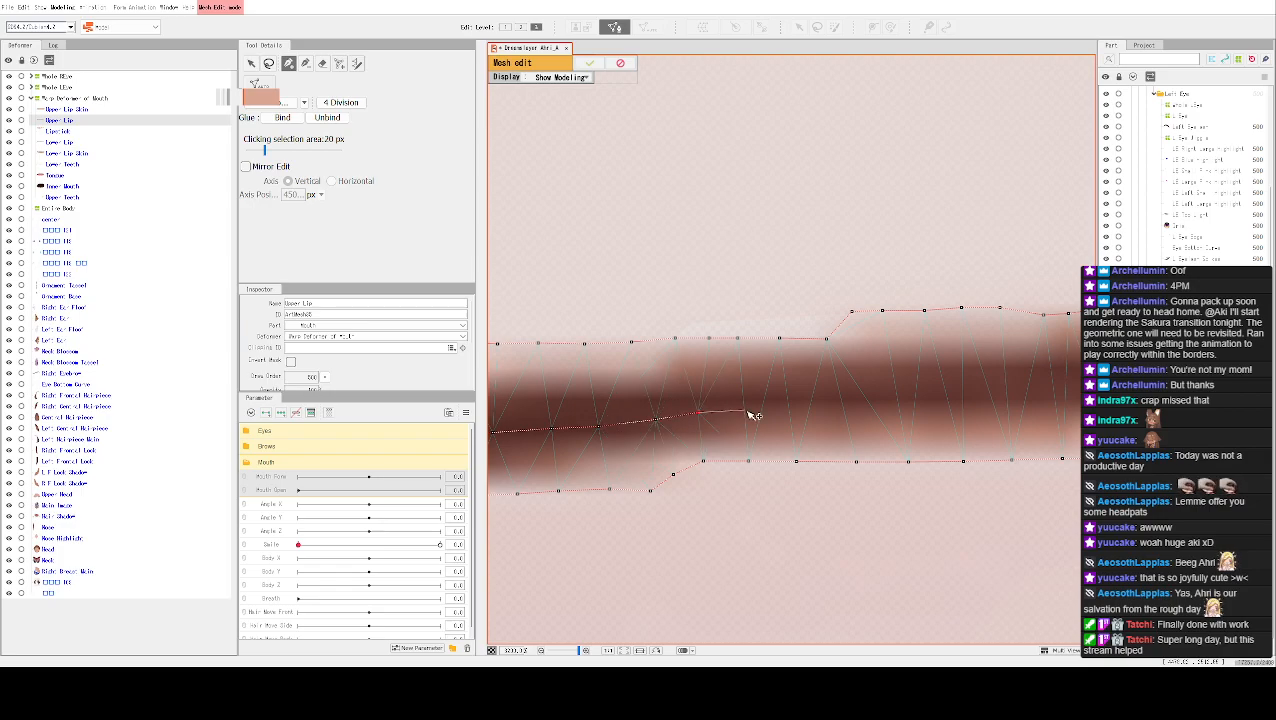
pyautogui.click(790, 406)
pyautogui.click(848, 404)
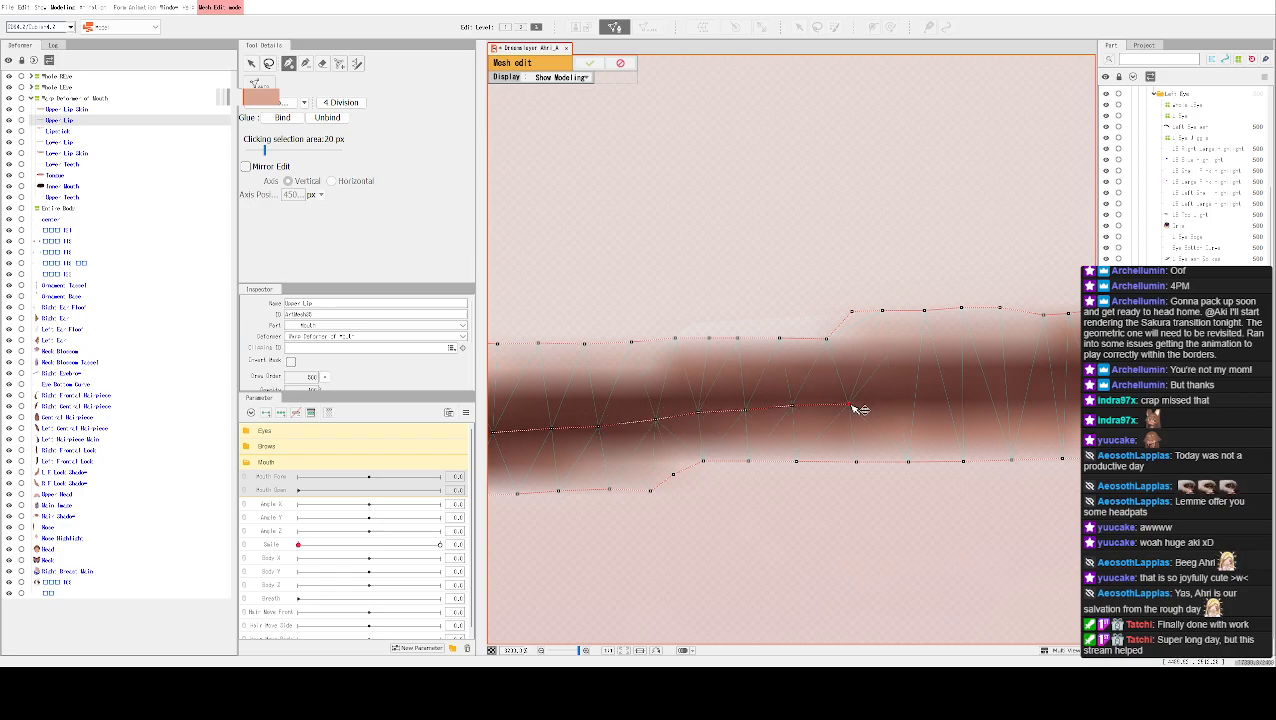
# Continue the centre line rightward up to and across the raised middle of the Upper Lip
pyautogui.click(952, 403)
pyautogui.moveTo(1016, 404); pyautogui.dragTo(743, 393)
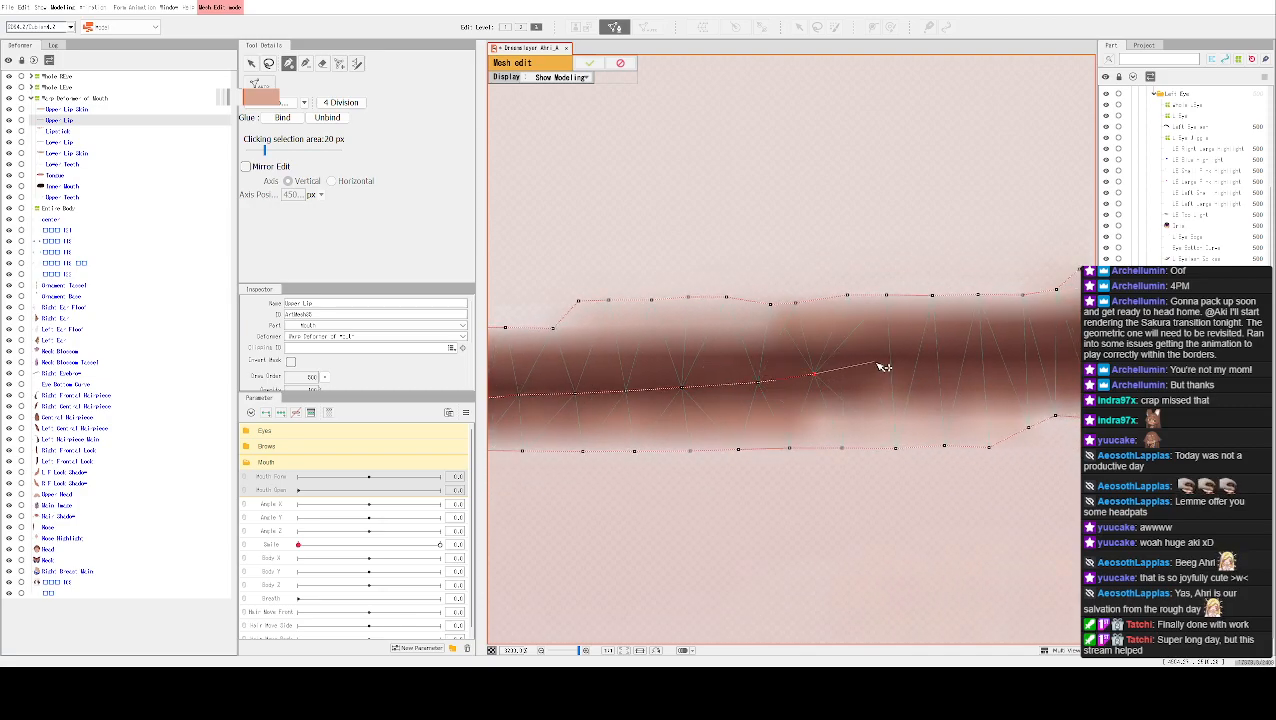
pyautogui.click(945, 362)
pyautogui.moveTo(1052, 362); pyautogui.dragTo(700, 413)
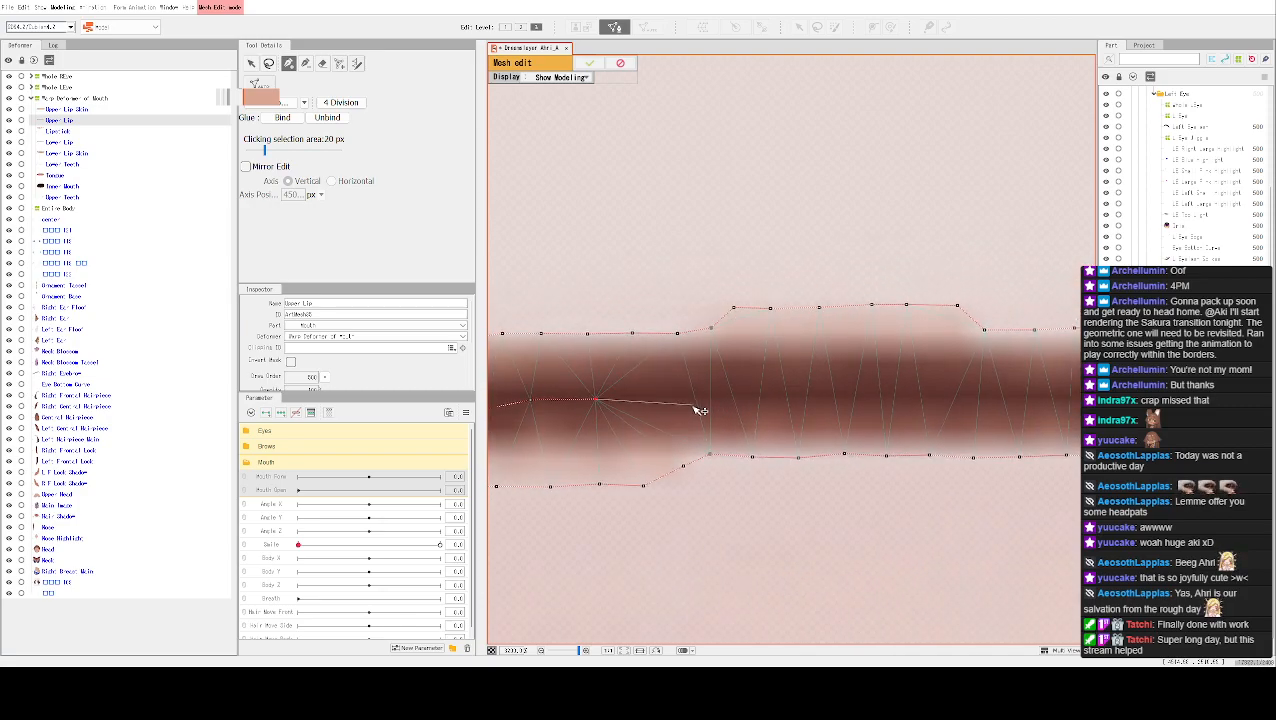
pyautogui.click(671, 403)
pyautogui.scroll(-3, 740, 390)
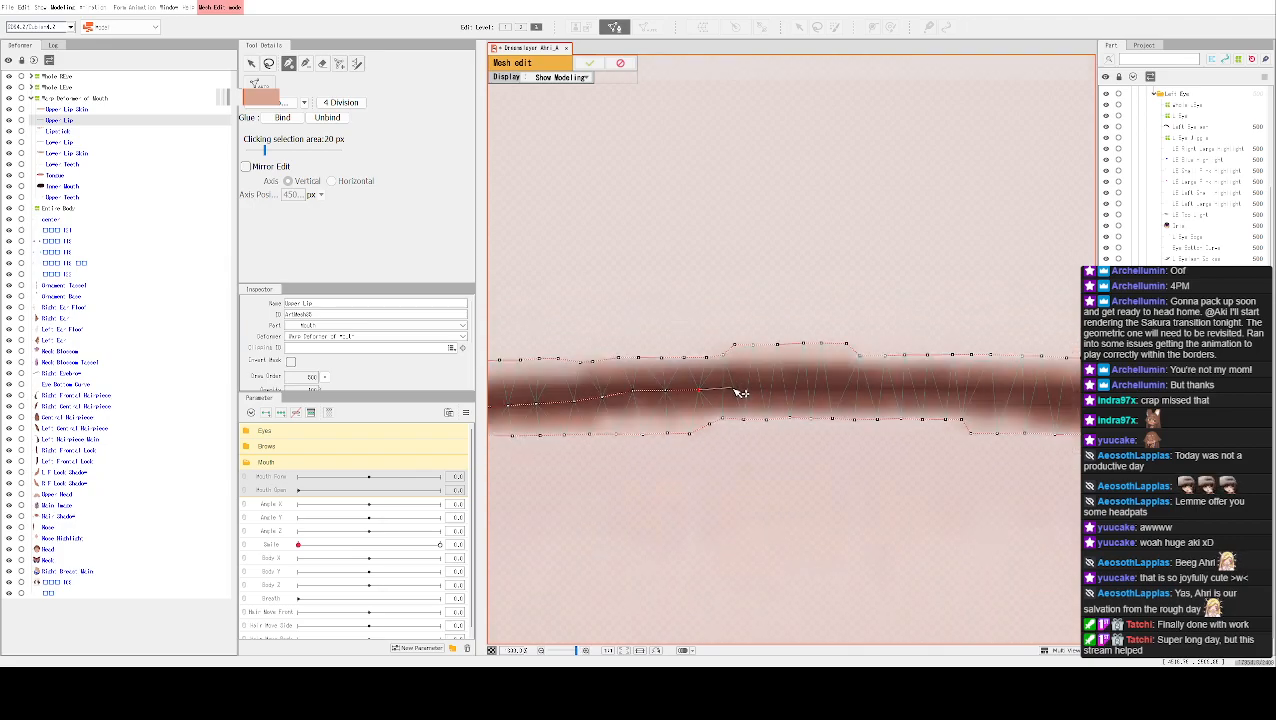
pyautogui.click(736, 391)
pyautogui.scroll(3, 740, 392)
pyautogui.click(776, 384)
pyautogui.click(871, 383)
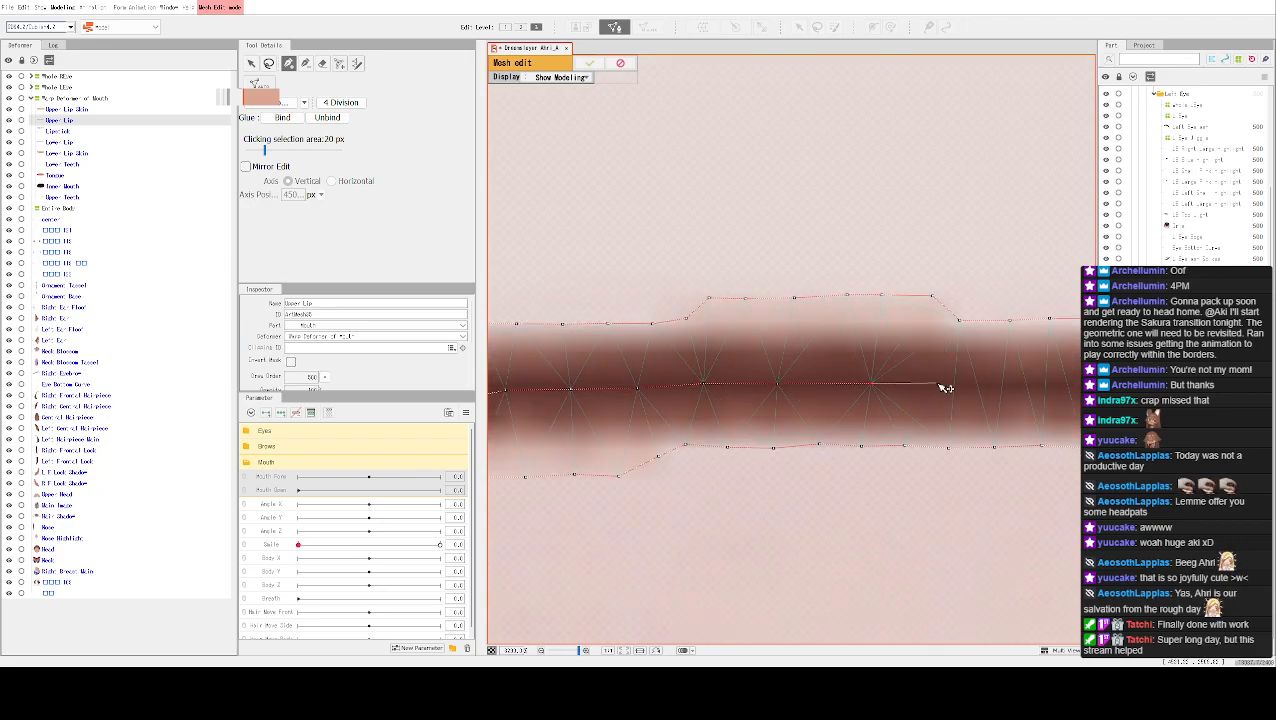
# Carry the centre line past the raised middle and along the gentle descent of the lip's right half
pyautogui.moveTo(945, 388); pyautogui.dragTo(652, 379)
pyautogui.click(686, 378)
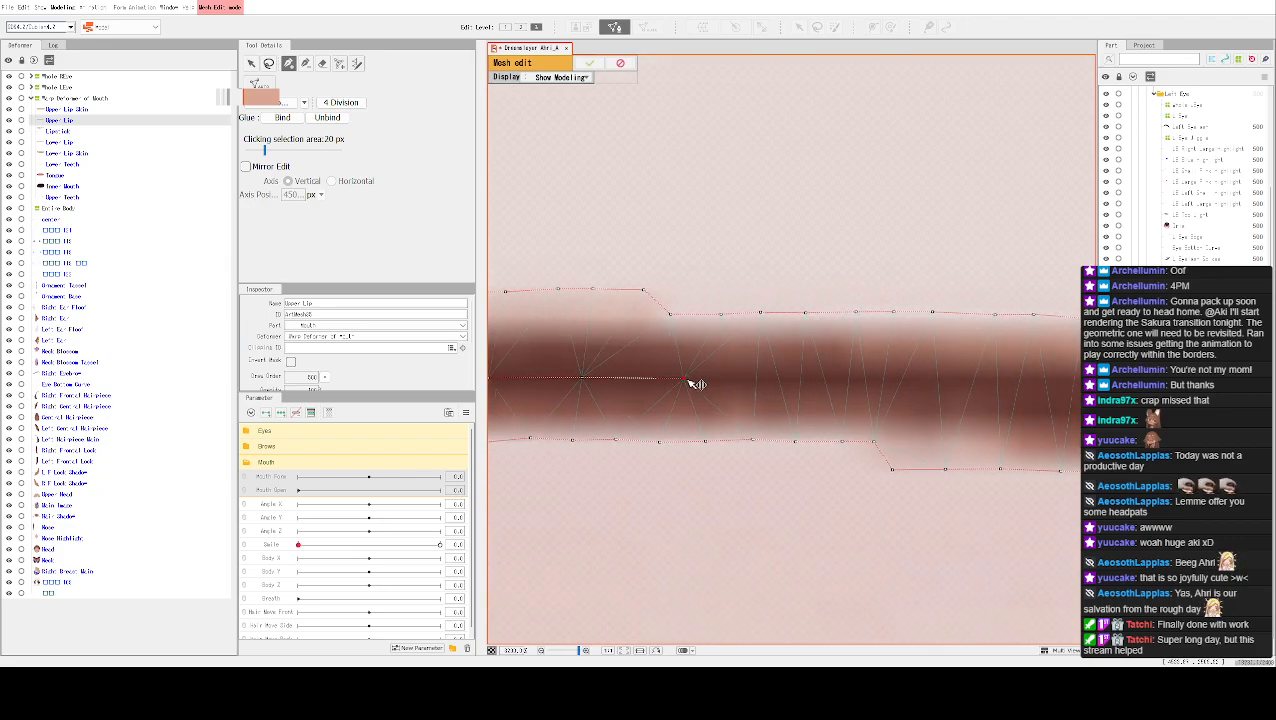
pyautogui.click(772, 377)
pyautogui.click(856, 382)
pyautogui.click(931, 393)
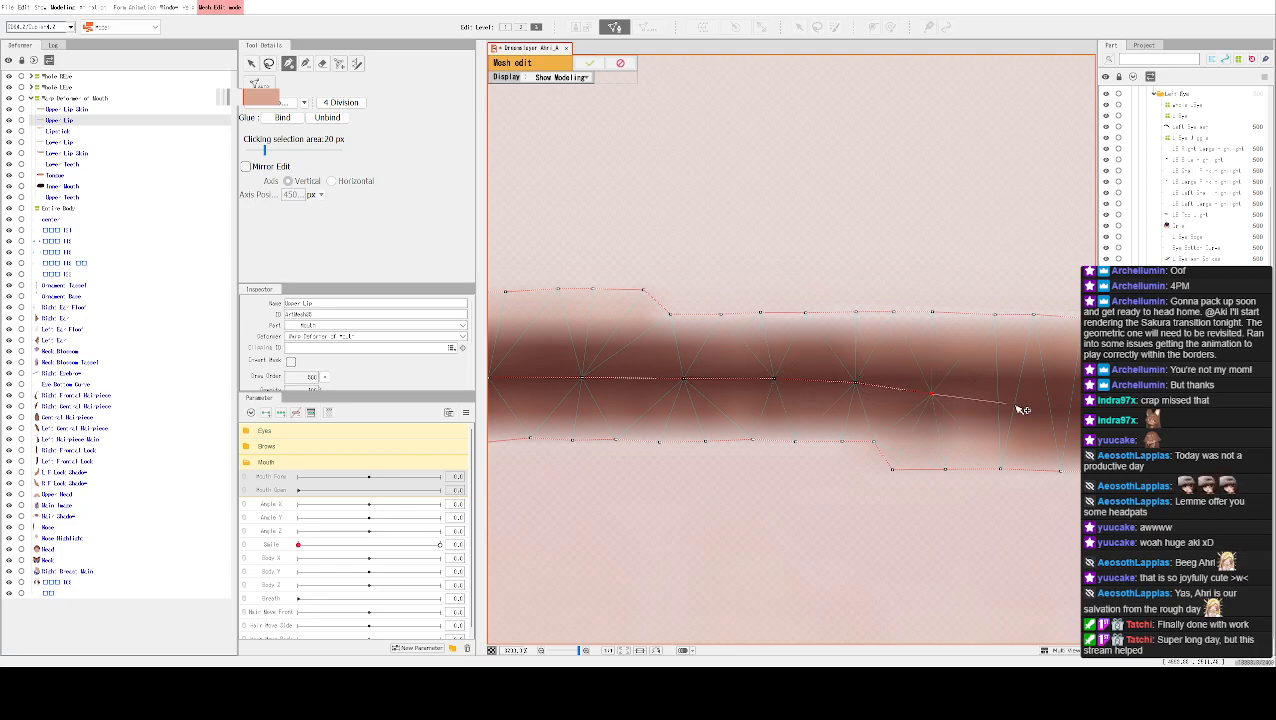
pyautogui.moveTo(1008, 408); pyautogui.dragTo(689, 390)
pyautogui.click(784, 390)
pyautogui.click(834, 403)
pyautogui.click(914, 407)
# Place the centre line's vertices along the low, flat stretch leading to the right corner
pyautogui.moveTo(1010, 420); pyautogui.dragTo(749, 407)
pyautogui.click(742, 399)
pyautogui.click(816, 401)
pyautogui.click(876, 401)
pyautogui.click(952, 405)
pyautogui.click(978, 432)
pyautogui.moveTo(1052, 437); pyautogui.dragTo(719, 414)
pyautogui.click(719, 412)
pyautogui.click(863, 401)
pyautogui.click(934, 398)
pyautogui.moveTo(1002, 396); pyautogui.dragTo(790, 396)
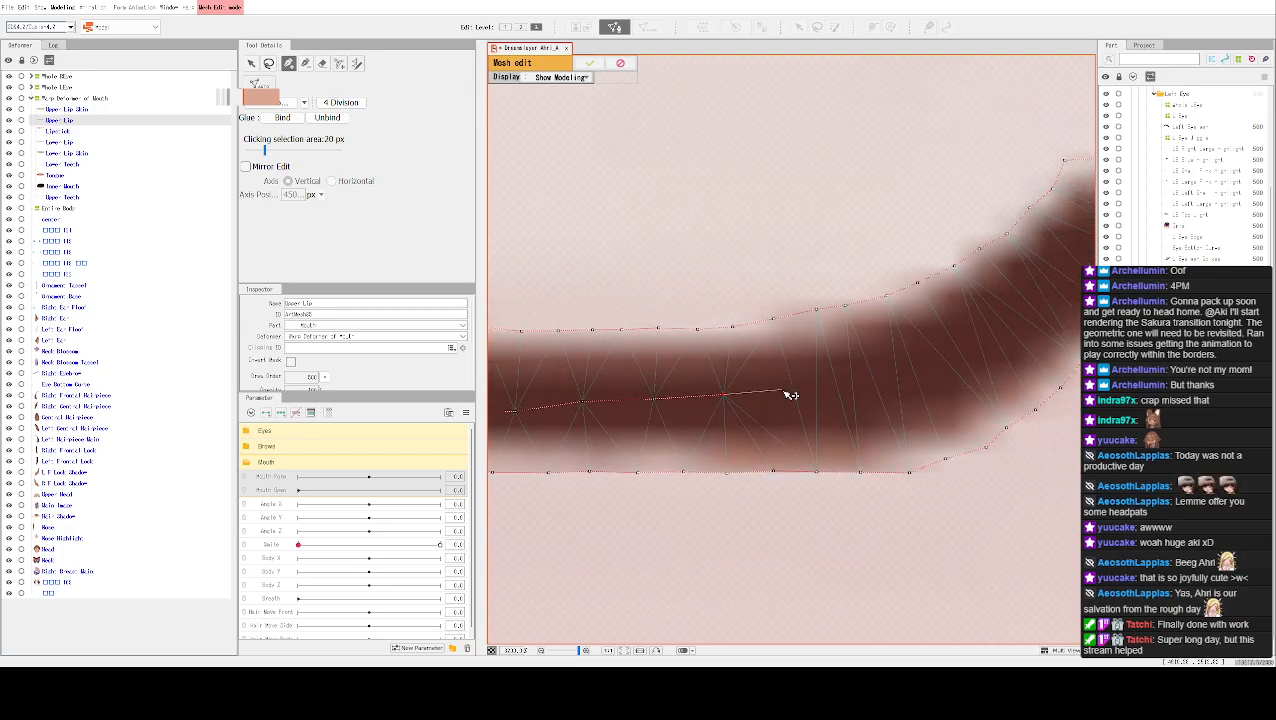
# Run the centre line up the right corner's curve to its tip and auto-connect the mesh vertices
pyautogui.click(809, 390)
pyautogui.click(881, 384)
pyautogui.click(930, 373)
pyautogui.moveTo(963, 359); pyautogui.dragTo(834, 387)
pyautogui.click(853, 375)
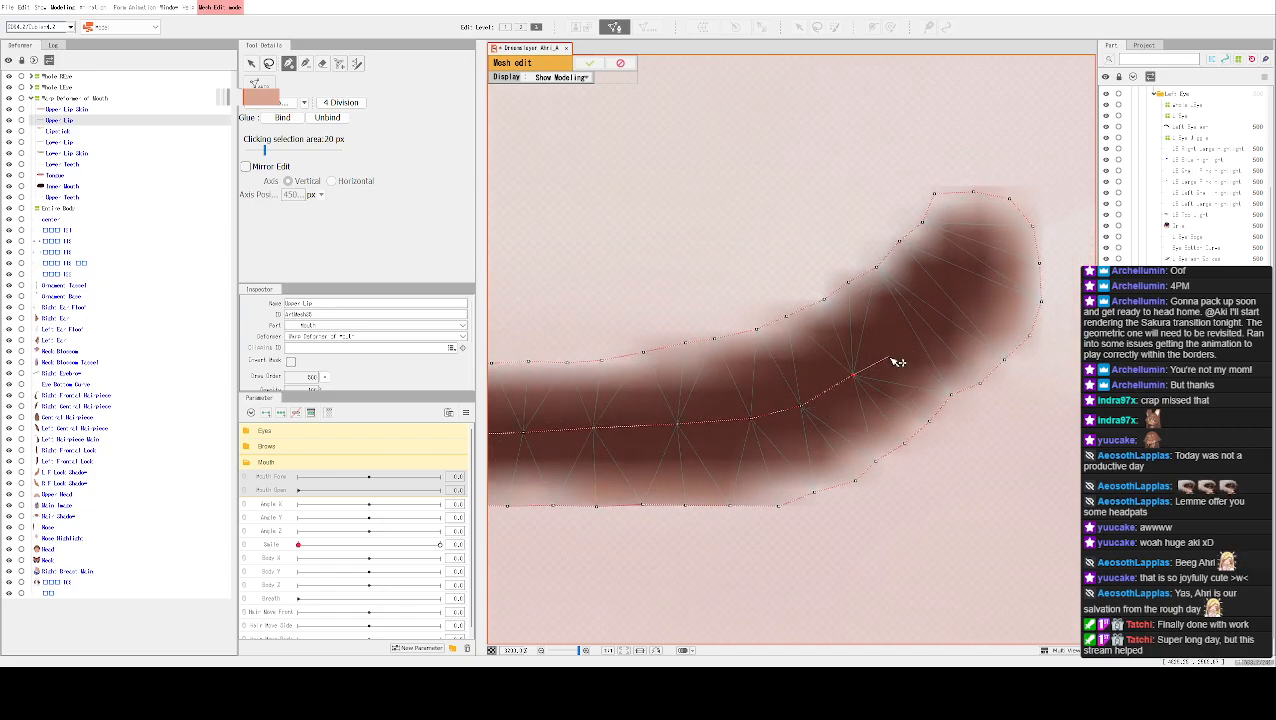
pyautogui.click(958, 288)
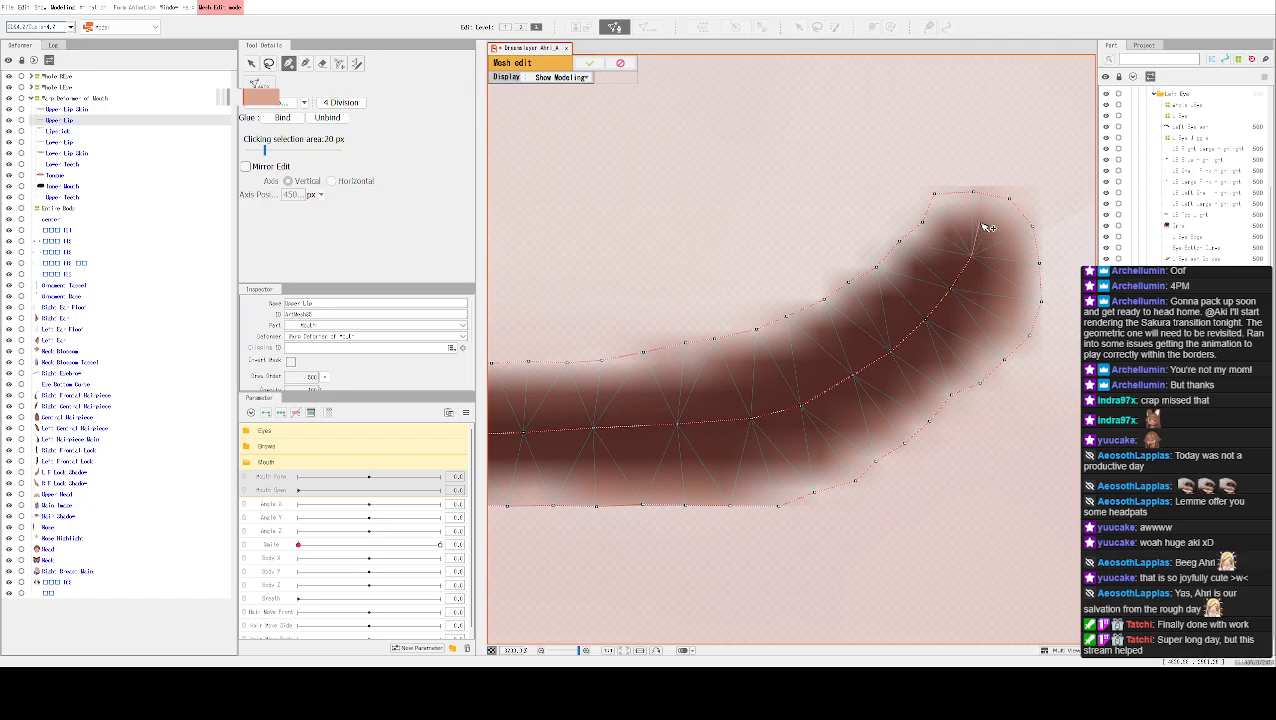
pyautogui.click(980, 223)
pyautogui.click(268, 102)
# Add vertices above and below the centre line in the flat stretch beside the right corner, working leftward
pyautogui.click(723, 453)
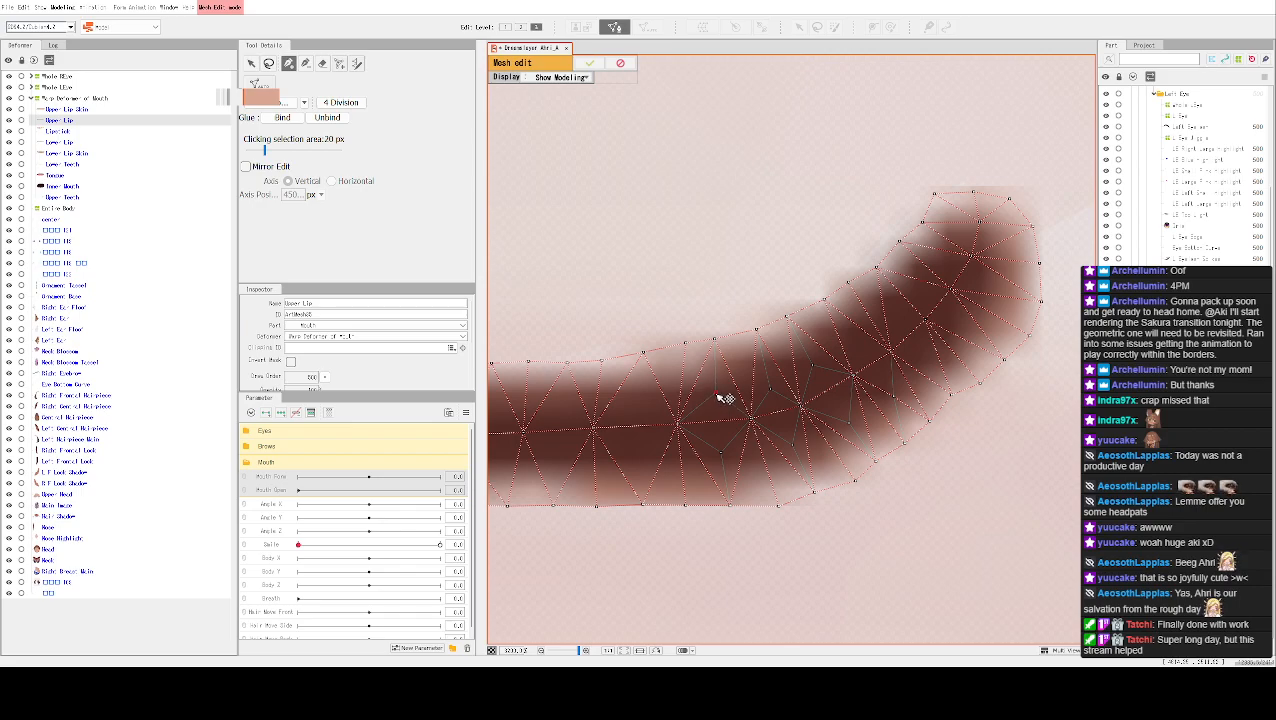
pyautogui.click(640, 401)
pyautogui.click(641, 460)
pyautogui.moveTo(563, 425); pyautogui.dragTo(709, 432)
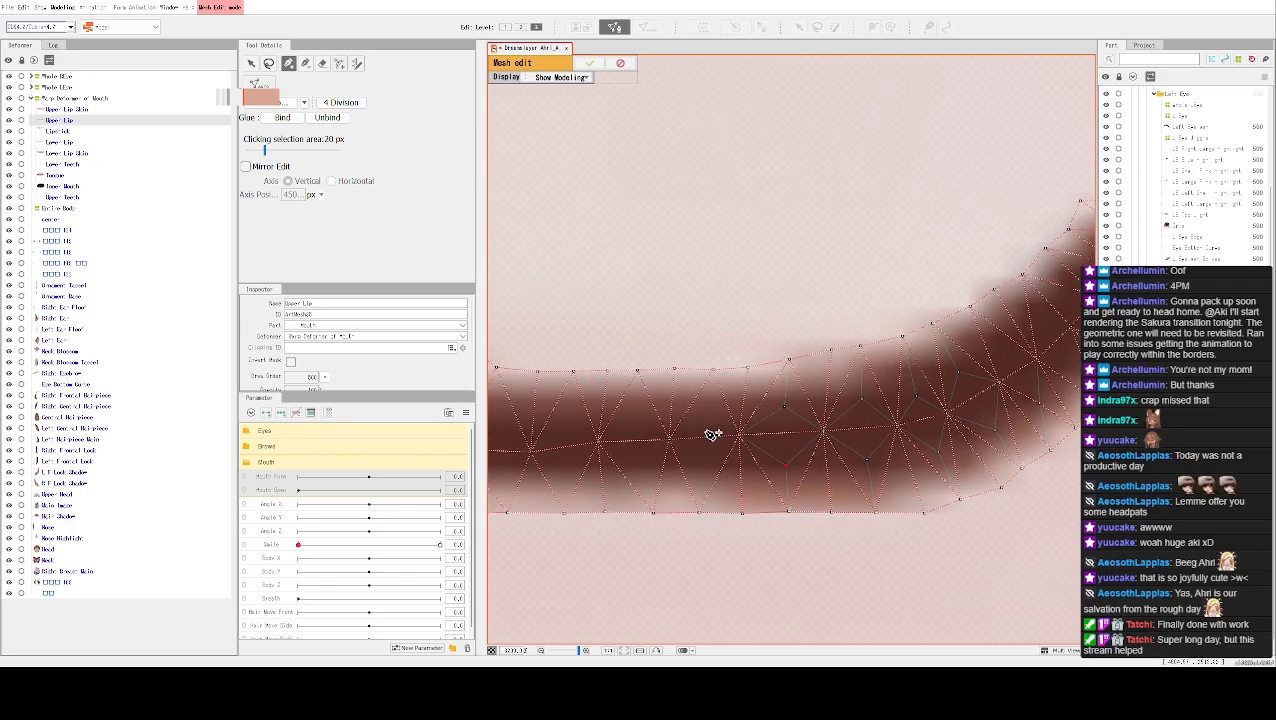
pyautogui.click(707, 412)
pyautogui.click(702, 466)
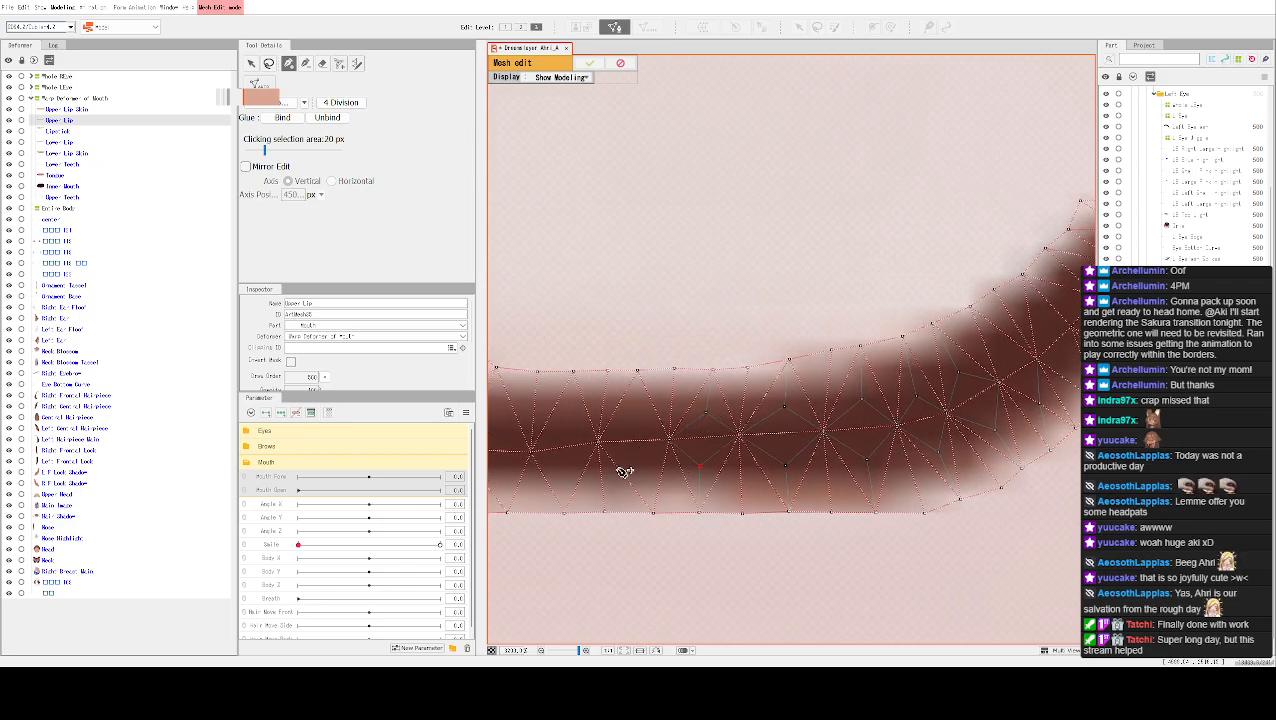
pyautogui.click(639, 417)
pyautogui.click(640, 469)
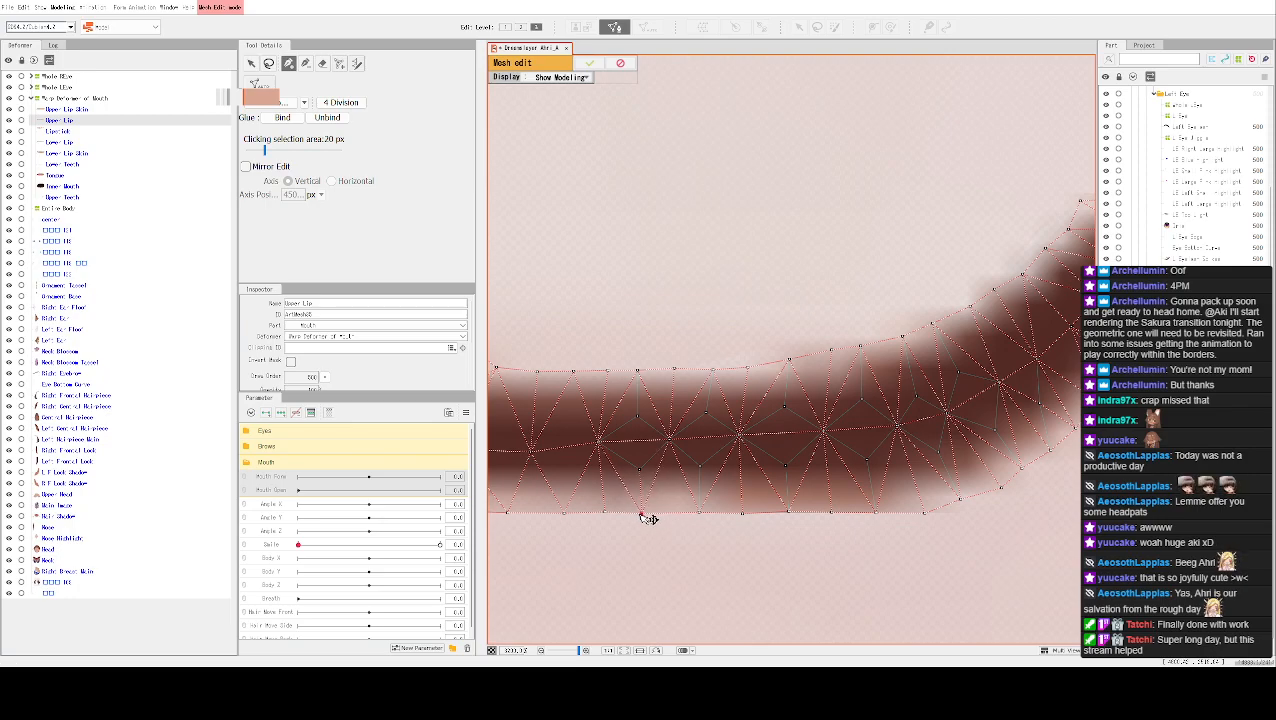
pyautogui.click(642, 515)
# Continue adding vertices on both sides of the centre line leftward through the right half towards the lip's middle
pyautogui.moveTo(540, 474); pyautogui.dragTo(774, 479)
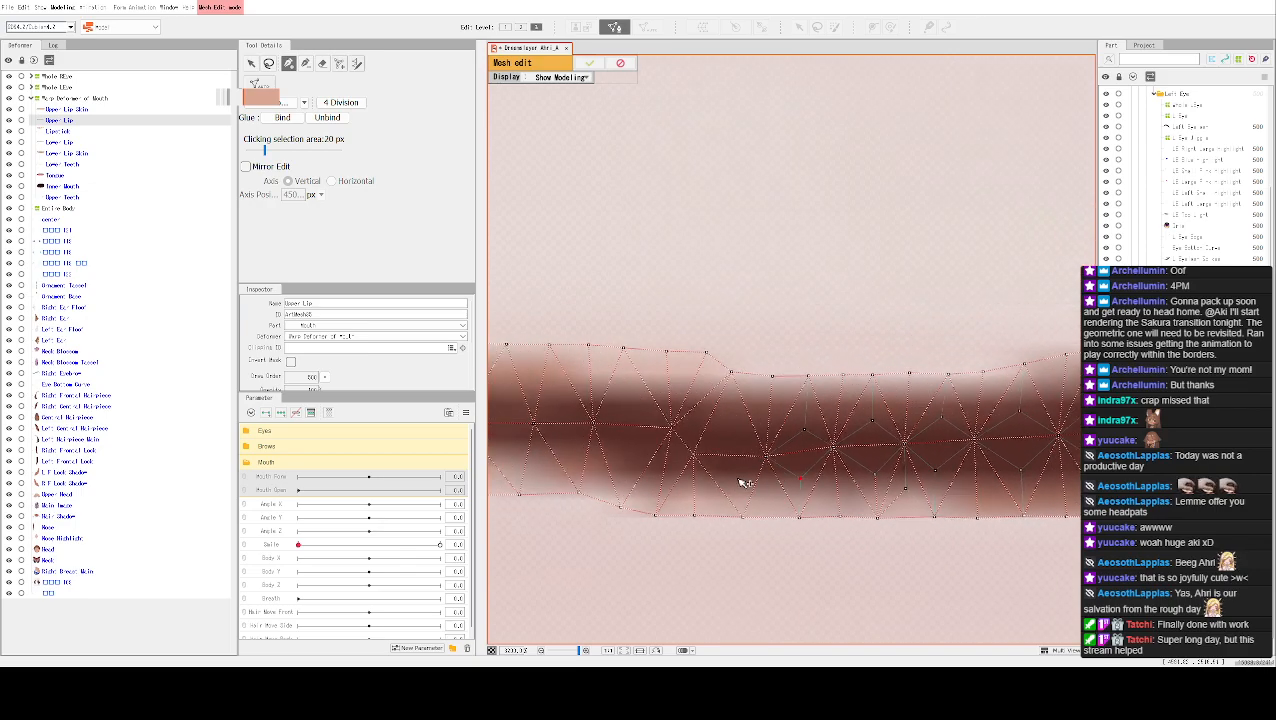
pyautogui.moveTo(745, 484); pyautogui.dragTo(745, 521)
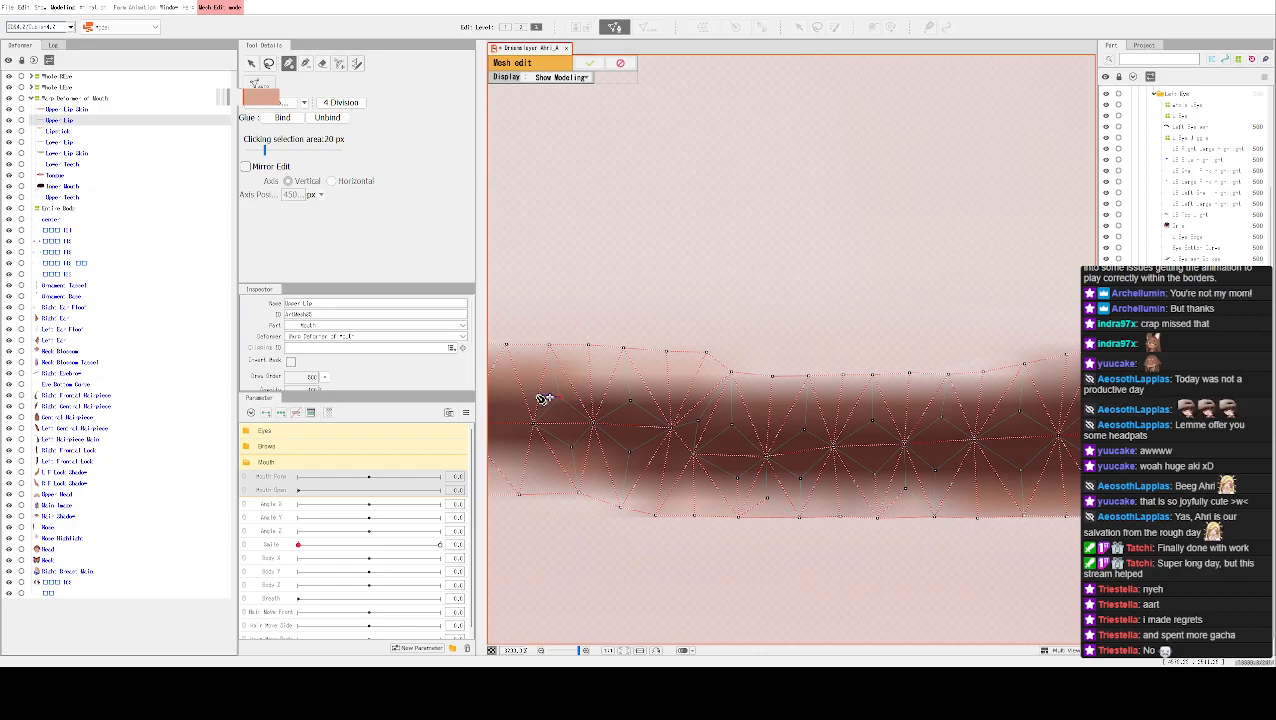
pyautogui.moveTo(533, 399); pyautogui.dragTo(612, 395)
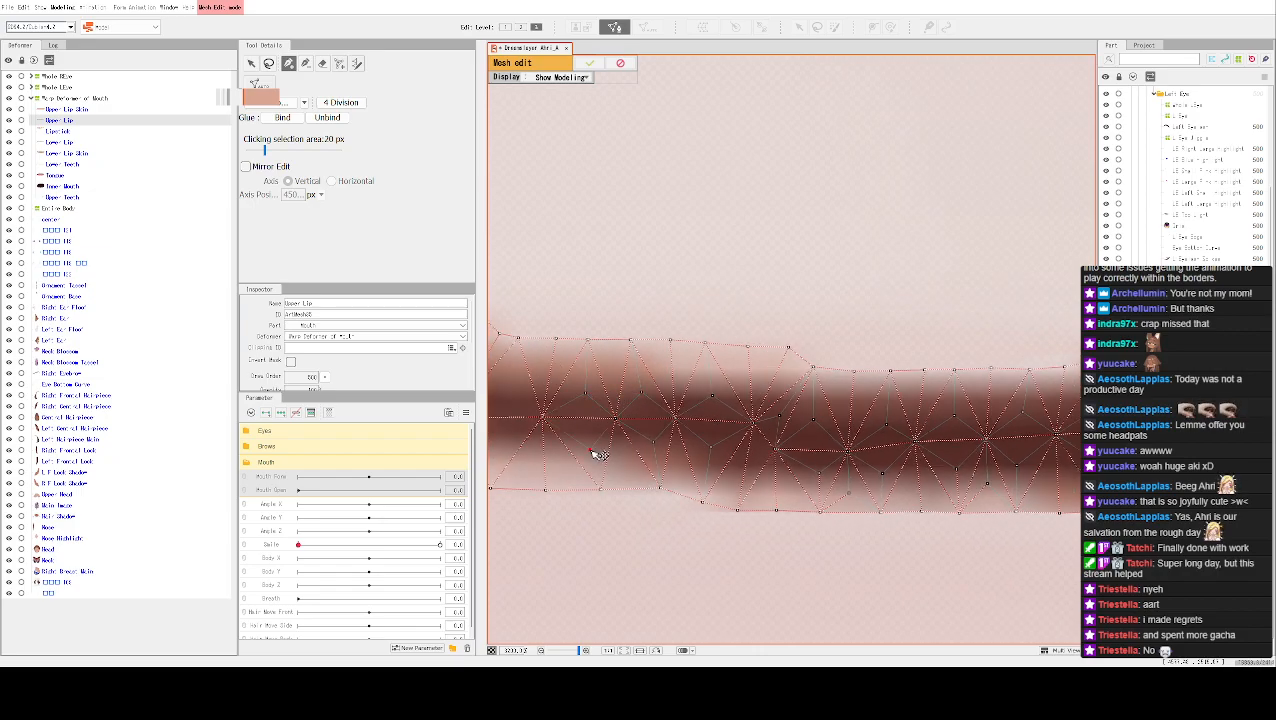
pyautogui.moveTo(552, 447); pyautogui.dragTo(679, 450)
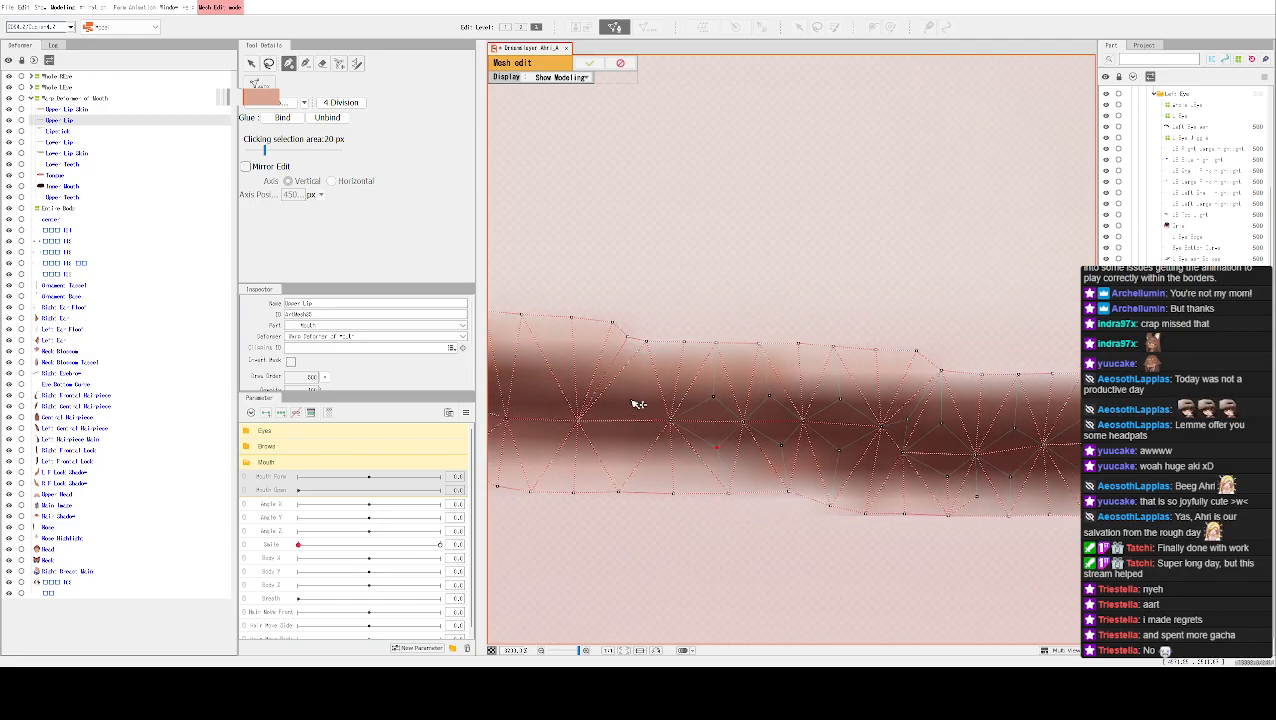
pyautogui.click(638, 396)
pyautogui.moveTo(688, 431); pyautogui.dragTo(834, 423)
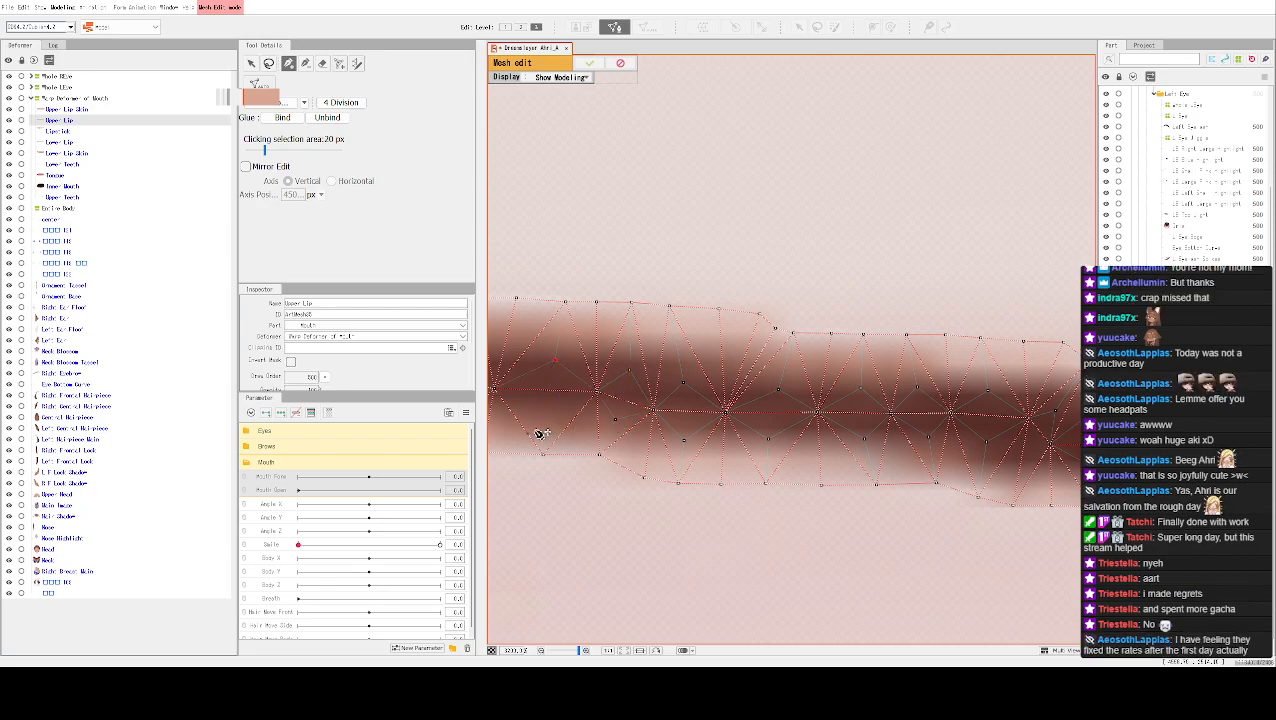
pyautogui.moveTo(625, 370); pyautogui.dragTo(712, 383)
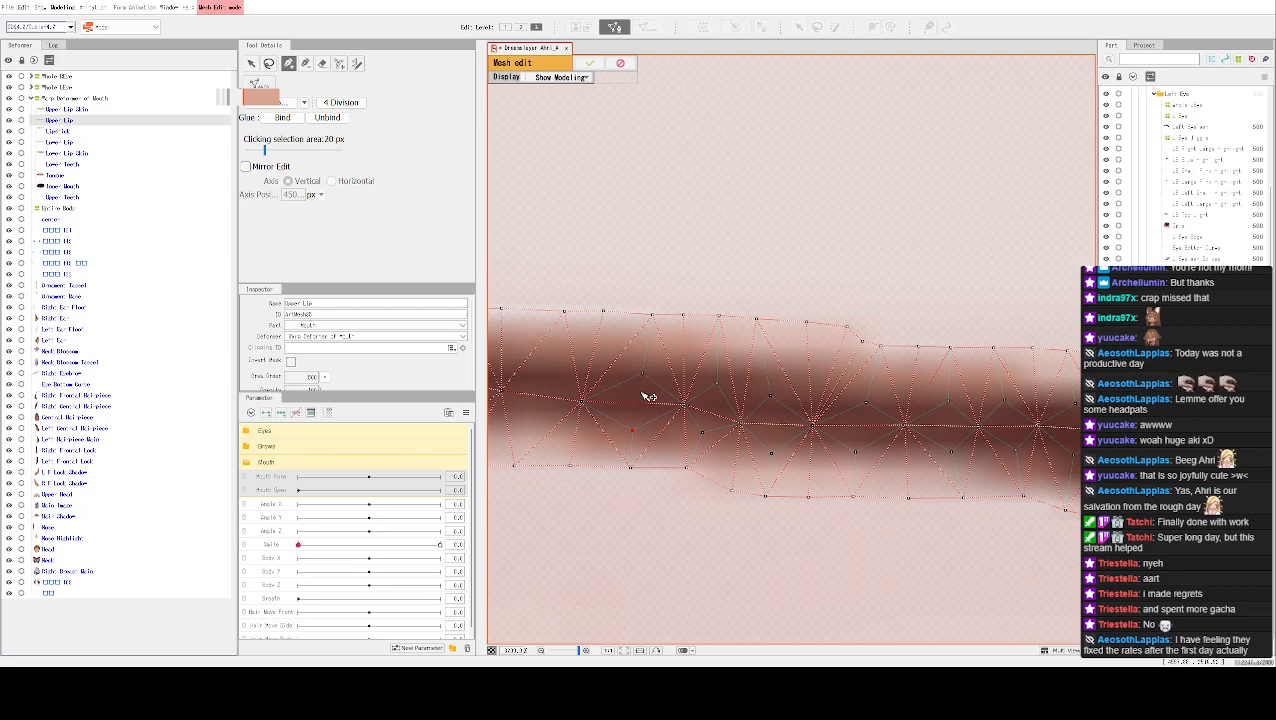
pyautogui.moveTo(612, 379); pyautogui.dragTo(635, 393)
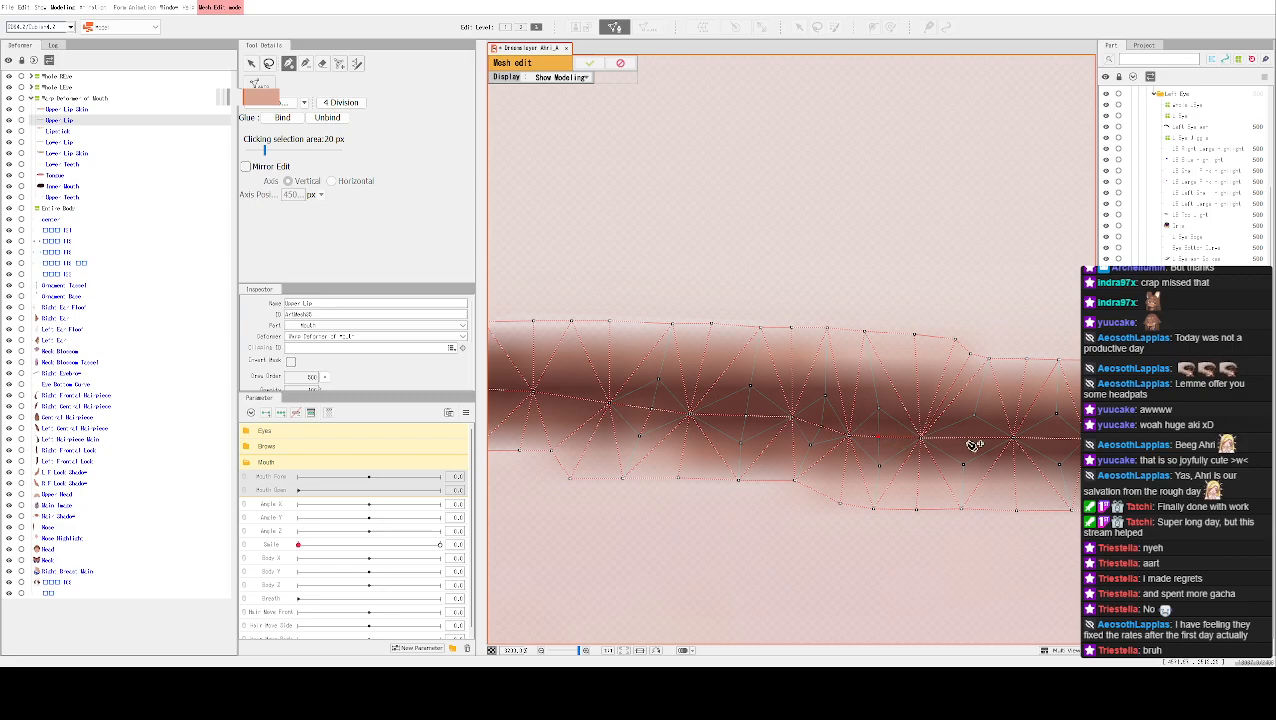
# Work back towards the right corner, adding vertices on the centre line between the existing ones
pyautogui.moveTo(1003, 419); pyautogui.dragTo(766, 427)
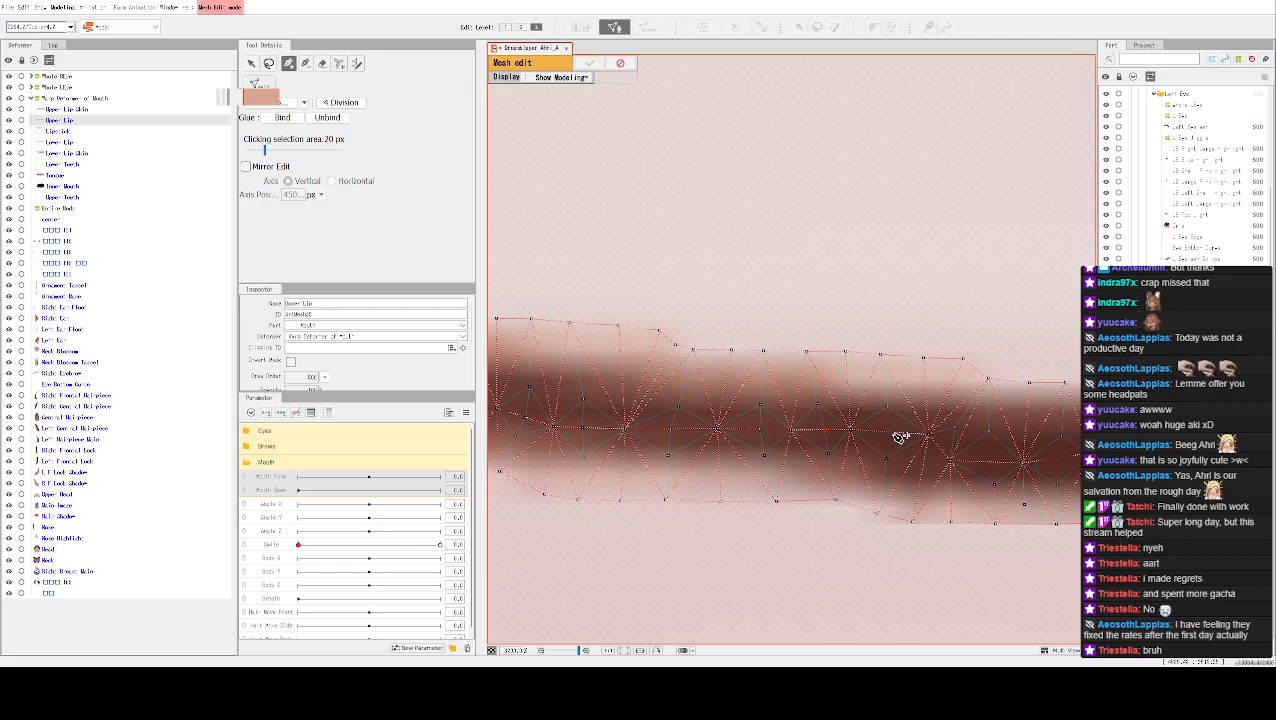
pyautogui.moveTo(943, 466); pyautogui.dragTo(851, 477)
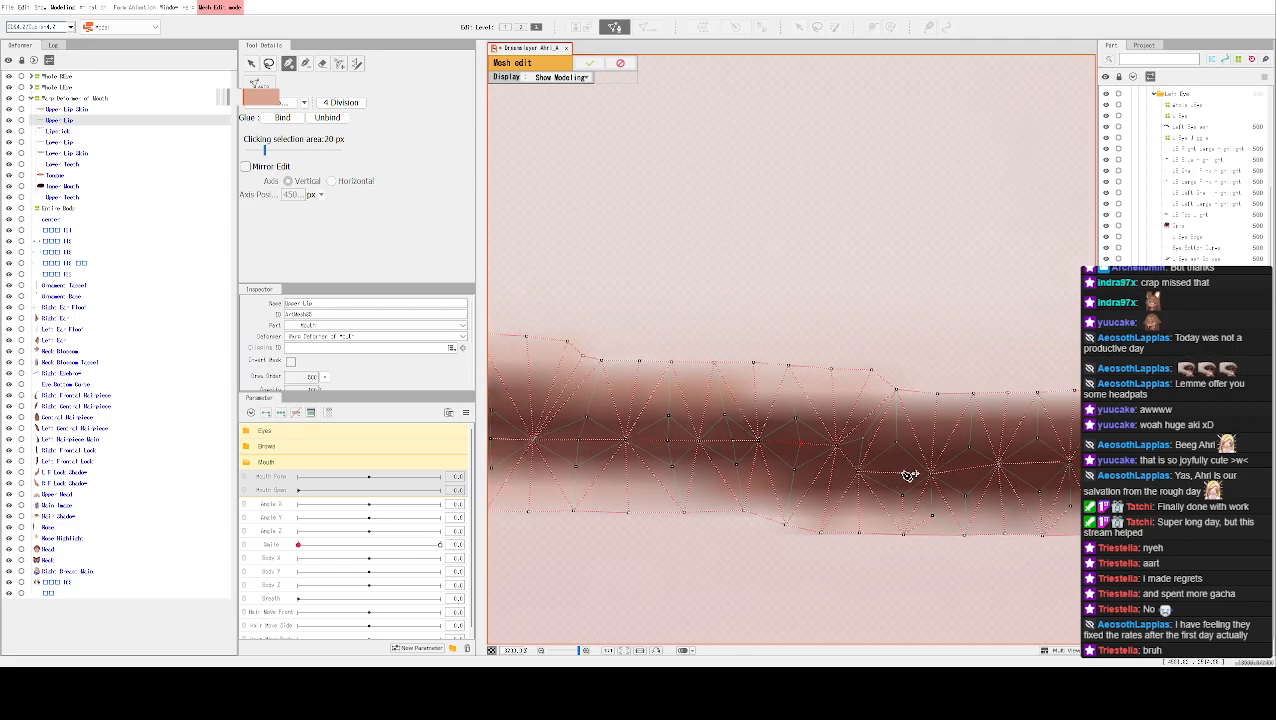
pyautogui.moveTo(982, 474); pyautogui.dragTo(812, 476)
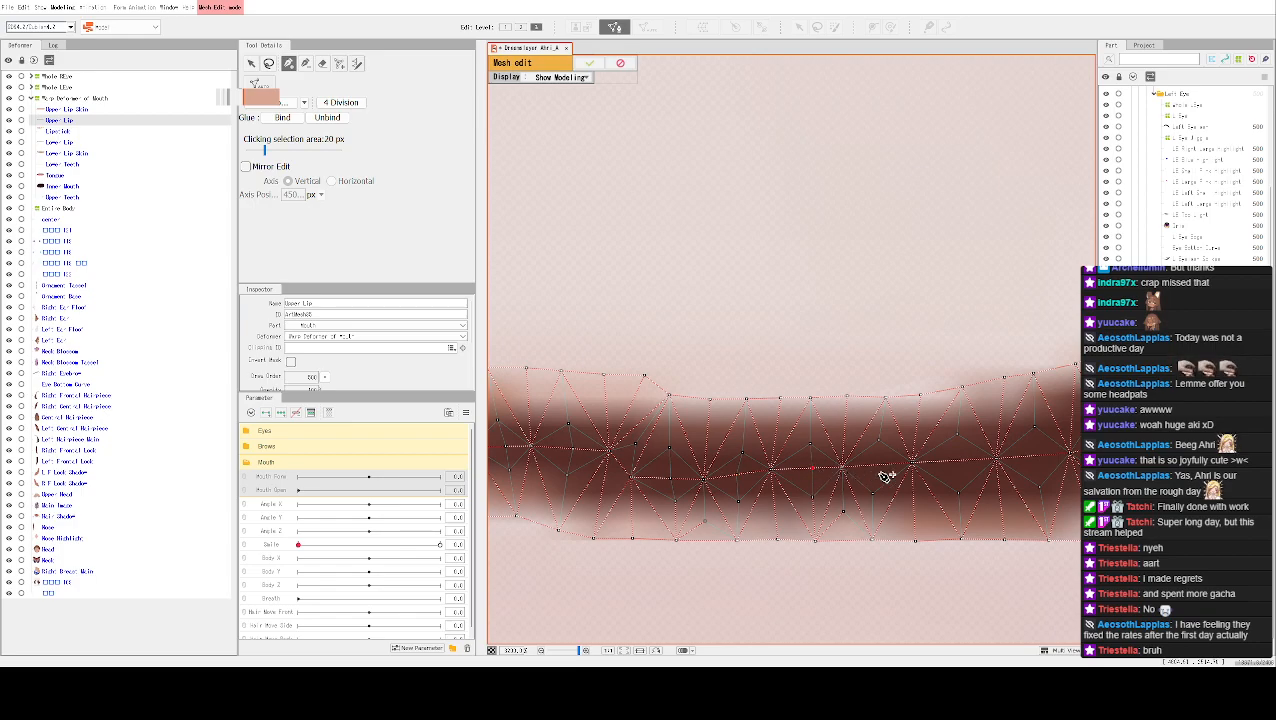
pyautogui.moveTo(998, 472); pyautogui.dragTo(856, 472)
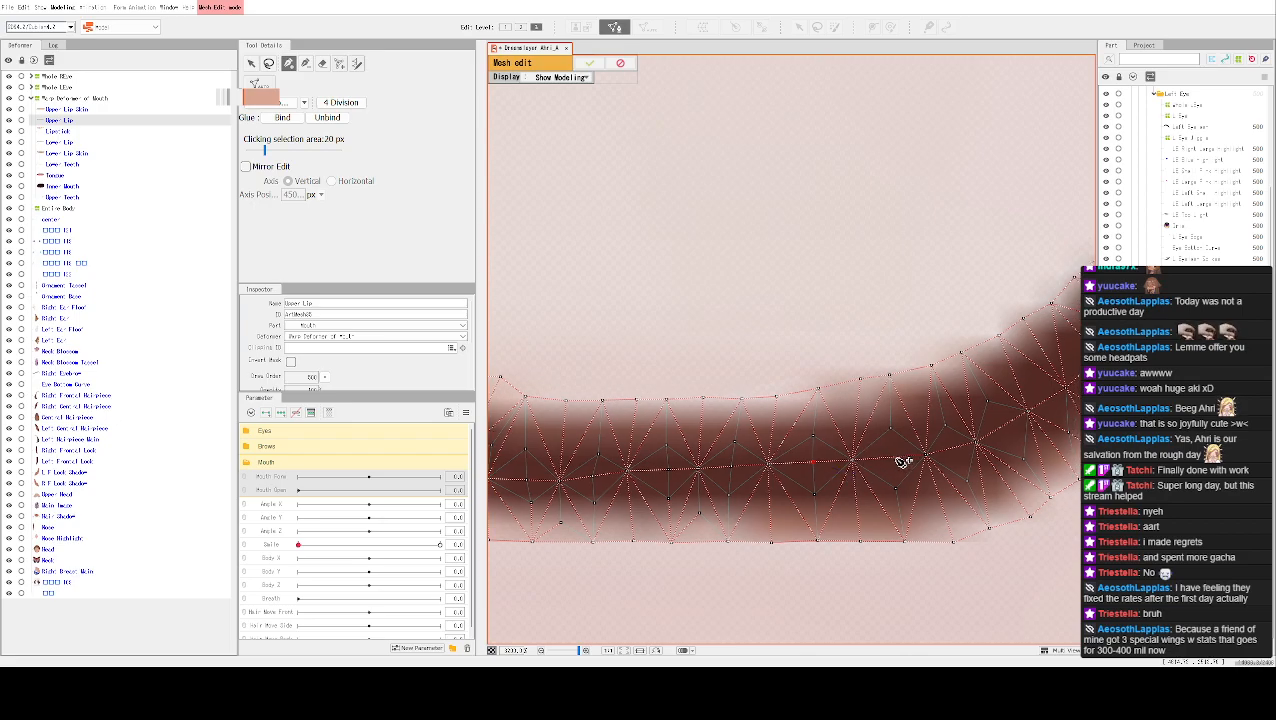
# Add interior mesh vertices through the right-hand curve of the Upper Lip mesh, working from the corner toward the lip's middle
pyautogui.moveTo(1035, 424); pyautogui.dragTo(846, 498)
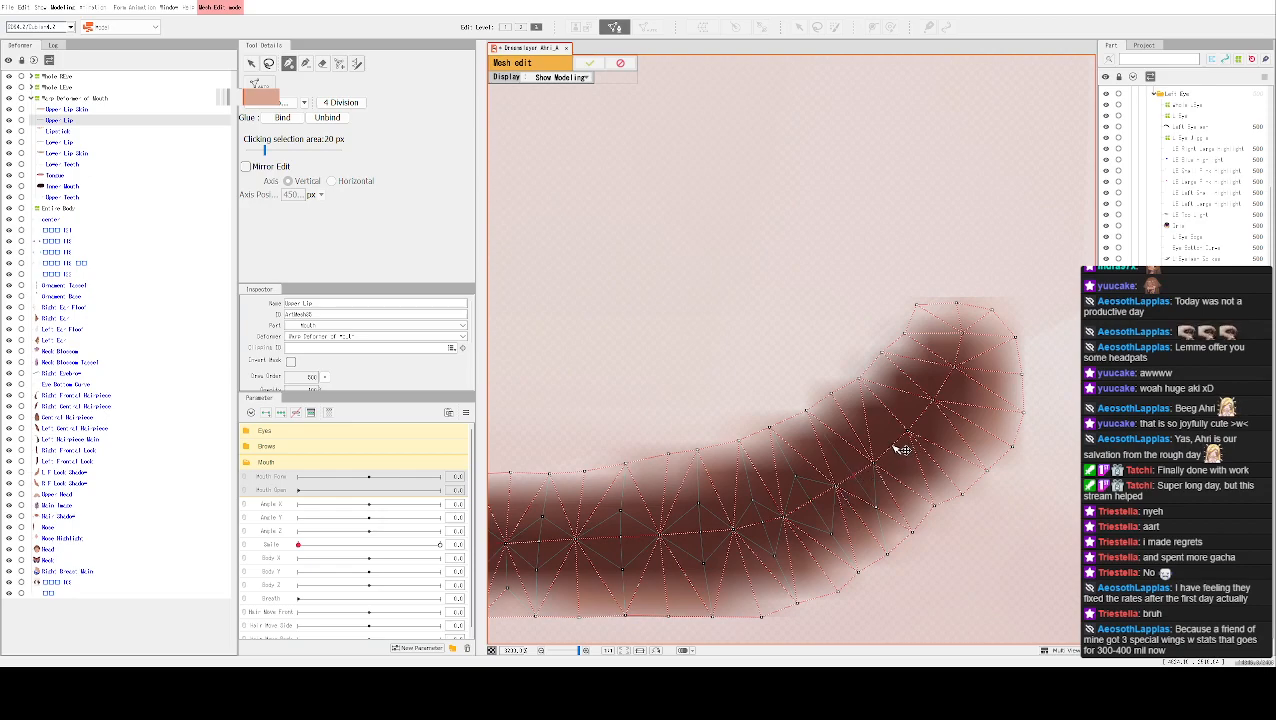
pyautogui.moveTo(905, 460); pyautogui.dragTo(907, 443)
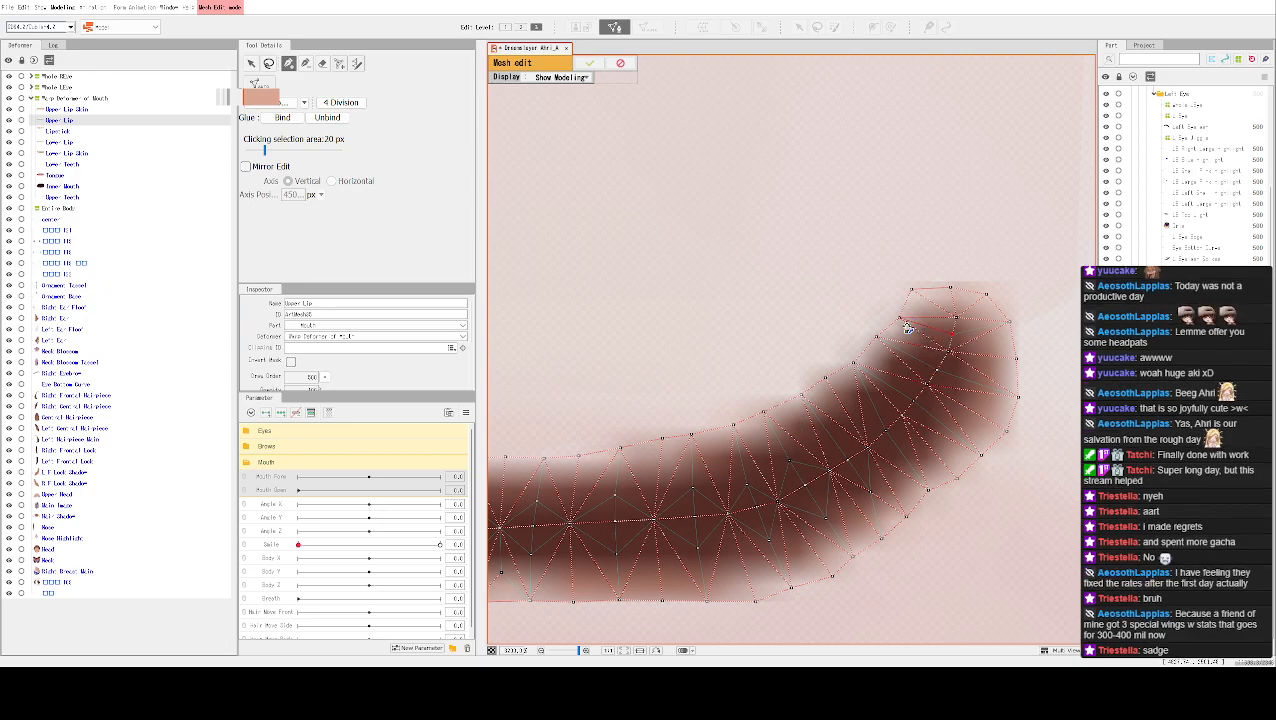
pyautogui.moveTo(800, 464); pyautogui.dragTo(1030, 425)
pyautogui.moveTo(666, 487); pyautogui.dragTo(910, 466)
pyautogui.moveTo(758, 486); pyautogui.dragTo(928, 490)
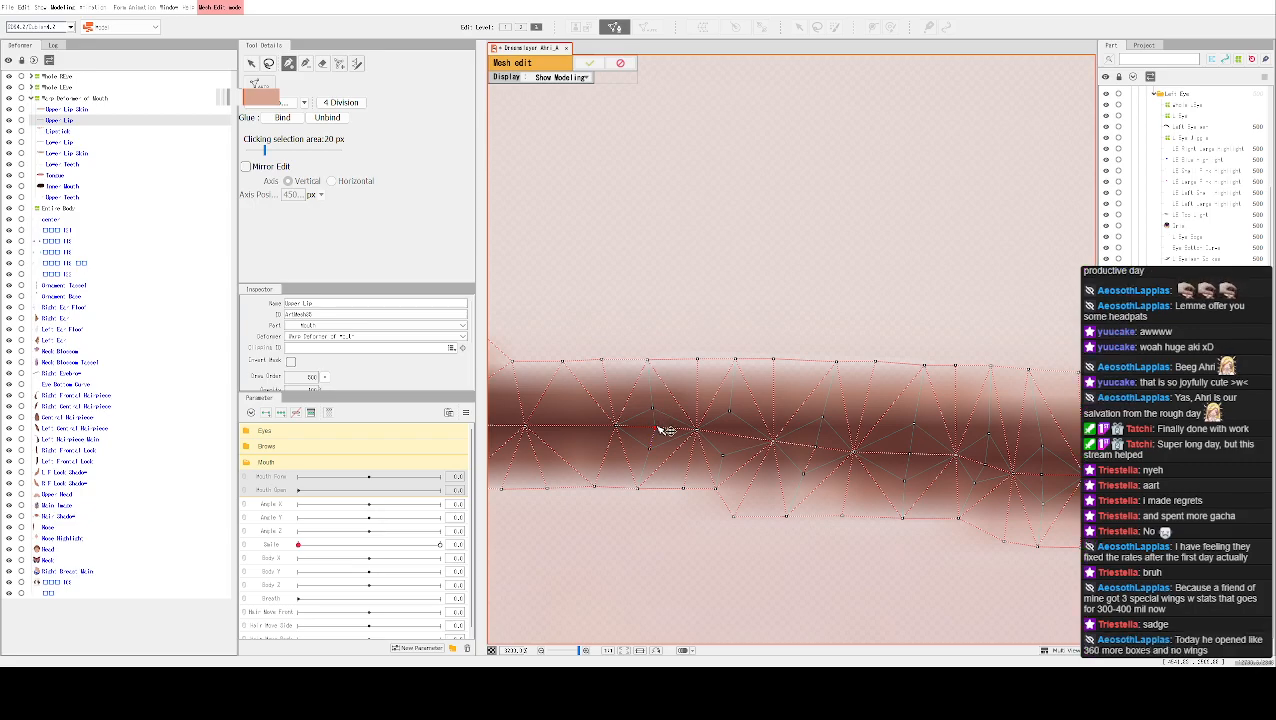
# Add interior vertices across the middle of the Upper Lip mesh, undoing the misplaced points along the way
pyautogui.hotkey('ctrl', 'z')
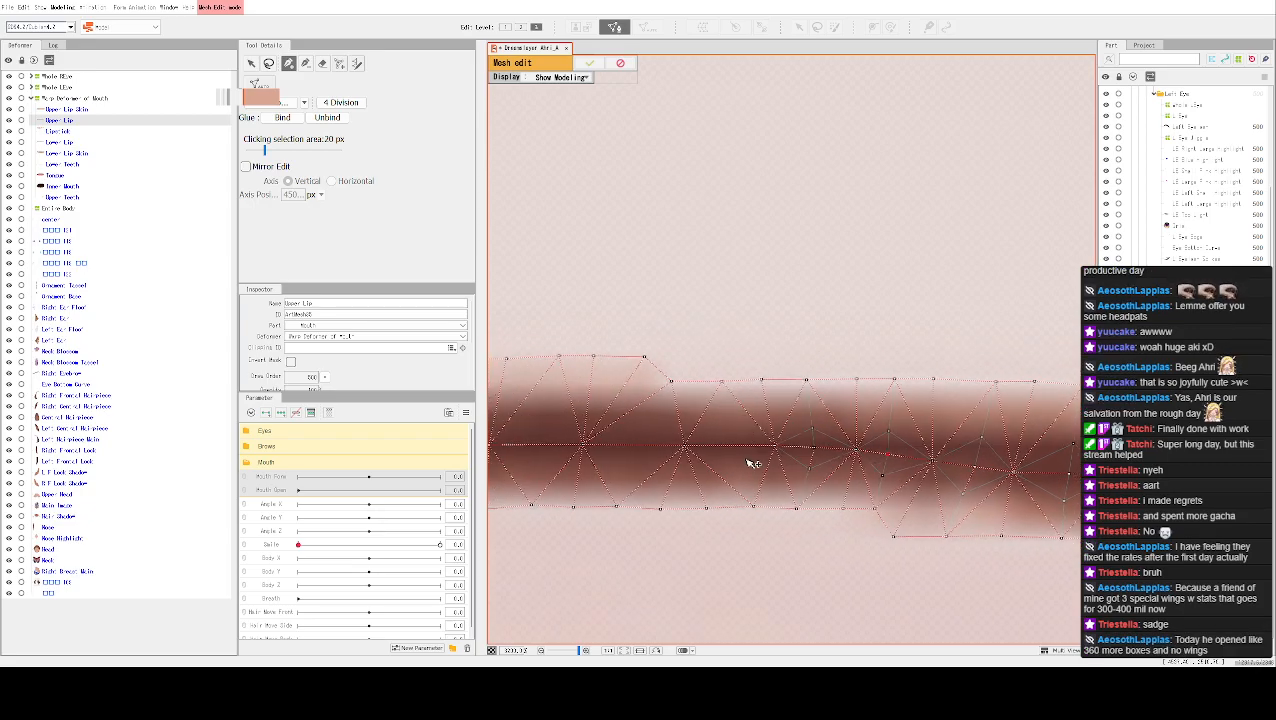
pyautogui.click(725, 412)
pyautogui.hotkey('ctrl', 'z')
pyautogui.moveTo(784, 425); pyautogui.dragTo(764, 458)
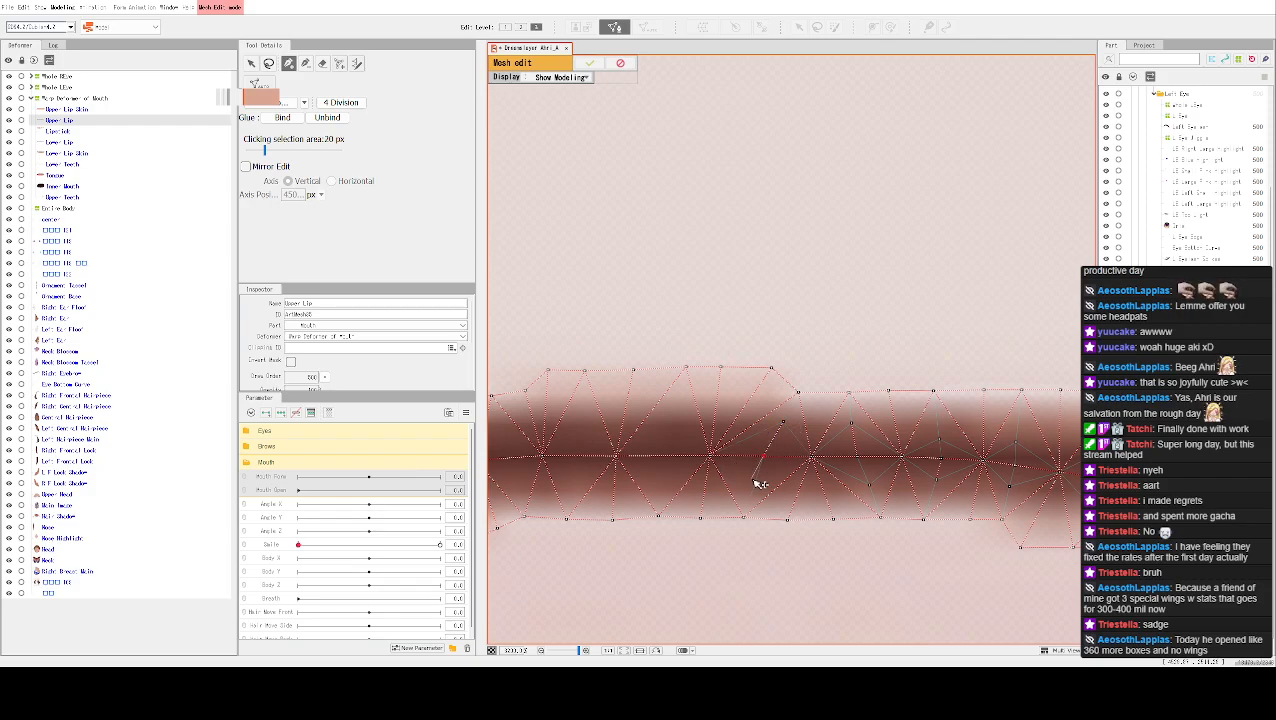
pyautogui.click(666, 449)
pyautogui.moveTo(680, 447); pyautogui.dragTo(786, 470)
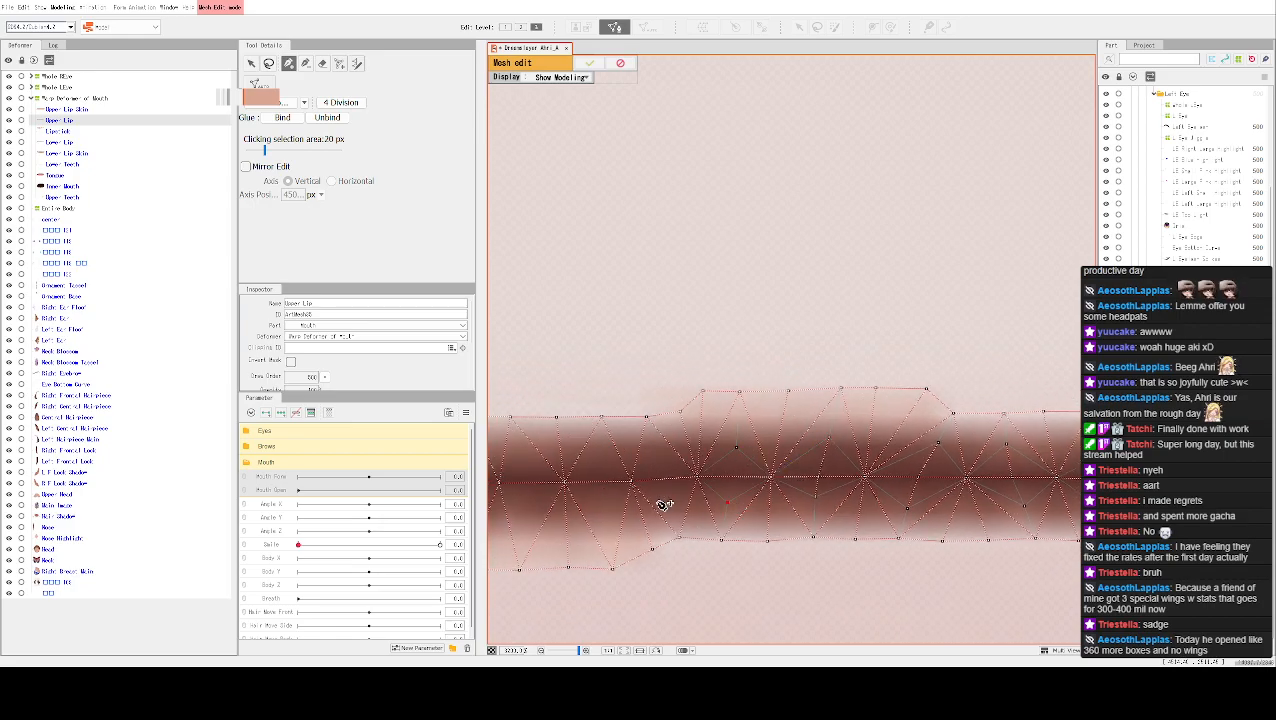
pyautogui.moveTo(670, 477); pyautogui.dragTo(756, 471)
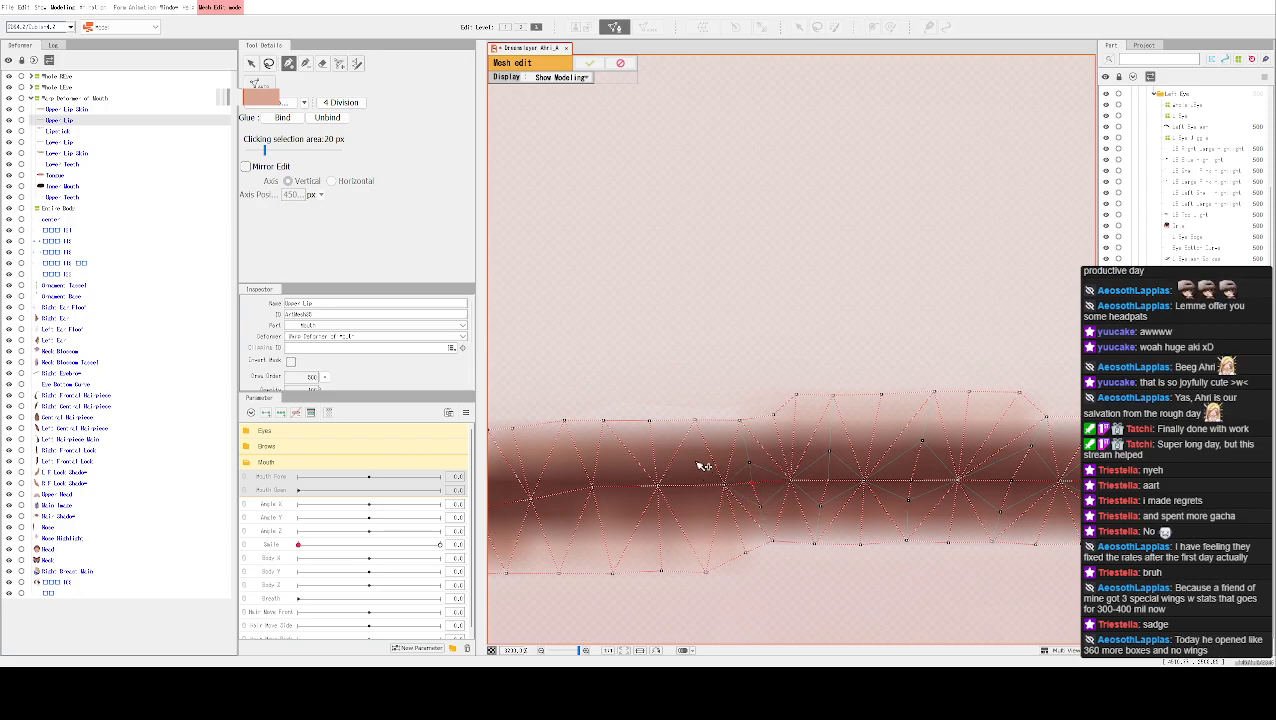
# Place vertices above, below and on the centre line of the Upper Lip mesh just left of its middle
pyautogui.click(696, 517)
pyautogui.click(695, 486)
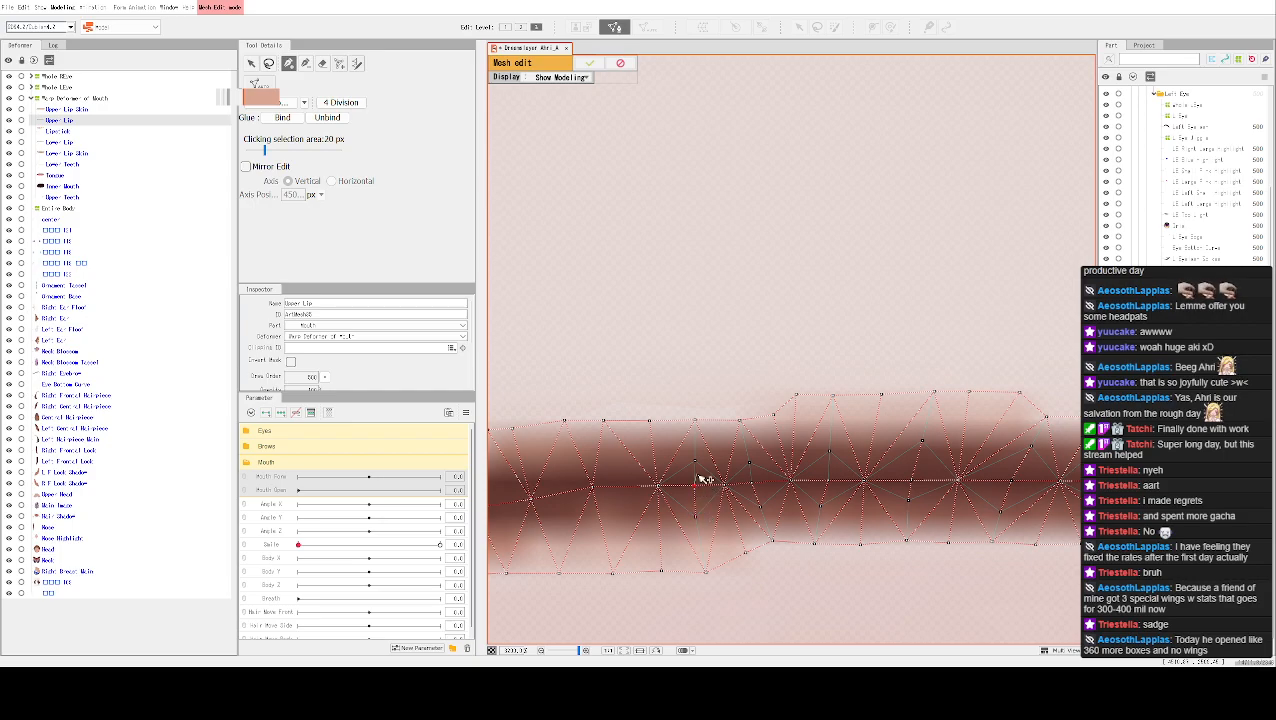
pyautogui.click(615, 467)
pyautogui.click(624, 508)
pyautogui.click(624, 485)
pyautogui.moveTo(603, 467); pyautogui.dragTo(733, 474)
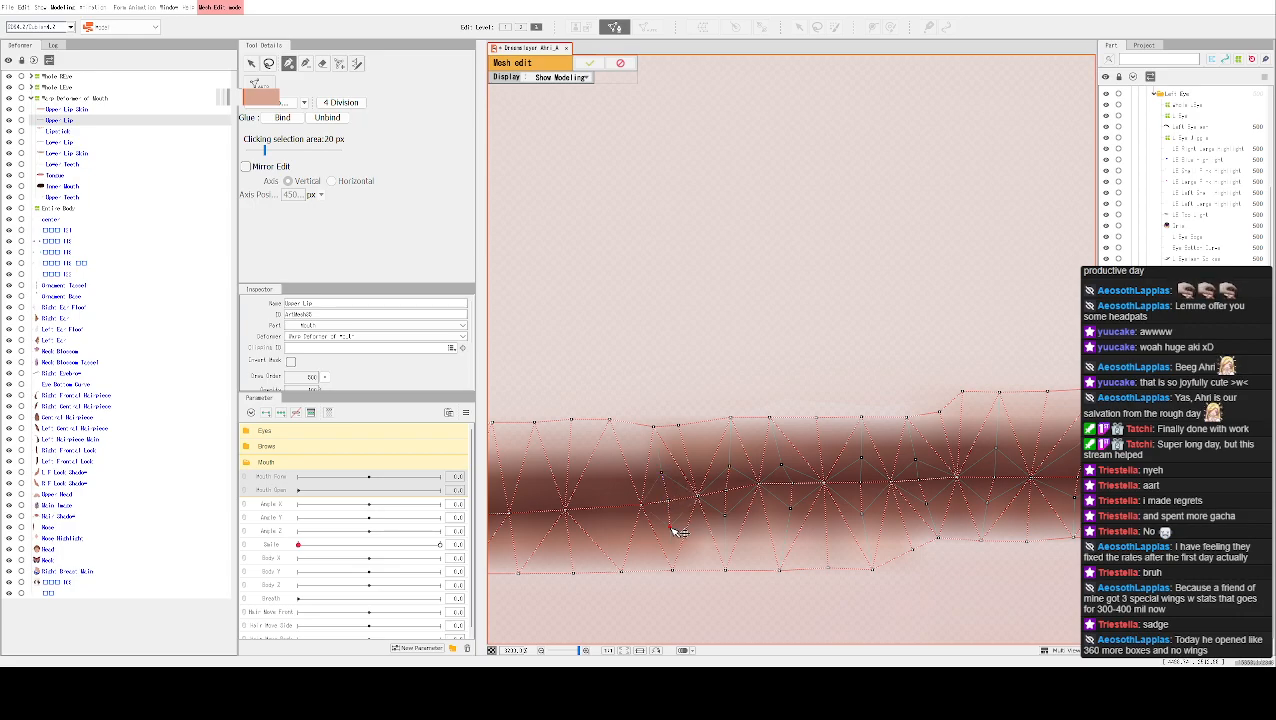
# Continue filling the dark lip line with upper, lower and centre vertices across the left-middle section of the Upper Lip mesh
pyautogui.click(610, 507)
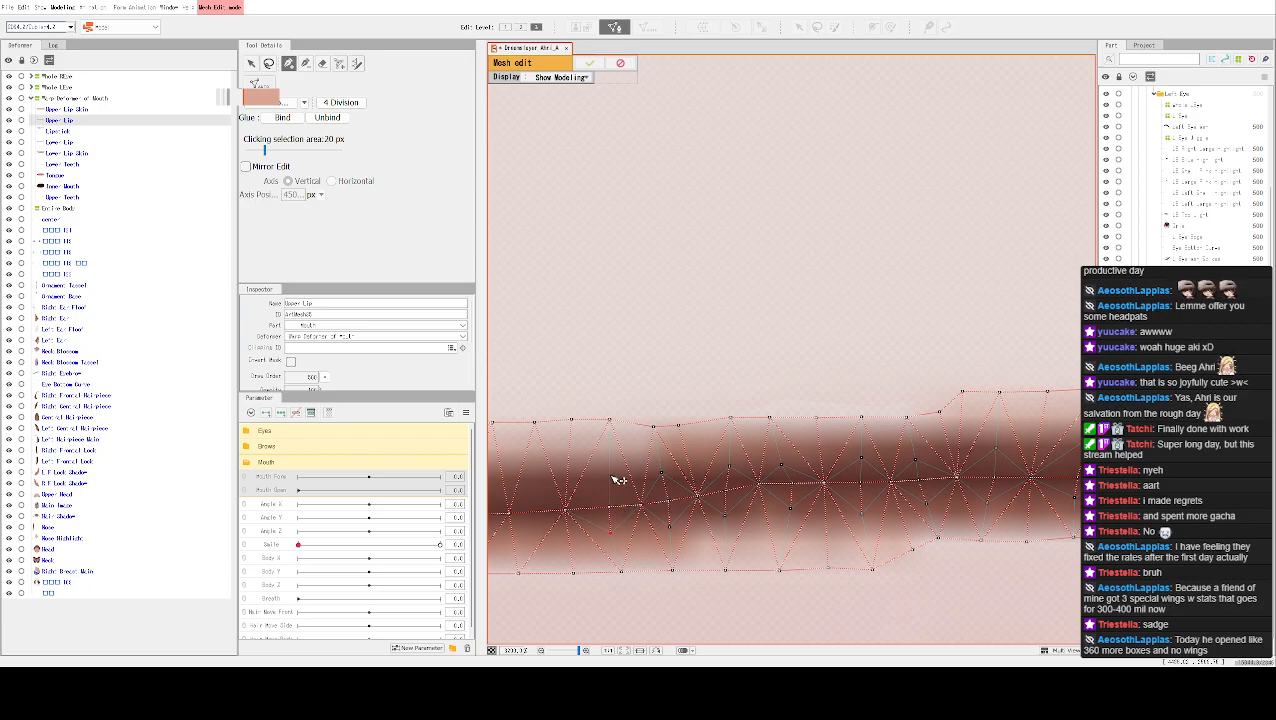
pyautogui.click(608, 478)
pyautogui.moveTo(603, 472); pyautogui.dragTo(780, 479)
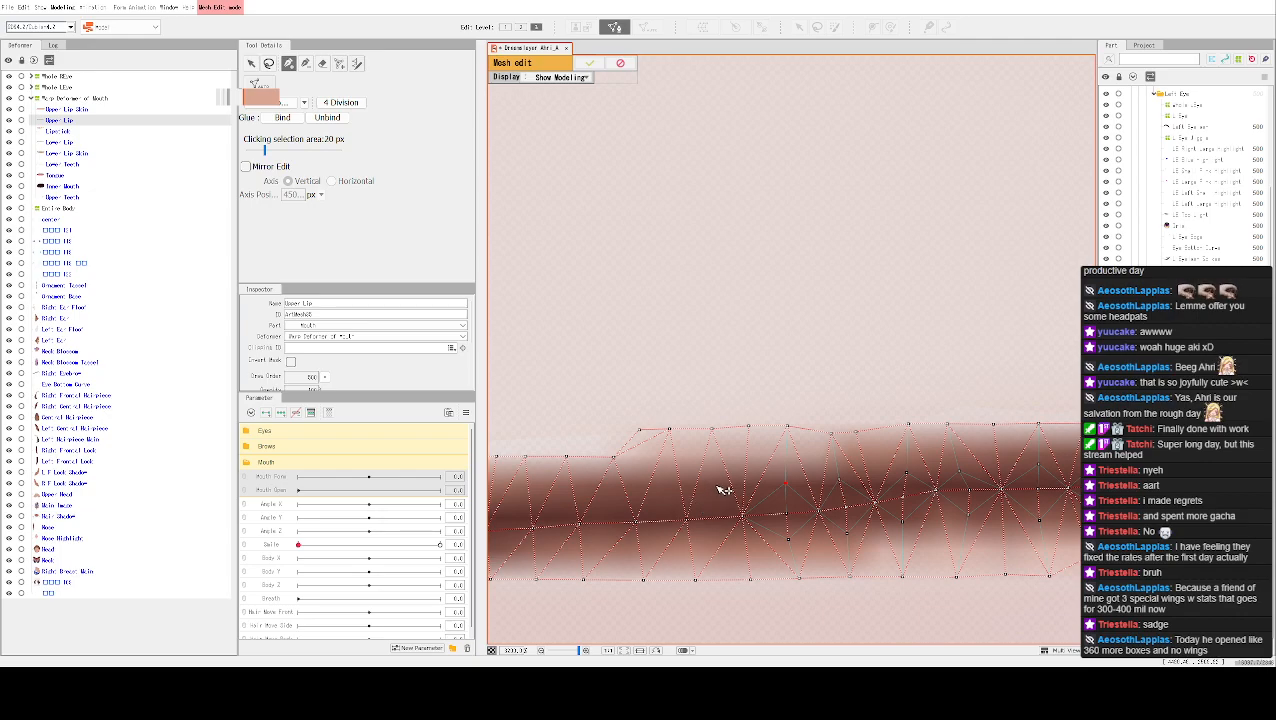
pyautogui.click(714, 518)
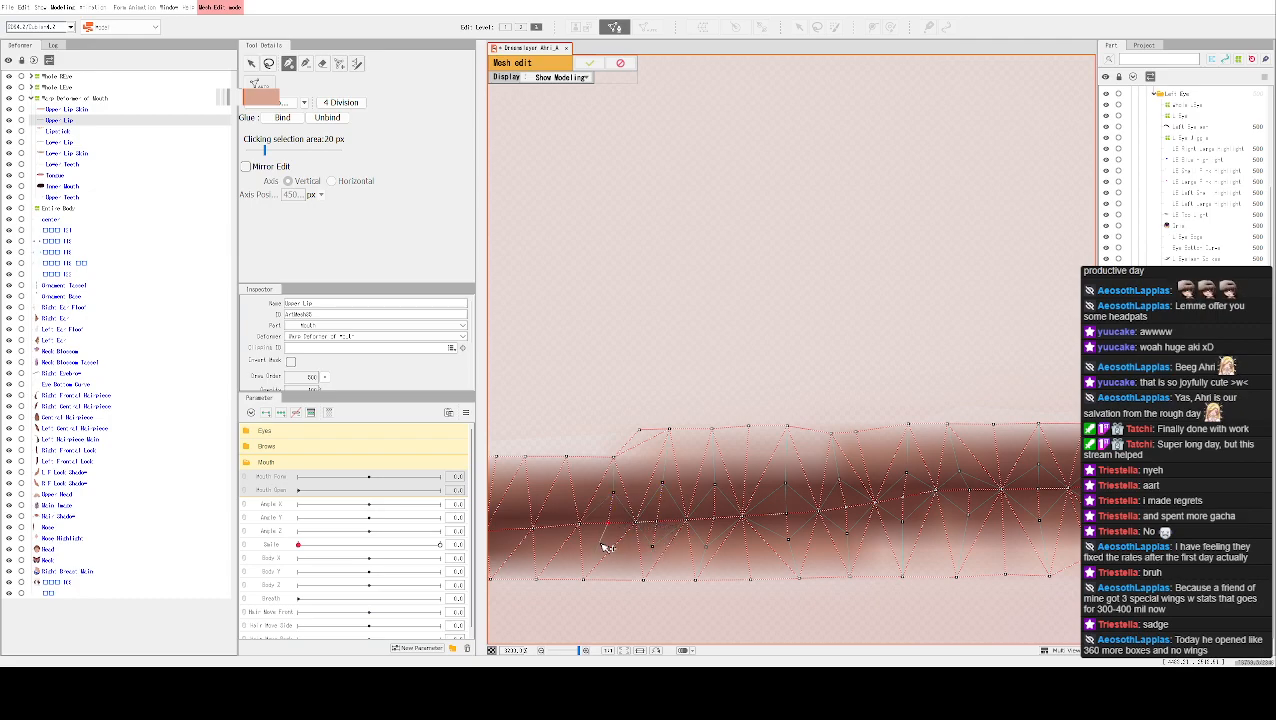
pyautogui.moveTo(584, 533); pyautogui.dragTo(872, 532)
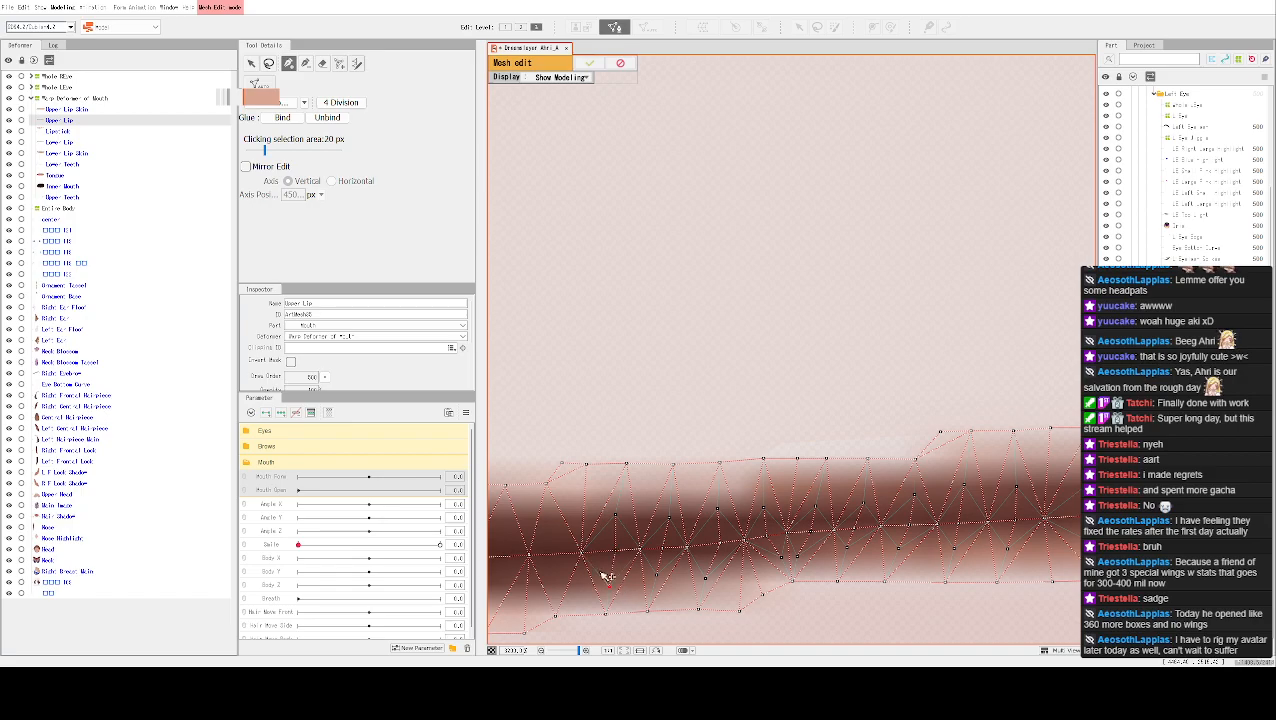
# Add interior vertices to the Upper Lip mesh where the lip begins to bend up toward its left corner
pyautogui.moveTo(580, 536)
pyautogui.mouseDown()
pyautogui.moveTo(683, 552)
pyautogui.moveTo(658, 568)
pyautogui.moveTo(659, 601)
pyautogui.mouseUp()
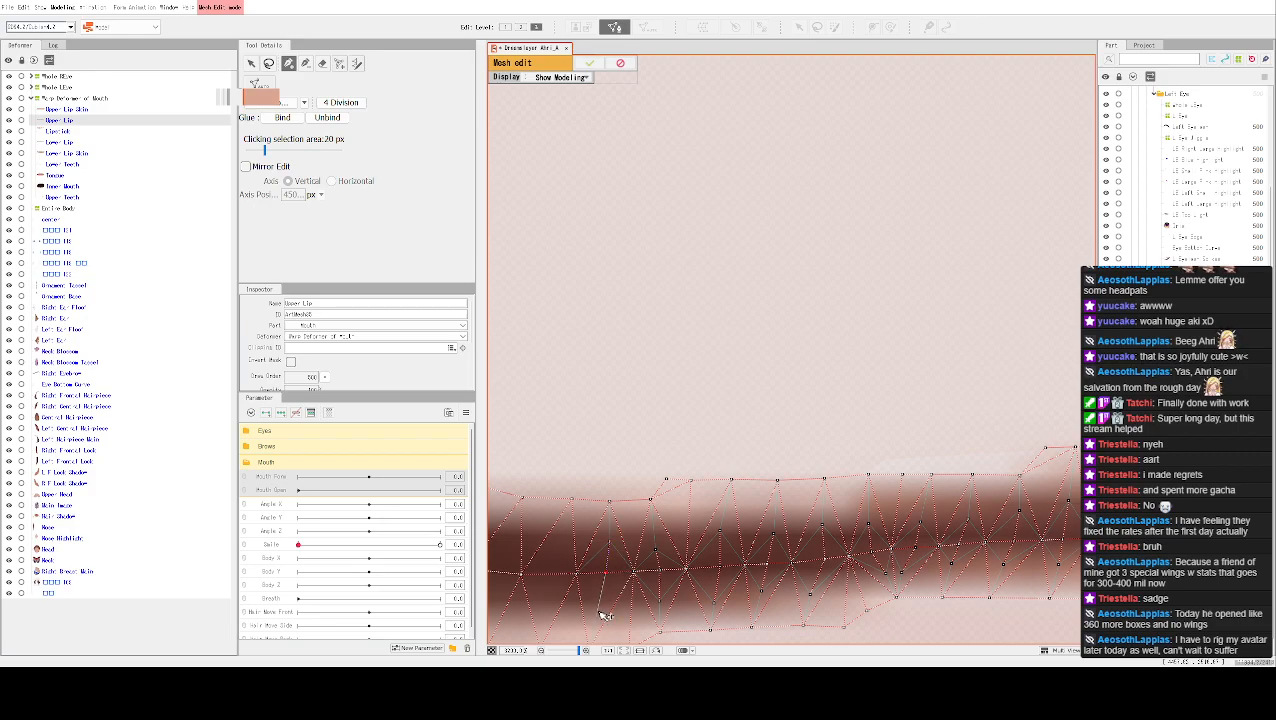
pyautogui.moveTo(598, 581)
pyautogui.mouseDown()
pyautogui.moveTo(678, 567)
pyautogui.moveTo(652, 605)
pyautogui.moveTo(729, 579)
pyautogui.mouseUp()
pyautogui.click(651, 602)
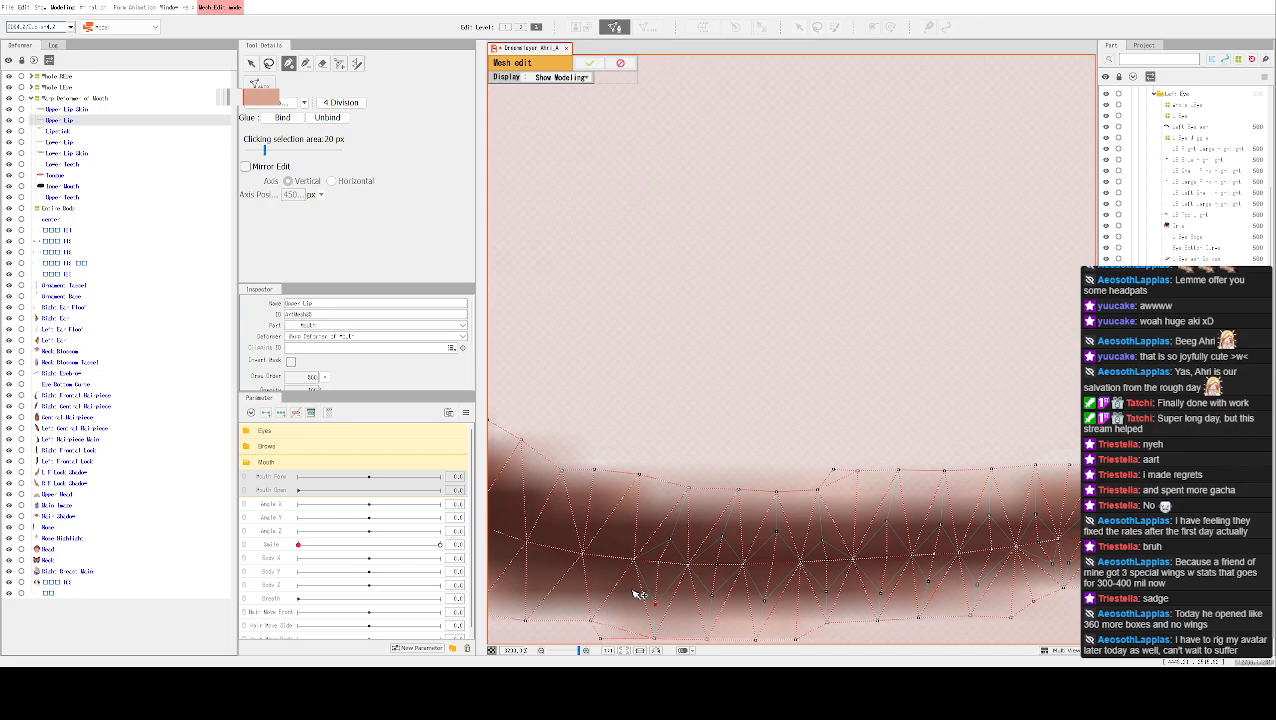
pyautogui.moveTo(638, 595); pyautogui.dragTo(664, 601)
pyautogui.click(636, 564)
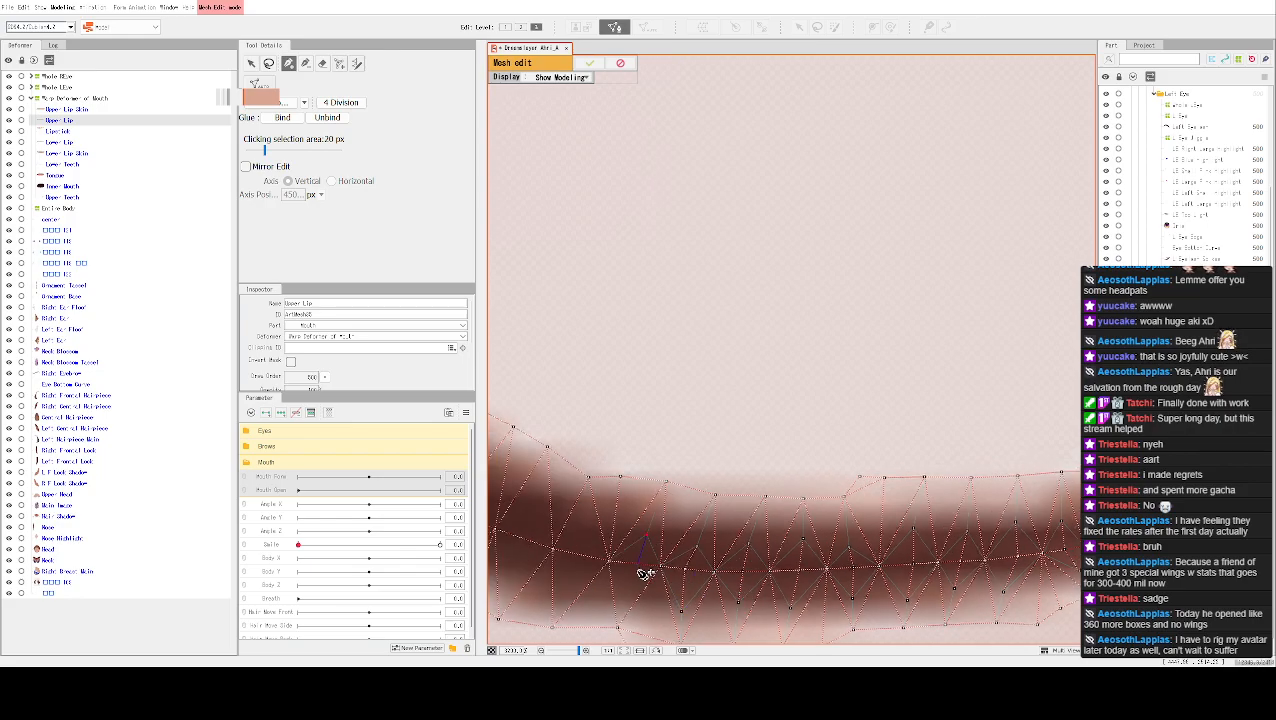
pyautogui.moveTo(615, 553); pyautogui.dragTo(711, 568)
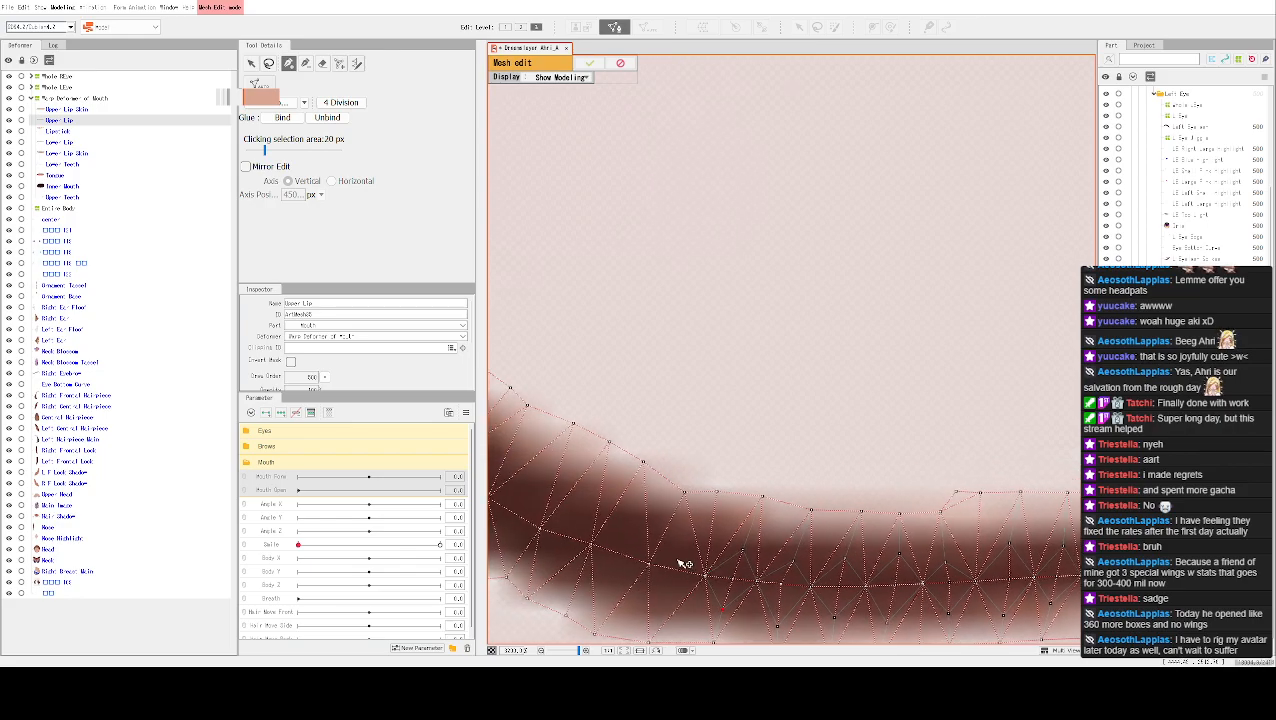
# Place vertices above and below the centre line on the rising left-hand curve of the Upper Lip mesh
pyautogui.click(679, 541)
pyautogui.click(662, 606)
pyautogui.moveTo(618, 521); pyautogui.dragTo(698, 535)
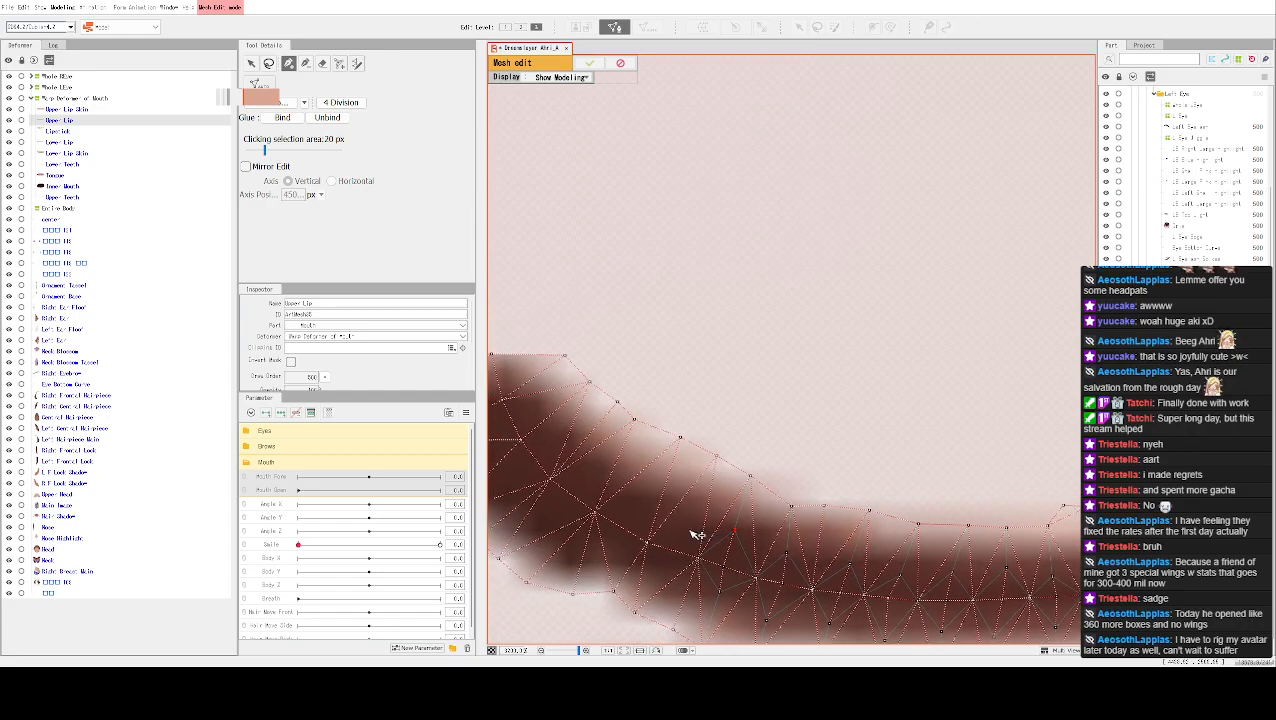
# Fill the left corner of the Upper Lip mesh with interior vertices up to its rounded tip
pyautogui.click(656, 579)
pyautogui.click(626, 530)
pyautogui.click(620, 563)
pyautogui.moveTo(577, 494); pyautogui.dragTo(665, 524)
pyautogui.click(680, 502)
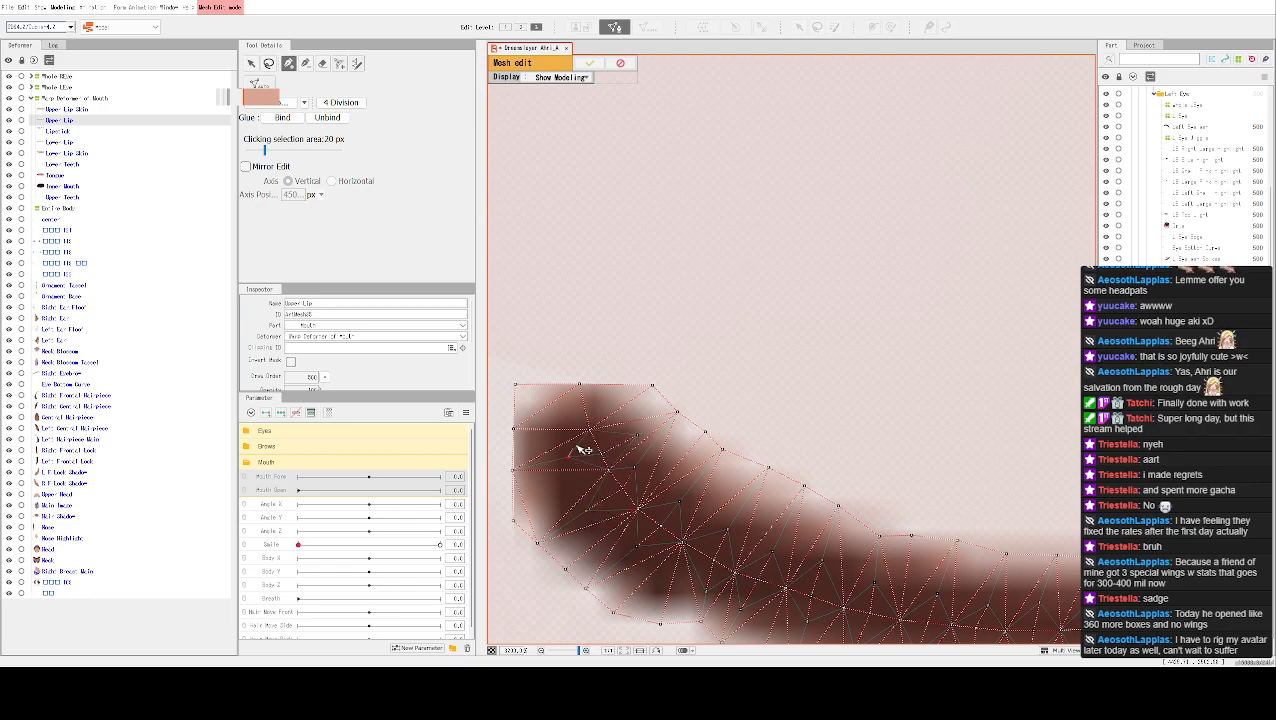
pyautogui.moveTo(558, 414); pyautogui.dragTo(590, 430)
pyautogui.click(281, 104)
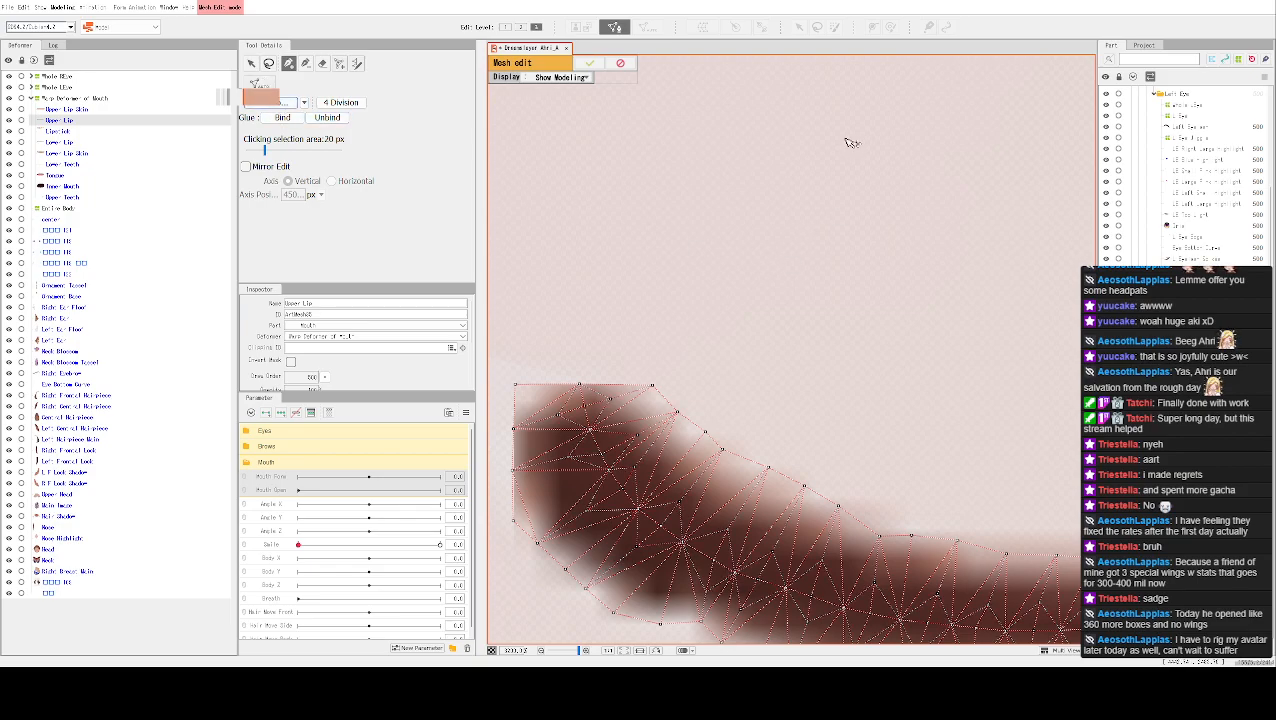
# Check the Upper Lip mesh along its full width and apply the mesh edit
pyautogui.scroll(-2, 1000, 303)
pyautogui.moveTo(1000, 303); pyautogui.dragTo(511, 238)
pyautogui.moveTo(795, 251); pyautogui.dragTo(547, 256)
pyautogui.scroll(-3, 756, 258)
pyautogui.moveTo(787, 246); pyautogui.dragTo(530, 273)
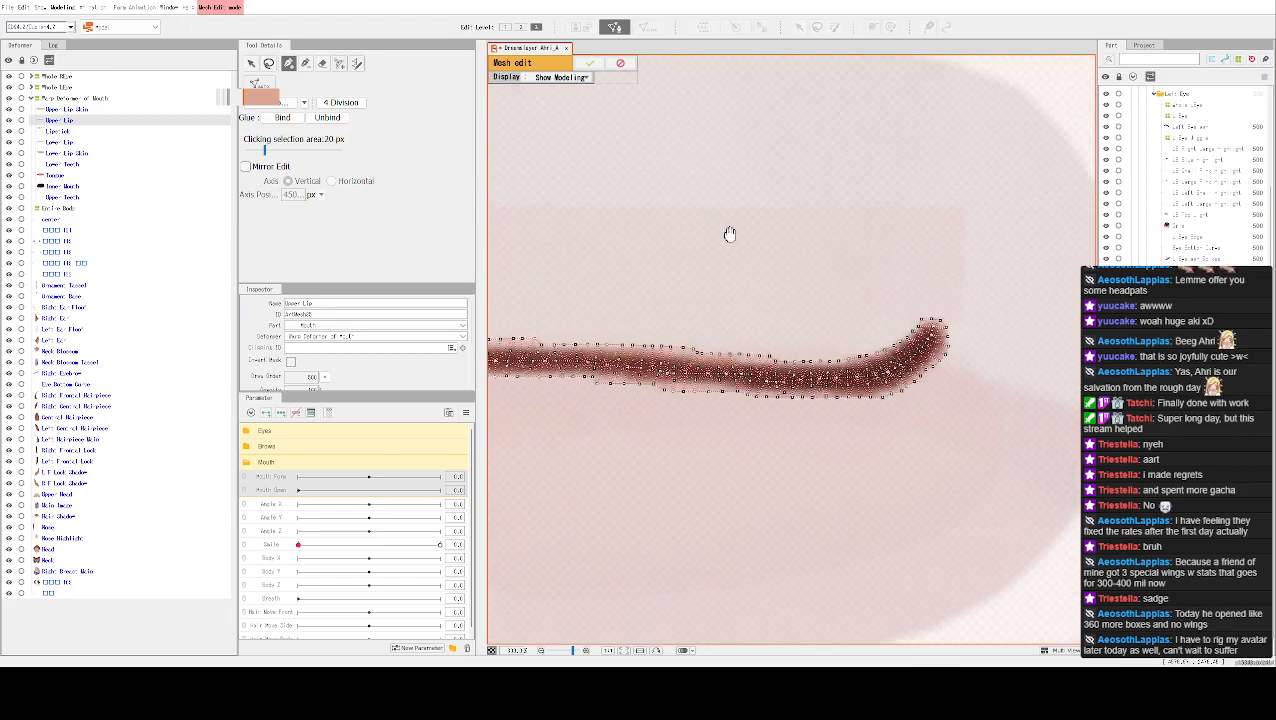
pyautogui.scroll(-2, 900, 255)
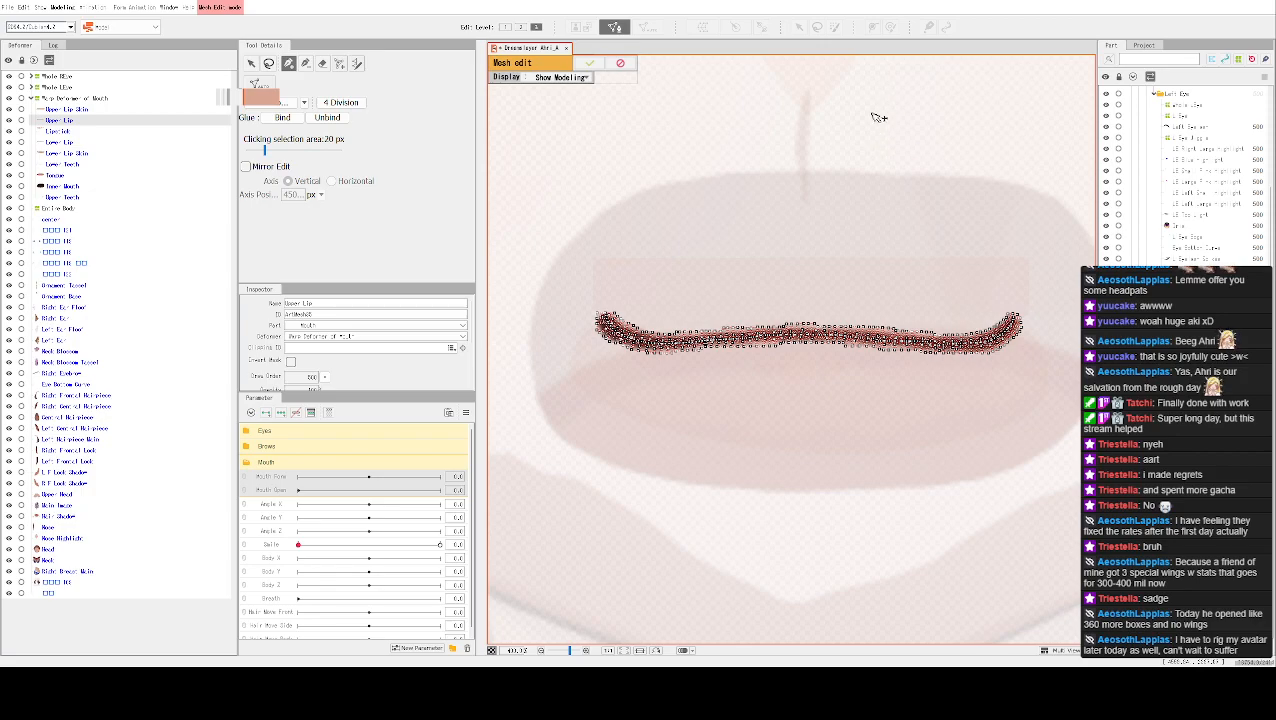
pyautogui.scroll(3, 850, 234)
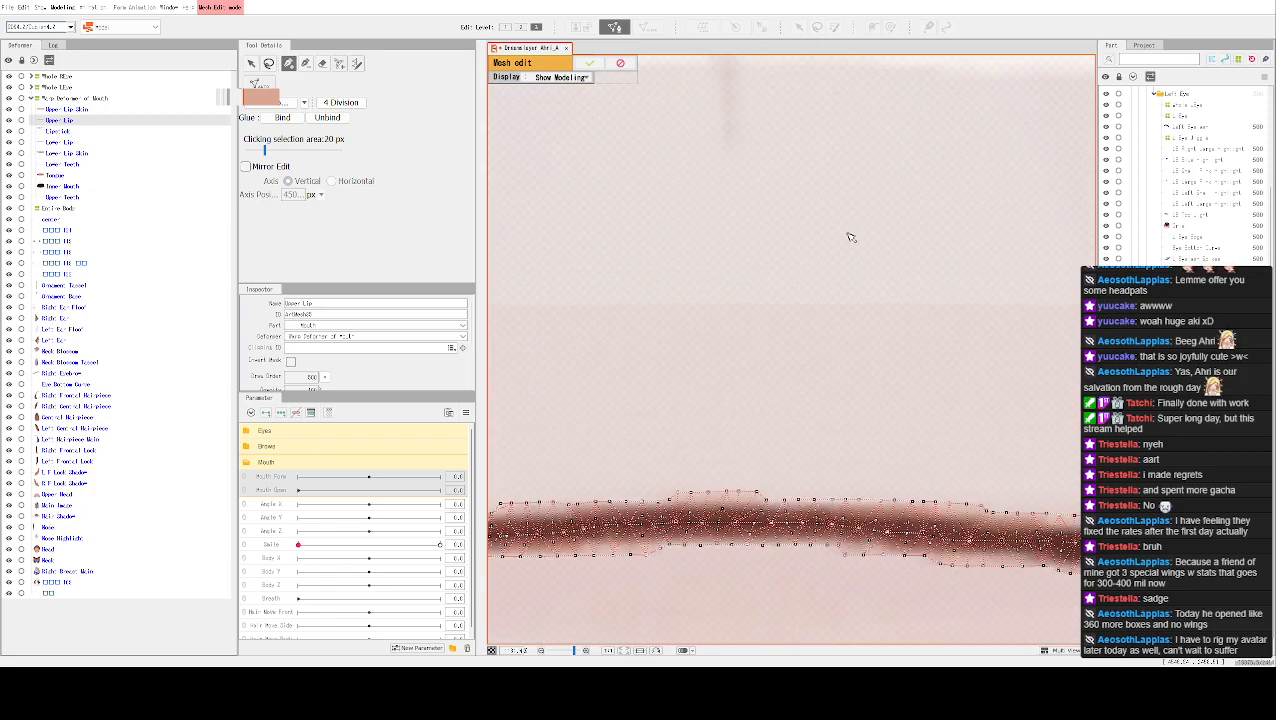
pyautogui.scroll(-1, 851, 210)
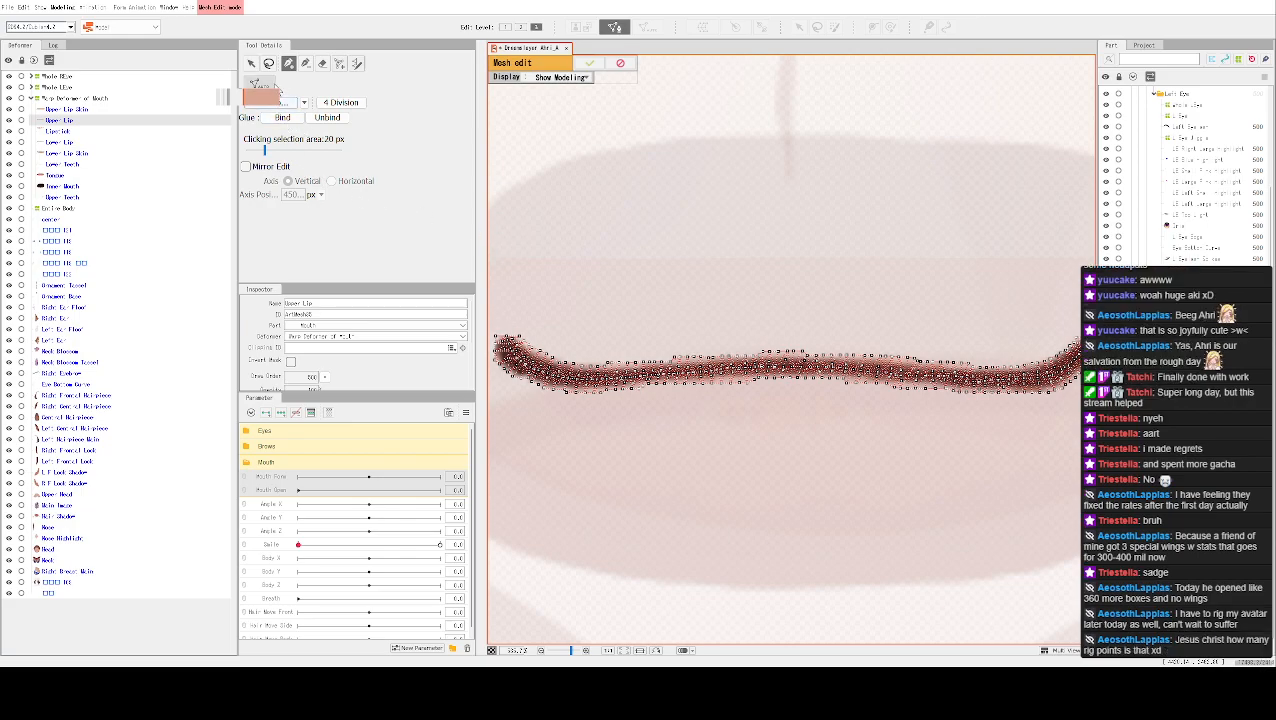
pyautogui.scroll(-2, 752, 305)
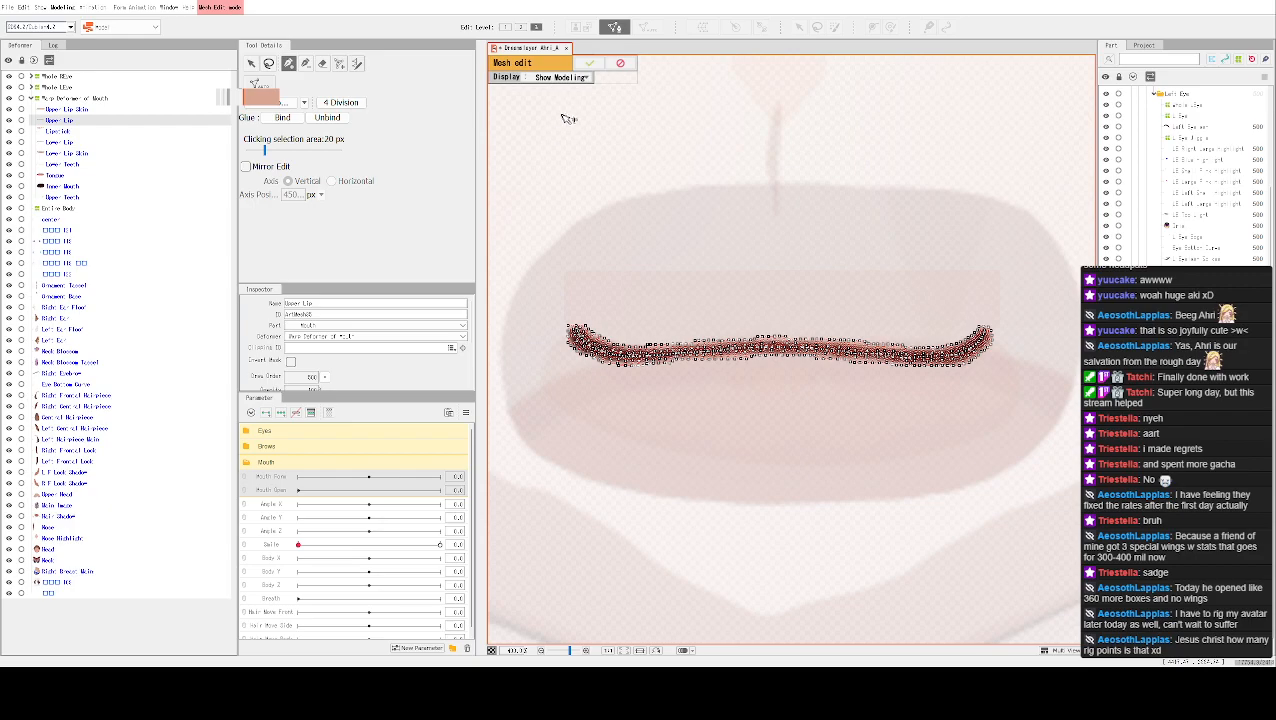
pyautogui.click(597, 62)
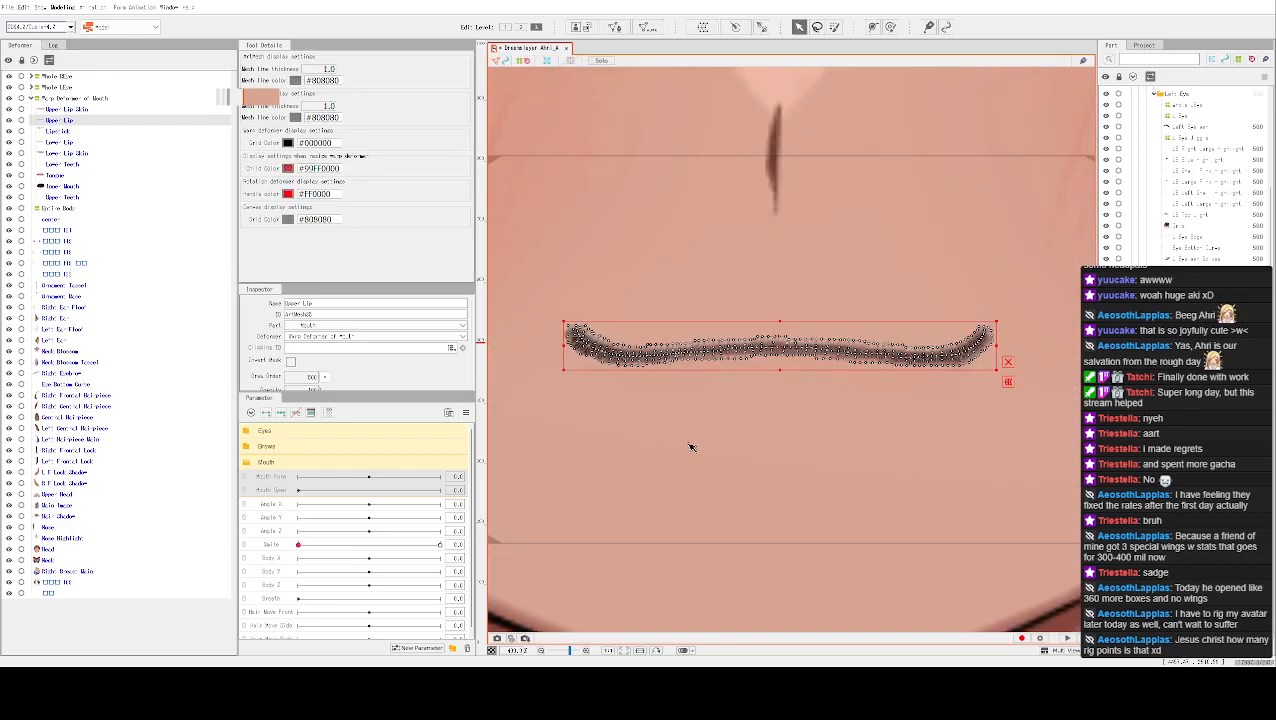
# Reopen the Upper Lip mesh, lasso all its vertices to copy them, and leave mesh editing without applying changes
pyautogui.doubleClick(769, 347)
pyautogui.click(268, 63)
pyautogui.moveTo(778, 269); pyautogui.dragTo(713, 490)
pyautogui.moveTo(790, 518)
pyautogui.mouseDown()
pyautogui.moveTo(786, 277)
pyautogui.moveTo(641, 276)
pyautogui.mouseUp()
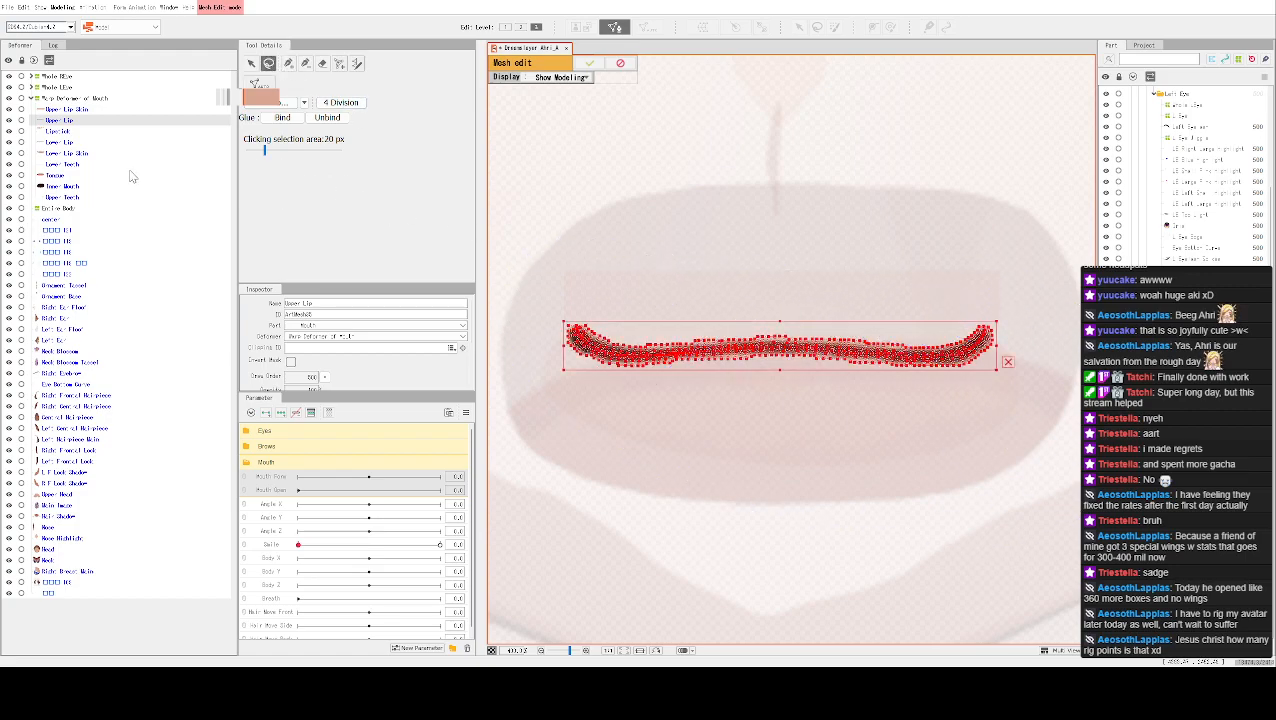
pyautogui.click(75, 145)
pyautogui.click(620, 63)
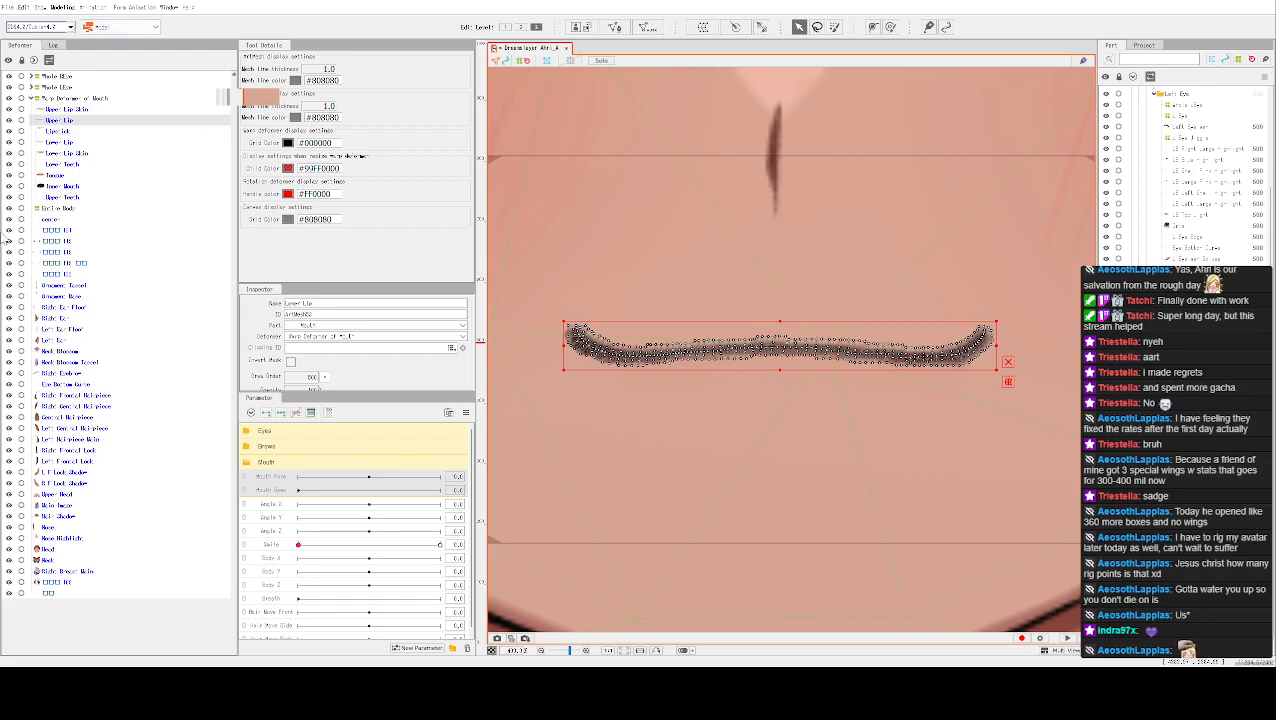
# Paste the copied Upper Lip mesh into the Lower Lip mesh and apply the mesh edit
pyautogui.click(71, 145)
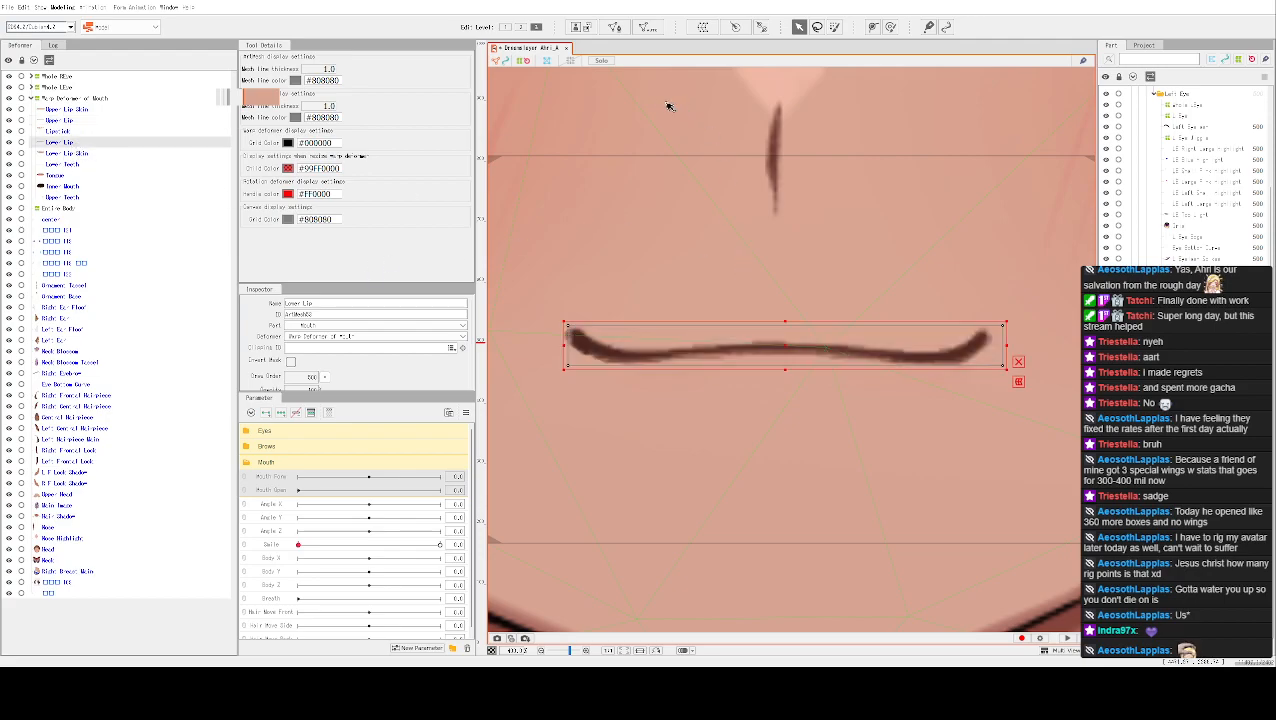
pyautogui.click(617, 28)
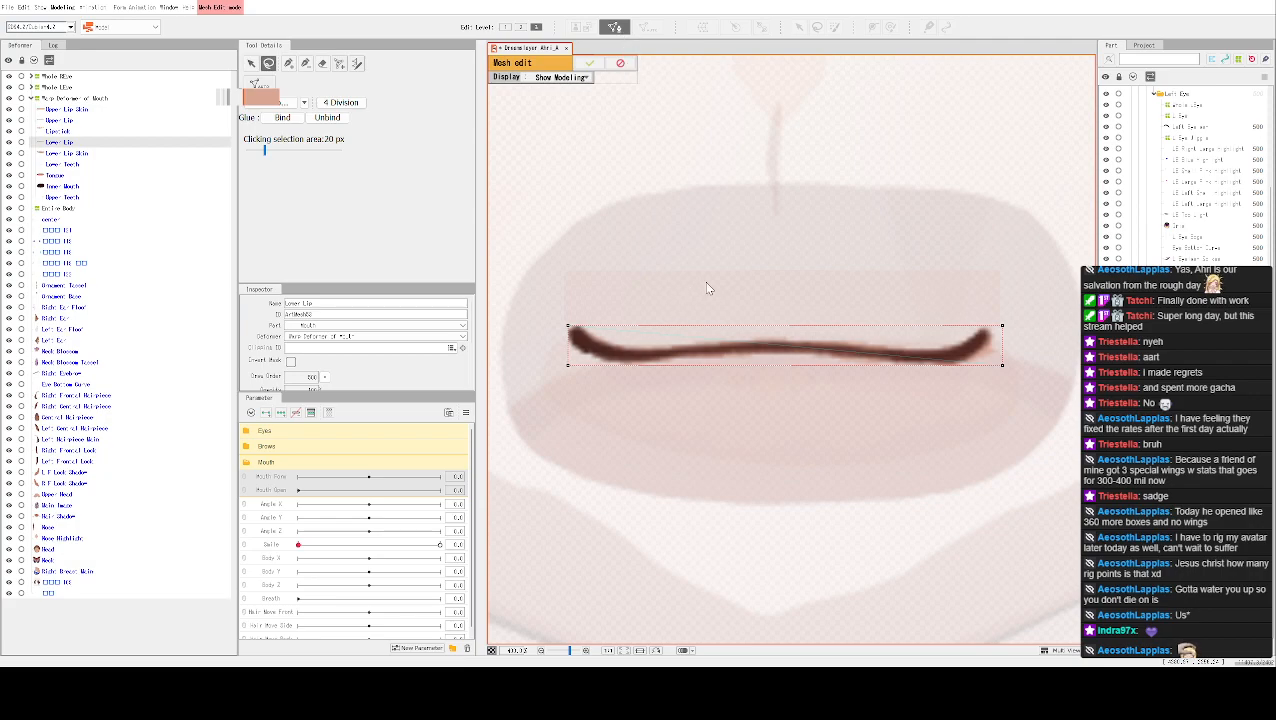
pyautogui.hotkey('ctrl', 'a')
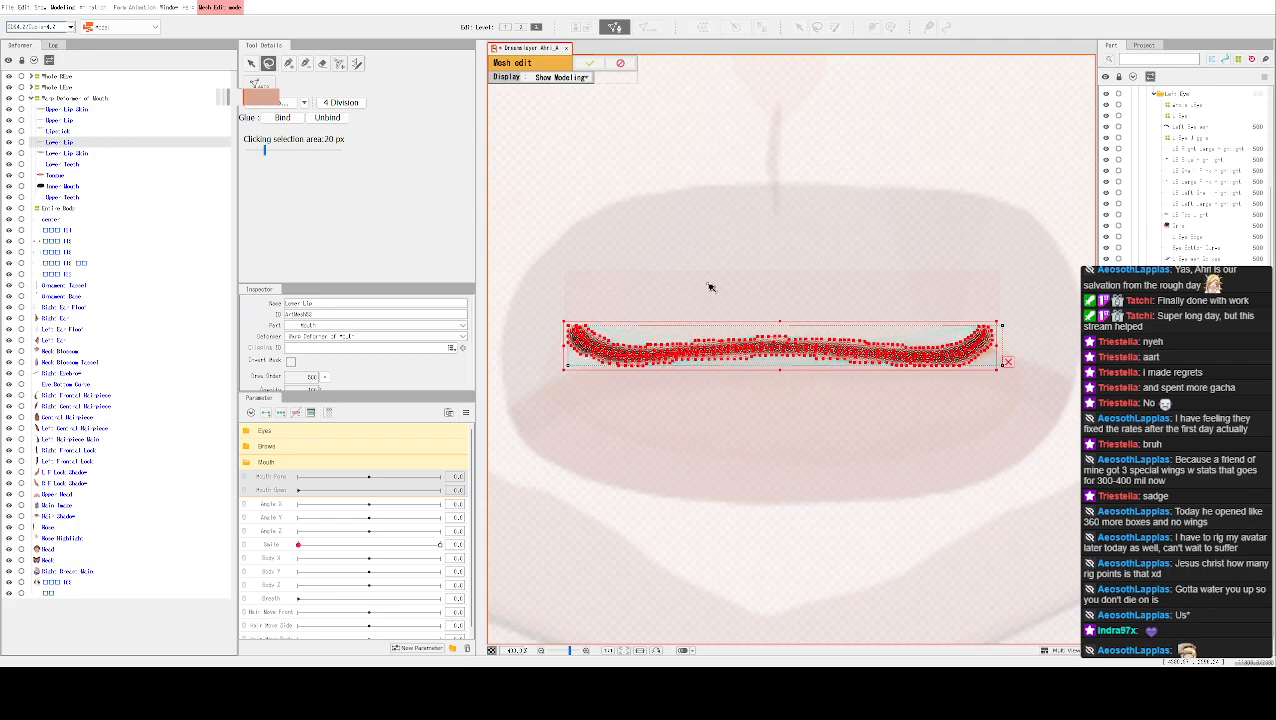
pyautogui.click(590, 62)
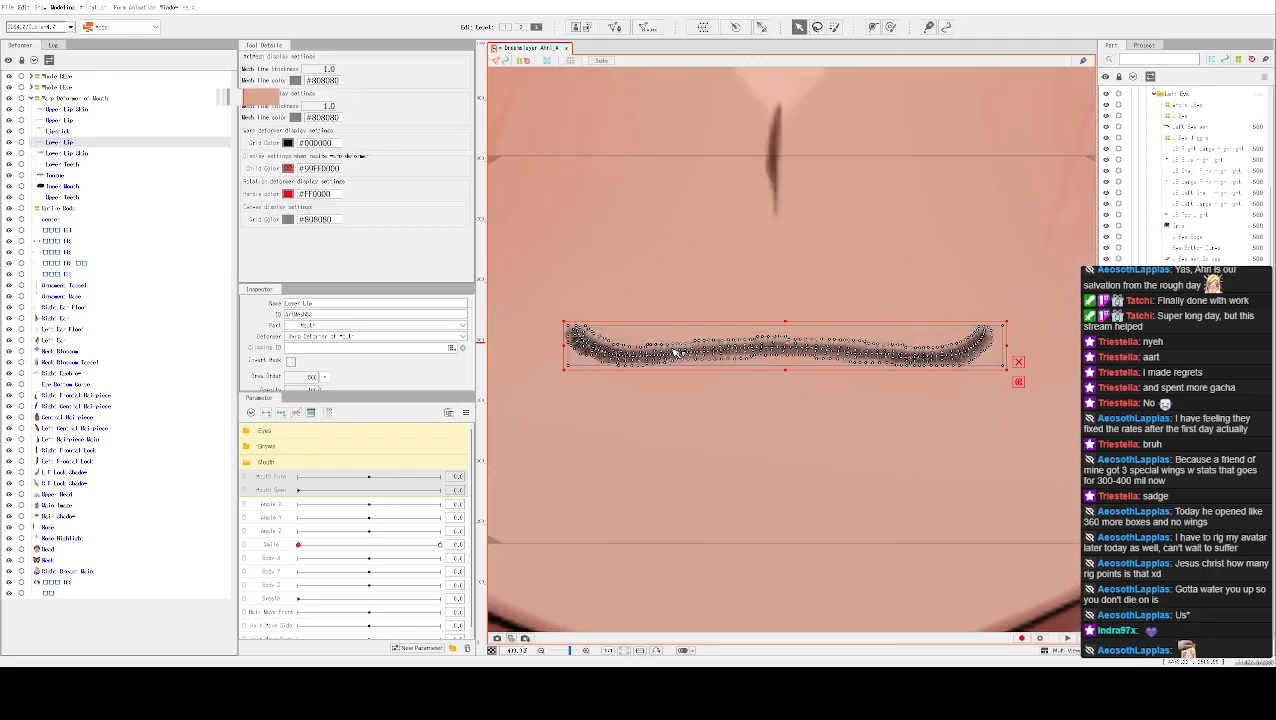
# Switch to the Deform Brush for the Lower Lip mesh and set its brush size to 10 px
pyautogui.scroll(5, 676, 352)
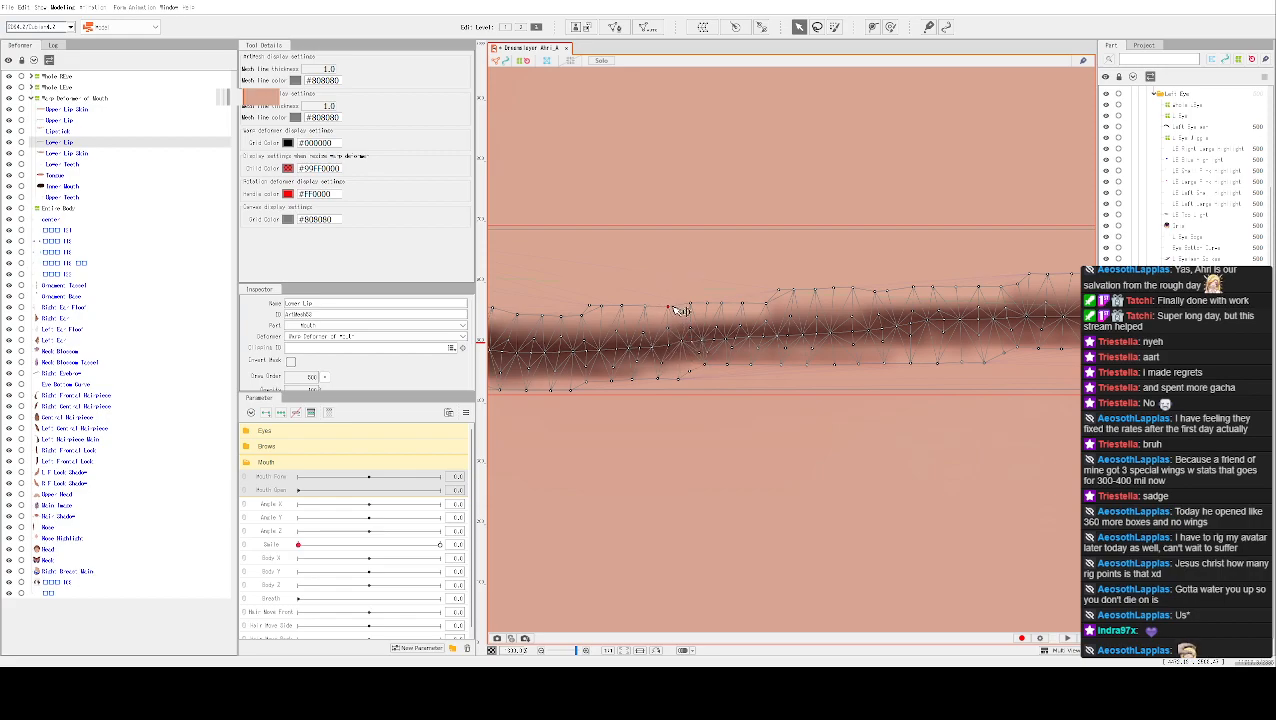
pyautogui.click(890, 28)
pyautogui.moveTo(680, 341); pyautogui.dragTo(687, 333)
pyautogui.scroll(-3, 688, 330)
pyautogui.scroll(-3, 760, 265)
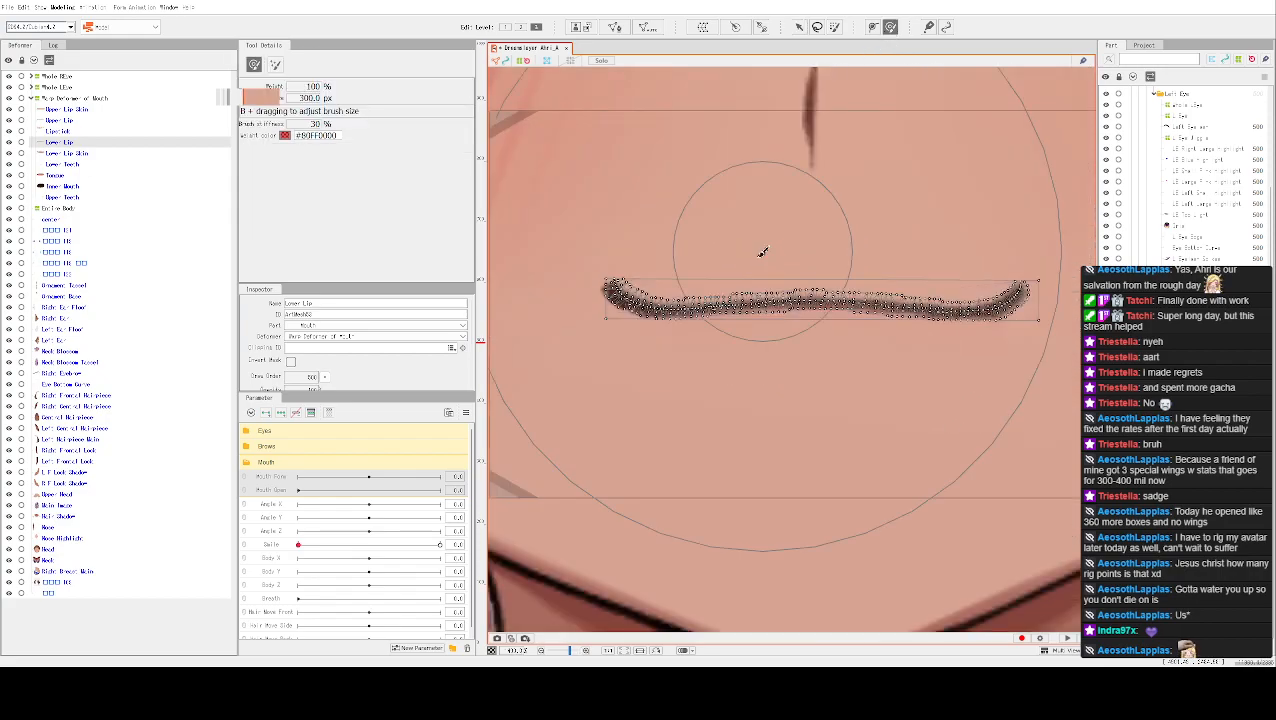
pyautogui.moveTo(302, 98); pyautogui.dragTo(329, 101)
pyautogui.press('BackSpace')
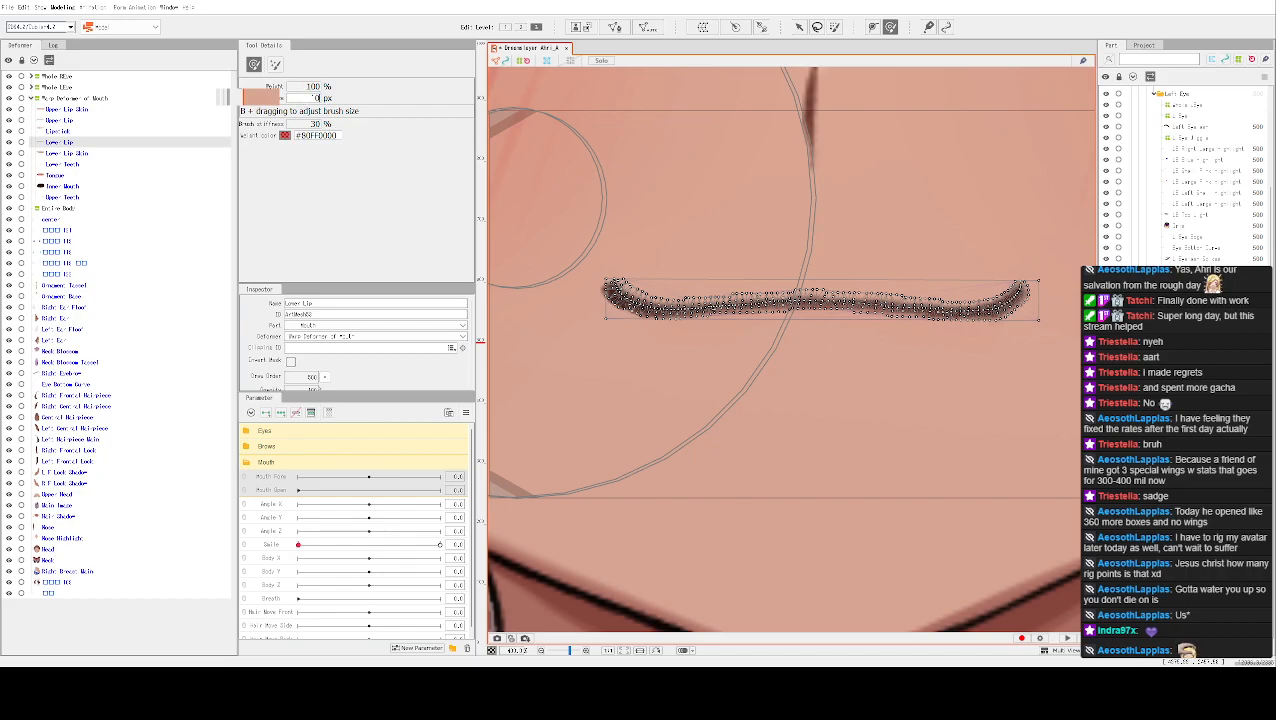
pyautogui.write('10')
pyautogui.press('Return')
# Try a short deform brush stroke on the left part of the Lower Lip mesh and undo it
pyautogui.moveTo(638, 303)
pyautogui.mouseDown()
pyautogui.moveTo(629, 300)
pyautogui.moveTo(657, 318)
pyautogui.moveTo(683, 297)
pyautogui.moveTo(641, 302)
pyautogui.mouseUp()
pyautogui.hotkey('ctrl', 'z')
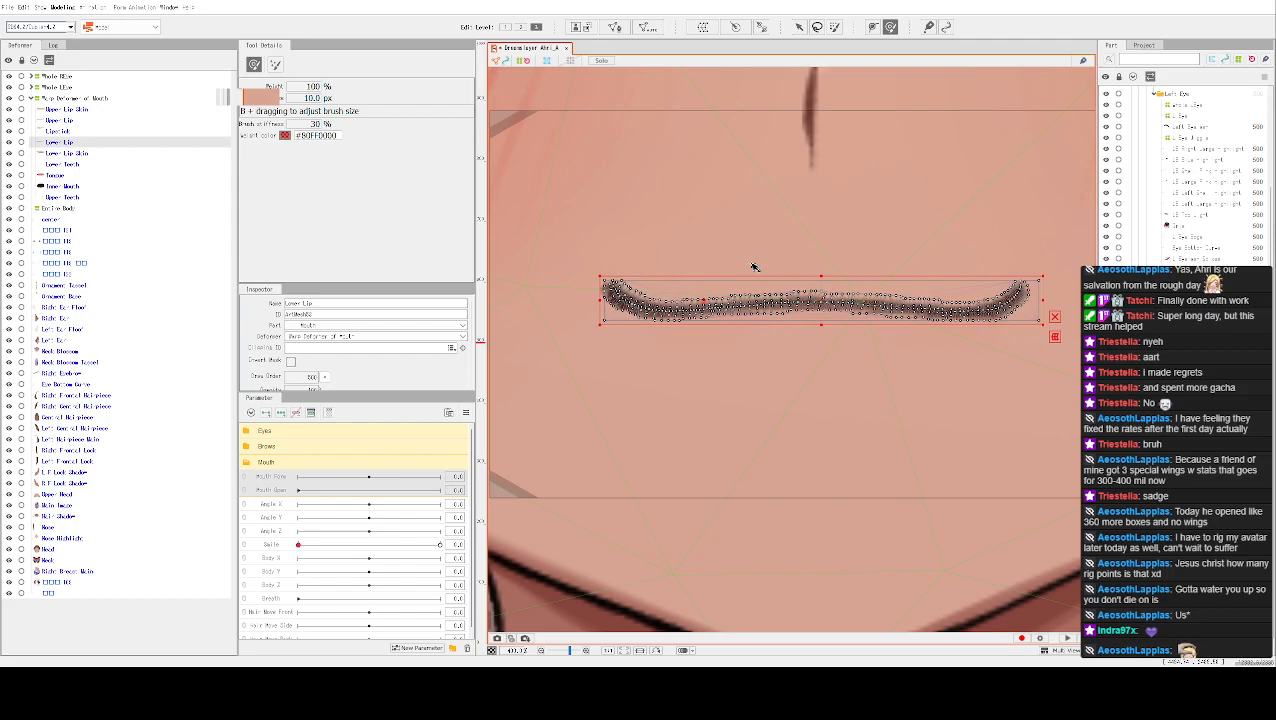
pyautogui.press('space')
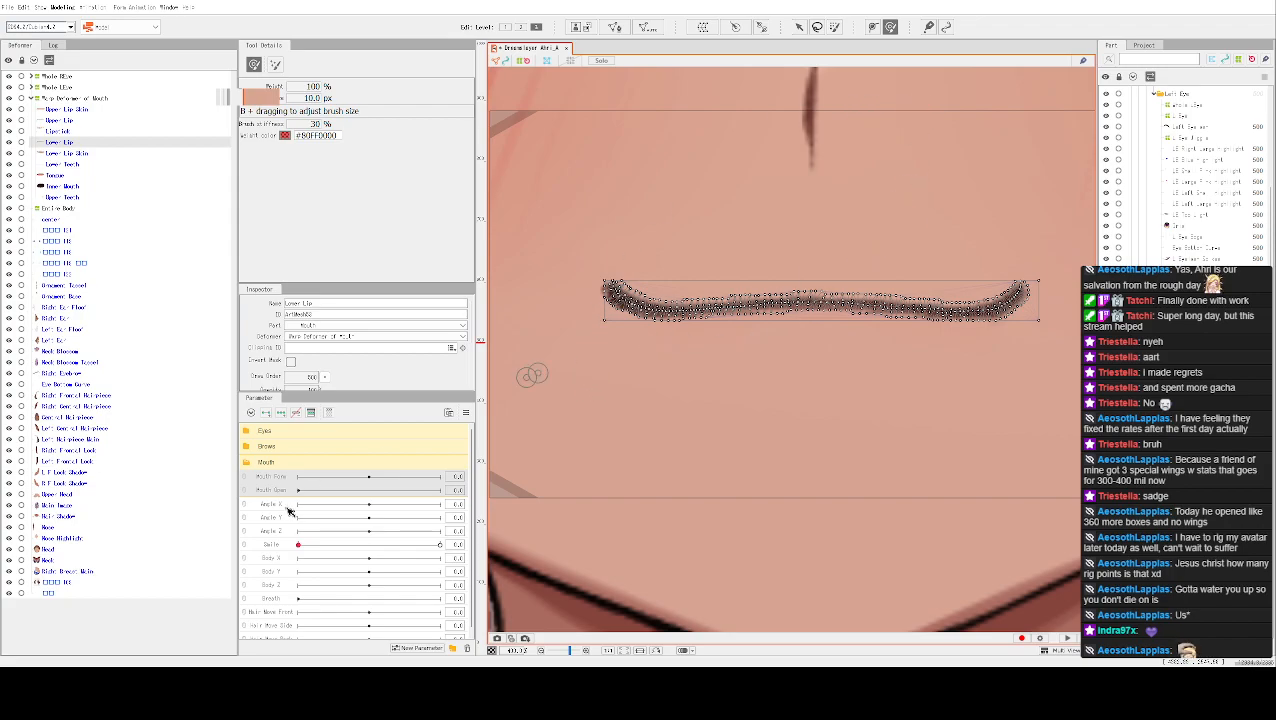
# Open the Lower Lip Skin for mesh editing and erase its default rectangular mesh
pyautogui.click(74, 155)
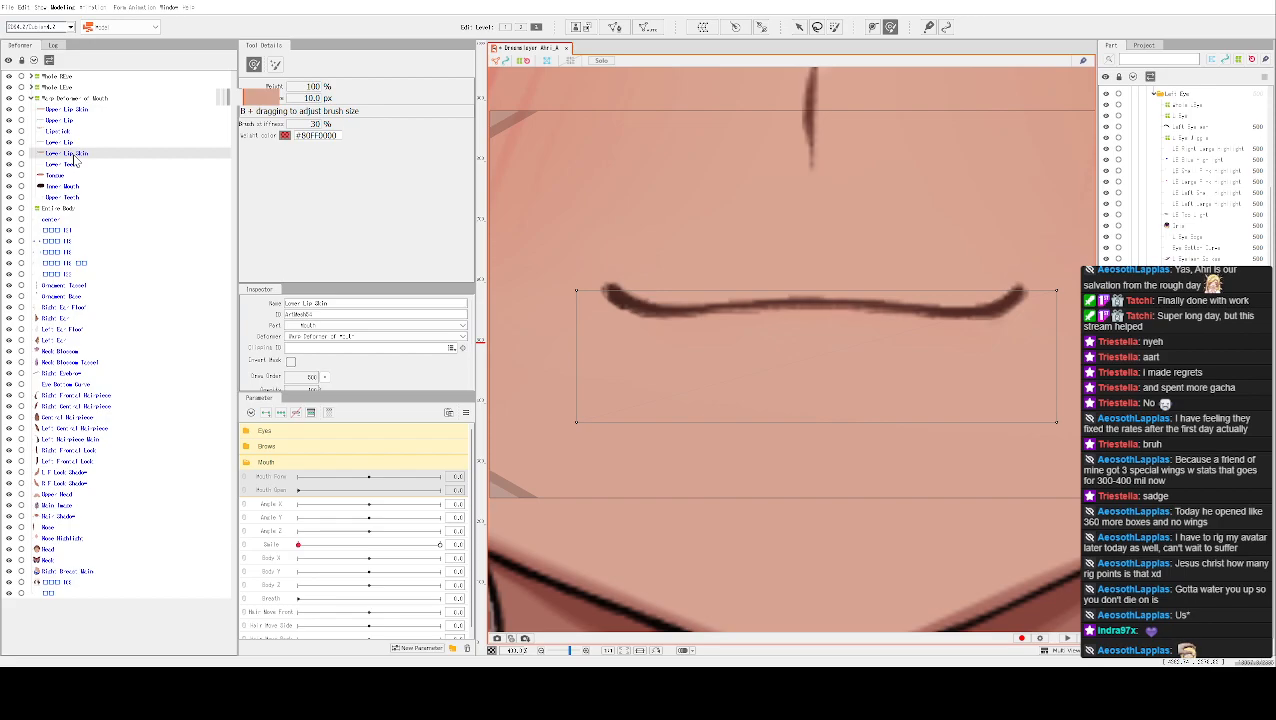
pyautogui.click(614, 27)
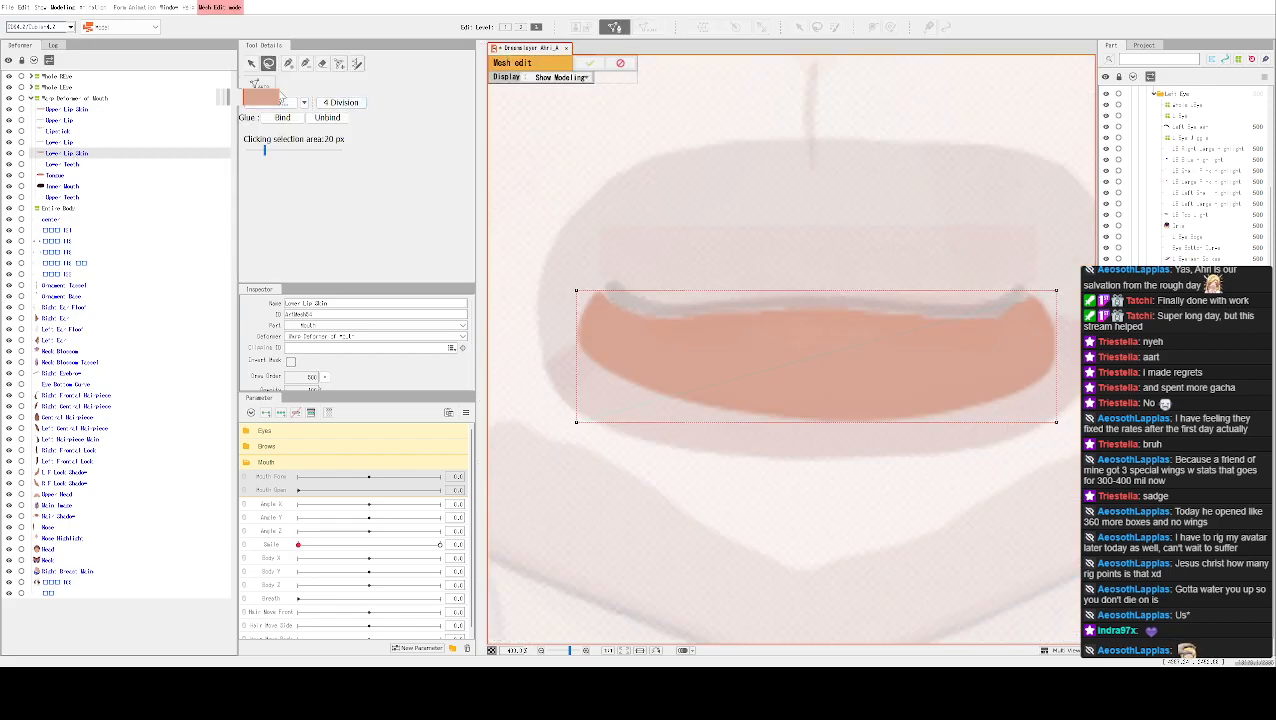
pyautogui.scroll(2, 620, 338)
pyautogui.scroll(-3, 669, 211)
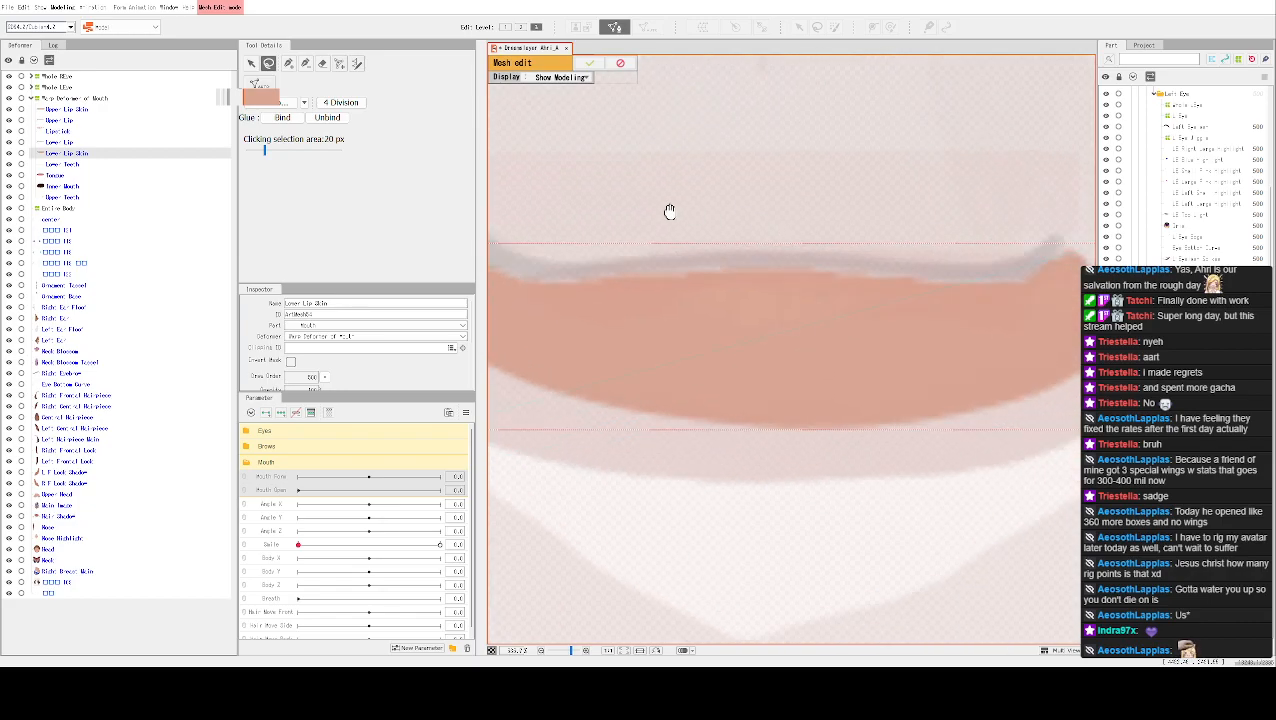
pyautogui.press('e')
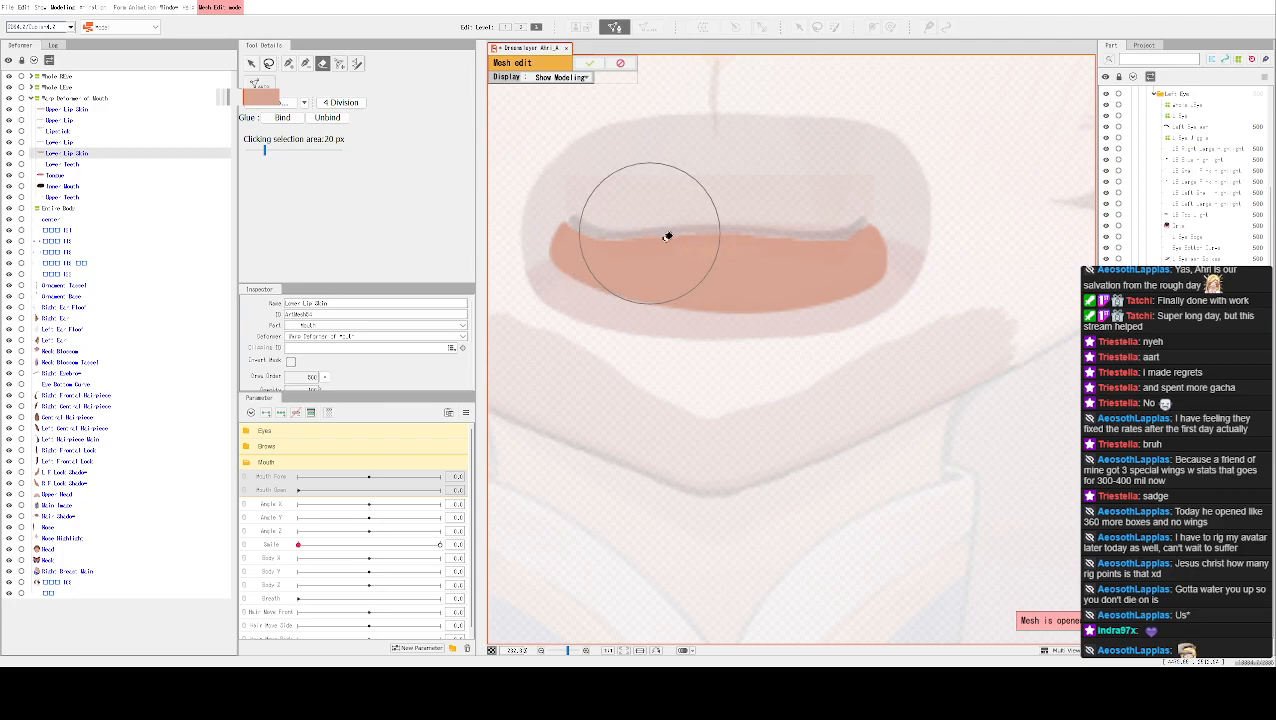
# Place closely spaced mesh vertices along the upper edge of the Lower Lip Skin, from its left tip past the centre
pyautogui.click(288, 63)
pyautogui.scroll(3, 632, 265)
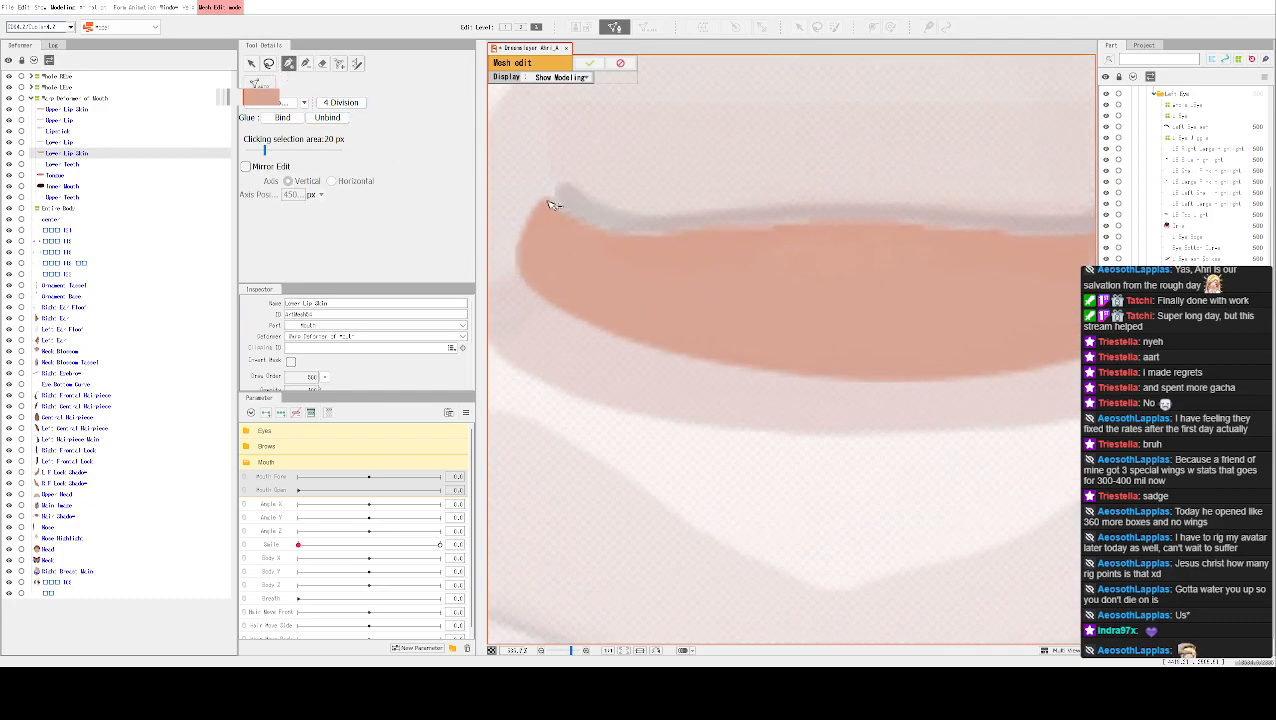
pyautogui.click(544, 197)
pyautogui.click(562, 216)
pyautogui.click(583, 226)
pyautogui.click(607, 236)
pyautogui.click(630, 235)
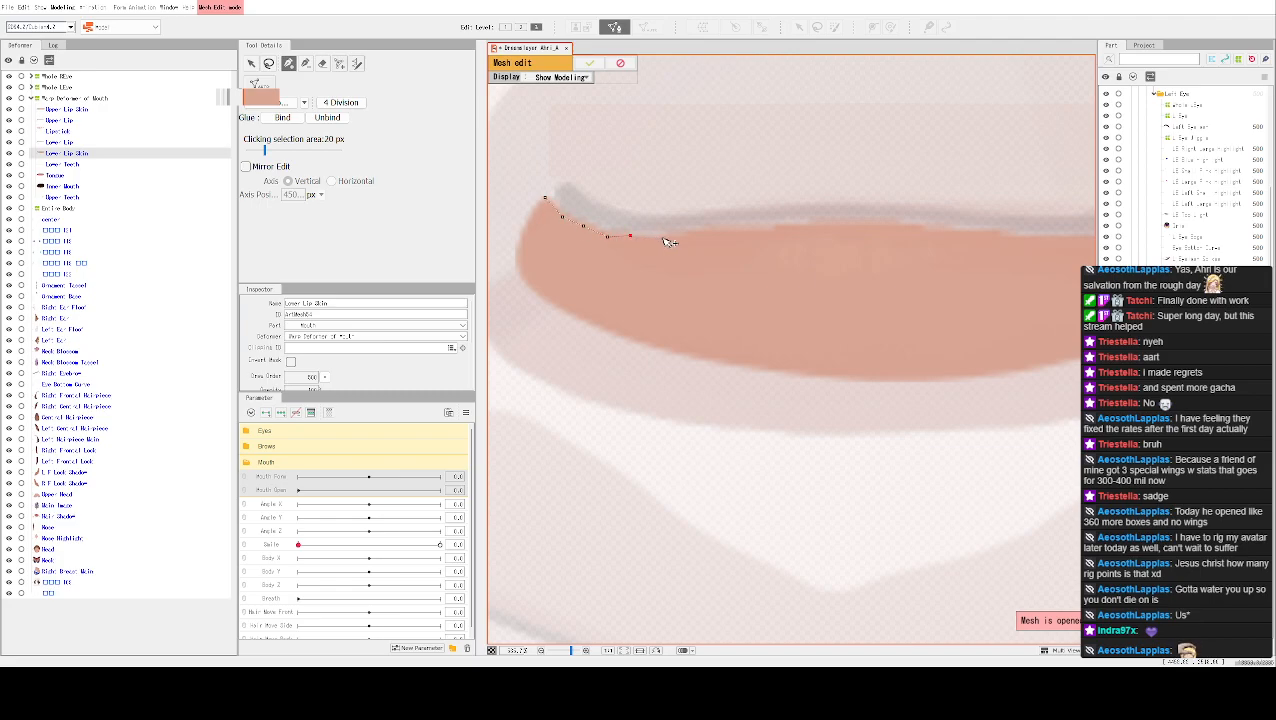
pyautogui.click(686, 232)
pyautogui.click(716, 230)
pyautogui.click(751, 230)
pyautogui.click(778, 224)
pyautogui.click(817, 221)
pyautogui.click(853, 220)
pyautogui.click(897, 221)
pyautogui.click(966, 227)
pyautogui.click(1004, 226)
# Continue the Lower Lip Skin outline along the remaining upper edge and around the right corner
pyautogui.moveTo(1066, 240); pyautogui.dragTo(760, 251)
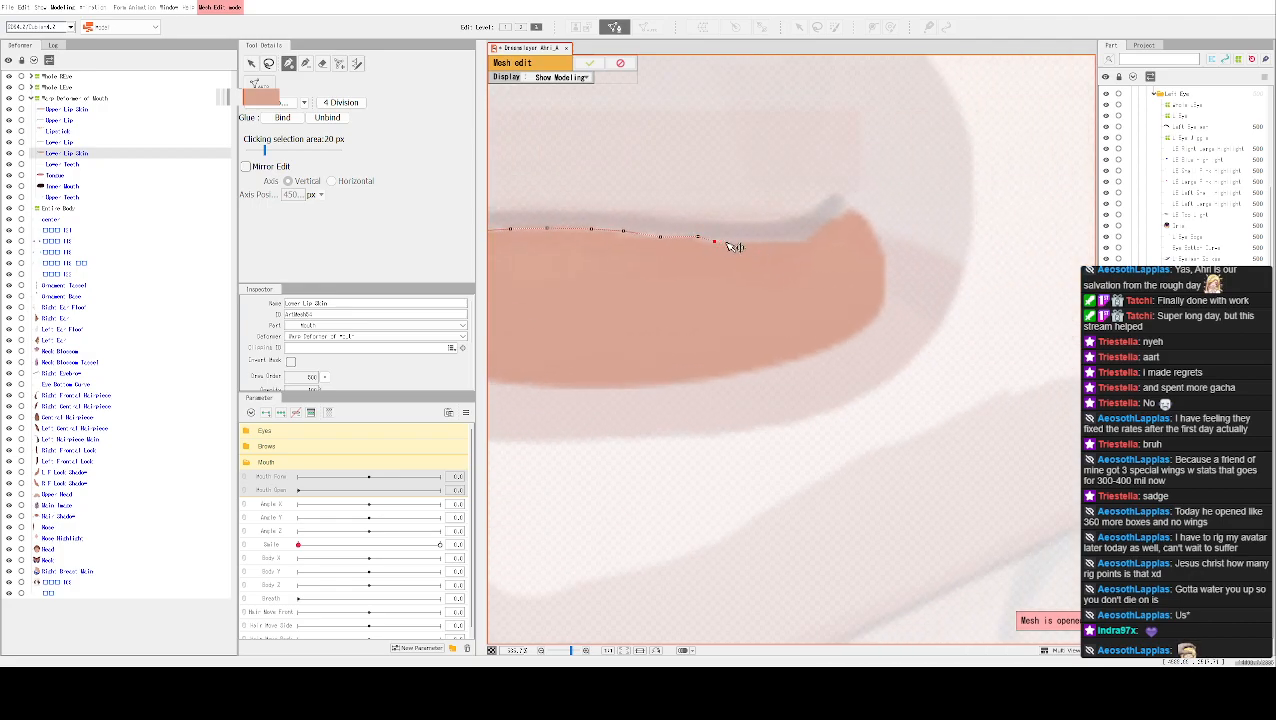
pyautogui.click(749, 241)
pyautogui.click(781, 241)
pyautogui.click(804, 241)
pyautogui.click(826, 222)
pyautogui.click(852, 208)
pyautogui.click(868, 224)
pyautogui.click(880, 252)
pyautogui.click(884, 278)
pyautogui.click(880, 315)
# Trace the bottom edge of the Lower Lip Skin from right to left with widely spaced mesh vertices
pyautogui.click(821, 351)
pyautogui.click(697, 381)
pyautogui.moveTo(597, 399); pyautogui.dragTo(815, 400)
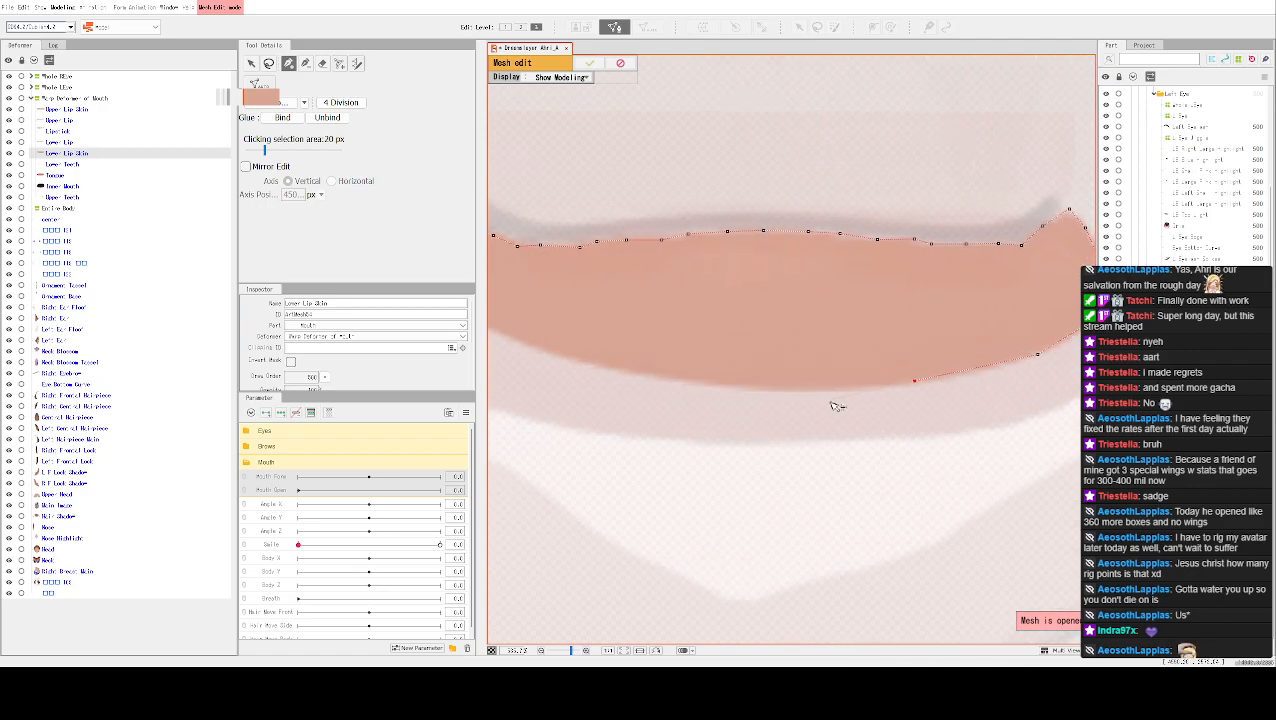
pyautogui.click(793, 390)
pyautogui.click(683, 381)
pyautogui.moveTo(608, 353); pyautogui.dragTo(812, 359)
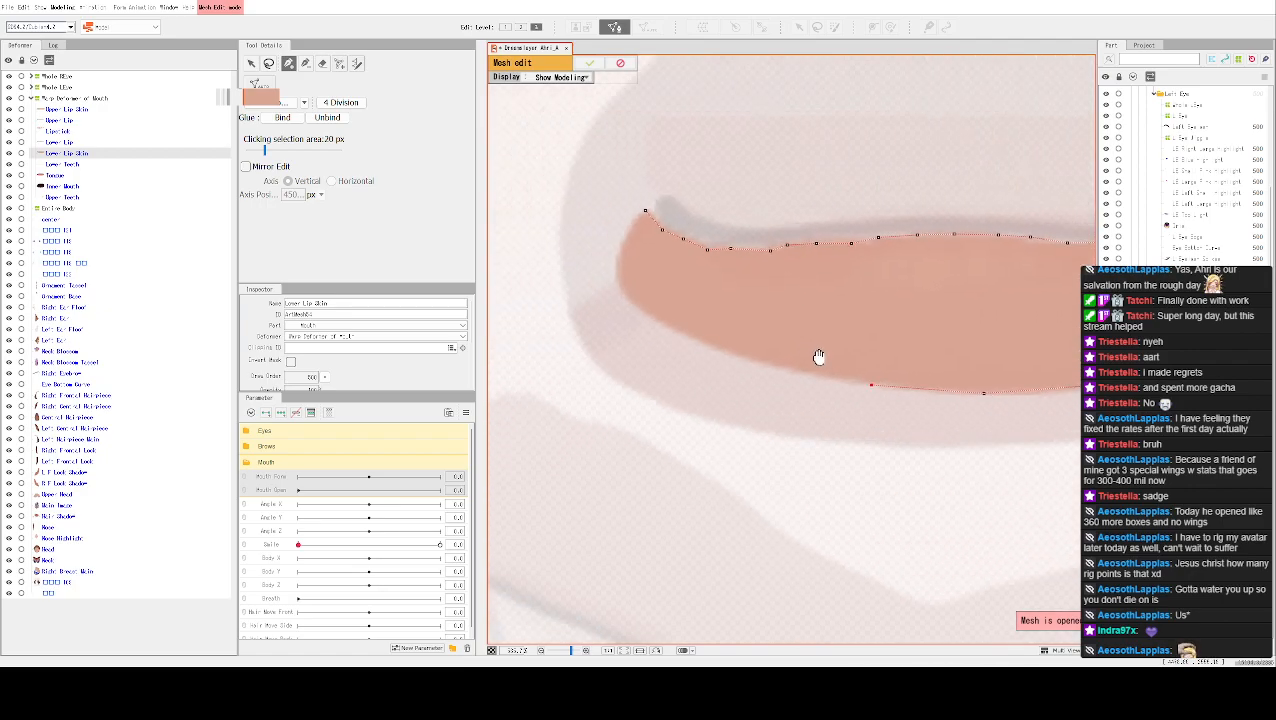
pyautogui.click(791, 369)
pyautogui.click(705, 339)
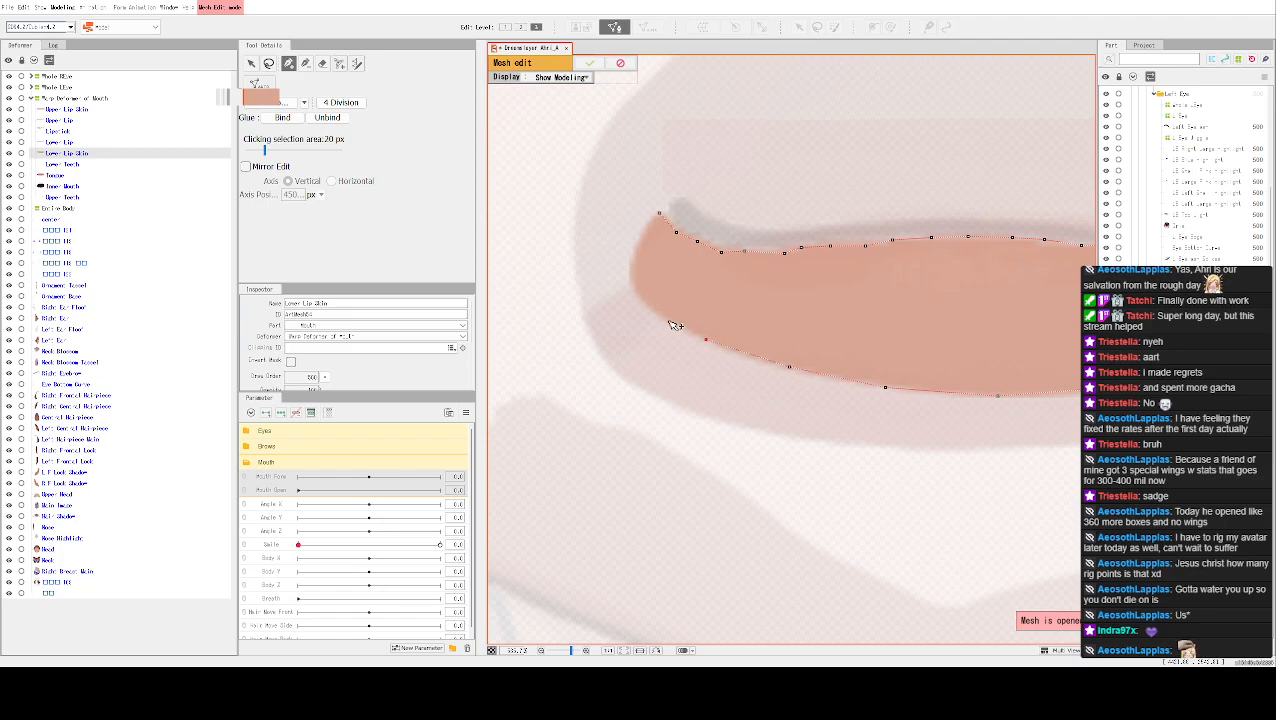
# Close the Lower Lip Skin outline around the left corner and connect the mesh vertices automatically
pyautogui.click(649, 305)
pyautogui.click(630, 280)
pyautogui.click(631, 248)
pyautogui.click(658, 214)
pyautogui.moveTo(917, 287); pyautogui.dragTo(790, 263)
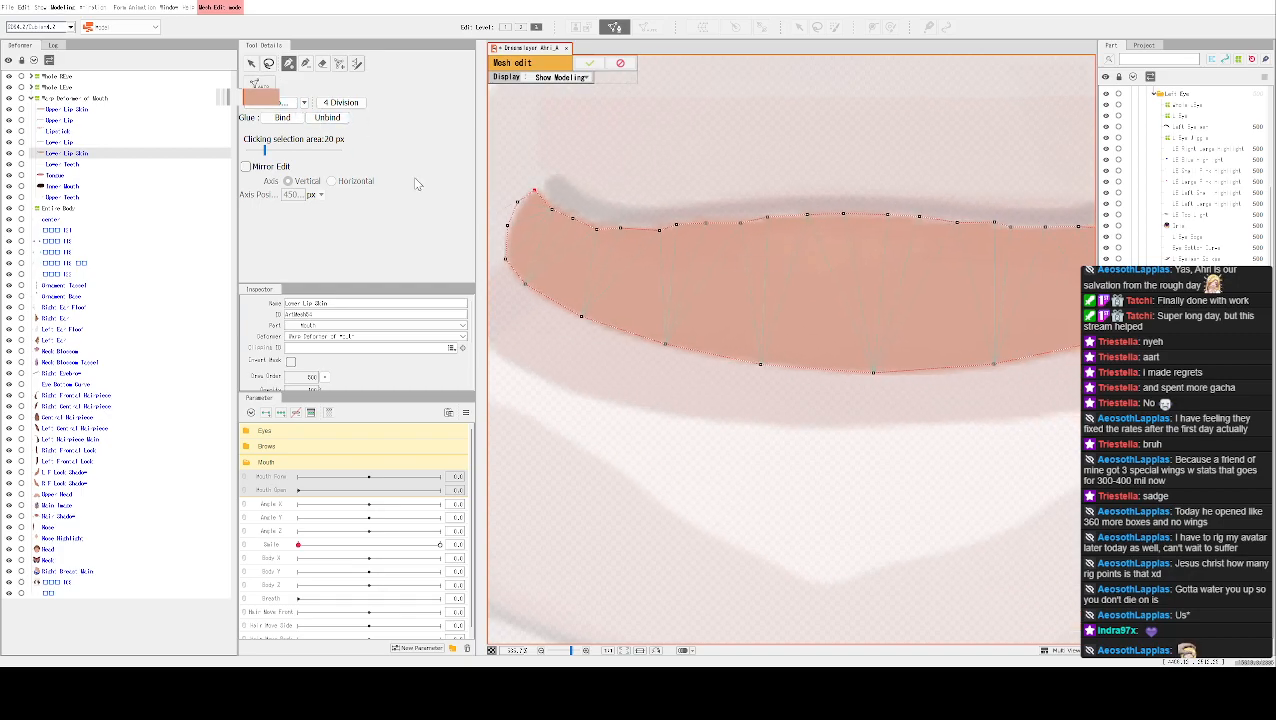
pyautogui.click(262, 100)
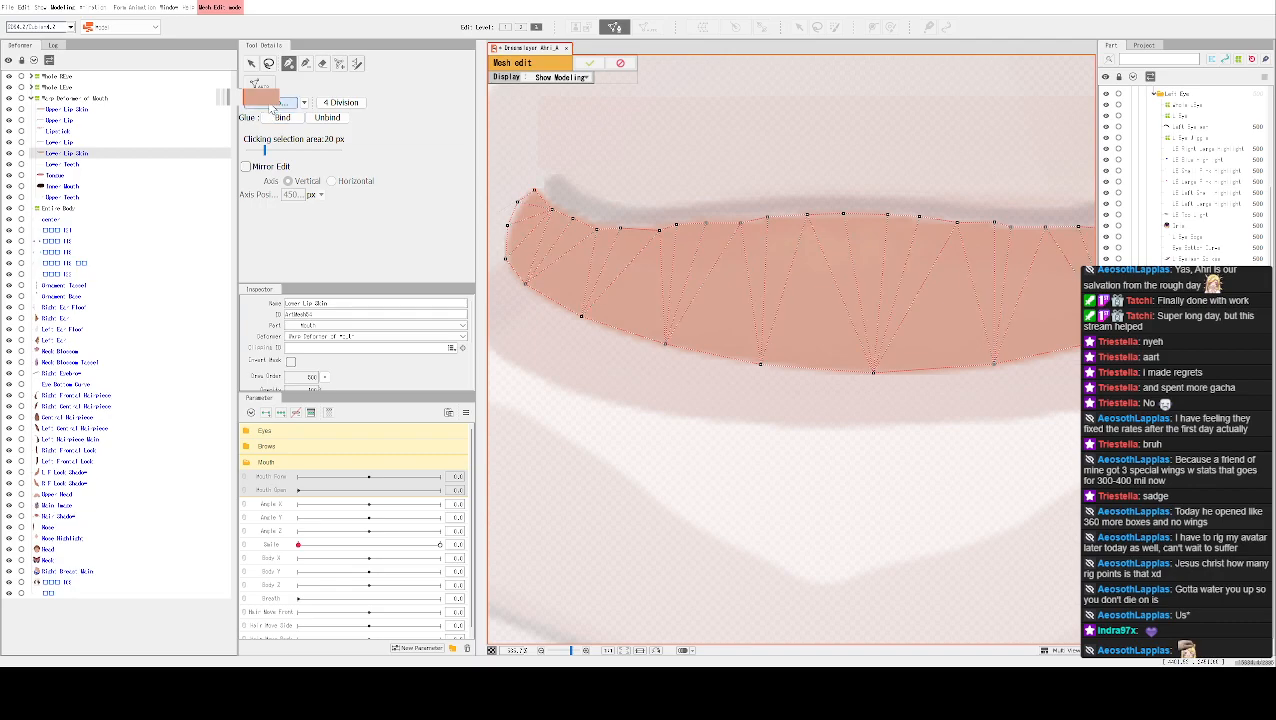
# Add interior vertices across the middle of the Lower Lip Skin mesh and apply the mesh edit
pyautogui.click(574, 267)
pyautogui.moveTo(915, 305); pyautogui.dragTo(746, 305)
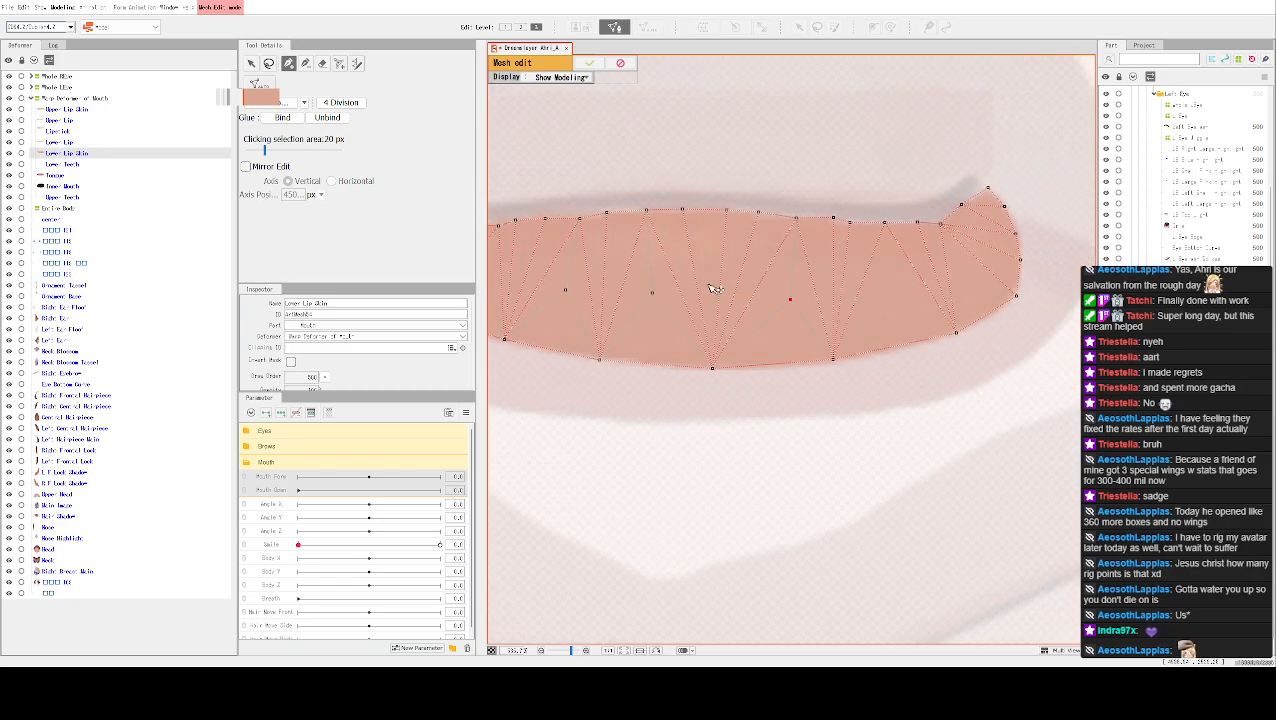
pyautogui.click(707, 271)
pyautogui.click(889, 292)
pyautogui.click(987, 245)
pyautogui.scroll(-2, 898, 246)
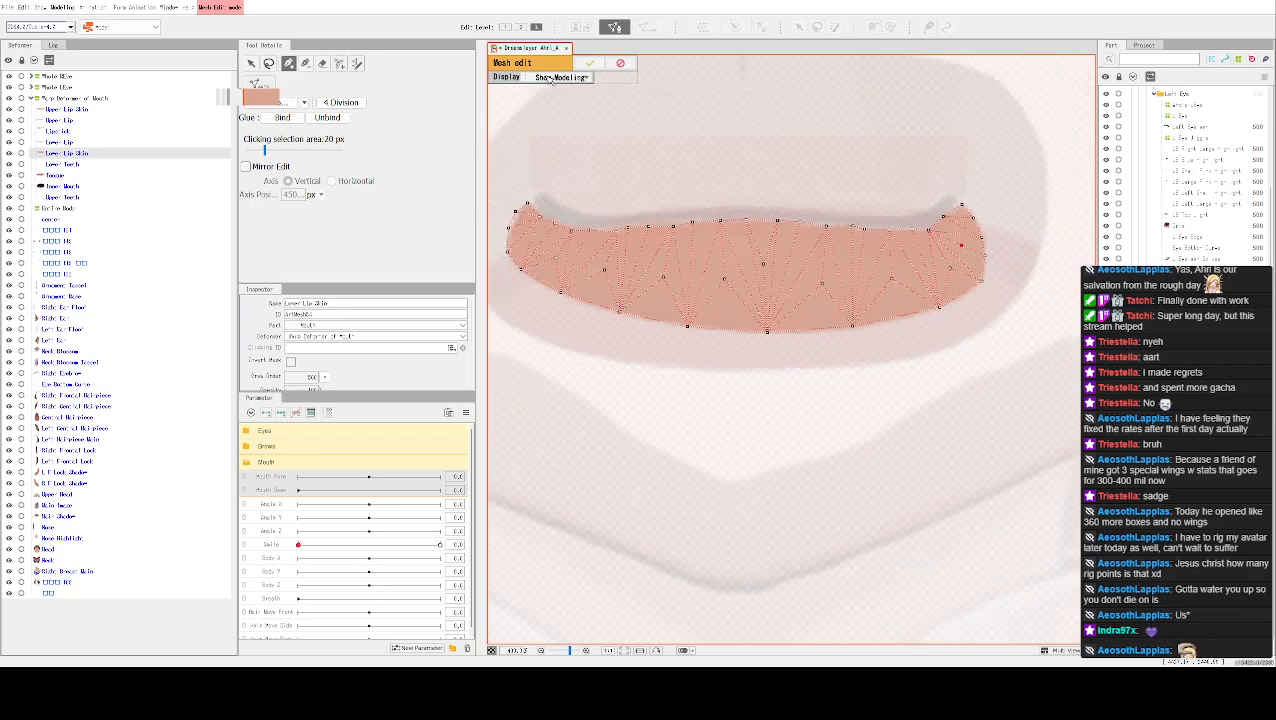
pyautogui.click(592, 64)
pyautogui.scroll(-2, 720, 151)
pyautogui.scroll(-2, 735, 370)
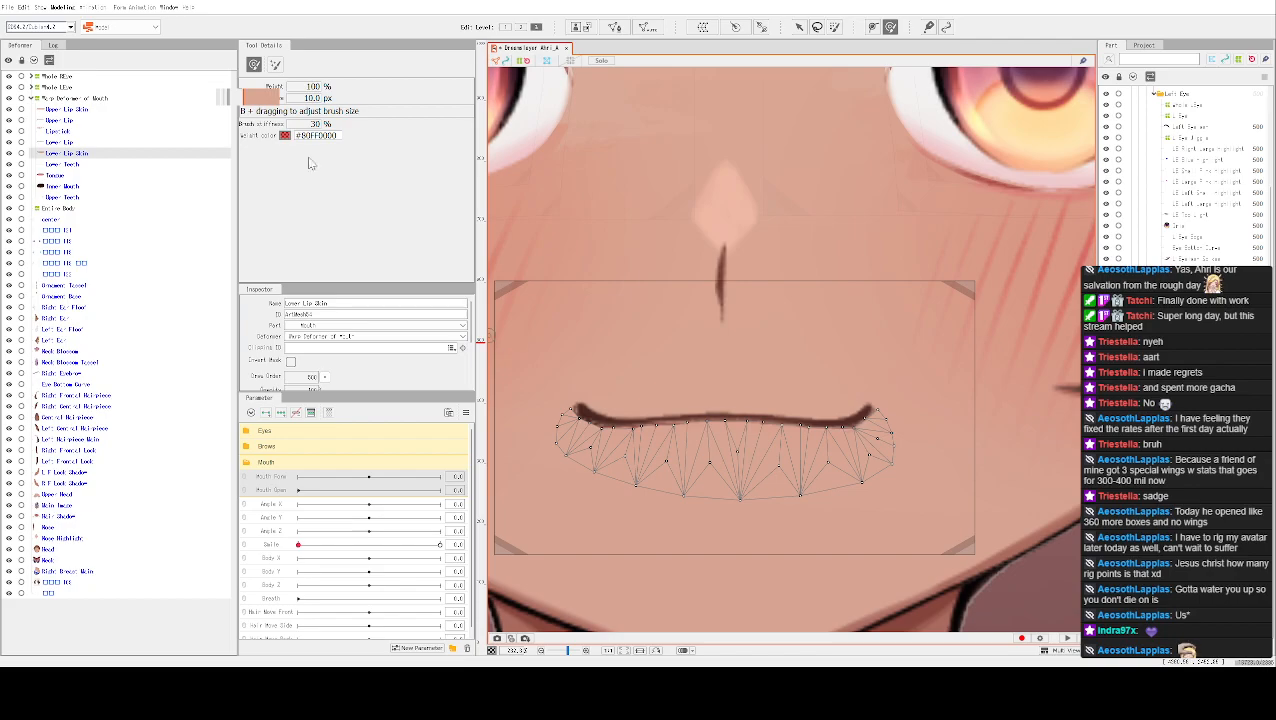
# Reorder the Lipstick mesh so it sits below Upper Teeth, last under the mouth's warp deformer
pyautogui.click(68, 110)
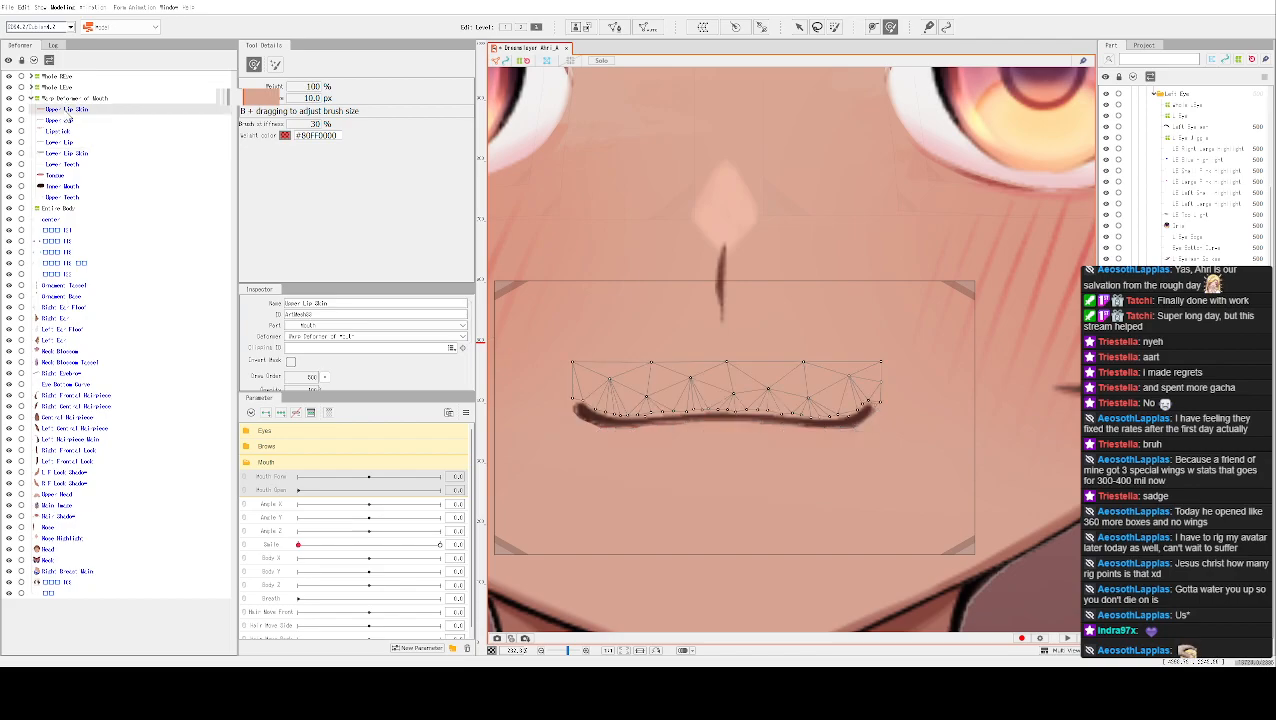
pyautogui.click(62, 121)
pyautogui.click(58, 132)
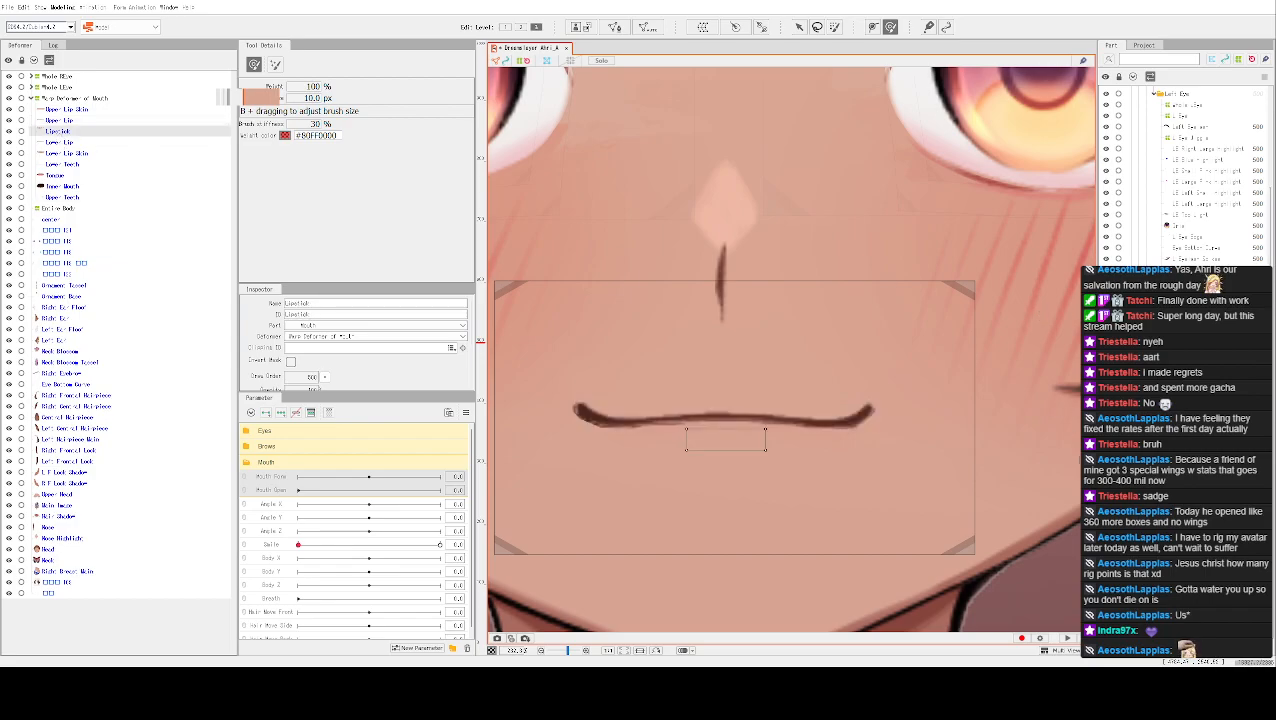
pyautogui.moveTo(1187, 346); pyautogui.dragTo(1187, 318)
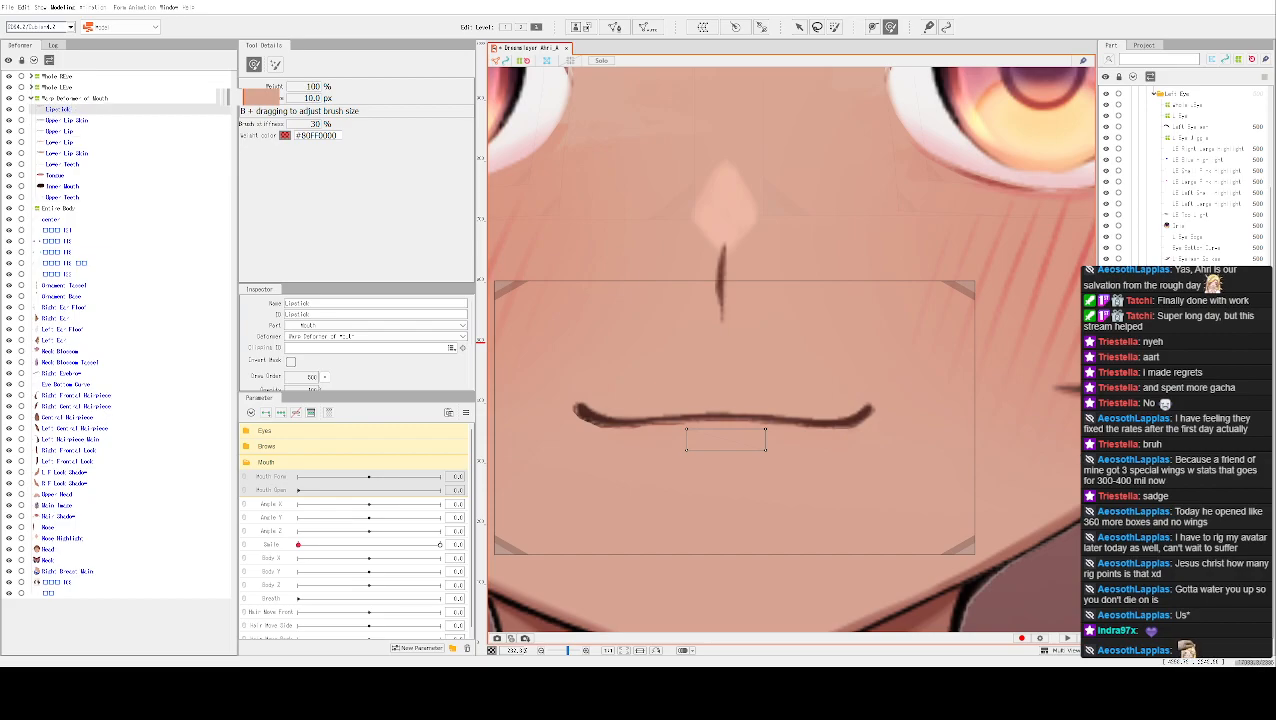
pyautogui.hotkey('ctrl', 'z')
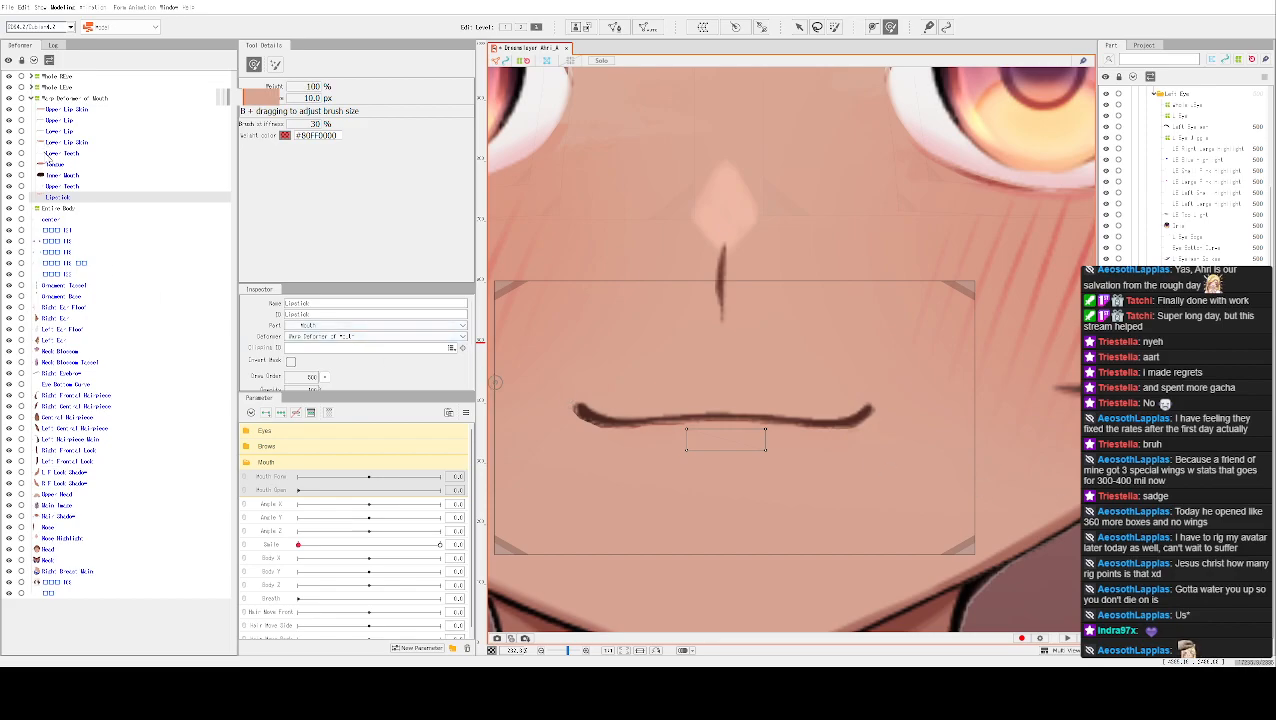
pyautogui.click(8, 200)
# Draw a deform path on the Upper Lip at edit level 3 with points at both corners and the centre
pyautogui.click(78, 101)
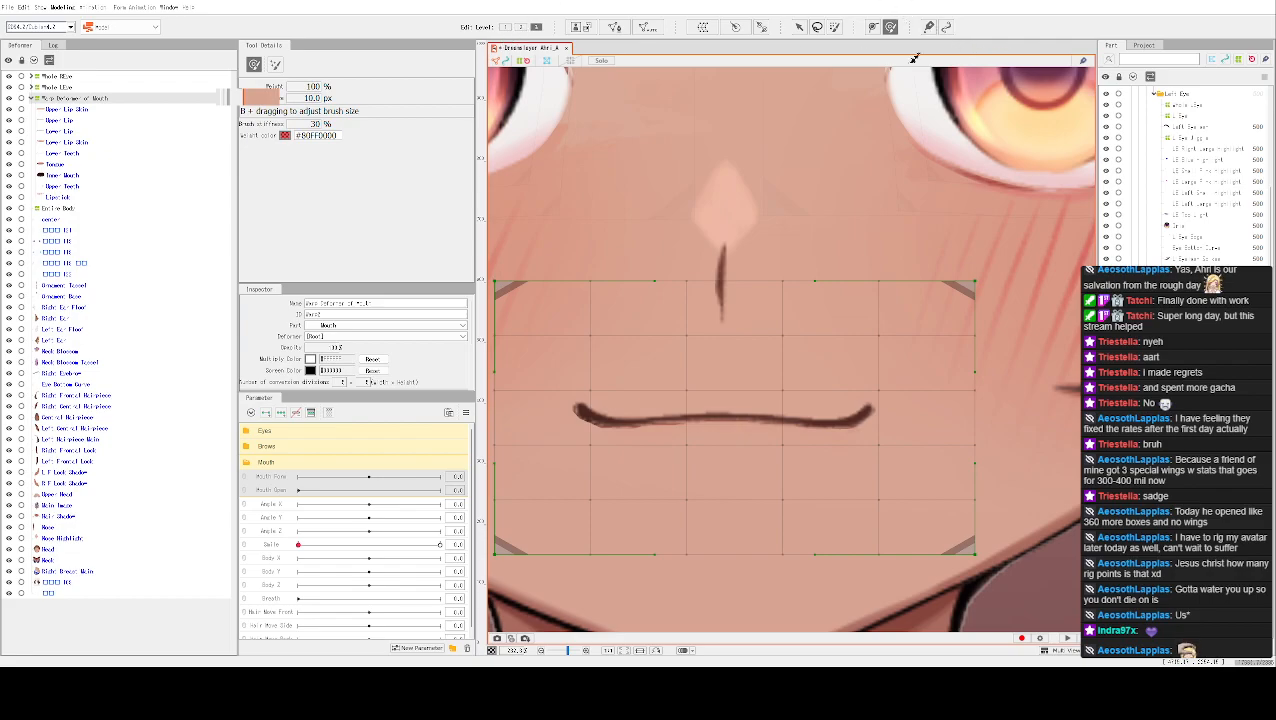
pyautogui.click(874, 27)
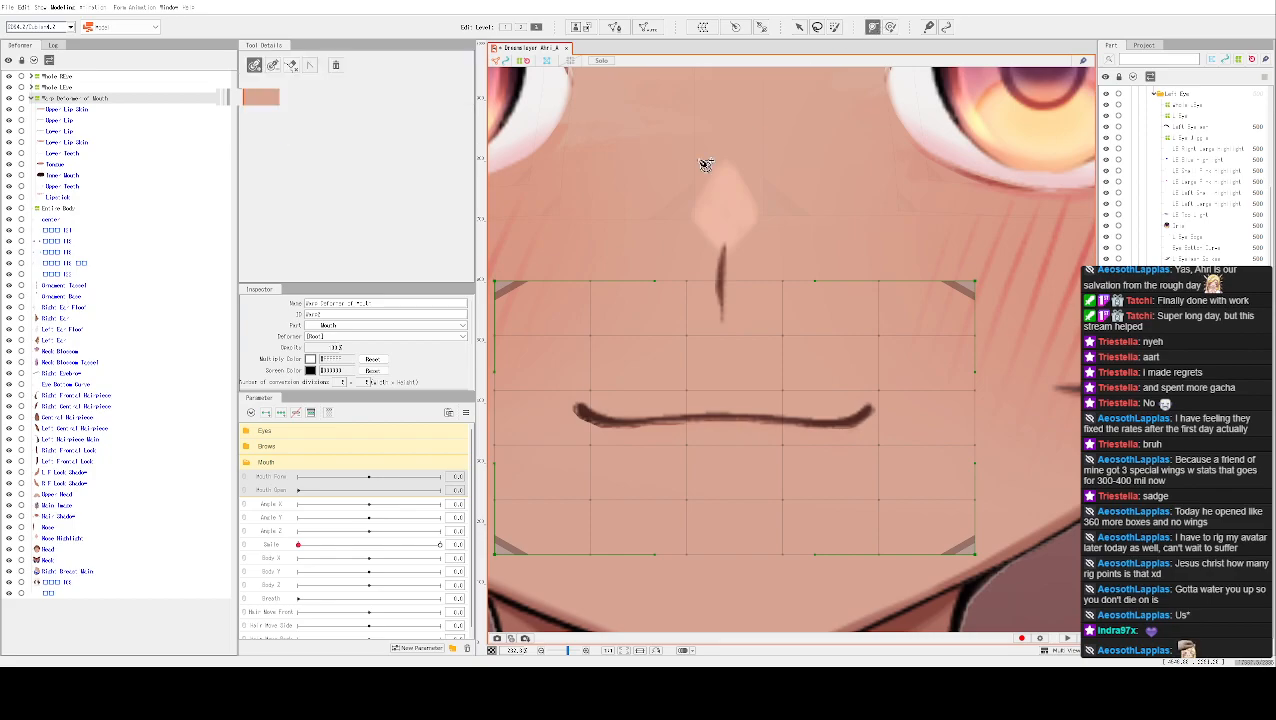
pyautogui.click(584, 412)
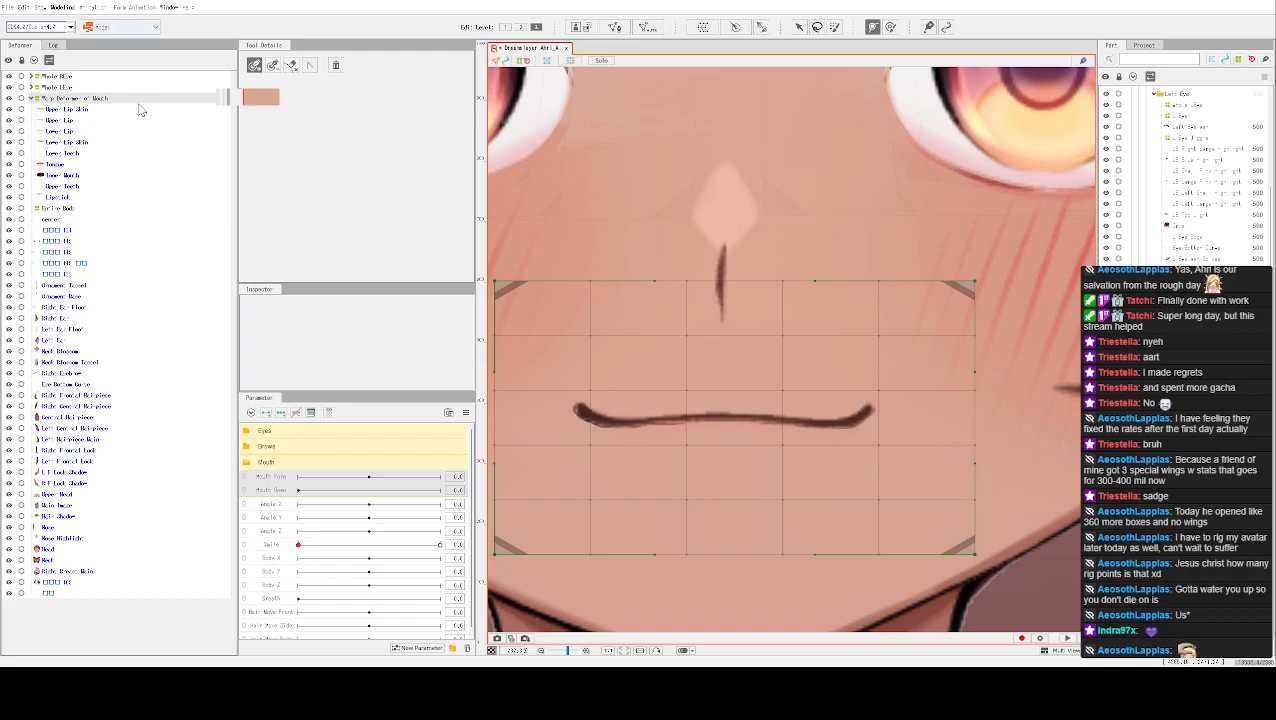
pyautogui.click(73, 121)
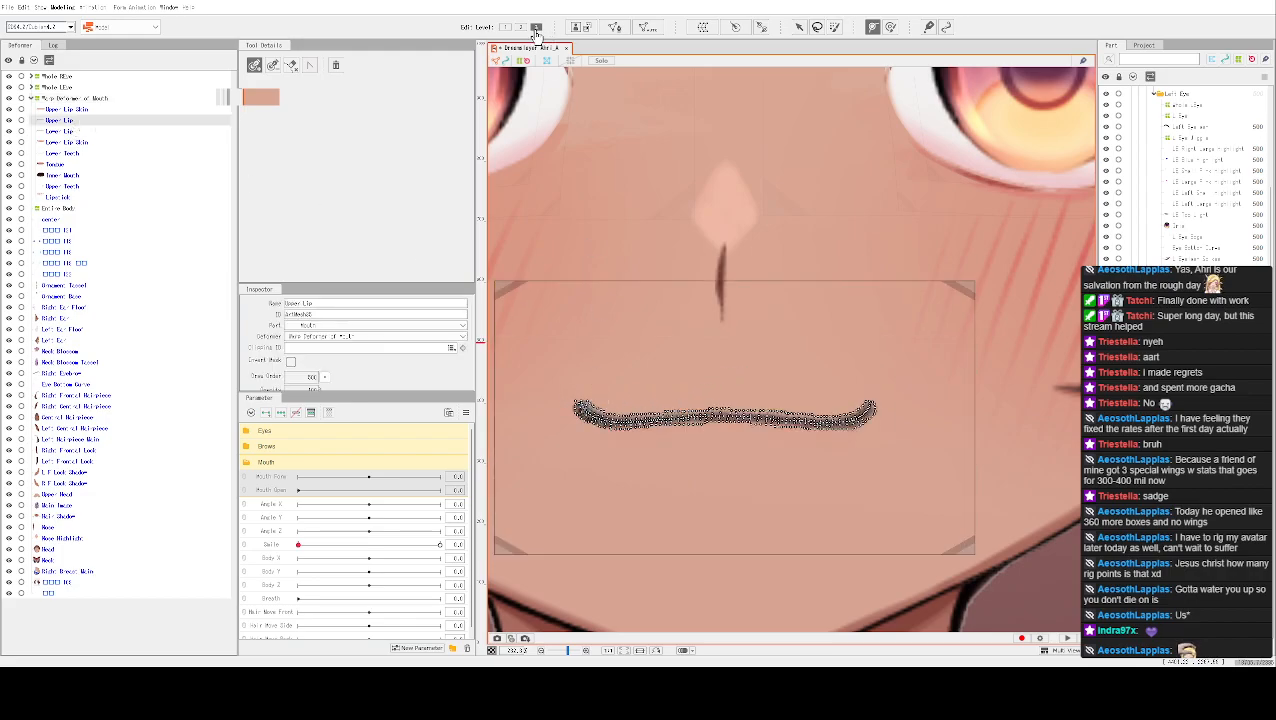
pyautogui.click(580, 408)
pyautogui.click(869, 407)
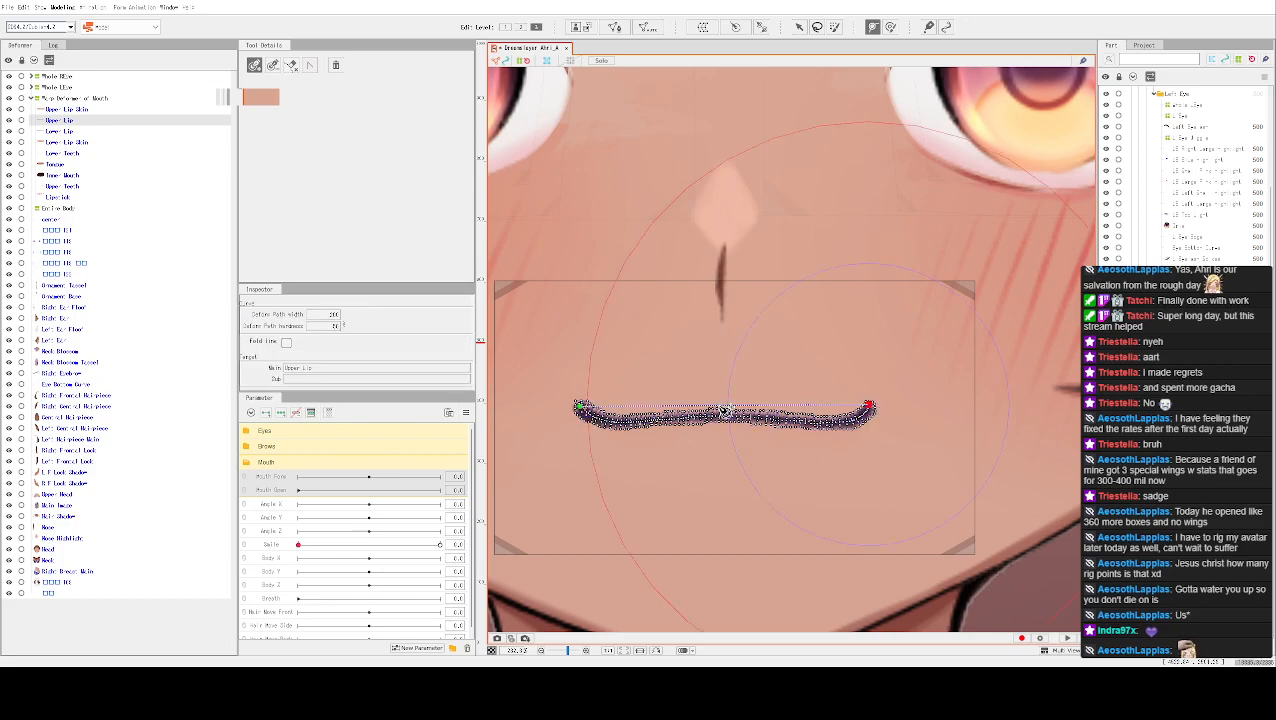
pyautogui.click(719, 412)
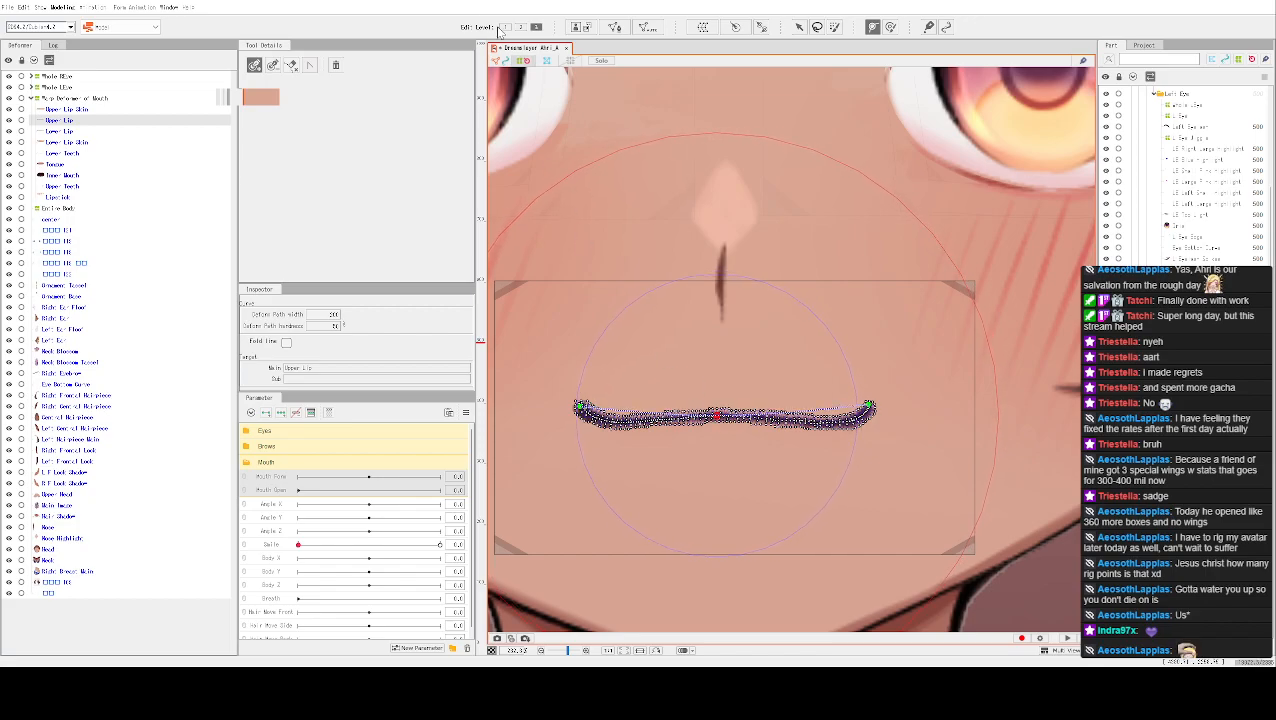
# At edit level 2, draw a deform path on the Upper Lip with points at both corners and the centre
pyautogui.click(519, 30)
pyautogui.click(585, 410)
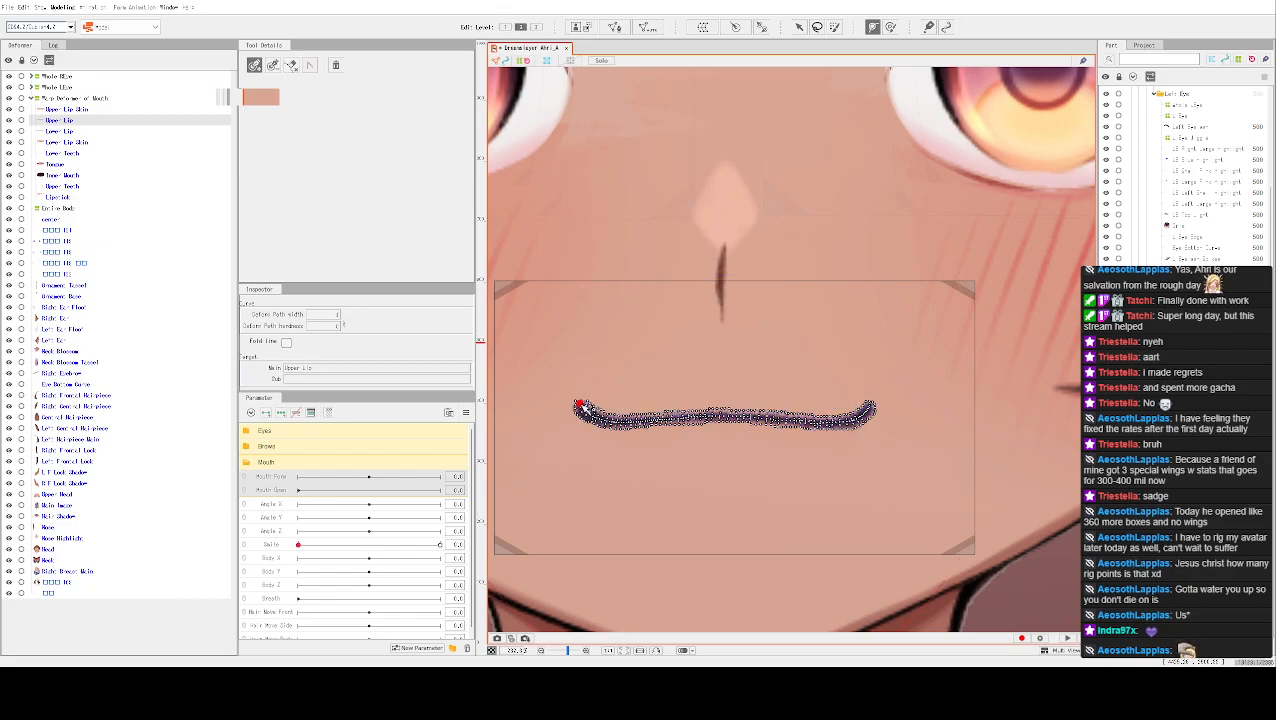
pyautogui.click(870, 406)
pyautogui.click(728, 410)
# Add a path point between the centre and each corner of the Upper Lip, placing both on the lip's lower bends
pyautogui.click(642, 412)
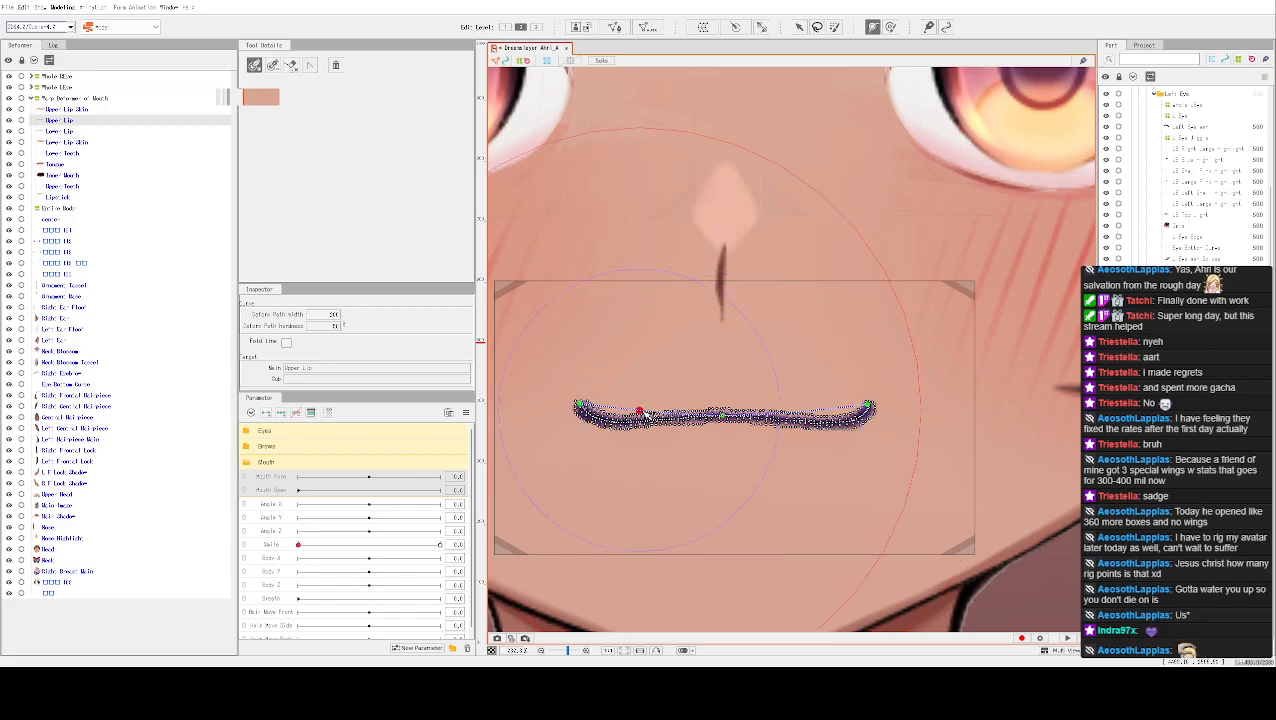
pyautogui.moveTo(645, 414); pyautogui.dragTo(630, 427)
pyautogui.click(812, 421)
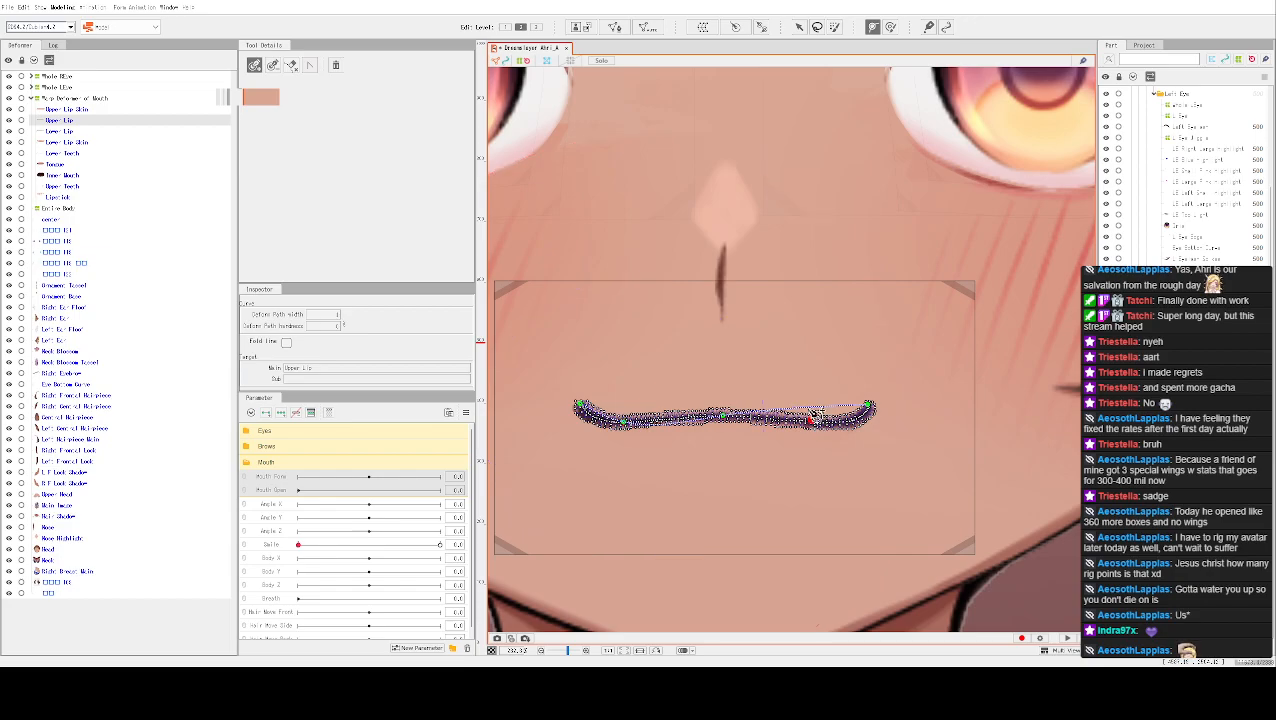
pyautogui.click(833, 402)
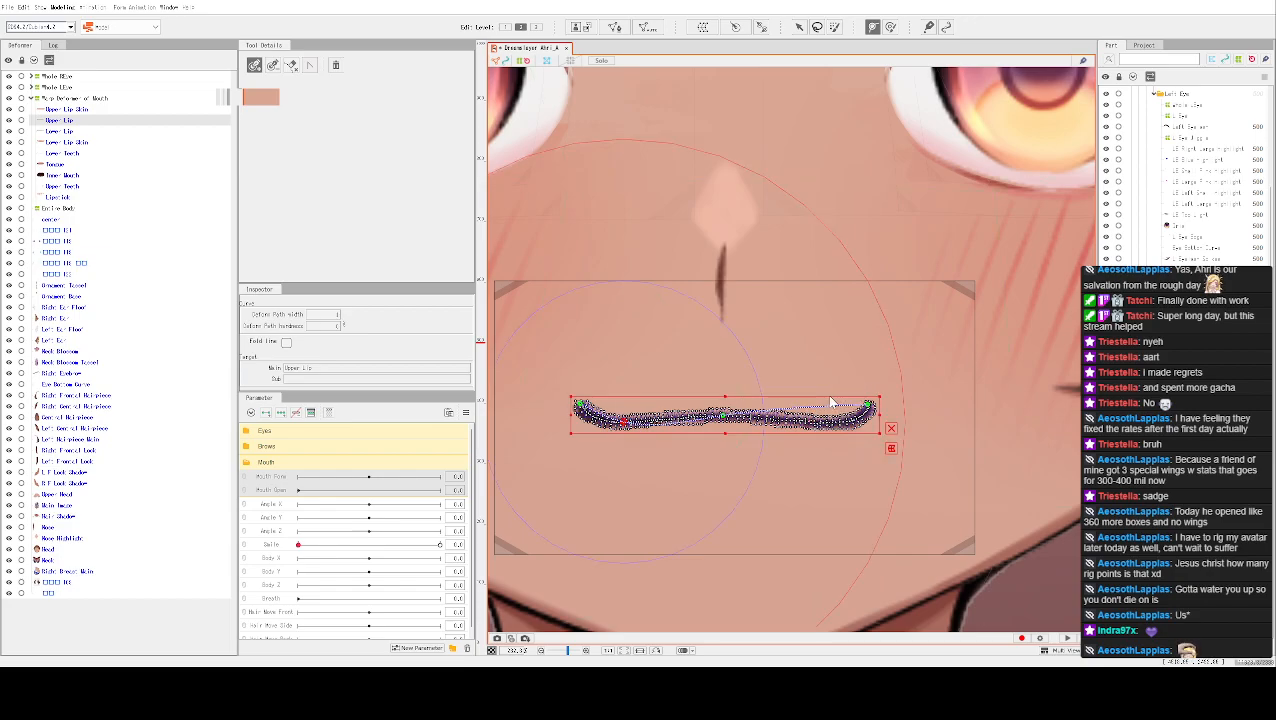
pyautogui.moveTo(808, 408); pyautogui.dragTo(826, 424)
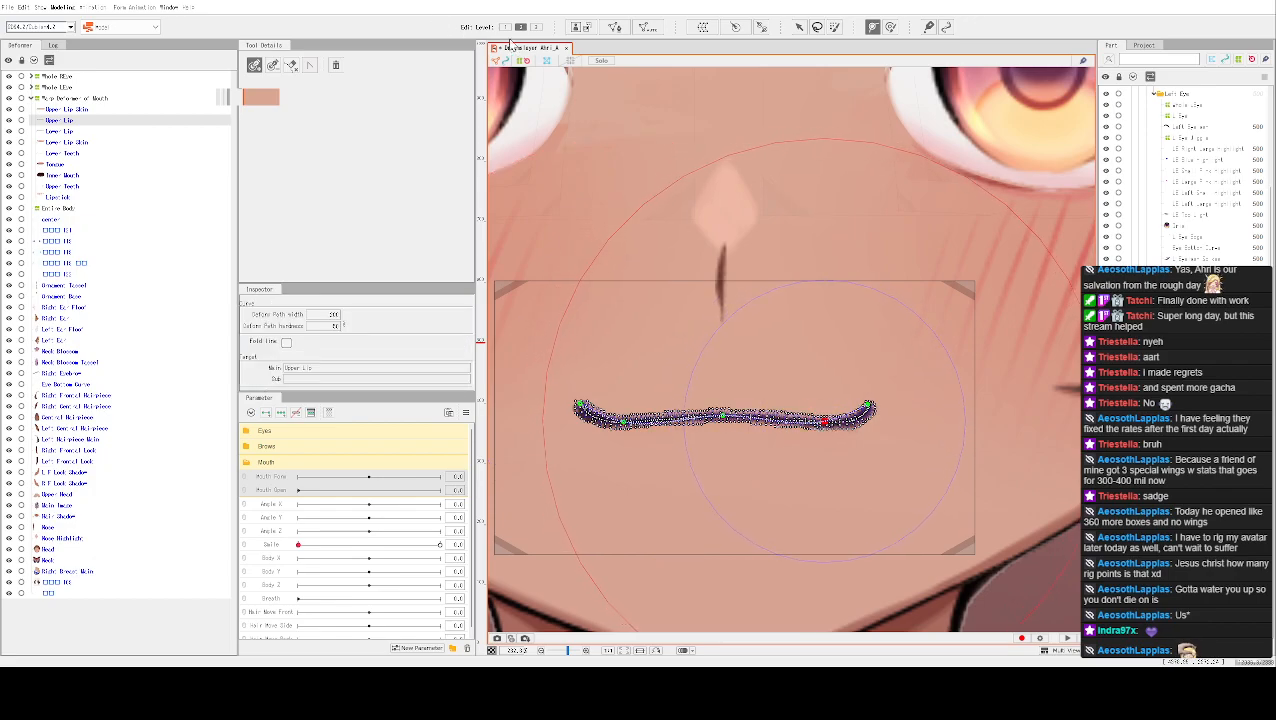
# Select the Lower Lip and draw a deform path on it at edit level 2 with points at both corners and the centre
pyautogui.click(505, 27)
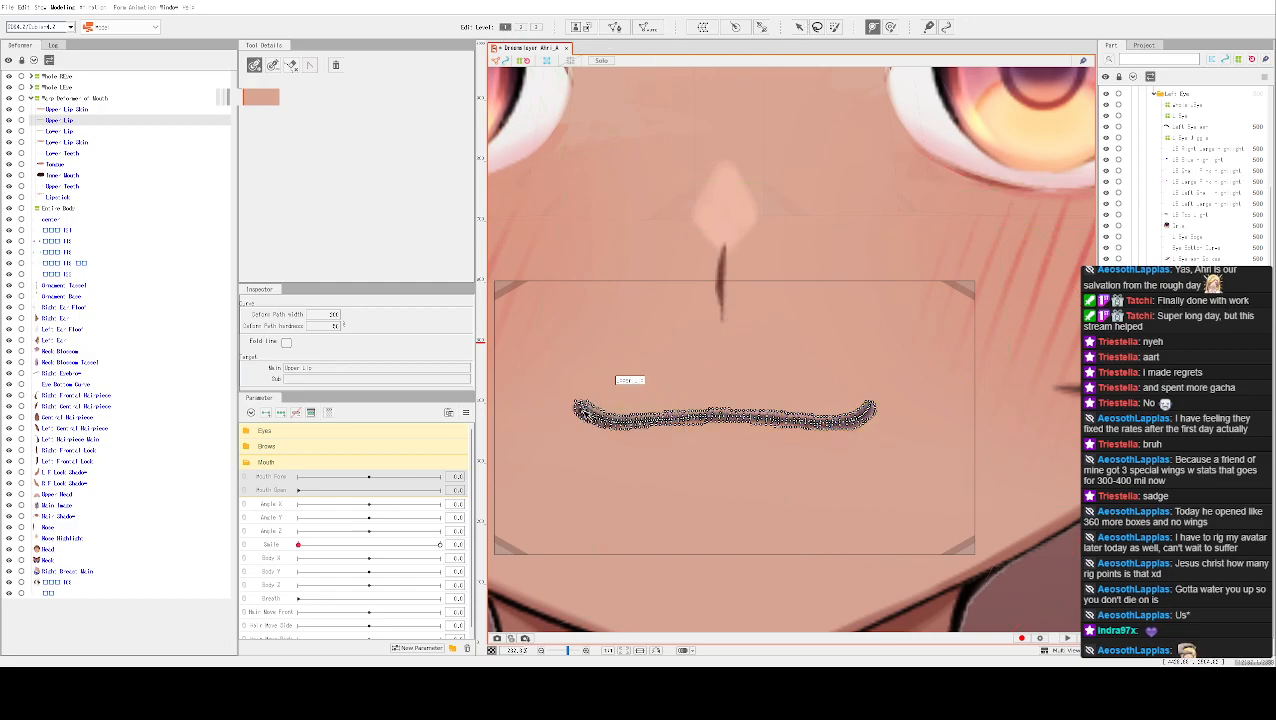
pyautogui.click(582, 410)
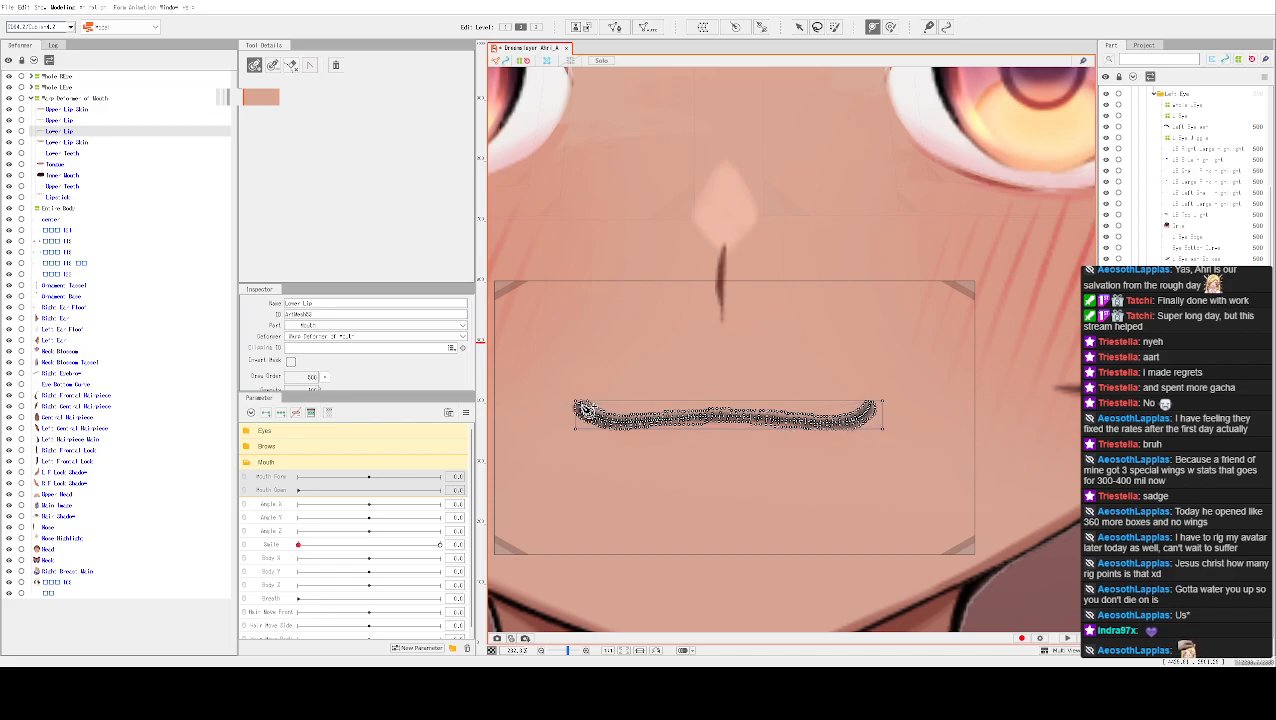
pyautogui.click(874, 406)
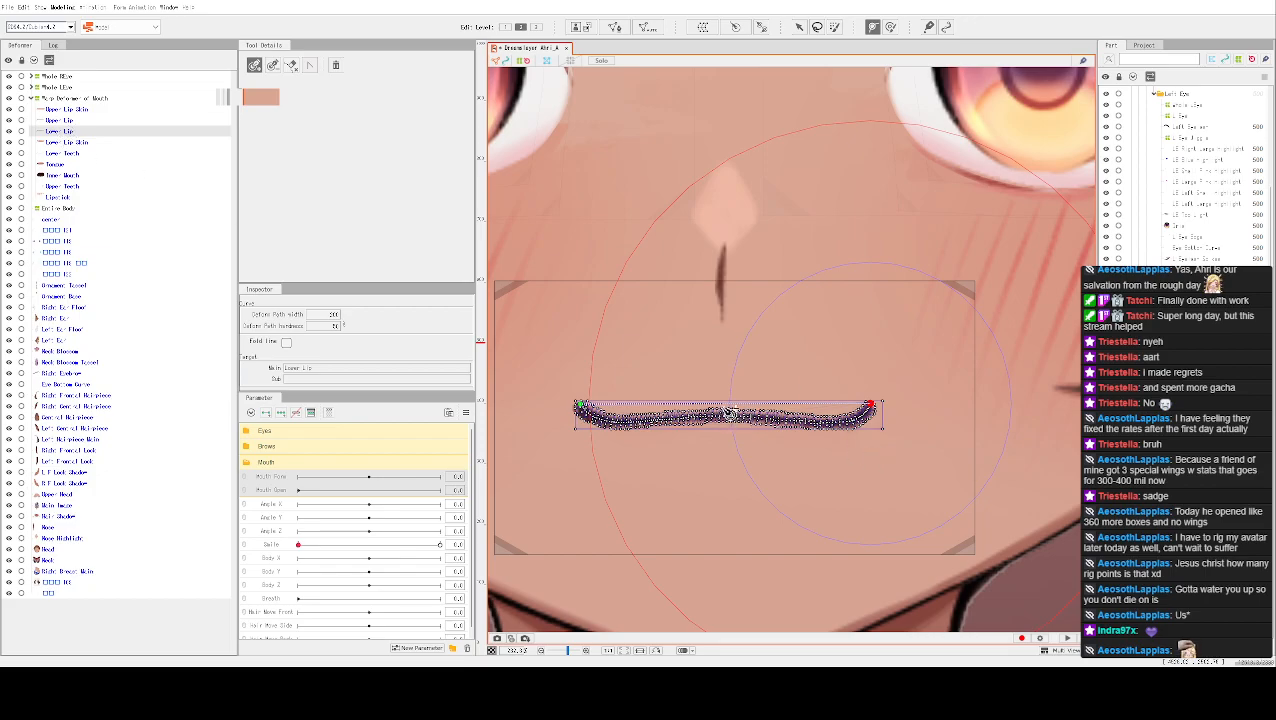
pyautogui.click(724, 413)
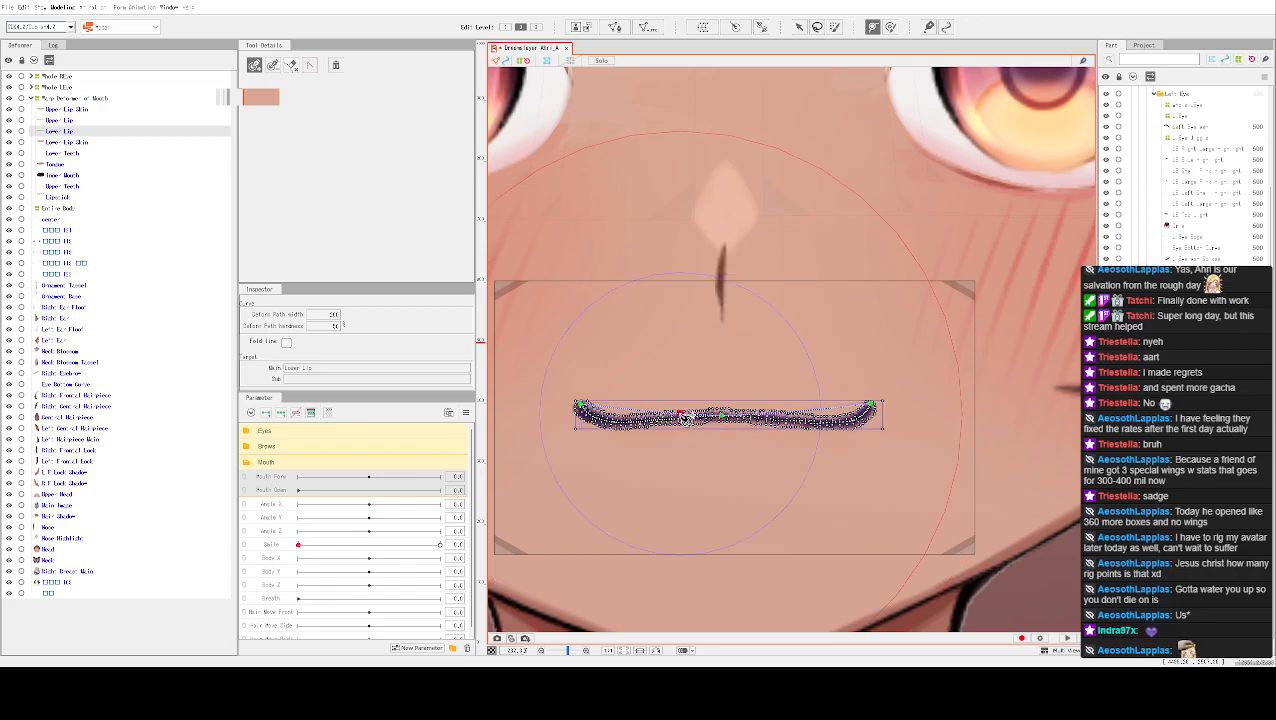
# Add two path points on each side of the Lower Lip's centre, one beside the centre and one on the lower bend near each corner
pyautogui.click(680, 416)
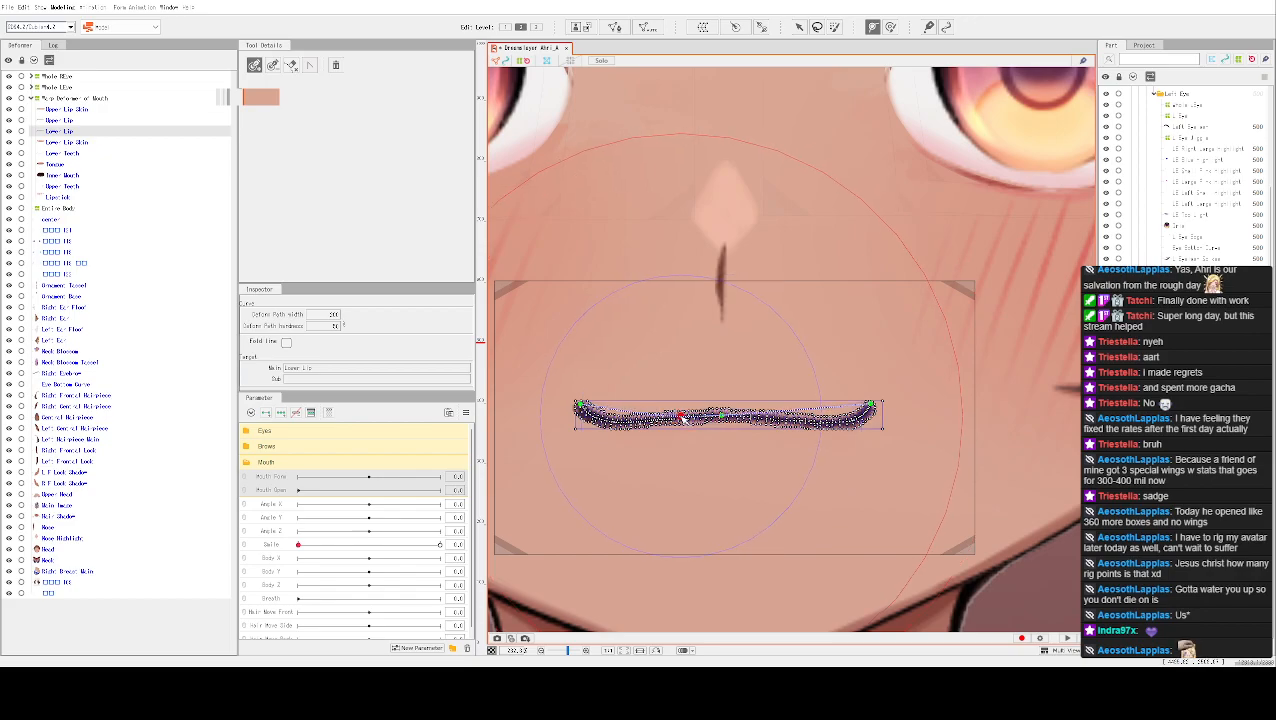
pyautogui.click(621, 425)
pyautogui.click(667, 416)
pyautogui.moveTo(669, 419); pyautogui.dragTo(673, 418)
pyautogui.click(836, 421)
pyautogui.click(784, 419)
pyautogui.click(834, 424)
pyautogui.moveTo(834, 426); pyautogui.dragTo(848, 424)
pyautogui.click(616, 423)
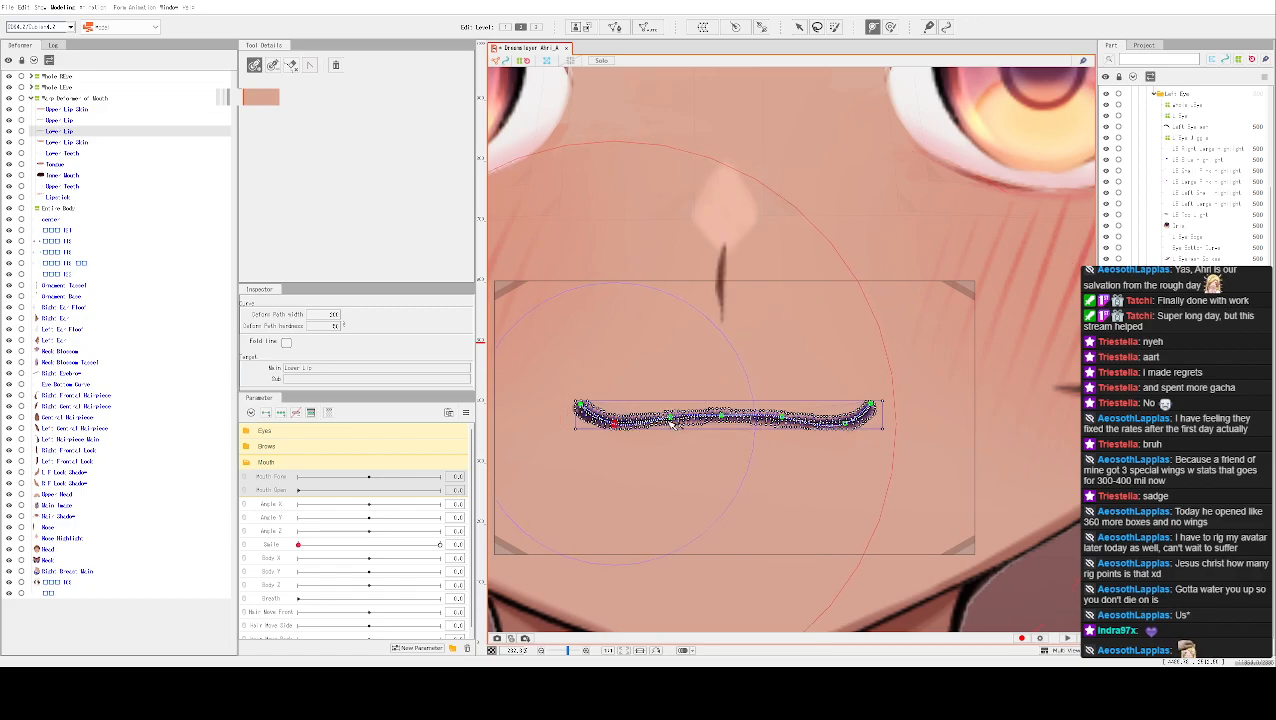
# Fine-tune the Lower Lip's centre and intermediate path points so the path follows the lip curve evenly on both sides
pyautogui.click(664, 420)
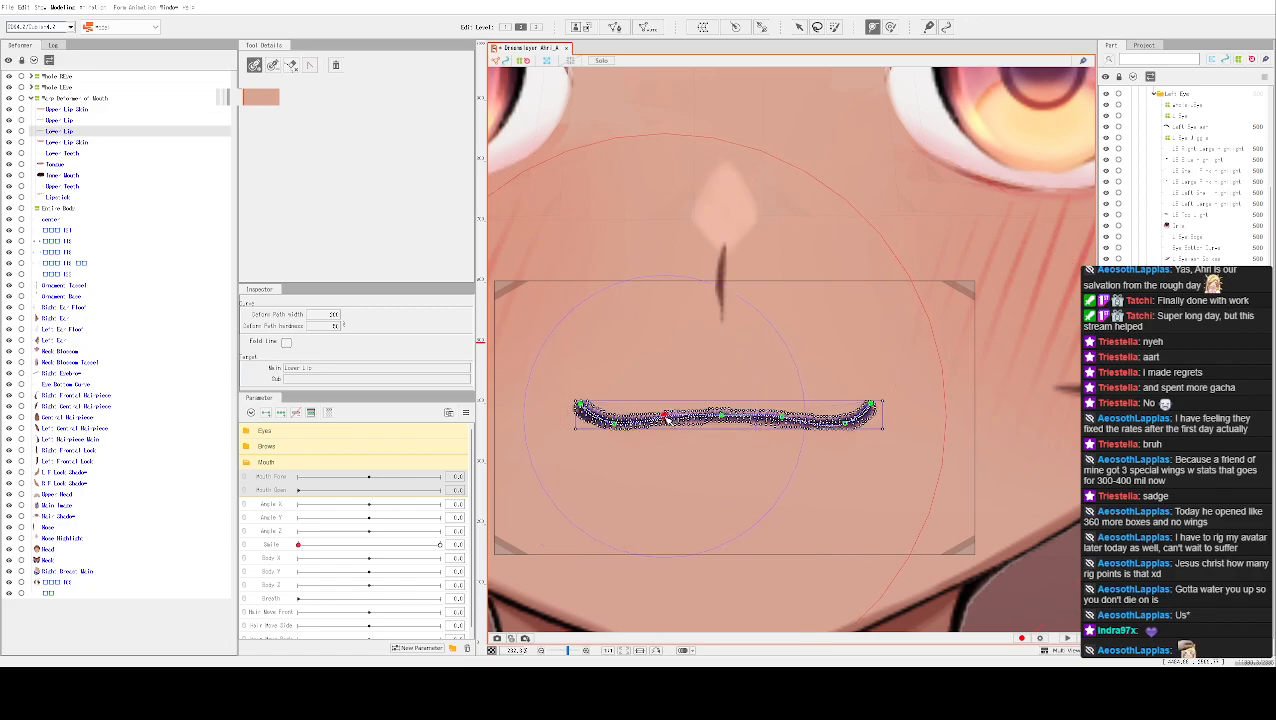
pyautogui.click(719, 417)
pyautogui.moveTo(720, 417); pyautogui.dragTo(722, 413)
pyautogui.click(670, 420)
pyautogui.click(780, 420)
pyautogui.click(846, 424)
pyautogui.moveTo(848, 426); pyautogui.dragTo(841, 426)
pyautogui.click(781, 421)
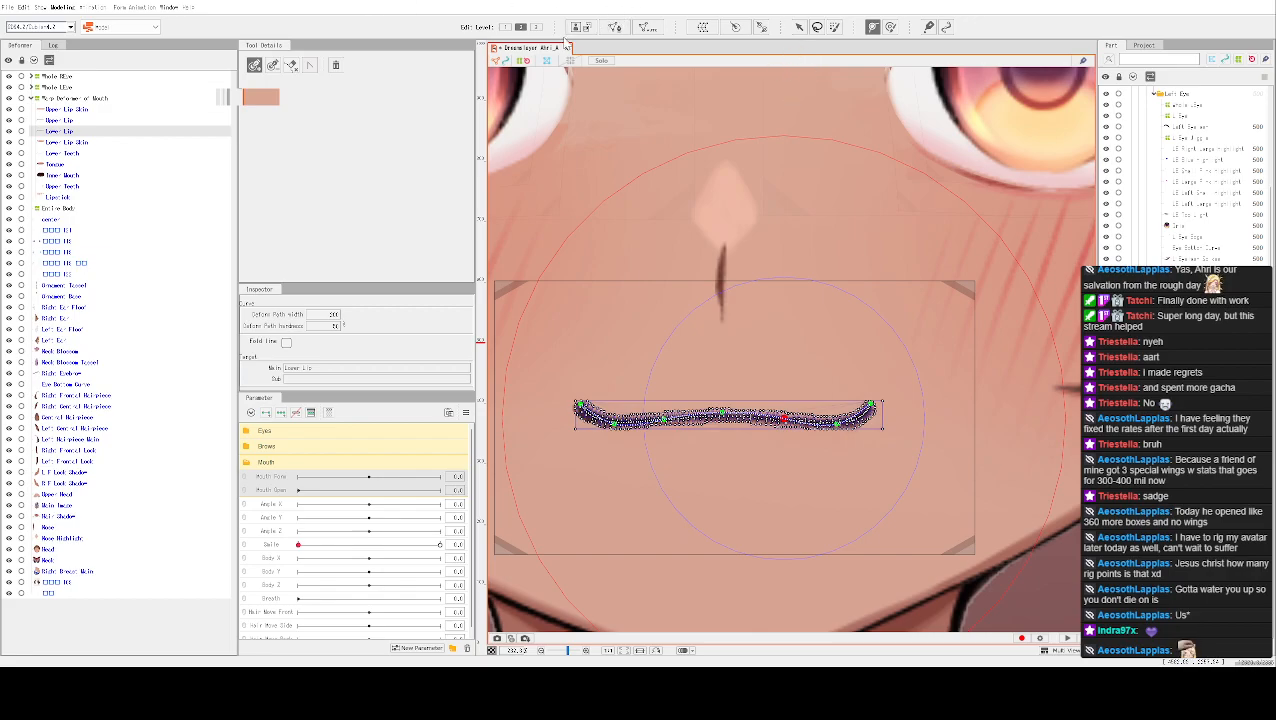
# Check the lip deform paths by viewing the Upper Lip at edit levels 3, 2 and 1
pyautogui.click(513, 28)
pyautogui.click(535, 28)
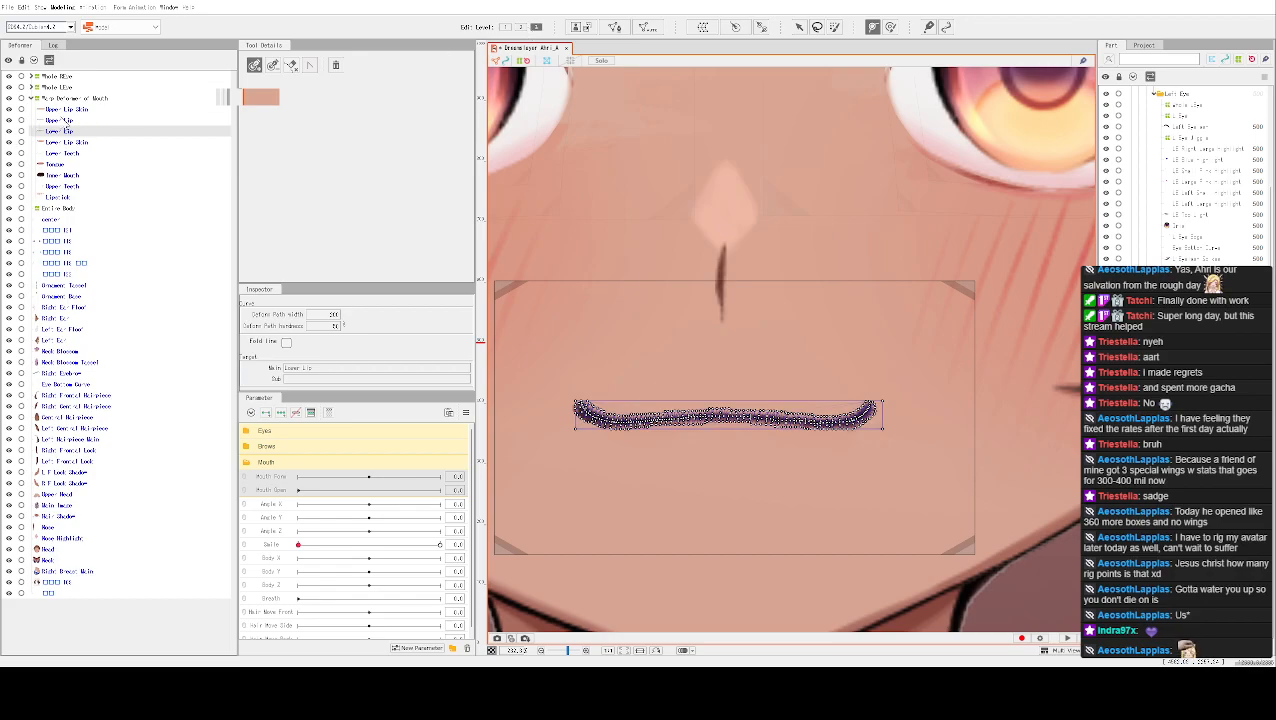
pyautogui.click(62, 120)
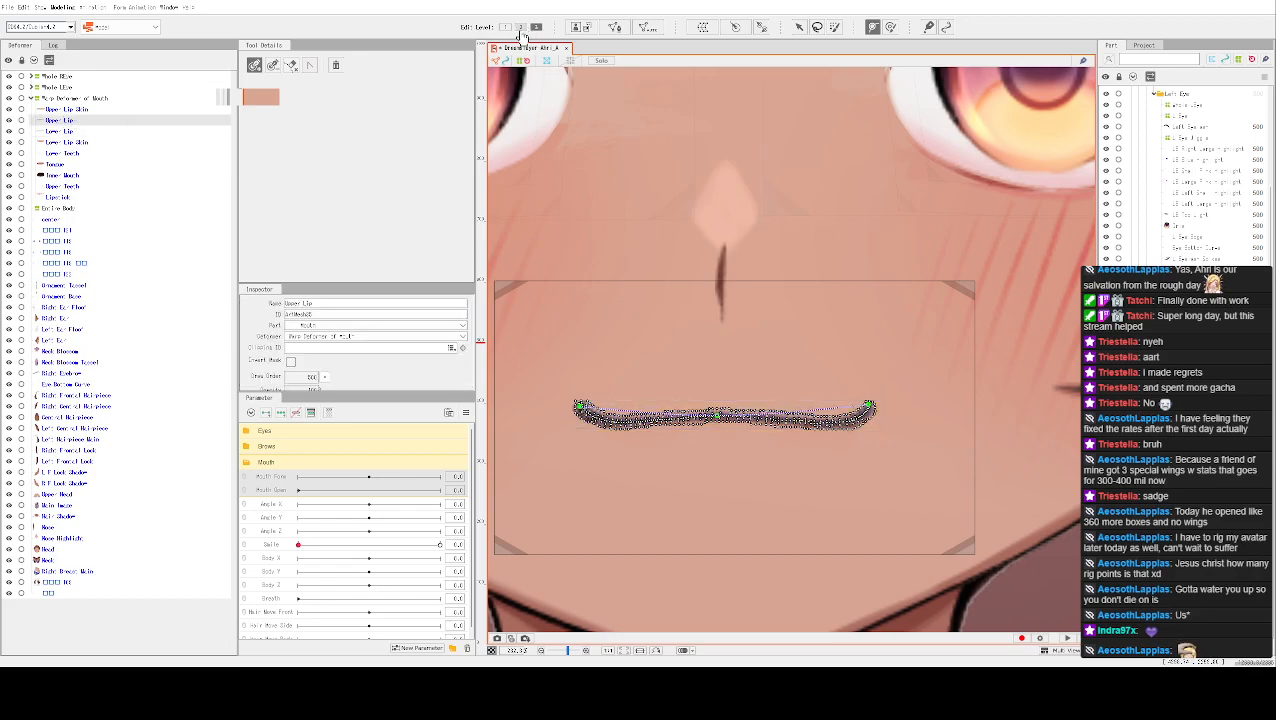
pyautogui.click(520, 27)
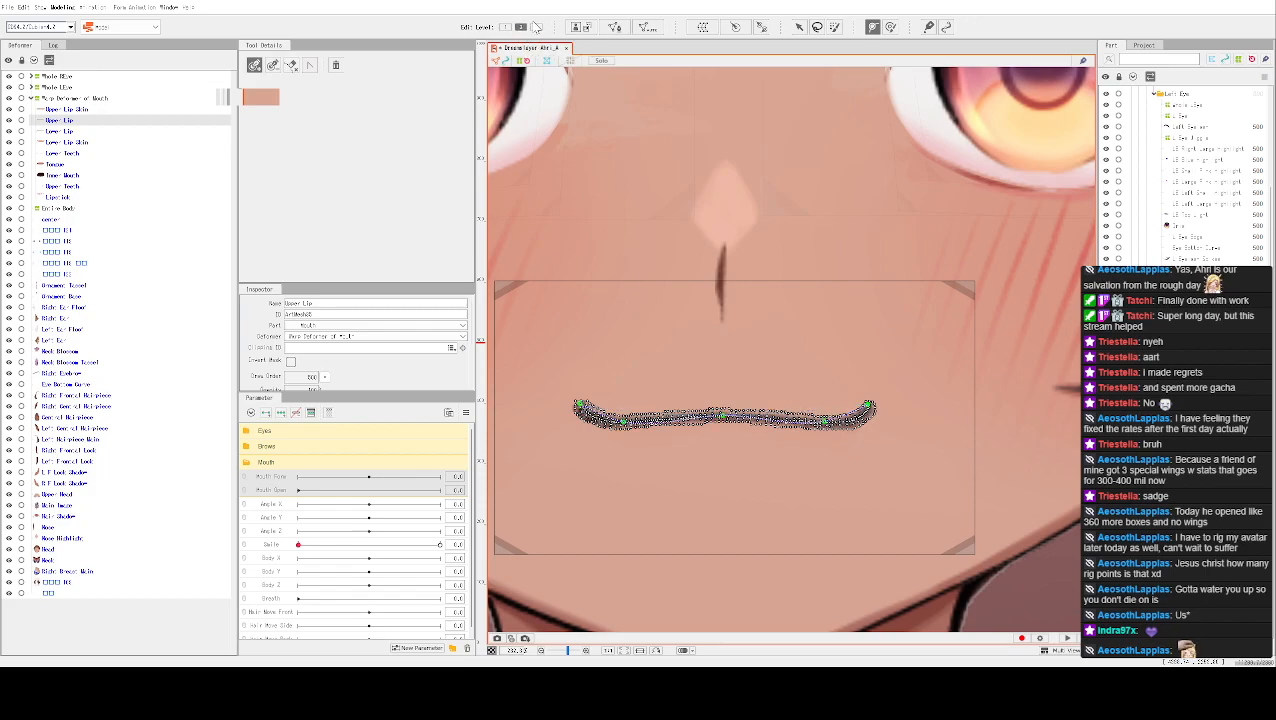
pyautogui.click(506, 27)
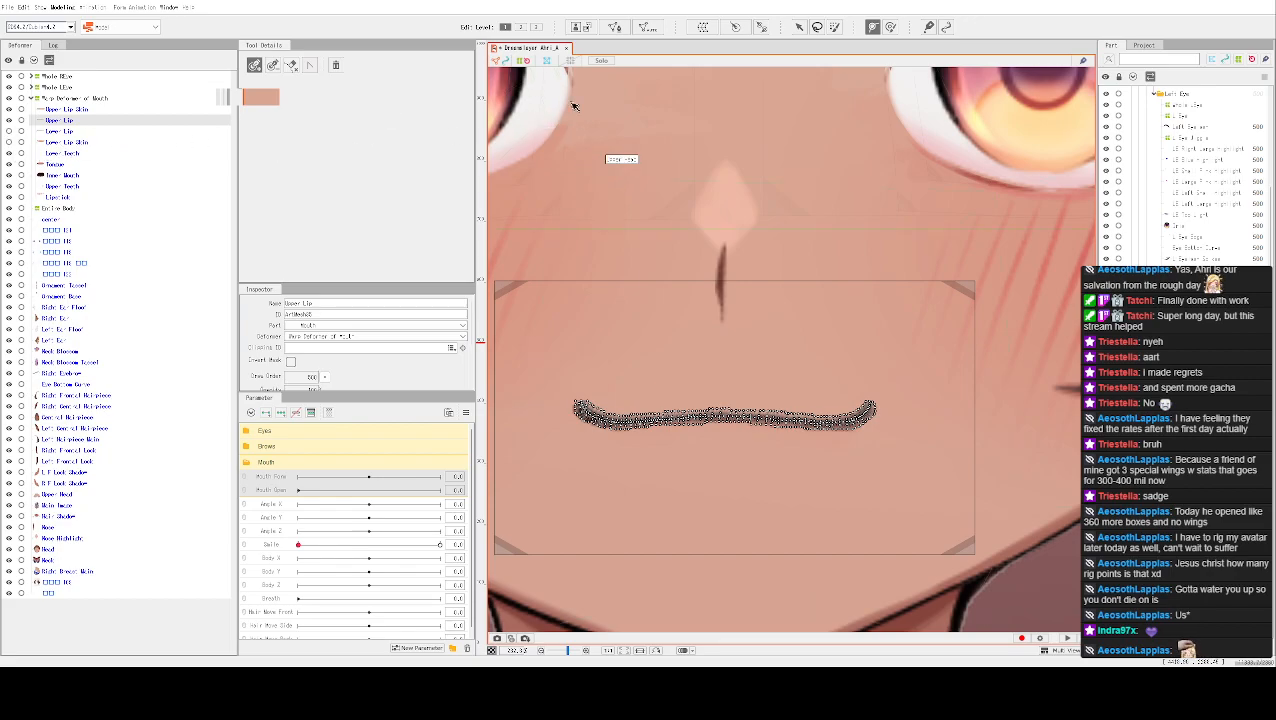
# Make the Lower Lip visible and add a path point just left of its centre at edit level 2
pyautogui.click(57, 132)
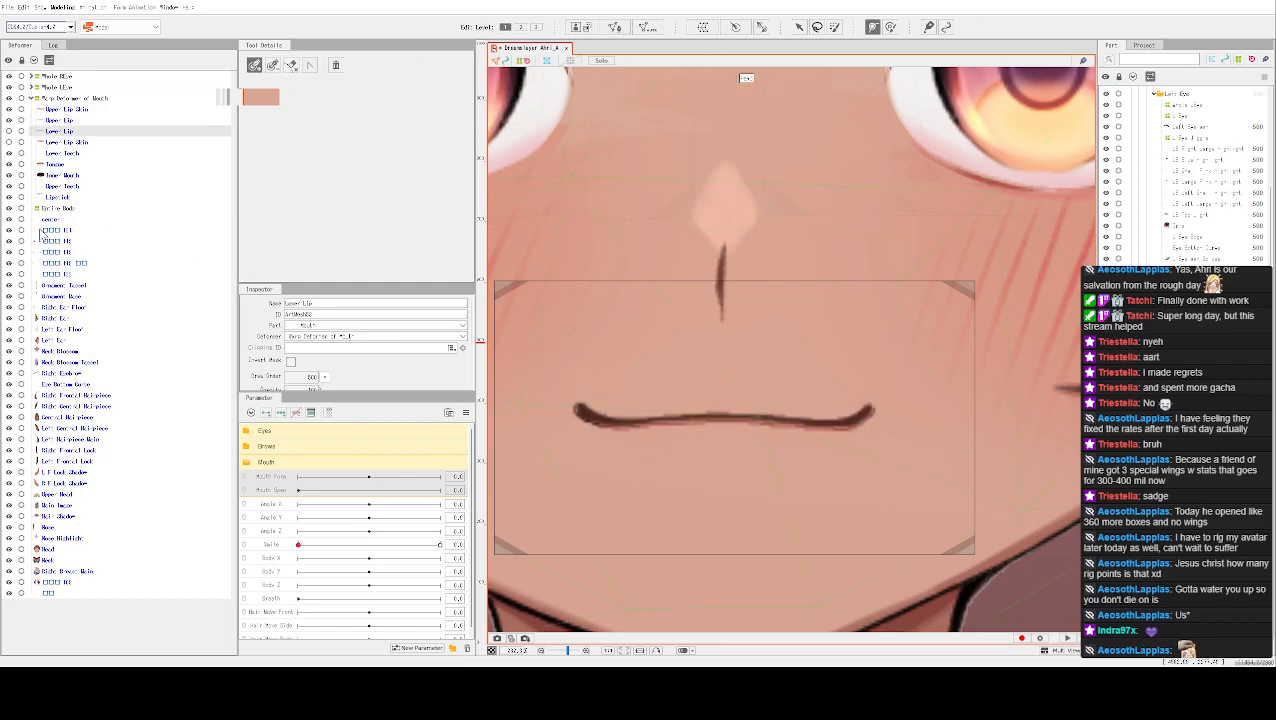
pyautogui.click(10, 132)
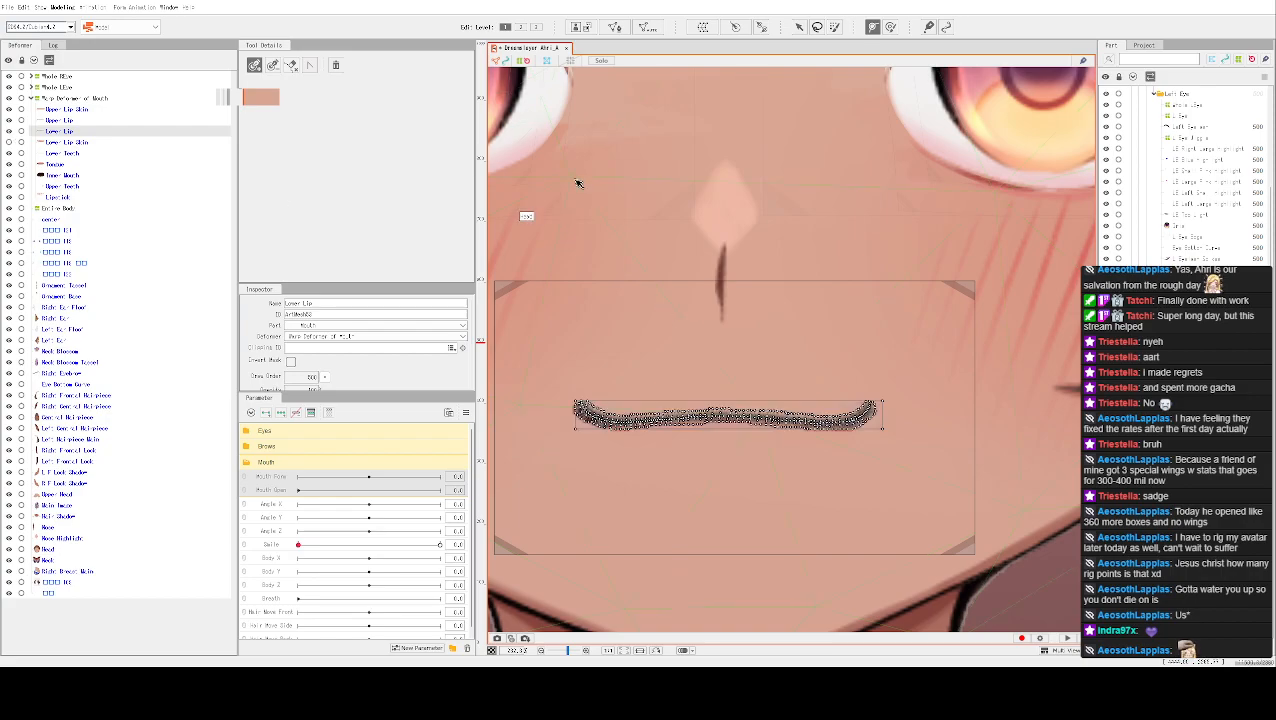
pyautogui.click(522, 28)
pyautogui.click(506, 28)
pyautogui.click(521, 28)
pyautogui.press('p')
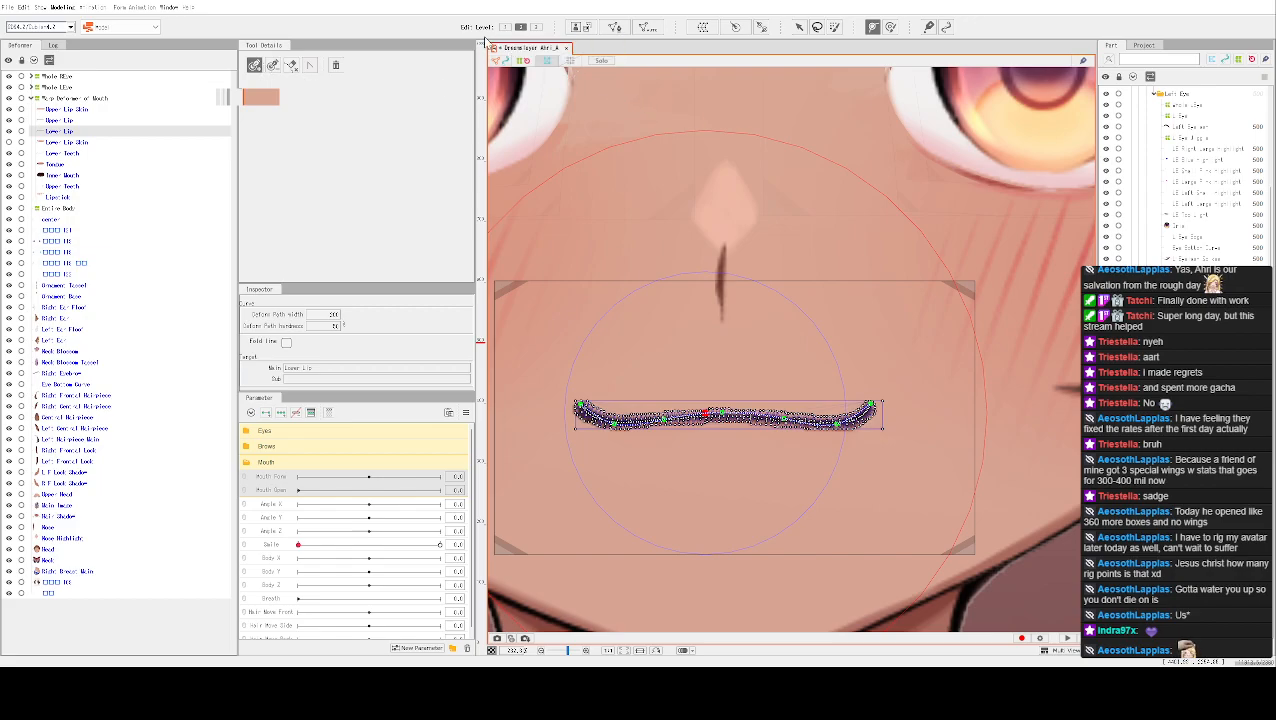
pyautogui.click(74, 134)
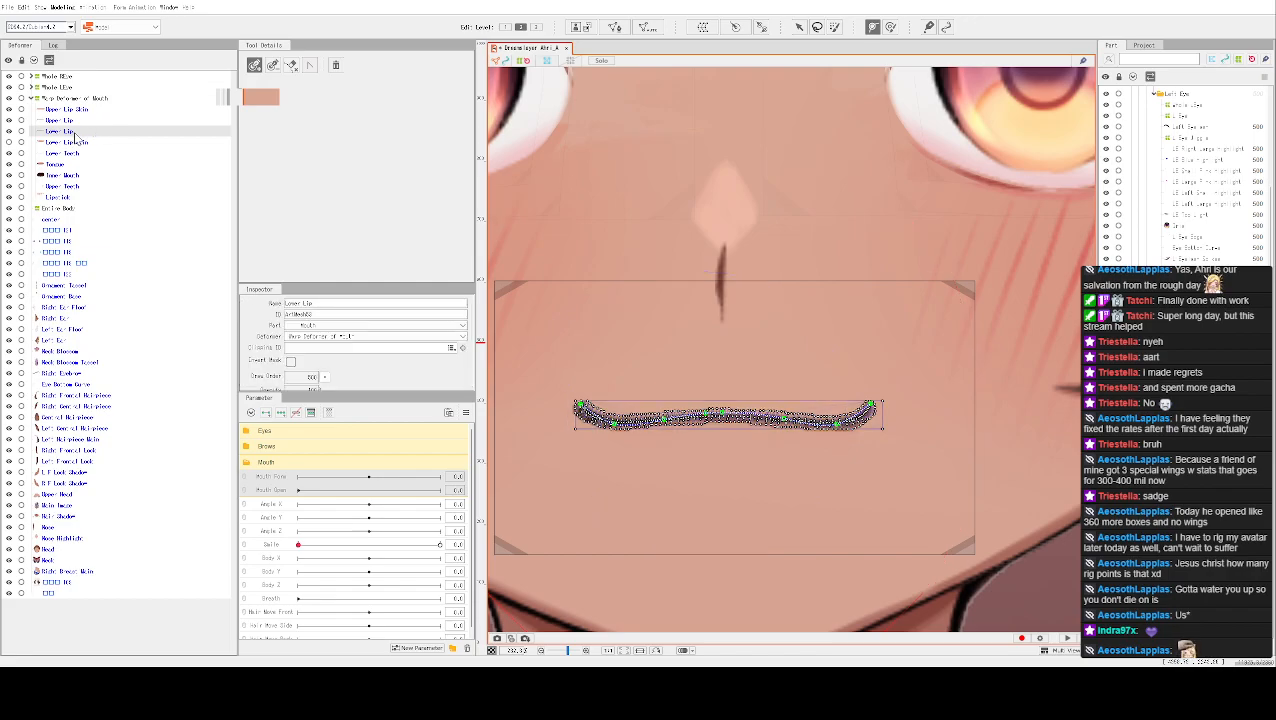
# Compare the Upper Lip's deform paths at edit levels 3 and 2, finishing at edit level 1
pyautogui.click(506, 28)
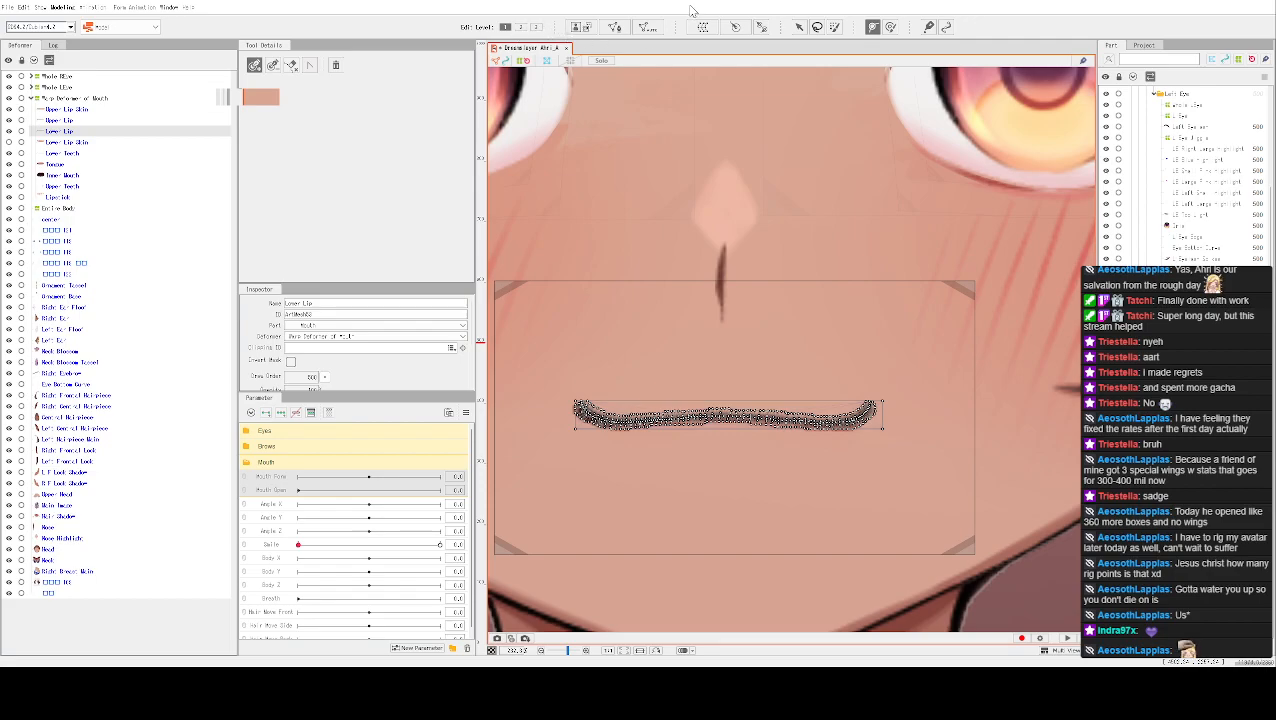
pyautogui.click(536, 27)
pyautogui.click(66, 121)
pyautogui.click(521, 27)
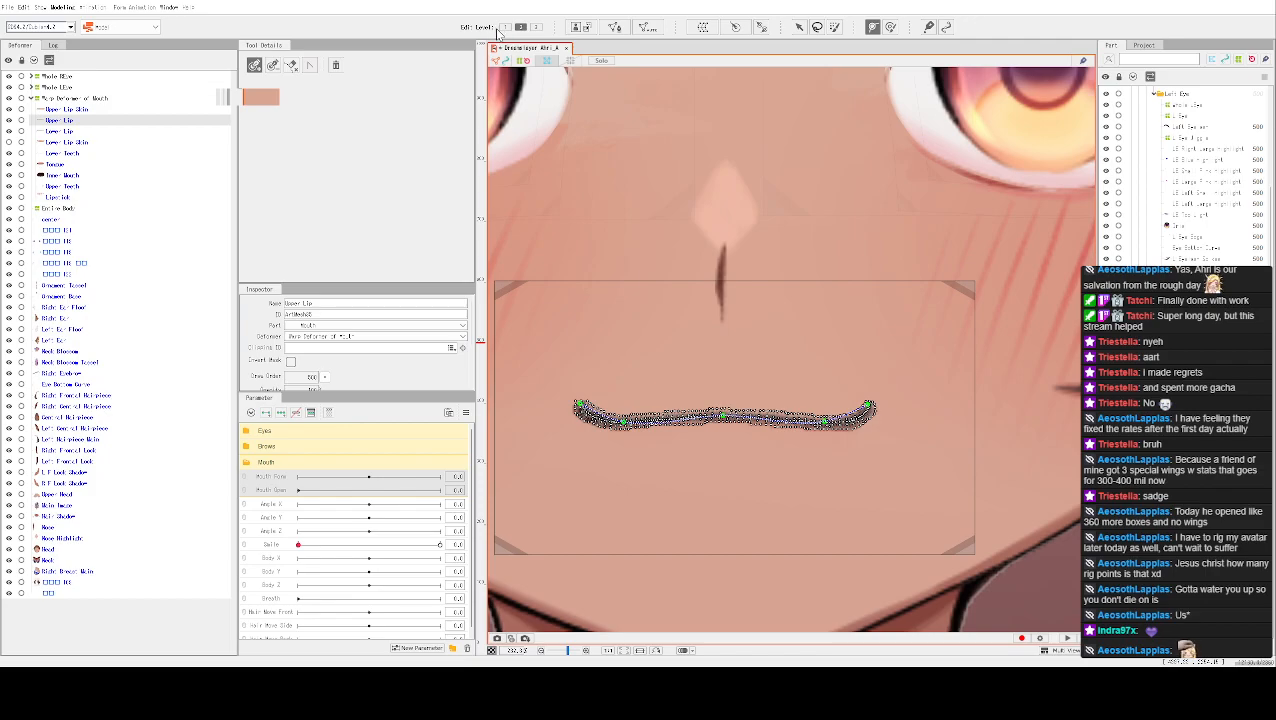
pyautogui.click(505, 27)
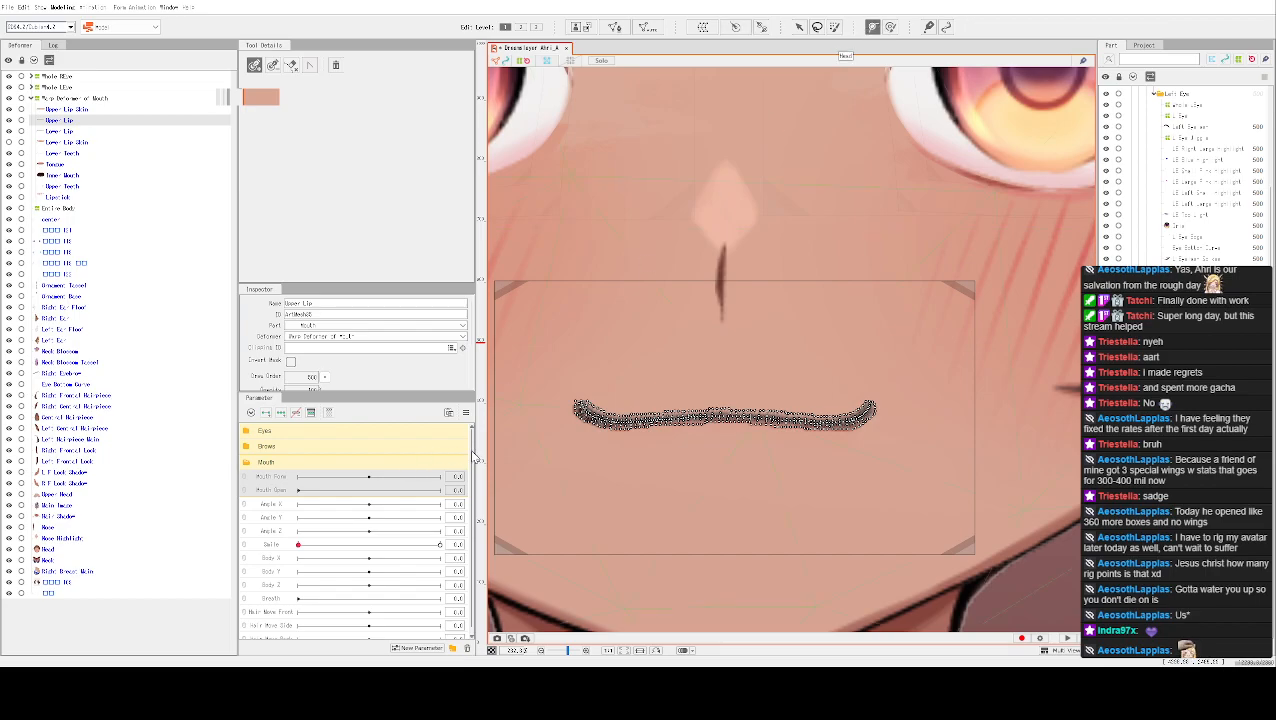
# Hide the Lower Lip and try to work on the Upper Lip's corner in the canvas at edit level 1
pyautogui.click(588, 414)
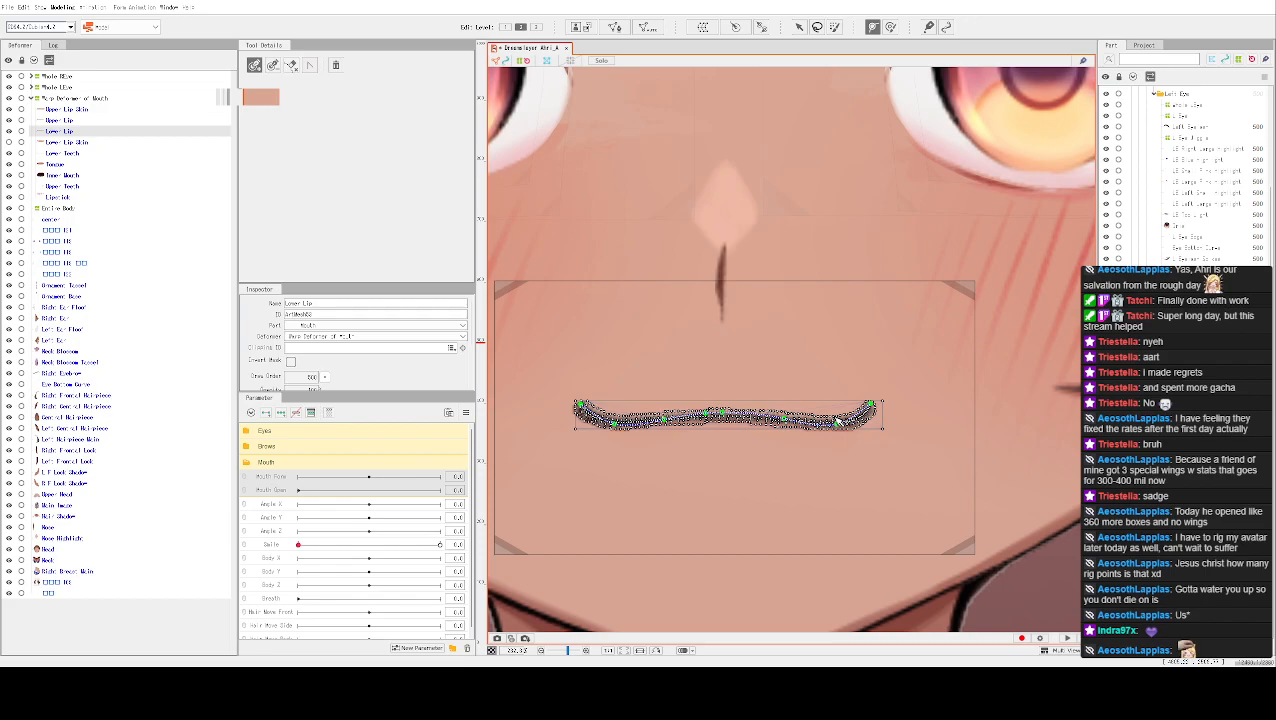
pyautogui.click(7, 133)
pyautogui.click(66, 120)
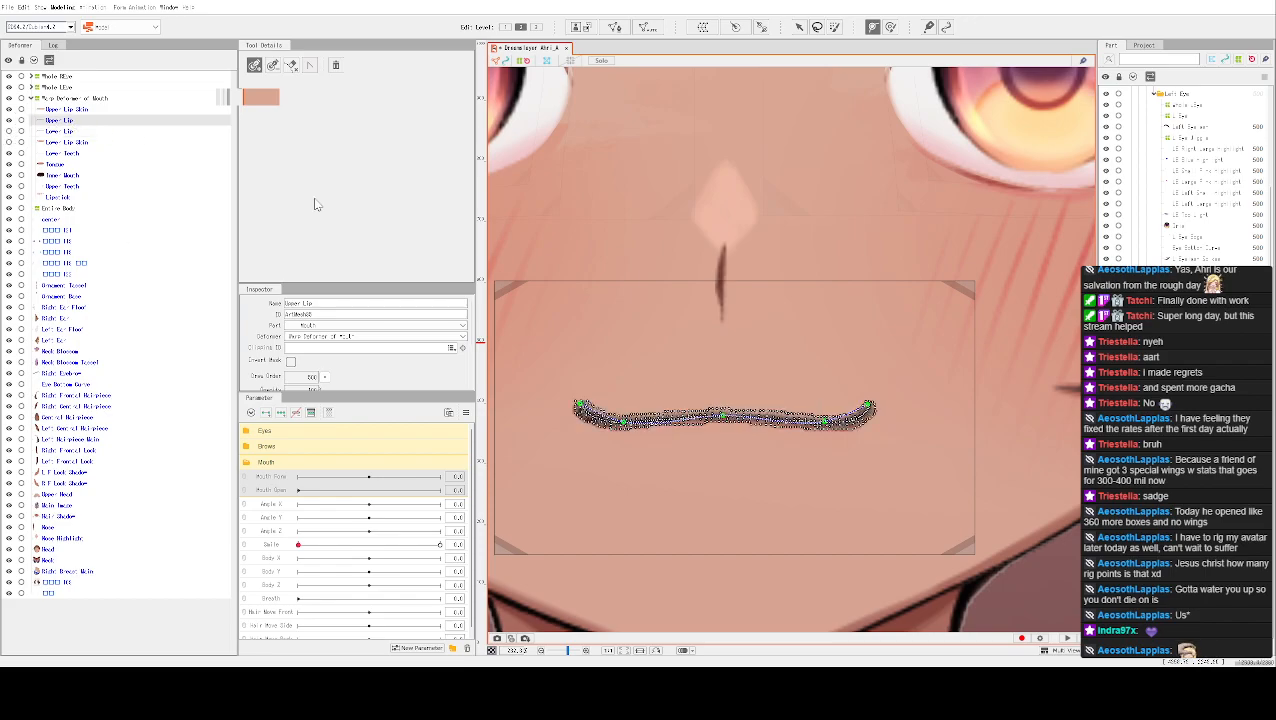
pyautogui.click(507, 28)
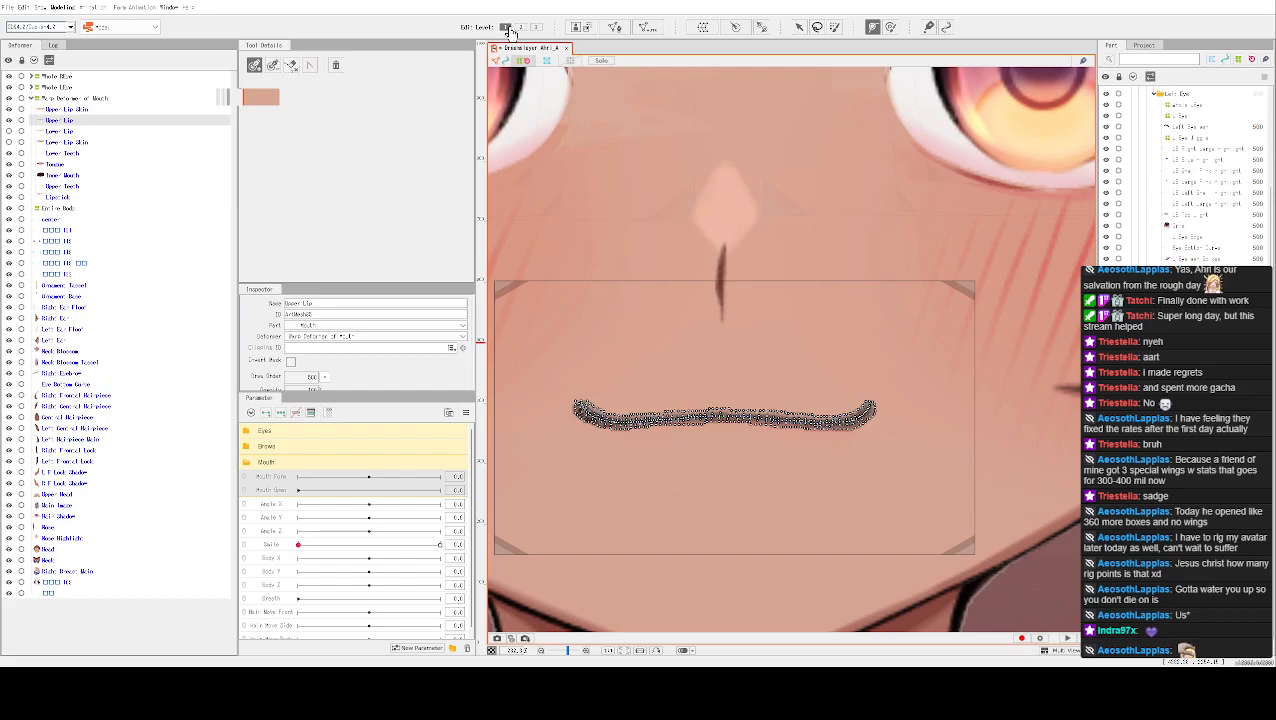
pyautogui.click(589, 411)
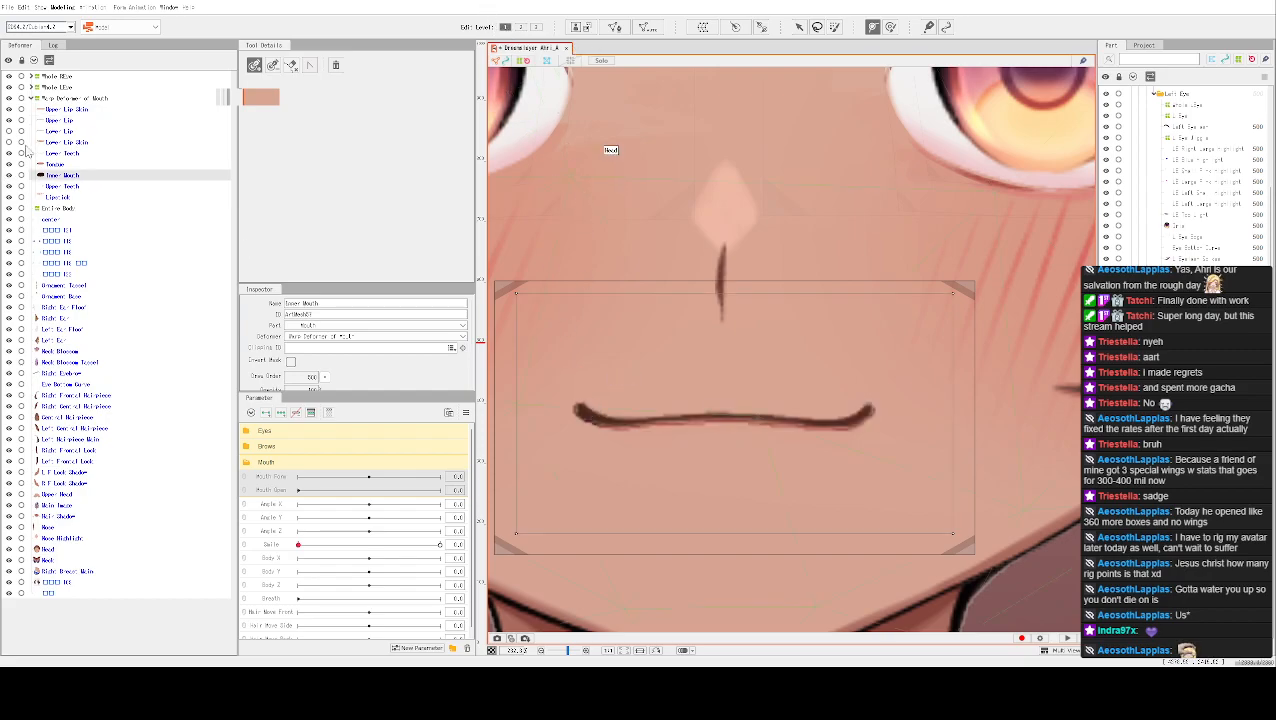
pyautogui.click(66, 121)
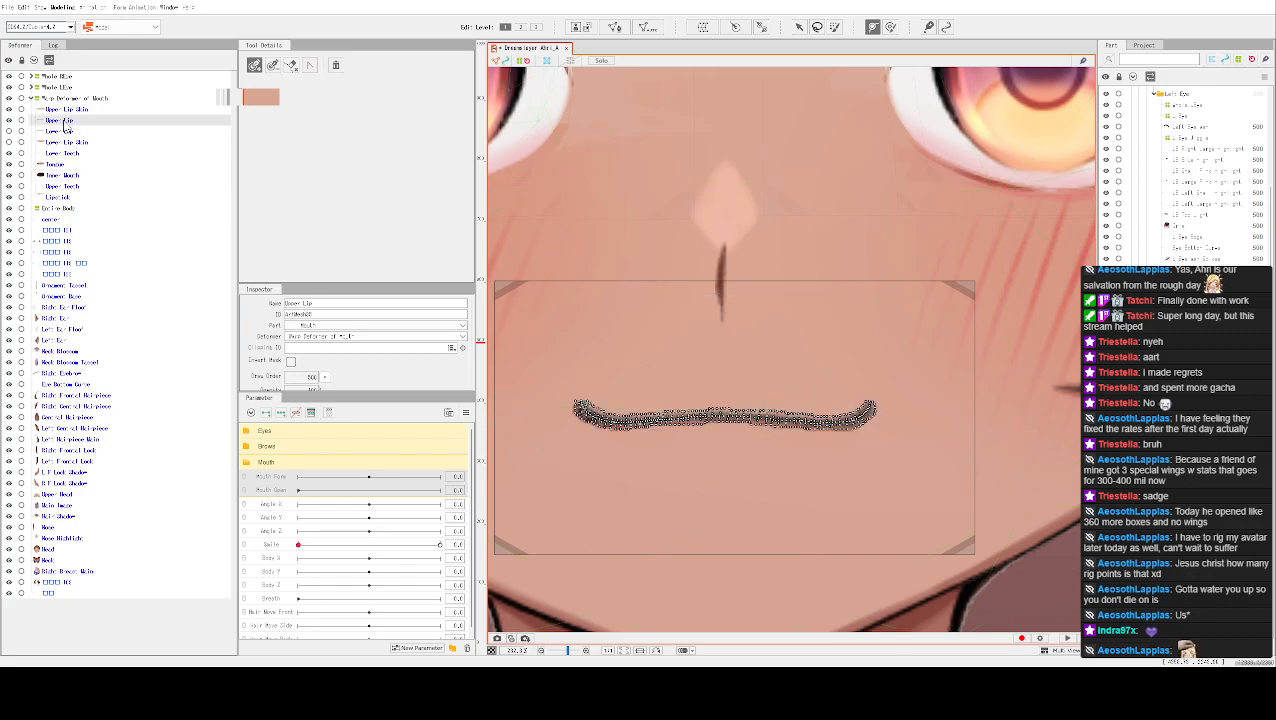
pyautogui.click(585, 412)
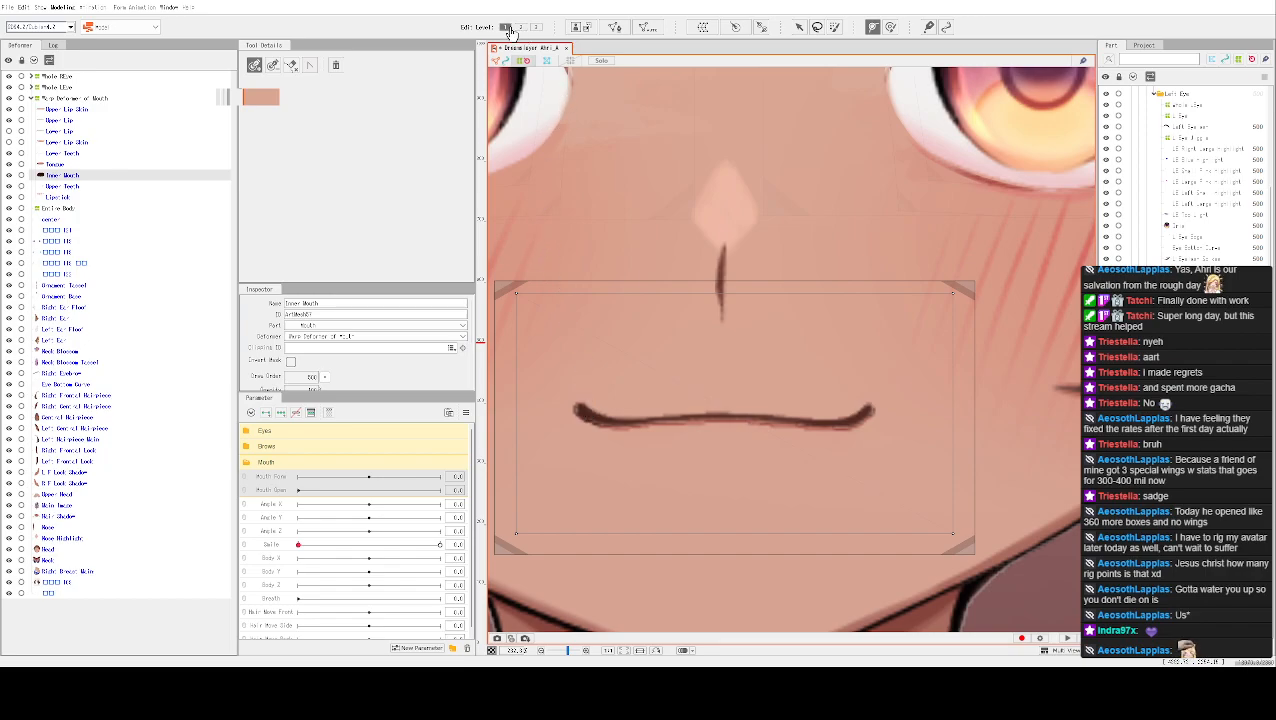
# Hide the Inner Mouth, teeth, Tongue, Lipstick and Upper Lip Skin, keeping only the Upper Lip visible among the mouth parts
pyautogui.click(9, 176)
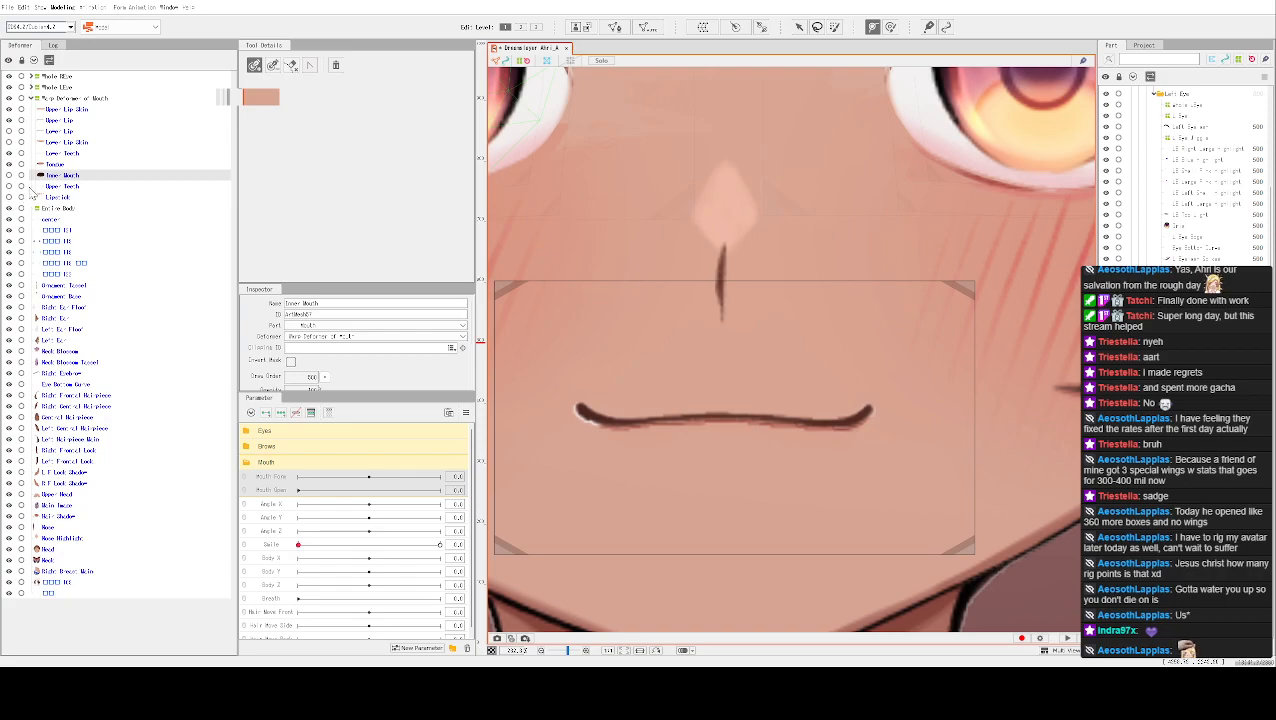
pyautogui.click(9, 164)
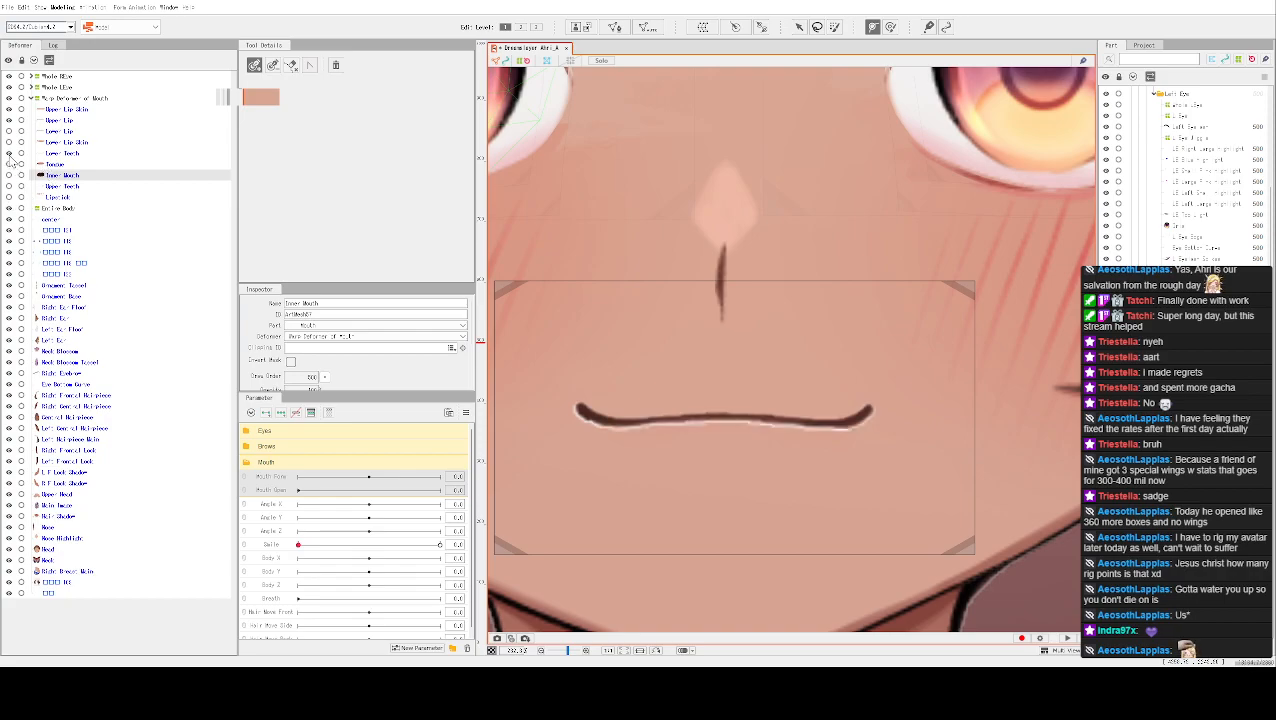
pyautogui.click(9, 120)
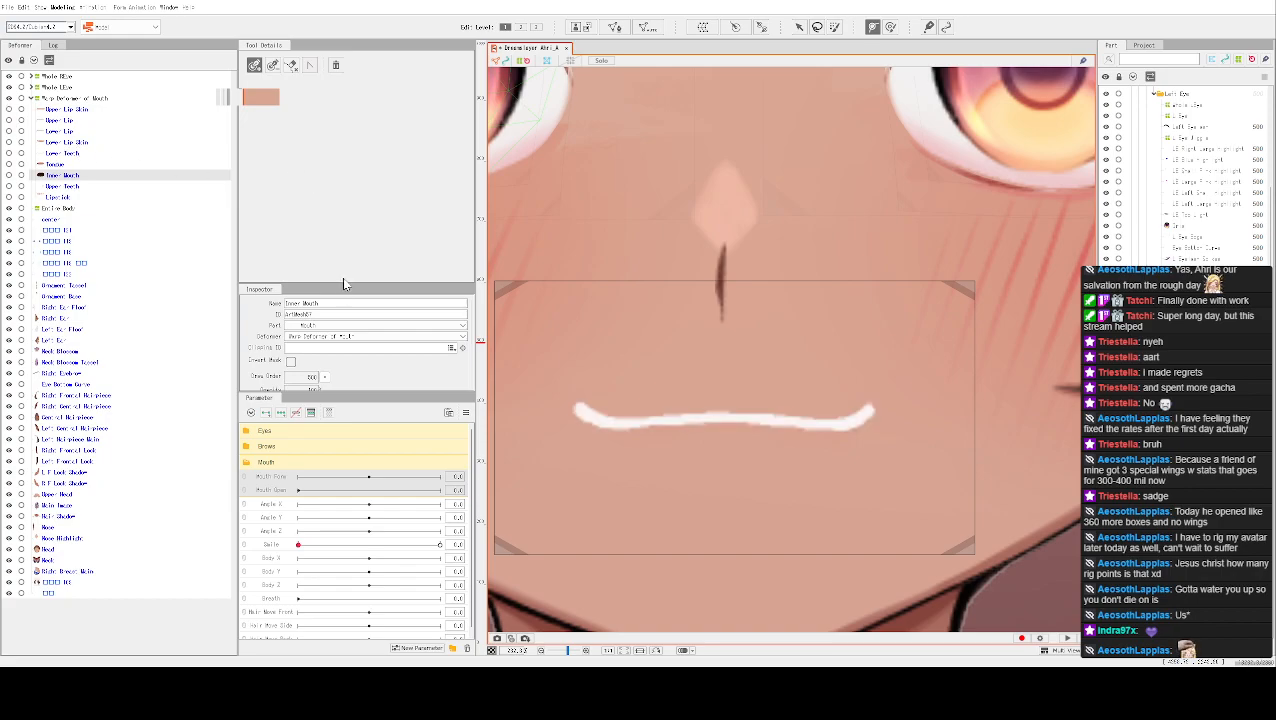
pyautogui.click(11, 120)
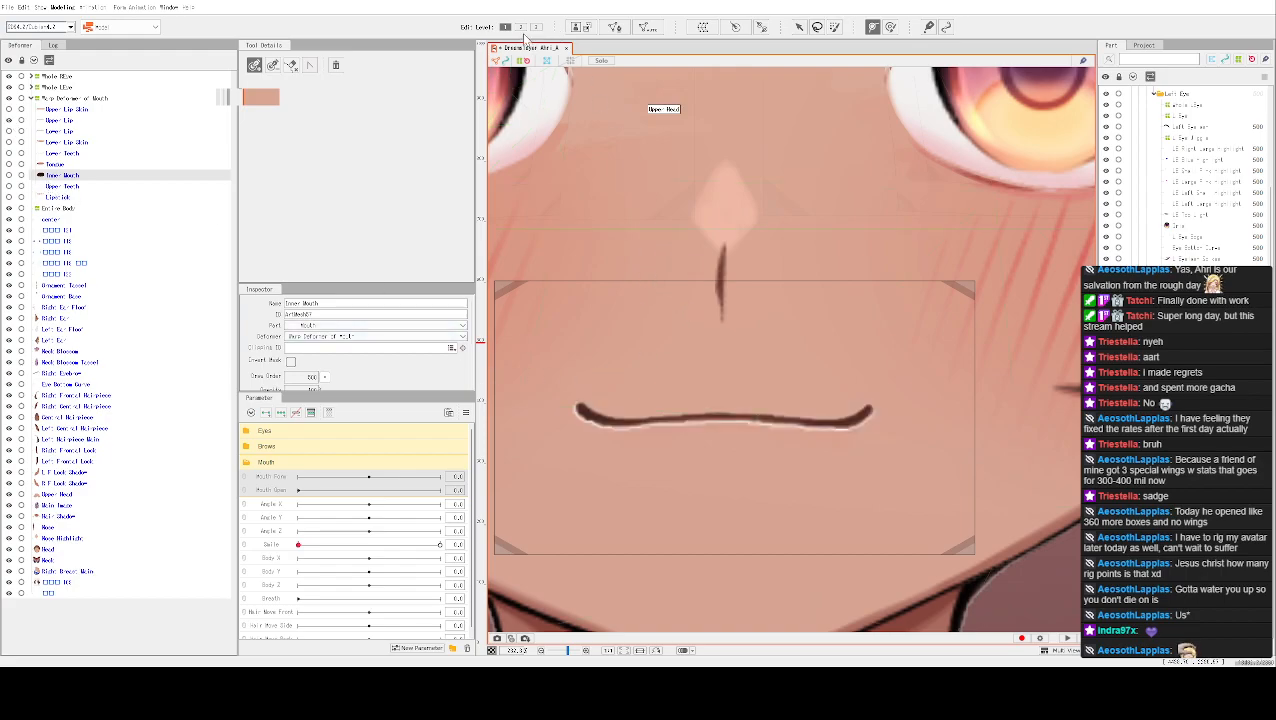
# Try to place a path point at the Upper Lip's corner, and reselect the Upper Lip after undoing it
pyautogui.click(58, 123)
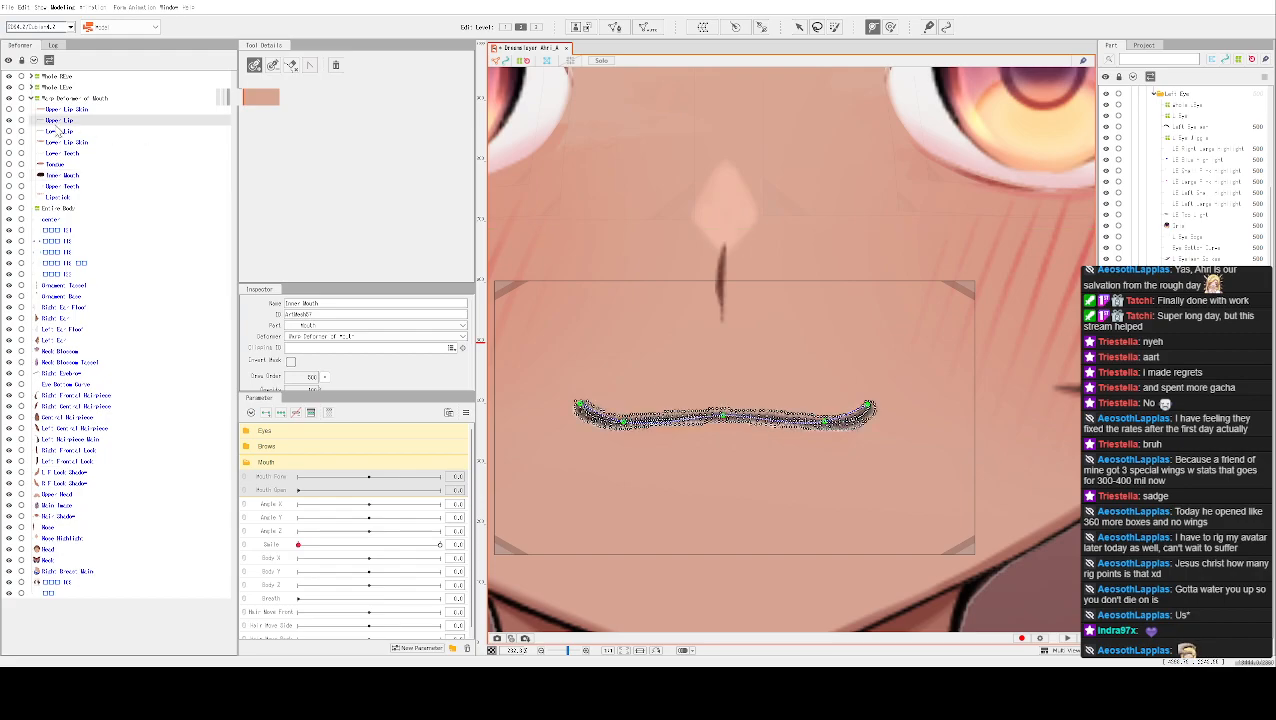
pyautogui.click(505, 29)
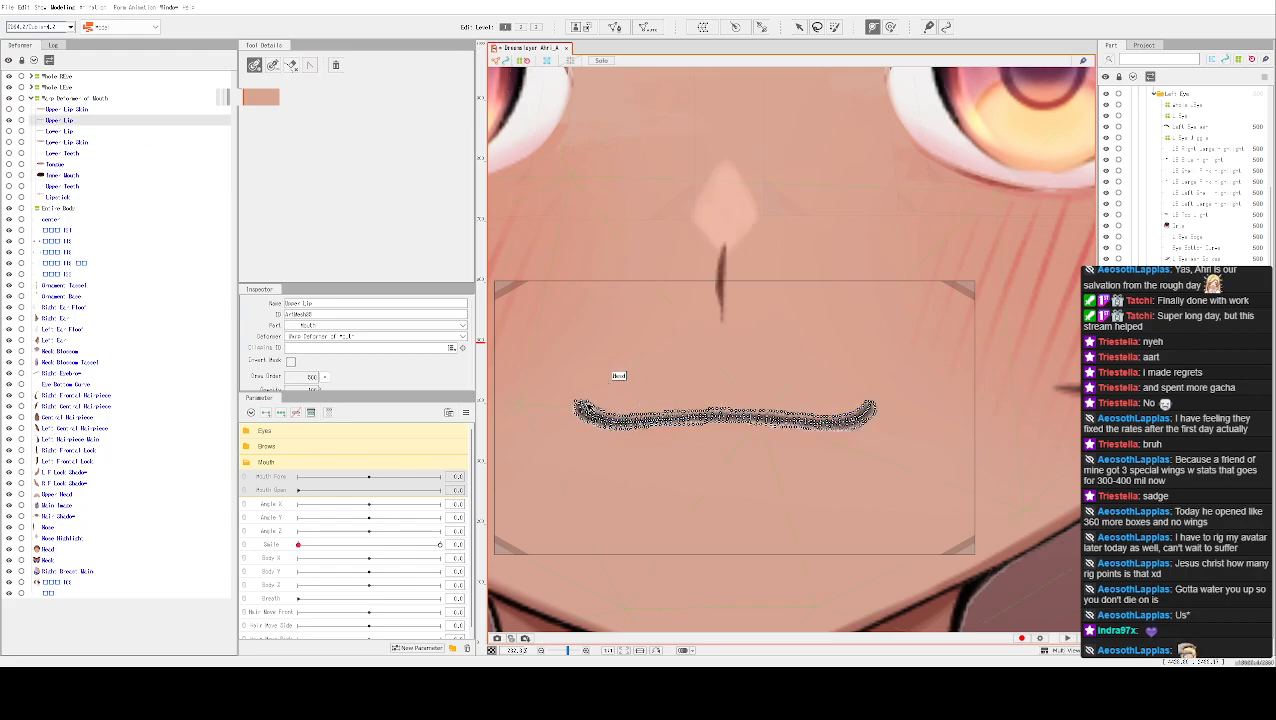
pyautogui.click(587, 410)
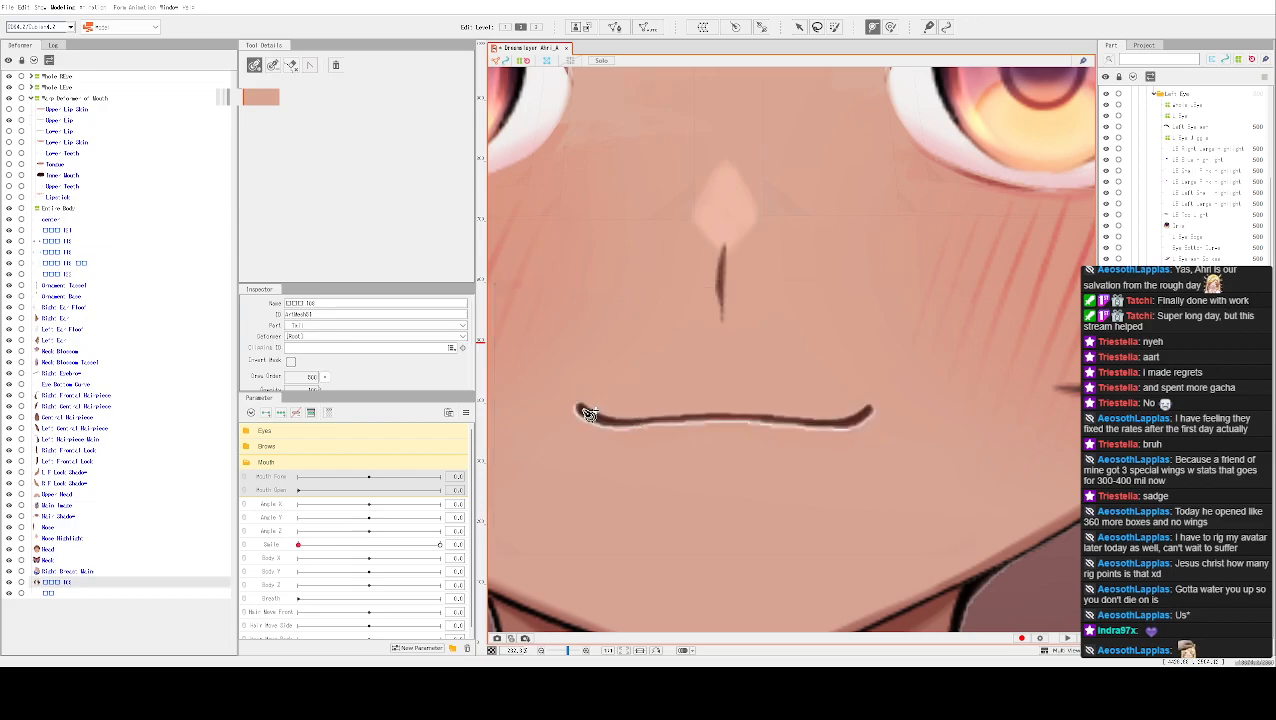
pyautogui.click(589, 413)
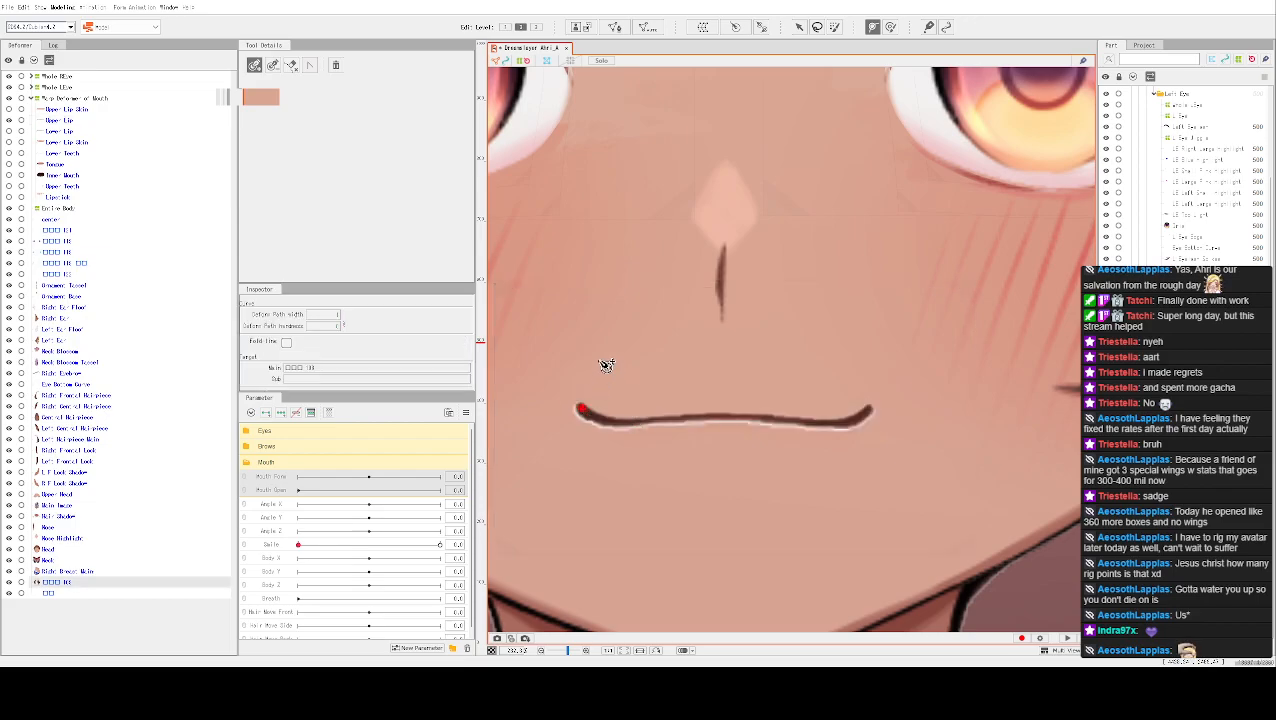
pyautogui.hotkey('ctrl', 'z')
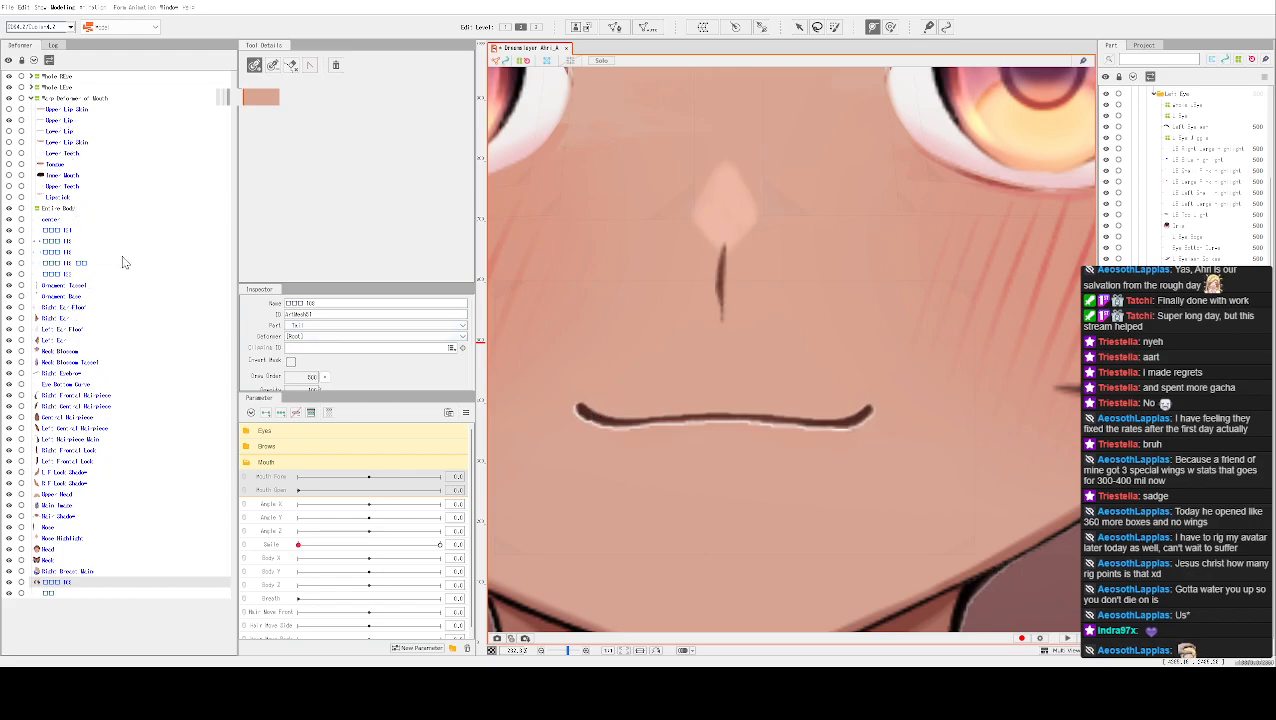
pyautogui.click(74, 122)
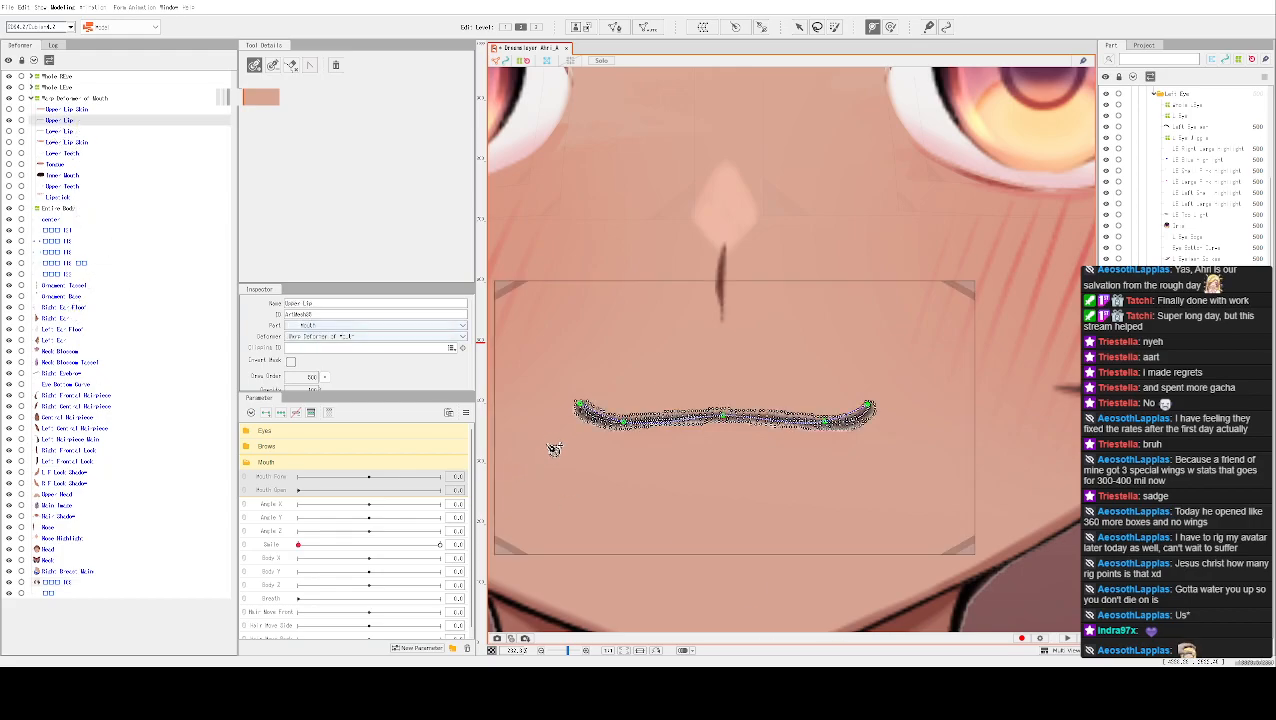
# Reselect the Upper Lip and add a point on each side of the centre to its edit level 2 deform path
pyautogui.click(505, 27)
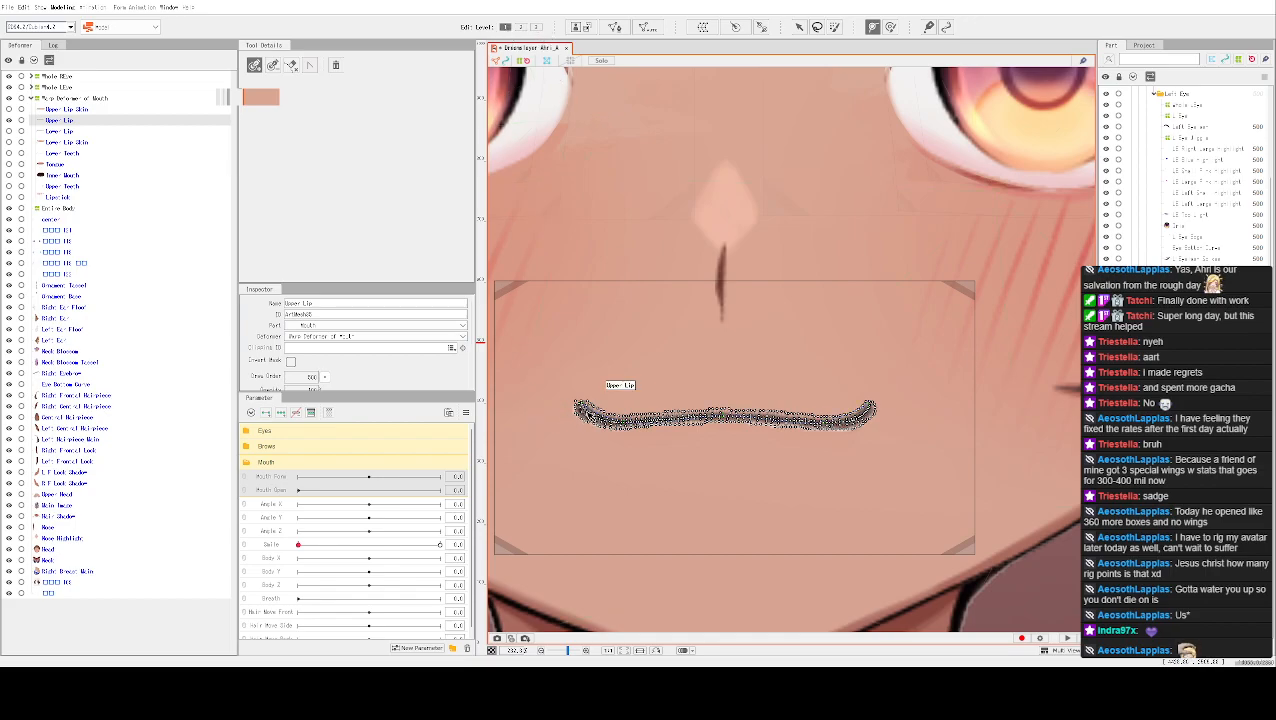
pyautogui.click(592, 416)
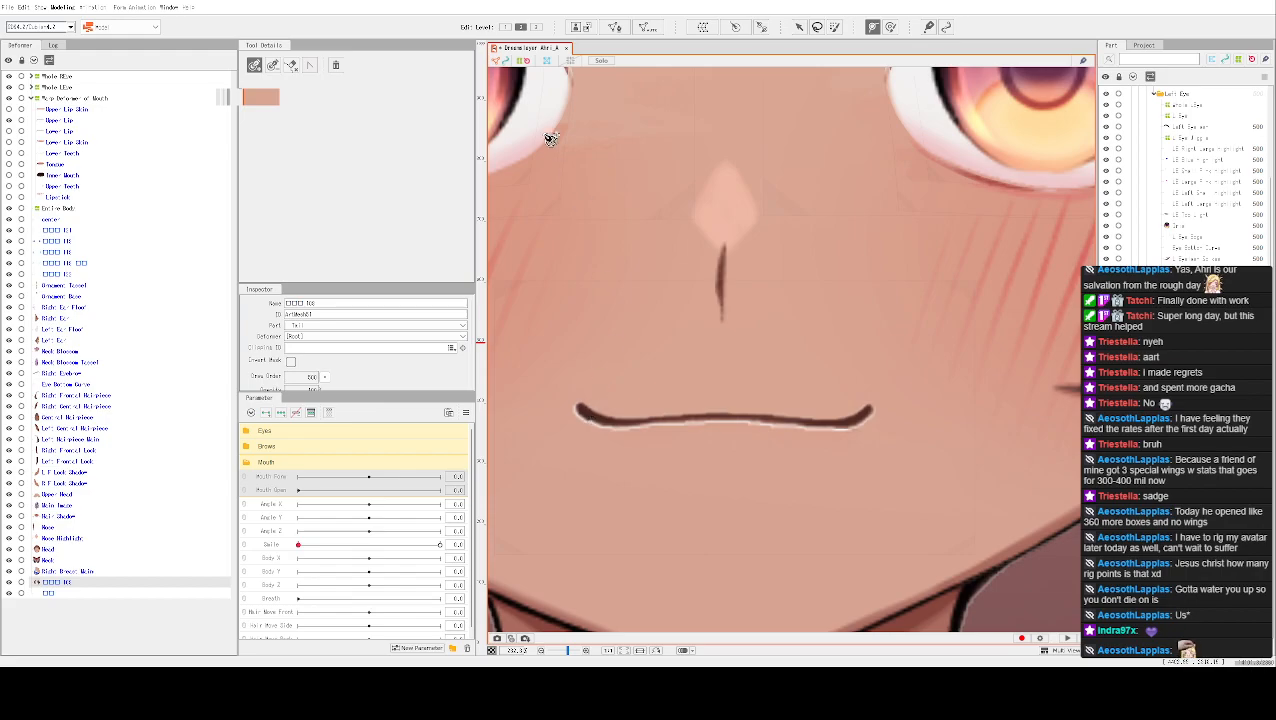
pyautogui.click(68, 121)
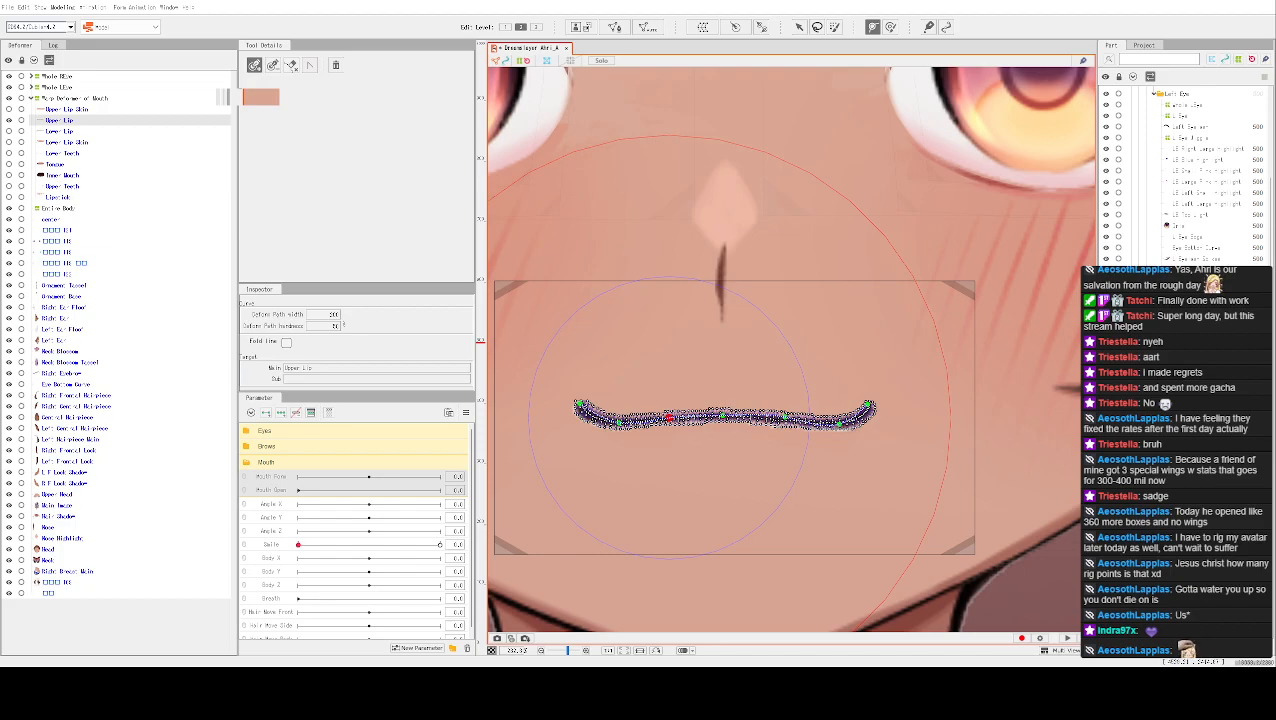
# Examine the Upper Lip's edit level 2 deform path against the whole face and up close along its halves
pyautogui.scroll(-2, 720, 298)
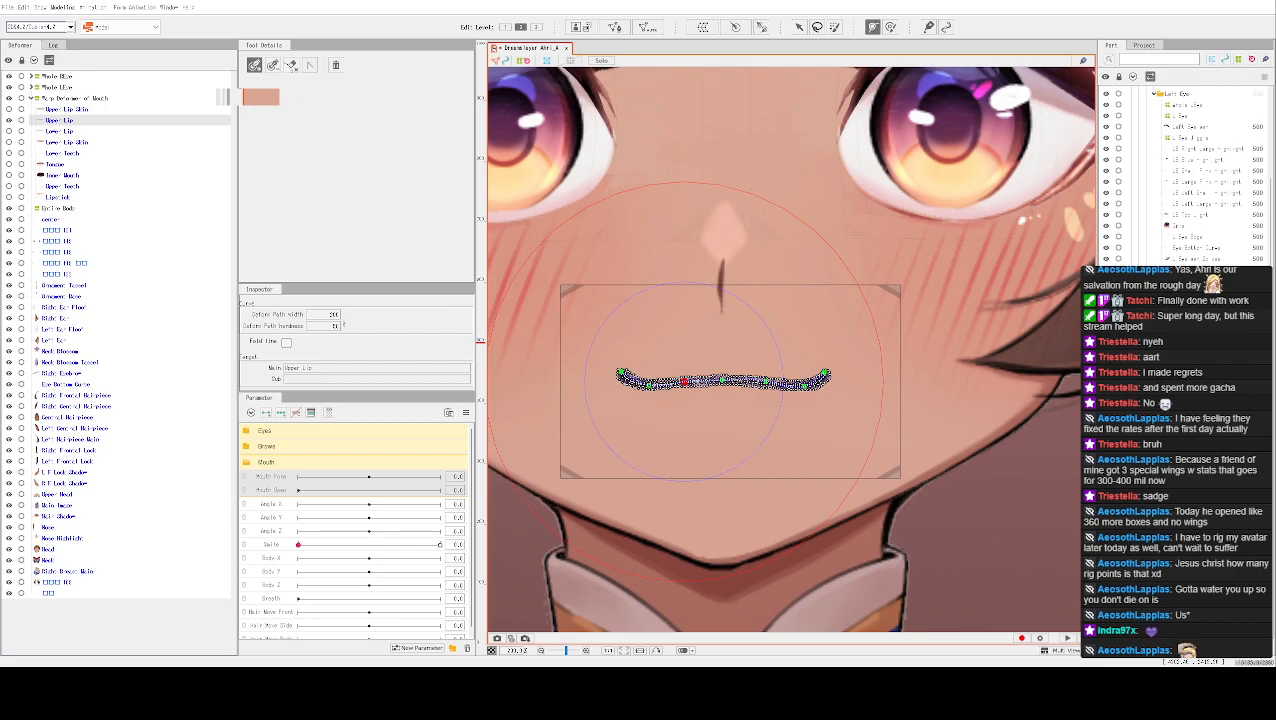
pyautogui.scroll(-2, 746, 400)
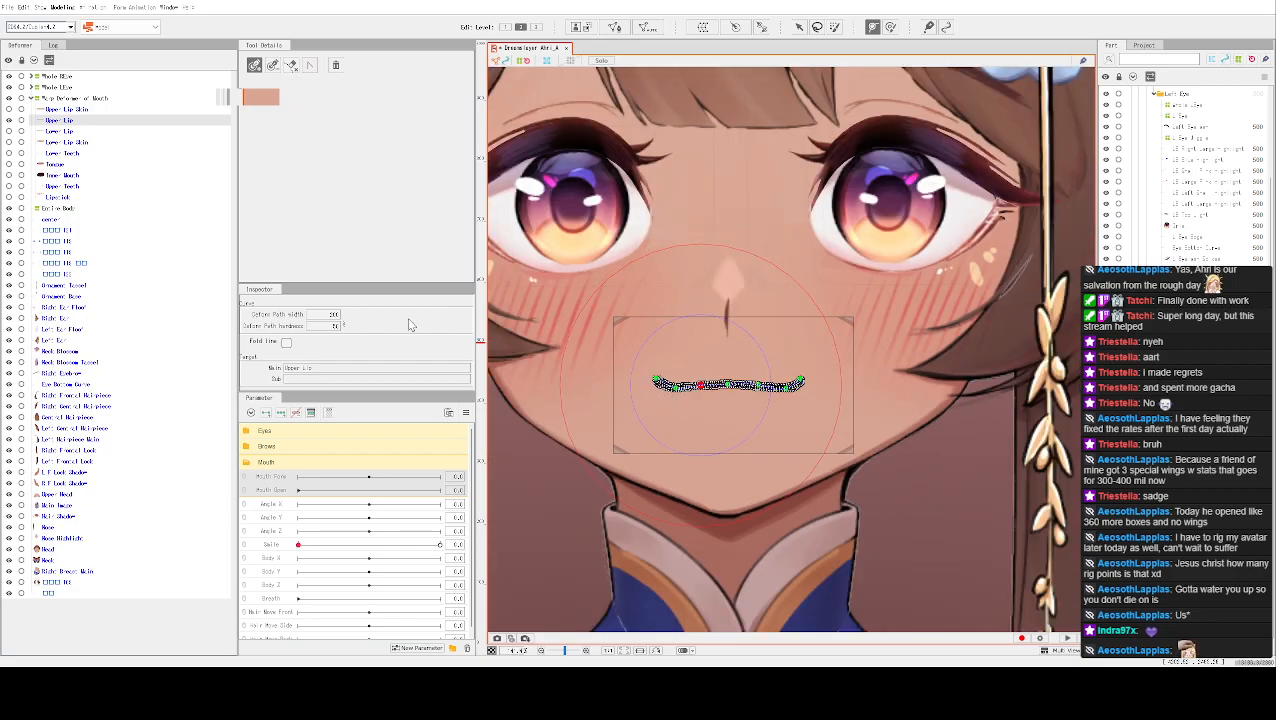
pyautogui.scroll(2, 810, 410)
pyautogui.scroll(2, 766, 400)
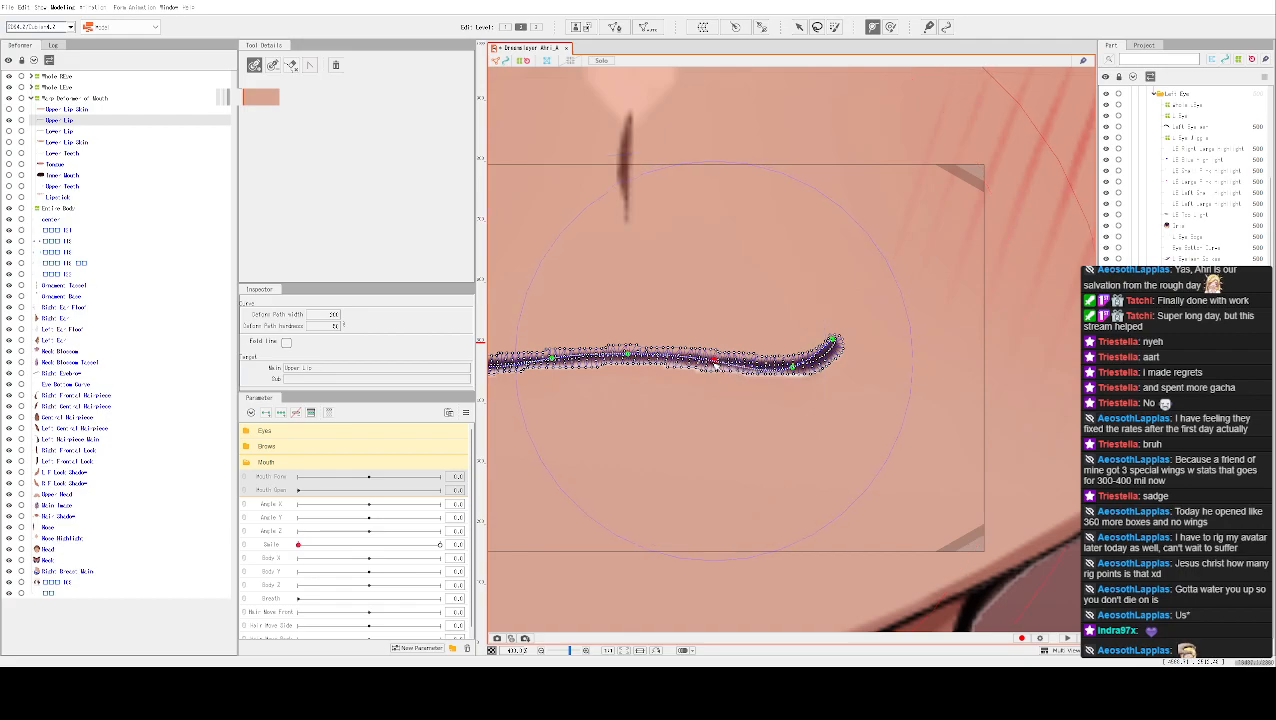
pyautogui.scroll(-2, 716, 366)
pyautogui.moveTo(547, 296); pyautogui.dragTo(832, 268)
pyautogui.scroll(-1, 715, 273)
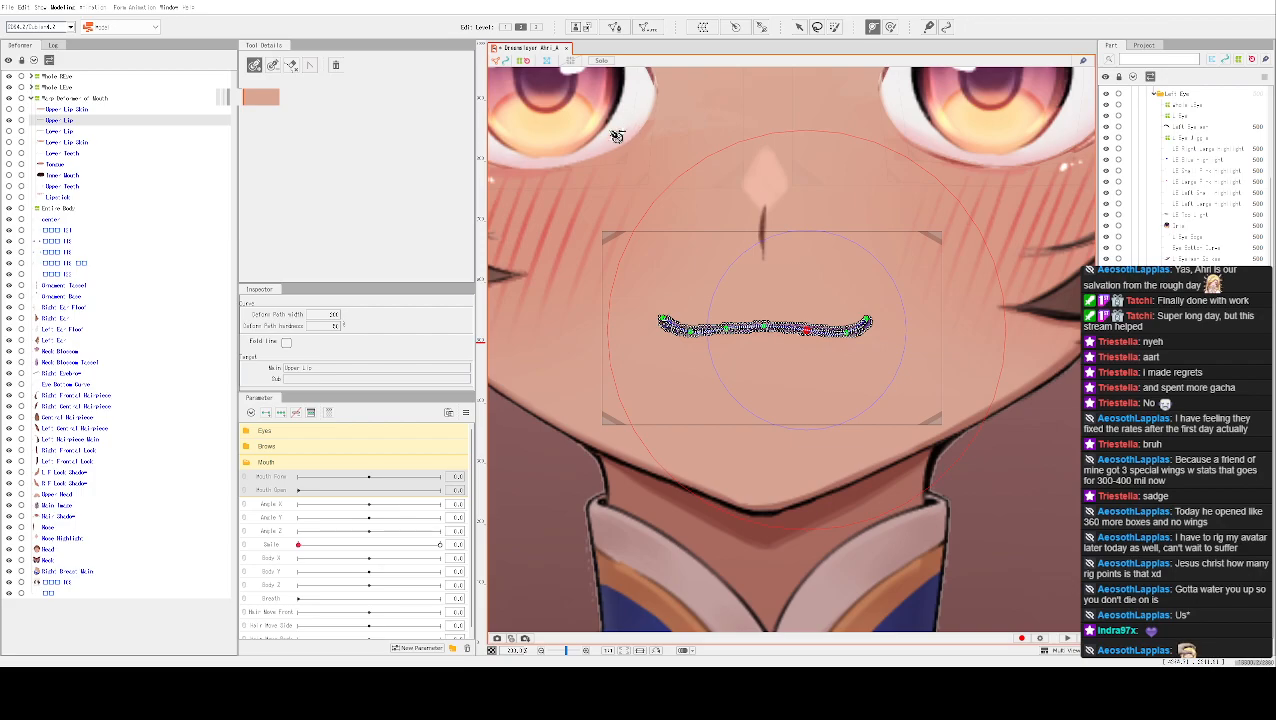
# Isolate the Upper Lip with Solo and switch to its edit level 3 deform path
pyautogui.click(535, 27)
pyautogui.click(521, 27)
pyautogui.click(596, 63)
pyautogui.click(535, 27)
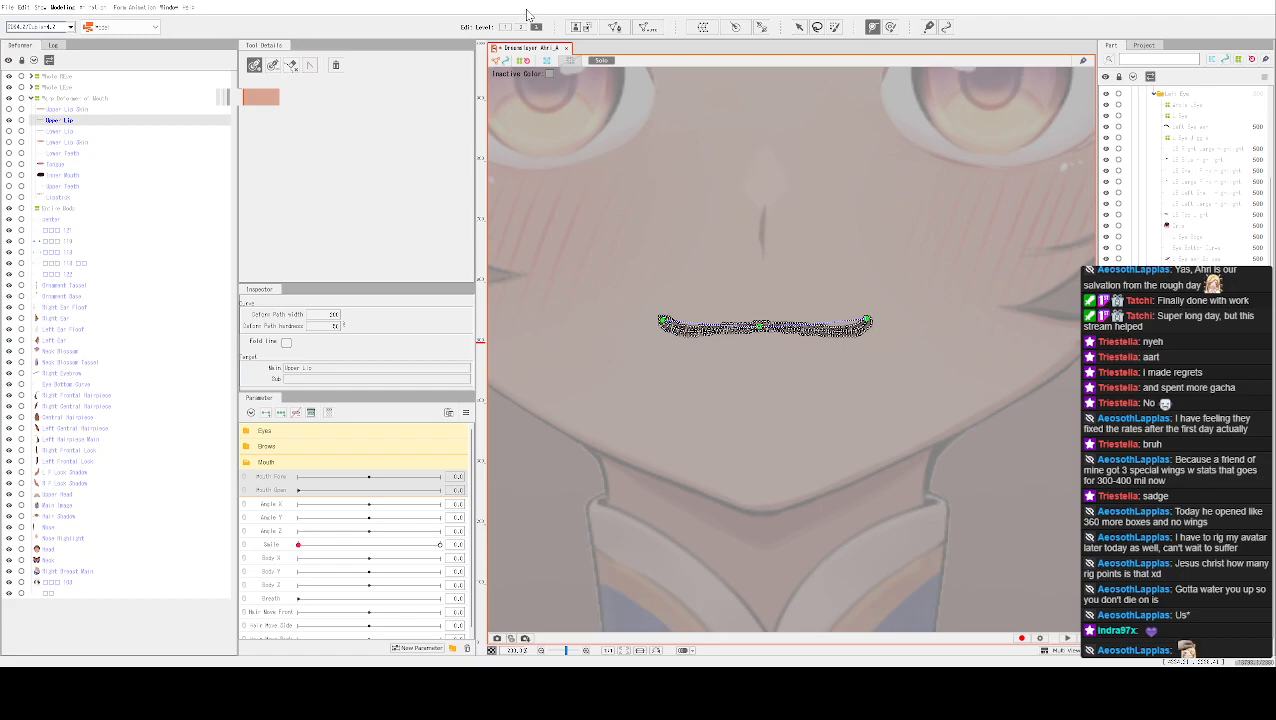
# Set Mouth Form to -1.0 and add two keys each to Mouth Form and Mouth Open for the Upper Lip
pyautogui.click(297, 477)
pyautogui.scroll(-2, 1188, 180)
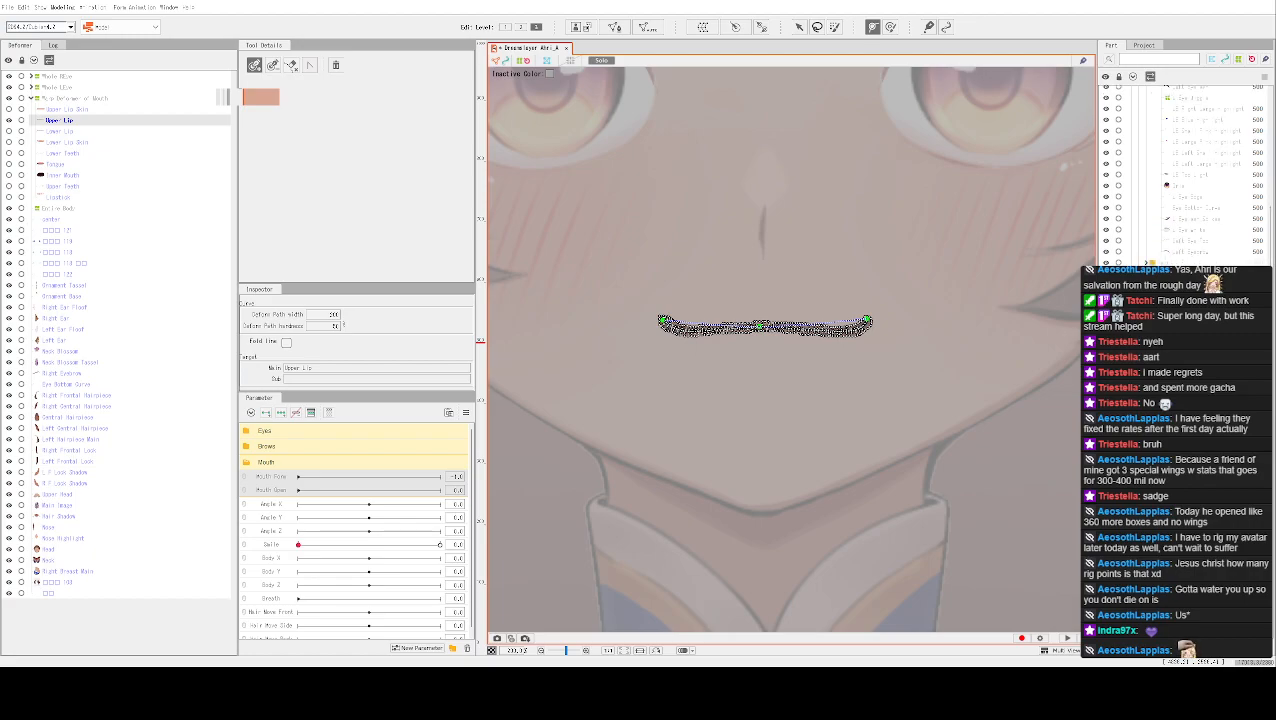
pyautogui.scroll(-2, 1188, 175)
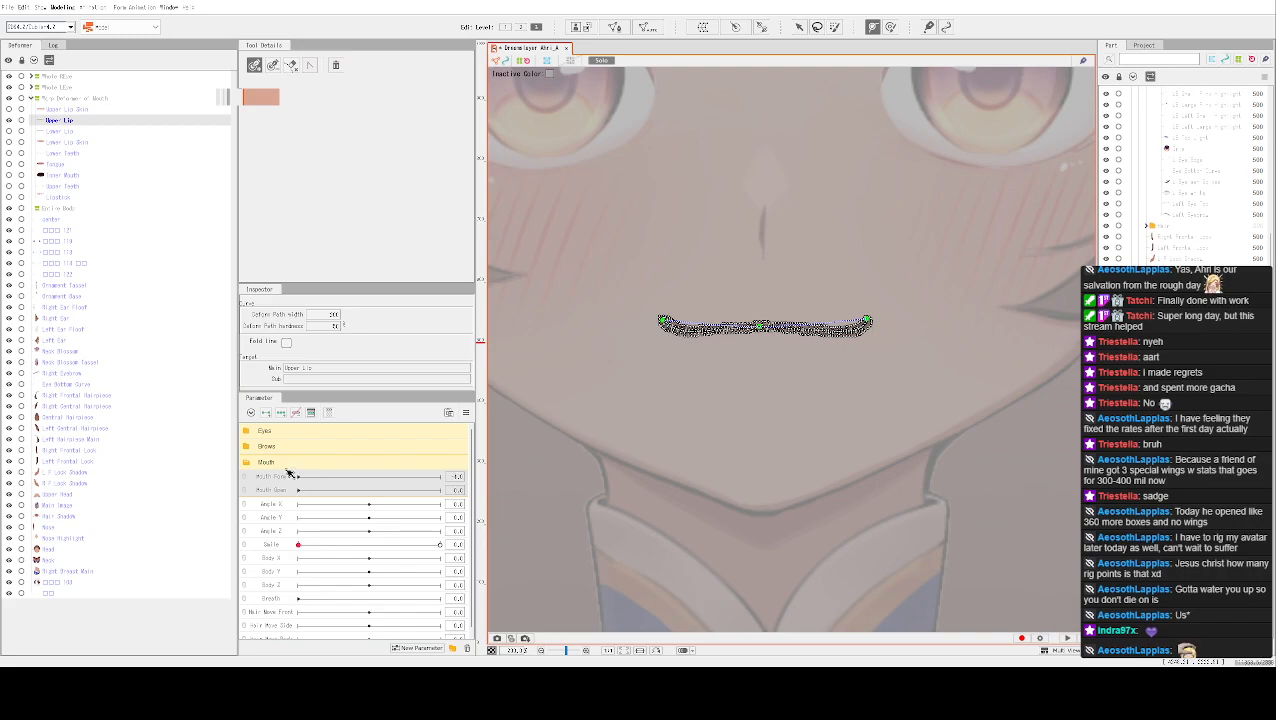
pyautogui.click(266, 413)
pyautogui.click(301, 490)
pyautogui.click(281, 414)
pyautogui.hotkey('ctrl', 'z')
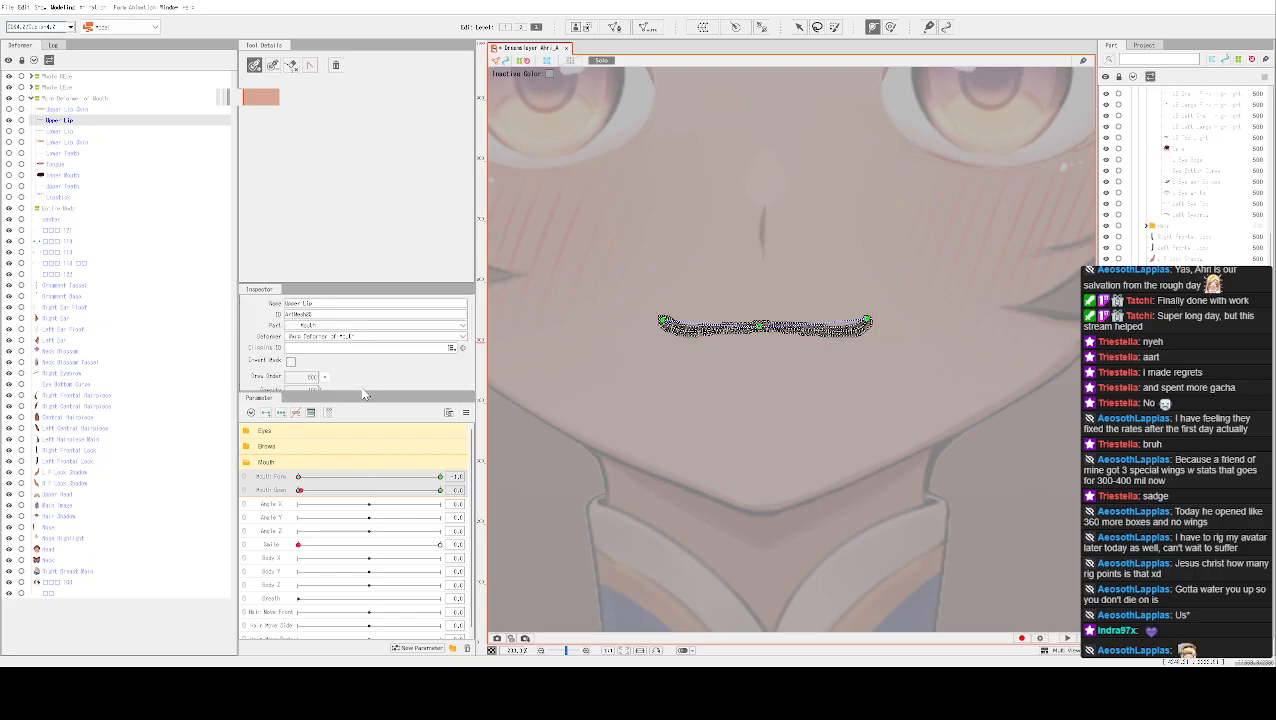
# Remove the Upper Lip's keys from Mouth Open, keeping those on Mouth Form
pyautogui.click(287, 490)
pyautogui.click(289, 479)
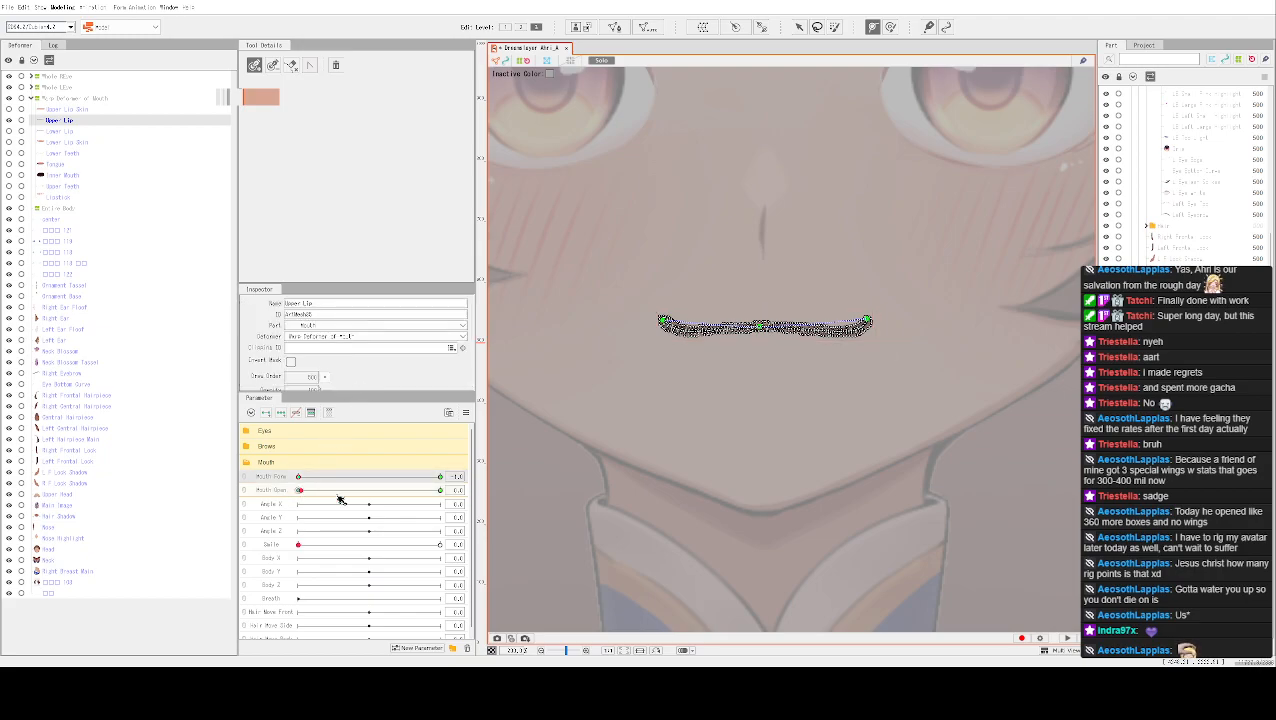
pyautogui.click(290, 494)
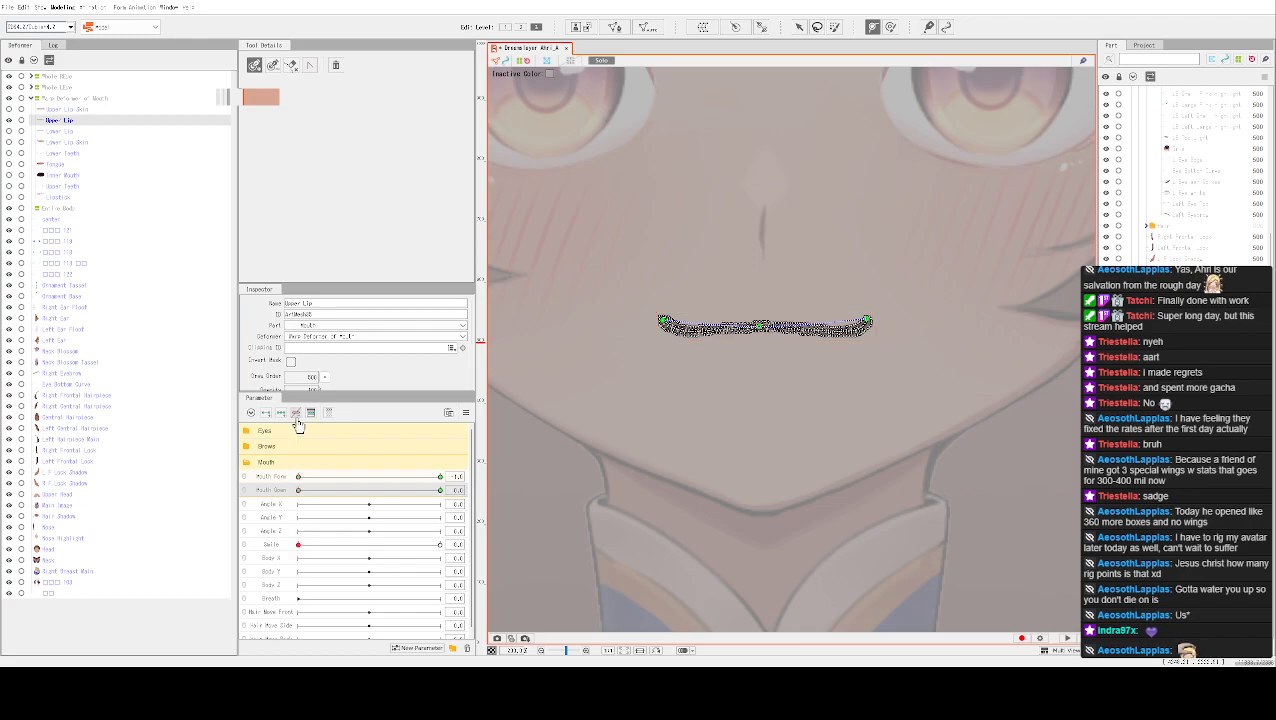
pyautogui.click(297, 479)
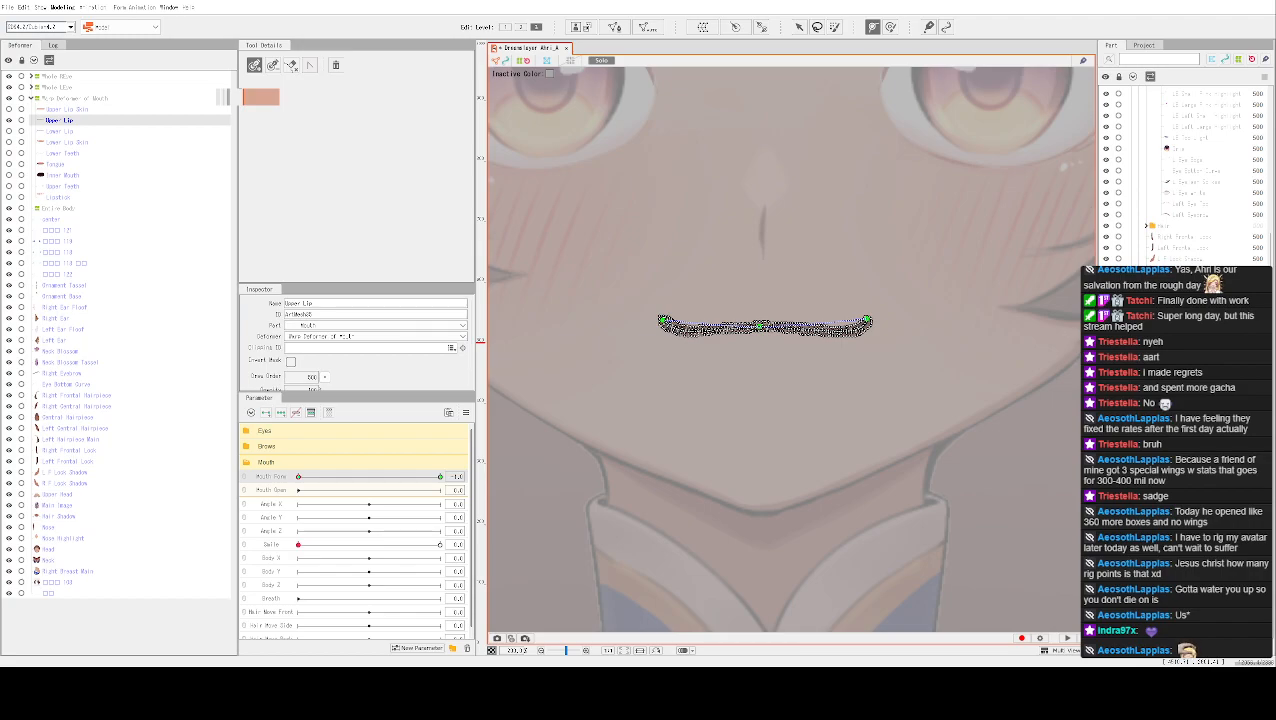
pyautogui.click(302, 490)
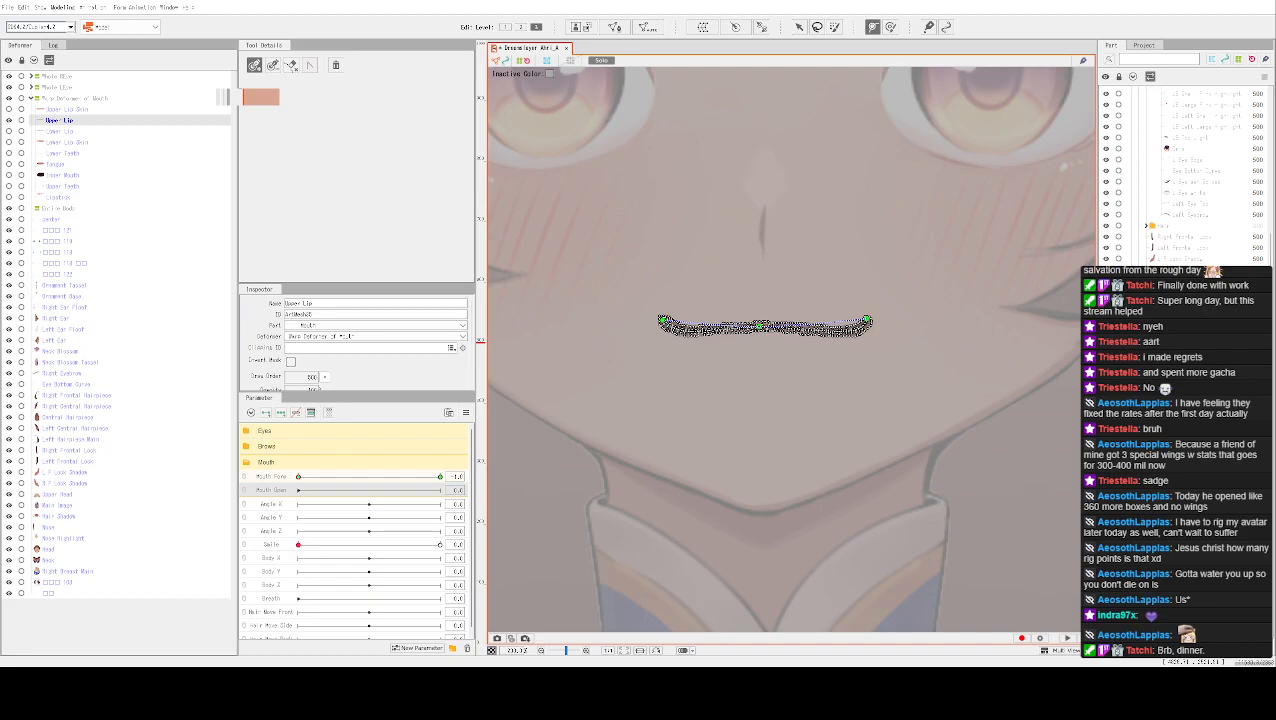
# Consult the Live2D Mouth Chart and extend Mouth Form to its 1.2 column, with keys at the minimum, 0.0 and the maximum
pyautogui.hotkey('alt', 'Tab')
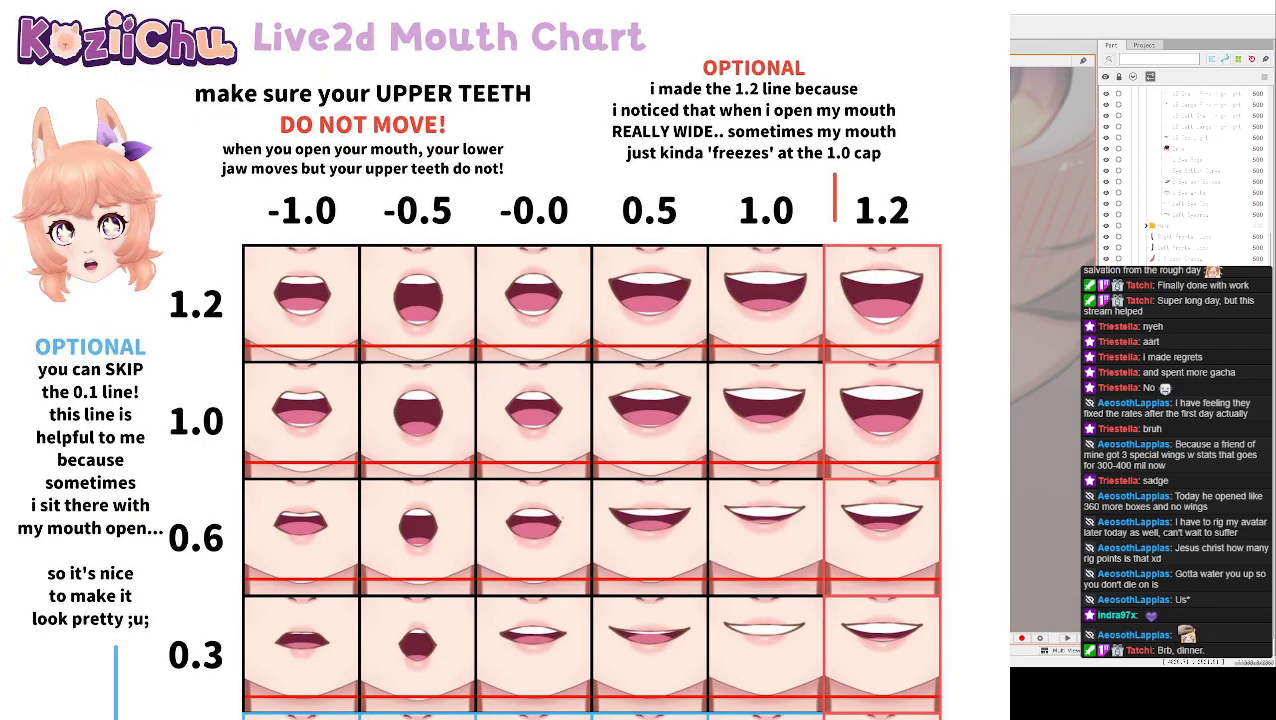
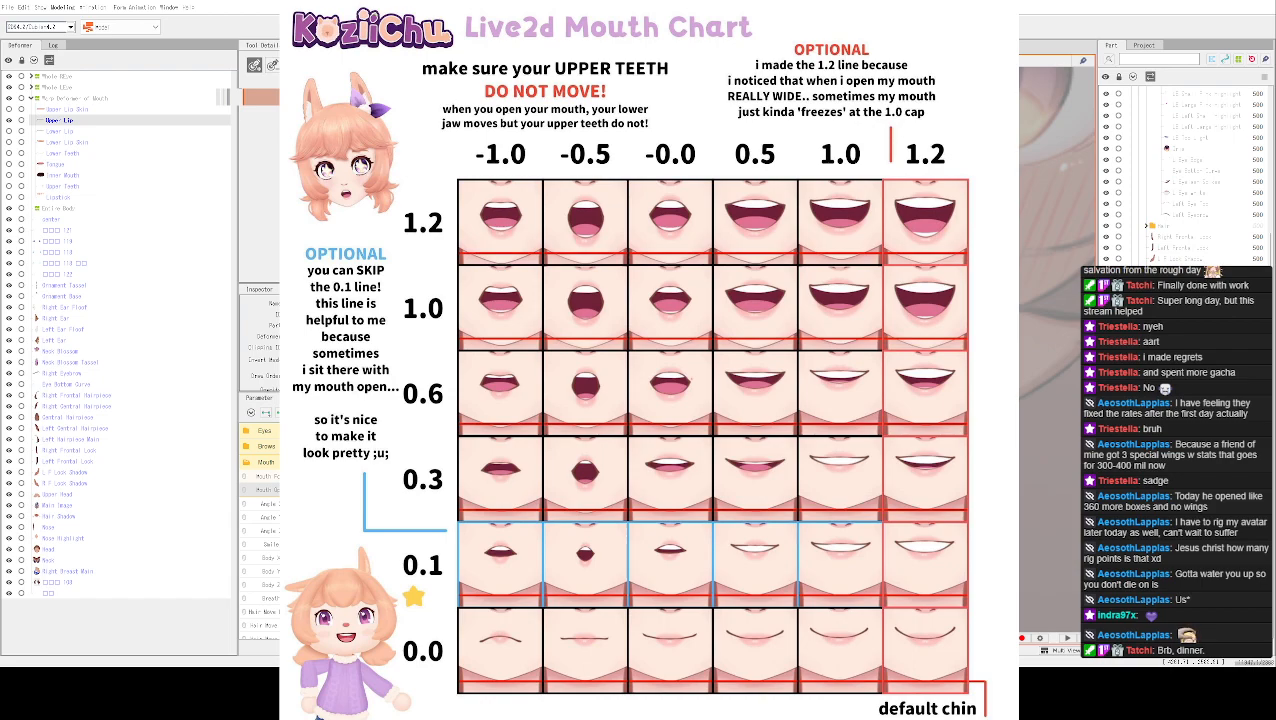
pyautogui.click(266, 477)
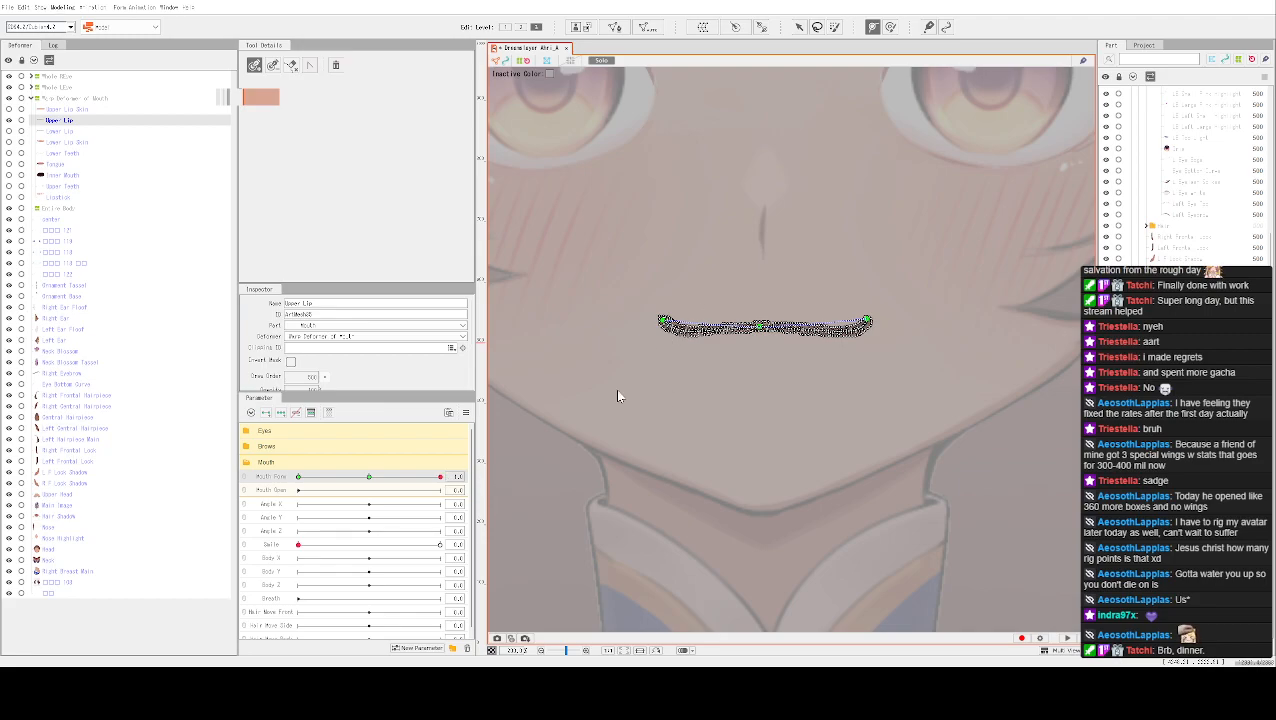
pyautogui.rightClick(259, 478)
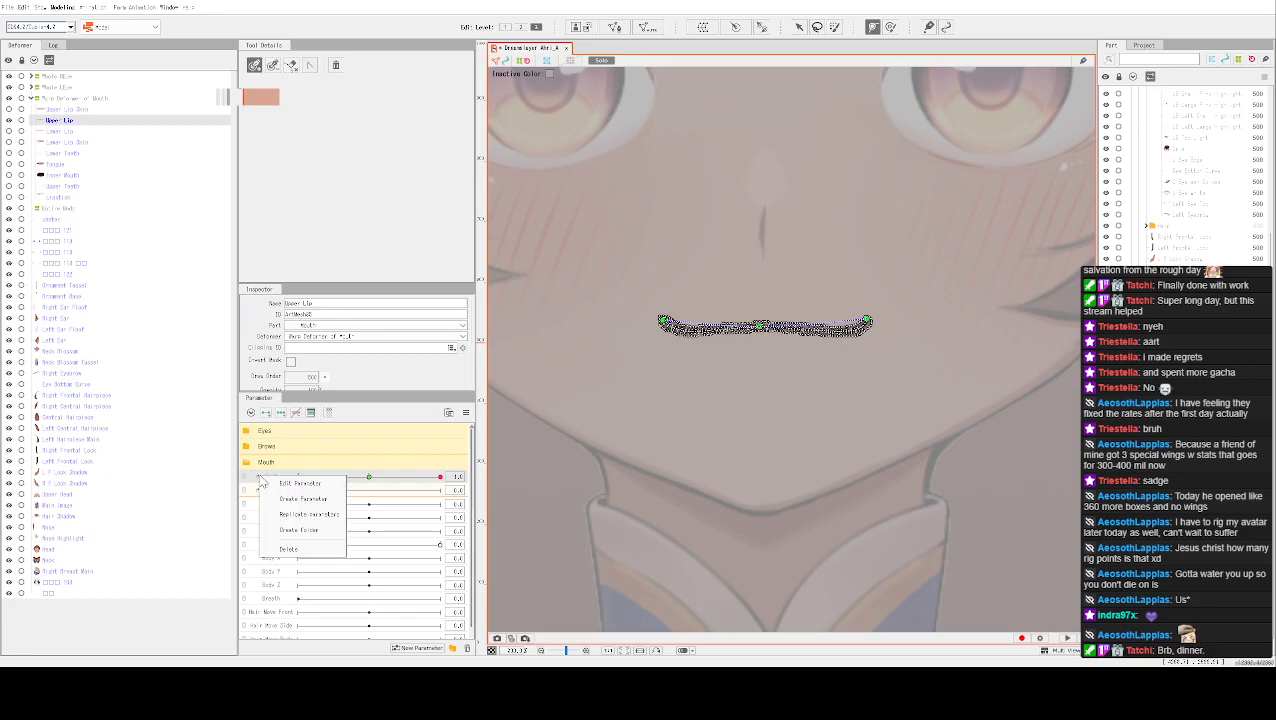
pyautogui.click(294, 485)
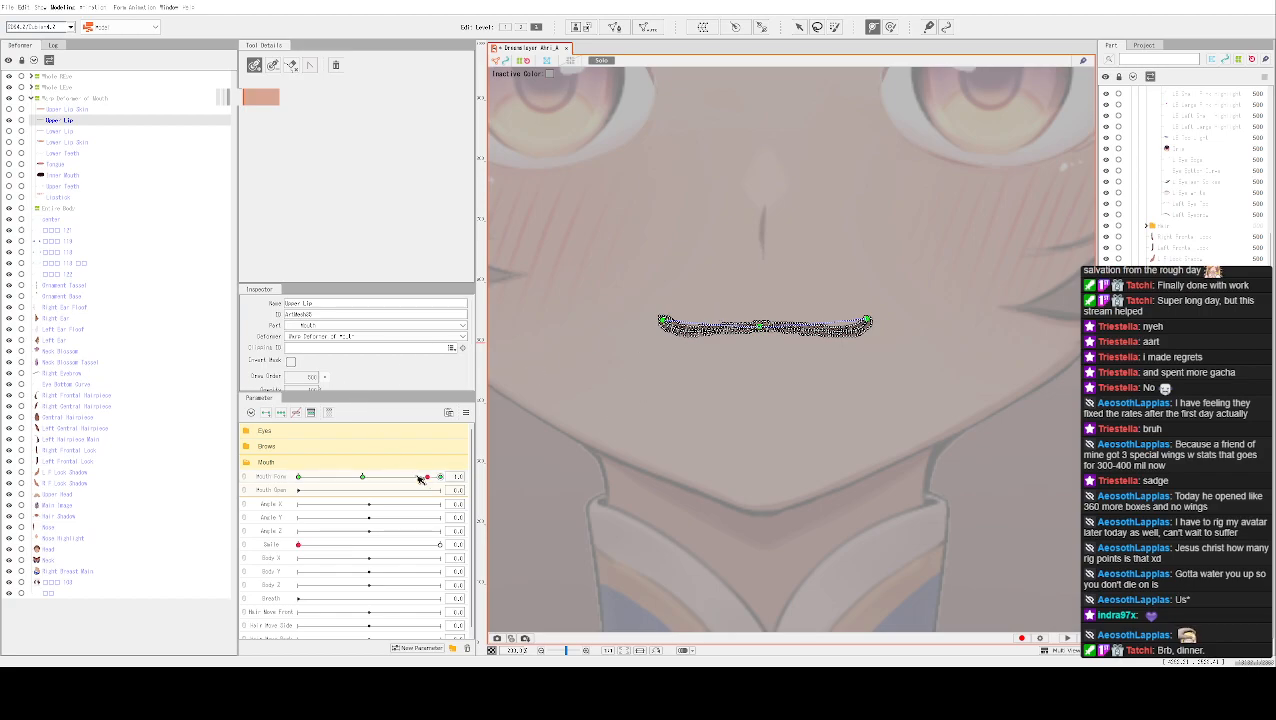
pyautogui.moveTo(430, 482); pyautogui.dragTo(362, 481)
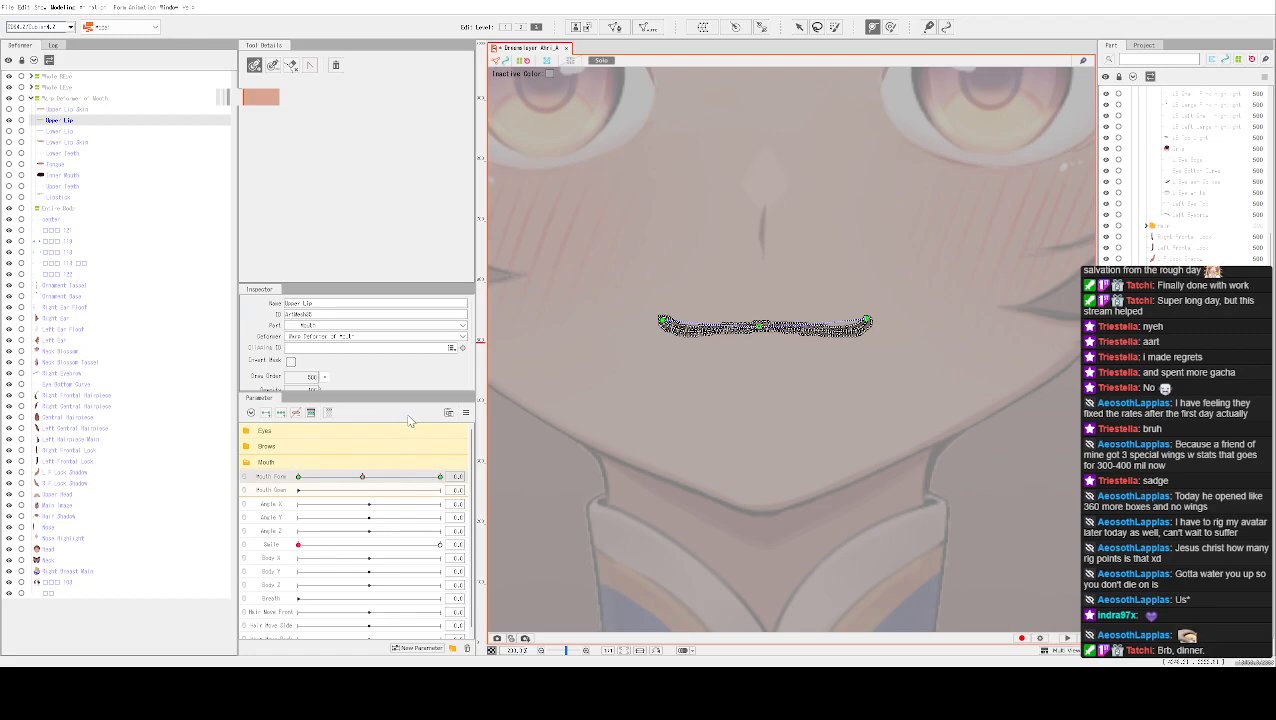
# Key the Upper Lip on Mouth Open at 0.0 and 1.0, and extend the parameter's range to the chart's 1.2 row
pyautogui.click(299, 490)
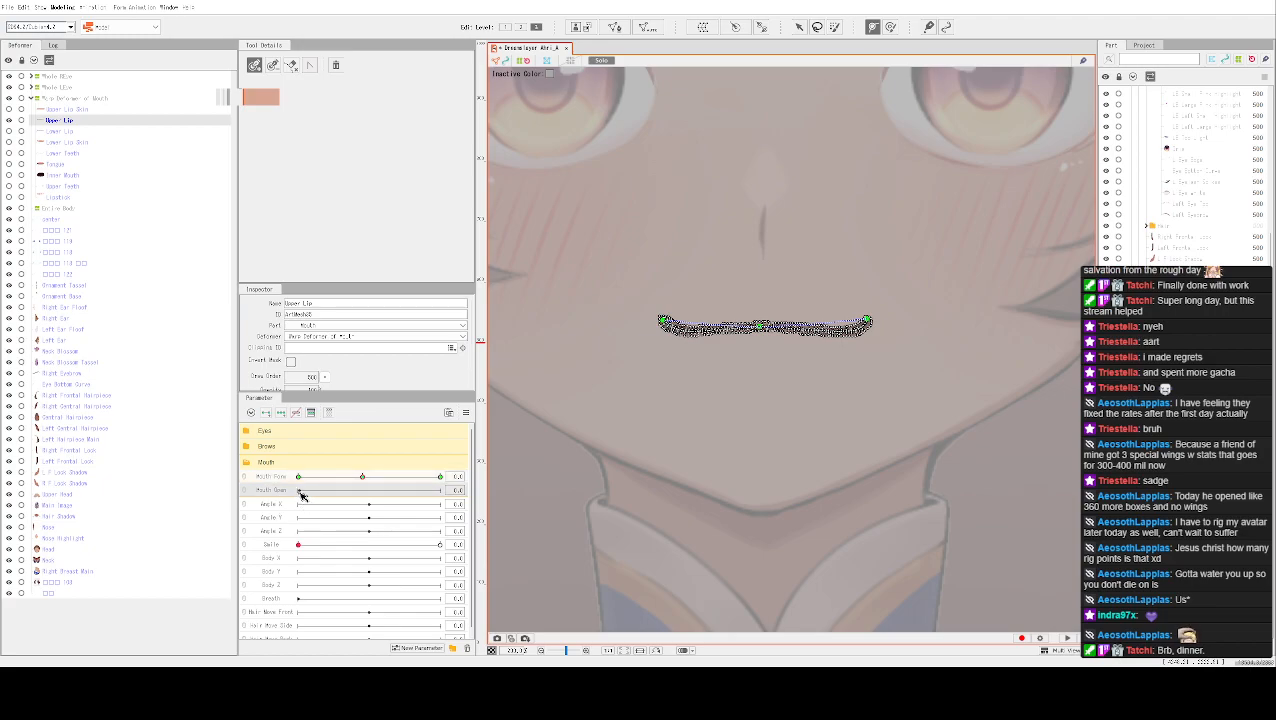
pyautogui.click(265, 412)
pyautogui.rightClick(268, 490)
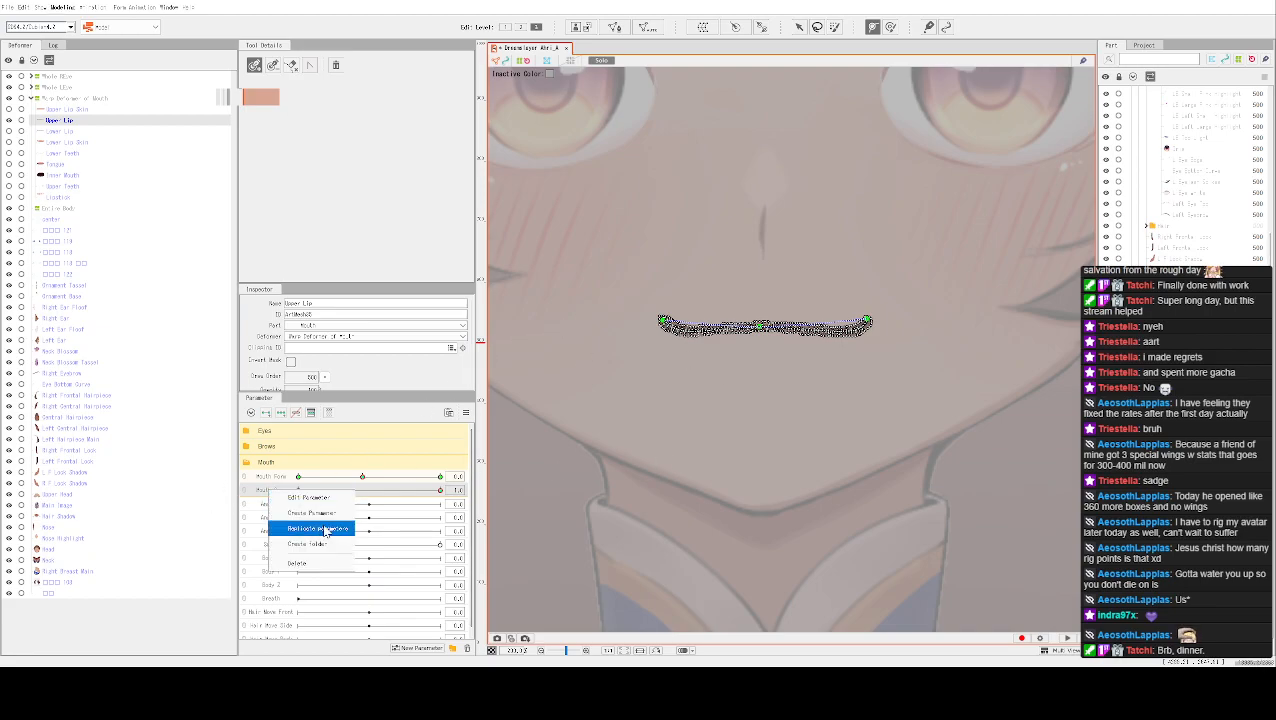
pyautogui.press('Escape')
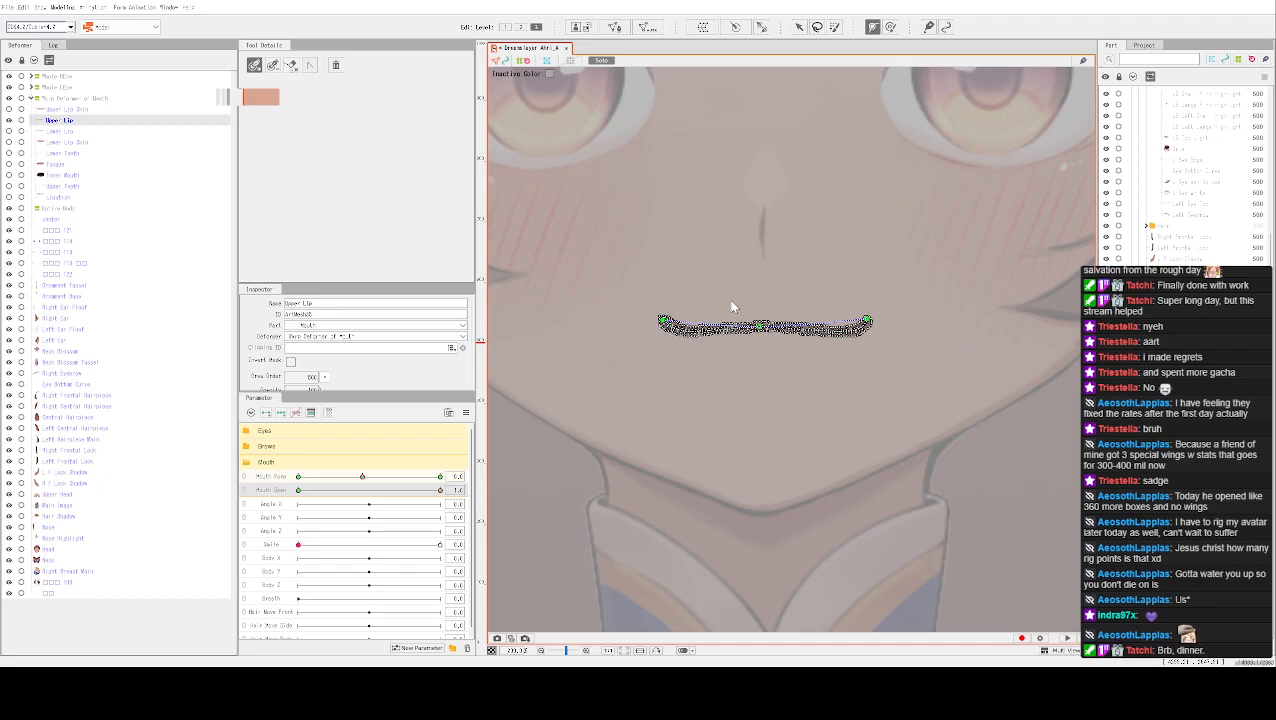
pyautogui.hotkey('ctrl', 'z')
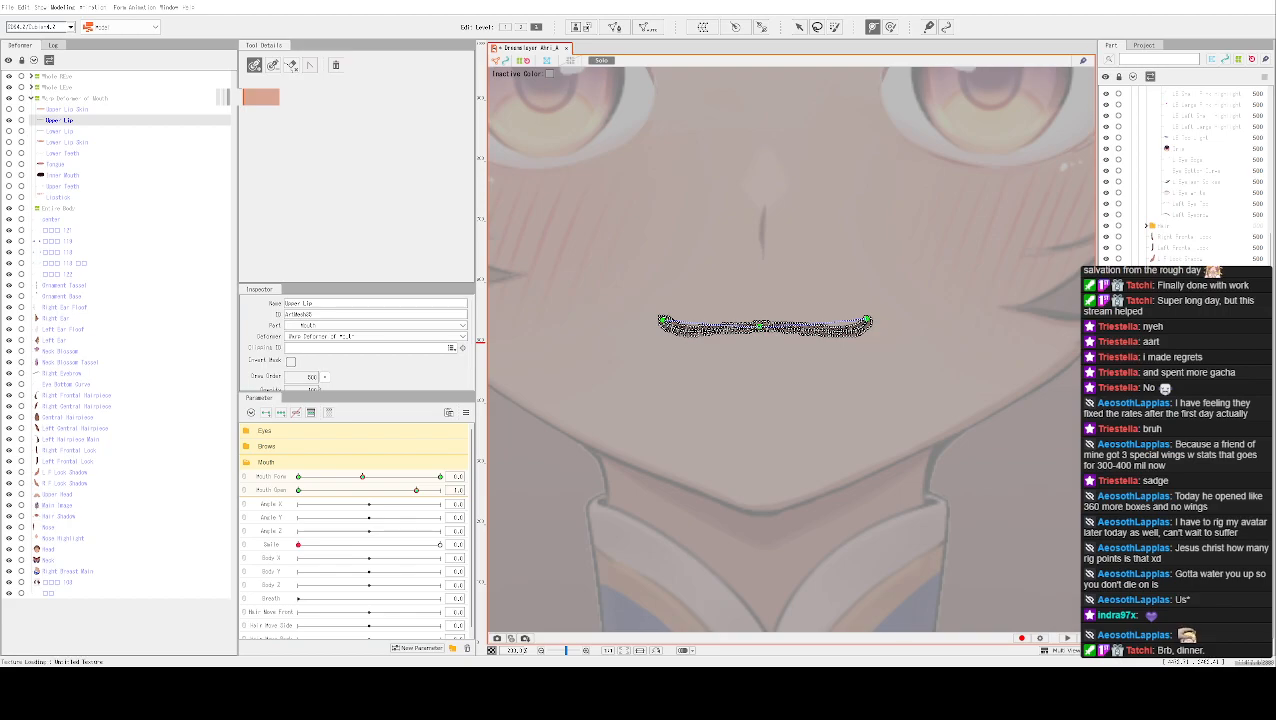
# Undo the stray path point above the lip, switch to the Arrow tool and turn Solo off
pyautogui.click(720, 310)
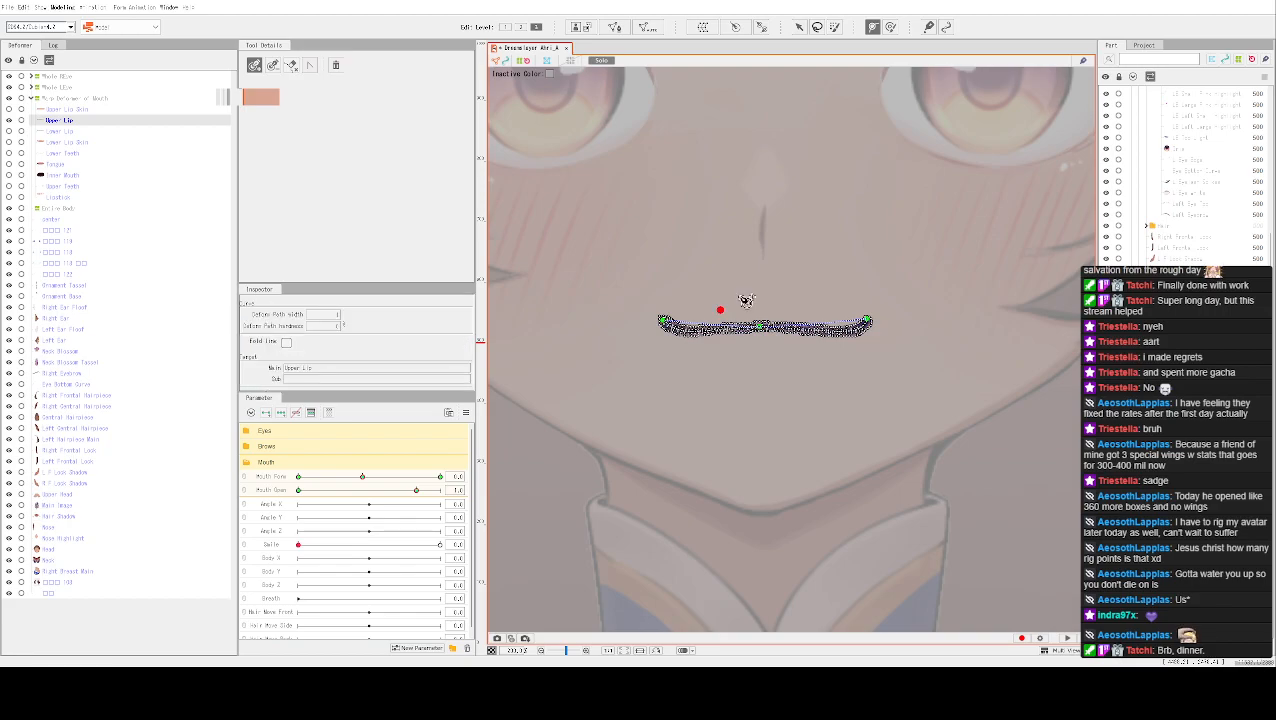
pyautogui.hotkey('ctrl', 'z')
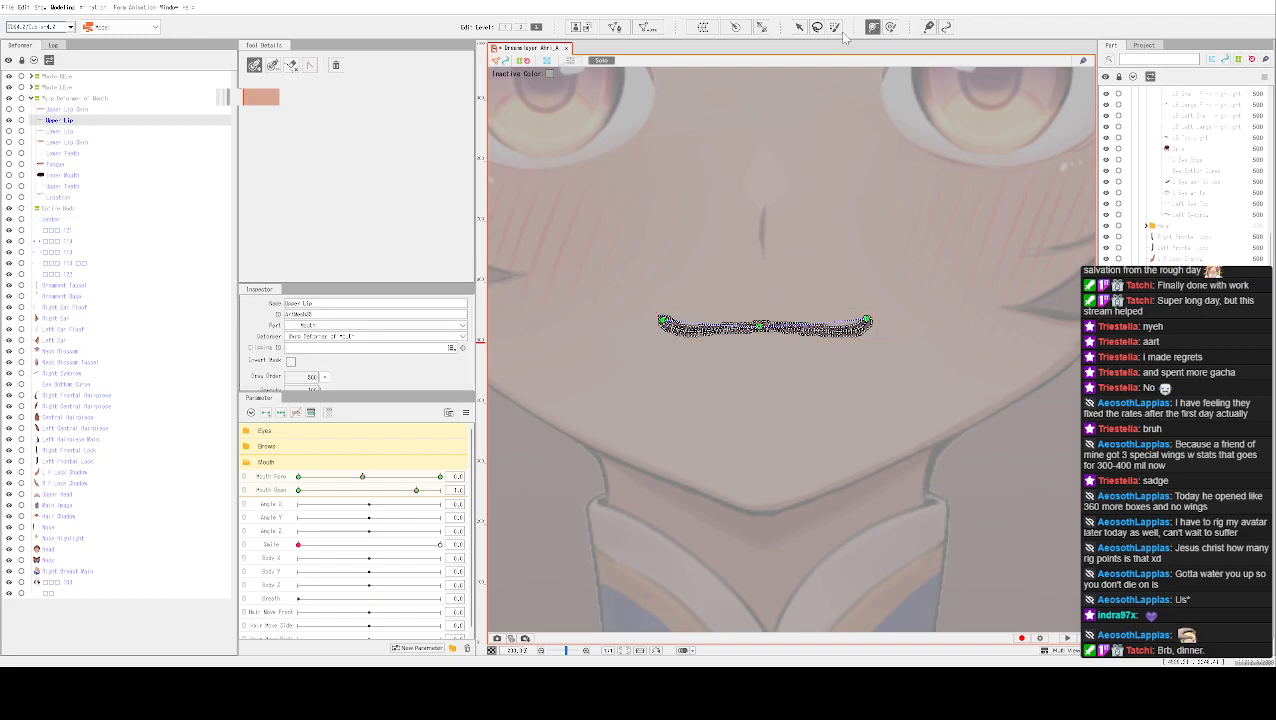
pyautogui.click(799, 27)
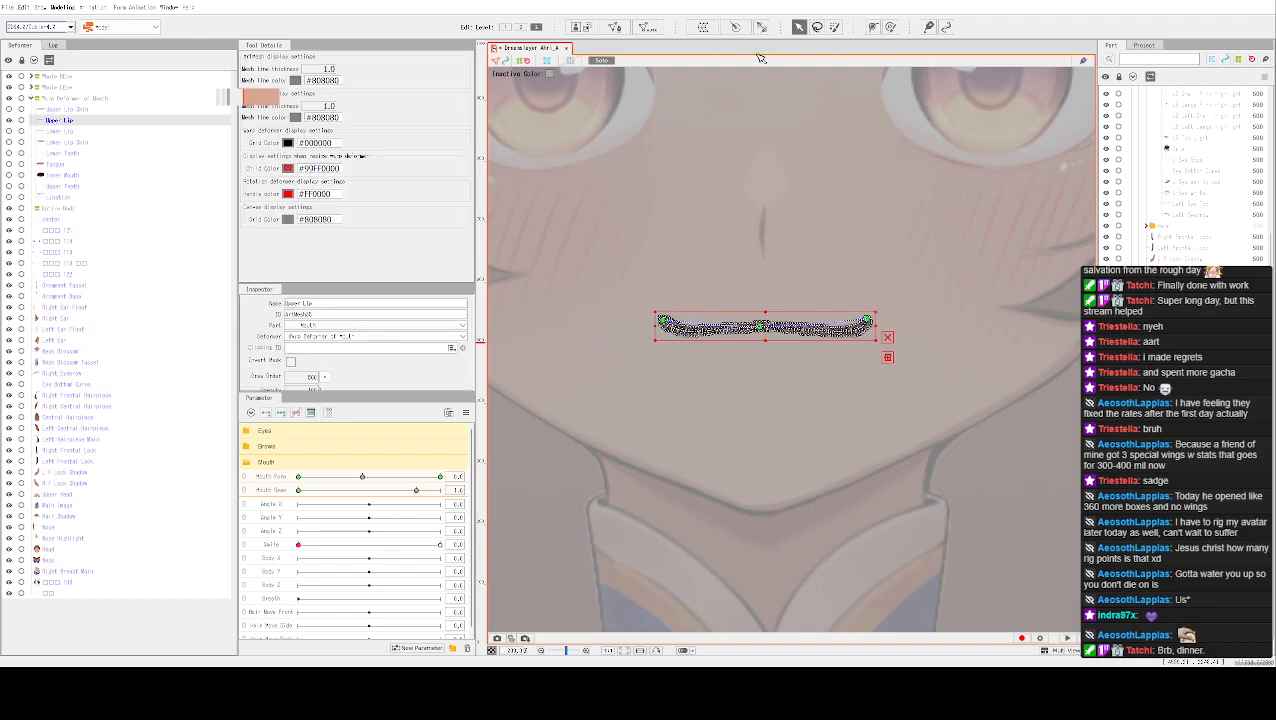
pyautogui.click(600, 61)
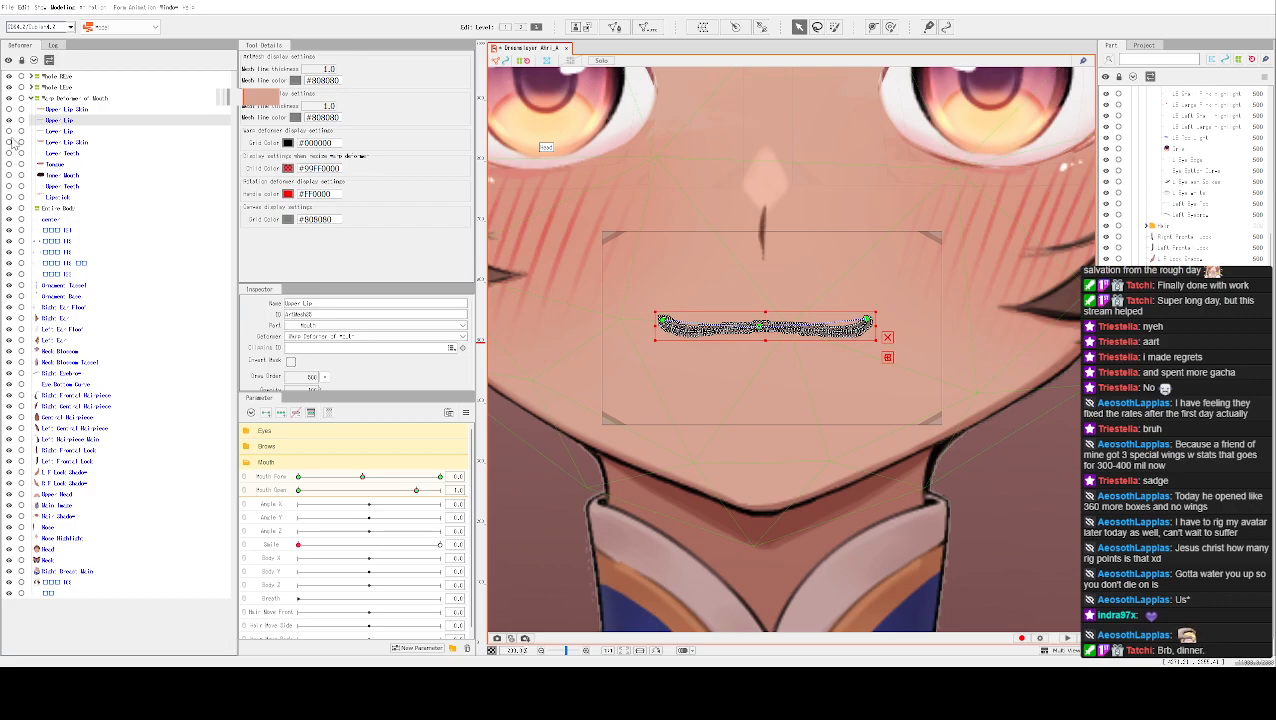
# Move the Lower Lip below the mouth line and the Upper Lip above it at Mouth Open 1.0
pyautogui.moveTo(765, 327); pyautogui.dragTo(762, 346)
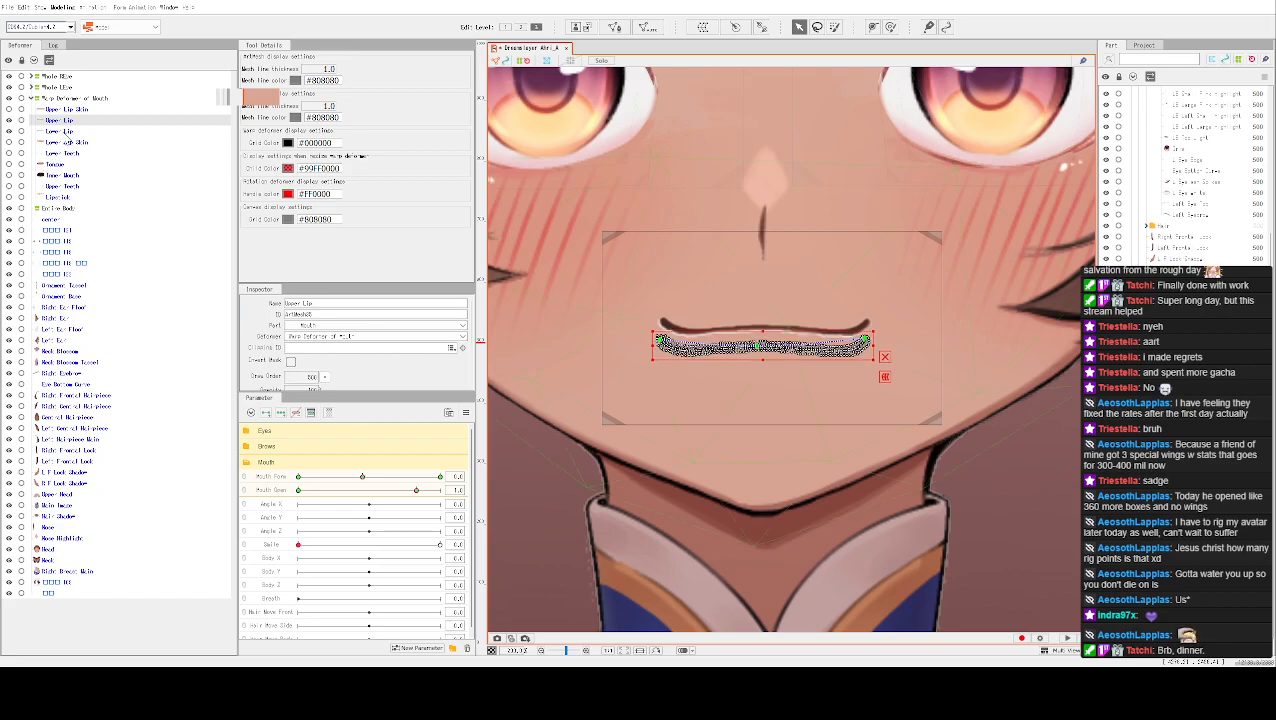
pyautogui.click(62, 132)
pyautogui.moveTo(766, 327); pyautogui.dragTo(762, 349)
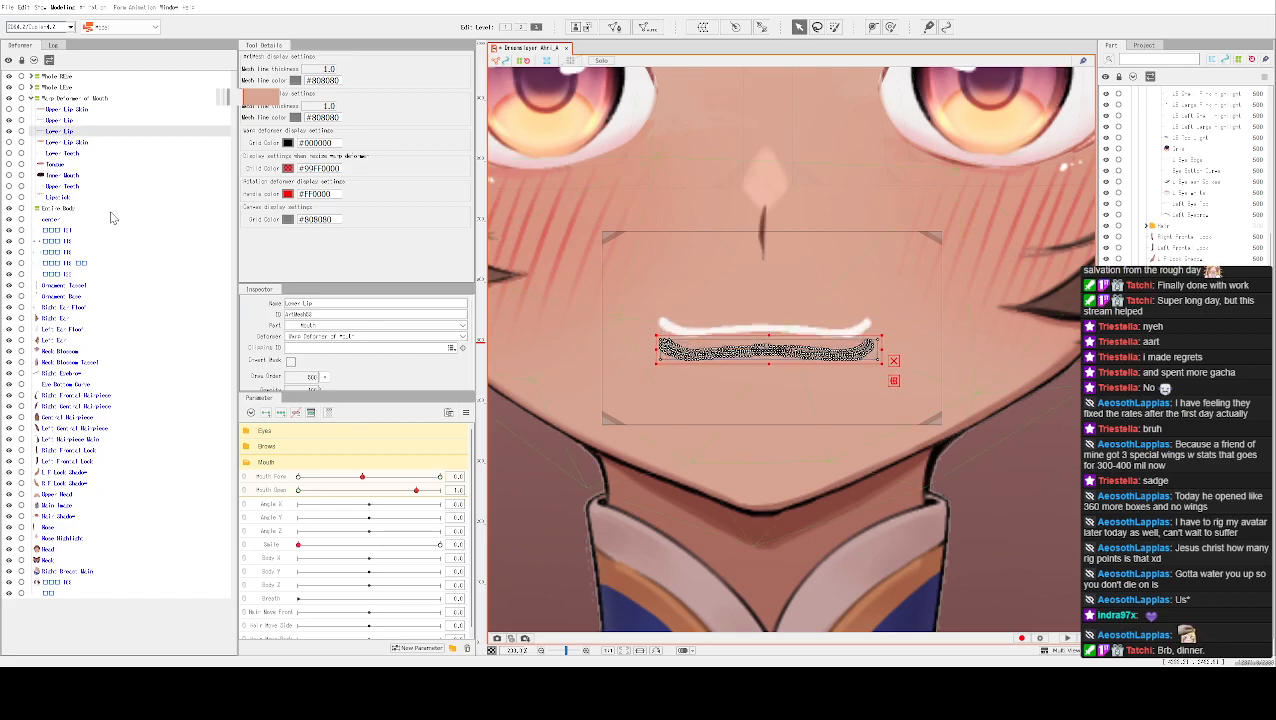
pyautogui.click(58, 120)
pyautogui.moveTo(767, 345); pyautogui.dragTo(771, 293)
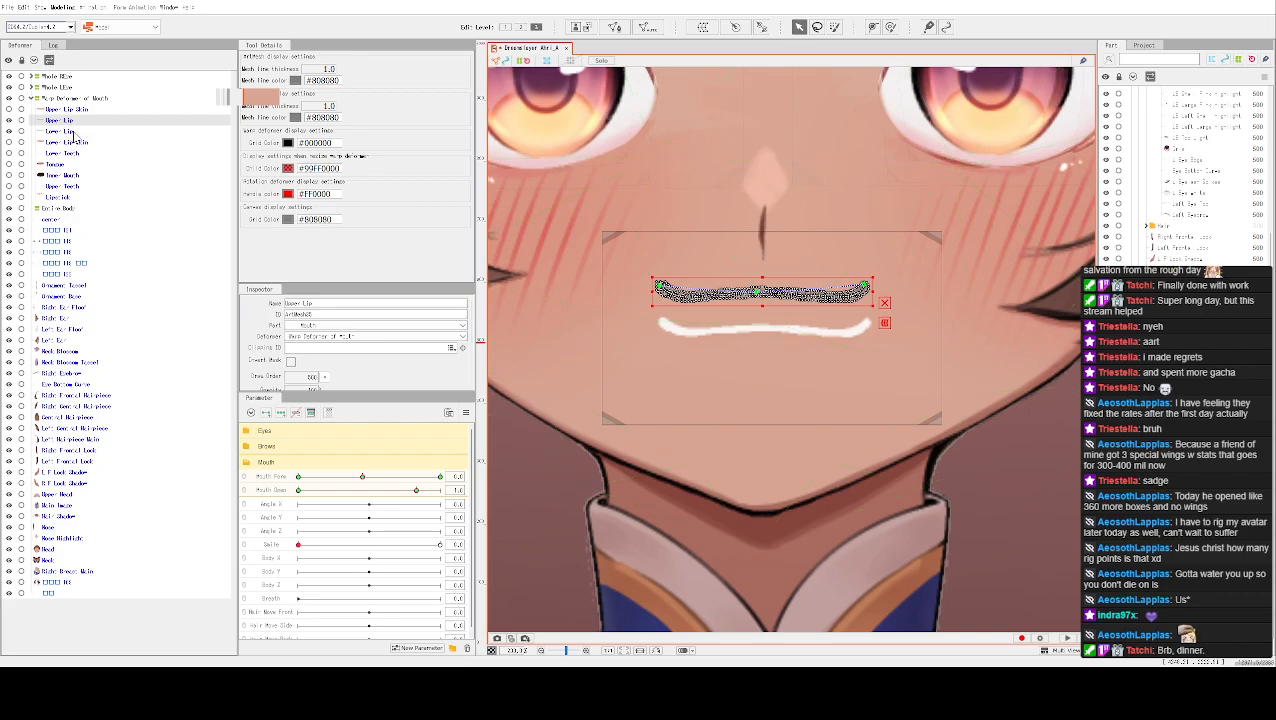
# Move the Lower Lip slightly back up towards the mouth line and reselect the Upper Lip
pyautogui.click(76, 132)
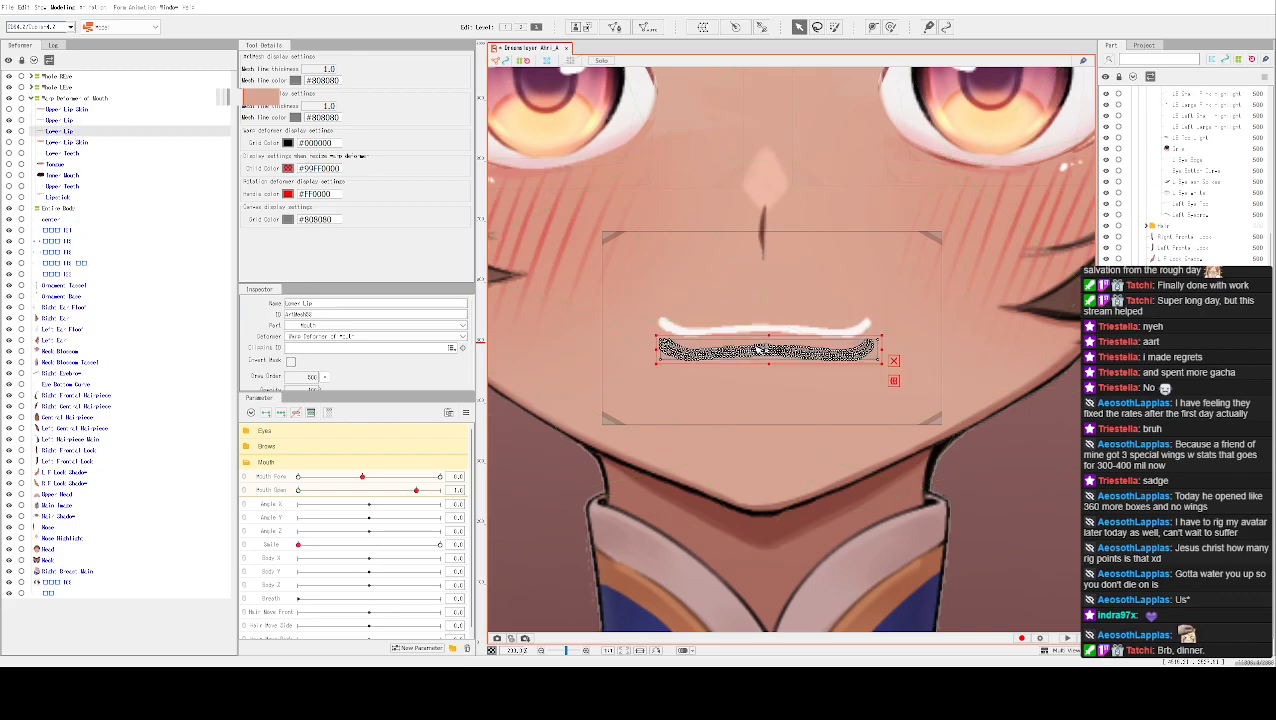
pyautogui.moveTo(764, 351); pyautogui.dragTo(767, 342)
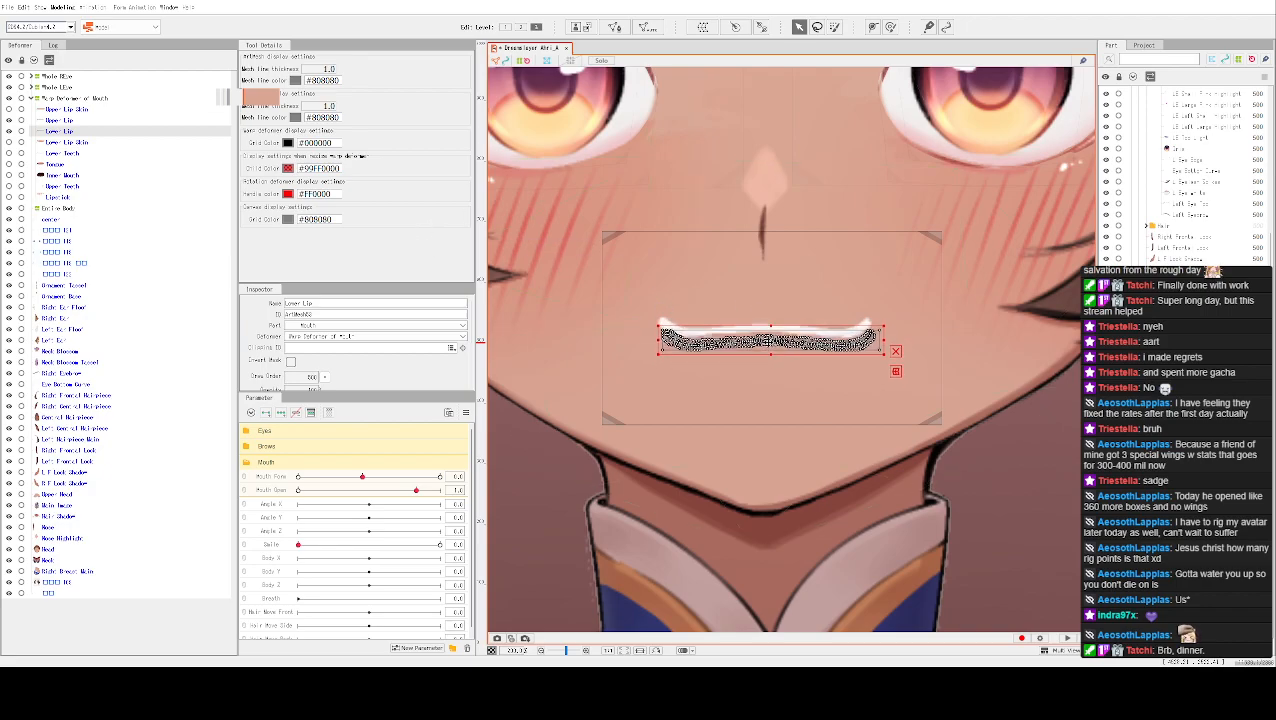
pyautogui.click(67, 120)
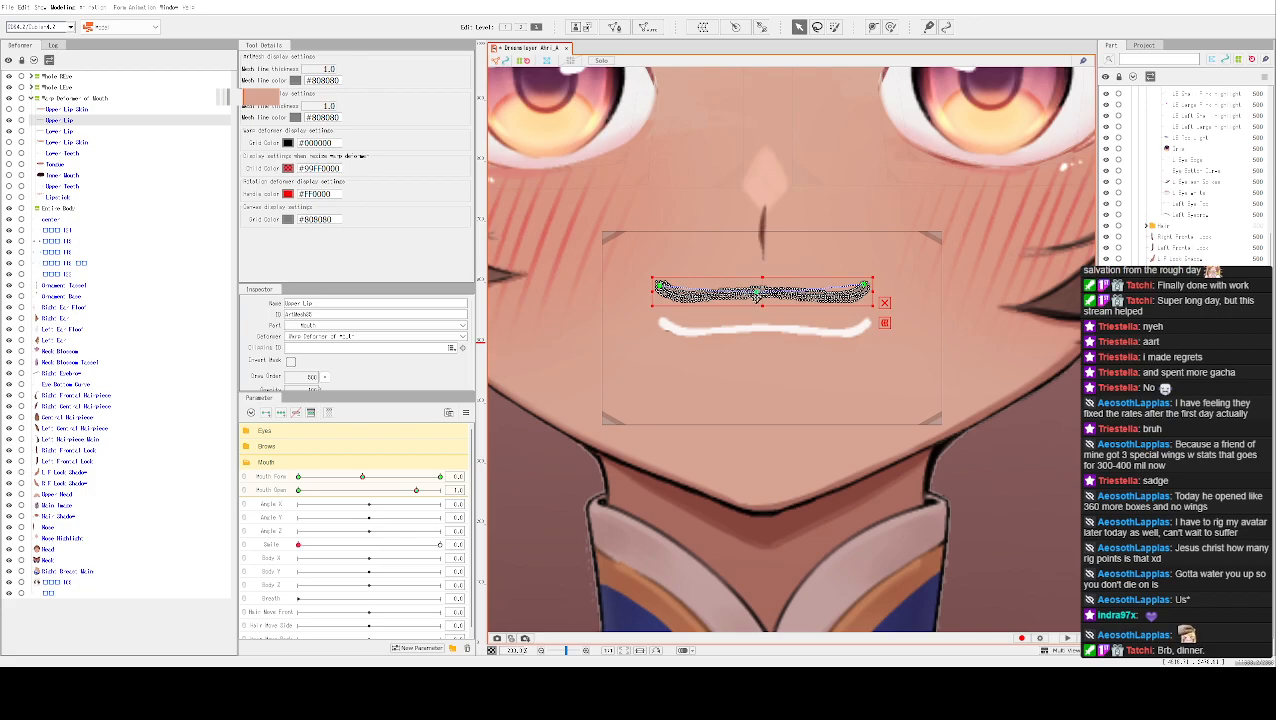
# Move the Upper Lip straight down onto the mouth line at Mouth Open 1.0
pyautogui.click(10, 180)
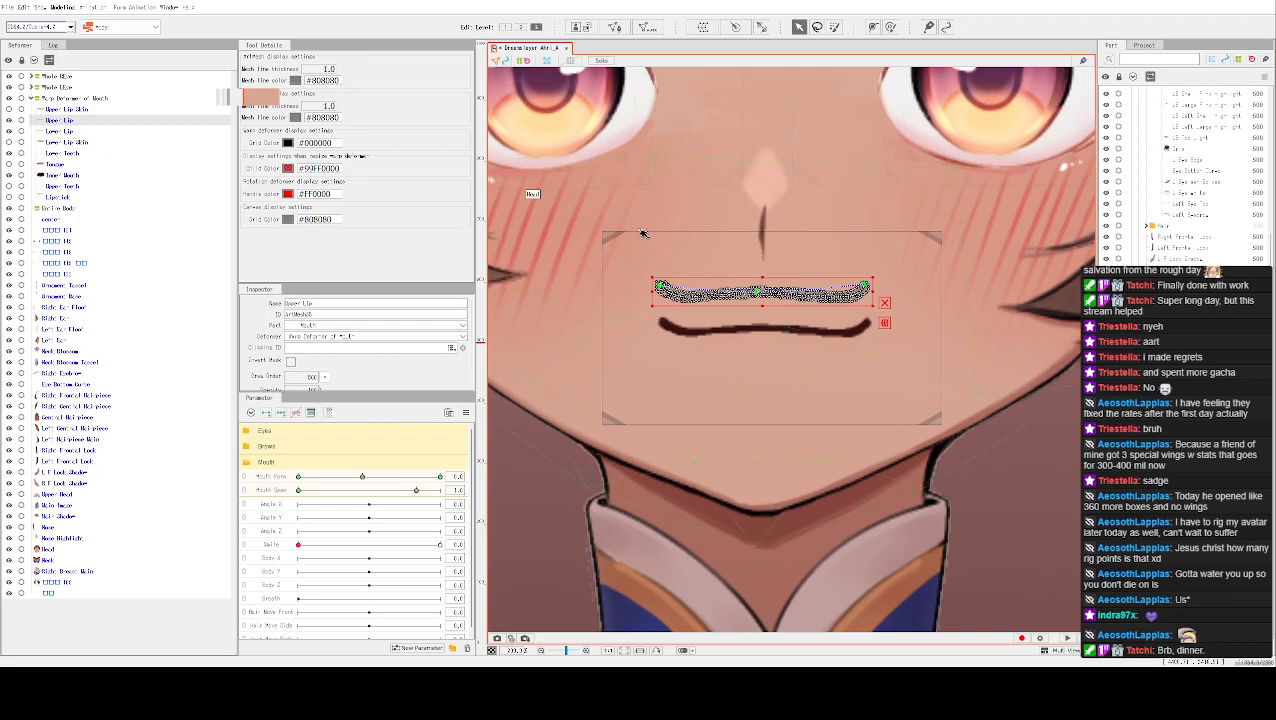
pyautogui.click(10, 180)
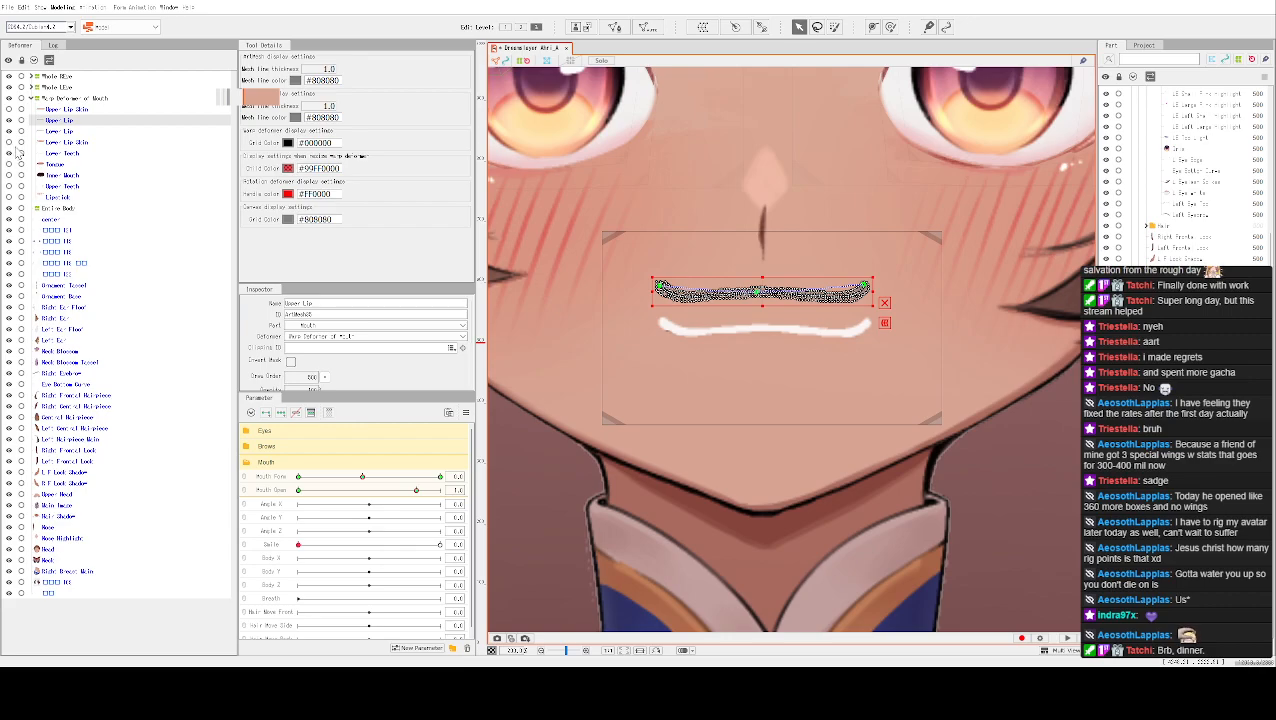
pyautogui.moveTo(762, 291); pyautogui.dragTo(763, 324)
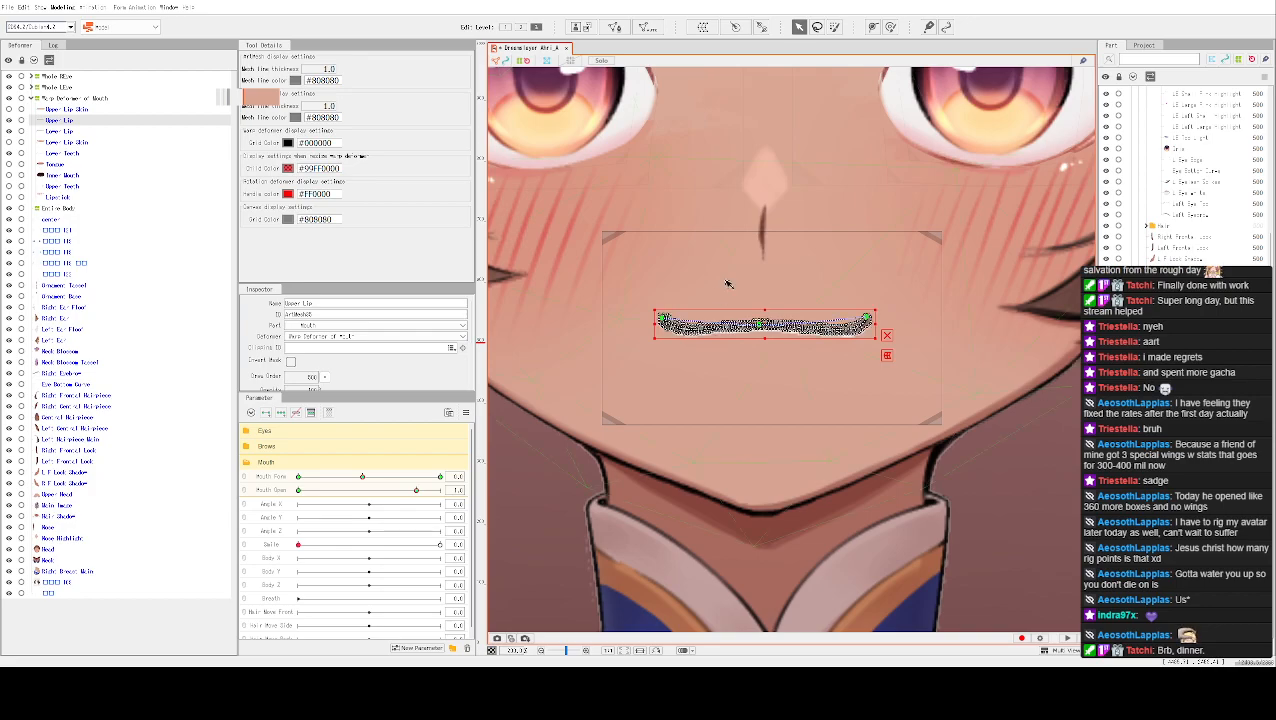
pyautogui.moveTo(764, 325); pyautogui.dragTo(764, 303)
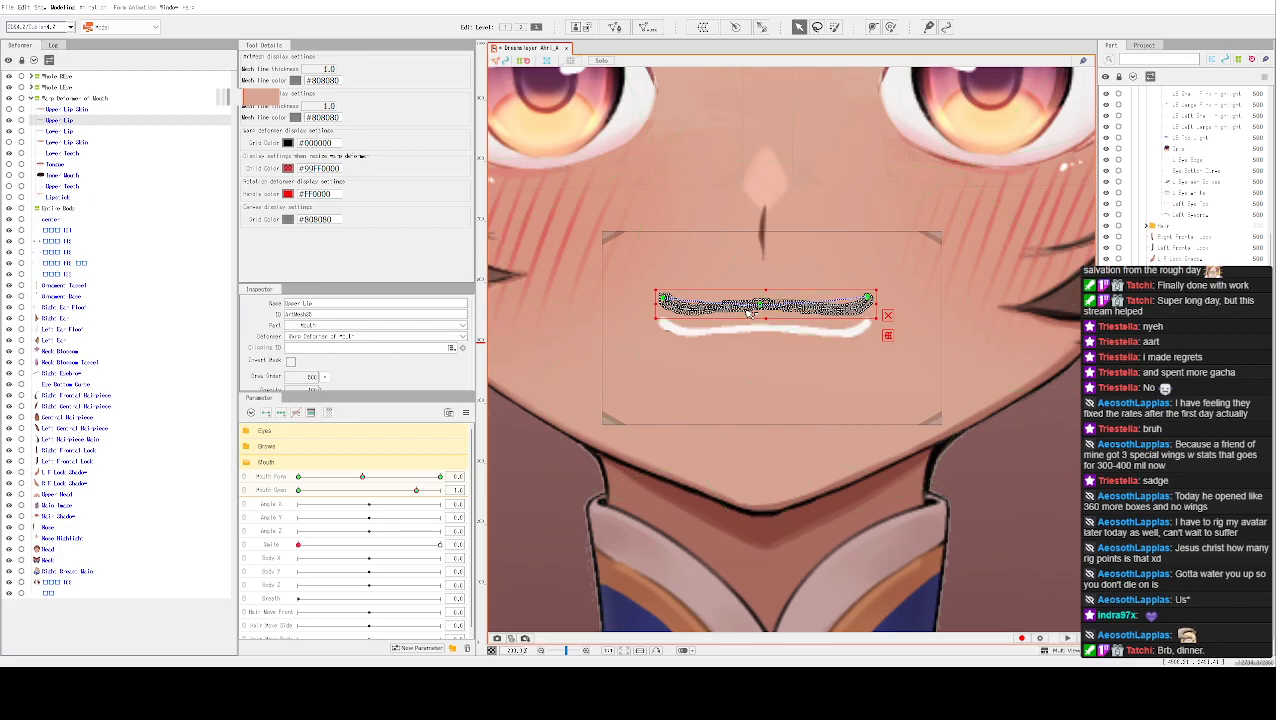
pyautogui.moveTo(766, 305); pyautogui.dragTo(764, 326)
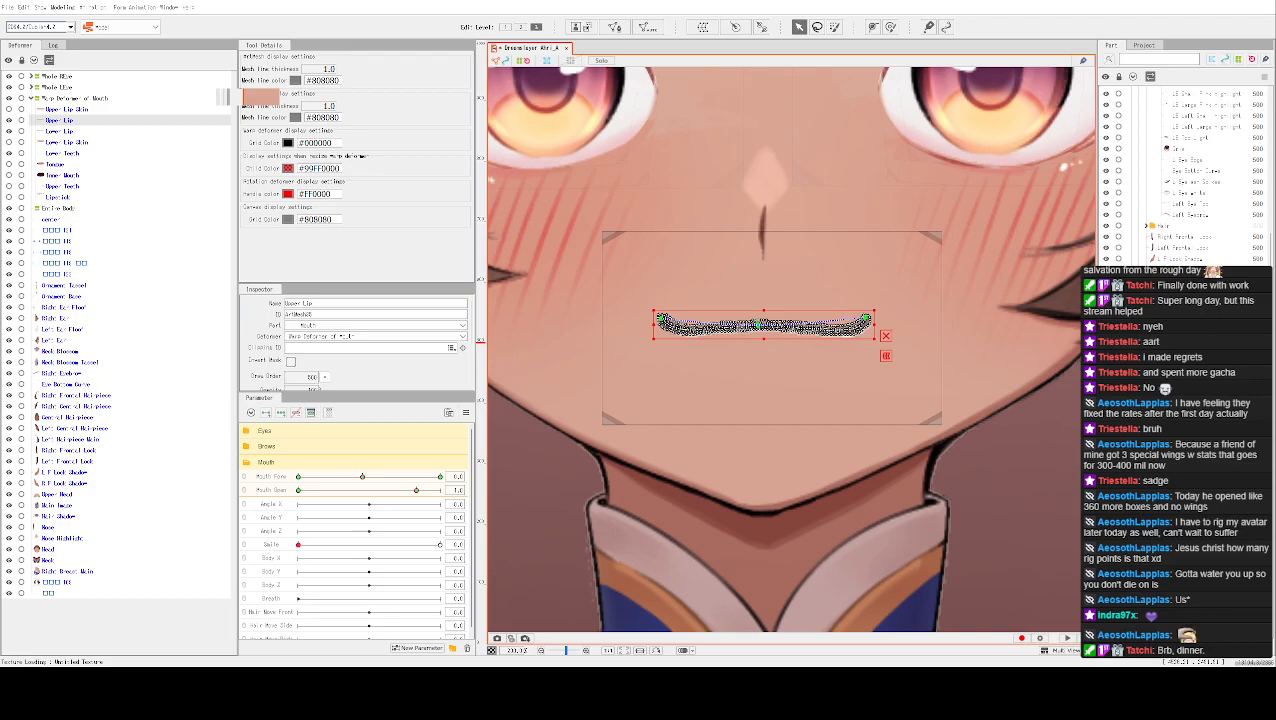
# Raise the Upper Lip's middle deform path point to bend the lip into an arch, keeping its corners in place
pyautogui.click(758, 325)
pyautogui.moveTo(758, 325); pyautogui.dragTo(759, 330)
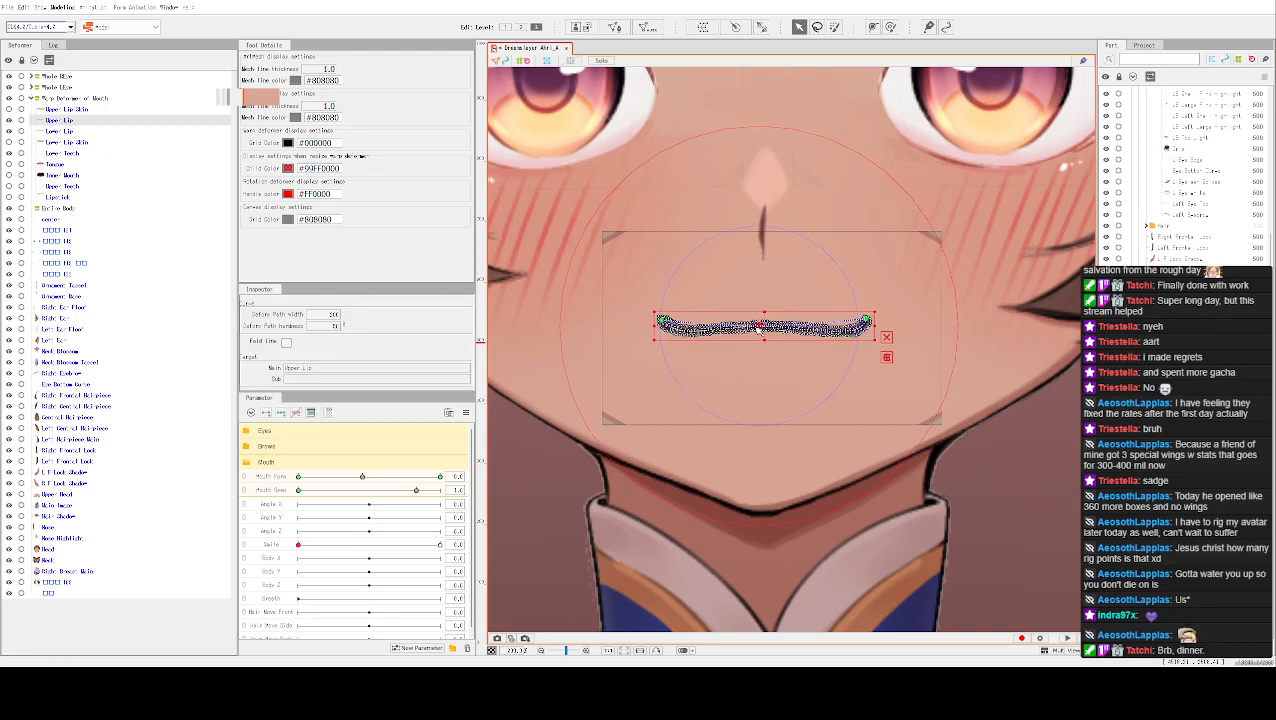
pyautogui.moveTo(760, 326); pyautogui.dragTo(764, 290)
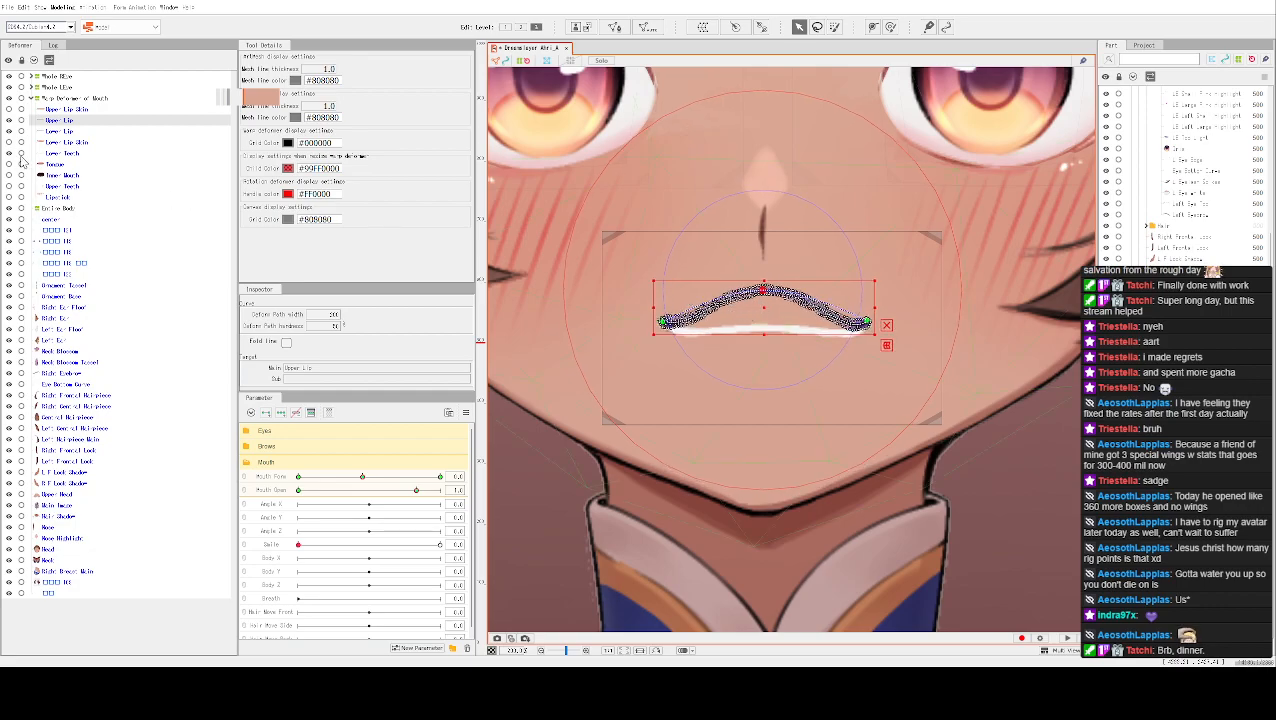
# Move the Lower Lip up onto the mouth line and check its path points at Edit Level 2 before returning to Level 3
pyautogui.click(60, 131)
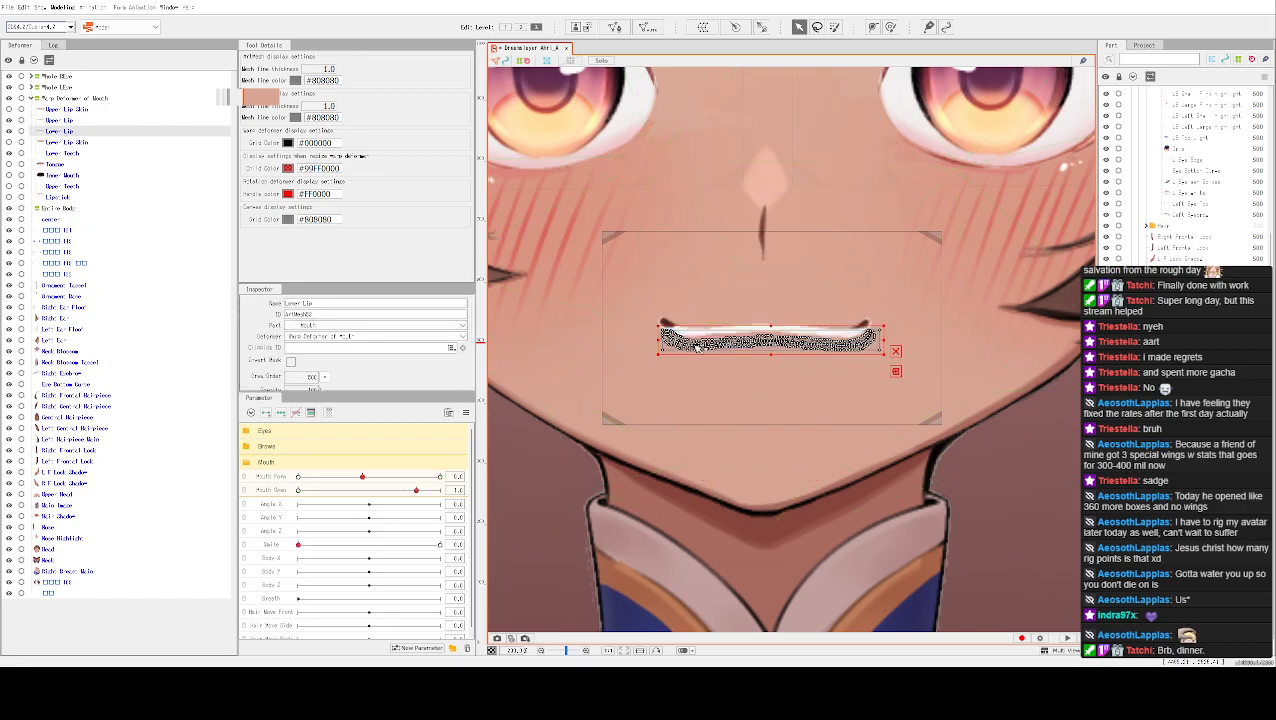
pyautogui.moveTo(770, 344); pyautogui.dragTo(770, 328)
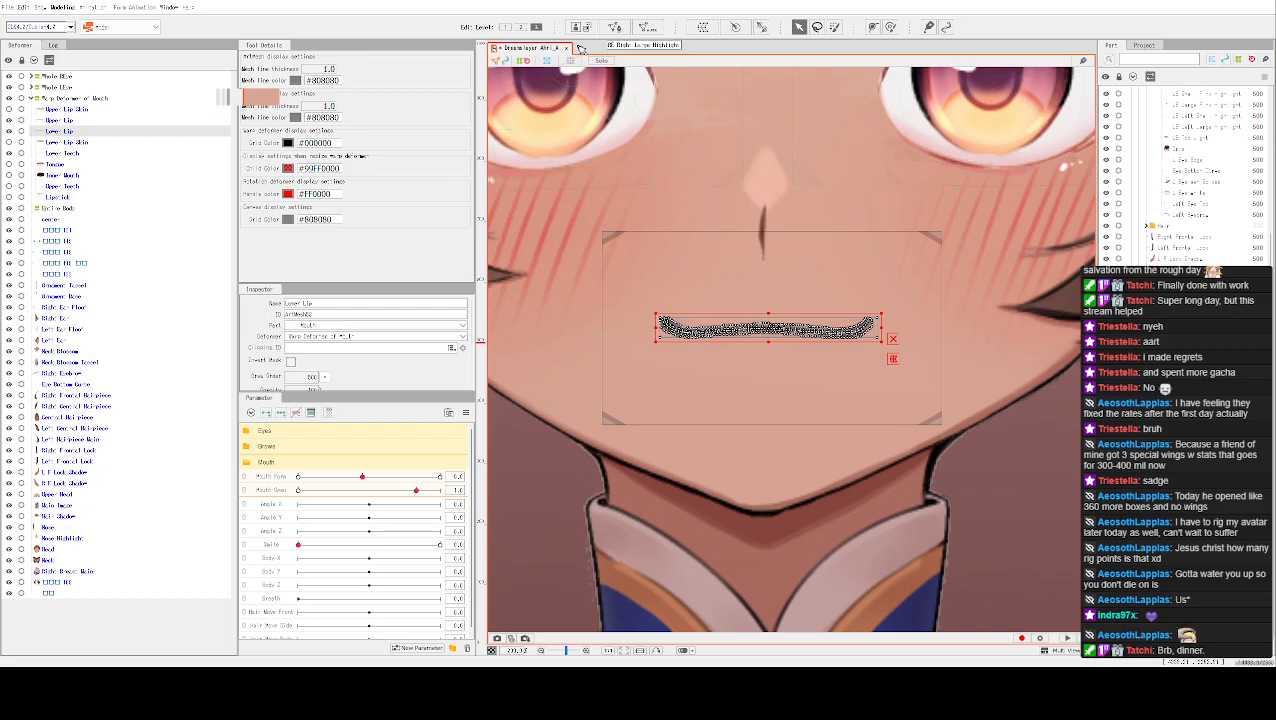
pyautogui.click(520, 26)
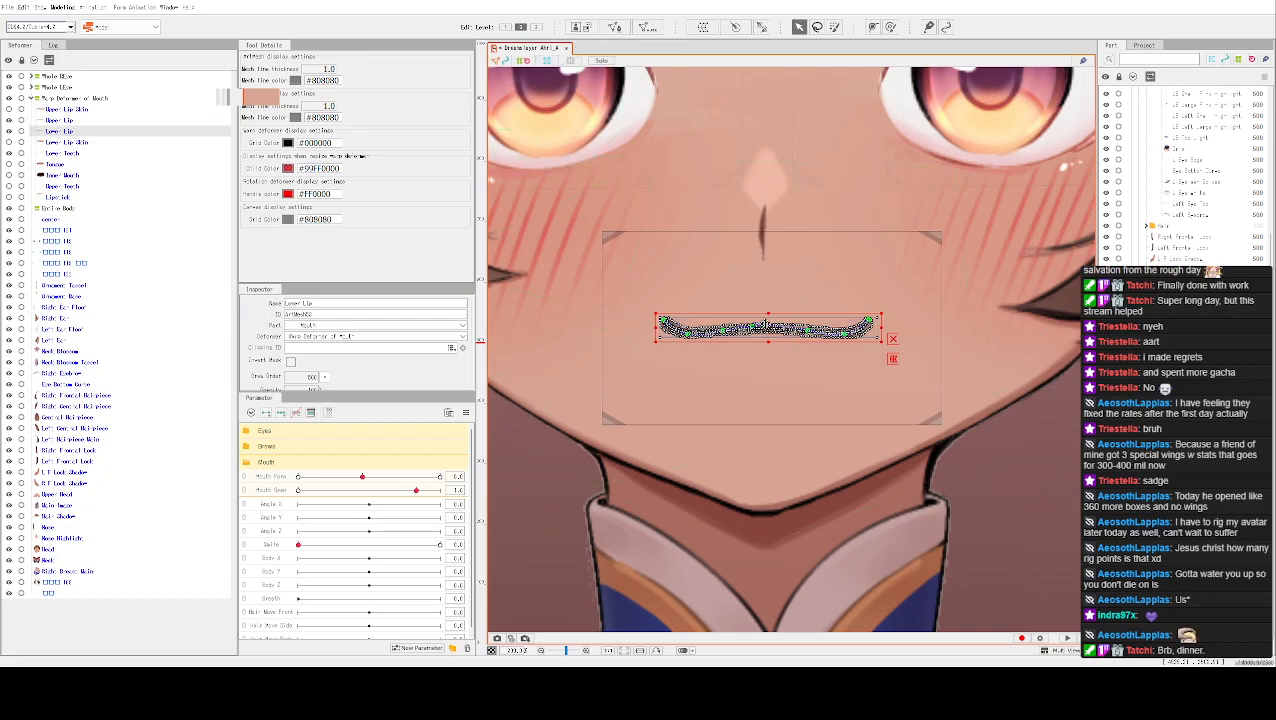
pyautogui.click(535, 26)
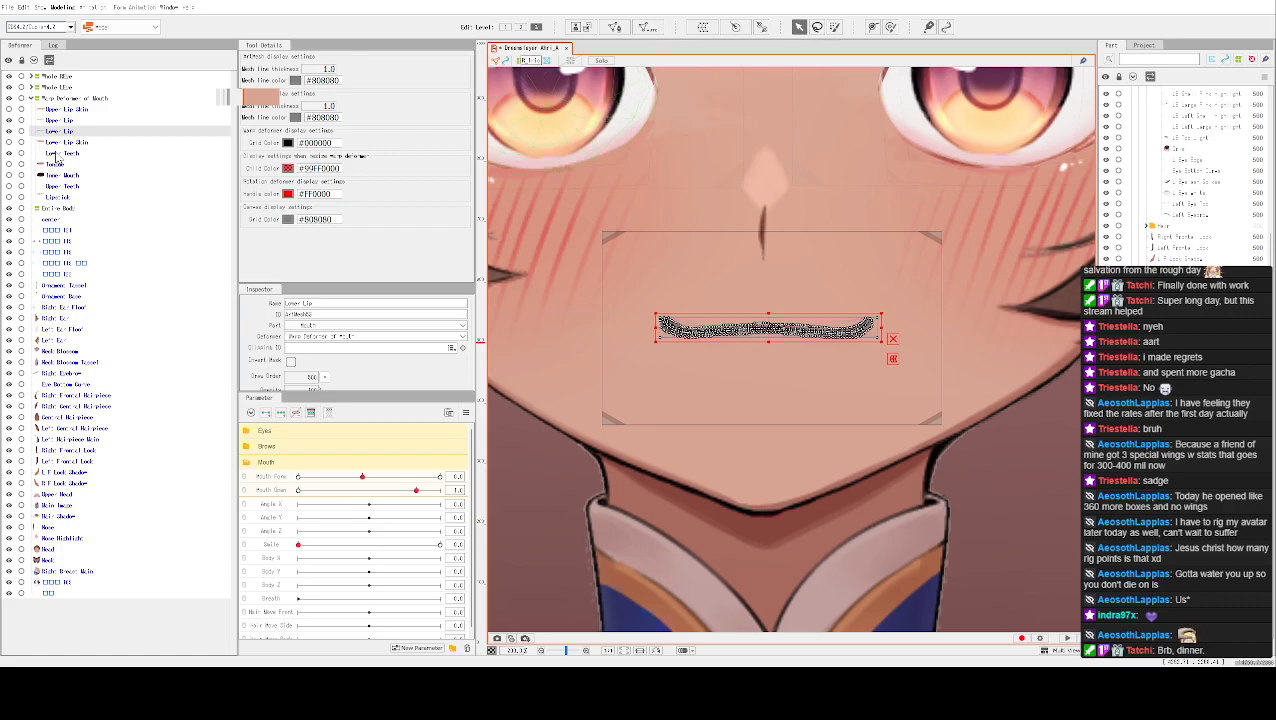
# Compare the two lips' deform paths at Edit Level 2, and bring the Upper Lip's middle point back down to the mouth line
pyautogui.click(56, 121)
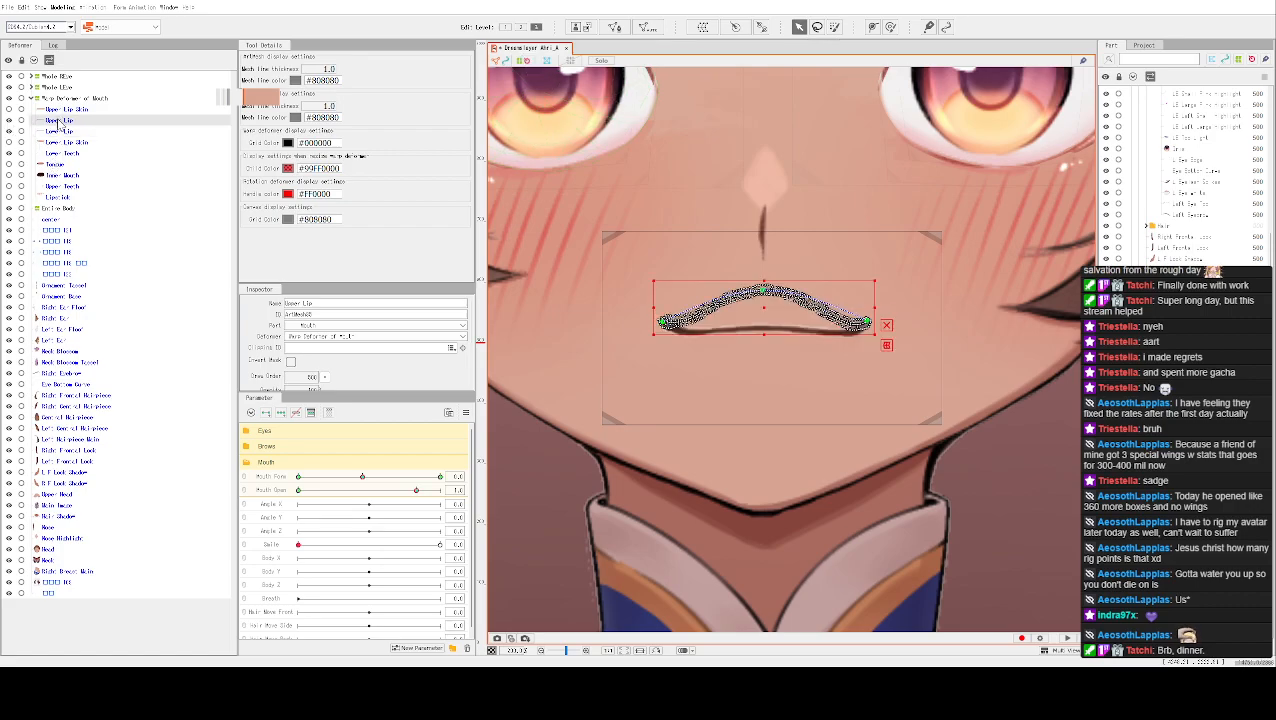
pyautogui.click(63, 130)
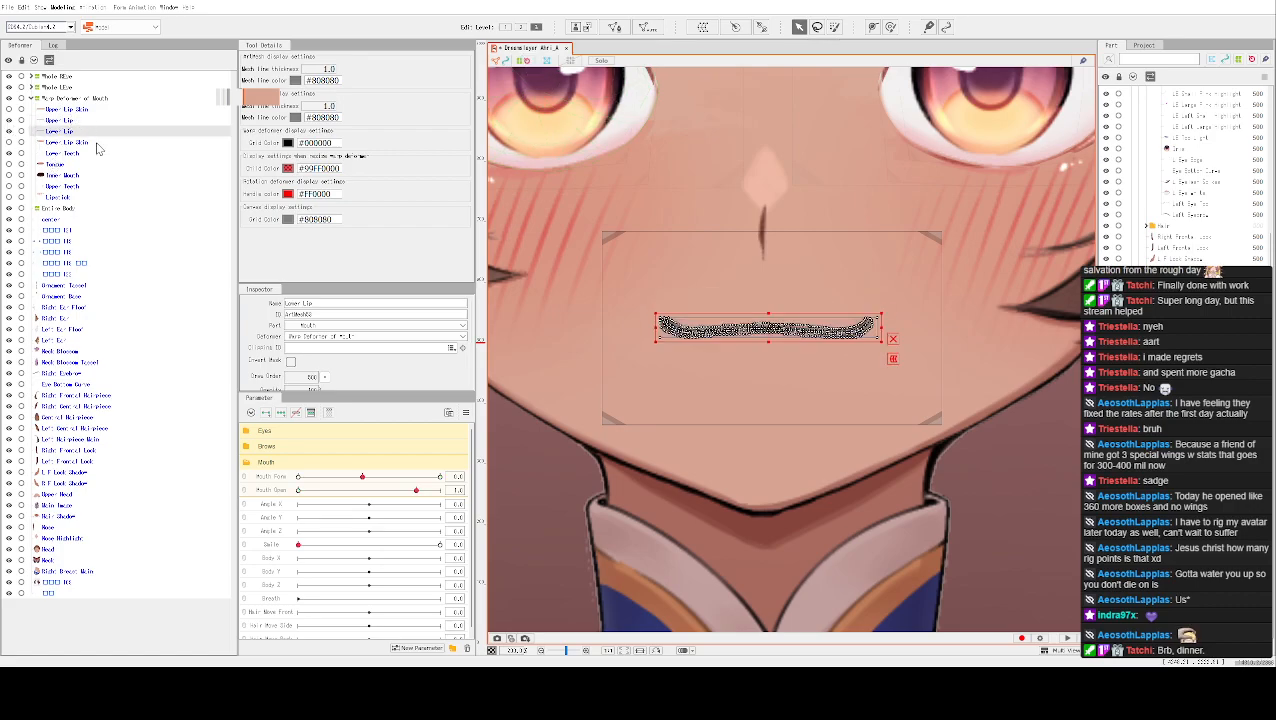
pyautogui.click(520, 27)
pyautogui.click(52, 120)
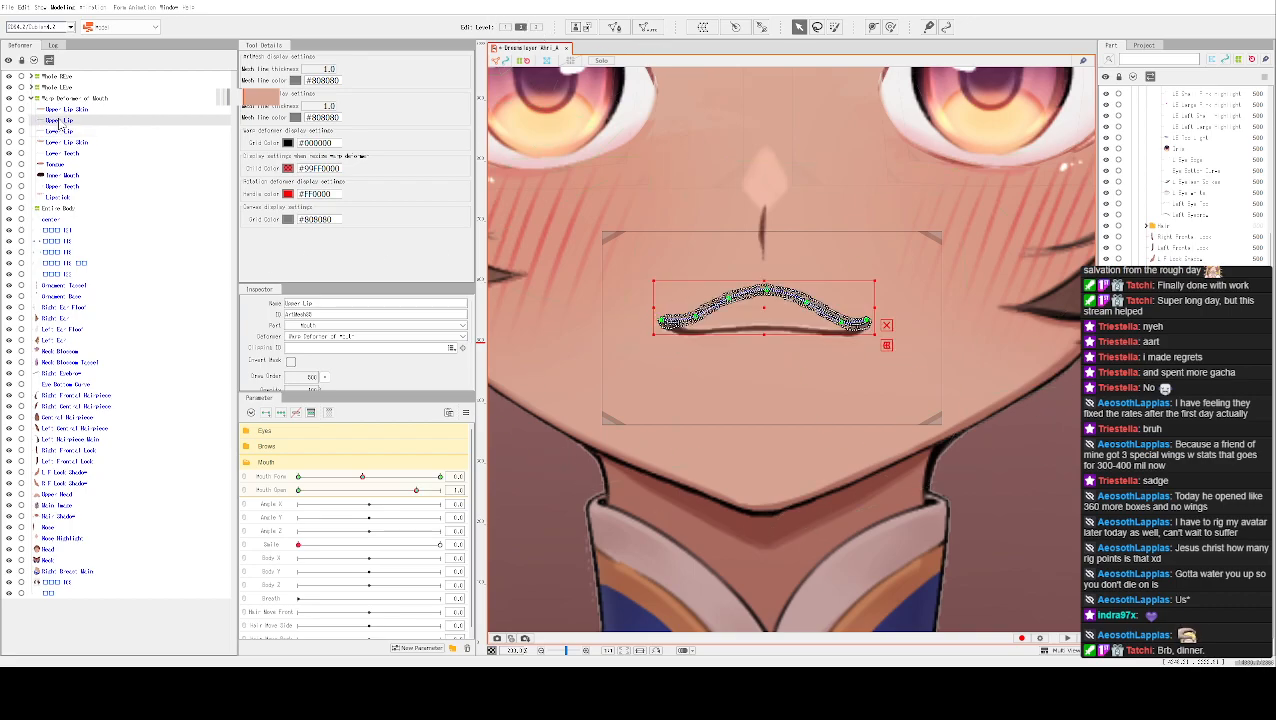
pyautogui.click(60, 120)
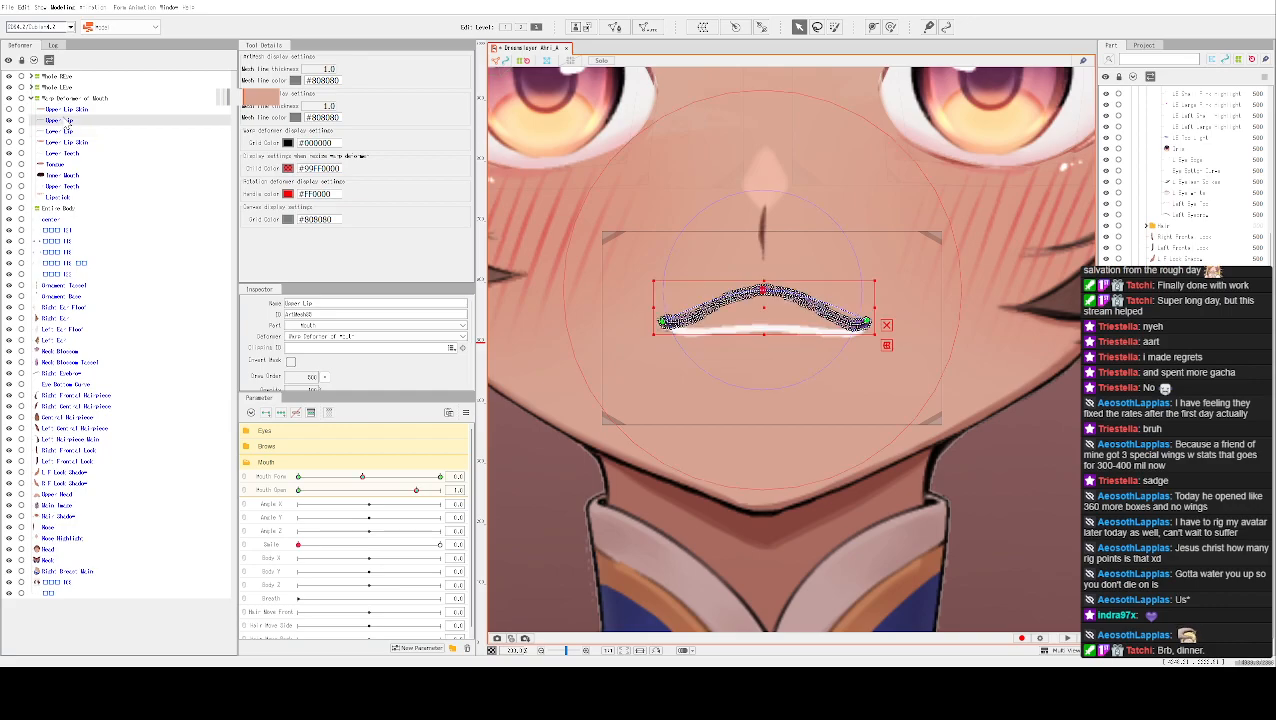
pyautogui.moveTo(762, 290); pyautogui.dragTo(760, 327)
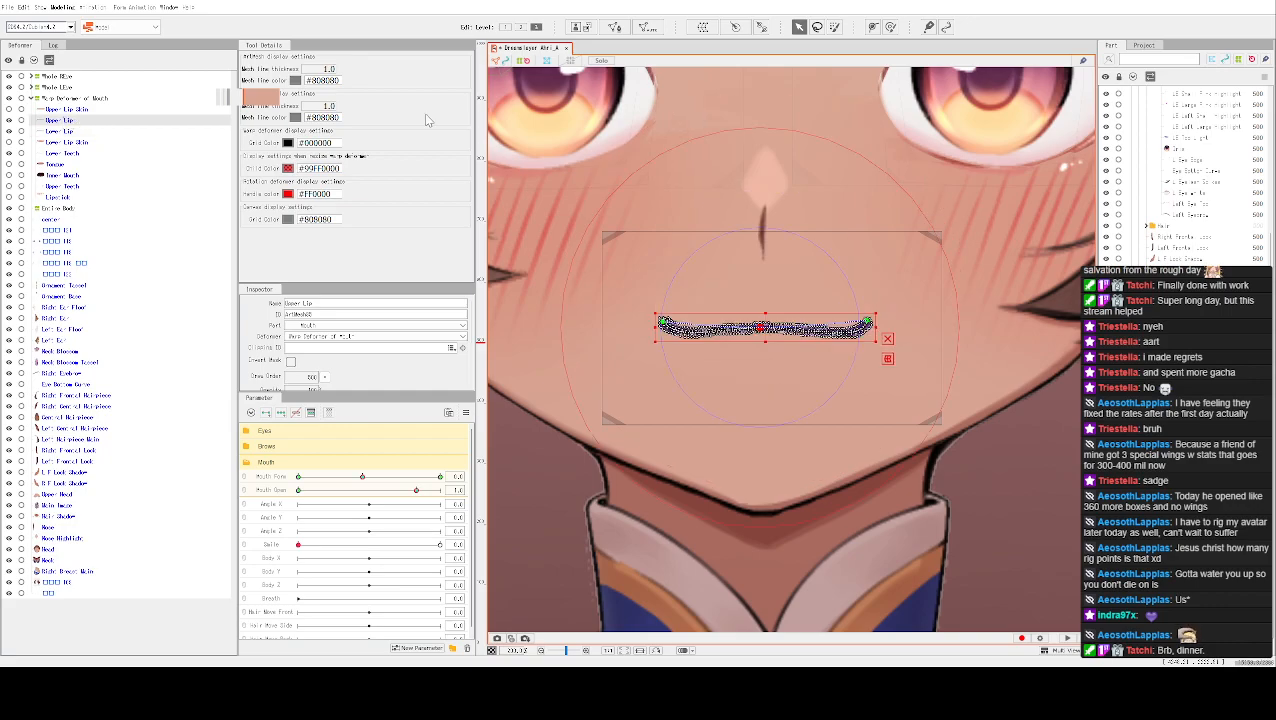
pyautogui.click(54, 132)
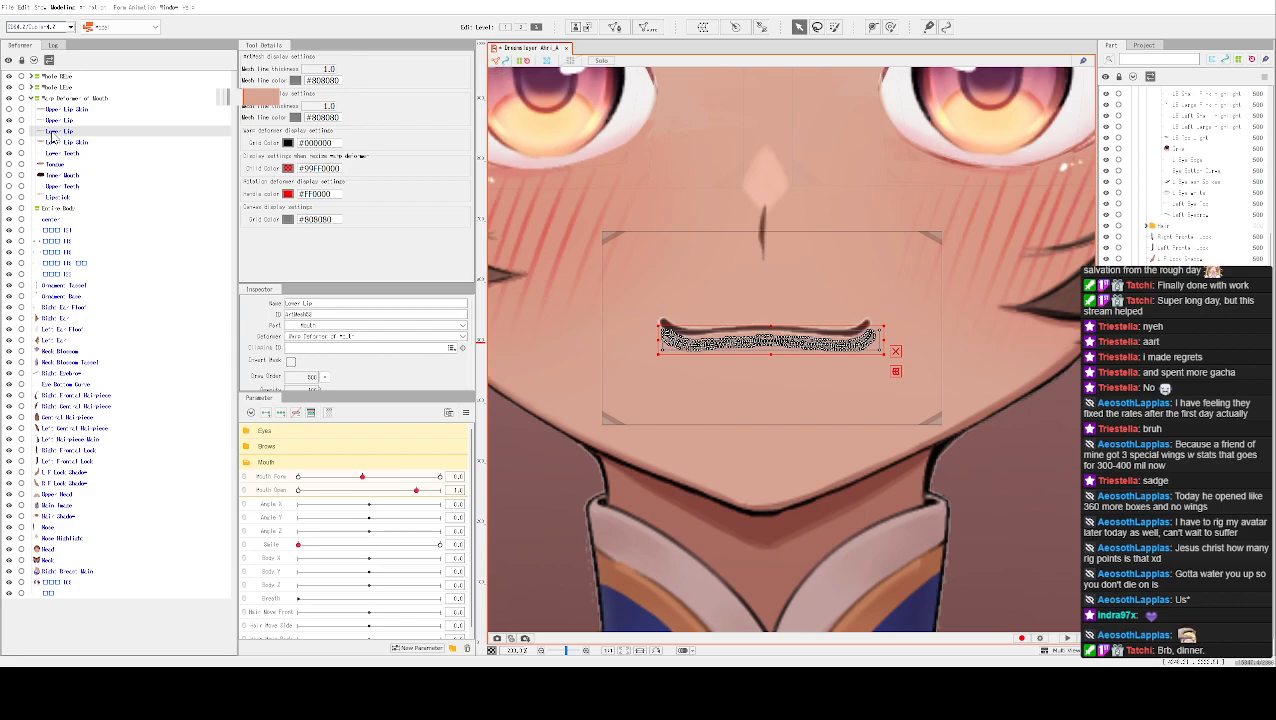
pyautogui.click(66, 121)
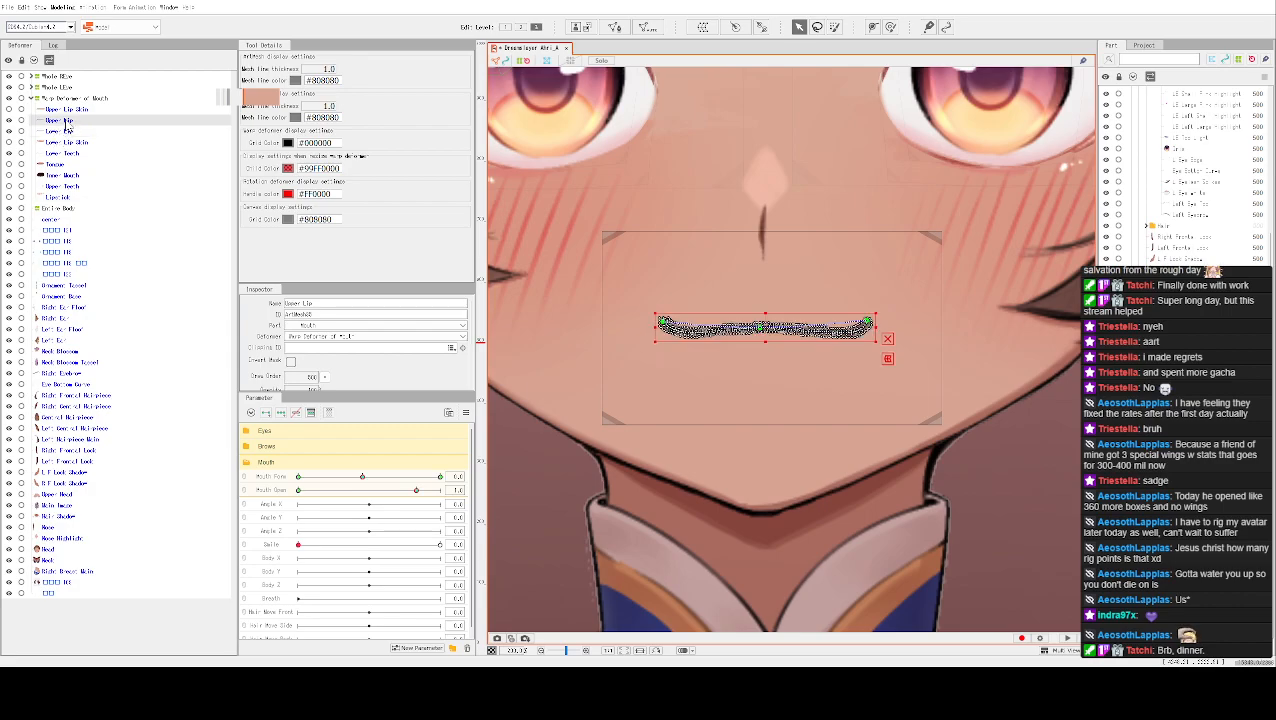
pyautogui.rightClick(66, 122)
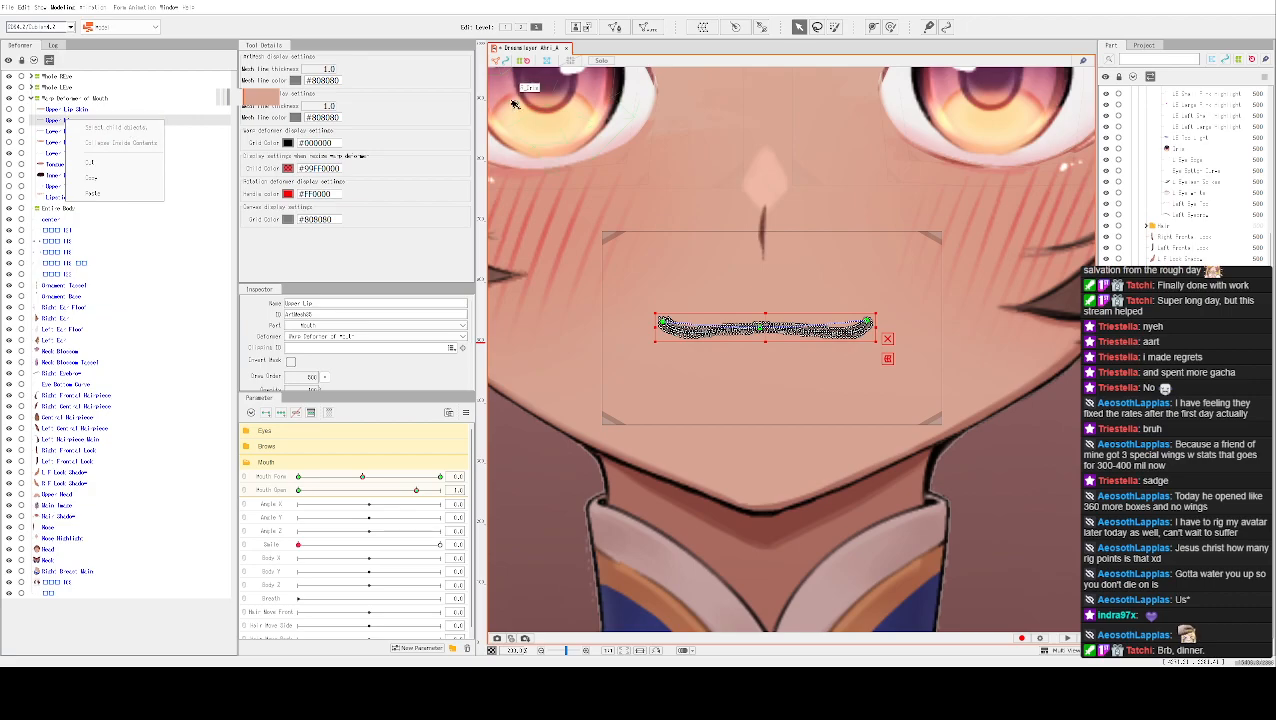
pyautogui.click(614, 32)
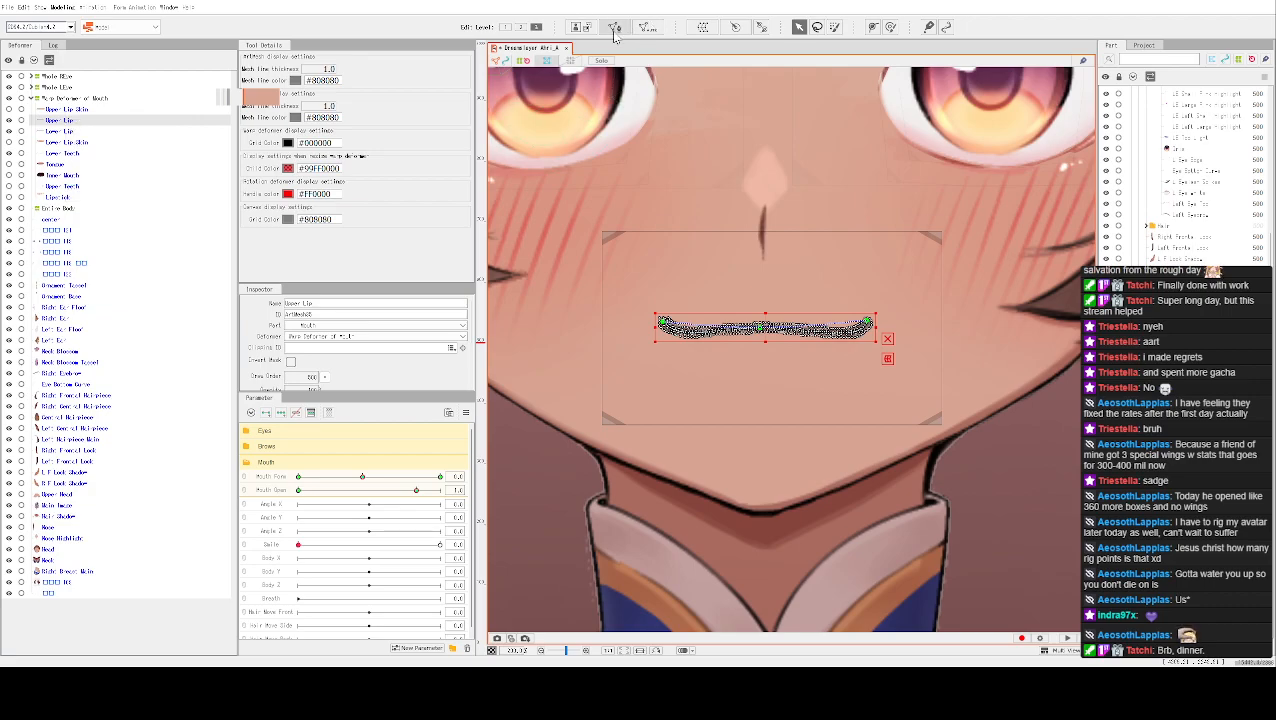
pyautogui.click(614, 30)
pyautogui.click(268, 63)
pyautogui.moveTo(870, 247)
pyautogui.mouseDown()
pyautogui.moveTo(693, 243)
pyautogui.moveTo(644, 199)
pyautogui.mouseUp()
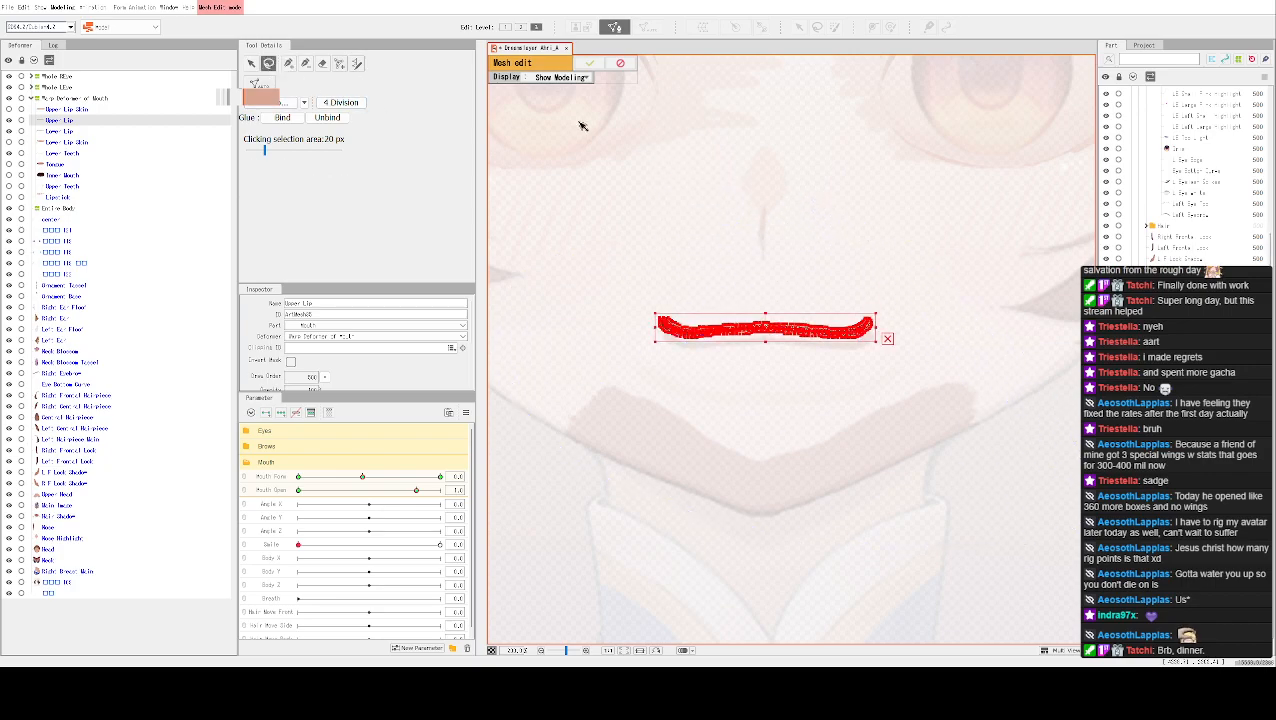
pyautogui.click(622, 64)
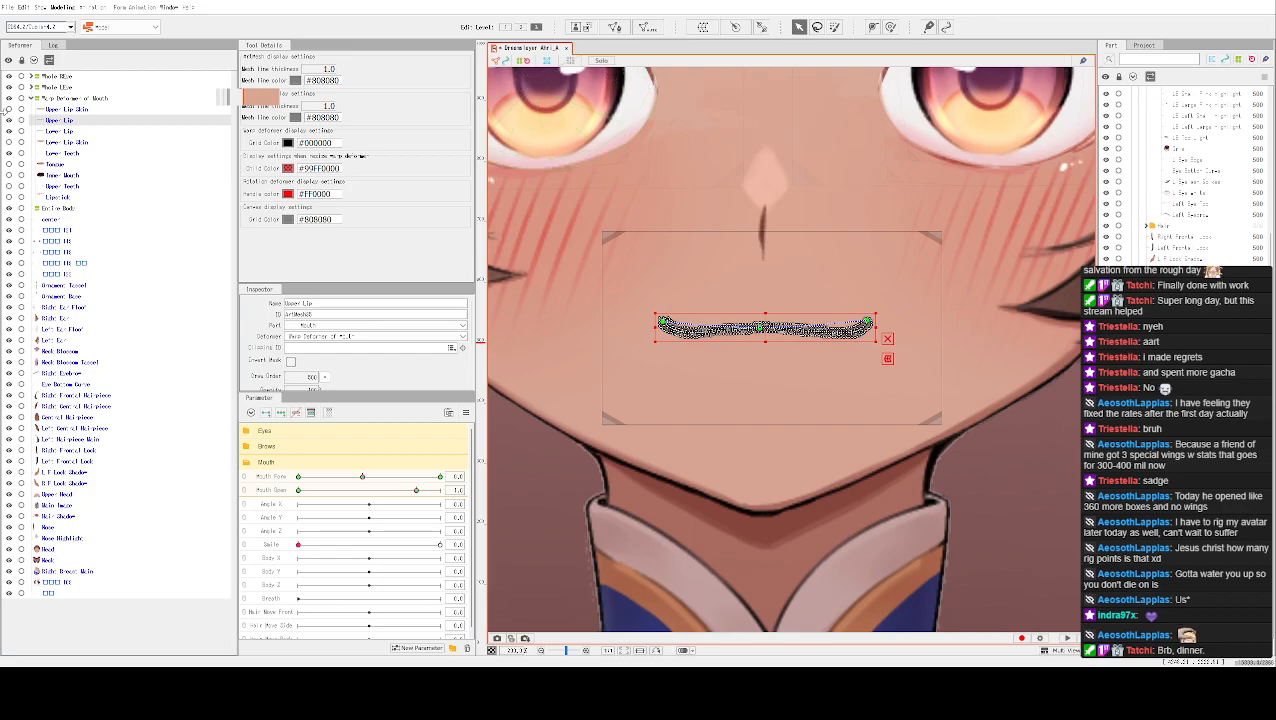
# Select the whole Lower Lip mesh in Mesh Edit mode, apply the edit and check the lip's path points at Edit Level 2
pyautogui.click(48, 134)
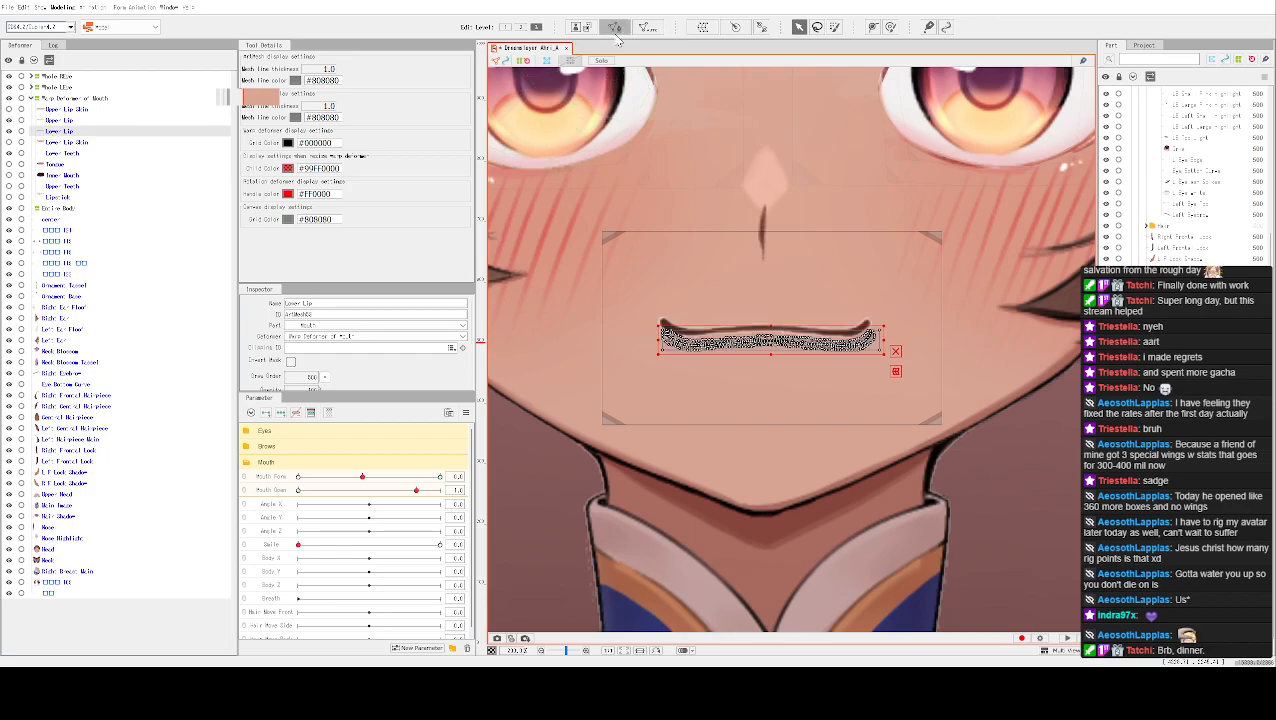
pyautogui.click(614, 28)
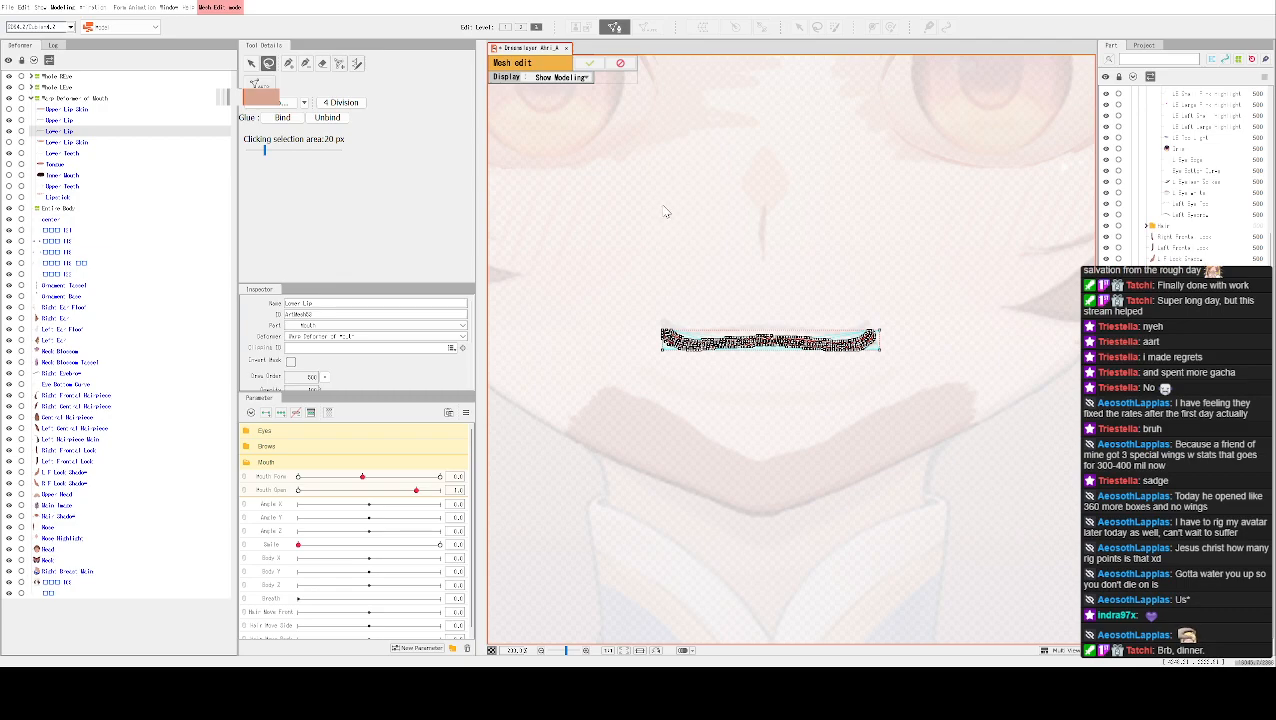
pyautogui.hotkey('ctrl', 'a')
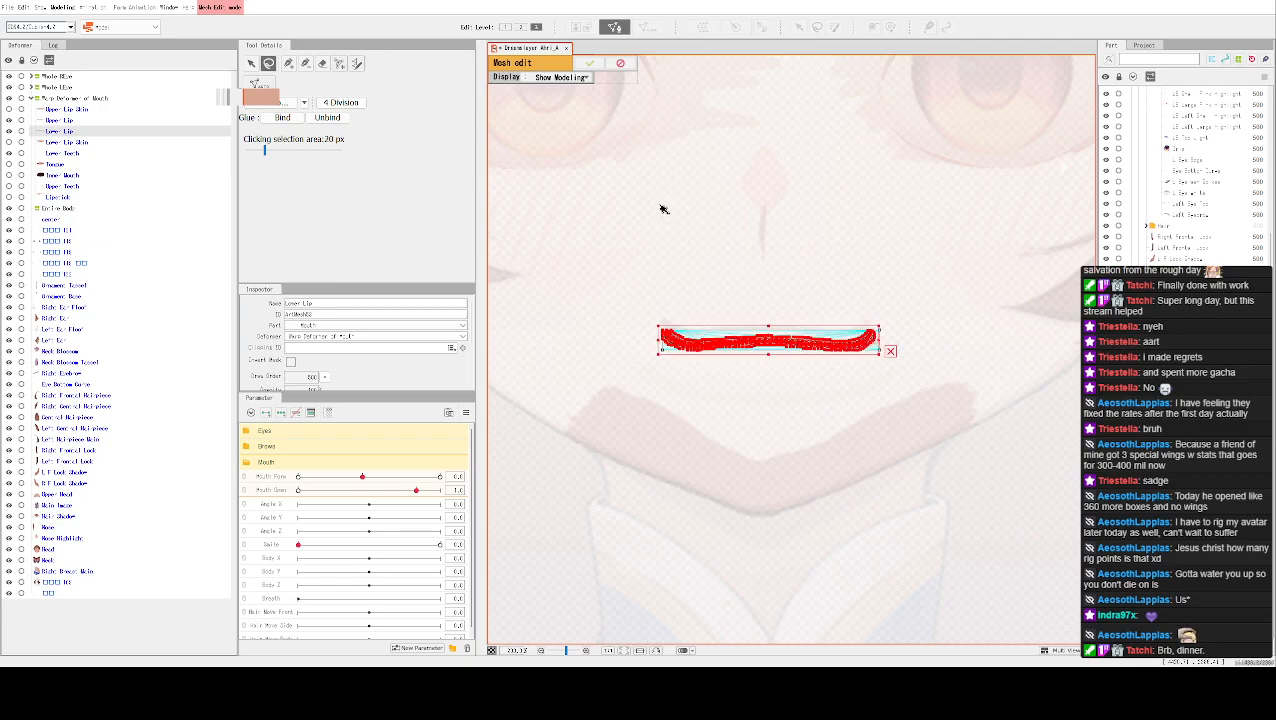
pyautogui.click(589, 64)
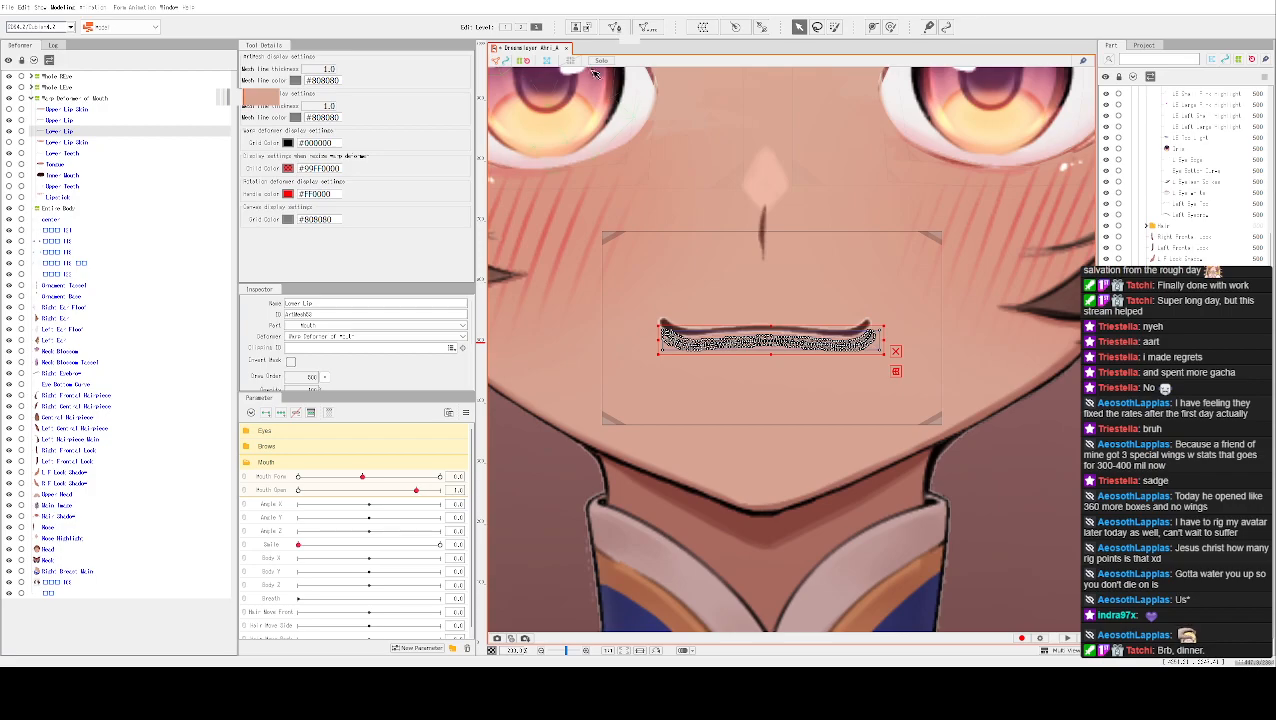
pyautogui.click(521, 27)
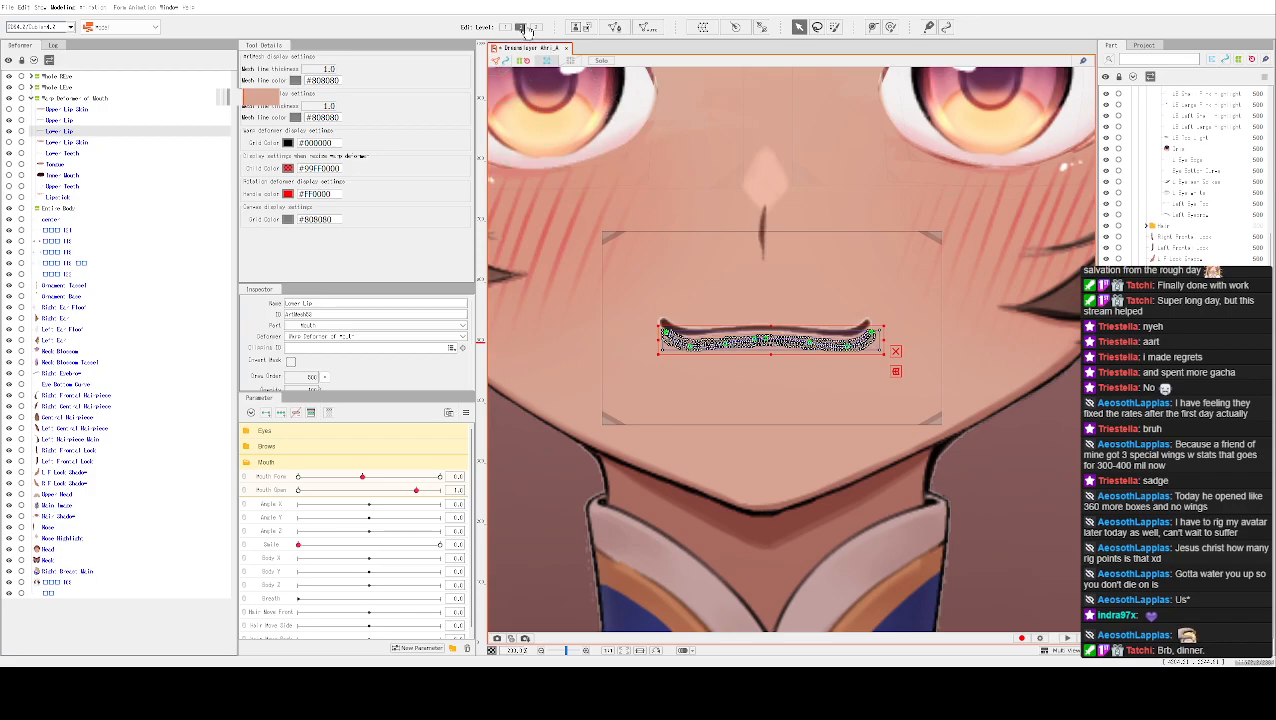
pyautogui.click(536, 28)
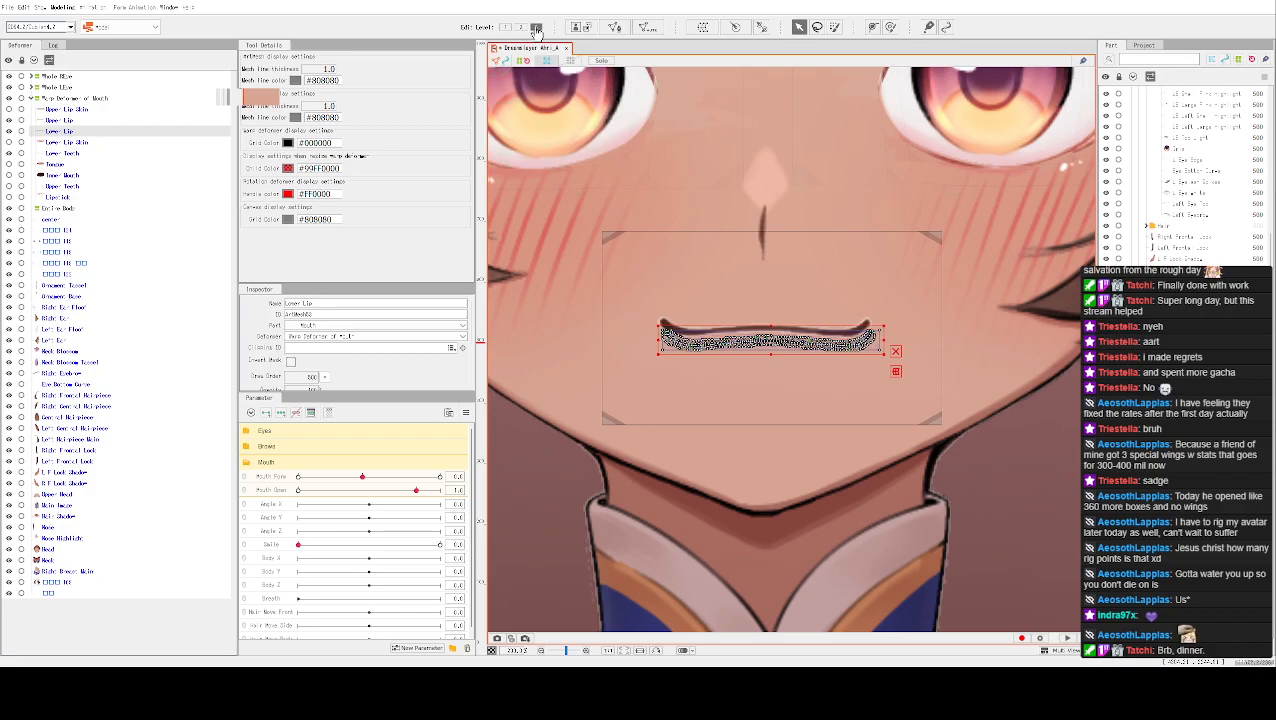
# Copy the Upper Lip and paste a duplicate of it into the mouth's warp deformer
pyautogui.click(62, 120)
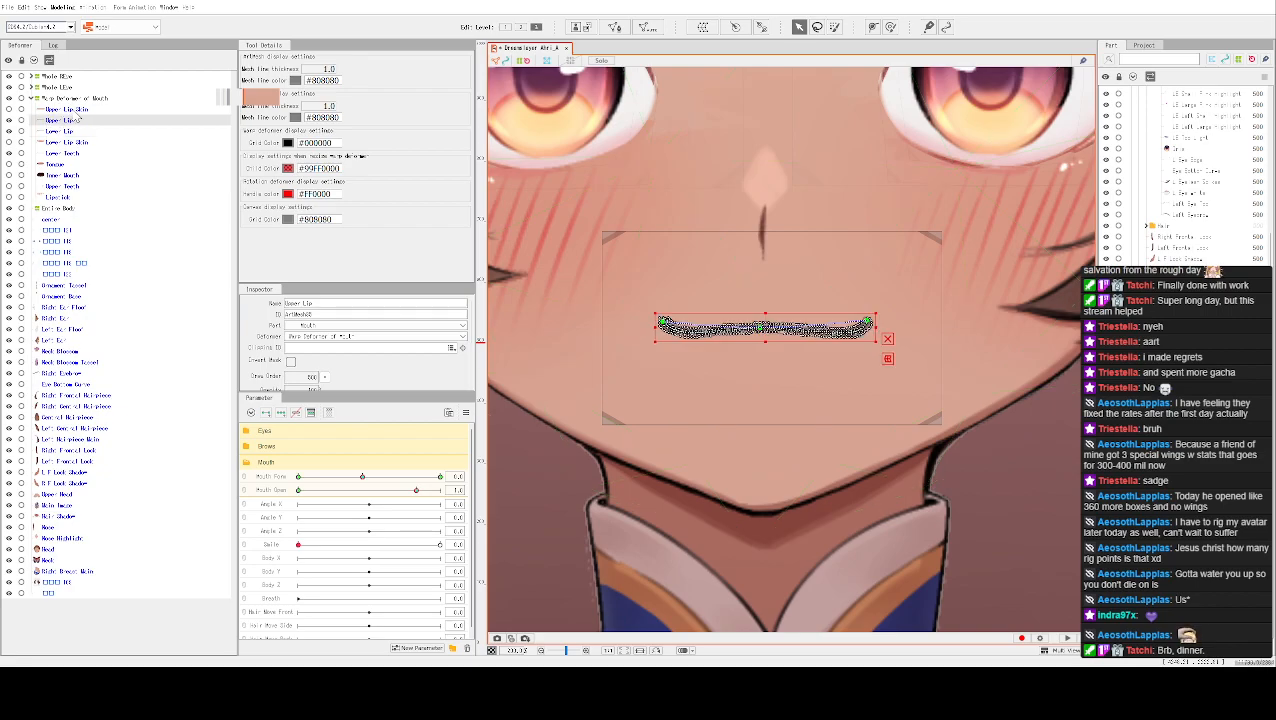
pyautogui.click(81, 135)
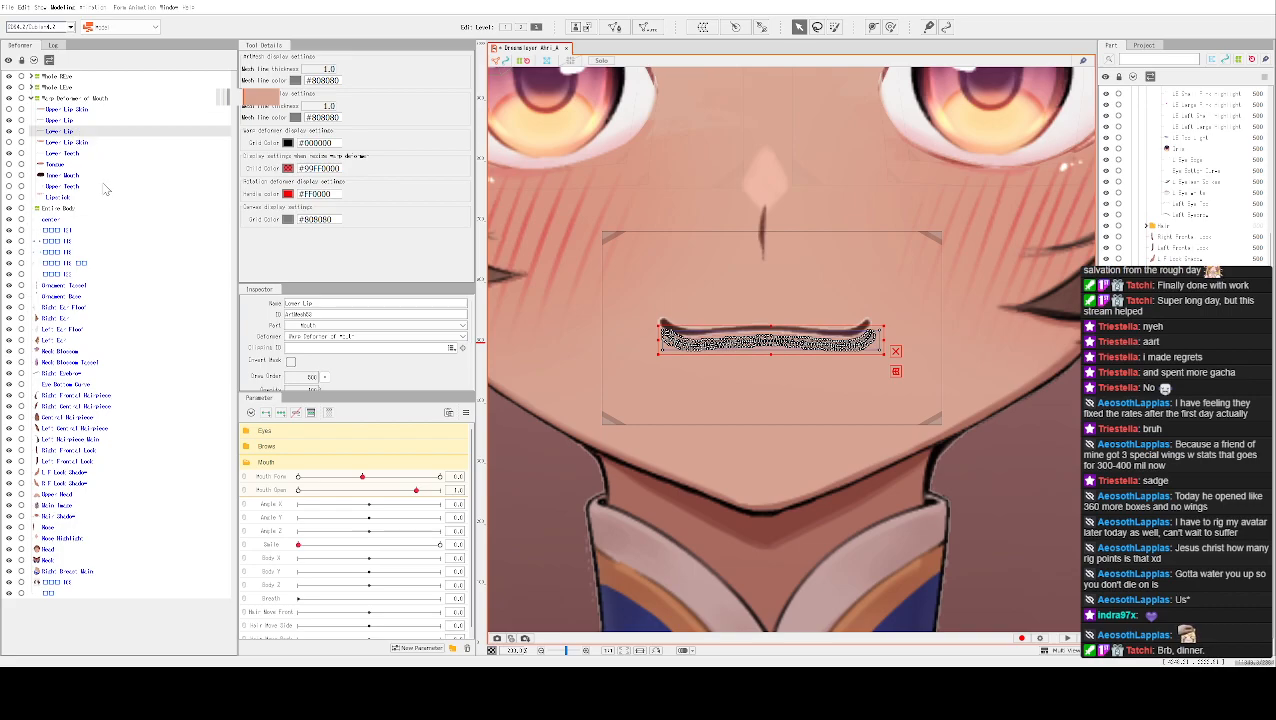
pyautogui.click(60, 121)
pyautogui.rightClick(60, 122)
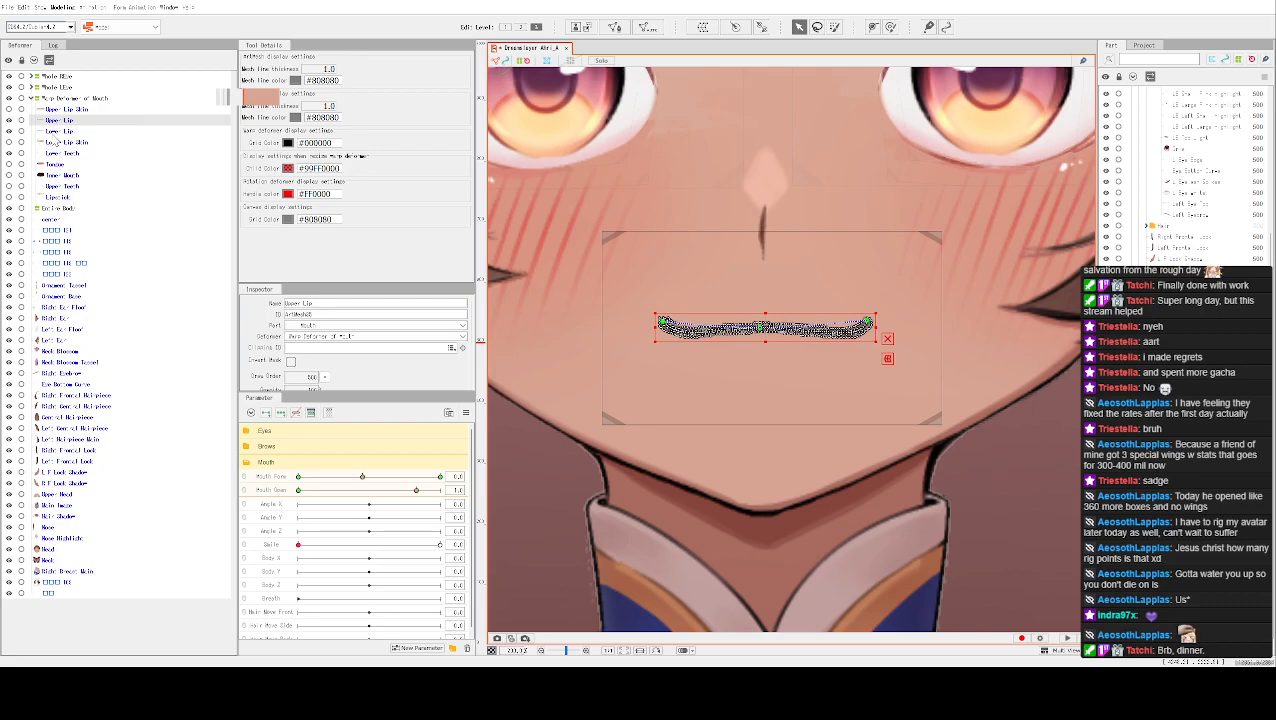
pyautogui.click(62, 134)
pyautogui.rightClick(63, 135)
pyautogui.click(92, 205)
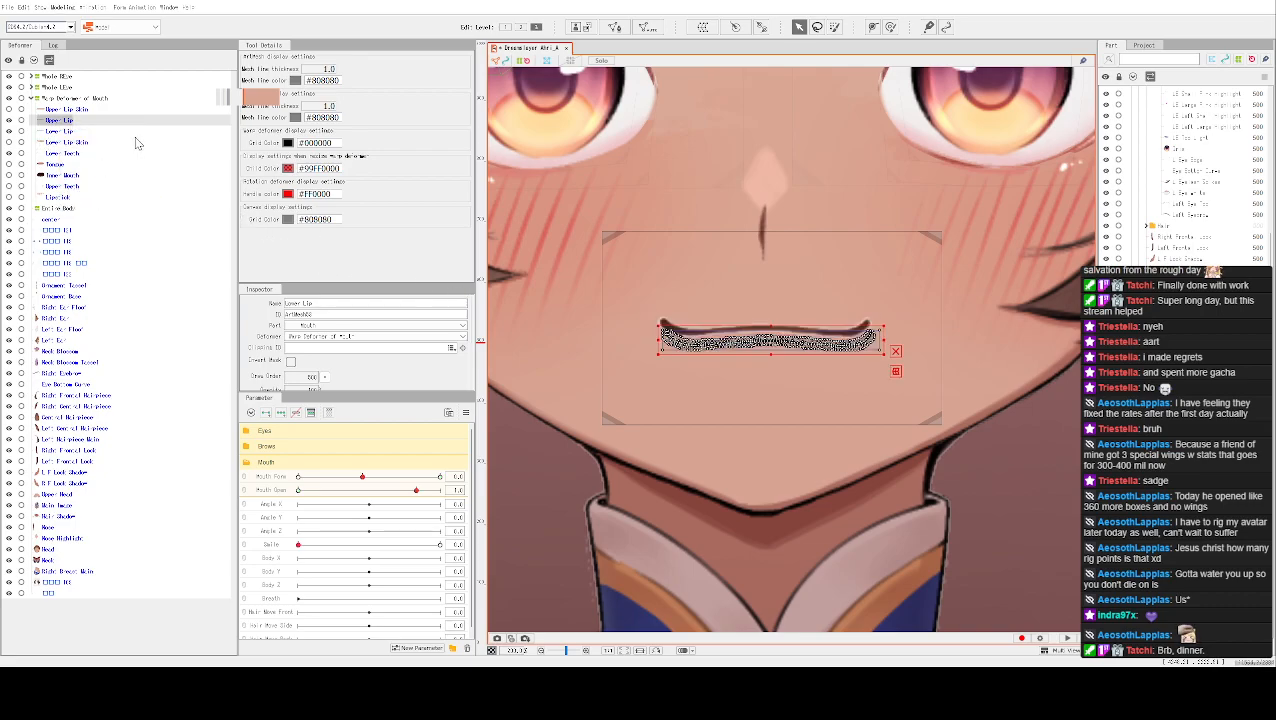
pyautogui.click(70, 146)
pyautogui.rightClick(66, 145)
pyautogui.click(72, 153)
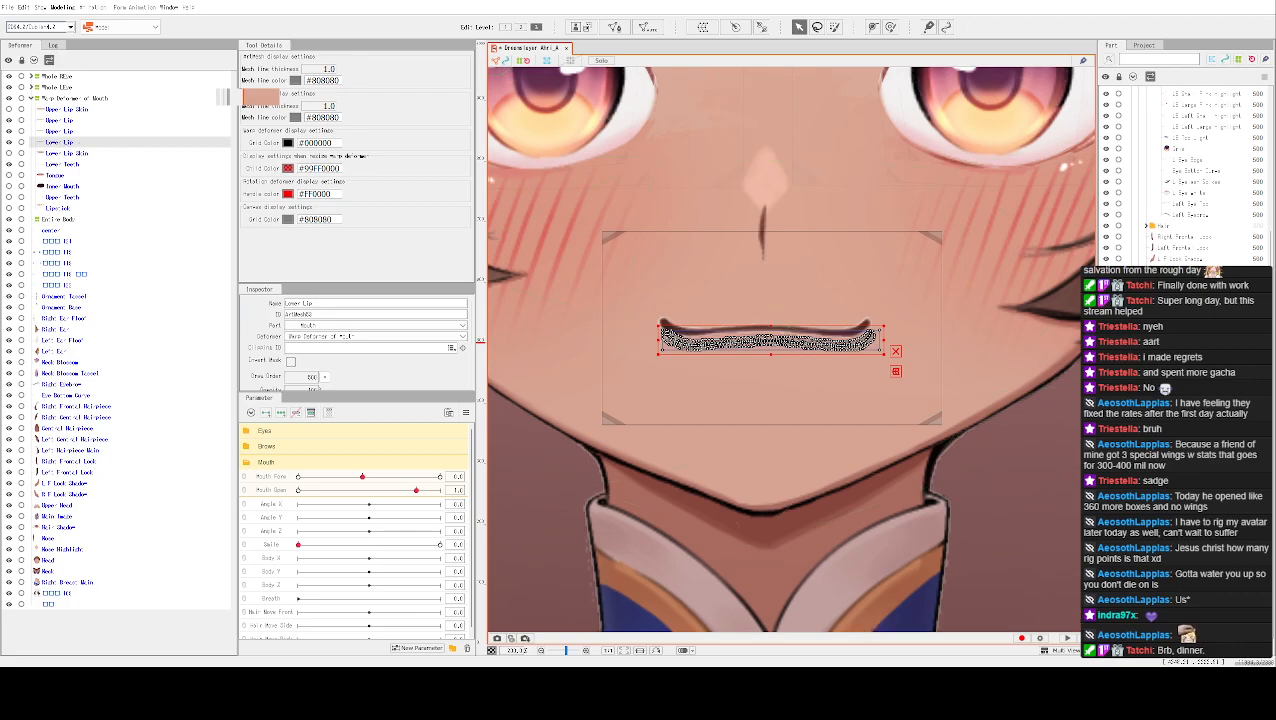
# Replace the original Lower Lip with the Upper Lip duplicate renamed as Lower Lip, and switch to Edit Level 2
pyautogui.press('Delete')
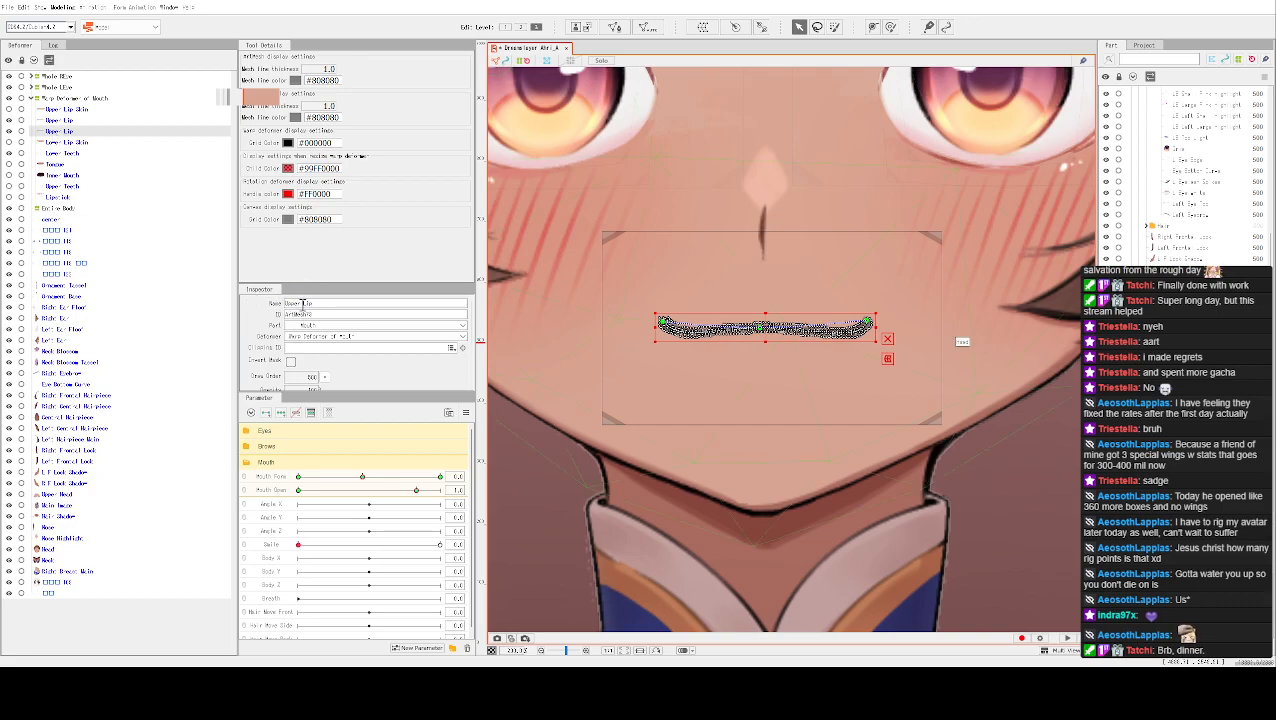
pyautogui.write('Low')
pyautogui.click(520, 27)
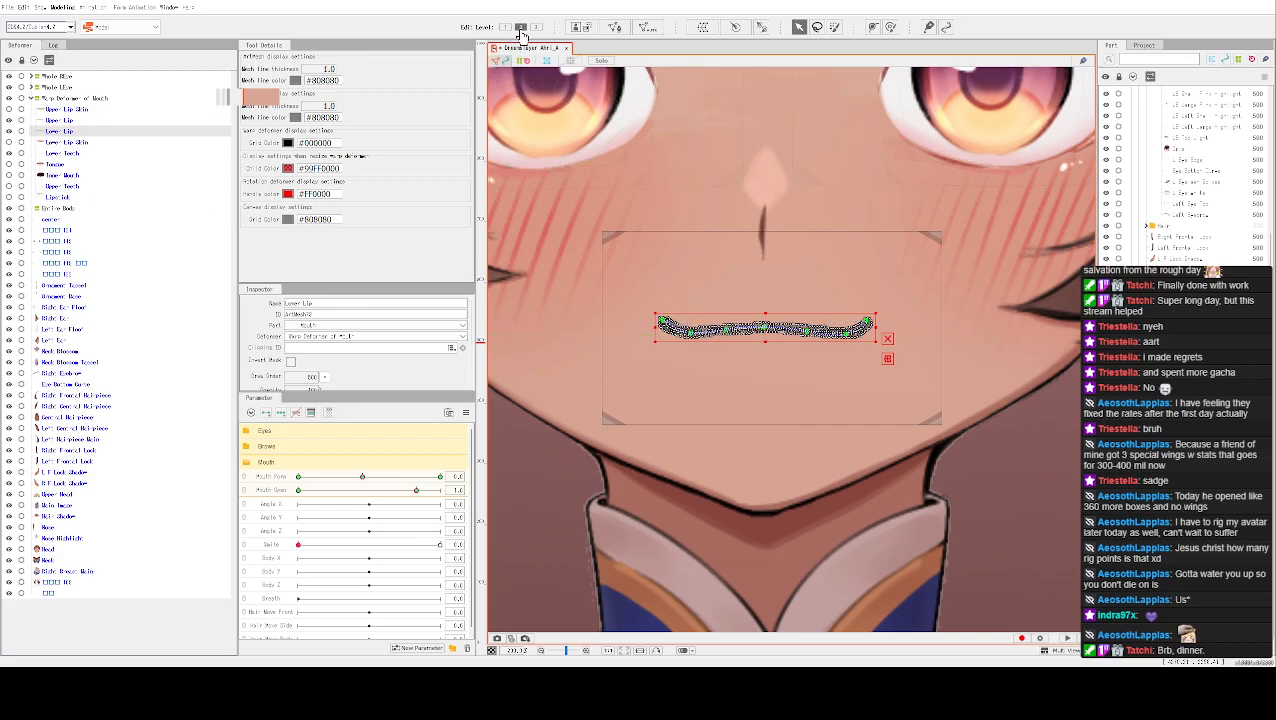
# Compare the two lips, switch to Edit Level 3 and shift the whole Upper Lip very slightly to the left
pyautogui.click(57, 120)
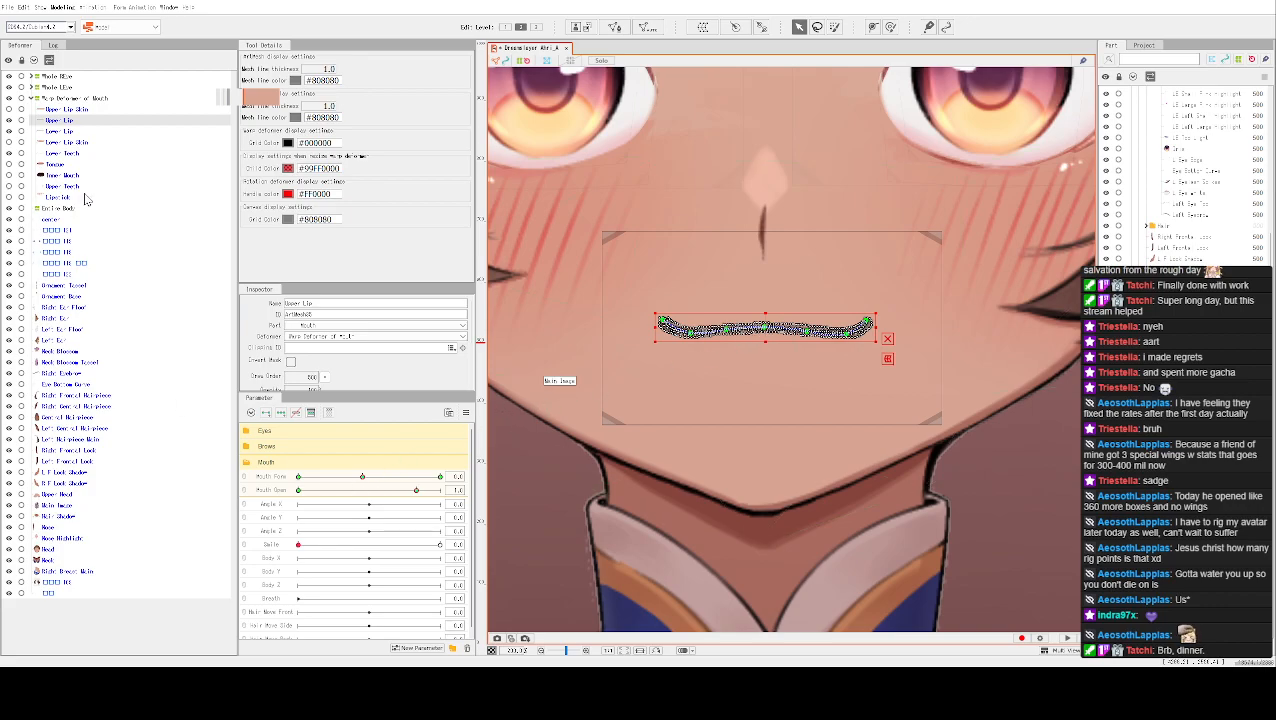
pyautogui.click(64, 131)
pyautogui.click(60, 121)
pyautogui.press('3')
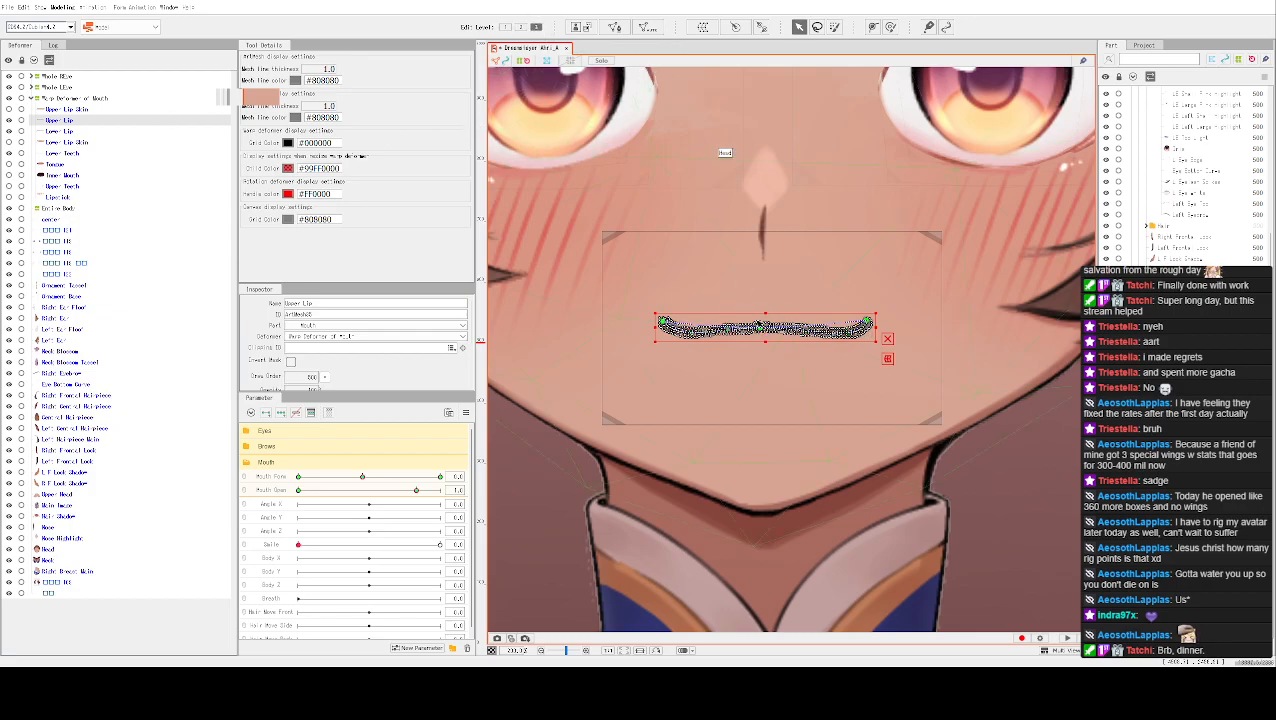
pyautogui.moveTo(762, 327); pyautogui.dragTo(760, 326)
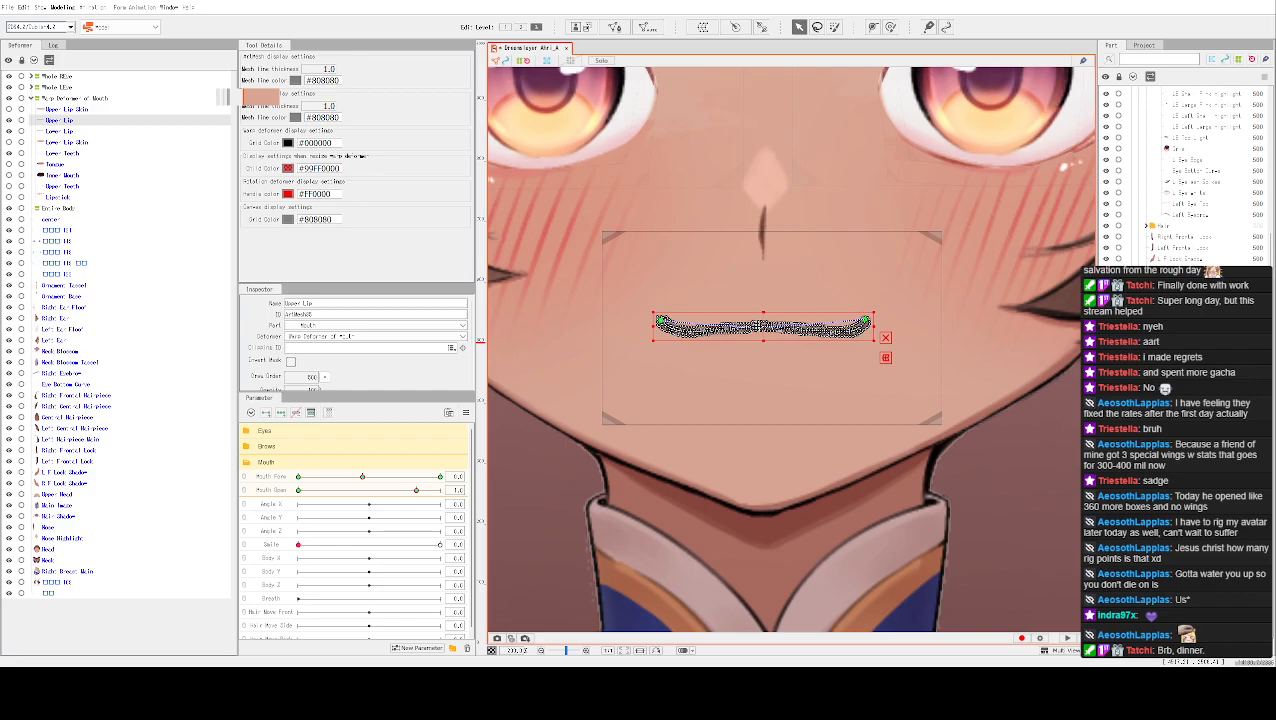
# Inspect the Upper Lip's mesh vertices up close in Mesh Edit mode, and cancel the edit
pyautogui.scroll(5, 762, 335)
pyautogui.moveTo(779, 328); pyautogui.dragTo(790, 330)
pyautogui.scroll(-2, 774, 270)
pyautogui.click(616, 29)
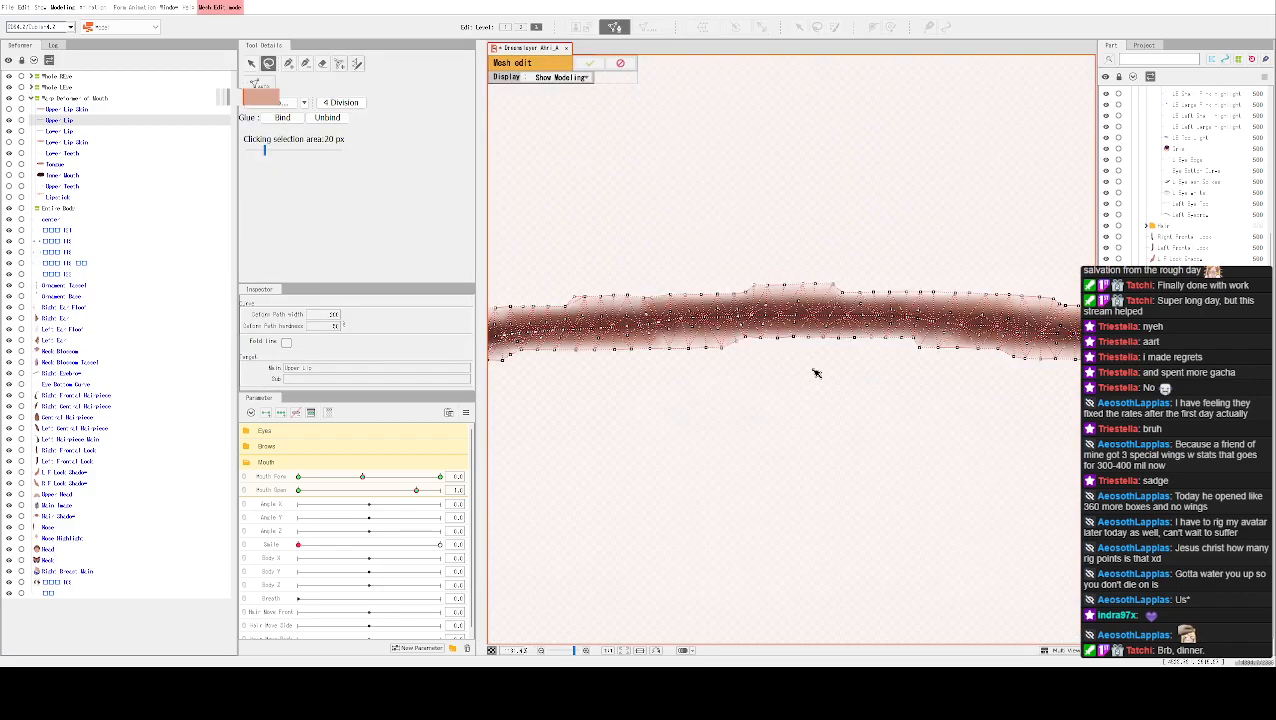
pyautogui.click(621, 65)
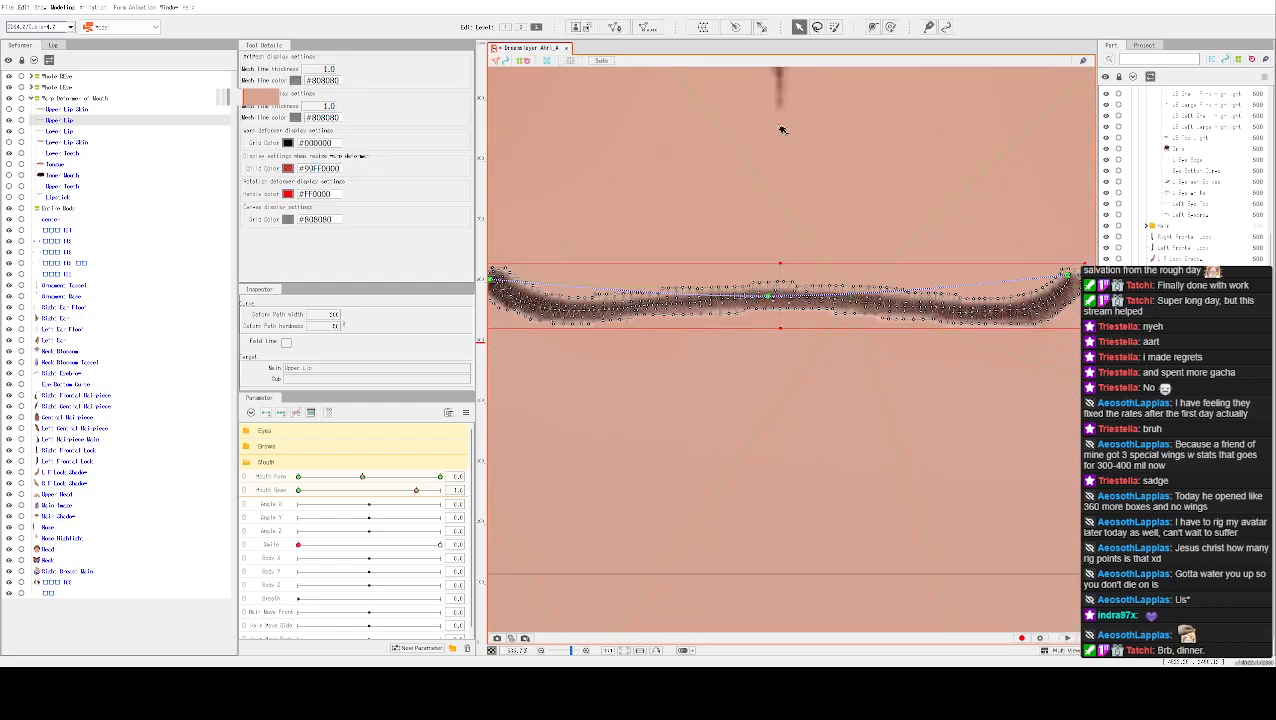
# Try to move the Upper Lip's middle path point onto the face's centre line with the Deform Path tool
pyautogui.click(877, 28)
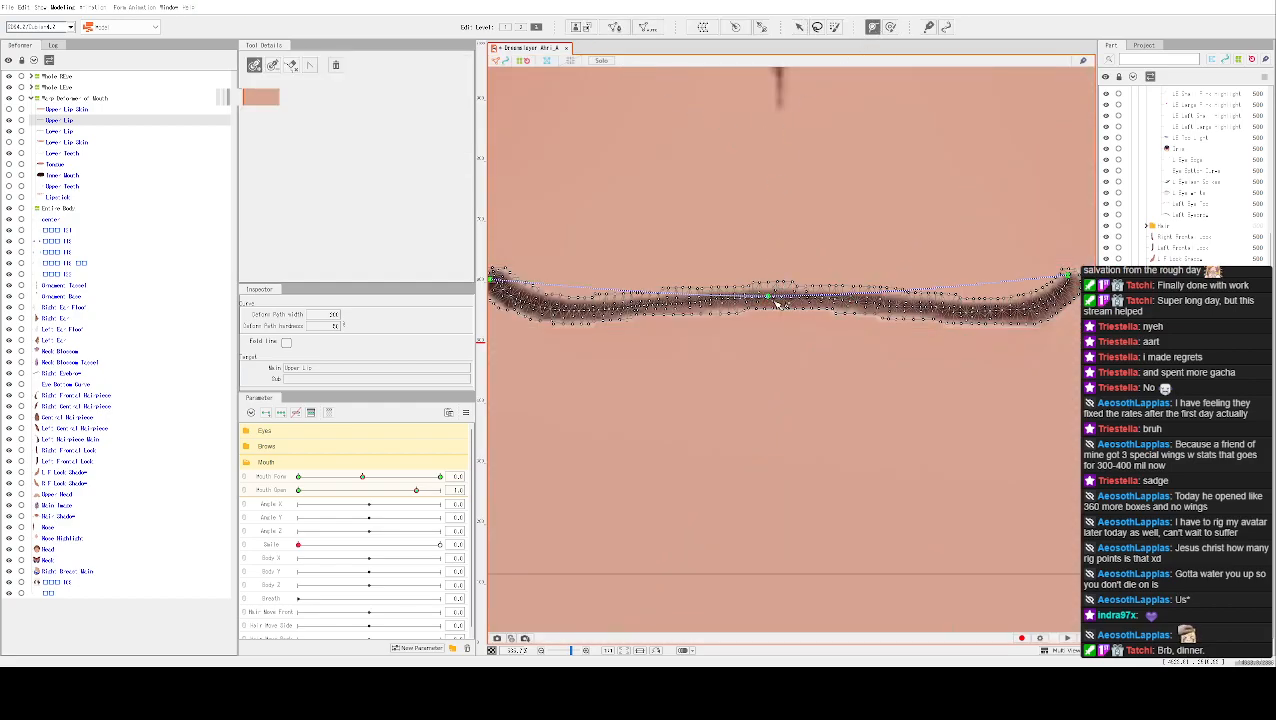
pyautogui.moveTo(778, 300); pyautogui.dragTo(782, 303)
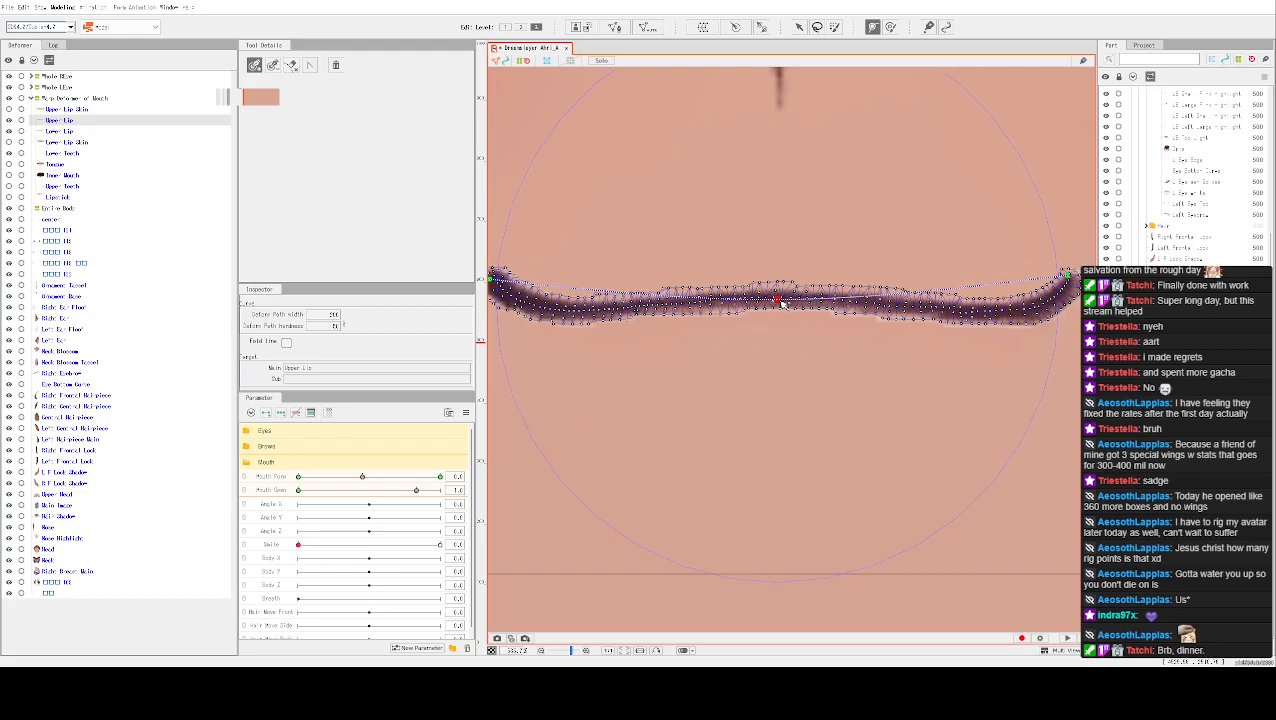
pyautogui.scroll(-2, 803, 172)
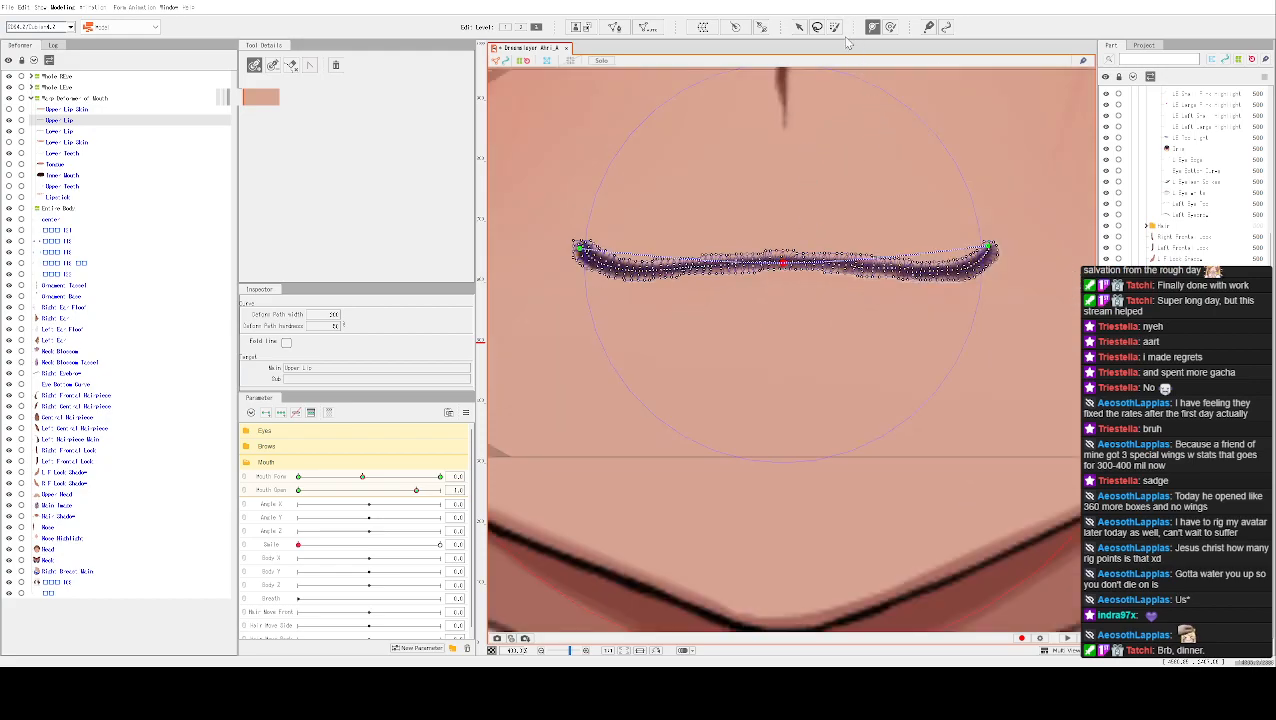
pyautogui.click(799, 26)
pyautogui.scroll(-2, 778, 263)
pyautogui.moveTo(778, 162); pyautogui.dragTo(778, 239)
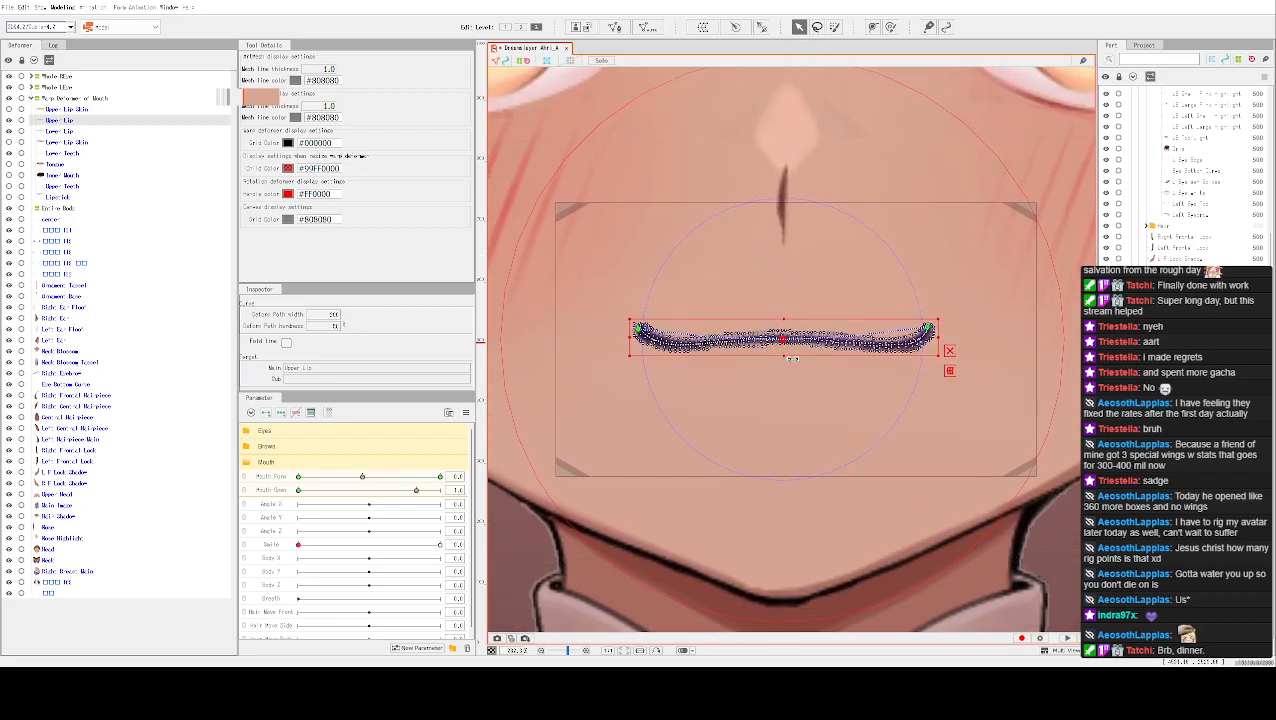
pyautogui.click(799, 357)
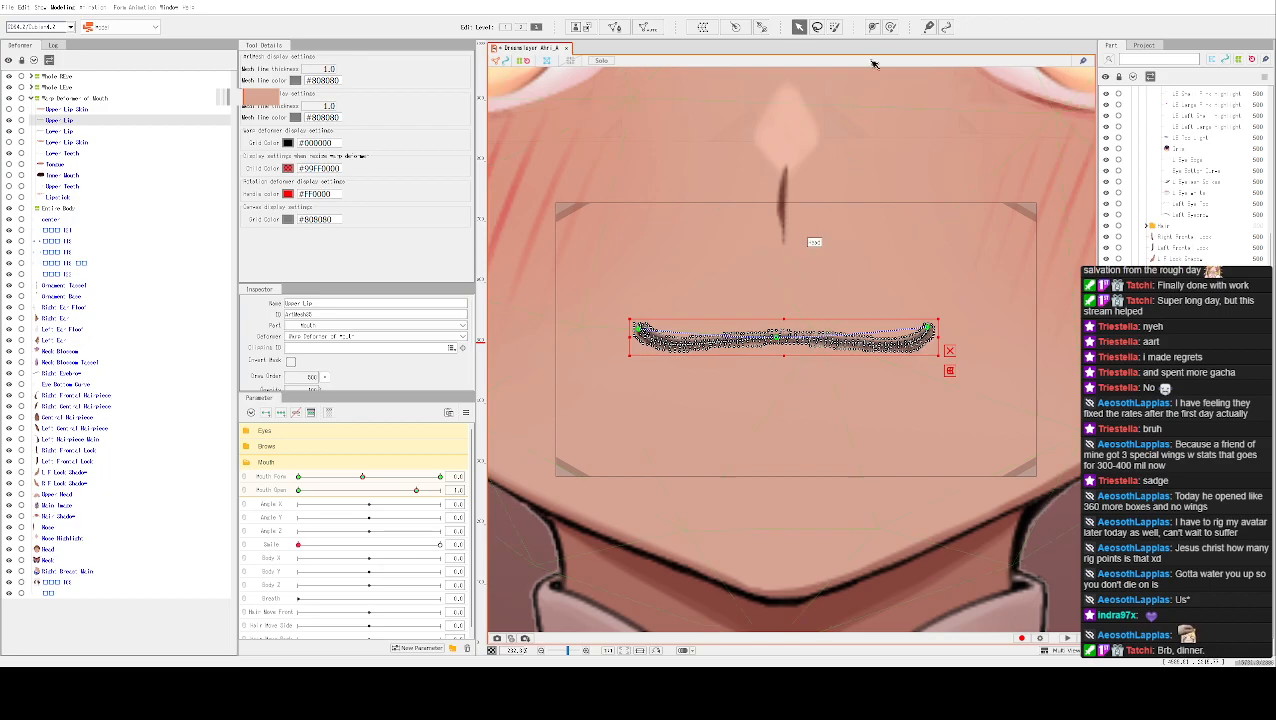
# Align the Upper Lip's middle deform path point under the nose line, and raise it so the lip forms an arch
pyautogui.click(872, 27)
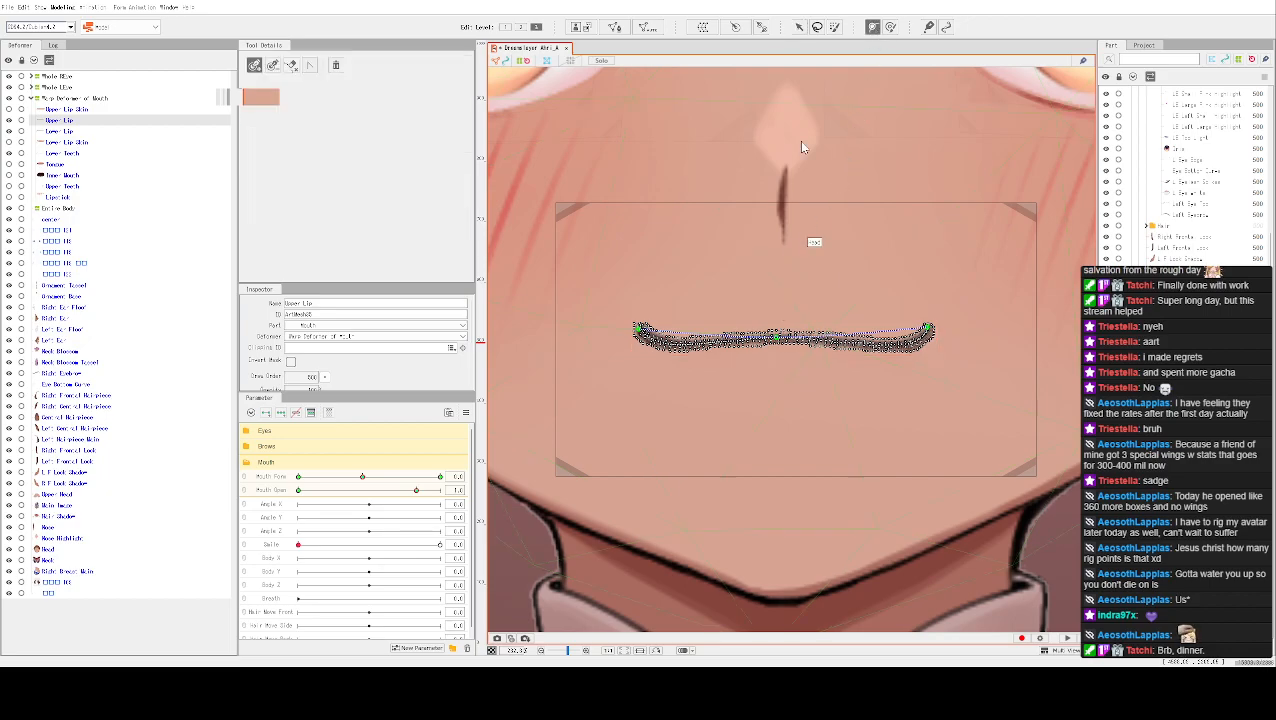
pyautogui.click(779, 340)
pyautogui.moveTo(783, 339); pyautogui.dragTo(782, 342)
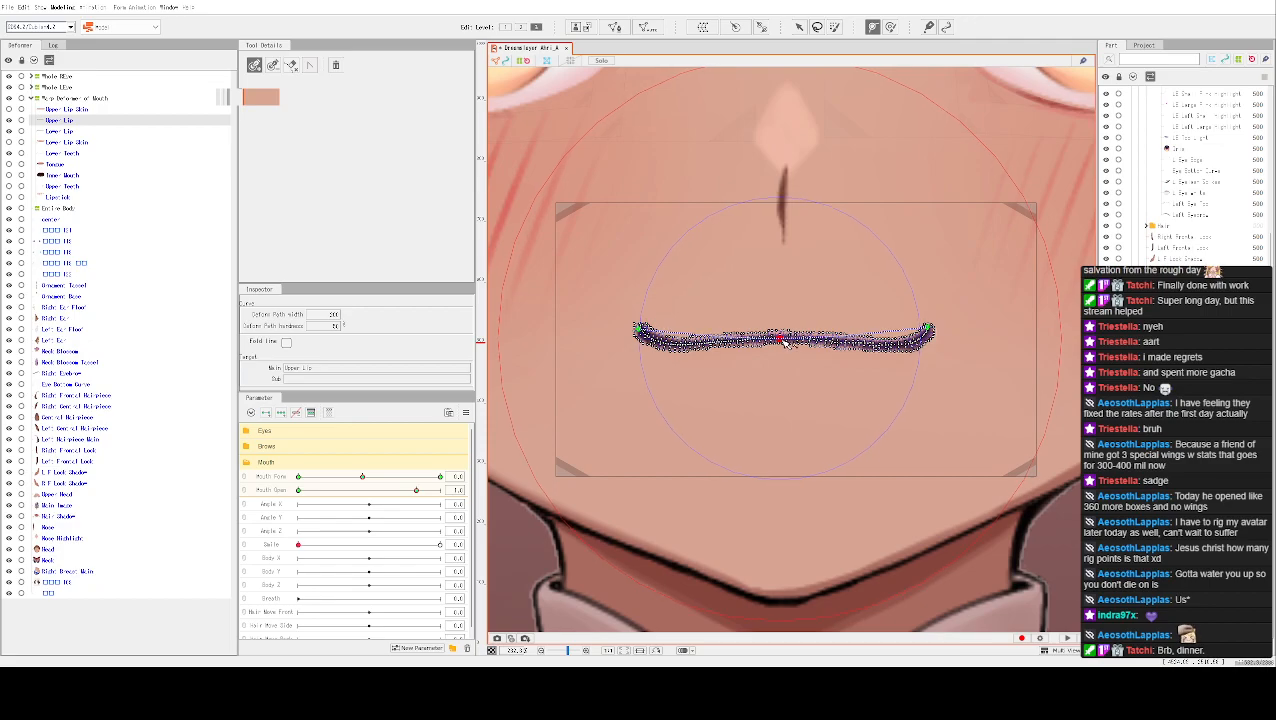
pyautogui.click(797, 28)
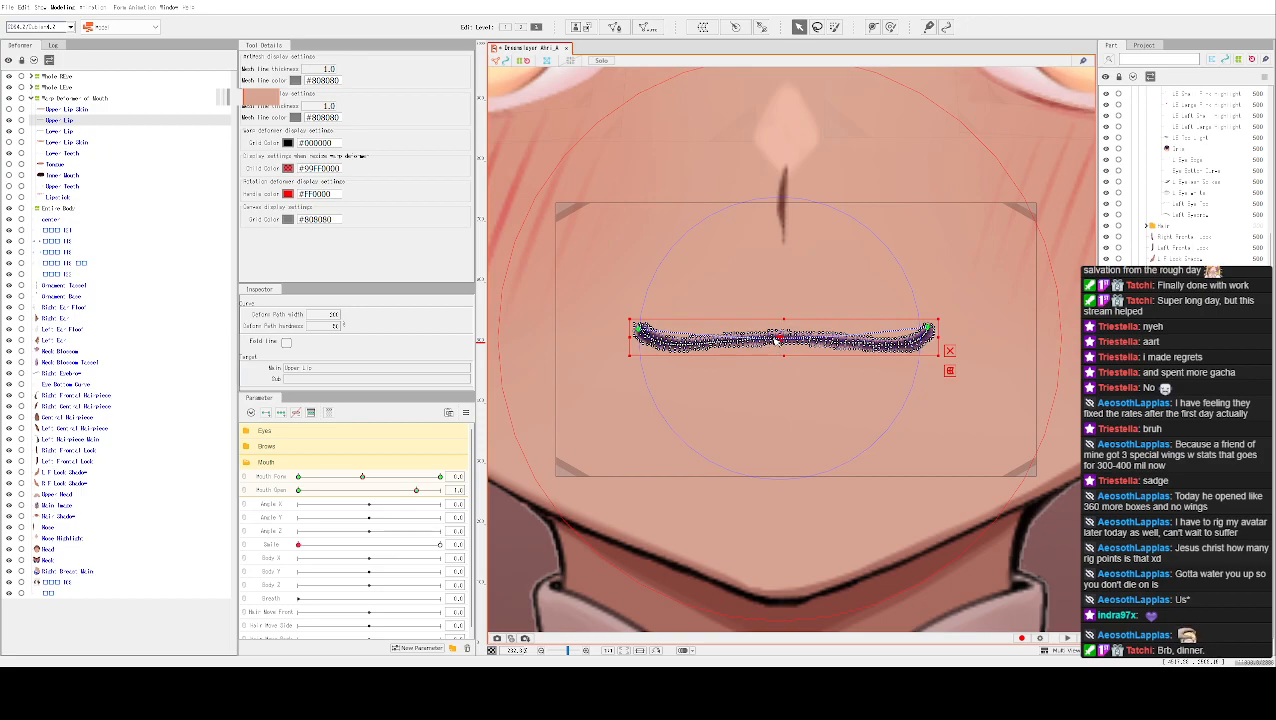
pyautogui.moveTo(779, 342); pyautogui.dragTo(782, 291)
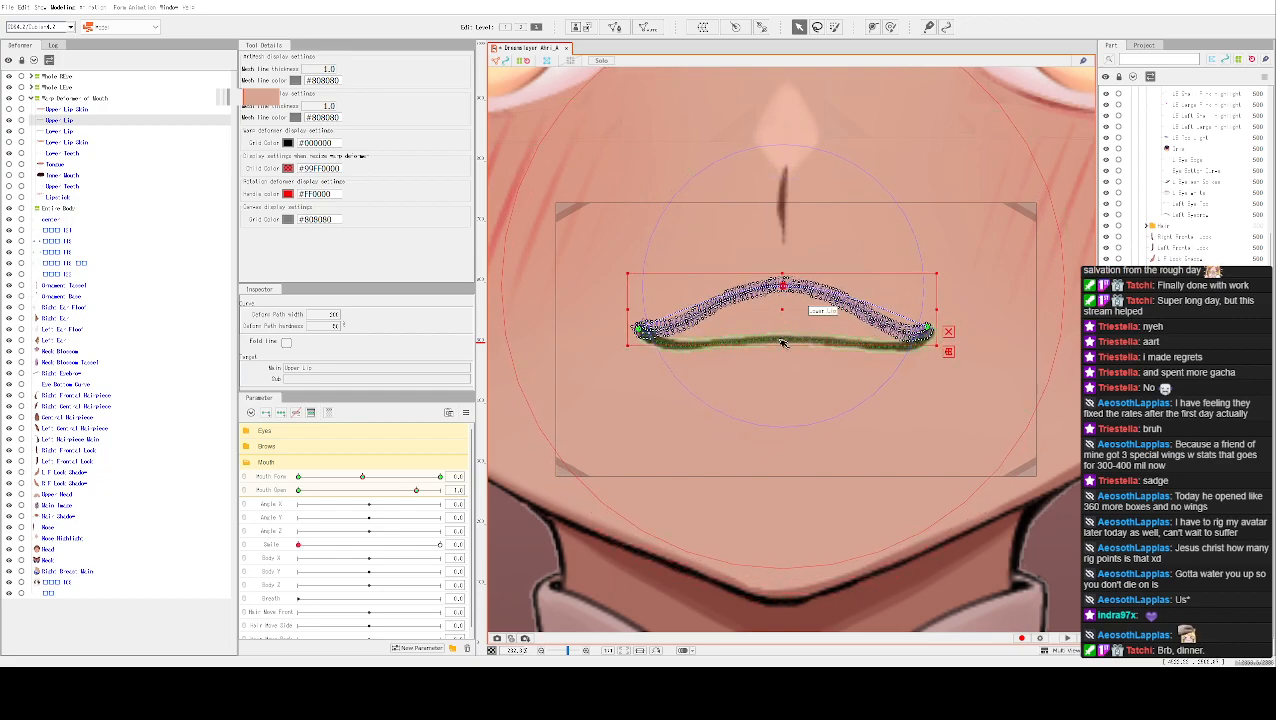
# Pull the Lower Lip's middle path point down into an open-mouth curve, and toggle the Lower Lip Skin's visibility
pyautogui.click(783, 343)
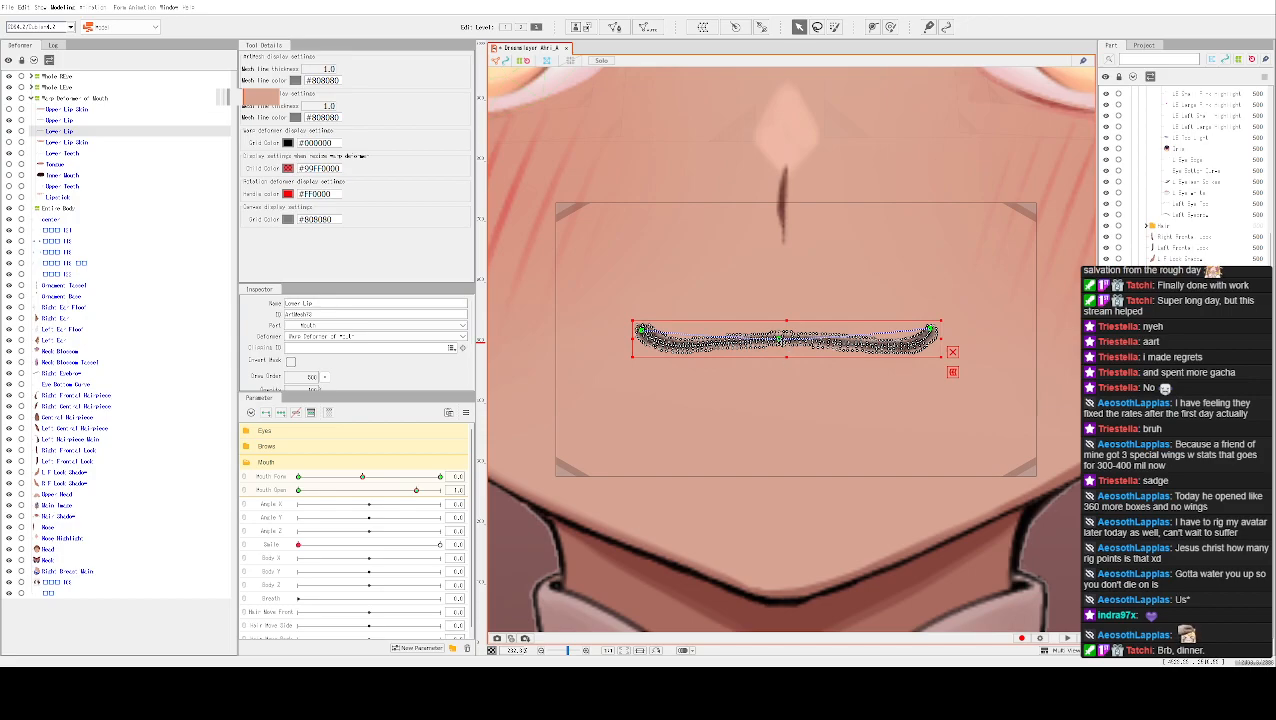
pyautogui.moveTo(780, 341); pyautogui.dragTo(785, 382)
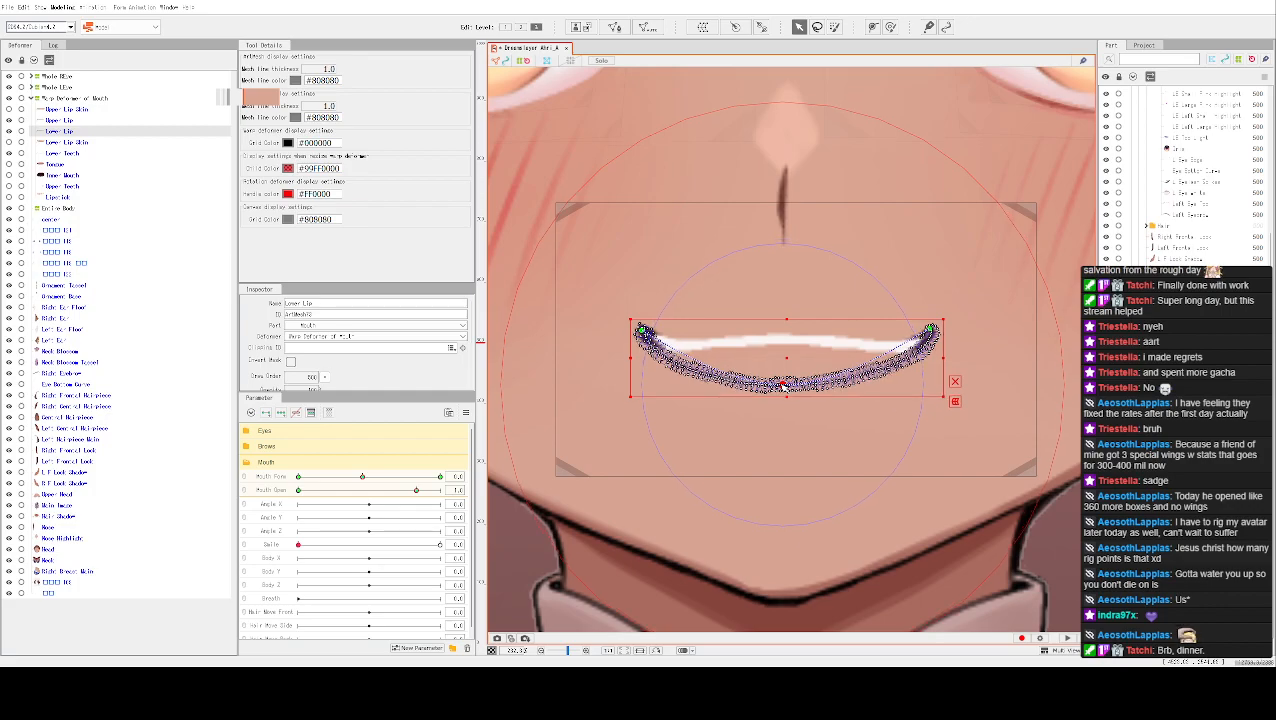
pyautogui.scroll(-2, 795, 297)
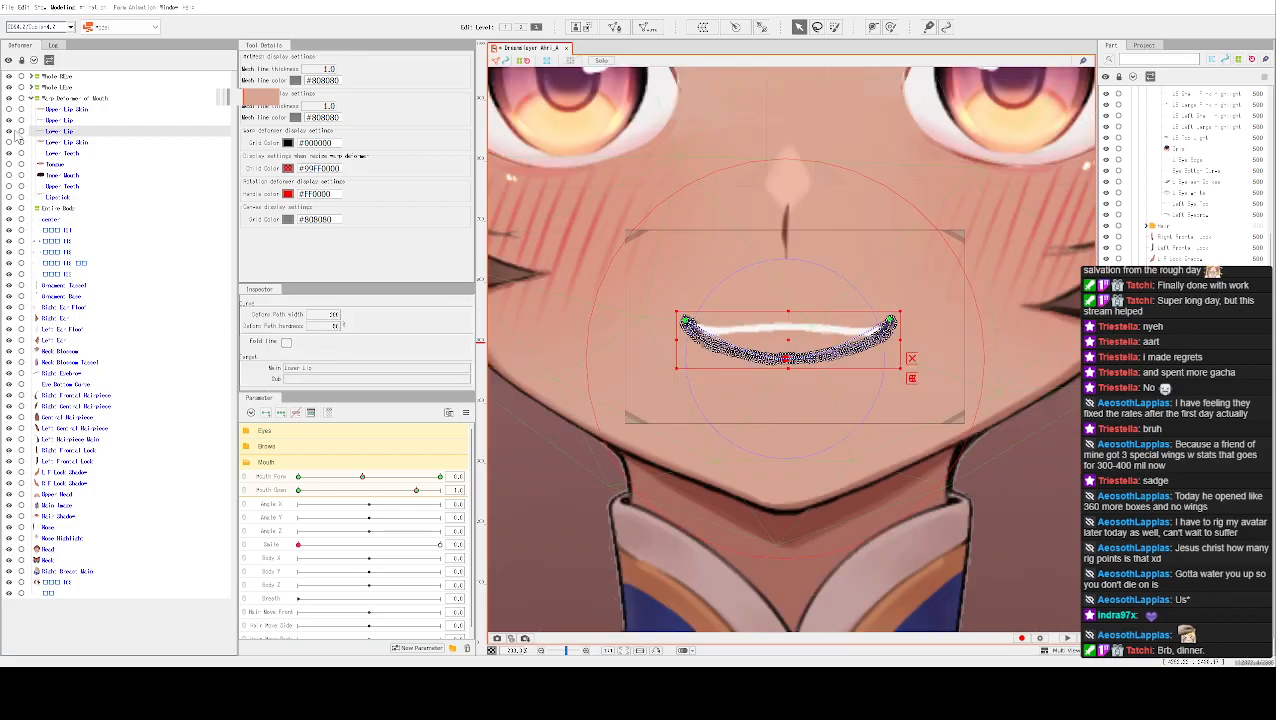
pyautogui.click(9, 144)
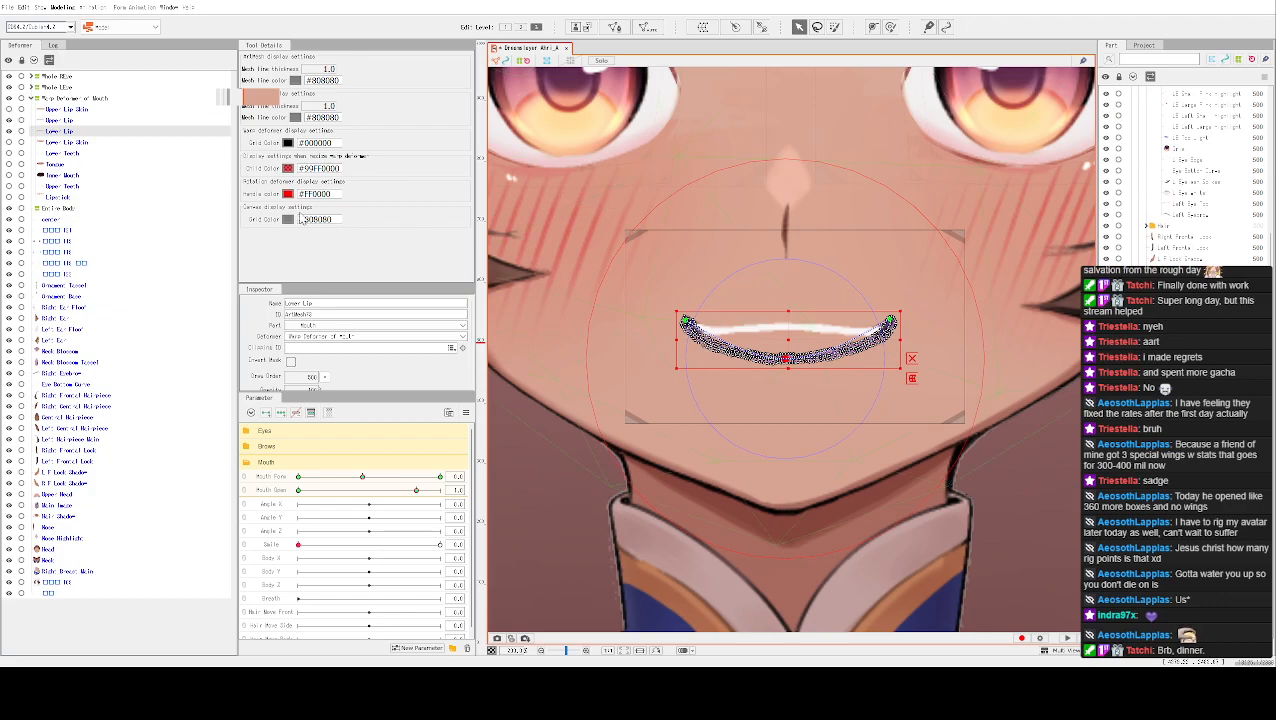
pyautogui.scroll(-2, 780, 297)
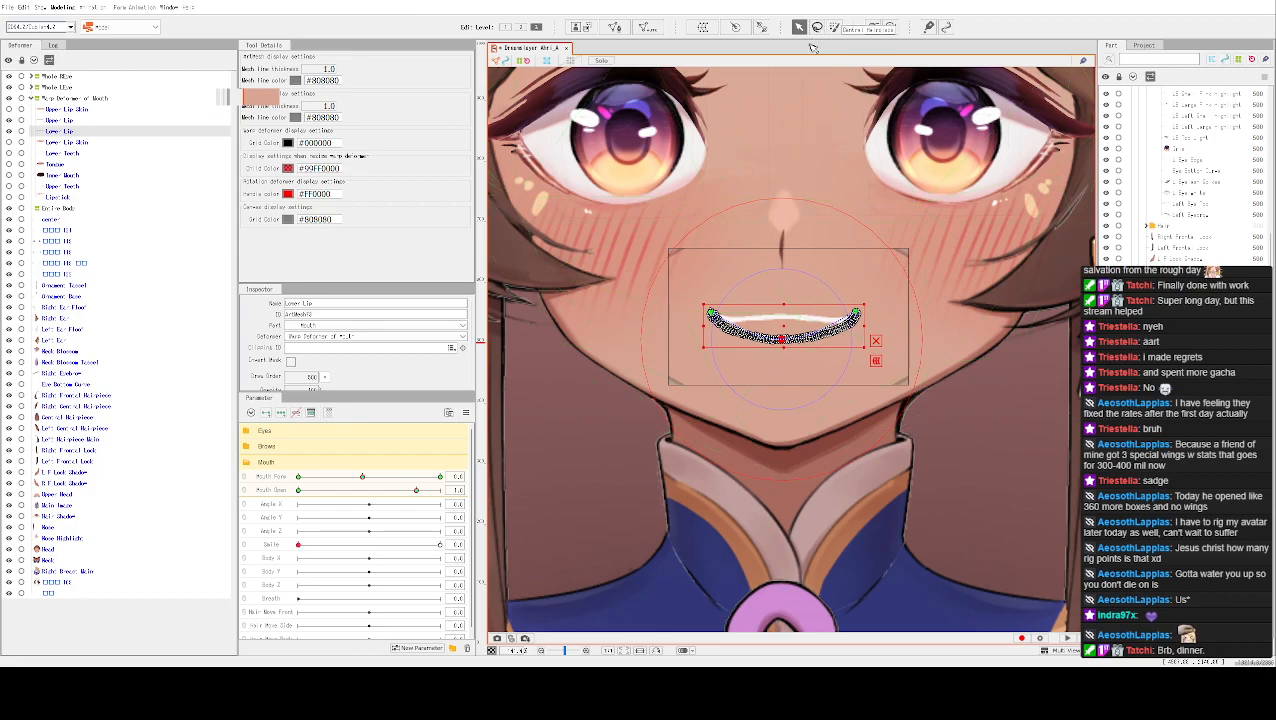
# Alternate between the Upper Lip and Lower Lip to compare their open-mouth shapes, path points and inspector settings
pyautogui.click(74, 121)
pyautogui.click(72, 132)
pyautogui.click(74, 122)
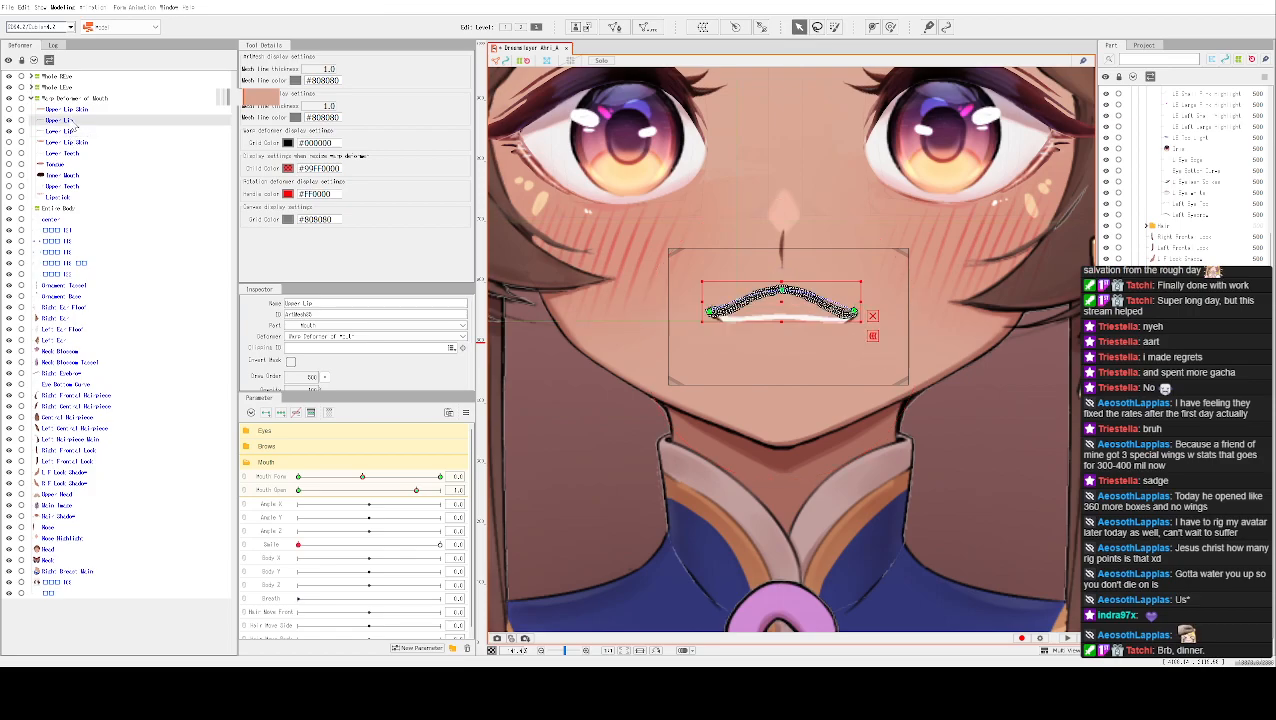
pyautogui.click(68, 131)
pyautogui.scroll(-3, 340, 318)
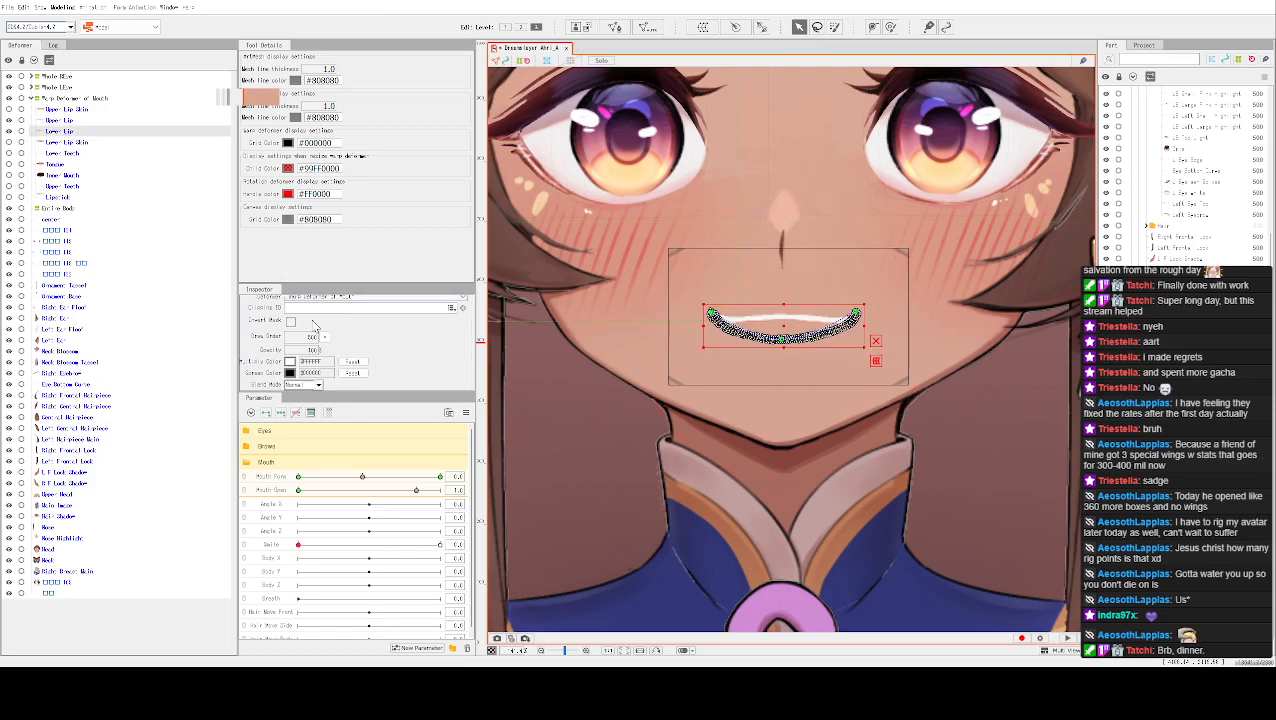
pyautogui.click(60, 121)
pyautogui.click(60, 132)
pyautogui.click(62, 131)
pyautogui.click(60, 120)
pyautogui.click(66, 130)
pyautogui.click(70, 121)
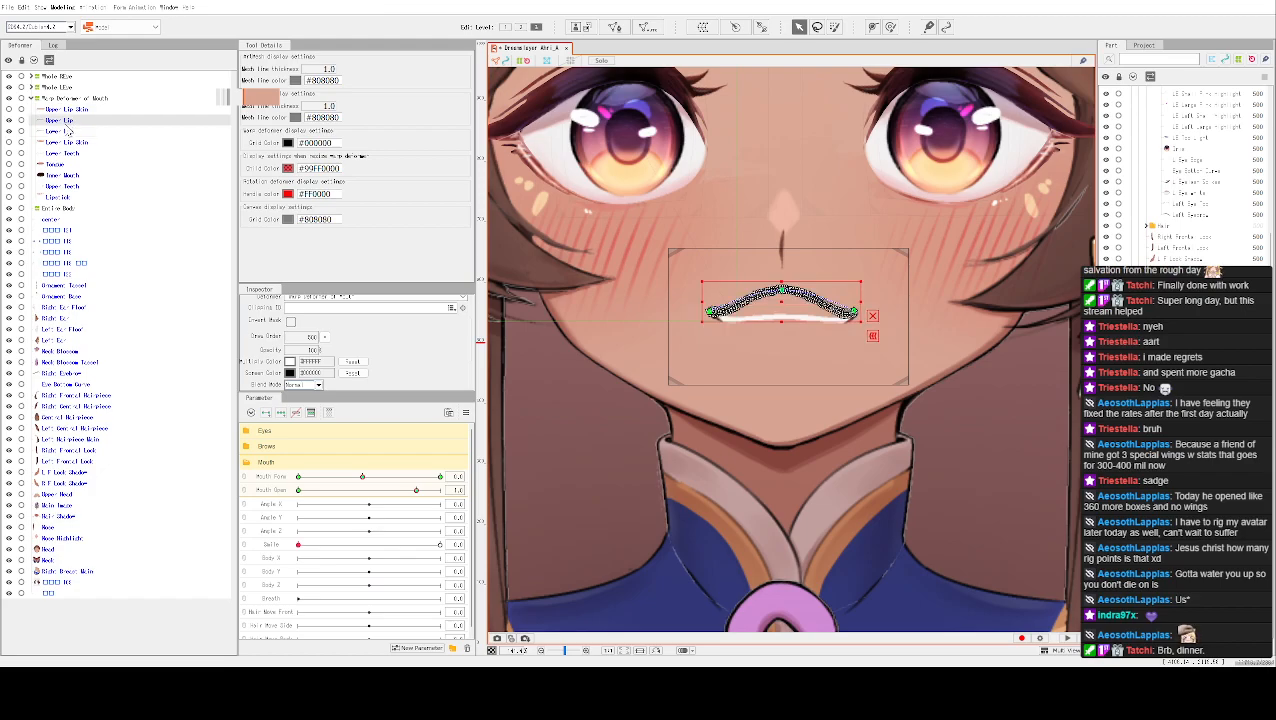
pyautogui.click(64, 131)
pyautogui.click(60, 120)
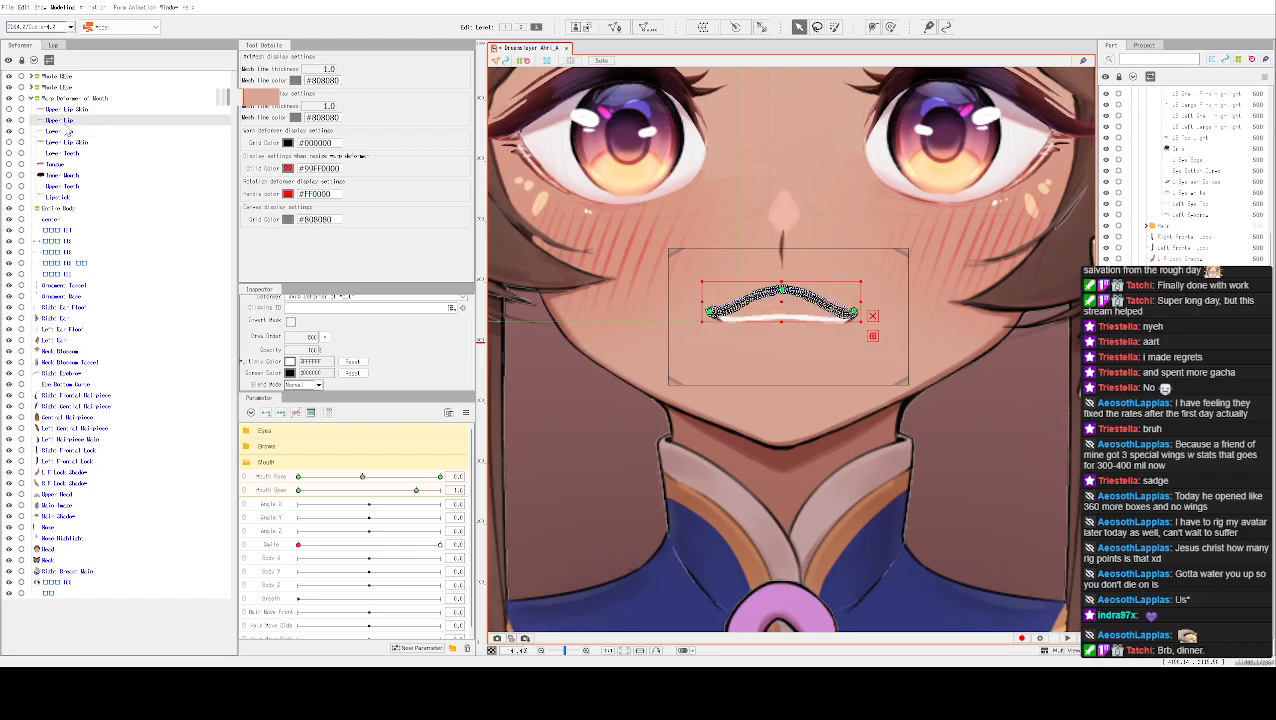
# Raise the Upper Lip's middle path point slightly higher, and switch Solo view on and off with the Lower Lip selected
pyautogui.click(782, 290)
pyautogui.moveTo(784, 292); pyautogui.dragTo(781, 285)
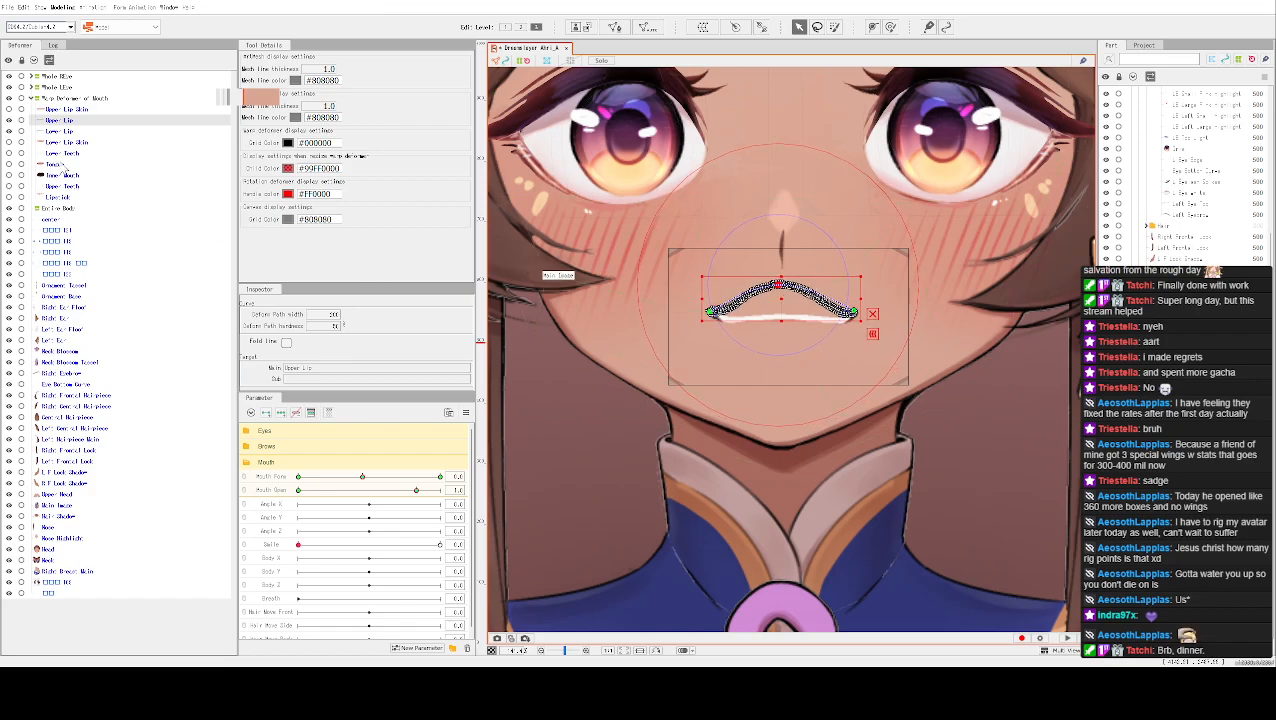
pyautogui.click(52, 132)
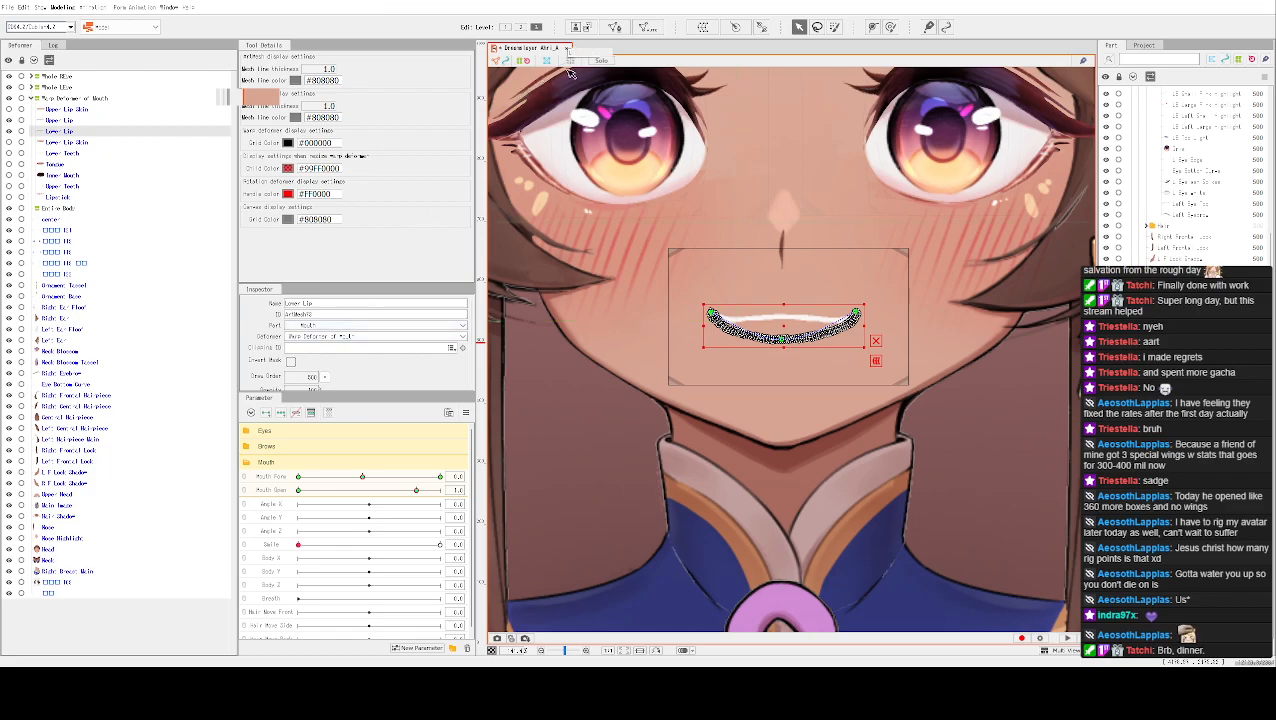
pyautogui.click(597, 61)
pyautogui.click(597, 61)
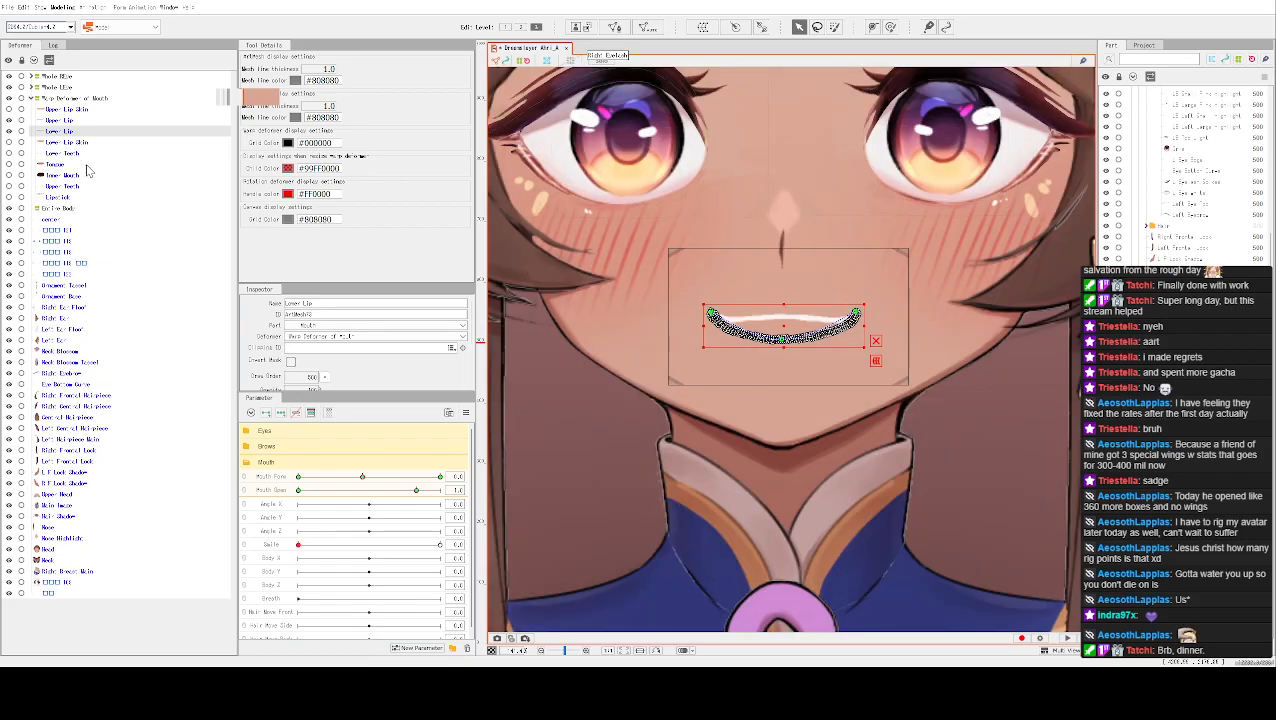
# Nudge the whole Upper Lip slightly down so its corners sit closer to the Lower Lip's, keeping it selected
pyautogui.click(62, 121)
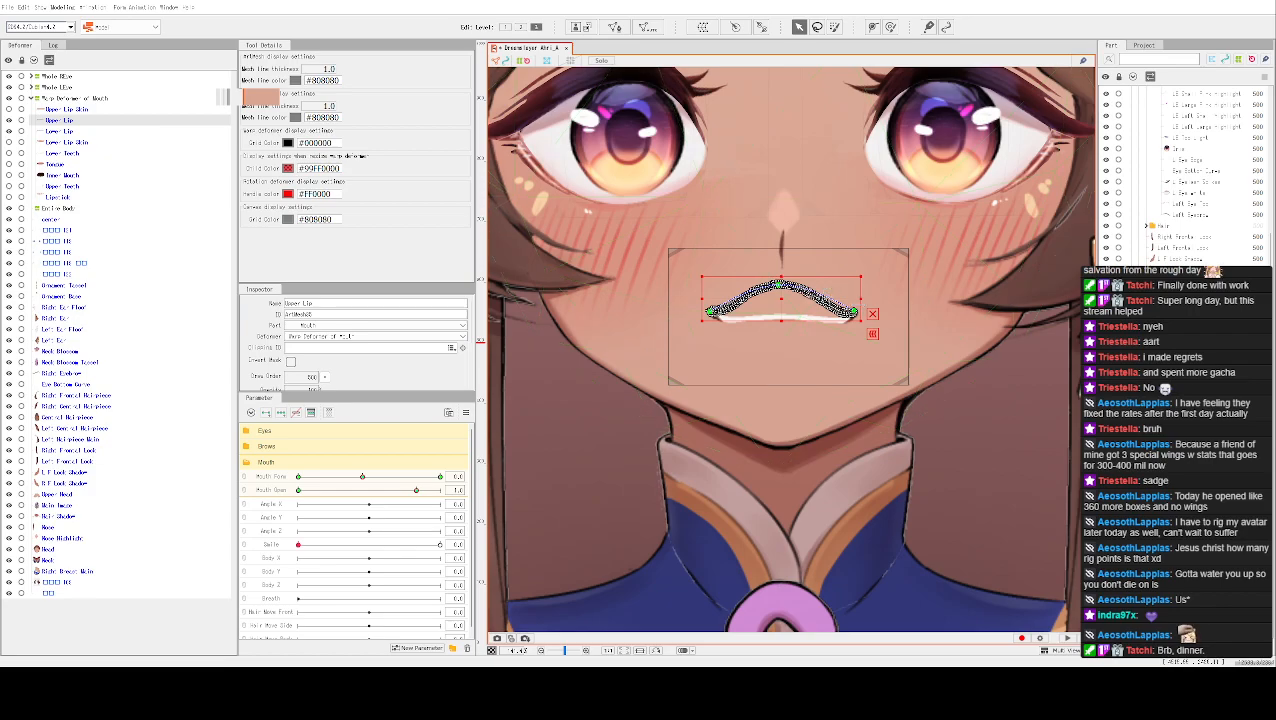
pyautogui.moveTo(779, 302); pyautogui.dragTo(780, 305)
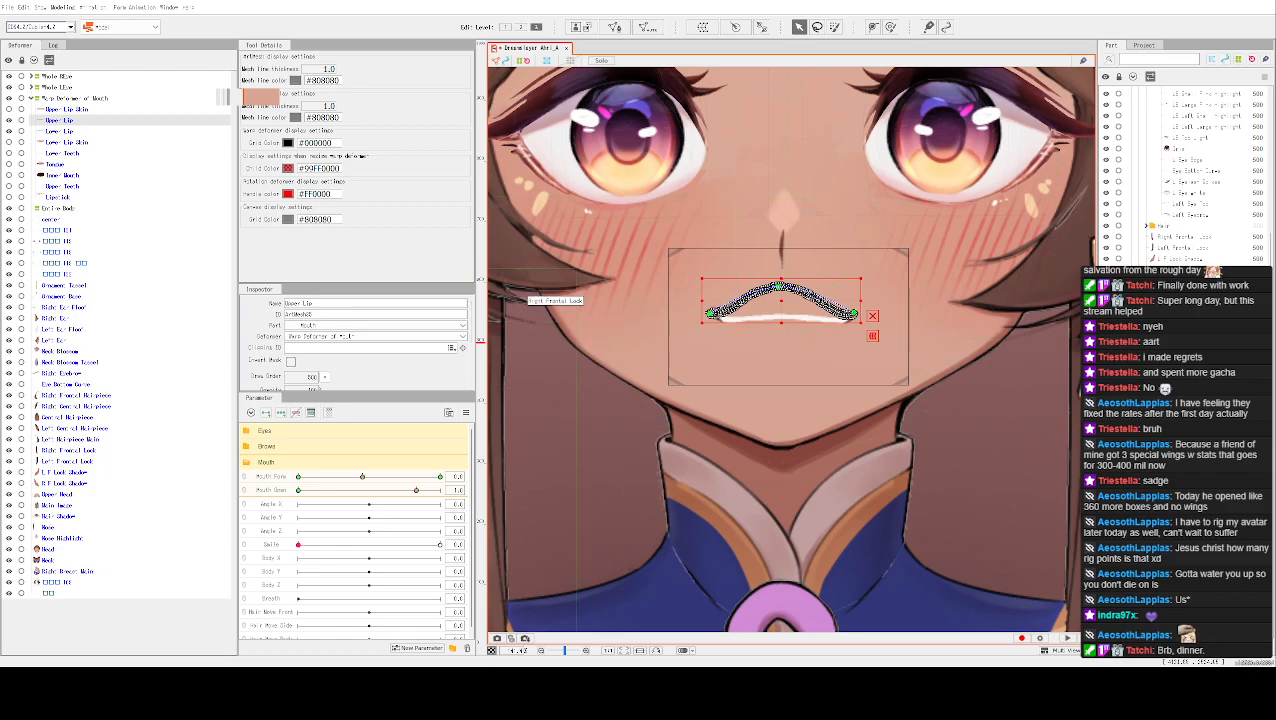
pyautogui.click(784, 326)
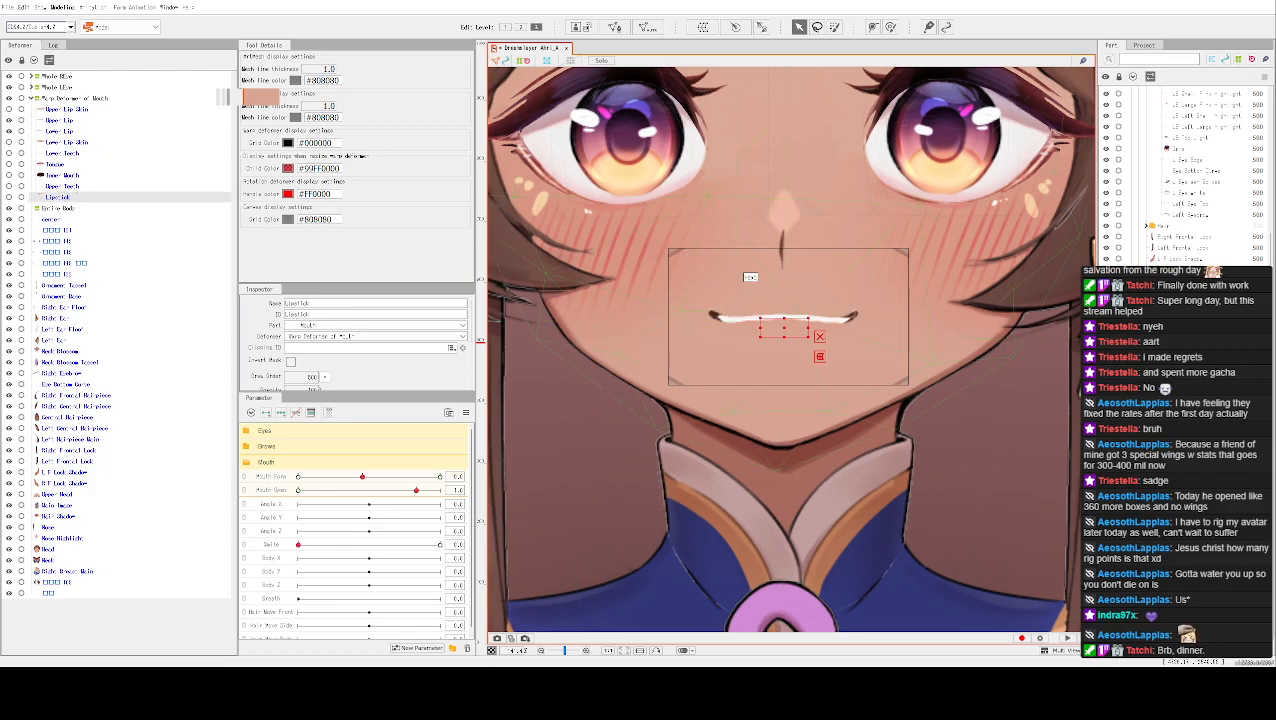
pyautogui.click(762, 292)
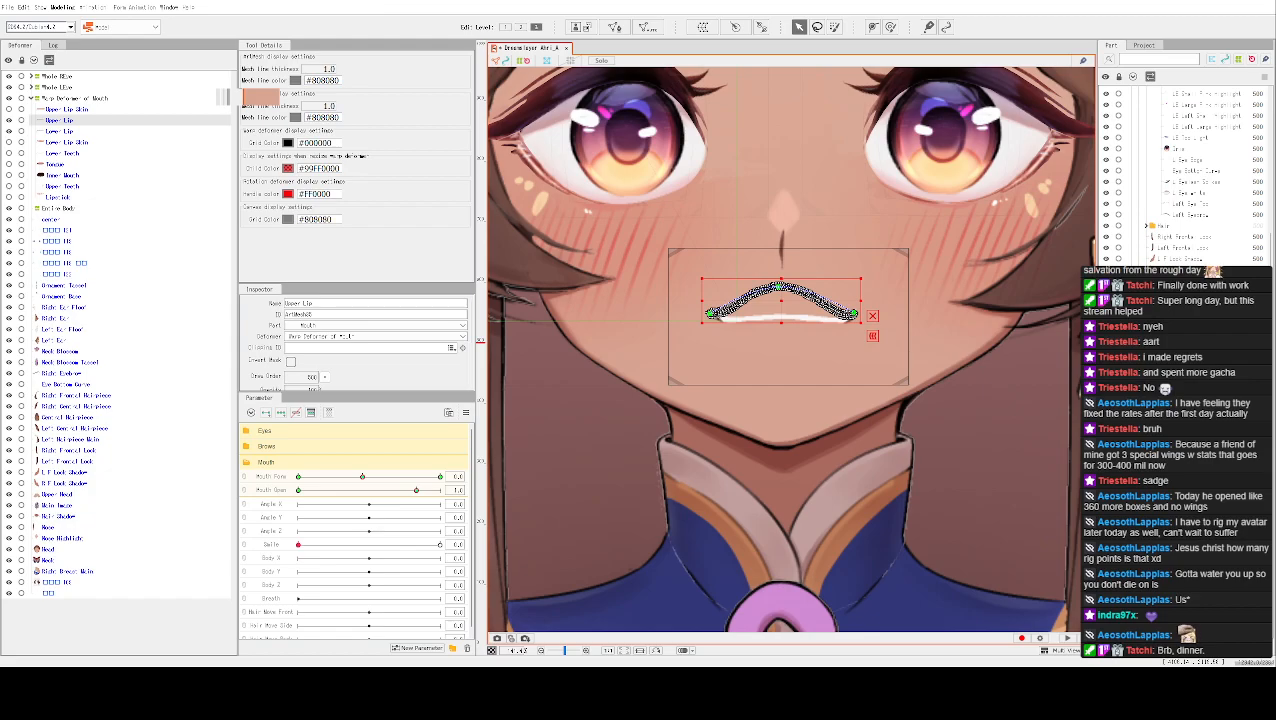
# Deselect the Upper Lip and examine the open mouth shape on the whole face
pyautogui.scroll(1, 1180, 175)
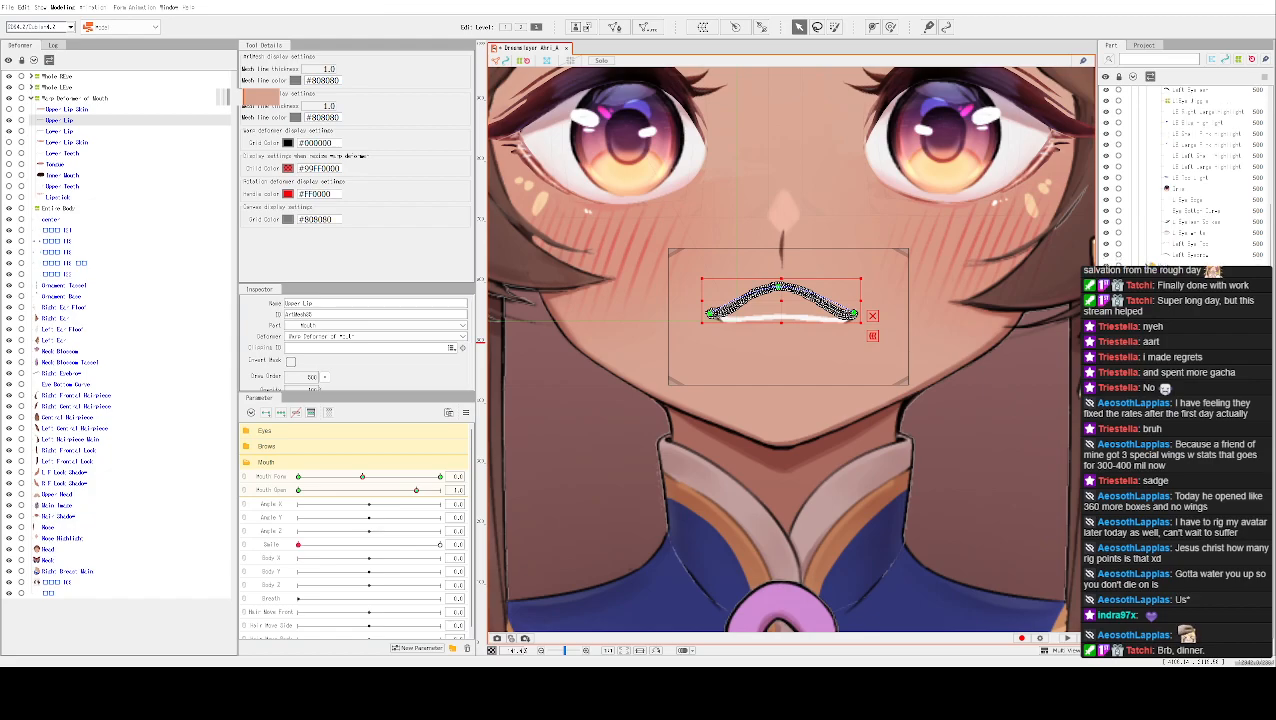
pyautogui.scroll(1, 1185, 170)
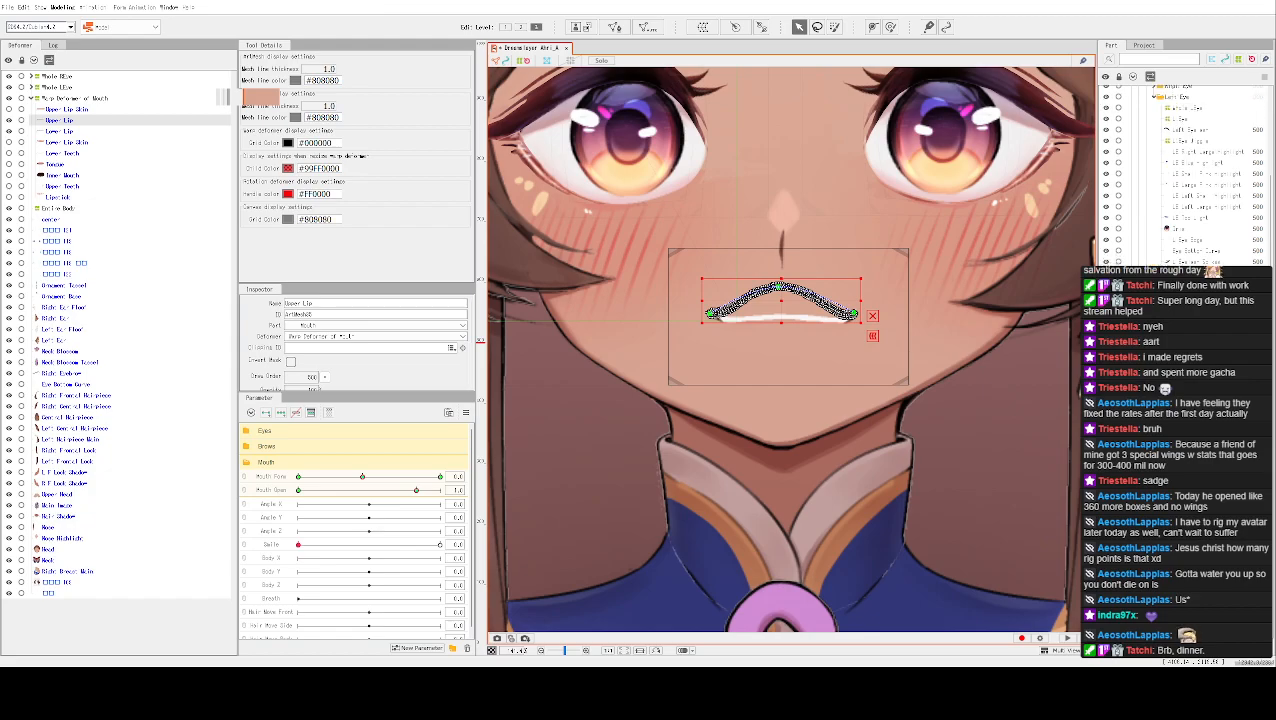
pyautogui.scroll(1, 1180, 170)
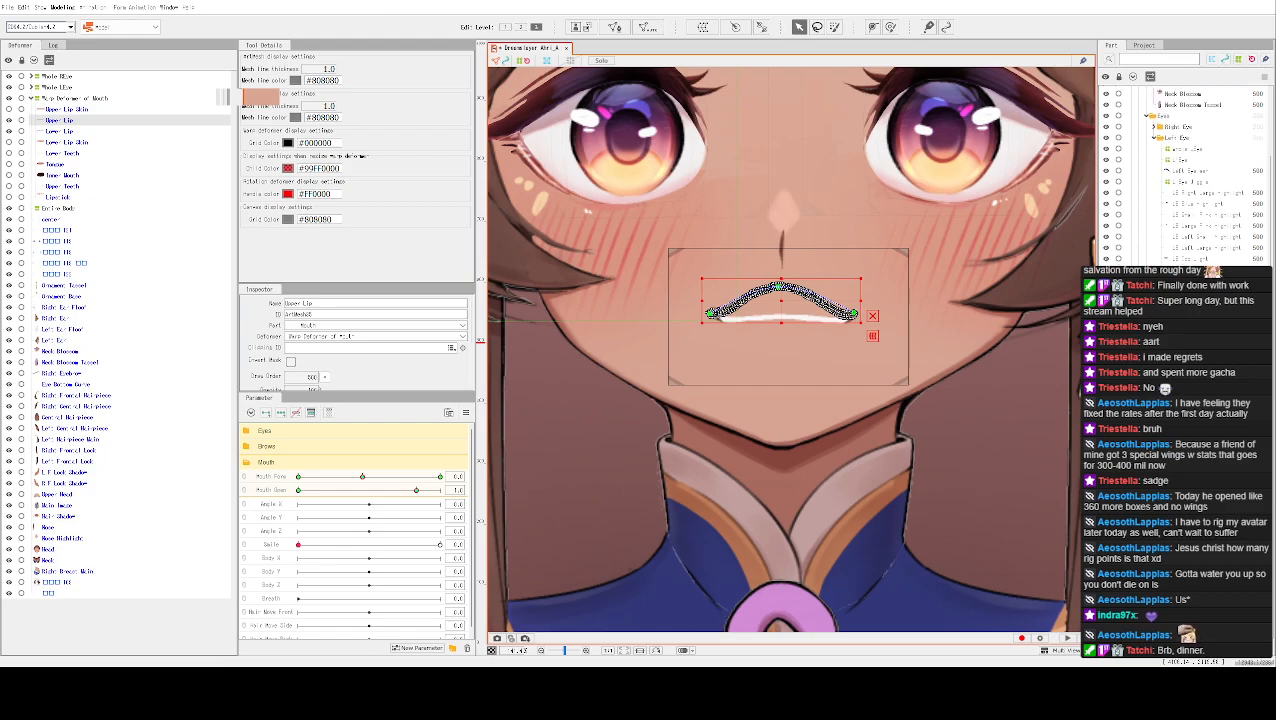
pyautogui.press('Escape')
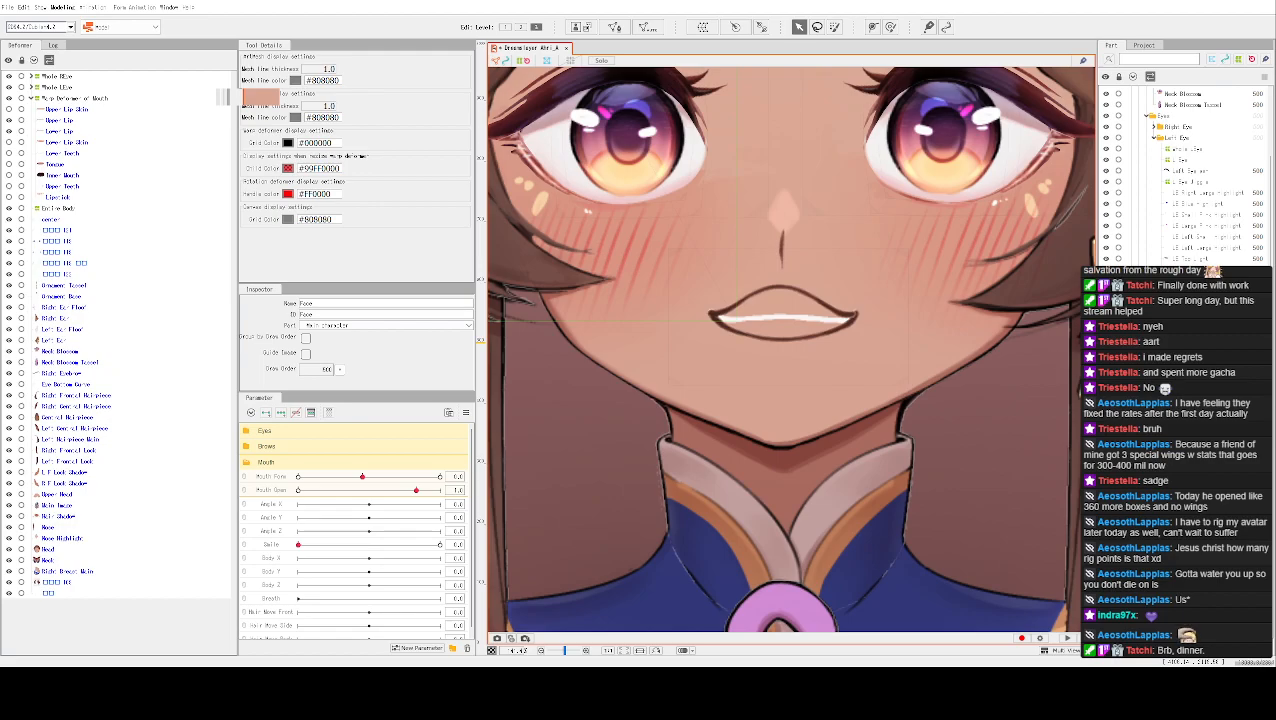
pyautogui.scroll(2, 760, 275)
pyautogui.scroll(-3, 838, 264)
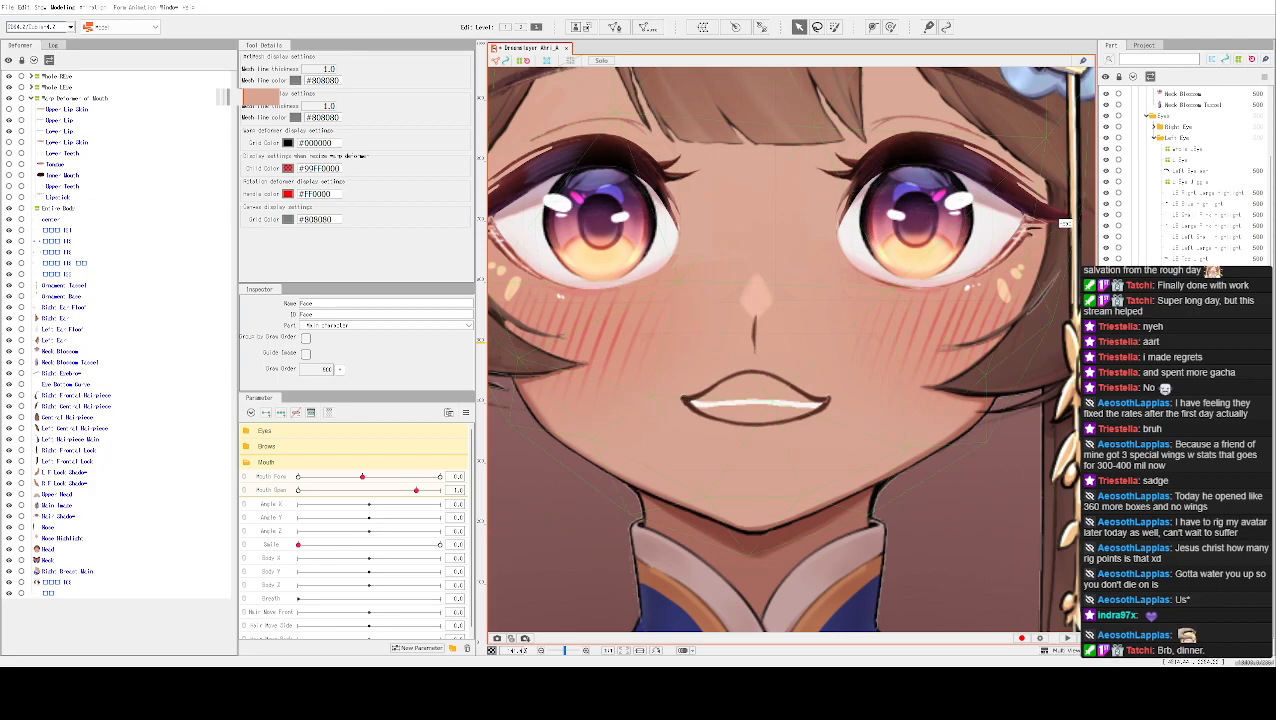
# Compare the open mouth shape up close and in the context of the full face
pyautogui.scroll(-2, 974, 278)
pyautogui.scroll(-1, 948, 264)
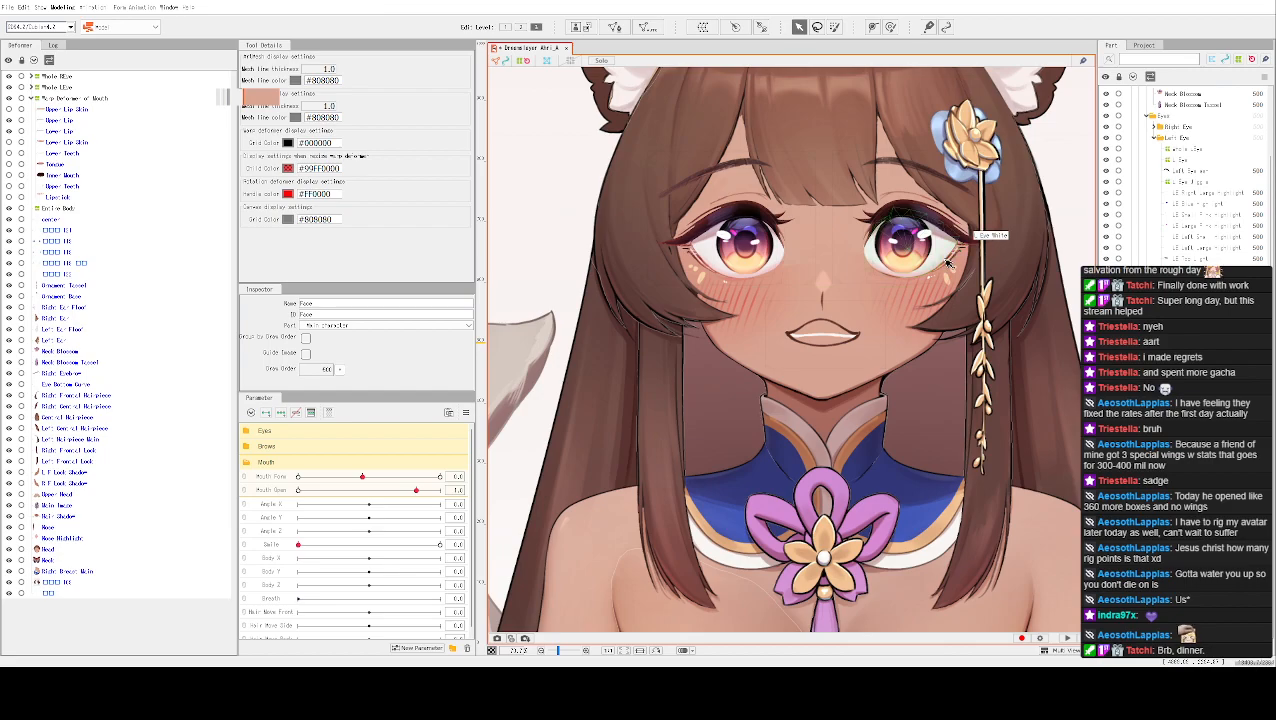
pyautogui.scroll(1, 948, 262)
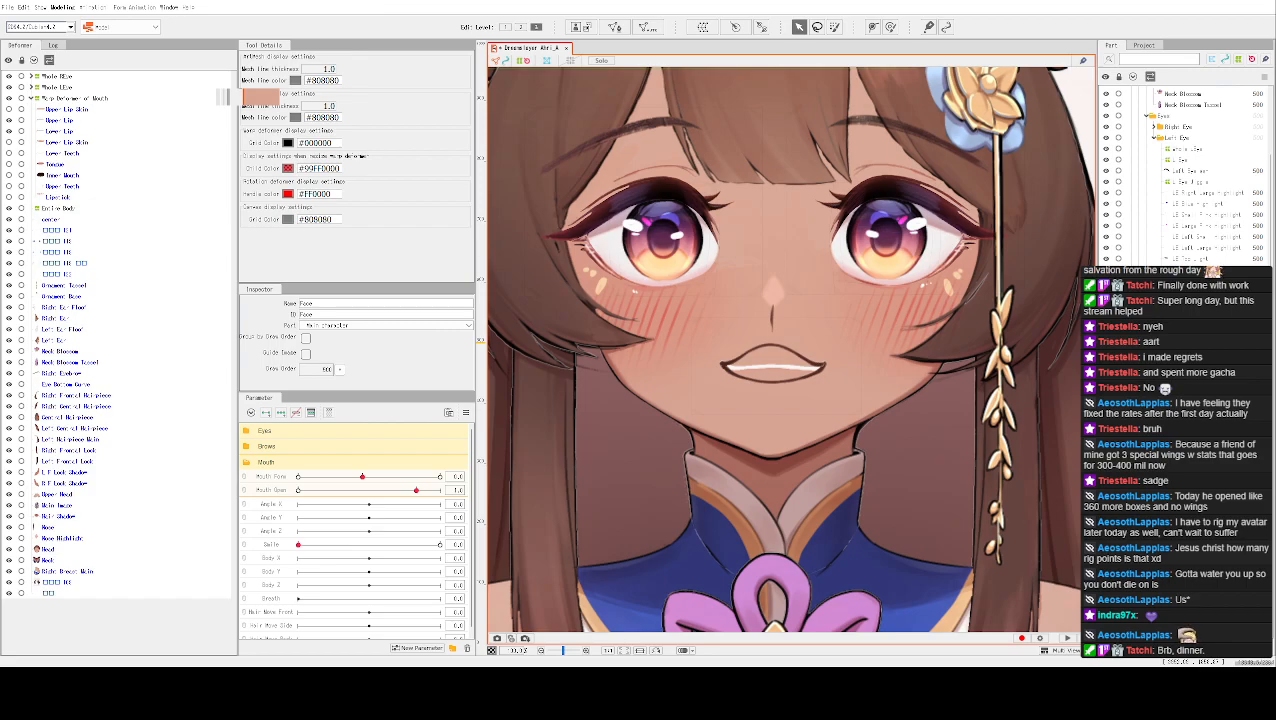
pyautogui.click(1166, 400)
pyautogui.scroll(2, 805, 415)
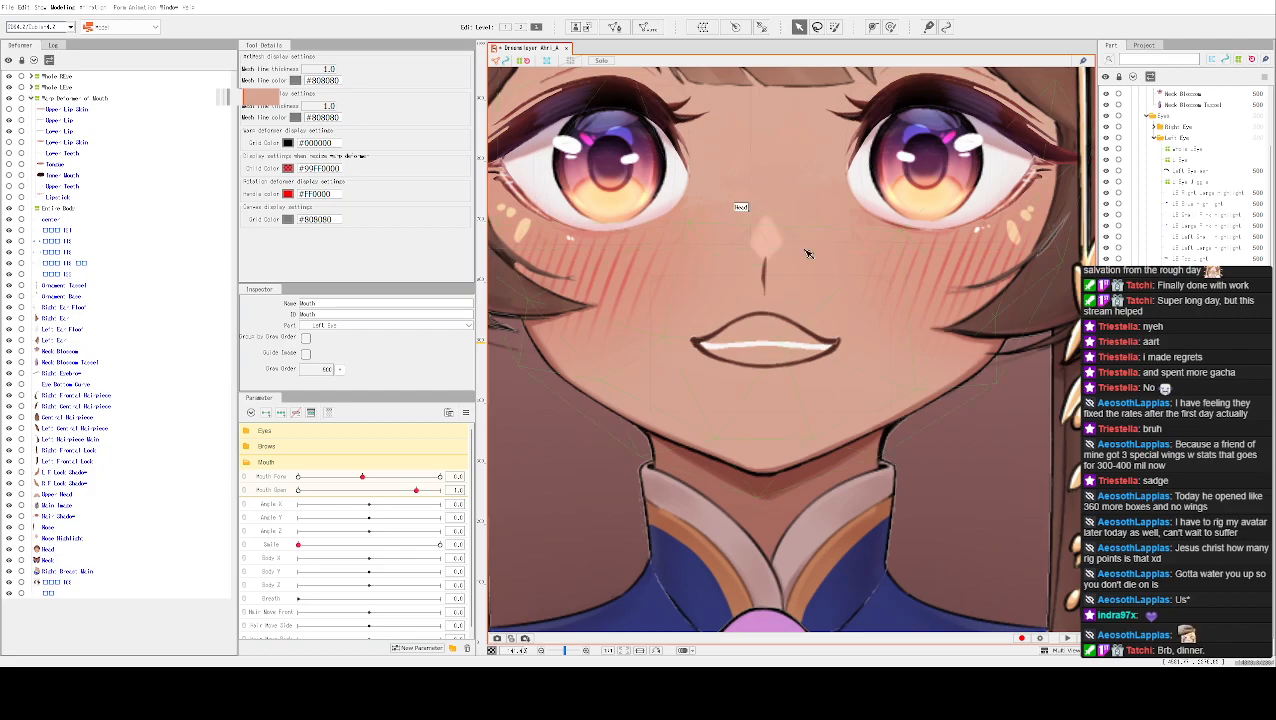
pyautogui.scroll(-2, 804, 245)
pyautogui.scroll(2, 803, 240)
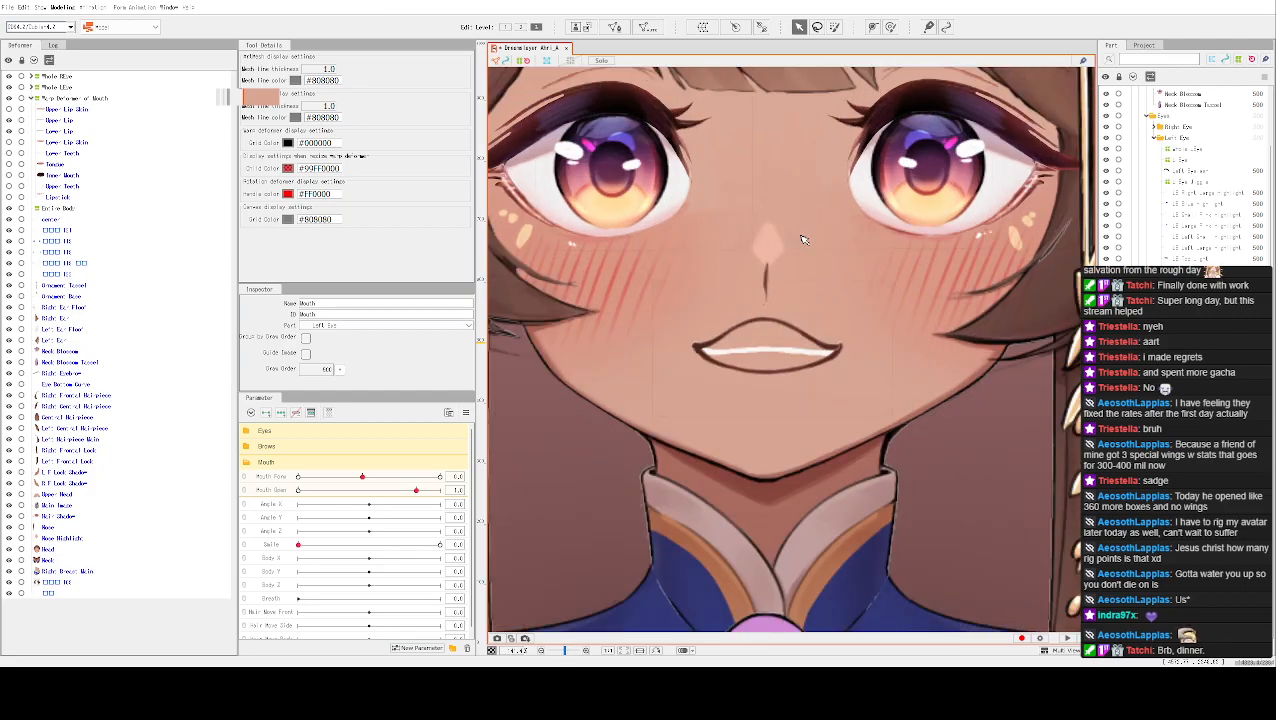
# Show the Inner Mouth, and set the Upper Lip's ID to ulip and the Lower Lip's ID to llip
pyautogui.click(10, 177)
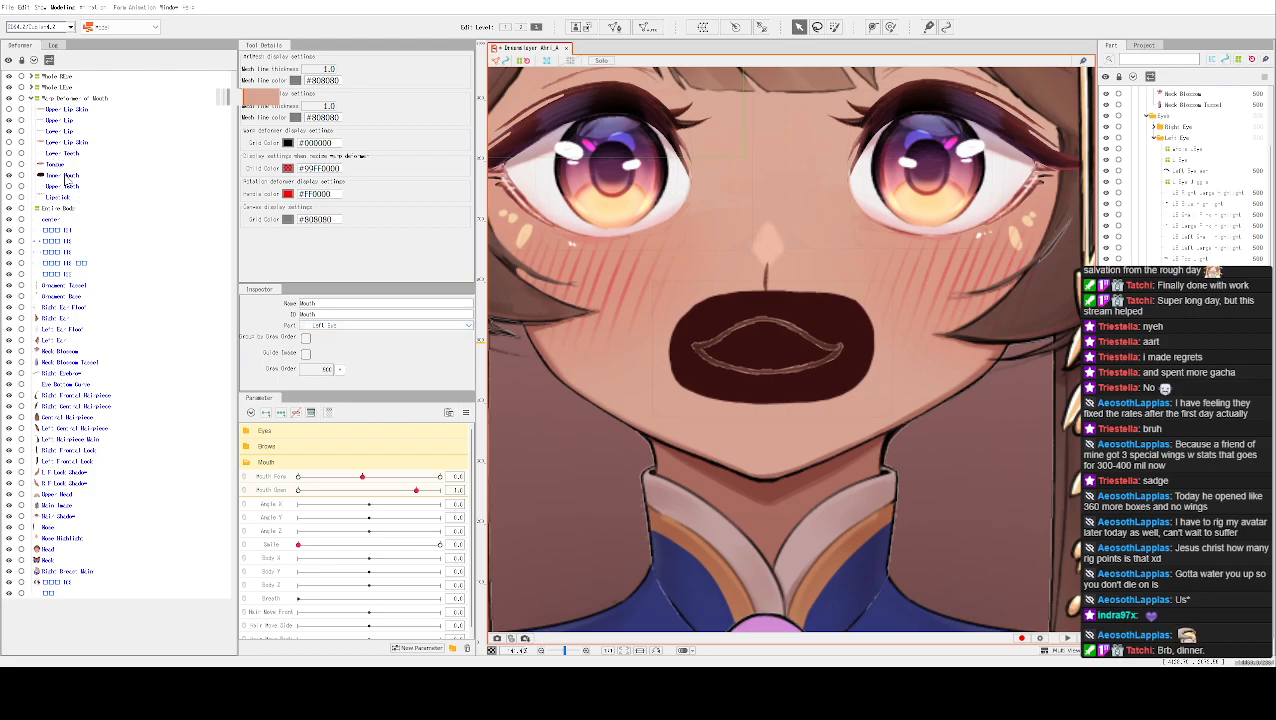
pyautogui.click(62, 175)
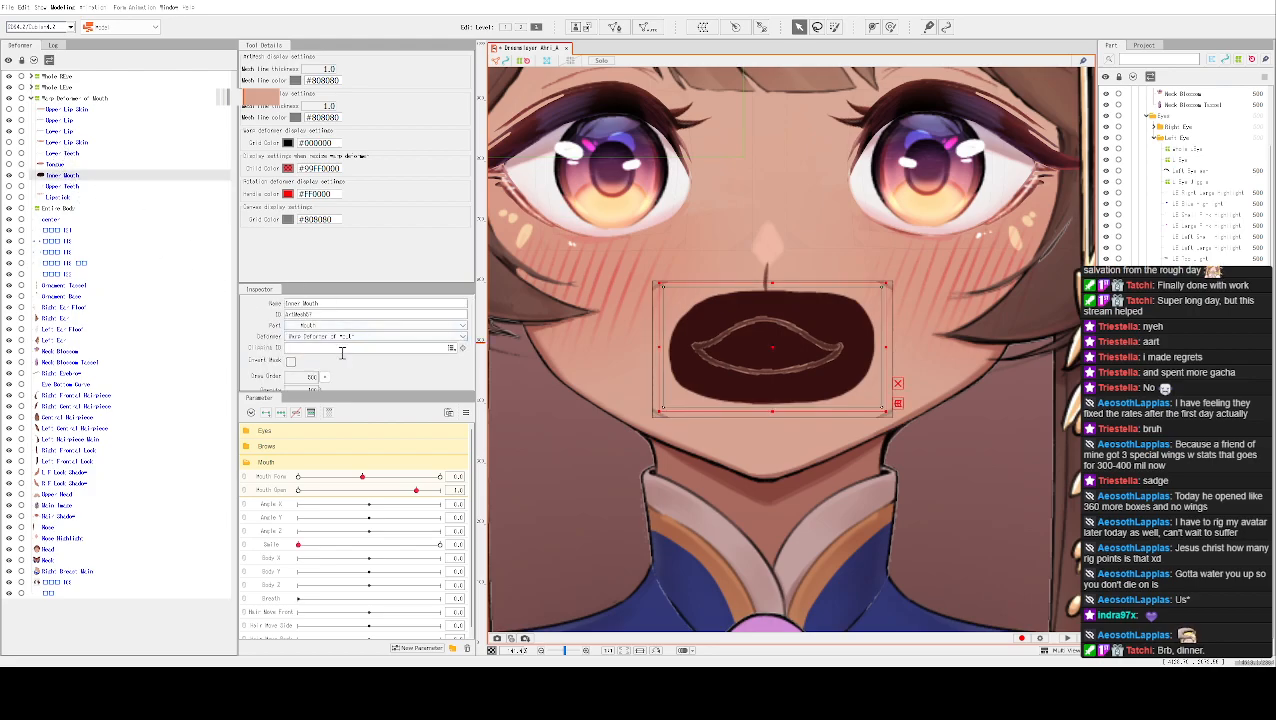
pyautogui.click(75, 122)
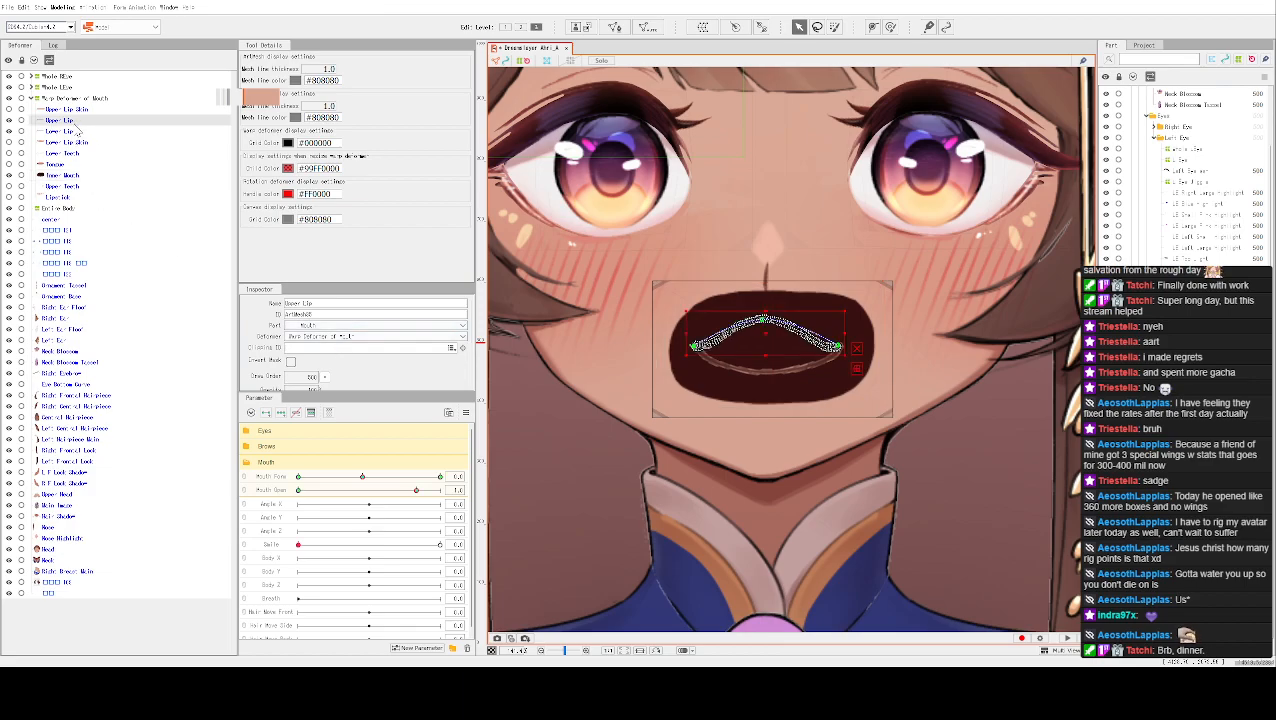
pyautogui.doubleClick(385, 313)
pyautogui.write('U_Lip')
pyautogui.click(55, 131)
pyautogui.doubleClick(326, 313)
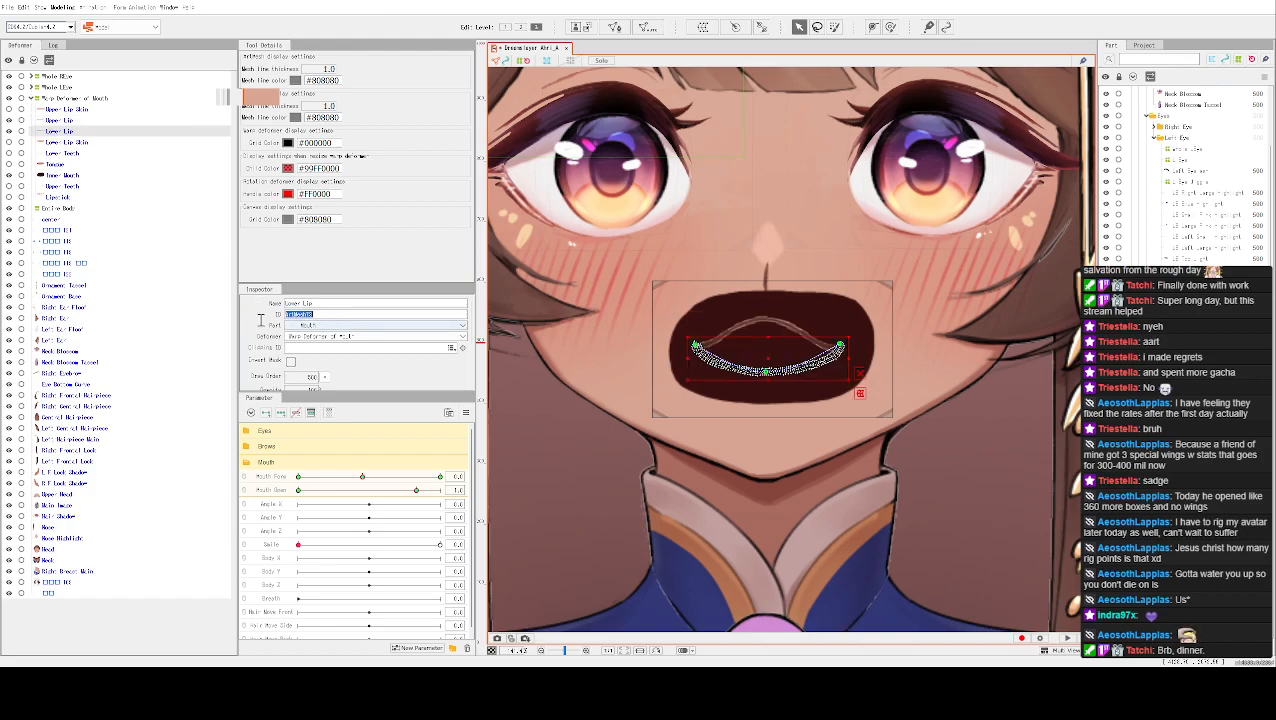
pyautogui.write('U')
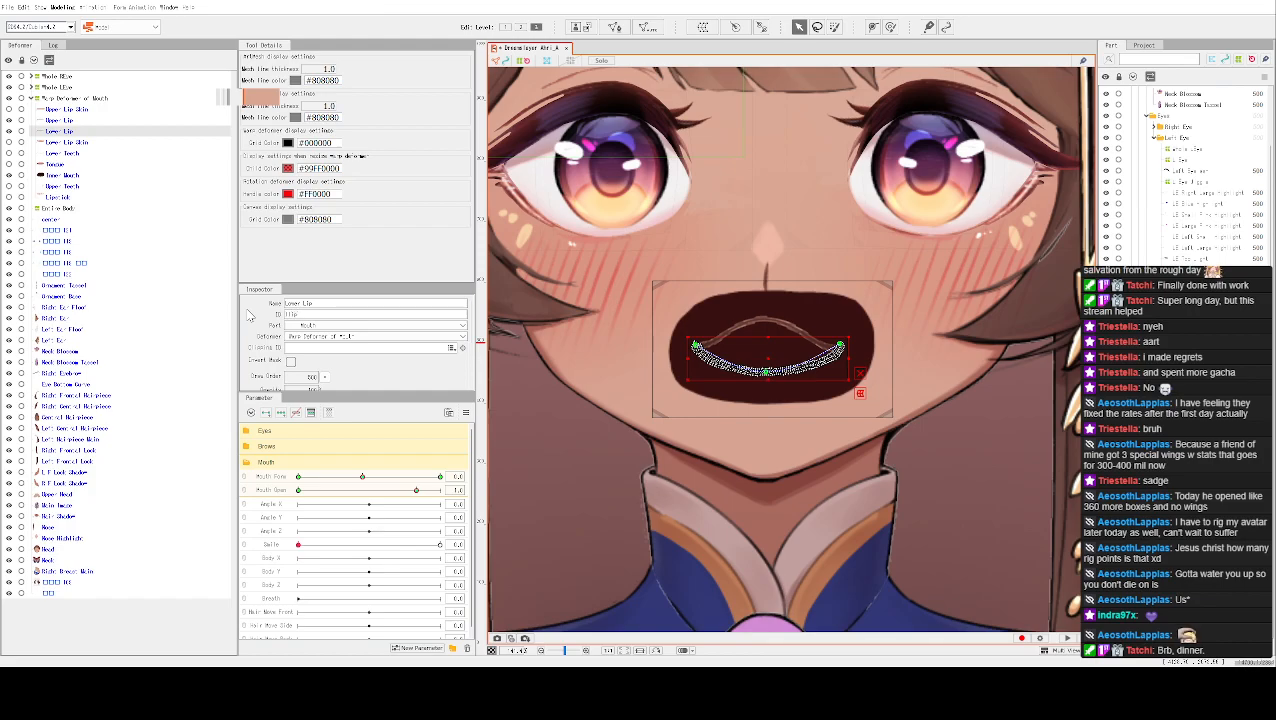
pyautogui.click(62, 120)
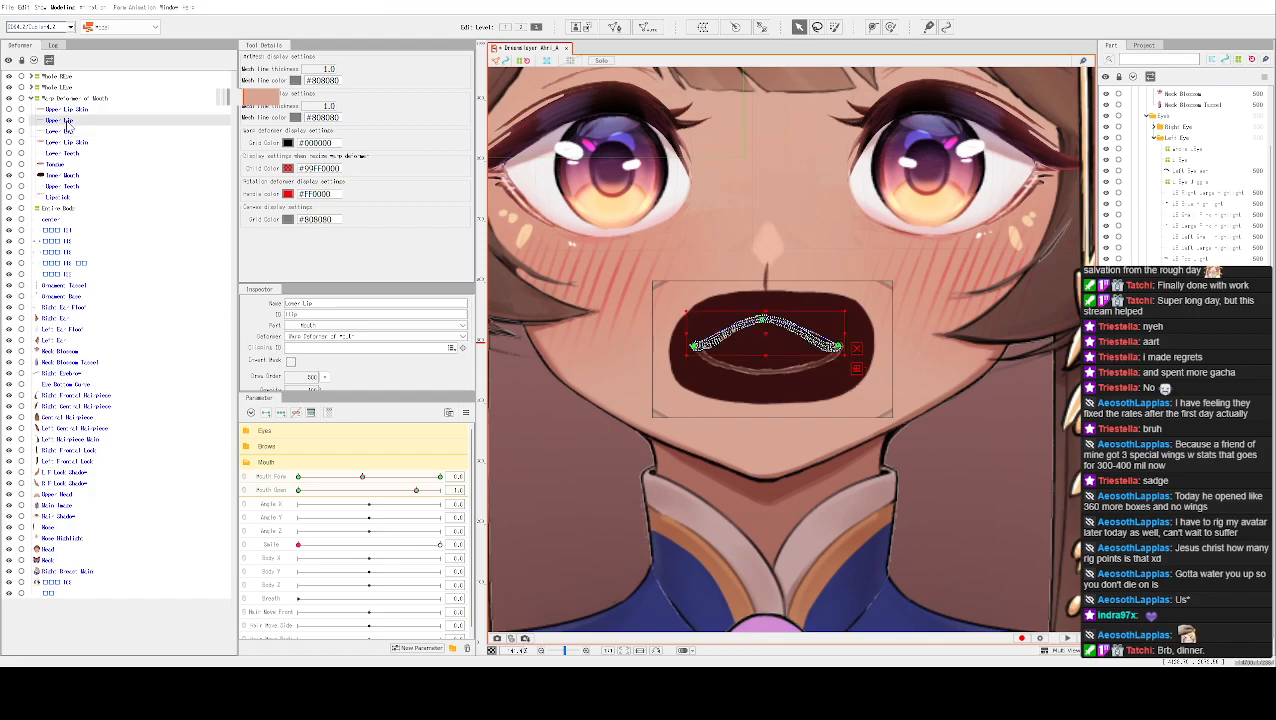
pyautogui.doubleClick(298, 313)
pyautogui.write('U')
# Try clipping the Inner Mouth with the clipping ID "ulip , llip", with Invert Mask on and off
pyautogui.click(58, 177)
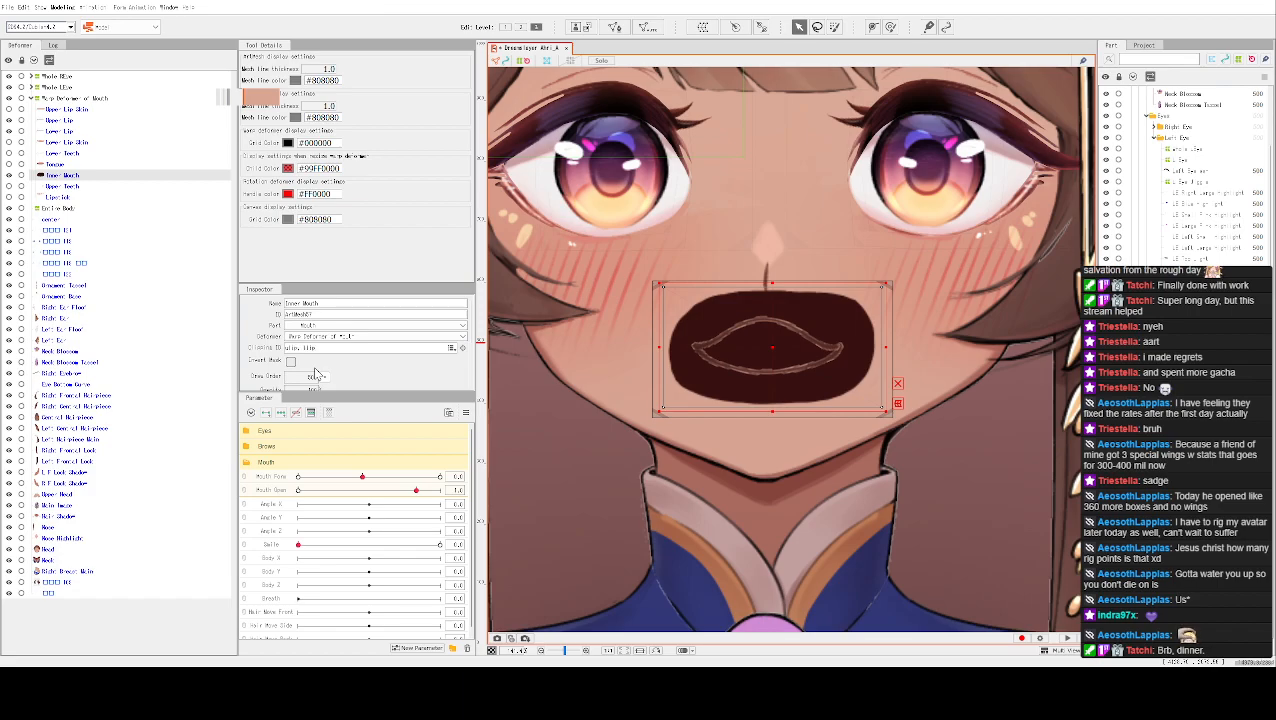
pyautogui.press('Return')
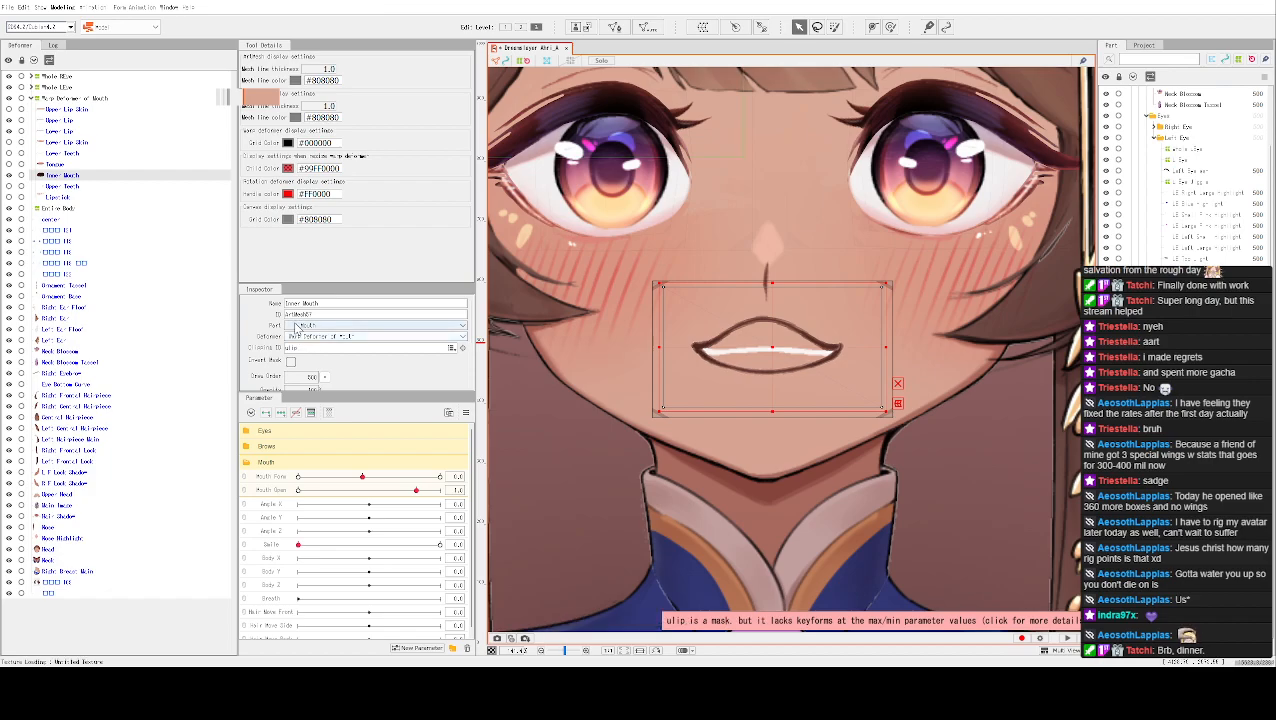
pyautogui.click(335, 347)
pyautogui.write('ulip , llip')
pyautogui.click(291, 362)
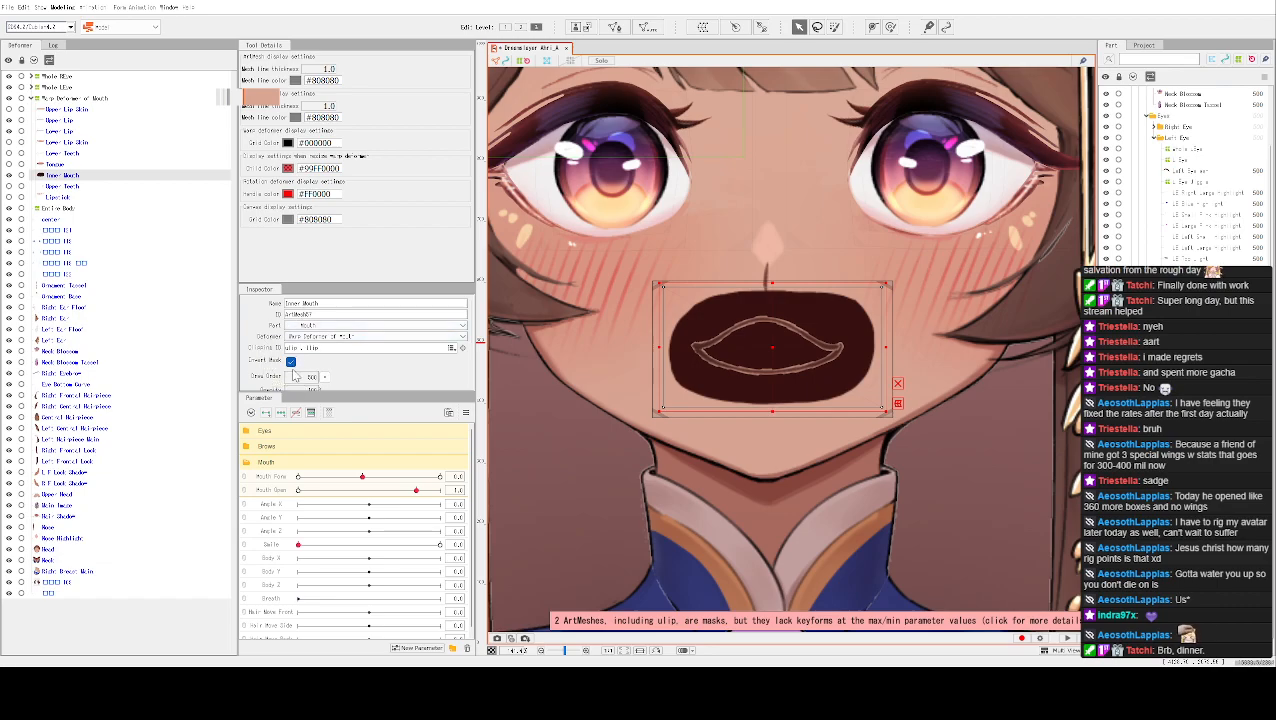
pyautogui.click(291, 362)
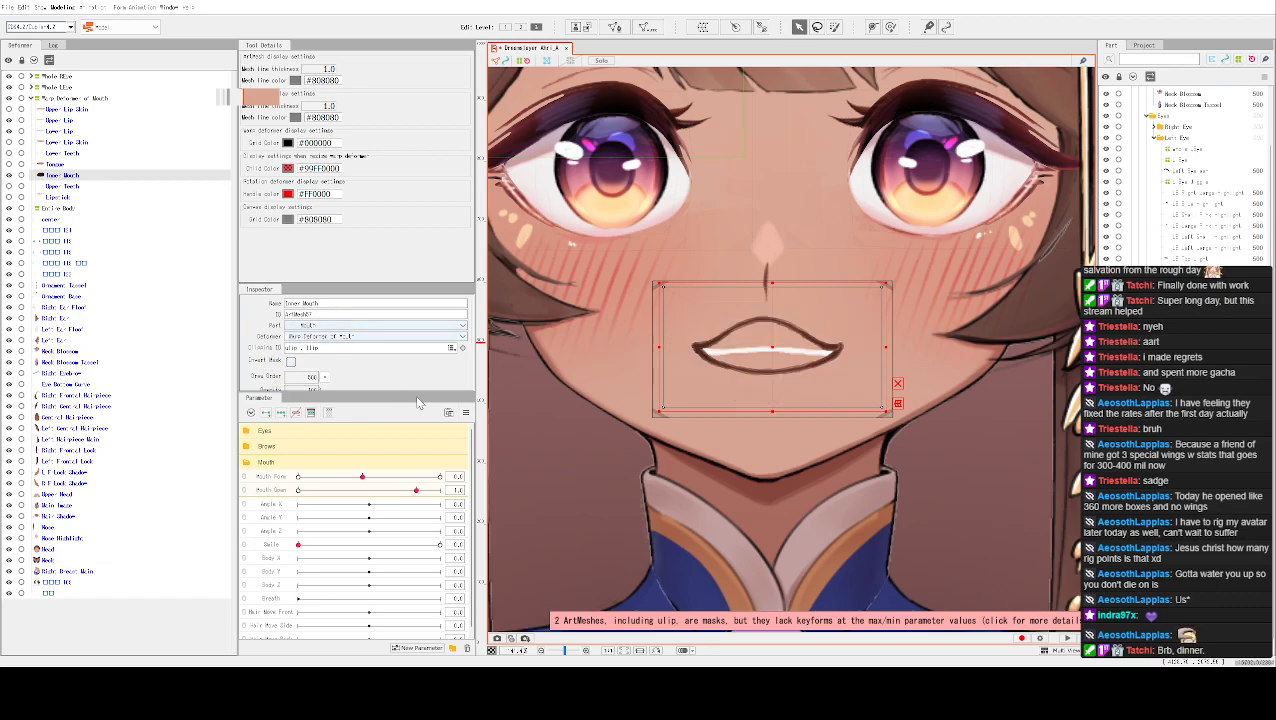
# Show the Tongue and Upper Teeth to check them against the lips, and hide both together with the Inner Mouth
pyautogui.click(9, 165)
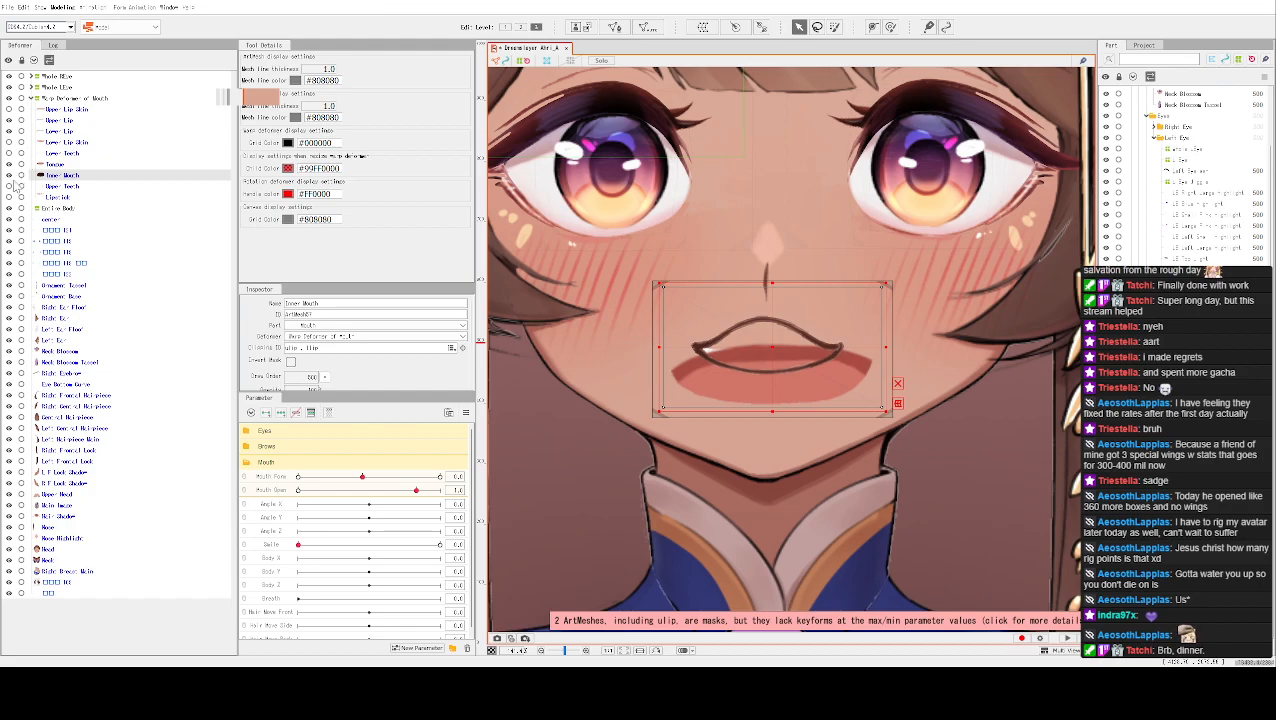
pyautogui.click(10, 195)
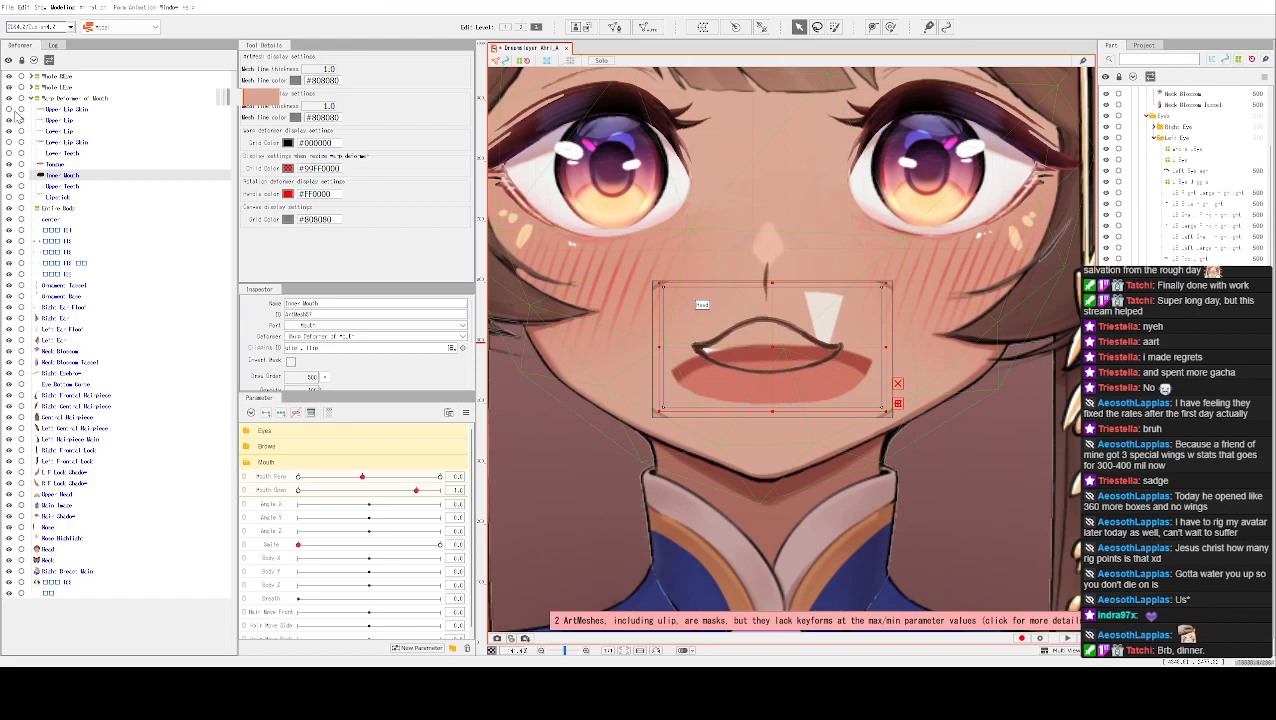
pyautogui.click(16, 115)
pyautogui.click(16, 115)
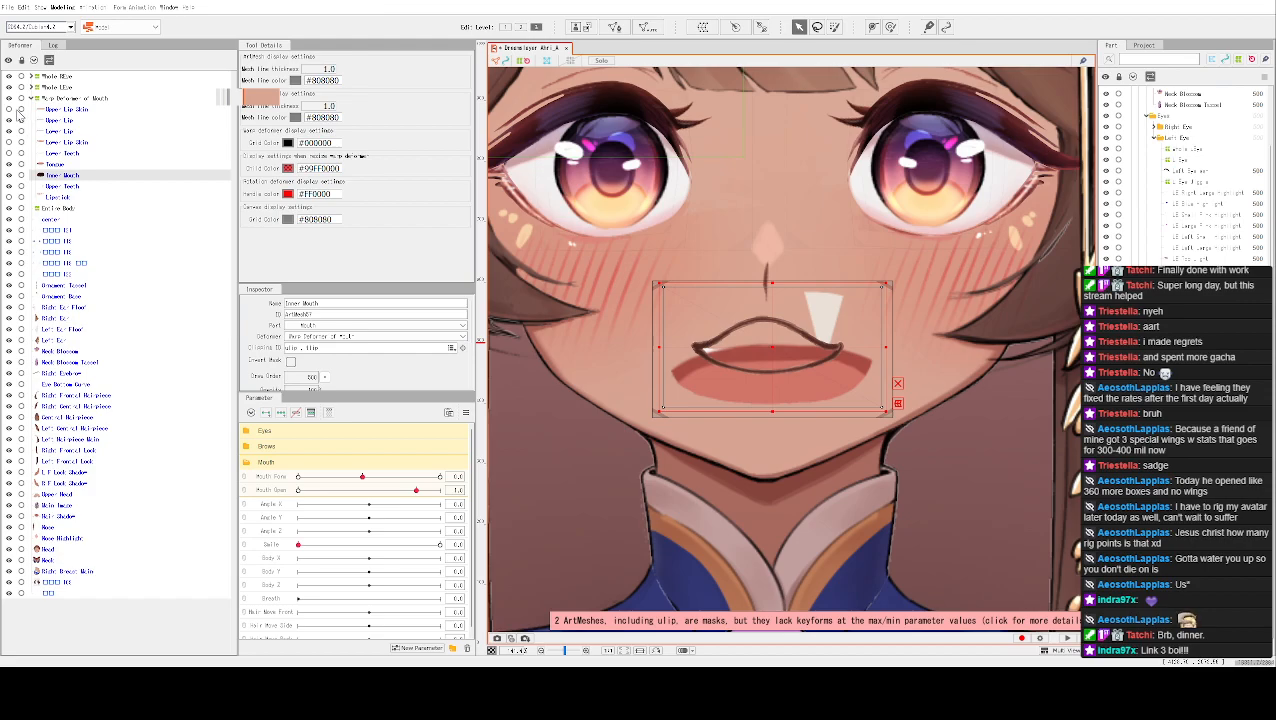
pyautogui.click(10, 175)
pyautogui.click(10, 175)
pyautogui.click(10, 175)
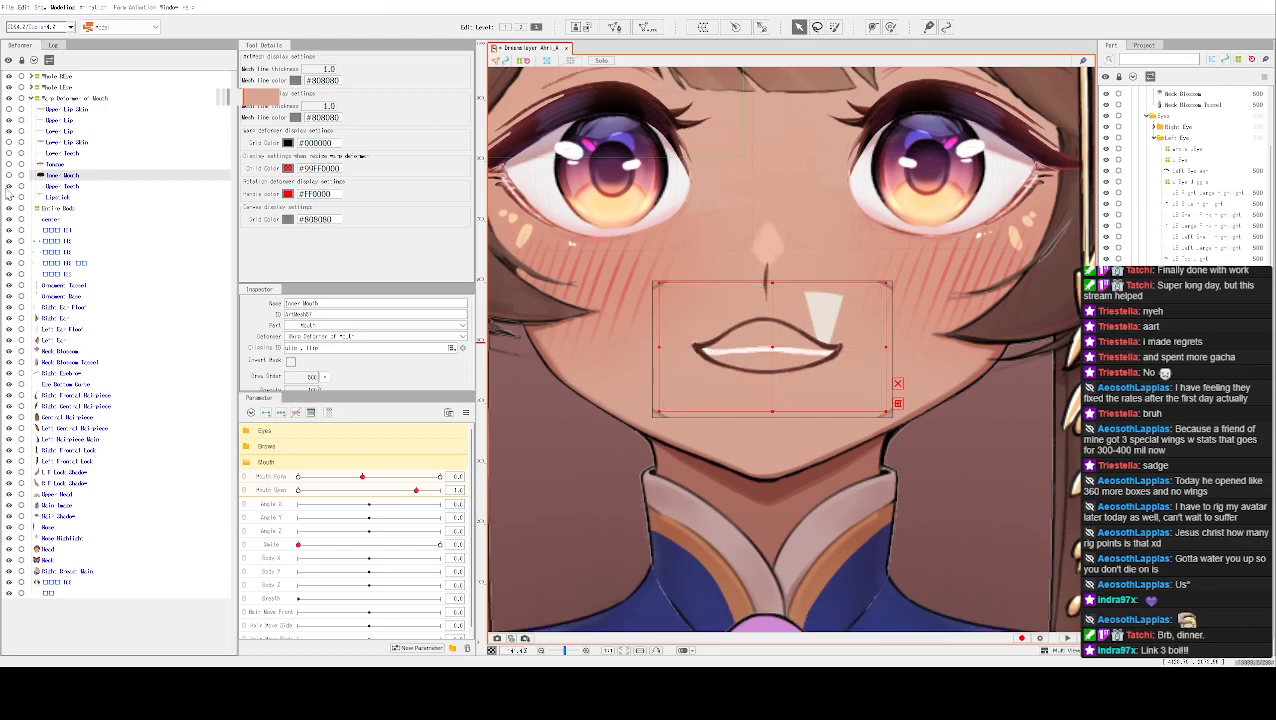
pyautogui.click(10, 186)
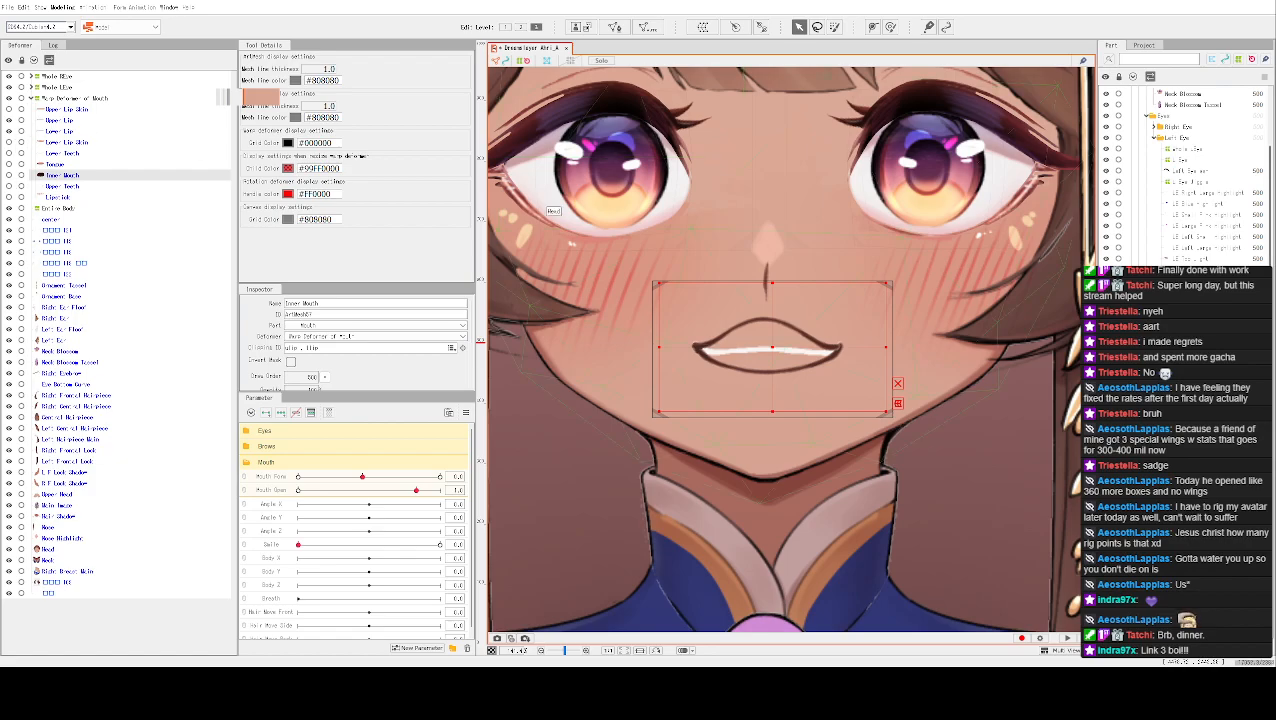
# Alternate between the Upper Lip and Lower Lip on the canvas to check their path points and IDs
pyautogui.scroll(2, 809, 412)
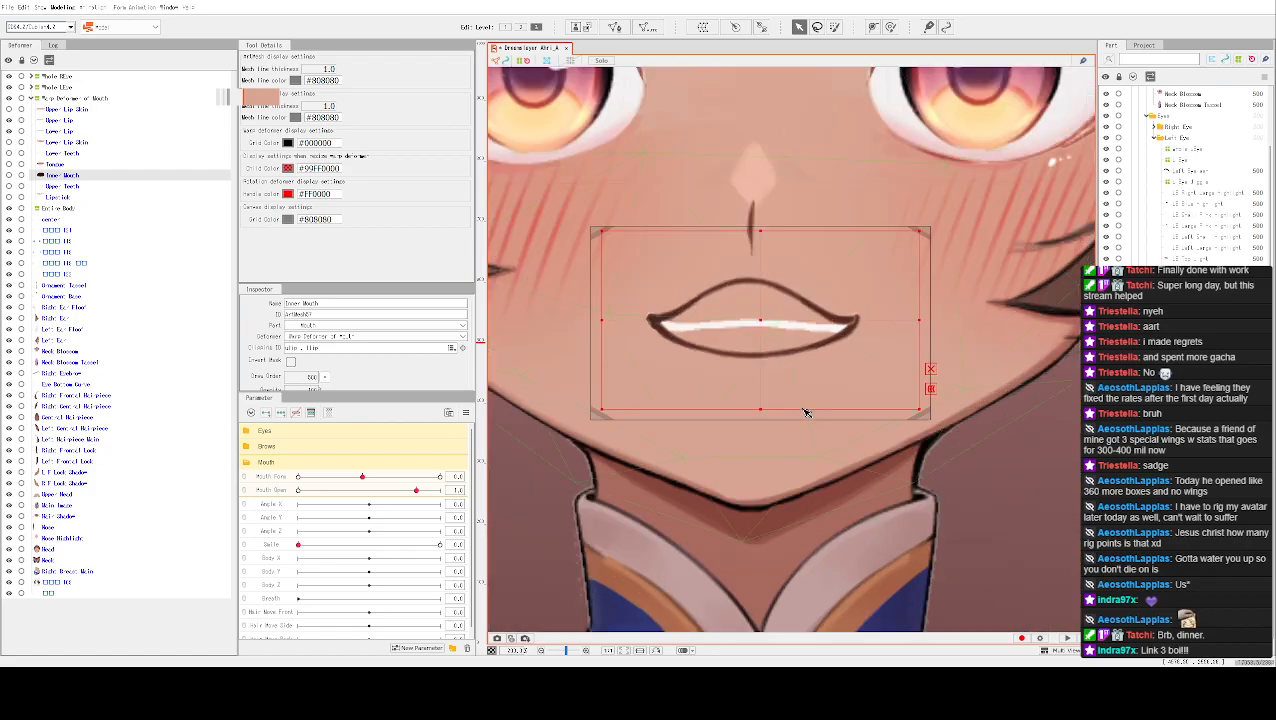
pyautogui.click(690, 345)
pyautogui.click(750, 283)
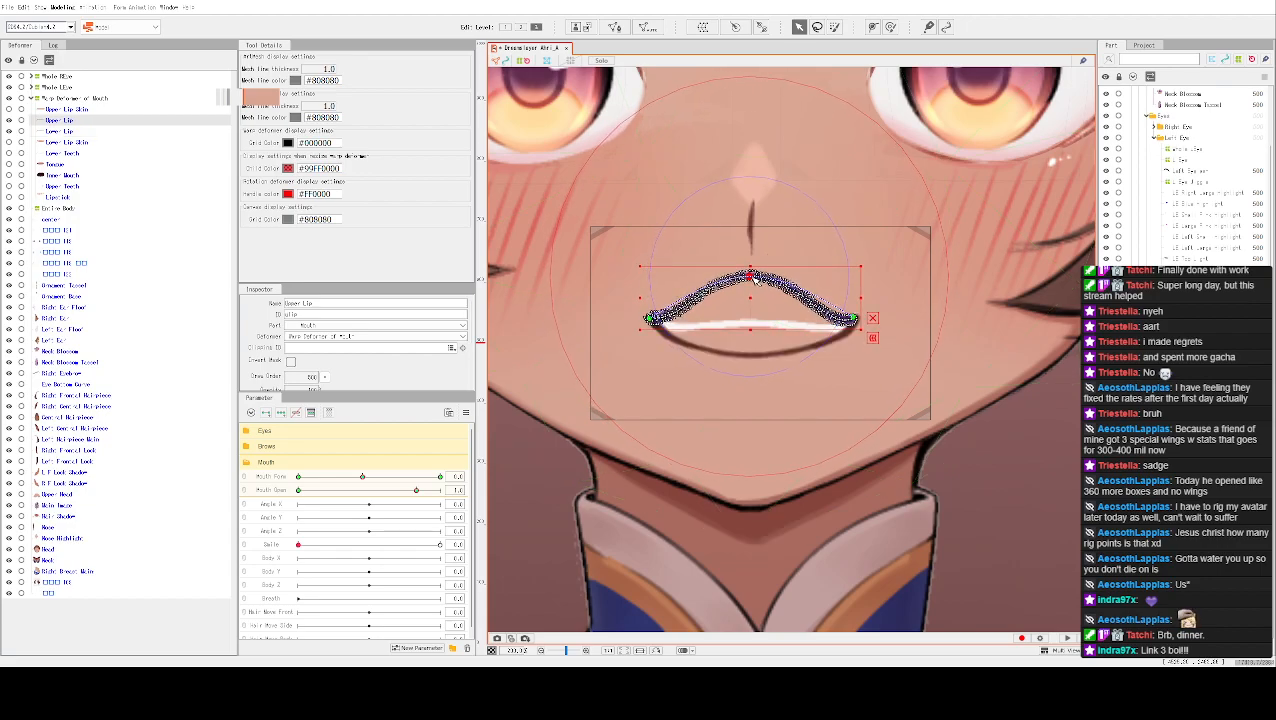
pyautogui.click(756, 358)
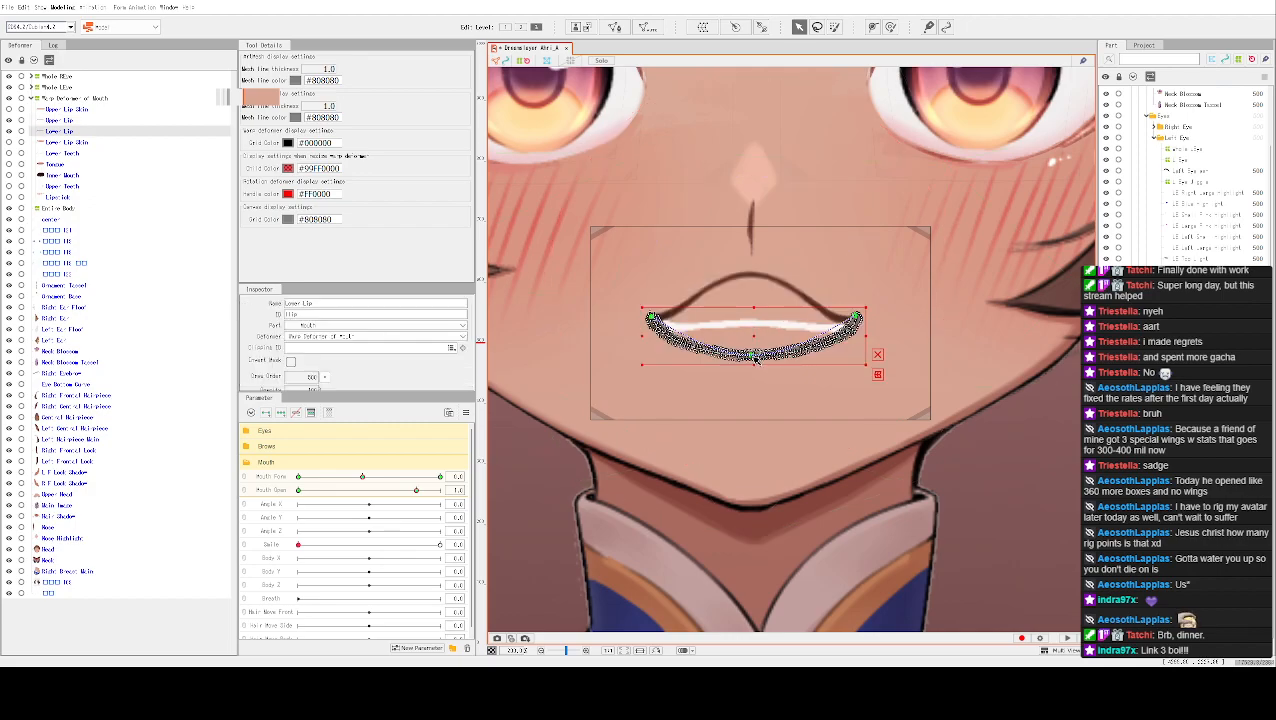
pyautogui.click(720, 435)
pyautogui.scroll(-2, 722, 445)
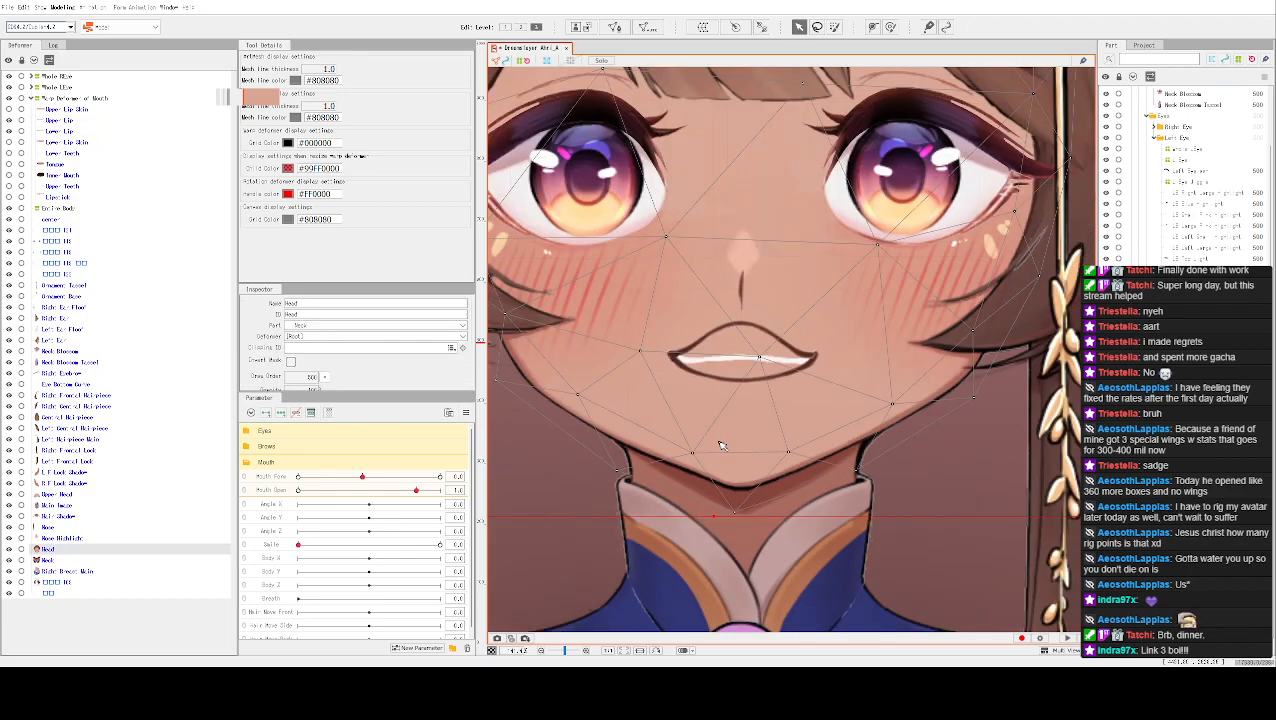
pyautogui.click(733, 376)
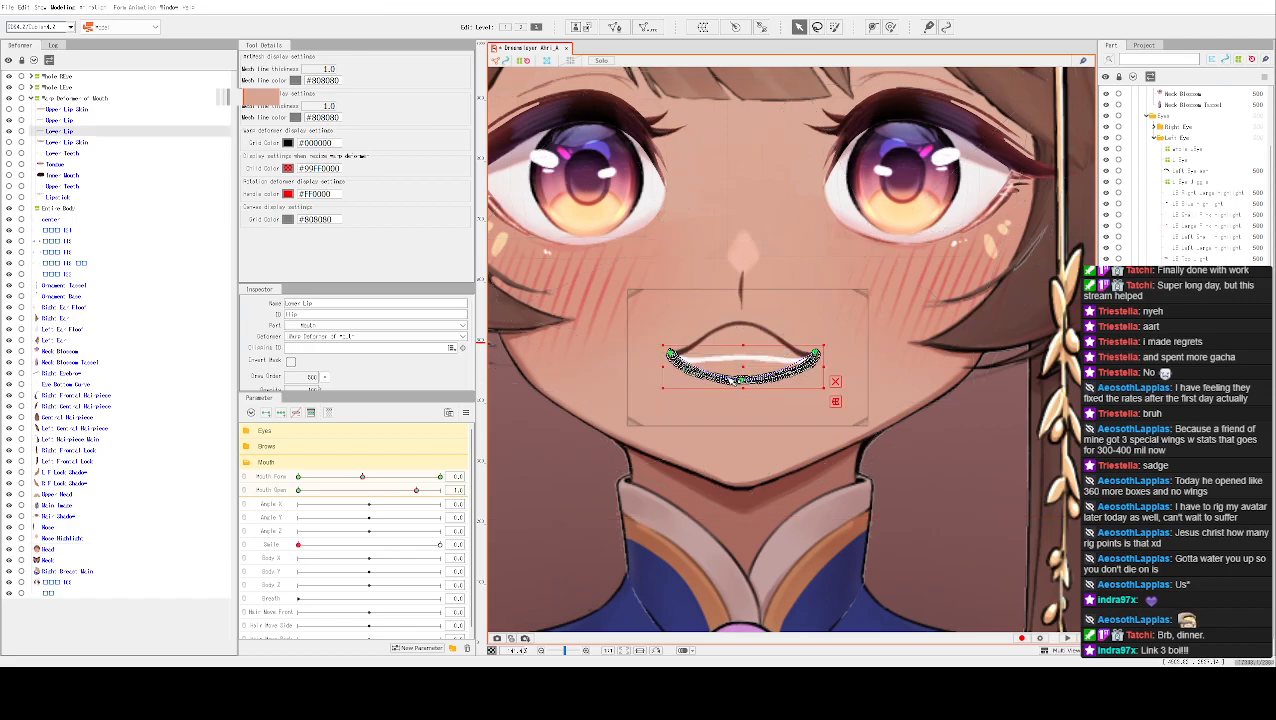
pyautogui.click(734, 332)
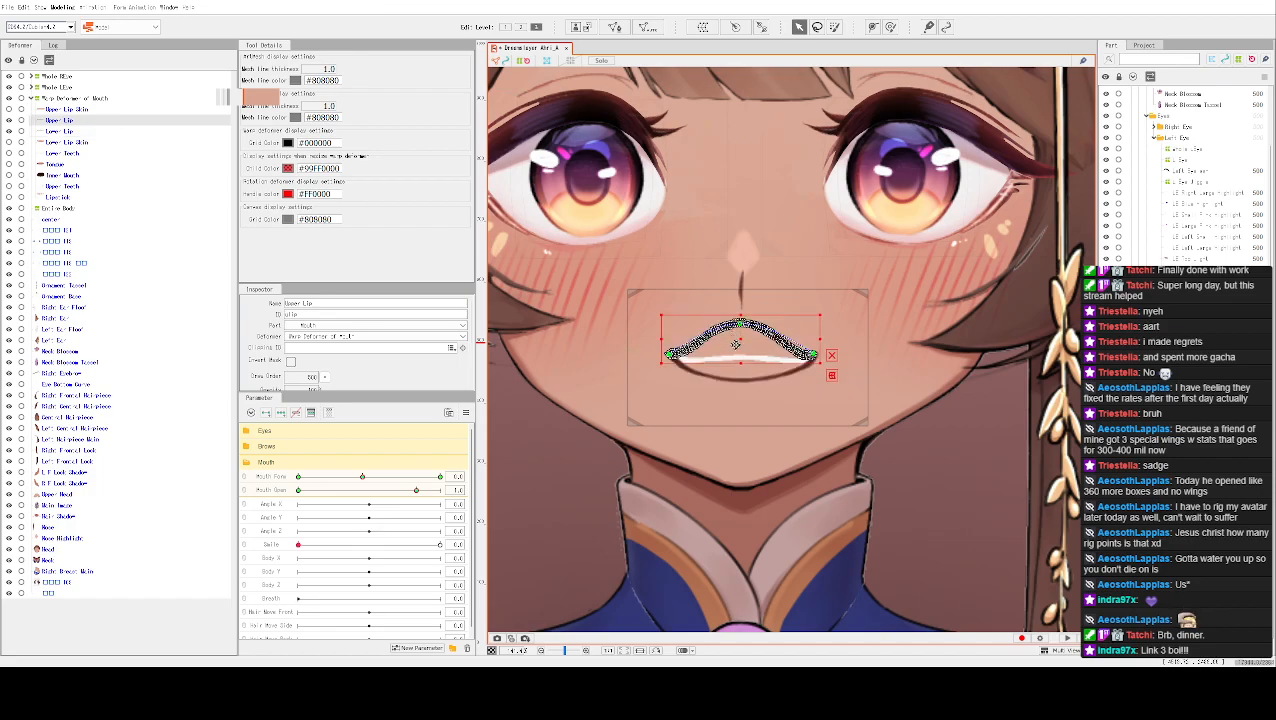
# Move the Upper Lip and Lower Lip slightly down together and deselect them
pyautogui.click(745, 359)
pyautogui.click(705, 348)
pyautogui.click(705, 347)
pyautogui.keyDown('ctrl'); pyautogui.click(76, 132); pyautogui.keyUp('ctrl')
pyautogui.moveTo(747, 357); pyautogui.dragTo(748, 369)
pyautogui.scroll(-3, 800, 256)
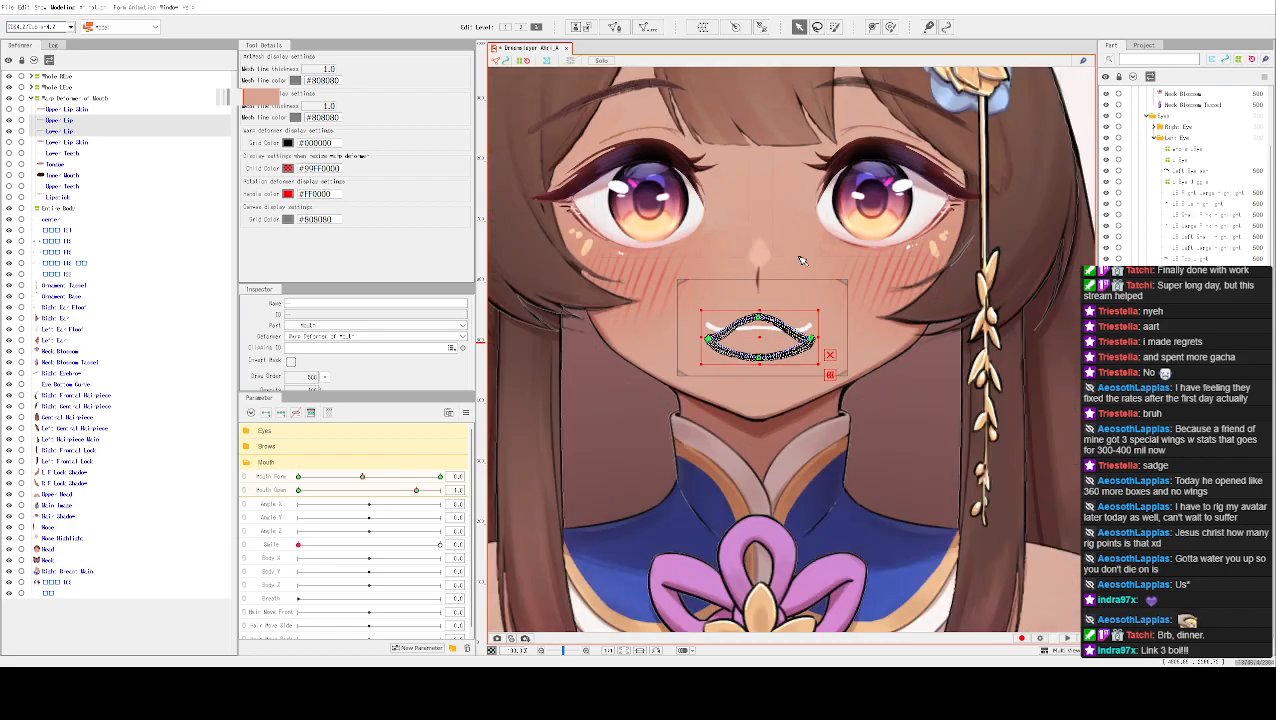
pyautogui.click(670, 400)
pyautogui.scroll(-2, 670, 400)
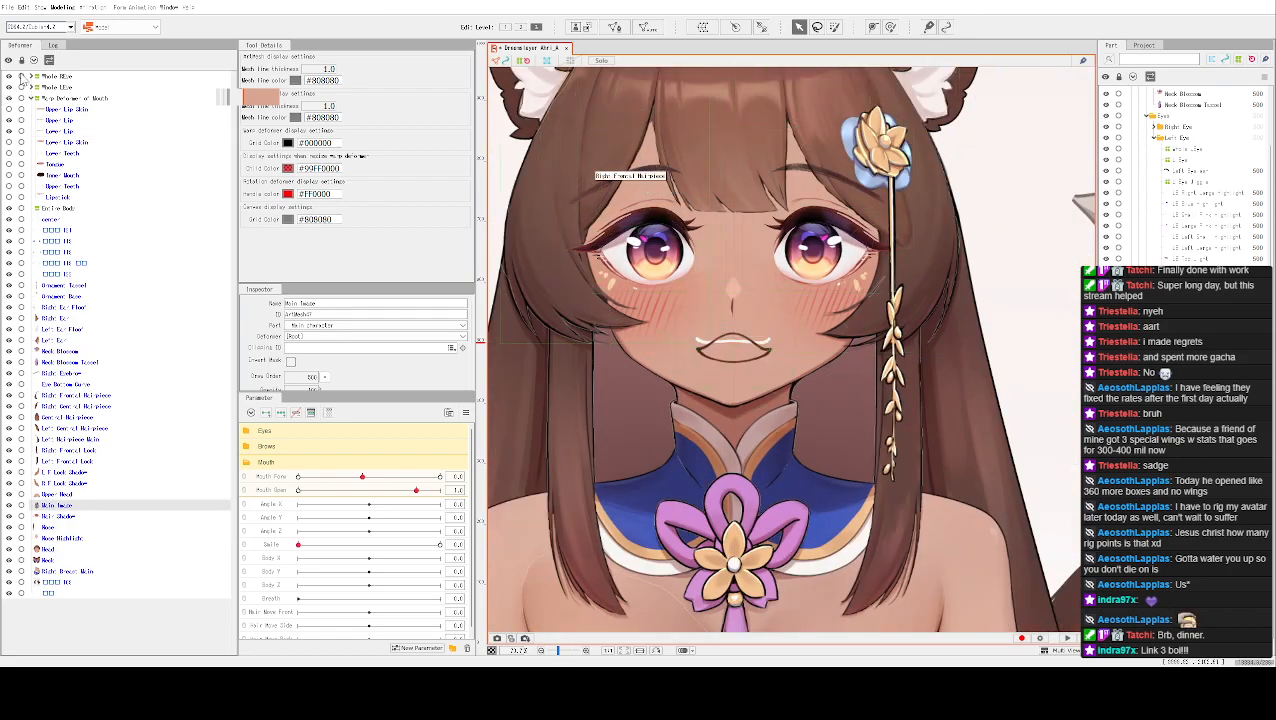
# Show the Inner Mouth and switch the Lower Lip and Upper Lip off and on to check the clipping
pyautogui.click(11, 174)
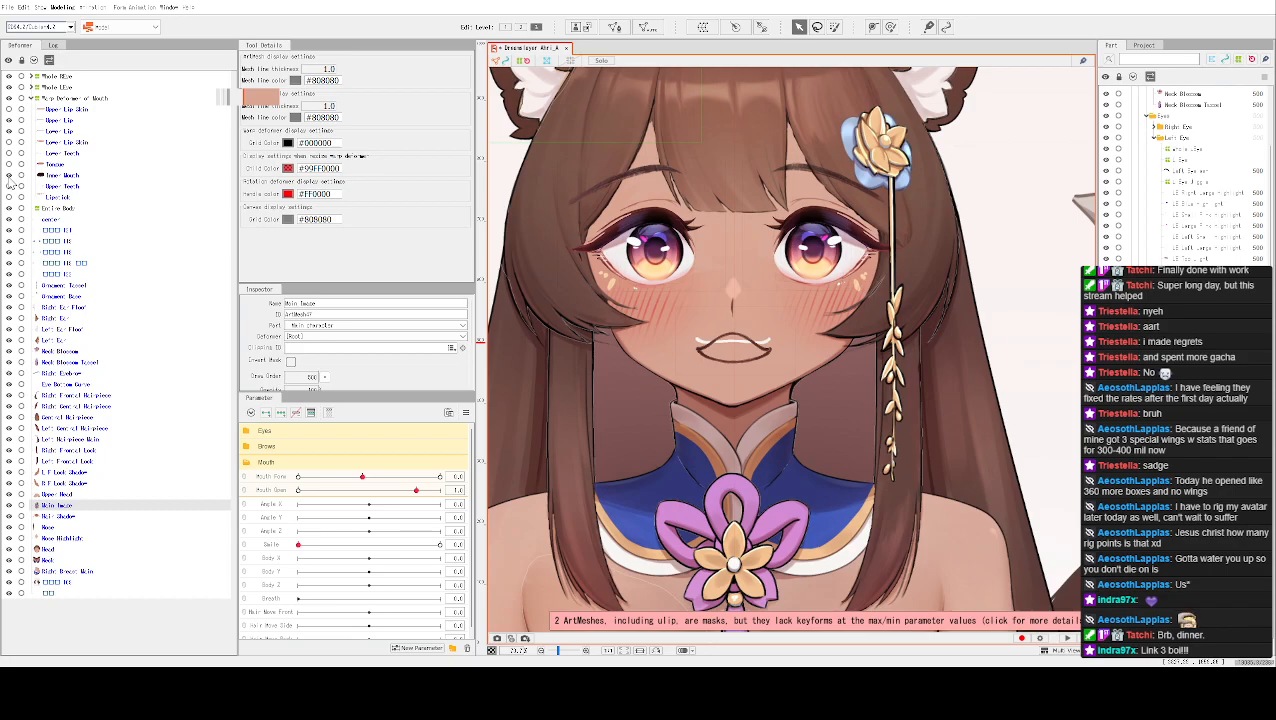
pyautogui.click(9, 132)
pyautogui.click(9, 132)
pyautogui.click(9, 121)
pyautogui.click(9, 121)
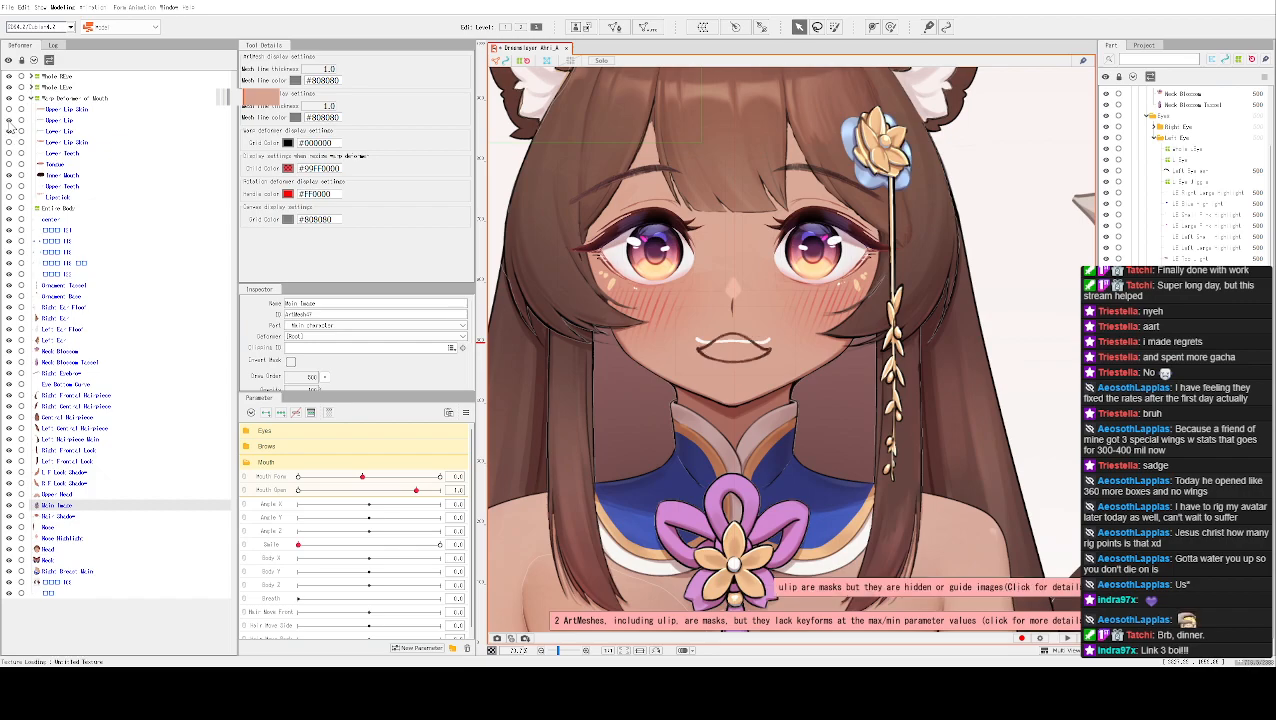
pyautogui.moveTo(363, 478)
pyautogui.mouseDown()
pyautogui.moveTo(287, 467)
pyautogui.moveTo(390, 472)
pyautogui.moveTo(293, 472)
pyautogui.moveTo(367, 470)
pyautogui.moveTo(370, 456)
pyautogui.moveTo(367, 480)
pyautogui.moveTo(397, 436)
pyautogui.moveTo(366, 485)
pyautogui.mouseUp()
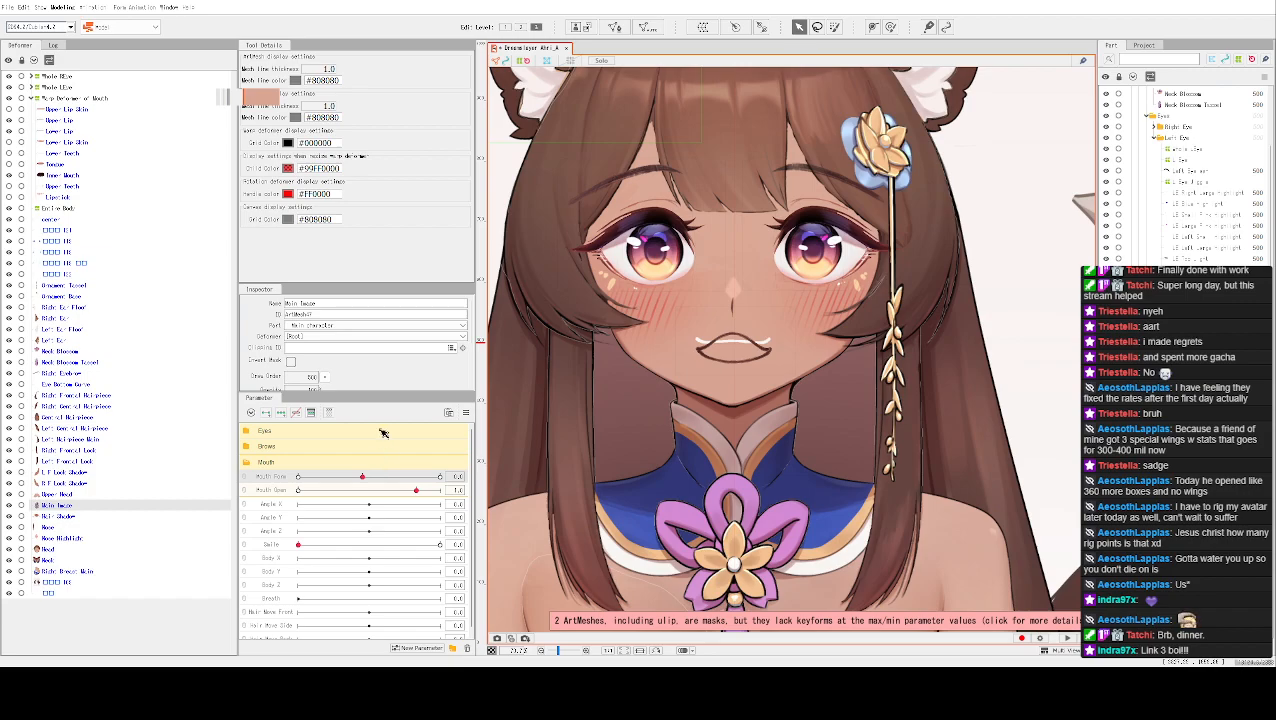
# Check both lips' IDs, clear the Inner Mouth's clipping ID and hide the Inner Mouth
pyautogui.click(58, 121)
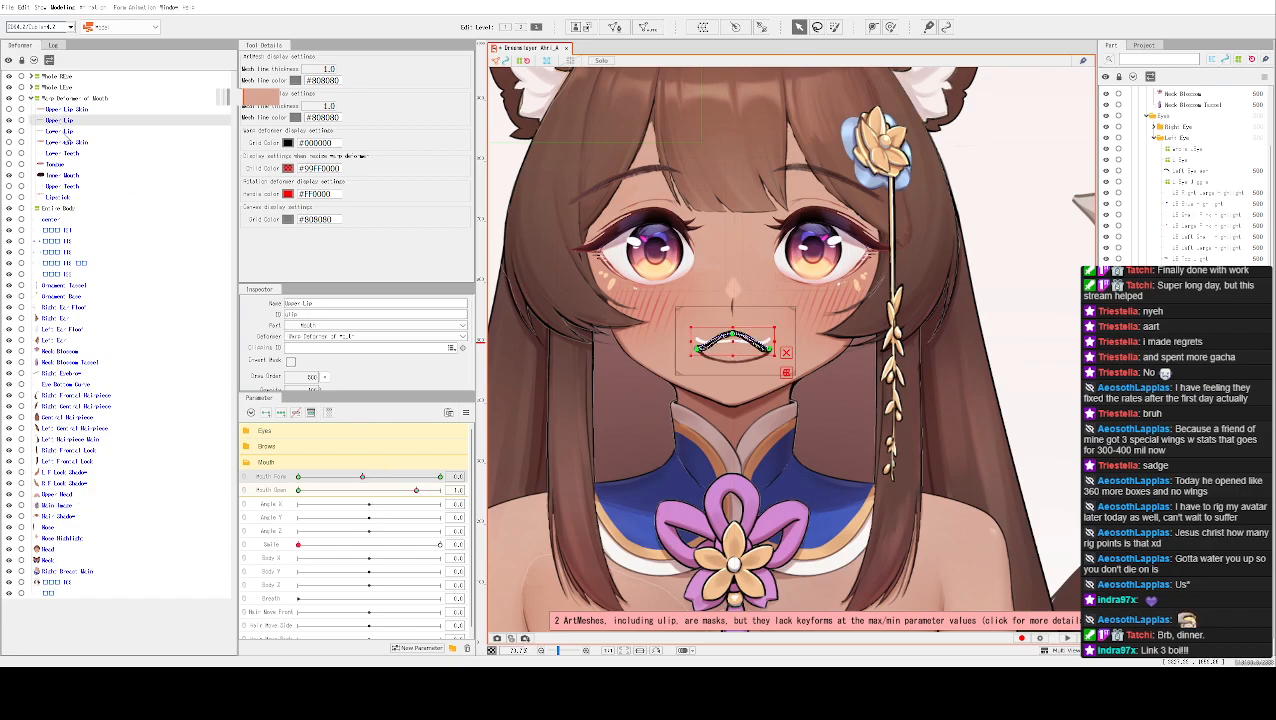
pyautogui.click(65, 133)
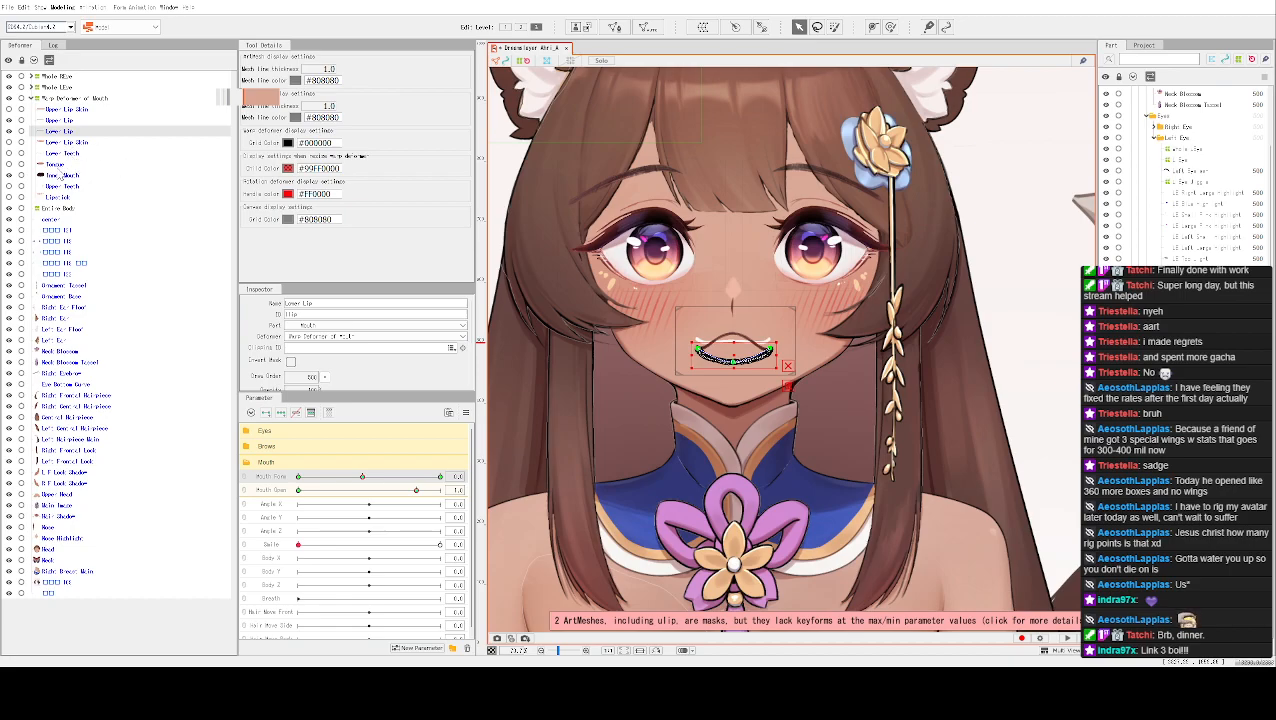
pyautogui.click(62, 176)
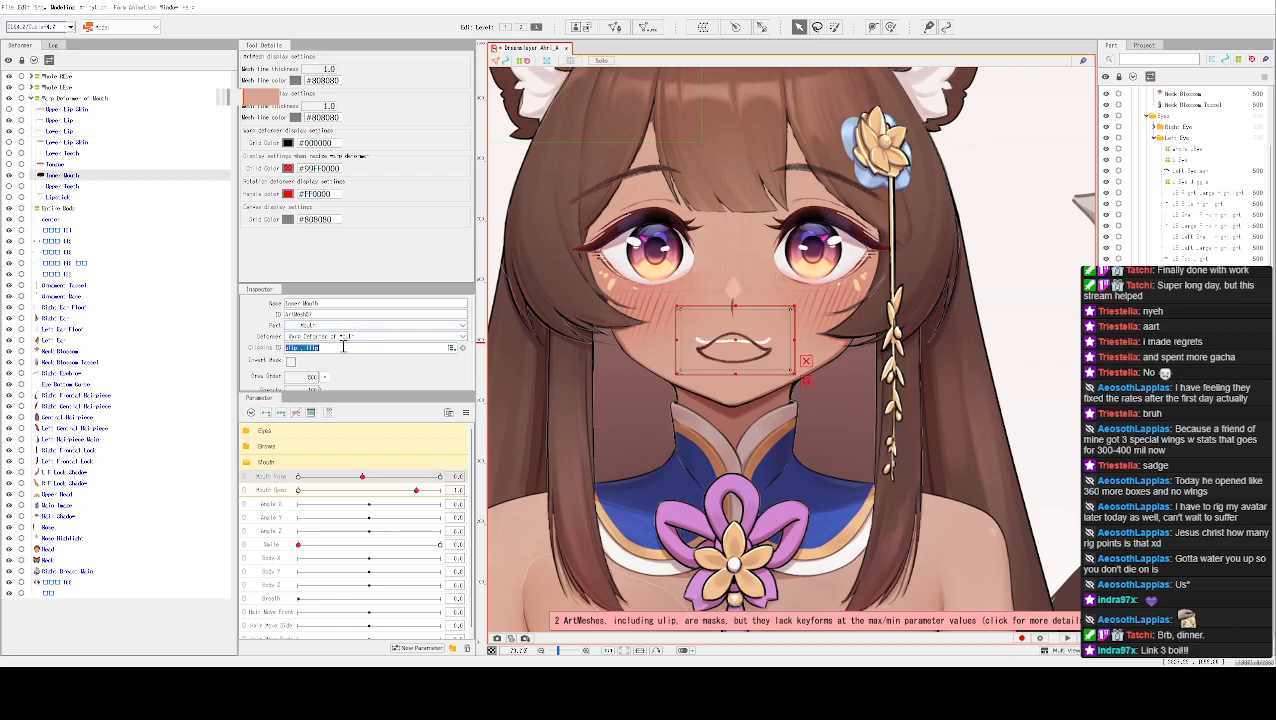
pyautogui.moveTo(326, 350); pyautogui.dragTo(243, 350)
pyautogui.press('BackSpace')
pyautogui.press('Return')
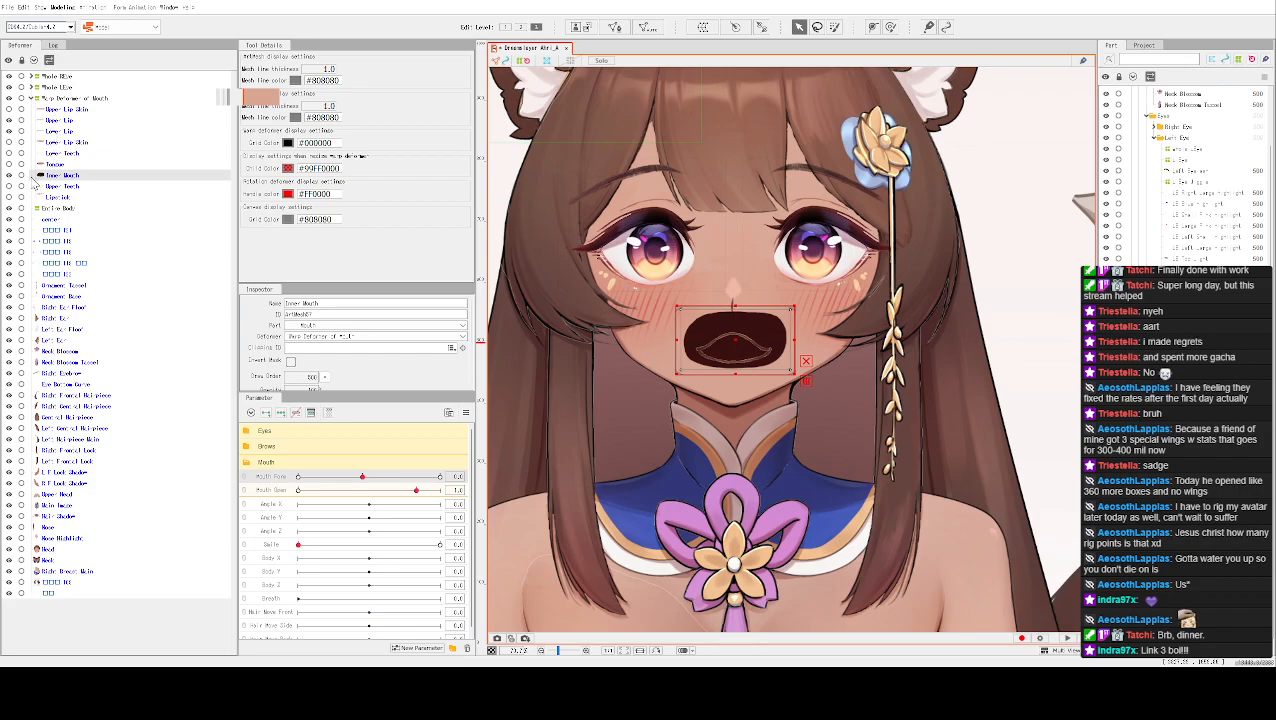
pyautogui.click(9, 176)
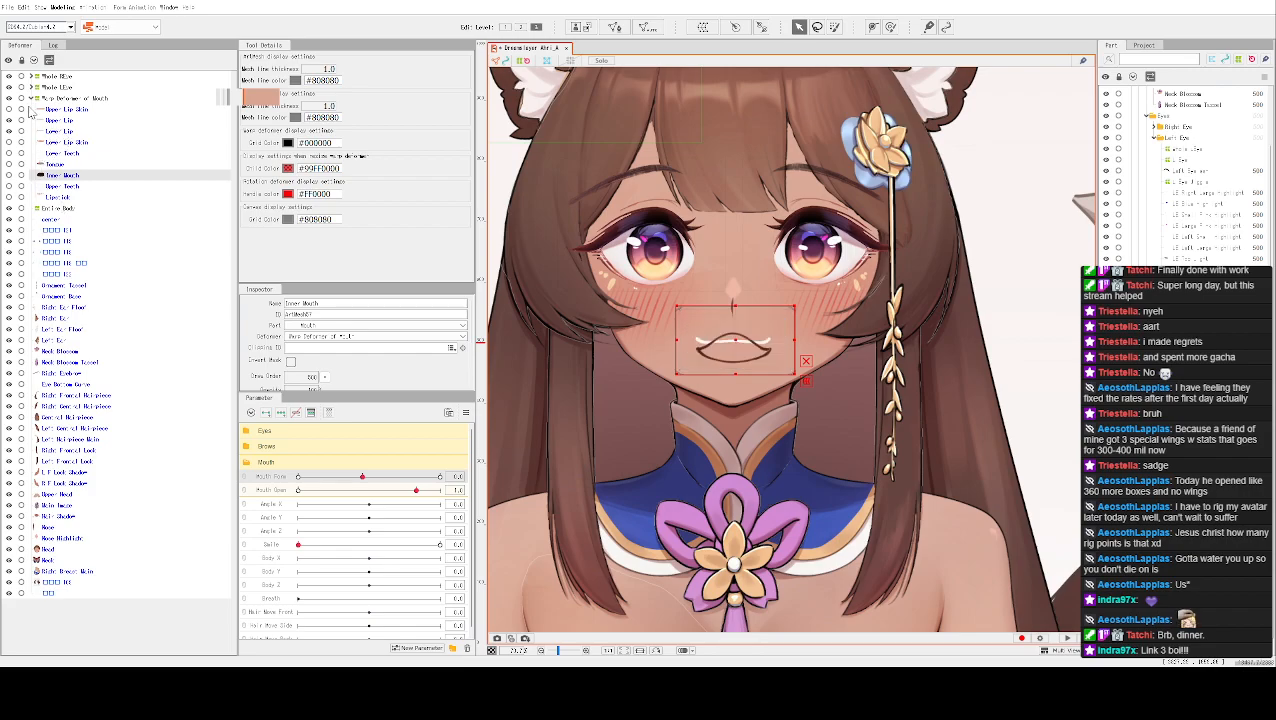
# Select the Lower Lip and Upper Lip together and preview their shape at Mouth Form -1.0 with the selection display hidden
pyautogui.click(735, 344)
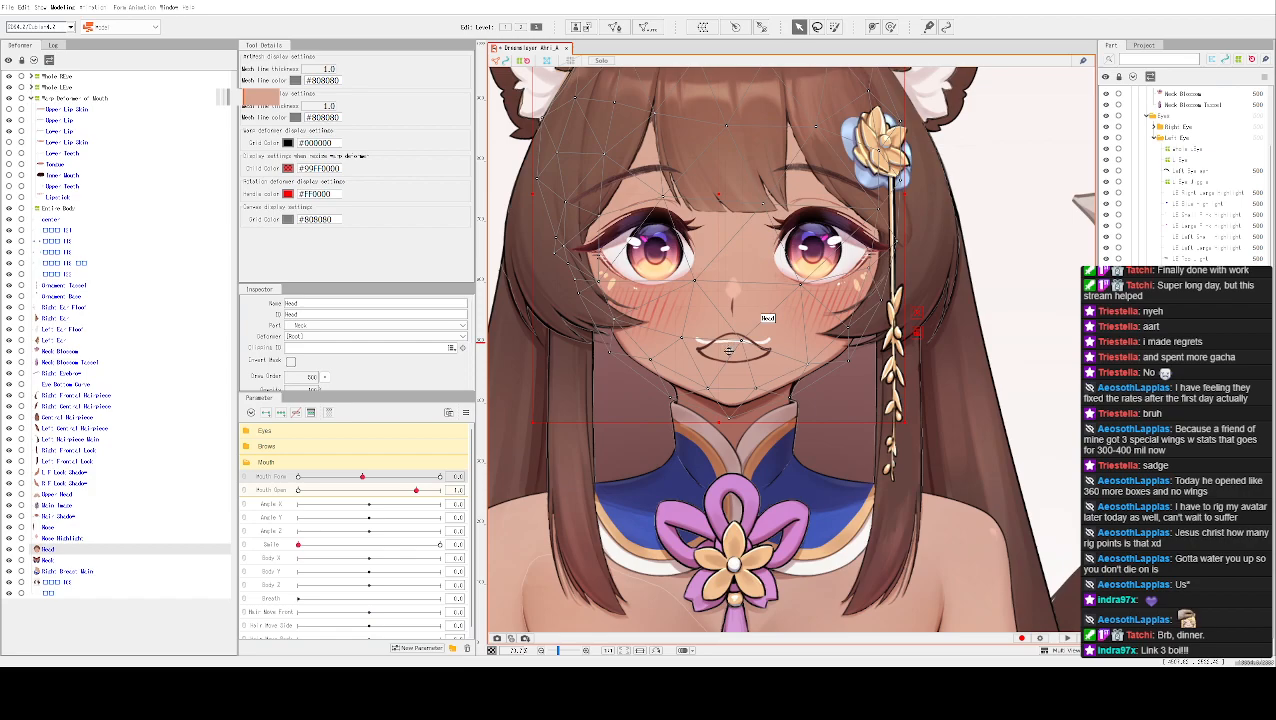
pyautogui.click(727, 363)
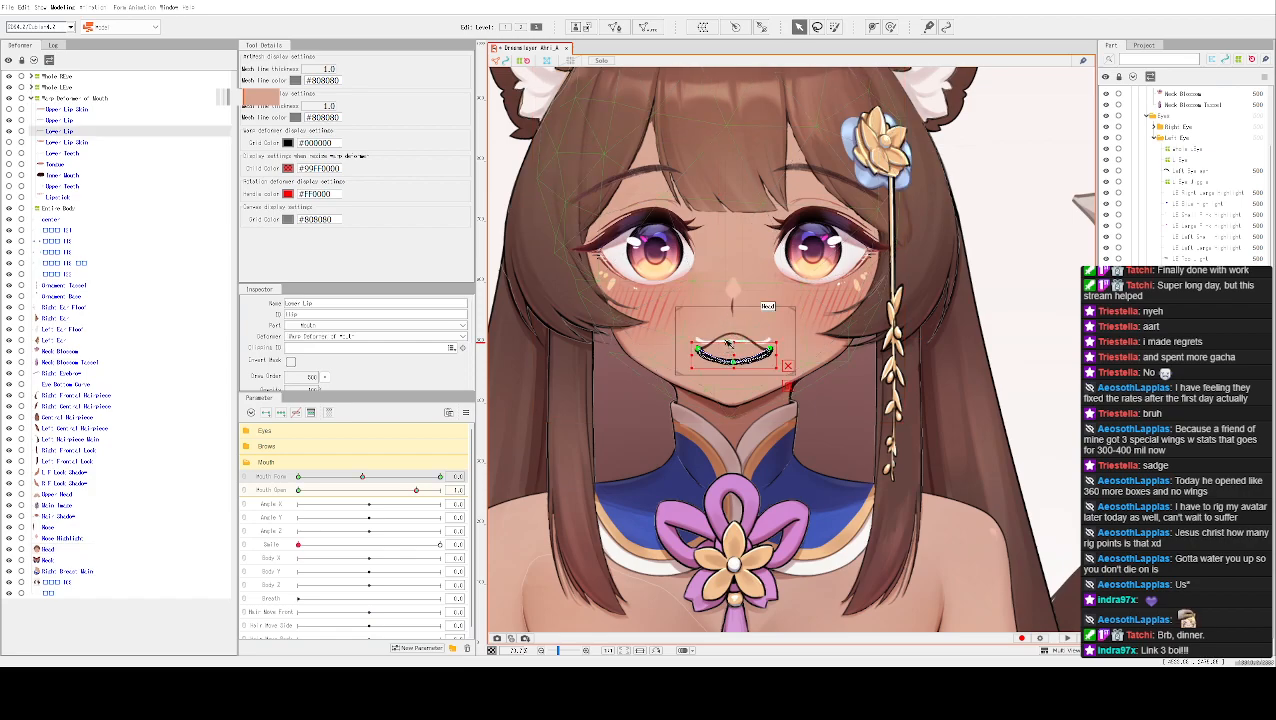
pyautogui.keyDown('ctrl'); pyautogui.click(733, 334); pyautogui.keyUp('ctrl')
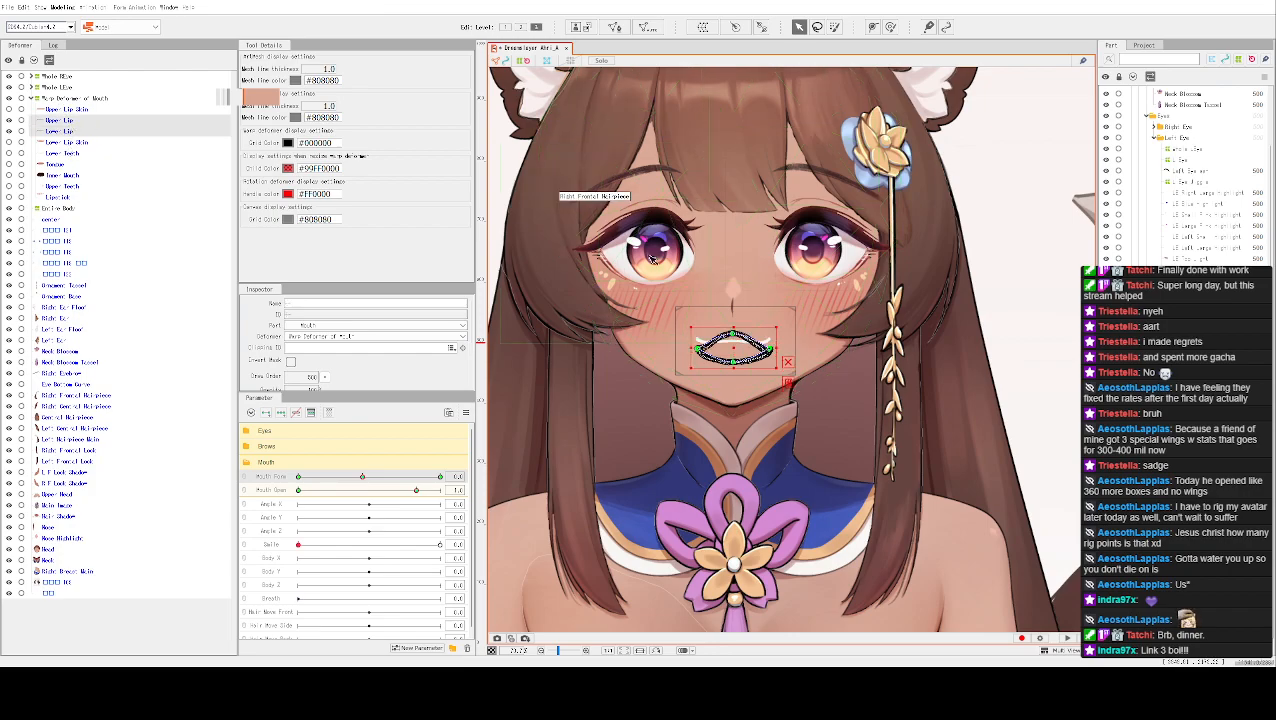
pyautogui.moveTo(732, 352); pyautogui.dragTo(730, 360)
pyautogui.hotkey('ctrl', 'h')
pyautogui.moveTo(366, 482); pyautogui.dragTo(288, 446)
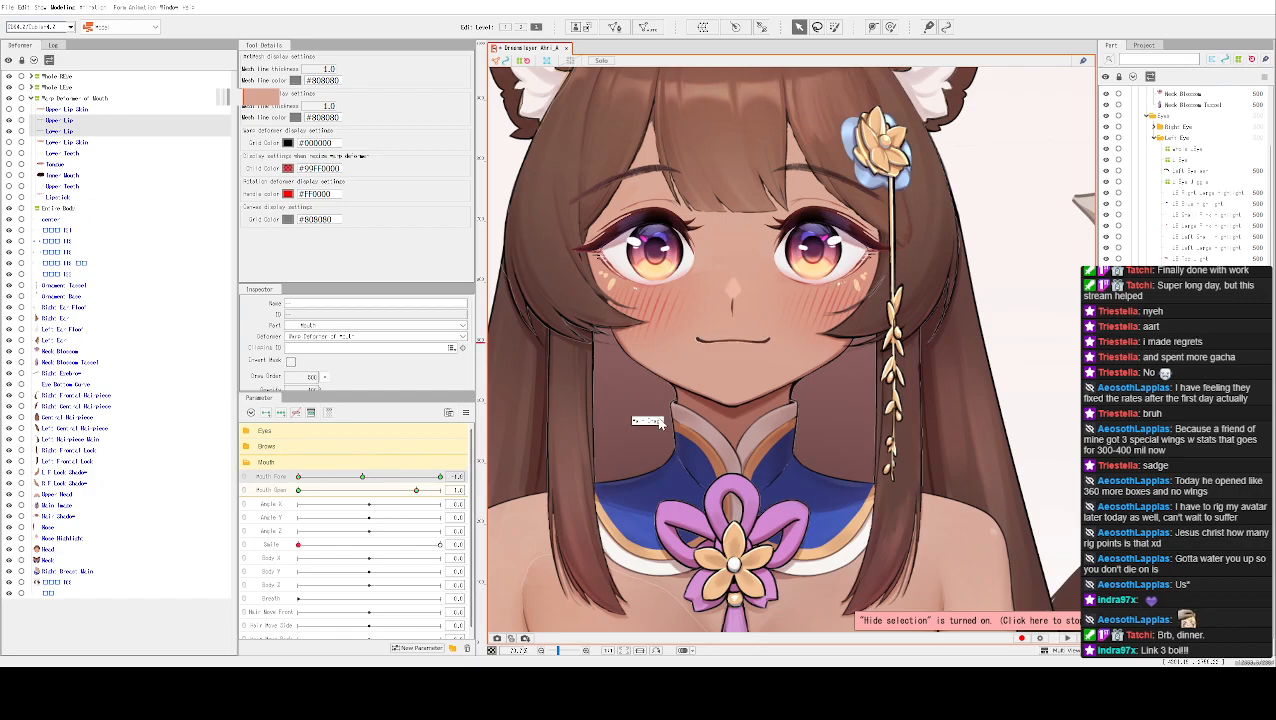
pyautogui.hotkey('ctrl', 'z')
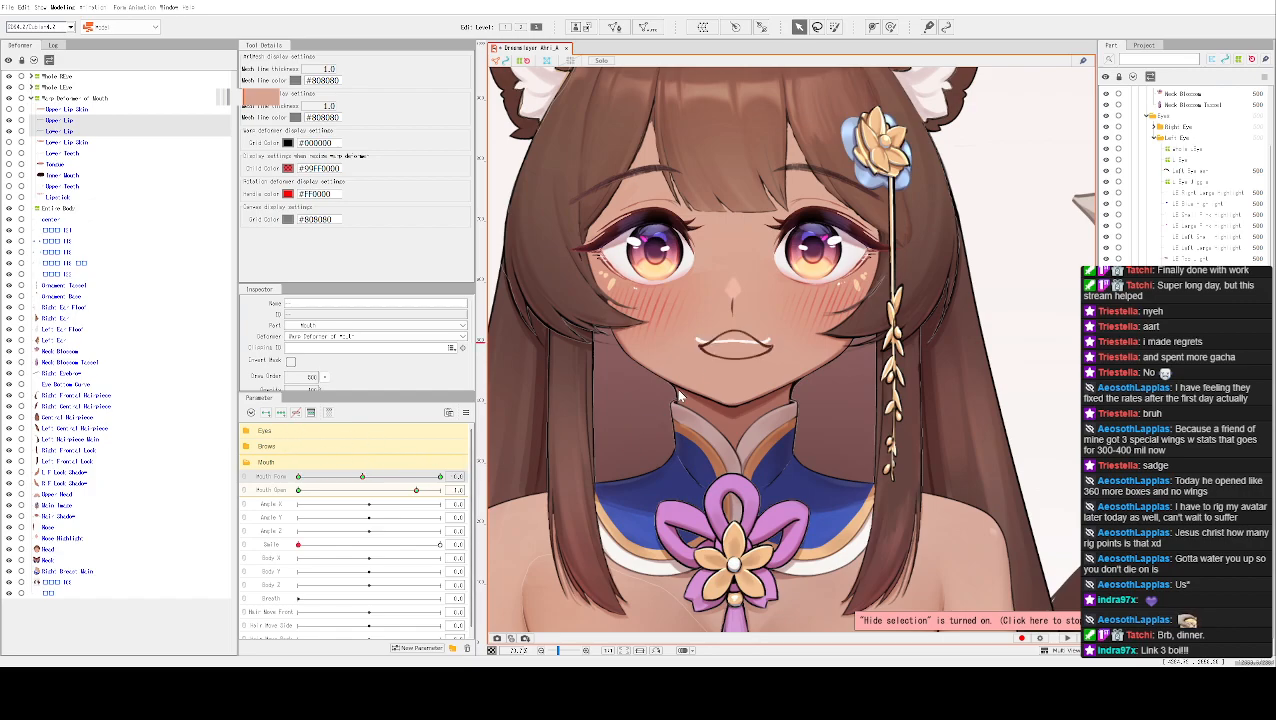
# Inspect the Upper Lip, Lower Lip Skin, Inner Mouth and Lower Lip in turn, and check the Mouth Form position
pyautogui.click(735, 347)
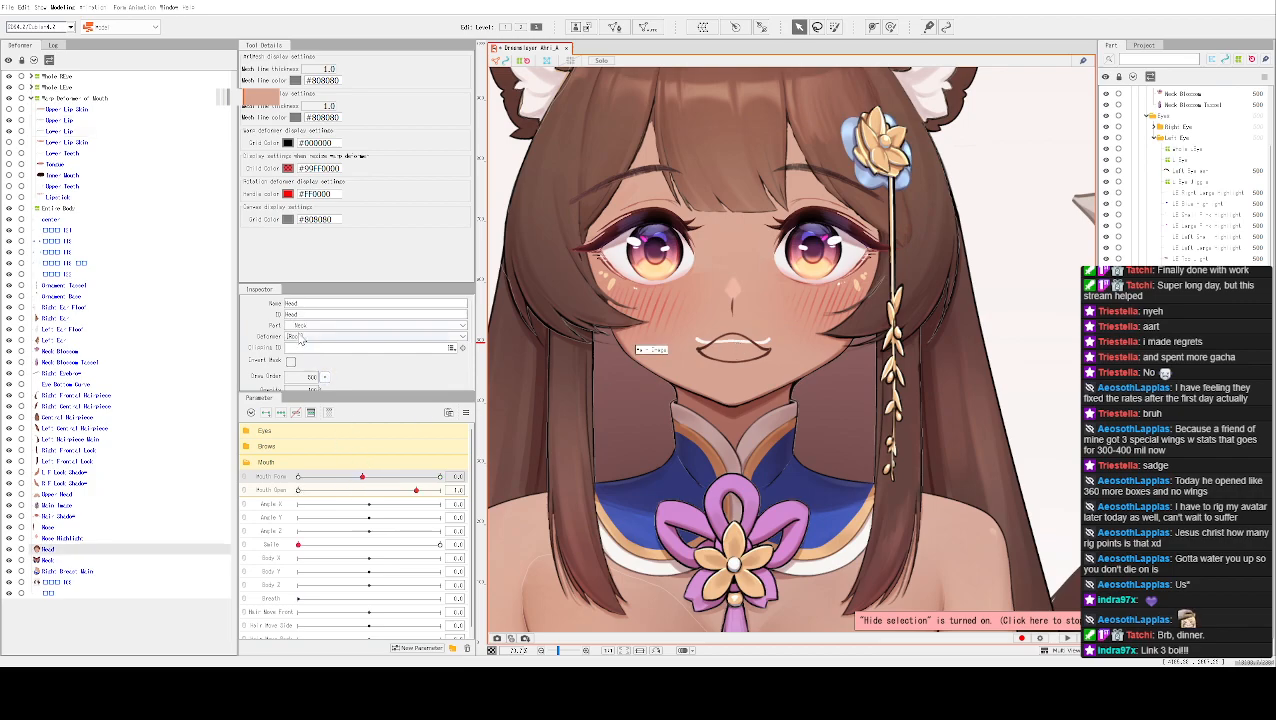
pyautogui.click(82, 121)
pyautogui.click(80, 143)
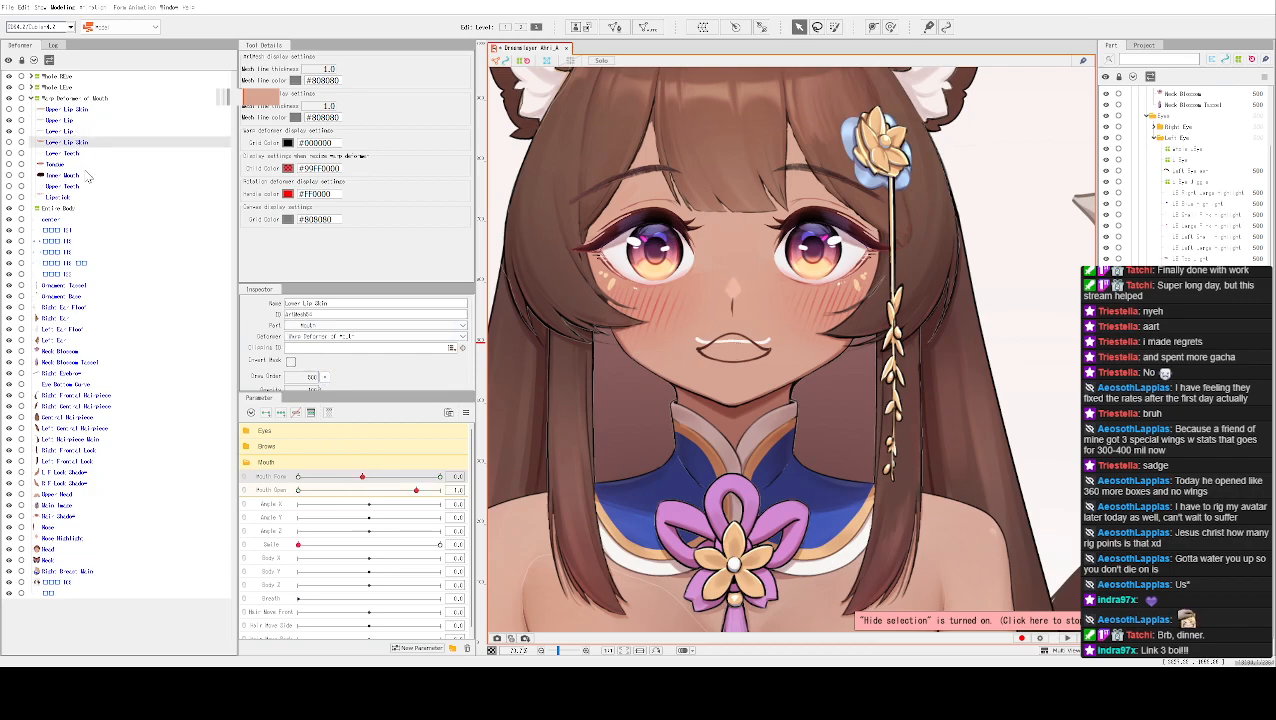
pyautogui.click(68, 175)
pyautogui.click(72, 131)
pyautogui.click(72, 120)
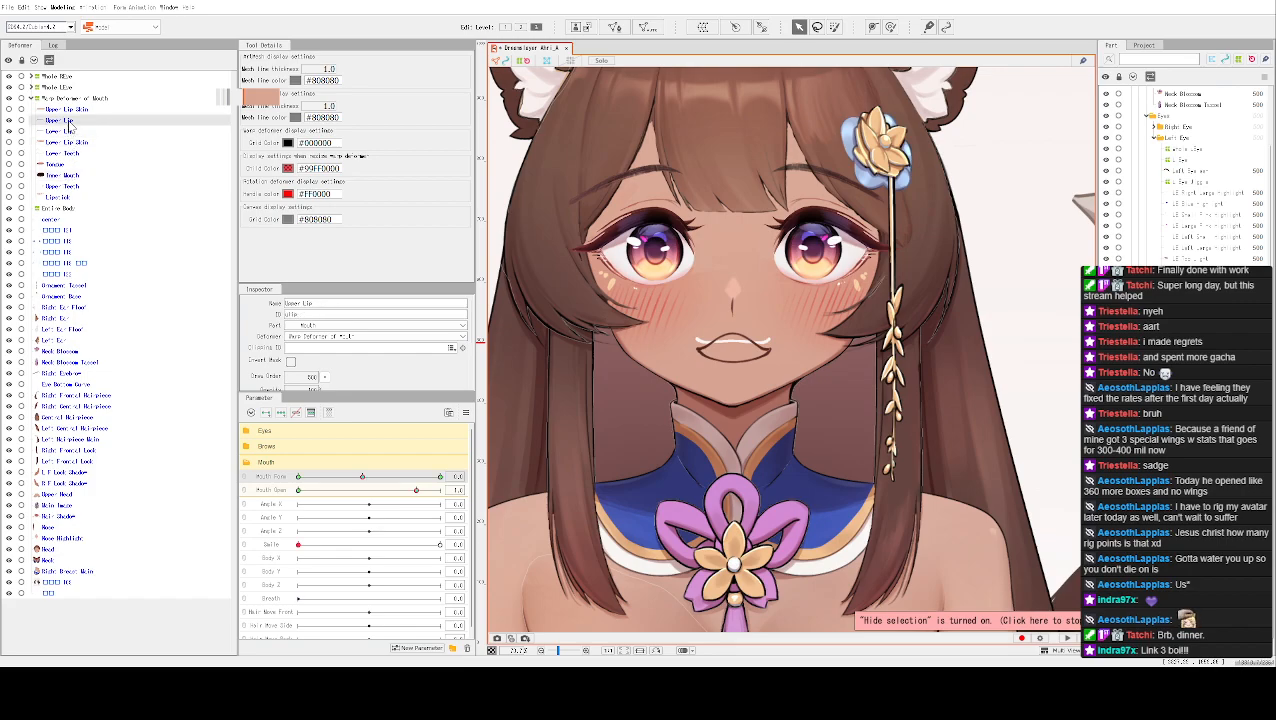
pyautogui.moveTo(363, 478)
pyautogui.mouseDown()
pyautogui.moveTo(293, 475)
pyautogui.moveTo(442, 470)
pyautogui.moveTo(356, 458)
pyautogui.moveTo(391, 456)
pyautogui.moveTo(407, 458)
pyautogui.moveTo(316, 467)
pyautogui.moveTo(362, 462)
pyautogui.mouseUp()
pyautogui.moveTo(362, 481)
pyautogui.mouseDown()
pyautogui.moveTo(300, 480)
pyautogui.moveTo(397, 478)
pyautogui.moveTo(288, 458)
pyautogui.moveTo(366, 466)
pyautogui.mouseUp()
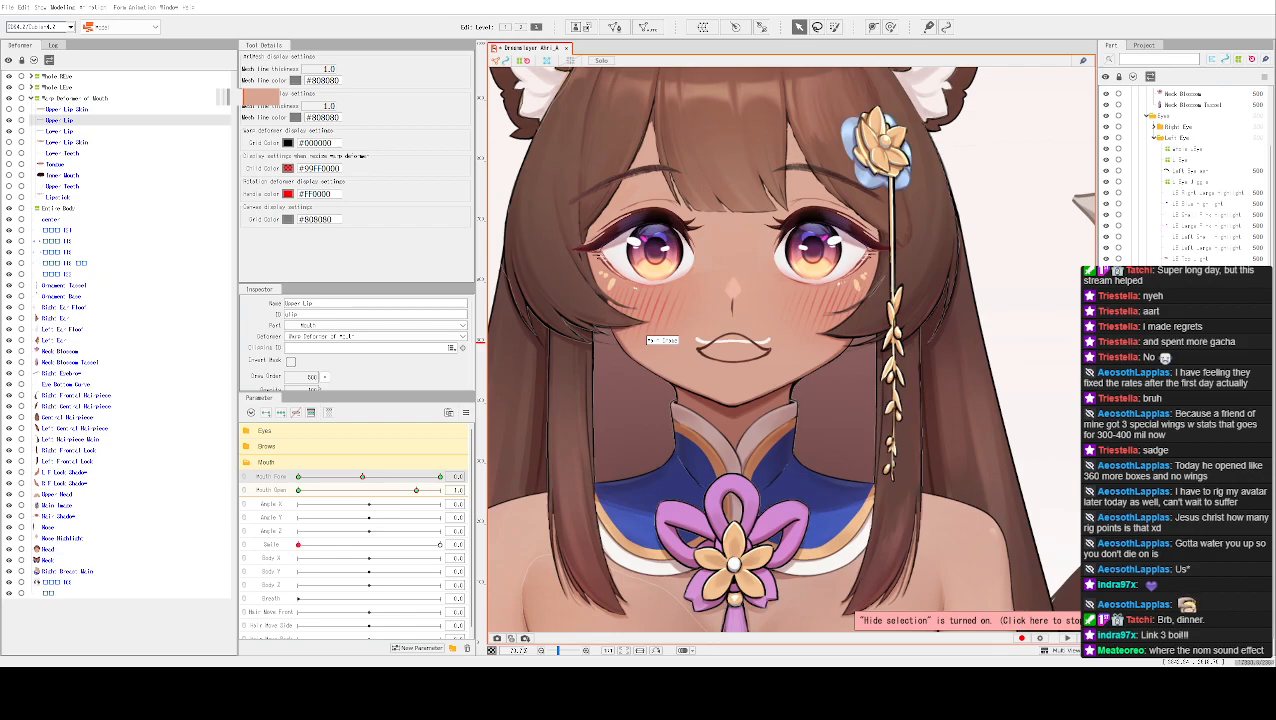
# Show the Lower Teeth and generate an automatic mesh for them
pyautogui.click(9, 176)
pyautogui.click(9, 176)
pyautogui.click(9, 155)
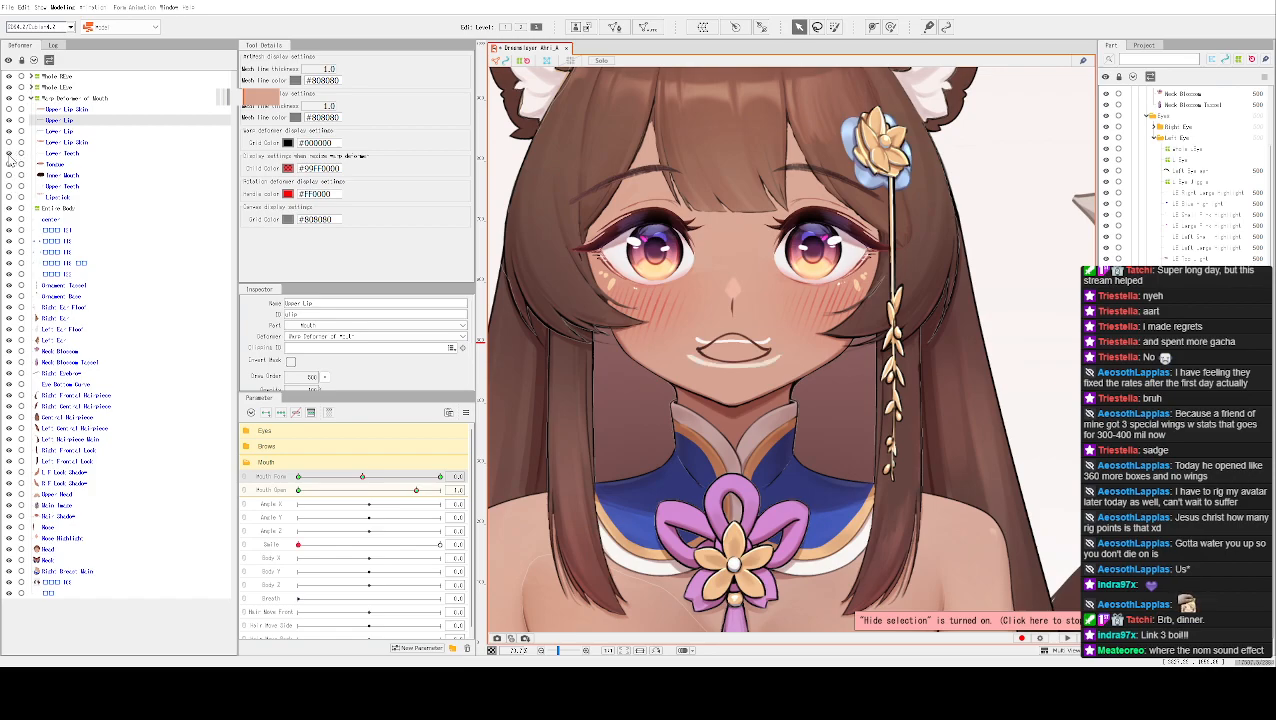
pyautogui.click(728, 370)
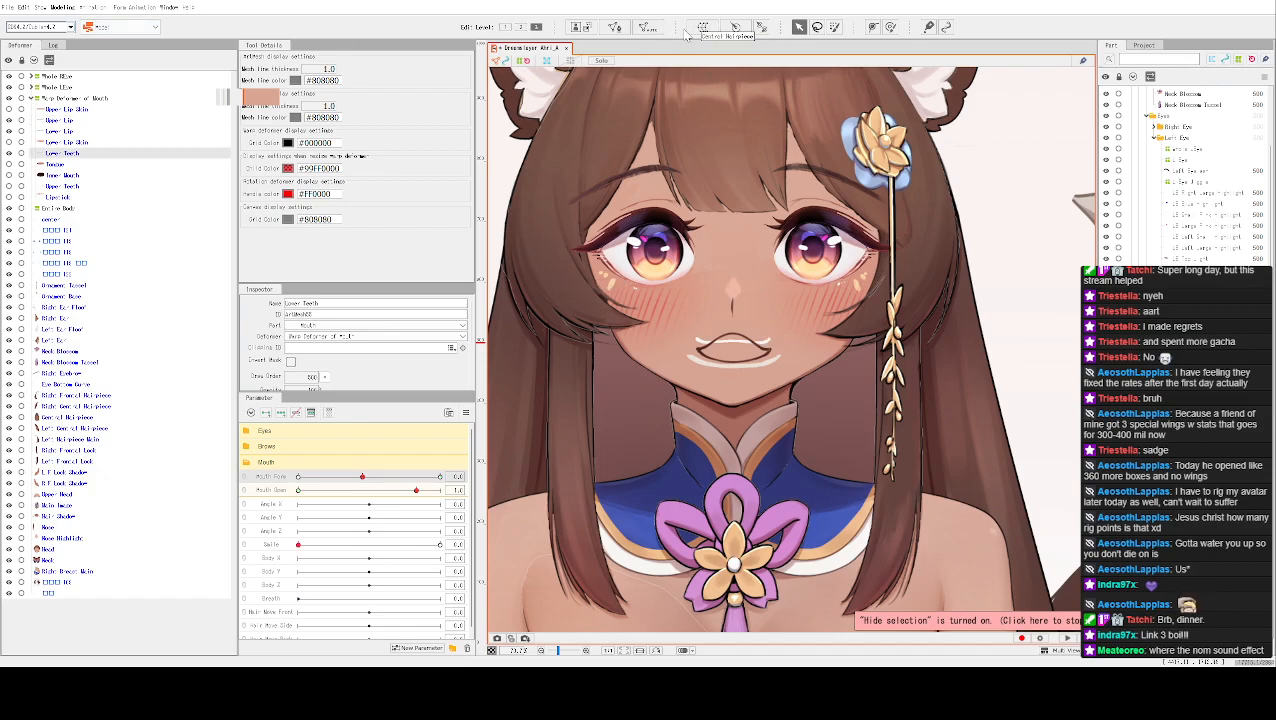
pyautogui.click(612, 30)
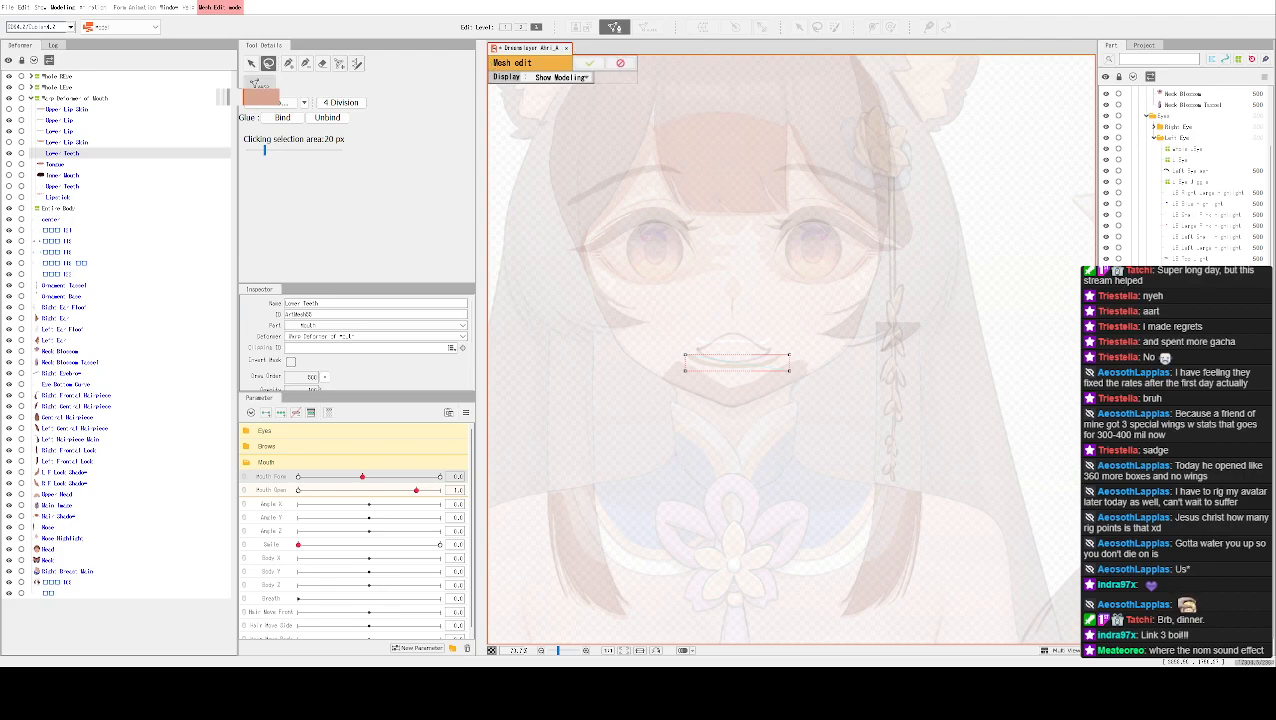
pyautogui.click(355, 102)
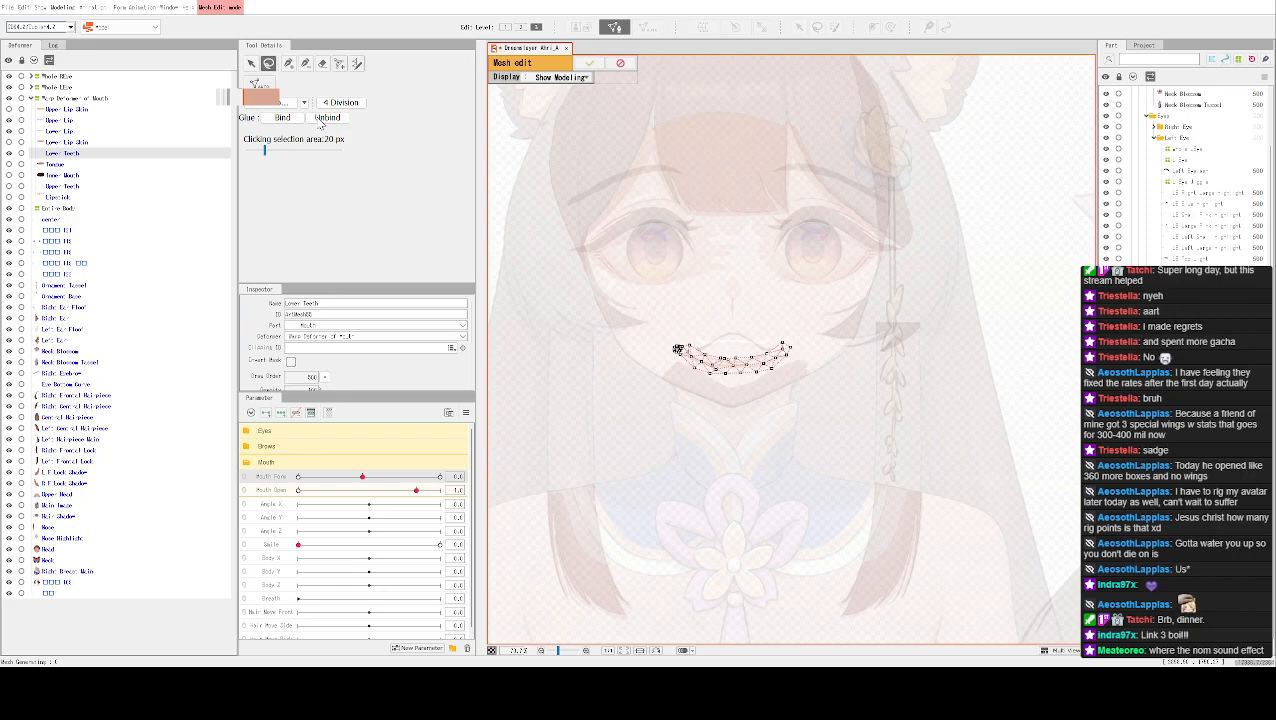
pyautogui.click(589, 63)
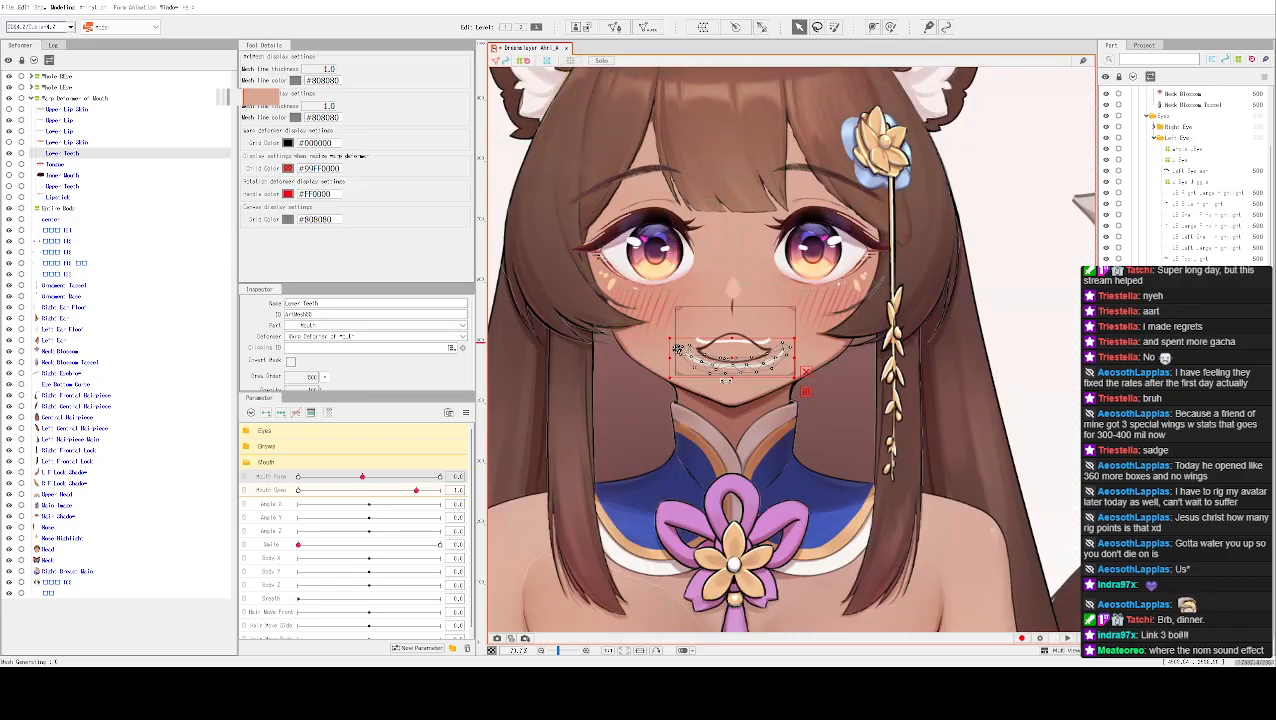
# Move the Lower Teeth slightly up toward the lower lip and try narrowing them to the mouth's width
pyautogui.moveTo(677, 350); pyautogui.dragTo(679, 343)
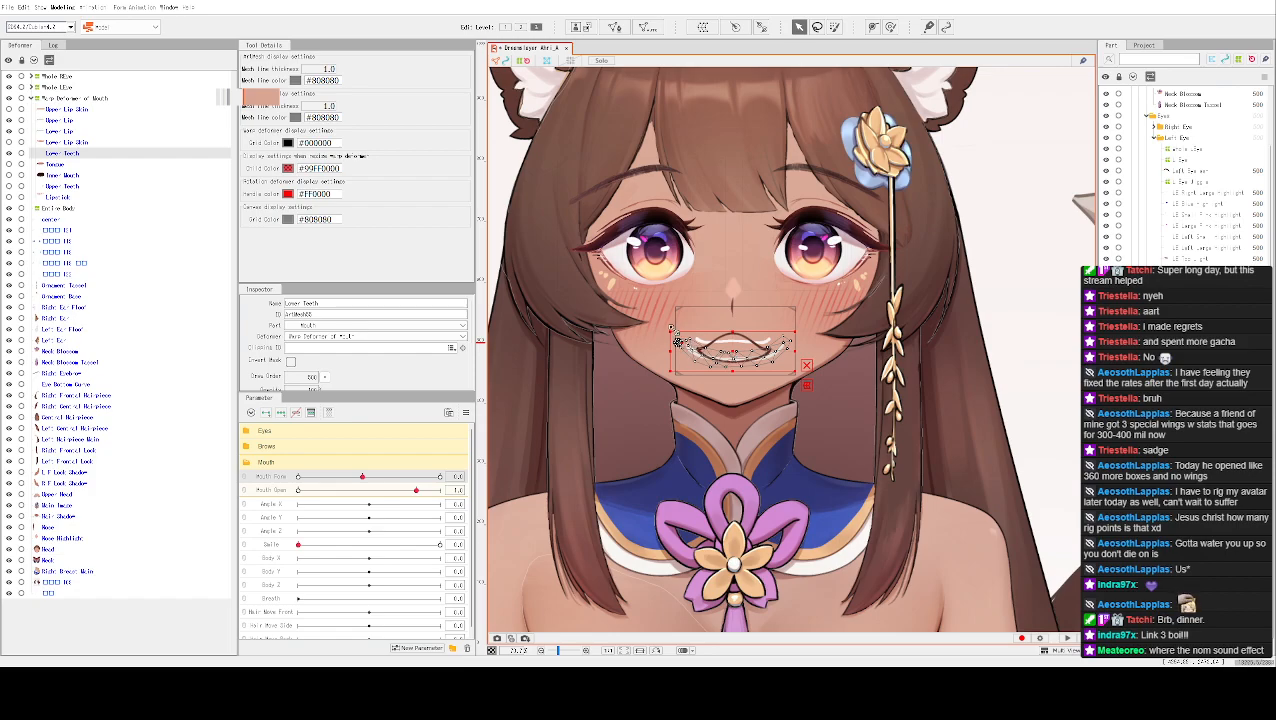
pyautogui.moveTo(677, 343); pyautogui.dragTo(689, 342)
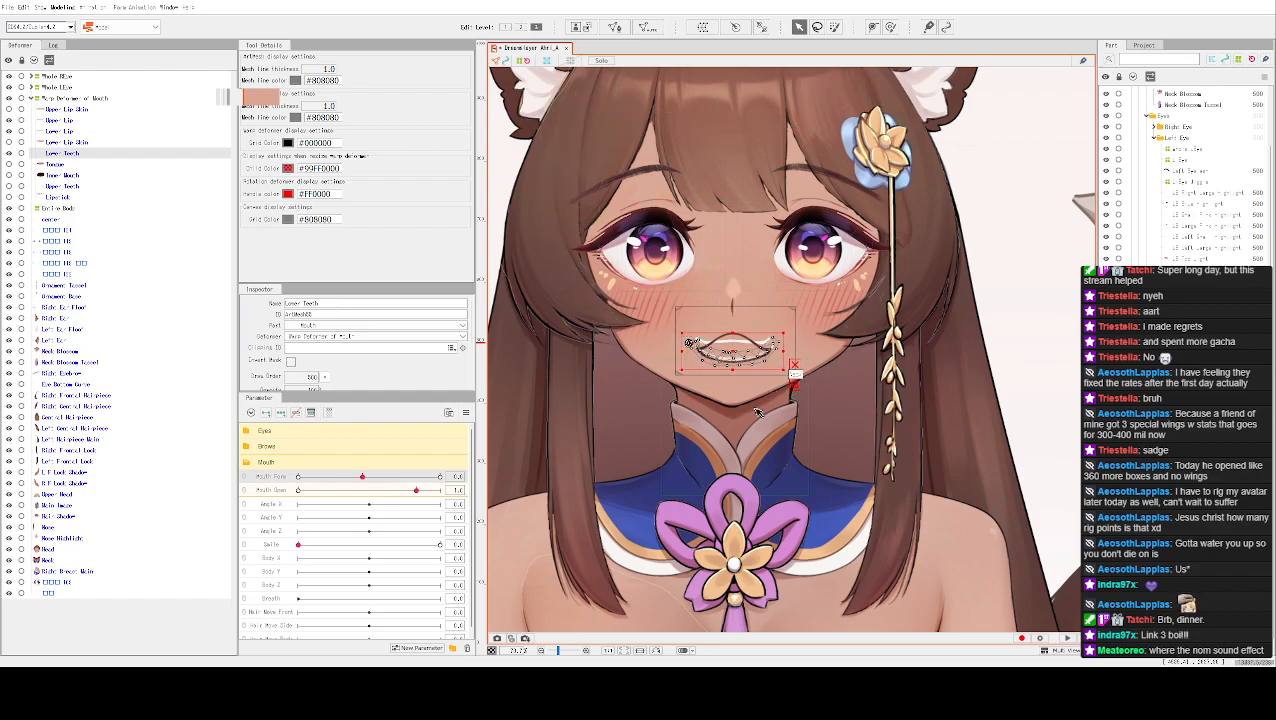
# Alternate between the Upper Lip, Lower Lip and Lower Teeth on the canvas to compare how they overlap
pyautogui.click(735, 365)
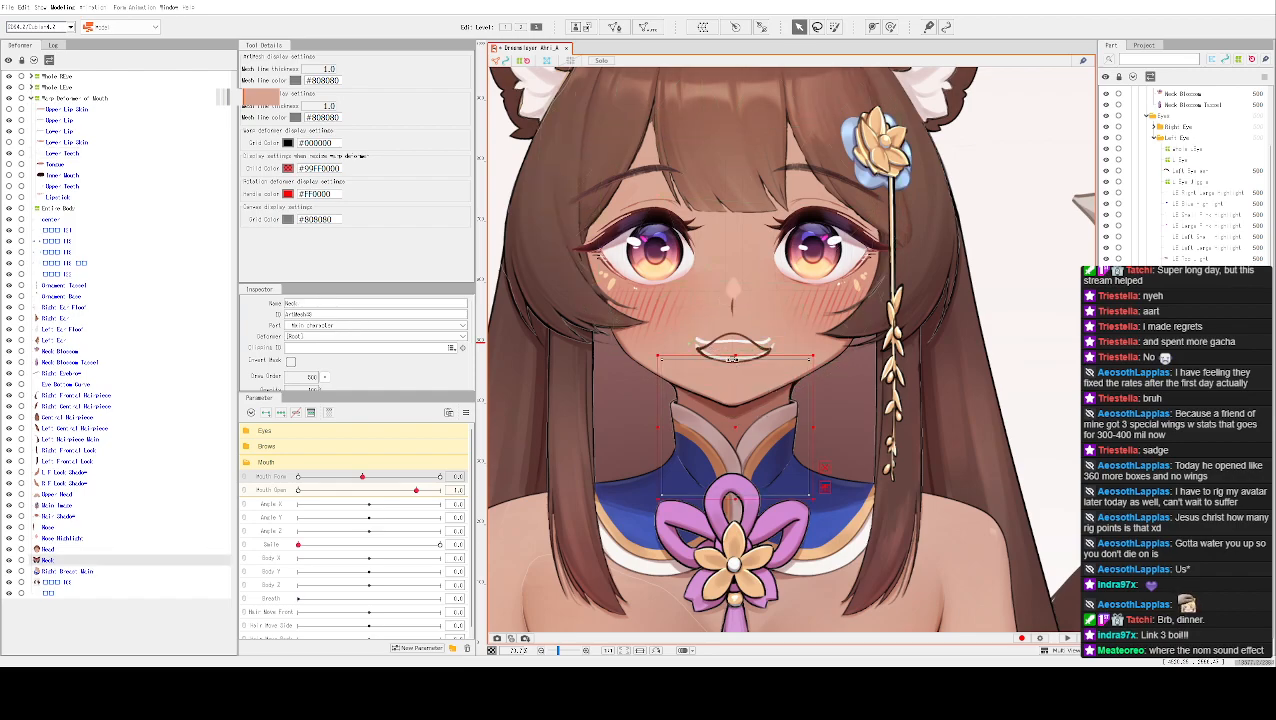
pyautogui.click(716, 358)
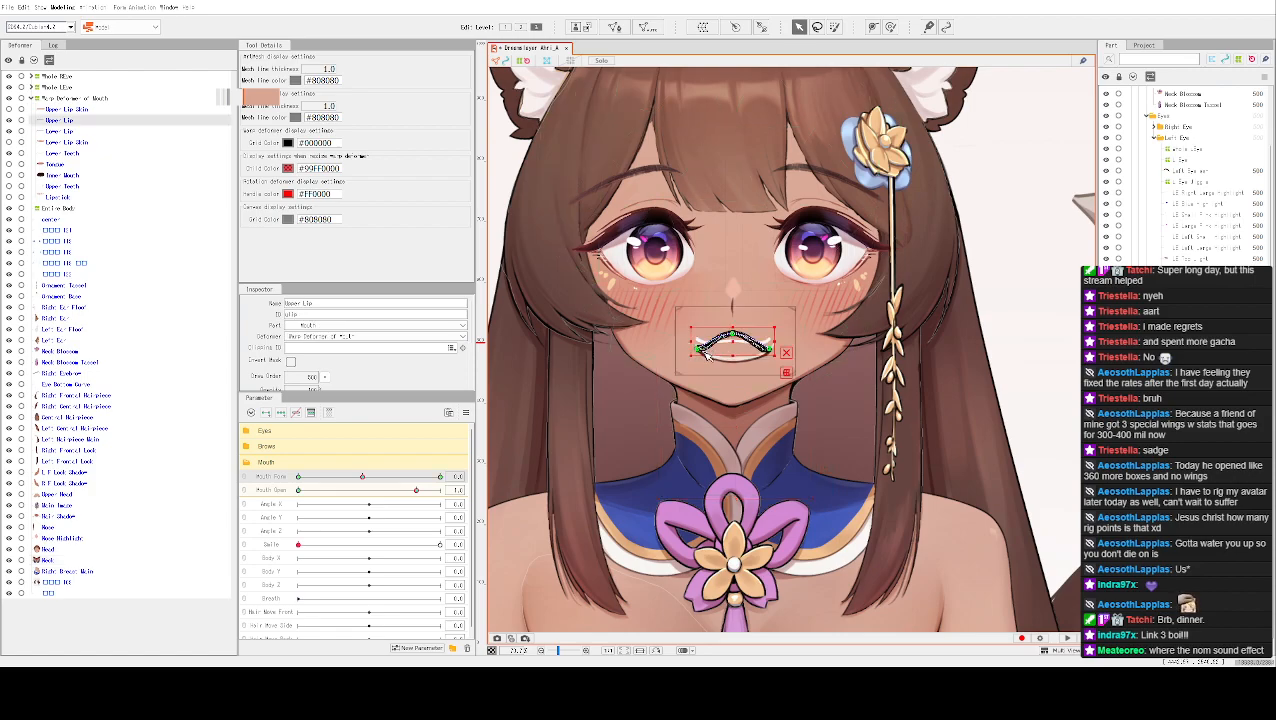
pyautogui.click(716, 359)
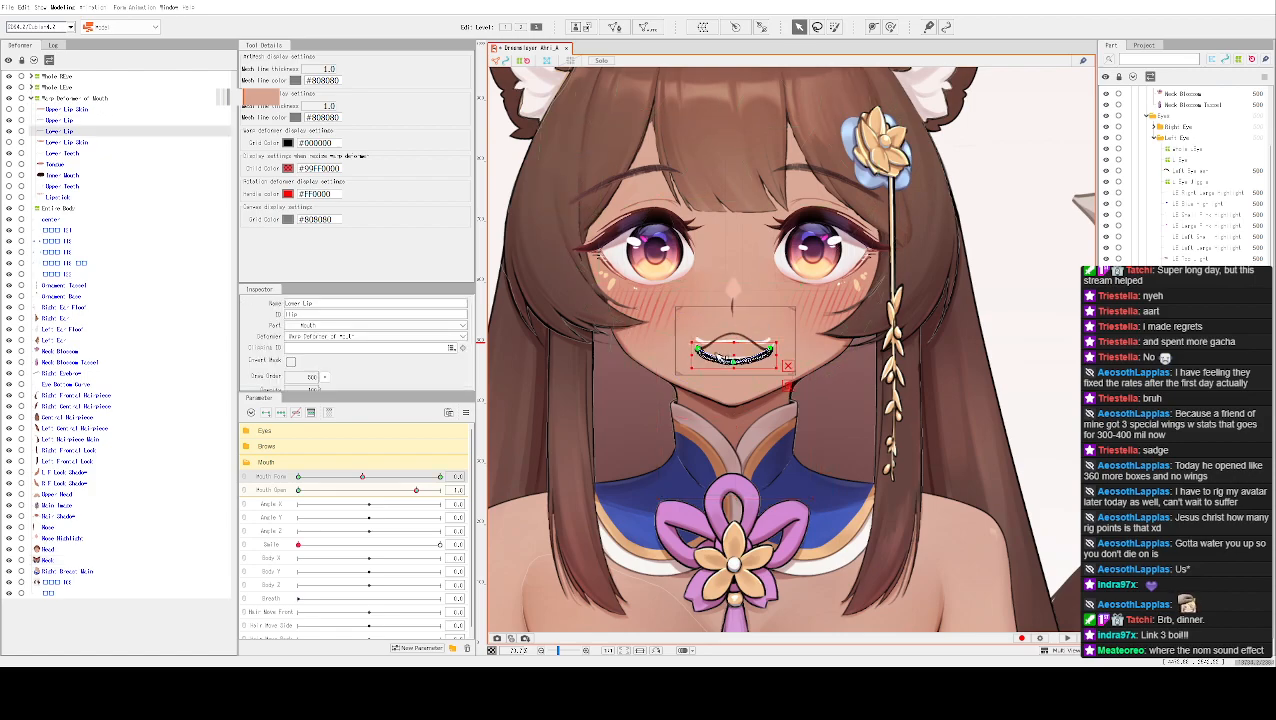
pyautogui.click(748, 333)
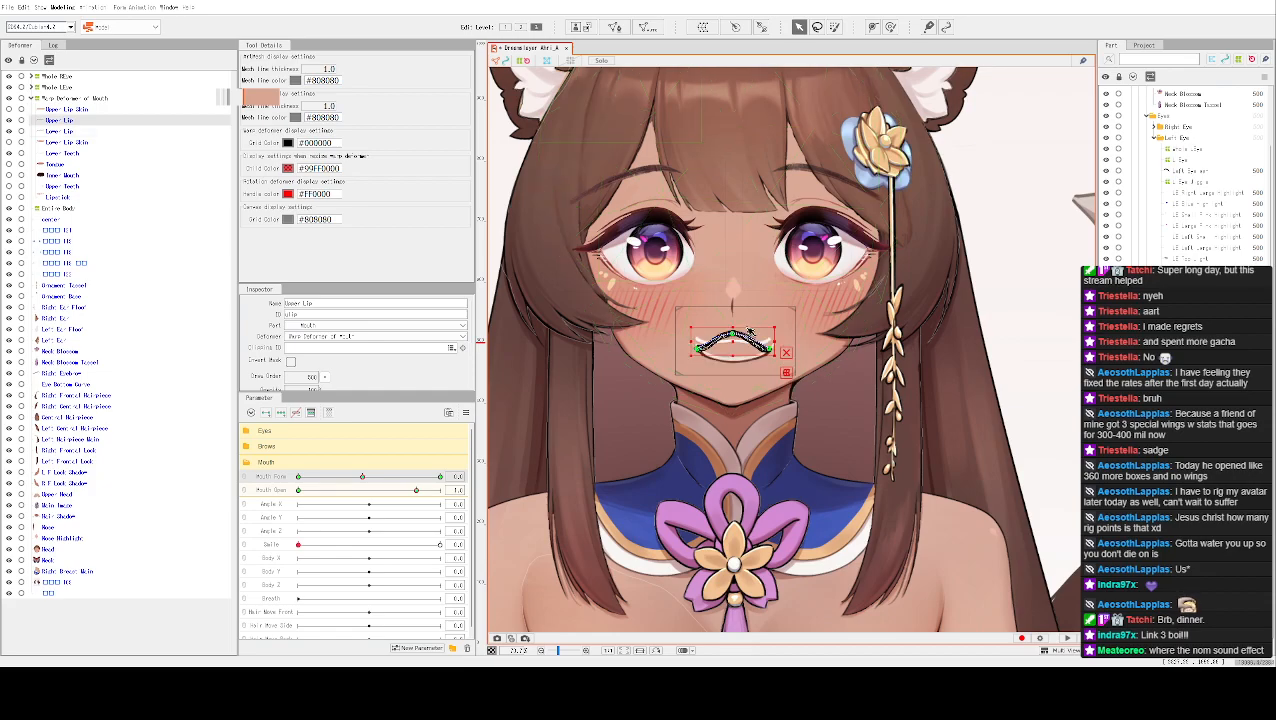
pyautogui.click(747, 335)
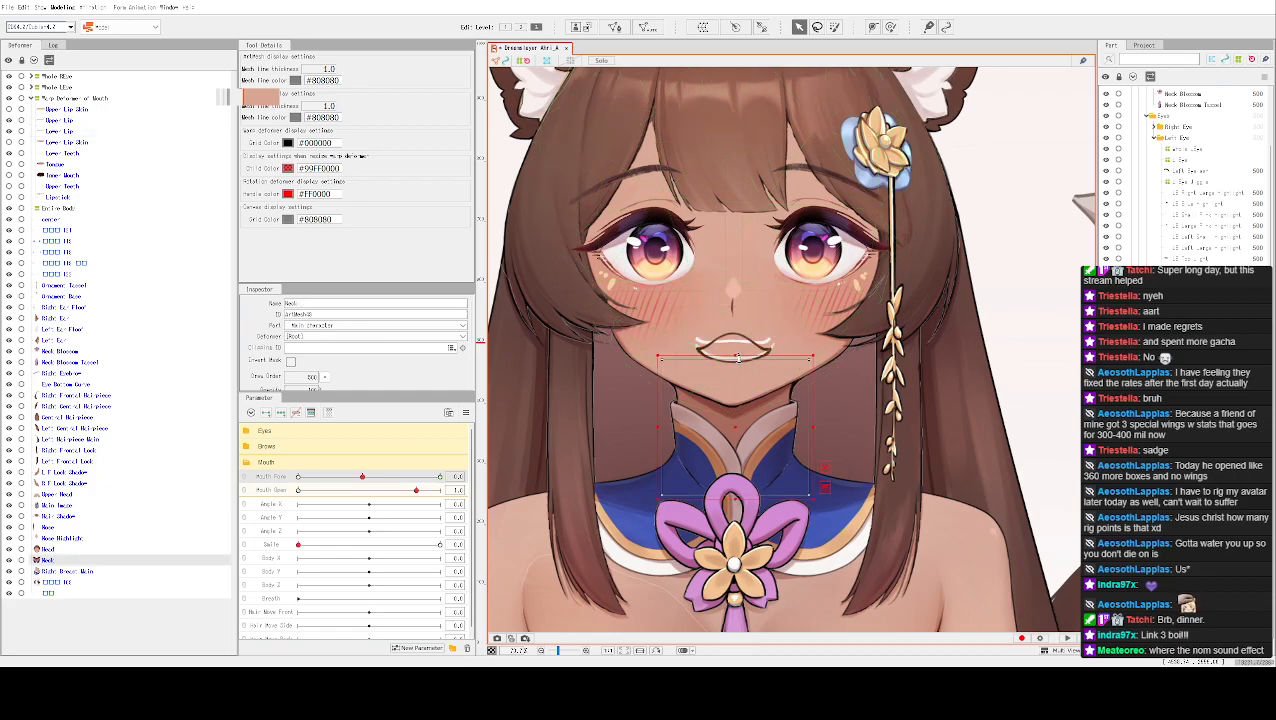
pyautogui.click(711, 359)
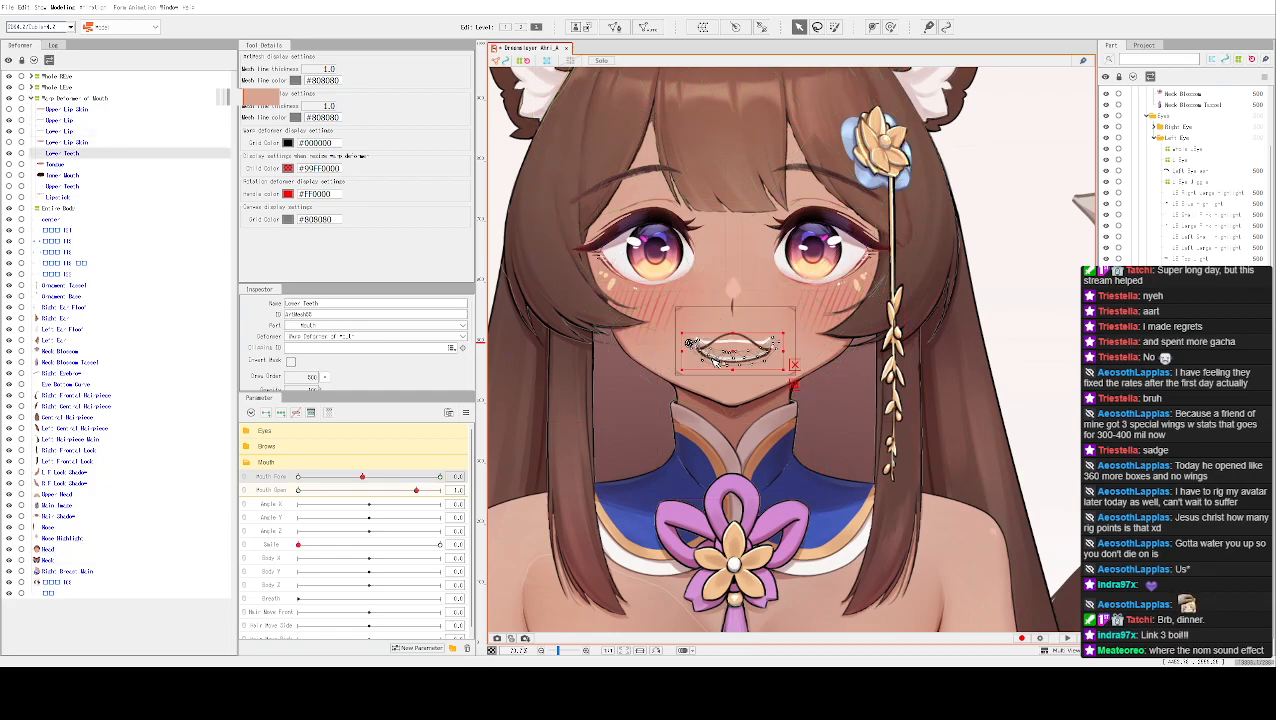
pyautogui.click(720, 356)
pyautogui.click(727, 360)
pyautogui.click(725, 363)
pyautogui.click(742, 378)
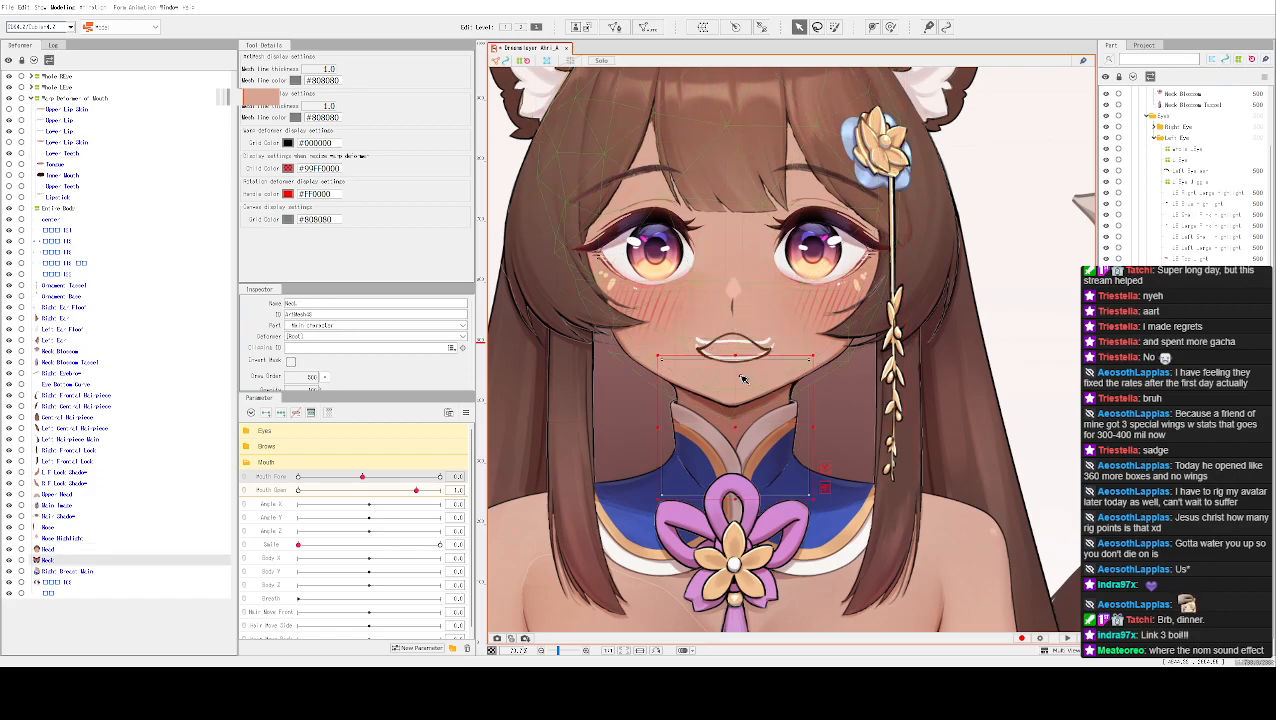
pyautogui.click(741, 379)
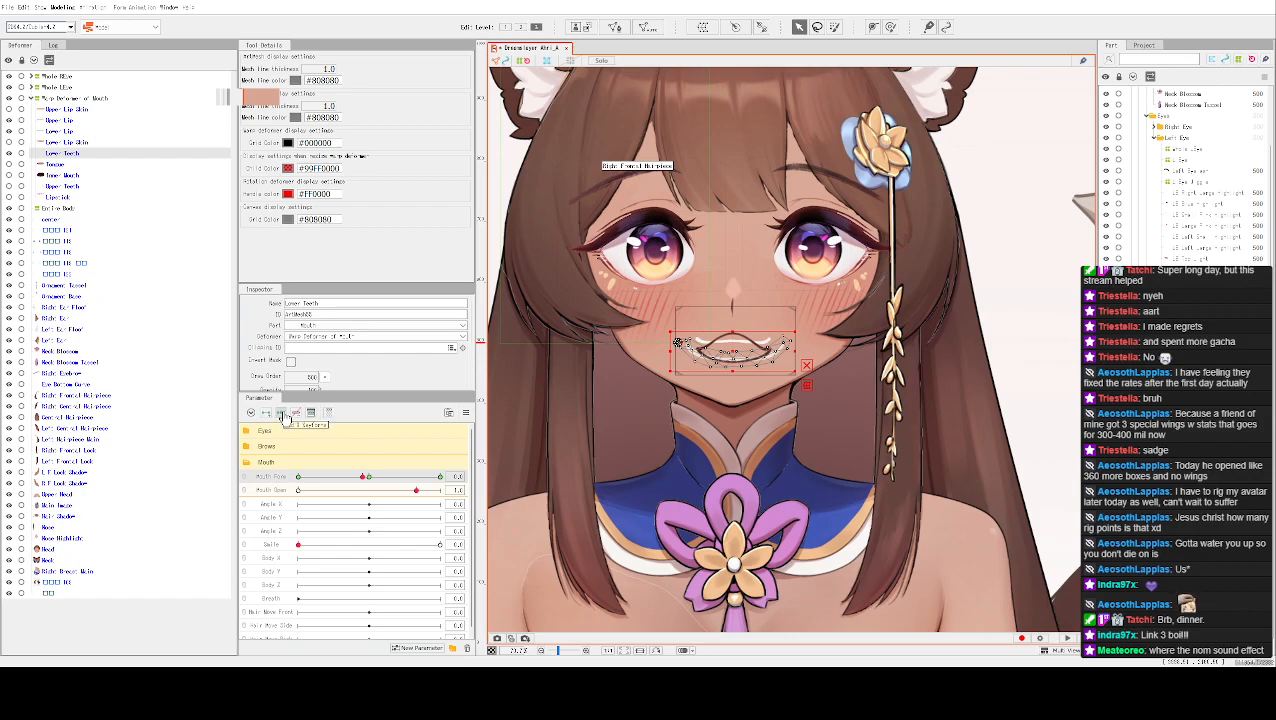
# Key the Lower Teeth with three Mouth Form keys and two Mouth Open keys, and adjust the Mouth Form key positions
pyautogui.click(287, 473)
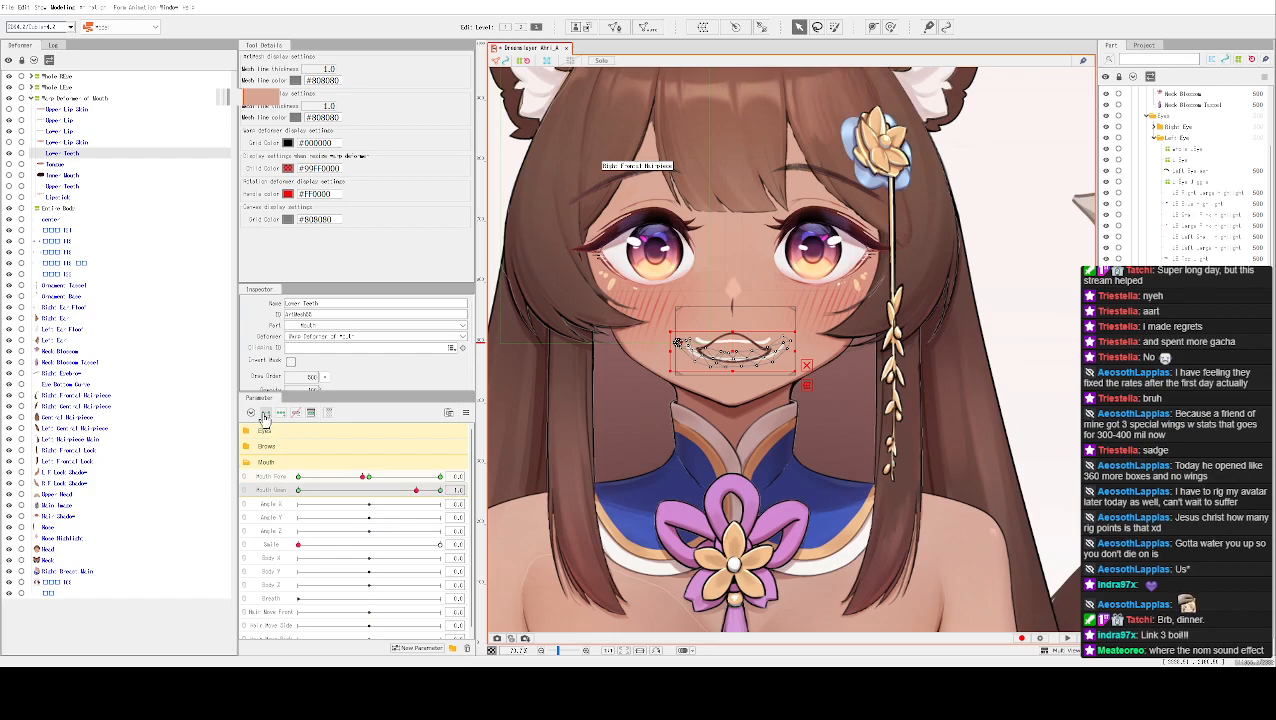
pyautogui.click(335, 478)
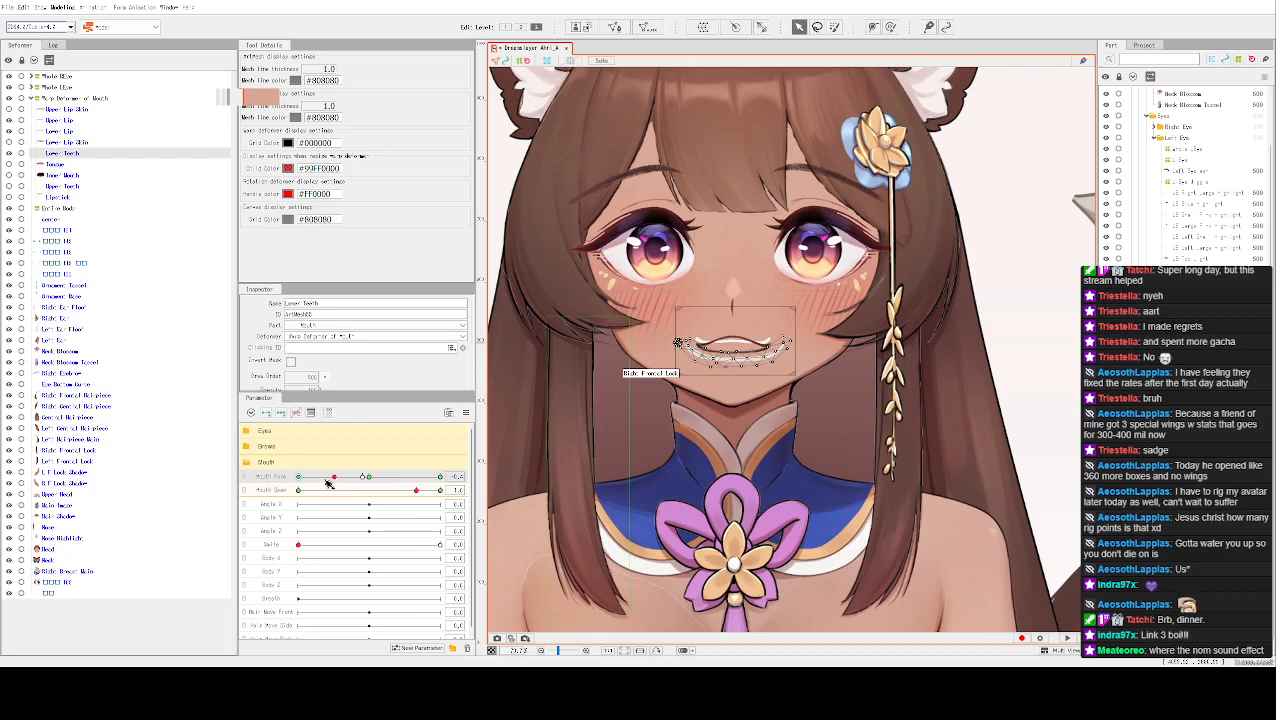
pyautogui.click(312, 413)
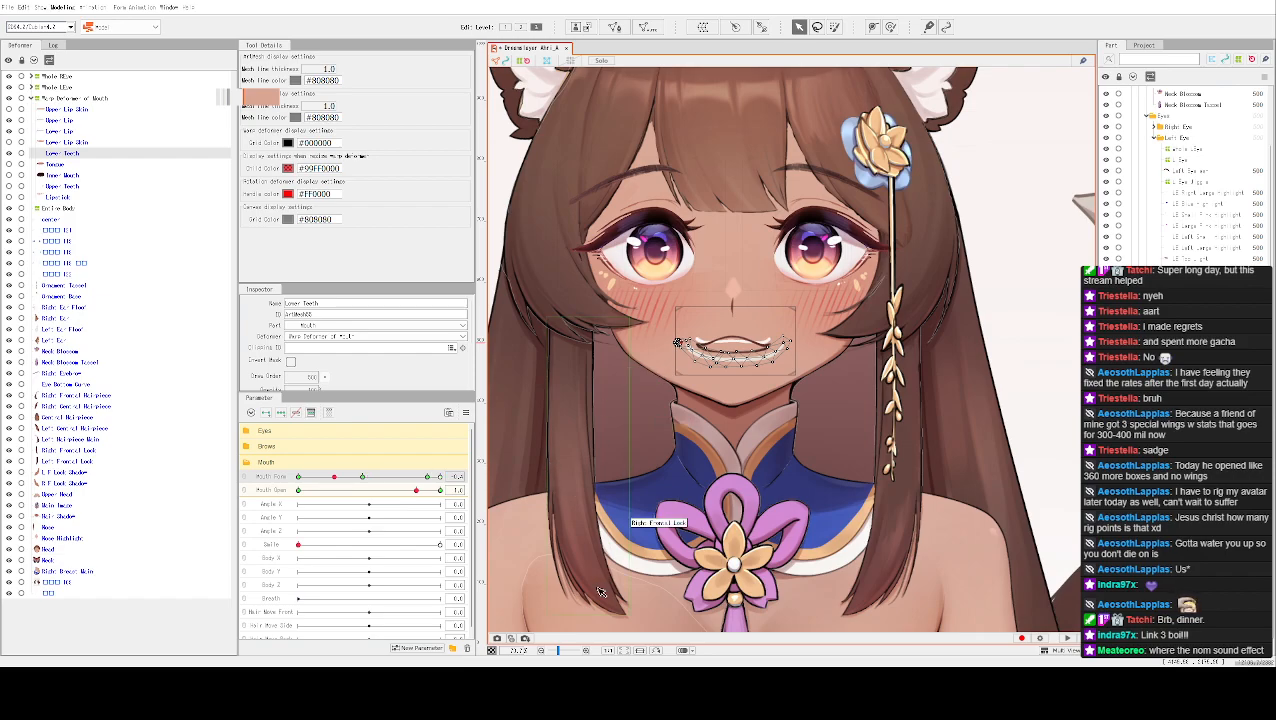
pyautogui.moveTo(362, 482); pyautogui.dragTo(416, 487)
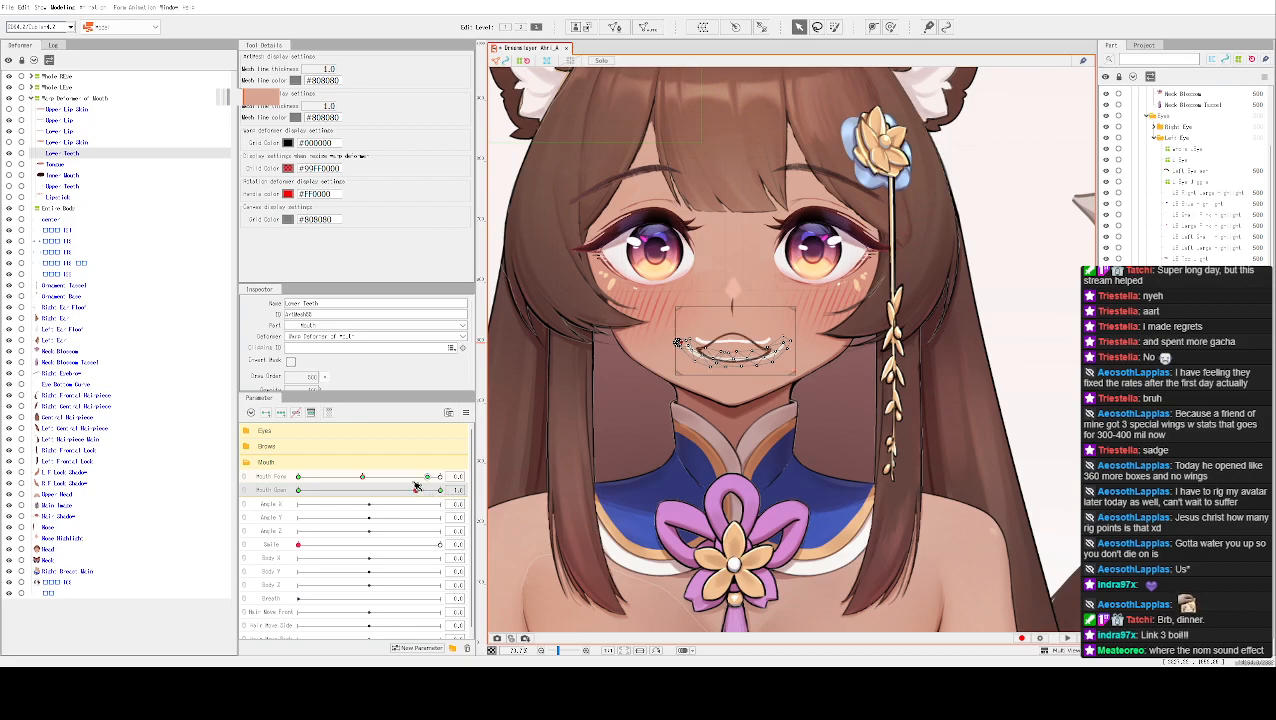
# Test the Lower Lip around its open Mouth Open key with the selection display hidden
pyautogui.click(76, 132)
pyautogui.moveTo(418, 490)
pyautogui.mouseDown()
pyautogui.moveTo(437, 491)
pyautogui.moveTo(409, 494)
pyautogui.moveTo(420, 495)
pyautogui.mouseUp()
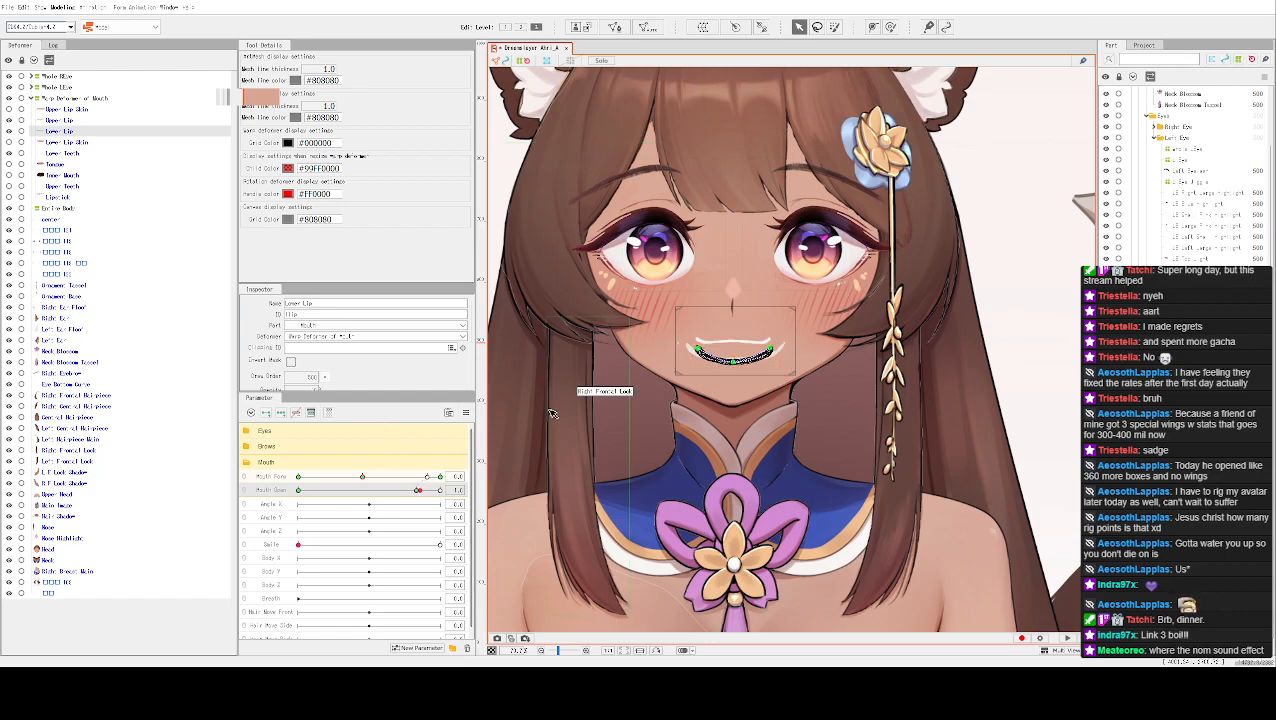
pyautogui.hotkey('ctrl', 'h')
pyautogui.moveTo(418, 491)
pyautogui.mouseDown()
pyautogui.moveTo(447, 492)
pyautogui.moveTo(367, 490)
pyautogui.moveTo(427, 493)
pyautogui.moveTo(413, 490)
pyautogui.mouseUp()
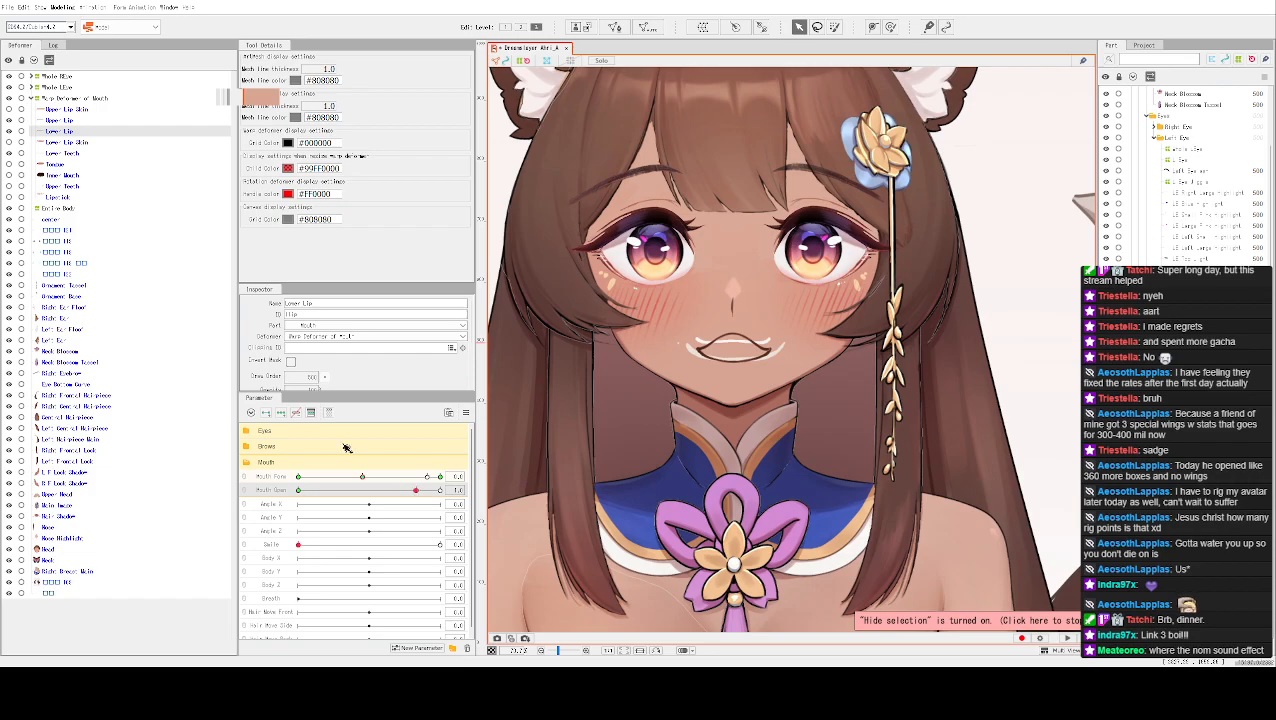
# Add a Mouth Open key at the maximum for the Upper Lip and Lower Lip together, leaving their meshes unedited
pyautogui.click(70, 121)
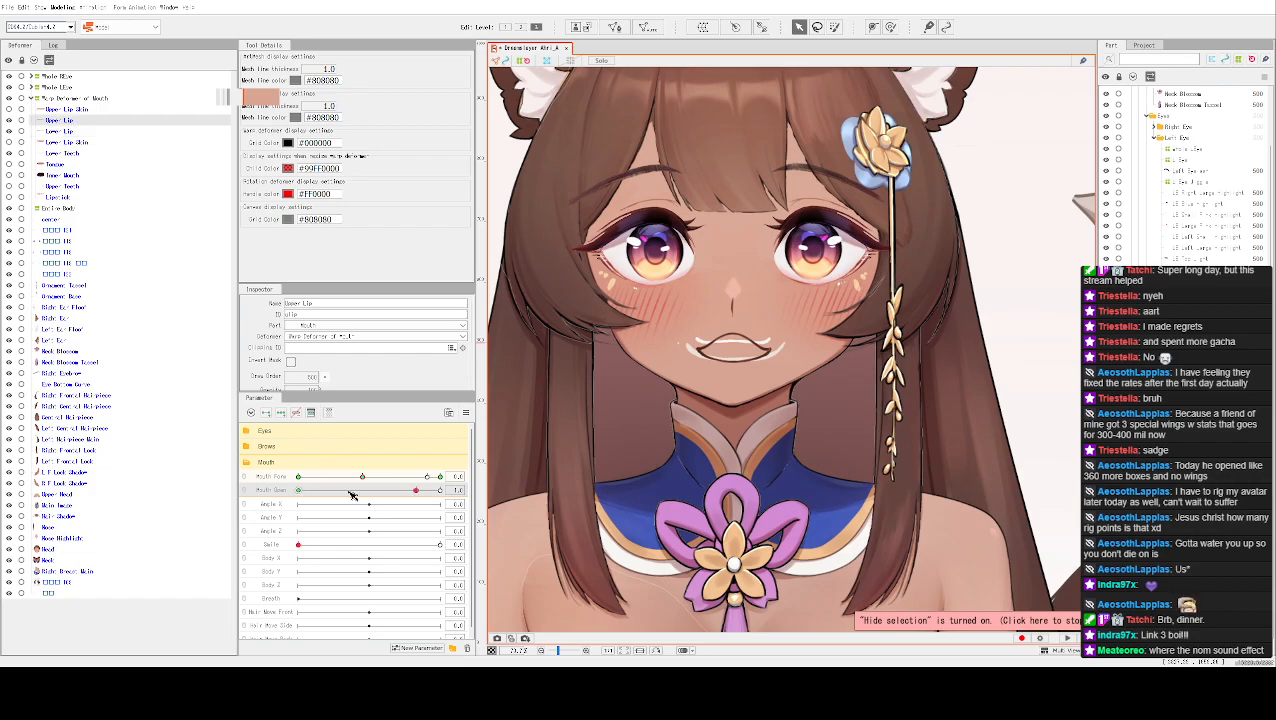
pyautogui.click(414, 490)
pyautogui.keyDown('ctrl'); pyautogui.click(52, 131); pyautogui.keyUp('ctrl')
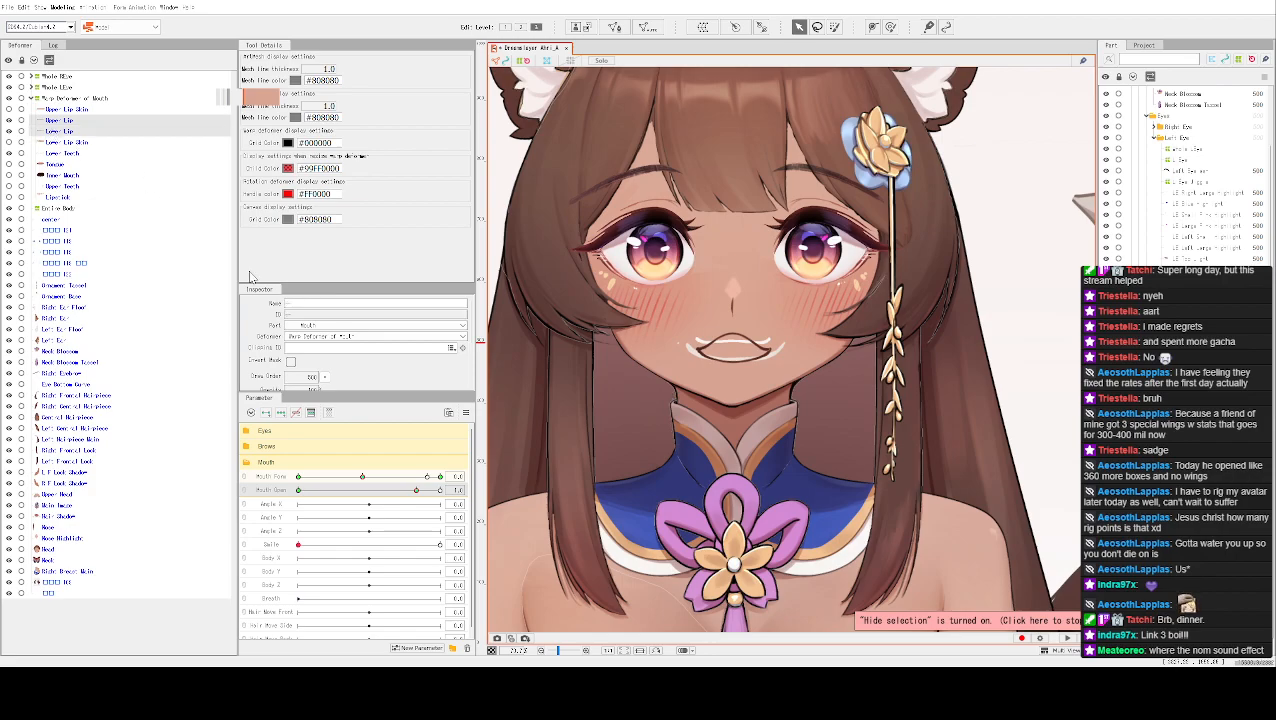
pyautogui.click(314, 412)
pyautogui.moveTo(452, 490); pyautogui.dragTo(416, 491)
pyautogui.doubleClick(700, 348)
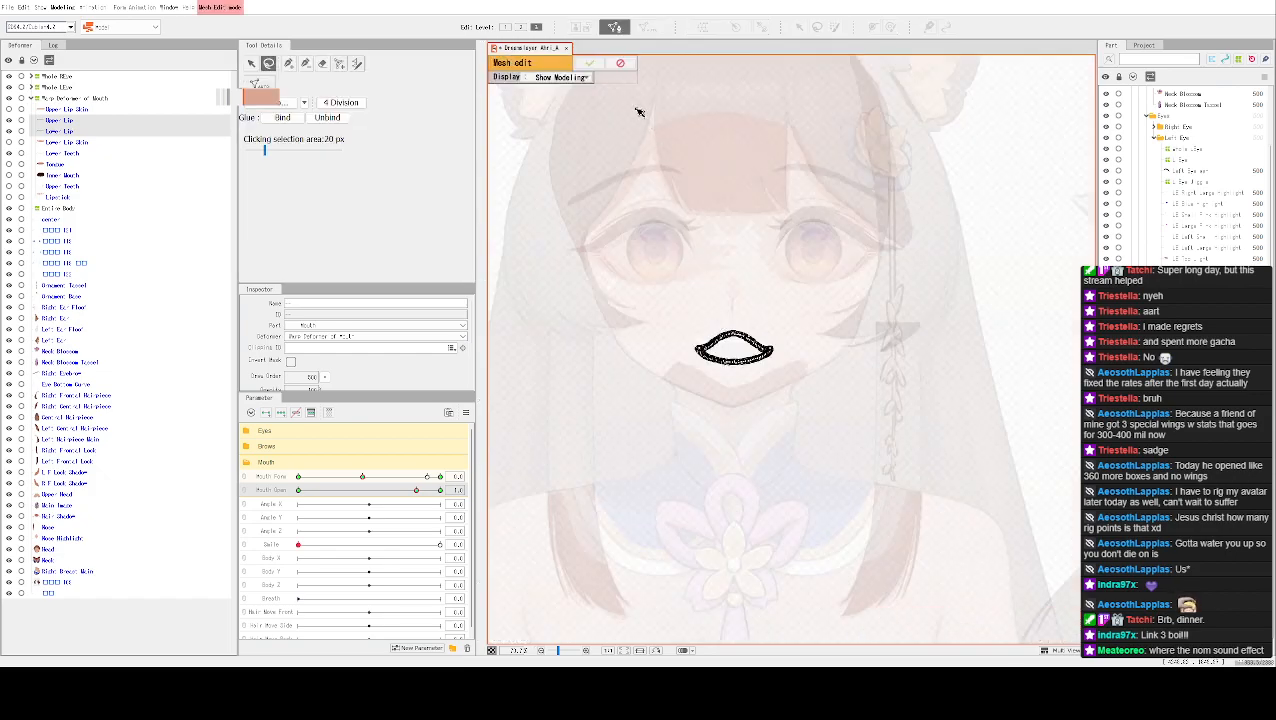
pyautogui.click(622, 63)
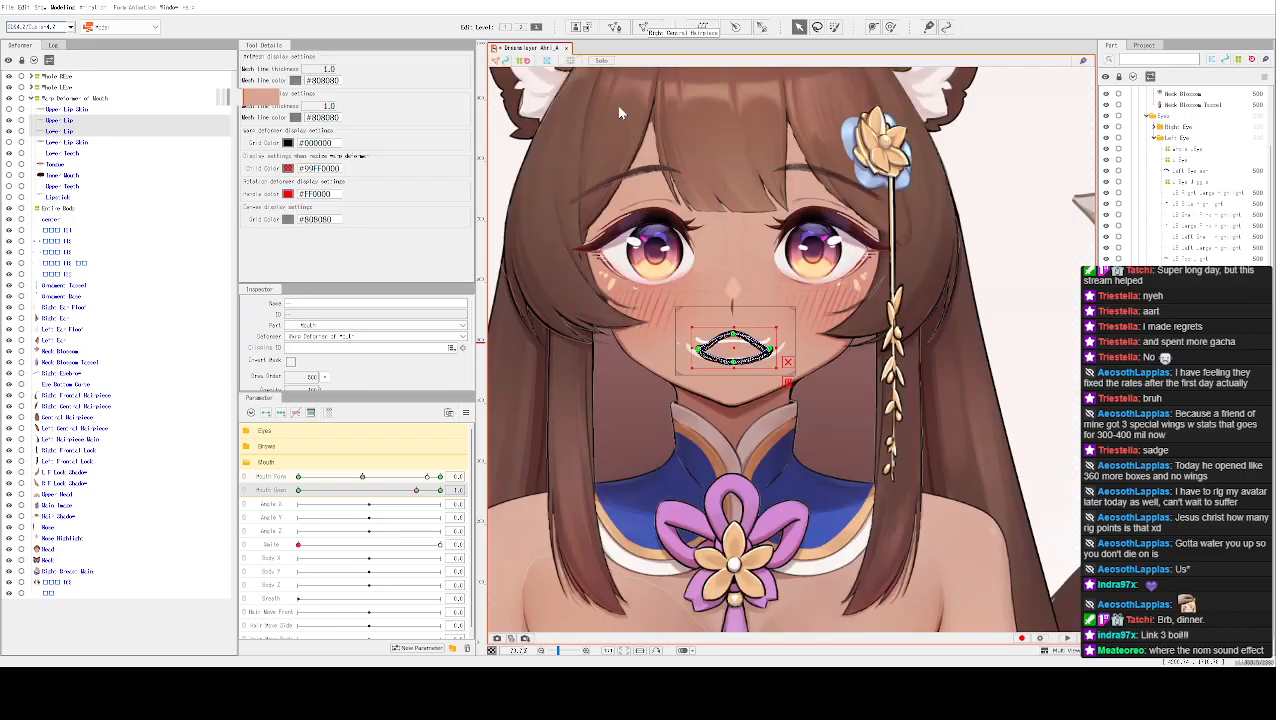
# Pull in the outer ends of the Lower Teeth at the maximum Mouth Open key
pyautogui.rightClick(690, 350)
pyautogui.moveTo(715, 381)
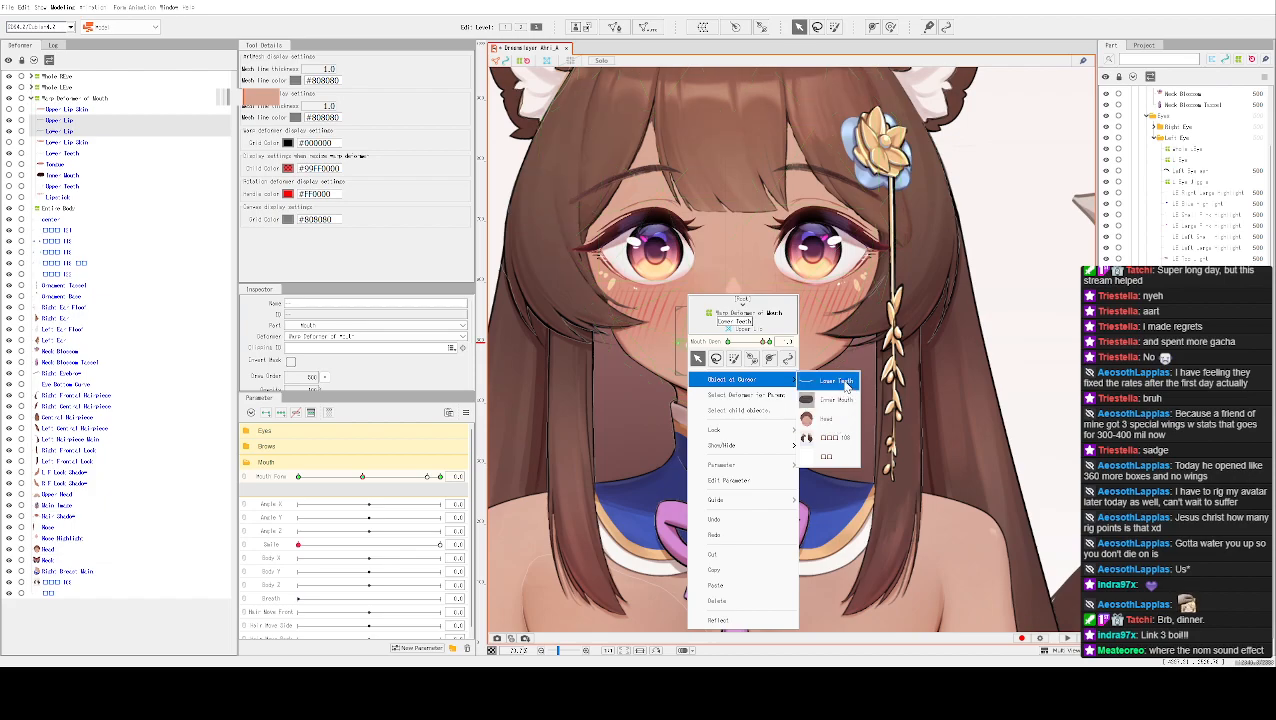
pyautogui.click(838, 381)
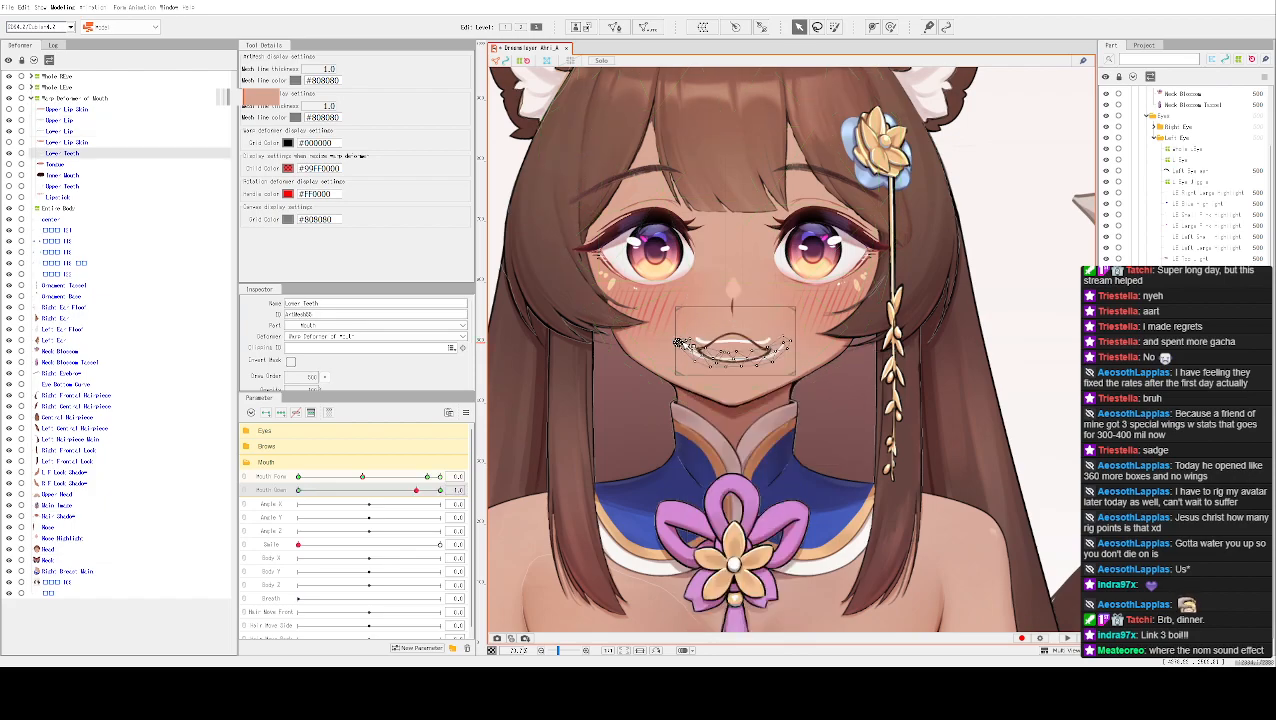
pyautogui.click(678, 344)
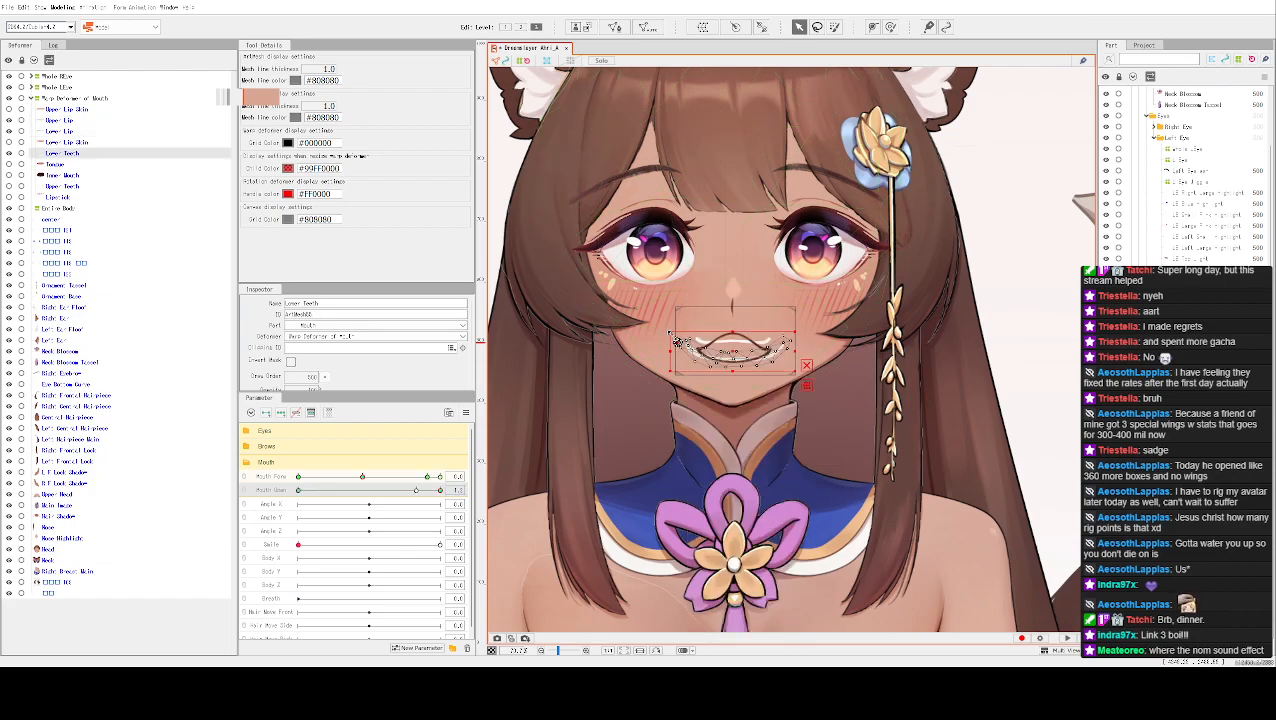
pyautogui.moveTo(676, 343); pyautogui.dragTo(690, 342)
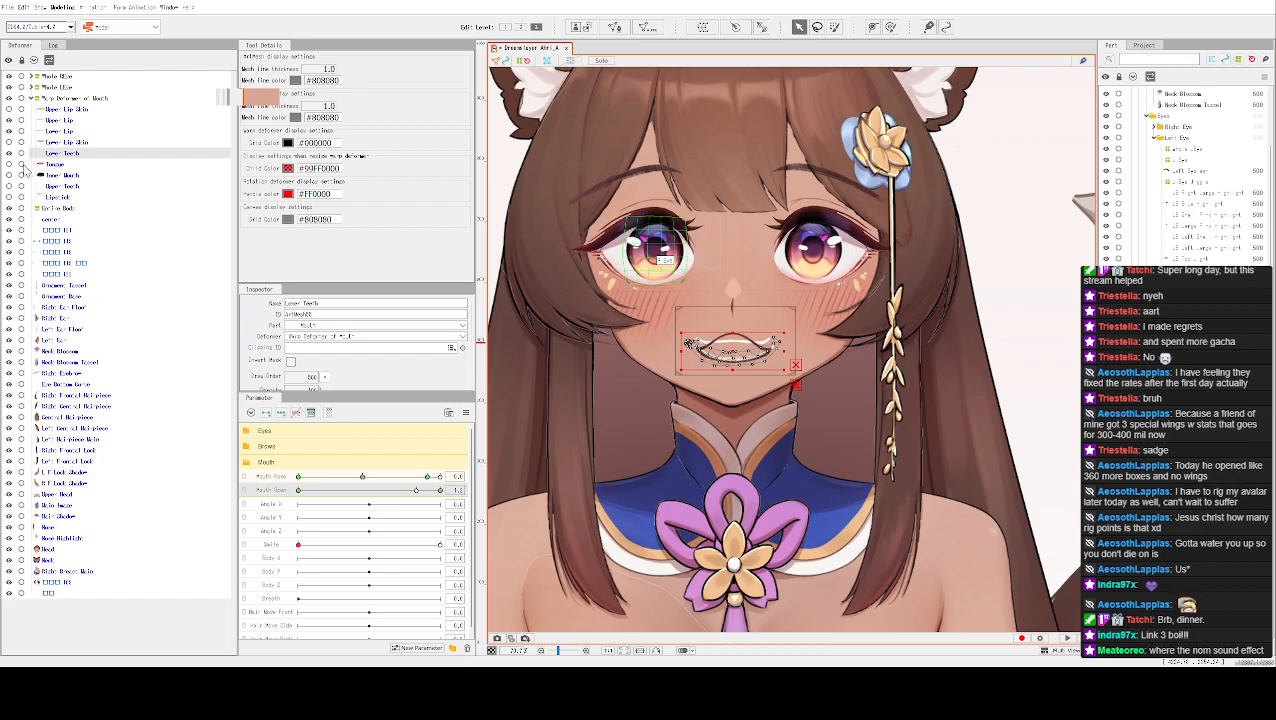
# Set the Inner Mouth's ID to IMouth and use IMouth as the Tongue's clipping ID
pyautogui.click(55, 164)
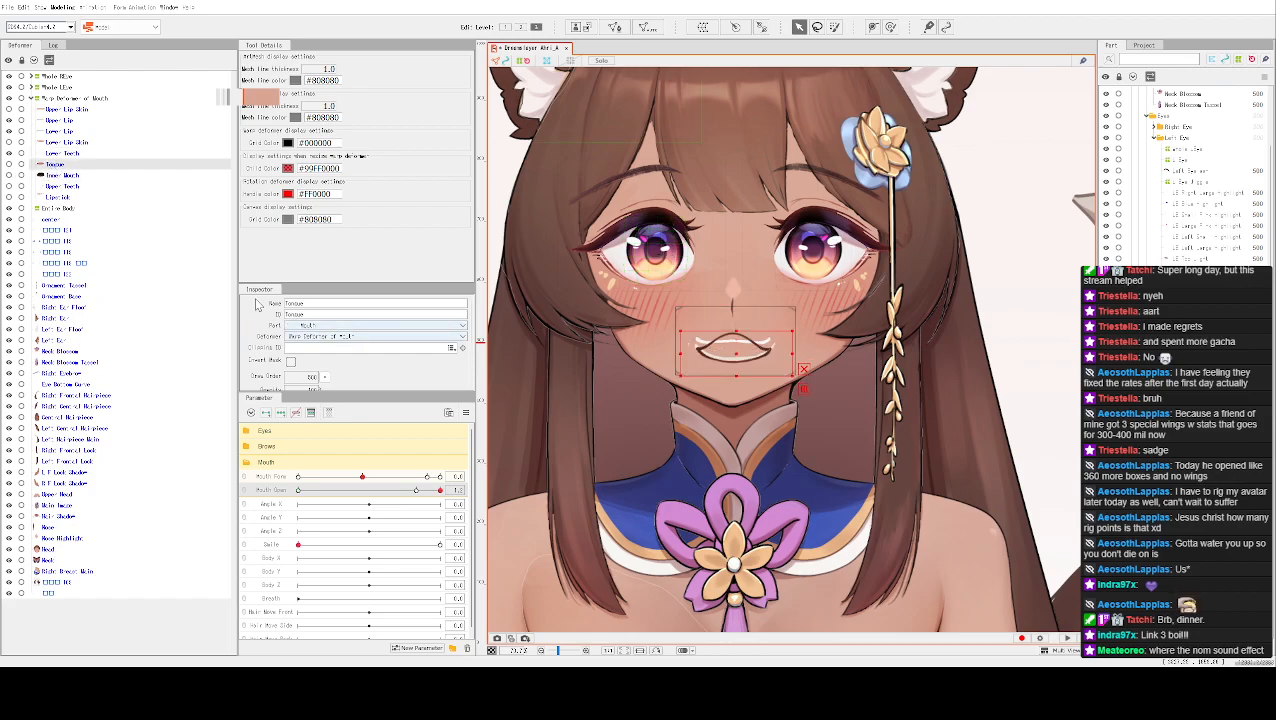
pyautogui.click(86, 176)
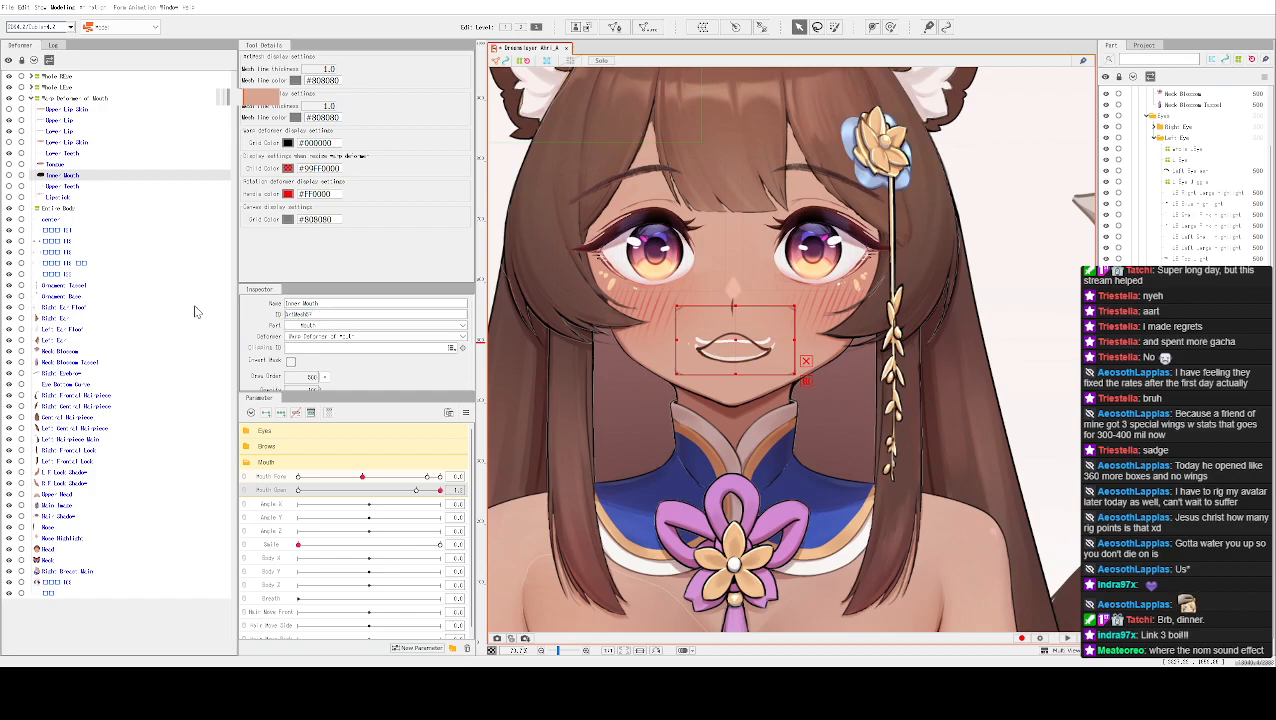
pyautogui.moveTo(316, 314); pyautogui.dragTo(195, 312)
pyautogui.write('InMouth')
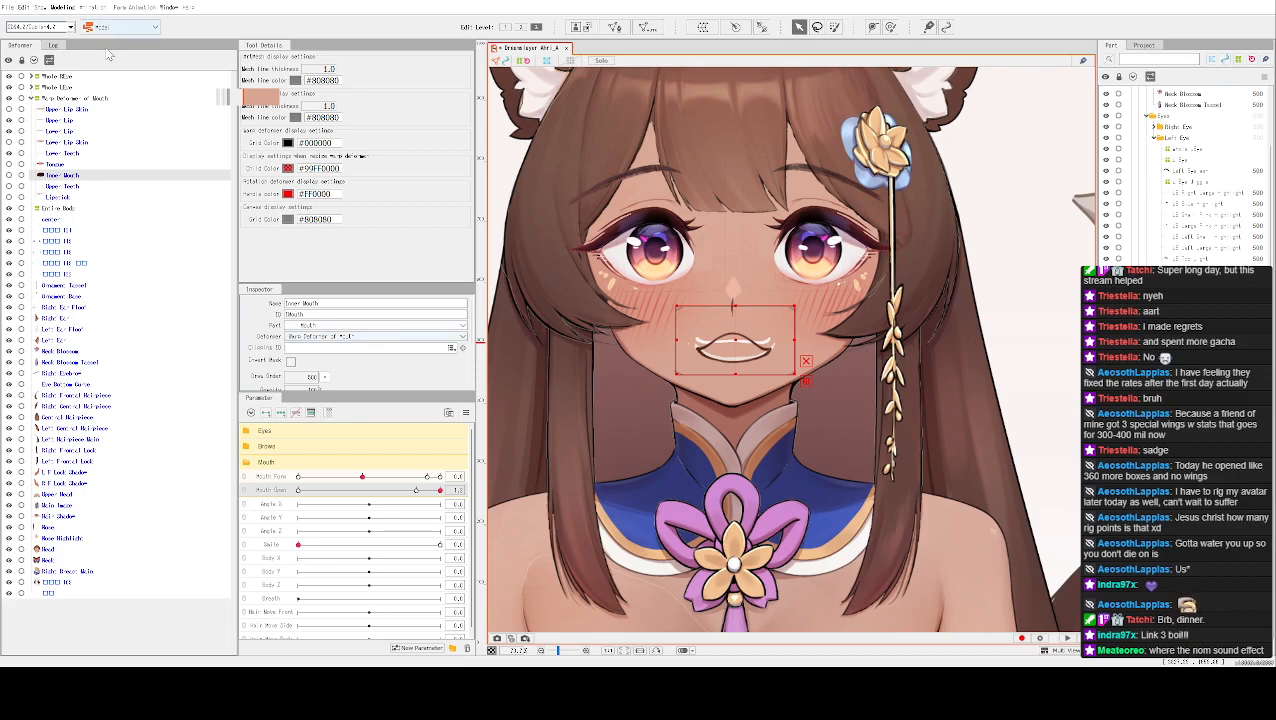
pyautogui.click(55, 164)
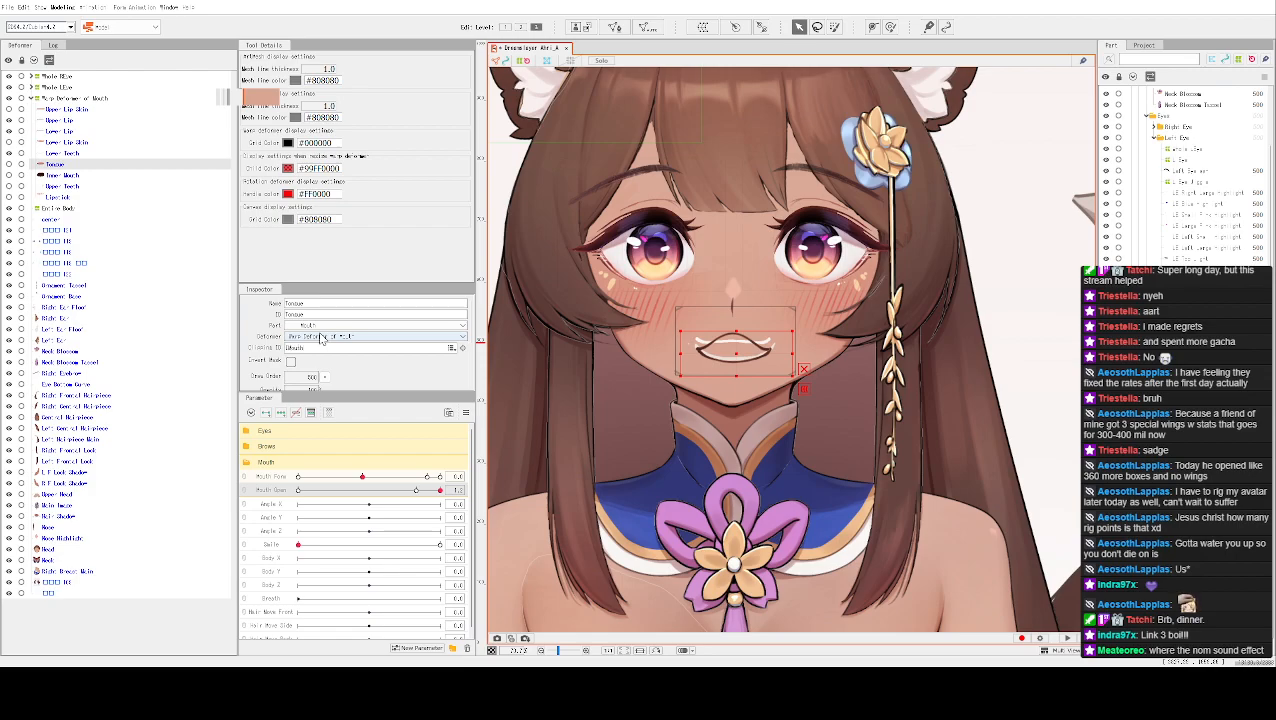
# Show the Tongue while hiding the Inner Mouth, Lower Teeth, Lower Lip and Upper Lip, and hide the selection display
pyautogui.click(76, 178)
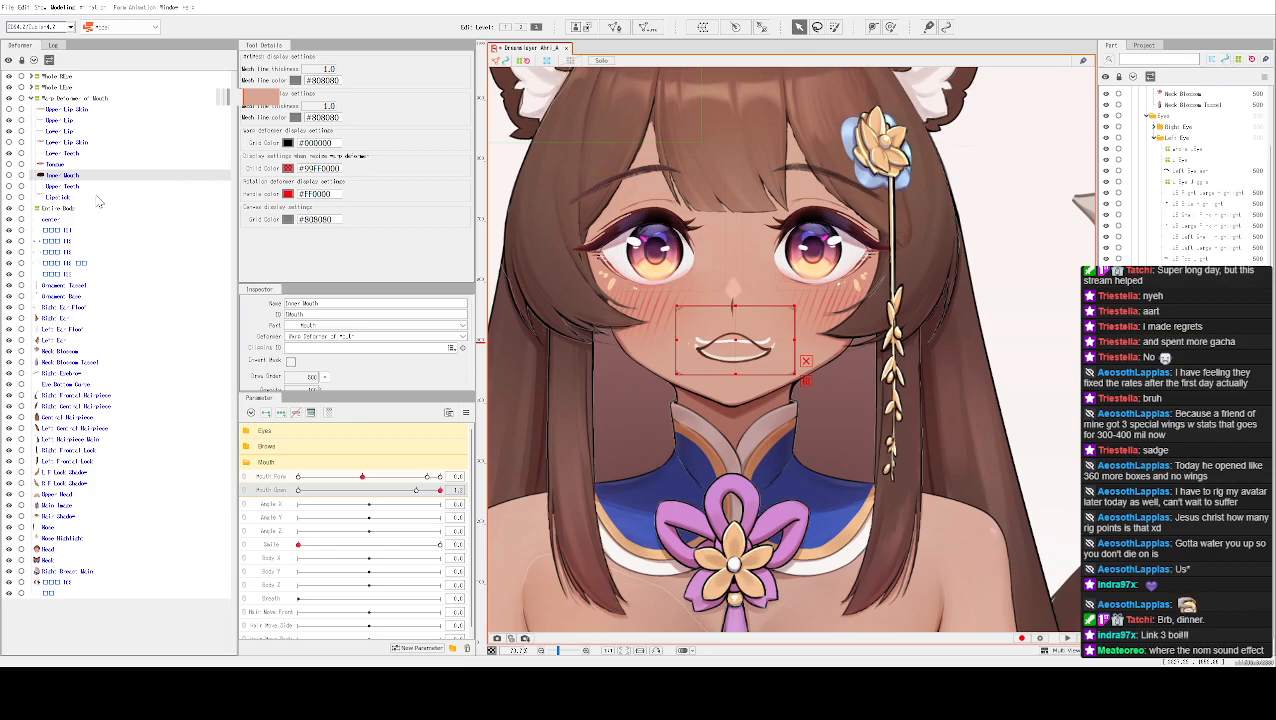
pyautogui.click(9, 176)
pyautogui.click(9, 165)
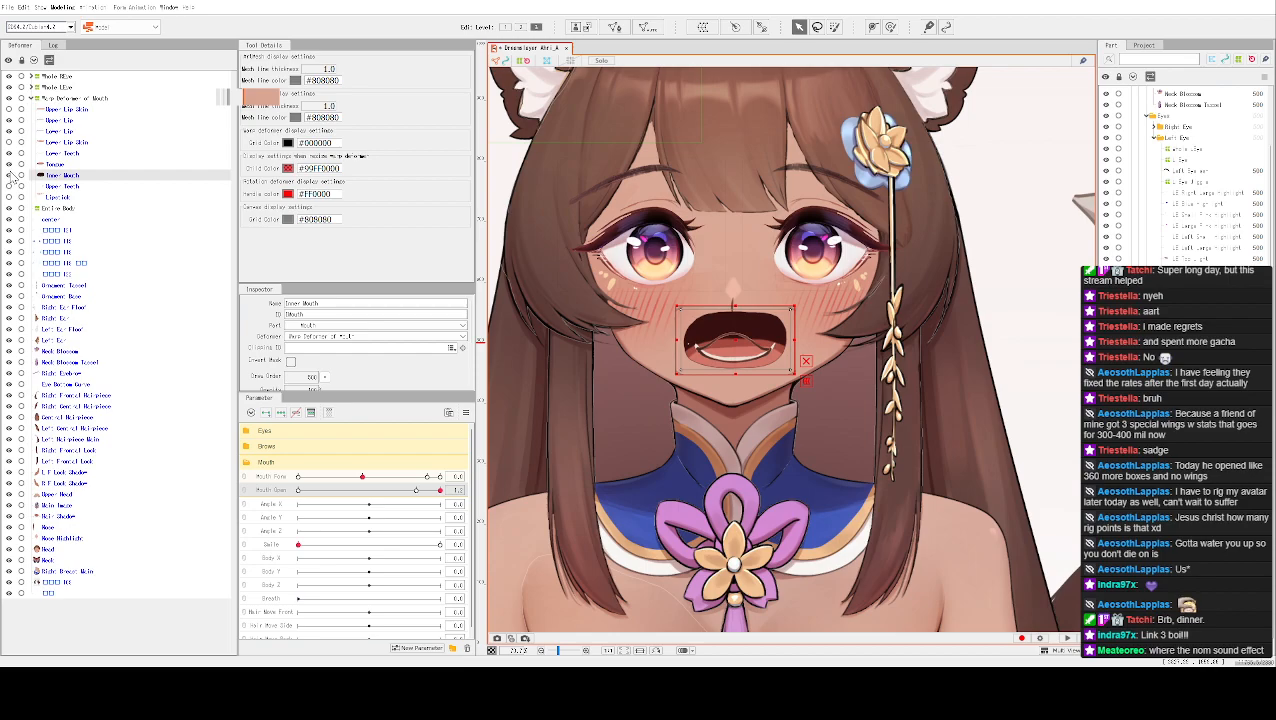
pyautogui.click(9, 176)
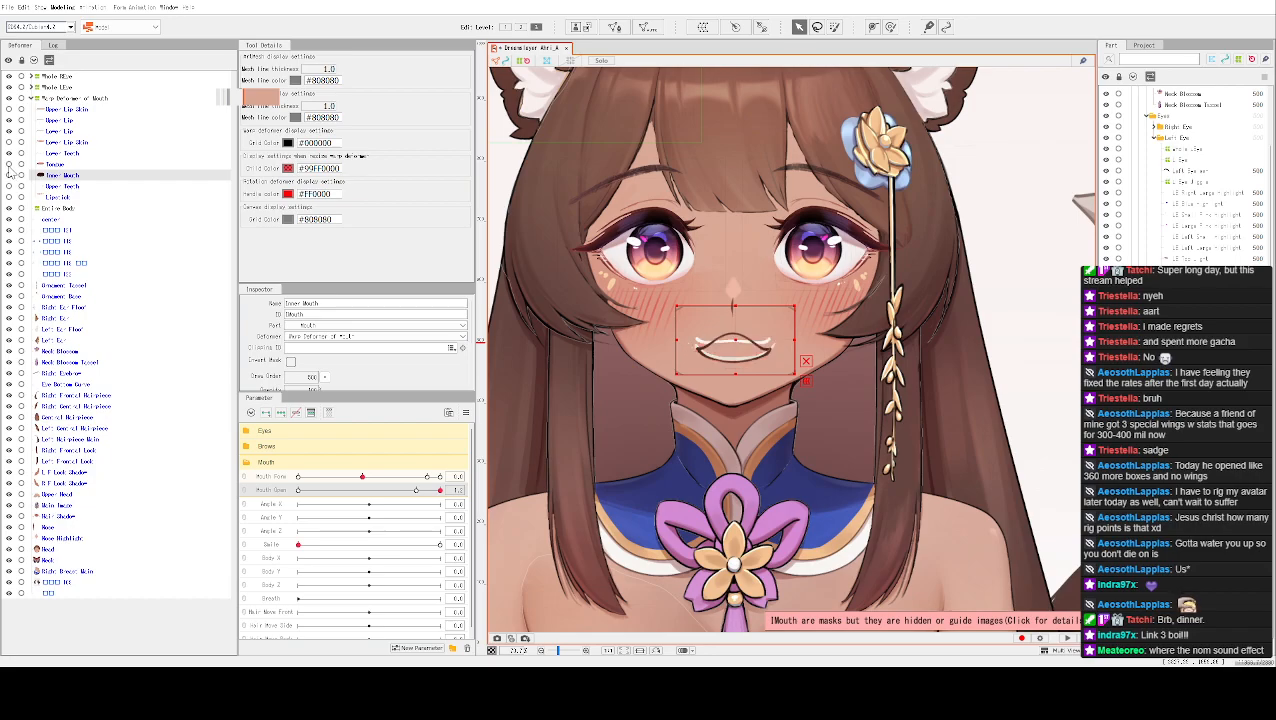
pyautogui.click(9, 172)
pyautogui.click(10, 158)
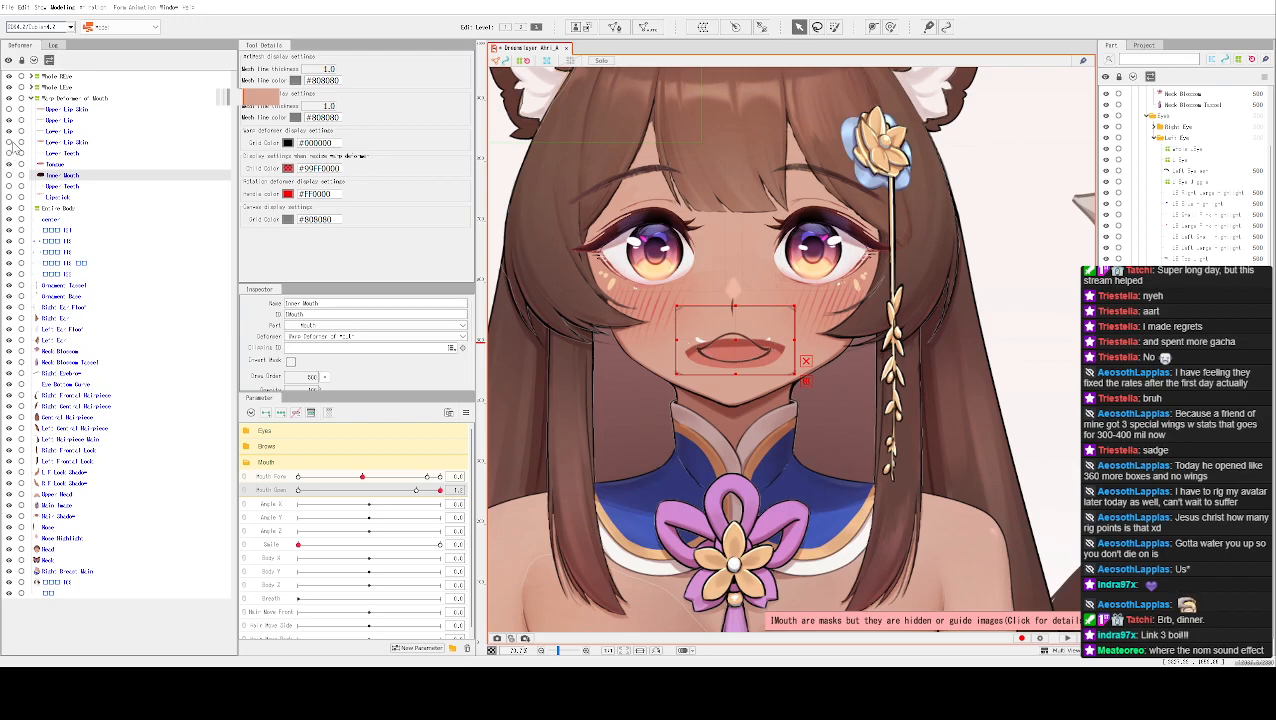
pyautogui.click(8, 130)
pyautogui.click(9, 121)
pyautogui.hotkey('ctrl', 't')
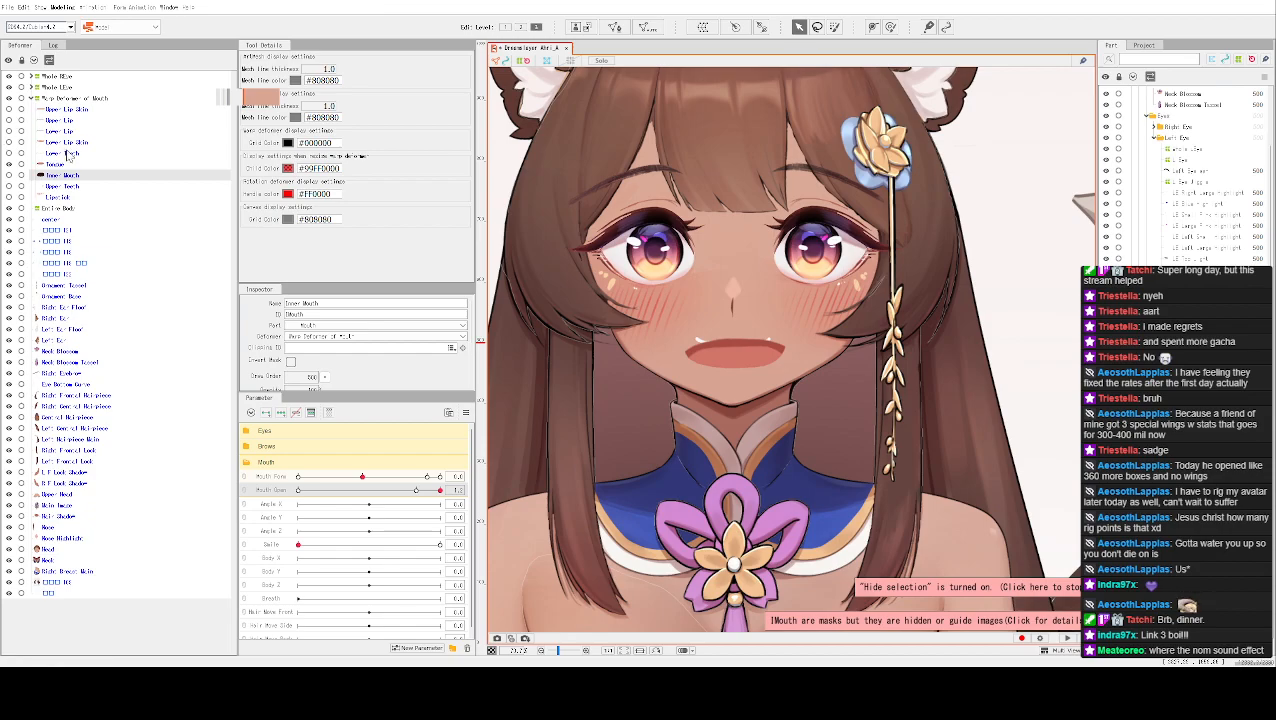
# Show the Upper Teeth, open them for mesh editing and erase their default rectangular mesh
pyautogui.click(9, 187)
pyautogui.click(763, 329)
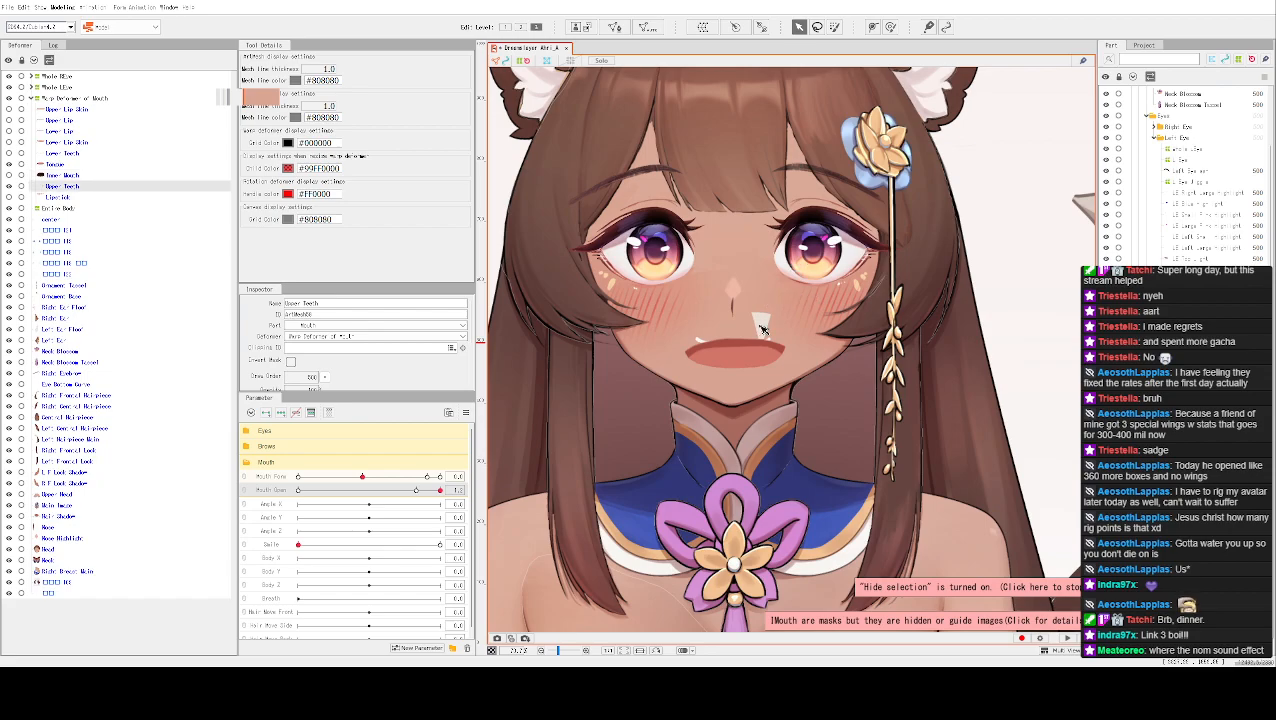
pyautogui.hotkey('ctrl', 'e')
pyautogui.scroll(5, 772, 312)
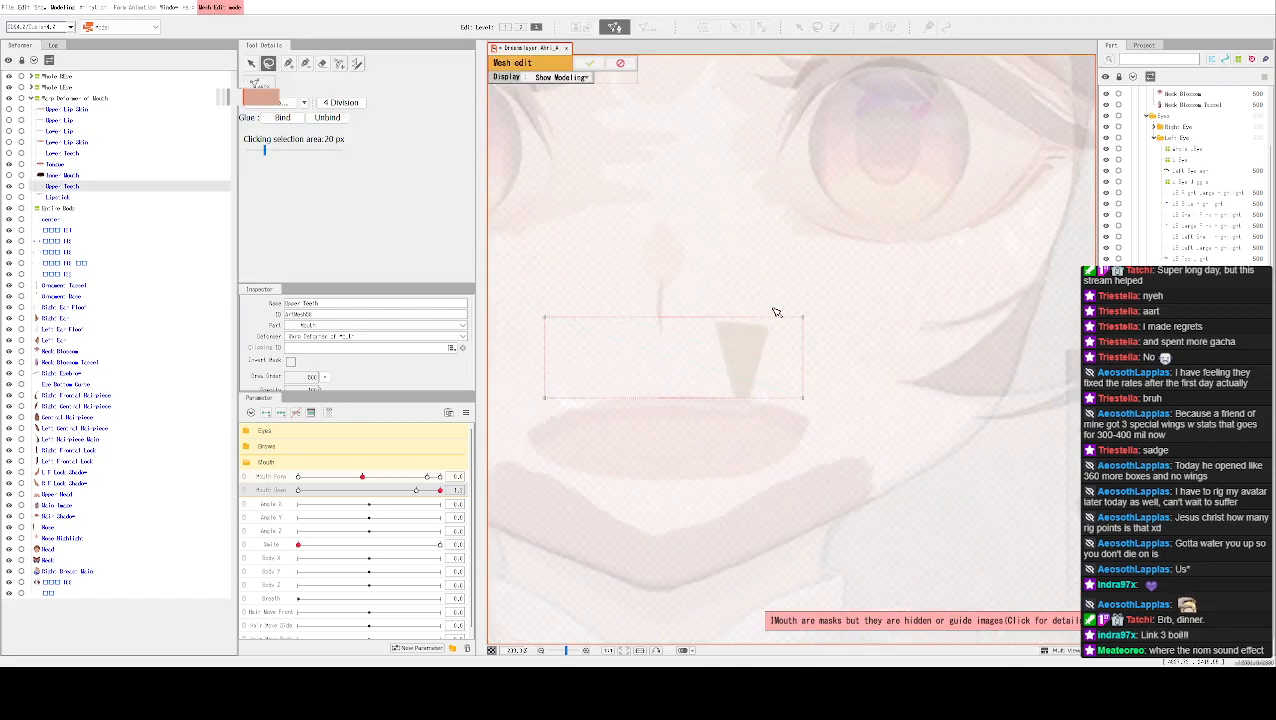
pyautogui.click(288, 63)
pyautogui.click(322, 63)
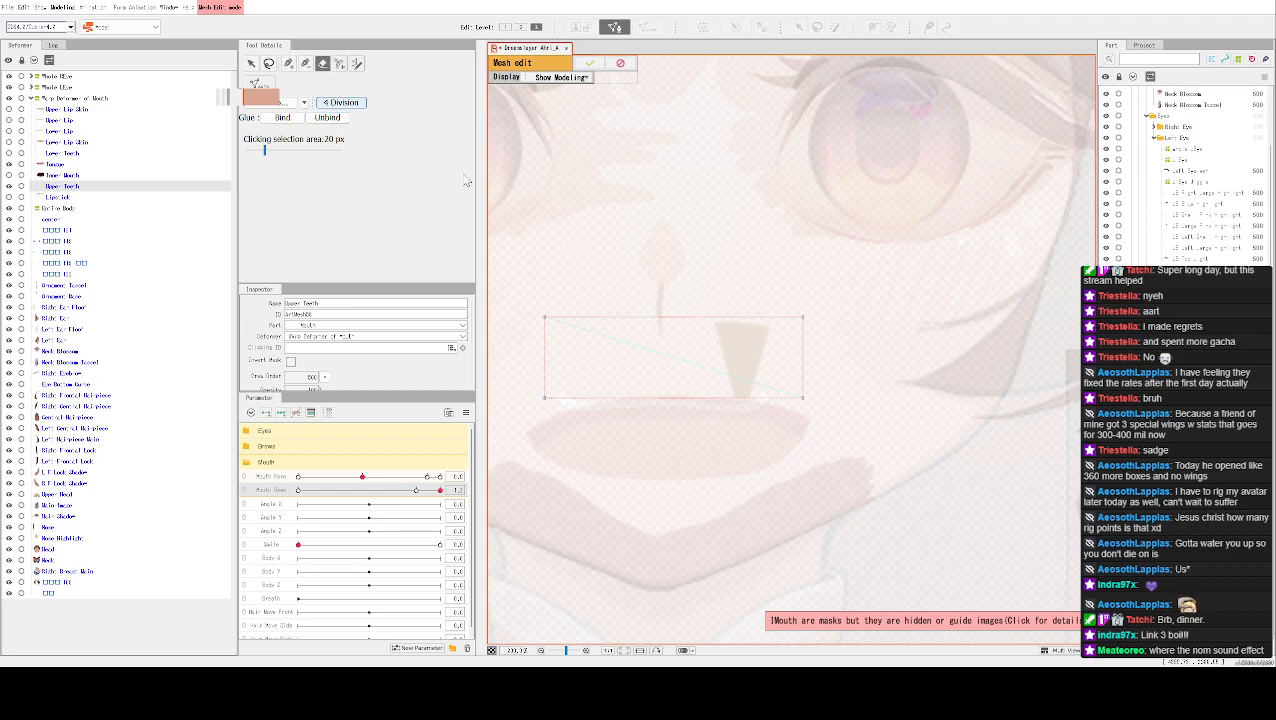
pyautogui.moveTo(716, 371); pyautogui.dragTo(544, 398)
# Trace a closed eight-point mesh outline around the Upper Teeth's tapered tooth, extending to a point below its tip
pyautogui.click(289, 64)
pyautogui.click(715, 324)
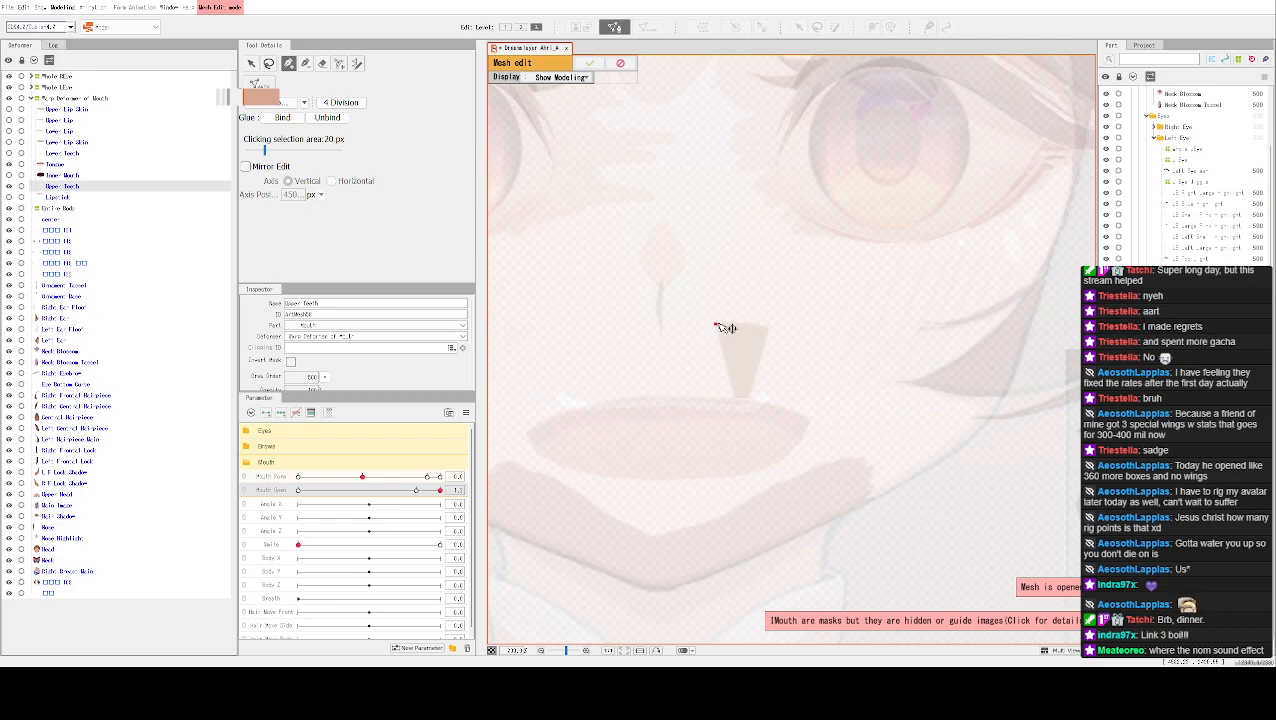
pyautogui.click(740, 322)
pyautogui.click(767, 328)
pyautogui.click(758, 364)
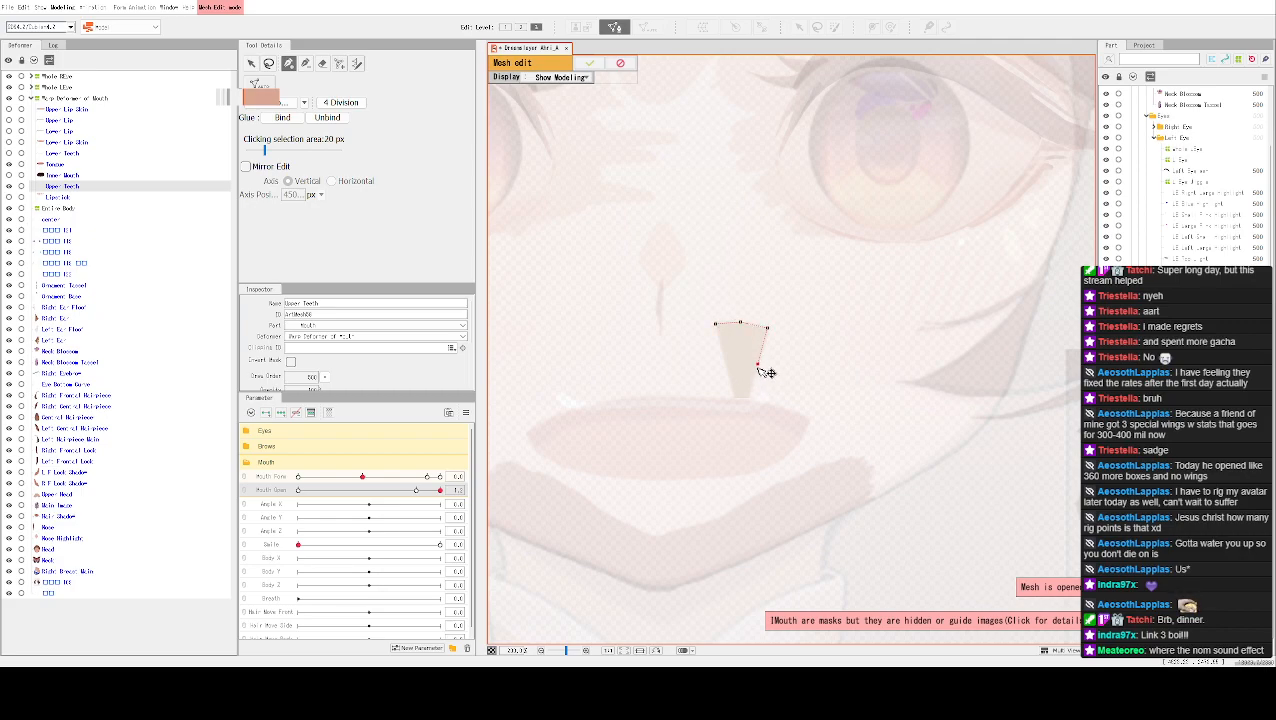
pyautogui.click(742, 414)
pyautogui.click(746, 398)
pyautogui.scroll(3, 741, 405)
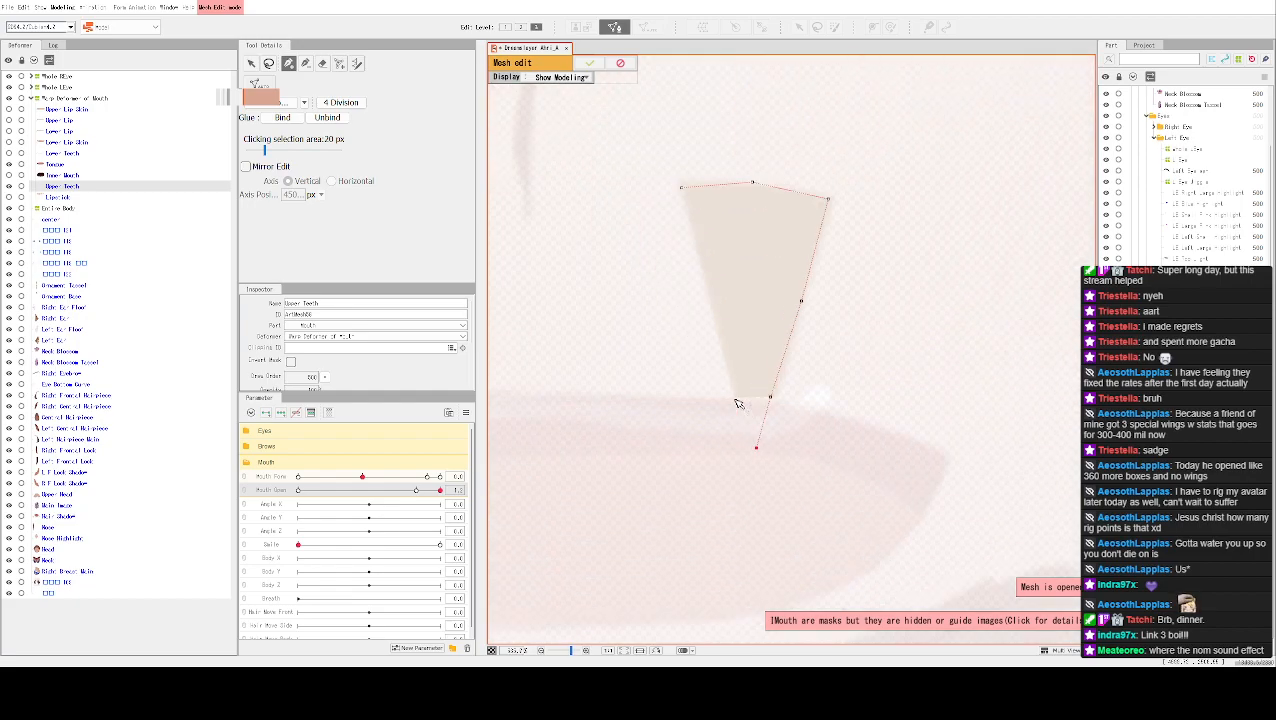
pyautogui.click(711, 299)
pyautogui.click(681, 189)
# Add a connected interior vertex in the lower half of the Upper Teeth mesh and apply the mesh edit
pyautogui.scroll(-3, 668, 170)
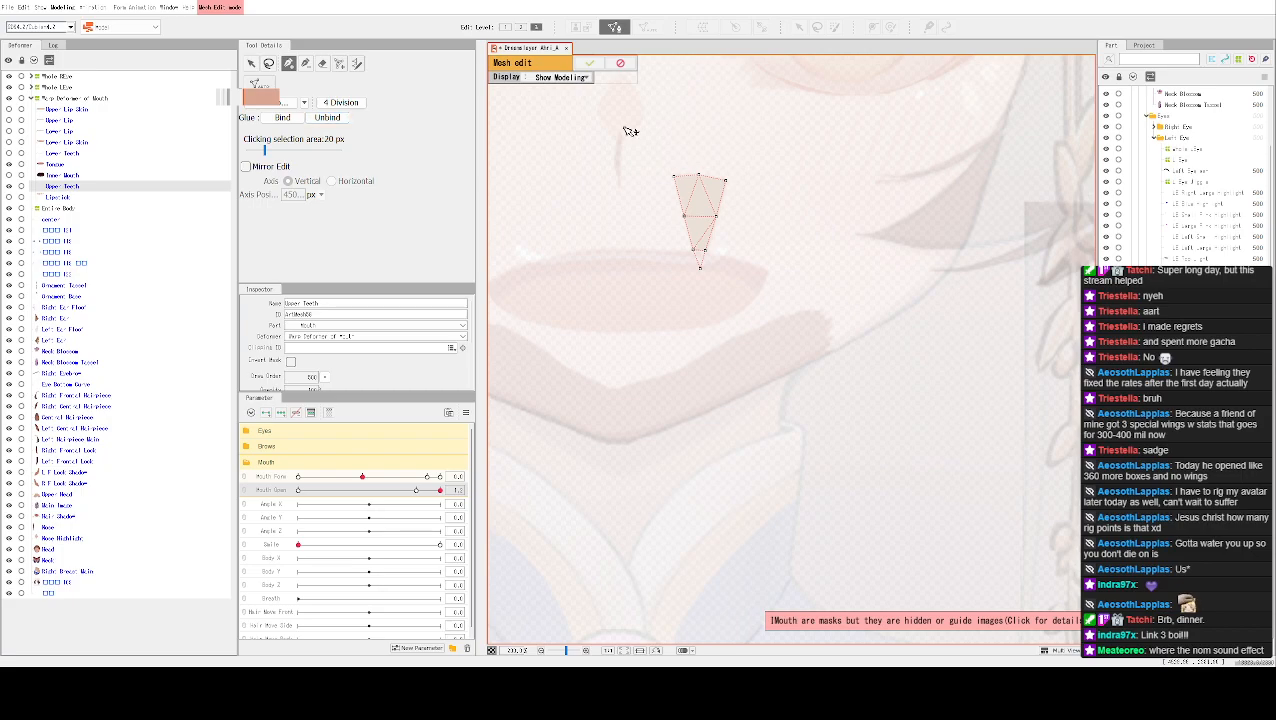
pyautogui.scroll(4, 686, 187)
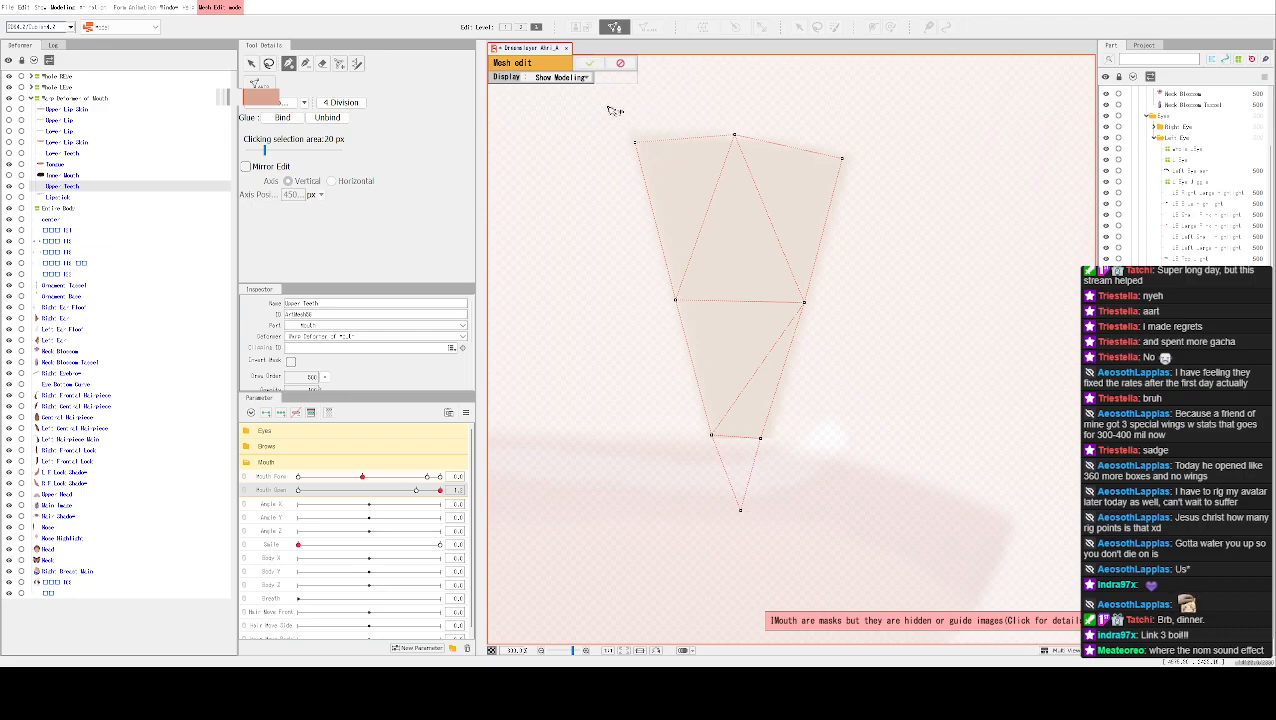
pyautogui.scroll(-1, 620, 110)
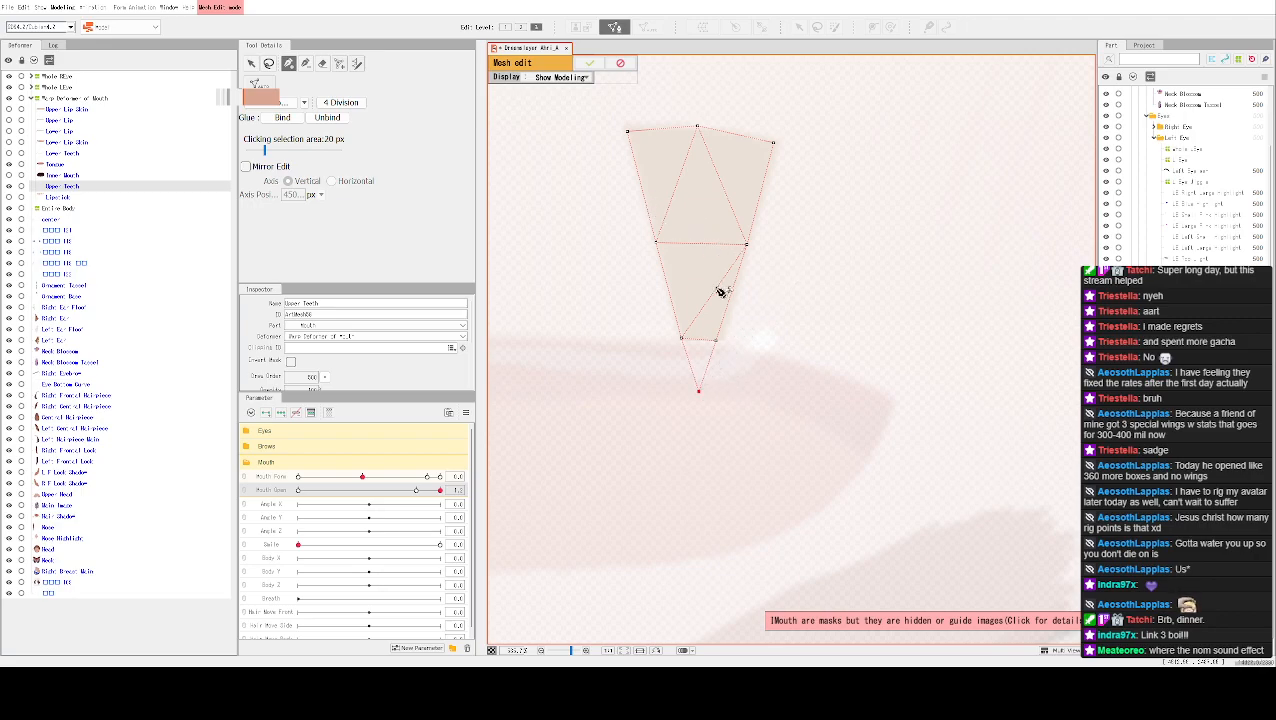
pyautogui.click(305, 63)
pyautogui.click(288, 63)
pyautogui.click(700, 295)
pyautogui.click(276, 108)
pyautogui.click(590, 63)
pyautogui.scroll(2, 592, 106)
pyautogui.moveTo(560, 193); pyautogui.dragTo(578, 279)
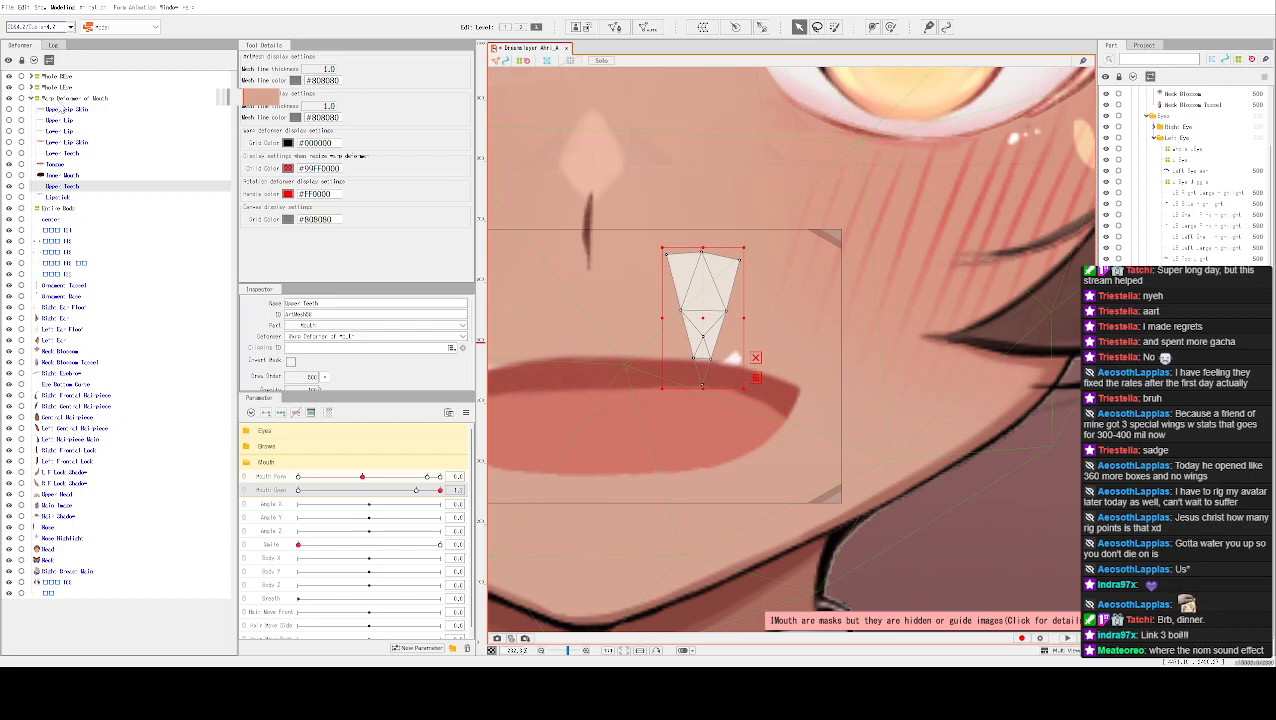
# Select all parts of the mouth's warp deformer to examine their Mouth Form and Mouth Open keys, and return Mouth Form to 0
pyautogui.click(60, 99)
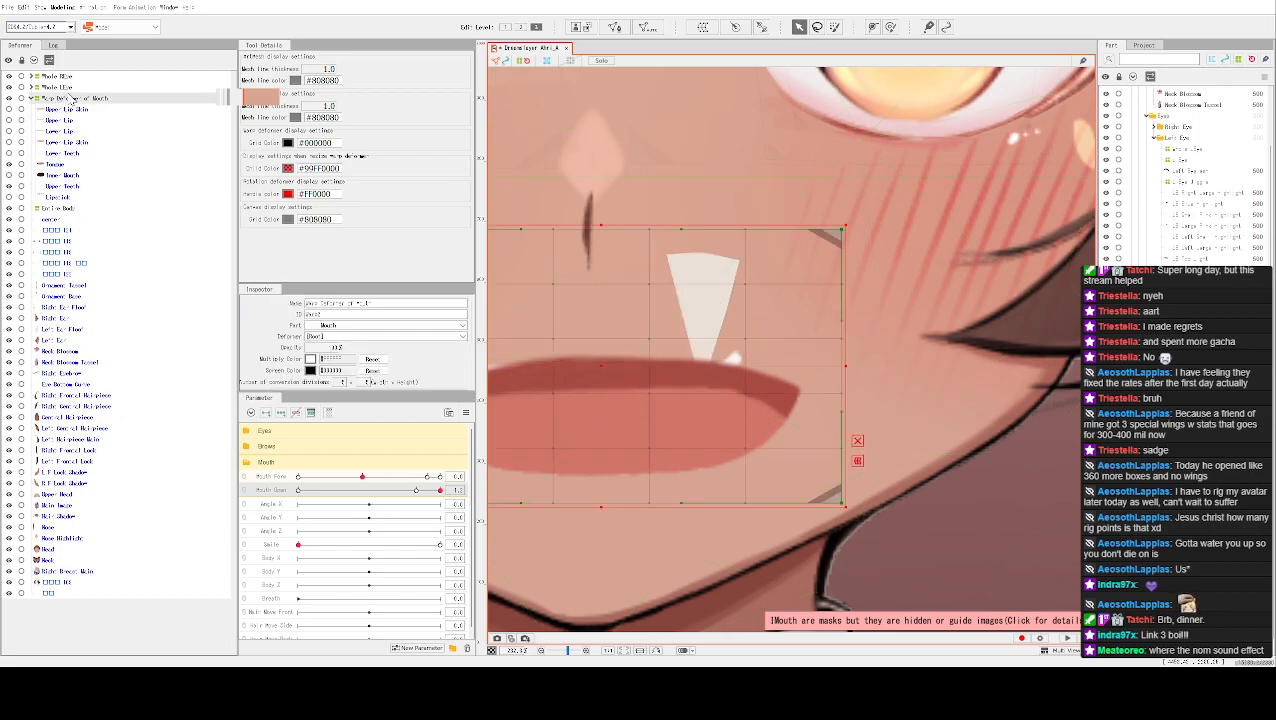
pyautogui.keyDown('ctrl'); pyautogui.click(60, 88); pyautogui.keyUp('ctrl')
pyautogui.click(62, 99)
pyautogui.click(60, 110)
pyautogui.keyDown('shift'); pyautogui.click(60, 197); pyautogui.keyUp('shift')
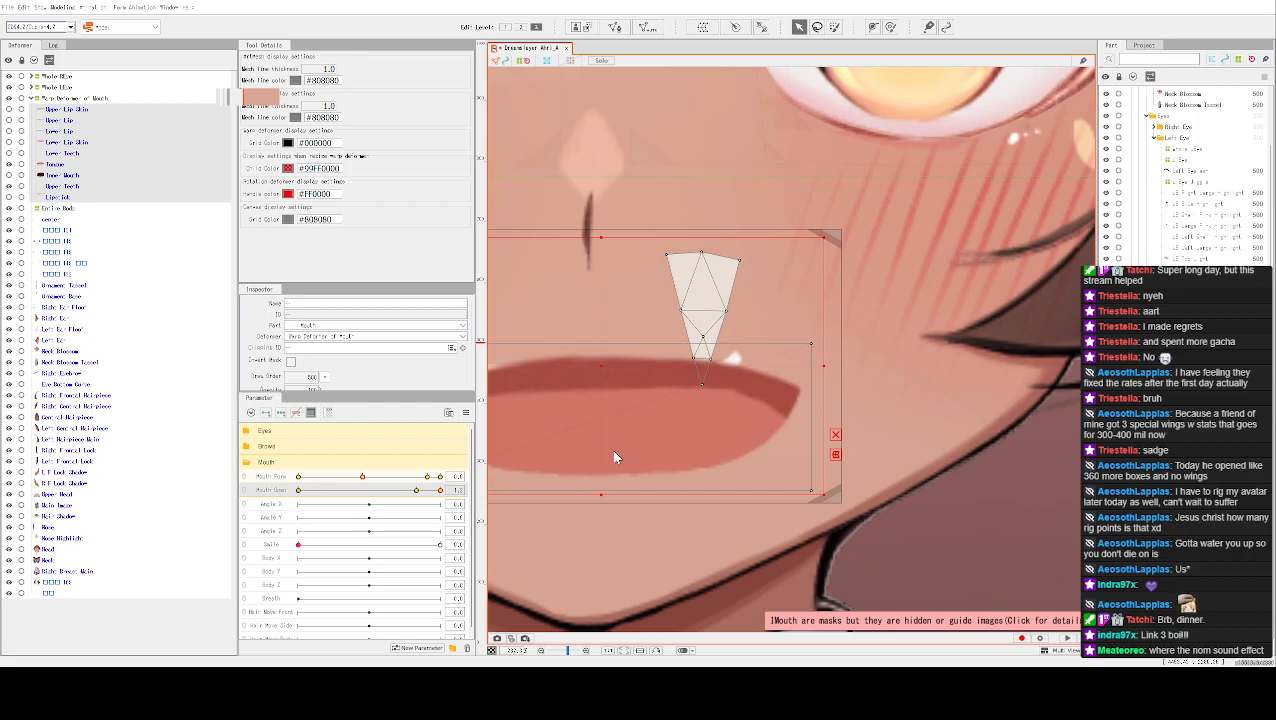
pyautogui.click(376, 478)
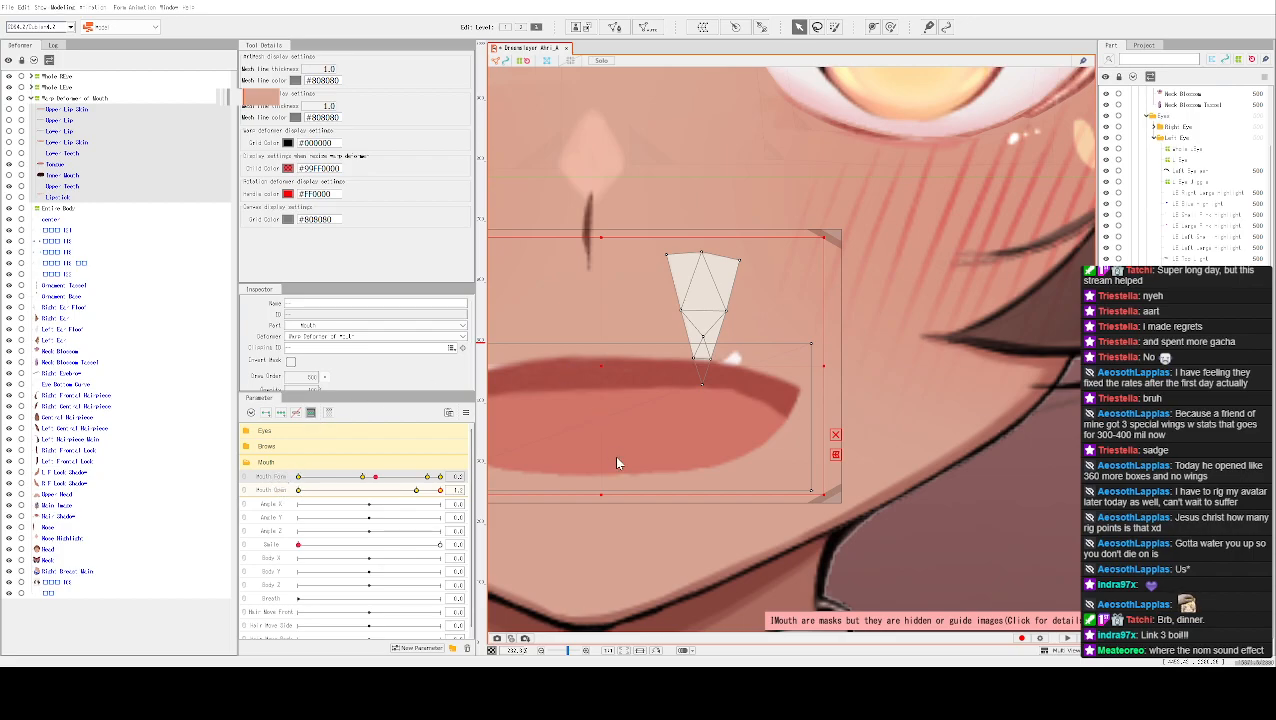
pyautogui.click(82, 187)
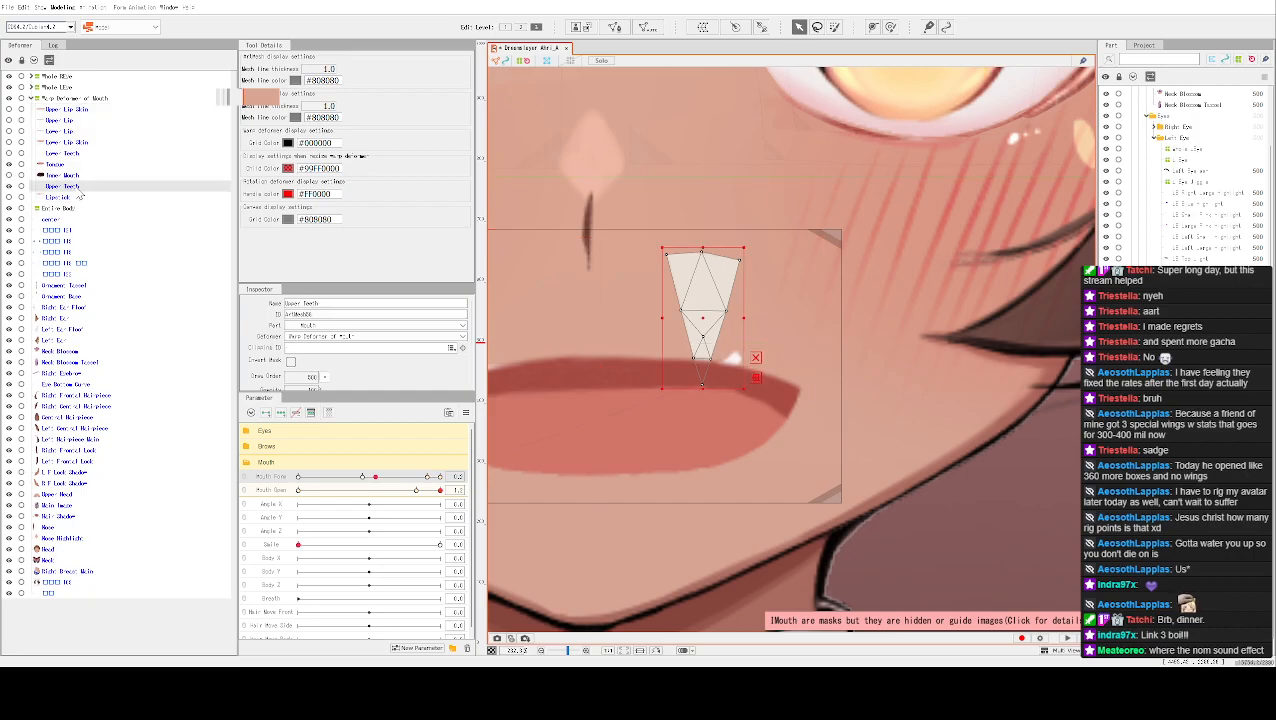
pyautogui.moveTo(377, 482); pyautogui.dragTo(366, 486)
pyautogui.click(617, 454)
# Key the Upper Teeth with four Mouth Form keys and three Mouth Open keys, using the Upper Lip as reference
pyautogui.click(61, 121)
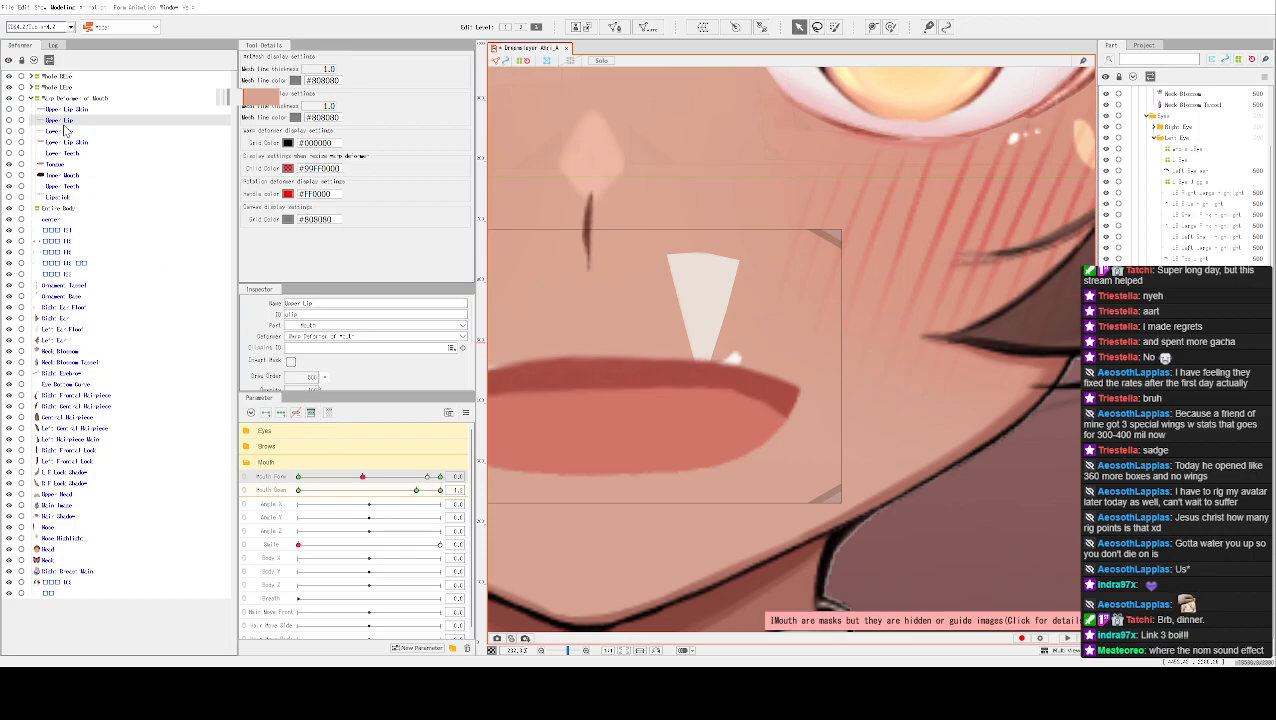
pyautogui.click(68, 187)
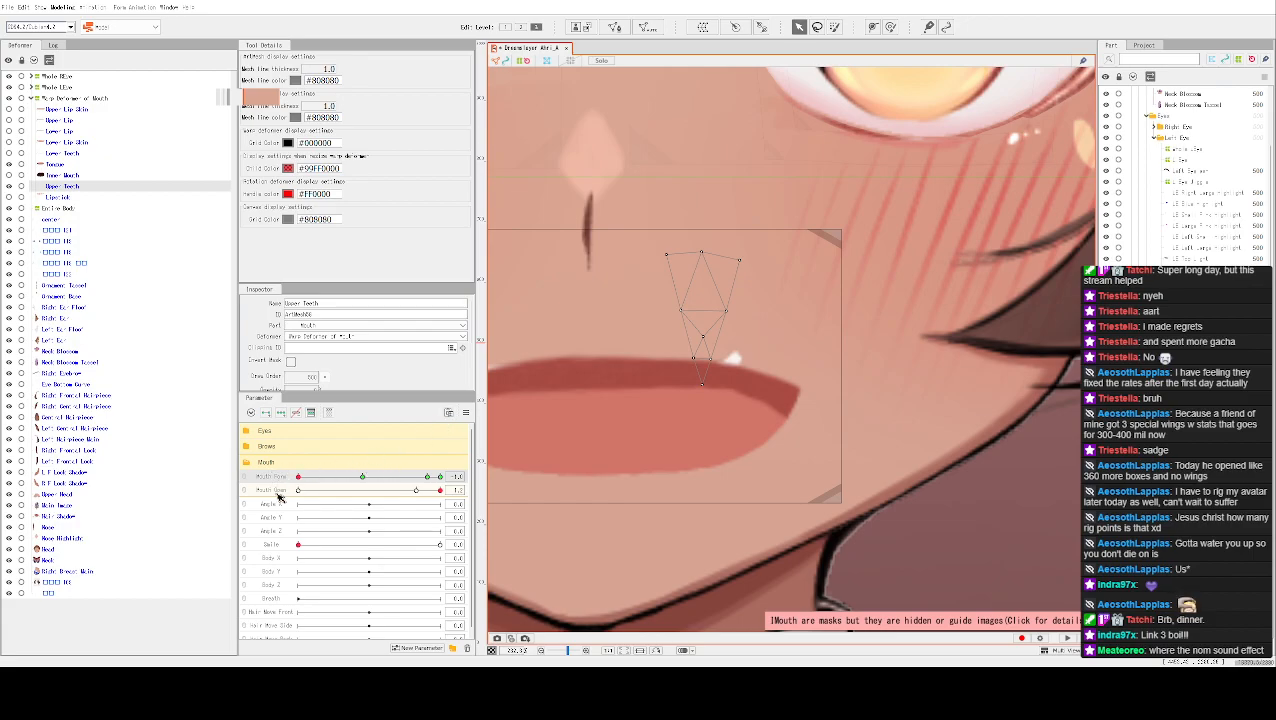
pyautogui.click(278, 492)
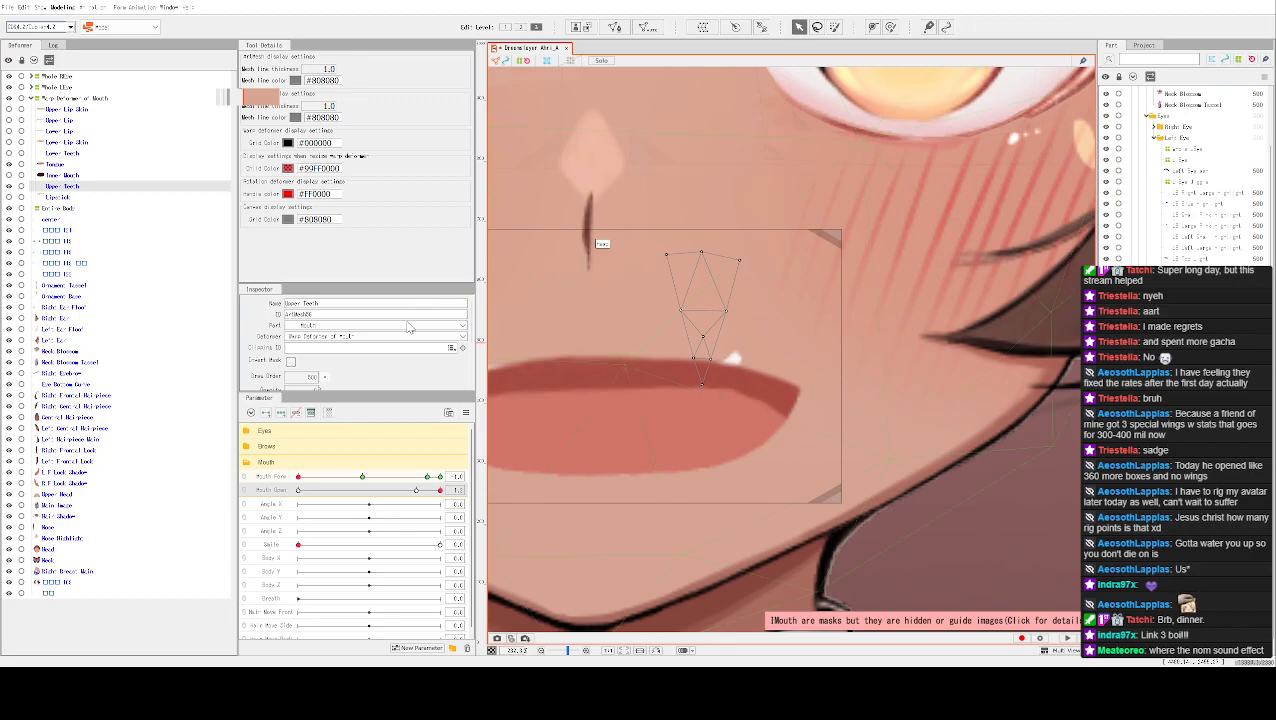
pyautogui.click(311, 413)
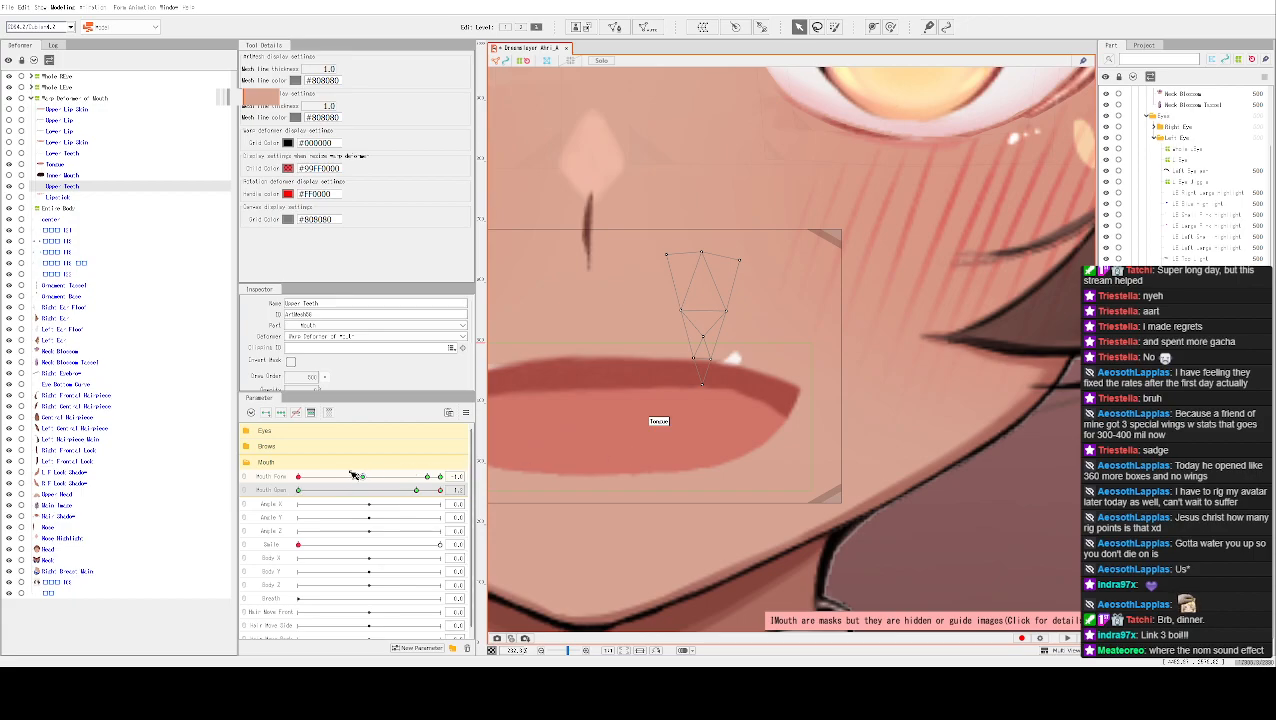
# Test Mouth Form on the Upper Teeth, compare with the Lower Lip's keys, and remove the Upper Teeth's Mouth Form keys
pyautogui.click(430, 478)
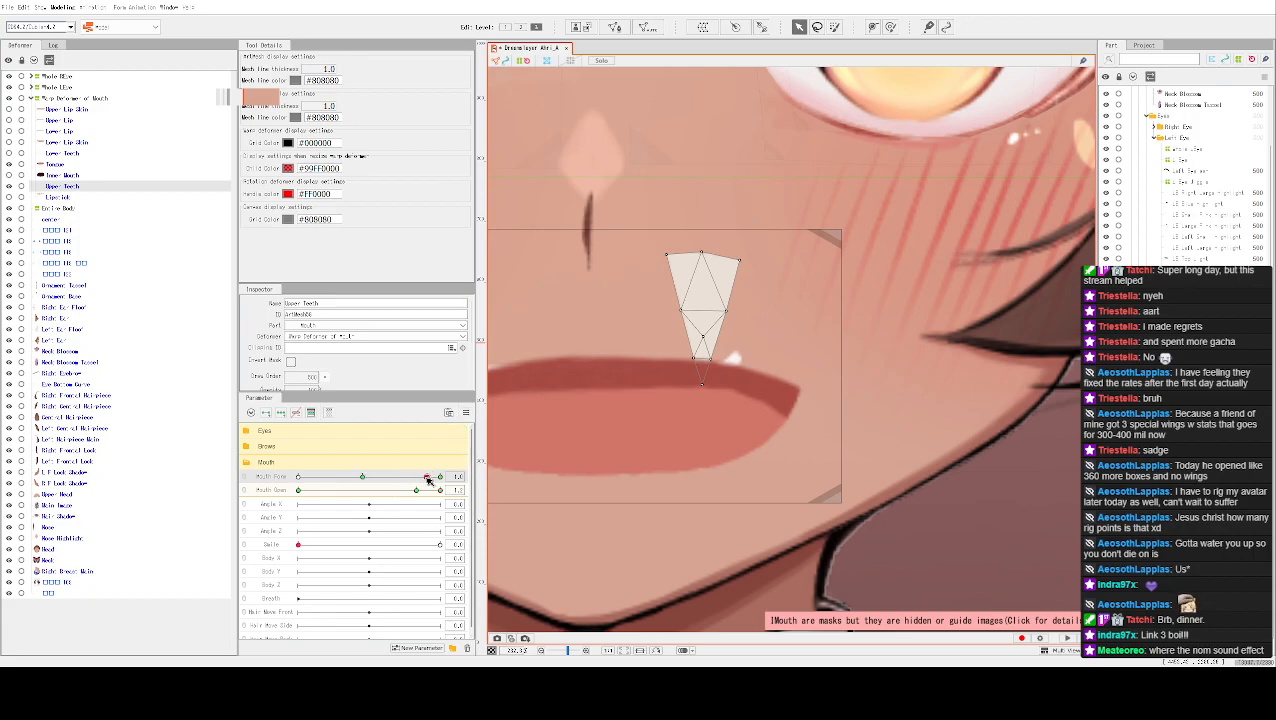
pyautogui.moveTo(427, 481); pyautogui.dragTo(331, 478)
pyautogui.click(63, 131)
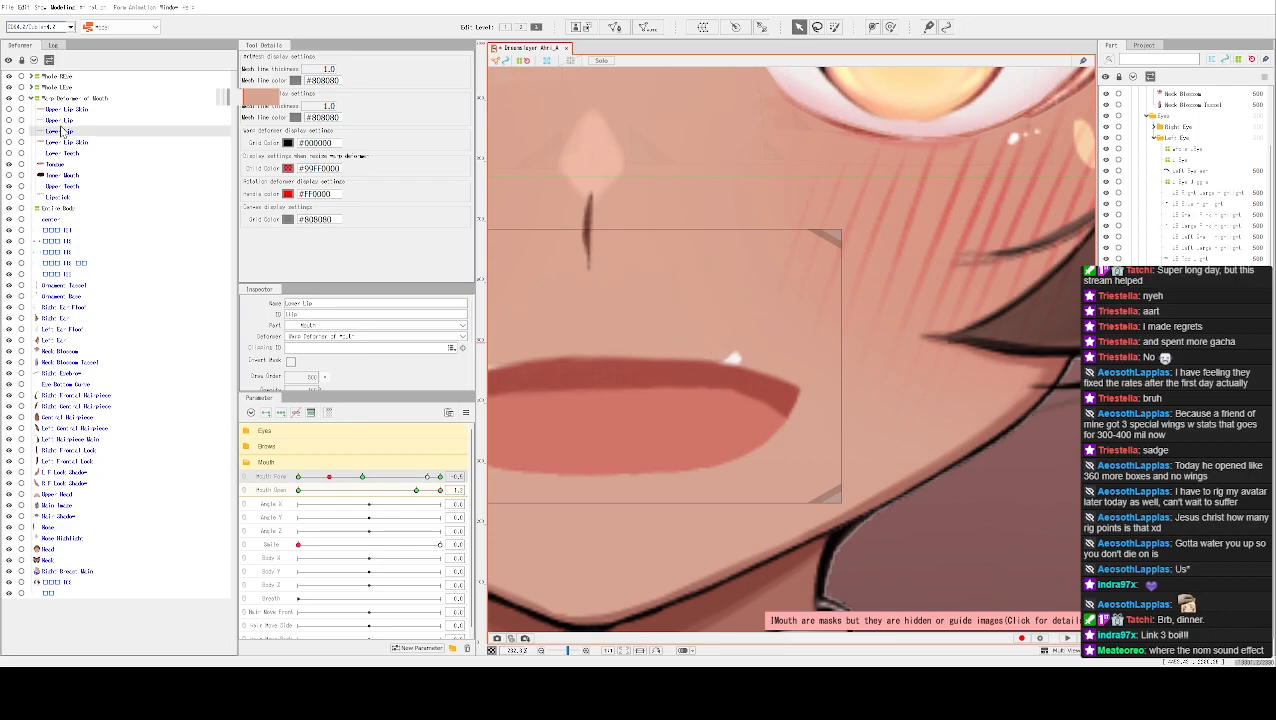
pyautogui.click(68, 187)
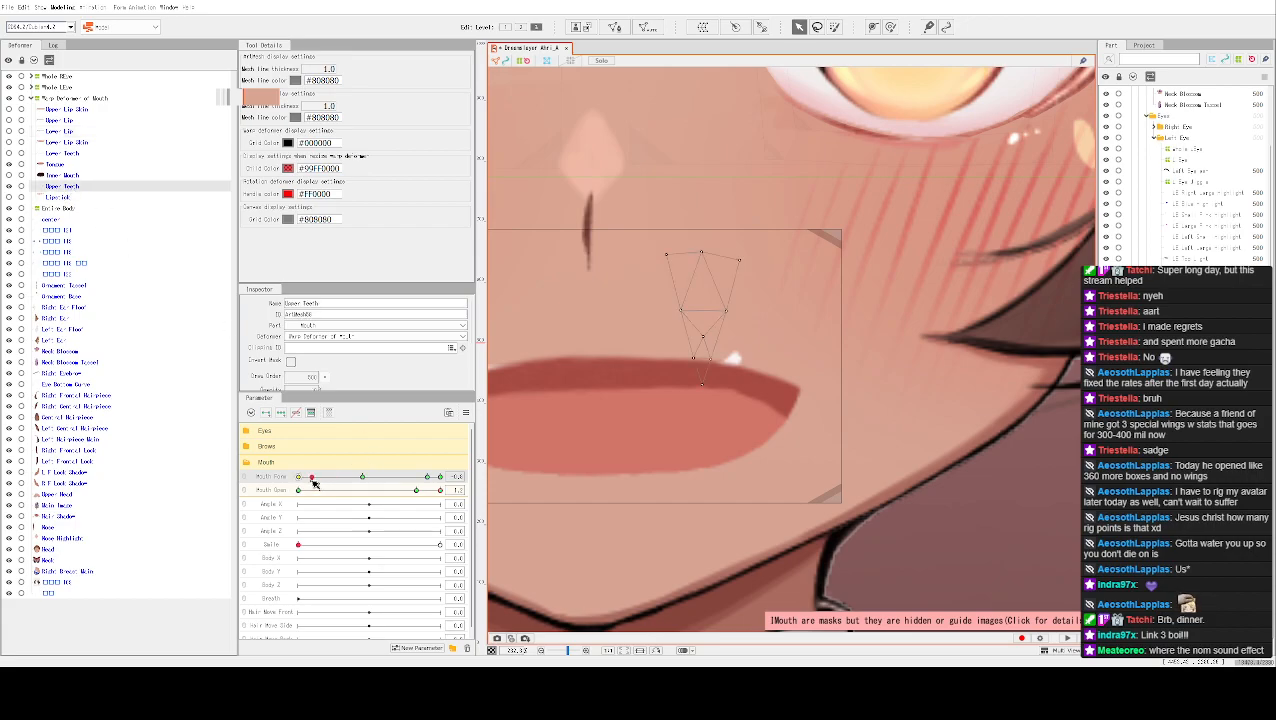
pyautogui.click(294, 414)
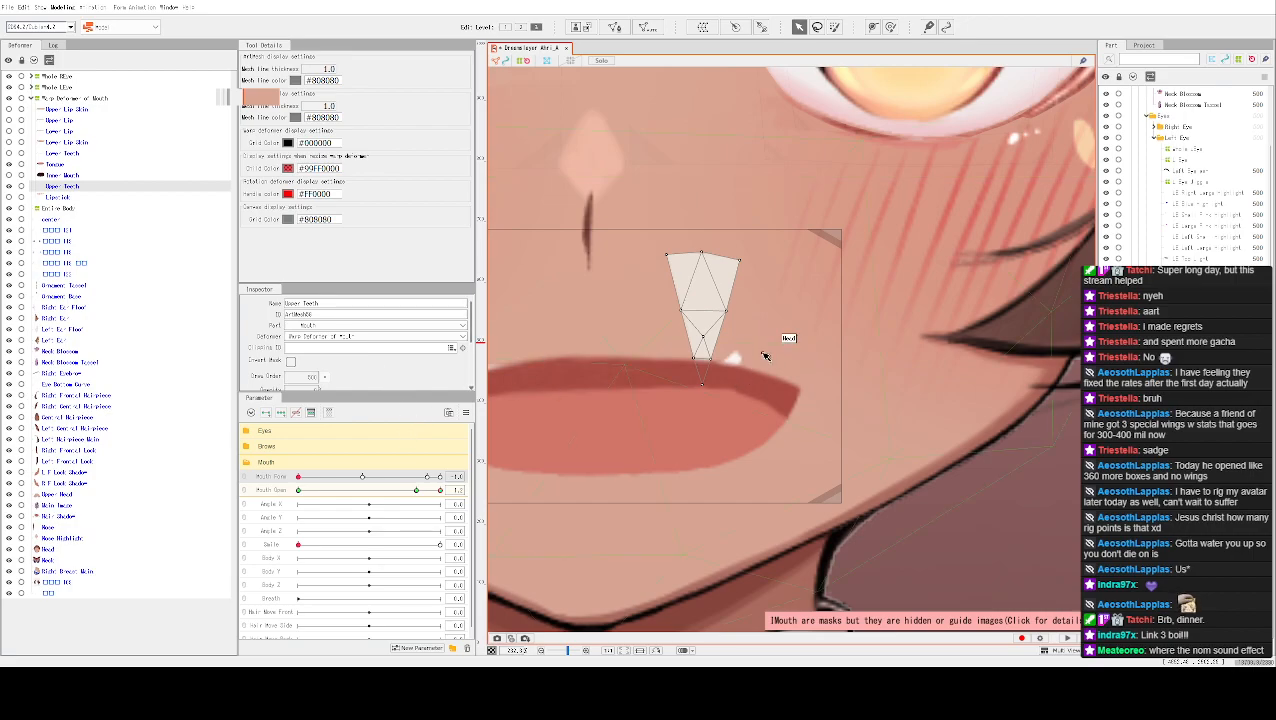
# Move the Upper Teeth down over the mouth opening and reorder it directly above the Tongue in the mouth's warp deformer
pyautogui.moveTo(703, 320)
pyautogui.mouseDown()
pyautogui.moveTo(703, 286)
pyautogui.moveTo(698, 344)
pyautogui.mouseUp()
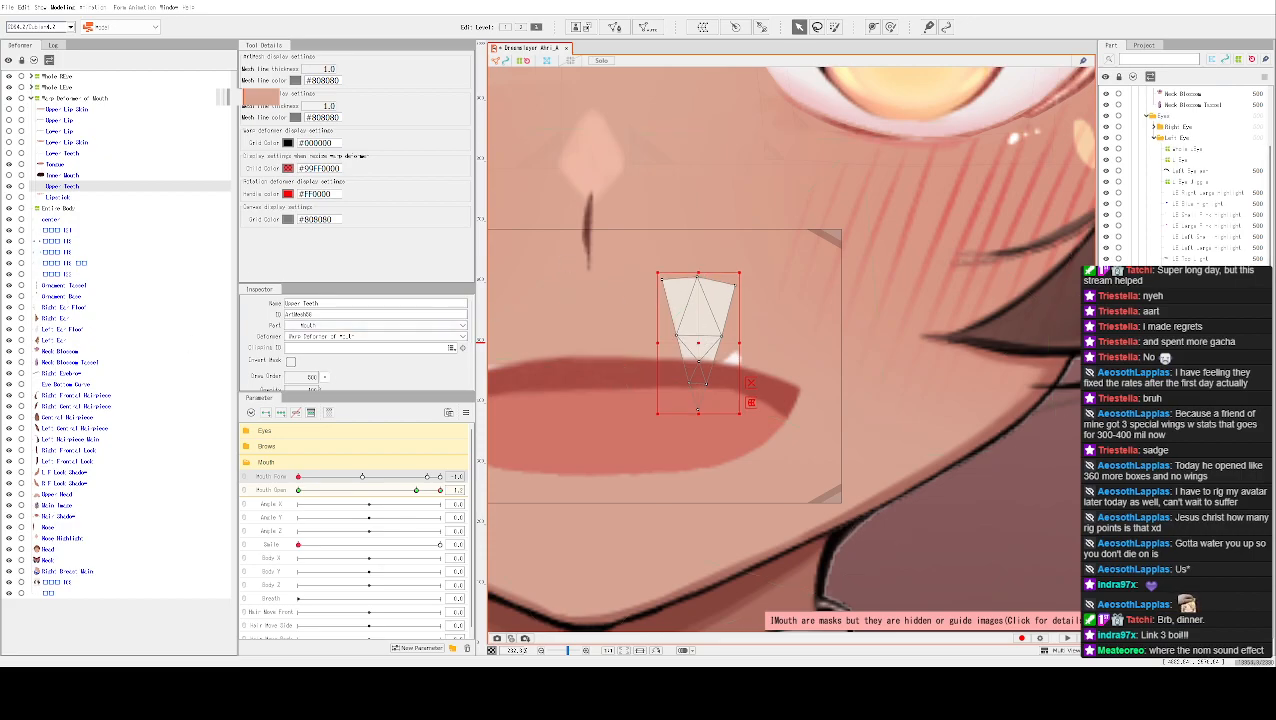
pyautogui.moveTo(62, 186); pyautogui.dragTo(62, 160)
pyautogui.moveTo(707, 301); pyautogui.dragTo(717, 338)
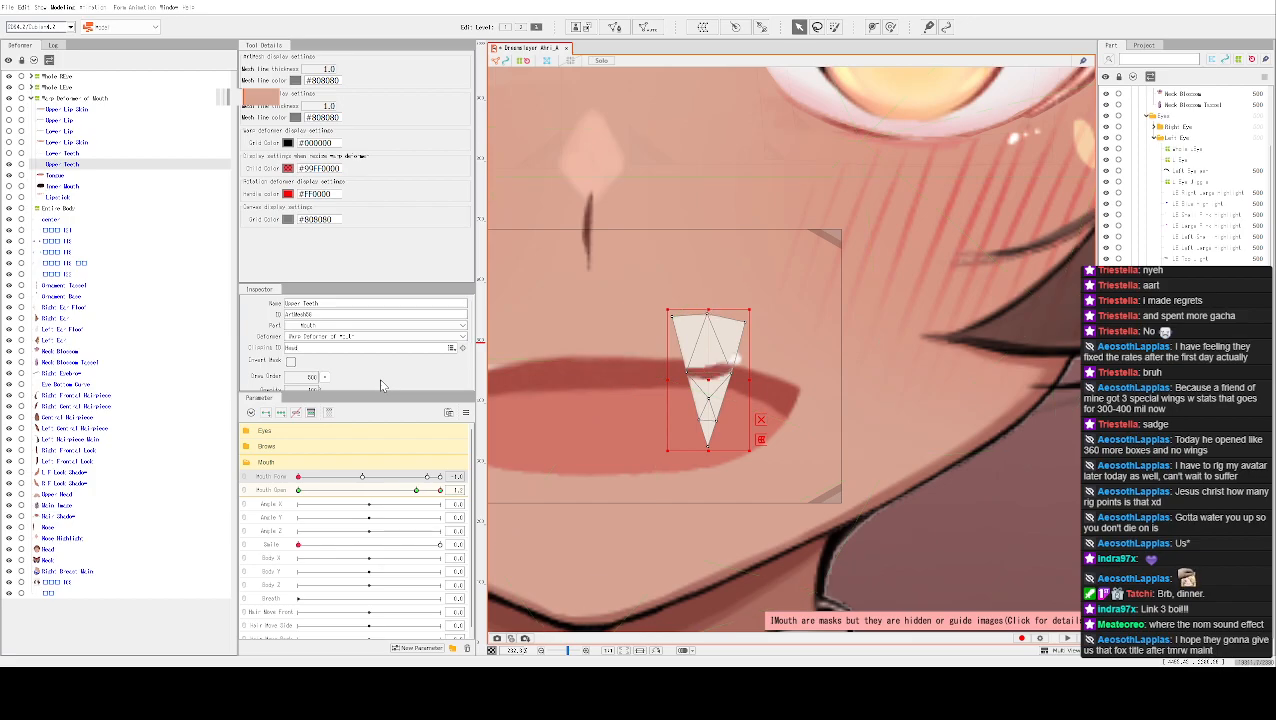
# Try replacing the Head clipping ID on the Upper Teeth
pyautogui.doubleClick(306, 348)
pyautogui.press('Return')
pyautogui.doubleClick(329, 347)
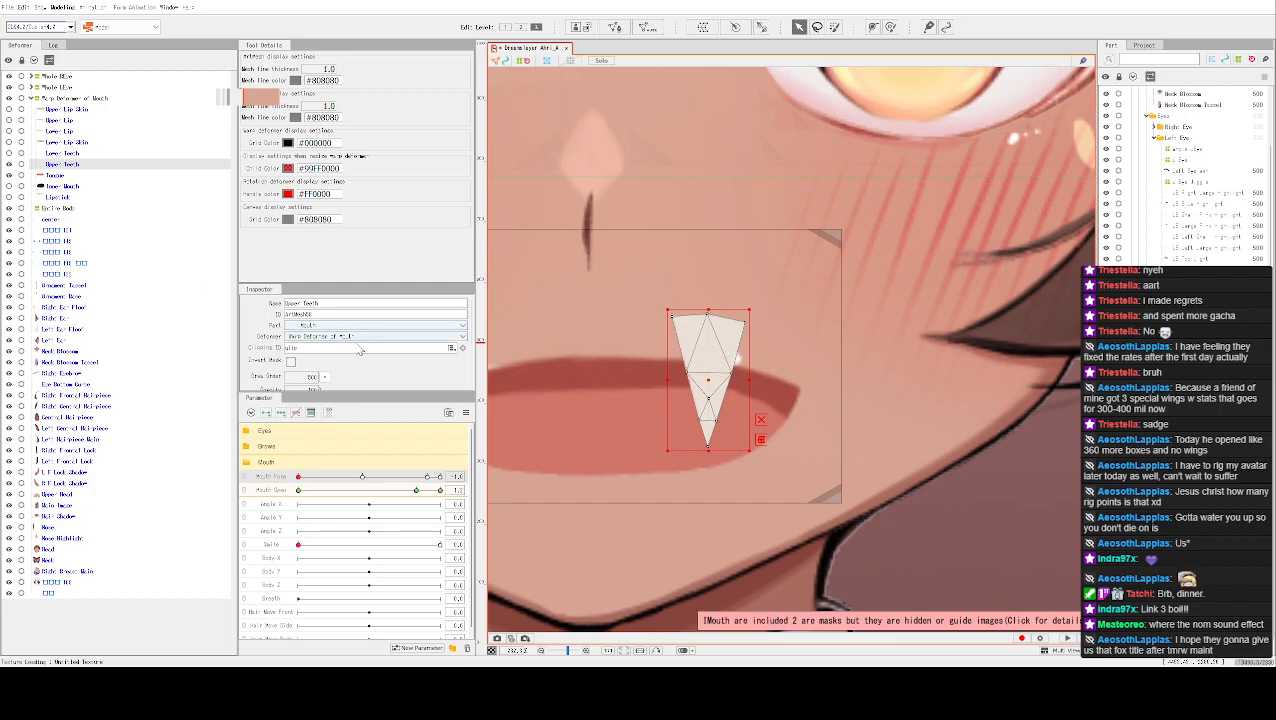
pyautogui.press('Return')
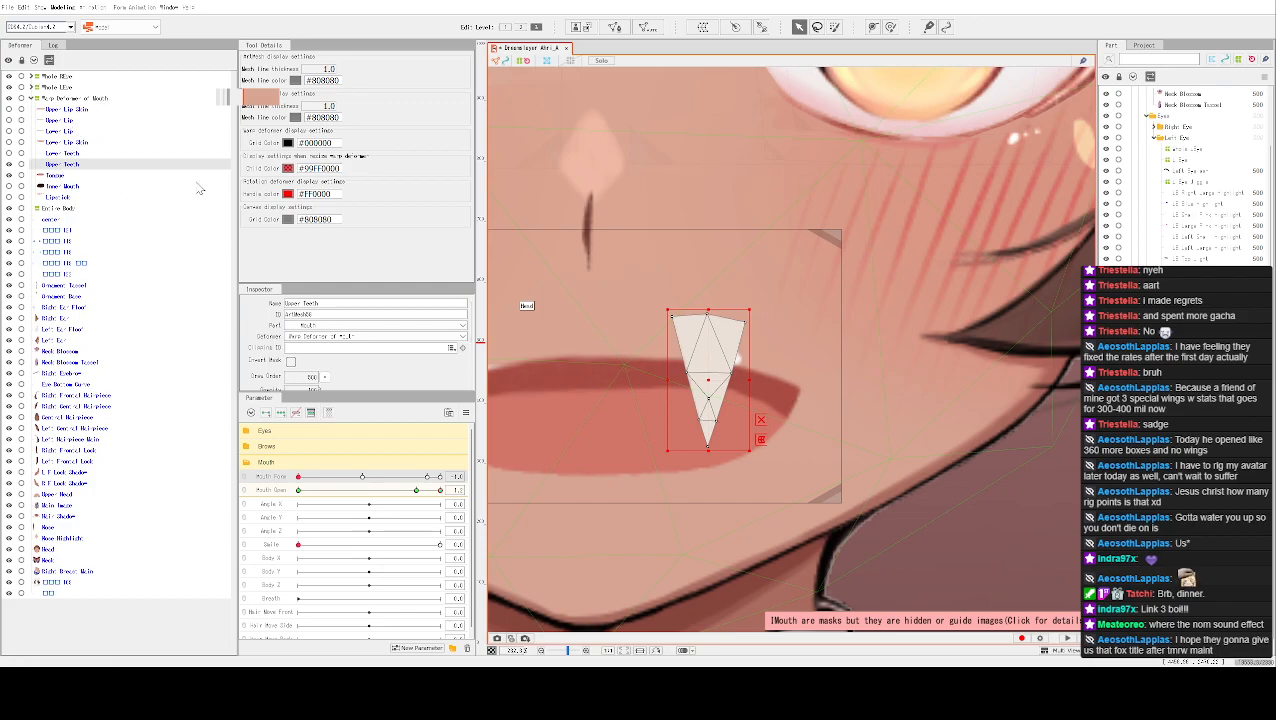
# Try to fit the Upper Teeth beneath the Upper Lip, including repositioning it with Mouth Form at 0
pyautogui.moveTo(712, 385)
pyautogui.mouseDown()
pyautogui.moveTo(718, 420)
pyautogui.moveTo(718, 379)
pyautogui.moveTo(693, 355)
pyautogui.moveTo(709, 391)
pyautogui.mouseUp()
pyautogui.scroll(-2, 720, 415)
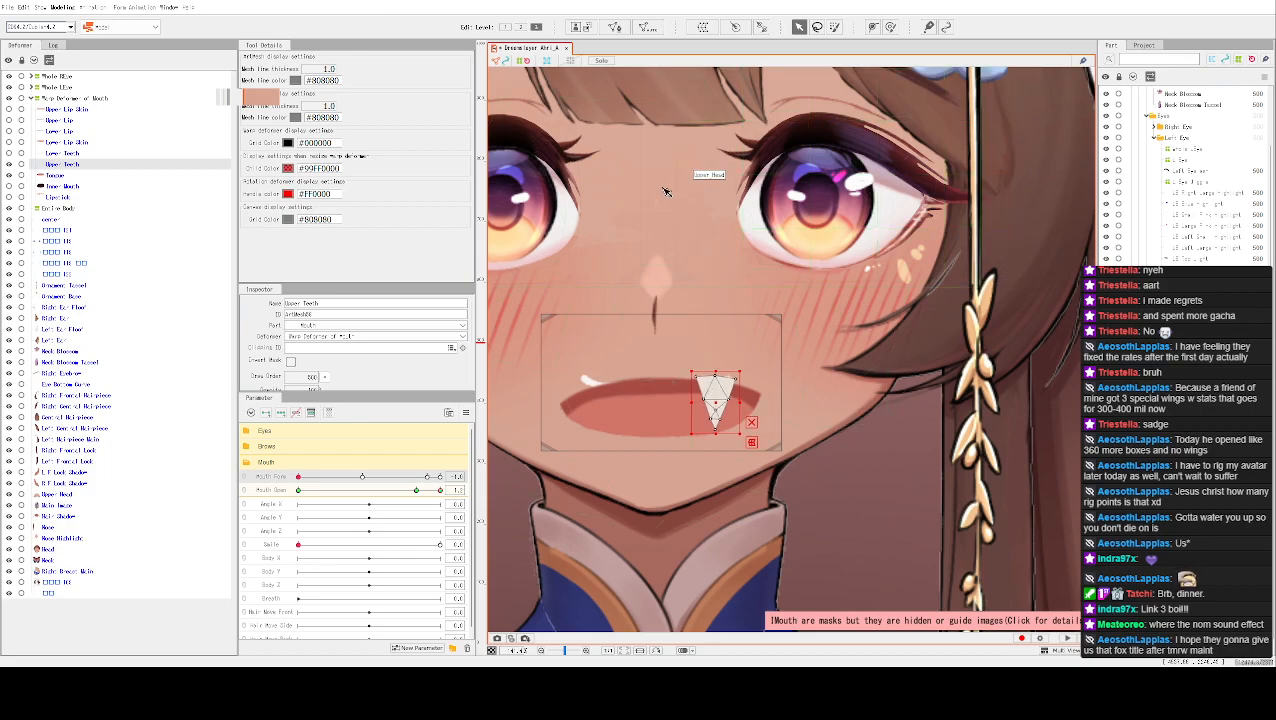
pyautogui.click(57, 121)
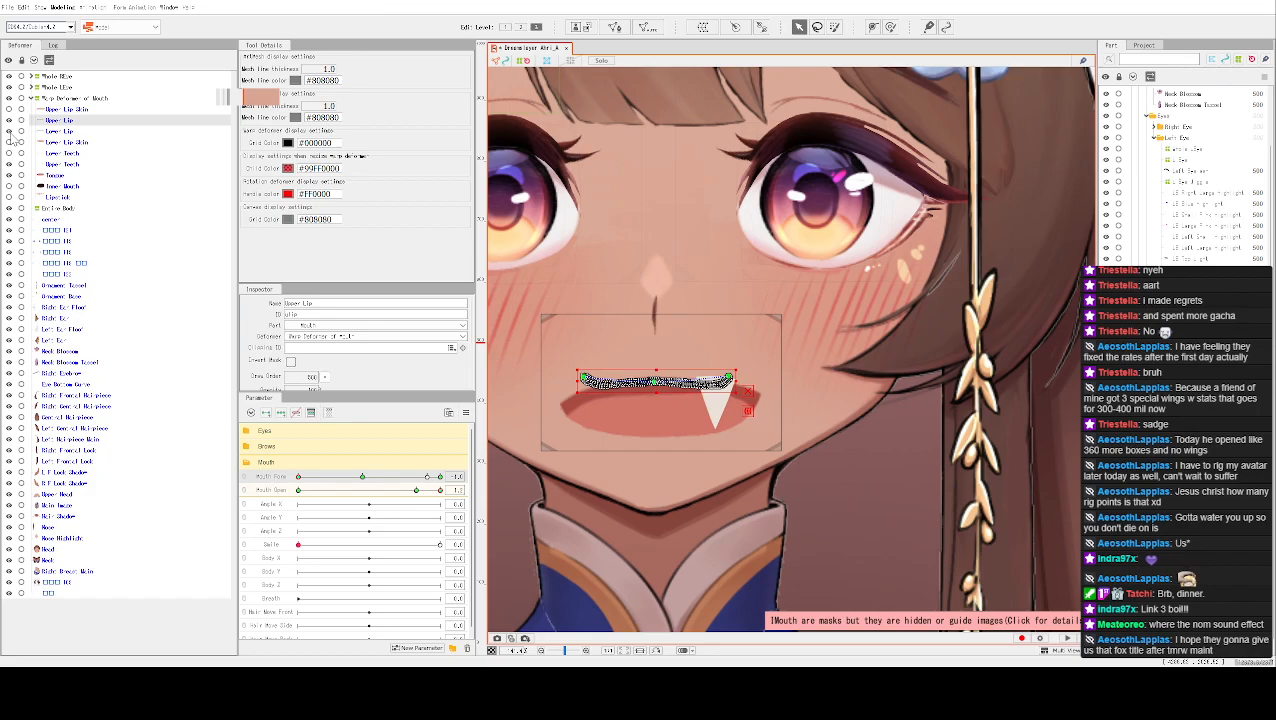
pyautogui.moveTo(366, 480); pyautogui.dragTo(363, 476)
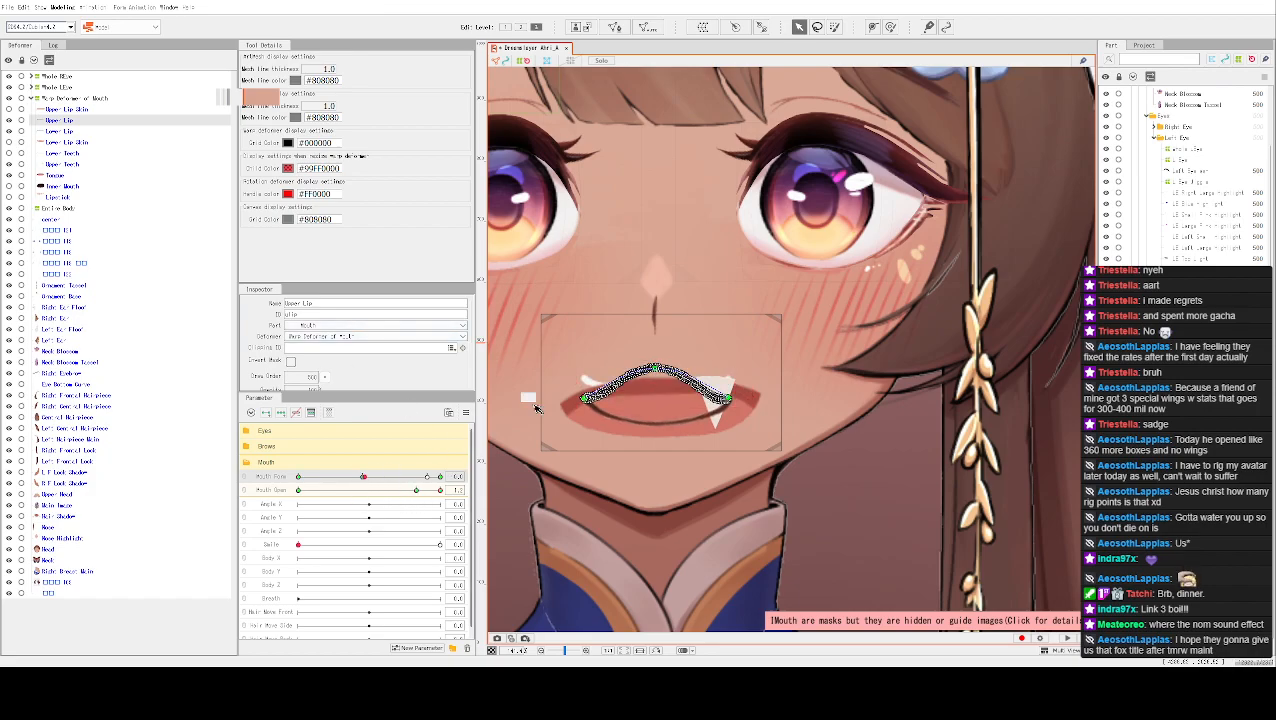
pyautogui.click(721, 385)
pyautogui.moveTo(721, 385); pyautogui.dragTo(670, 380)
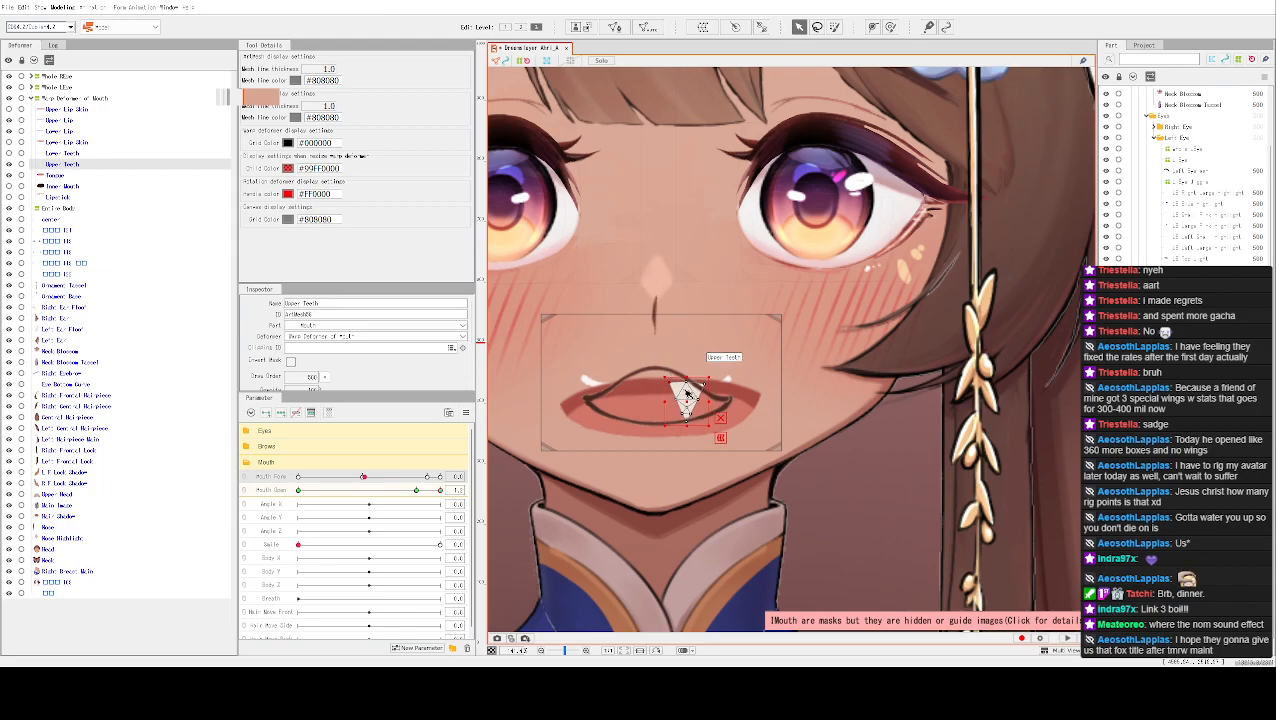
pyautogui.moveTo(667, 377); pyautogui.dragTo(690, 372)
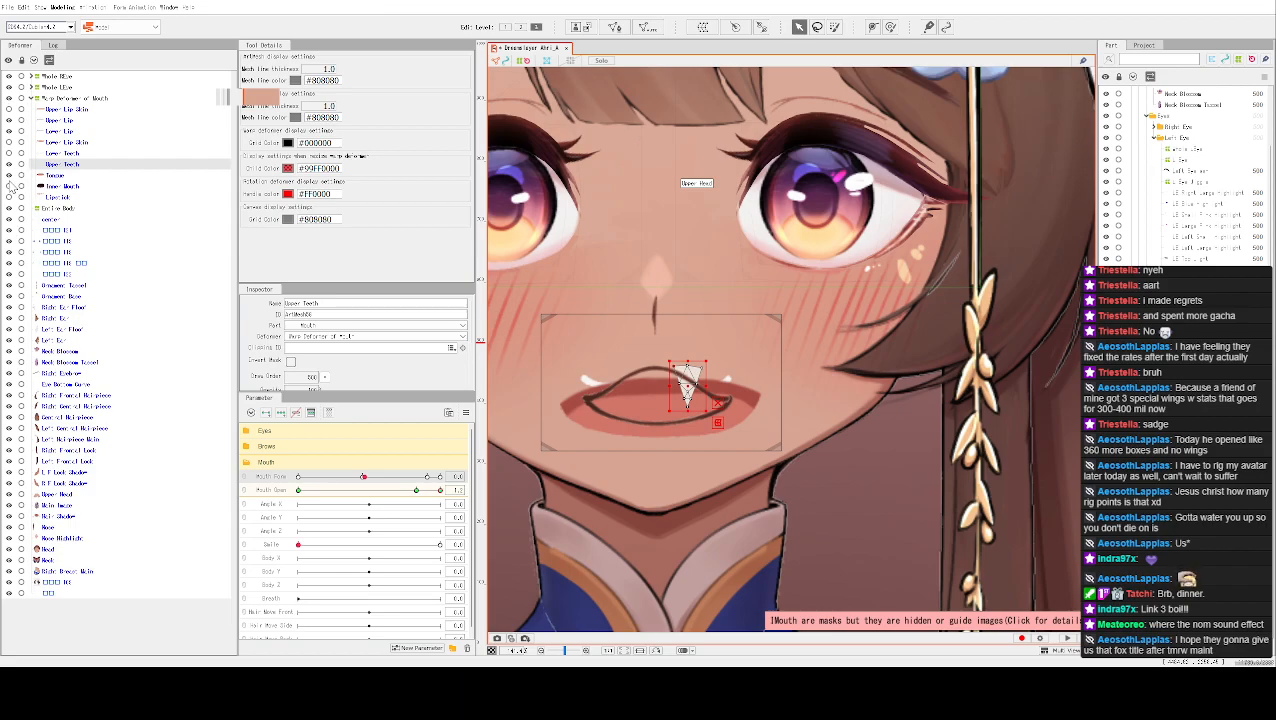
# Undo the recent position adjustments to the Upper Teeth
pyautogui.hotkey('ctrl', 'z')
pyautogui.hotkey('ctrl', 'z')
pyautogui.hotkey('ctrl', 'z')
pyautogui.hotkey('ctrl', 'z')
pyautogui.hotkey('ctrl', 'z')
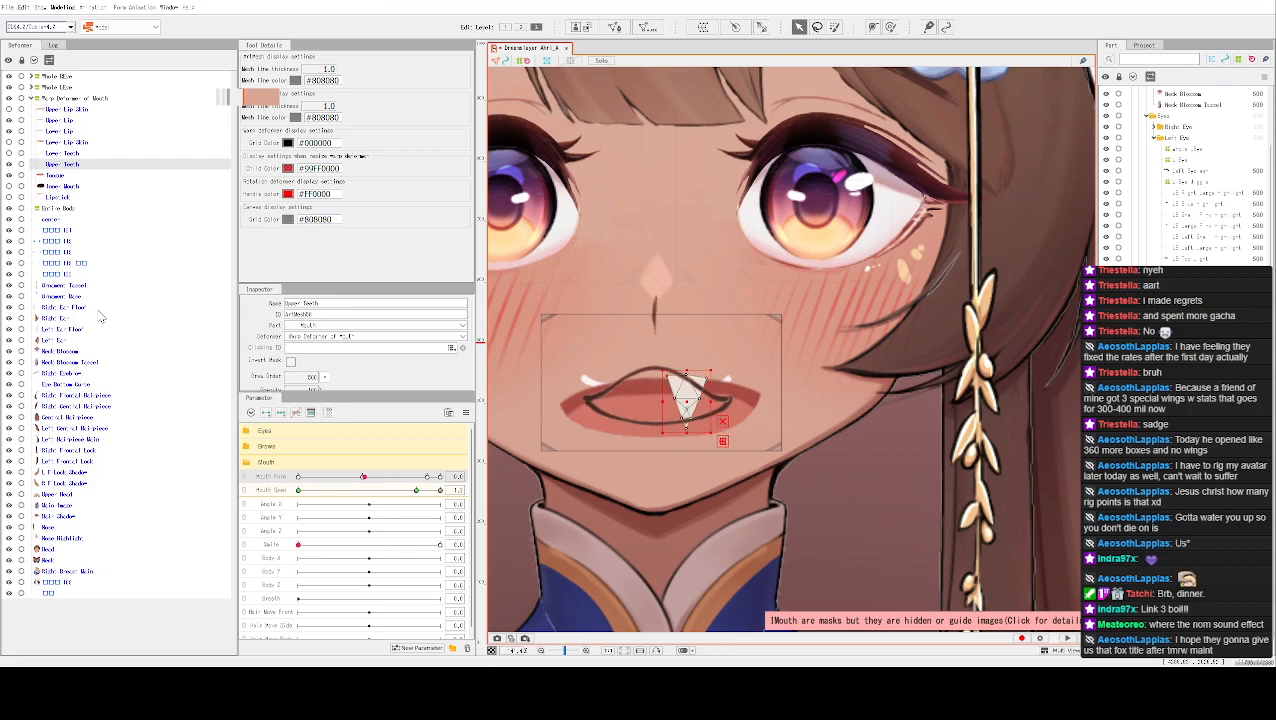
pyautogui.hotkey('ctrl', 'z')
pyautogui.hotkey('ctrl', 'z')
pyautogui.hotkey('ctrl', 'z')
pyautogui.hotkey('ctrl', 'z')
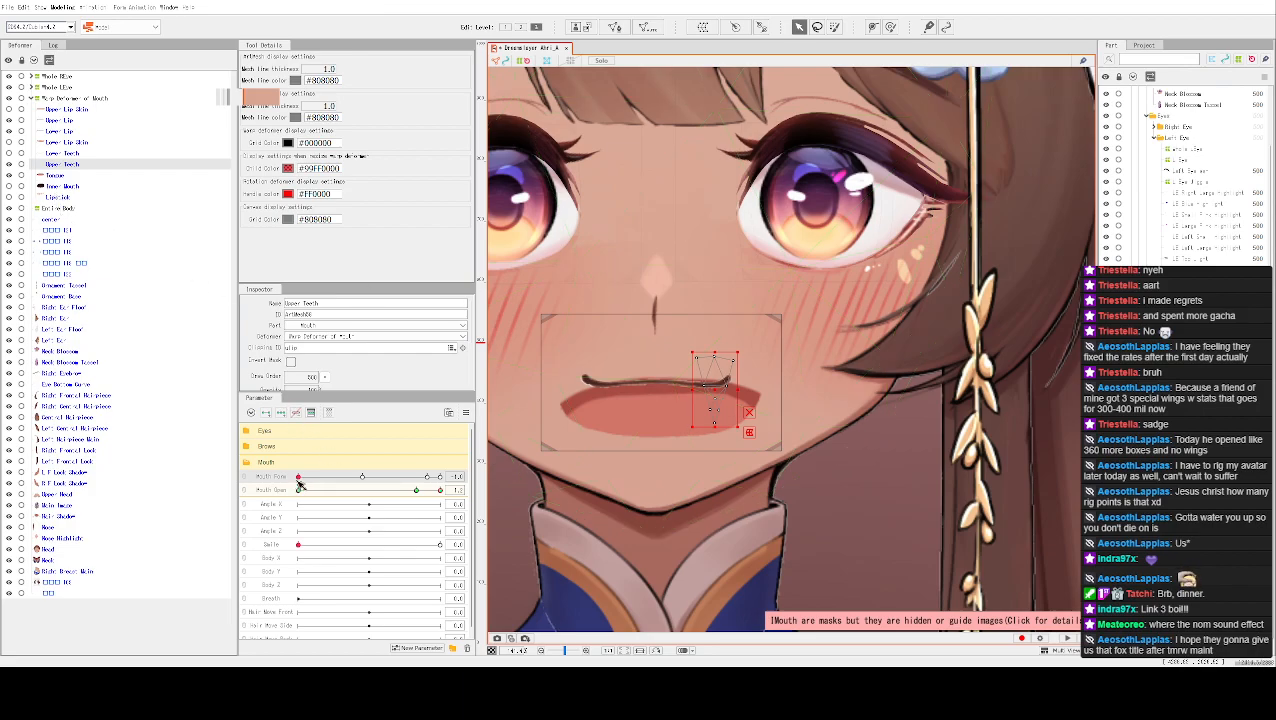
# Examine the Mouth Form and Mouth Open keys of each part in the mouth's warp deformer with Mouth Form at -1.0
pyautogui.click(65, 110)
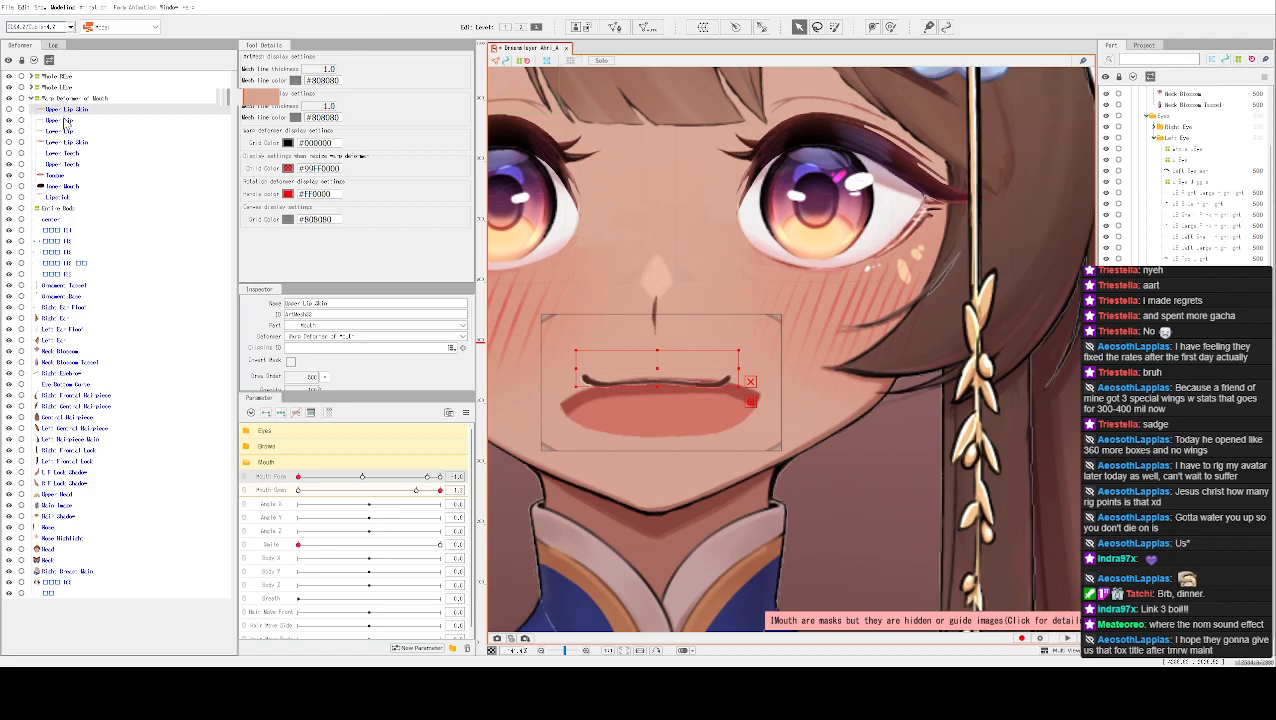
pyautogui.click(66, 121)
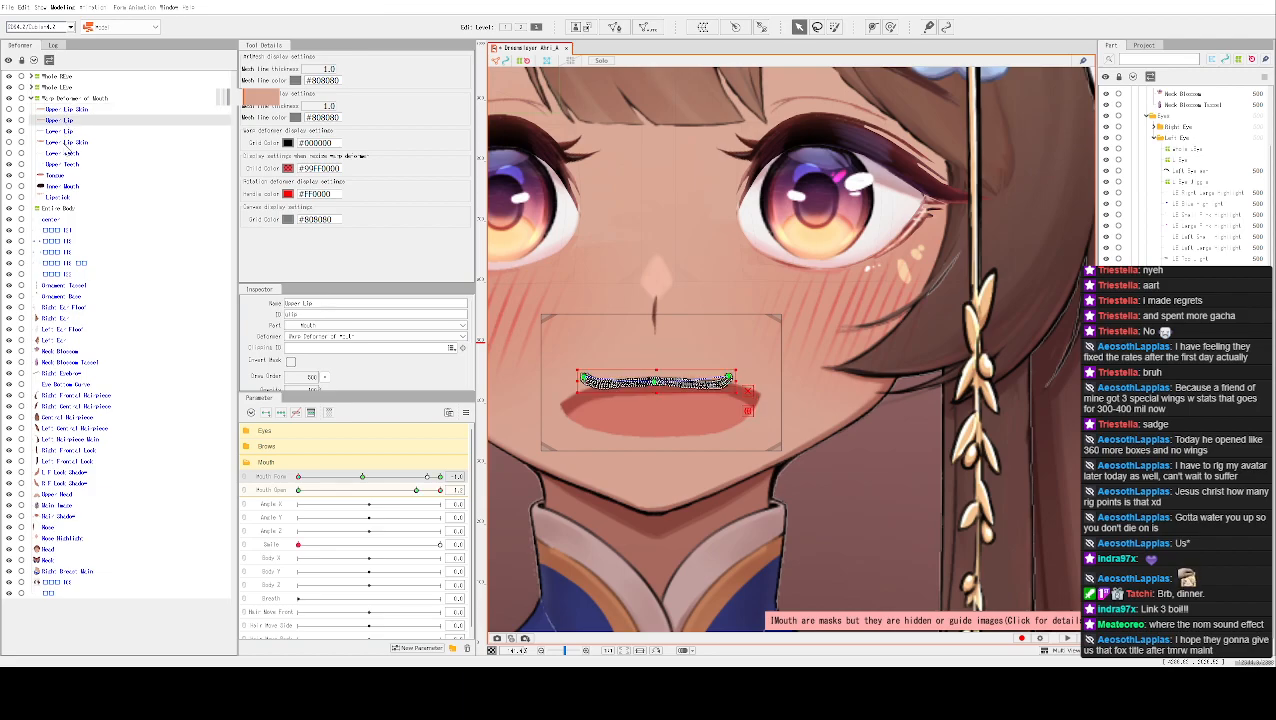
pyautogui.click(64, 132)
pyautogui.click(65, 119)
pyautogui.click(66, 143)
pyautogui.click(66, 164)
pyautogui.click(58, 186)
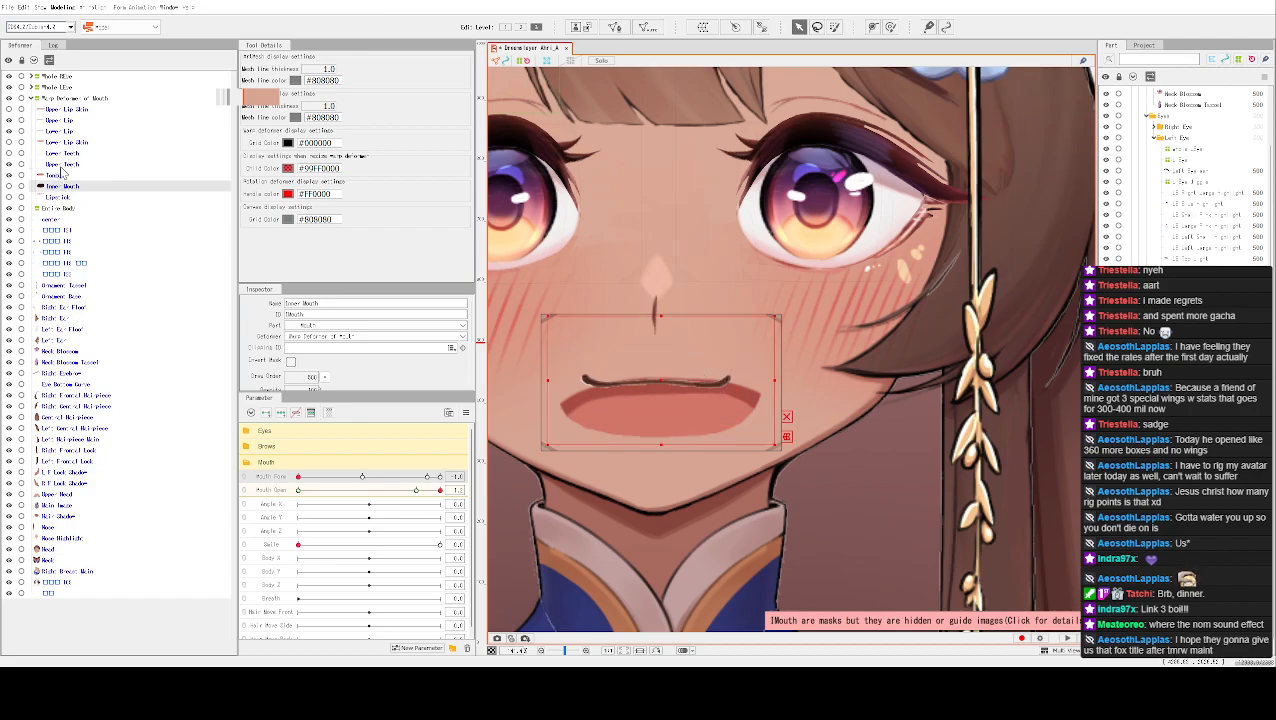
pyautogui.click(61, 166)
pyautogui.click(58, 175)
pyautogui.click(58, 186)
pyautogui.click(70, 112)
pyautogui.click(72, 131)
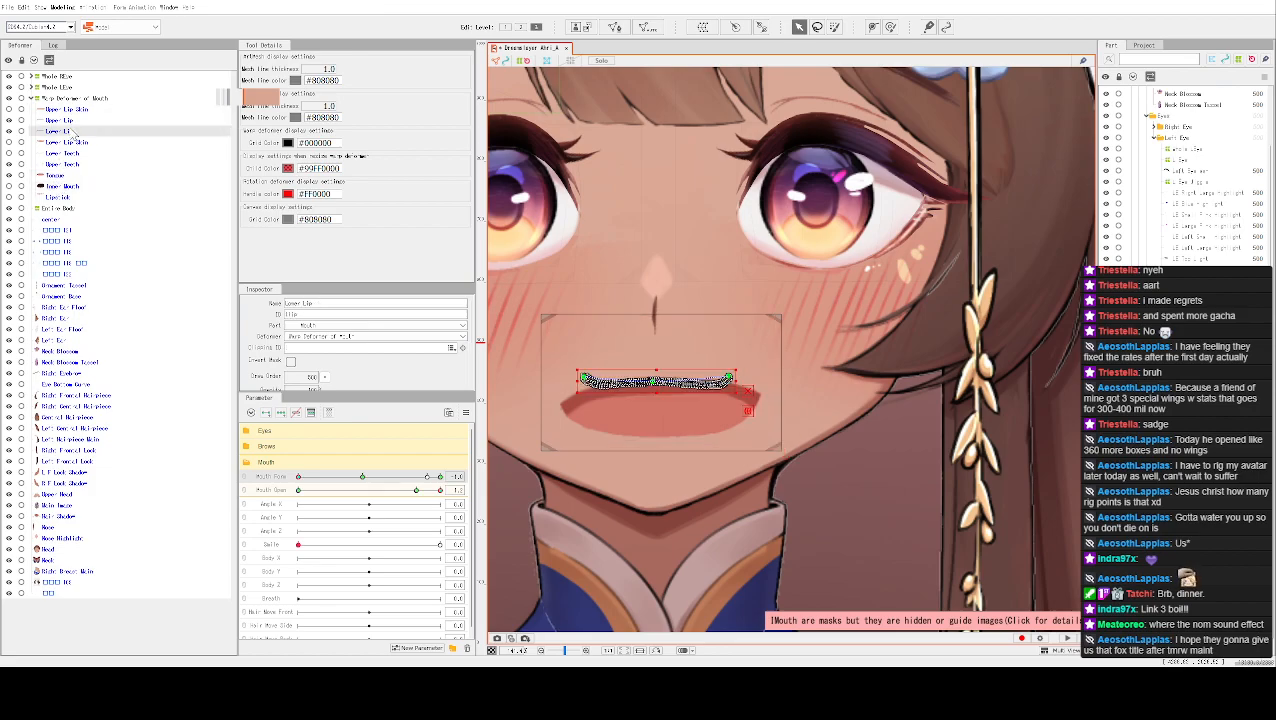
pyautogui.click(70, 143)
pyautogui.click(70, 120)
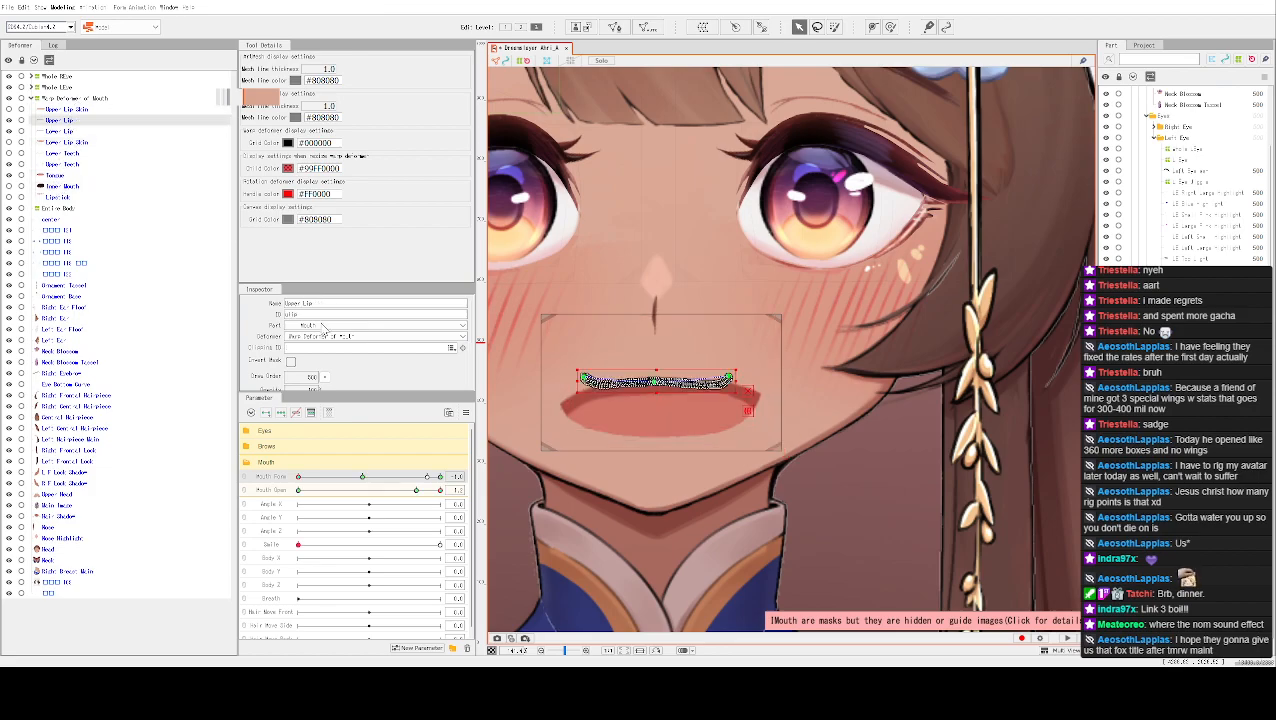
pyautogui.click(75, 109)
pyautogui.click(68, 197)
pyautogui.click(70, 175)
pyautogui.click(70, 164)
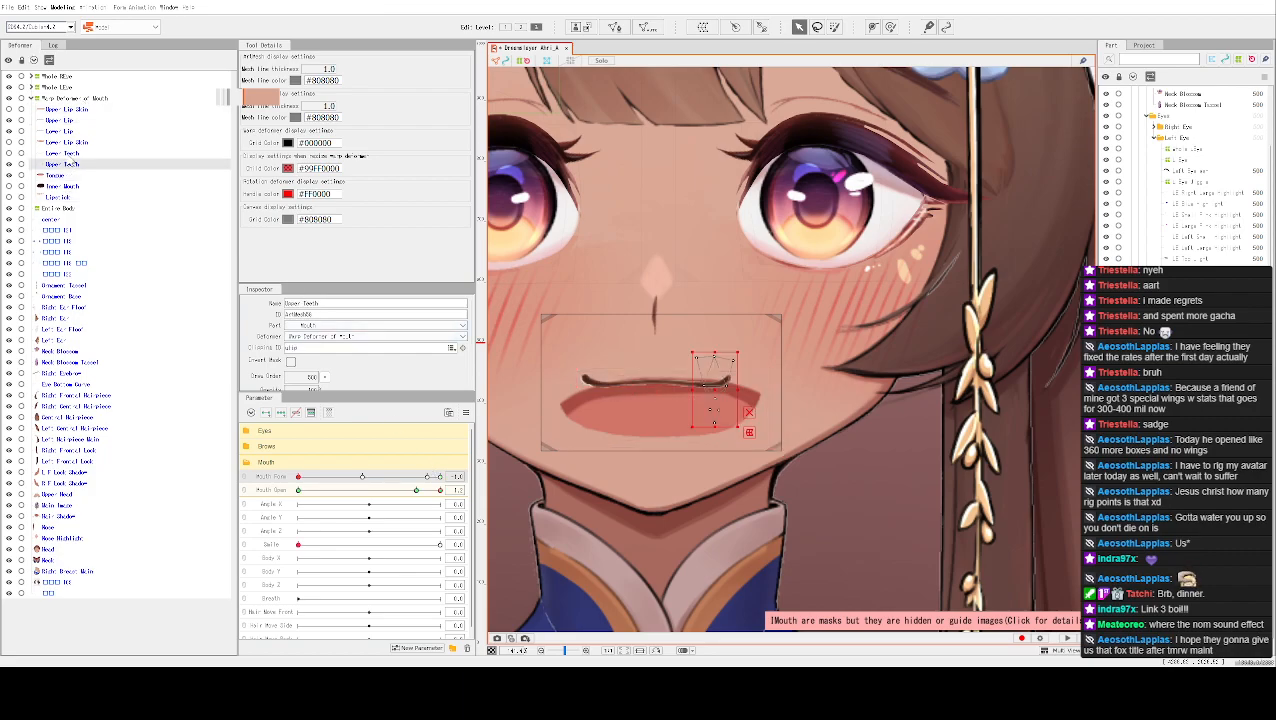
pyautogui.click(72, 154)
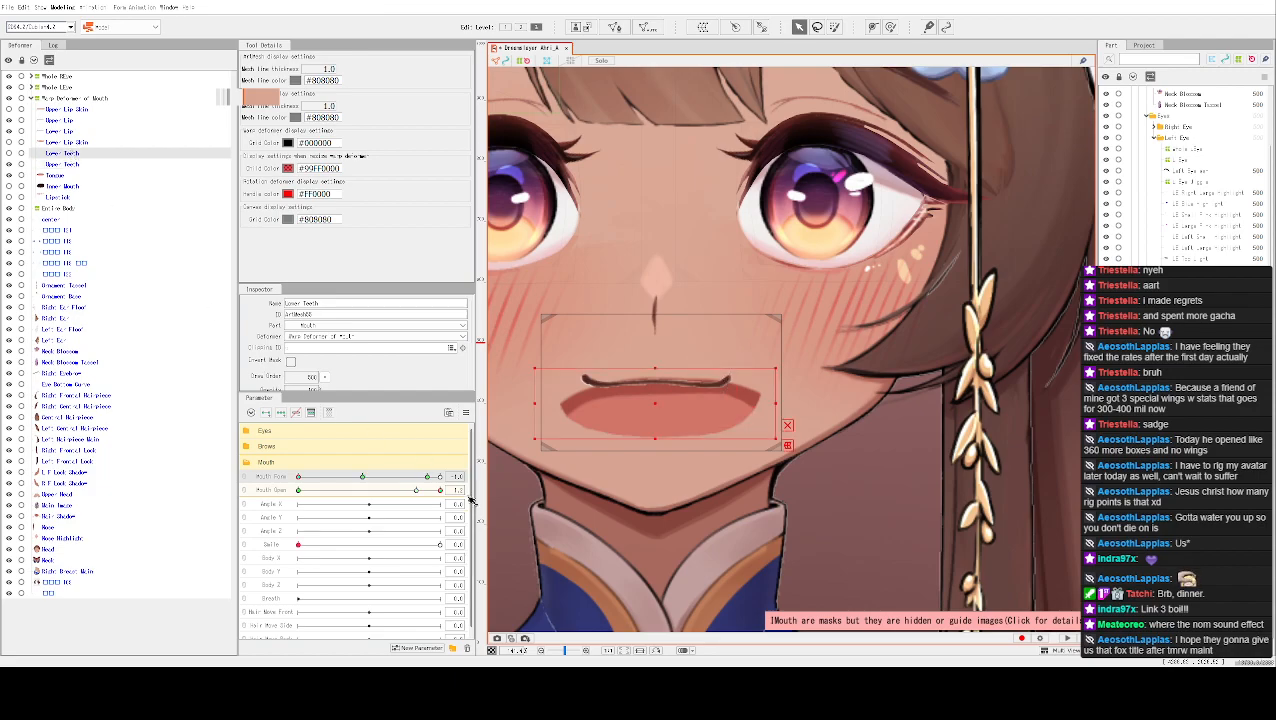
# Compare the Lower Teeth and Upper Teeth keys at Mouth Form 1.0, and check the mouth's warp deformer at Mouth Form 0
pyautogui.click(420, 479)
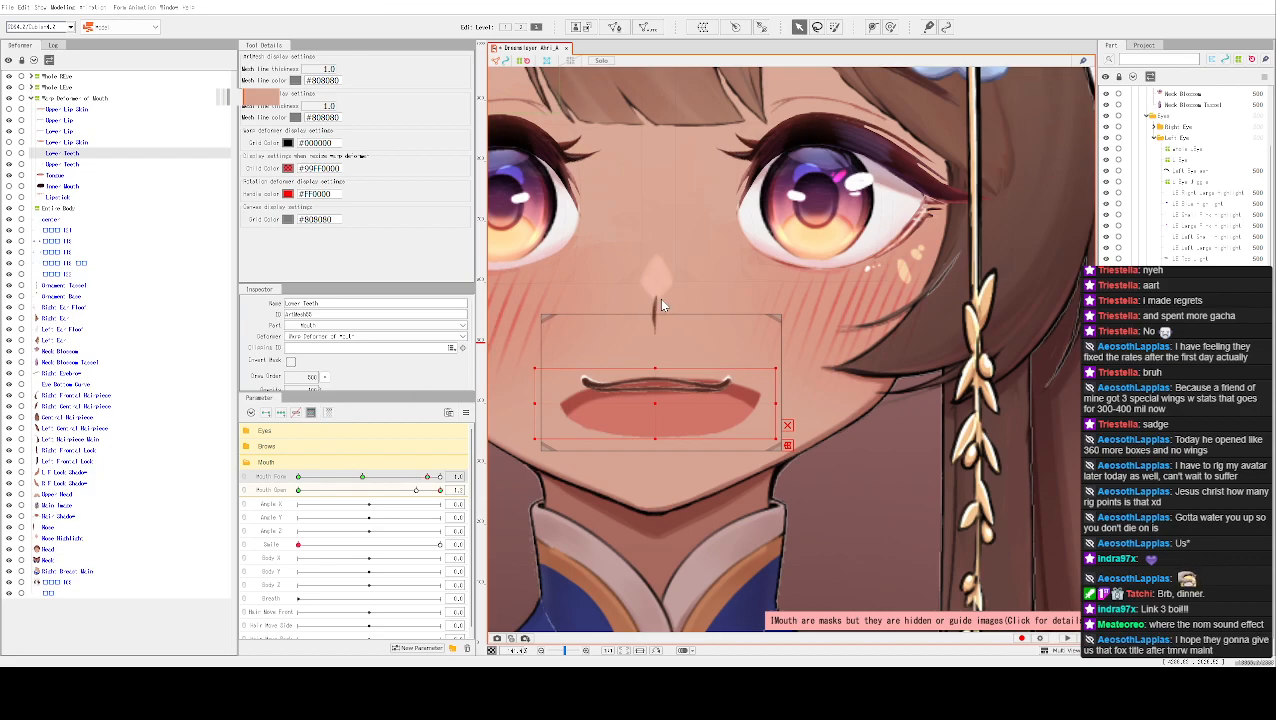
pyautogui.click(619, 451)
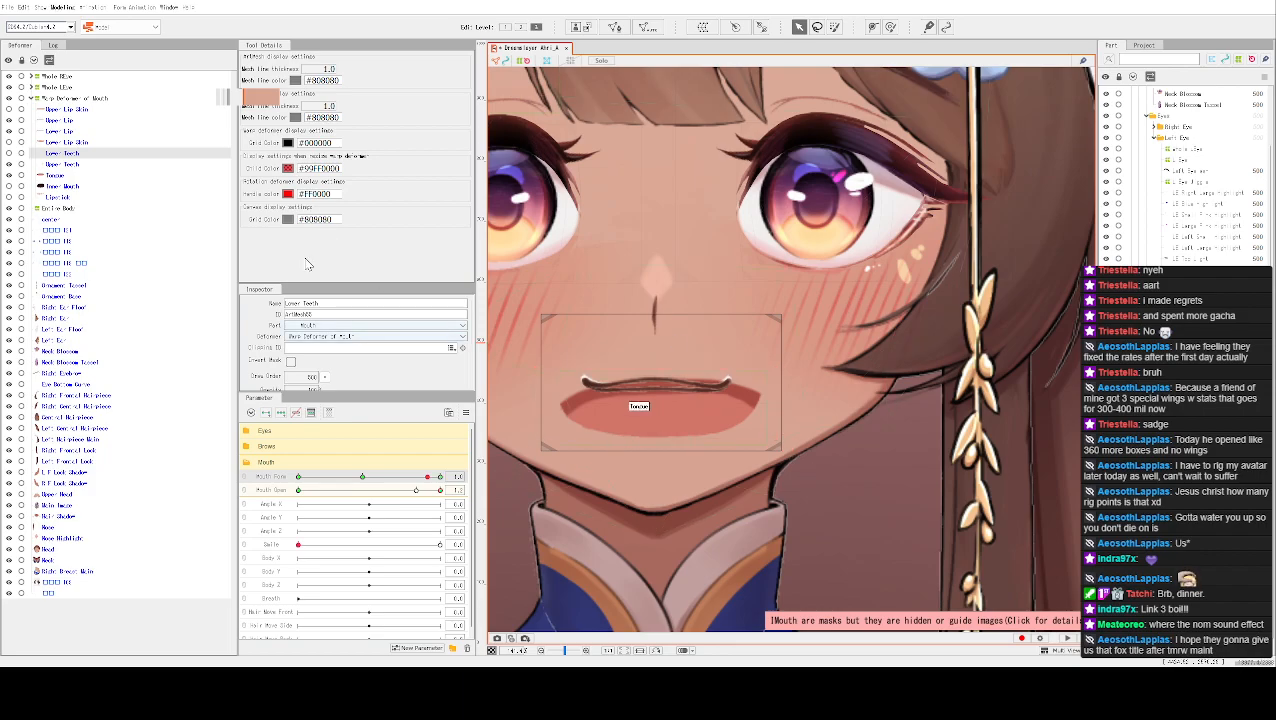
pyautogui.click(66, 164)
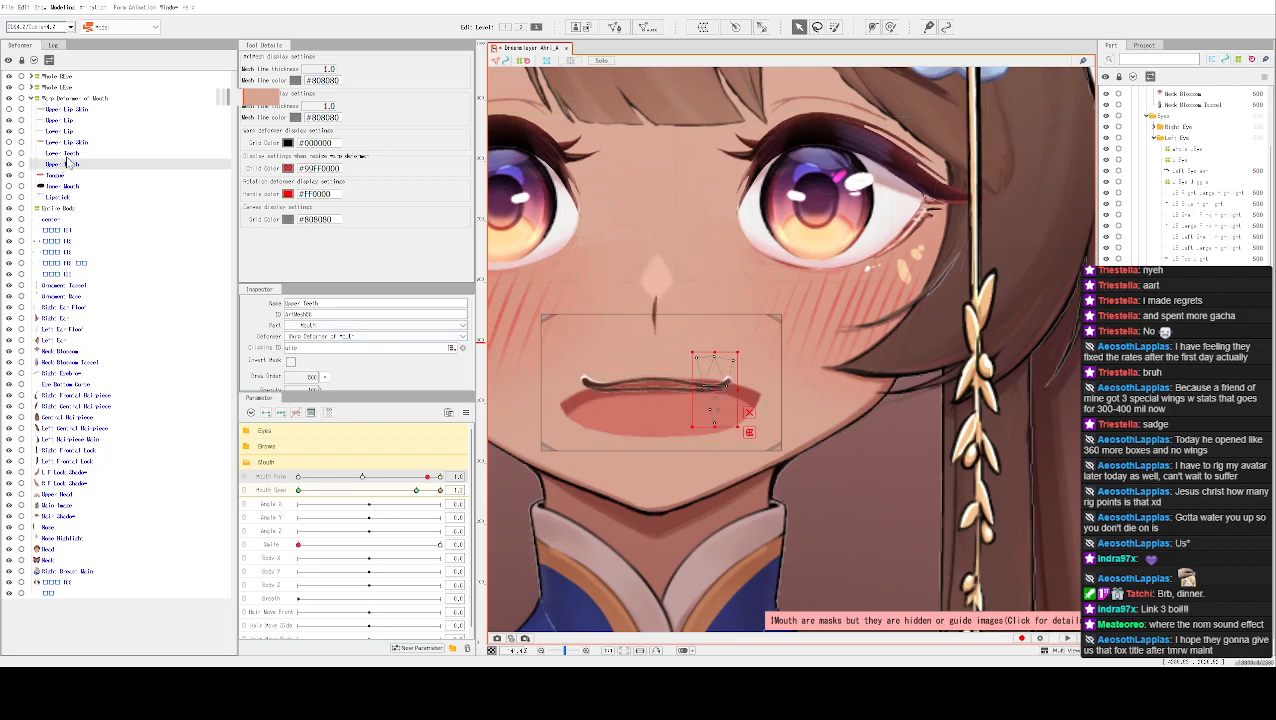
pyautogui.click(72, 100)
pyautogui.moveTo(428, 476); pyautogui.dragTo(362, 476)
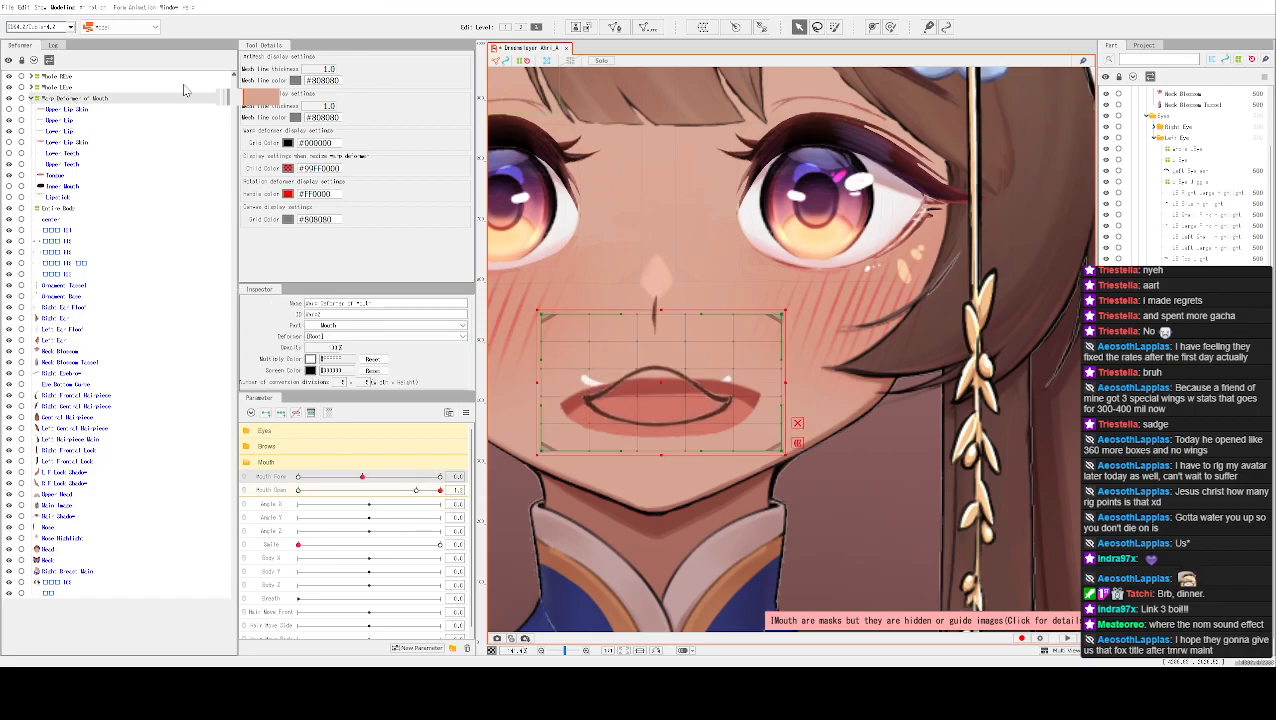
# Inspect the keys of the Upper Lip Skin, Lower Lip Skin, Upper Teeth, Tongue and Inner Mouth at Mouth Form 0
pyautogui.click(69, 111)
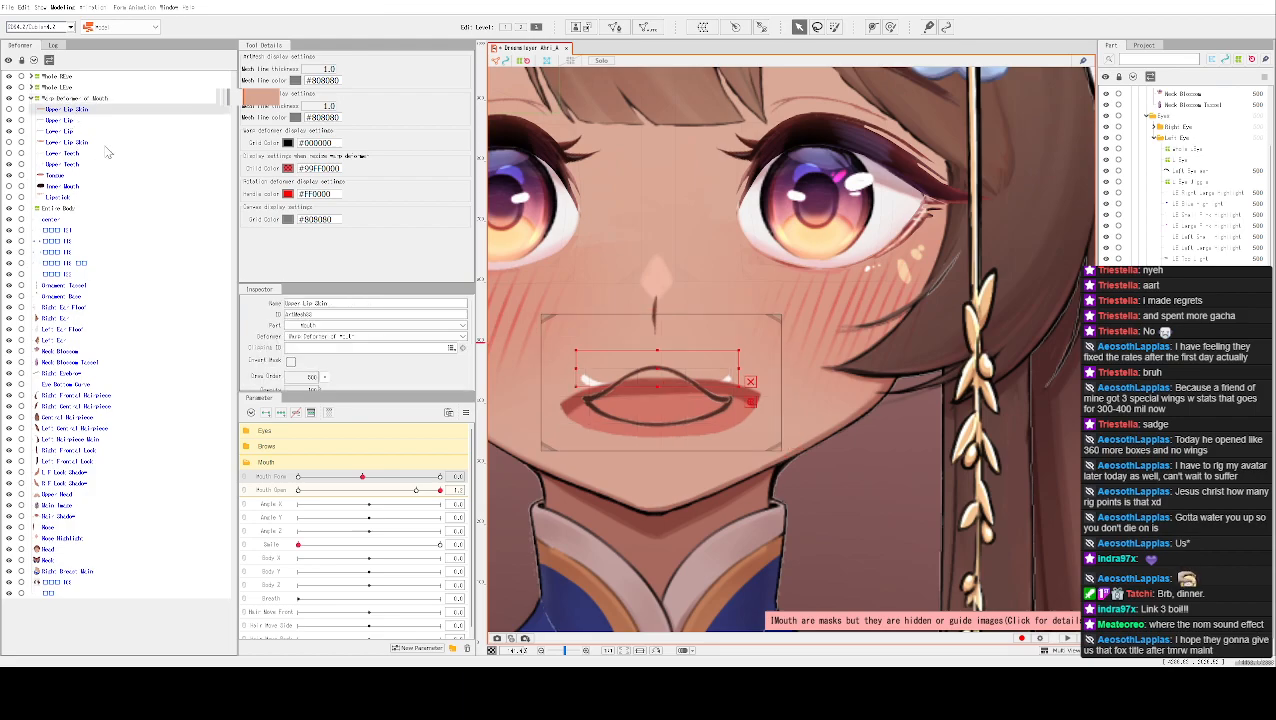
pyautogui.click(105, 146)
pyautogui.click(91, 164)
pyautogui.click(90, 175)
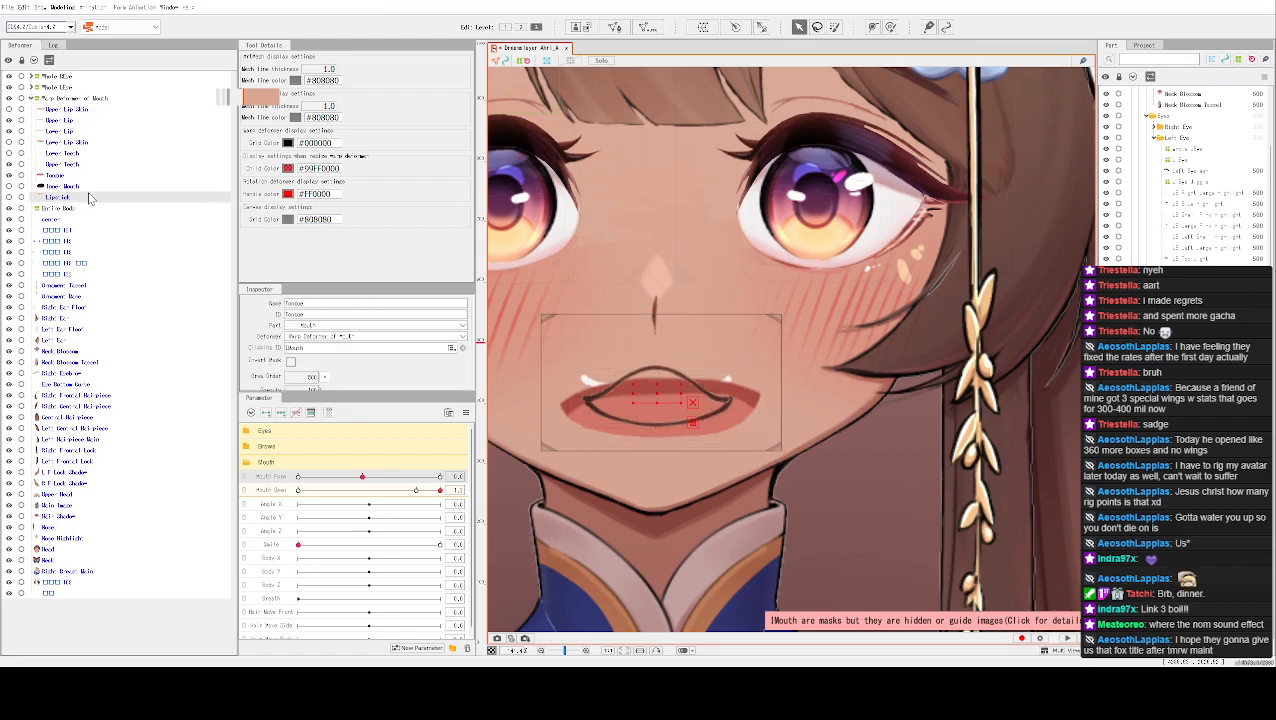
pyautogui.click(92, 188)
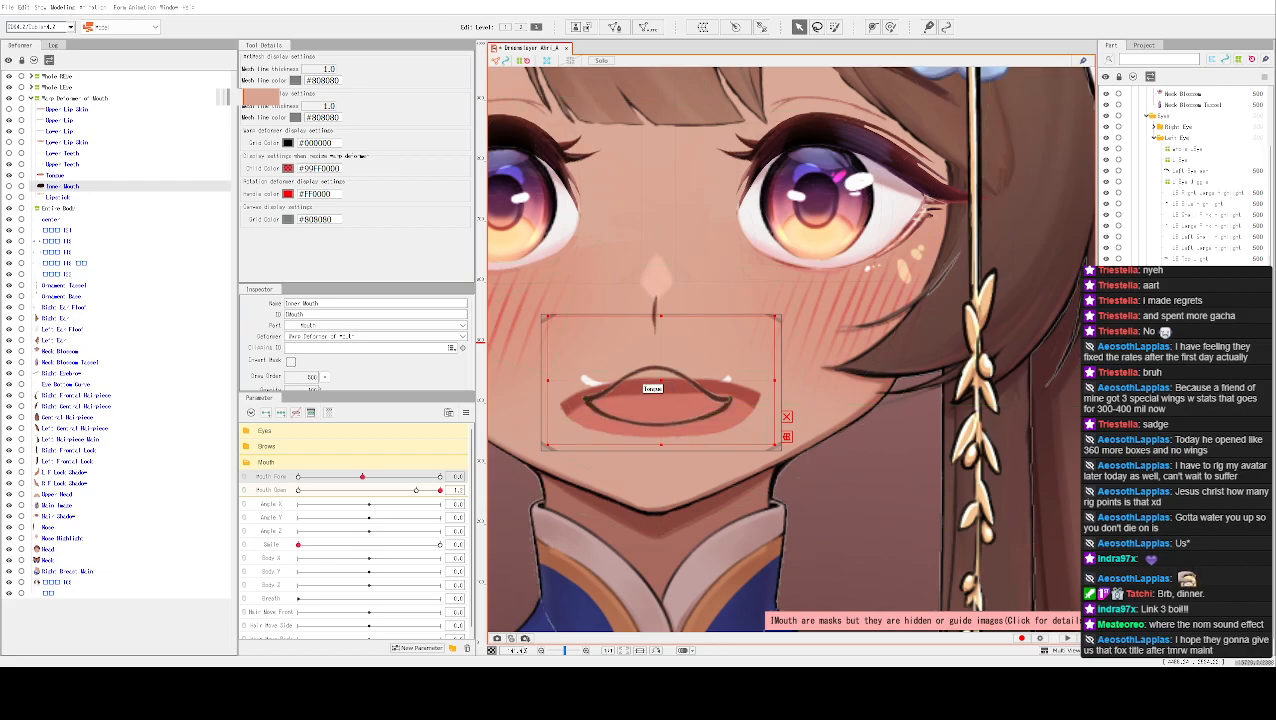
pyautogui.click(588, 378)
# Pose the Lower Lip at Mouth Form -1.0 and Mouth Open 1.0, and hide the red mouth interior
pyautogui.click(73, 131)
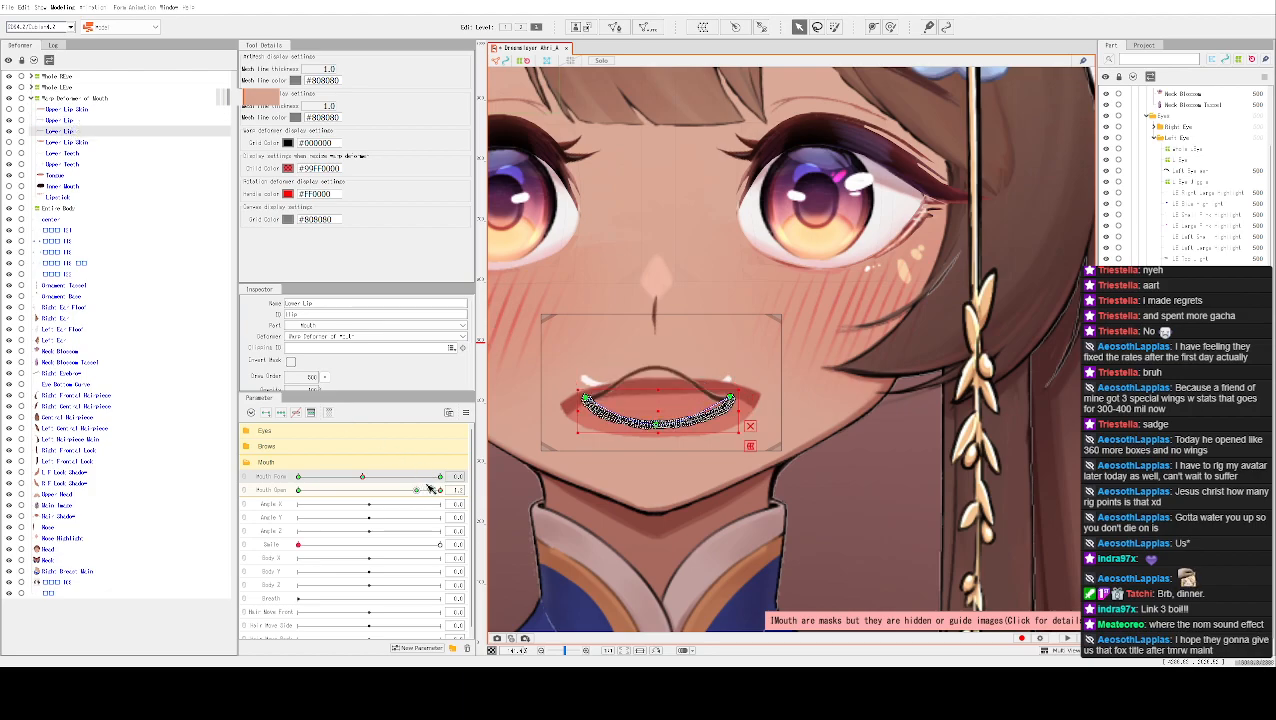
pyautogui.moveTo(362, 477); pyautogui.dragTo(299, 487)
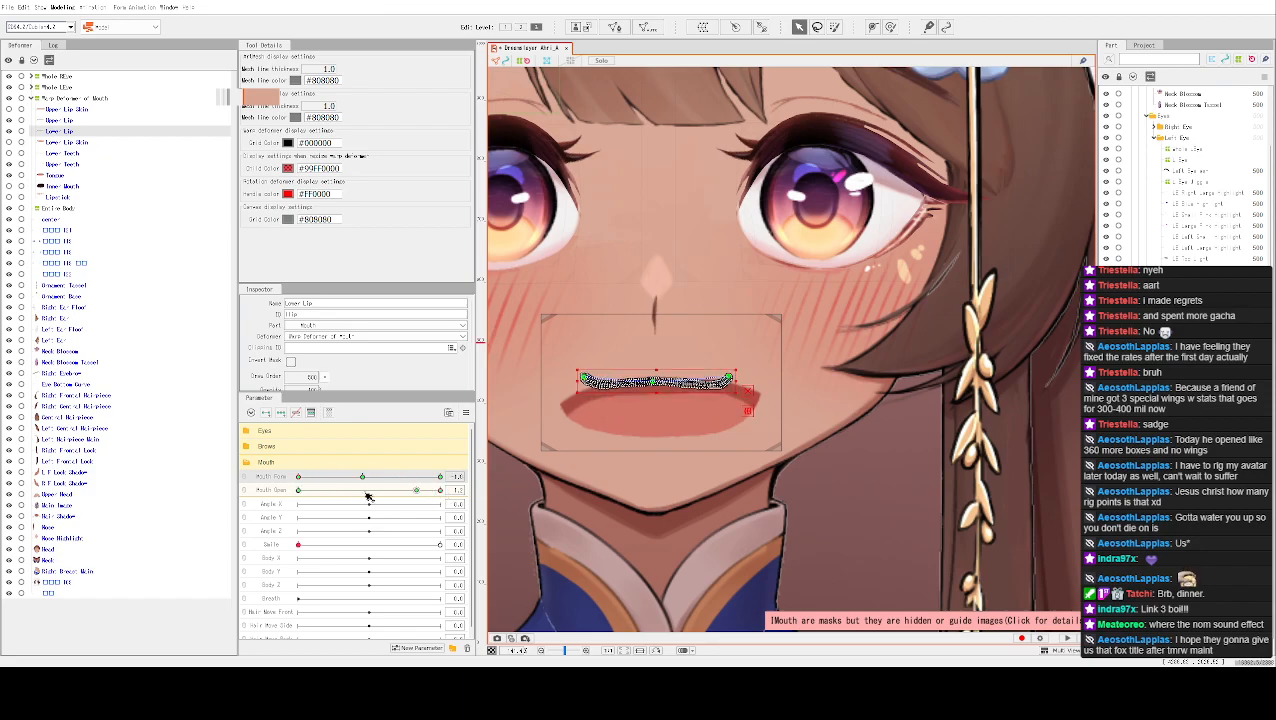
pyautogui.moveTo(430, 490); pyautogui.dragTo(418, 490)
pyautogui.click(9, 185)
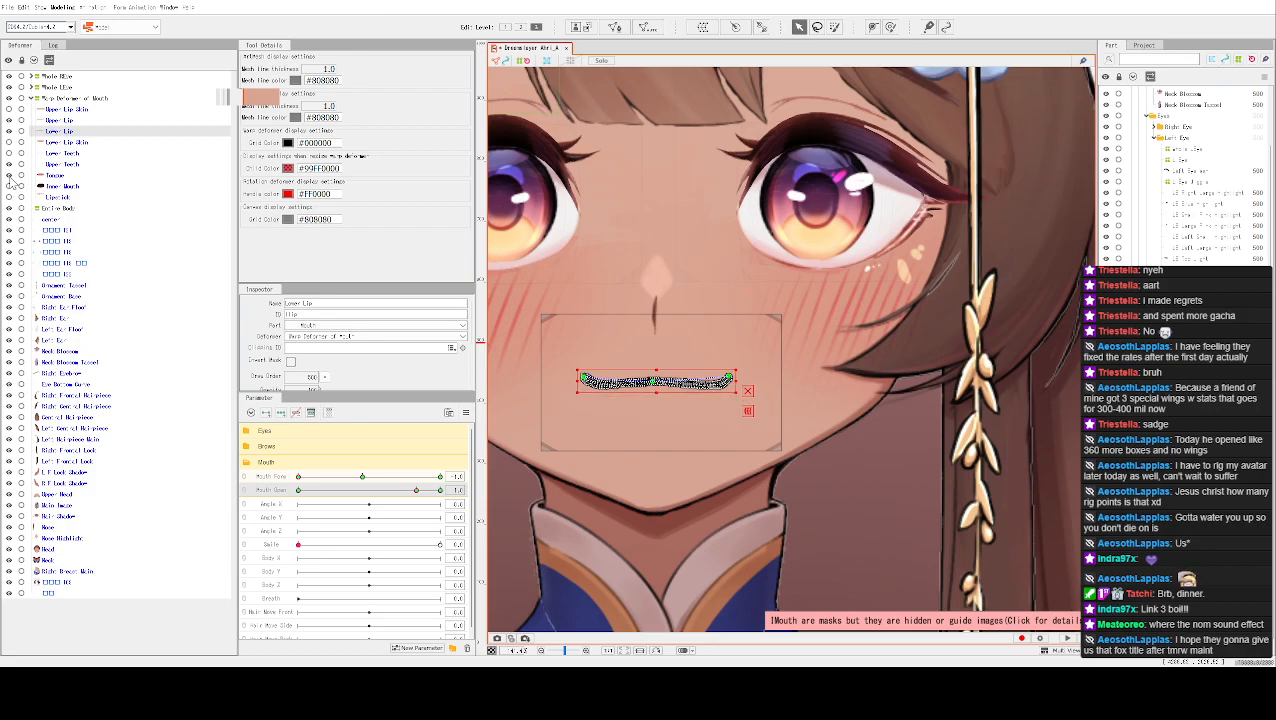